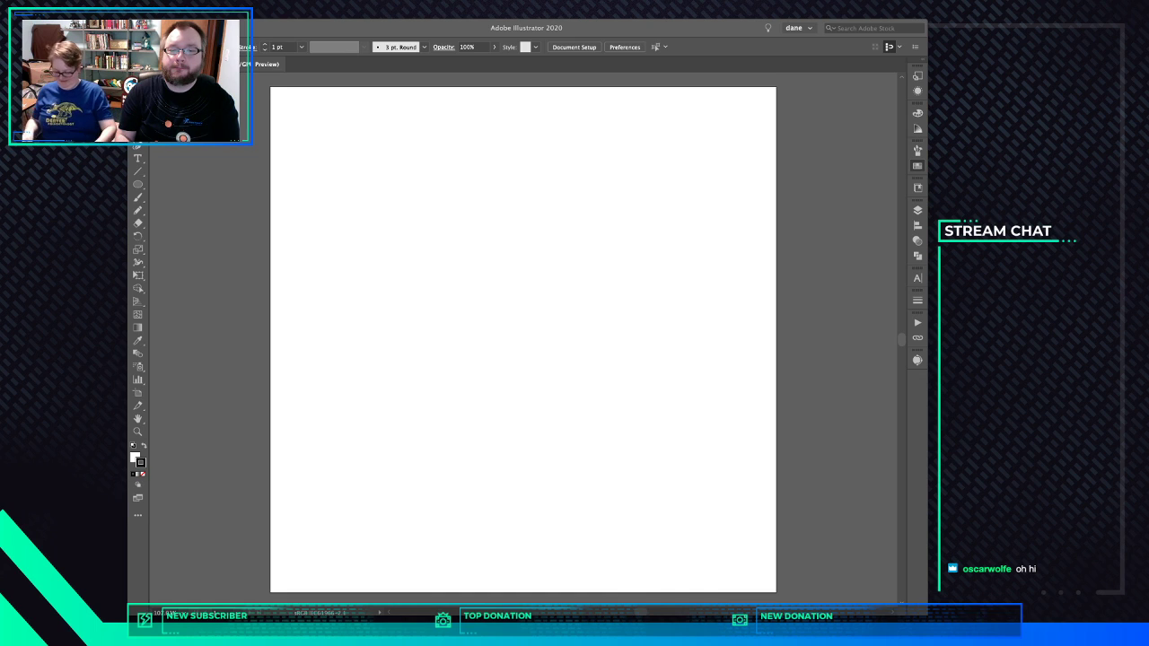
Place the airplane line drawing in the document, scale it down and move it over the artboard
click(441, 296)
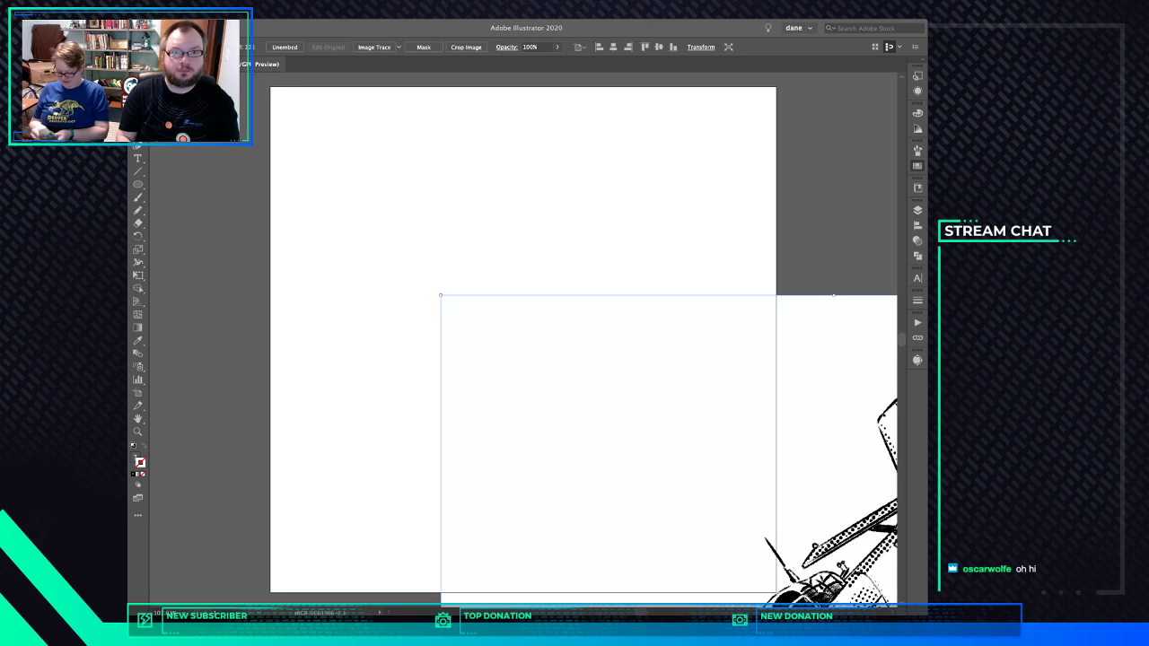
drag(611, 341, 437, 204)
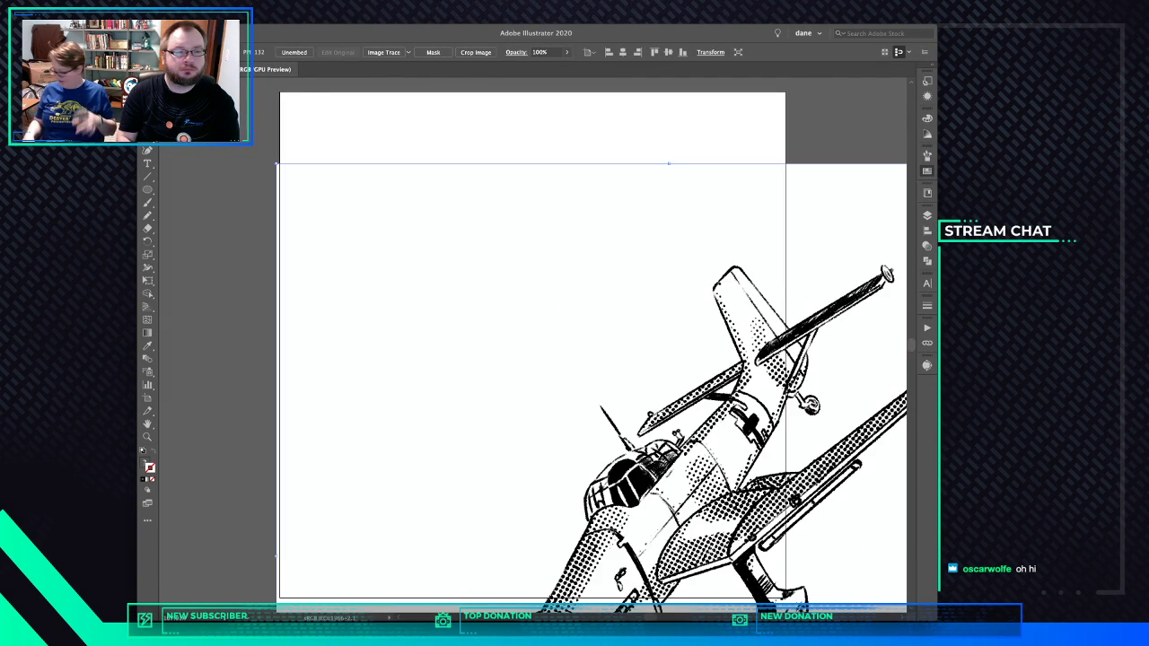
drag(276, 163, 524, 414)
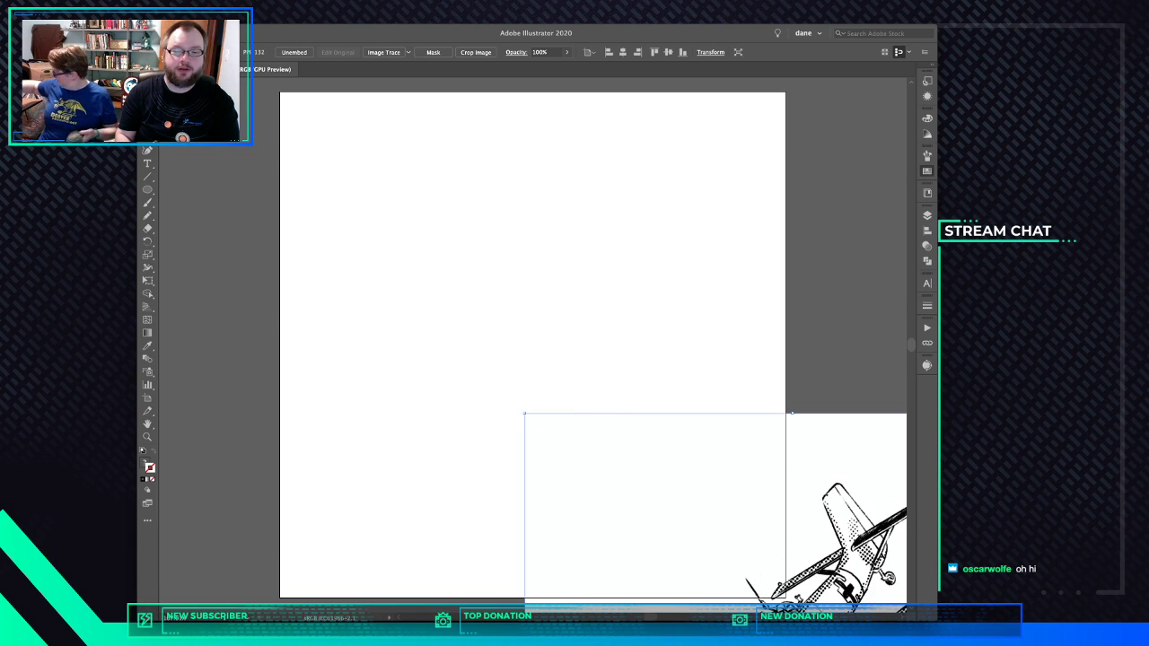
drag(785, 504, 507, 211)
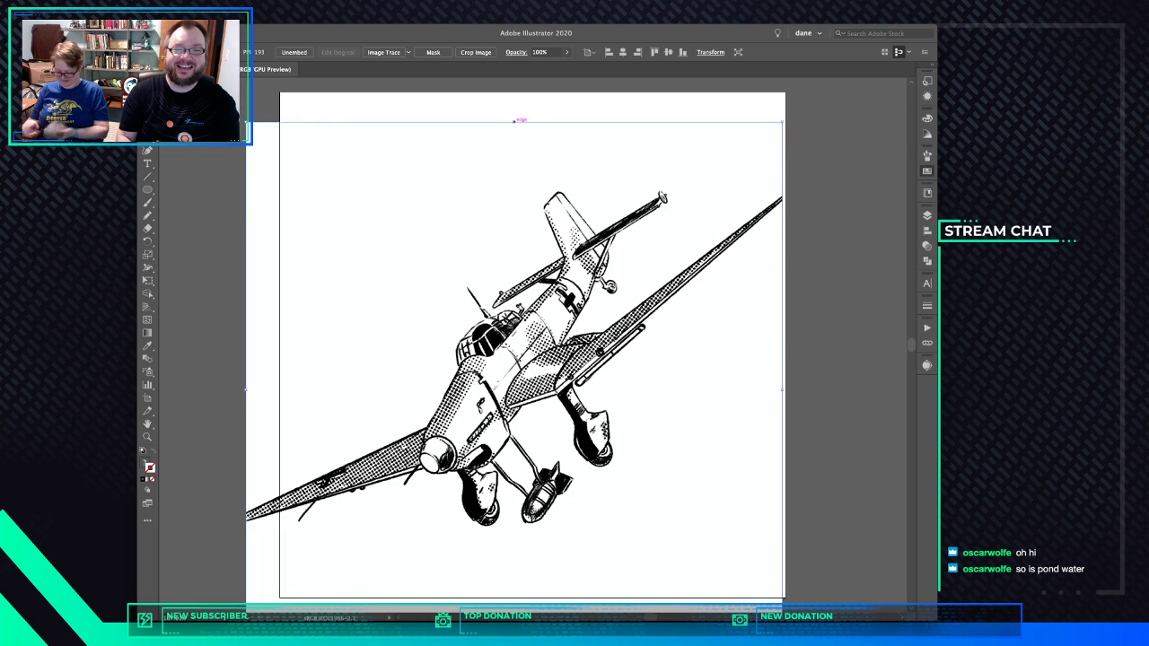
Resize and align the airplane drawing so it spans the full width of the artboard
drag(514, 120, 514, 193)
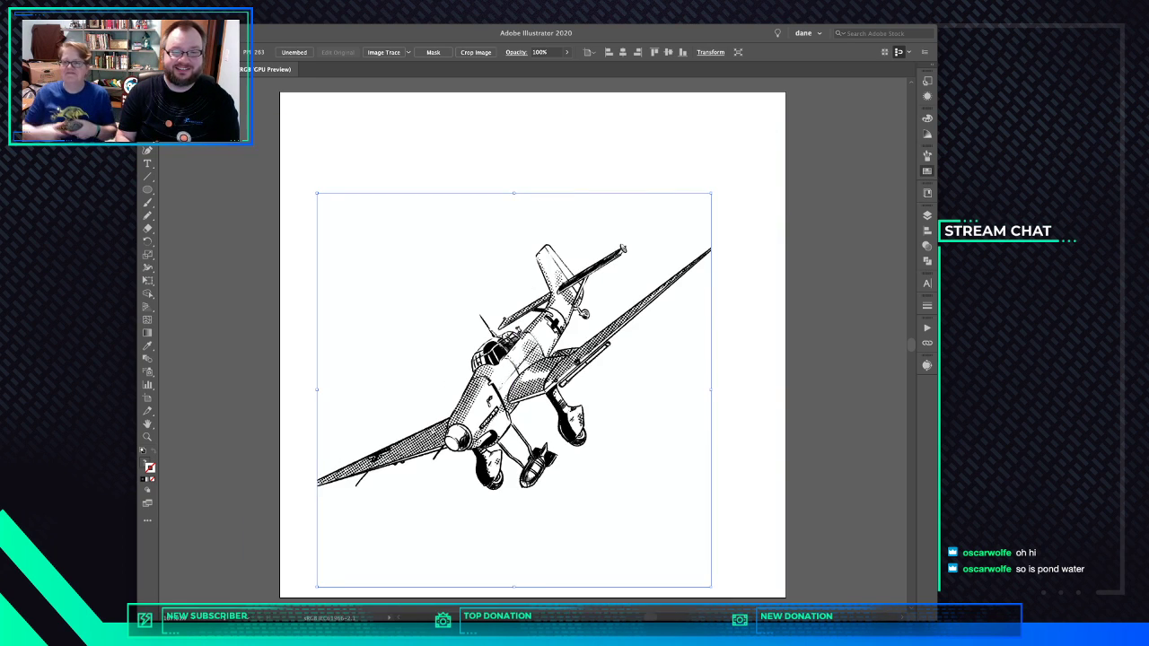
drag(712, 193, 786, 105)
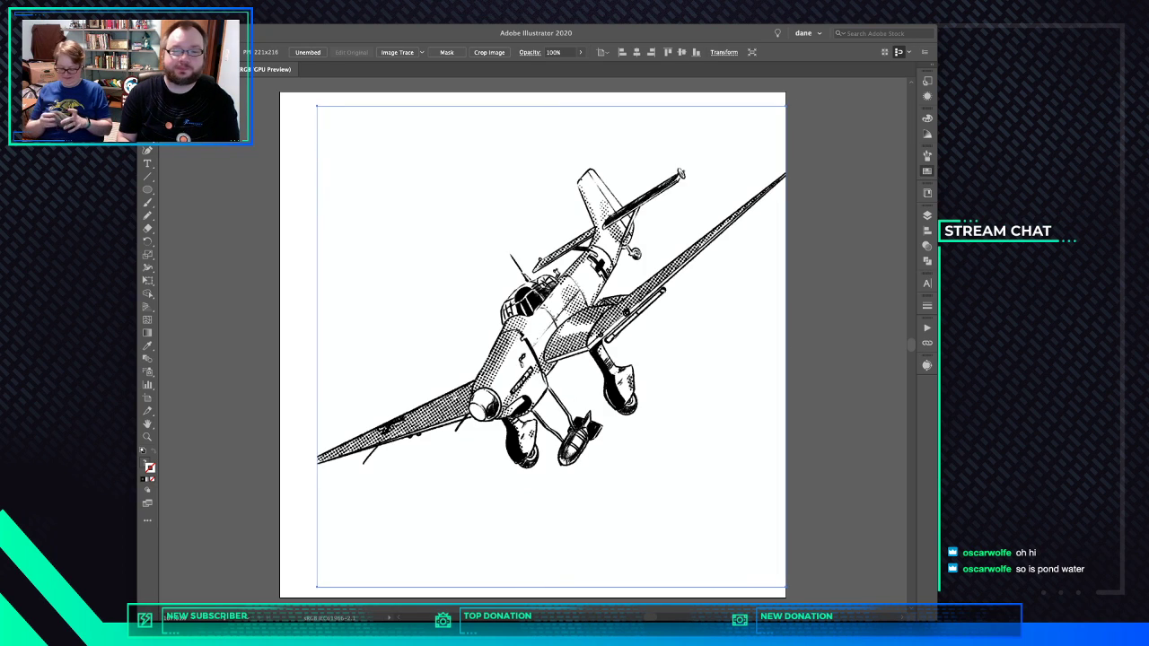
scroll(475, 345, right, 3)
drag(210, 346, 173, 348)
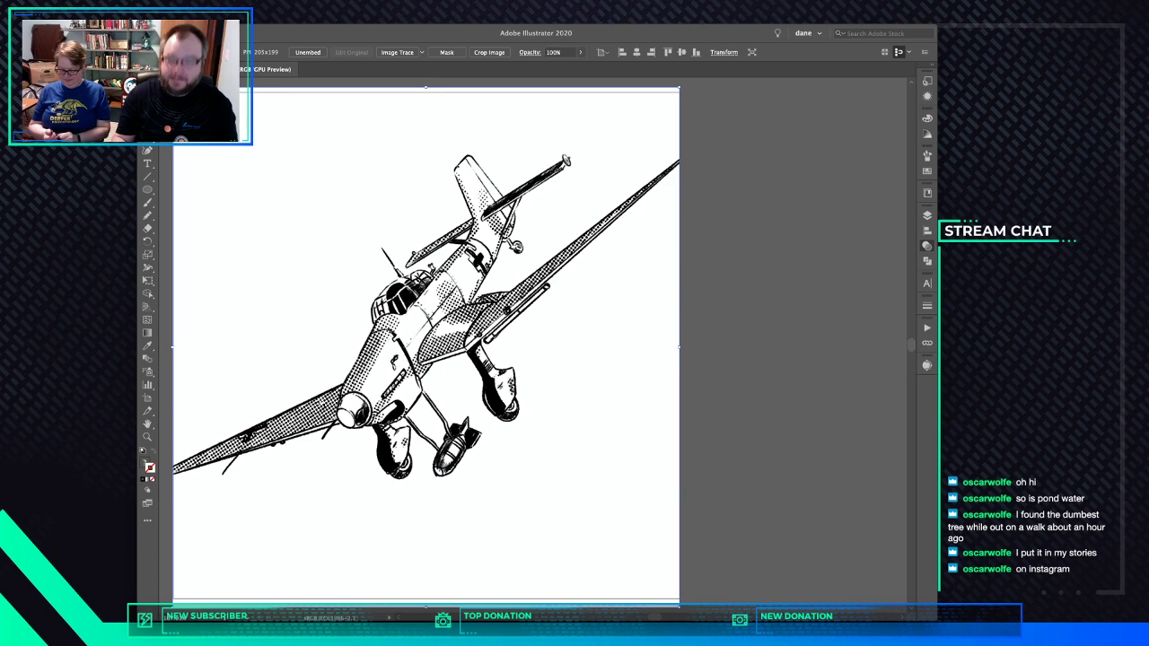
Reduce the placed airplane drawing's opacity to 50% and lock it as a tracing reference
key(5)
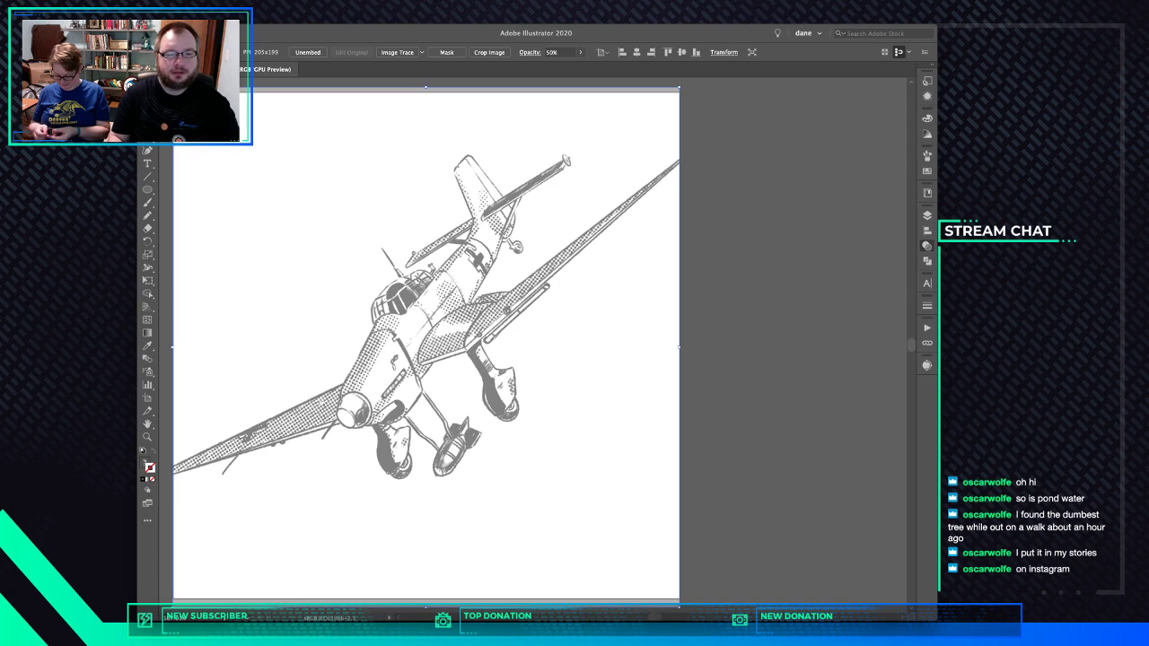
click(927, 216)
key(super+2)
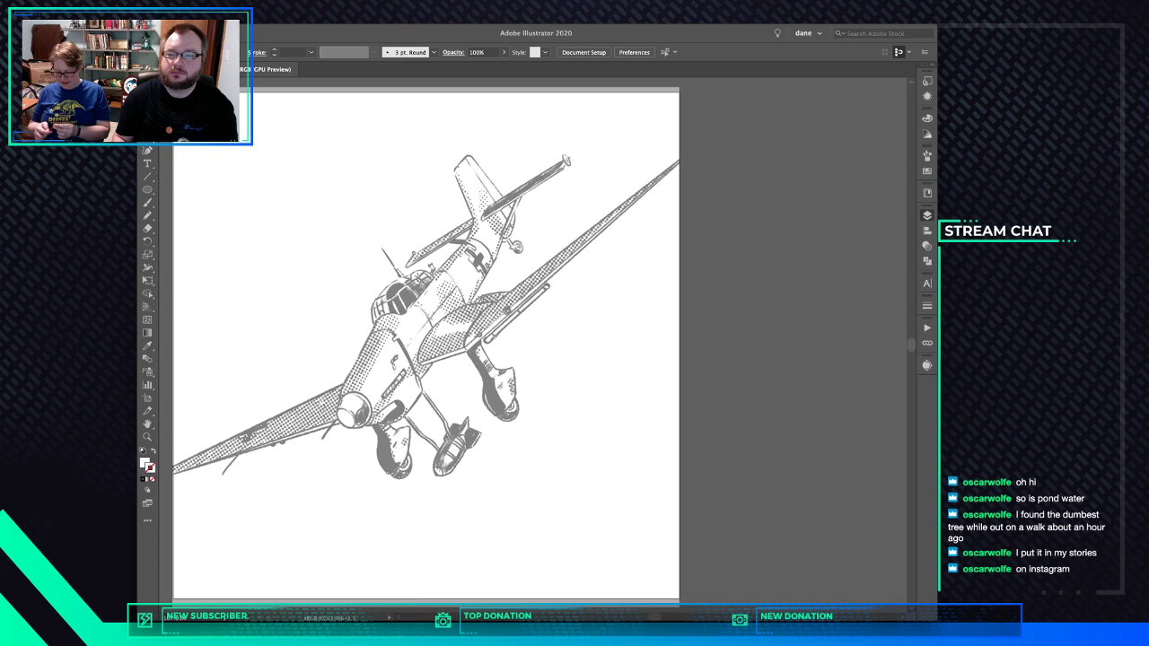
key(super+alt+2)
click(927, 246)
click(927, 215)
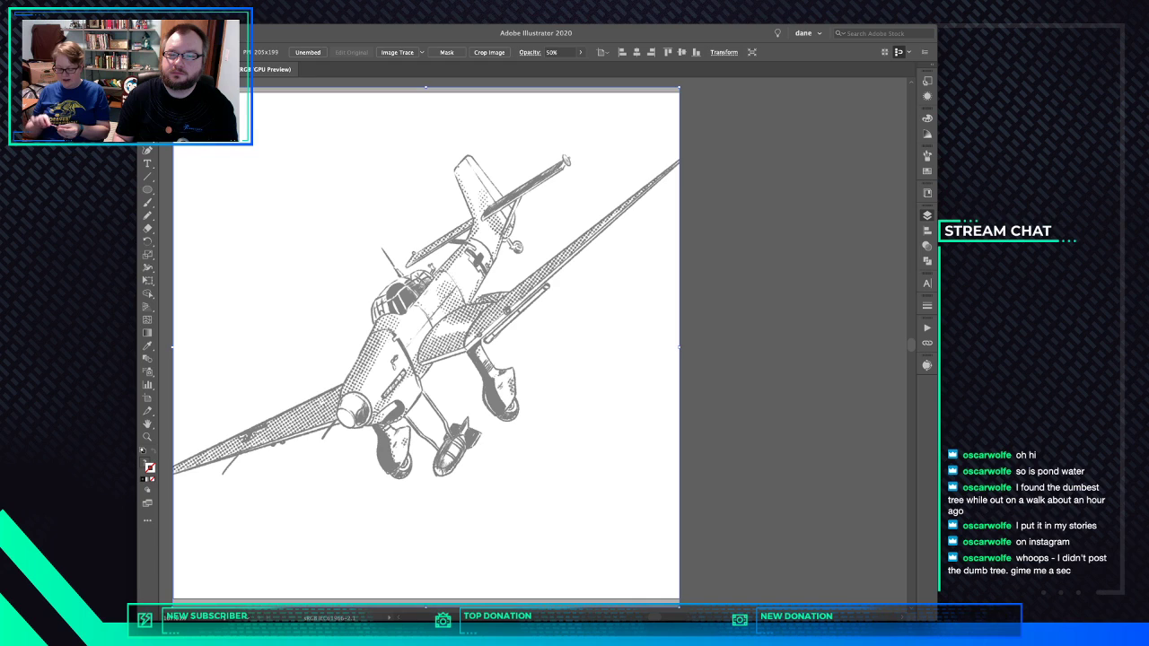
key(super+2)
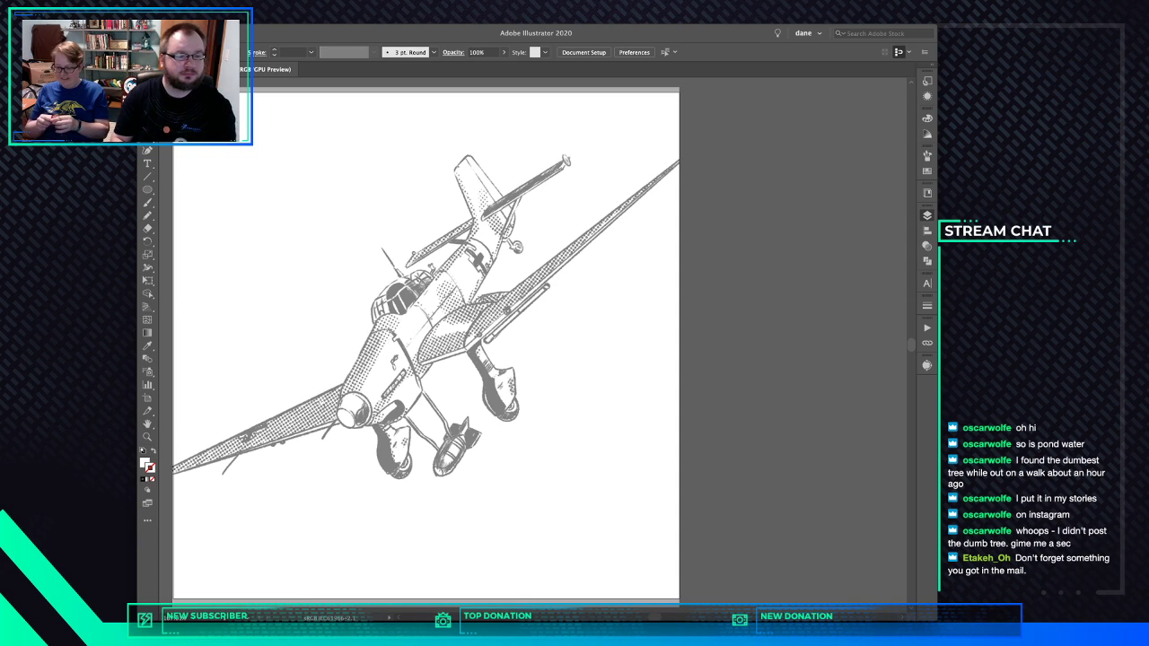
Reset the drawing colours to the default white fill and black 1 pt stroke
key(d)
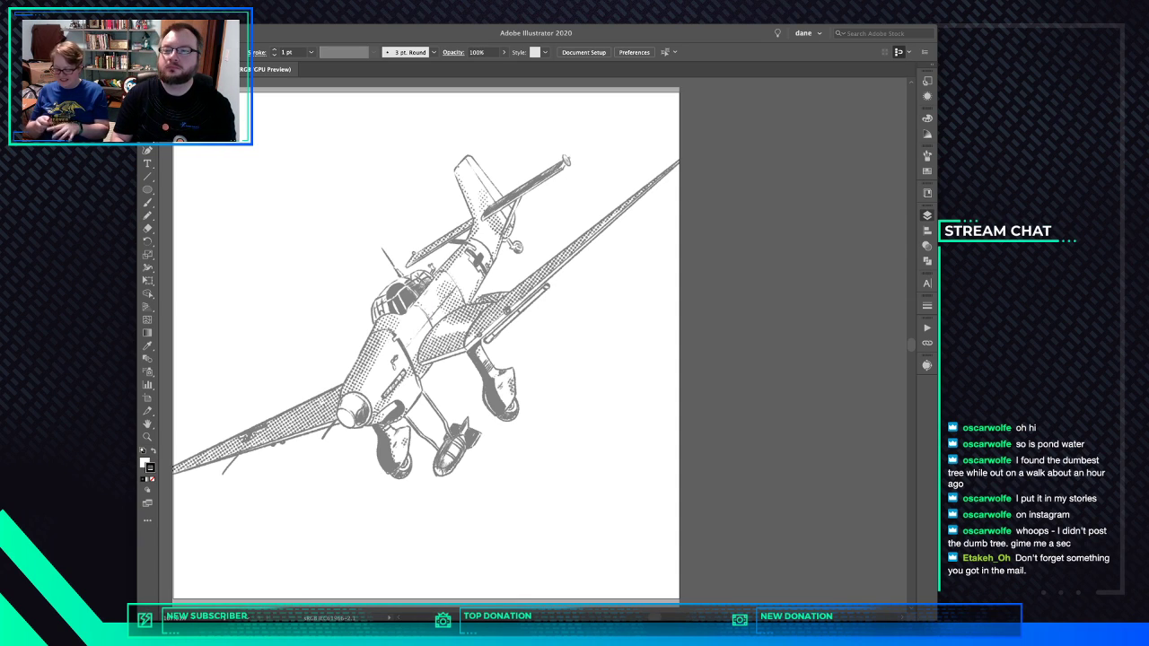
scroll(483, 162, up, 5)
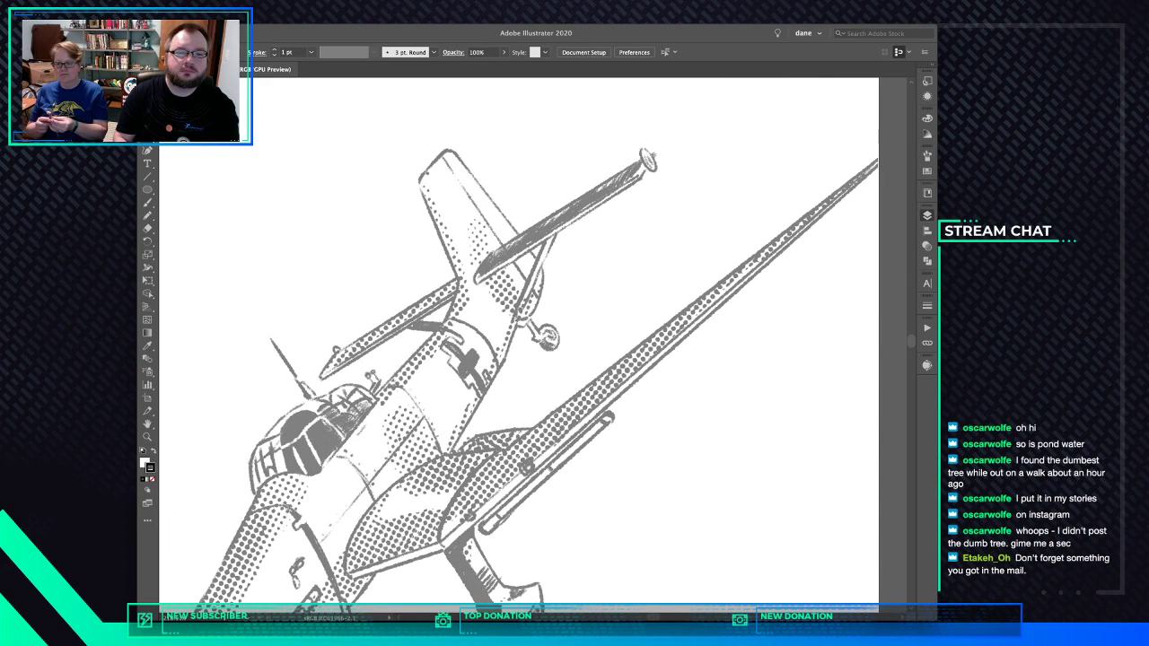
click(467, 165)
drag(468, 164, 451, 146)
key(super+z)
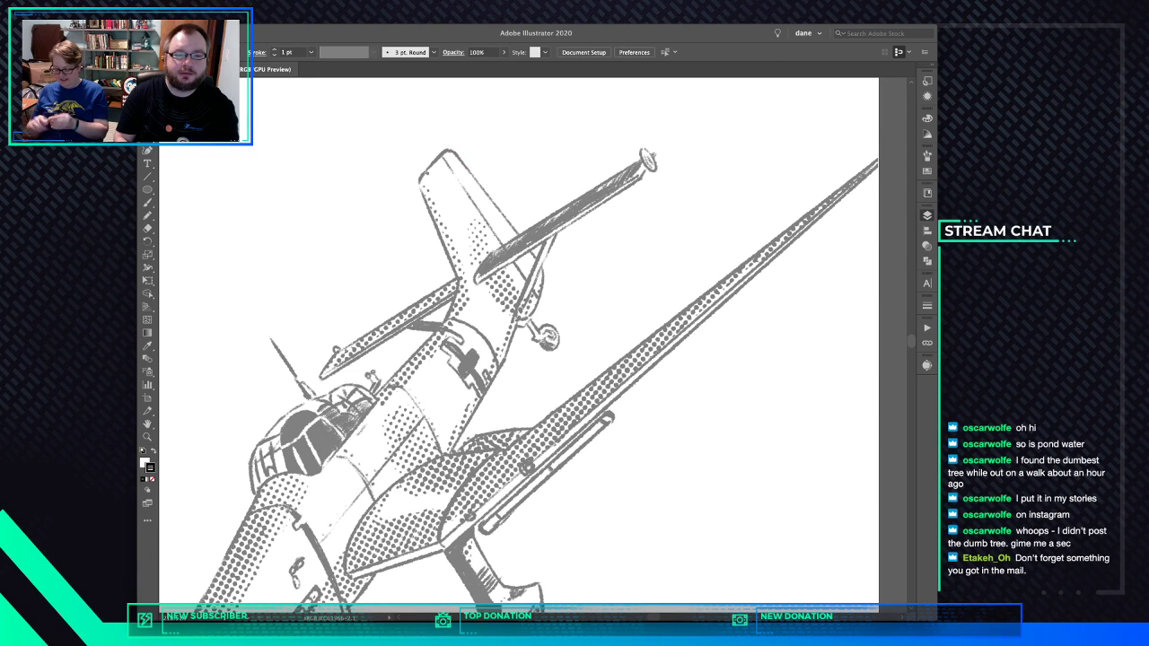
Trace the tail fin with straight Pen tool segments, from its rear edge around the tip and down to the fuselage
drag(548, 273, 451, 147)
click(448, 141)
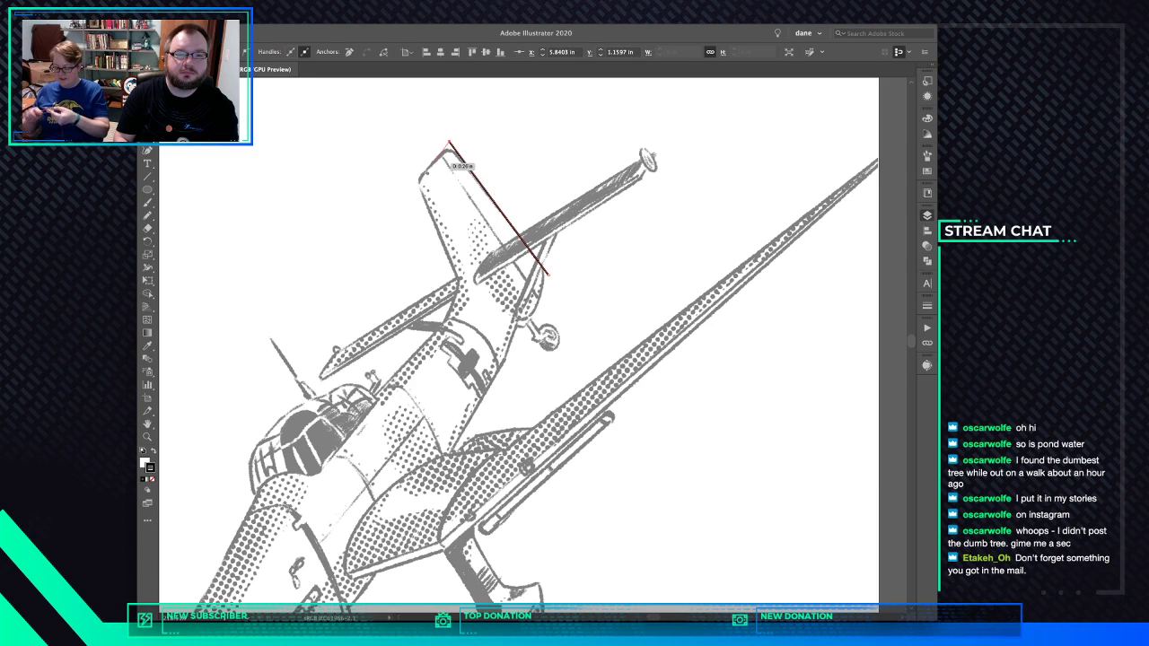
click(419, 176)
key(super+z)
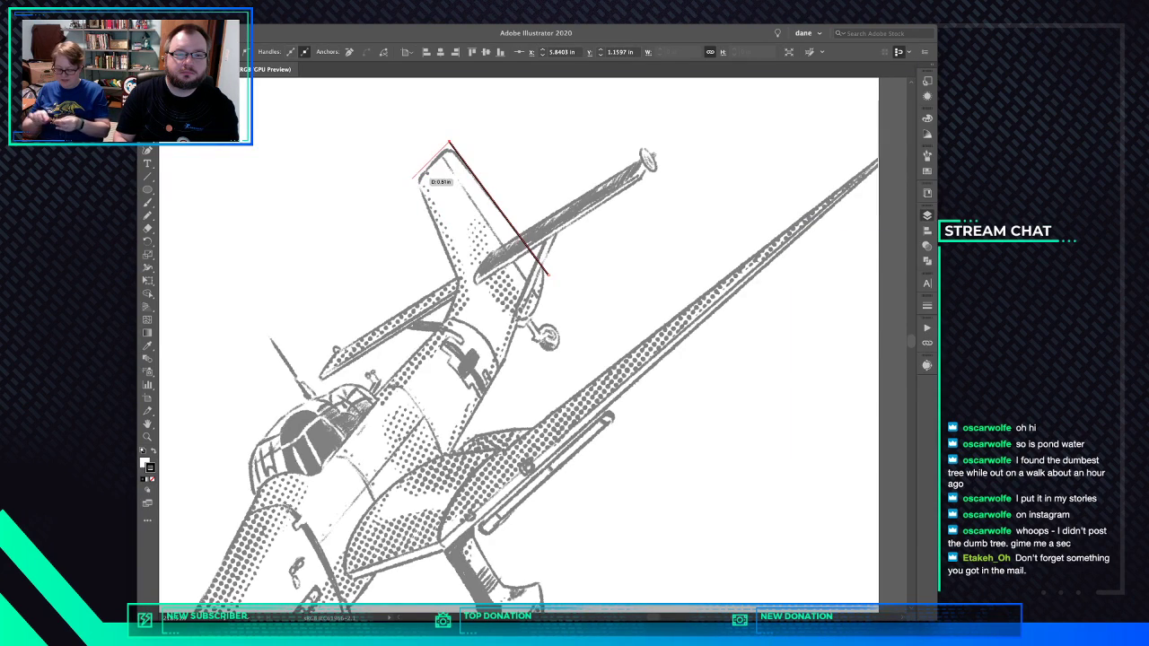
click(414, 181)
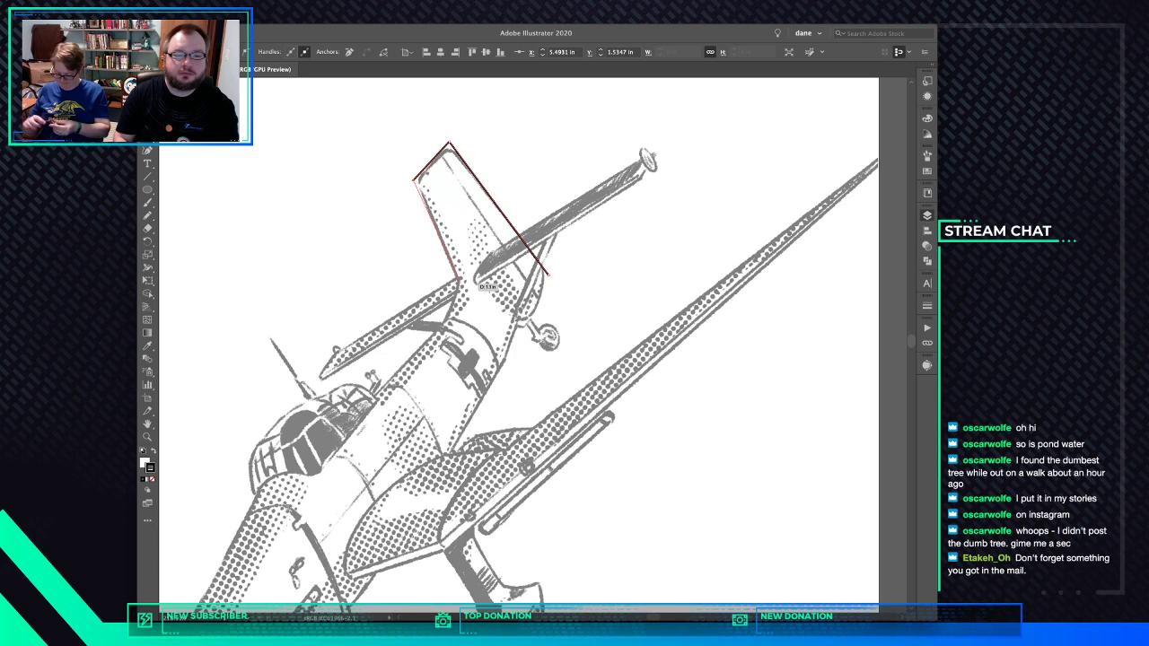
click(461, 281)
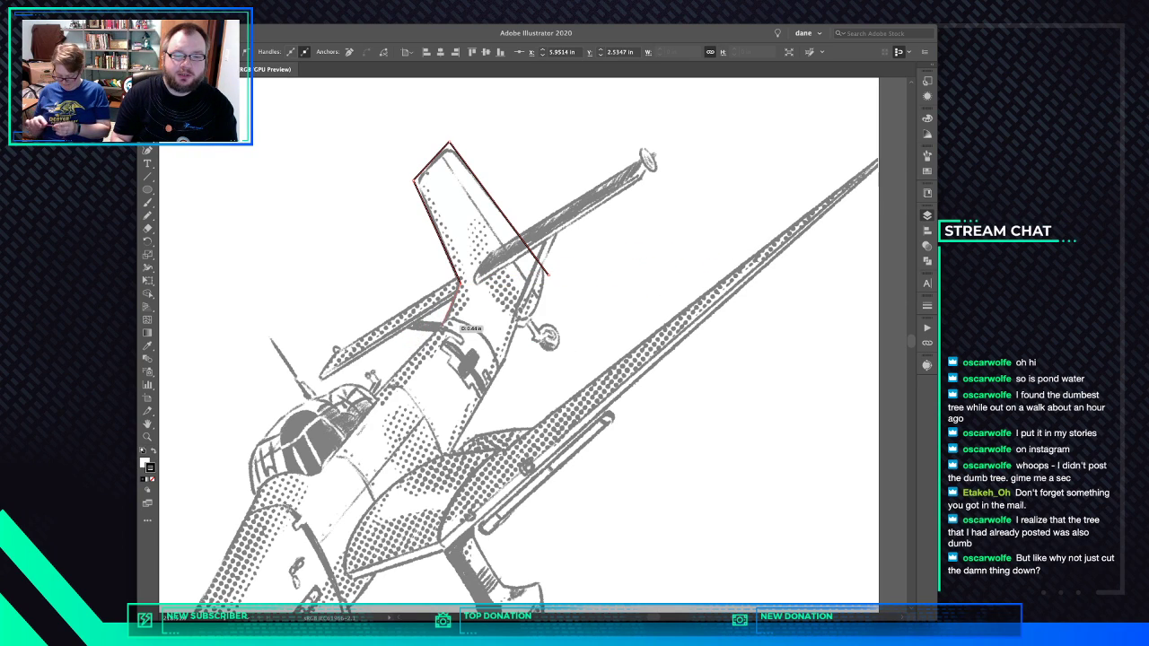
Continue the Pen path from the fin's base along the upper fuselage and beneath the cockpit canopy to its front corner
drag(445, 324, 438, 338)
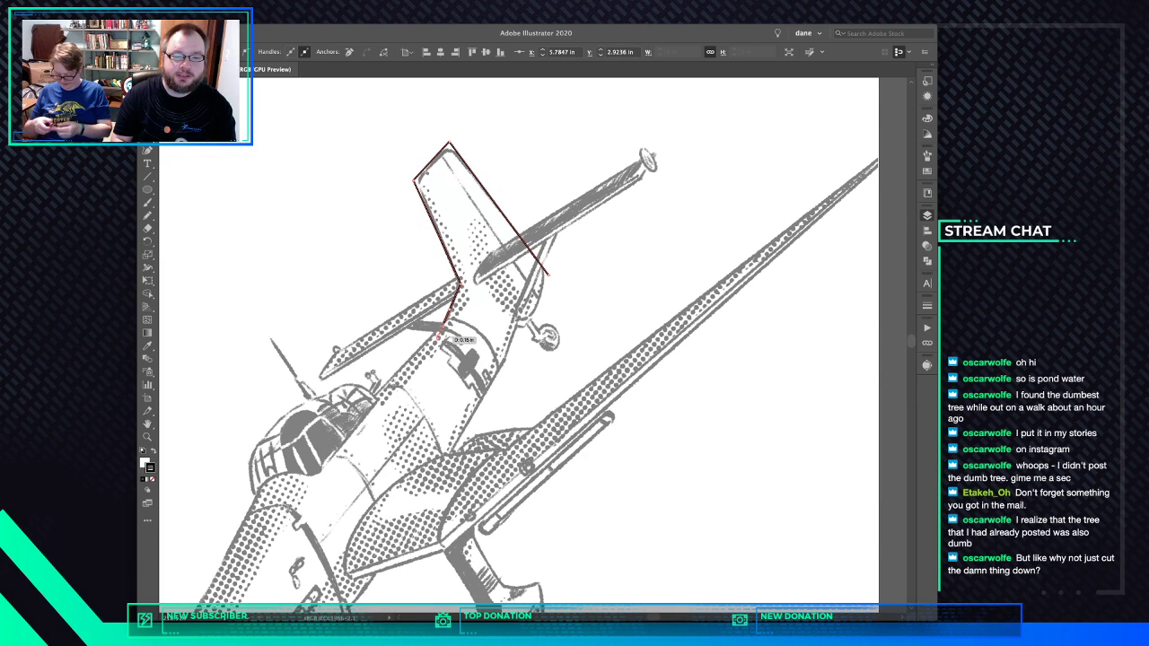
key(super+z)
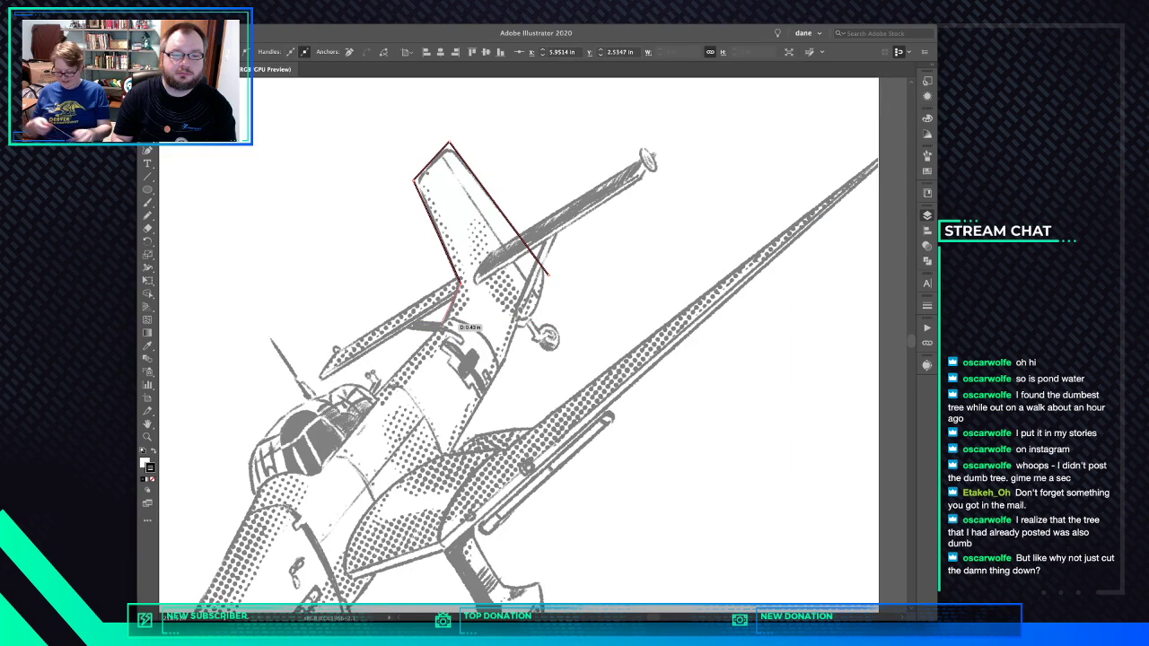
click(445, 322)
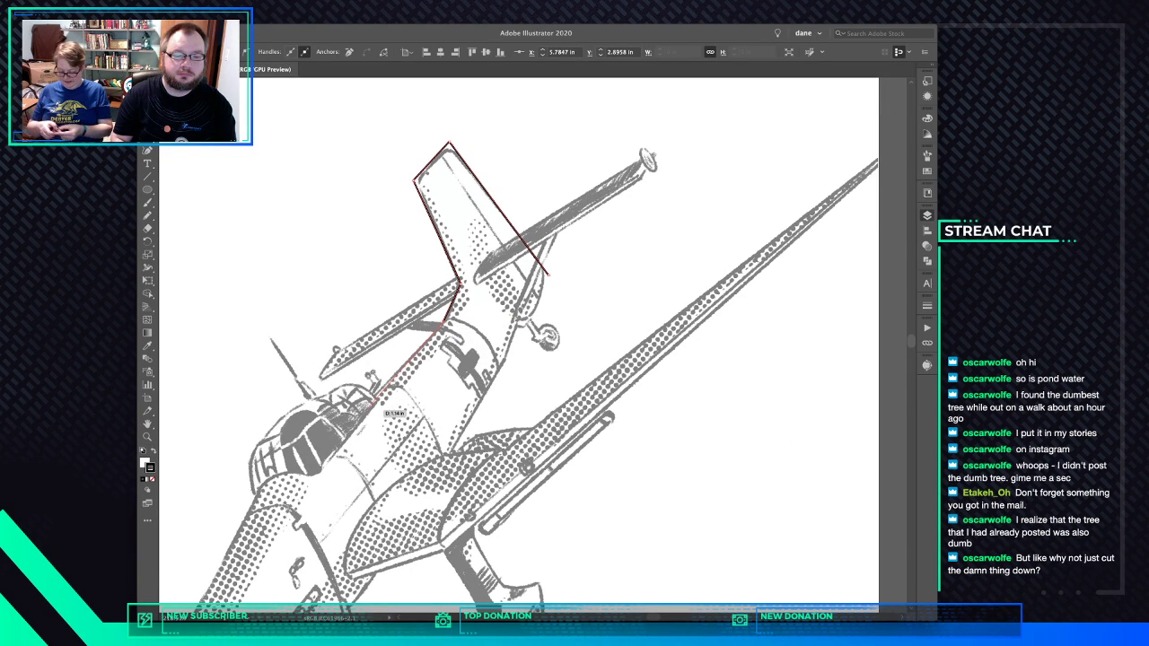
drag(366, 410, 416, 358)
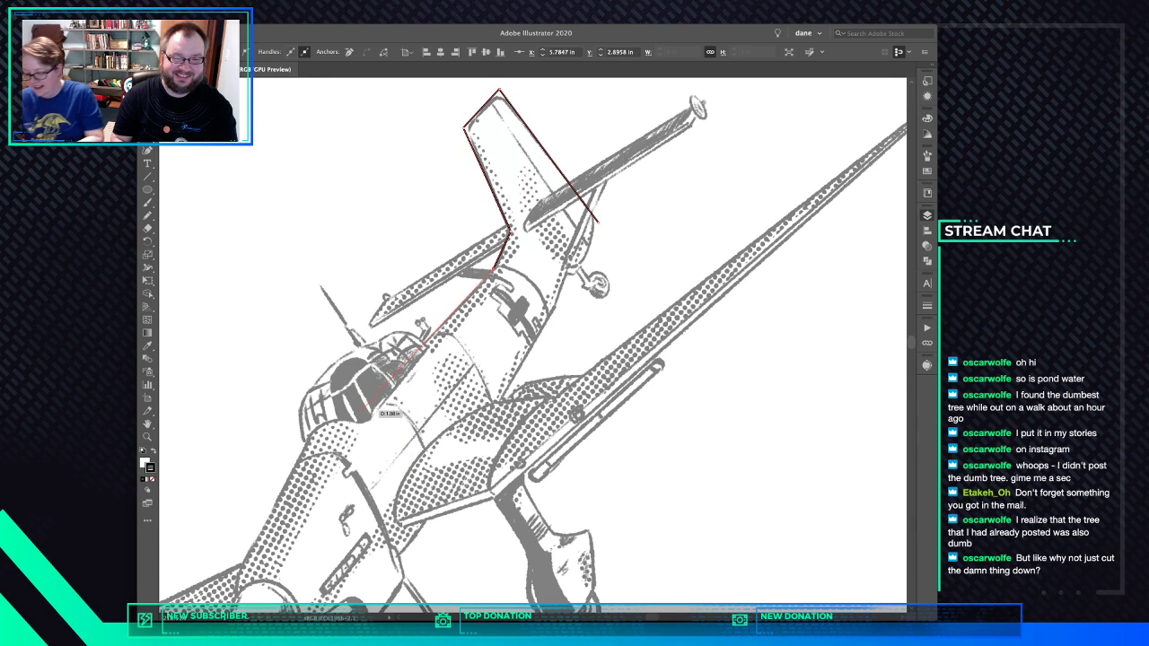
click(362, 408)
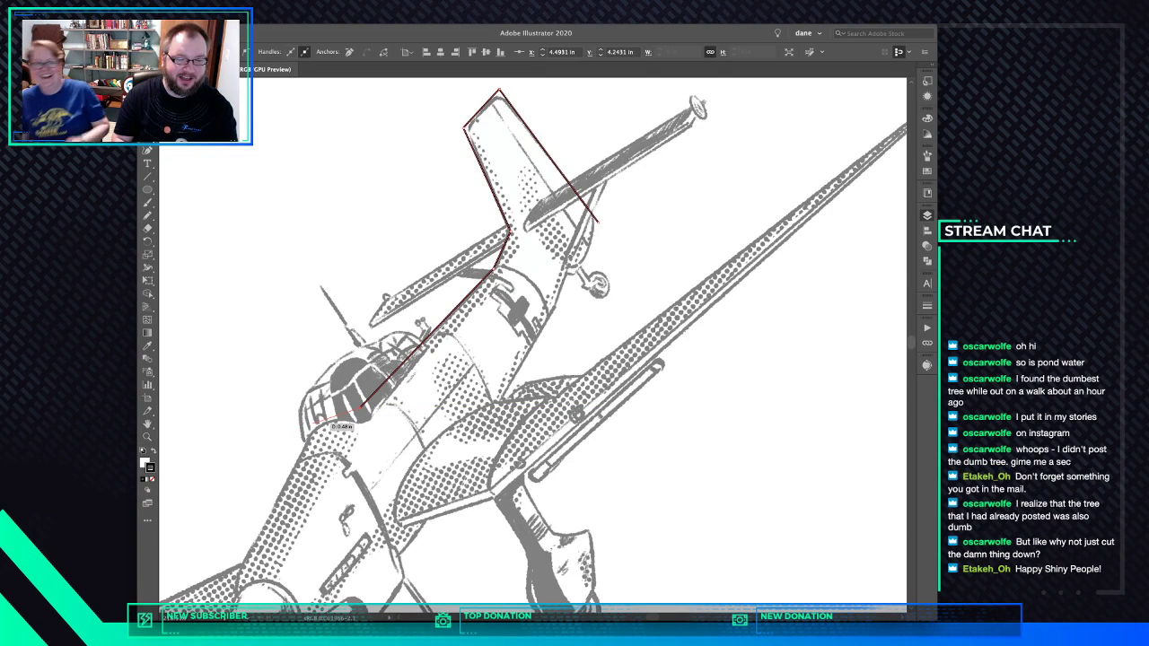
click(315, 421)
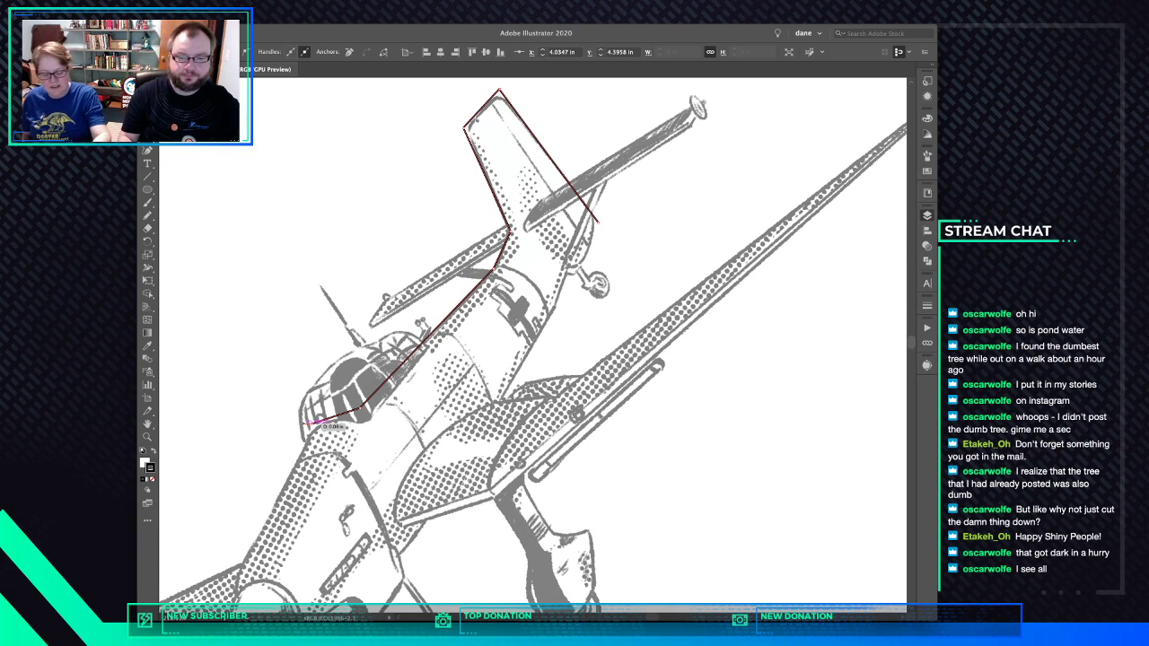
click(312, 421)
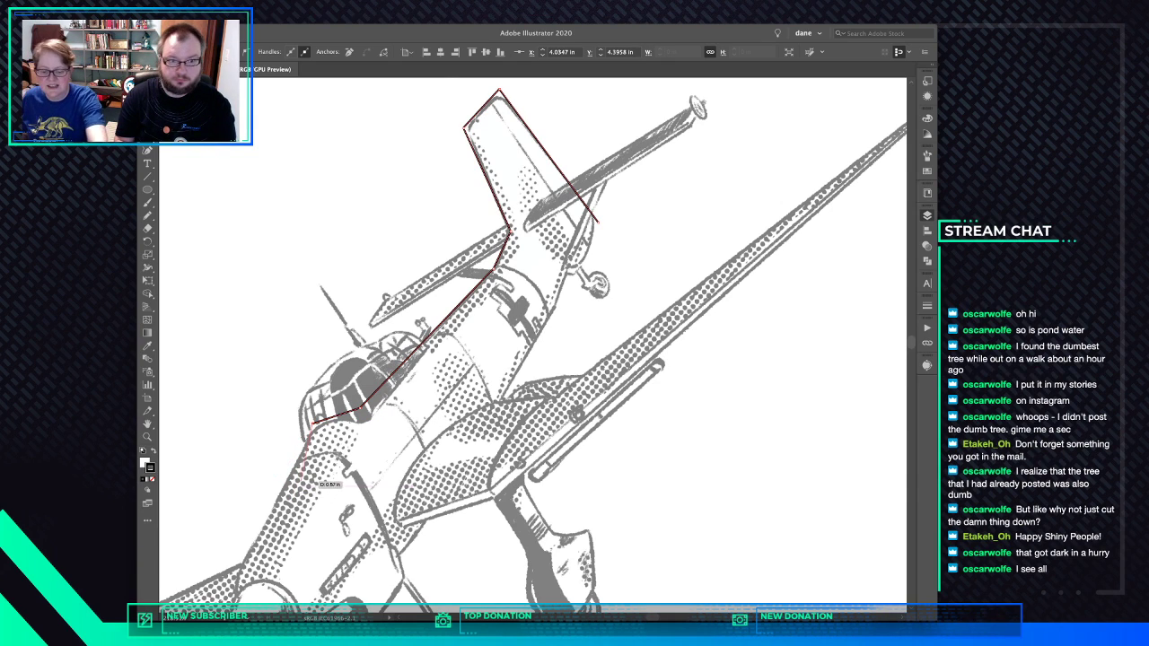
Extend the outline down the engine cowling to the wing root and curve it around the propeller spinner
drag(253, 550, 329, 387)
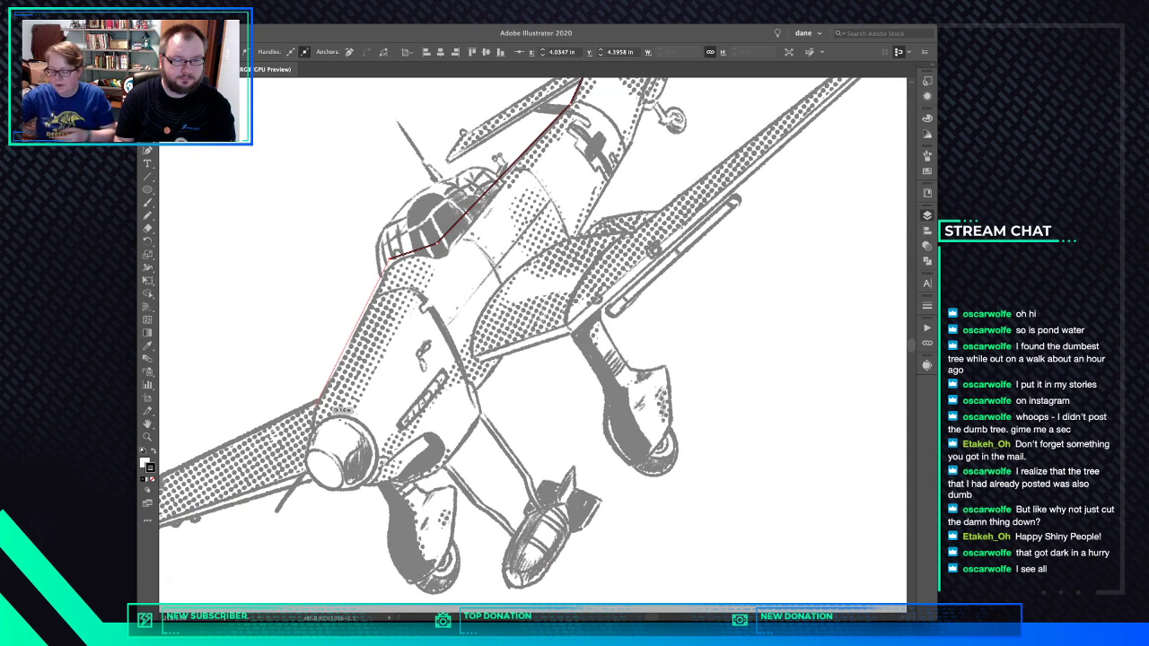
drag(321, 398, 312, 422)
key(super+z)
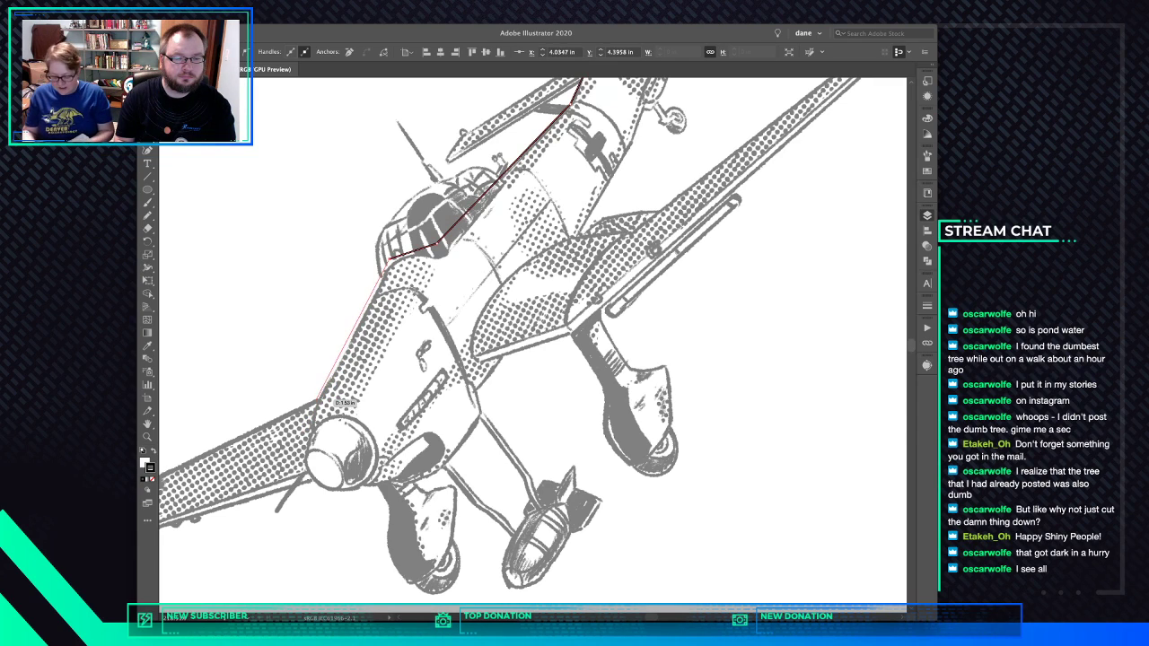
click(320, 400)
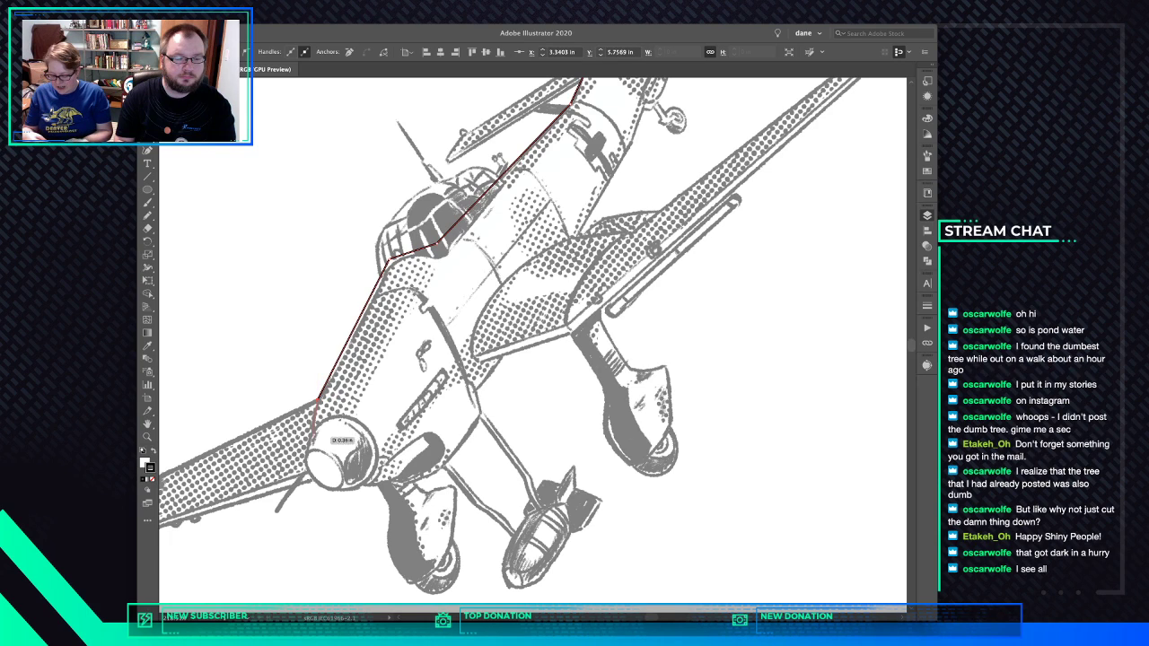
drag(327, 473, 355, 504)
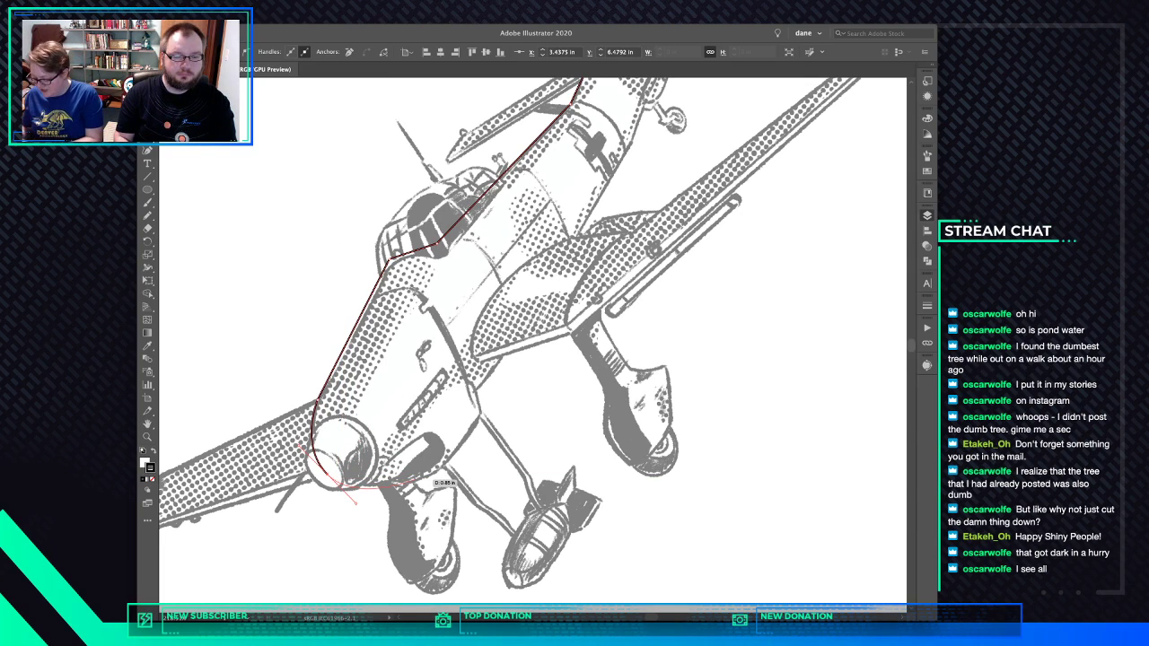
key(super+z)
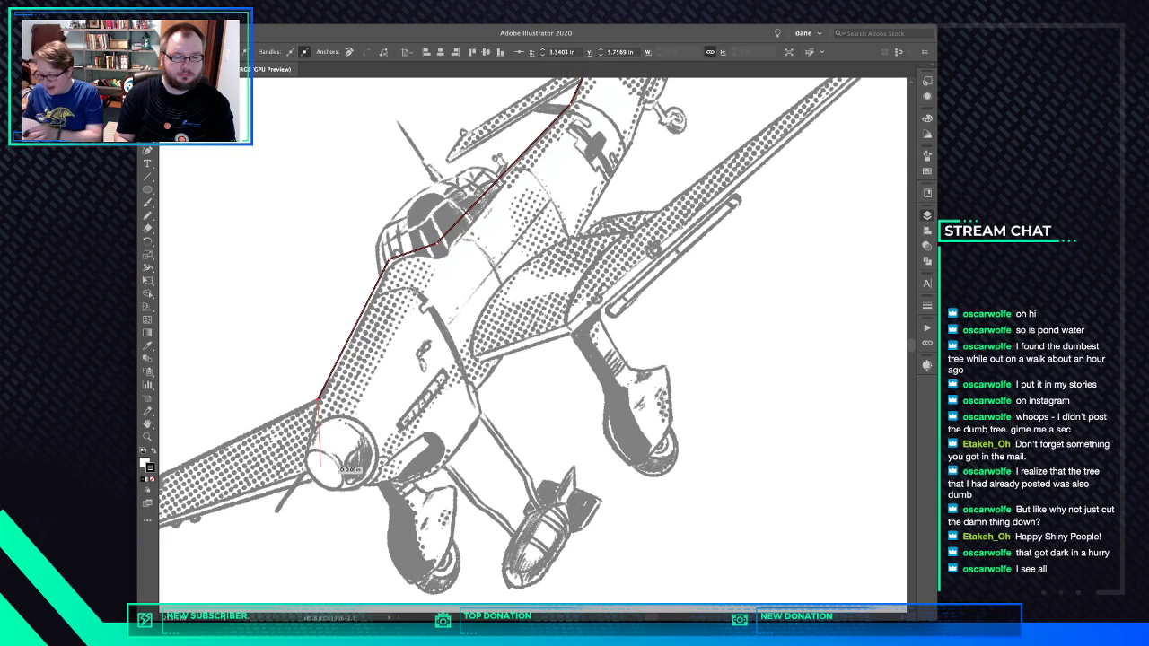
drag(322, 468, 339, 495)
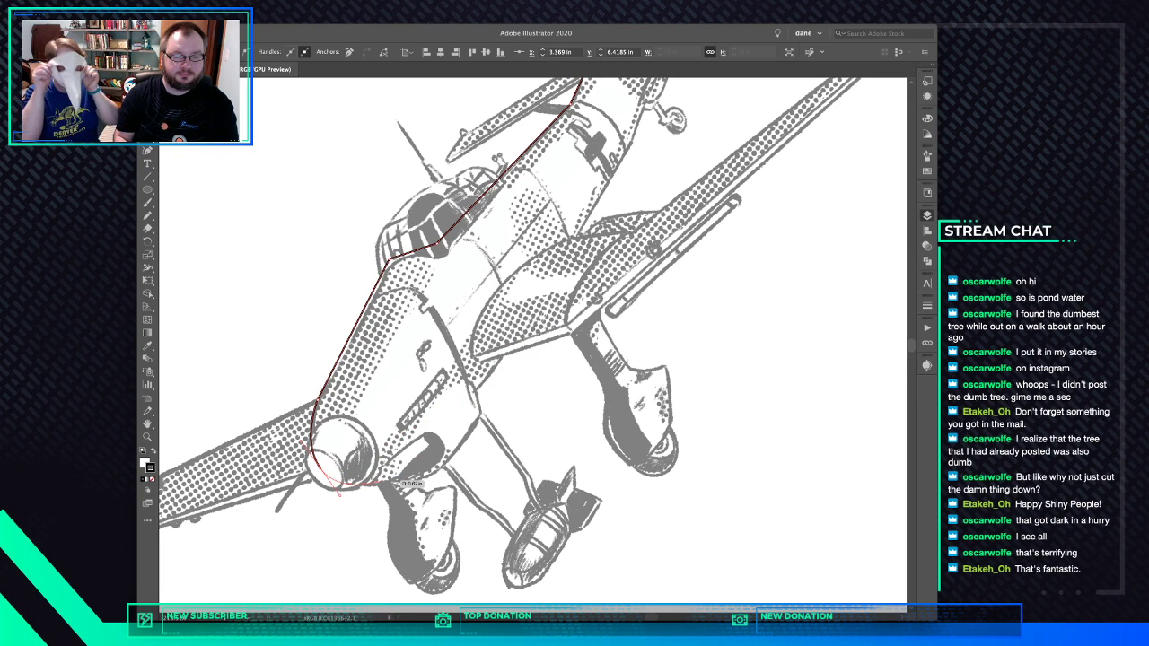
Carry the fuselage outline from the spinner along the underside of the nose to the bomb strut and up to the belly
click(392, 484)
click(391, 485)
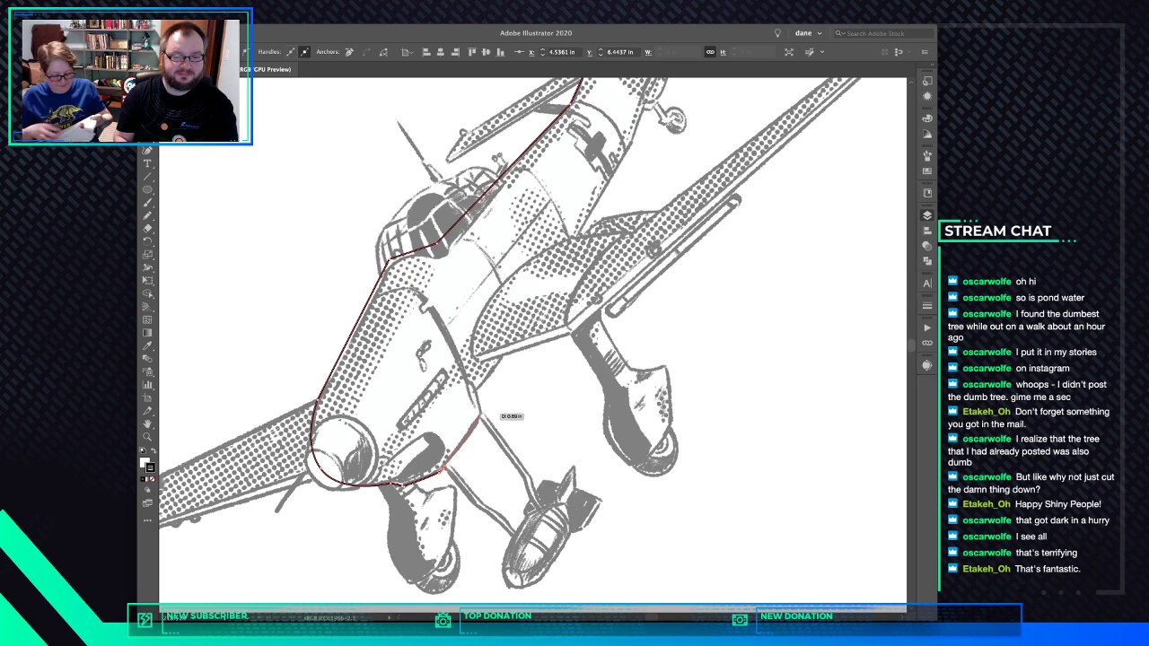
mouse_move(481, 413)
mouse_down()
mouse_move(489, 386)
mouse_move(493, 411)
mouse_up()
click(482, 414)
click(477, 390)
Add a curved segment to the fuselage outline from the belly across the near wing's root, toward the tail
scroll(529, 350, up, 5)
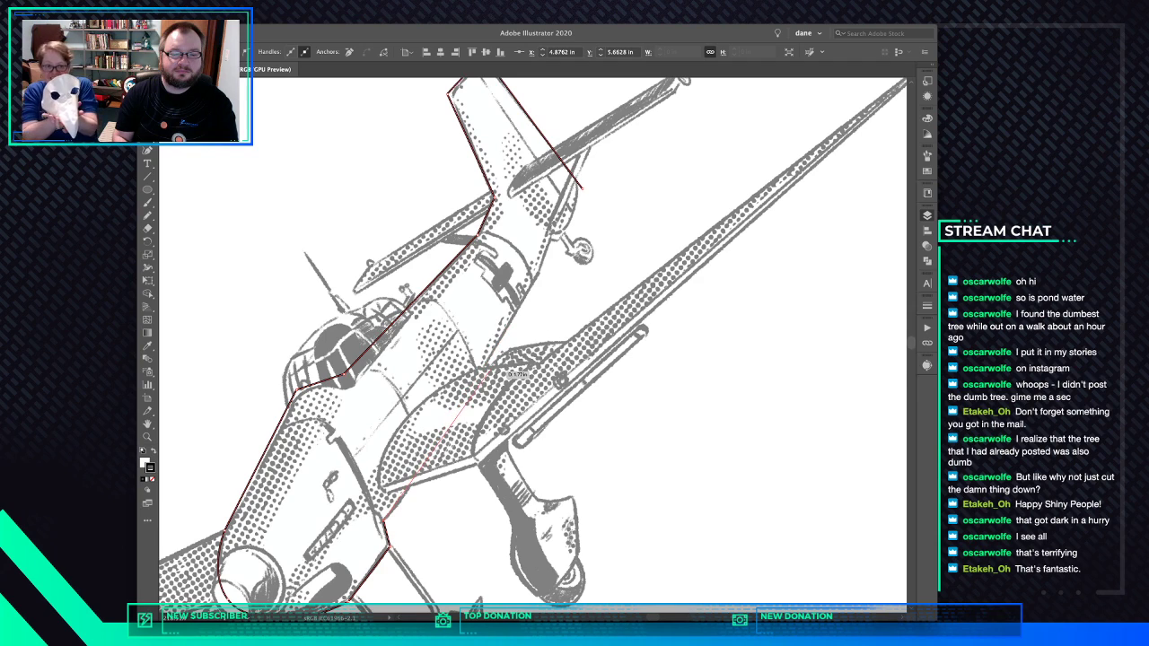
drag(470, 401, 502, 350)
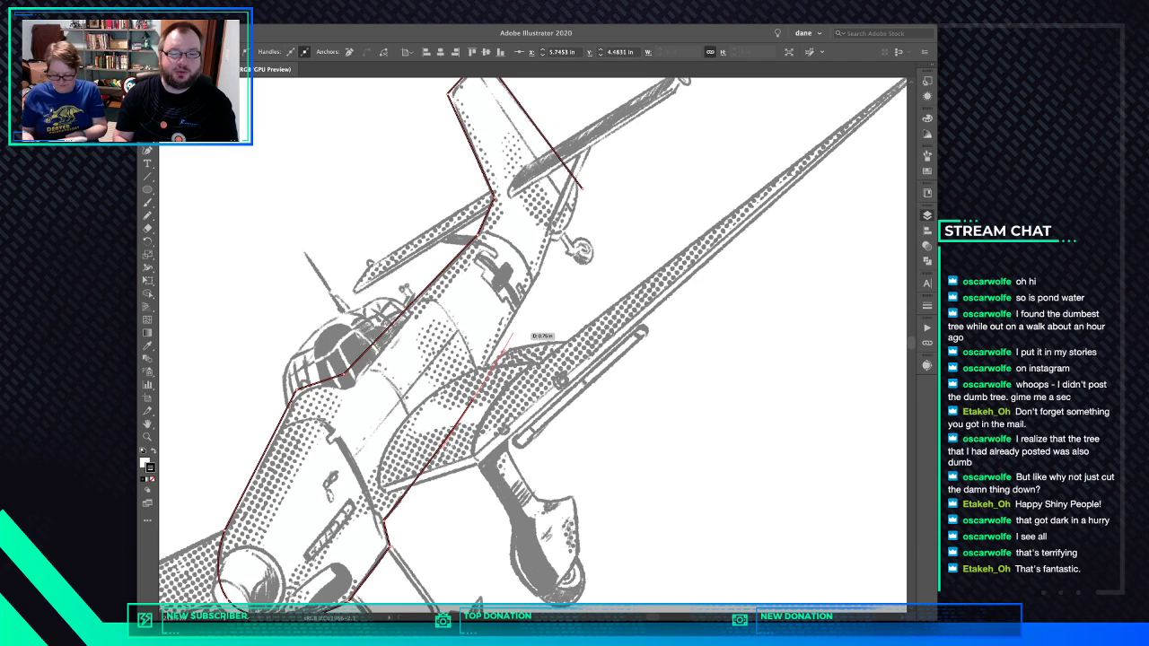
key(super+z)
drag(467, 405, 511, 327)
key(super+z)
drag(464, 412, 479, 377)
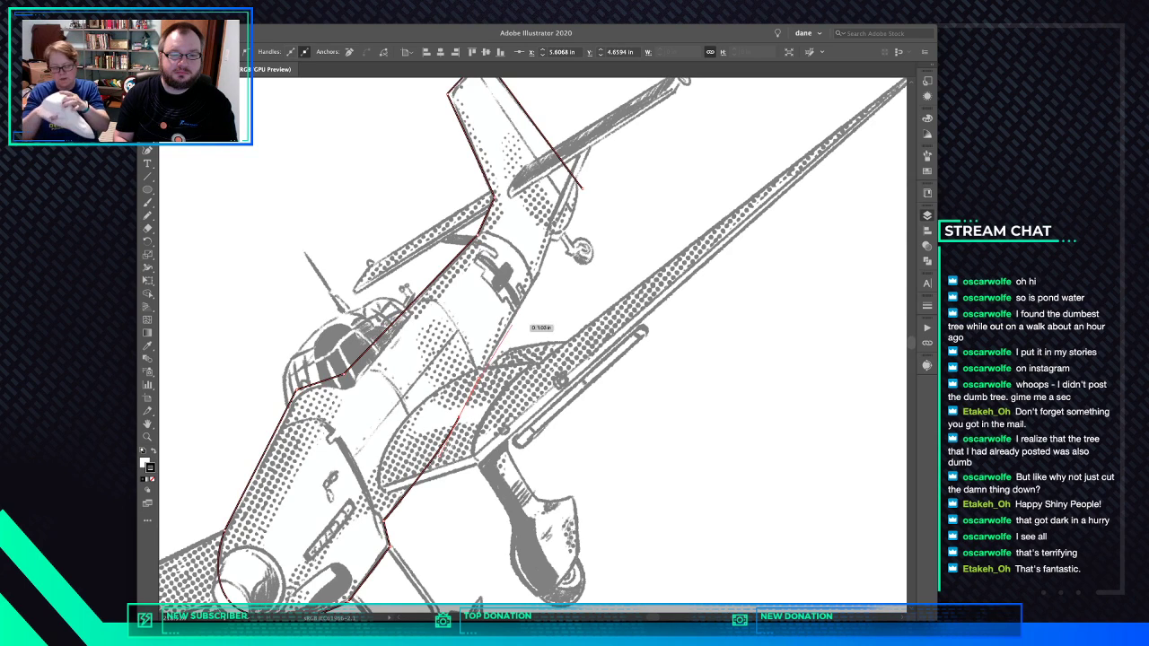
Continue the fuselage outline along the rear underside and around the rudder's base, closing the path at the rudder's rear corner
drag(538, 275, 540, 272)
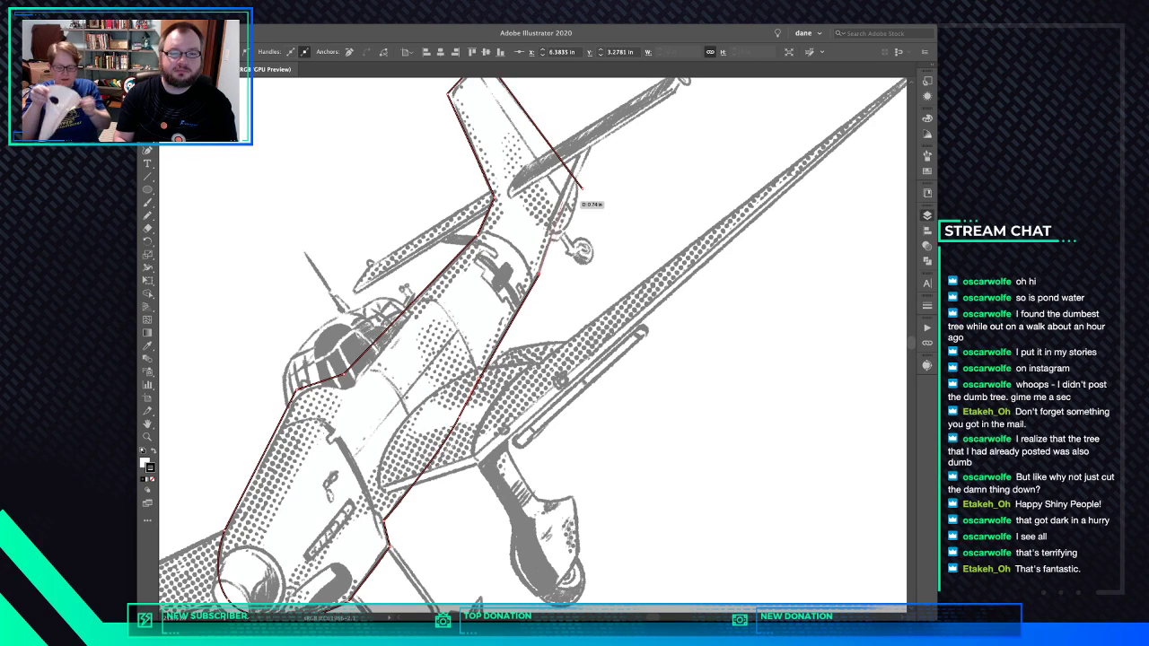
click(553, 231)
drag(553, 232, 575, 218)
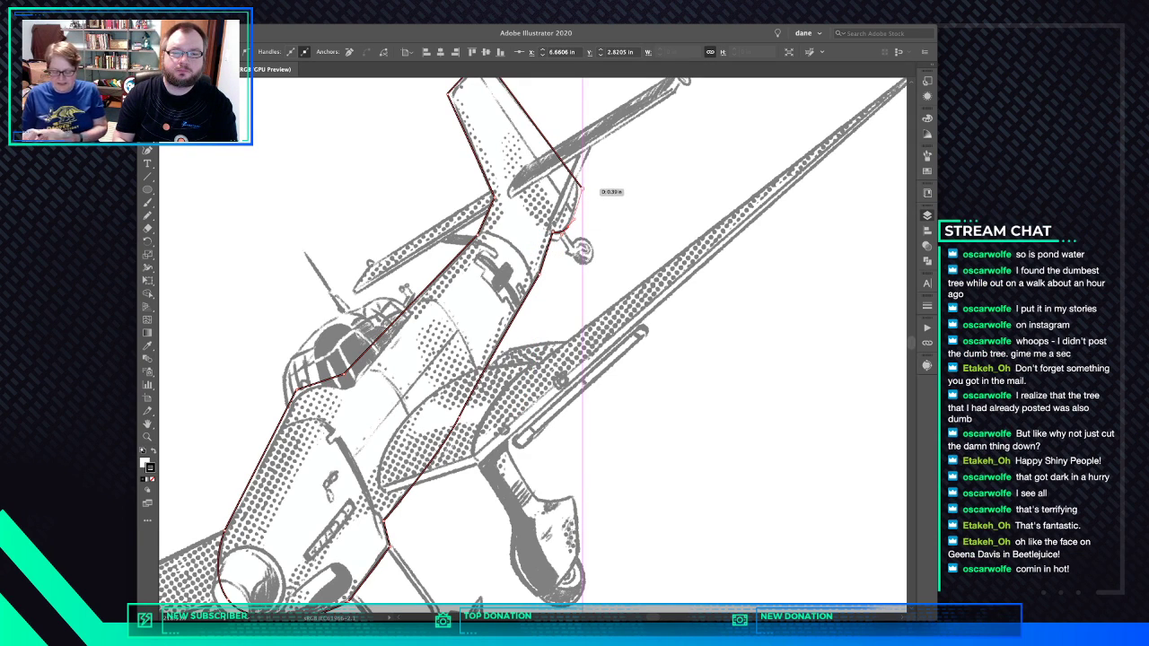
click(582, 190)
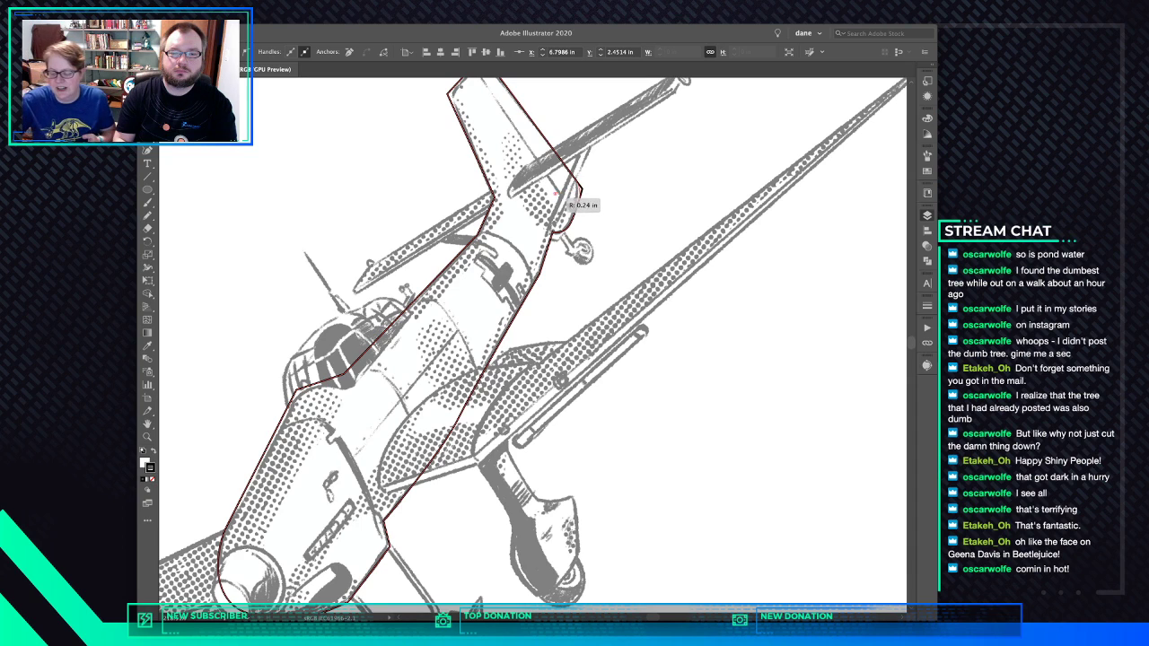
Round the outline's corner at the rear of the rudder and the corners at the tip of the tail fin
drag(540, 197, 540, 197)
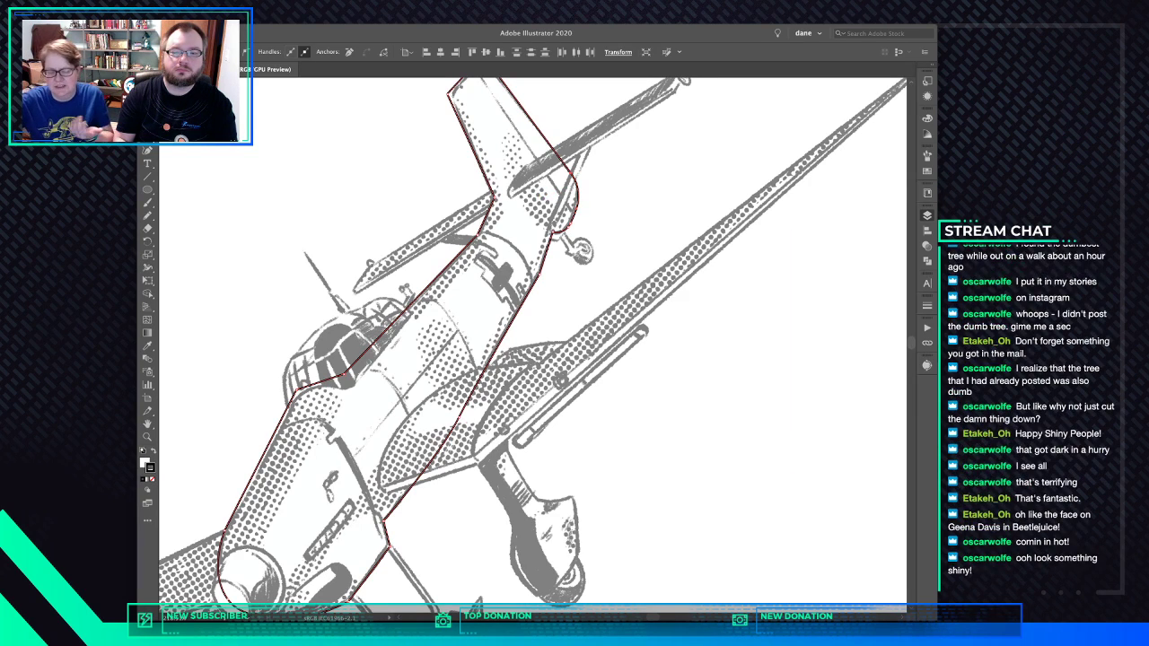
scroll(533, 345, up, 4)
scroll(533, 345, left, 2)
click(532, 180)
drag(532, 191, 516, 221)
click(498, 218)
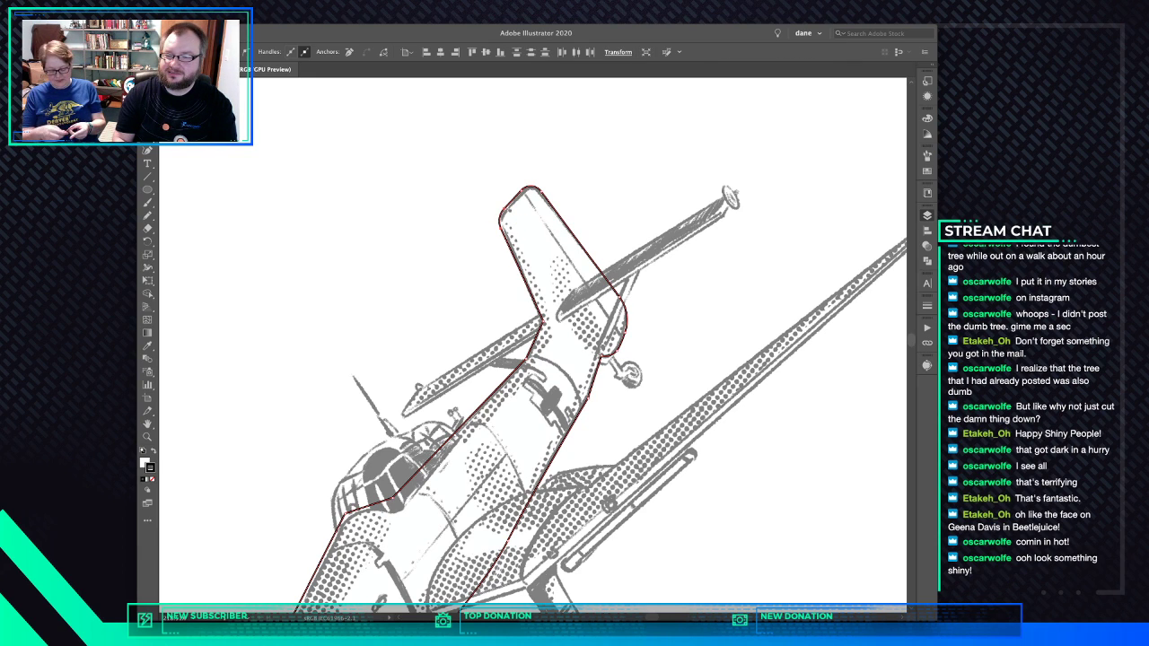
Round the outline's corners on the upper fuselage ahead of the fin and on the underside ahead of the tailwheel
scroll(533, 345, down, 3)
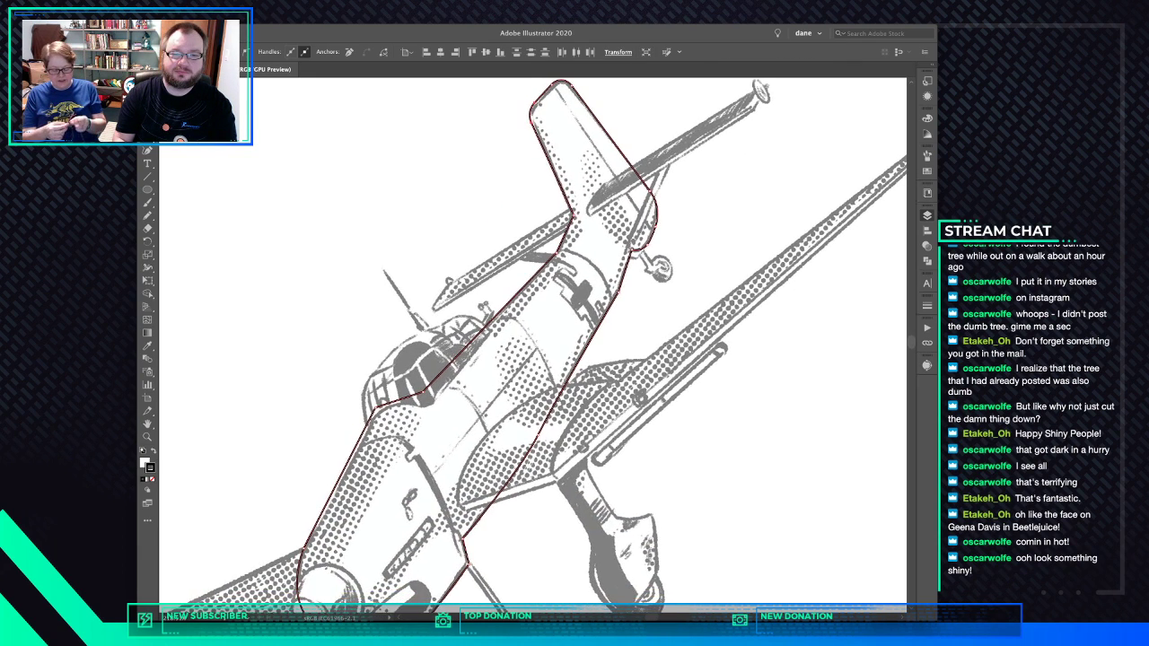
click(561, 251)
drag(549, 244, 438, 172)
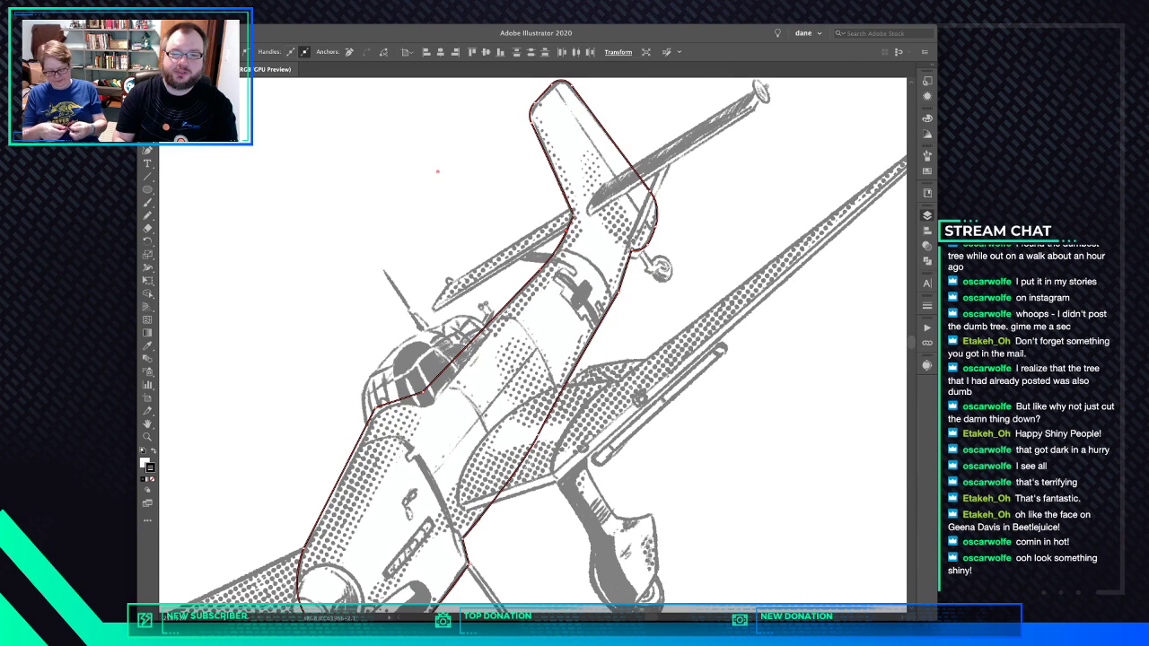
click(594, 283)
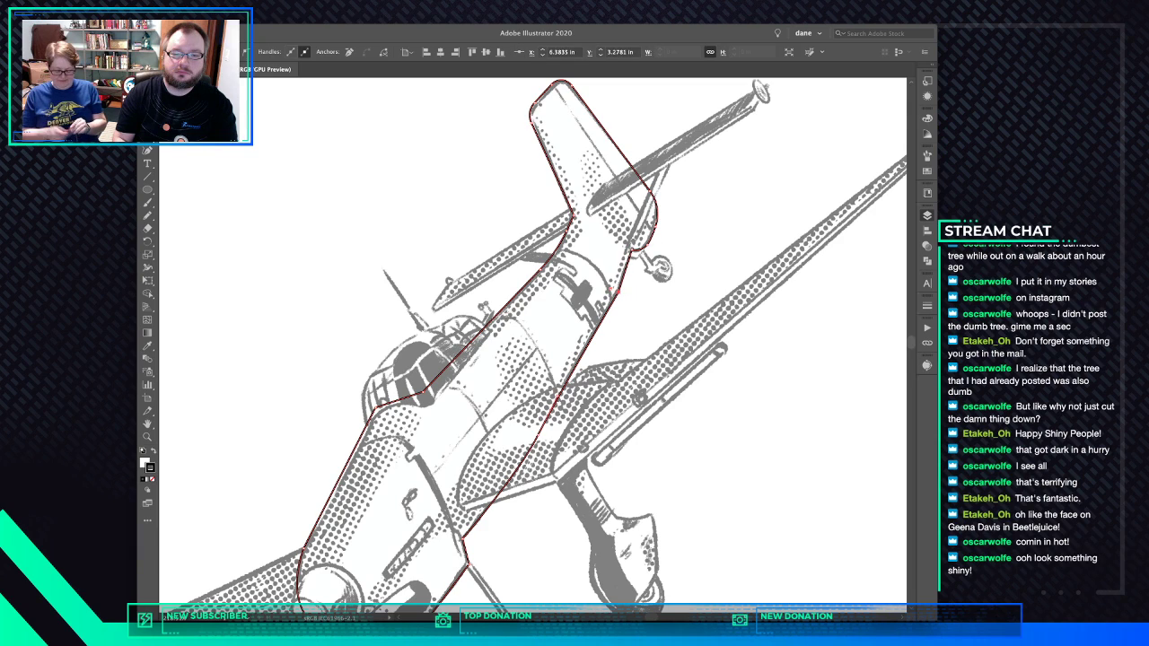
drag(594, 284, 503, 241)
drag(396, 193, 381, 188)
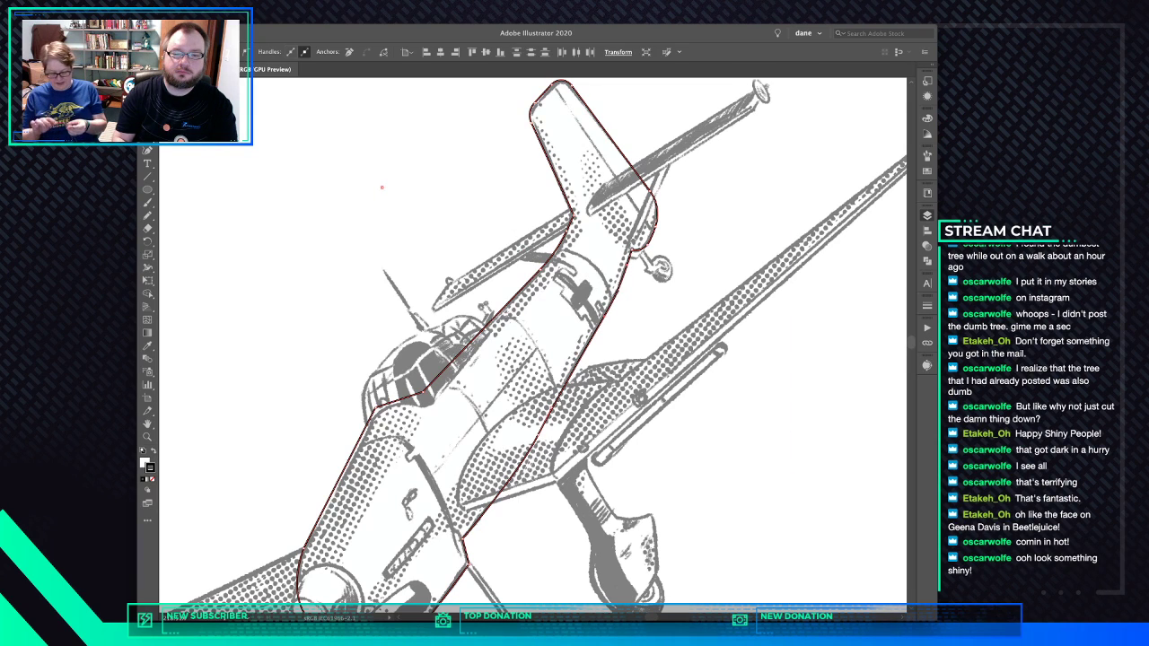
Start a new Pen path for the near wing where its root fairing meets the rear underside of the fuselage
scroll(536, 346, down, 5)
scroll(536, 346, left, 3)
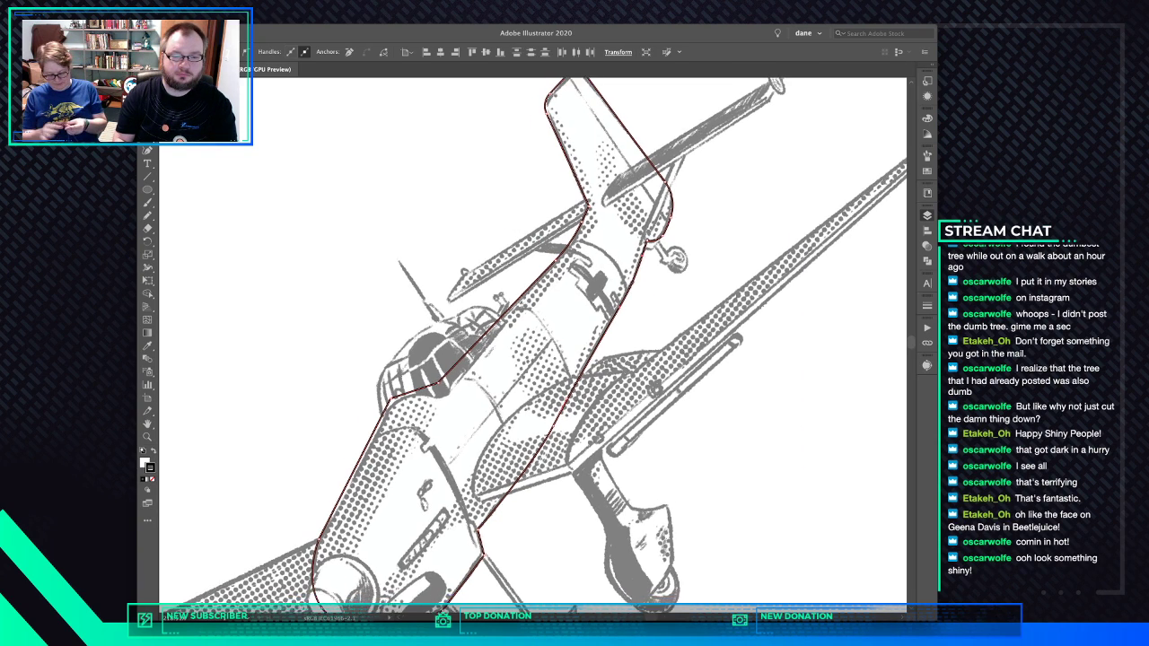
scroll(532, 345, right, 5)
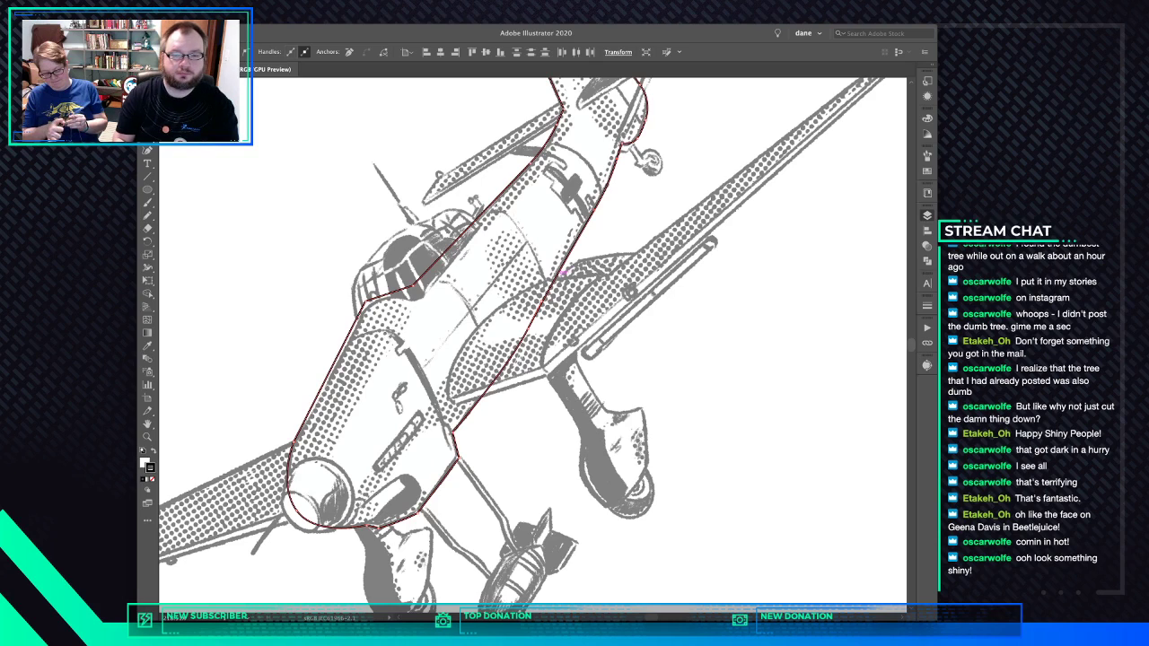
click(550, 279)
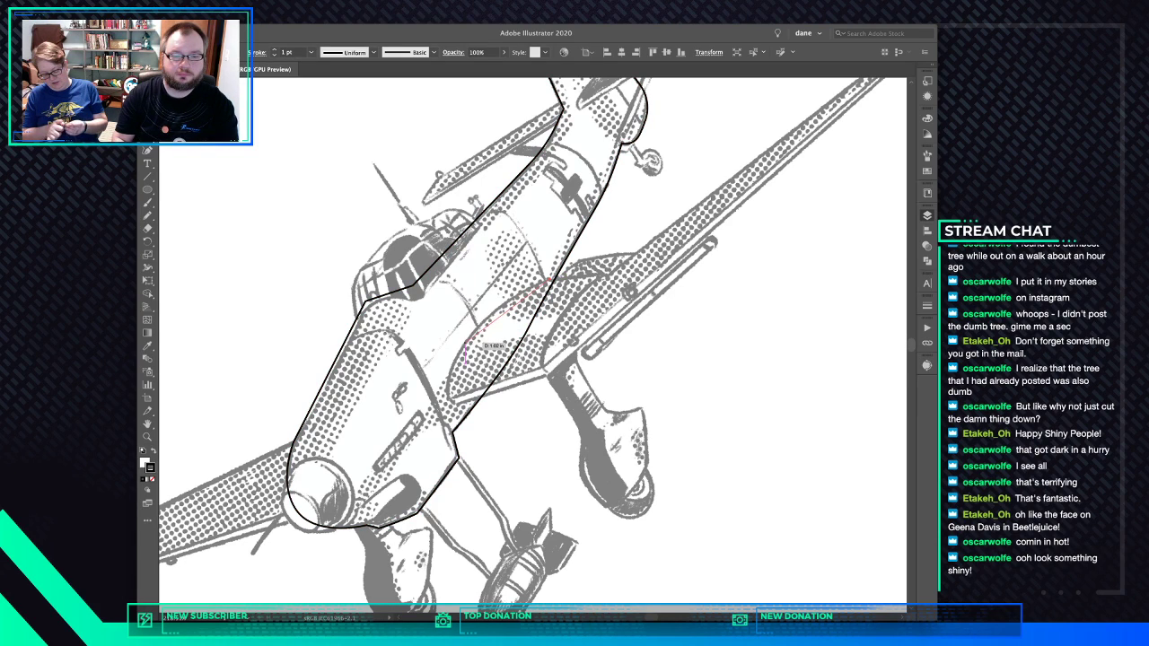
click(463, 346)
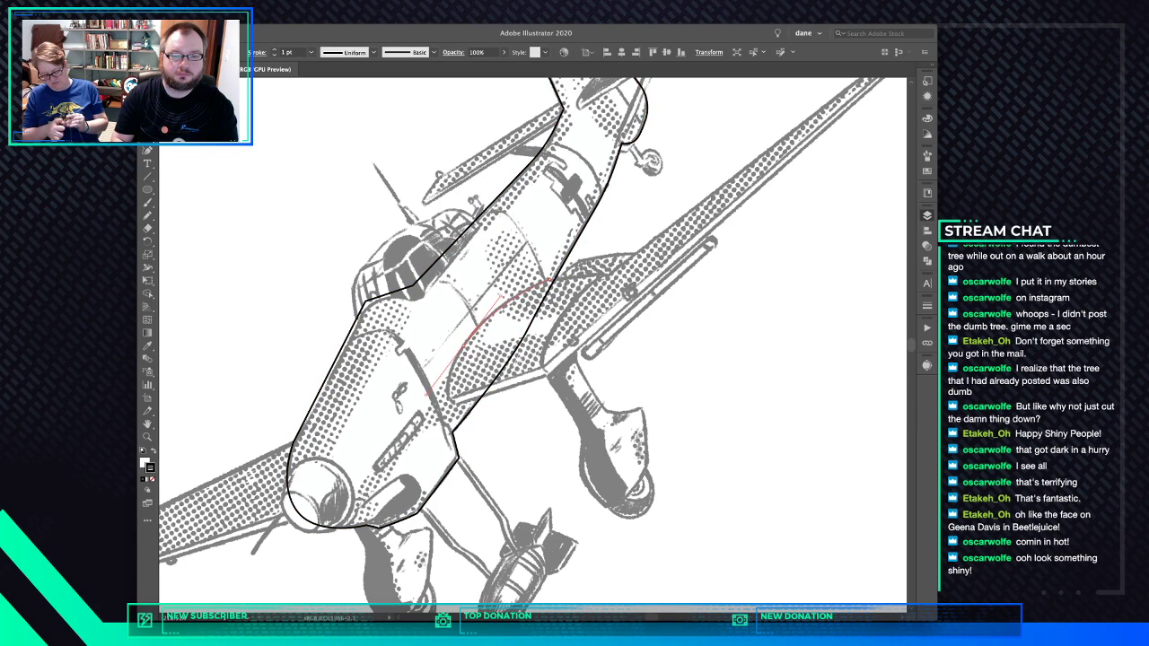
drag(427, 395, 428, 395)
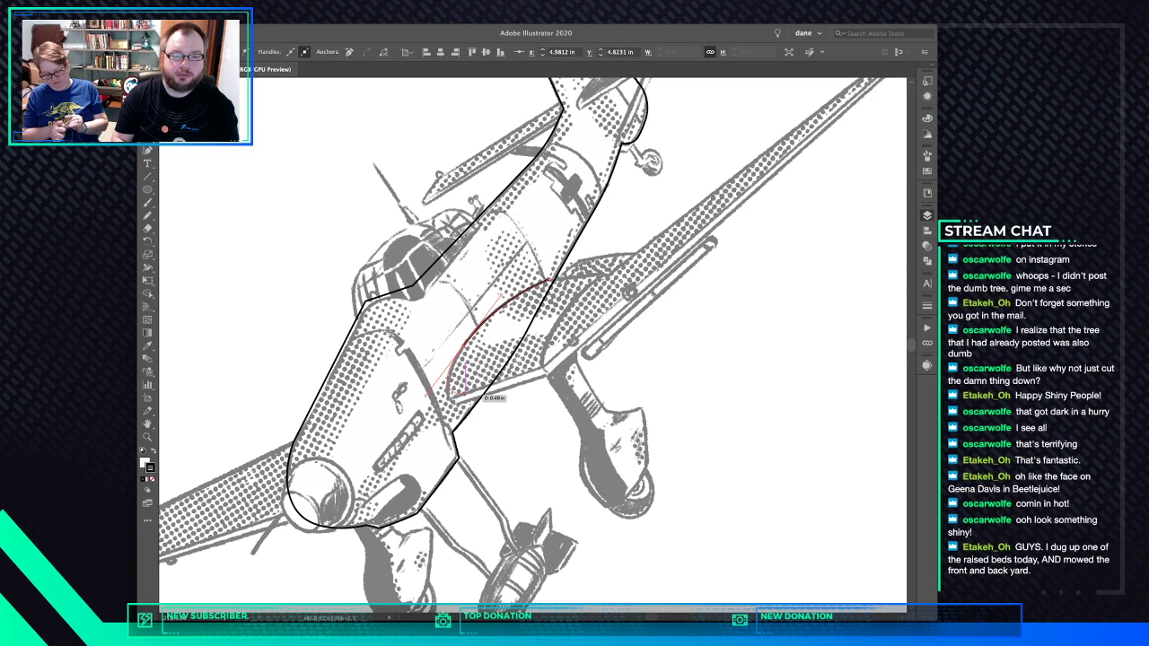
key(super+z)
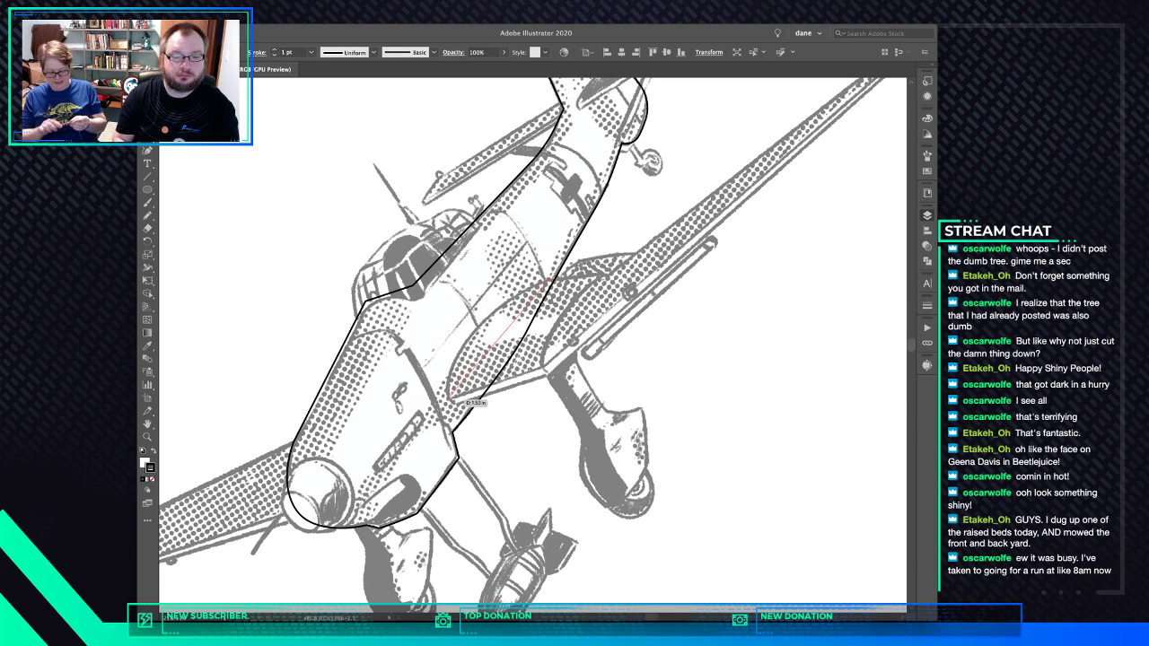
Draw a single curved segment along the near wing's root fairing and turn the path around its front corner
drag(452, 396, 459, 475)
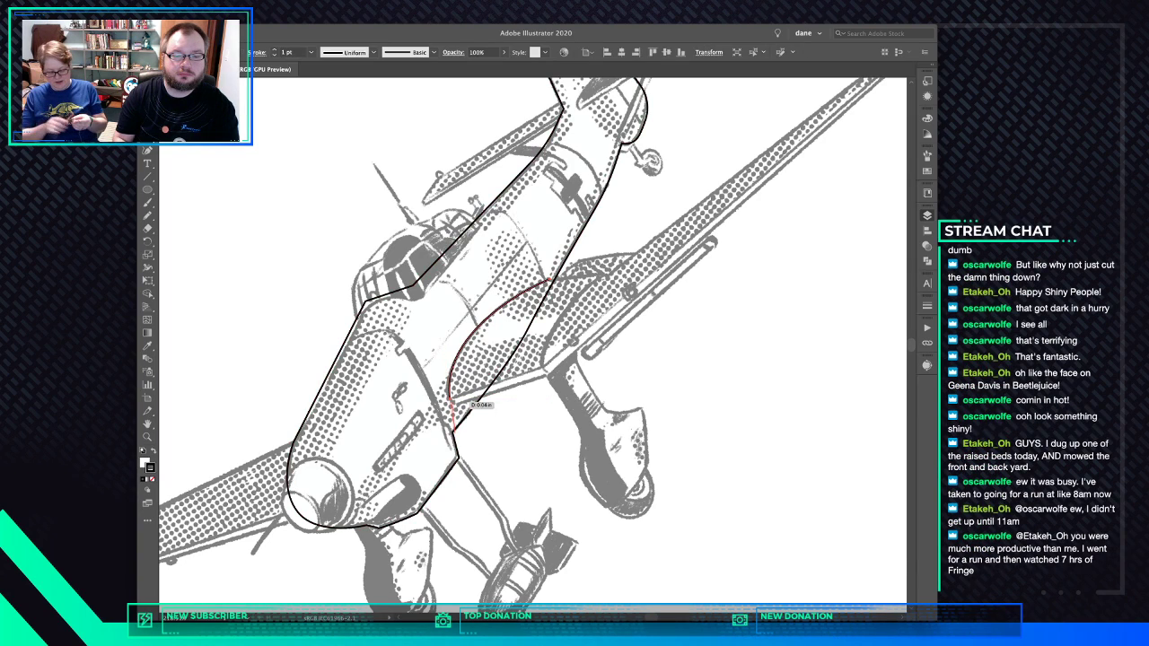
click(451, 398)
click(456, 405)
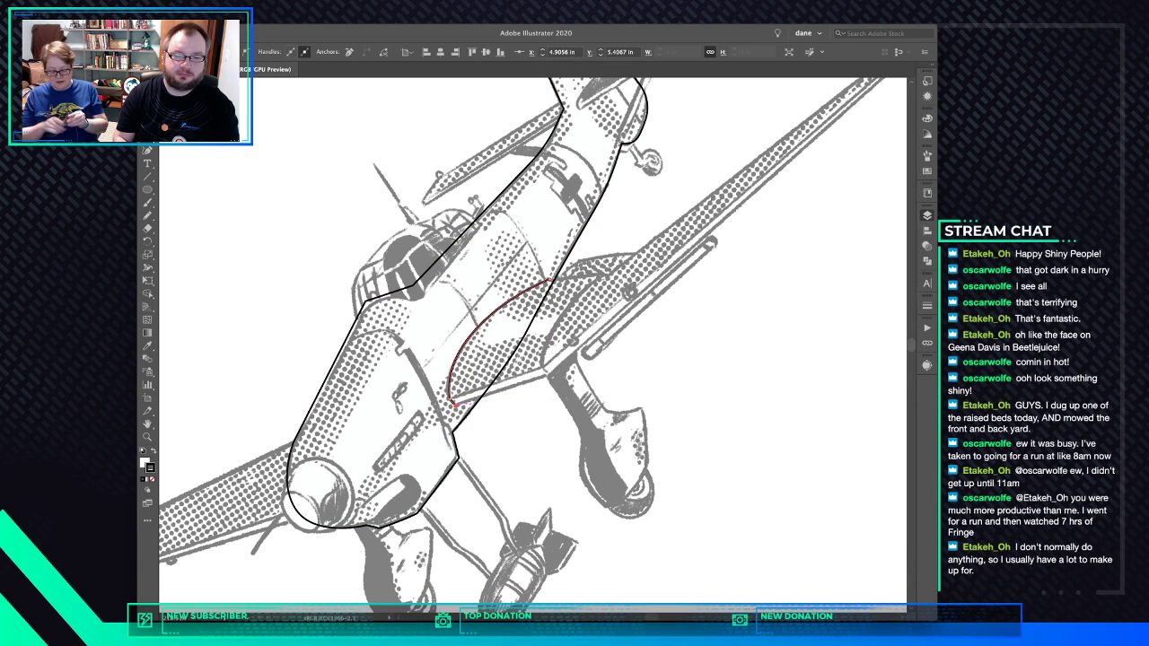
click(453, 403)
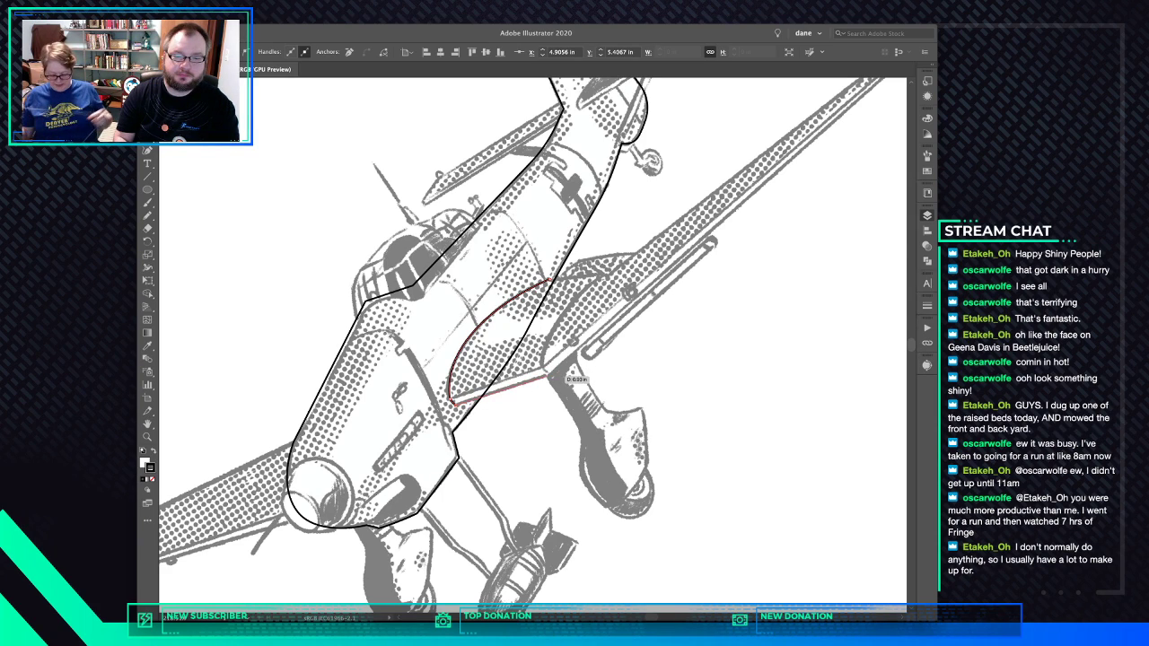
Extend the wing path along the leading edge past the landing gear to a narrow tip beyond the artboard's edge
click(550, 375)
drag(643, 298, 411, 472)
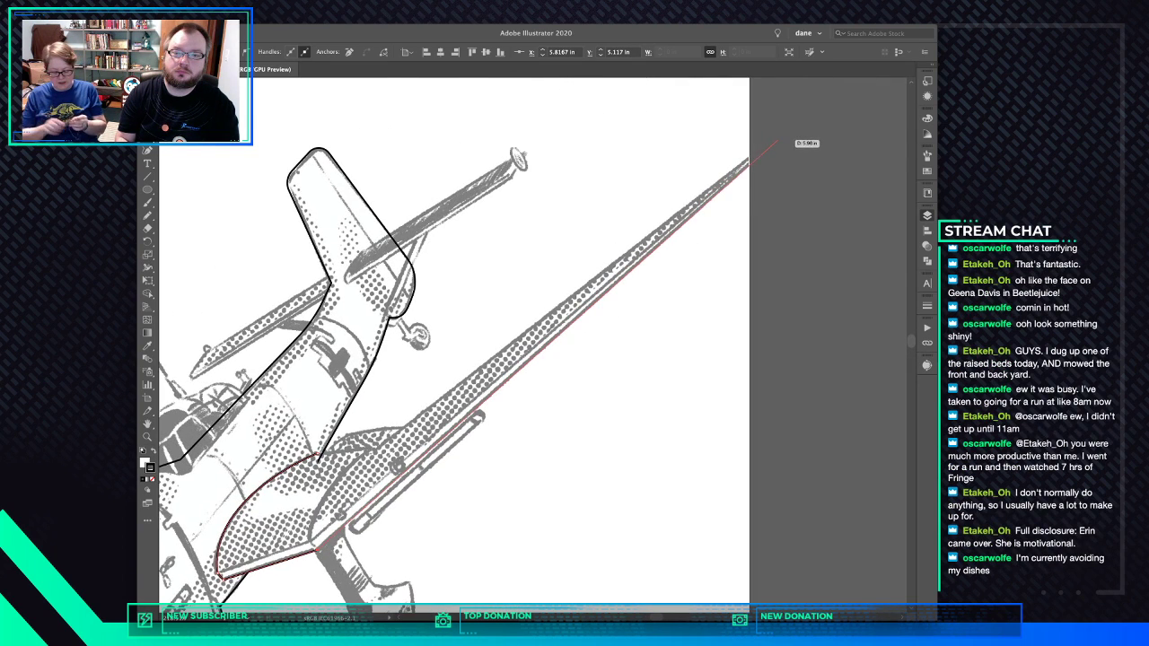
click(781, 139)
click(781, 137)
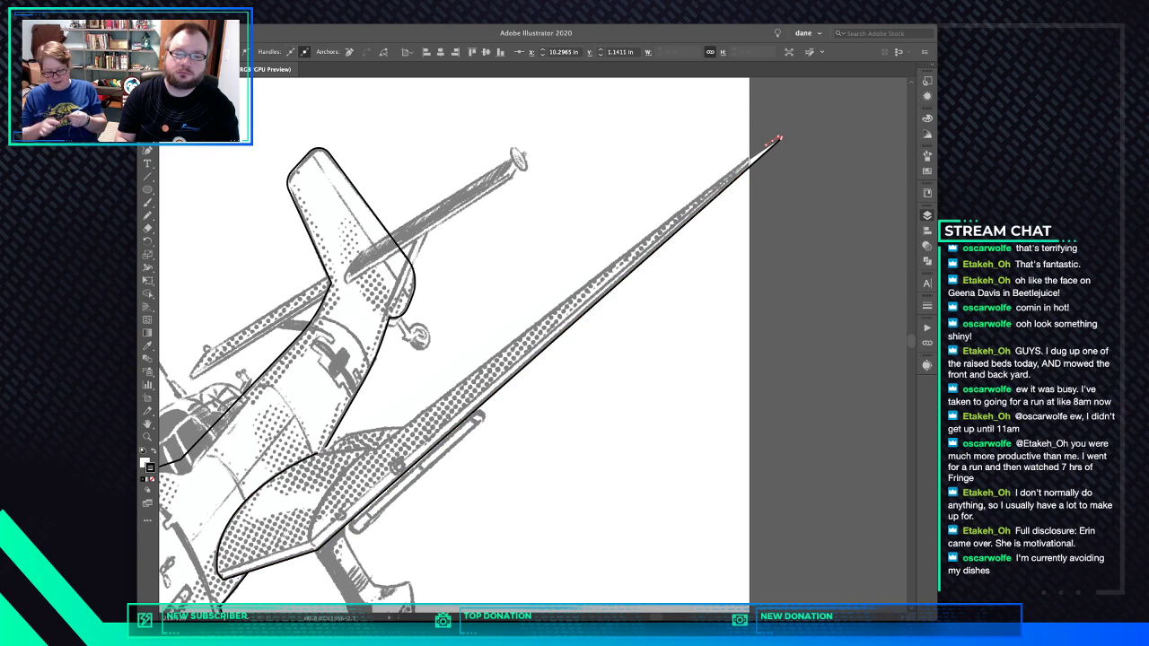
drag(774, 140, 766, 144)
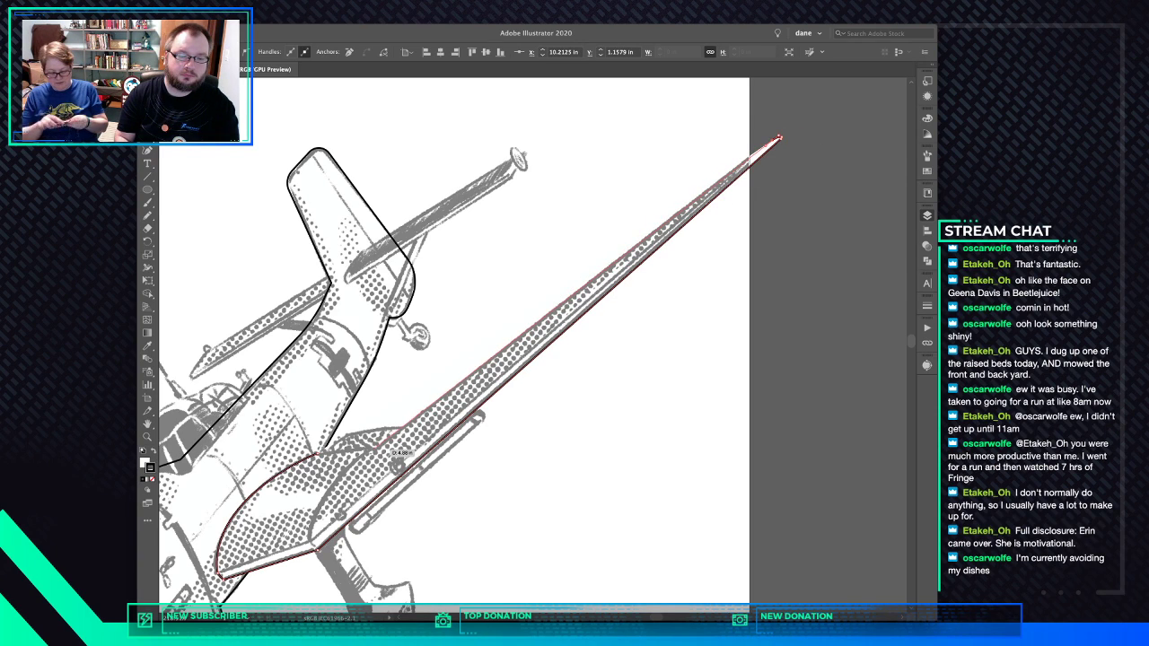
Trace the wing's trailing edge back toward the root, close the path at its starting point and deselect it
click(395, 452)
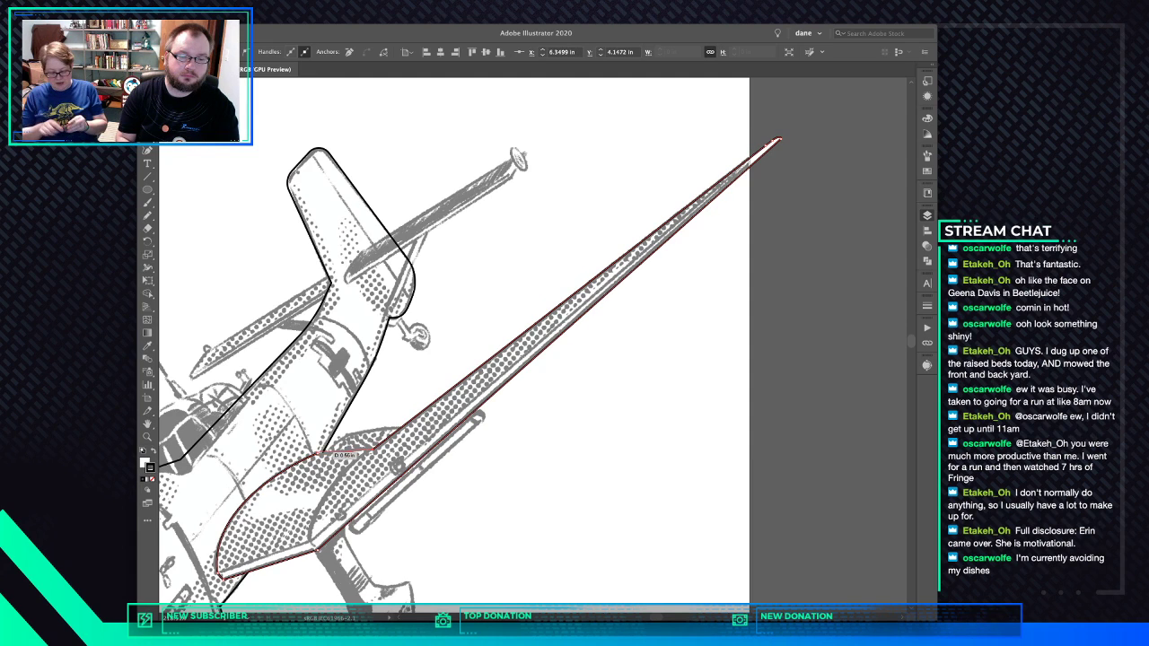
click(316, 454)
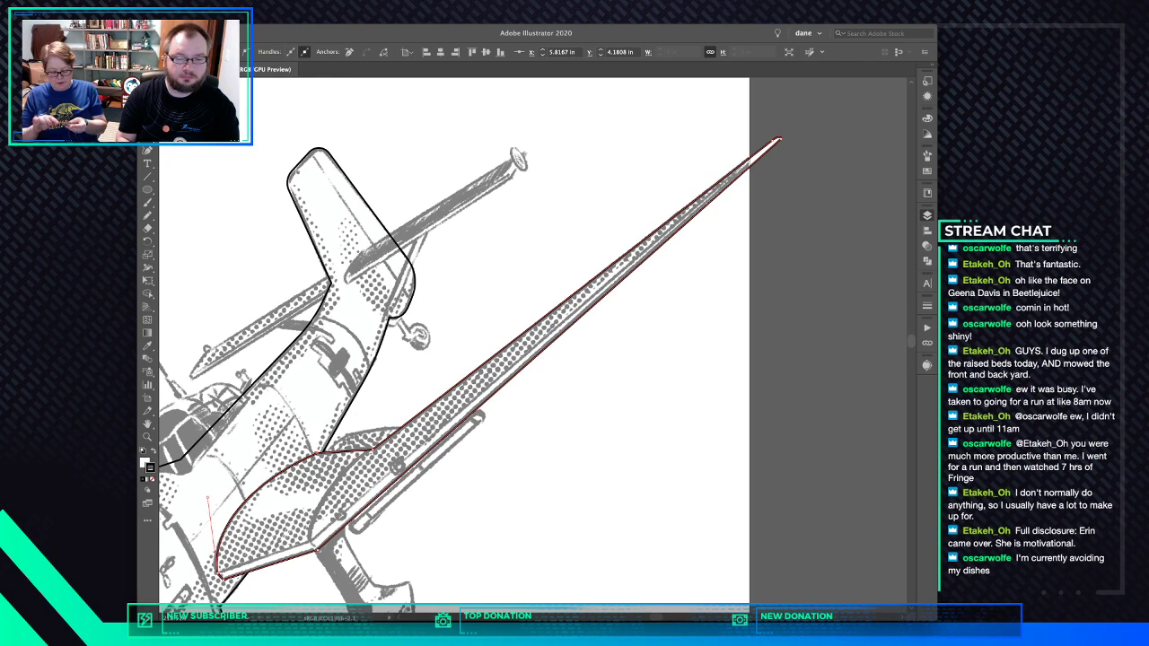
key(super+shift+a)
Trace the outer edge of the engine cowling's rear seam from the upper fuselage outline, over the curve and down toward the belly
drag(297, 512, 379, 424)
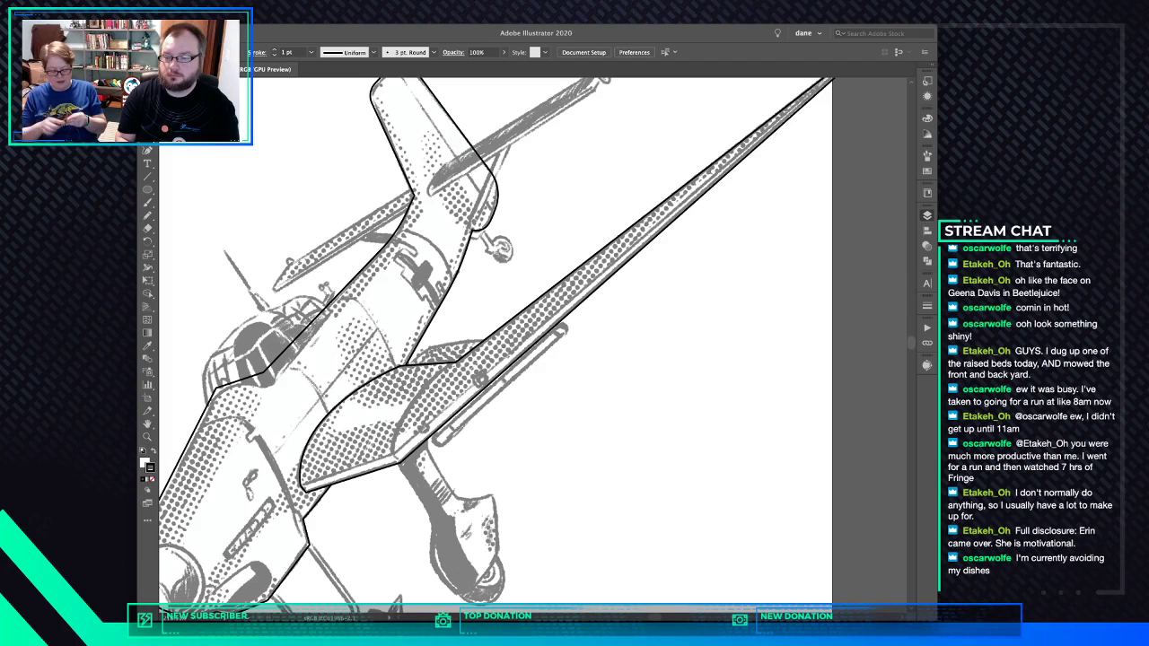
drag(303, 512, 404, 406)
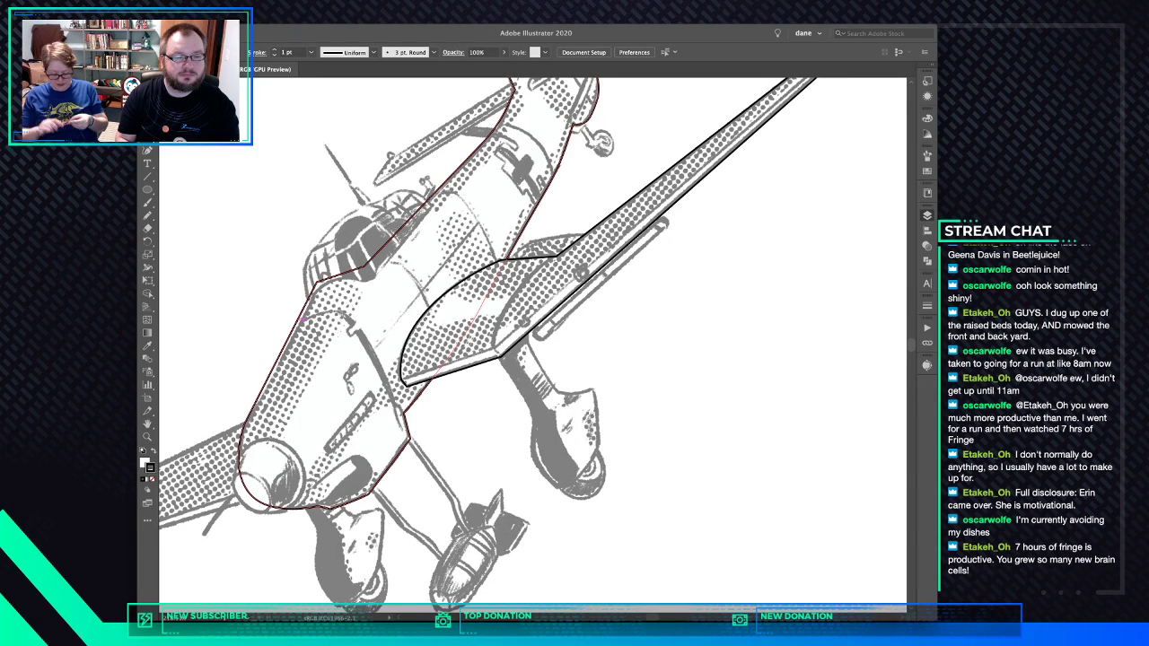
click(299, 319)
drag(338, 311, 350, 311)
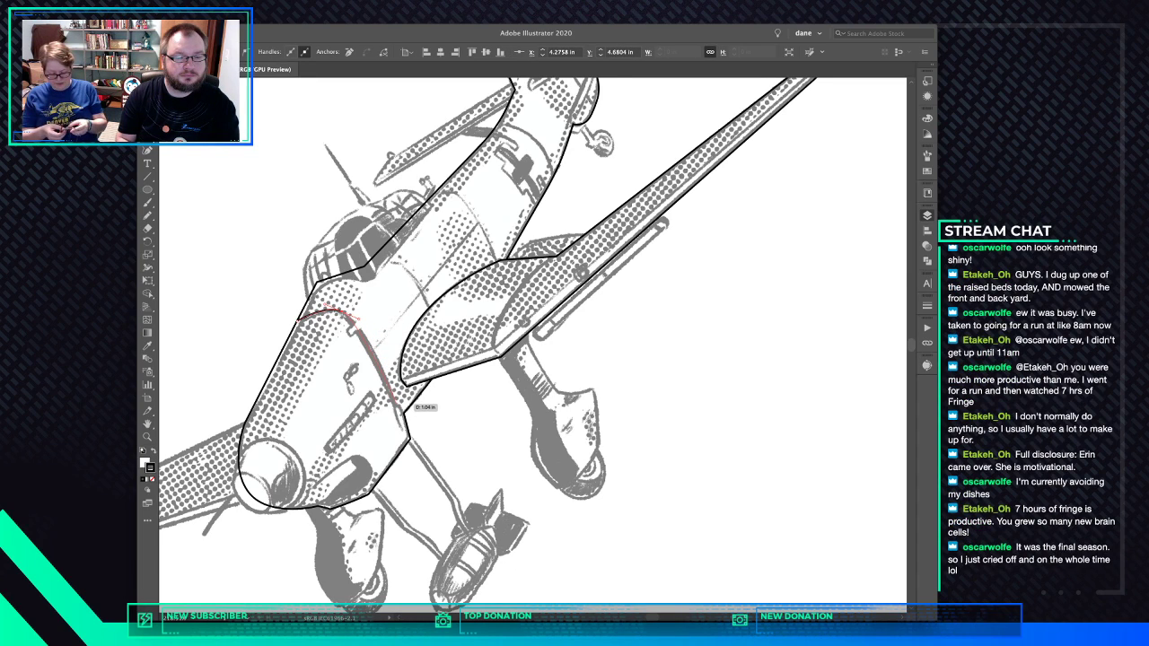
click(401, 404)
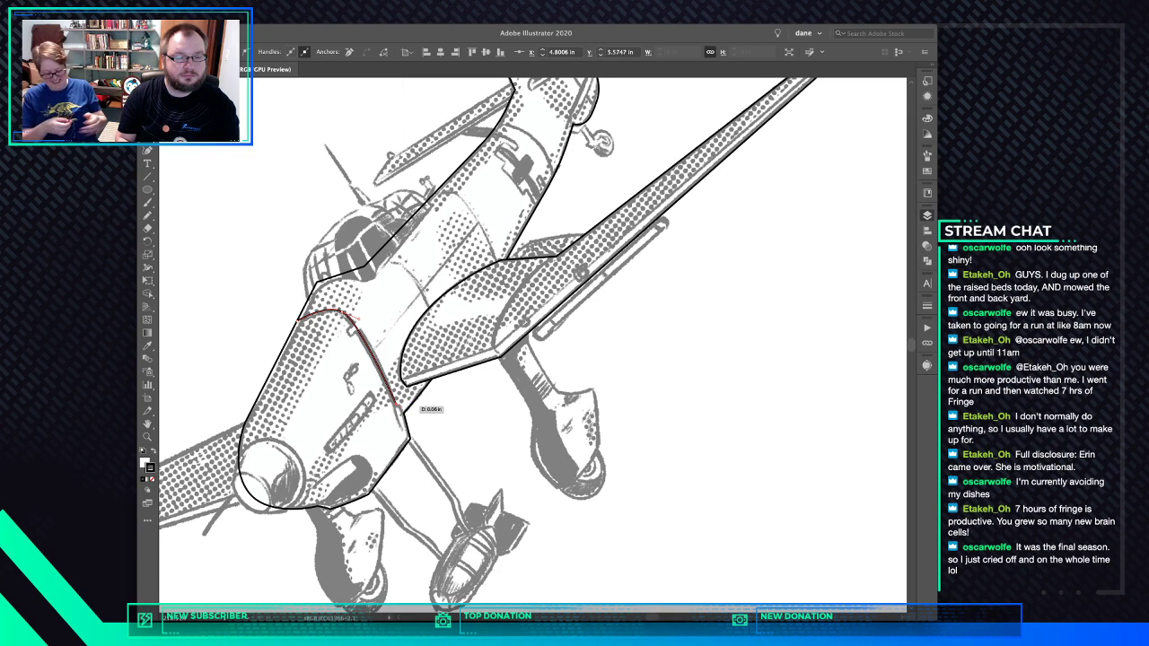
click(403, 411)
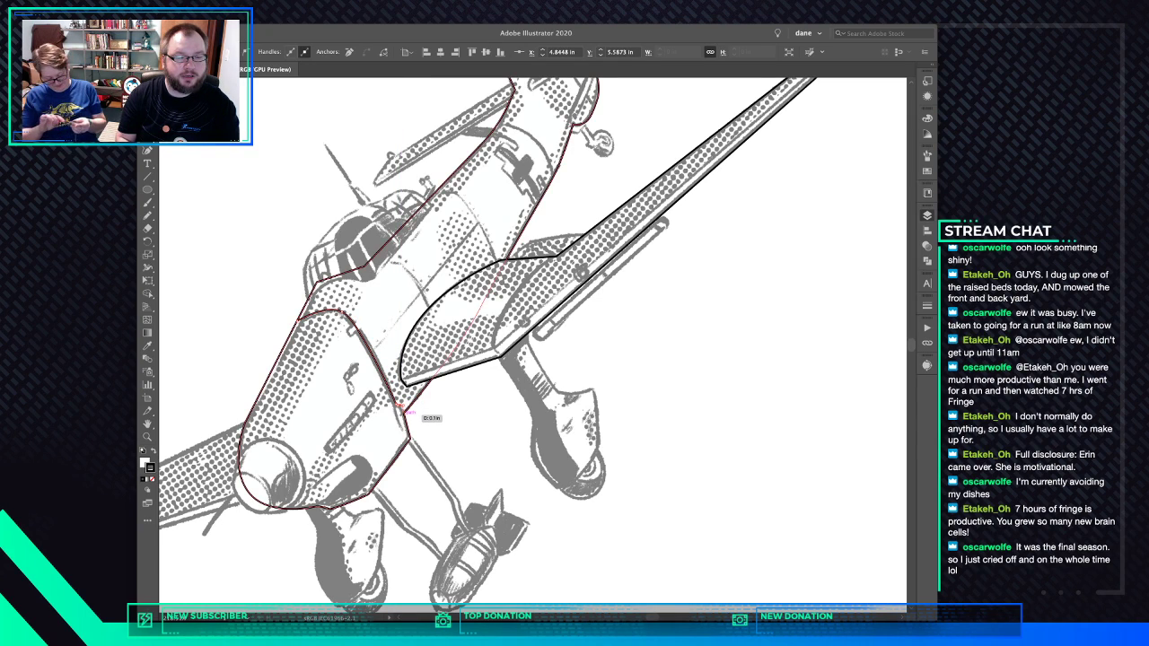
key(ctrl+z)
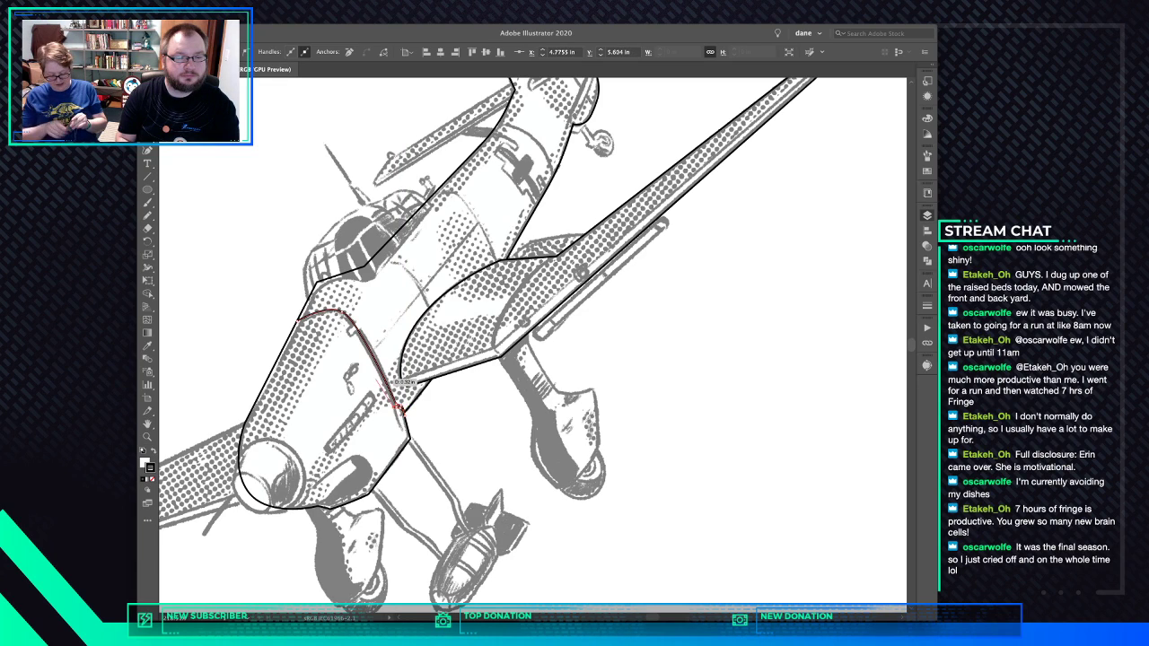
Bring the cowling seam path back up along its inner edge, close it as a thin strip at its start and deselect it
click(351, 328)
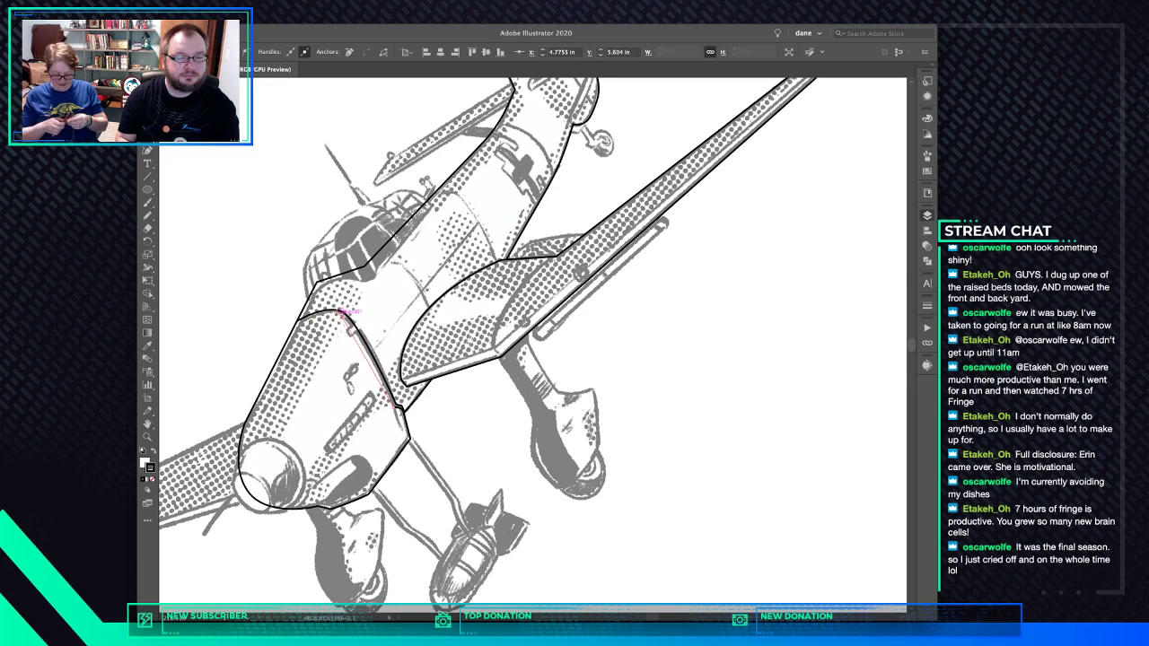
drag(317, 298, 324, 293)
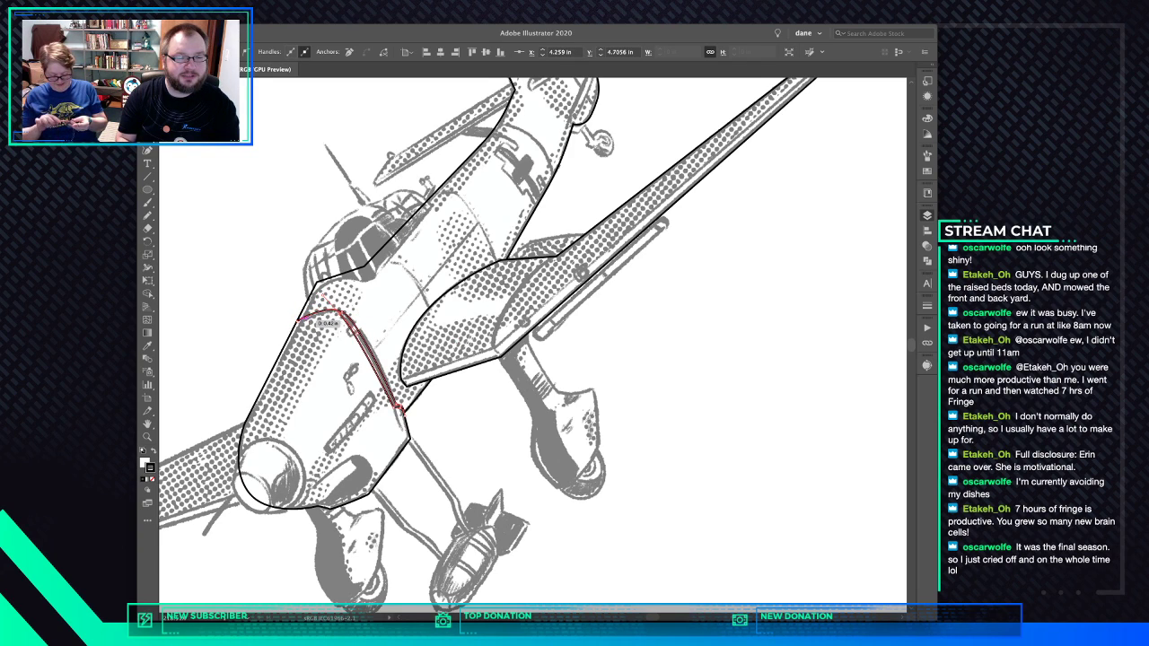
key(super+z)
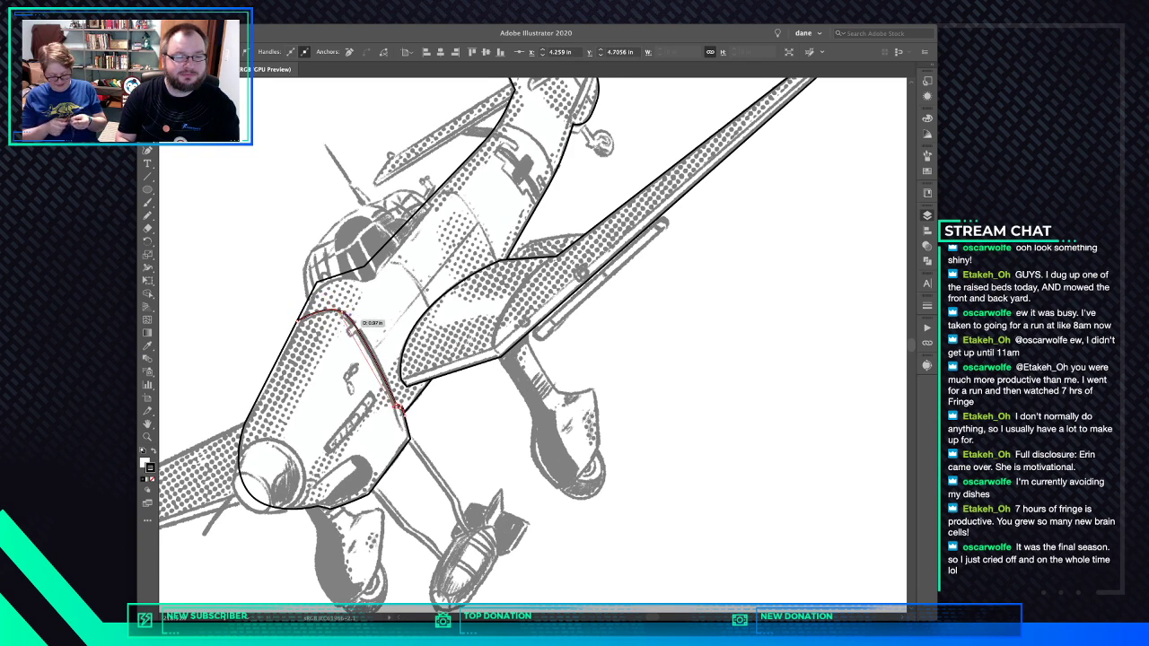
mouse_move(357, 329)
mouse_down()
mouse_move(341, 313)
mouse_move(268, 334)
mouse_up()
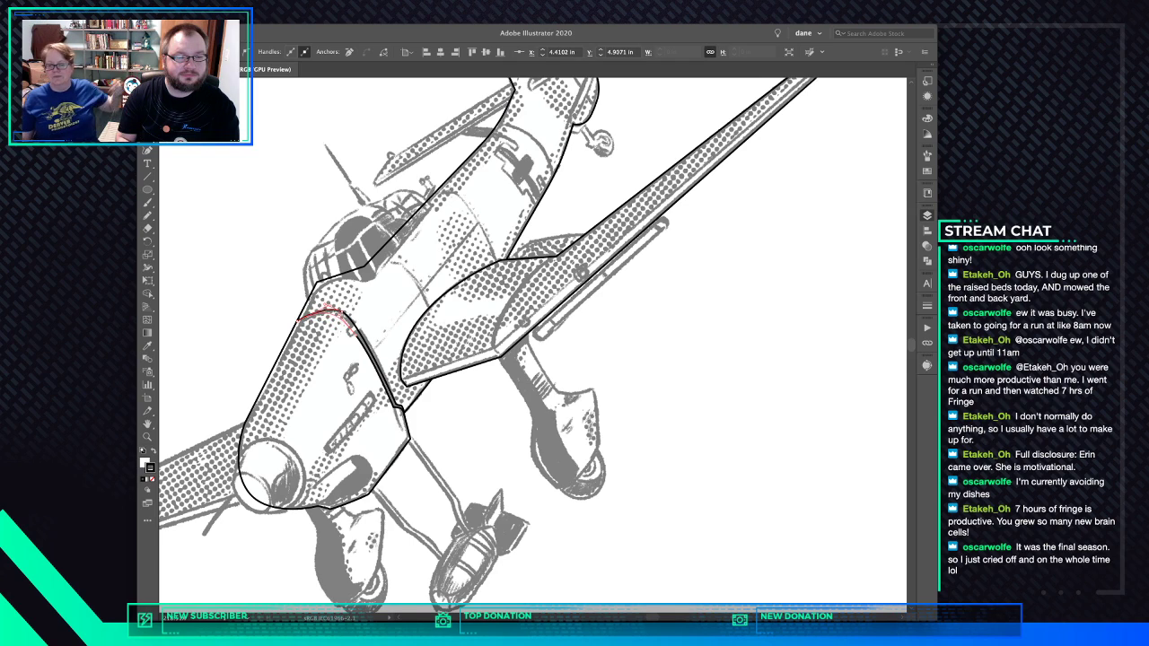
click(298, 321)
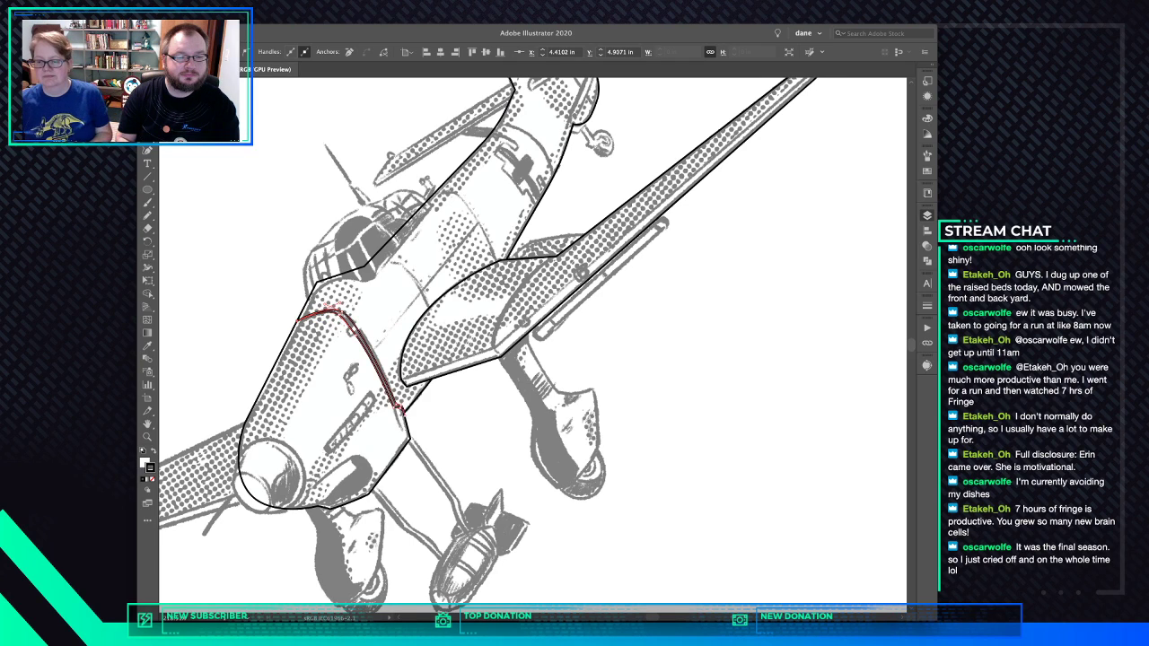
key(super+shift+a)
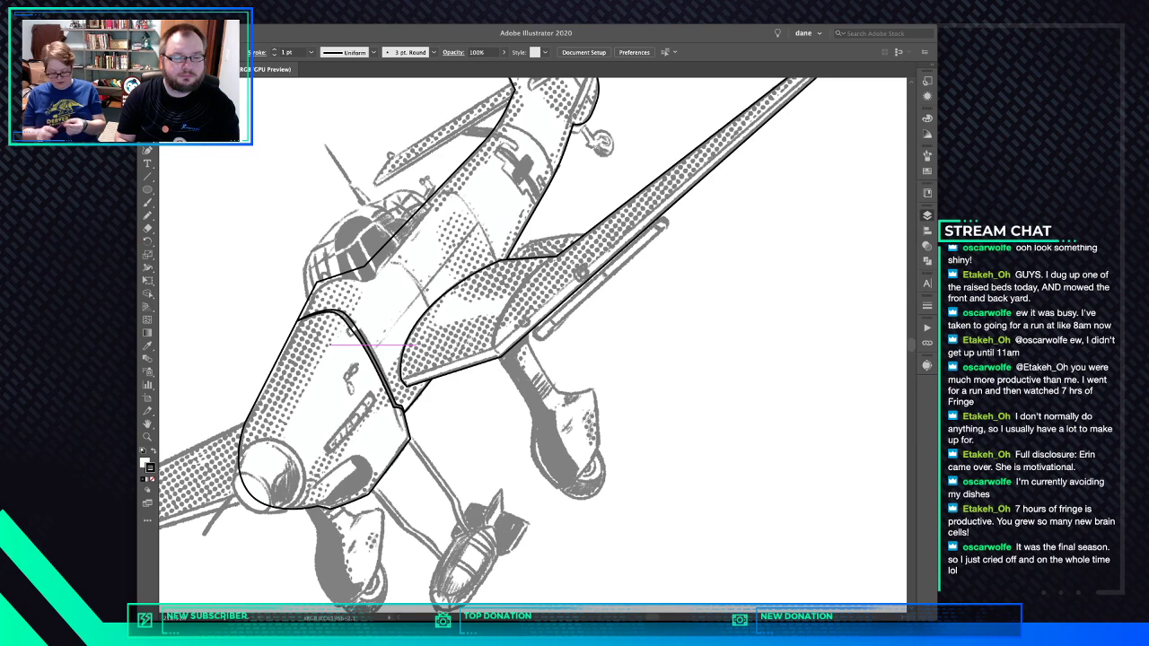
Draw an ellipse around the propeller spinner on the nose, then rotate and scale it to fit the spinner's outline
key(l)
mouse_move(269, 478)
mouse_down()
mouse_move(314, 514)
mouse_move(266, 518)
mouse_up()
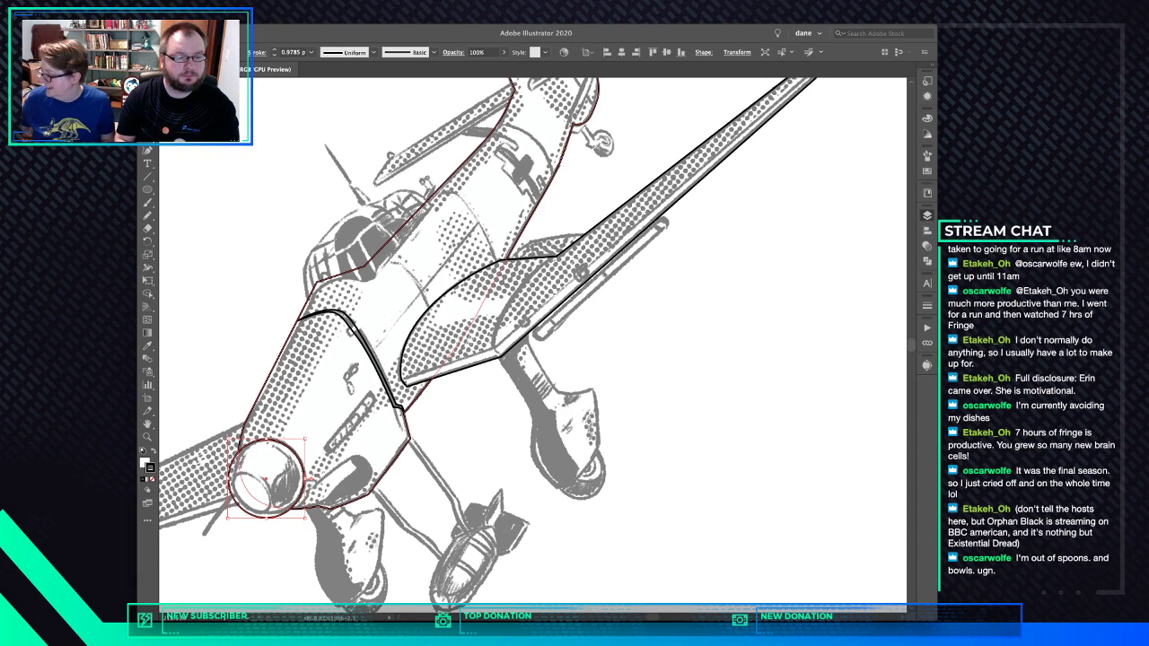
drag(316, 442, 280, 417)
drag(235, 501, 291, 509)
drag(276, 418, 246, 447)
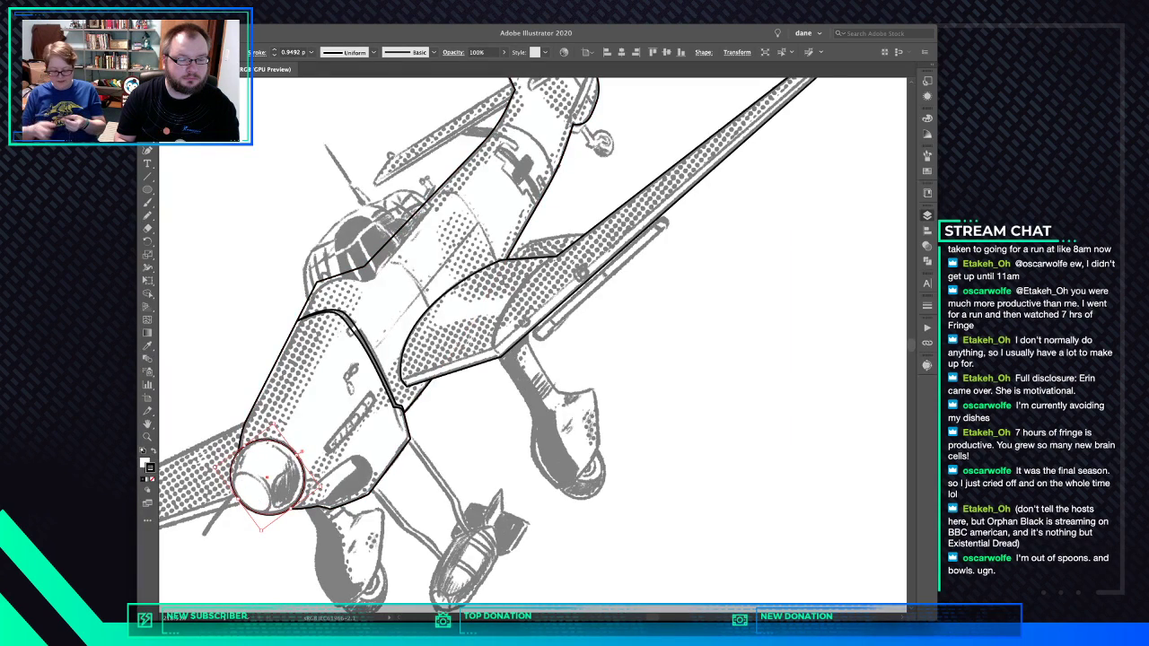
key(a)
key(v)
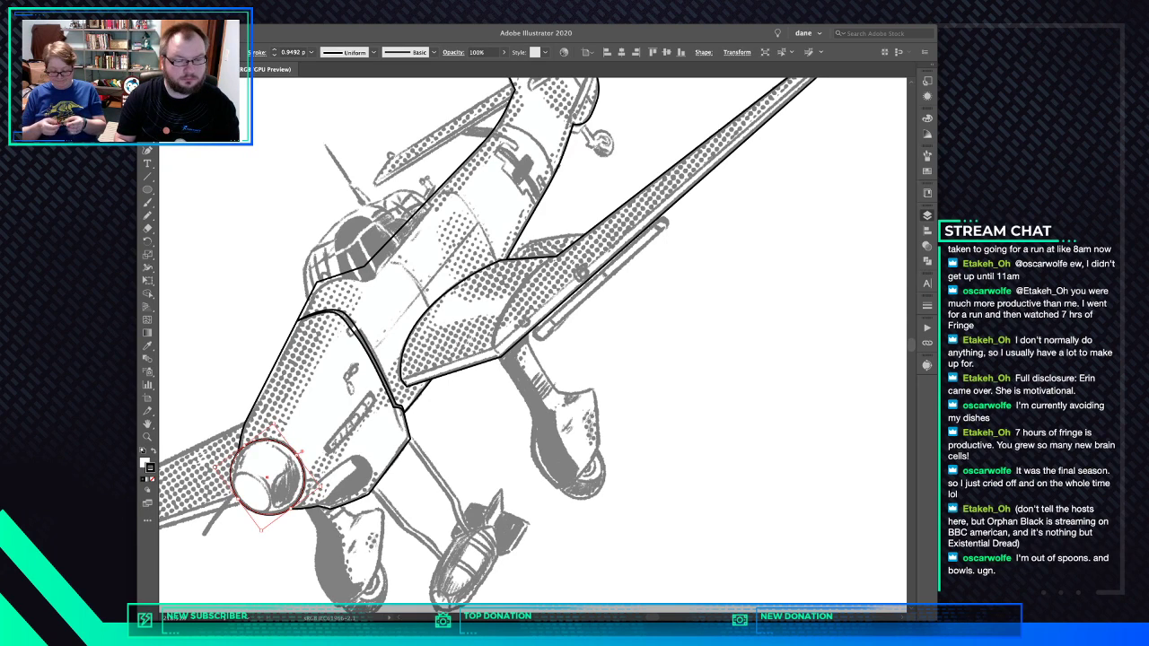
drag(299, 449, 279, 418)
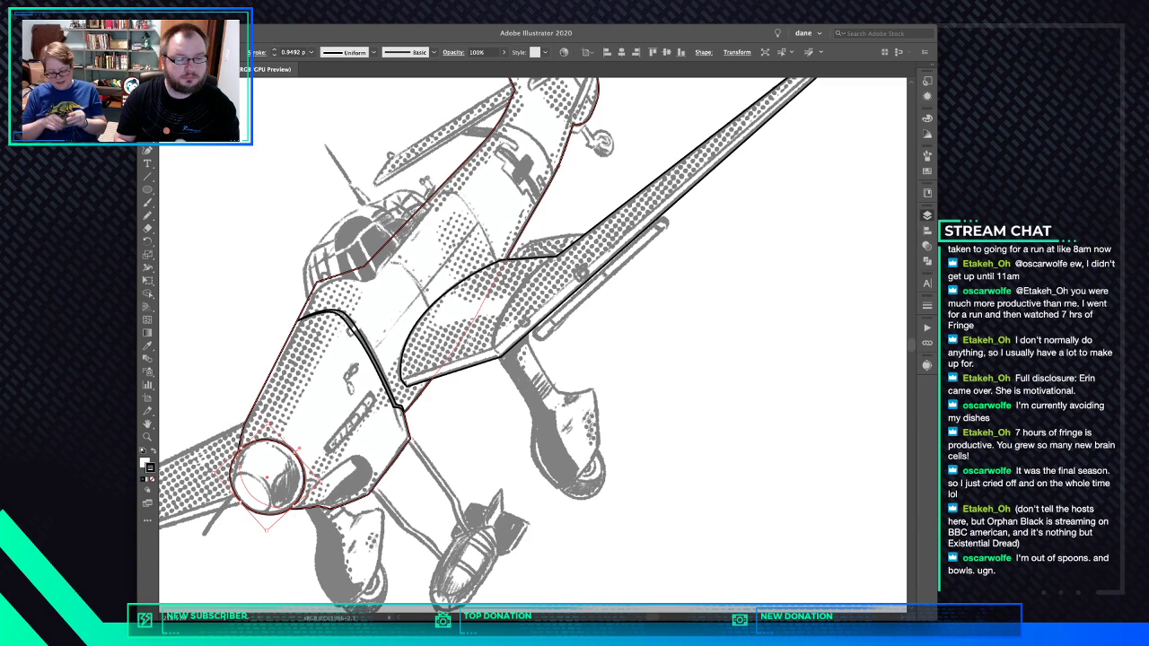
Reshape the spinner ellipse by adjusting its lower-left anchor points to follow the drawn outline more closely
key(a)
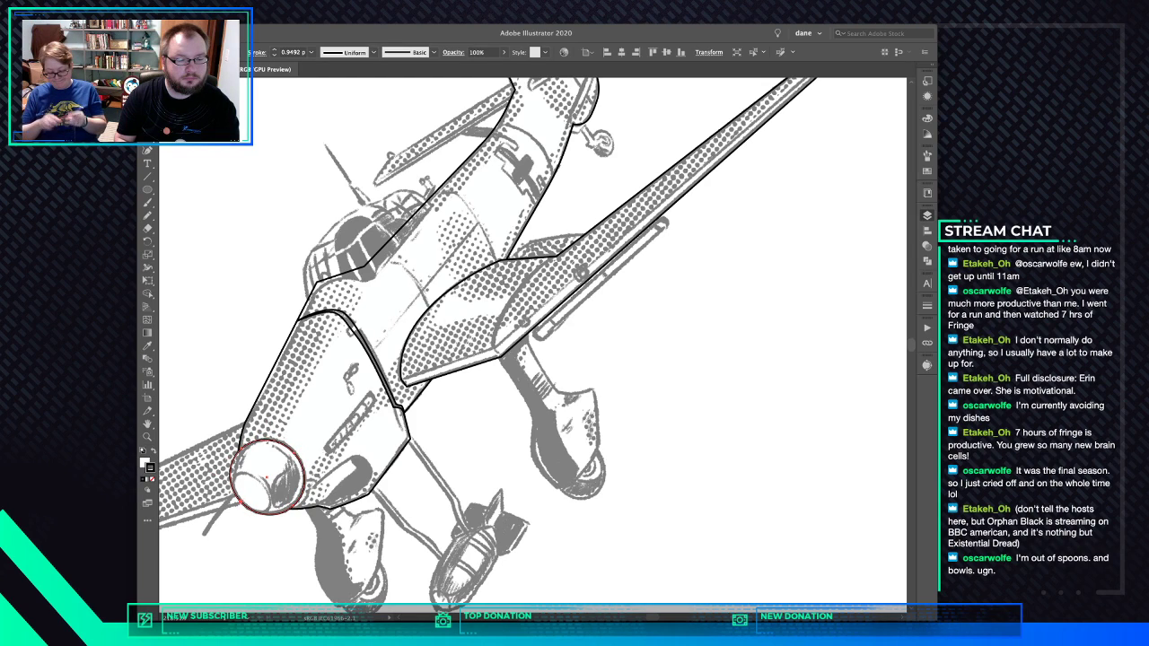
click(248, 500)
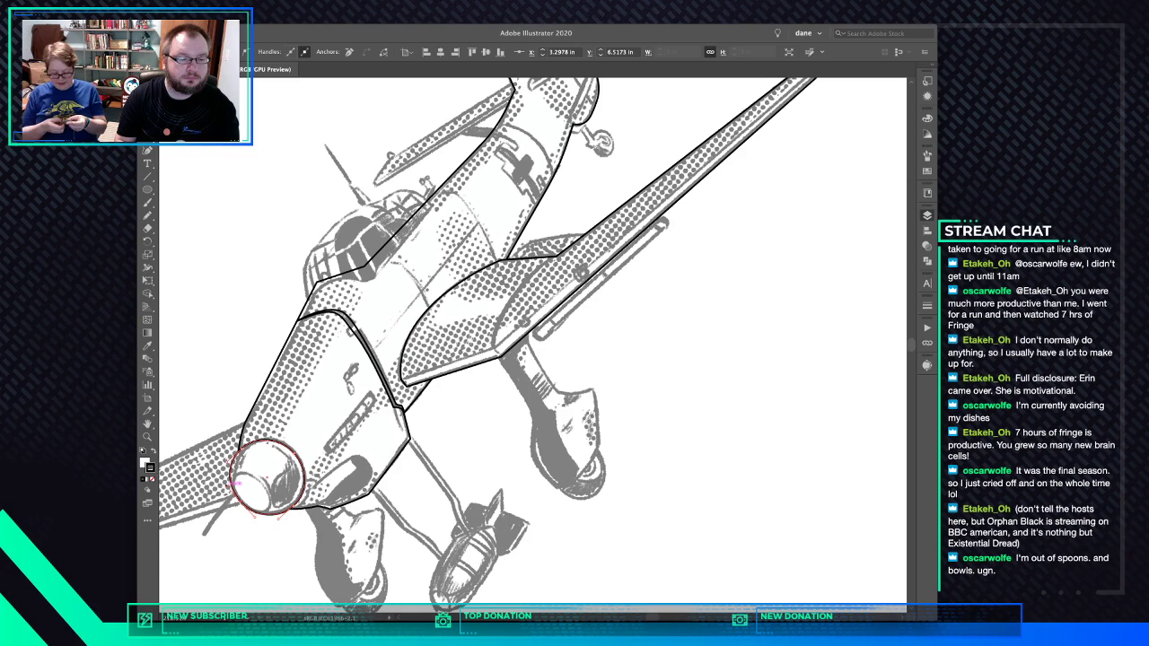
key(super+f)
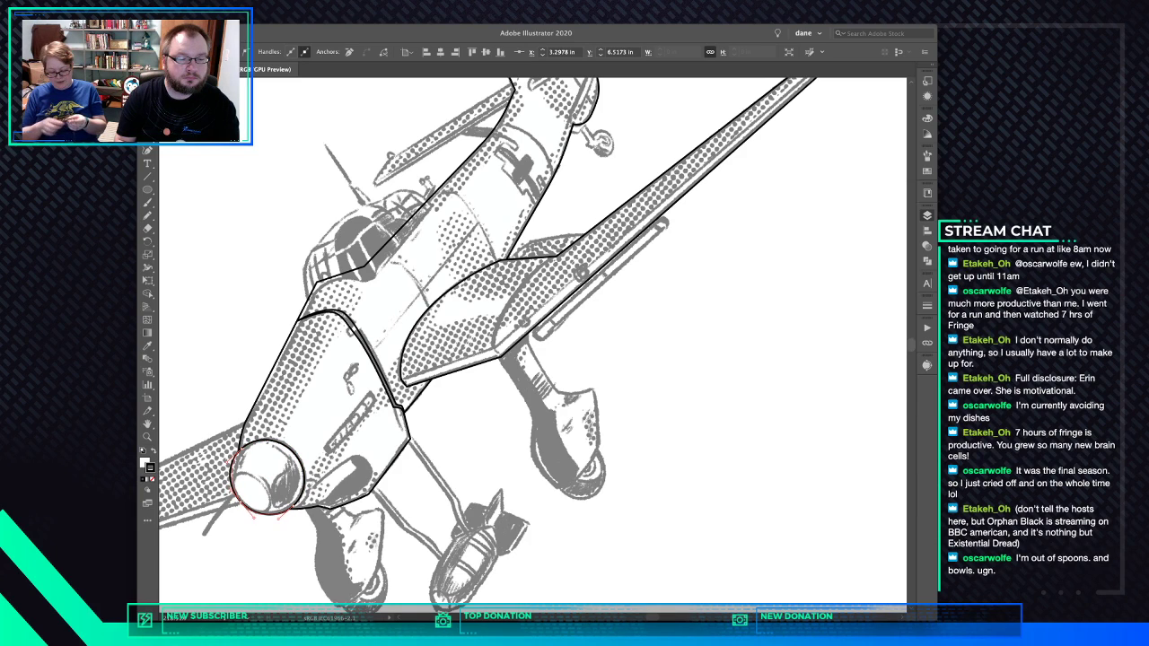
drag(229, 489, 232, 490)
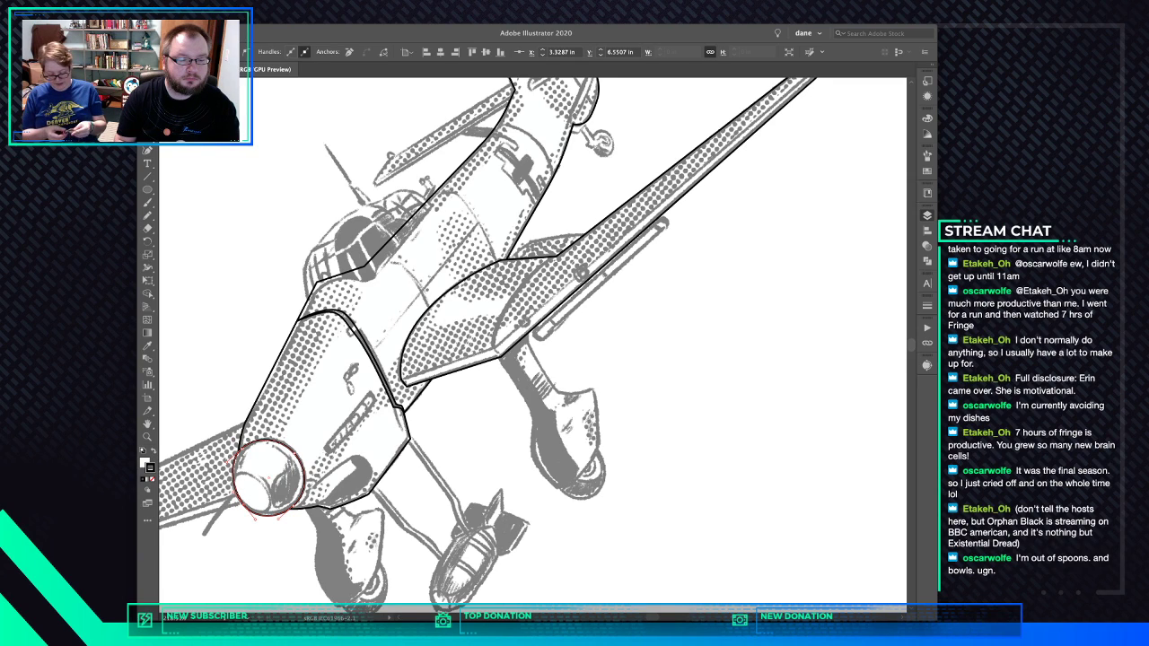
click(268, 530)
click(268, 516)
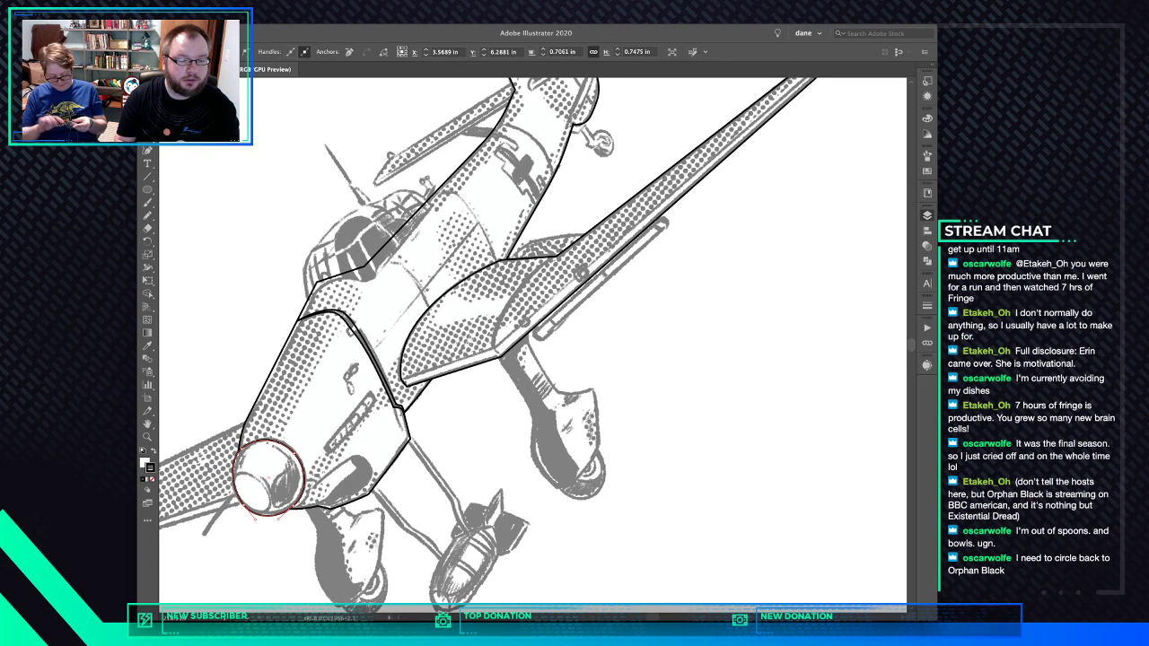
drag(256, 517, 255, 516)
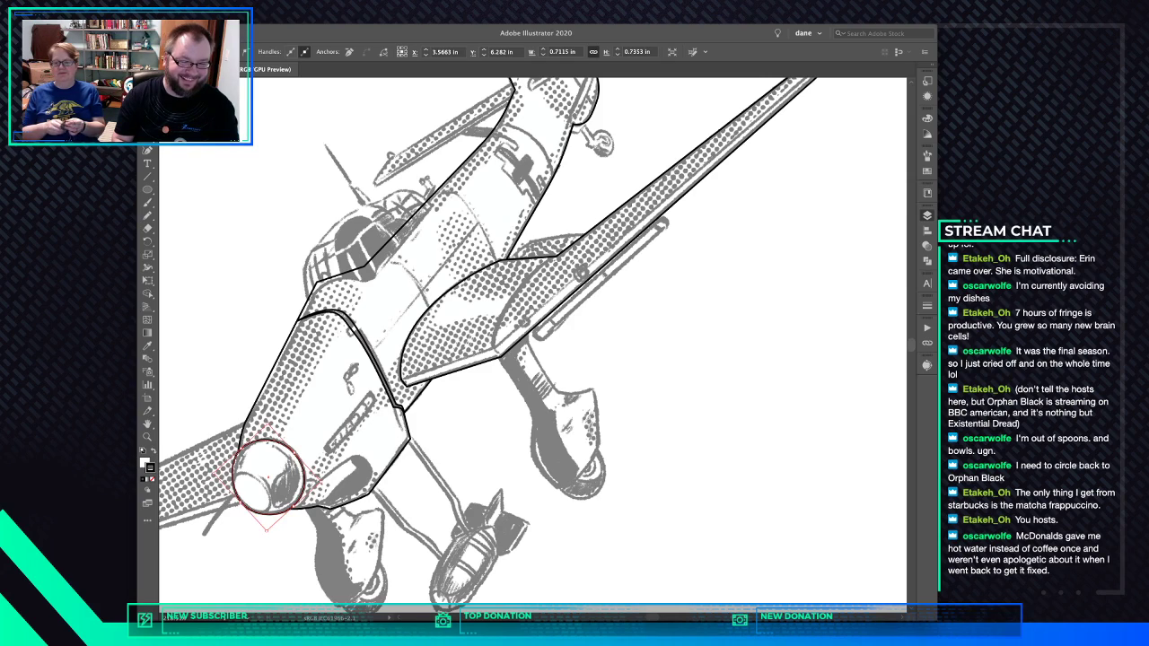
Try shifting the ellipse's left edge inward, undo that change, and delete the ellipse
key(super+shift+a)
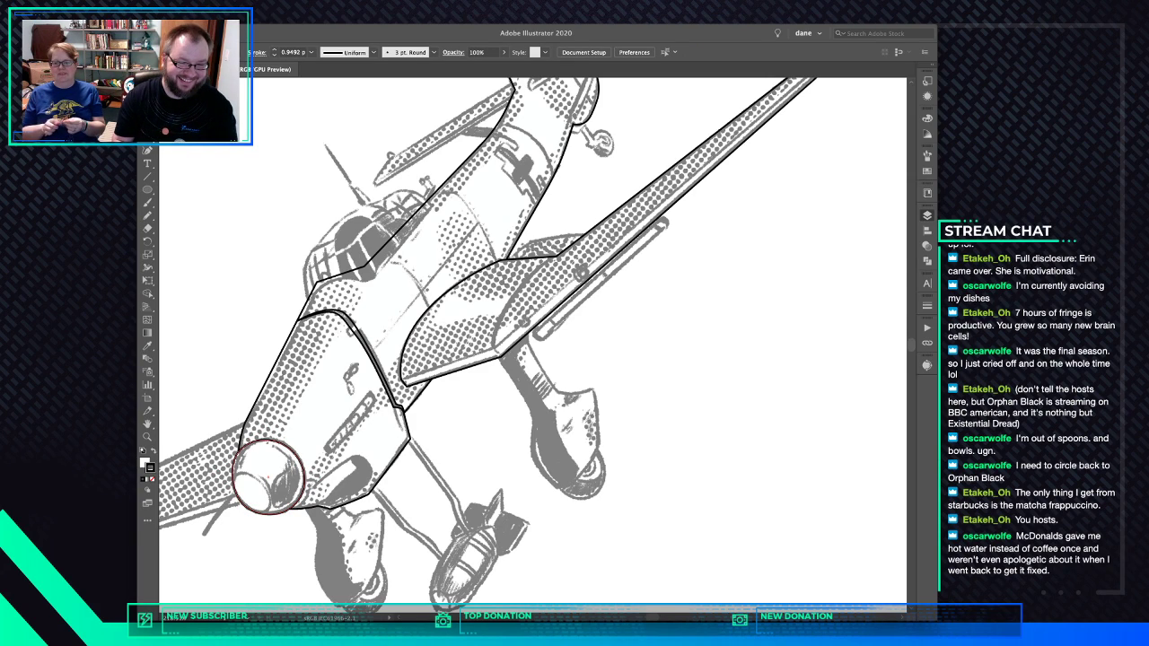
click(238, 464)
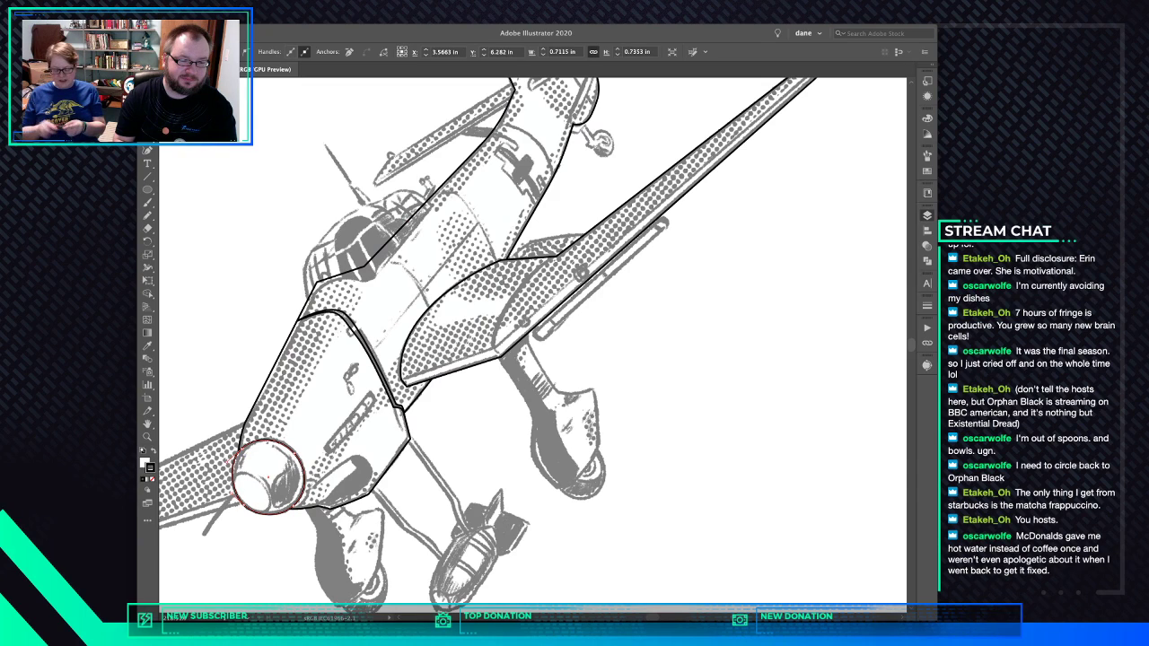
drag(232, 475, 235, 476)
key(ctrl+z)
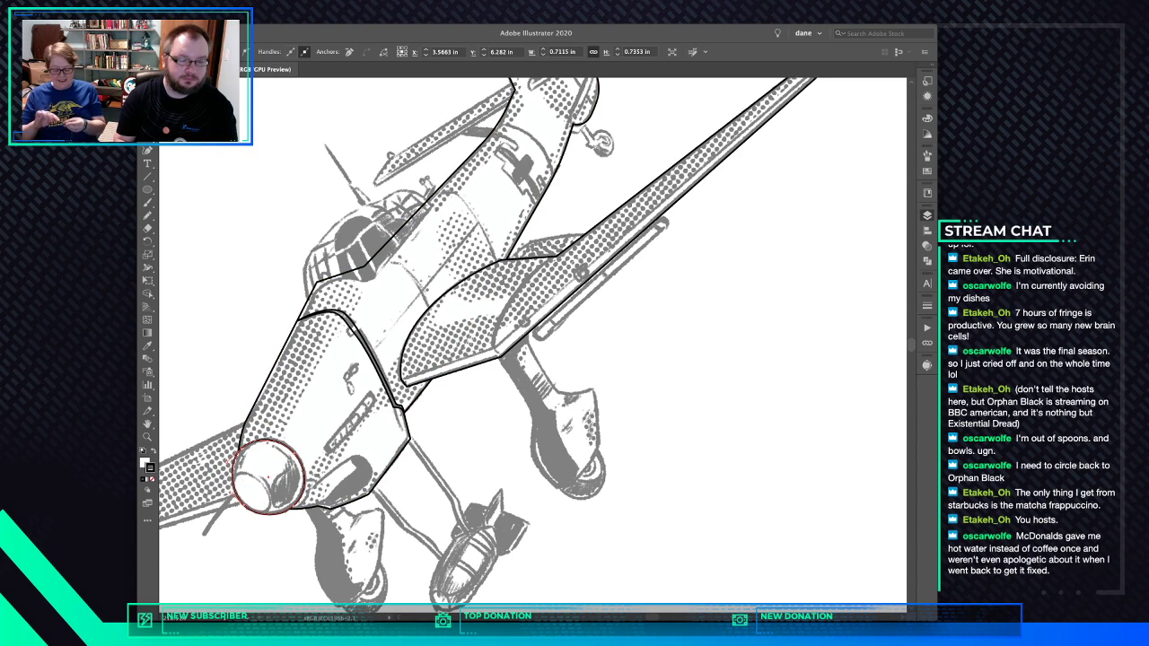
key(Delete)
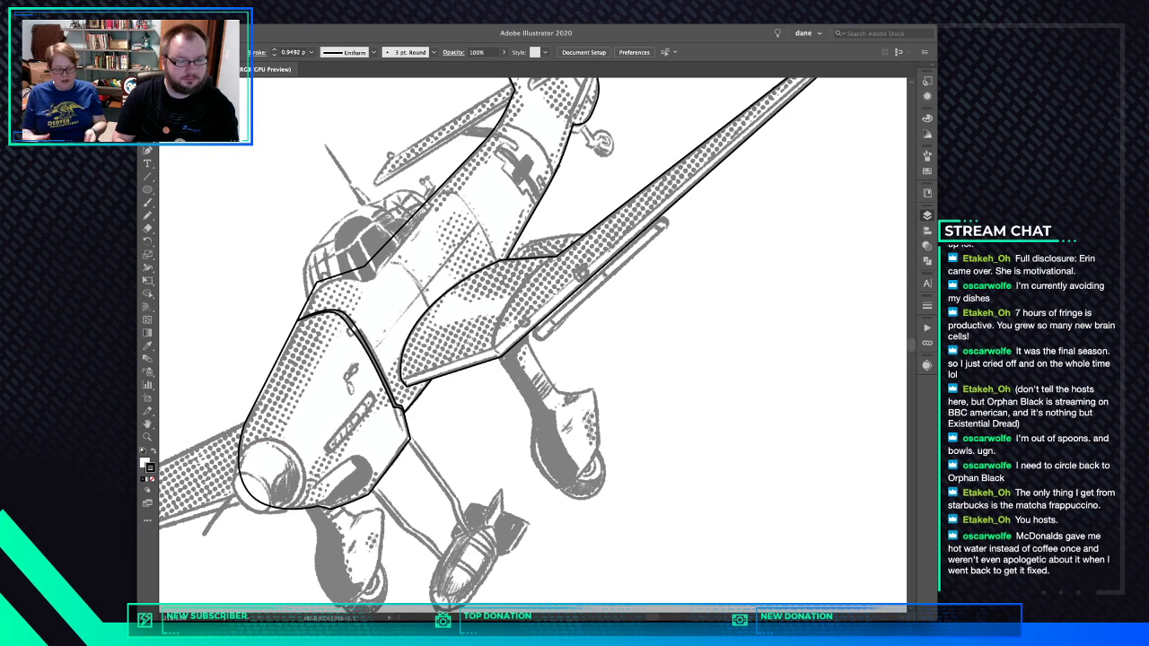
Try to trace the spinner's upper curve with the Pen tool from its left edge, undoing each attempt
drag(235, 477, 284, 433)
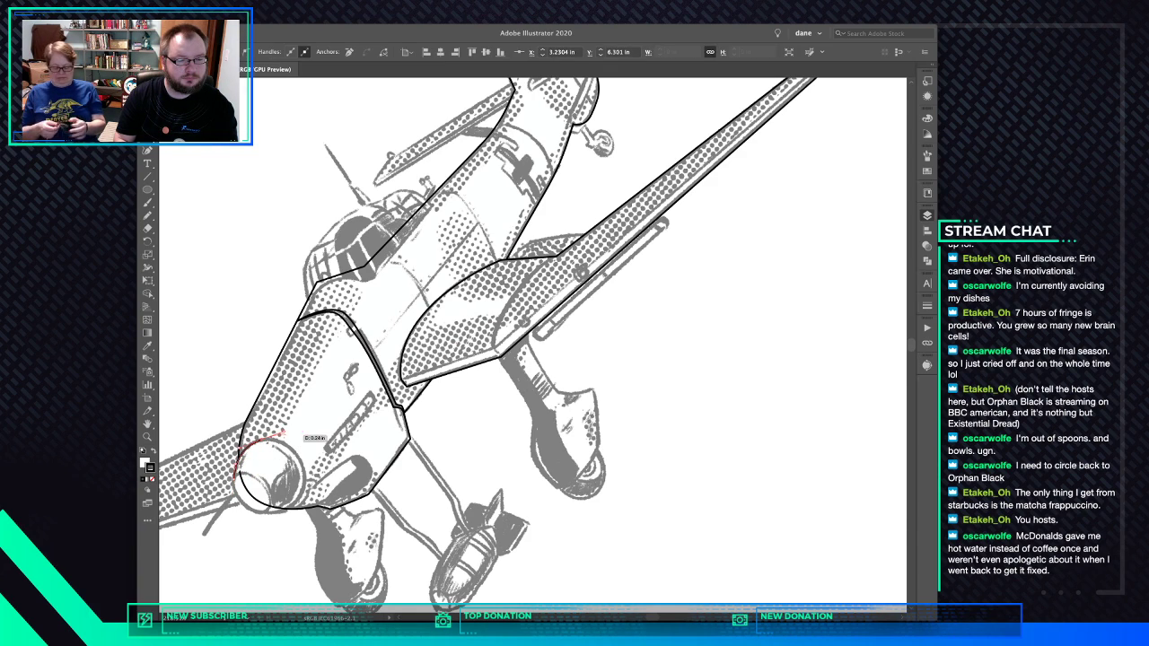
drag(301, 461, 293, 521)
key(super+z)
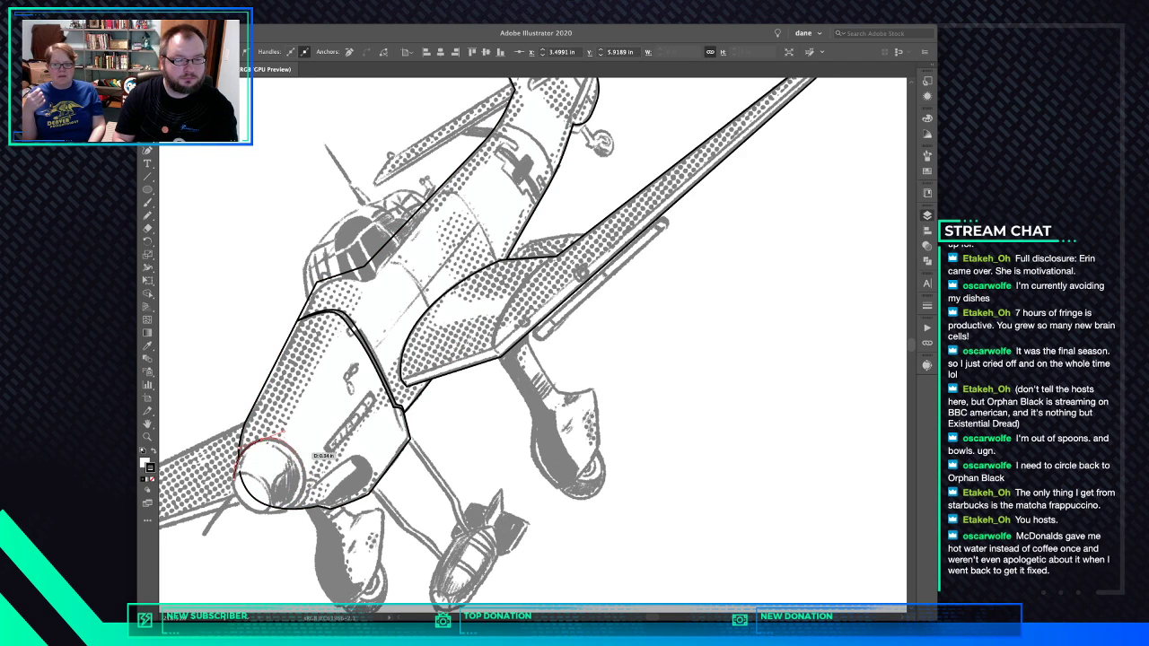
key(super+z)
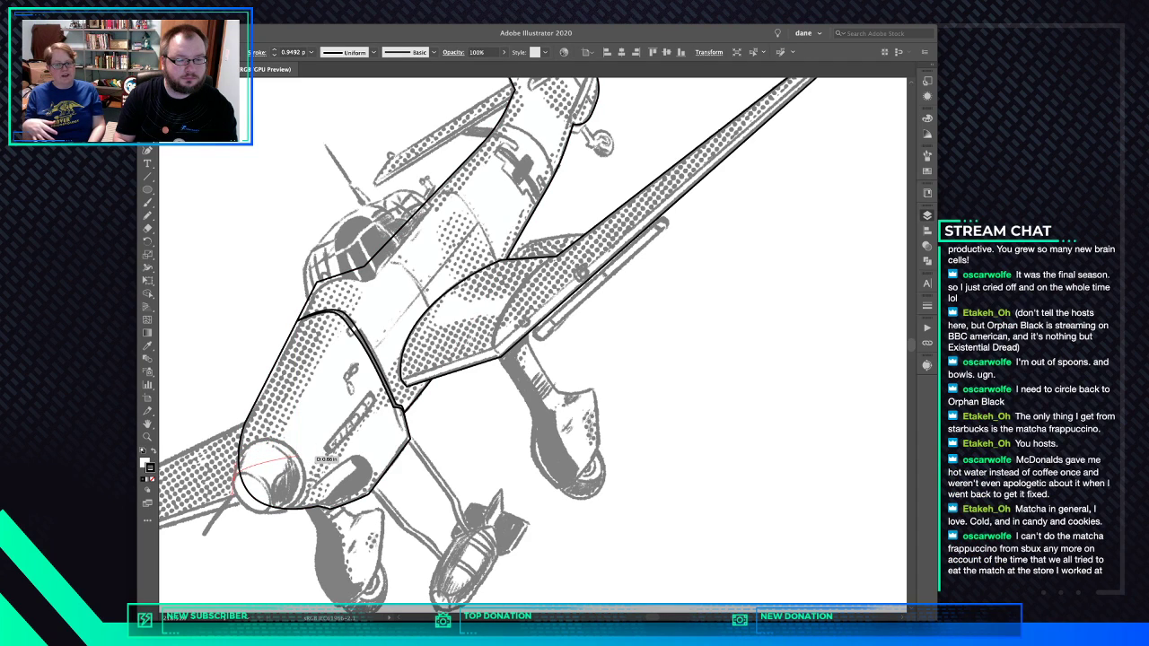
drag(297, 456, 333, 492)
key(super+z)
key(super+z)
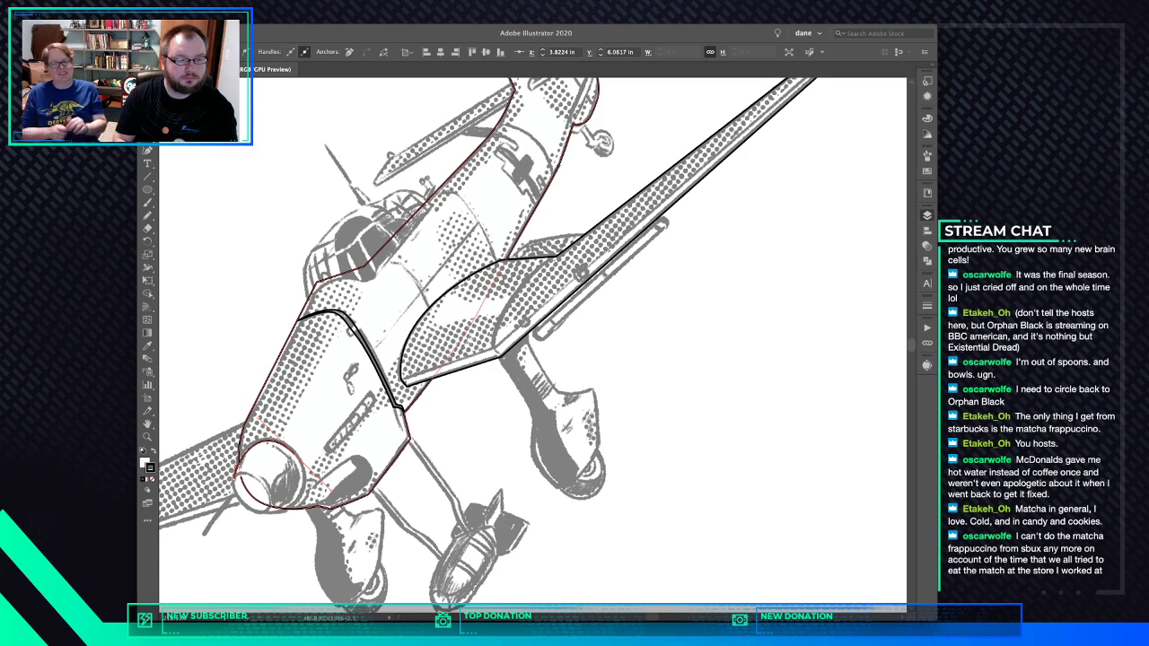
key(super+shift+a)
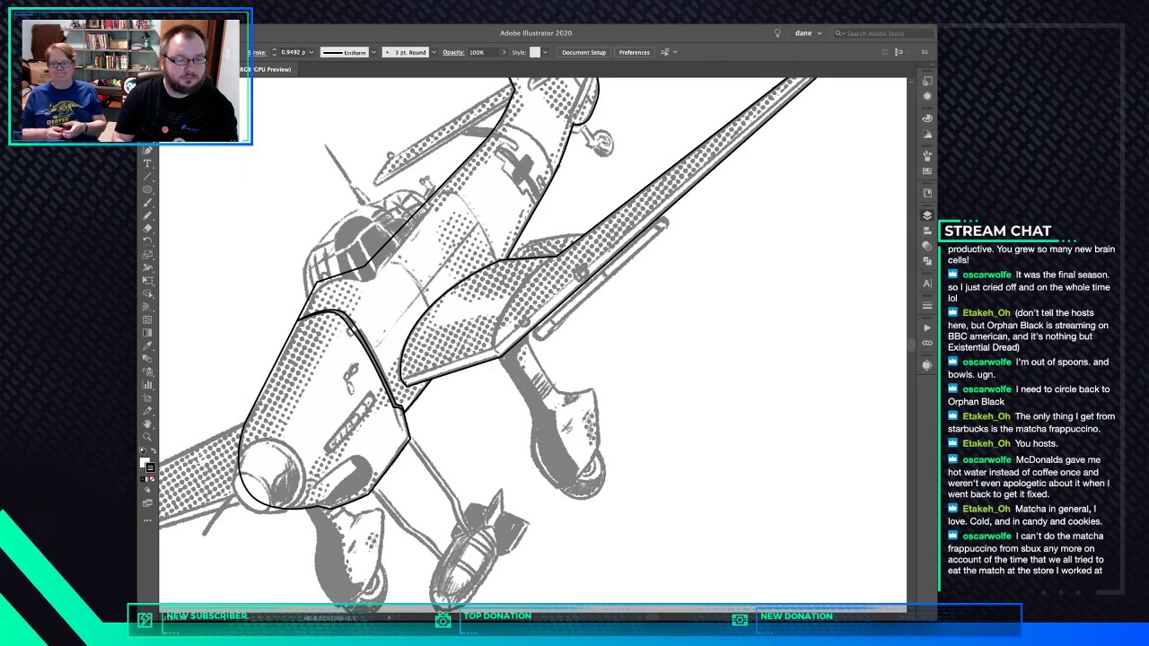
drag(238, 467, 283, 425)
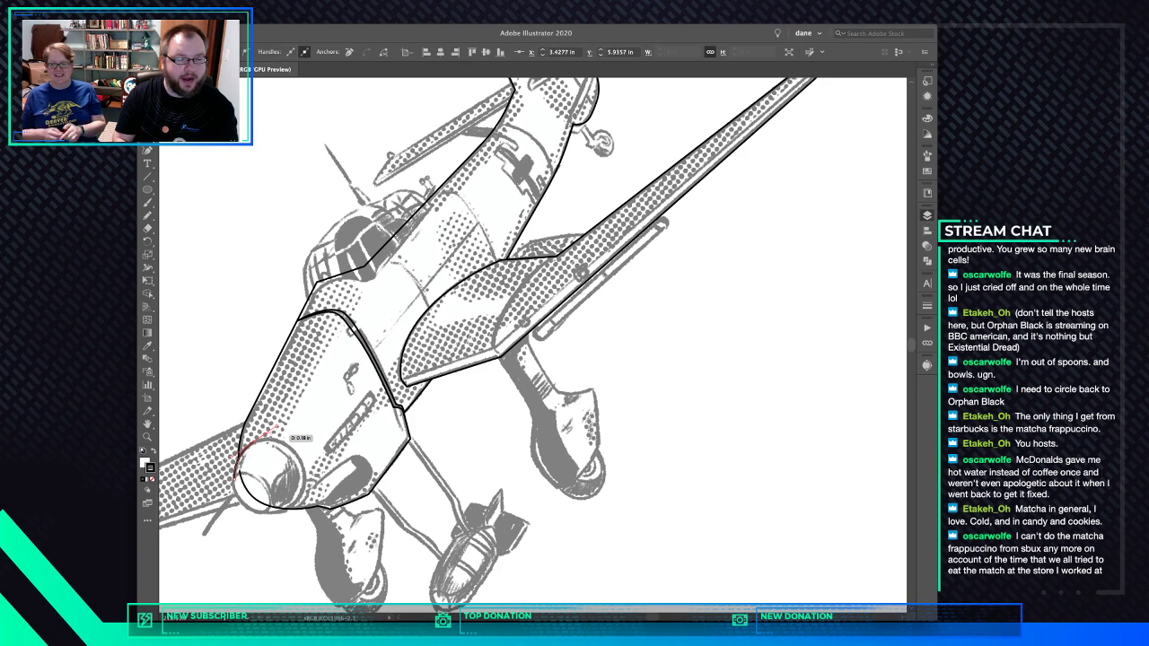
key(super+z)
key(super+z)
Draw a new ellipse over the propeller spinner, rotate it to match the drawing and deselect it
key(l)
drag(269, 476, 307, 517)
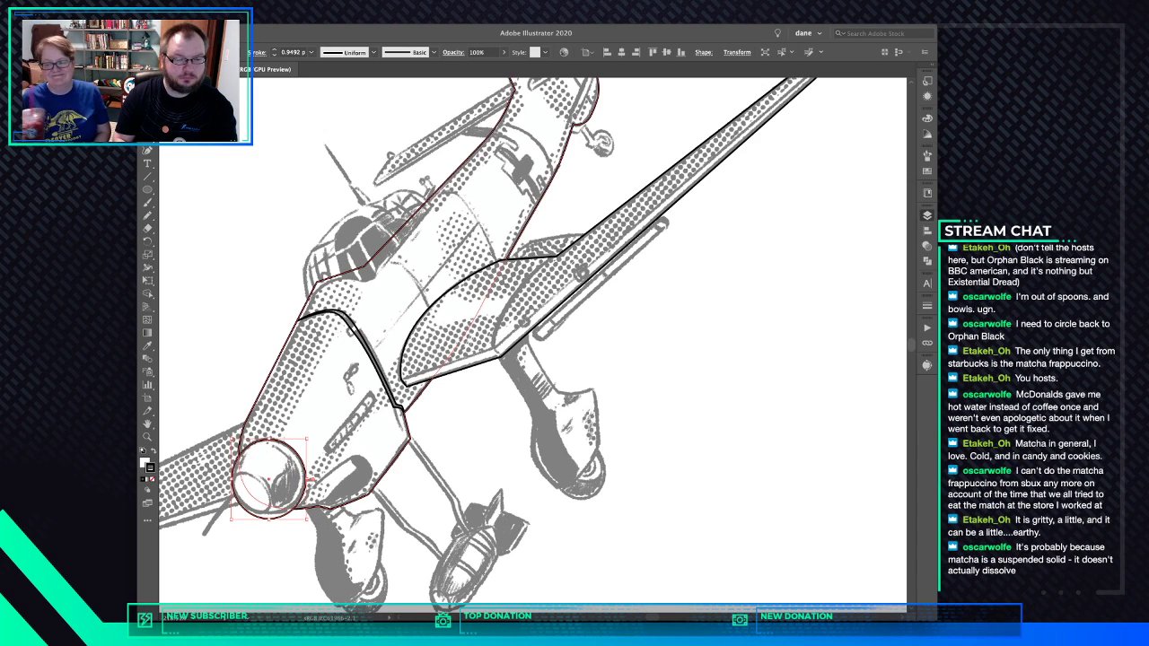
drag(310, 438, 269, 426)
key(super+shift+a)
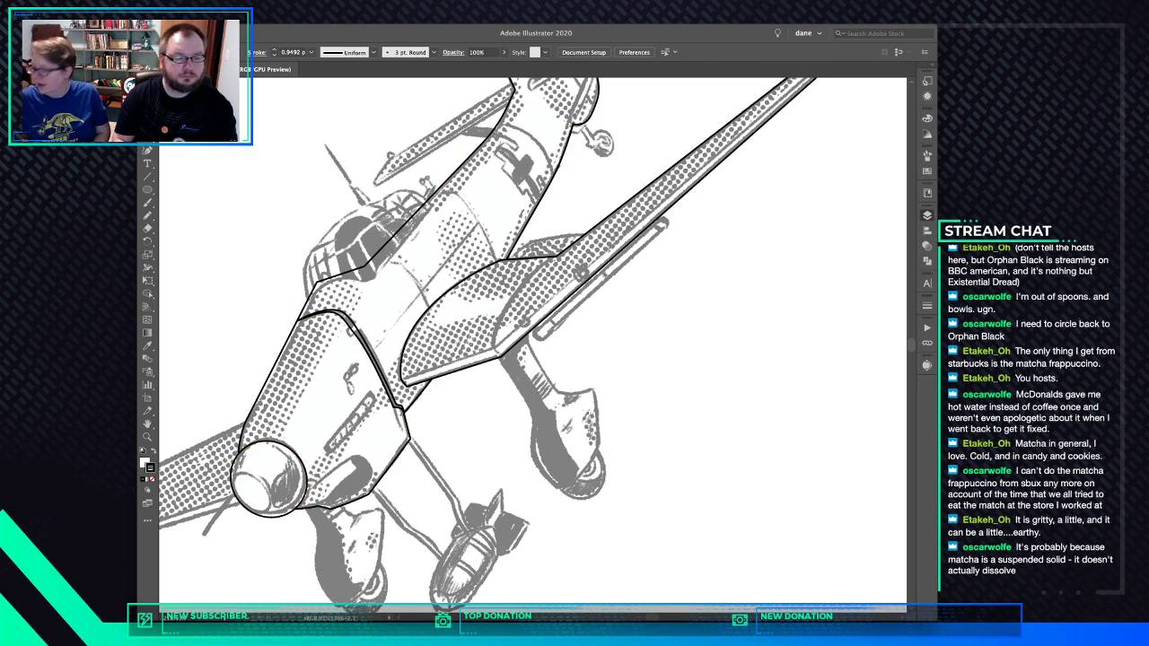
click(269, 477)
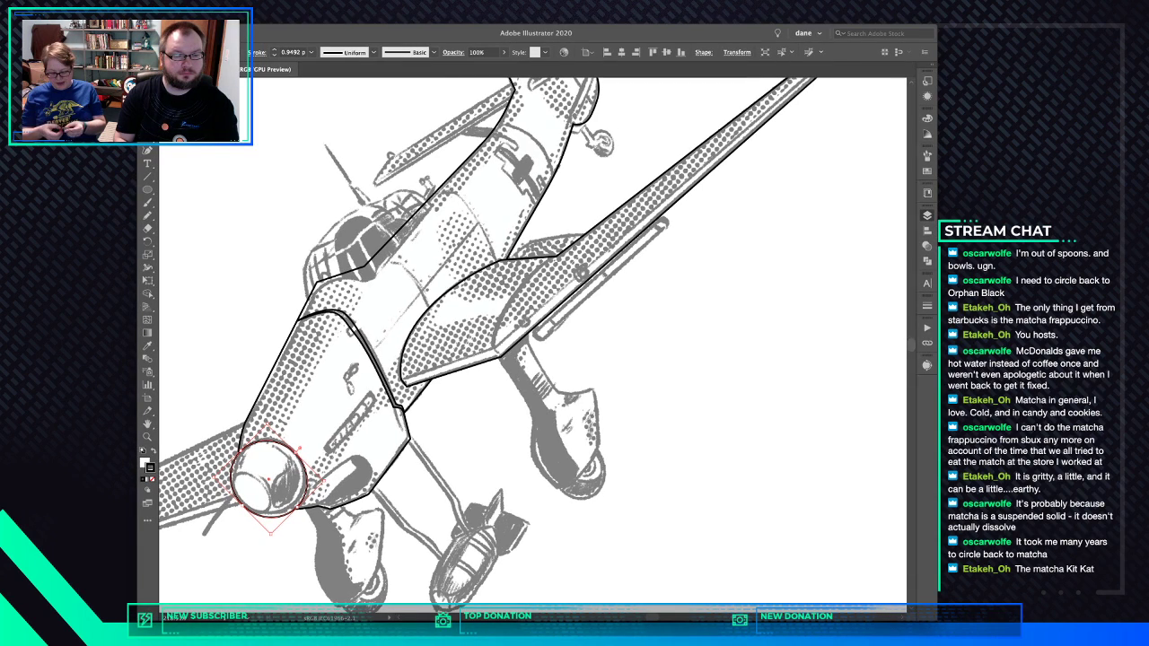
key(super+shift+a)
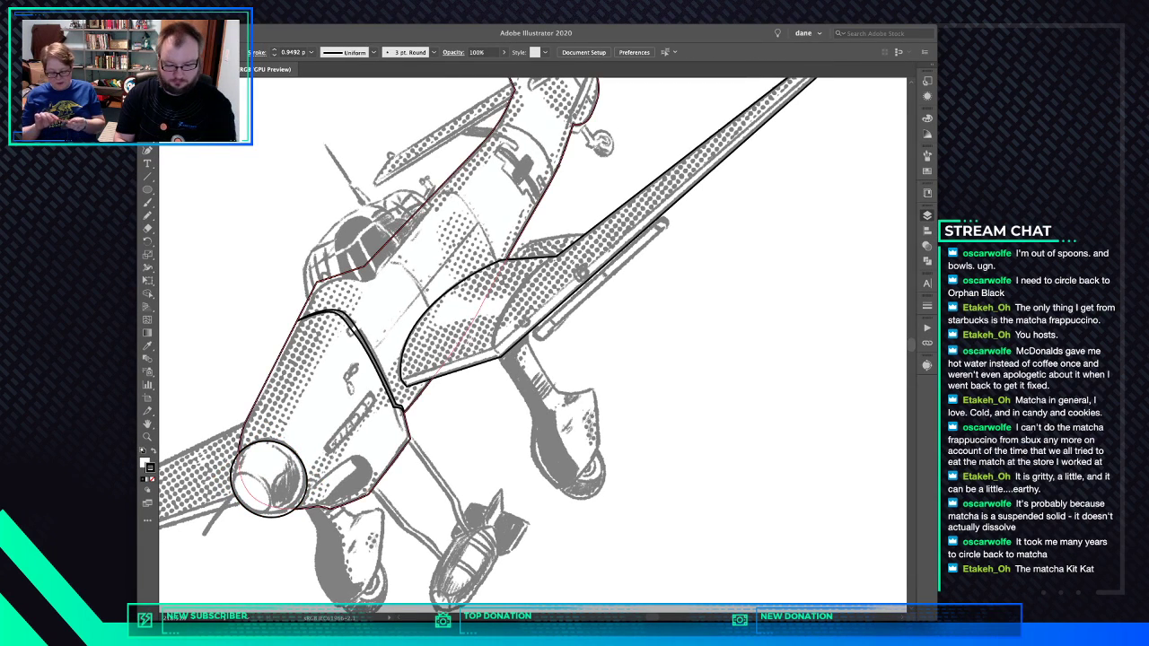
Start a Pen path above the spinner and curve it down the left edge, redoing the second point until it follows the outline
click(250, 440)
drag(233, 485, 233, 531)
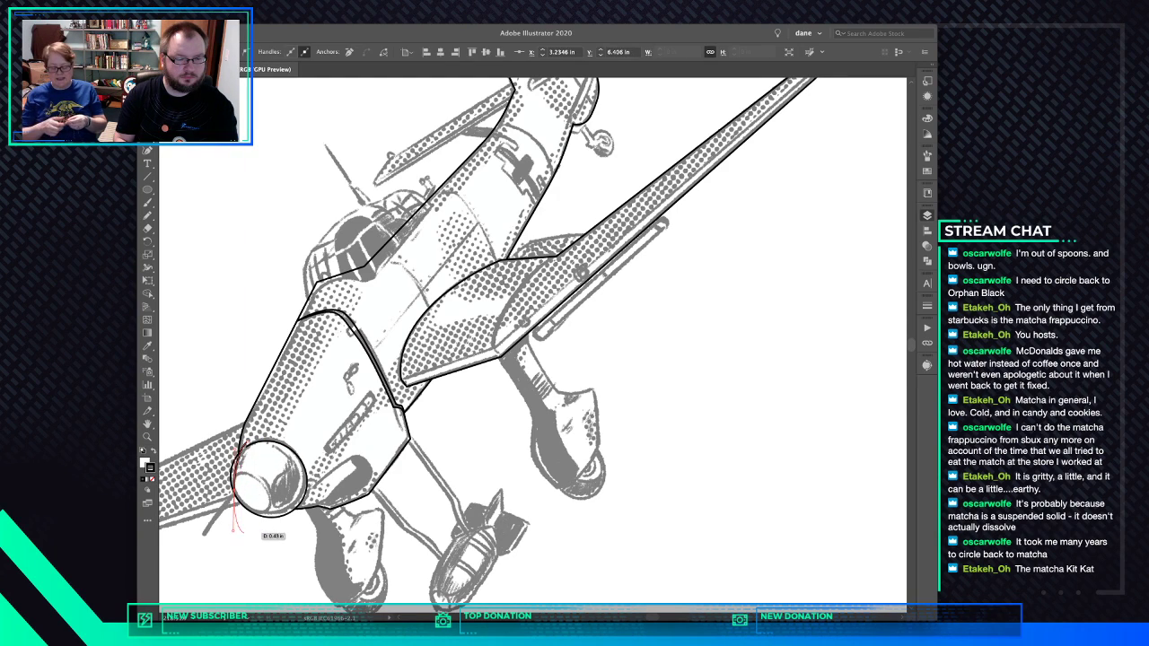
key(super+z)
drag(234, 489, 233, 535)
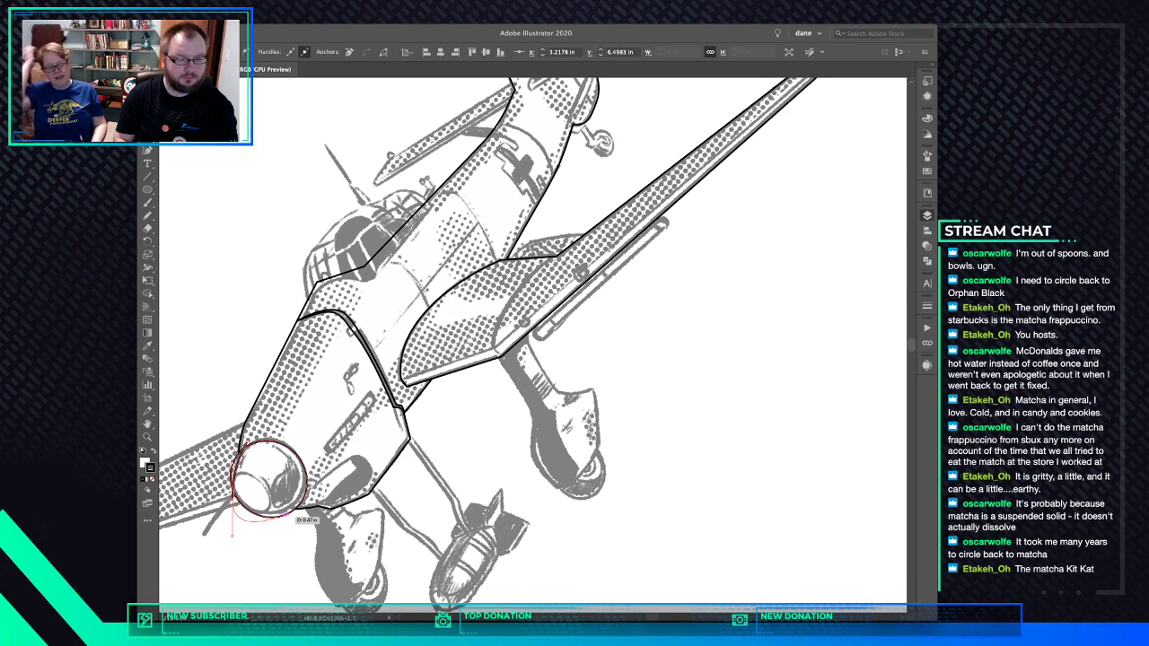
key(super+z)
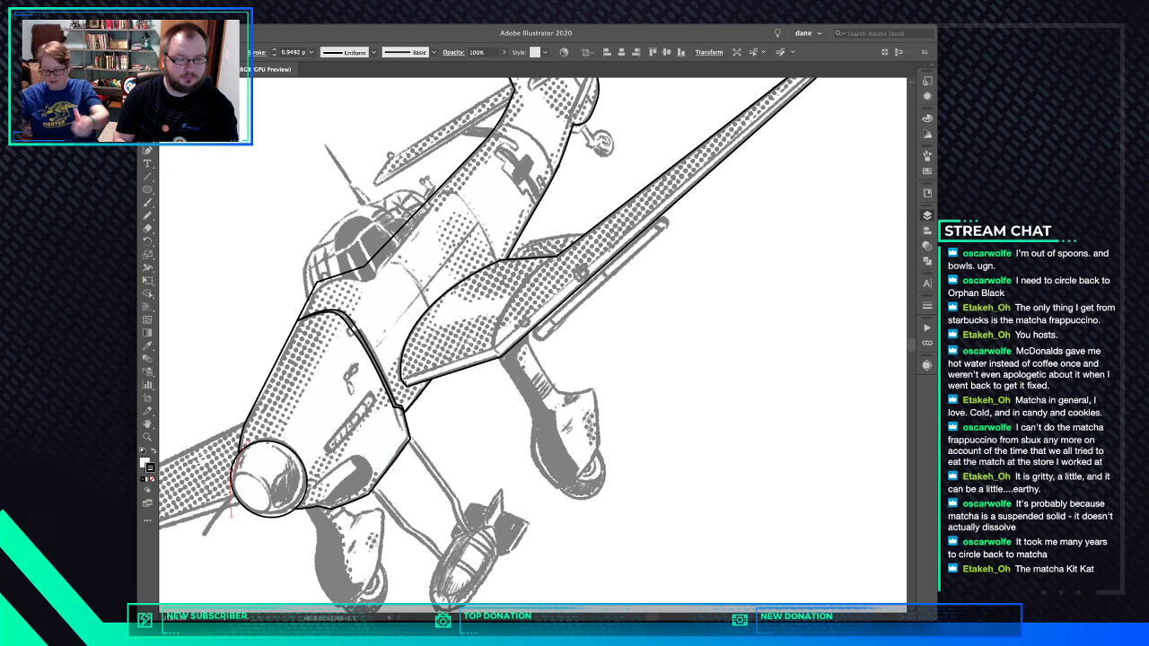
drag(231, 517, 232, 518)
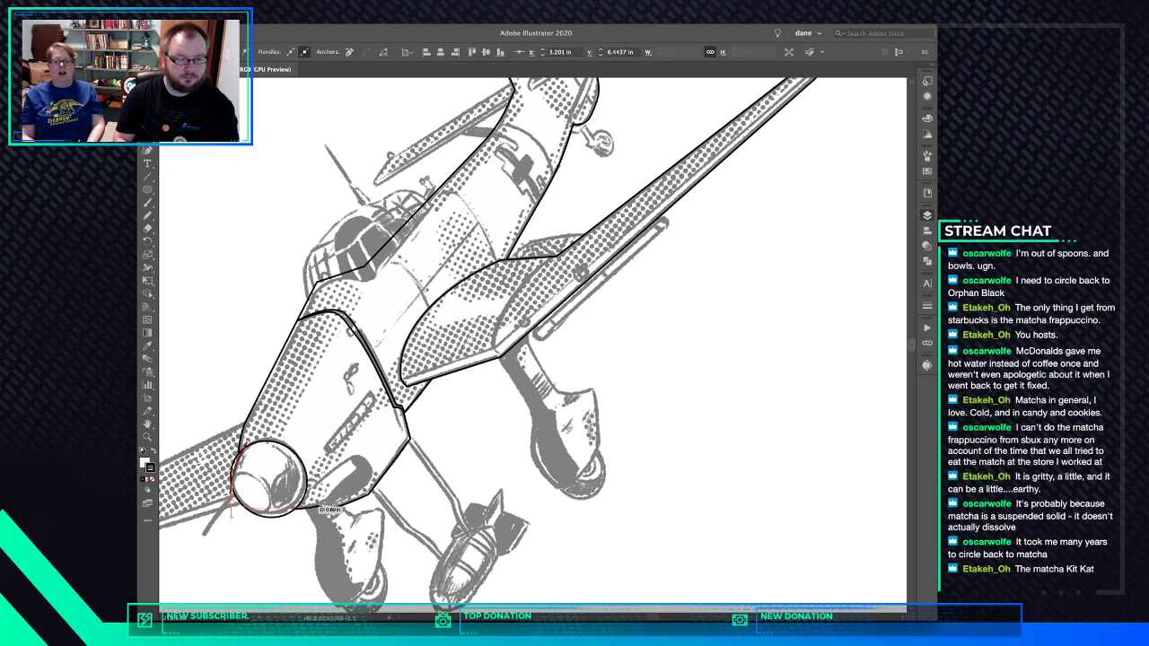
Select the spinner ellipse and scale it down slightly to match the drawn outline
super+click(303, 526)
super+click(292, 510)
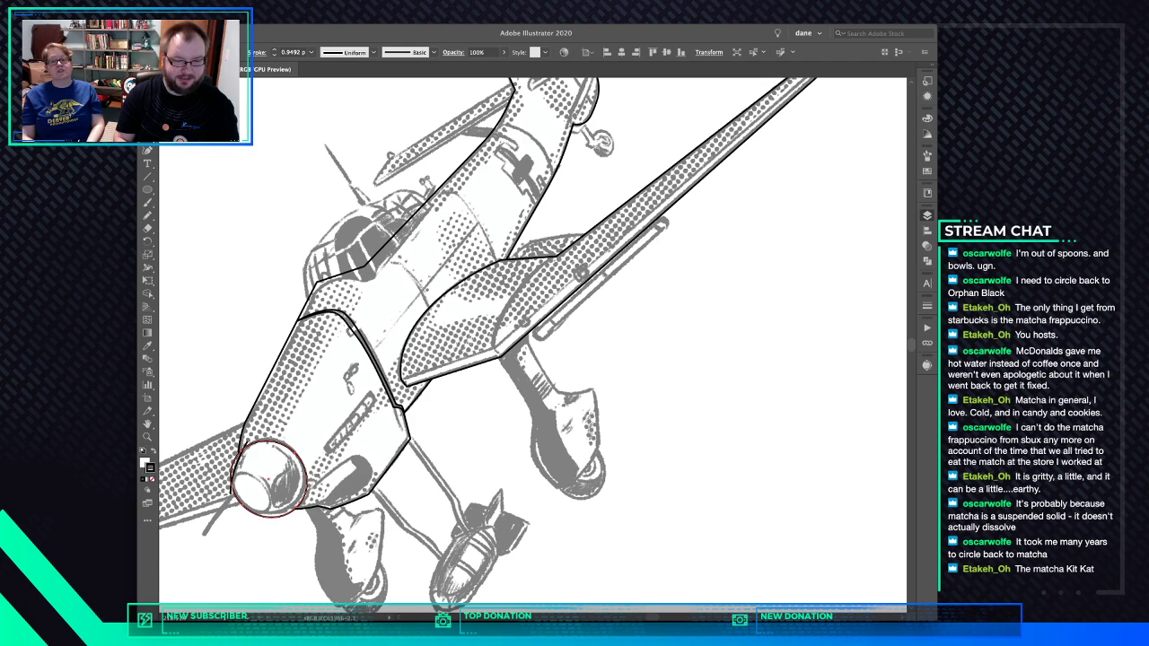
drag(296, 506, 294, 504)
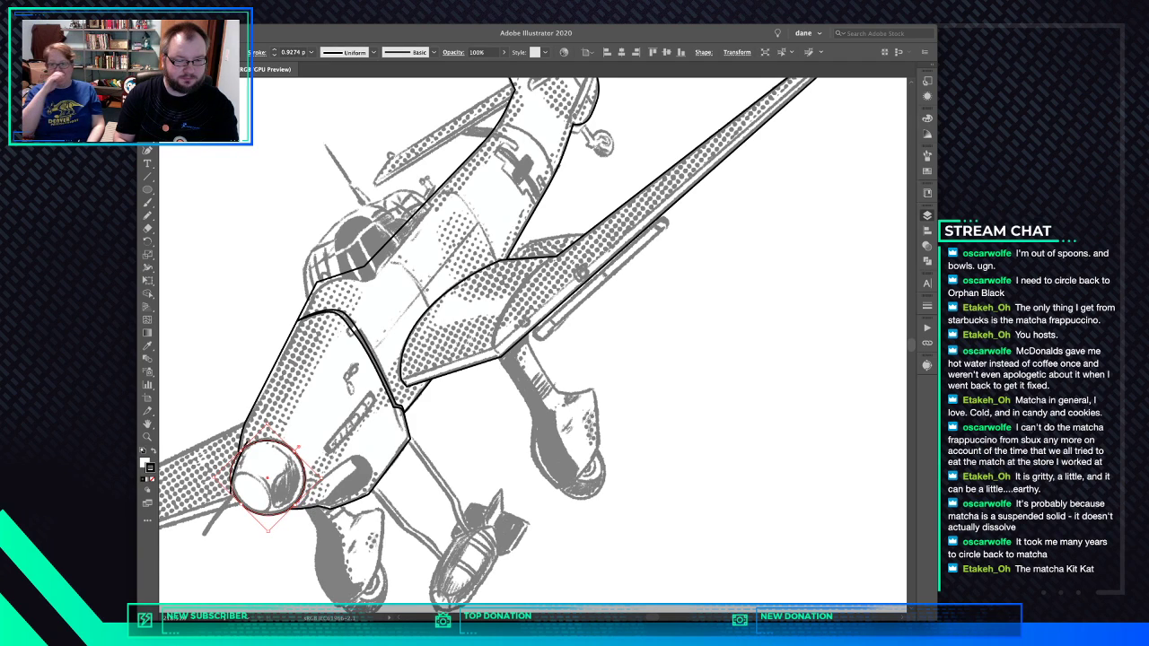
Continue the open Pen path under the spinner and around outside the ellipse, closing it at its starting point
key(p)
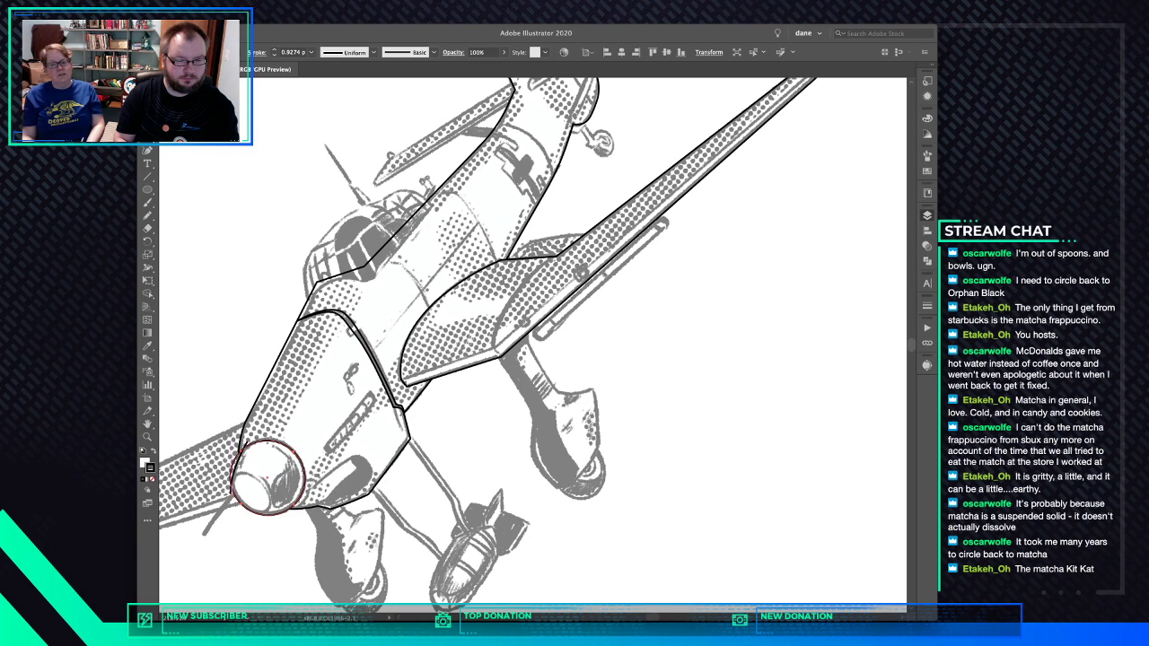
click(233, 495)
click(247, 514)
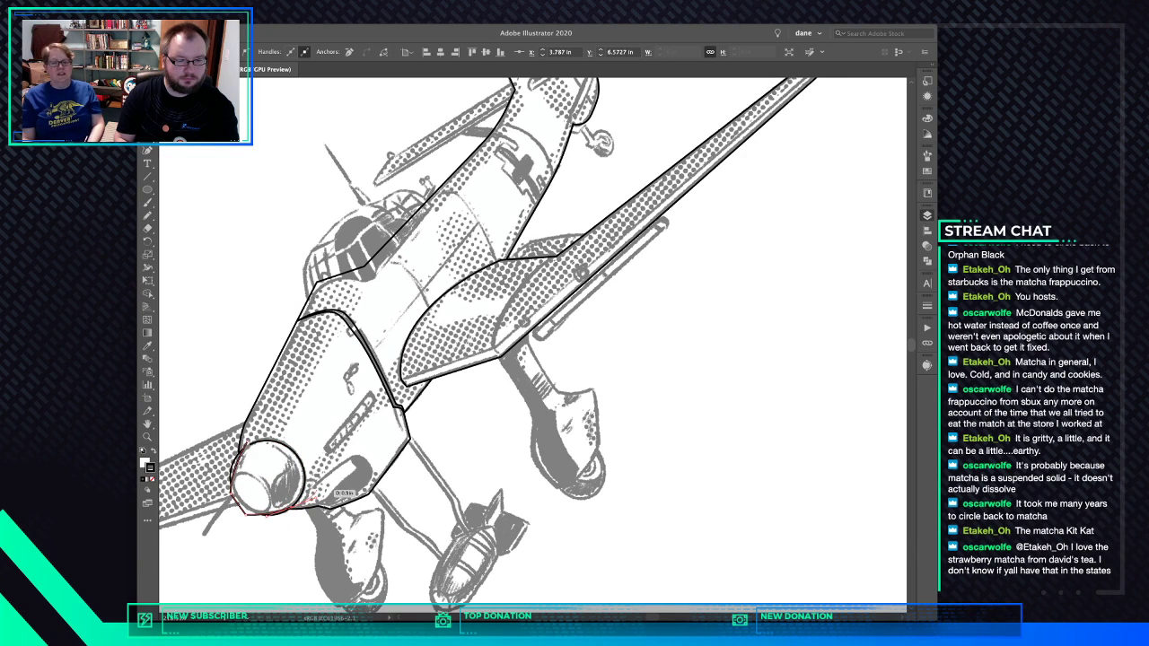
click(301, 437)
click(267, 439)
click(248, 443)
click(234, 464)
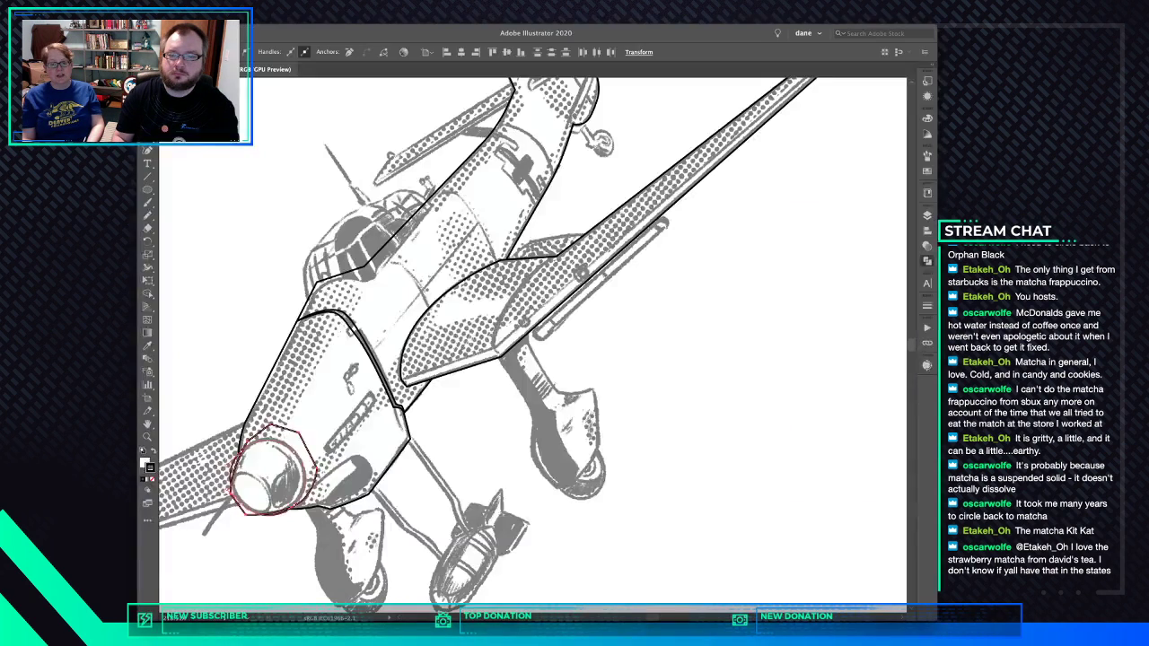
Combine the ellipse and the overlapping closed path into one spinner outline without leftover pieces, and select its left-edge anchor
shift+click(303, 467)
click(221, 505)
click(233, 493)
key(Delete)
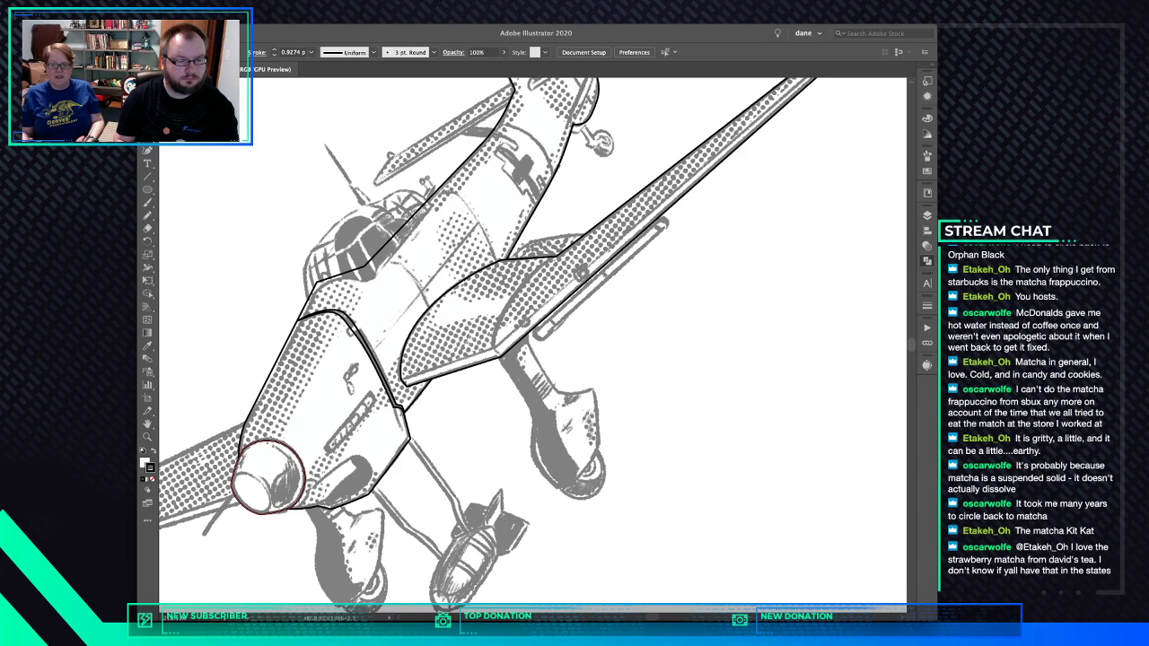
click(241, 483)
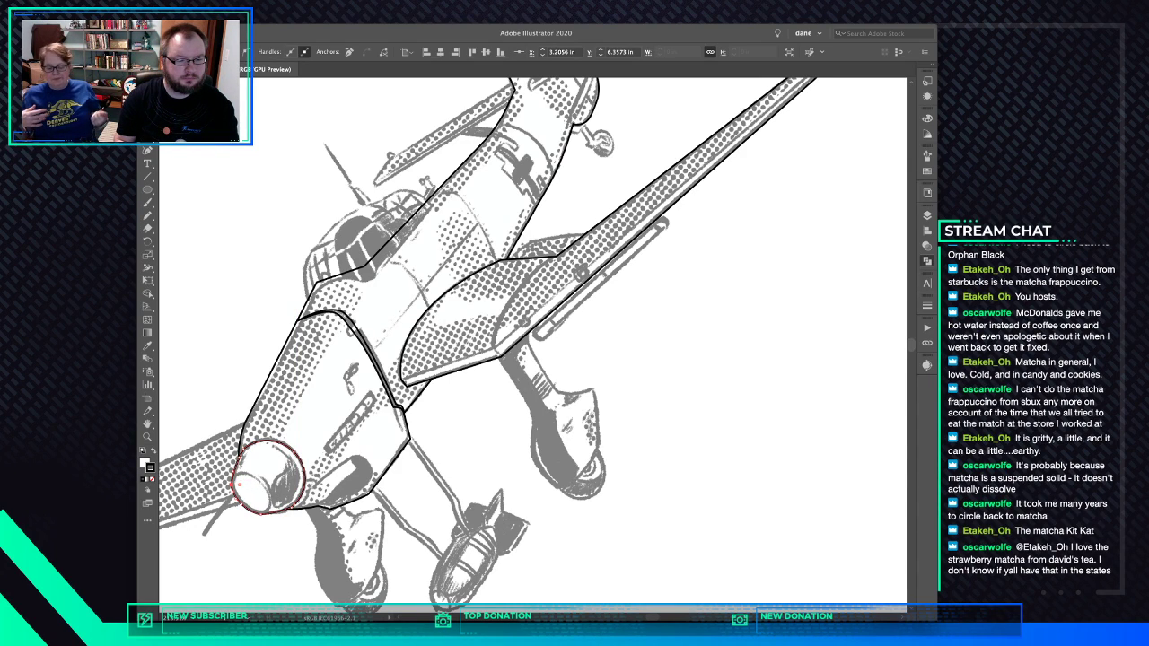
Adjust the anchors and curves at the bottom and upper left of the spinner outline to follow the drawing
click(265, 482)
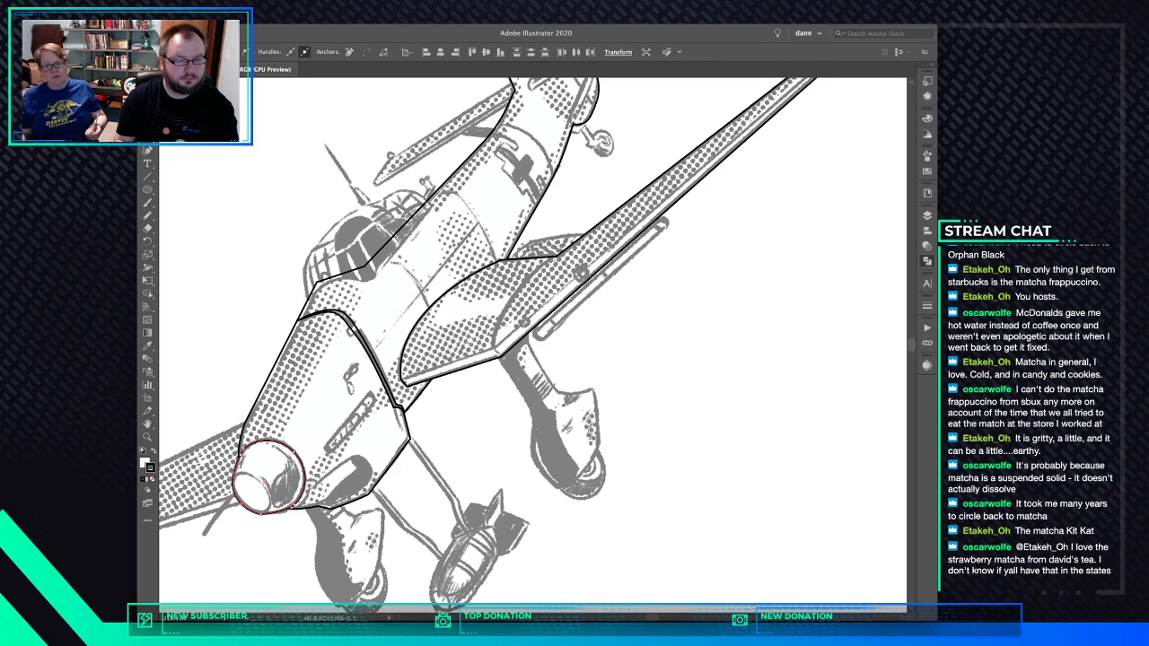
key(a)
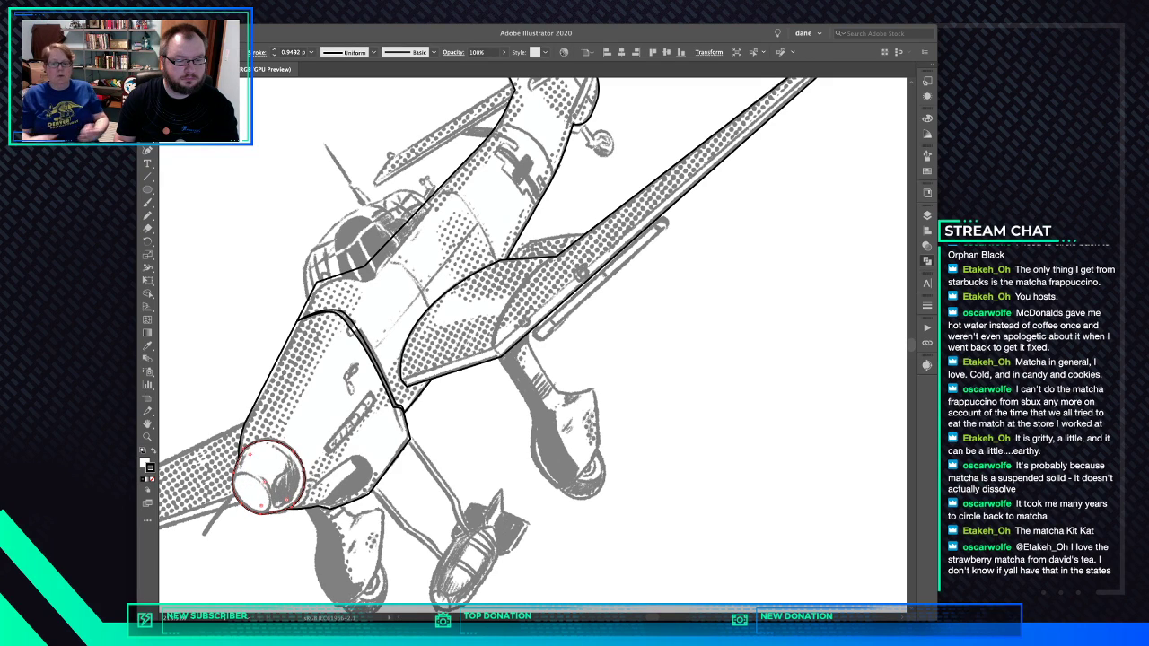
click(260, 514)
drag(261, 506, 264, 482)
key(shift+super+a)
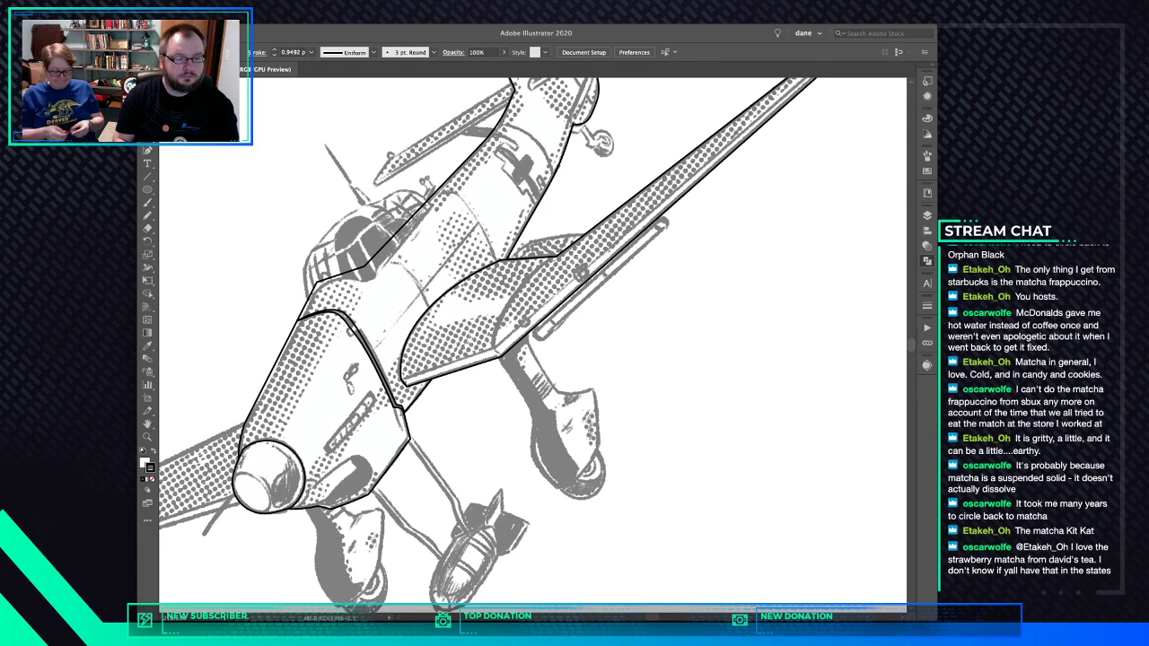
click(244, 449)
drag(249, 454, 267, 475)
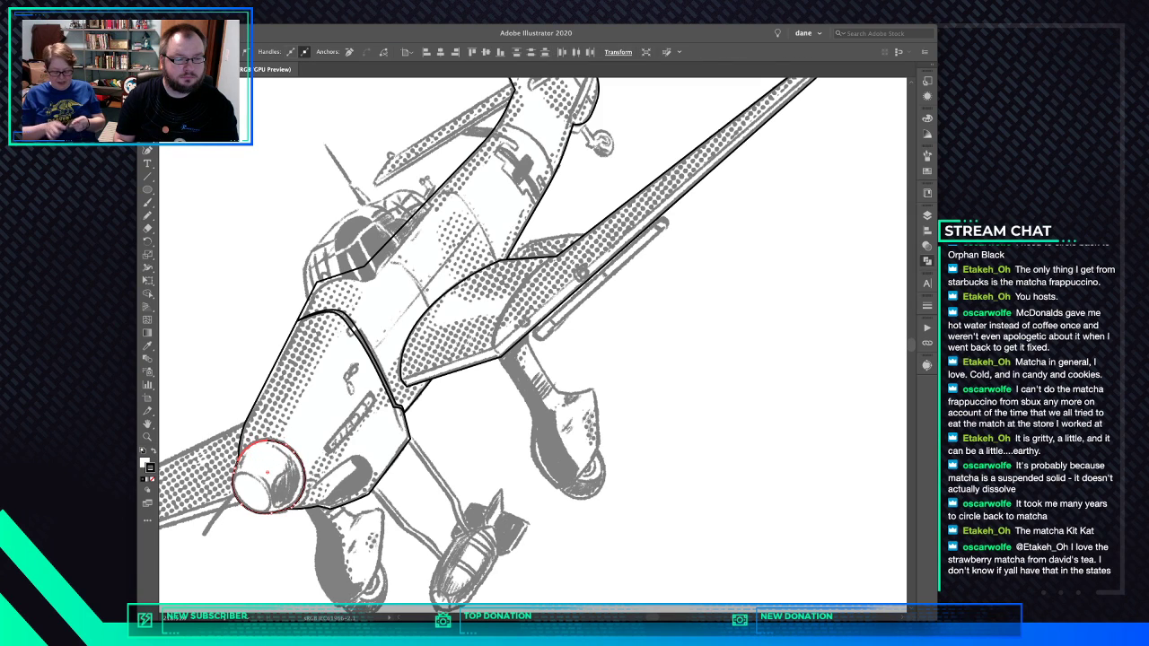
key(super+shift+a)
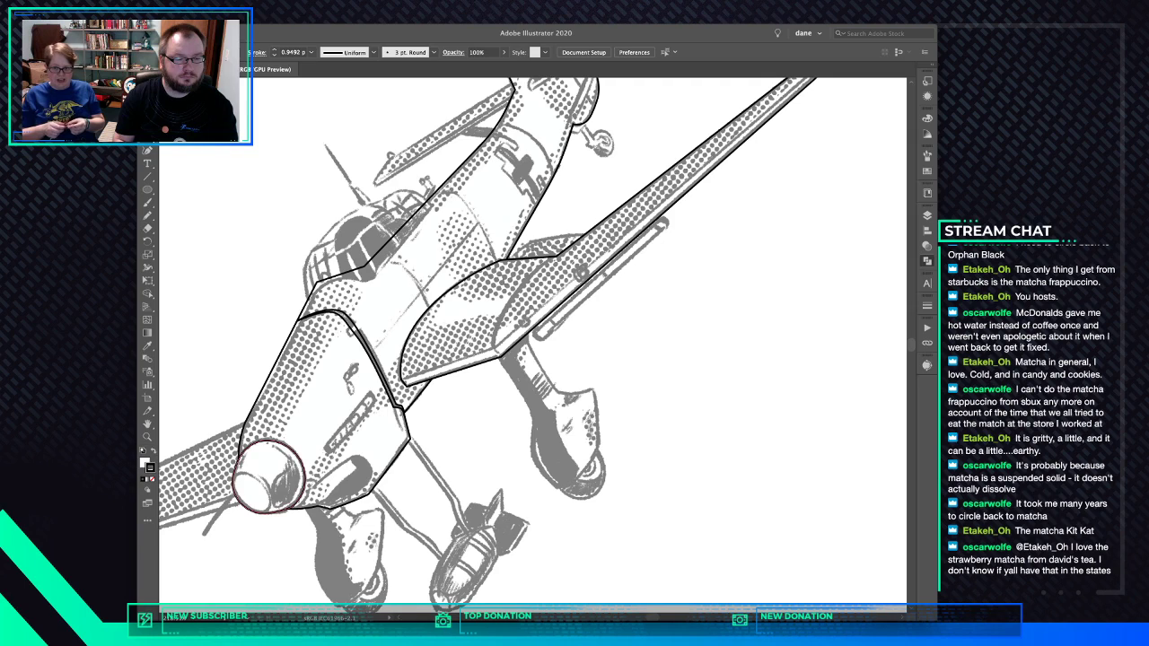
Draw a small ellipse for the spinner's front cap, then move, rotate and scale it to match the drawn cap
key(l)
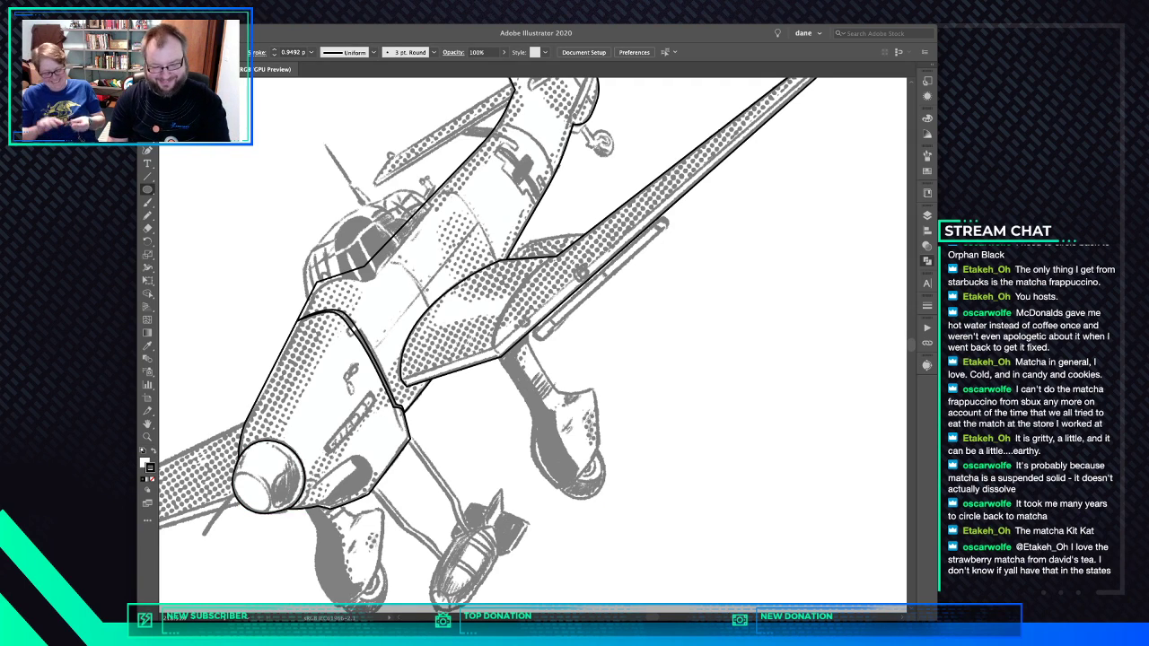
drag(251, 496, 276, 540)
key(v)
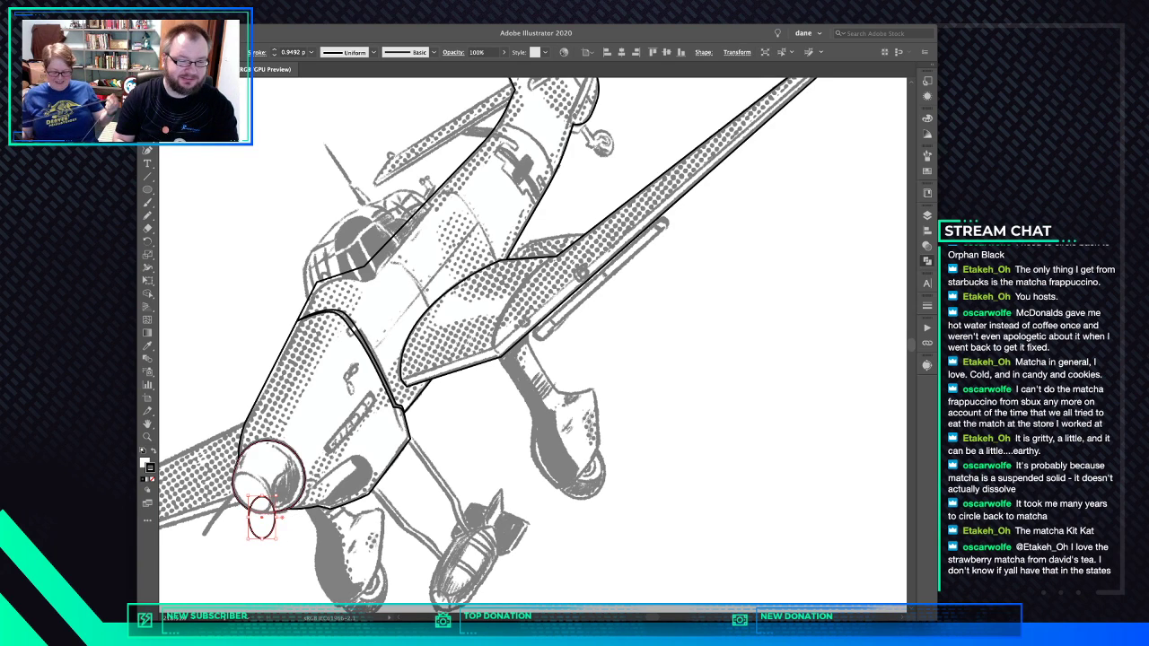
mouse_move(279, 494)
mouse_down()
mouse_move(259, 489)
mouse_move(271, 508)
mouse_move(268, 500)
mouse_up()
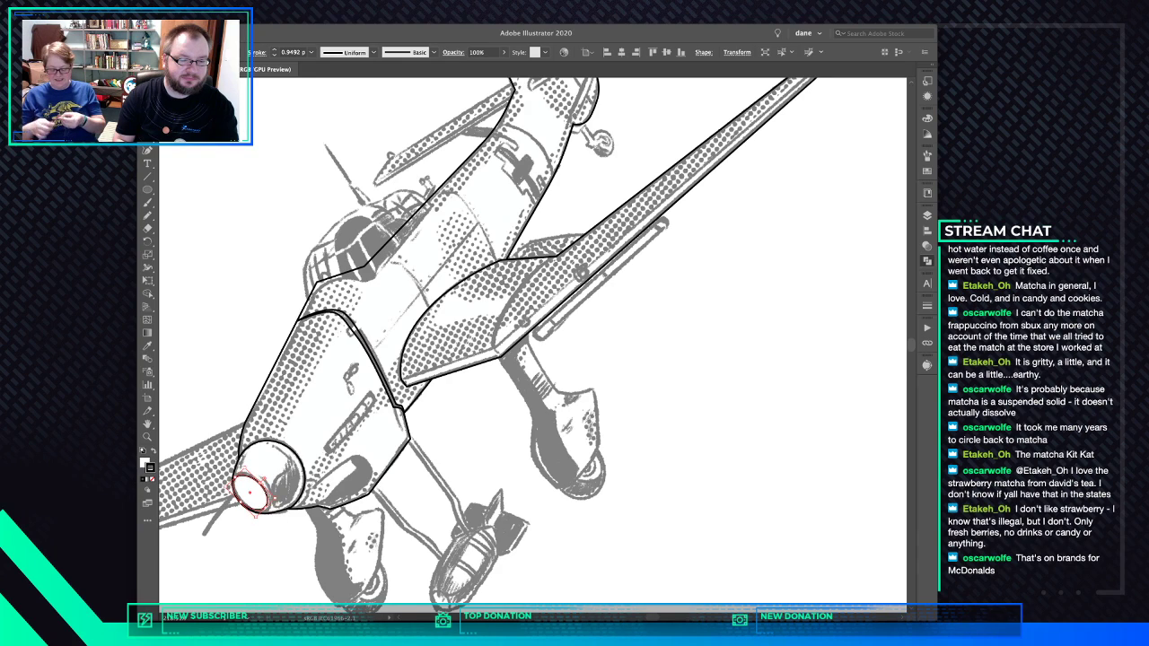
drag(266, 506, 270, 509)
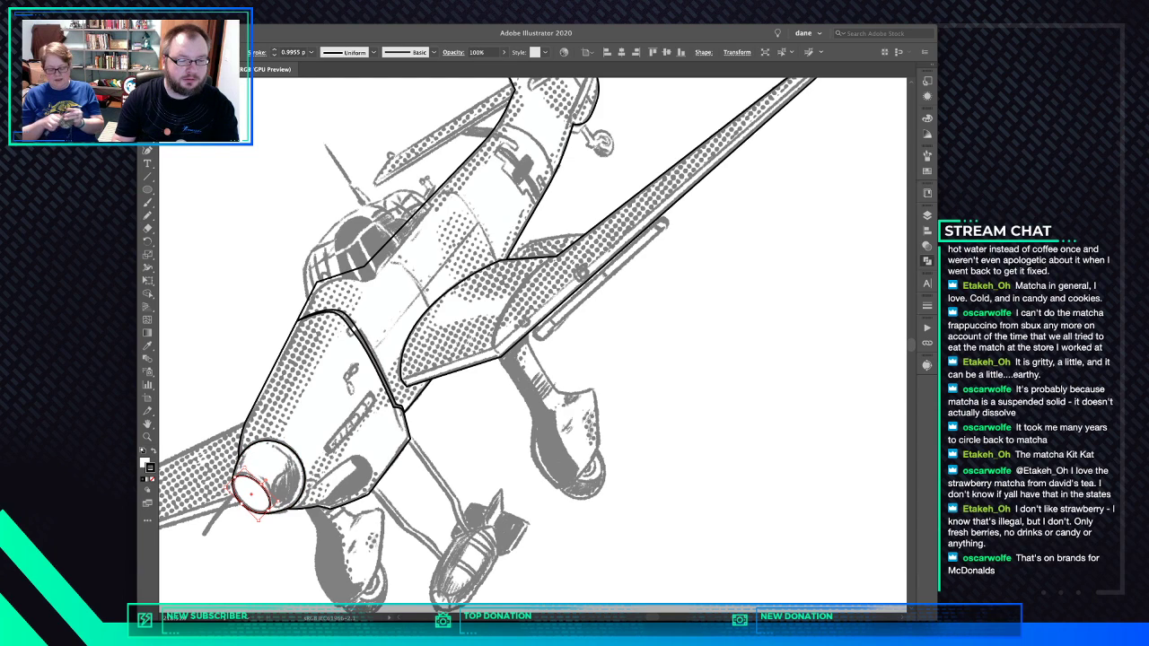
Nudge the spinner cap ellipse up and right to align with the sketch, and leave it deselected
key(Up)
key(Right)
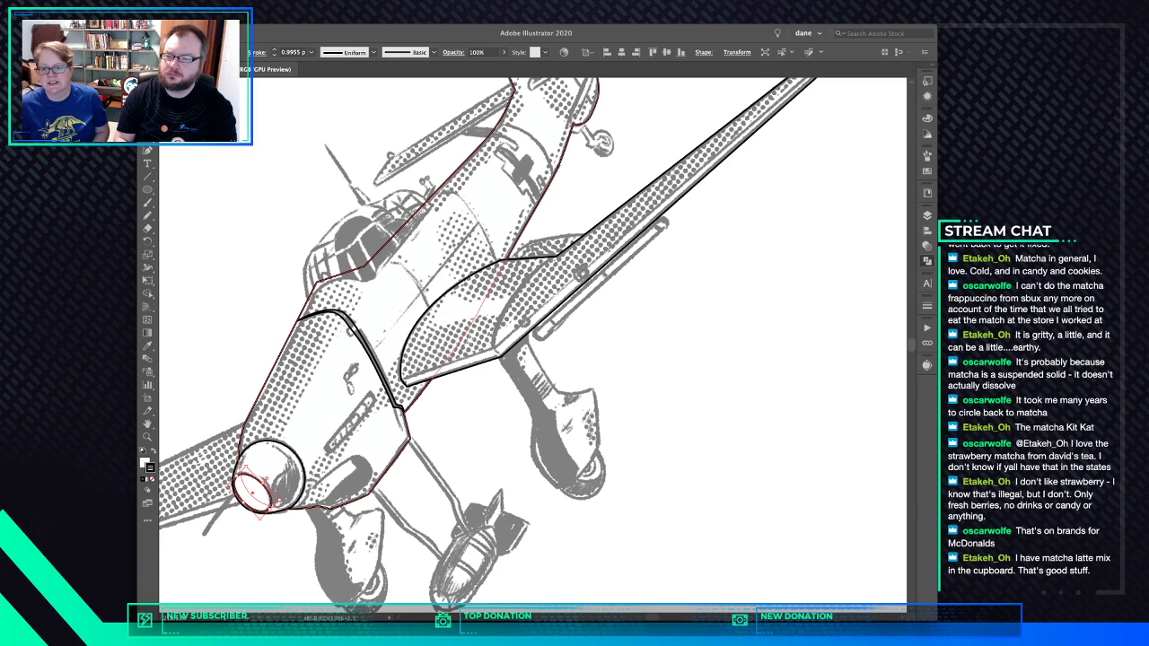
key(super+shift+a)
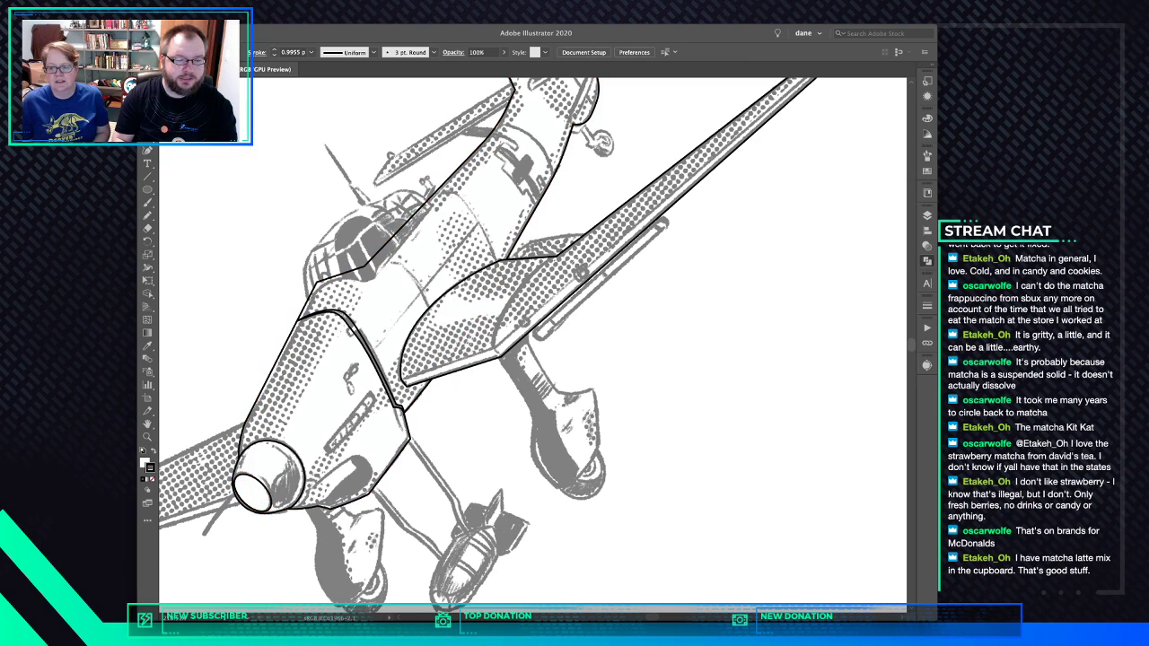
click(255, 491)
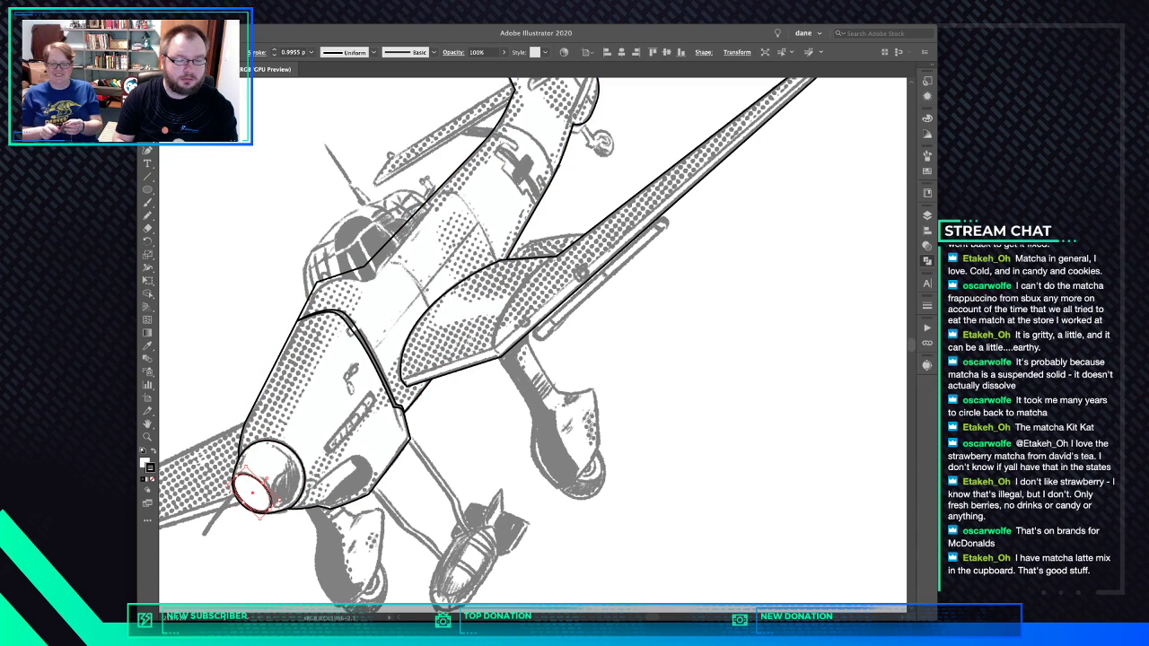
key(super+shift+a)
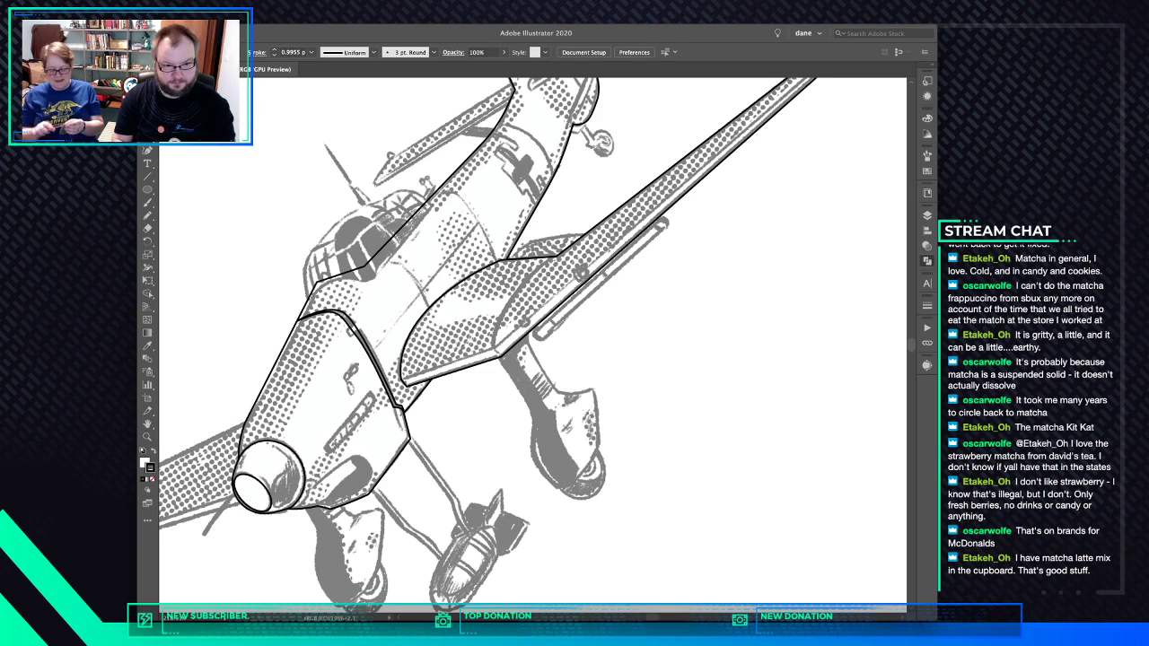
Start a Pen path at the fuselage's lower edge behind the spinner and trace the air intake's upper edge to its far corner
click(296, 509)
click(310, 491)
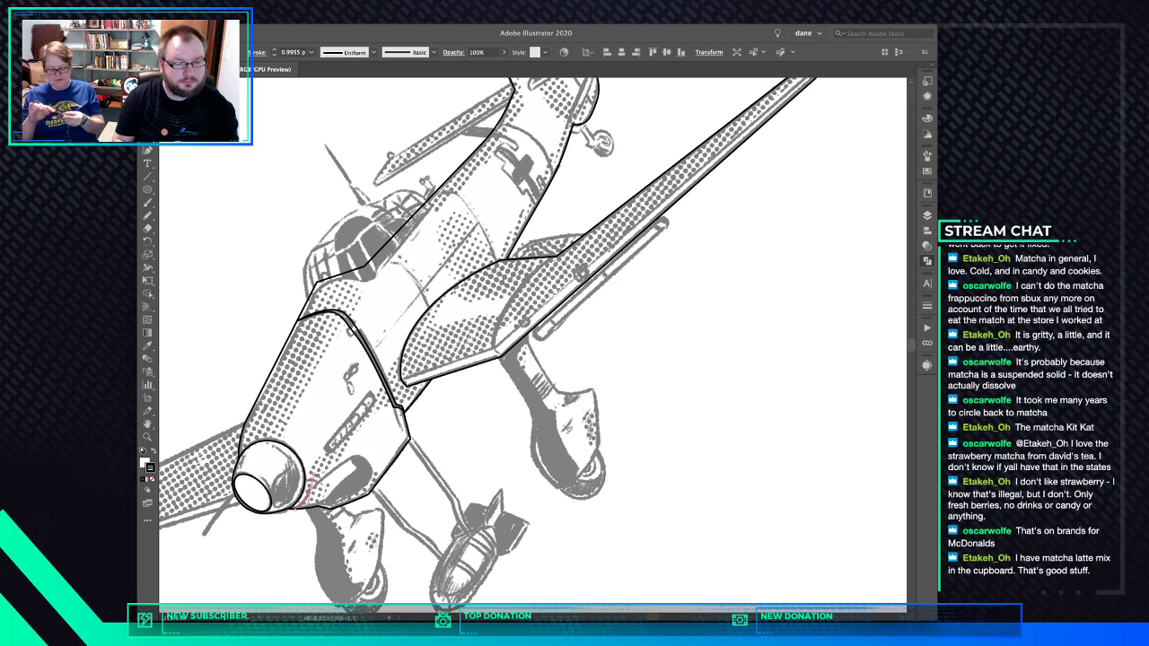
drag(314, 471, 315, 470)
click(311, 490)
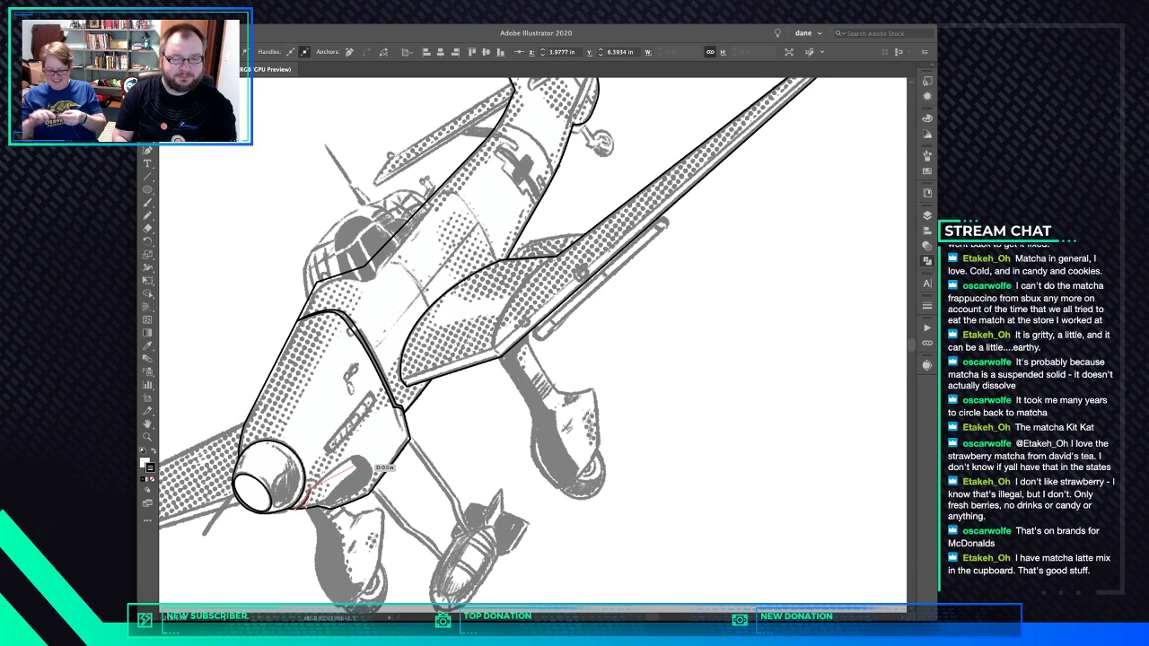
click(360, 451)
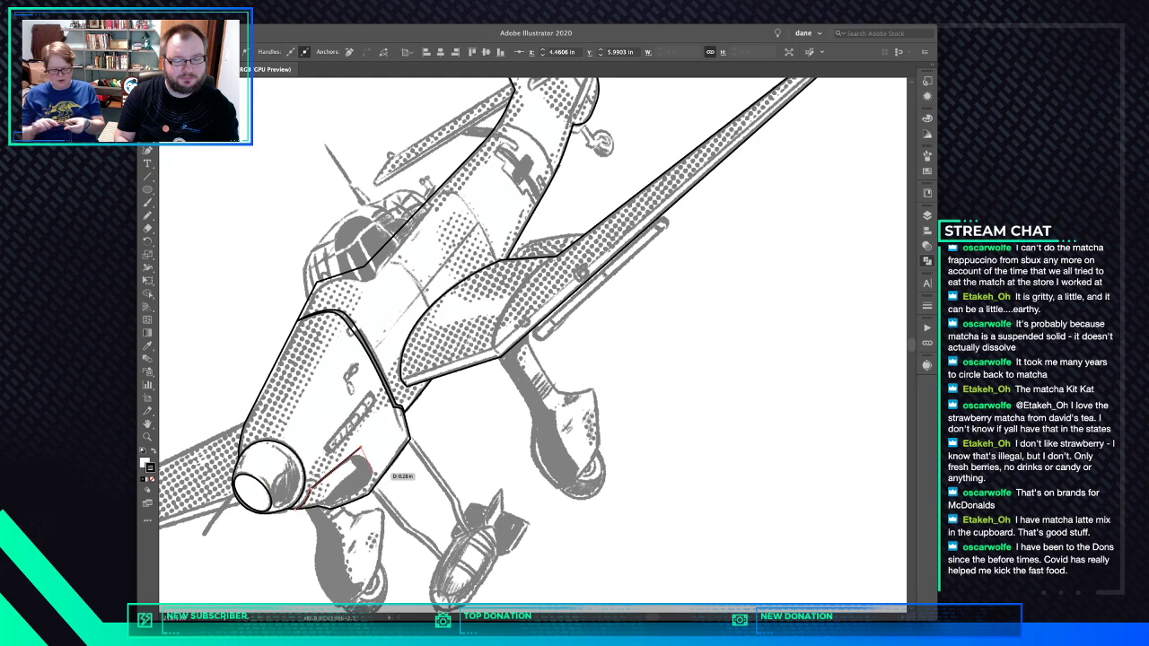
Curve the intake path back along its lower edge, close it outside the fuselage, and round its far upper corner
drag(367, 483, 348, 501)
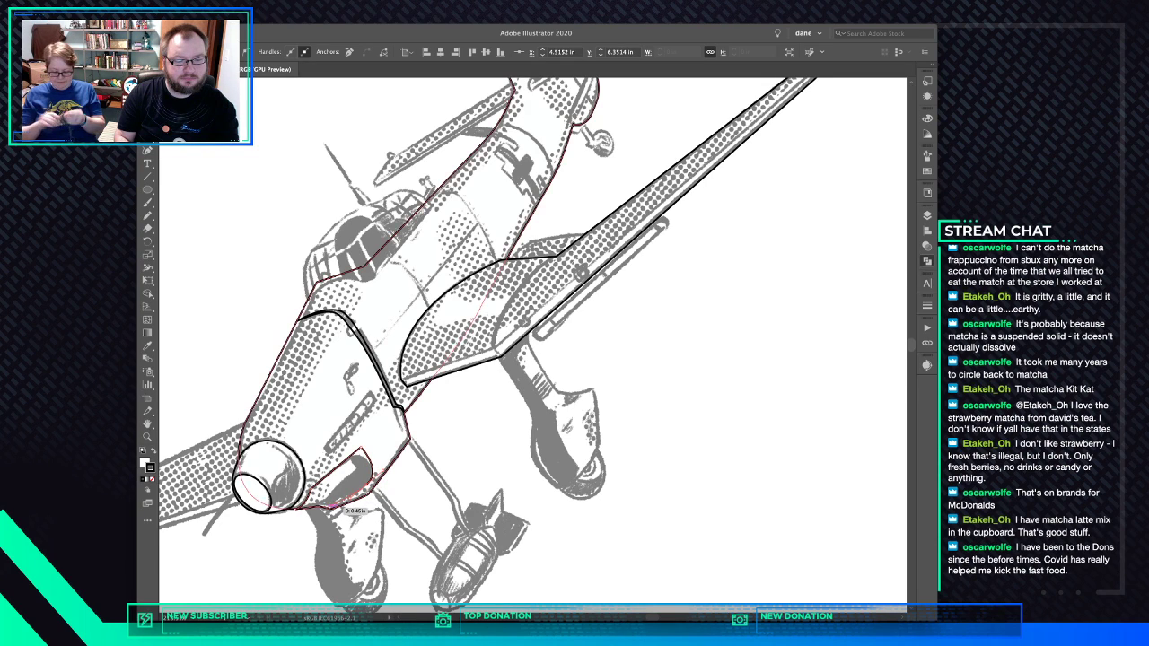
drag(312, 511, 300, 517)
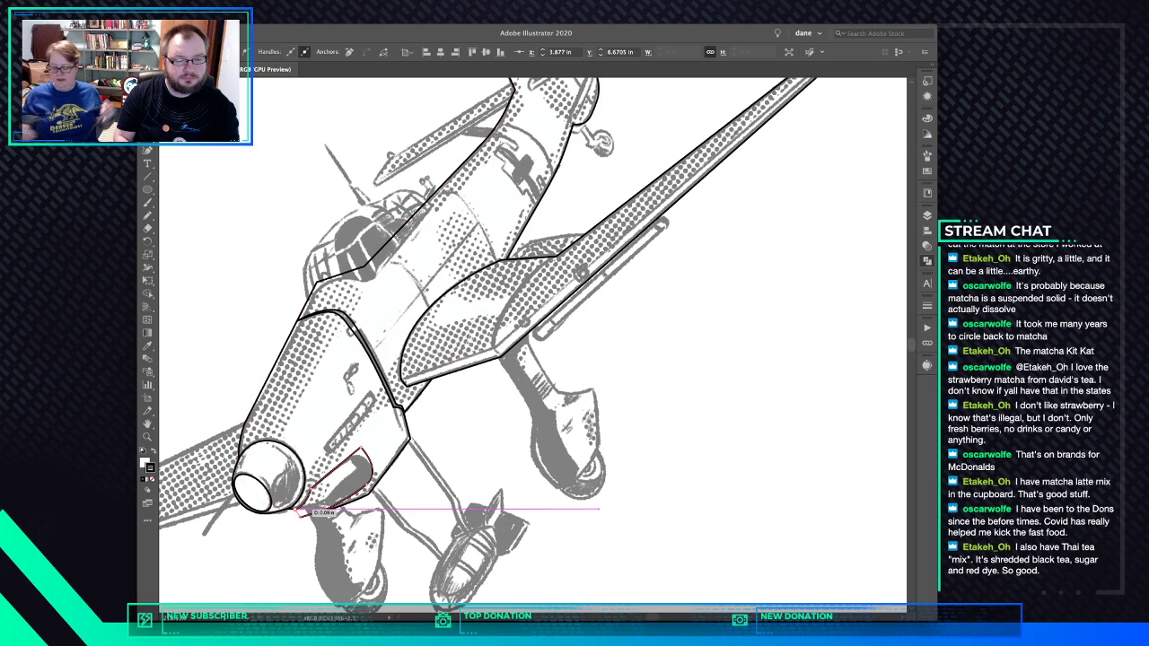
drag(362, 445, 371, 482)
click(370, 482)
Combine the intake path with the fuselage outline and delete the leftover piece below the fuselage edge
key(super+f)
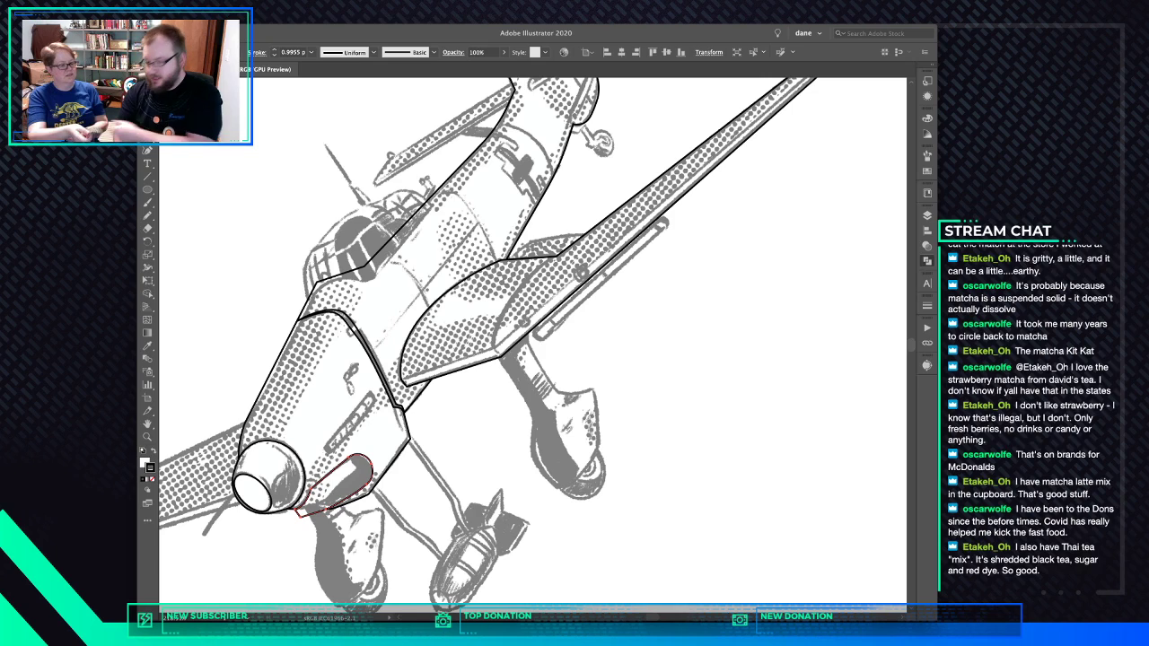
shift+click(387, 468)
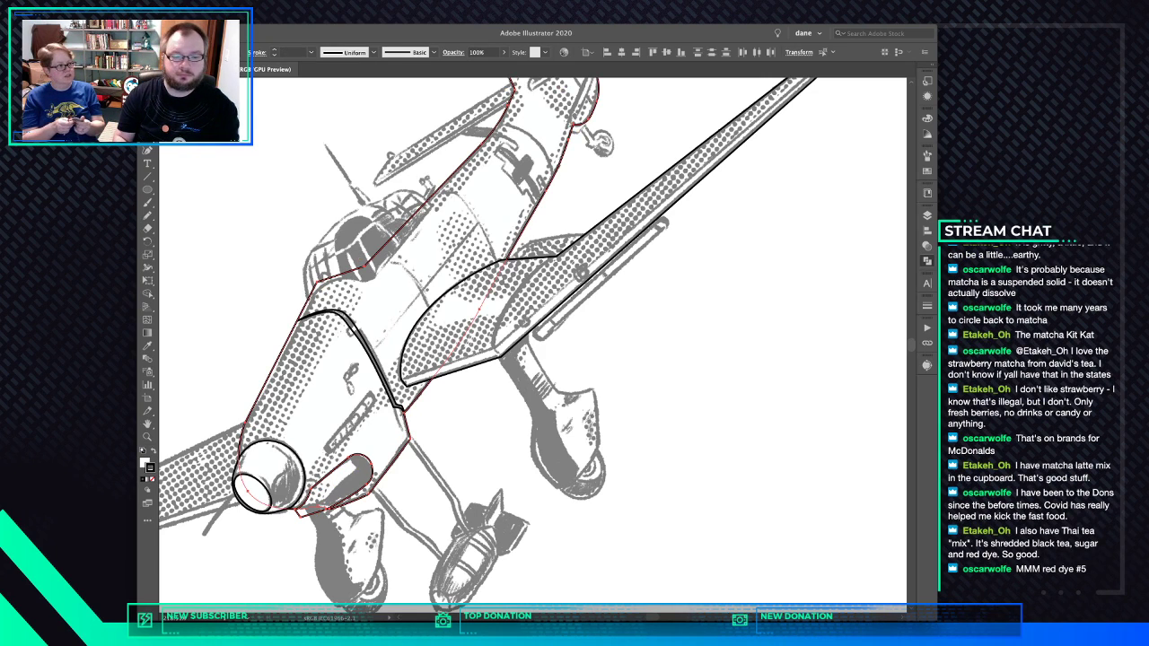
click(280, 549)
click(311, 514)
key(Delete)
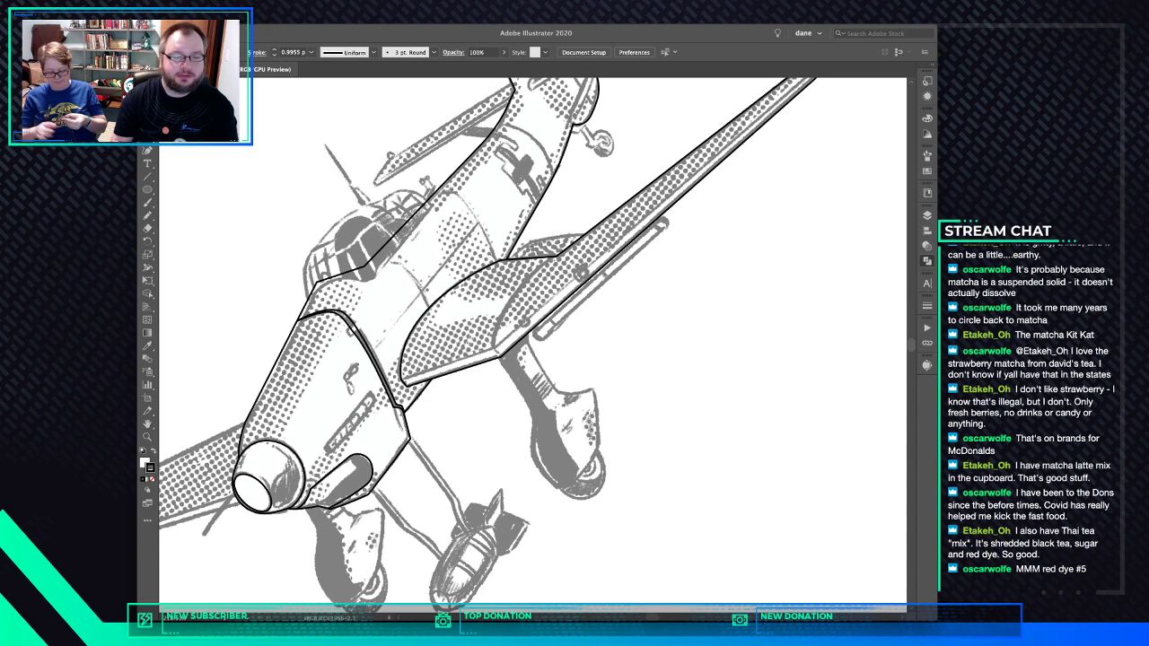
Start a Pen path at the near wing's inner front corner and follow the leading-edge seam through the bend to the wingtip
drag(449, 377, 455, 410)
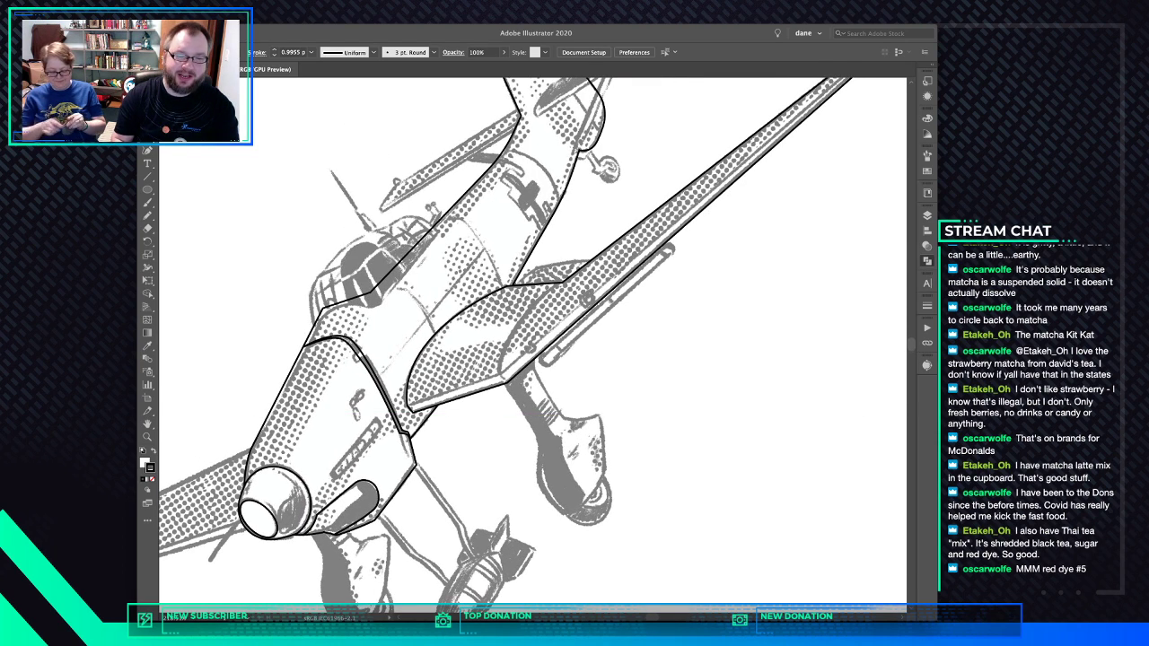
click(409, 407)
click(503, 377)
drag(529, 370, 433, 481)
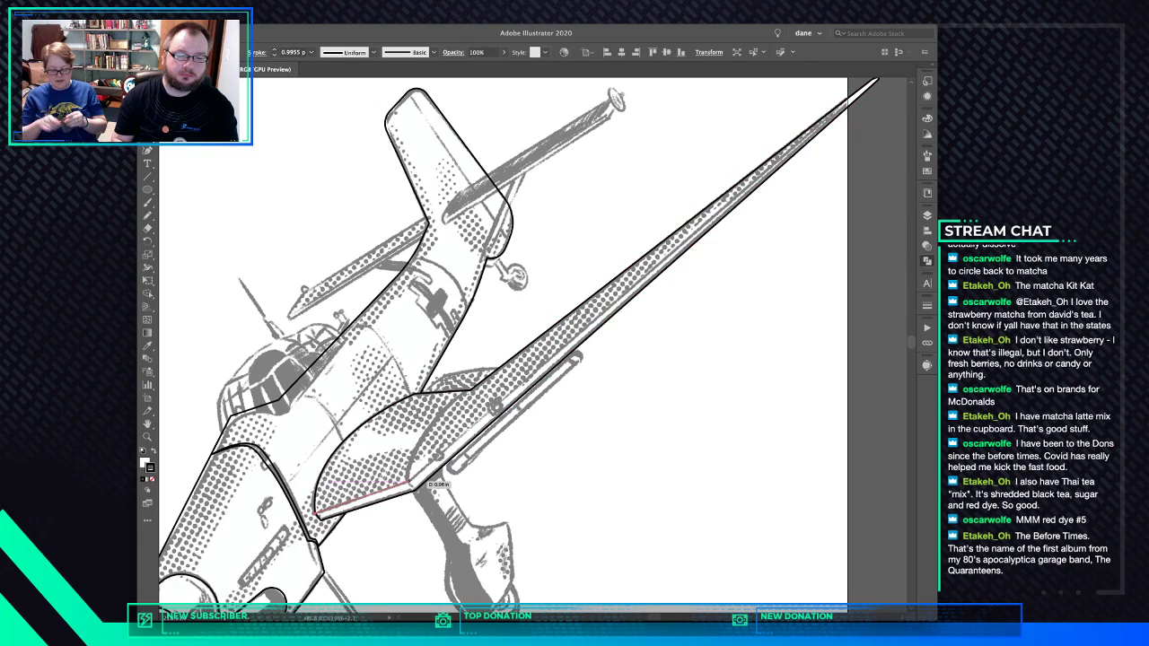
click(410, 483)
drag(445, 443, 364, 507)
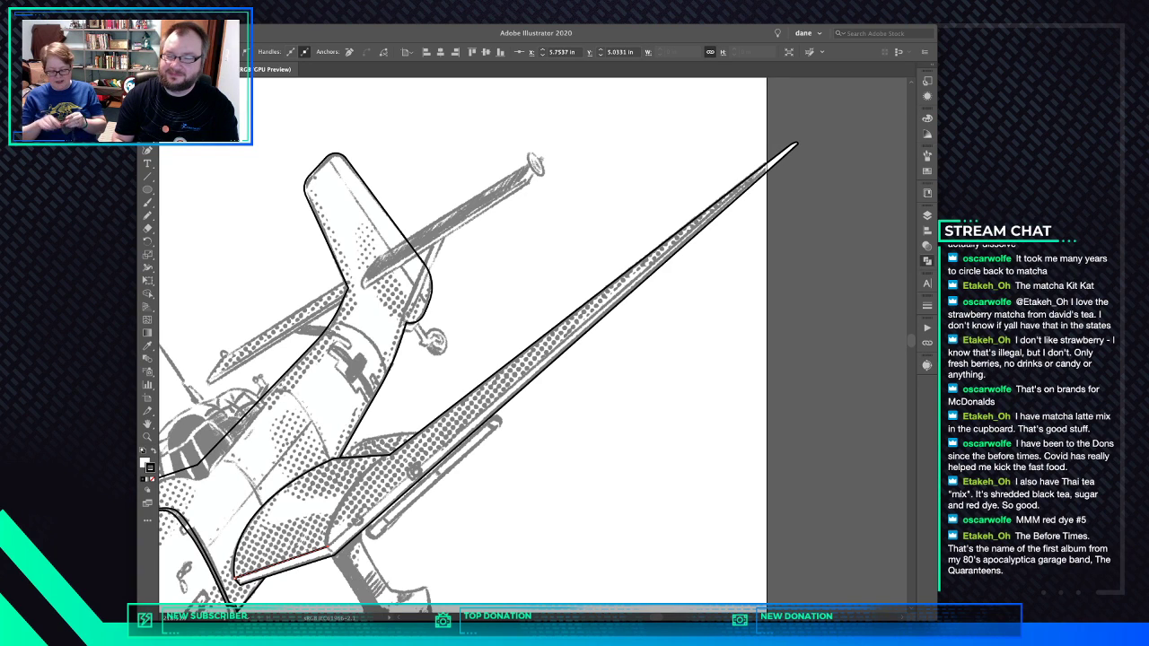
drag(329, 546, 209, 640)
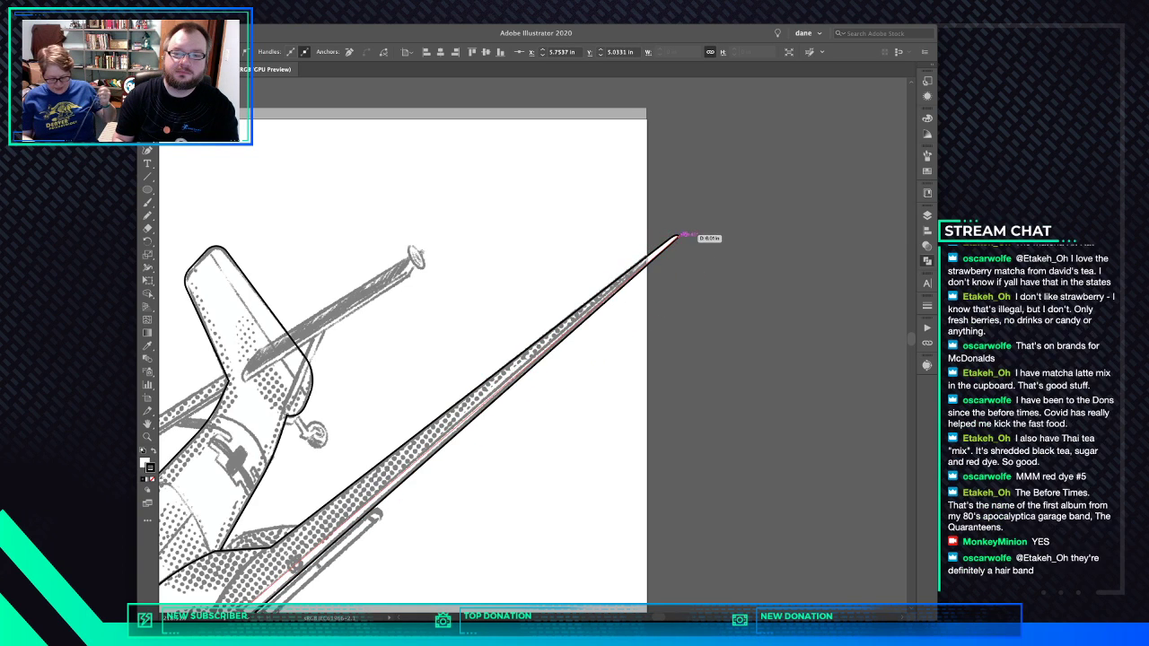
click(679, 235)
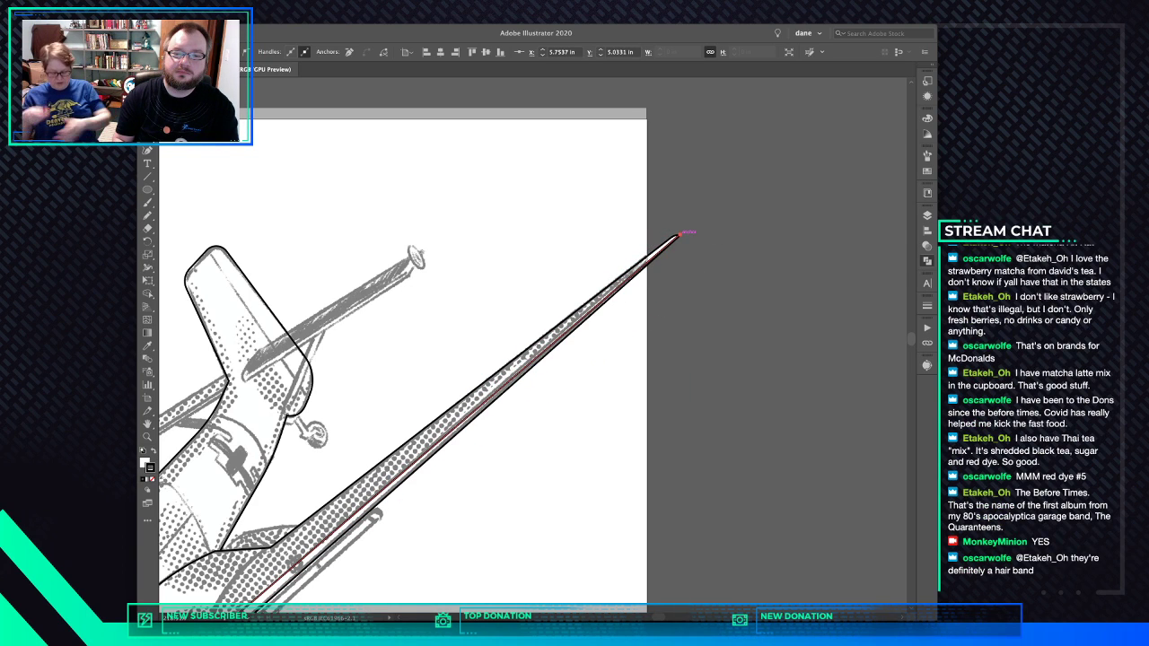
Continue the seam path from the wingtip around outside the wing's leading edge and close it at its starting point
click(690, 240)
scroll(648, 293, down, 5)
scroll(648, 293, left, 3)
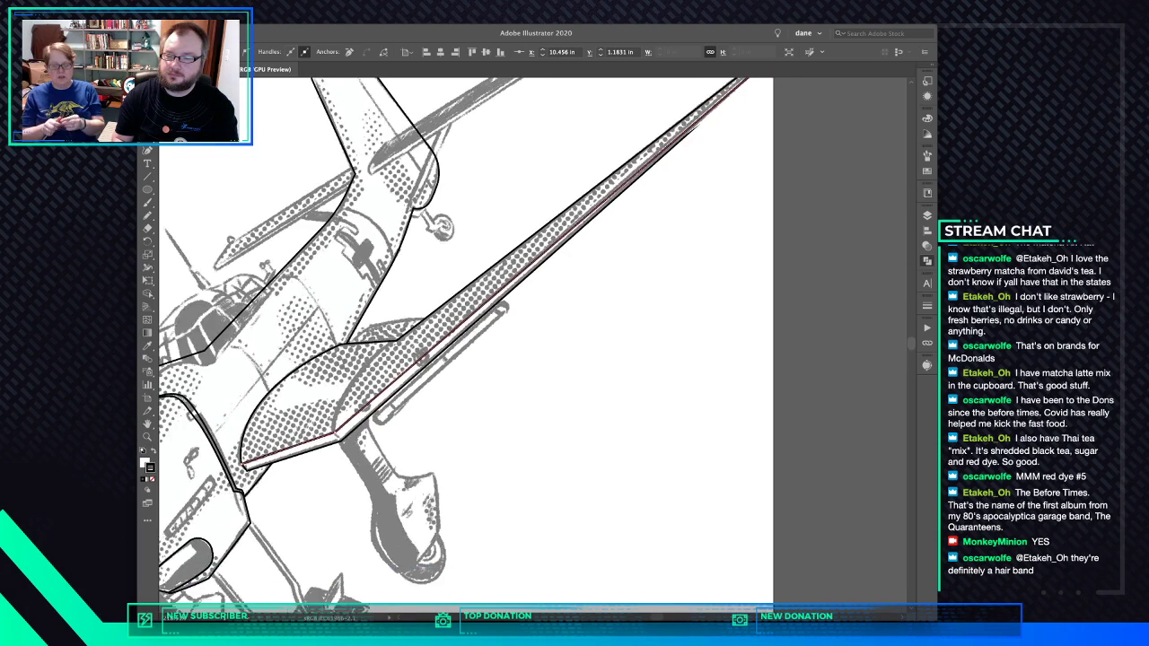
scroll(648, 292, down, 1)
scroll(648, 292, left, 1)
click(440, 438)
click(330, 481)
click(259, 452)
Divide the near wing along the leading-edge seam with the closed path and remove the leftover piece outside the wing
key(v)
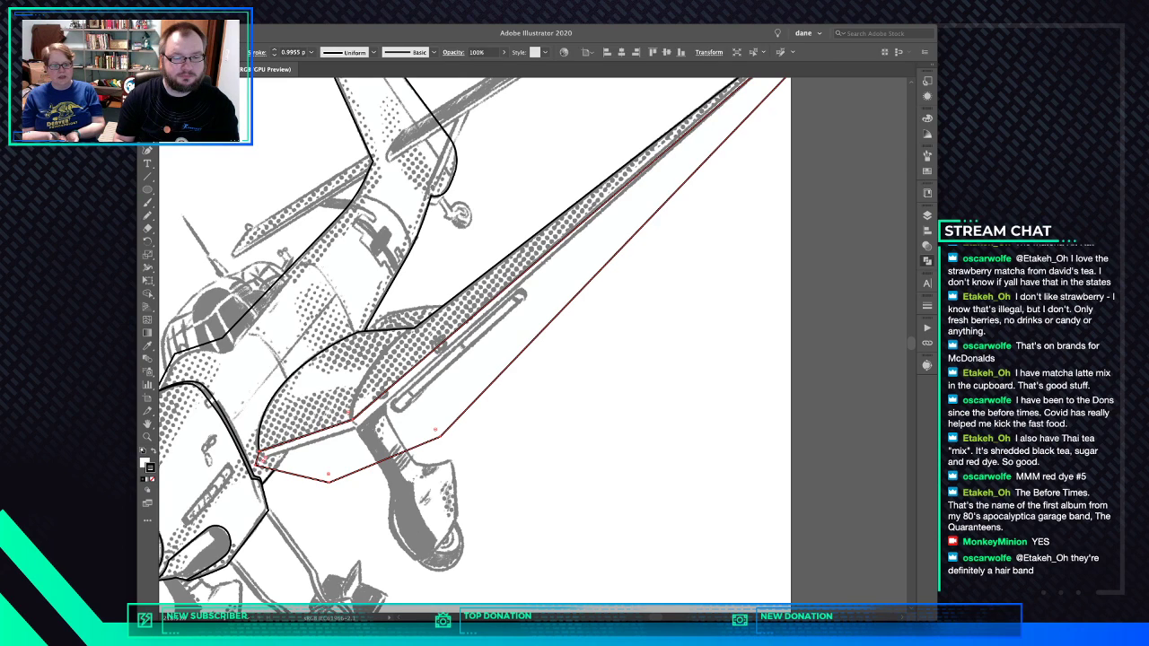
key(super+x)
click(359, 386)
key(super+b)
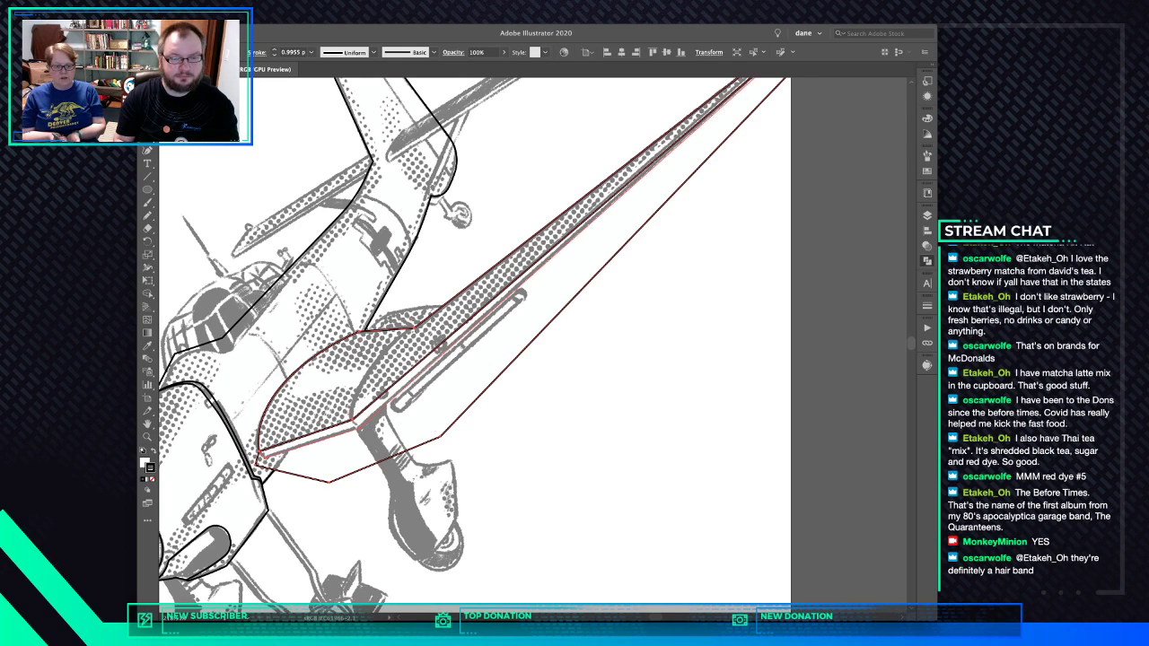
shift+click(359, 386)
key(super+4)
key(super+shift+a)
click(421, 422)
key(super+shift+a)
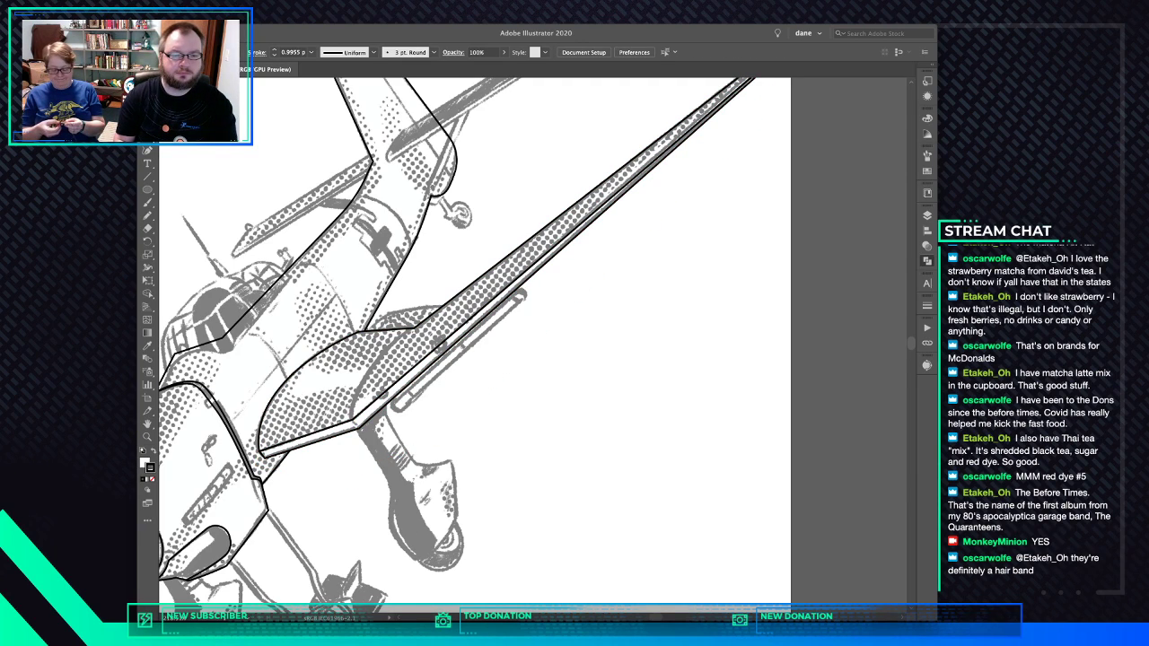
Reshape the fuselage outline at the front of the cockpit by selecting its corner anchor and curving that corner
drag(431, 332, 552, 340)
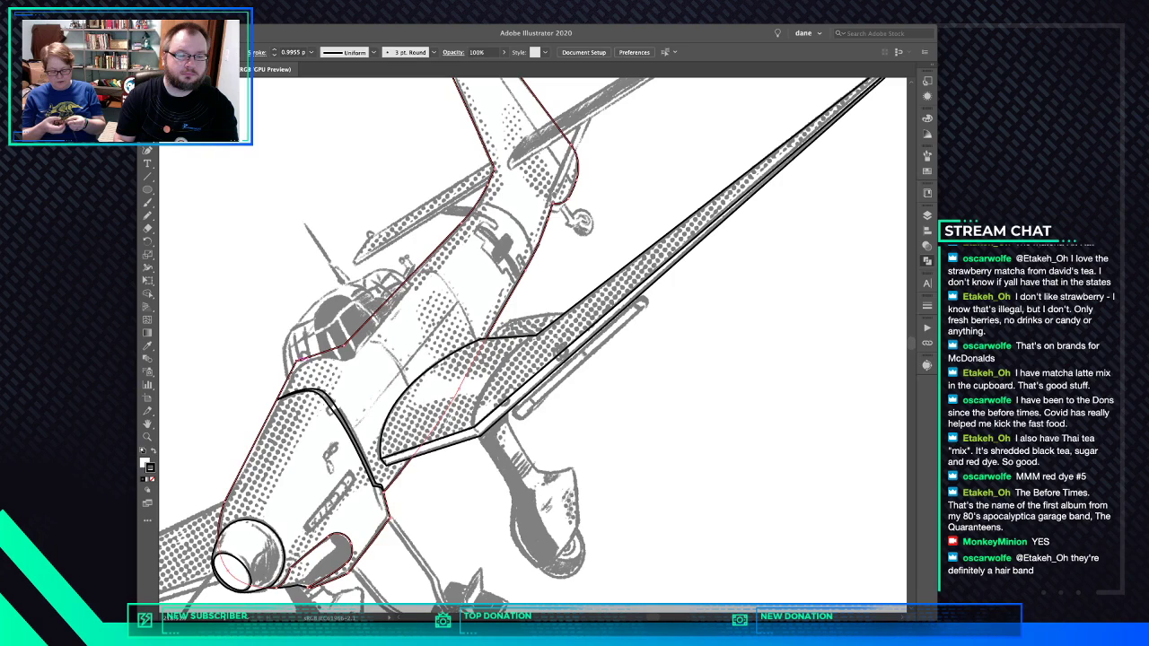
click(298, 361)
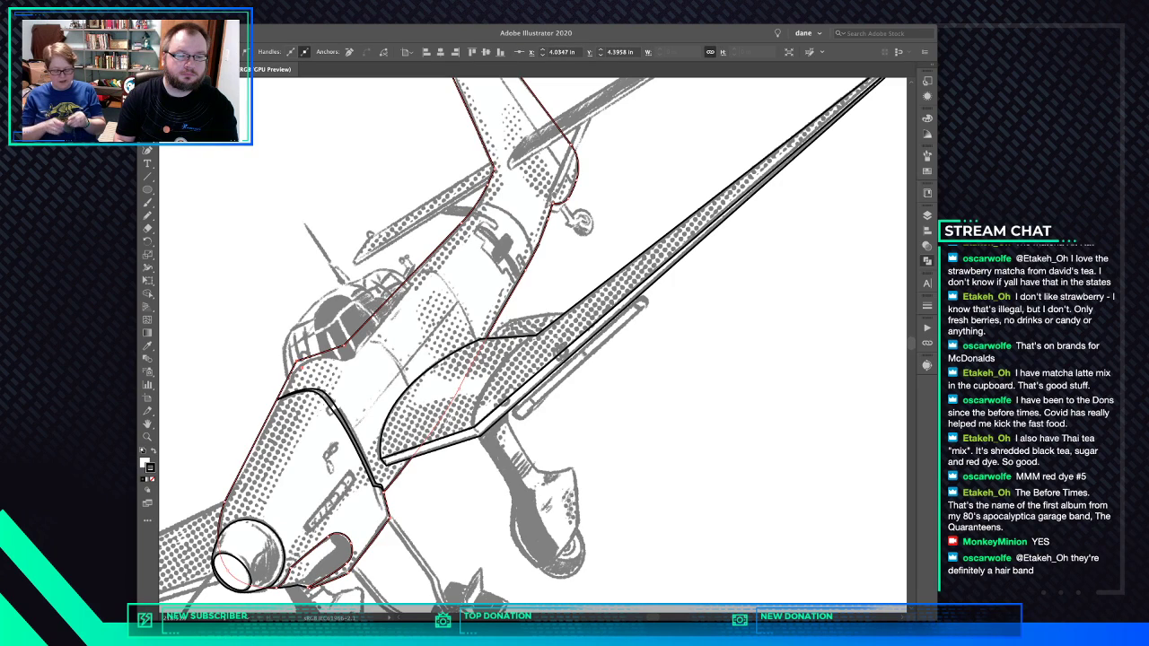
drag(306, 368, 330, 401)
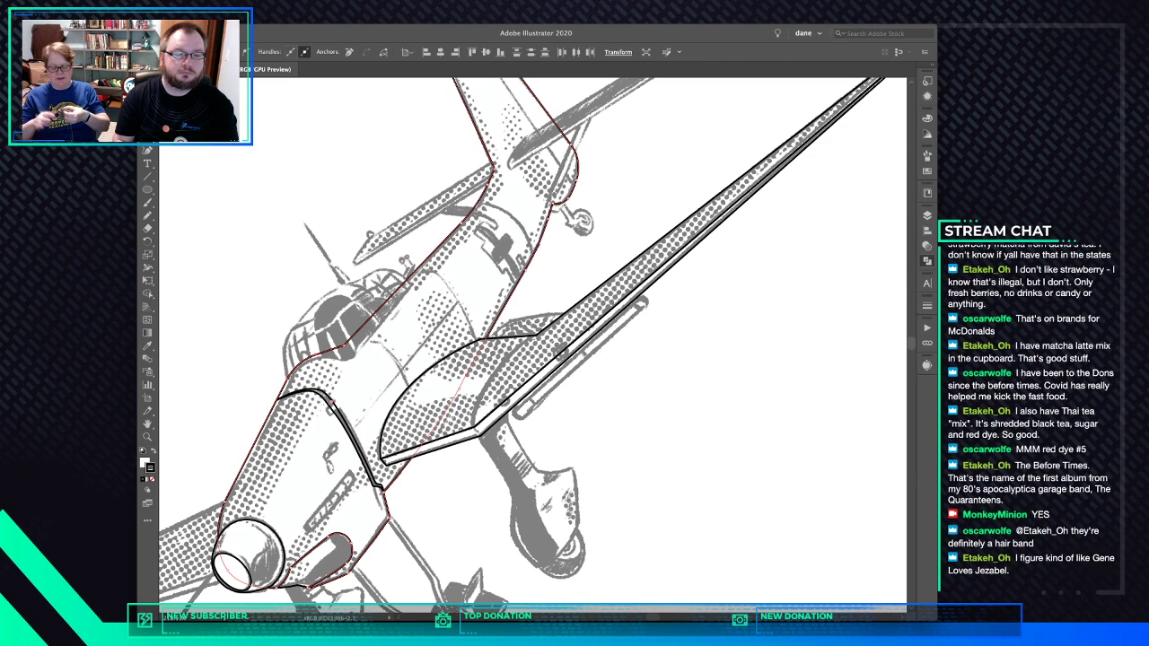
key(shift+super+a)
Move the fuselage anchor at the cockpit's lower corner down and adjust the neighbouring curves to follow the canopy base
drag(344, 346, 346, 356)
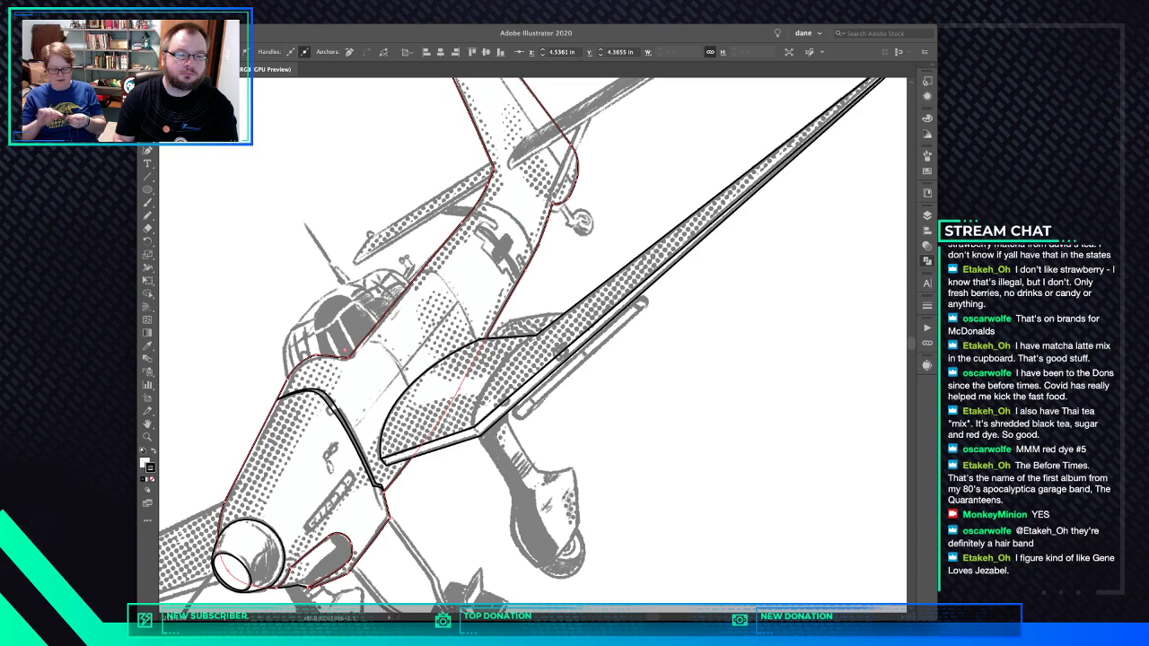
click(315, 355)
drag(318, 364, 324, 406)
drag(348, 356, 343, 341)
key(super+shift+a)
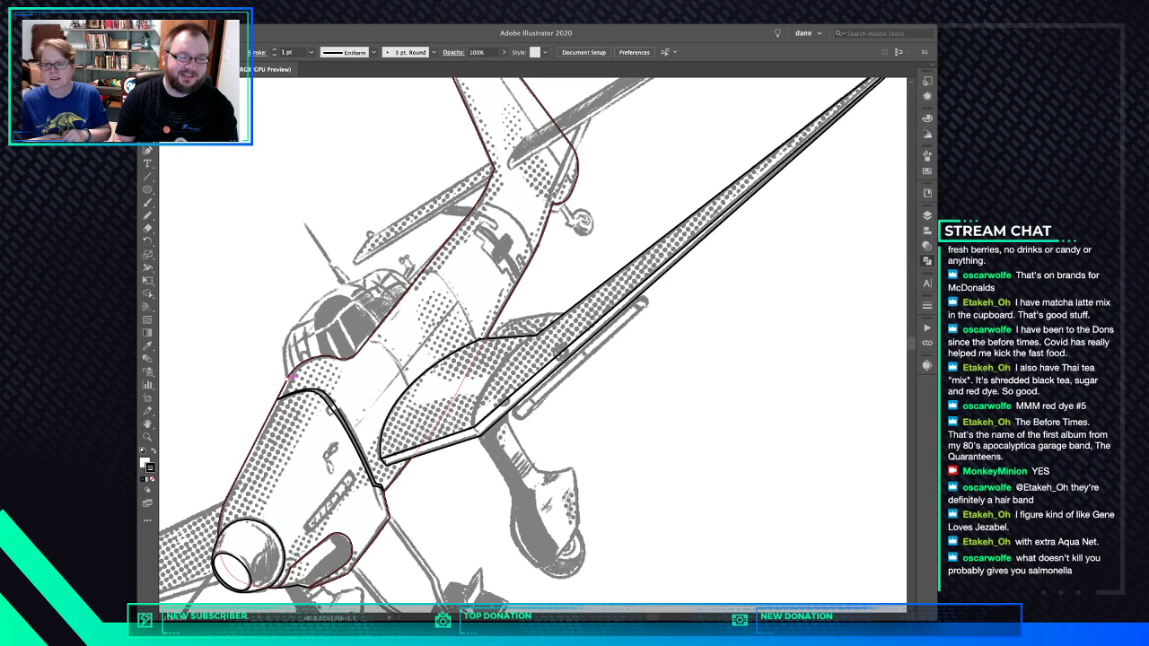
Trace the cockpit canopy's outer outline from its front base over the top to the rear and close it through the fuselage
click(287, 379)
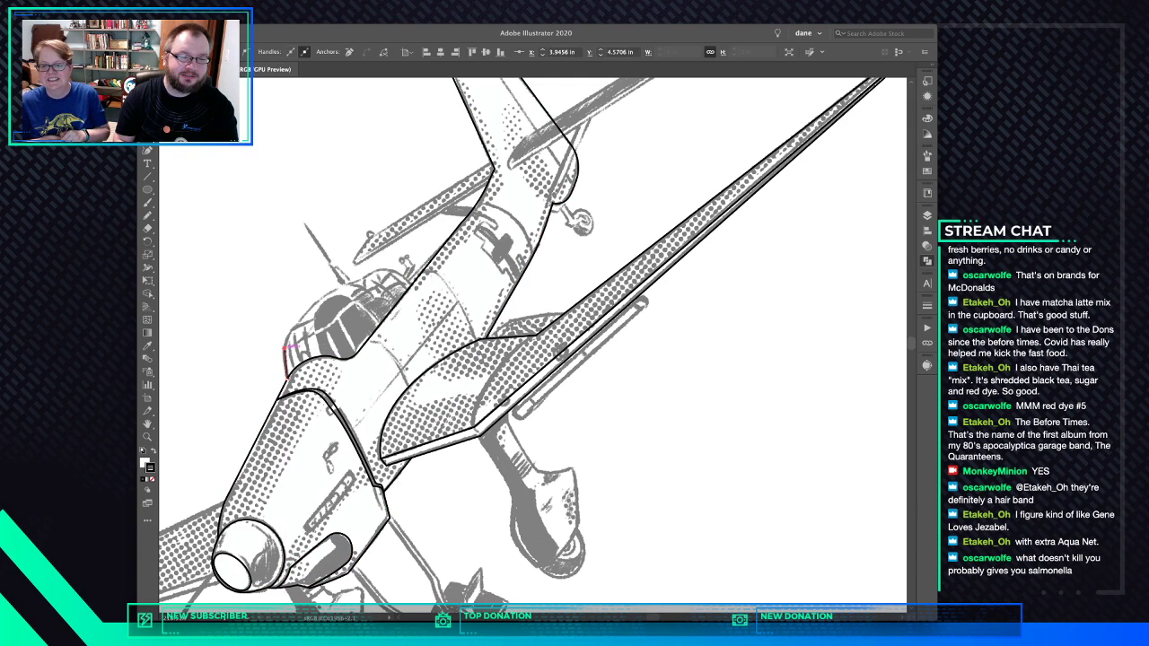
drag(284, 348, 287, 336)
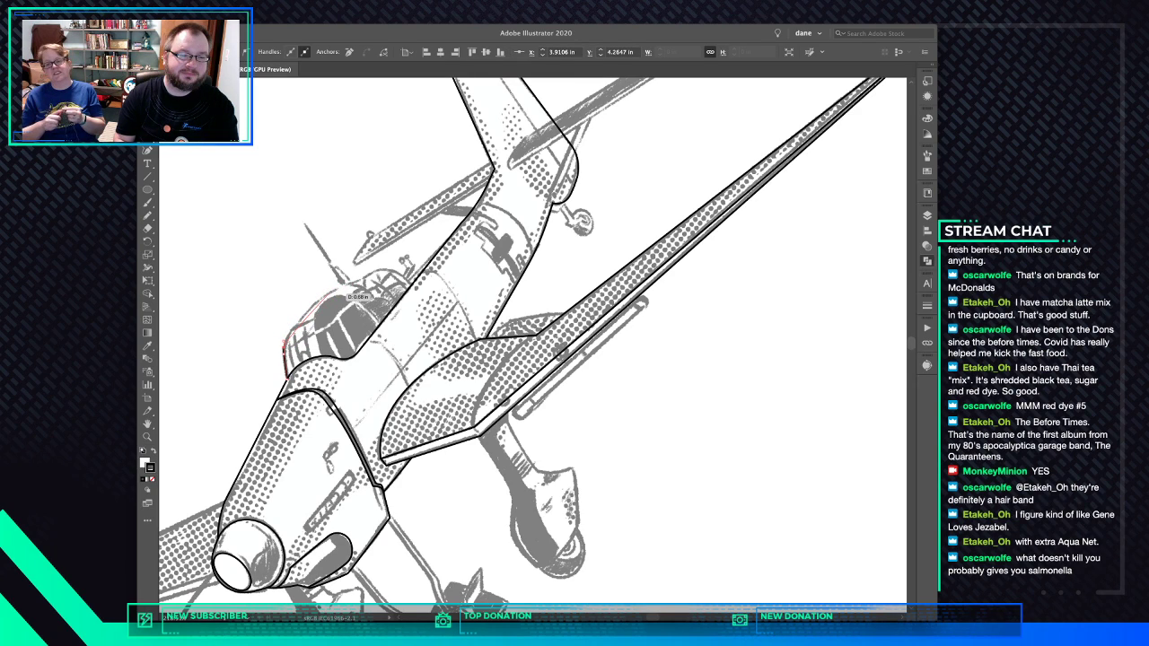
drag(367, 267, 425, 260)
key(super+z)
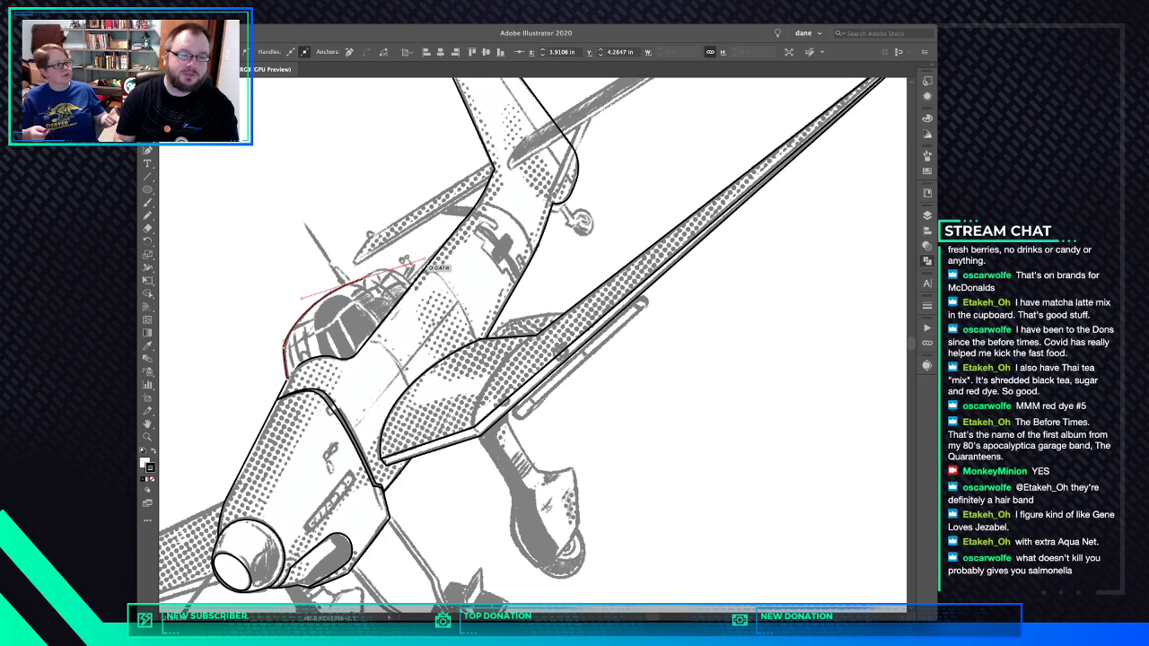
click(364, 278)
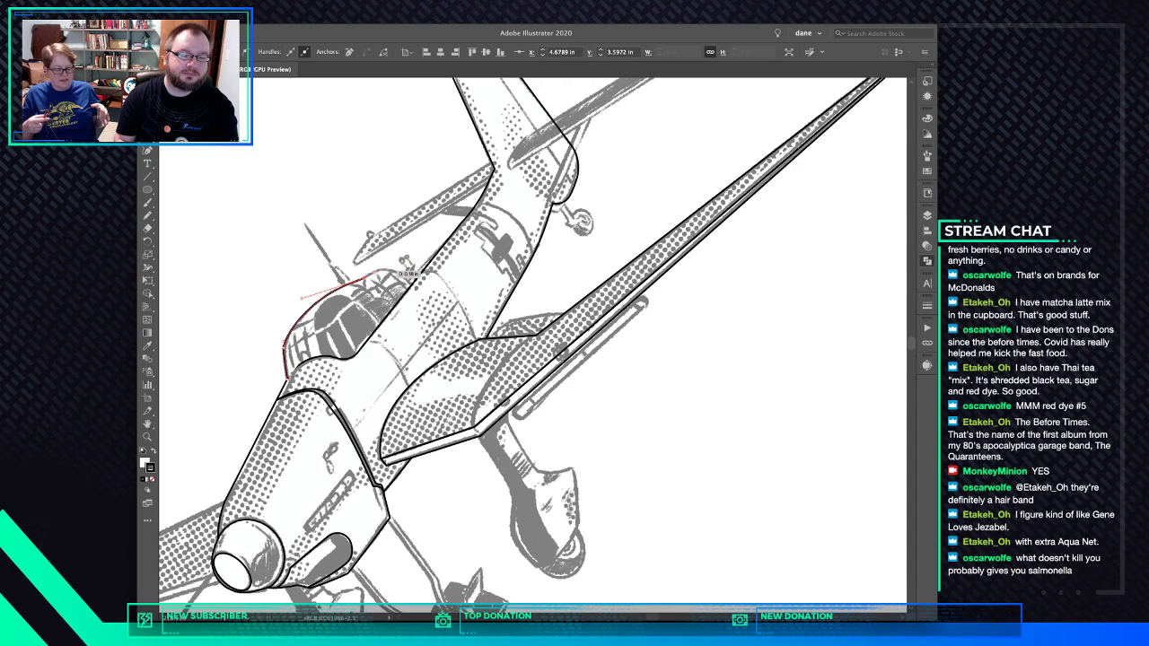
drag(388, 268, 379, 339)
click(358, 363)
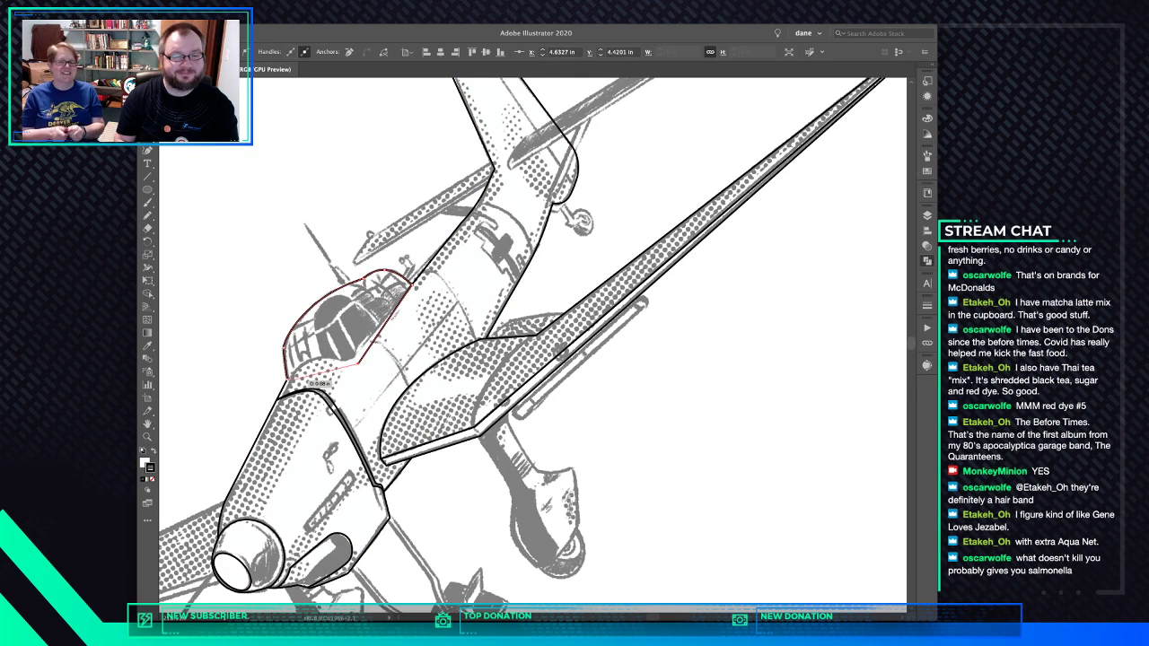
click(288, 376)
Move the closed canopy outline directly behind the fuselage shape in the stacking order
key(ctrl+shift+a)
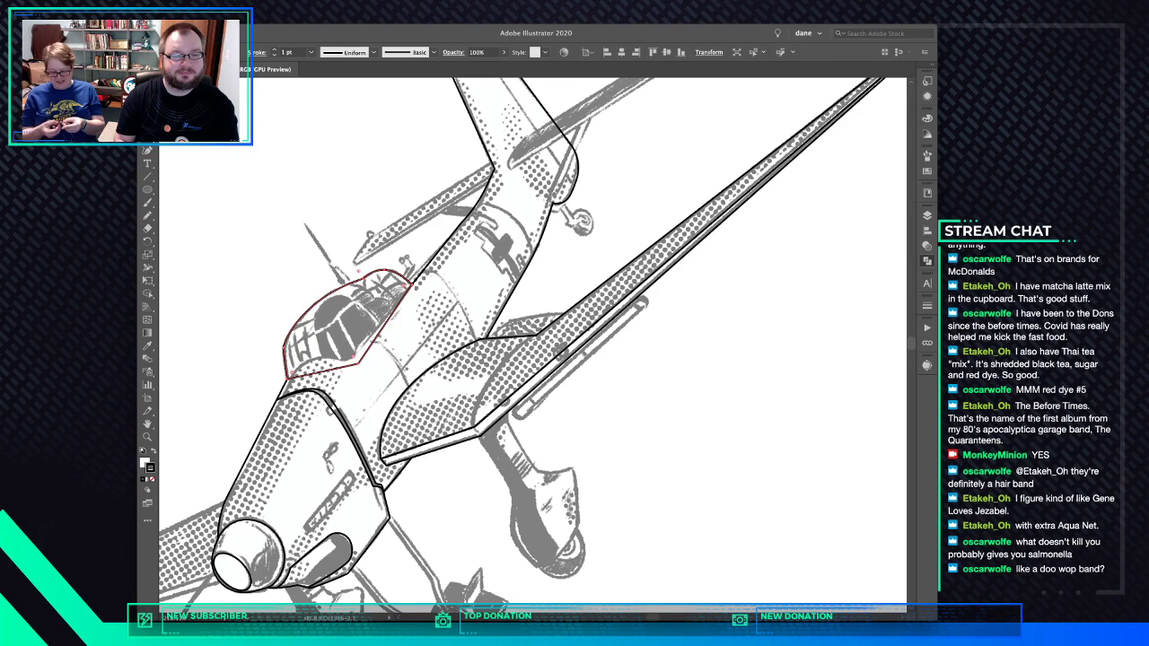
click(391, 318)
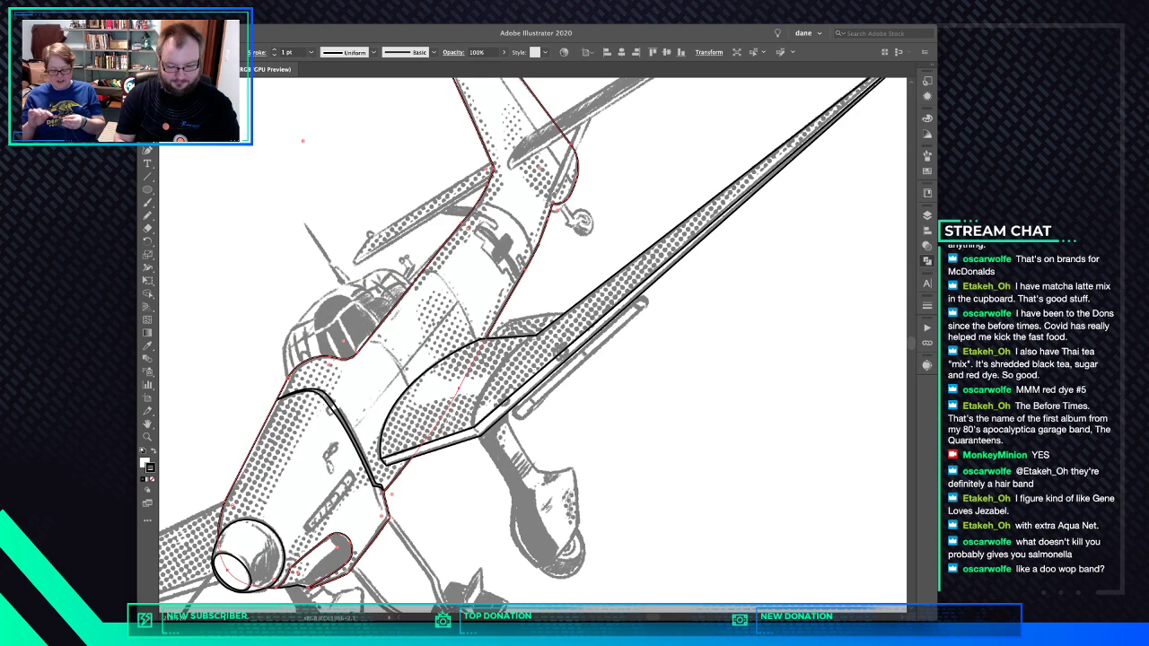
key(ctrl+b)
key(ctrl+shift+a)
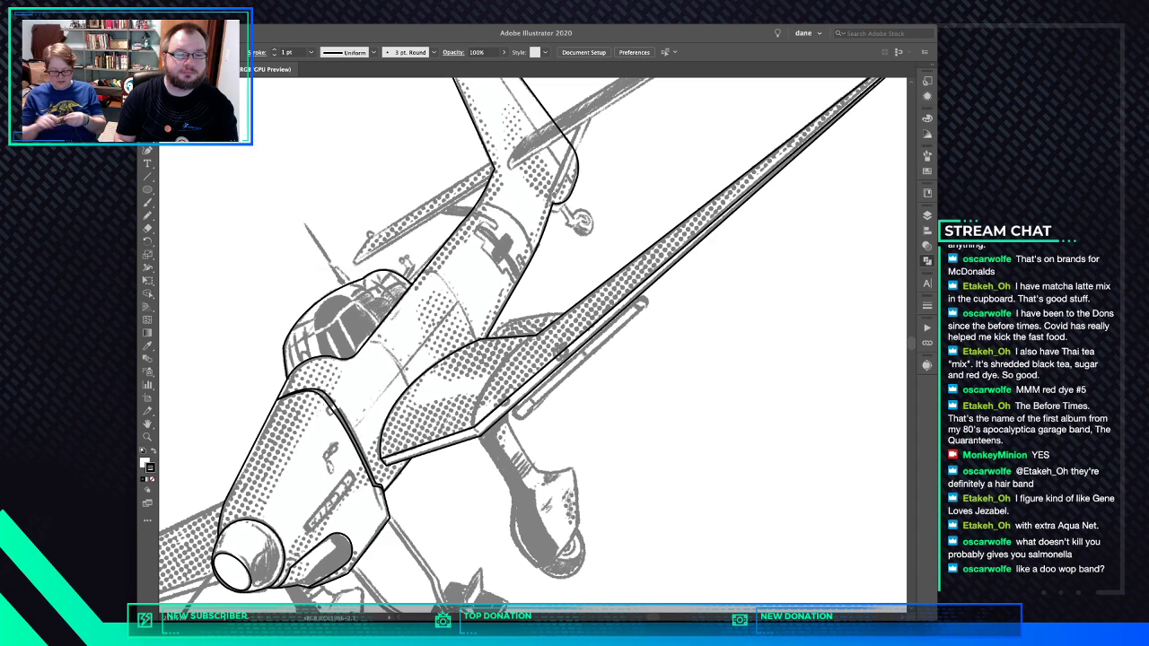
Trace the canopy's lengthwise frame line from the top rear to the front edge and nudge its middle anchor slightly
click(399, 269)
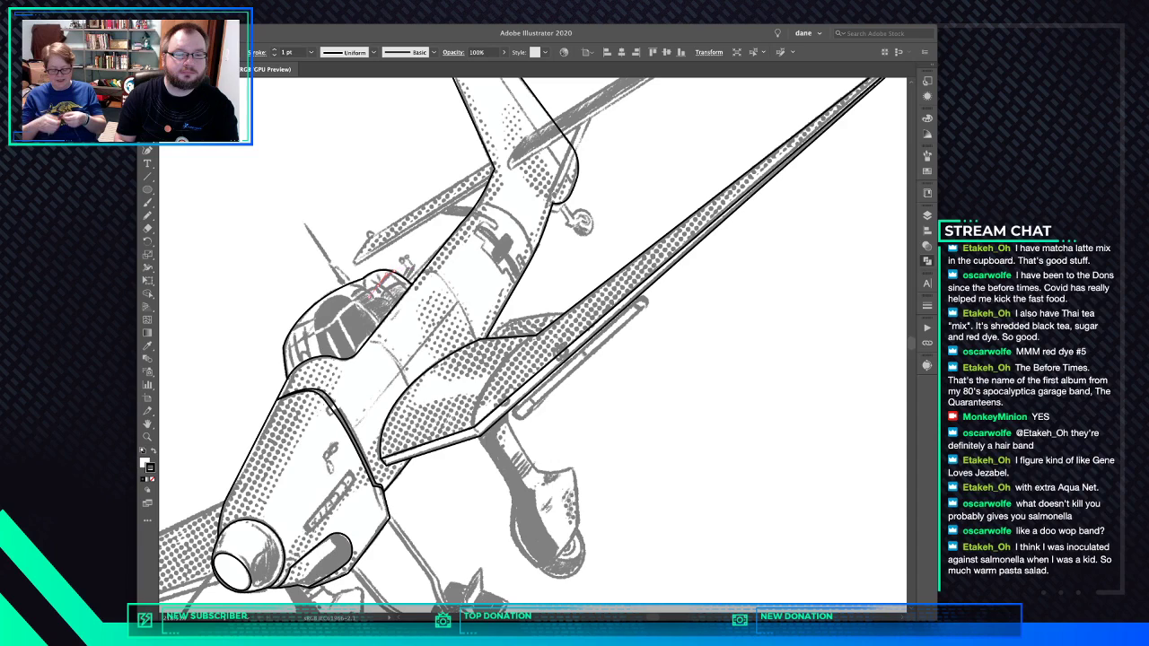
drag(377, 287, 370, 299)
click(377, 287)
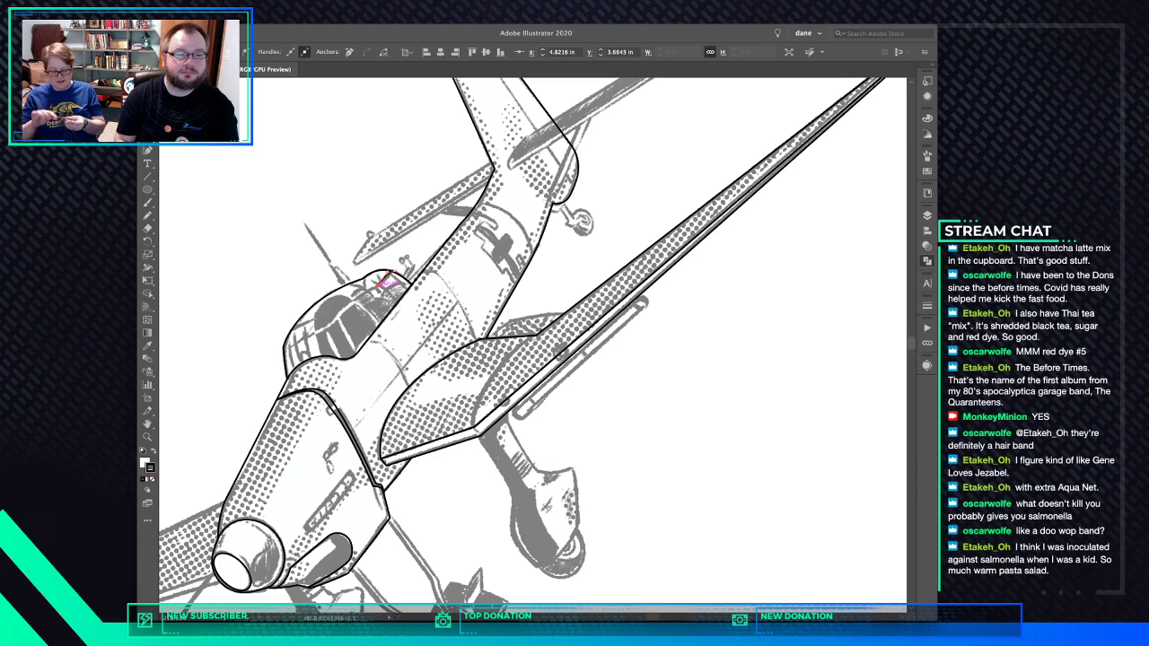
click(333, 319)
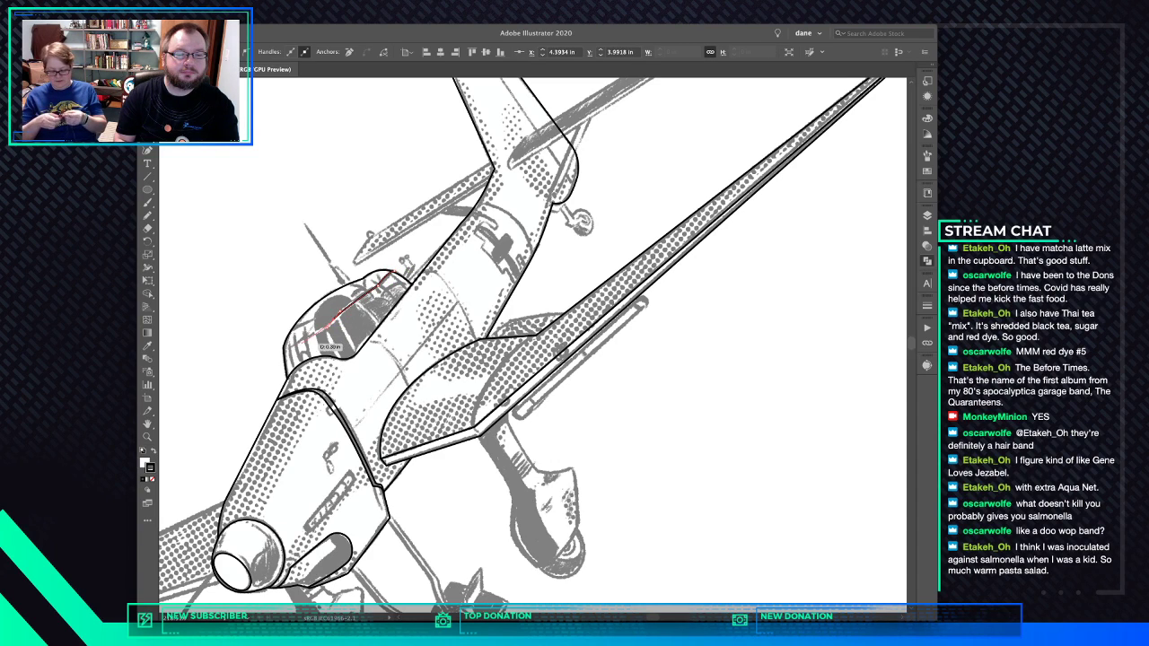
drag(283, 351, 273, 356)
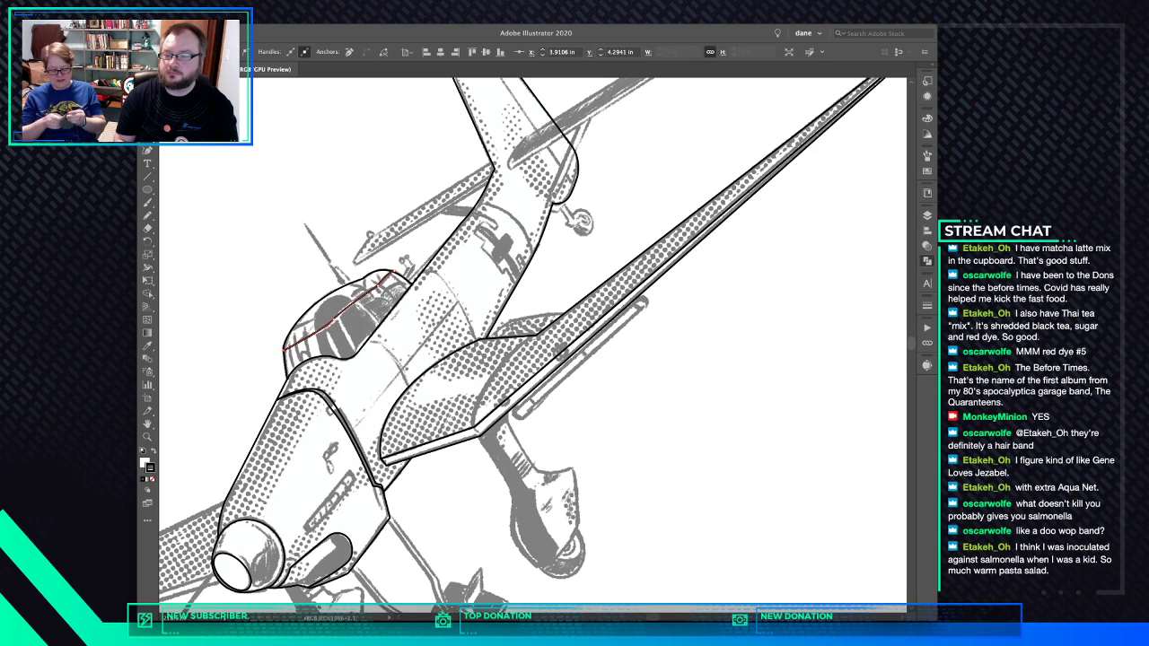
key(Escape)
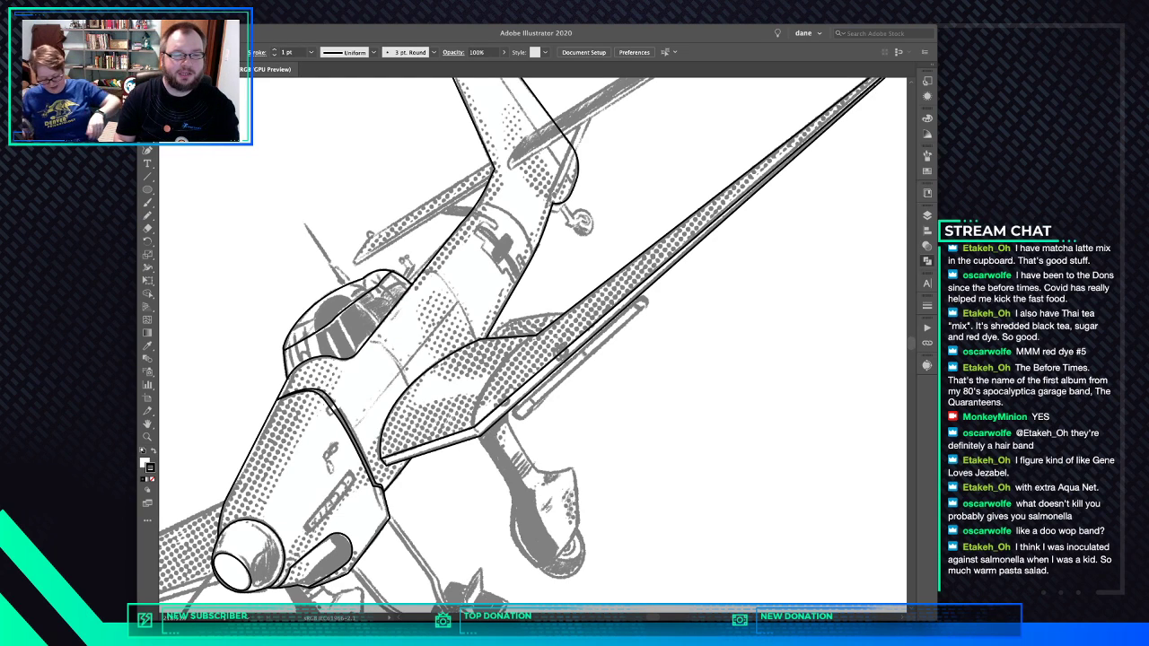
click(336, 317)
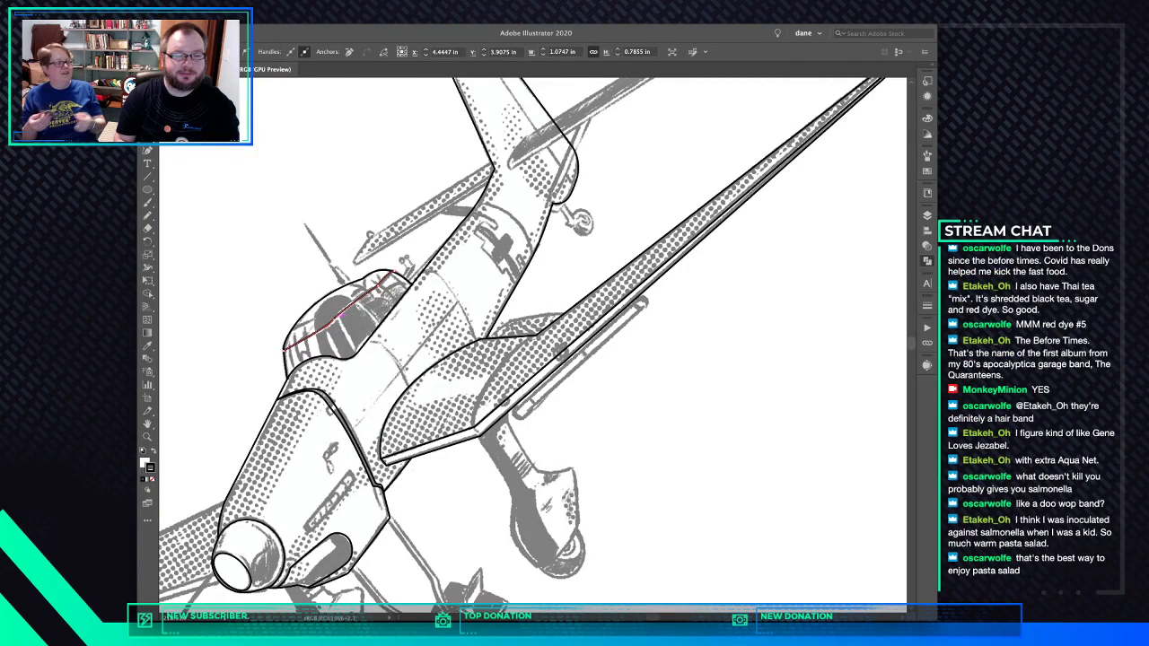
drag(336, 317, 340, 318)
key(super+shift+a)
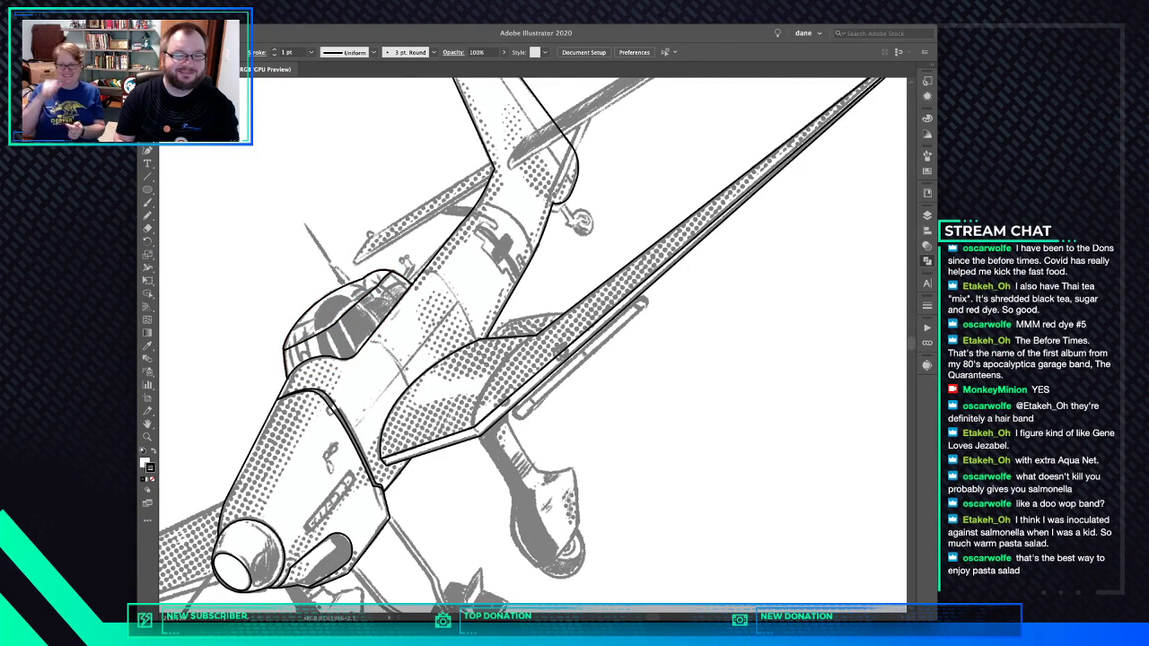
Trace the canopy's cross frames down to the fuselage: a narrow double-line bar and a curved bar behind it
click(338, 320)
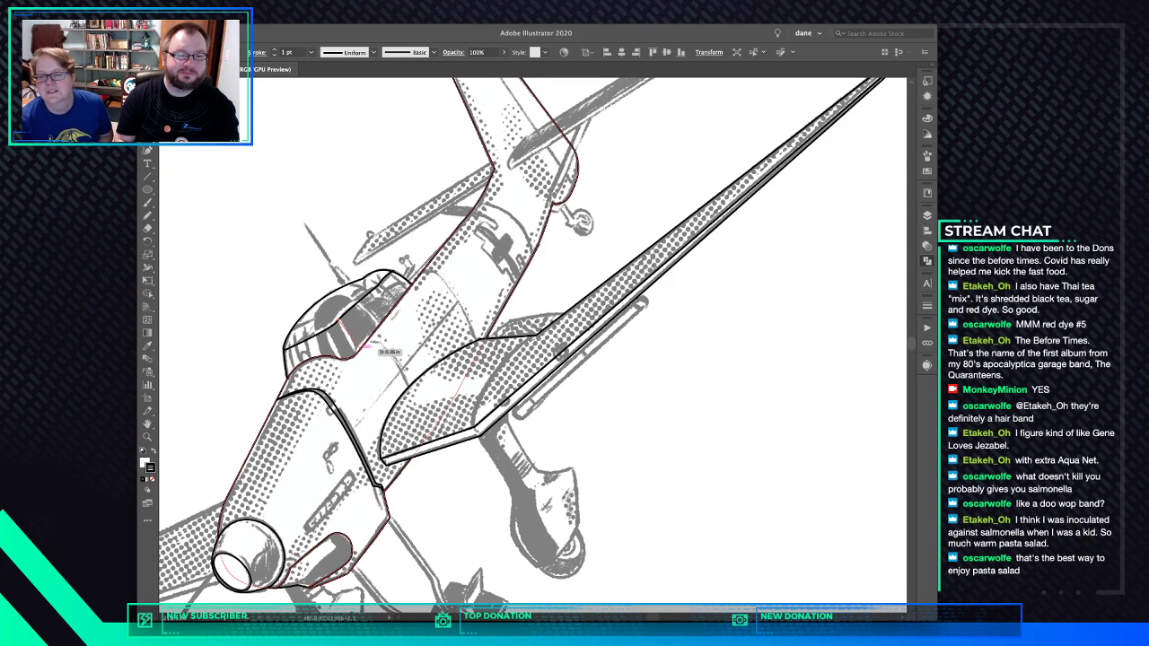
click(358, 350)
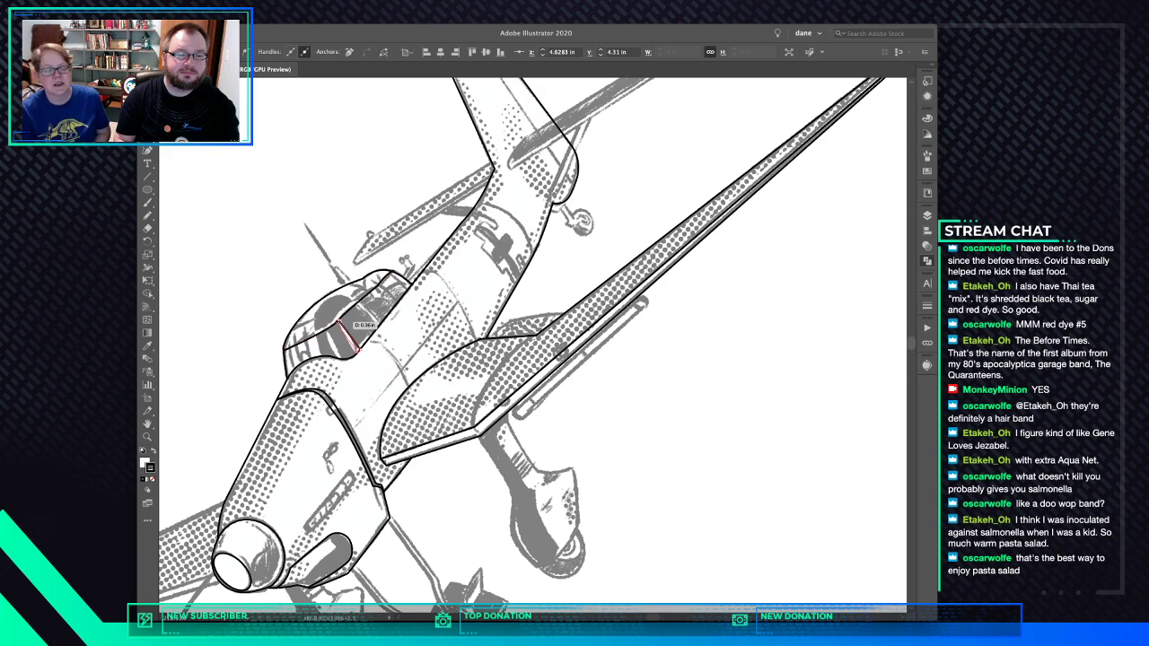
click(339, 320)
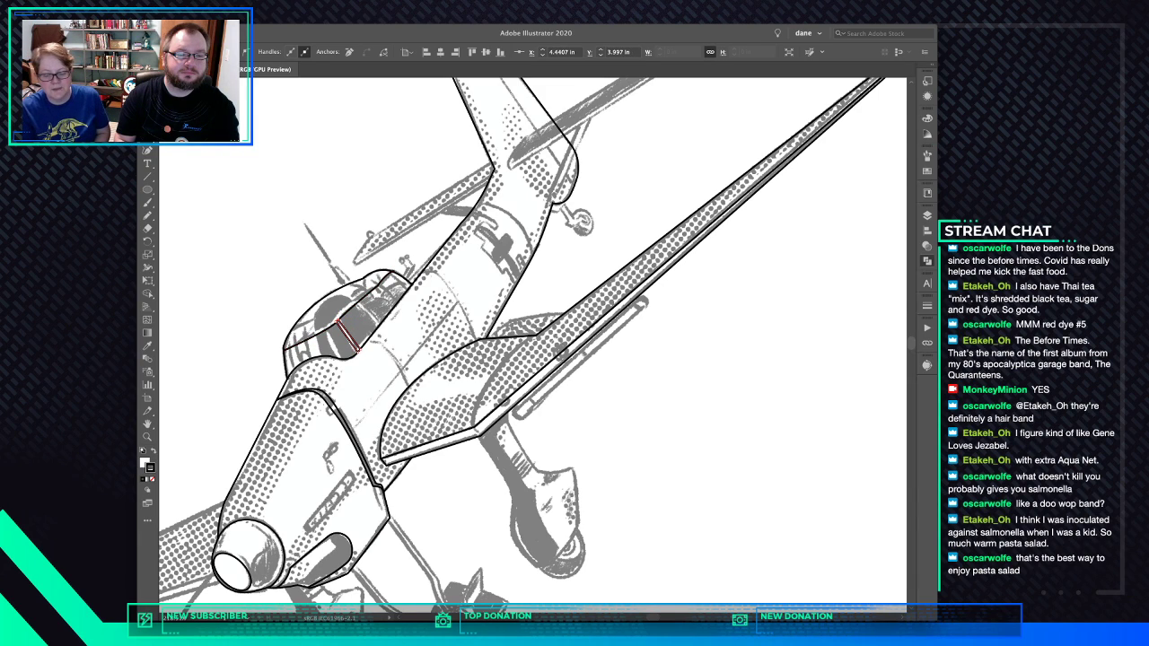
key(super+shift+a)
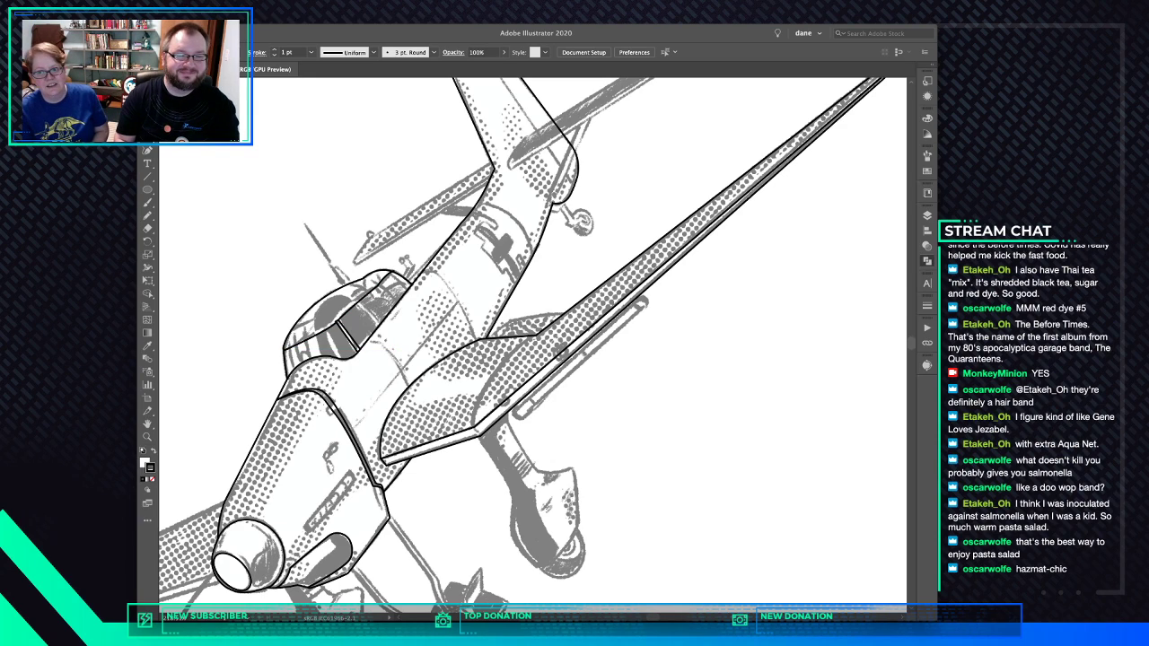
click(357, 301)
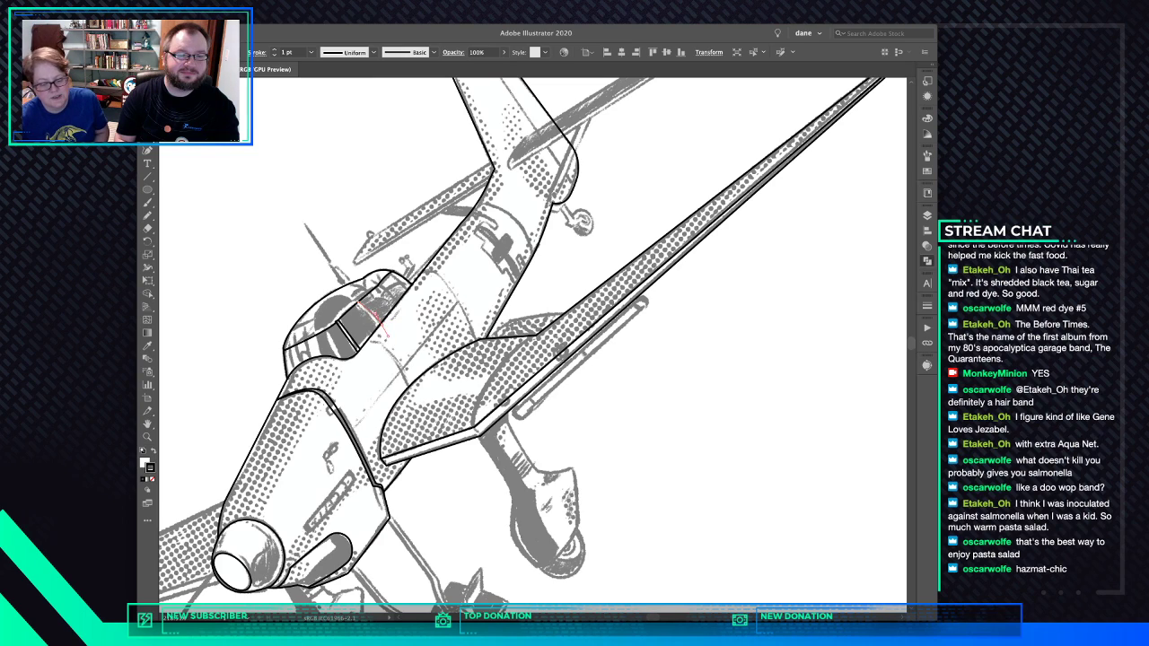
drag(380, 325, 389, 338)
key(super+shift+a)
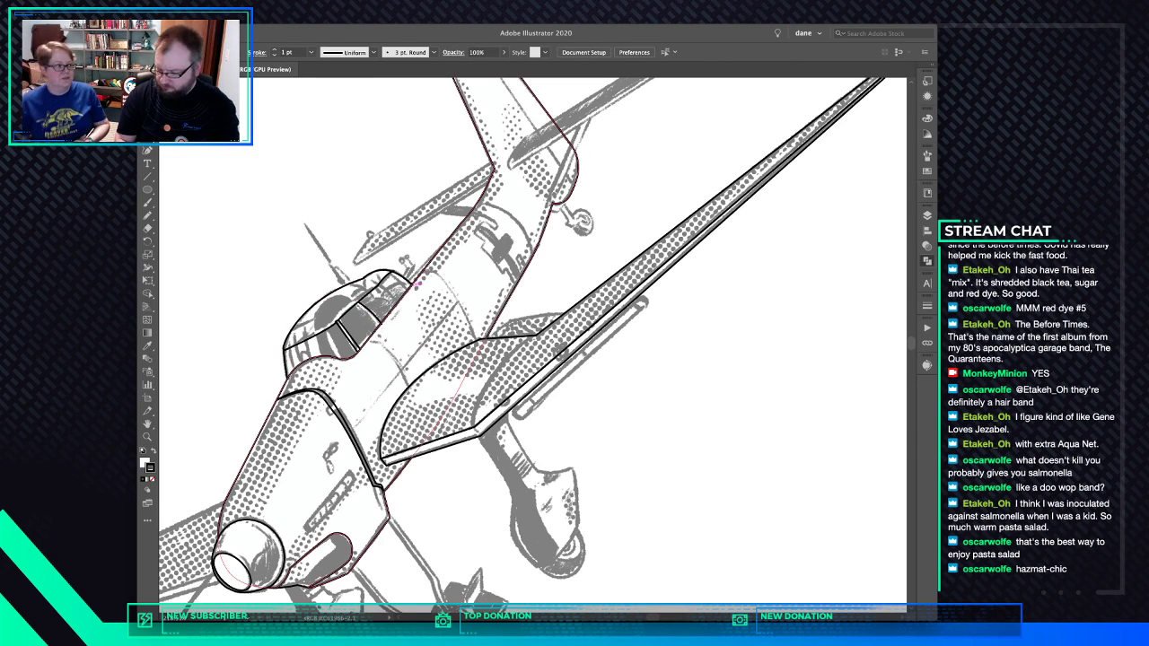
Start a path at the canopy's rear base and trace the scalloped inner window edge forward over the top of the canopy
click(412, 283)
drag(384, 291, 351, 294)
click(377, 297)
key(super+z)
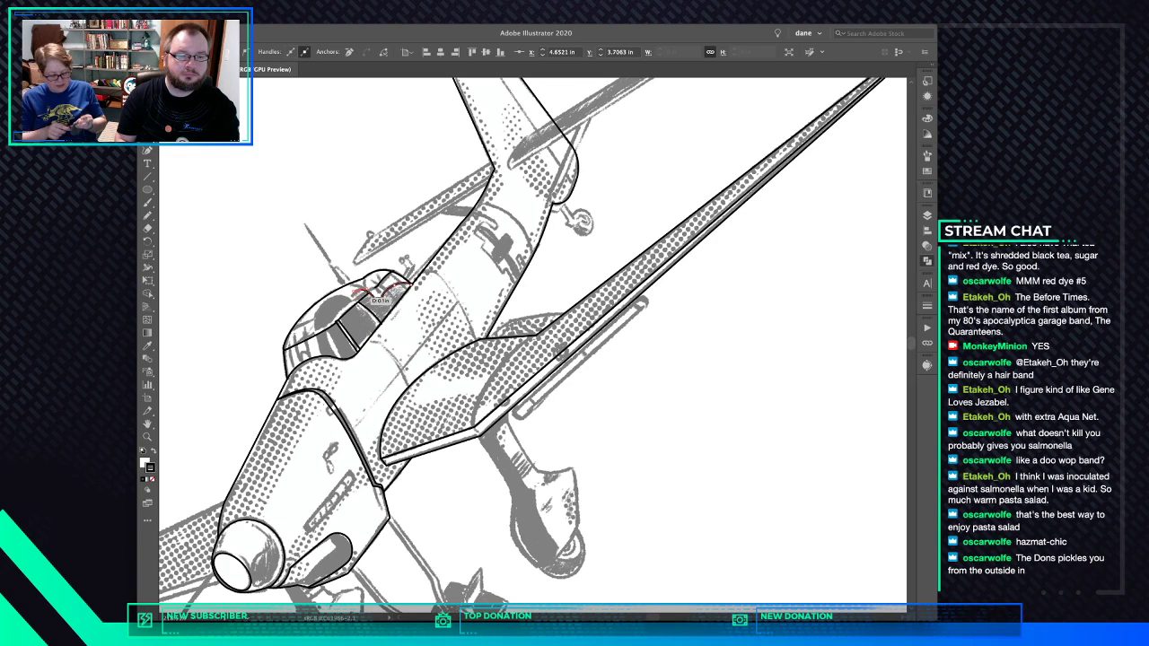
drag(353, 292, 339, 296)
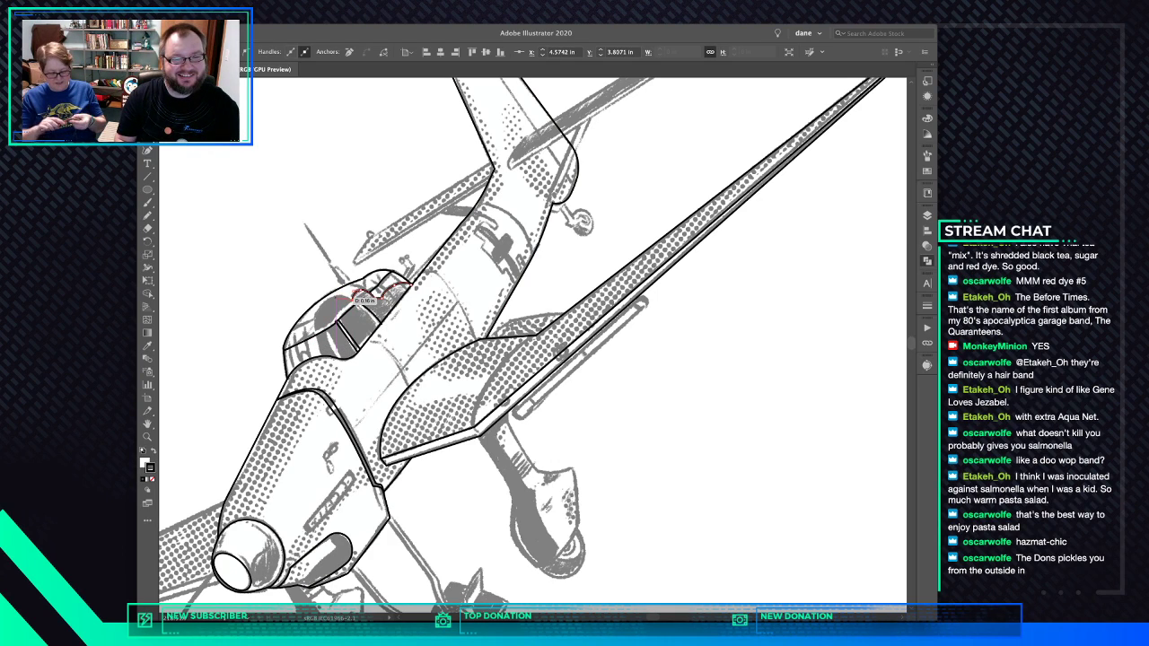
click(332, 294)
click(332, 295)
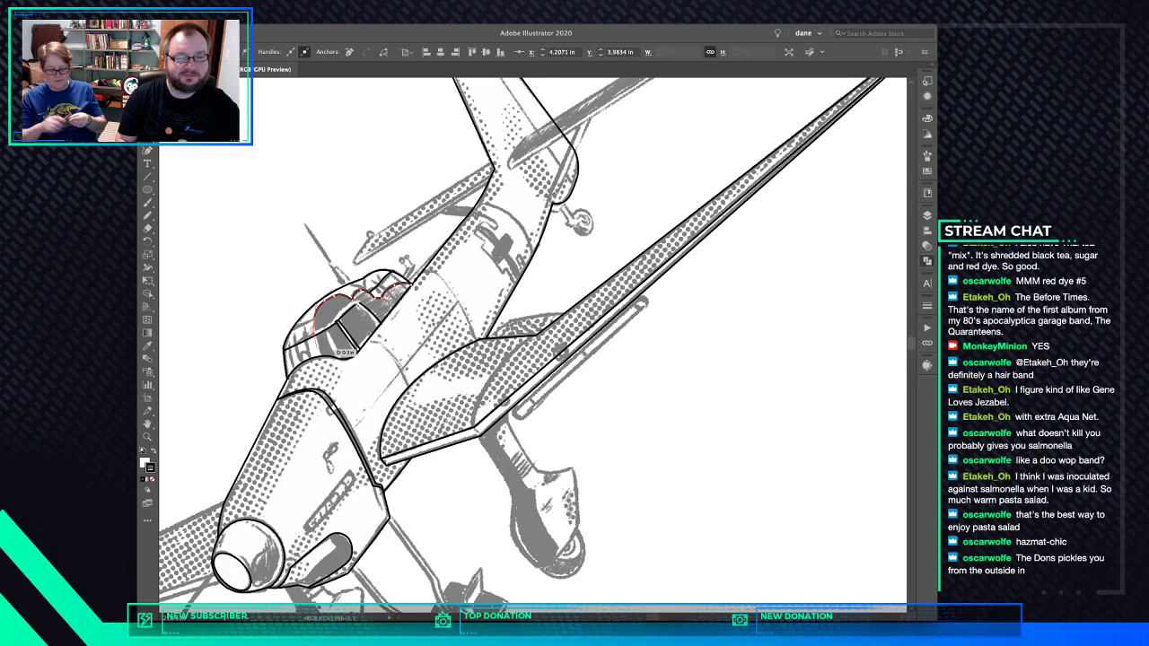
Continue the inner window path down the front frame, route it back inside the fuselage and close it at its starting point
drag(323, 361, 344, 369)
click(345, 370)
click(371, 353)
click(386, 339)
click(401, 318)
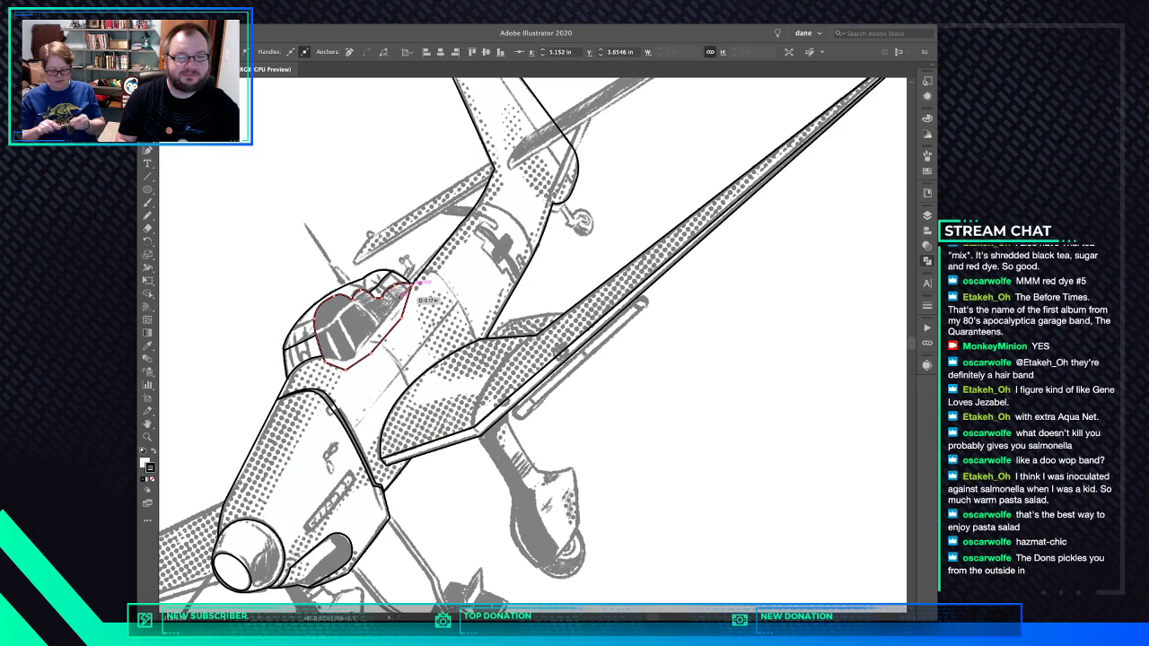
drag(412, 284, 426, 286)
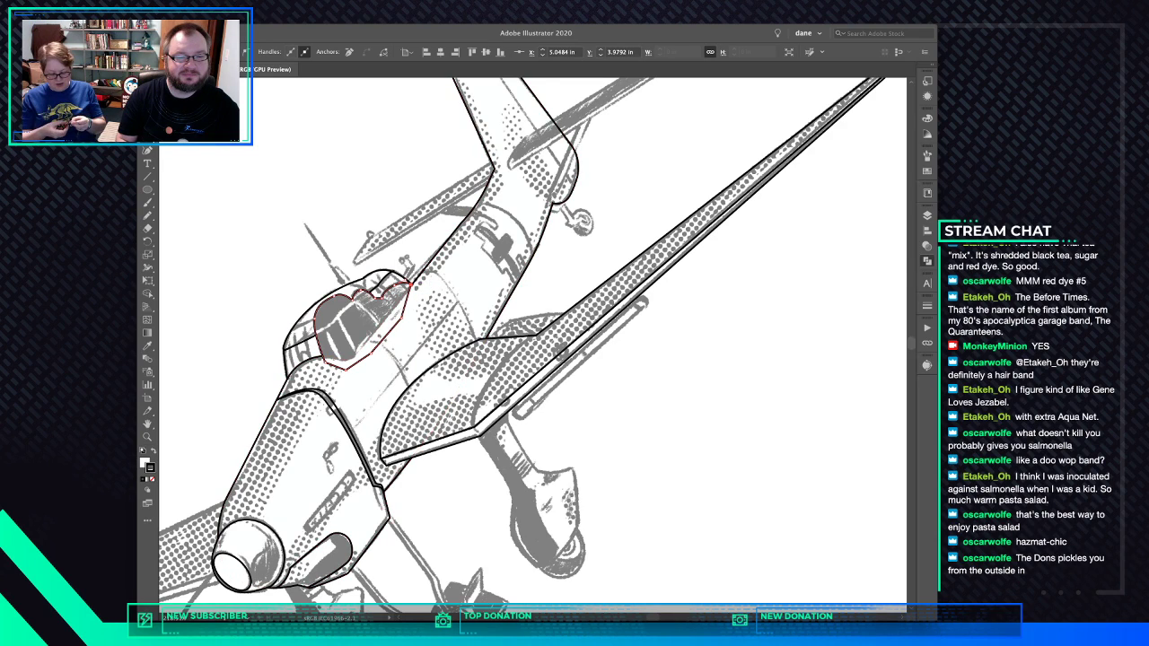
Move the closed inner window shape directly behind the fuselage shape in the stacking order
key(v)
key(super+x)
click(429, 296)
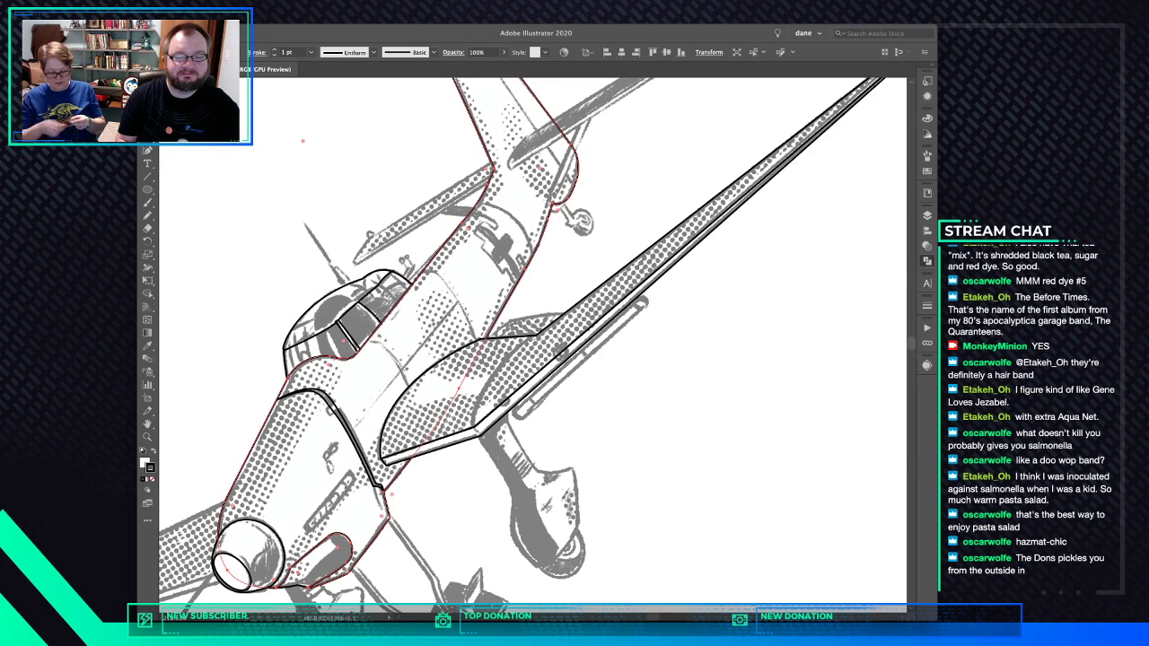
key(super+b)
shift+click(304, 334)
shift+click(303, 334)
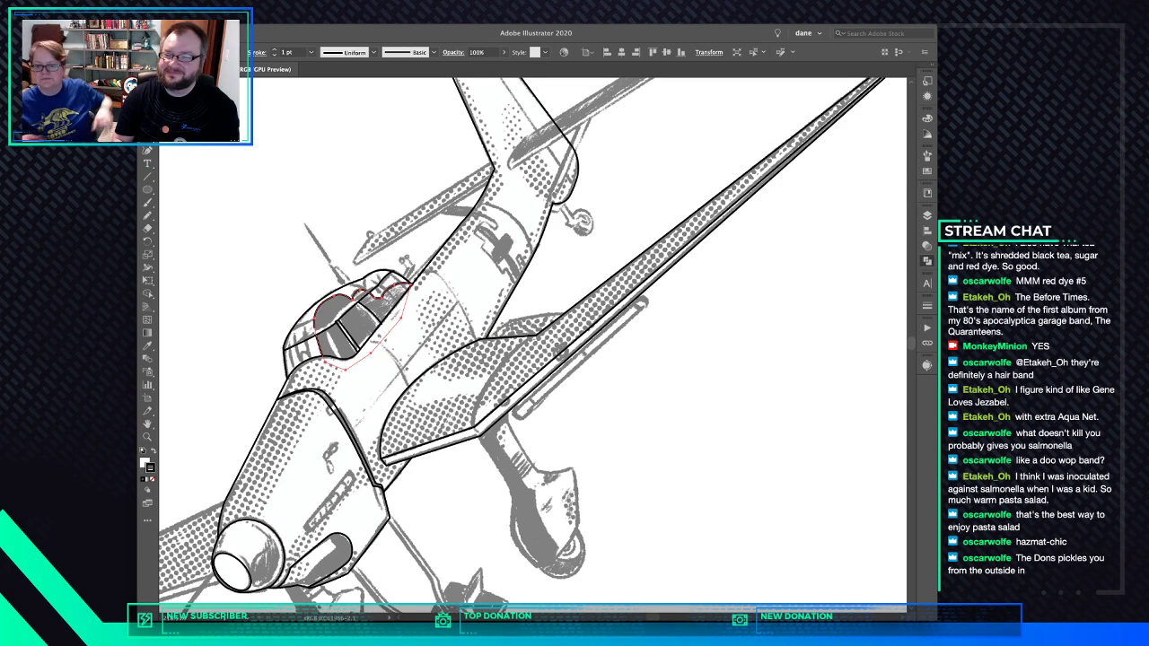
key(super+shift+a)
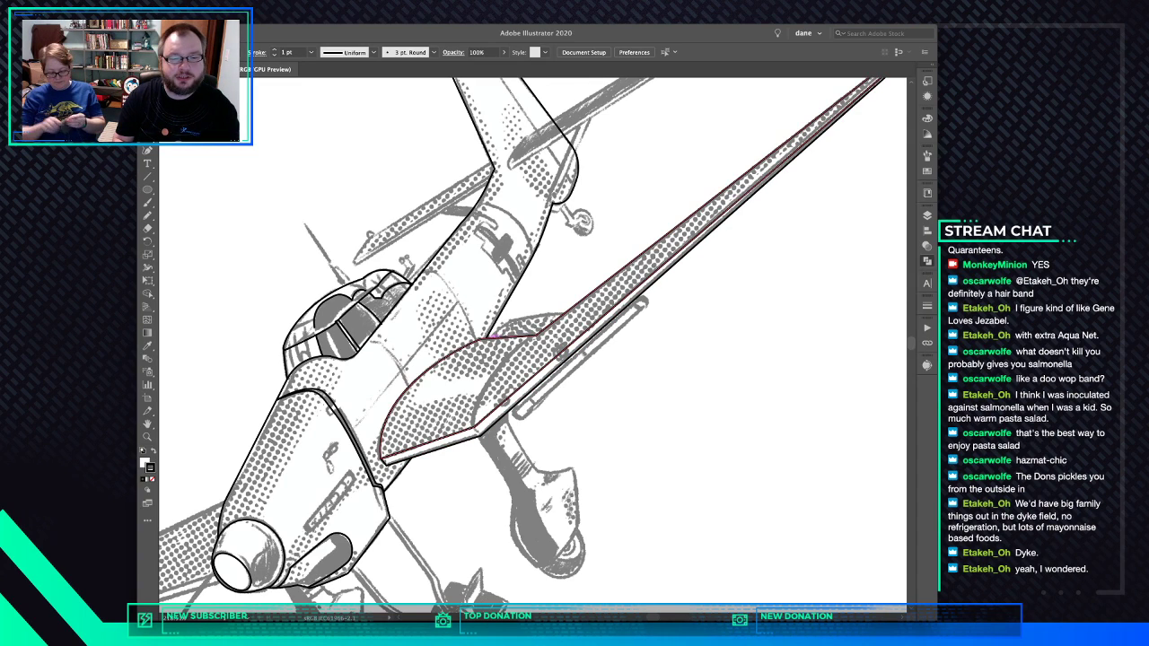
Trace the small section behind the near wing's root as a closed path and place it behind the wing shape
click(490, 340)
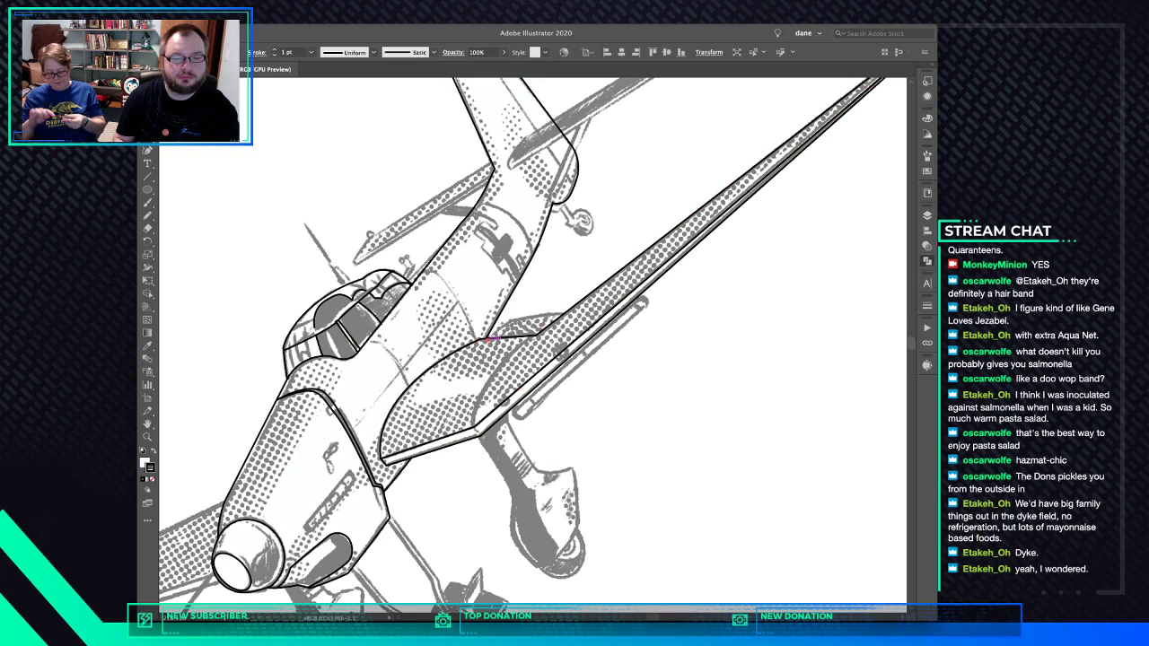
click(510, 321)
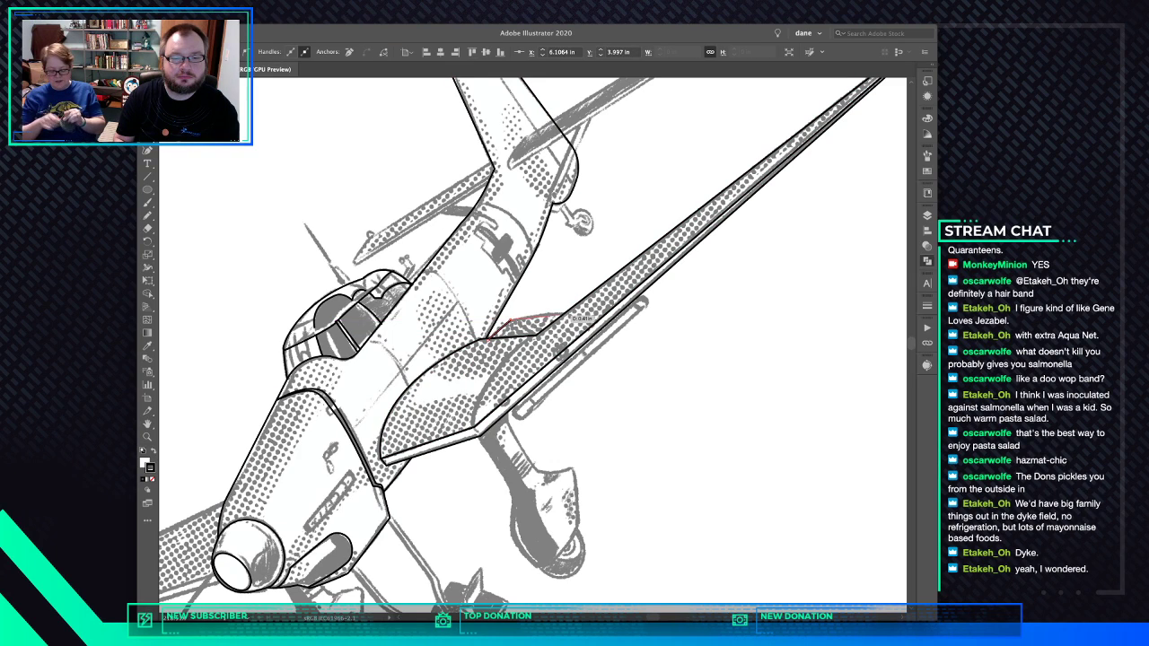
drag(567, 314, 588, 317)
click(567, 315)
click(541, 336)
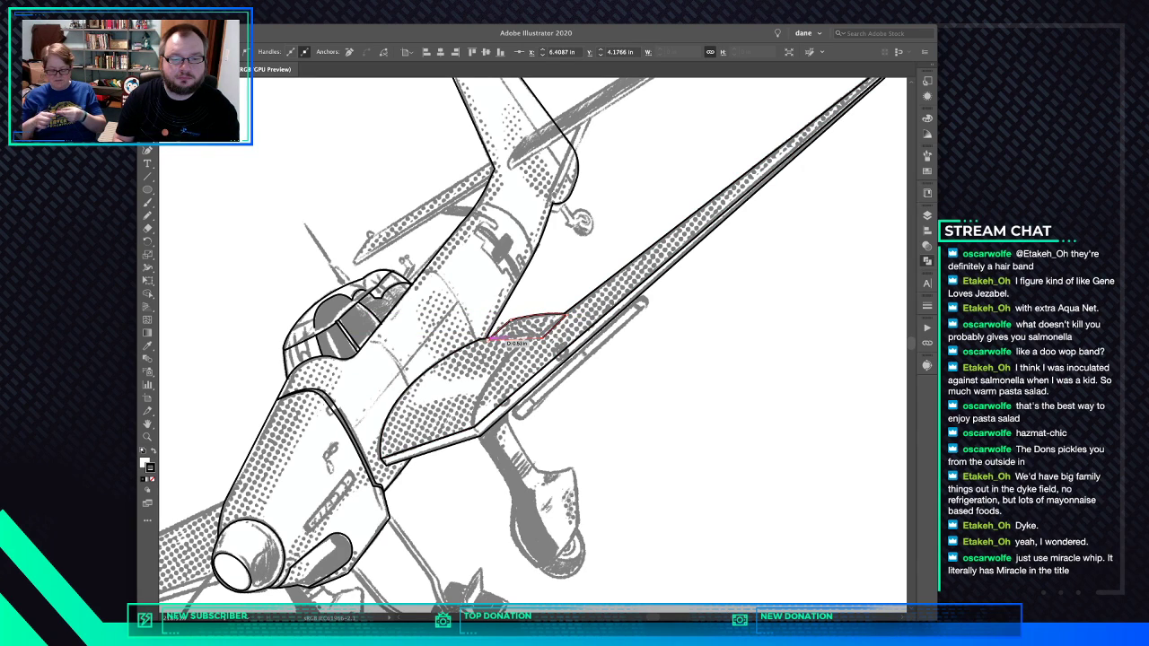
click(488, 339)
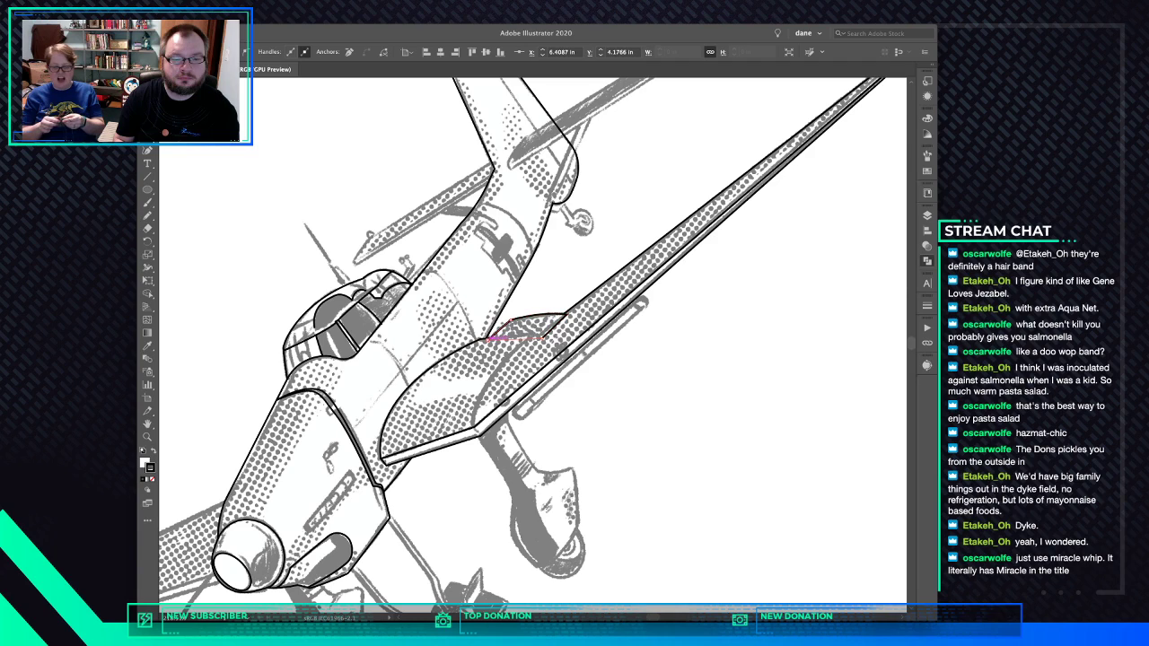
key(v)
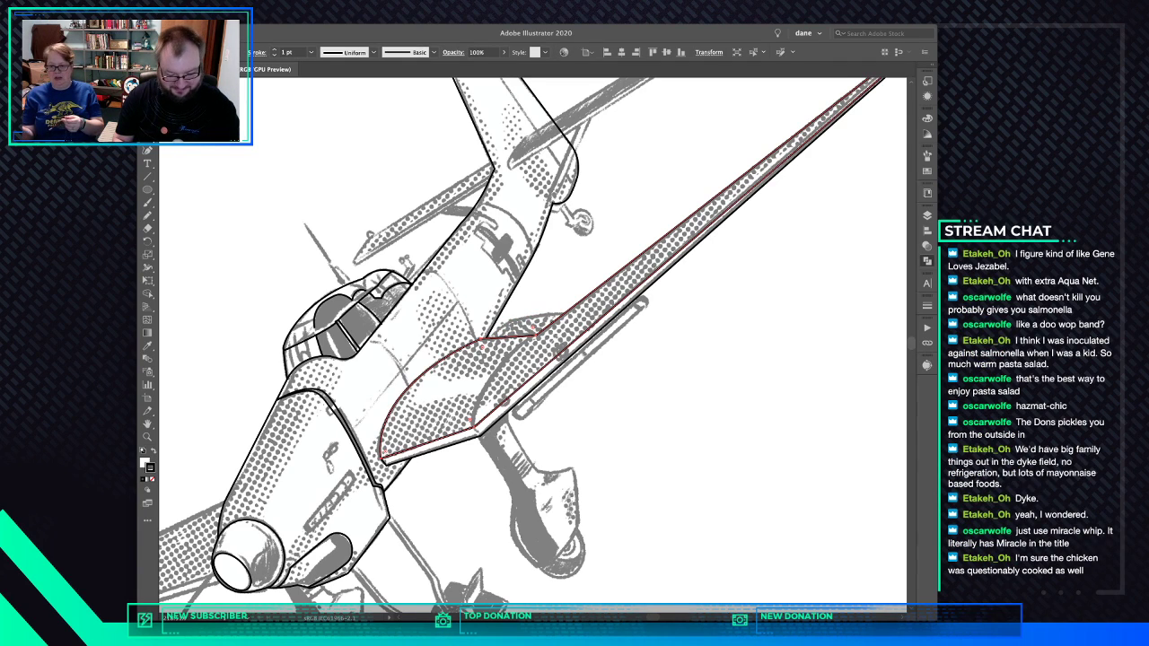
key(super+z)
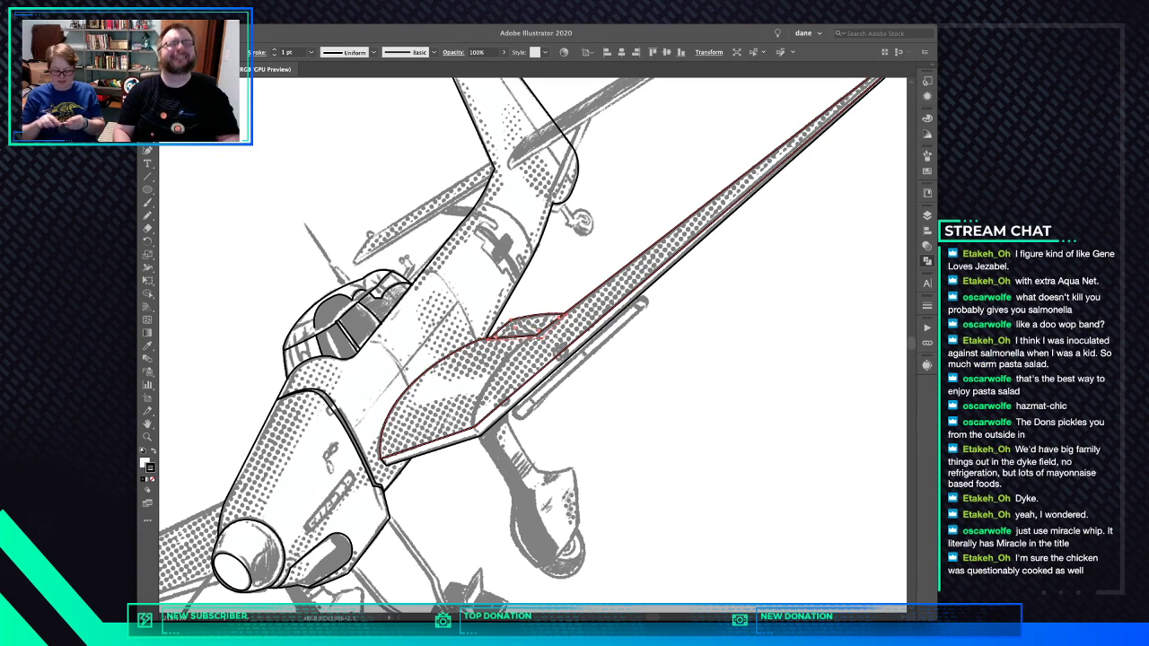
Trace the near tailplane as a closed path from its root at the tail, out to the tip and back
click(533, 318)
key(super+shift+a)
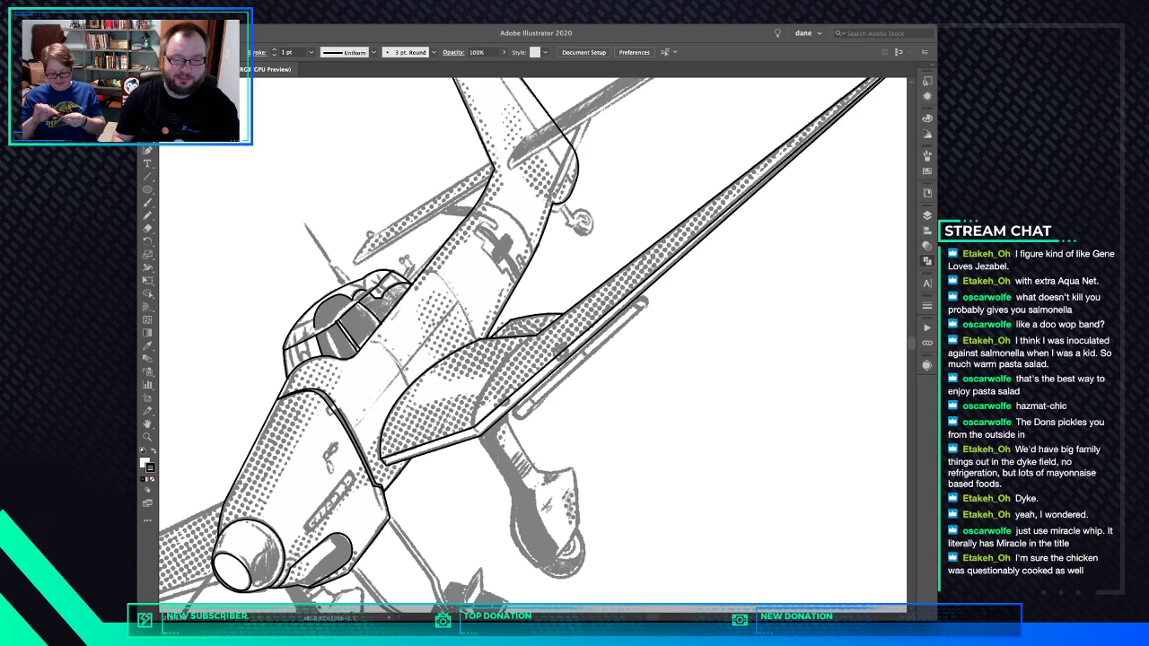
scroll(532, 346, left, 2)
scroll(532, 346, down, 1)
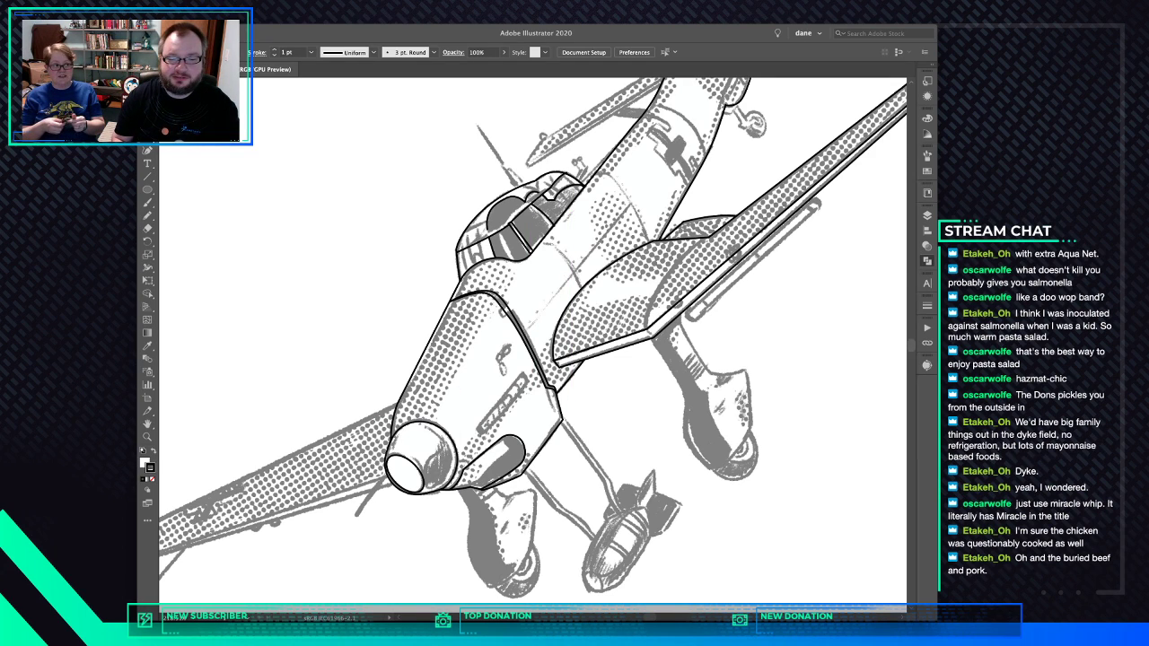
scroll(533, 346, right, 5)
scroll(534, 346, up, 3)
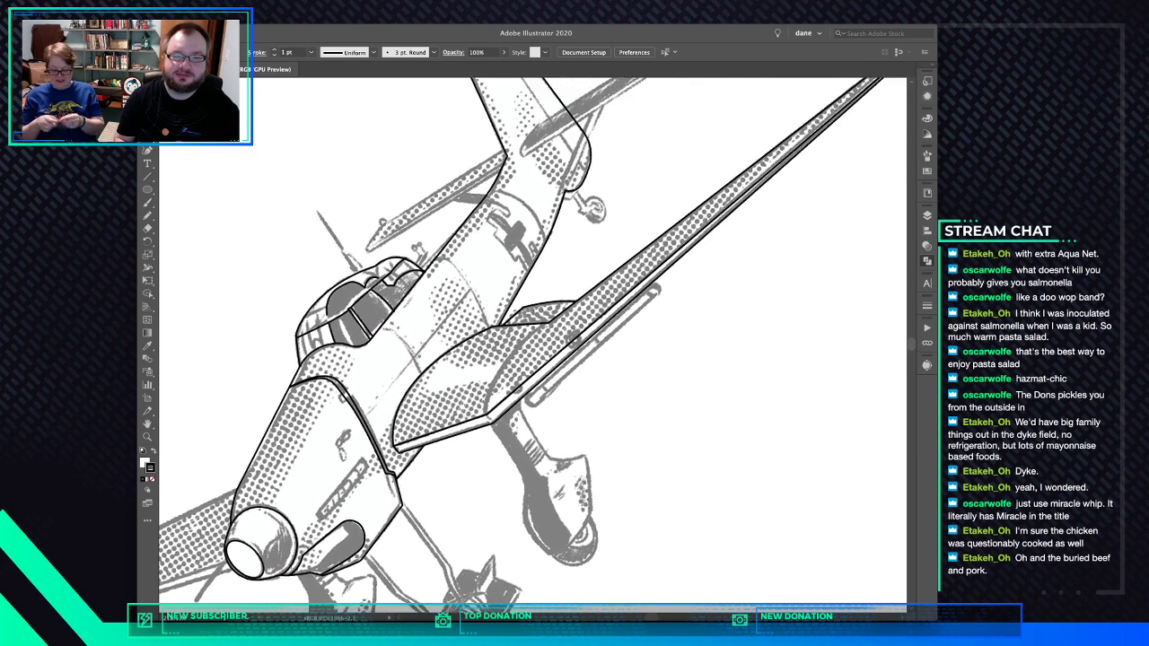
scroll(533, 346, up, 3)
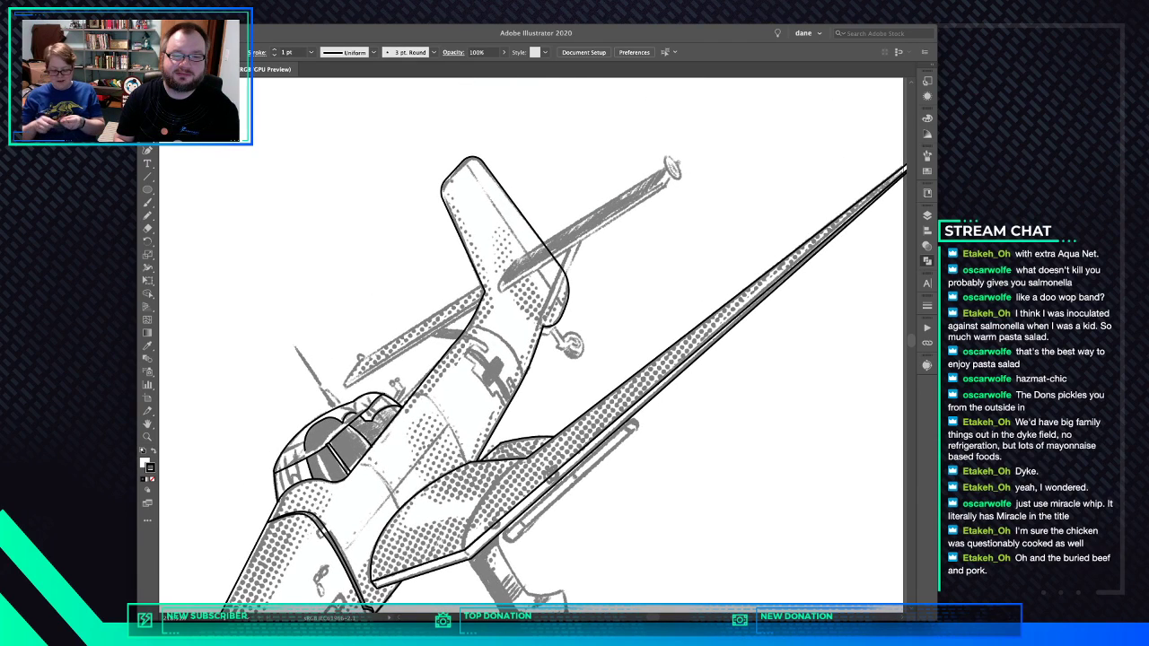
click(518, 258)
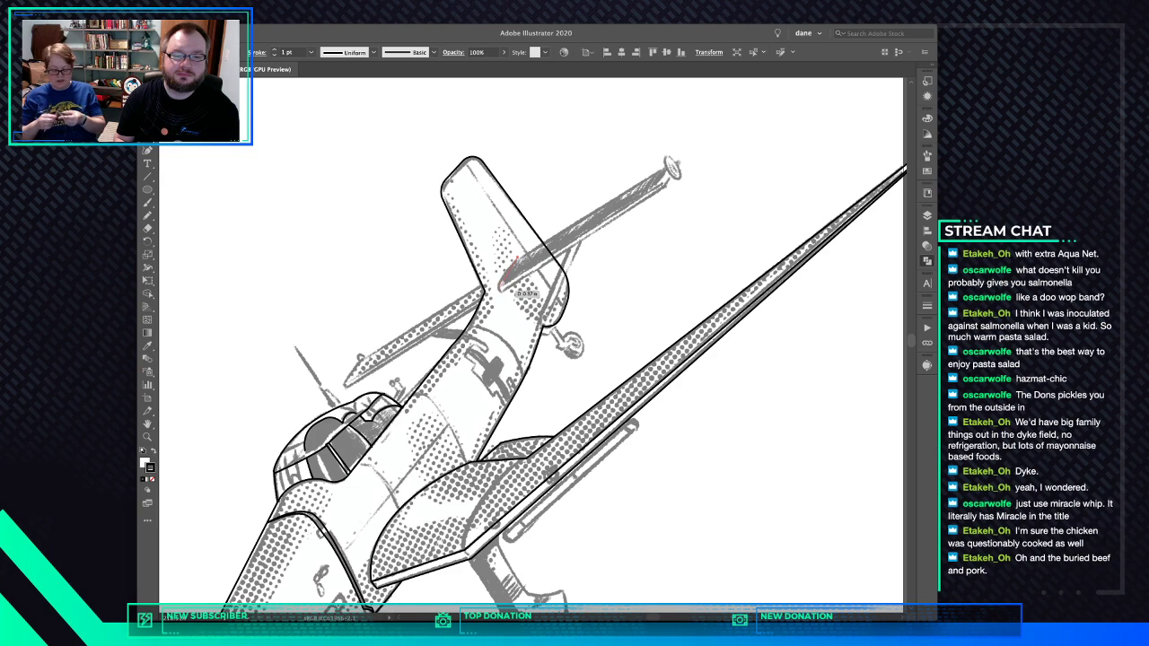
click(501, 282)
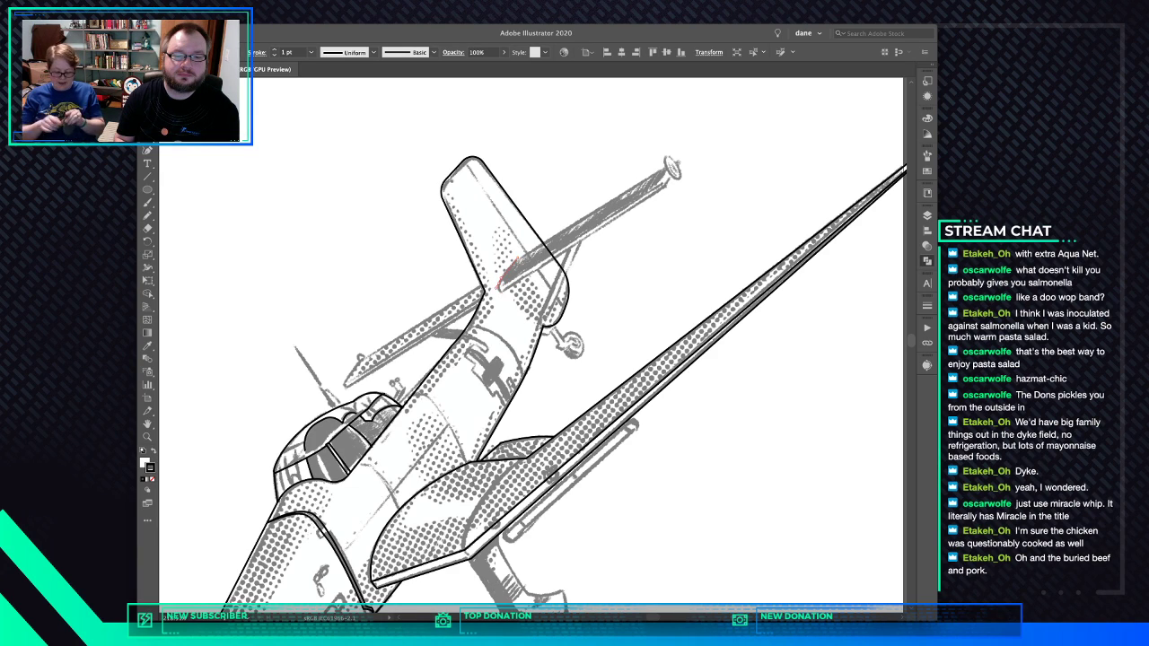
click(498, 287)
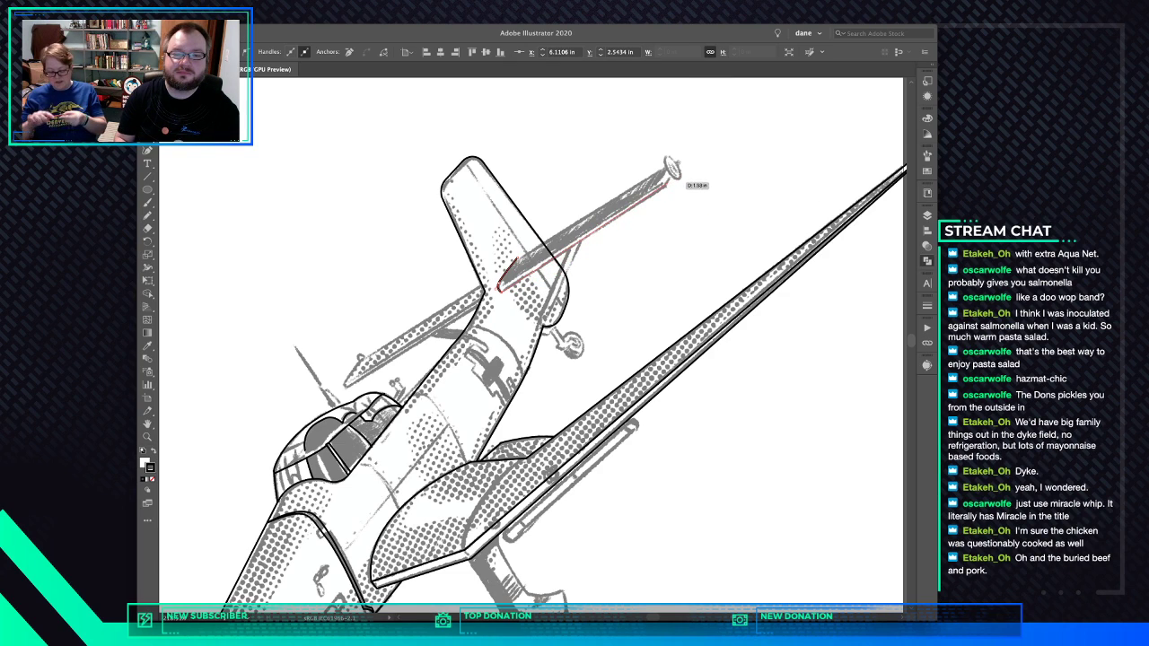
click(670, 178)
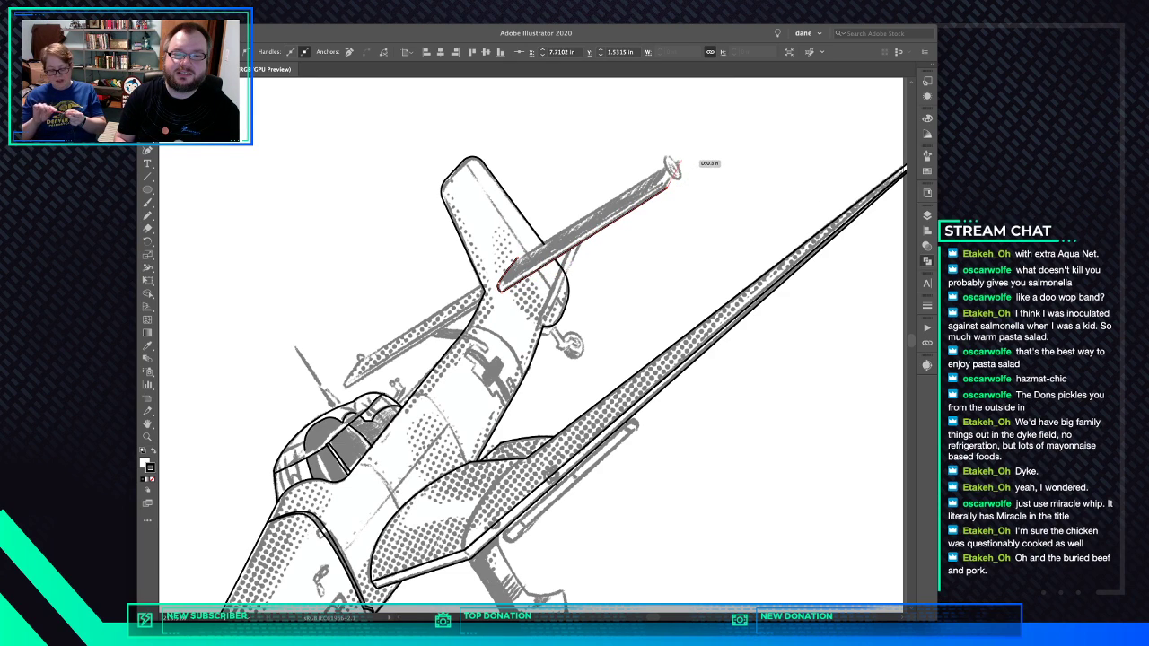
click(679, 162)
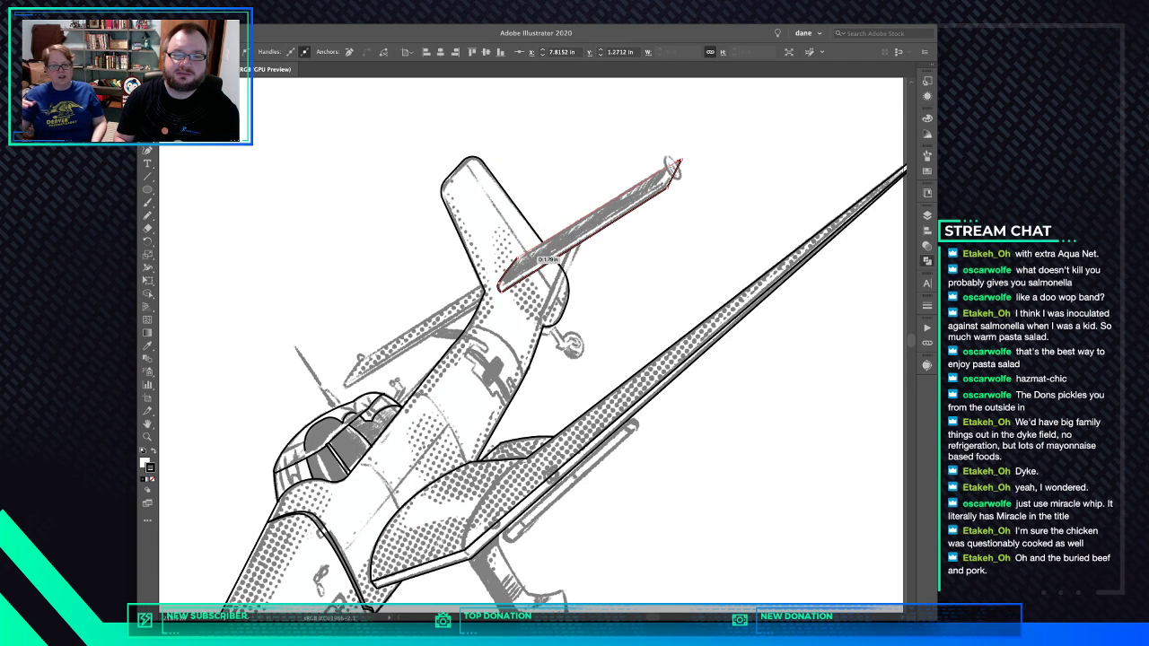
click(518, 259)
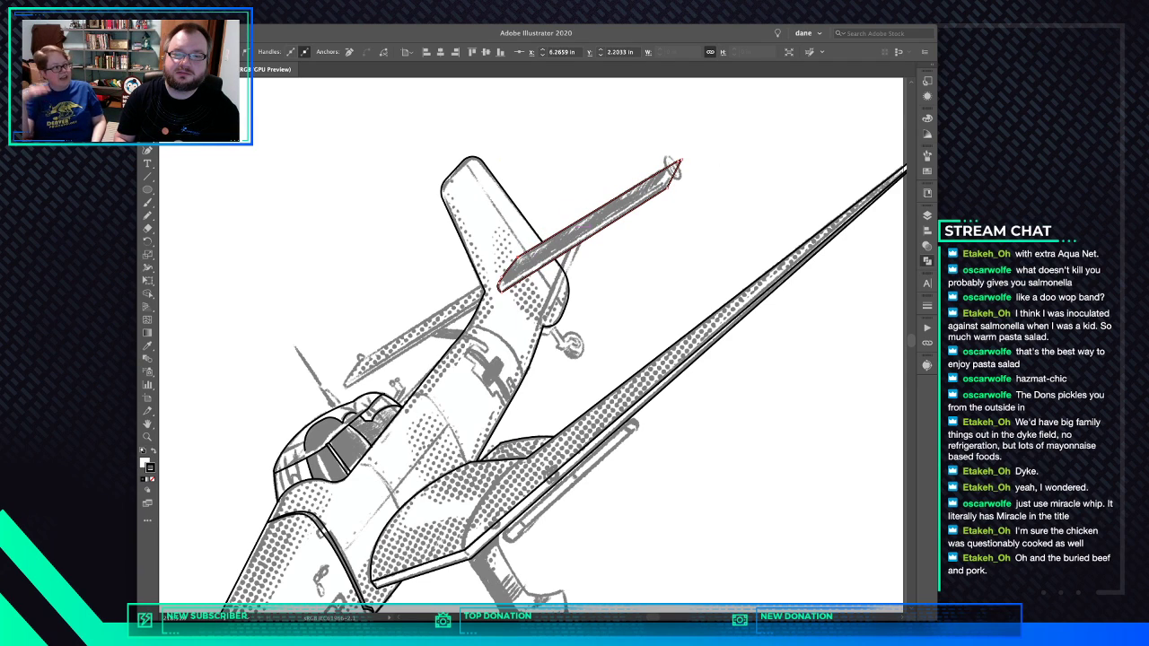
key(super+shift+a)
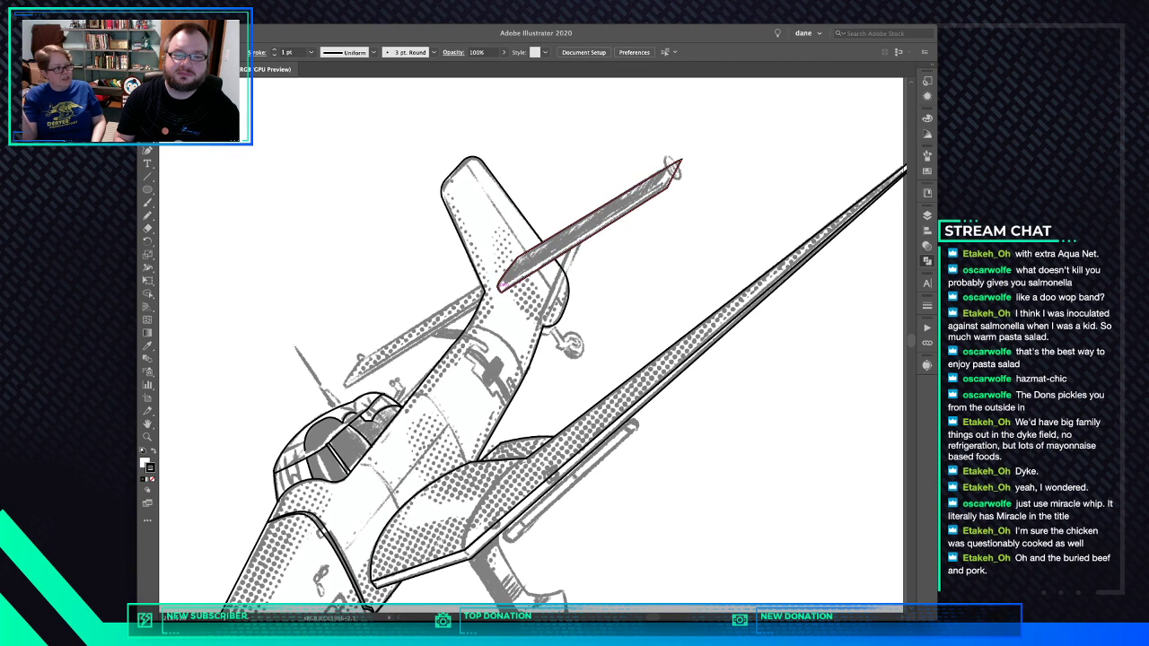
Trace the inner line of the near tailplane's lower edge and close the path well outside the tip and lower edge
click(500, 289)
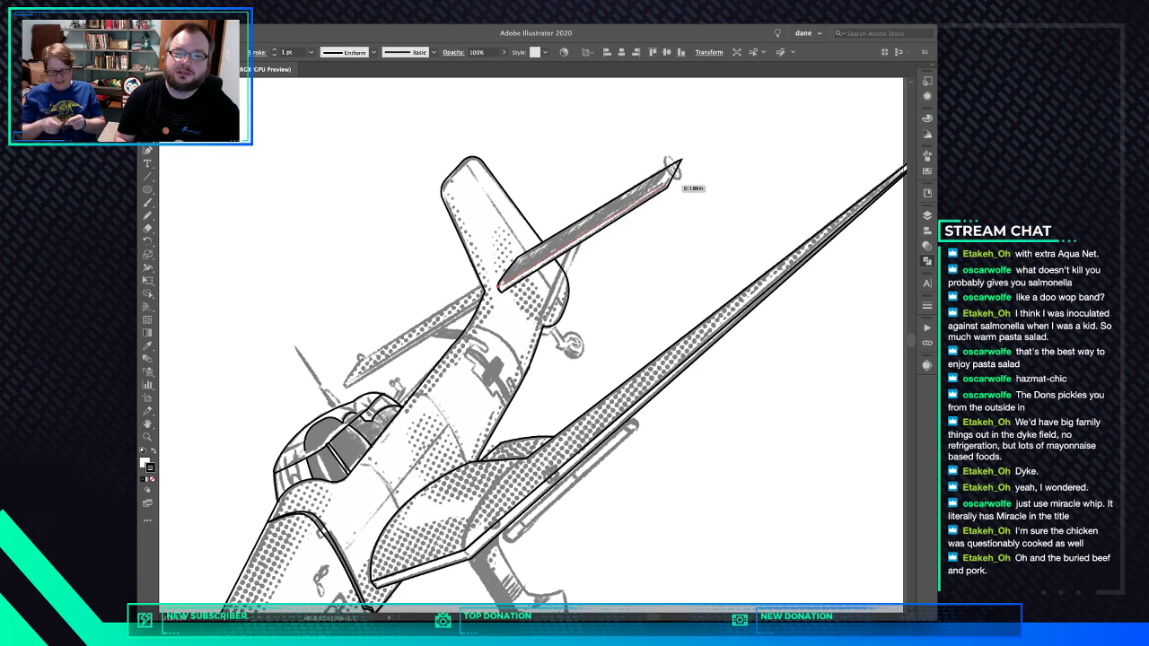
click(677, 176)
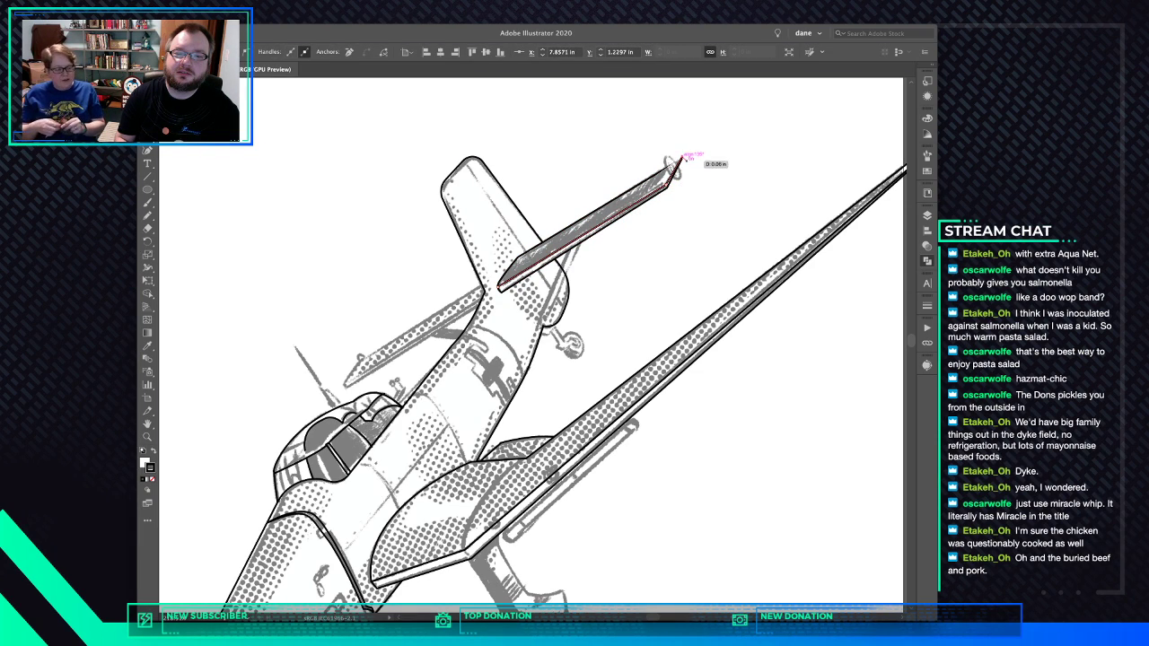
click(675, 208)
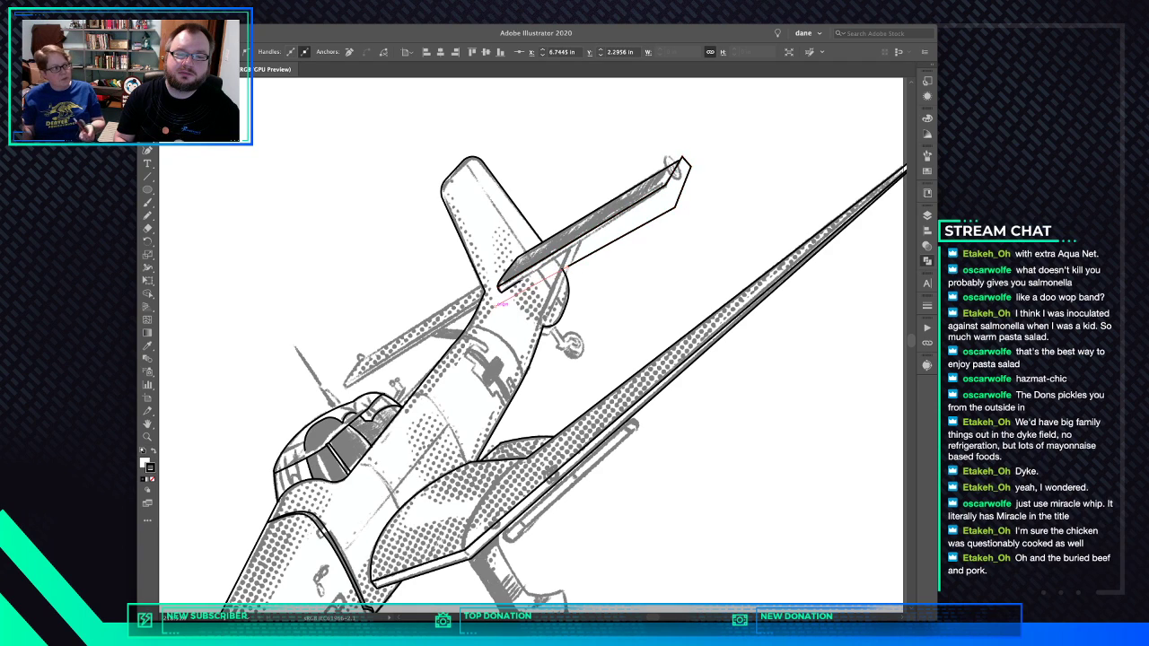
click(498, 286)
click(498, 287)
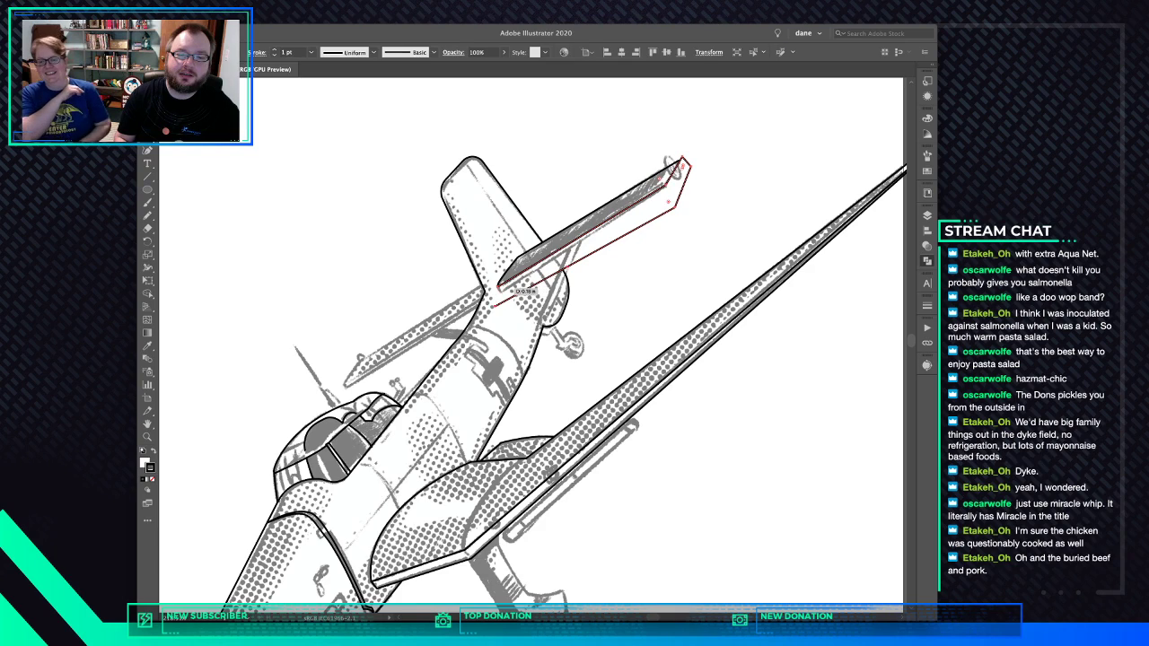
click(498, 287)
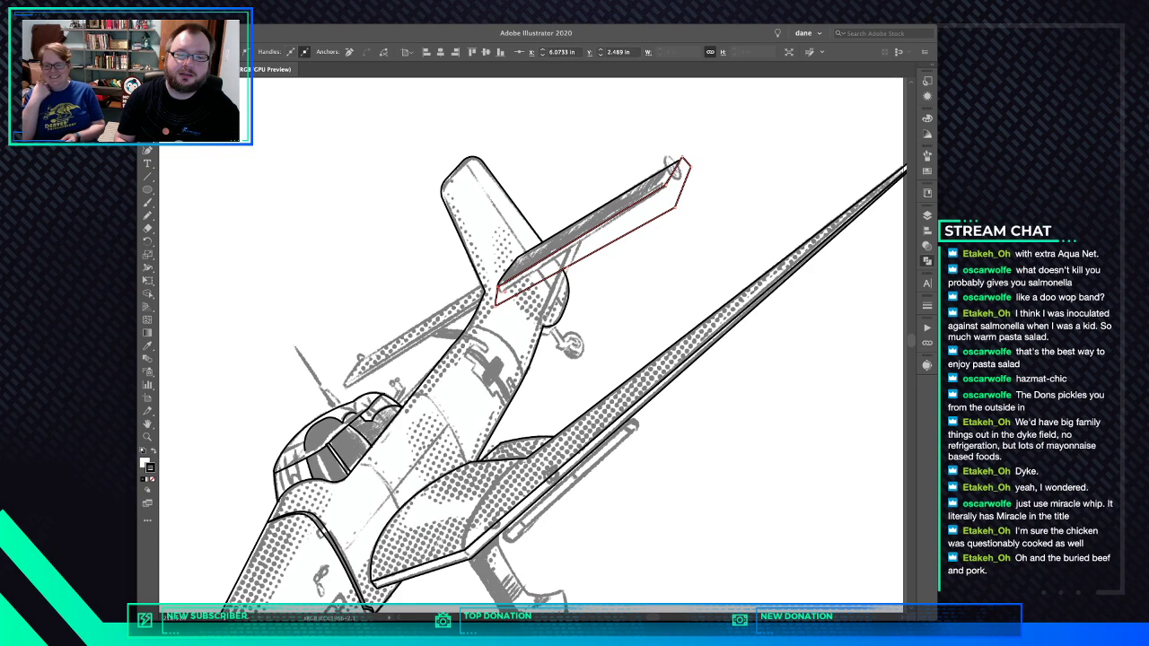
Split the two overlapping tailplane shapes and remove the excess outside the outline, keeping the narrow strip along the lower edge
key(super+shift+a)
drag(705, 143, 653, 221)
key(super+g)
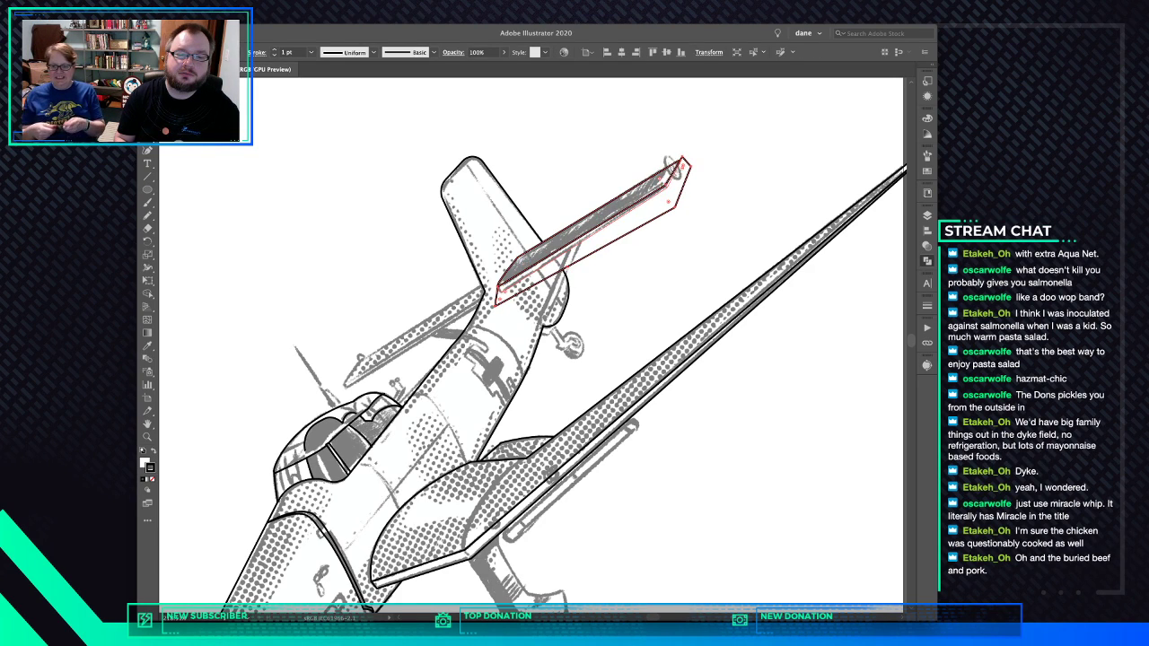
key(super+4)
key(super+z)
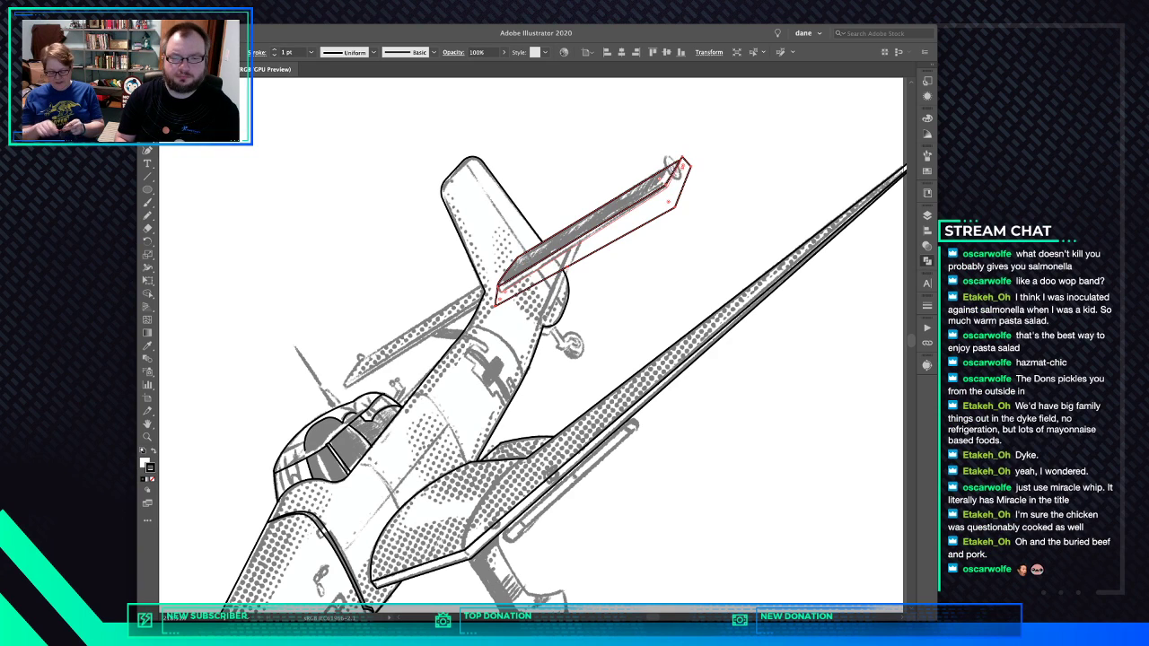
key(super+z)
key(super+g)
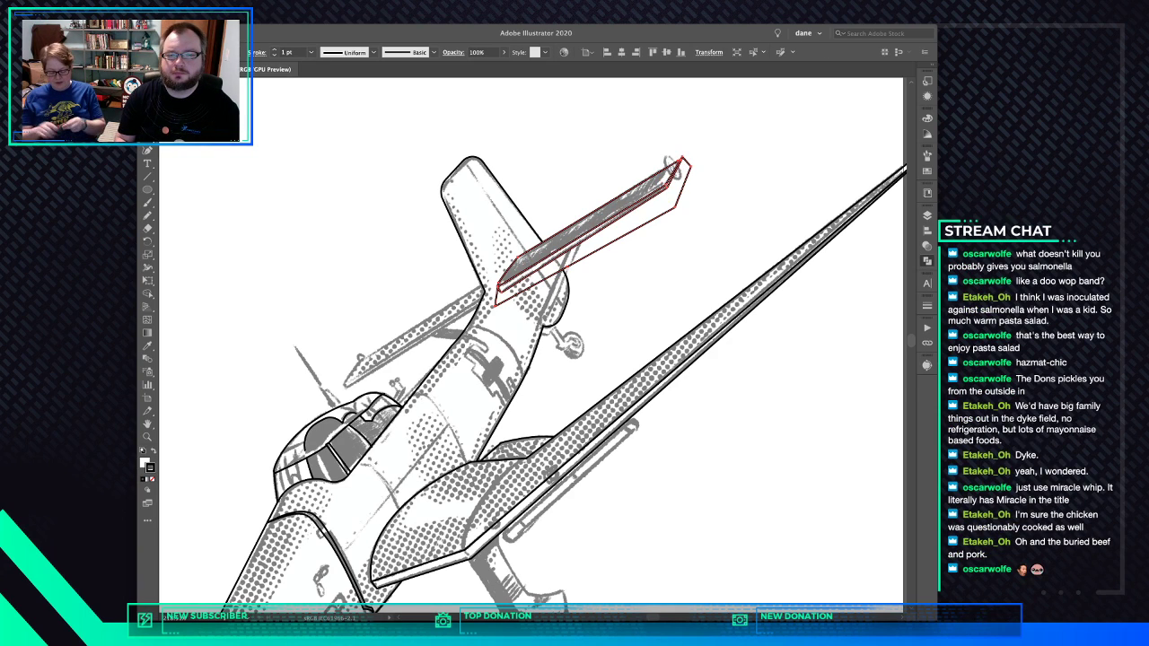
key(super+shift+a)
click(621, 236)
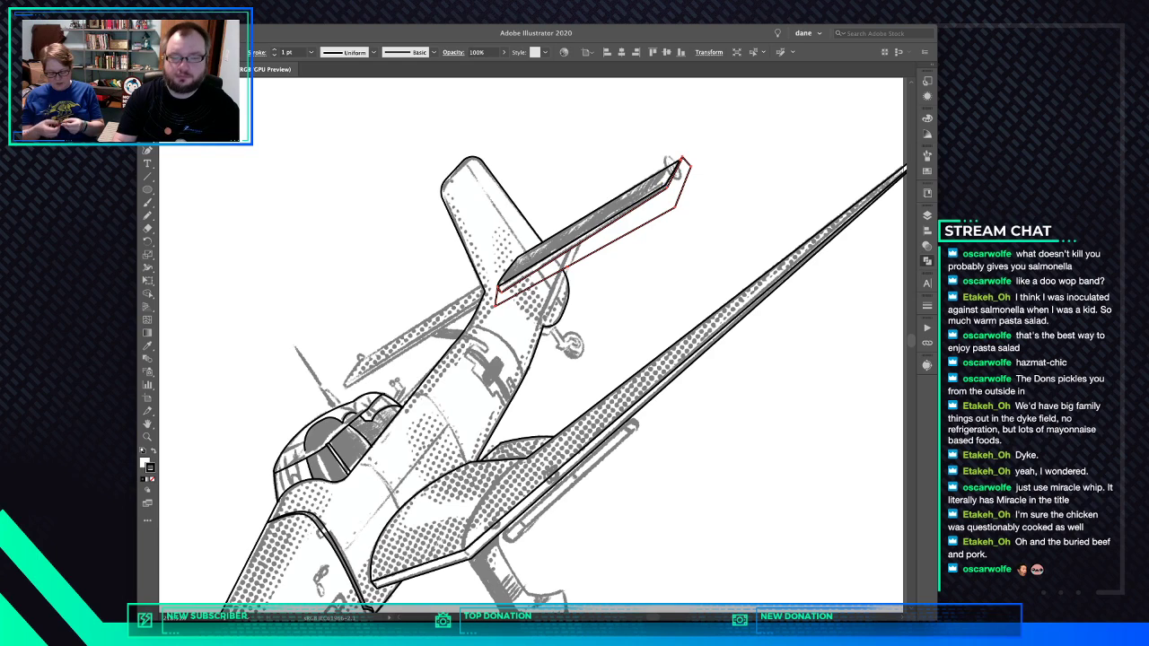
key(super+shift+a)
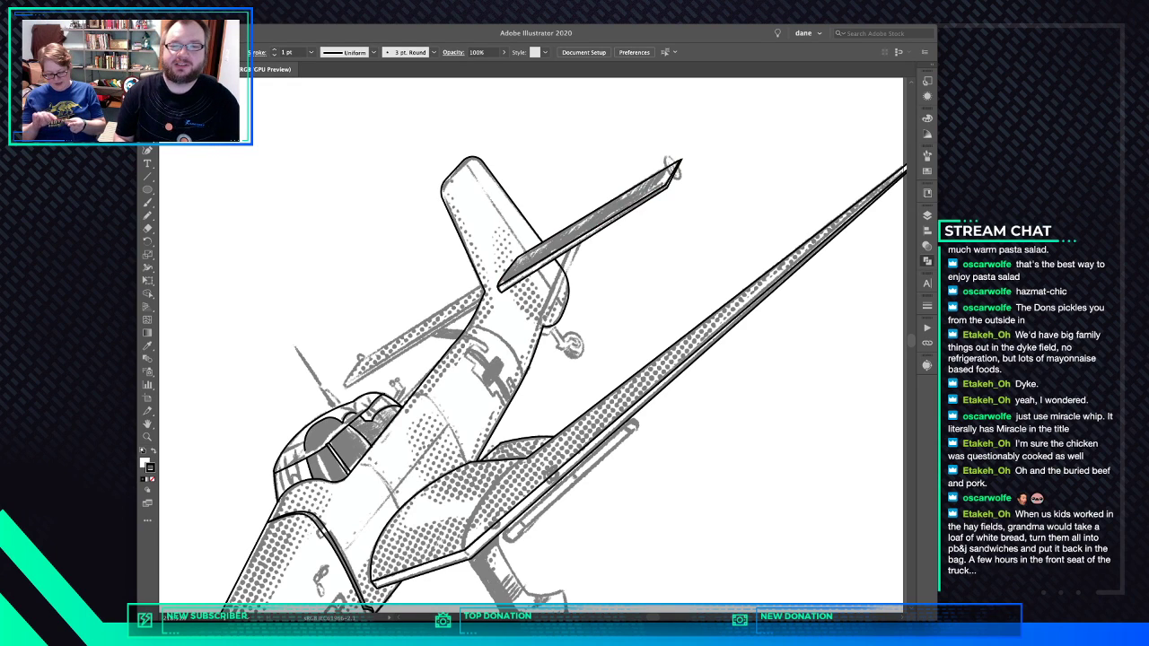
Draw a narrow ellipse over the disc at the near tailplane's tip, then rotate and adjust it to match the drawing
key(l)
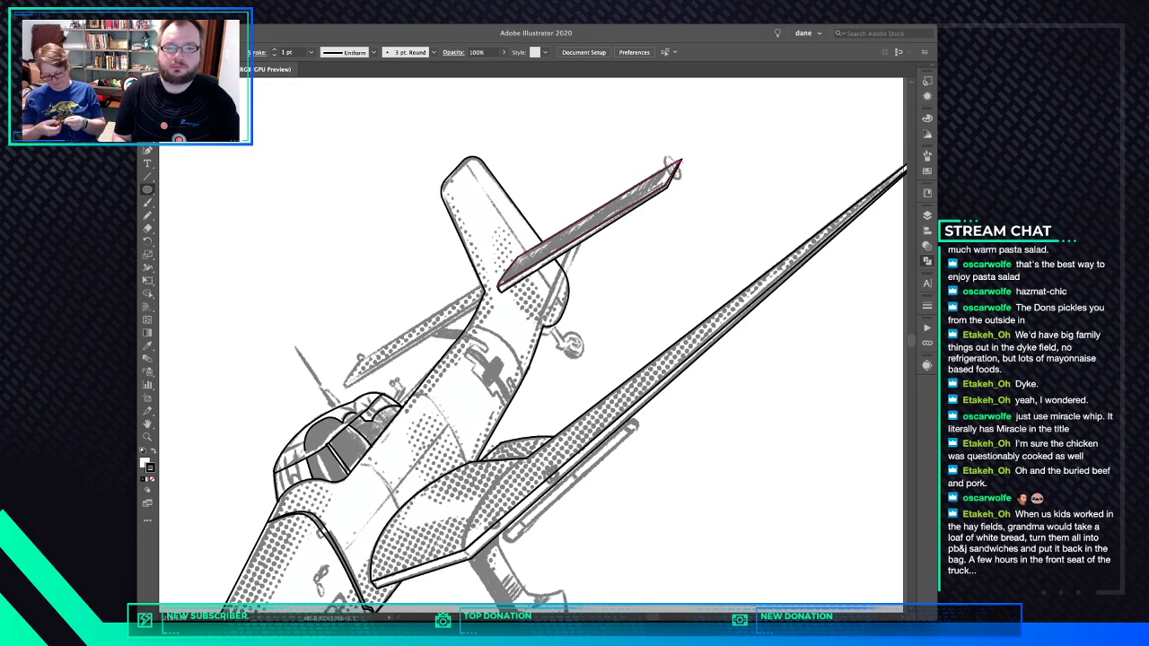
drag(673, 163, 680, 181)
key(v)
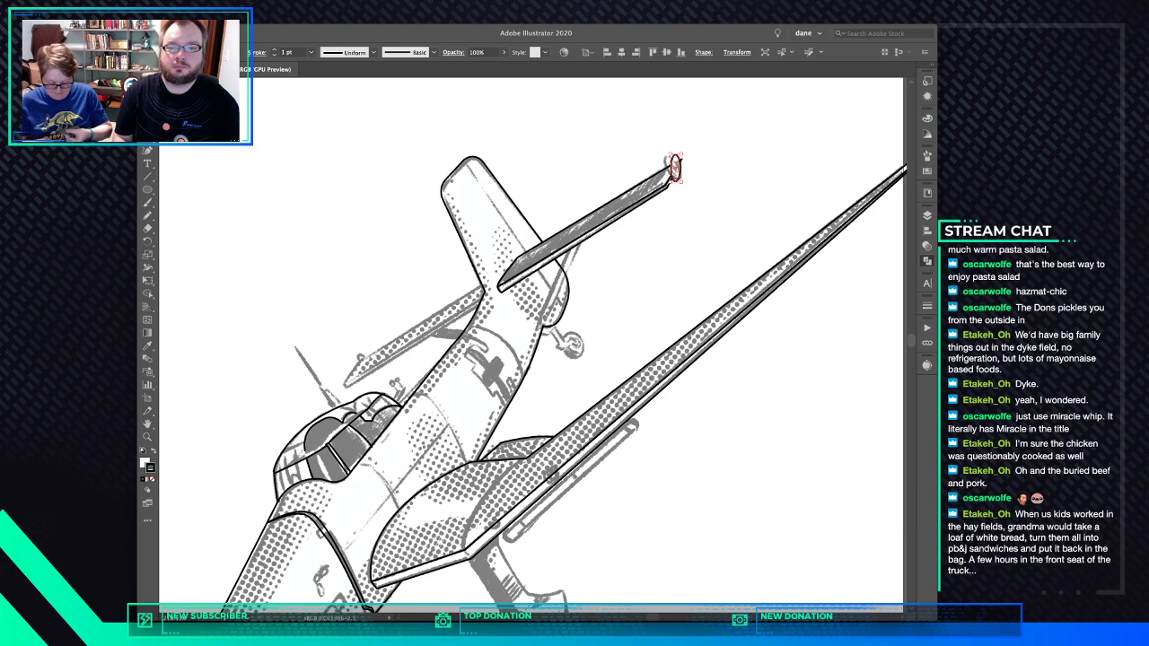
scroll(671, 154, up, 5)
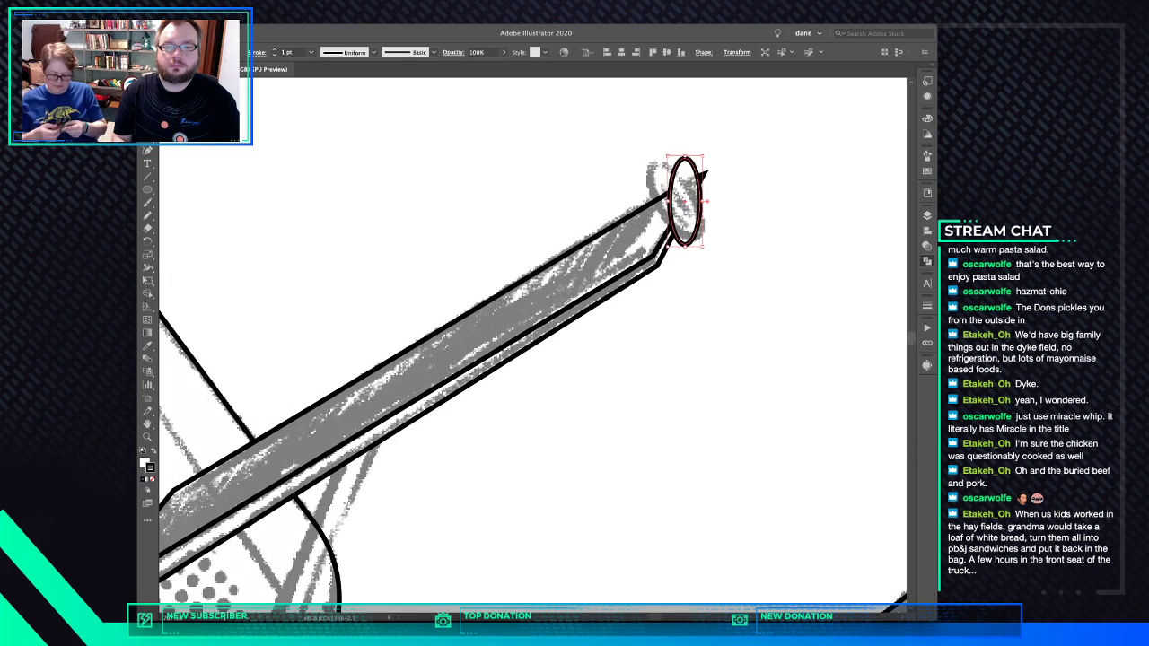
mouse_move(705, 154)
mouse_down()
mouse_move(669, 157)
mouse_move(692, 188)
mouse_up()
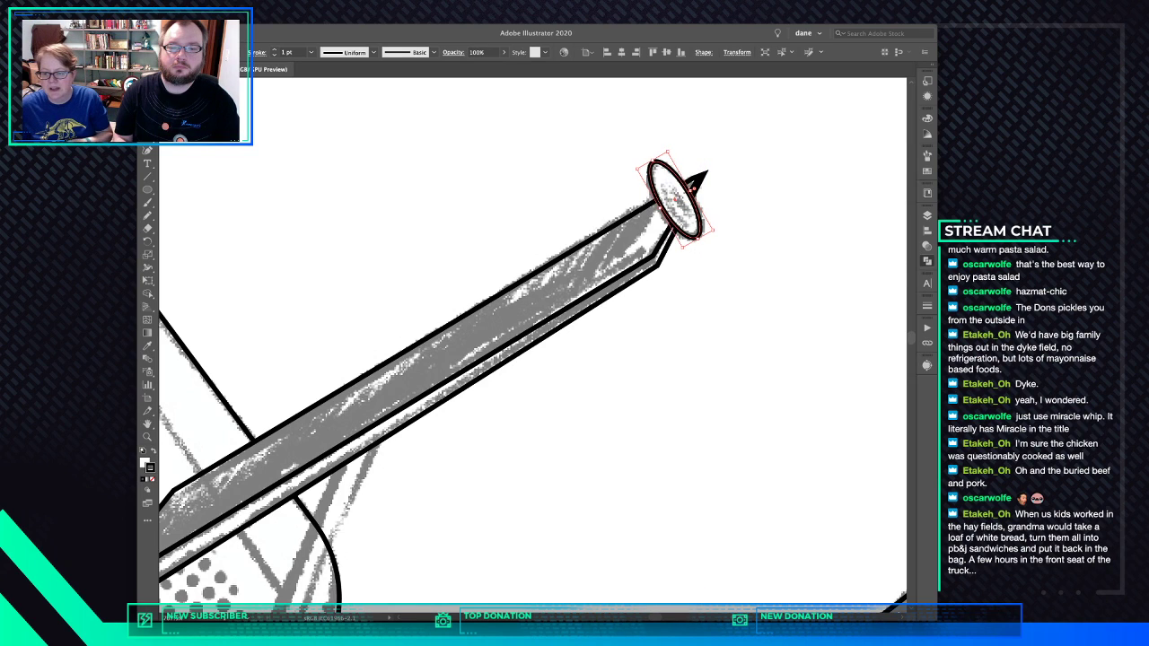
drag(714, 232, 717, 228)
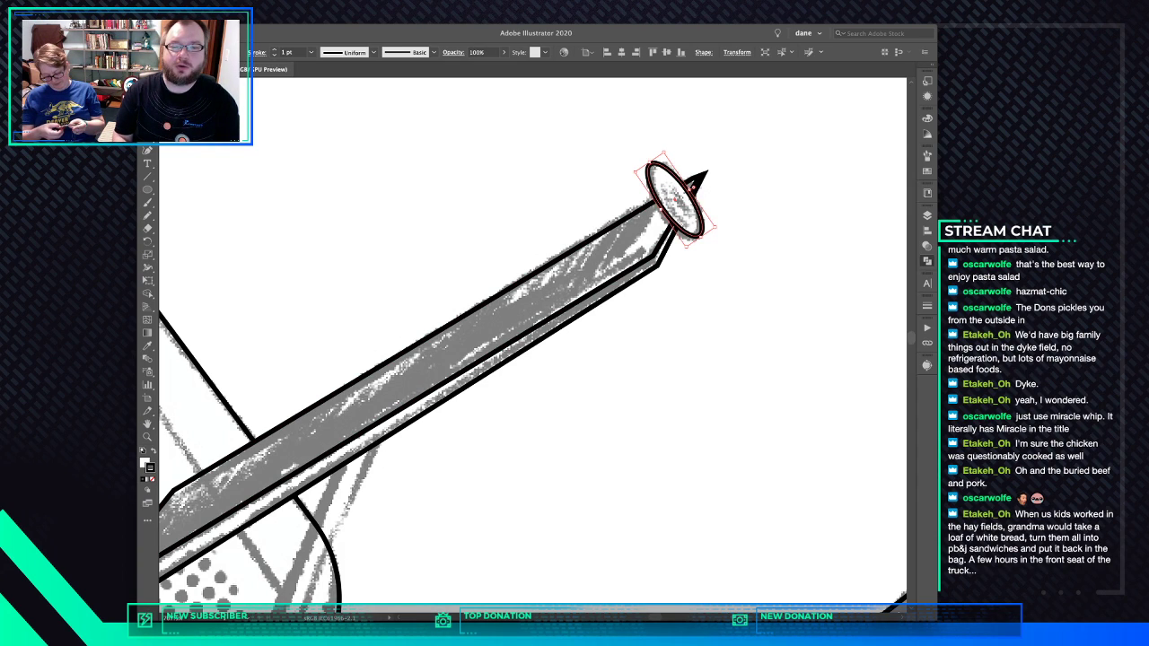
Place a slightly offset copy of the tip ellipse behind it on the tailplane side to give the disc thickness
drag(691, 196, 687, 199)
key(super+z)
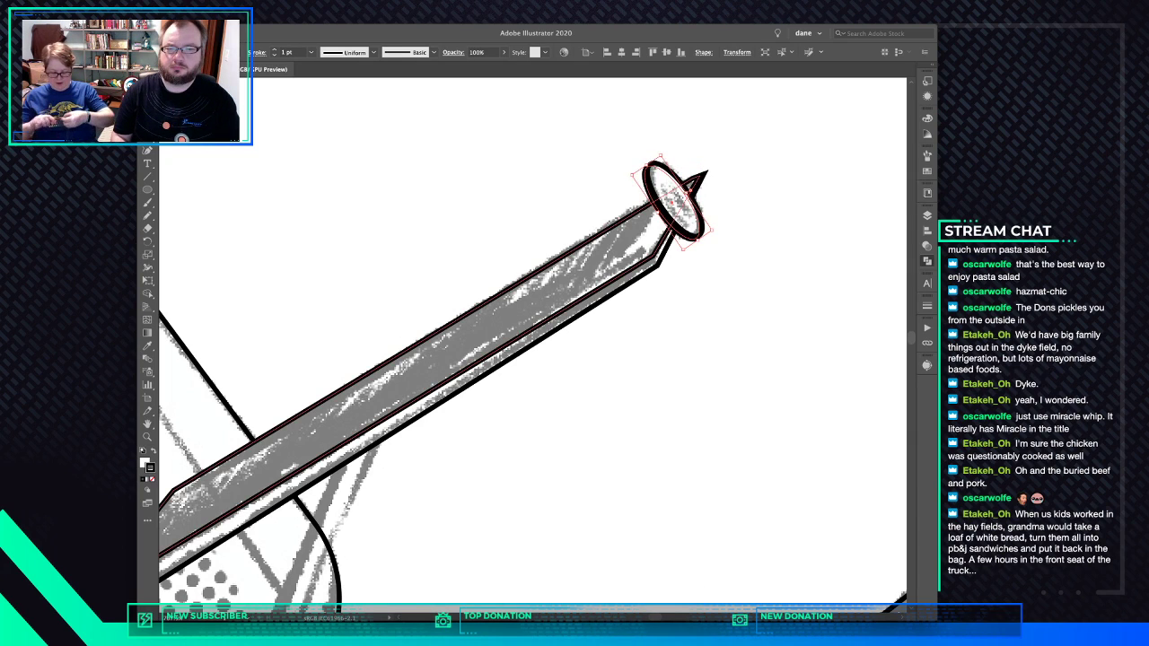
key(super+shift+a)
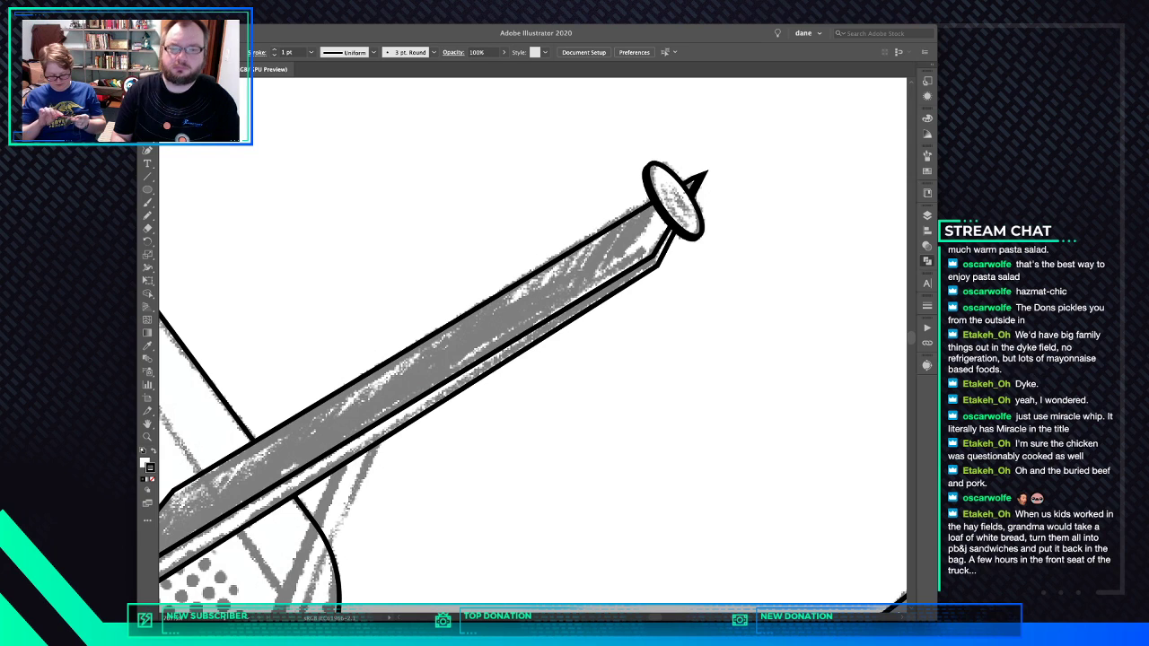
Trace the far tailplane's outline as a closed shape whose inner end overlaps the fuselage
key(super+minus)
key(super+minus)
key(super+minus)
key(super+minus)
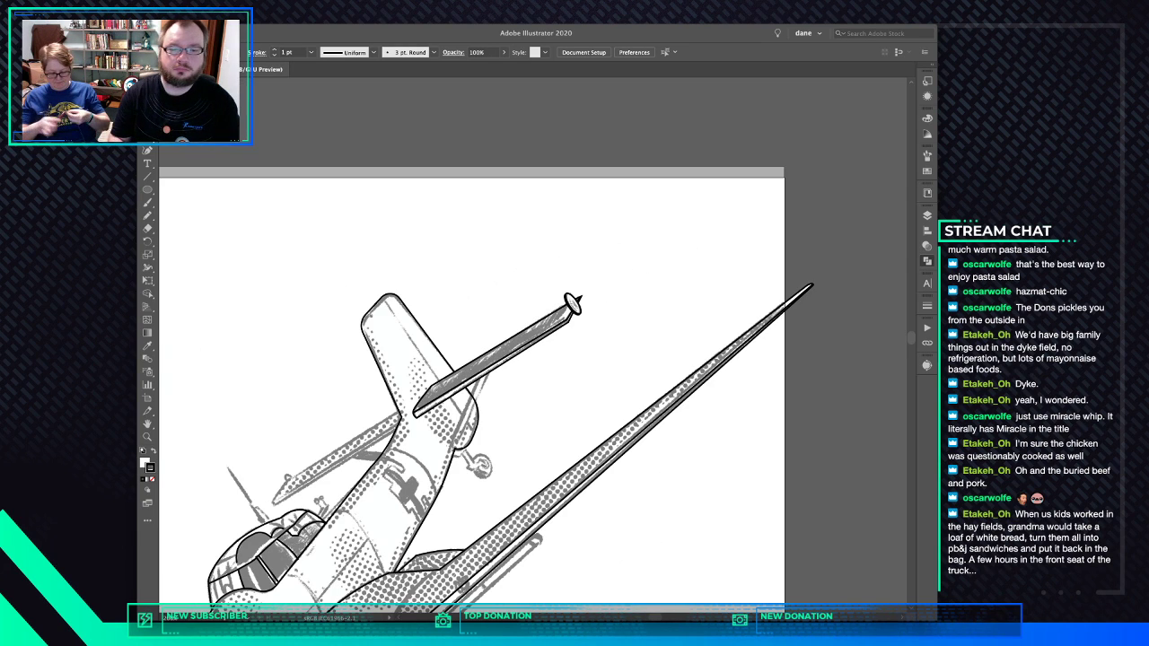
drag(395, 572, 541, 512)
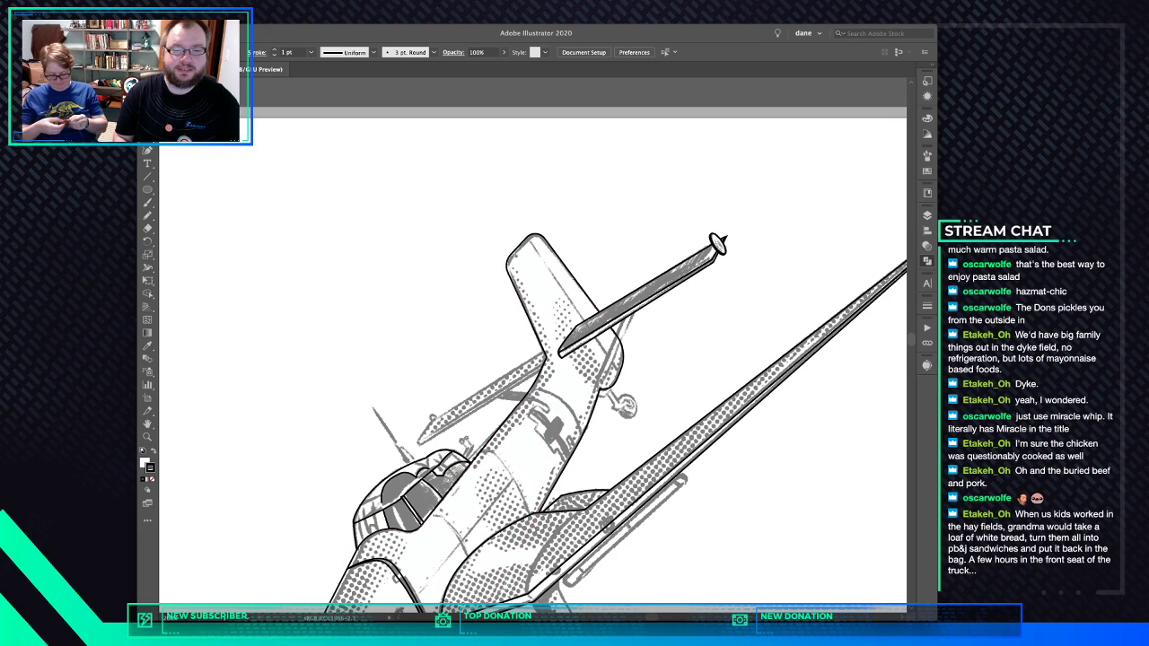
key(p)
click(547, 358)
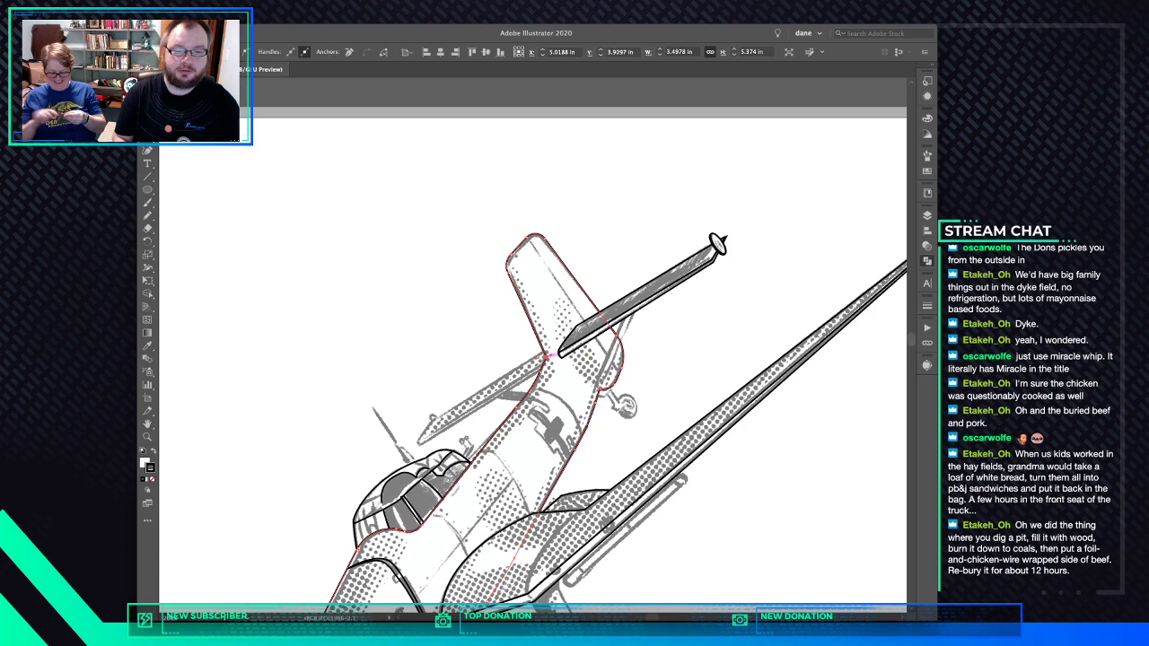
key(super+shift+a)
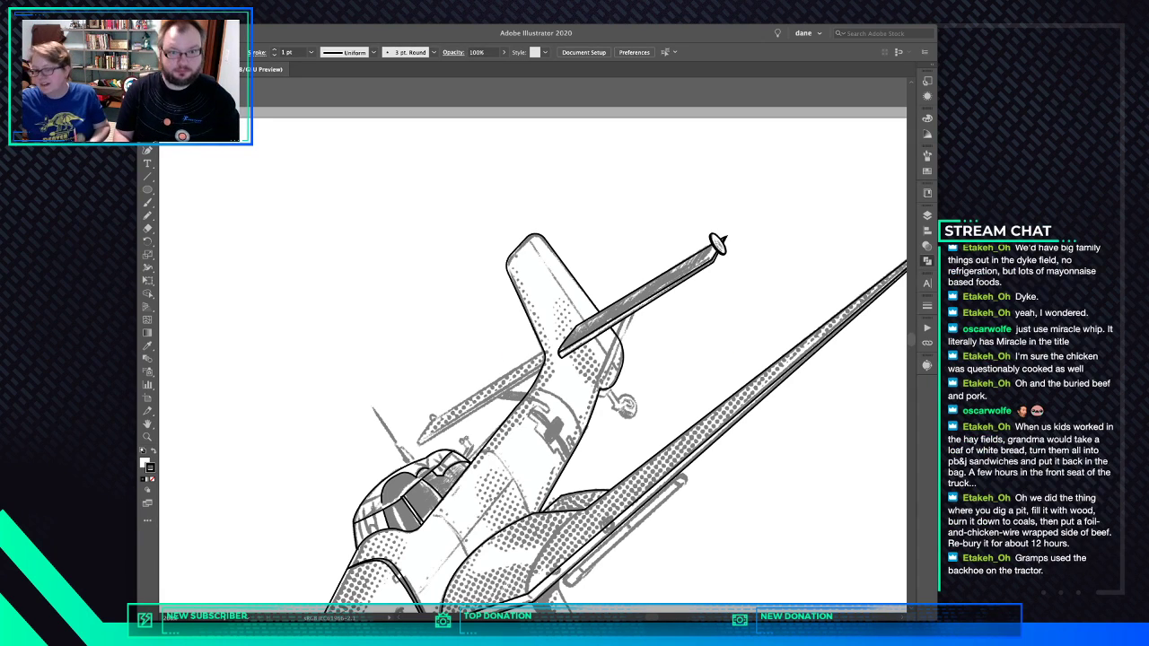
click(546, 343)
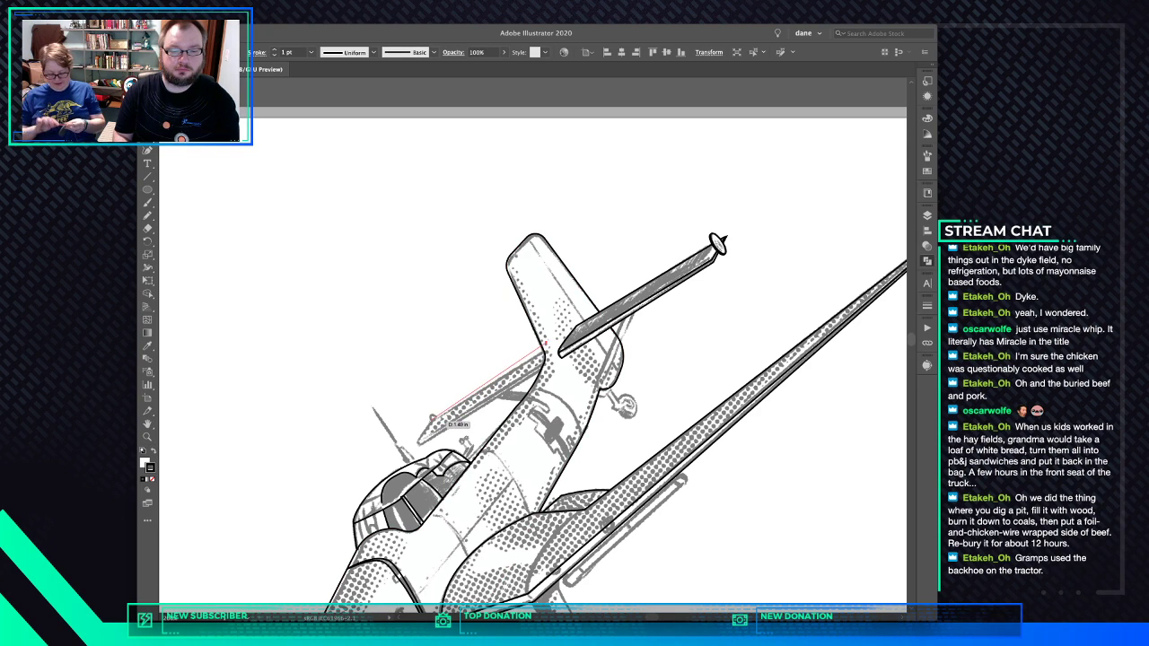
click(431, 417)
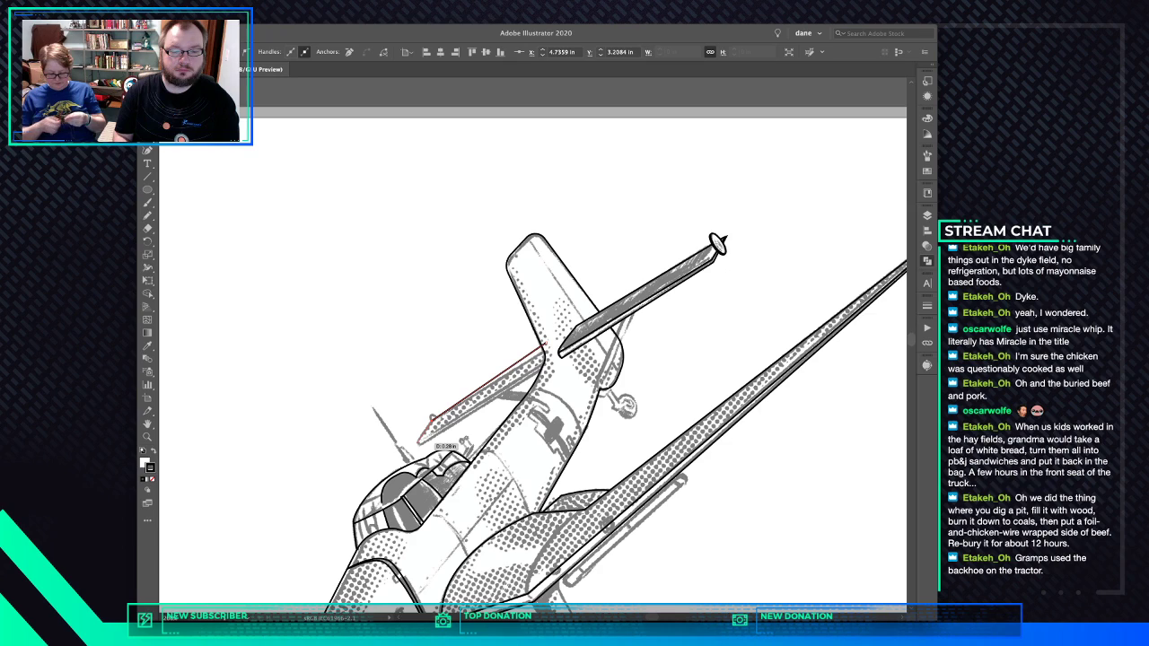
click(418, 444)
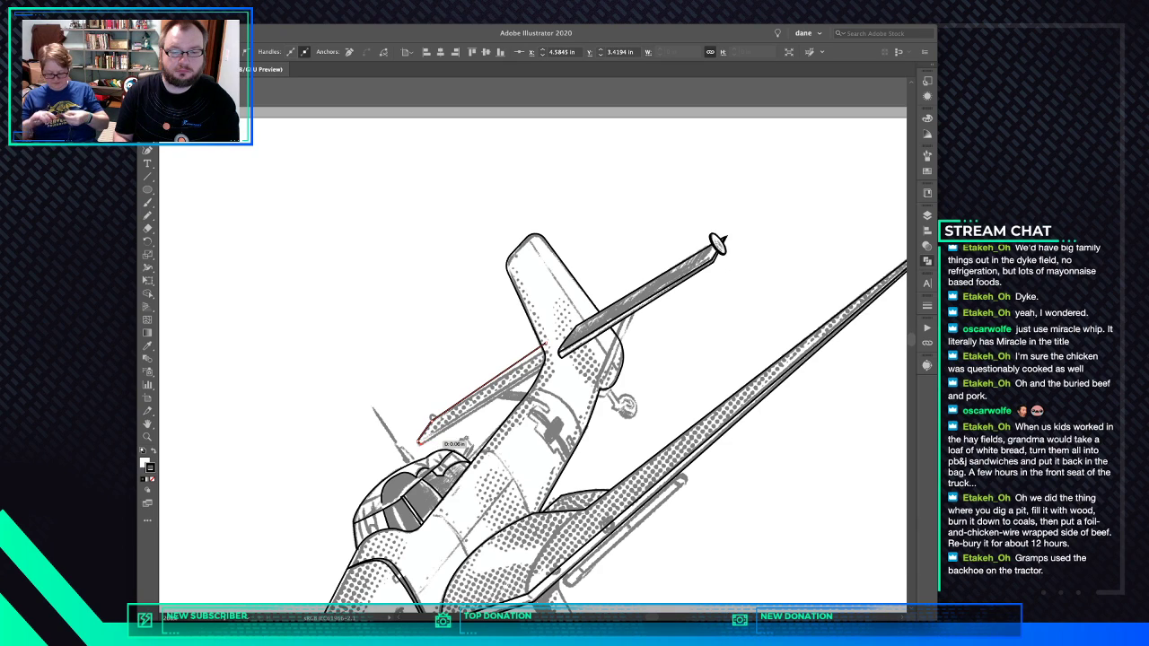
click(565, 363)
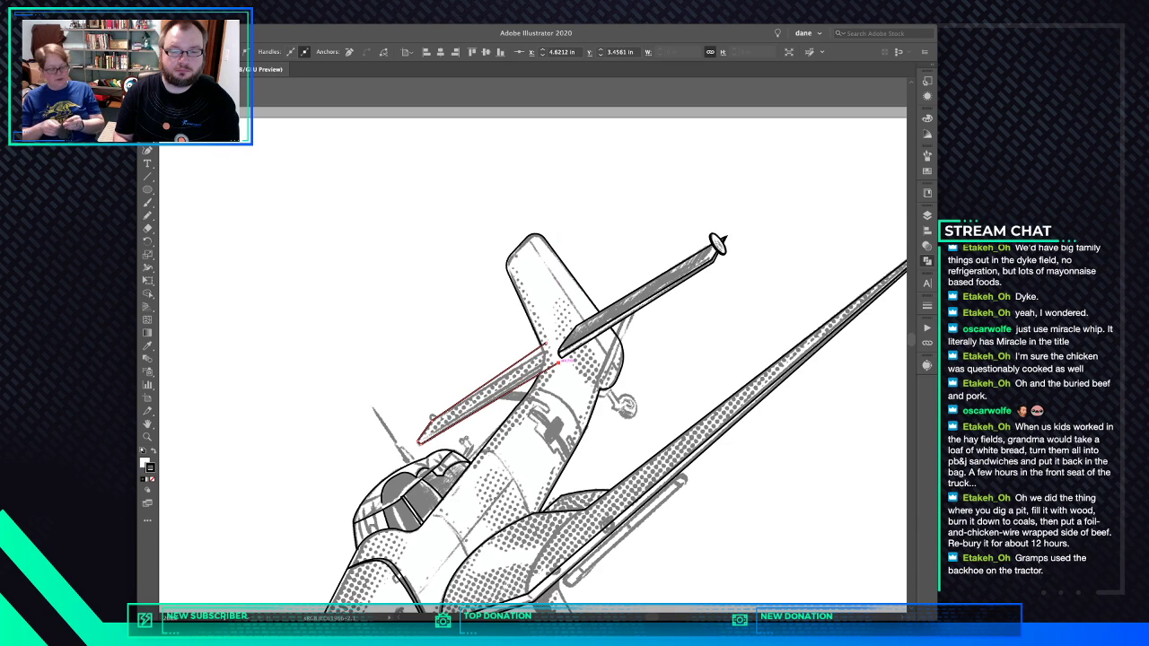
click(547, 350)
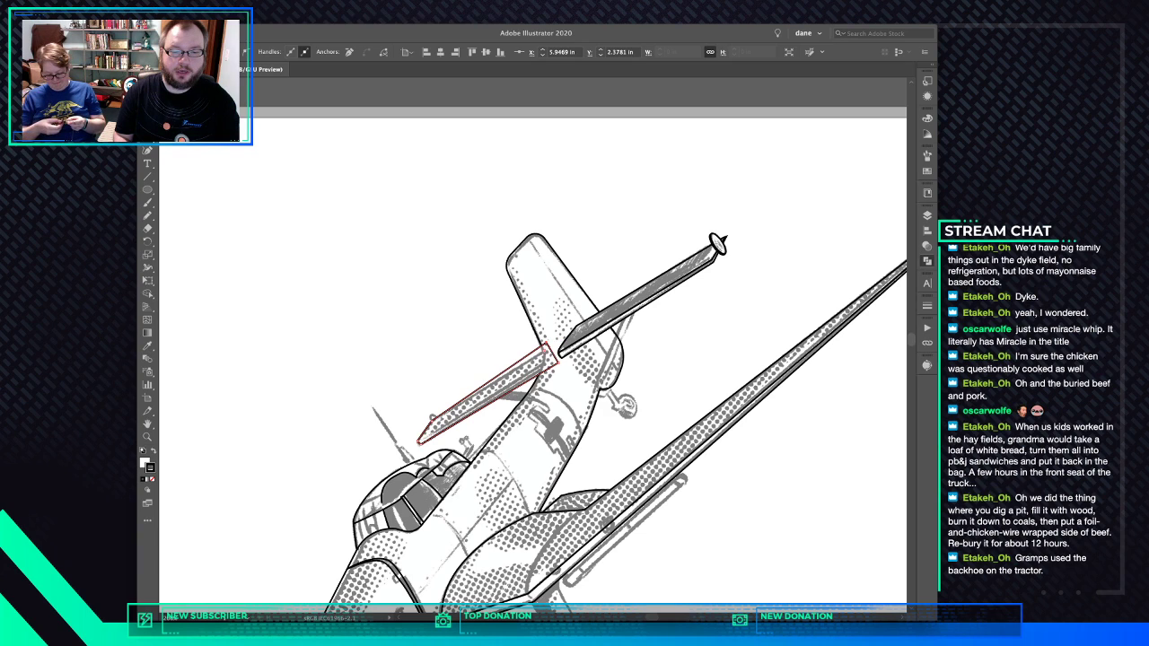
drag(547, 343, 549, 348)
key(super+shift+a)
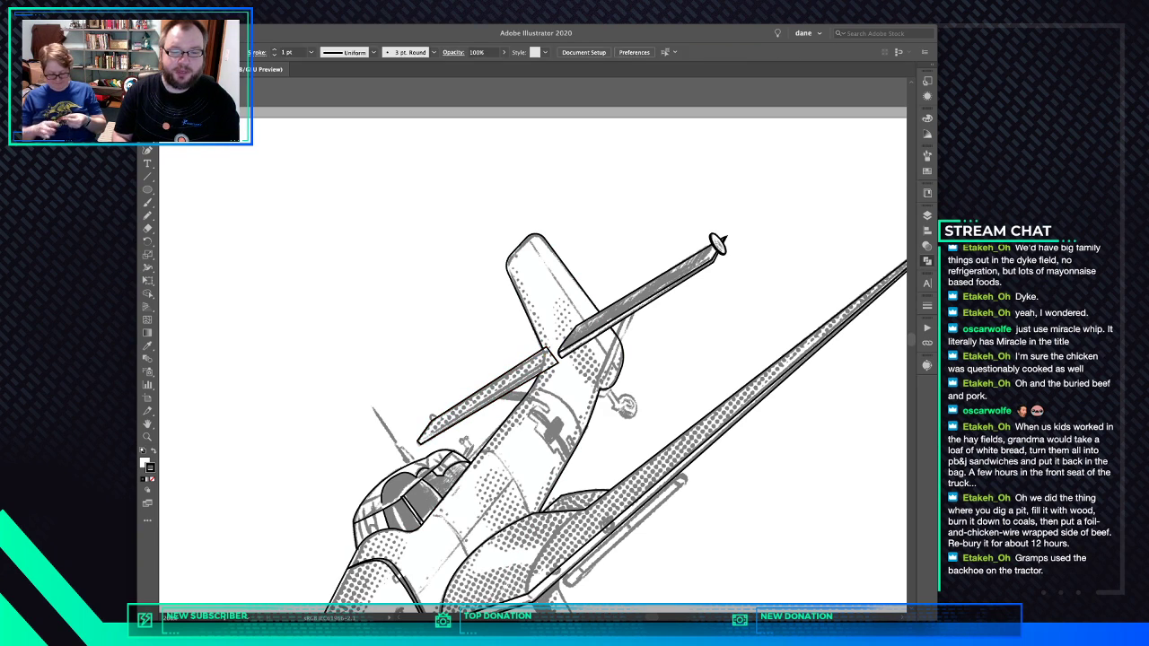
Refine the far tailplane's narrow tip to match the drawing and slightly round the outline's corners
click(548, 349)
drag(425, 436, 429, 433)
key(super+shift+a)
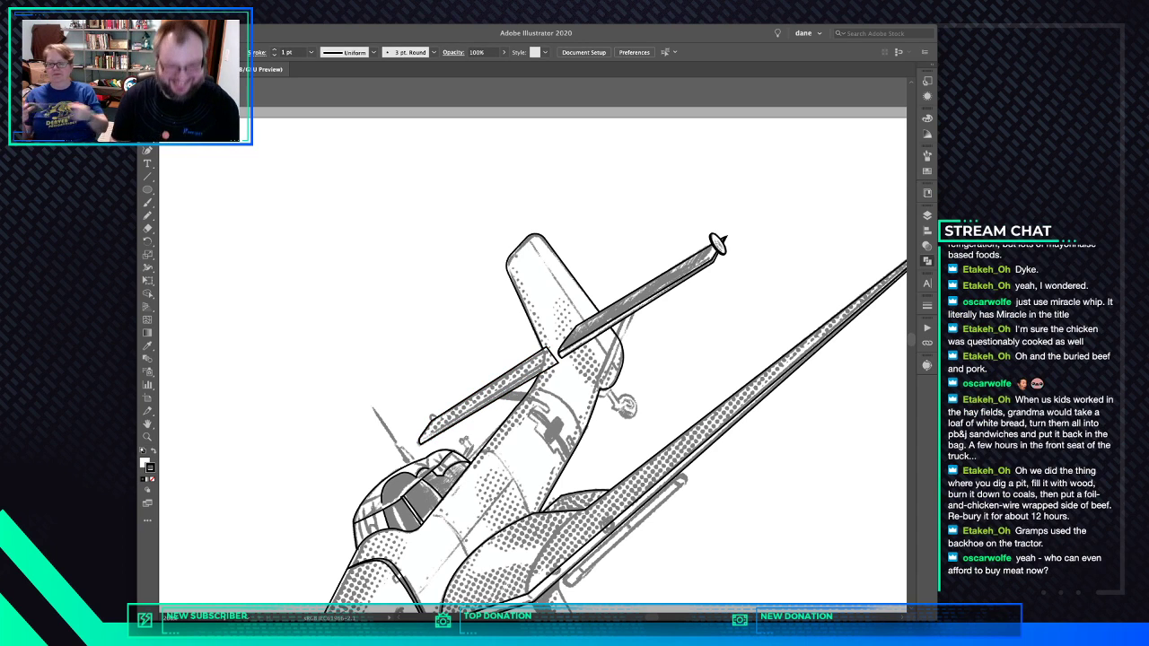
scroll(409, 443, up, 5)
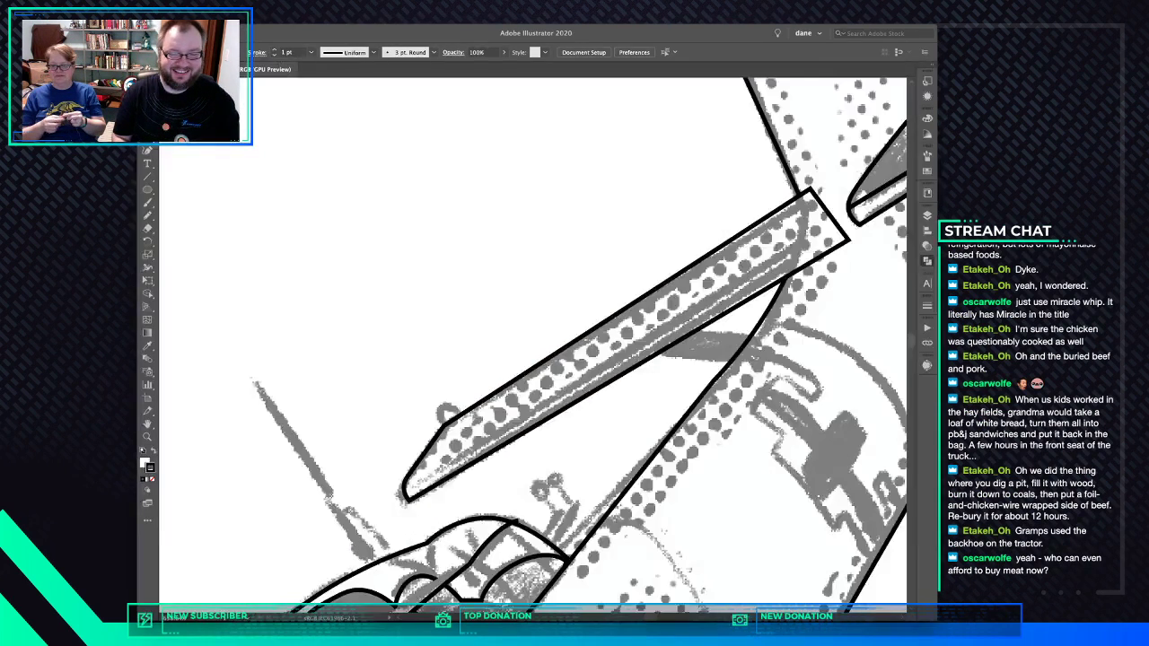
key(super+z)
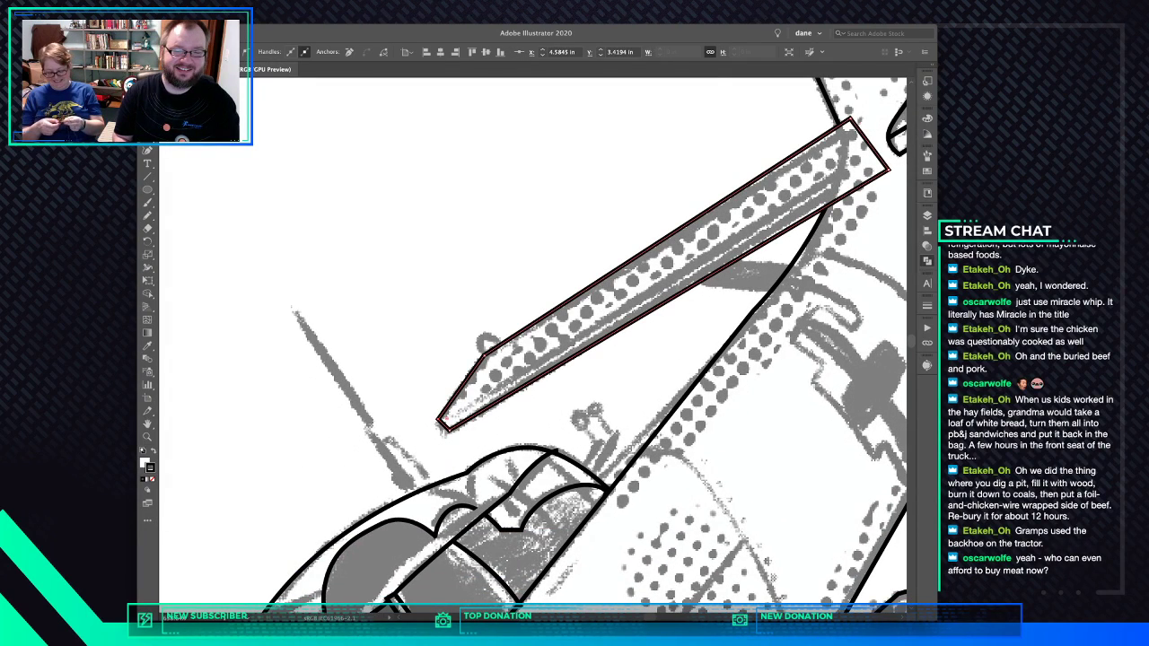
drag(445, 418, 451, 419)
click(456, 425)
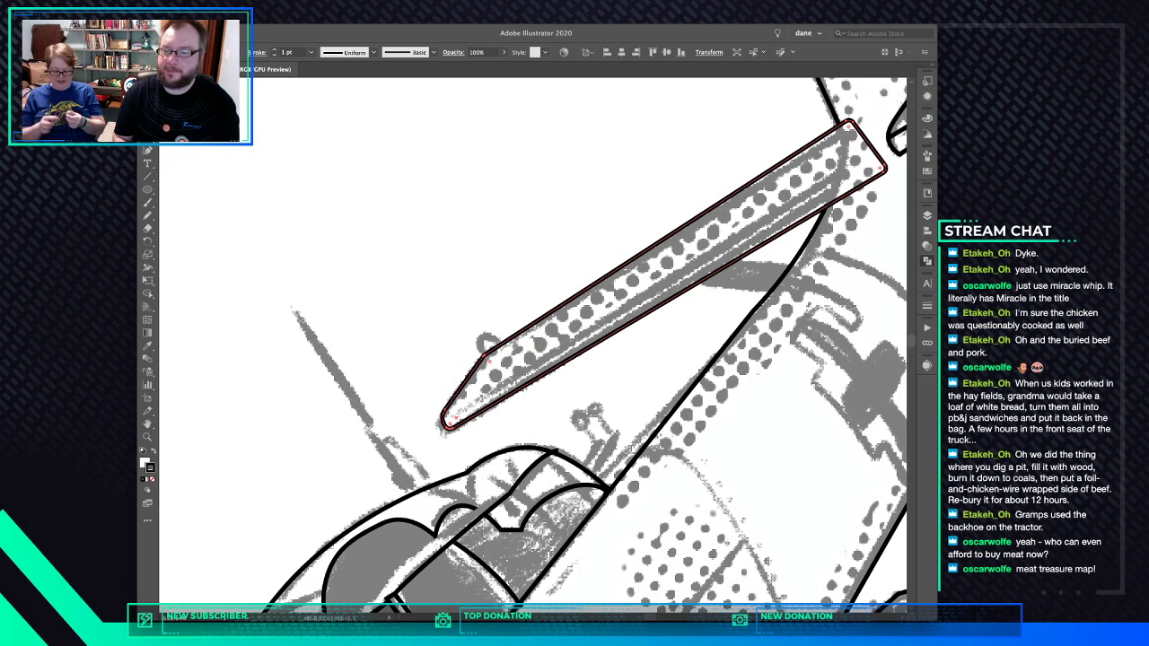
key(shift+super+a)
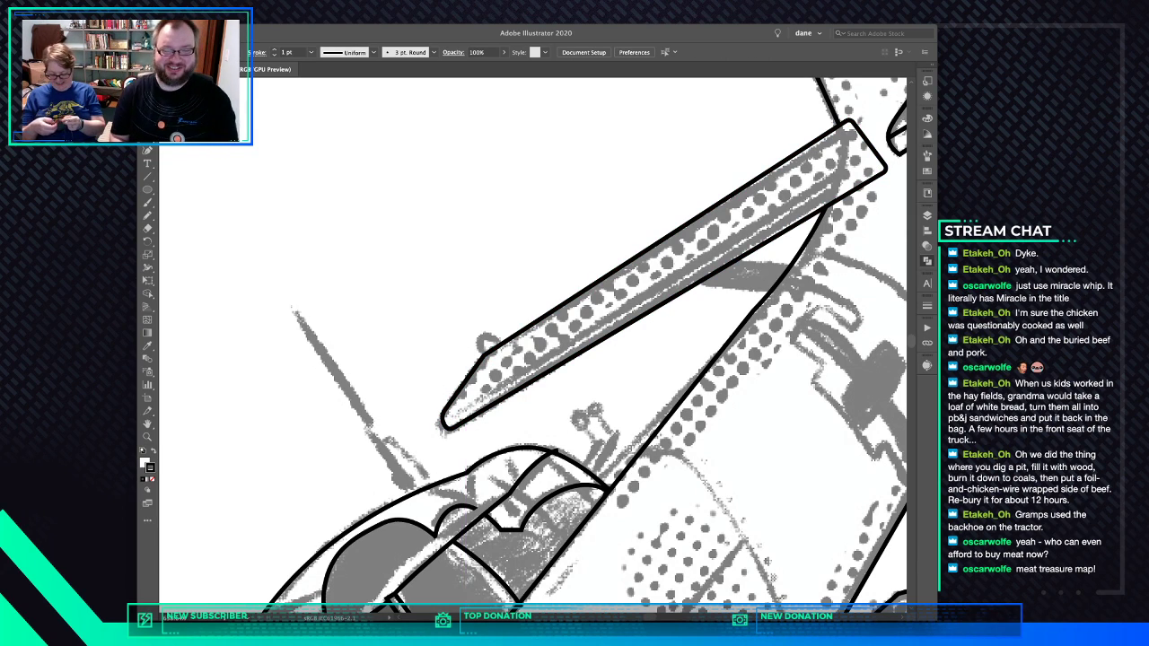
Trace the inner line of the far tailplane's lower edge and close the path well outside the lower edge and inner end
scroll(533, 346, right, 3)
scroll(533, 346, up, 1)
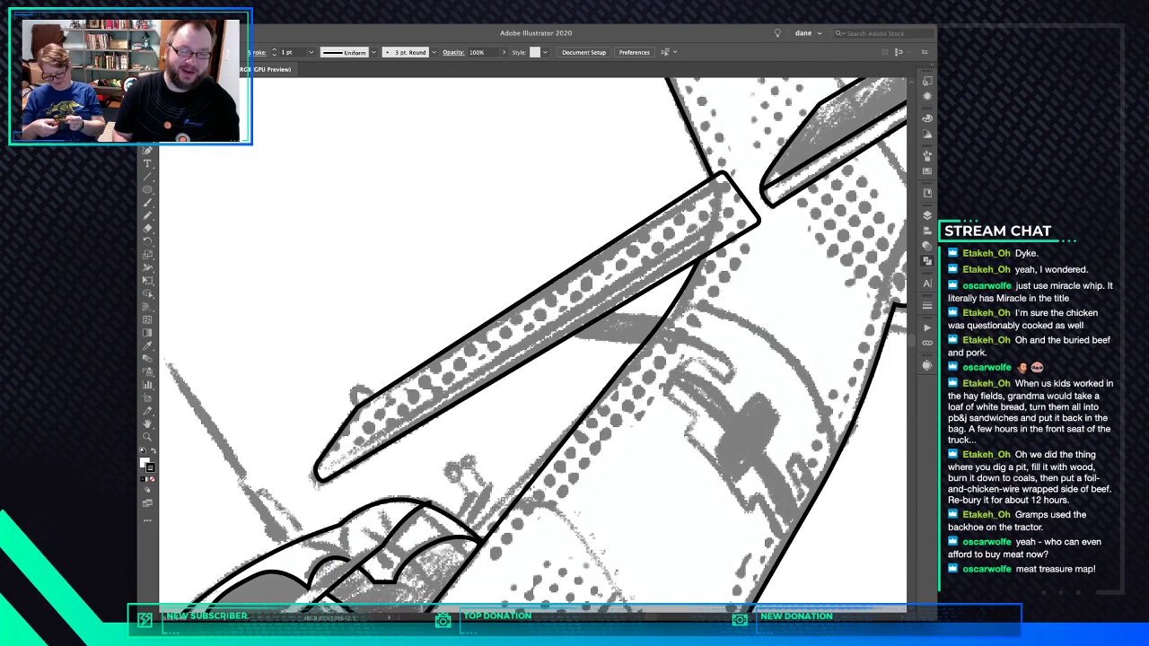
click(315, 472)
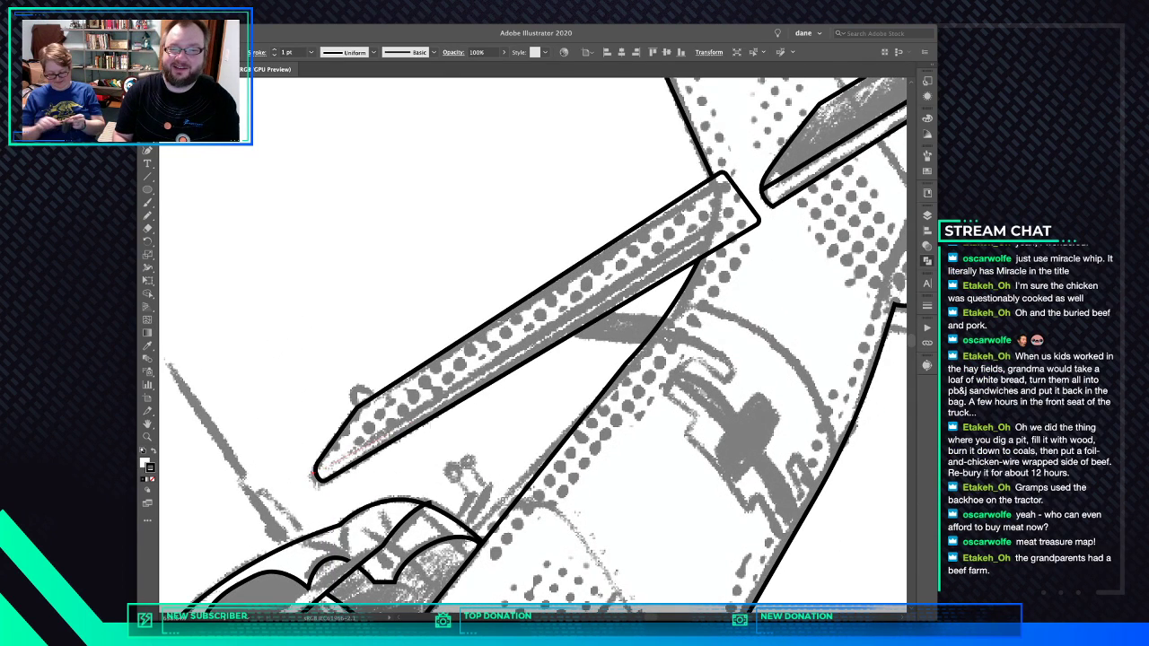
scroll(675, 259, right, 2)
scroll(675, 259, up, 1)
click(669, 253)
drag(669, 253, 683, 278)
key(super+z)
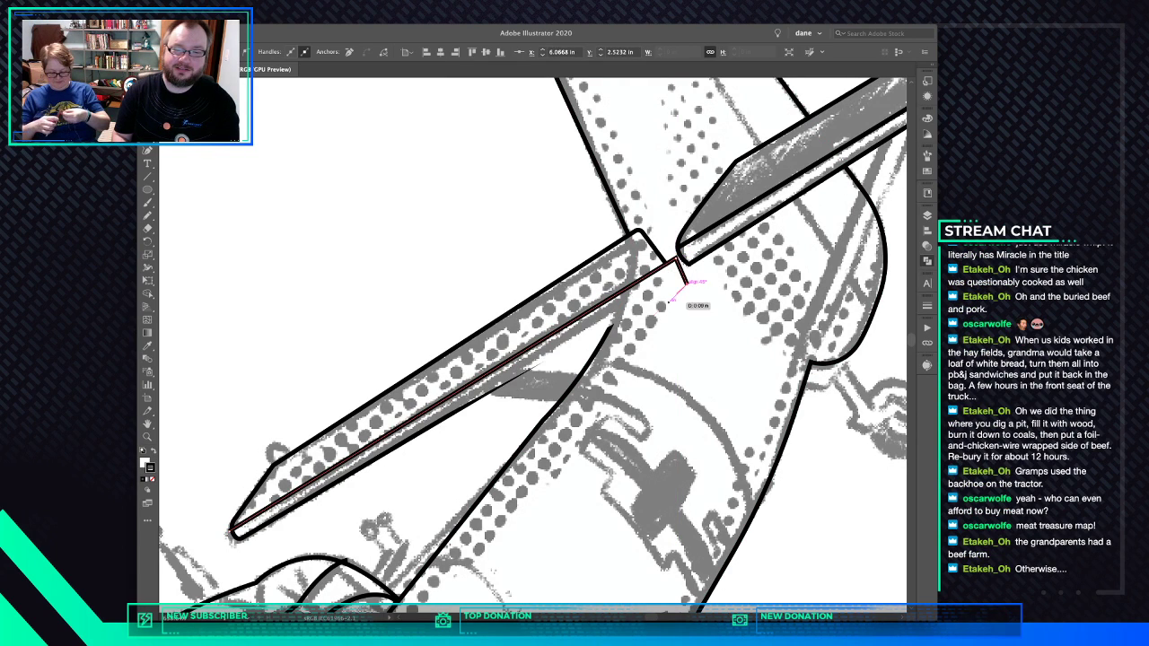
click(222, 560)
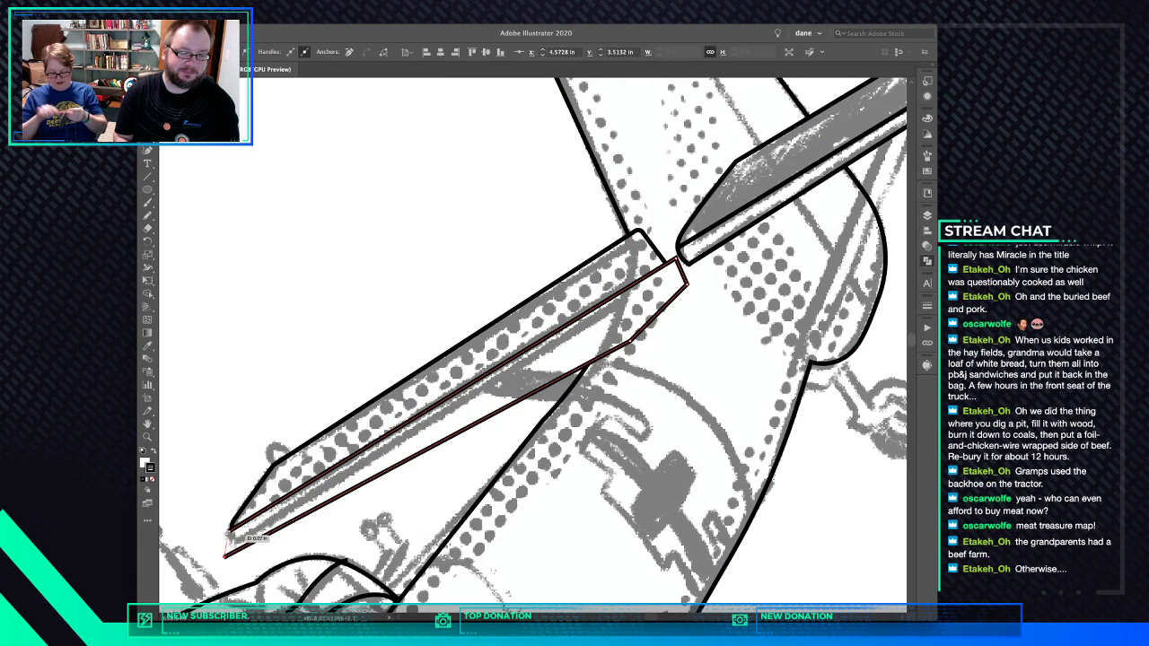
click(231, 531)
Split the overlapping far tailplane shapes and delete the excess outside the outline, keeping the narrow strip along the lower edge
key(a)
key(super+x)
click(359, 439)
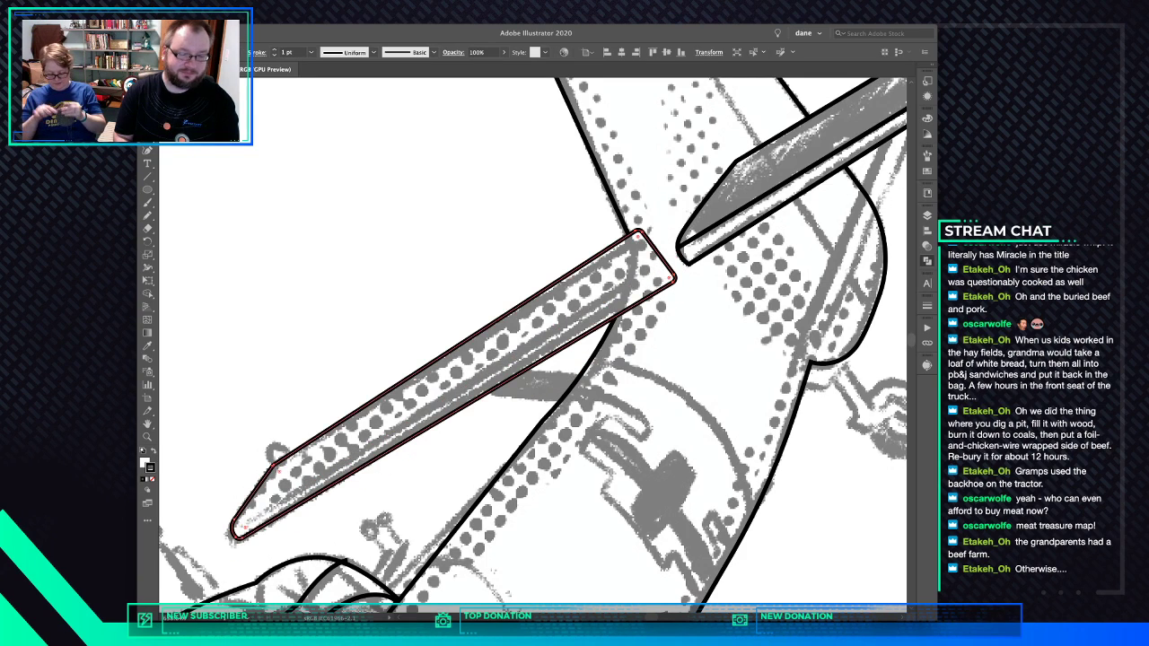
key(super+b)
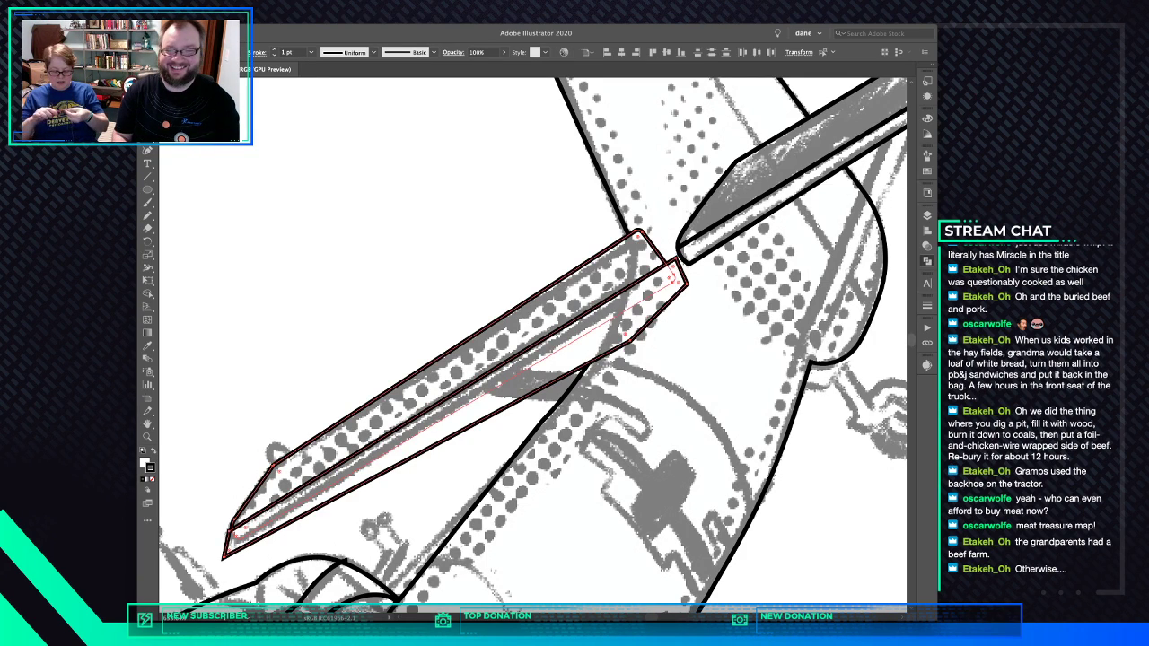
key(super+4)
click(539, 375)
key(Delete)
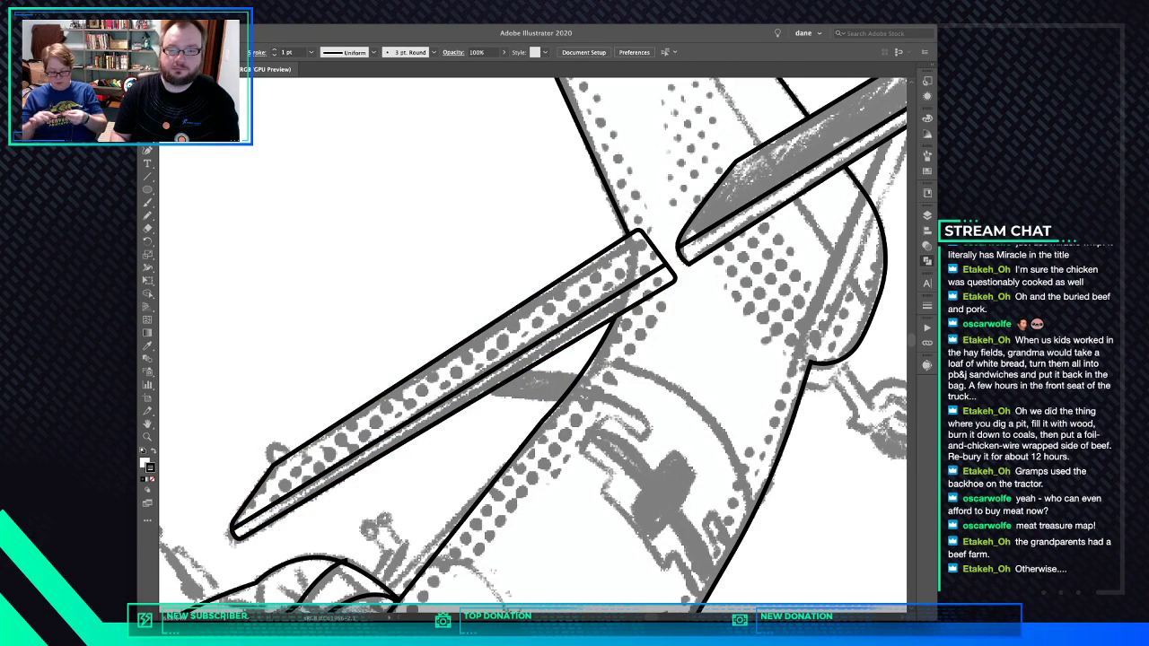
Sharpen the strip's corner at the inner end and place both far tailplane parts behind the fuselage
drag(676, 277, 674, 275)
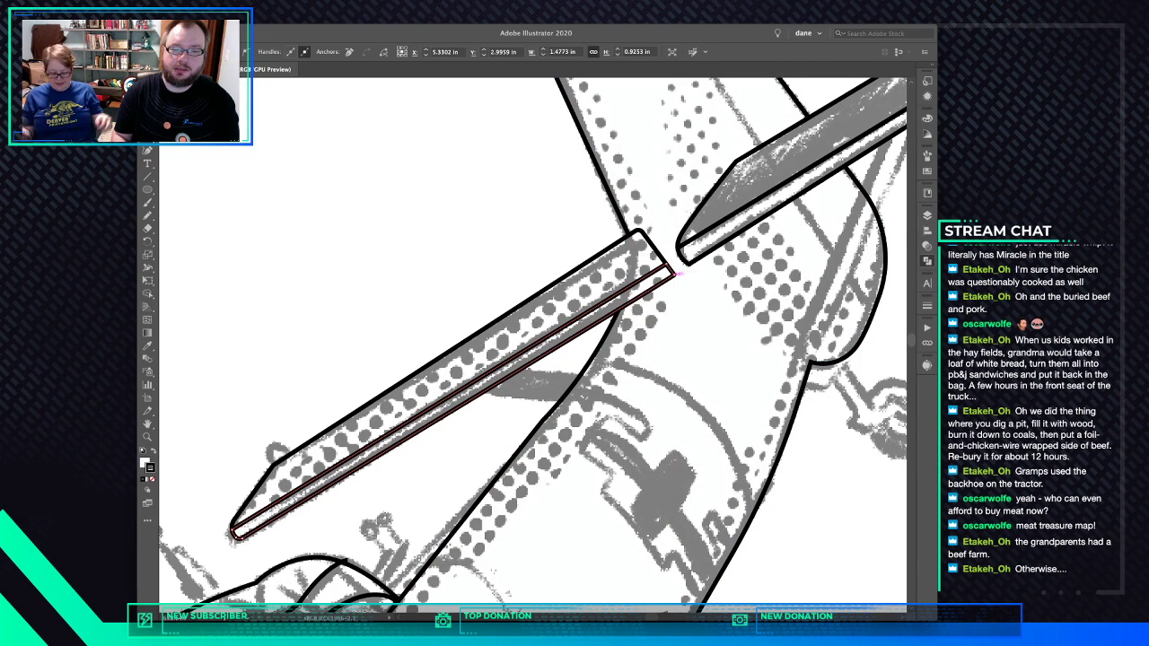
key(v)
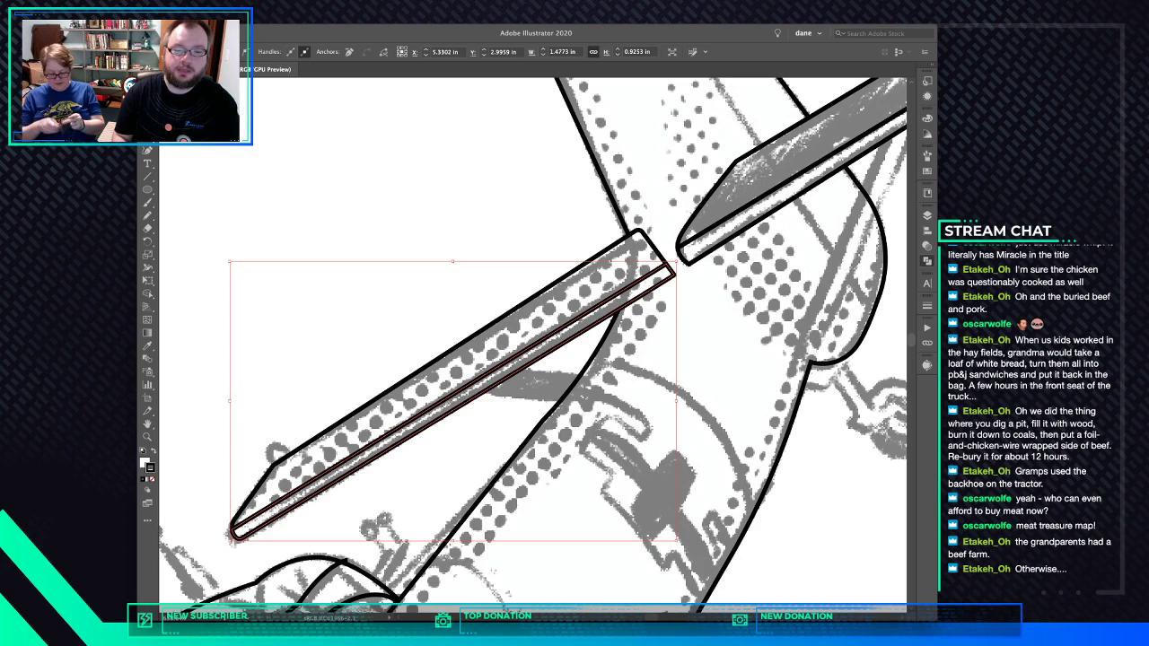
shift+click(555, 285)
key(a)
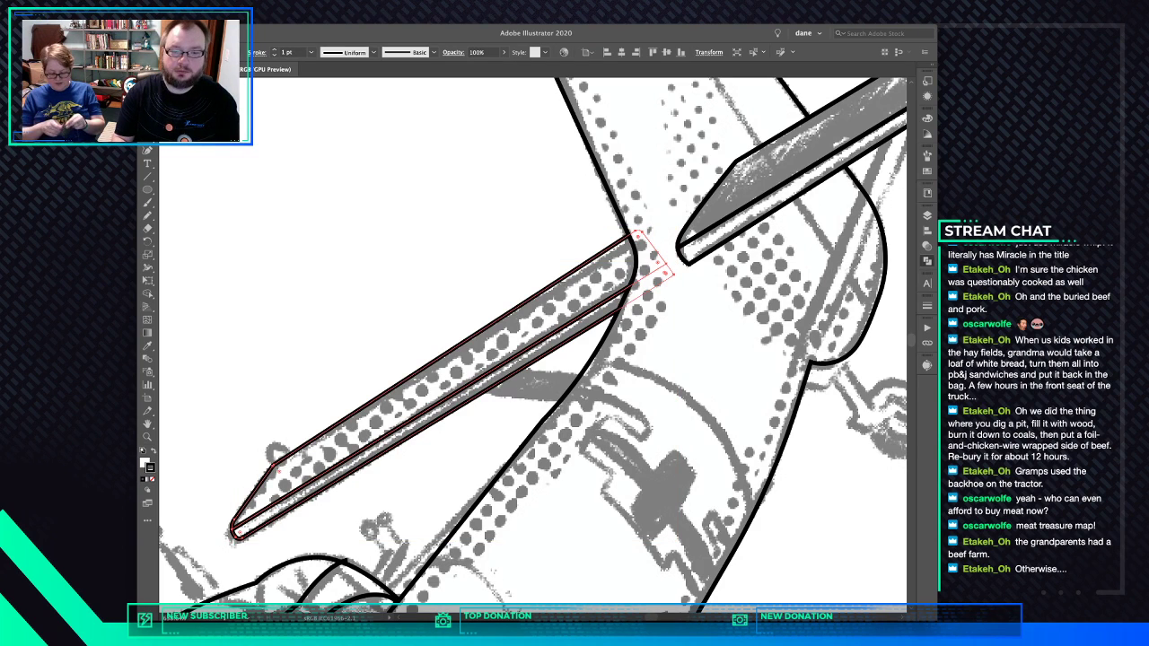
alt+scroll(607, 317, down, 3)
key(v)
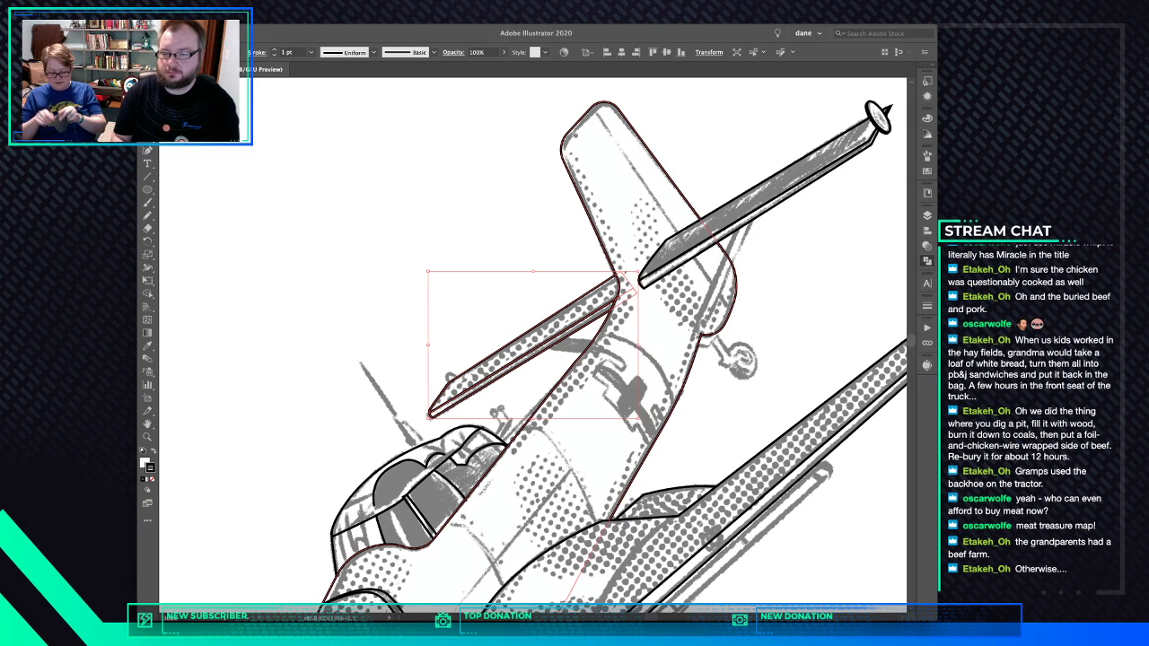
key(a)
drag(606, 318, 661, 247)
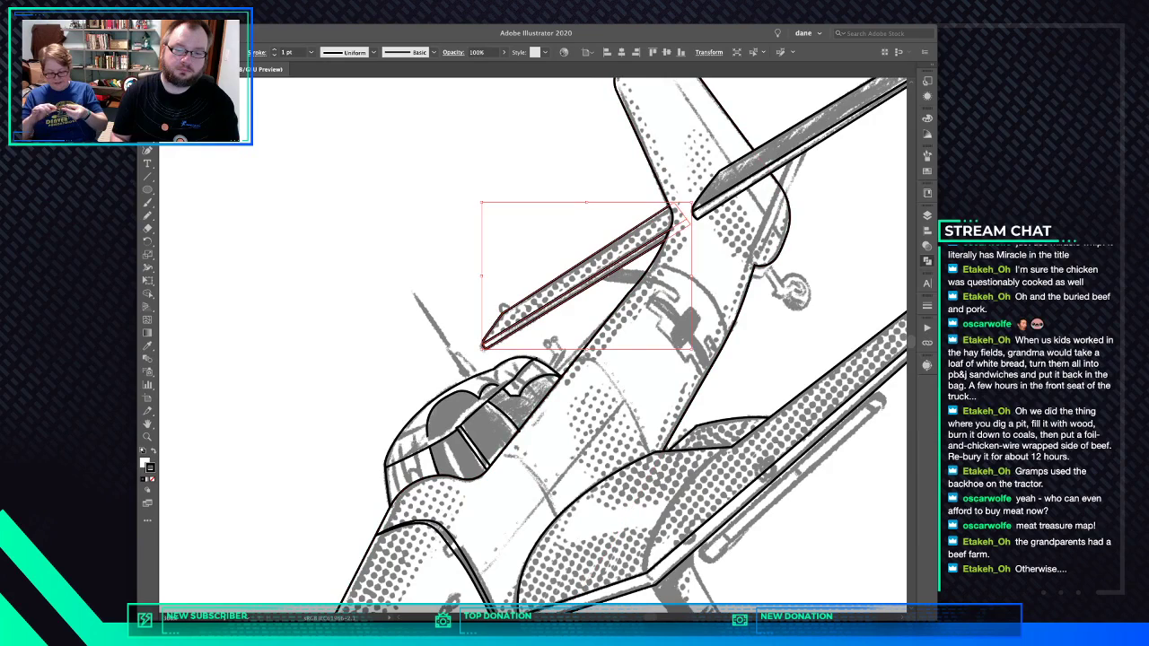
click(620, 311)
key(super+shift+a)
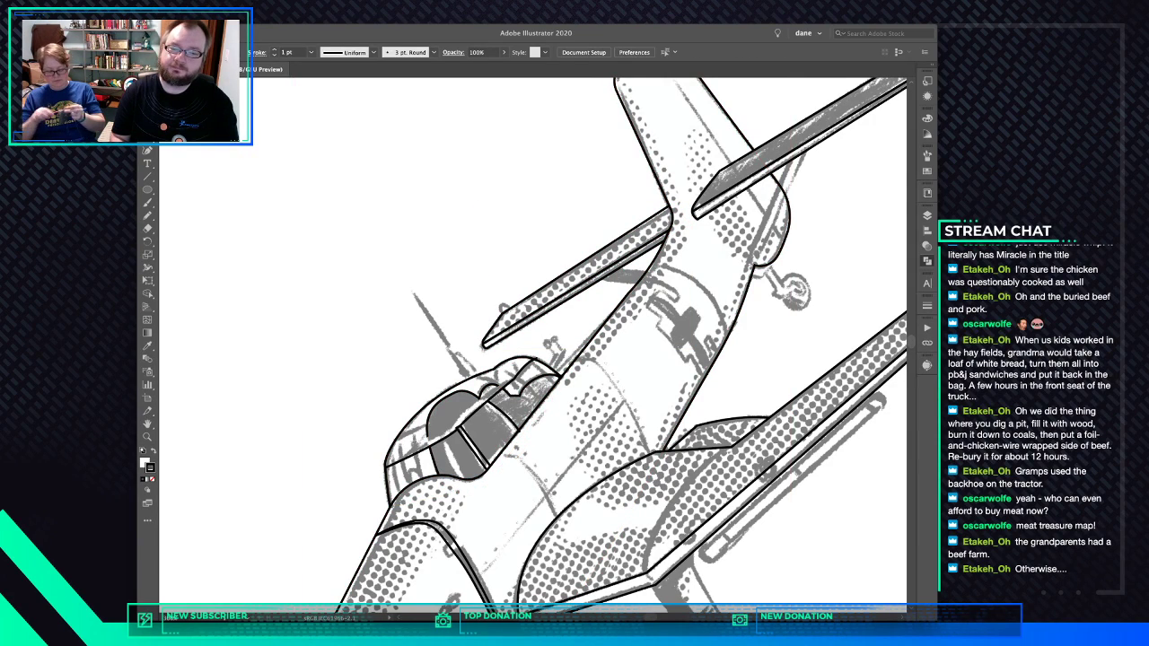
Move the fuselage outline's anchor point behind the canopy slightly outward to match the drawn edge
click(619, 310)
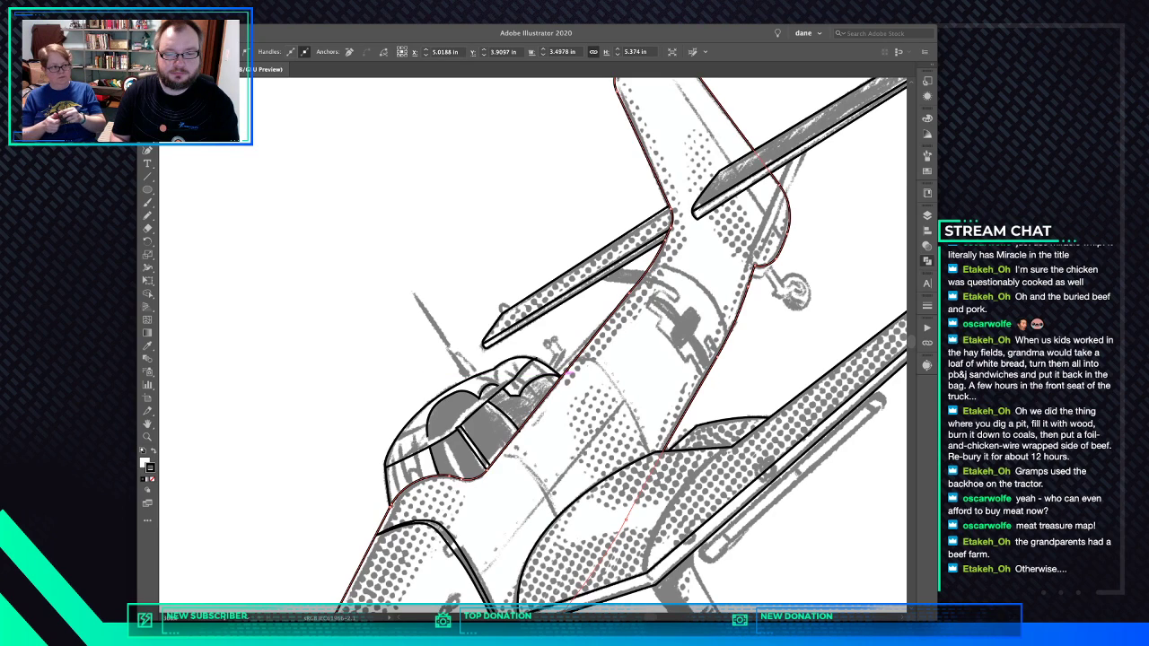
click(565, 375)
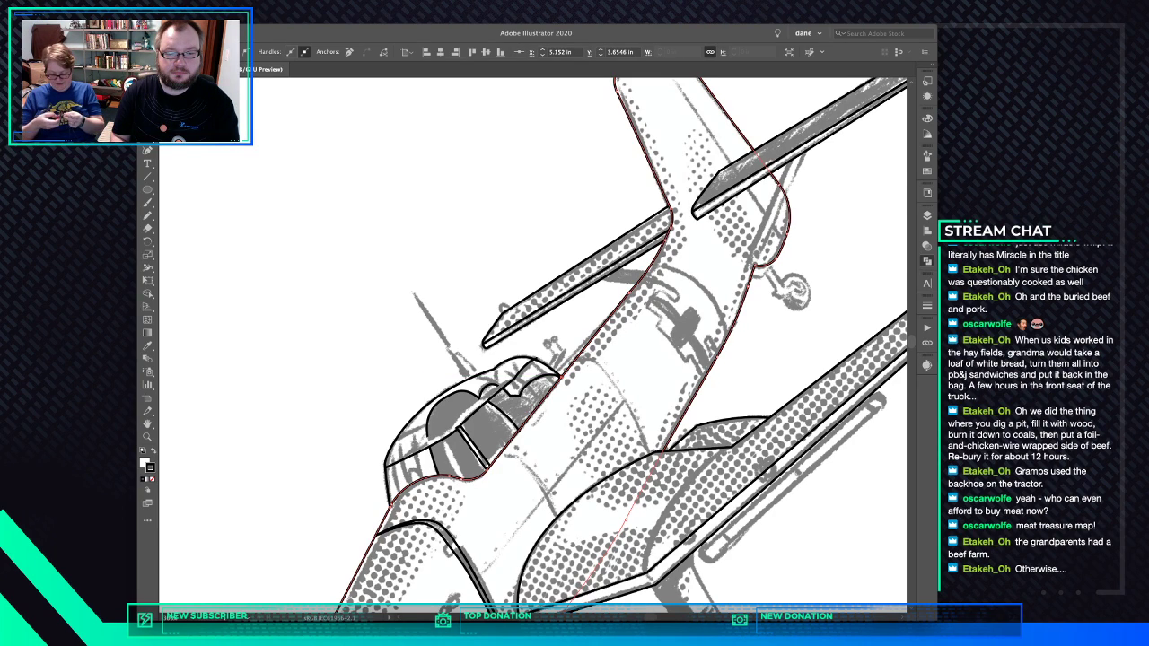
drag(567, 370, 560, 369)
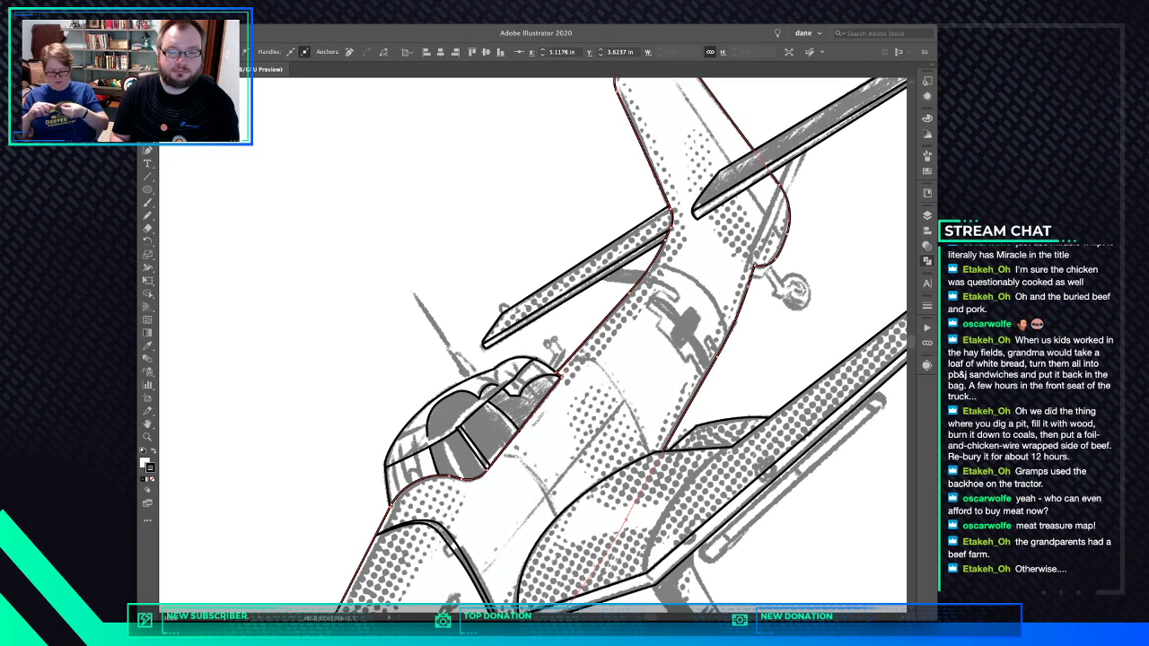
key(super+shift+a)
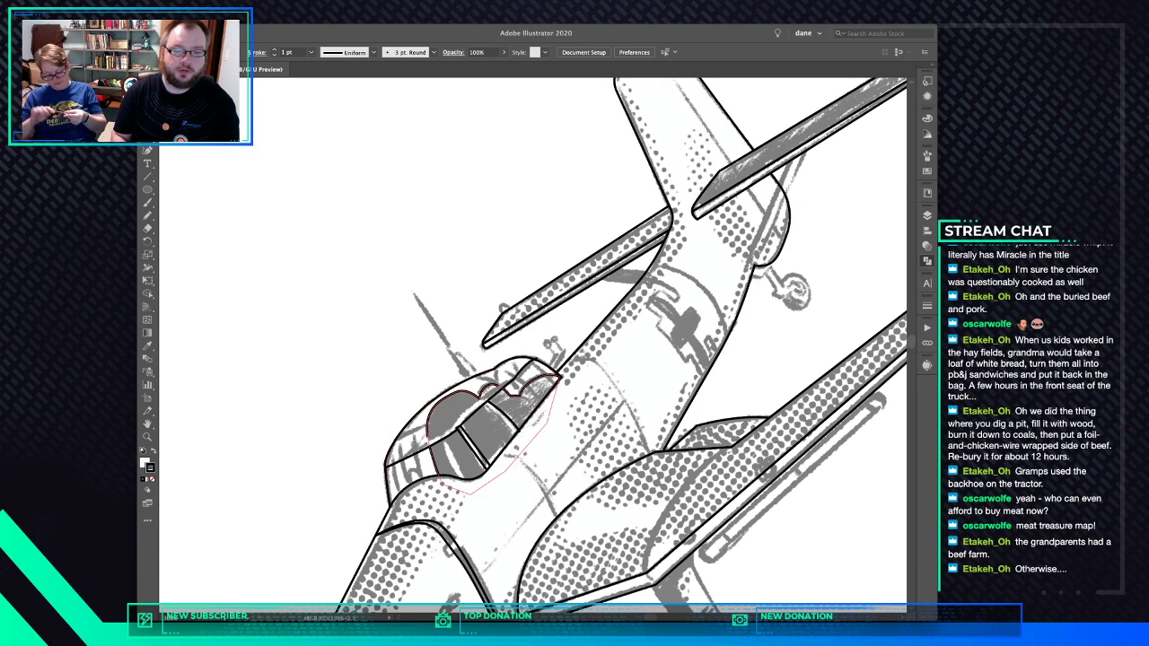
Draw a narrow frame strip across the canopy's side glass, behind the existing frame bar
click(492, 403)
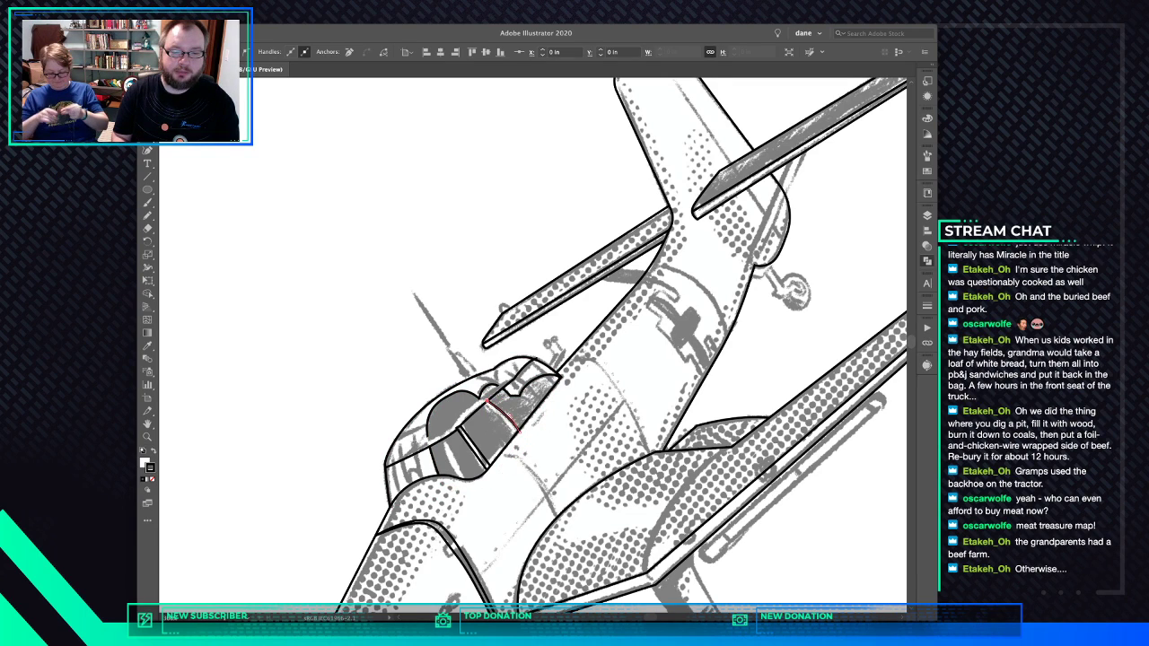
drag(485, 404, 520, 431)
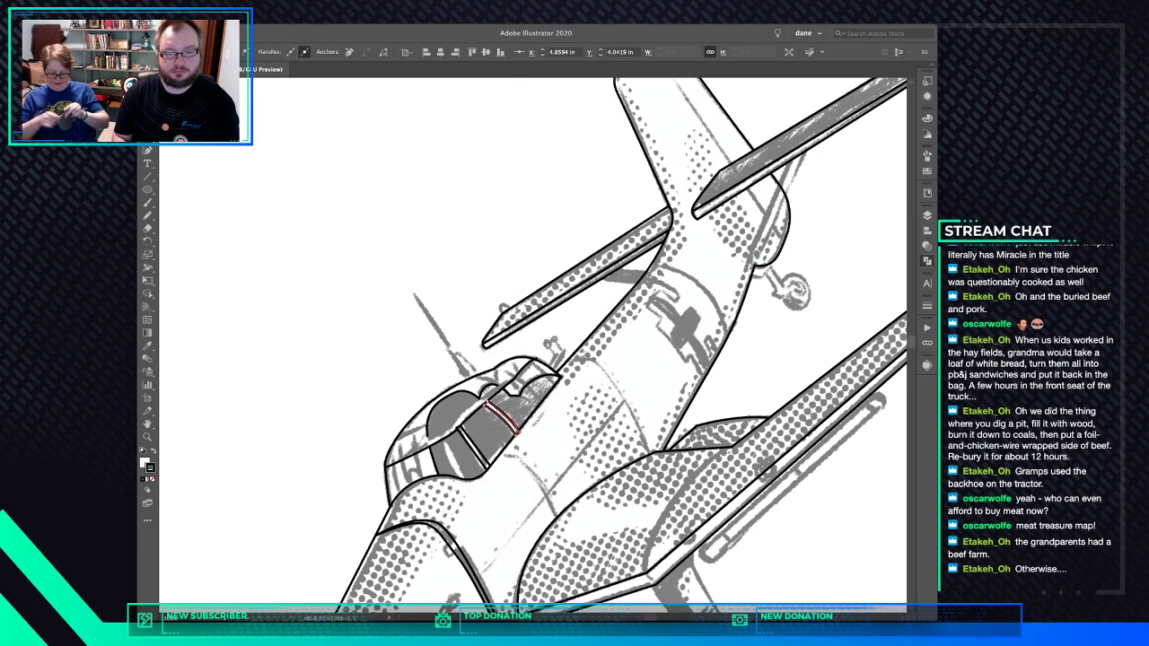
click(540, 432)
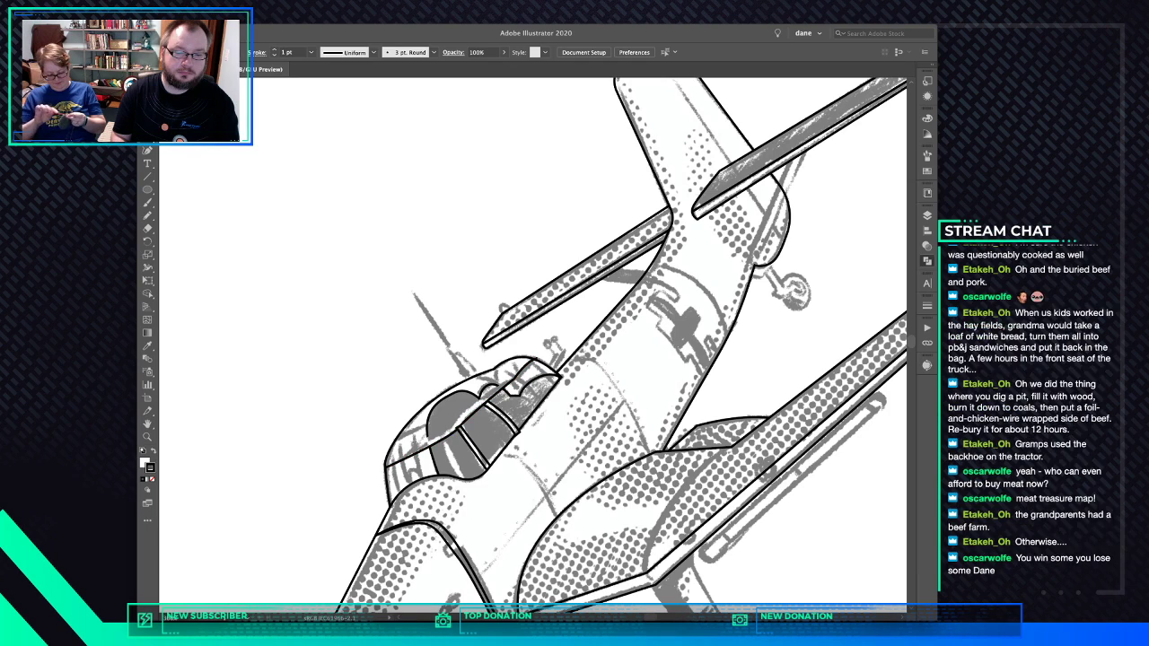
Draw another narrow frame strip across the front of the canopy's side glass and stack it behind the lengthwise frame bar
click(452, 435)
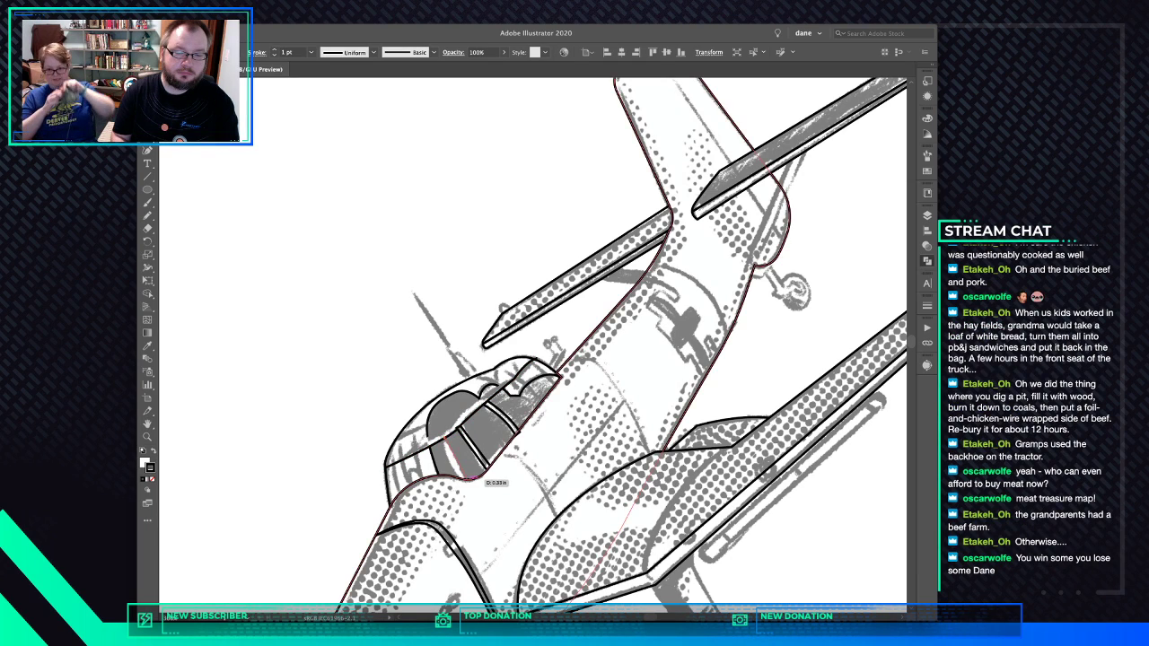
drag(478, 493, 480, 495)
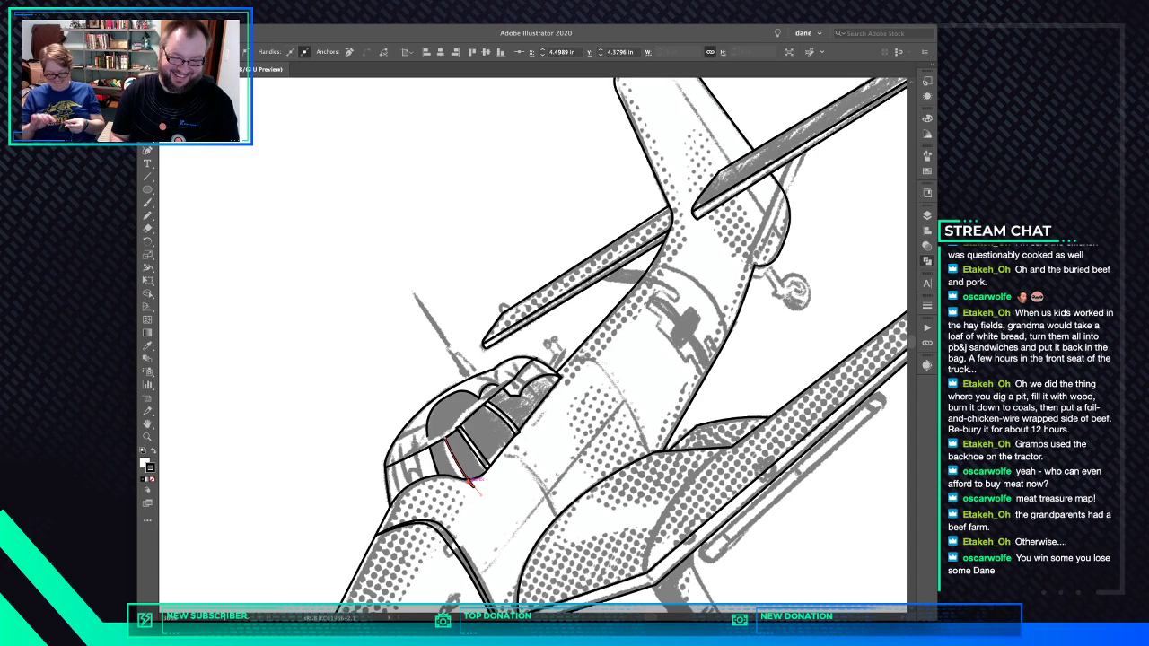
click(469, 480)
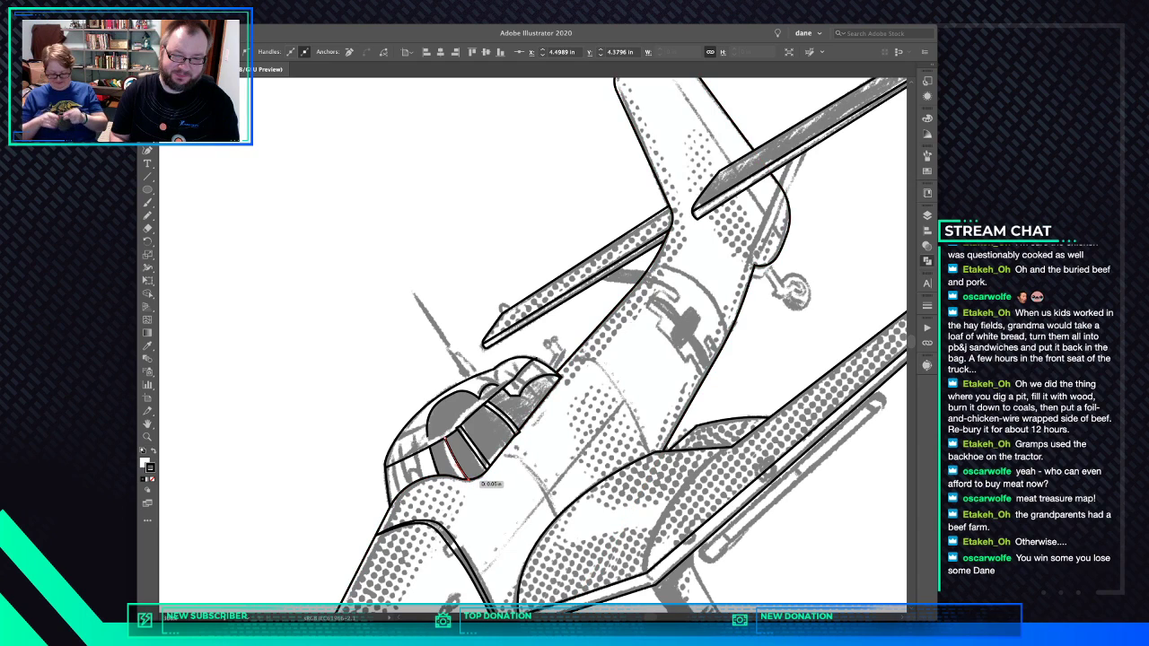
click(463, 482)
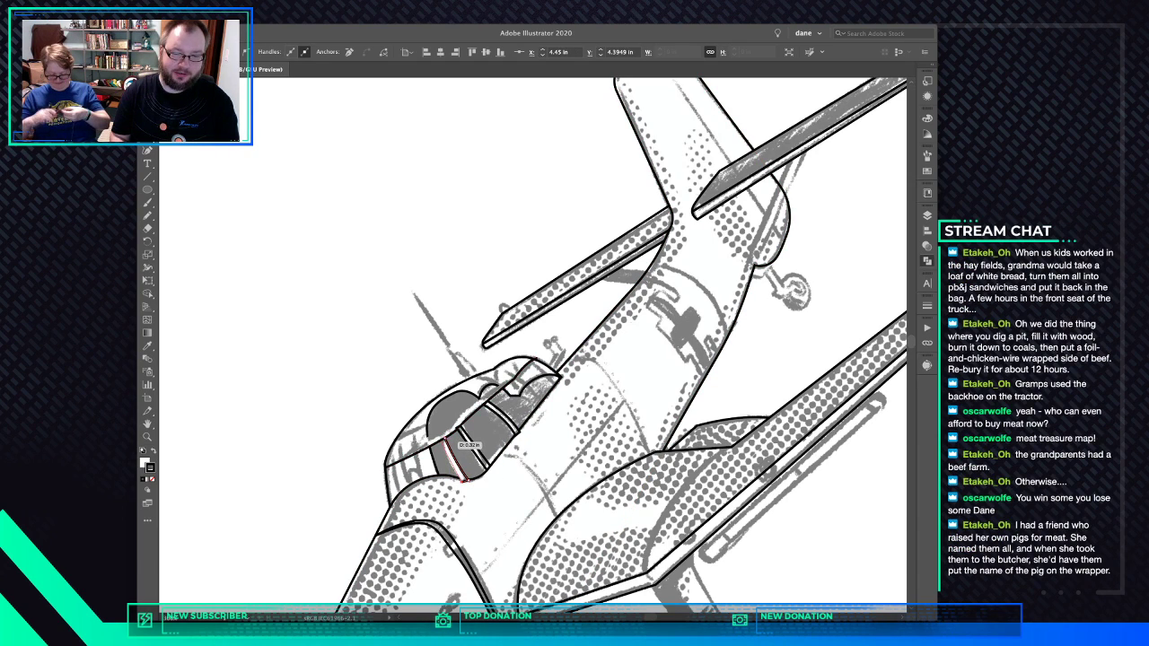
drag(444, 439, 436, 417)
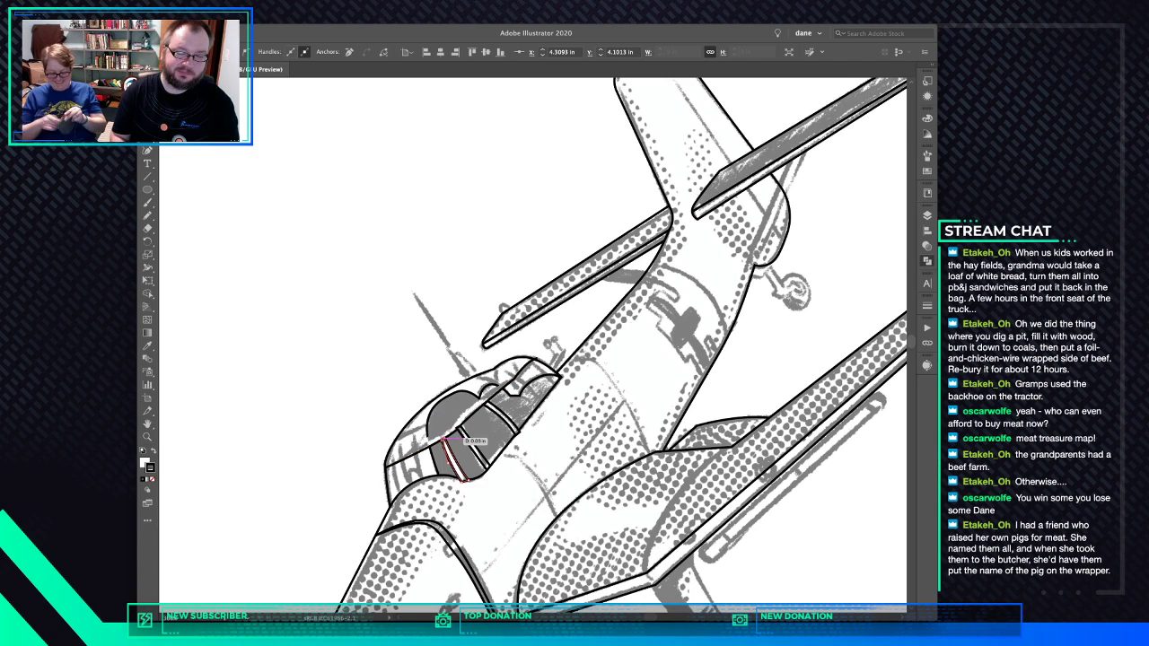
click(443, 439)
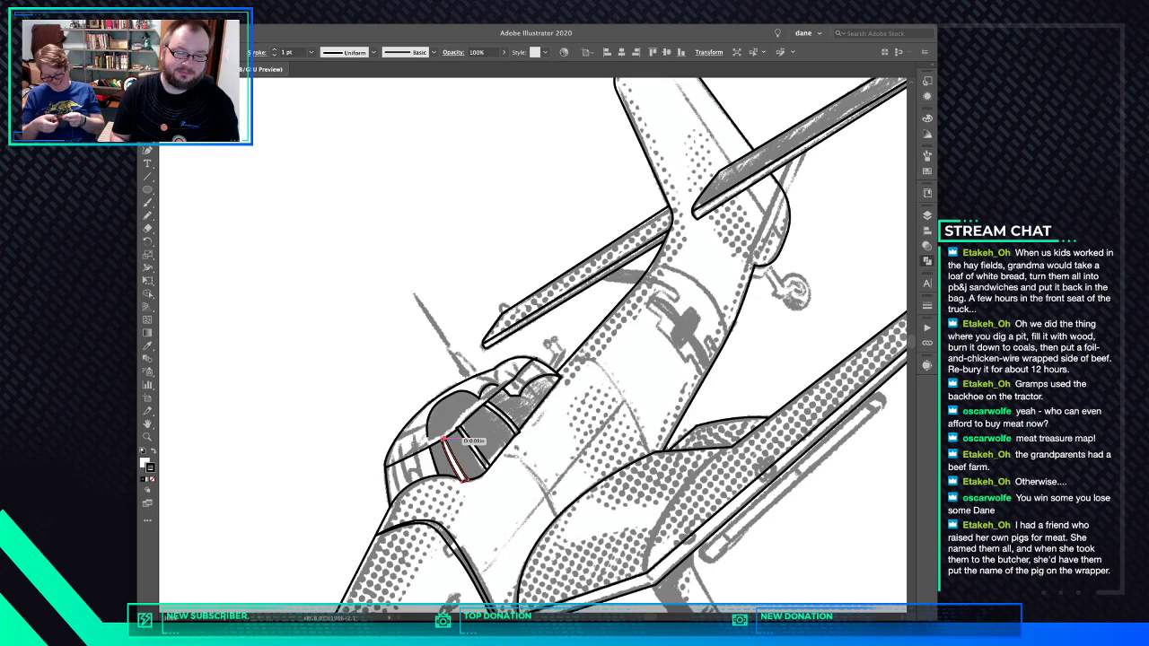
click(444, 440)
key(super+x)
click(431, 446)
key(super+f)
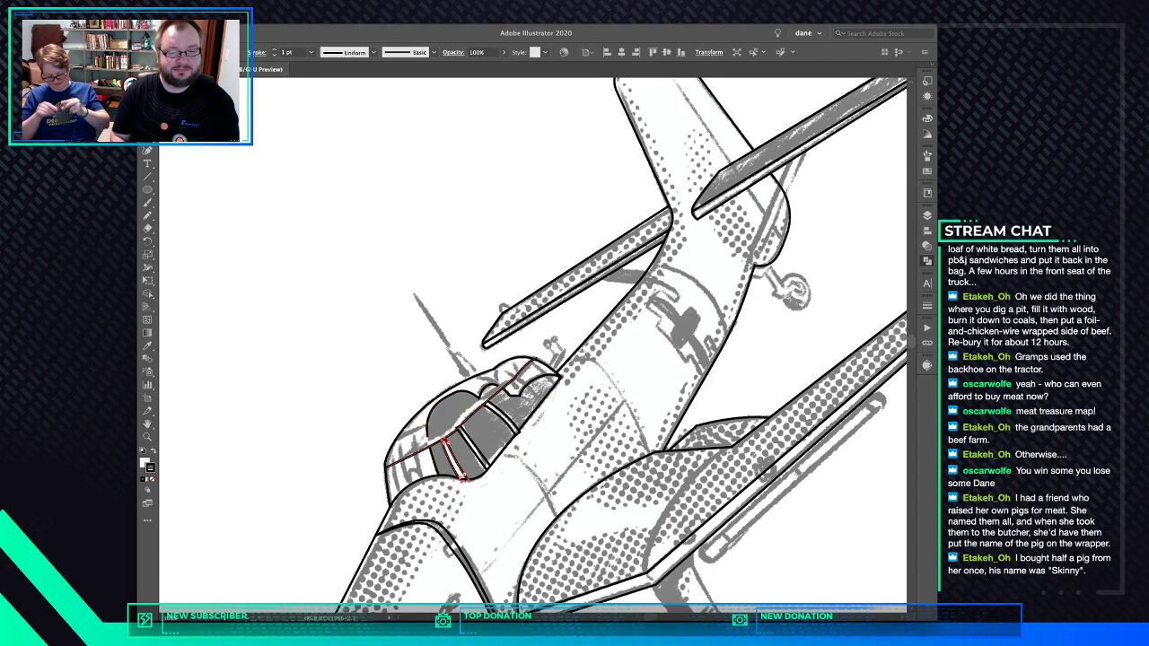
key(super+shift+a)
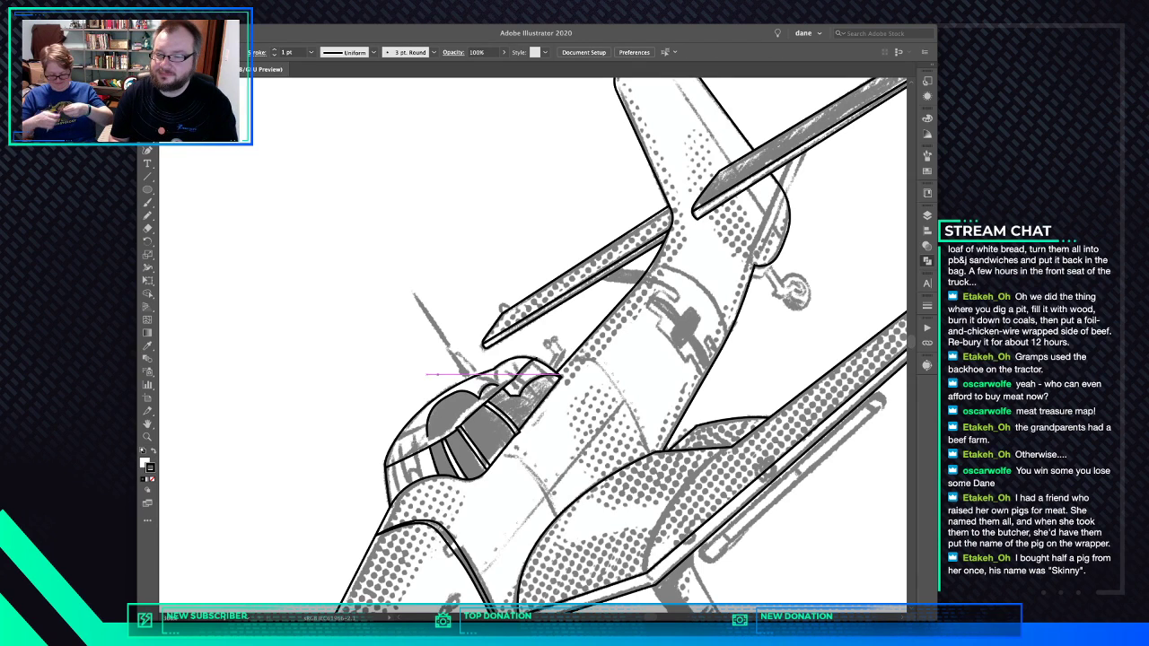
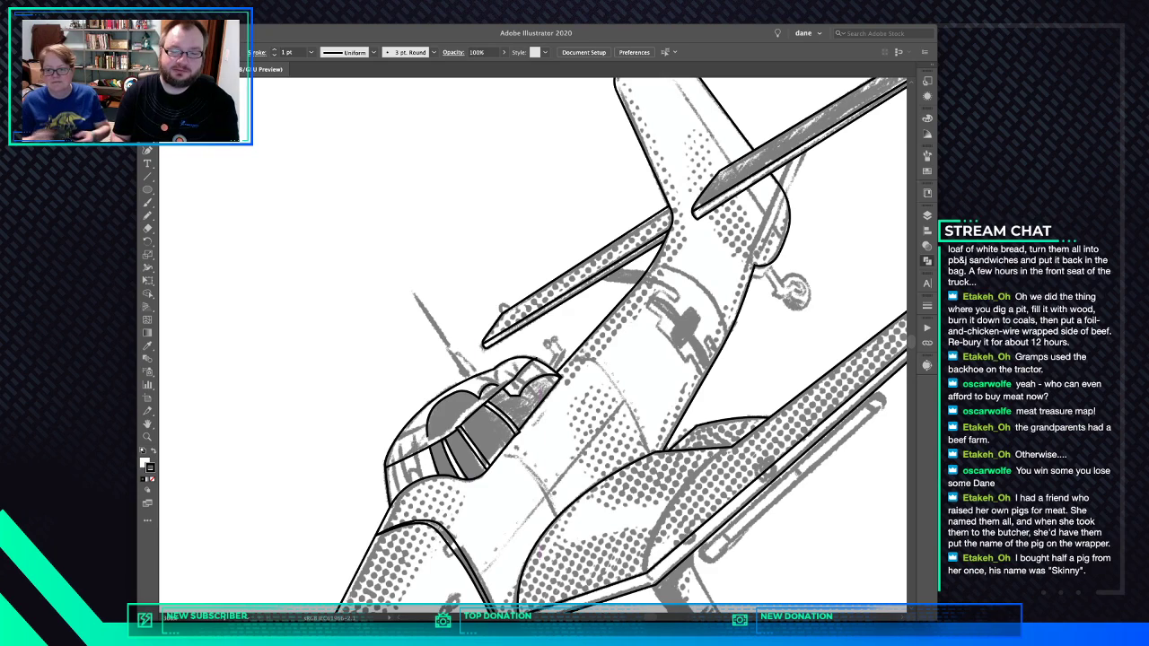
Draw an unfilled curved frame line across the rear canopy, from its top edge down to the side edge
click(522, 373)
key(super+shift+a)
drag(495, 368, 504, 366)
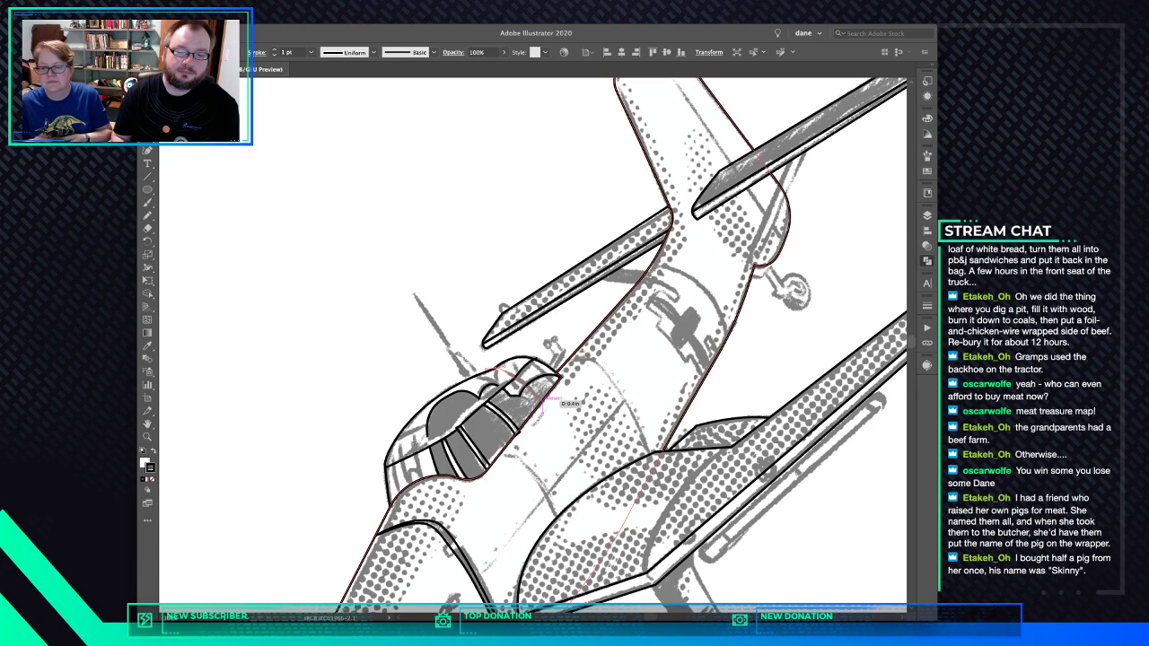
drag(543, 401, 561, 429)
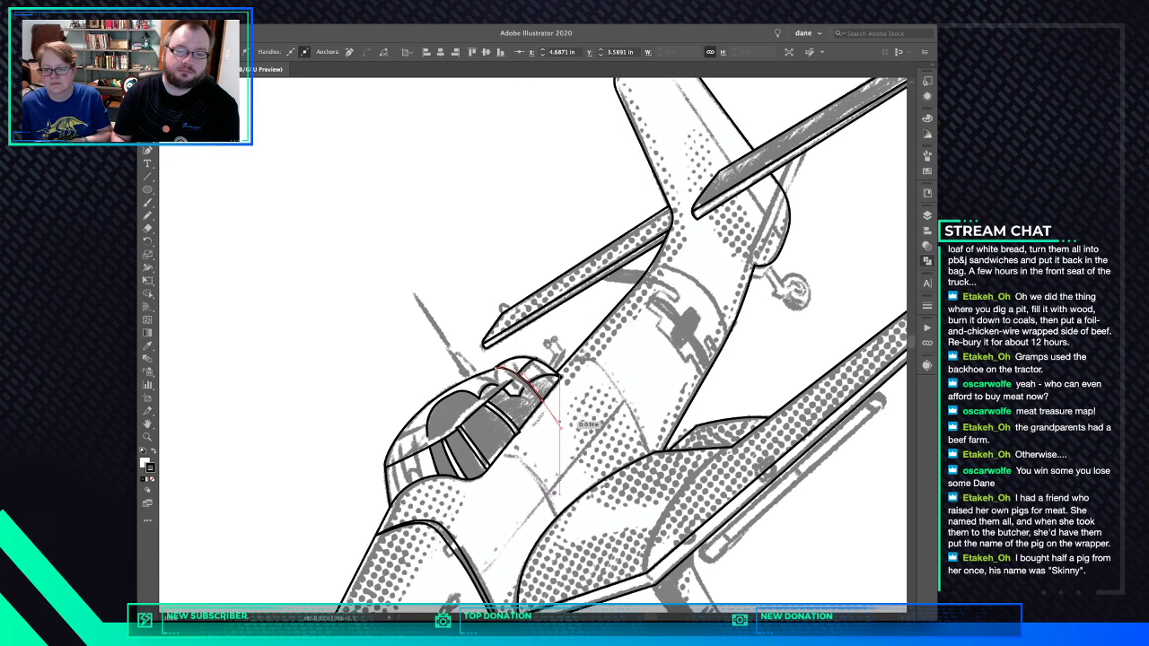
key(x)
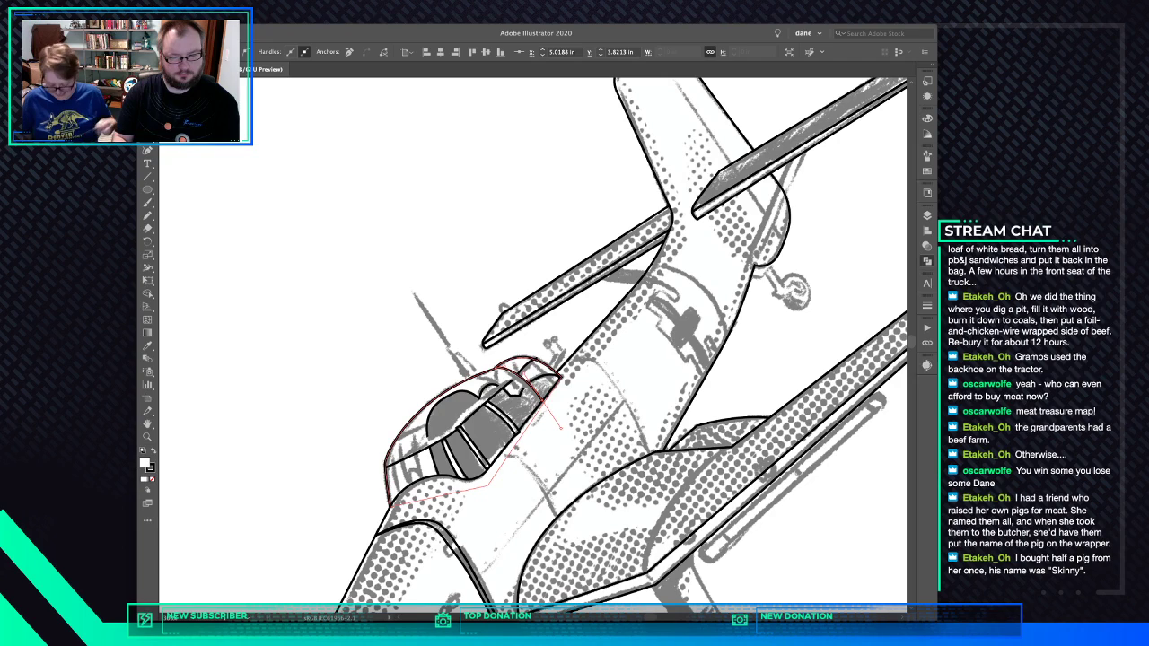
key(slash)
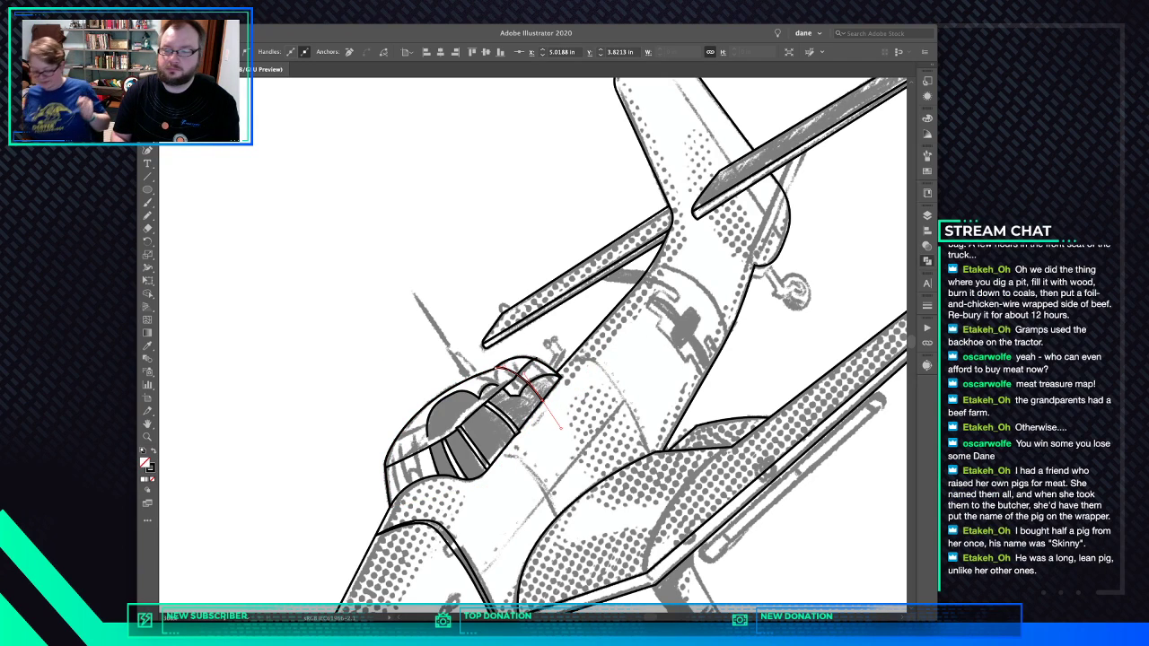
key(super+shift+a)
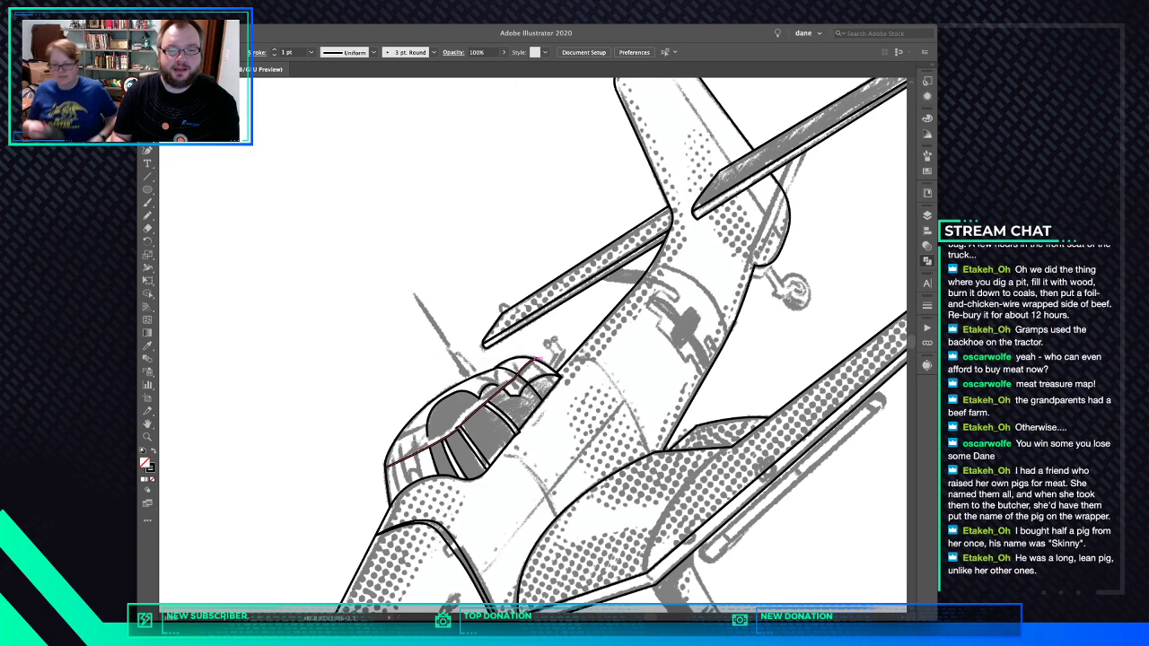
Draw a short curved line across the rear end of the canopy, from the lengthwise bar's end to the lower corner
click(536, 360)
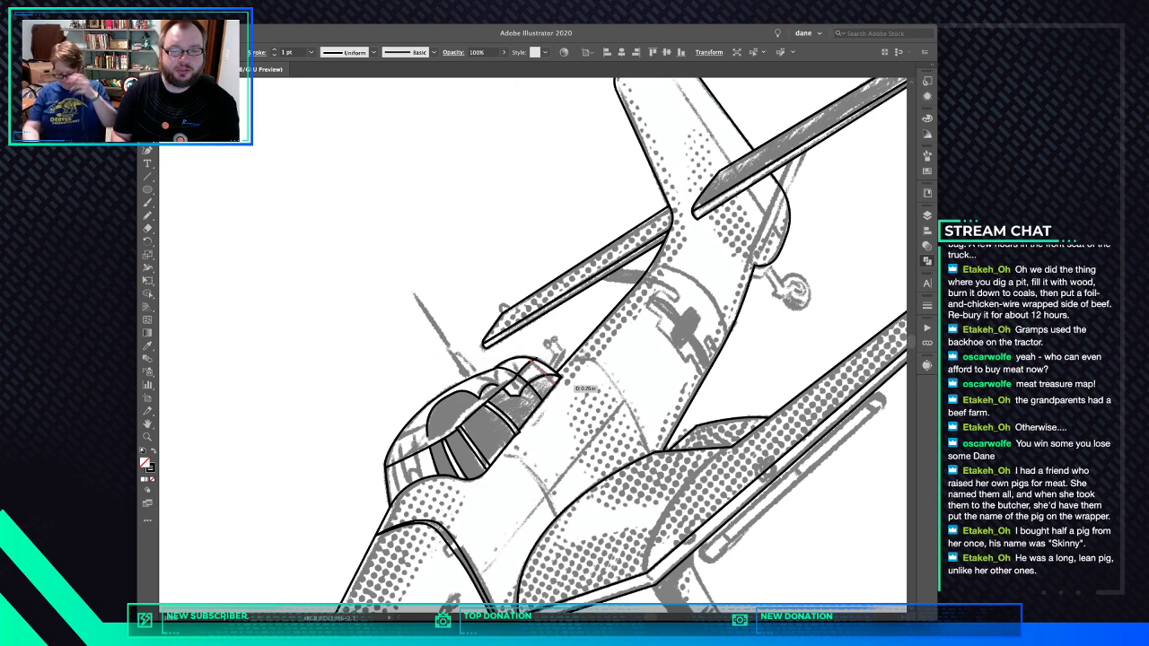
drag(563, 388, 568, 398)
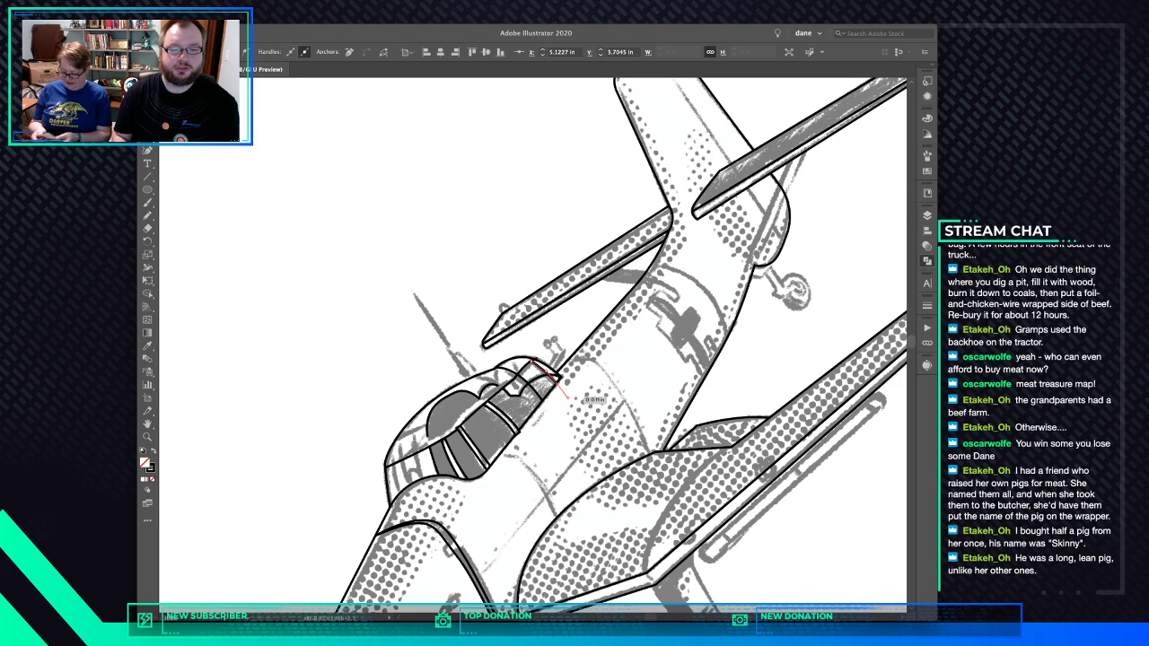
key(super+shift+a)
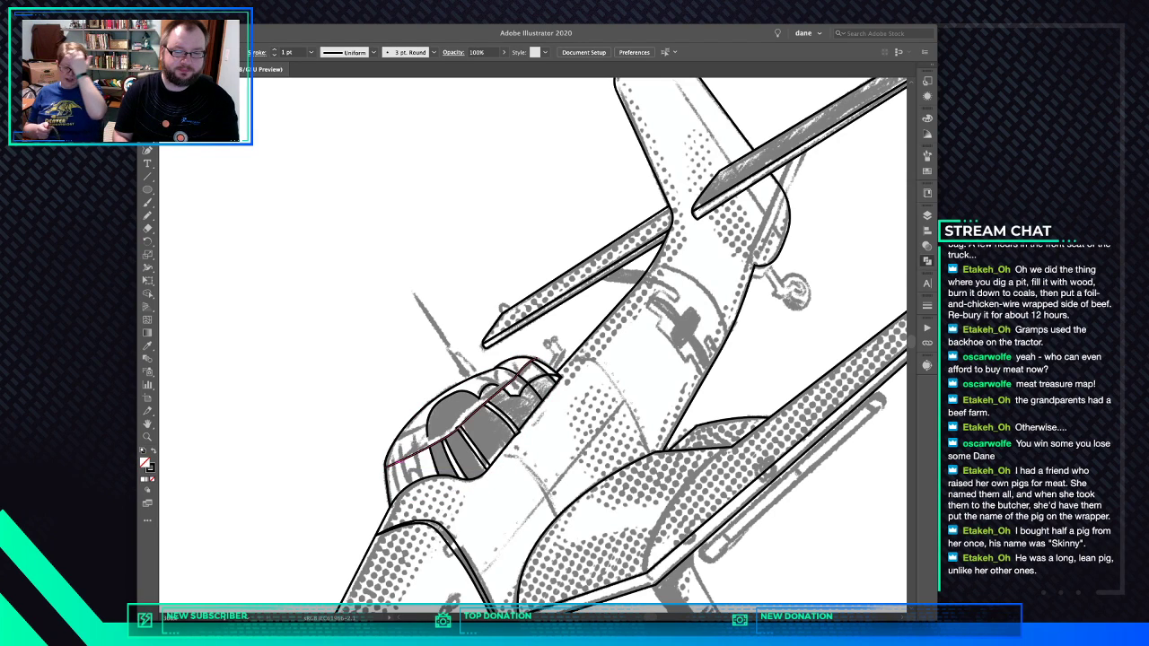
Draw a curved frame line down the front edge of the canopy and stack it directly in front of the canopy outline
click(390, 447)
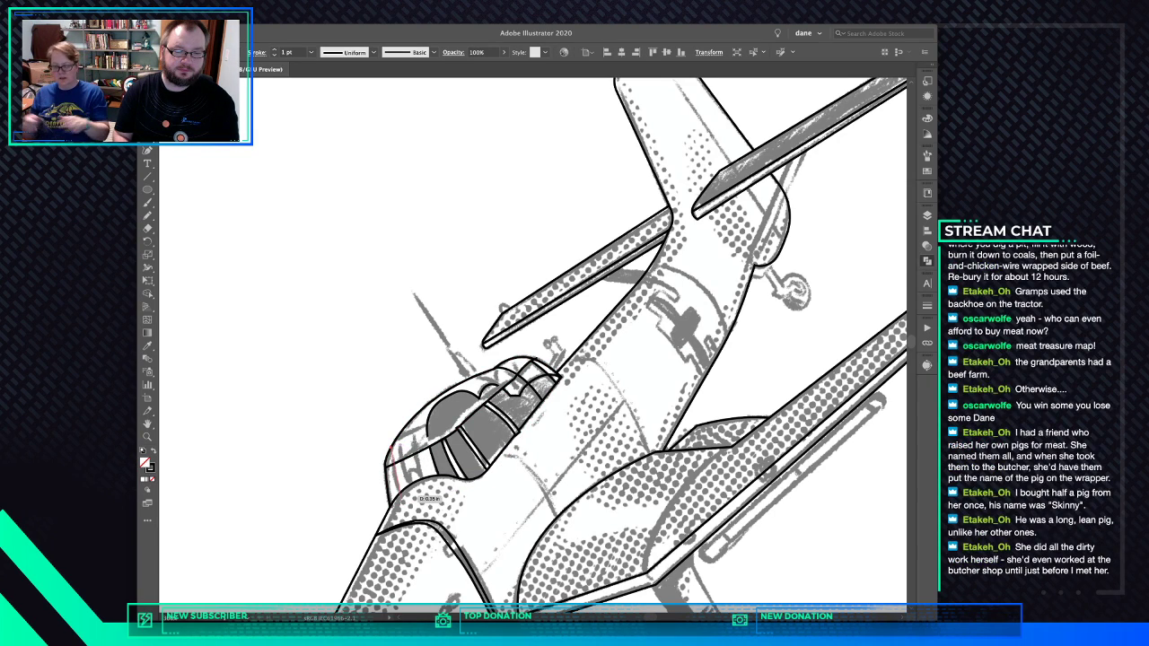
drag(399, 499, 413, 525)
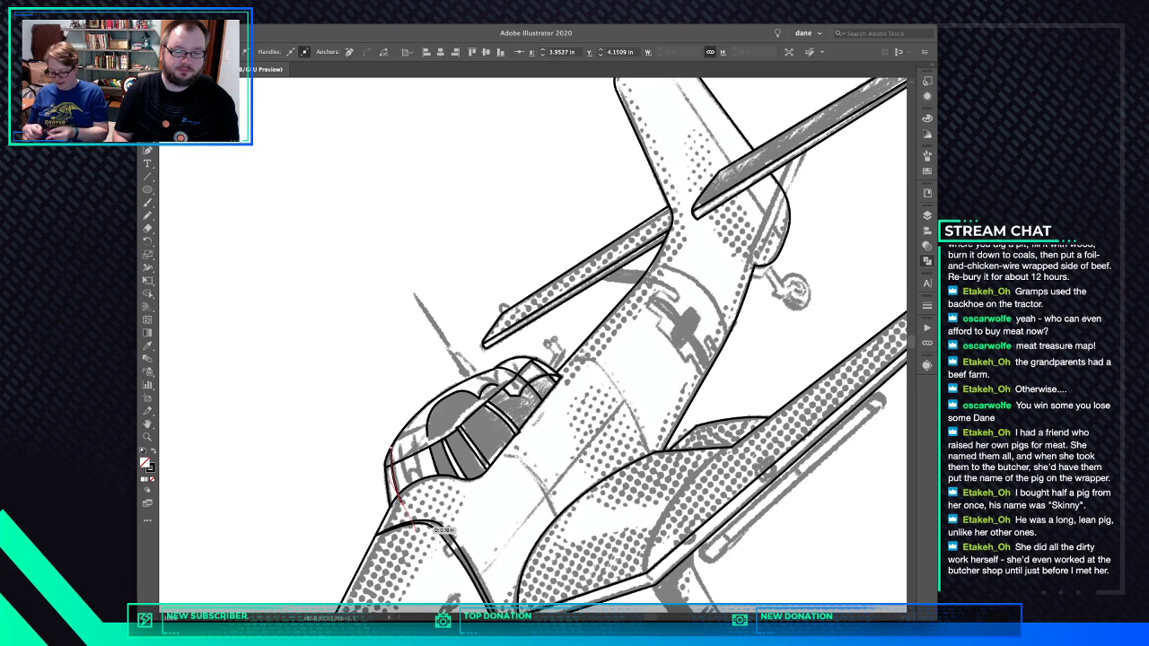
click(388, 476)
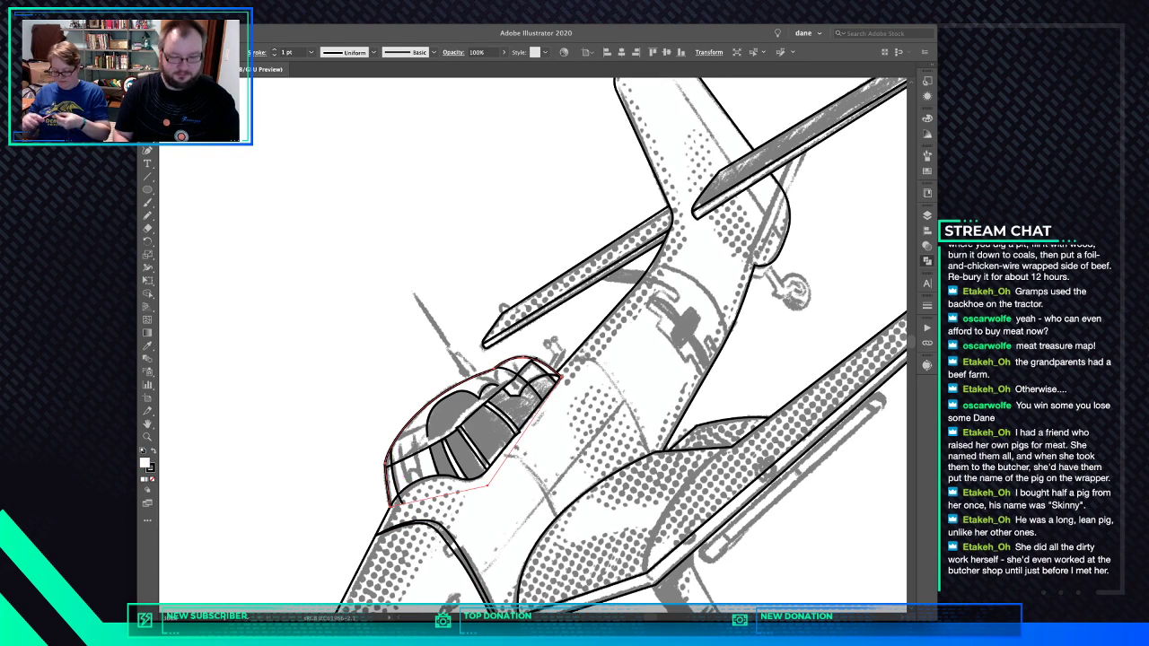
click(395, 477)
key(Delete)
click(389, 476)
key(super+f)
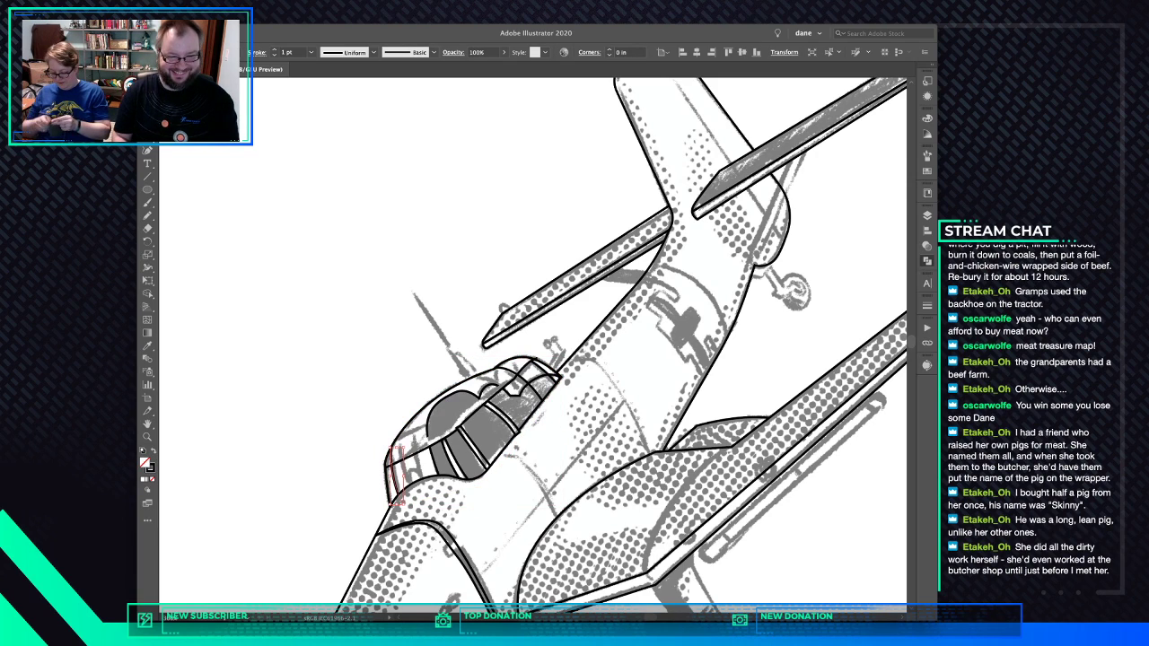
key(super+shift+a)
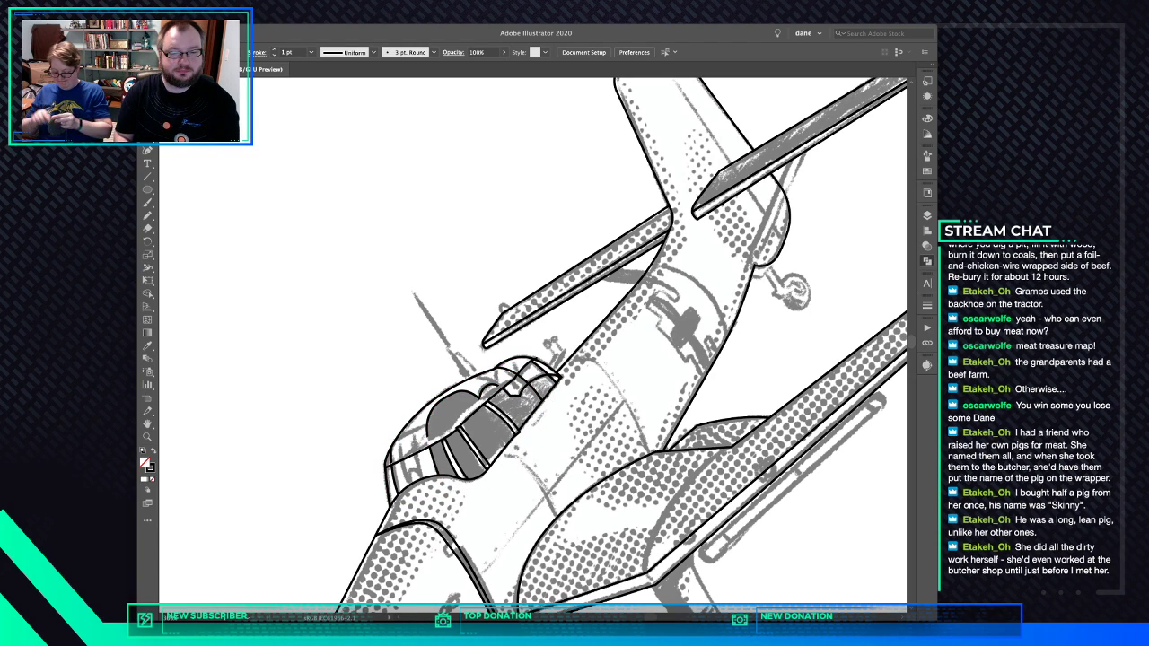
Draw a second curved frame line from the rear canopy's top edge down to the rear side strip, and restack it with the canopy shapes
click(497, 368)
click(541, 400)
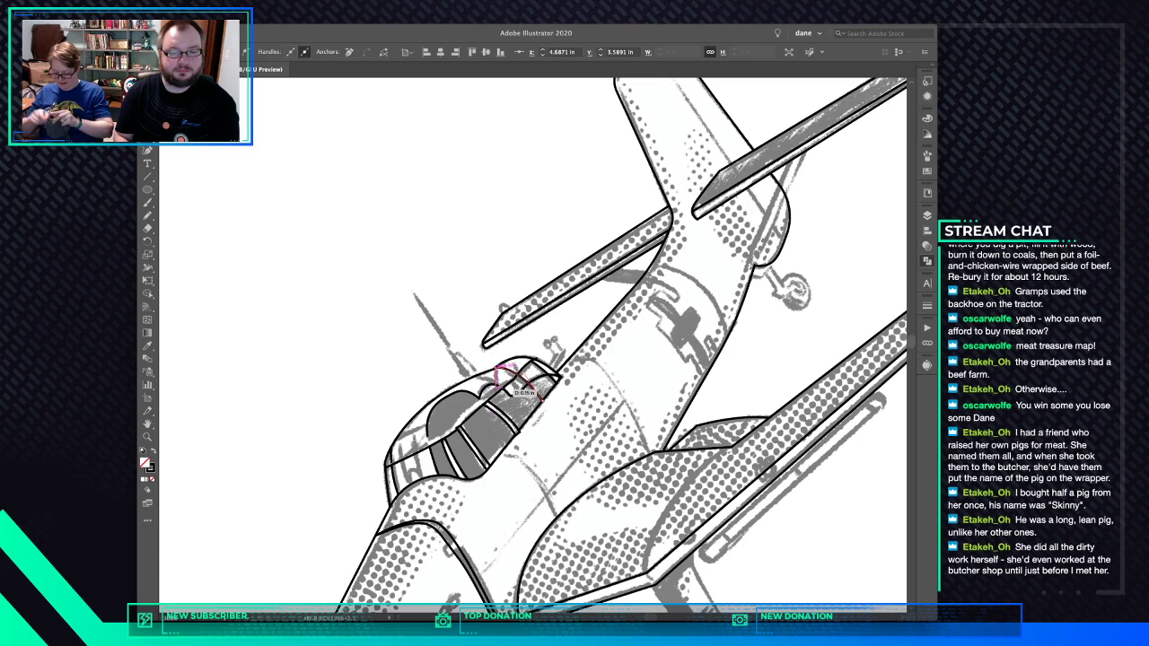
click(504, 418)
key(super+z)
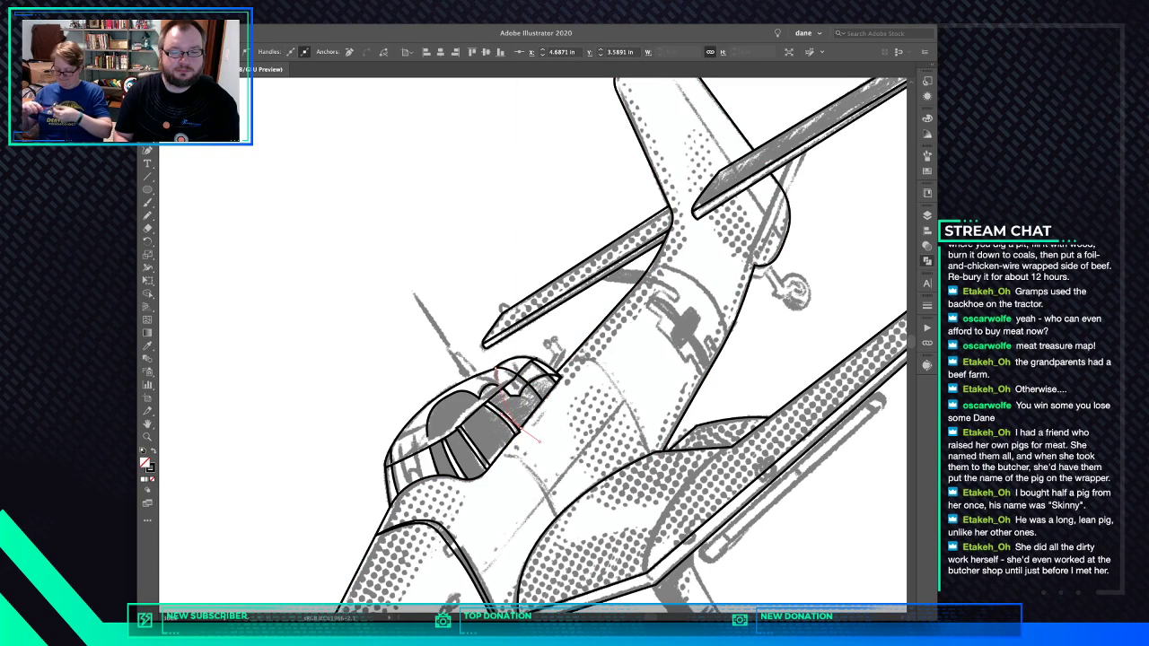
drag(547, 454, 551, 456)
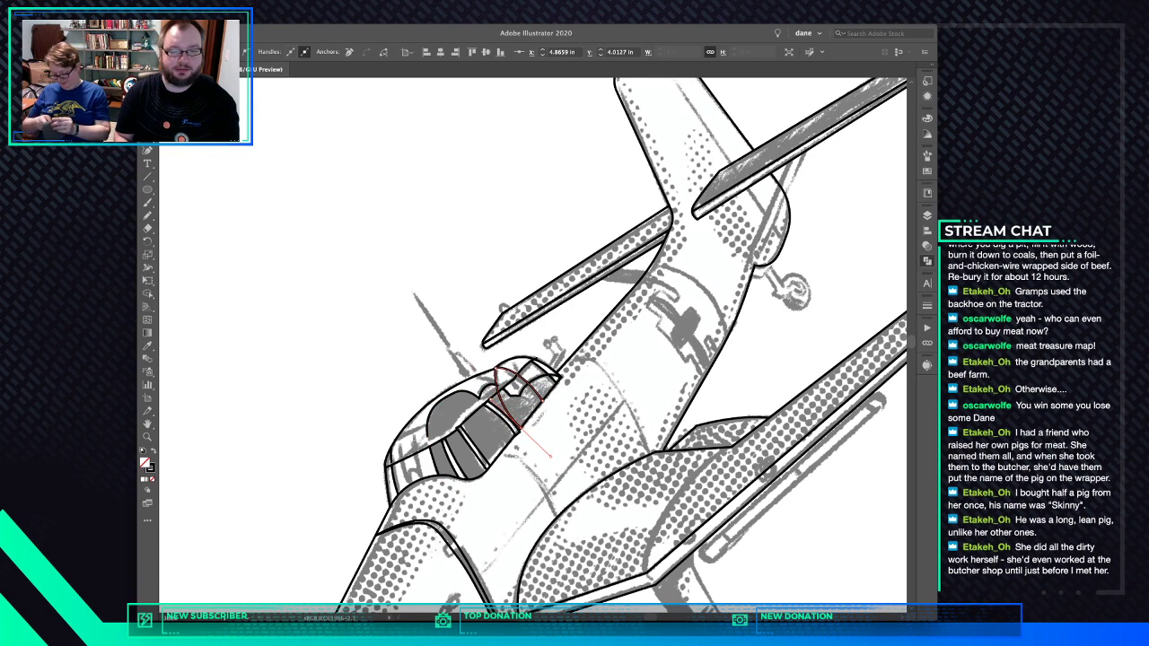
key(super+shift+a)
click(515, 414)
shift+click(506, 389)
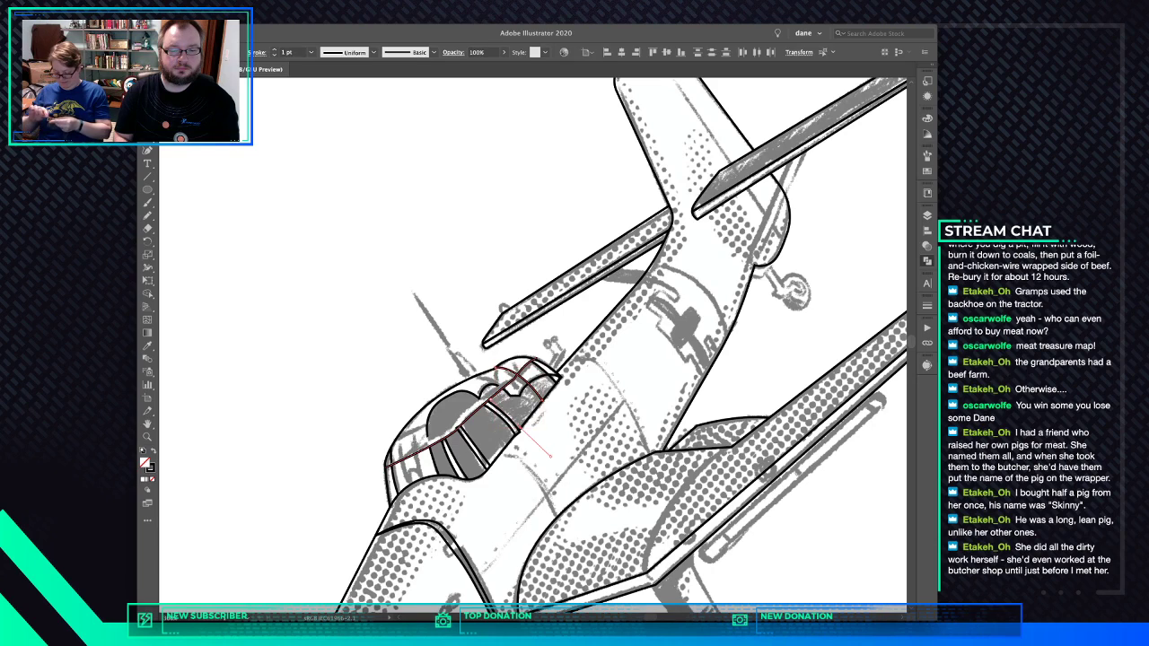
click(515, 451)
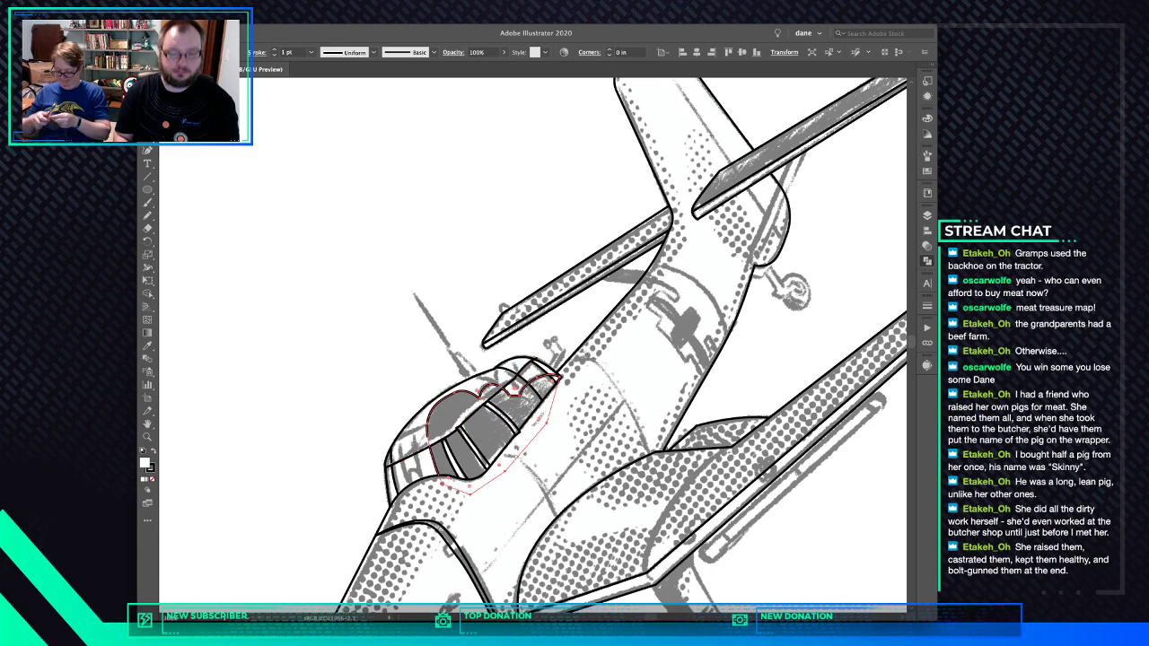
click(499, 378)
key(super+shift+a)
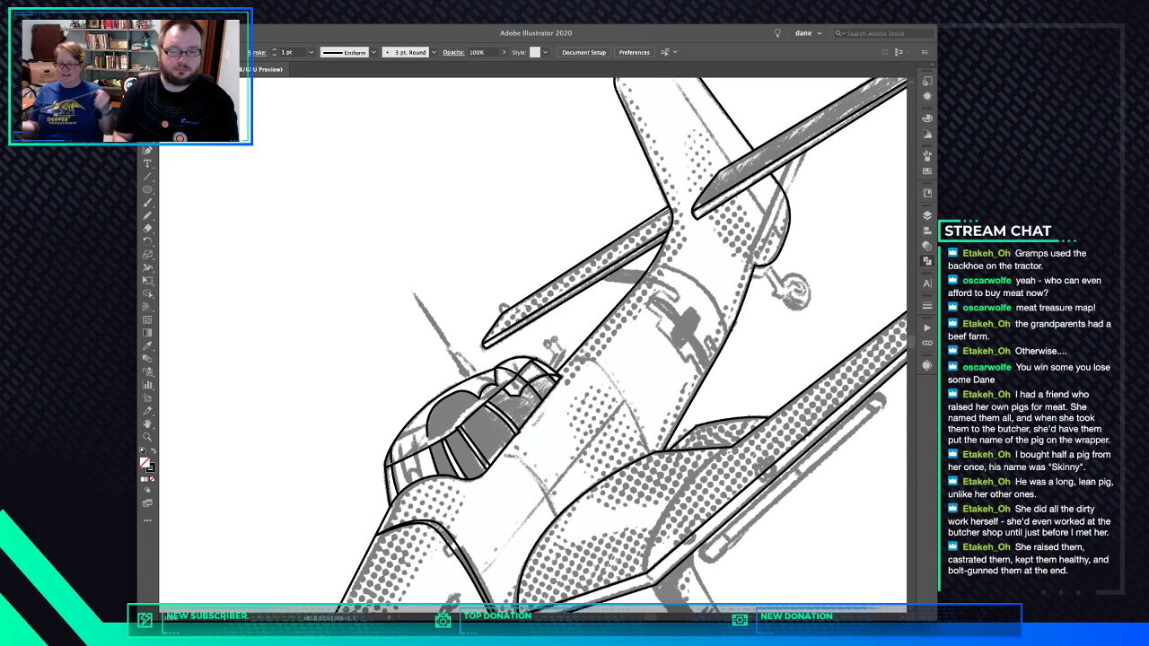
Remove the fill from the canopy's lengthwise frame bar
click(467, 423)
key(slash)
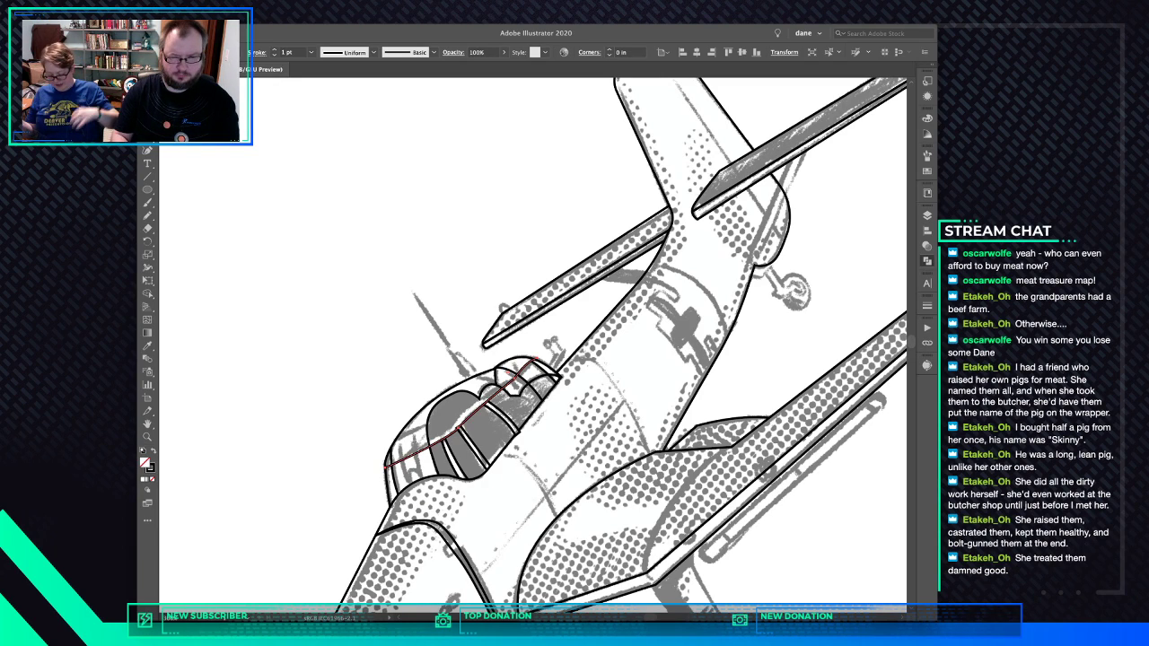
shift+click(519, 431)
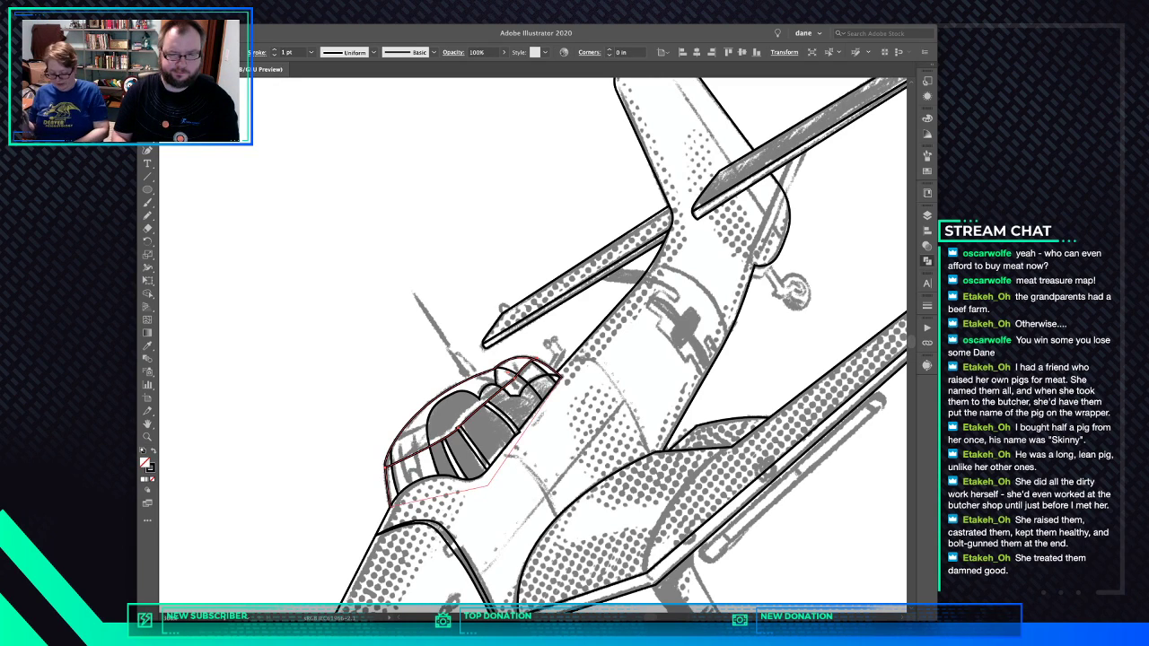
shift+click(429, 422)
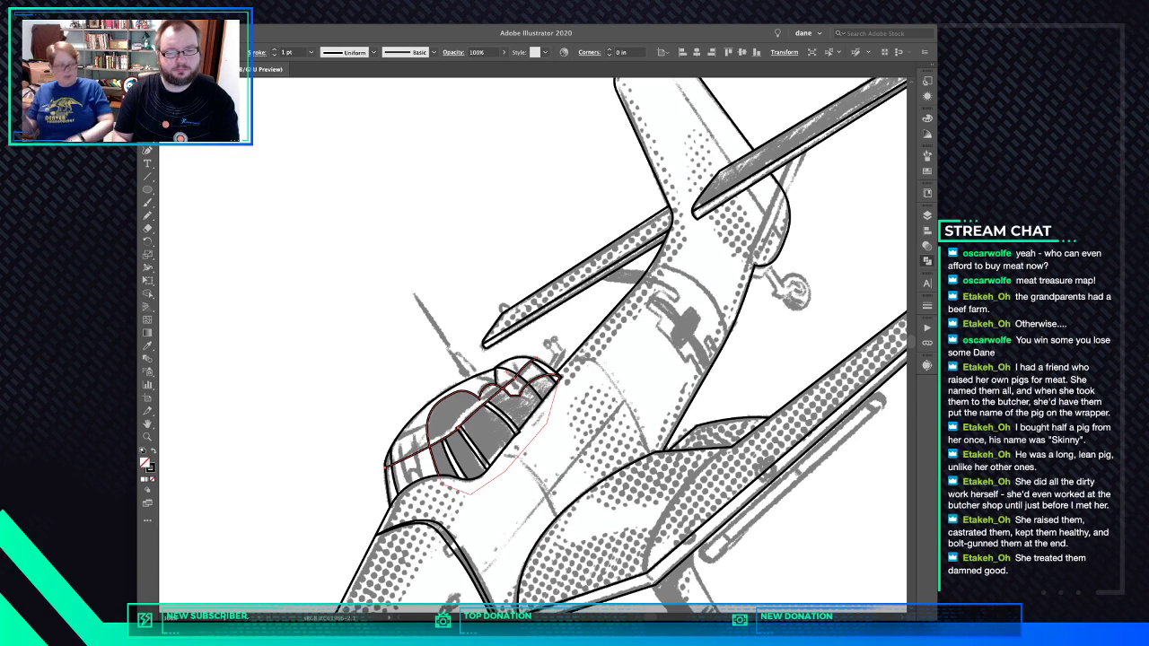
key(super+shift+a)
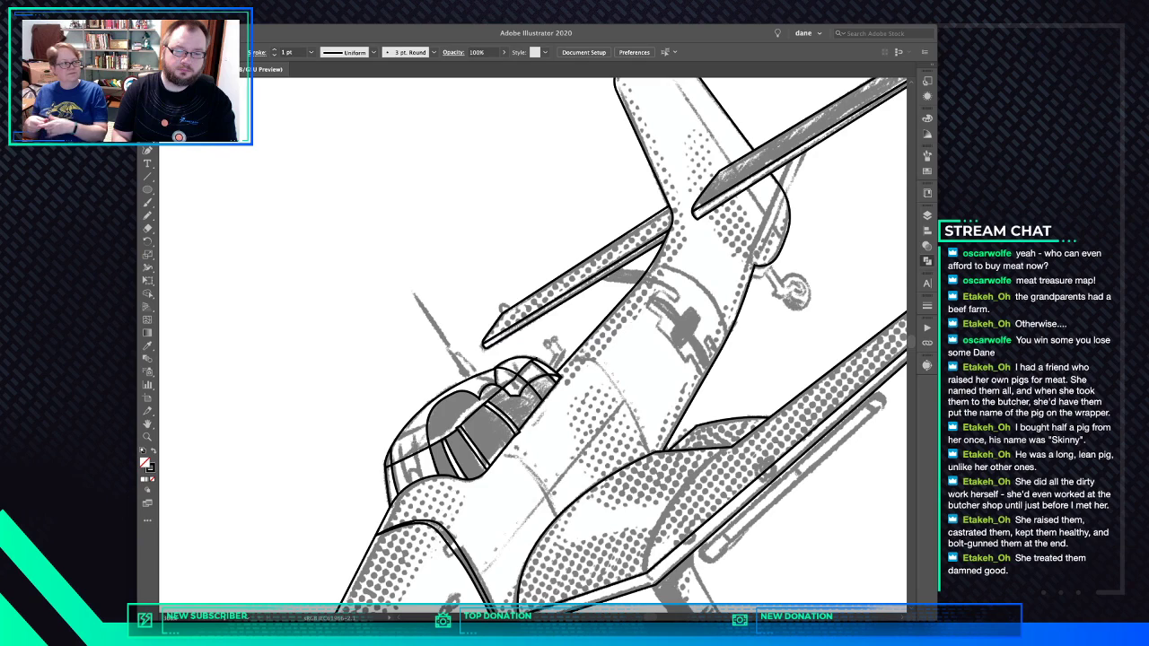
Draw a closed, stepped outline around the antenna mast's thick base with the Pen tool, down to the canopy's top edge
key(p)
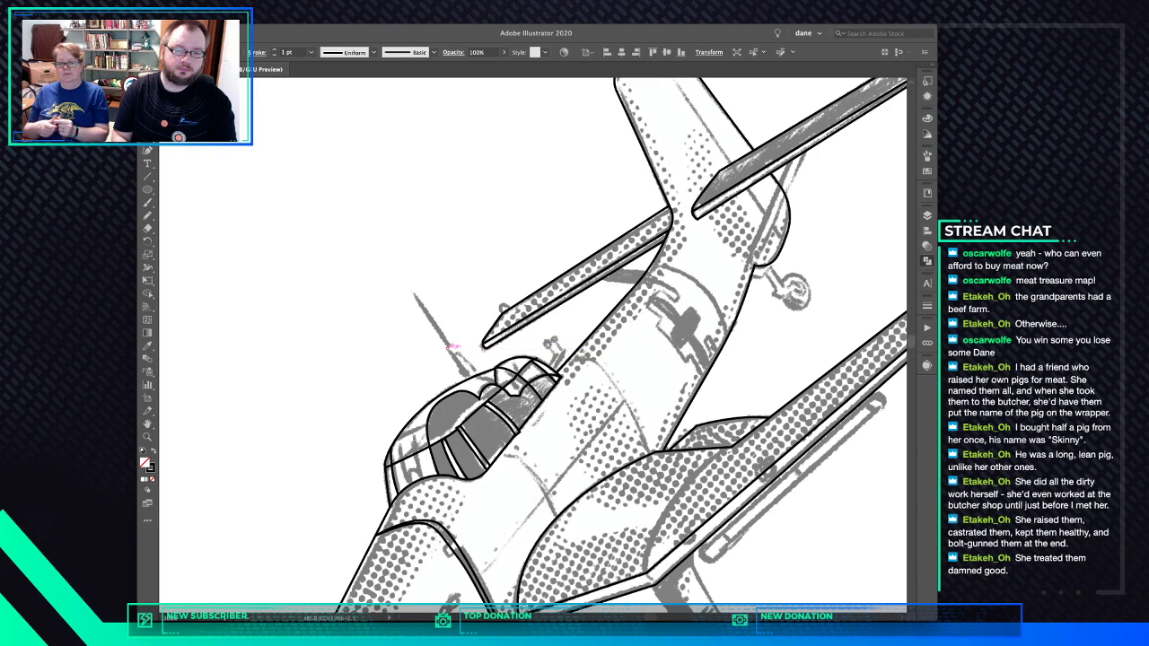
click(448, 348)
click(452, 355)
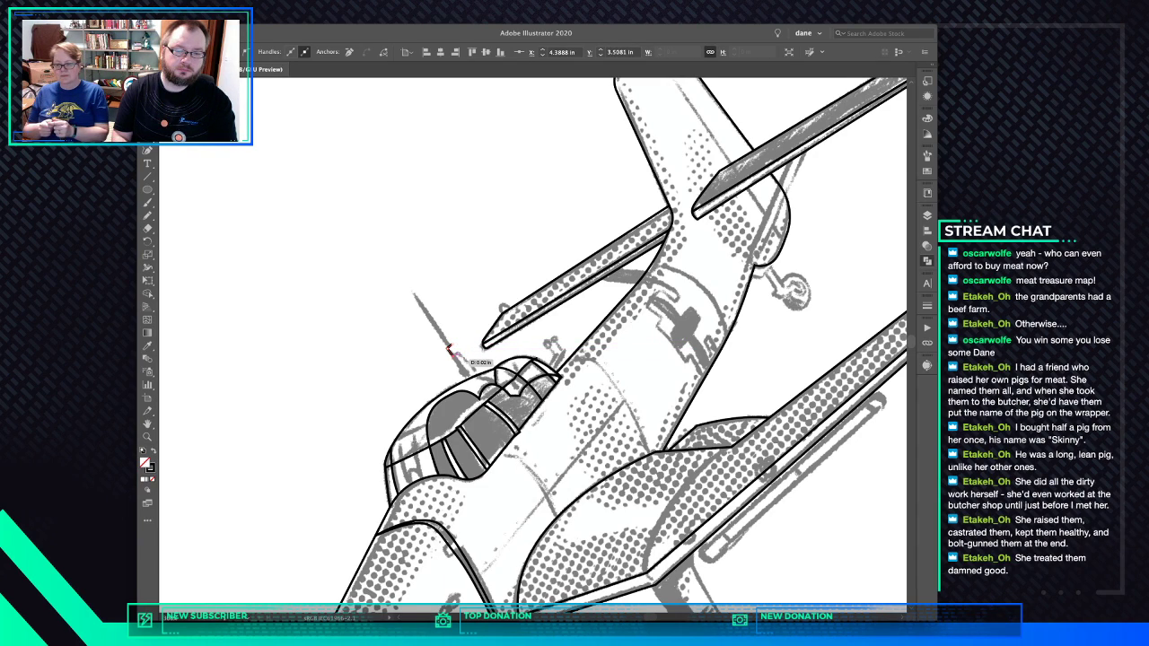
click(460, 369)
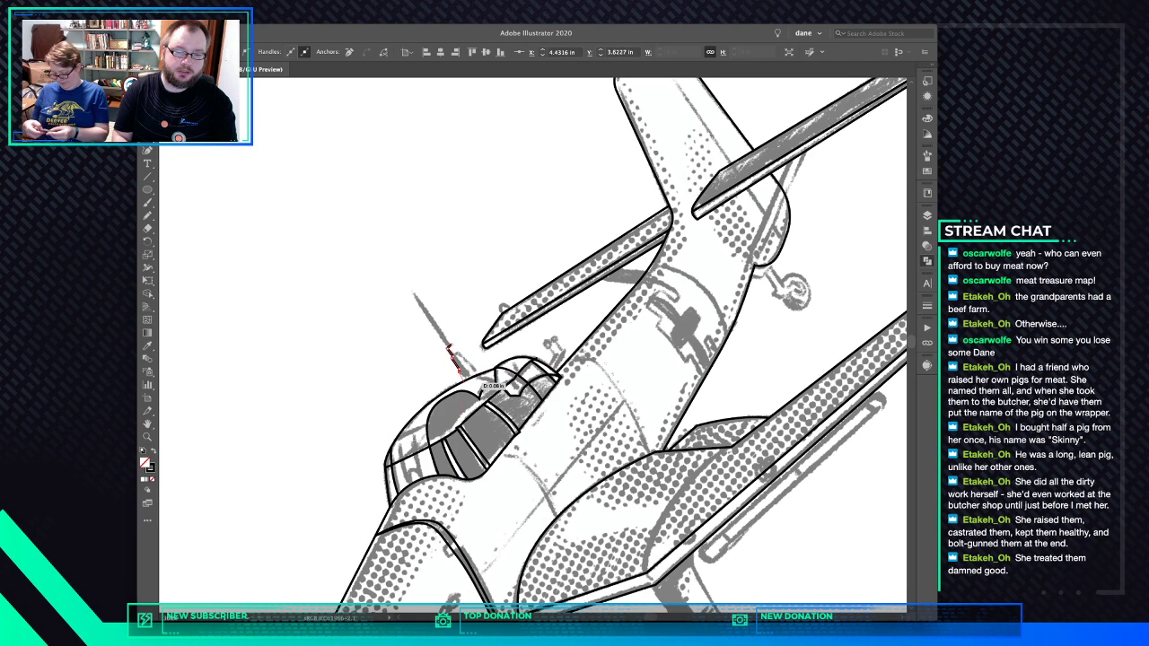
click(465, 379)
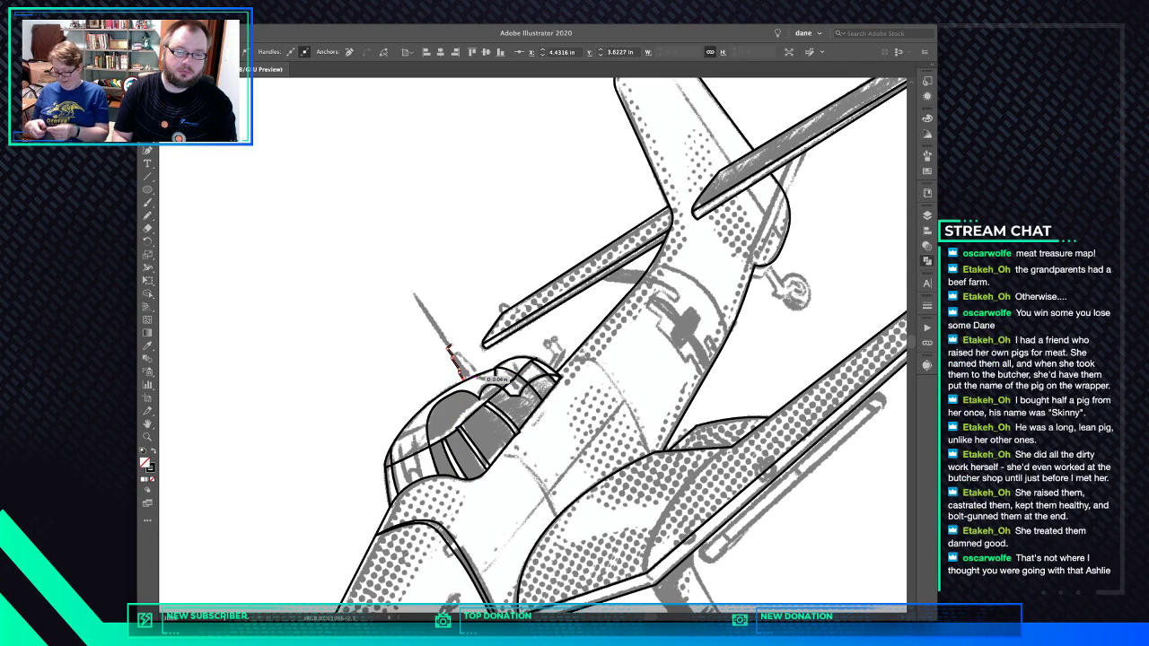
click(489, 368)
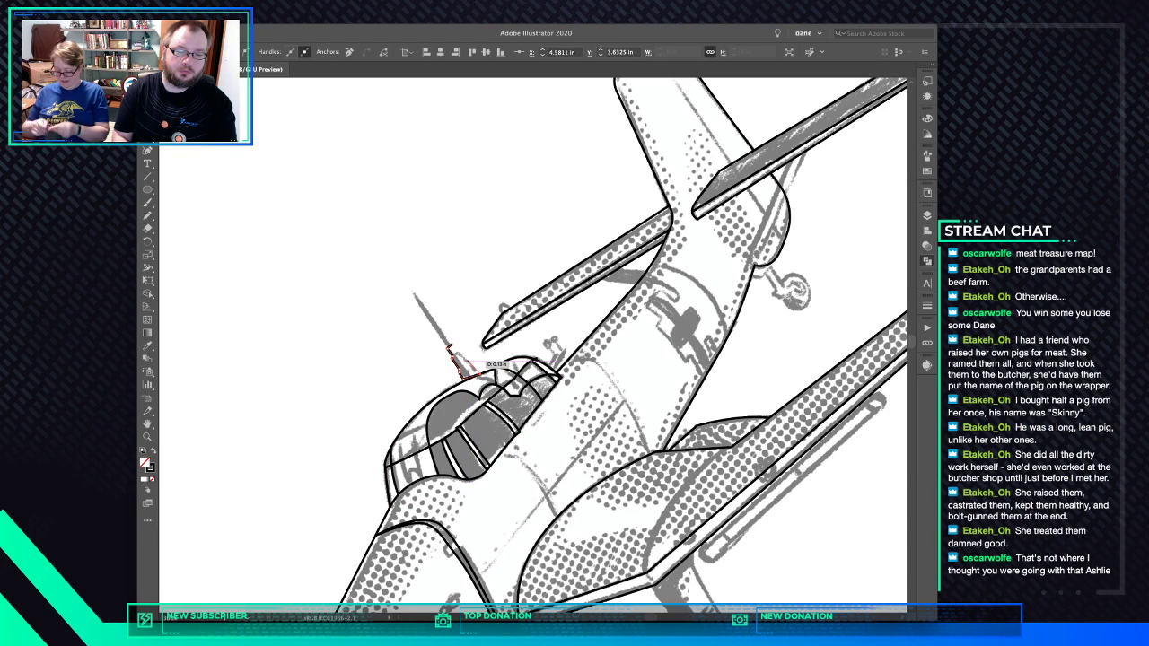
click(468, 362)
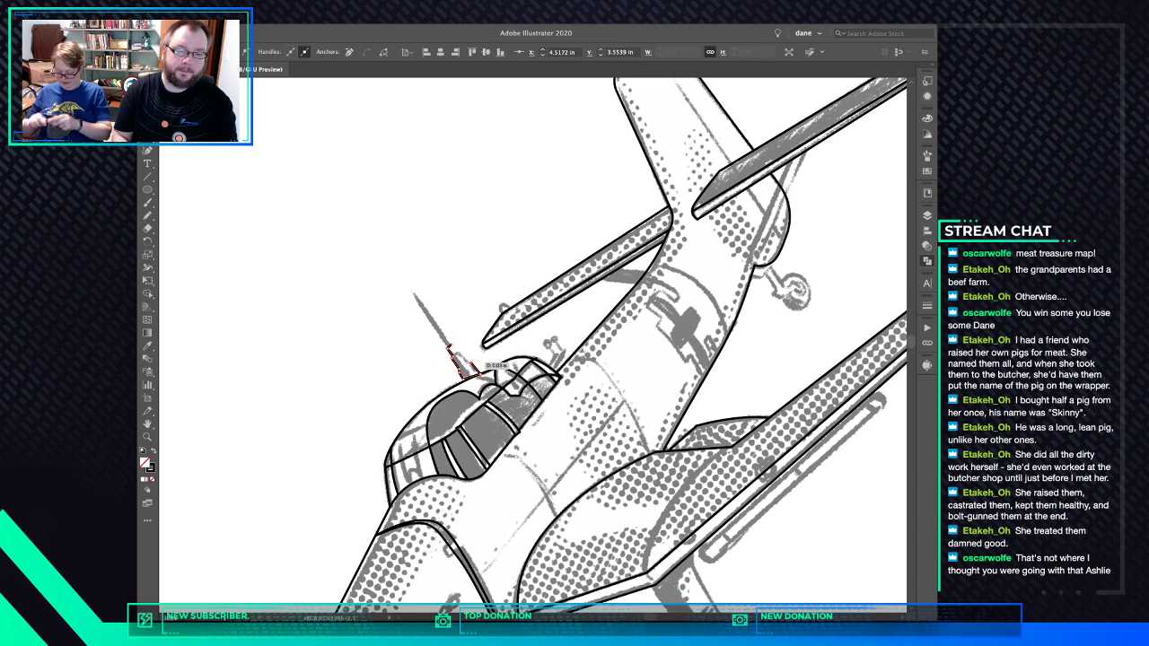
click(459, 354)
click(457, 354)
click(452, 345)
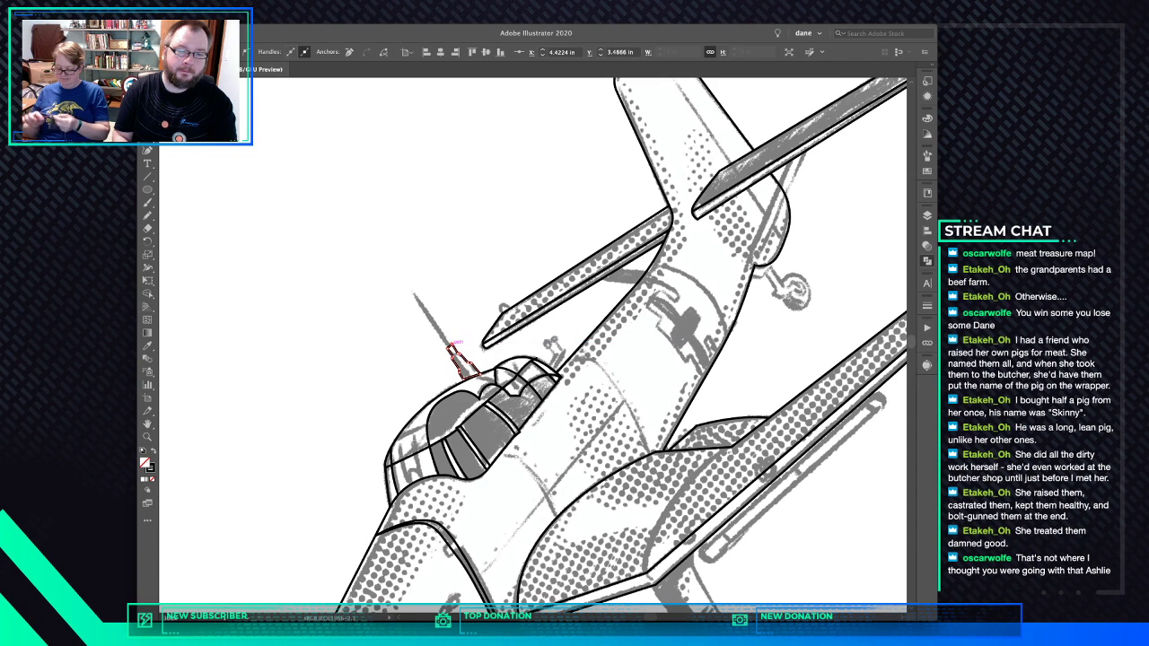
key(super+shift+a)
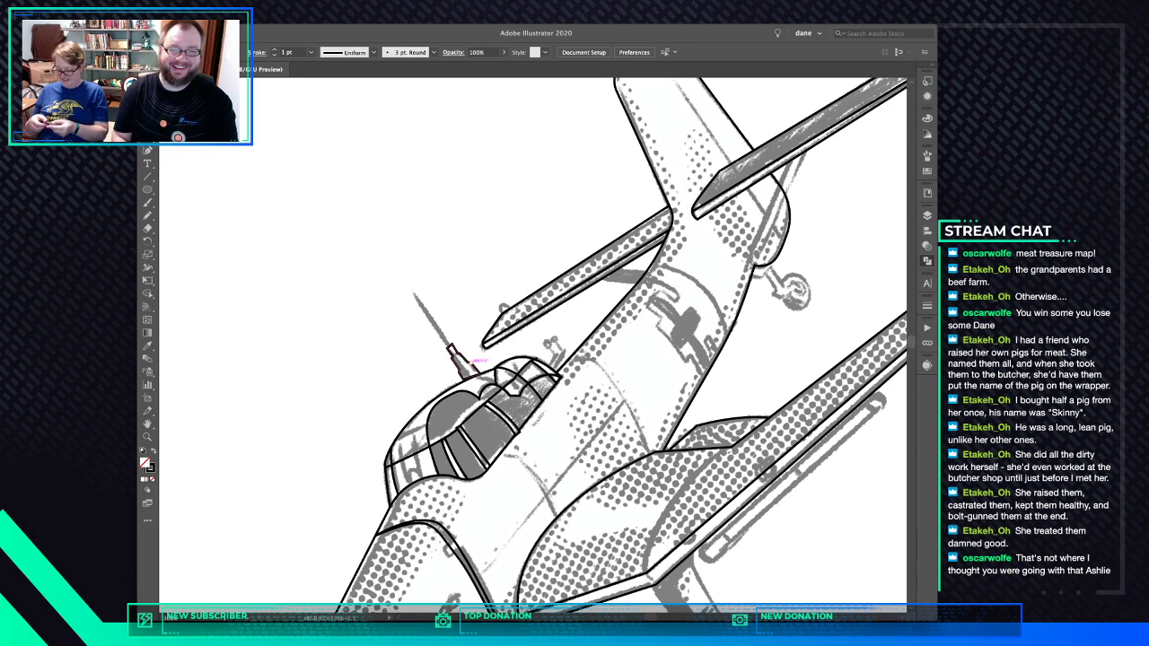
Adjust the corner points at the top and along the rear side of the mast base outline to follow the sketch
scroll(453, 357, up, 3)
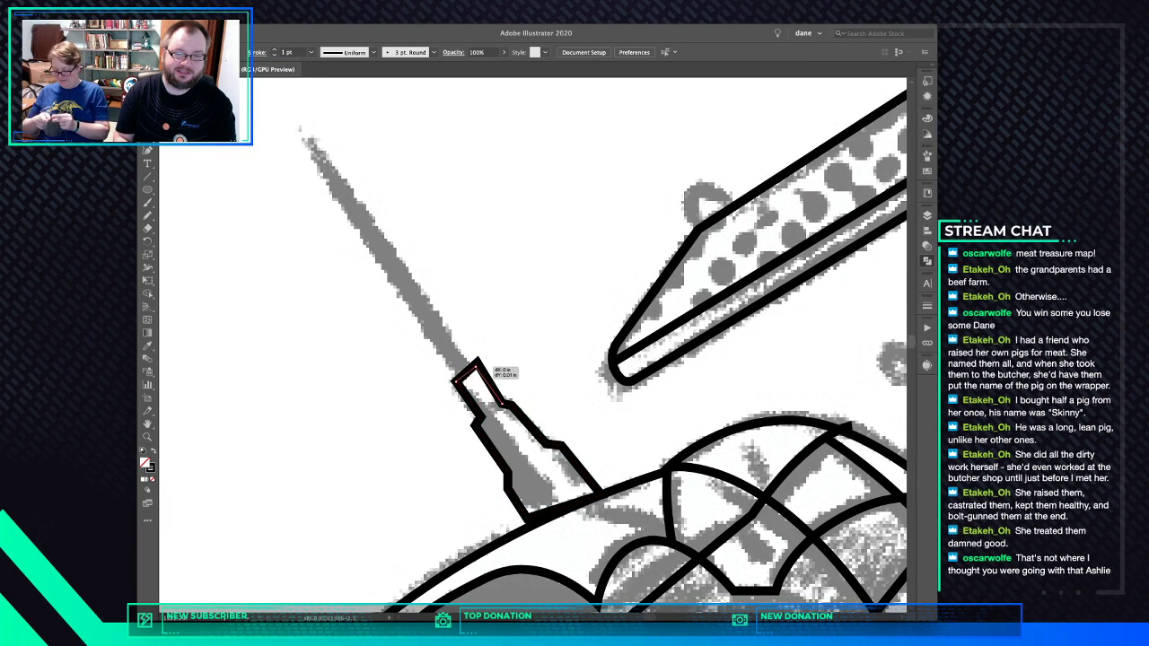
click(478, 364)
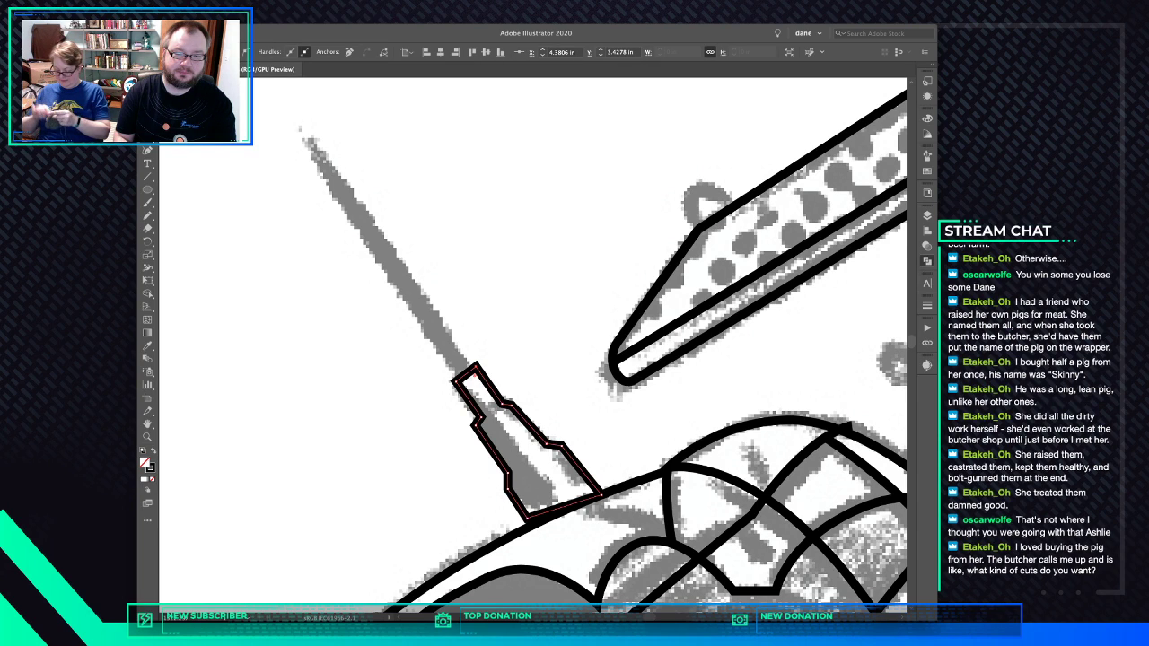
drag(511, 405, 510, 400)
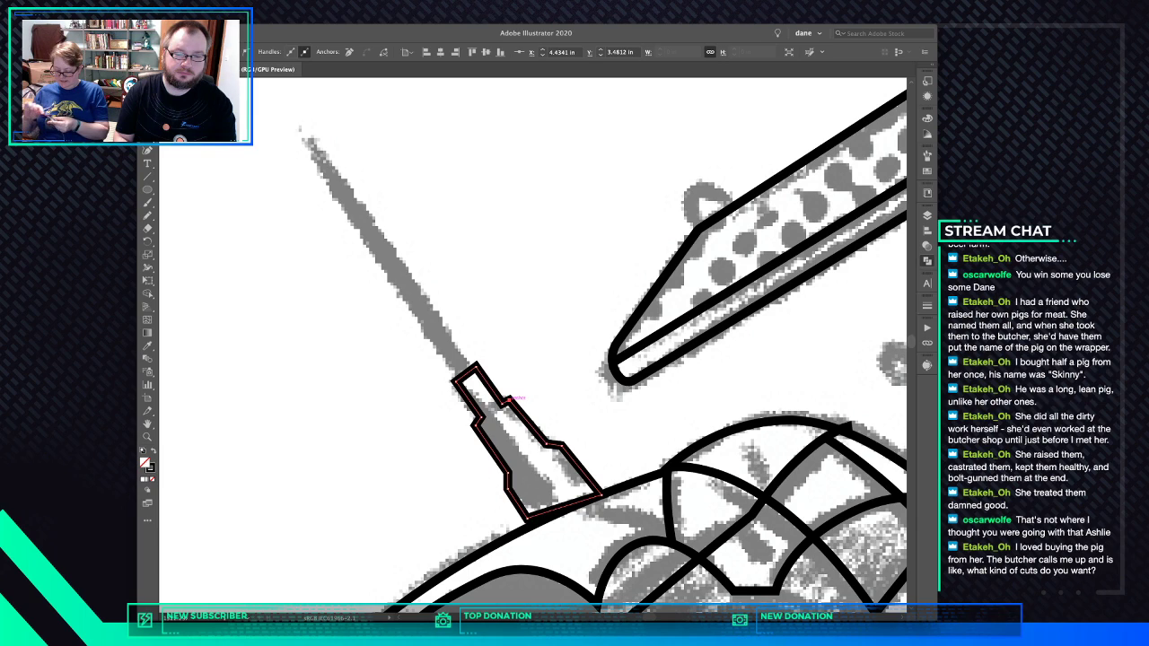
drag(509, 400, 511, 401)
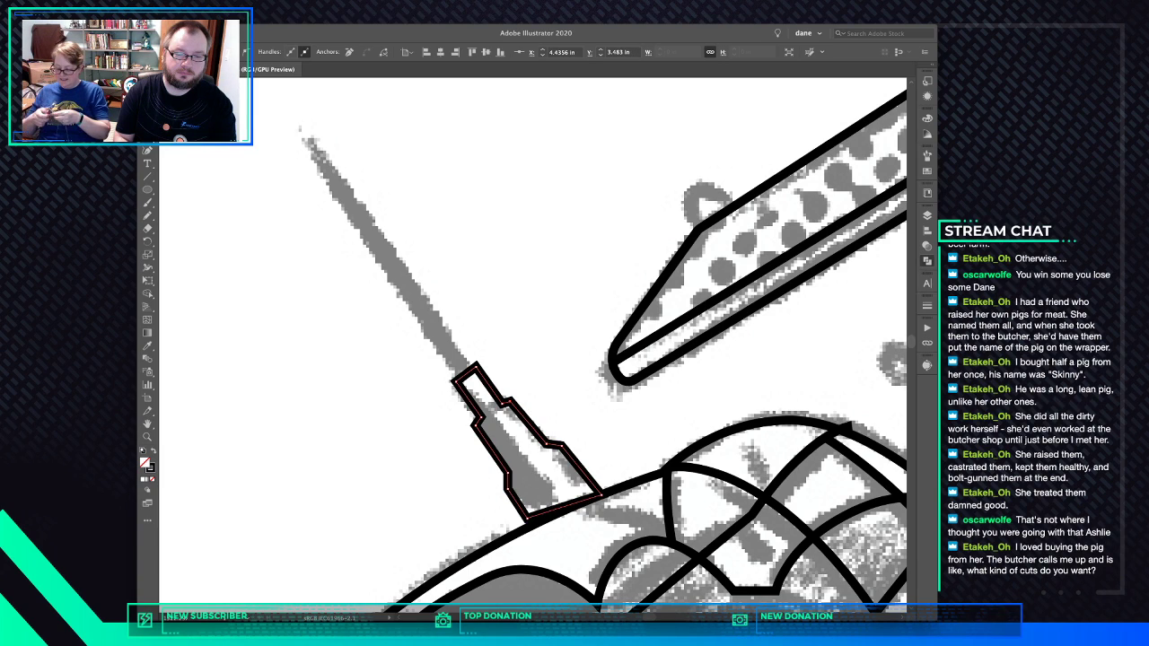
mouse_move(562, 445)
mouse_down()
mouse_move(574, 463)
mouse_move(561, 458)
mouse_up()
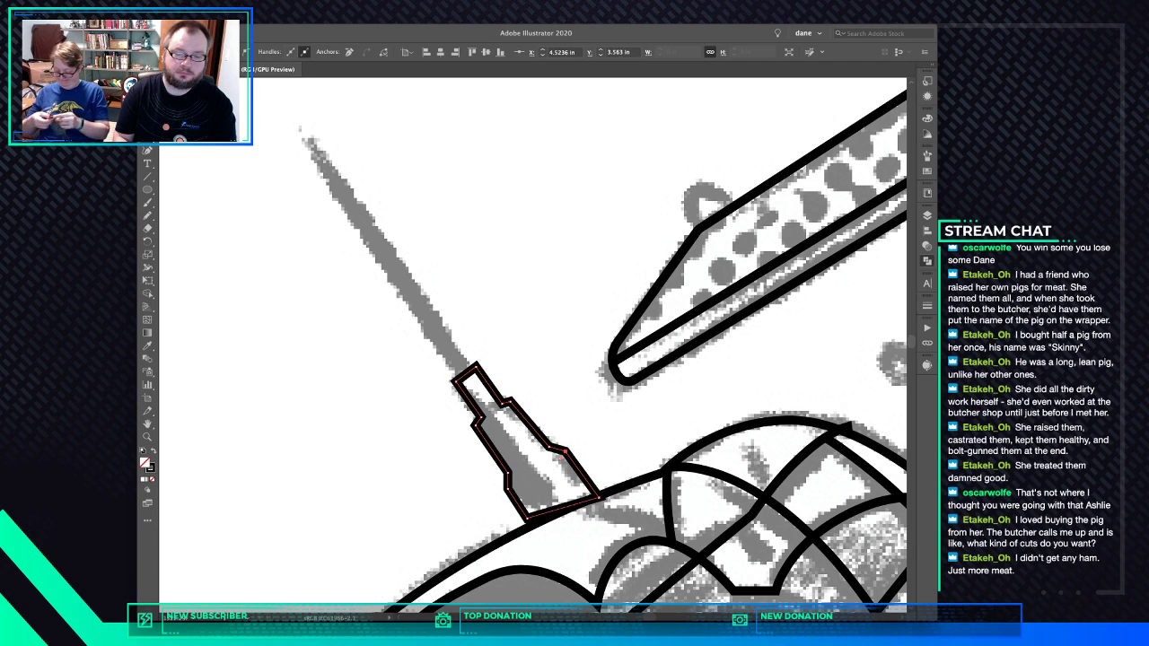
Reposition the two bottom corners of the mast base so that its foot sits on the canopy outline
drag(528, 518, 533, 525)
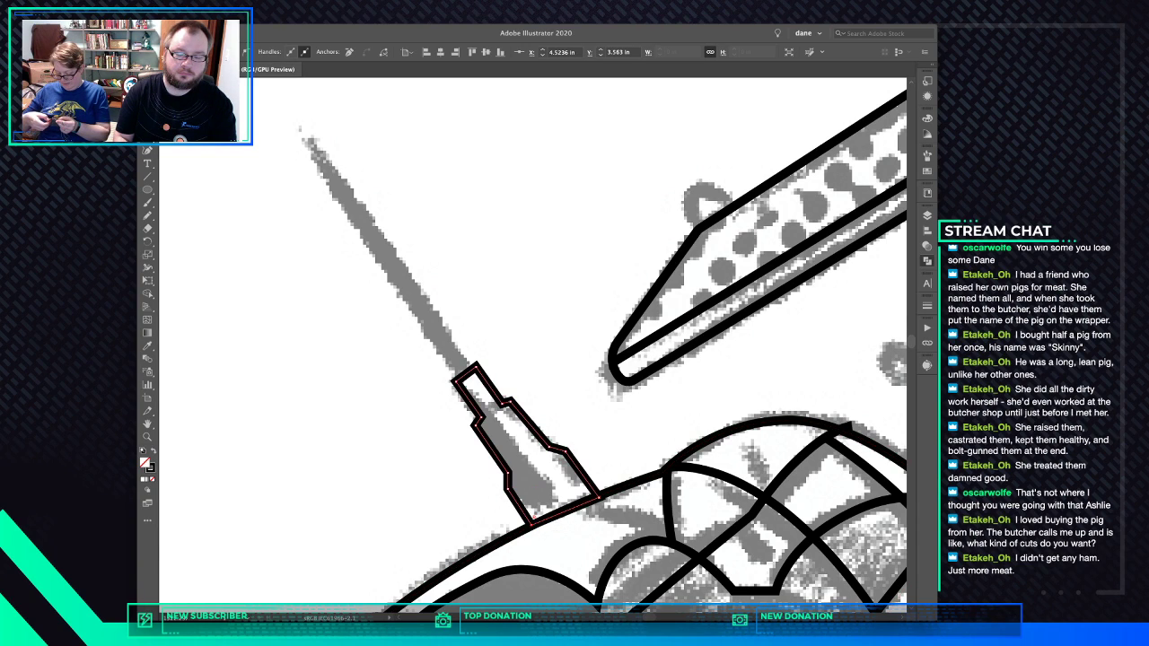
click(600, 497)
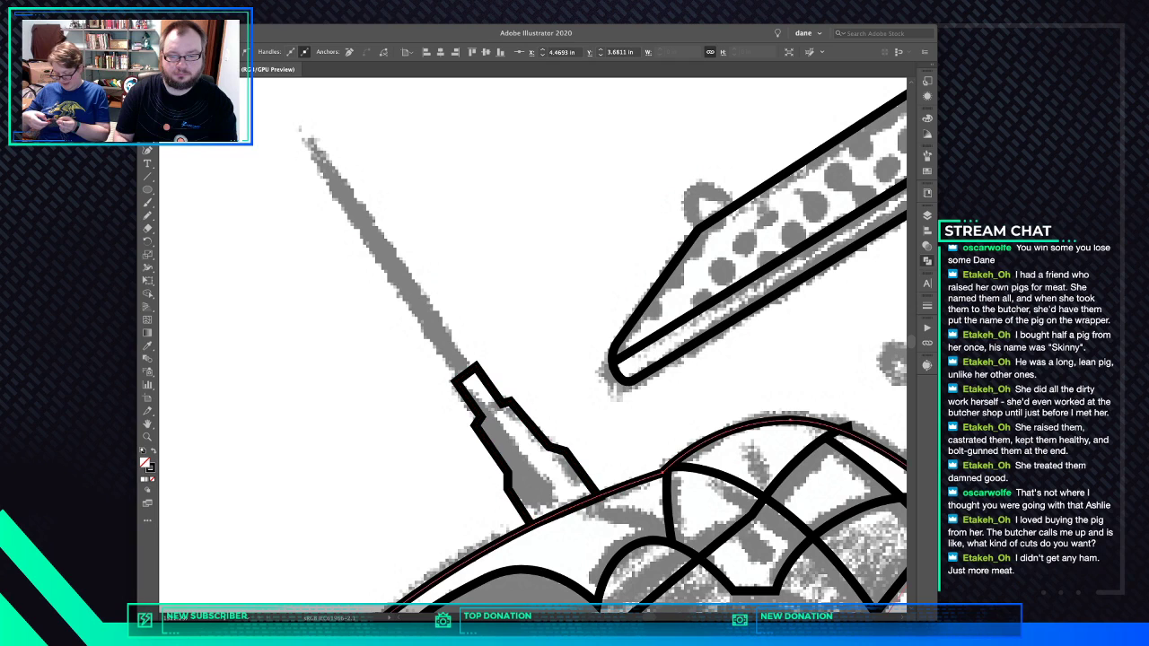
key(super+shift+[)
click(599, 496)
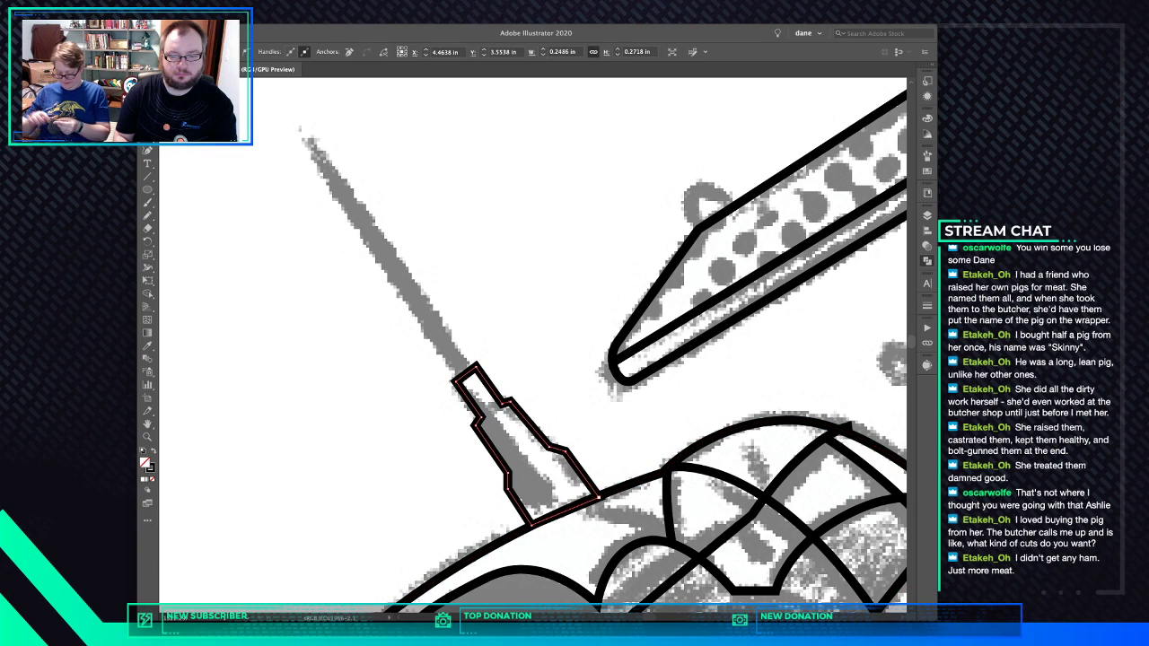
drag(599, 496, 599, 495)
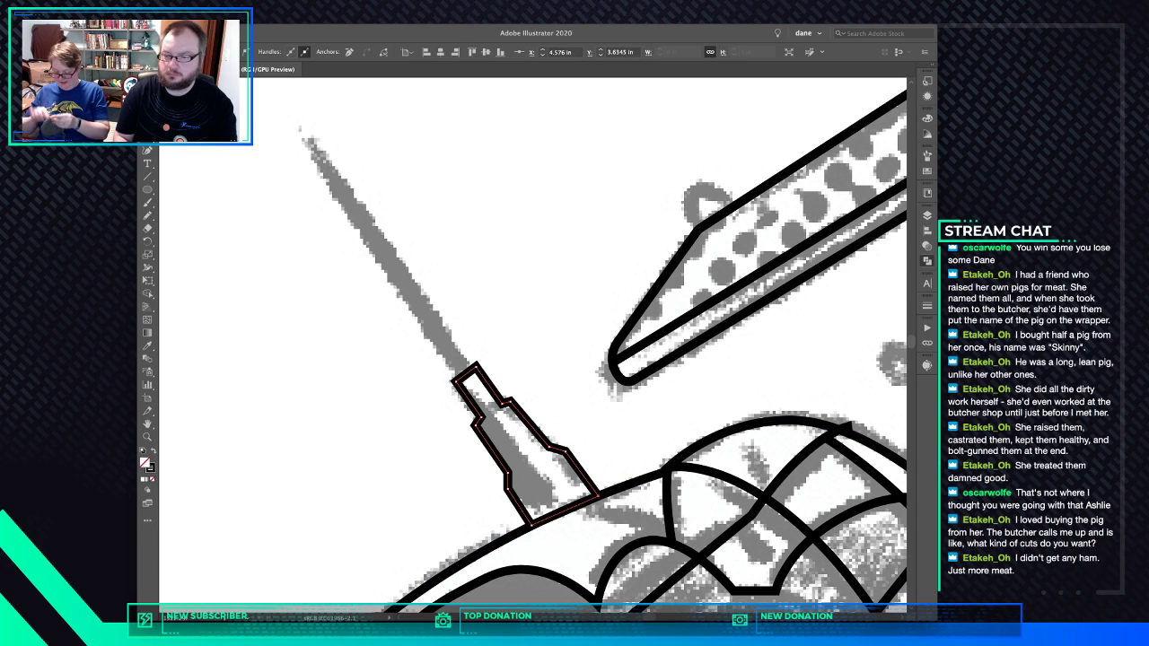
key(super+shift+a)
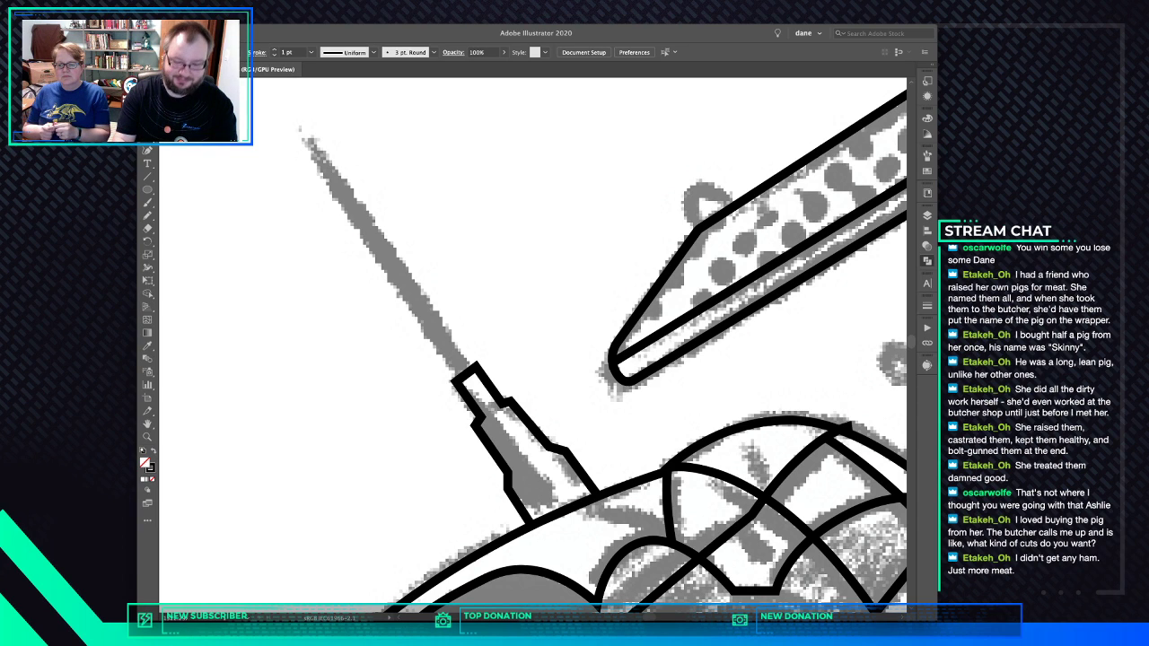
Trace the outer edge of the nose spinner's shadow as a curve from the spinner's upper rim around to the front disc's lower edge
key(super+minus)
key(super+minus)
key(super+minus)
key(super+minus)
key(super+minus)
key(super+minus)
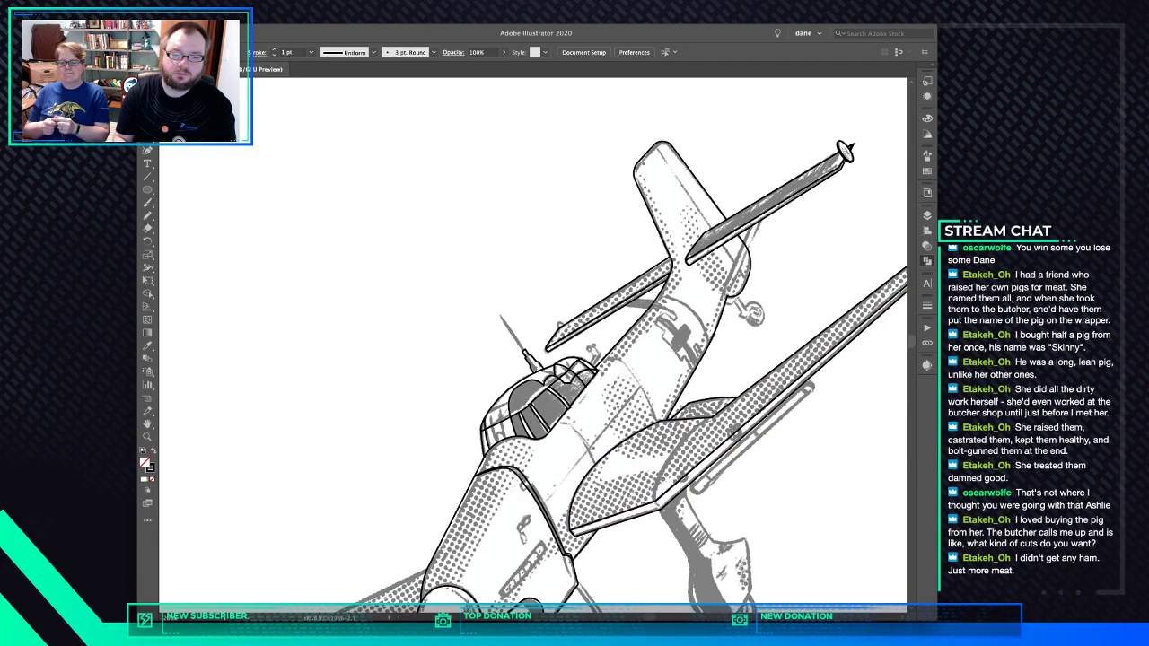
scroll(533, 345, down, 5)
scroll(533, 344, left, 3)
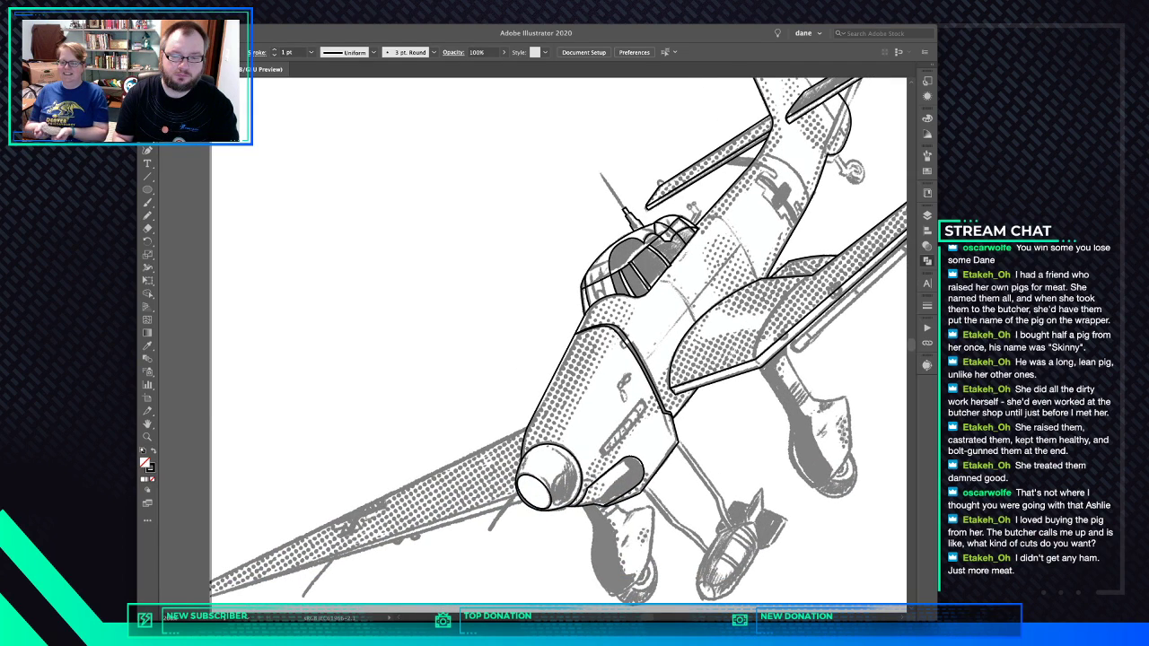
scroll(575, 449, up, 2)
click(524, 445)
drag(542, 448, 588, 492)
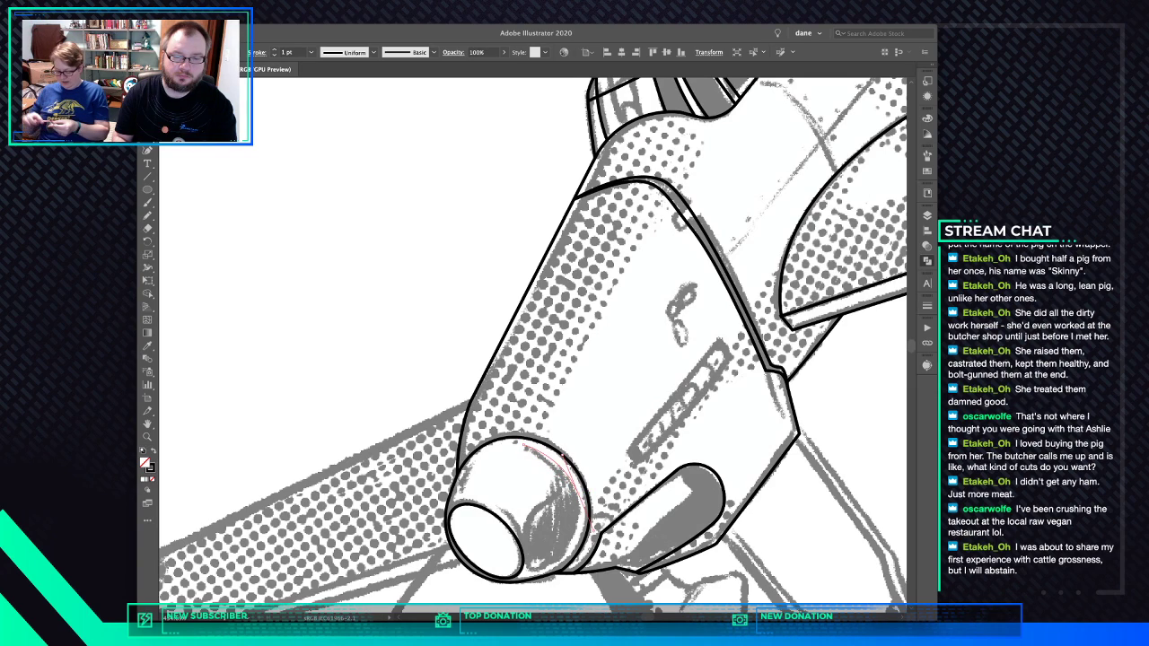
click(579, 493)
click(562, 569)
click(541, 574)
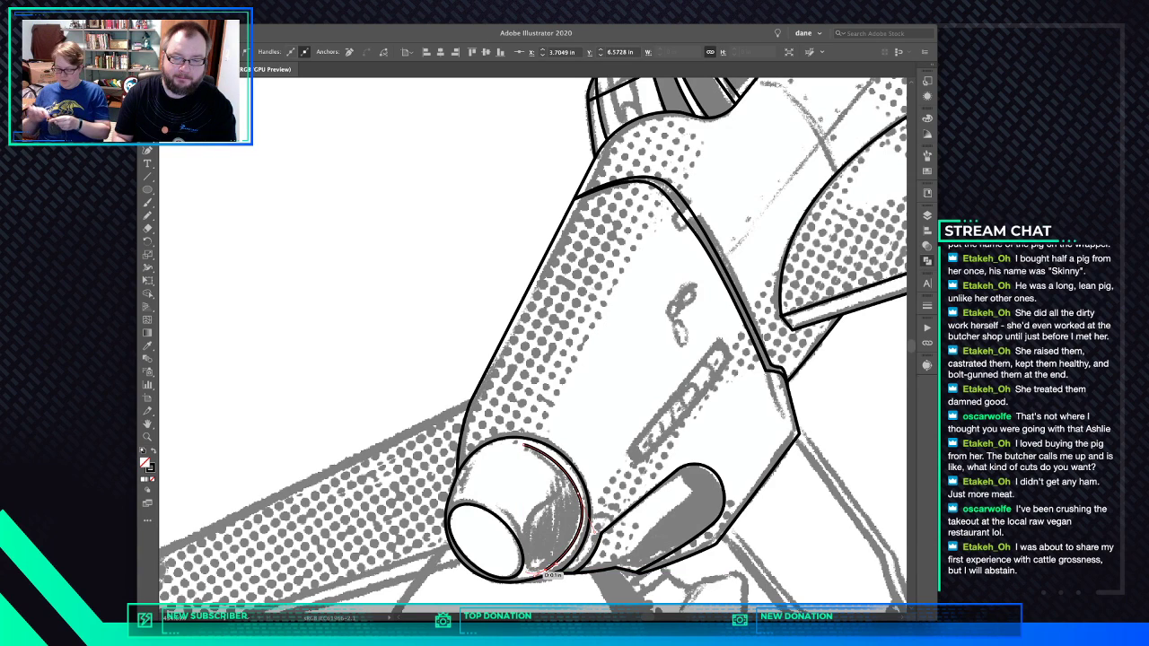
click(526, 572)
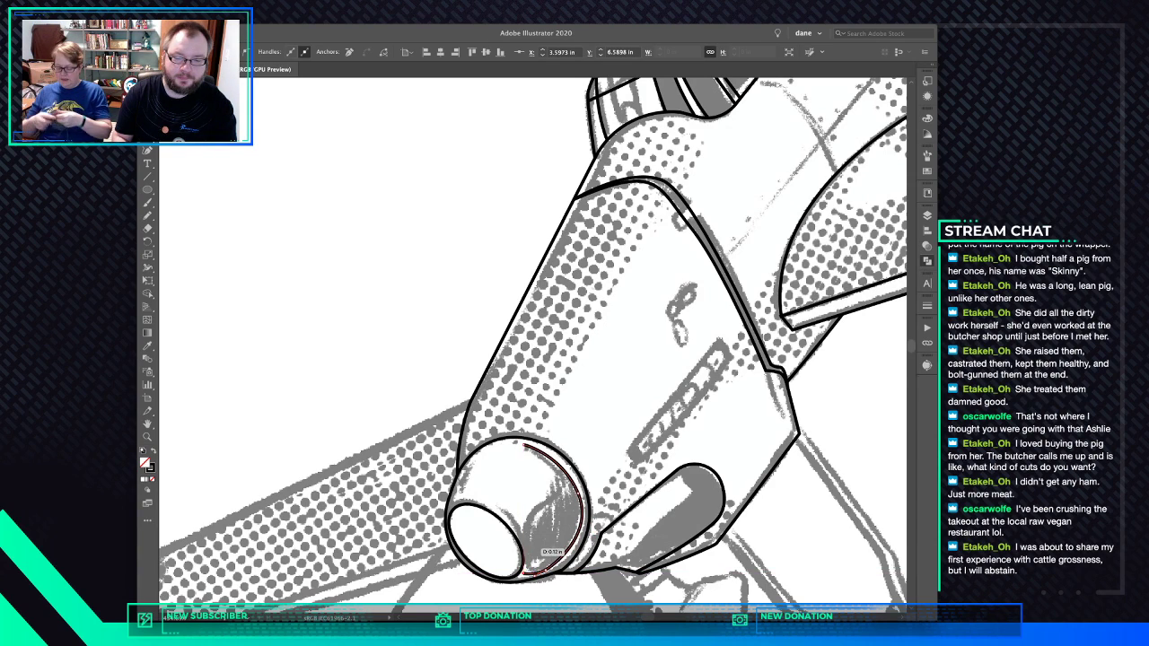
Continue the shadow path along the front disc's rim and back up the shading's inner edge, closing it at the spinner's upper rim
click(528, 549)
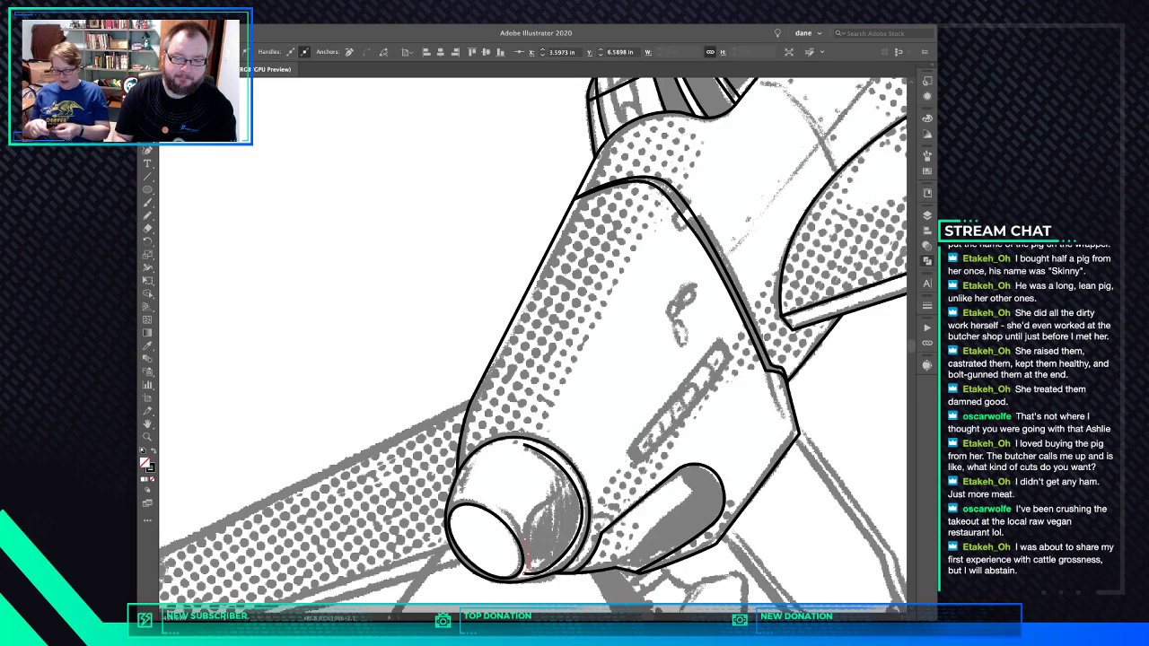
drag(528, 554, 500, 511)
click(497, 510)
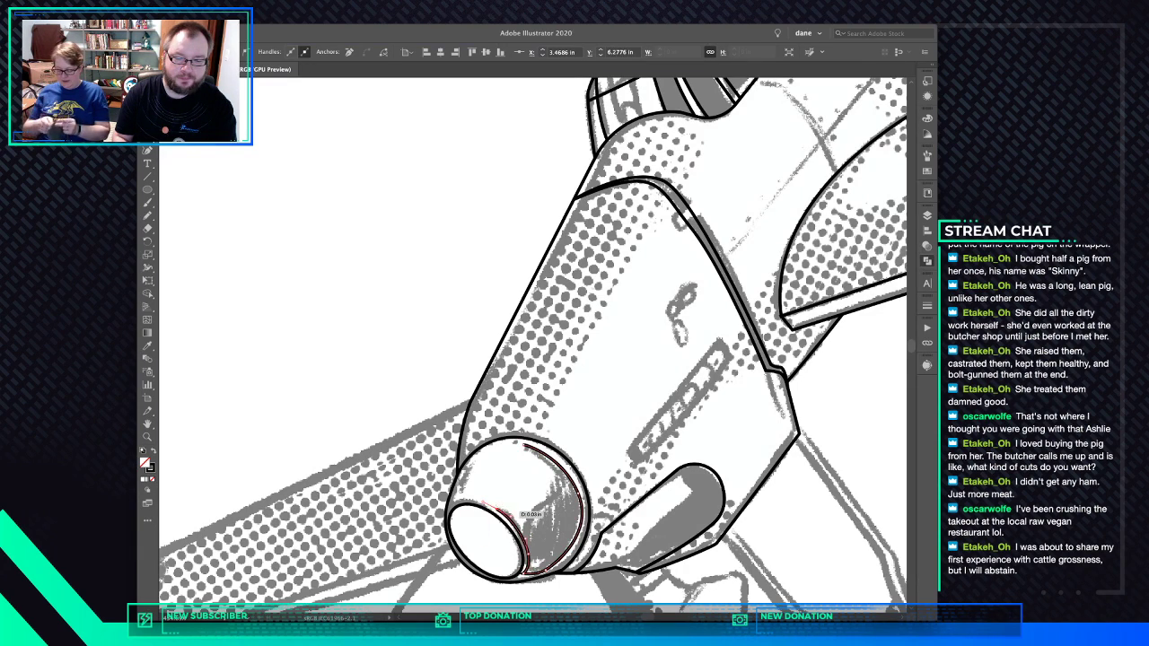
drag(498, 510, 526, 535)
click(526, 535)
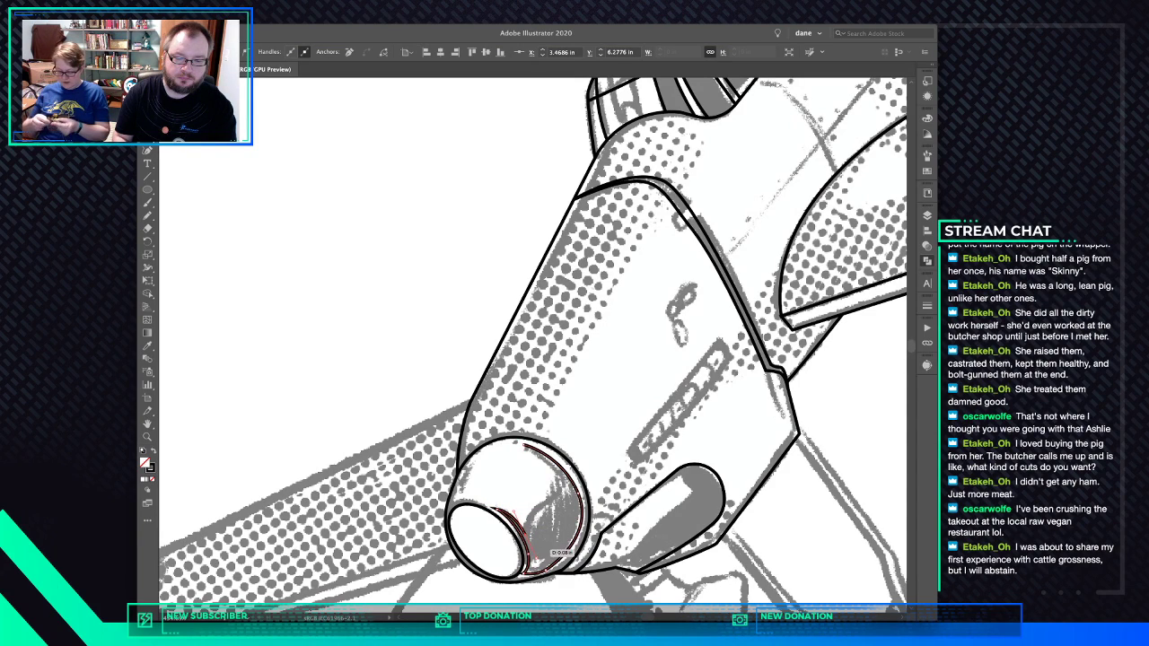
drag(526, 535, 571, 471)
click(565, 483)
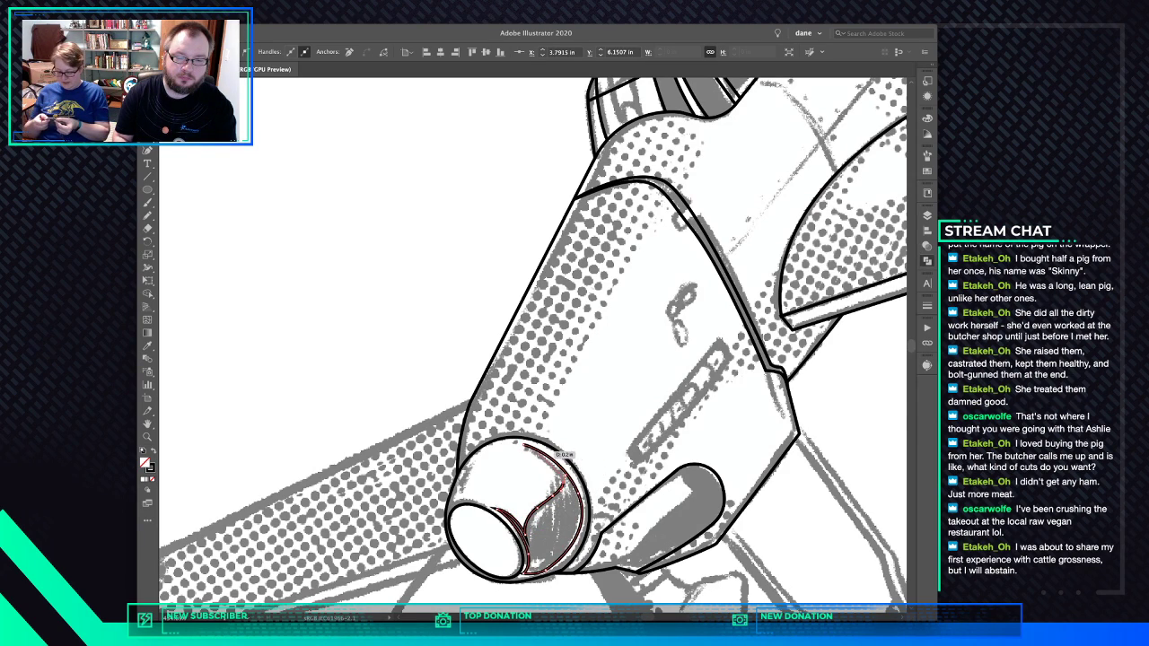
click(528, 446)
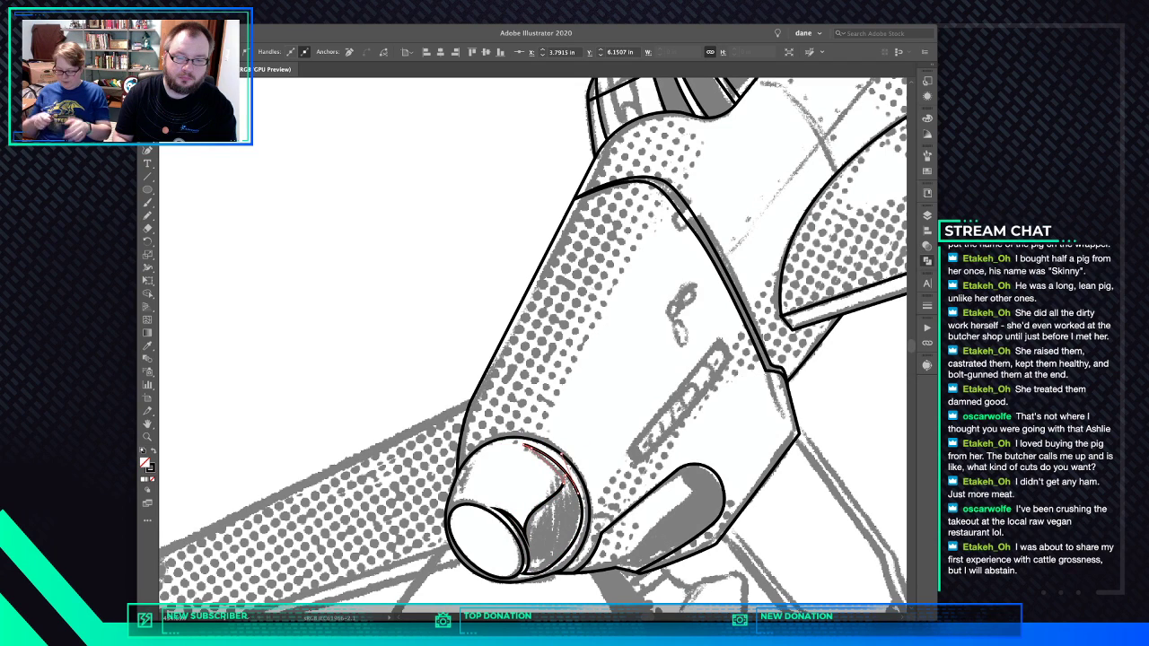
drag(525, 446, 517, 441)
key(super+shift+a)
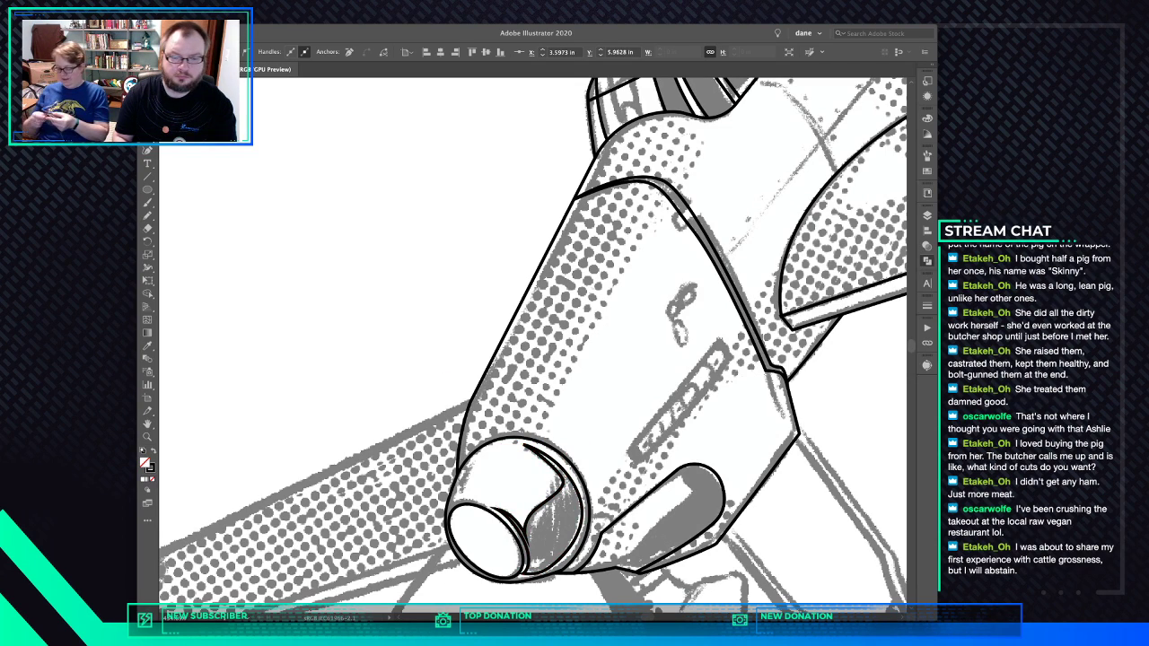
Reshape the rear edge of the nose spinner's outline slightly outward to match the sketch
scroll(526, 445, down, 4)
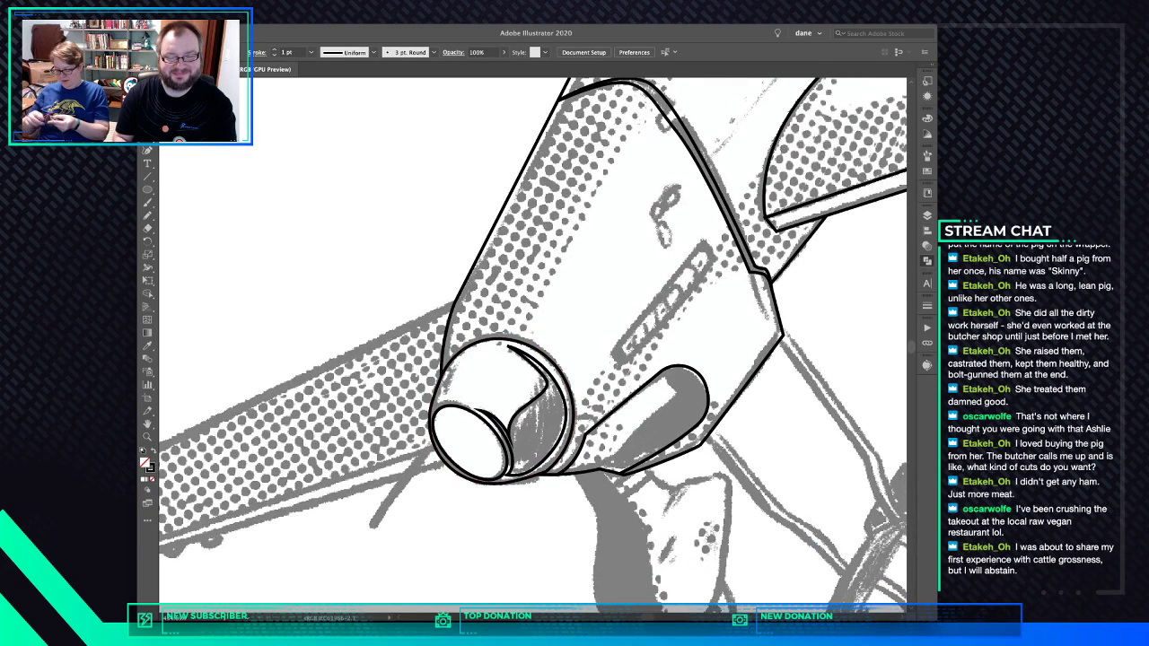
click(558, 439)
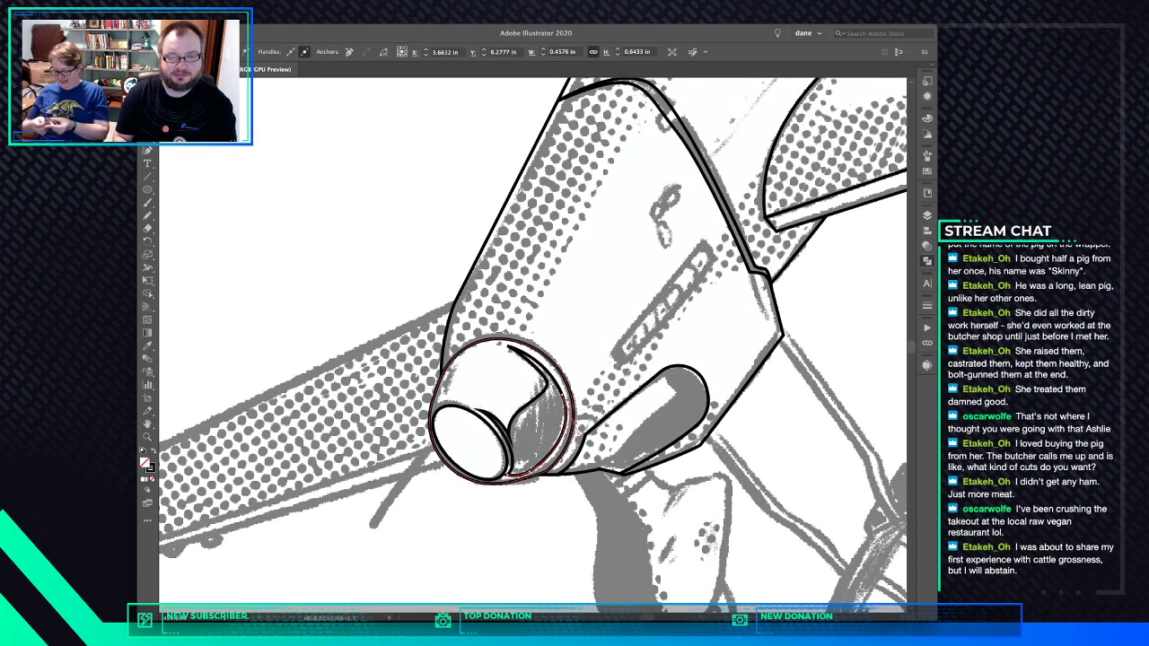
drag(563, 422, 566, 420)
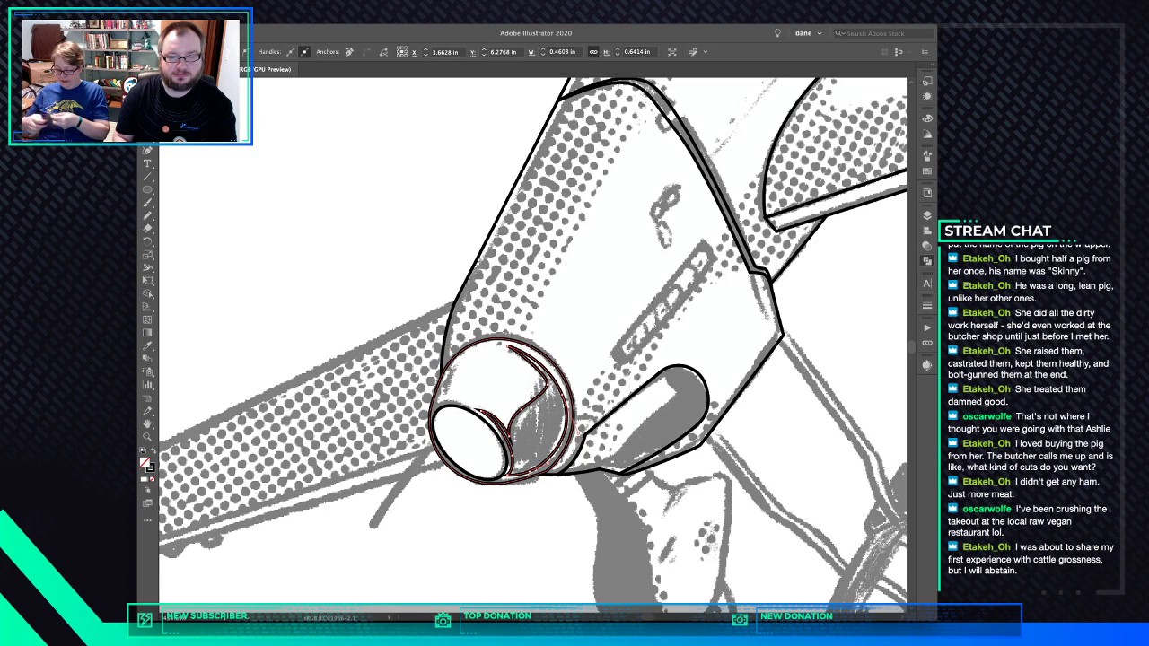
key(super+shift+a)
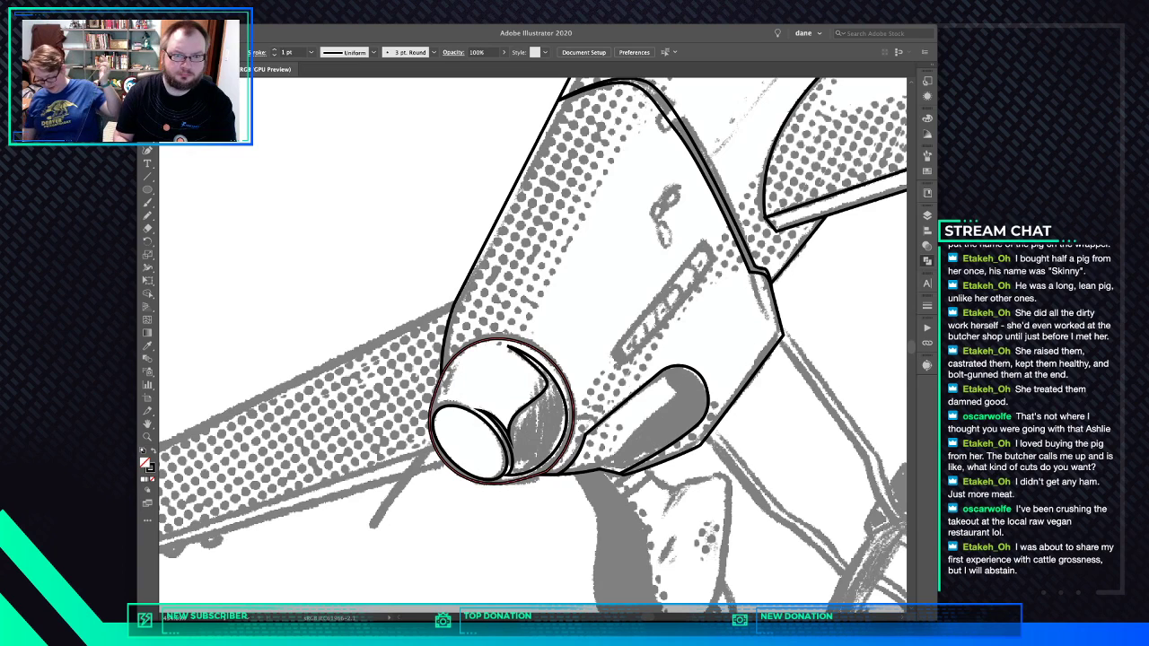
key(super+minus)
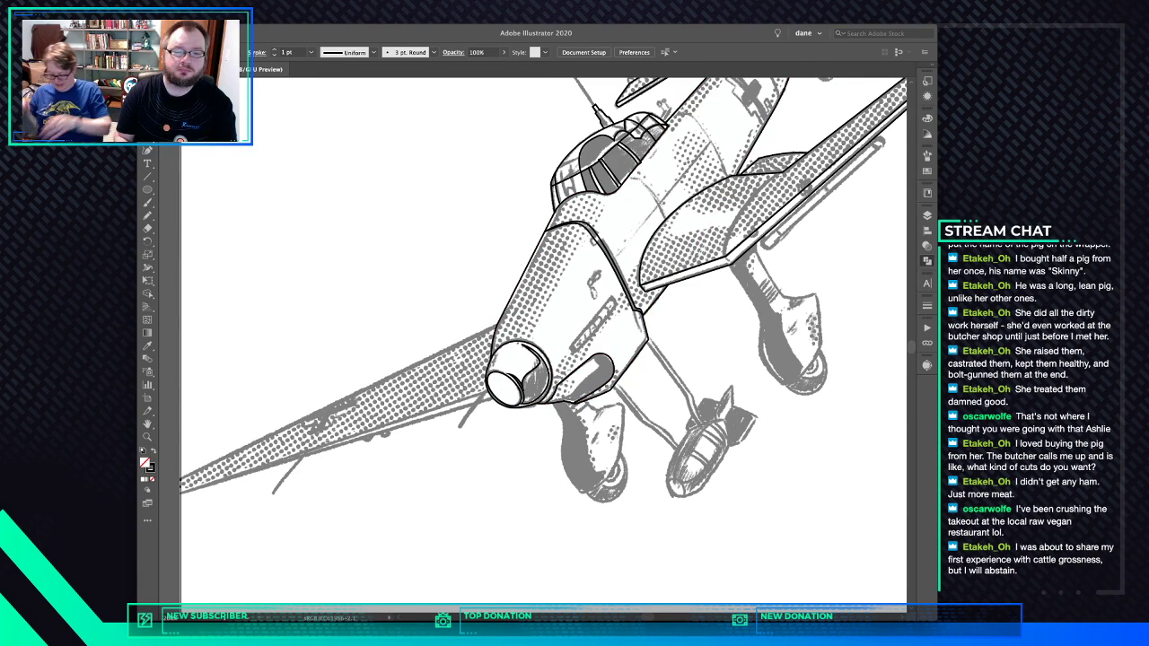
scroll(544, 340, left, 5)
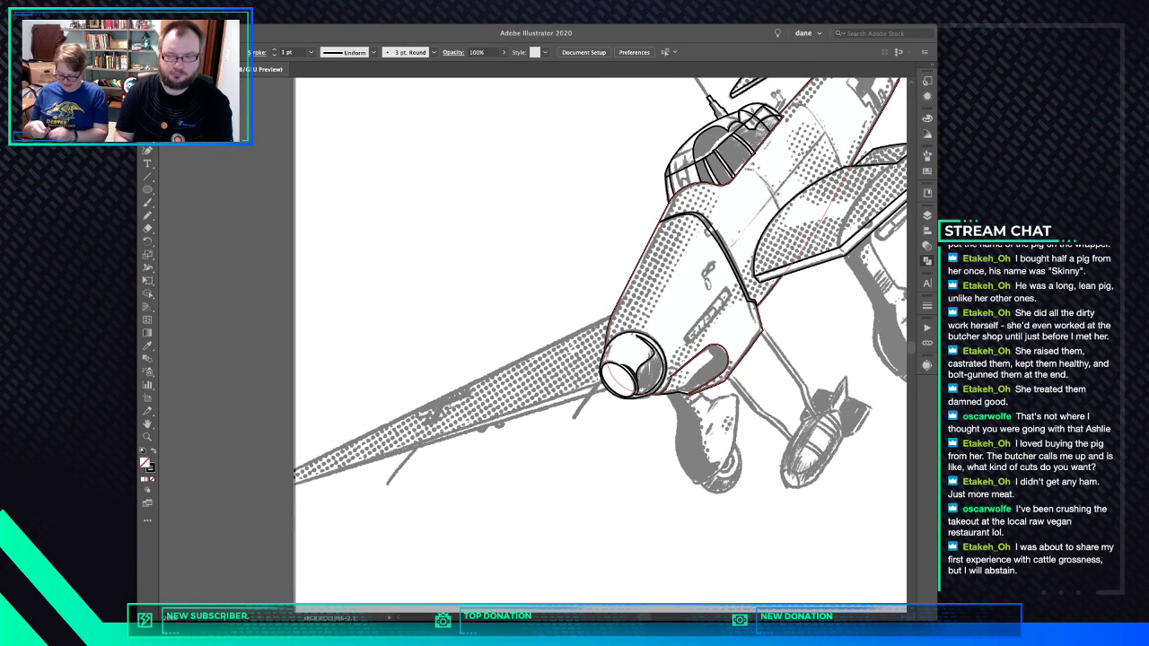
Outline the wing beside the nose spinner as a closed shape extending past the page edge, with default white fill and black stroke, sent to the back
click(622, 311)
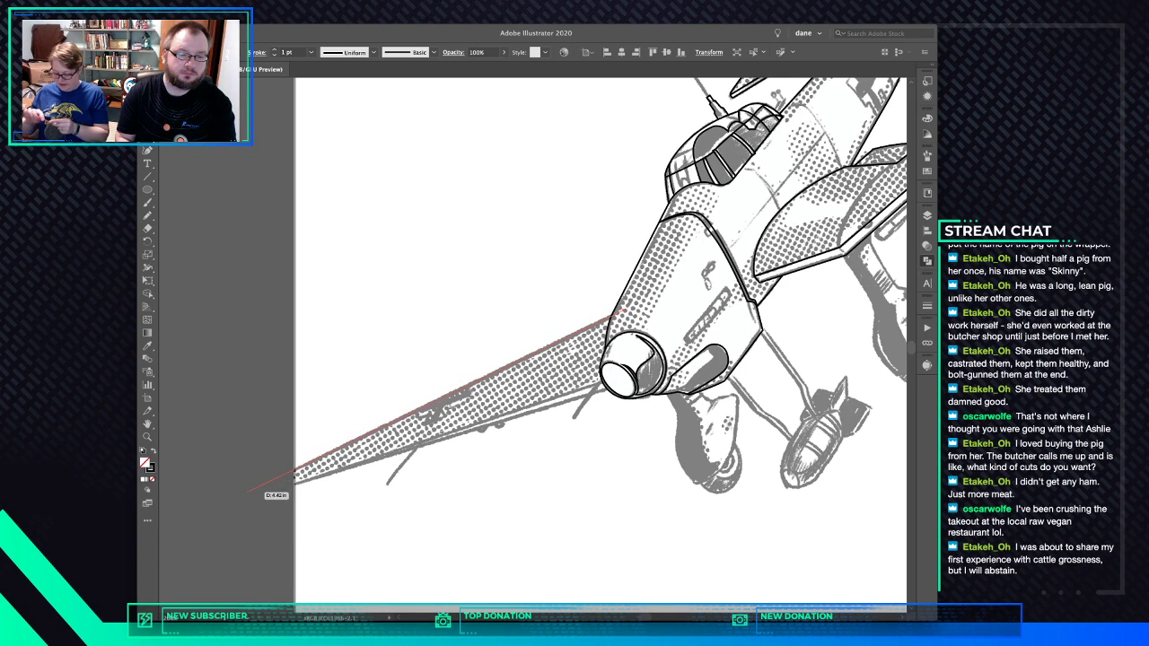
click(227, 501)
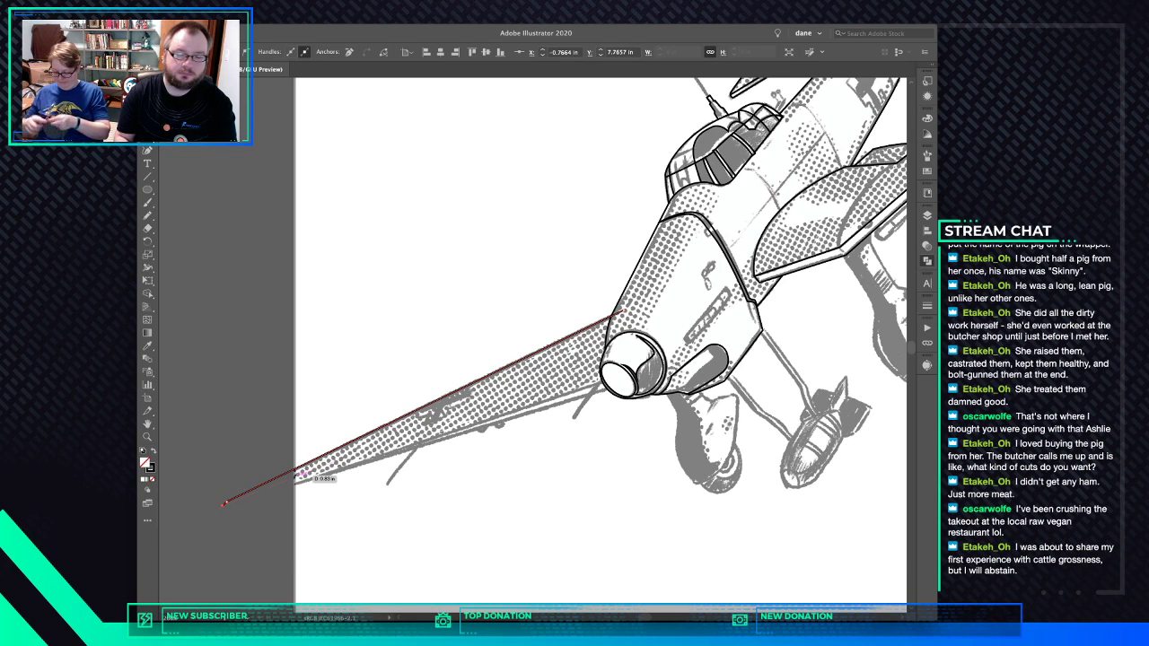
click(624, 382)
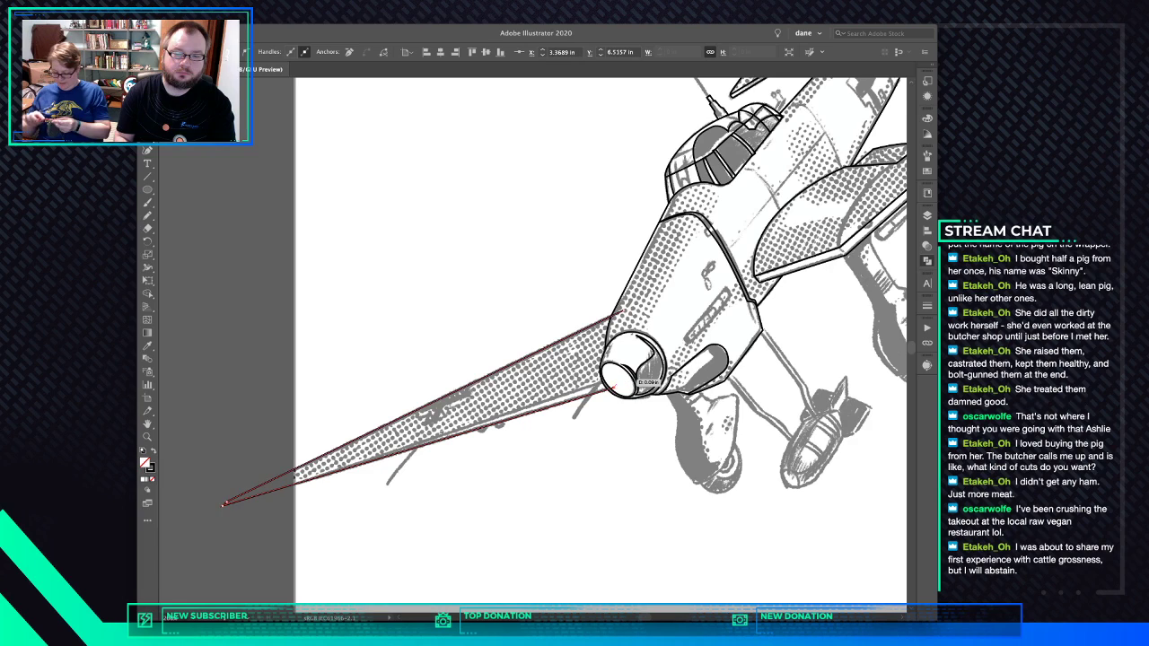
click(626, 311)
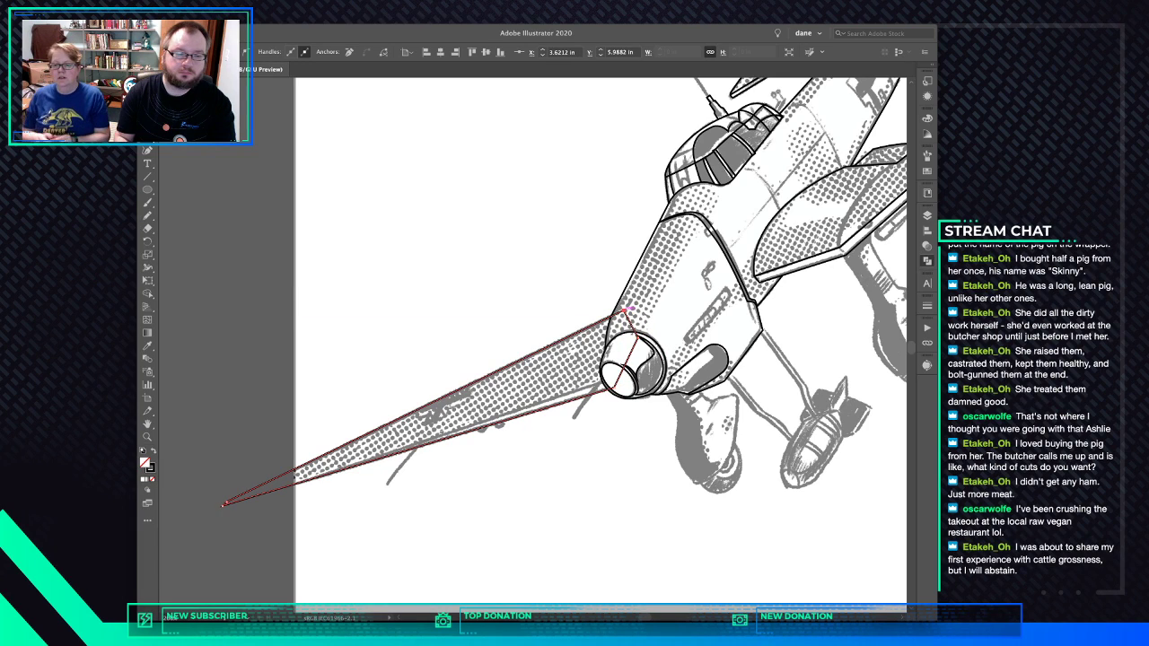
key(d)
key(super+shift+[)
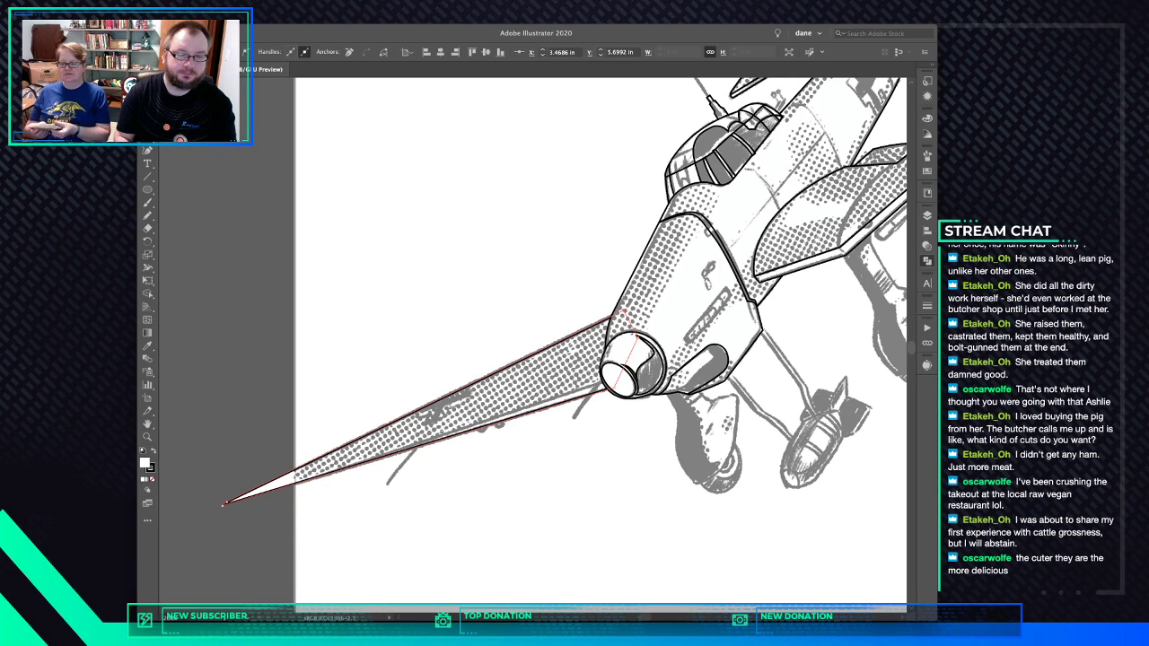
key(super+shift+a)
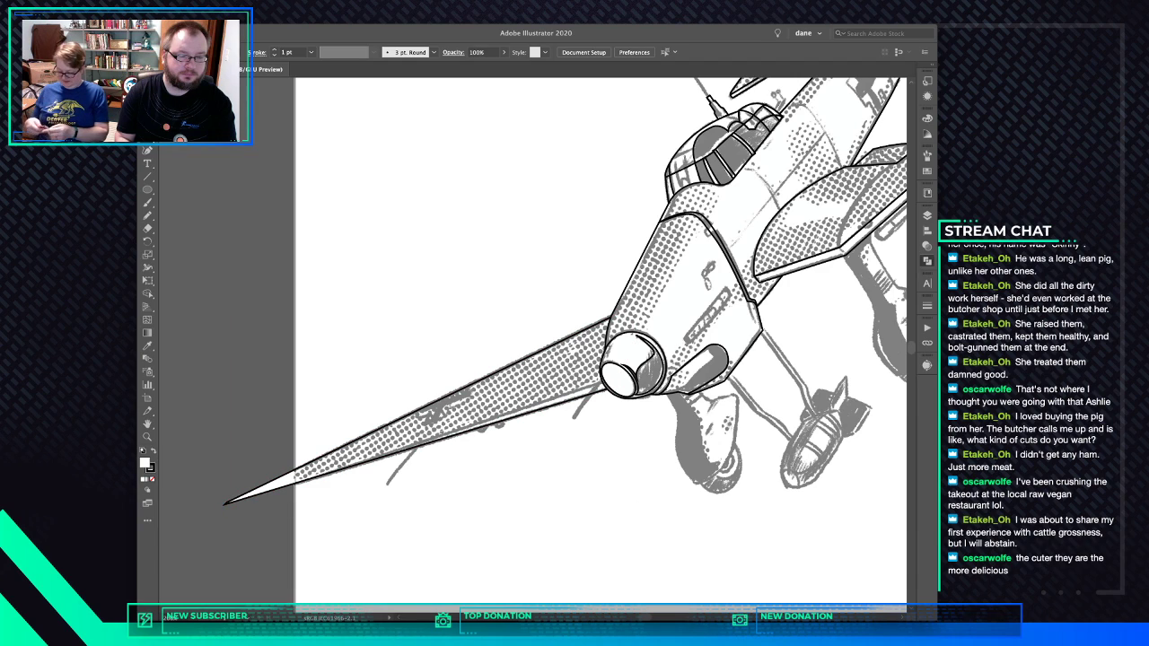
Draw a closed shape overlapping that wing's lower edge, its upper side following the leading-edge line from wingtip to spinner
click(225, 504)
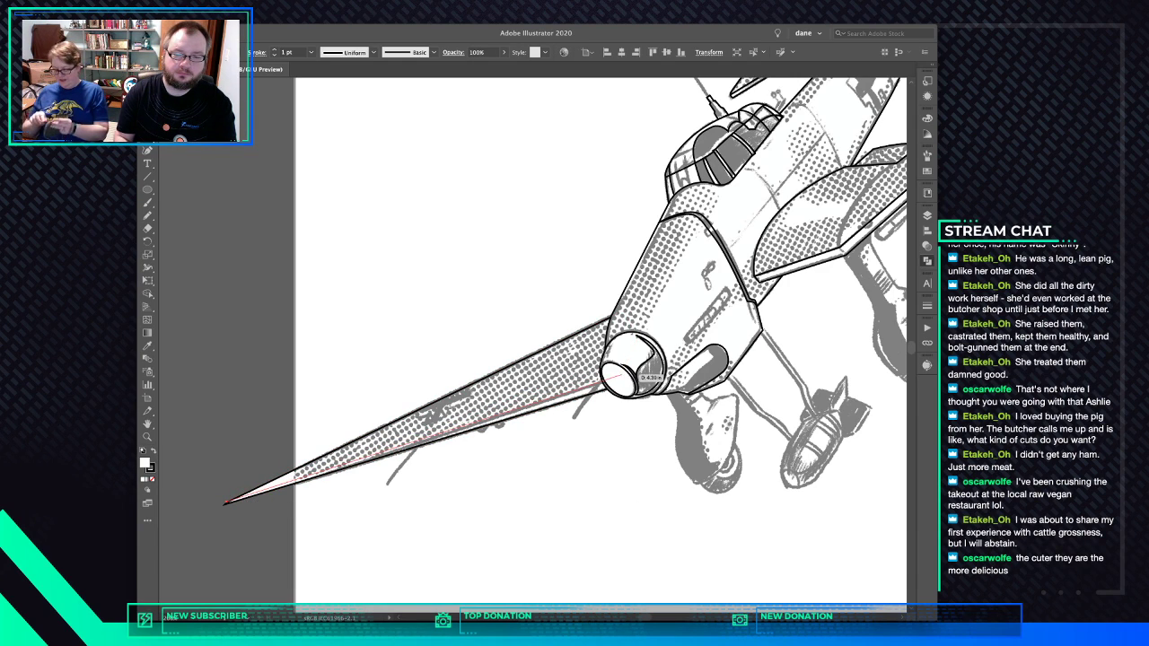
click(636, 384)
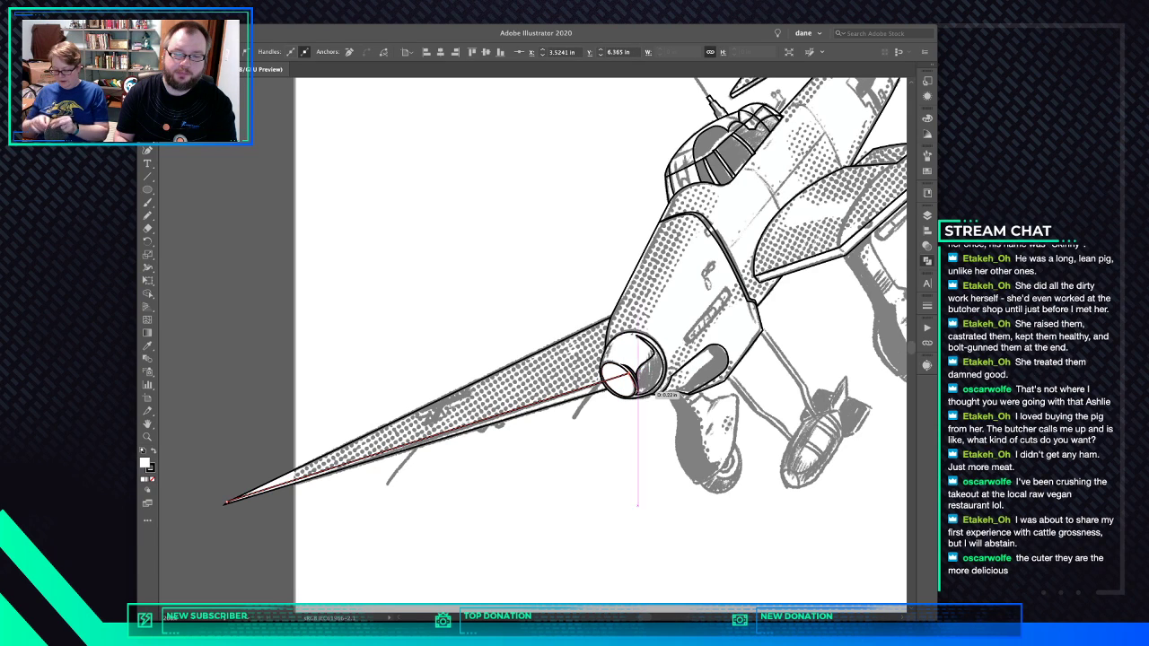
click(656, 392)
click(626, 422)
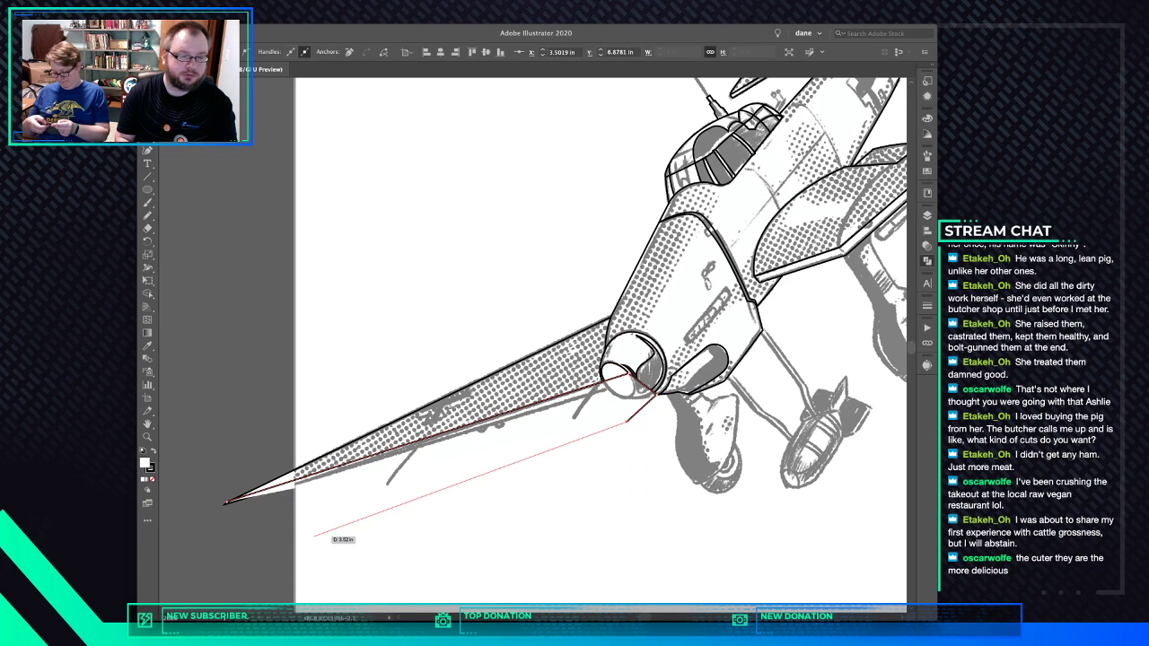
click(230, 531)
click(212, 517)
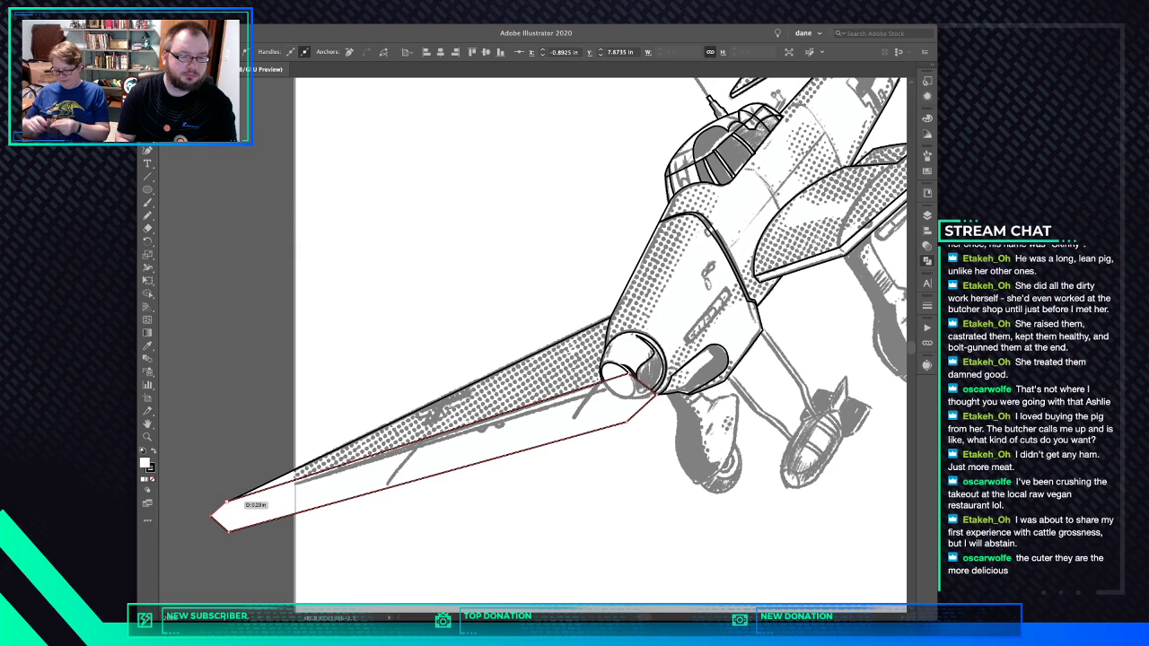
click(229, 502)
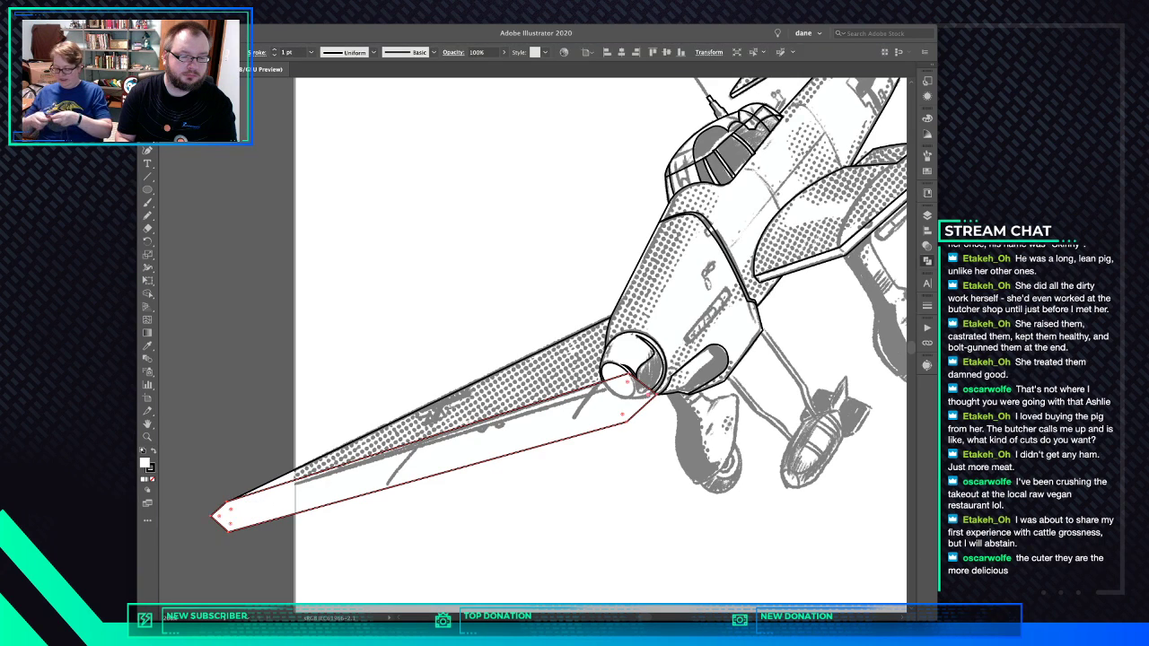
Divide the wing with the overlapping shape and delete the excess below it, keeping a narrow strip along the leading edge
key(super+z)
key(super+shift+z)
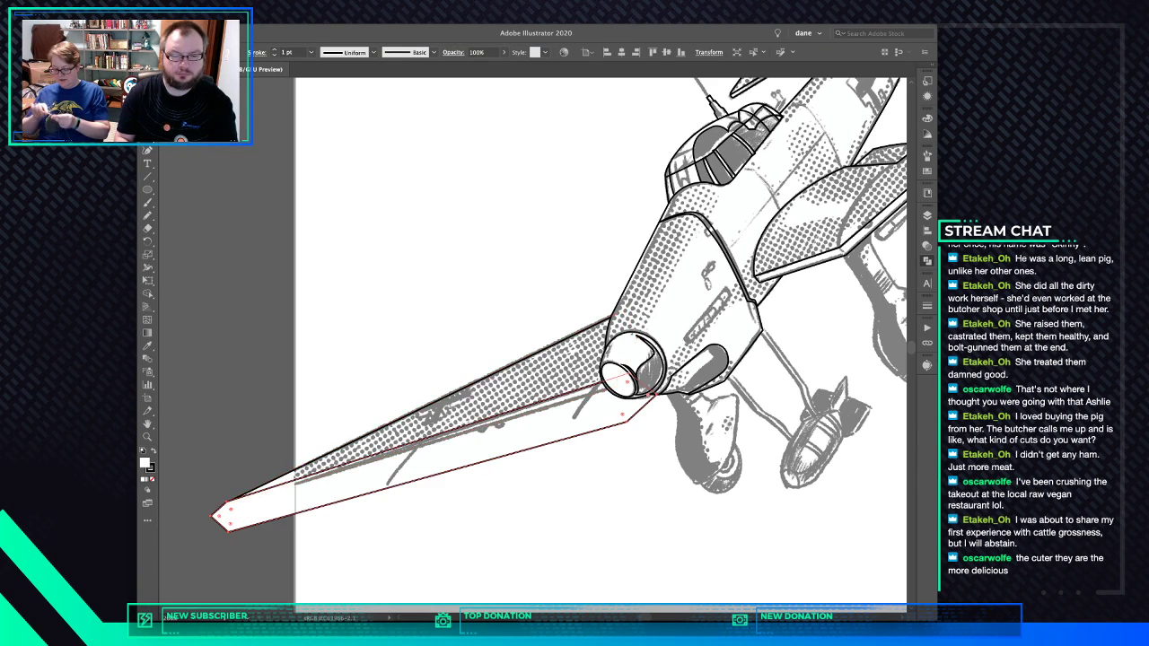
key(v)
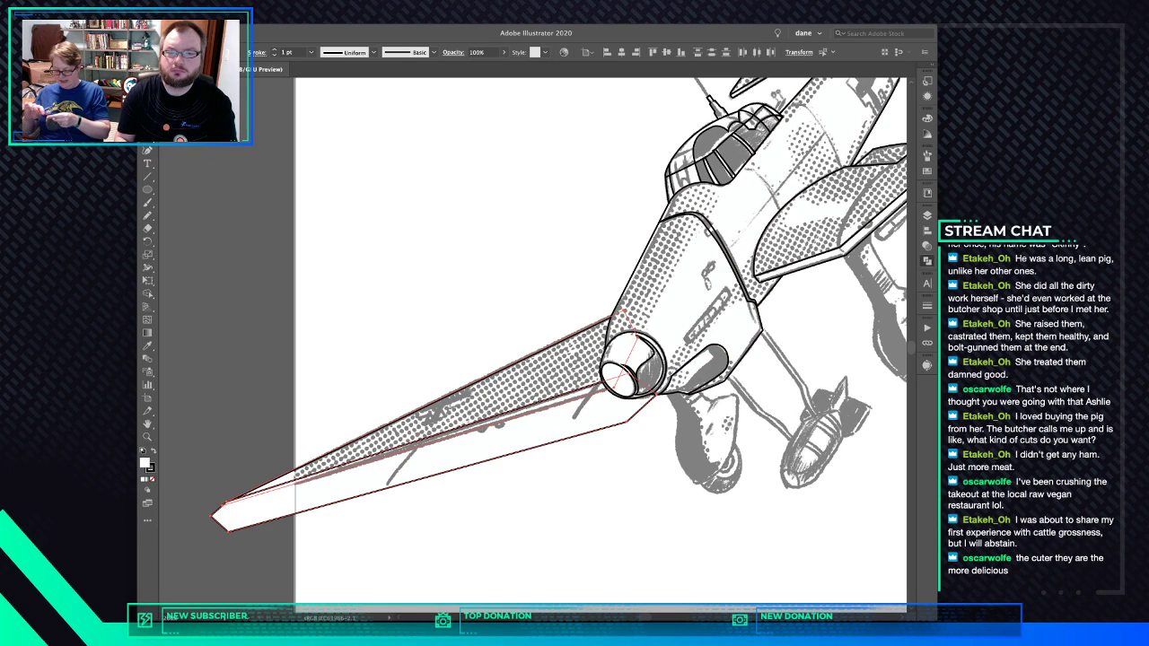
key(super+4)
key(super+shift+a)
click(449, 454)
key(Delete)
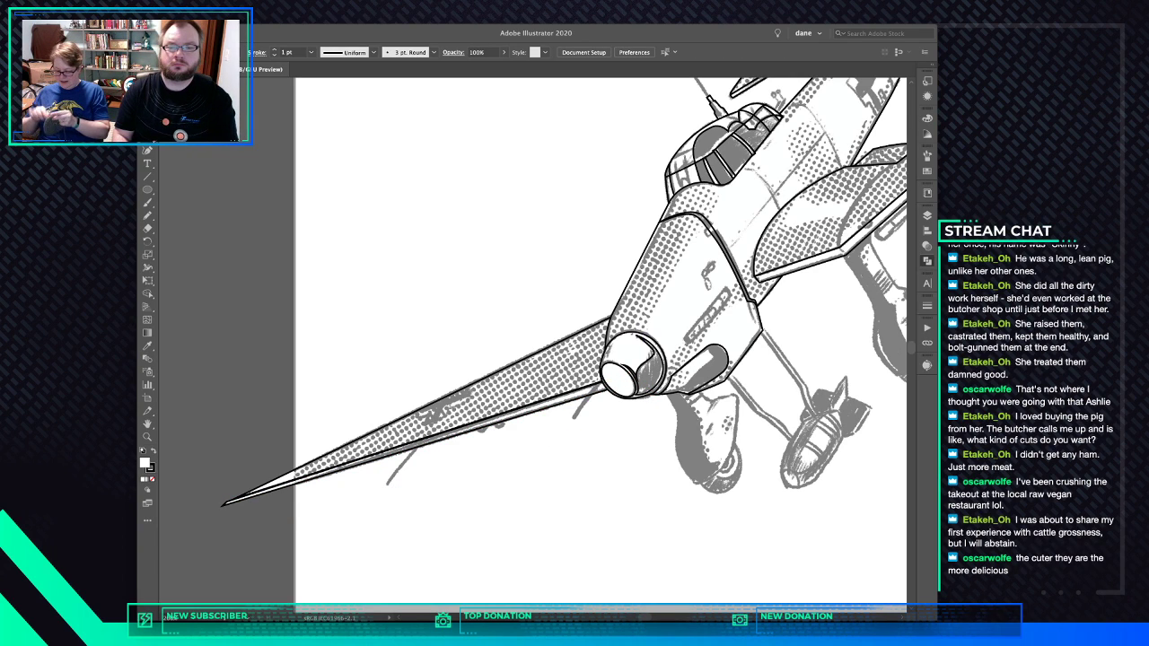
Draw a thin strip along the rudder hinge line, from just past the tail fin's tip down to the tail's rear edge
drag(628, 305, 461, 389)
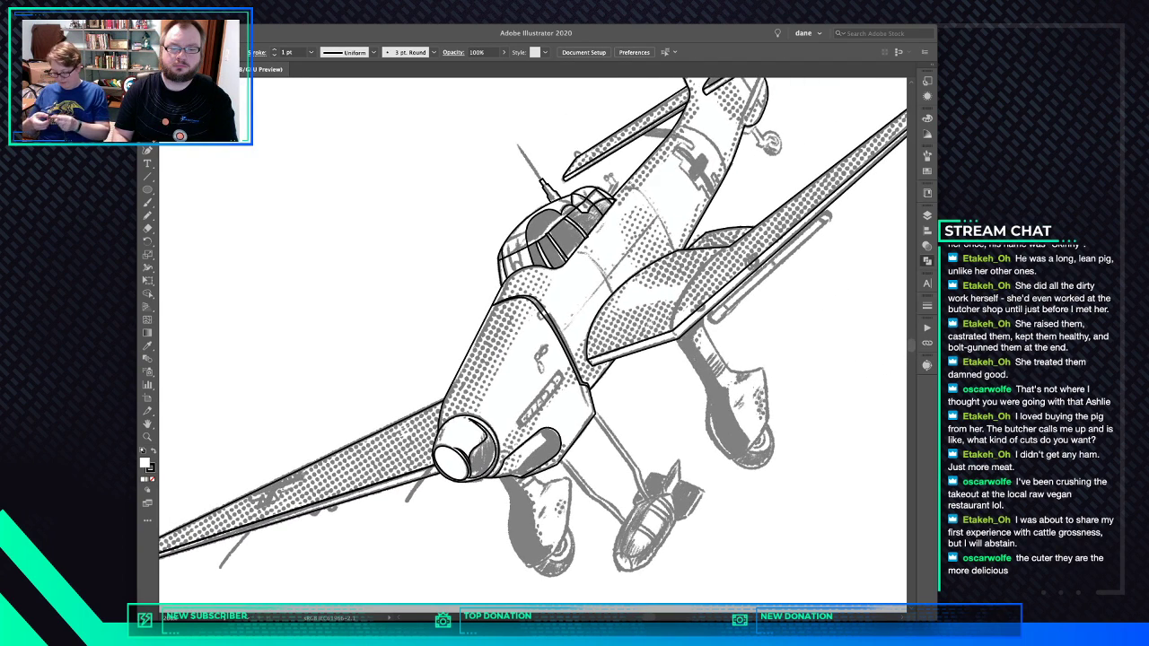
drag(628, 306, 582, 344)
drag(683, 256, 676, 315)
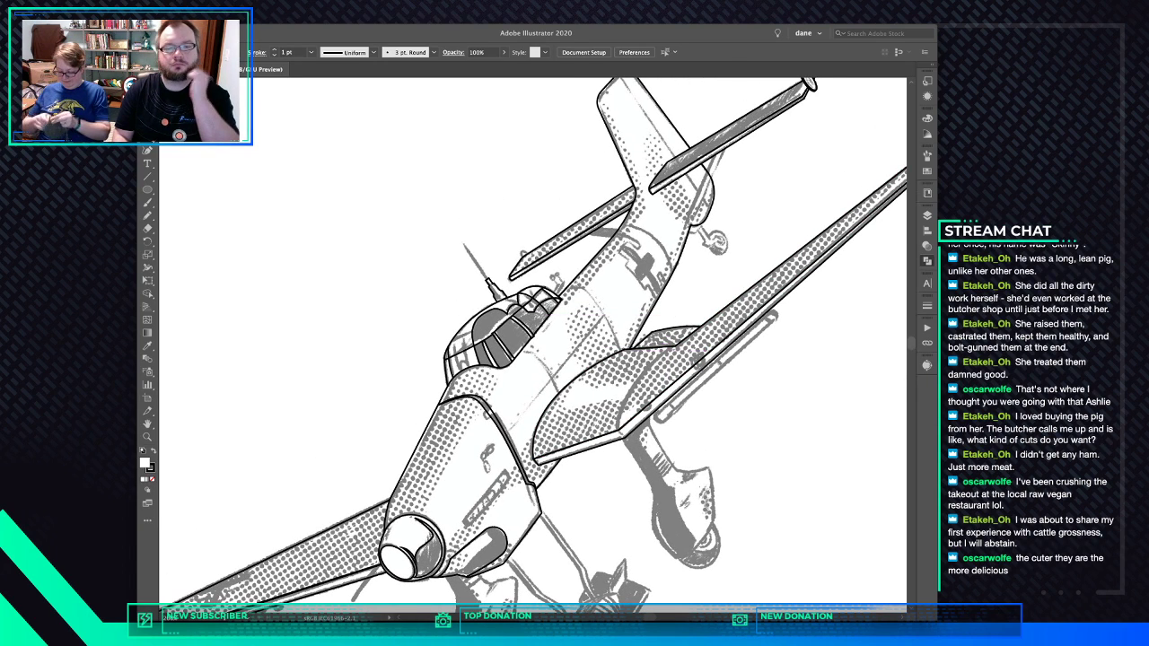
drag(648, 297, 595, 425)
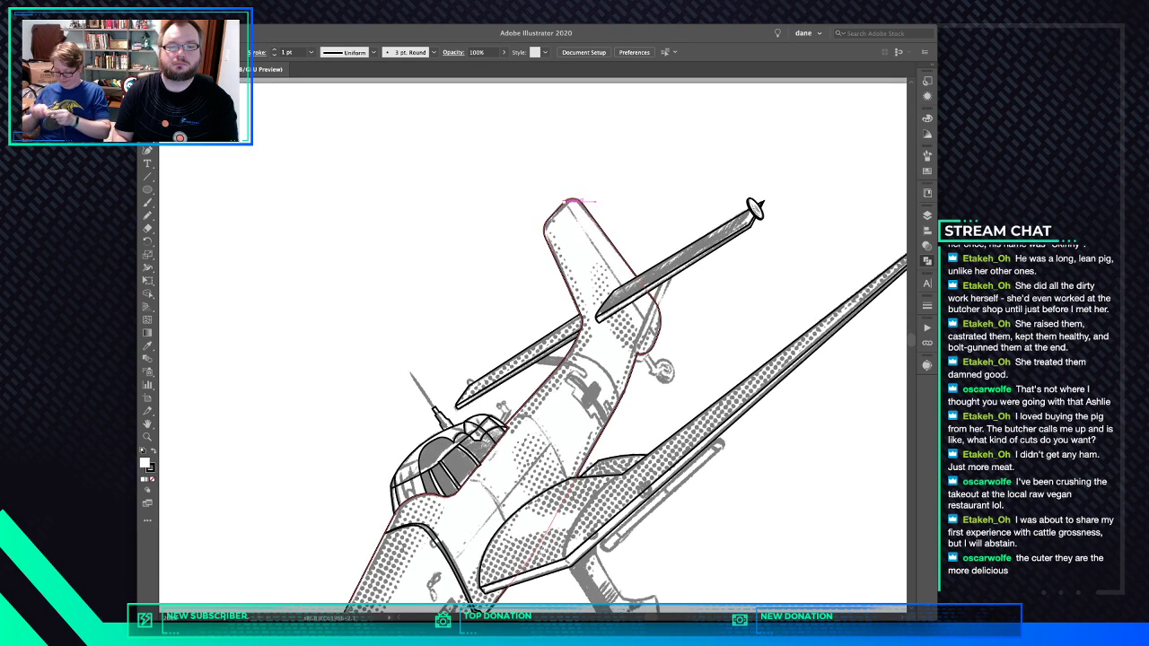
click(565, 203)
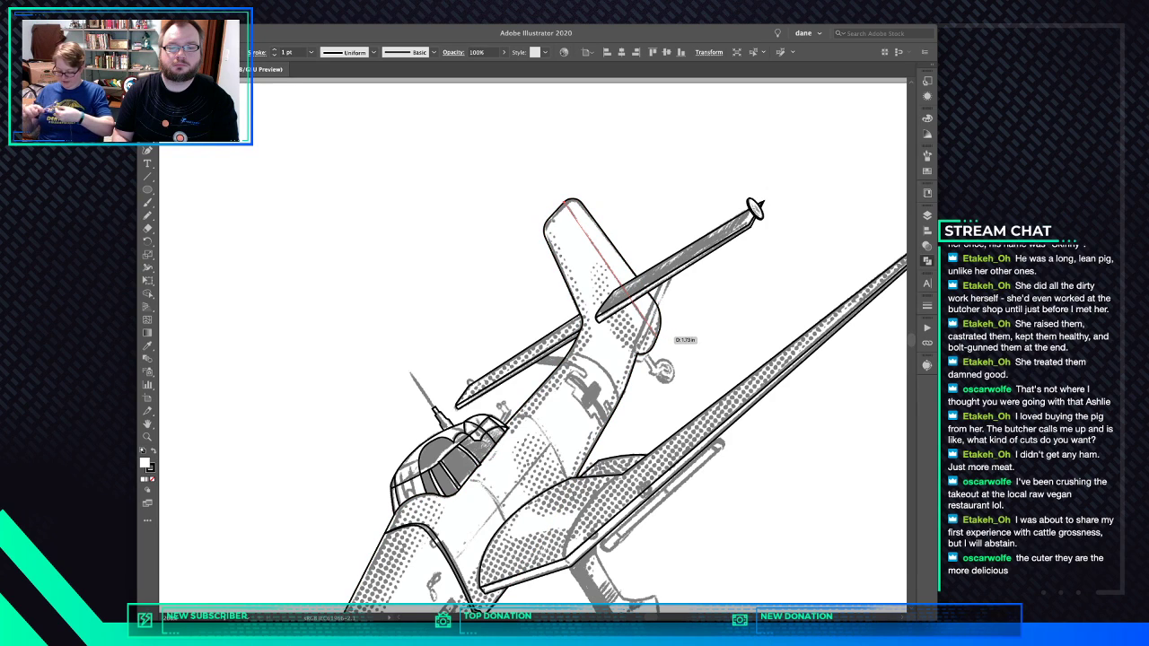
click(661, 334)
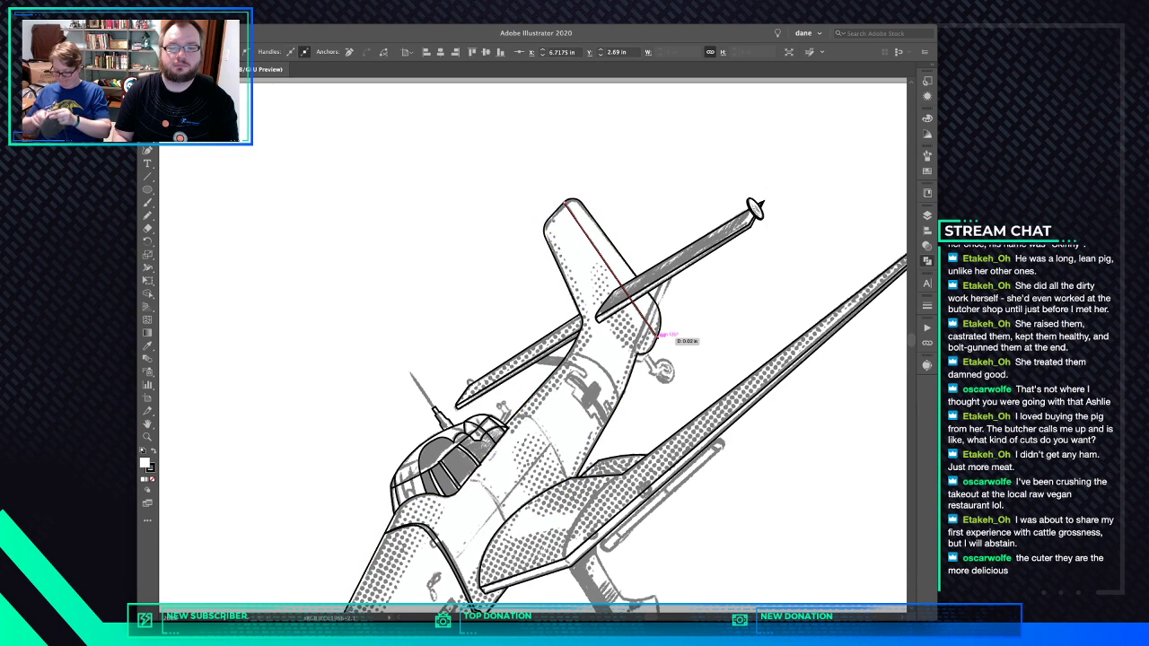
key(super+z)
click(662, 334)
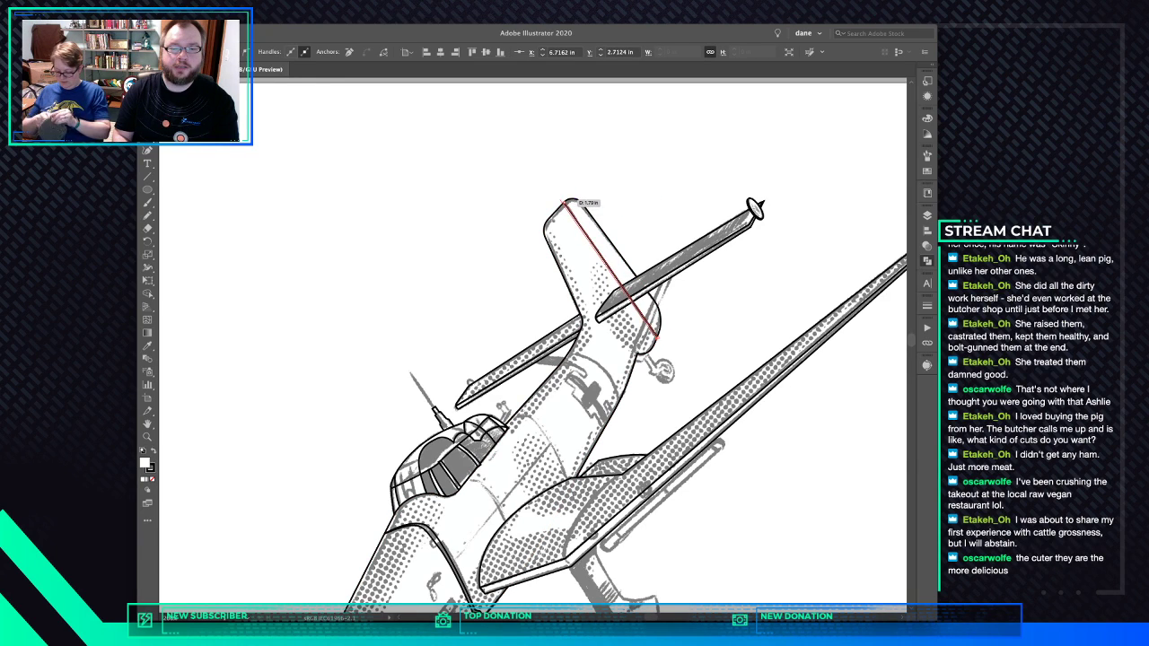
click(563, 198)
key(super+z)
click(558, 198)
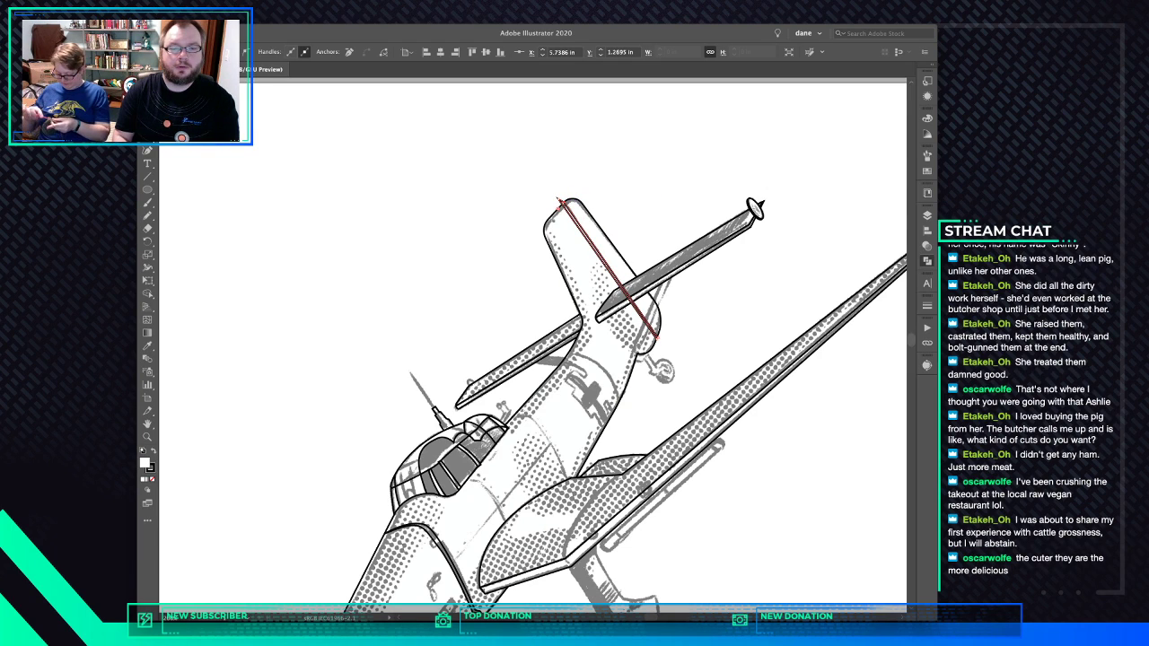
key(super+shift+a)
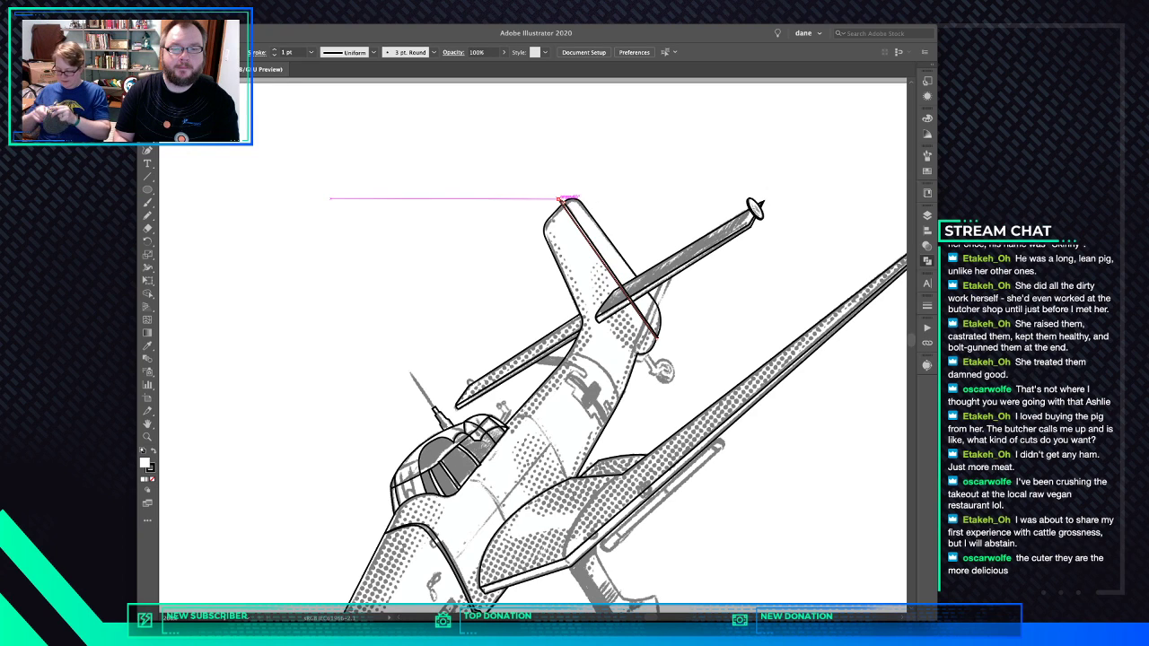
Move the outer corner at the rudder strip's upper end farther out beyond the tail fin's tip
click(563, 198)
scroll(563, 198, up, 6)
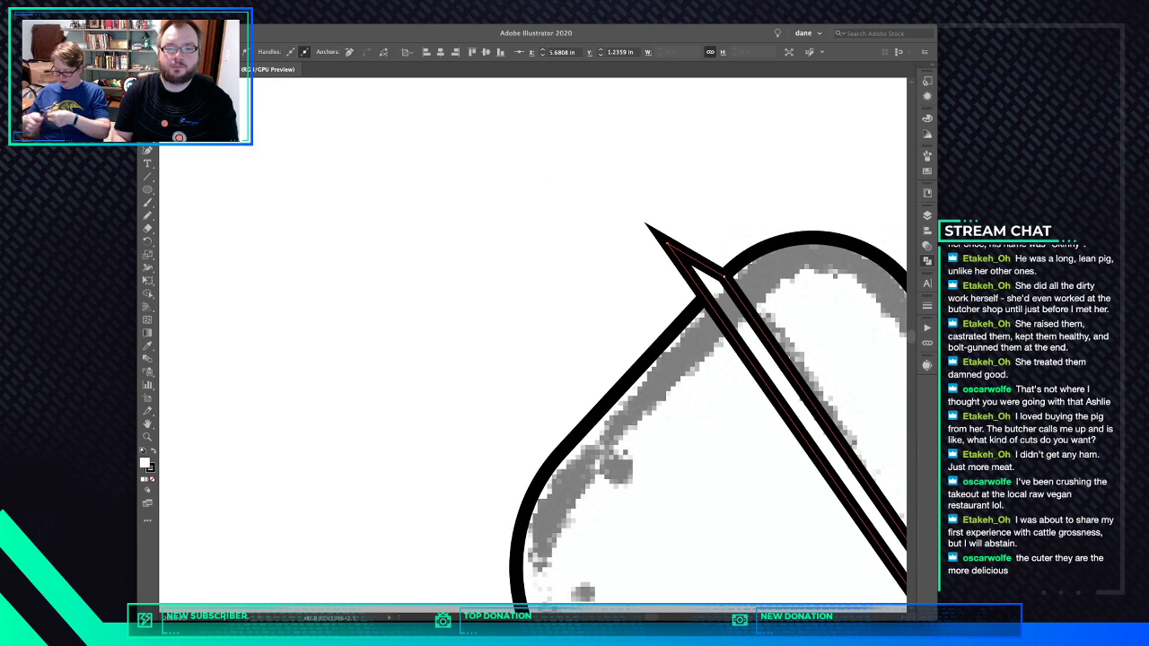
drag(667, 243, 673, 234)
key(super+shift+a)
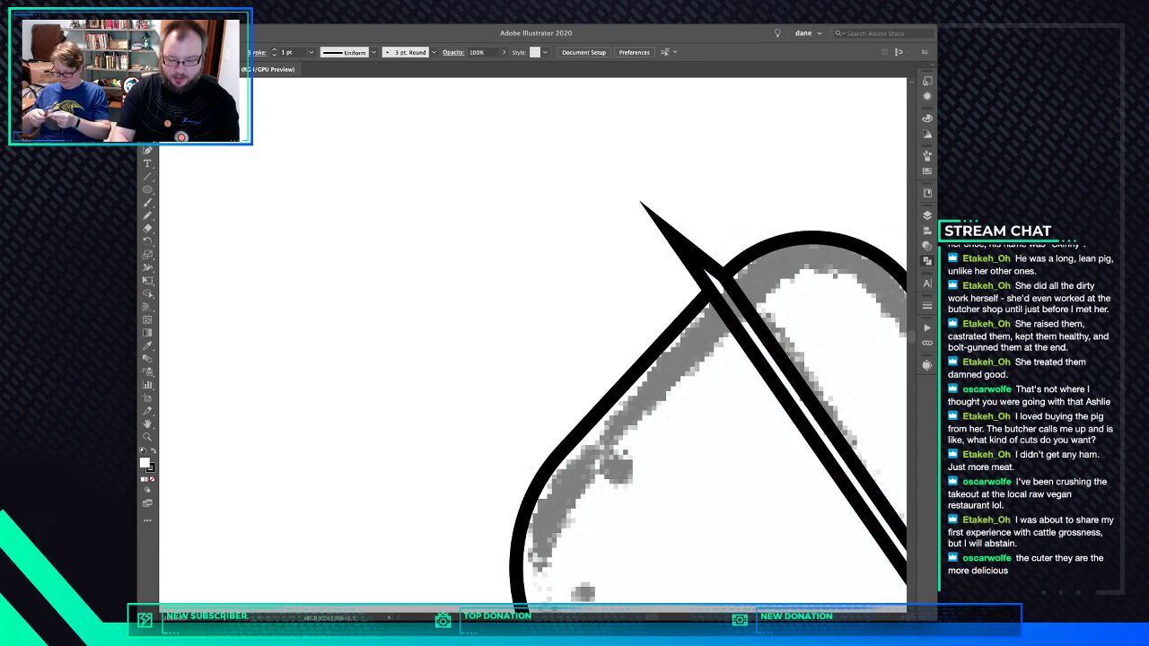
Try to trim the rudder strip against the fuselage and tail fin outline, and undo the attempt
key(super+minus)
key(super+minus)
key(super+minus)
key(super+minus)
key(super+minus)
key(super+minus)
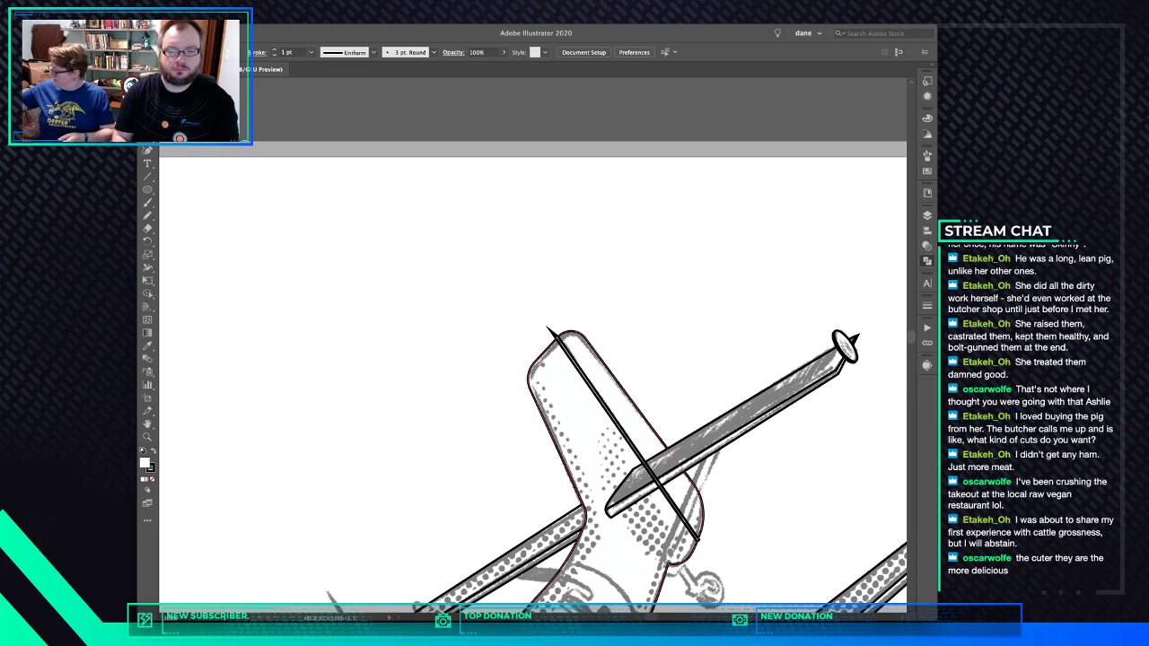
click(591, 378)
key(super+z)
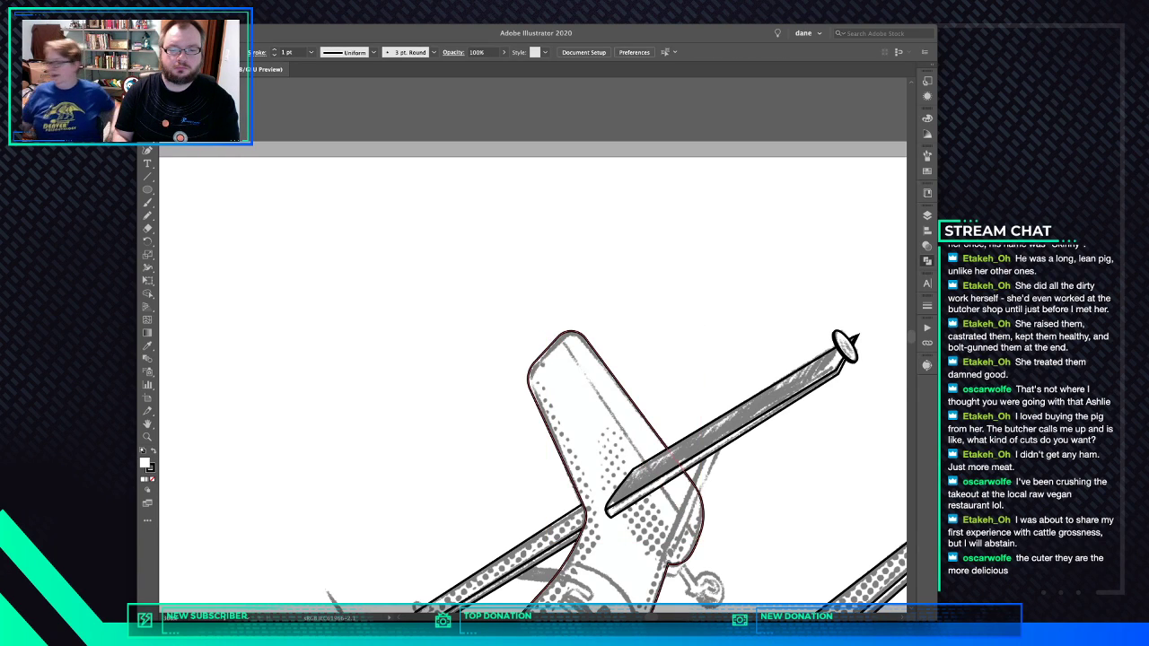
key(super+shift+z)
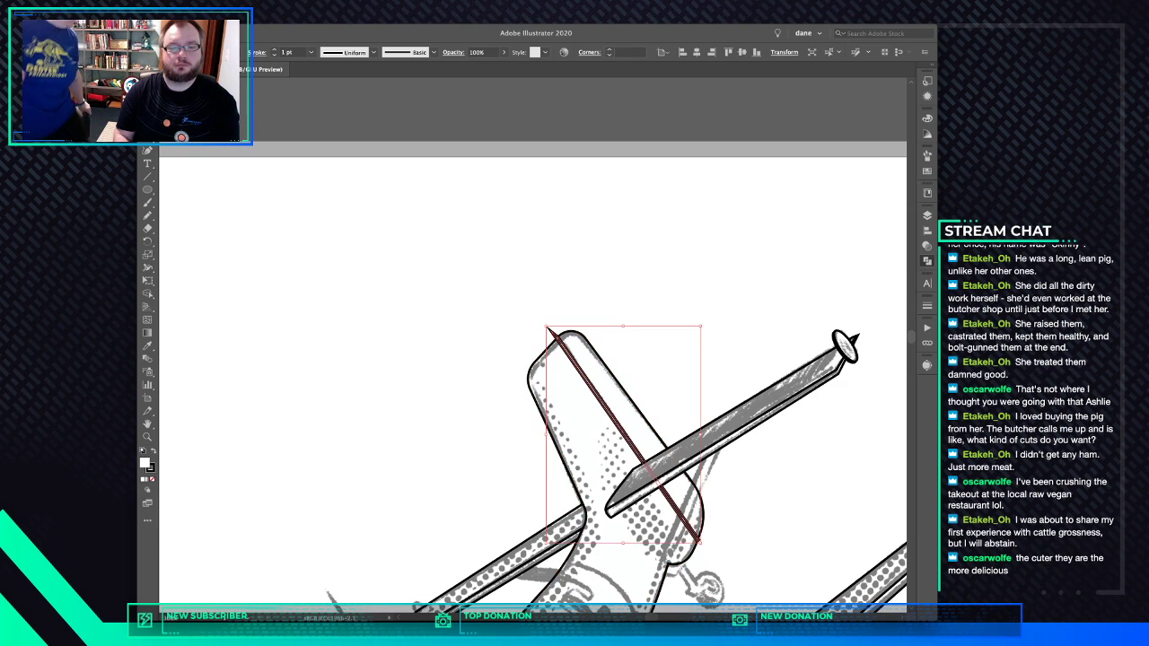
key(super+z)
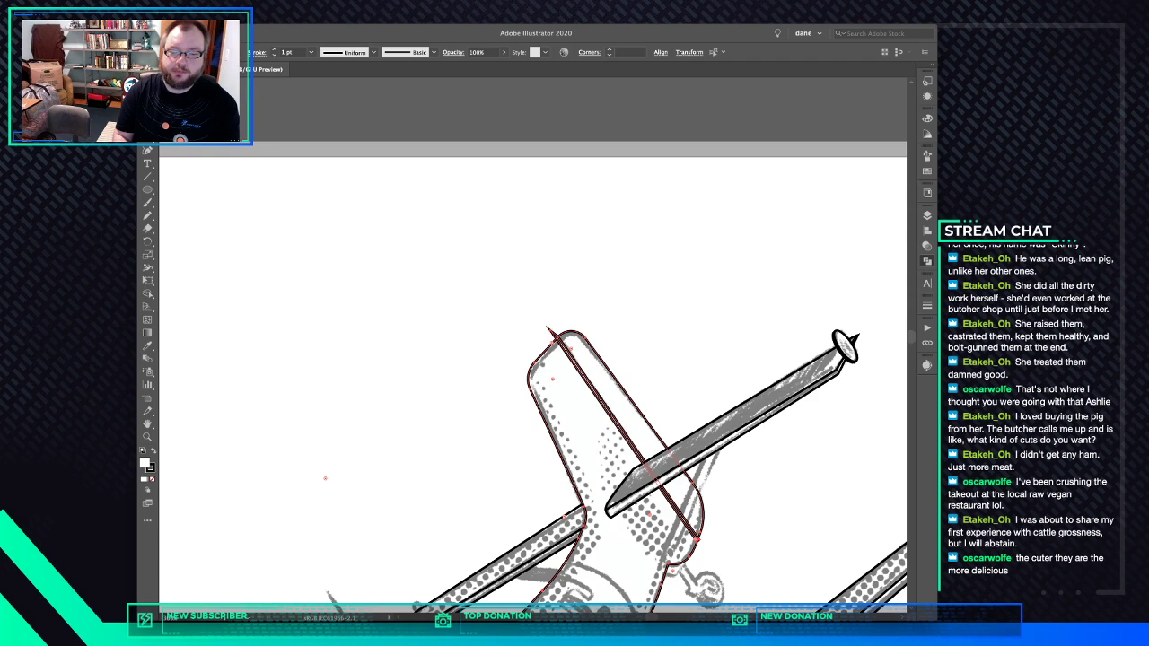
key(super+shift+a)
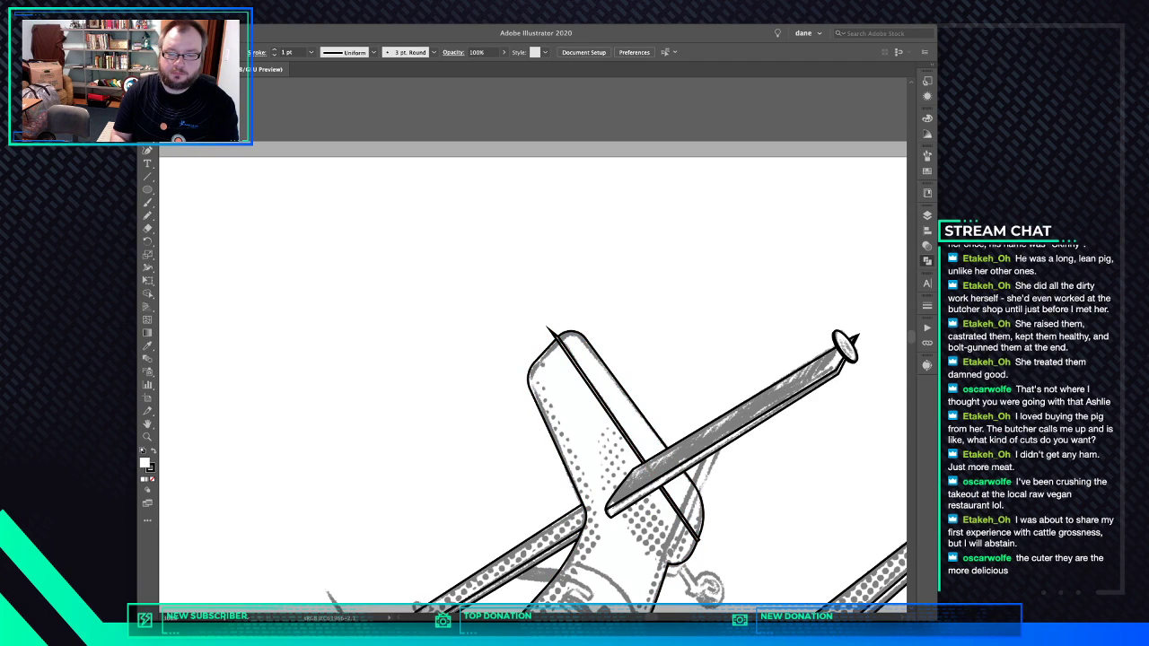
Extend the lower end of the rudder strip slightly past the tail's rear outline
drag(699, 540, 700, 546)
key(super+z)
key(super+z)
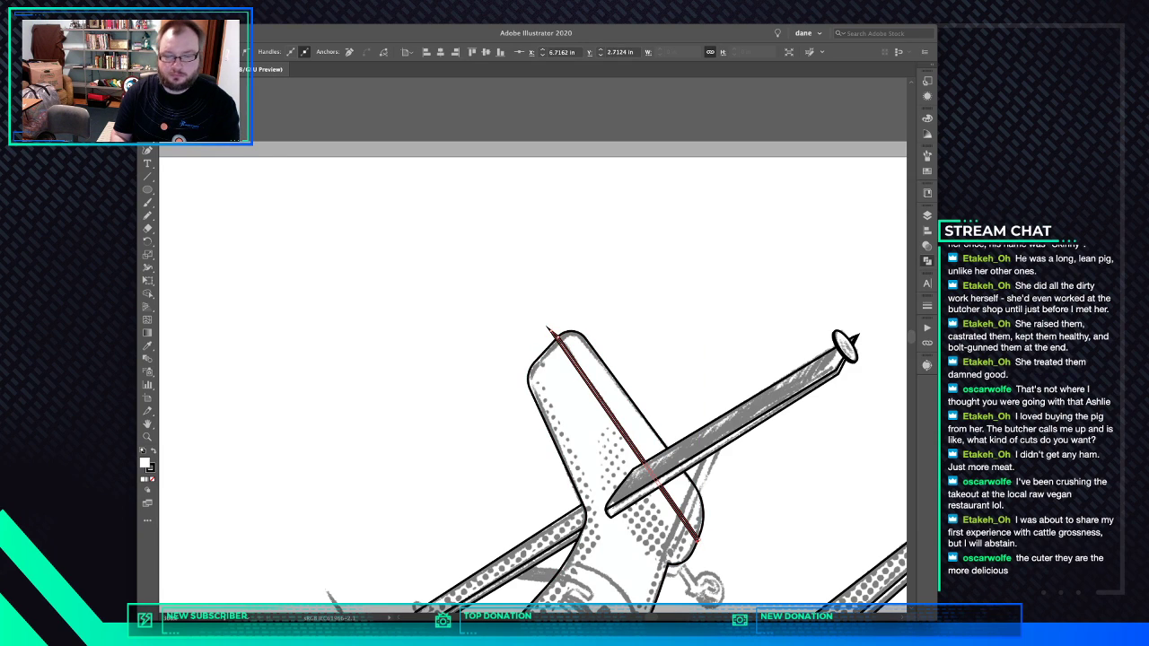
scroll(705, 536, down, 4)
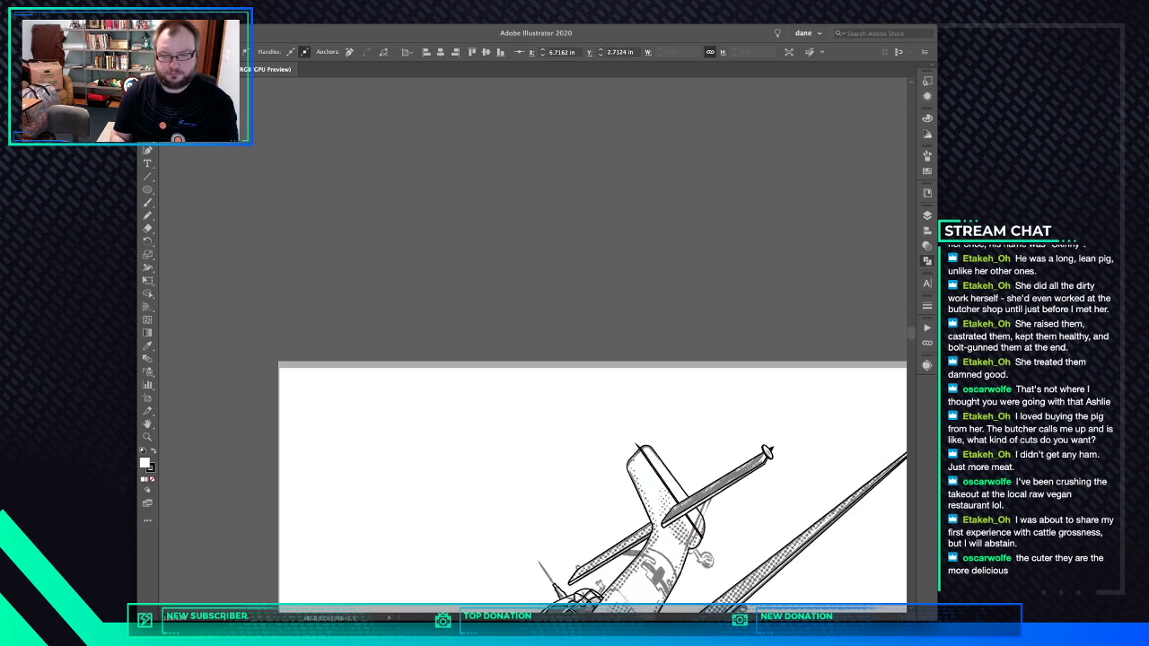
scroll(706, 536, up, 10)
click(709, 549)
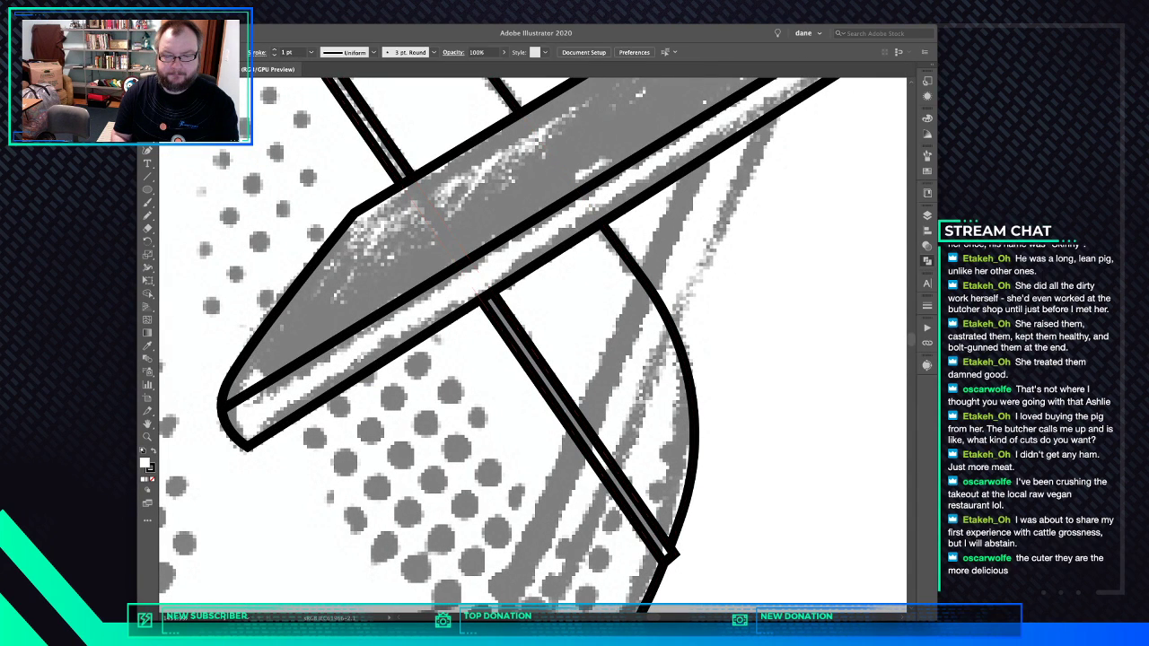
drag(672, 557, 675, 565)
Cut the rudder strip where it crosses the tail's rear outline and delete the piece sticking out beyond it
shift+click(687, 494)
key(super+shift+a)
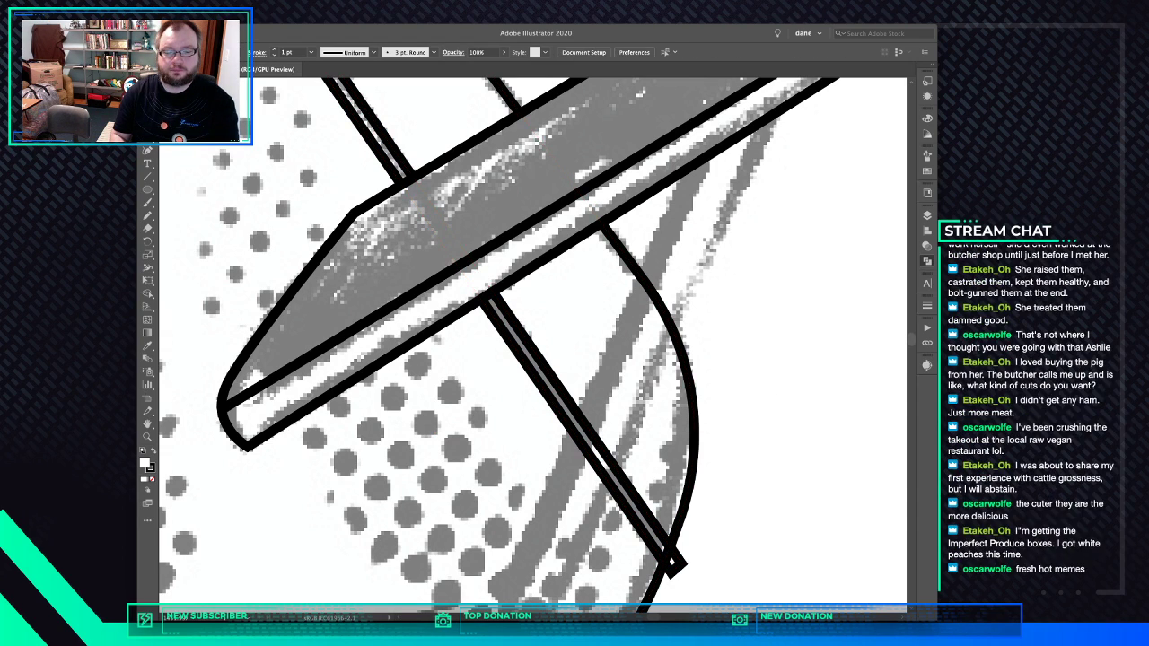
click(672, 562)
key(Delete)
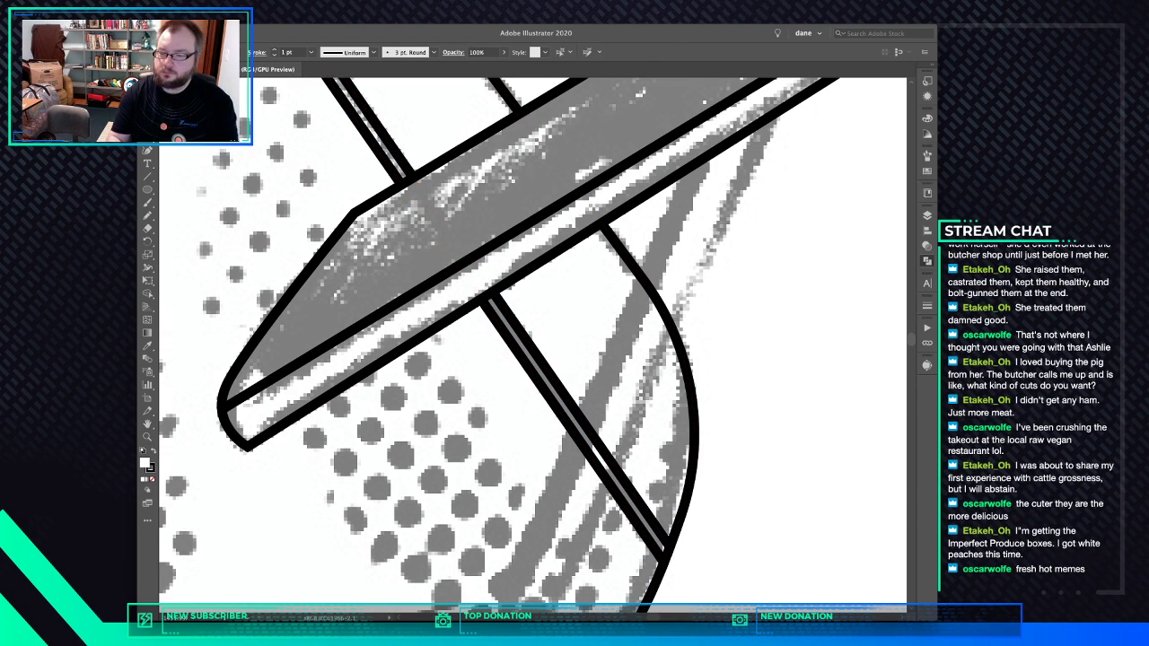
key(super+minus)
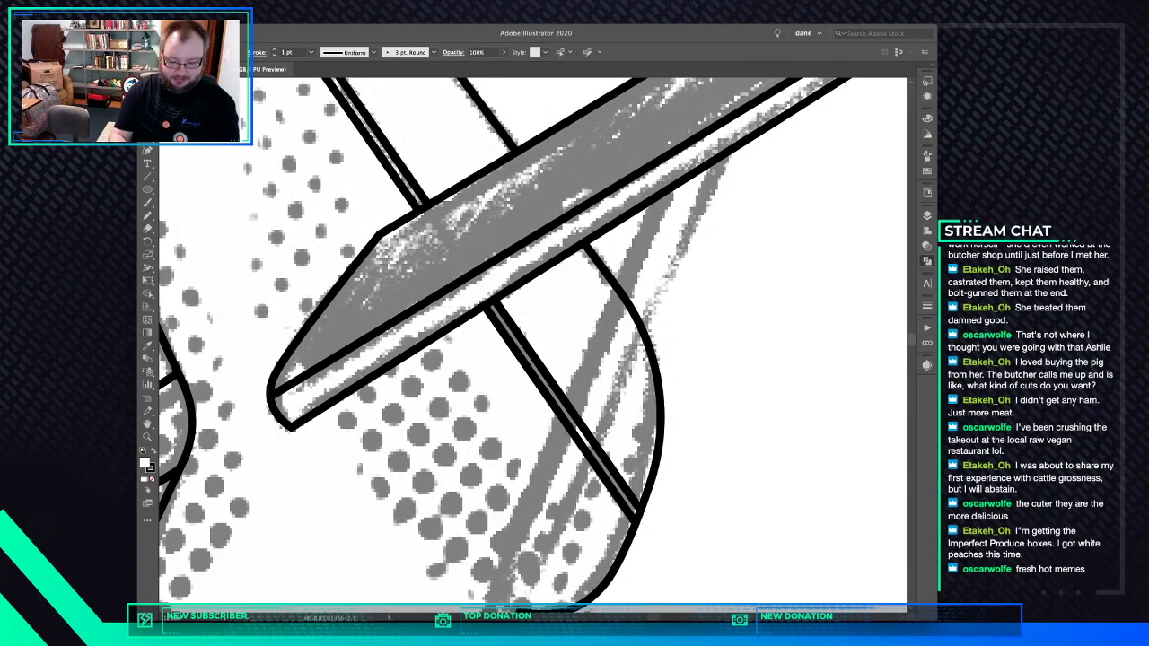
Delete the piece of the rudder strip sticking out beyond the tail fin's tip
key(super+minus)
key(super+minus)
key(super+minus)
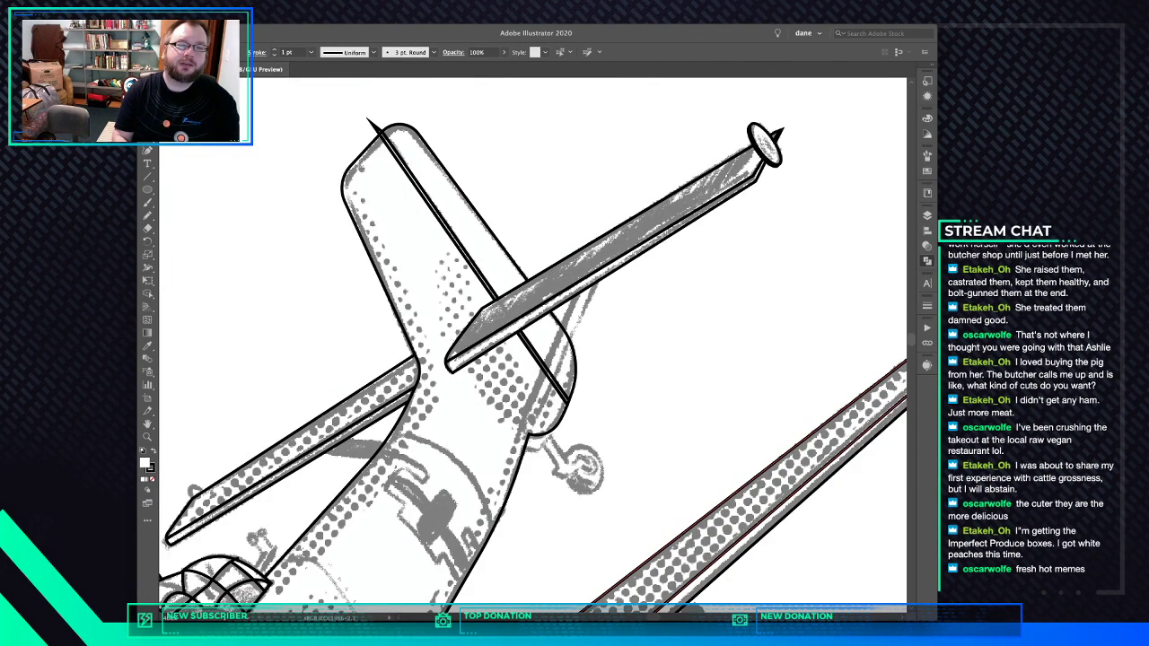
click(377, 130)
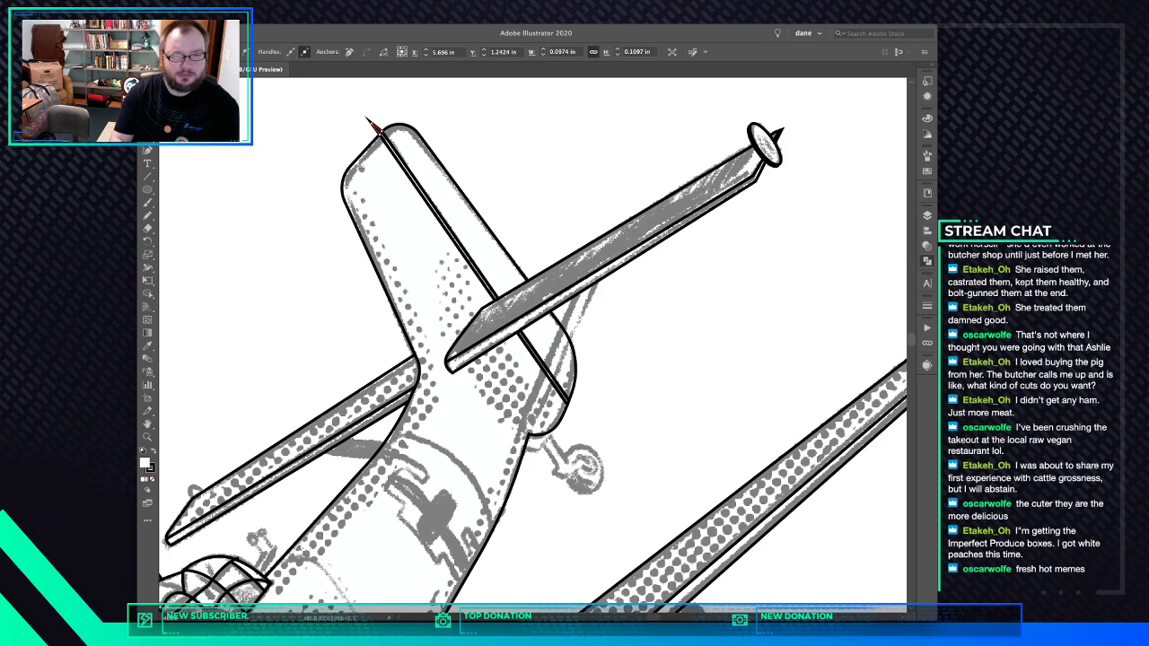
key(Delete)
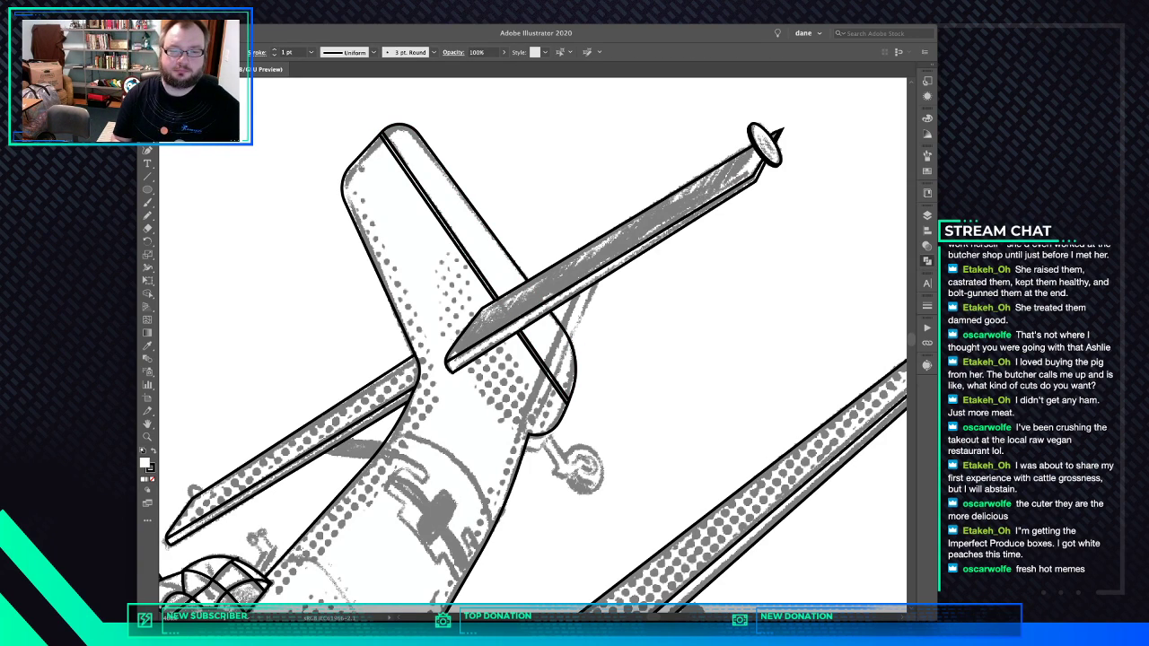
Trace the tailplane's support strut as a closed outline from the fuselage's rear edge up to the tailplane's leading-edge strip, overlapping that strip
drag(575, 289, 520, 437)
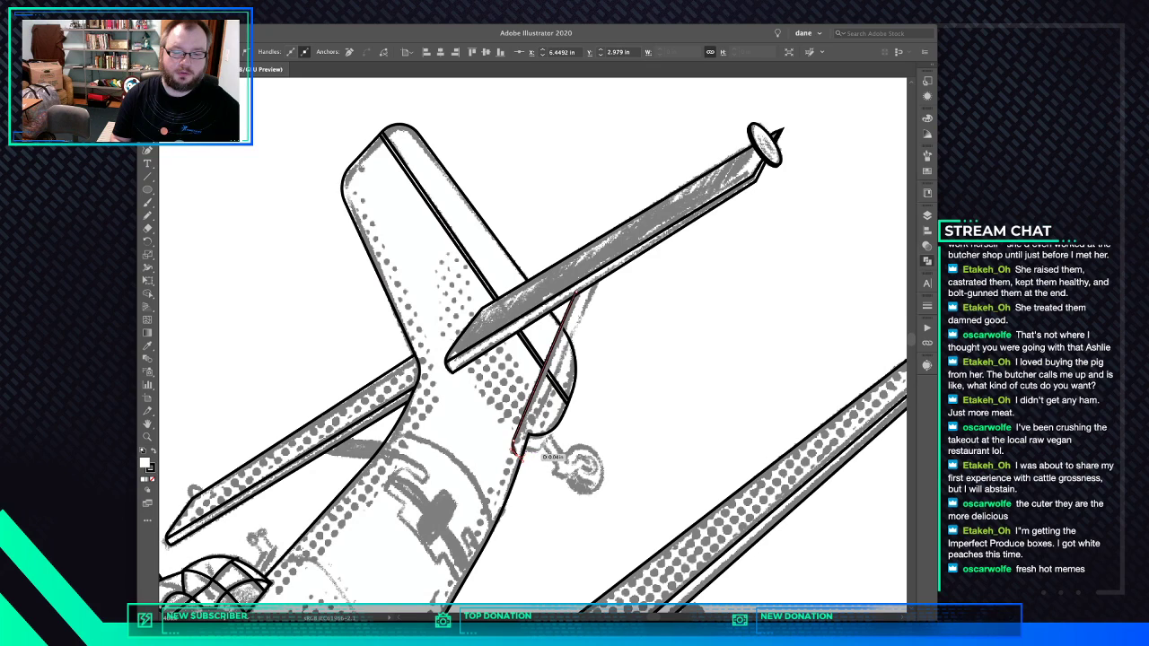
key(Escape)
drag(519, 449, 577, 292)
click(597, 279)
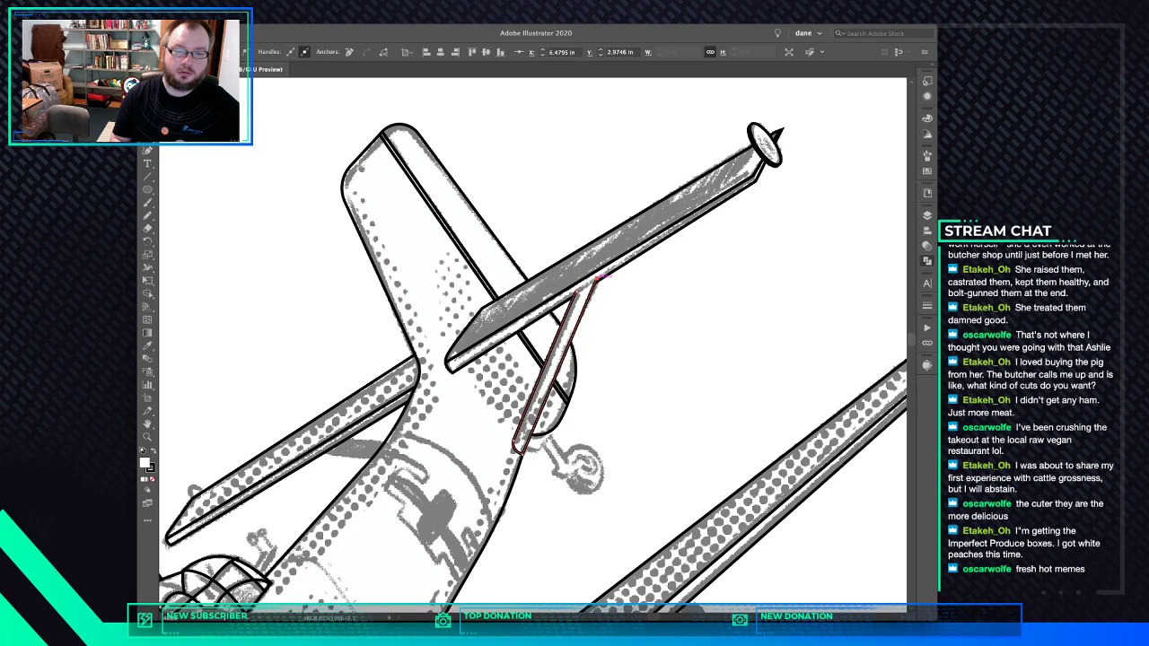
click(576, 280)
click(580, 285)
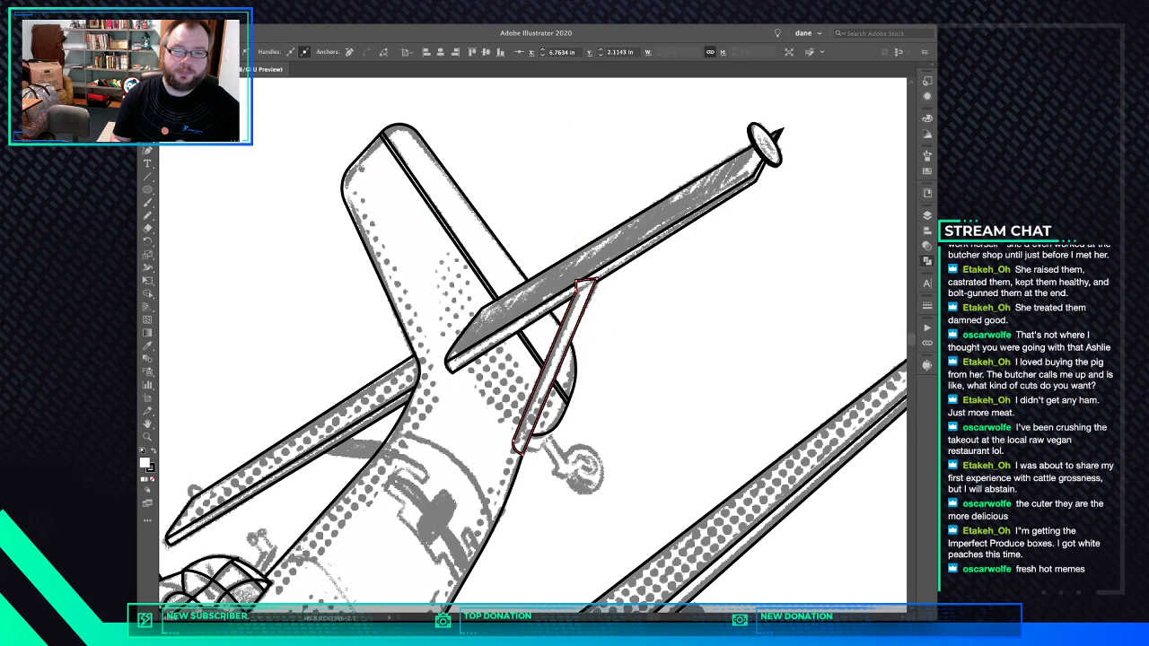
key(super+z)
click(579, 287)
key(super+z)
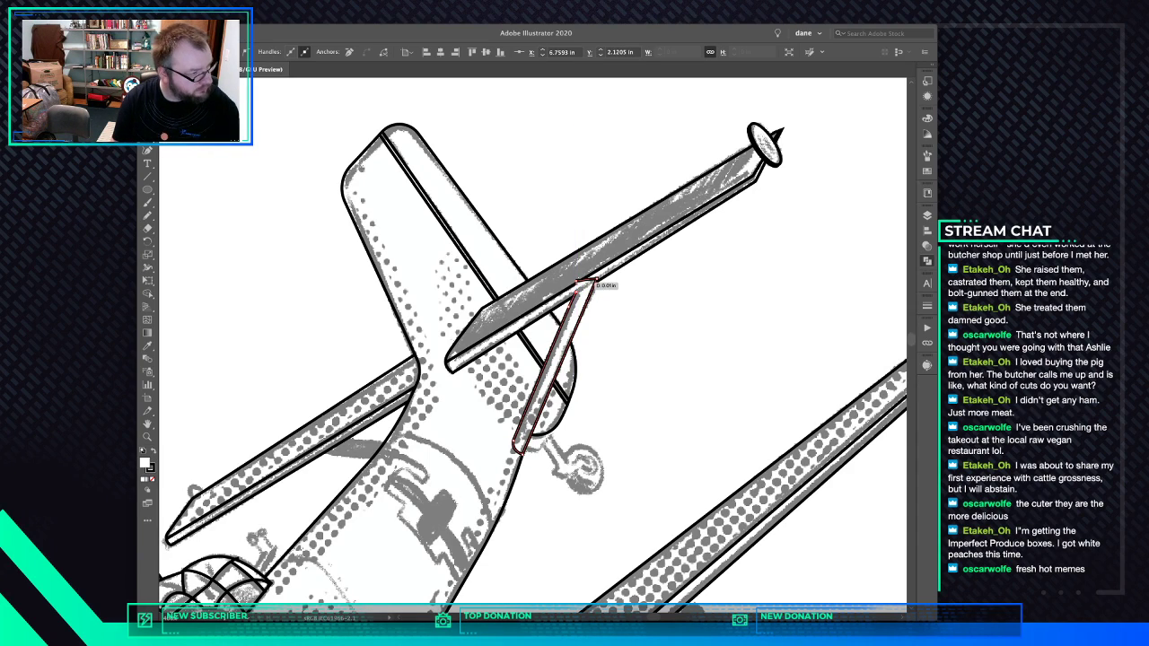
click(581, 286)
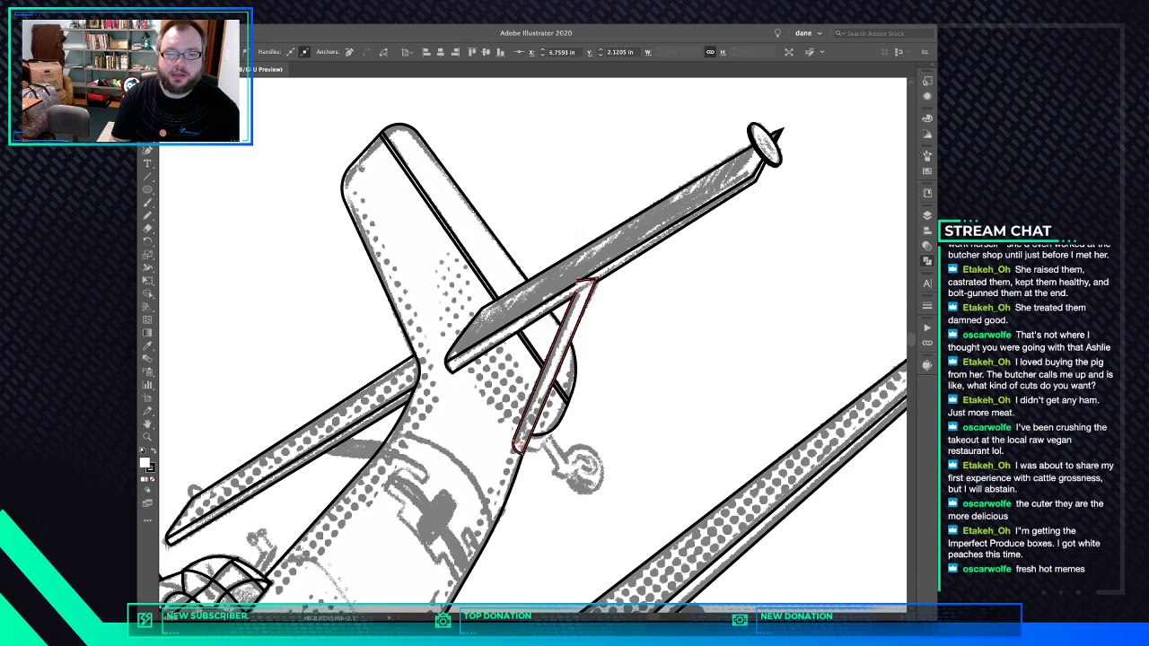
Move the support strut behind the tailplane's leading-edge strip by cutting it and pasting it in back of that strip, and deselect everything
key(v)
key(super+x)
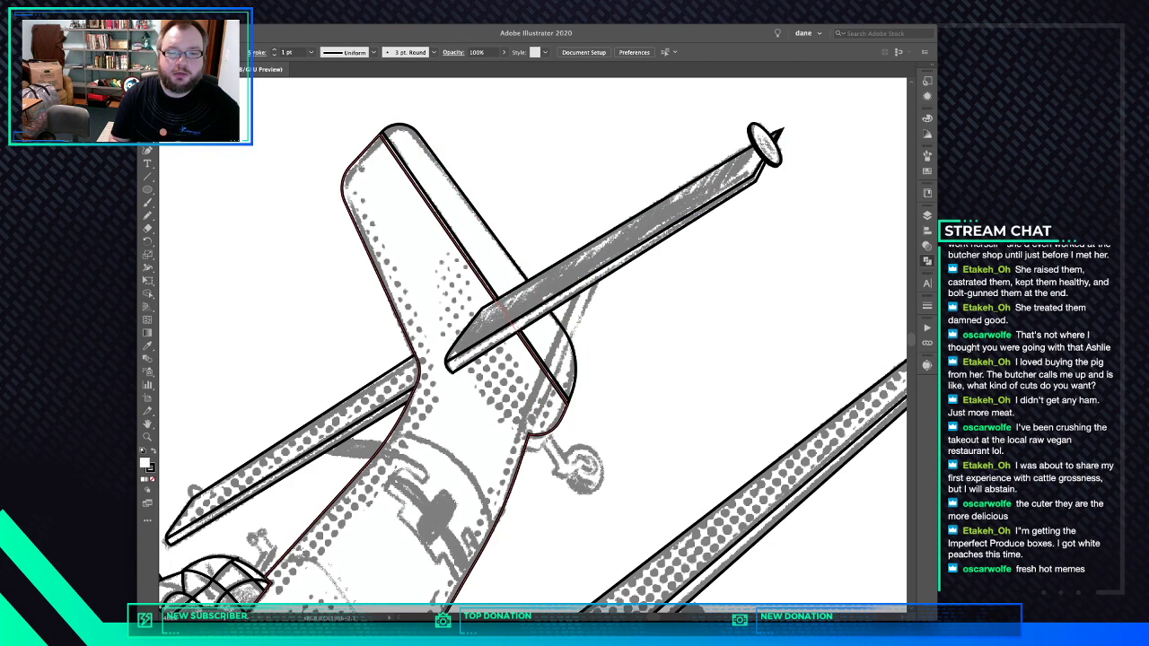
click(594, 258)
key(super+b)
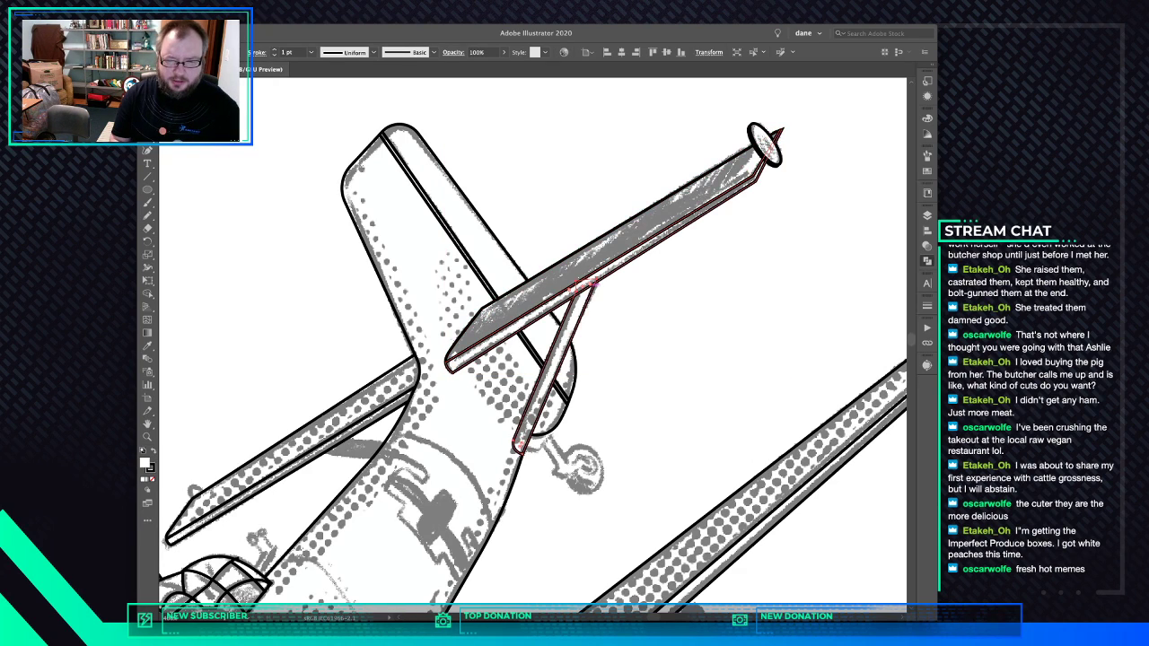
key(super+shift+a)
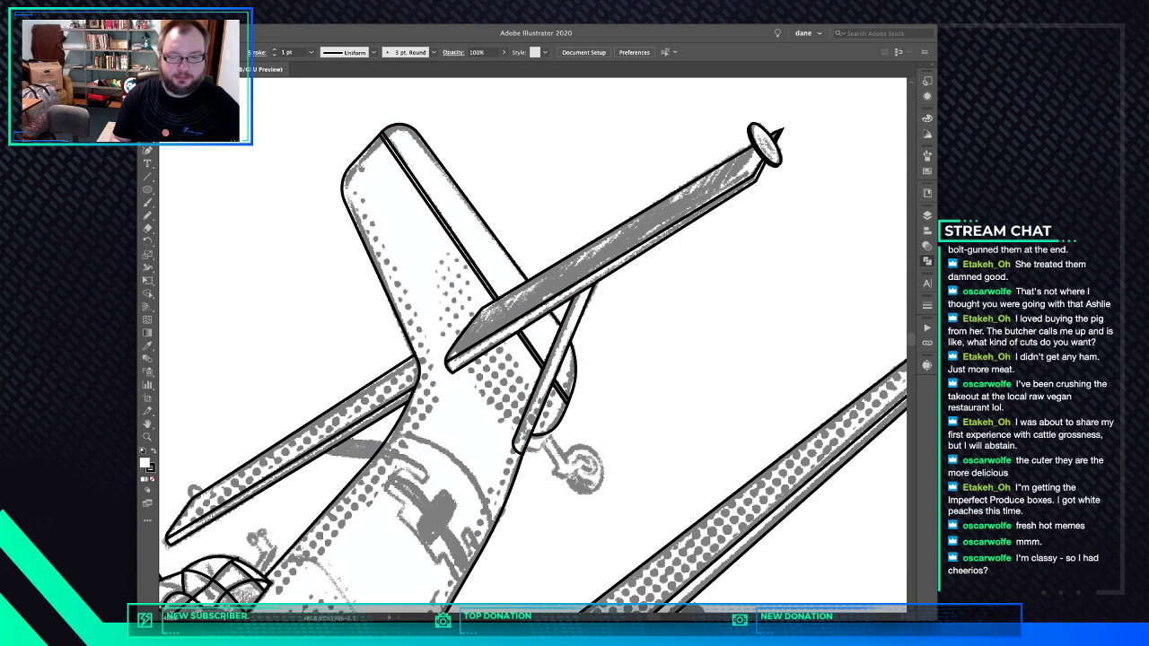
Trace the tail wheel's leg from the support strut's lower end along the sketched edge to the wheel's hub
click(531, 445)
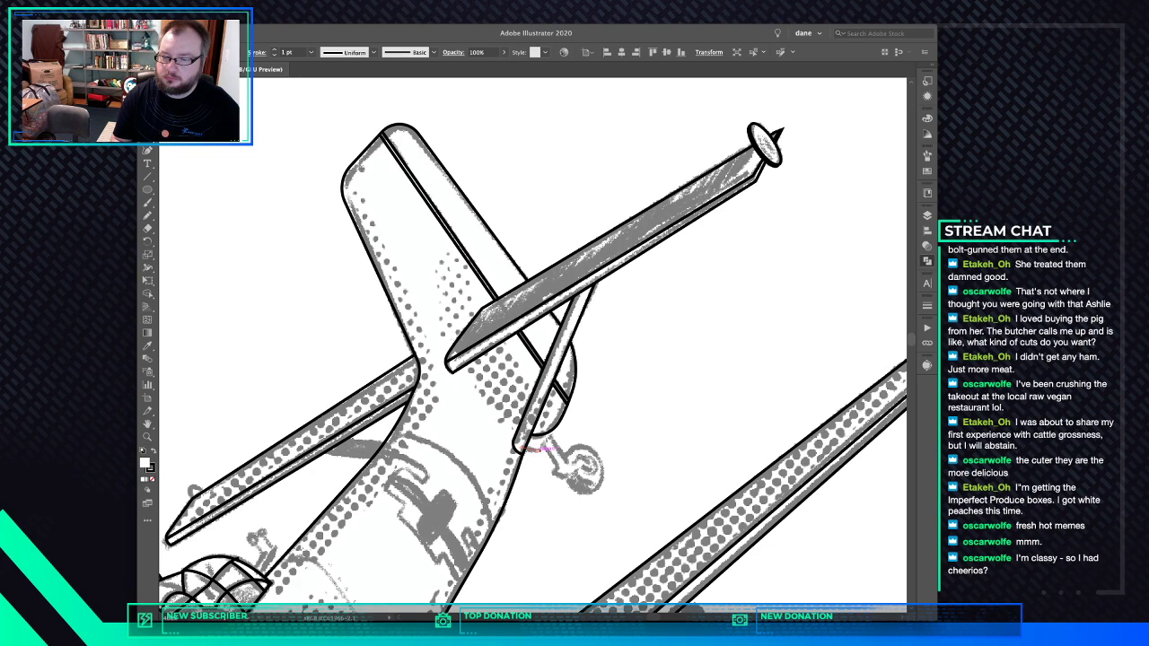
click(532, 447)
drag(550, 445, 558, 435)
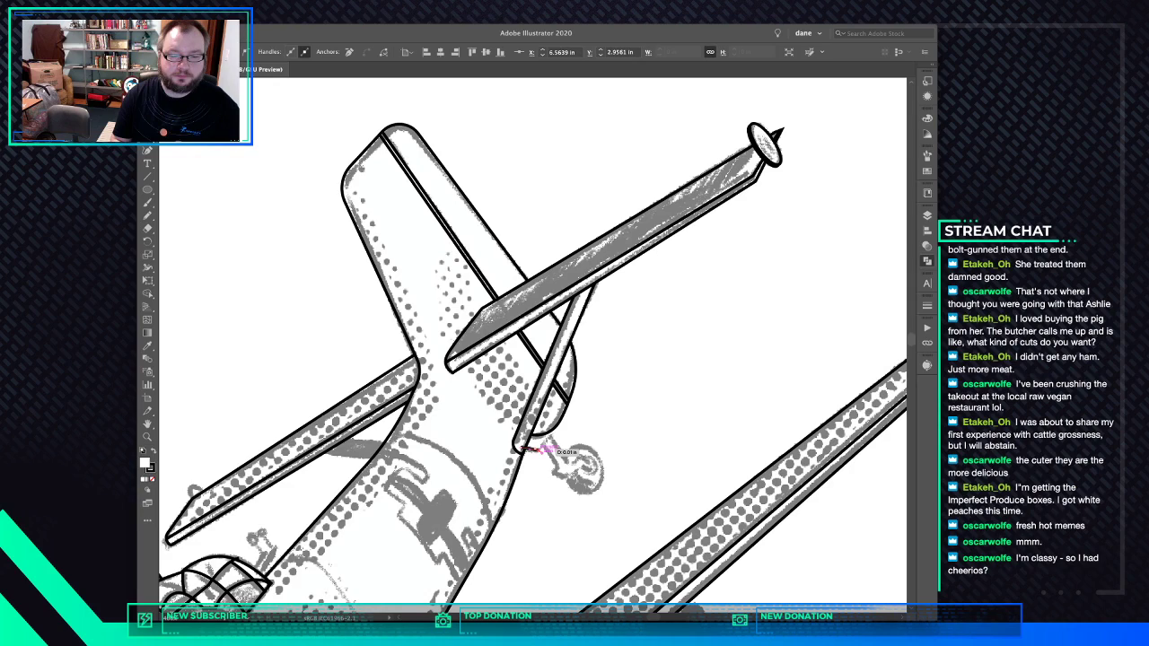
key(super+z)
click(539, 446)
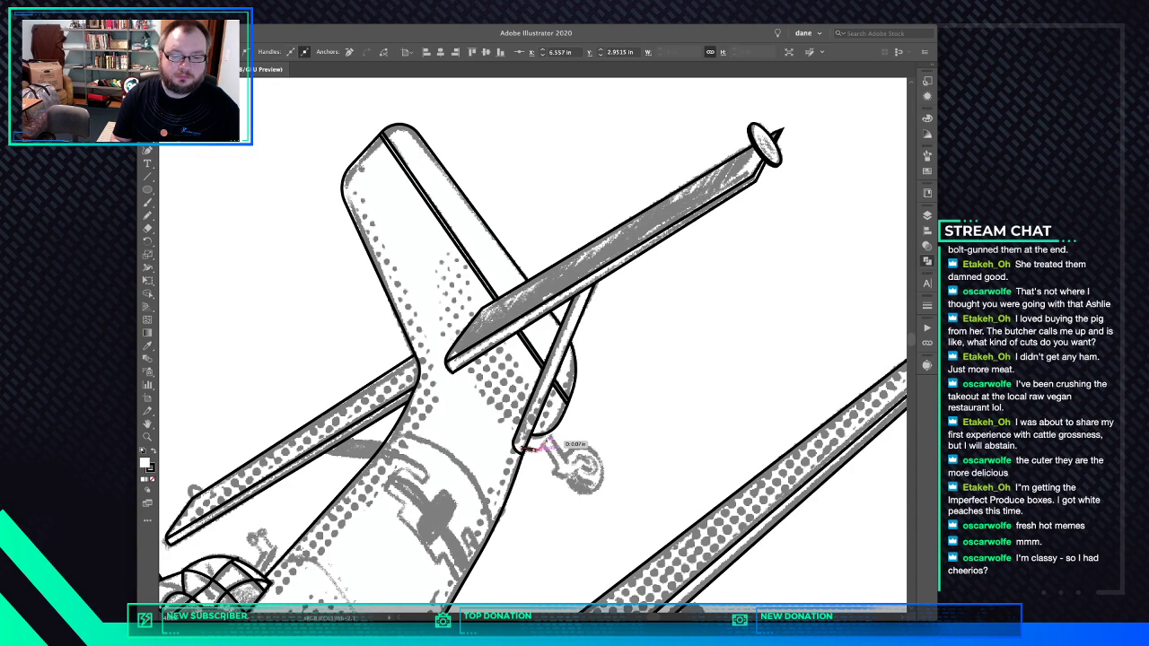
drag(546, 445, 596, 462)
click(589, 461)
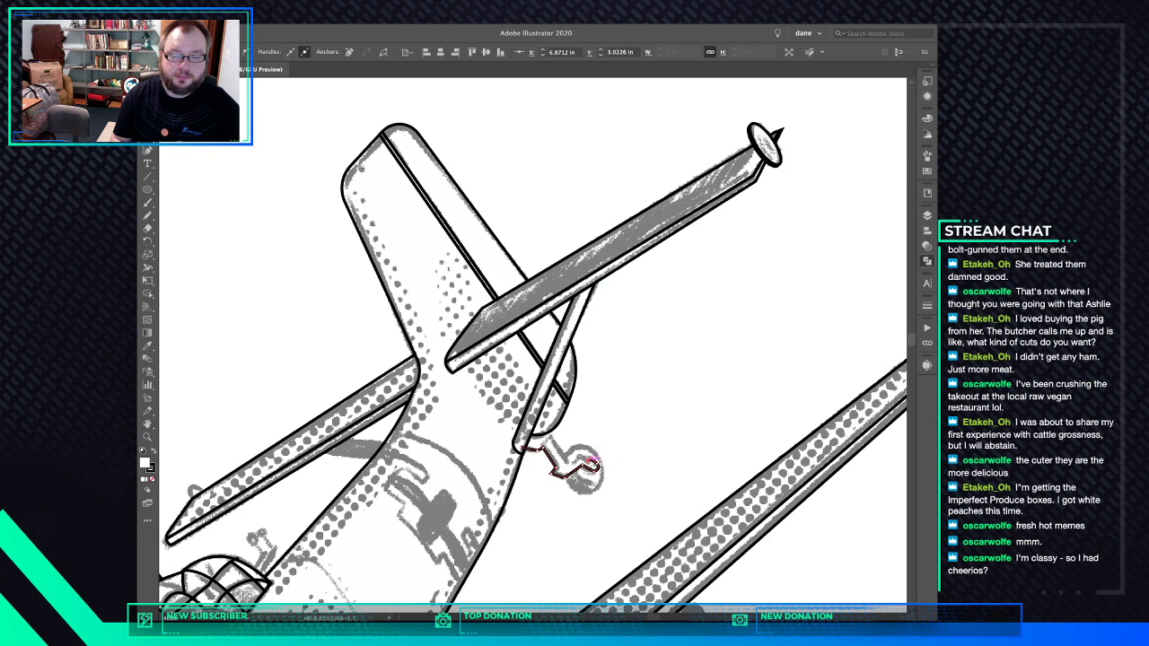
Undo the last curved segment at the tip of the tail-wheel strut outline
scroll(590, 461, up, 5)
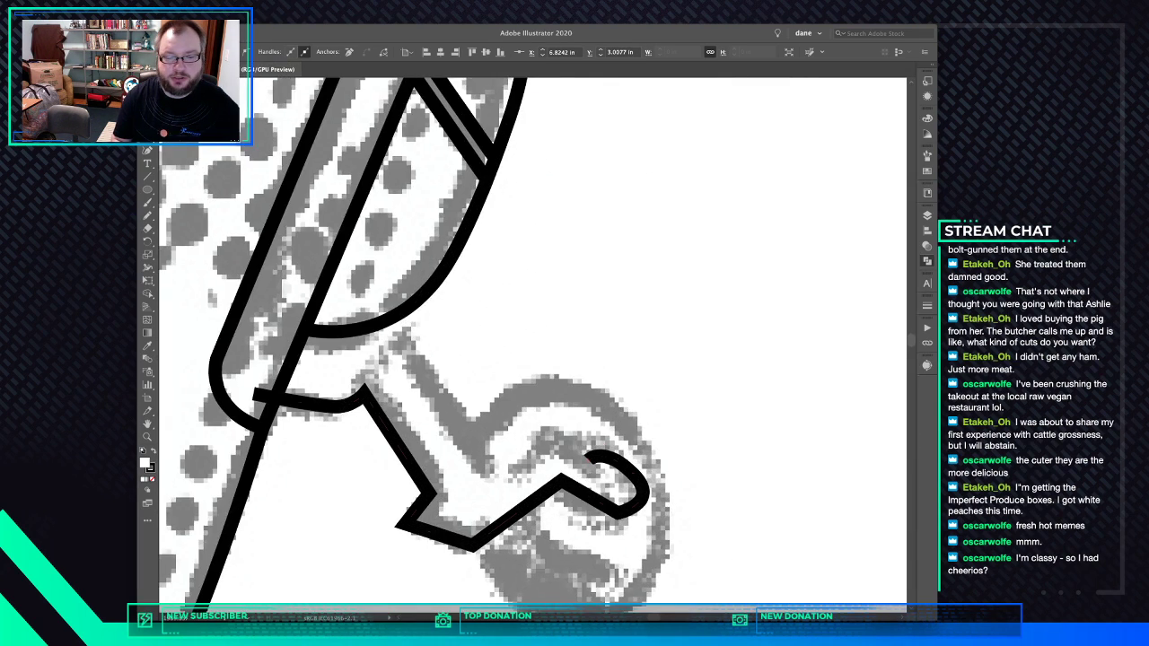
key(super+z)
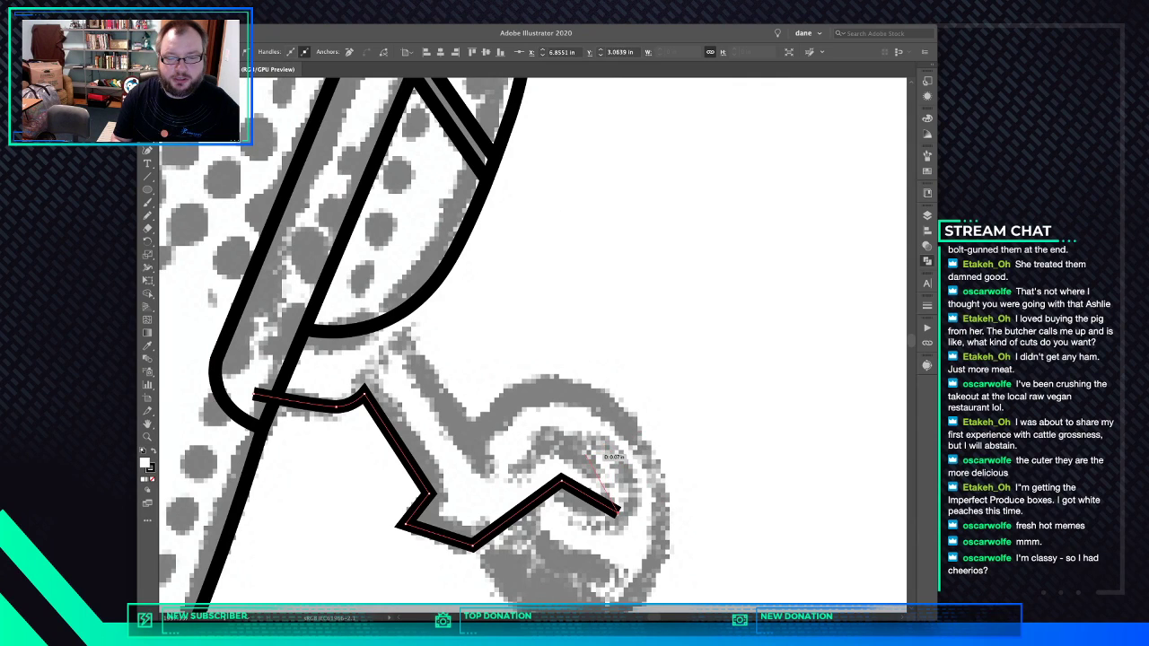
drag(585, 451, 534, 461)
key(super+z)
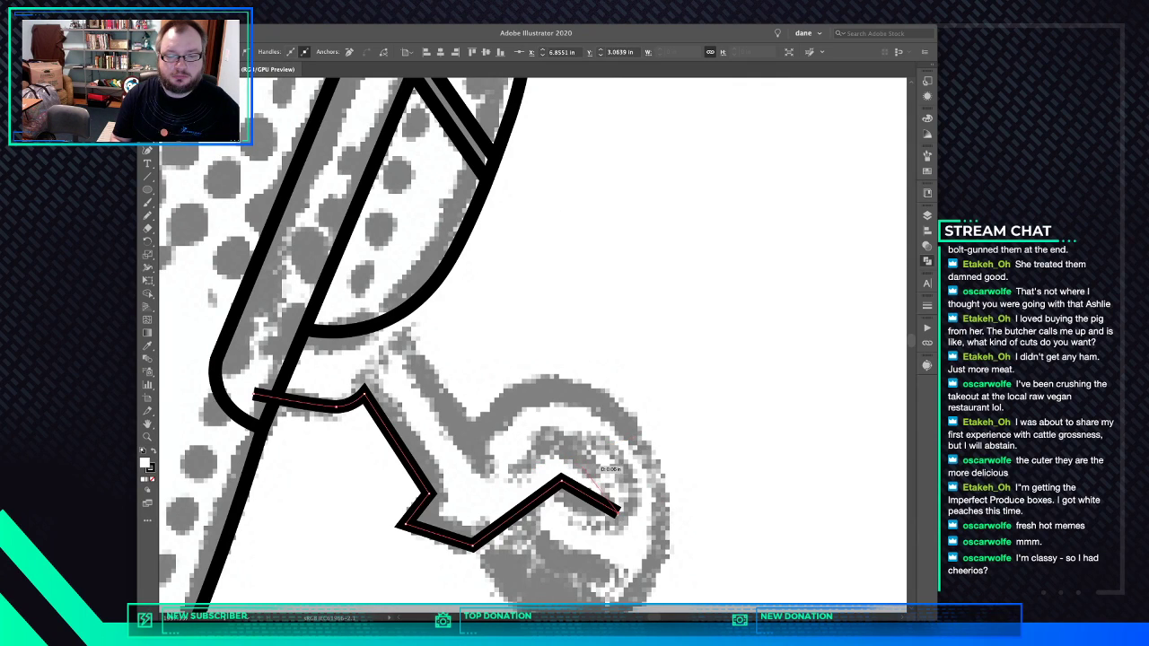
Trace the rest of the tail-wheel strut with straight segments around the fork tip and up to the rudder, closing it at its first anchor
click(599, 465)
click(548, 437)
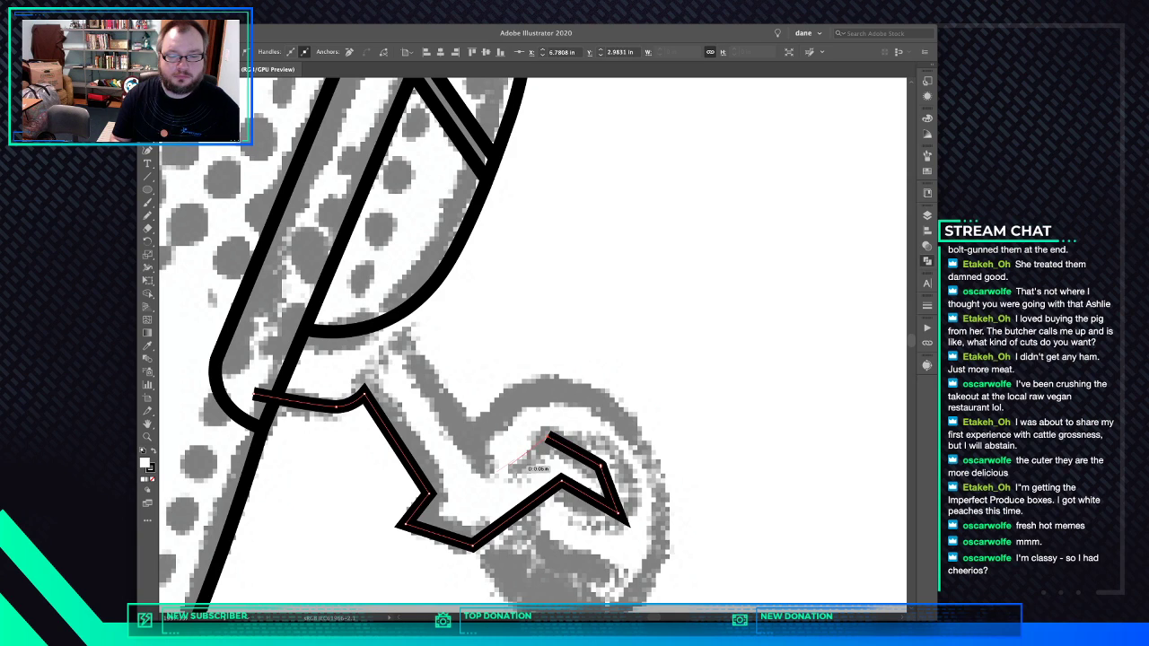
click(492, 475)
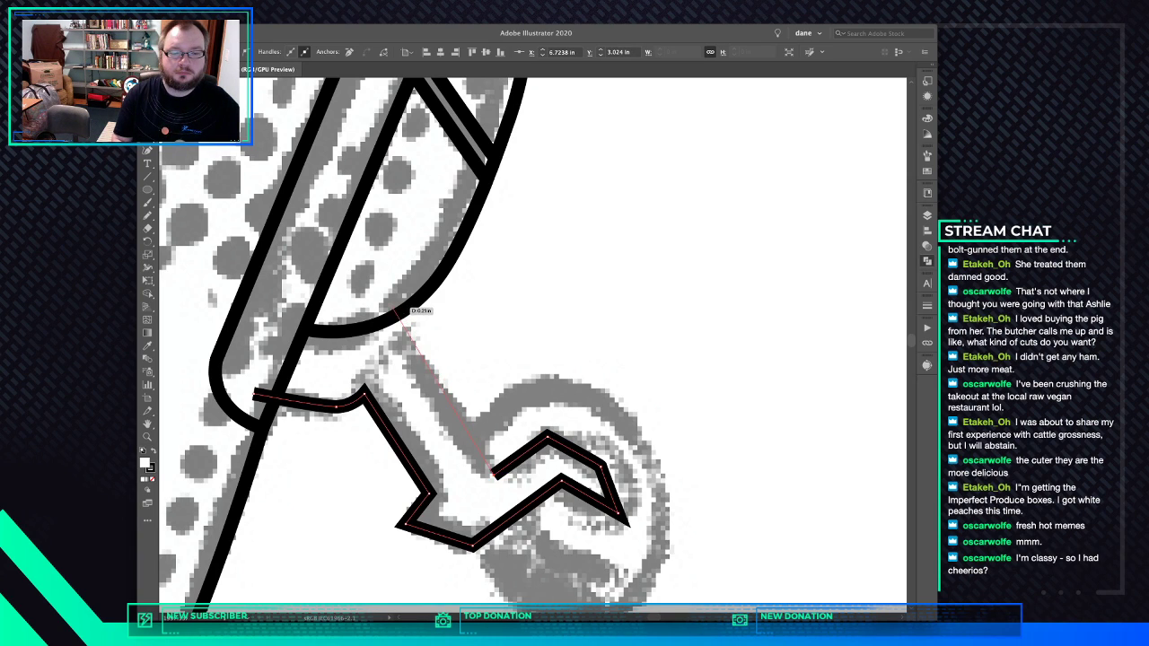
click(399, 306)
click(260, 324)
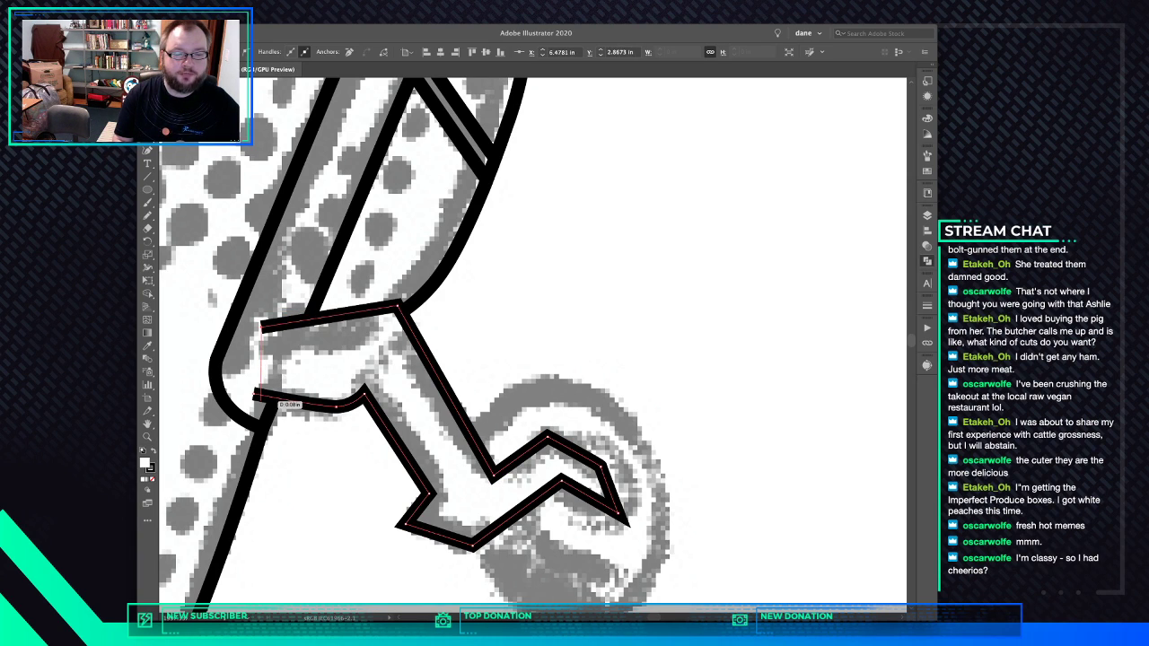
click(253, 393)
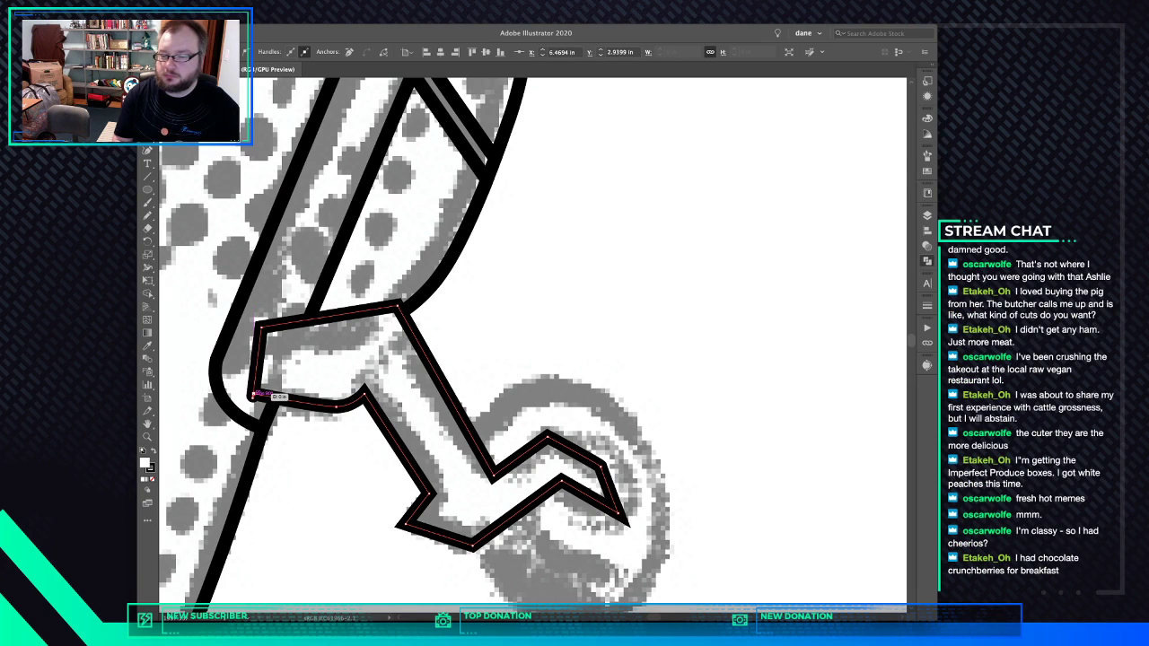
Redo the closing segment of the strut outline at its starting anchor and send the shape behind the rudder and fuselage
key(super+z)
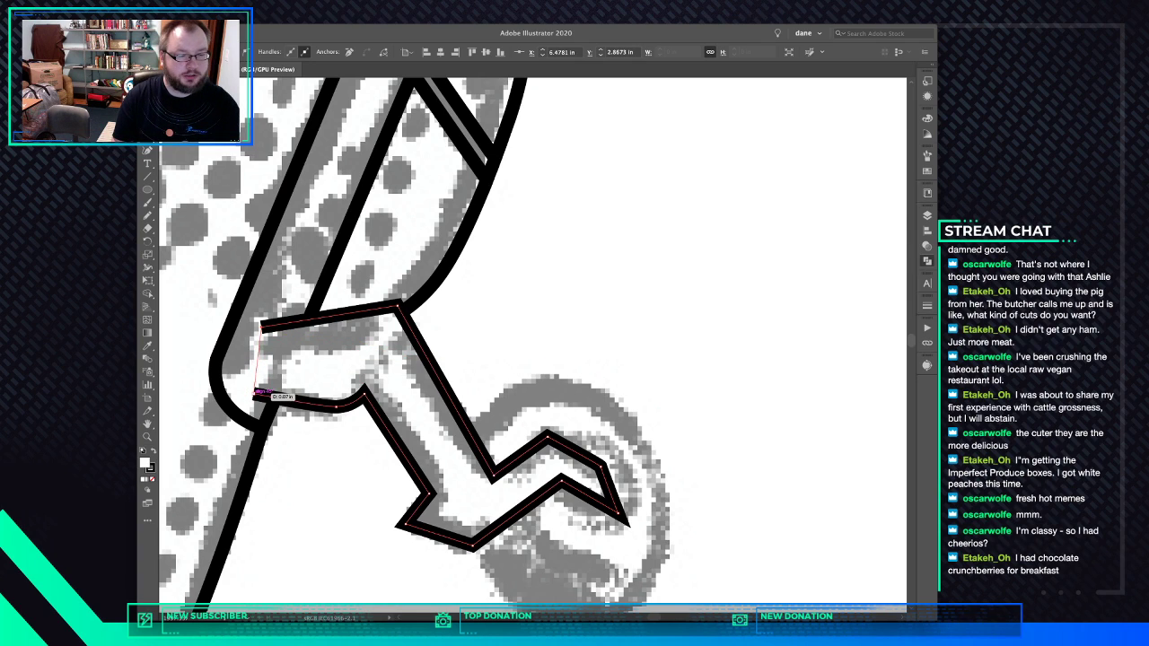
click(257, 394)
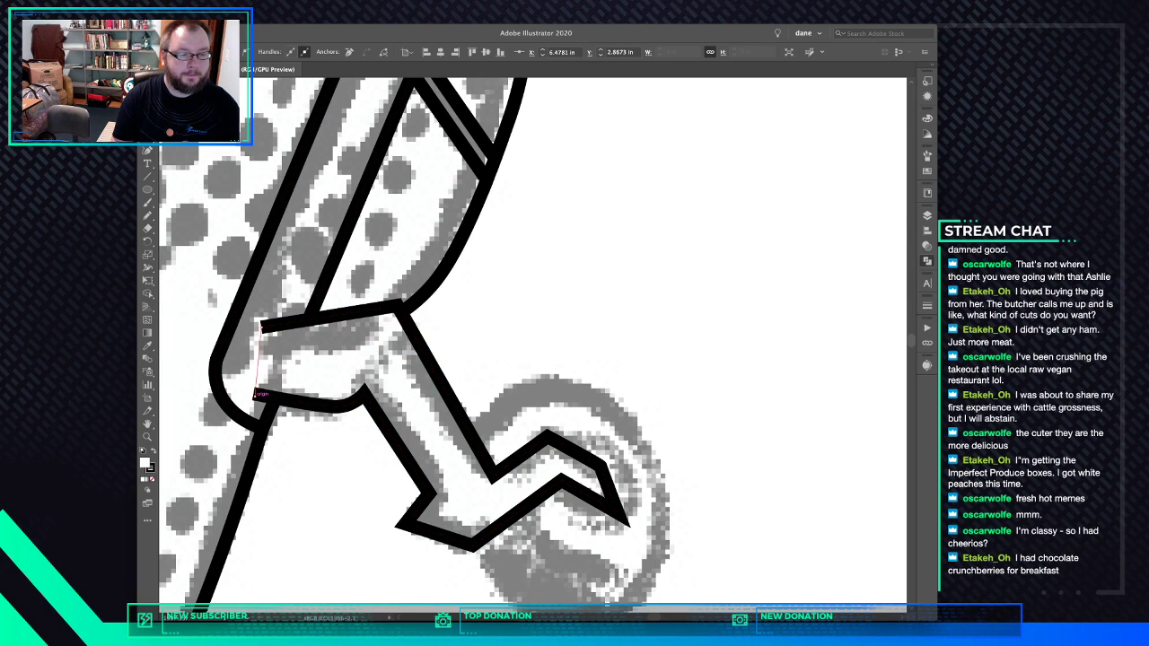
key(ctrl+z)
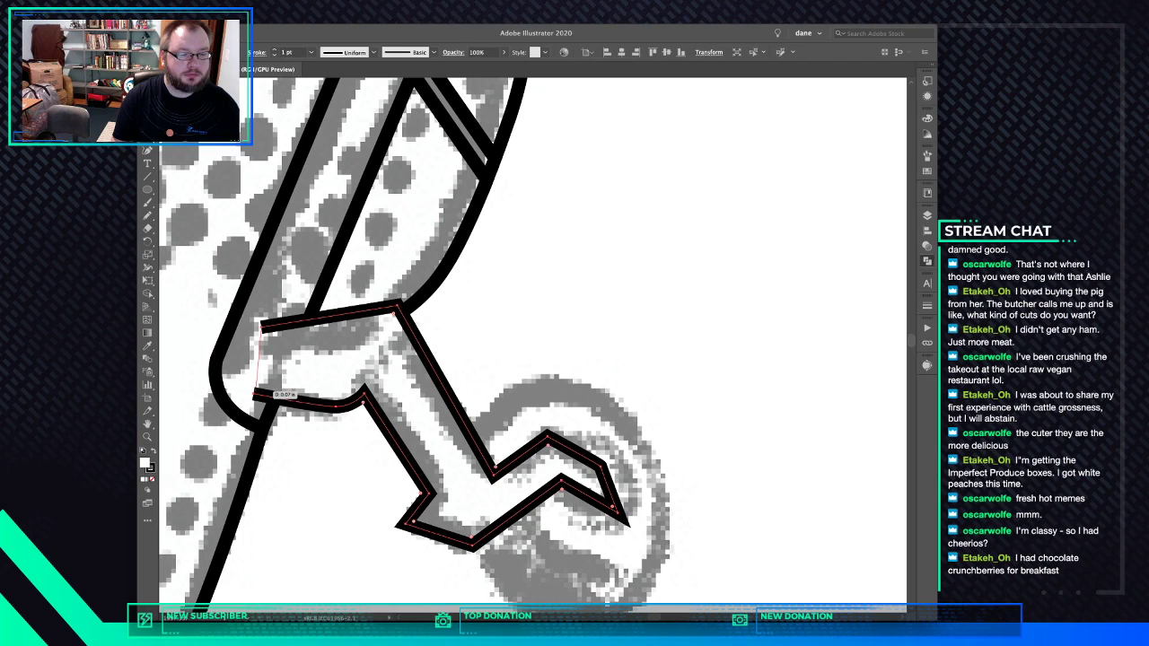
click(257, 393)
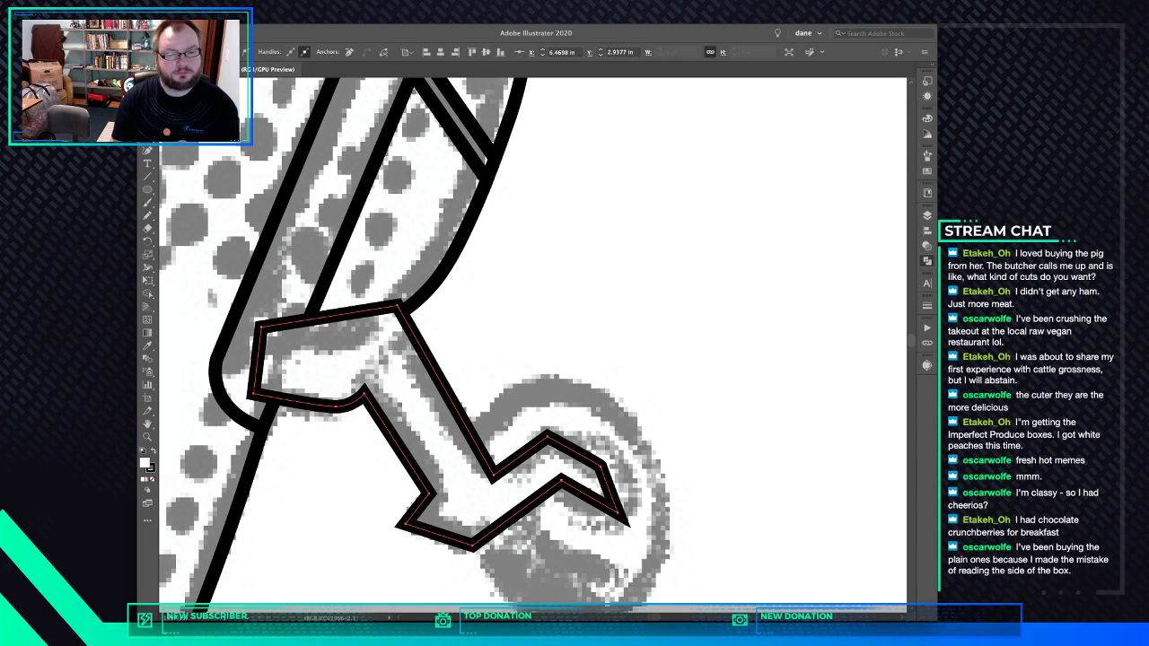
key(Delete)
key(ctrl+z)
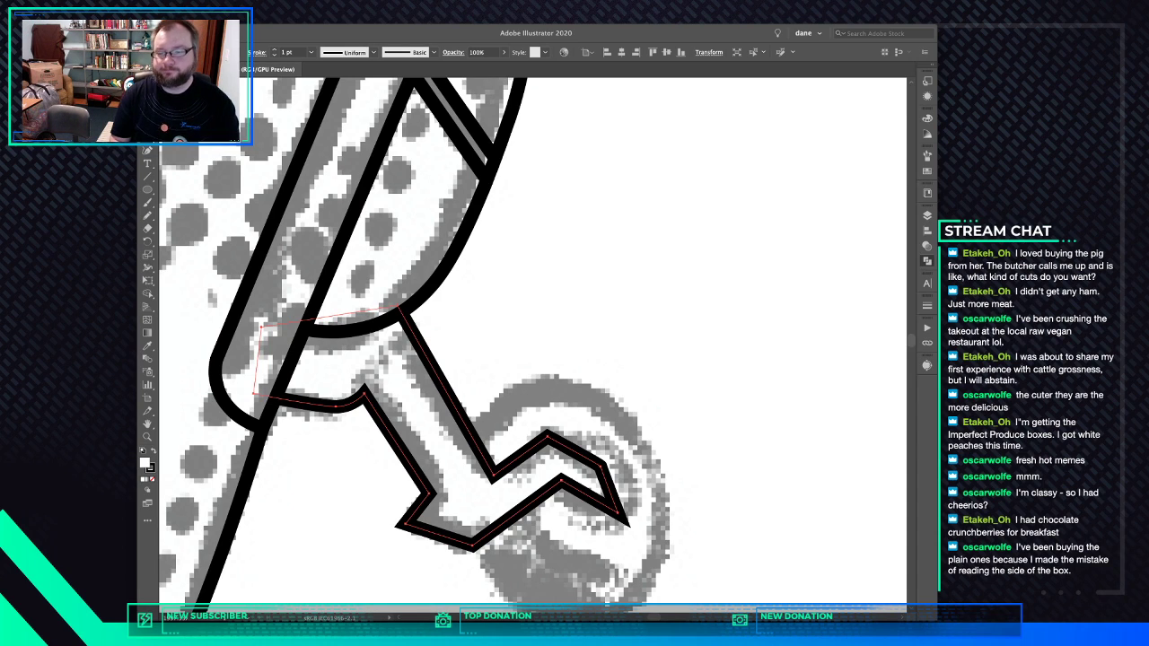
Round the pointed heel corner at the lower end of the tail-wheel strut outline
scroll(533, 345, down, 3)
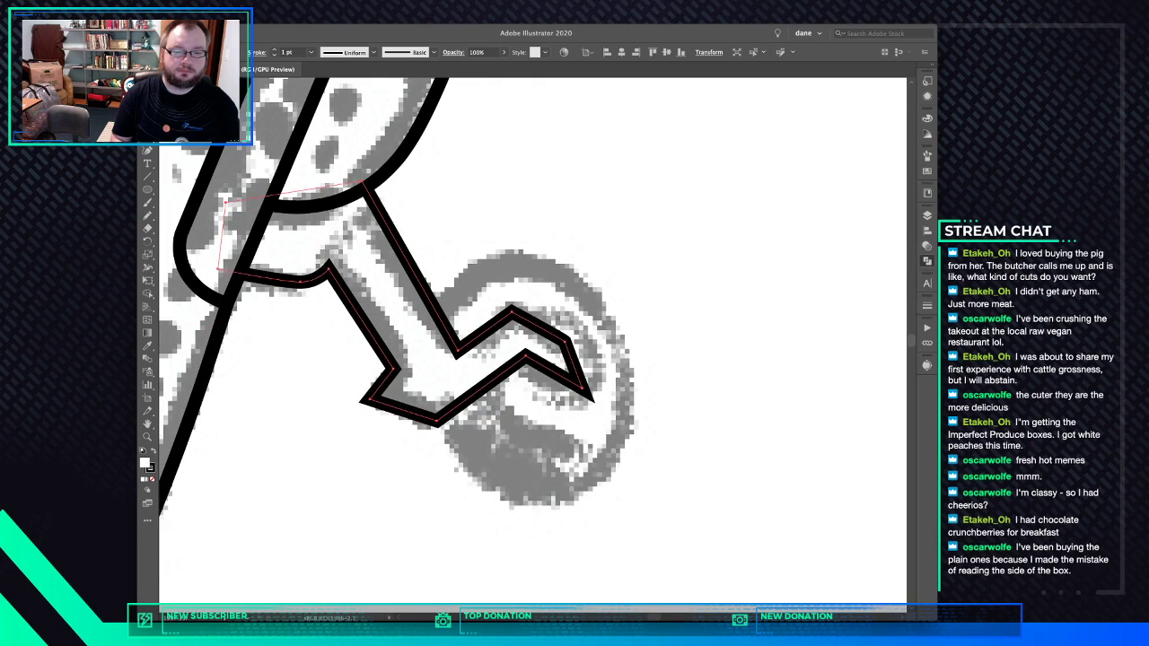
scroll(533, 344, right, 2)
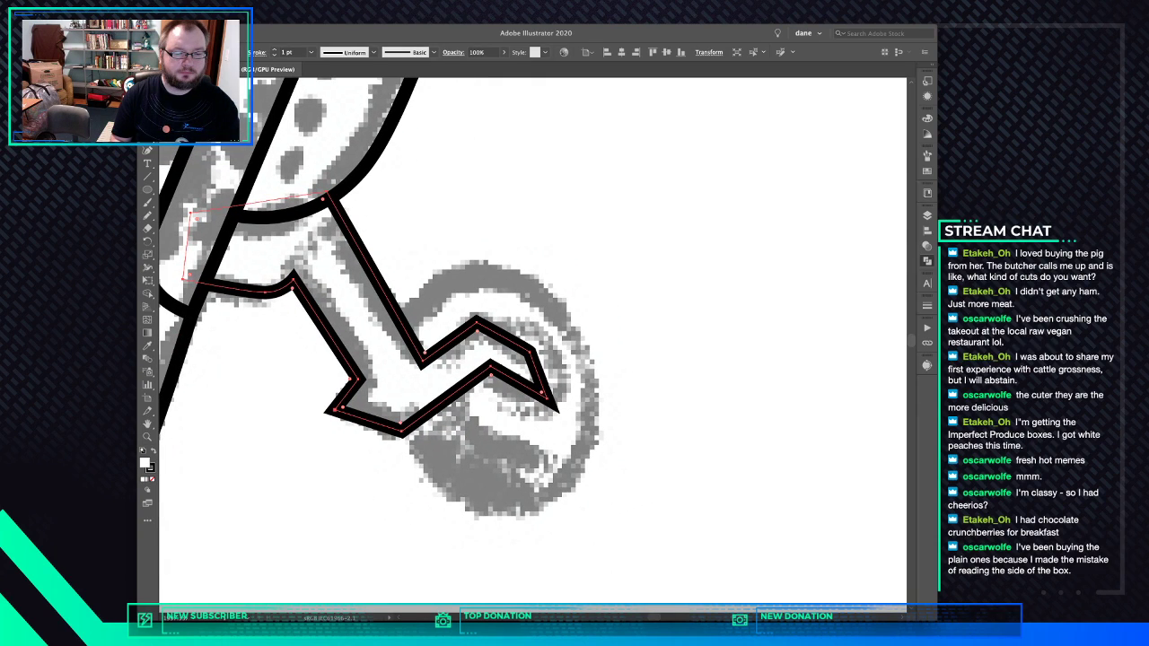
click(336, 410)
mouse_move(336, 409)
mouse_down()
mouse_move(321, 403)
mouse_move(351, 403)
mouse_up()
key(super+shift+a)
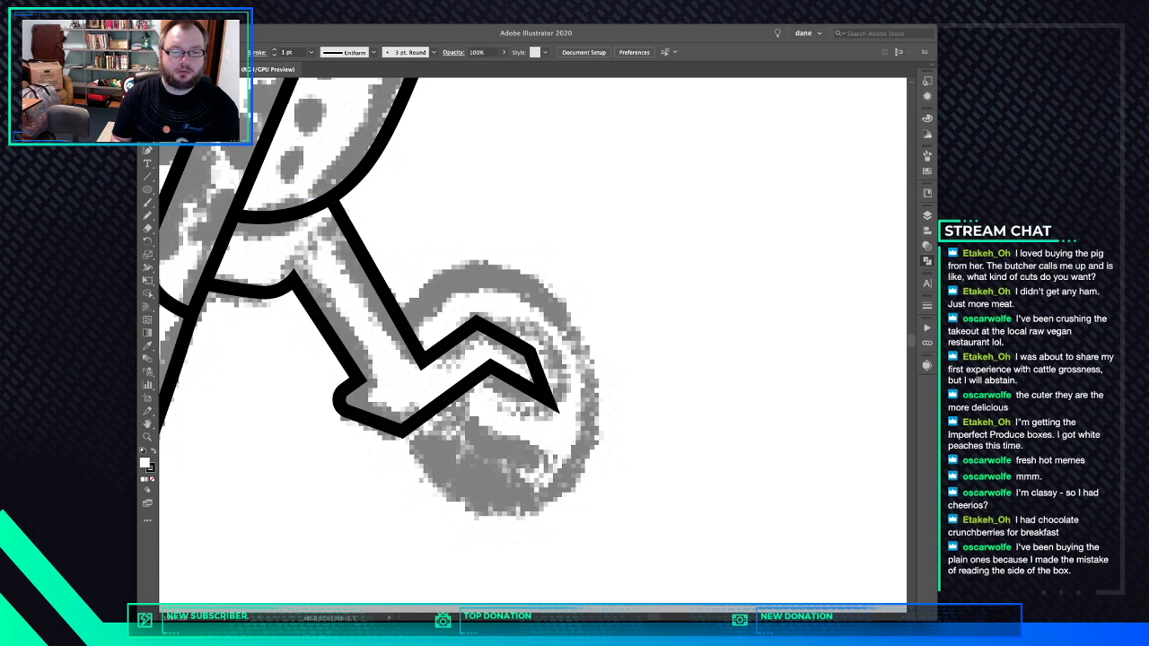
Round the two facing corners at the bend of the fork arm over the wheel
click(475, 337)
click(476, 322)
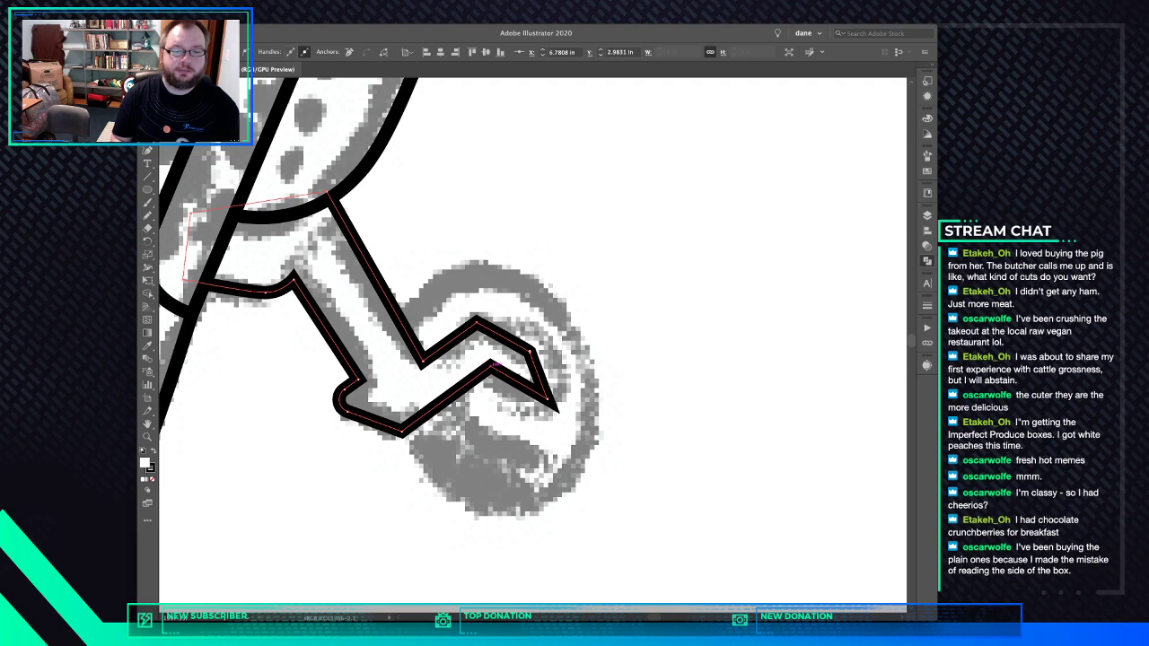
shift+click(491, 365)
drag(492, 384, 492, 408)
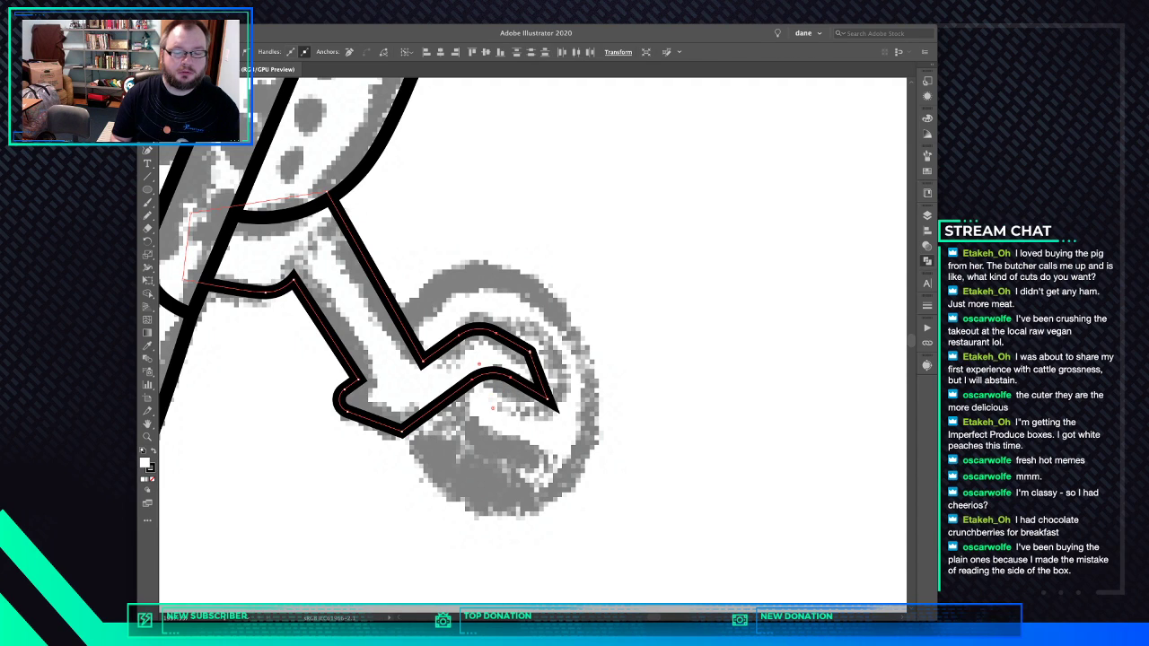
key(super+shift+a)
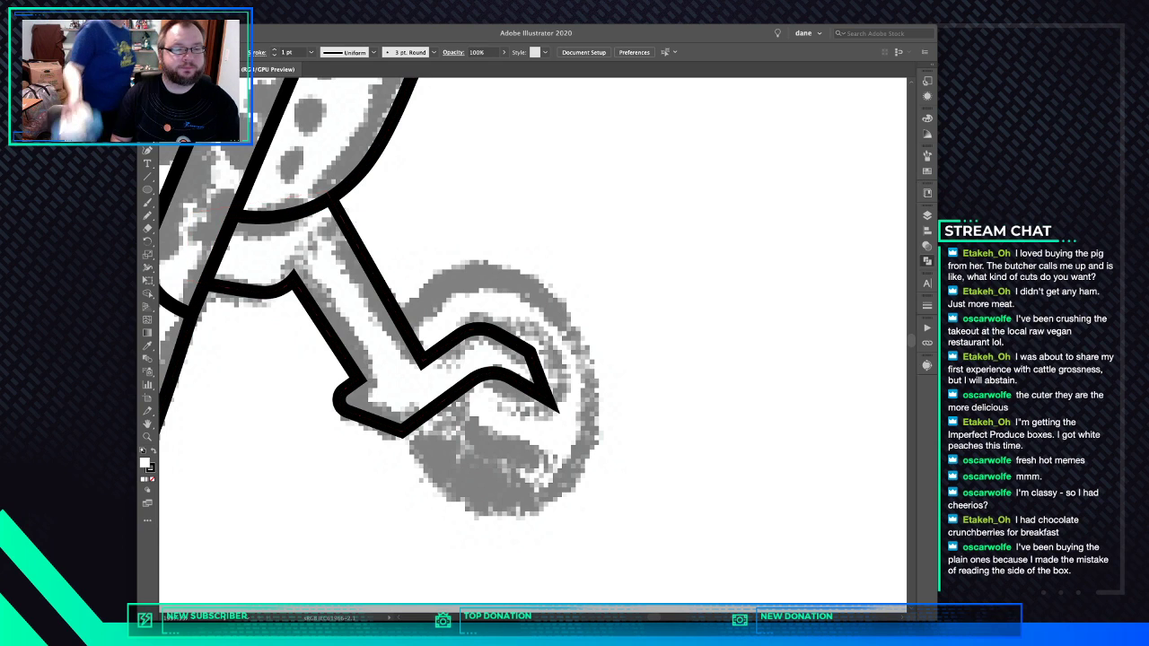
Add two anchors on the strut's upper edge just below the rudder and shift one inward to form a small notch
click(354, 227)
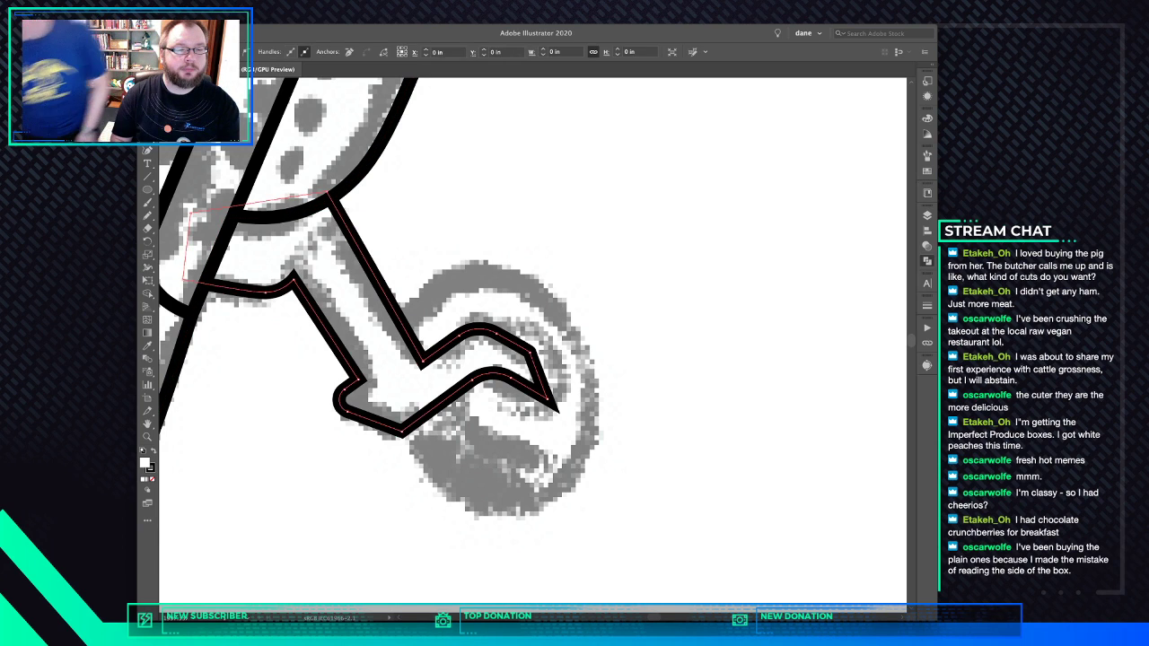
click(349, 230)
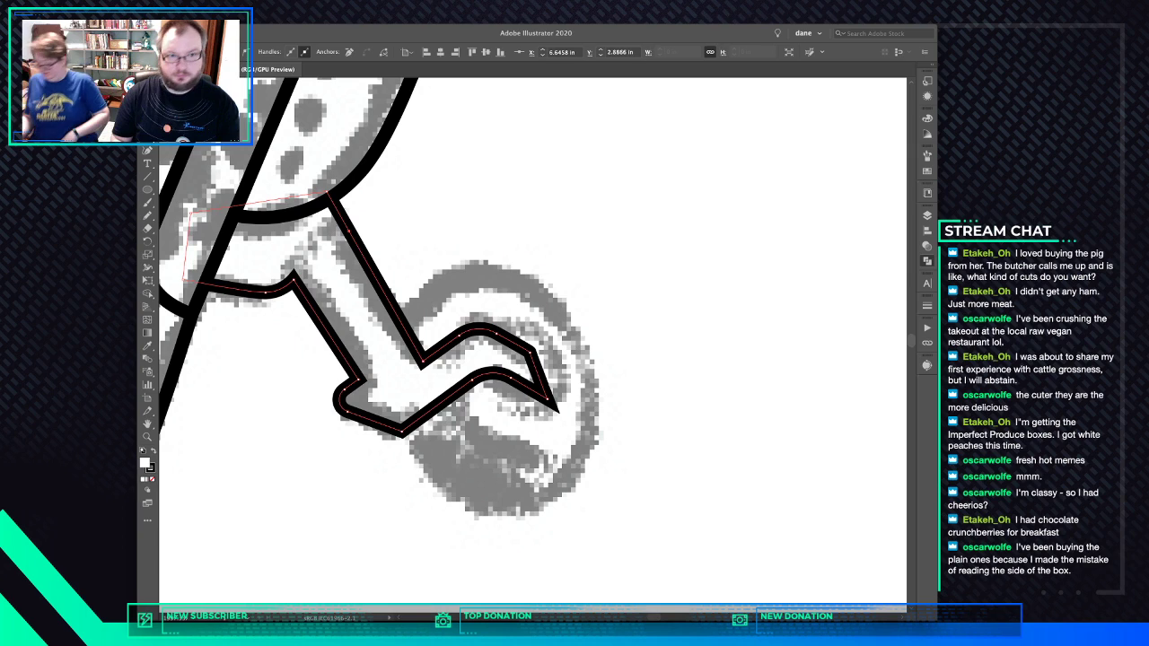
click(388, 229)
click(354, 237)
click(351, 236)
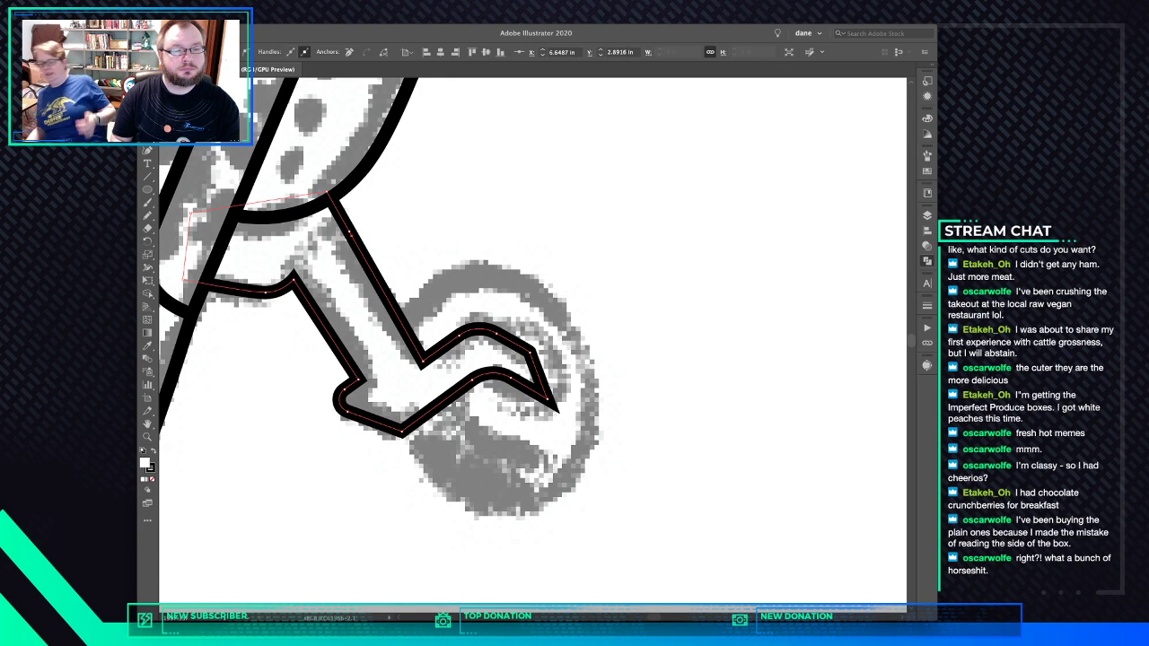
drag(354, 235, 348, 232)
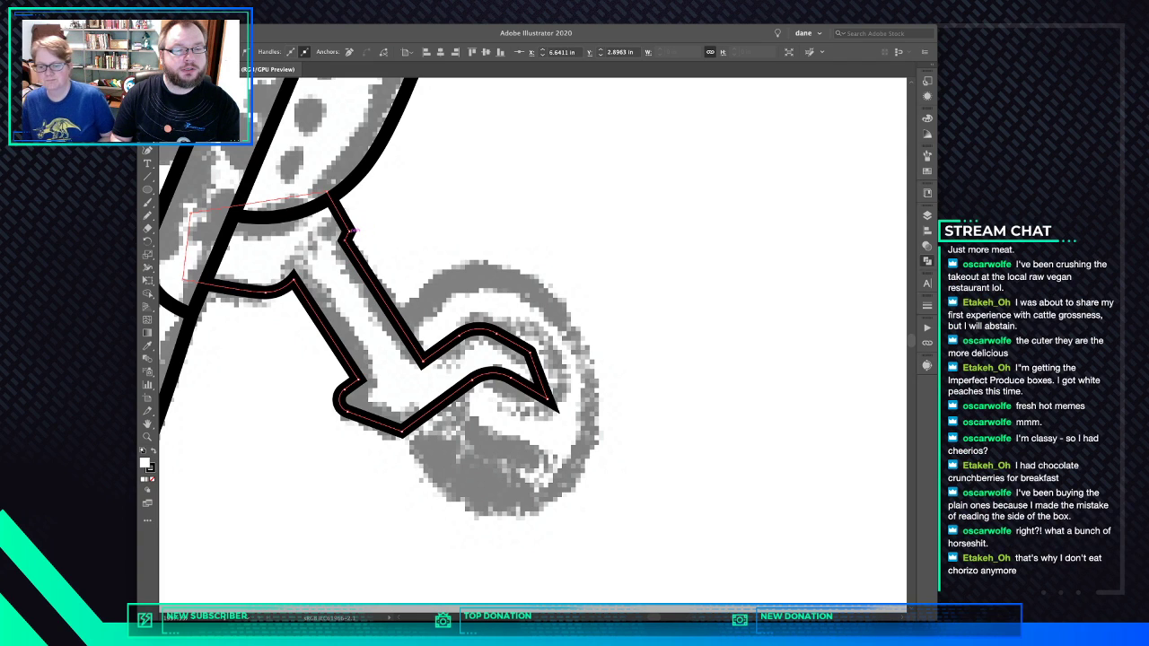
click(348, 236)
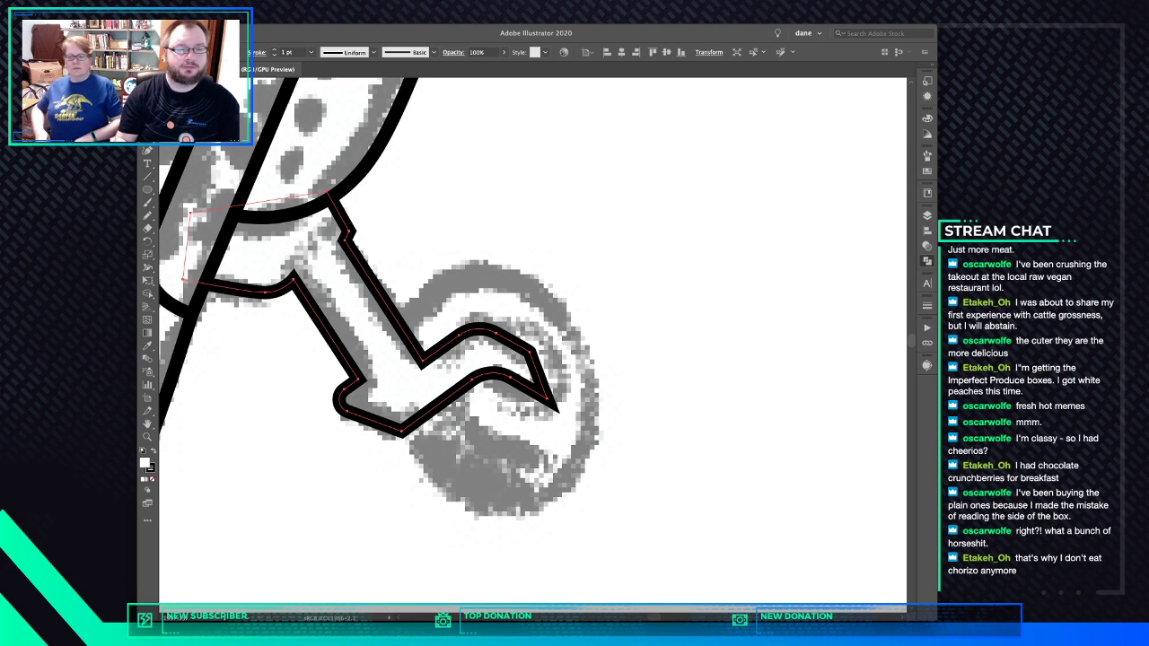
click(385, 214)
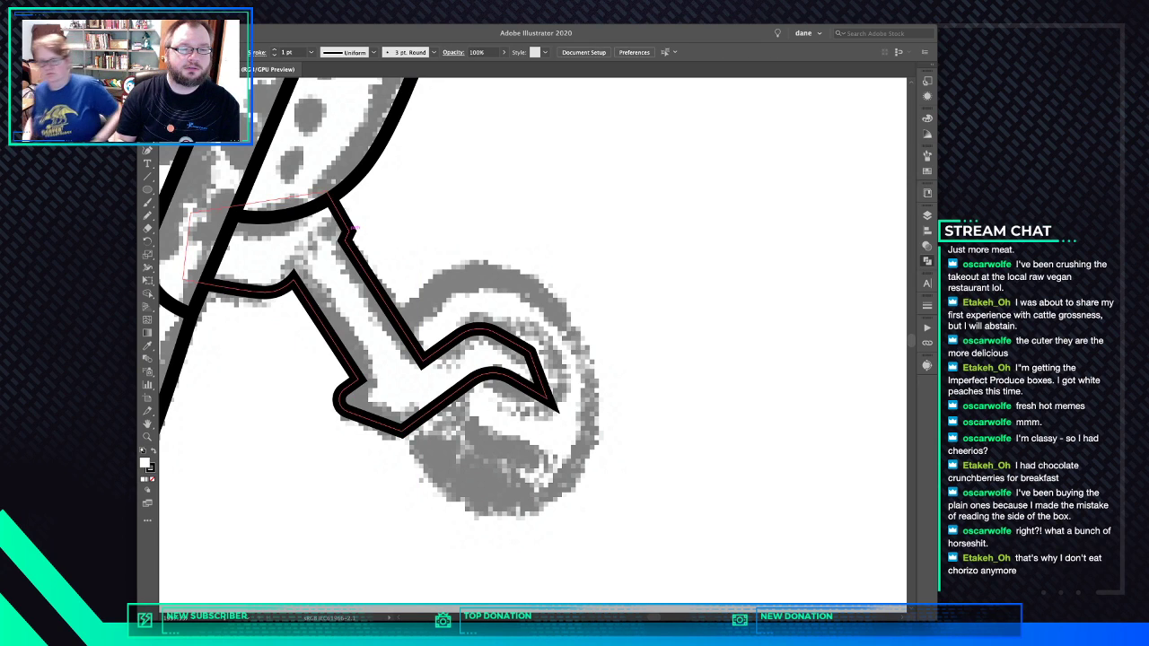
click(349, 233)
key(super+shift+a)
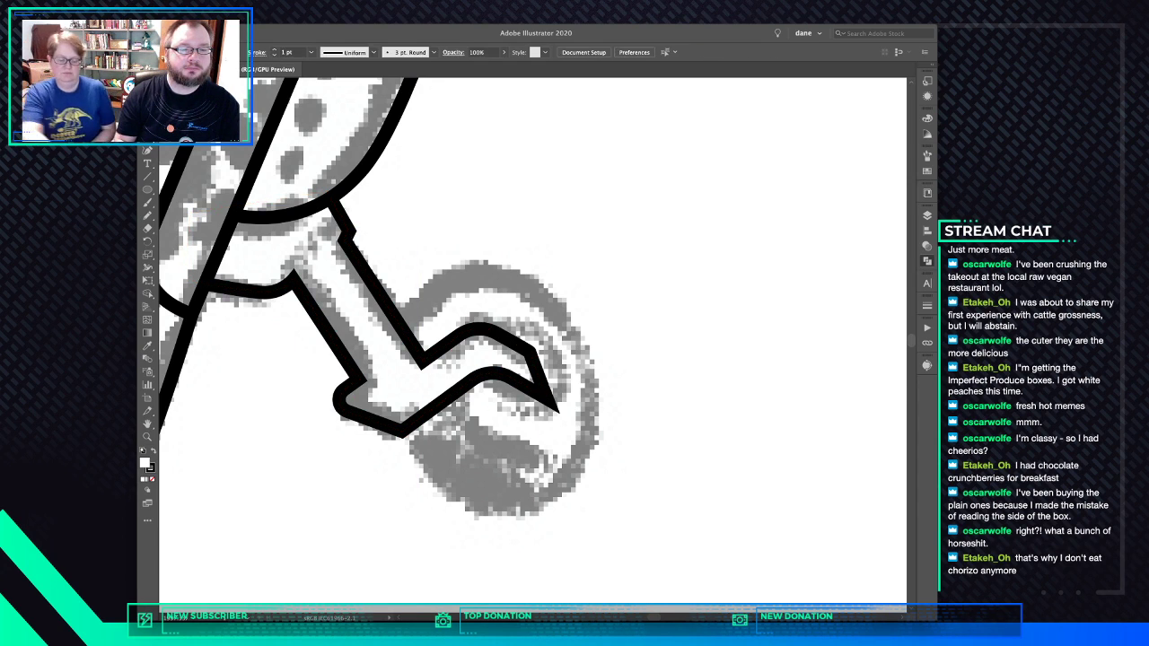
Draw an upright ellipse from its center over the sketched tail wheel
key(super+minus)
key(super+minus)
key(super+minus)
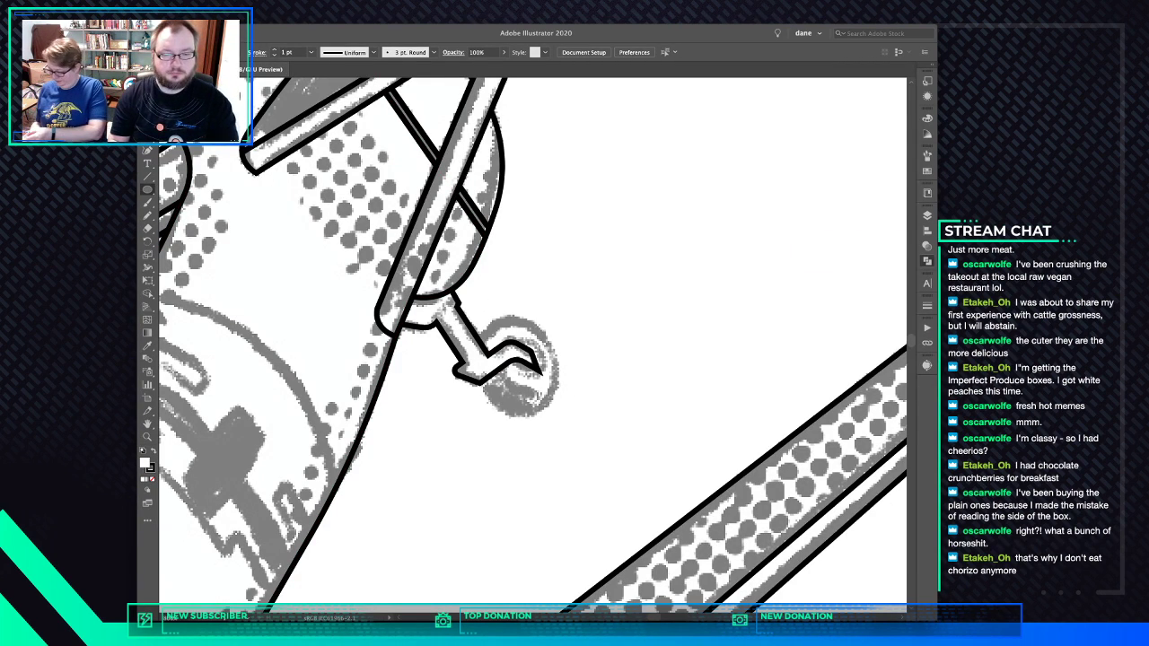
mouse_move(526, 357)
mouse_down()
mouse_move(567, 425)
mouse_move(560, 403)
mouse_move(569, 410)
mouse_up()
key(v)
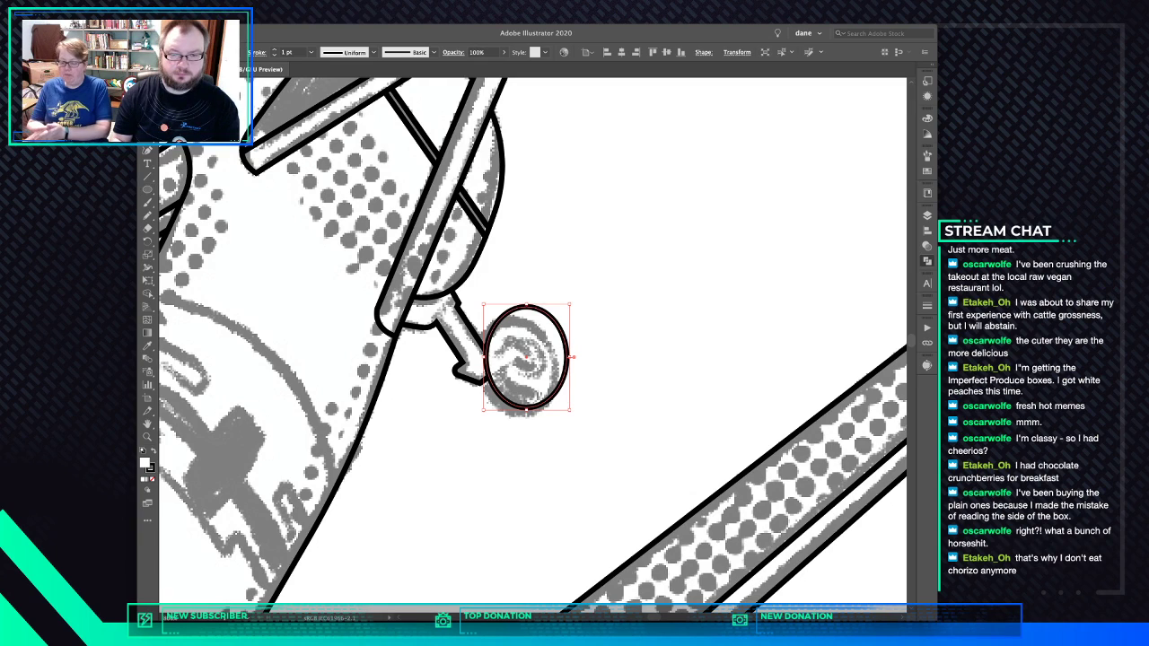
key(super+shift+a)
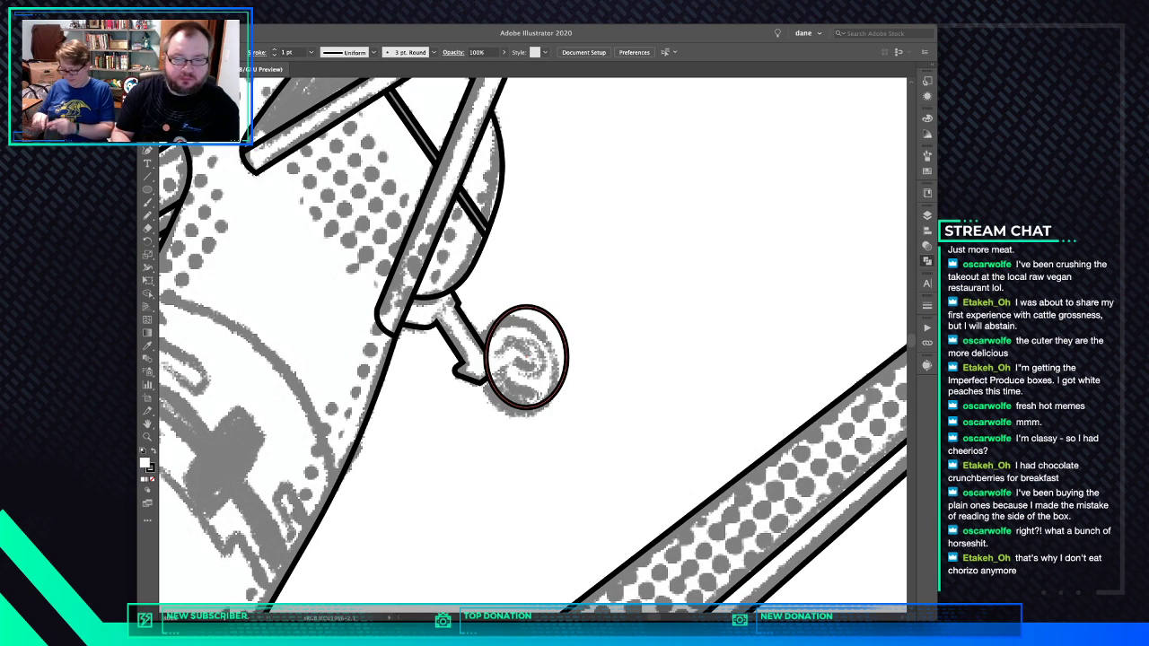
Rotate, move and slightly shrink the ellipse to fit the sketched tail wheel, and send it behind the fork
click(527, 358)
drag(582, 305, 544, 291)
drag(548, 349, 540, 364)
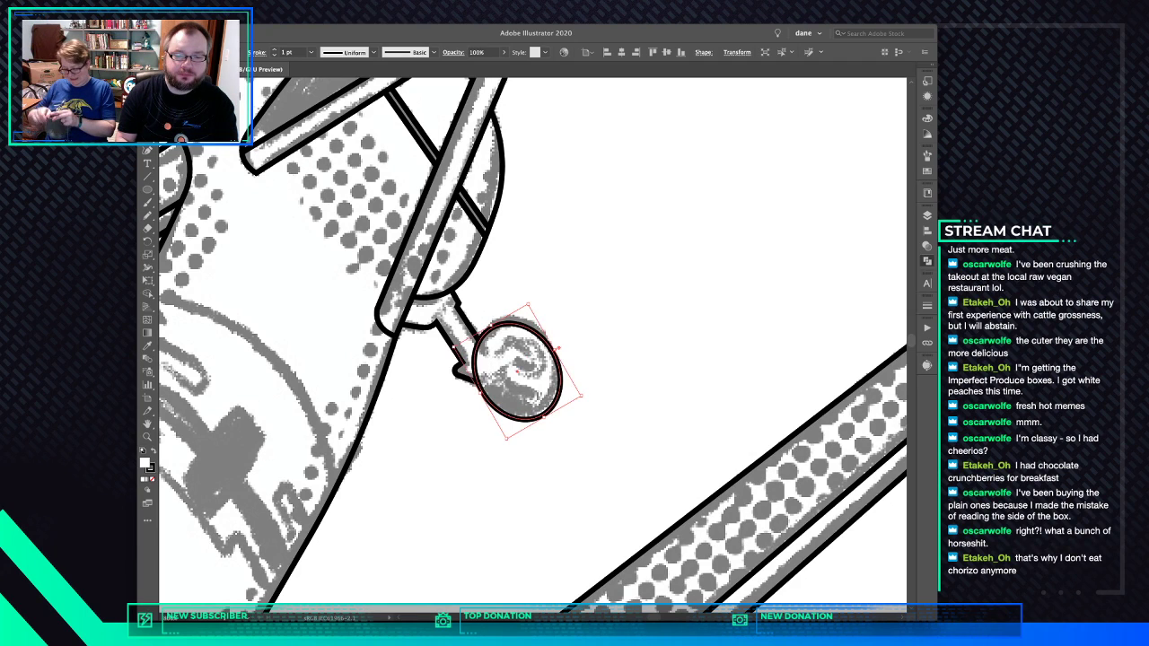
drag(544, 417, 542, 414)
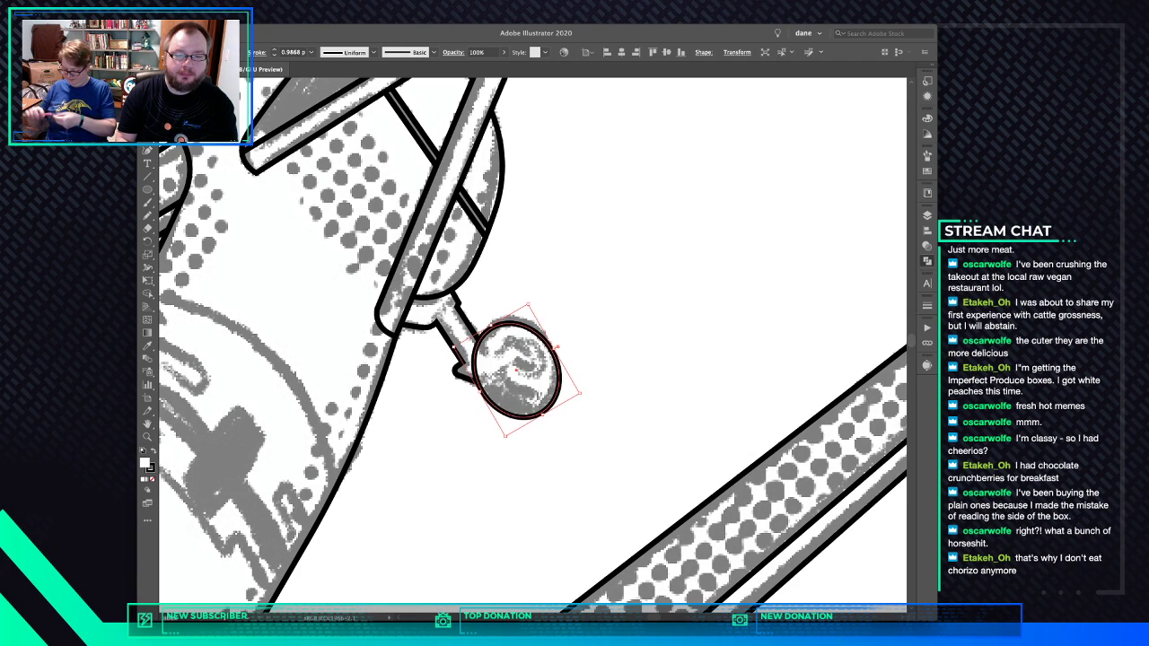
key(a)
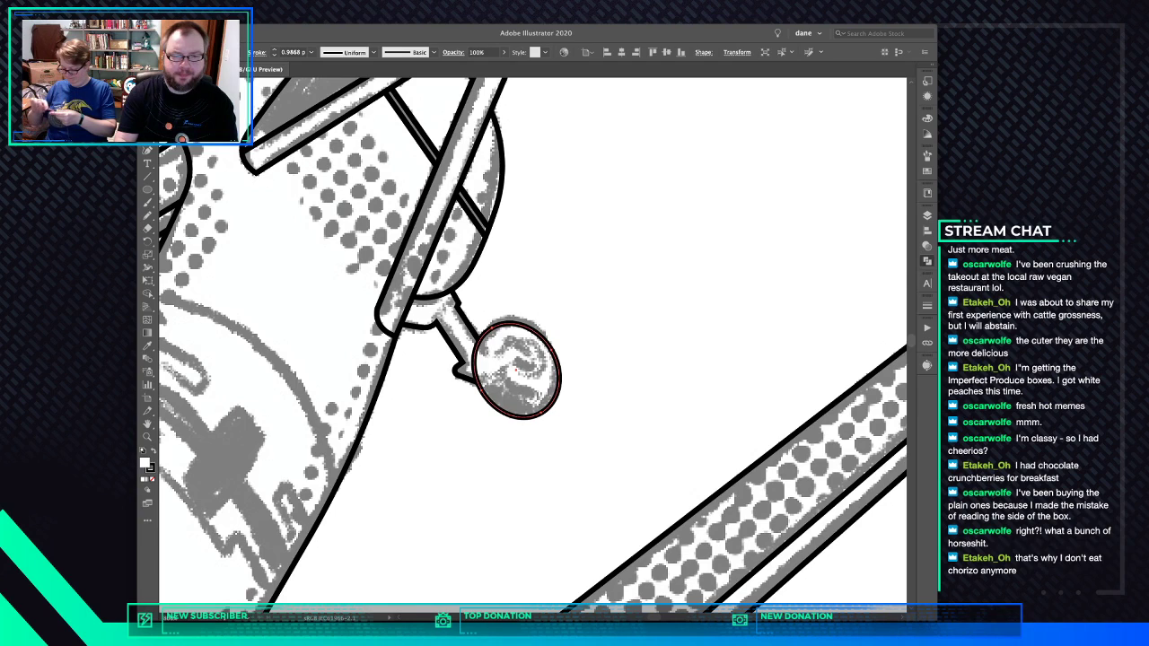
key(super+[)
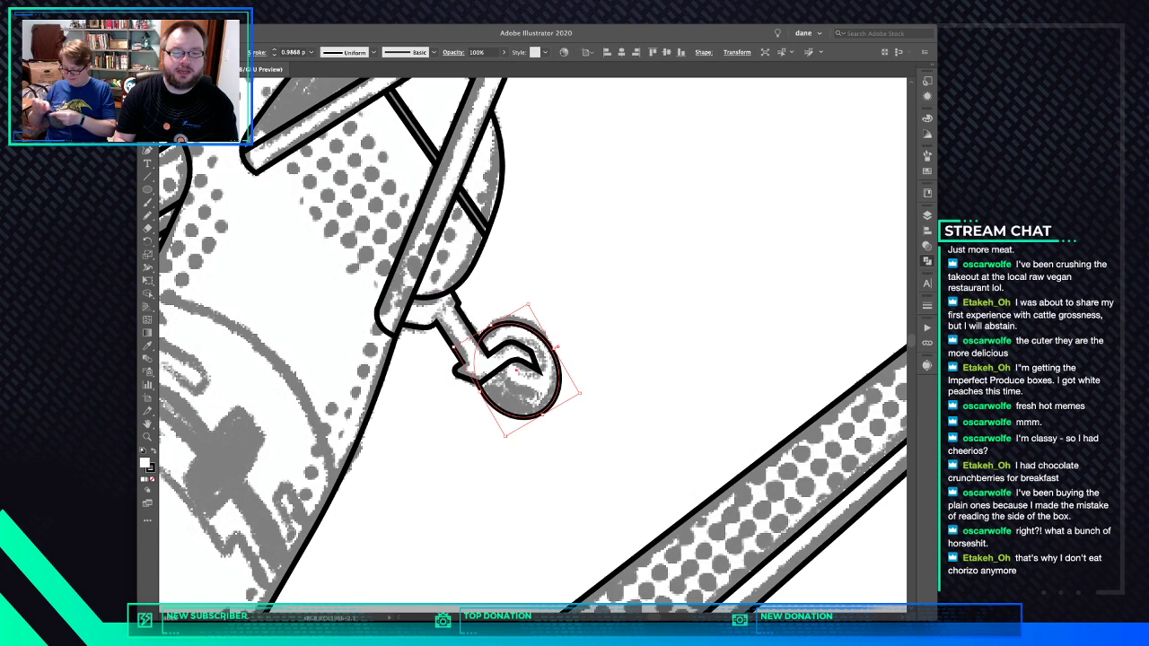
Divide the wheel ellipse with a copy offset up and to the right, and delete the crescent outside the wheel
drag(543, 381, 562, 361)
shift+click(532, 405)
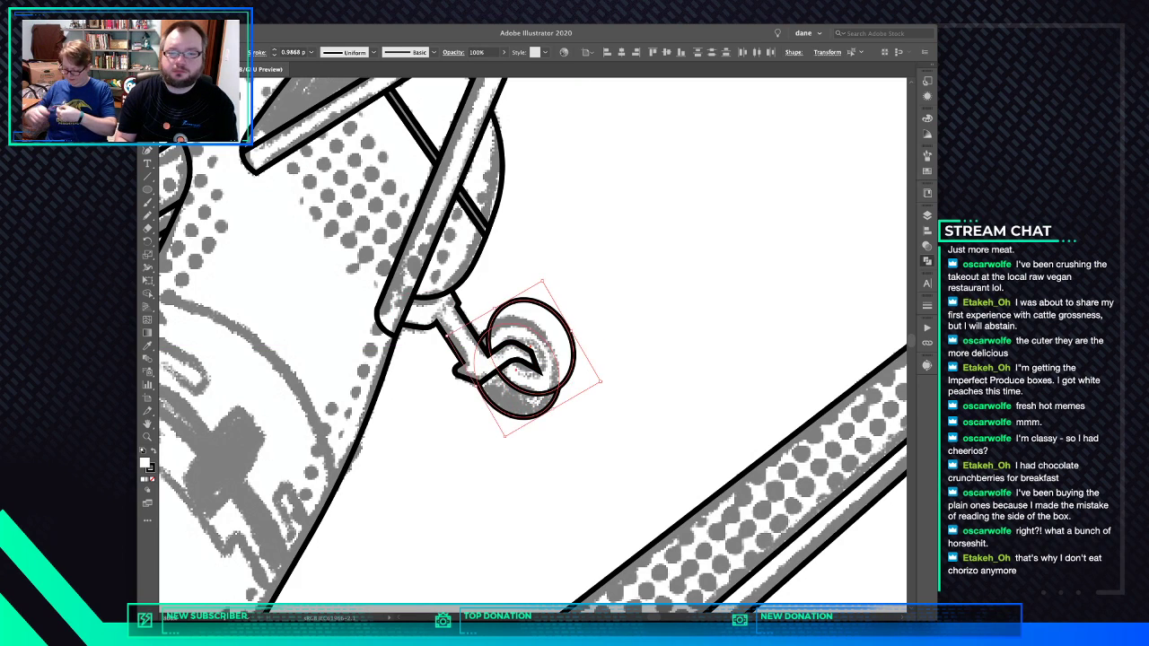
key(super+4)
key(a)
key(super+shift+a)
click(561, 336)
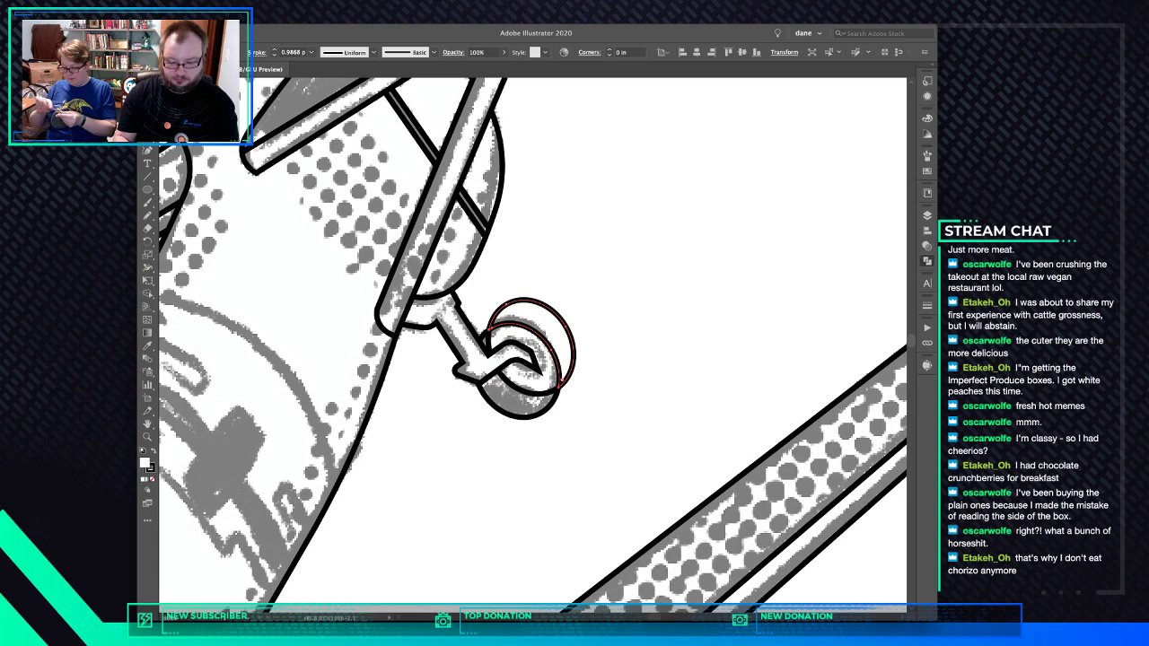
key(Delete)
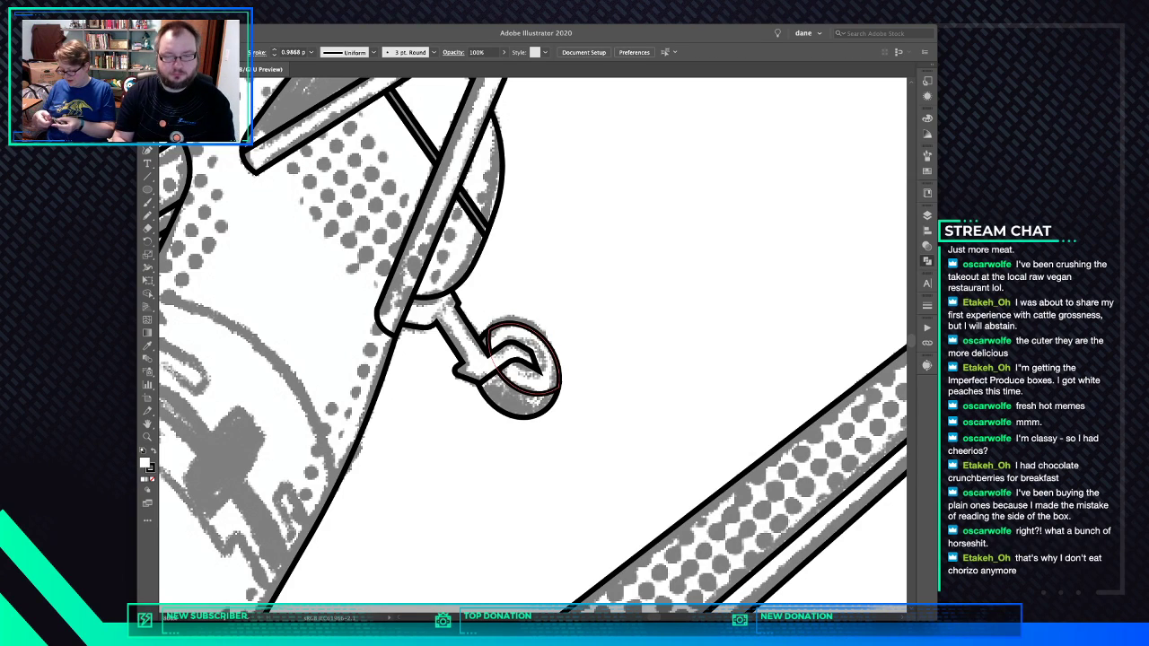
Draw a small ellipse as the hub at the center of the tail wheel
key(l)
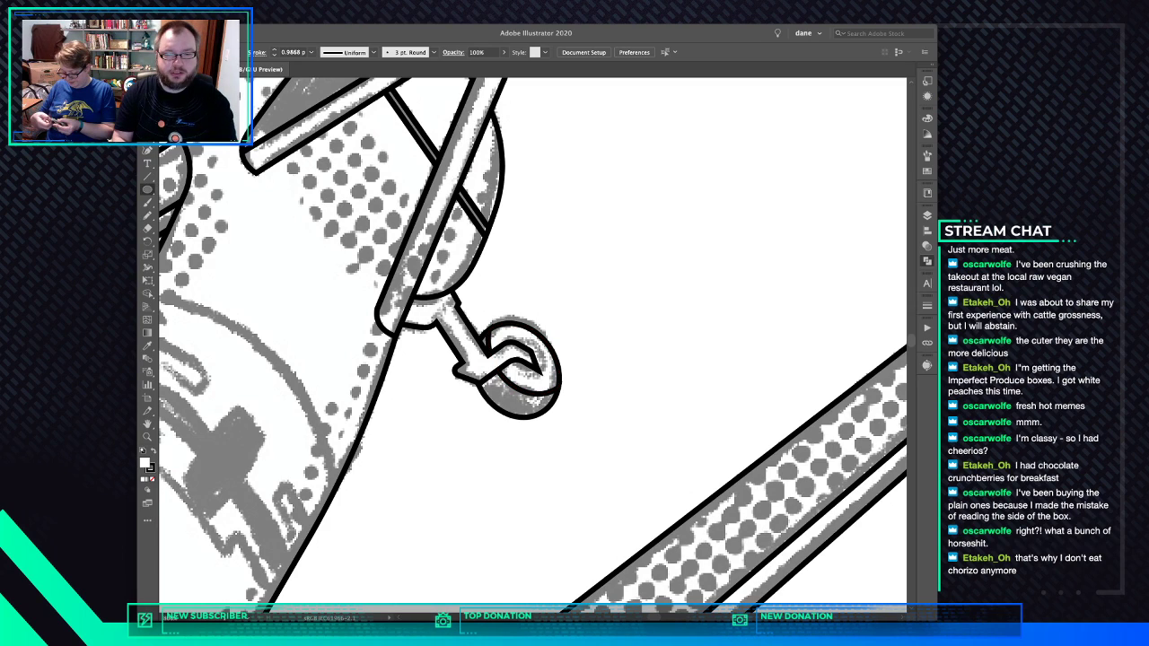
drag(519, 343, 543, 349)
key(Delete)
click(549, 348)
key(super+z)
key(super+shift+a)
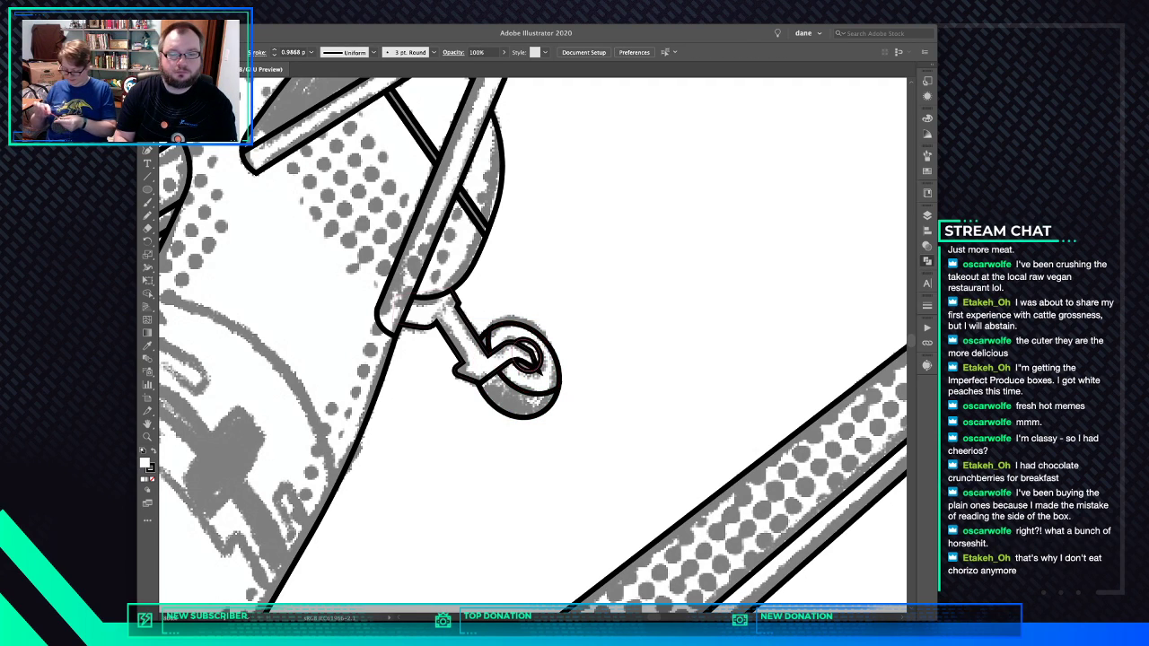
Round the corner at the tip of the tail-wheel fork by about 0.01 in
click(539, 355)
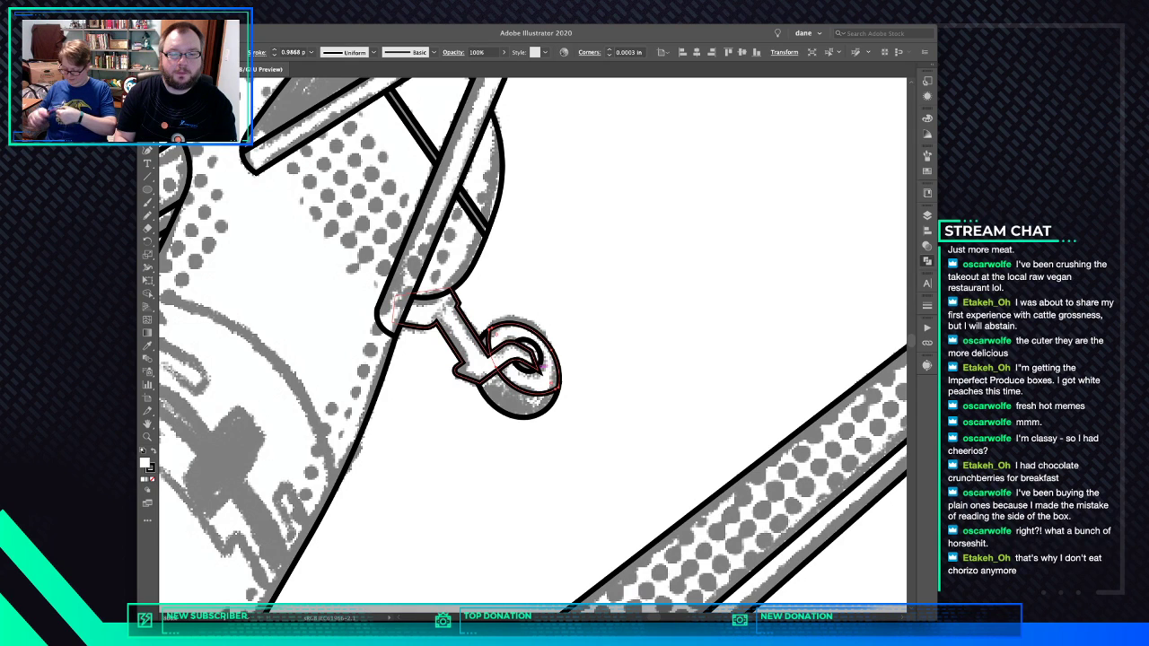
click(539, 365)
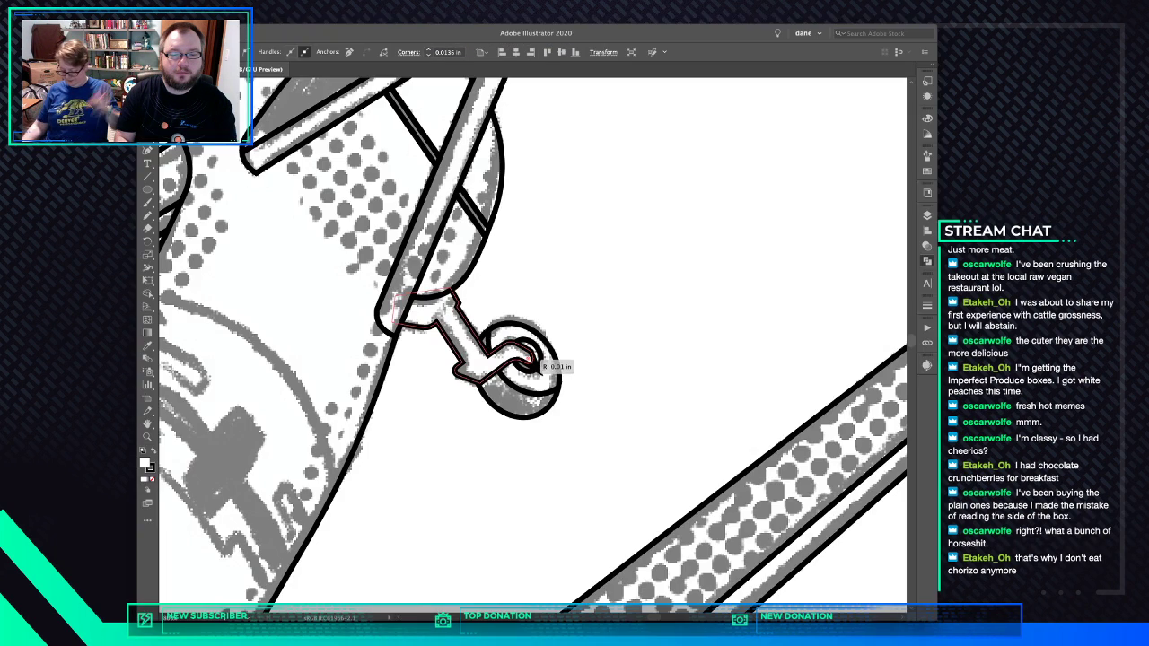
key(super+shift+a)
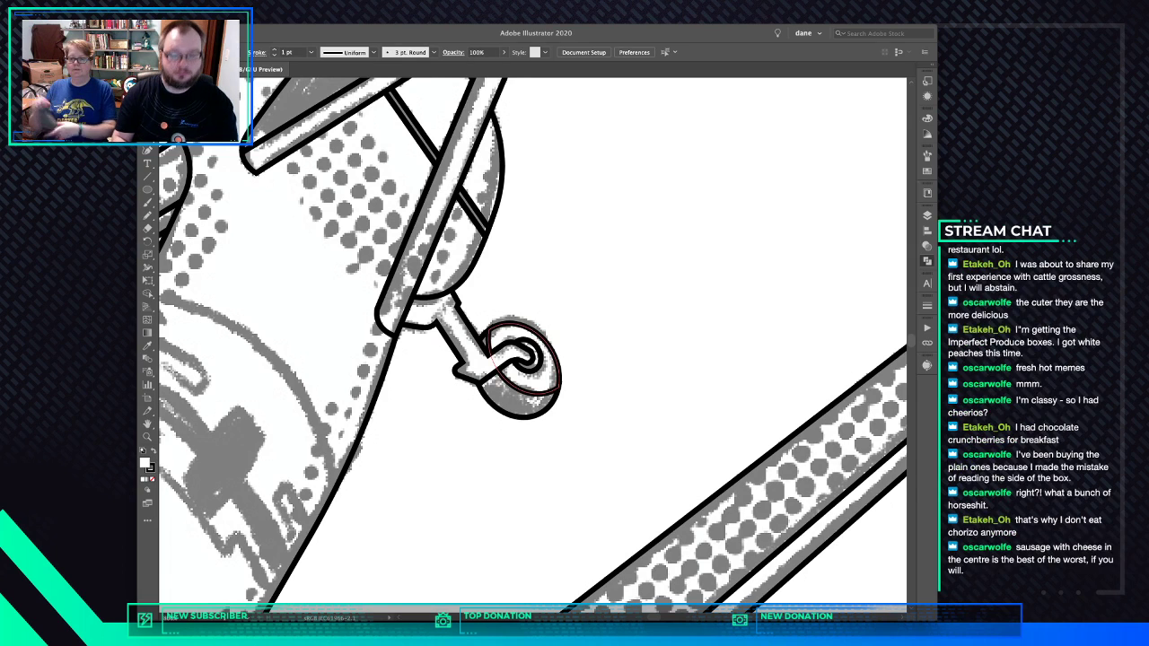
drag(539, 391, 577, 433)
key(super+minus)
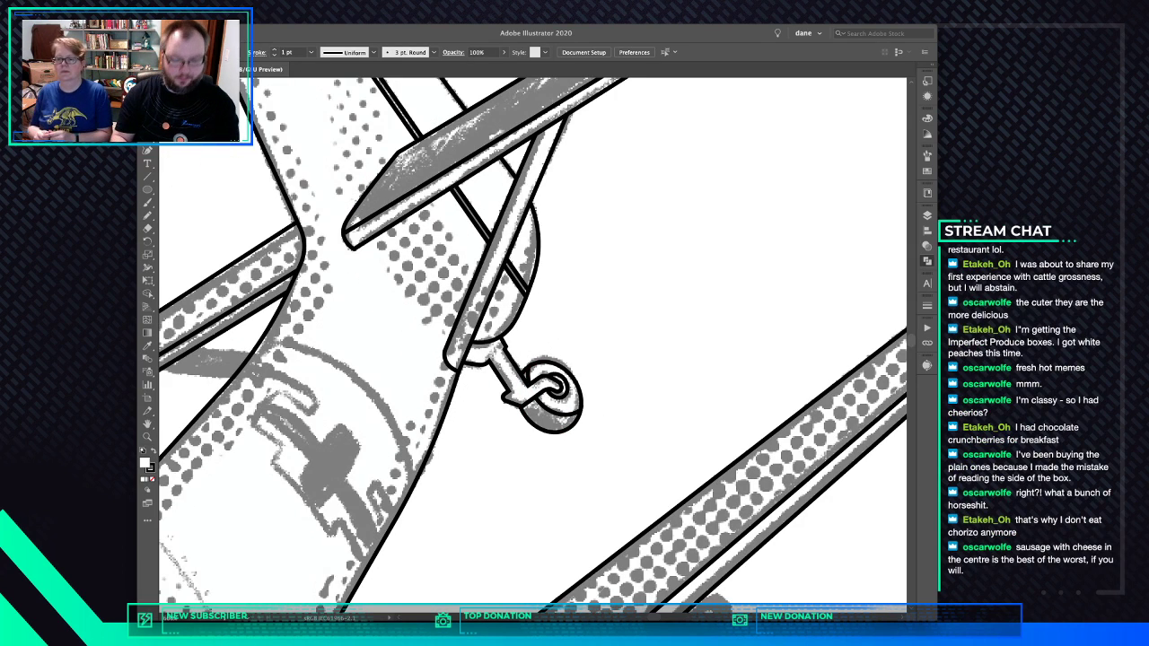
key(super+minus)
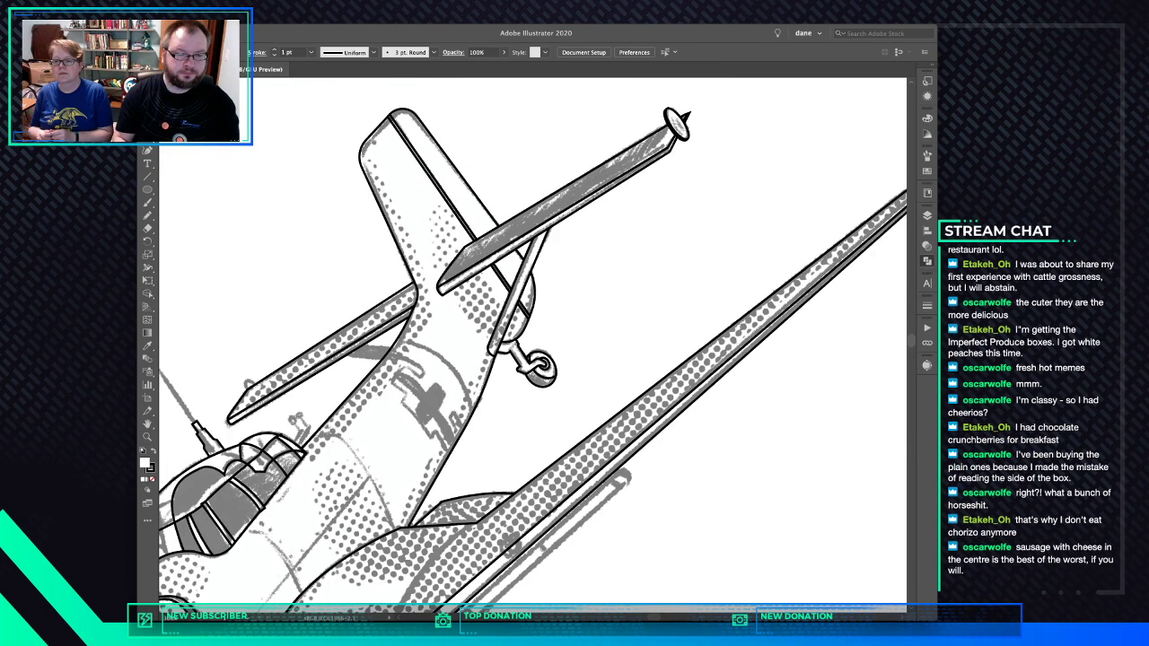
scroll(523, 289, down, 8)
scroll(522, 289, left, 7)
scroll(522, 289, down, 5)
scroll(523, 289, left, 2)
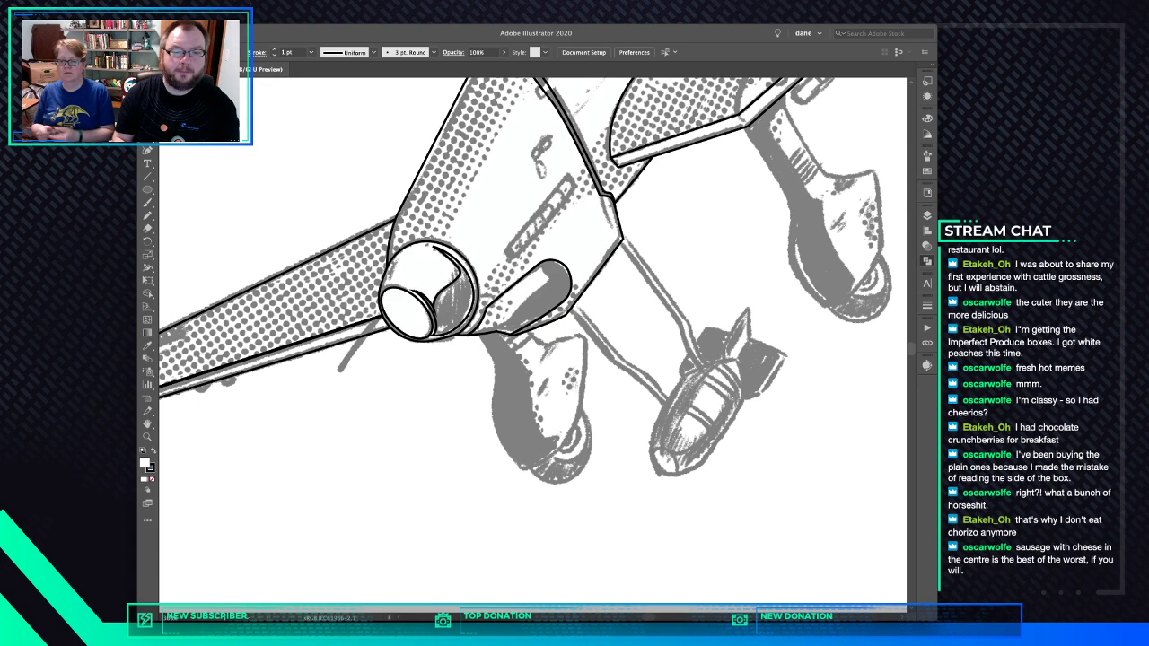
scroll(523, 289, right, 6)
scroll(522, 289, up, 3)
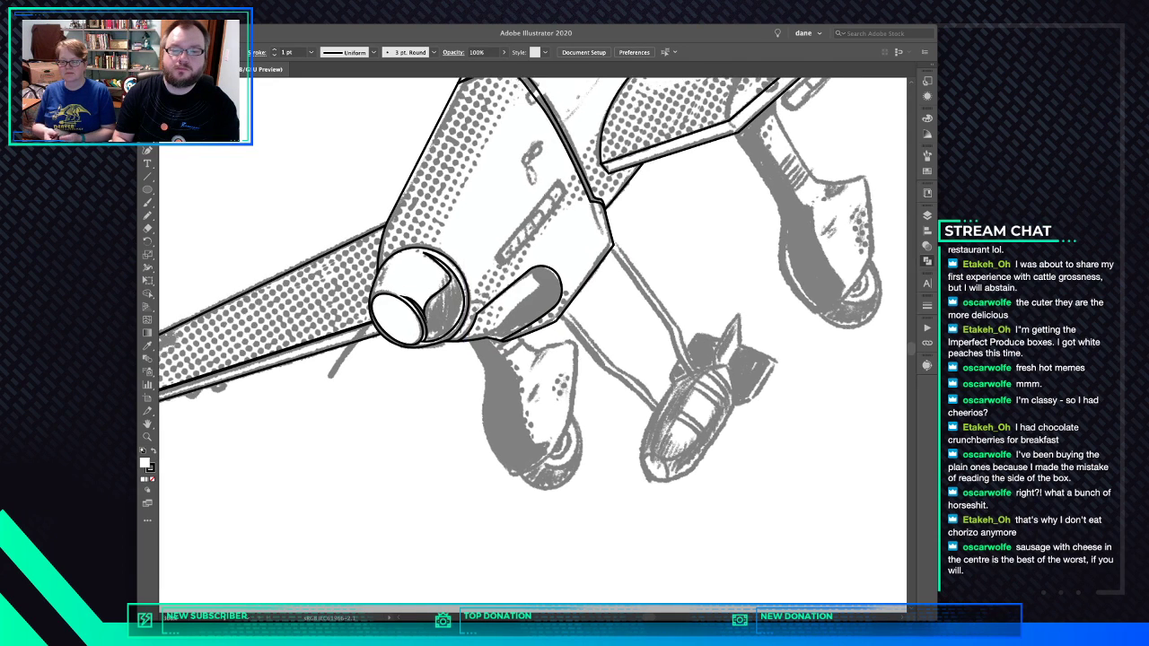
click(503, 238)
key(super+z)
click(501, 242)
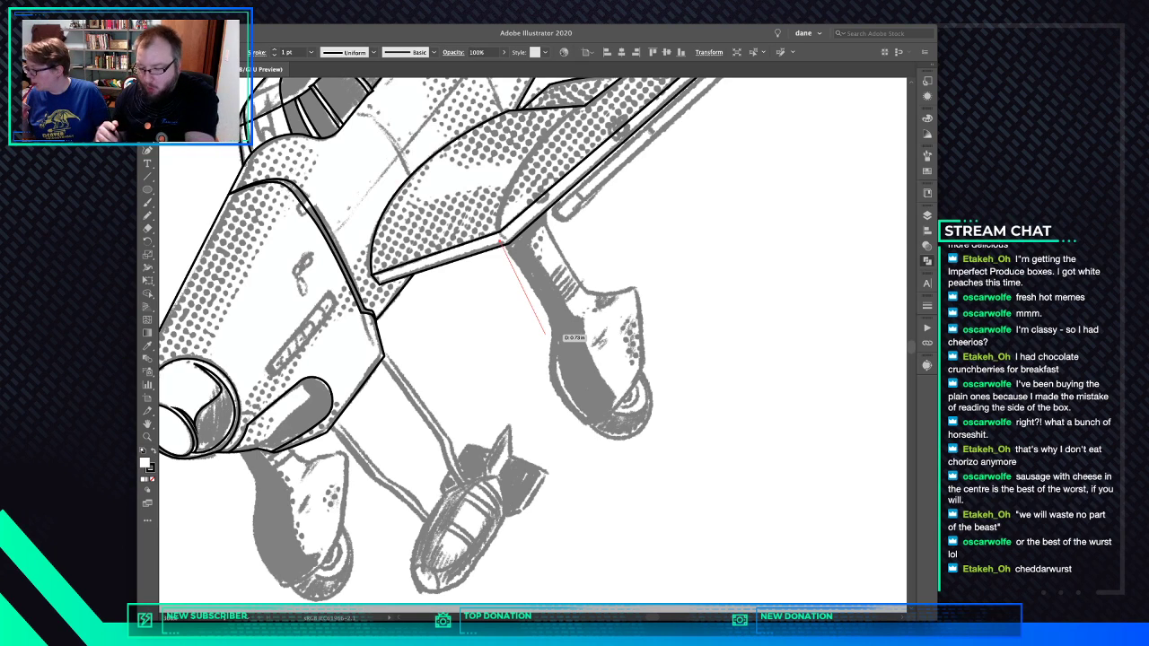
mouse_move(545, 334)
mouse_down()
mouse_move(648, 309)
mouse_move(542, 334)
mouse_move(555, 324)
mouse_up()
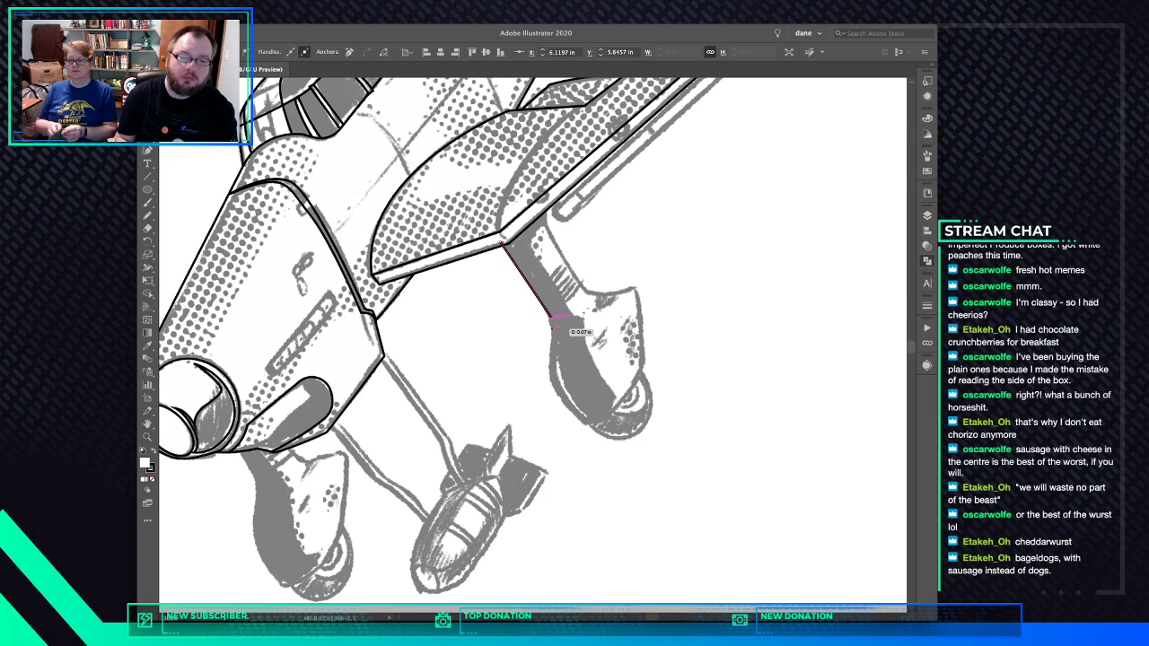
key(super+z)
key(super+z)
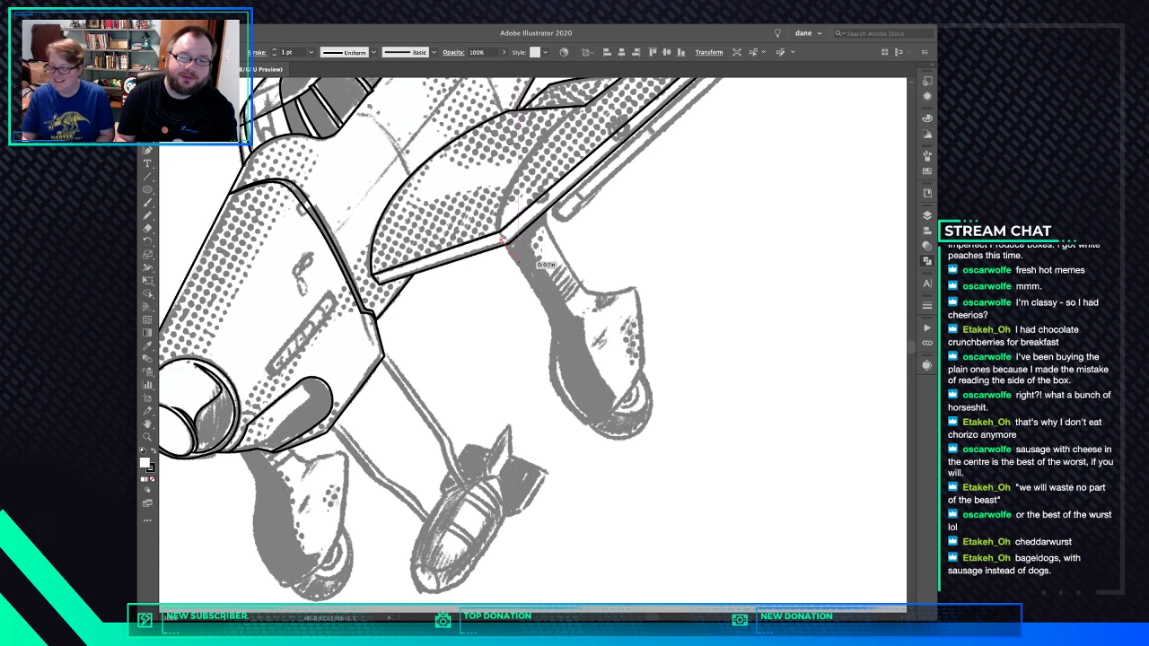
Trace the front edge of the landing gear under the far wing, from the wing's edge to the wheel fairing's lowest point
click(508, 239)
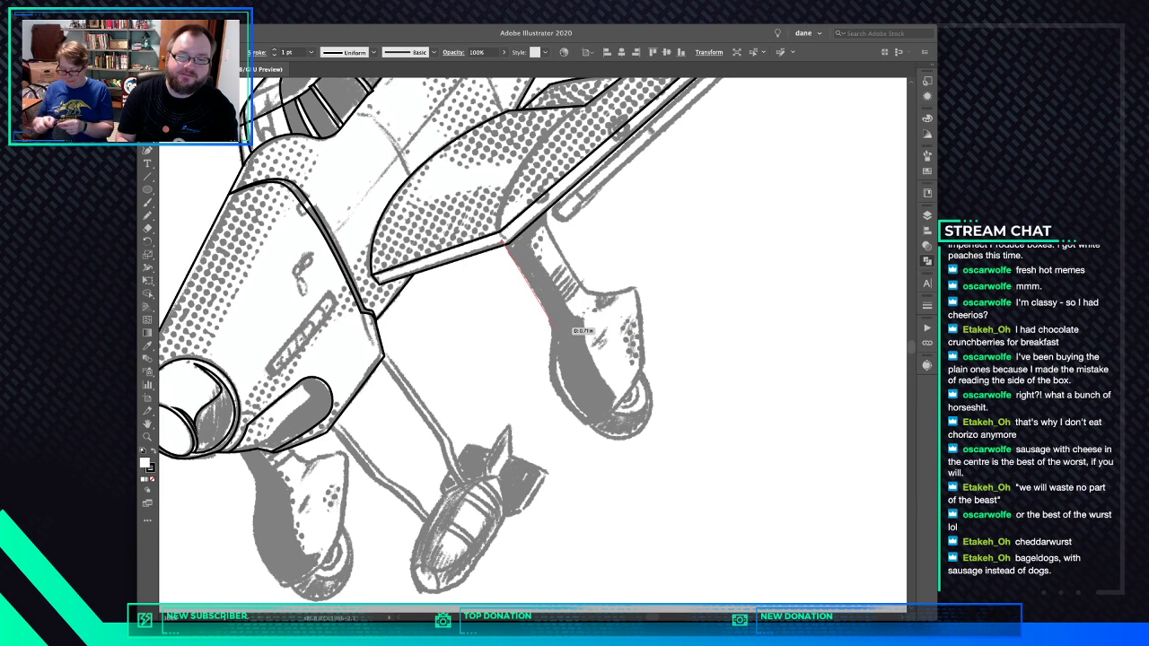
click(552, 328)
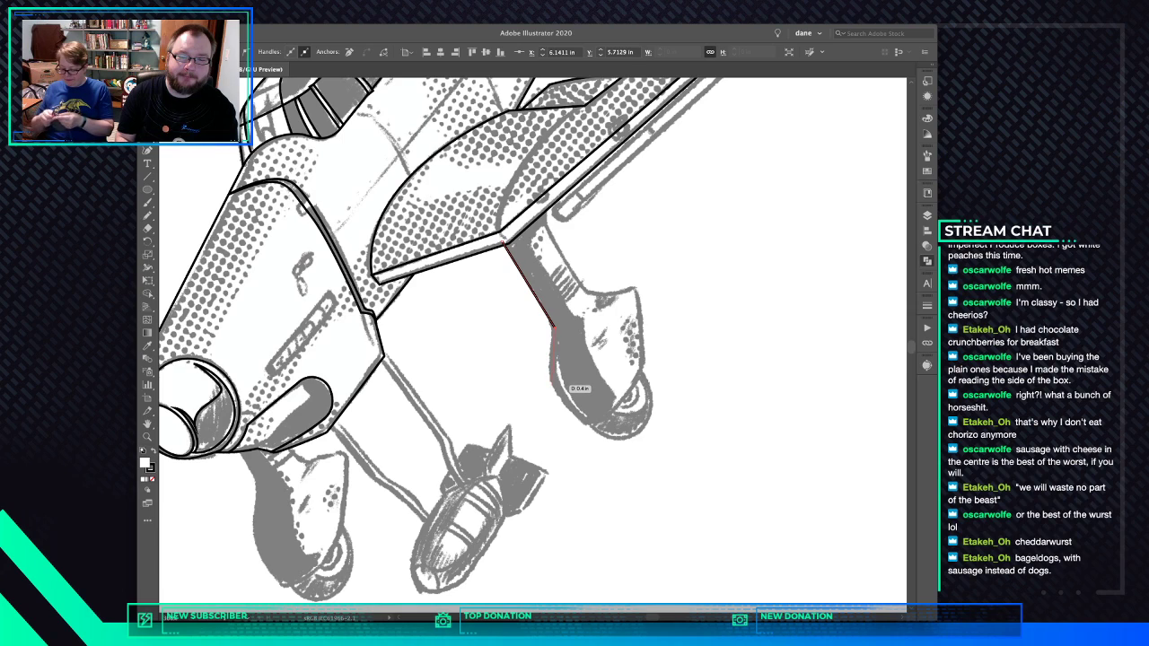
drag(585, 422, 642, 466)
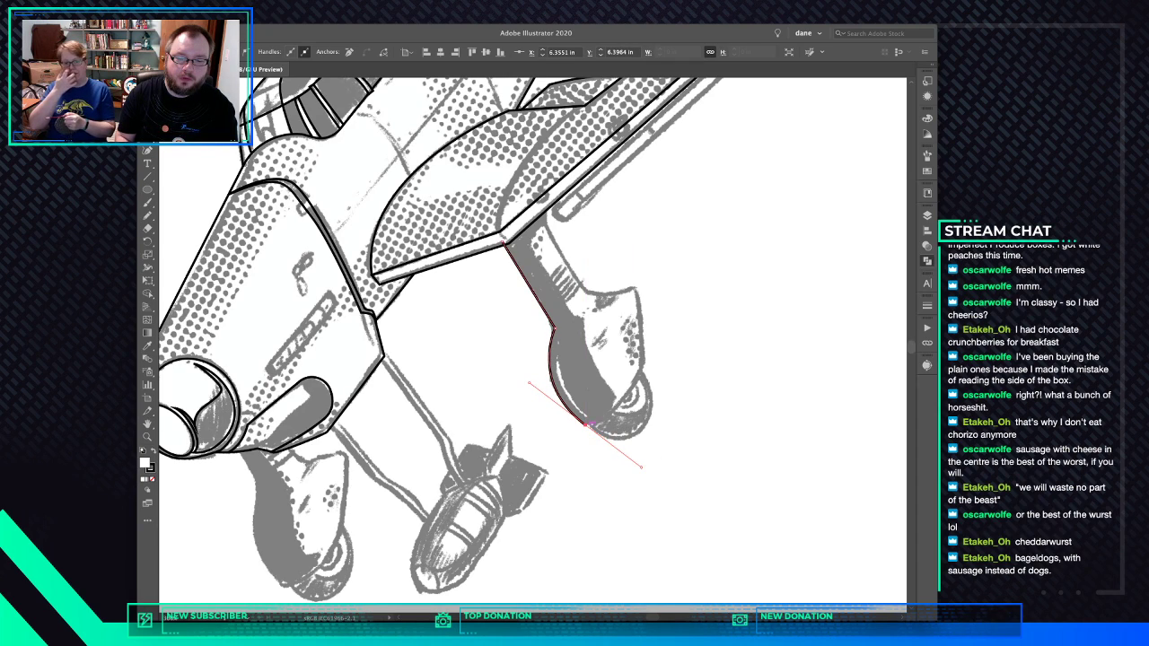
click(585, 423)
drag(585, 423, 660, 319)
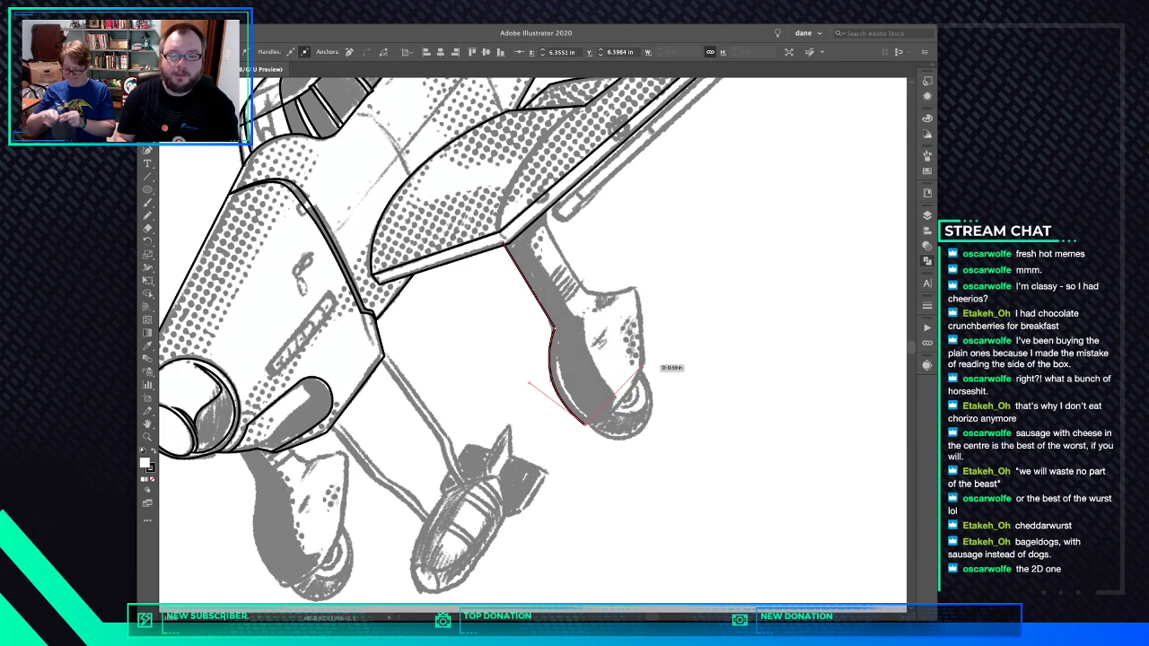
Continue the landing gear outline up the fairing's rear edge and across its curved top to the base of the strut
drag(642, 363, 637, 289)
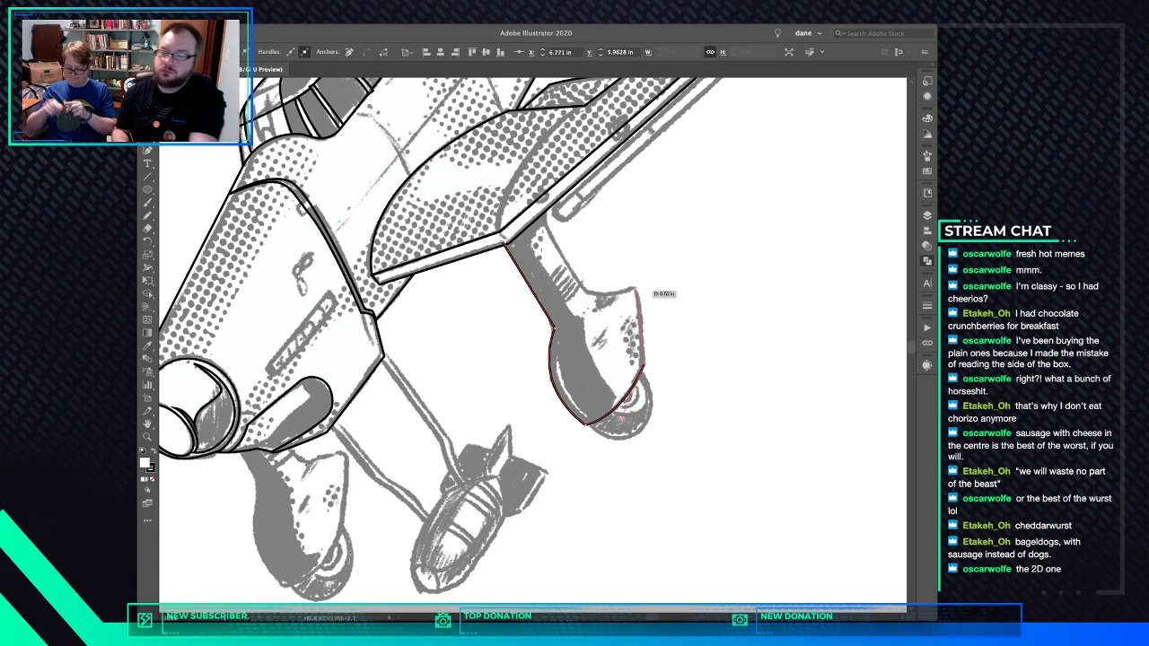
drag(637, 289, 571, 284)
click(636, 287)
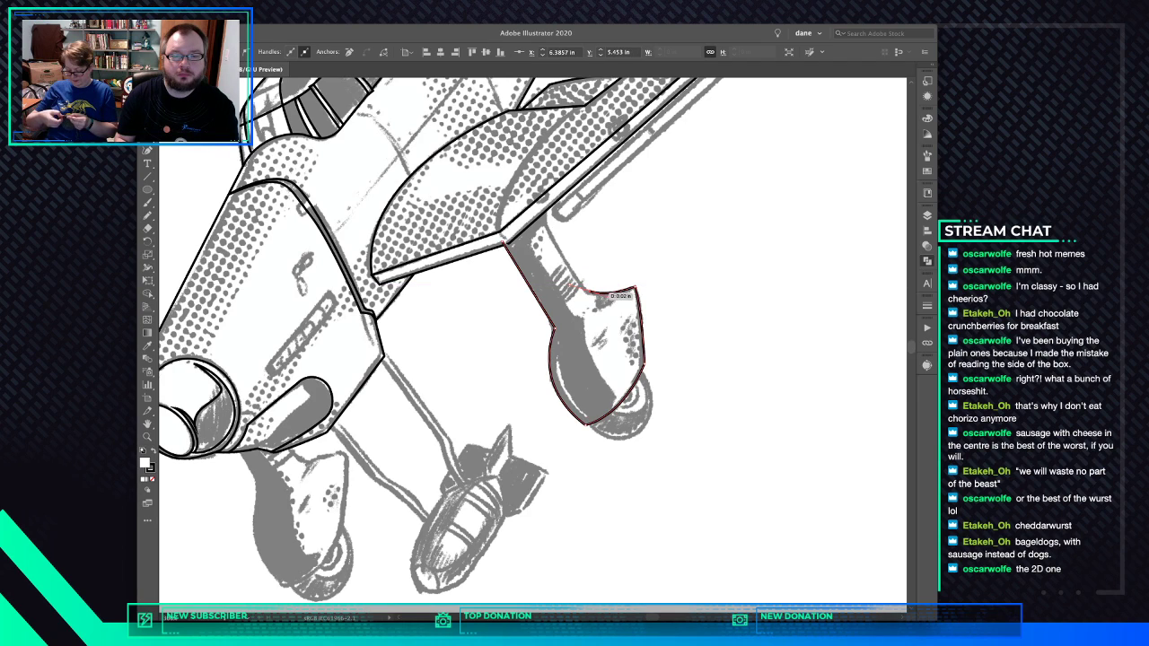
click(589, 291)
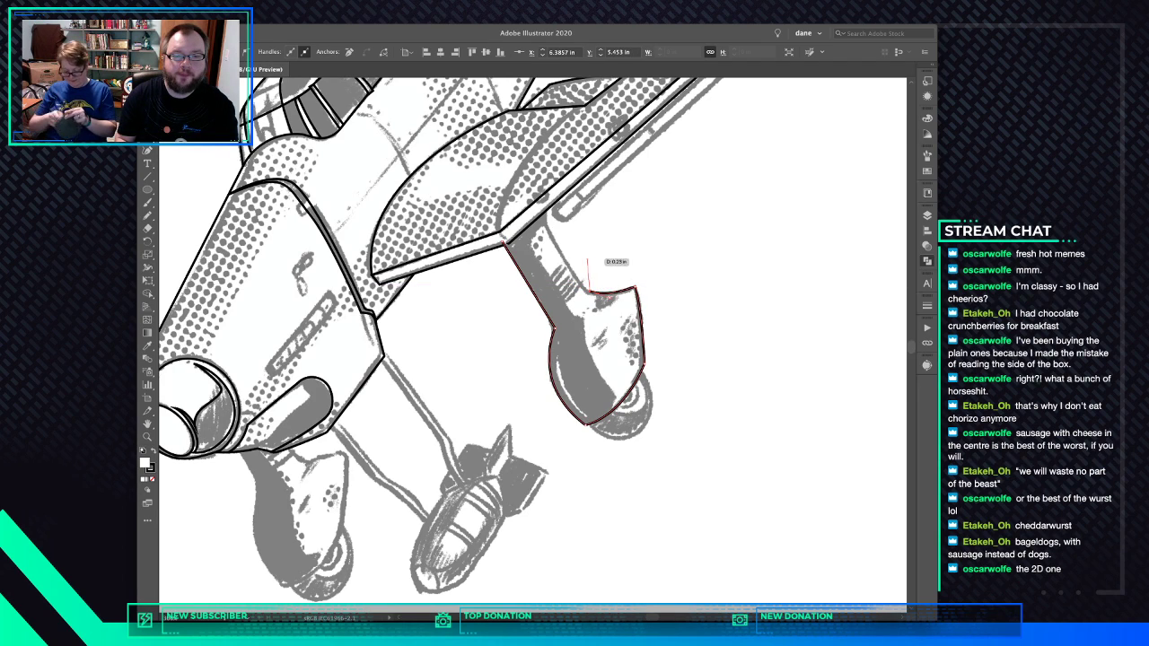
Extend the outline up the strut's rear edge, overlap it onto the wing, and close the landing gear shape
drag(549, 226, 536, 193)
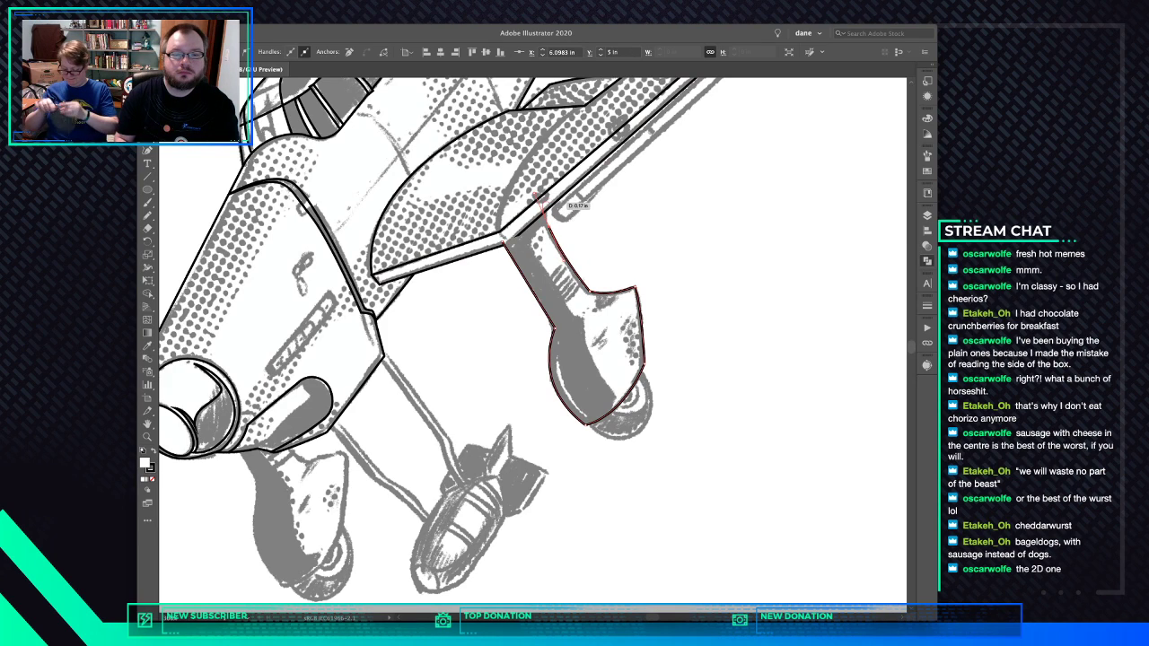
key(super+z)
click(548, 226)
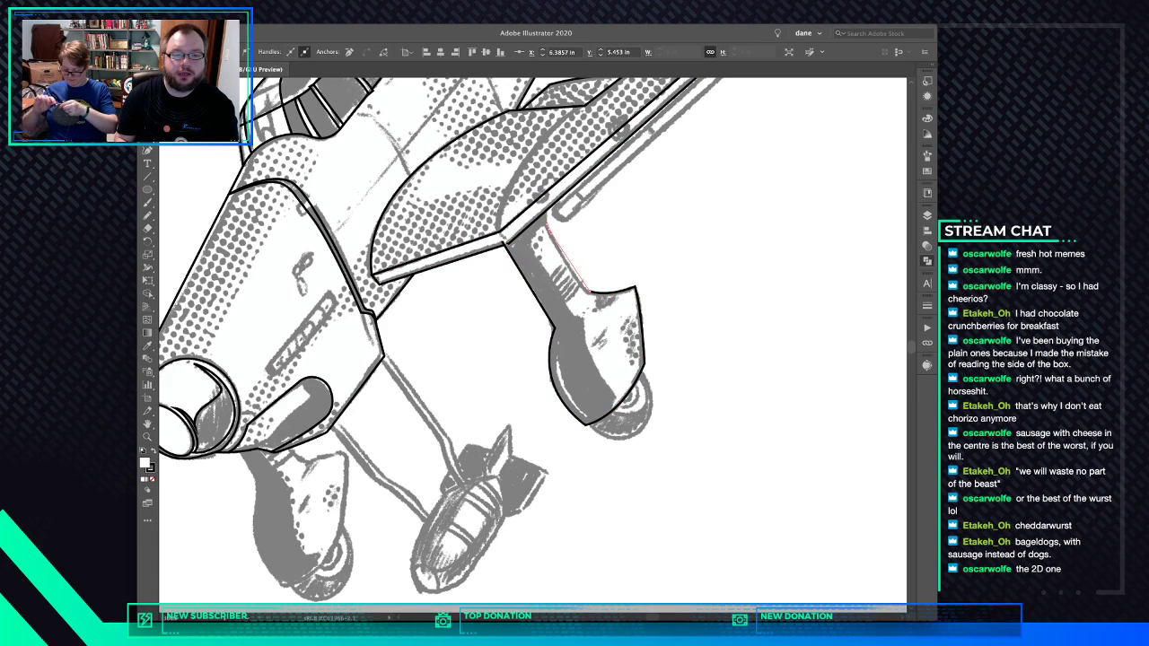
drag(544, 213, 544, 210)
click(553, 173)
click(493, 216)
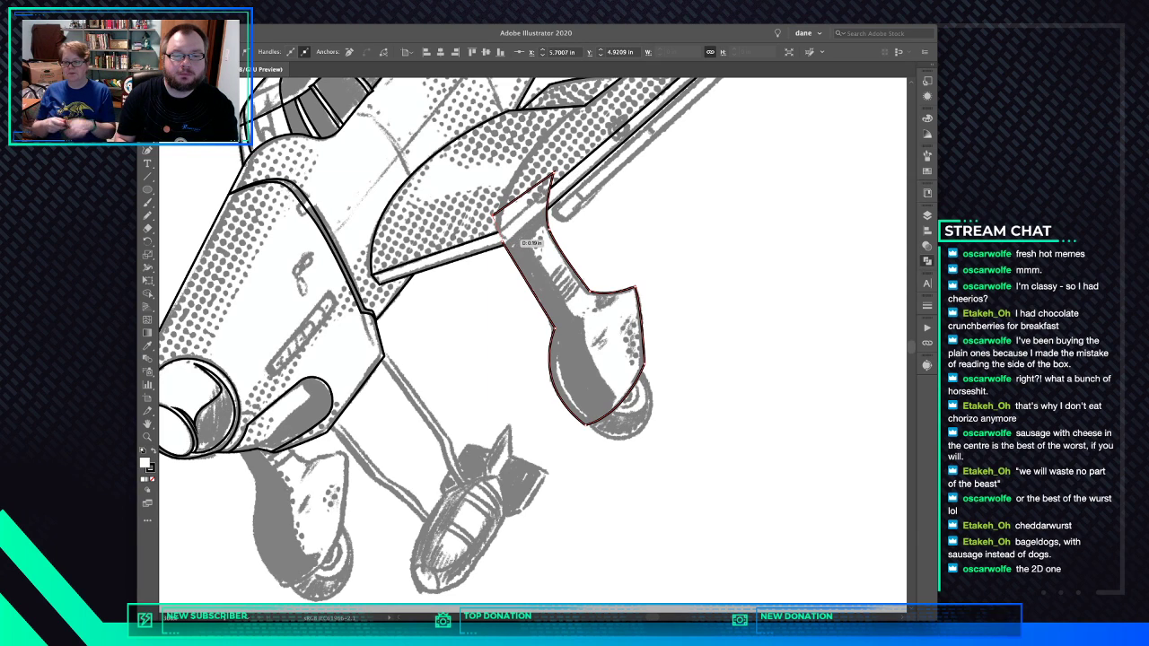
click(506, 237)
Send the closed landing gear shape behind the wing and deselect it
key(ctrl+shift+a)
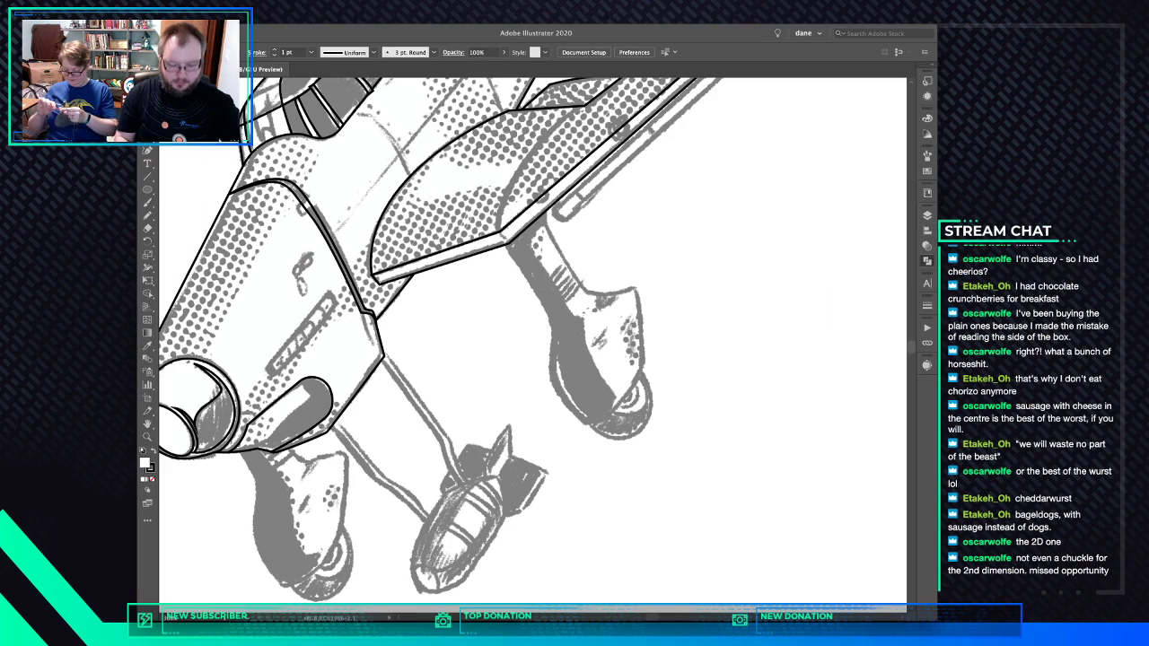
key(super+b)
key(super+shift+a)
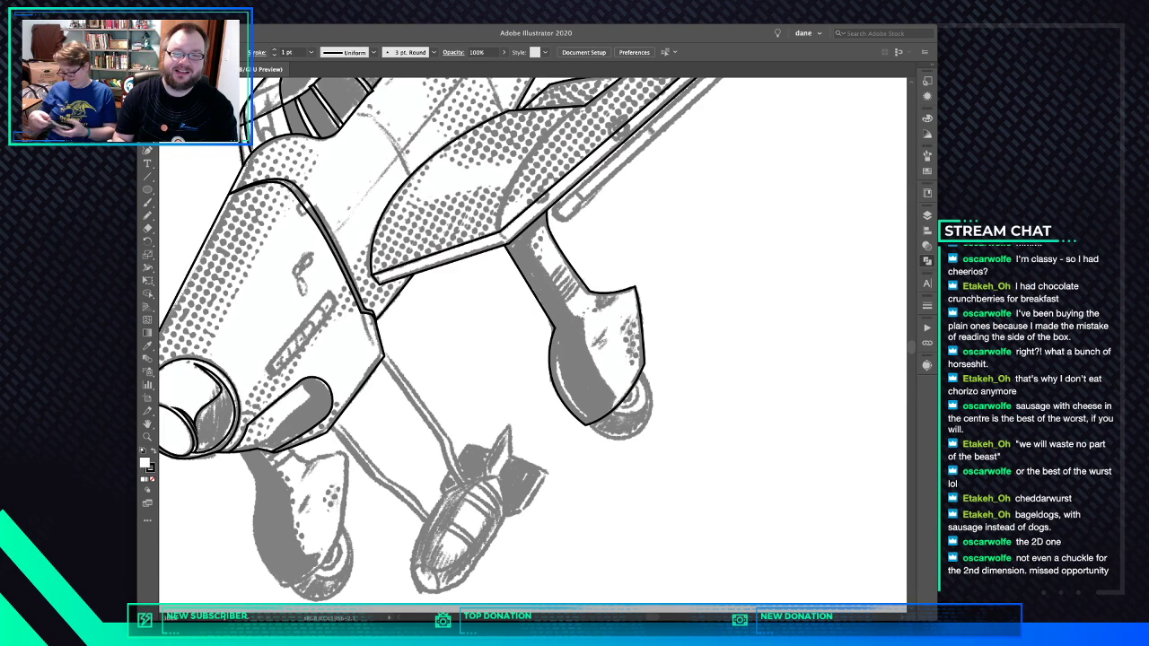
Trace the shading edge inside the strut, curving from its rear edge near the wing and running straight down to the fairing
click(549, 229)
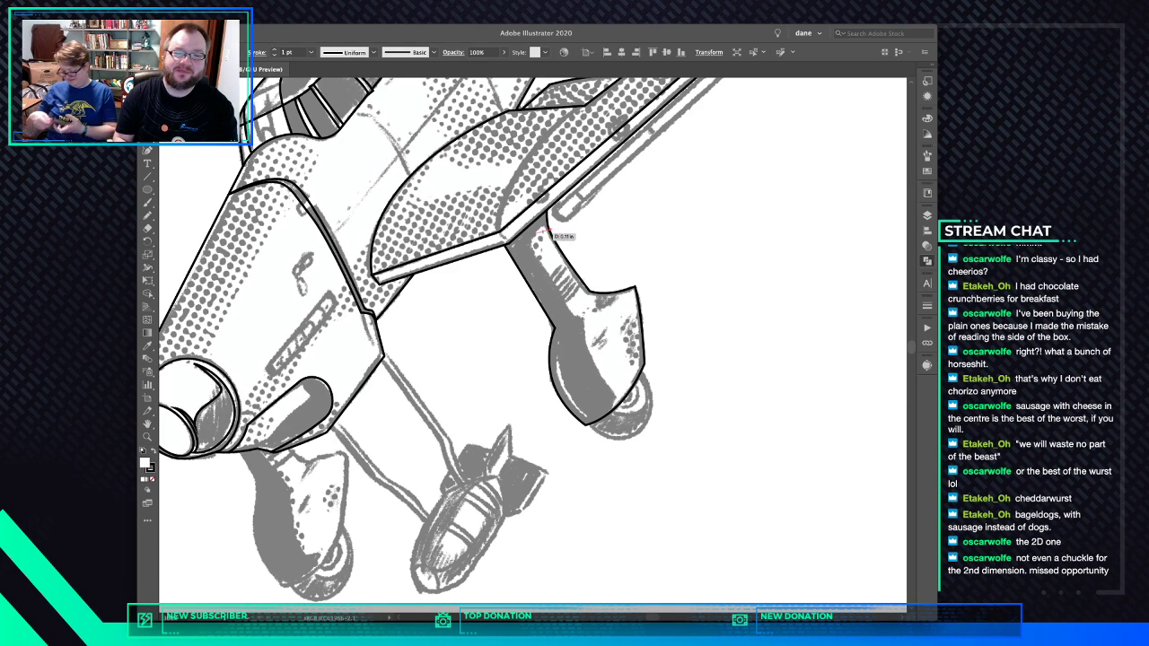
key(super+z)
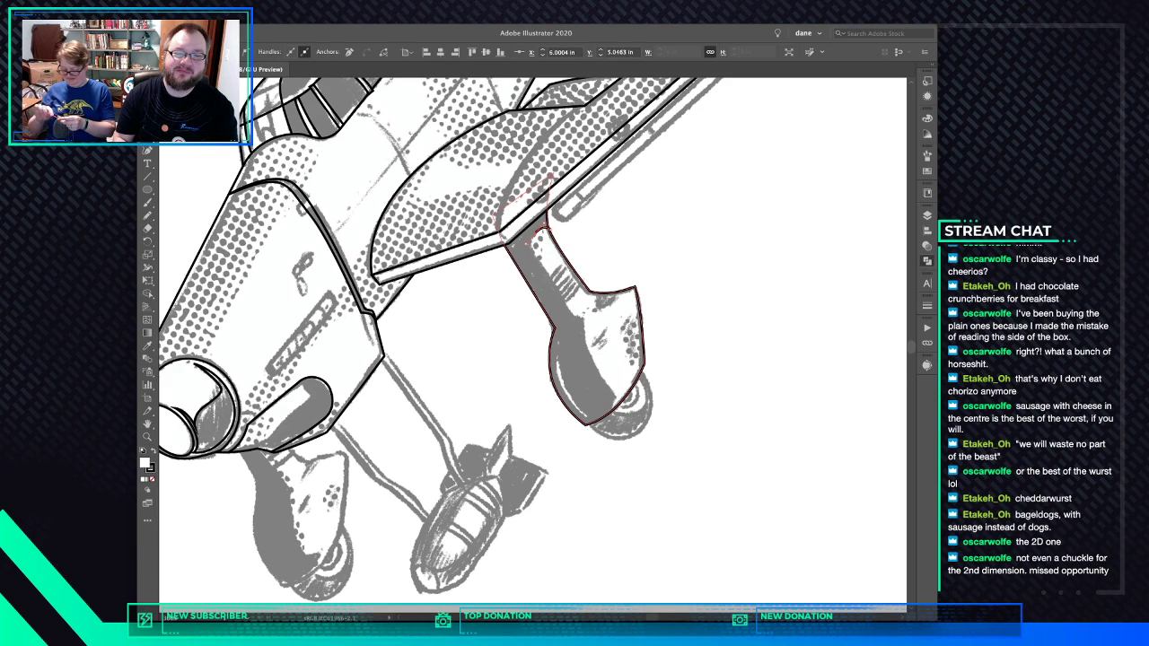
click(549, 230)
drag(535, 242, 530, 279)
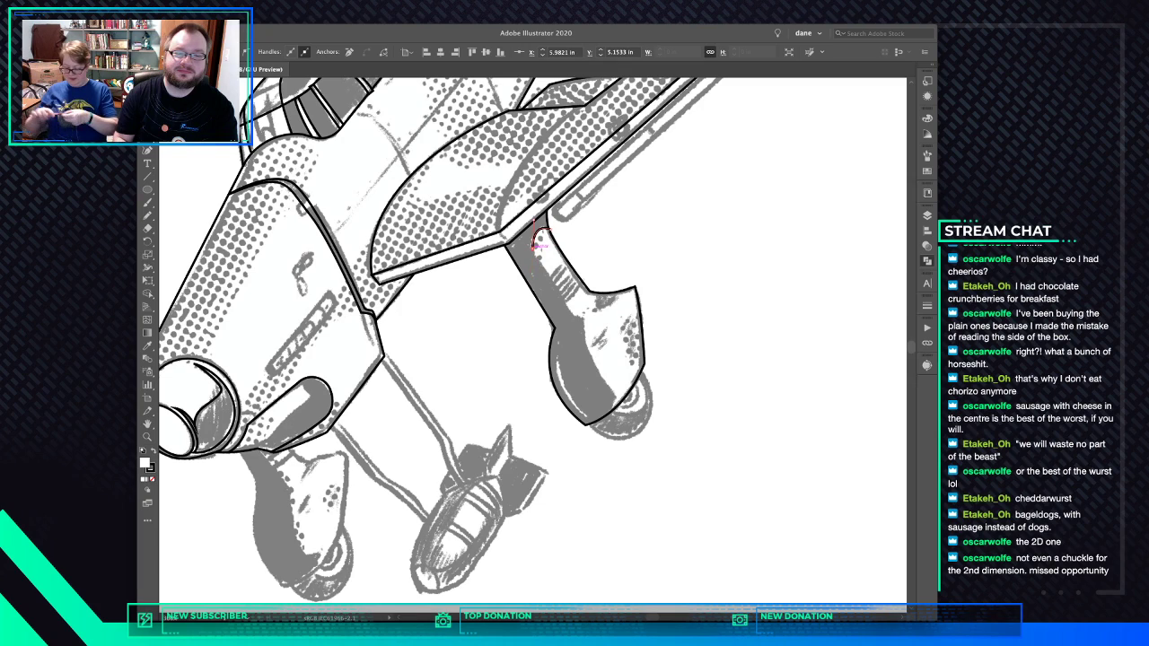
click(574, 316)
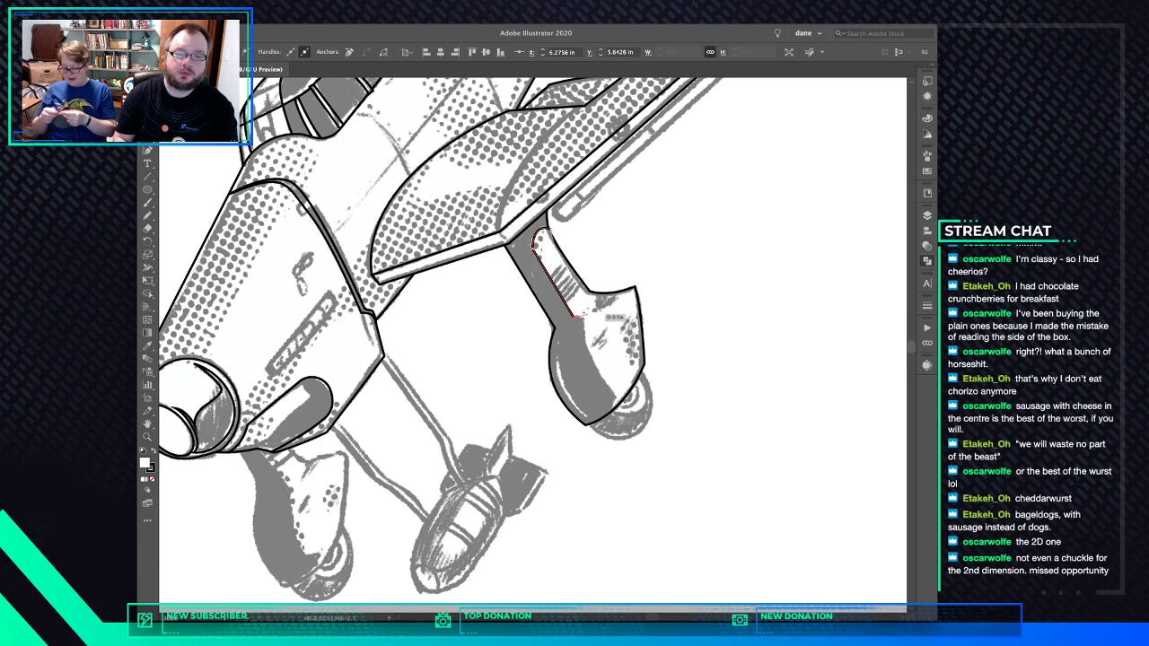
key(super+z)
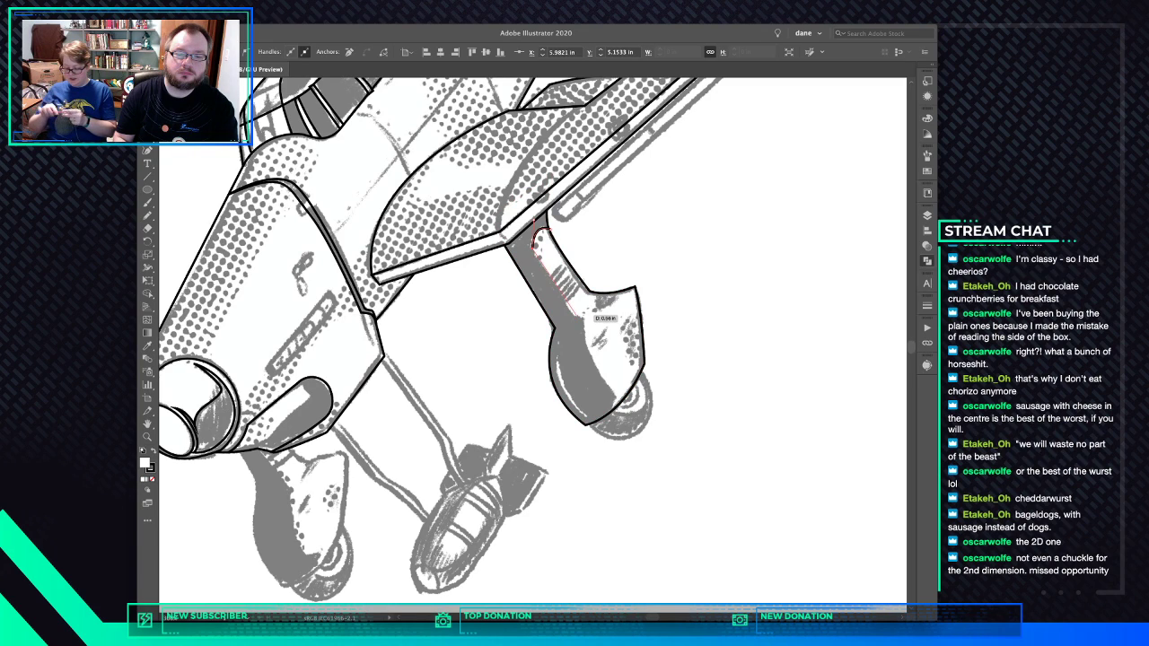
click(573, 314)
Continue the shading edge with a small step at the fairing and a curve down its side, ending in a corner near the wheel
drag(584, 320, 587, 321)
drag(599, 369, 653, 430)
key(super+z)
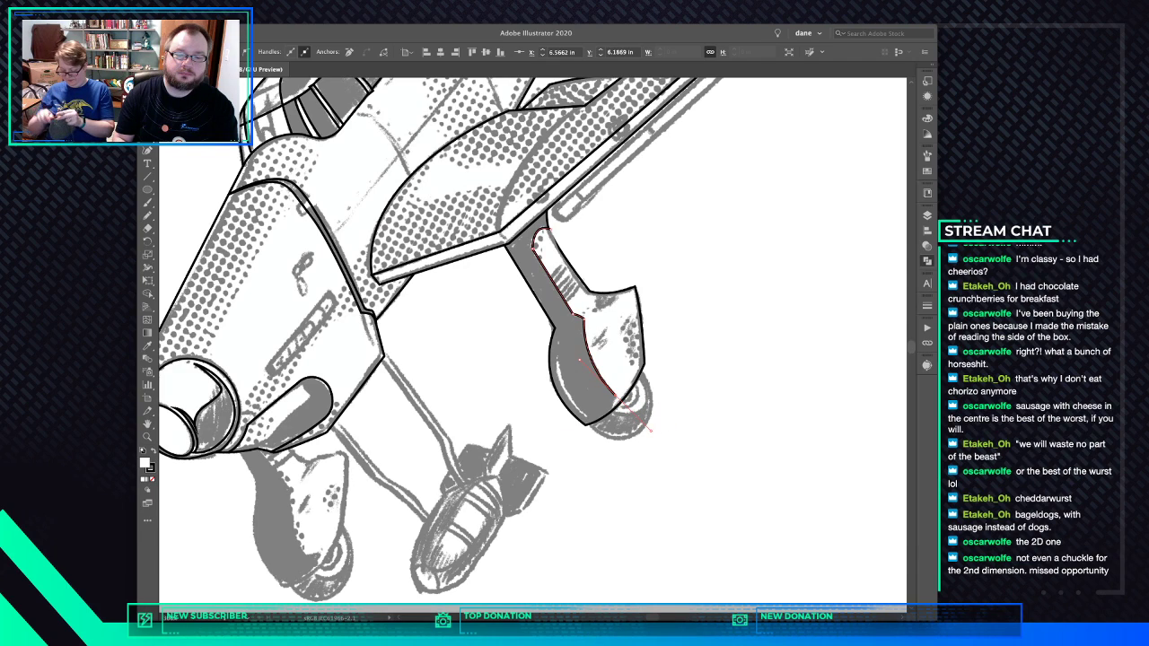
click(616, 396)
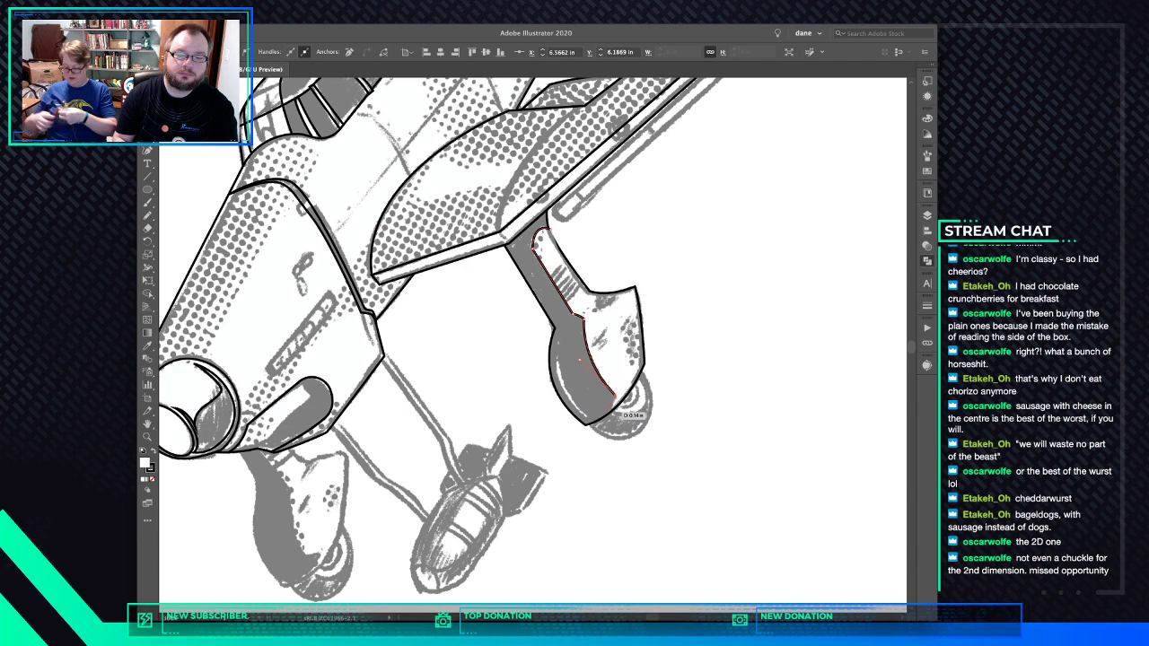
End the shading line with a short curved segment running forward along the fairing's lower edge
drag(600, 416, 583, 426)
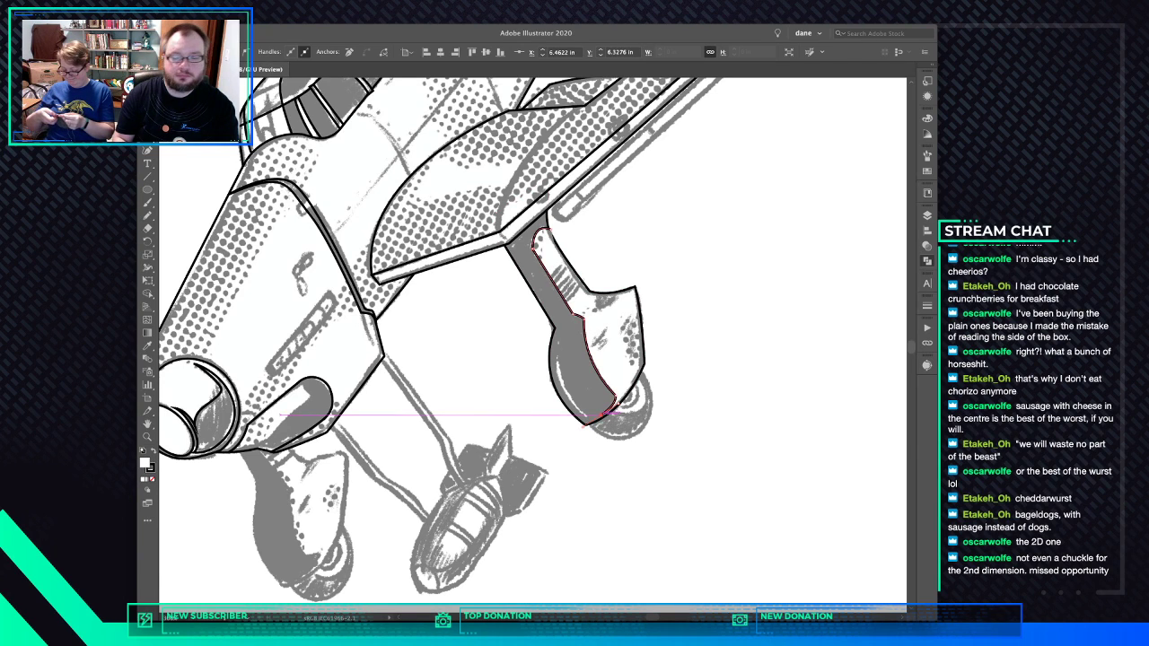
scroll(618, 408, up, 3)
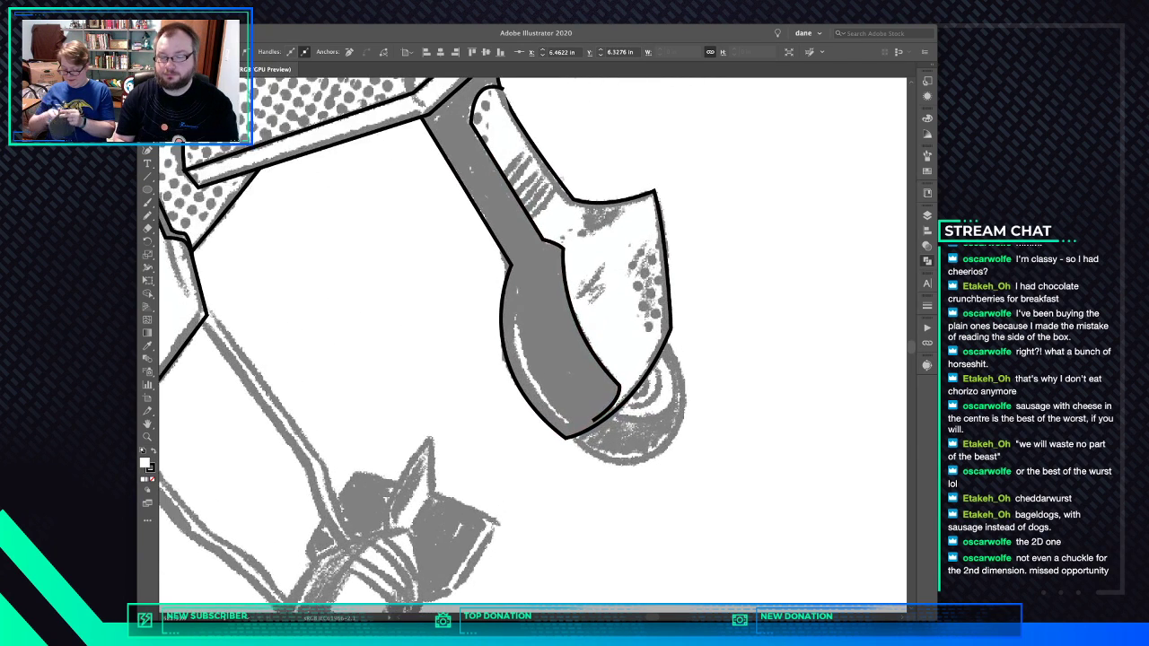
key(super+z)
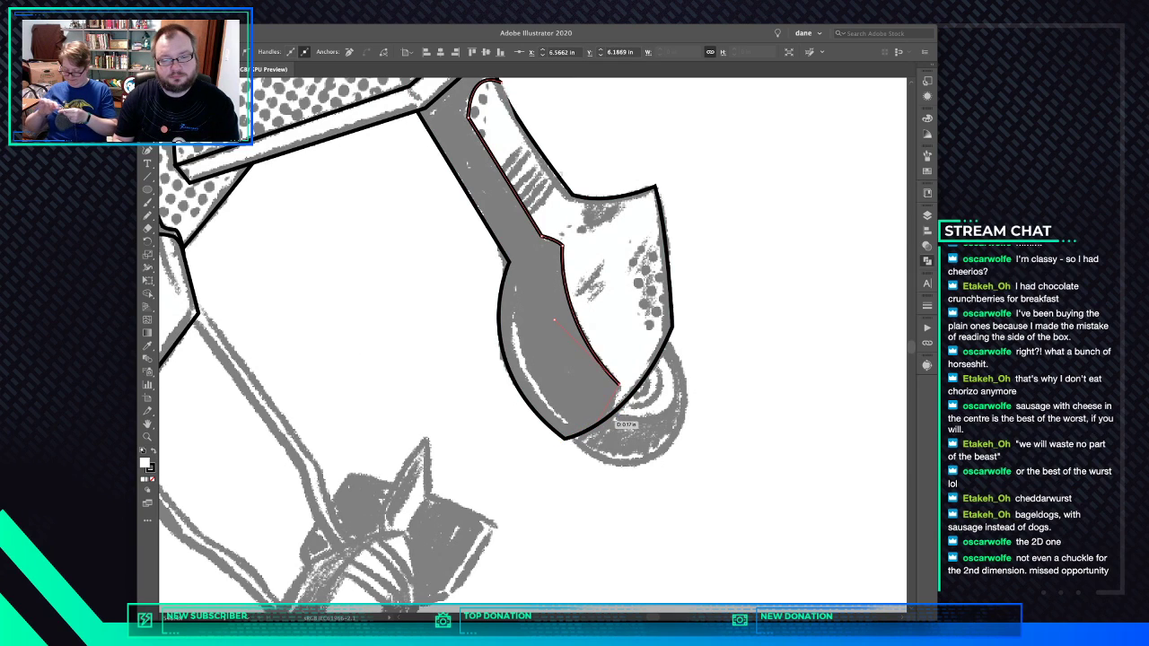
drag(597, 418, 592, 420)
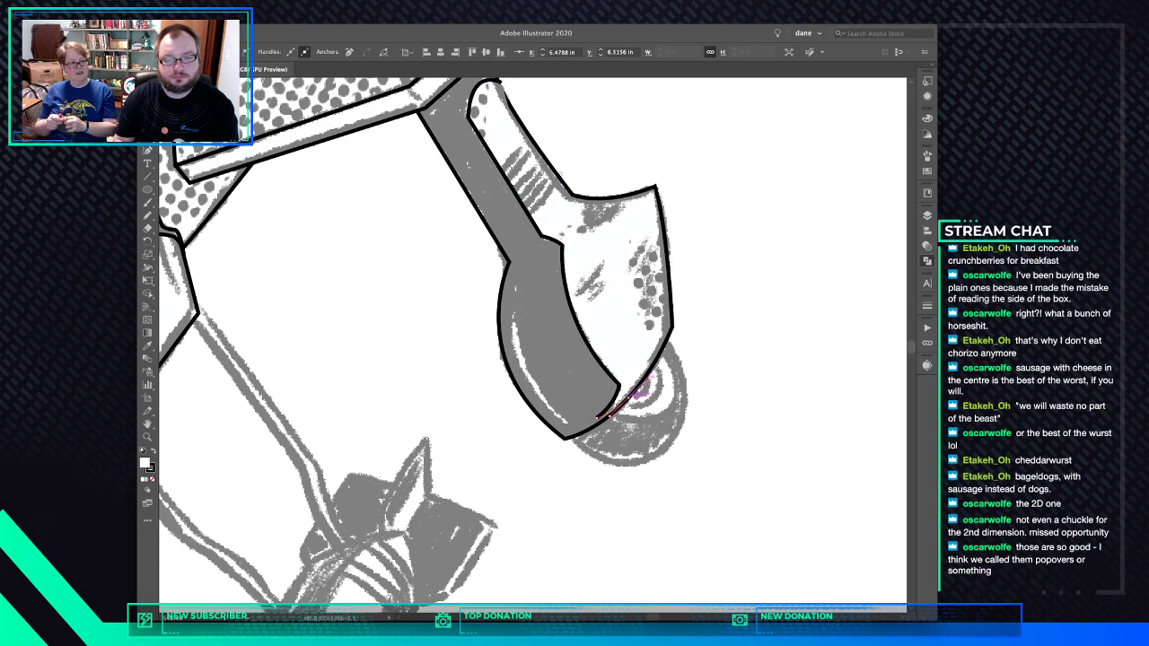
Continue the shading path loosely around the wheel and up through the empty area behind the strut to the wing
click(638, 395)
click(620, 459)
click(549, 487)
click(478, 411)
drag(462, 355, 523, 493)
click(434, 301)
click(407, 170)
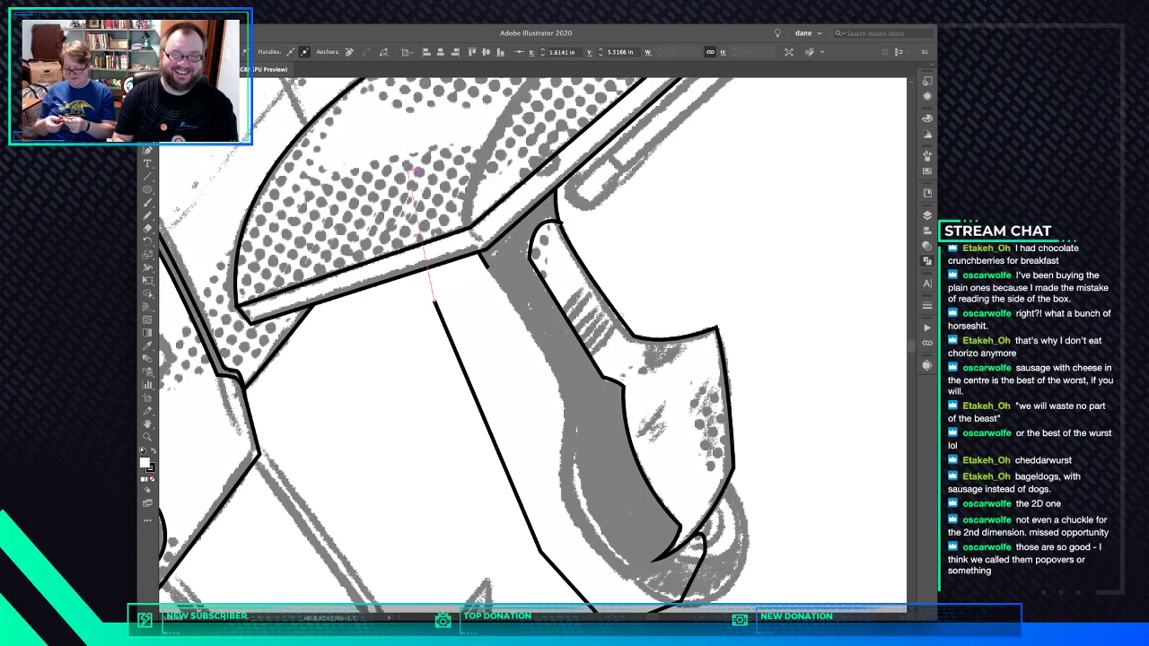
Run the path across the wing and close it at its starting point on the strut's edge
click(535, 117)
click(581, 124)
click(561, 222)
key(super+z)
click(564, 222)
key(super+z)
click(563, 222)
click(563, 222)
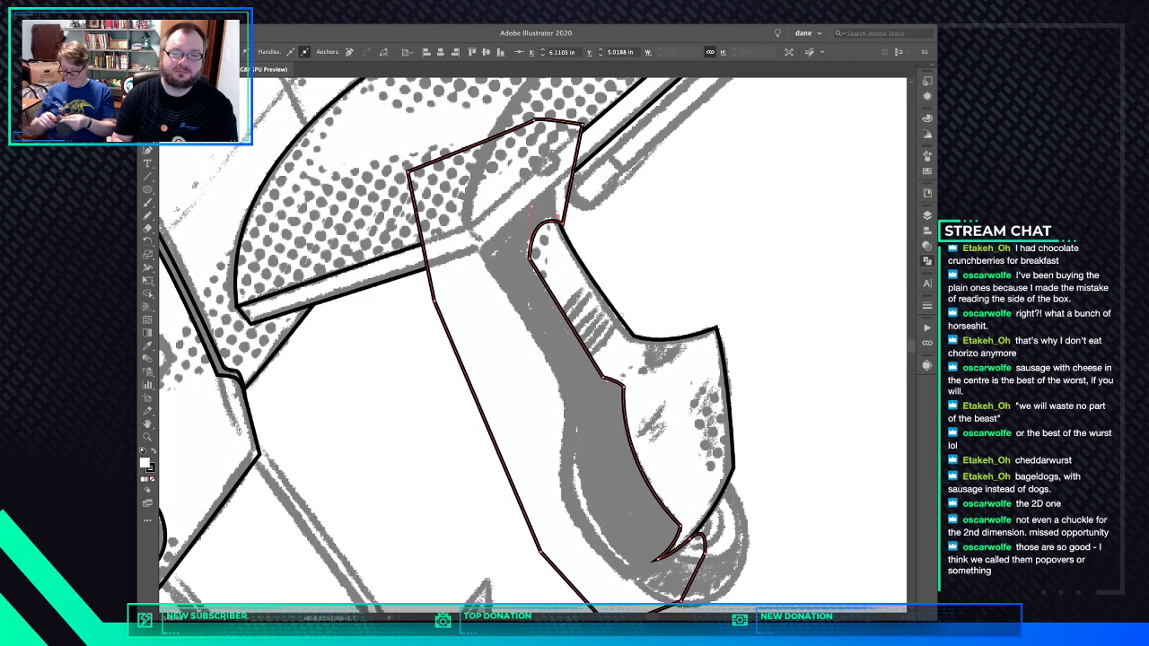
Select the closed shading shape together with the landing gear shape, divide them where they overlap, and deselect everything
key(a)
click(538, 296)
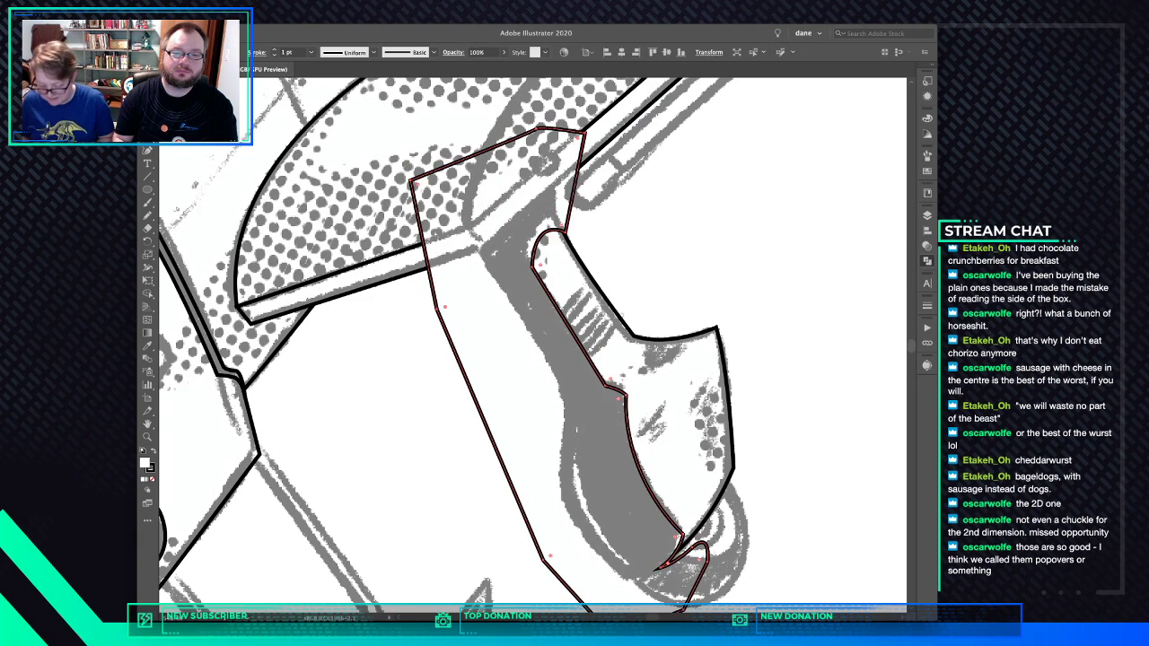
shift+click(593, 287)
click(530, 258)
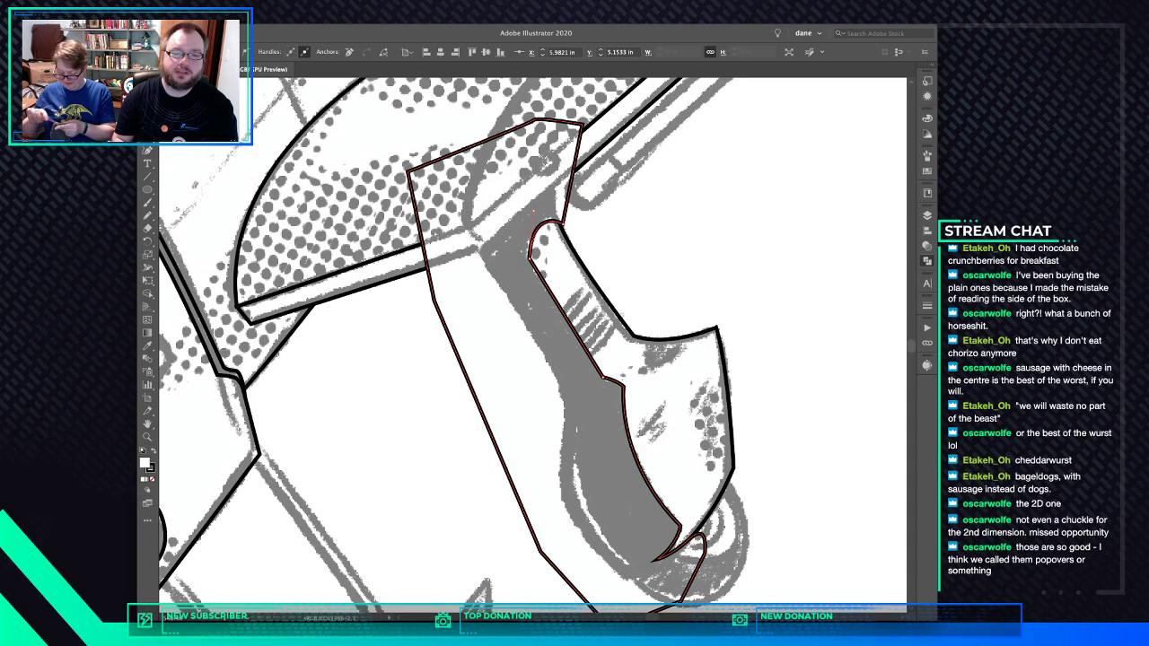
click(592, 430)
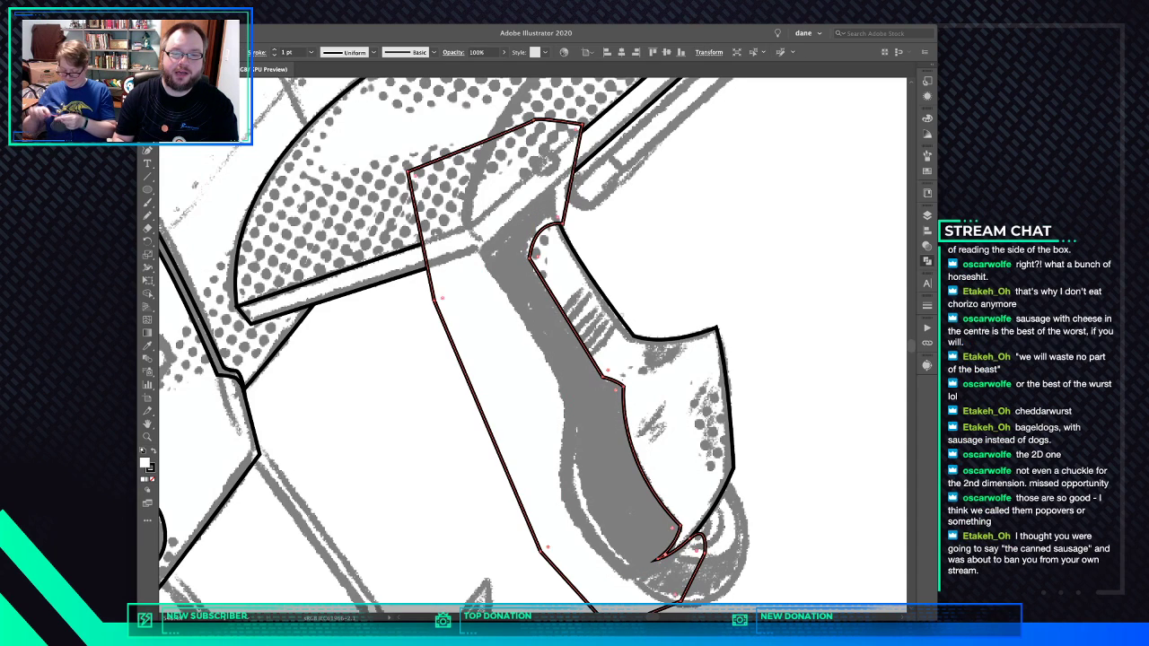
key(super+x)
click(592, 431)
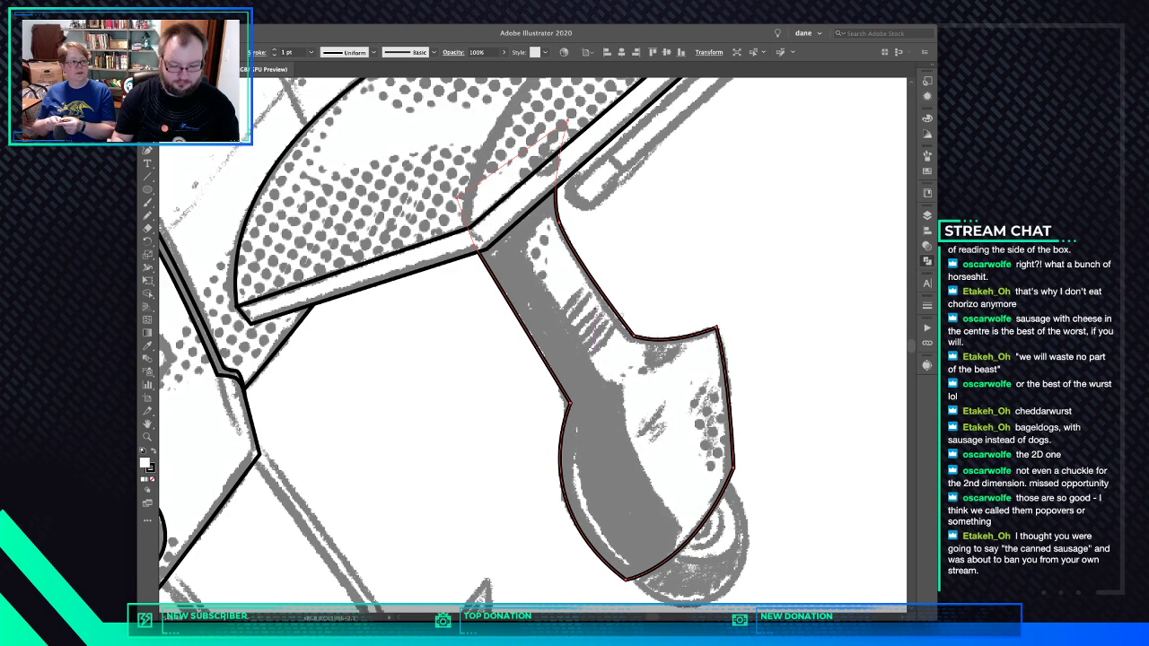
key(super+z)
shift+click(622, 316)
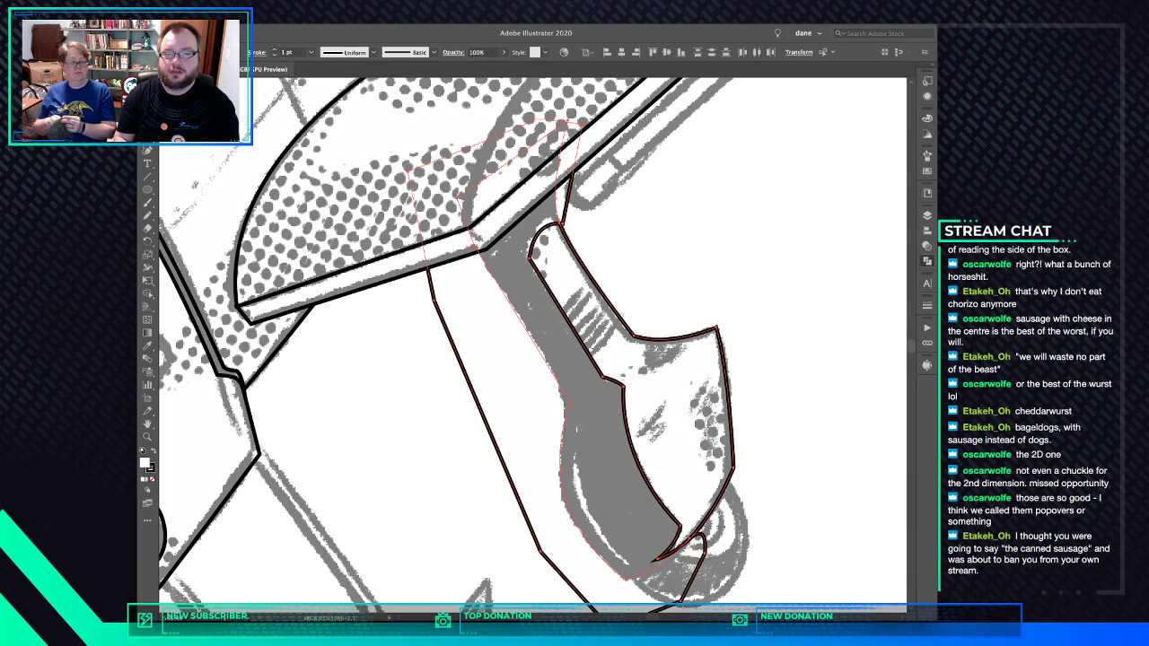
key(super+4)
key(super+shift+a)
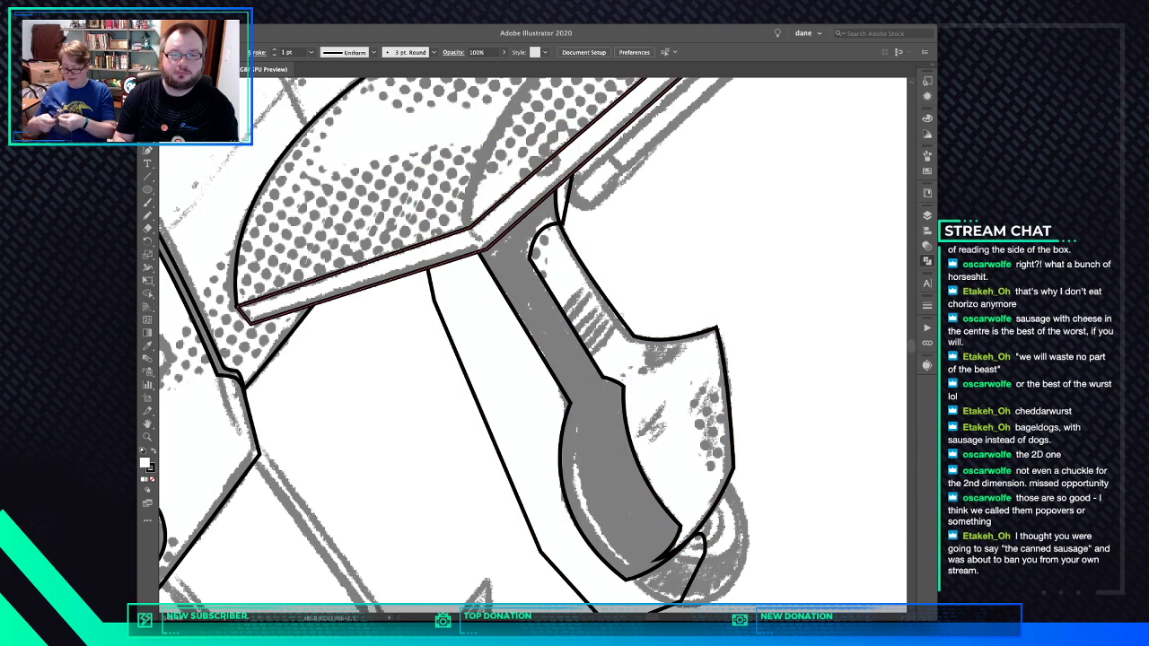
Delete the leftover pieces of the divided shape that lie outside the landing gear
click(565, 190)
key(Delete)
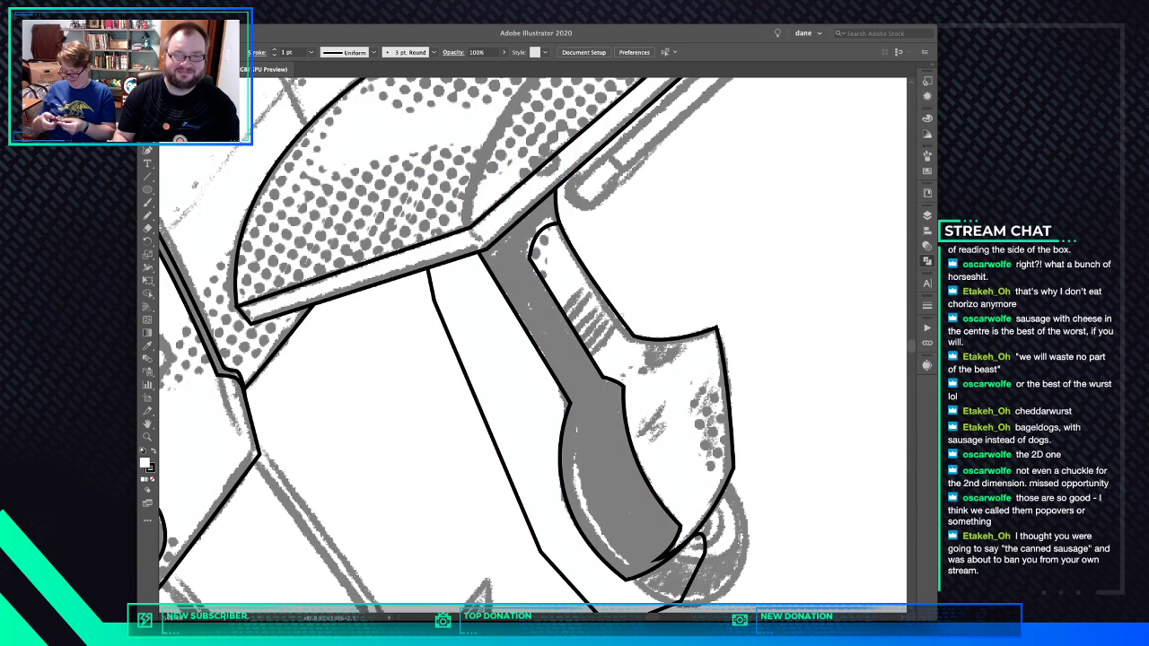
click(520, 401)
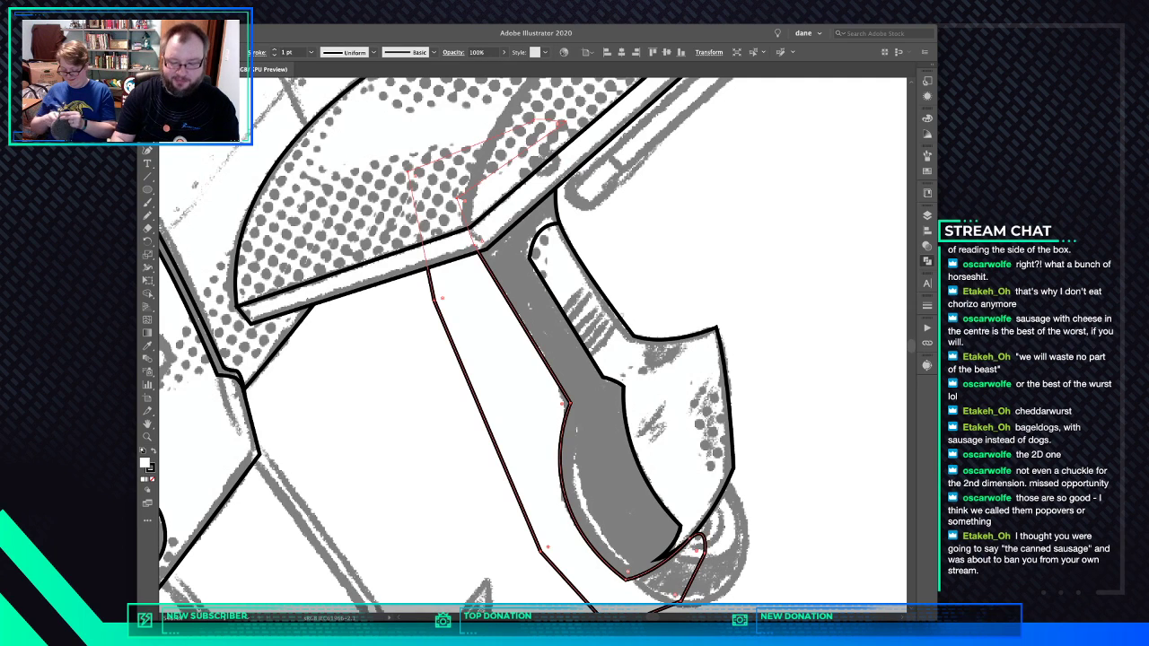
key(Delete)
Draw an upright ellipse centred on the wheel below the landing gear fairing
key(super+minus)
key(super+minus)
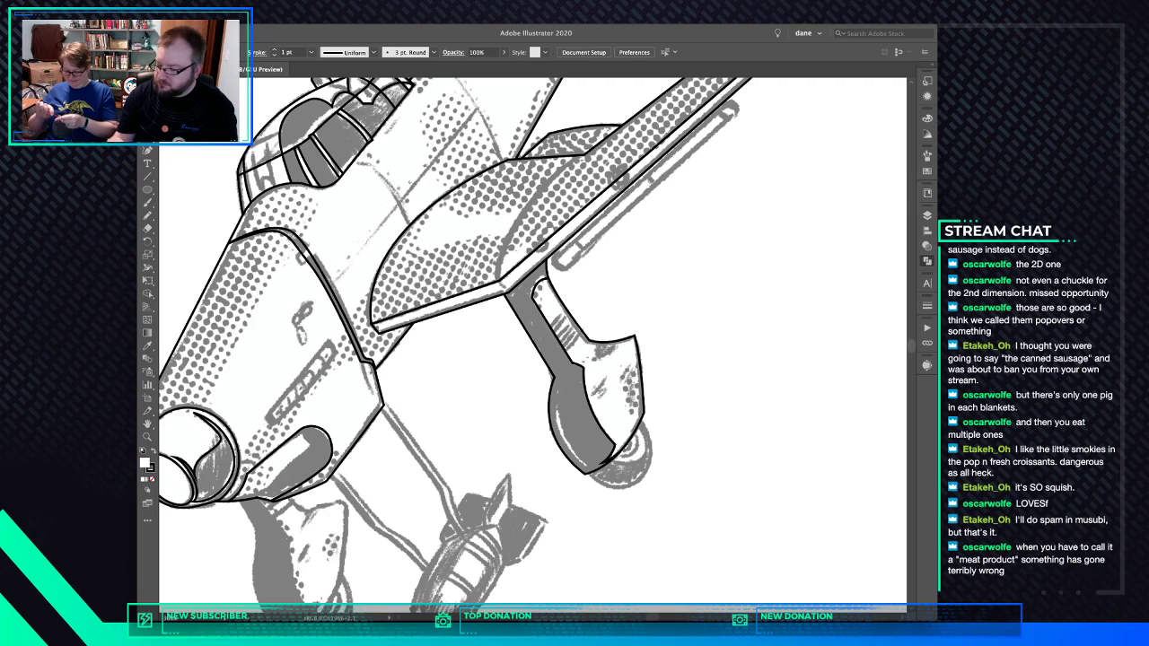
drag(377, 376, 560, 240)
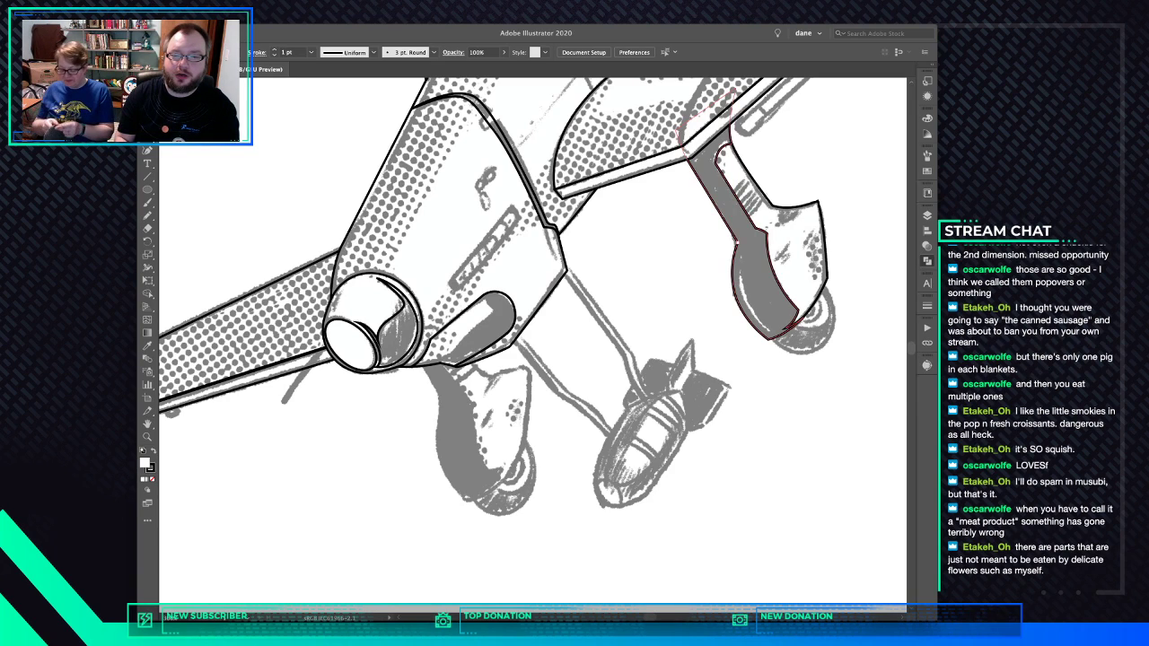
click(737, 242)
drag(728, 242, 555, 316)
key(super+shift+a)
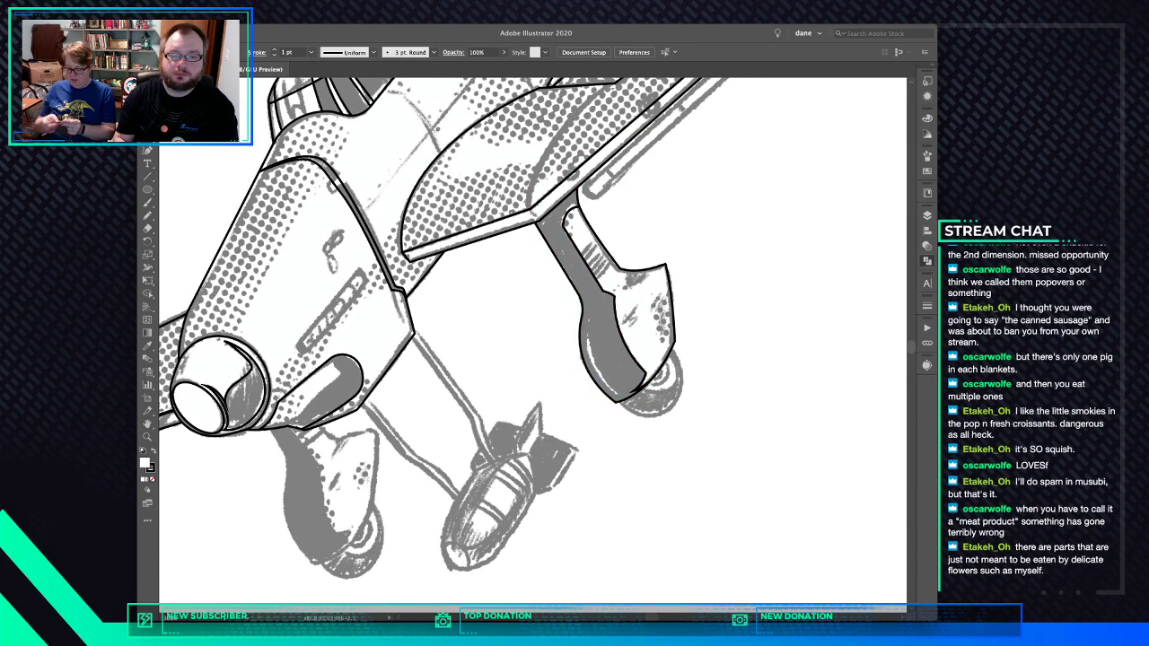
key(l)
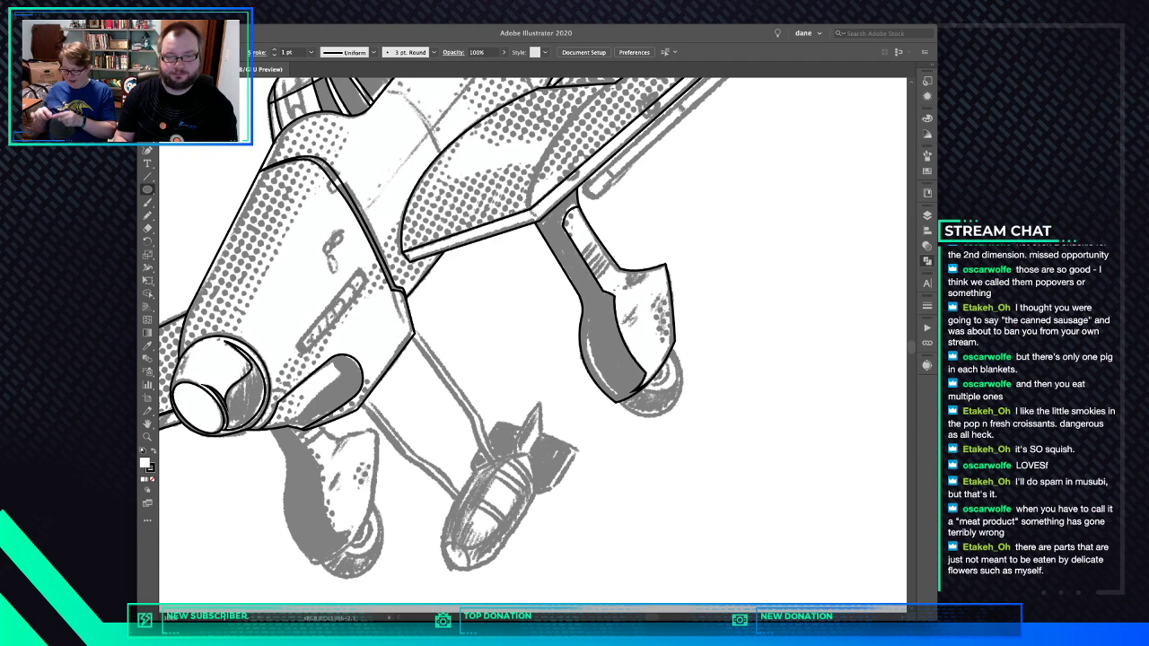
drag(653, 369, 686, 418)
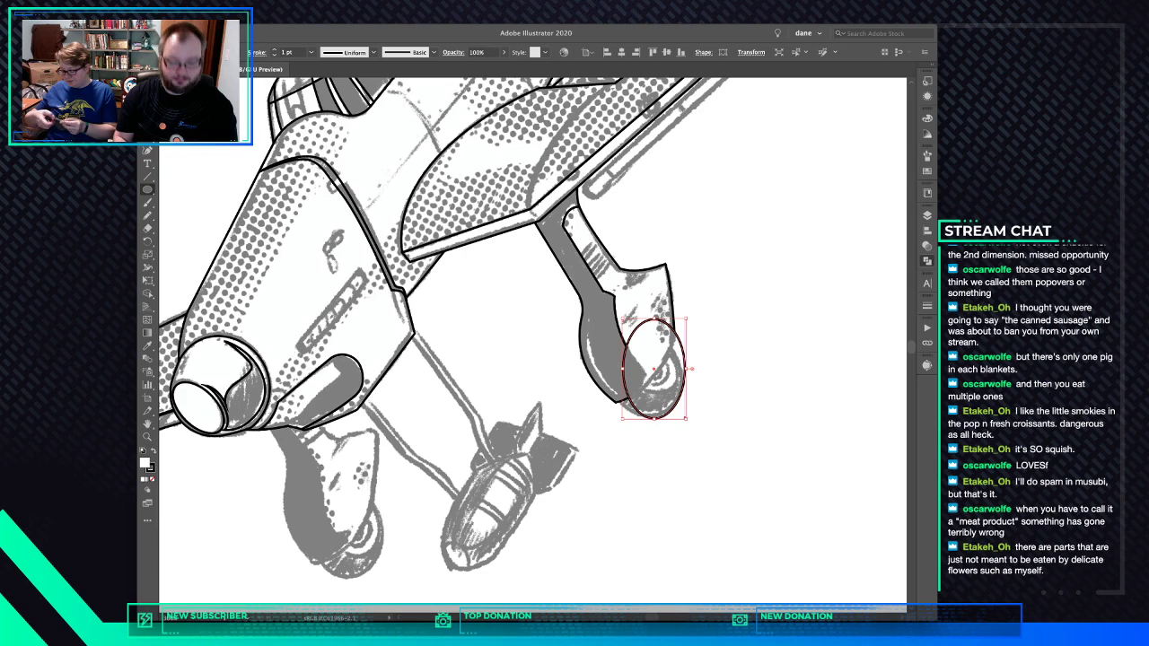
Tilt and resize the ellipse to match the sketched tire, then send it behind the fairing
key(v)
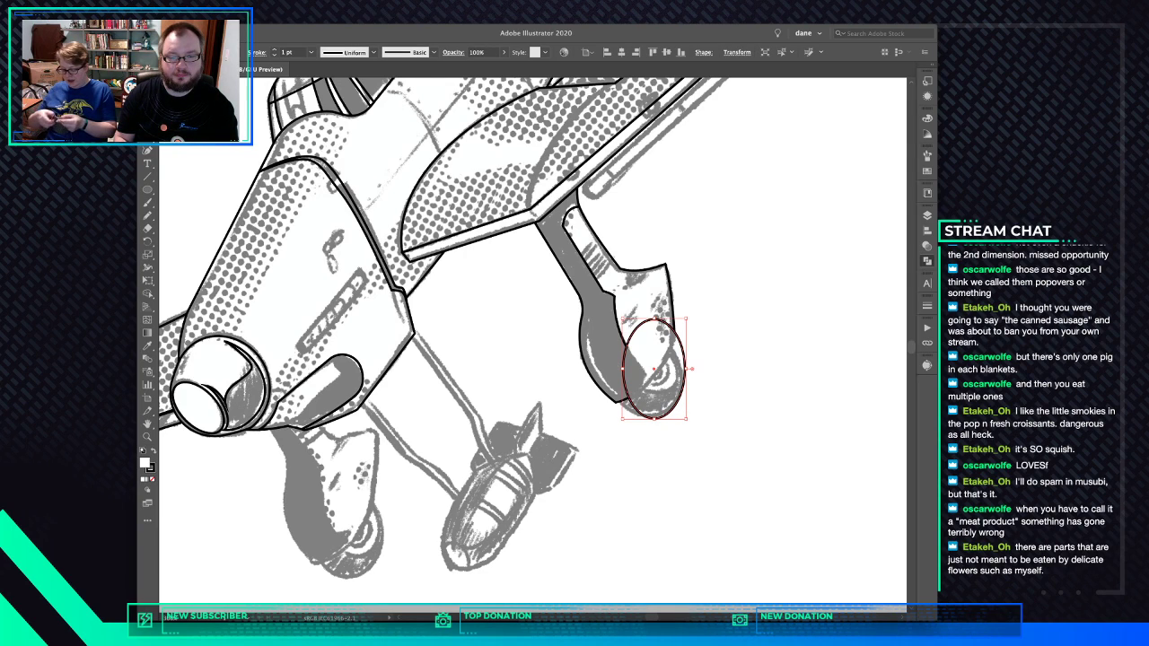
drag(693, 319, 663, 305)
drag(683, 367, 628, 392)
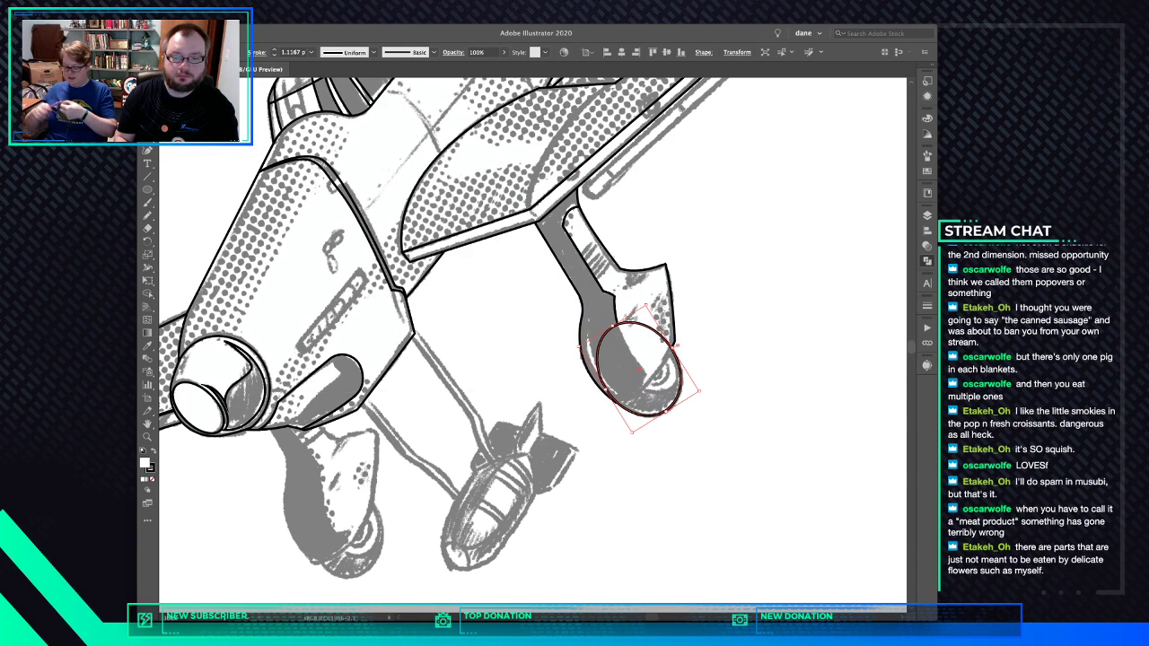
drag(702, 394, 705, 388)
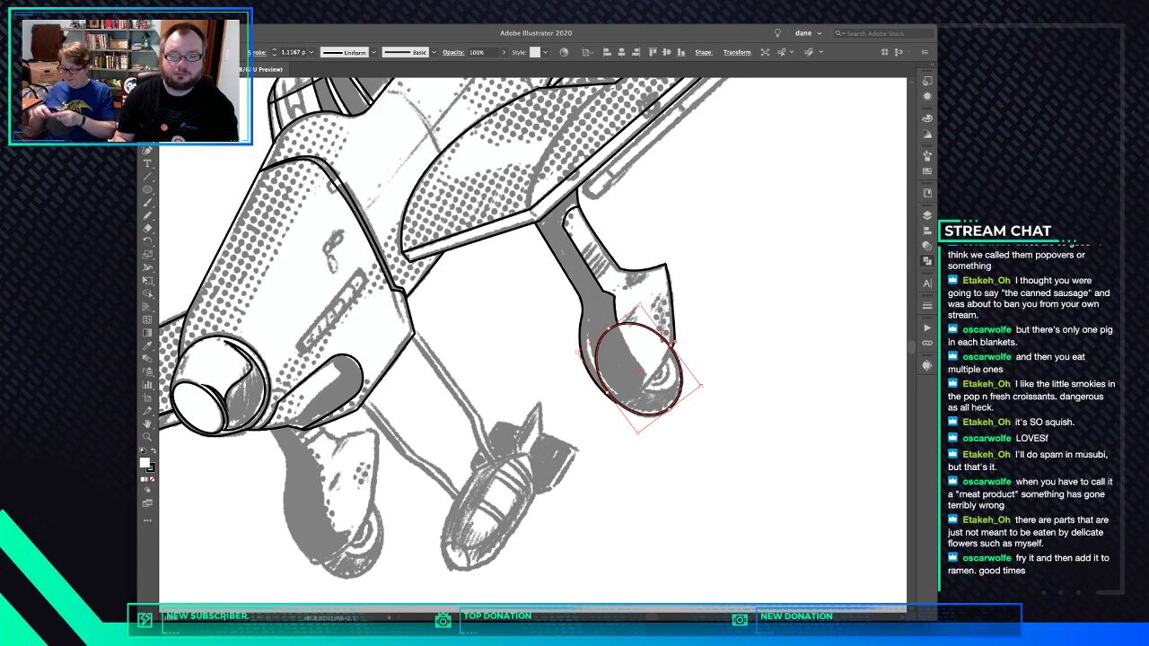
drag(700, 387, 699, 384)
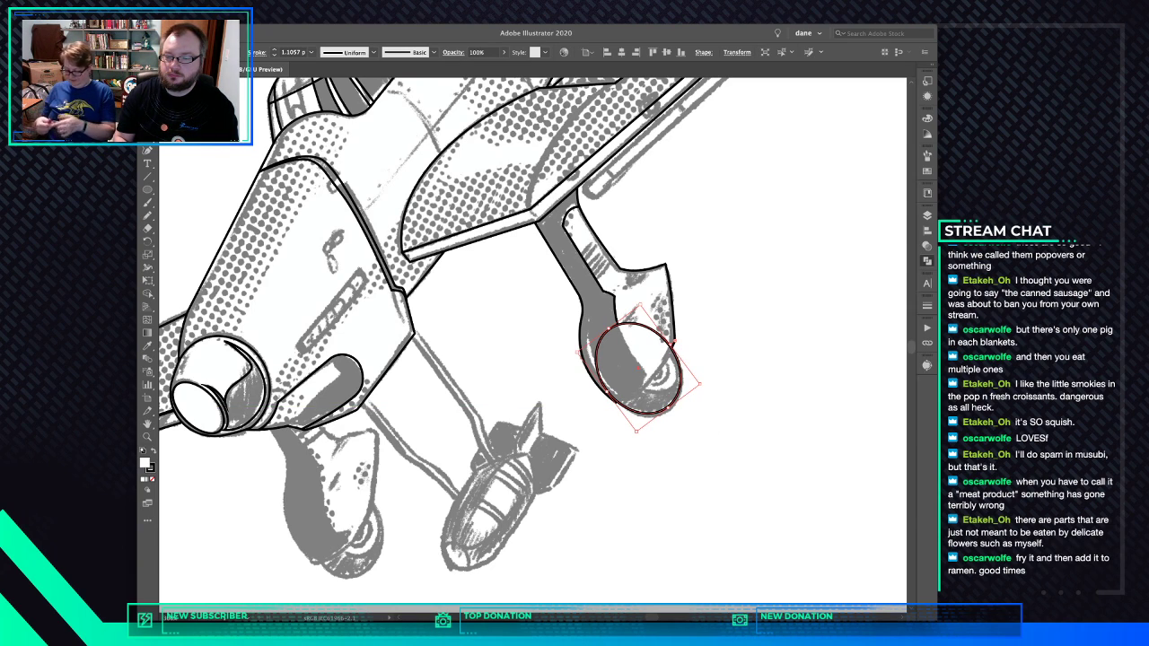
key(super+shift+[)
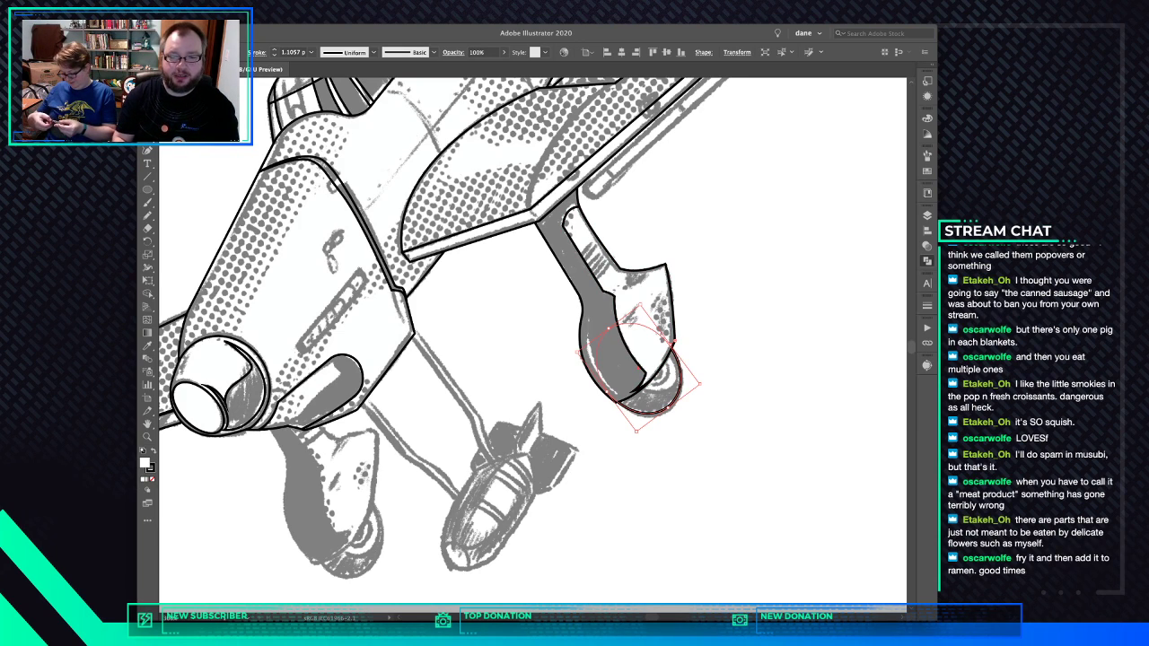
Make a smaller copy of the wheel ellipse for the tire's inner edge and deselect it
drag(673, 395, 681, 372)
mouse_move(683, 316)
mouse_down()
mouse_move(675, 373)
mouse_move(629, 381)
mouse_move(692, 373)
mouse_up()
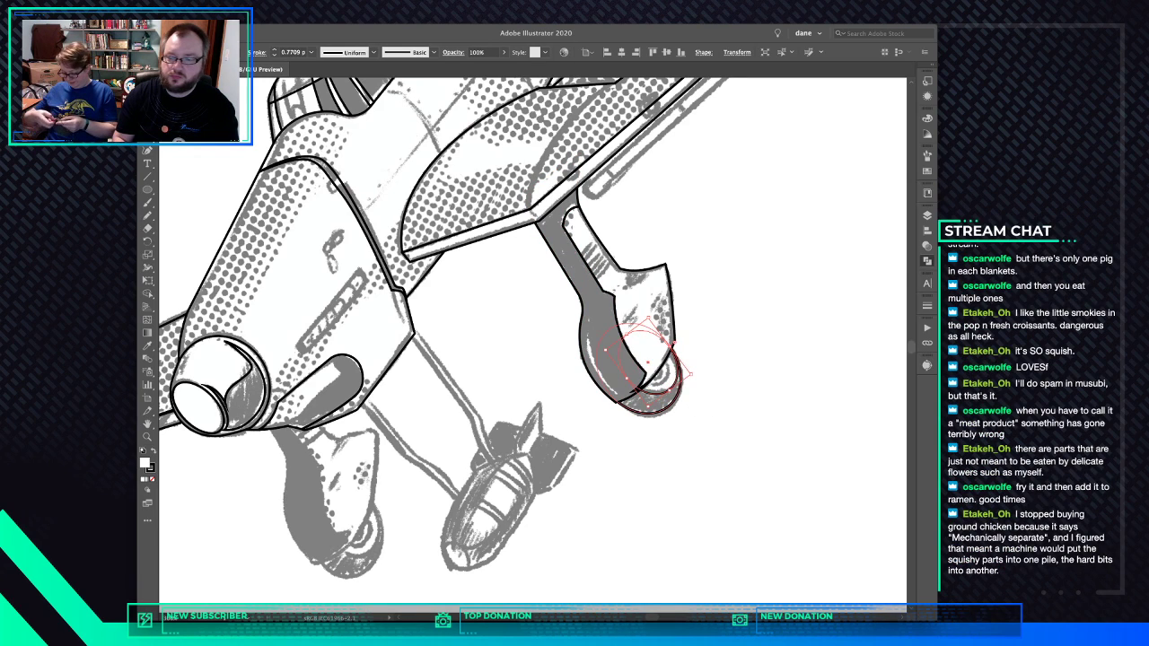
click(718, 388)
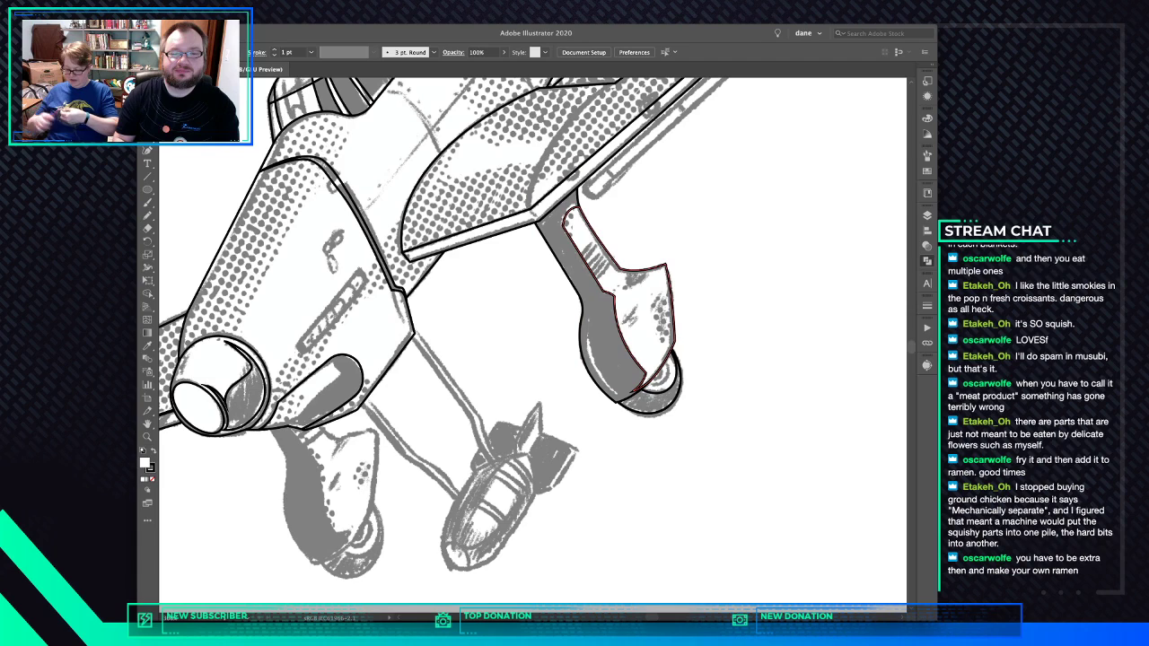
Adjust the corner at the upper end of the strut's light panel
click(568, 222)
drag(571, 225, 583, 222)
click(621, 219)
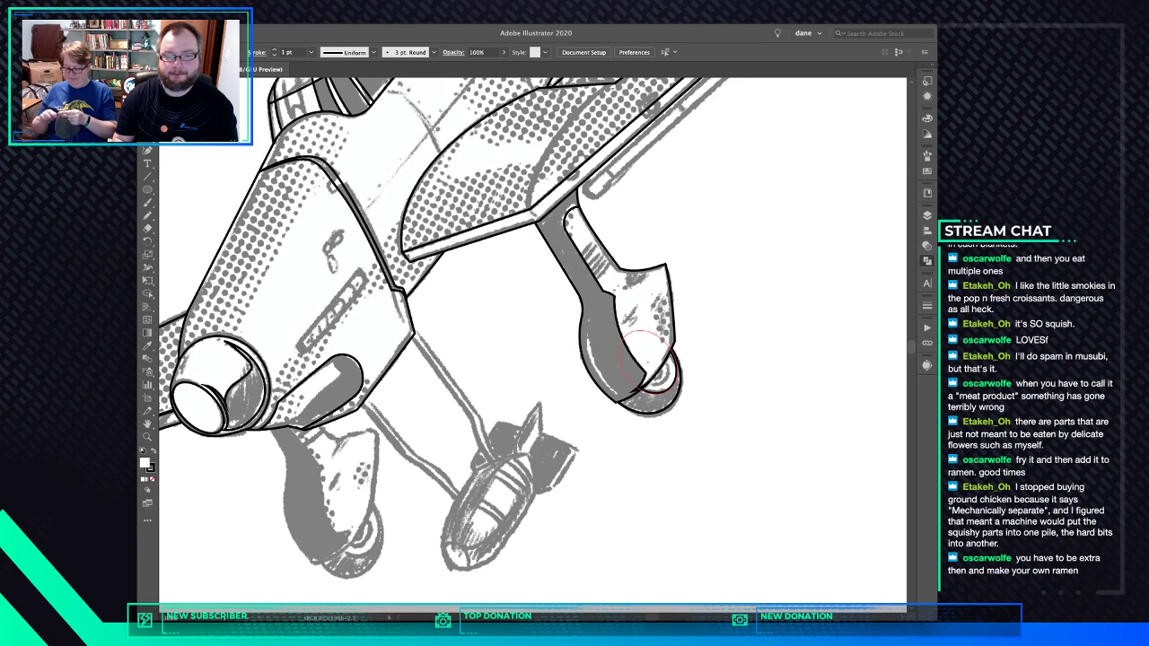
Add smaller concentric ellipses inside the wheel to outline the rim and hub, then deselect them
click(668, 386)
key(v)
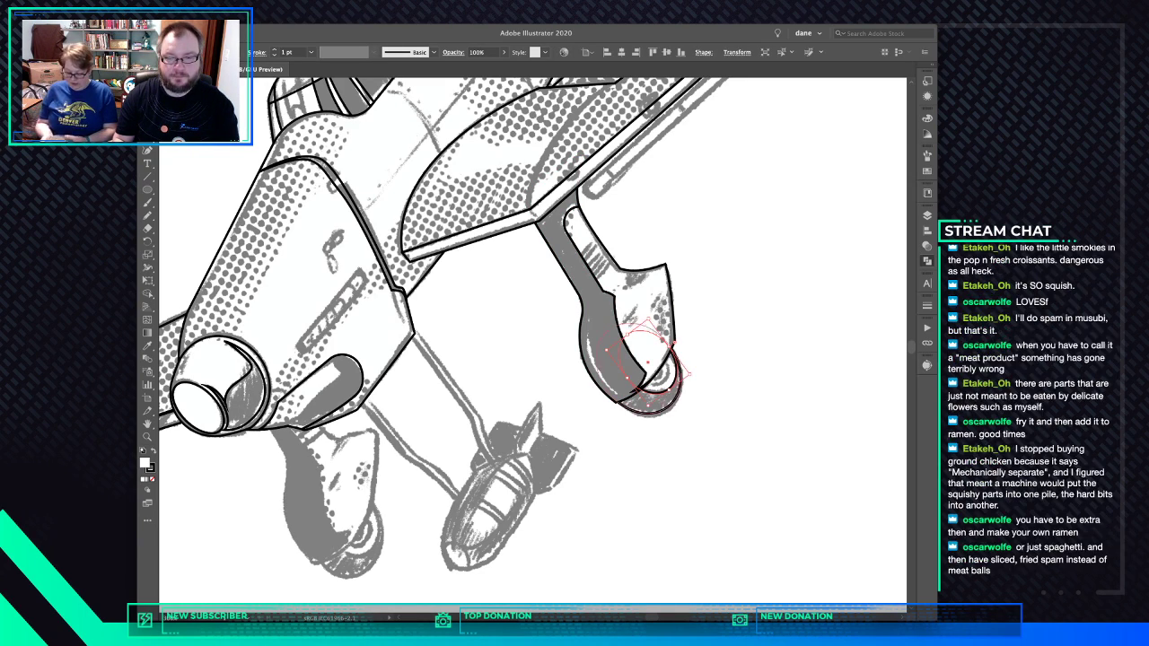
drag(680, 369, 671, 384)
click(275, 49)
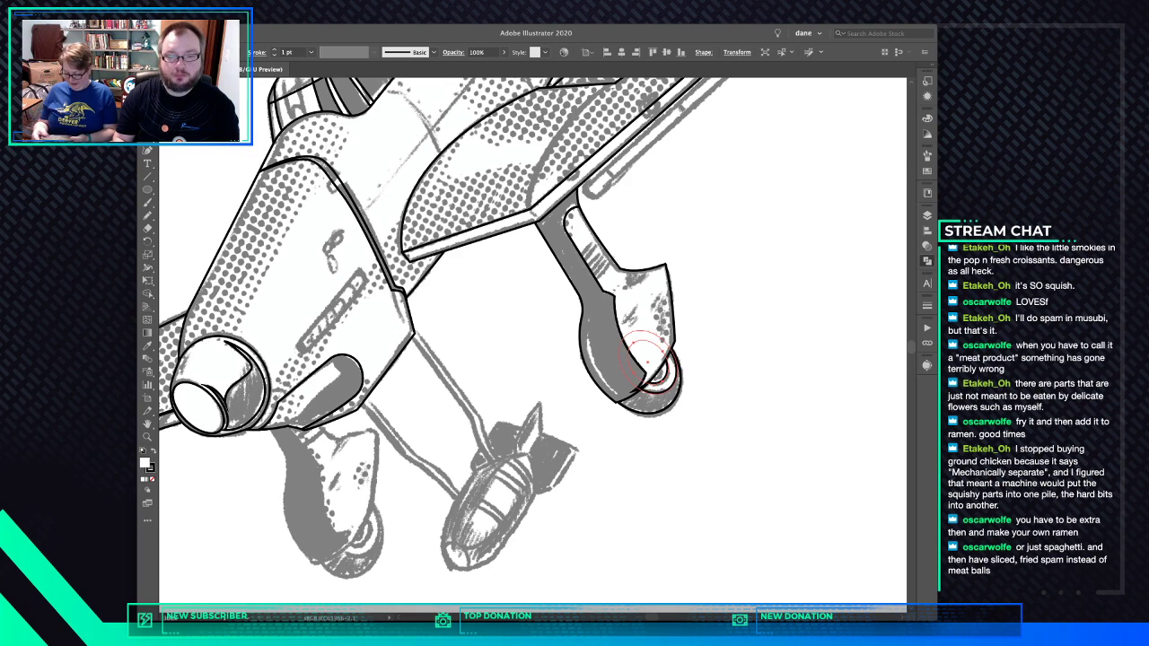
drag(667, 379, 666, 370)
key(super+shift+a)
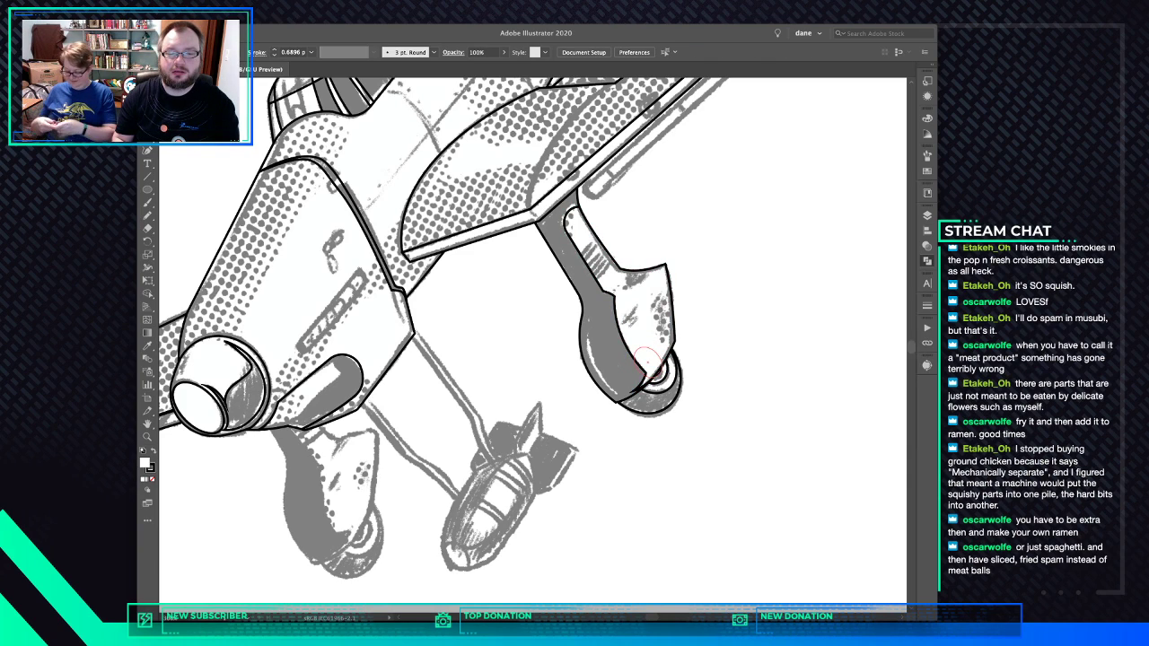
drag(665, 367, 665, 369)
key(super+shift+a)
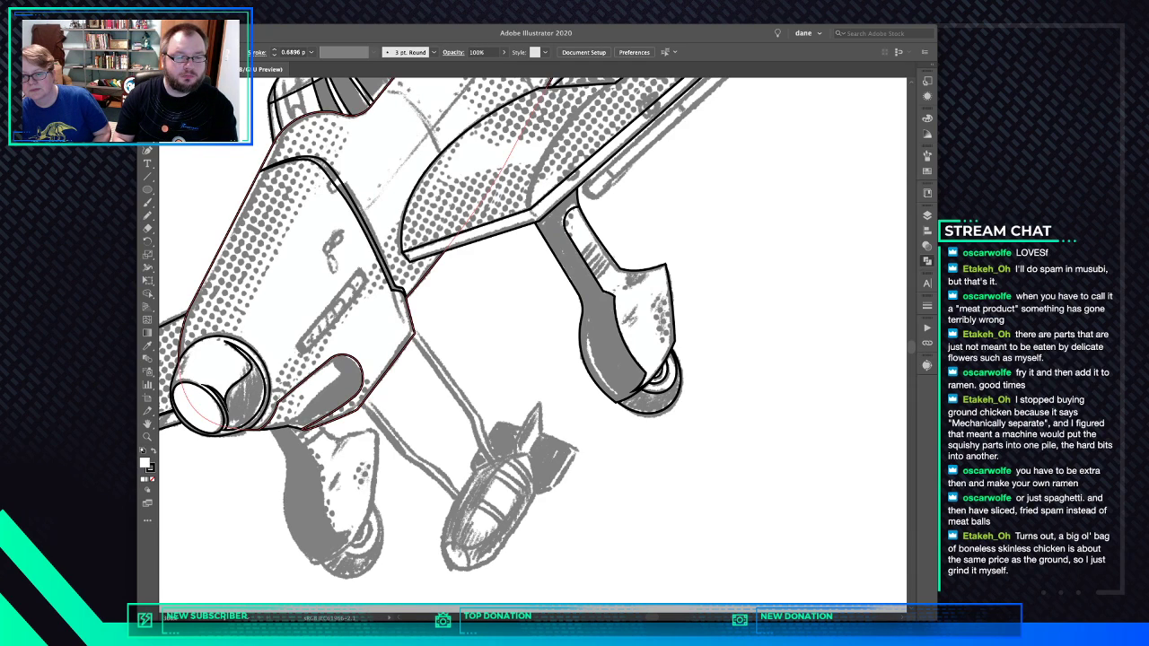
Round the fuselage's lower corner next to the exhaust opening and deselect the outline
click(357, 408)
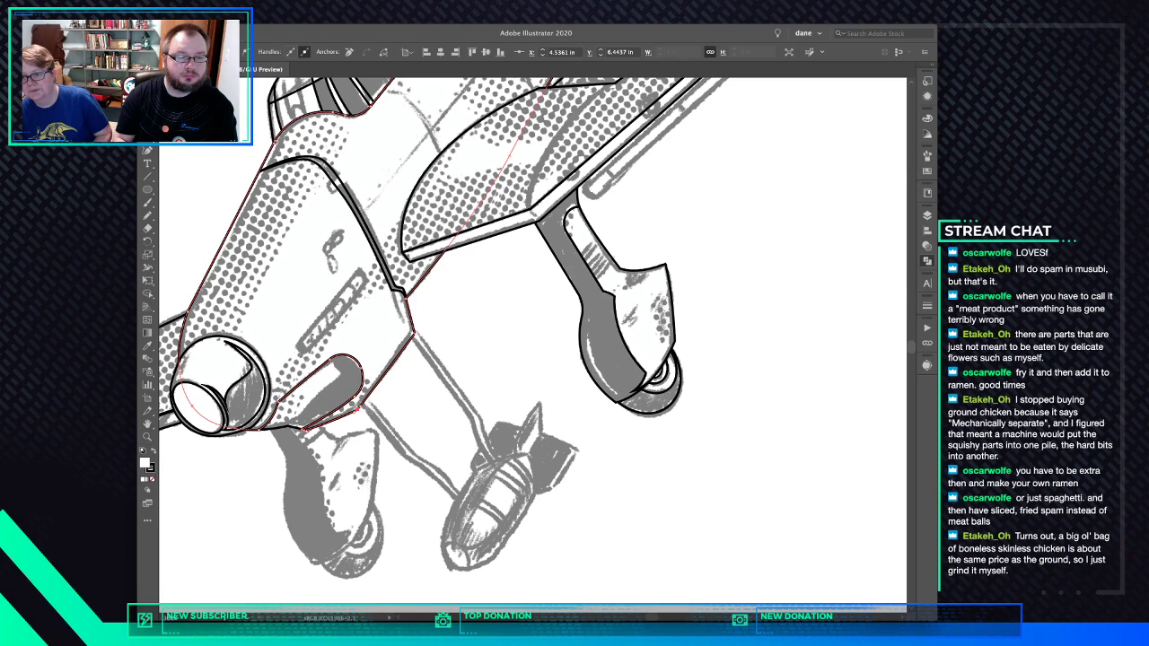
scroll(345, 406, up, 5)
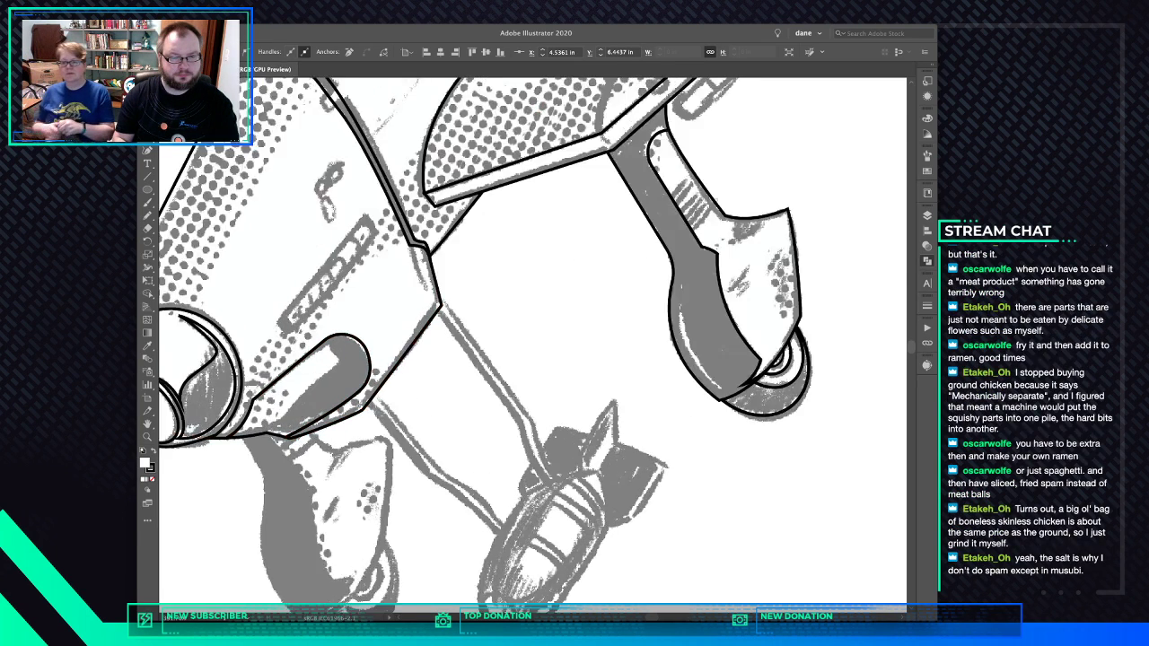
mouse_move(399, 414)
mouse_down()
mouse_move(472, 327)
mouse_move(521, 296)
mouse_up()
key(ctrl+shift+a)
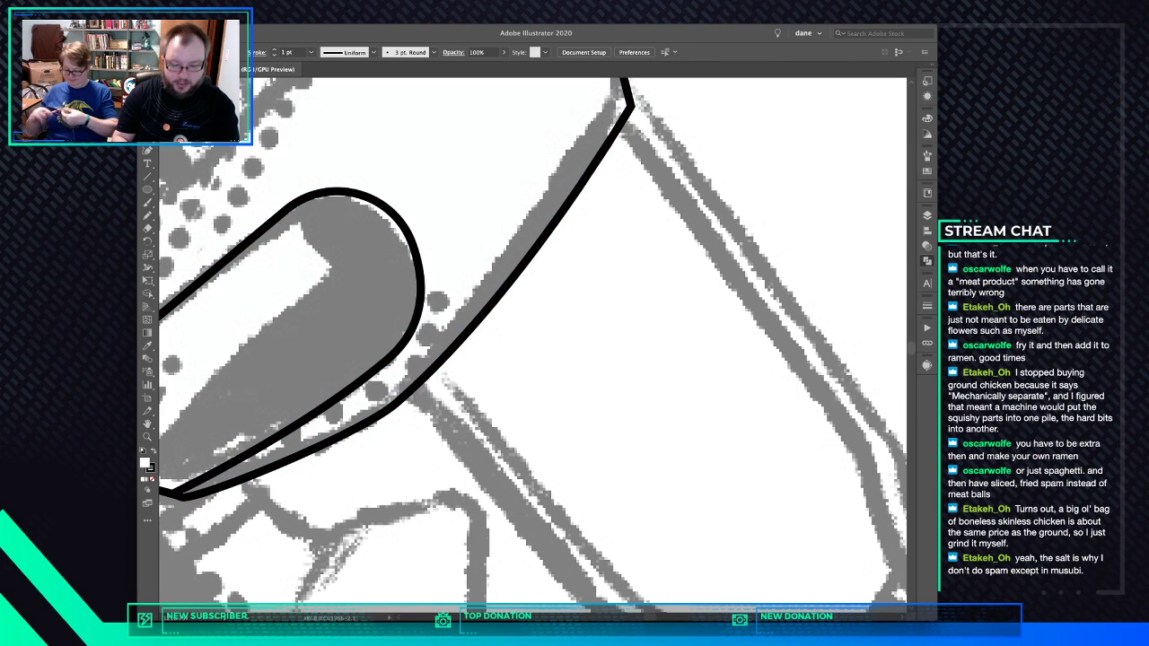
Round the fuselage's side corner above the bomb strut to about 0.15 in and deselect the outline
key(super+minus)
key(super+minus)
key(super+minus)
key(super+minus)
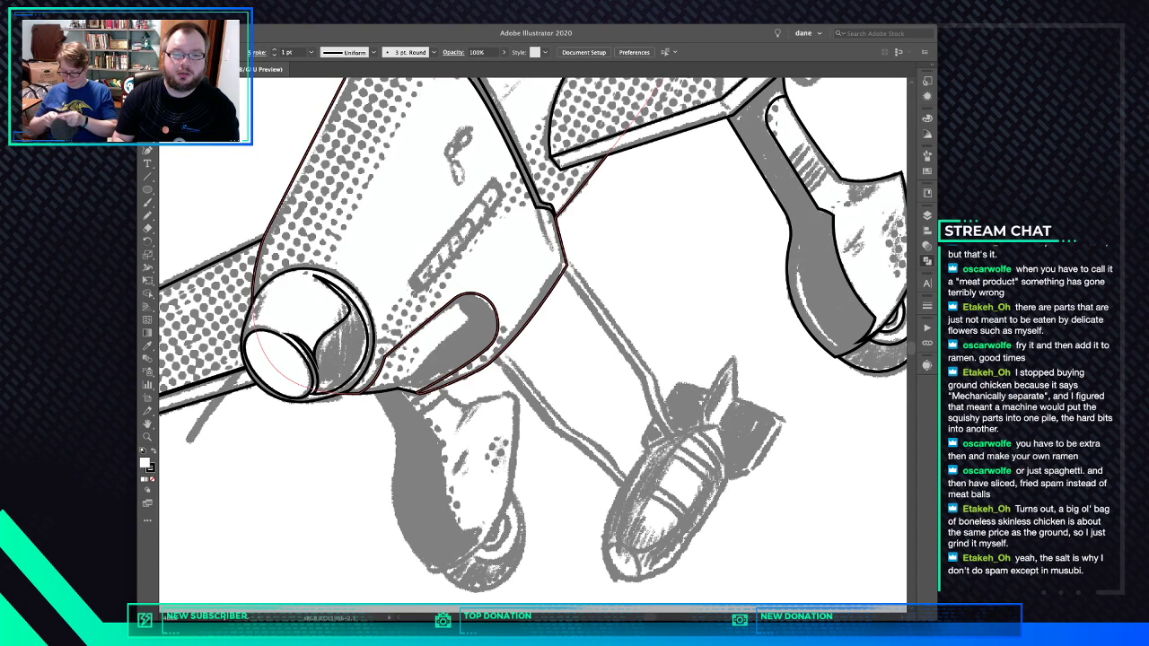
drag(566, 266, 535, 269)
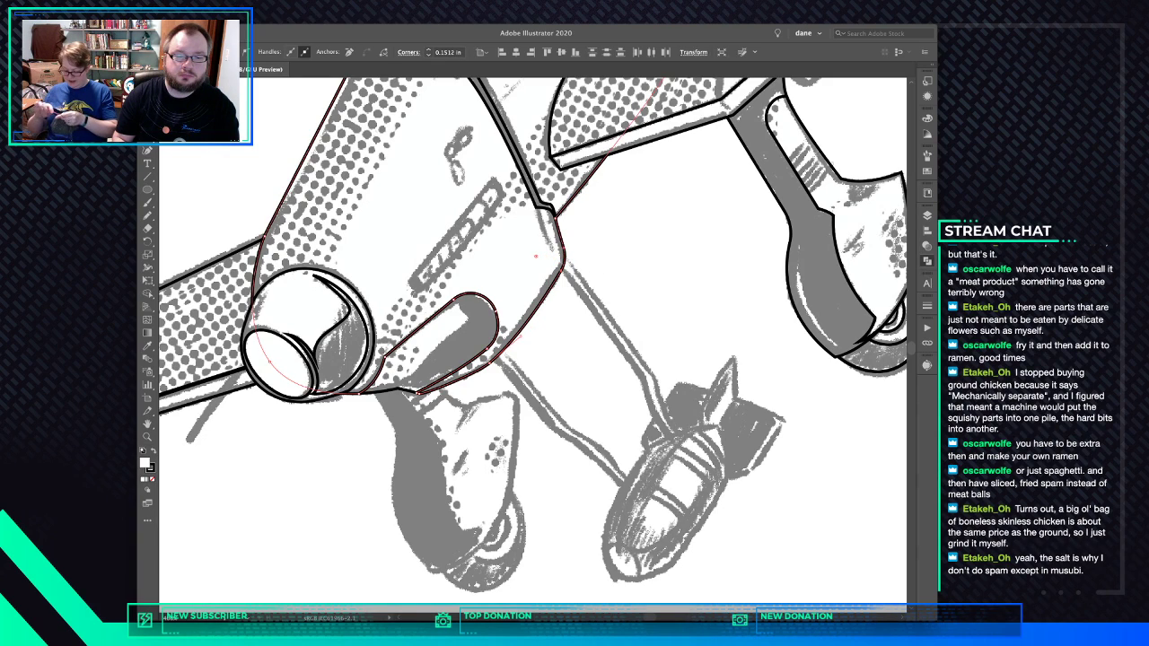
key(super+shift+a)
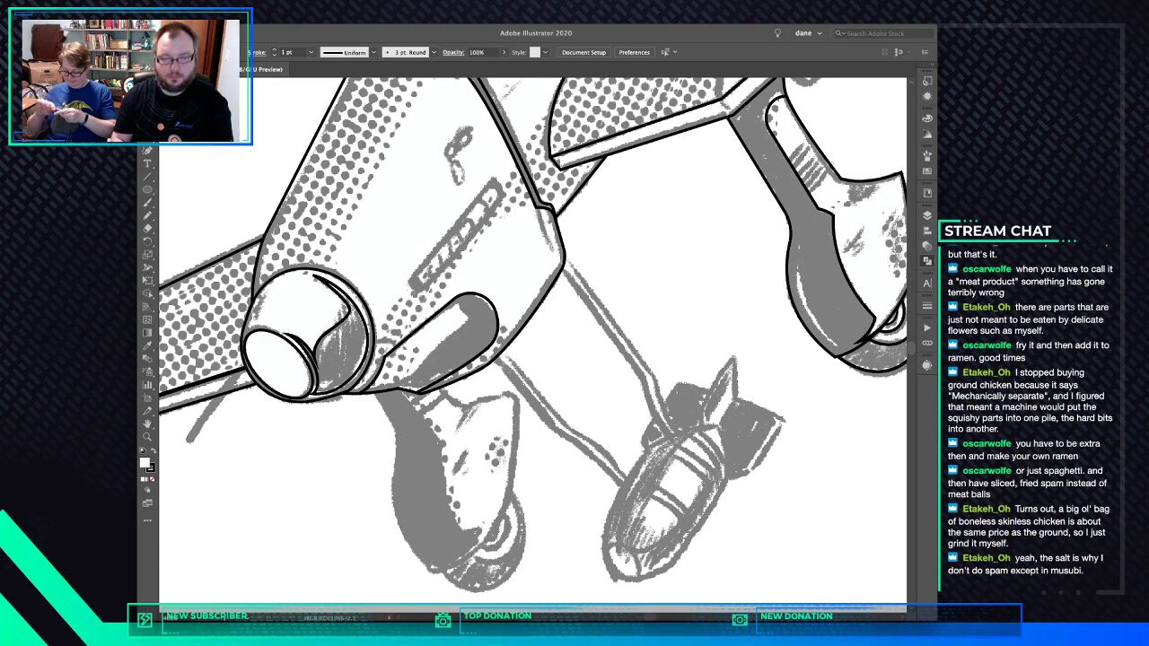
Trace the lower edge of the bomb strut from the fuselage's side corner down and around the bomb body with the Pen tool
click(562, 268)
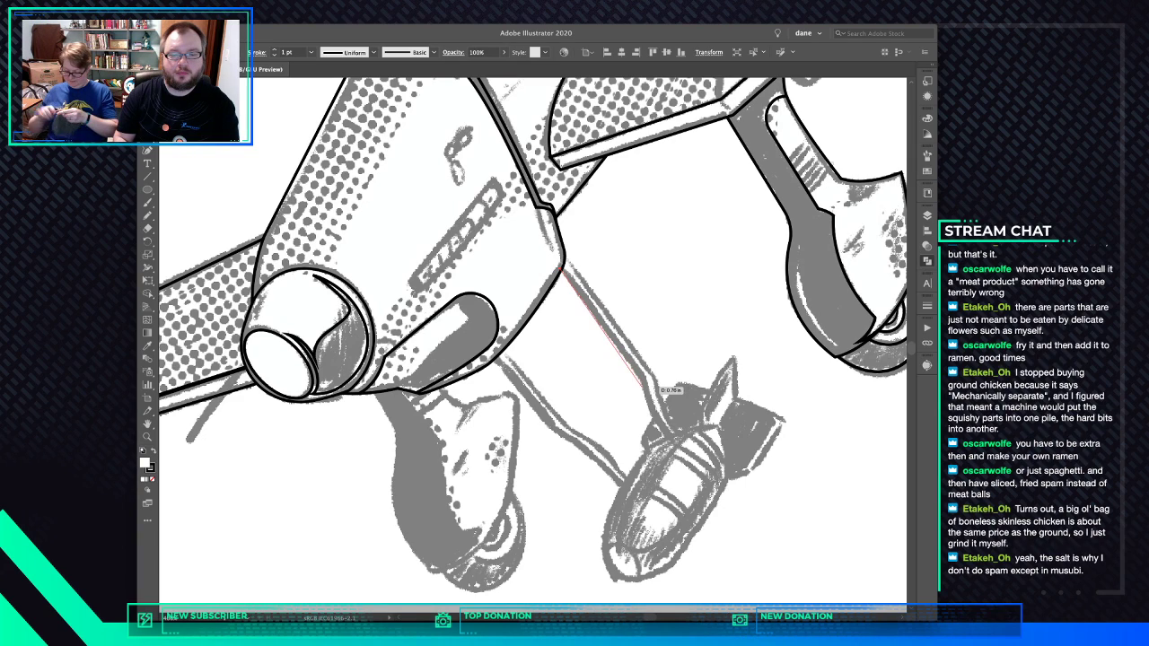
click(643, 386)
click(654, 418)
drag(655, 418, 663, 430)
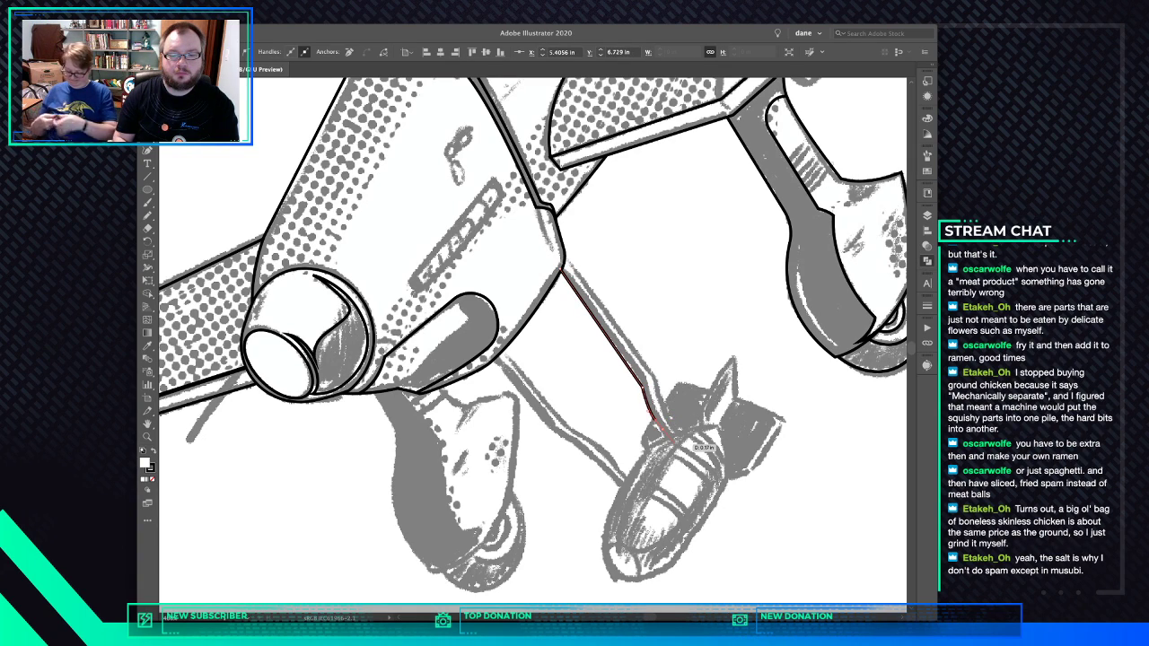
click(673, 440)
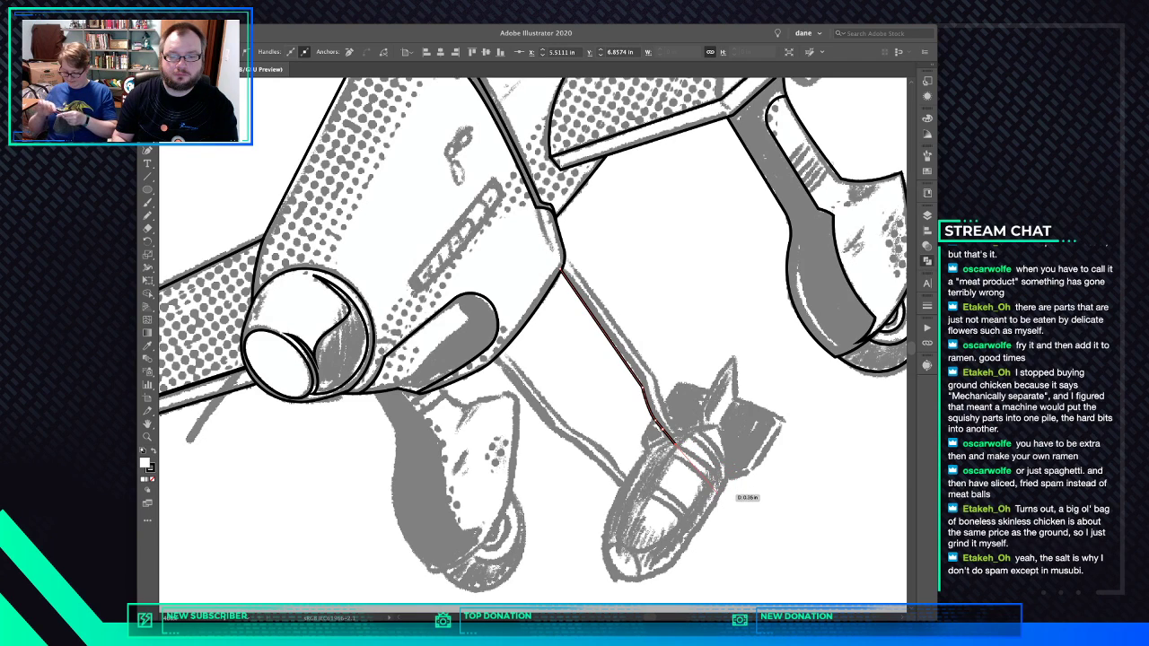
click(715, 489)
mouse_move(715, 489)
mouse_down()
mouse_move(723, 539)
mouse_move(719, 492)
mouse_up()
click(721, 492)
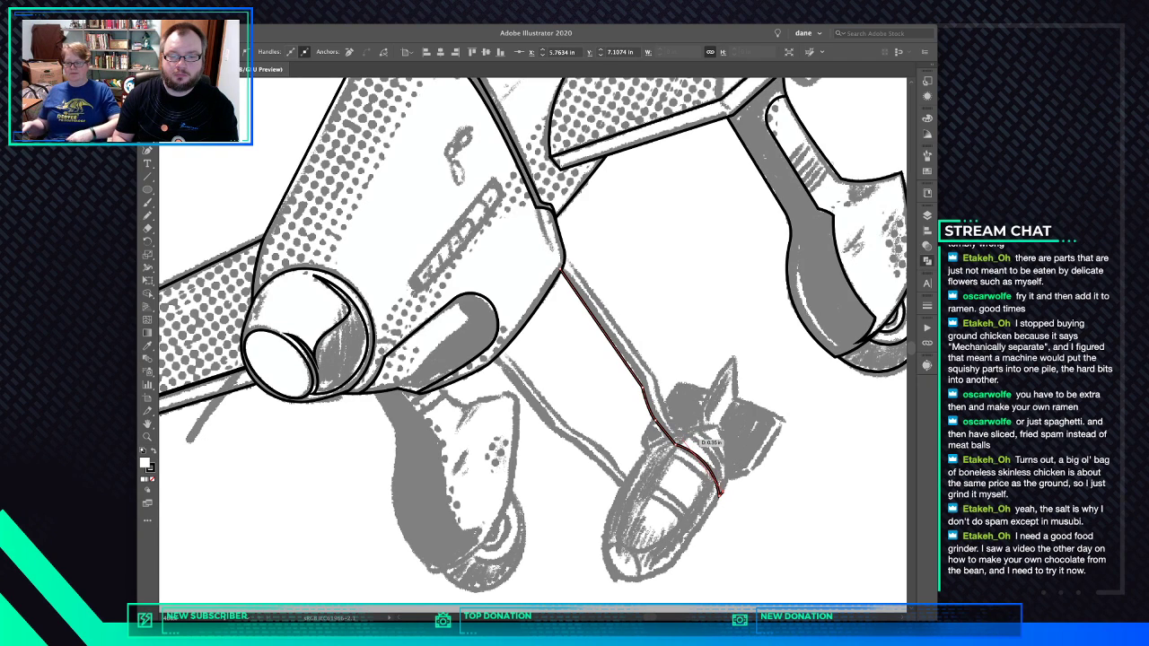
Trace the same strut's outer edge back up from the bomb to the fuselage corner and close the outline
drag(693, 436, 639, 421)
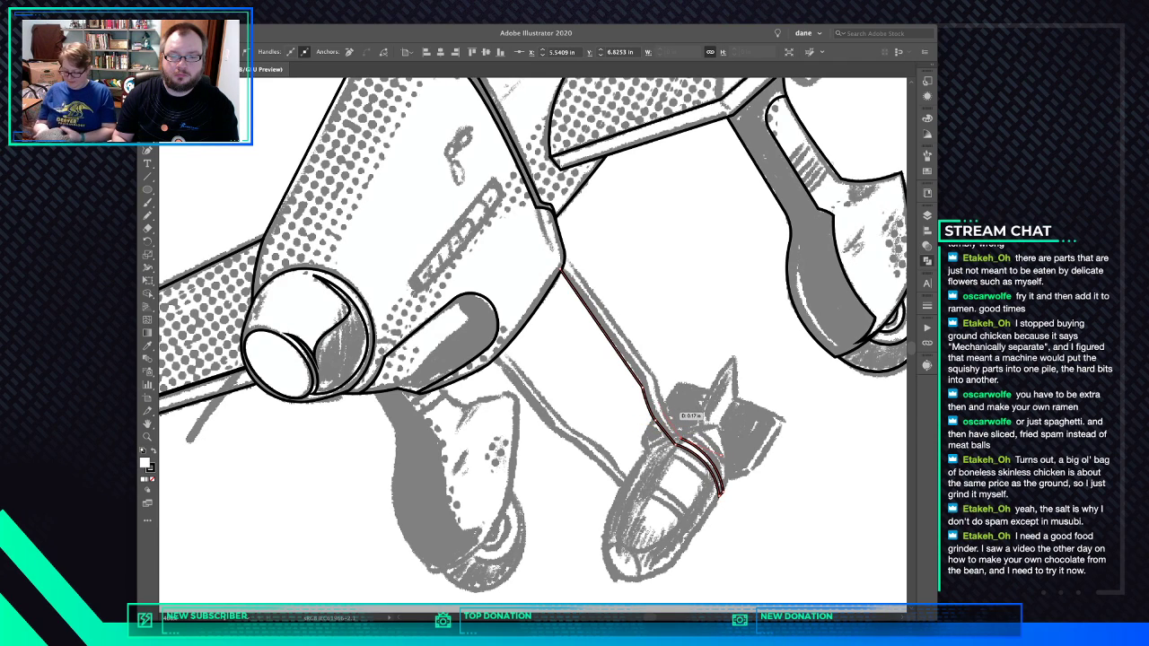
click(656, 378)
click(562, 250)
click(561, 269)
Restack the new strut outline directly behind the fuselage outline and deselect everything
key(super+x)
key(super+b)
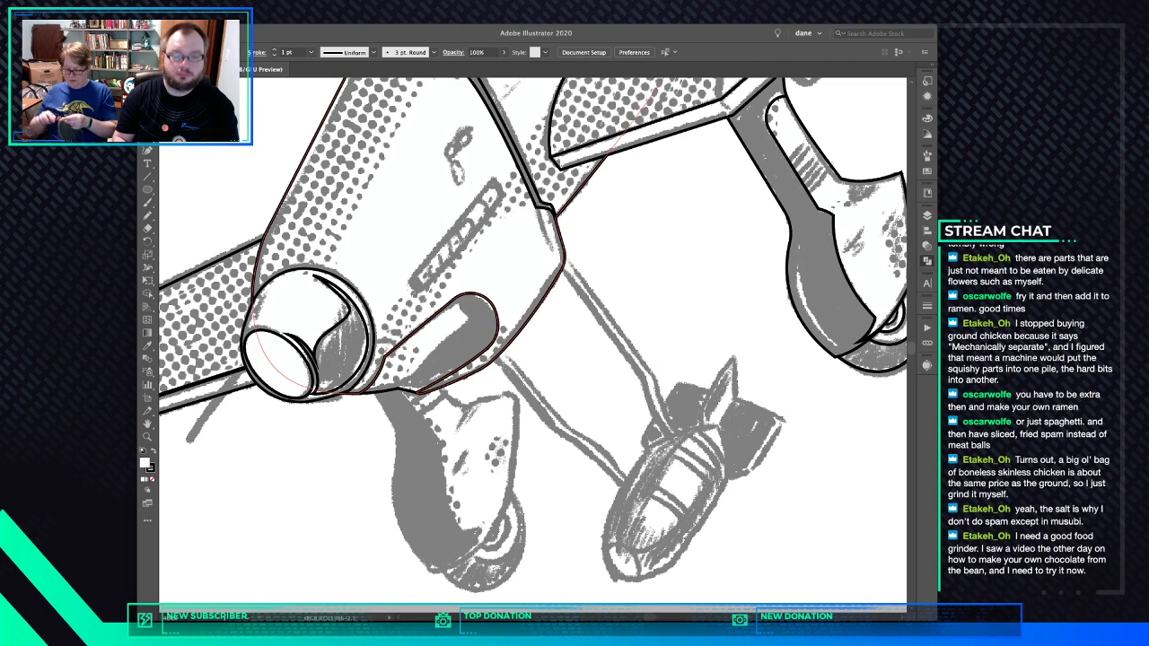
key(super+b)
key(super+shift+a)
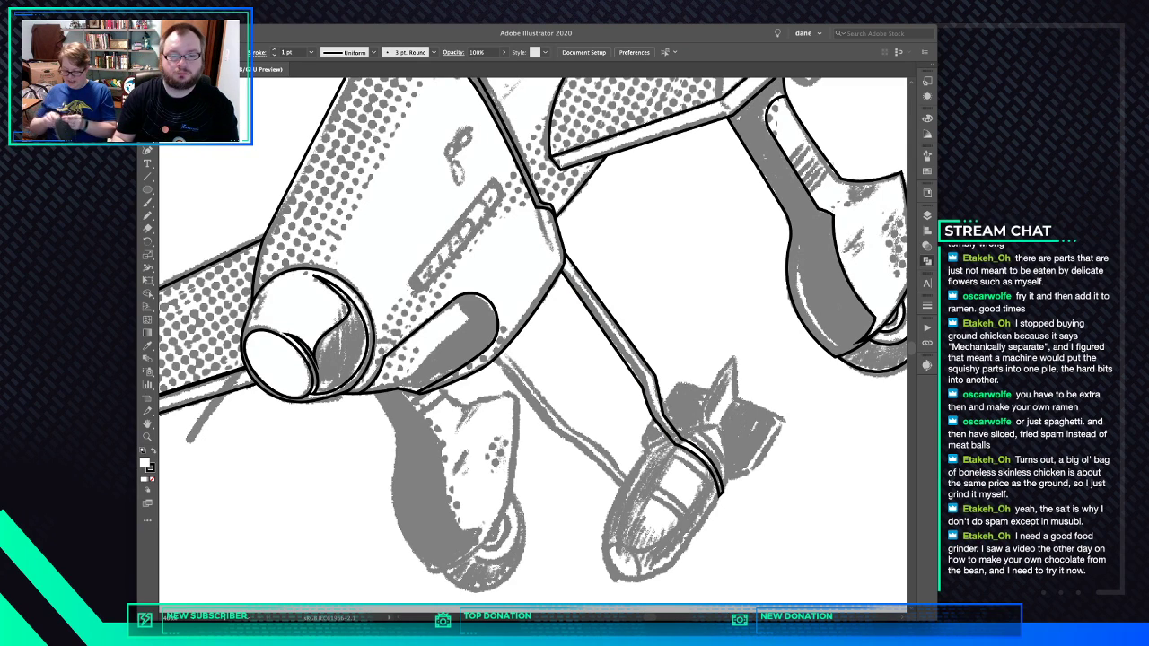
Adjust the strut's upper end where it meets the fuselage's side corner, then deselect it
click(633, 348)
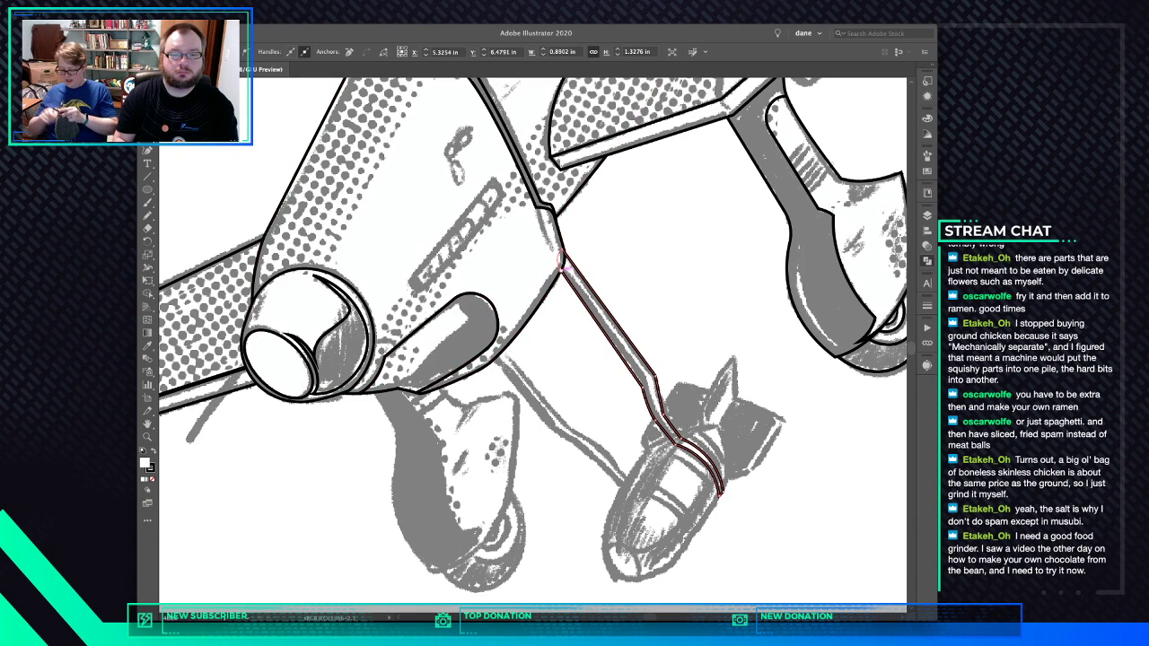
drag(561, 261, 565, 267)
click(621, 267)
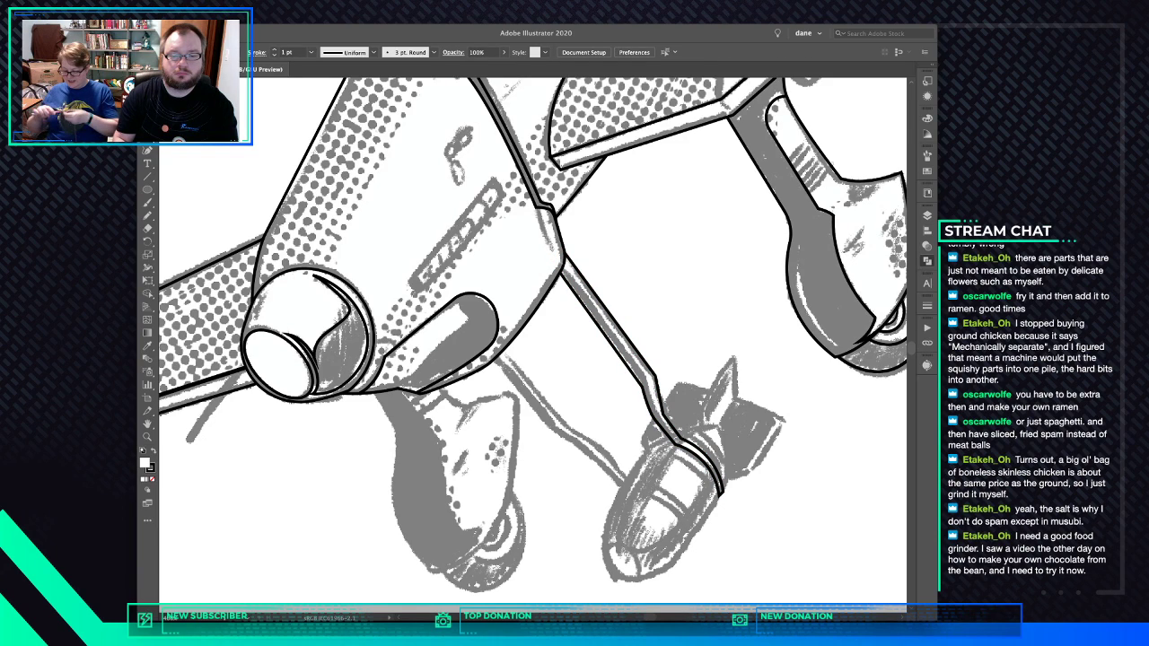
Trace a closed outline of the second bomb strut, from the fuselage edge beside the exhaust opening to its tip on the bomb
click(499, 357)
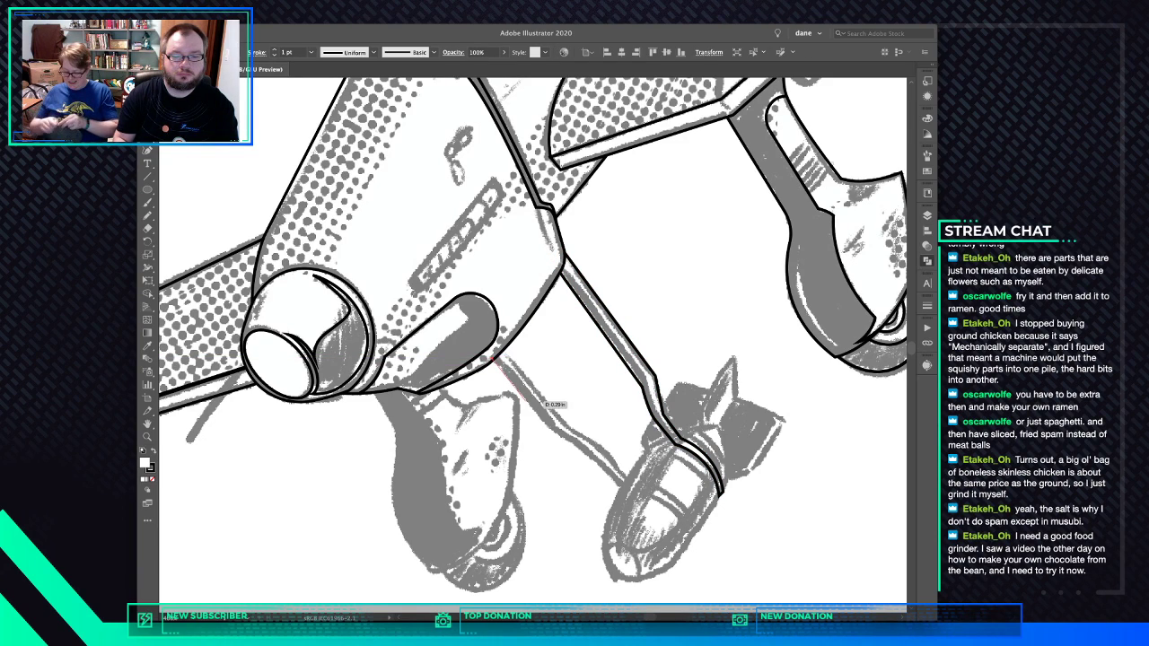
drag(556, 433, 656, 497)
click(644, 499)
click(625, 481)
click(606, 451)
click(565, 425)
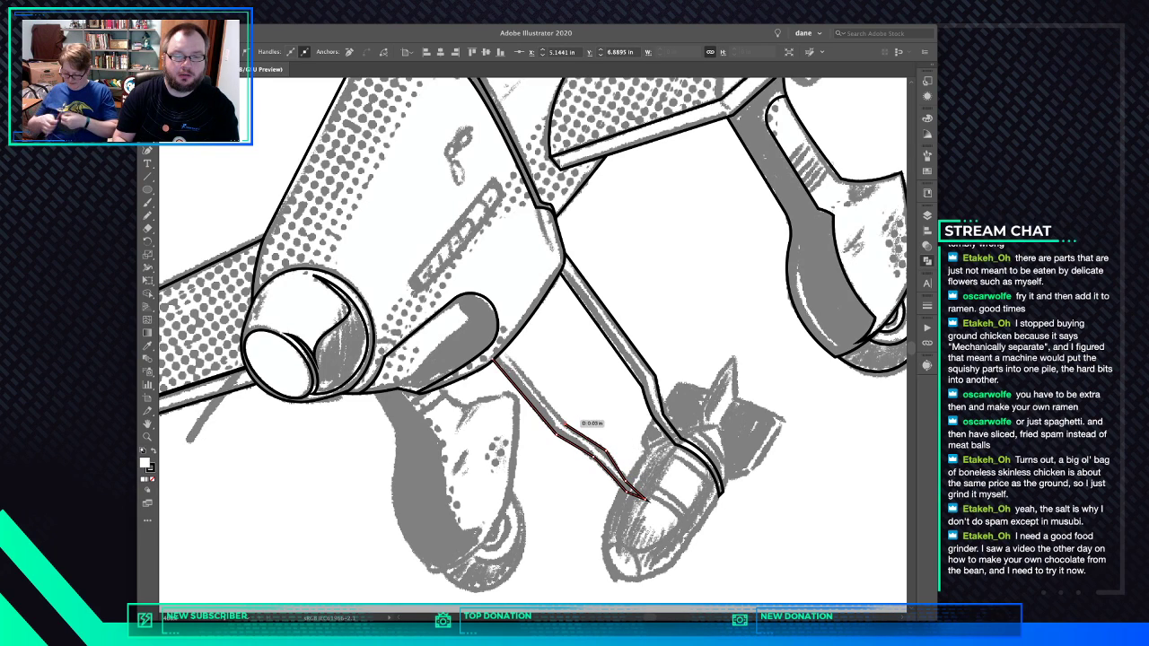
click(503, 347)
click(497, 353)
Restack the second strut outline directly behind the fuselage outline and deselect everything
key(v)
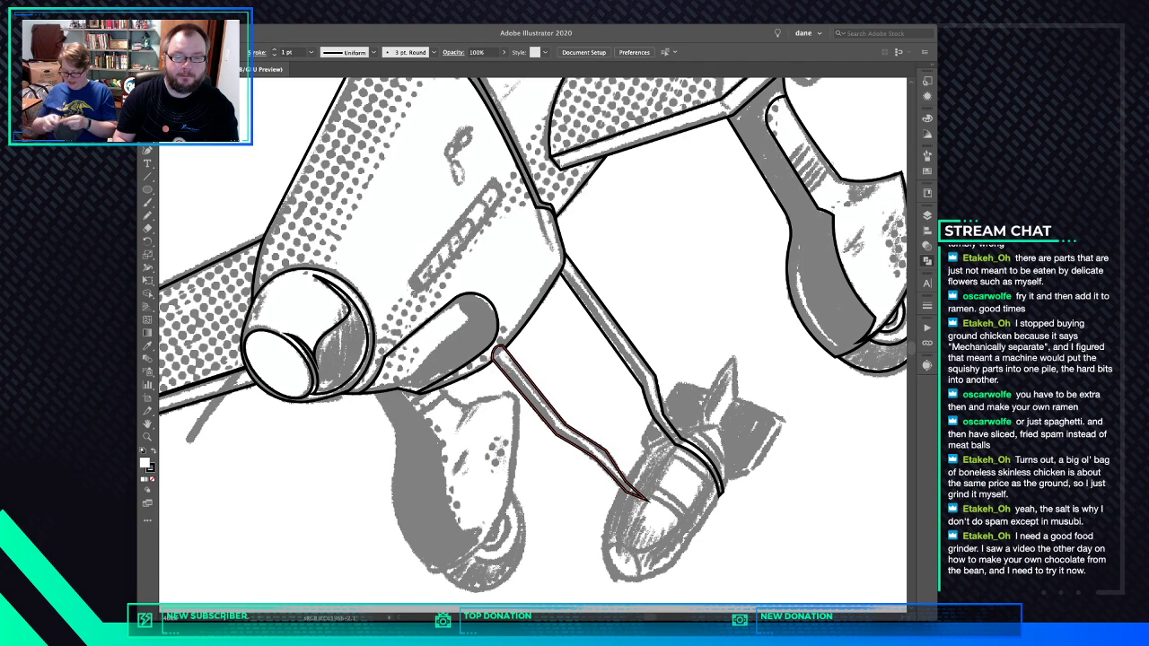
key(super+x)
click(529, 296)
key(super+b)
key(super+shift+a)
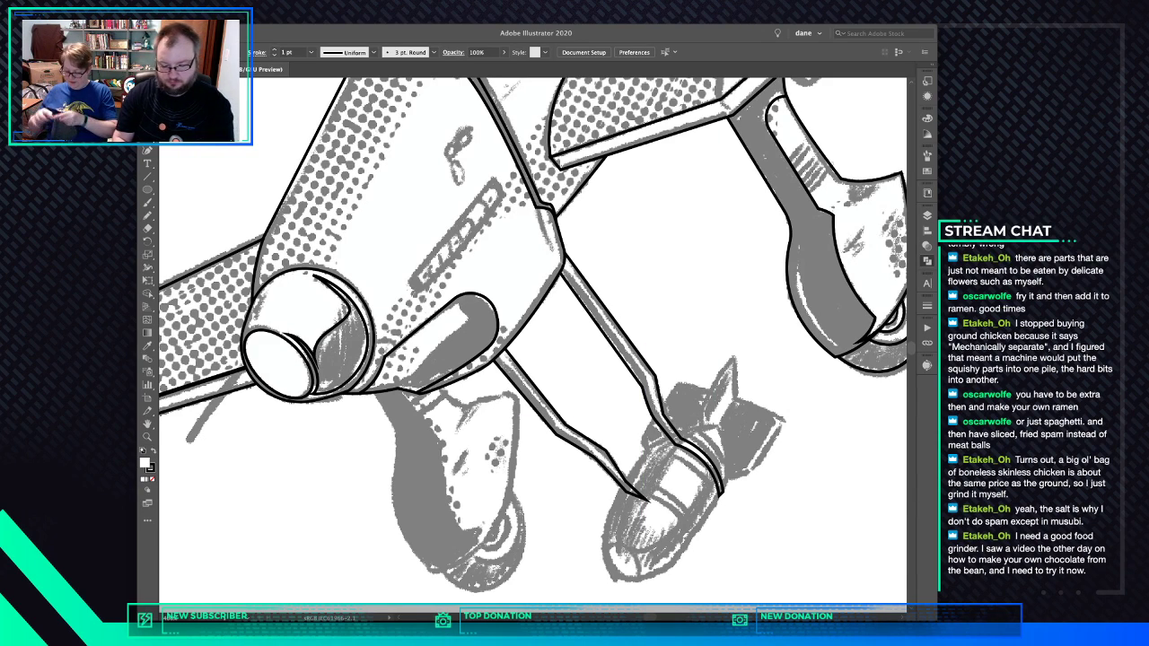
Draw an ellipse over the bomb body, rotate and stretch it to match the sketched outline, then deselect it
key(l)
drag(691, 492, 633, 569)
key(v)
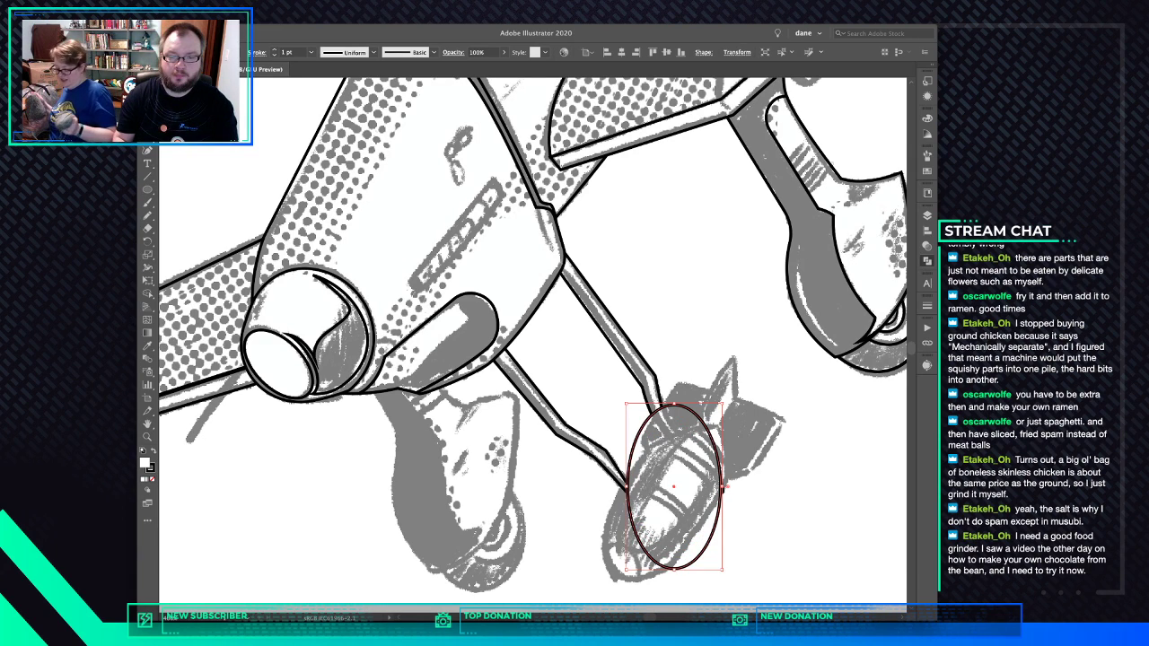
drag(731, 405, 801, 438)
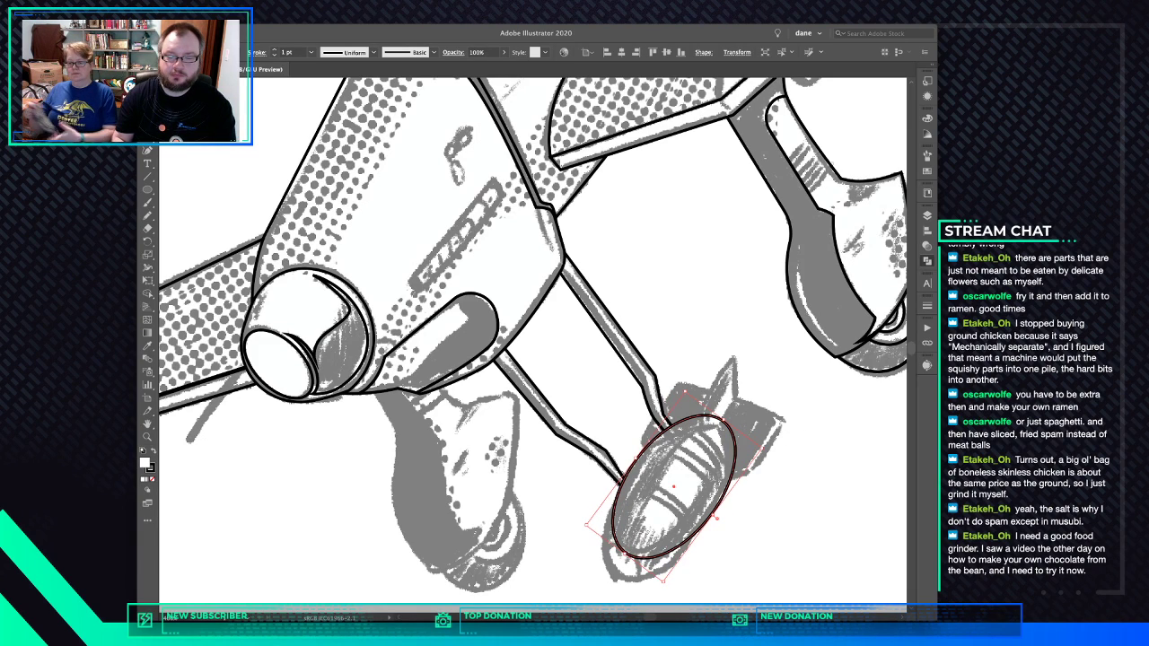
mouse_move(733, 446)
mouse_down()
mouse_move(721, 472)
mouse_move(730, 421)
mouse_move(771, 446)
mouse_up()
drag(711, 527, 708, 526)
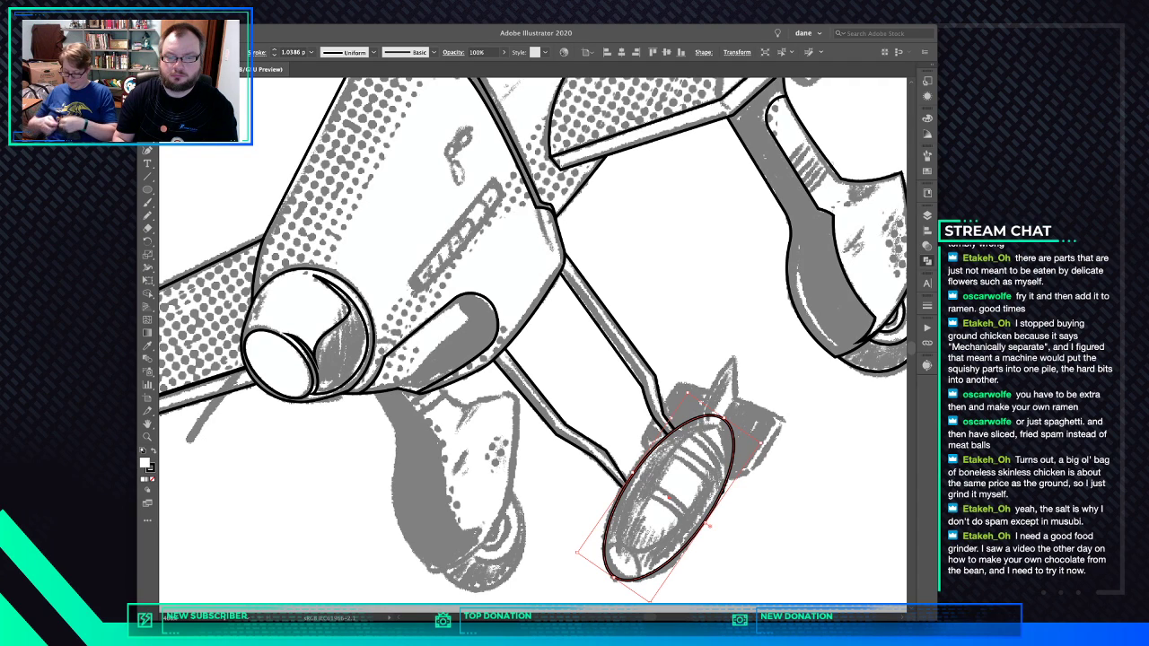
click(772, 529)
Try to restack the bomb's ellipse relative to the struts by taking it off the artwork
click(683, 485)
drag(724, 409, 730, 414)
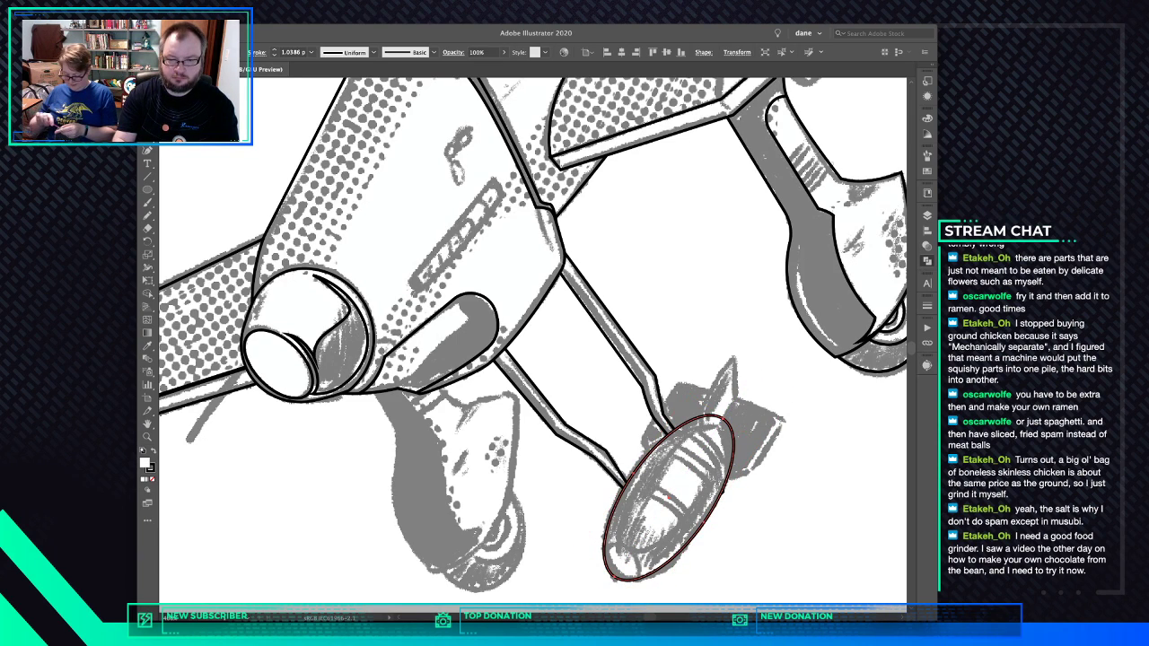
key(shift+super+[)
key(Delete)
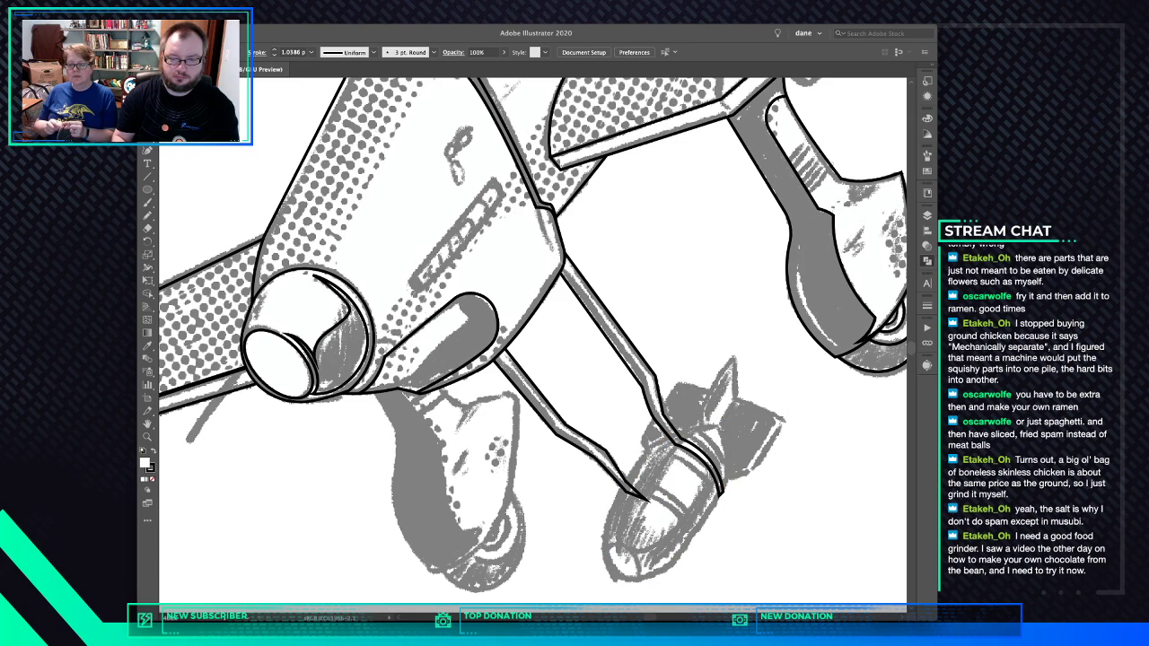
Try selecting the fuselage, exhaust opening and both bomb struts together and giving them the default white fill and black stroke
drag(593, 395, 489, 306)
key(shift+m)
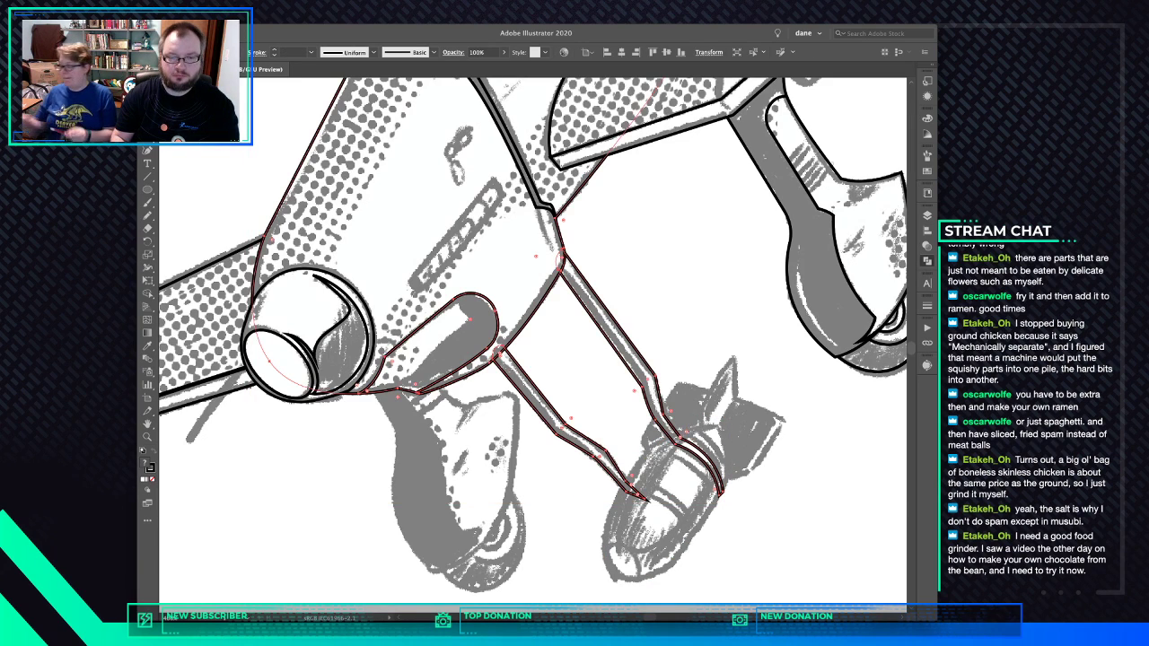
key(d)
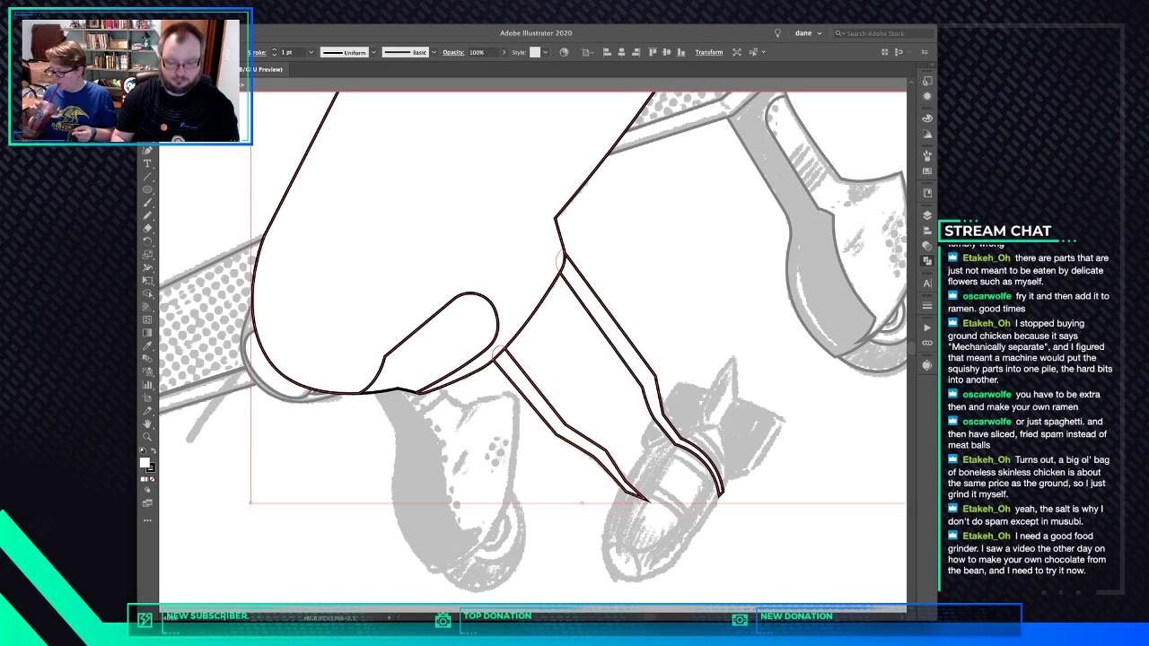
key(v)
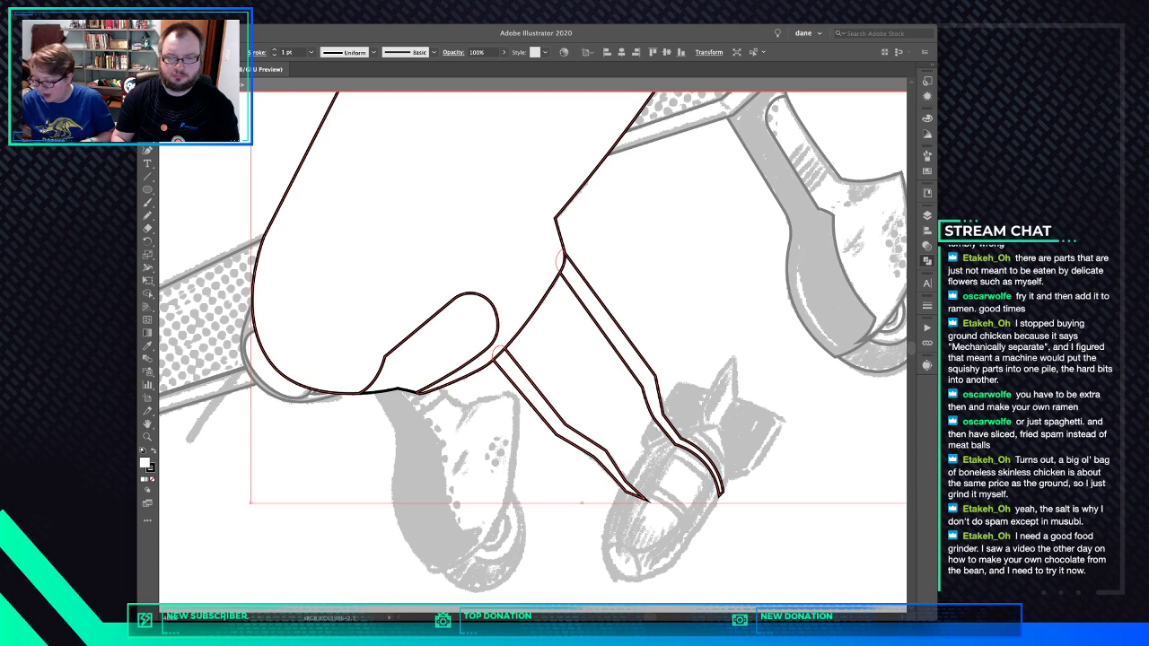
Undo the recent appearance and stacking changes until the bomb's ellipse is back behind the strut's hooked end
key(super+z)
key(super+z)
key(super+z)
key(super+z)
key(super+z)
key(super+z)
key(super+z)
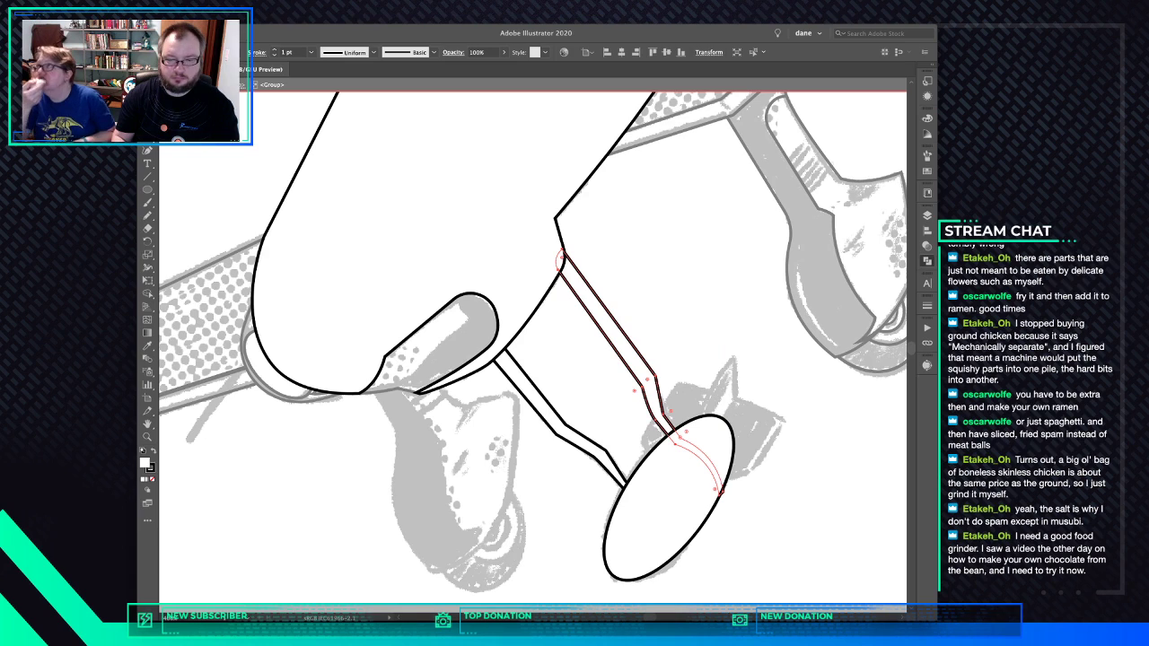
key(super+z)
key(super+z)
key(super+z)
key(super+z)
key(super+z)
key(super+z)
key(super+z)
key(super+z)
key(super+z)
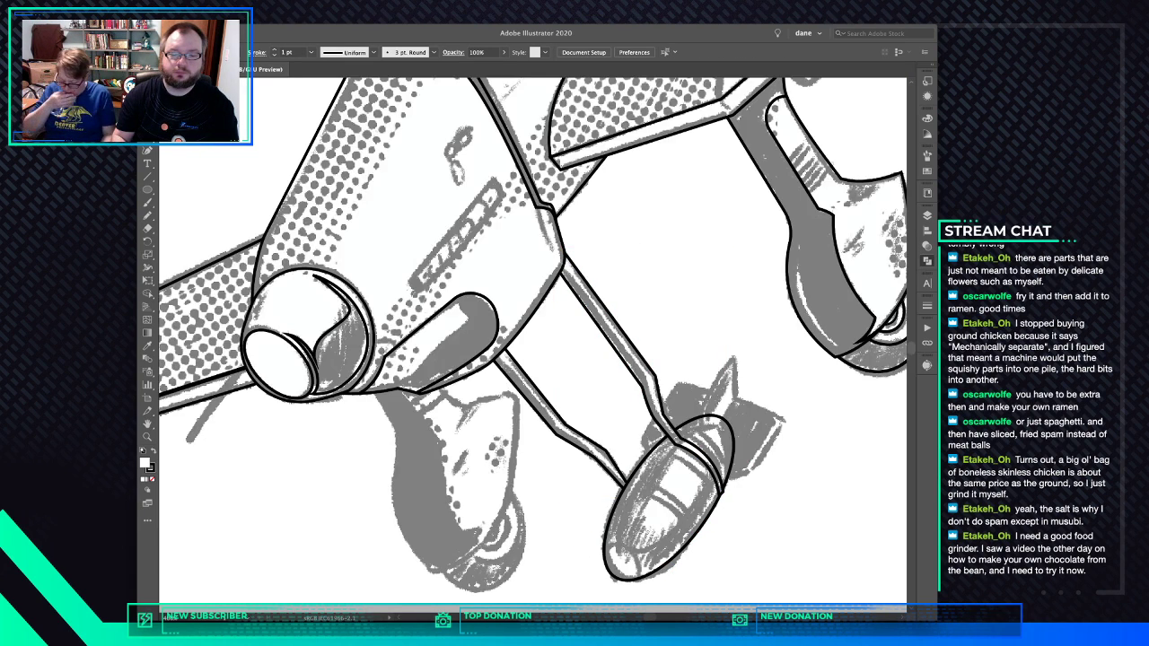
key(super+z)
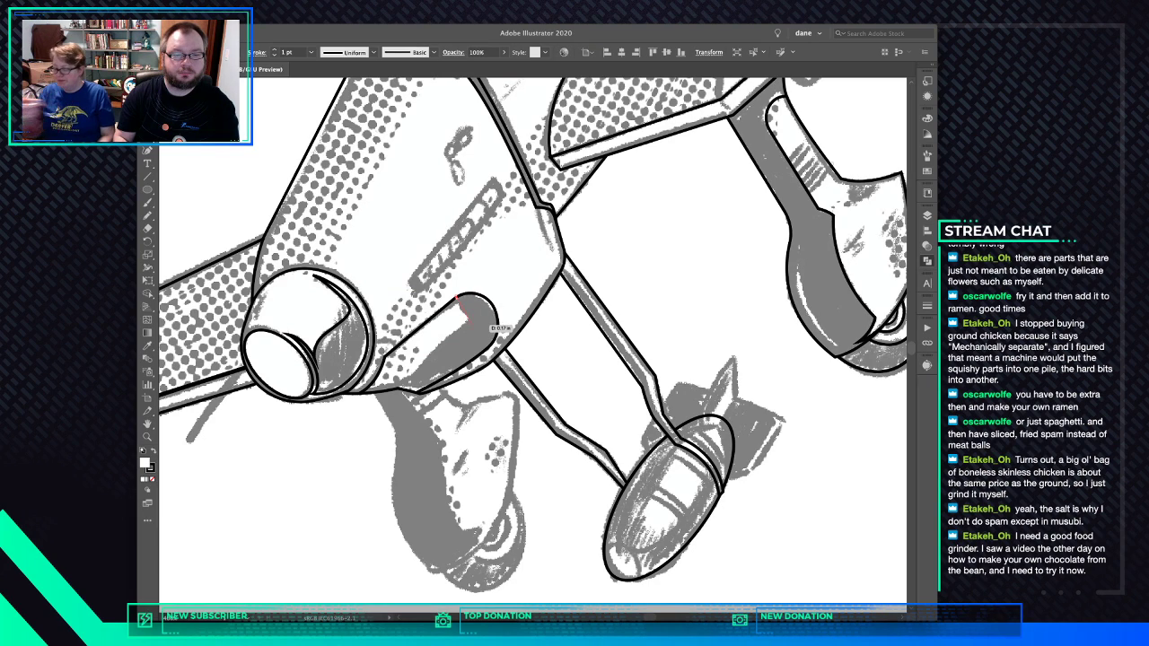
Draw a closed shape over the light panel of the exhaust opening, following the panel's inner edge and extending beyond the fuselage
click(456, 294)
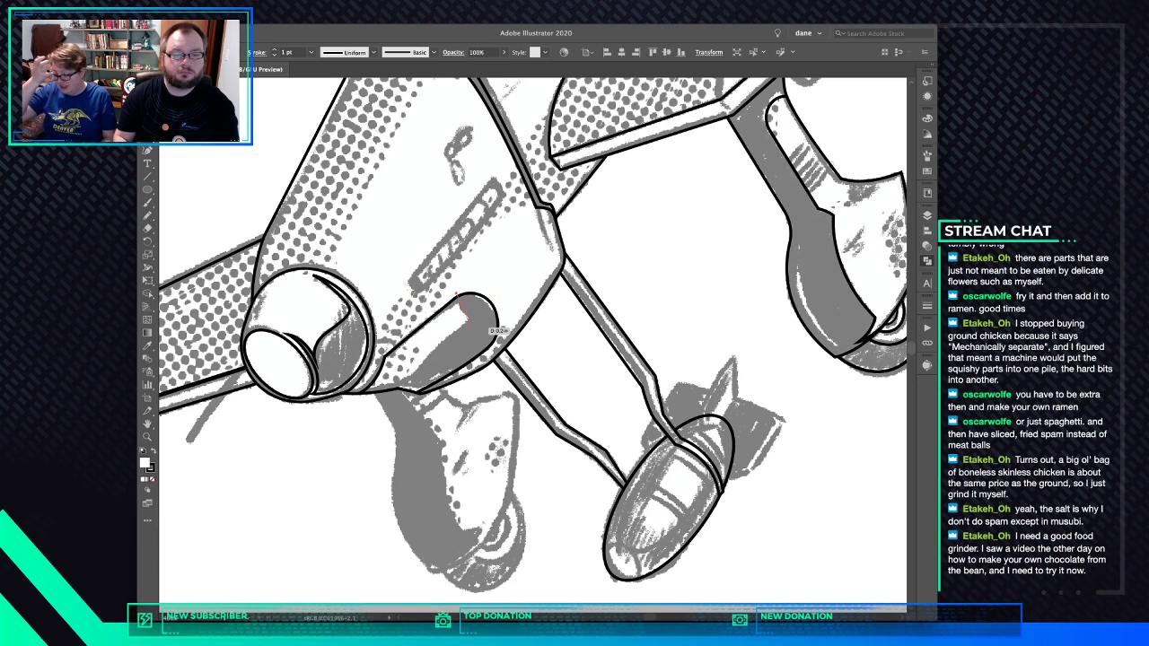
click(470, 326)
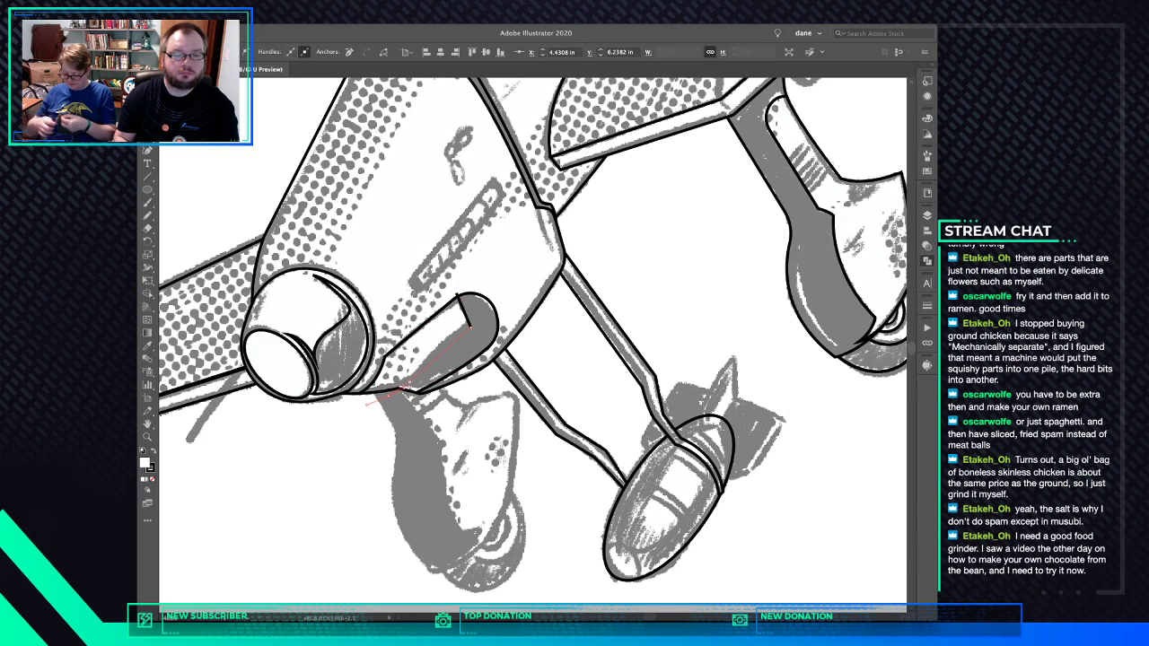
drag(333, 423, 330, 429)
click(351, 393)
click(398, 317)
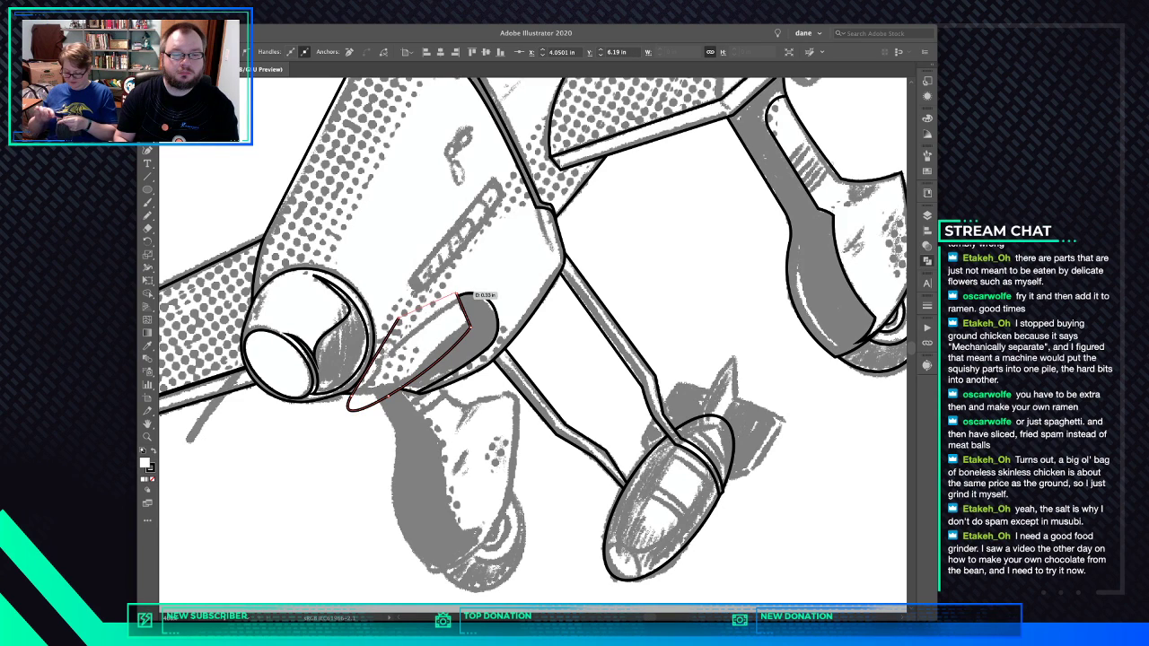
click(457, 294)
Cut the exhaust opening's outline with the drawn shape to separate its dark area, then delete the leftover shape
key(a)
key(super+x)
click(462, 305)
key(super+f)
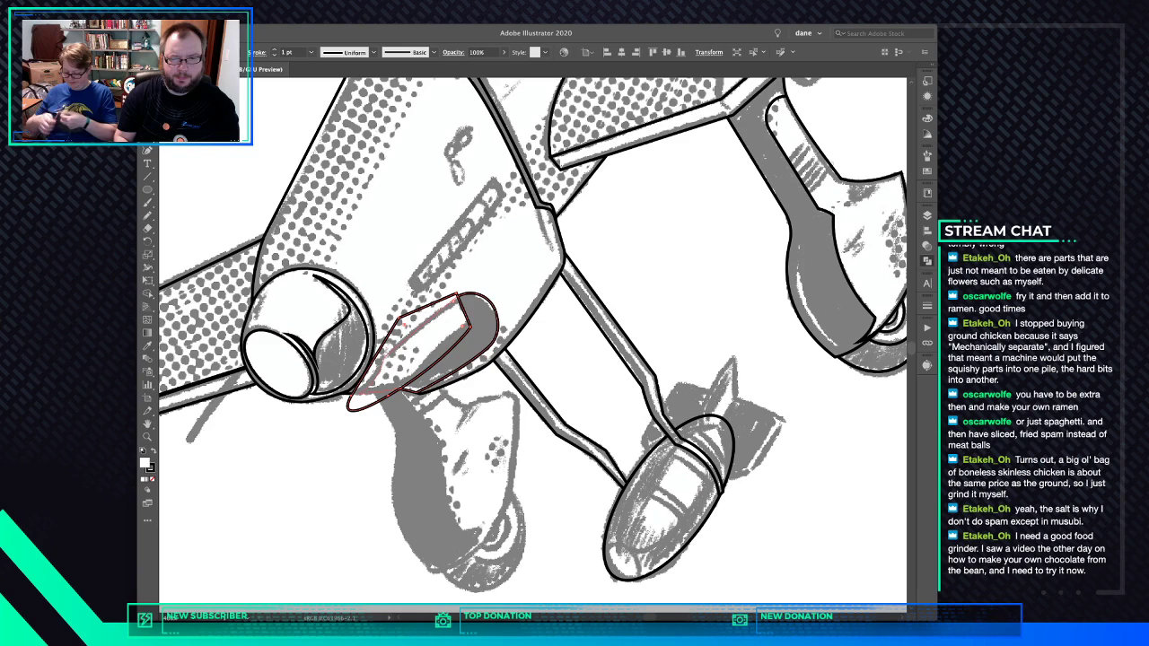
shift+click(484, 325)
key(super+4)
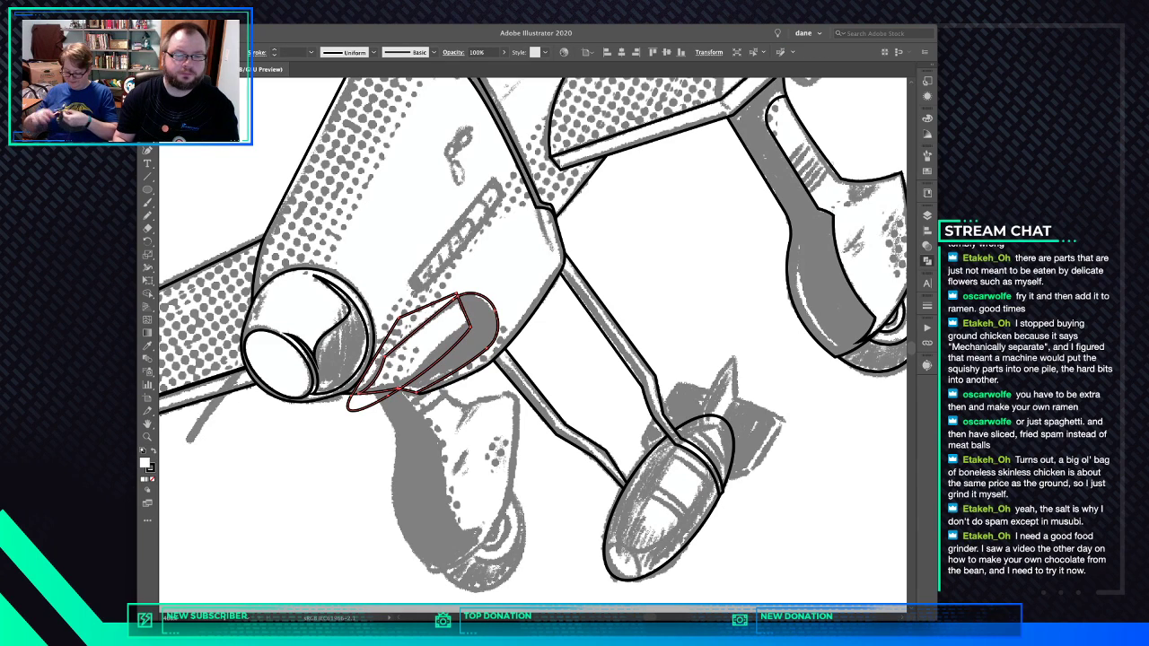
key(super+shift+a)
click(394, 336)
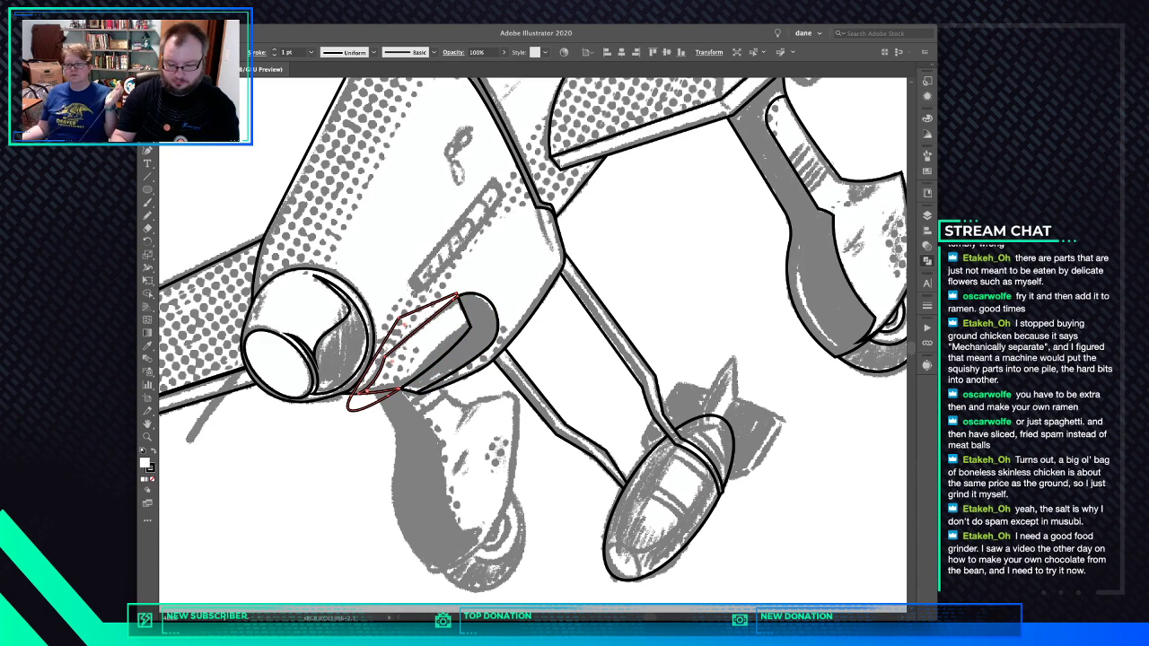
key(Delete)
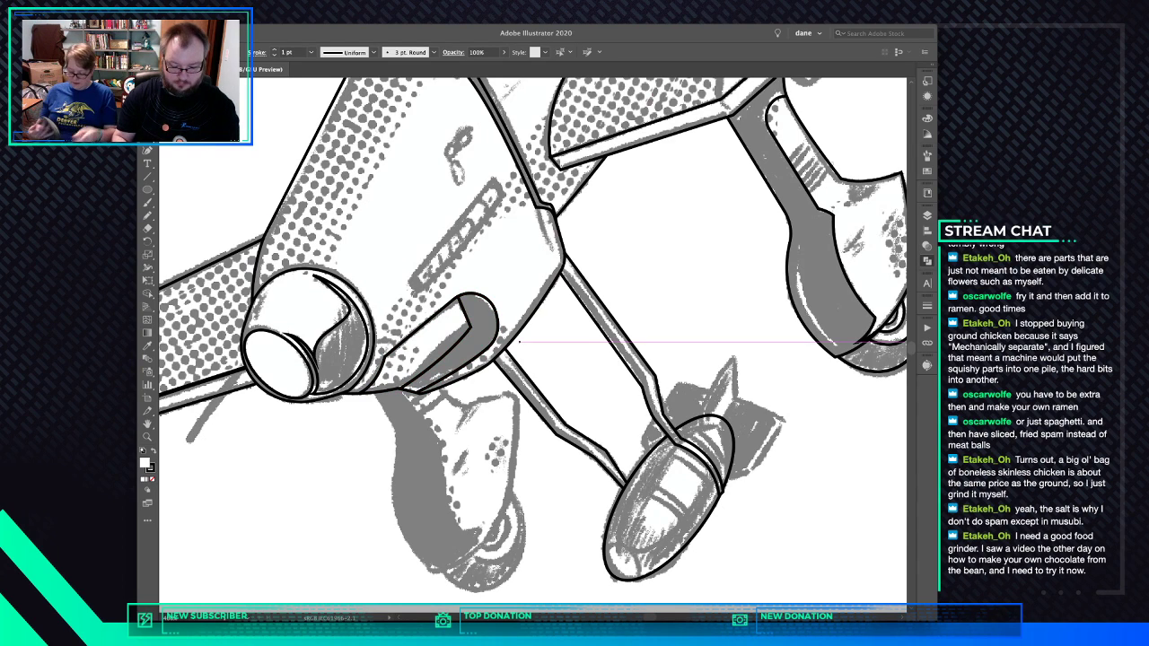
Draw a curved line across the far landing gear's upper leg along the first of the sketched stripes
key(ctrl+minus)
key(ctrl+minus)
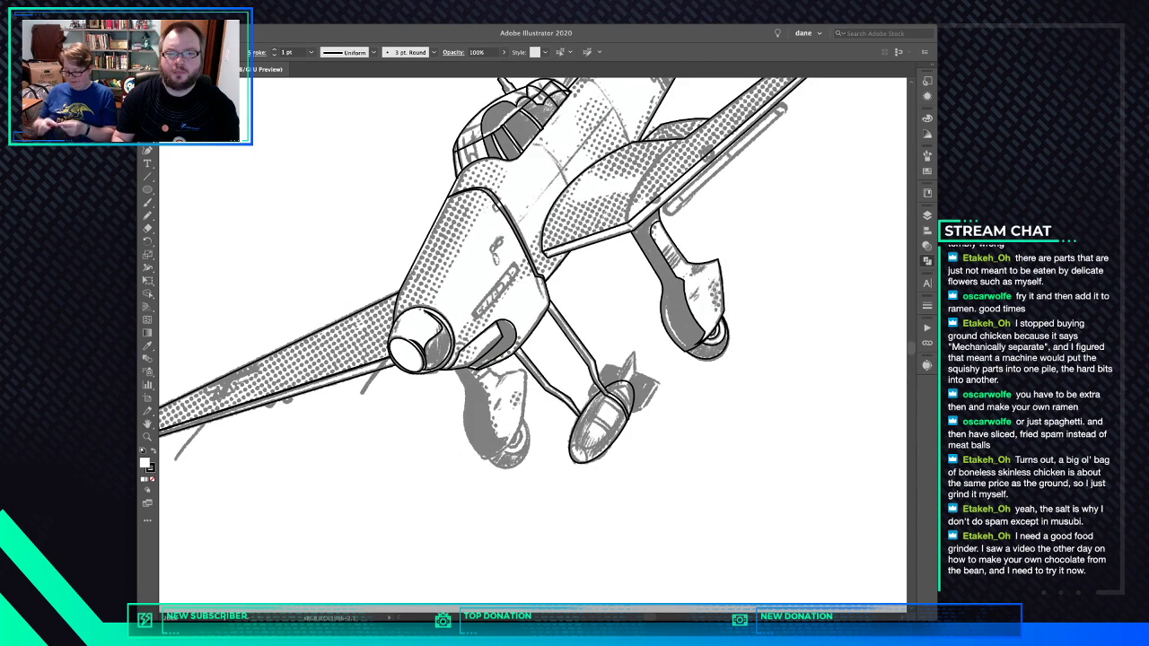
drag(652, 285, 592, 326)
key(ctrl+plus)
key(ctrl+plus)
key(ctrl+plus)
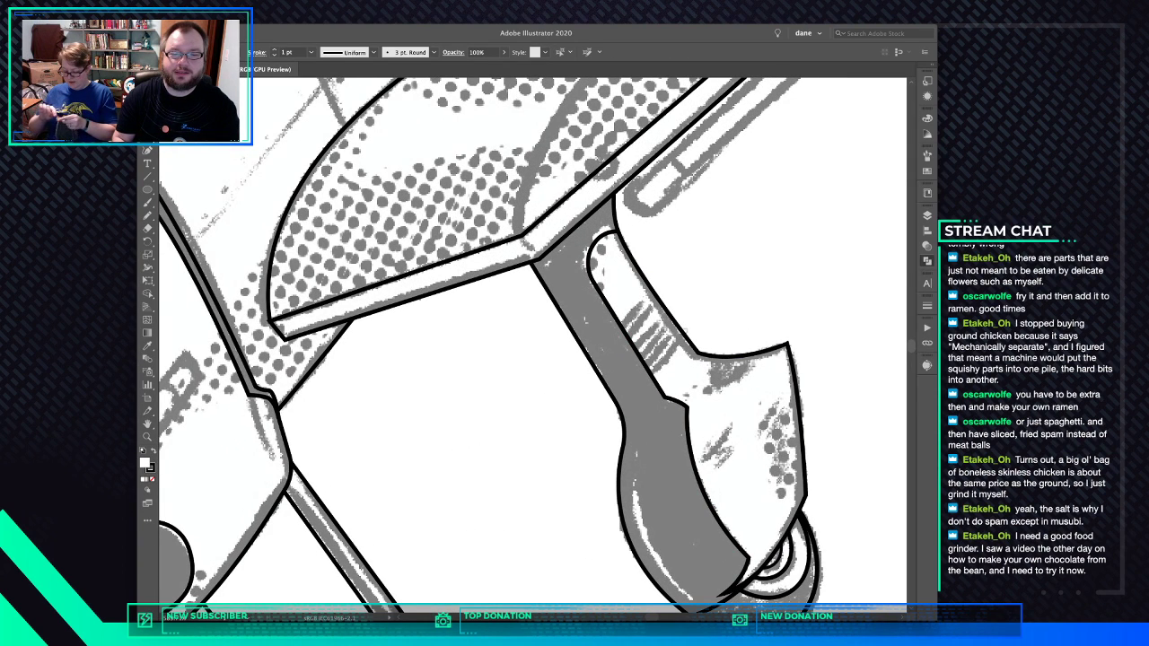
click(652, 289)
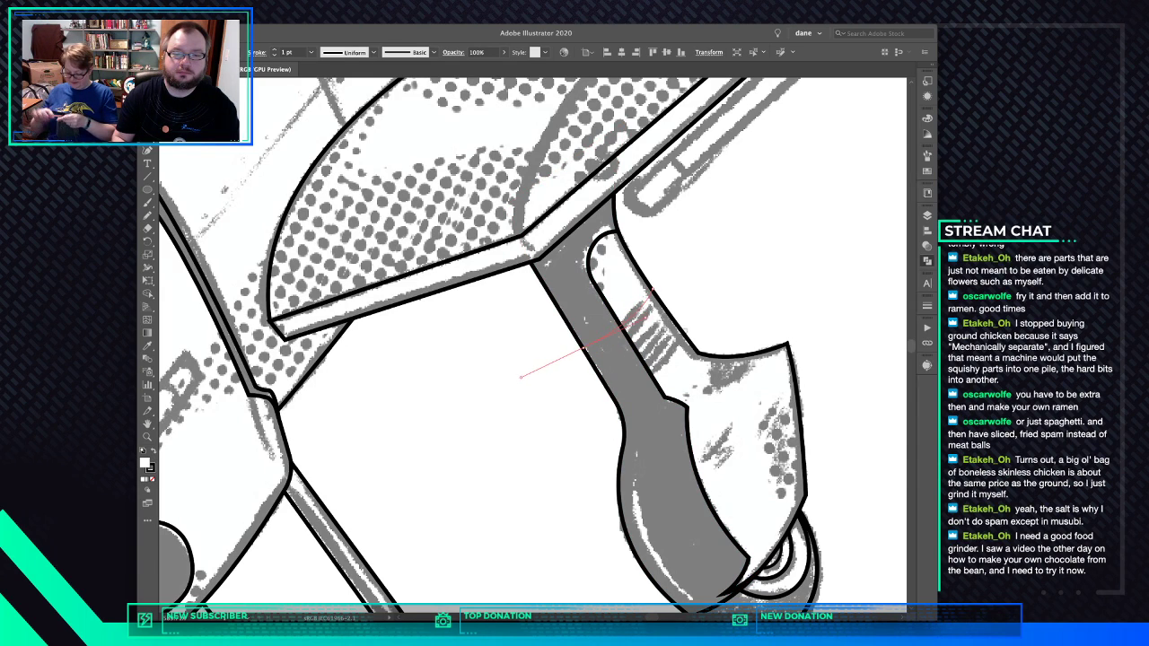
drag(584, 348, 521, 377)
key(v)
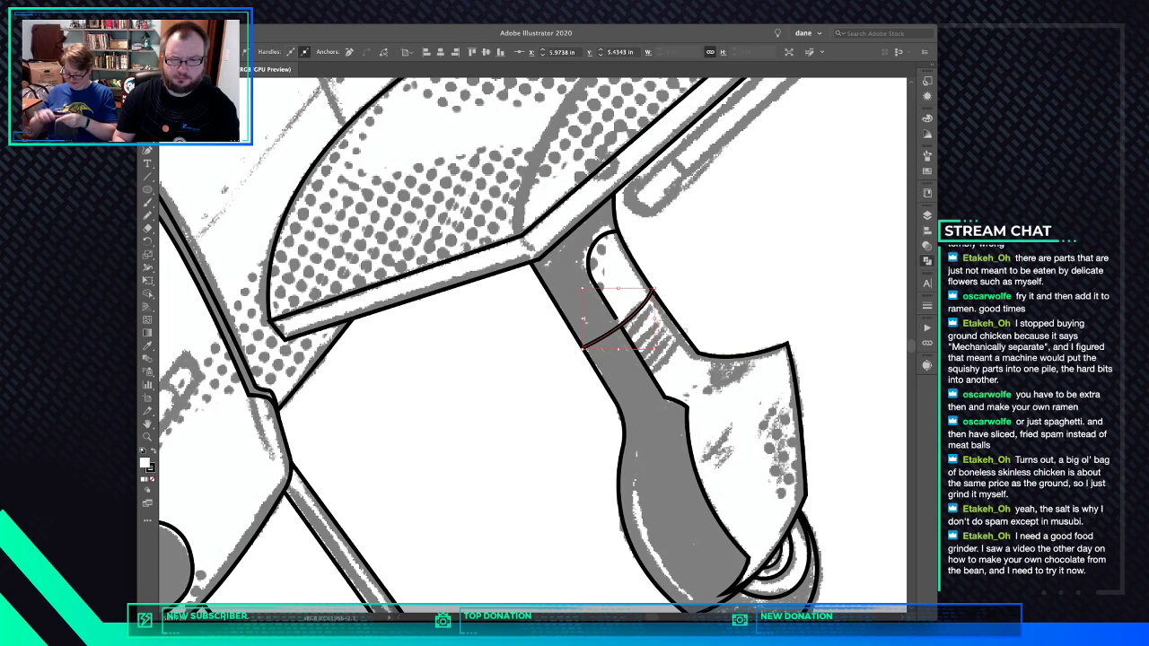
Duplicate the curved line down the far landing gear's leg to the last sketched stripe and fit its end to the leg's edge
key(super+shift+a)
drag(644, 318, 674, 363)
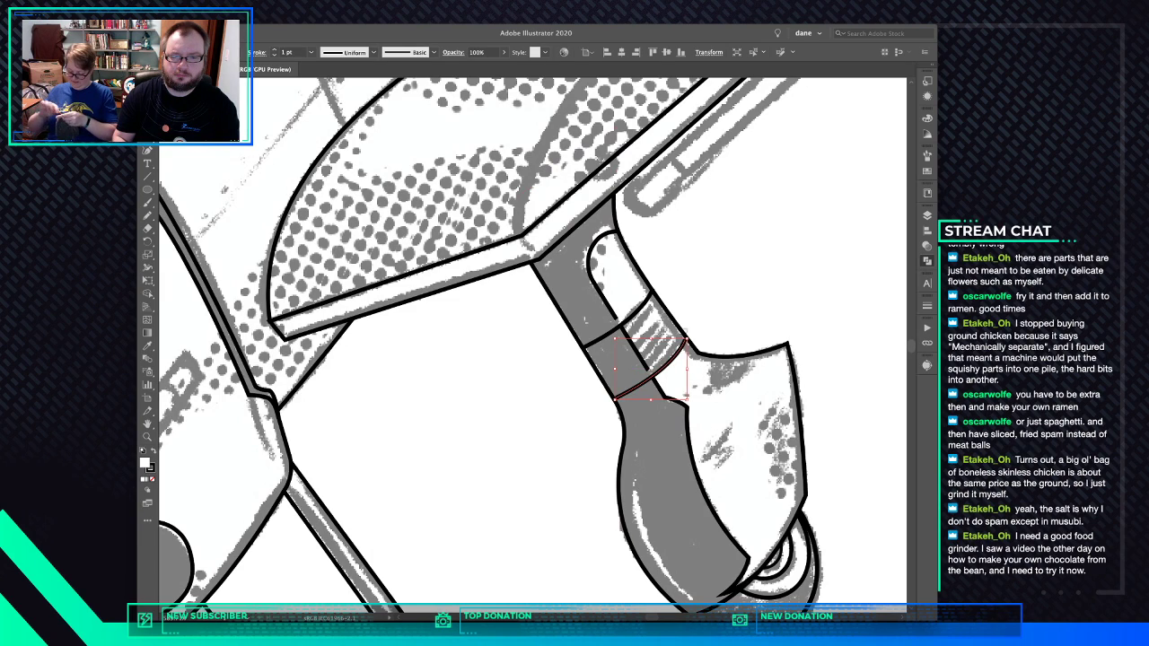
drag(615, 400, 615, 401)
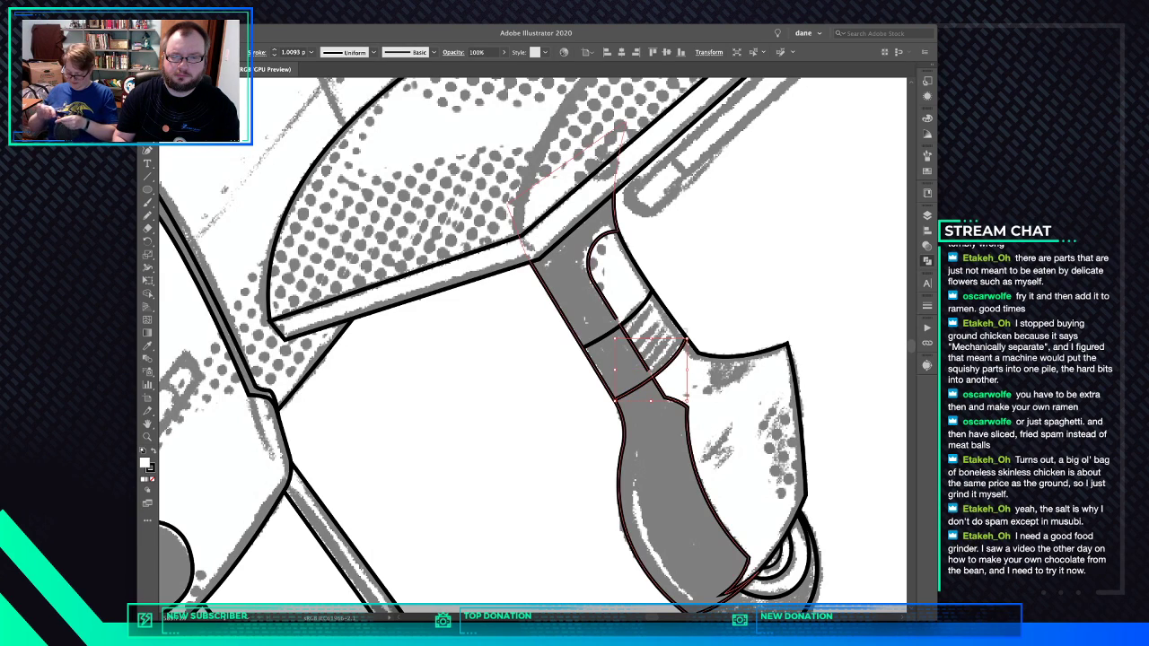
Remove the fill from the two curved lines and blend them, raising the number of in-between lines to fill the striped band on the leg
shift+click(642, 306)
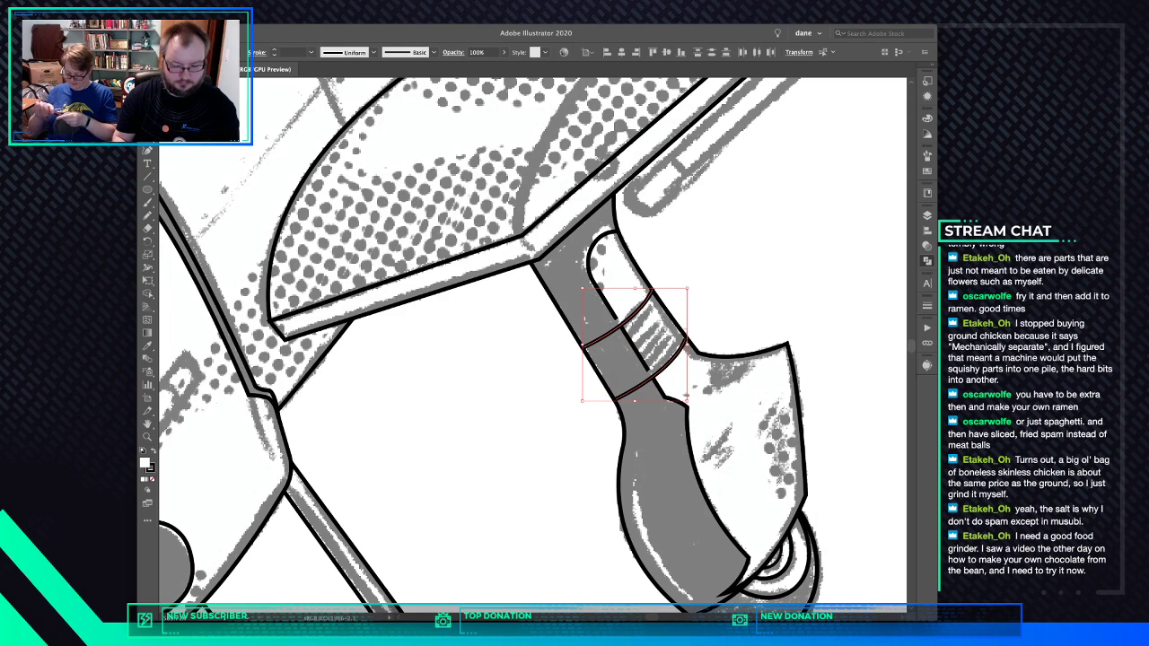
key(w)
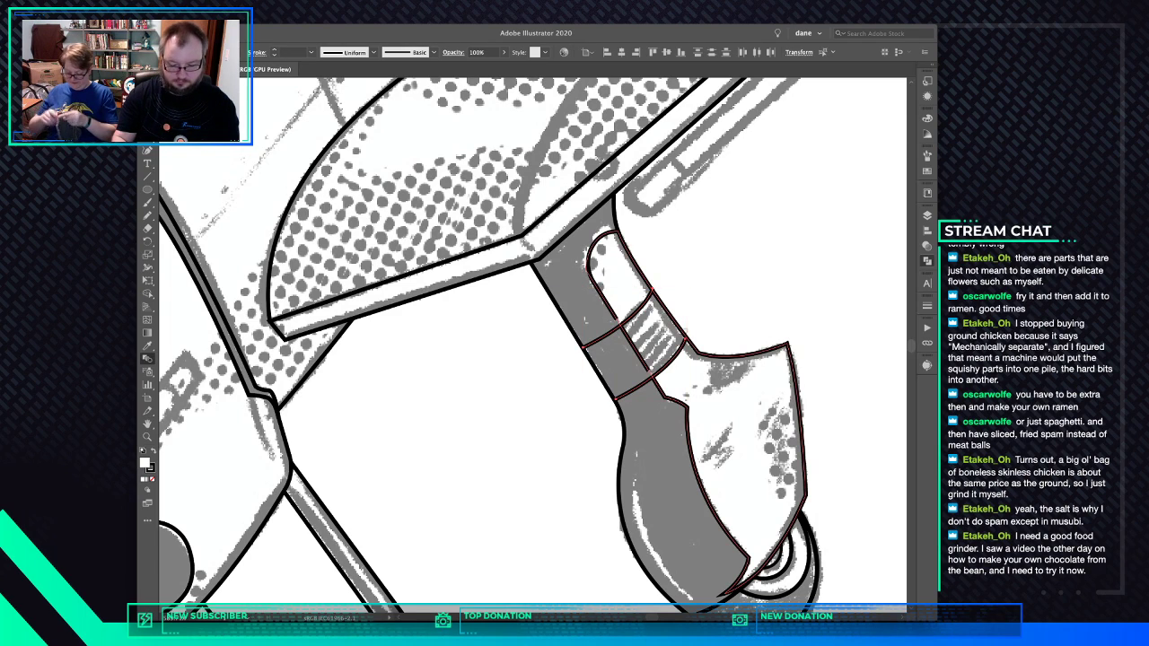
key(slash)
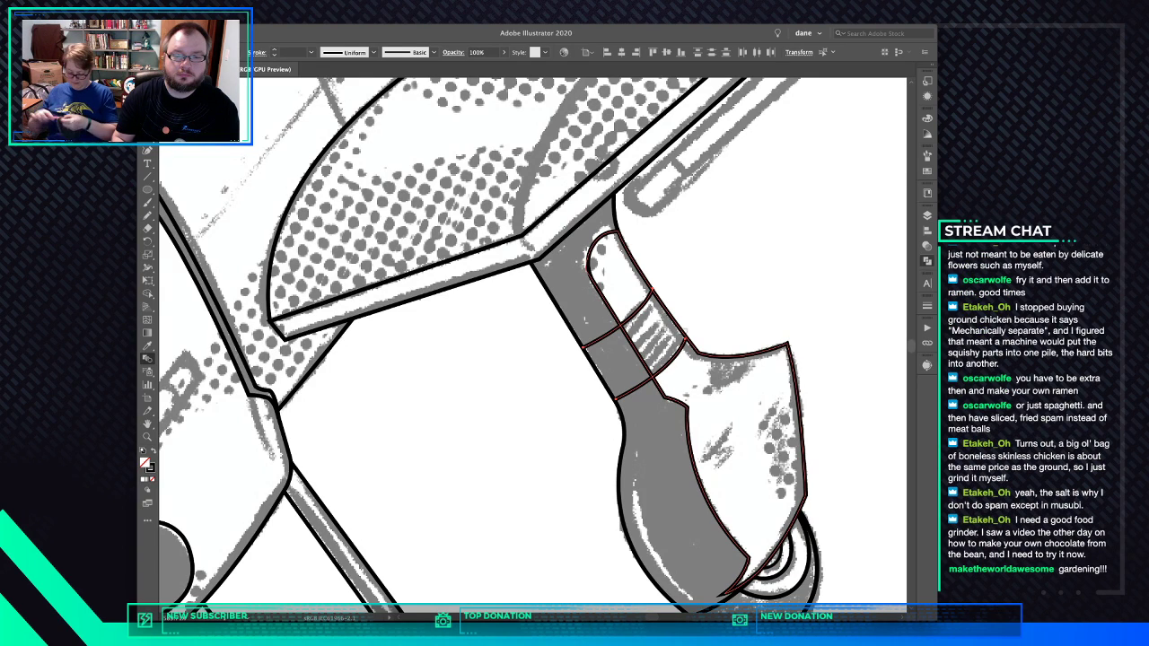
click(616, 399)
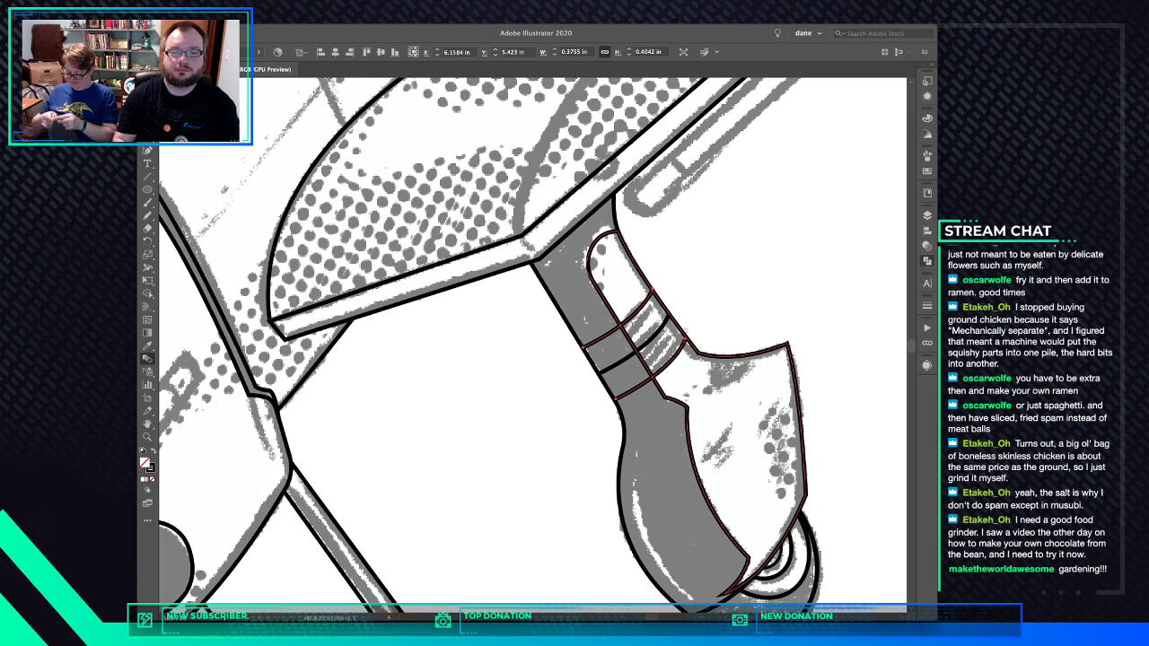
key(Up)
key(Up)
key(Up)
key(Up)
key(Up)
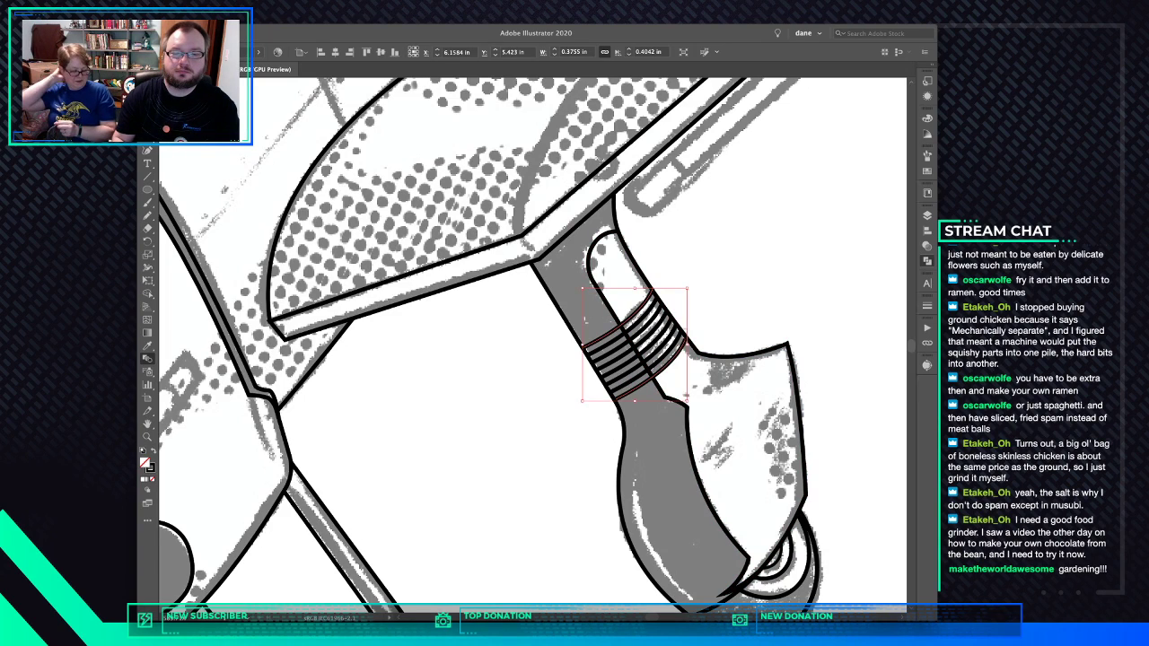
key(super+shift+a)
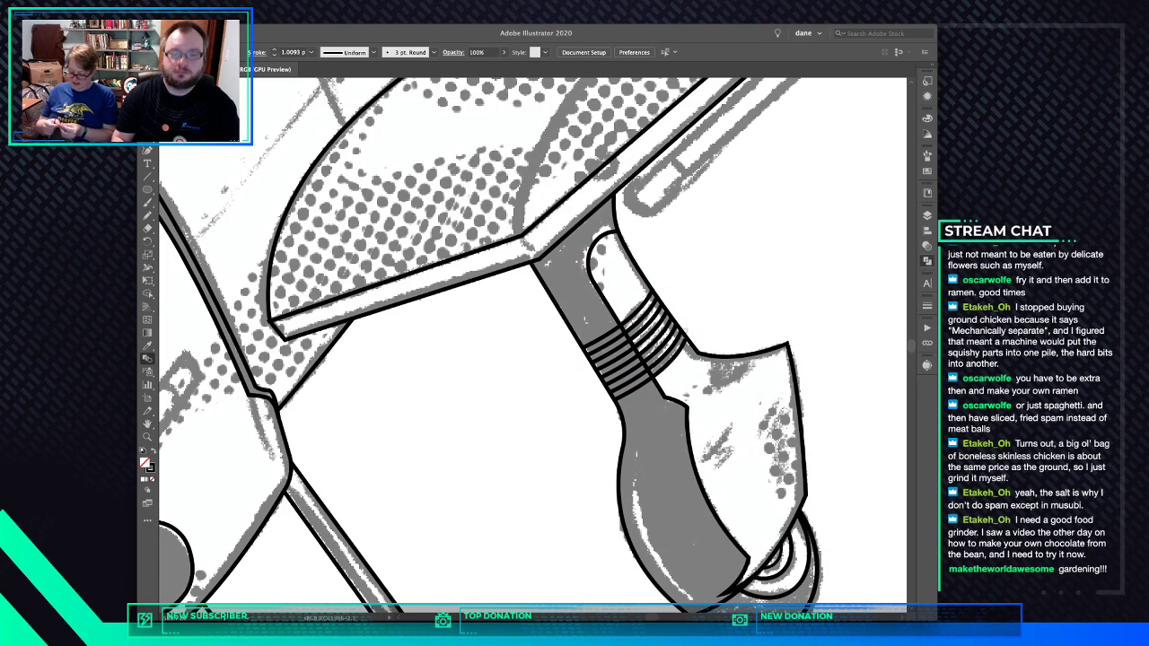
Draw two short parallel slanted lines over the sketched gun at the rear of the cockpit canopy
key(super+minus)
key(super+minus)
key(super+minus)
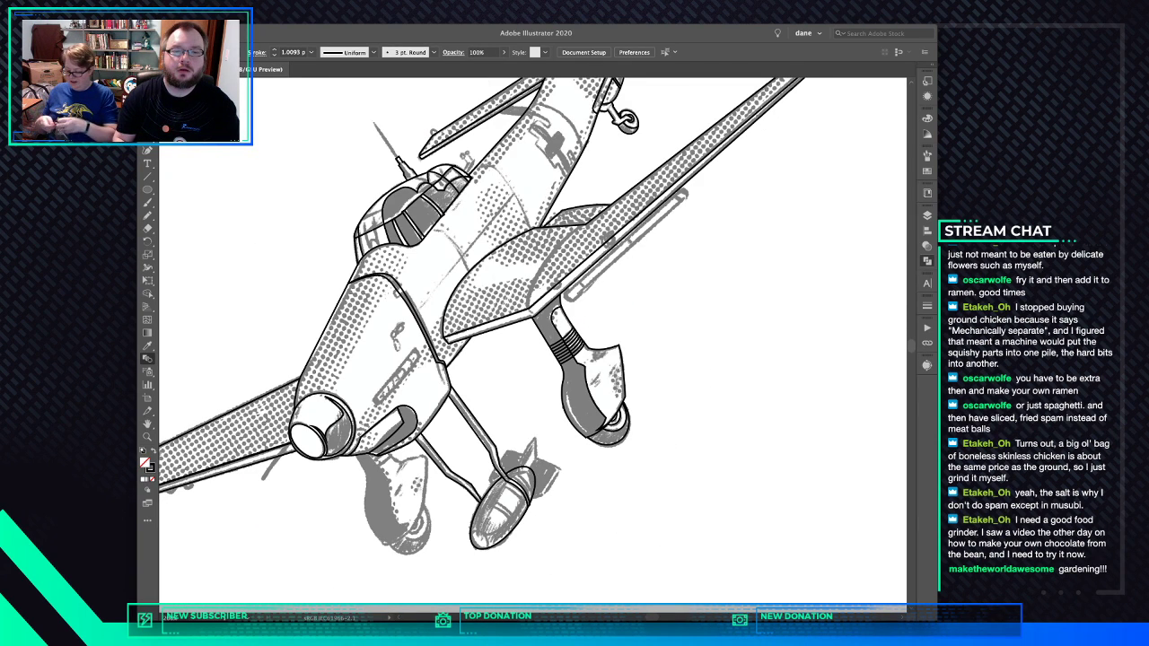
scroll(533, 346, up, 5)
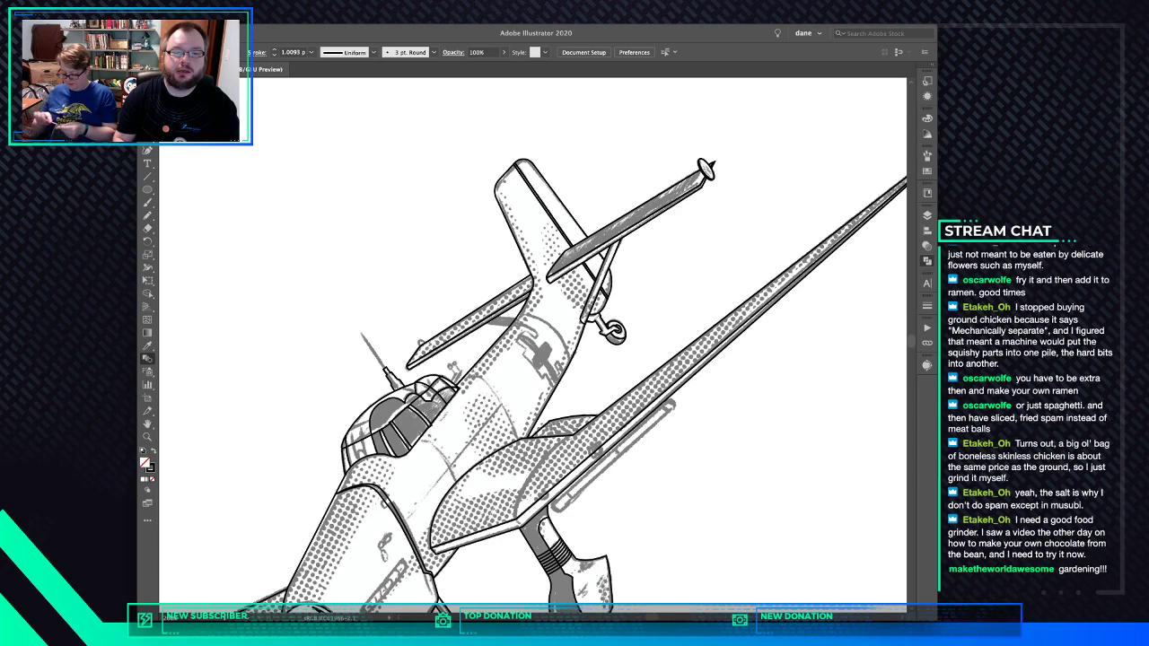
key(super+plus)
key(super+plus)
key(super+plus)
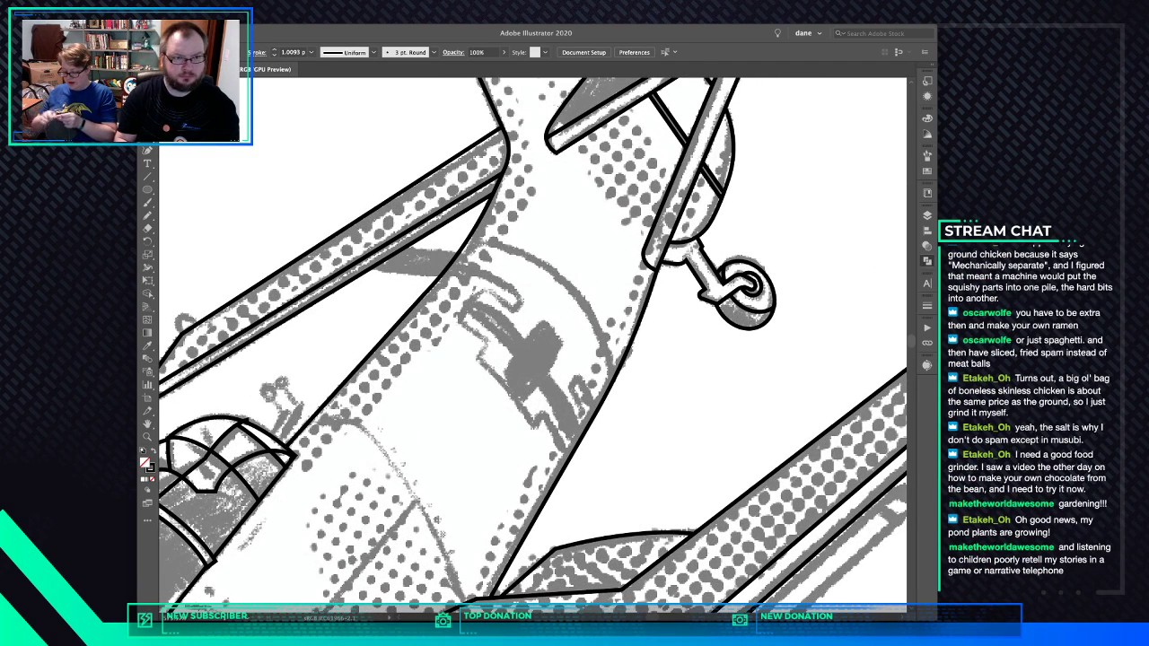
drag(286, 409, 268, 447)
drag(303, 401, 289, 447)
click(278, 451)
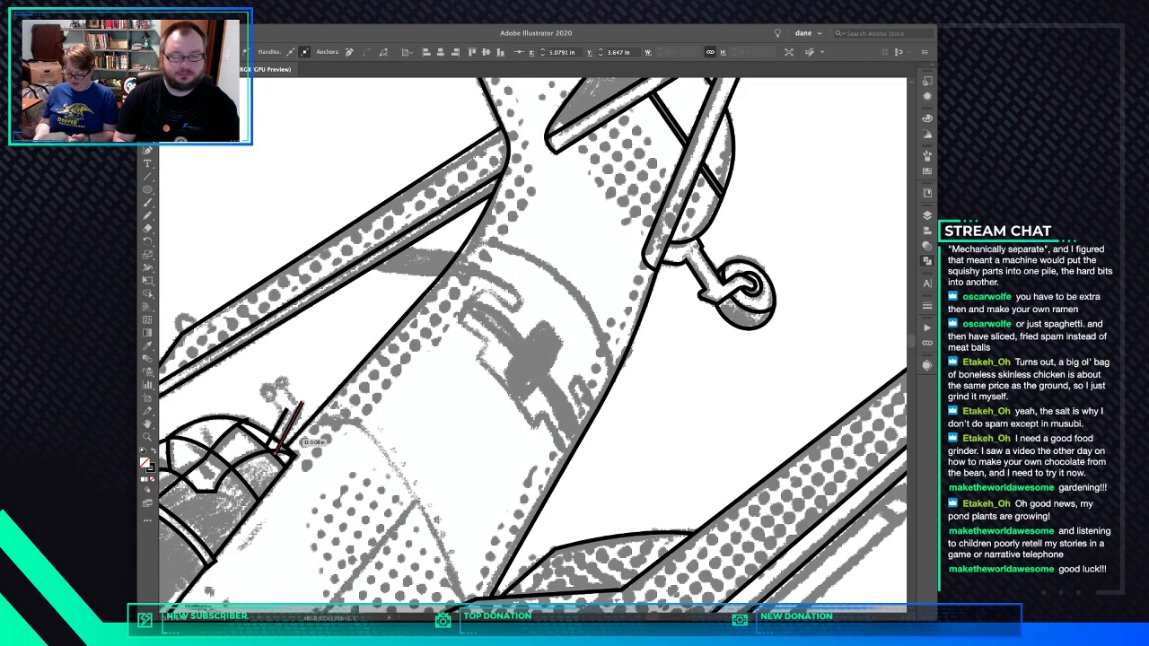
drag(300, 427, 292, 414)
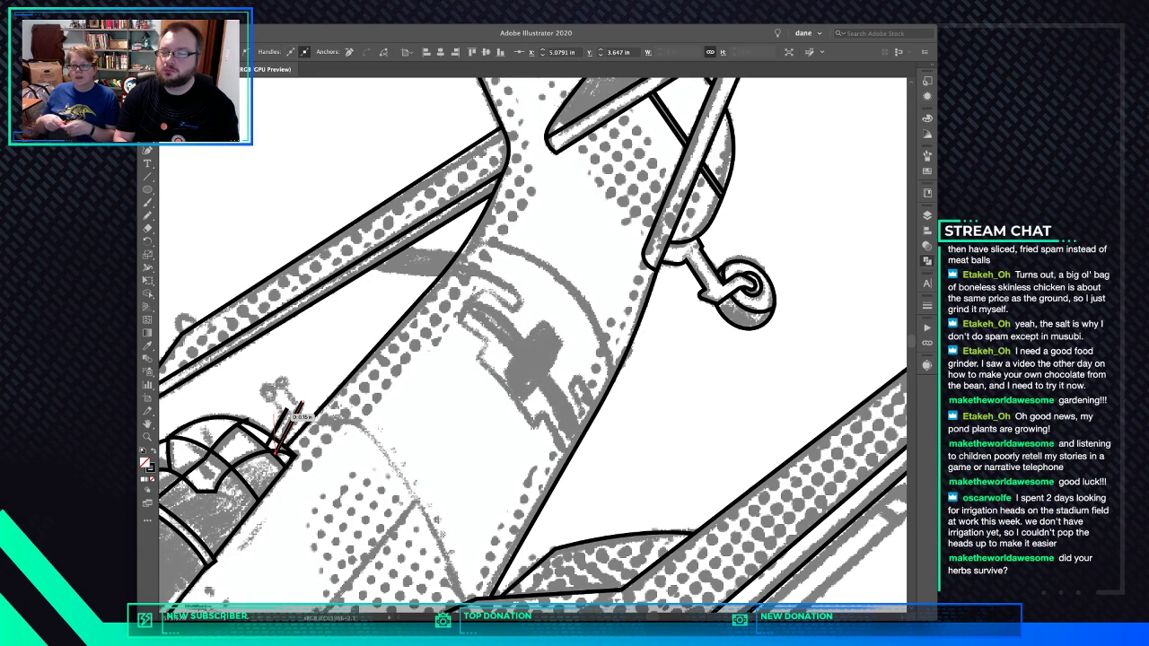
drag(293, 414, 304, 393)
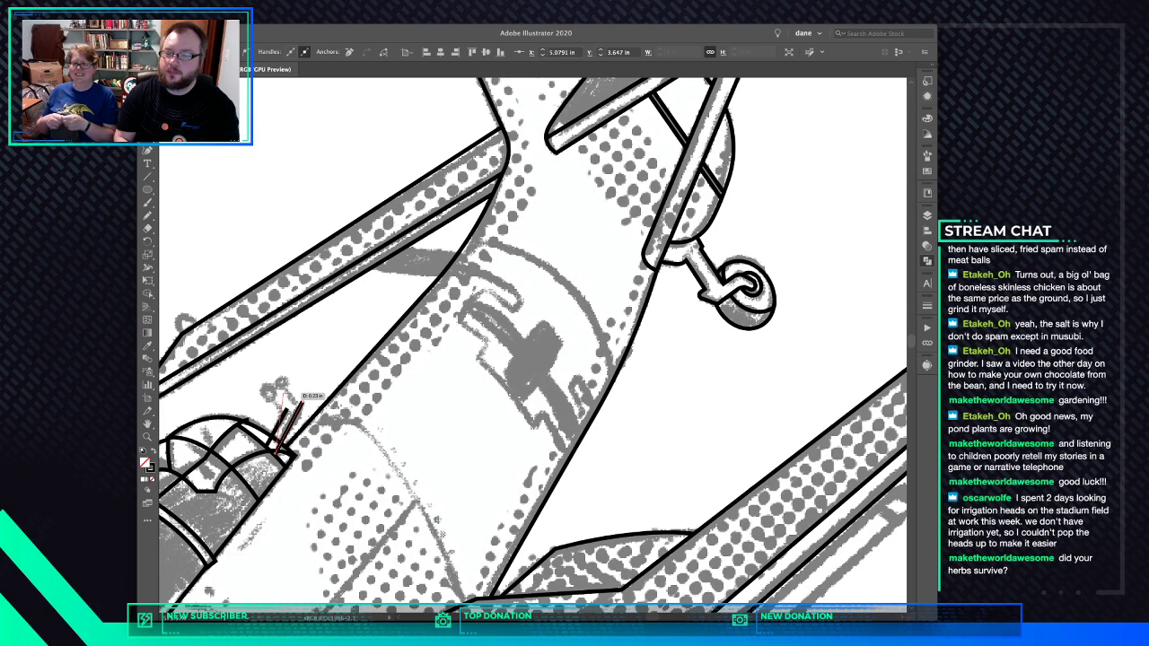
drag(304, 393, 304, 395)
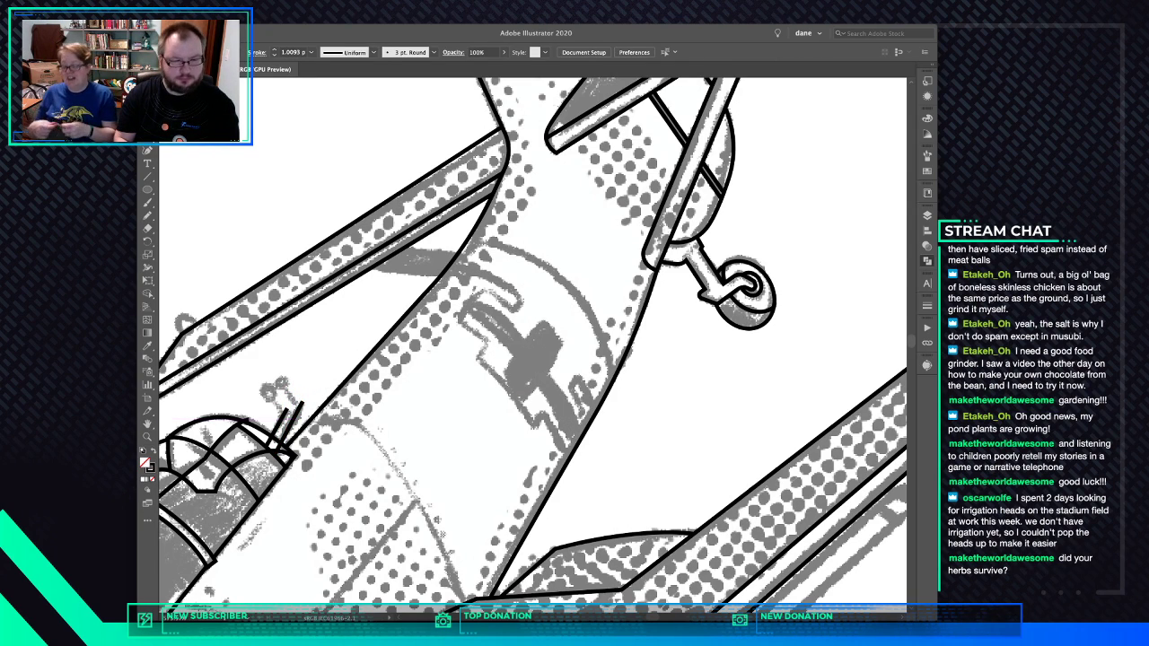
Send the two short gun lines behind the other artwork and set their stroke weight to 3 pt
drag(271, 412, 300, 428)
key(super+shift+[)
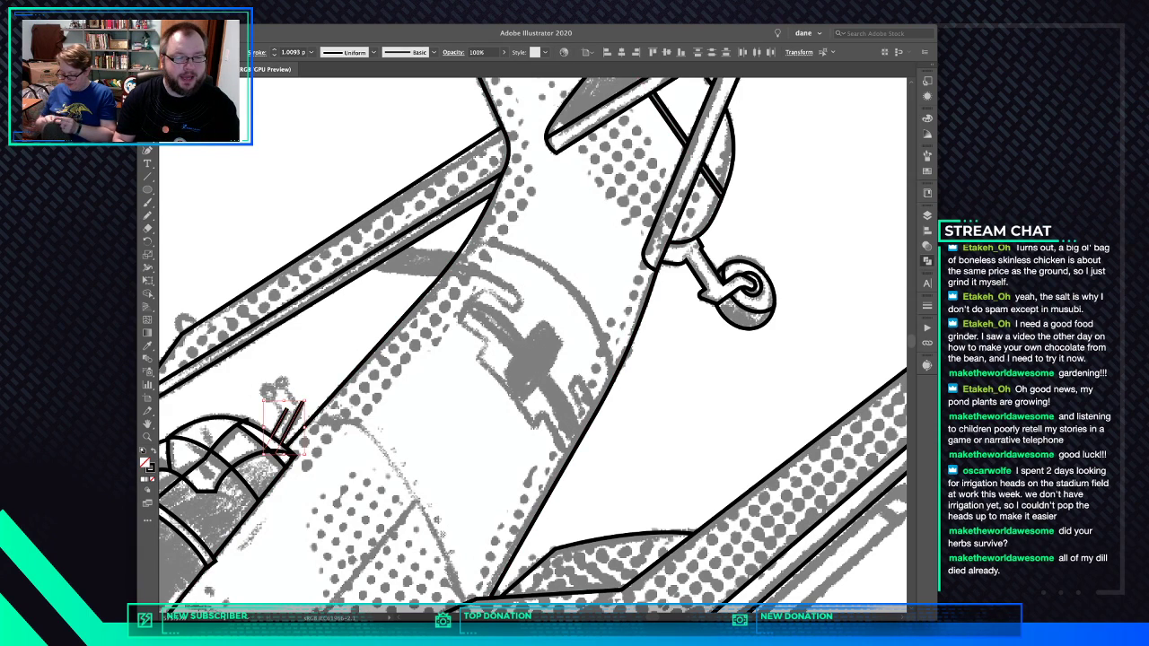
key(super+shift+a)
drag(271, 411, 301, 426)
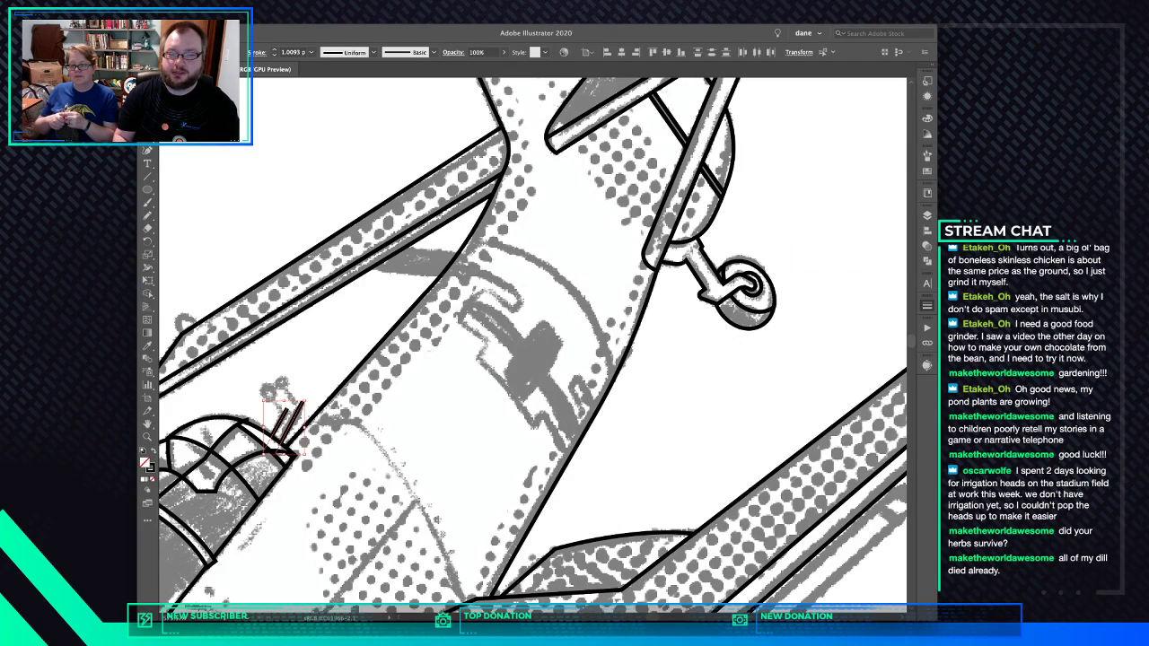
click(275, 49)
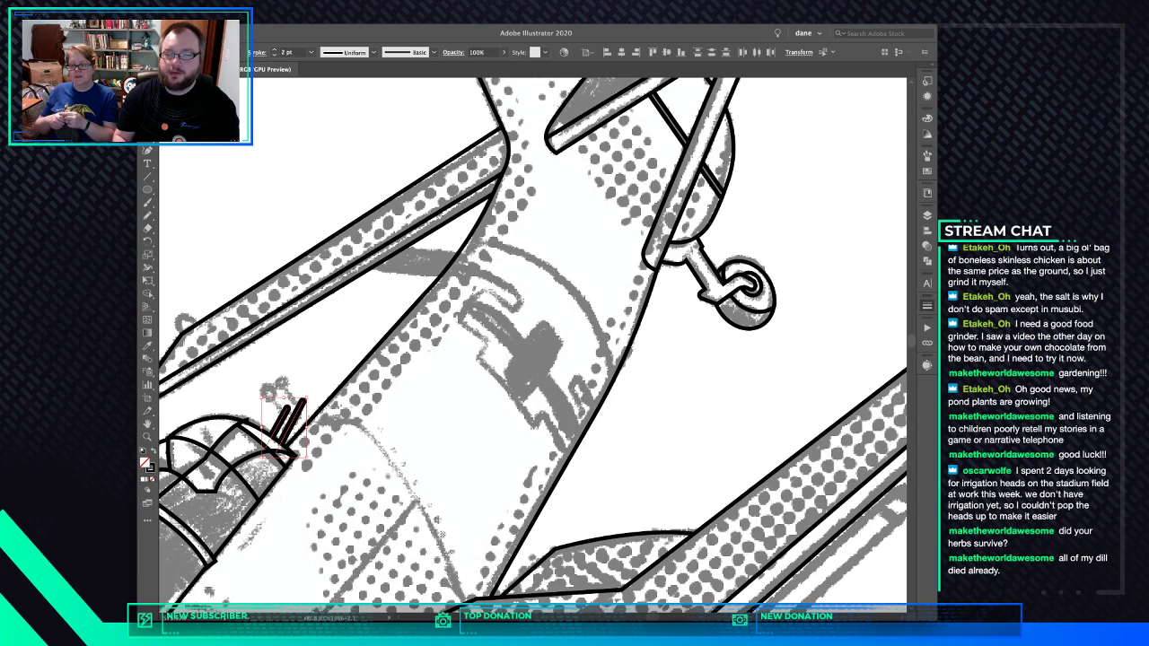
click(274, 49)
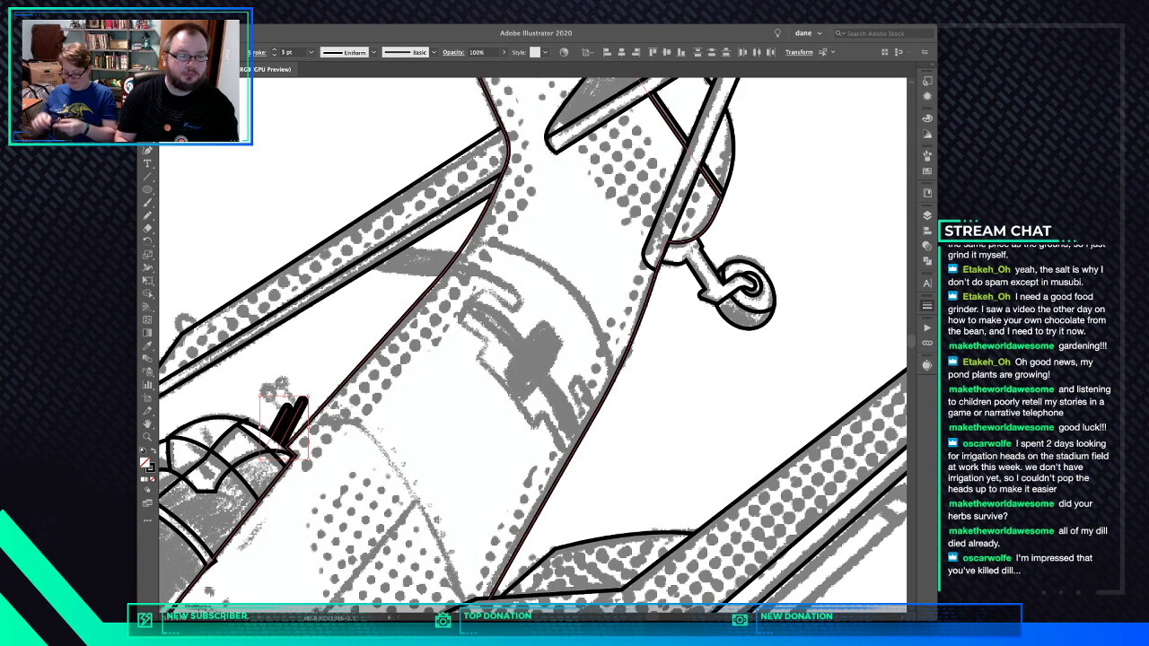
key(super+shift+a)
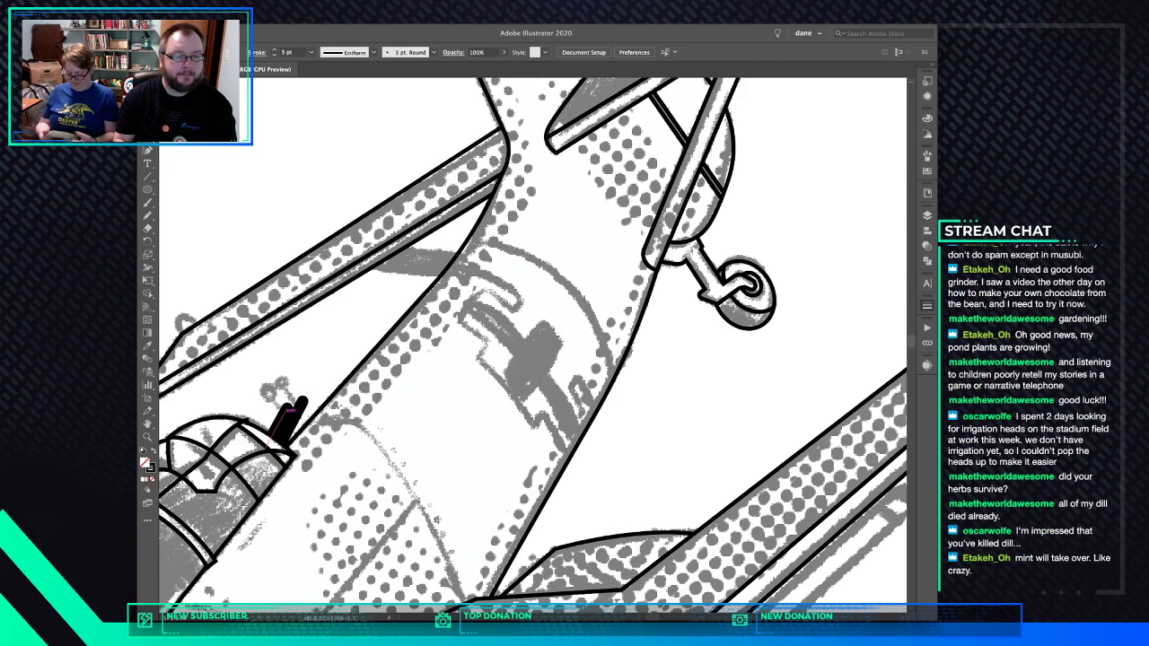
Set the stroke weight of the gun line nearer the canopy to 2.5 pt
key(super+z)
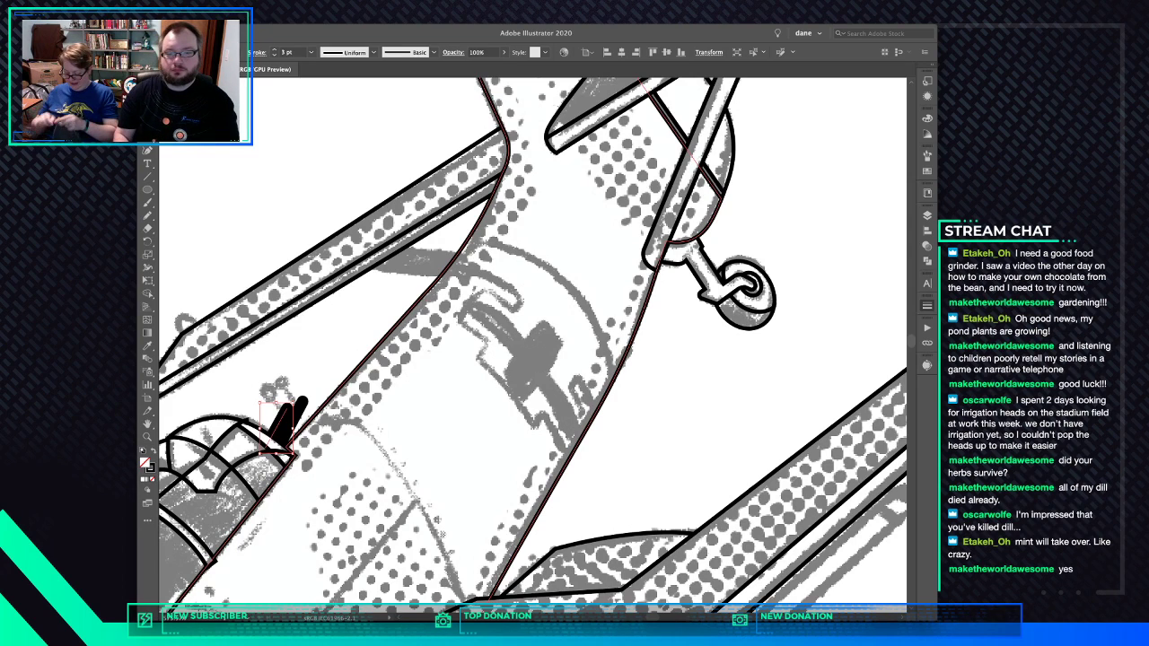
click(275, 55)
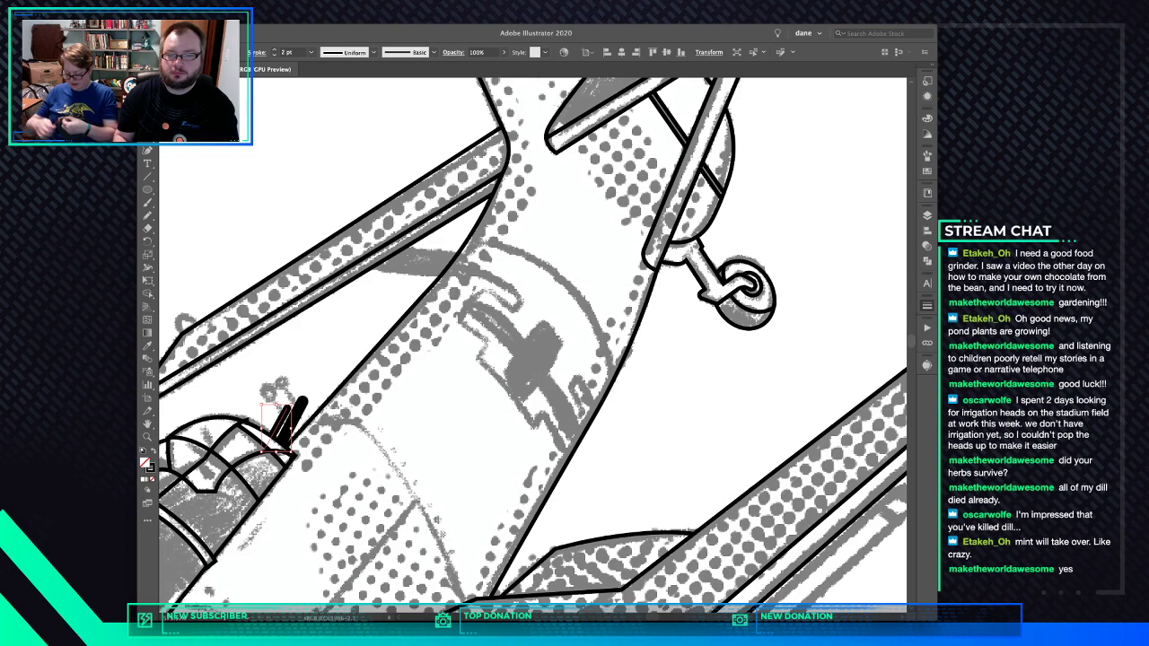
key(Return)
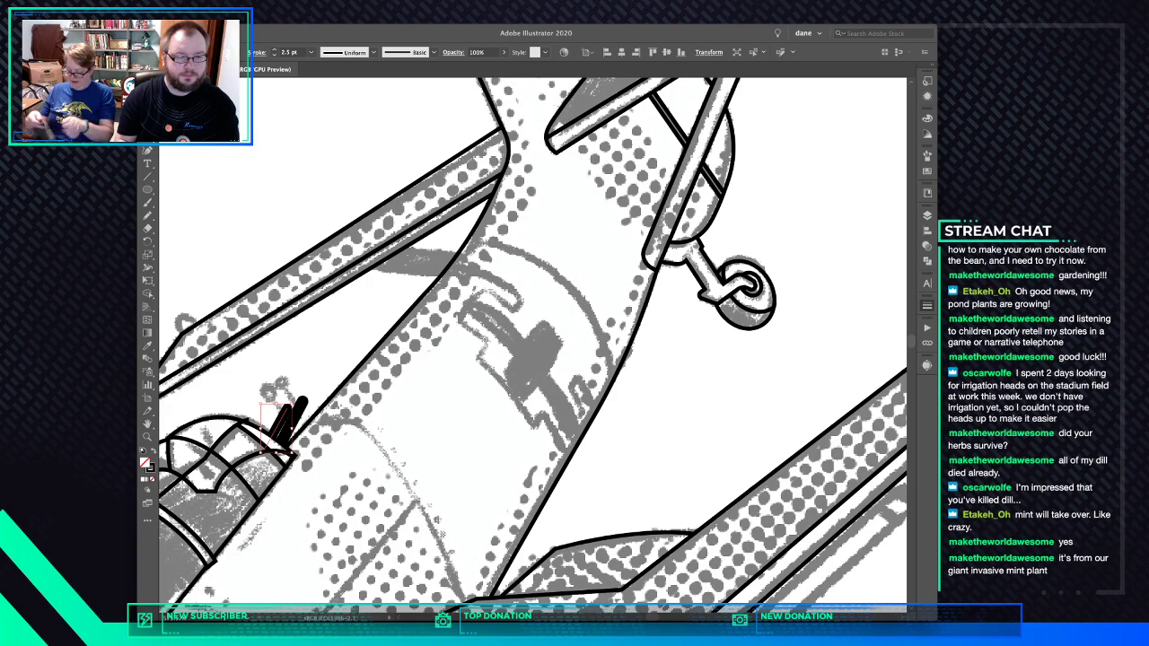
key(super+shift+a)
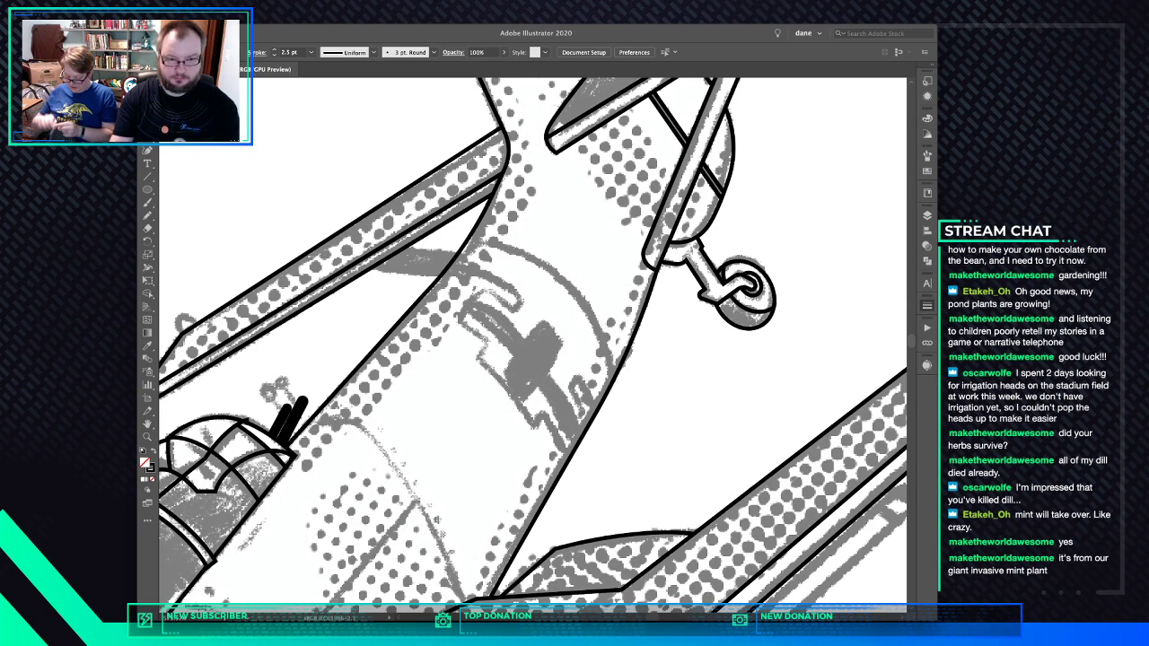
Draw a closed four-sided shape over the far tailplane's strut, apply the default white fill and 1 pt black stroke, and send it to the back
key(super+minus)
key(super+minus)
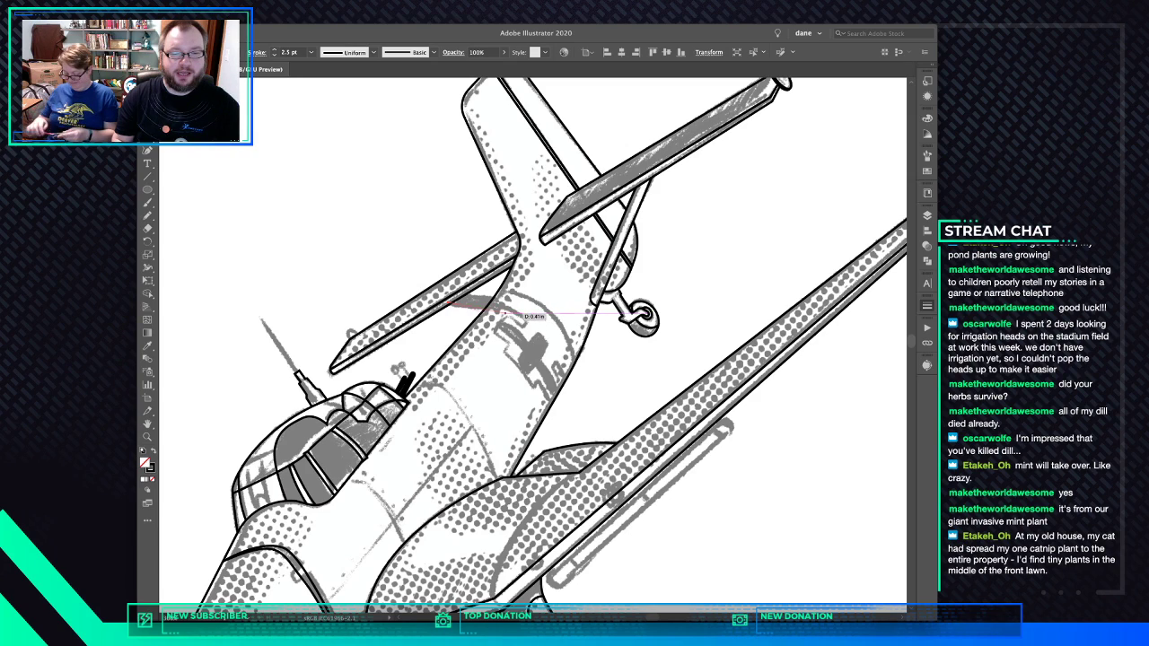
click(444, 305)
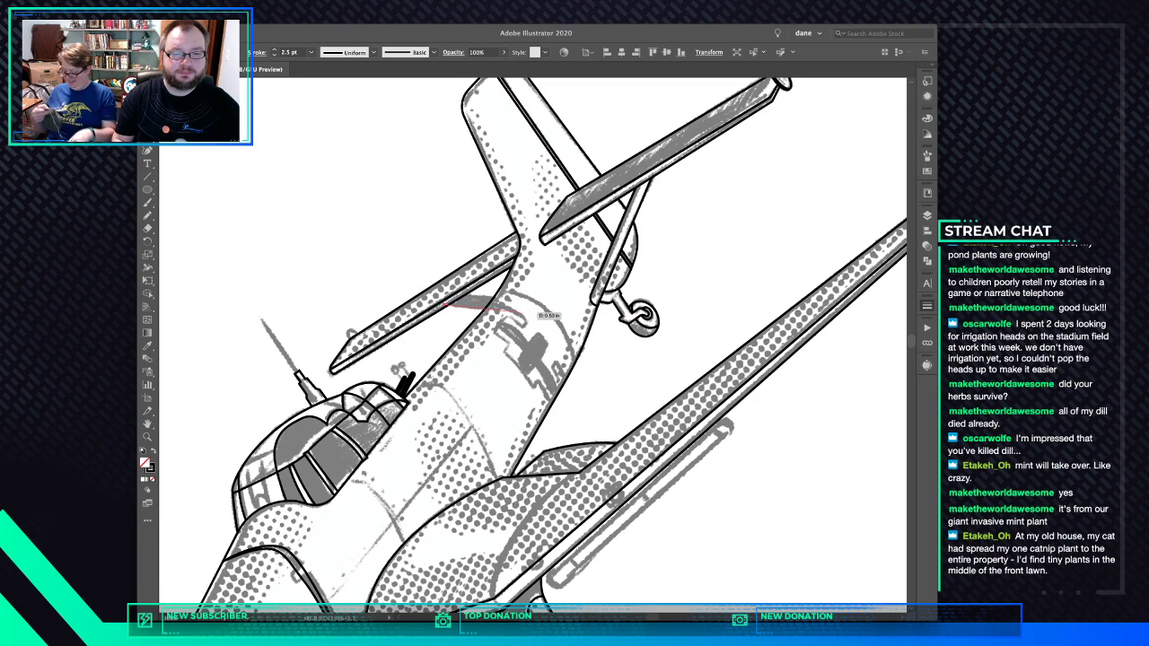
click(524, 305)
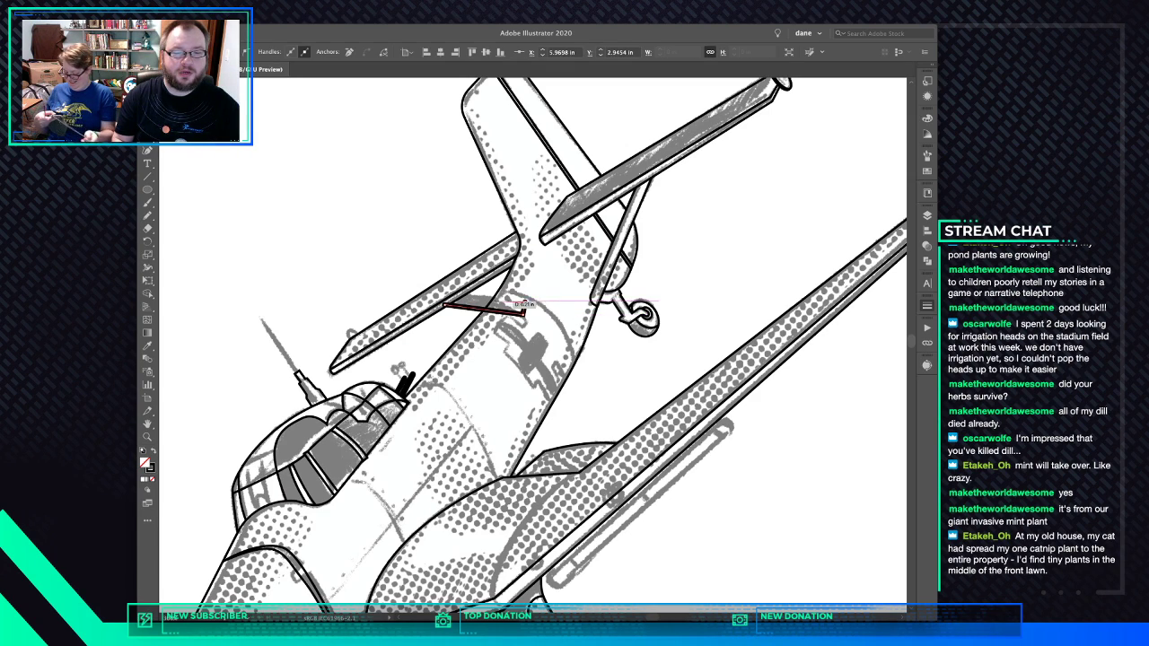
click(461, 293)
click(444, 305)
key(d)
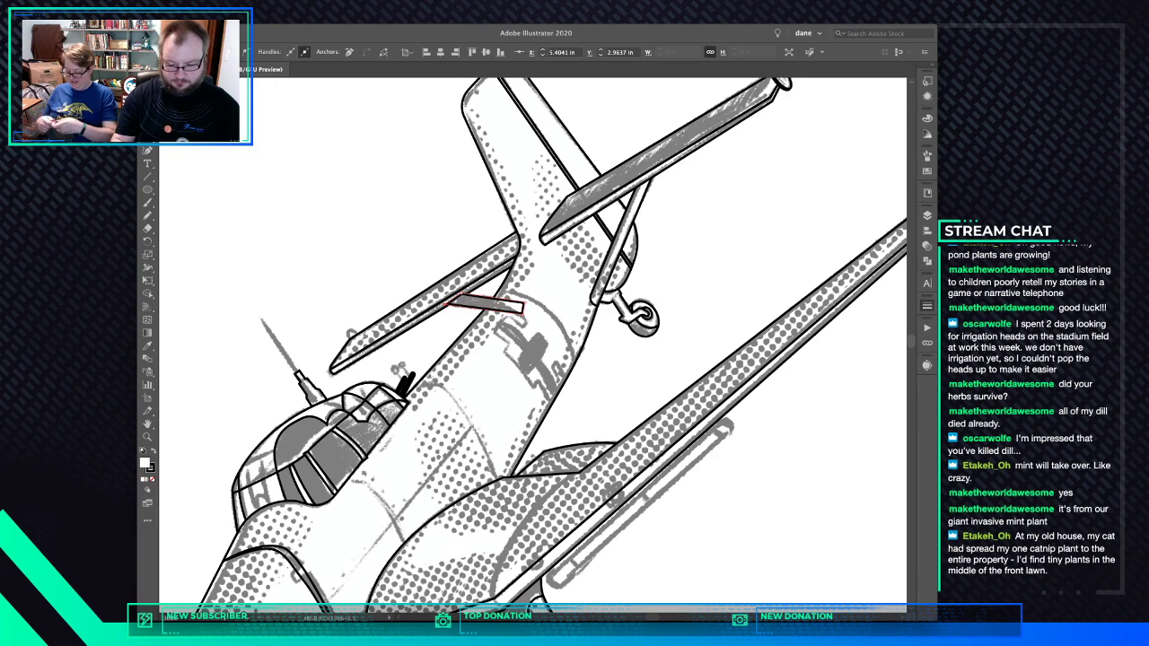
key(super+shift+[)
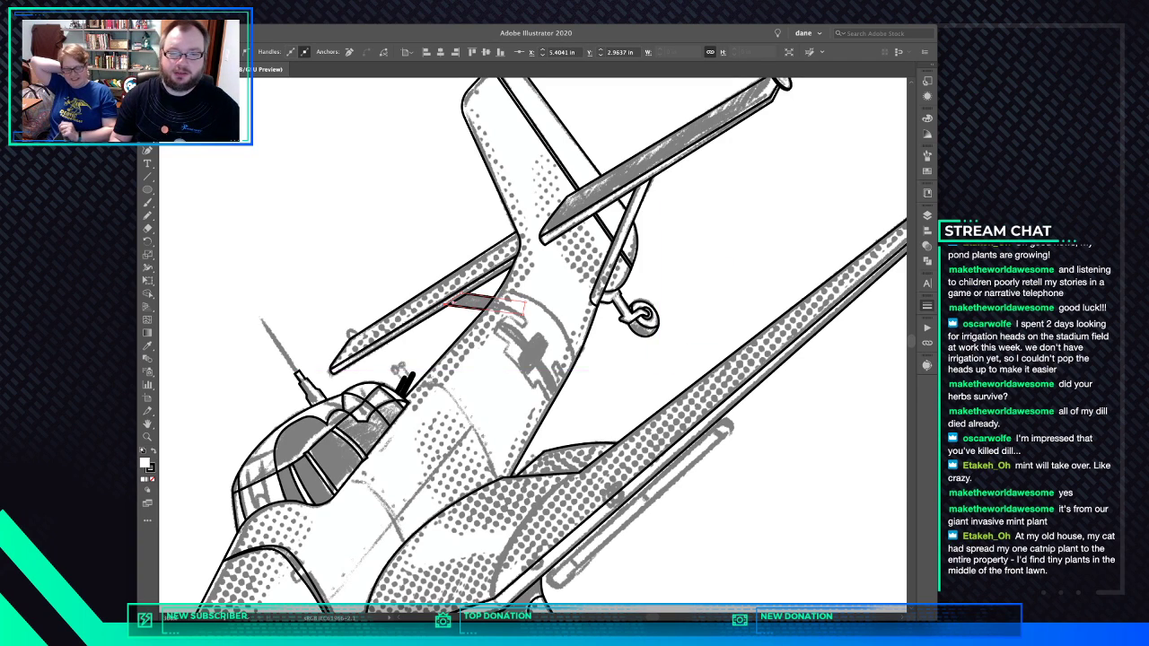
key(super+shift+a)
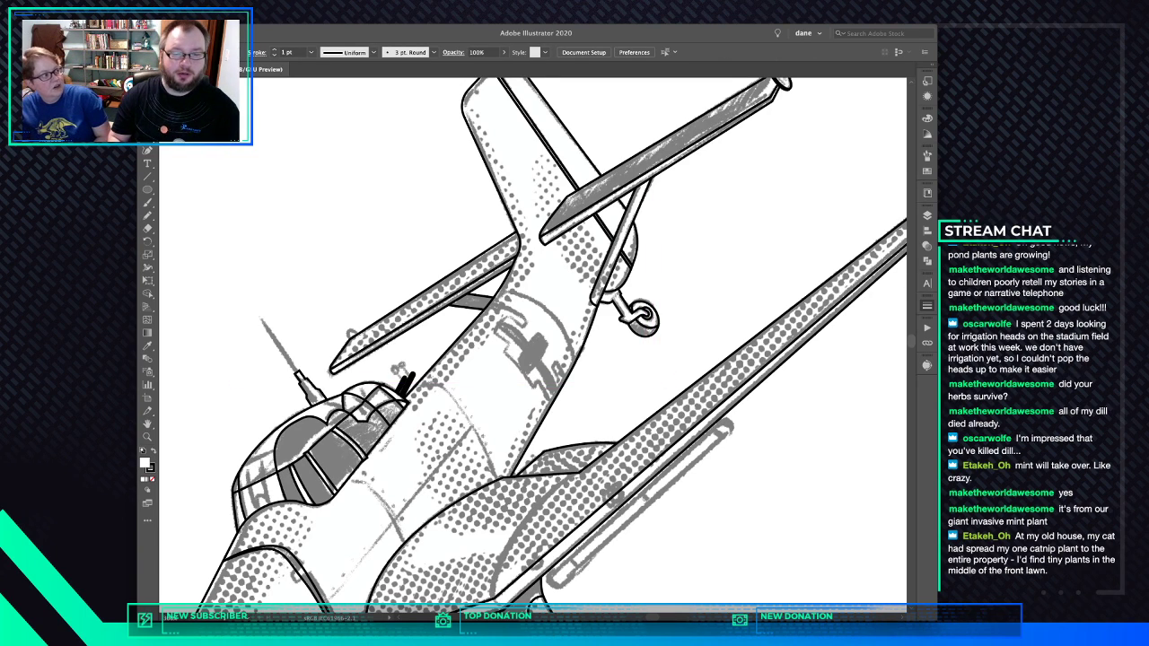
Draw a closed narrow four-sided shape over the sketched slanted slot on the side of the nose, above the exhaust
drag(574, 377, 704, 294)
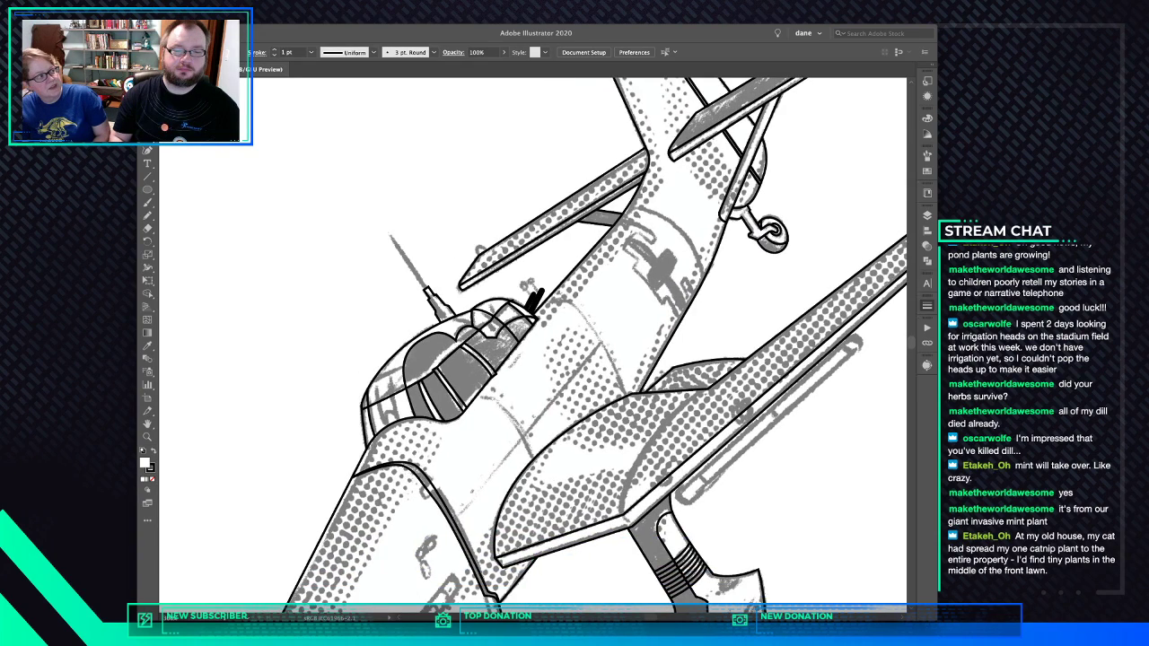
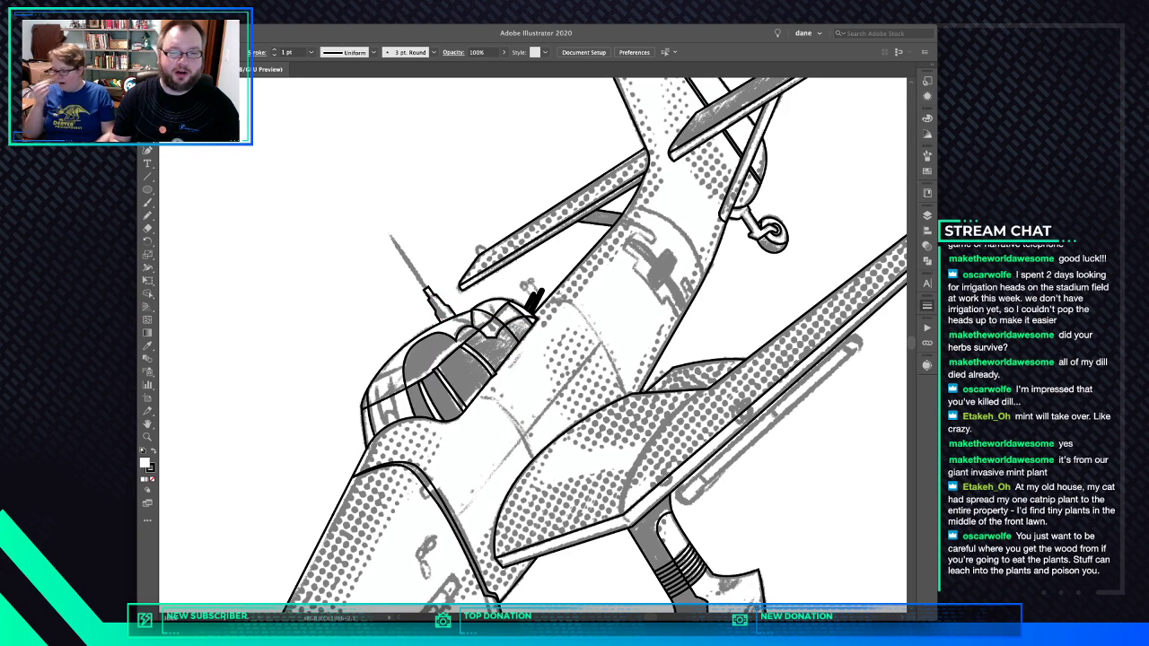
scroll(529, 312, right, 1)
scroll(530, 313, down, 5)
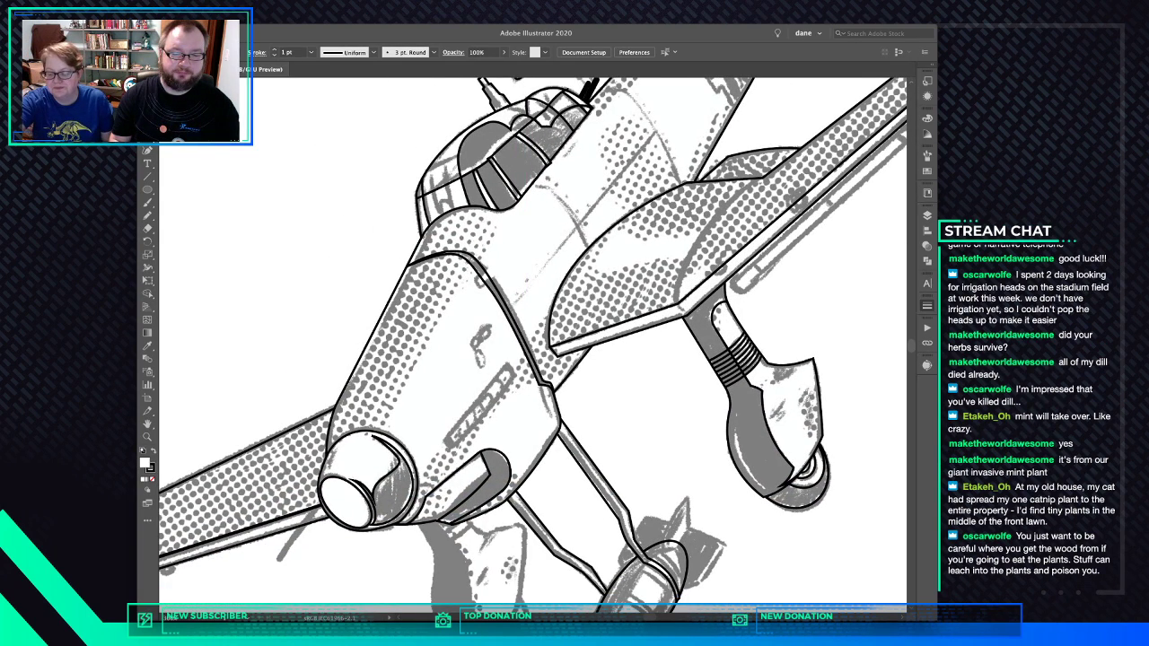
click(485, 427)
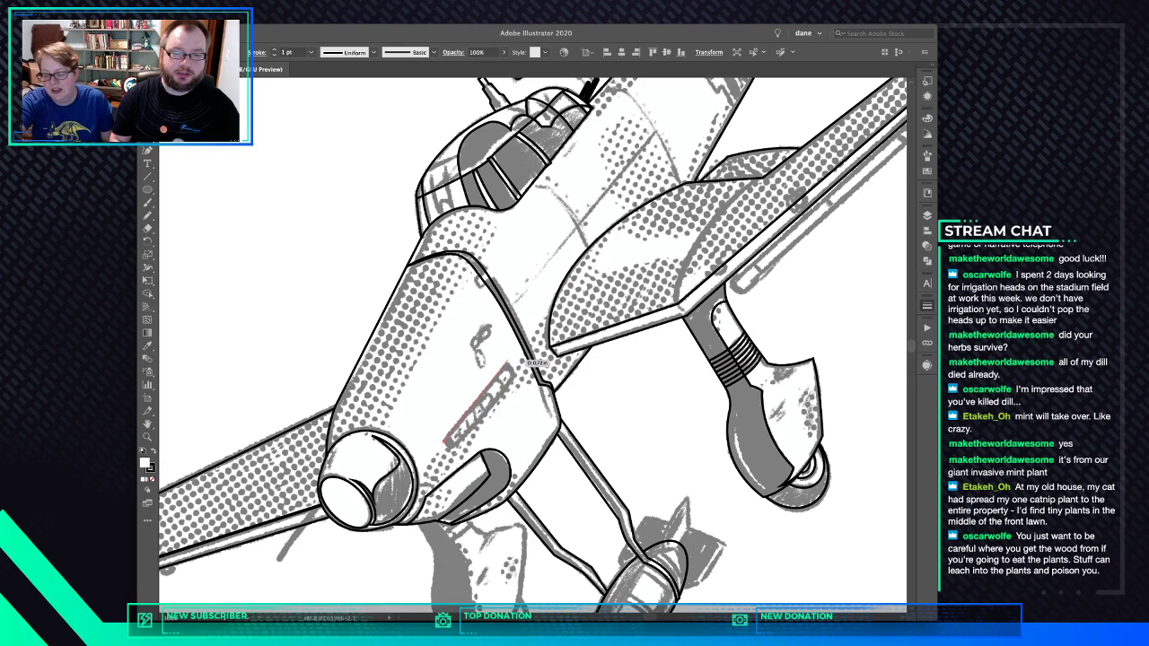
drag(530, 326, 529, 324)
click(508, 360)
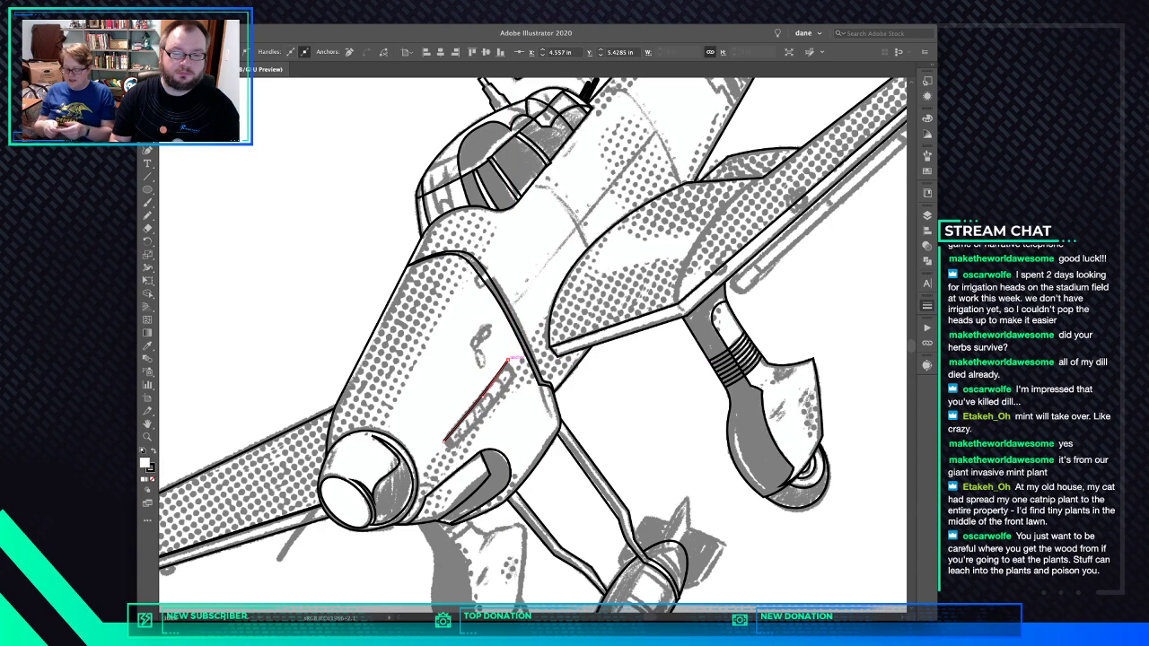
drag(514, 368, 515, 371)
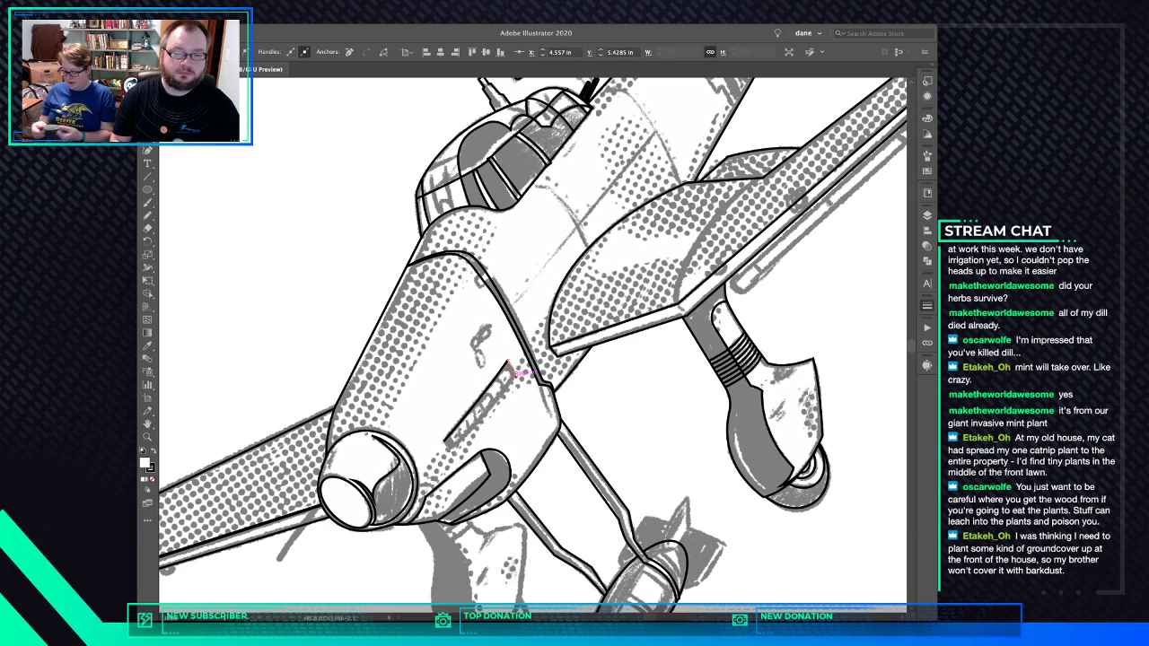
click(516, 375)
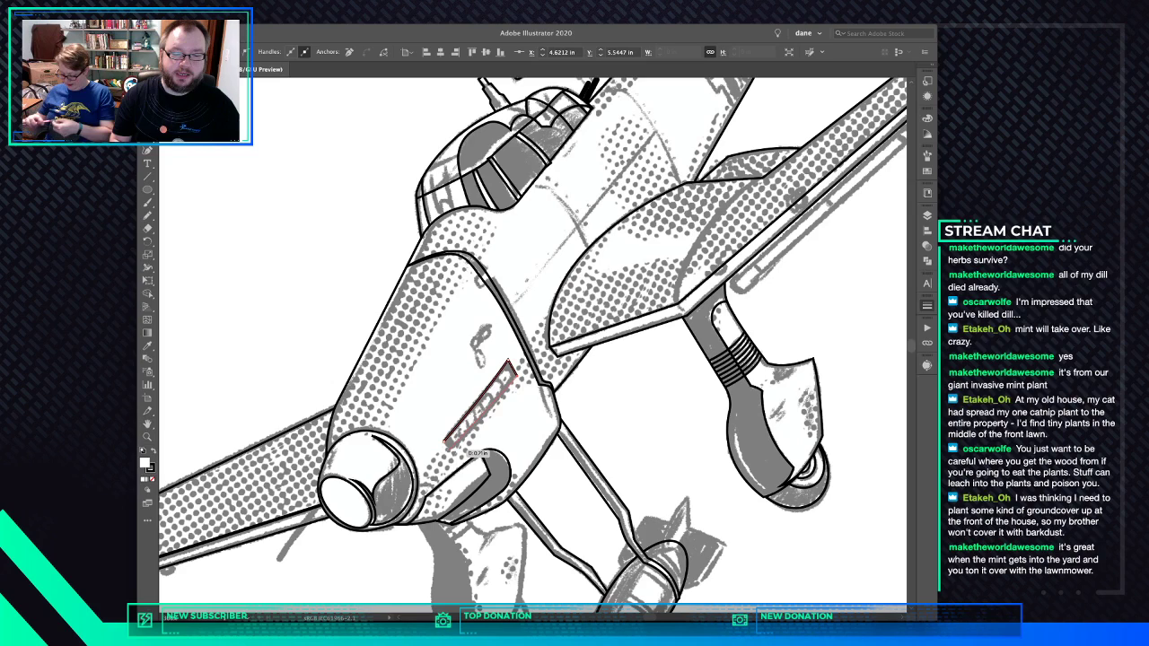
drag(453, 445, 424, 472)
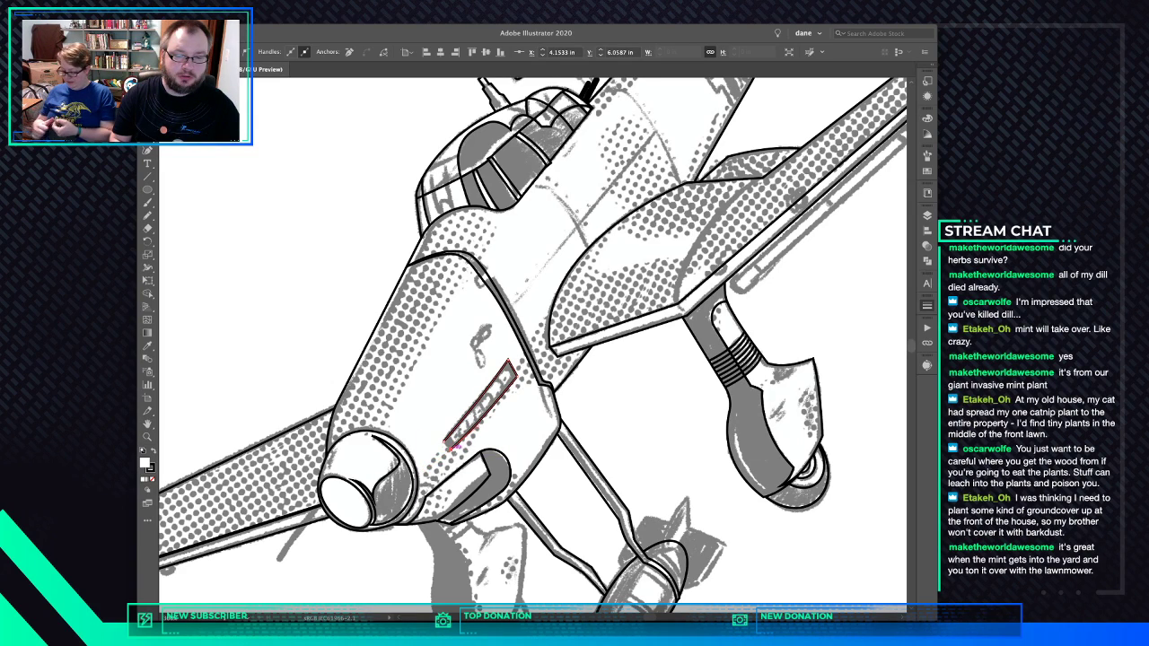
click(446, 440)
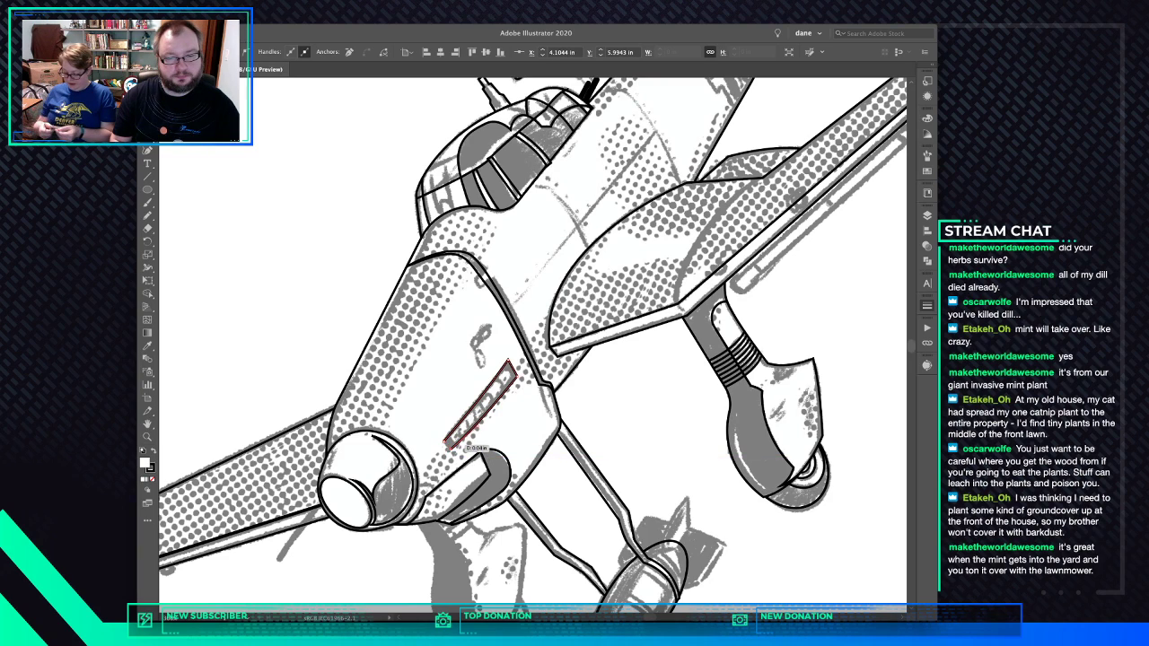
click(447, 441)
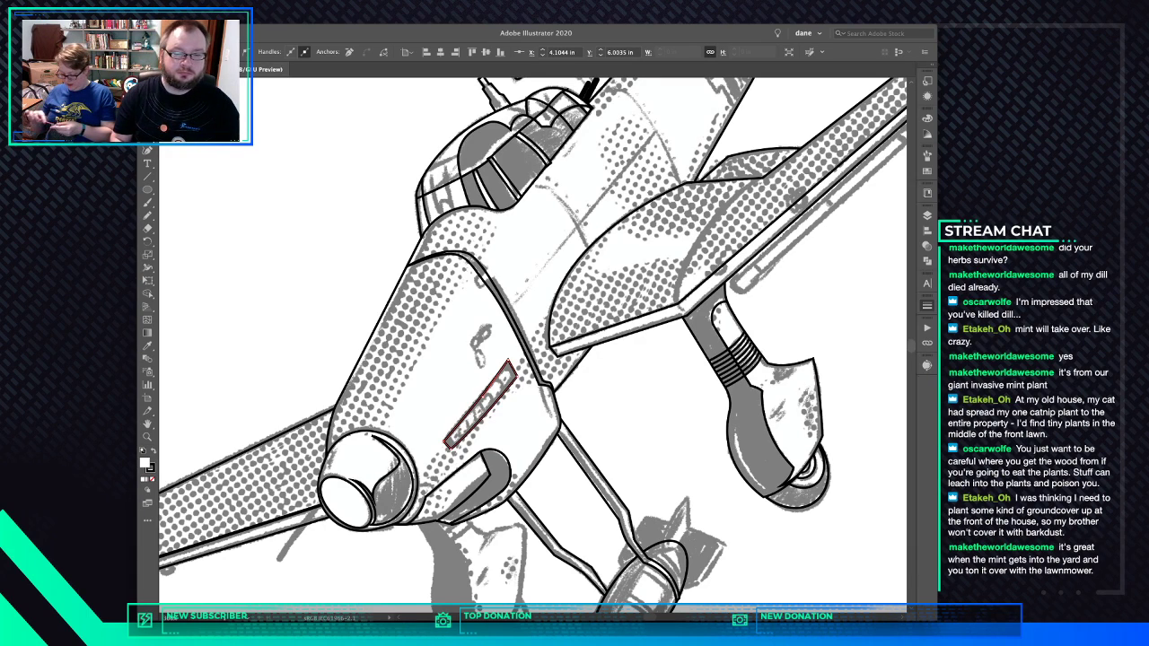
Round the corners of the narrow slot shape on the nose to match the sketch
key(shift+super+a)
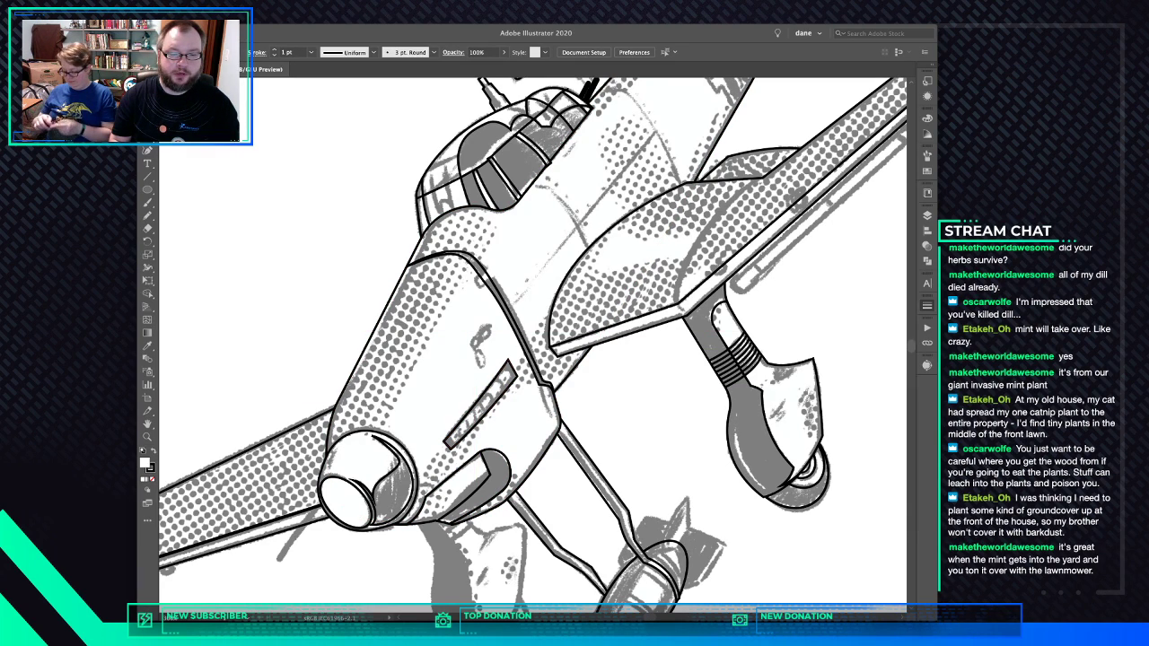
click(481, 406)
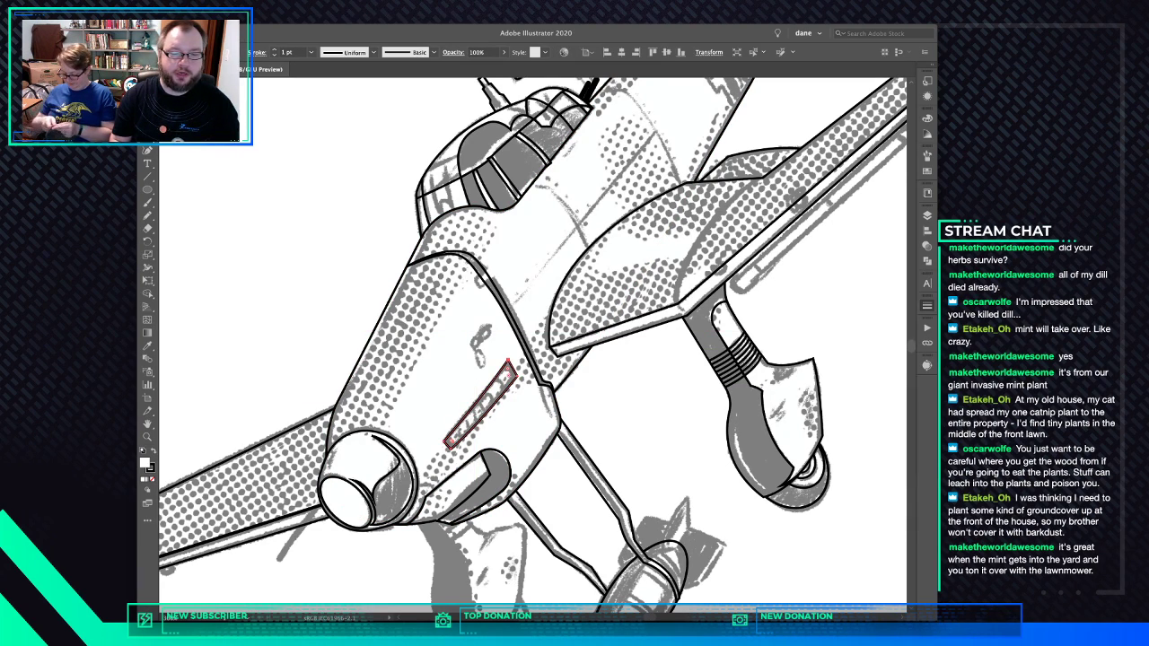
key(shift+super+a)
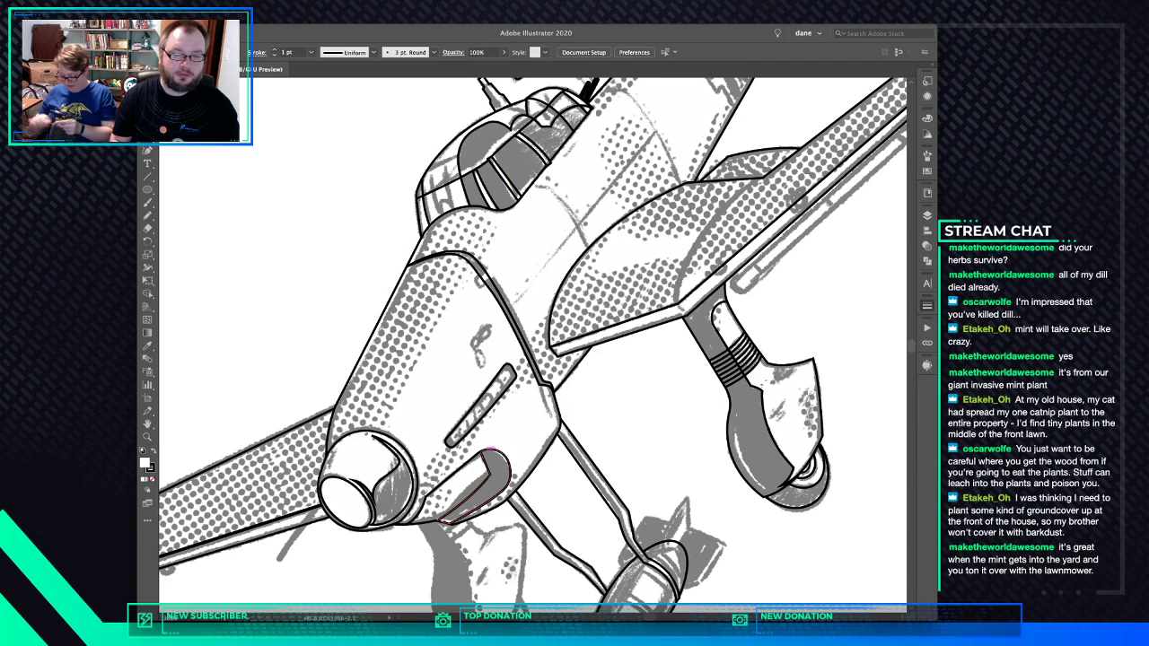
Draw a long curved line and a short straight line crossing it over the sketched cross marking on the rear fuselage
scroll(532, 341, down, 5)
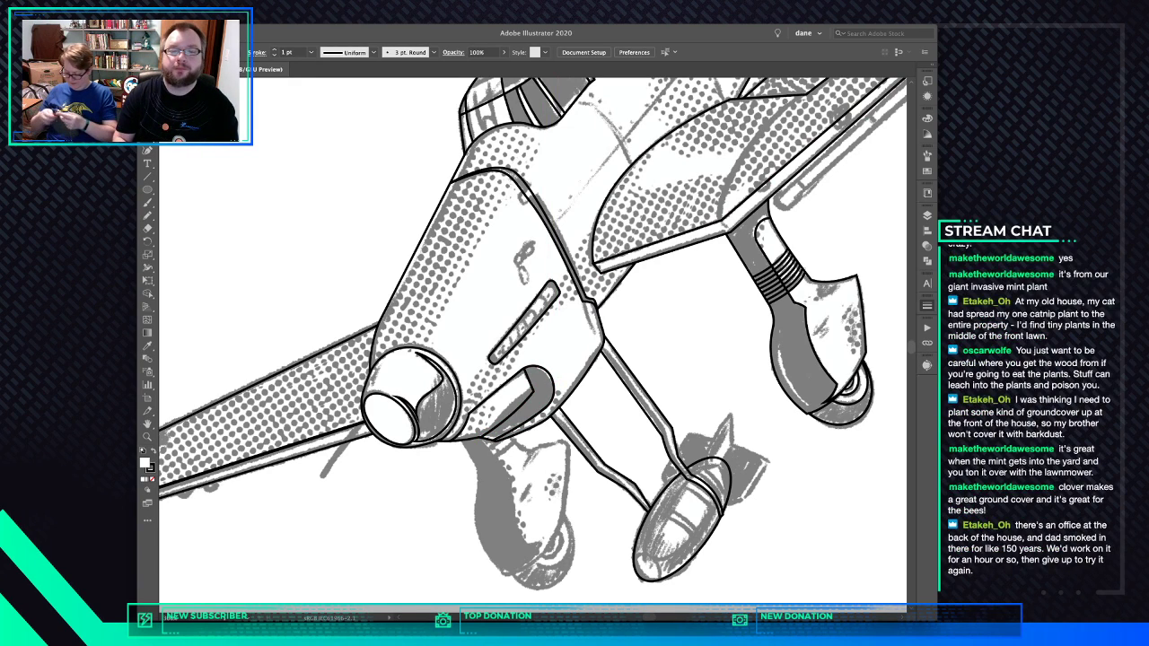
scroll(680, 214, up, 5)
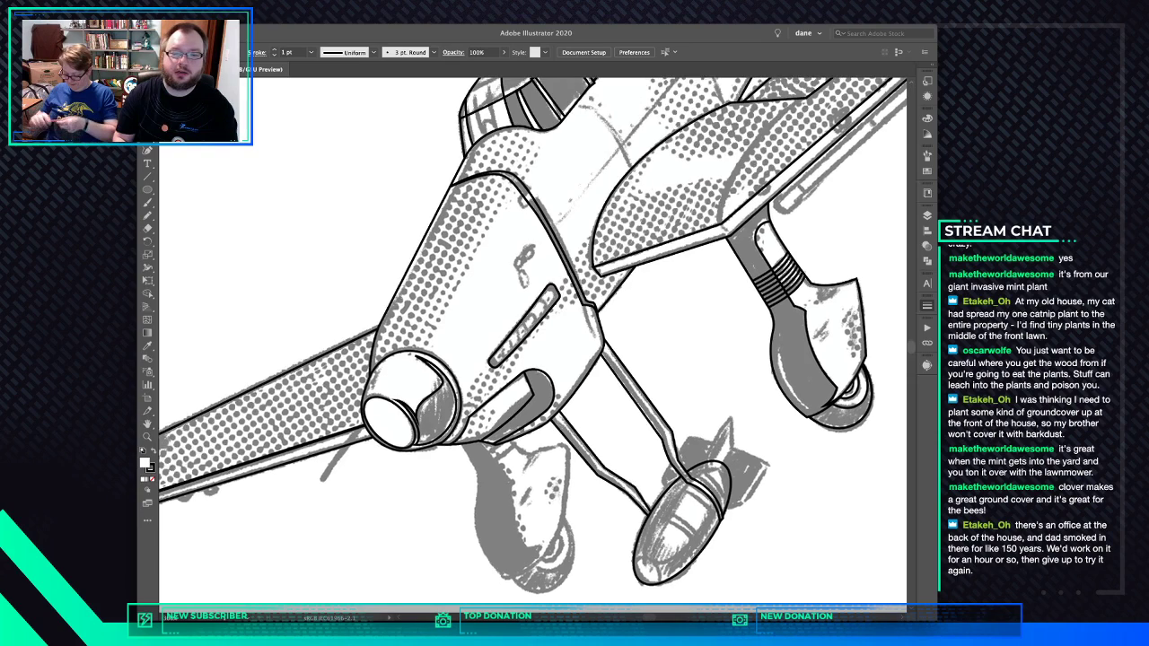
scroll(681, 215, left, 2)
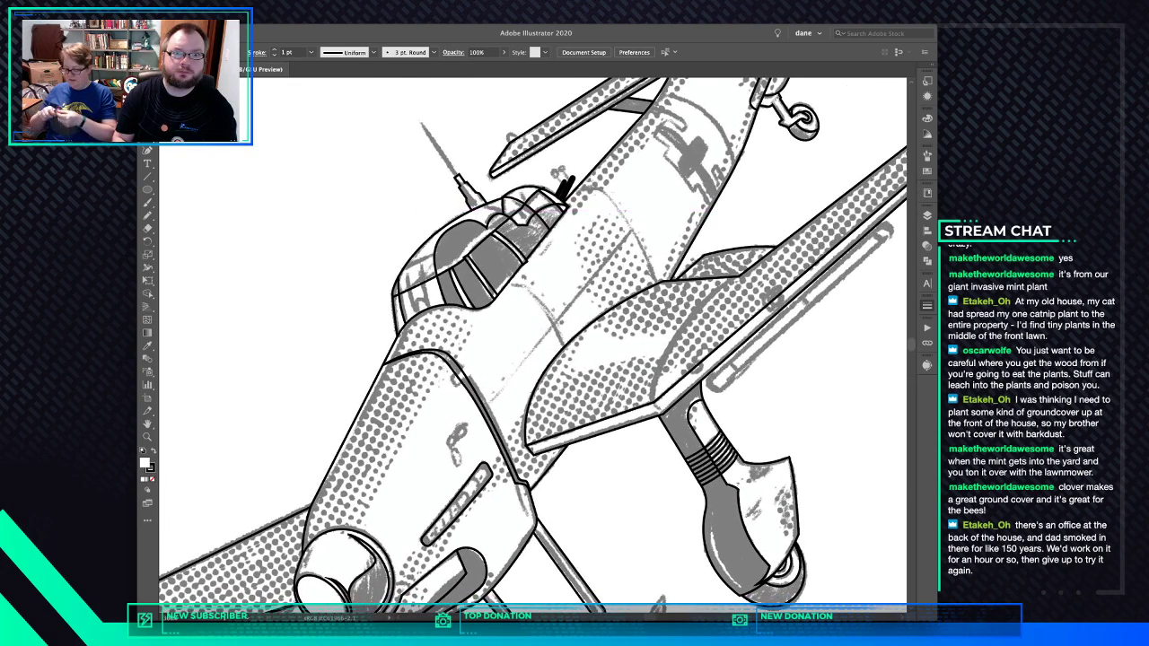
scroll(533, 346, up, 5)
scroll(533, 346, right, 3)
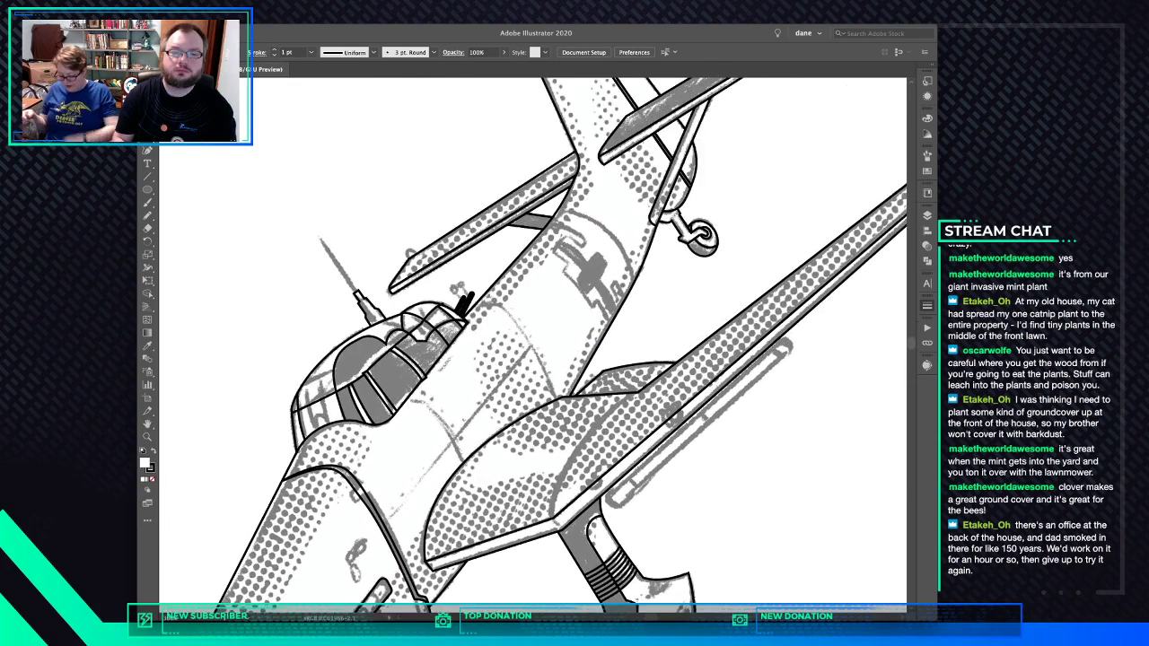
click(550, 252)
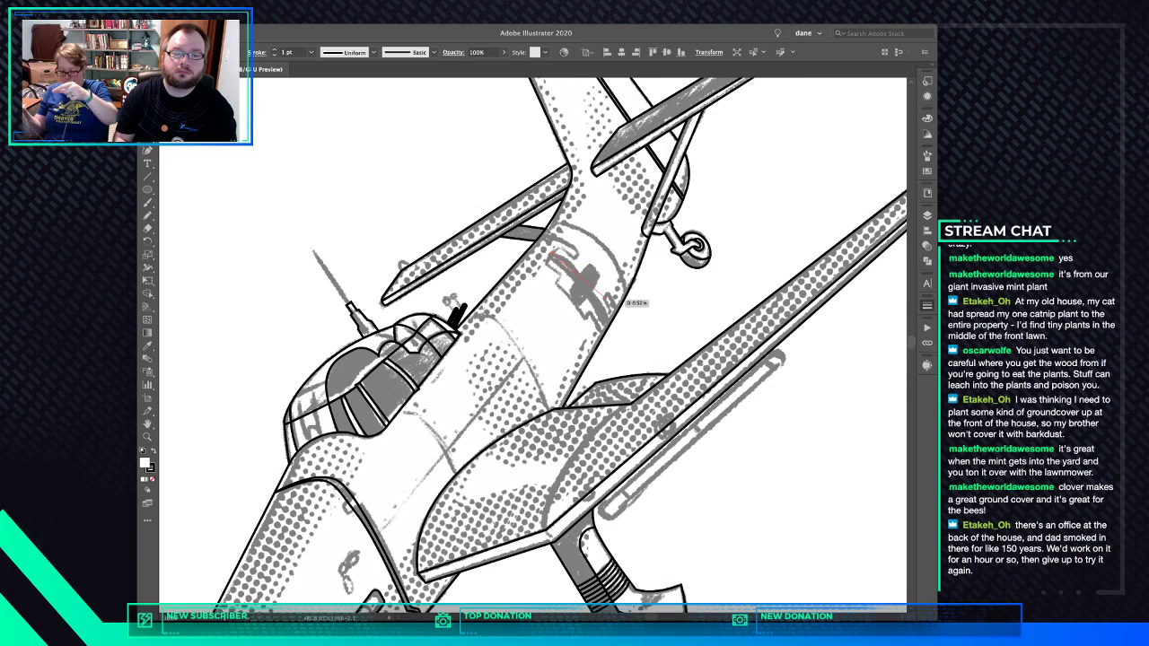
drag(611, 330, 632, 376)
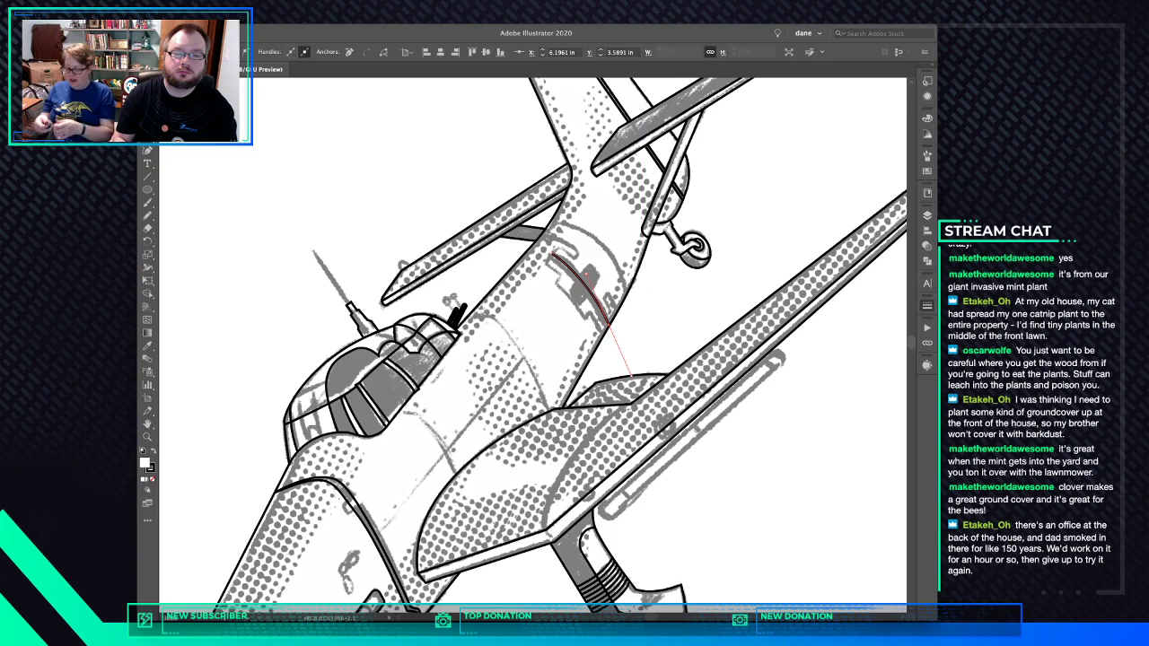
key(Escape)
click(585, 286)
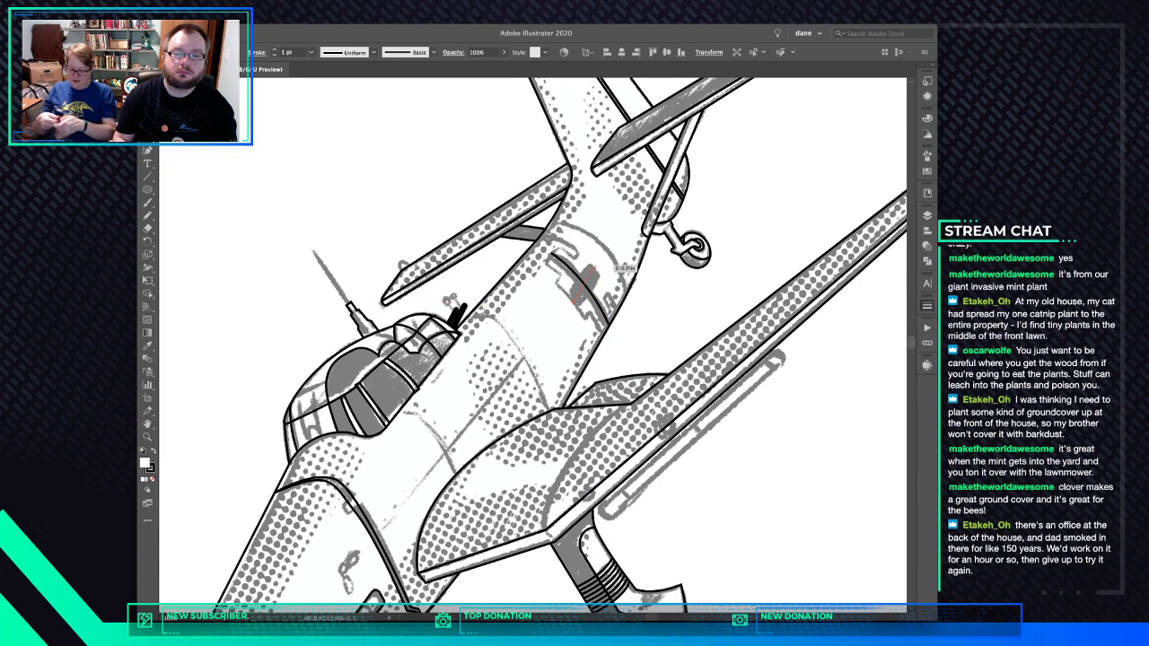
click(597, 268)
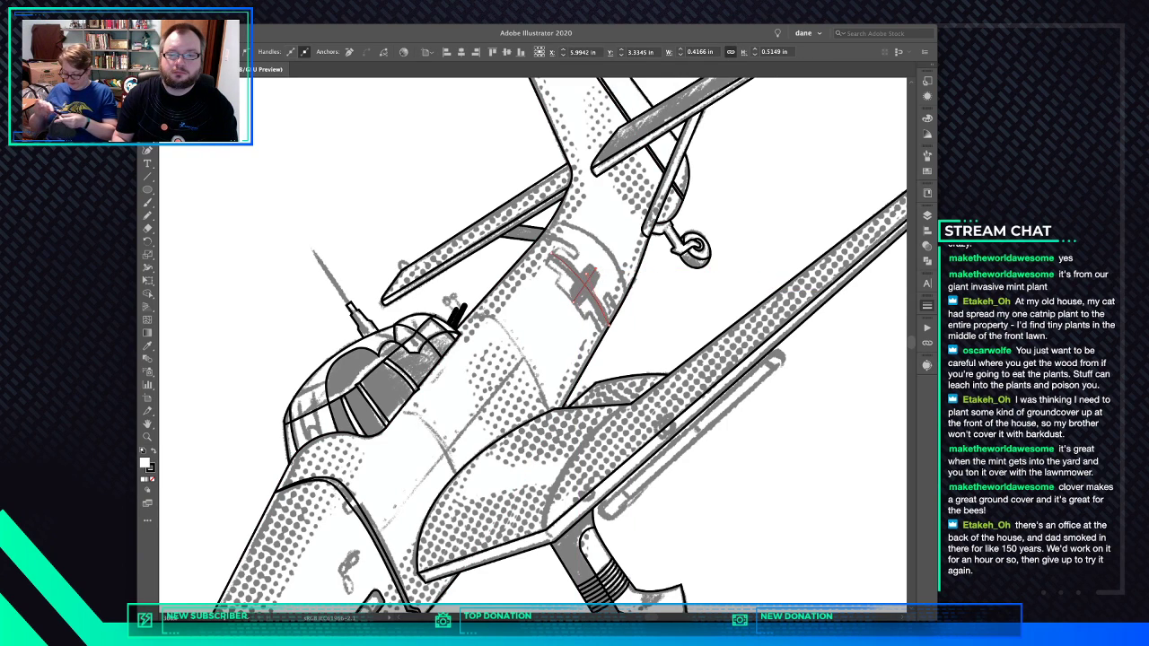
Set the stroke weight of both lines of the fuselage cross to 7 pt
key(Up)
key(Up)
key(Up)
key(Up)
key(Up)
key(Up)
key(Up)
key(Up)
key(Up)
key(Up)
key(Up)
key(Up)
key(Up)
key(Up)
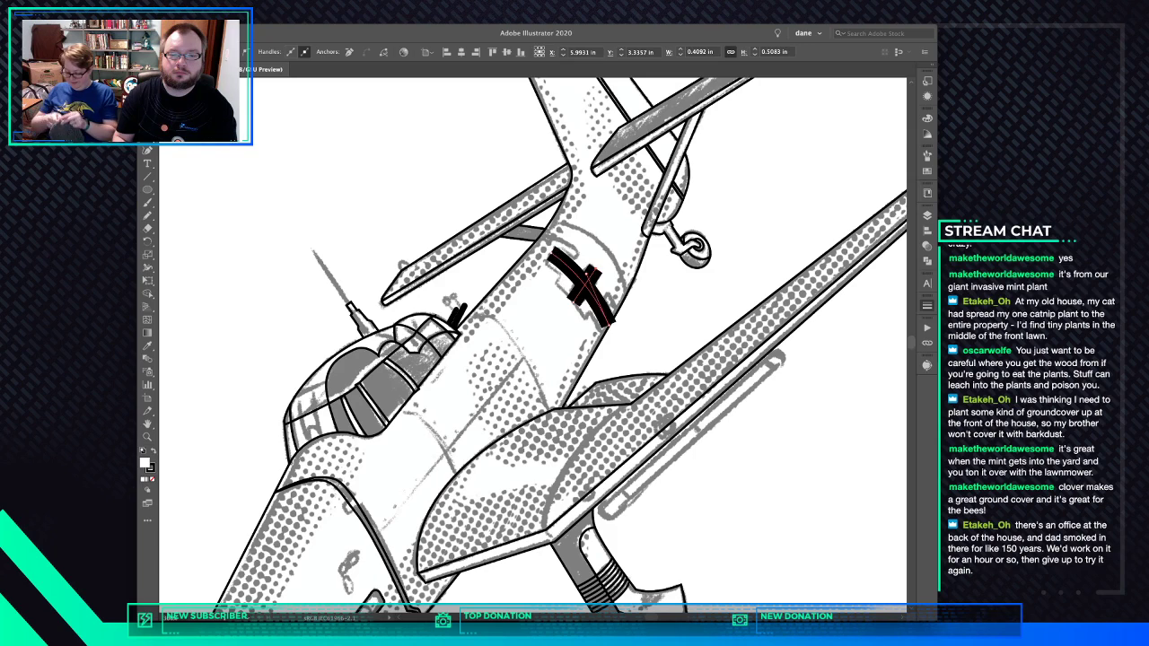
key(Down)
key(Down)
key(Down)
key(Down)
key(Down)
key(Down)
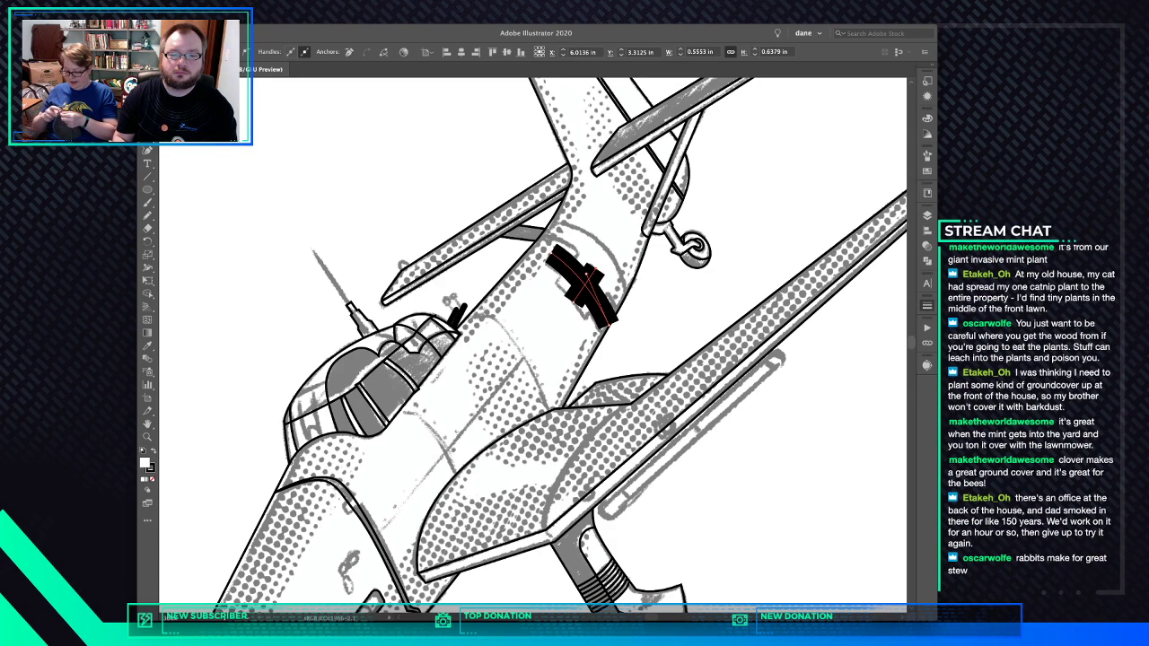
key(Down)
key(Down)
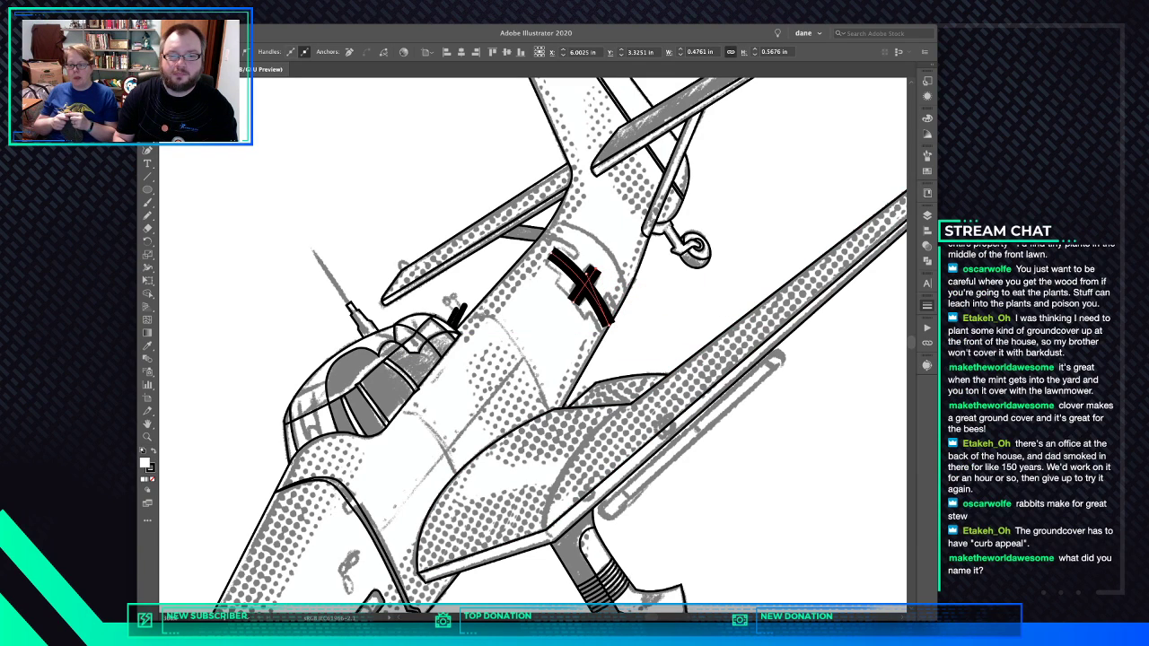
Set the cross's short bar to a 9 pt stroke and extend its lower end slightly outward
click(675, 334)
click(596, 272)
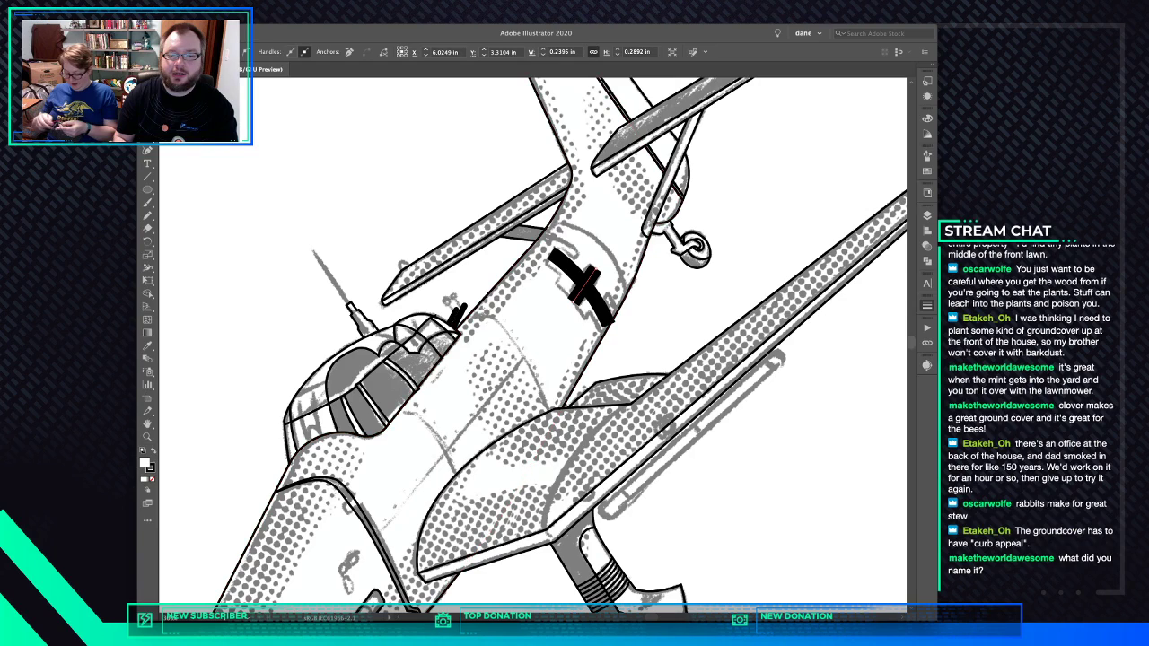
key(Up)
key(Up)
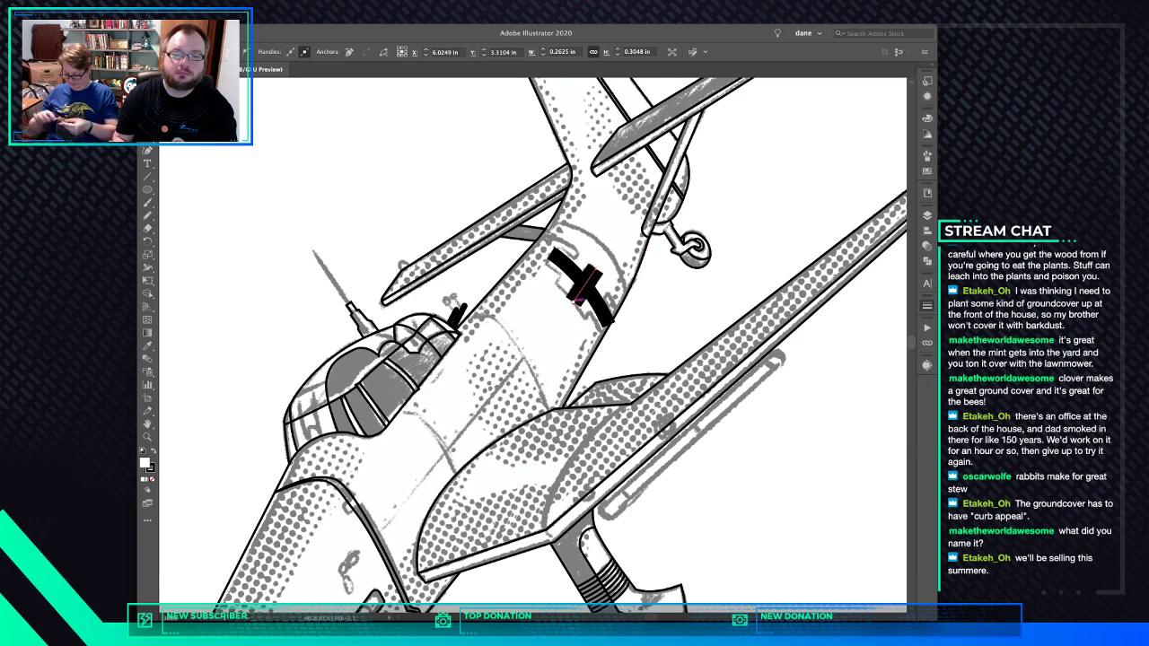
drag(574, 304, 570, 306)
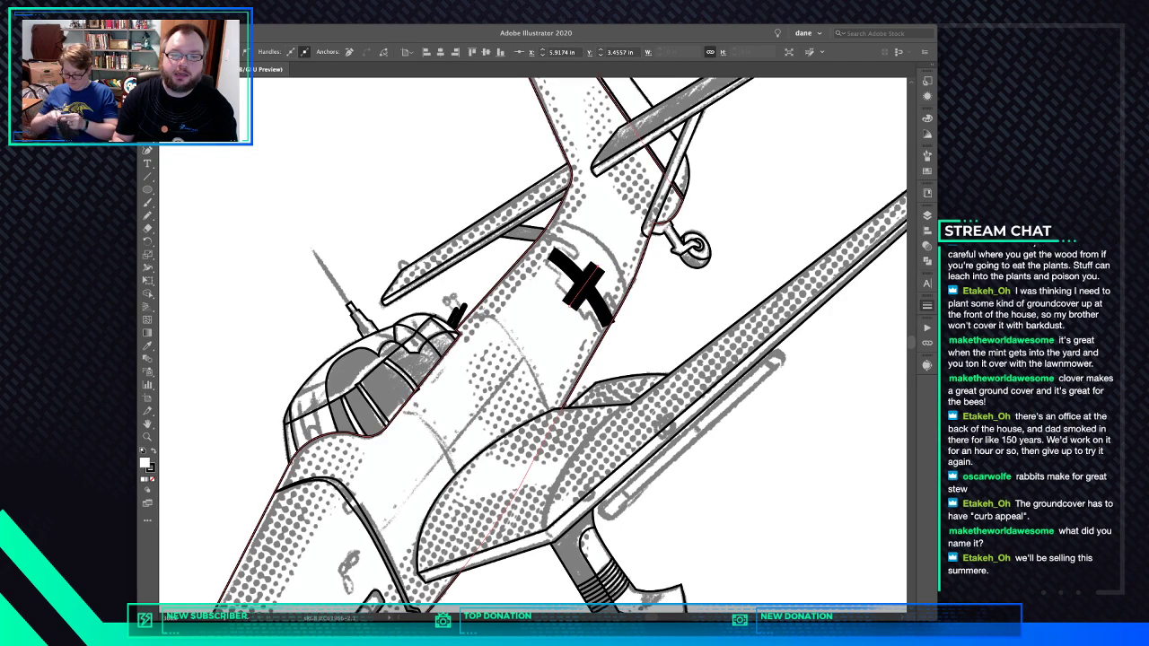
key(super+shift+a)
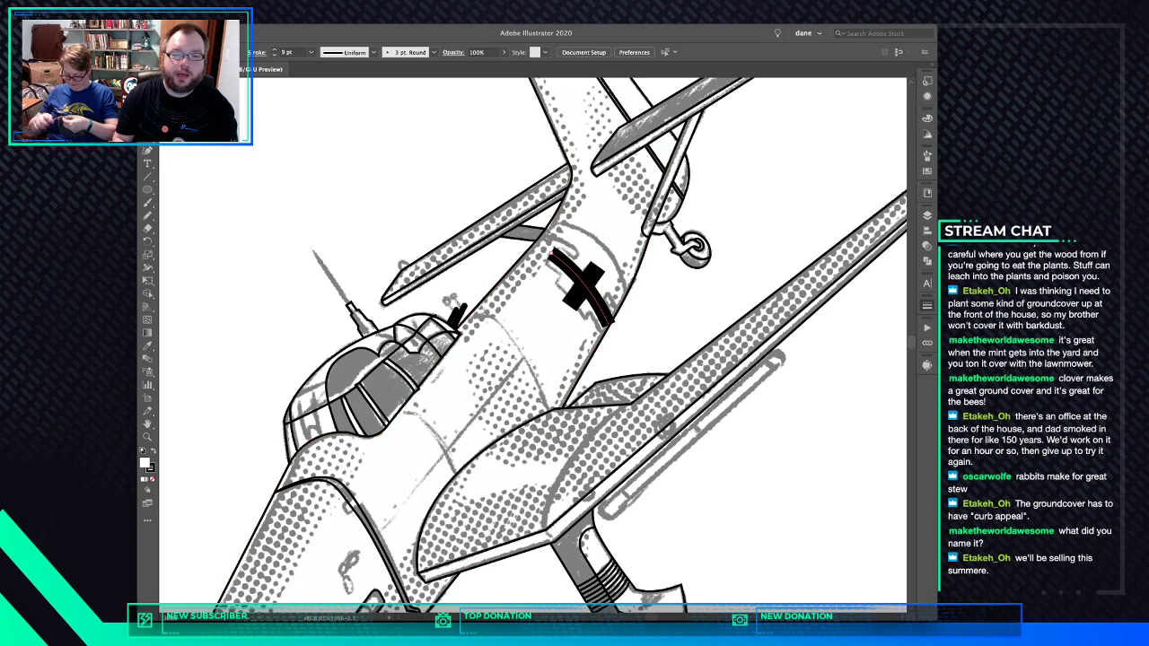
Extend both ends of the cross's long curved bar slightly outward to the edges of the fuselage
drag(554, 252, 549, 251)
key(super+shift+a)
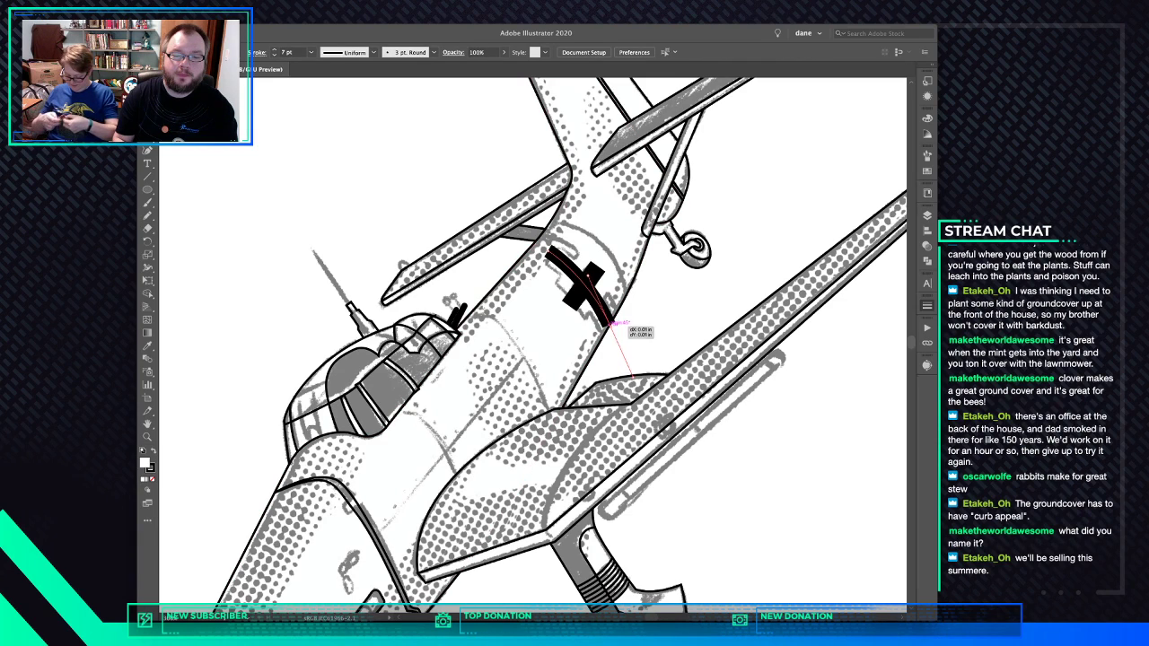
drag(613, 324, 615, 327)
key(super+shift+a)
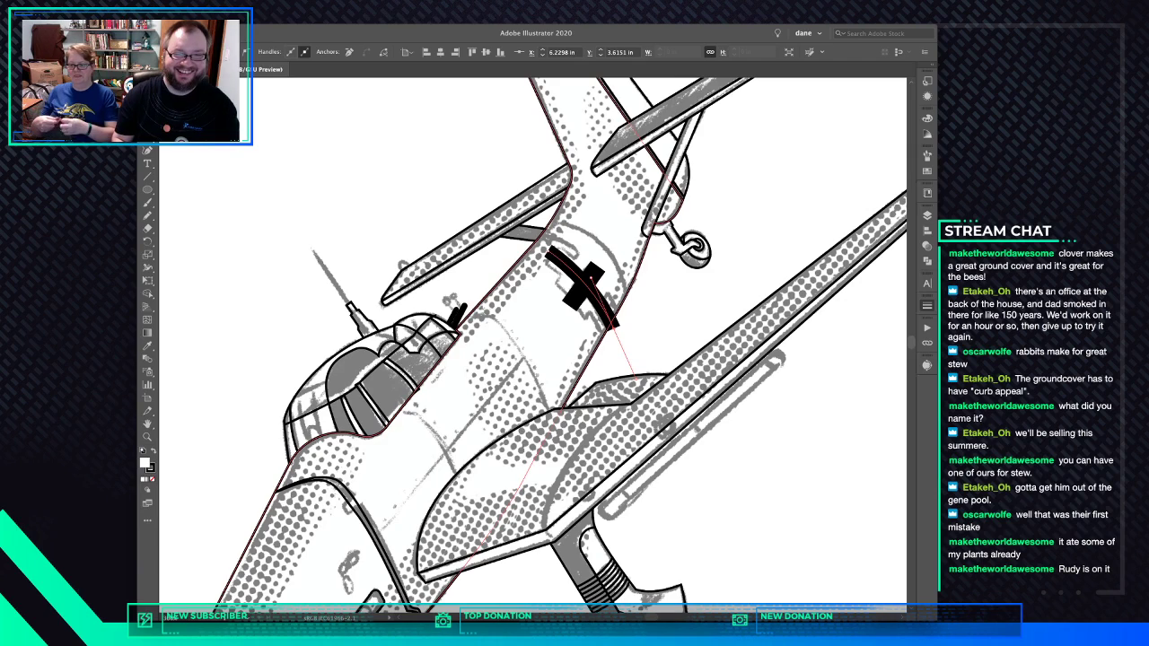
key(super+shift+a)
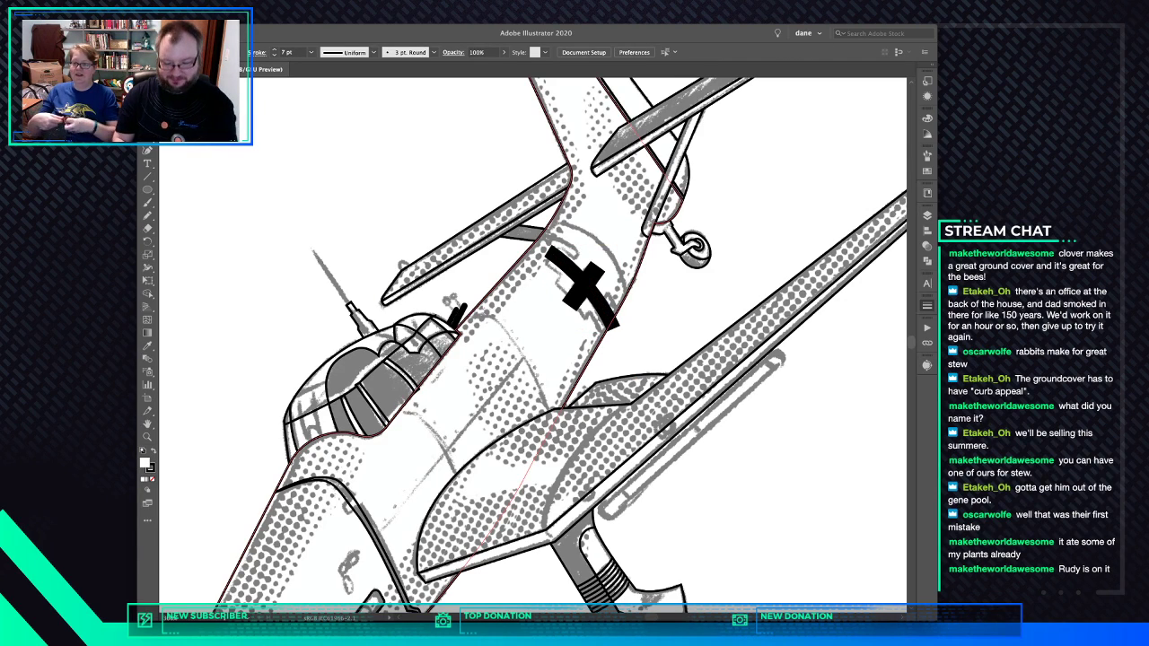
Draw a closed outline with a 1 pt stroke curving around the long bar of the fuselage cross, and adjust its upper corner
click(562, 243)
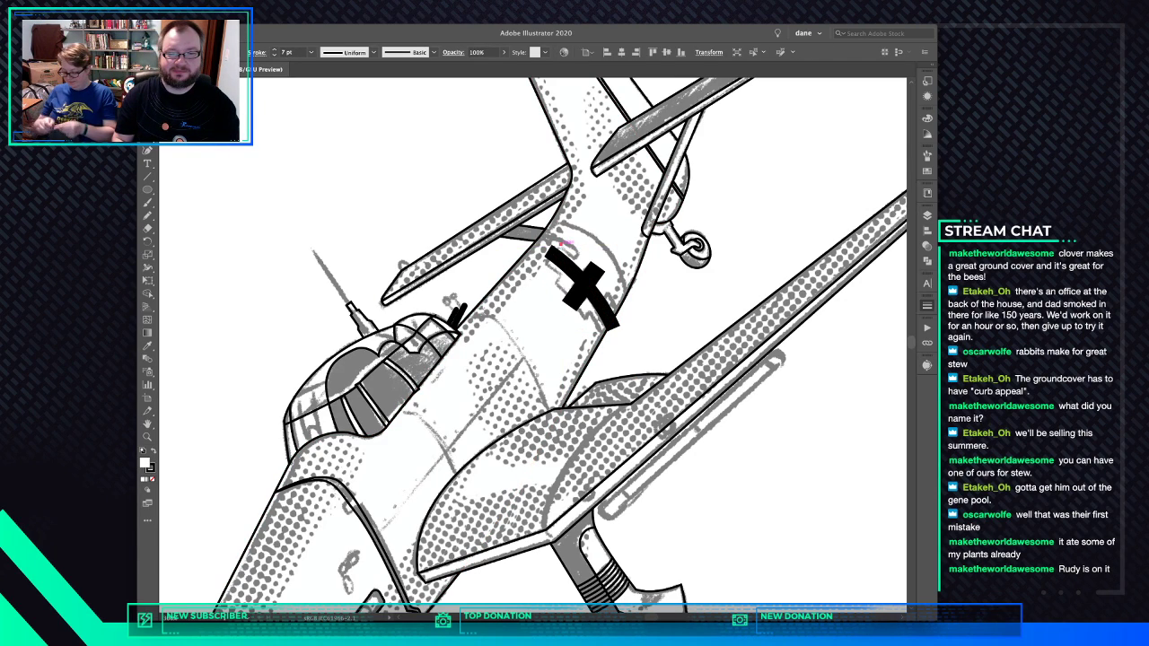
click(563, 264)
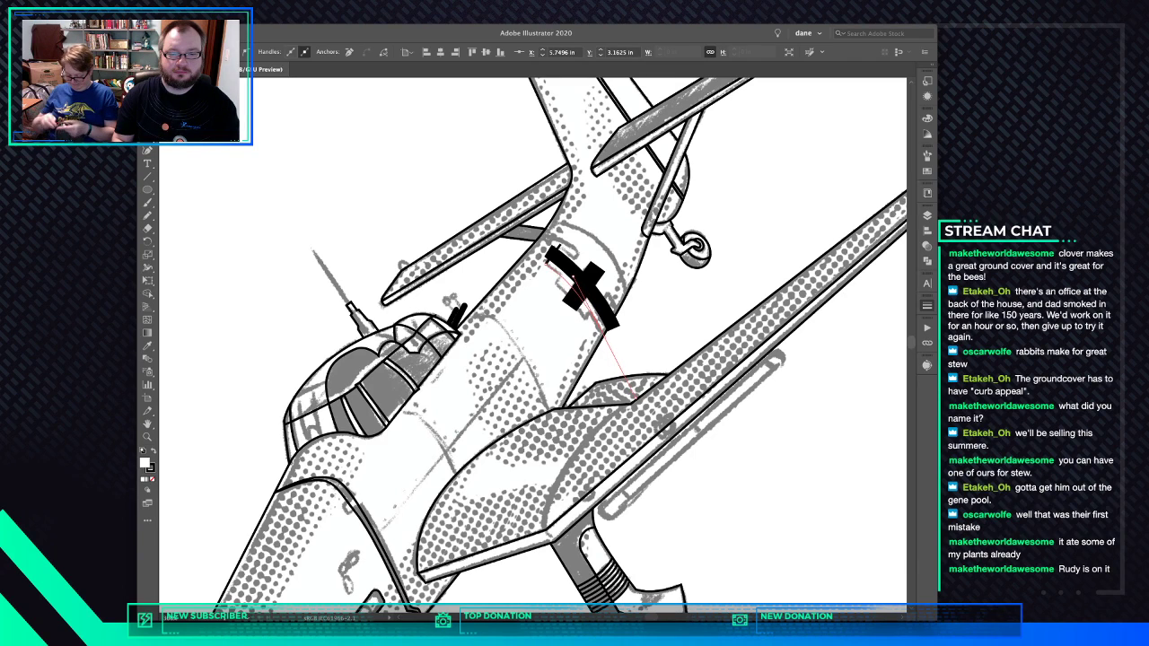
drag(604, 336, 637, 399)
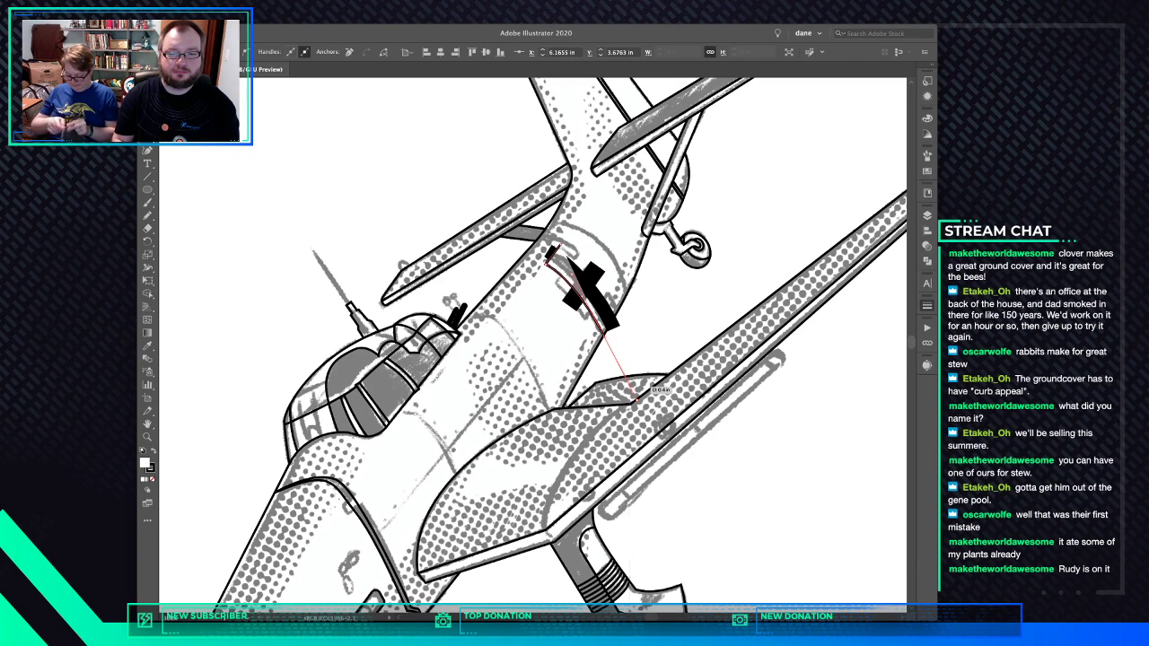
click(604, 335)
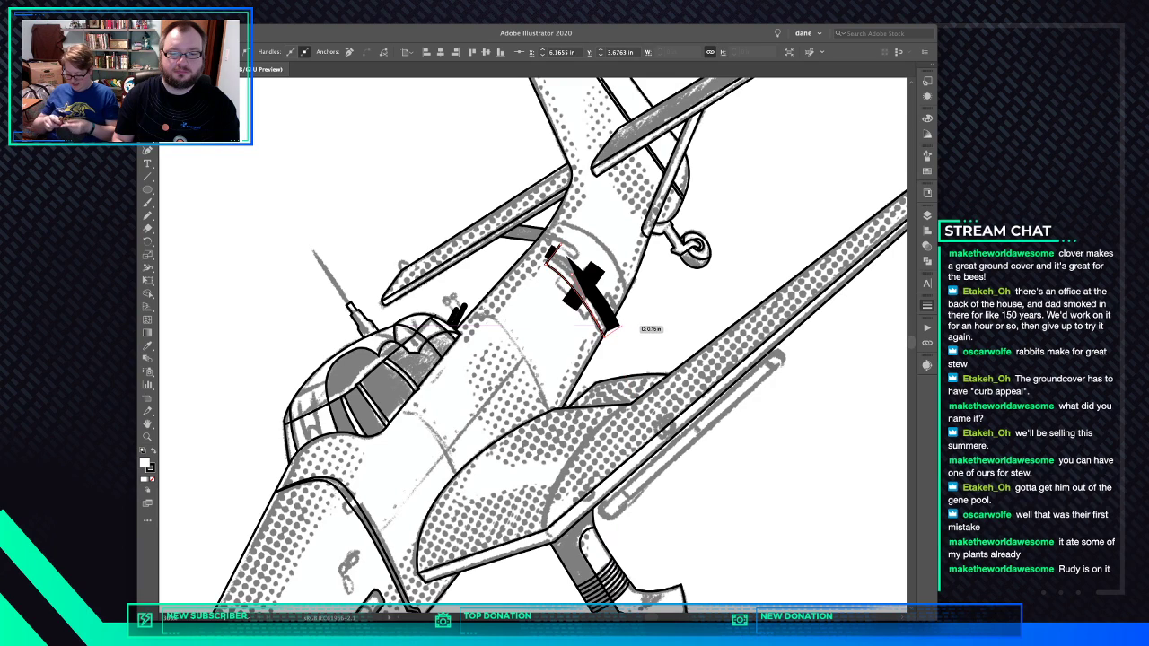
click(615, 310)
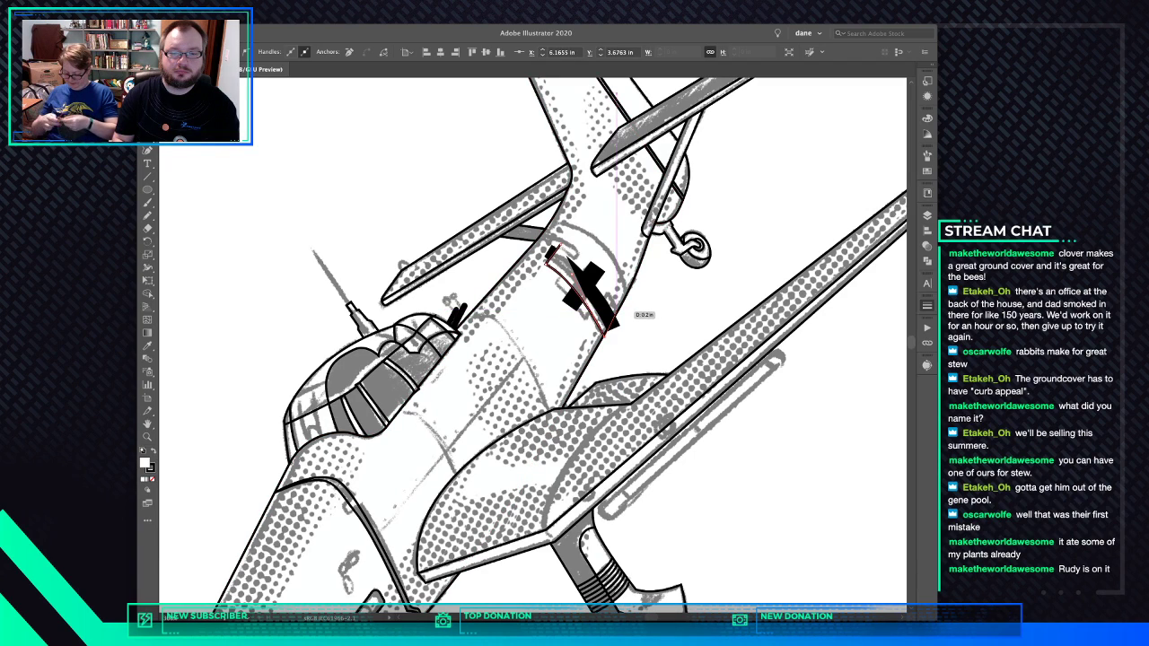
click(615, 312)
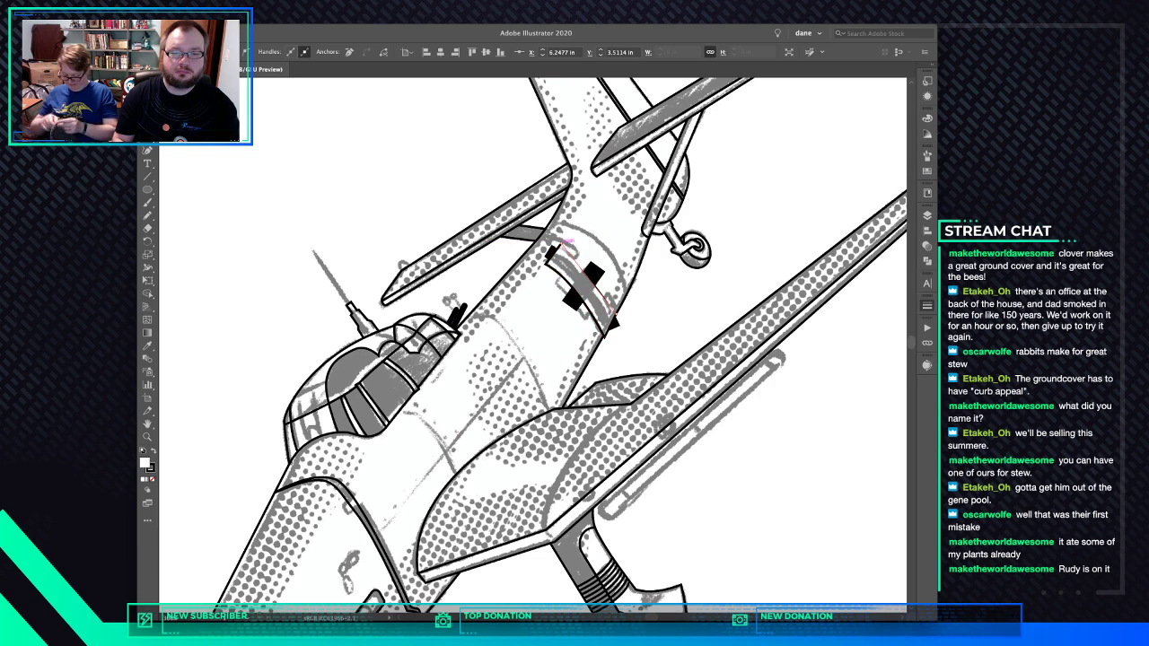
drag(561, 245, 513, 212)
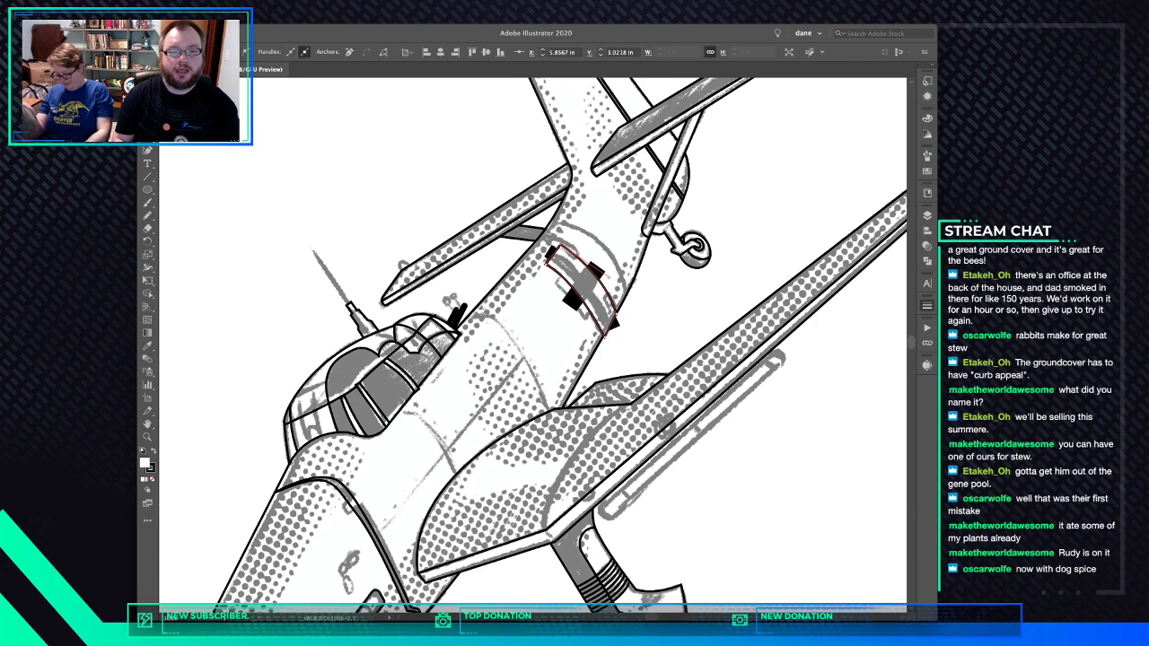
key(super+shift+a)
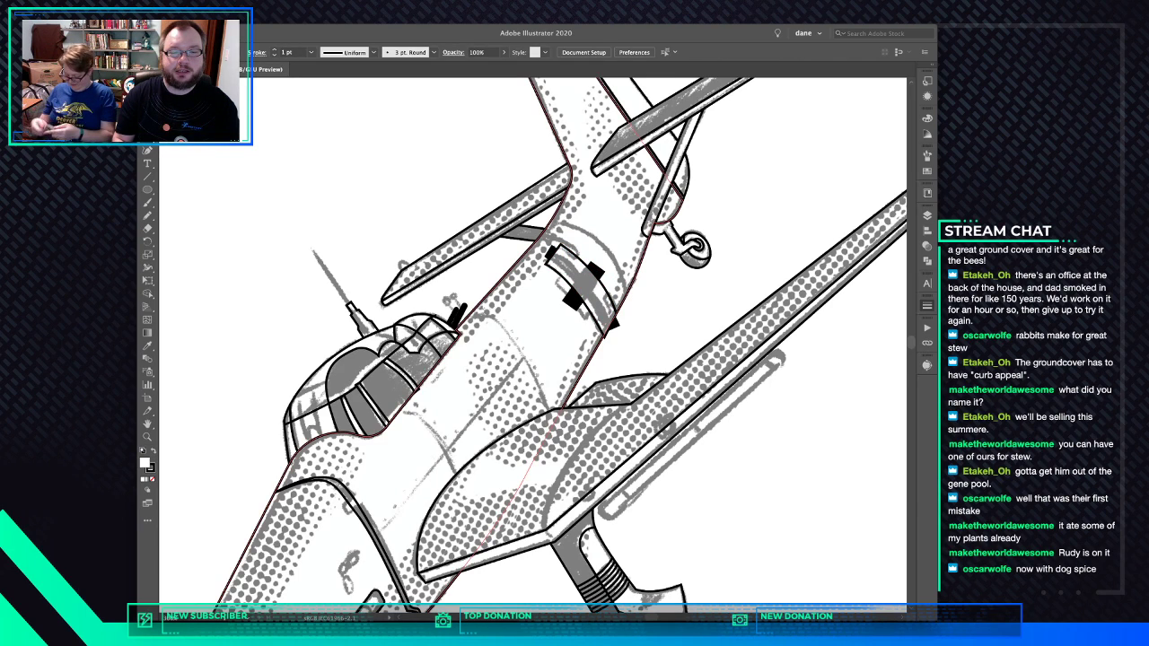
drag(563, 249, 562, 249)
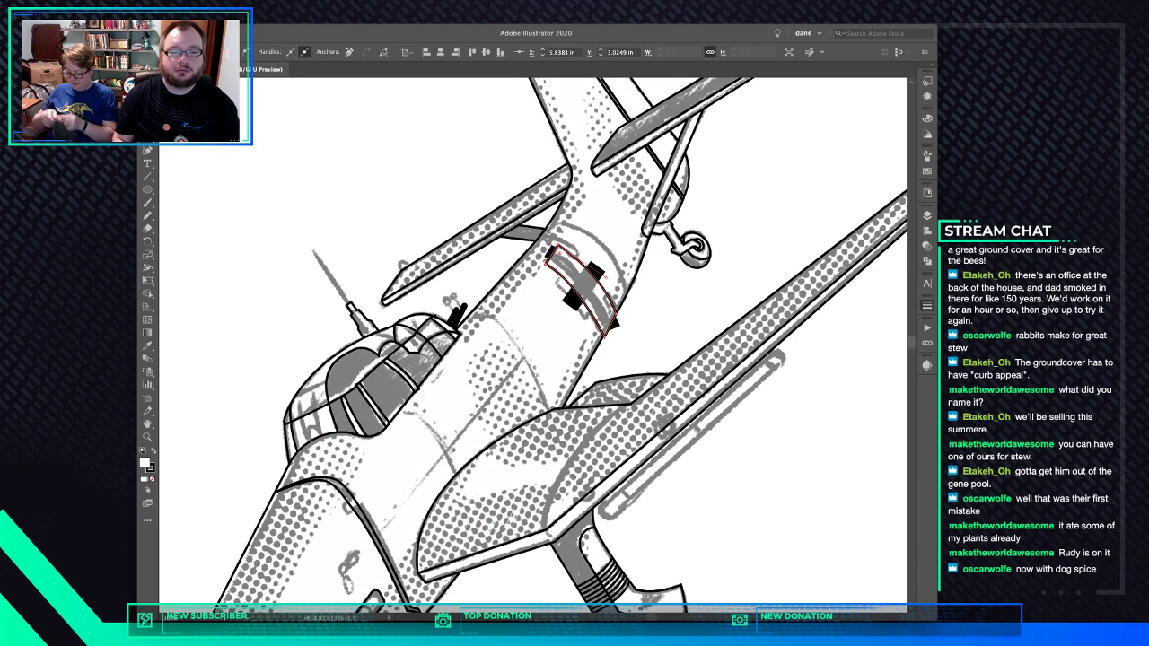
key(v)
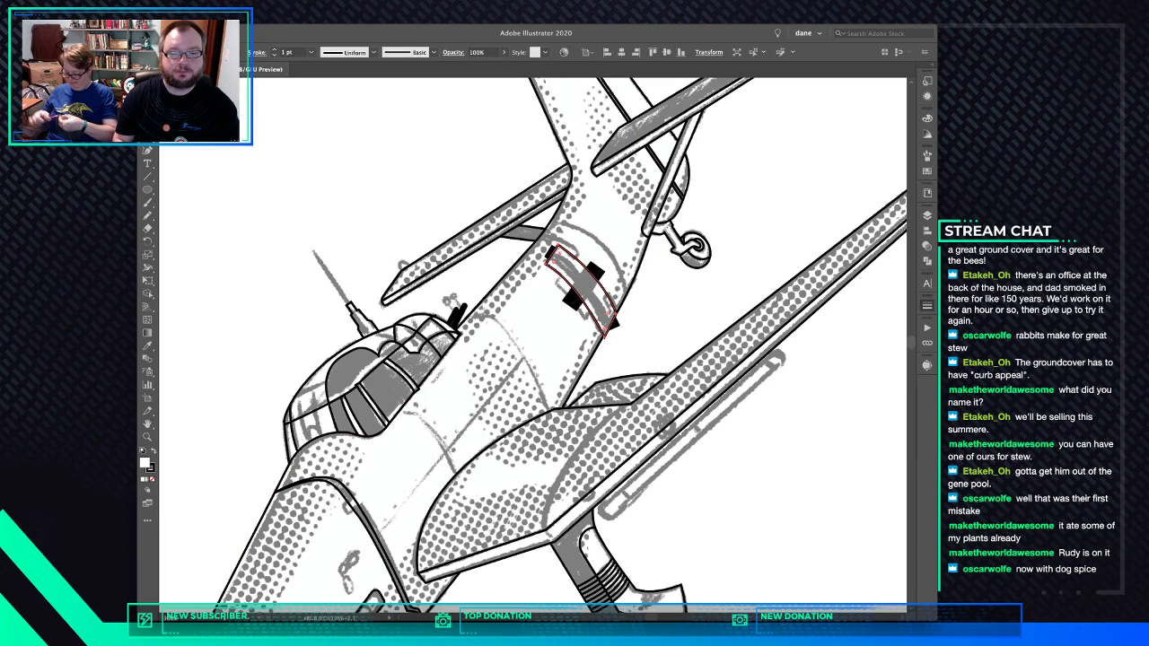
key(super+shift+a)
Draw a closed, roughly hexagonal outline around the short bar of the fuselage cross, overlapping the long bar's outline
drag(555, 283, 579, 254)
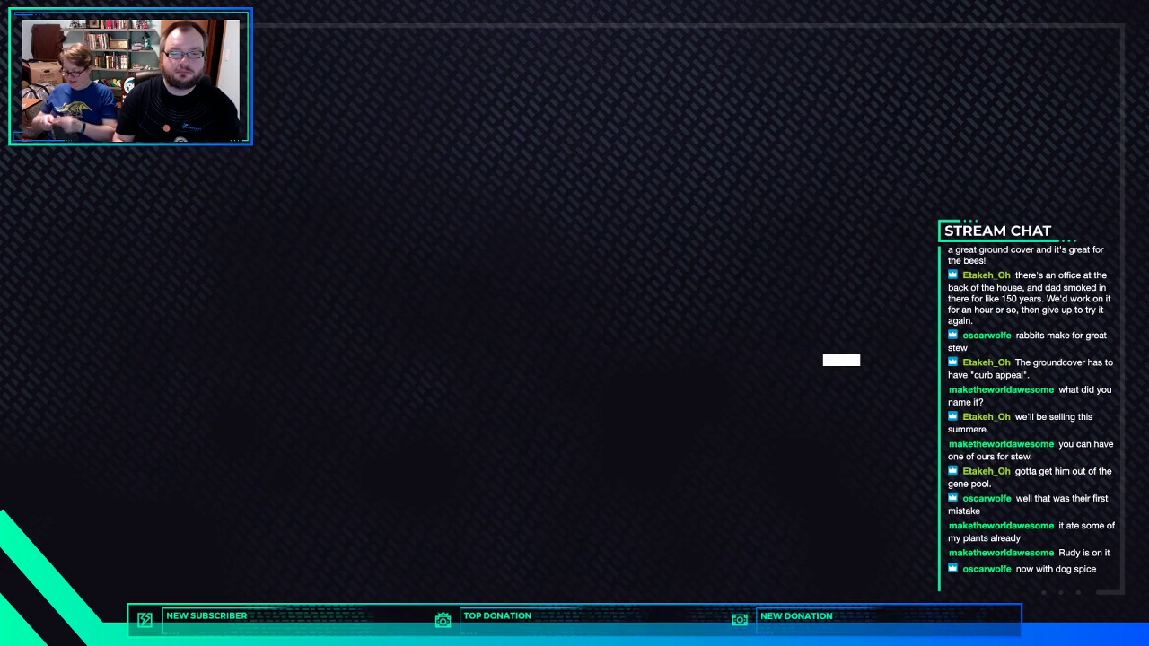
click(580, 254)
click(599, 260)
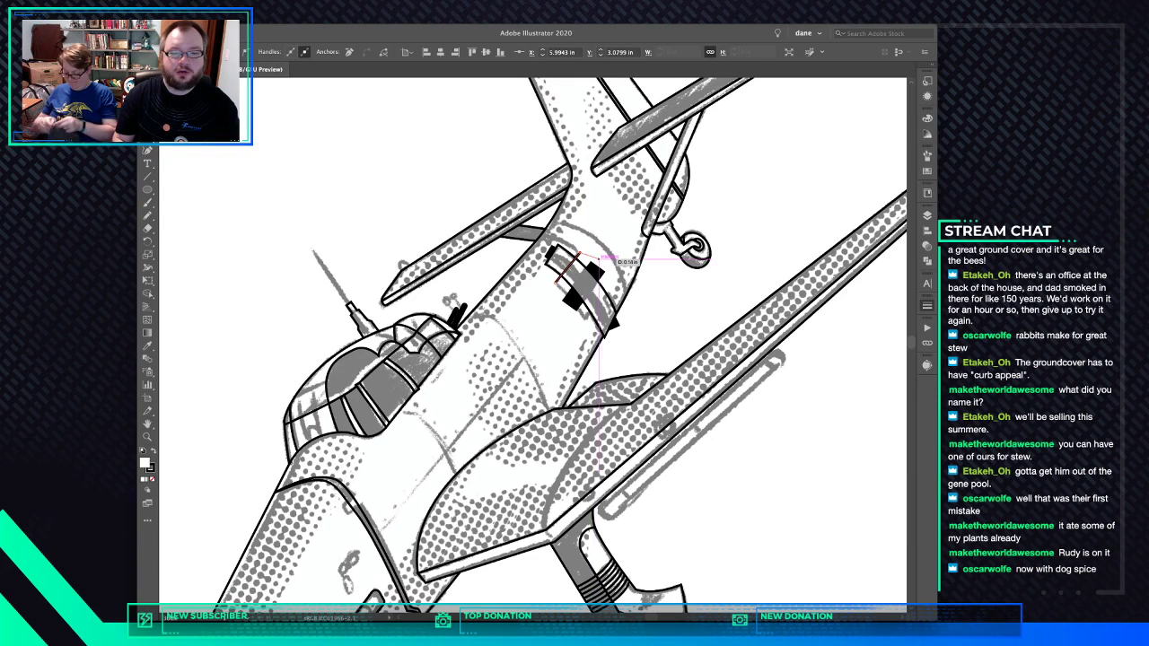
click(612, 292)
click(588, 319)
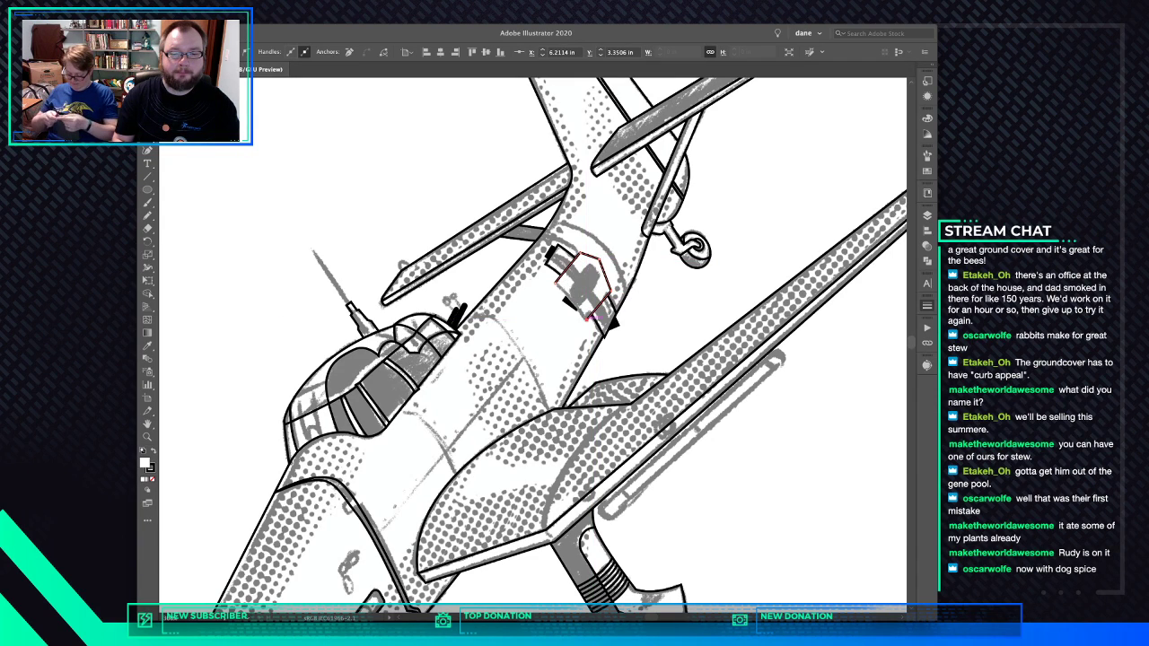
mouse_move(555, 283)
mouse_down()
mouse_move(544, 268)
mouse_move(564, 292)
mouse_up()
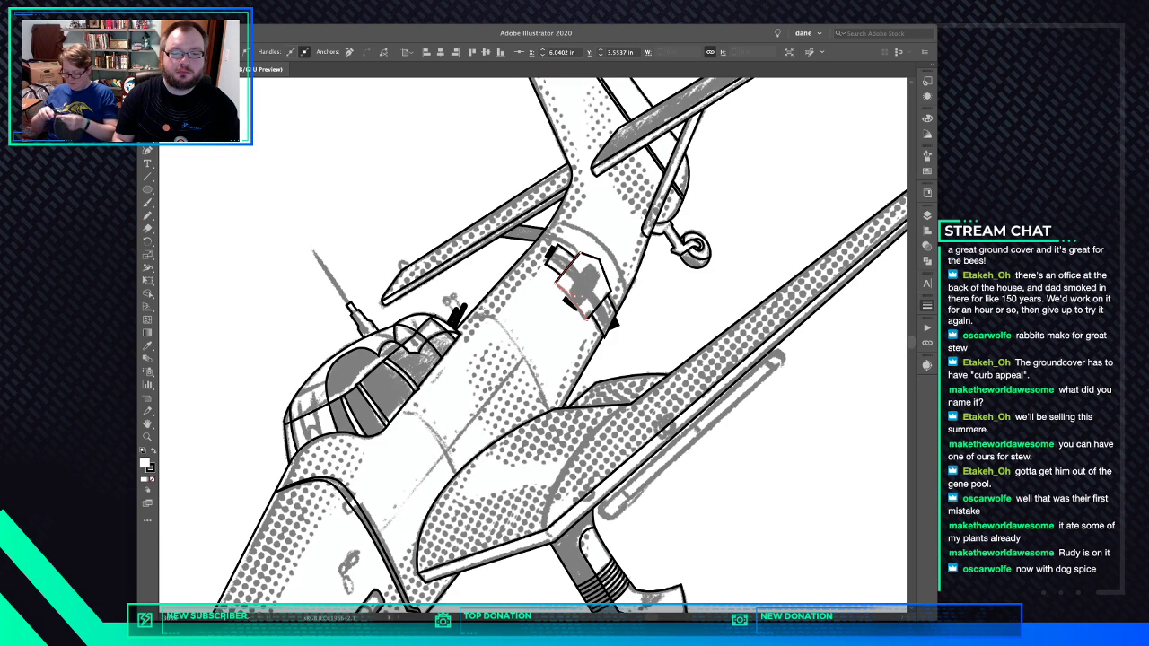
Unite the outlines of the long and short bars into a single border around the cross
key(a)
shift+click(605, 315)
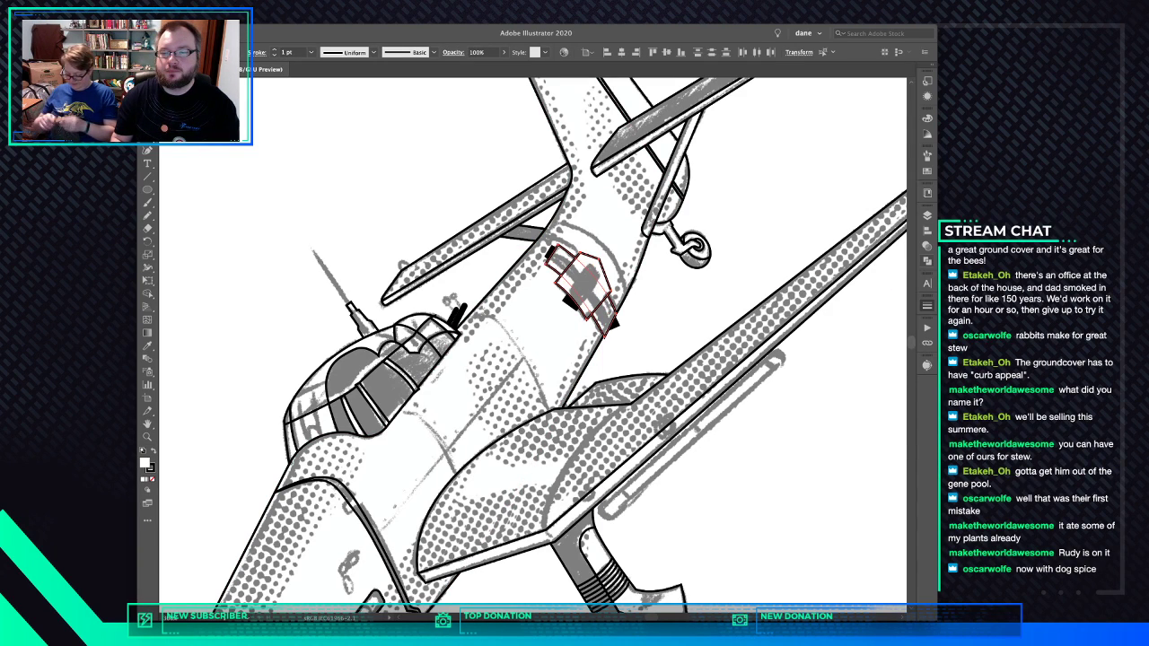
key(super+4)
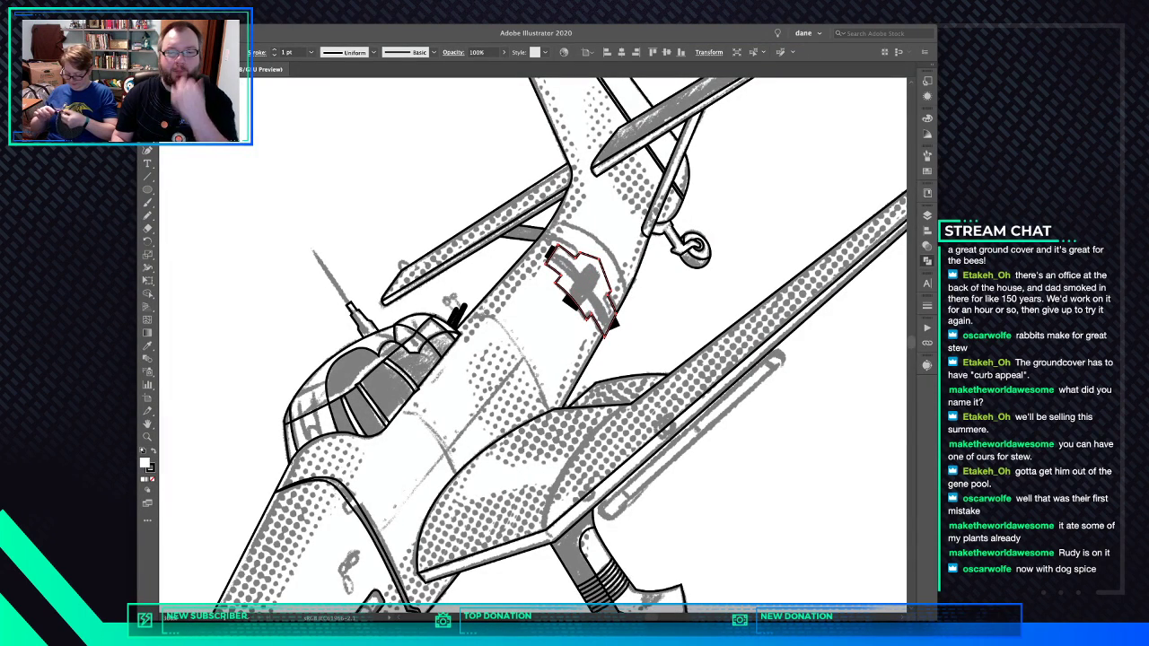
key(shift+super+a)
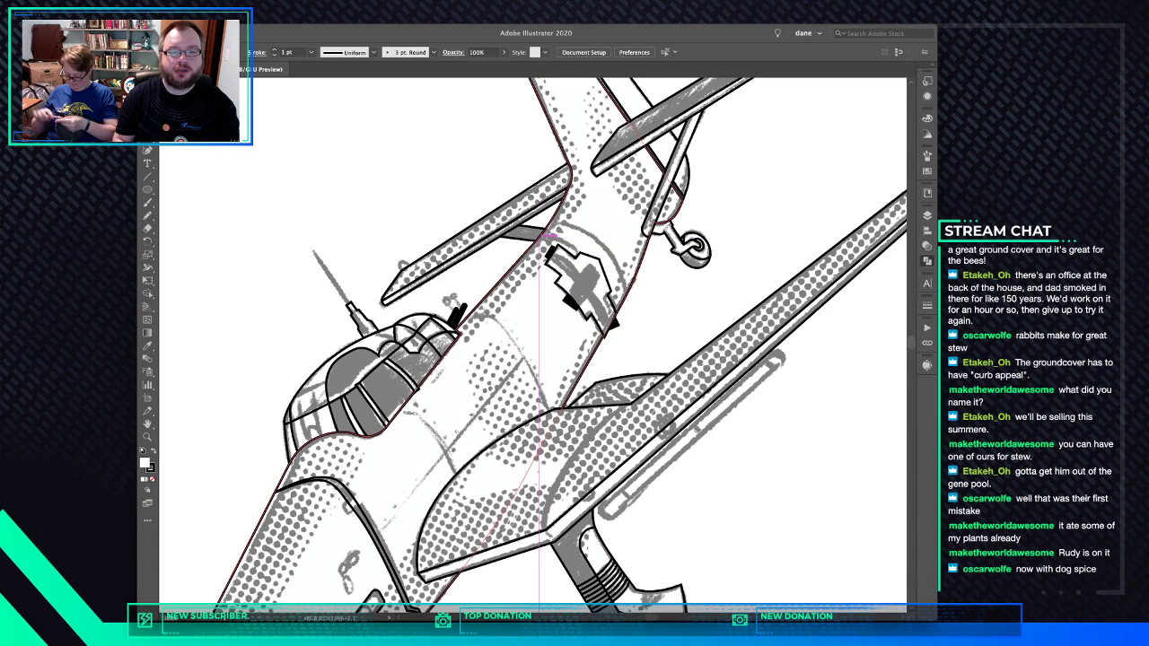
Draw a closed curved band across the fuselage on the tail side of the cross, tracing the sketched stripe
click(541, 237)
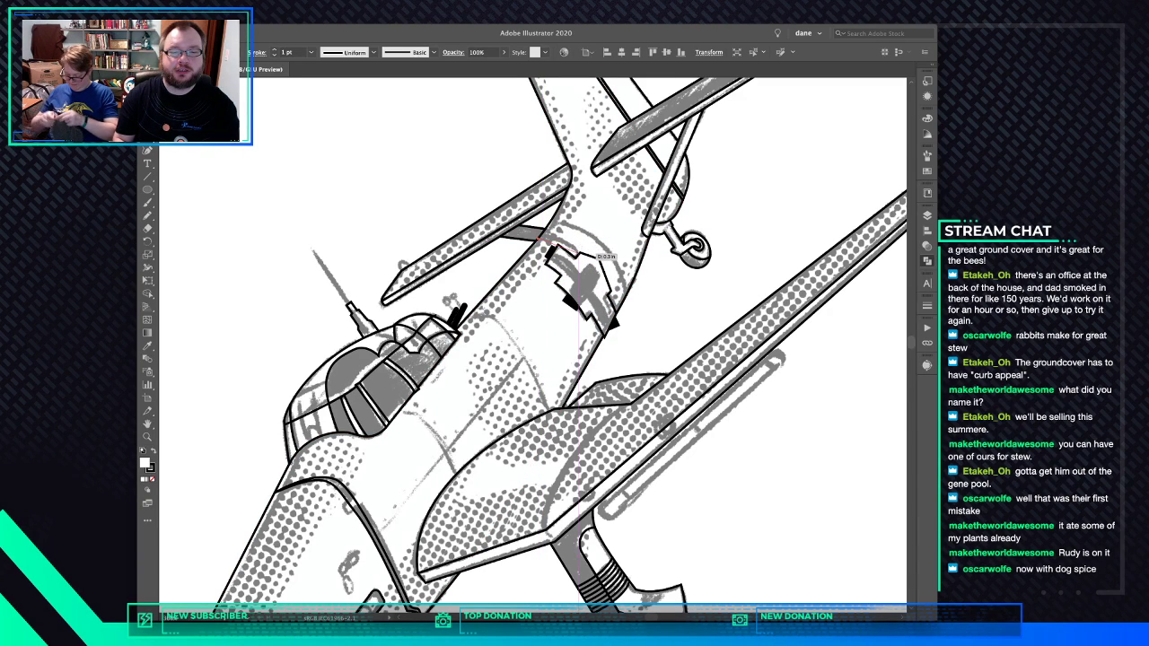
drag(619, 312, 666, 404)
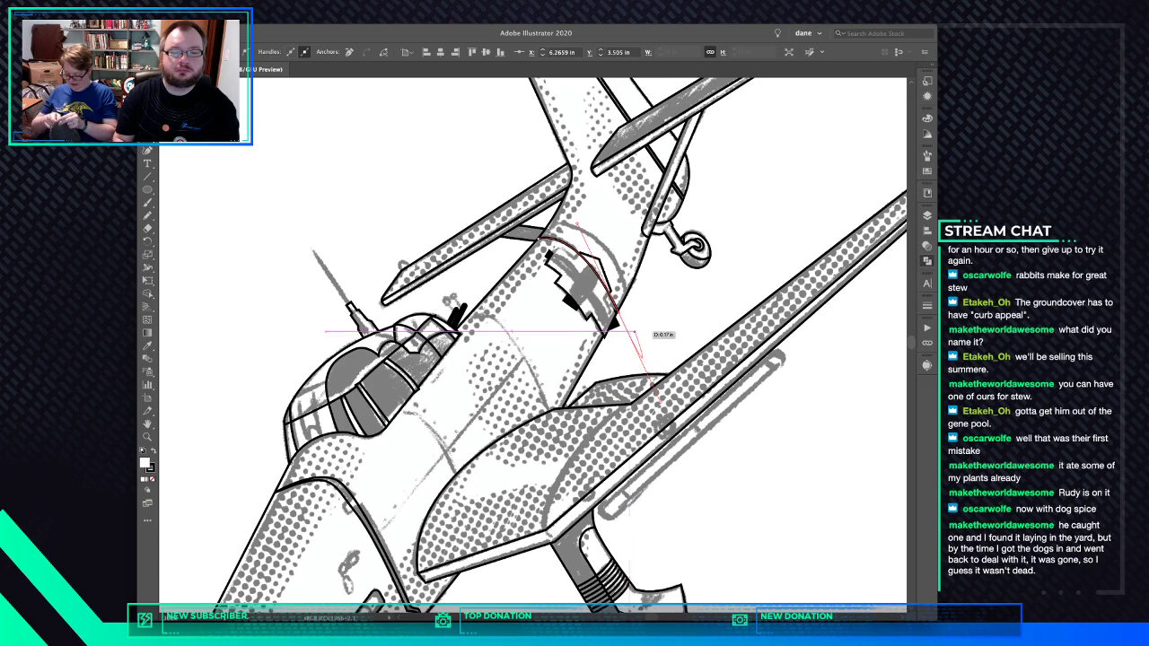
click(629, 294)
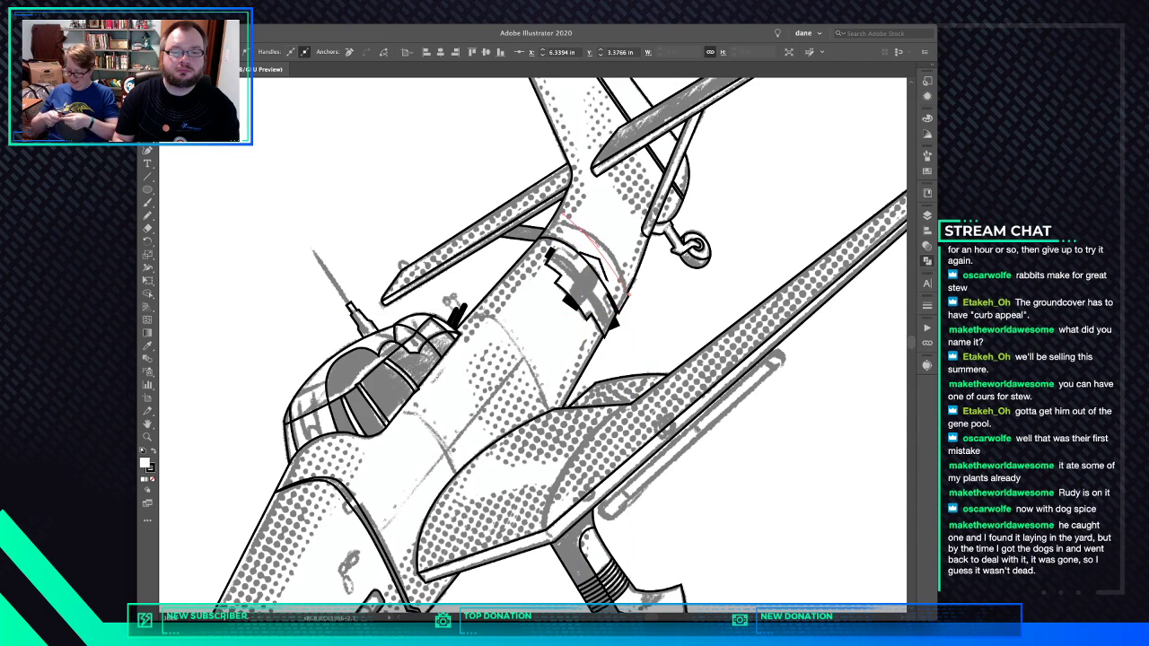
drag(544, 208, 543, 206)
mouse_move(507, 240)
mouse_down()
mouse_move(564, 236)
mouse_move(549, 238)
mouse_up()
Combine the curved band with the cross's border and paste the result in back of the black cross
key(v)
shift+click(588, 271)
click(798, 252)
key(super+x)
click(592, 235)
key(super+b)
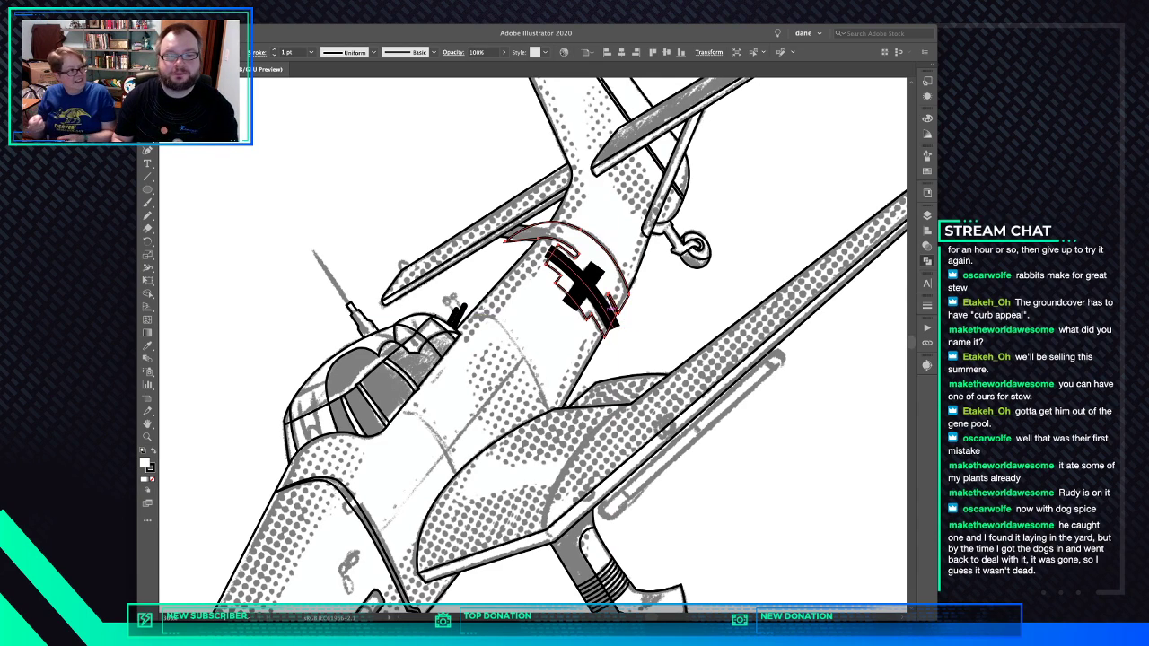
key(super+shift+a)
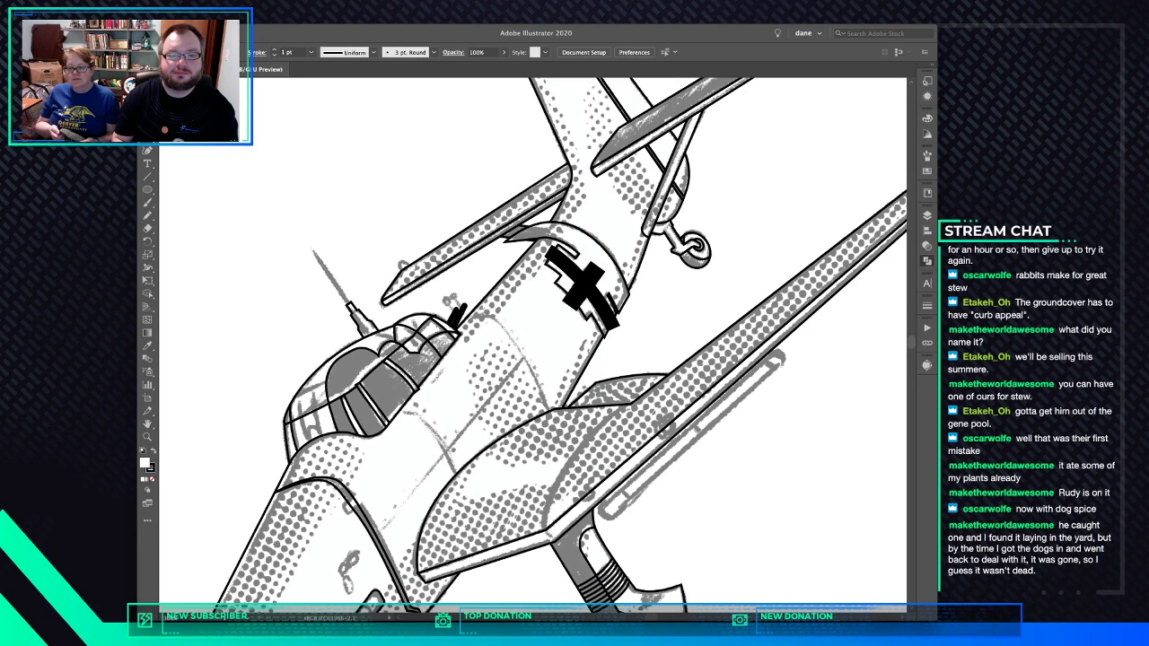
Redraw a closed stepped border around the cross's upper arm and short bar, following the sketched outline
mouse_move(586, 255)
mouse_down()
mouse_move(626, 288)
mouse_move(614, 312)
mouse_move(626, 348)
mouse_move(613, 292)
mouse_up()
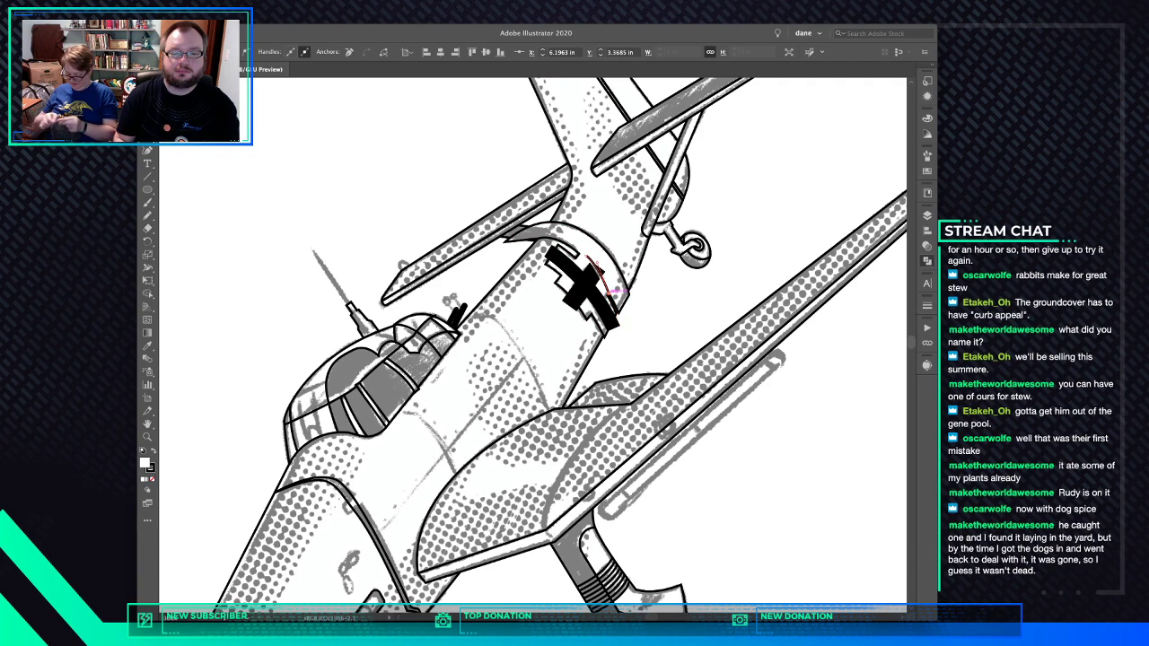
drag(592, 314, 590, 315)
click(590, 314)
click(556, 281)
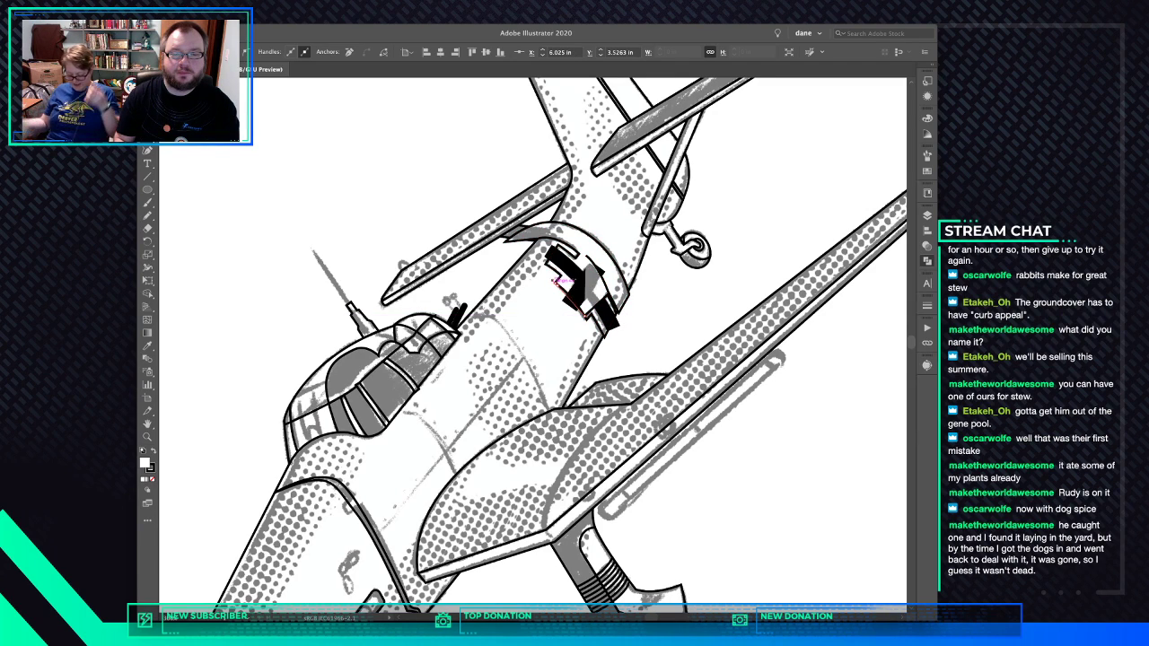
drag(538, 272, 539, 272)
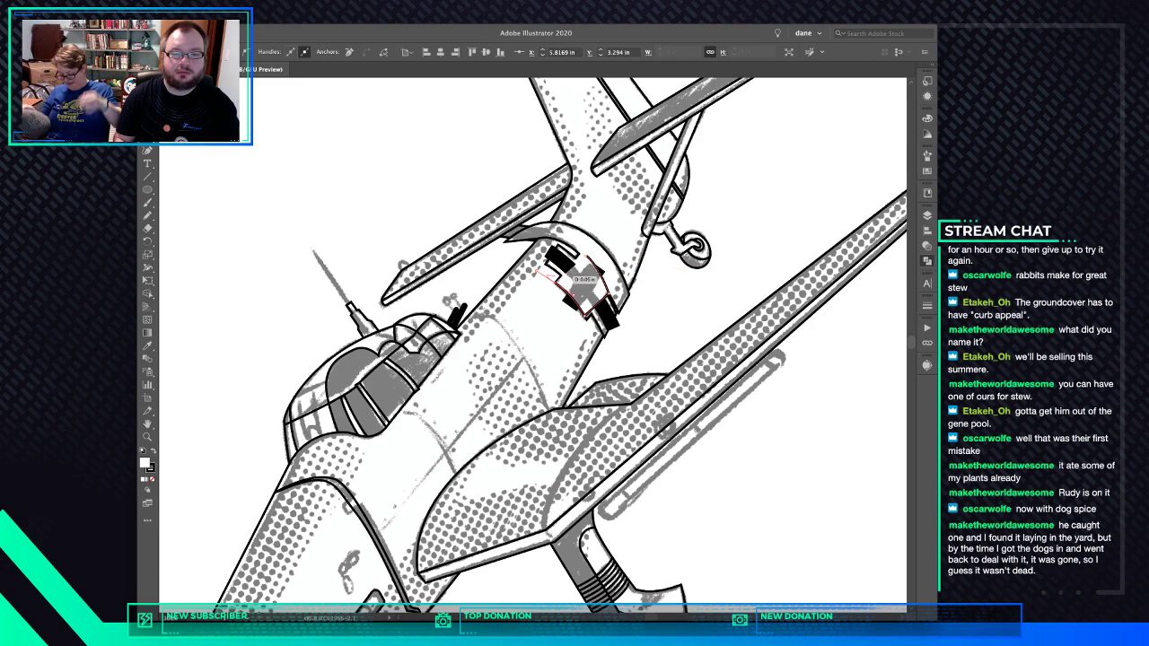
drag(538, 272, 564, 245)
key(super+z)
click(563, 245)
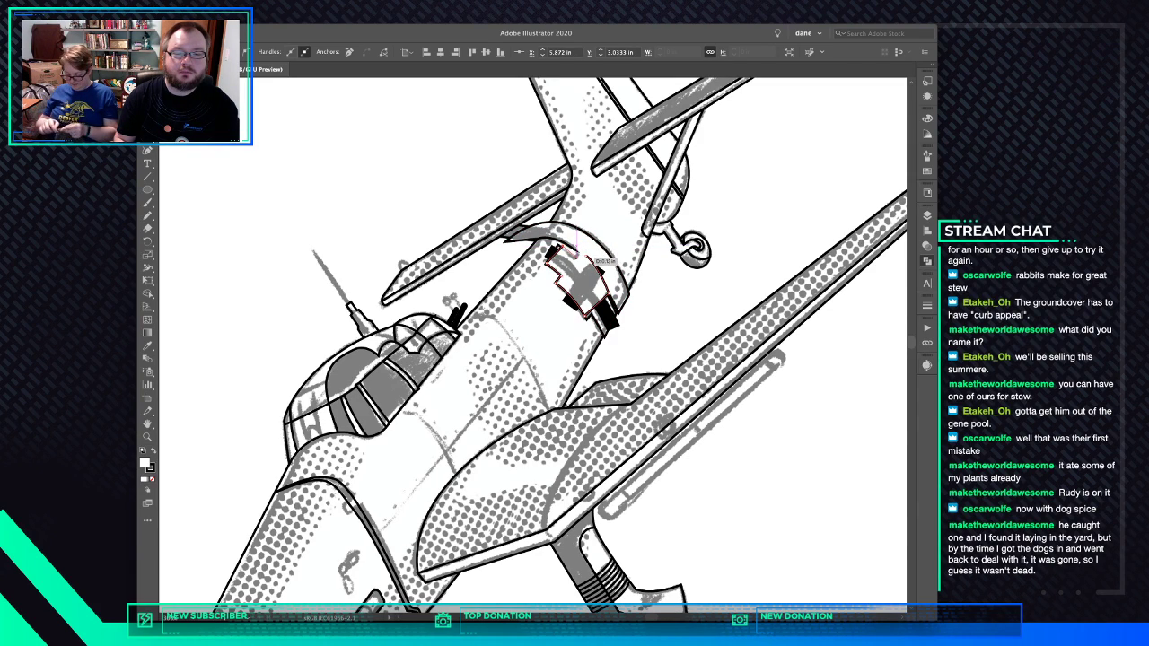
click(575, 258)
click(586, 256)
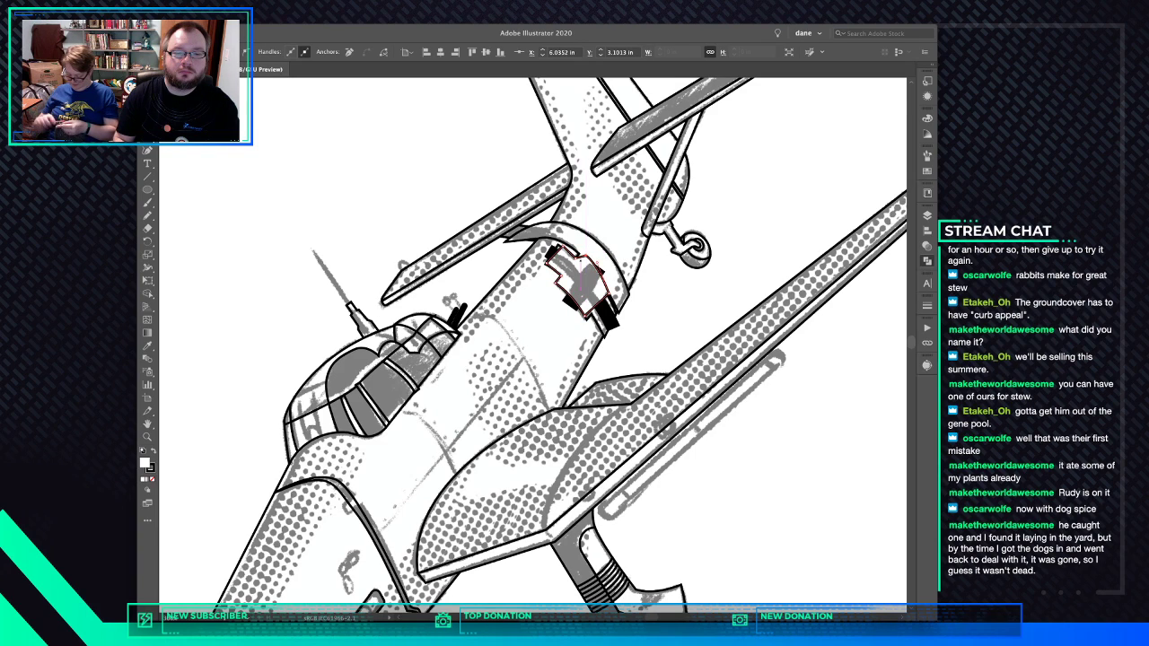
Try sending the redrawn border behind the cross and selecting it with the cross and band, then undo these changes
key(v)
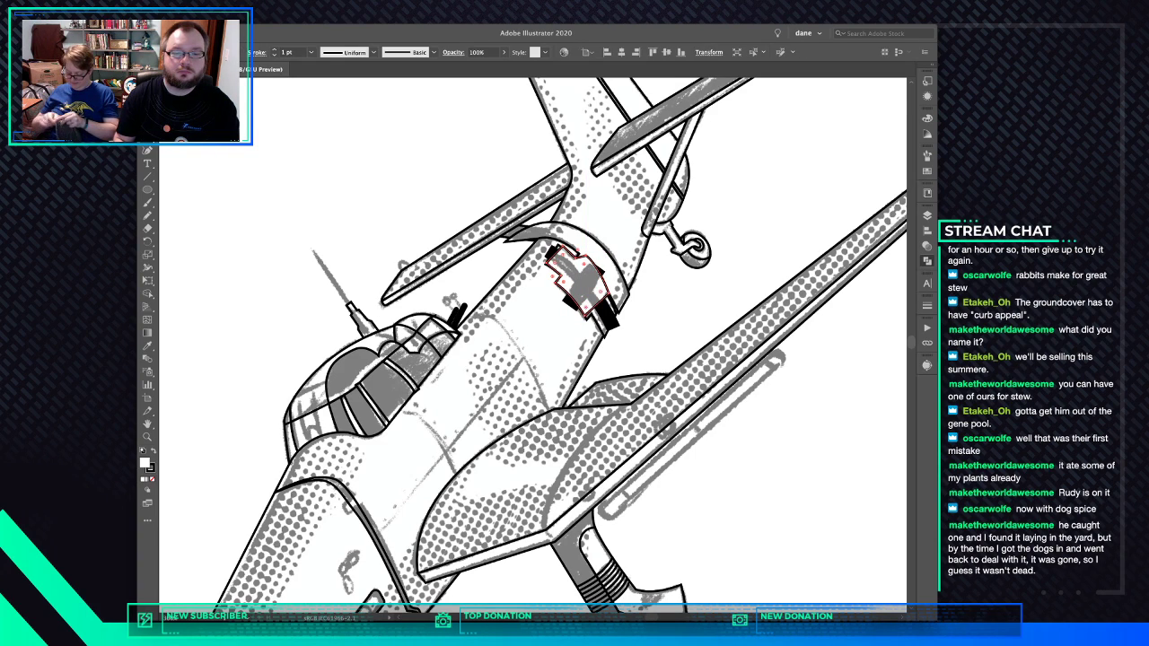
key(super+shift+[)
click(582, 286)
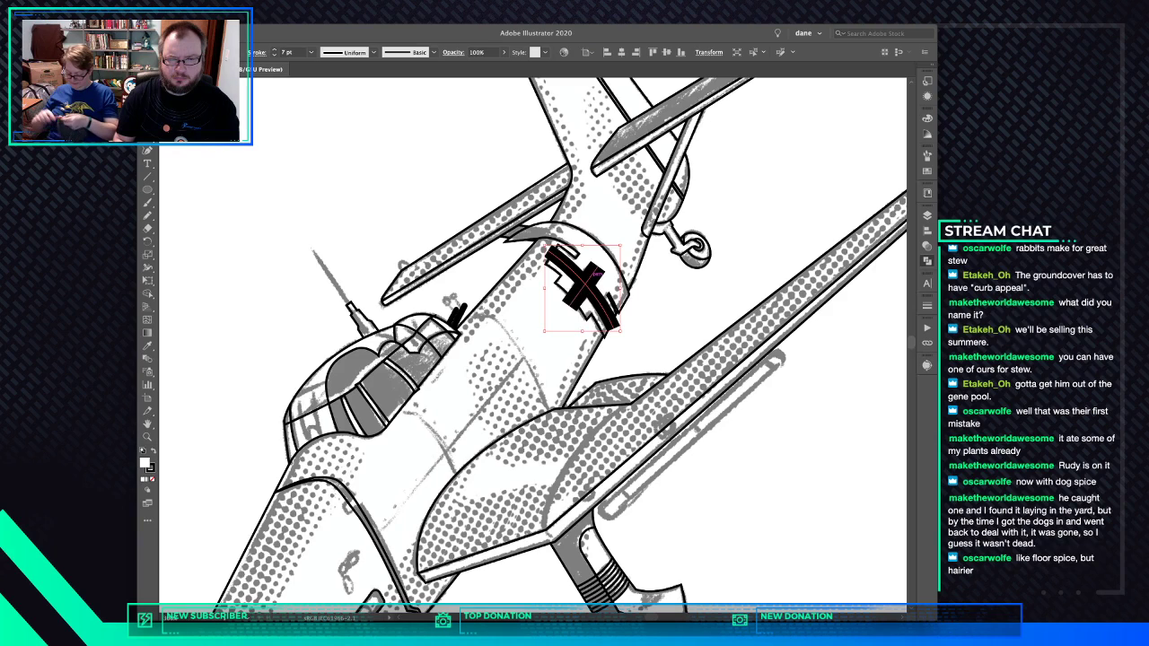
click(584, 285)
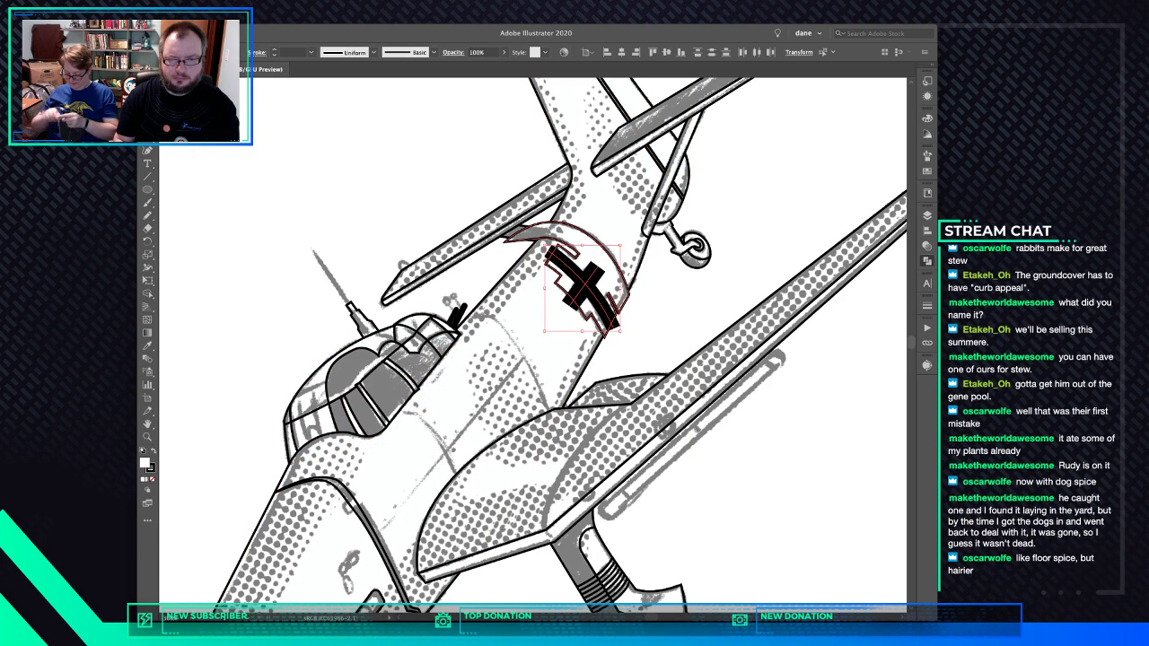
shift+click(608, 270)
key(super+z)
key(super+z)
key(super+z)
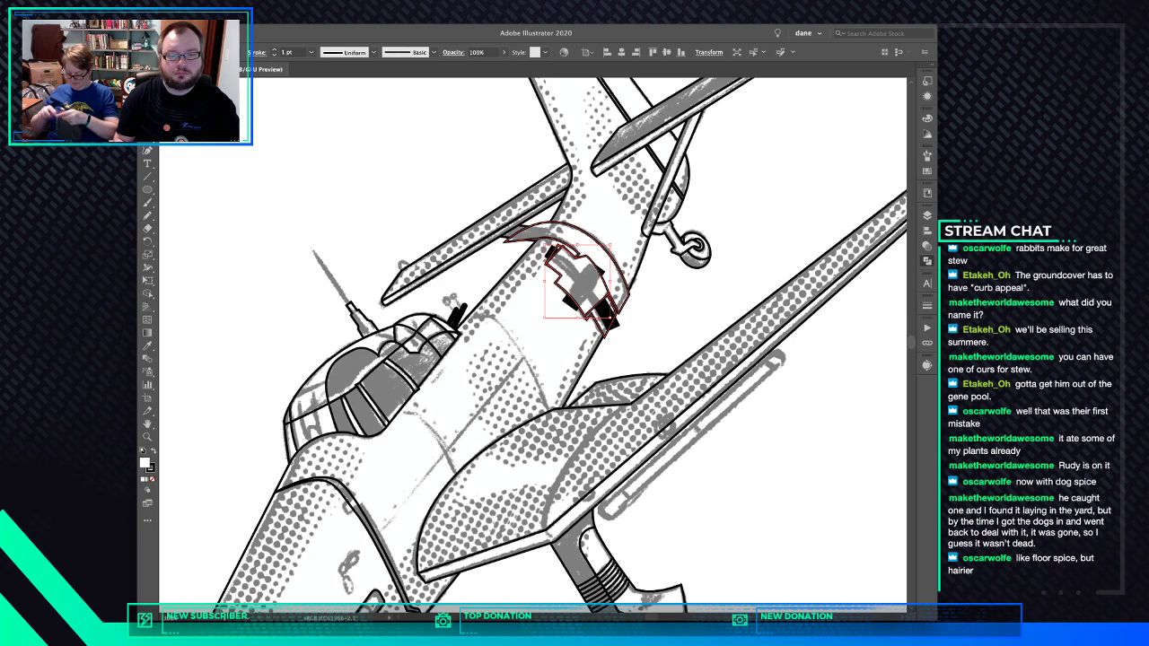
key(super+shift+a)
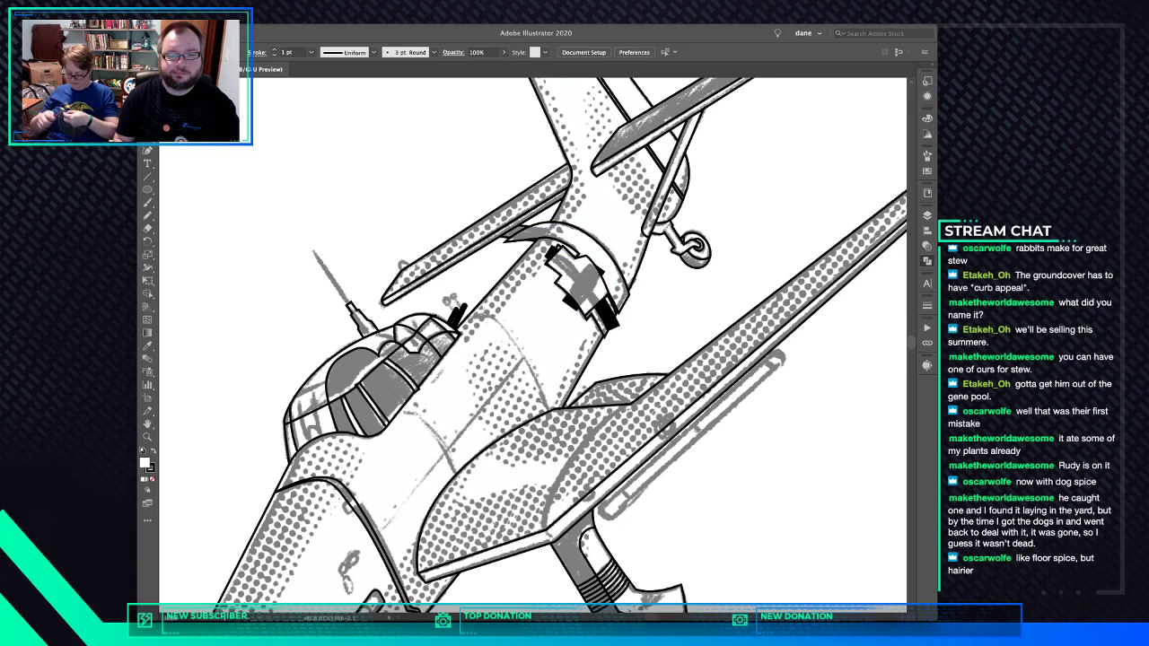
Extend the redrawn border around the lower end of the cross's long bar so it encloses the whole cross
click(607, 305)
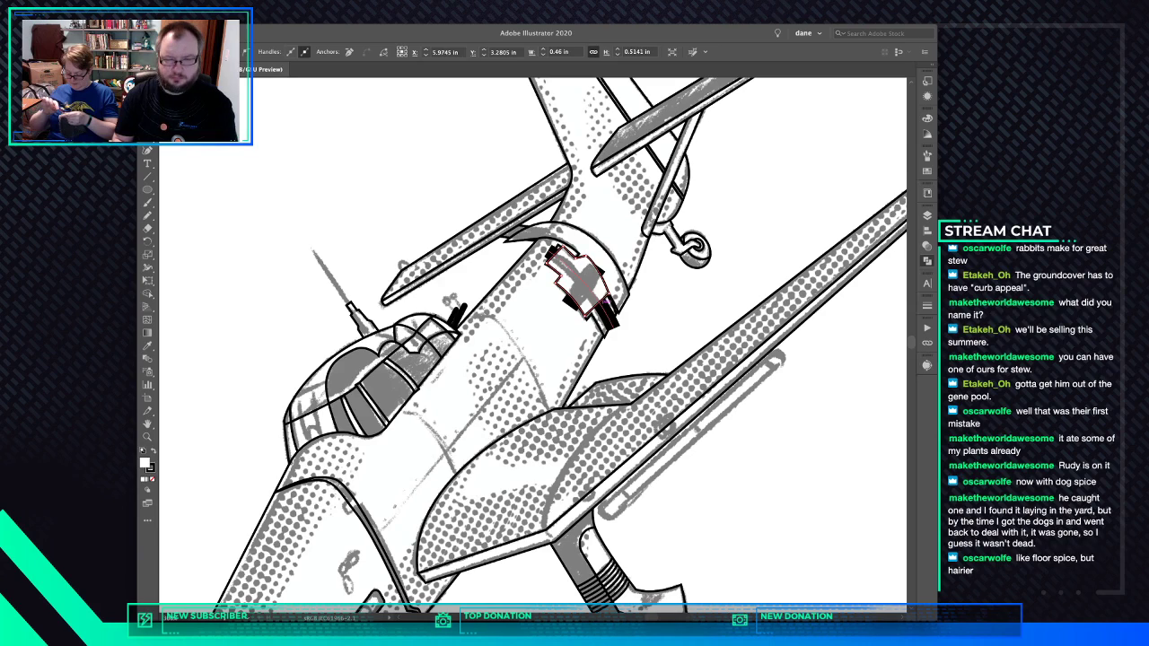
click(593, 310)
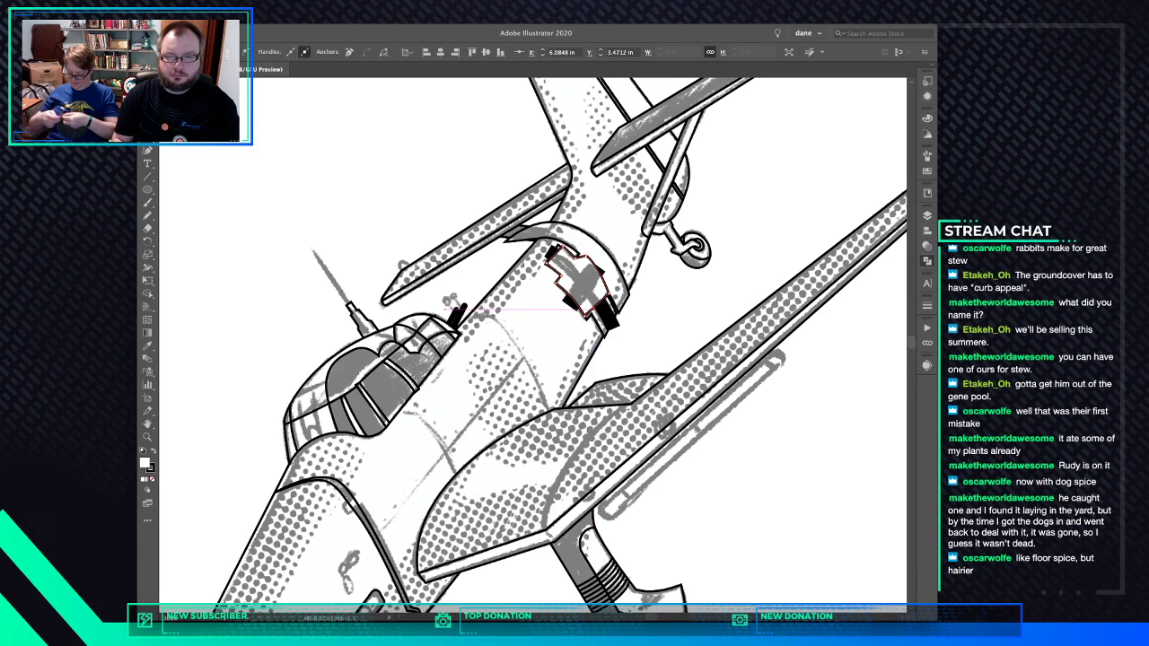
drag(609, 296, 619, 329)
click(597, 321)
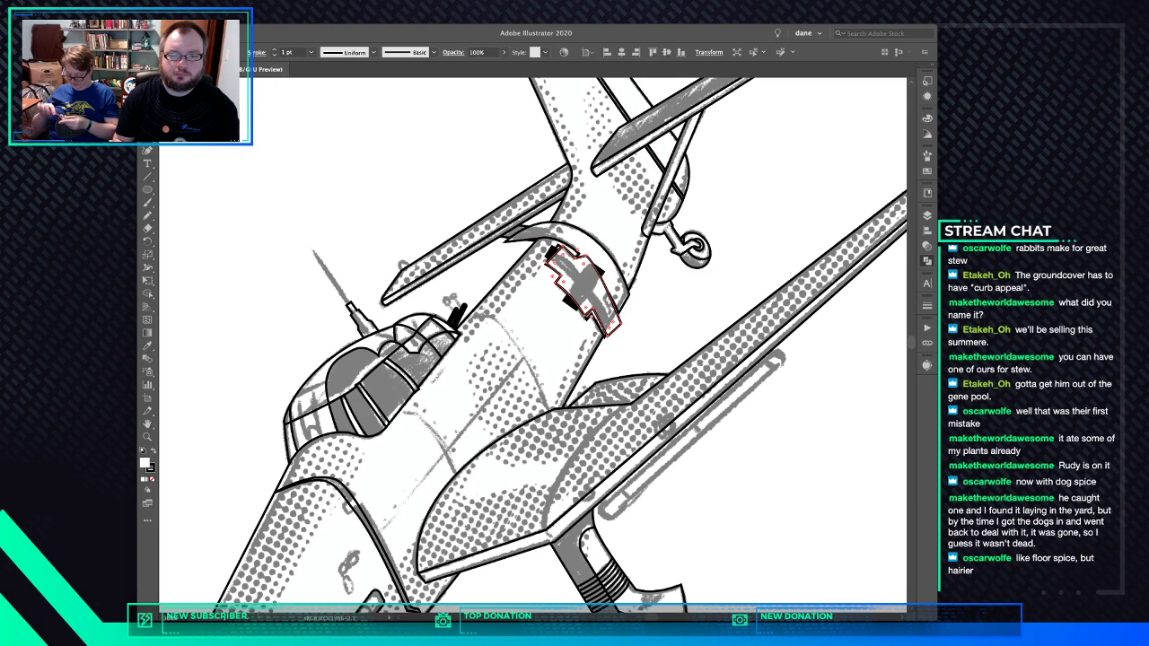
Clip the black cross to the redrawn stepped border with a clipping mask
key(v)
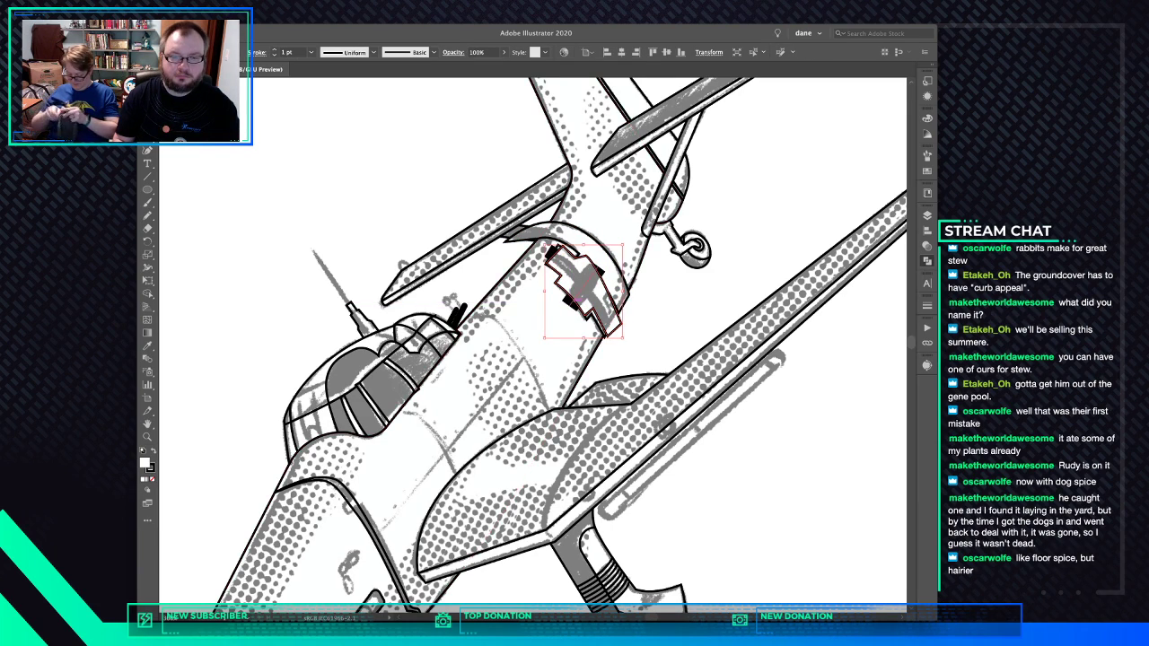
shift+click(571, 301)
key(a)
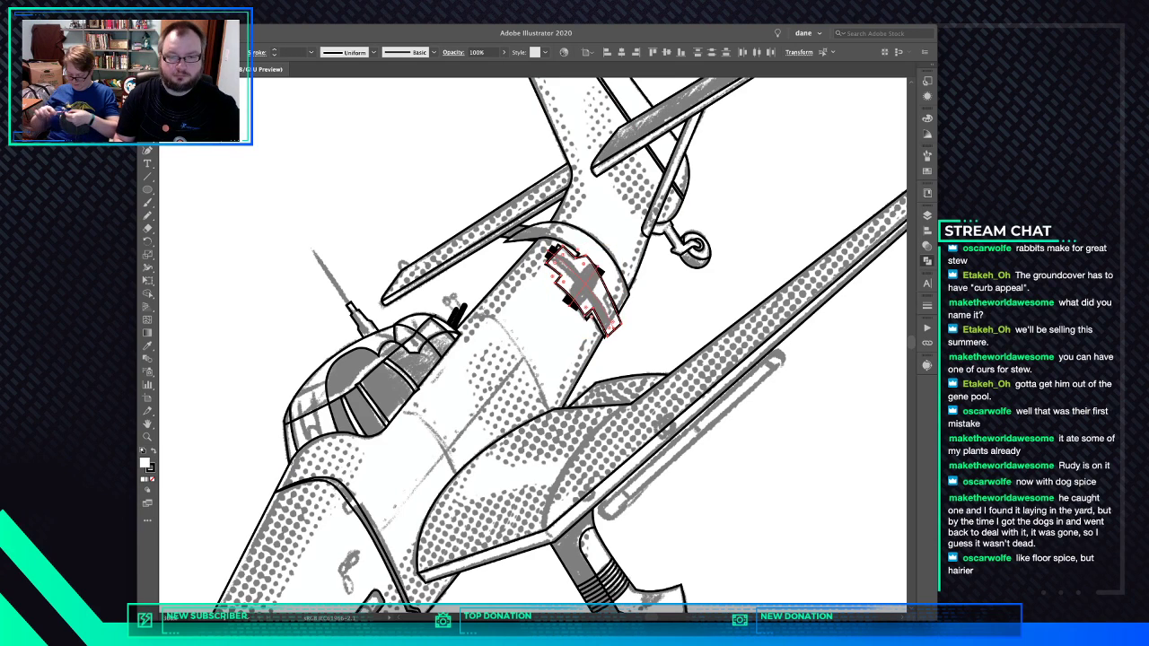
key(super+7)
key(super+shift+a)
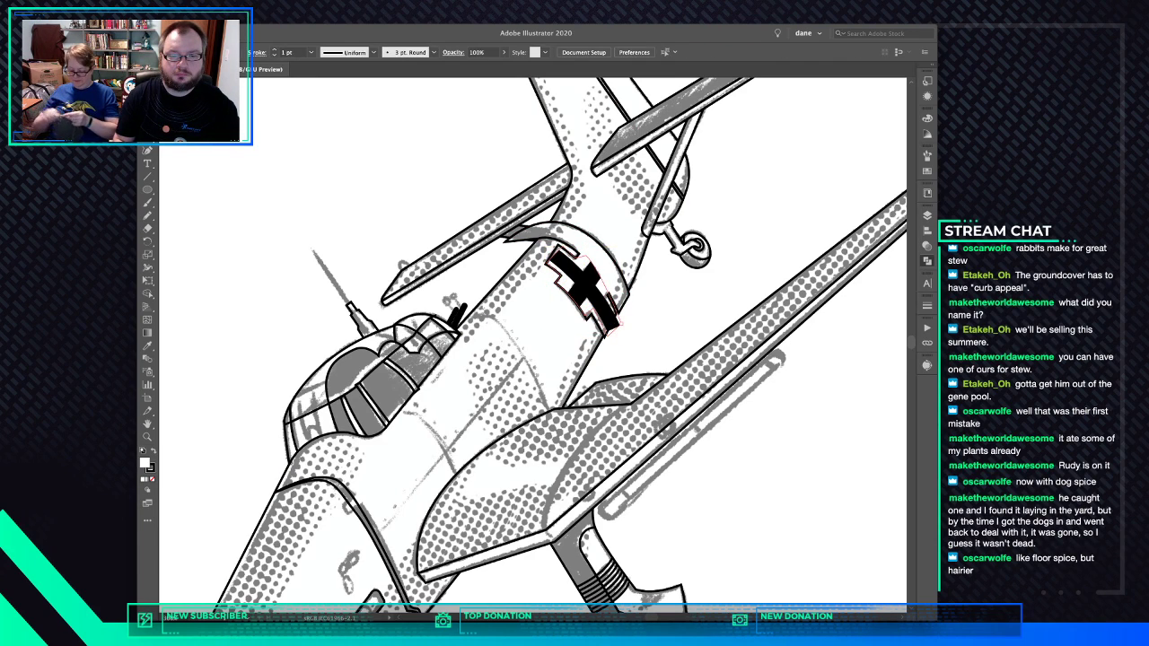
Move the lower corner points of the cross's clipping border inward to line up with the fuselage edge
drag(630, 315, 617, 312)
drag(610, 340, 606, 336)
key(super+shift+a)
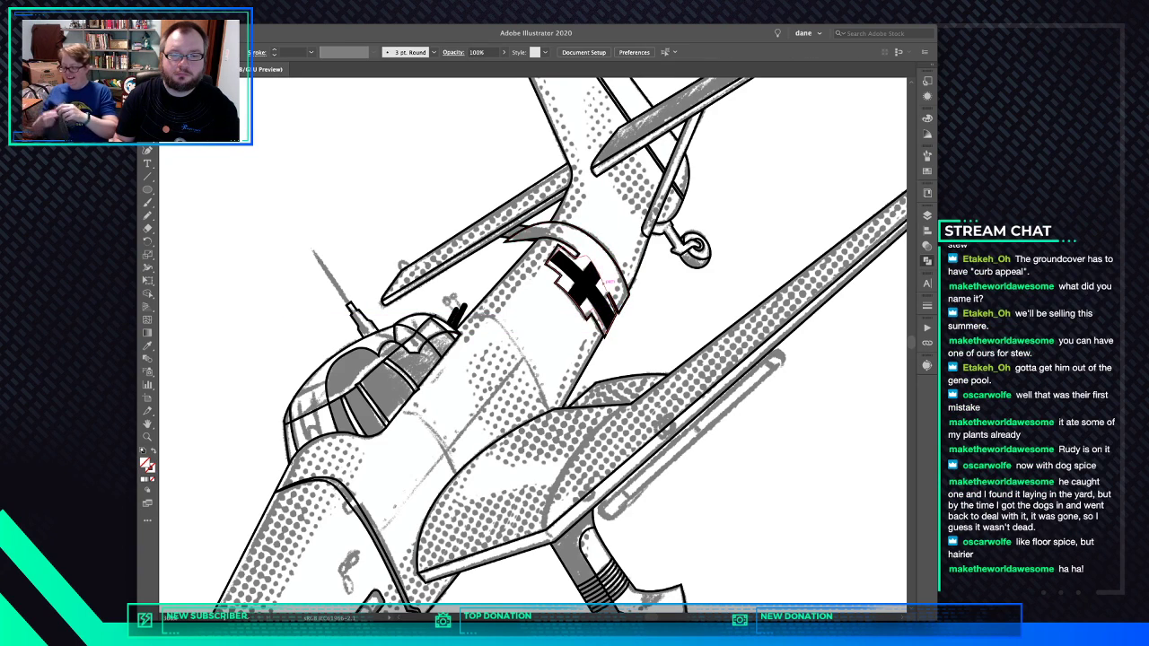
Try joining paths and deleting the combined band and border shape around the cross, then undo these changes
key(super+j)
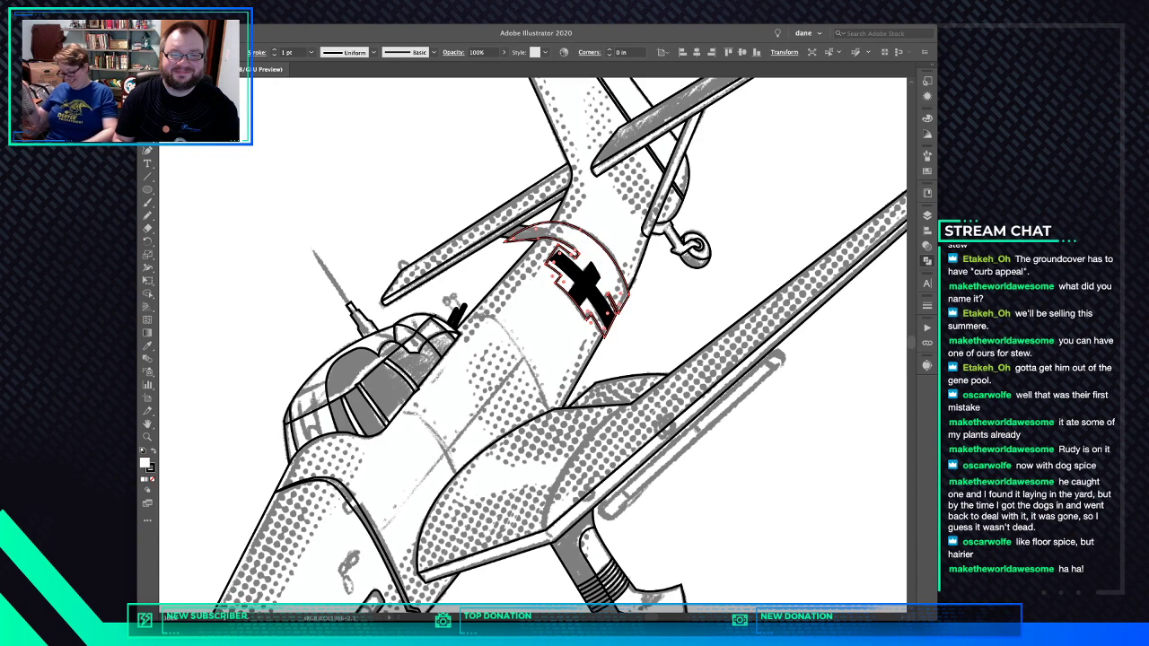
key(super+z)
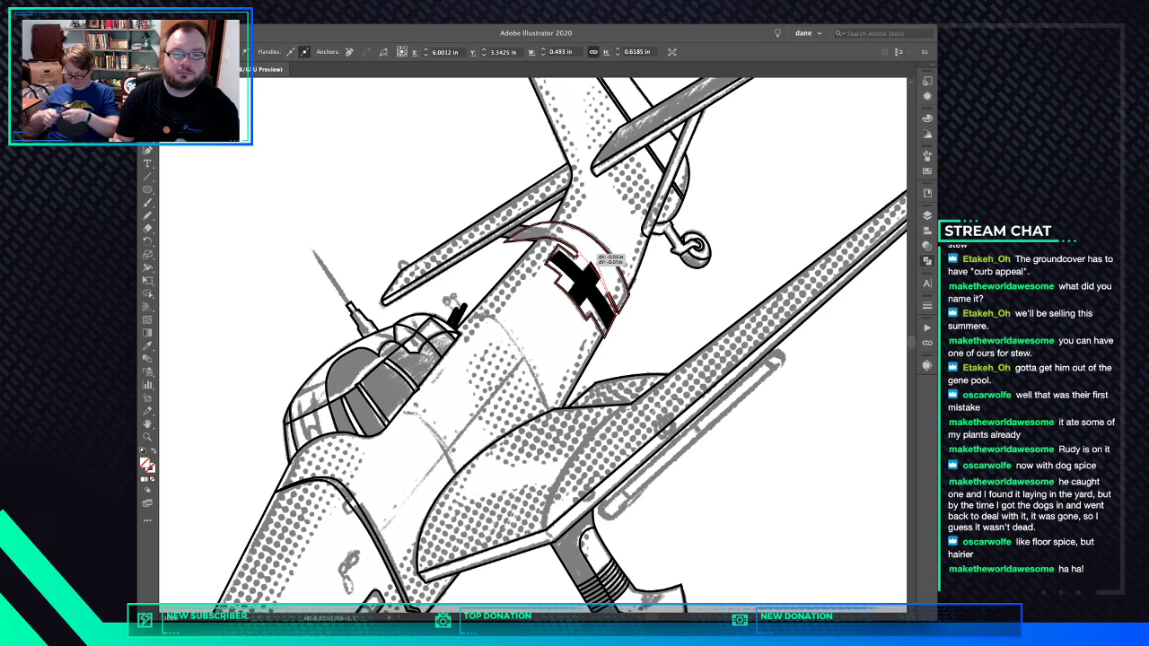
click(583, 258)
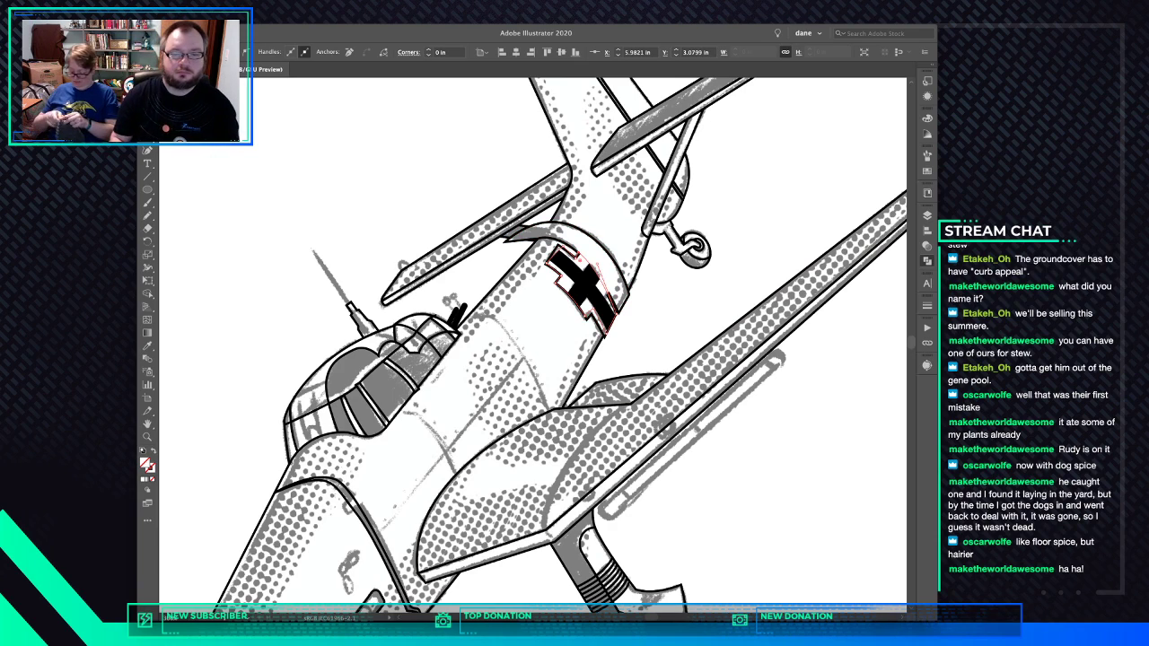
key(super+shift+a)
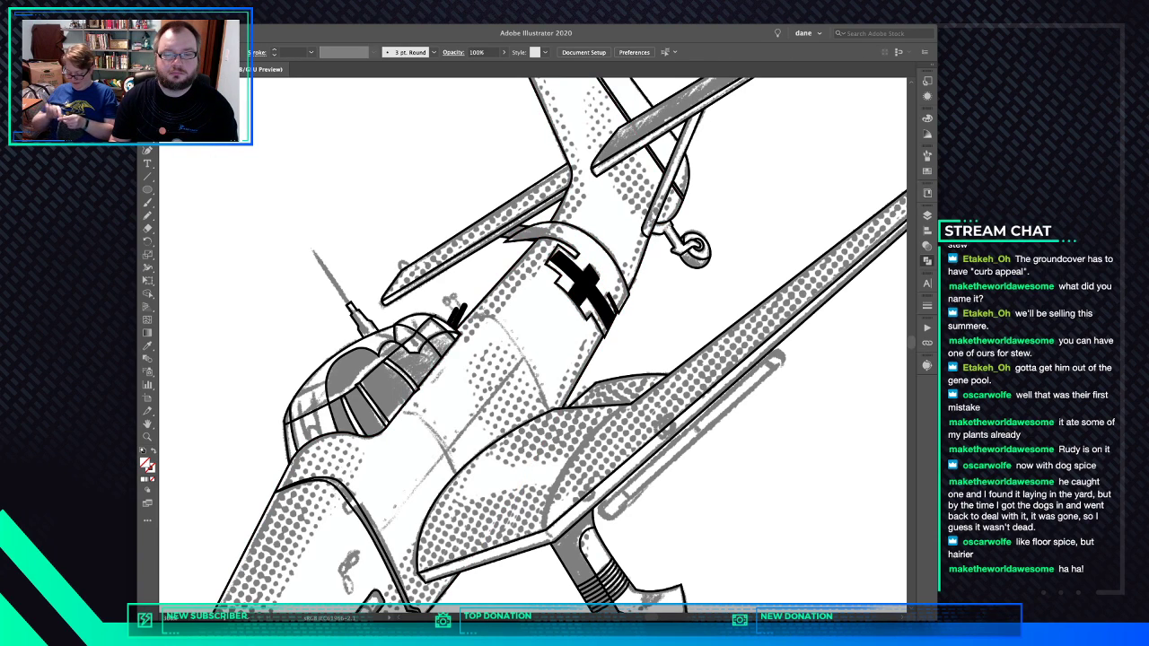
click(594, 253)
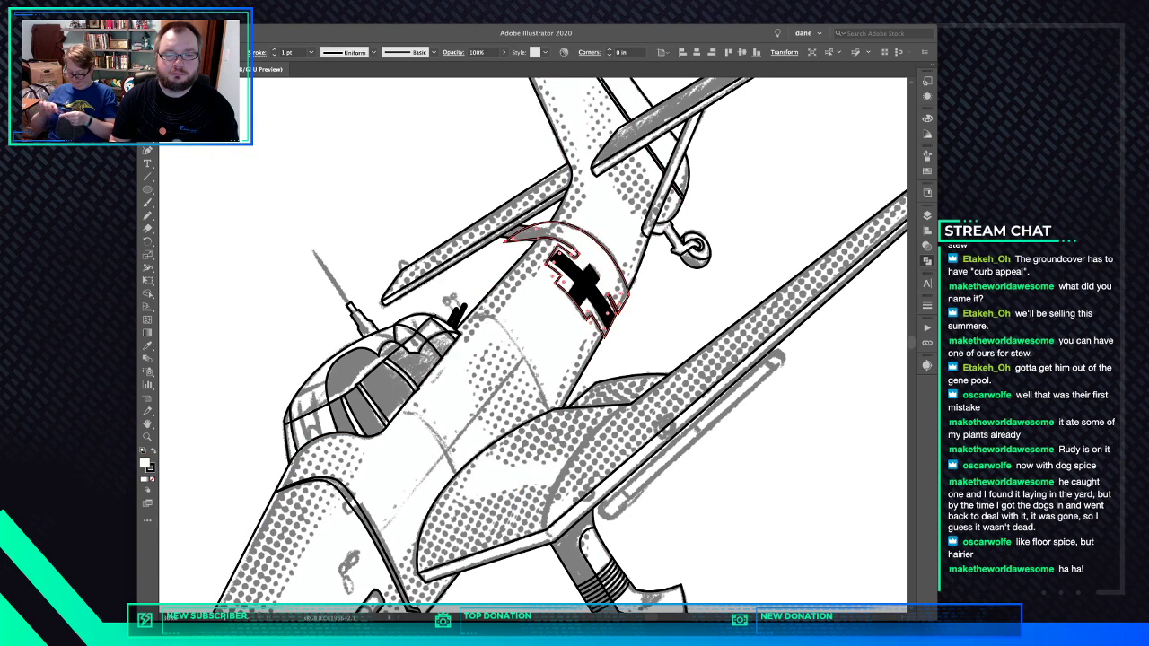
key(Delete)
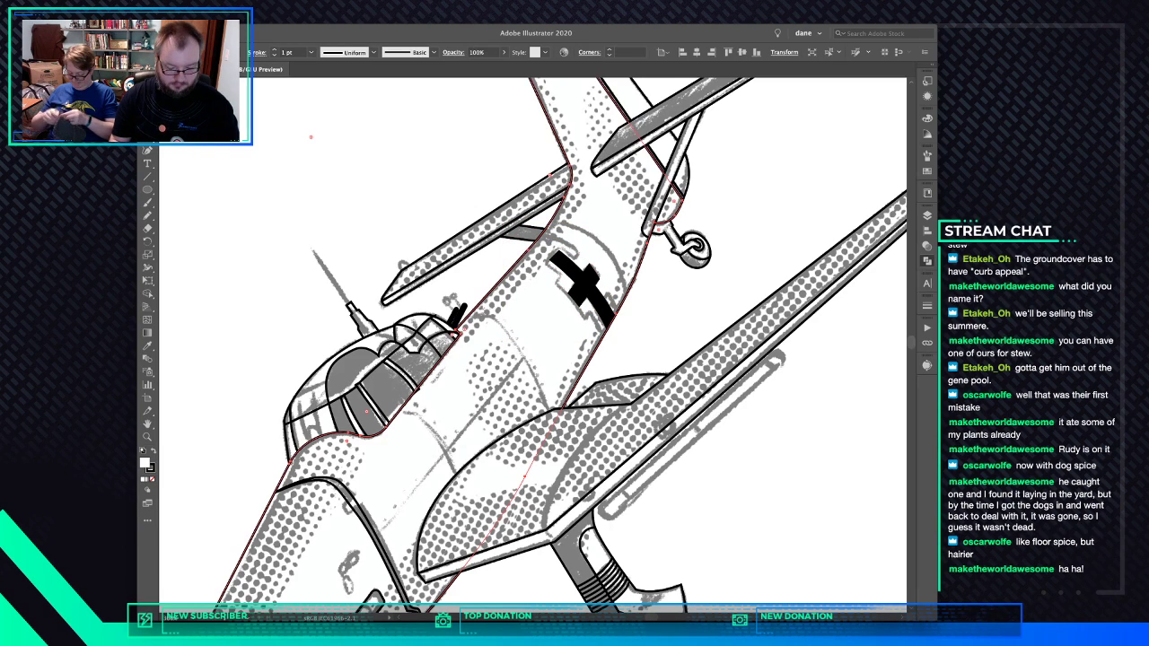
key(super+z)
key(super+z)
key(super+shift+a)
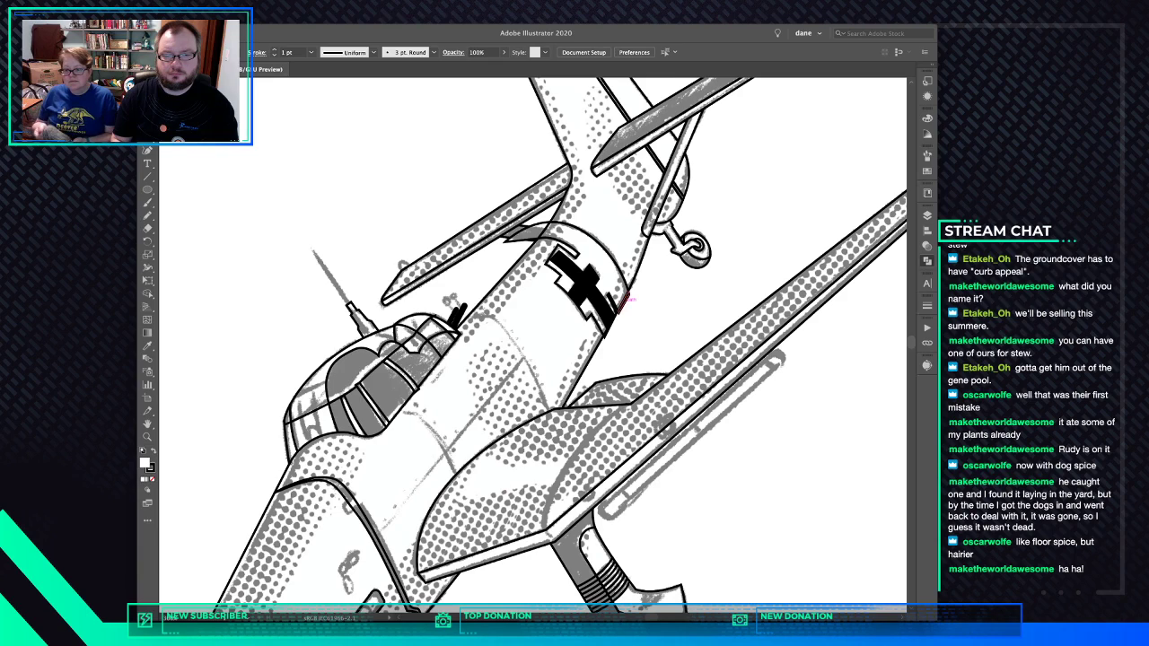
Delete the segments of the curved band that overhang the fuselage outline on both sides
click(625, 305)
drag(605, 335, 605, 338)
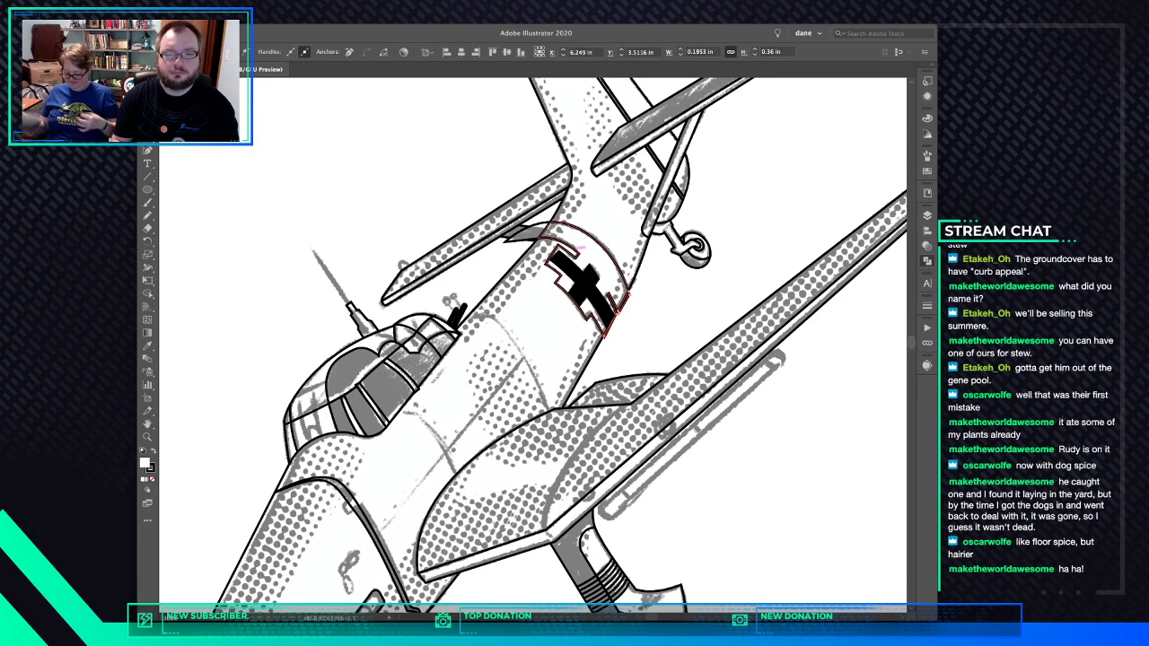
shift+click(532, 233)
key(Delete)
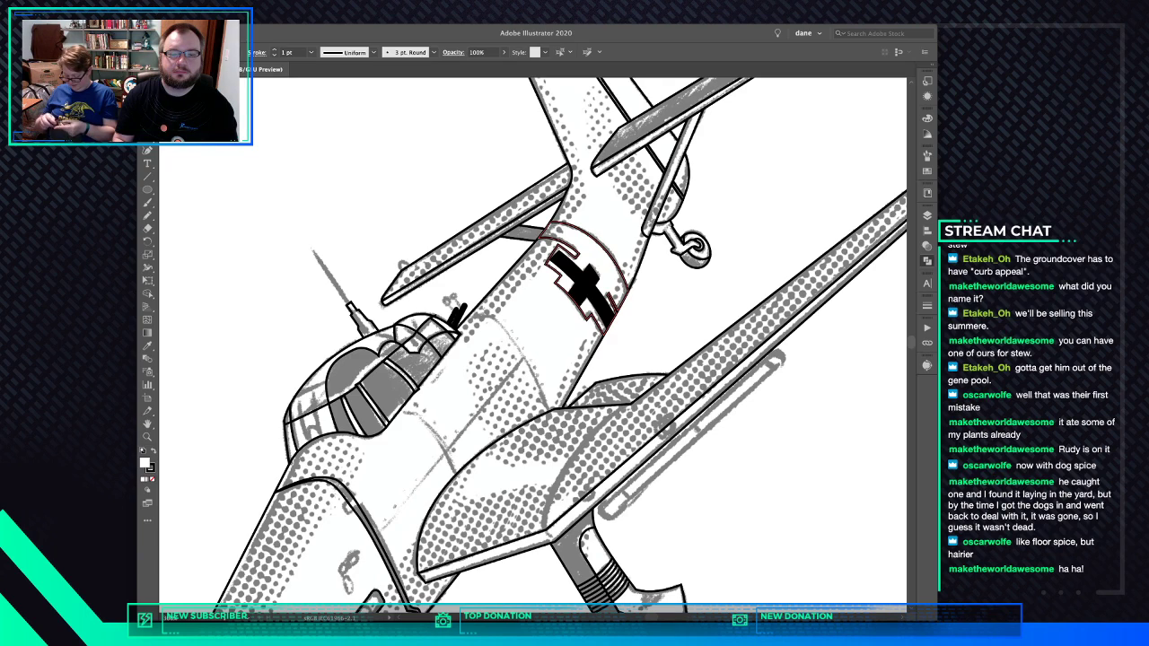
Undo the latest edits and delete the curved segment of the cross's clipping border that faces the band
key(super+z)
key(super+z)
key(super+z)
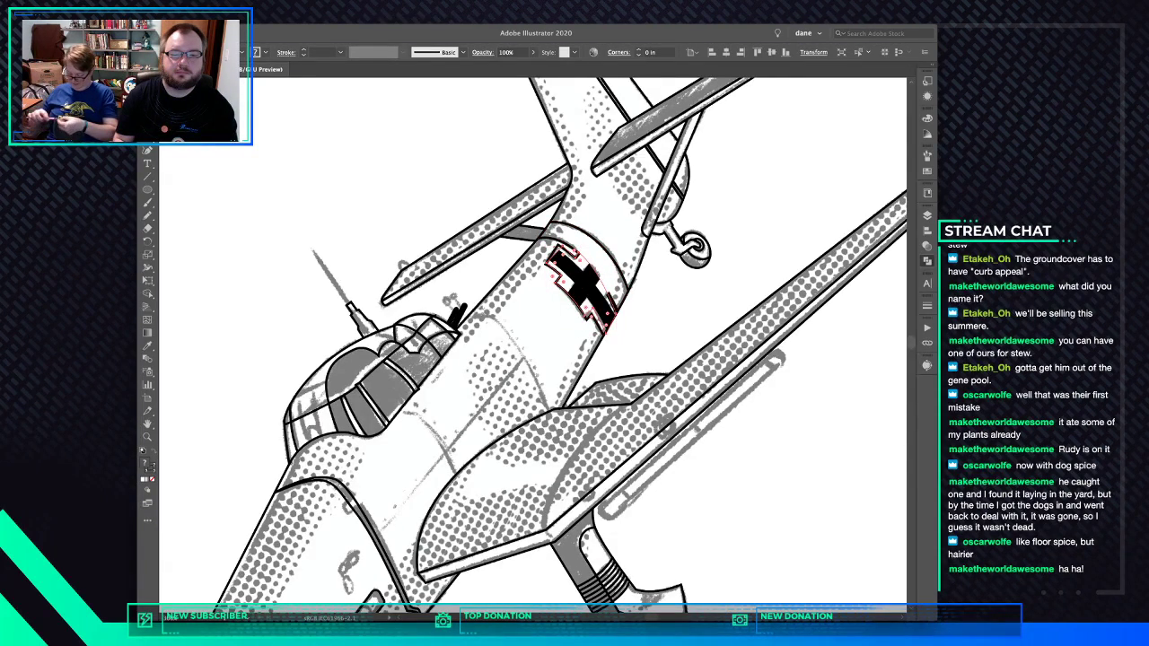
click(467, 191)
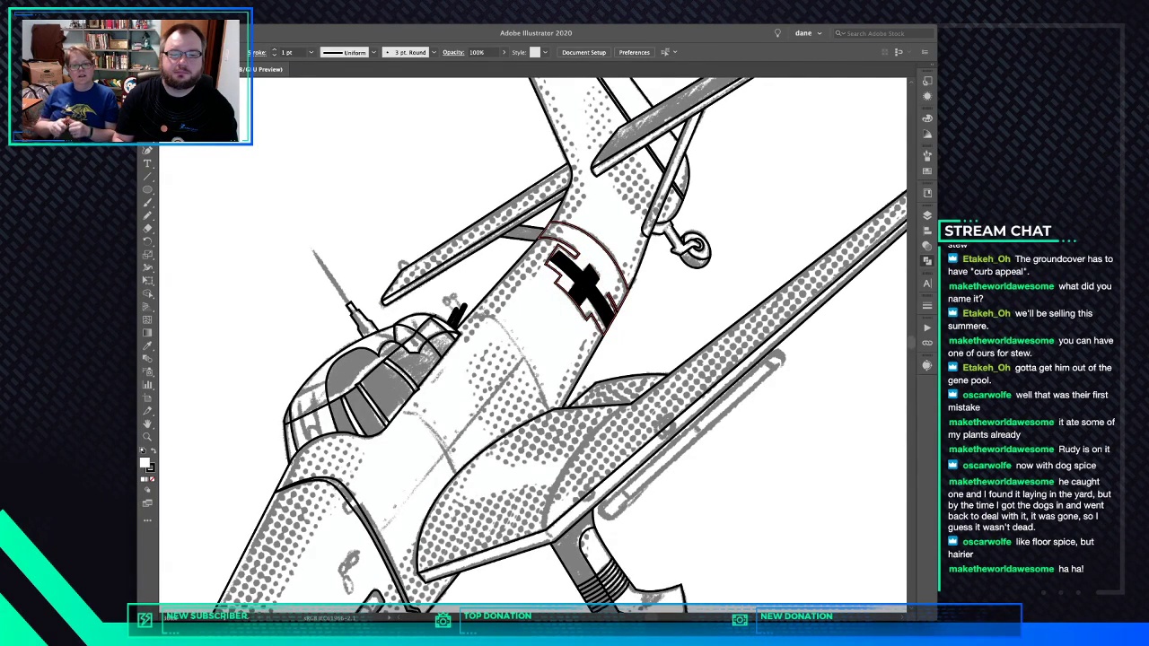
click(610, 284)
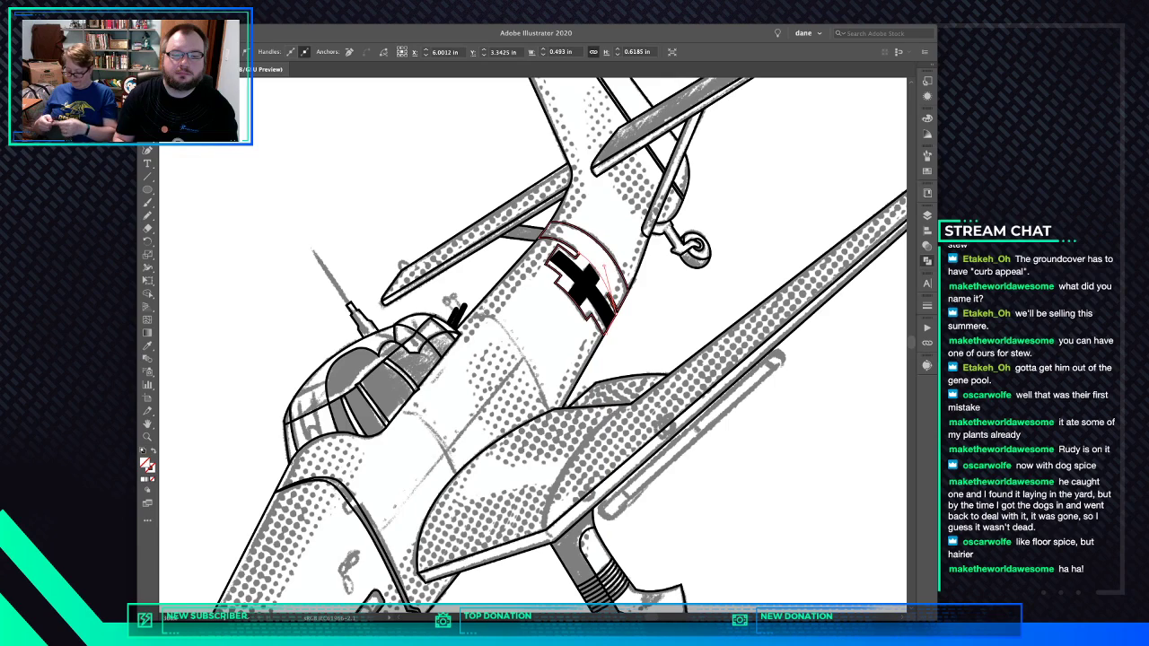
key(Delete)
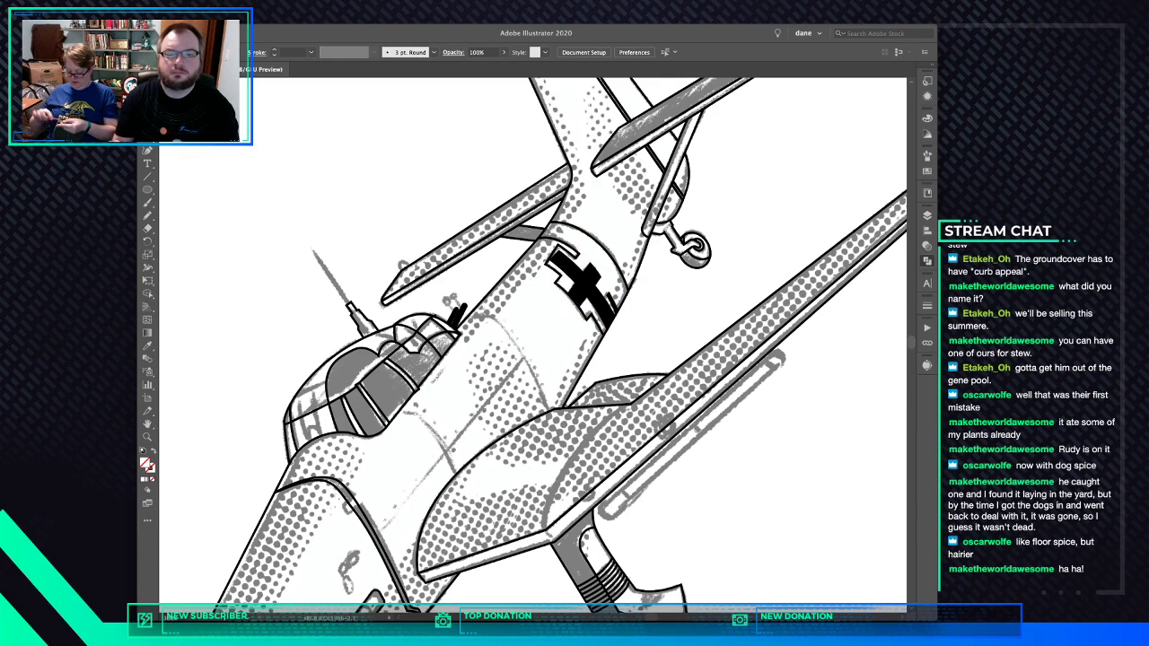
Begin outlining the small sketched detail above the long slot on the nose with straight segments along its upper edge
scroll(533, 346, down, 6)
scroll(534, 345, left, 4)
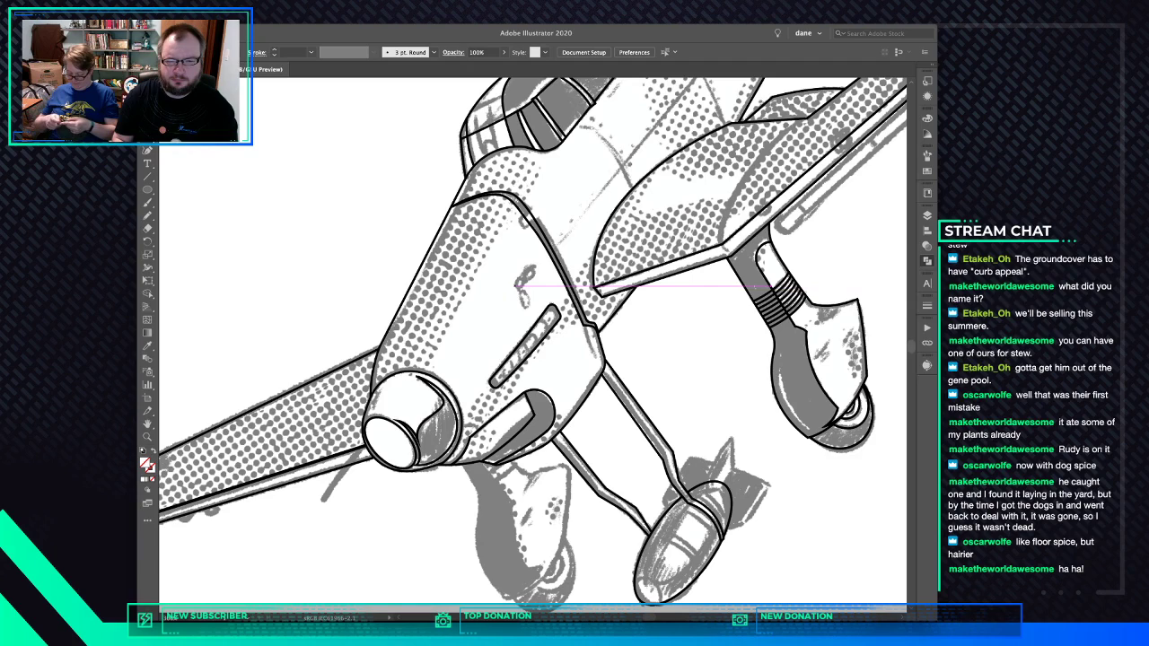
click(520, 285)
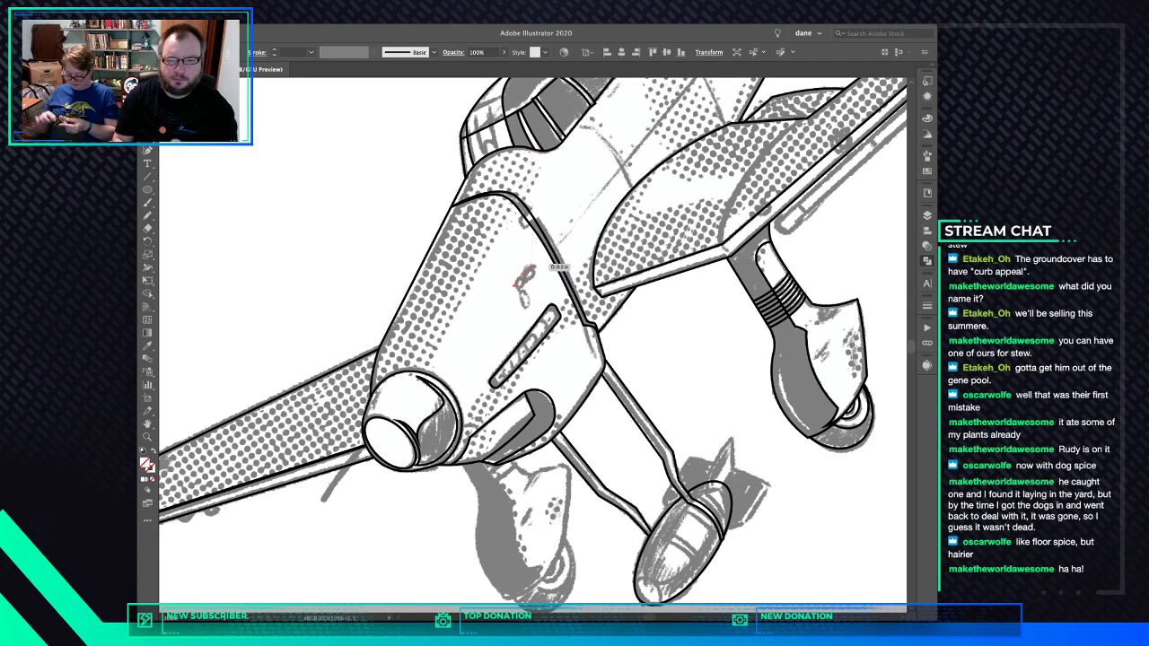
click(535, 263)
key(super+z)
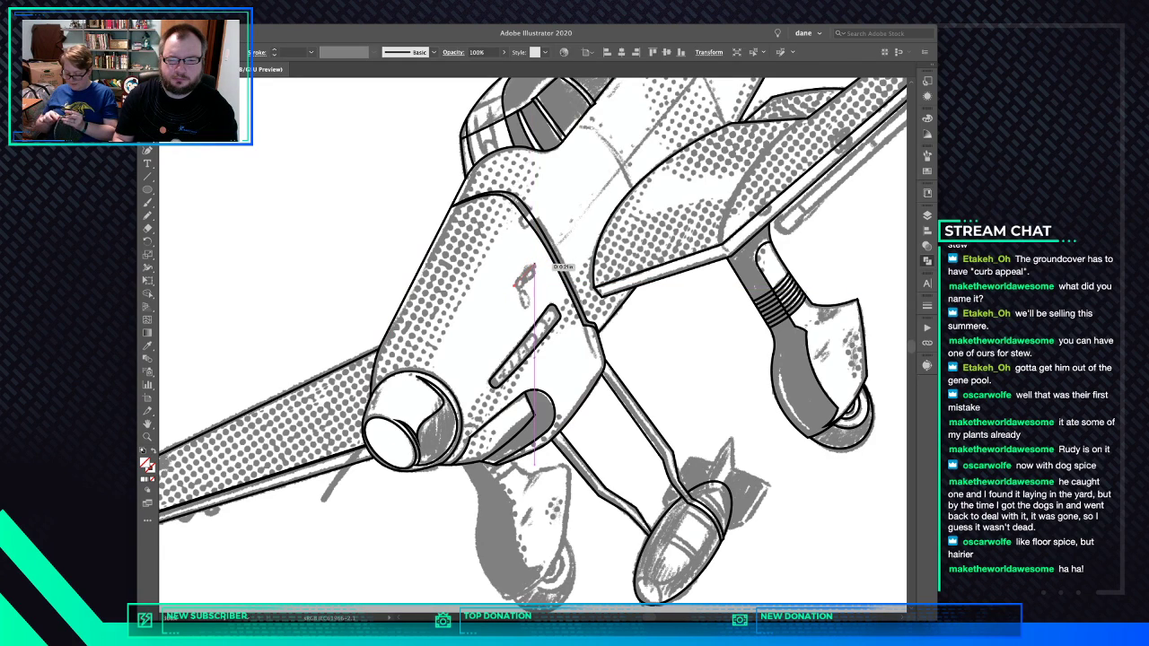
click(537, 264)
click(537, 268)
click(532, 271)
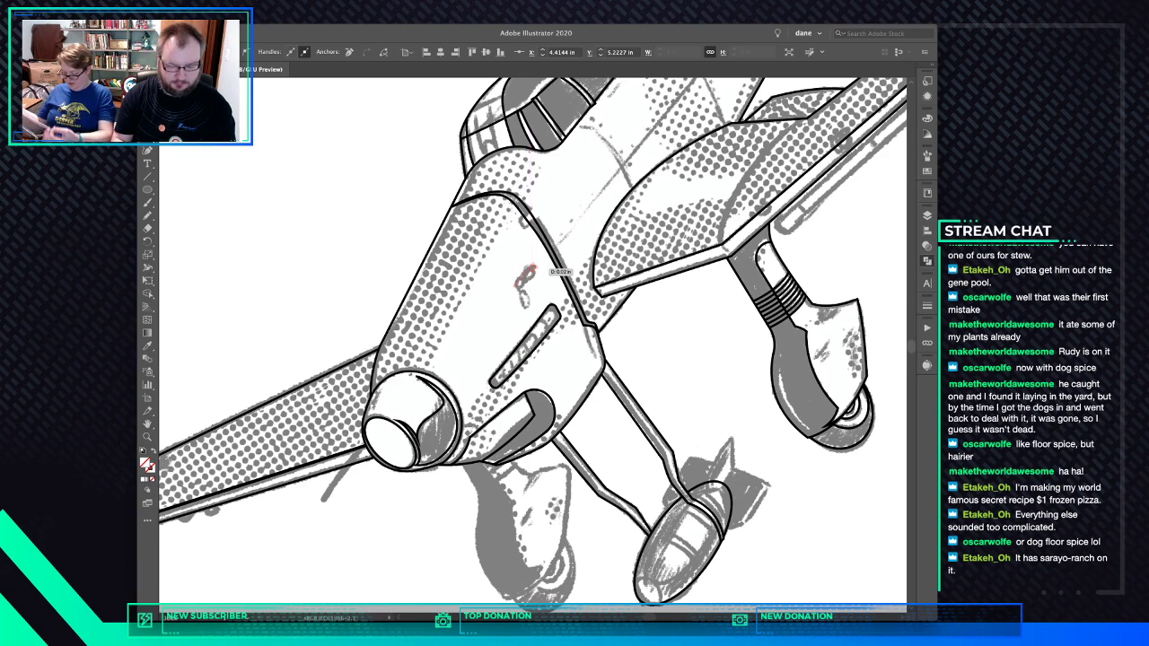
Apply the default white fill and black stroke, and close the small detail's outline along its curved side and lower end
key(d)
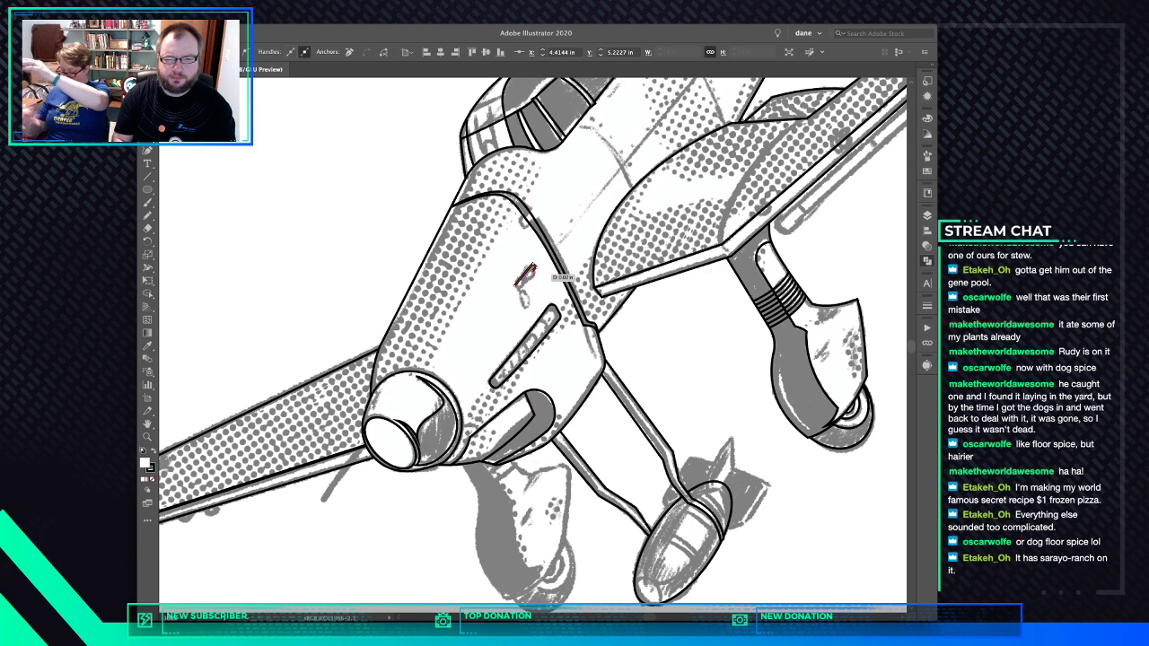
scroll(529, 266, up, 4)
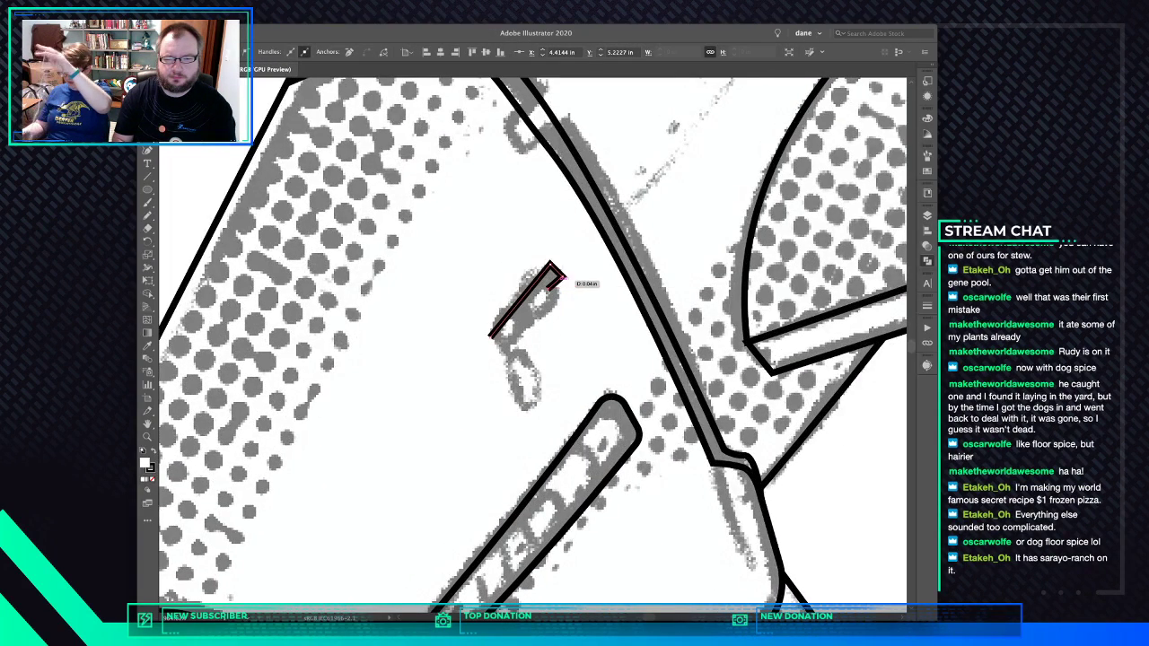
drag(549, 289, 544, 327)
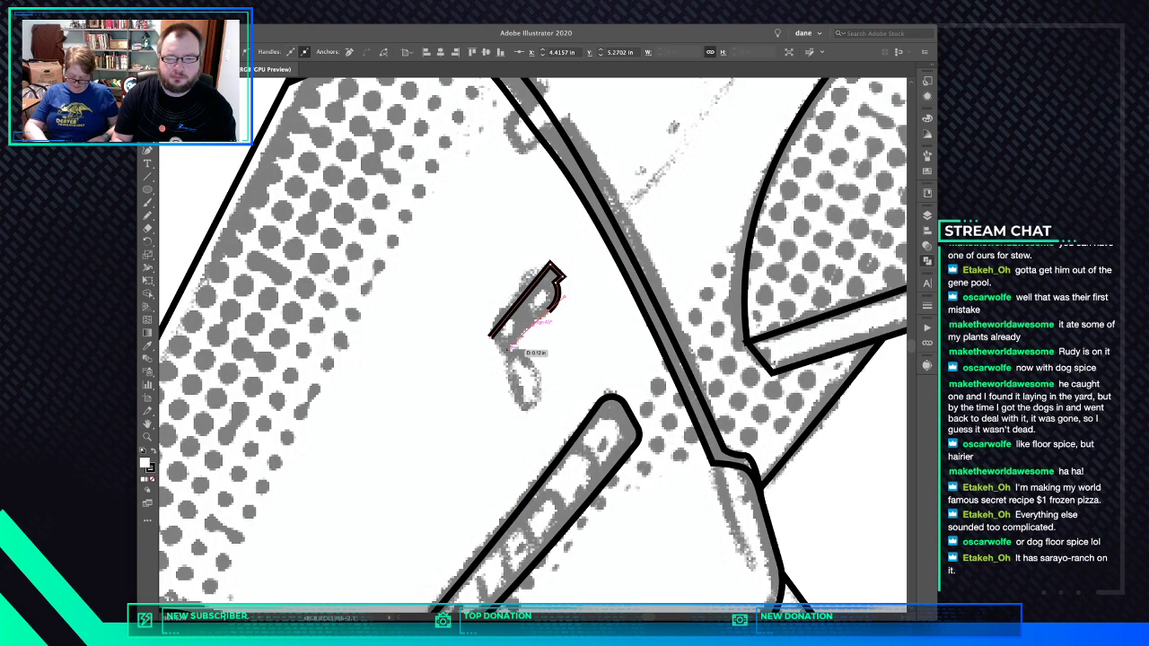
click(508, 350)
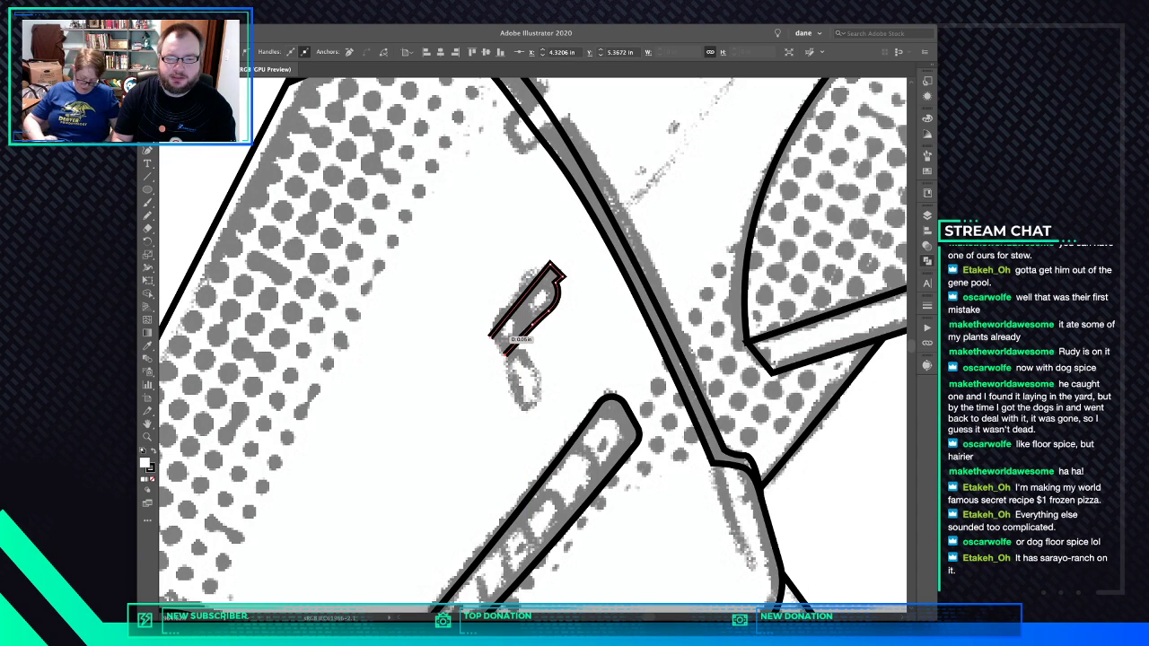
click(493, 337)
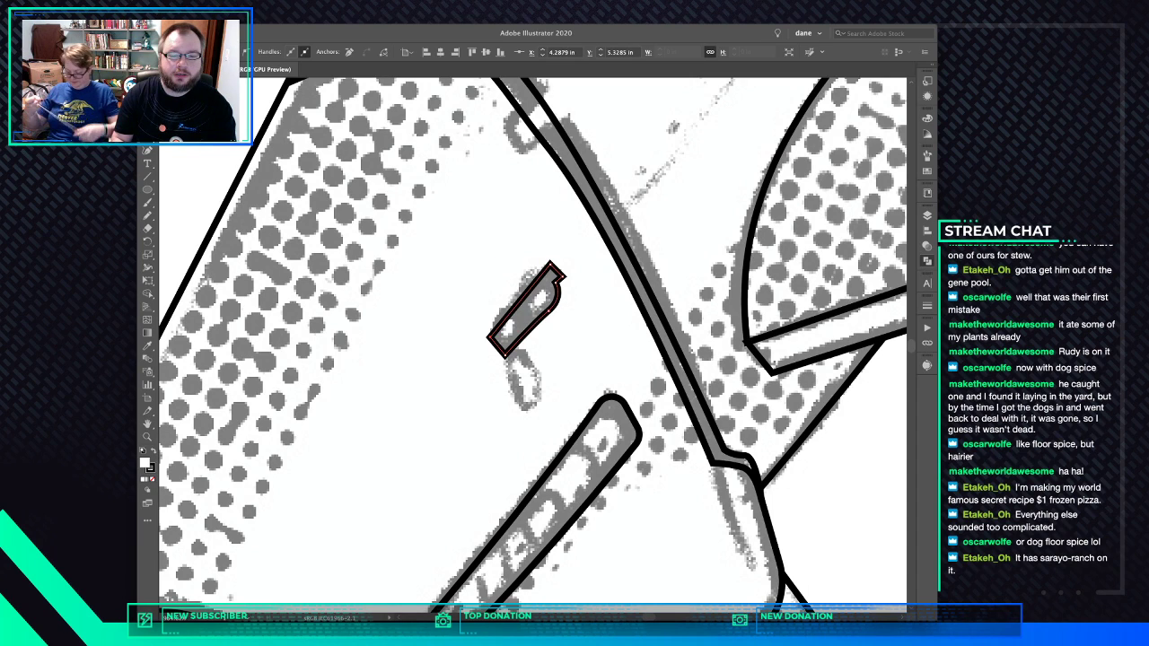
drag(491, 338, 493, 333)
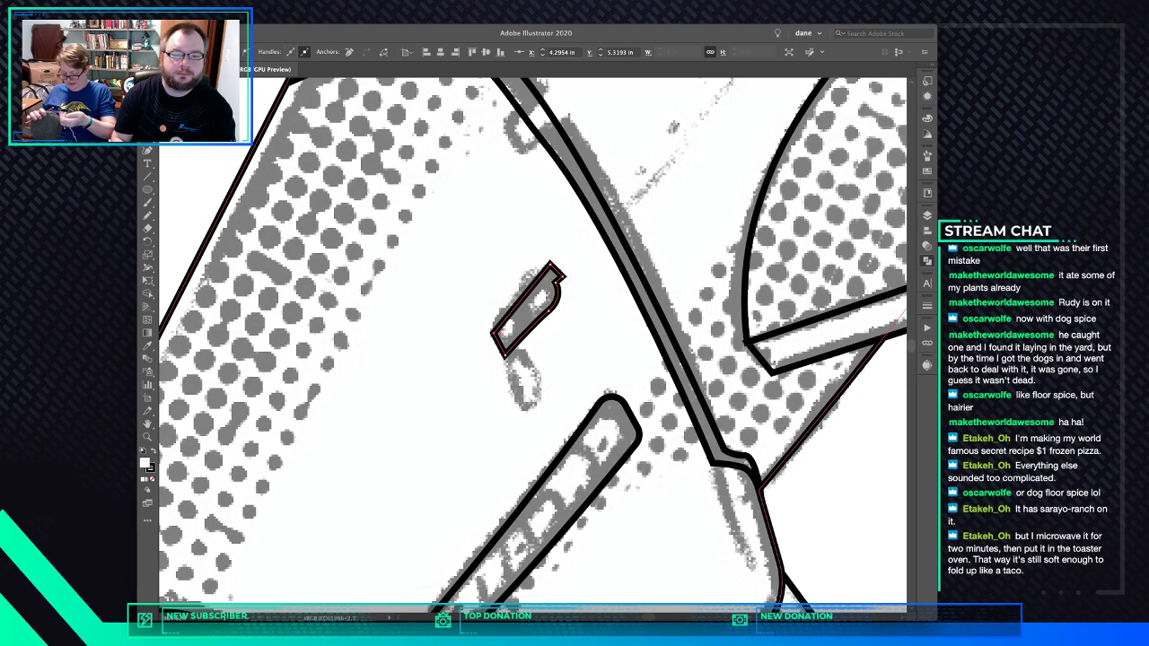
Round the two corners at the ends of the small nose detail's straight upper edge to about 0.03 in
click(541, 340)
click(554, 267)
click(550, 263)
shift+click(494, 333)
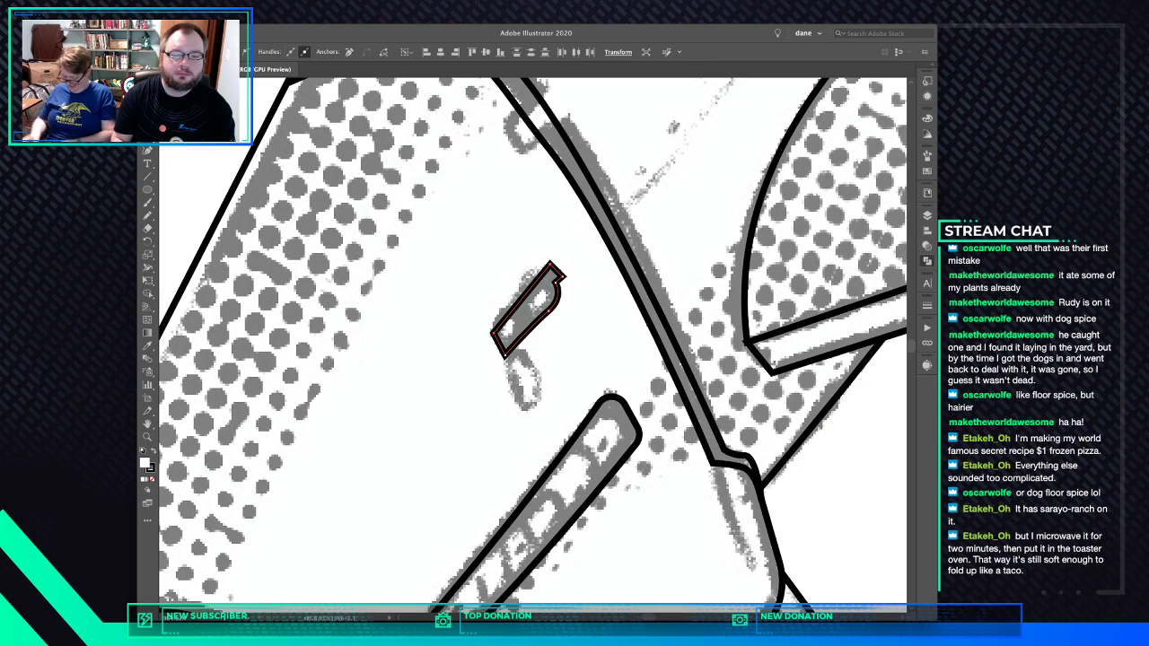
click(494, 333)
drag(514, 336, 510, 336)
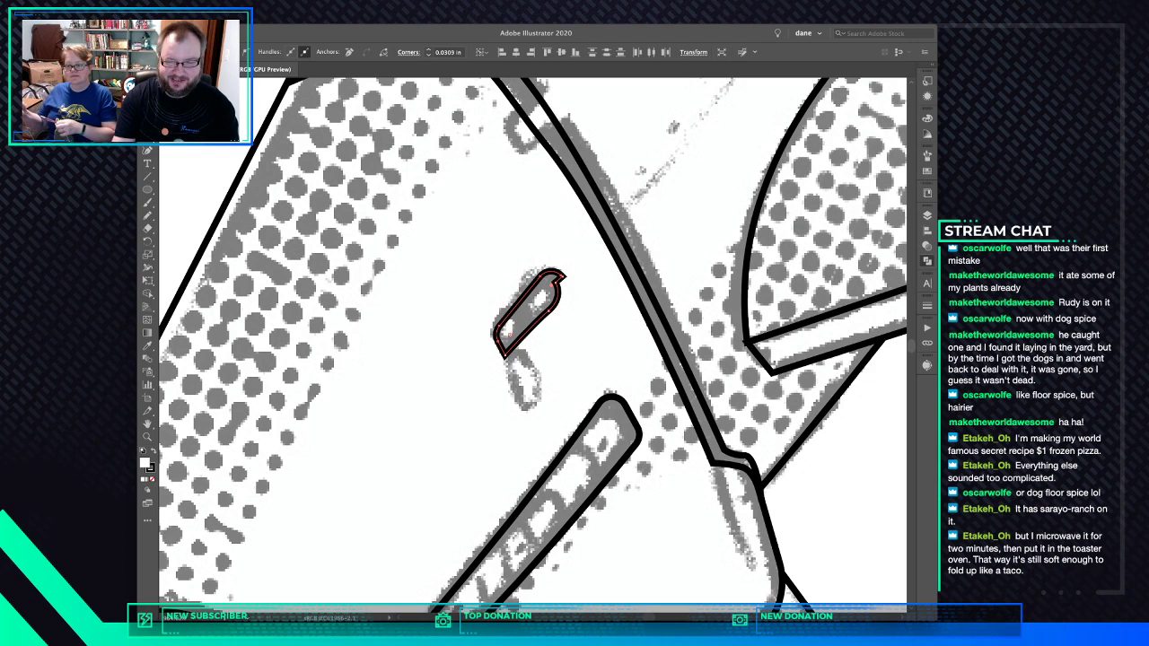
key(super+minus)
key(super+minus)
key(super+minus)
key(super+minus)
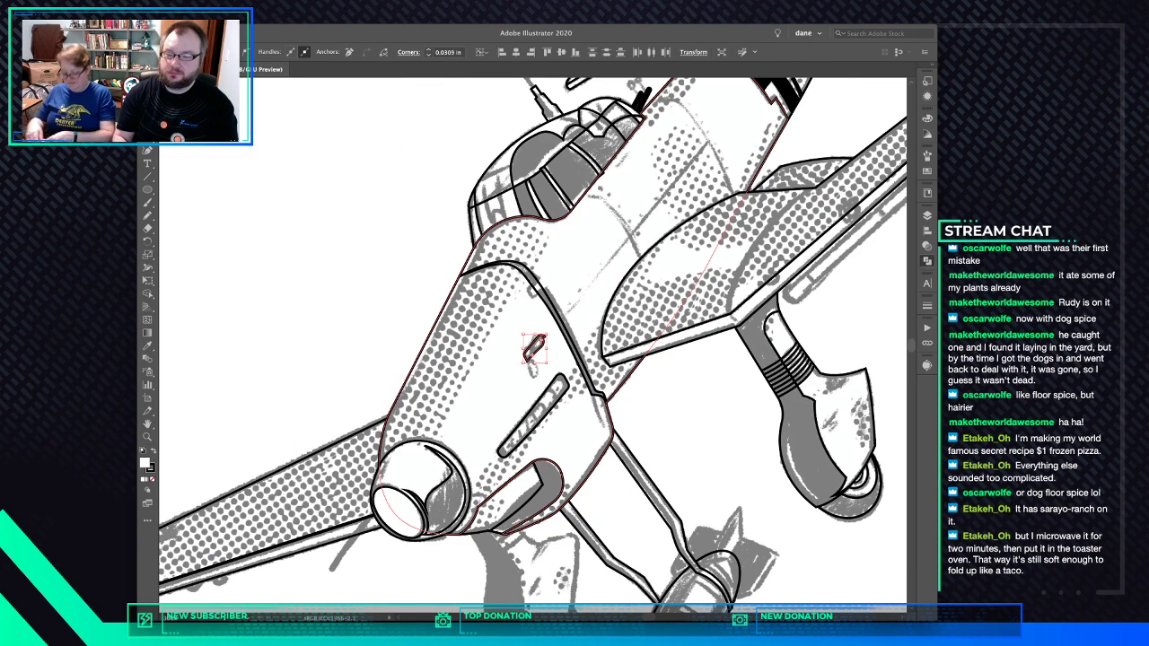
key(super+shift+a)
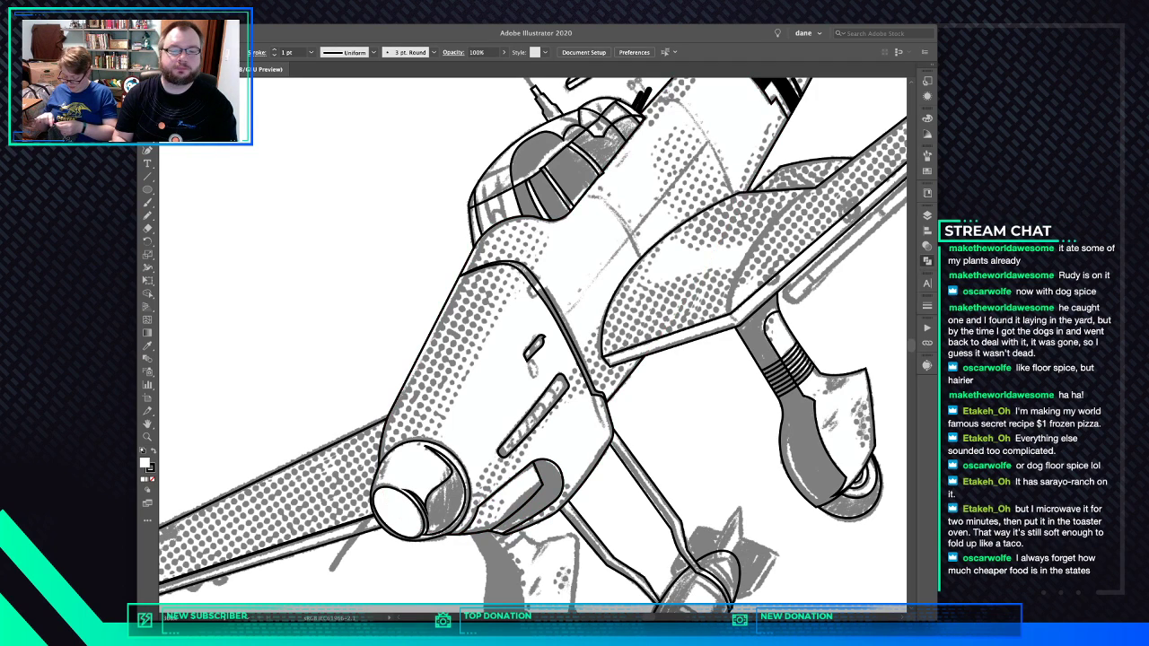
Review the whole airplane fitted to the artboard, checking its paths in Outline view before returning to Preview
scroll(533, 347, up, 3)
scroll(533, 346, right, 2)
scroll(534, 347, up, 5)
scroll(533, 347, right, 3)
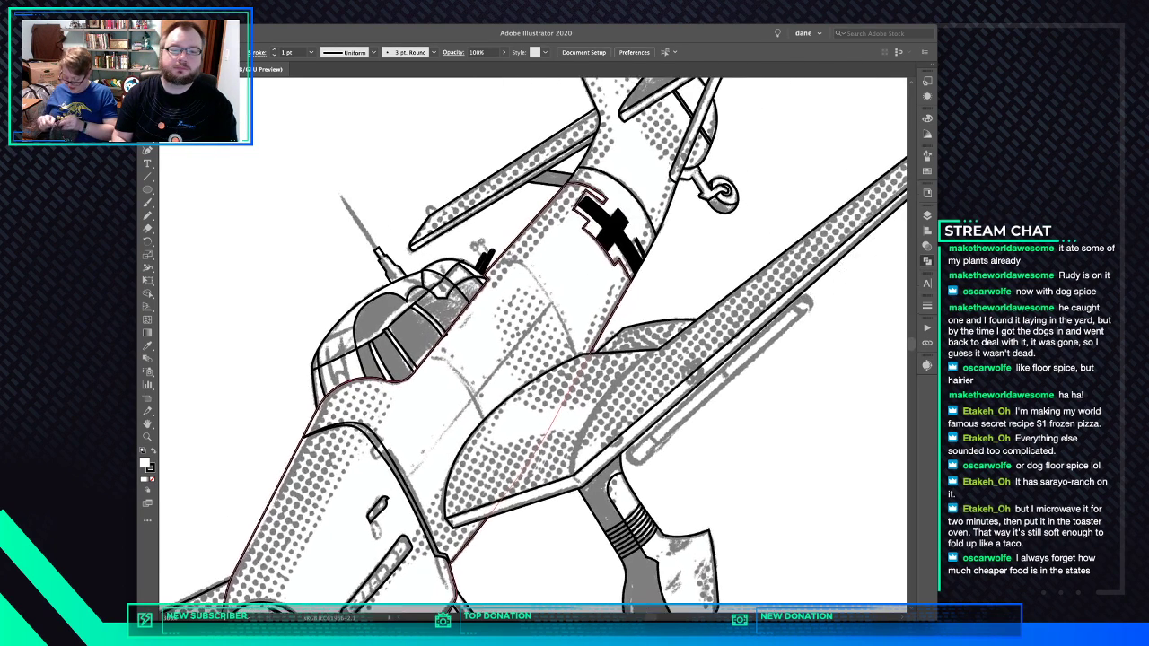
key(ctrl+0)
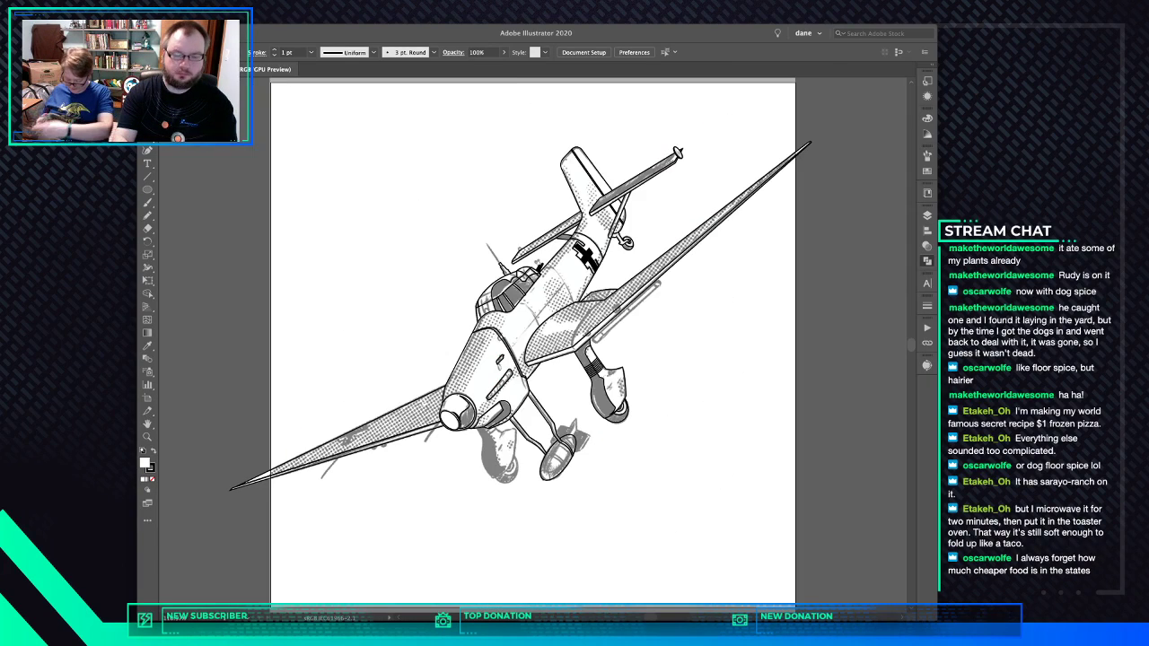
key(ctrl+y)
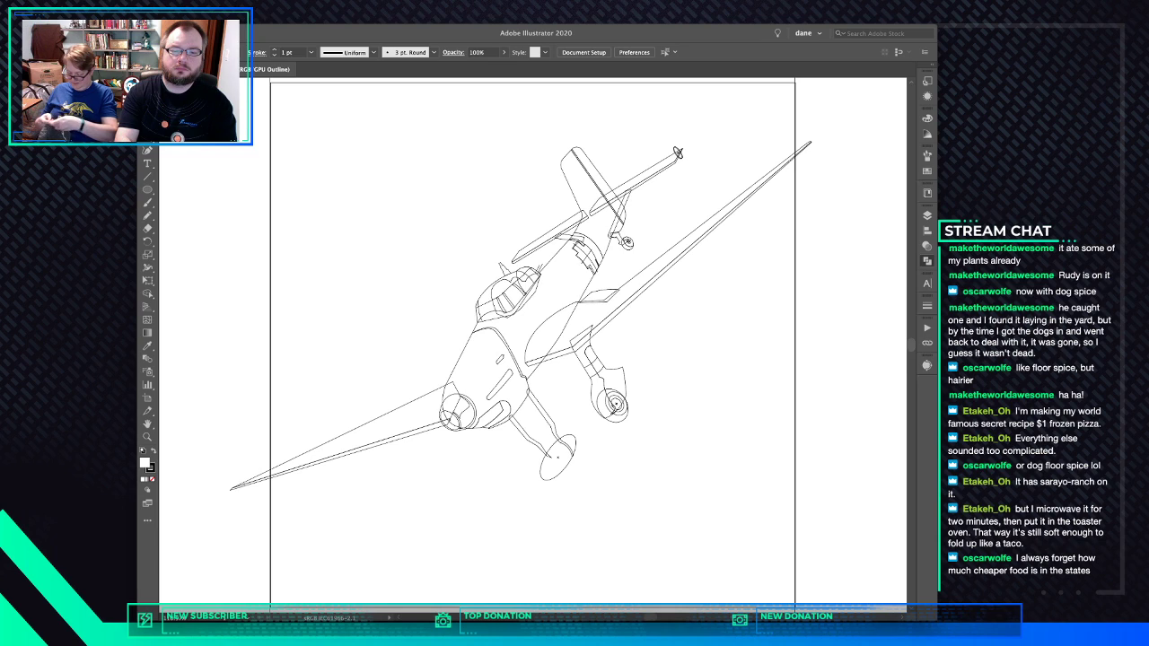
key(ctrl+y)
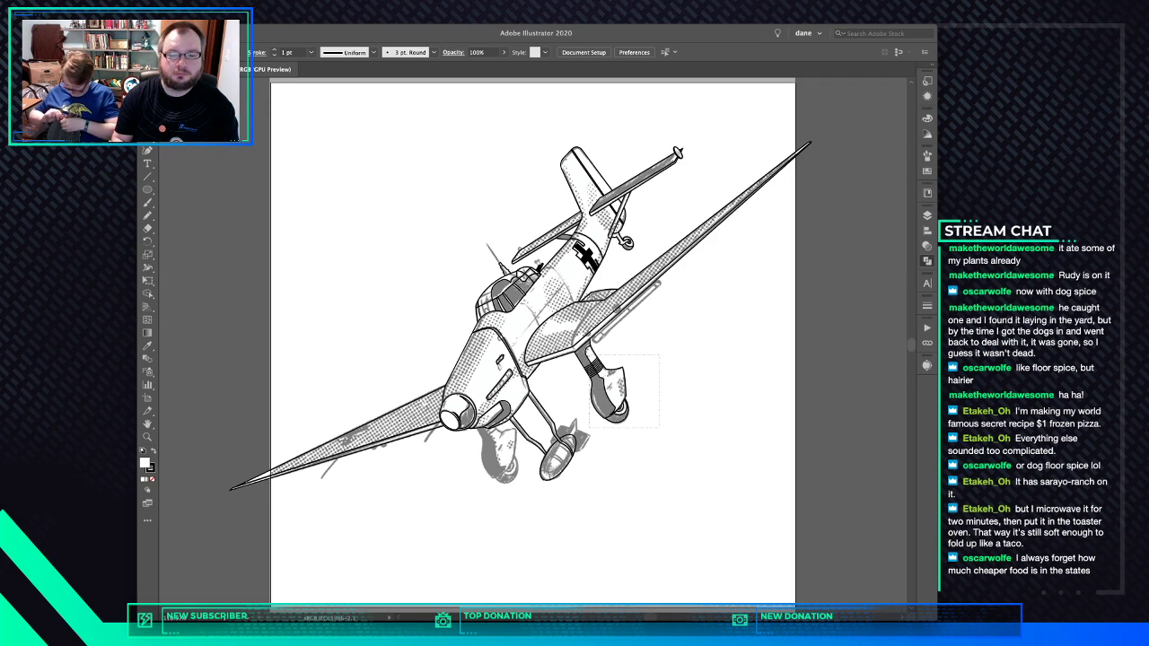
Duplicate the traced landing gear leg and wheel onto the sketched gear below the nose
drag(660, 428, 589, 355)
drag(618, 392, 513, 460)
key(a)
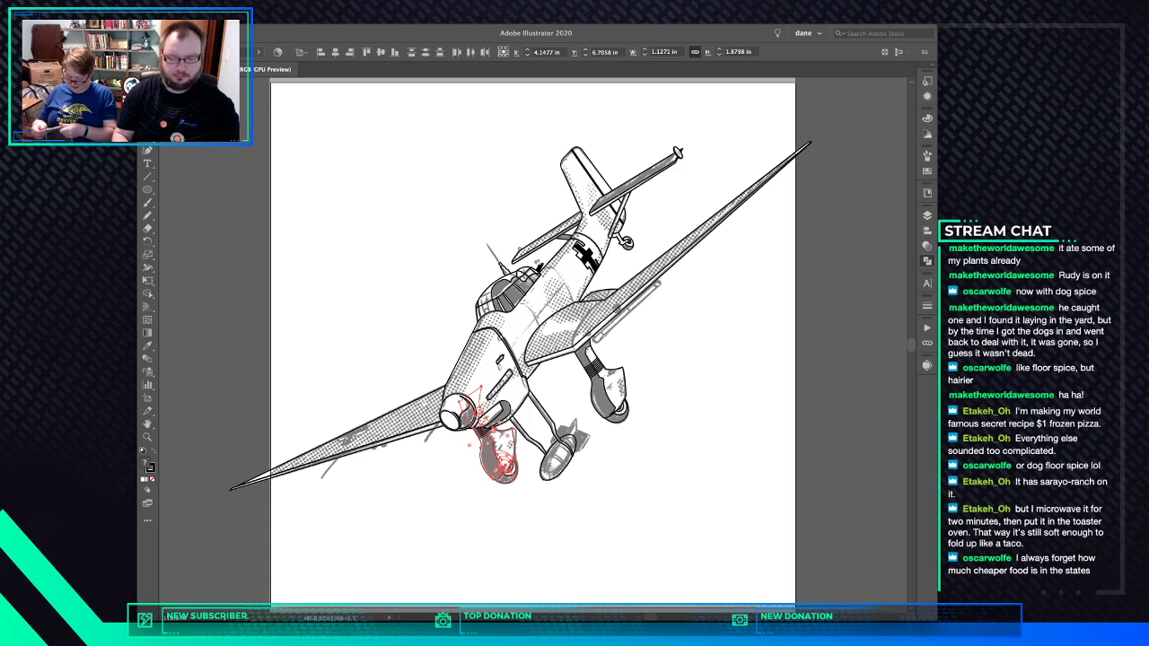
key(v)
key(super+shift+a)
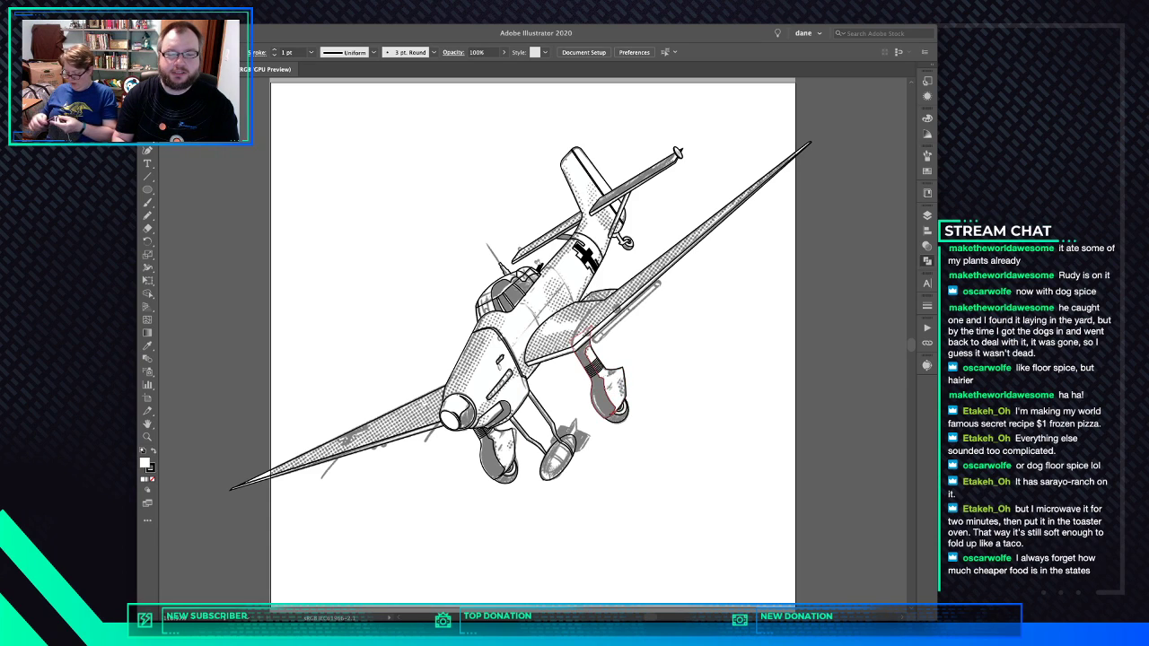
Outline the bomb's tail fins as one closed shape, with straight outer edges and curved inner edges around the bomb's end
scroll(561, 424, up, 2)
scroll(564, 431, up, 2)
drag(564, 431, 625, 337)
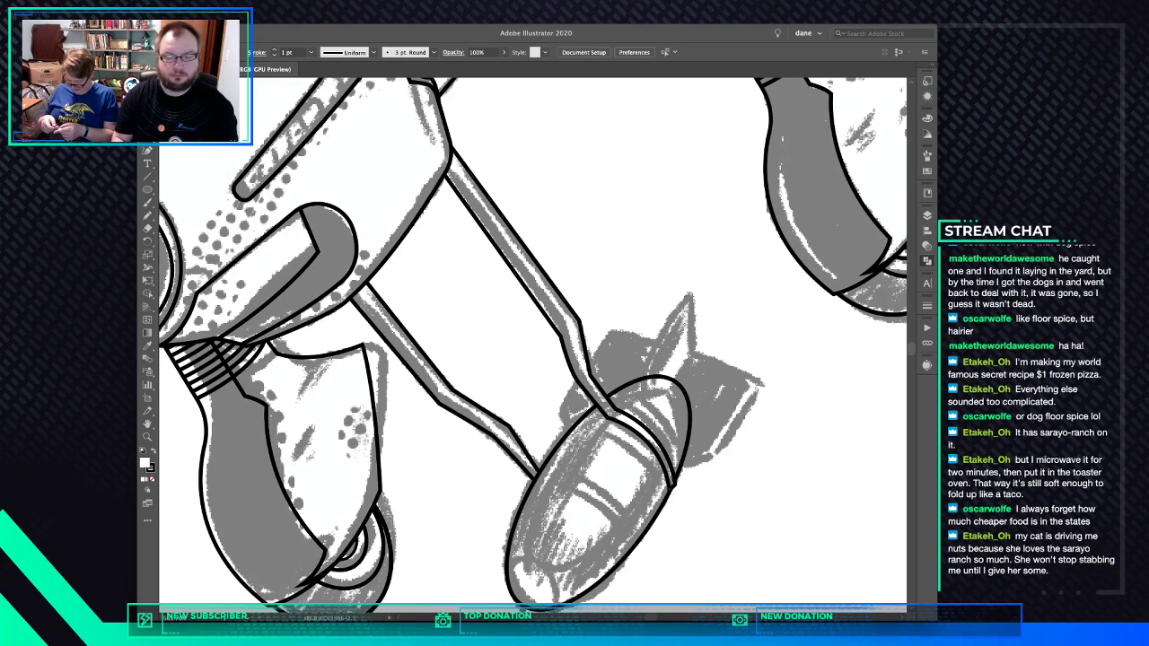
drag(574, 431, 761, 387)
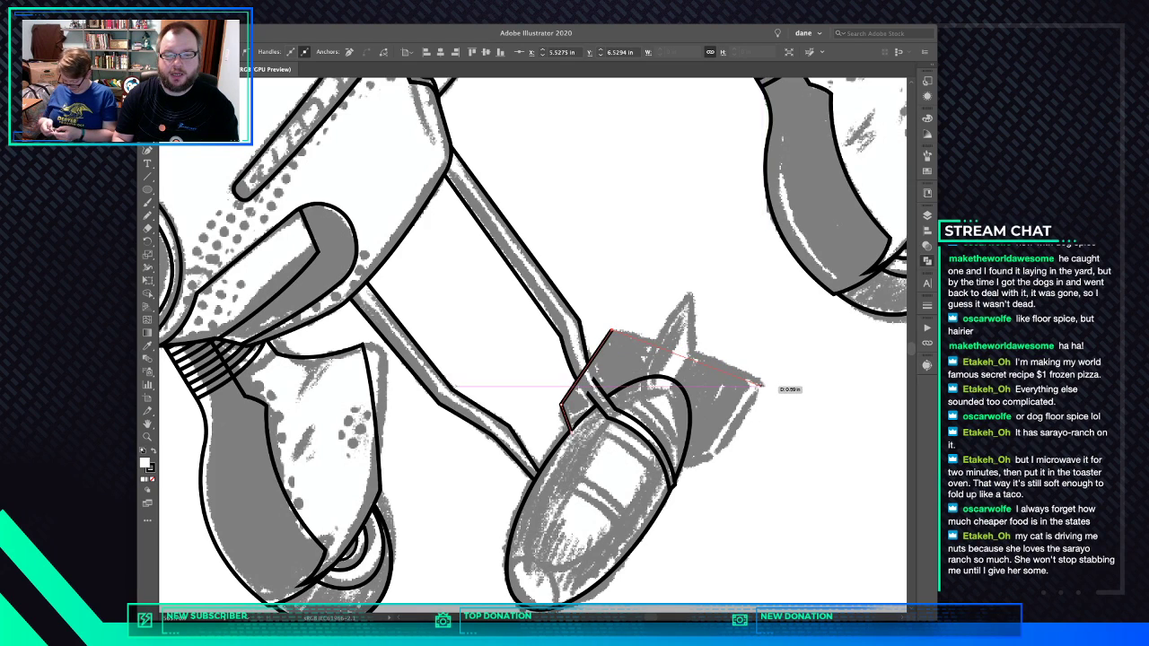
click(761, 387)
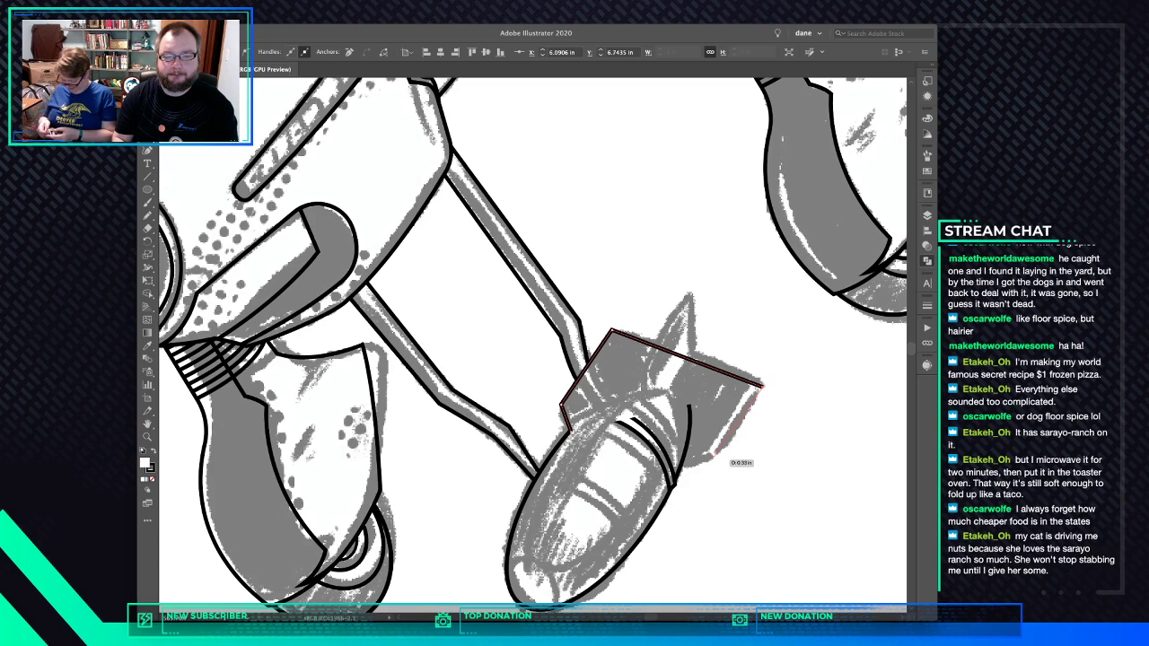
click(711, 459)
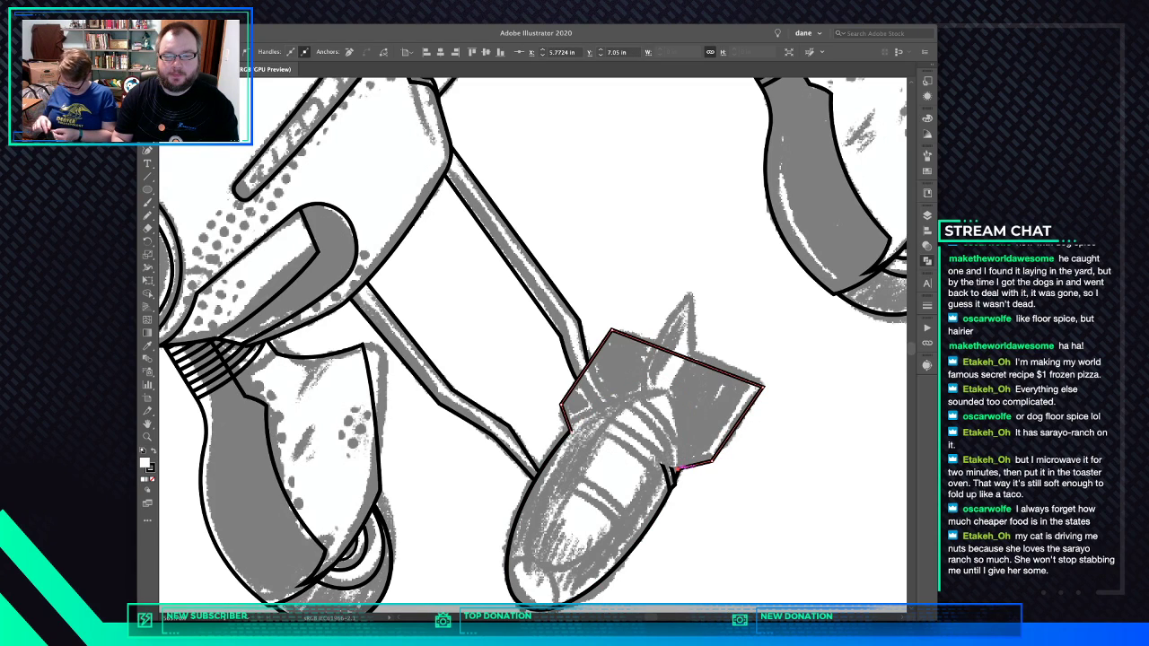
click(675, 468)
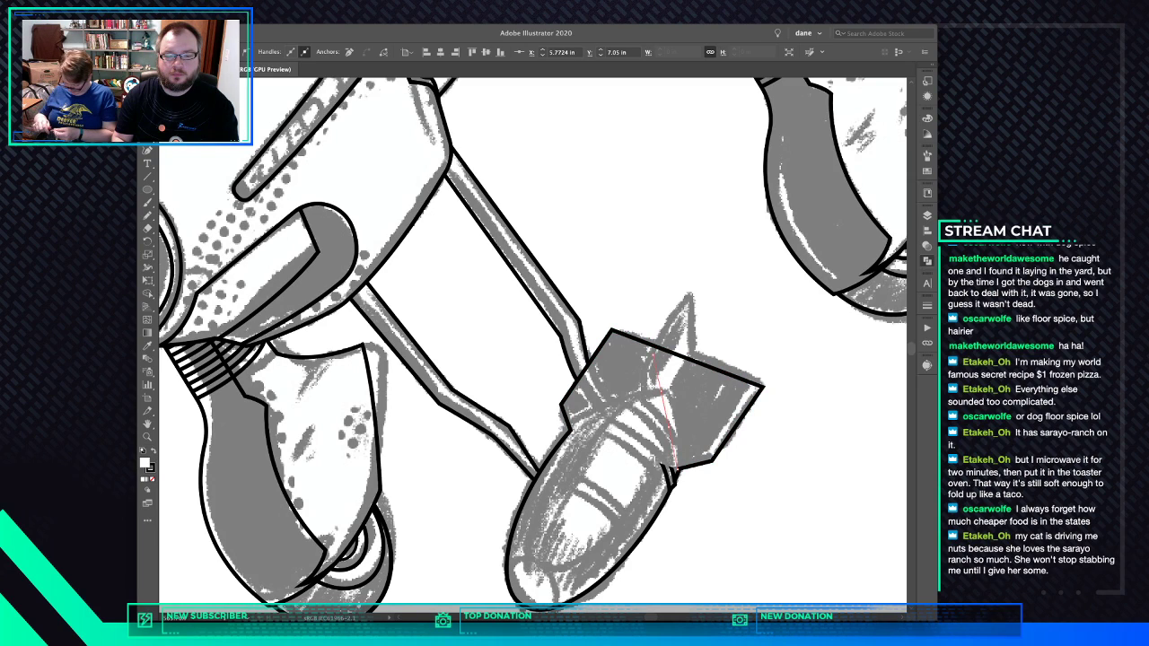
drag(641, 326, 633, 342)
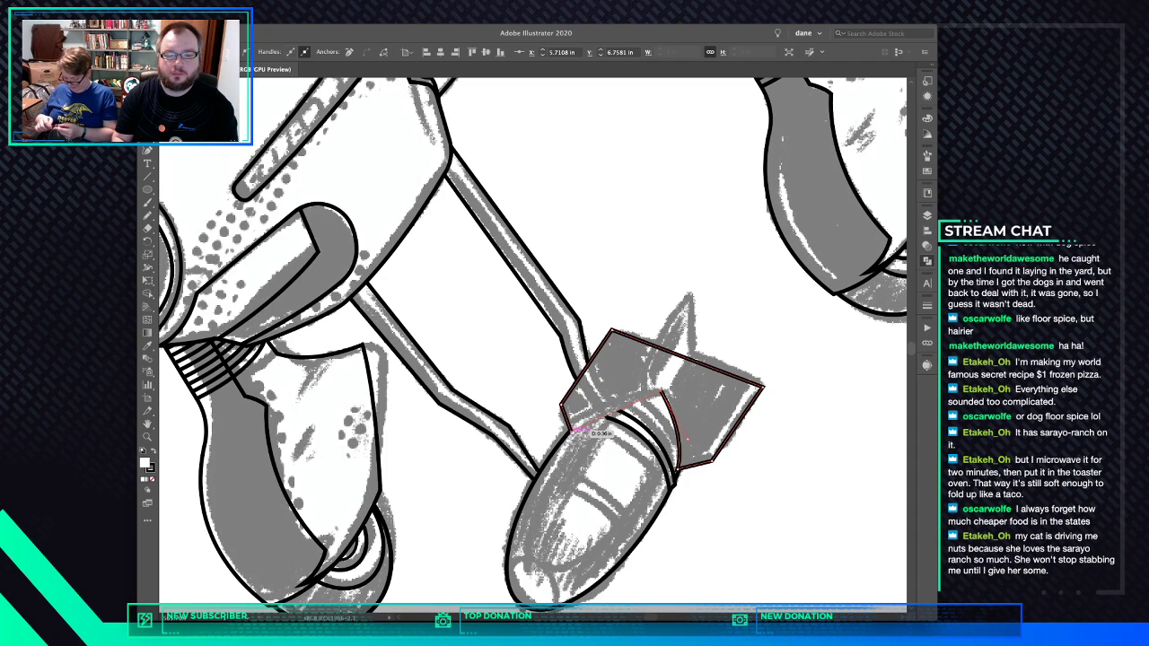
click(576, 430)
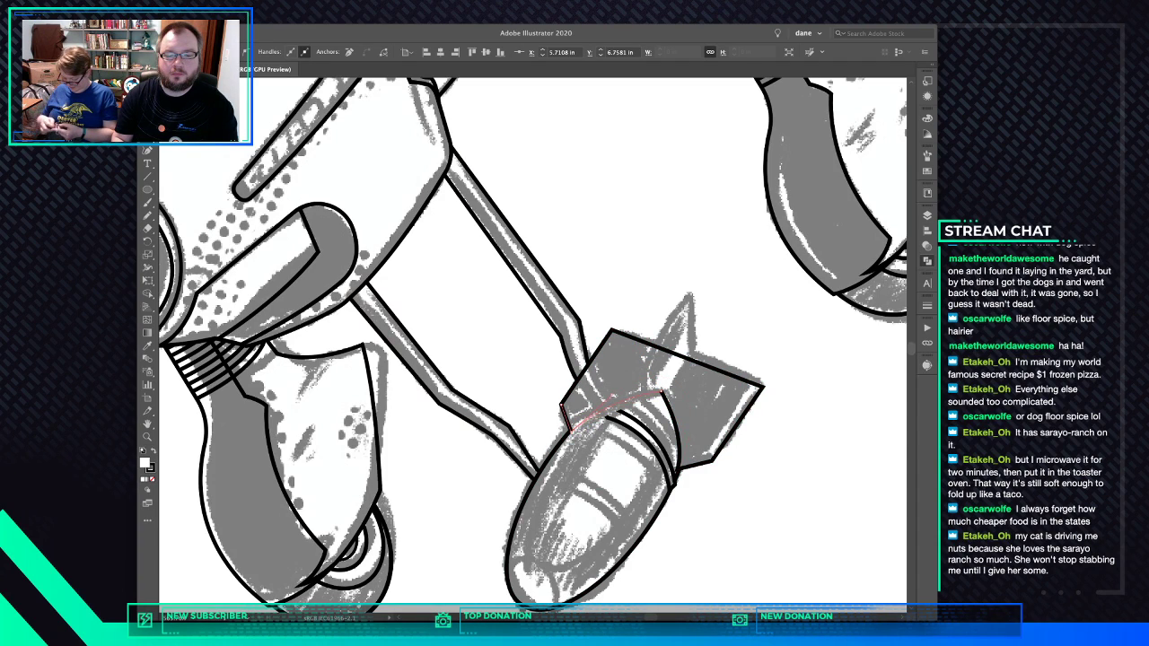
drag(571, 431, 526, 474)
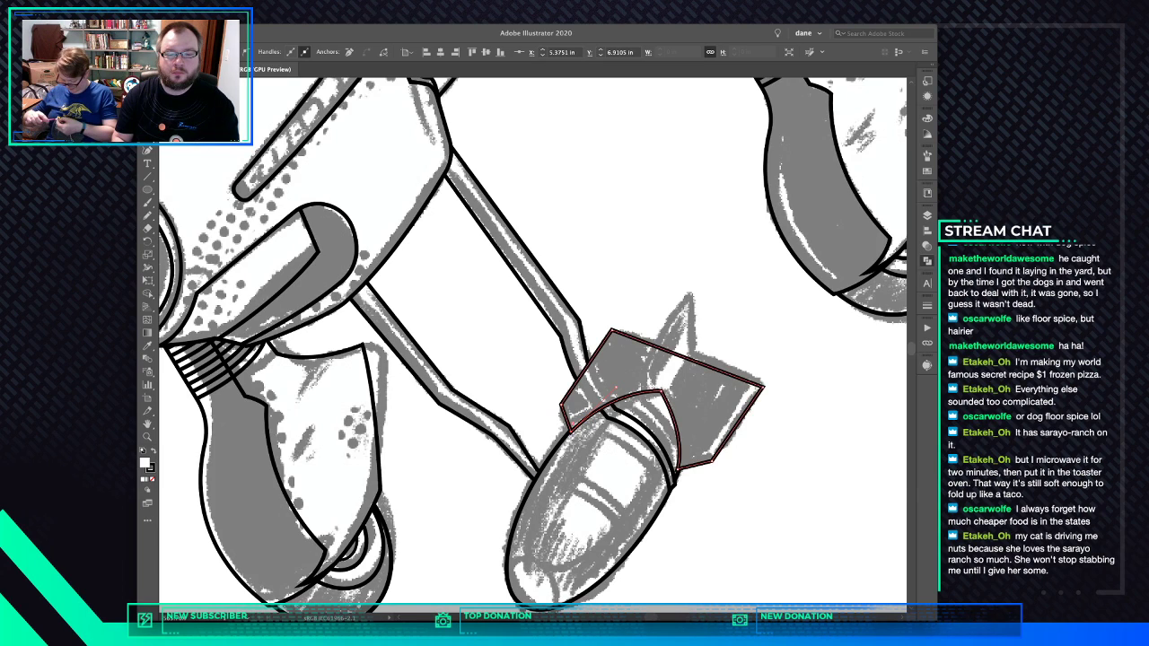
Move the tail fin shape behind the bomb's oval body by cutting it and pasting it in back
key(v)
key(super+x)
click(579, 485)
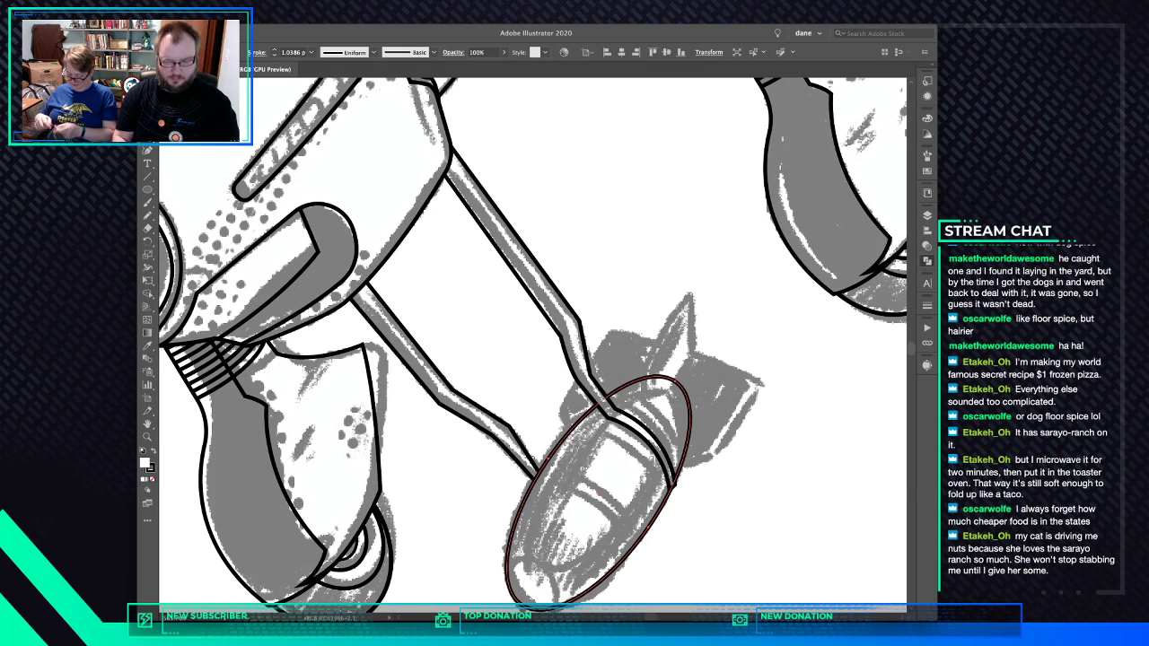
key(super+b)
key(super+shift+a)
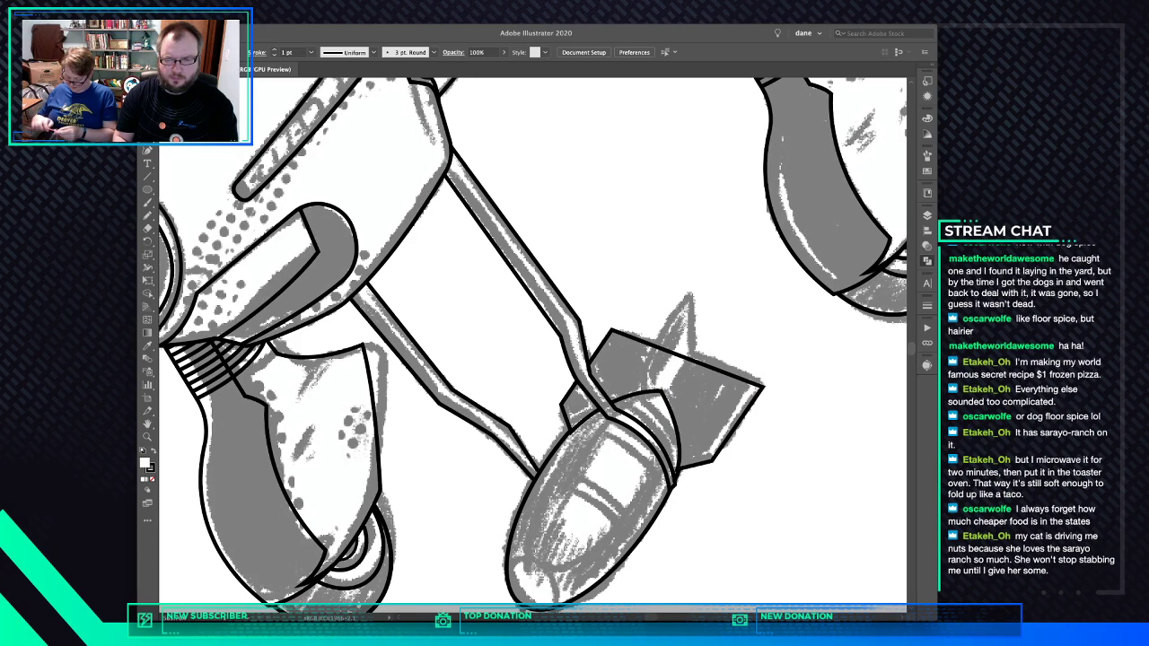
Outline the pointed upright fin over the tail fins as a closed shape with its base on the bomb's end
key(p)
click(644, 393)
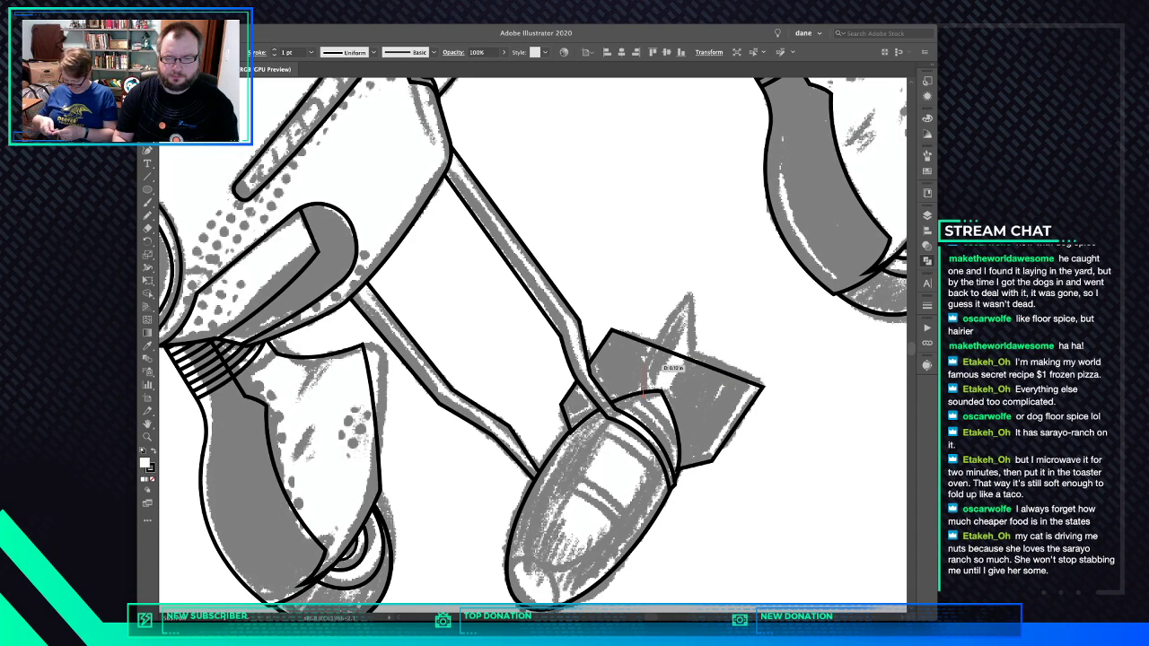
click(644, 361)
click(692, 291)
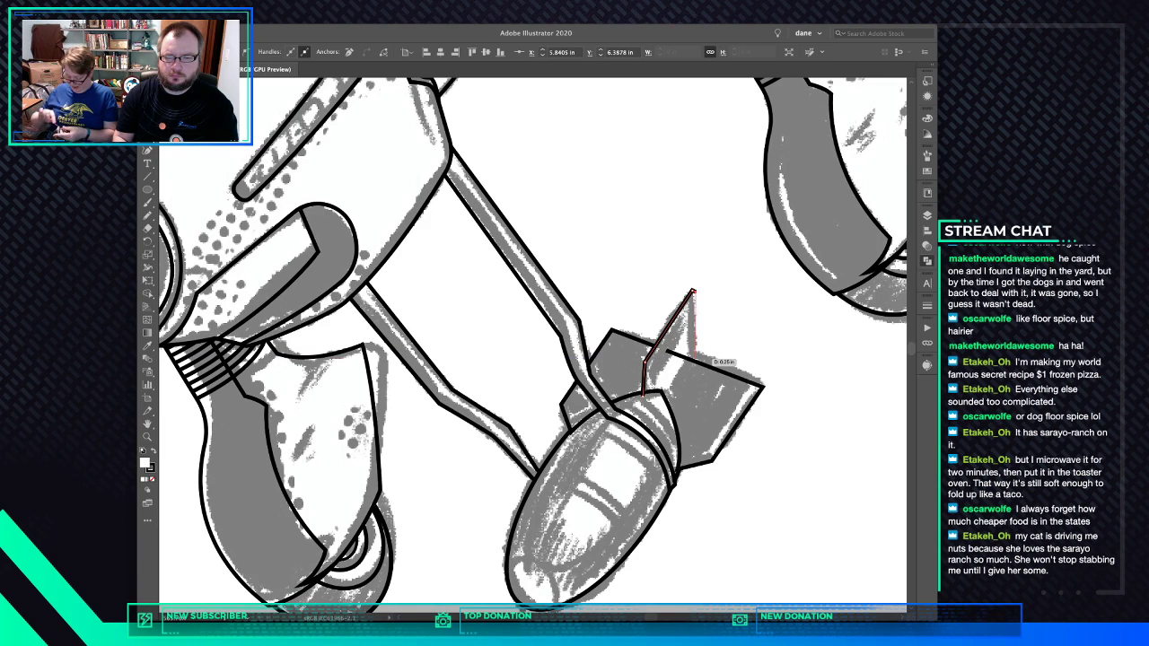
click(697, 357)
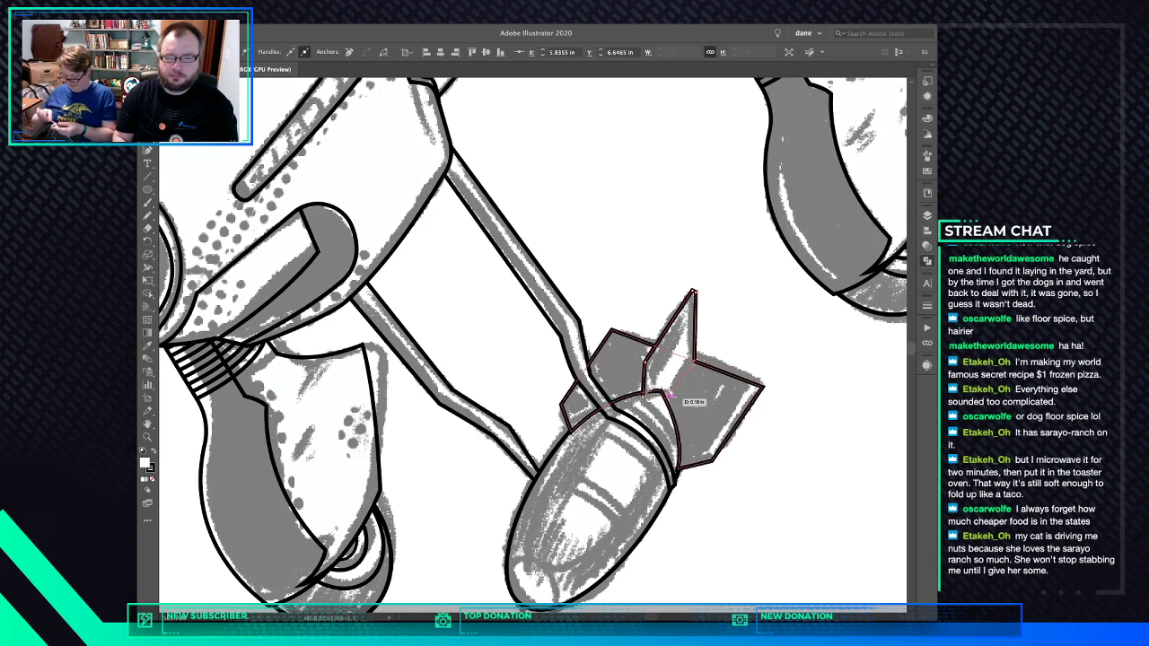
click(669, 393)
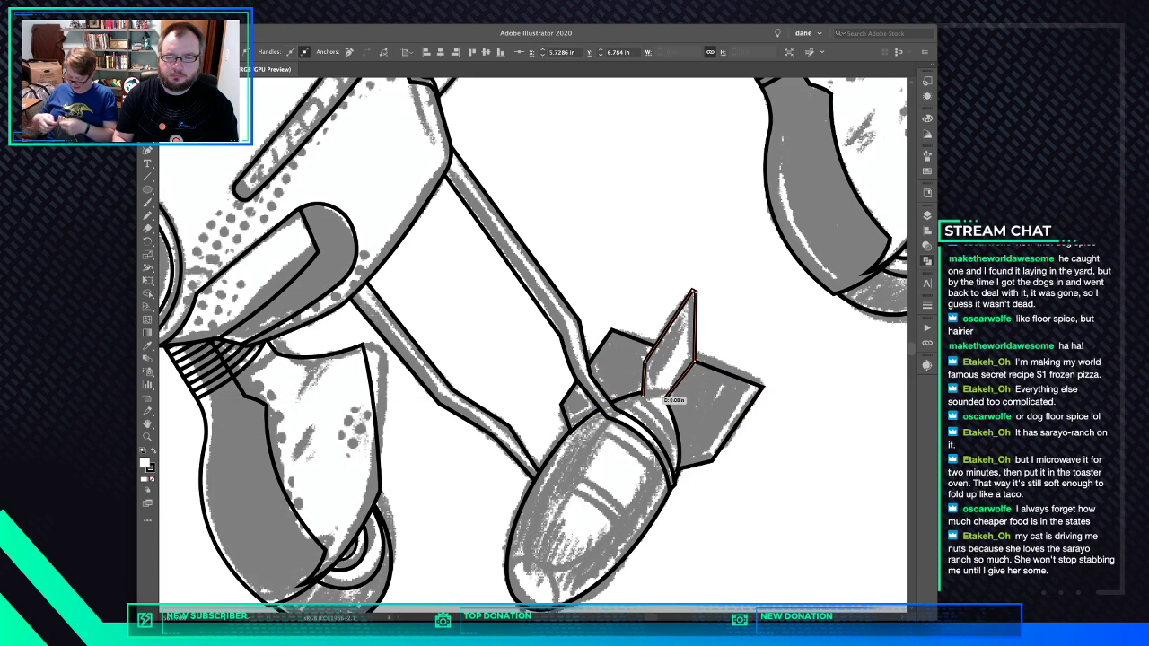
click(644, 395)
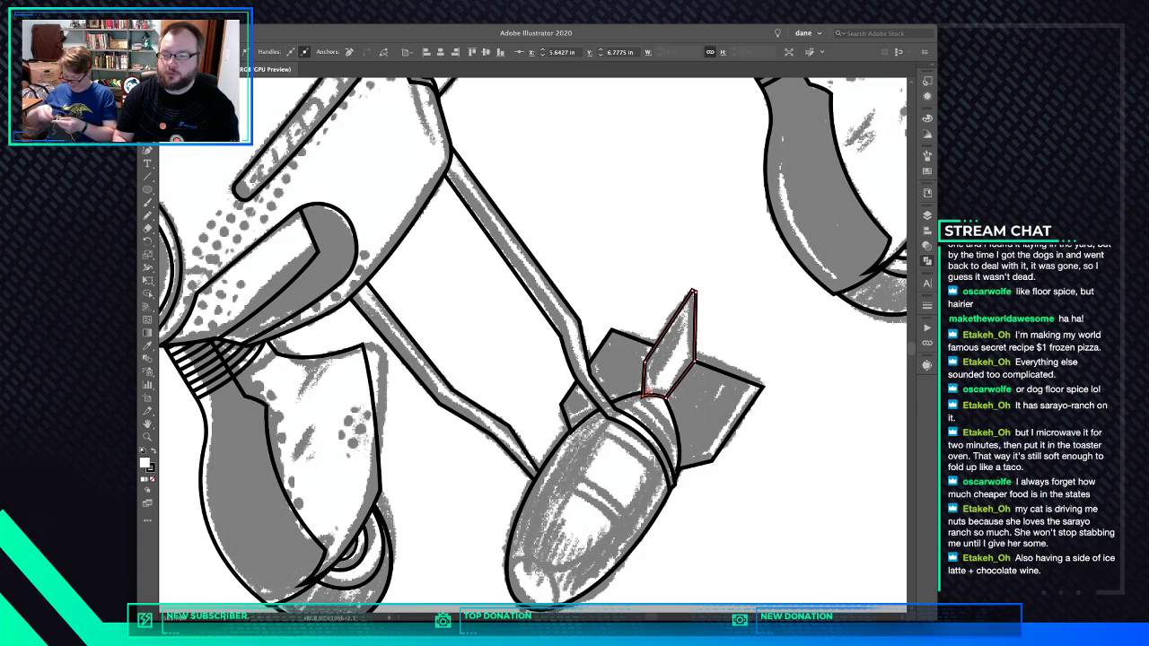
key(super+shift+a)
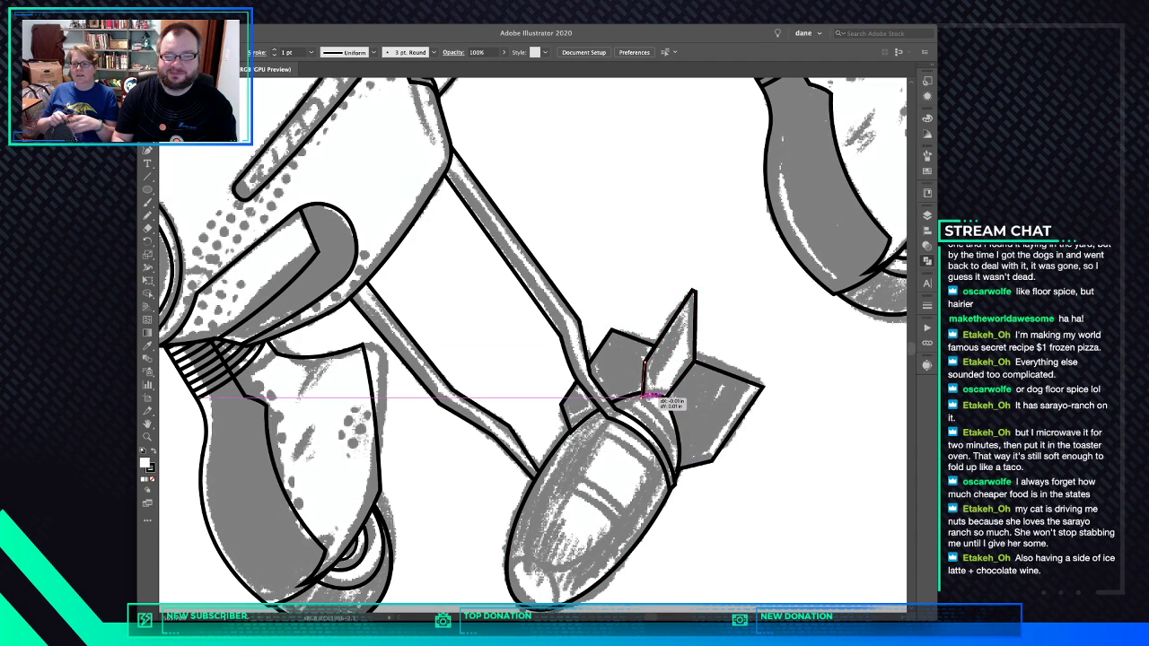
Shift the upright fin's lower corner and side anchor outward to match the sketch
drag(643, 395, 637, 401)
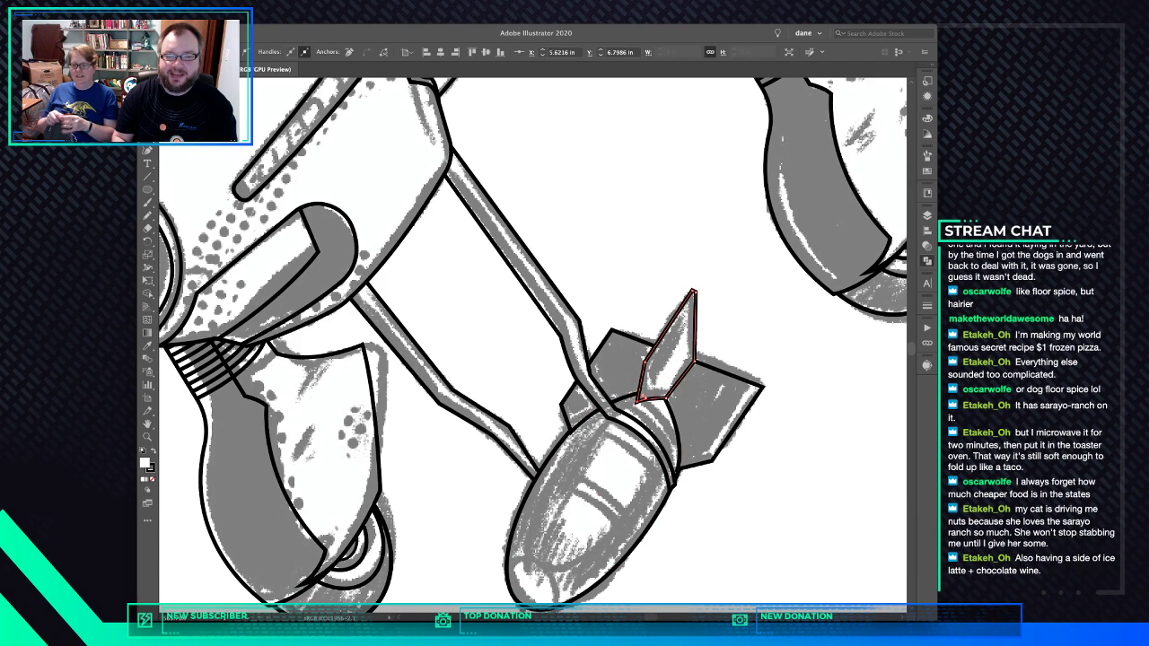
drag(636, 402, 637, 404)
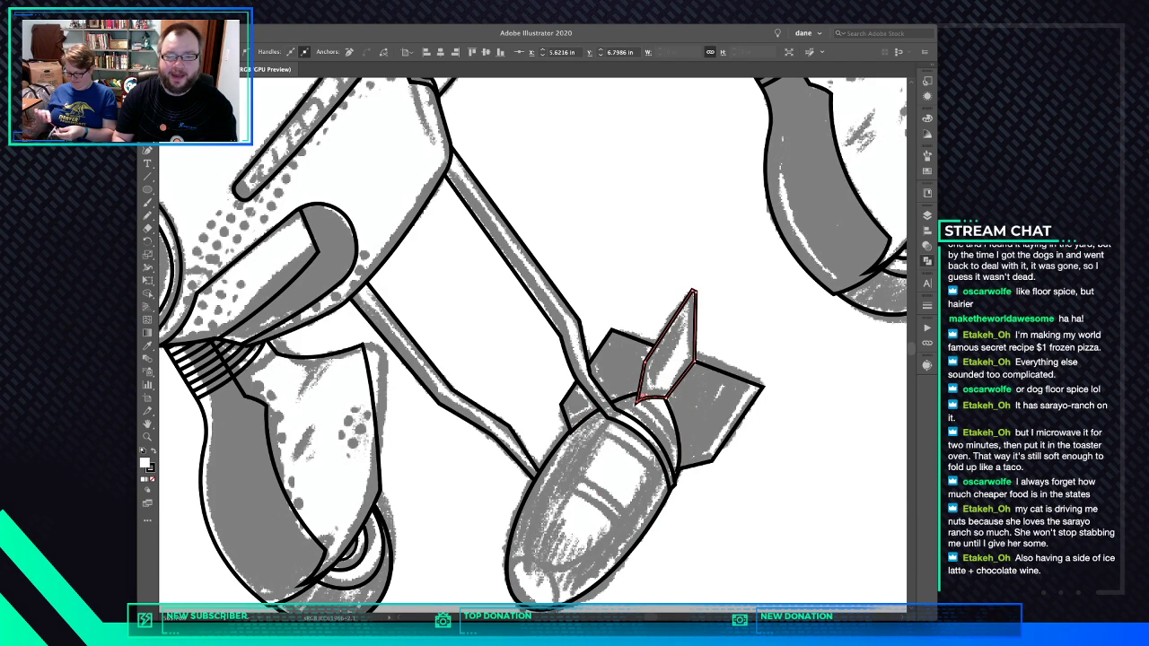
key(super+shift+a)
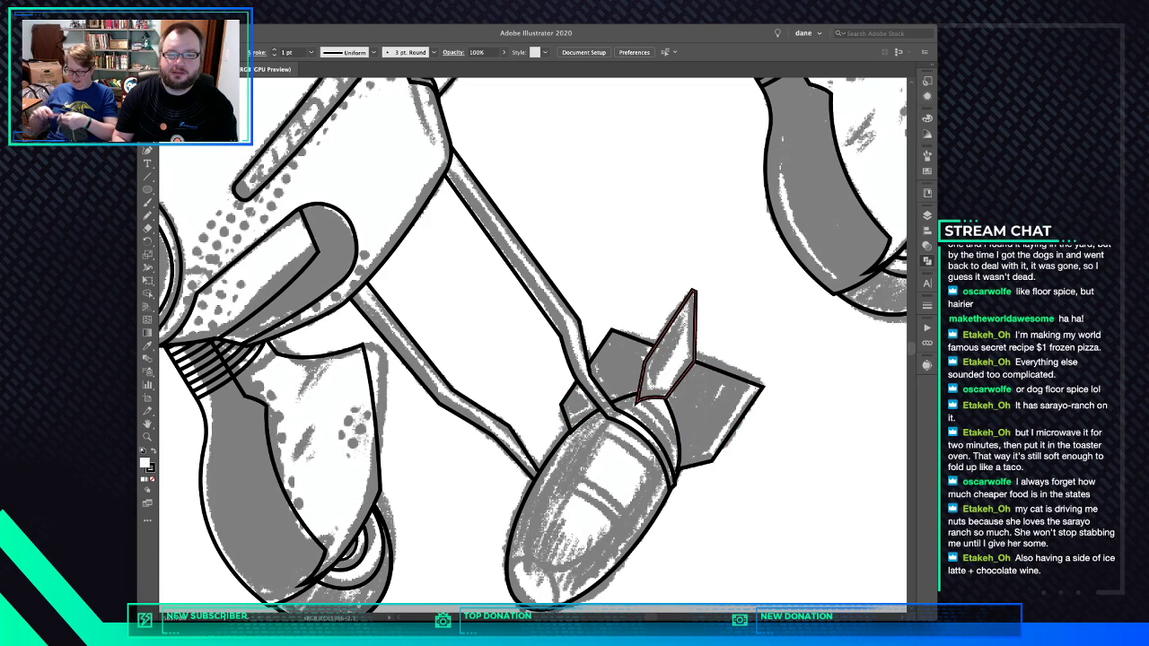
drag(646, 361, 639, 366)
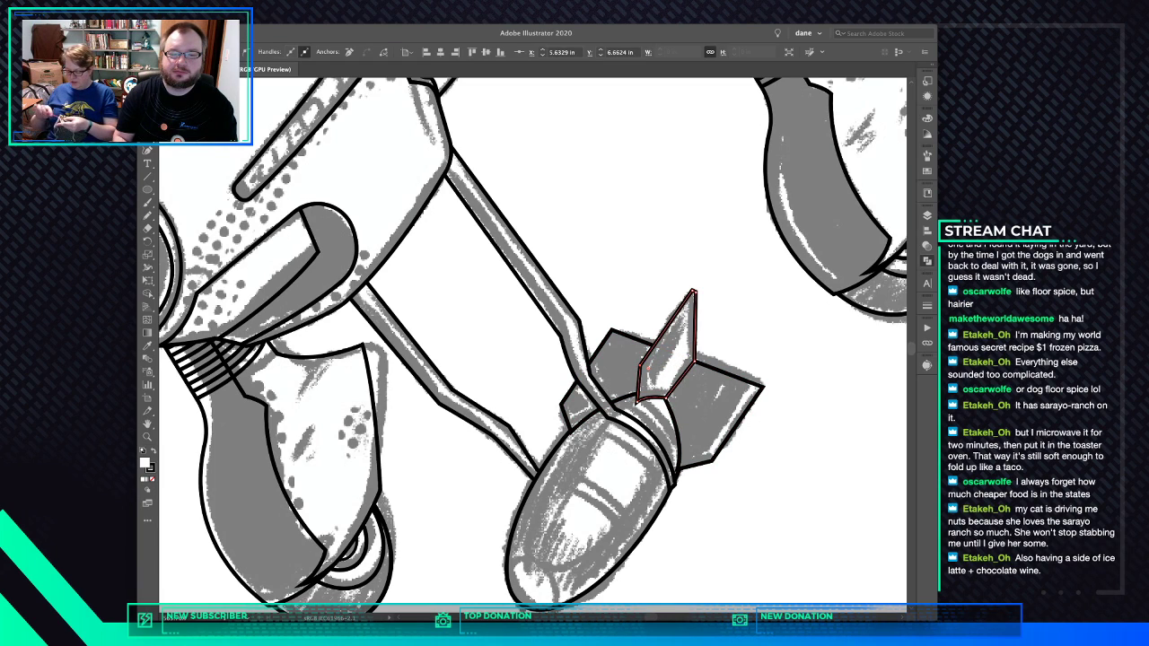
key(super+shift+a)
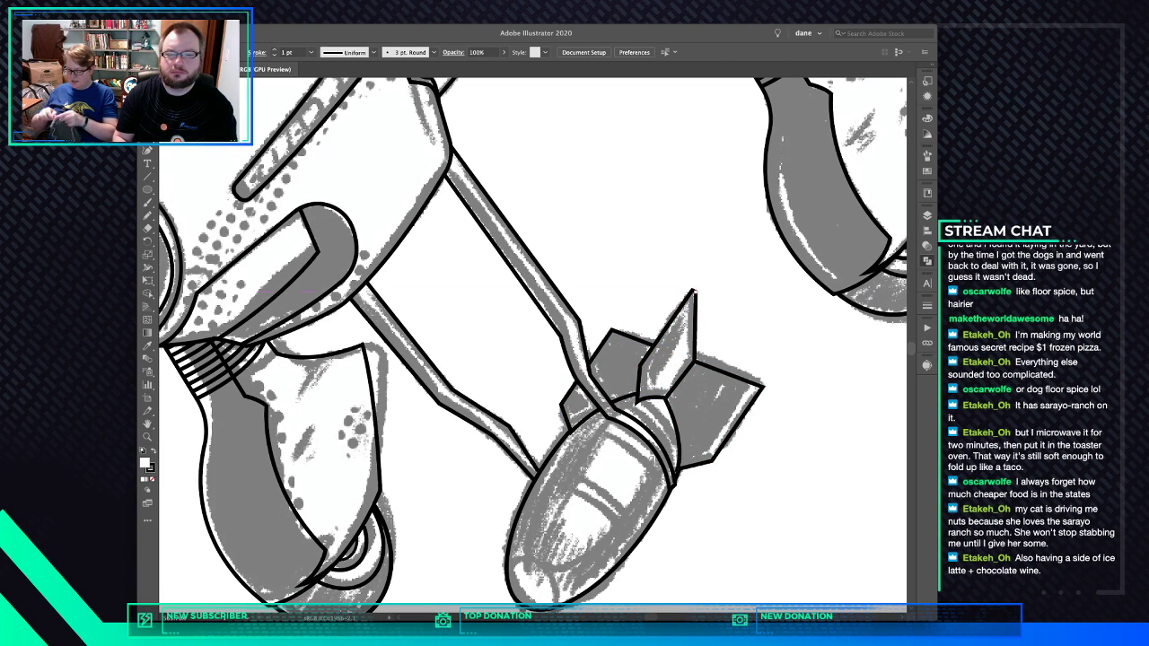
Draw a closed shape following the upright fin's inner edge line and extending outside the fin up past its tip
drag(694, 292, 666, 363)
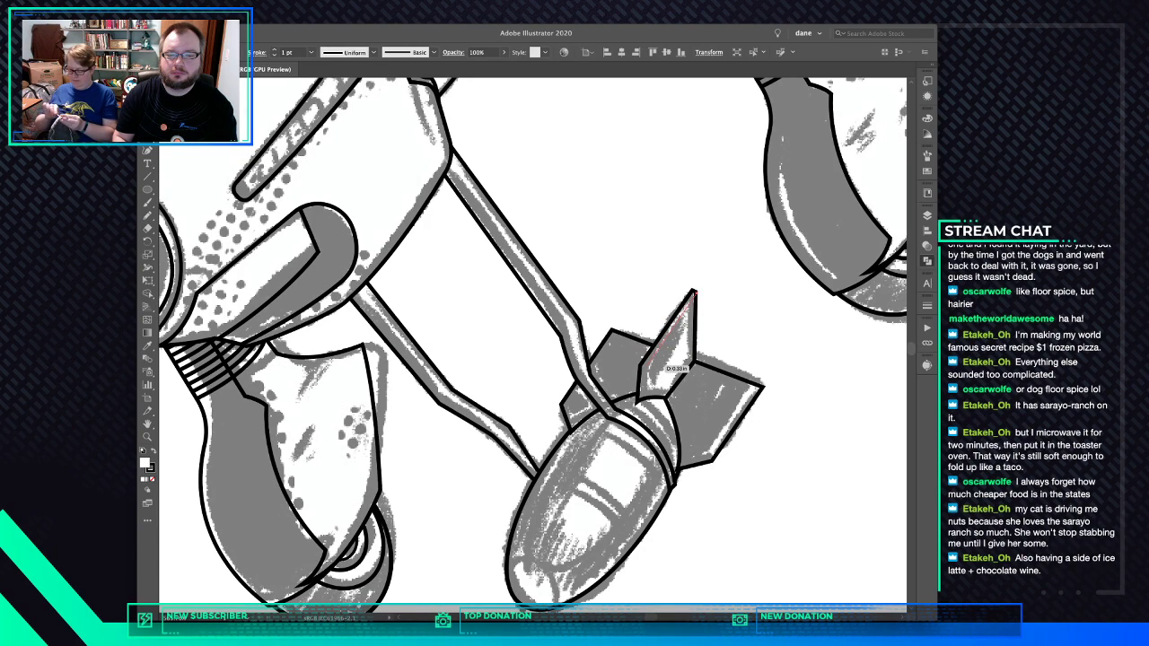
click(642, 366)
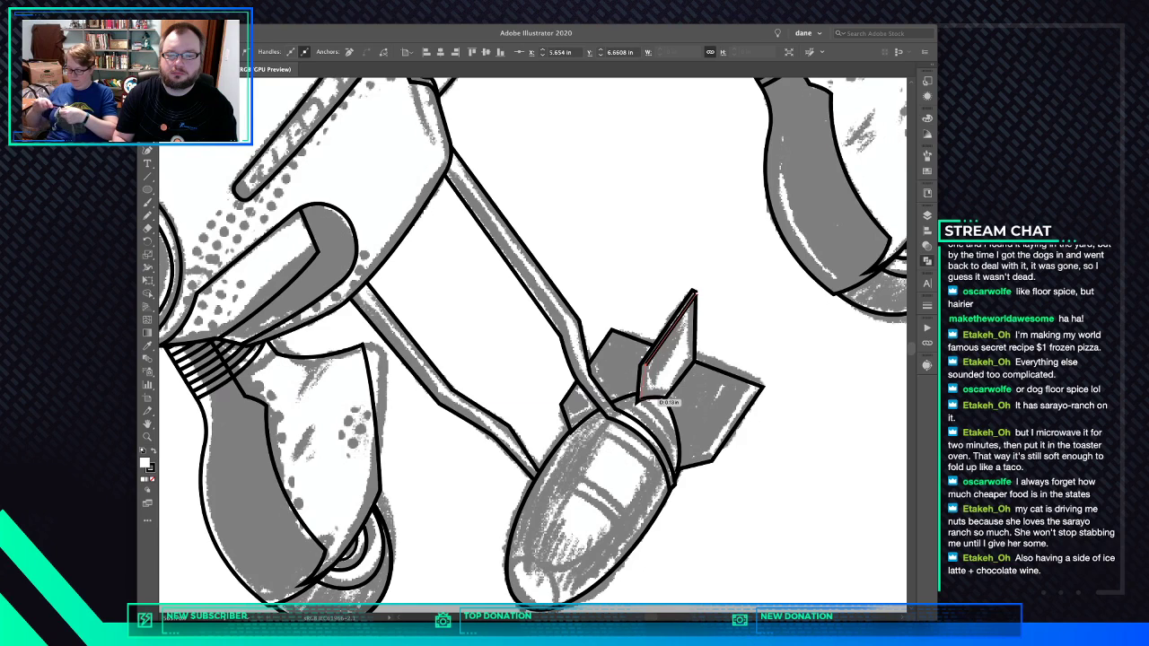
click(638, 401)
click(618, 389)
click(610, 346)
click(672, 274)
click(691, 268)
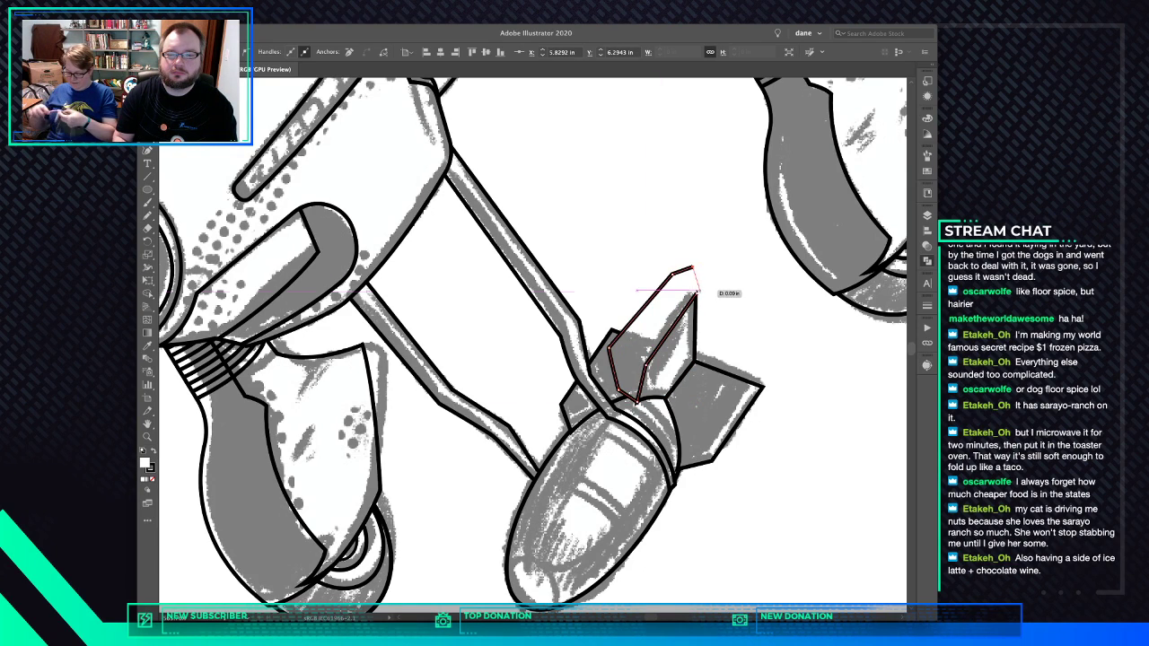
click(695, 293)
shift+super+click(691, 332)
key(super+4)
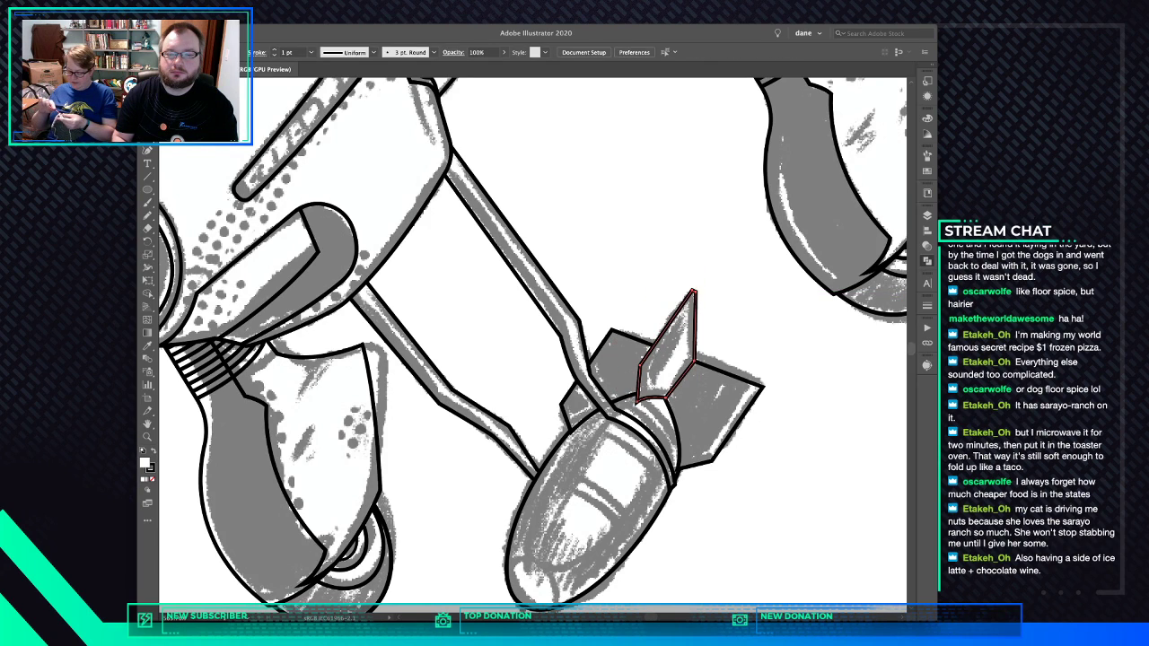
key(super+z)
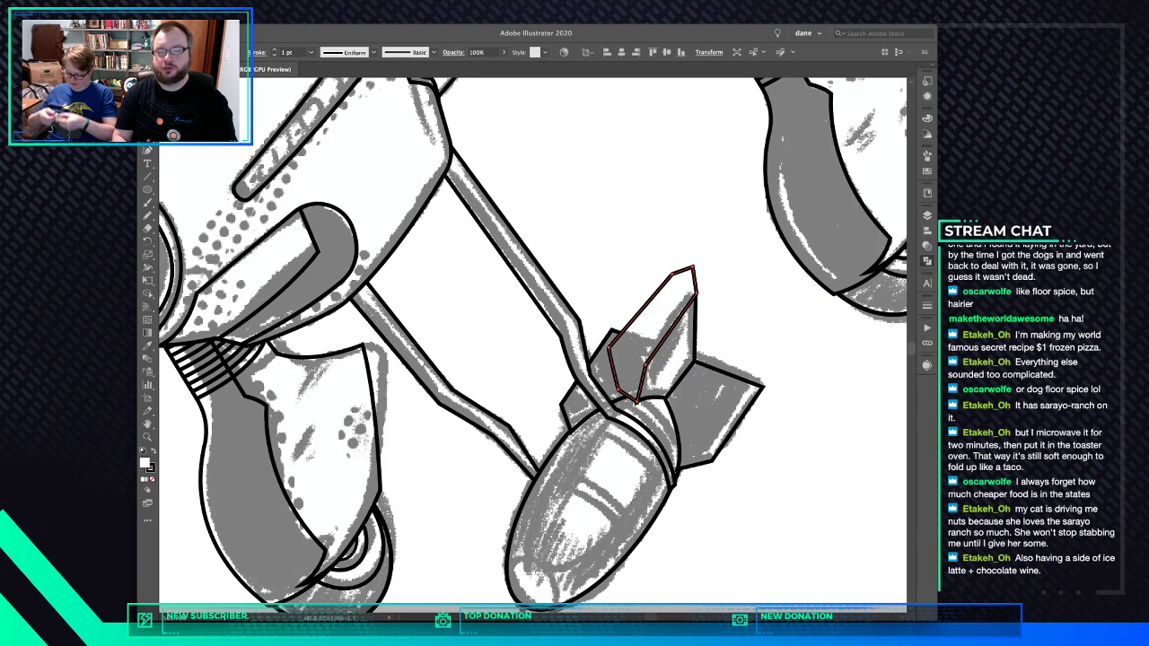
Trim the new shape to the upright fin with the repeated Pathfinder operation, leaving a narrow strip along the fin's edge
shift+super+click(695, 330)
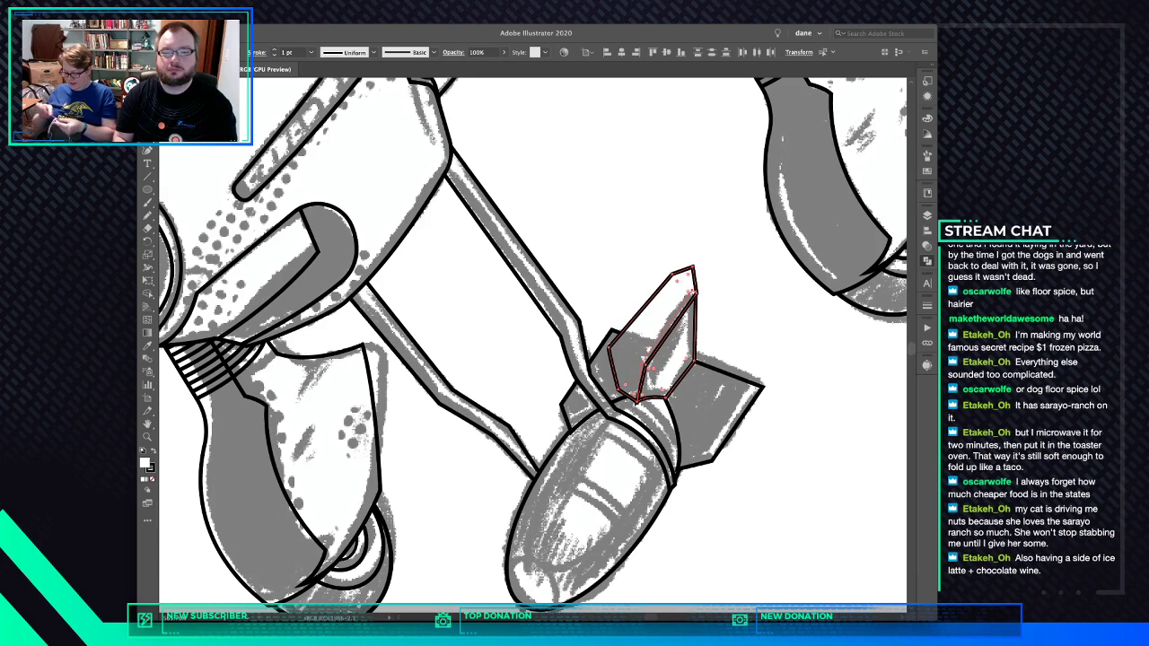
key(super+4)
key(super+shift+a)
super+click(656, 314)
key(super+shift+a)
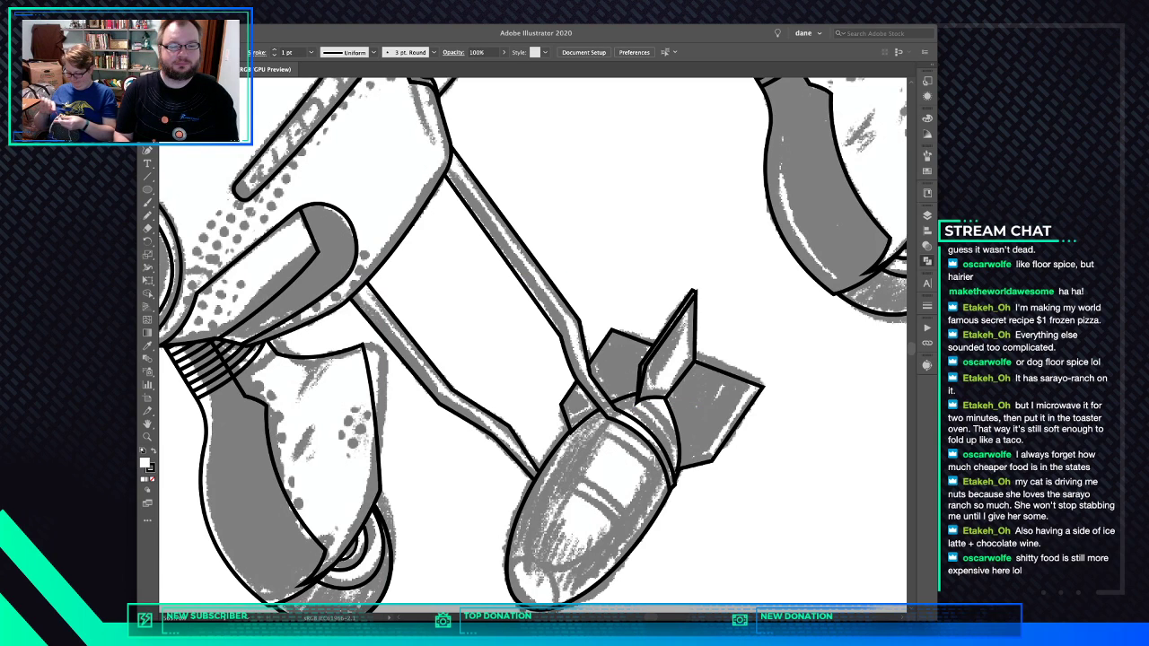
Draw a closed shape that follows the inner line of the lower bomb strut and extends beyond the strut's lower side
drag(356, 285, 454, 398)
click(507, 433)
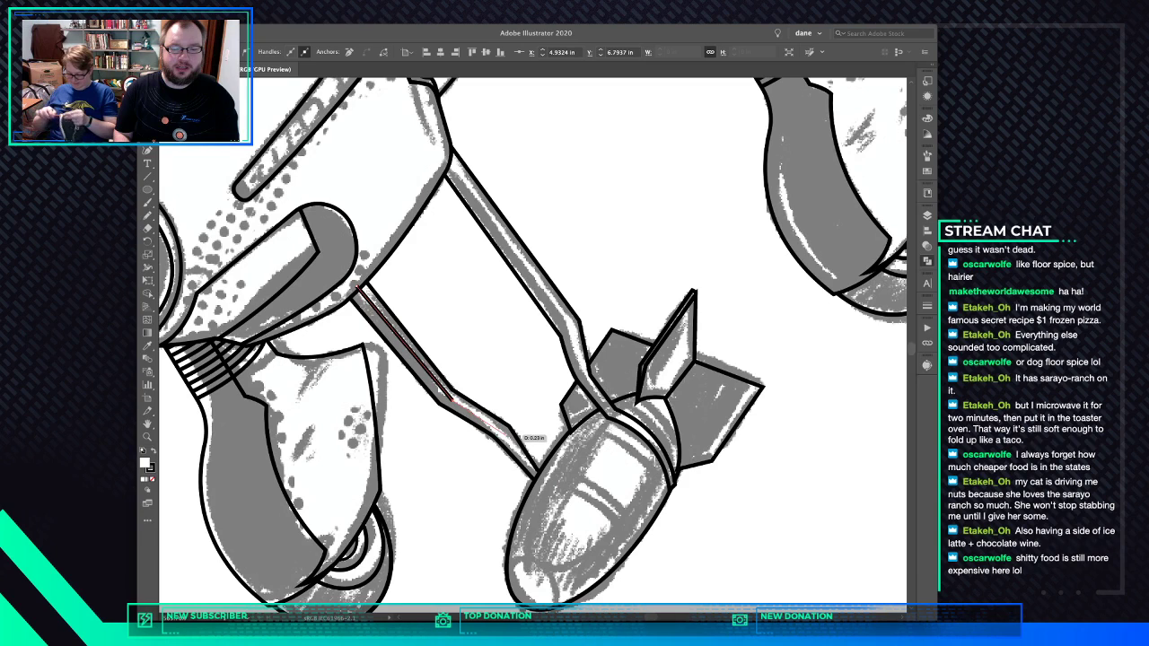
click(550, 488)
drag(550, 488, 472, 484)
drag(296, 283, 359, 285)
click(343, 268)
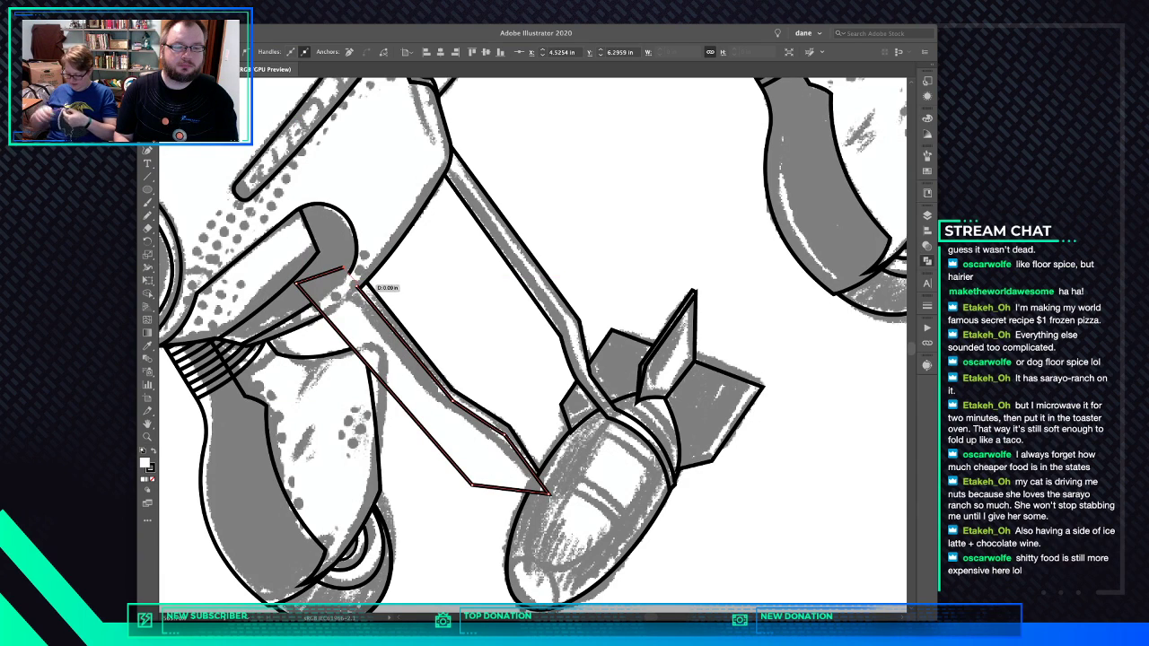
click(359, 287)
click(359, 286)
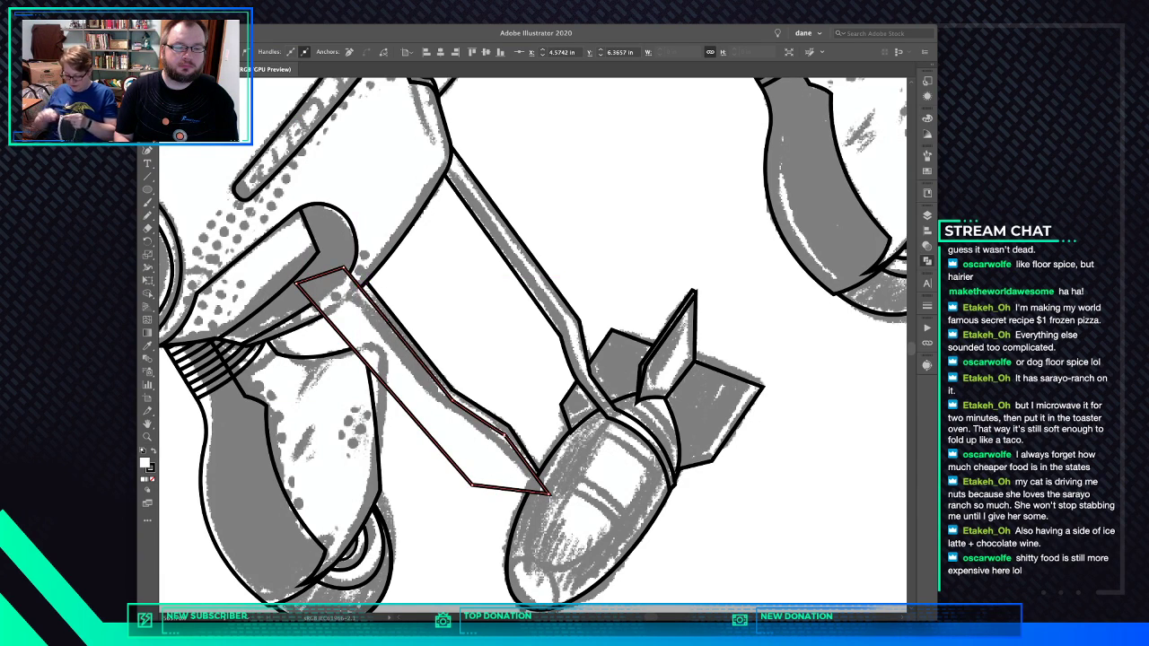
Trim the new shape to the lower bomb strut with the repeated Pathfinder operation and delete the excess outside the strut
key(a)
key(super+x)
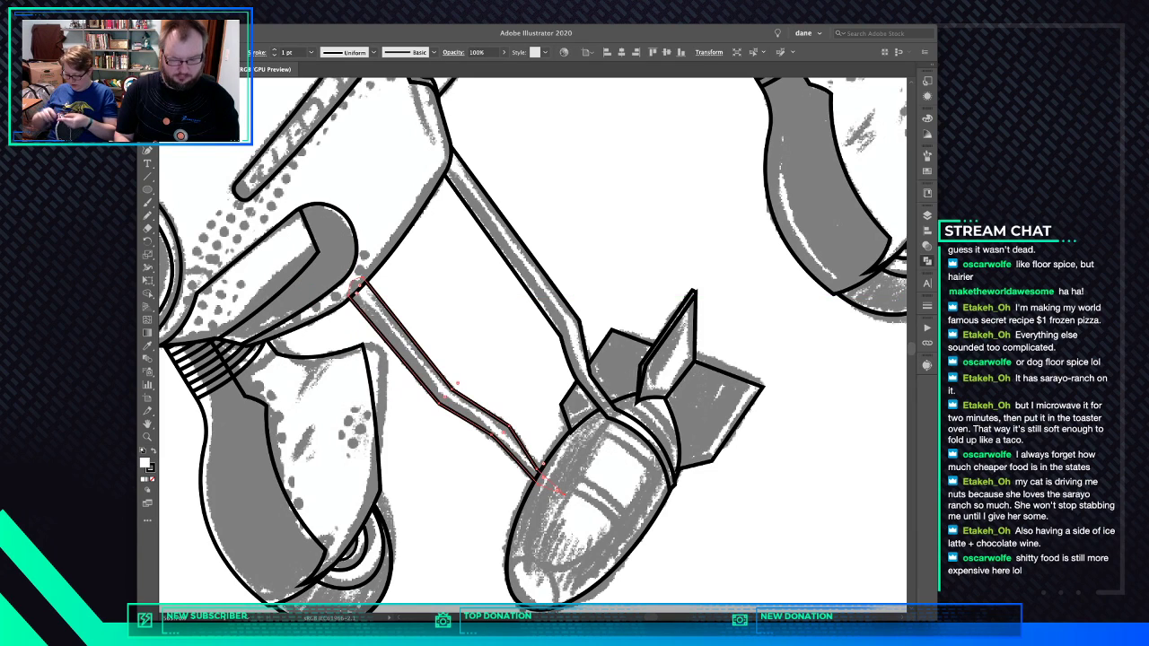
key(super+b)
shift+click(413, 341)
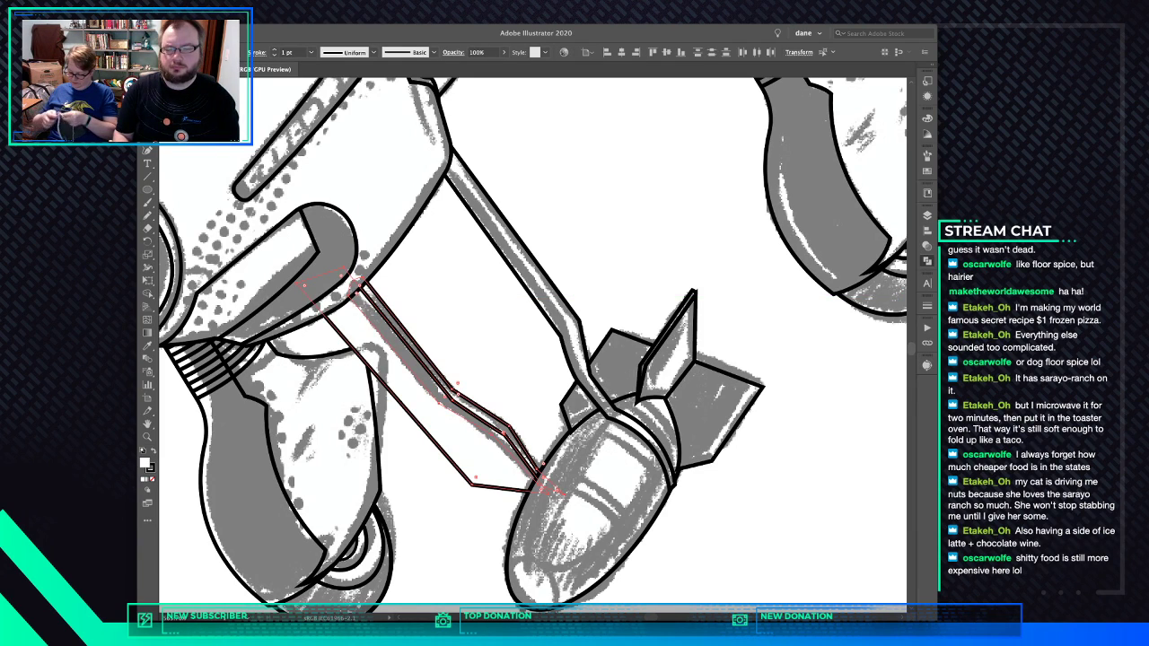
key(super+4)
key(super+shift+a)
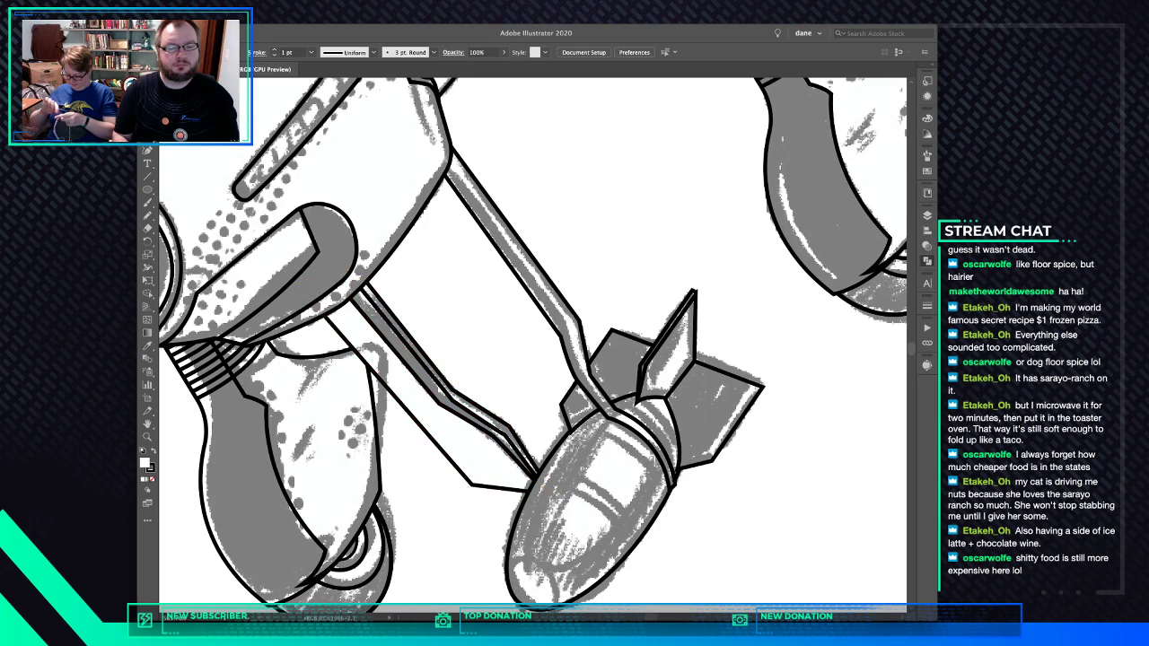
click(417, 412)
key(super+shift+a)
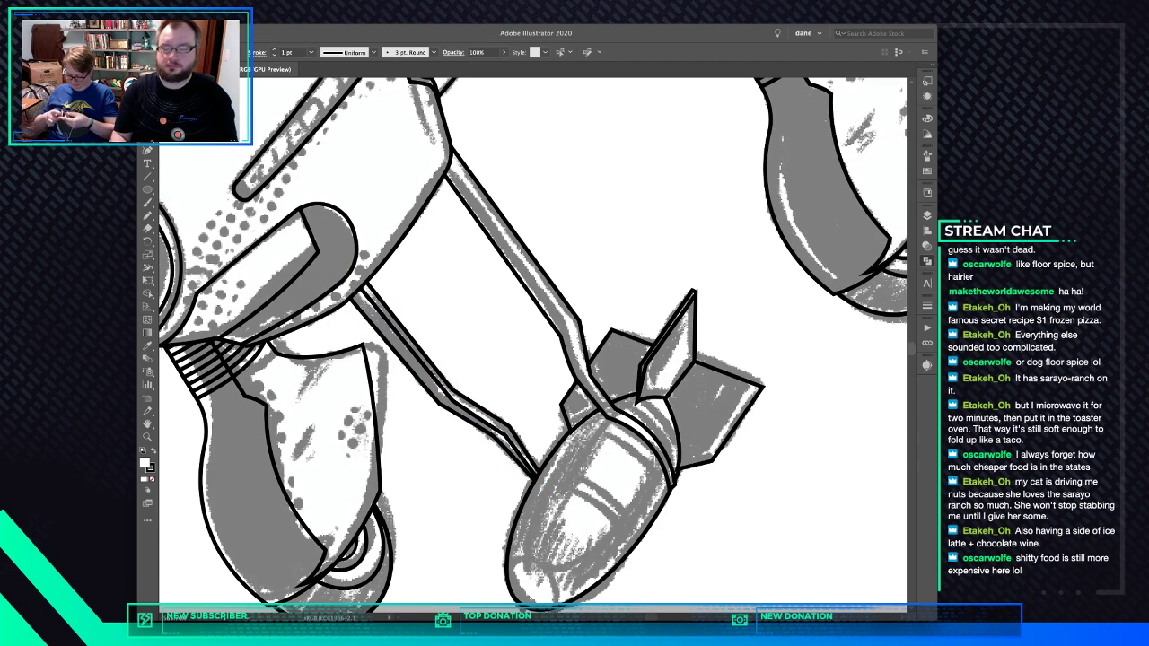
Draw a closed shape that follows the upper bomb strut's inner line down over the bomb and extends beyond the strut's lower side
click(467, 156)
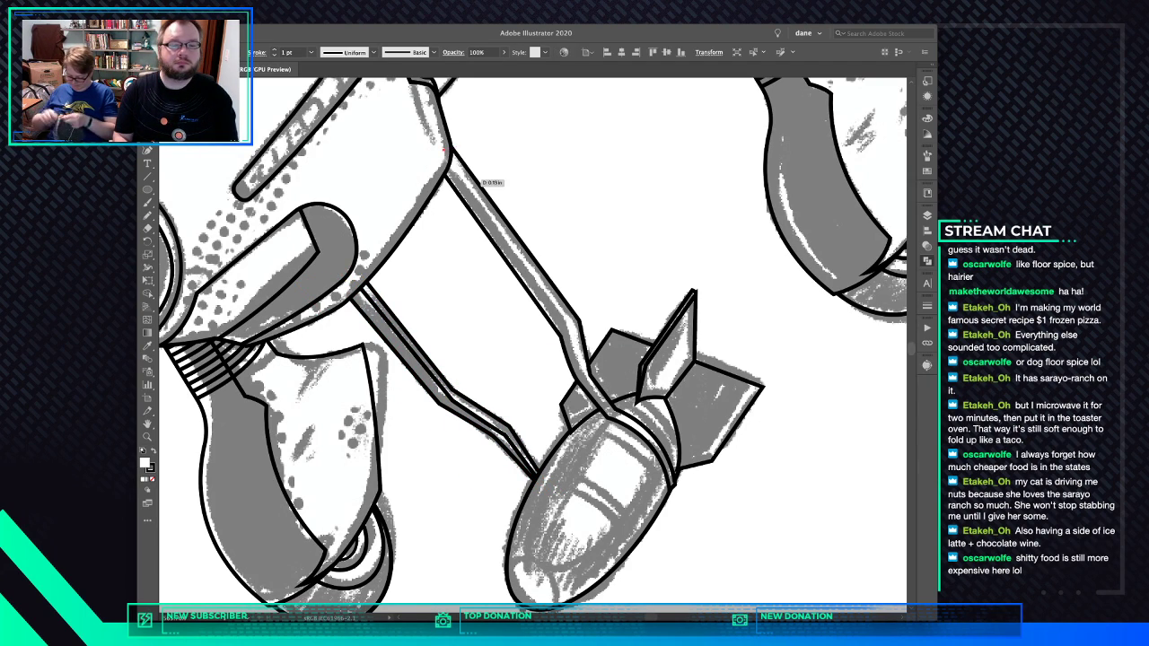
click(571, 329)
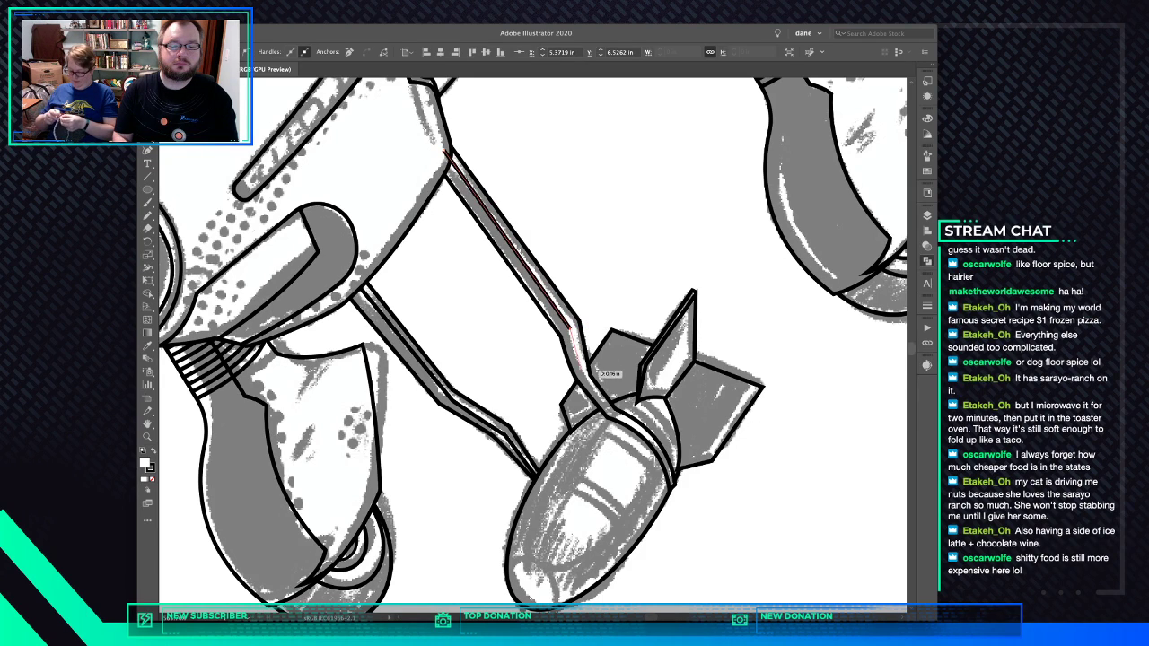
drag(588, 381, 677, 540)
key(super+shift+a)
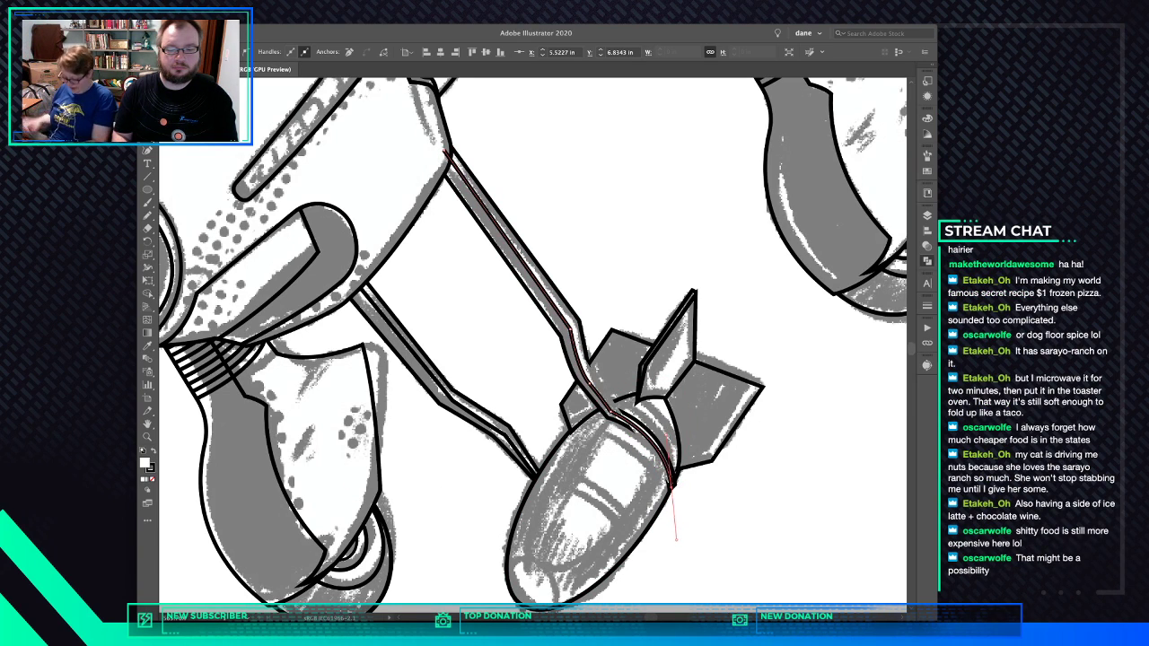
click(643, 536)
click(457, 289)
click(377, 220)
click(402, 159)
click(445, 150)
Trim the new shape to a copy of the upper bomb strut with the repeated Pathfinder operation and delete the excess outside the strut
key(super+x)
super+click(453, 159)
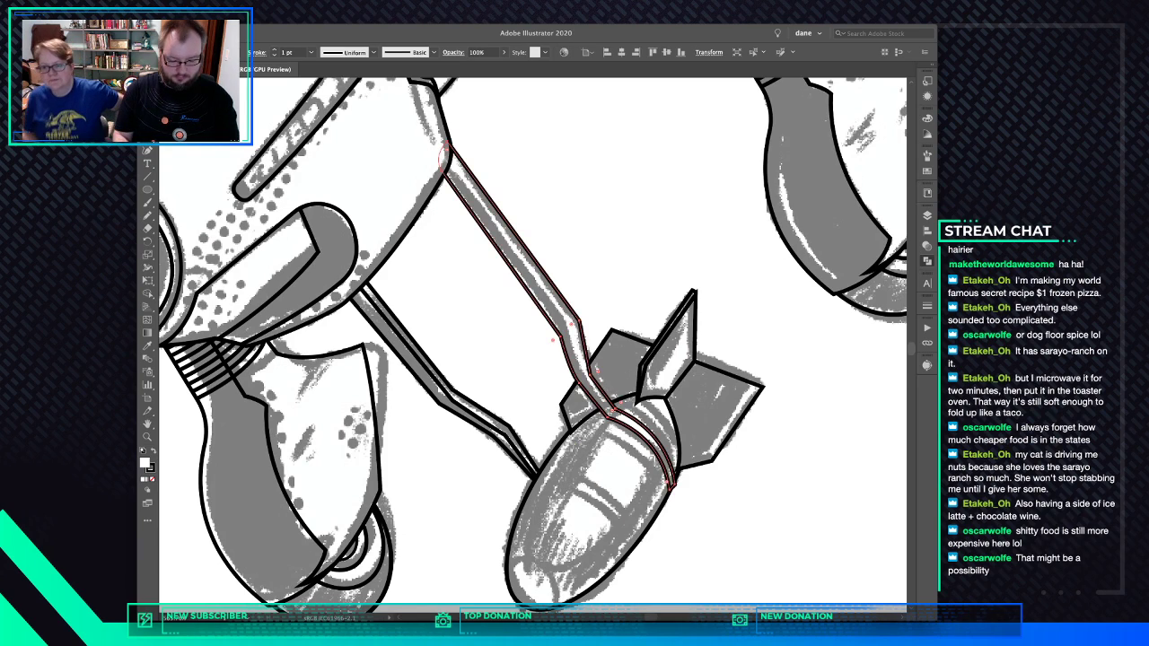
key(super+f)
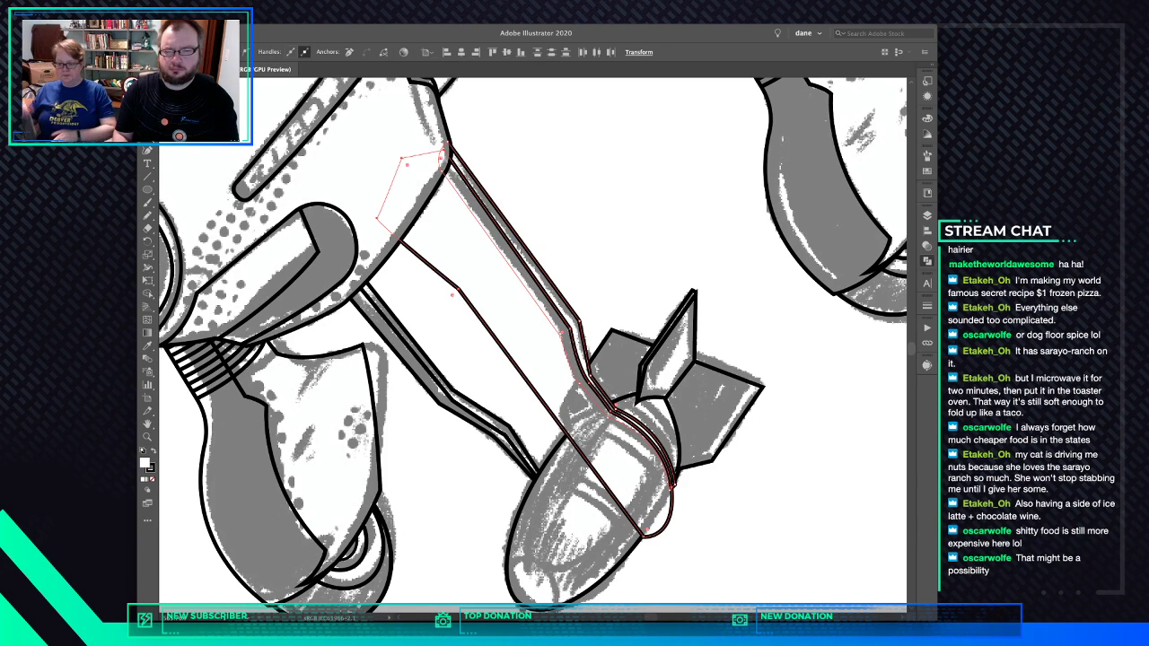
key(super+4)
key(super+shift+a)
click(507, 305)
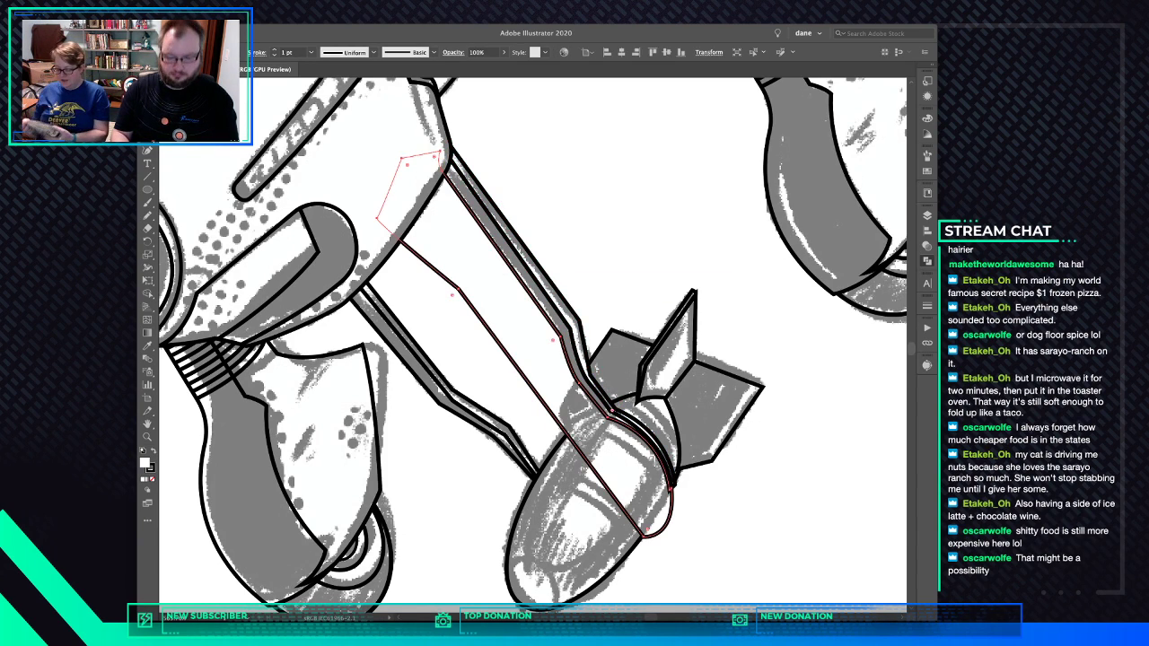
key(super+shift+a)
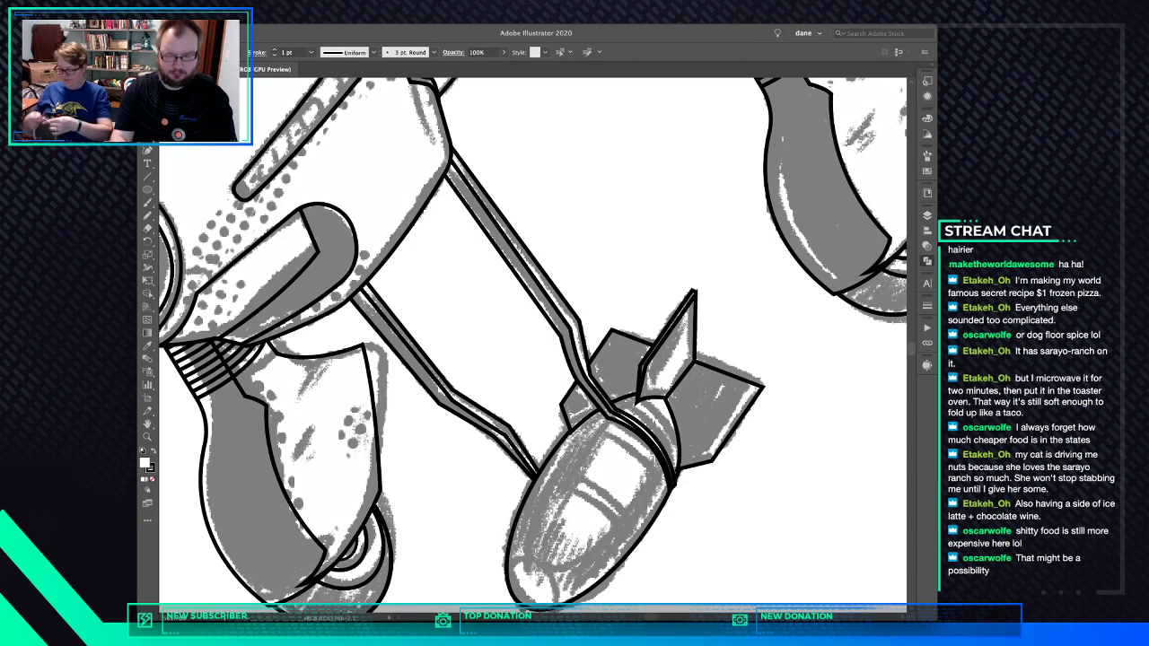
Draw a closed shape around the pointed shadow at the upper edge of the wheel cover beside the nose, extending slightly beyond the cover
key(super+minus)
key(p)
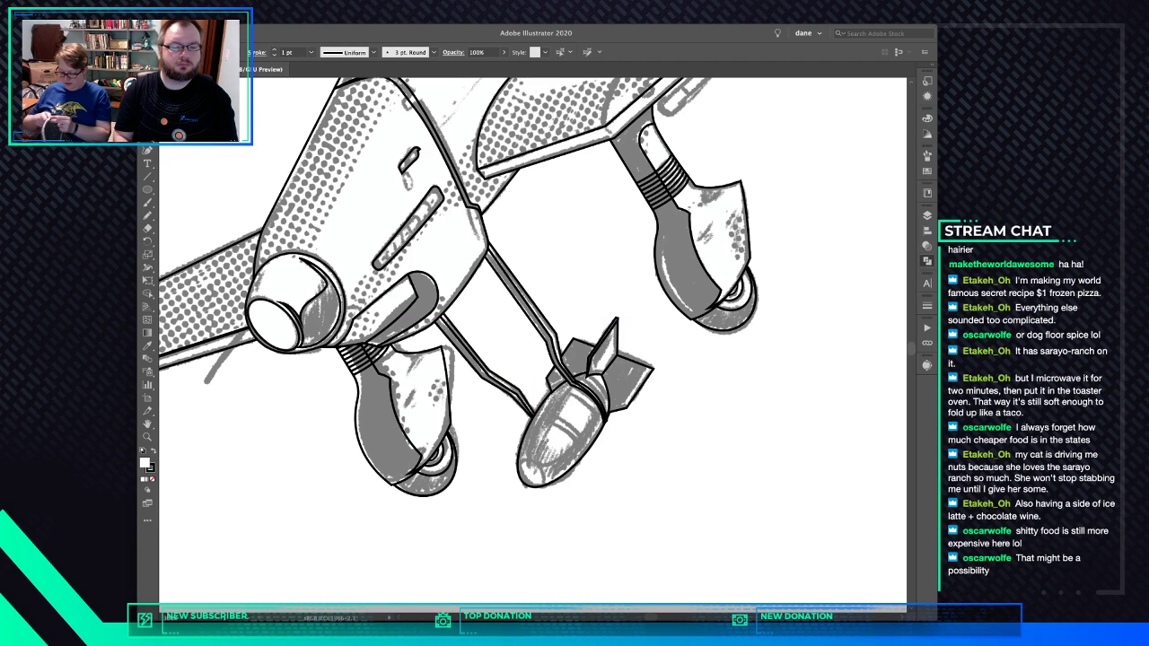
drag(401, 351, 409, 363)
click(407, 373)
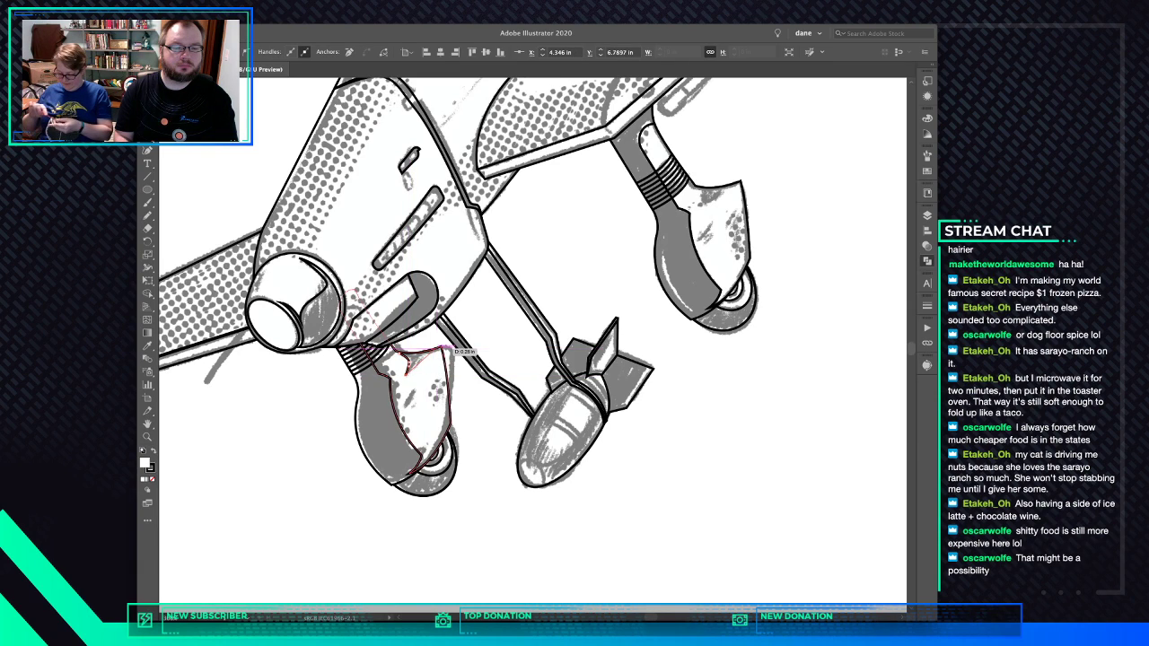
drag(441, 348, 462, 336)
click(440, 348)
click(424, 342)
click(401, 352)
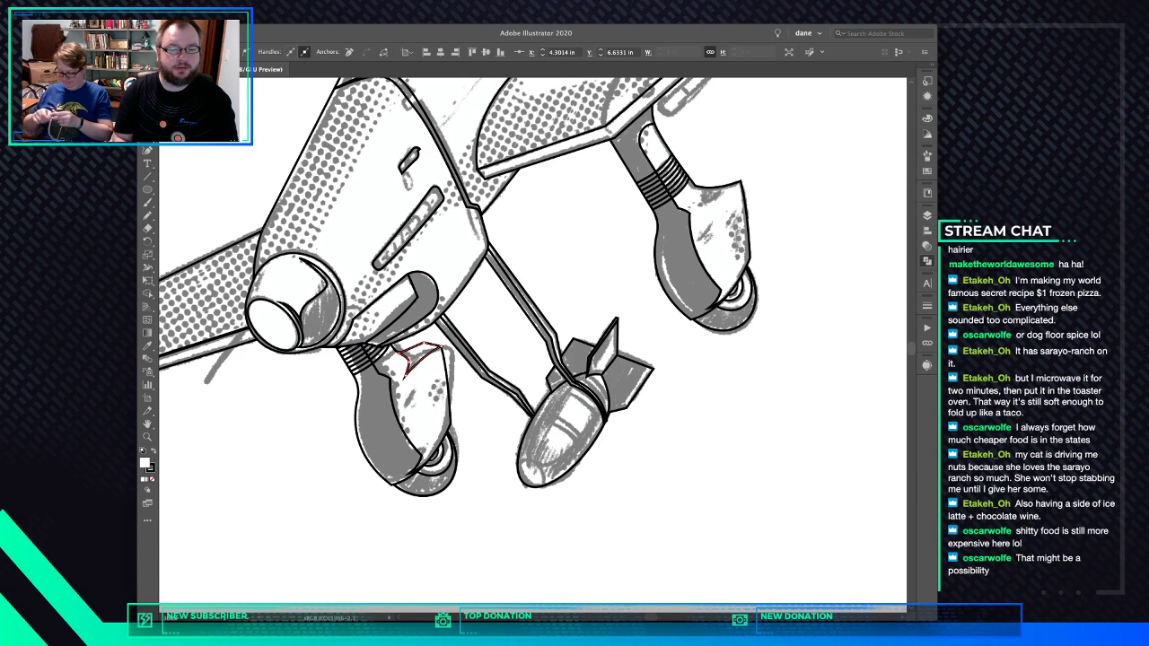
Draw a small rounded closed shape around the dotted shading on the outer edge of the nose-side wheel cover
click(449, 375)
drag(430, 396, 429, 411)
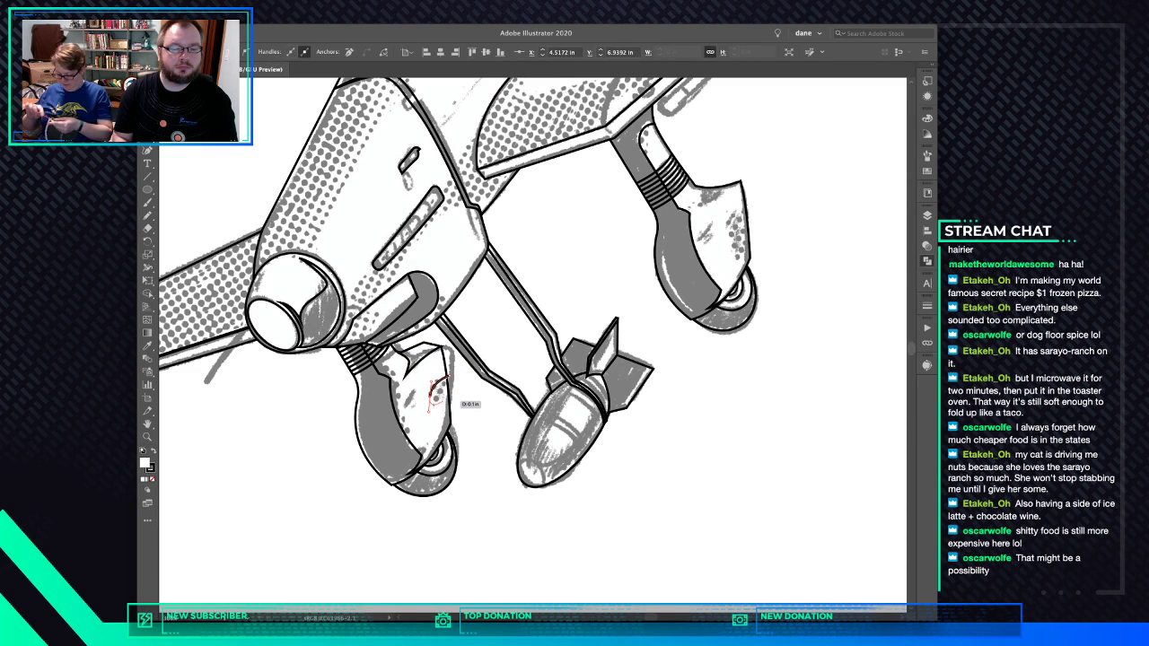
click(451, 389)
click(450, 374)
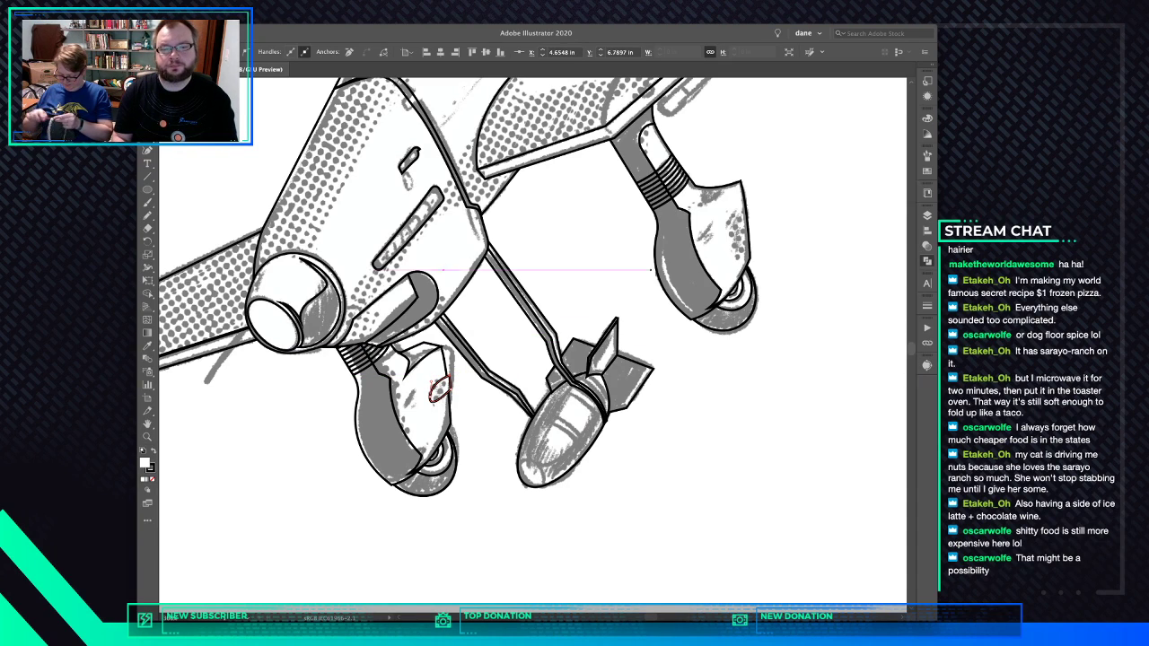
Draw a closed angular shape around the dotted shading on the outer edge of the wheel cover under the wing
click(745, 199)
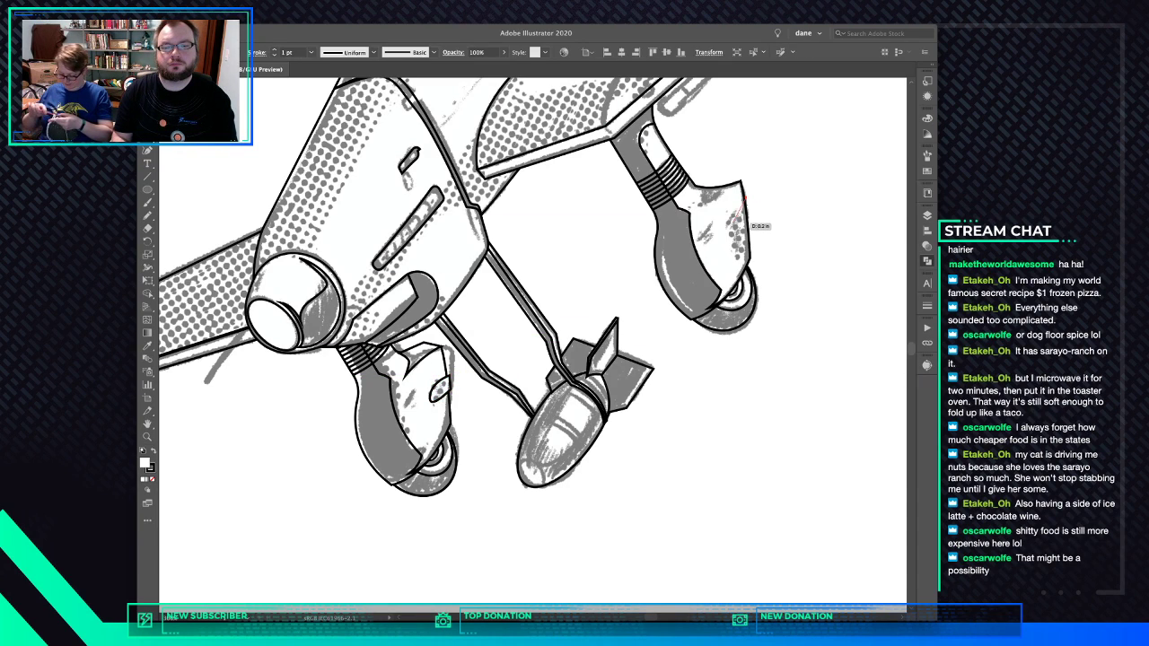
click(728, 224)
click(736, 264)
click(754, 240)
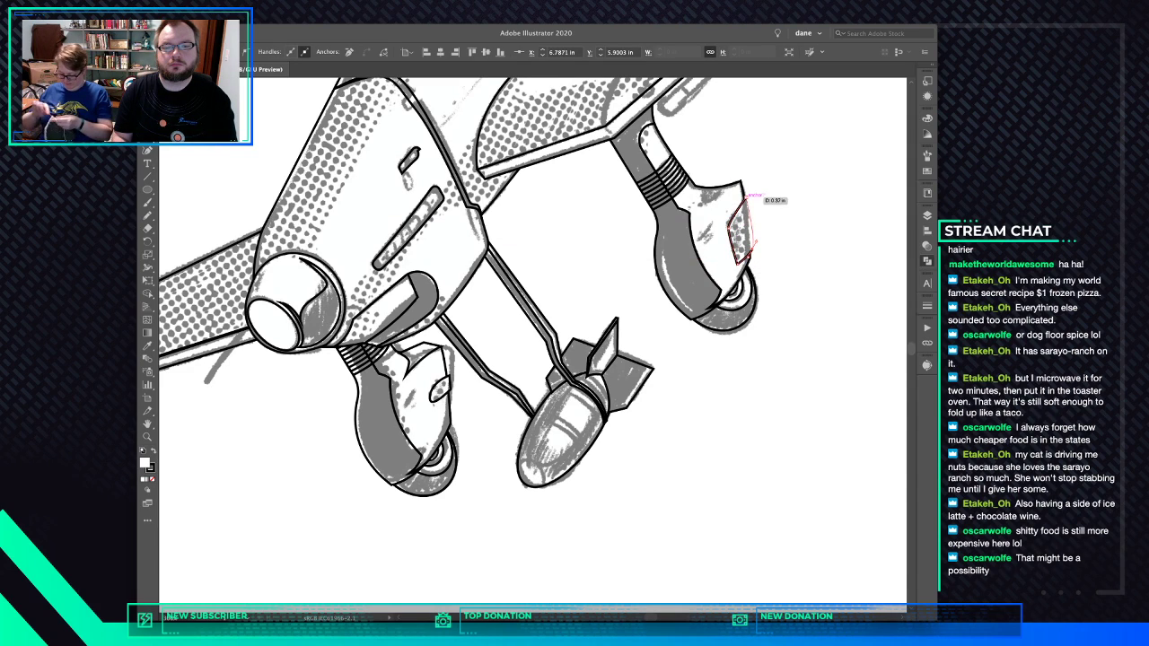
click(745, 198)
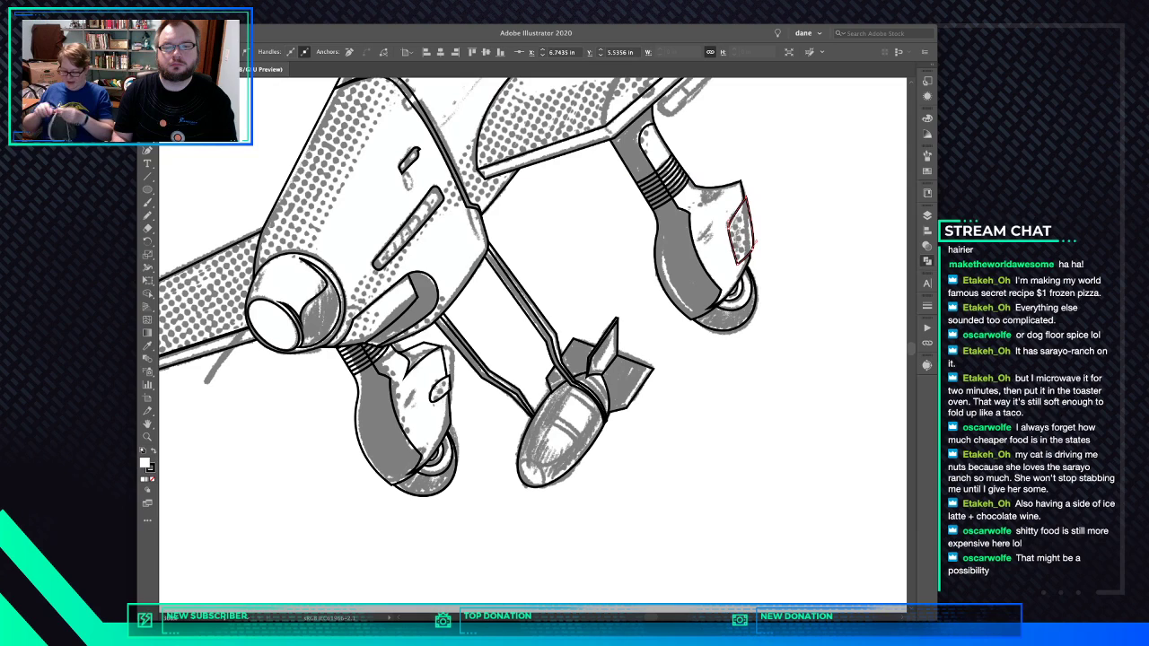
Draw a closed curved shape around the shadow at the upper edge of the under-wing wheel cover, bulging above the cover's edge
click(741, 181)
drag(702, 206, 684, 209)
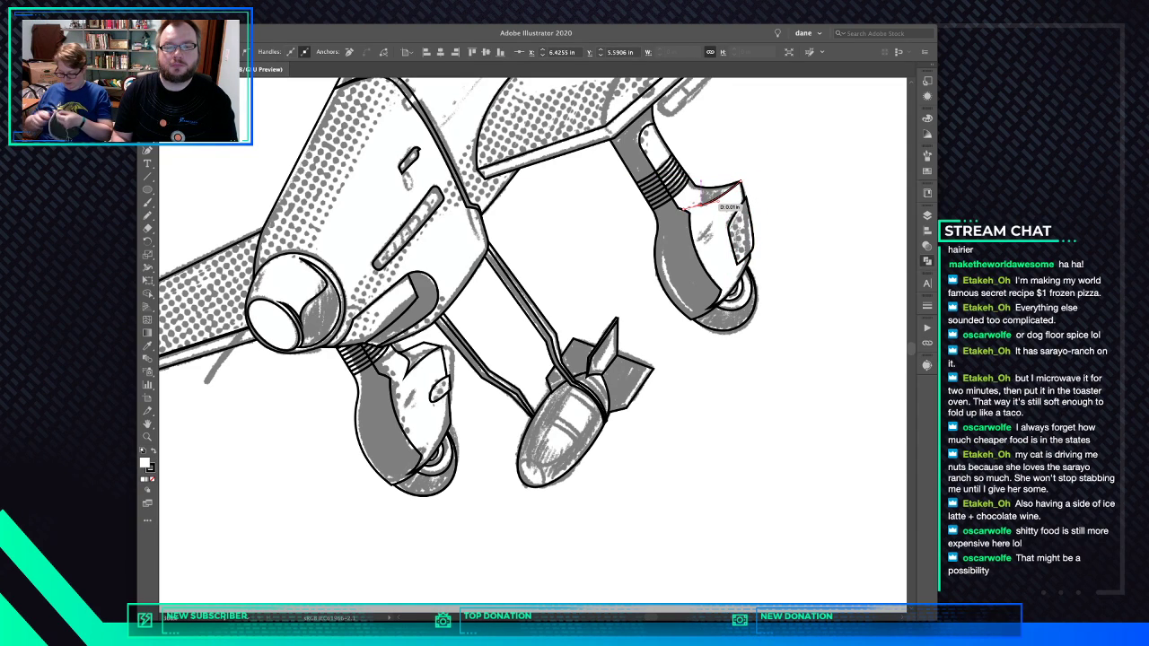
click(702, 206)
click(704, 170)
mouse_move(705, 179)
mouse_down()
mouse_move(705, 162)
mouse_move(741, 196)
mouse_up()
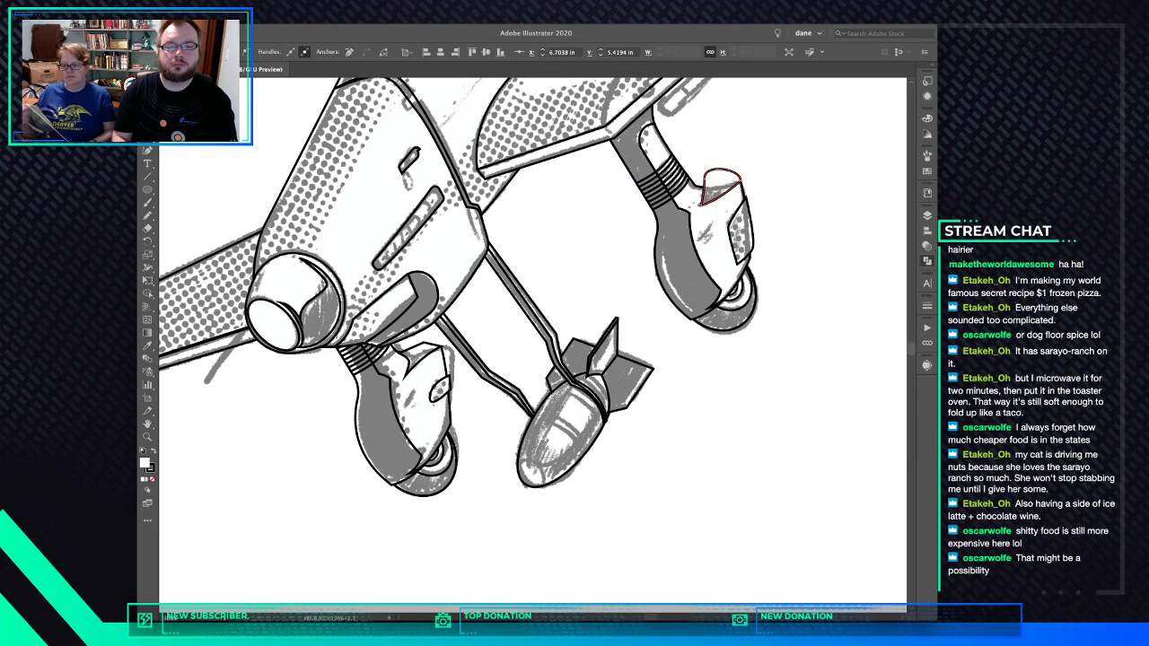
Trim both new shading shapes to the under-wing wheel cover and delete the pieces outside it
key(v)
key(super+f)
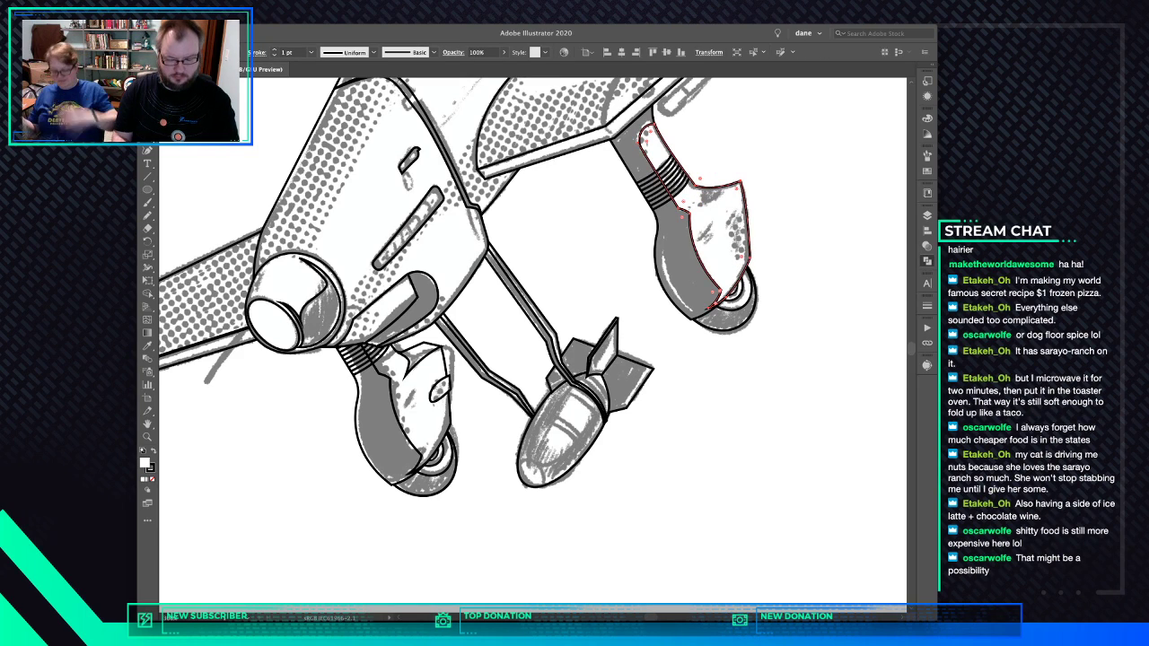
key(super+f)
shift+click(709, 235)
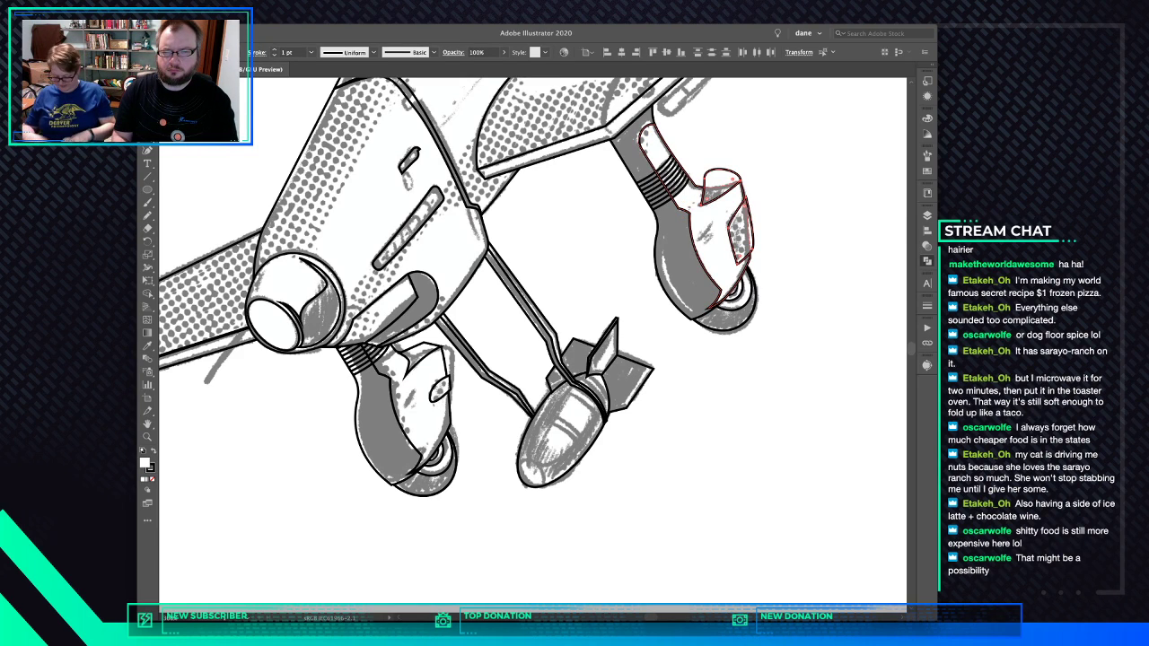
key(super+shift+a)
click(723, 179)
shift+click(751, 229)
key(Delete)
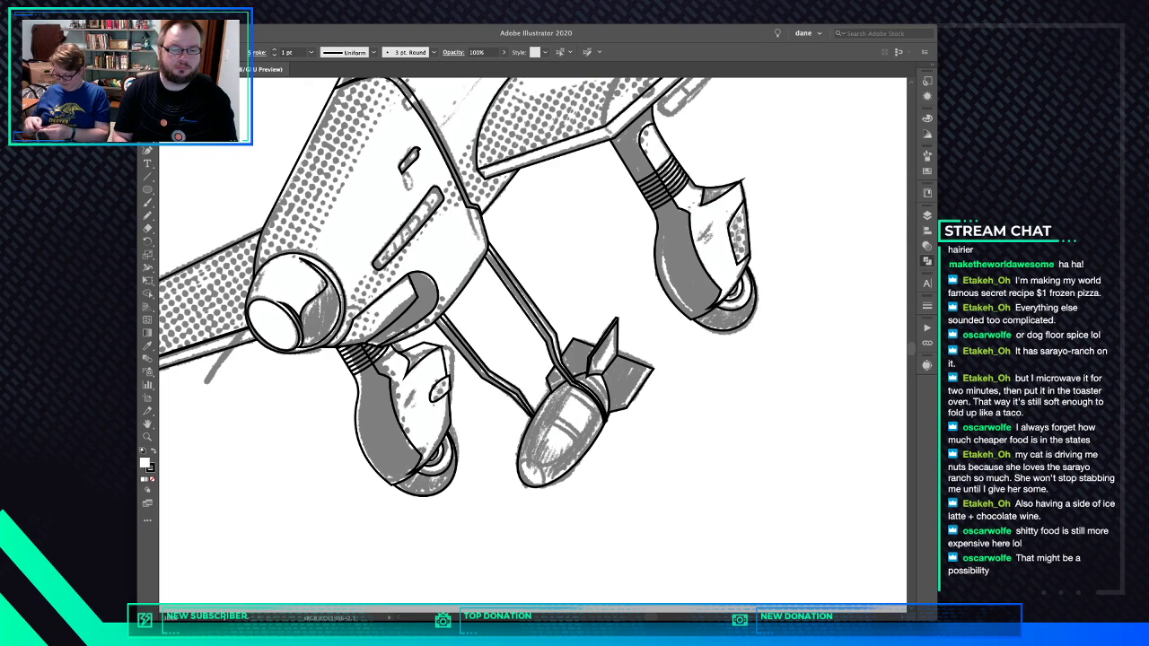
Trim both shading shapes to the nose-side wheel cover with the same Pathfinder operation and delete the pieces outside it
click(439, 388)
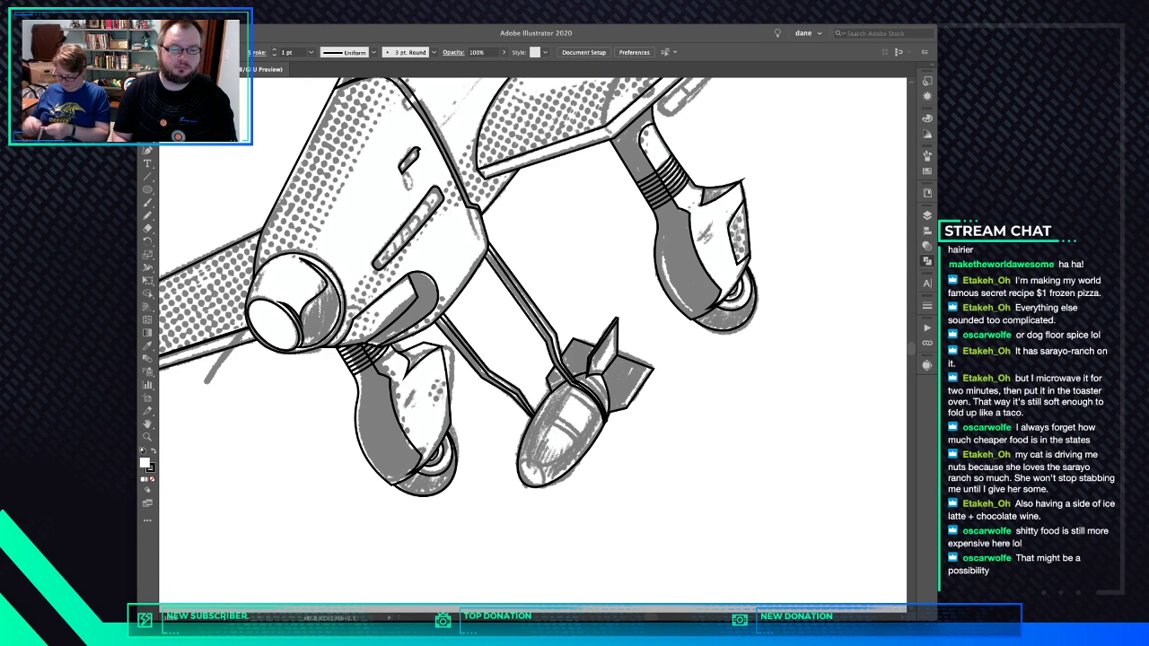
shift+click(425, 386)
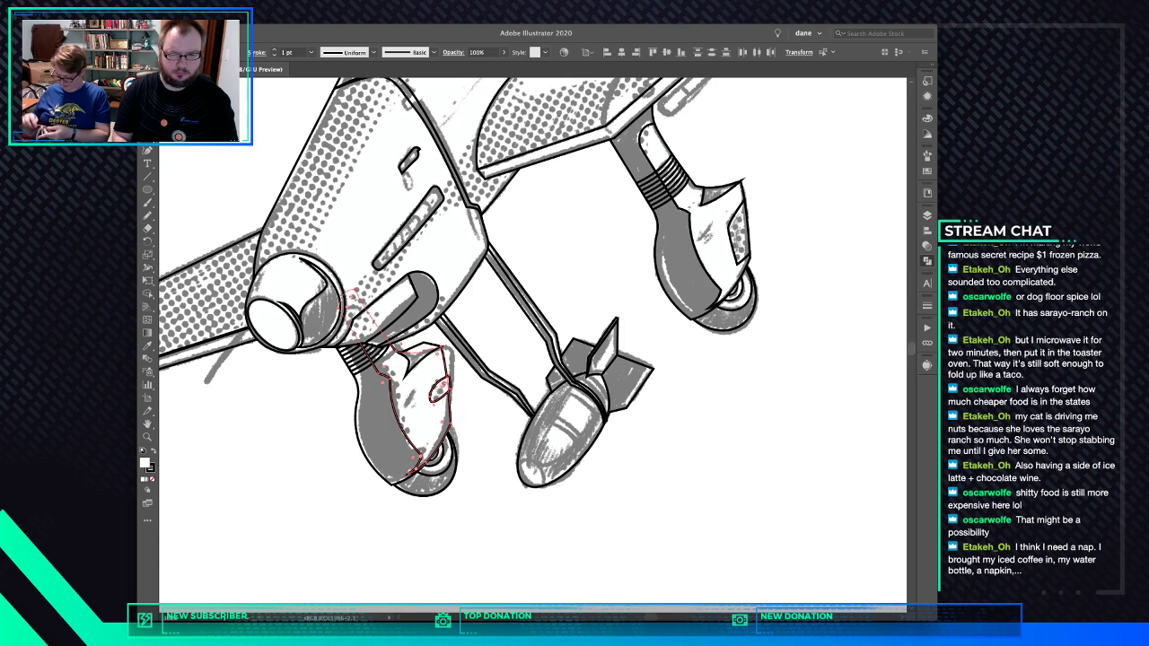
click(416, 356)
key(Delete)
click(416, 368)
key(ctrl+z)
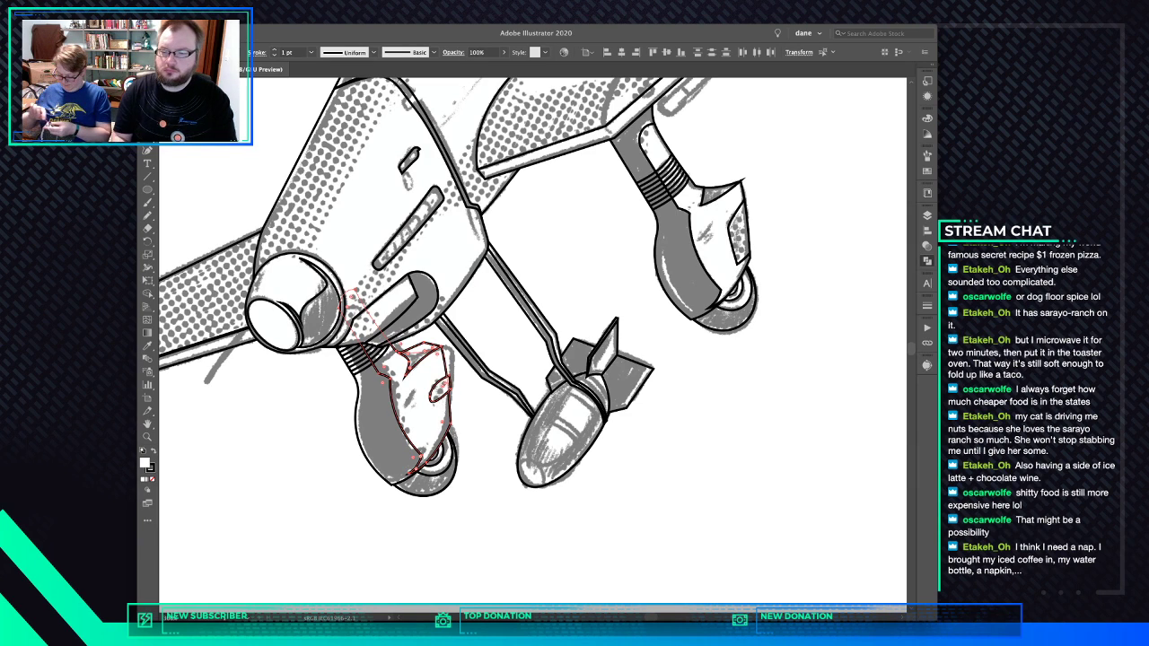
shift+click(615, 320)
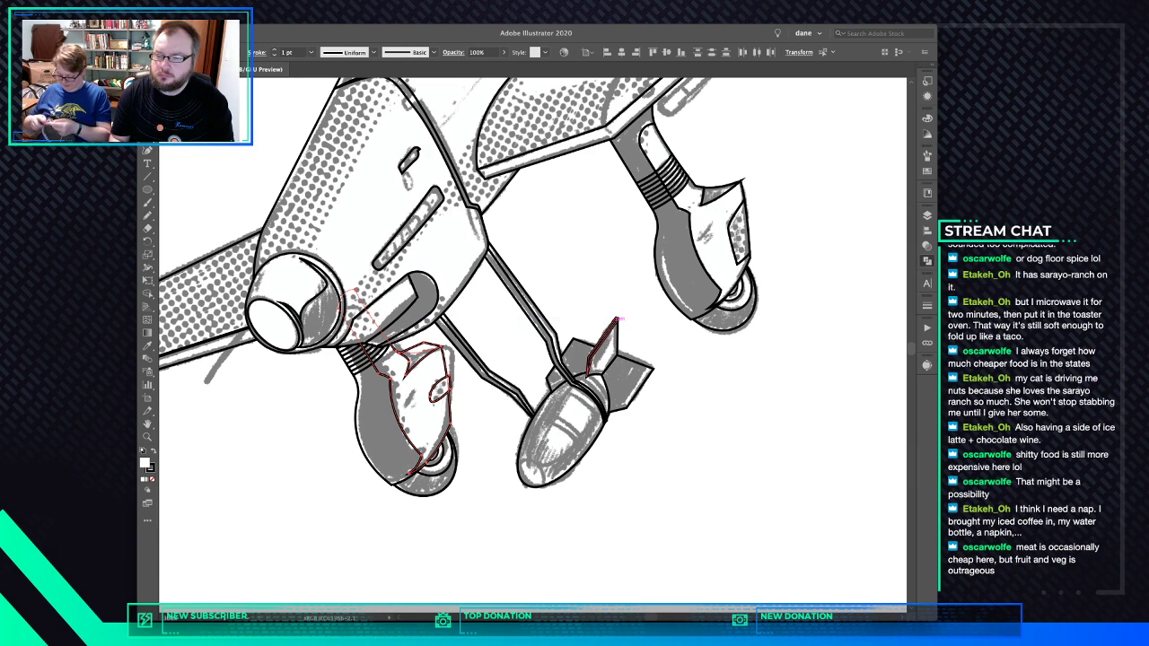
shift+click(615, 320)
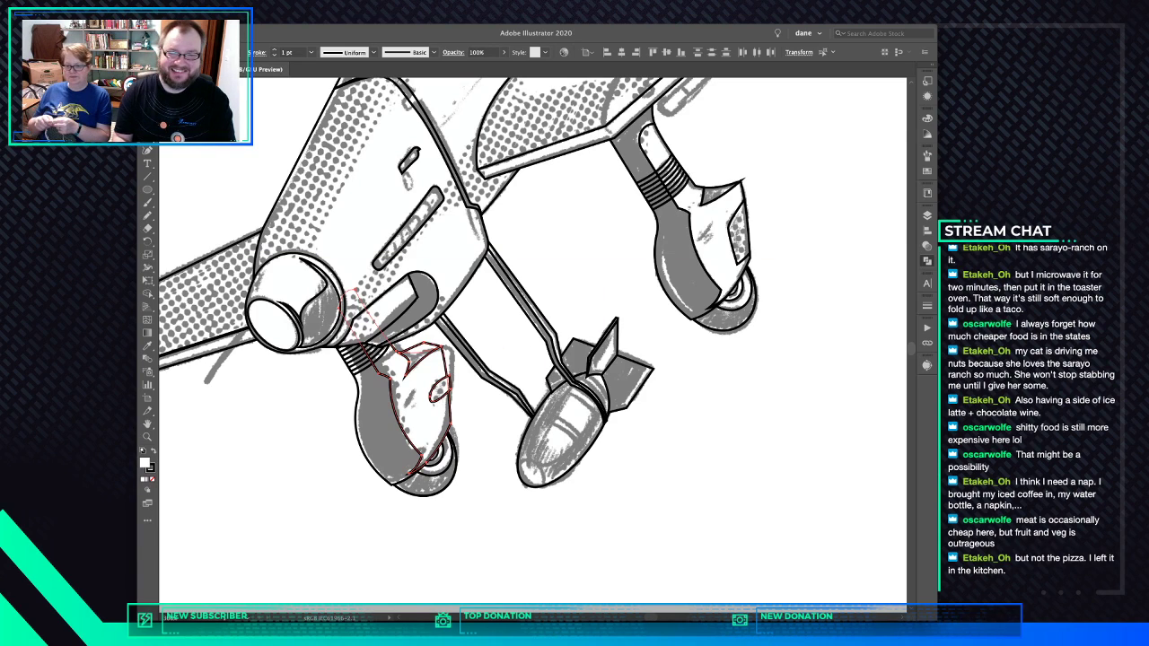
key(super+g)
key(super+shift+a)
click(422, 347)
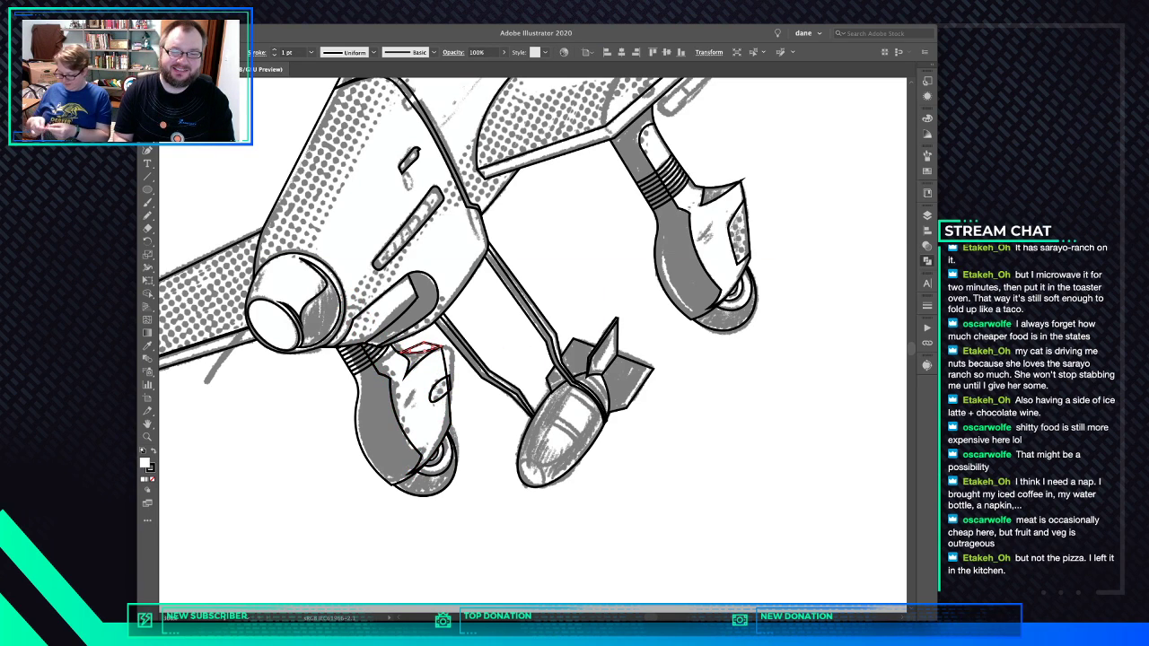
shift+click(450, 384)
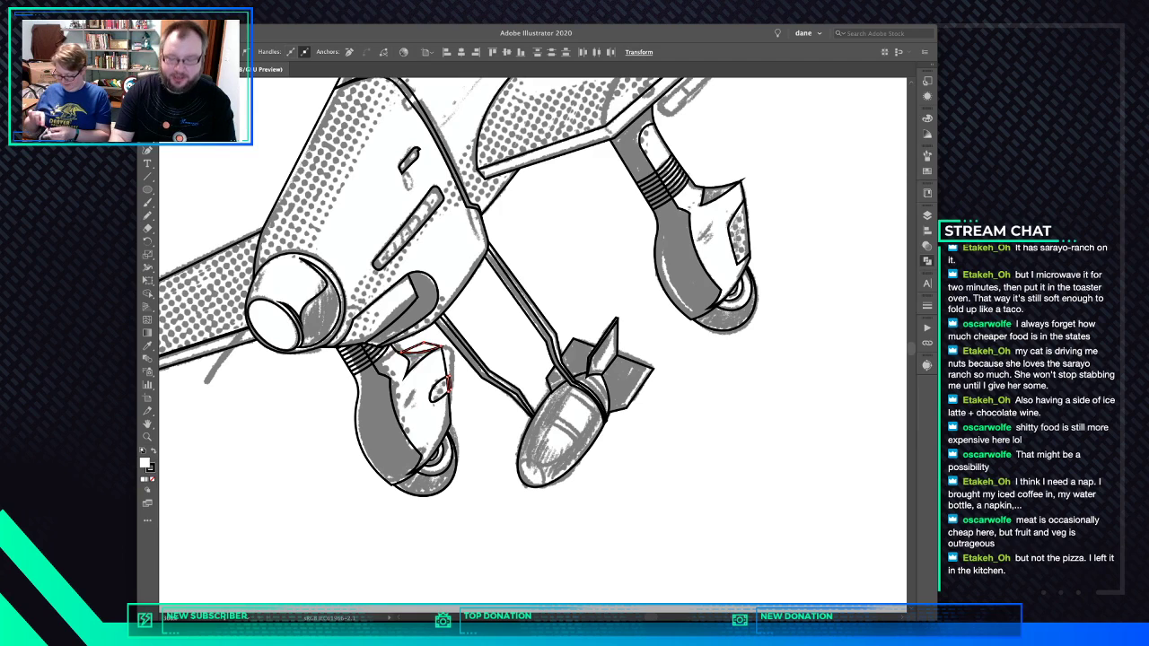
key(Delete)
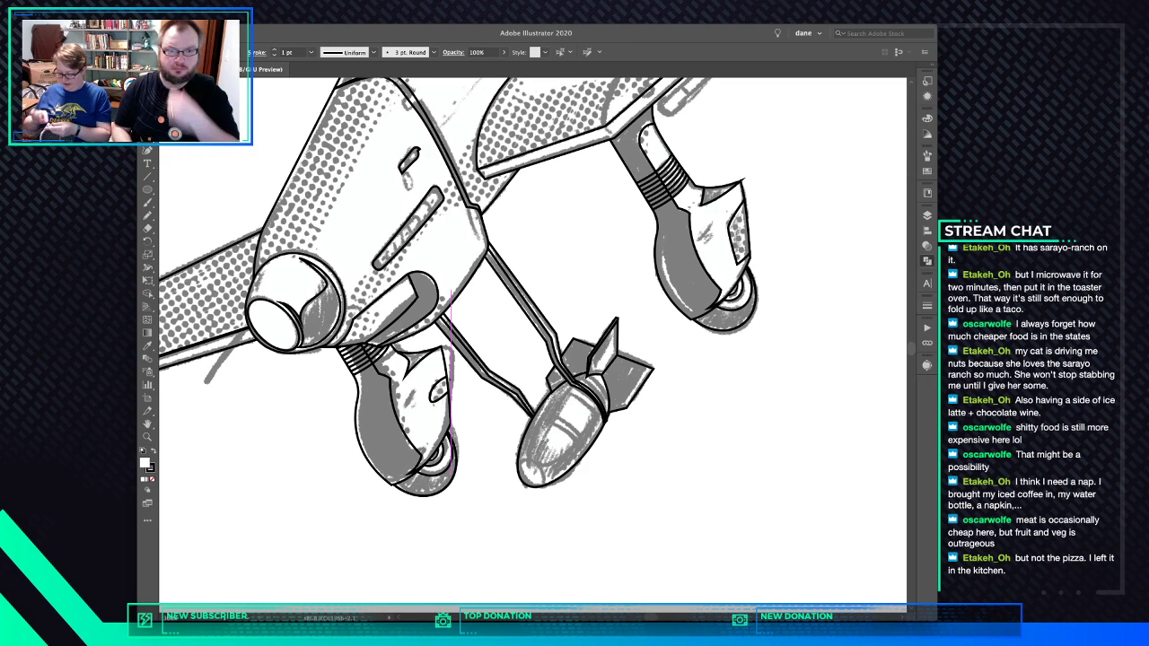
Draw a curved path along the wing's seam from its rear edge to the leading-edge corner above the landing gear
drag(653, 242, 501, 515)
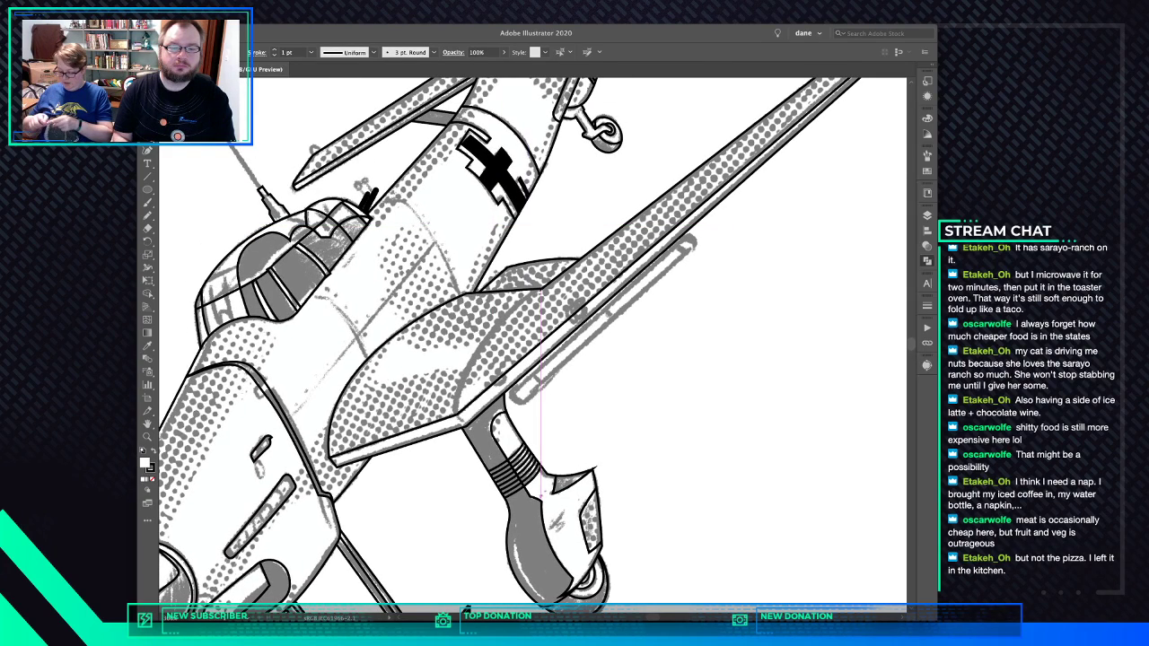
click(543, 288)
drag(464, 380, 449, 507)
key(super+z)
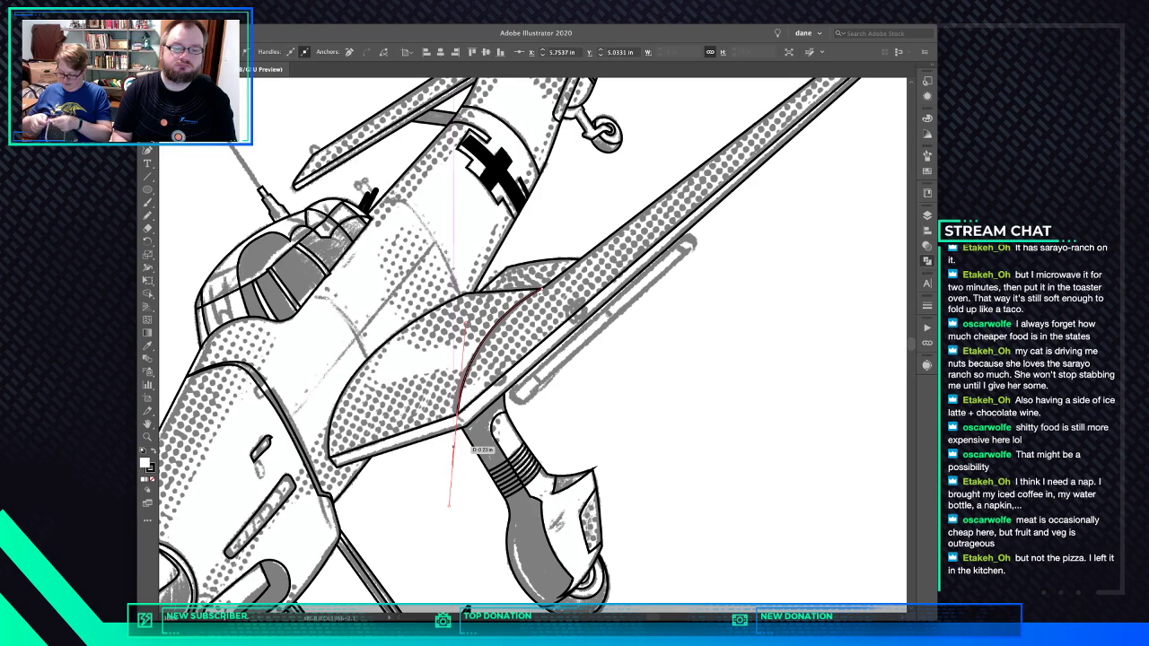
click(458, 414)
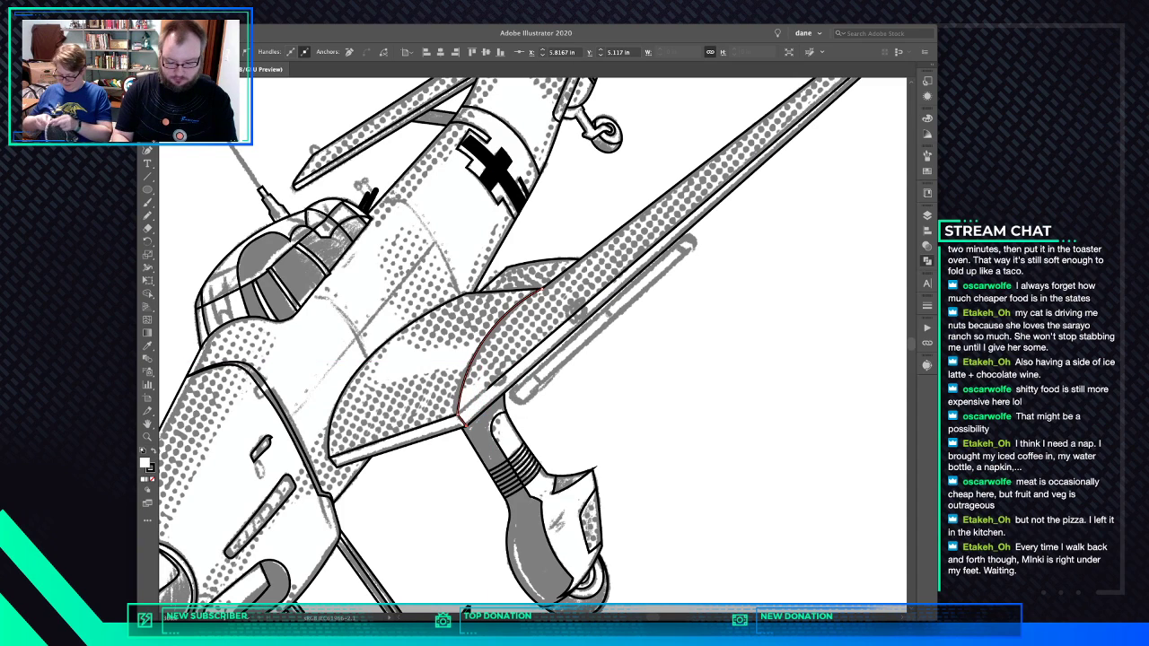
Remove the fill from the wing's curved seam path and deselect it
key(slash)
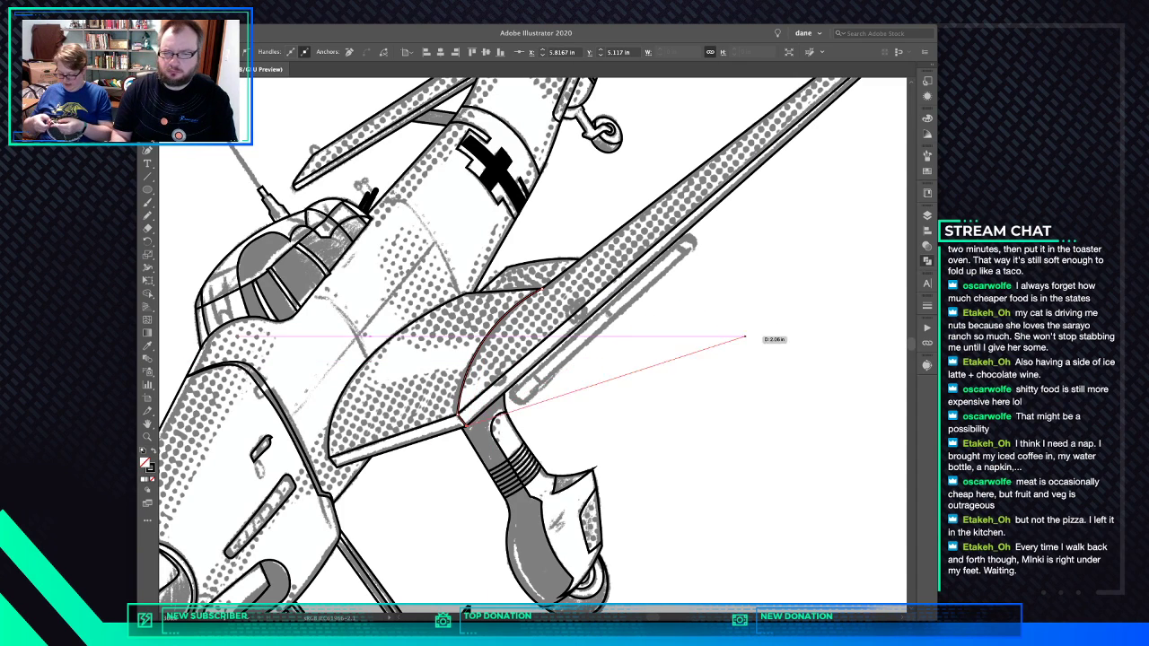
super+click(747, 336)
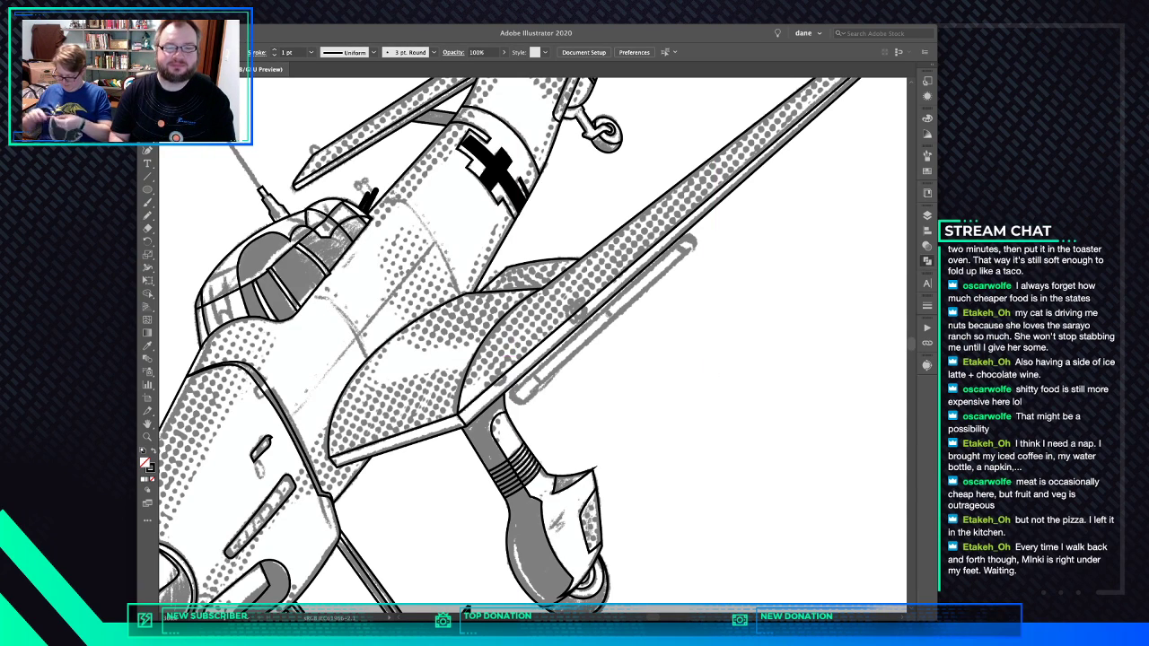
Draw a straight line along the cockpit antenna from its tip to its mount, using a 2 pt stroke with a tapered width profile
drag(458, 265, 510, 348)
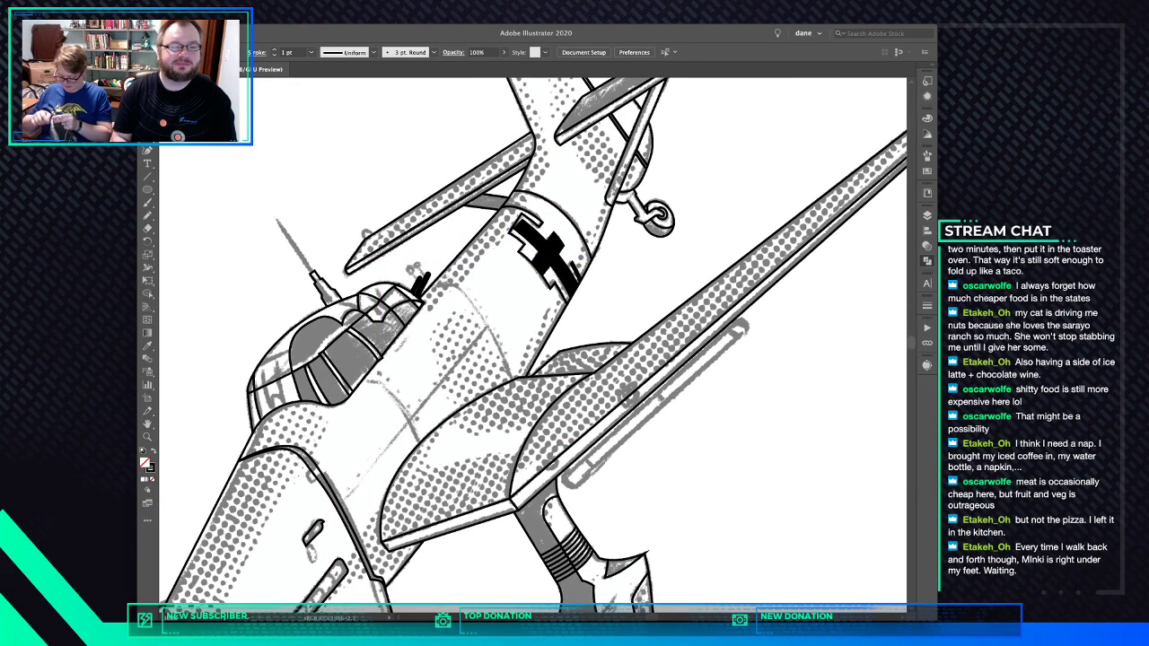
click(275, 216)
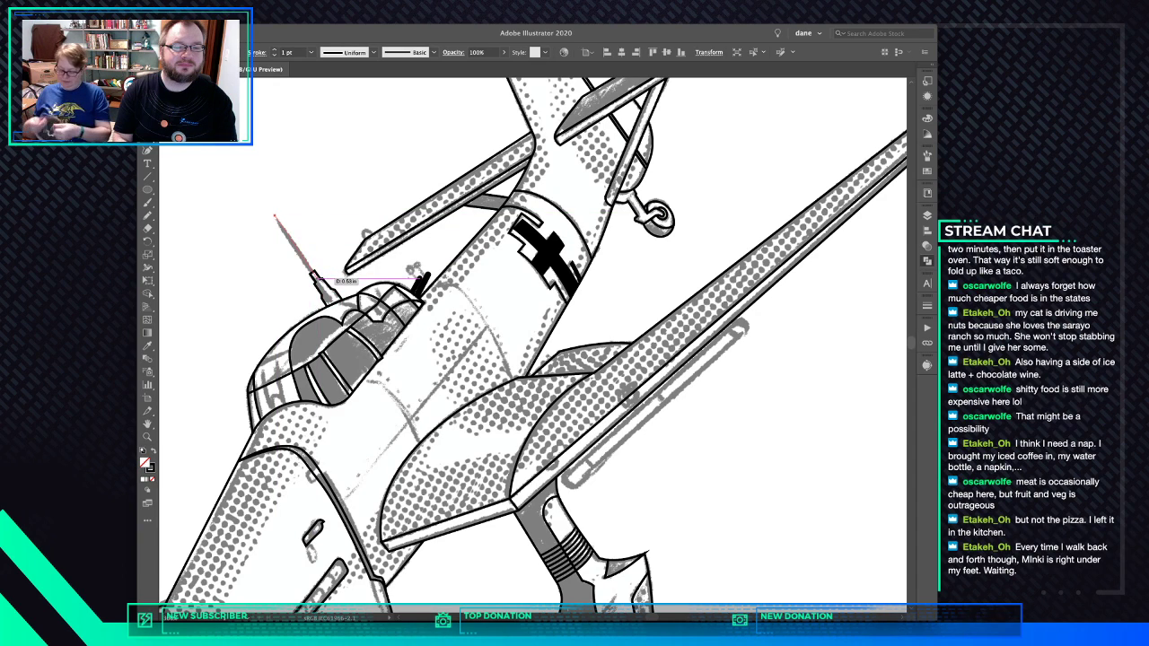
click(316, 276)
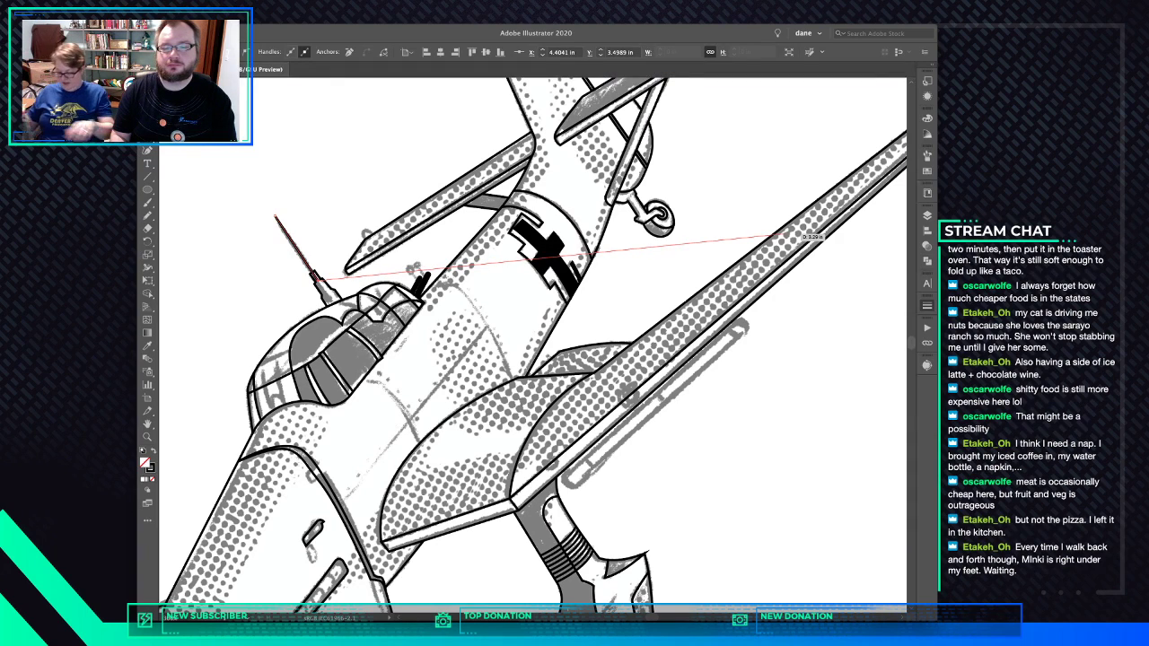
key(Escape)
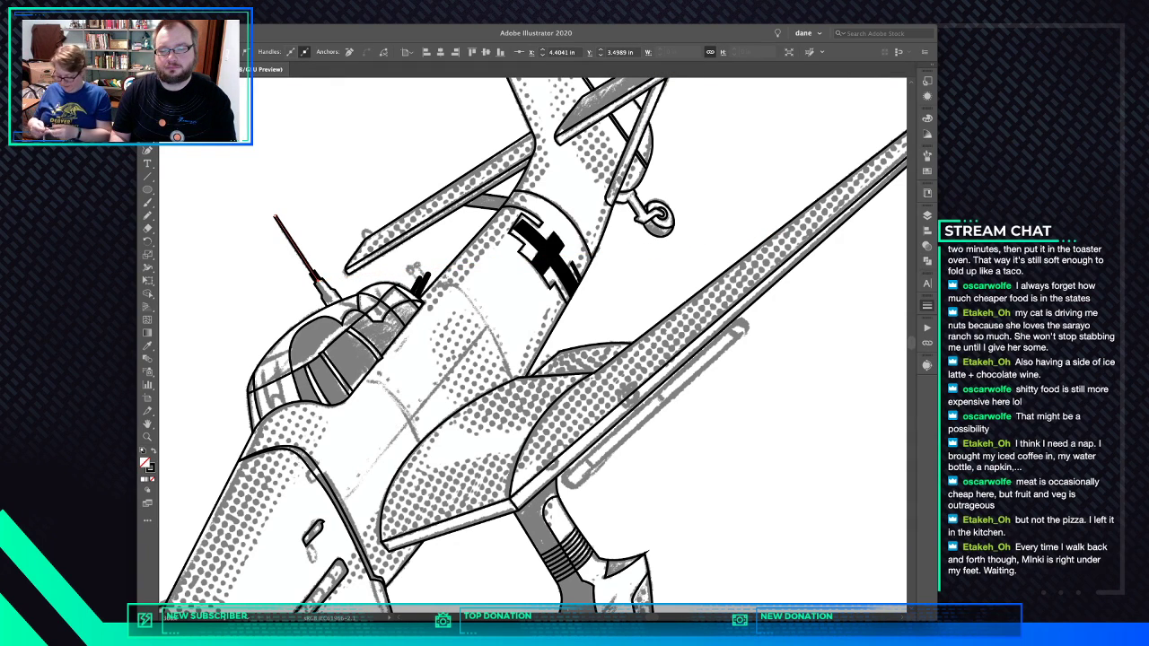
click(857, 568)
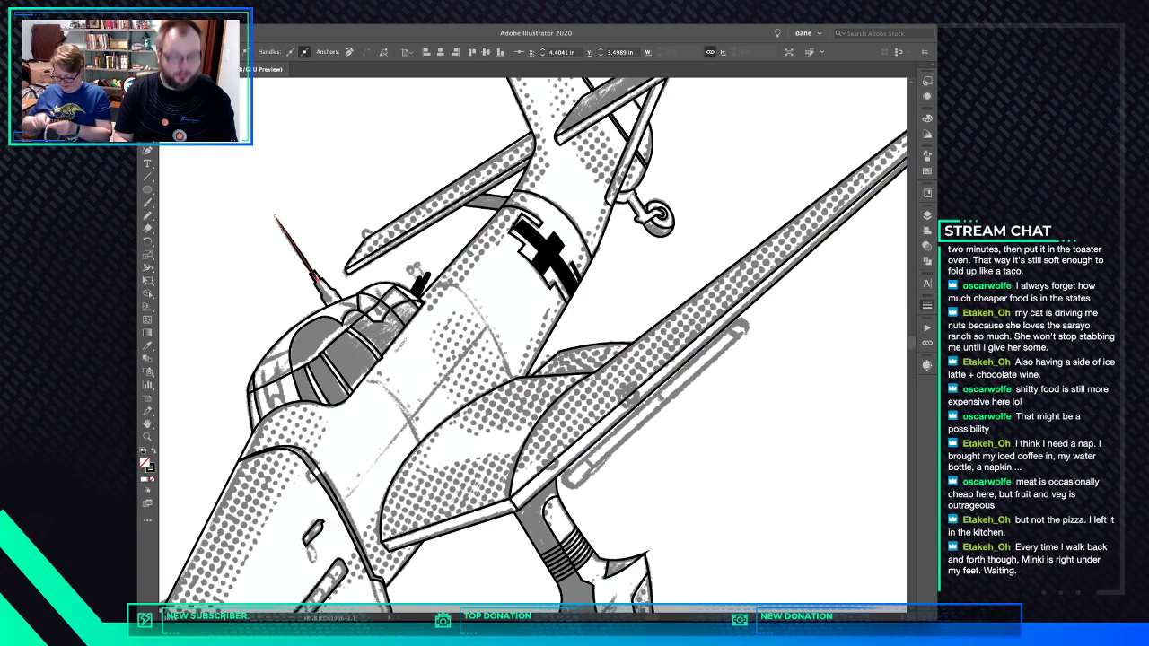
key(v)
key(super+shift+a)
click(303, 259)
key(super+shift+a)
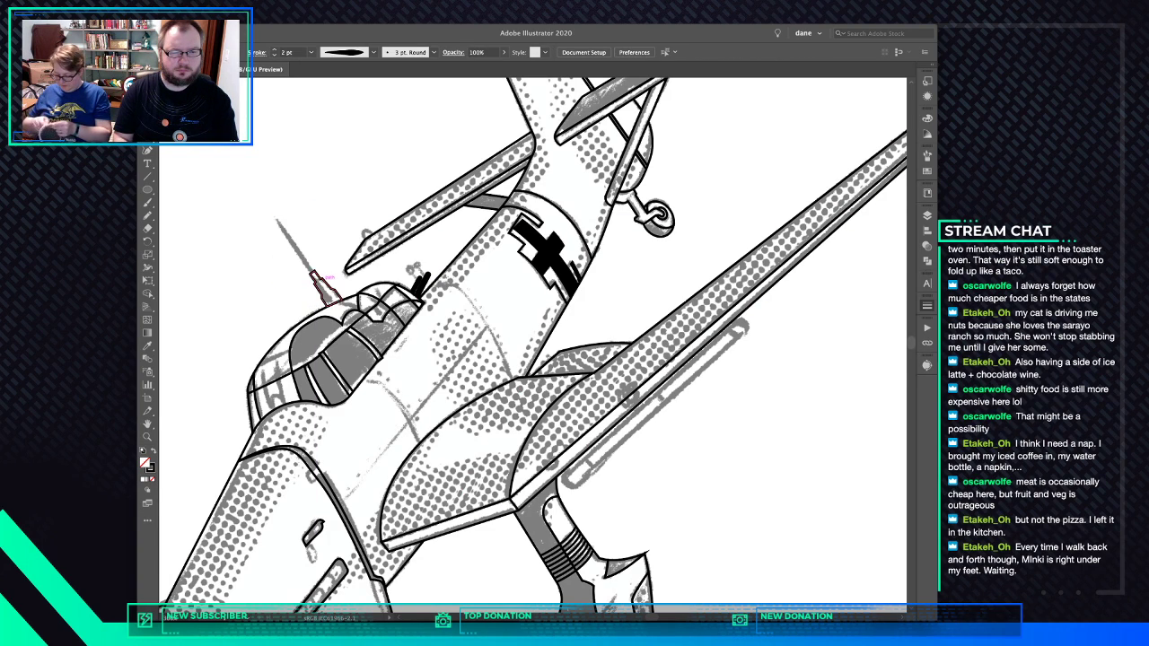
Redraw the antenna as a single tapered straight line from the top of its mount up to the tip
click(323, 286)
key(backslash)
drag(316, 278, 274, 215)
key(super+shift+a)
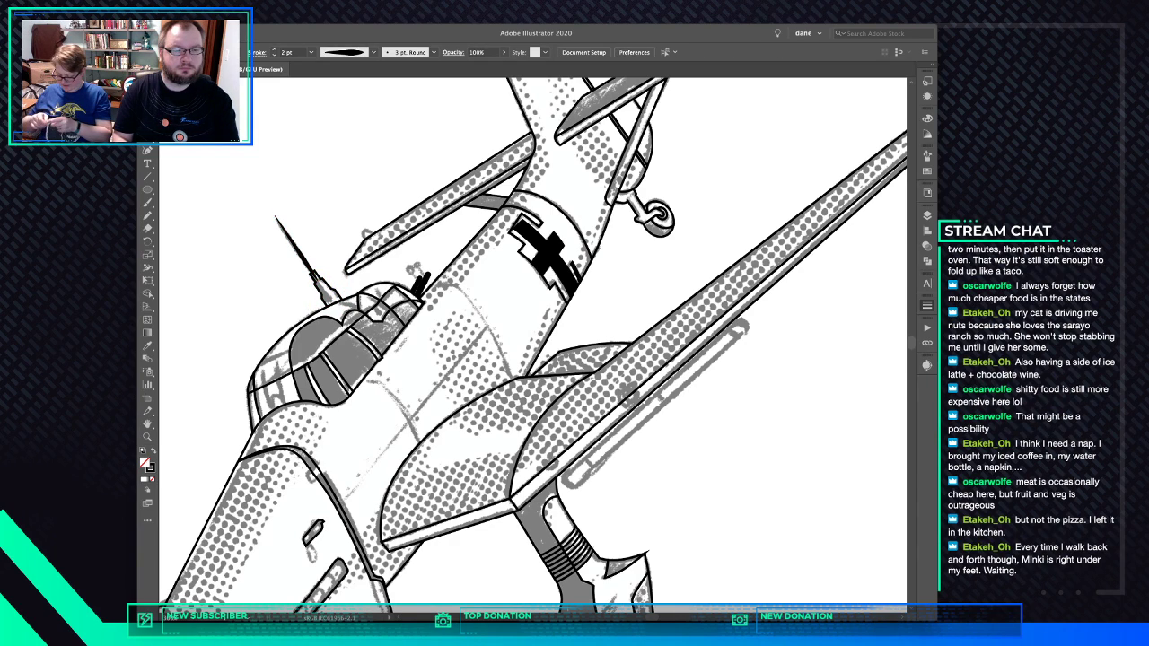
Duplicate the antenna mount outline and offset the copy toward the nose so its rear edge runs down the middle of the original
click(324, 288)
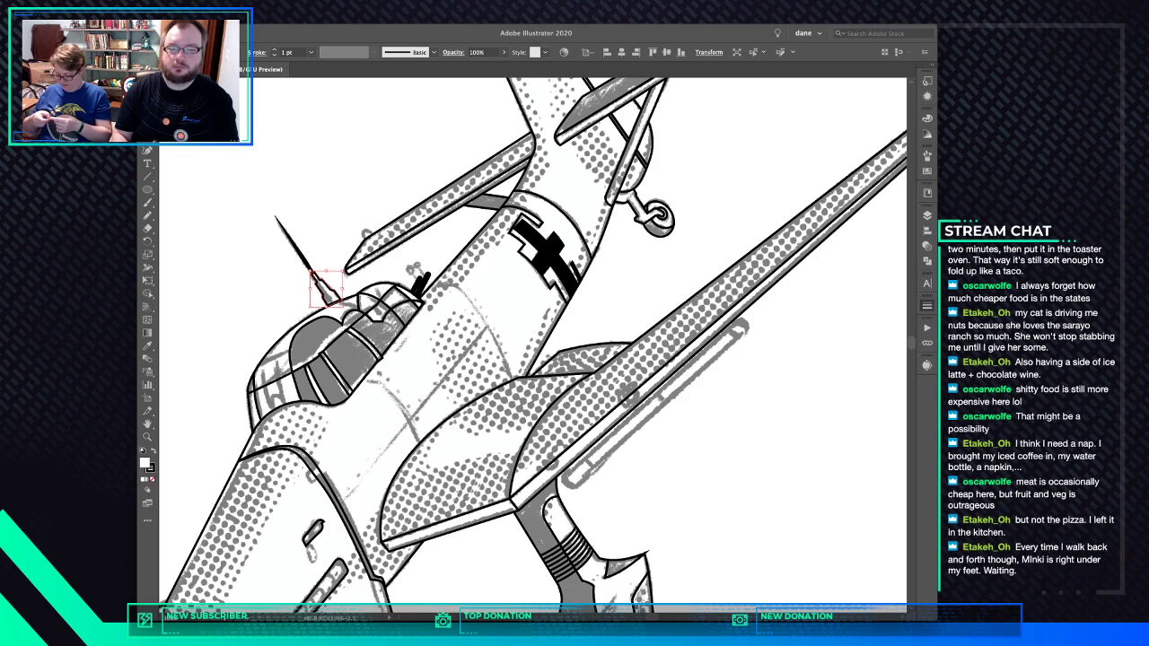
key(super+z)
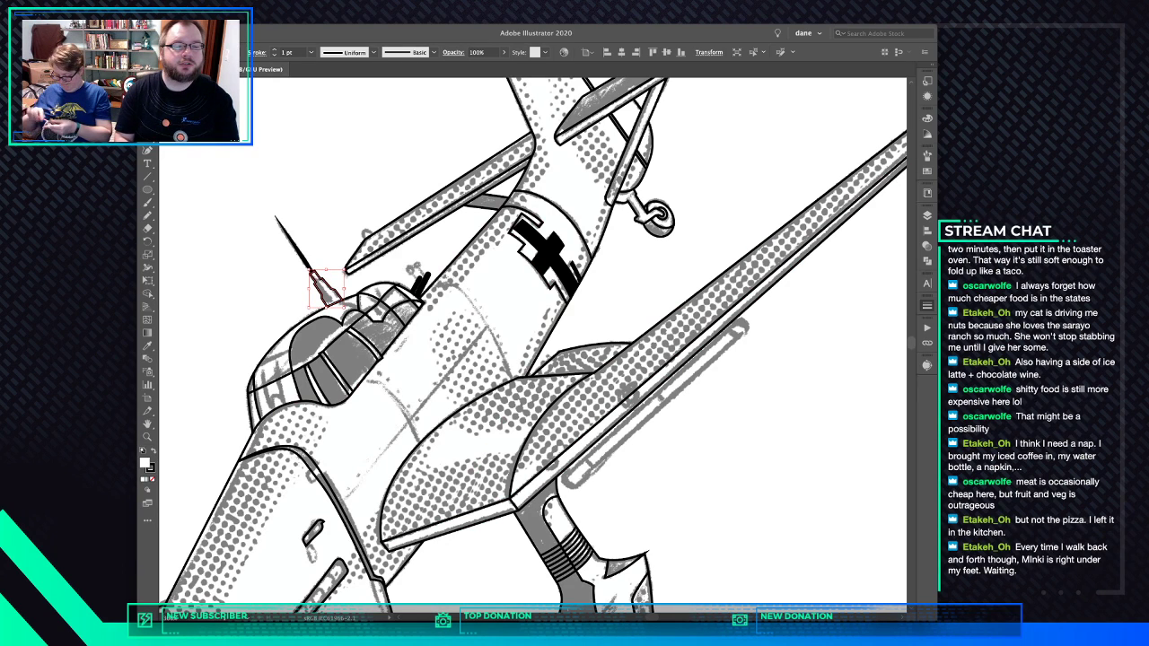
scroll(300, 273, up, 5)
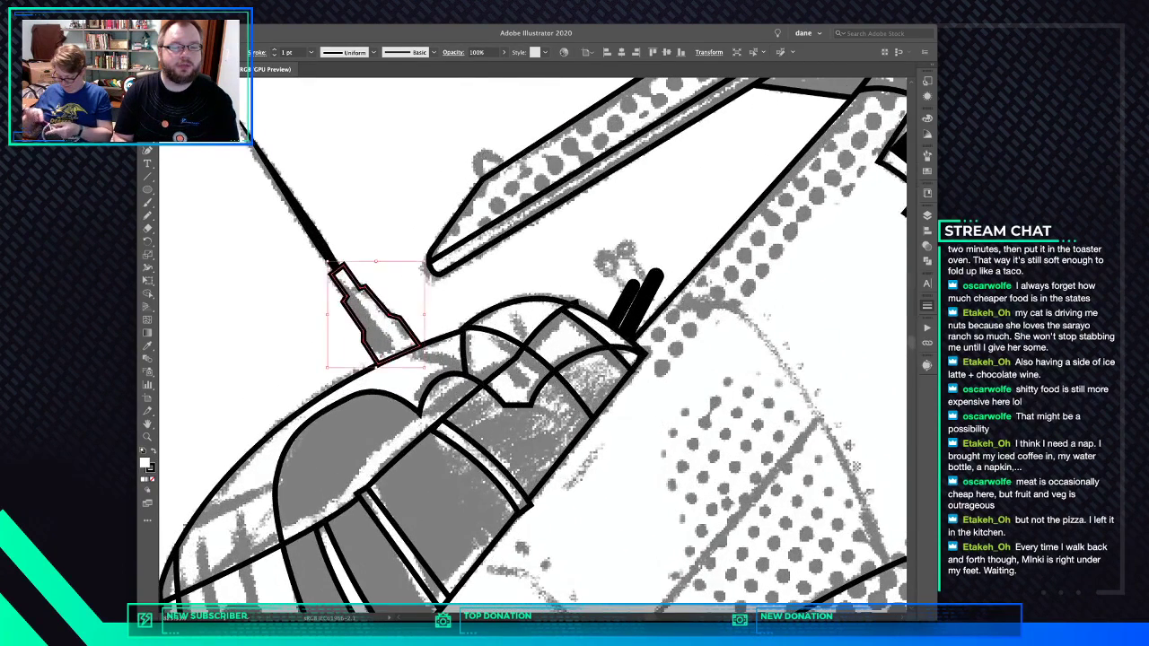
drag(398, 338, 381, 342)
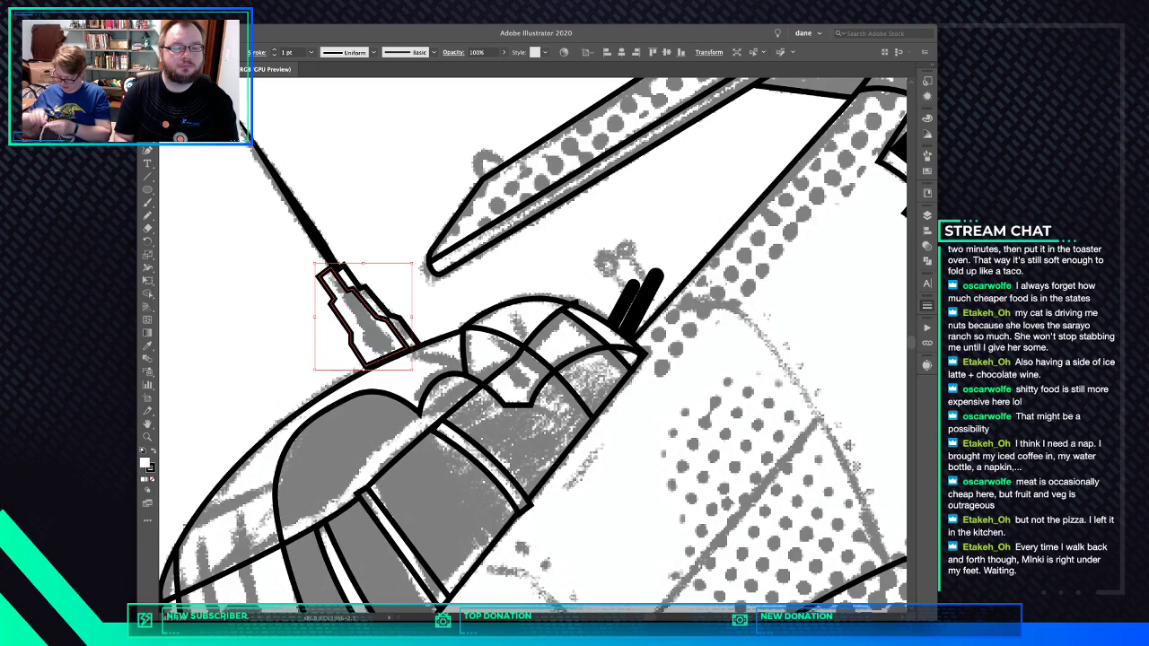
drag(392, 329, 390, 334)
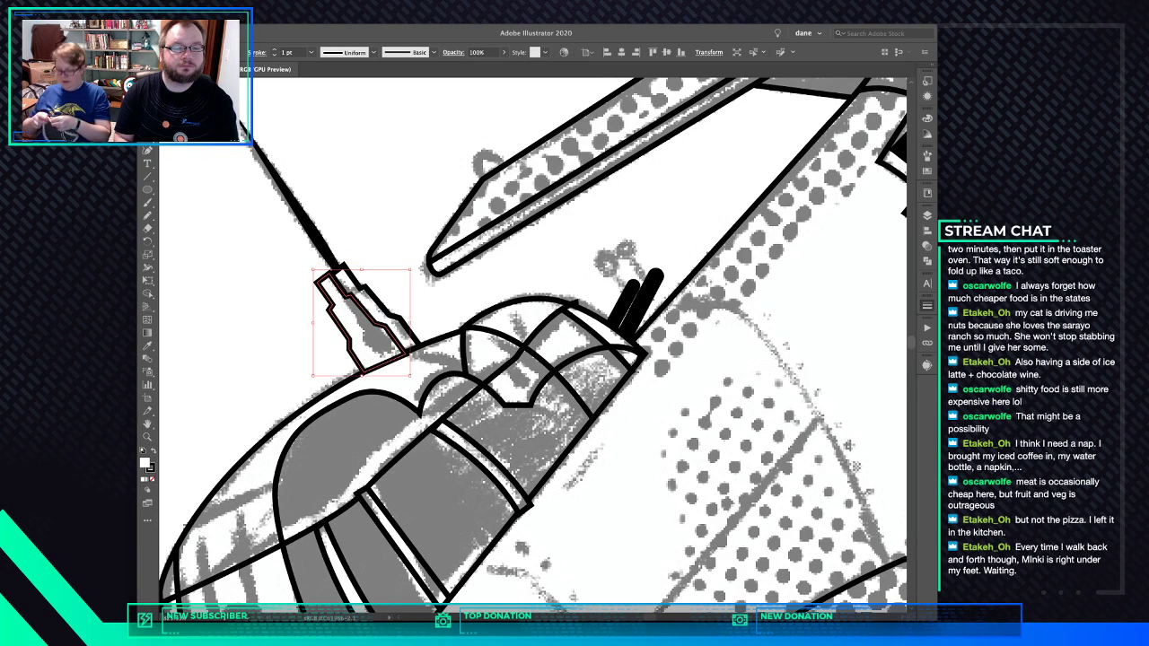
Split the two overlapping antenna mount shapes with a Pathfinder operation and delete the piece outside the original mount
shift+click(396, 327)
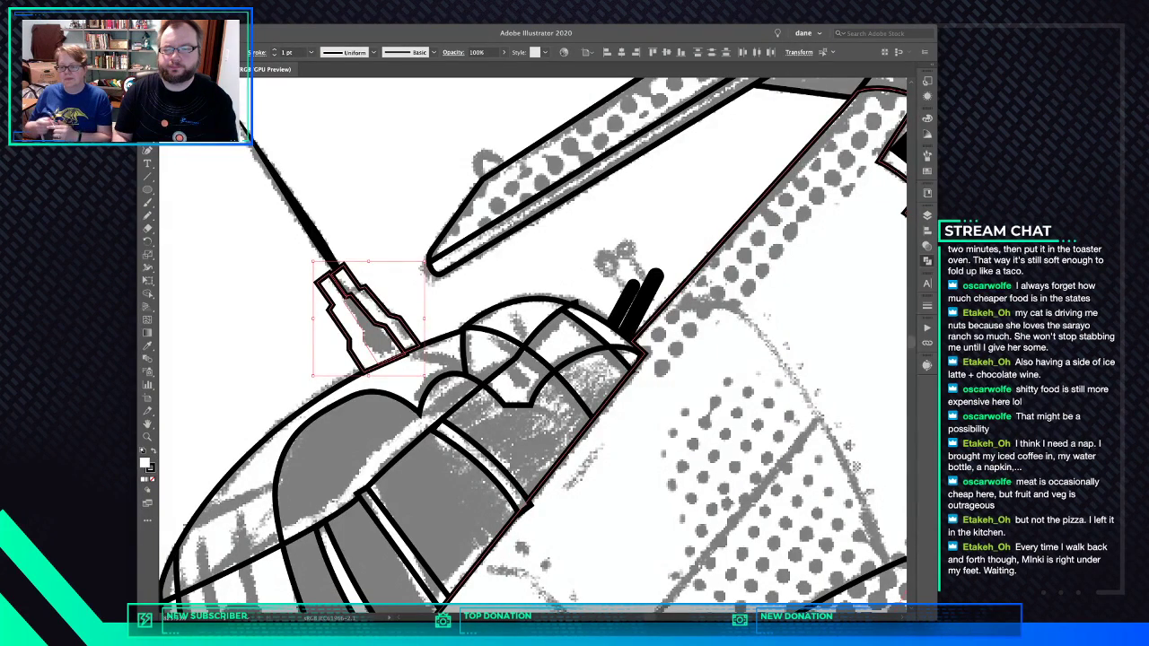
click(795, 301)
key(a)
click(381, 229)
click(344, 320)
key(Delete)
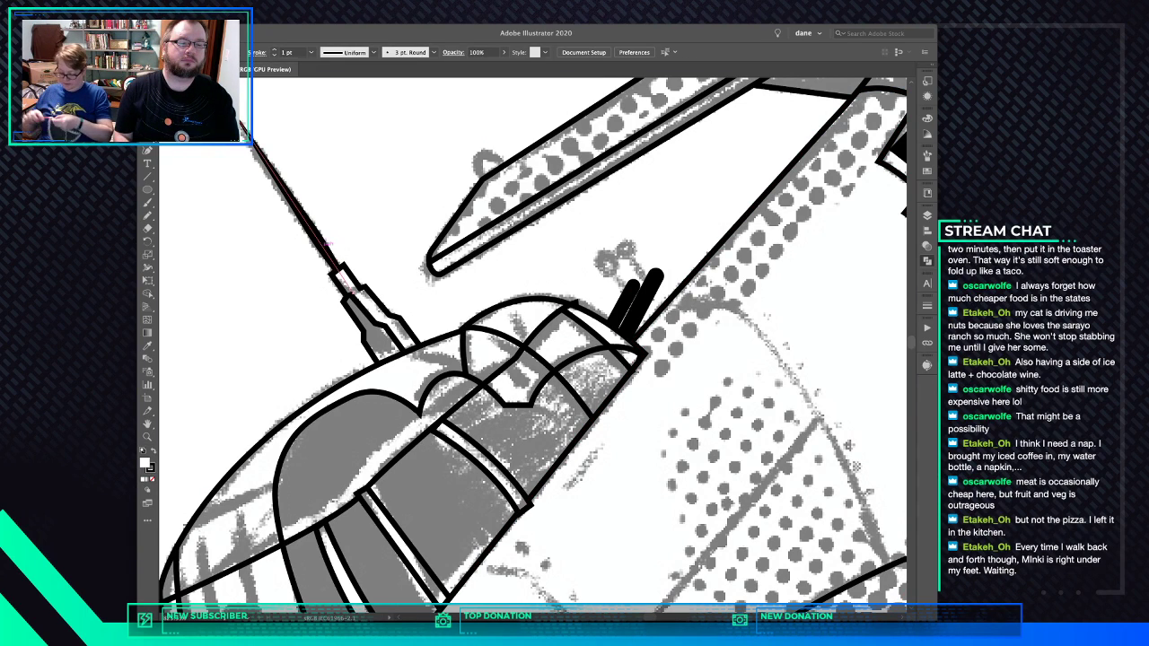
Extend the lower end of the antenna line down into the mount
click(329, 242)
drag(352, 289, 384, 339)
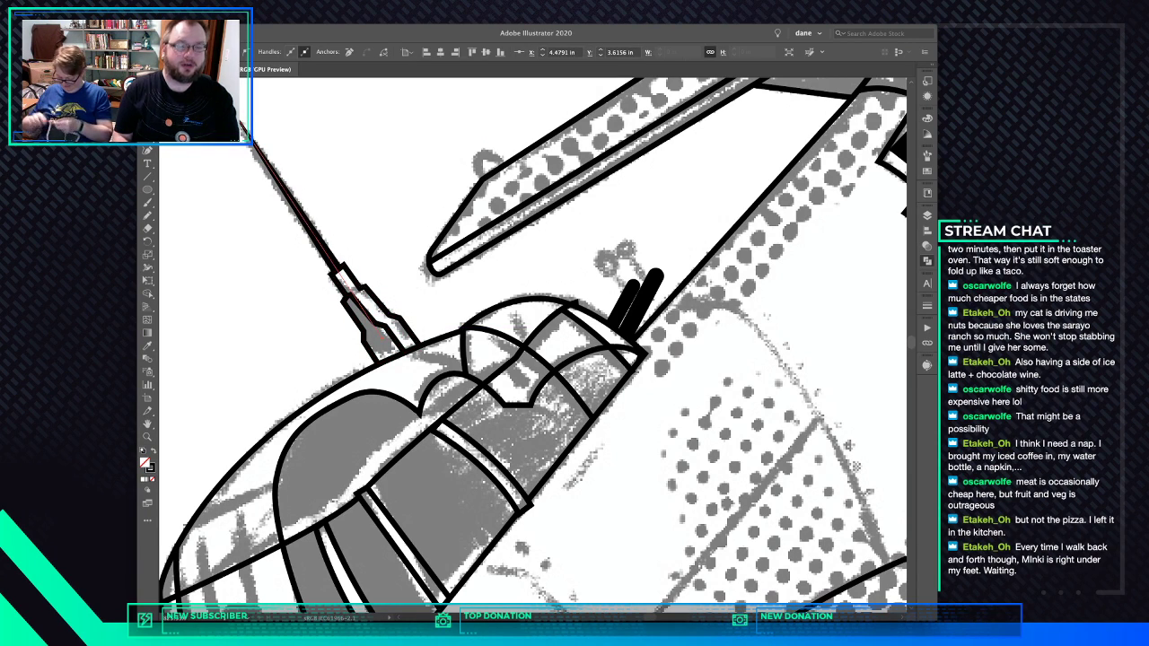
Draw a straight gun barrel line over the sketch, from below the near wing's leading edge up to the nose cone
key(super+shift+a)
key(super+minus)
key(super+minus)
key(super+minus)
key(super+minus)
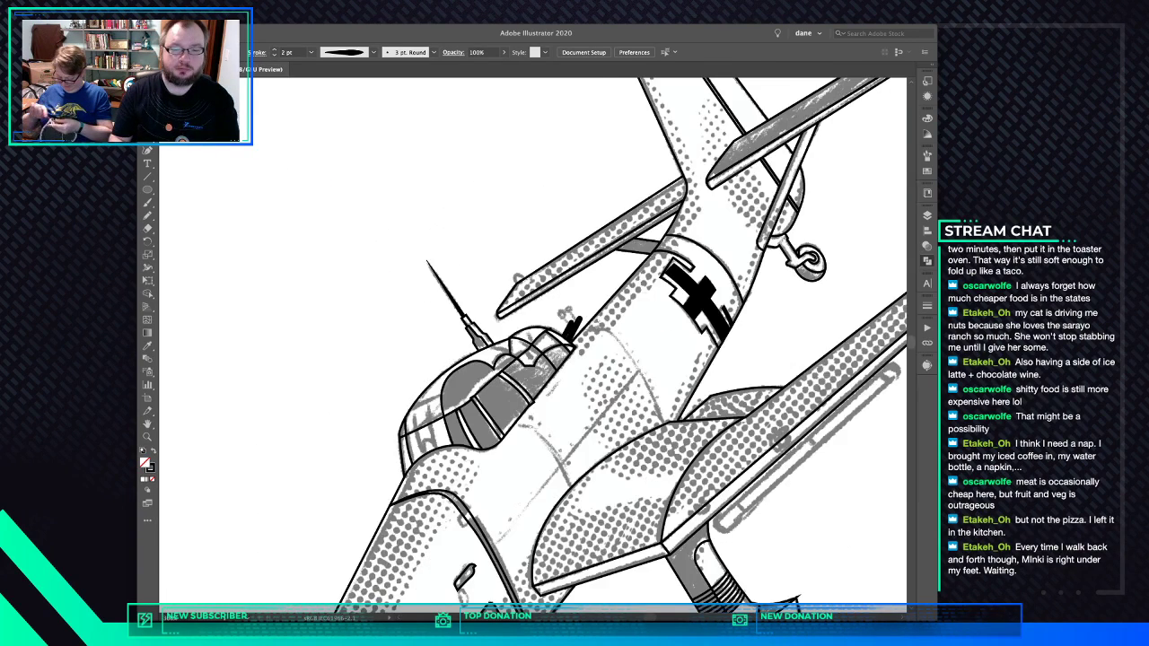
drag(539, 449, 541, 275)
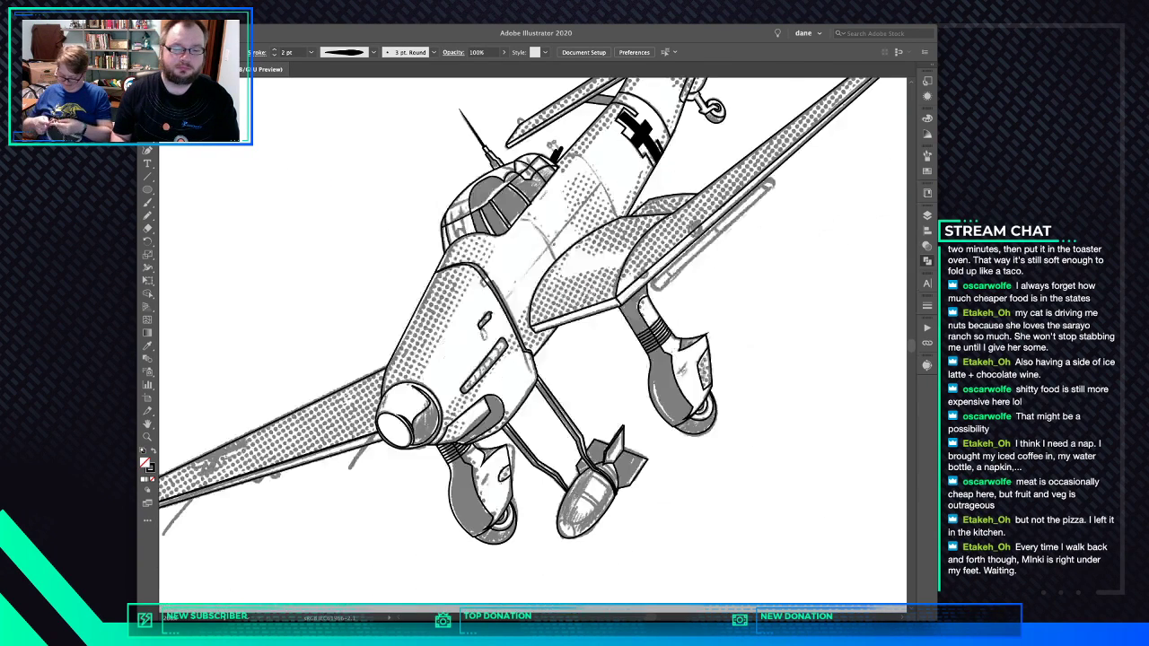
drag(502, 377, 603, 312)
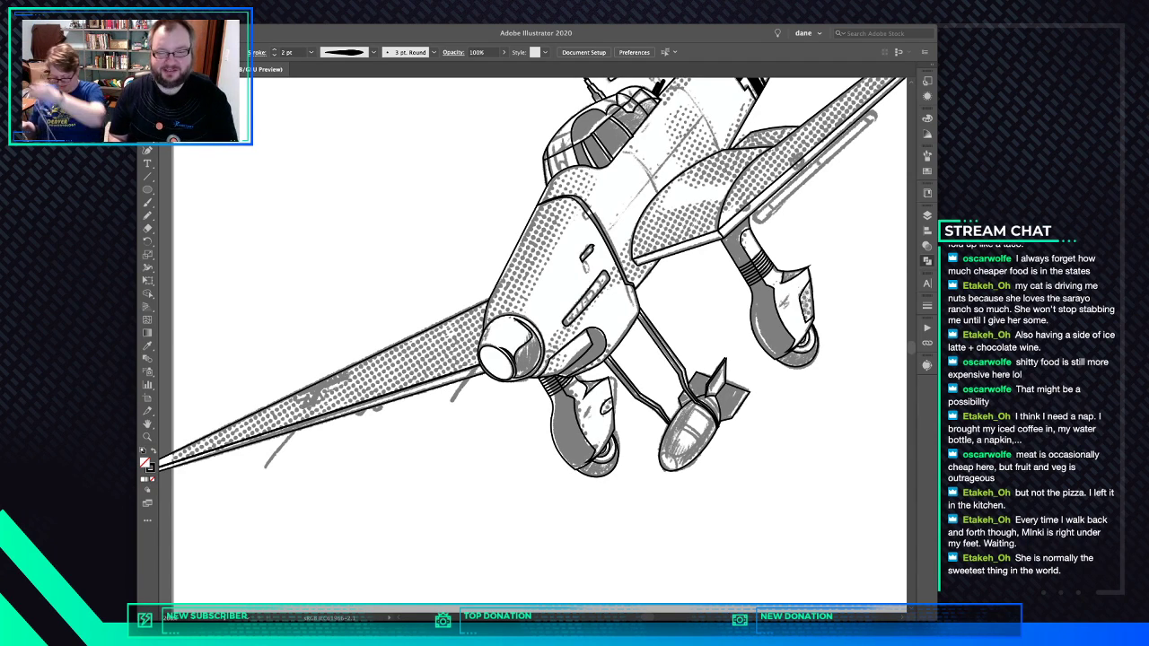
drag(451, 400, 488, 348)
click(488, 349)
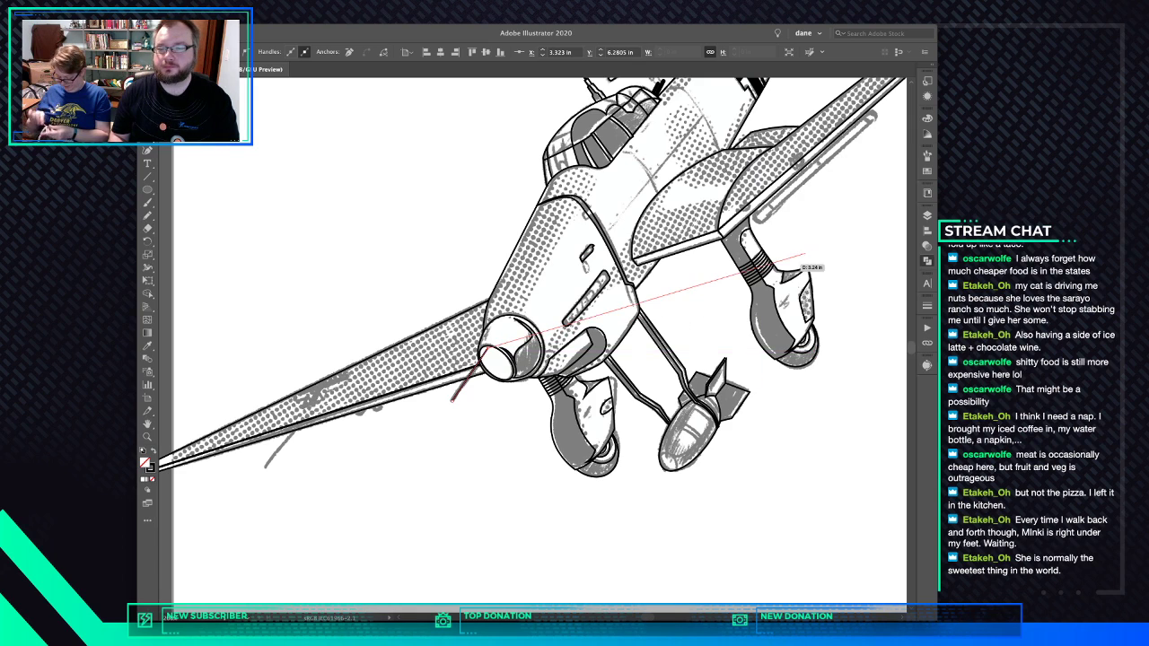
key(Escape)
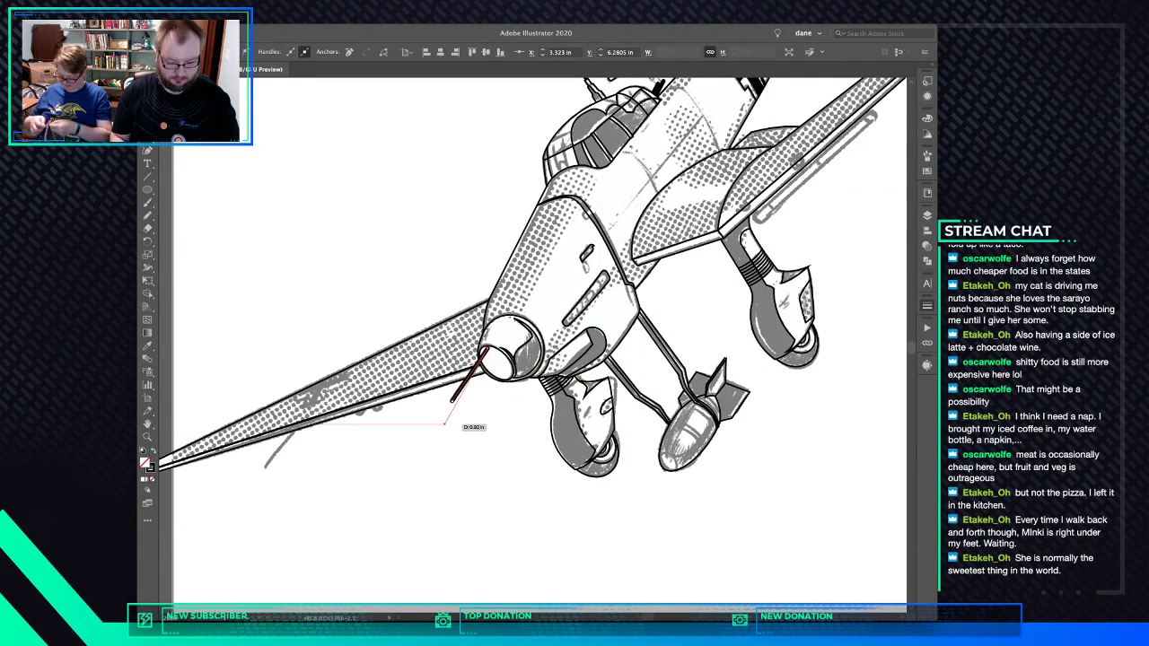
Cut the inner gun barrel line and paste it in place so it sits behind the nose cone
key(v)
key(super+x)
click(449, 361)
key(super+f)
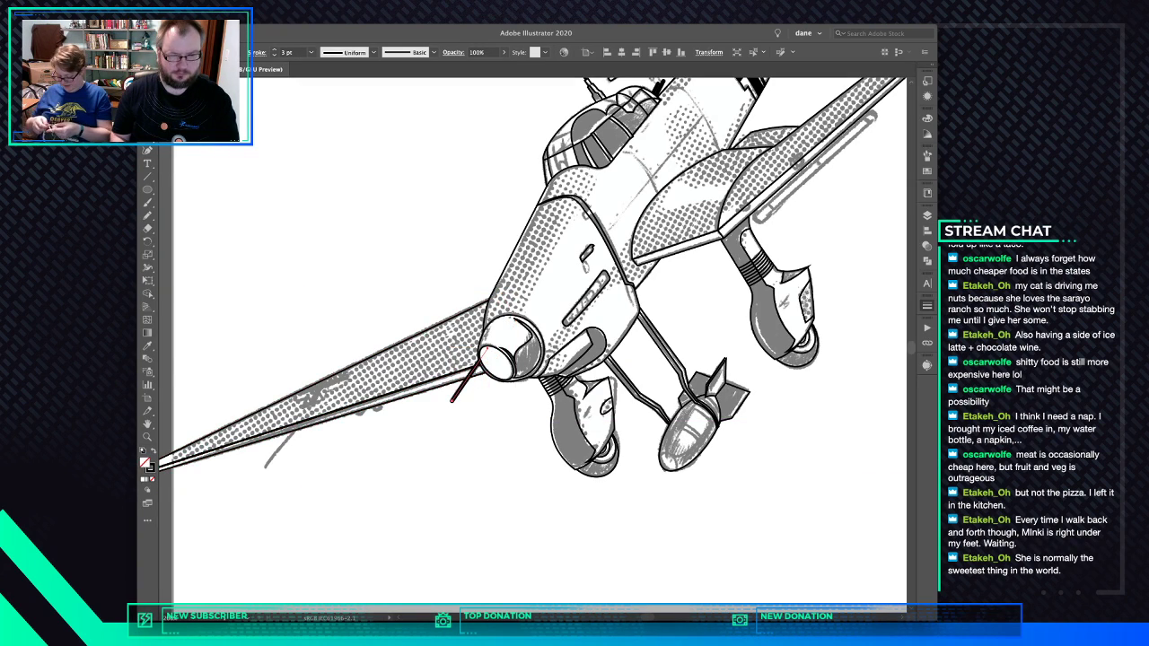
key(super+shift+a)
Draw a second gun barrel line under the outer wing, adjust its angle to the sketch and give it a 2 pt stroke
mouse_move(426, 401)
mouse_down()
mouse_move(461, 410)
mouse_move(442, 398)
mouse_move(280, 454)
mouse_up()
key(super+shift+a)
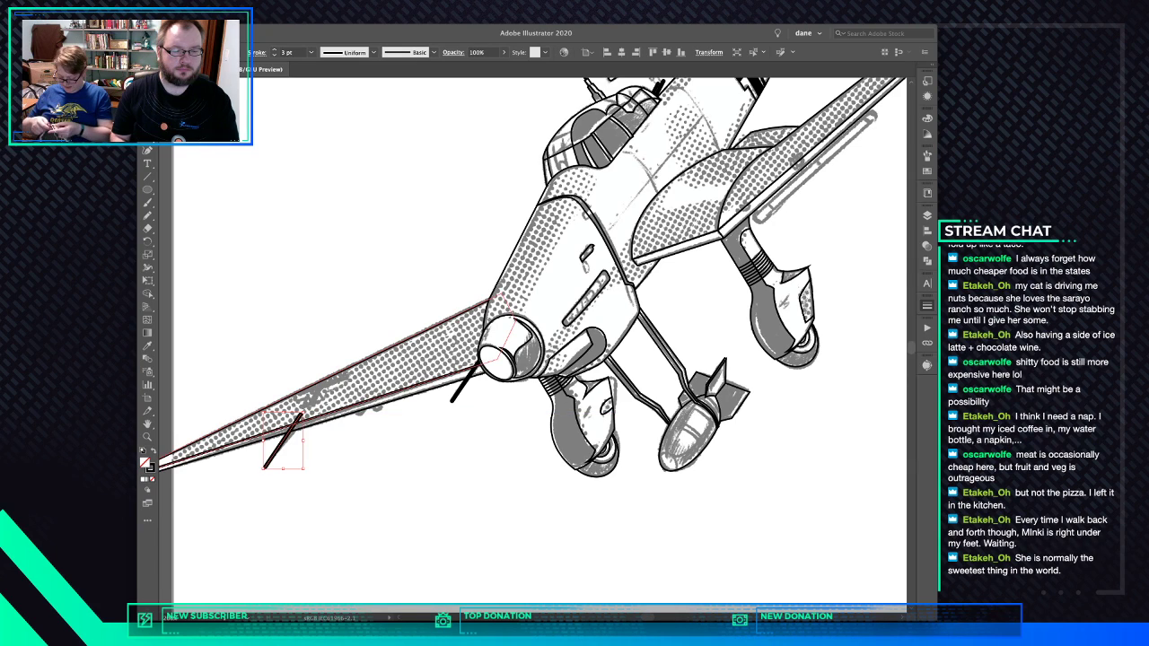
drag(310, 408, 293, 431)
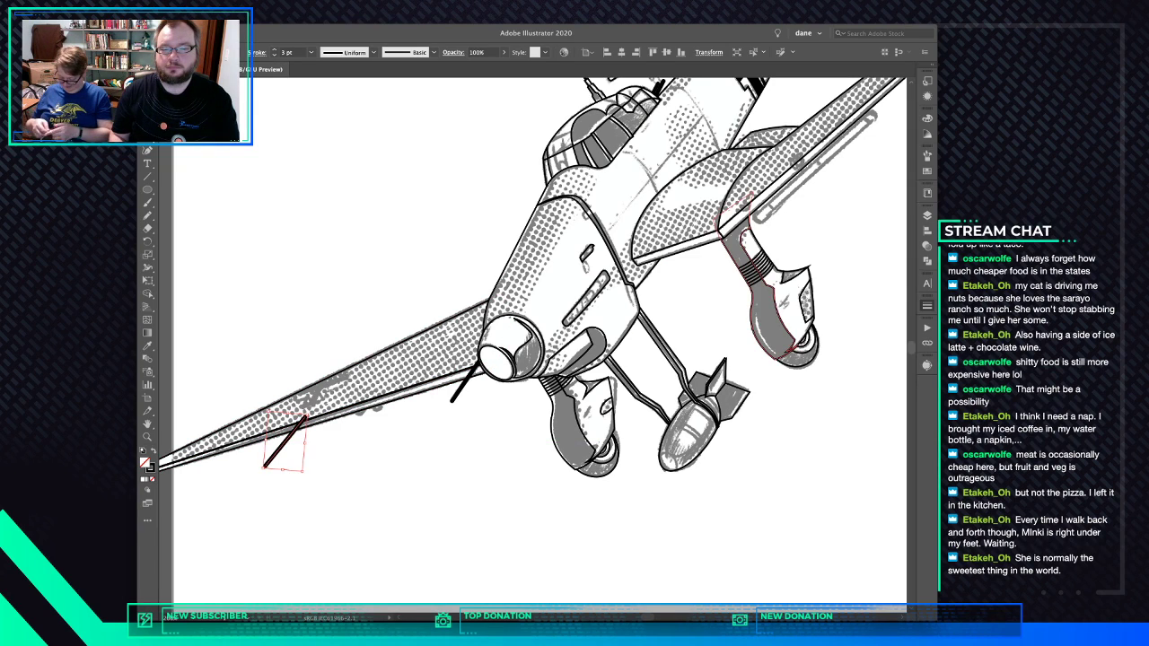
click(824, 327)
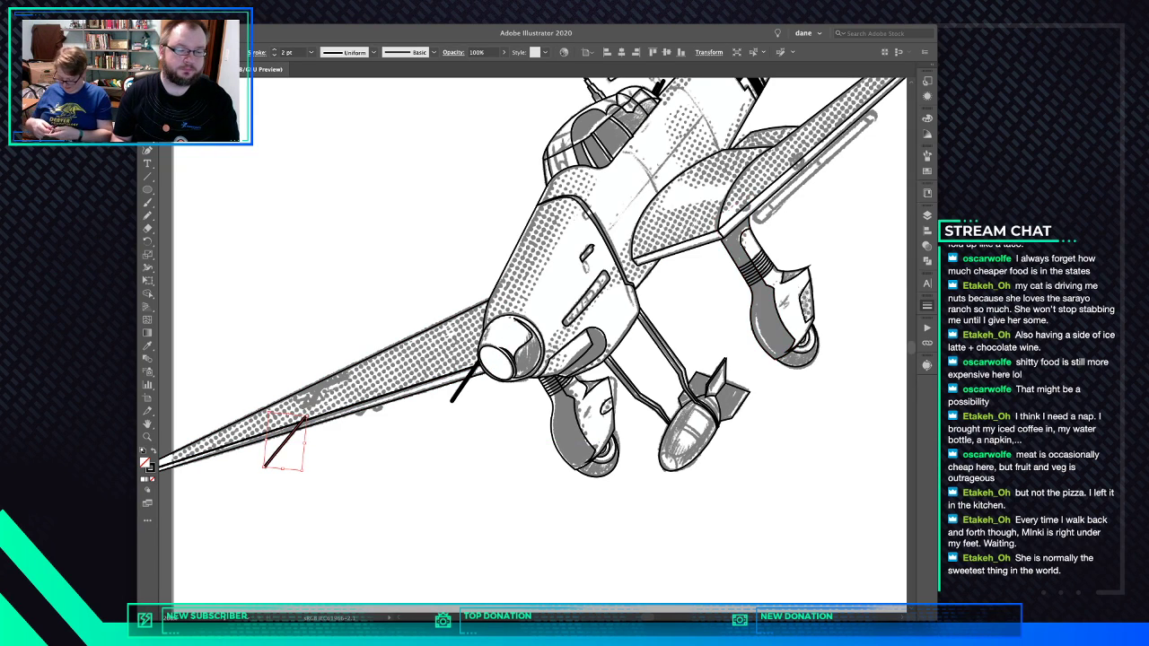
Cut the outer gun barrel line and paste it behind the wing shape
key(super+x)
click(310, 422)
shift+click(310, 404)
key(super+b)
key(super+shift+a)
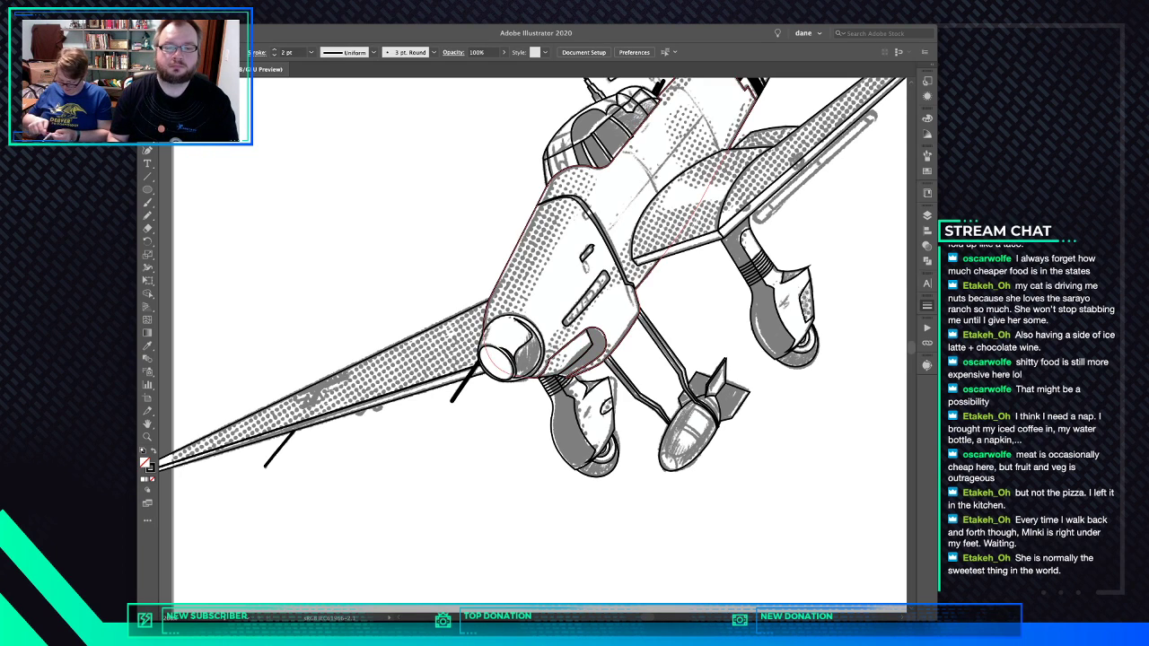
Move the top corner point of the fuselage cross's border closer to the black arm
scroll(533, 345, up, 5)
scroll(533, 346, right, 3)
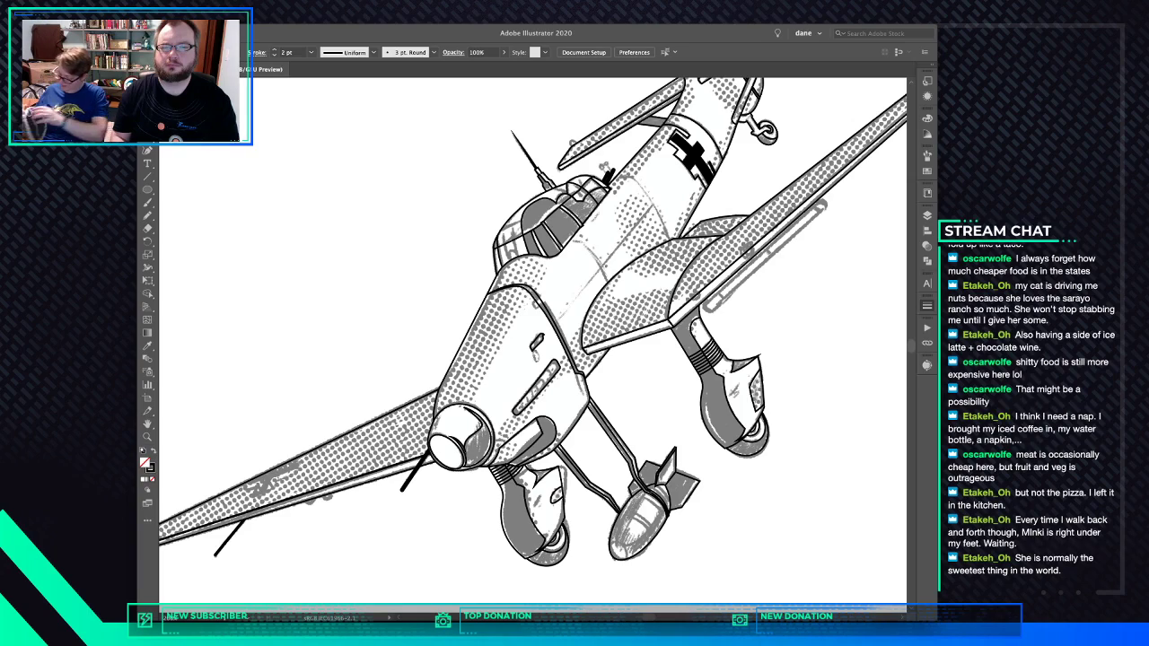
scroll(665, 132, up, 8)
scroll(664, 132, up, 7)
scroll(665, 132, right, 6)
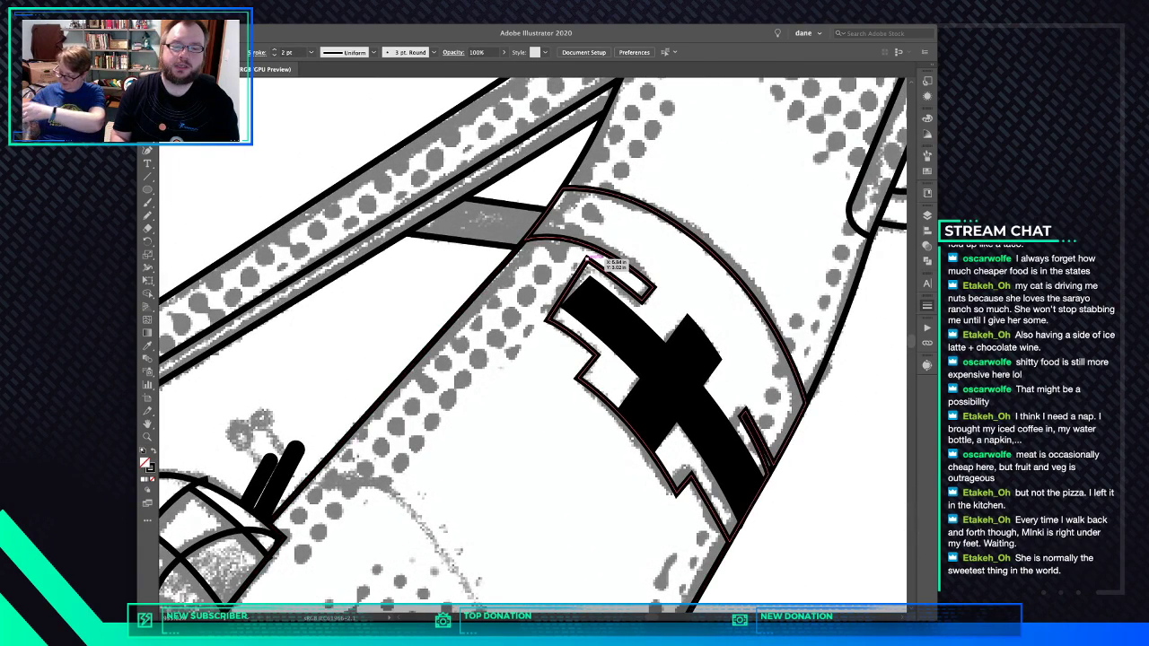
click(611, 265)
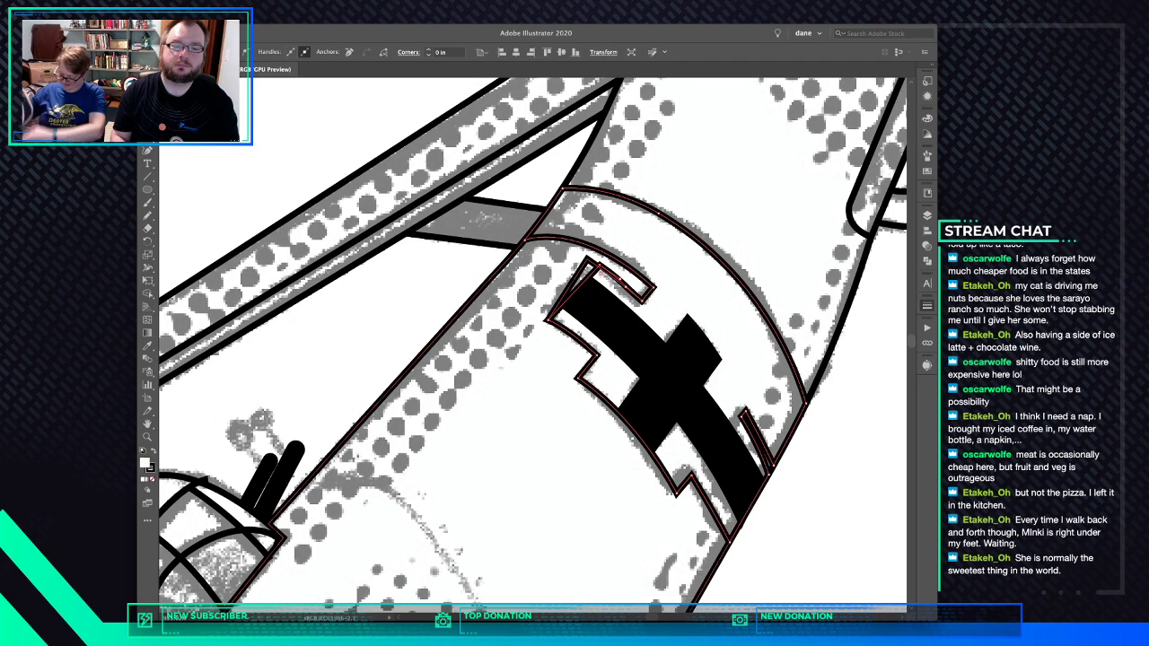
drag(610, 265, 621, 266)
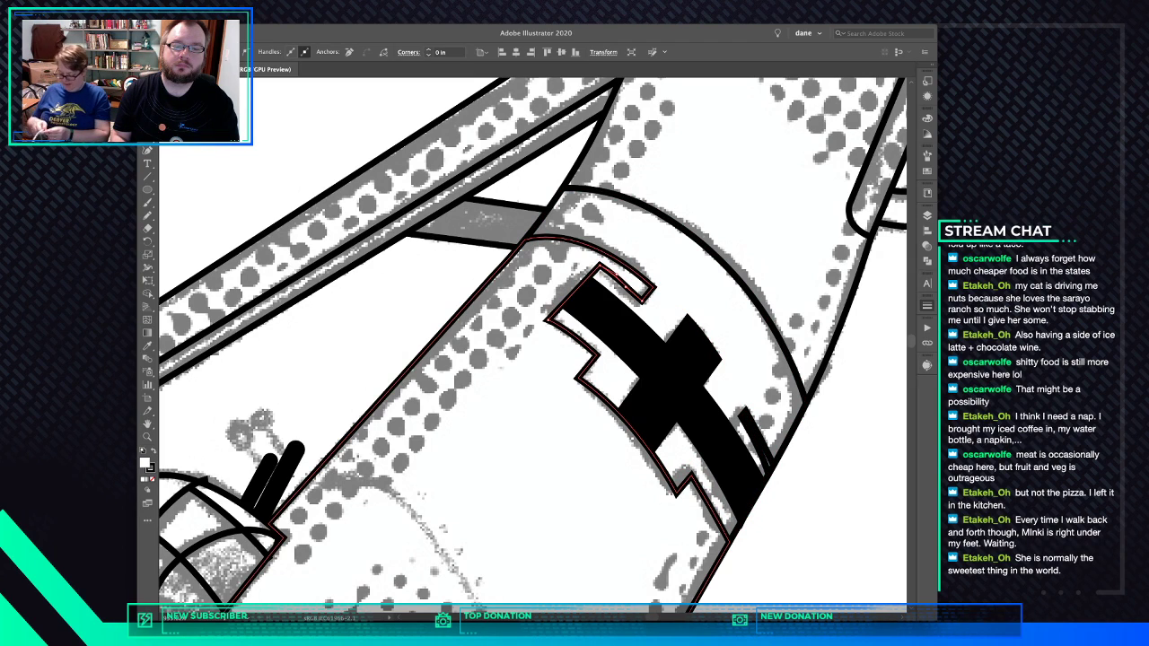
Reshape the inner edge of the hooked border around the cross's upper arm by adjusting its anchor points
drag(615, 271, 627, 286)
click(636, 294)
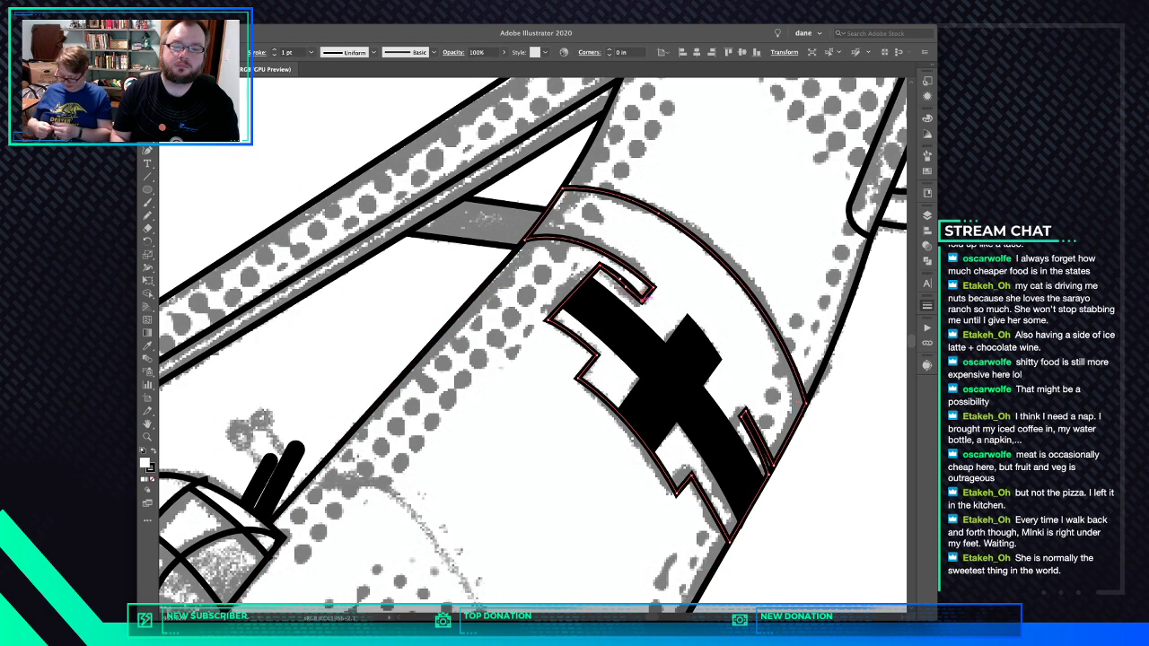
click(642, 299)
click(633, 285)
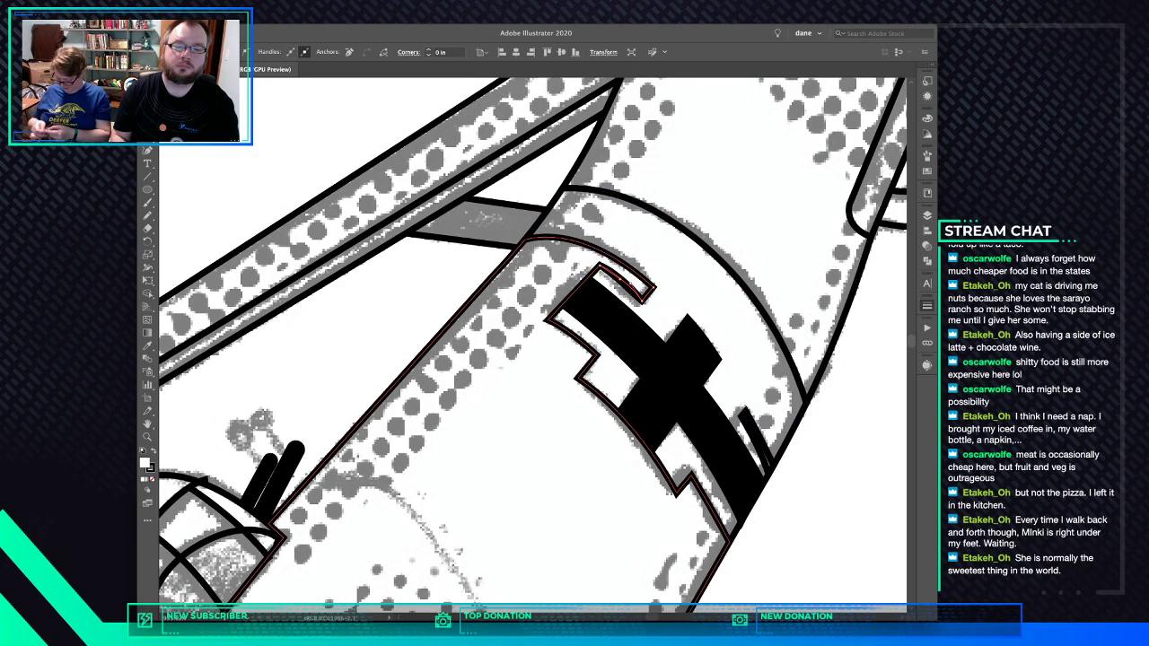
click(633, 287)
click(631, 282)
drag(627, 274, 627, 279)
key(v)
key(a)
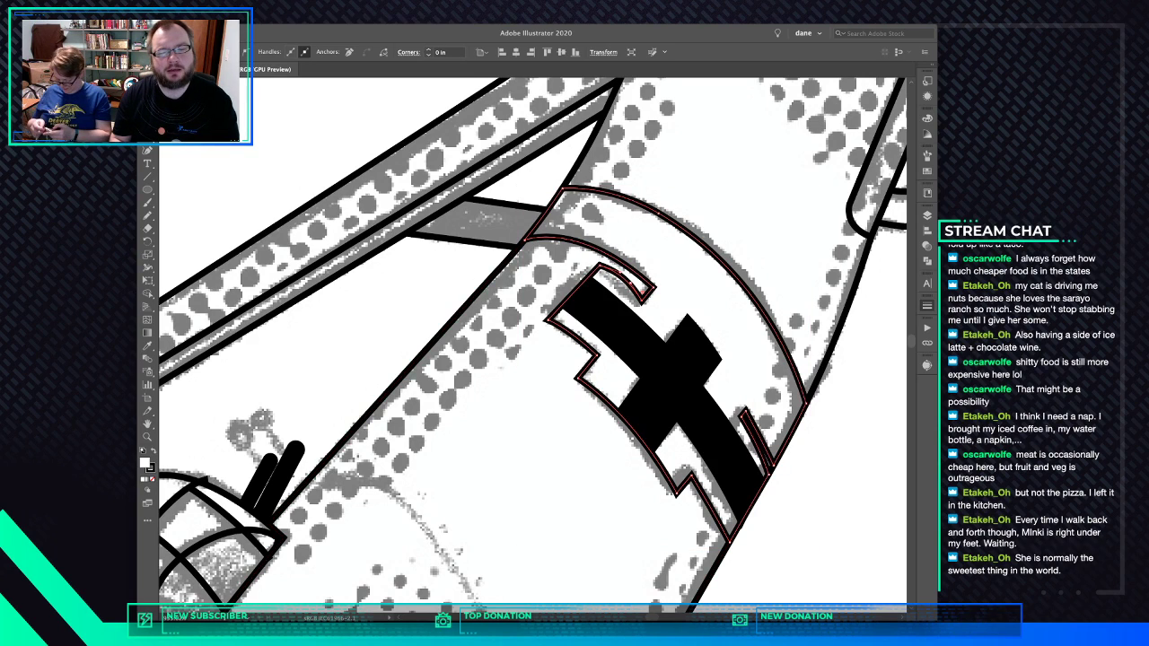
Refine the curve and corner where the fuselage panels meet at the cross's upper arm
key(super+shift+a)
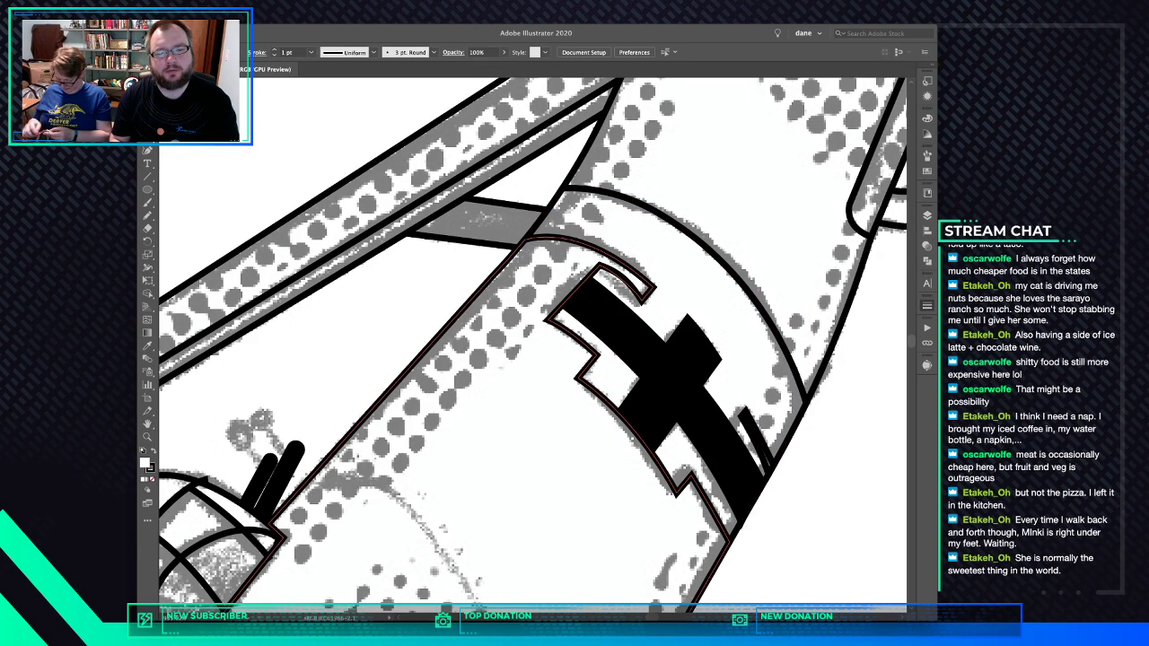
drag(627, 278, 631, 284)
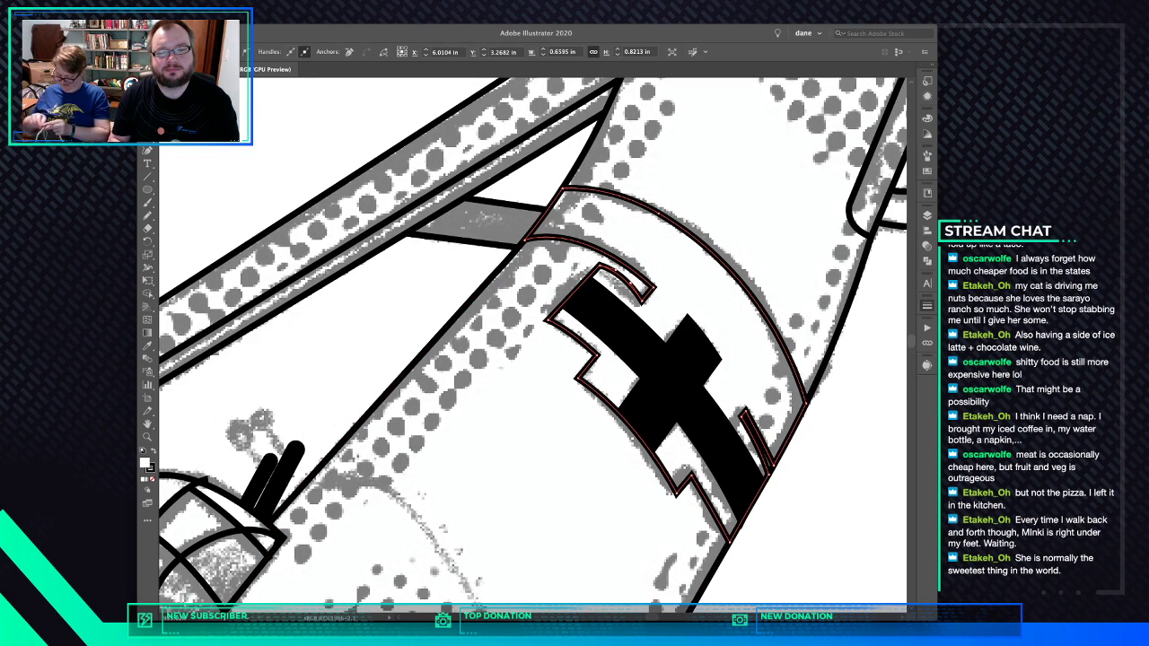
click(633, 283)
drag(633, 283, 635, 287)
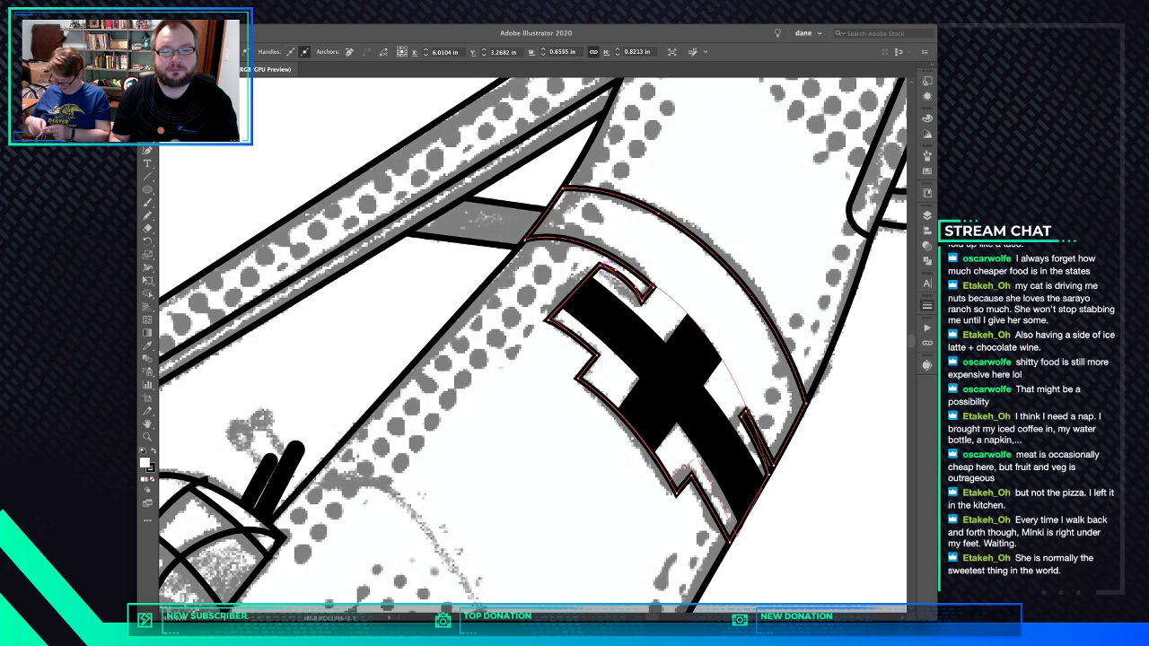
click(616, 266)
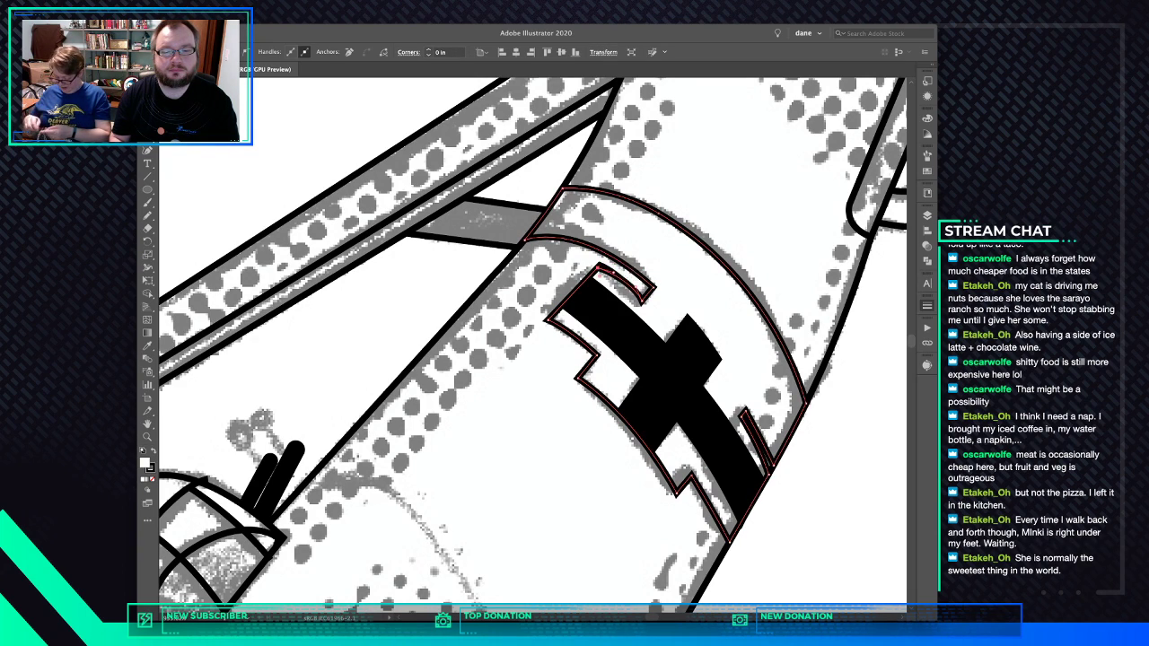
click(618, 273)
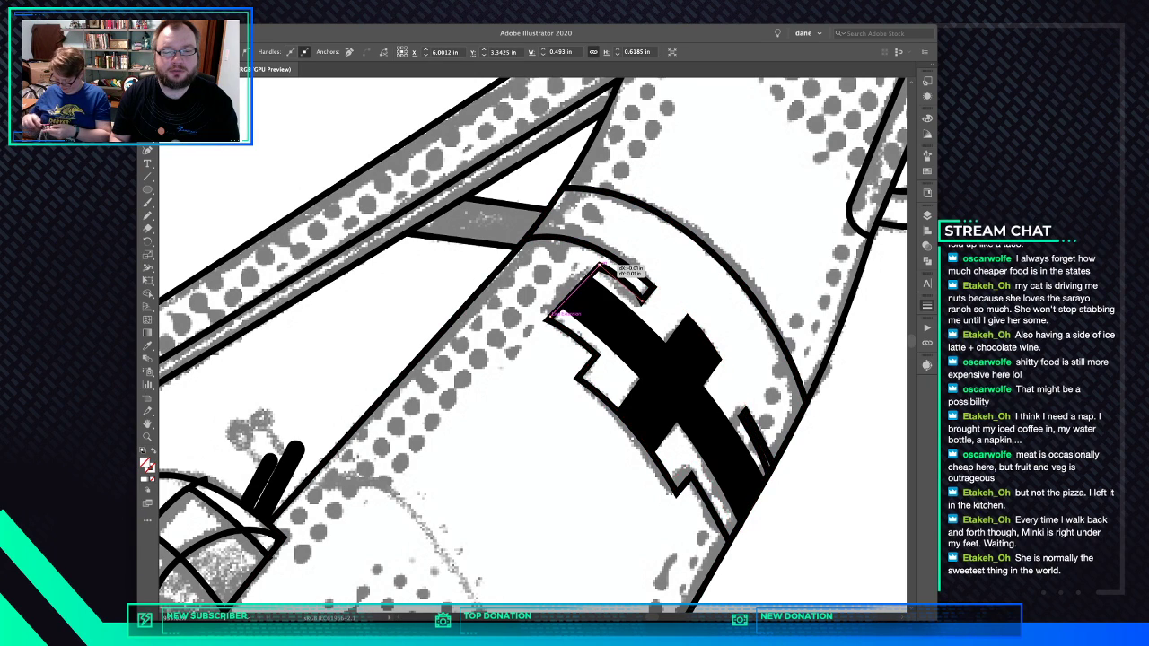
click(618, 271)
key(Delete)
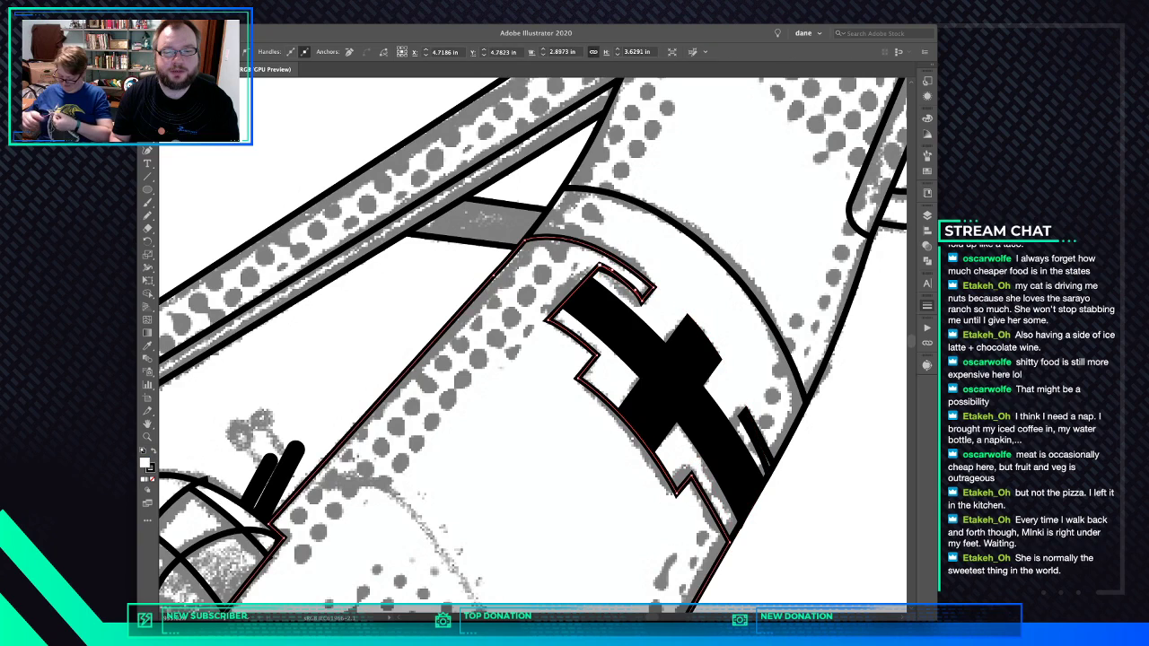
Line up the front fuselage panel's corner point with the adjoining band's edge at the cross's upper arm
drag(611, 265, 611, 273)
click(613, 273)
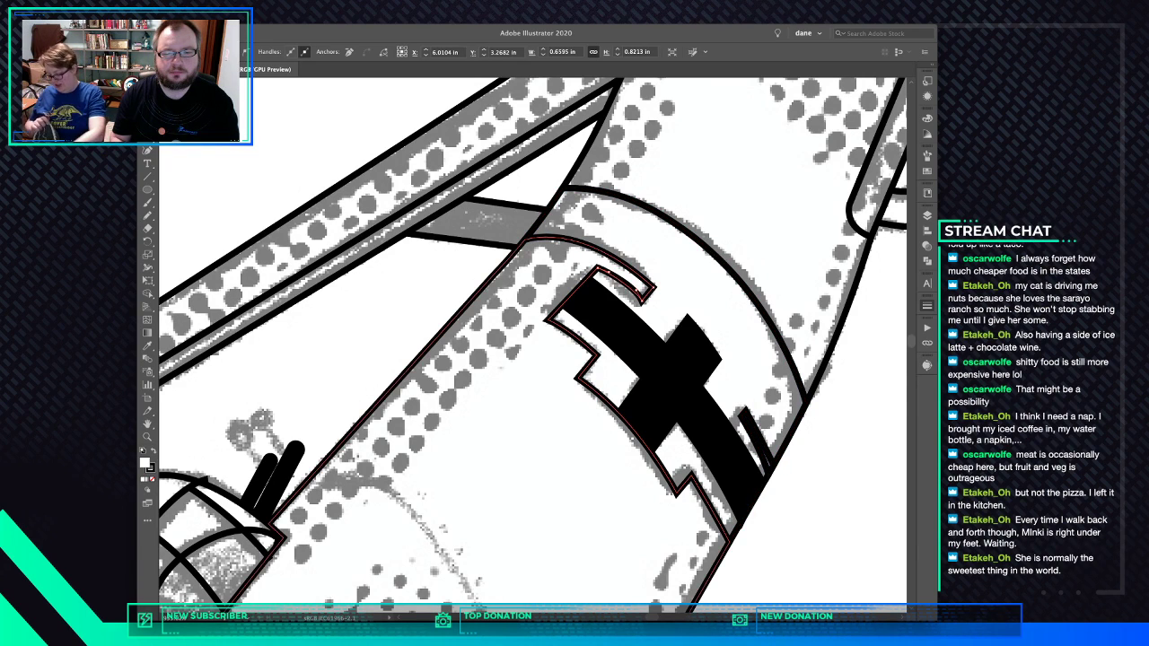
click(456, 286)
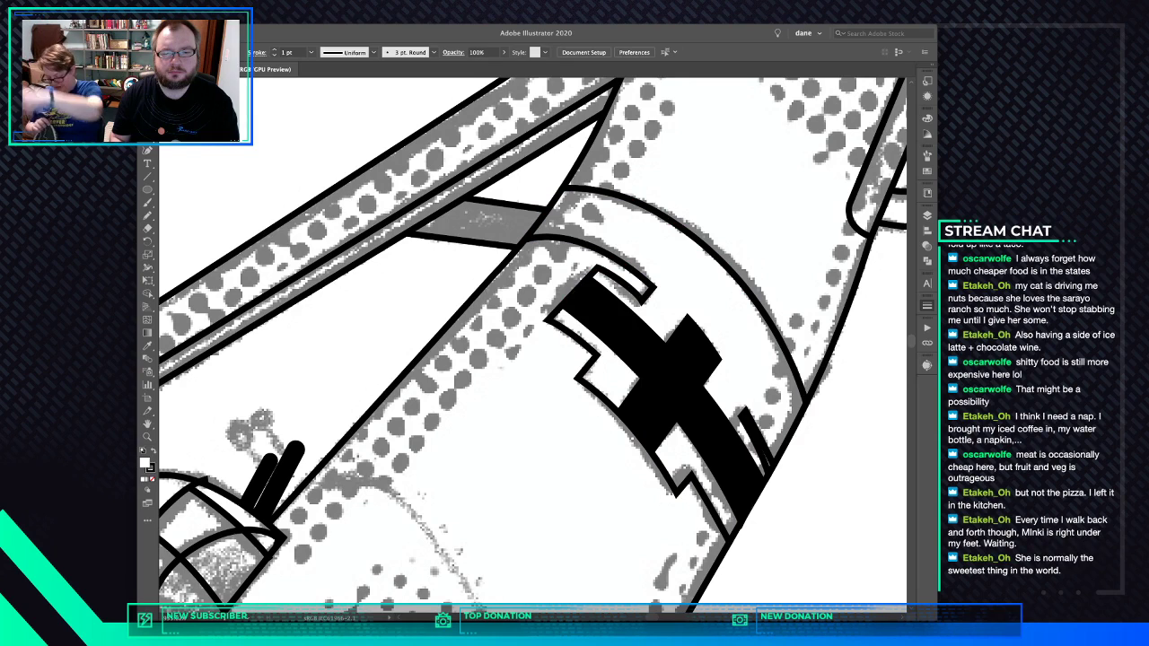
click(526, 240)
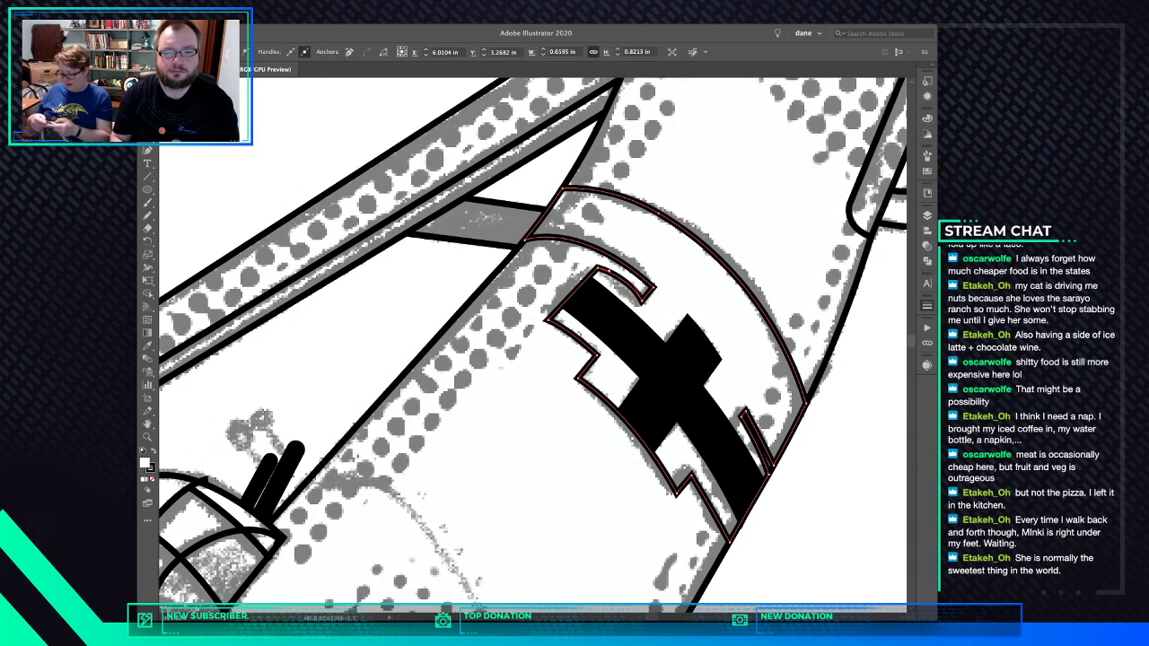
click(359, 366)
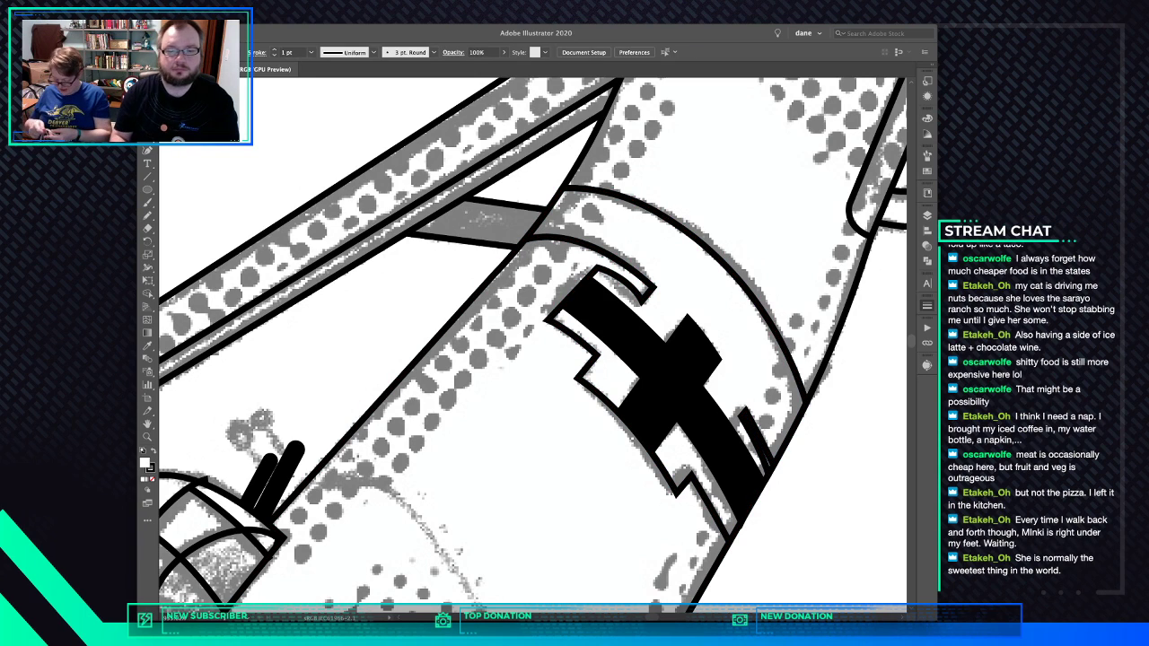
Trace the jagged upper edge of the exhaust stubs inside the long nose slot, up to its rounded far end
key(ctrl+0)
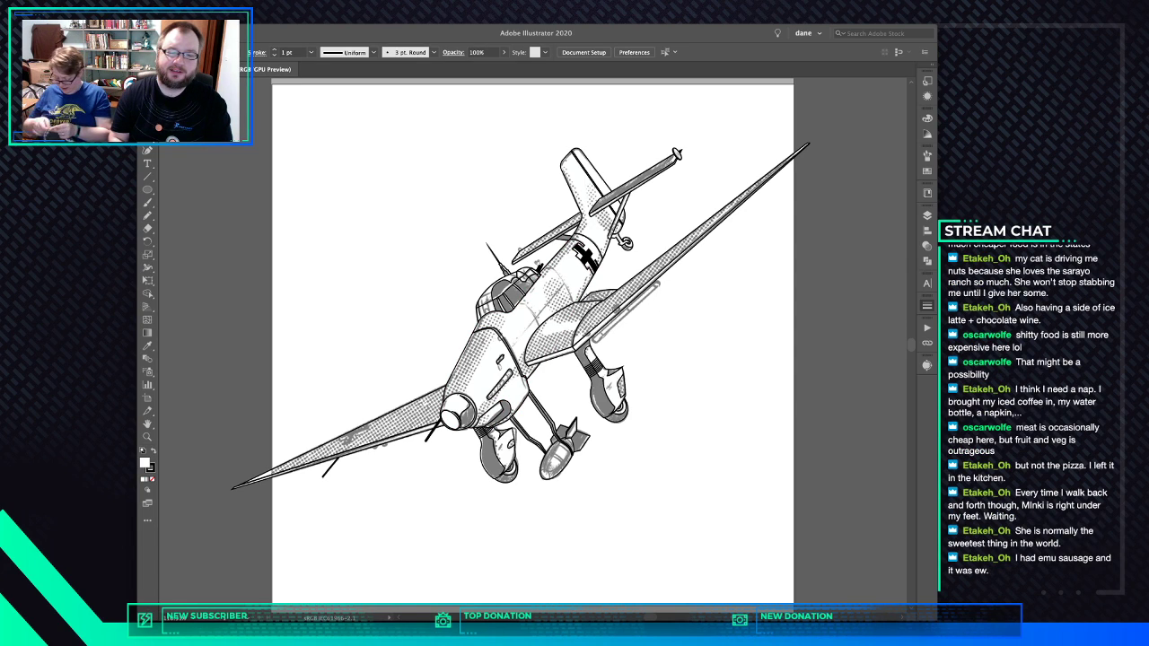
scroll(494, 390, up, 6)
scroll(483, 379, up, 1)
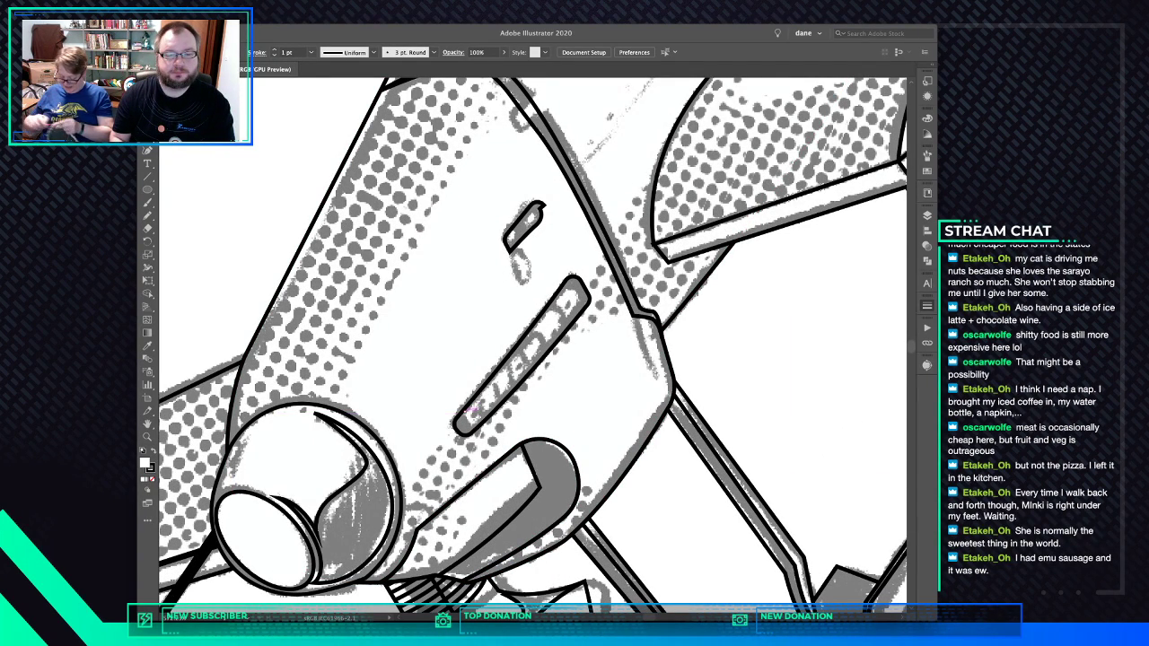
click(517, 392)
drag(517, 390, 583, 299)
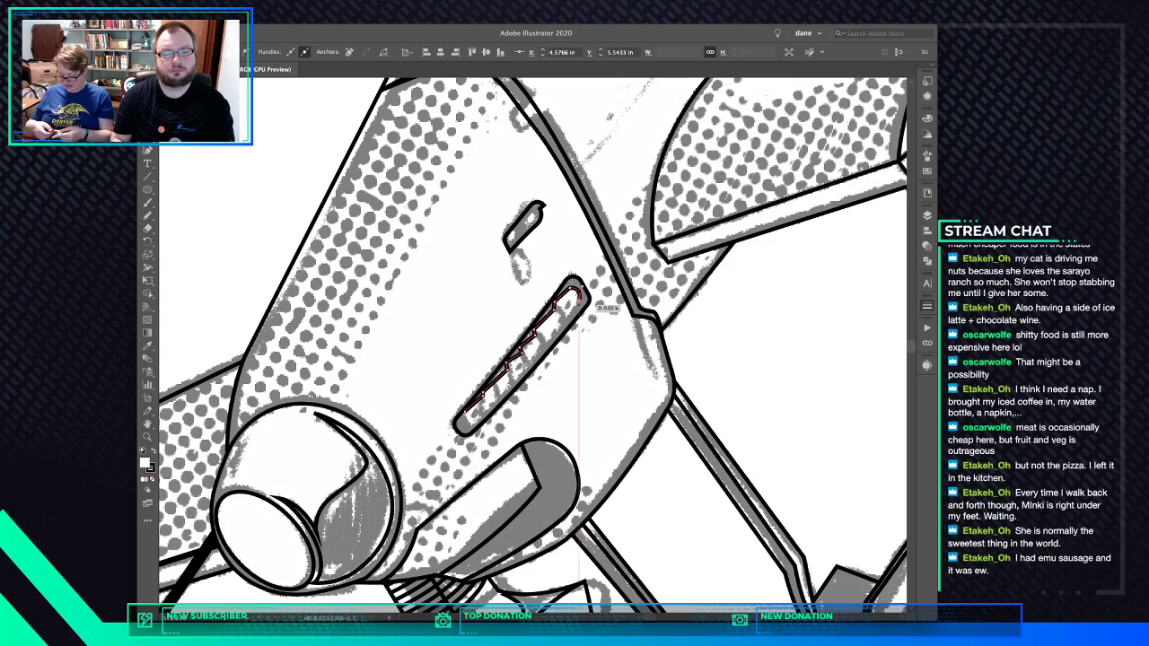
Continue the exhaust path along the slot's lower edge and close it at the near end
click(570, 320)
drag(570, 320, 573, 316)
click(567, 322)
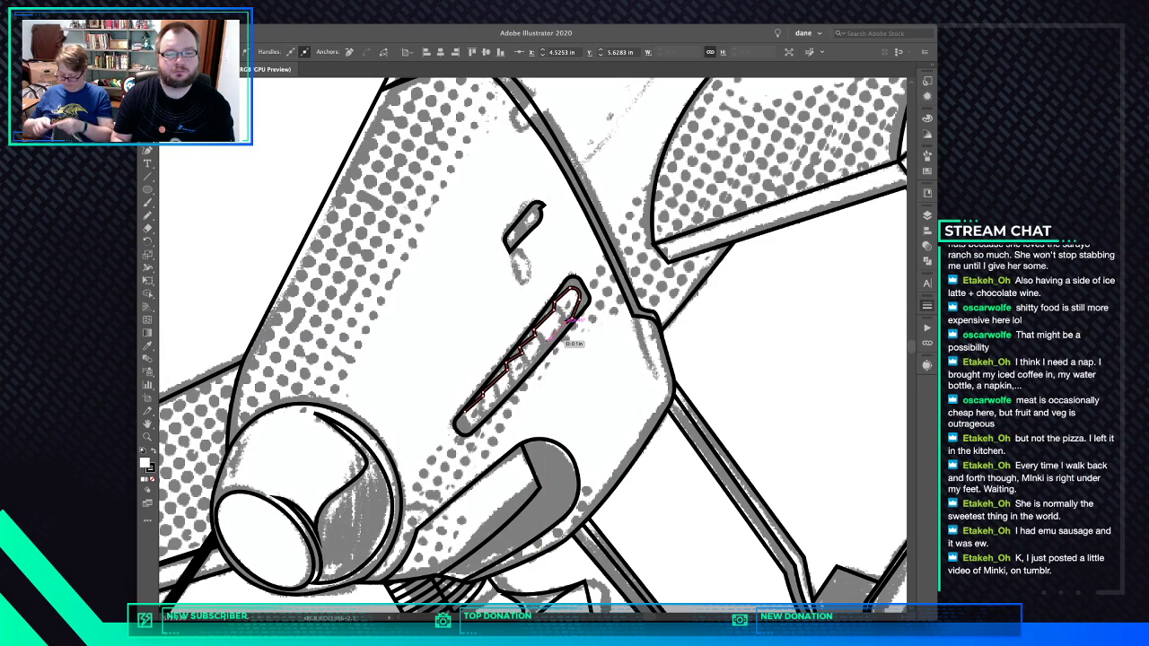
drag(557, 330, 484, 423)
drag(437, 460, 473, 427)
click(464, 412)
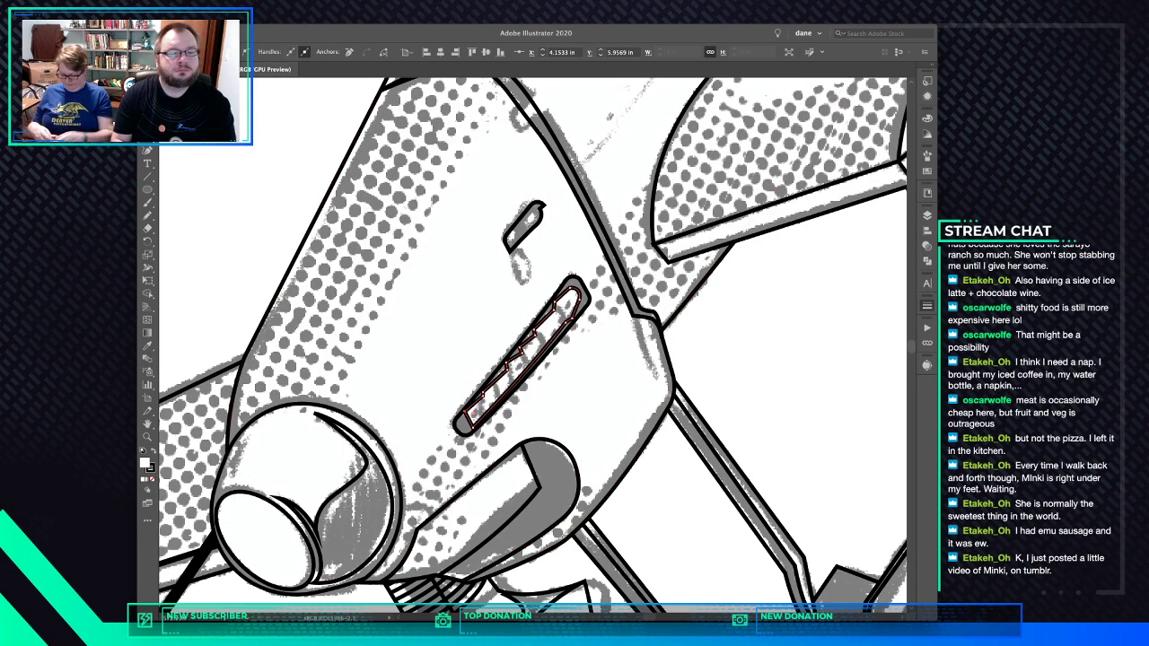
key(super+shift+a)
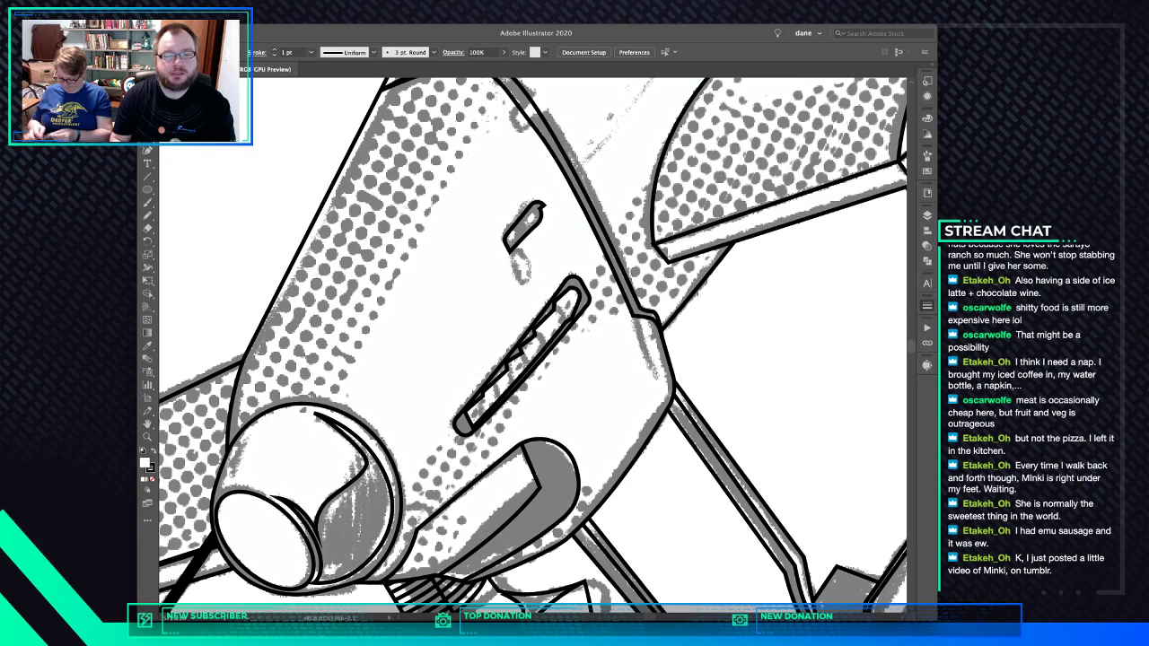
Draw a short dividing line across the exhaust stubs near the slot's lower end
click(489, 392)
click(490, 393)
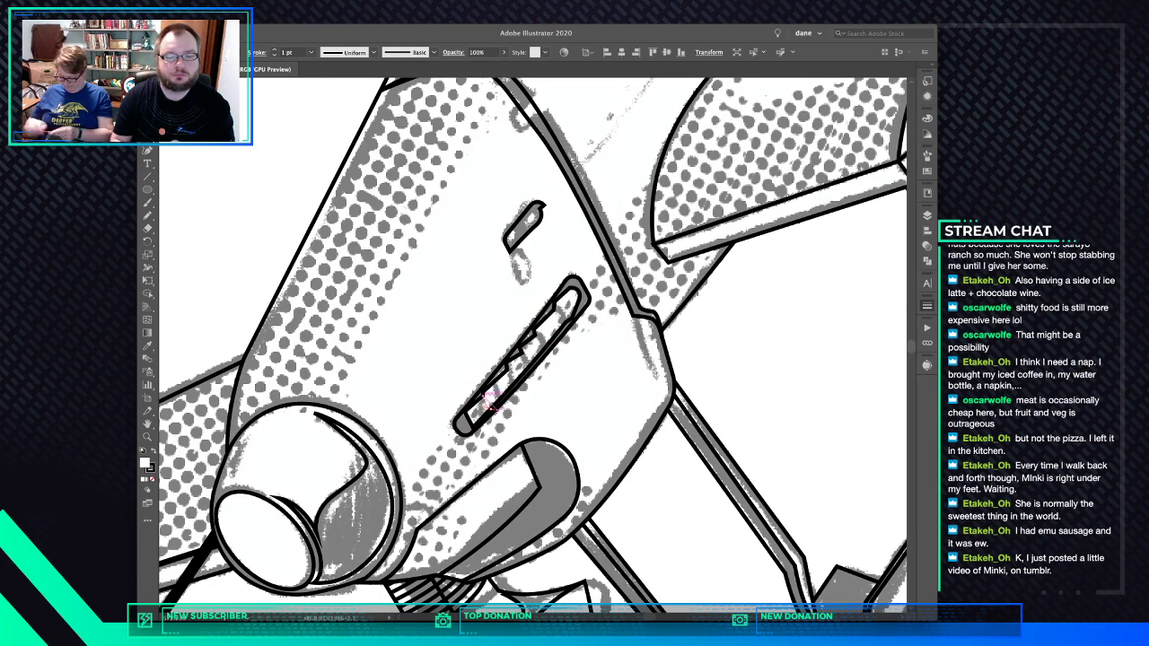
click(490, 403)
drag(493, 411, 487, 410)
key(super+shift+a)
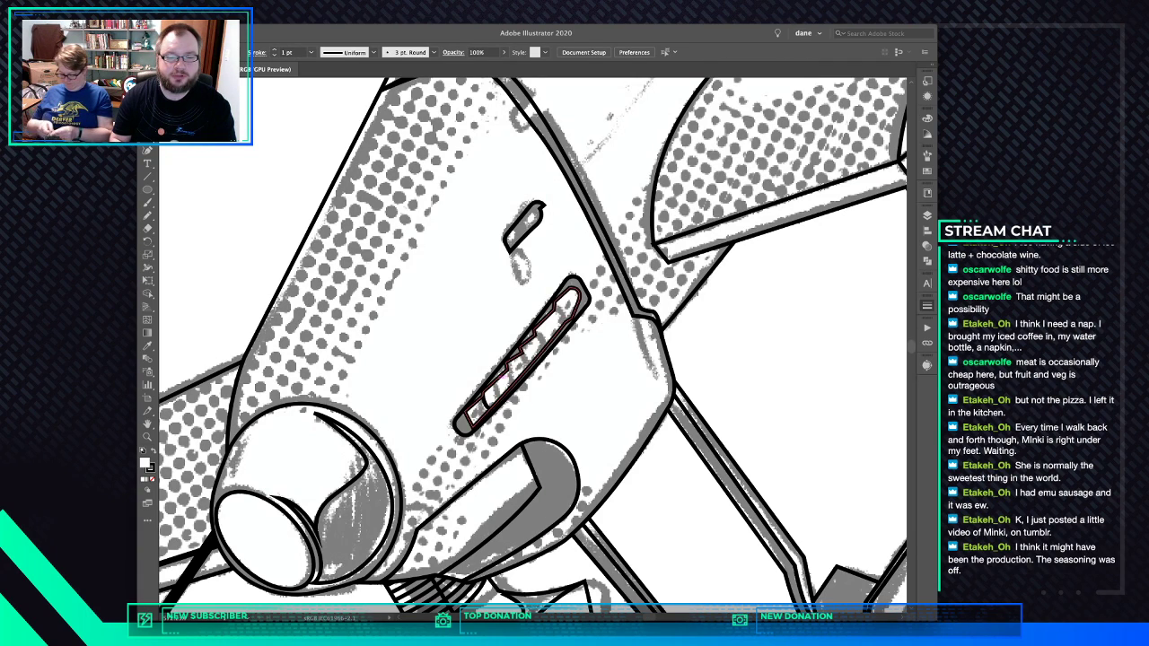
Draw three more short curved dividing lines across the exhaust stubs, working from the slot's lower end towards its middle
click(507, 388)
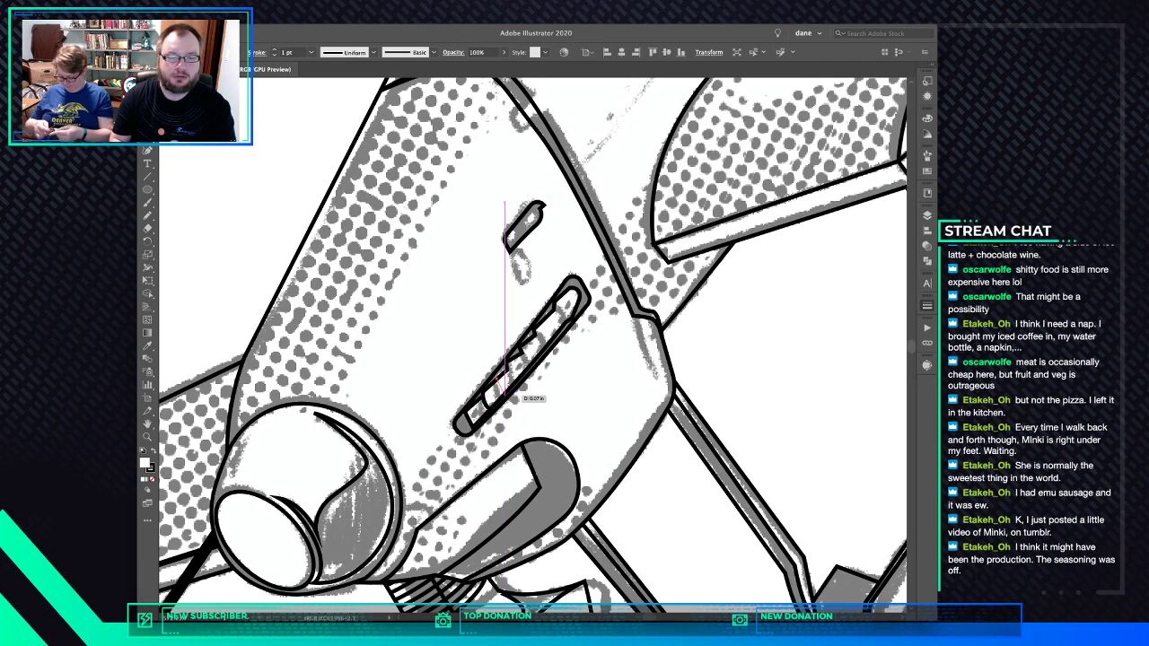
click(505, 393)
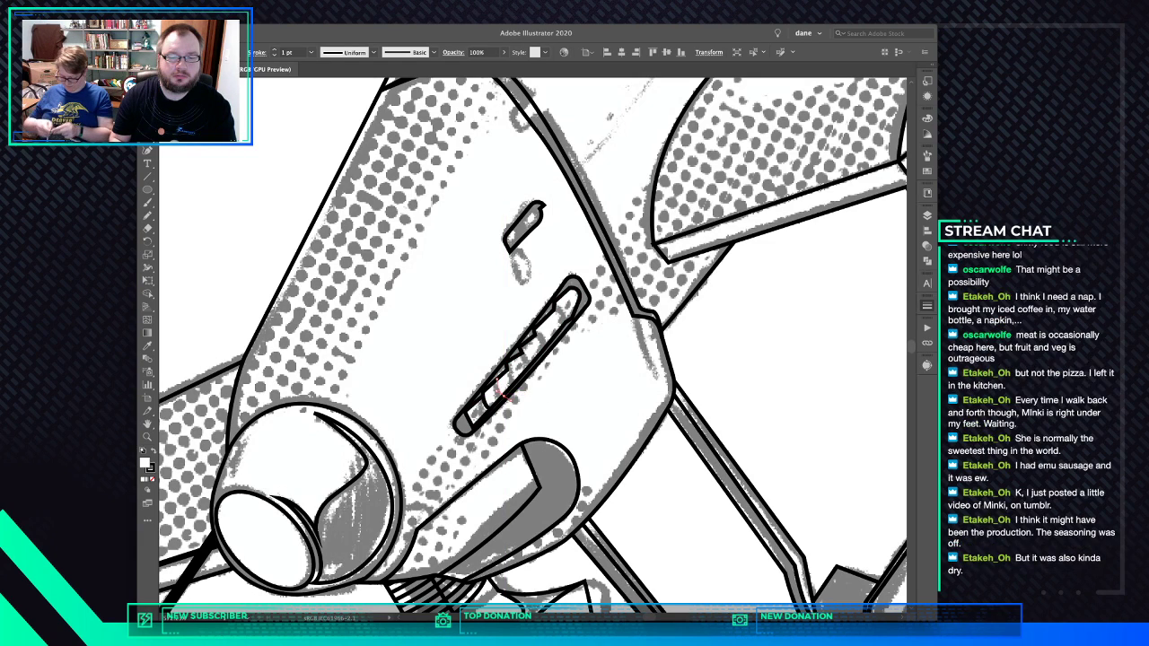
drag(505, 394, 509, 400)
key(super+shift+a)
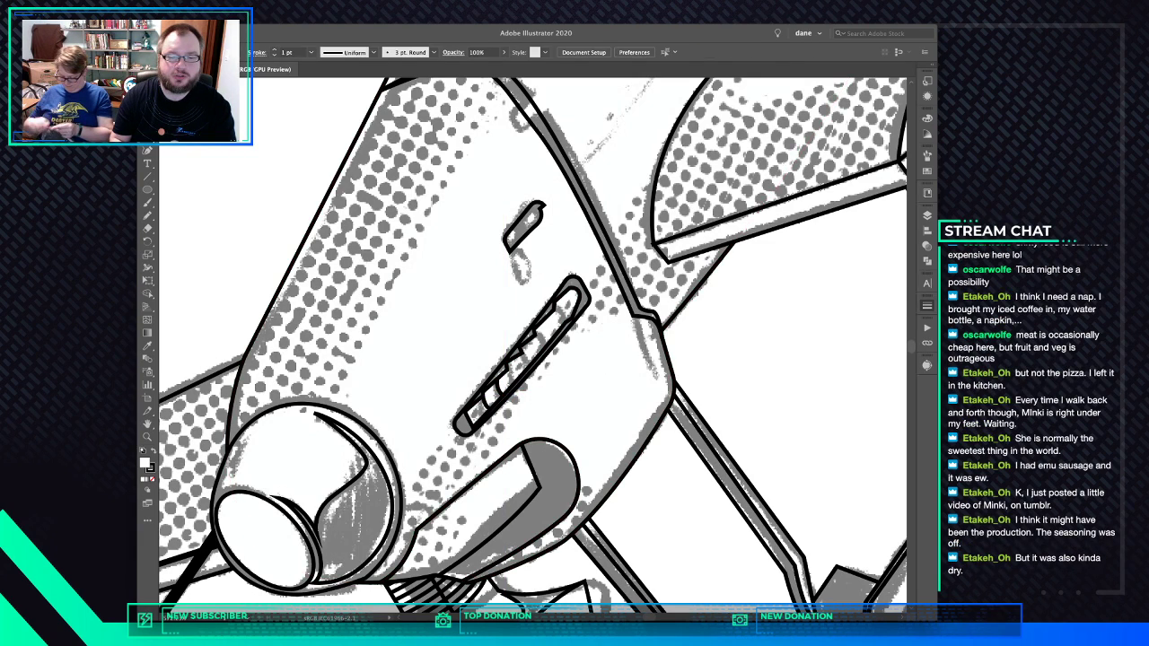
click(517, 367)
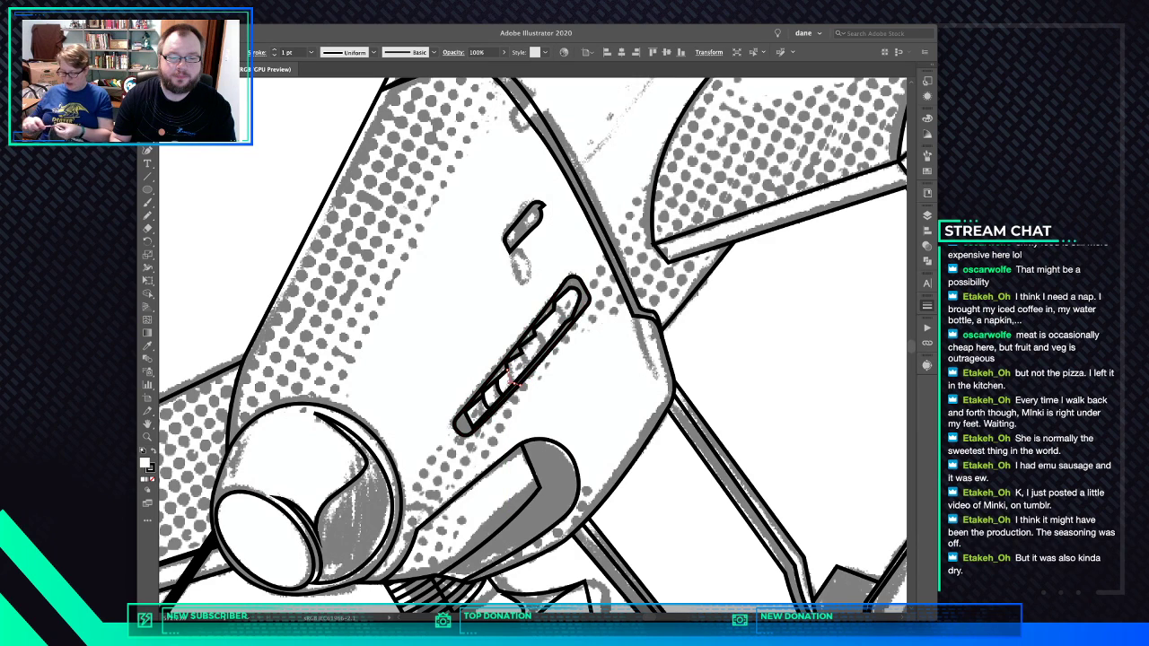
click(514, 383)
super+click(648, 364)
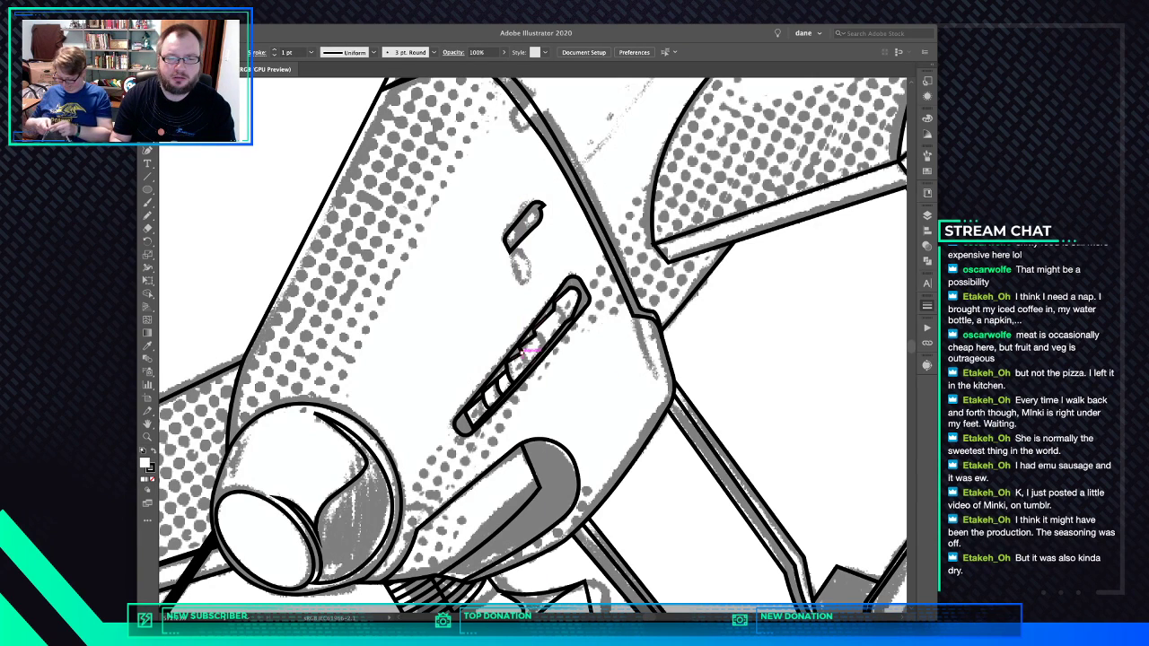
click(526, 348)
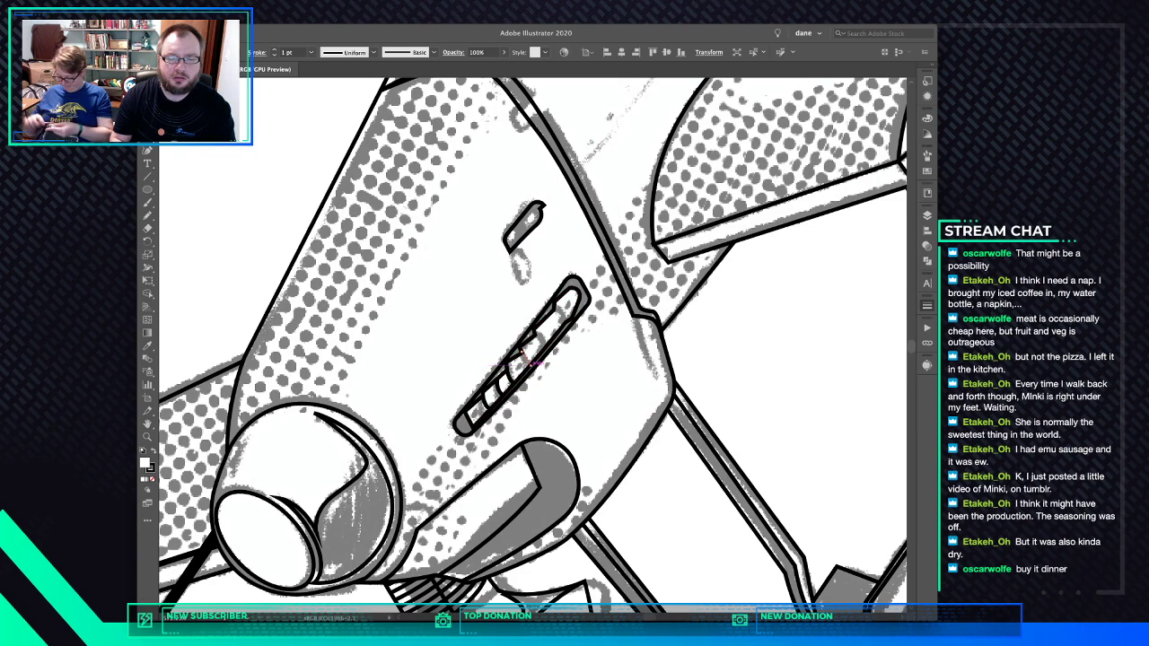
drag(529, 364, 563, 365)
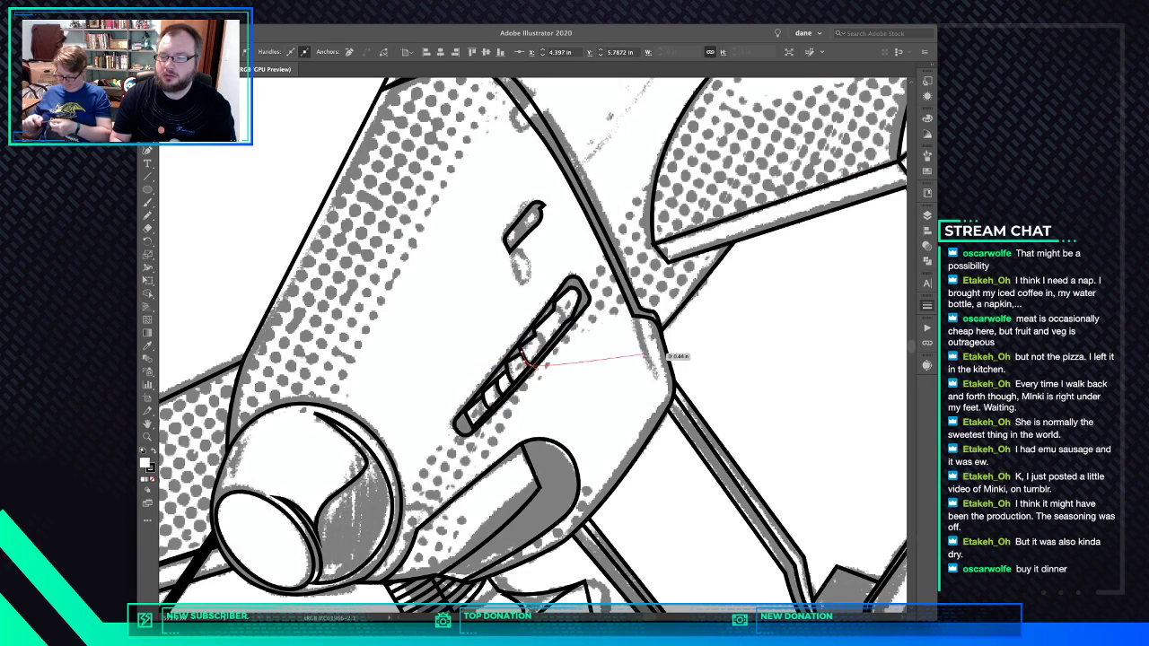
super+click(686, 345)
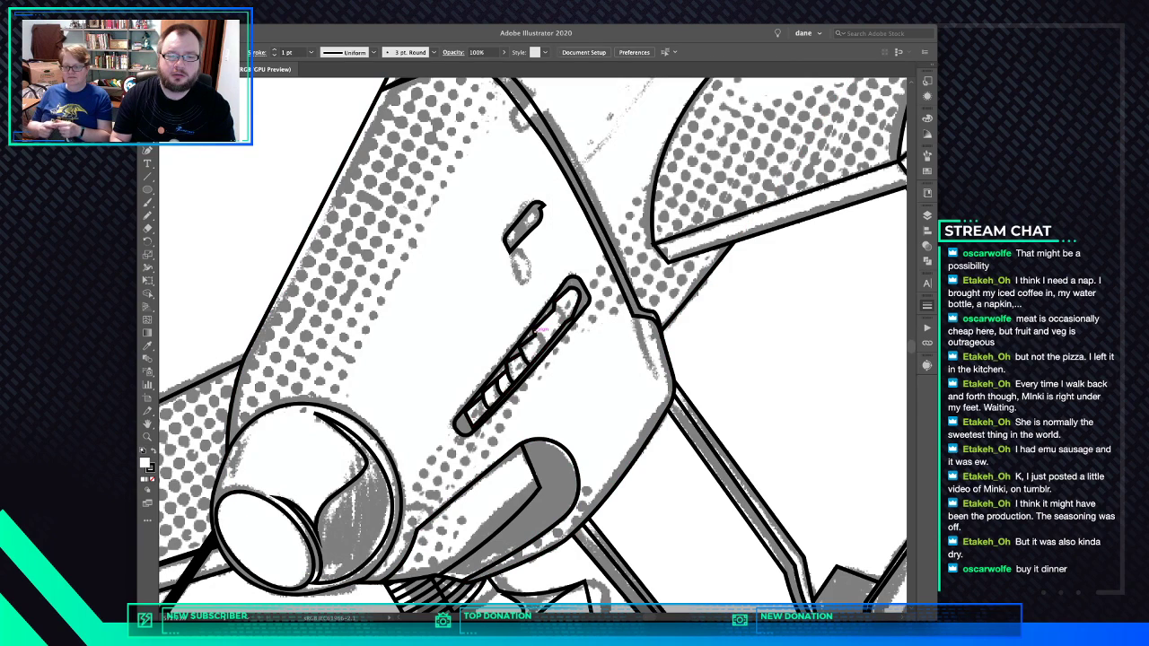
Draw a closed, thin crescent band across the exhaust stubs just past the slot's middle
click(536, 333)
click(549, 351)
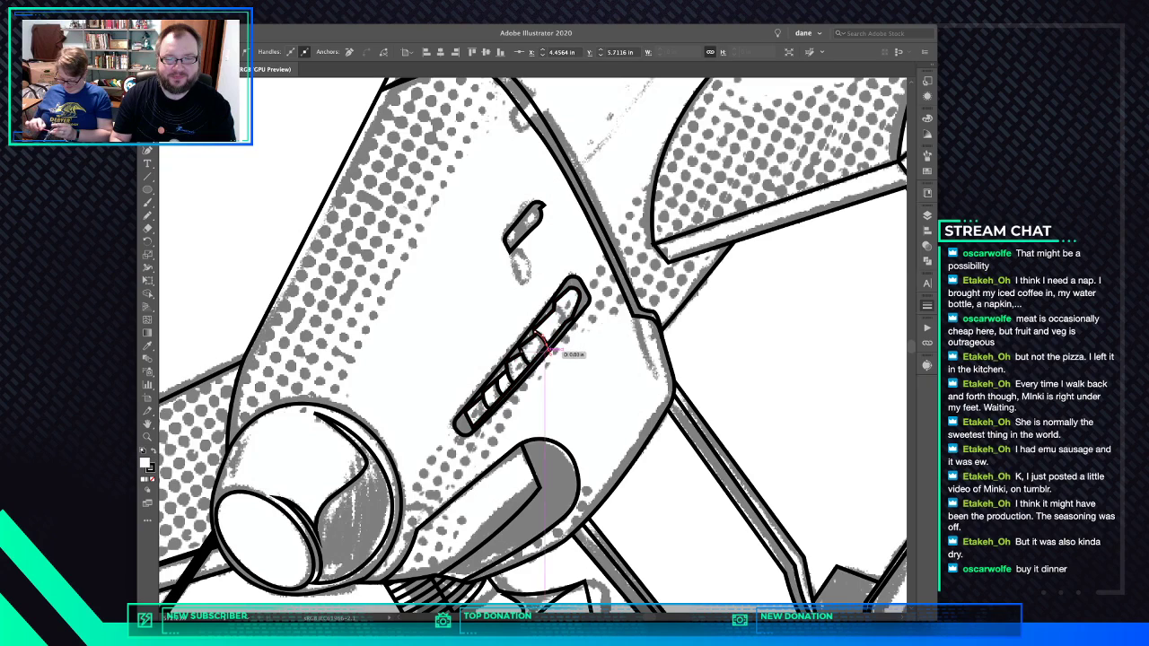
click(538, 334)
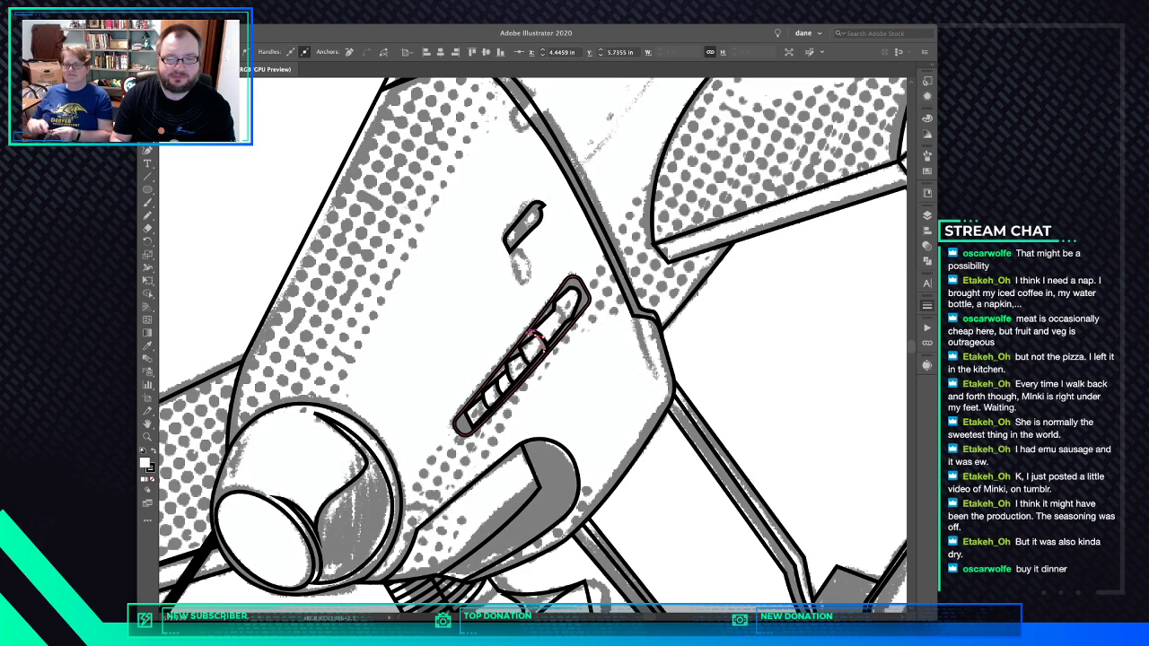
click(536, 333)
click(537, 333)
Draw a second closed crescent band across the exhaust stubs near the slot's rounded far end
click(555, 306)
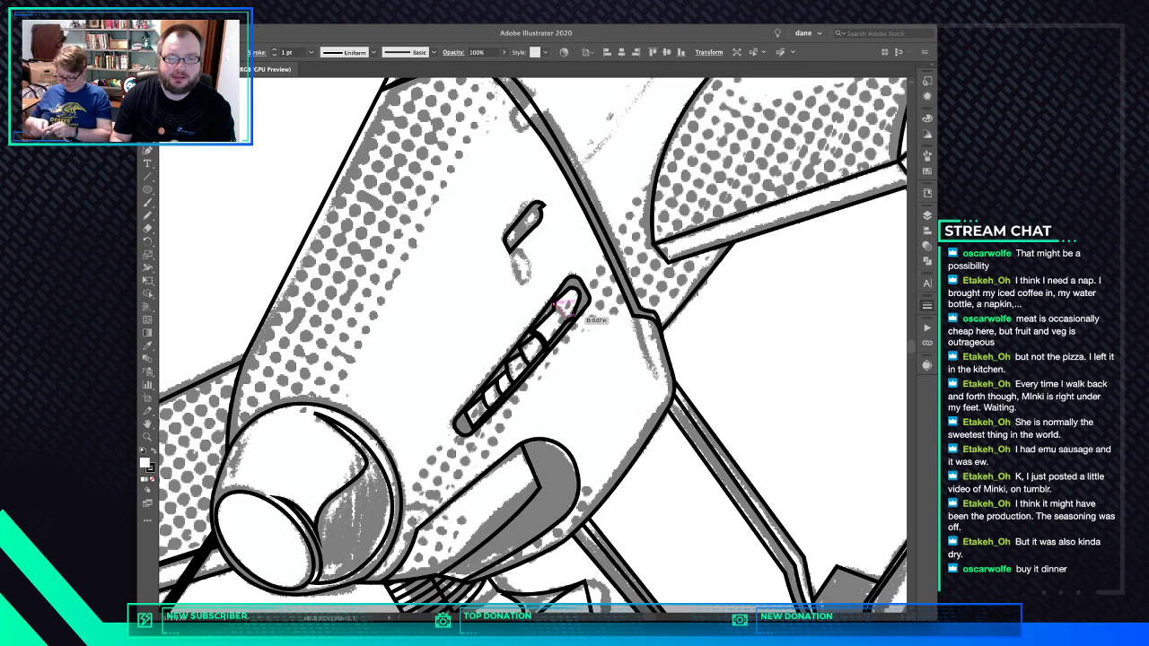
click(573, 318)
click(569, 318)
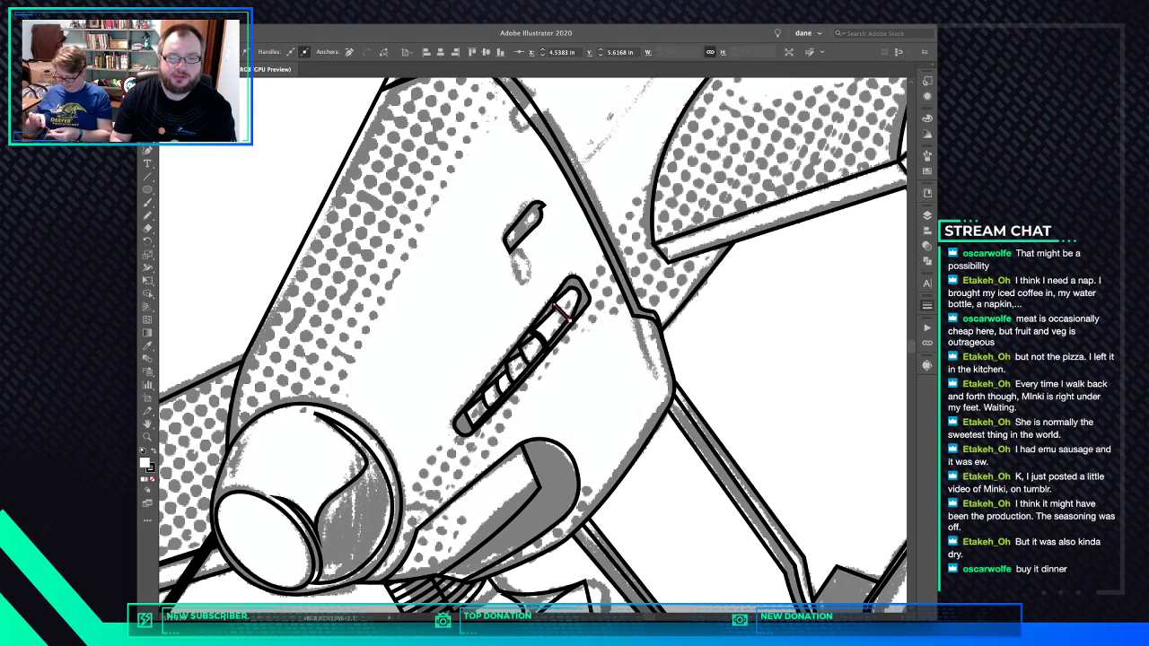
key(super+z)
mouse_move(570, 320)
mouse_down()
mouse_move(573, 332)
mouse_move(568, 323)
mouse_up()
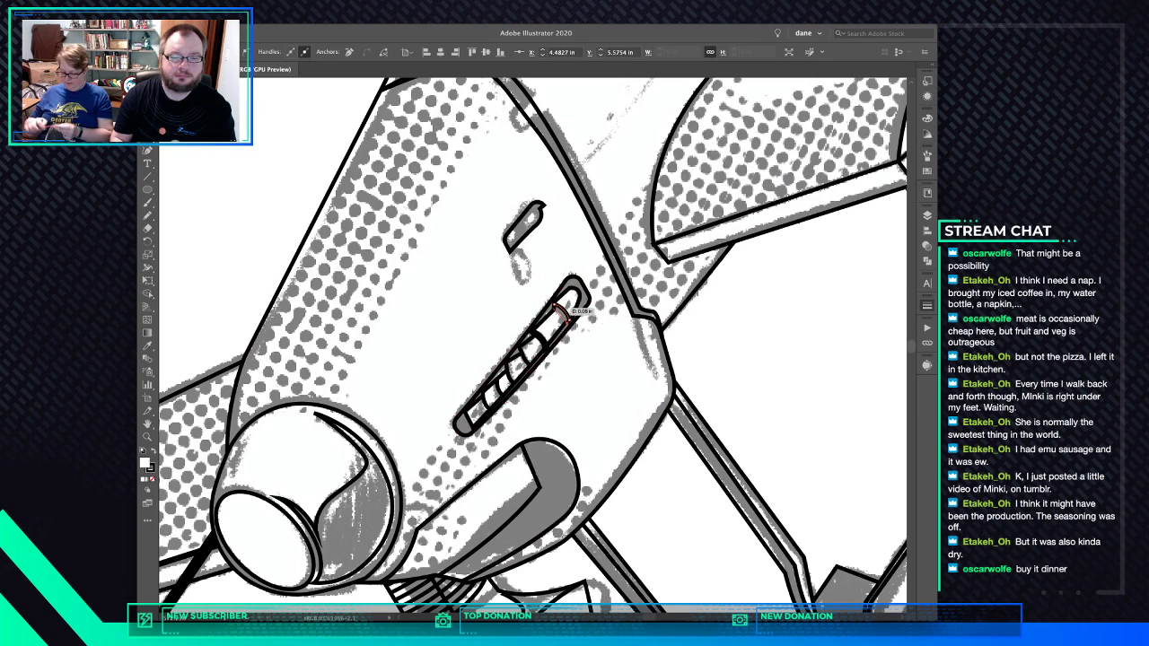
click(558, 309)
drag(546, 305, 546, 305)
drag(553, 305, 559, 309)
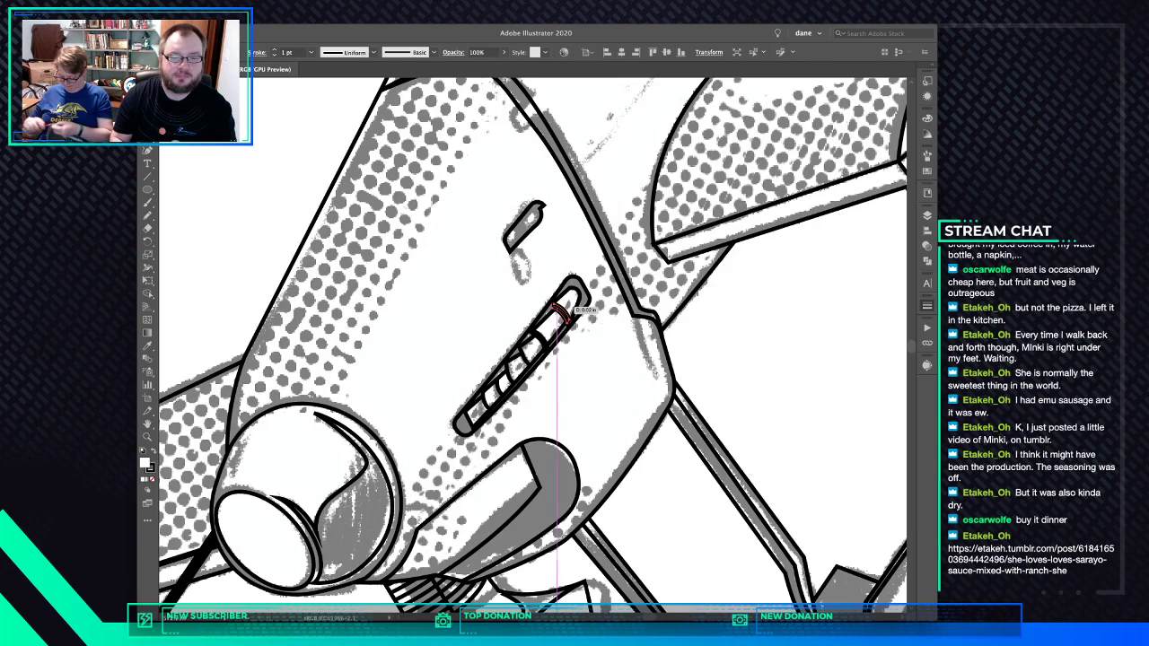
Divide the exhaust outline and the two crescent bands into separate pieces where they overlap
key(a)
click(552, 306)
click(560, 313)
shift+click(542, 341)
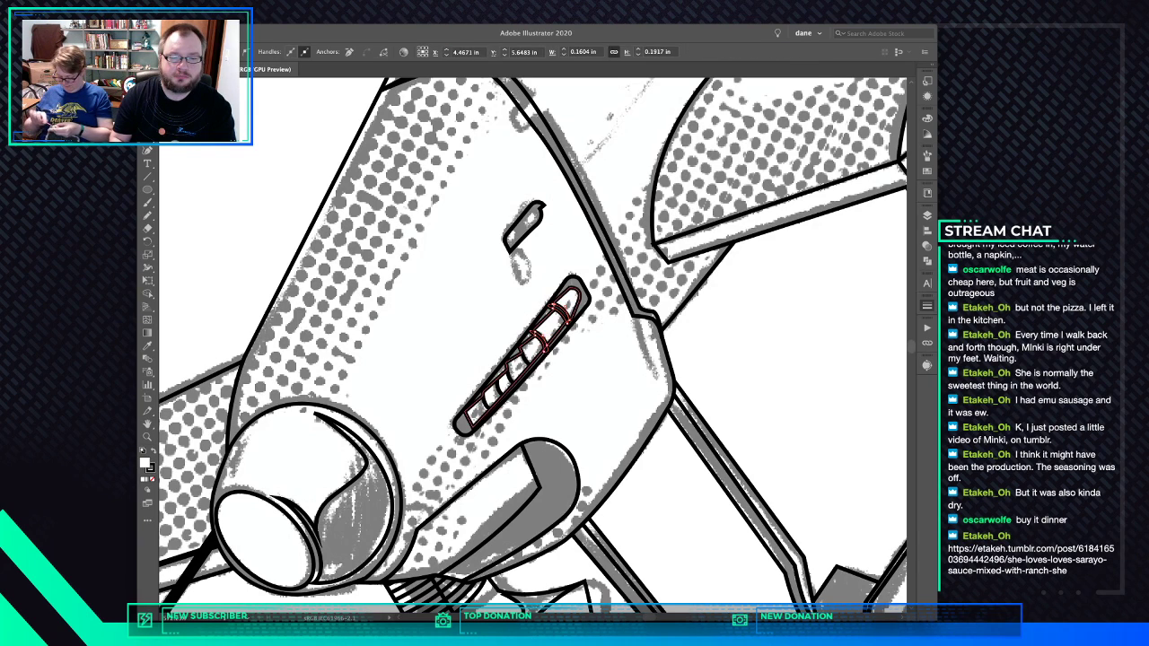
key(super+equal)
key(super+equal)
key(super+equal)
drag(579, 300, 581, 301)
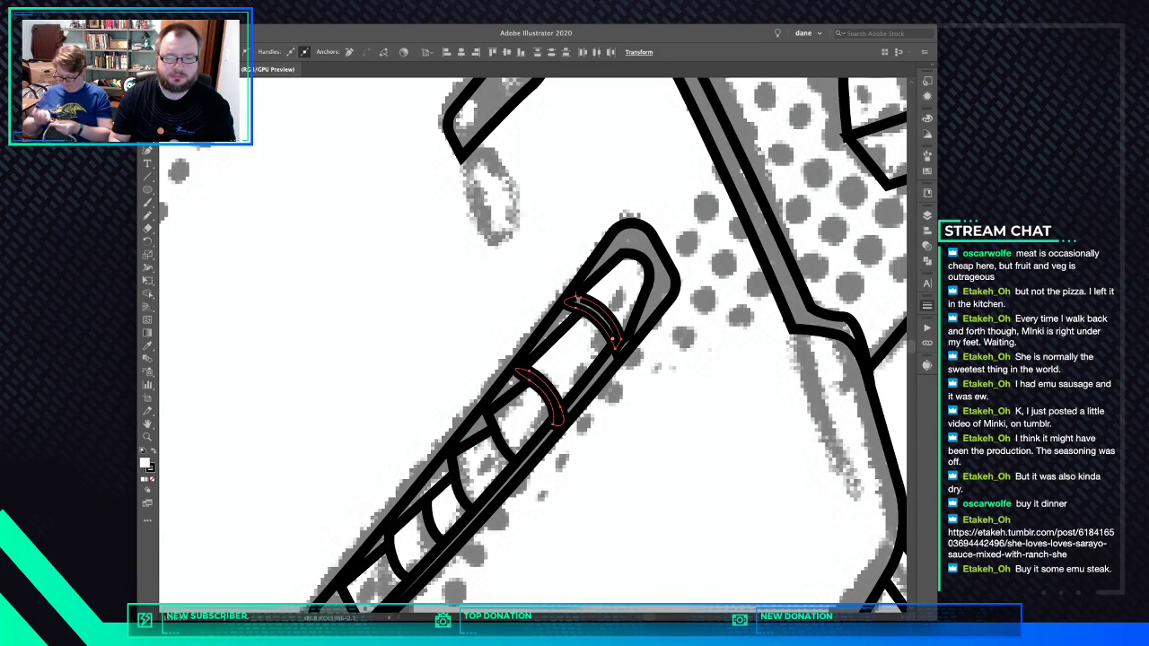
shift+click(579, 300)
key(super+4)
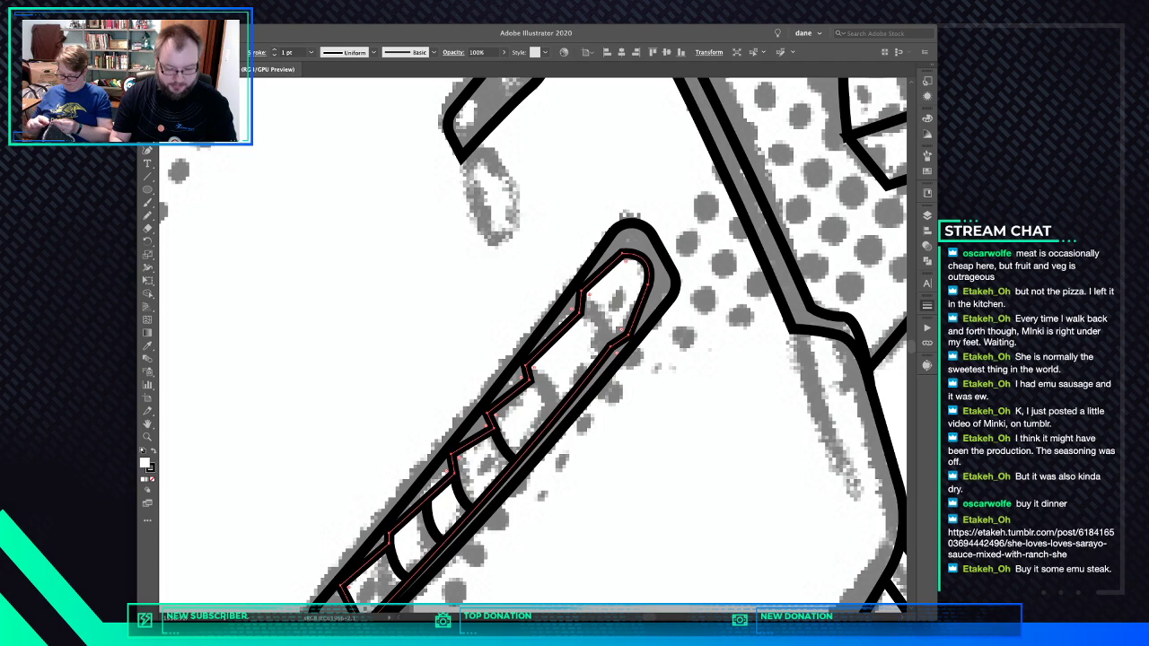
key(super+z)
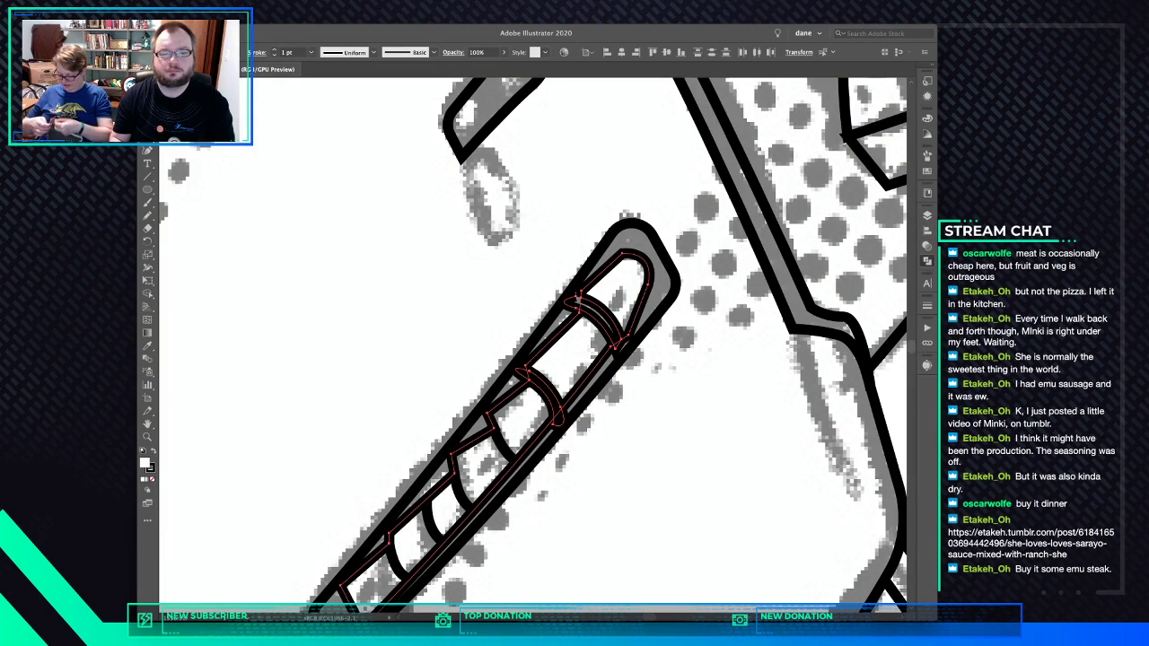
key(super+4)
Delete the leftover crescent tips that stick out beyond the exhaust outline
click(885, 425)
key(a)
click(572, 304)
shift+click(618, 345)
shift+click(522, 373)
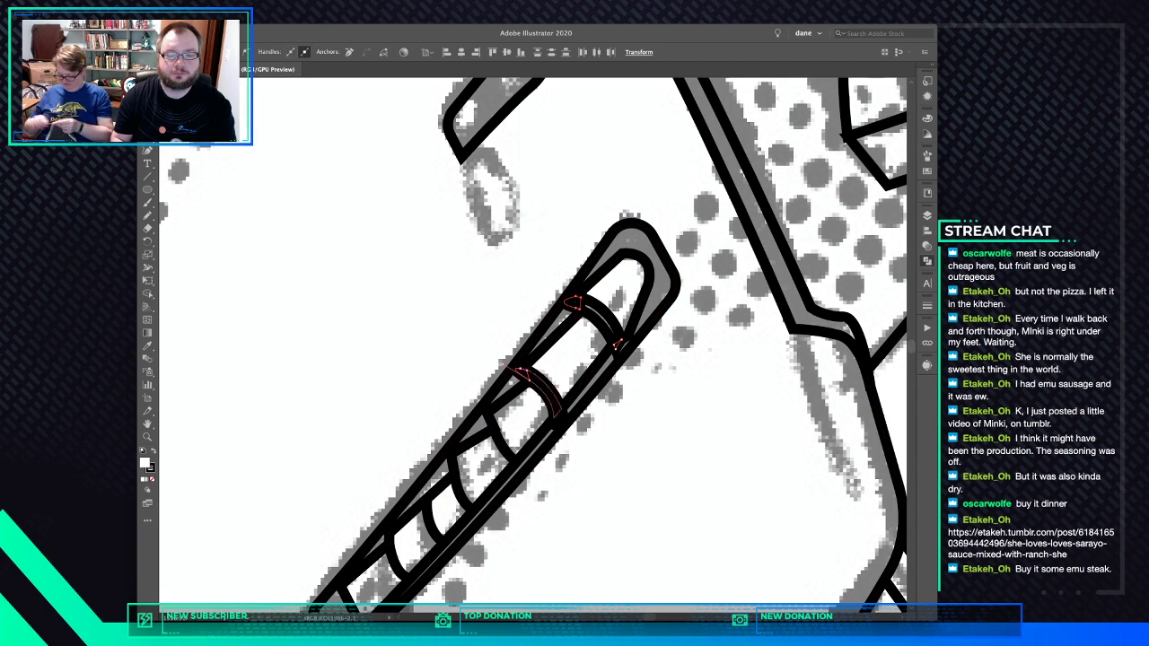
key(Delete)
key(super+minus)
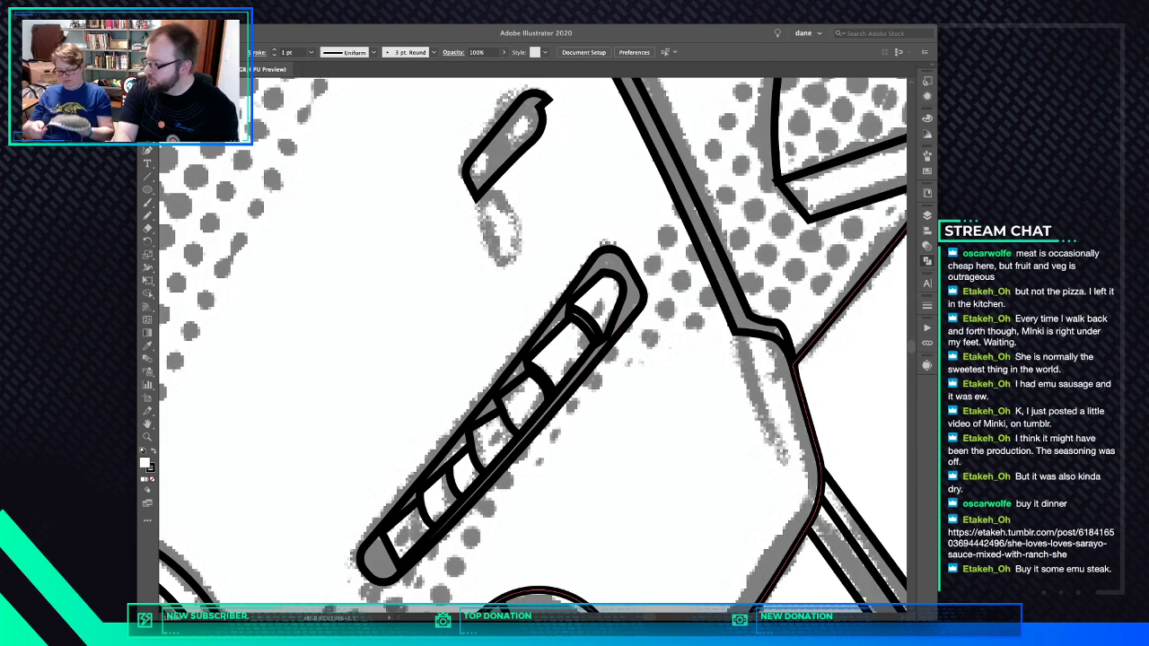
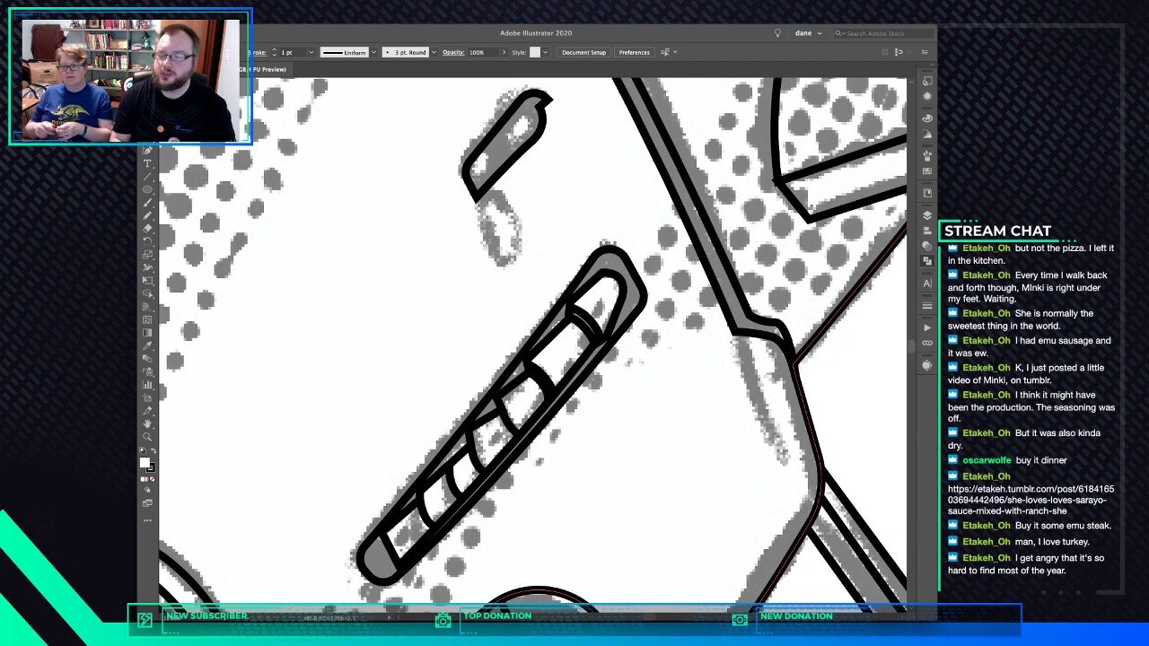
Bend the straight end edge of the lowest exhaust stub into a curve and deselect it
drag(528, 365, 550, 398)
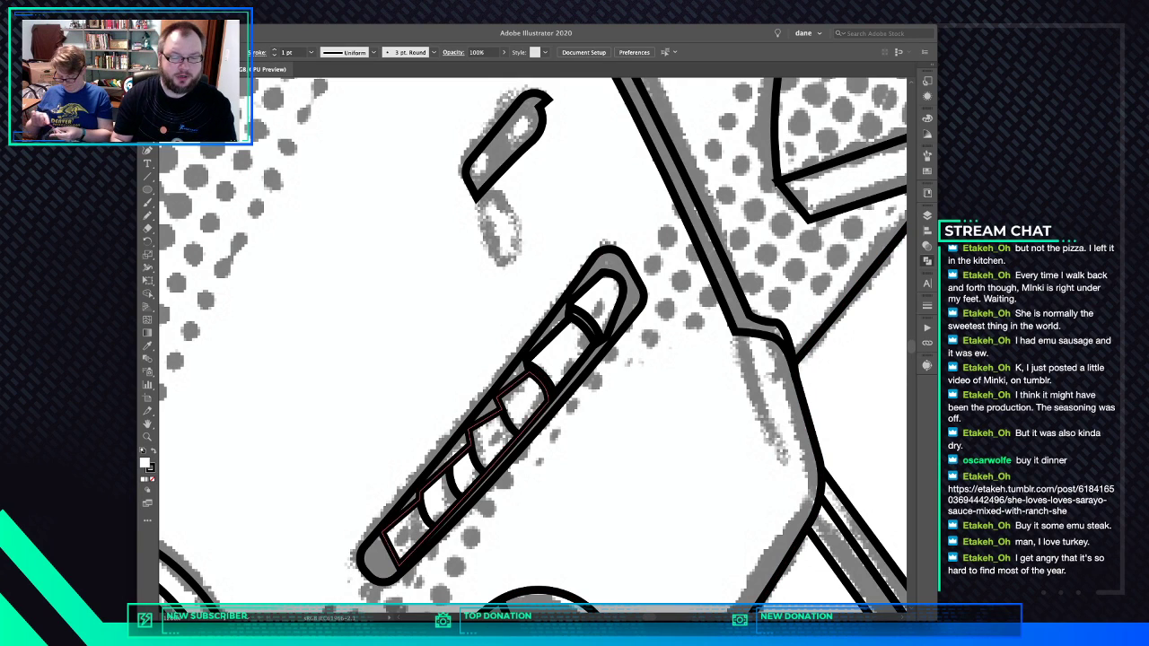
click(393, 540)
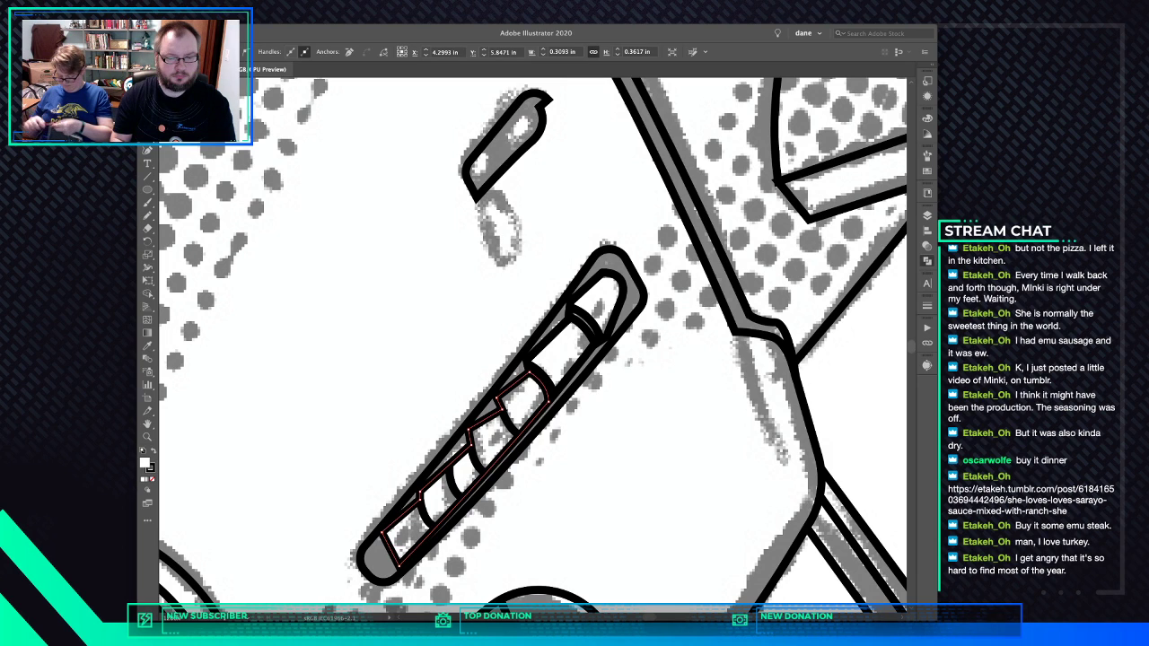
drag(393, 547, 393, 552)
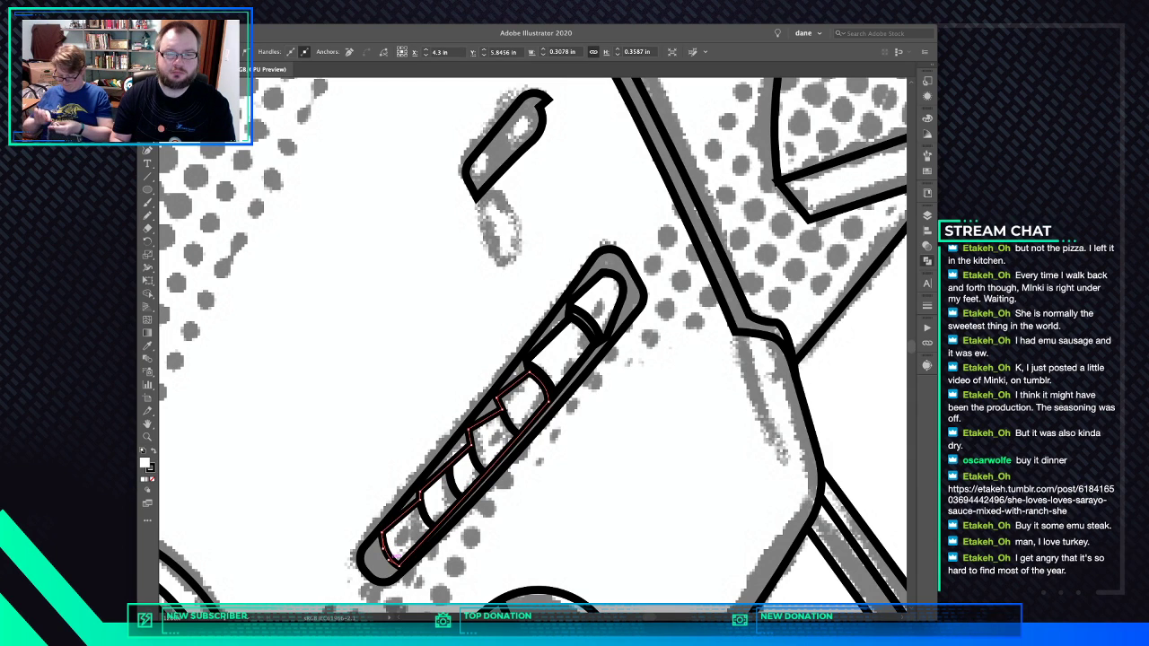
key(ctrl+minus)
key(ctrl+minus)
key(ctrl+minus)
key(ctrl+minus)
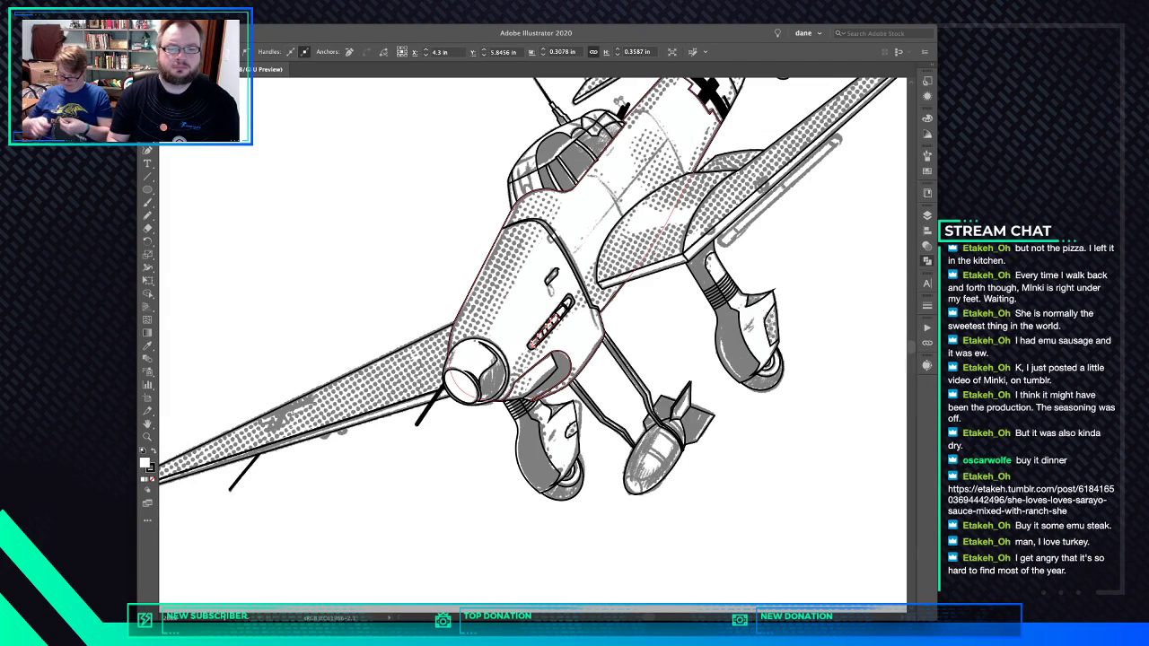
key(ctrl+shift+a)
Draw a long, thin horizontal rounded rectangle beside the scanned bar beneath the wing
scroll(533, 345, up, 5)
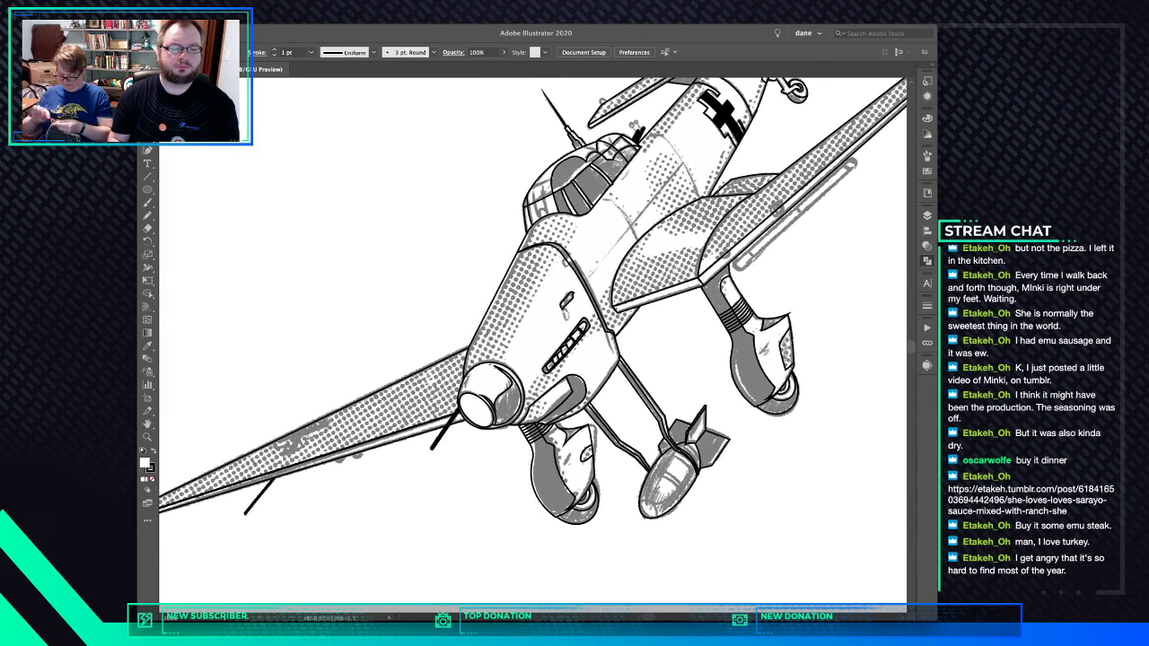
scroll(533, 345, right, 2)
scroll(533, 346, up, 3)
scroll(533, 346, right, 3)
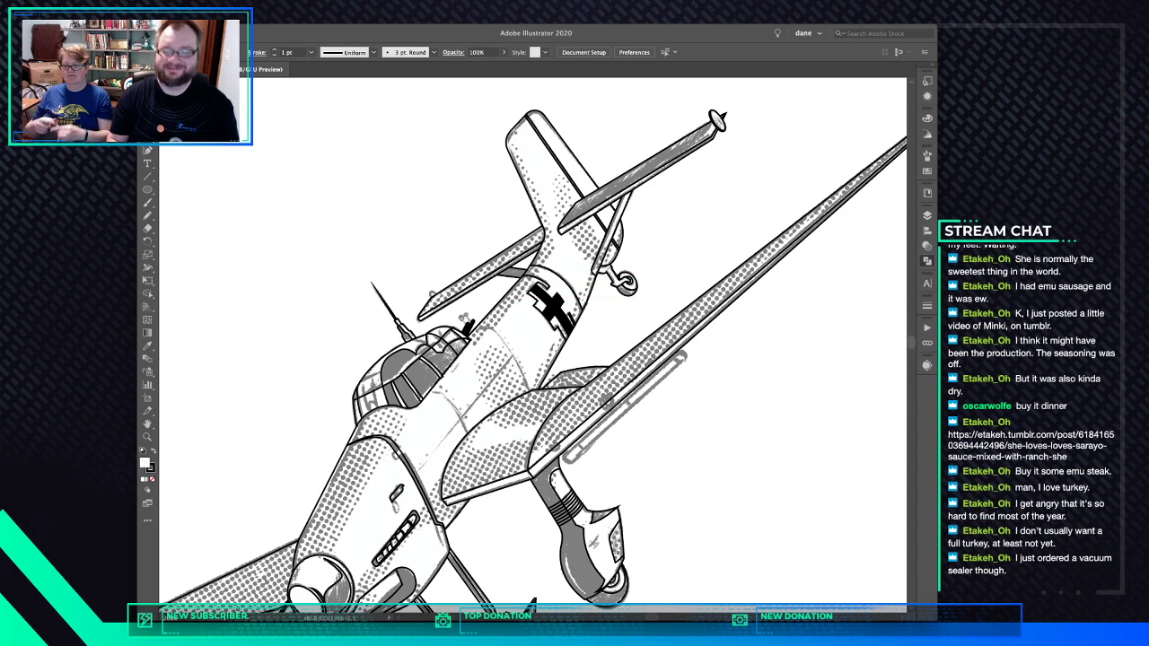
drag(592, 309, 521, 287)
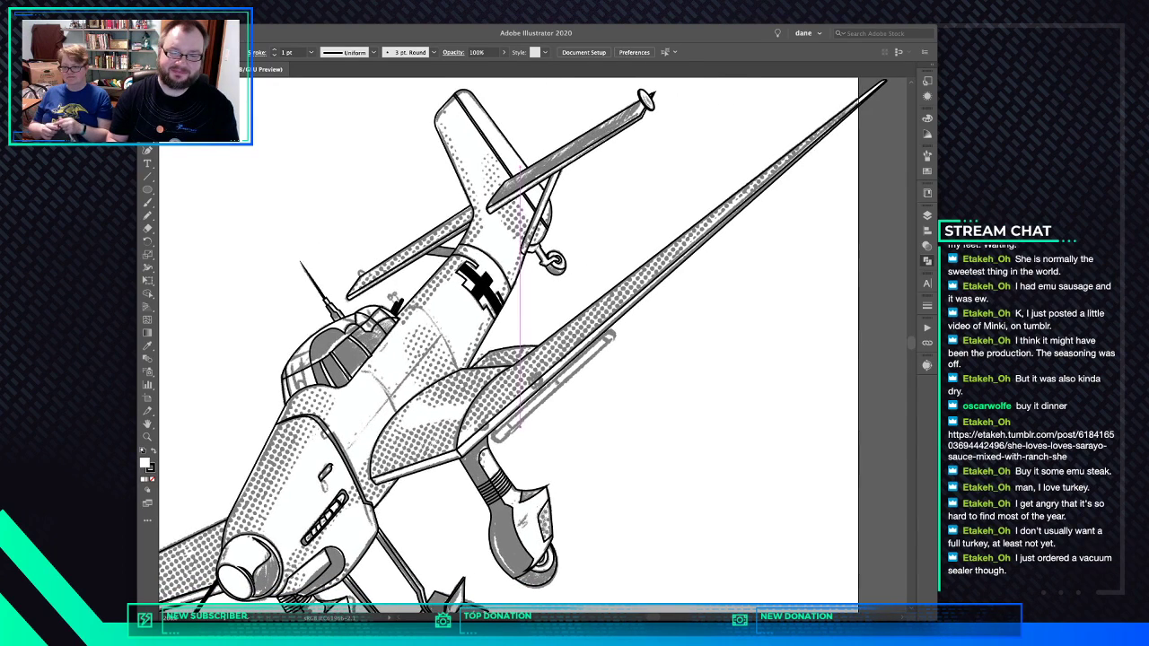
key(m)
drag(517, 432, 720, 440)
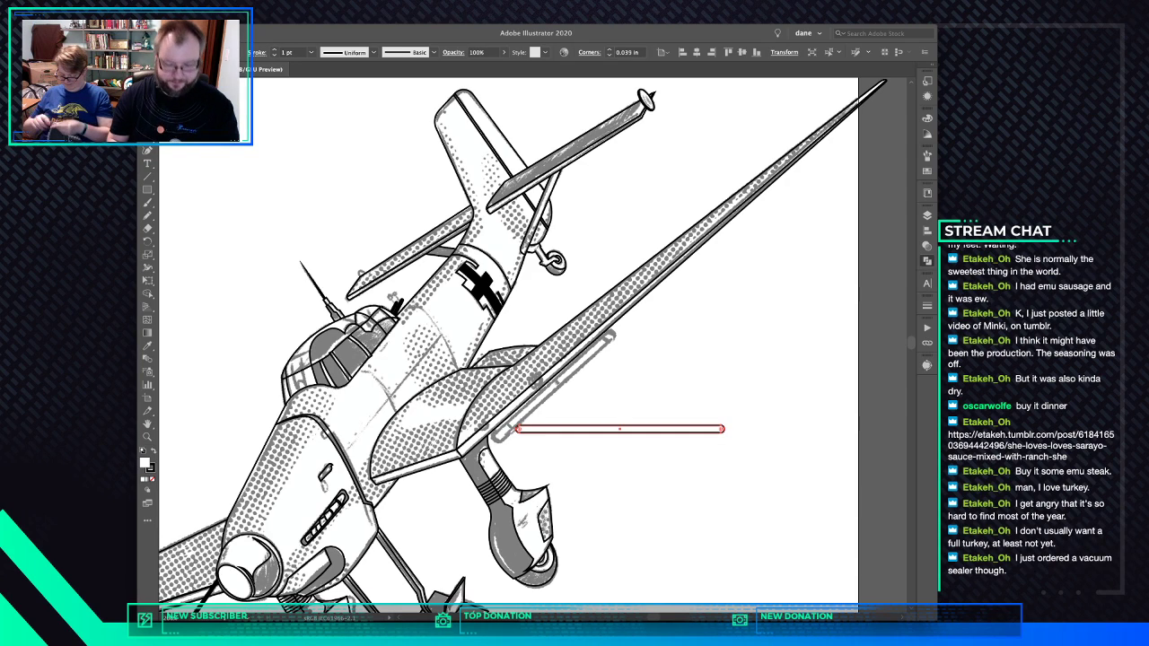
key(v)
click(732, 445)
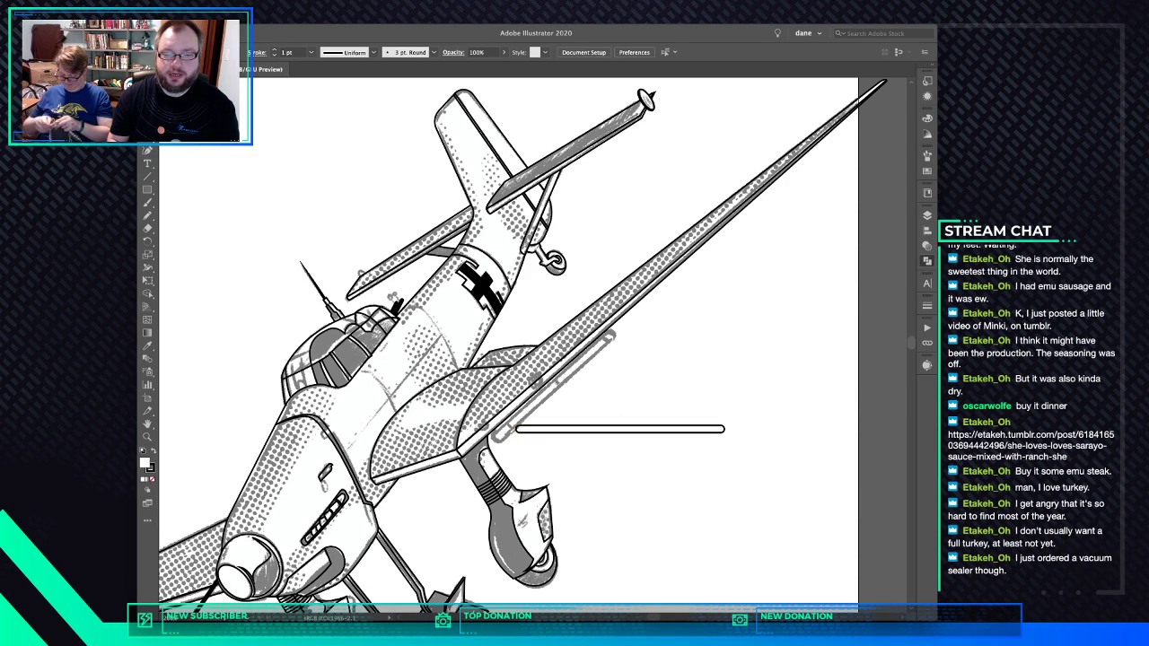
Rotate the rounded rectangle to match the slope of the scanned bar beneath the wing
click(723, 430)
drag(729, 429, 698, 361)
drag(700, 352, 700, 352)
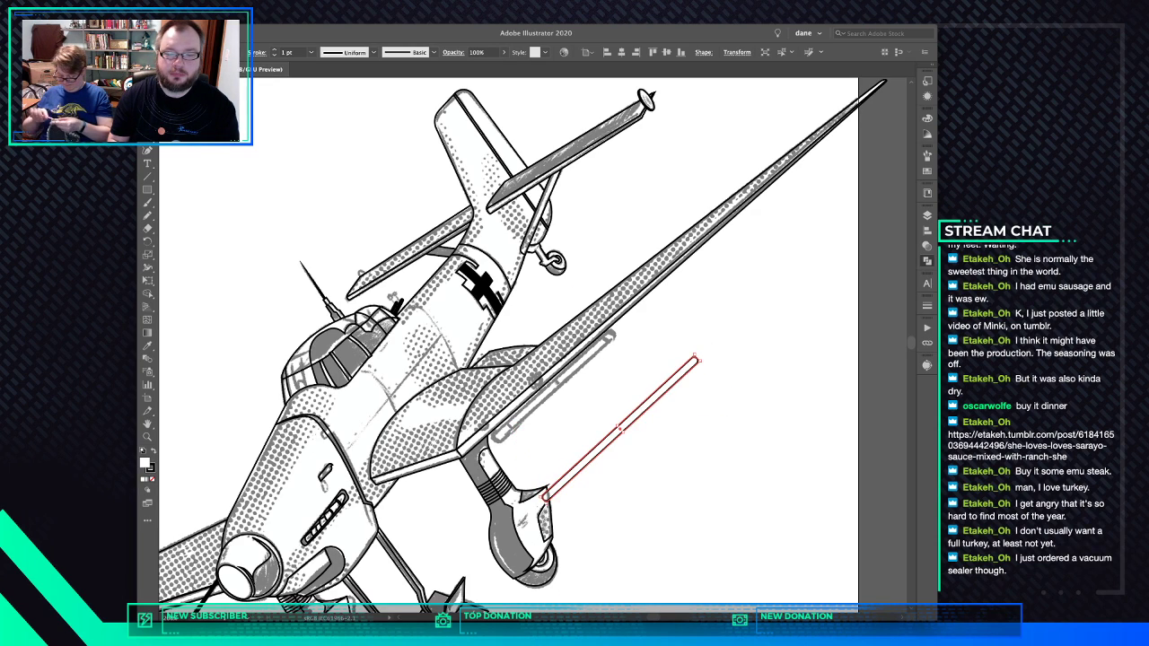
Move the rounded rectangle onto the scanned bar beneath the wing, scale it to the bar's length and deselect it
mouse_move(619, 429)
mouse_down()
mouse_move(568, 373)
mouse_move(579, 380)
mouse_up()
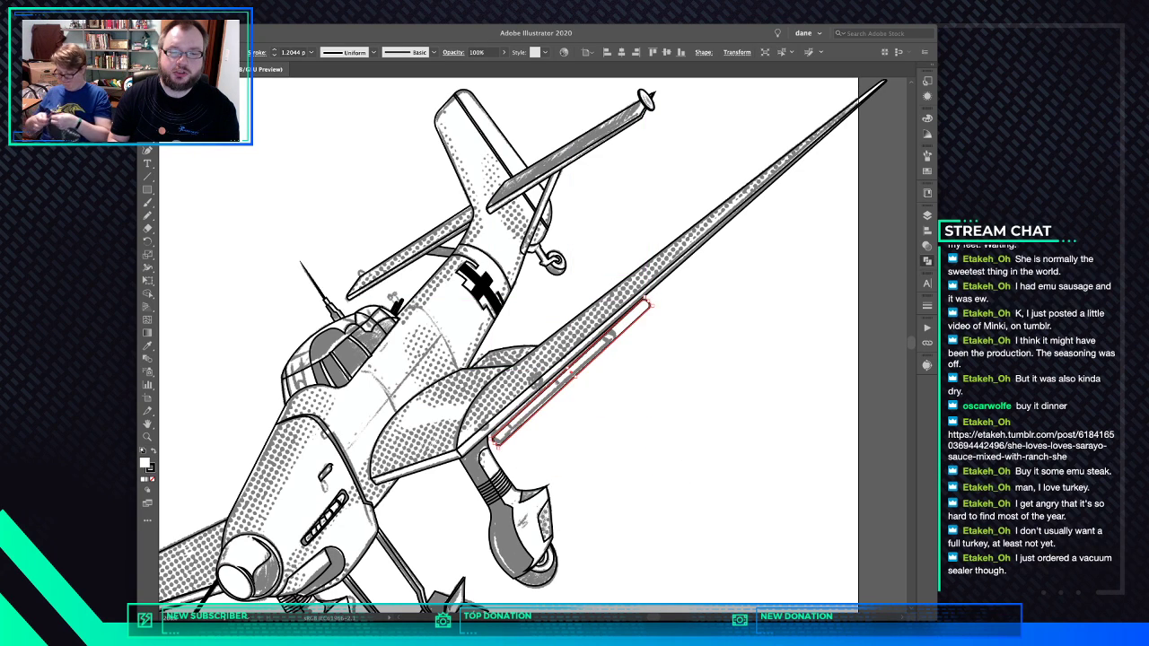
drag(648, 306, 614, 337)
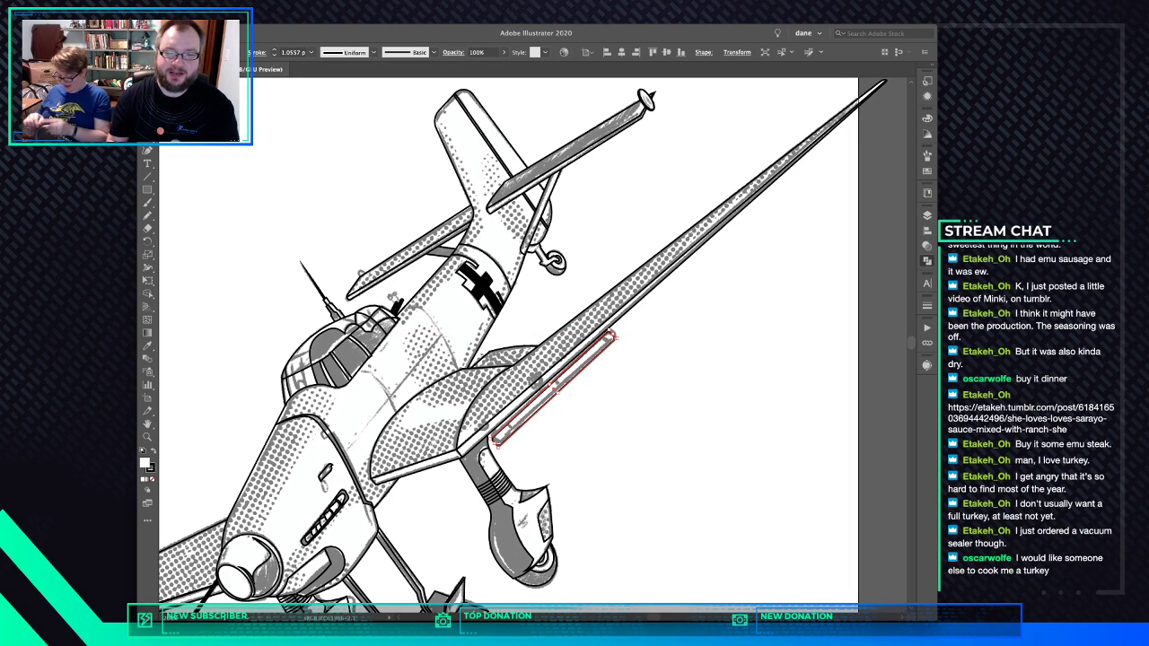
click(623, 343)
click(608, 335)
drag(617, 337, 618, 340)
click(619, 342)
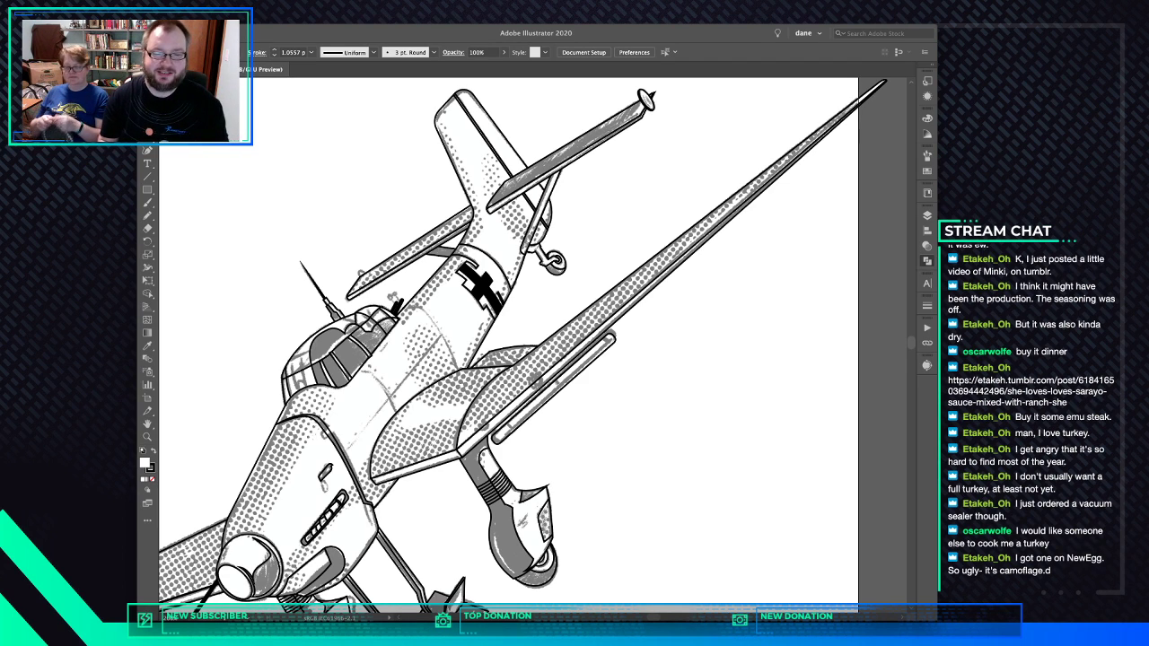
scroll(517, 344, up, 6)
scroll(518, 344, down, 1)
scroll(533, 344, up, 3)
scroll(533, 345, down, 3)
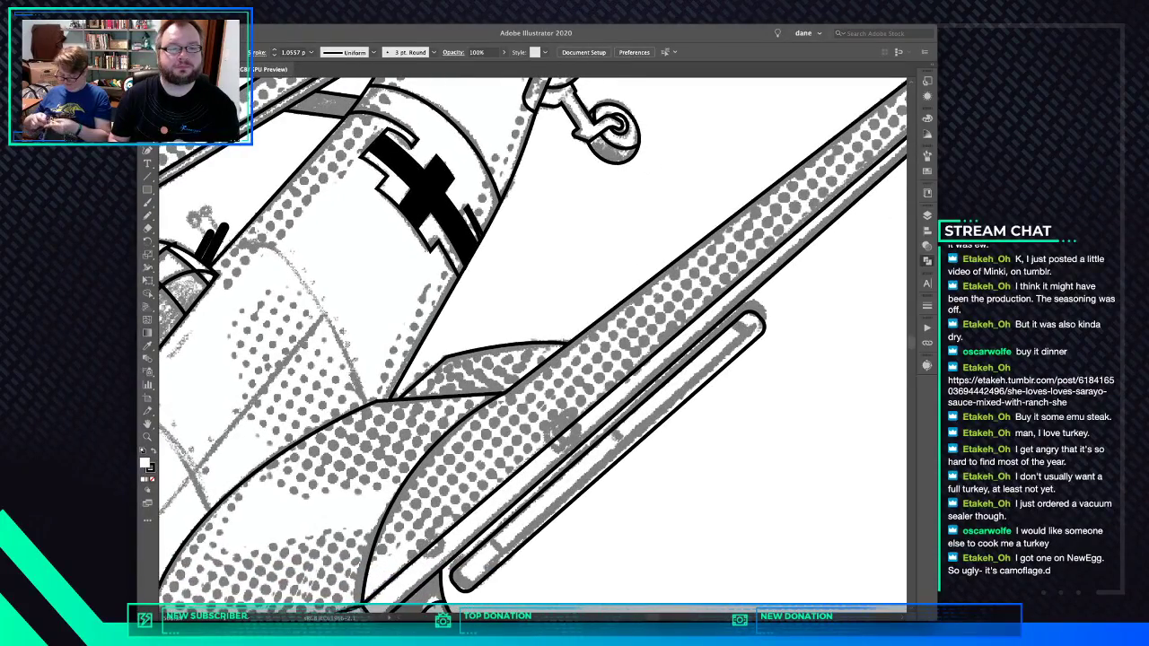
Set the stroke of the rounded bar beneath the wing to 5 pt and deselect it
scroll(533, 344, down, 3)
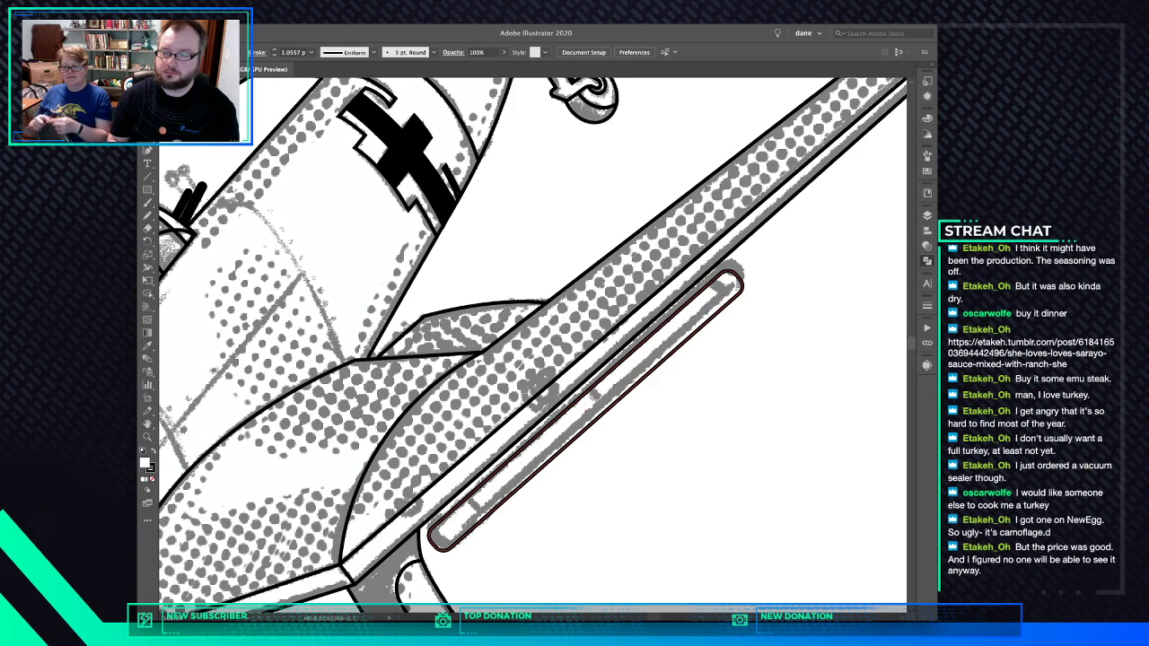
key(backslash)
super+click(592, 422)
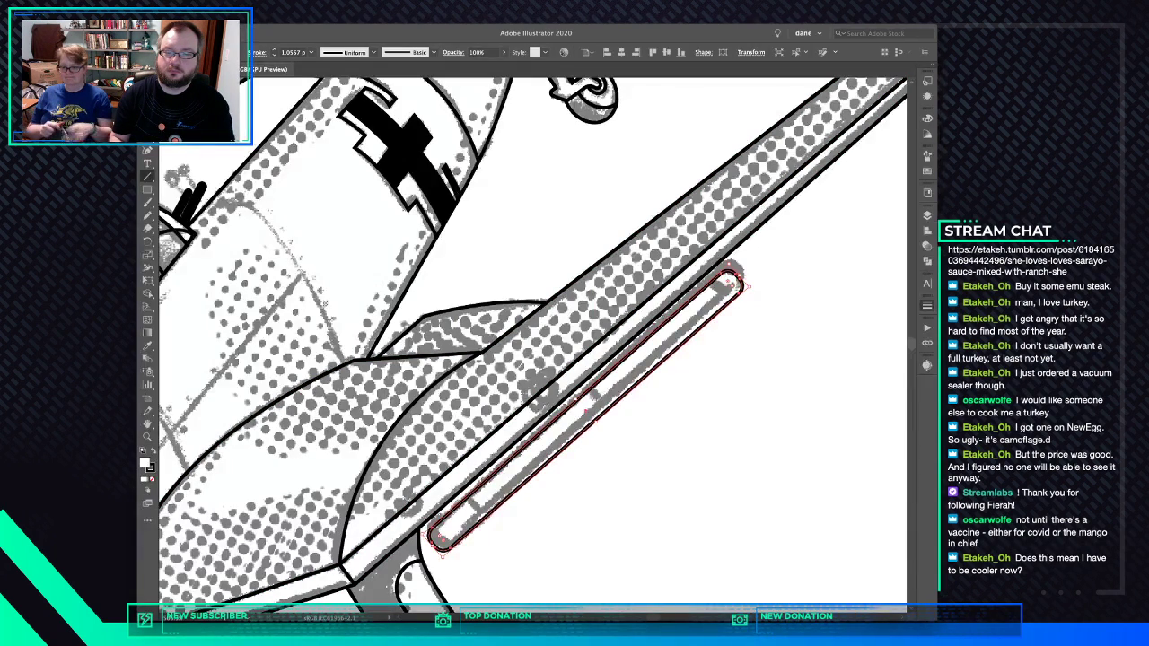
key(Return)
key(super+shift+a)
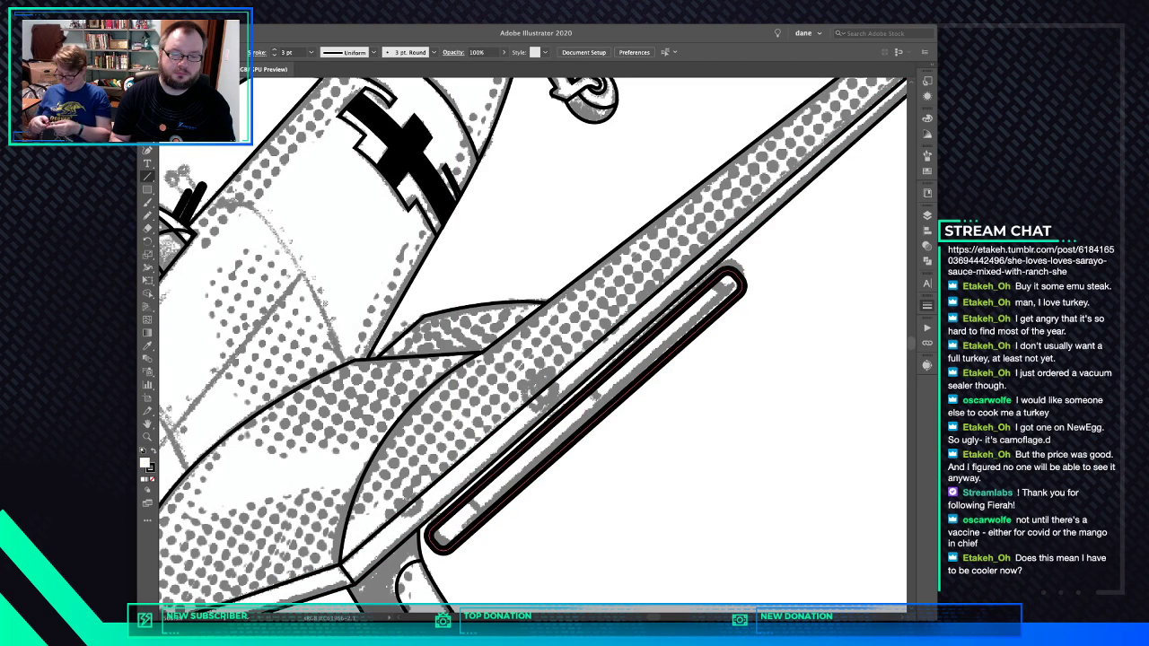
Draw two short straight lines across the rounded bar beneath the wing, one near each end
drag(471, 497, 491, 517)
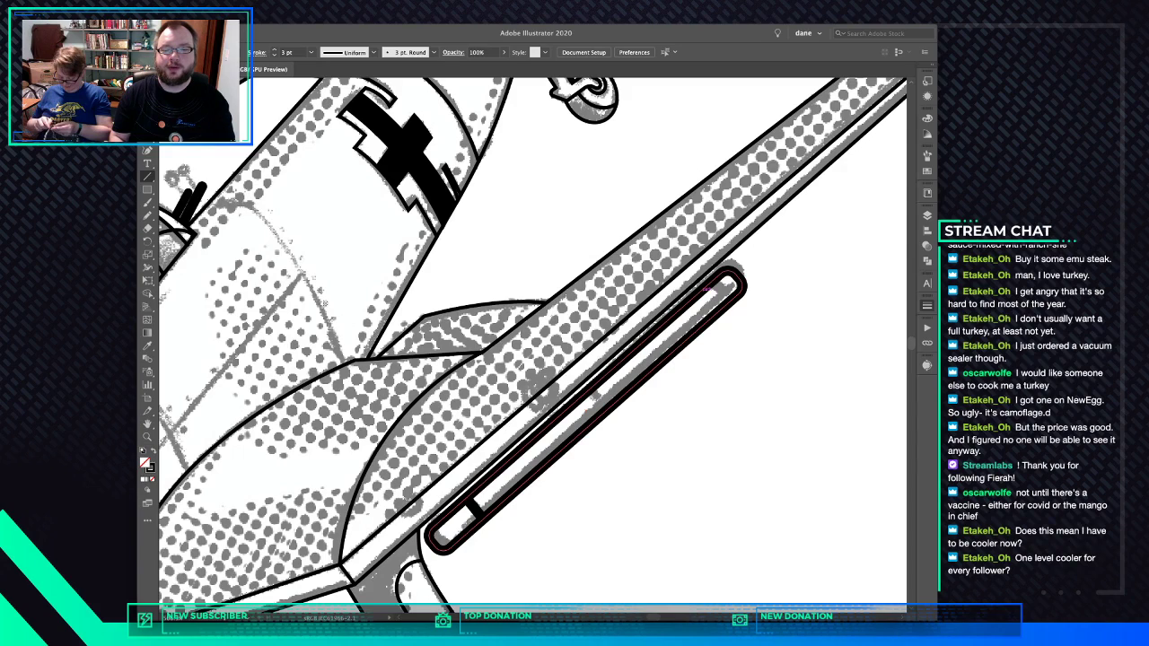
drag(696, 297, 715, 315)
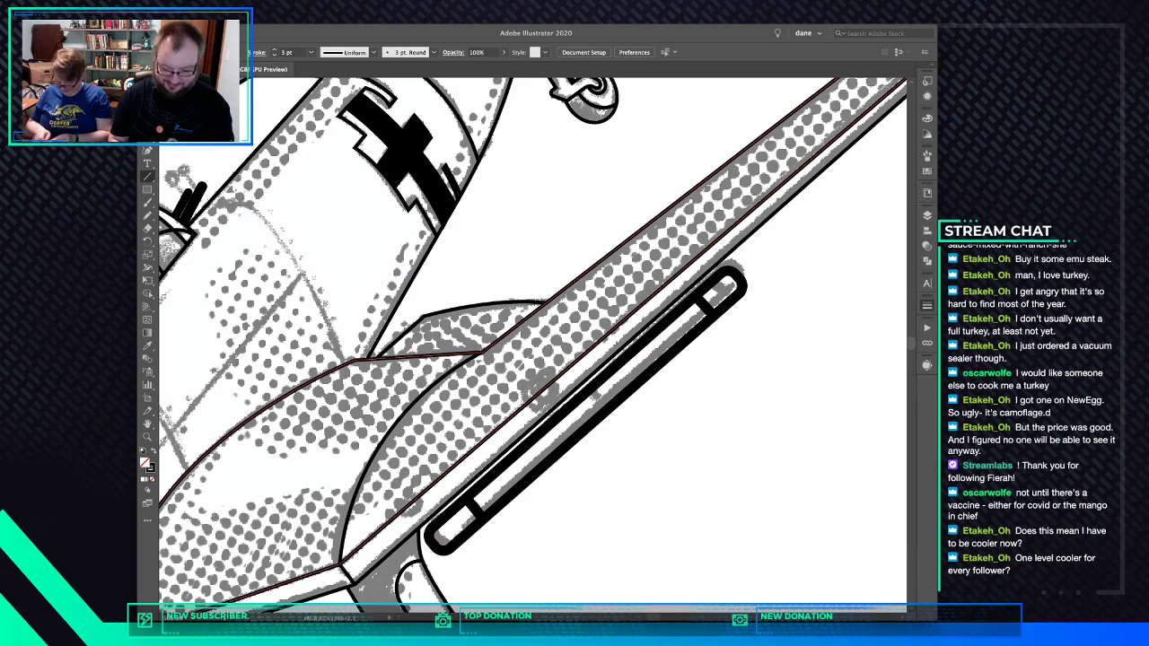
Trace the small scanned fitting on the wing edge near the inner end of the bar as a closed rounded shape with default fill and stroke
drag(402, 509, 413, 497)
click(413, 497)
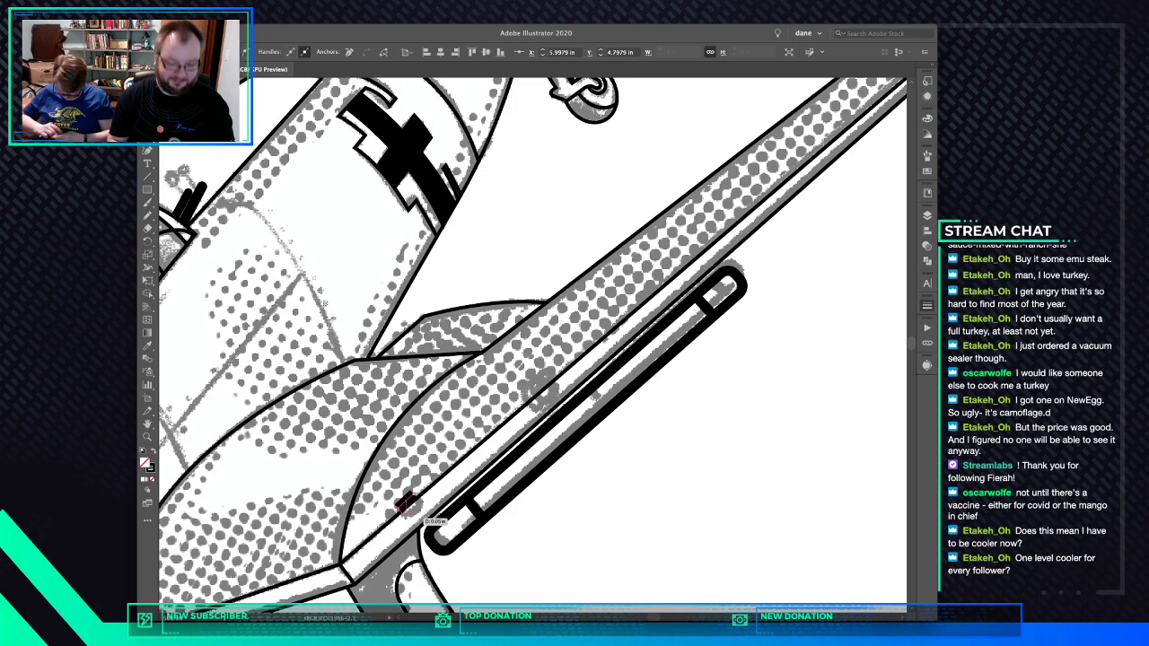
key(d)
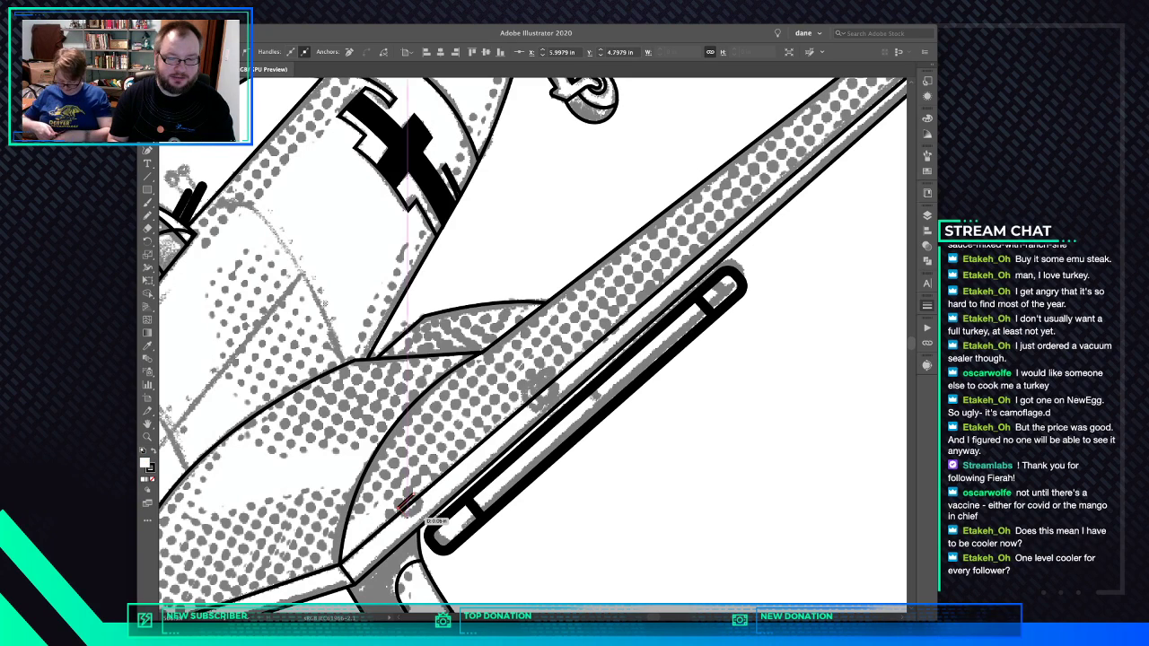
drag(421, 516, 421, 502)
click(414, 495)
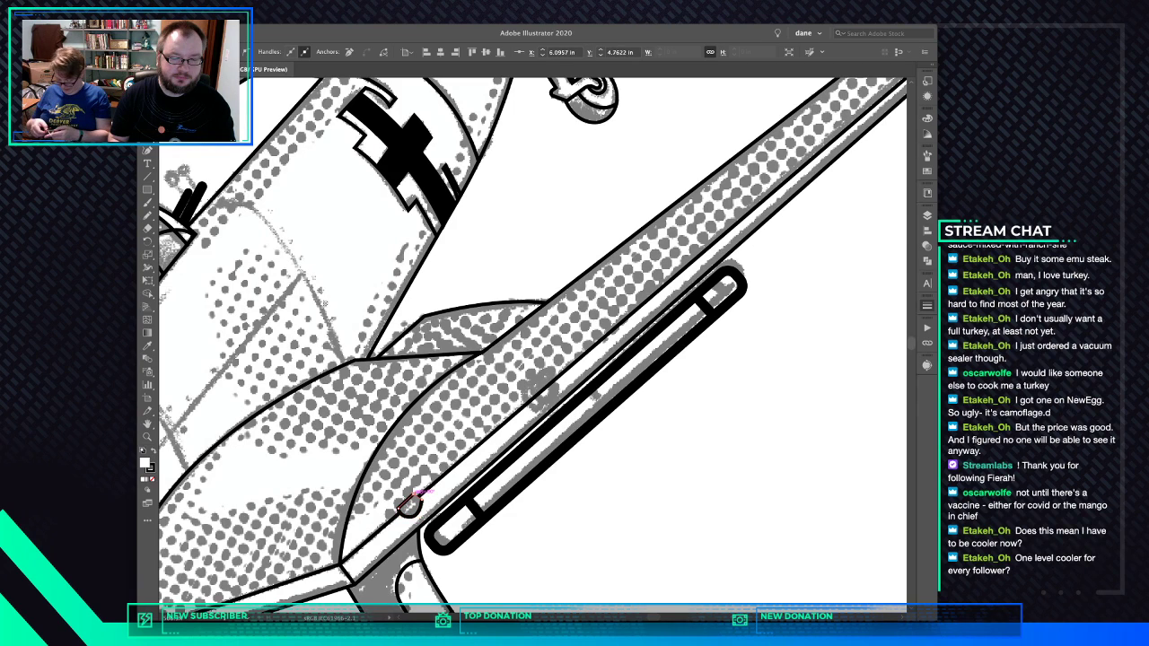
key(super+z)
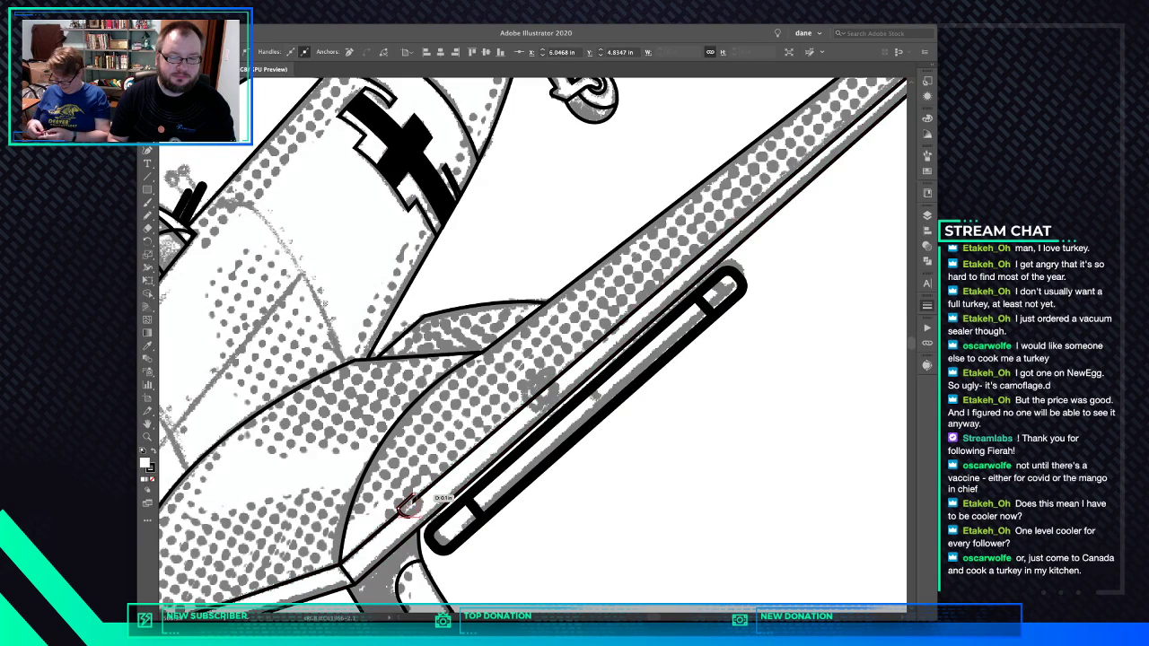
click(415, 495)
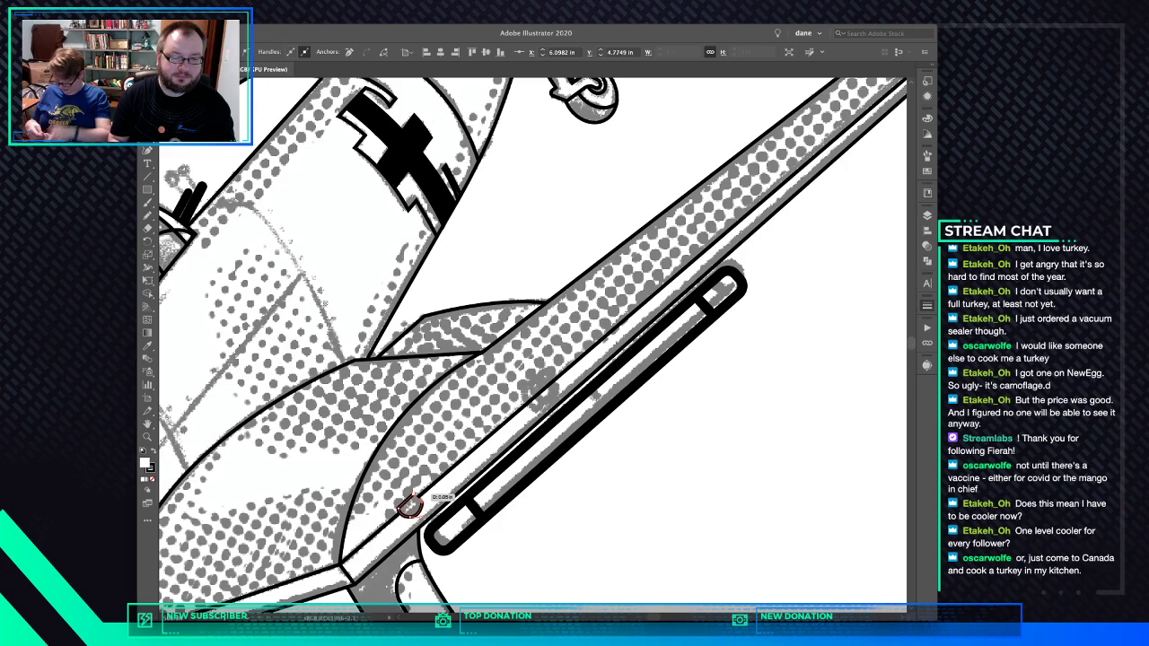
key(super+z)
drag(415, 495, 414, 493)
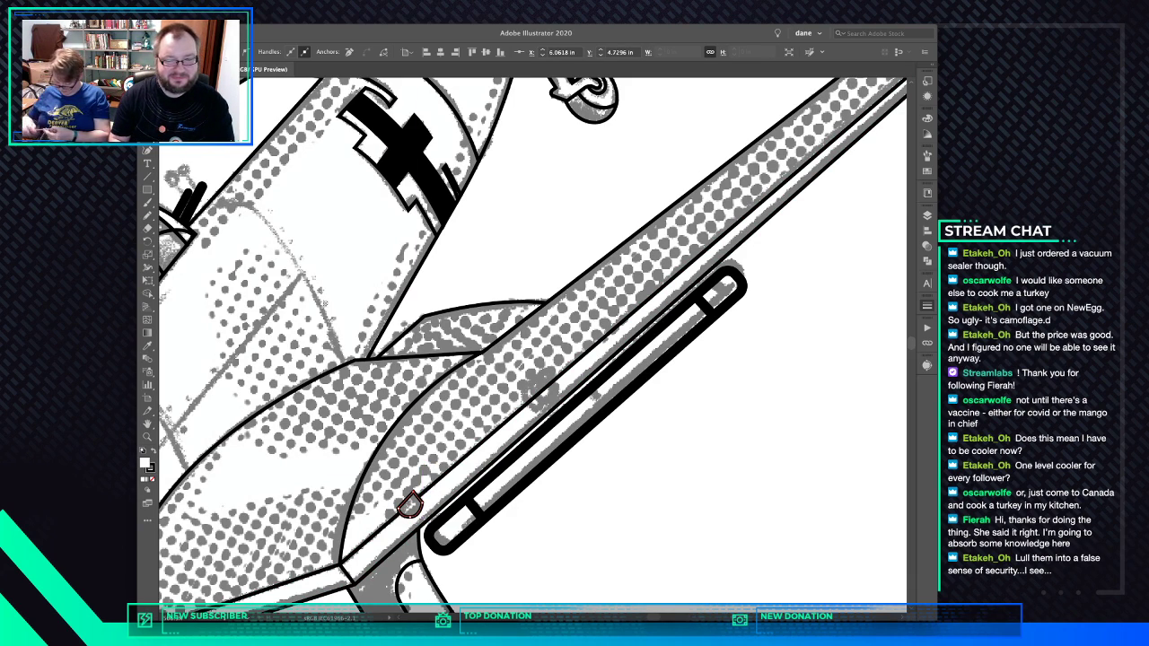
drag(414, 491, 414, 494)
key(super+shift+a)
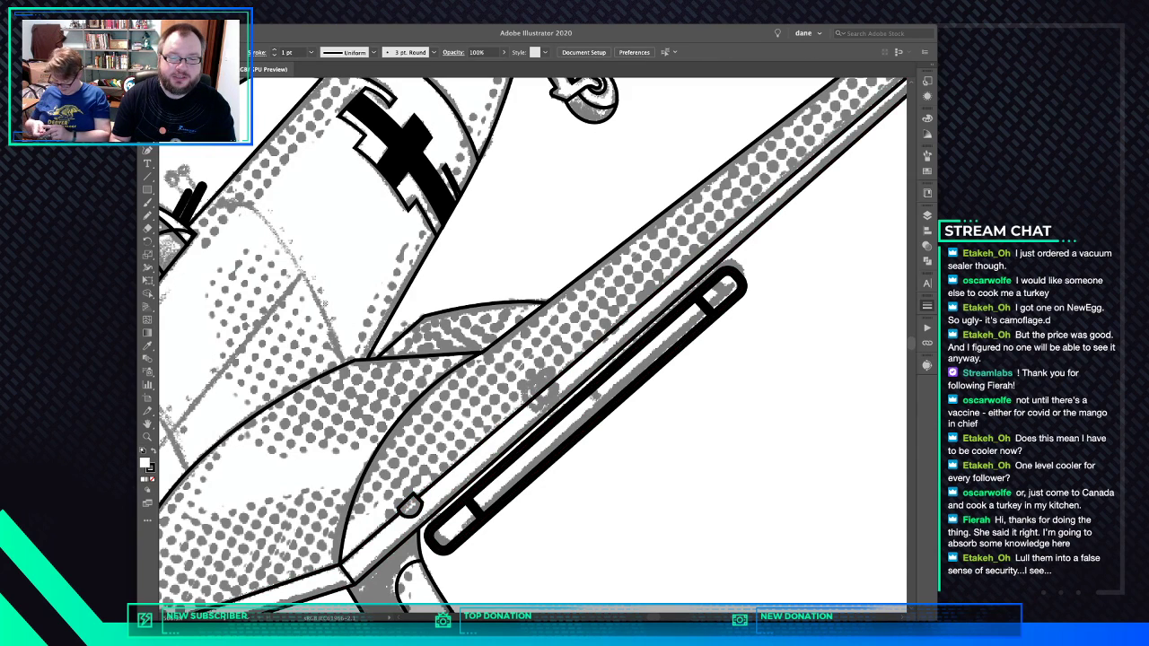
Trace the larger scanned fitting farther out on the wing edge as a closed shape, with its outer side and lower end curved
click(550, 368)
click(525, 392)
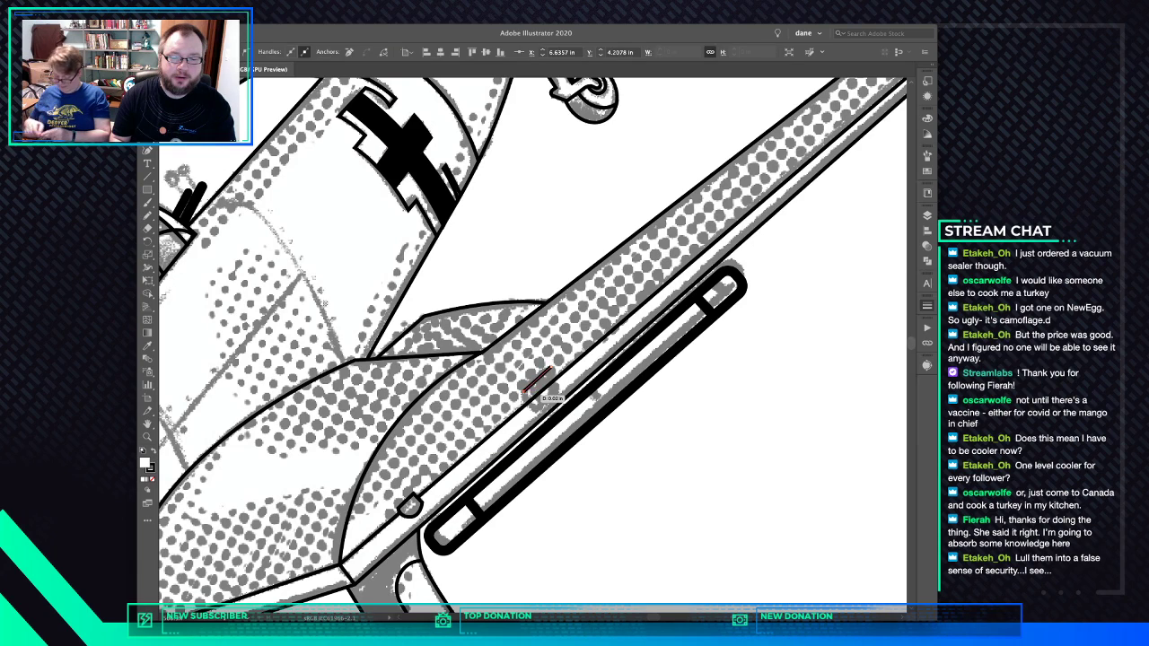
drag(538, 410, 571, 388)
click(558, 391)
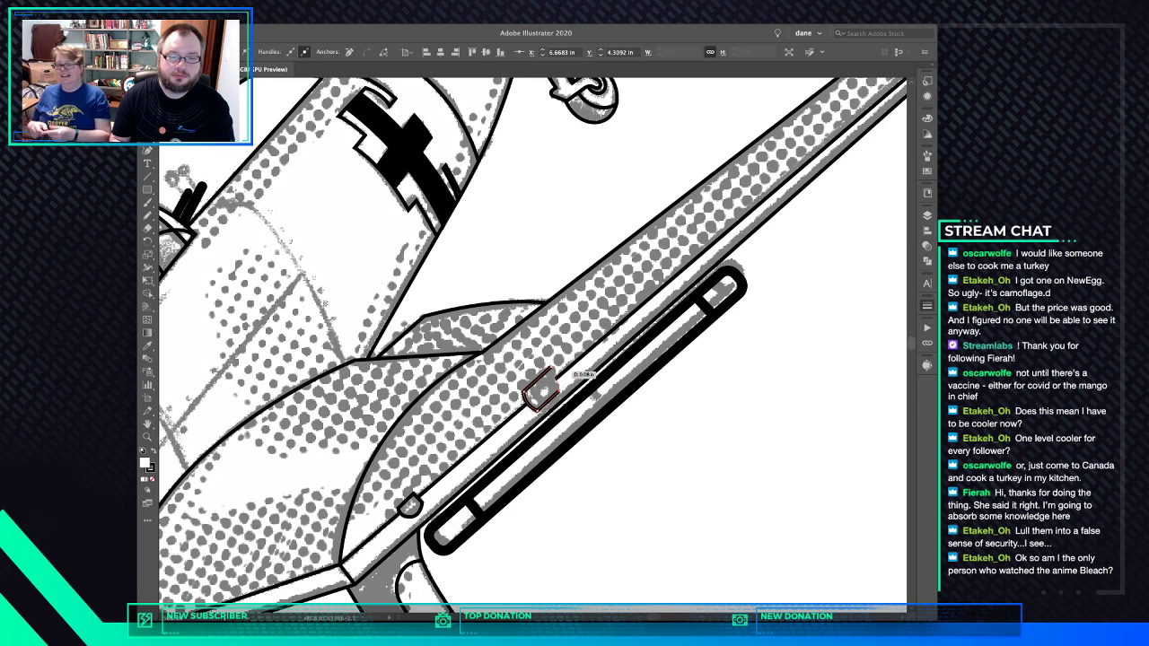
click(551, 368)
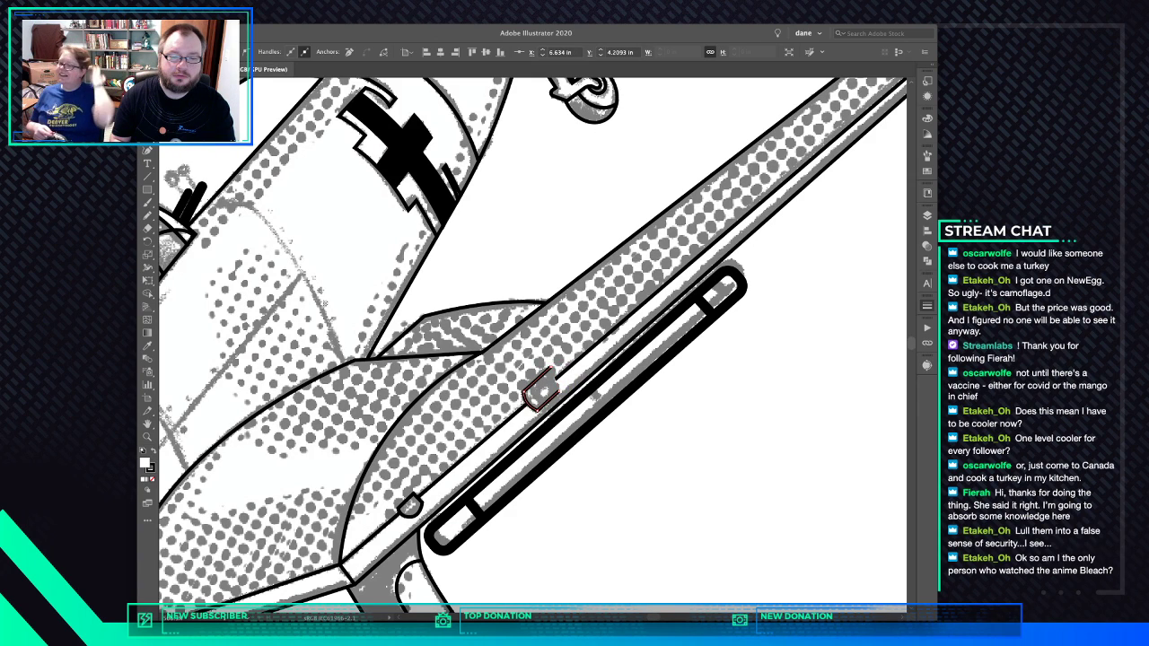
click(559, 390)
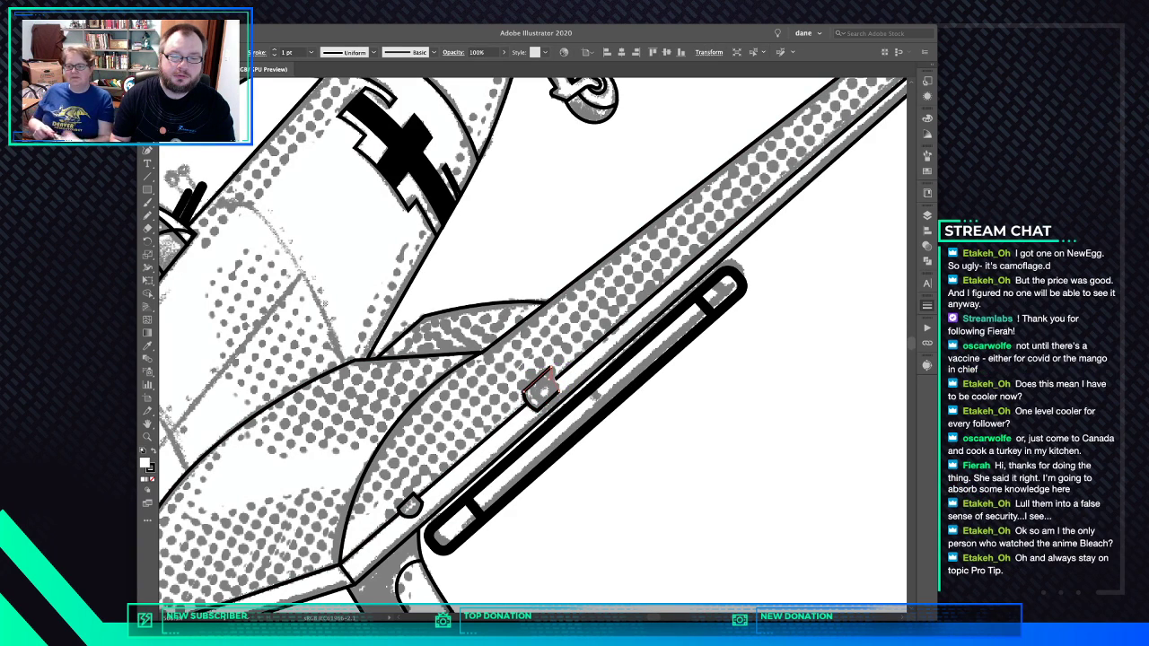
drag(558, 390, 566, 401)
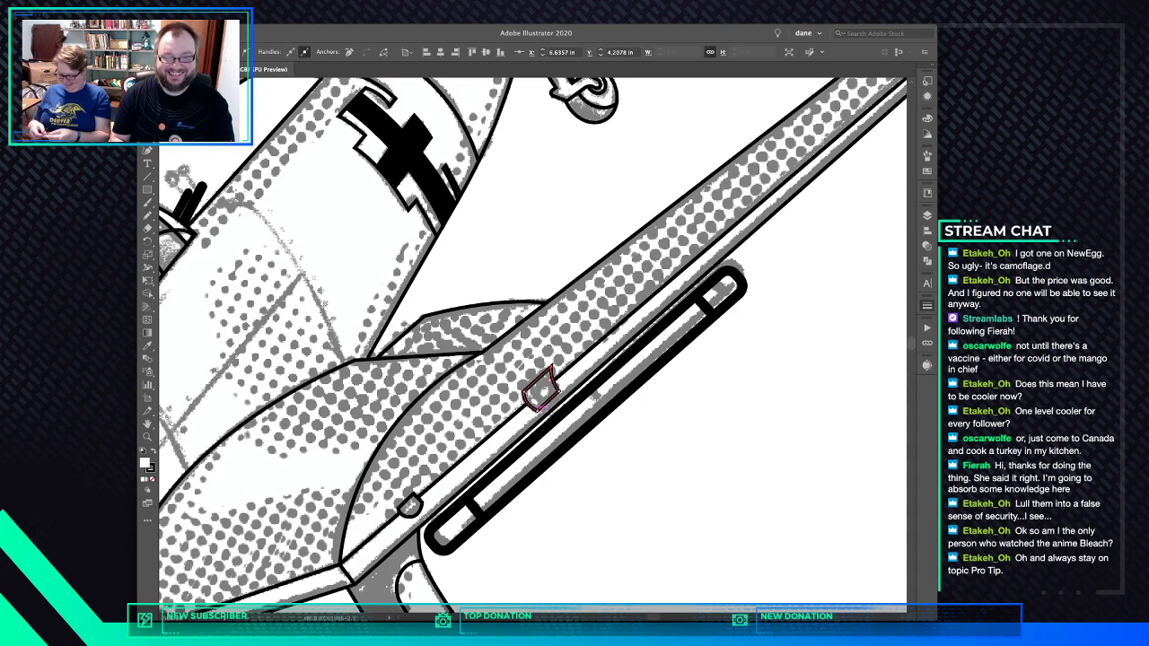
drag(539, 410, 537, 402)
click(630, 461)
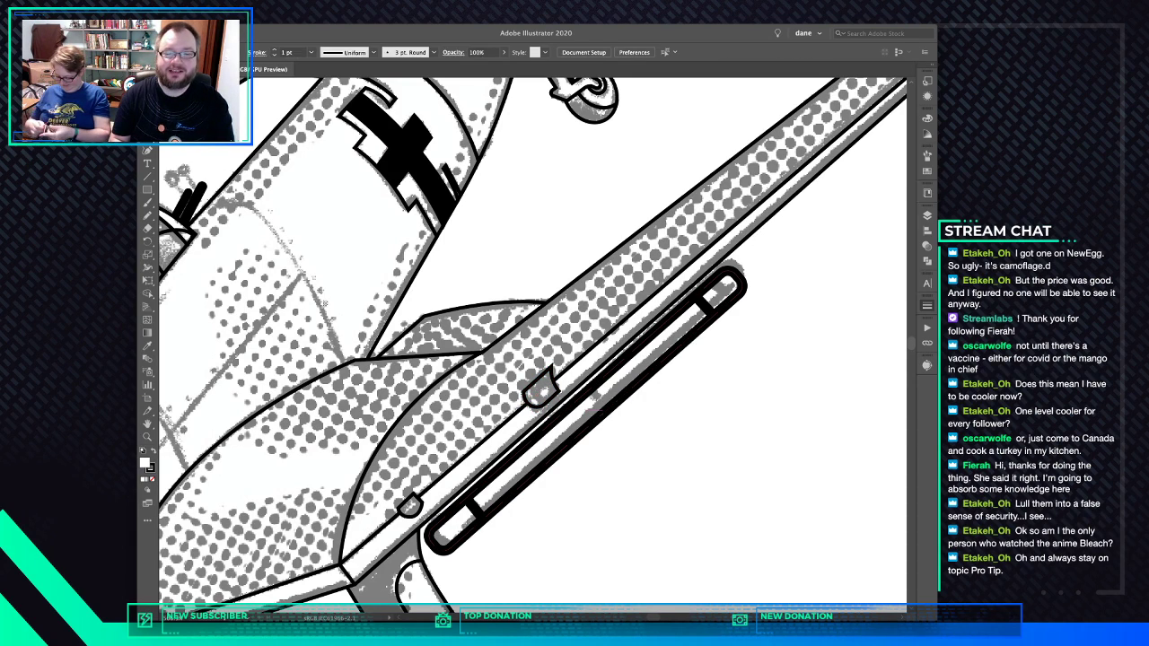
Draw a short curved line across the fairing behind the wing root and deselect it
scroll(462, 482, down, 3)
scroll(462, 481, left, 4)
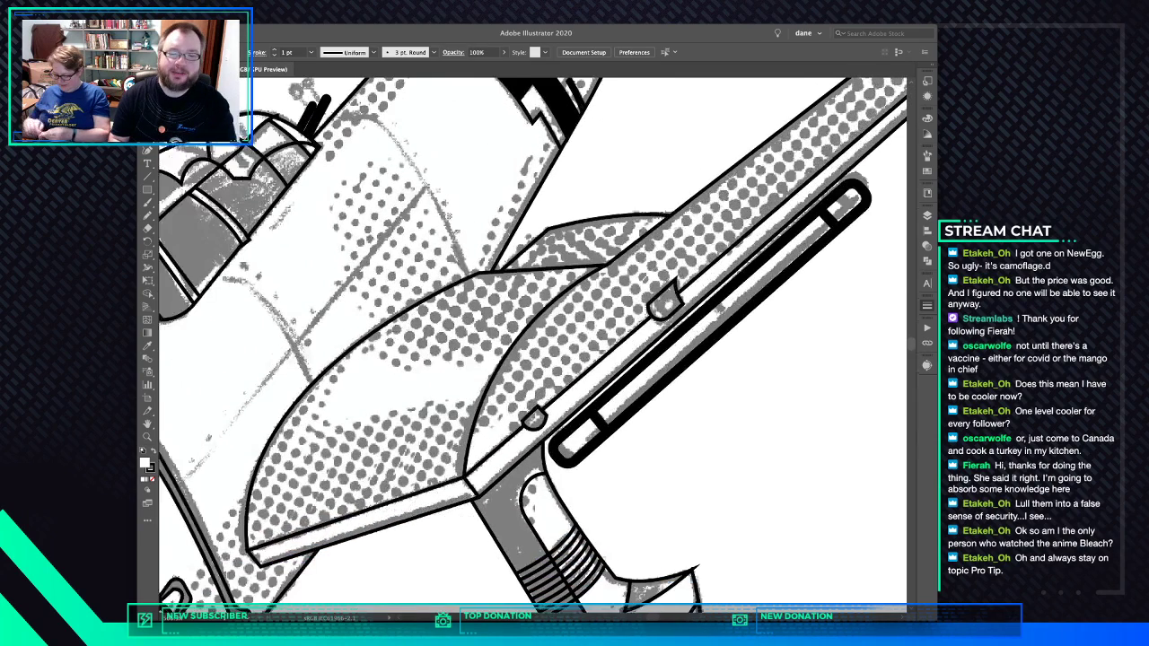
scroll(462, 481, down, 2)
scroll(462, 481, left, 4)
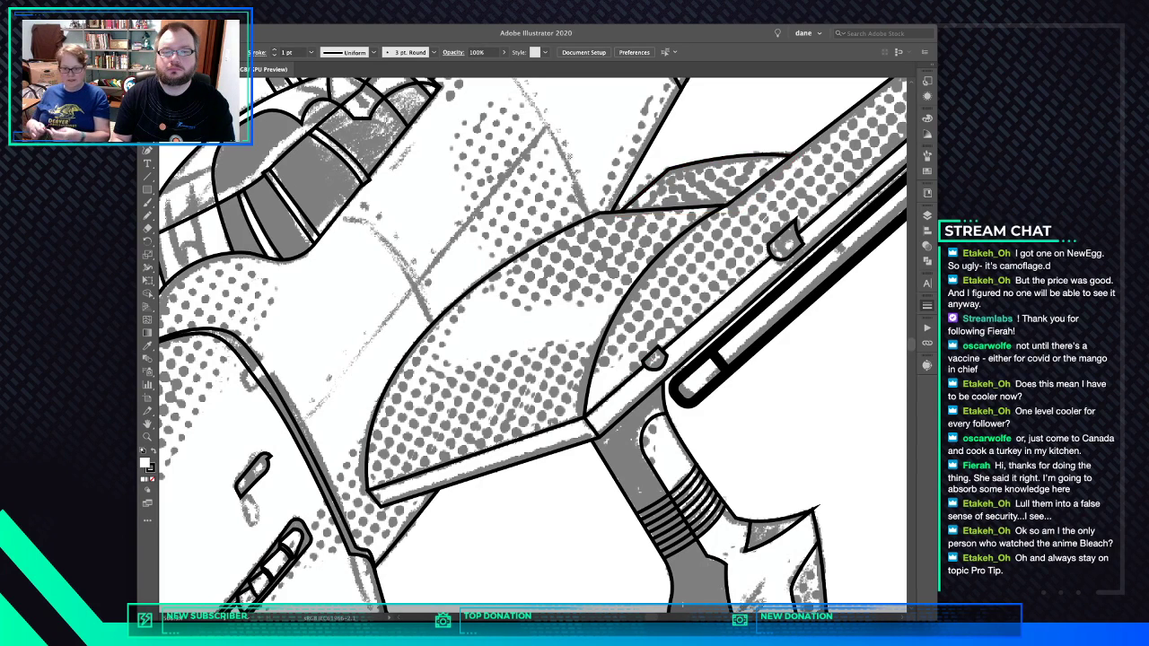
click(668, 169)
drag(672, 177, 689, 207)
key(super+shift+a)
Trace the small scanned tab on the upper edge band of the engine cowling with straight segments and deselect it
scroll(533, 346, left, 6)
scroll(533, 347, down, 4)
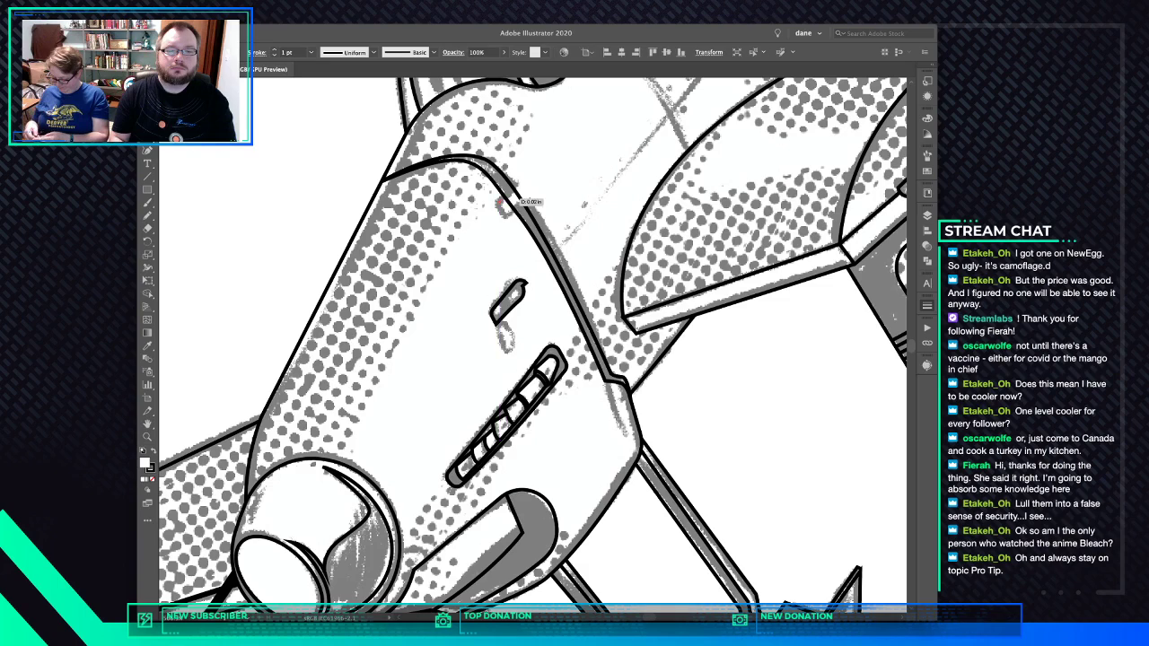
click(517, 185)
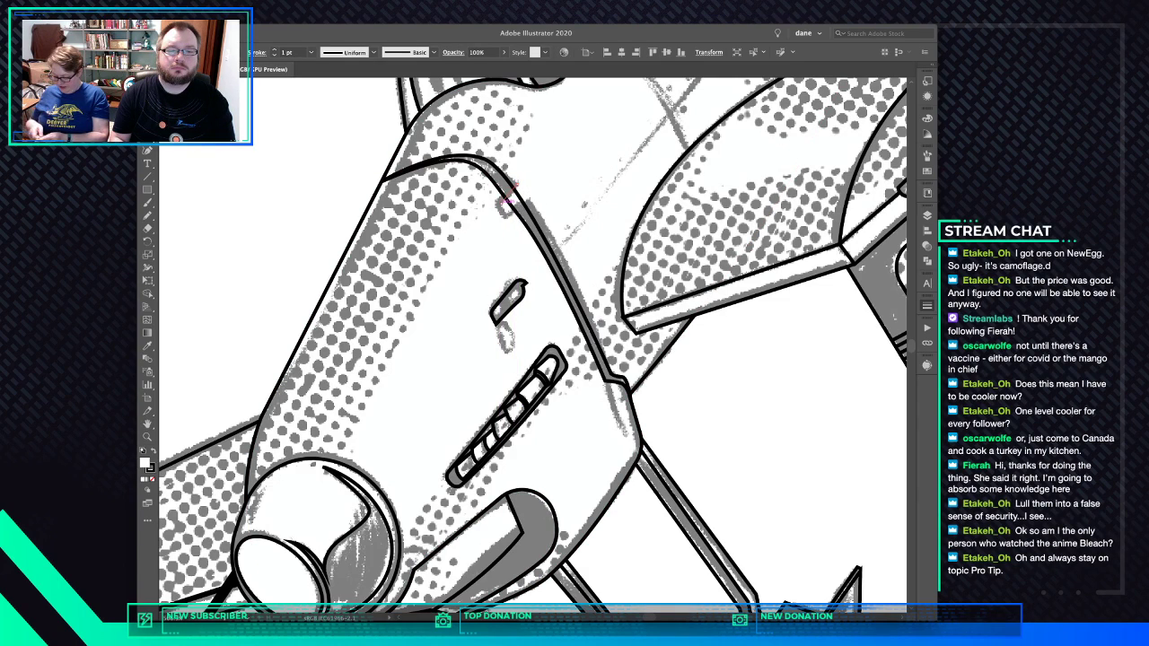
click(502, 201)
click(528, 198)
click(530, 198)
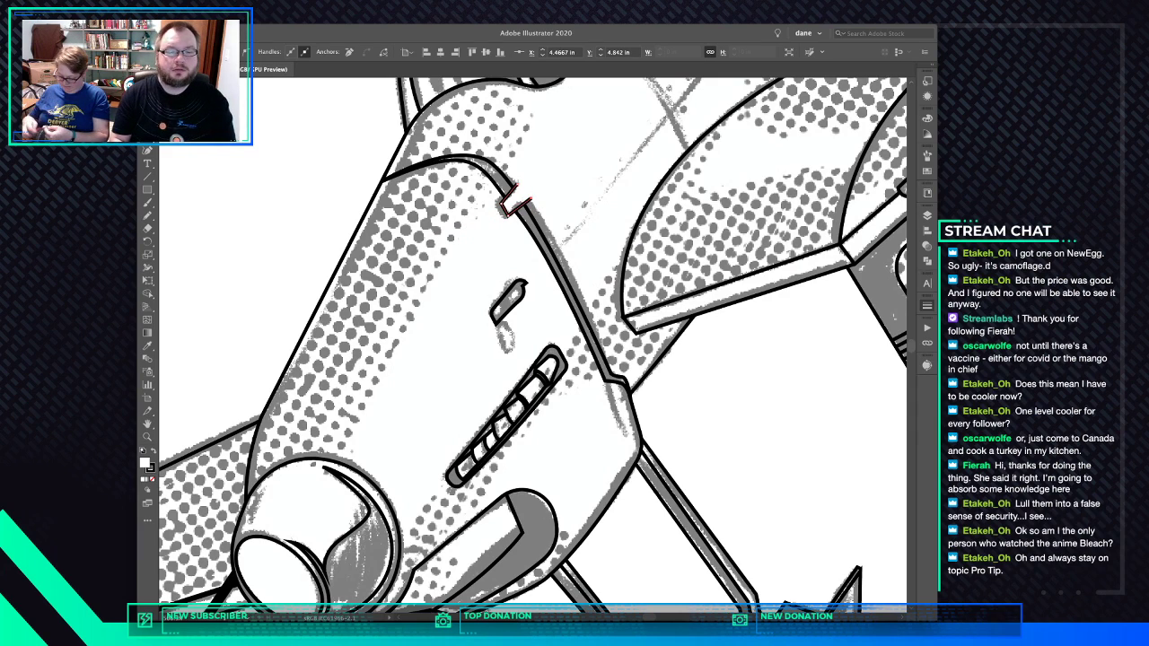
key(super+shift+a)
Trace the outer scanned bump beneath the opposite wing as a closed rounded shape
drag(532, 359, 838, 123)
drag(467, 359, 684, 248)
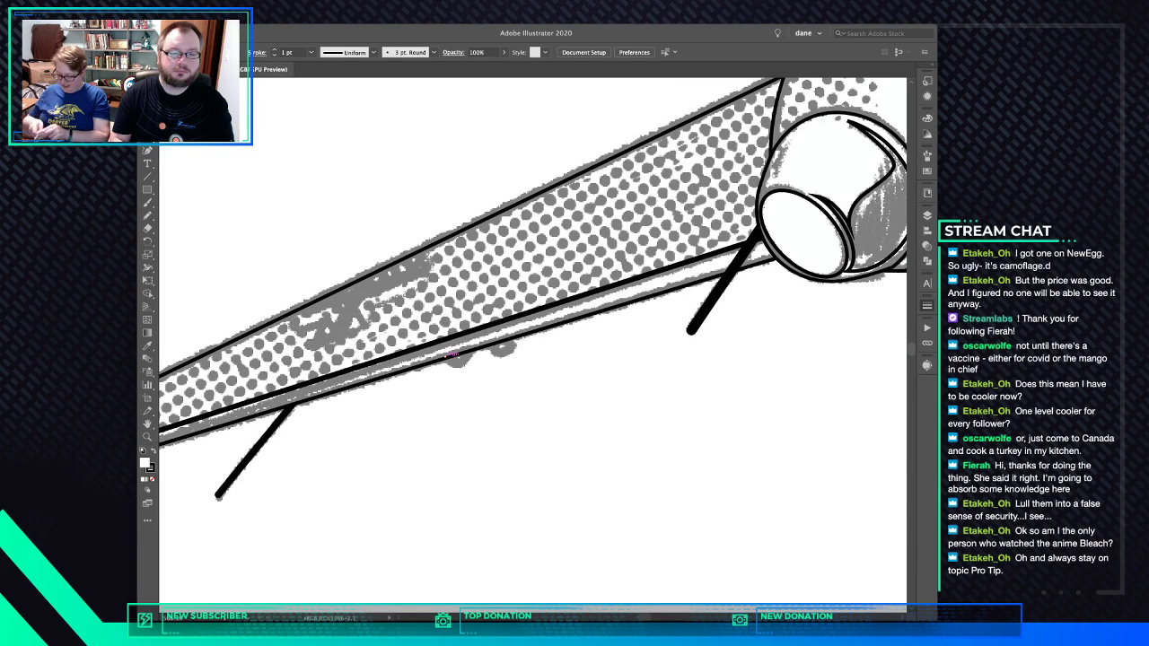
click(449, 356)
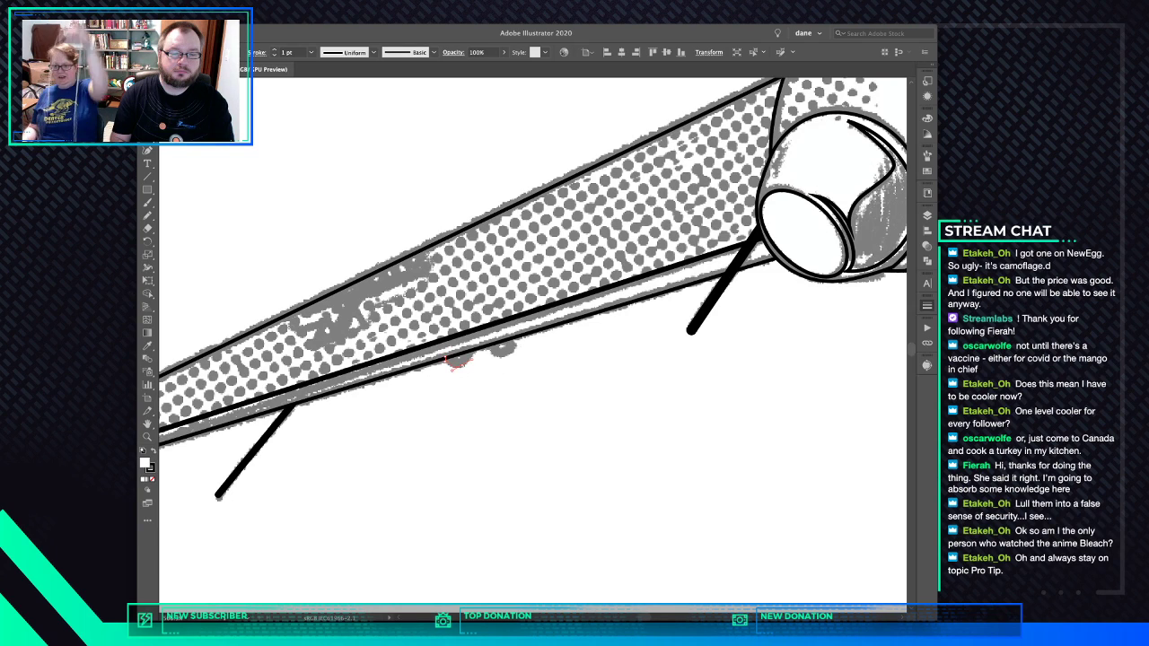
drag(471, 359, 473, 357)
click(476, 346)
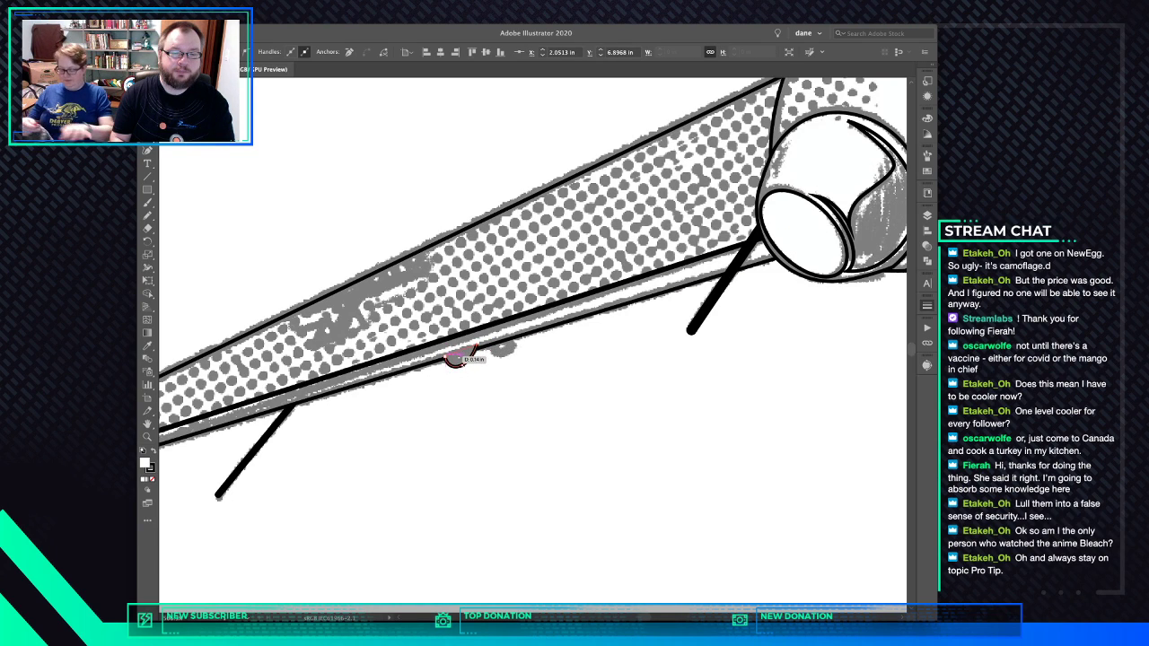
click(448, 356)
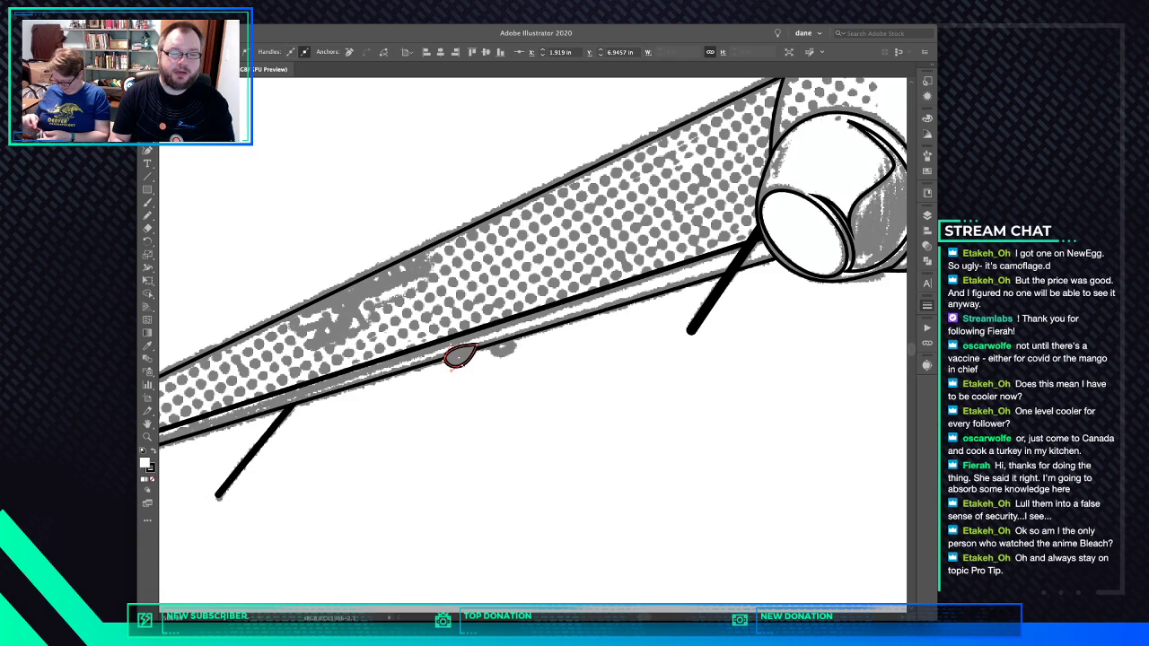
Place the bump shape behind the wing's edge strip and duplicate it onto the neighbouring scanned bump
key(super+x)
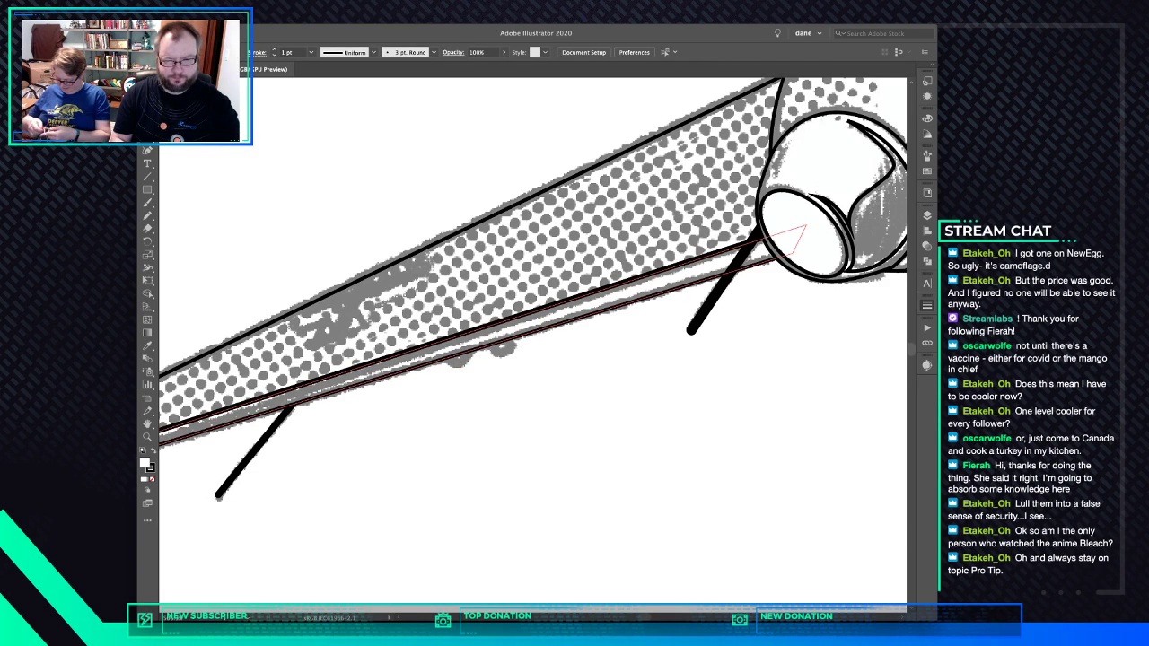
key(super+b)
key(super+shift+a)
drag(462, 360, 516, 347)
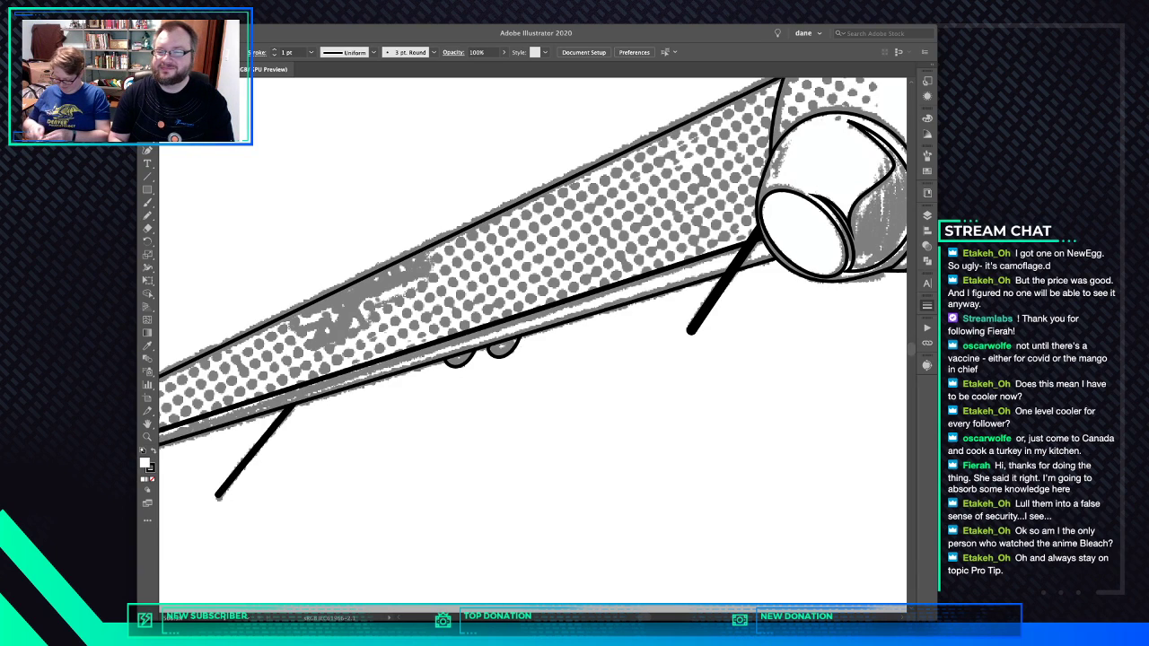
Trace the rear curved panel line across the fuselage behind the canopy, from the spine past the wing fairing's edge, and deselect it
key(super+minus)
key(super+minus)
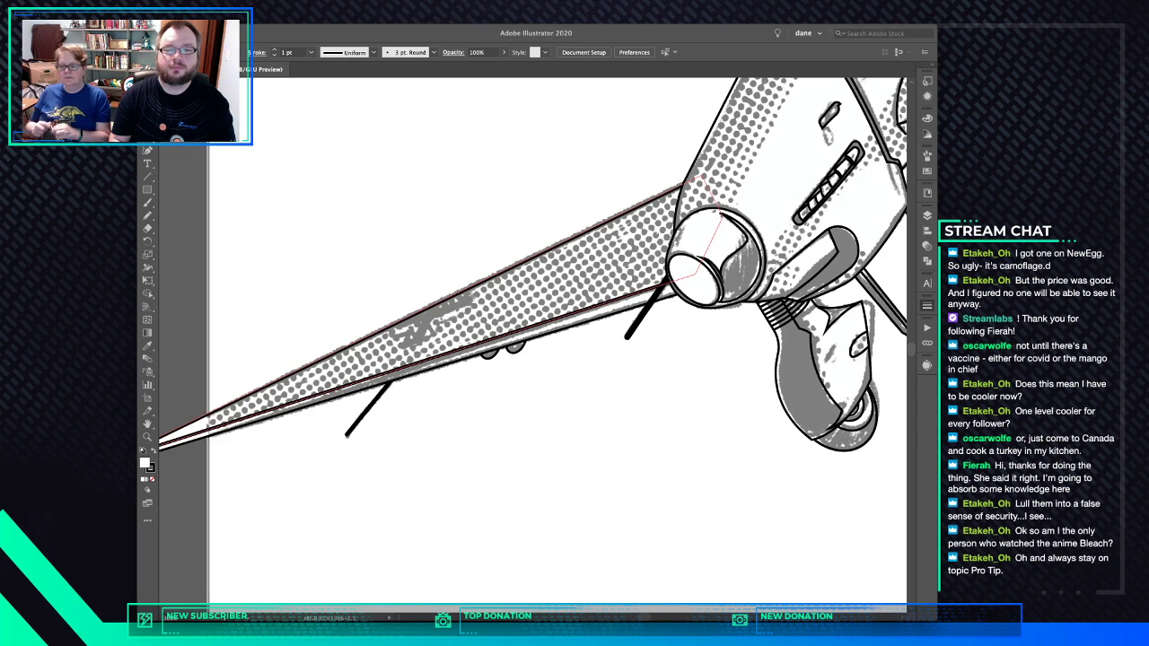
scroll(666, 194, up, 4)
scroll(666, 194, right, 4)
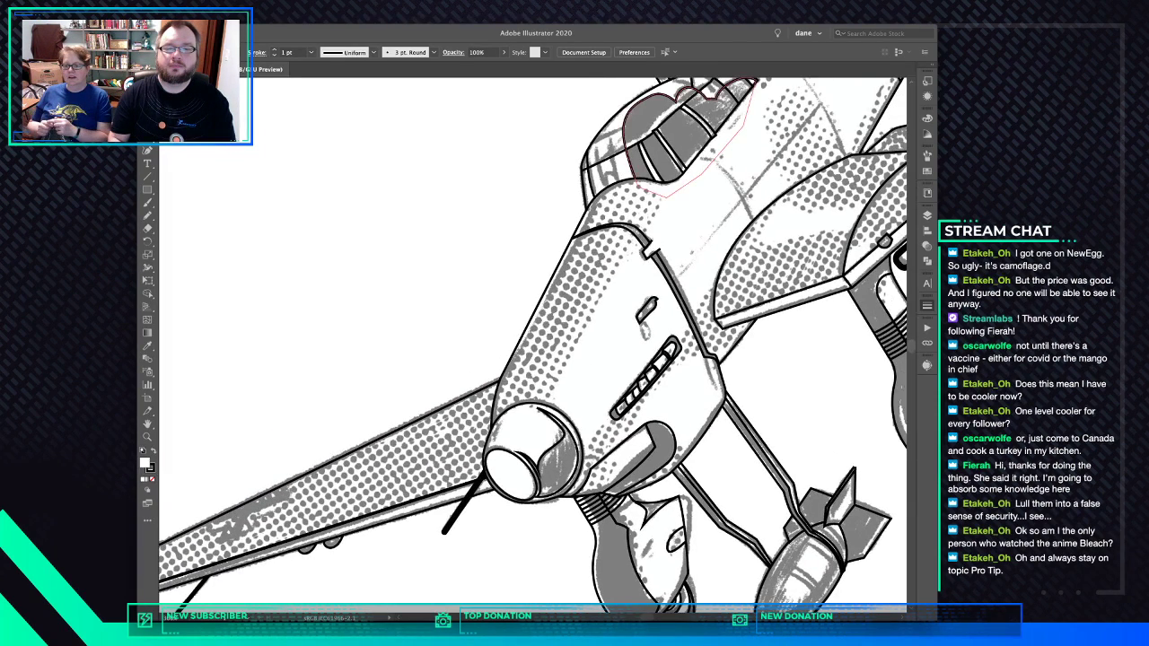
scroll(533, 345, up, 3)
scroll(534, 345, right, 4)
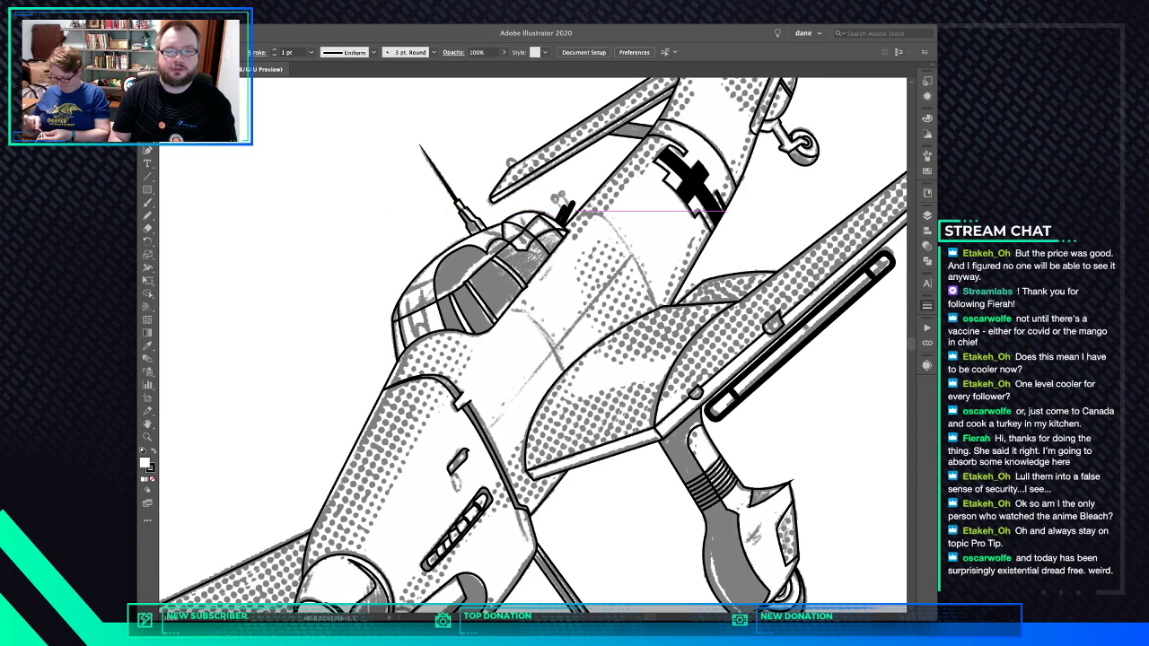
click(574, 213)
drag(603, 215, 614, 221)
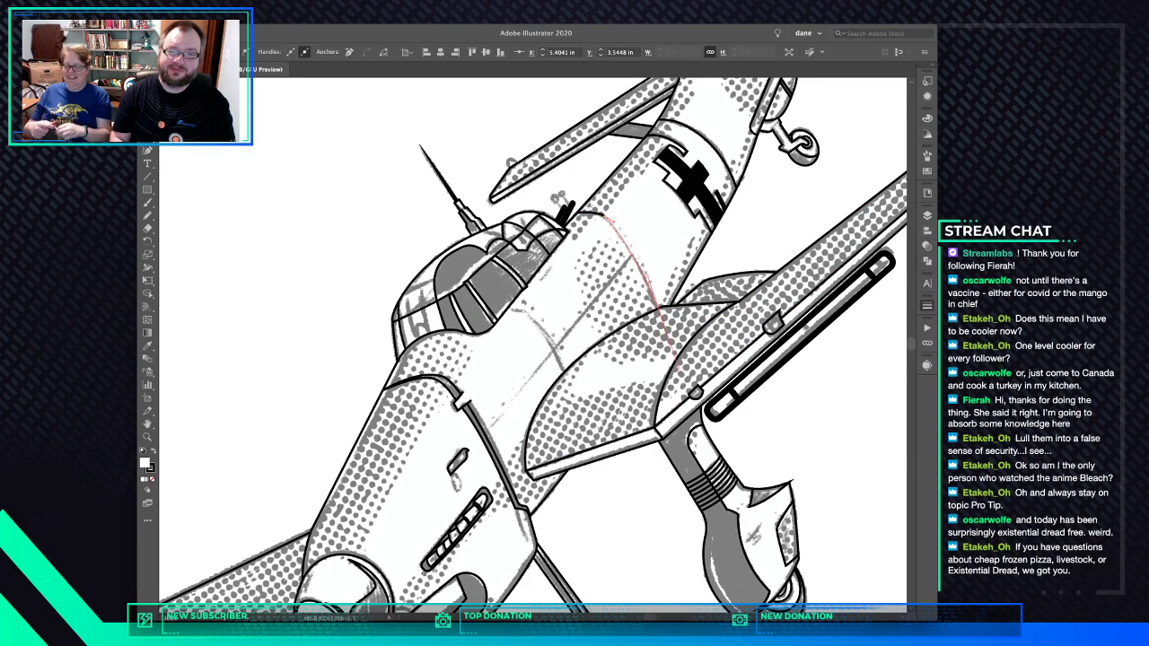
key(Escape)
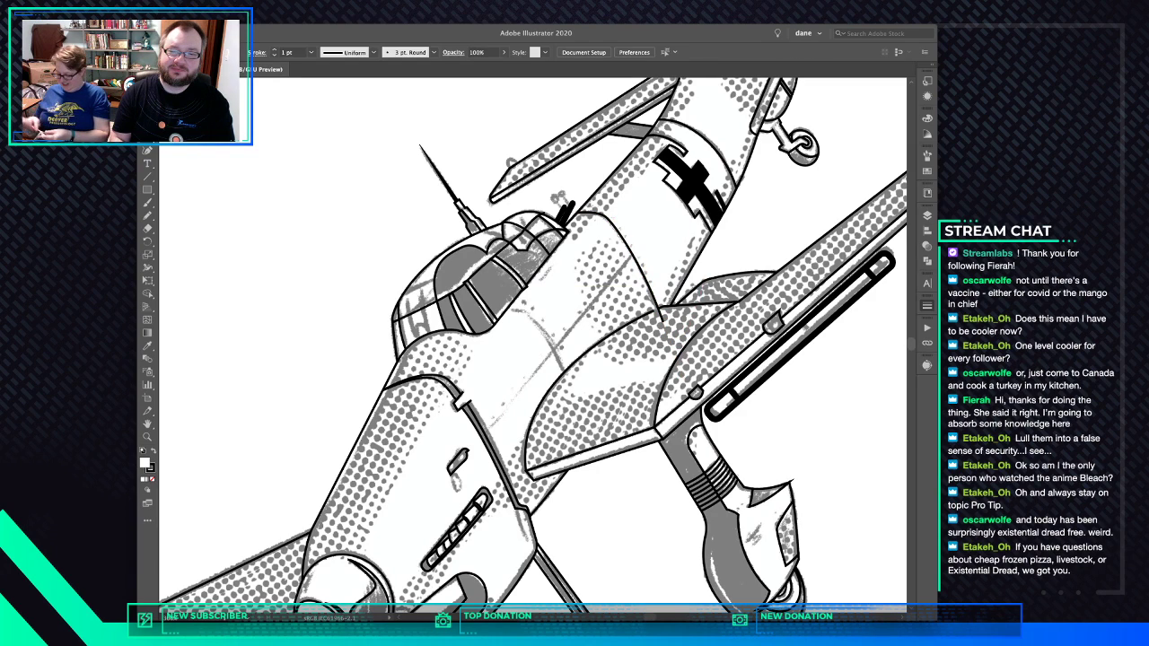
Restack the rear panel line directly in front of the fuselage shape so it sits behind the wing fairing, and deselect it
key(ctrl+z)
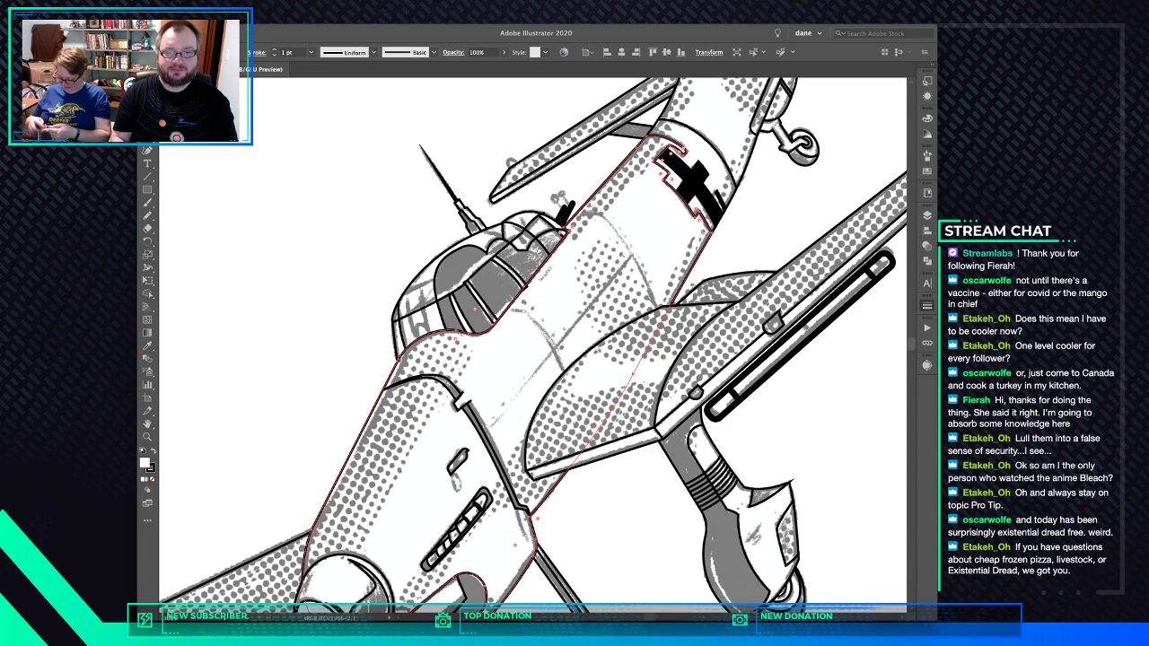
key(super+v)
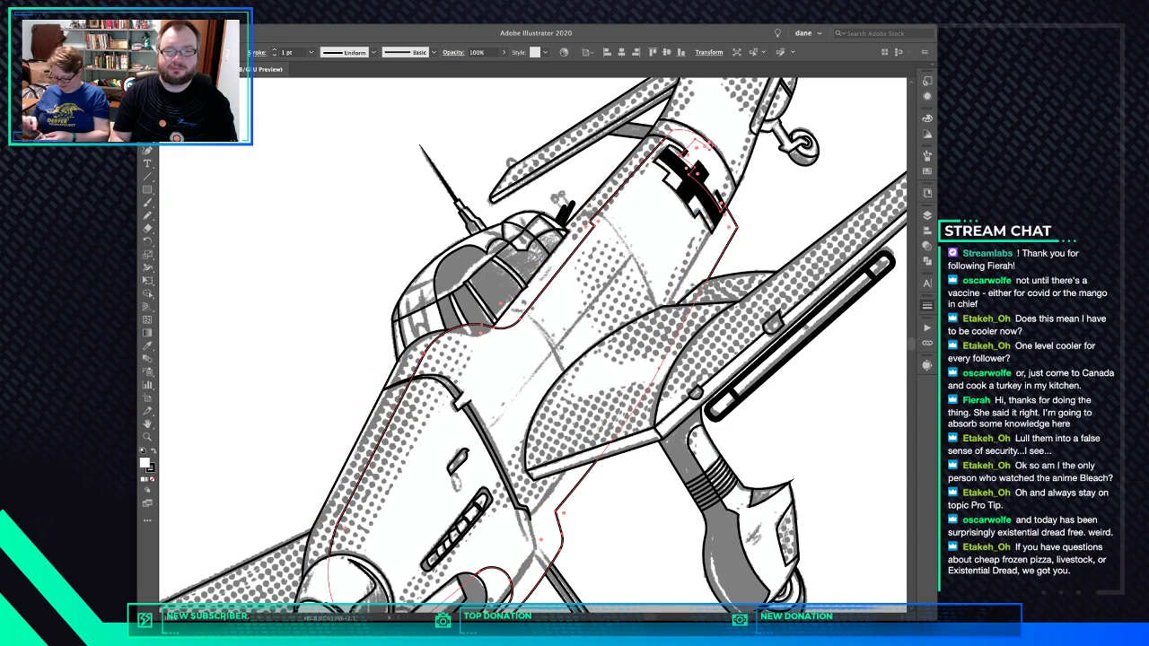
key(super+z)
key(super+shift+[)
key(super+shift+a)
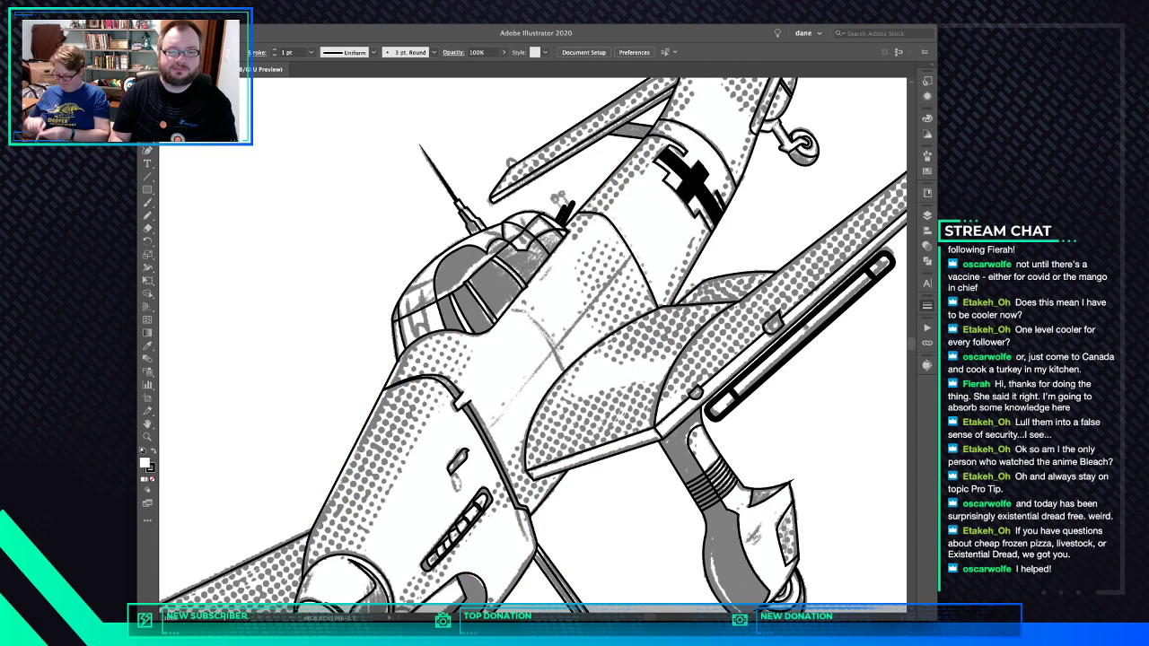
Trace the curved panel line from the canopy's lower edge to the wing root and stack it directly in front of the fuselage
click(521, 309)
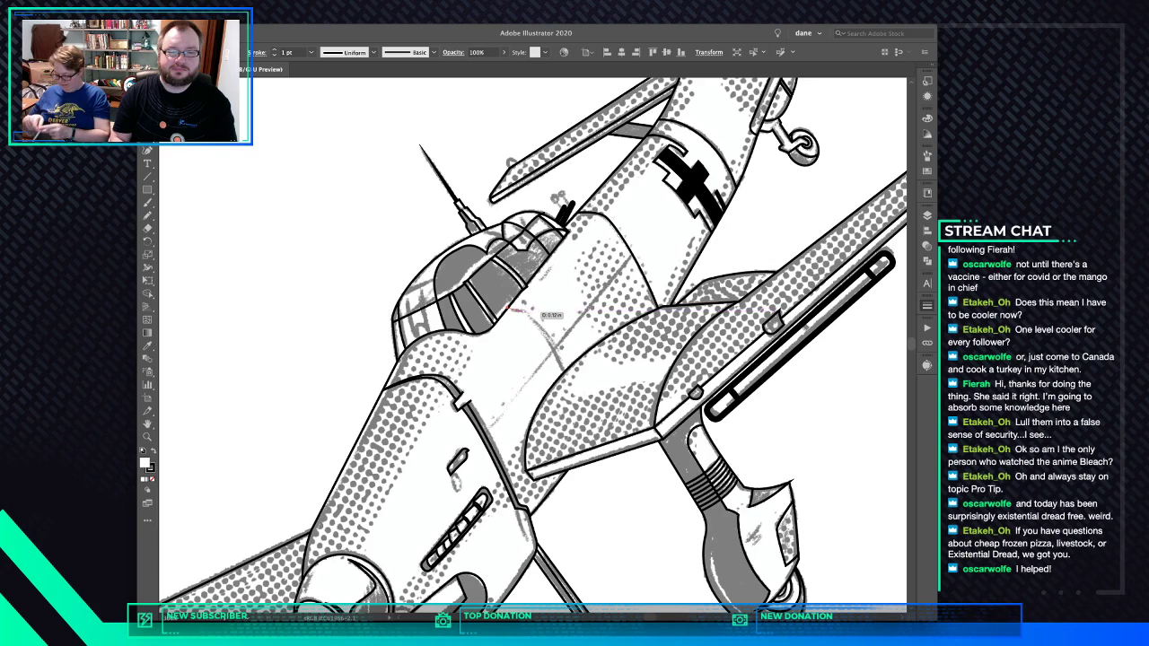
drag(509, 308, 529, 312)
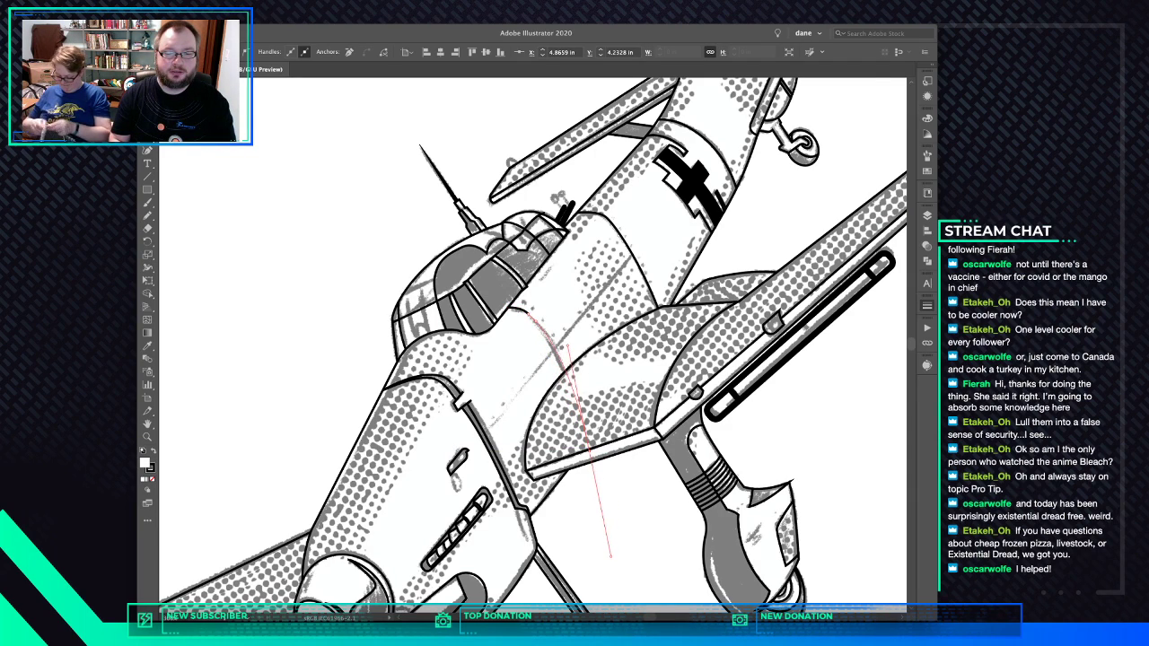
drag(607, 539, 608, 539)
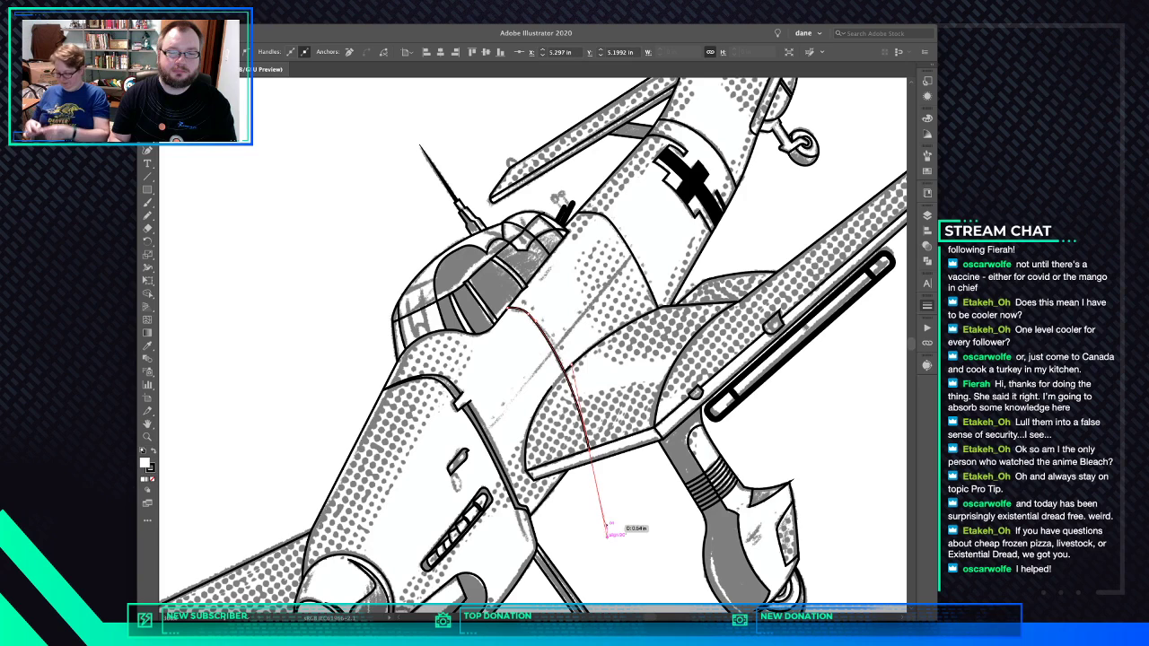
key(Escape)
key(super+x)
click(588, 300)
key(super+f)
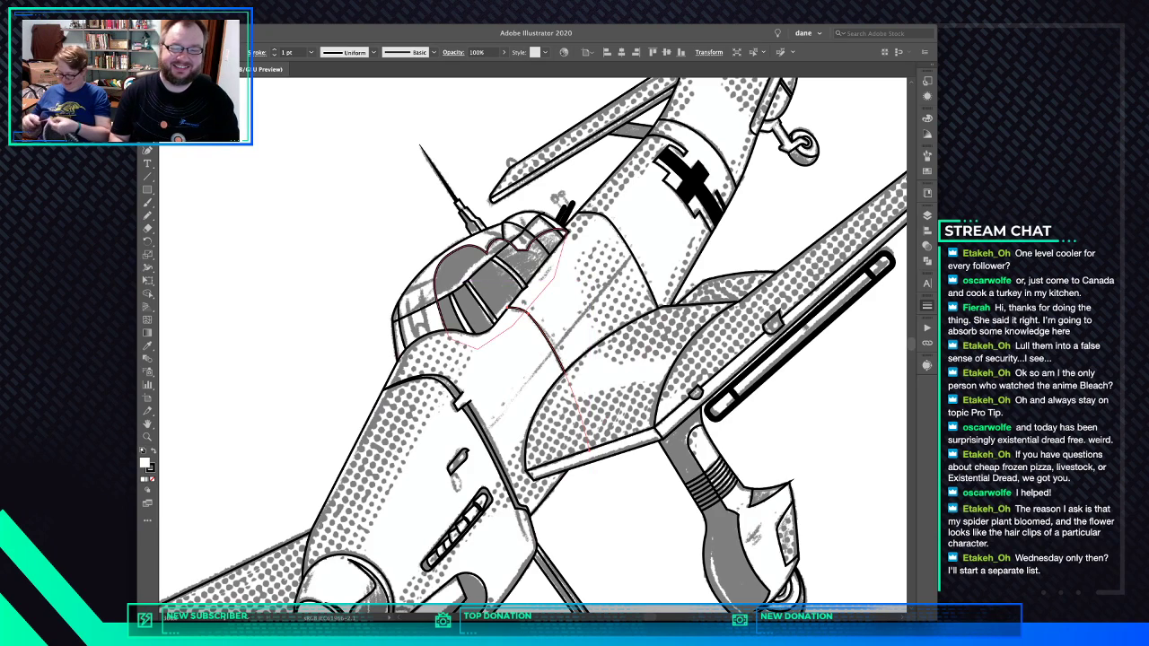
key(super+shift+a)
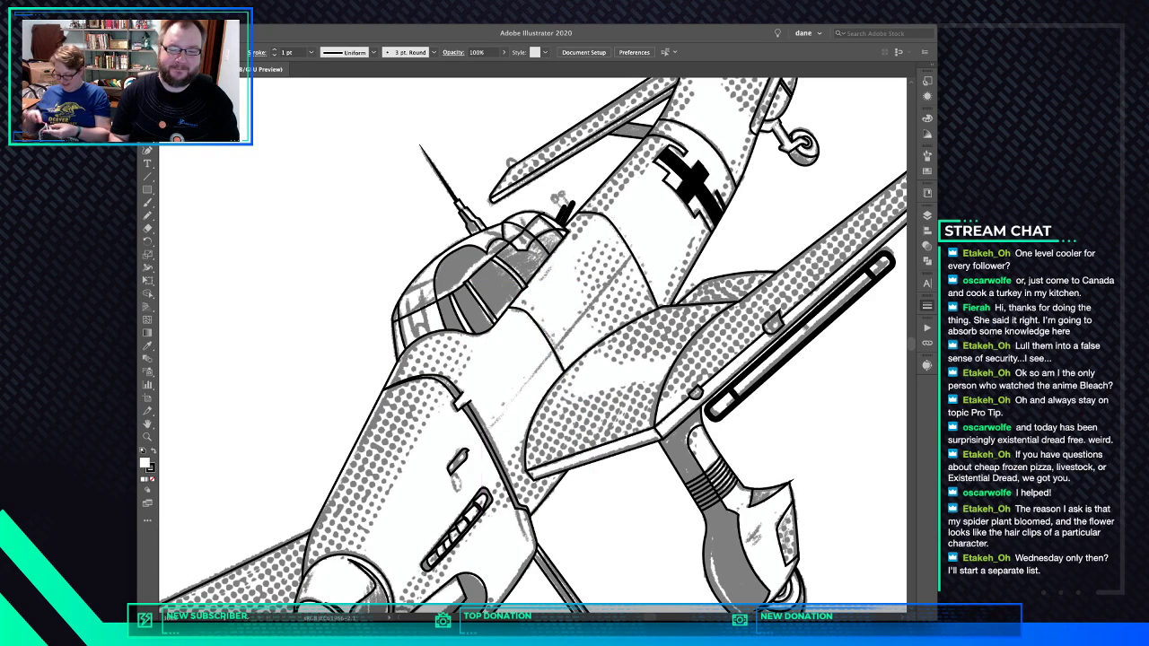
Draw a straight panel line along the fuselage side from the cowling's rear edge to the rear curved panel line
drag(490, 429, 675, 198)
super+click(757, 235)
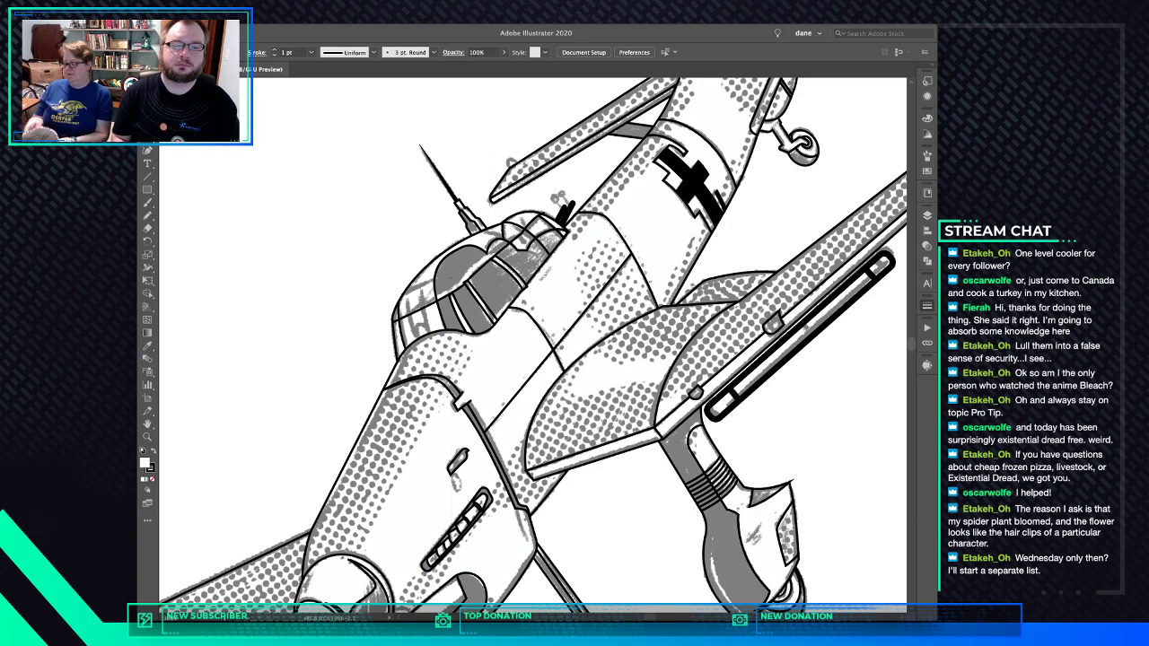
Draw a curved frame line across the rear part of the canopy, without a fill, and deselect it
click(482, 230)
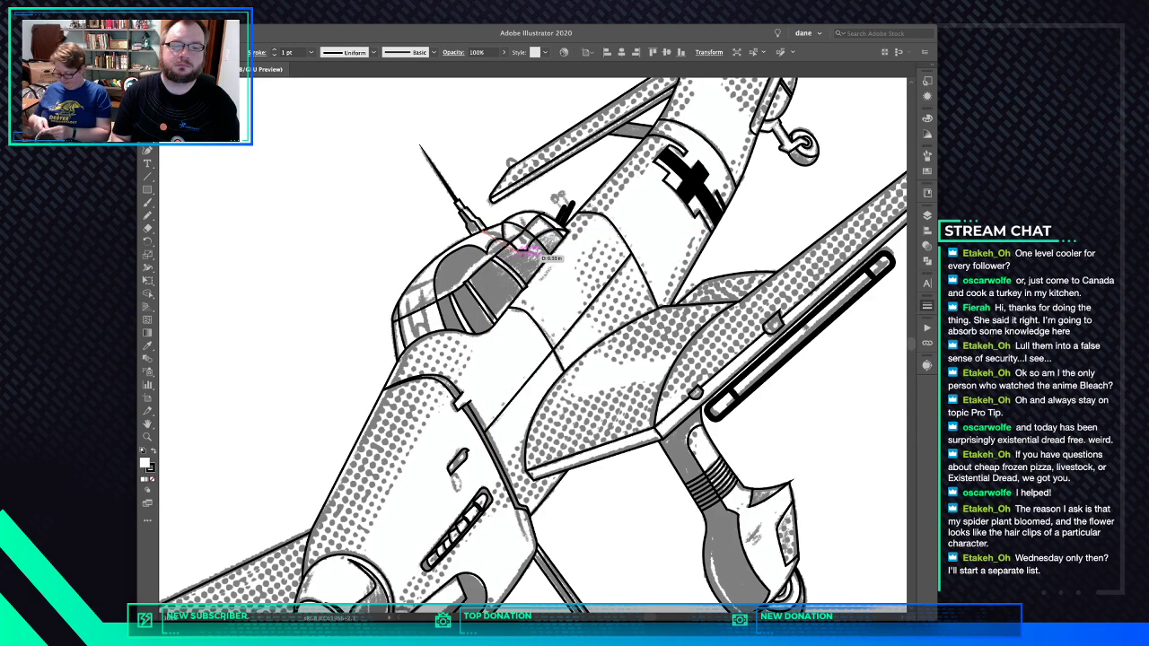
drag(528, 260, 554, 293)
key(super+shift+a)
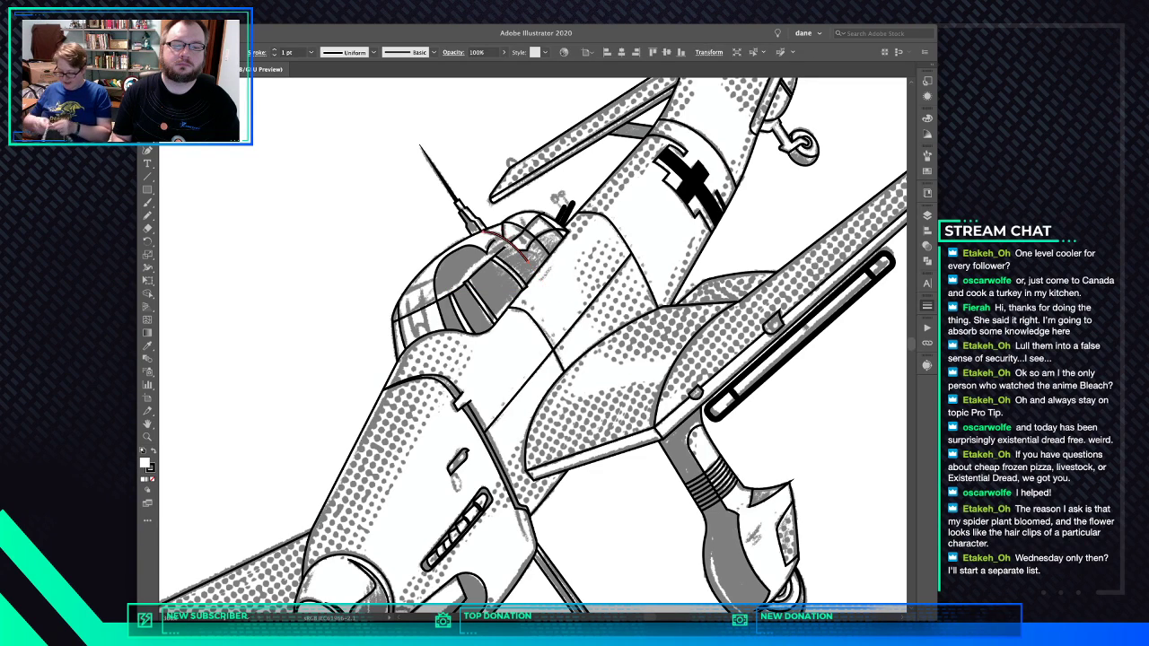
click(533, 275)
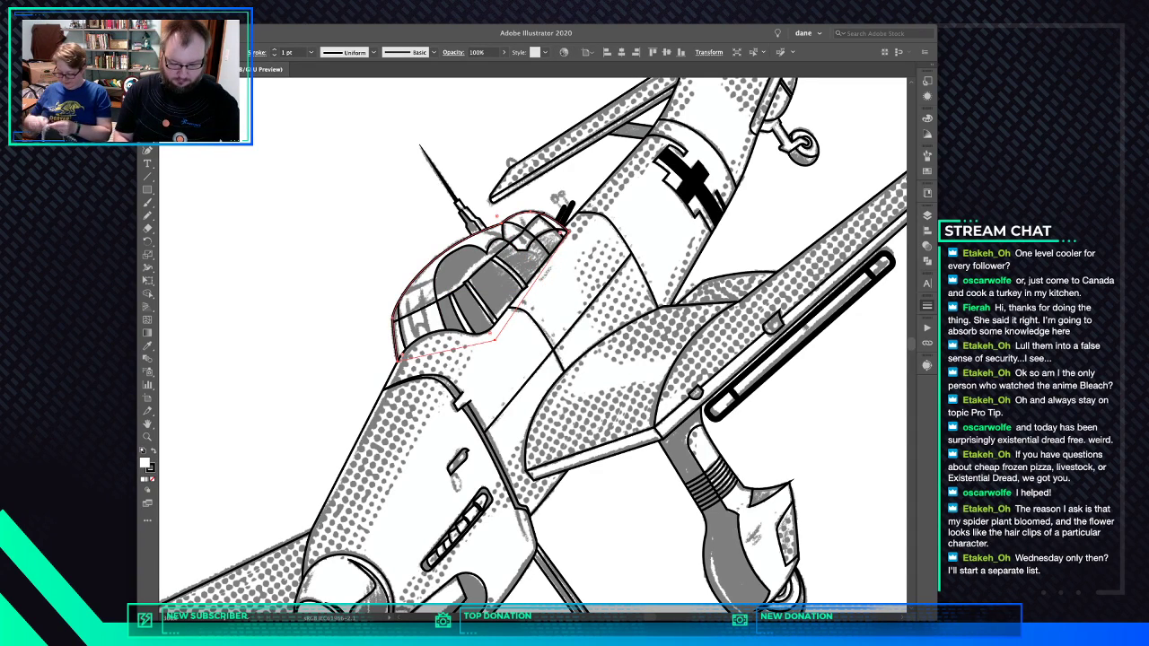
click(543, 289)
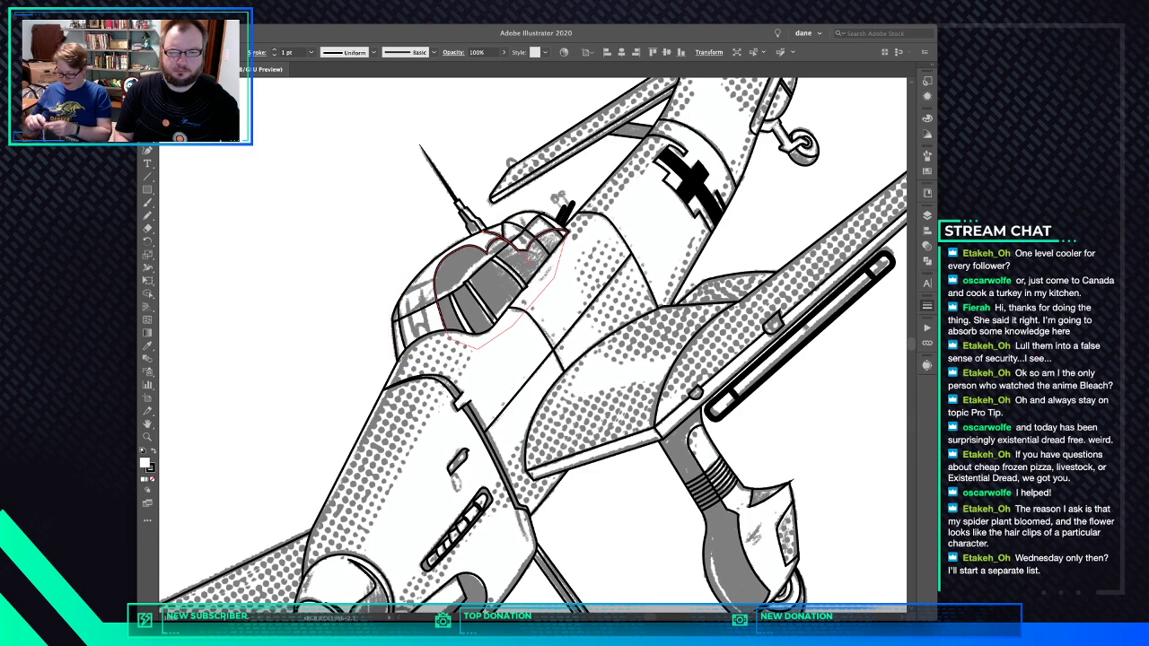
key(slash)
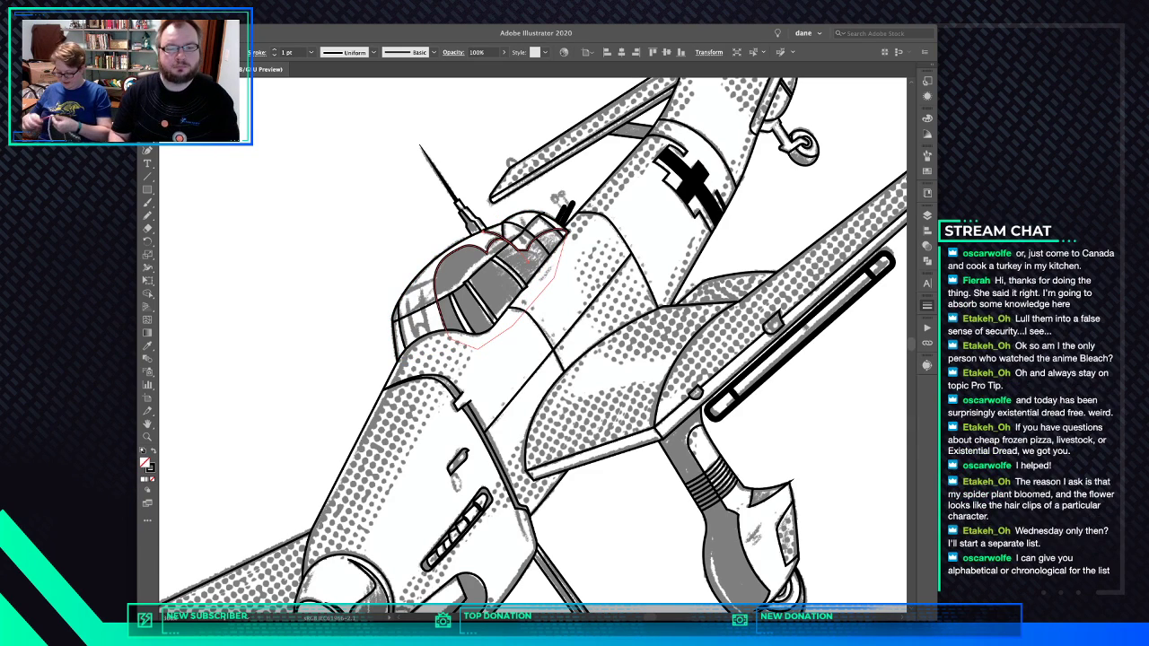
key(super+shift+a)
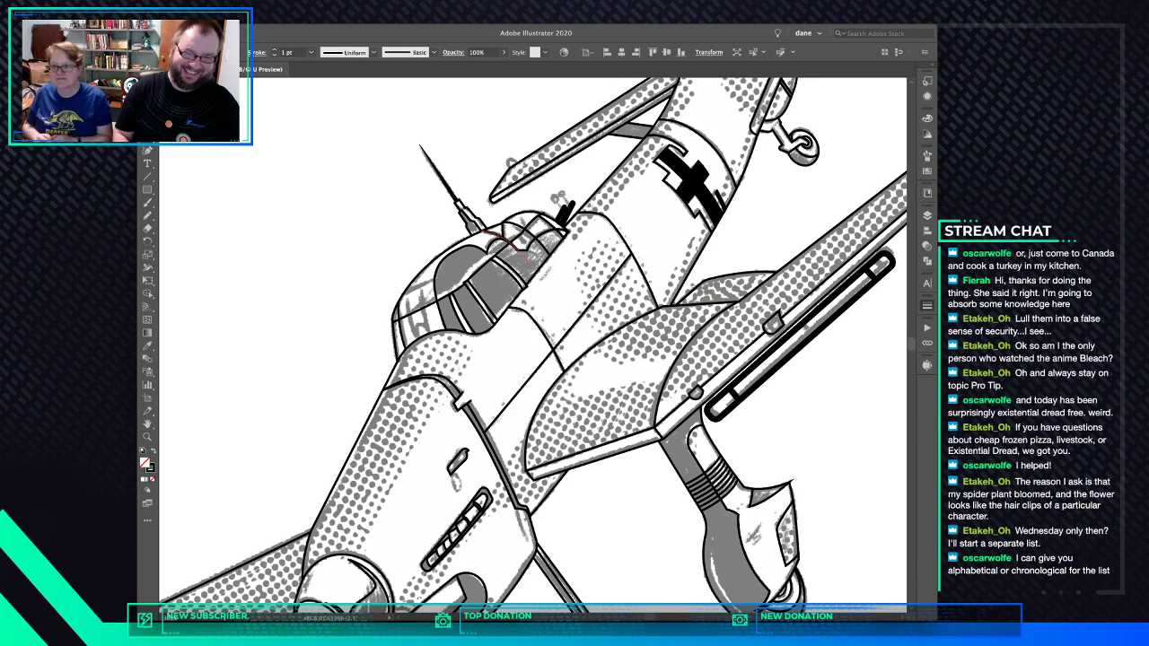
Trace the curved frame line running down the front section of the canopy to its base and deselect it
key(Escape)
click(406, 291)
drag(419, 334, 429, 357)
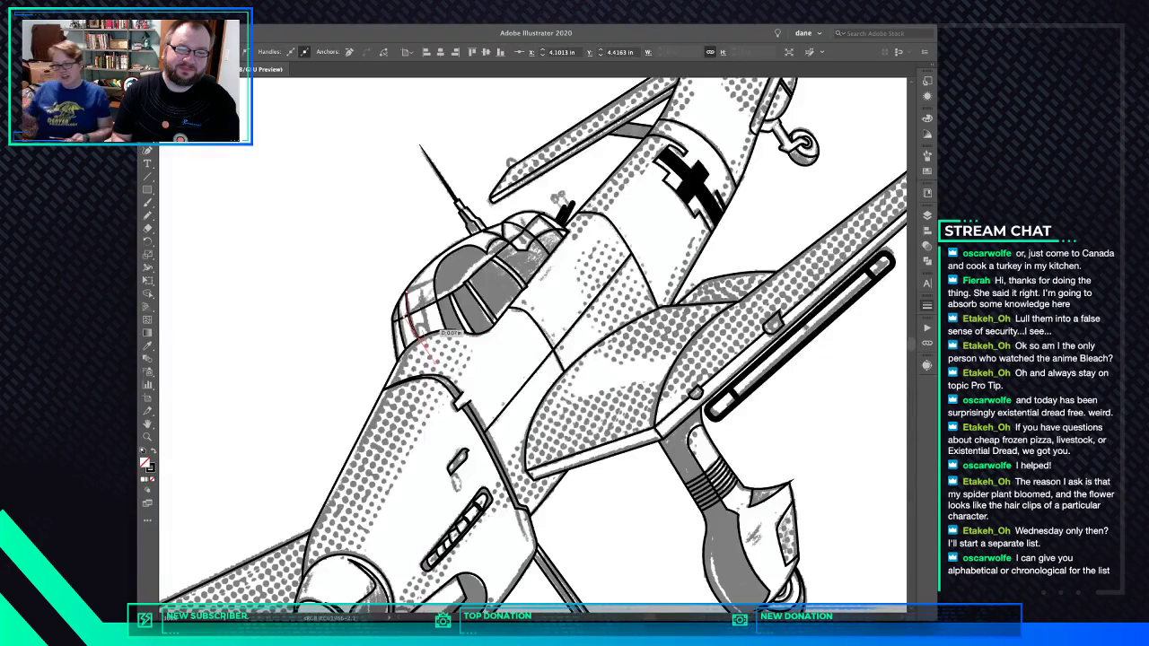
super+click(413, 311)
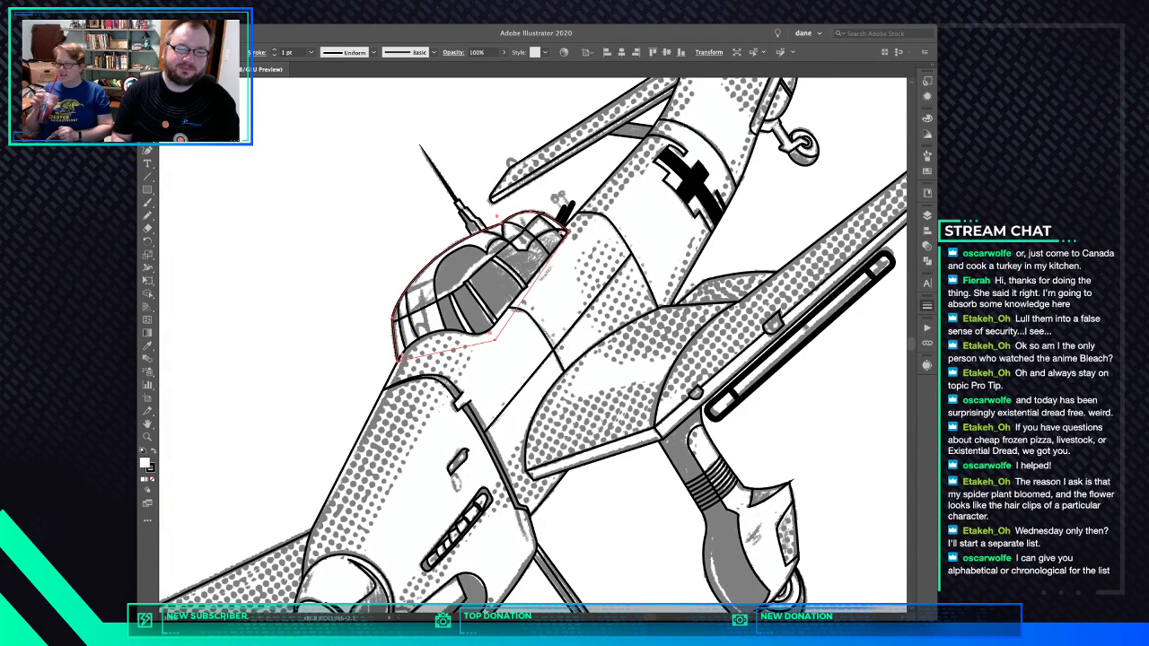
key(super+shift+a)
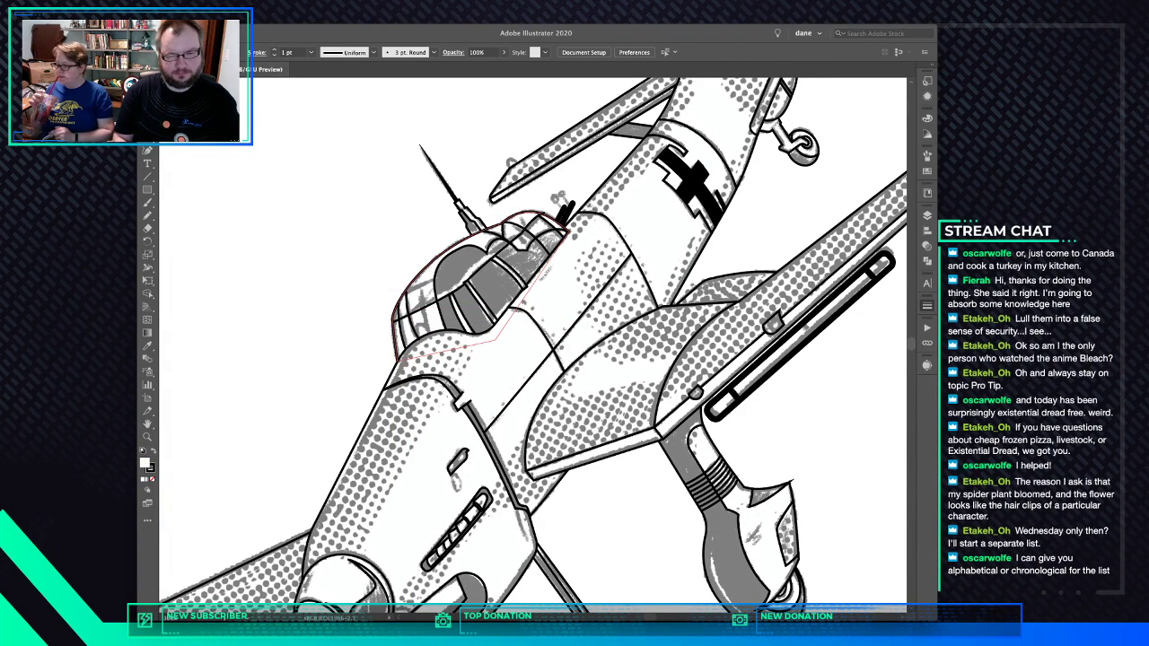
Restack the front canopy frame line directly in front of the canopy shape and deselect it
click(406, 318)
key(Delete)
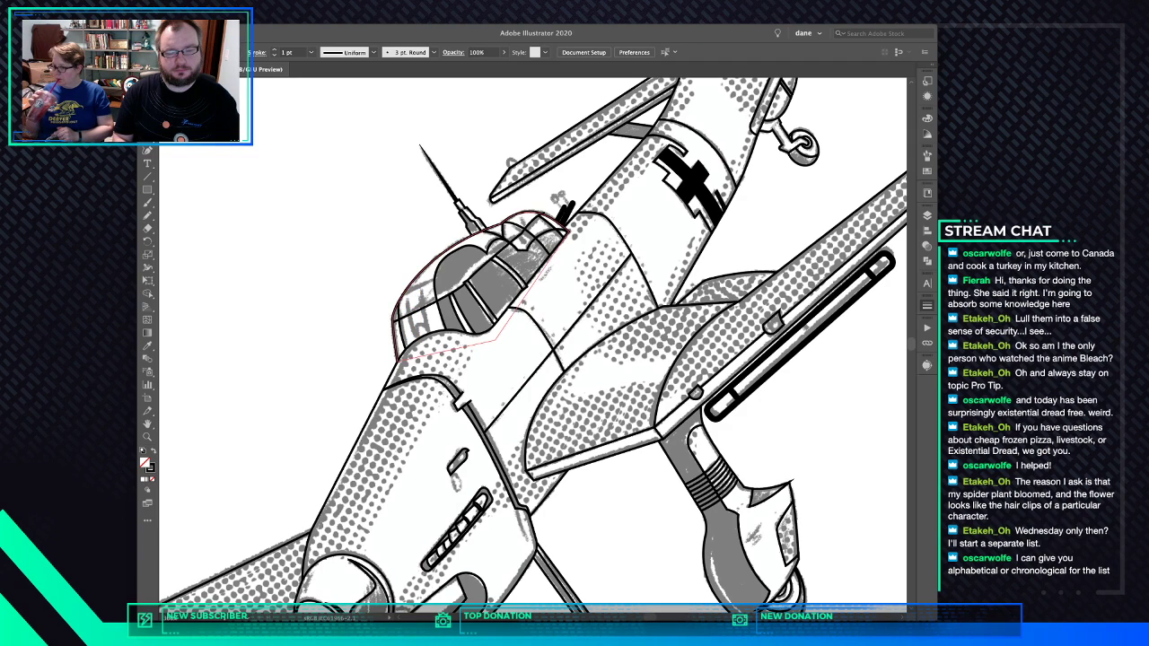
click(407, 318)
key(super+shift+[)
key(super+shift+a)
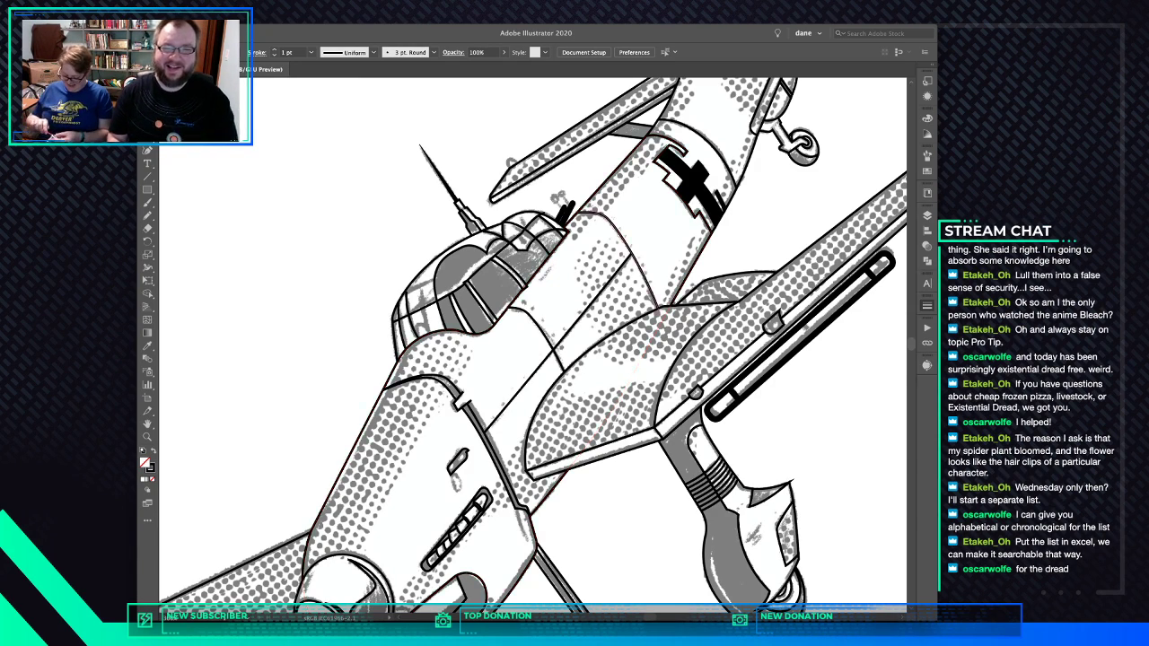
Draw a small circle over the upper scanned ring beside the gun barrels, with a white fill and a 0.25 pt stroke
scroll(559, 201, up, 5)
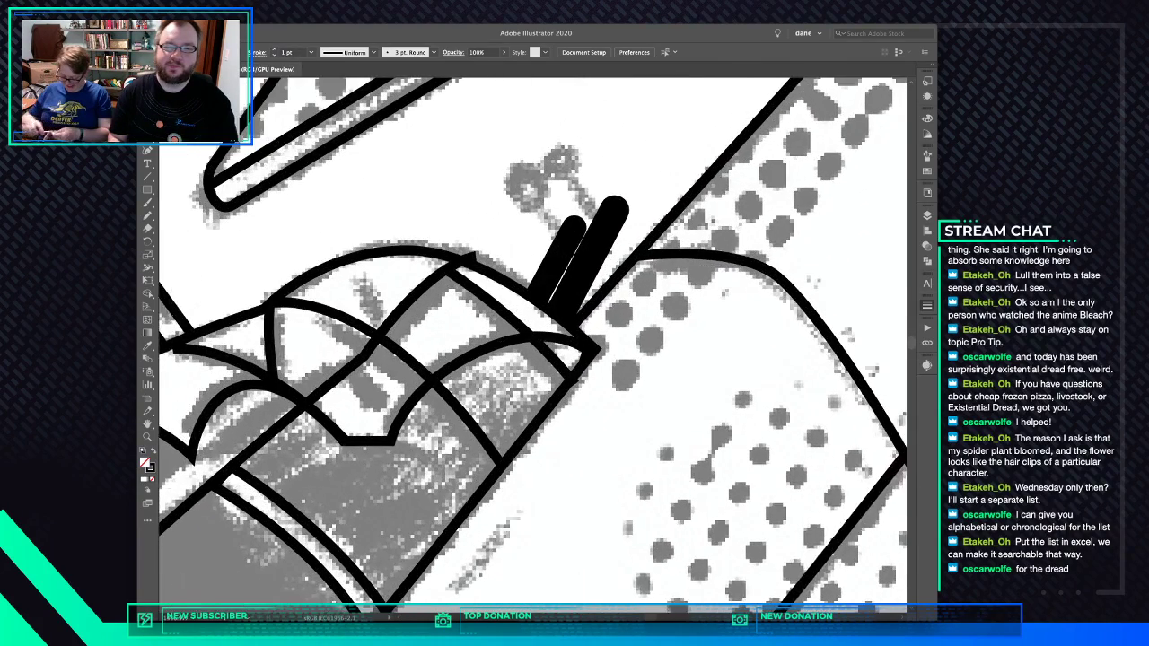
scroll(558, 201, up, 3)
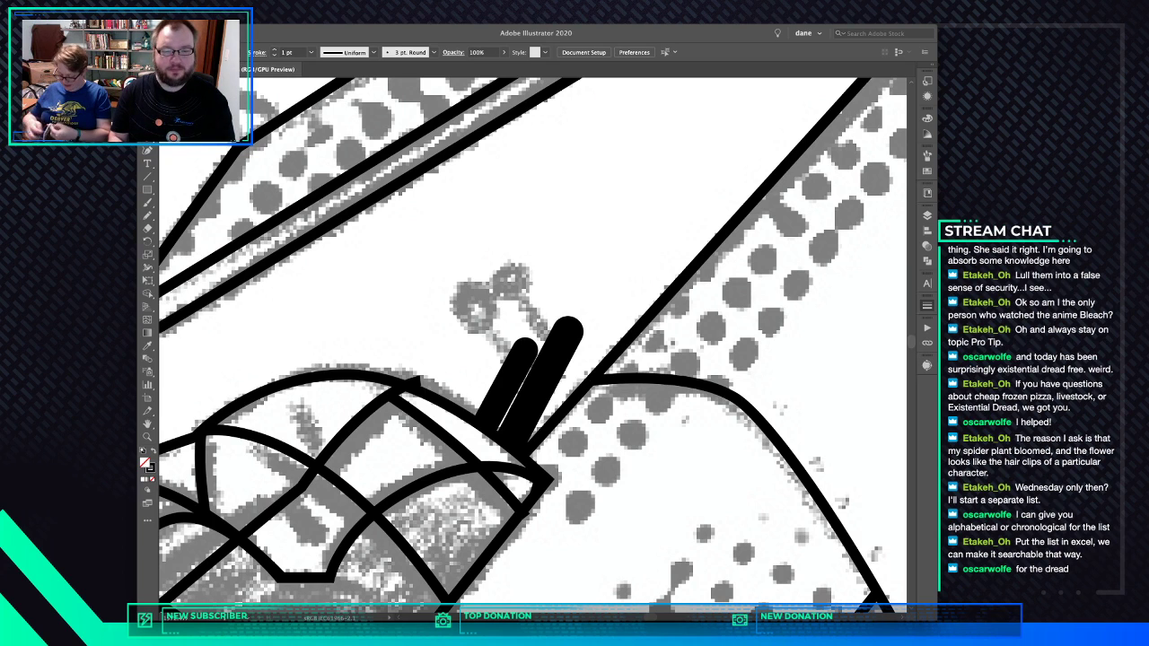
scroll(533, 312, up, 4)
scroll(533, 345, left, 1)
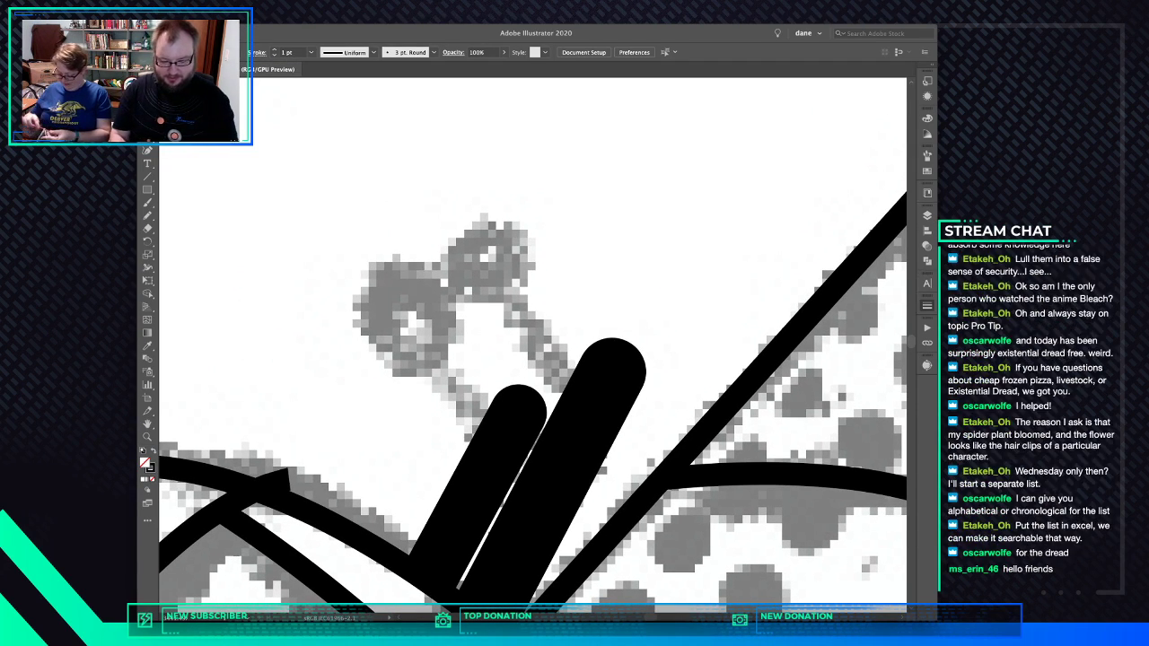
key(l)
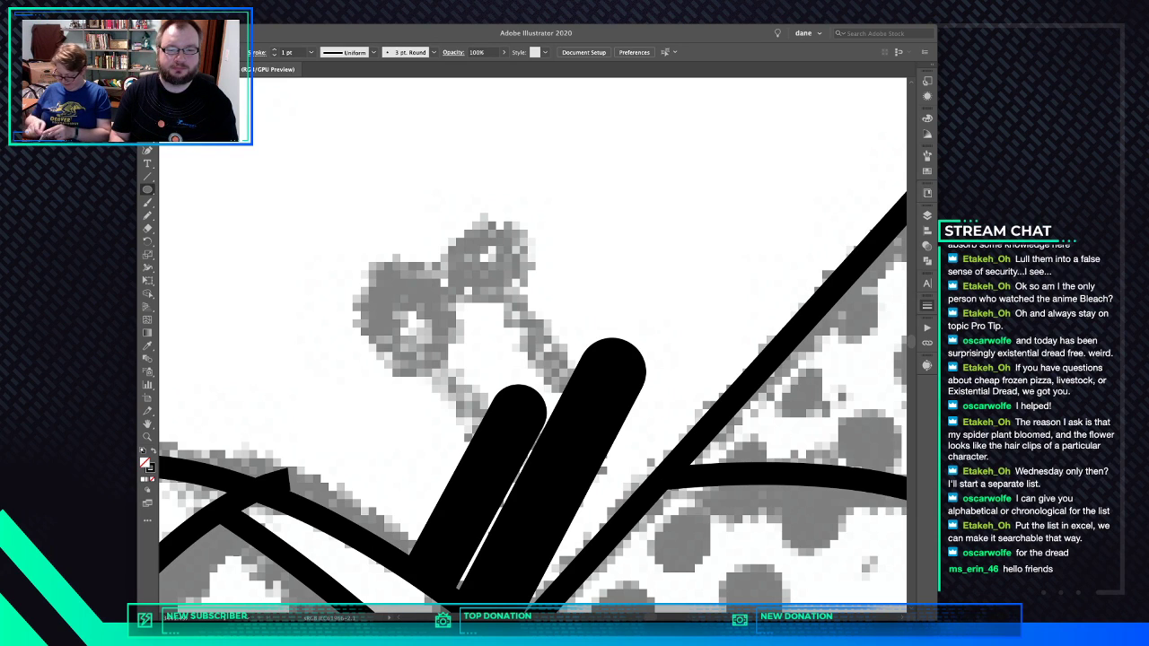
drag(496, 235, 528, 266)
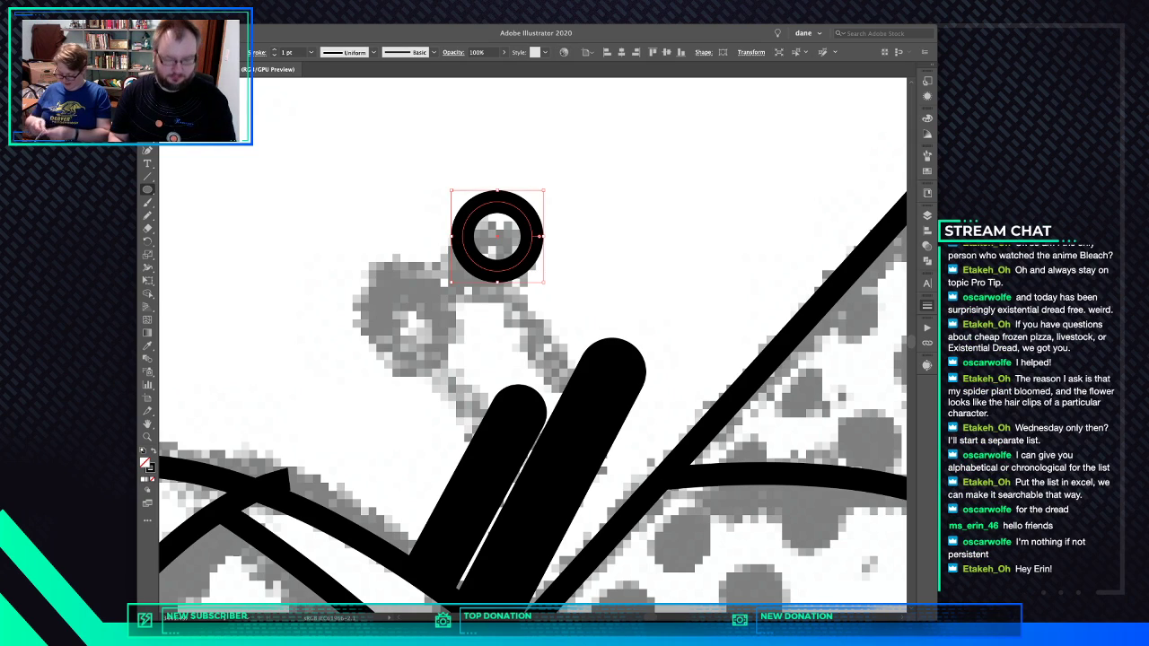
key(d)
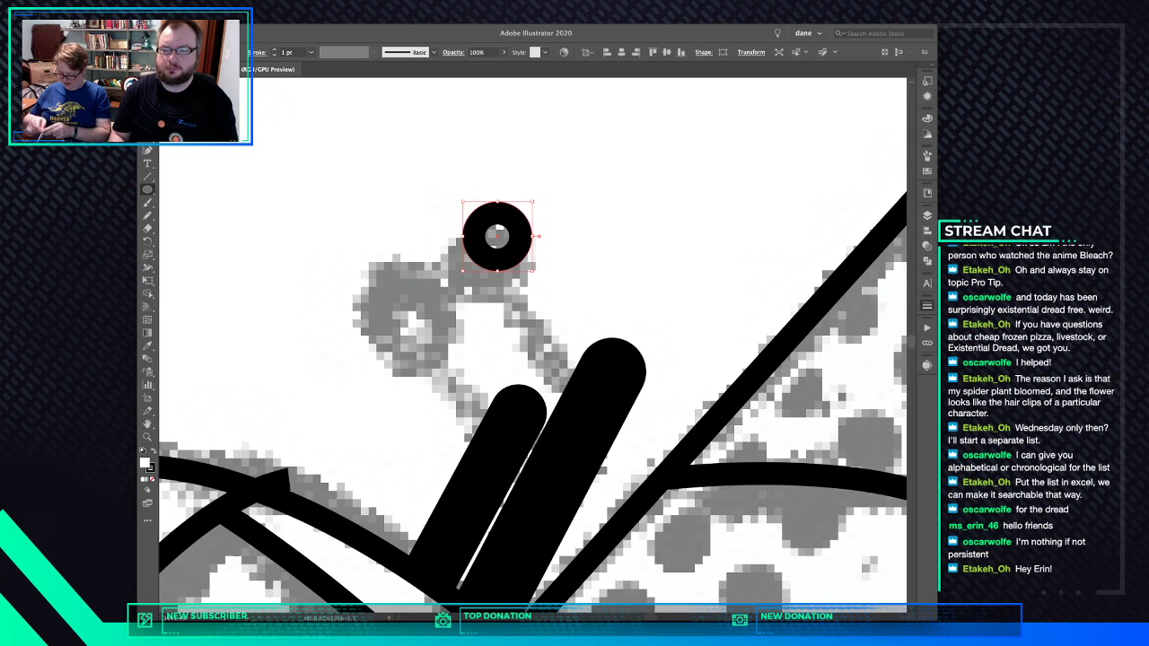
key(ctrl+z)
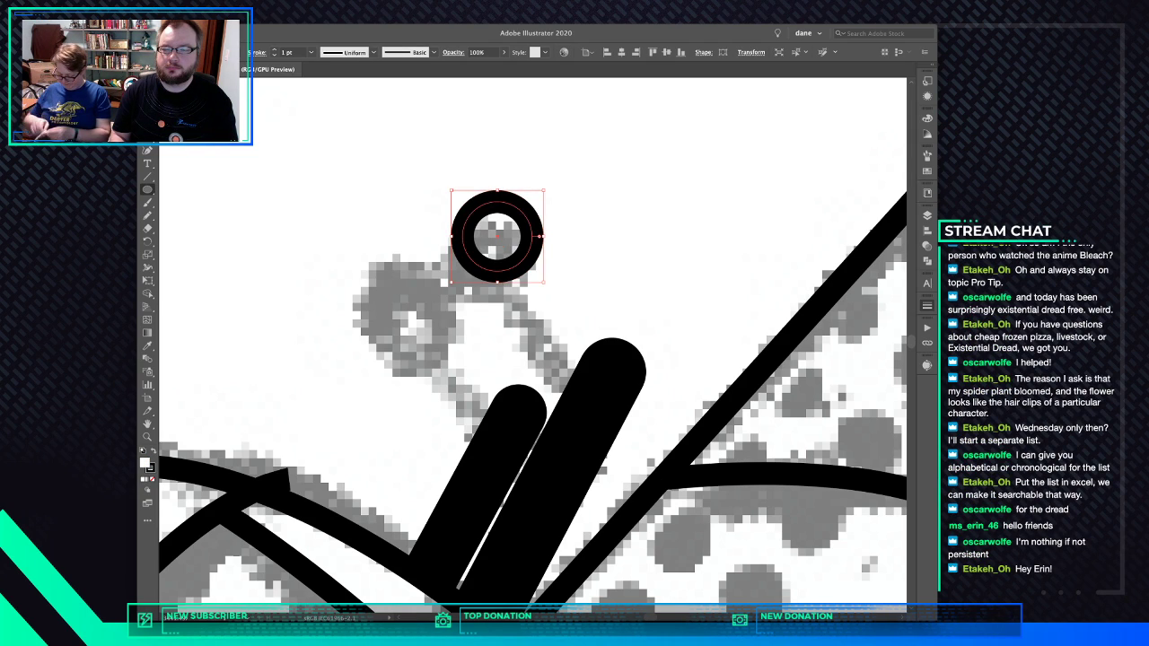
click(296, 67)
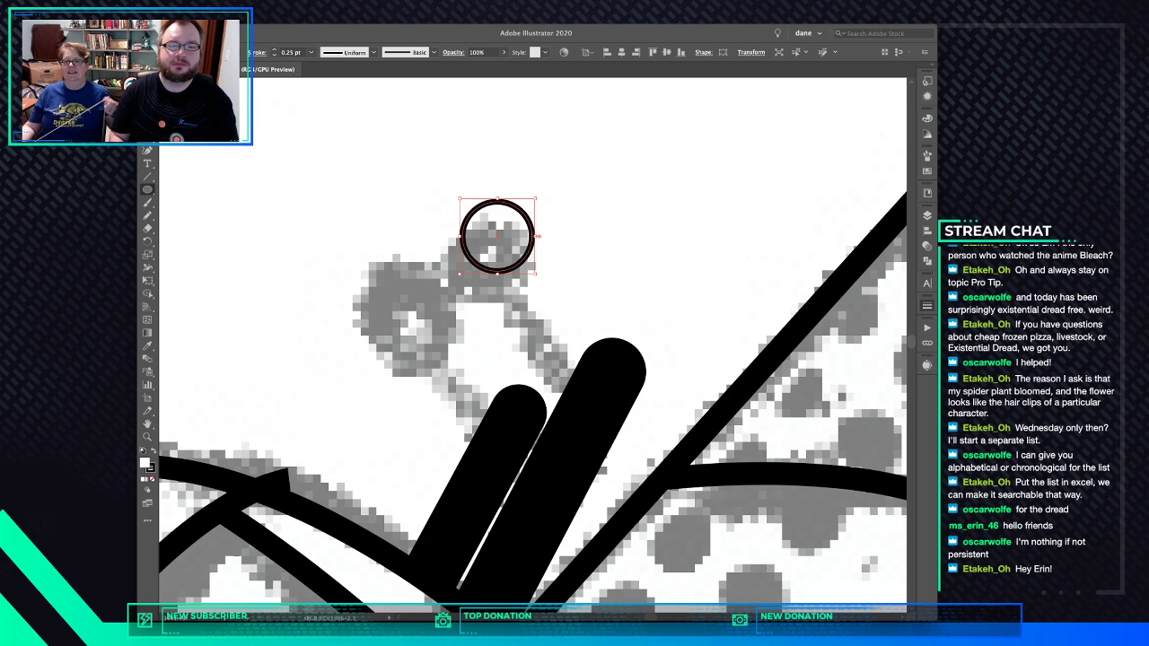
Narrow the upper sight ring into an ellipse and rotate it to match the slant of the scanned ring
mouse_move(547, 201)
mouse_down()
mouse_move(521, 186)
mouse_move(533, 220)
mouse_move(521, 225)
mouse_up()
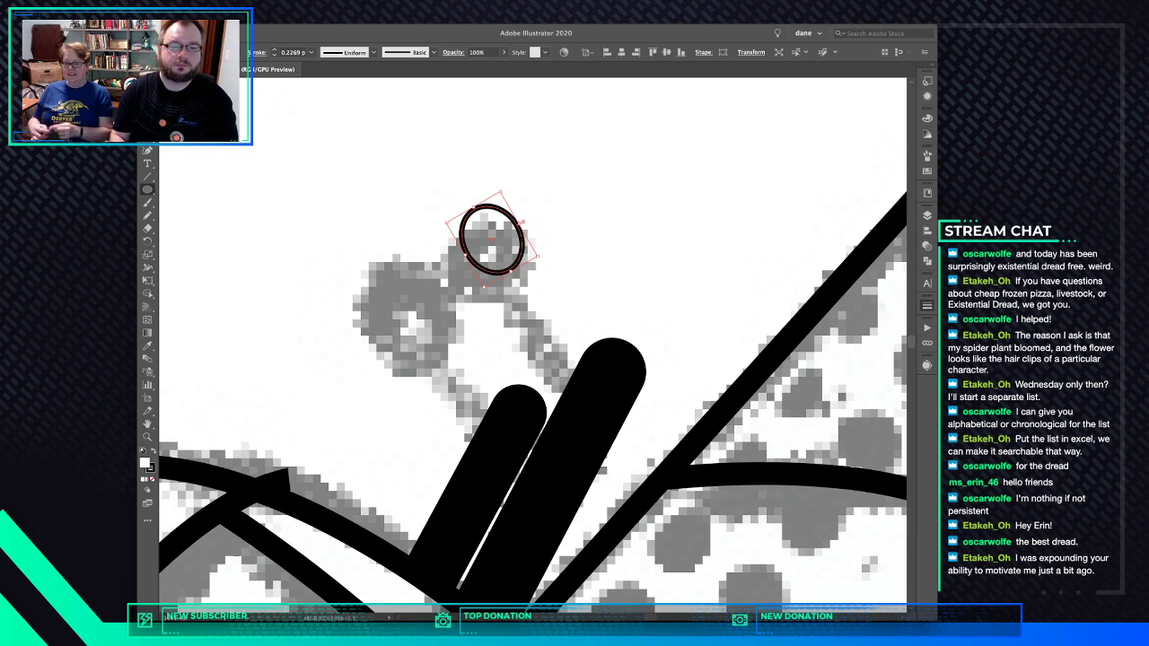
click(500, 186)
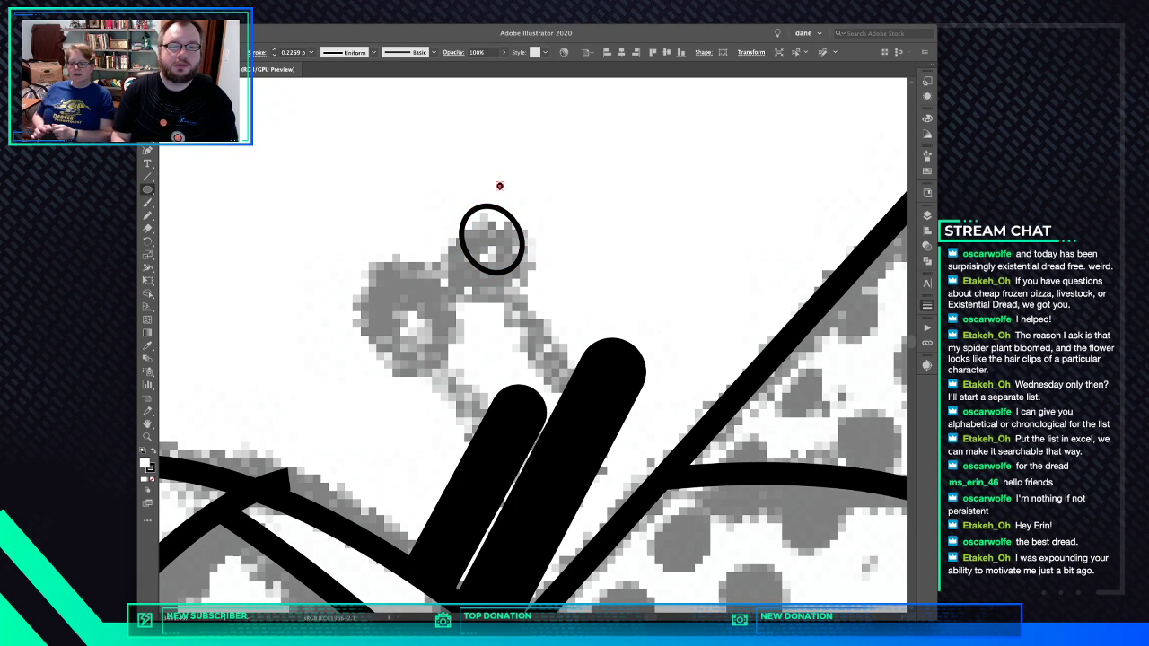
key(super+z)
drag(502, 186, 487, 191)
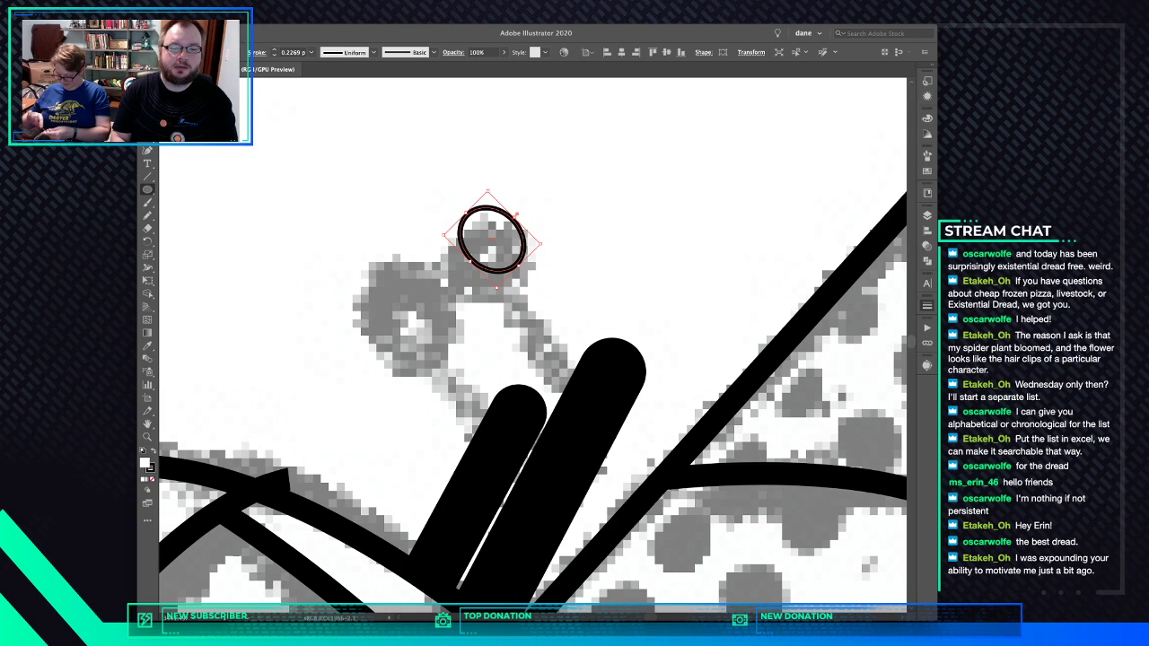
drag(523, 266, 528, 272)
drag(530, 273, 450, 288)
Duplicate the tilted ellipse over the lower scanned sight ring and deselect the copy
key(v)
drag(506, 237, 429, 300)
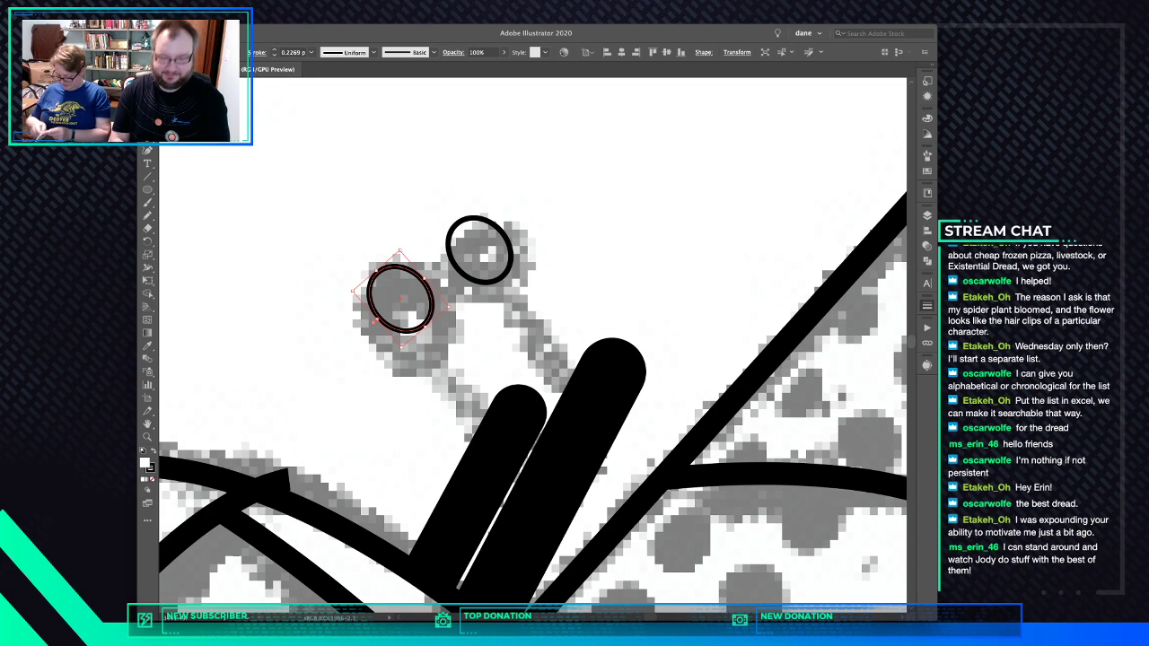
key(backslash)
key(ctrl+shift+a)
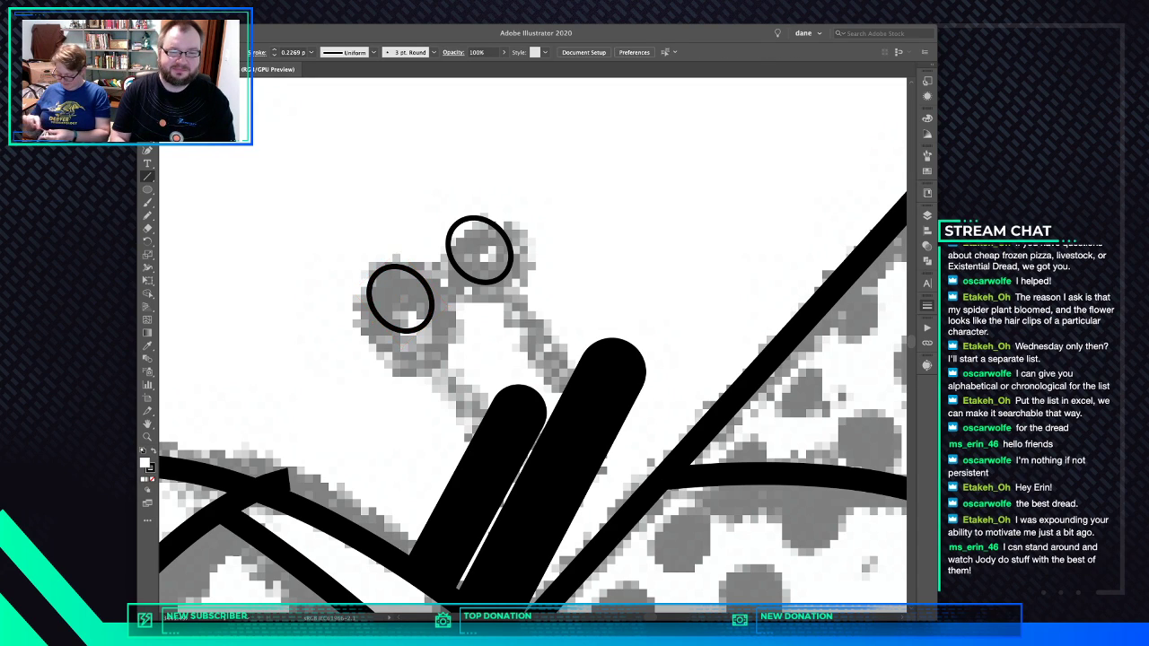
Draw a straight post from the end of the shorter gun barrel across the lower ellipse to its far edge
drag(428, 321, 520, 397)
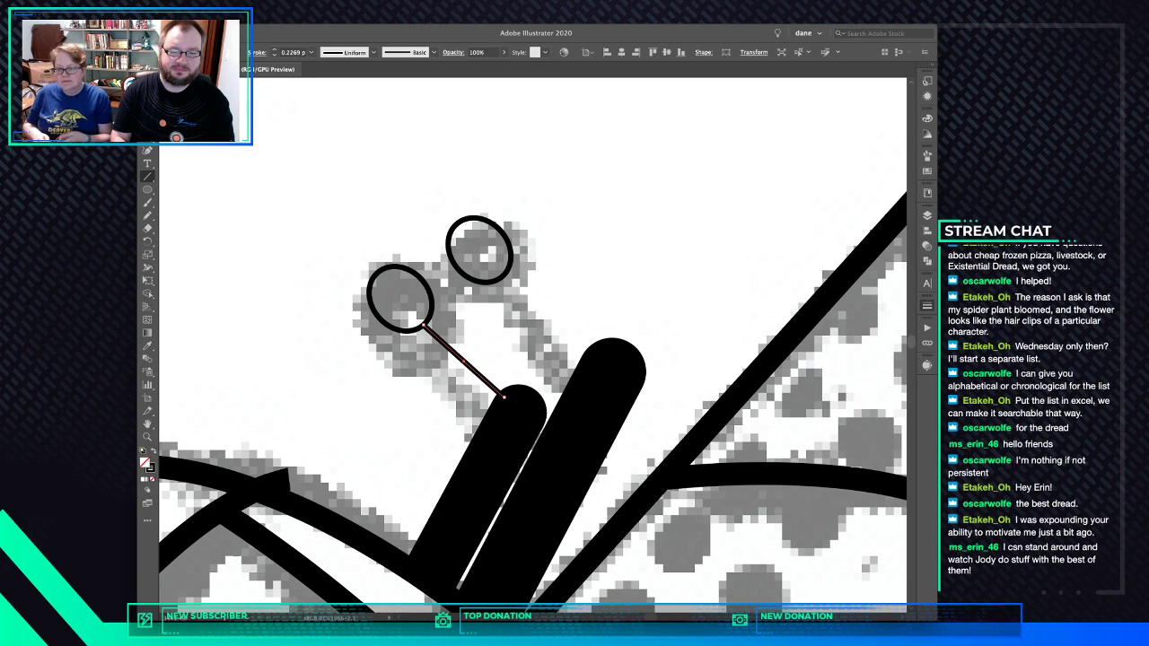
key(ctrl+z)
drag(429, 321, 510, 401)
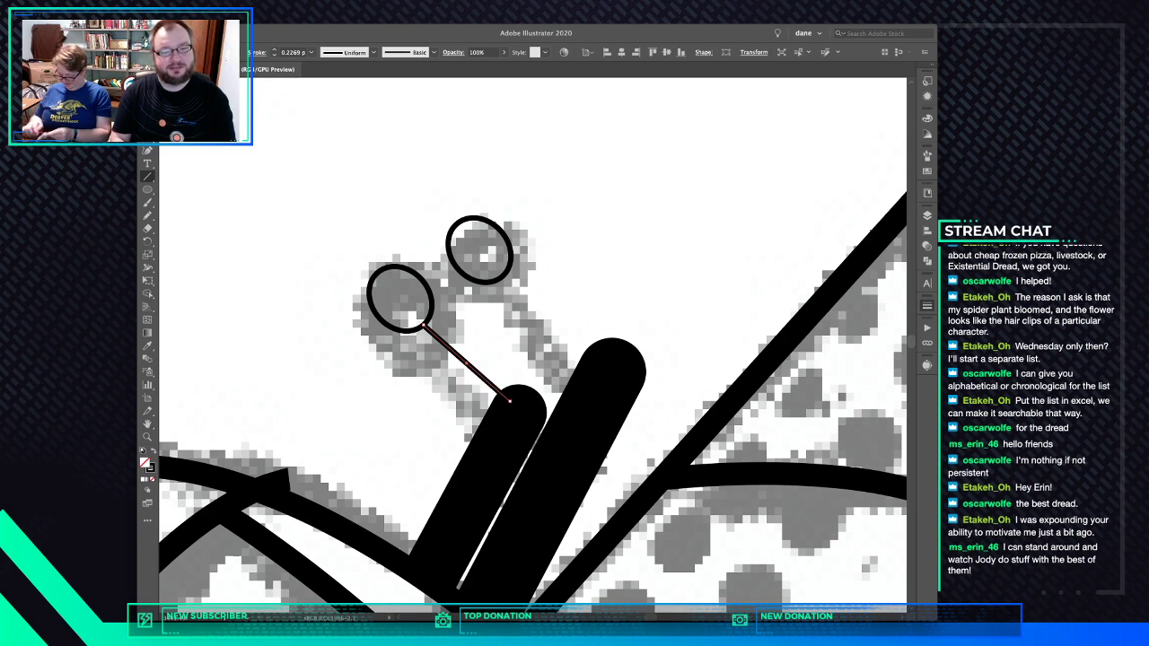
drag(424, 324, 378, 272)
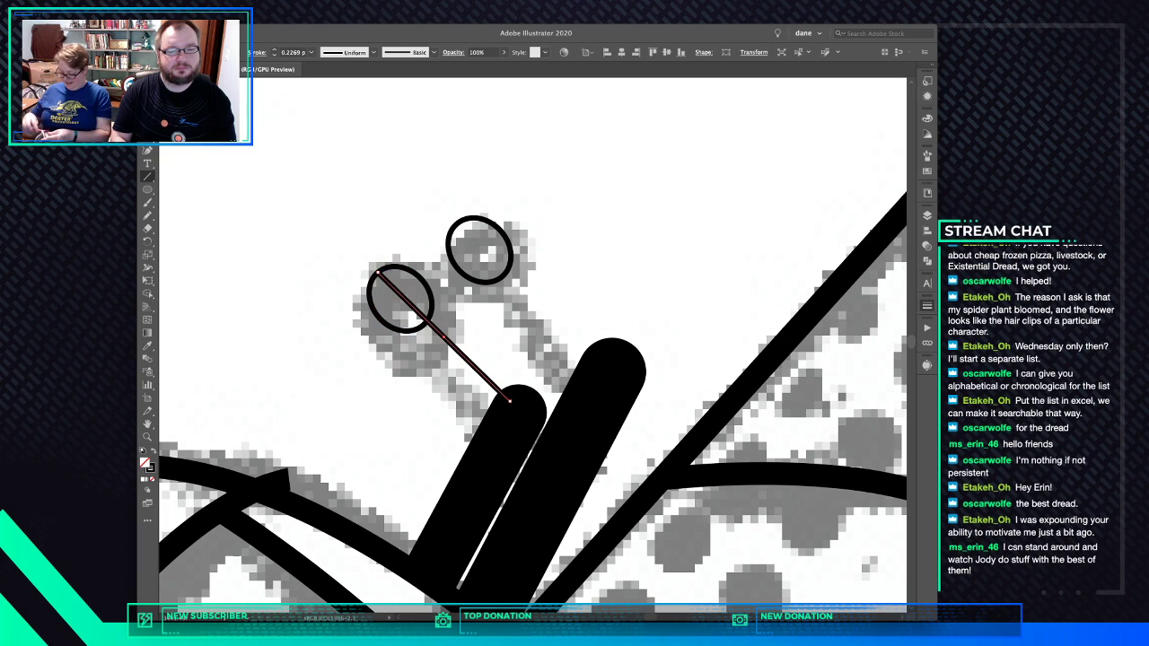
Realign the lower ellipse so that it is centred on the sight post
key(v)
click(402, 289)
key(r)
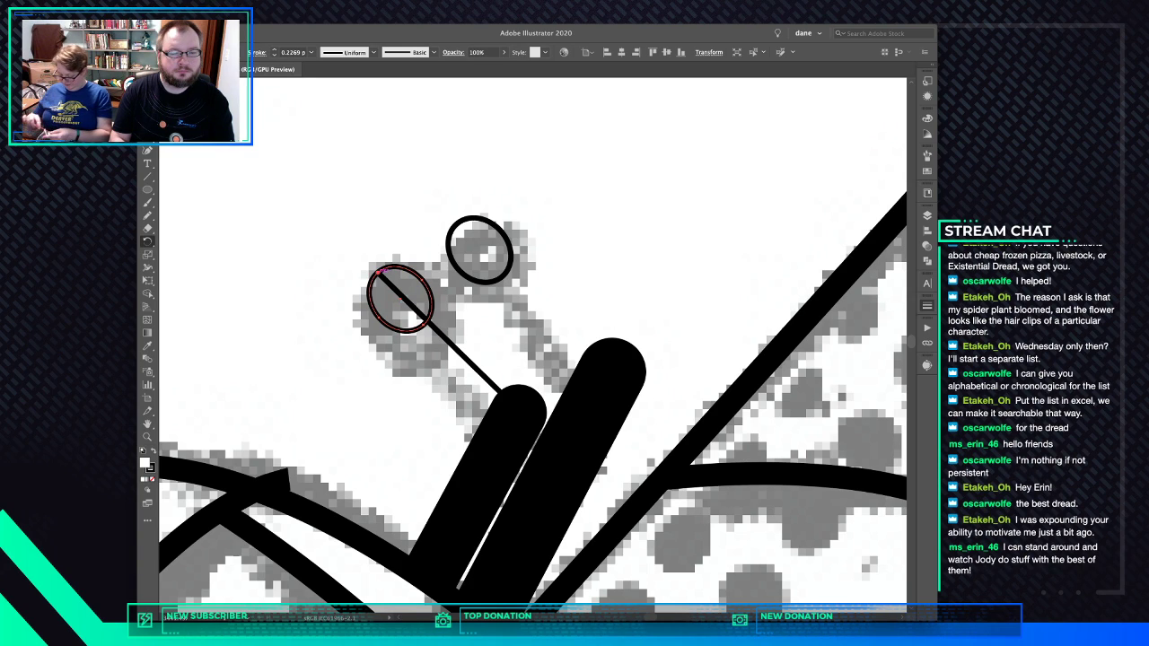
mouse_move(456, 296)
mouse_down()
mouse_move(459, 287)
mouse_move(457, 297)
mouse_up()
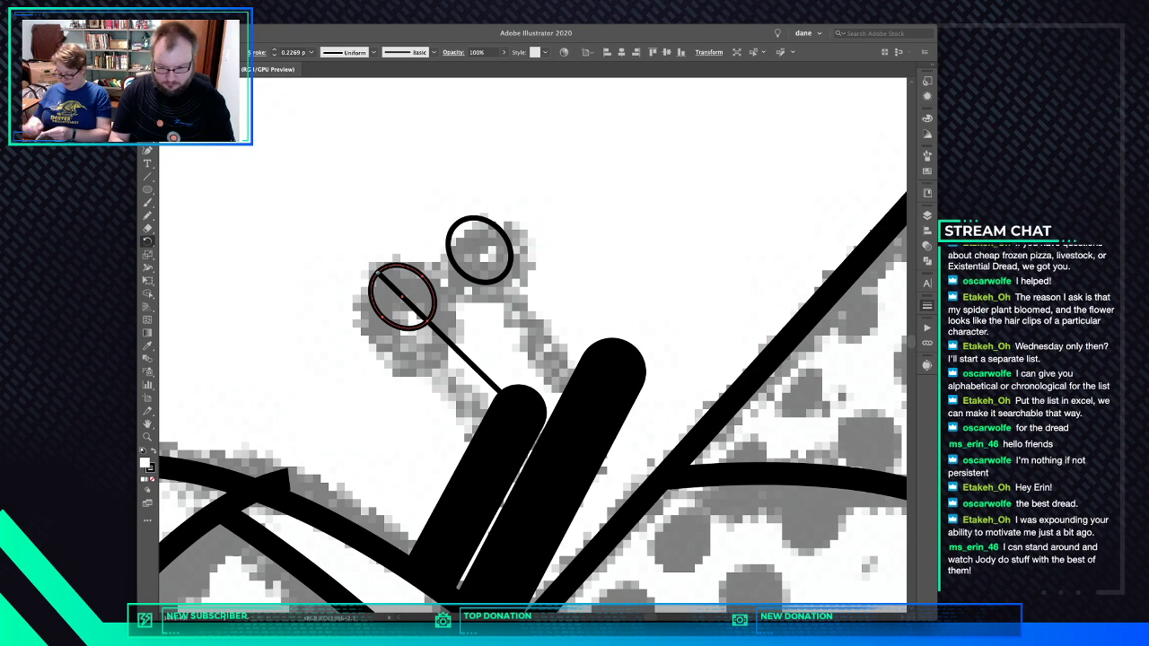
Draw a second crosshair line across the lower sight ring, perpendicular to the post, and deselect it
key(backslash)
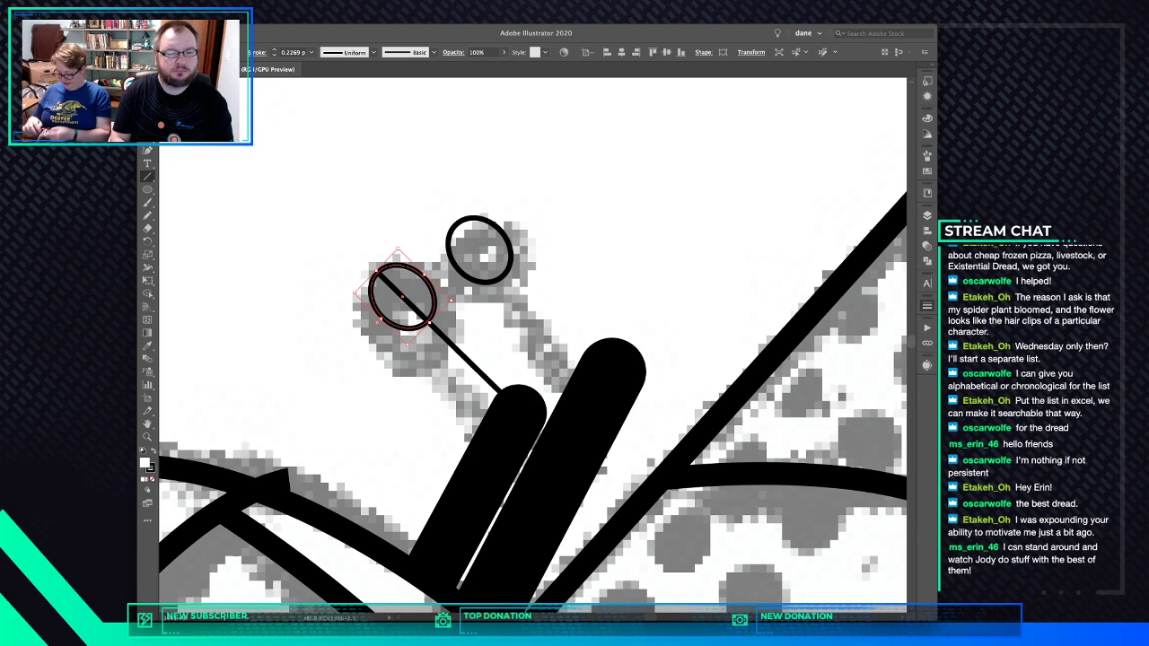
key(super+shift+a)
drag(384, 316, 430, 275)
key(v)
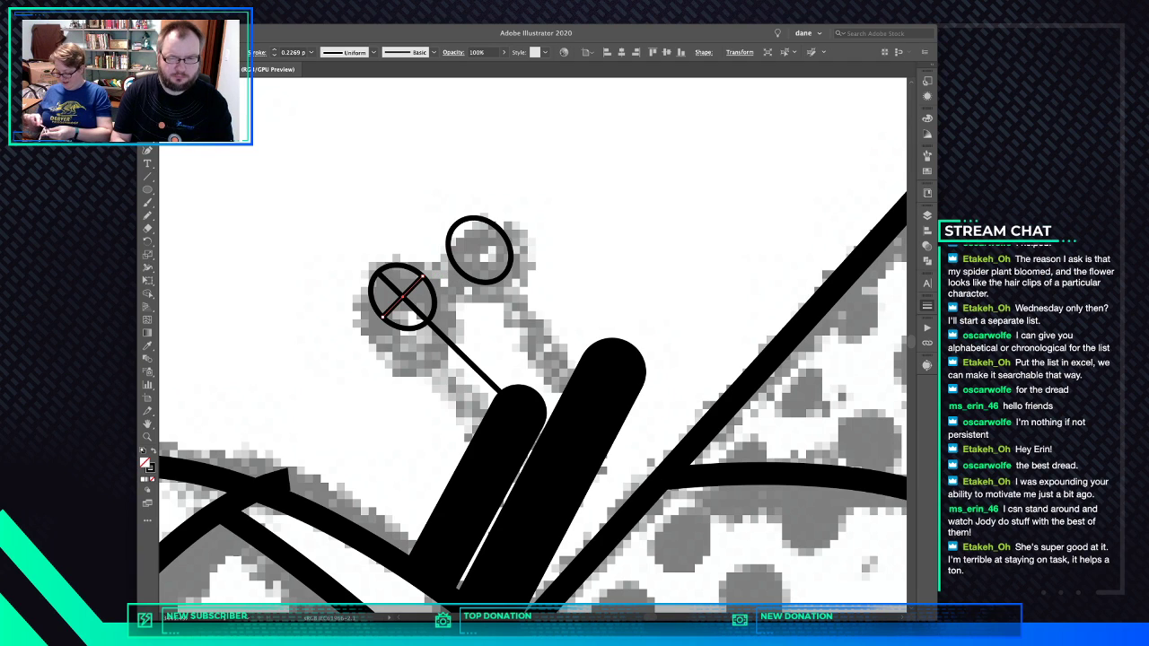
key(super+shift+a)
Replace the plain upper ellipse with a slightly enlarged copy of the complete lower sight, its post ending on the longer barrel
click(479, 251)
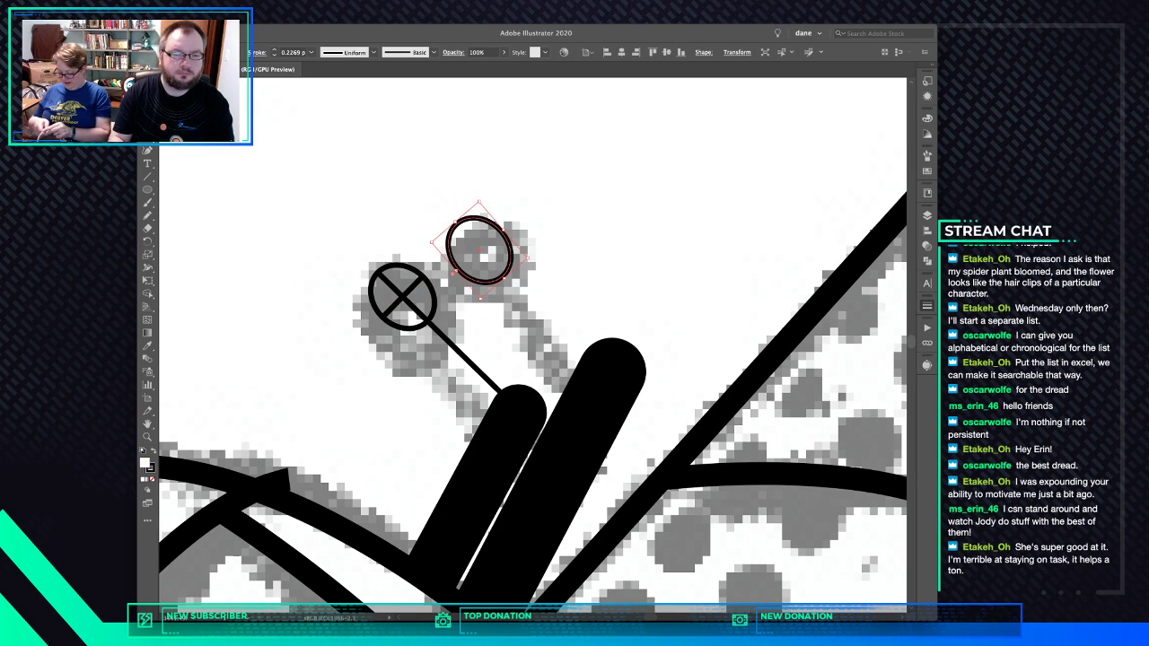
key(Delete)
drag(427, 260, 538, 280)
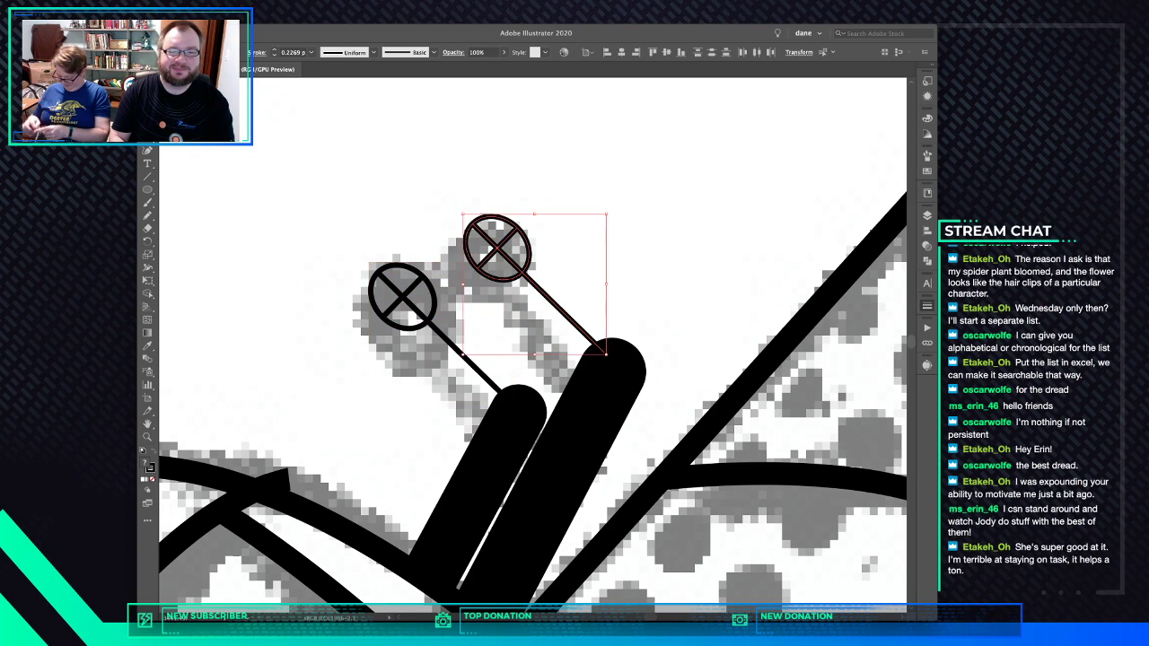
drag(534, 214, 536, 207)
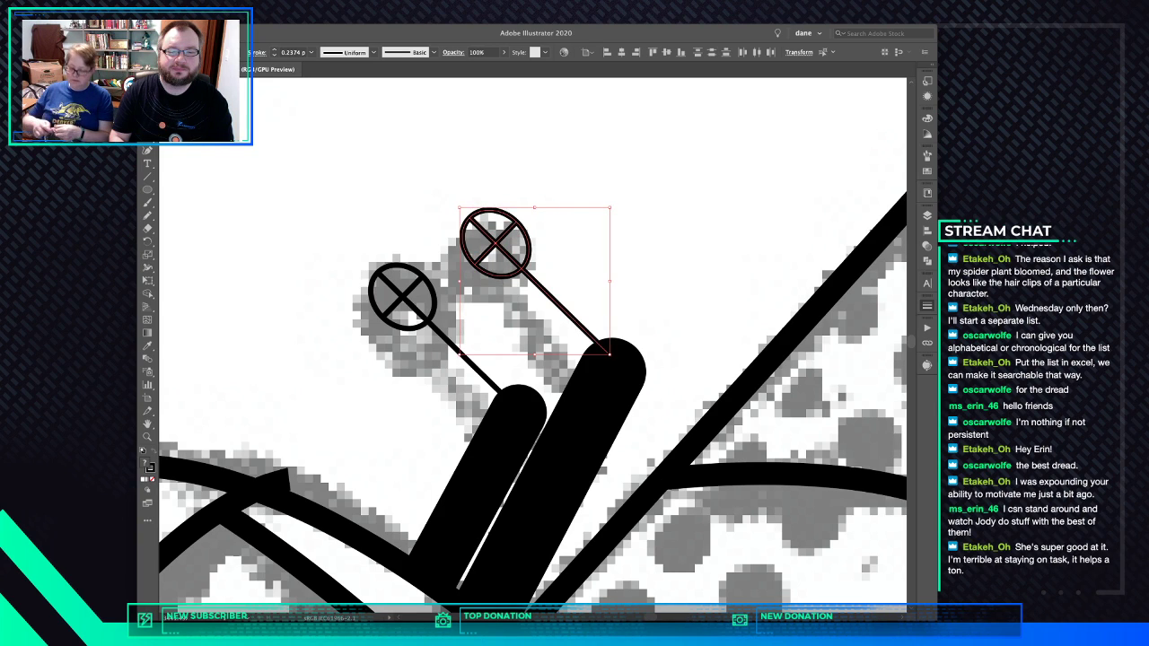
Rotate the copied sight slightly about the base of its post and deselect it
click(607, 351)
drag(502, 190, 533, 302)
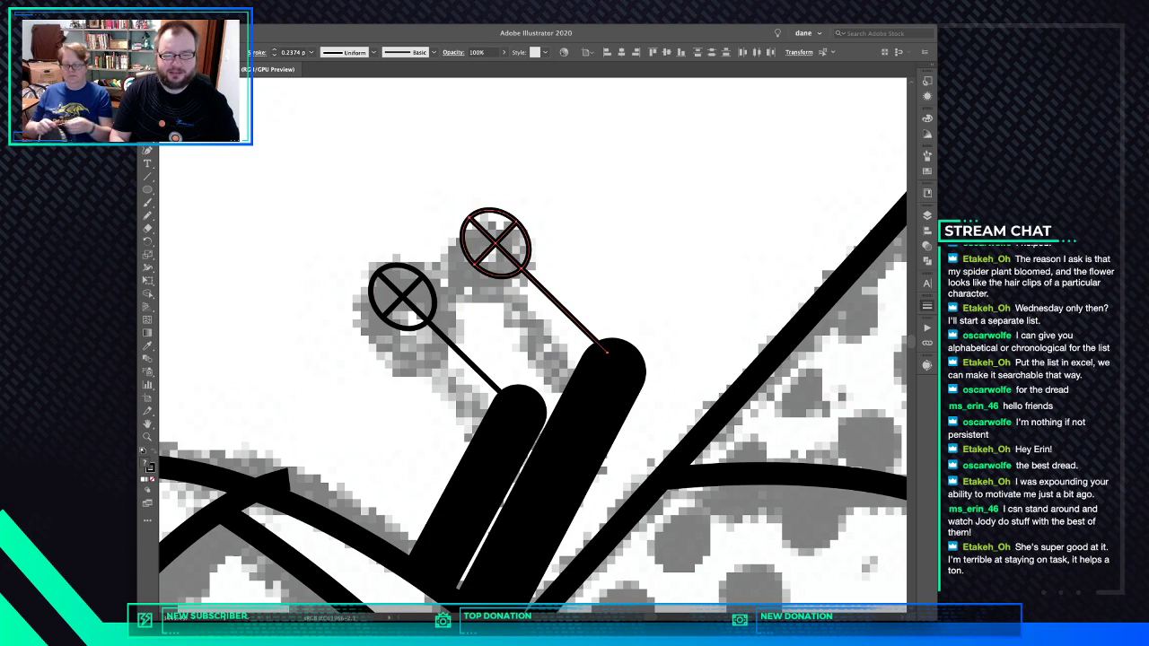
key(super+g)
drag(524, 268, 521, 271)
key(super+shift+a)
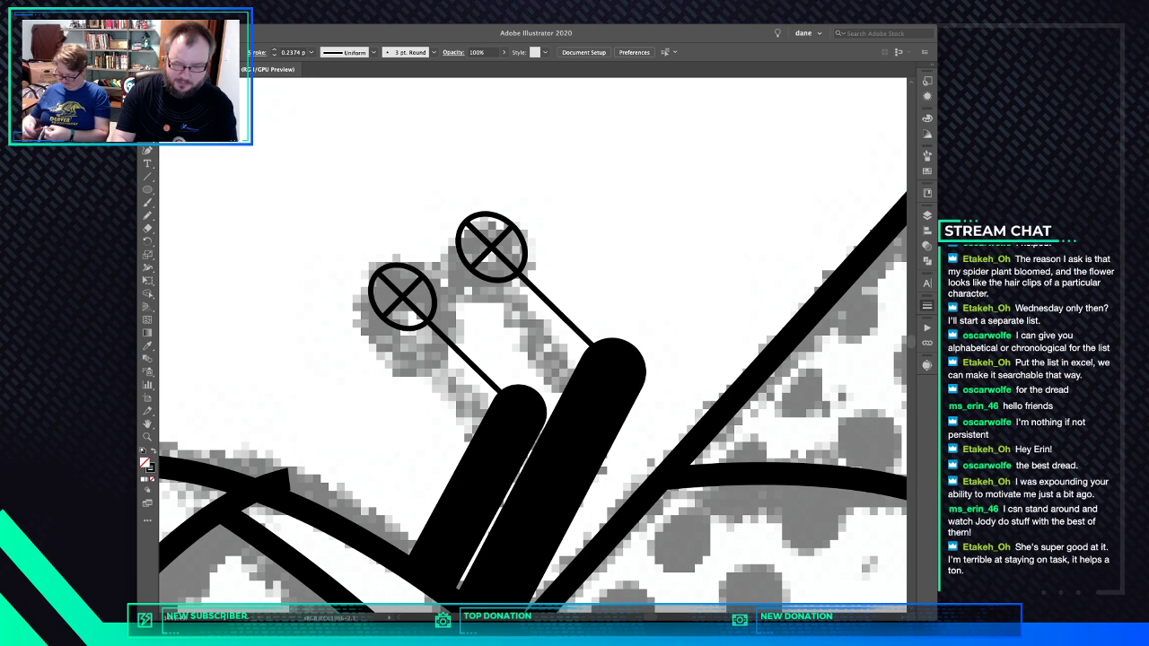
Draw a slightly curved bar over the scanned cross marking on the wing, with a 6 pt stroke, and deselect it
scroll(525, 325, down, 5)
scroll(525, 339, down, 5)
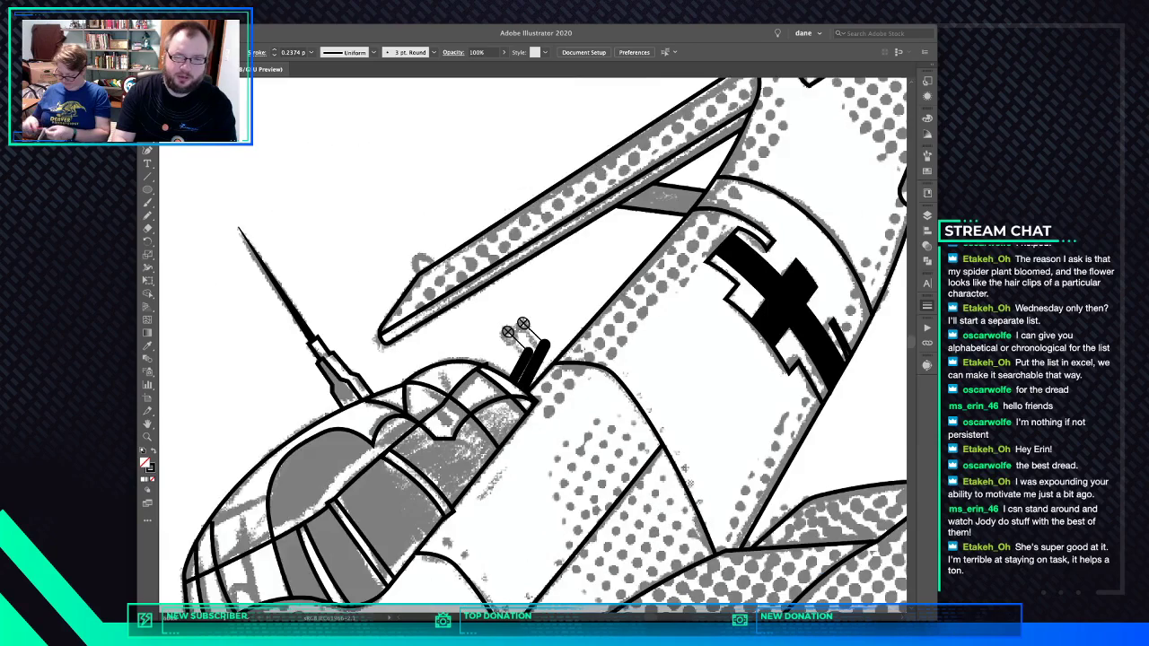
scroll(525, 339, up, 3)
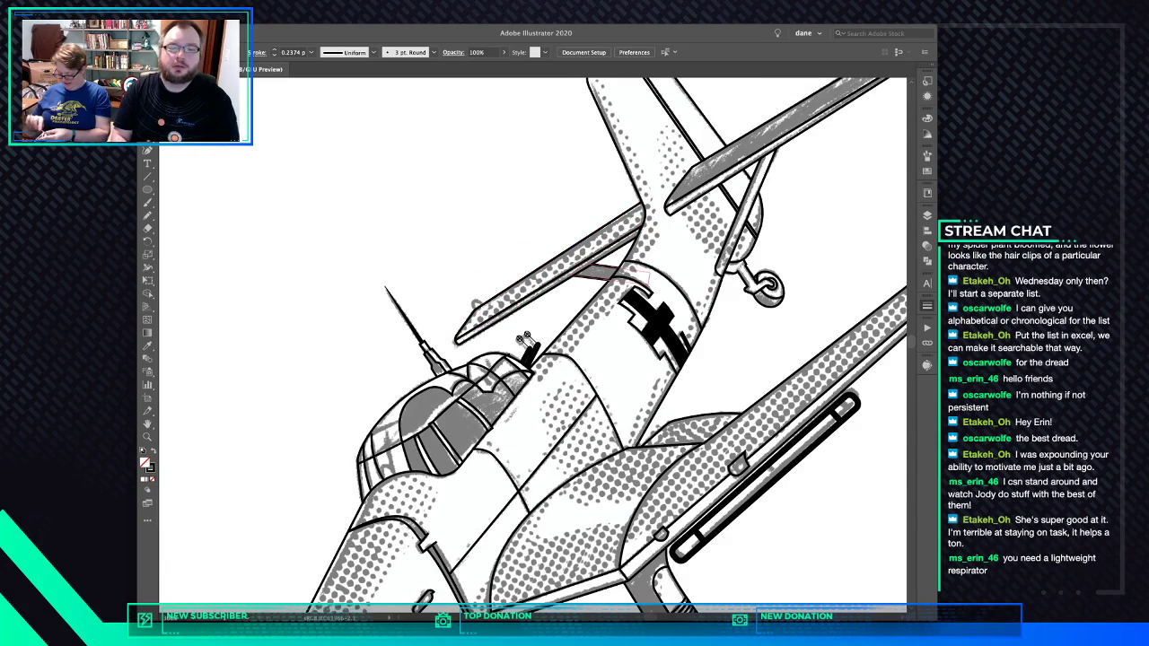
drag(610, 345, 675, 249)
drag(502, 448, 707, 199)
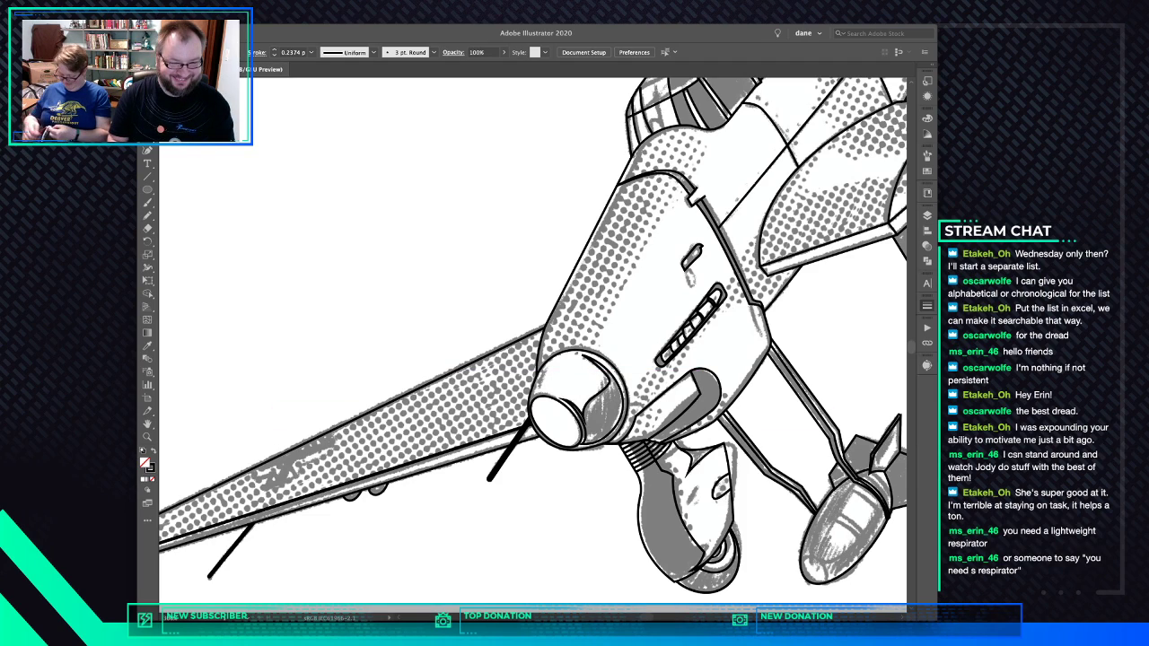
click(279, 486)
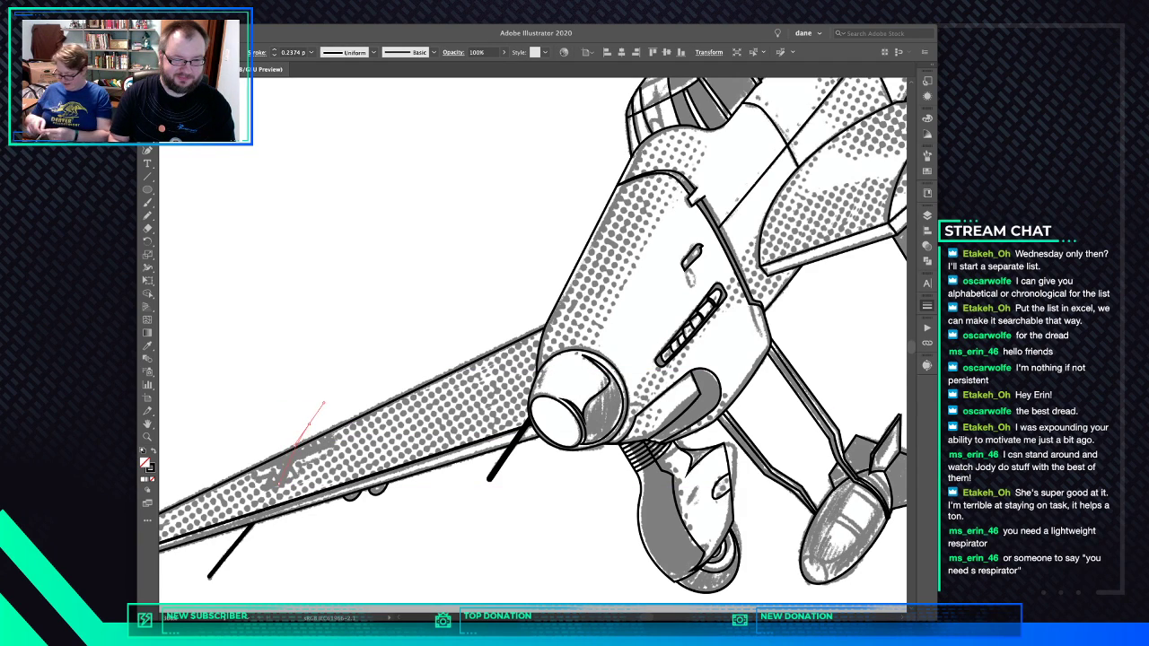
click(323, 406)
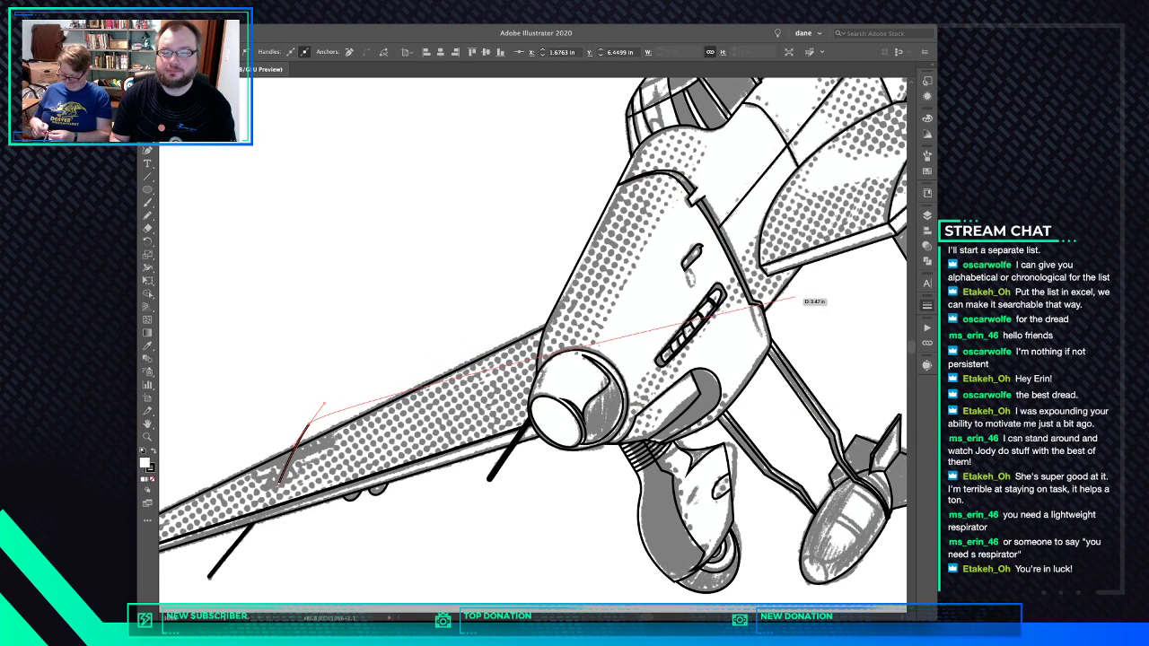
click(831, 317)
click(831, 317)
click(831, 317)
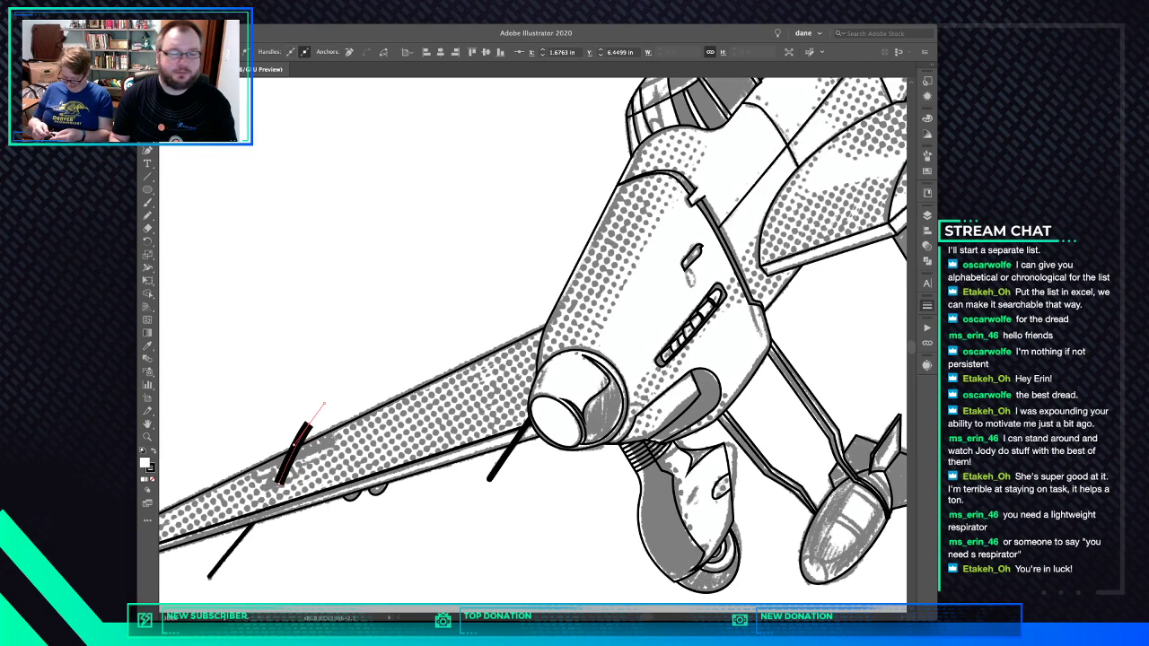
key(super+shift+a)
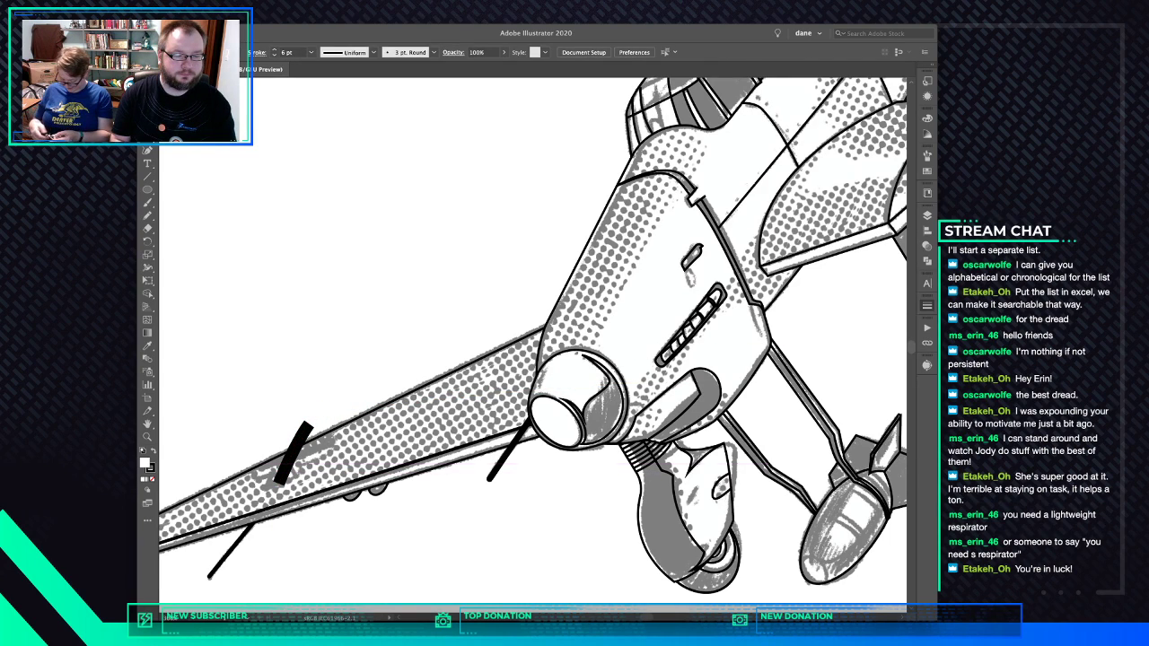
Draw a second 6 pt bar along the wing across the first one to form the cross, and deselect it
click(260, 464)
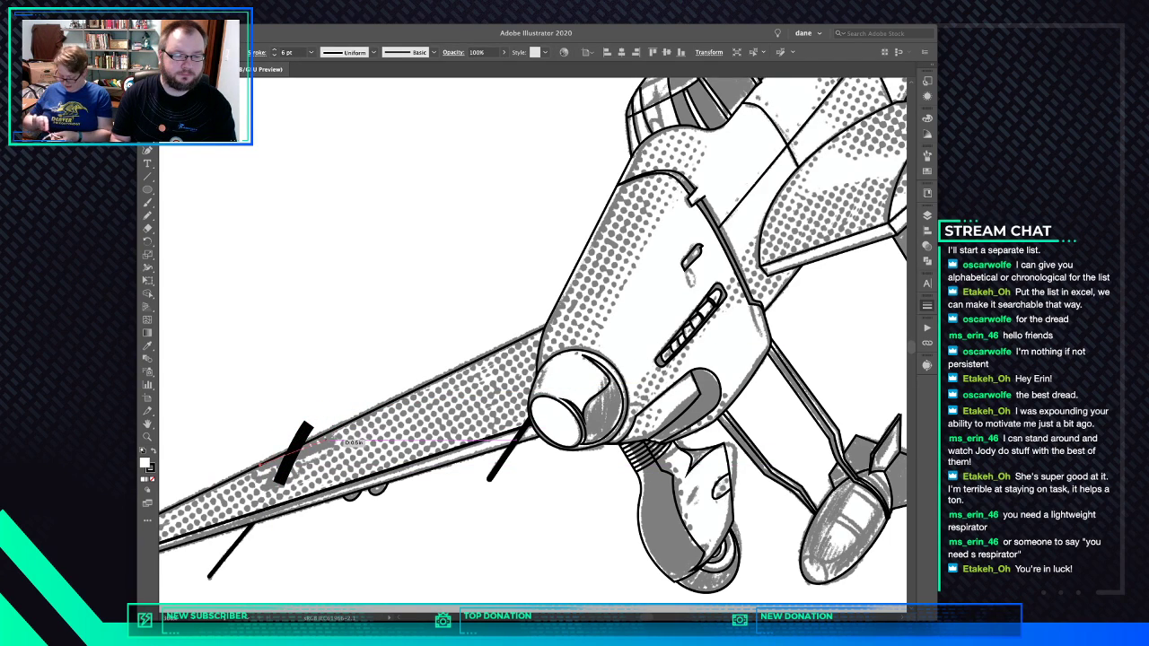
click(340, 438)
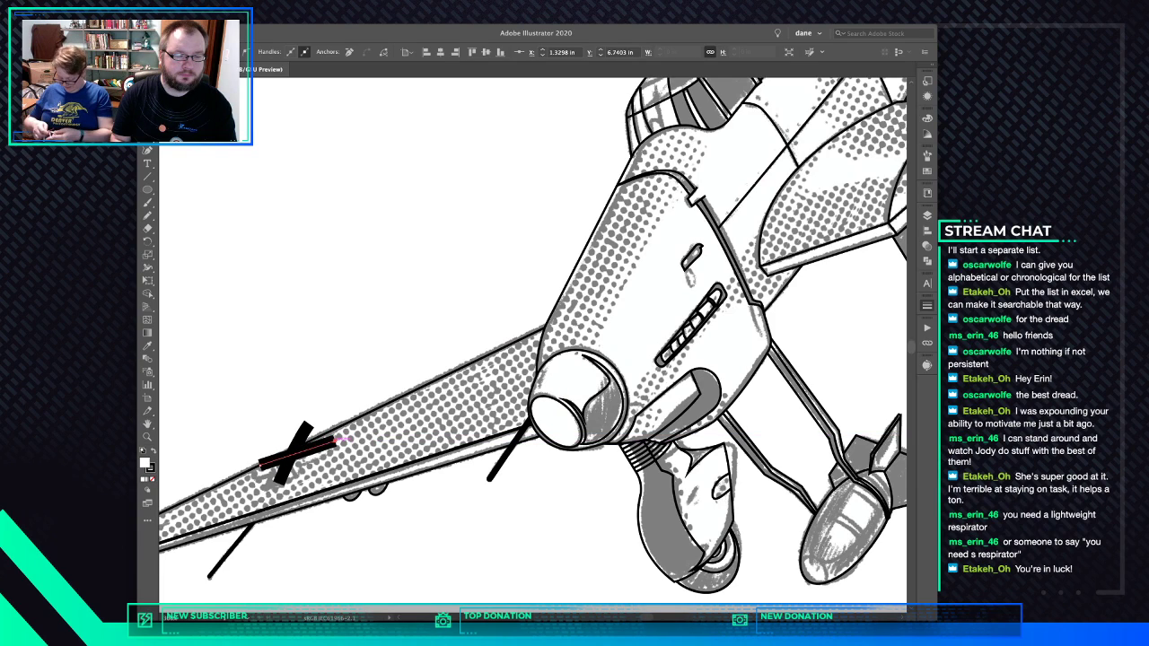
key(super+shift+a)
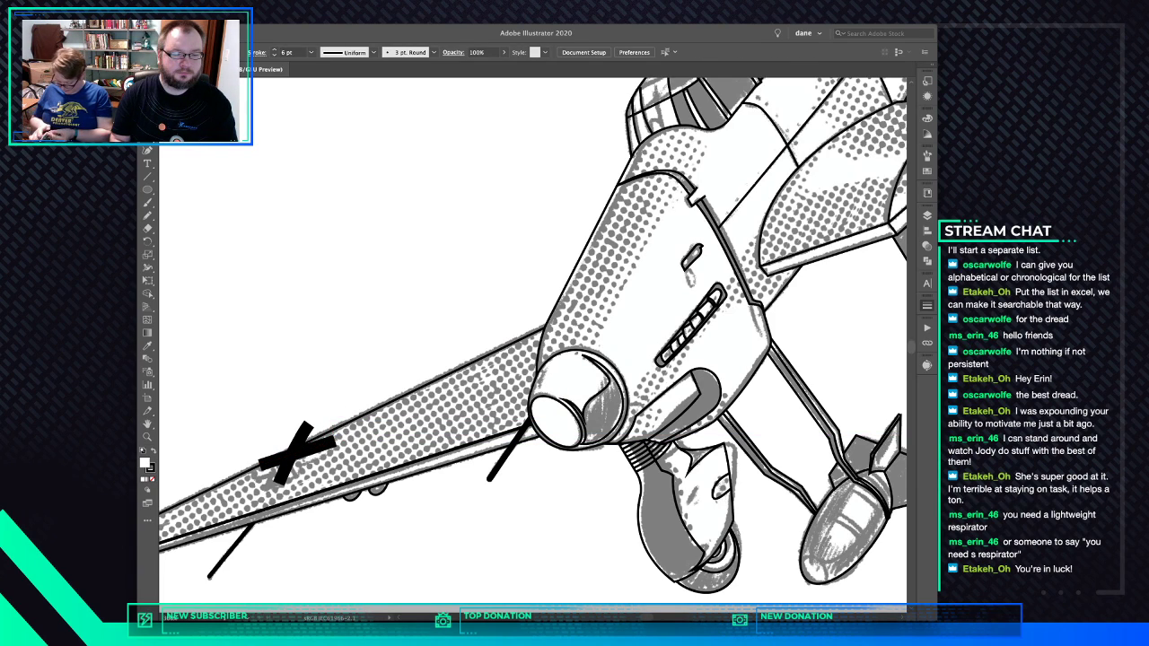
Trace a closed, stepped border around the lower half of the wing cross with a thin 1 pt stroke
click(334, 434)
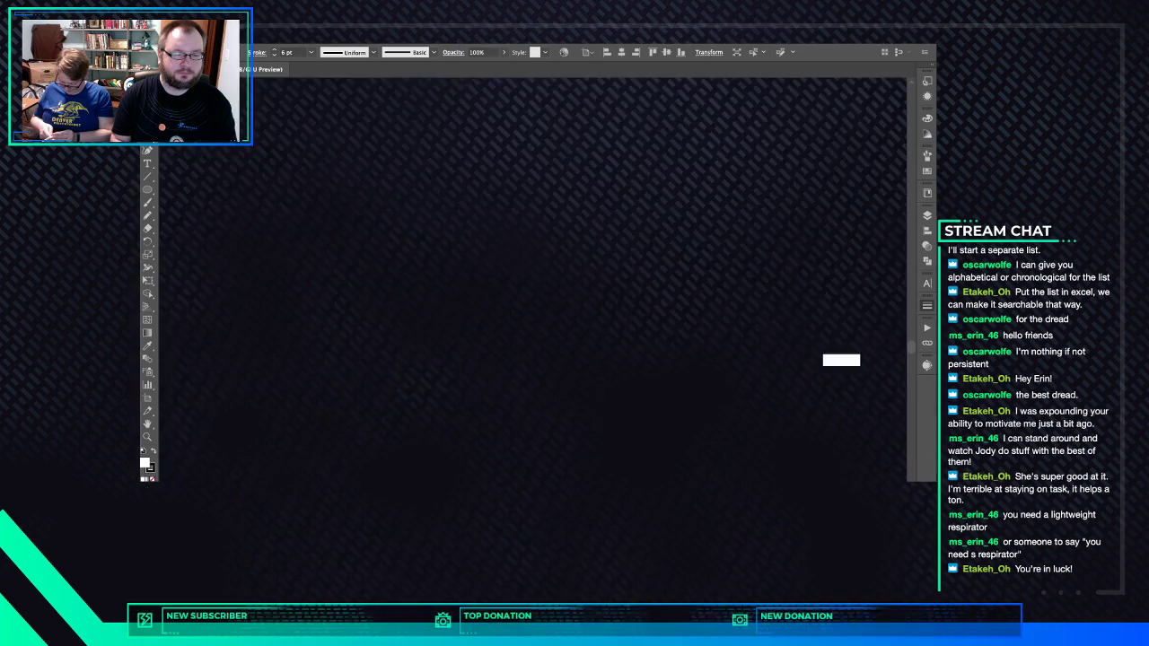
click(331, 453)
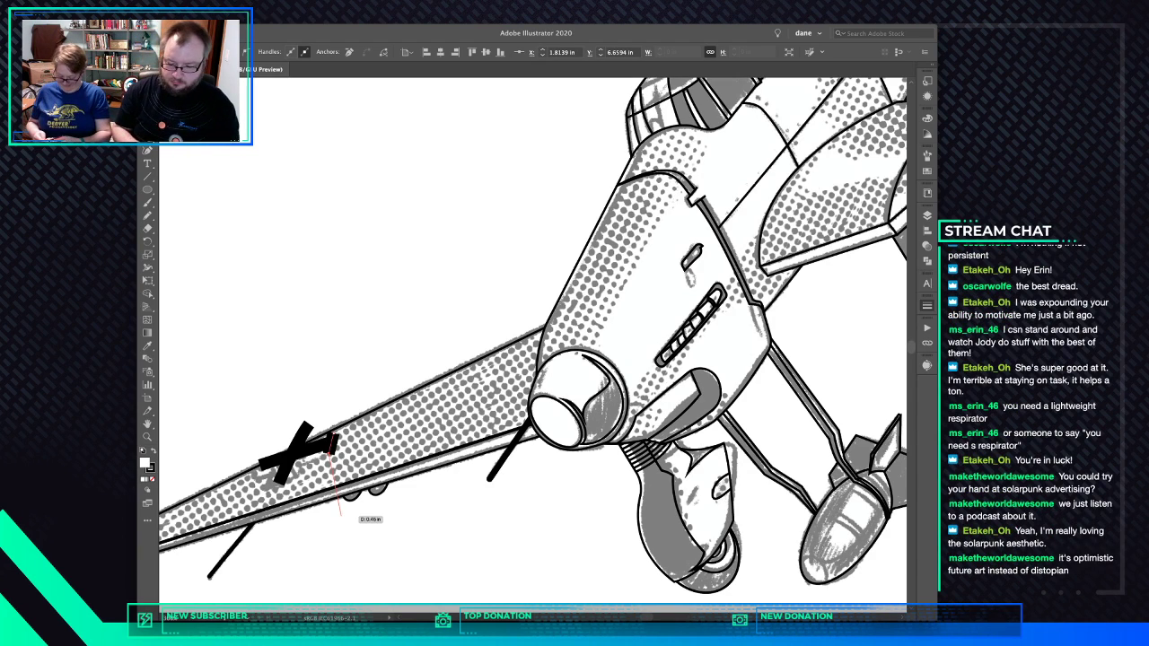
drag(339, 516, 332, 452)
click(300, 462)
drag(301, 474, 335, 431)
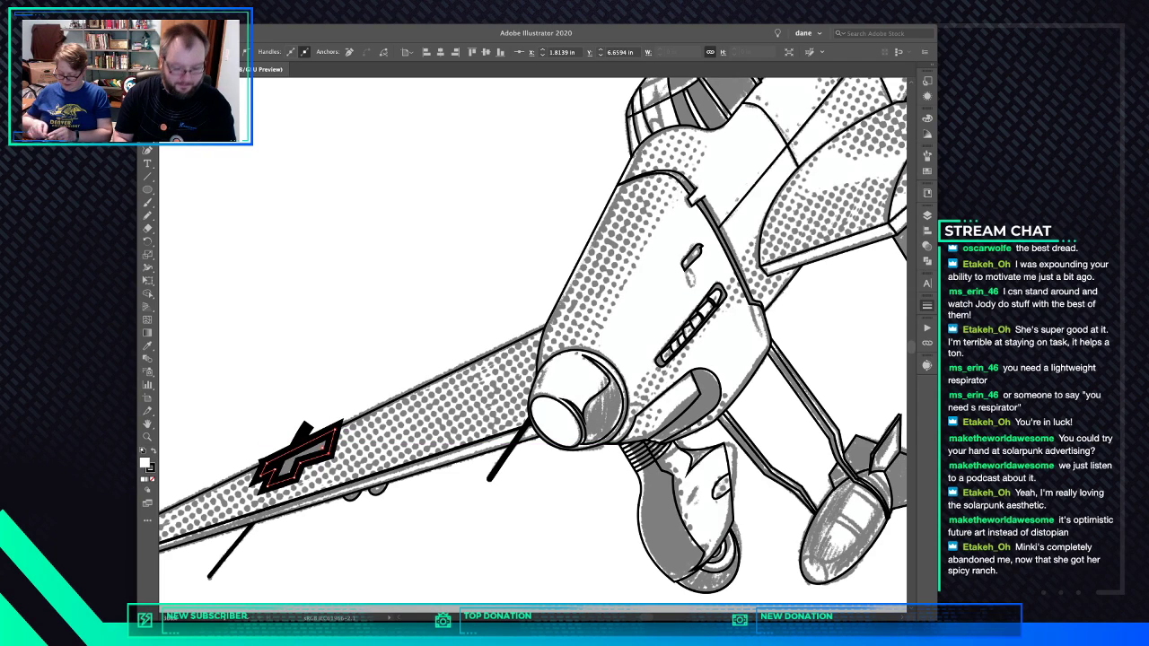
key(Return)
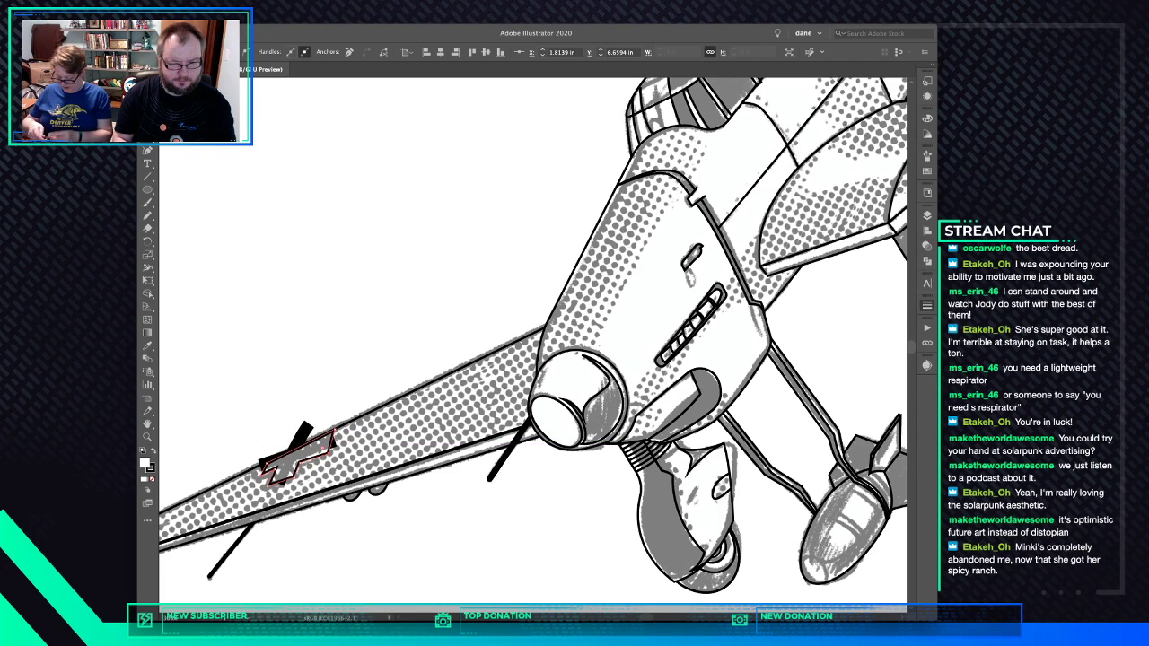
Cut the cross's border shape and paste it behind the two black bars, leaving it deselected
key(v)
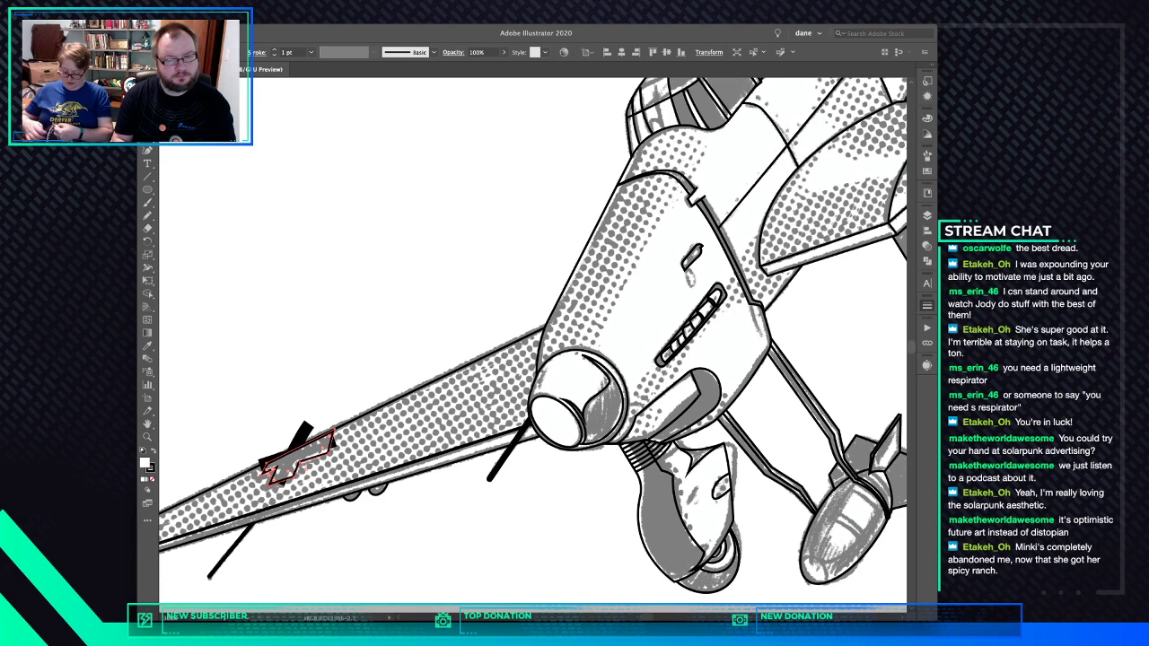
key(super+x)
key(super+b)
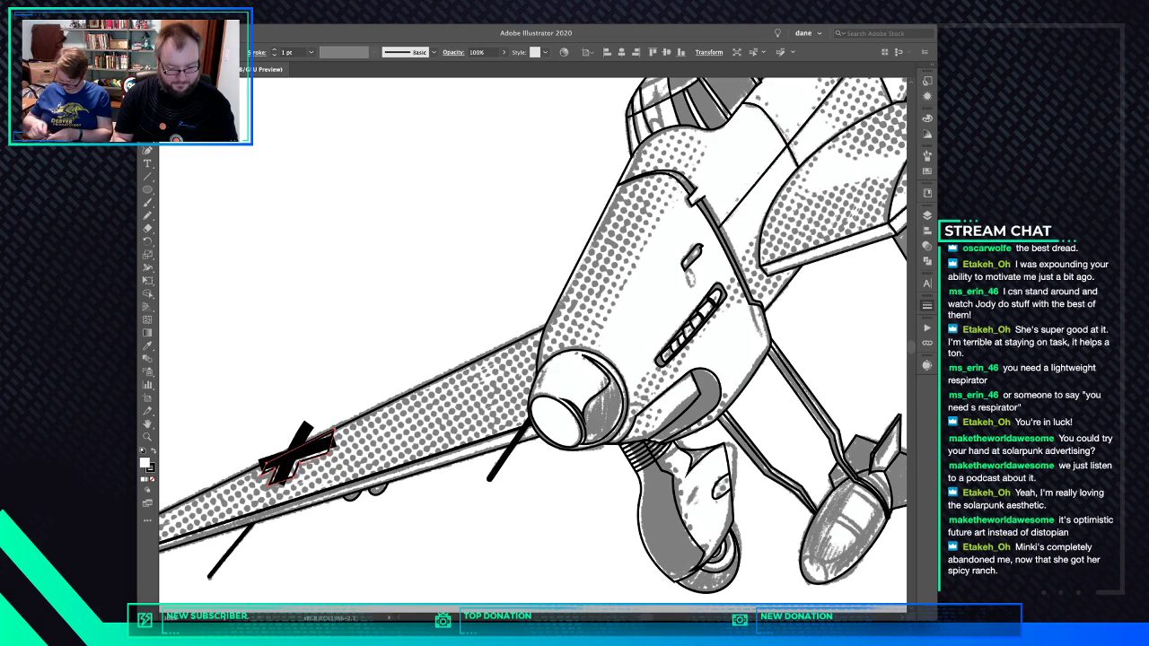
key(super+shift+a)
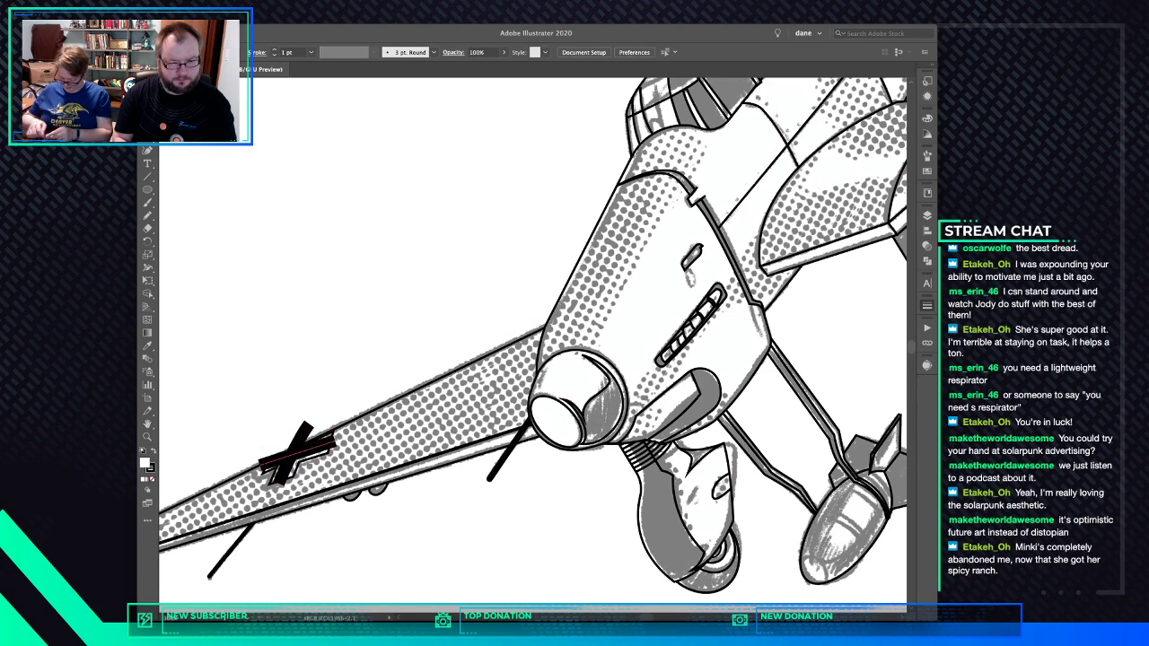
Select both bars of the wing cross and group them
shift+click(299, 438)
key(a)
key(super+g)
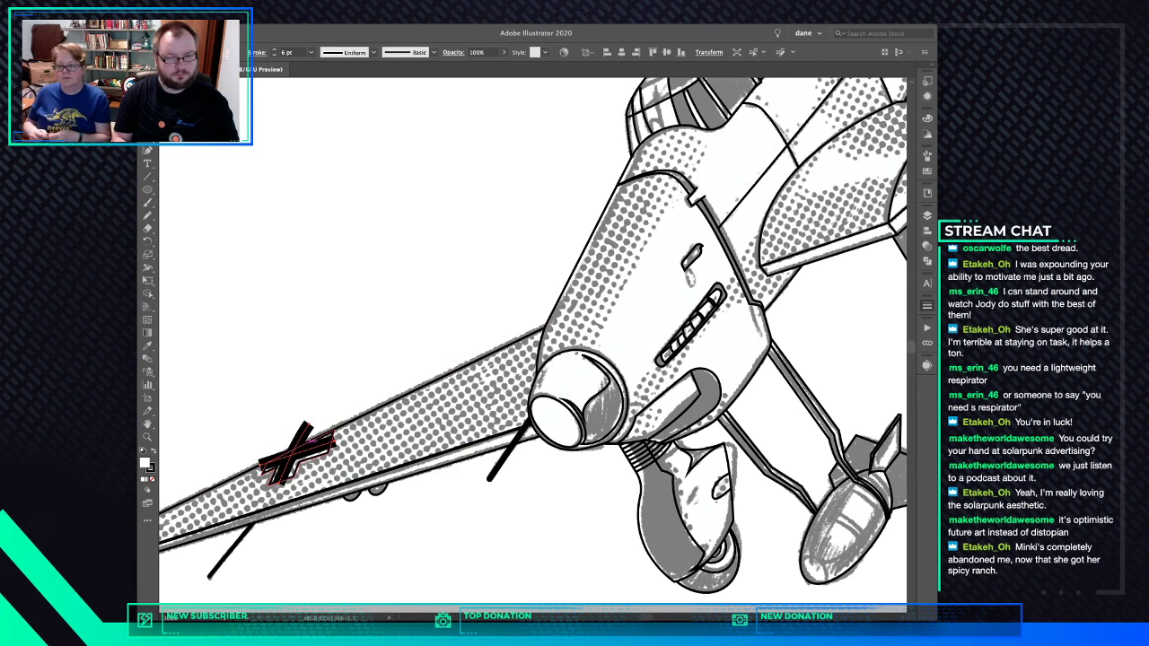
Paste the border shape in front of the grouped wing cross bars, clip the bars to it with a clipping mask, and deselect
key(super+f)
shift+click(304, 432)
key(shift+m)
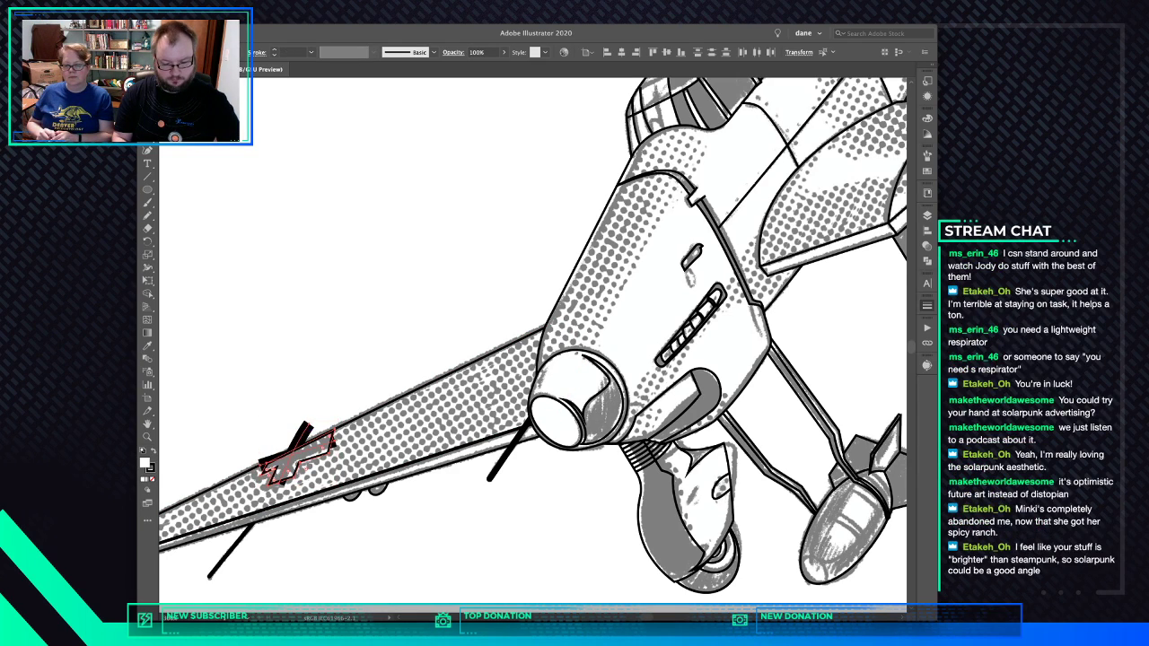
key(super+7)
key(super+shift+a)
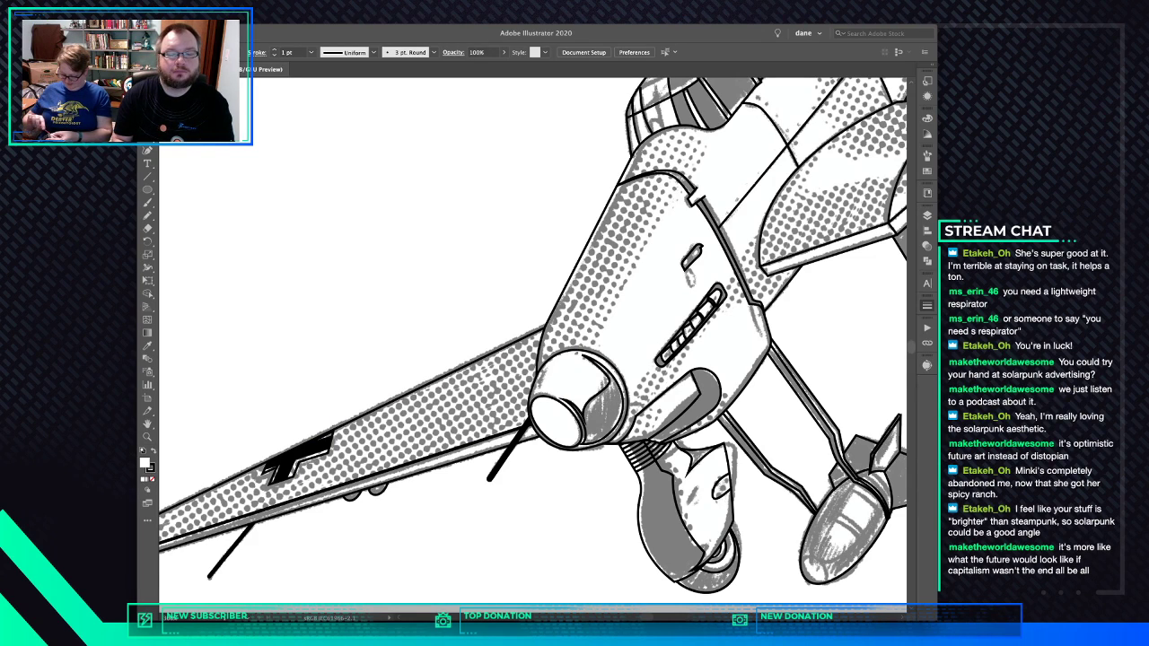
Review the whole aircraft drawing, comparing its outline view with the normal preview
scroll(533, 347, right, 4)
scroll(533, 347, right, 5)
scroll(533, 346, up, 3)
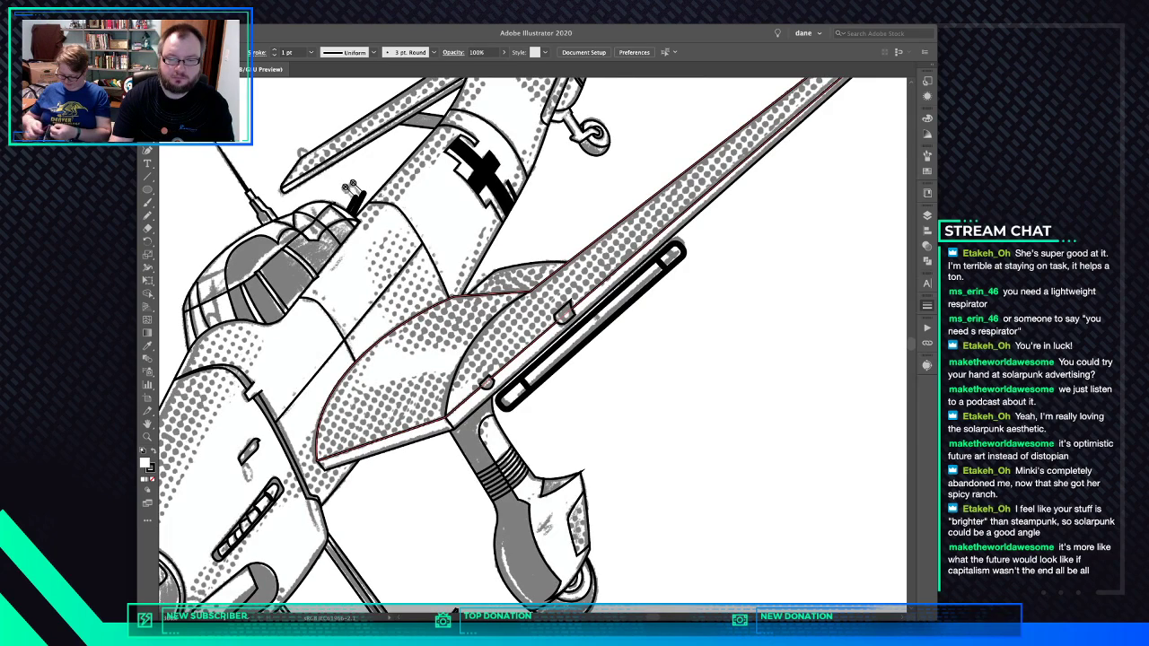
scroll(533, 346, down, 5)
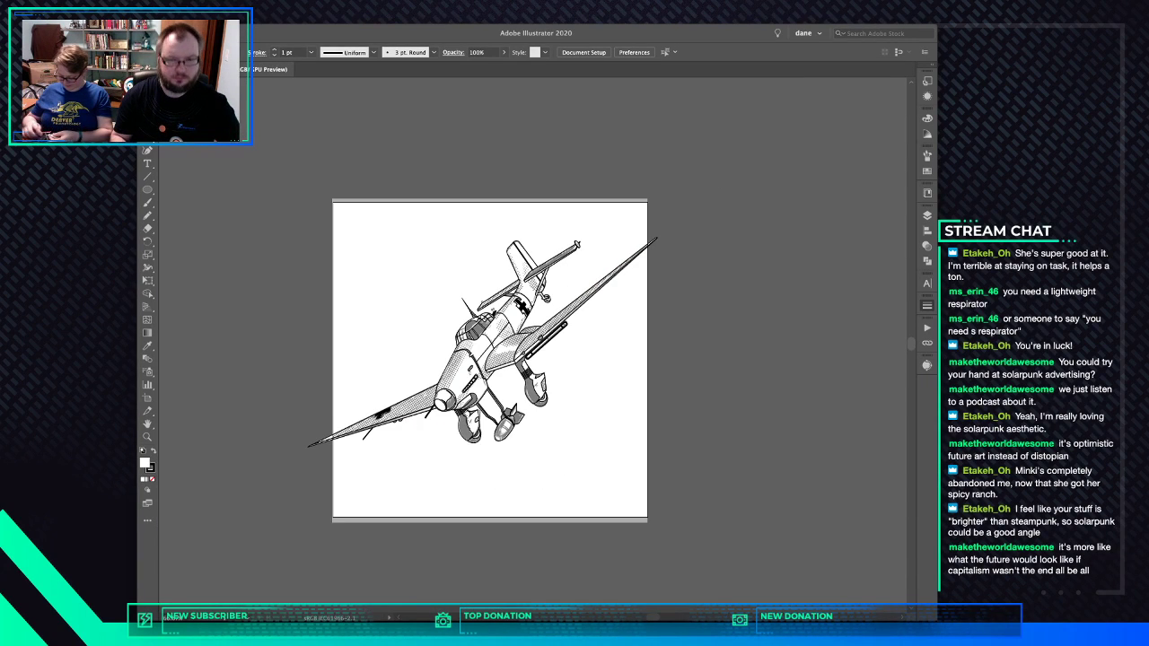
key(ctrl+y)
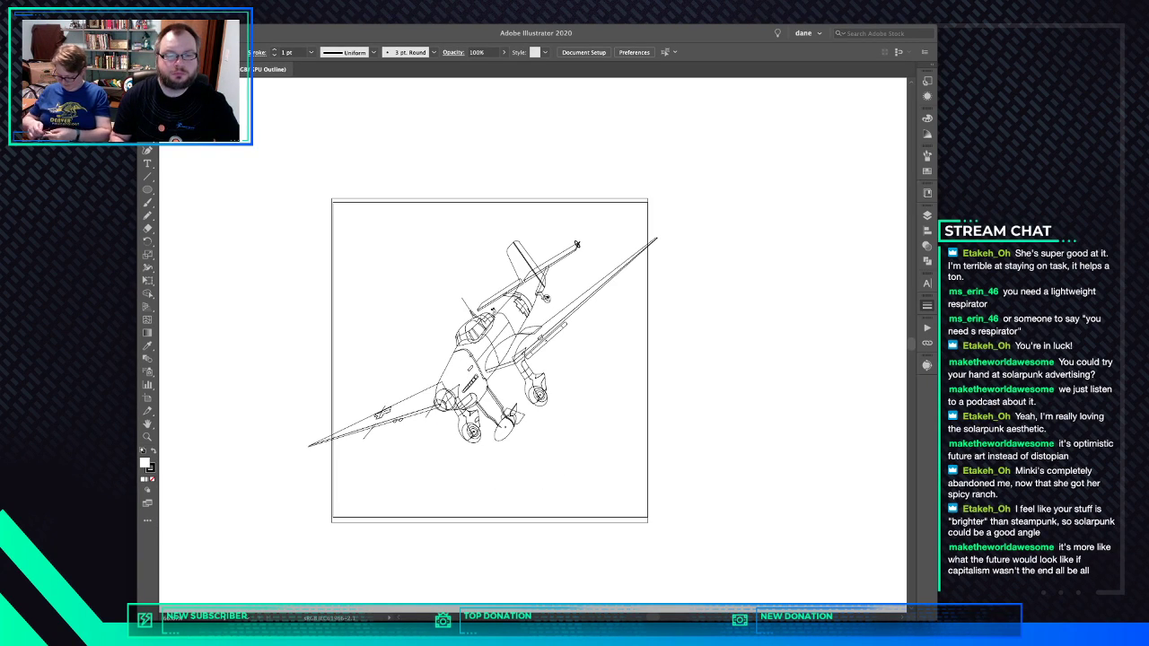
key(ctrl+y)
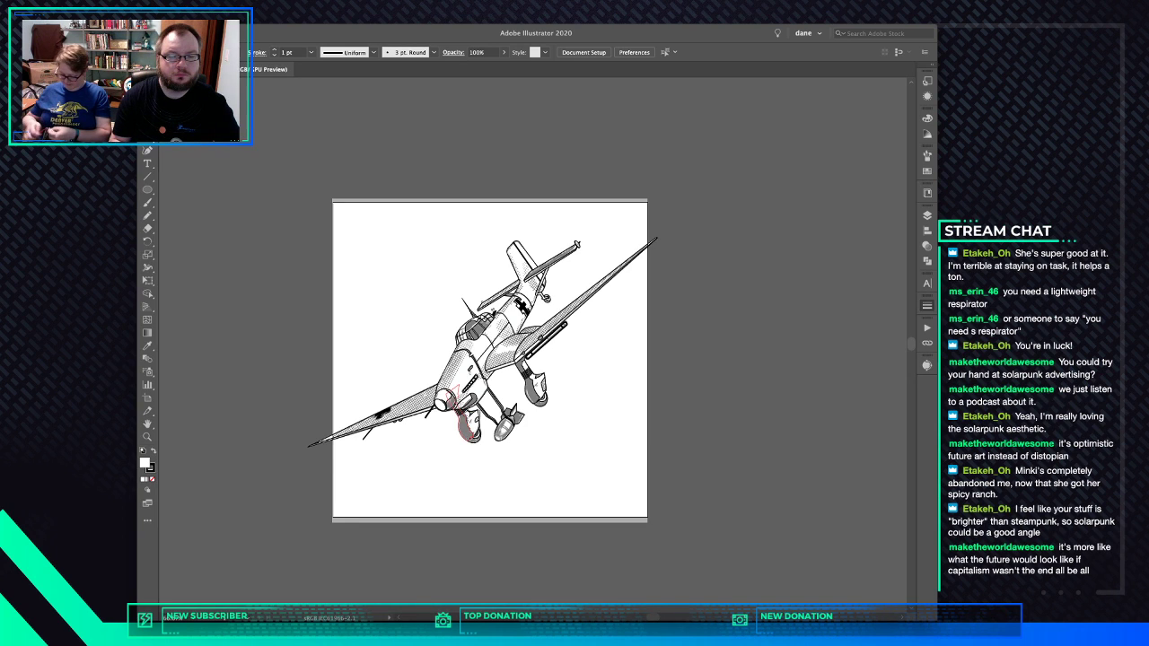
scroll(509, 275, up, 5)
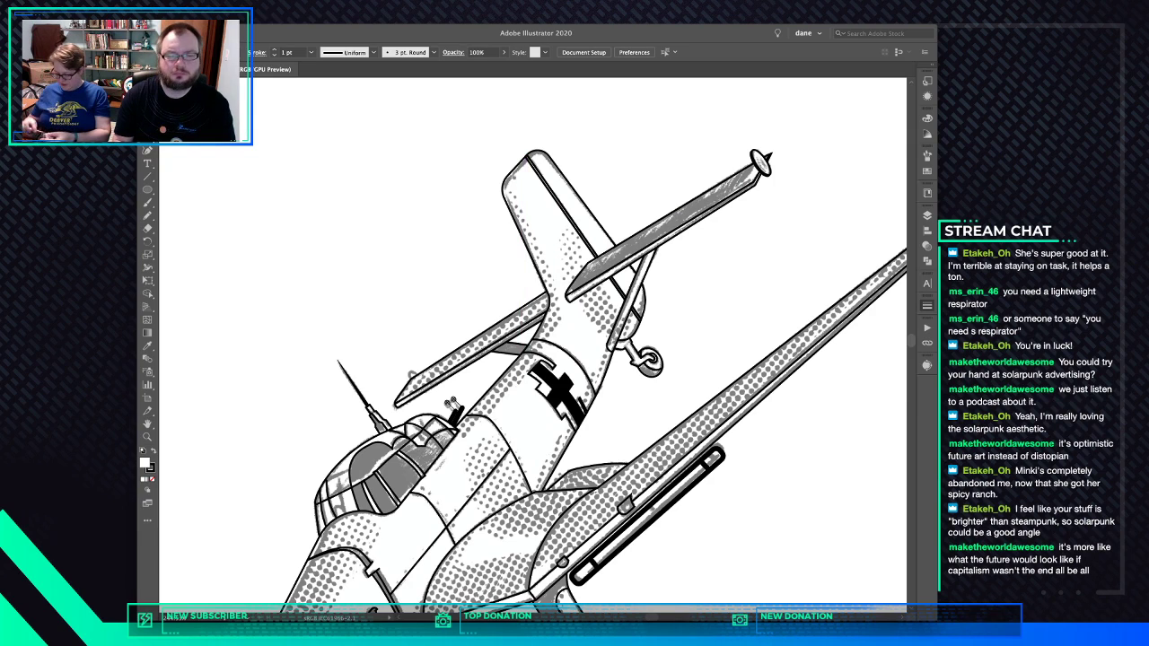
Trace a path down the fin's leading edge, along the upper fuselage and engine cowling, to the propeller spinner
click(510, 174)
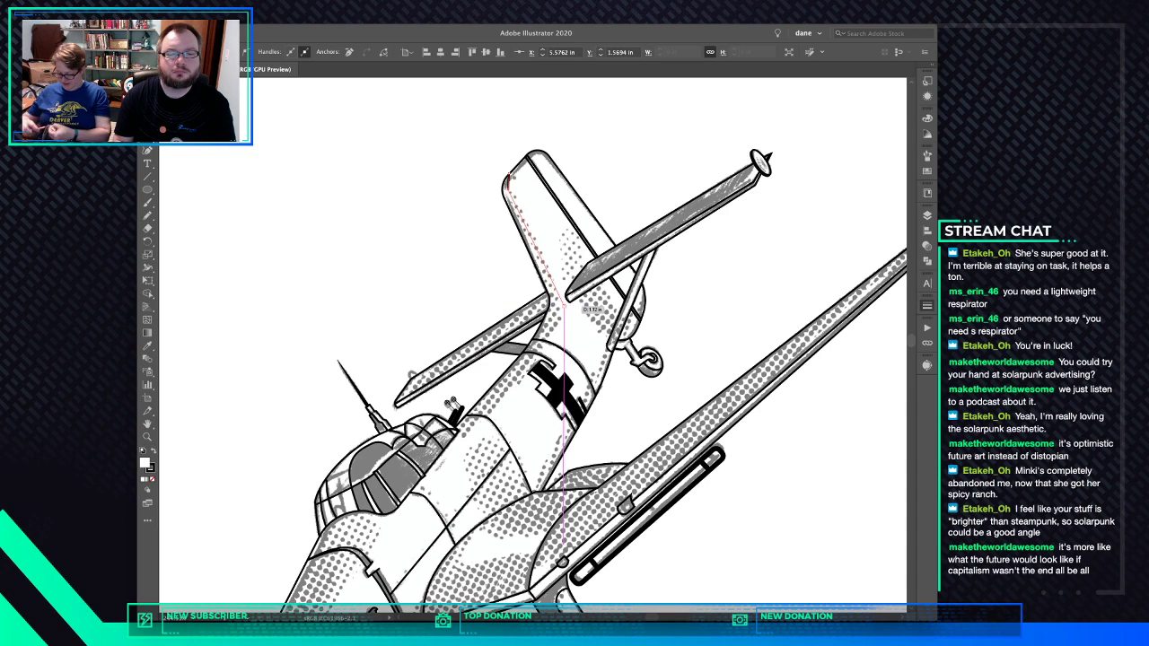
click(559, 296)
click(559, 323)
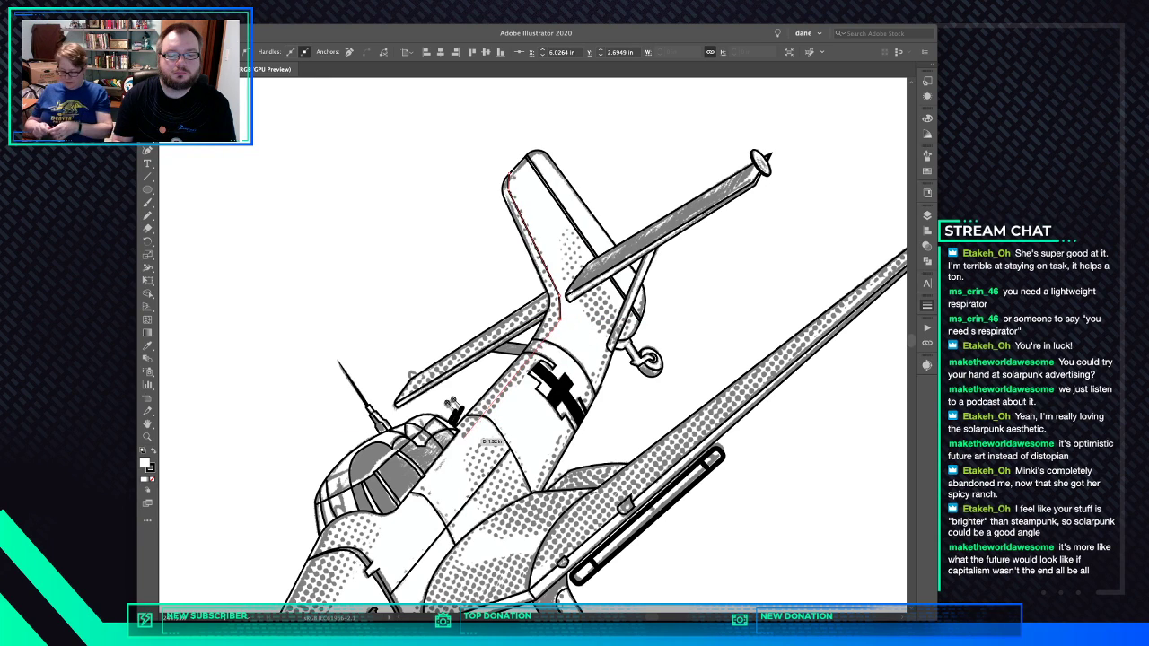
click(463, 440)
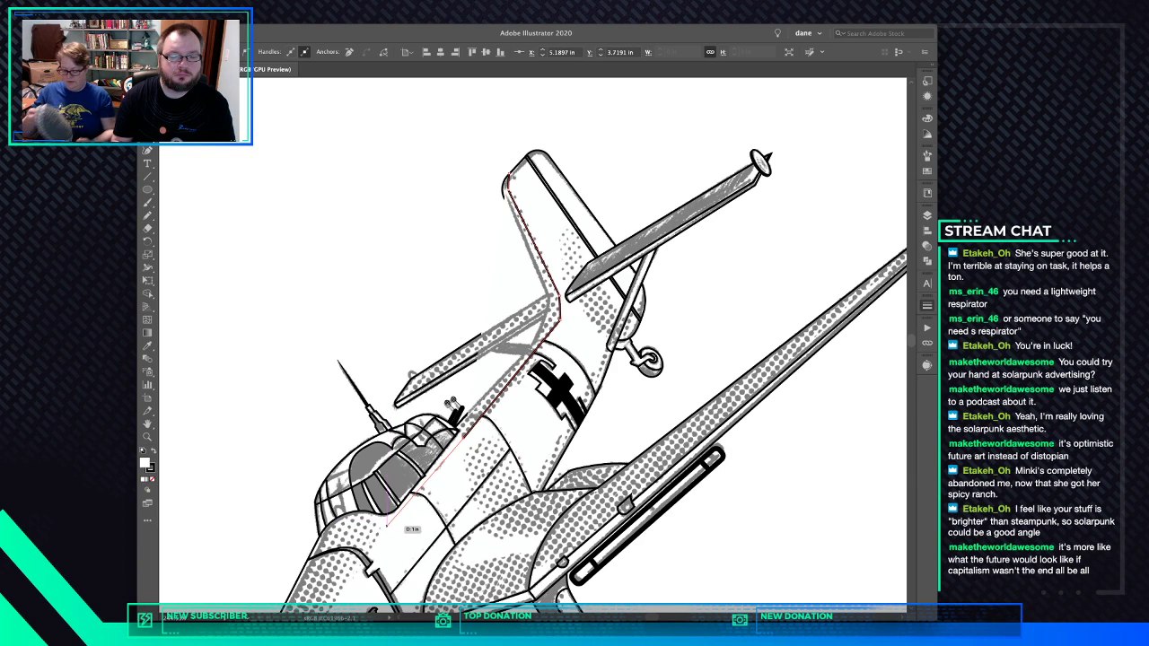
click(387, 526)
scroll(388, 536, down, 5)
scroll(389, 537, left, 3)
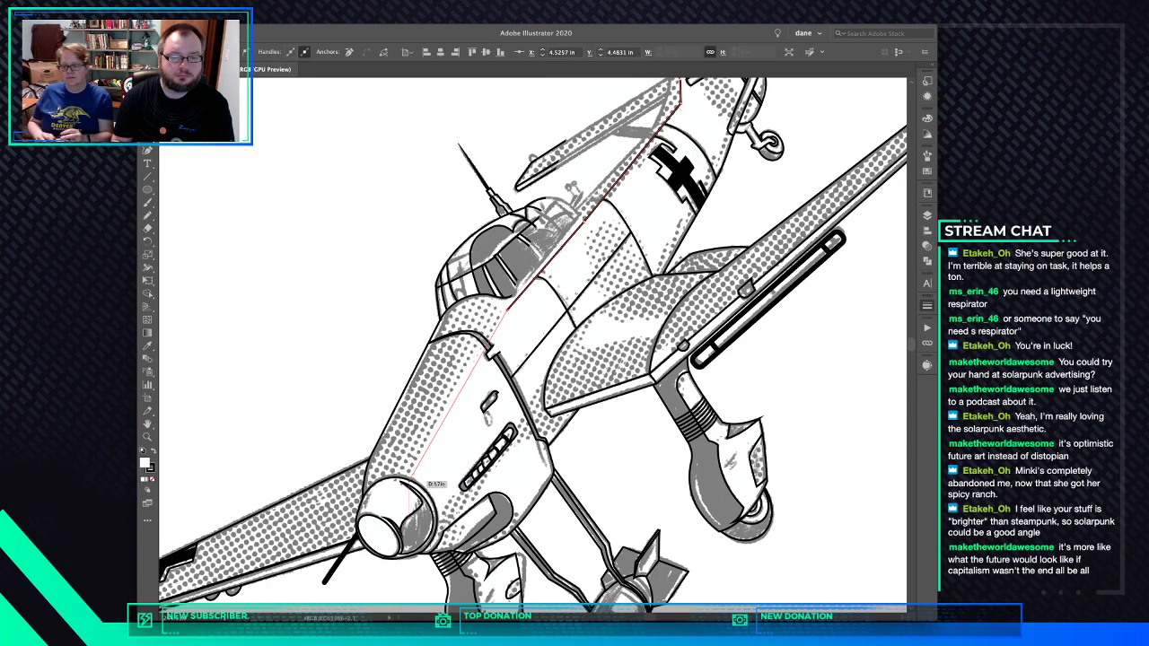
click(406, 483)
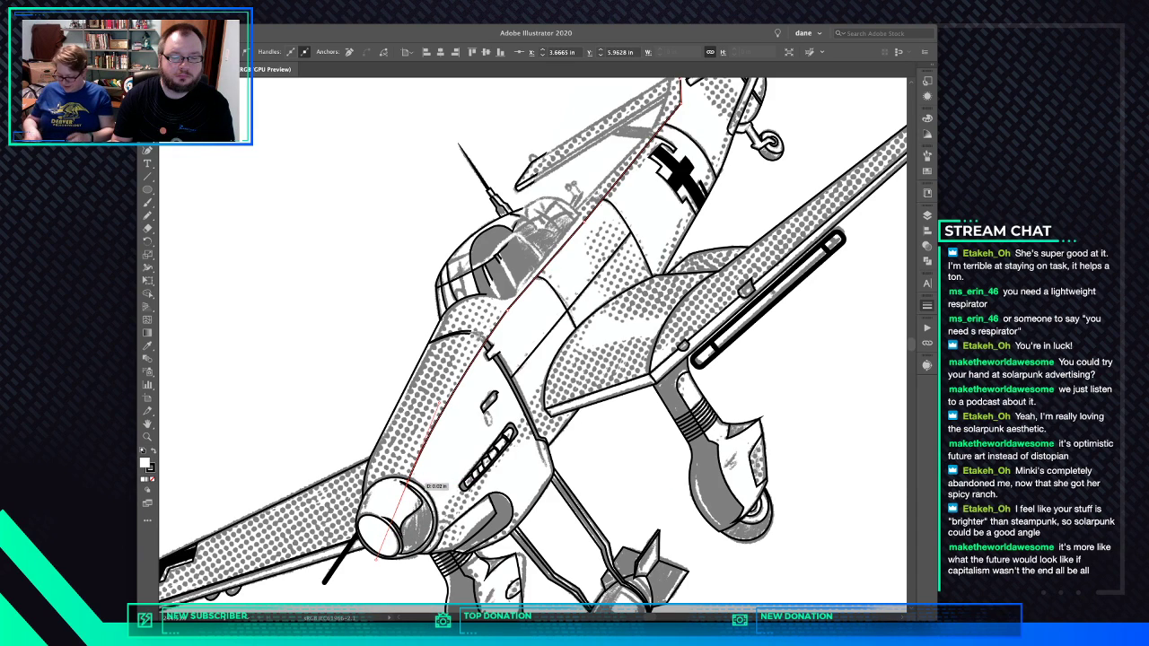
click(370, 536)
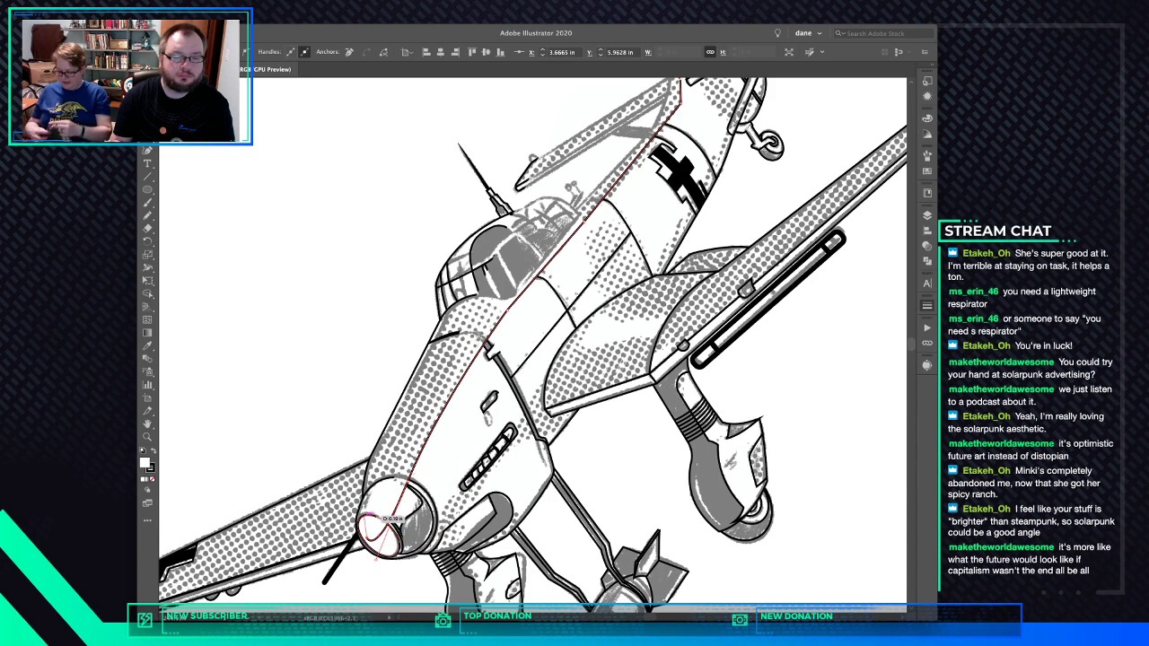
Continue the path back outside the cowling, canopy and tailplane, and close the shape at the top of the fin
drag(381, 446, 409, 386)
click(451, 304)
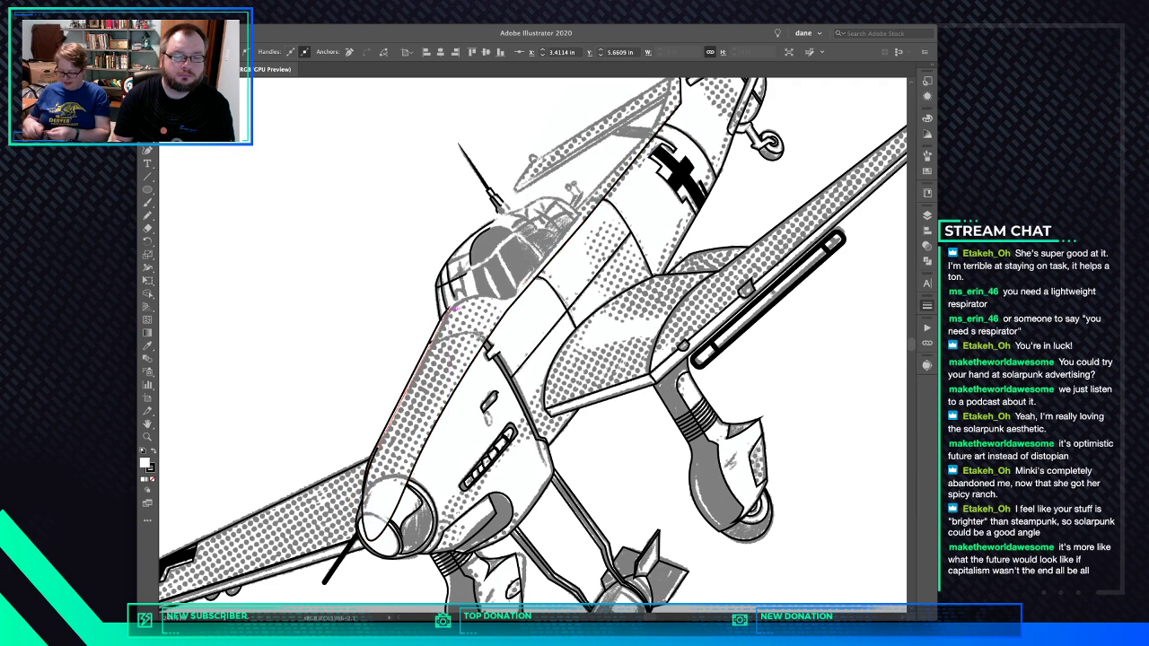
click(535, 177)
drag(610, 83, 458, 382)
click(431, 269)
click(468, 237)
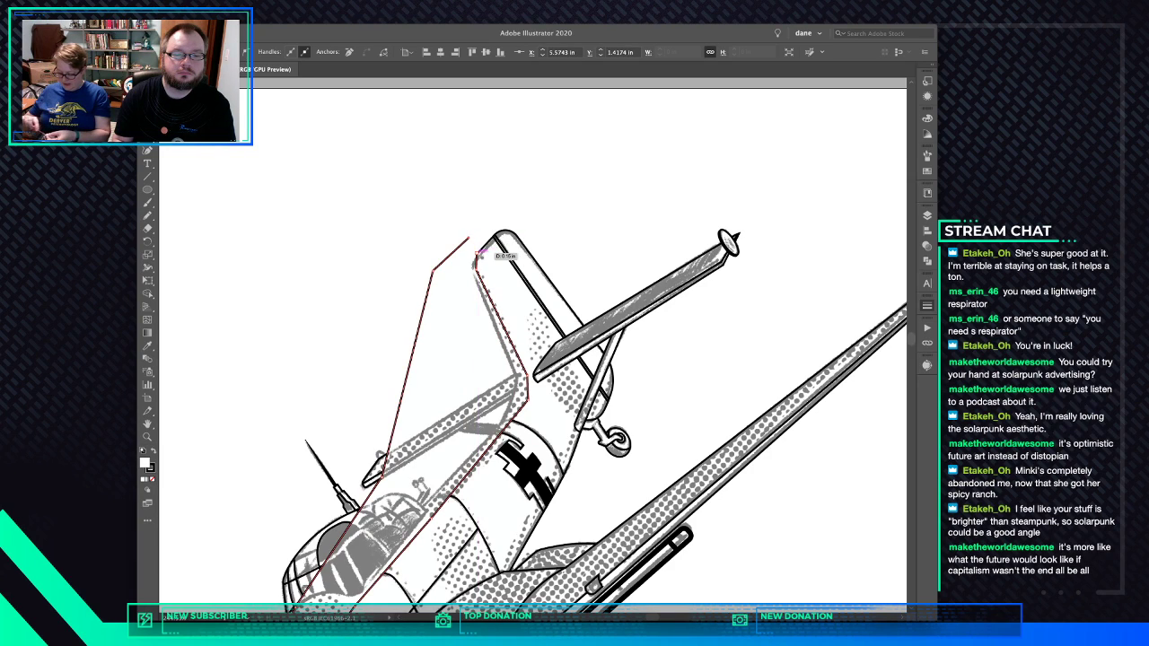
click(477, 254)
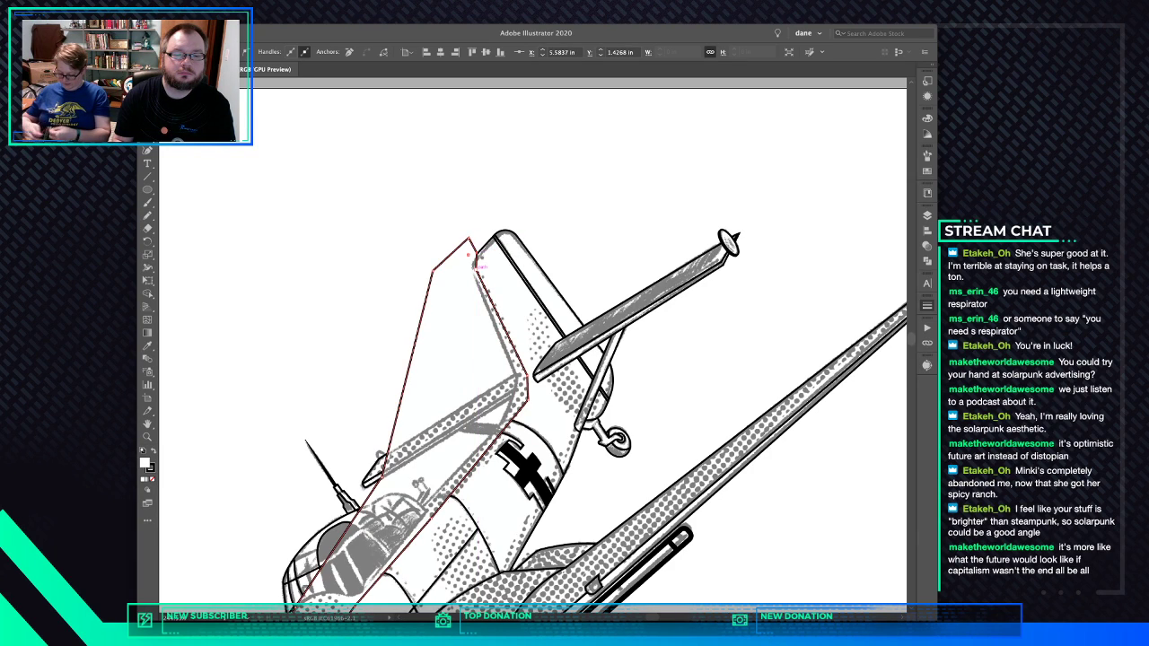
Cut the closed shading shape and paste it back at the tail section's level in the stacking order
drag(484, 268, 539, 257)
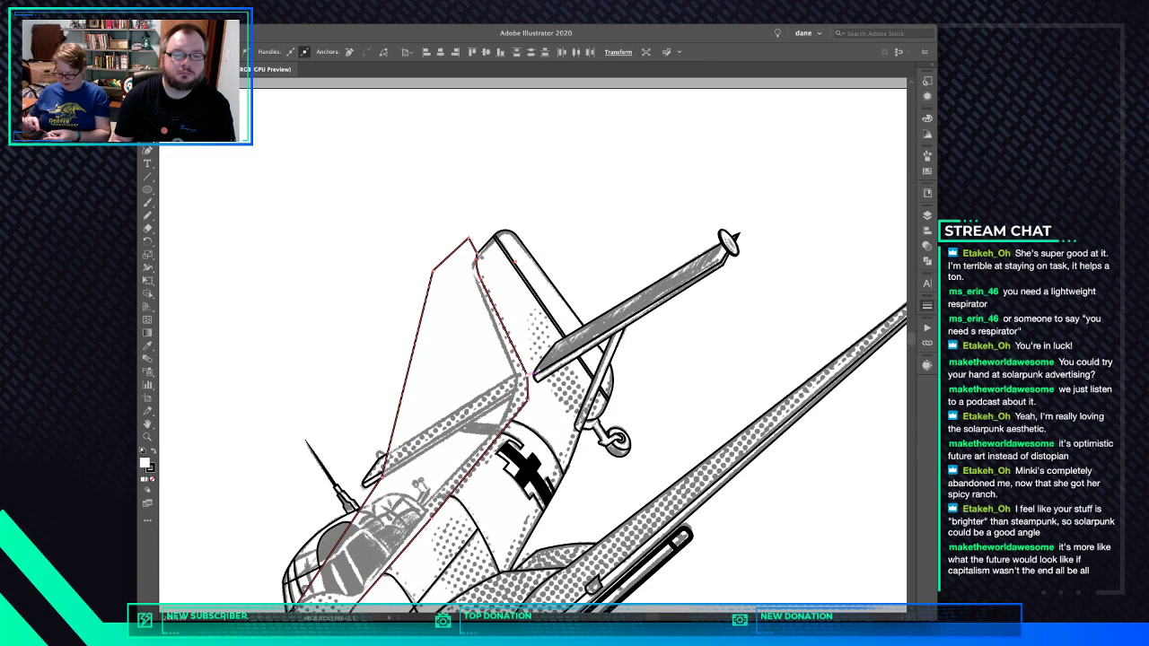
click(532, 373)
shift+click(528, 400)
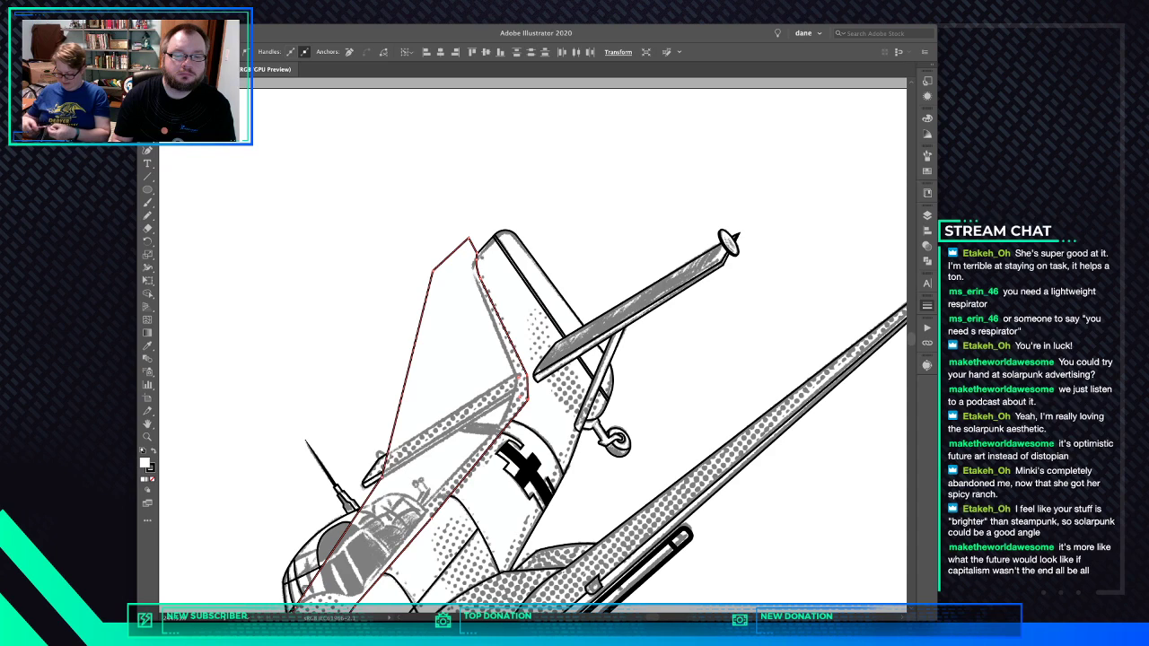
drag(521, 398, 500, 385)
key(super+x)
click(532, 374)
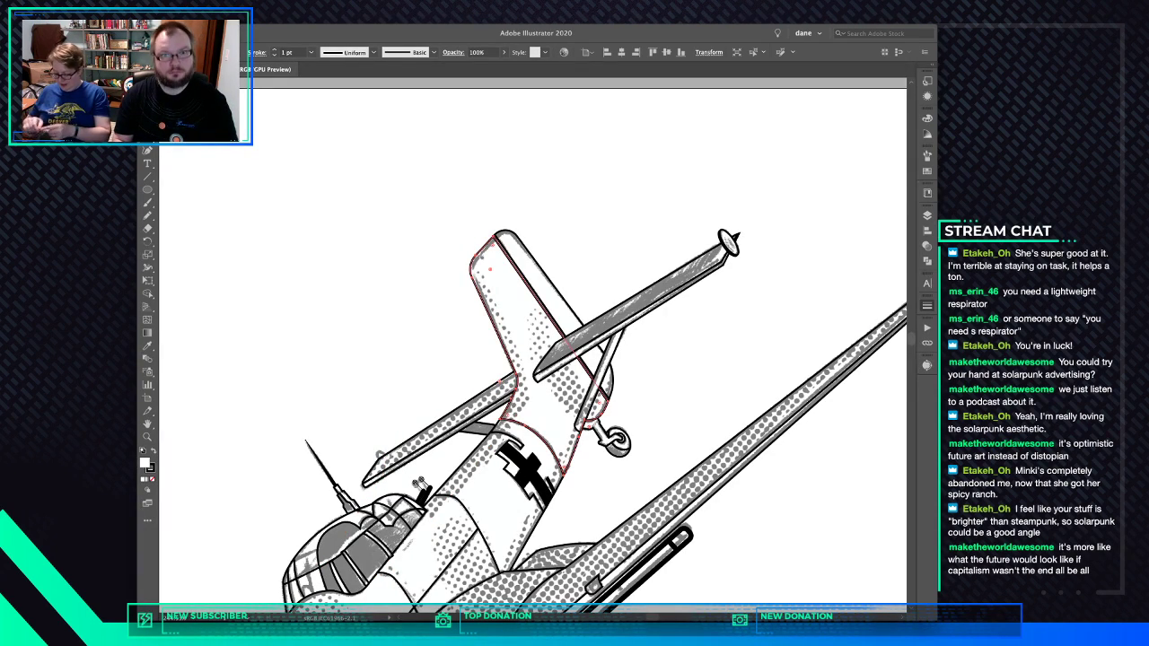
key(super+b)
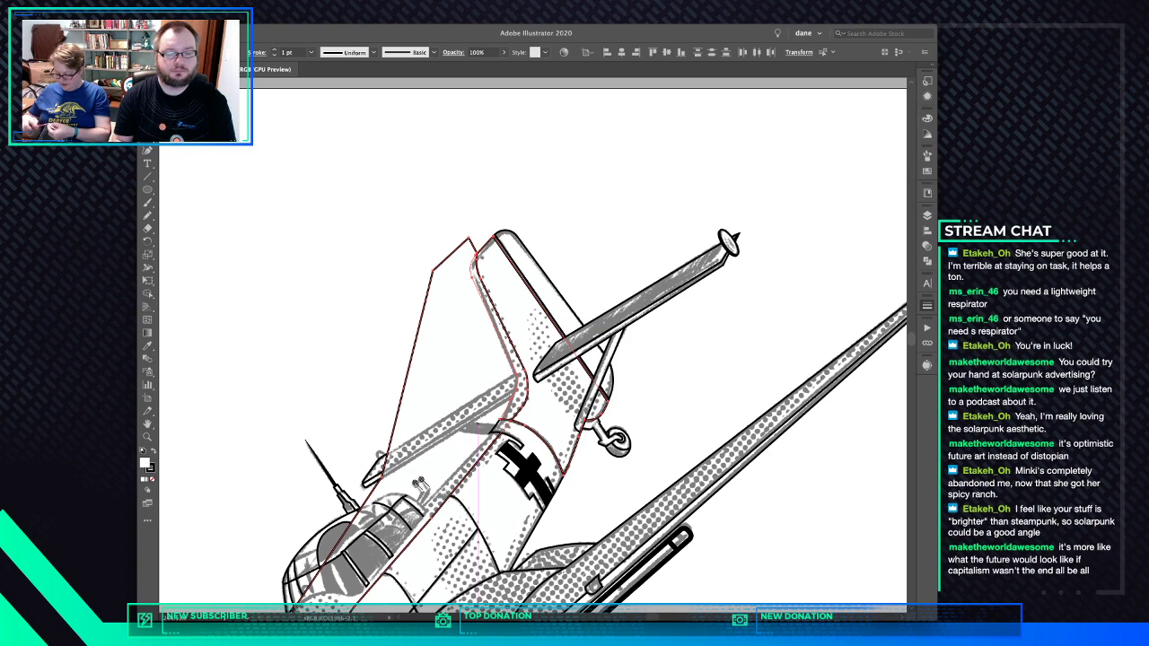
Select the shading shape with the tail, fuselage and nose pieces, split them along its edges, and delete the piece outside the aircraft
drag(478, 549, 565, 358)
drag(422, 573, 480, 473)
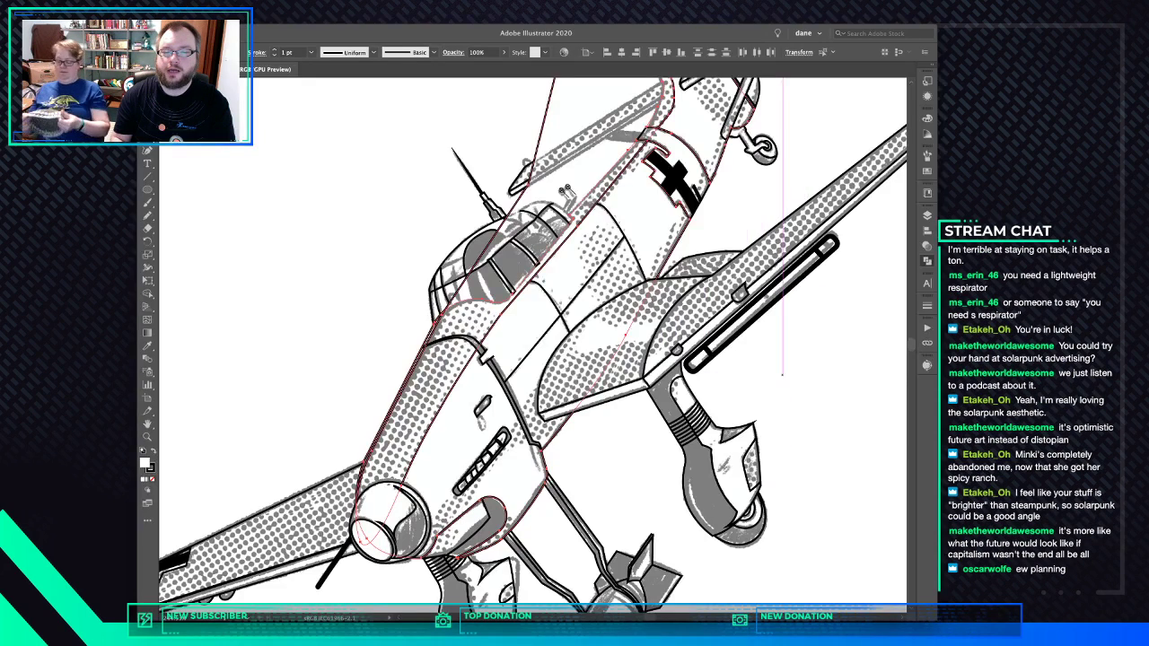
key(super+g)
drag(782, 375, 748, 543)
key(super+shift+a)
click(552, 233)
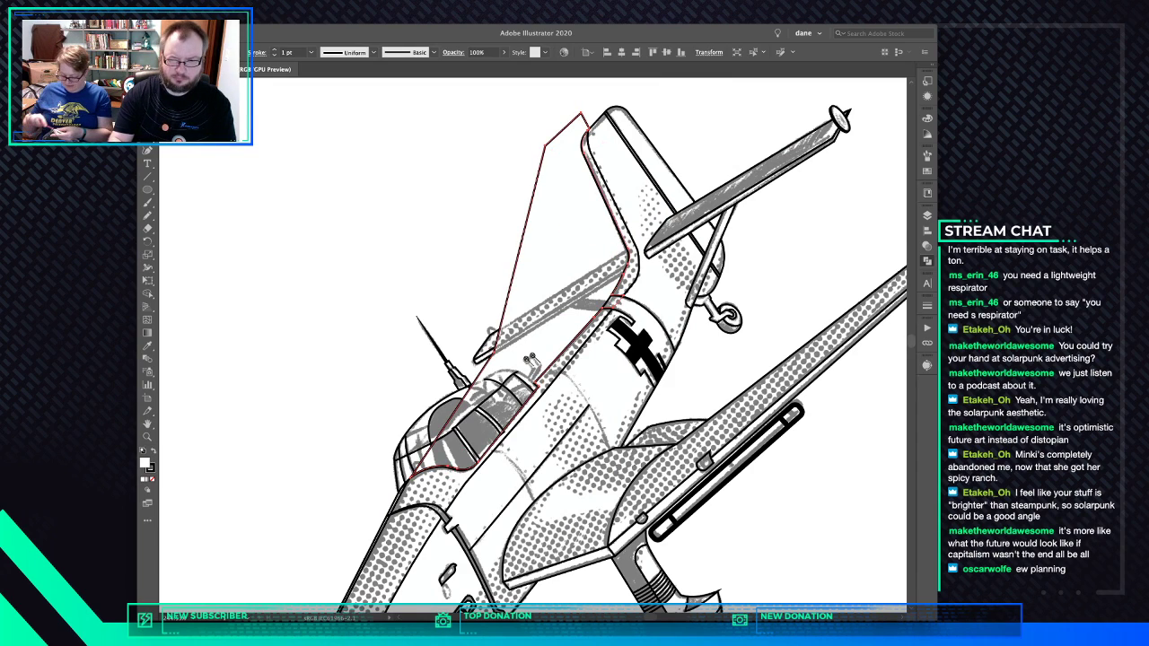
key(Delete)
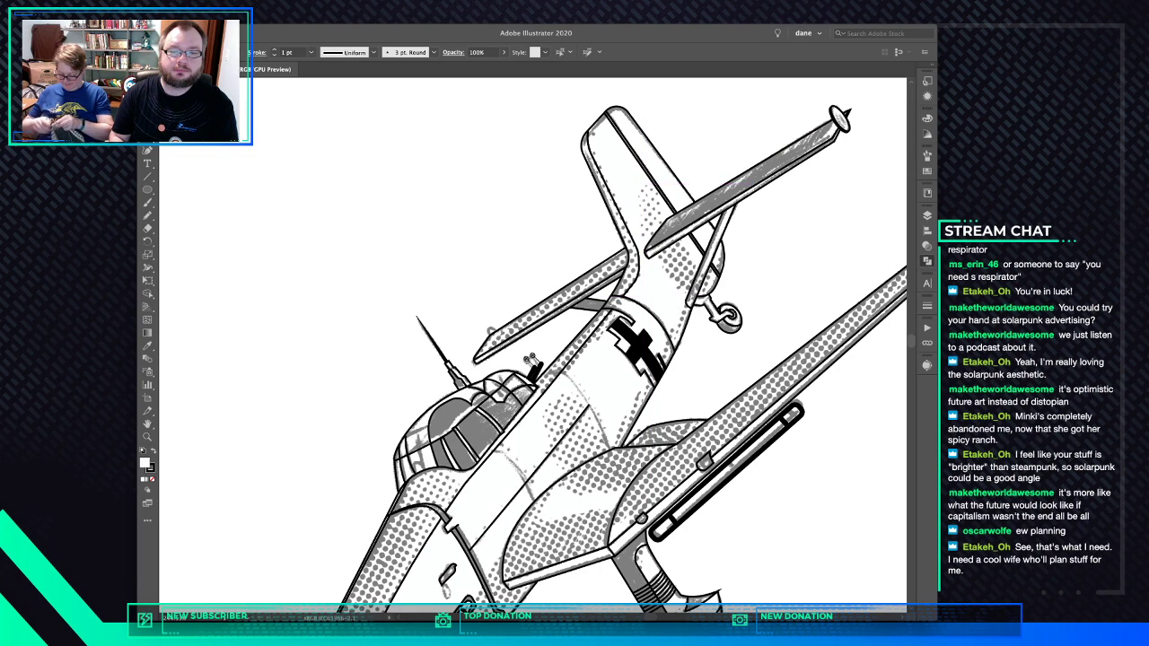
Trace a closed, curved shape around the dotted shading at the fin's base, beneath the tailplane and toward the tail wheel
click(645, 186)
click(645, 247)
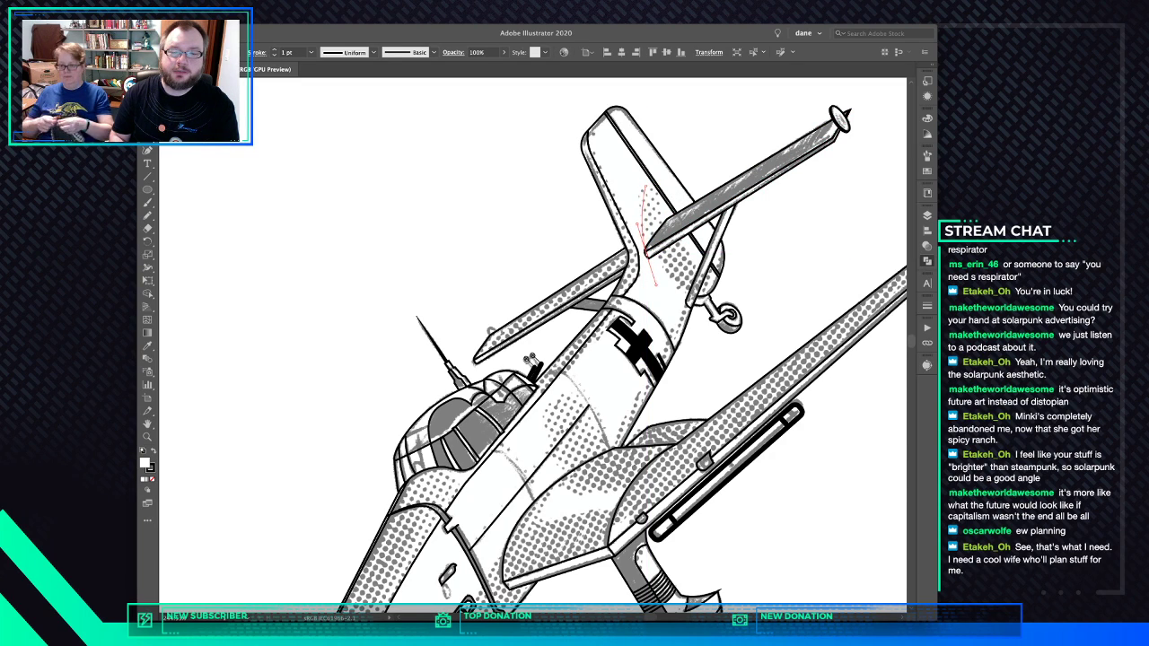
drag(656, 284, 657, 285)
click(708, 297)
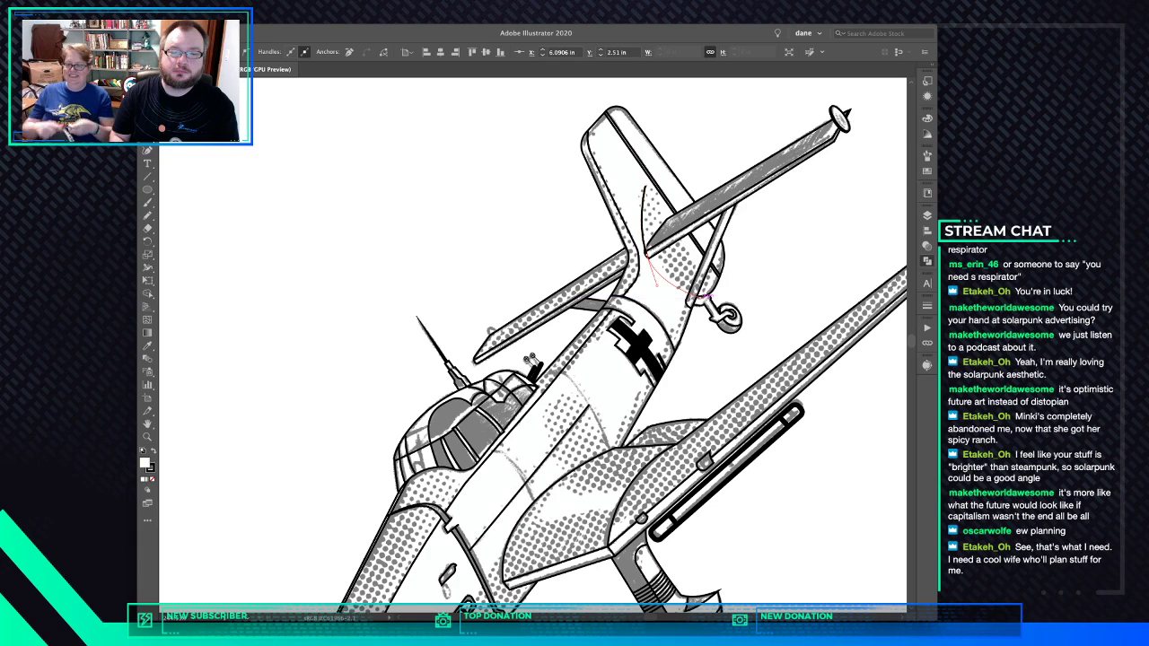
click(714, 294)
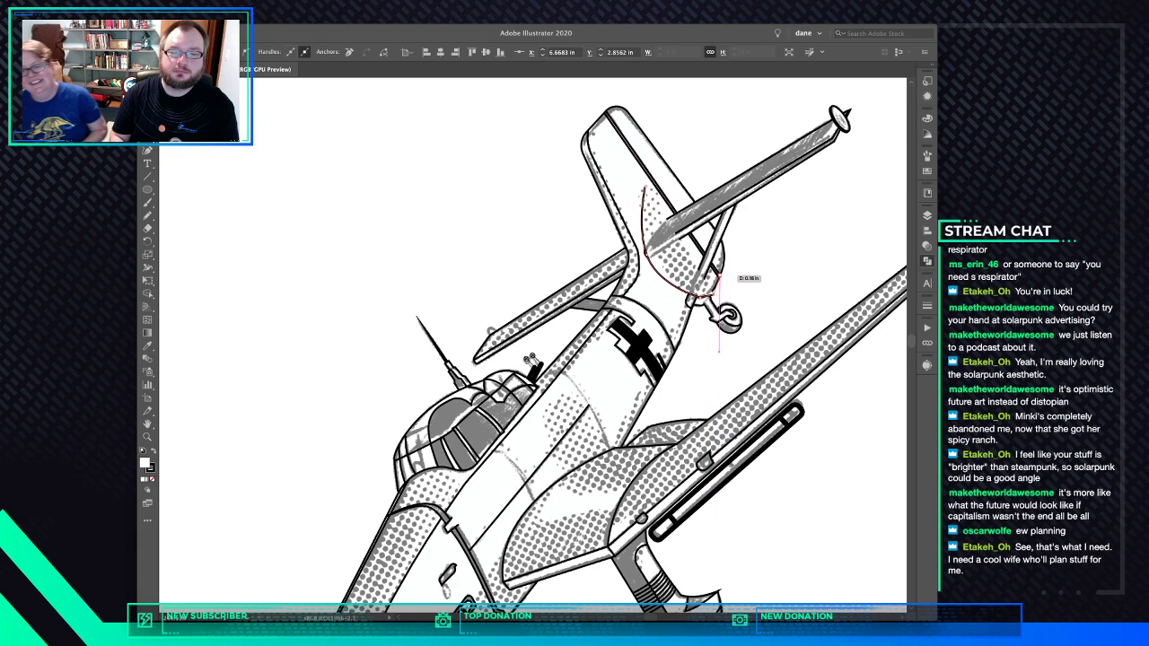
click(719, 274)
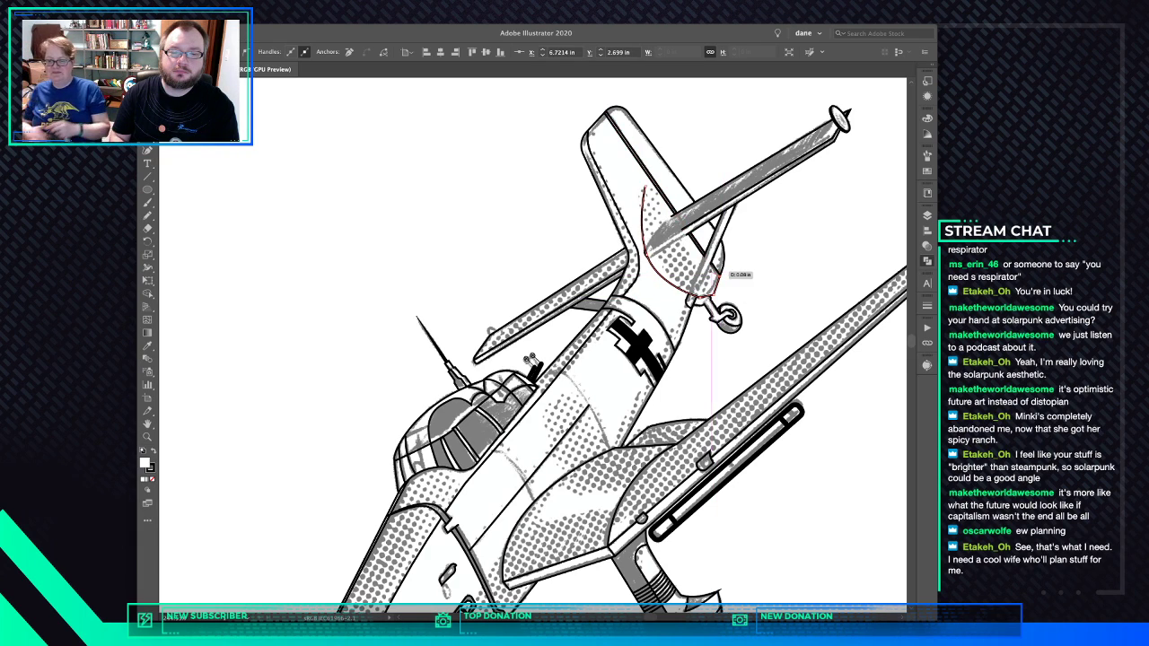
drag(675, 234, 652, 206)
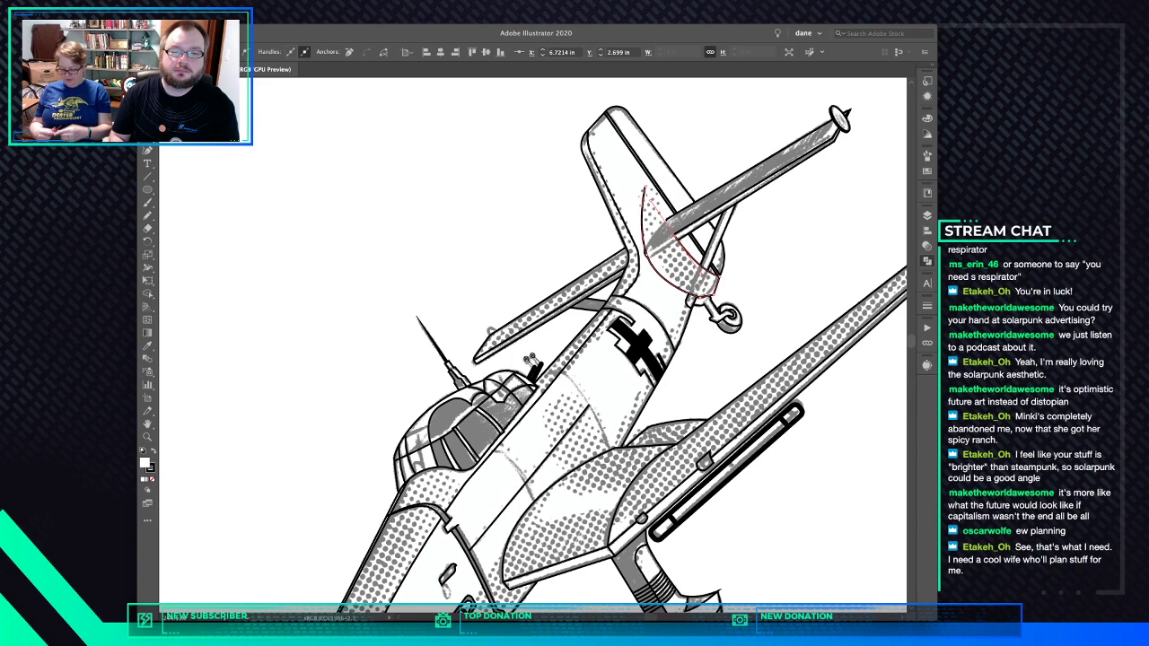
click(644, 186)
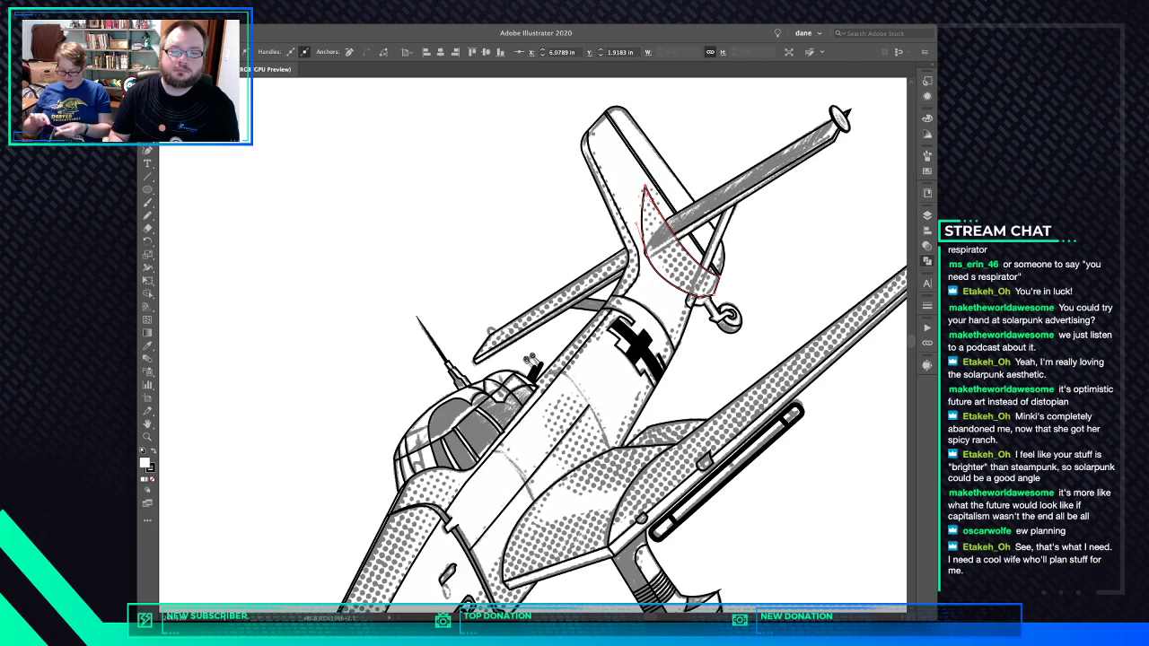
Cut the fin shading shape, paste it in front of the tail section, split the two along their overlap, and deselect
key(super+x)
click(681, 284)
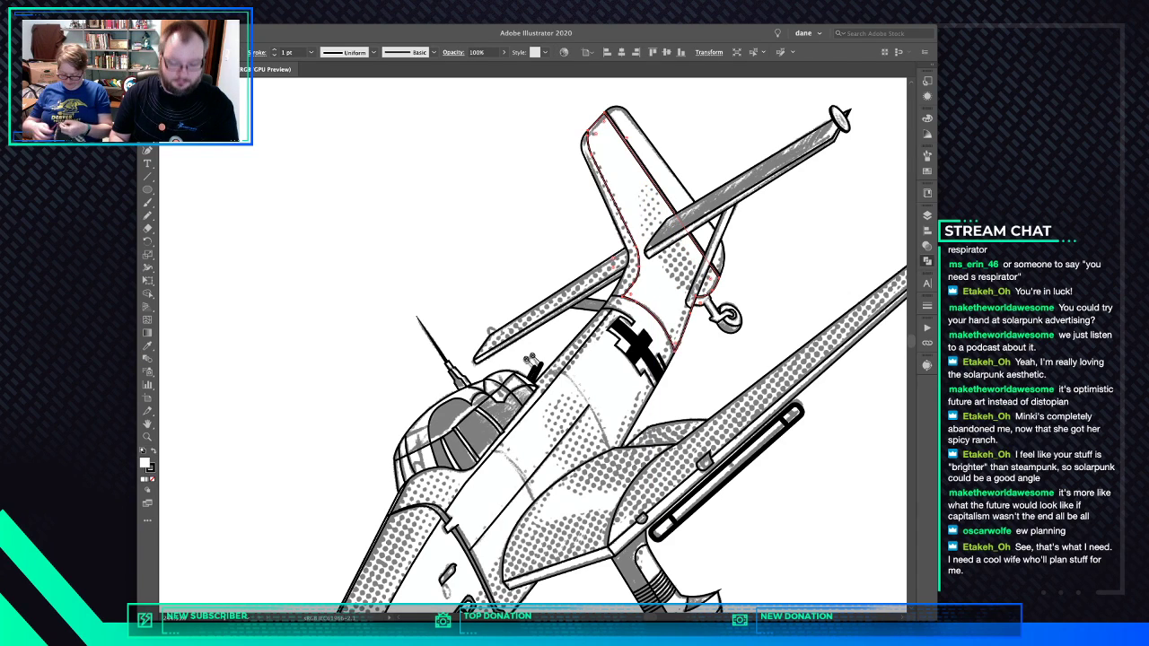
key(super+f)
shift+click(670, 298)
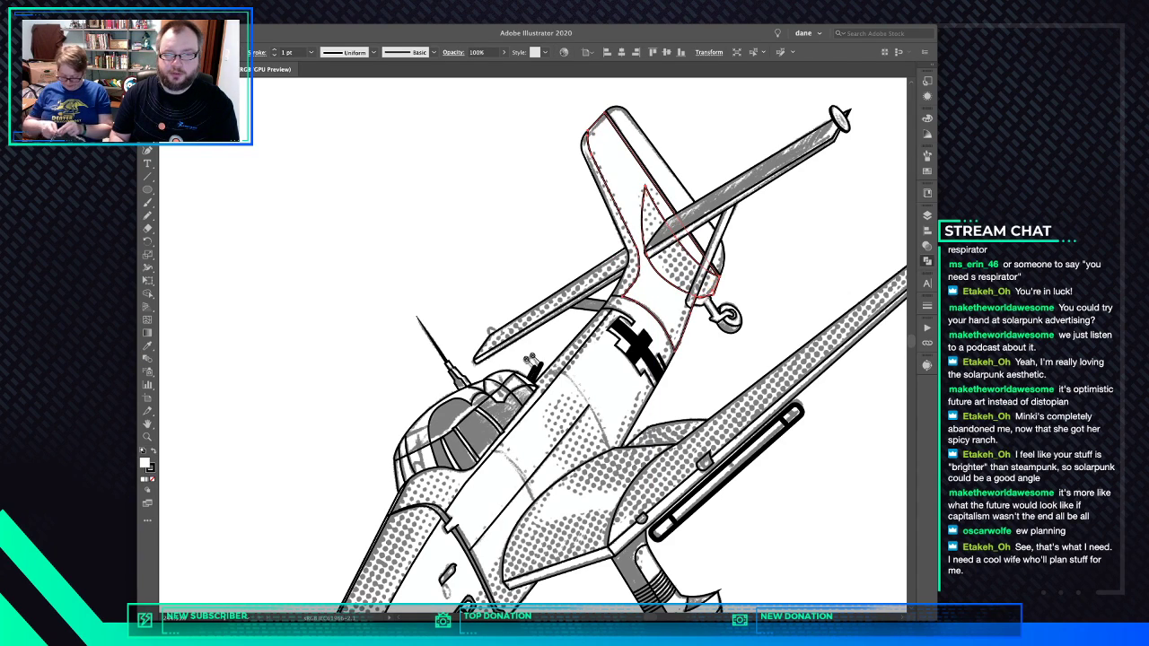
click(812, 271)
key(super+shift+a)
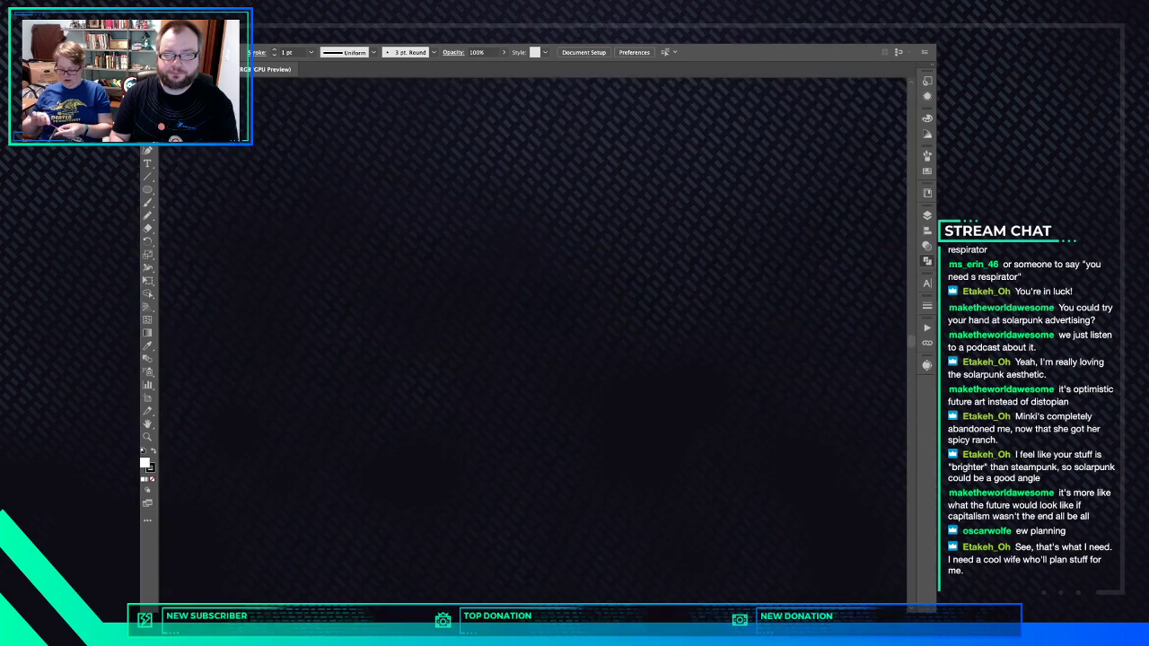
Try to delete the excess pieces of the fin shading near the tail wheel, undo the deletion, and deselect
click(709, 290)
key(Delete)
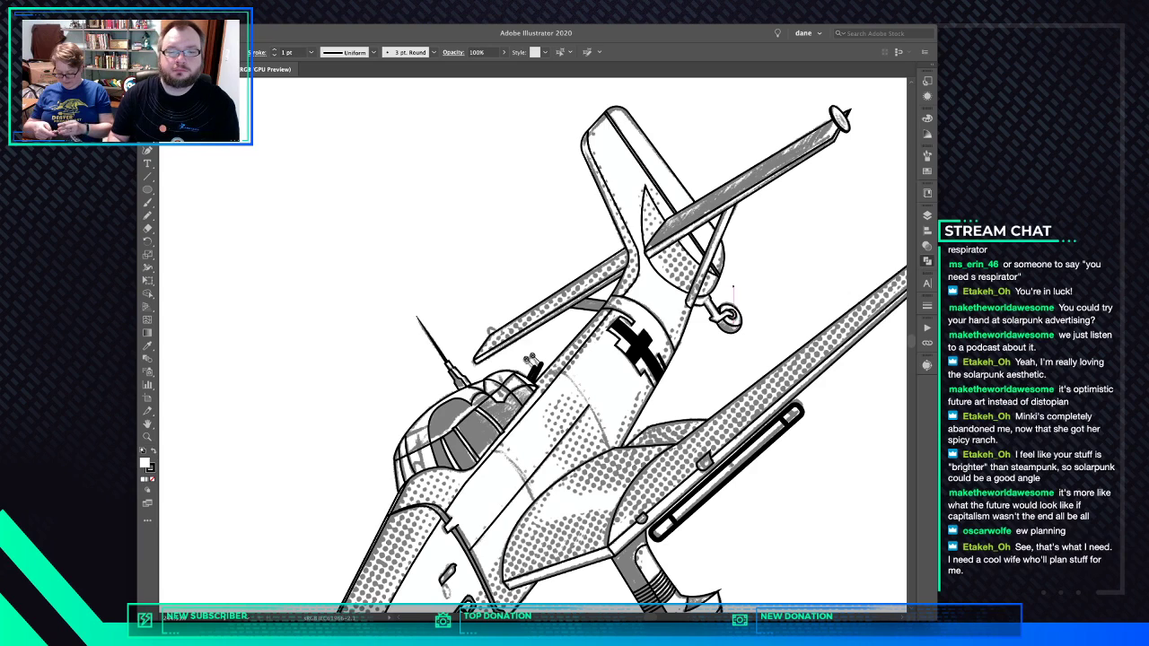
click(679, 281)
key(Delete)
key(ctrl+z)
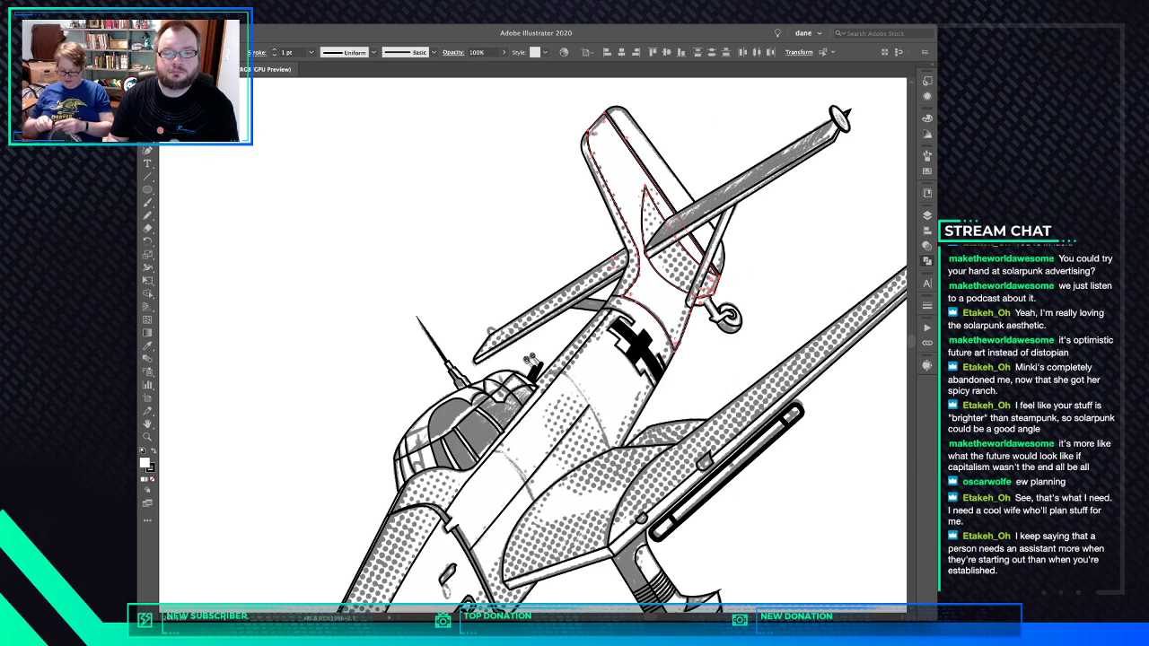
key(super+shift+a)
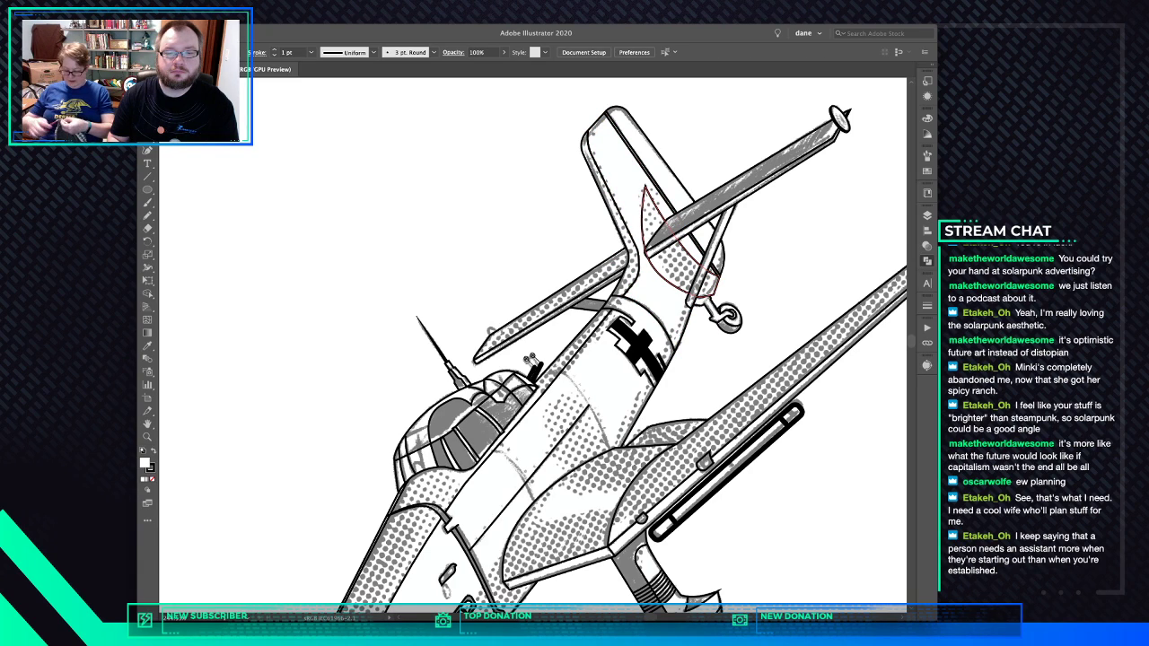
Adjust the curved edge of the fin shading, select it with the tail section, and trim the excess near the tail wheel
click(662, 272)
drag(647, 256, 652, 249)
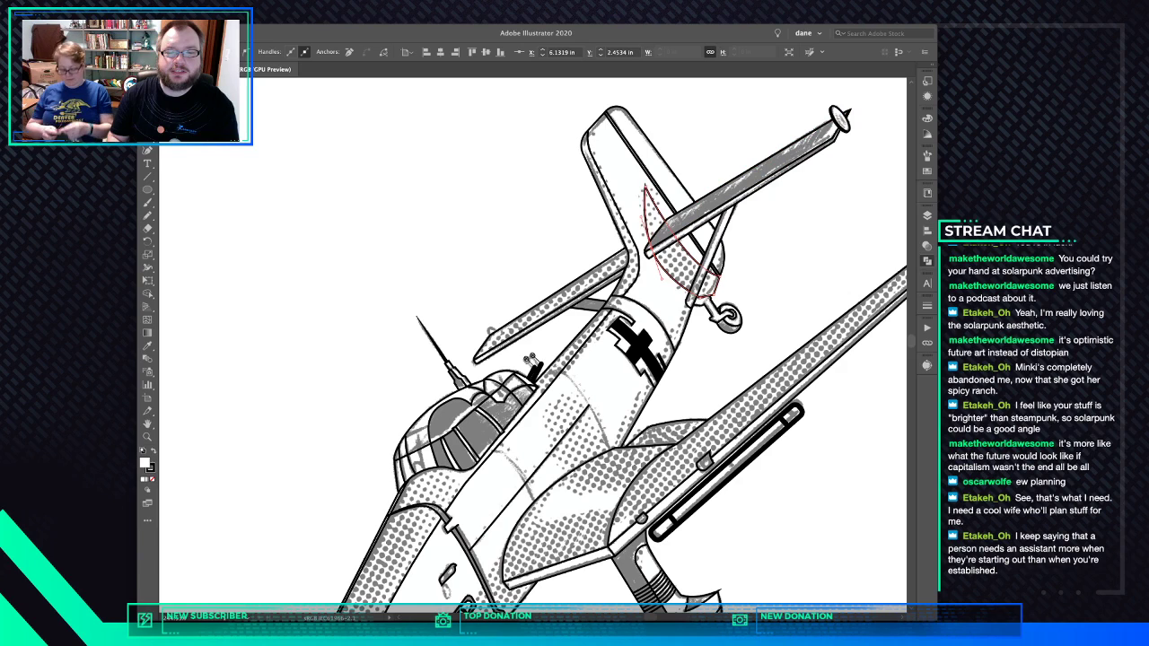
key(v)
shift+click(648, 280)
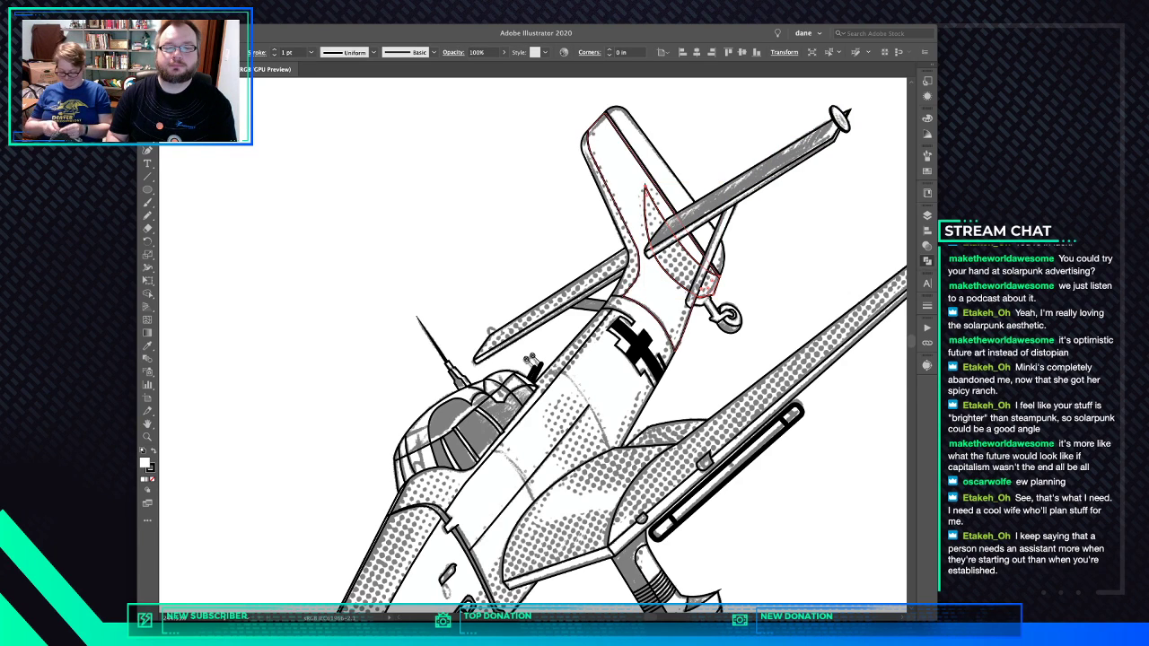
shift+click(707, 285)
key(super+shift+a)
click(715, 292)
key(super+shift+a)
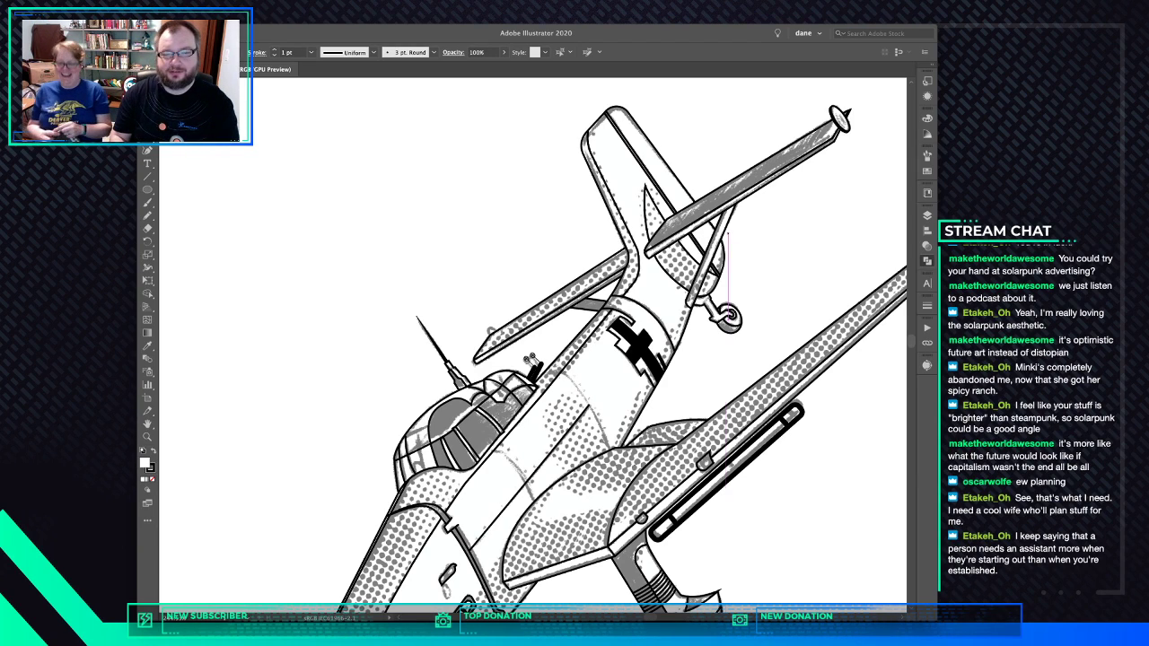
Start a shading outline beneath the tail and trace it along the lower fuselage to the underside of the nose
drag(726, 239, 730, 299)
key(super+z)
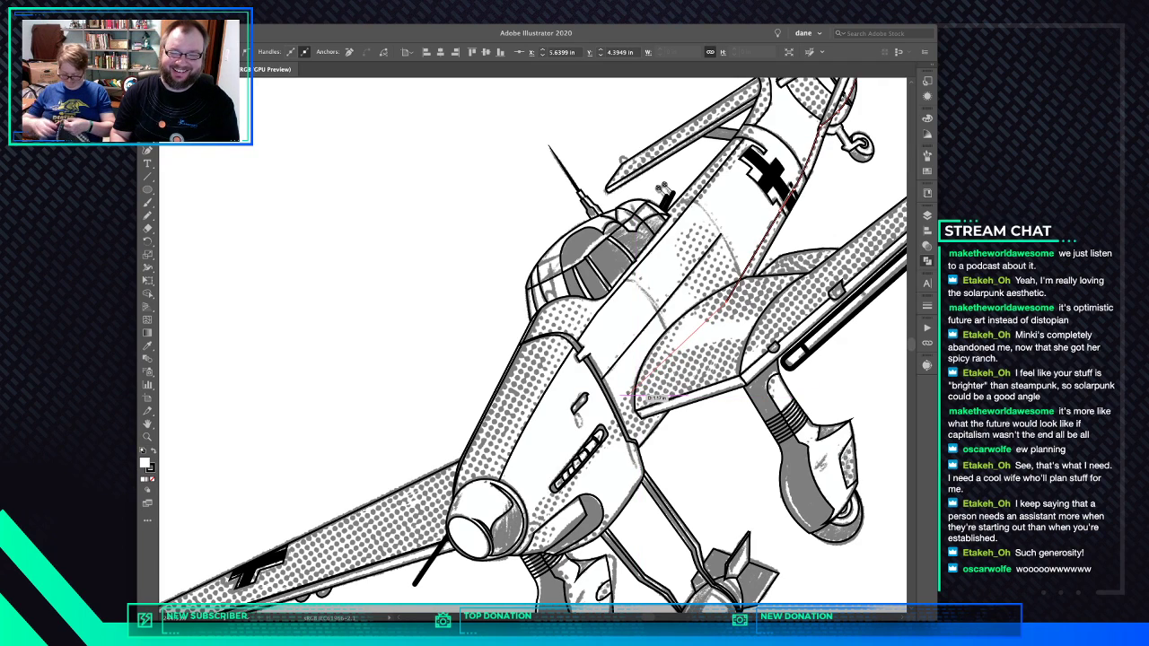
drag(608, 423, 605, 427)
drag(536, 508, 530, 517)
click(504, 562)
click(515, 576)
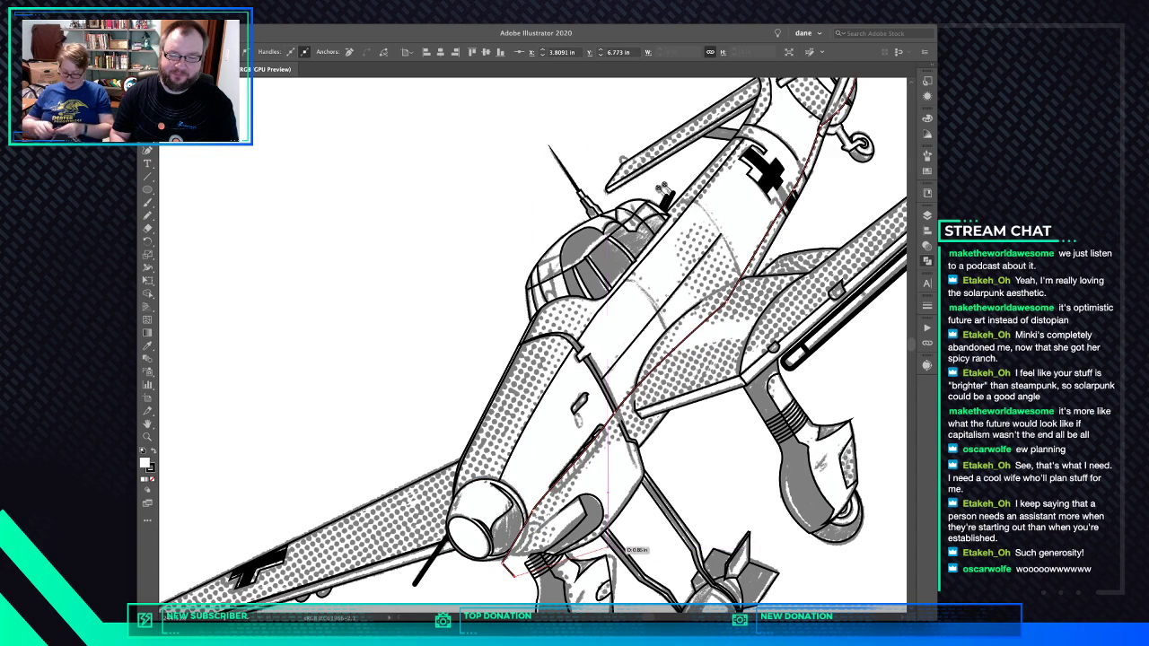
Continue the shading outline around the chin intake, curve it up to the strut, and close it outside the lower fuselage at the tail
click(610, 545)
drag(615, 520, 549, 504)
click(568, 496)
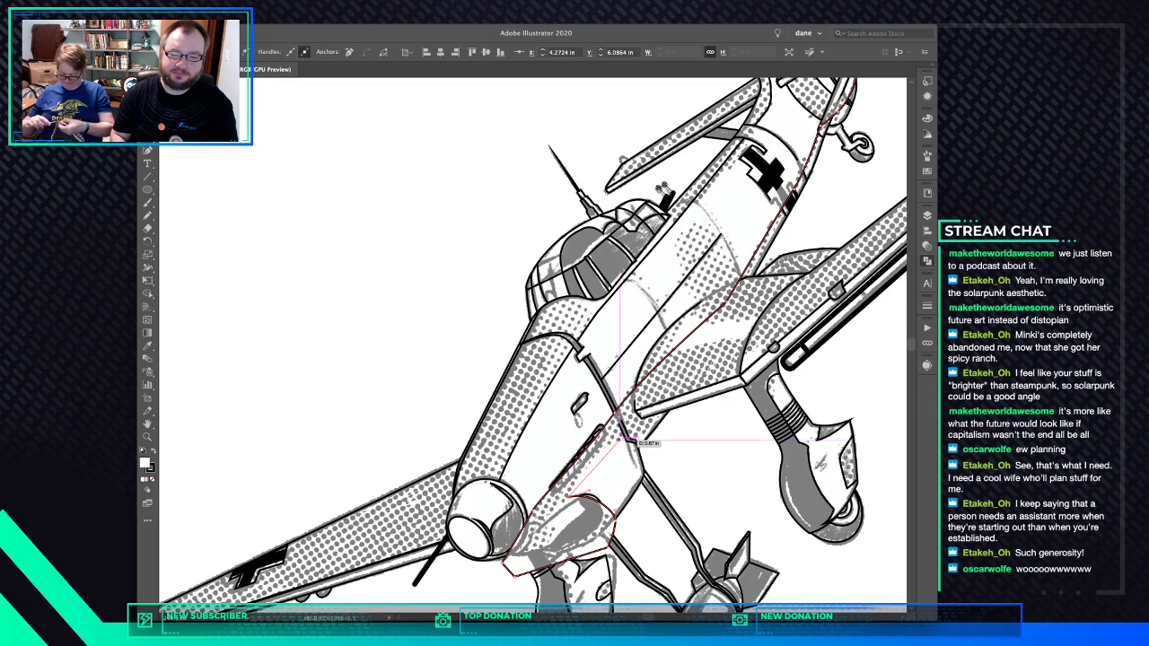
drag(629, 439, 687, 431)
click(627, 441)
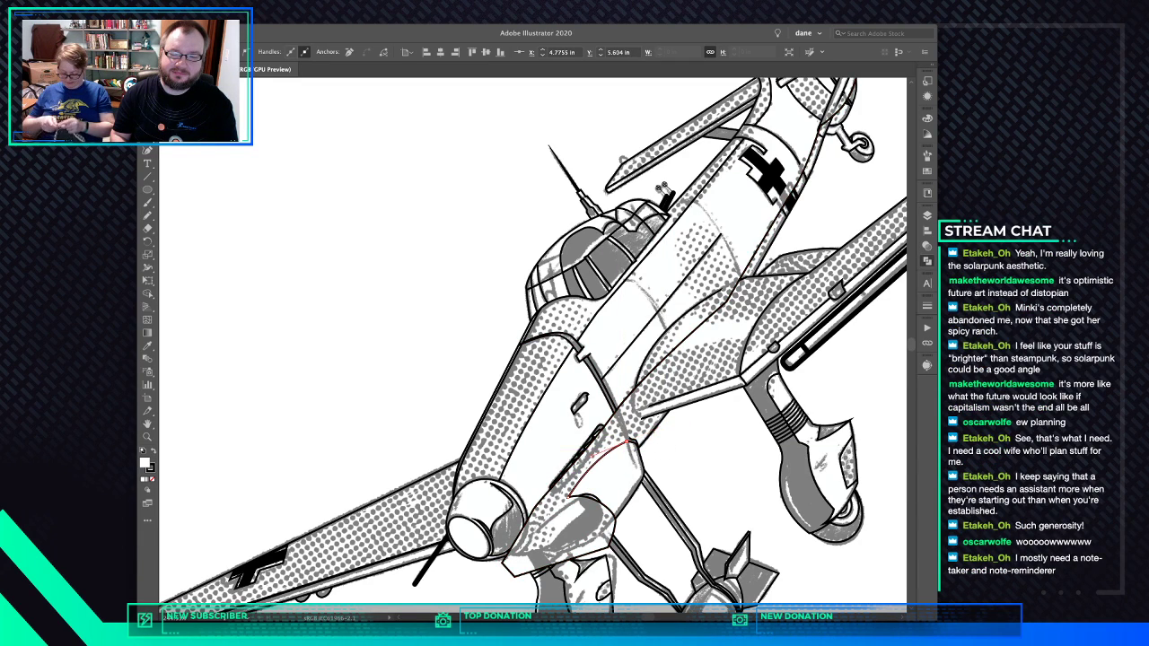
drag(638, 445, 379, 645)
click(598, 308)
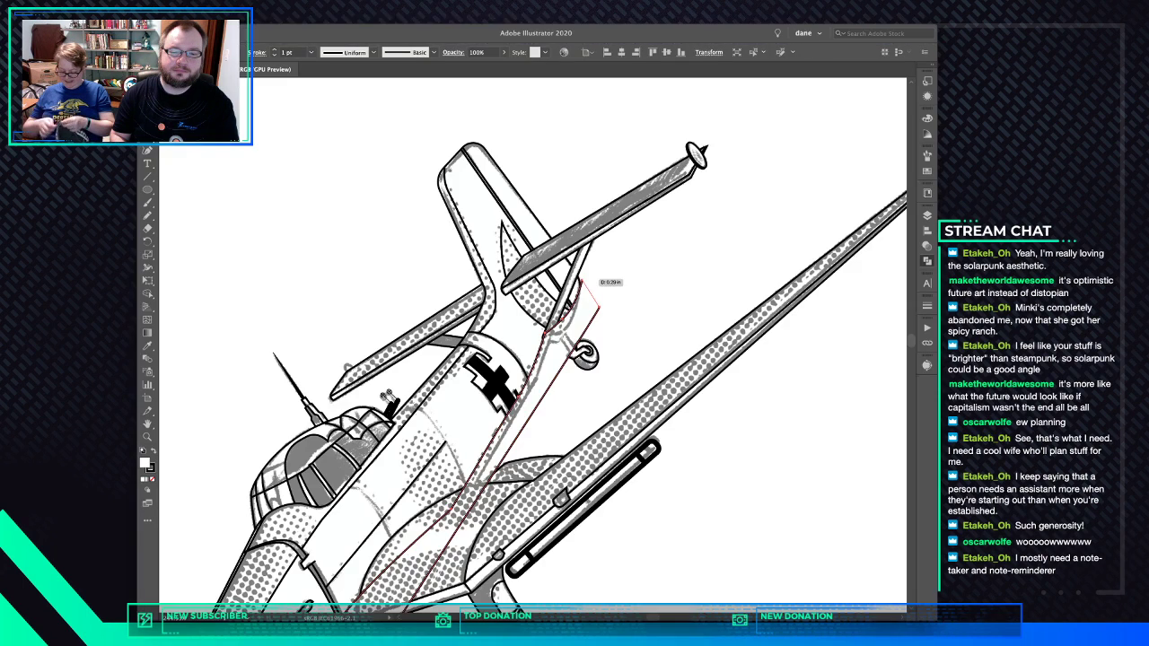
click(582, 281)
Cut the underside shading, paste it in front, select it with the tail, cross band and fuselage pieces, split them along their edges, and ungroup
key(super+x)
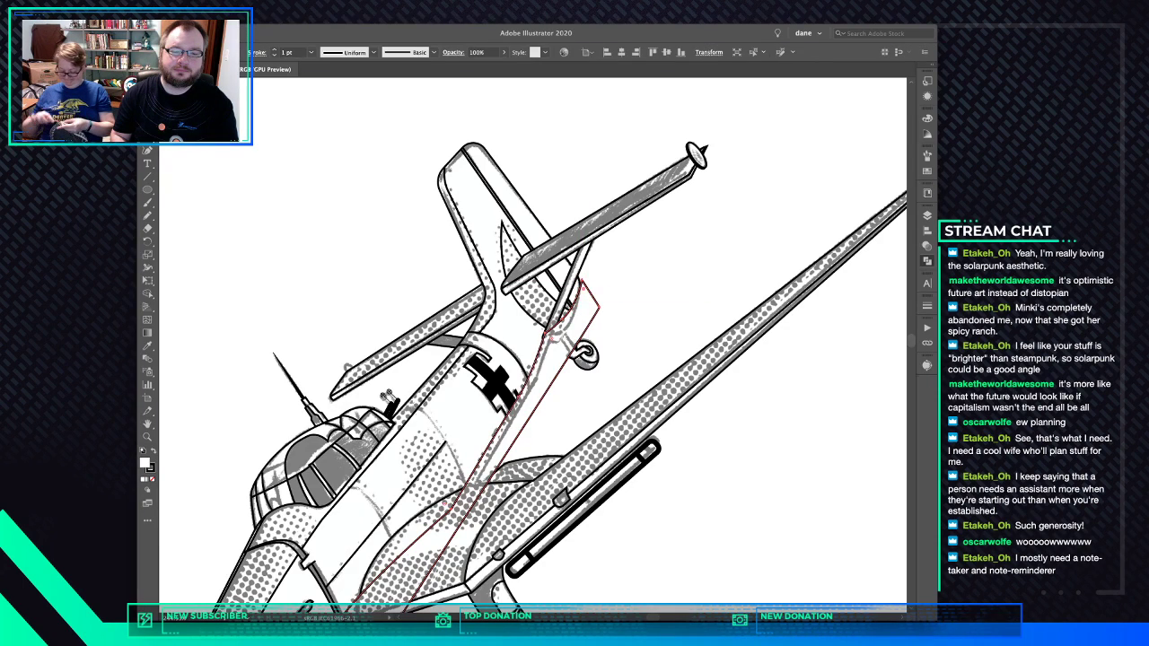
key(super+f)
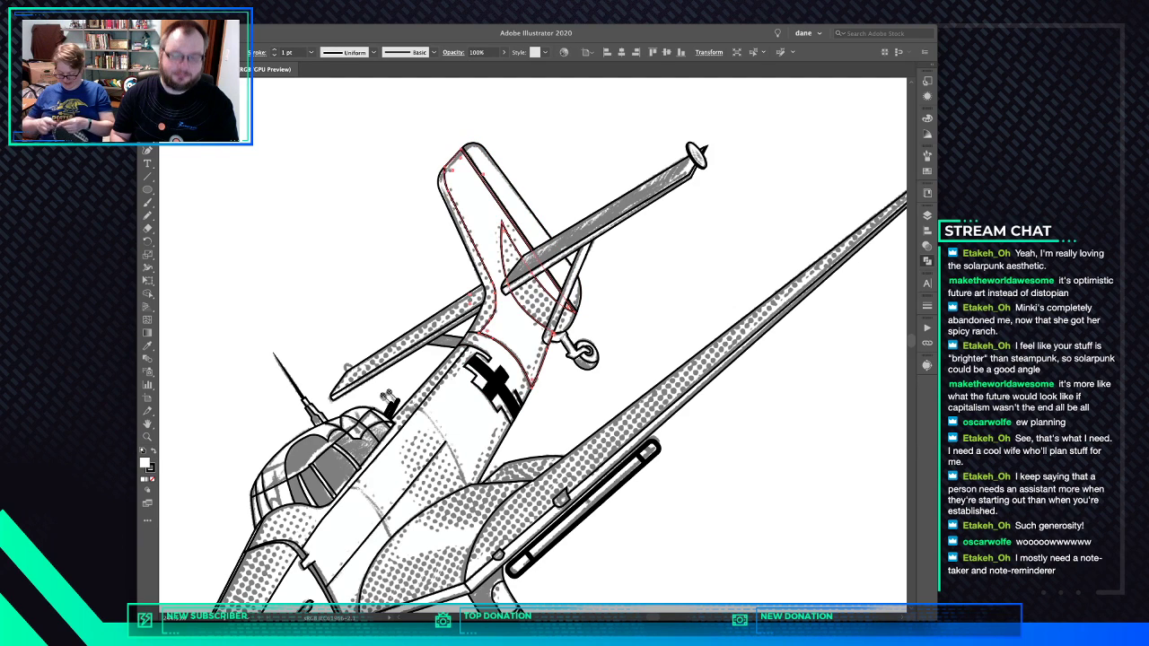
drag(416, 604, 530, 466)
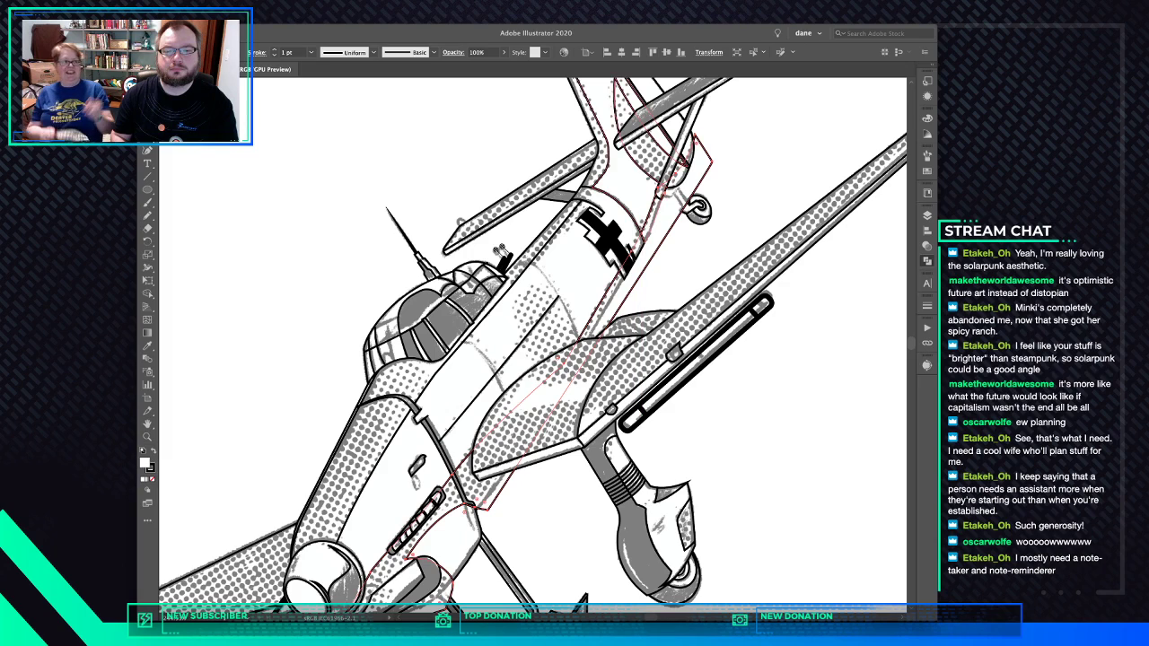
shift+click(619, 176)
shift+click(610, 235)
shift+click(574, 270)
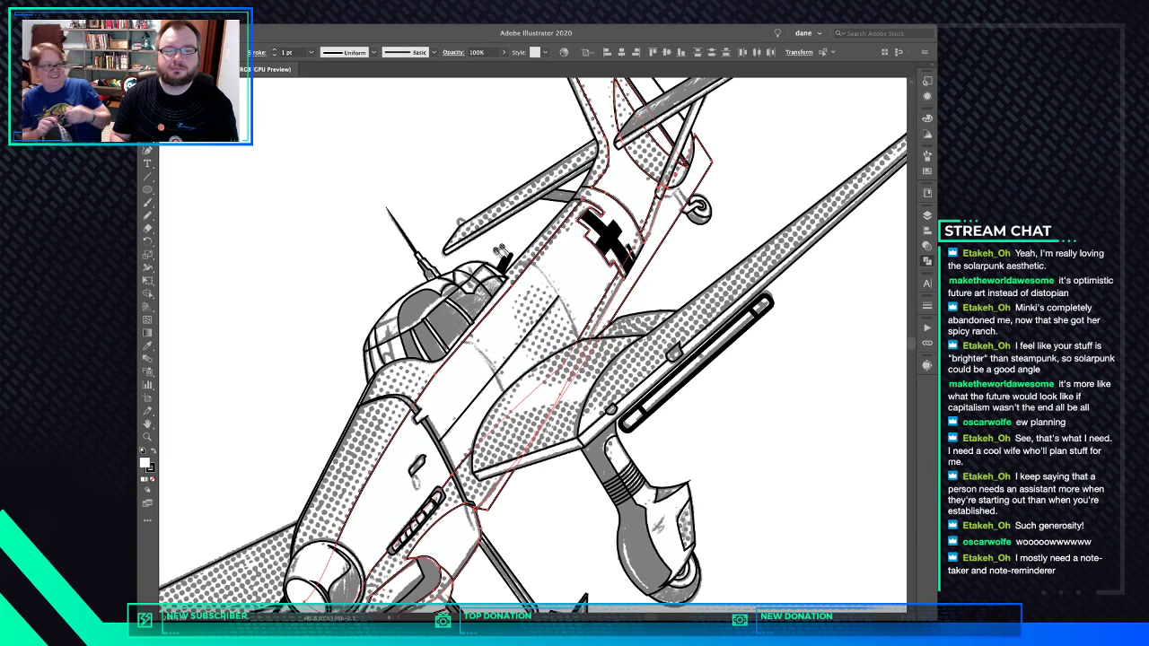
drag(529, 539, 588, 458)
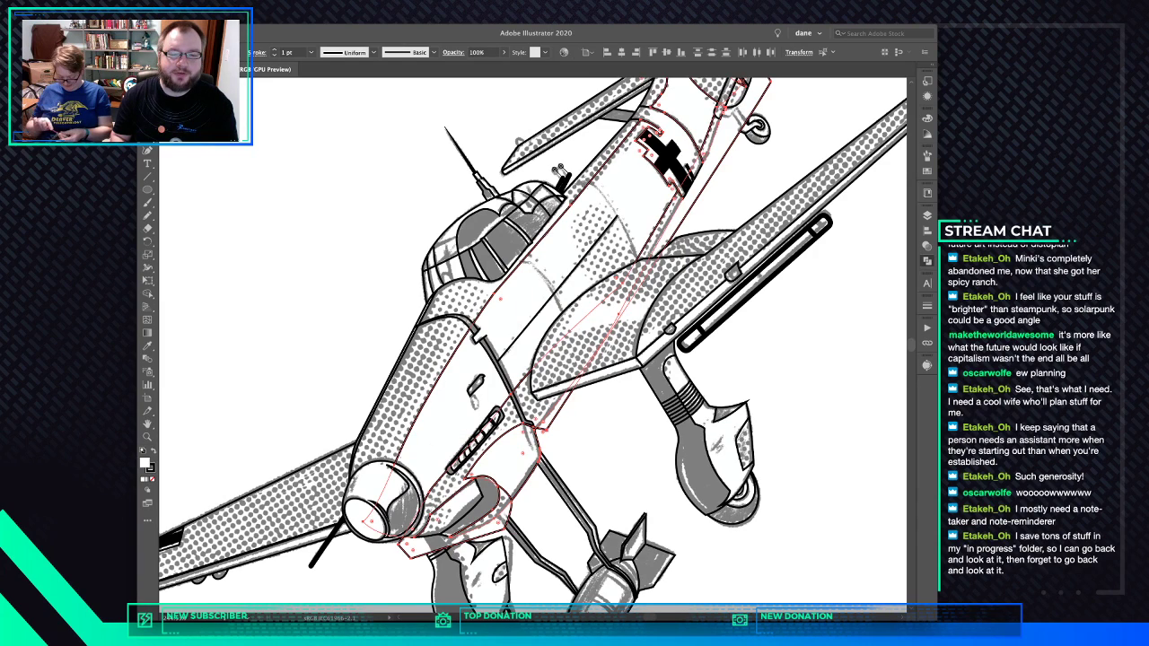
key(shift+super+g)
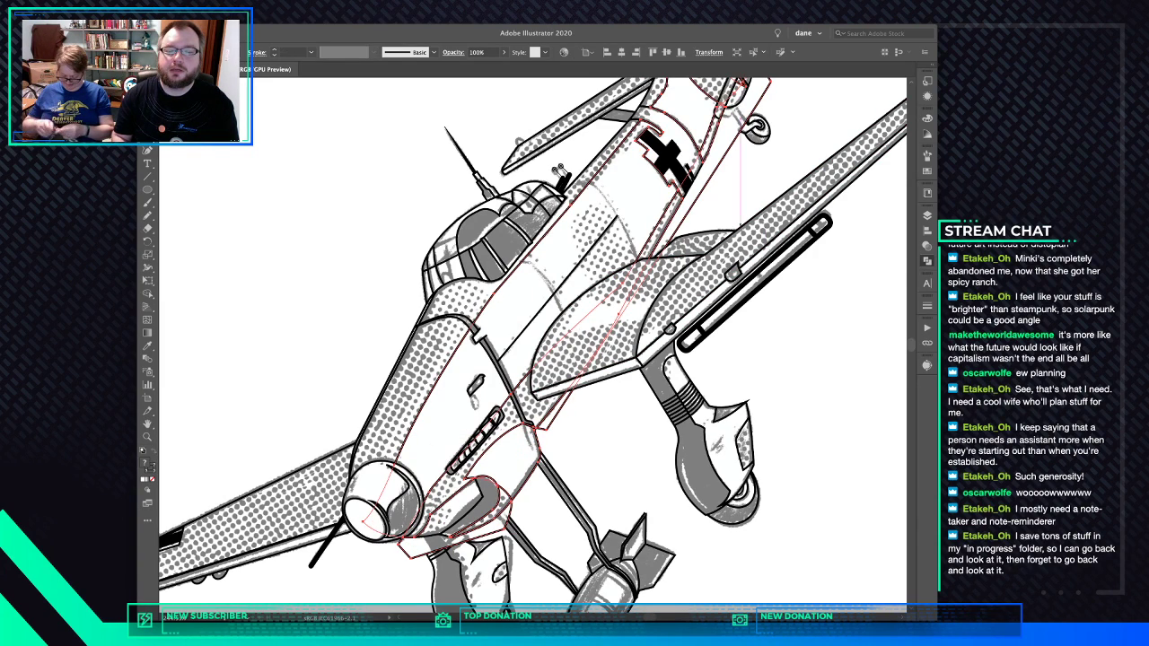
Delete the leftover shading piece outside the lower fuselage and the piece overlapping the chin intake
click(755, 199)
click(715, 151)
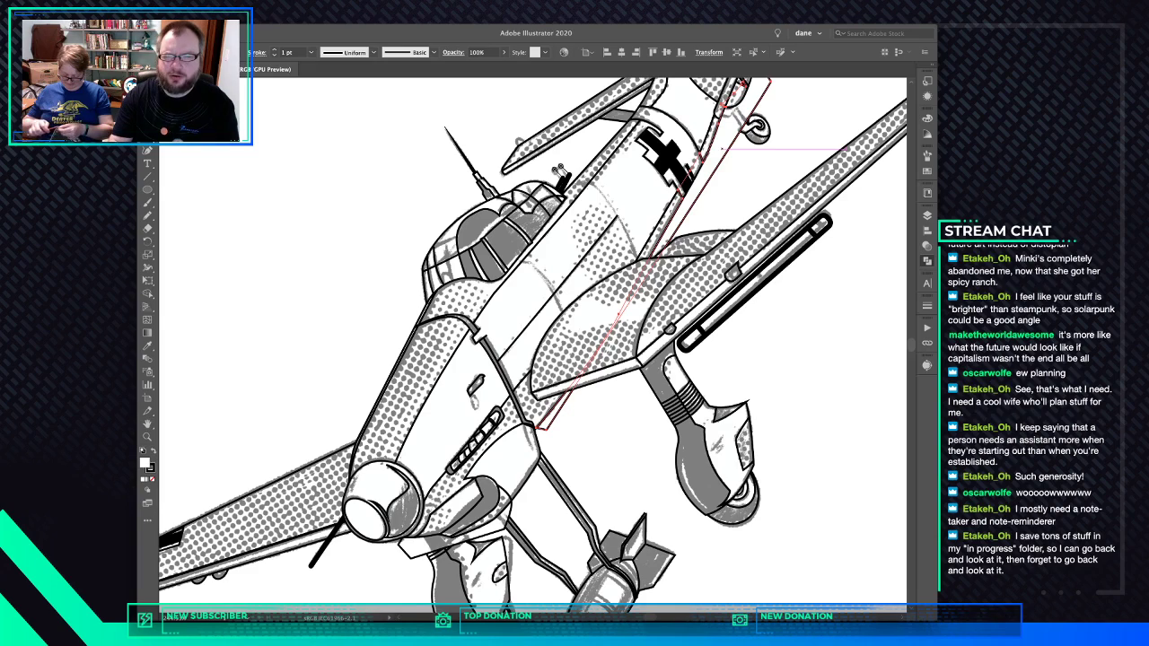
key(Delete)
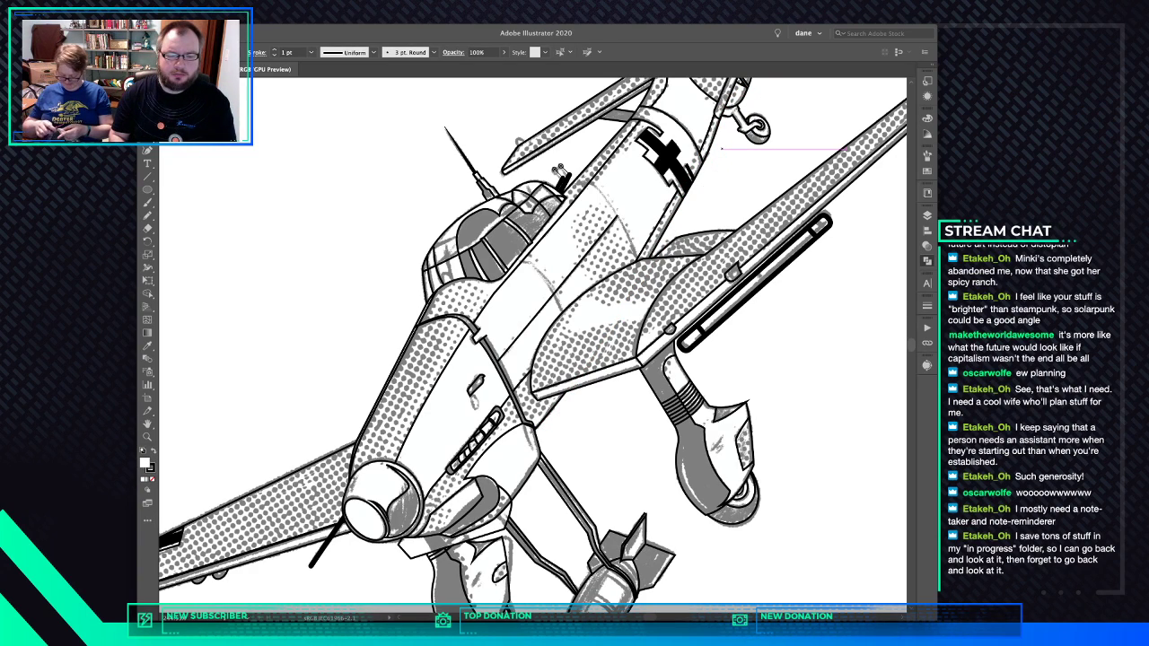
click(454, 528)
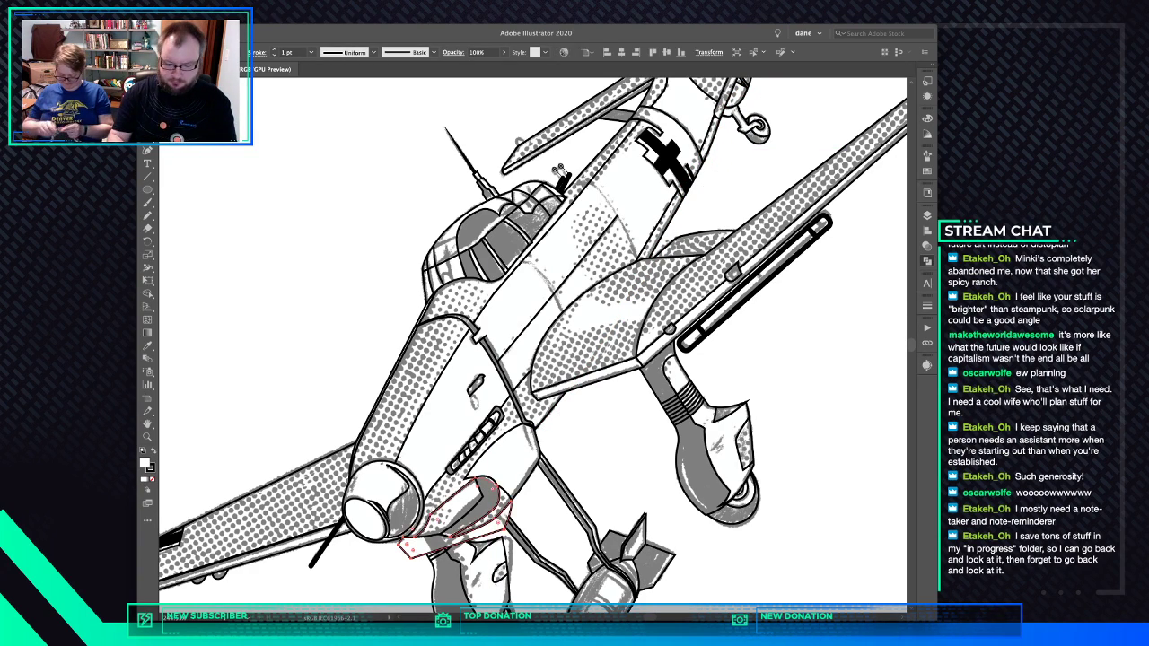
key(Delete)
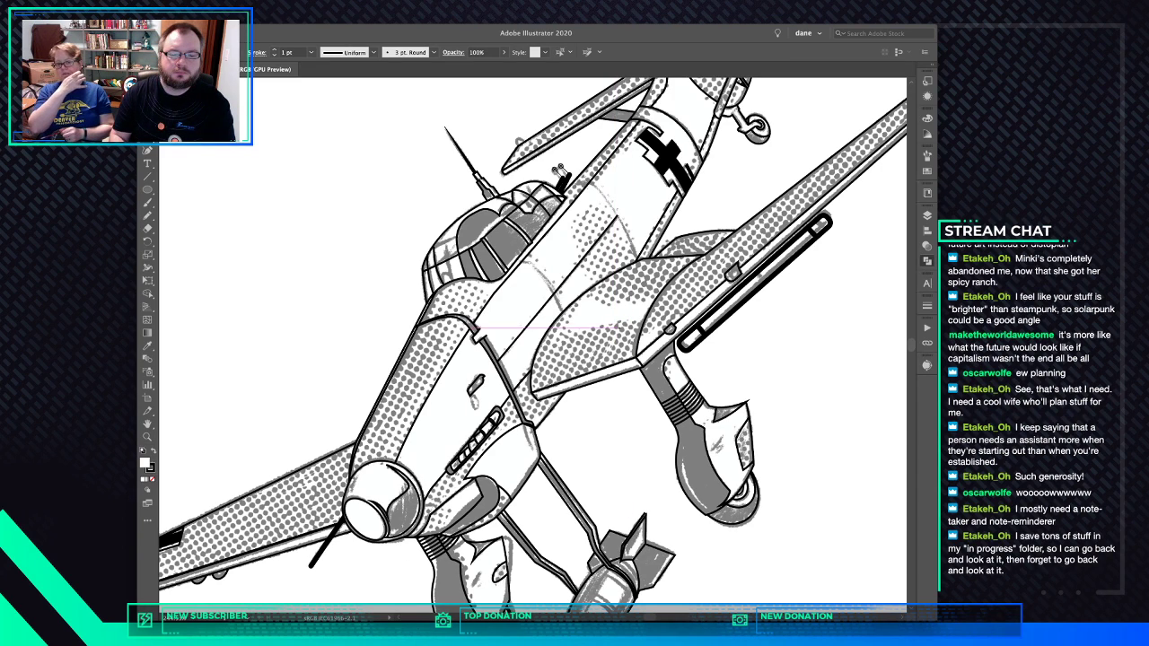
Try to delete the curved panel line crossing the fuselage behind the cockpit
scroll(618, 328, down, 2)
scroll(617, 328, up, 5)
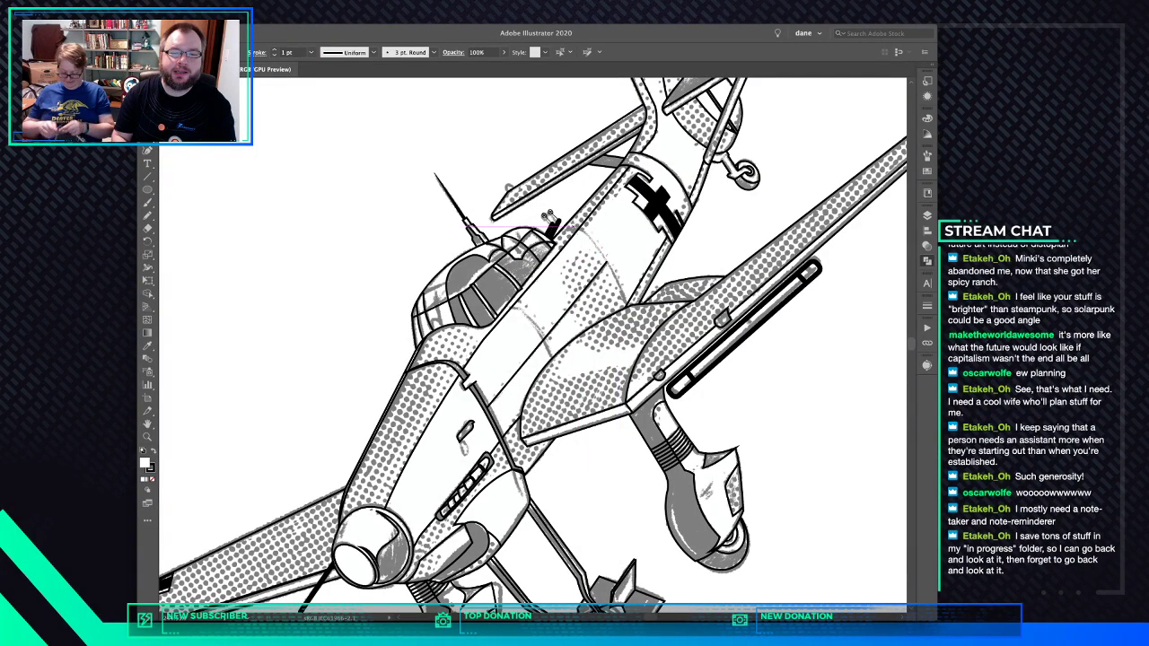
click(561, 230)
key(super+z)
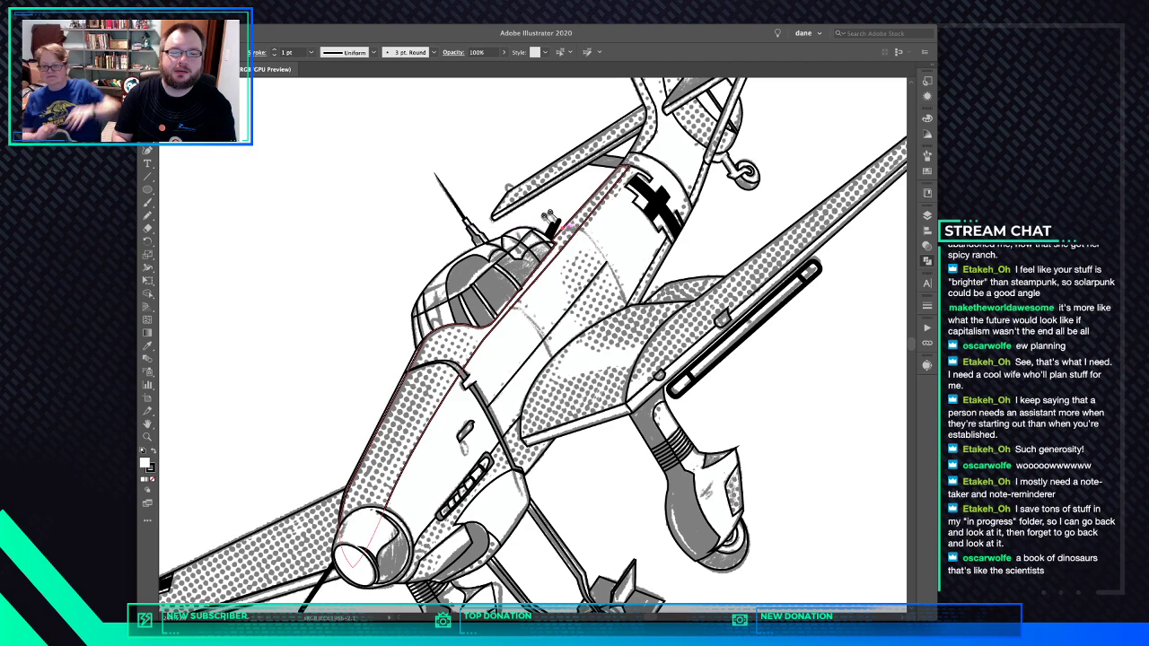
click(565, 227)
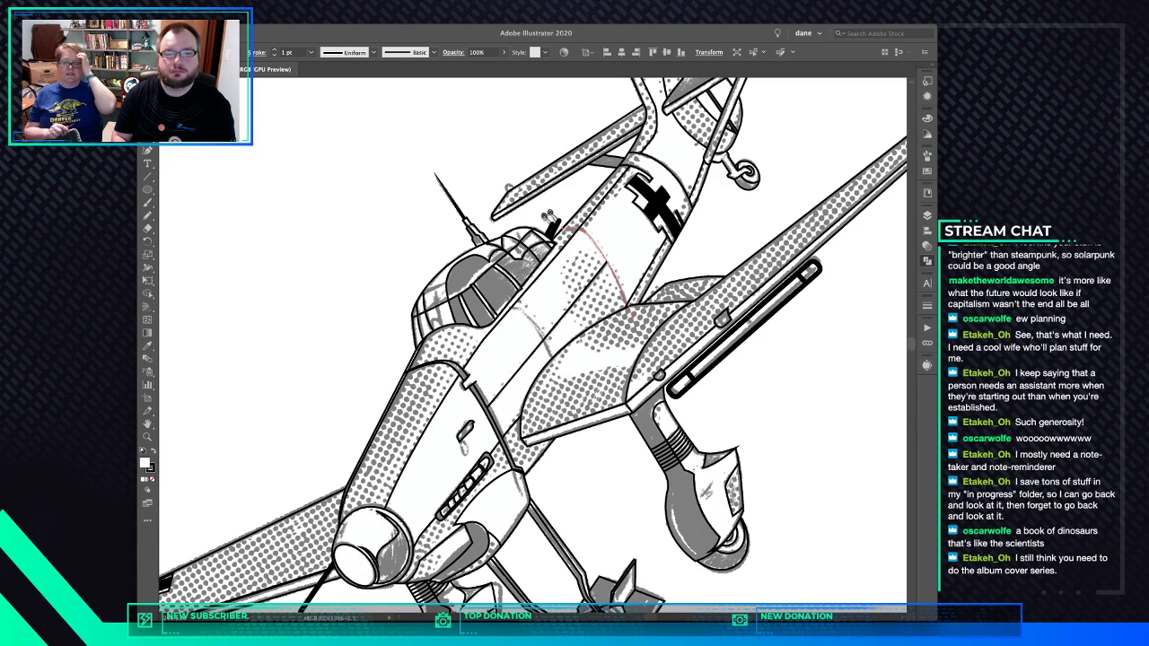
key(Delete)
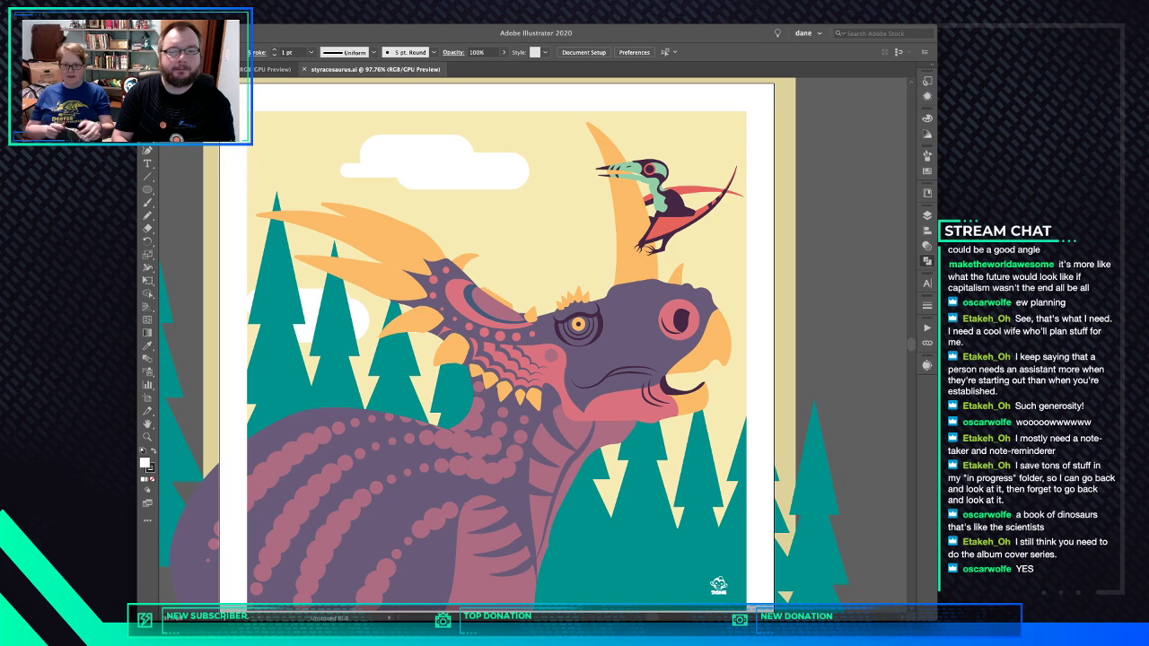
Examine the styracosaurus.ai artwork in trim view at 66.67% zoom, and close the file
key(super+shift+t)
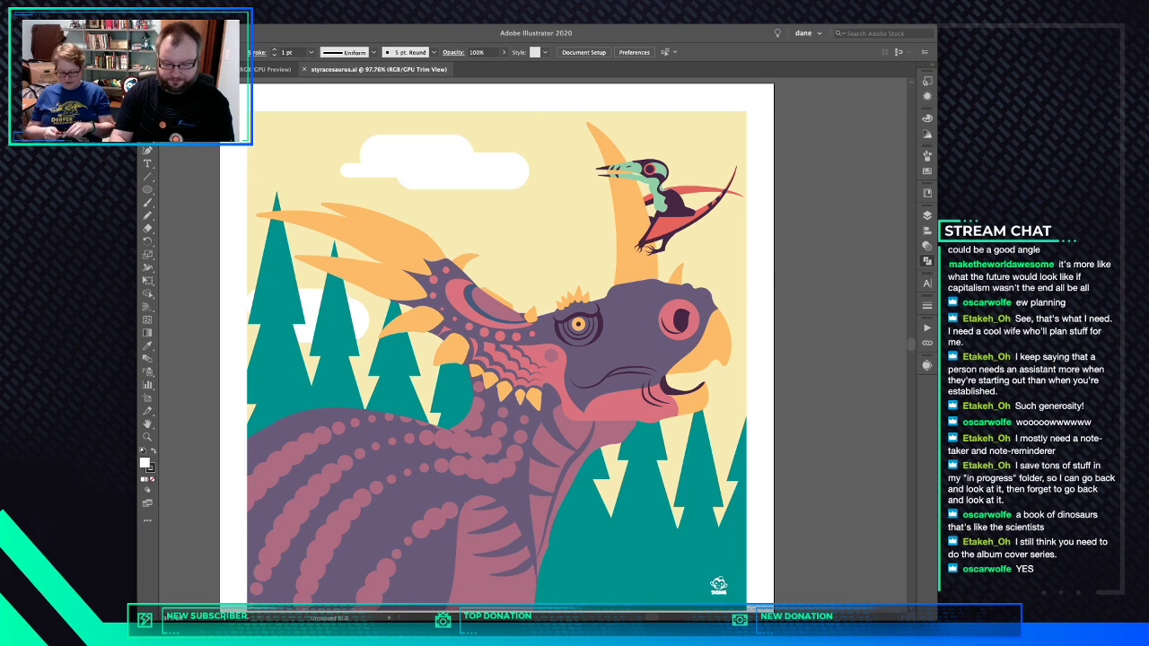
key(super+minus)
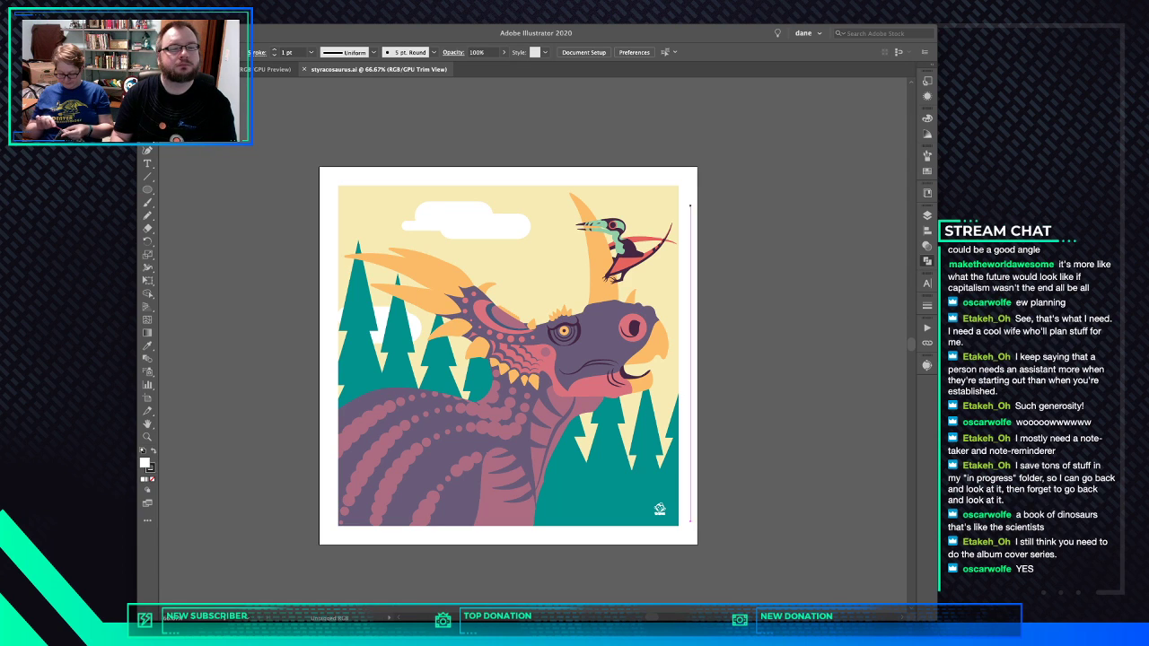
key(super+a)
key(super+w)
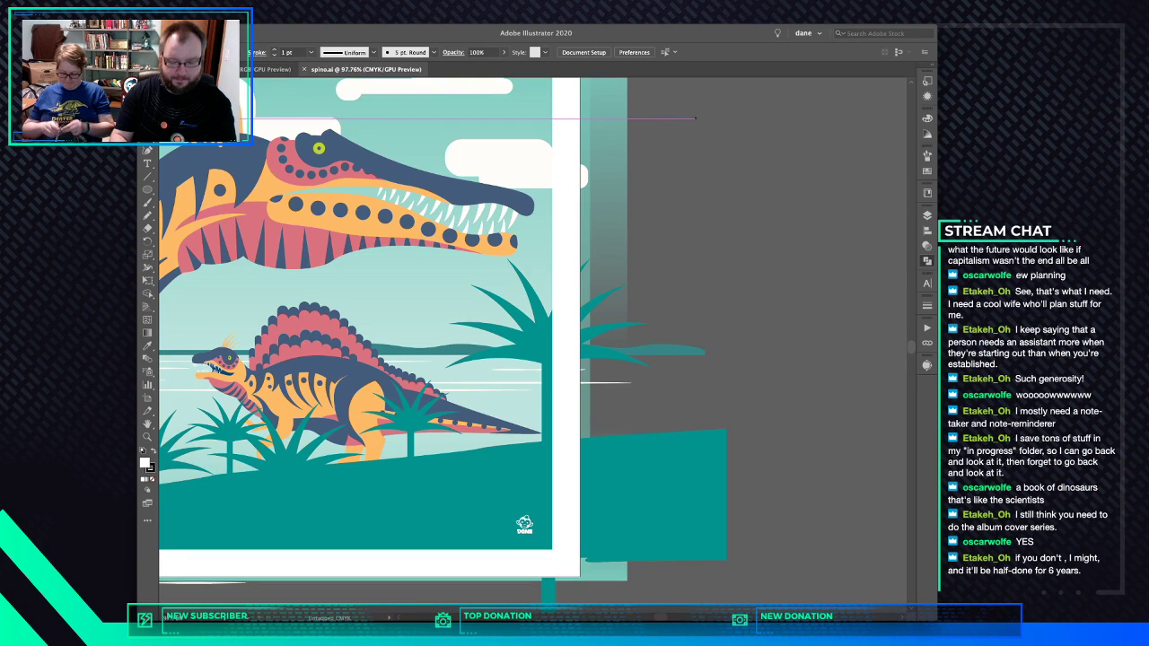
Fit the spino.ai artboard in the window, examine it in trim view, and close the file
key(super+0)
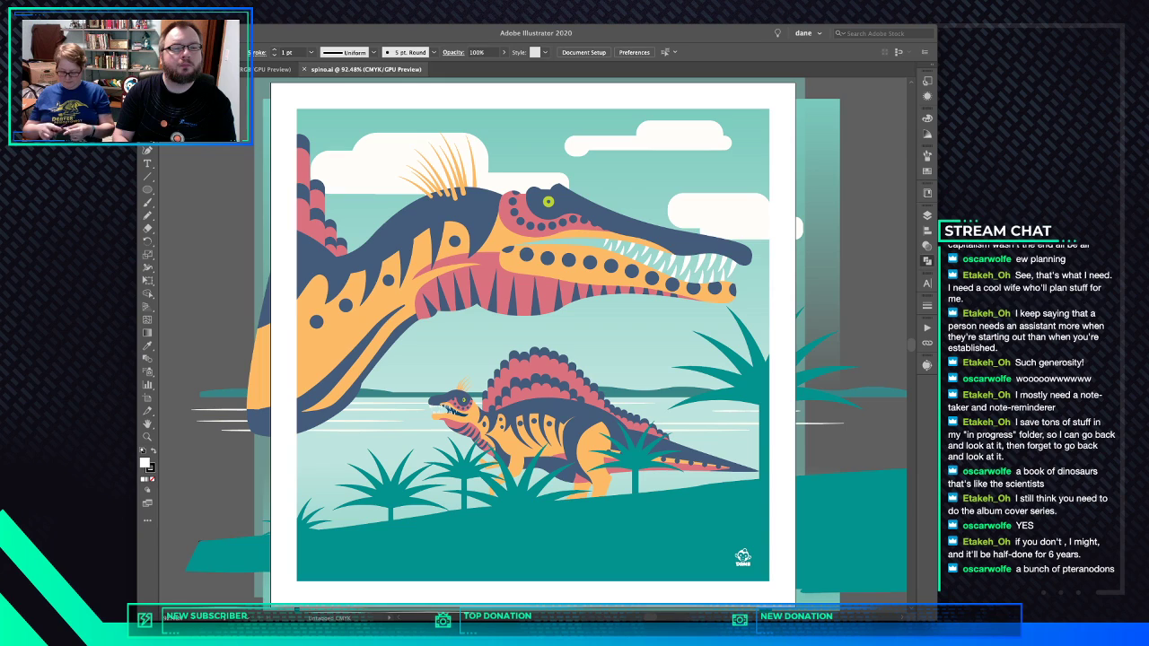
key(super+shift+t)
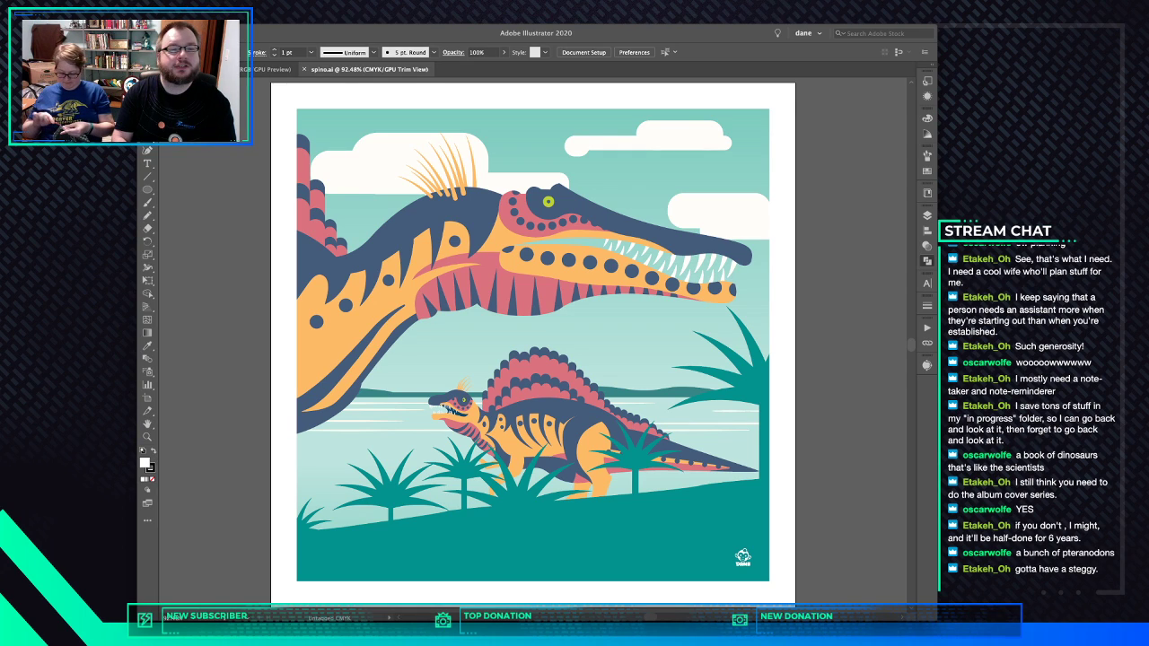
key(ctrl+w)
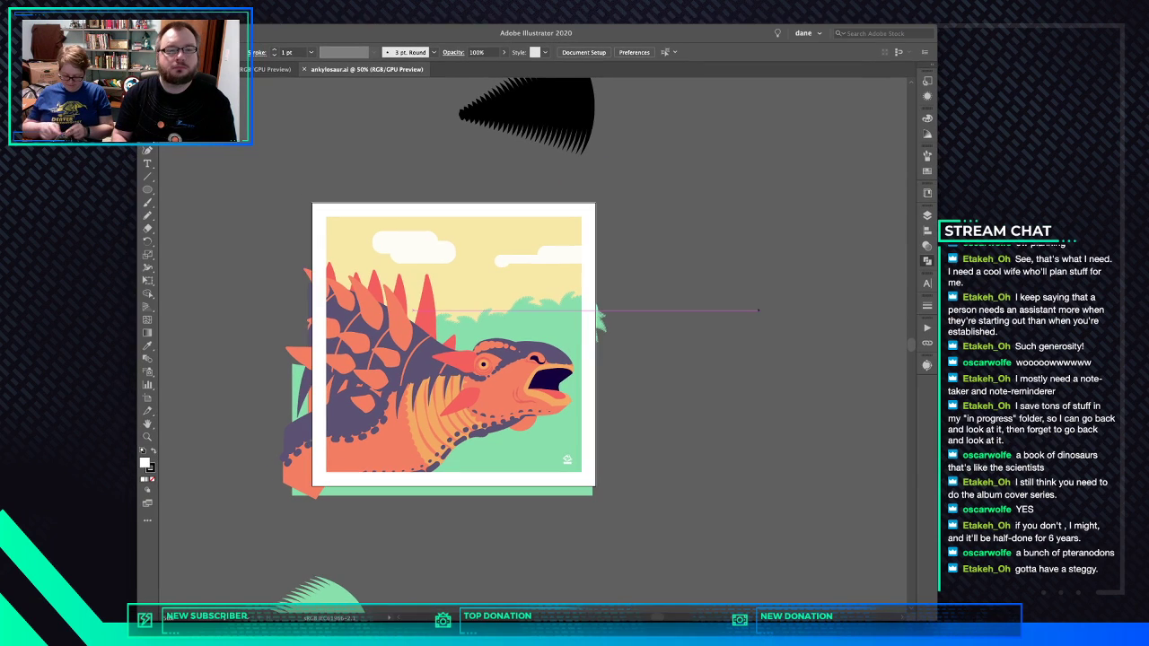
Examine ankylosaur.ai and the raptor.ai artboard fitted in the window, and close both files to return to the bomber drawing
key(super+w)
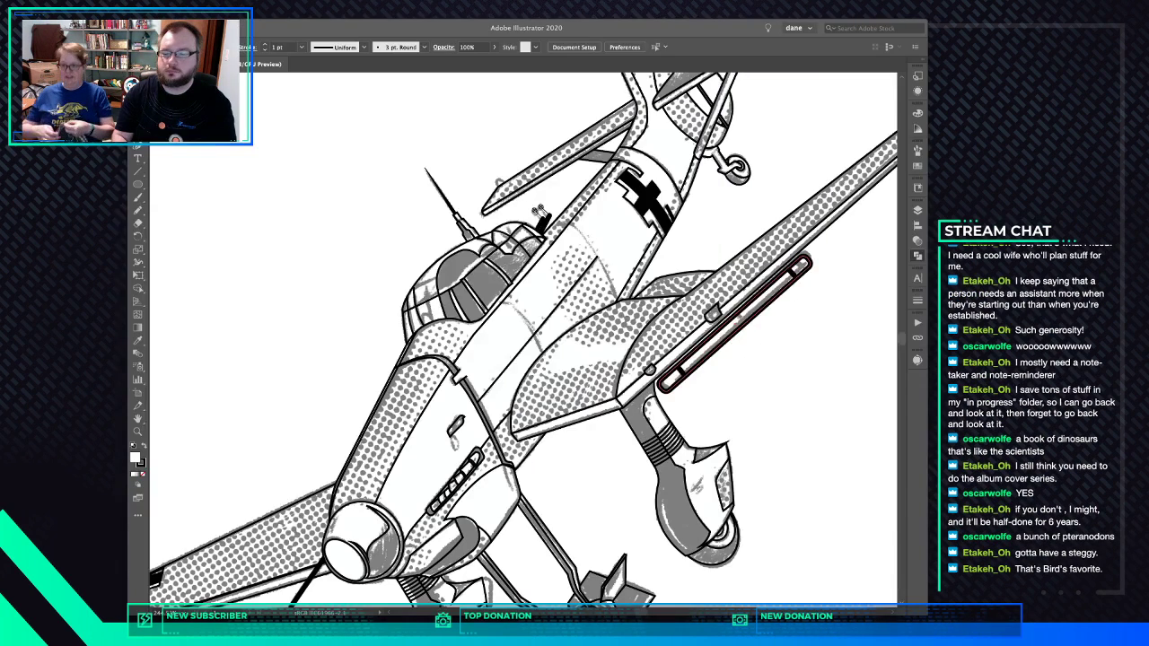
key(super+w)
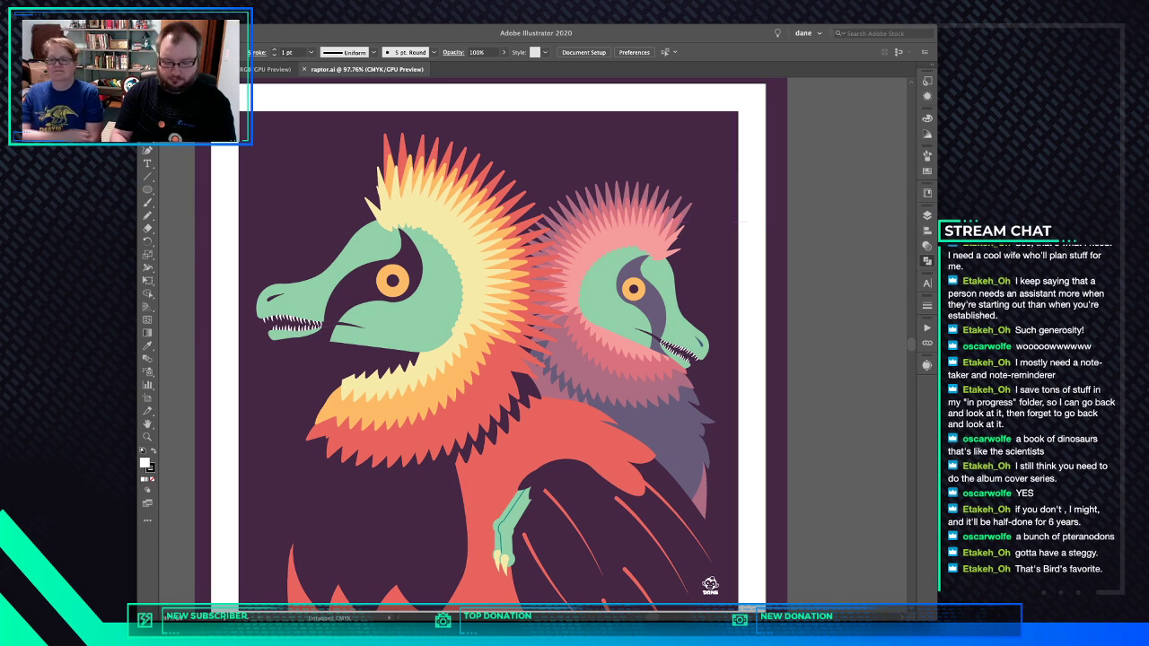
key(ctrl+0)
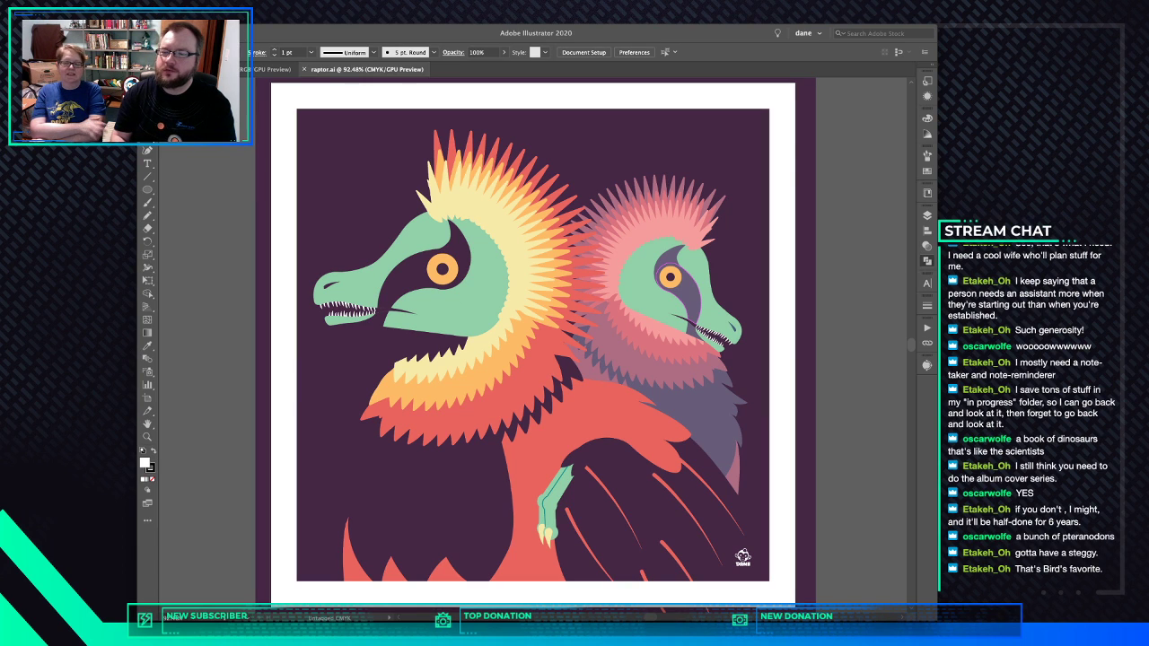
key(super+w)
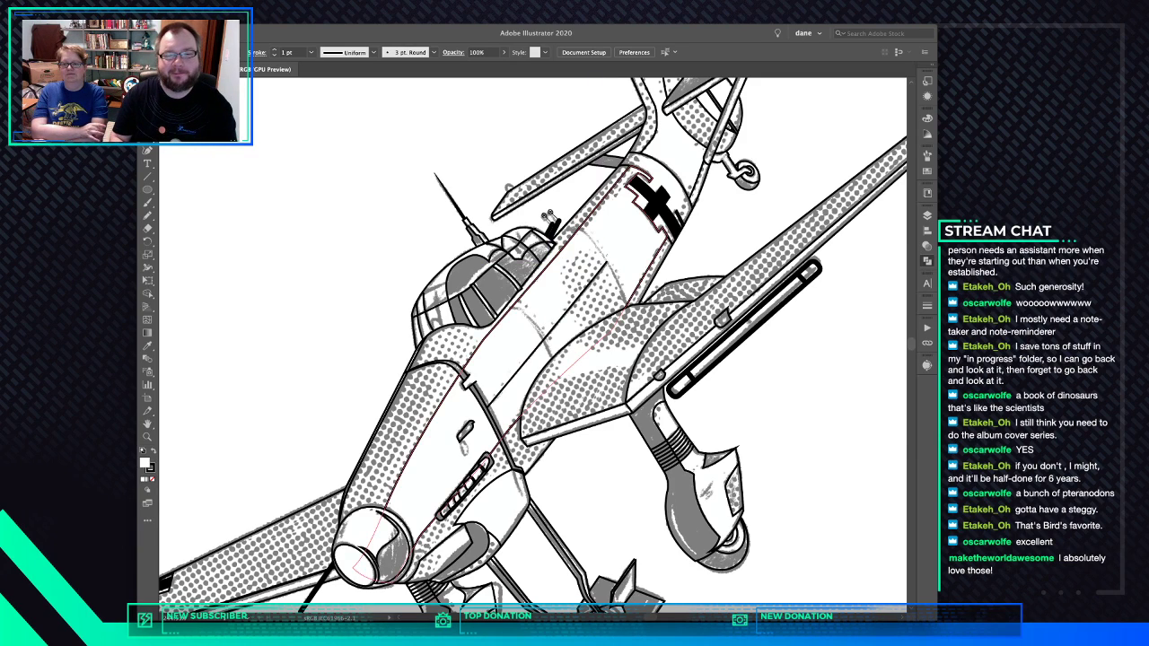
Isolate the curved panel line behind the cockpit in outline view and cut it out of its nested group
click(548, 218)
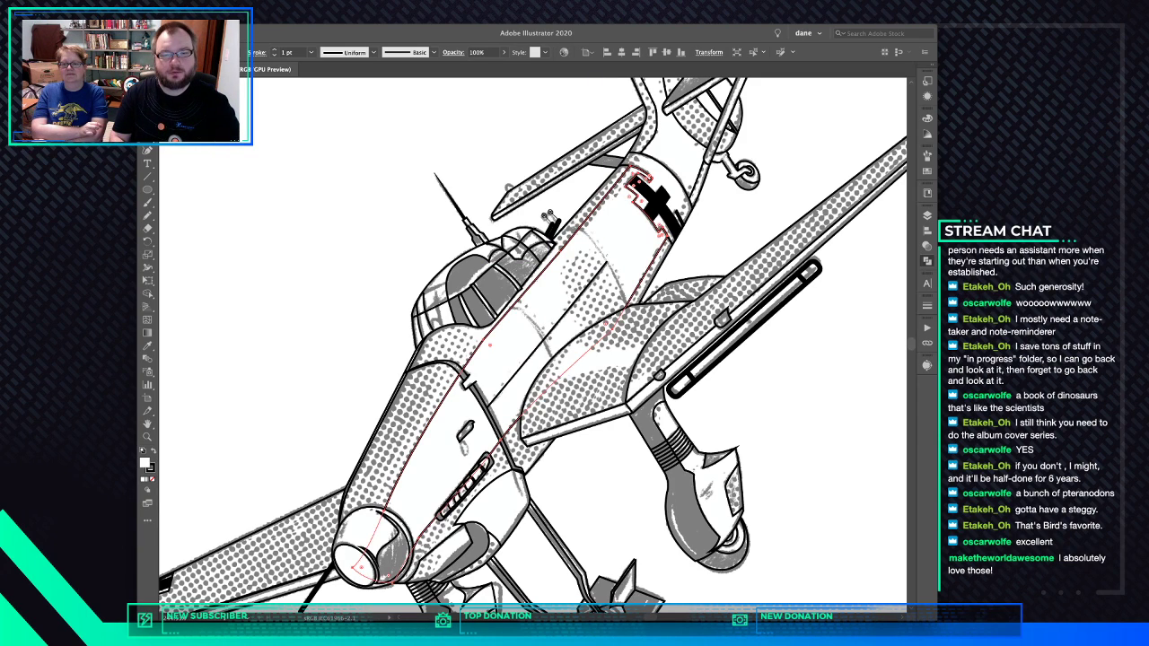
key(ctrl+y)
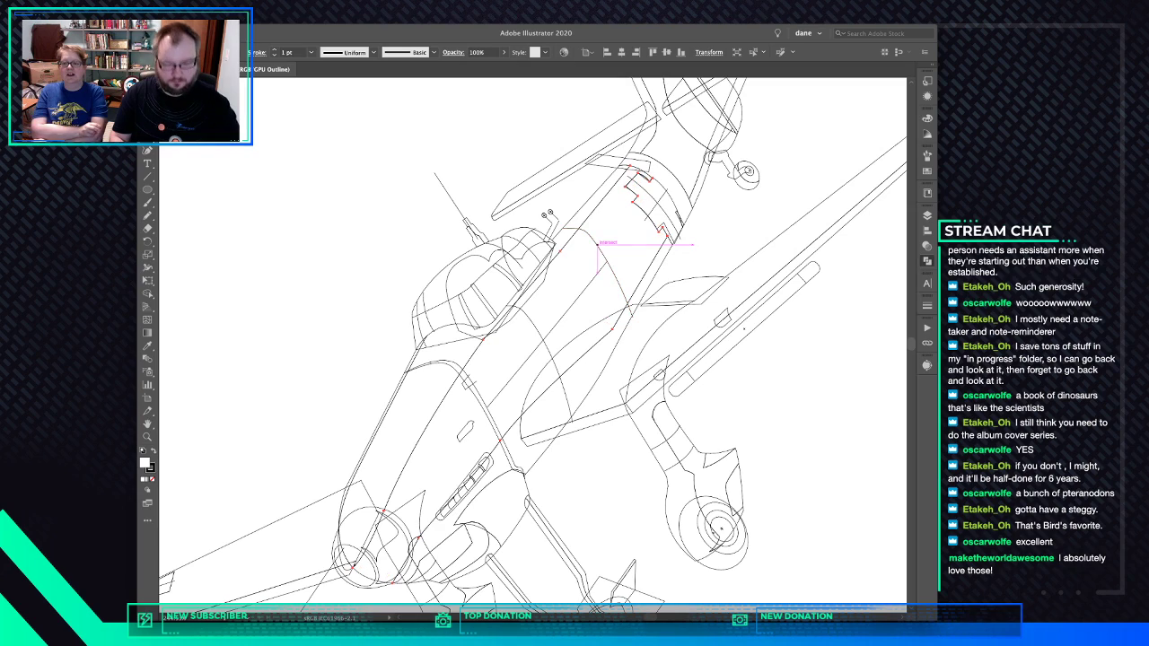
key(ctrl+shift+a)
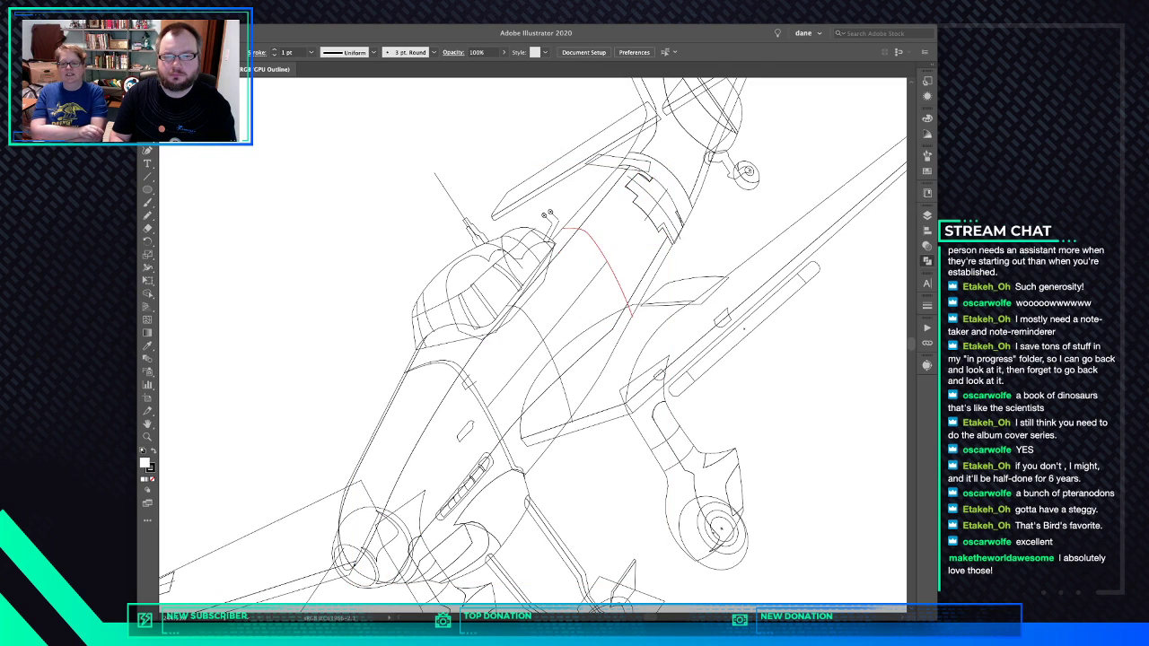
click(599, 243)
double_click(600, 248)
click(600, 249)
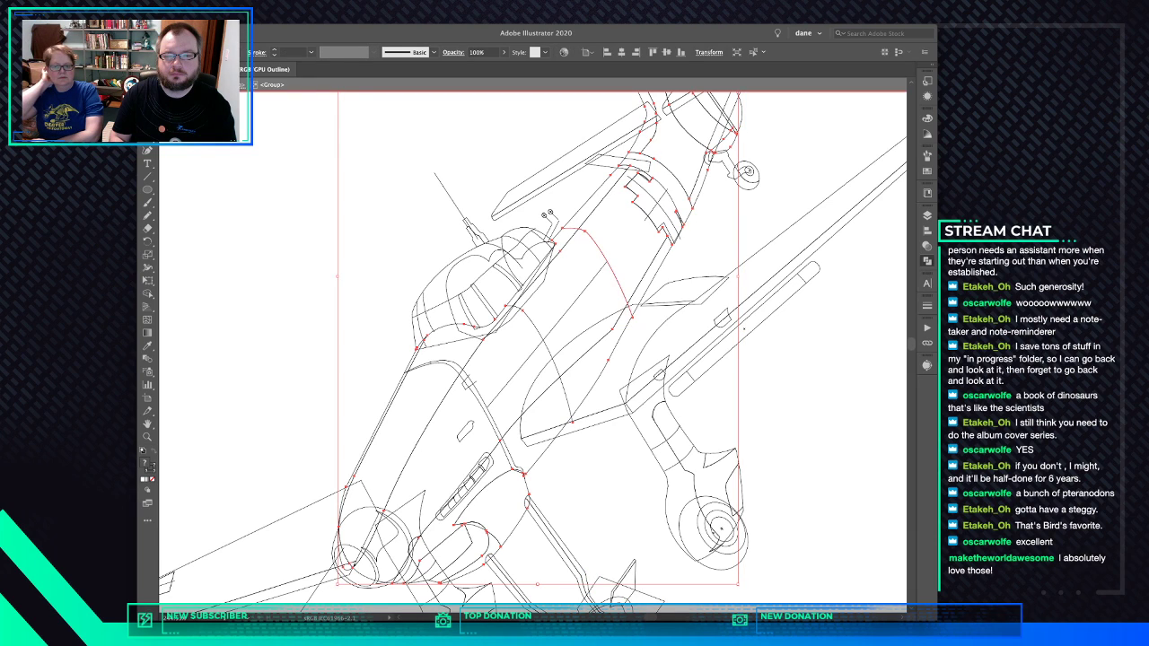
double_click(599, 248)
click(600, 248)
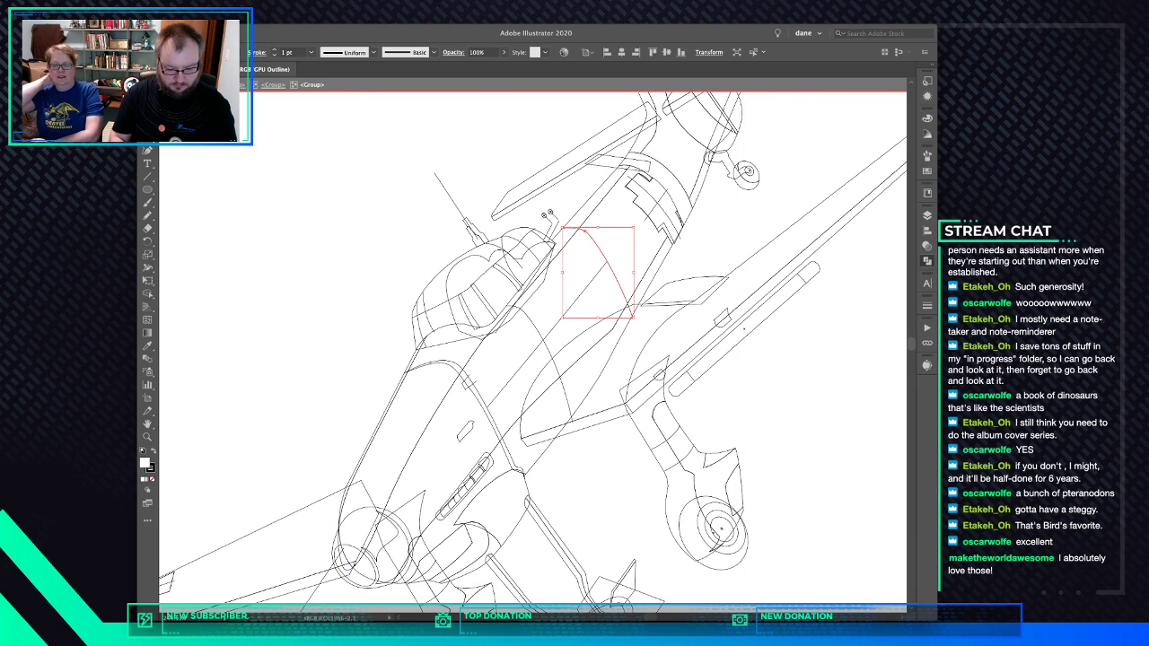
key(Delete)
key(Escape)
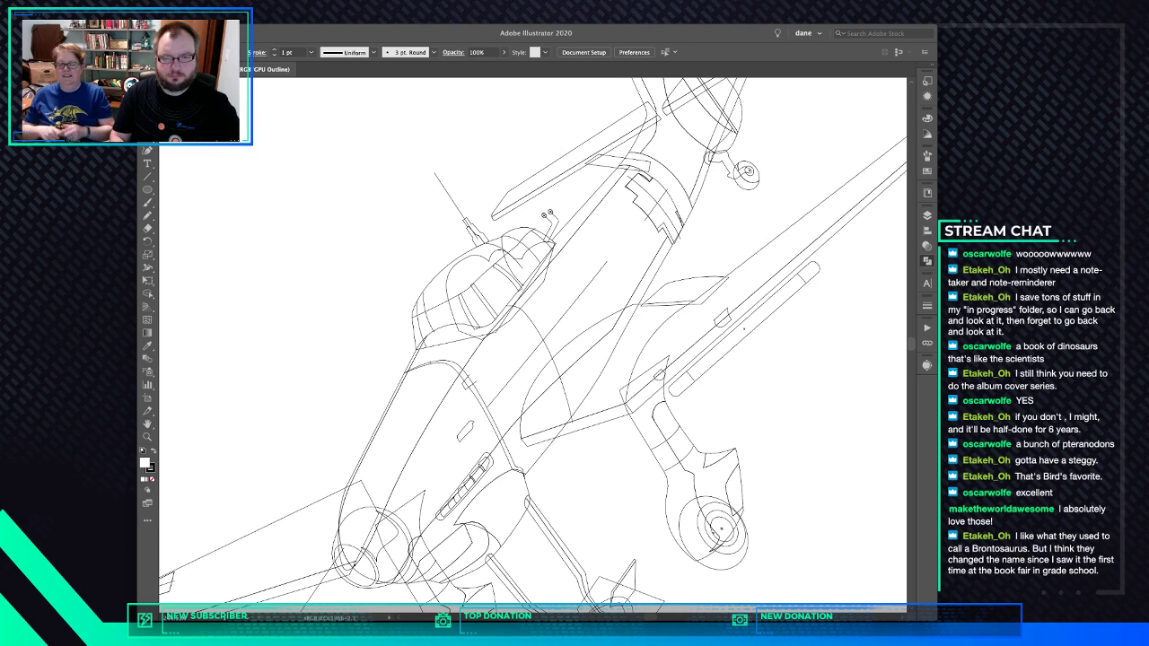
Paste the cut panel line in front of the fuselage side shape and move it in front of the upper dotted fuselage strip
key(ctrl+y)
click(599, 249)
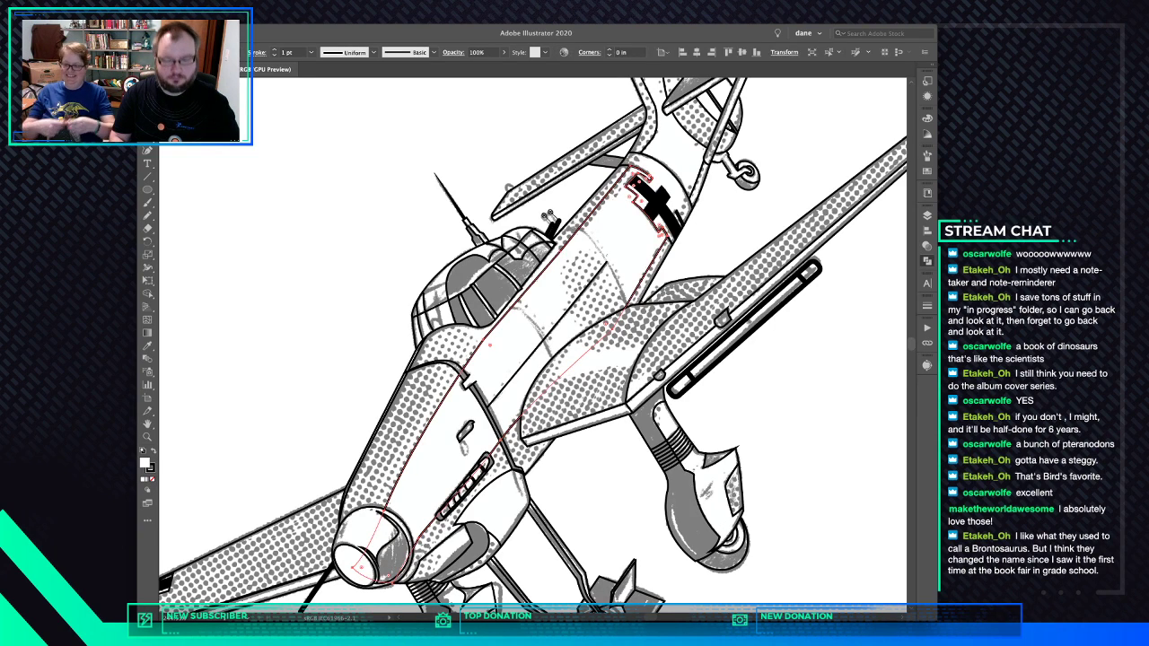
key(ctrl+f)
click(603, 254)
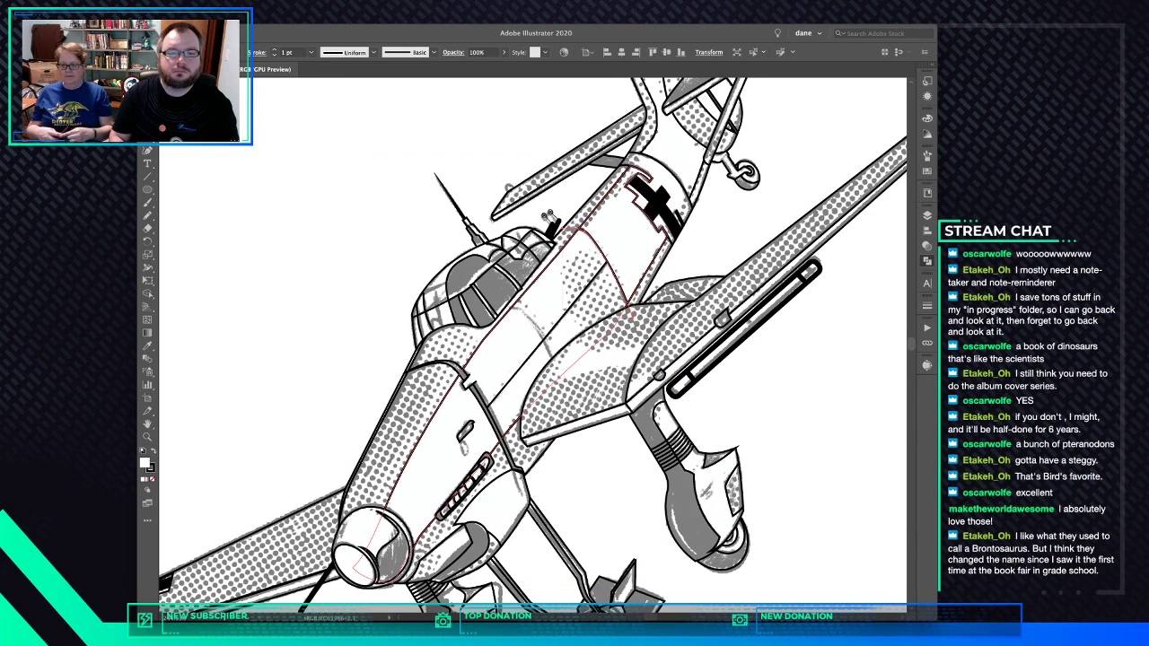
key(ctrl+x)
click(574, 225)
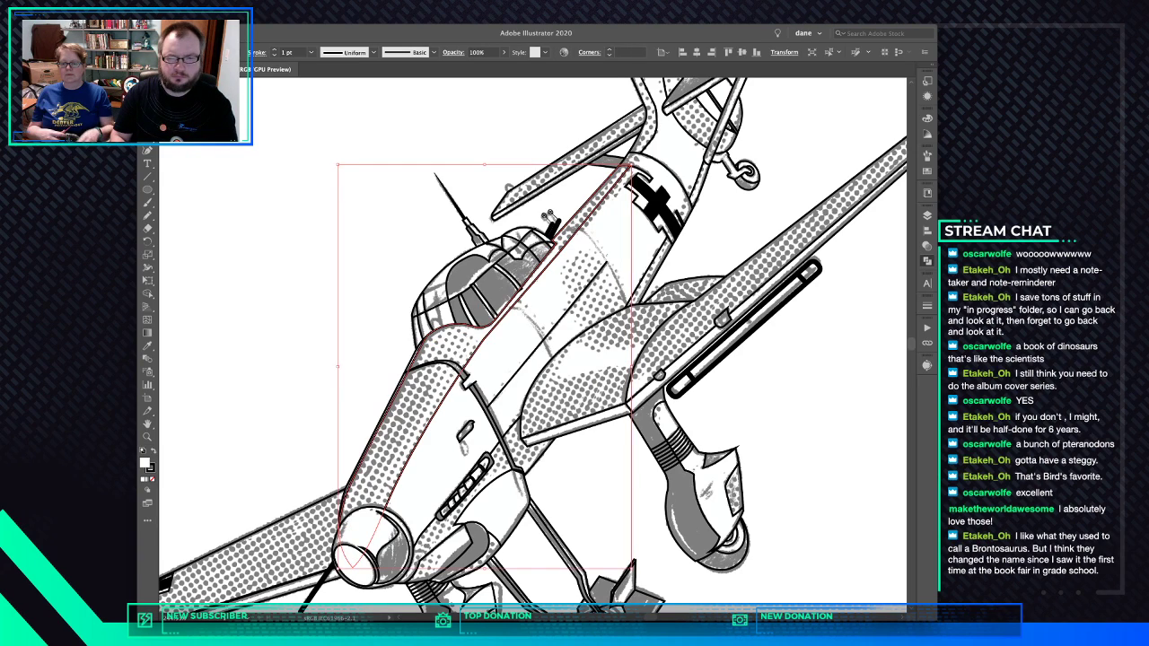
key(ctrl+f)
key(ctrl+shift+a)
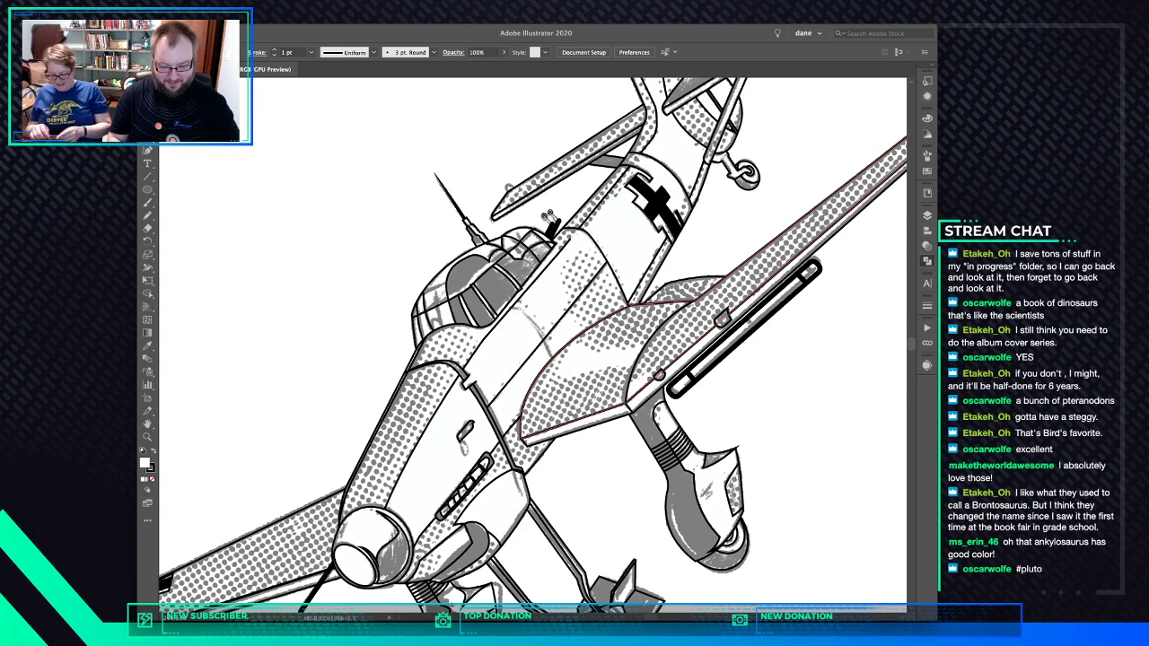
Isolate the curved panel line running from the cockpit to the wing root in outline view and cut it out of its group
key(ctrl+y)
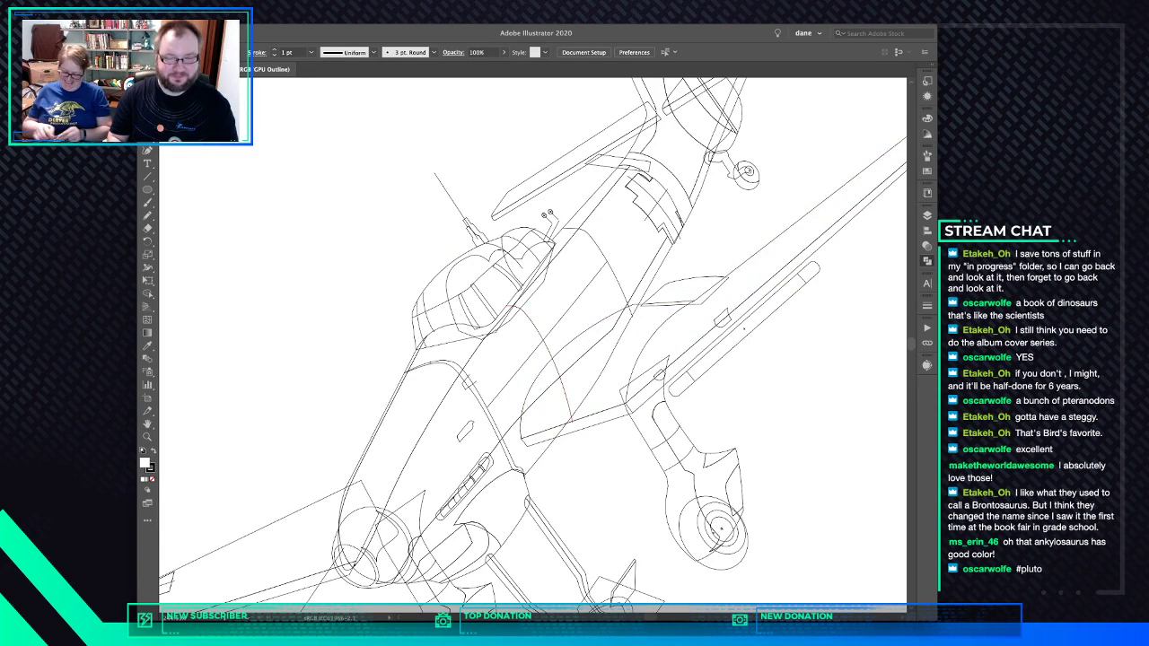
key(ctrl+a)
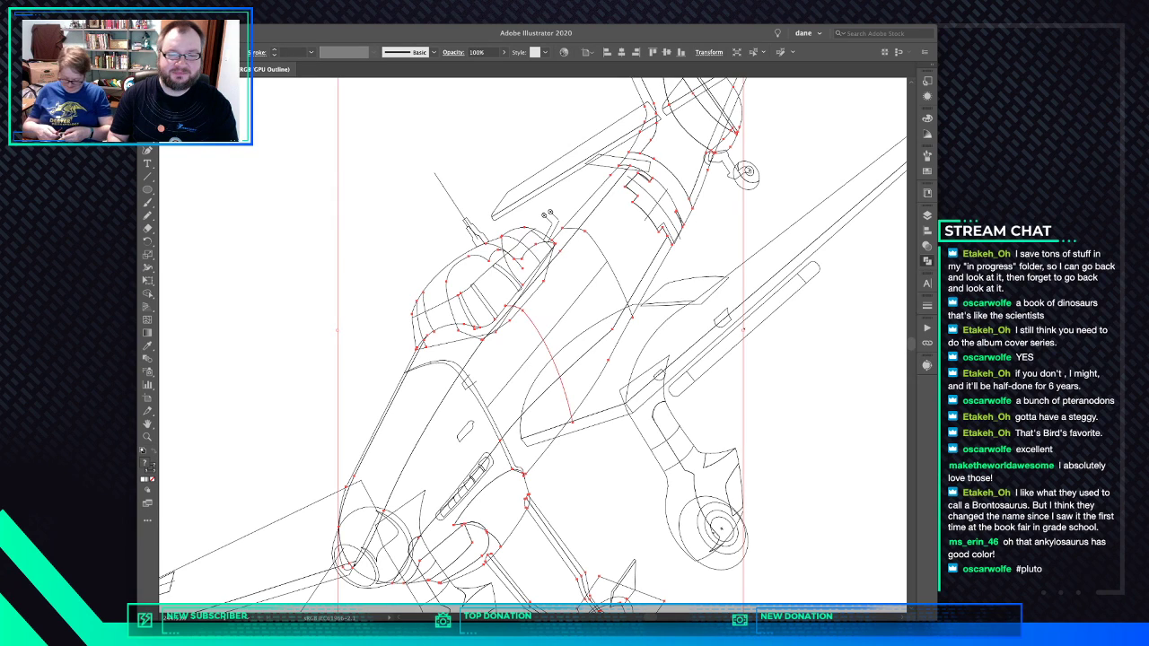
key(ctrl+shift+a)
double_click(538, 333)
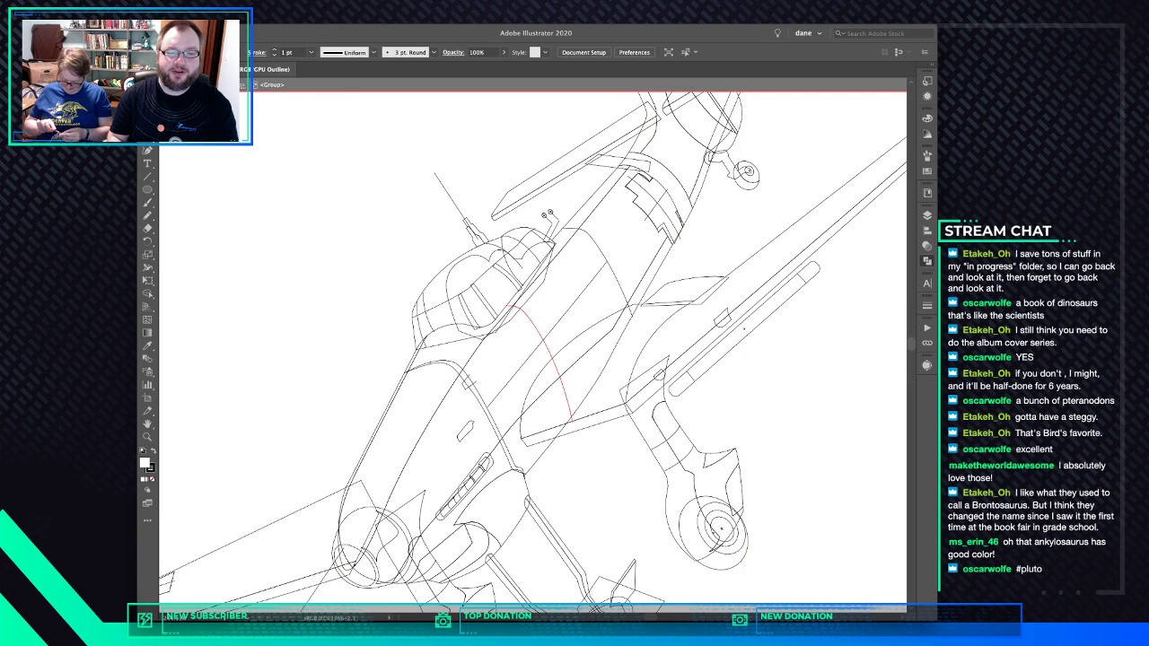
click(538, 333)
double_click(541, 333)
click(542, 333)
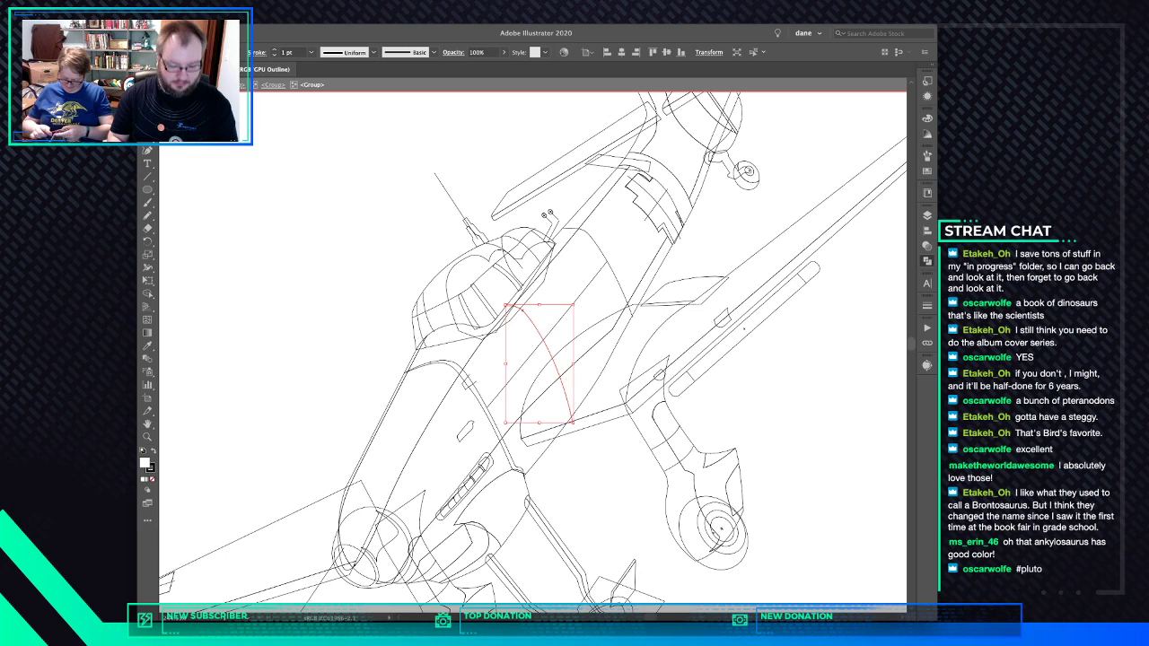
key(ctrl+shift+a)
key(Escape)
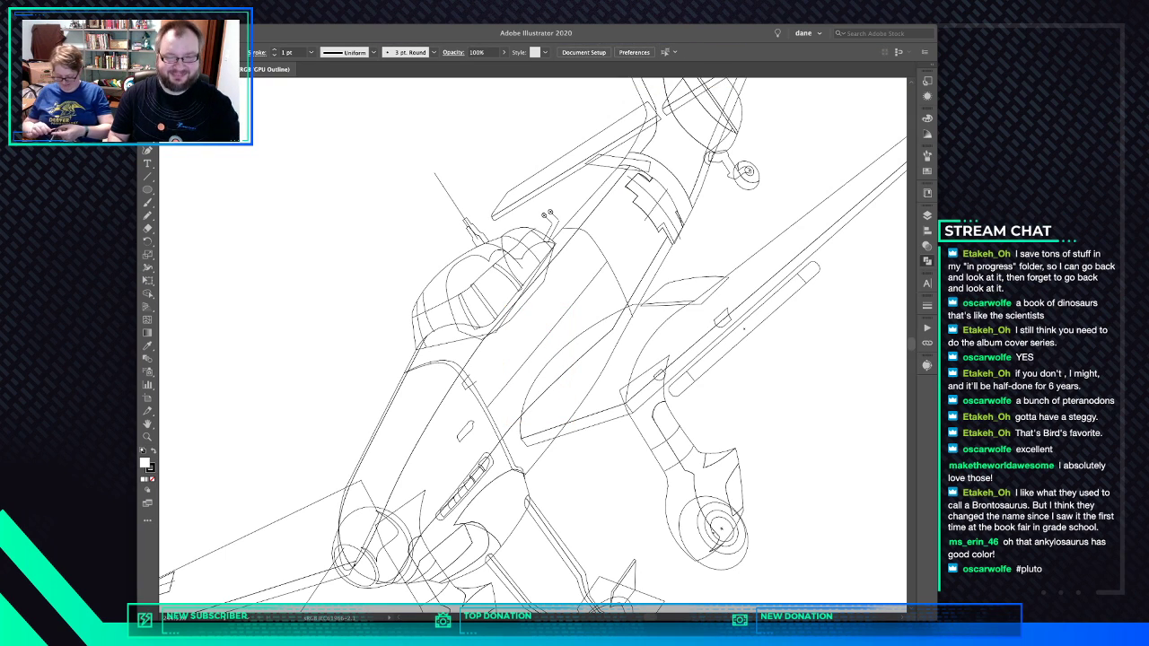
Paste the cockpit-to-wing-root panel line in front of the upper fuselage strip in preview view and set its fill to none
key(ctrl+y)
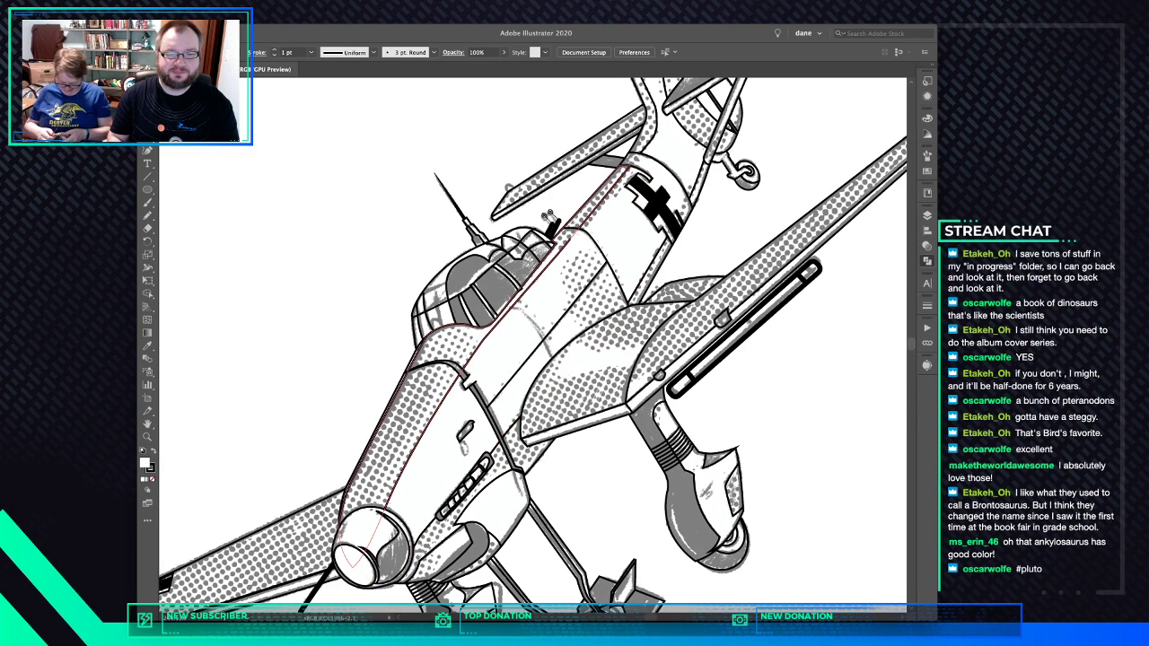
click(547, 218)
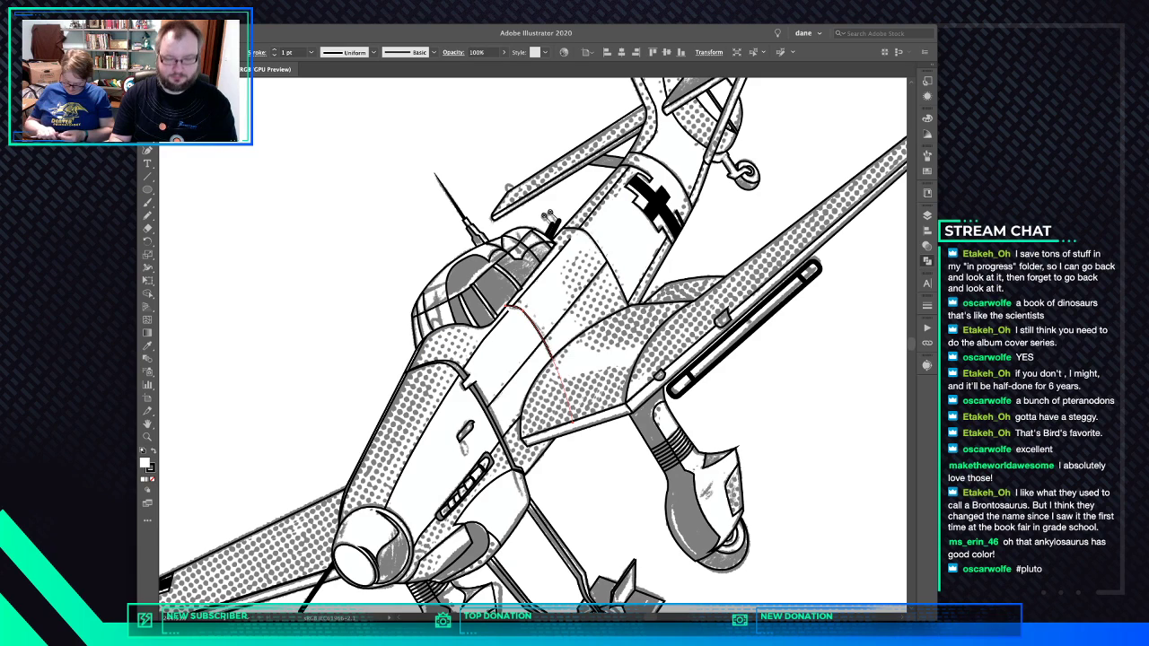
key(slash)
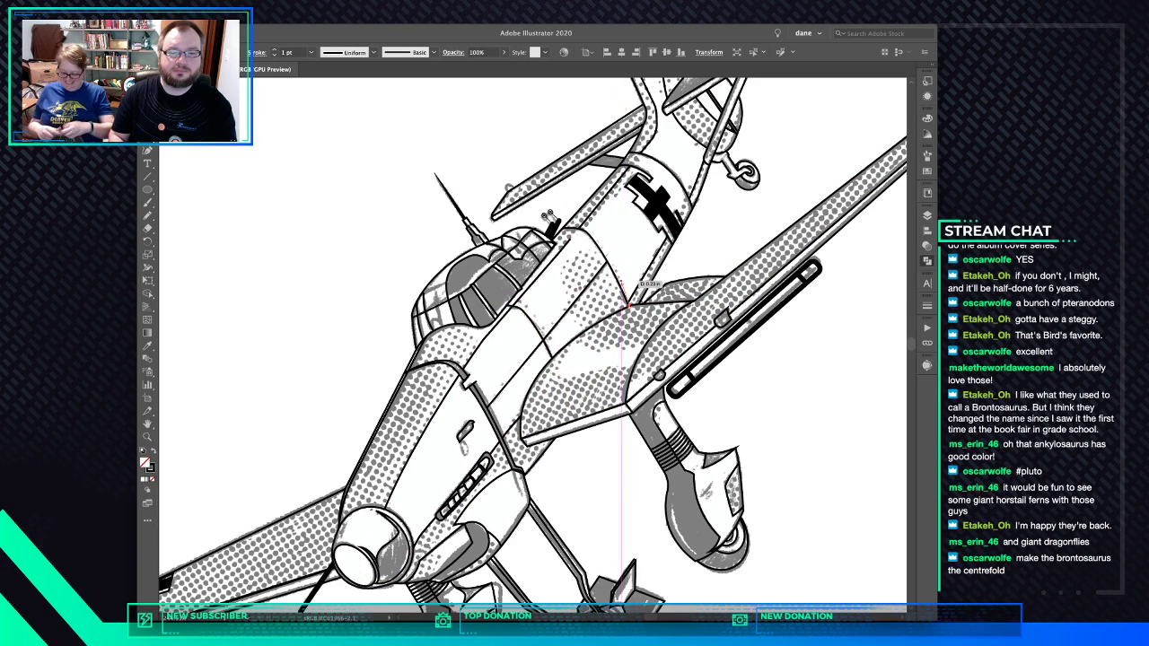
Draw a closed curved shape around the dotted shading between the two fuselage panel lines above the wing root
click(621, 283)
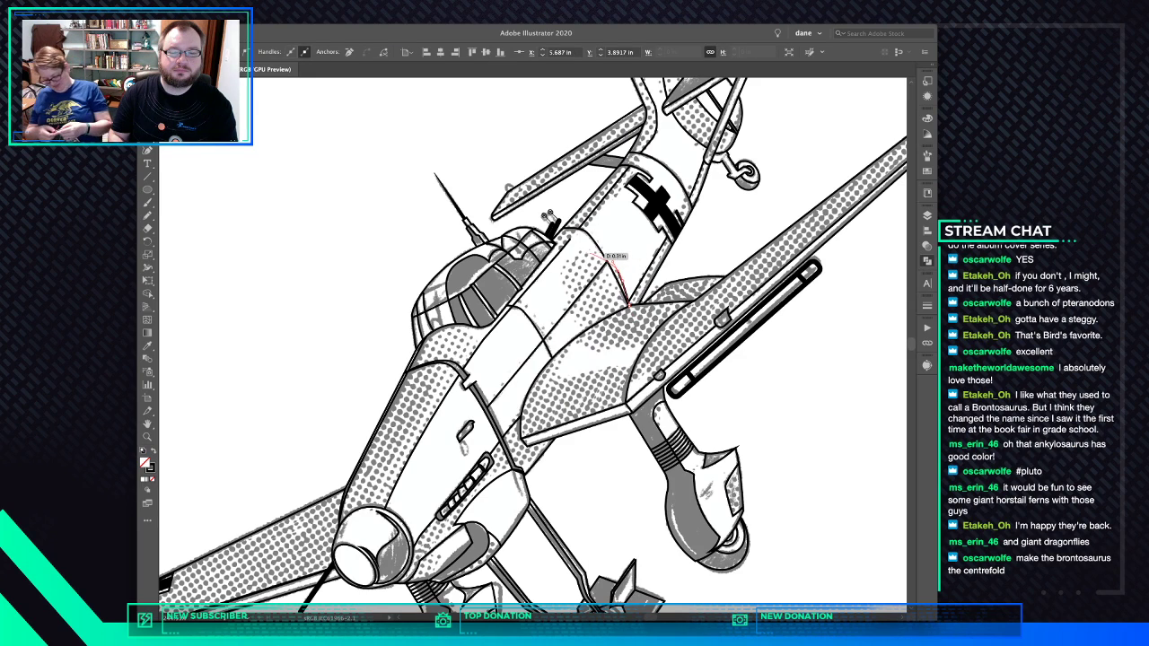
drag(561, 256, 557, 260)
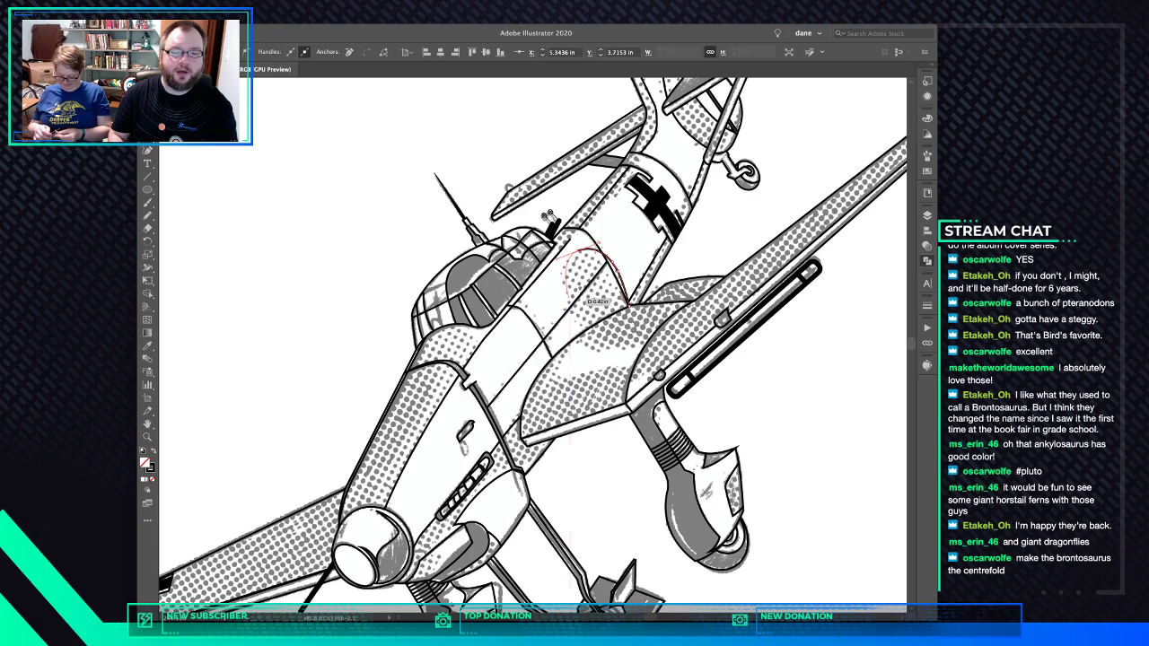
click(569, 302)
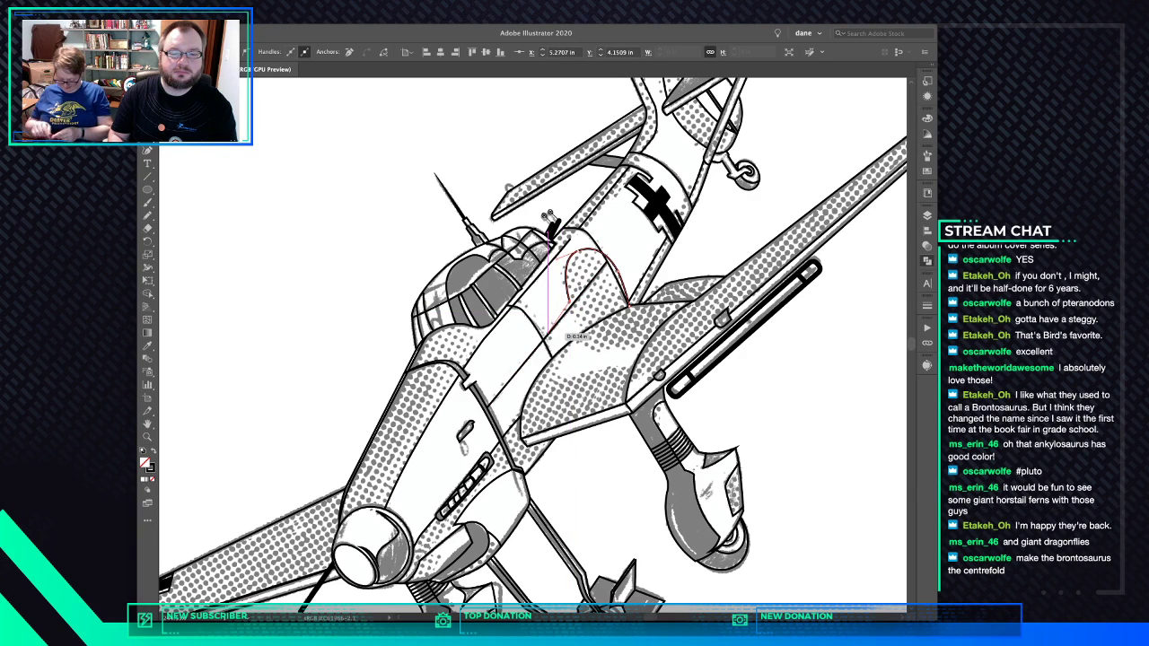
click(546, 336)
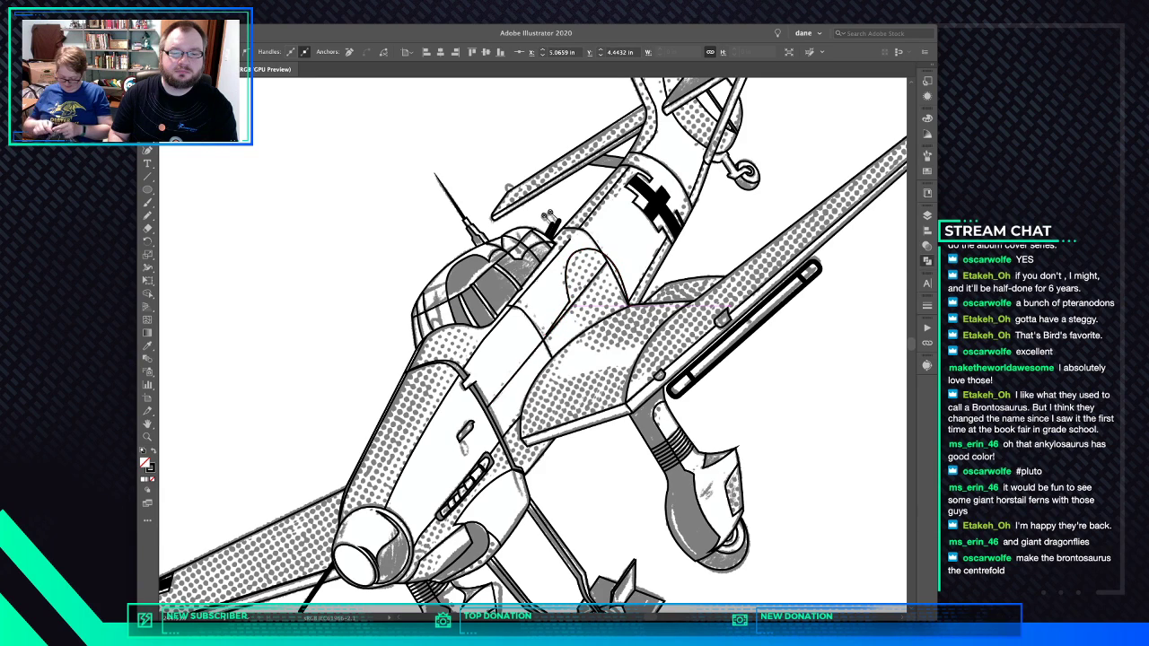
click(582, 336)
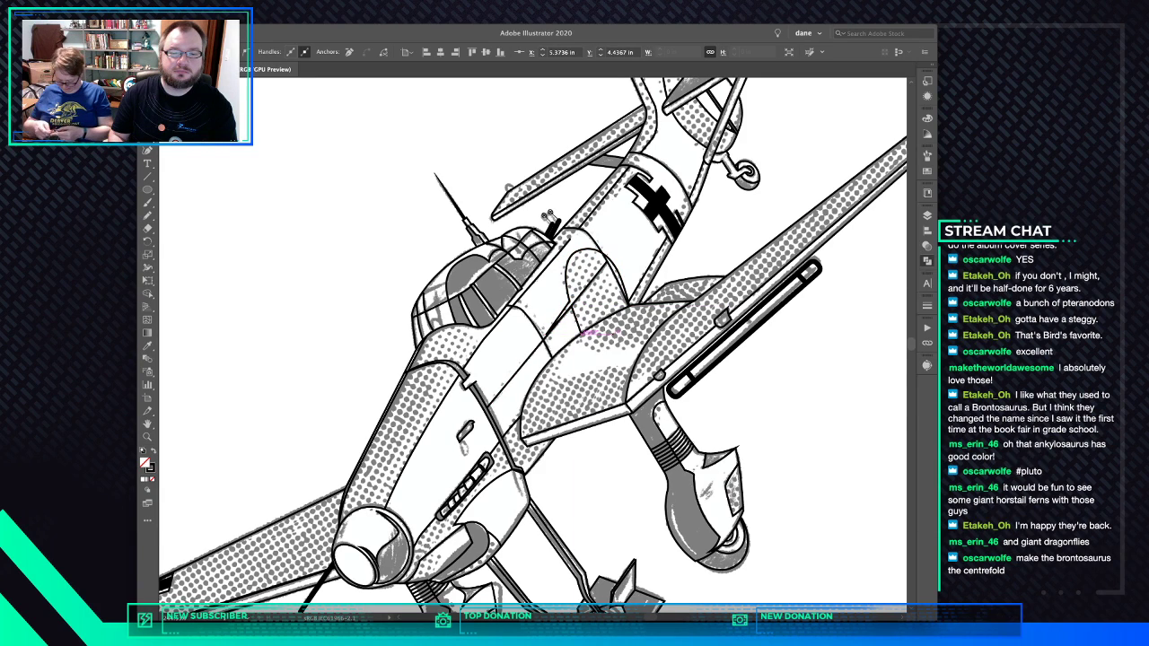
click(629, 306)
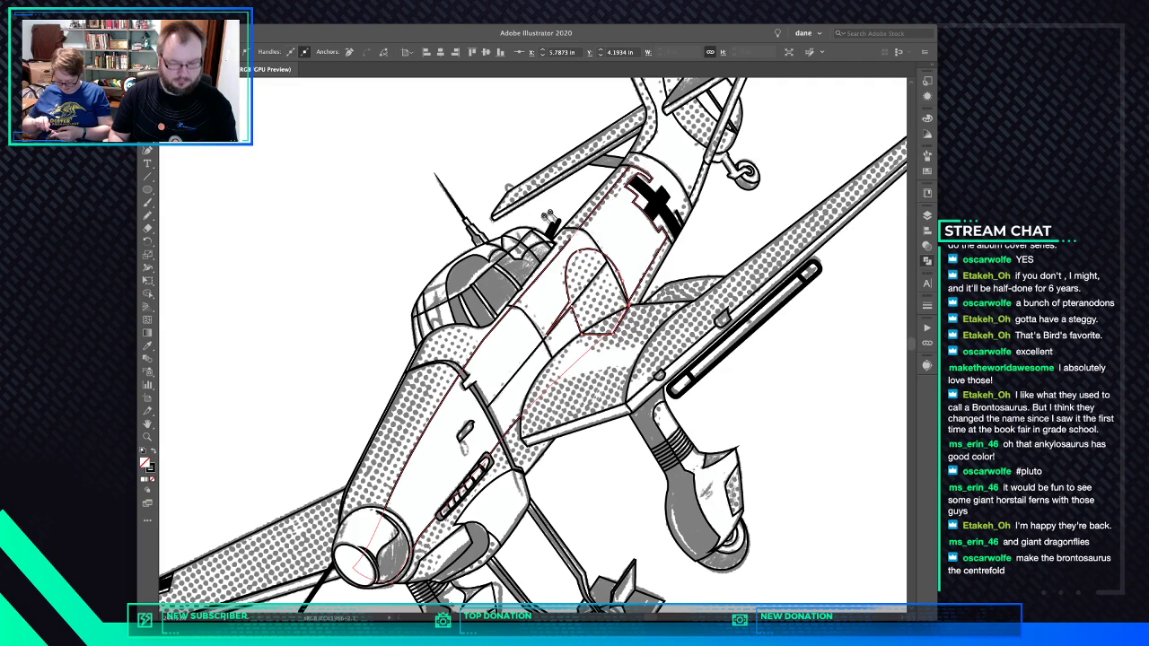
Give the new shading shape the default white fill and black stroke and place it in front of the fuselage side shape
key(d)
key(super+shift+a)
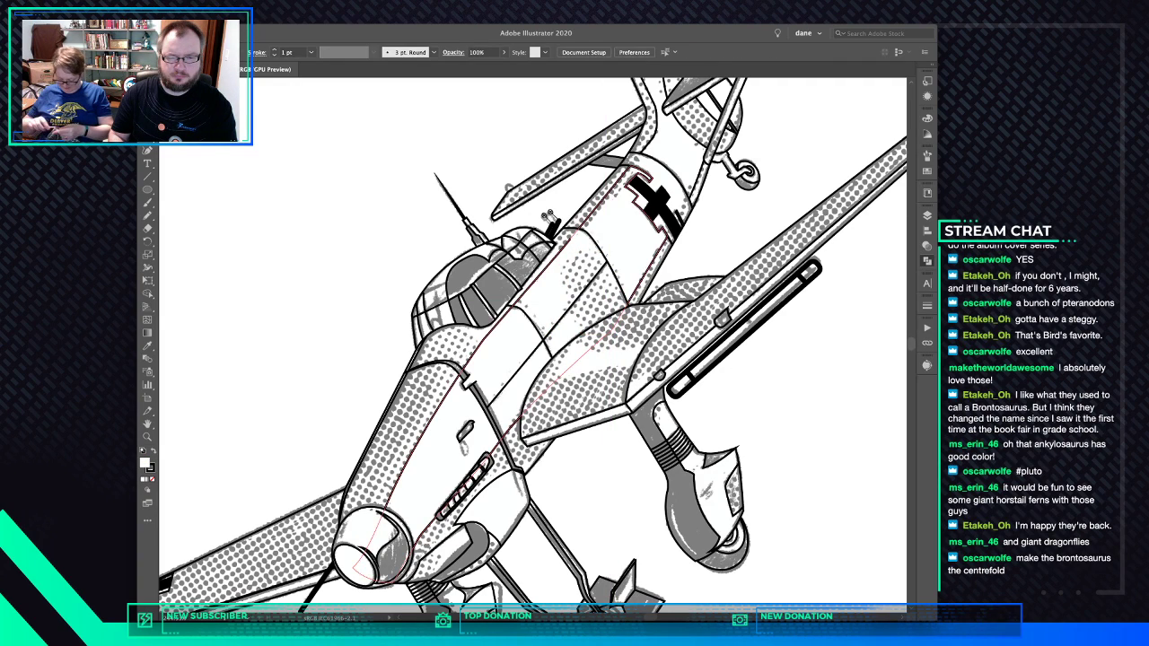
click(503, 356)
key(v)
click(588, 283)
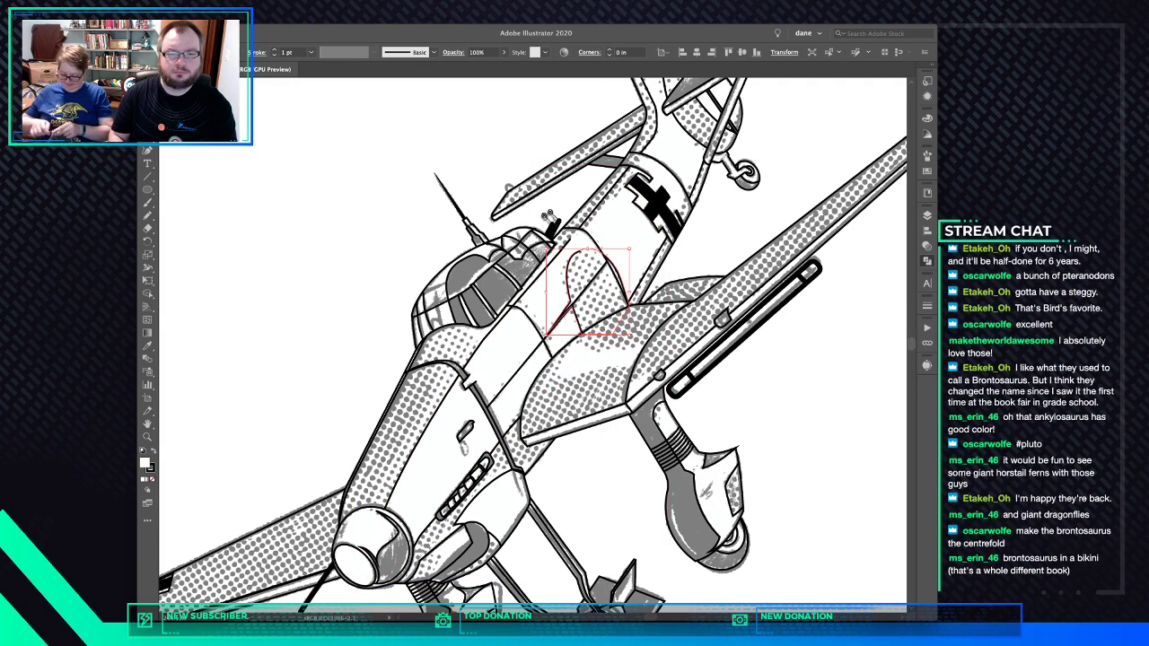
Set the fill of the curved panel line behind the cockpit to none
key(super+shift+a)
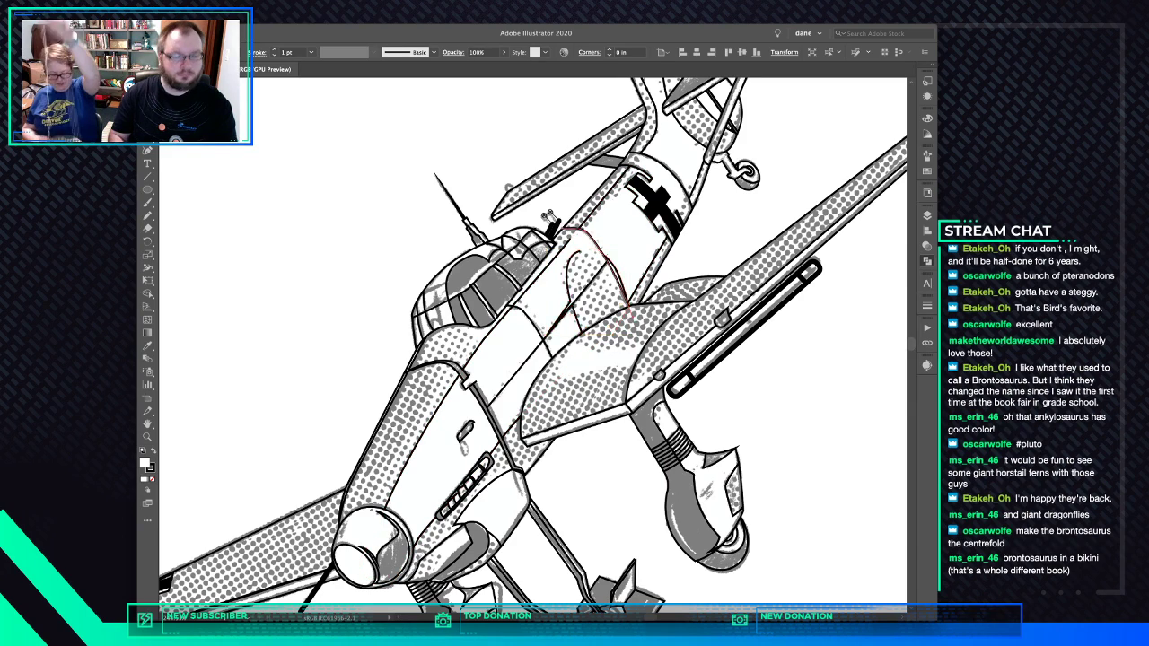
key(/)
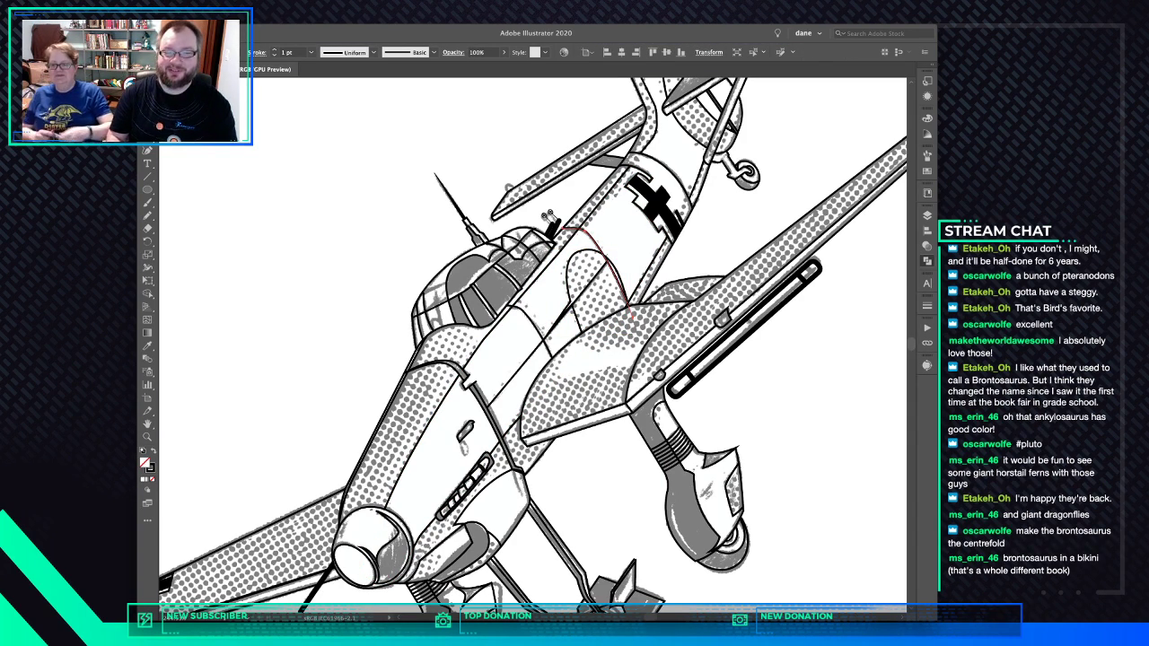
key(super+shift+a)
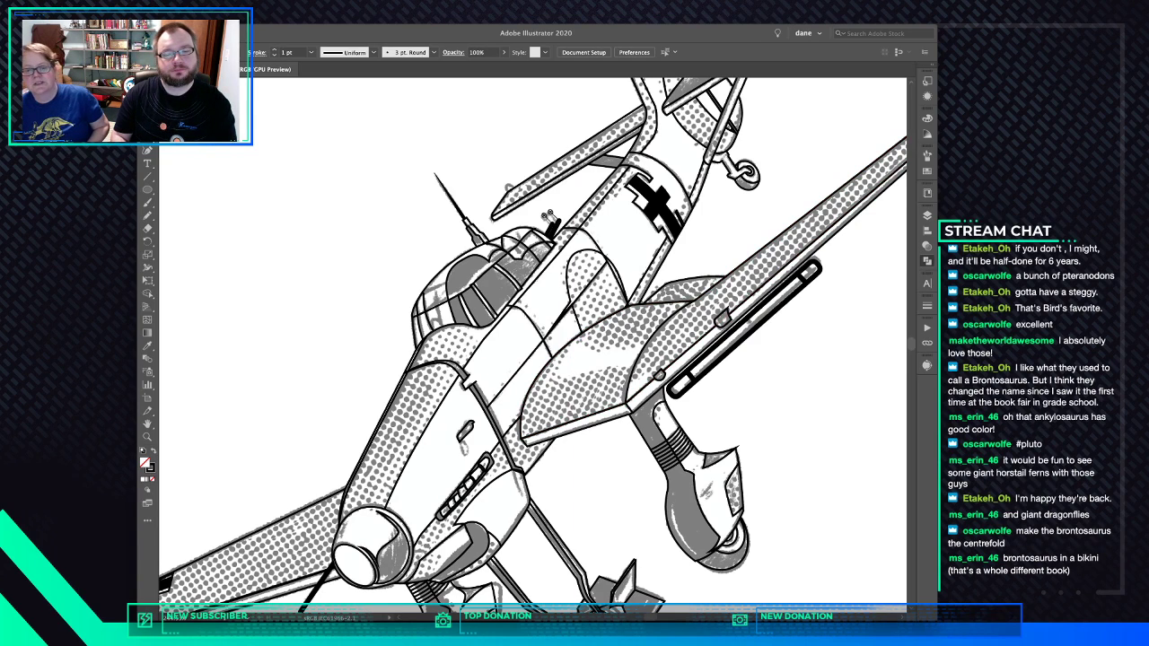
Draw a closed curved highlight shape around the undotted patch on the wing root
click(579, 346)
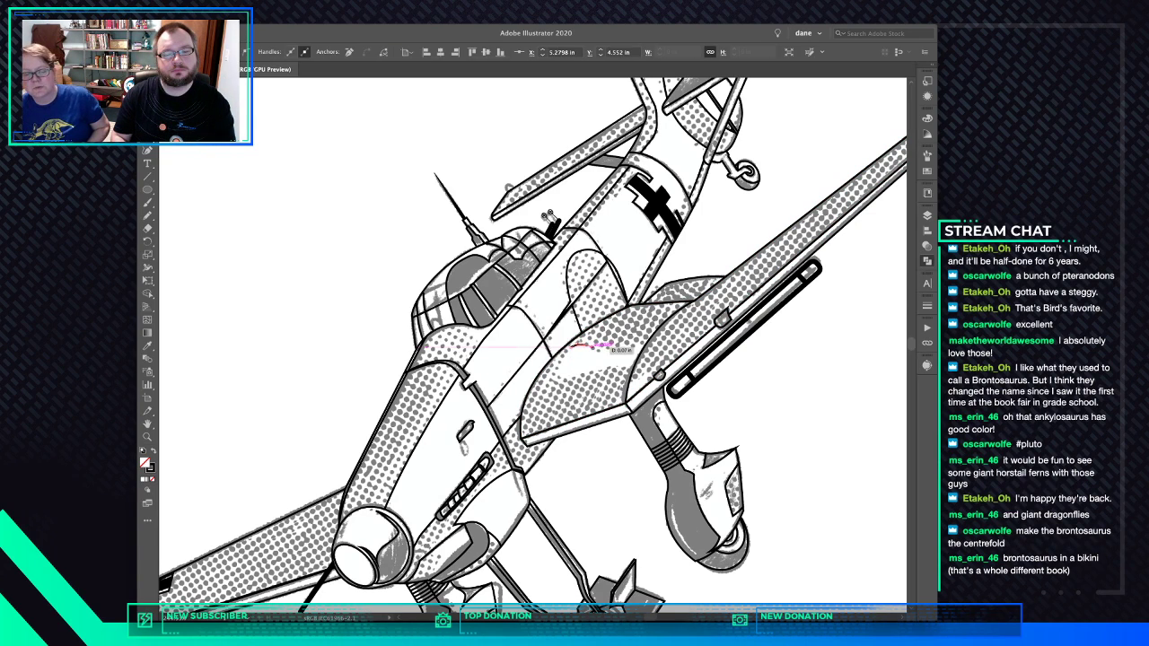
click(603, 348)
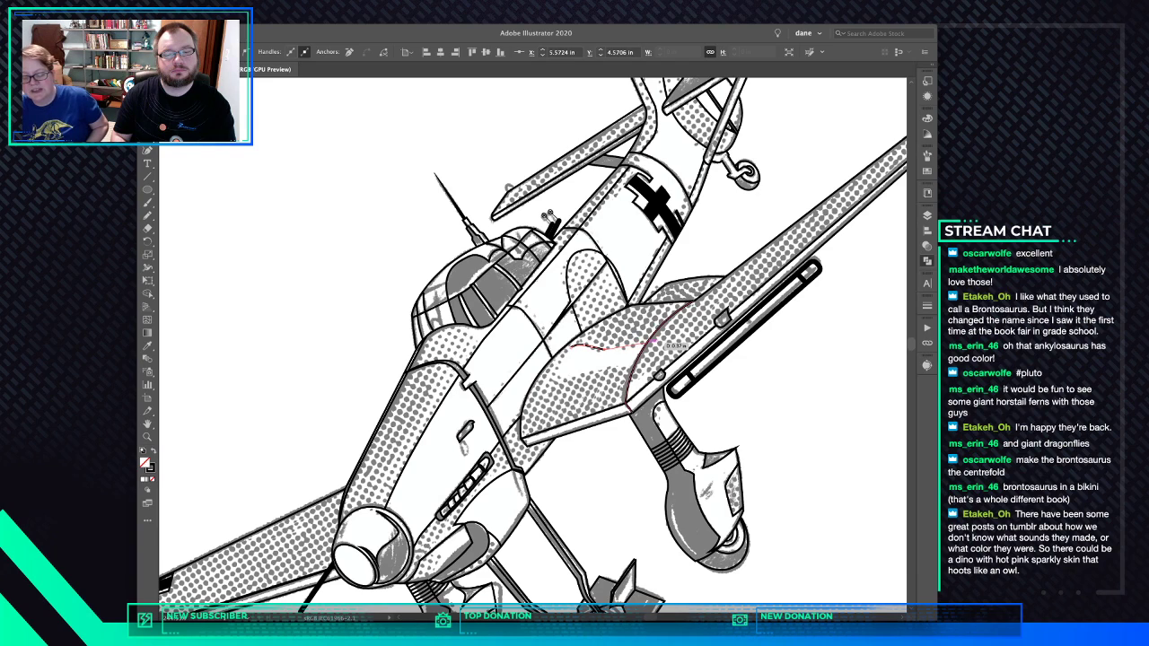
click(644, 344)
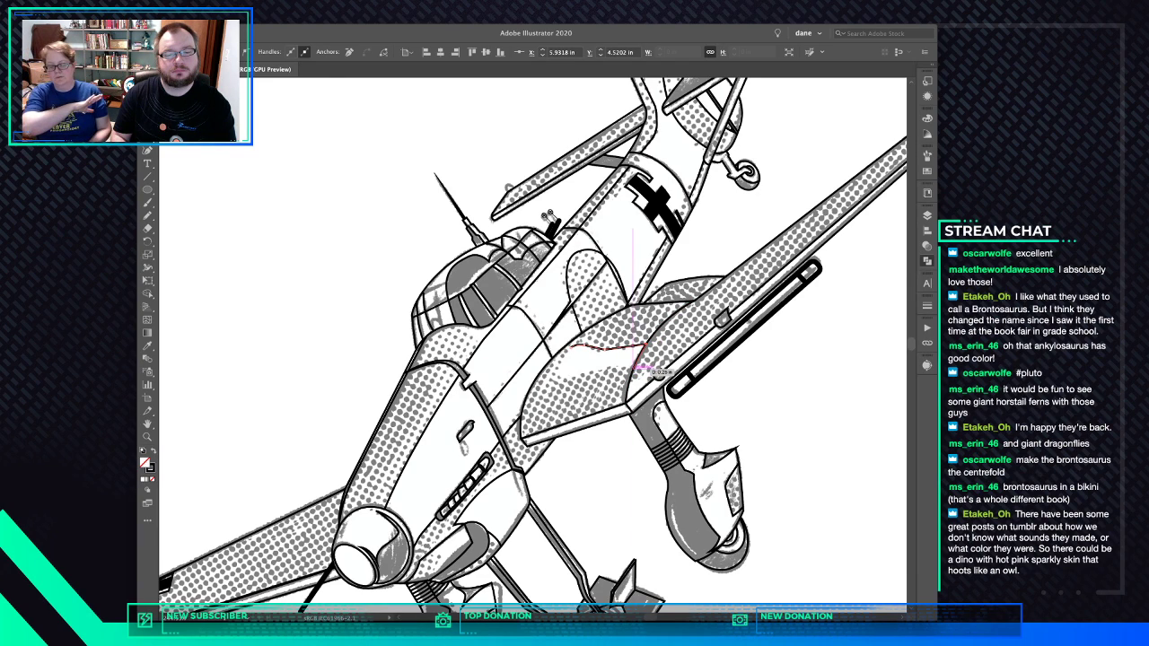
click(633, 370)
drag(591, 372, 614, 336)
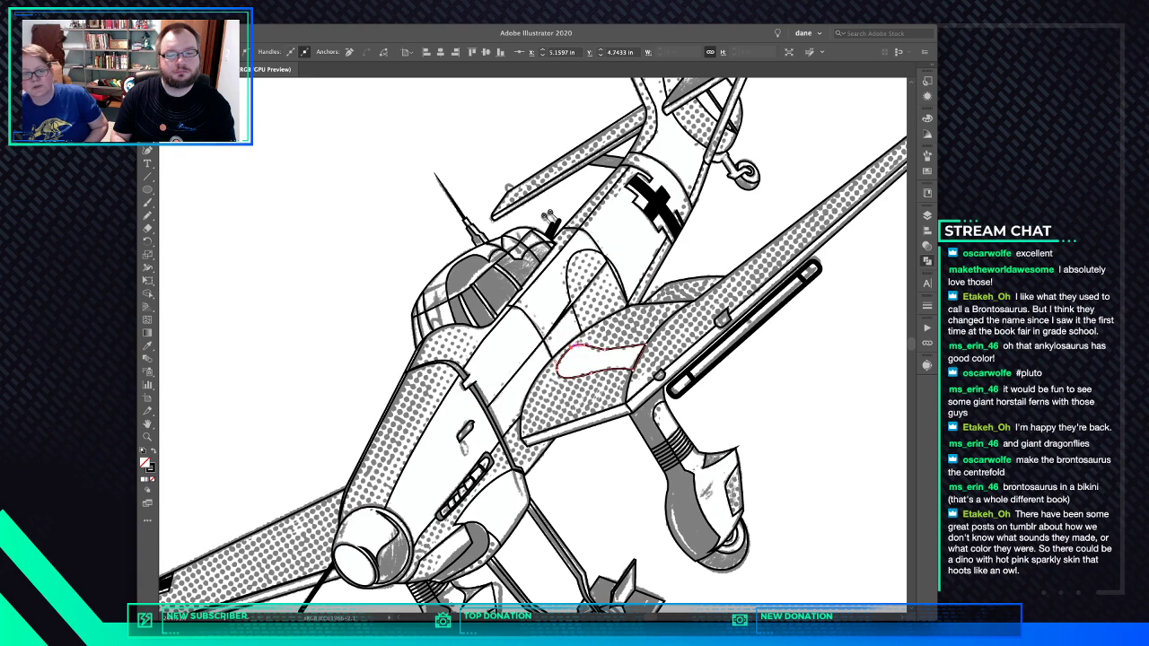
Give the wing-root highlight the default white fill and black stroke and place it directly in front of the wing shape
super+click(685, 410)
super+click(626, 359)
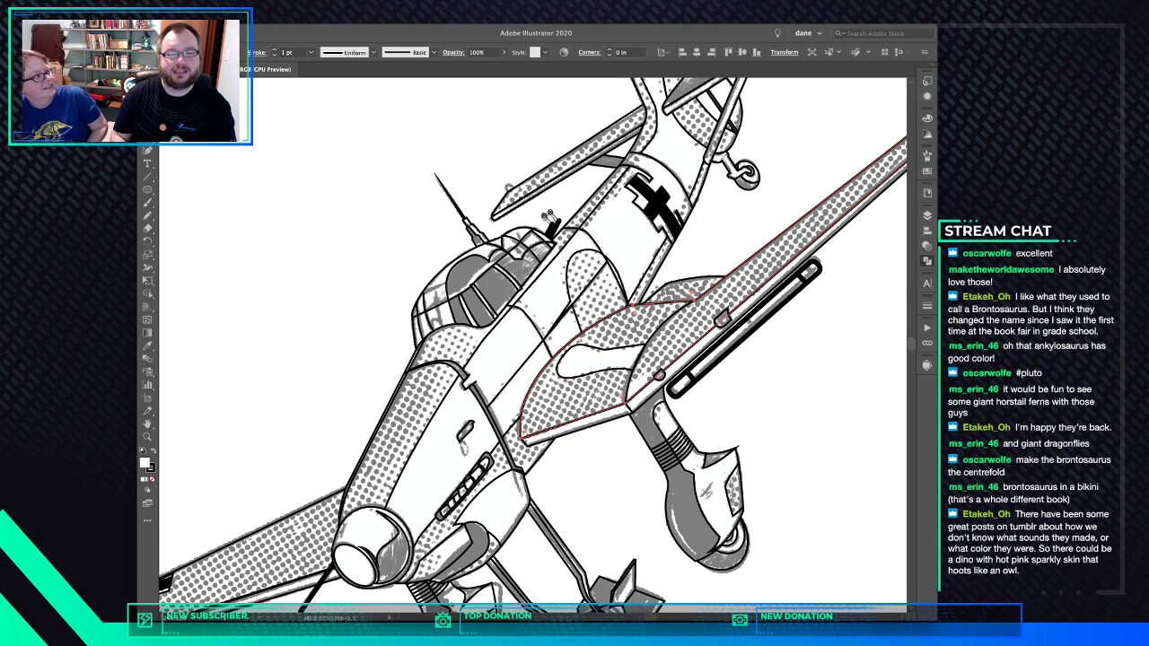
super+click(614, 349)
key(d)
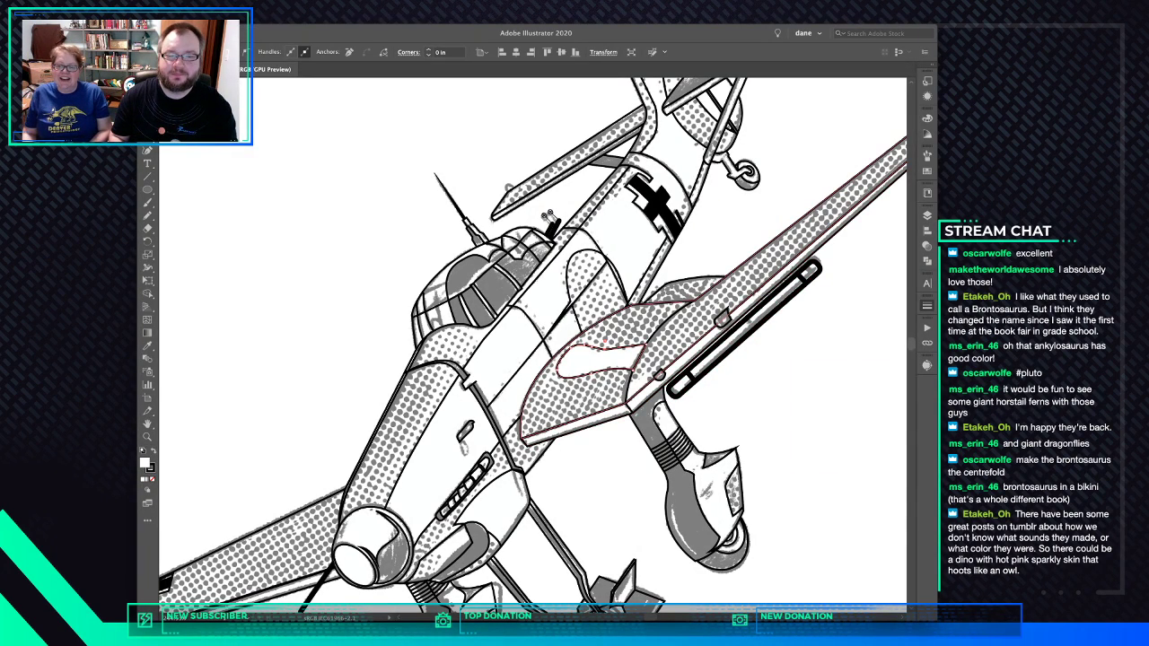
scroll(628, 353, up, 5)
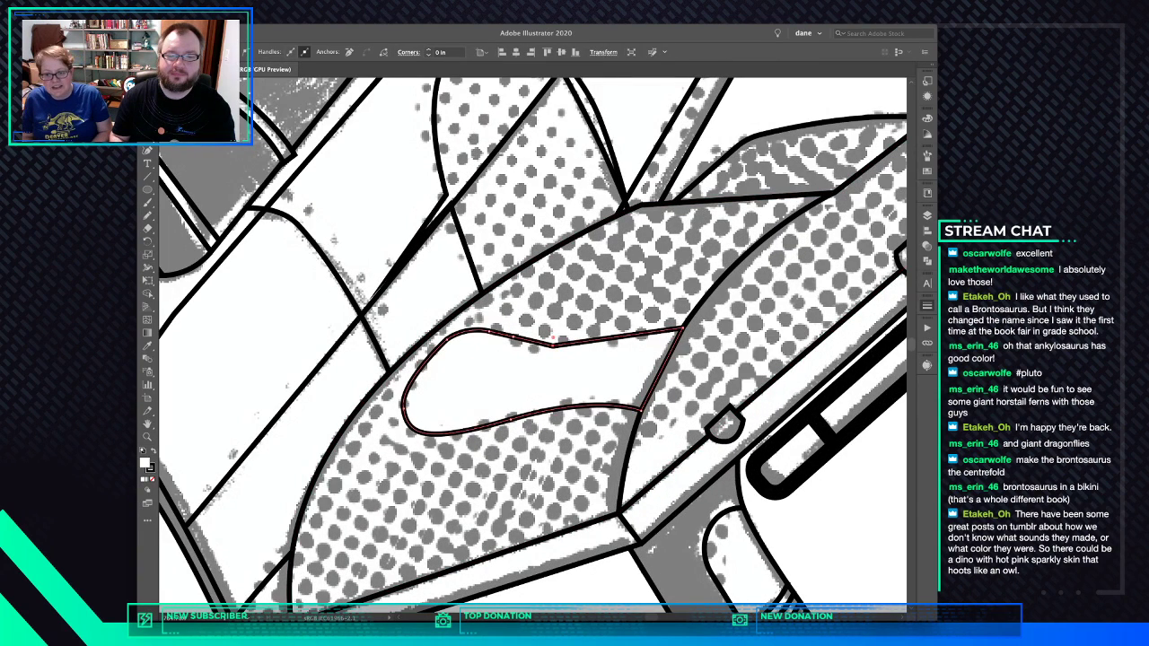
key(super+x)
click(629, 353)
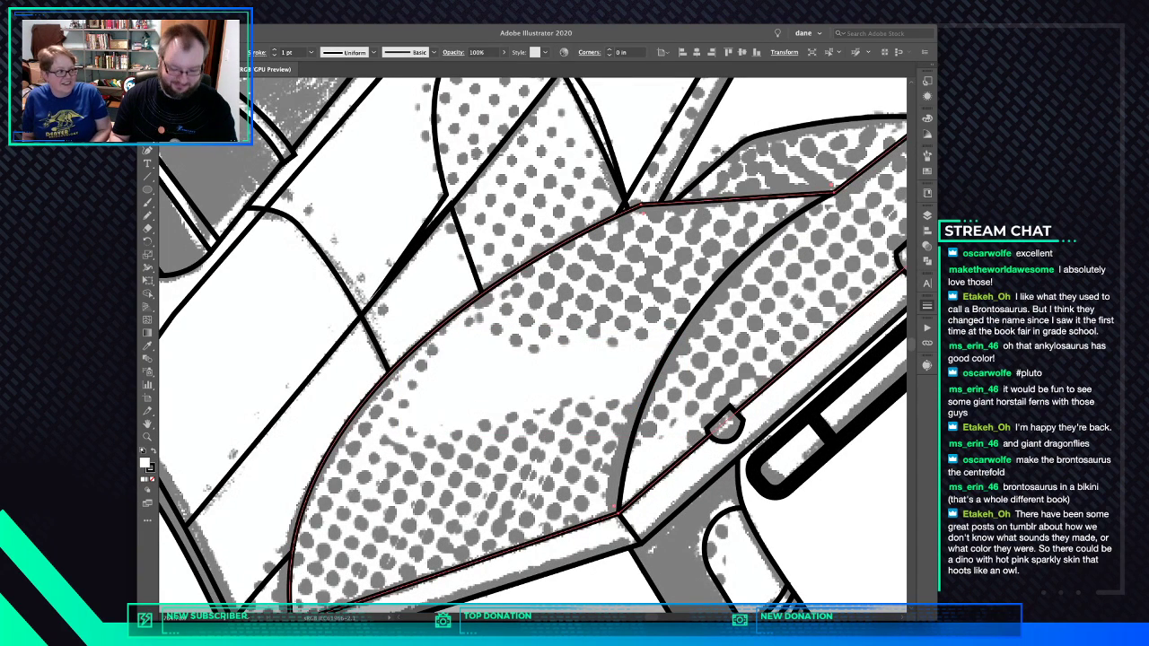
key(super+f)
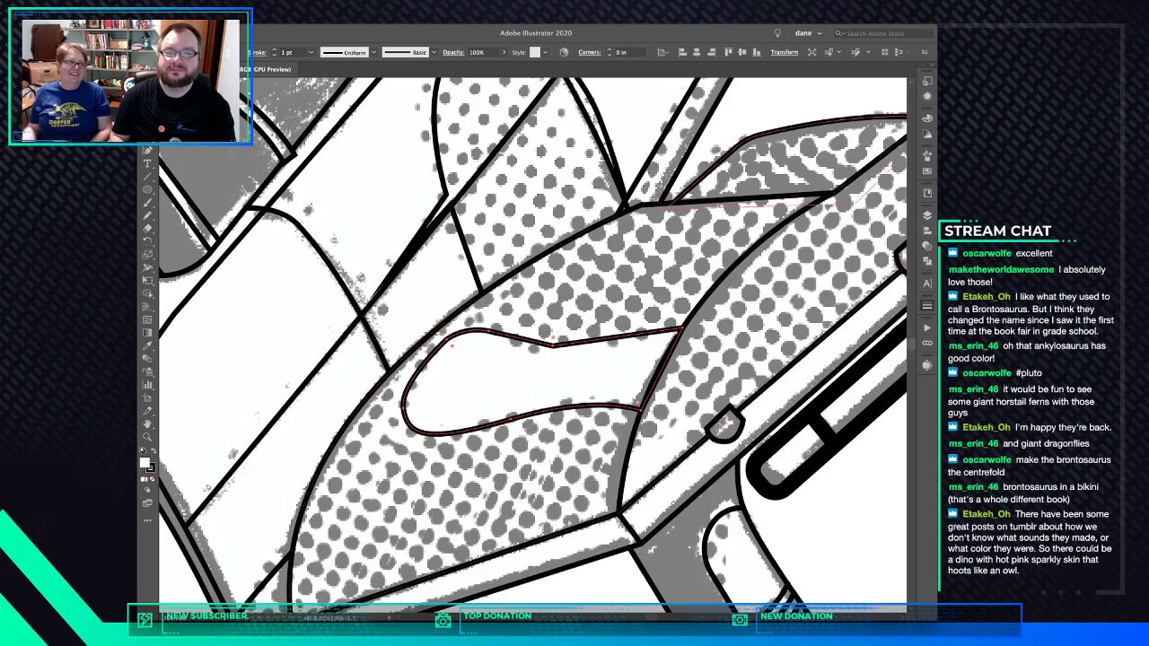
key(super+shift+a)
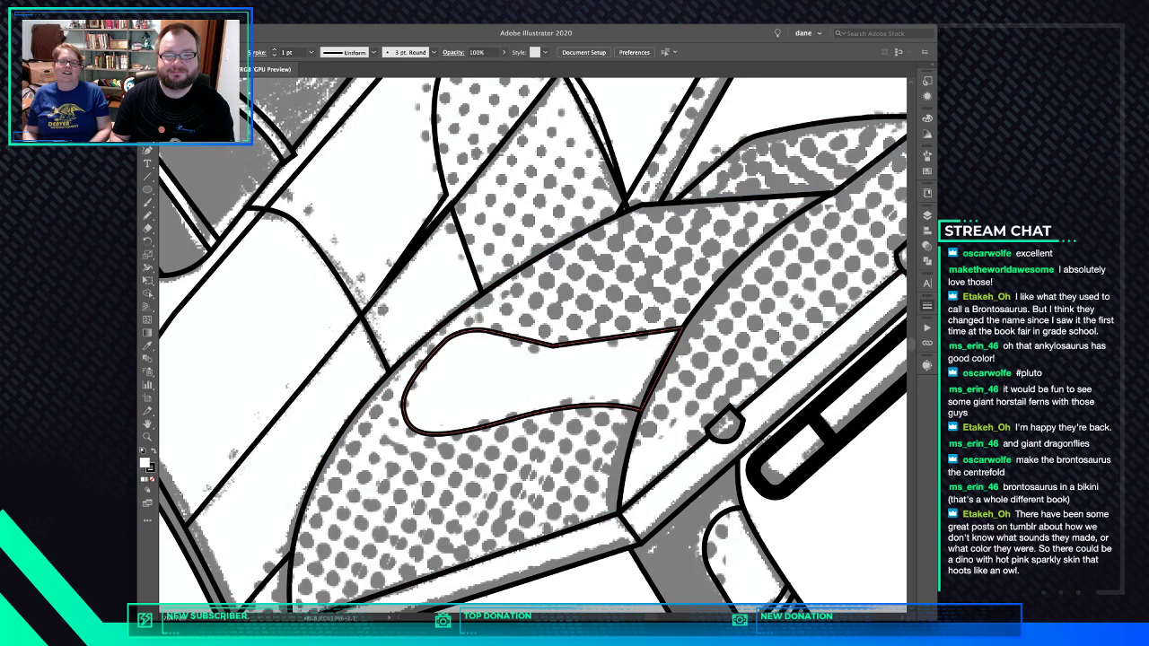
Bend the outer edge of the wing-root highlight so it follows the curved wing panel line
click(543, 384)
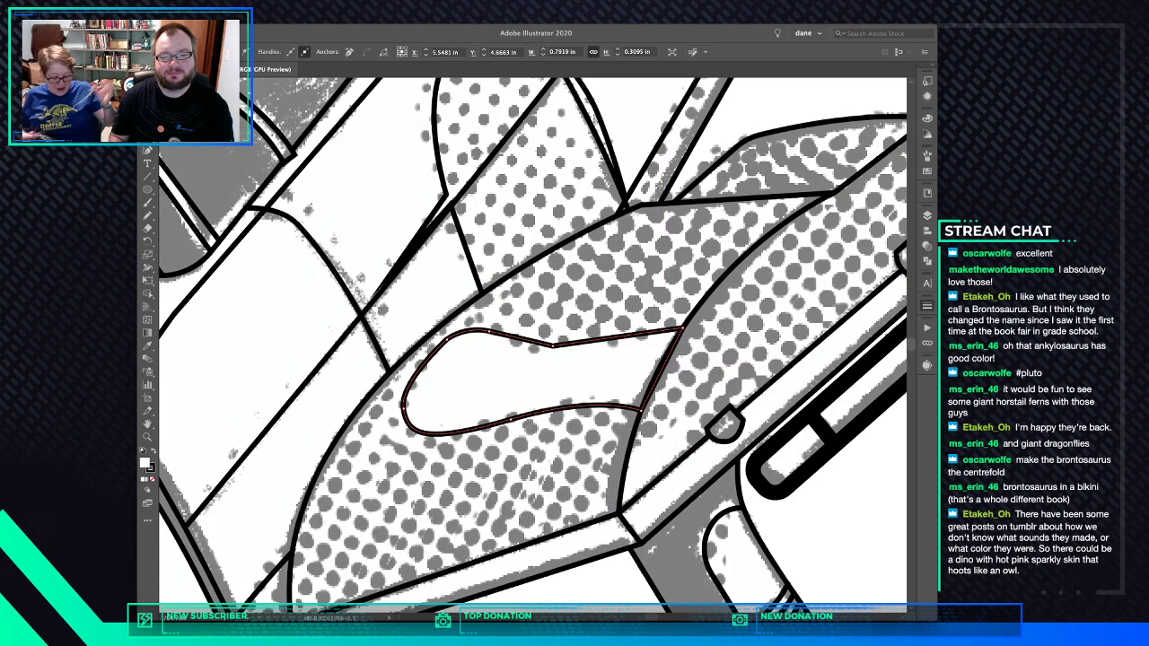
drag(664, 364, 657, 367)
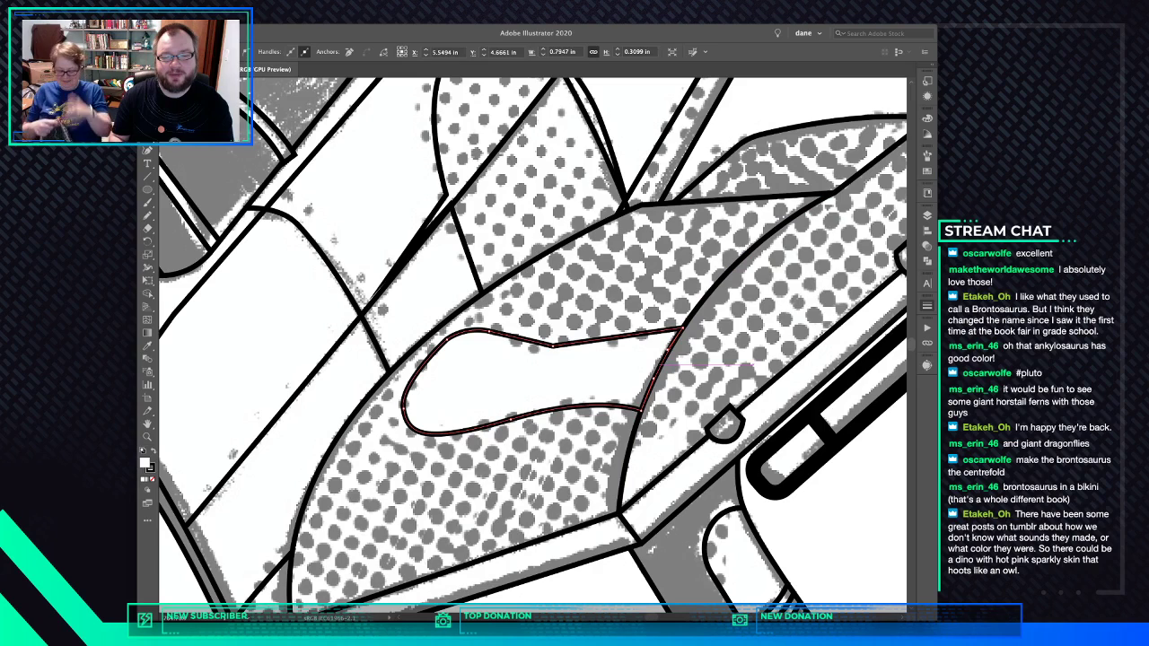
scroll(658, 368, right, 4)
scroll(657, 367, up, 3)
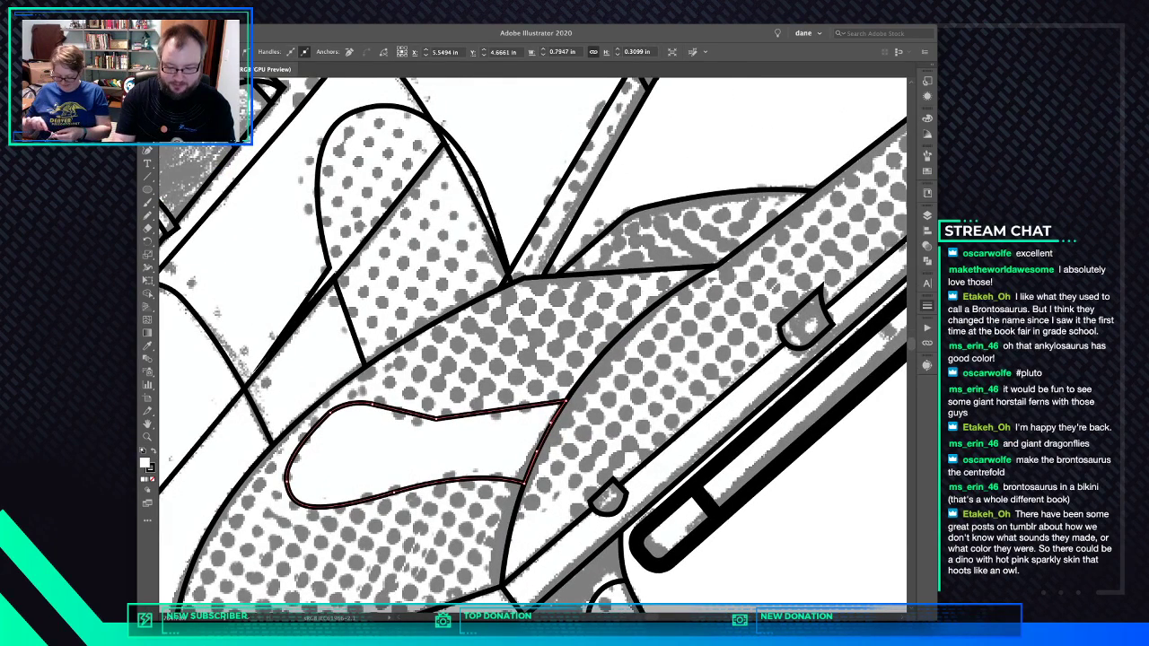
key(super+minus)
key(super+minus)
key(super+minus)
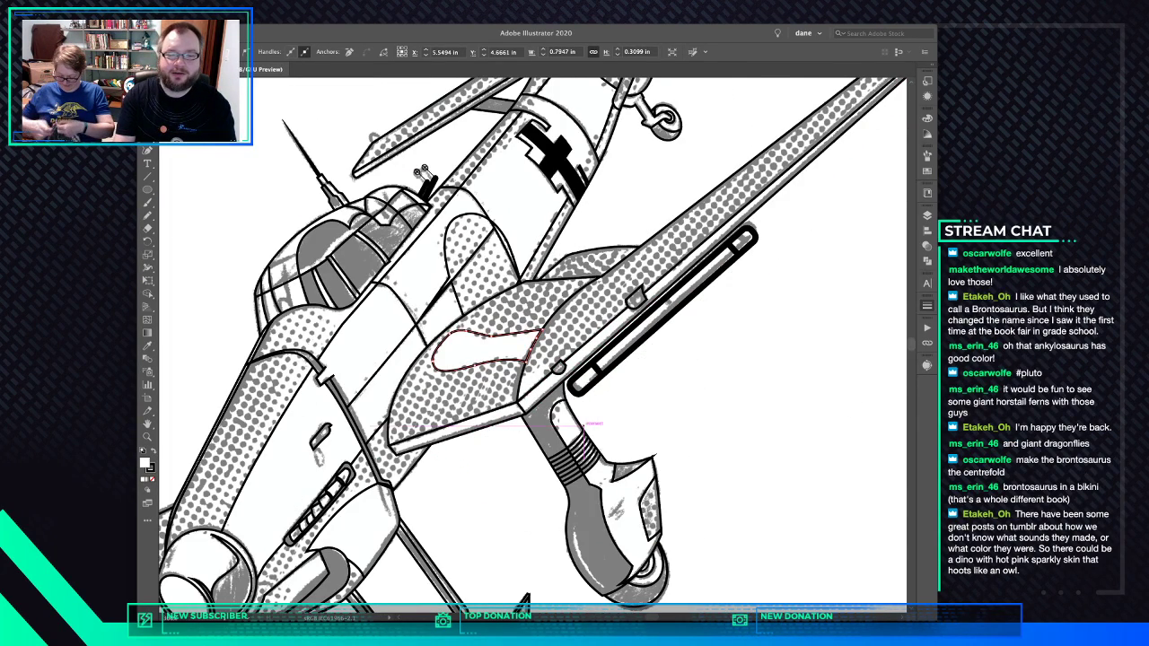
key(super+minus)
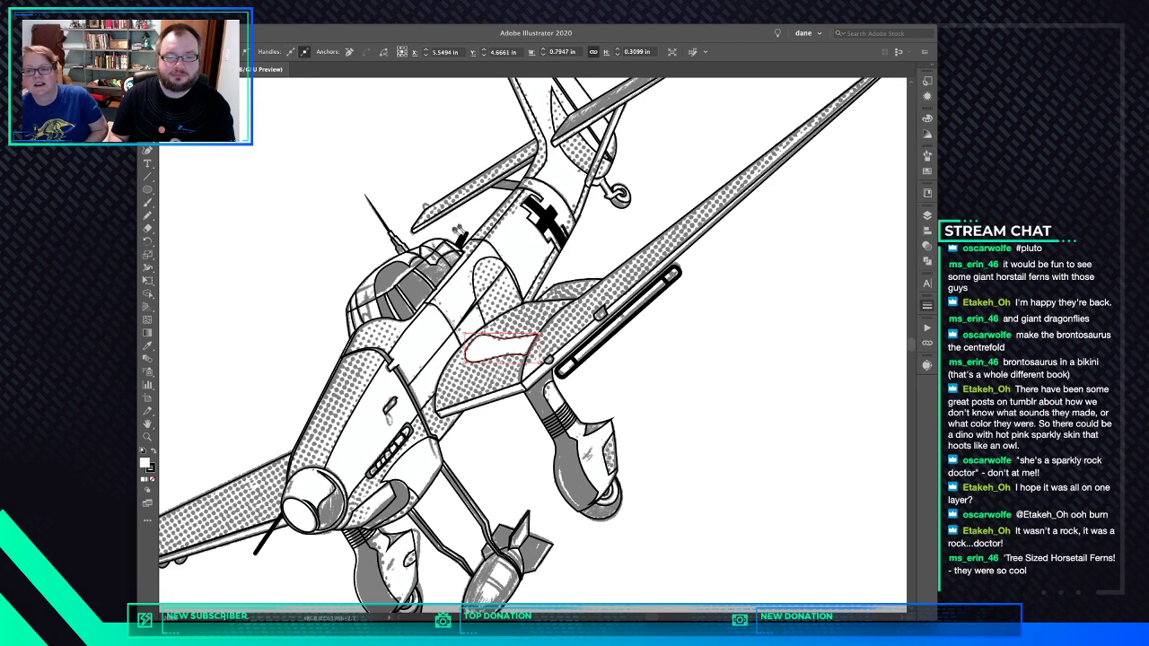
key(super+shift+a)
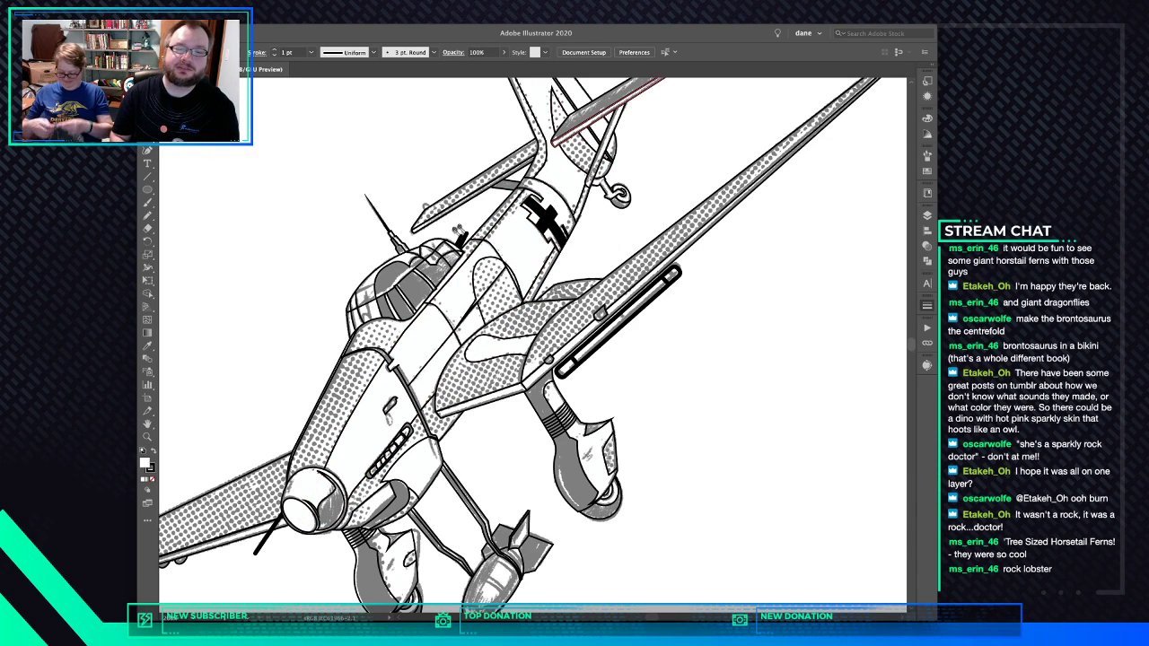
Draw a white circle with a black outline over the nose tip of the hanging bomb
scroll(530, 341, down, 2)
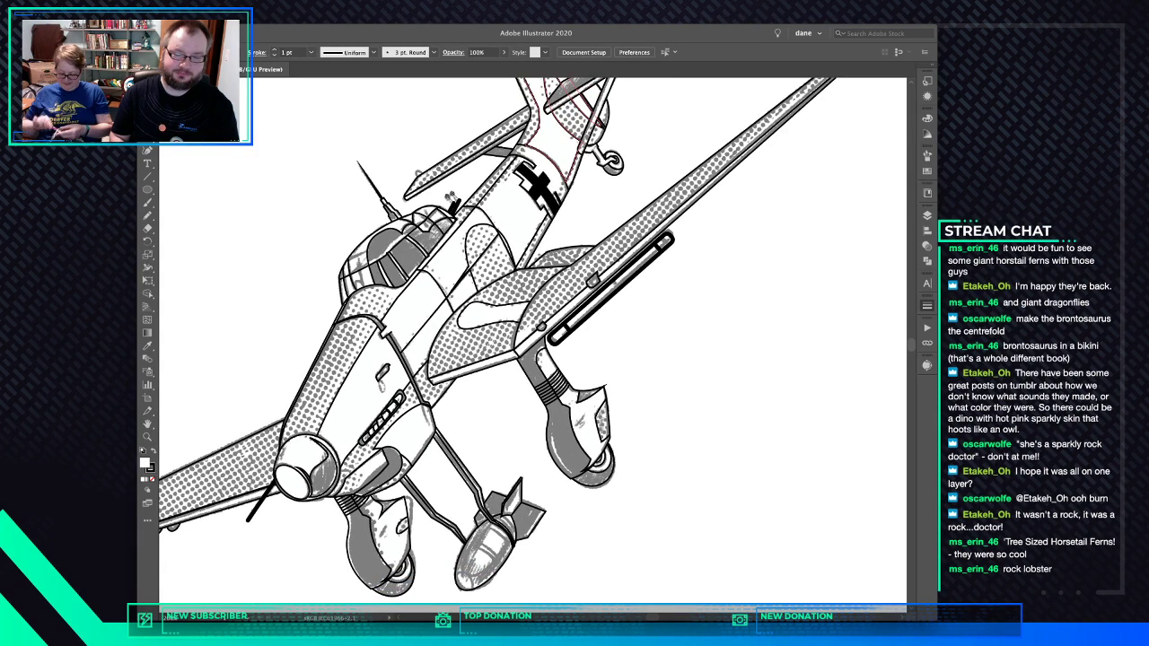
scroll(533, 342, down, 5)
scroll(490, 424, up, 6)
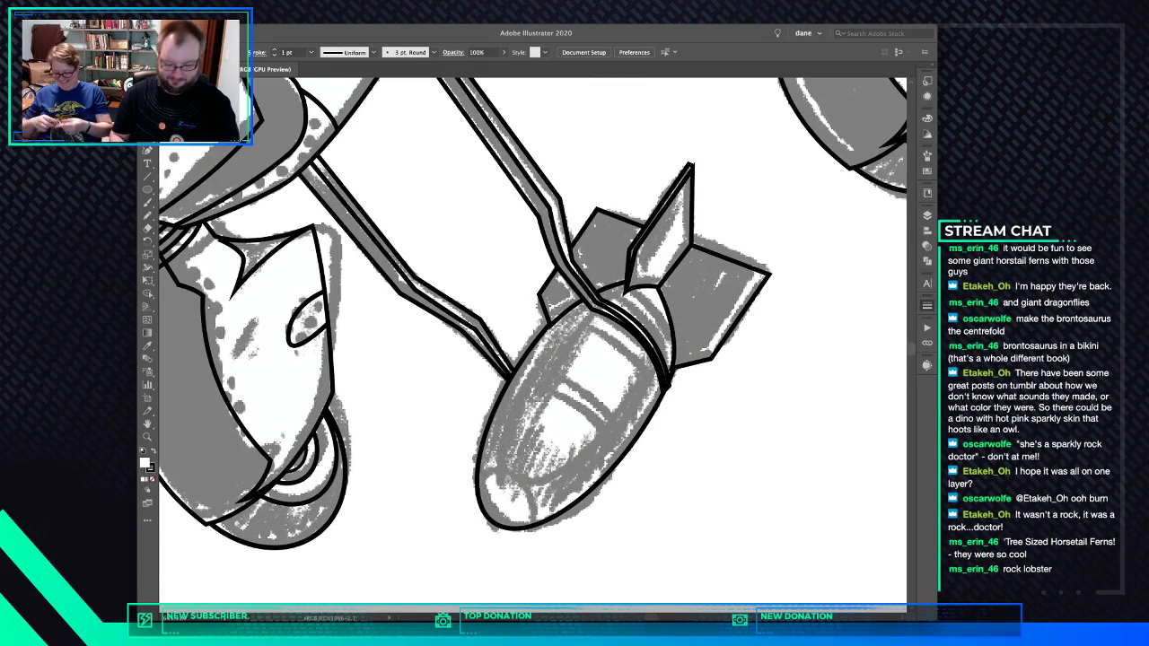
key(l)
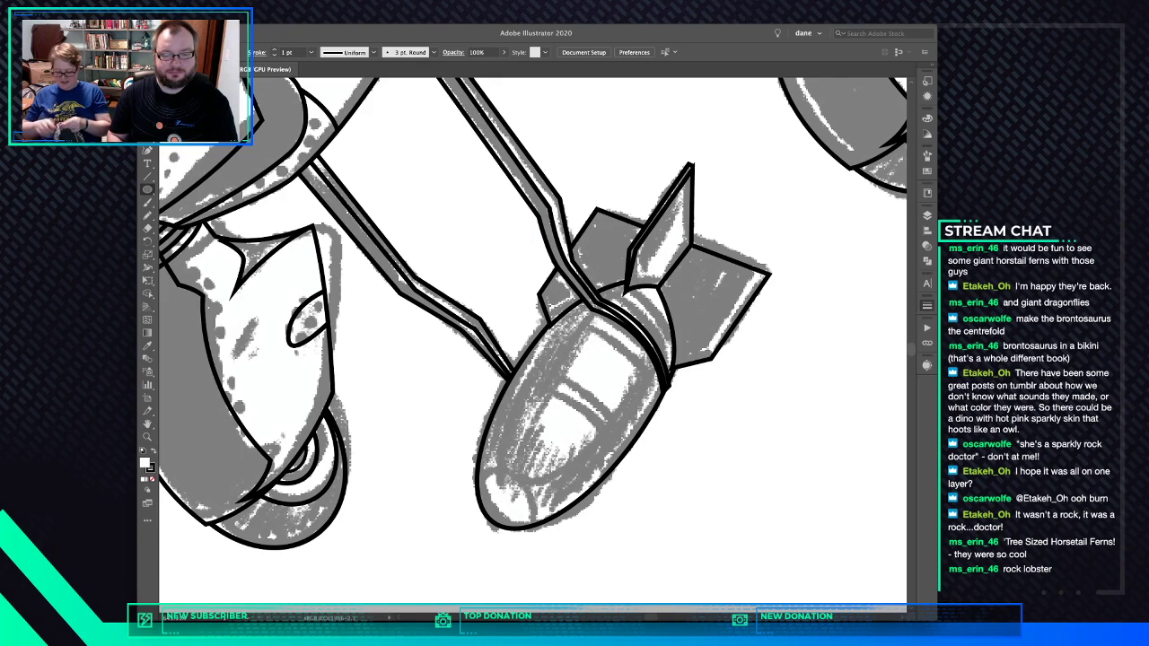
drag(495, 515, 535, 556)
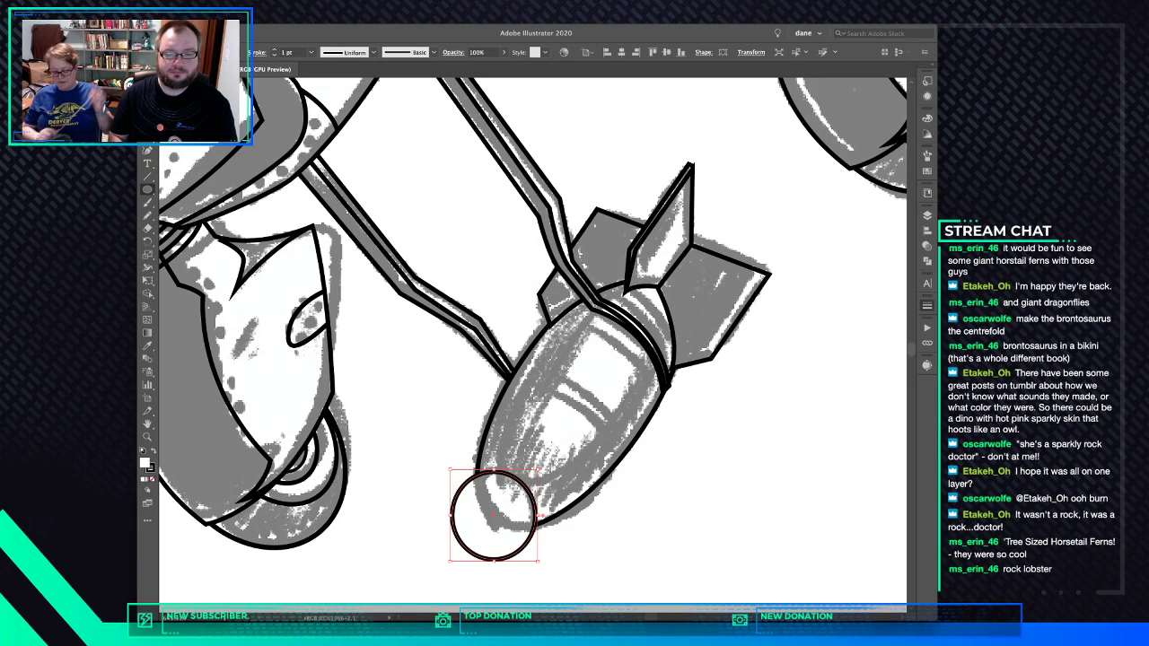
key(ctrl+shift+a)
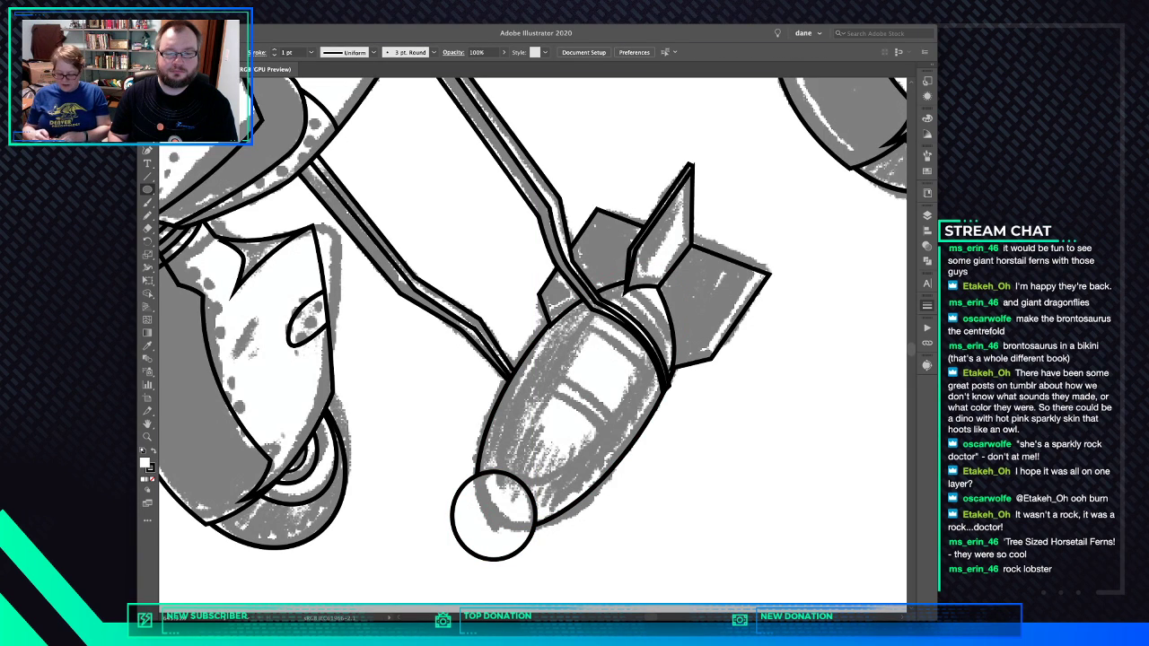
Draw an open curved band line across the middle of the bomb body, following the sketched stripe
key(v)
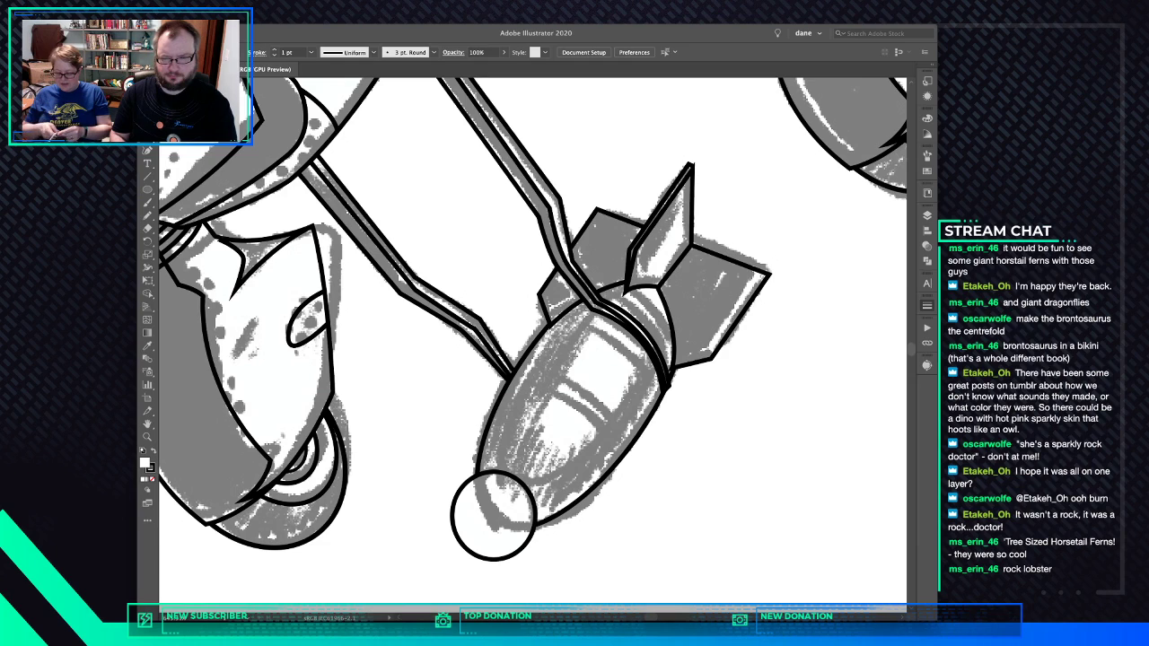
click(508, 375)
drag(578, 392, 617, 419)
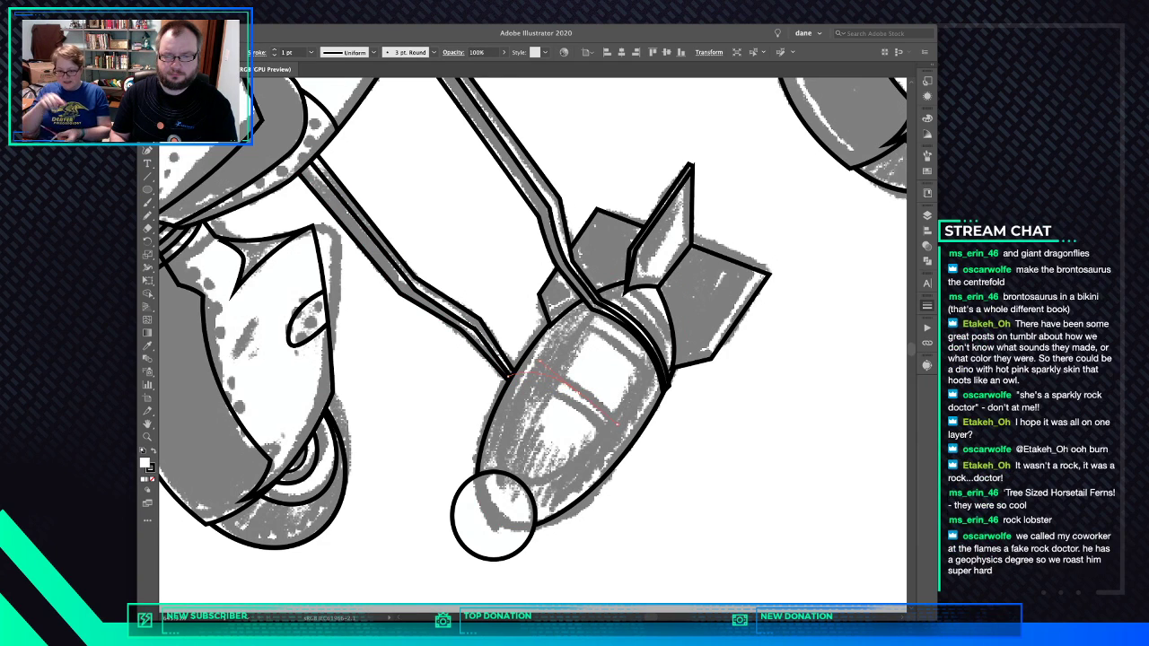
click(624, 463)
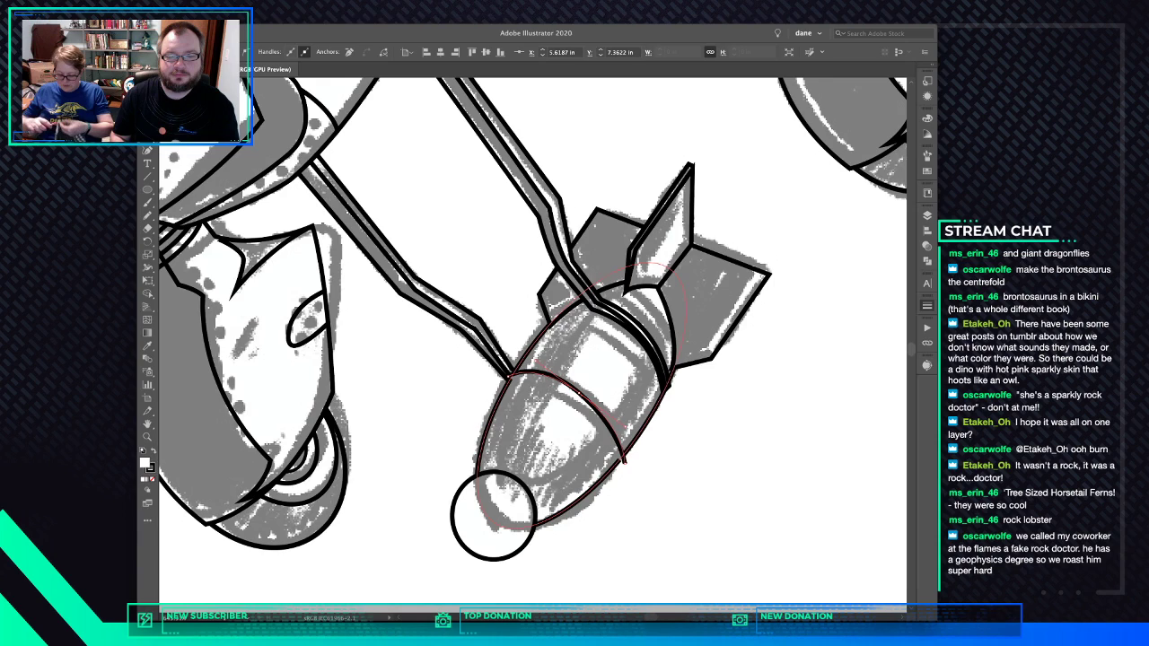
key(Escape)
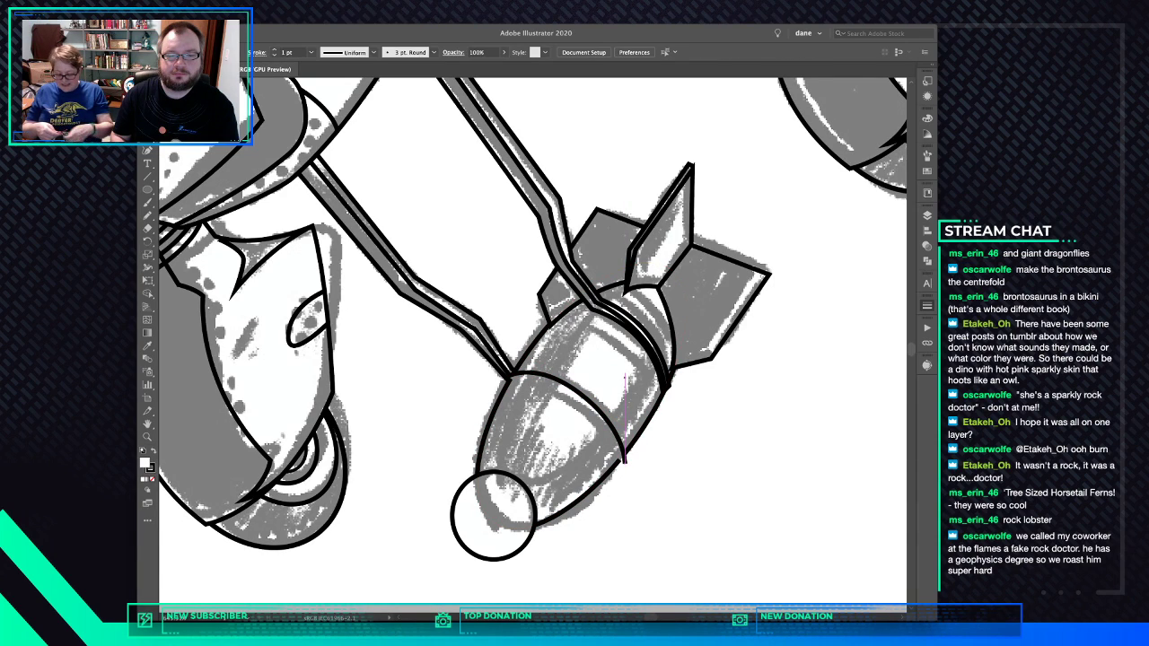
Draw a second open curved band line across the bomb body just ahead of the support strut's collar
click(551, 317)
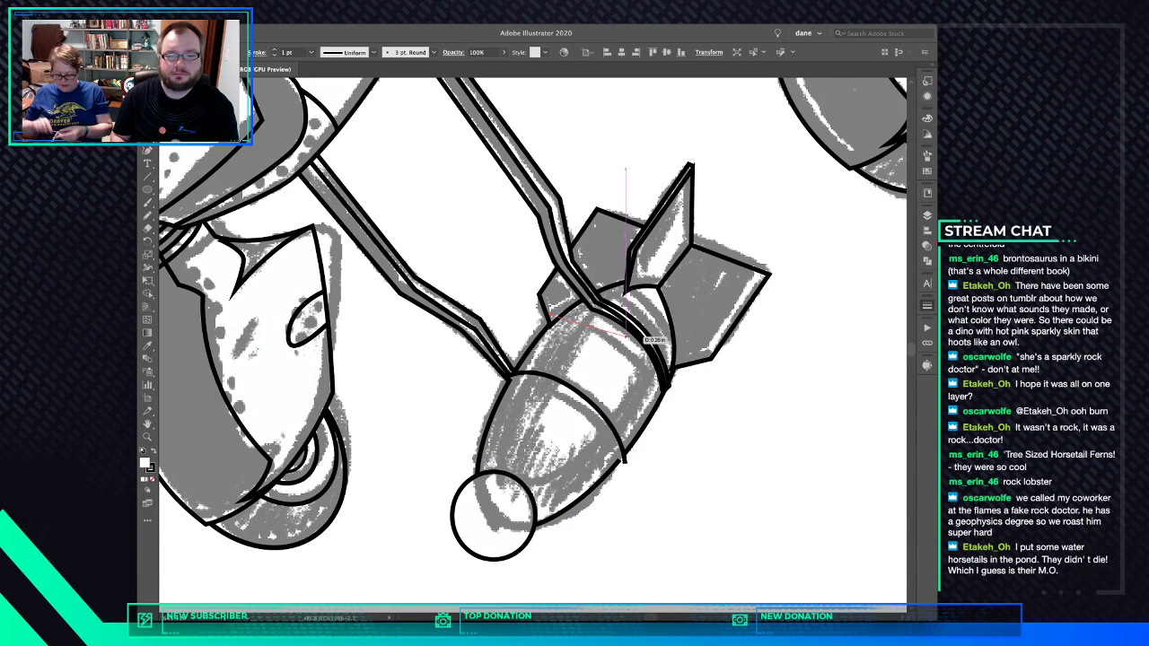
drag(671, 382, 670, 415)
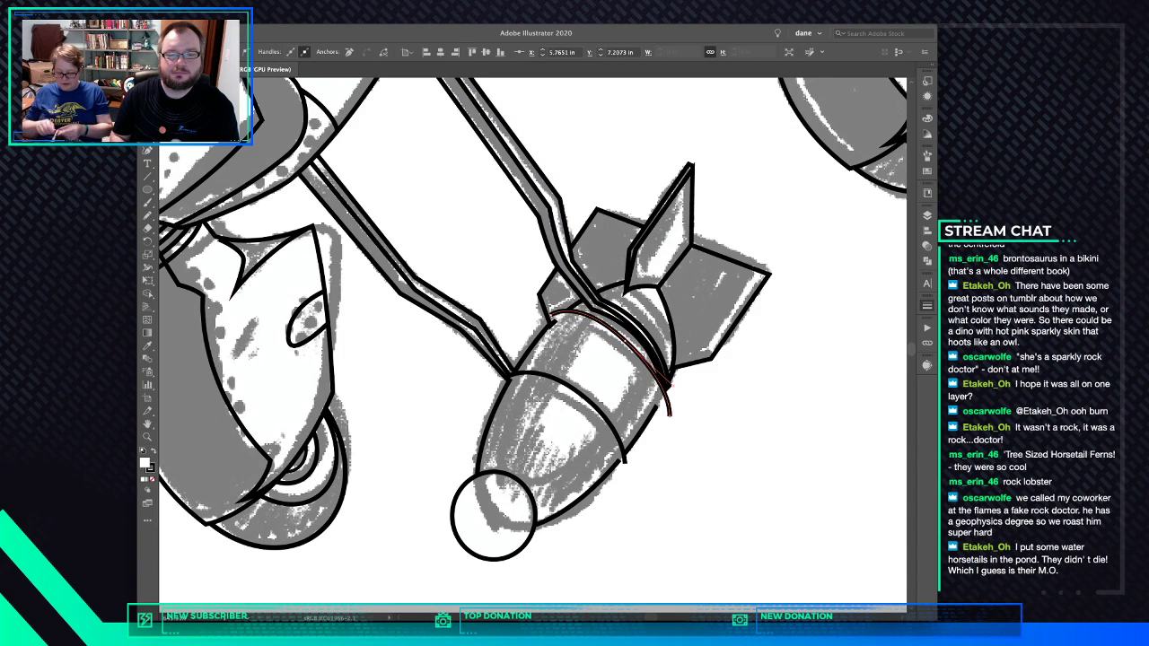
key(Escape)
Draw a third open curved band line around the bomb's tail section, between the strut collar and the fins
click(600, 287)
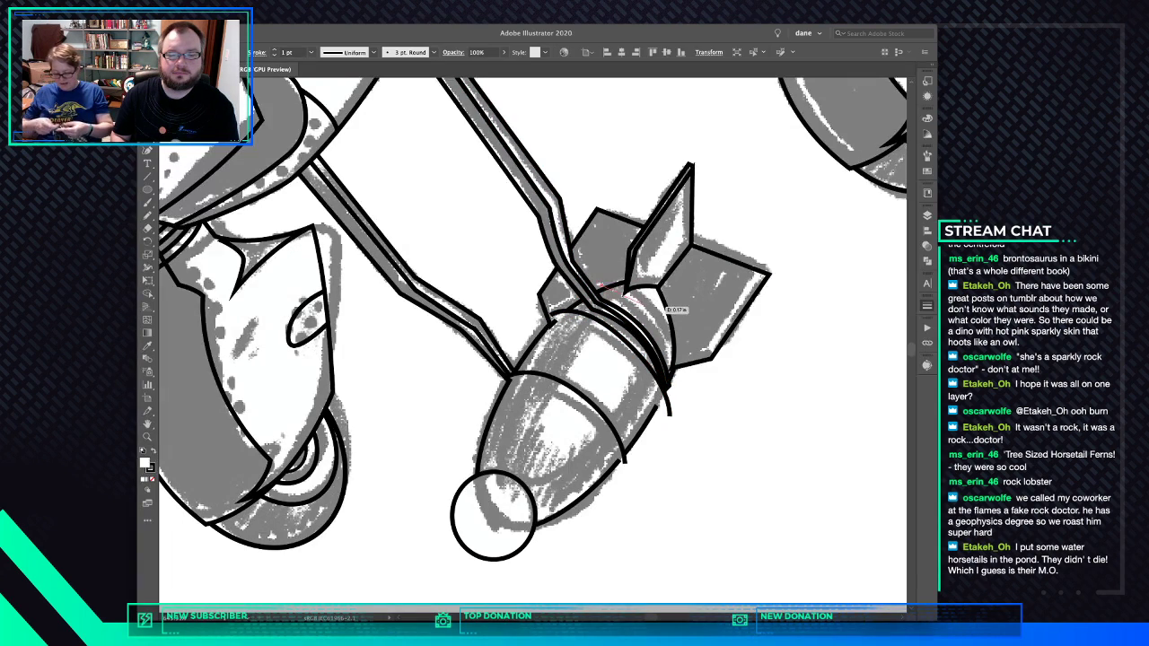
drag(650, 308, 668, 334)
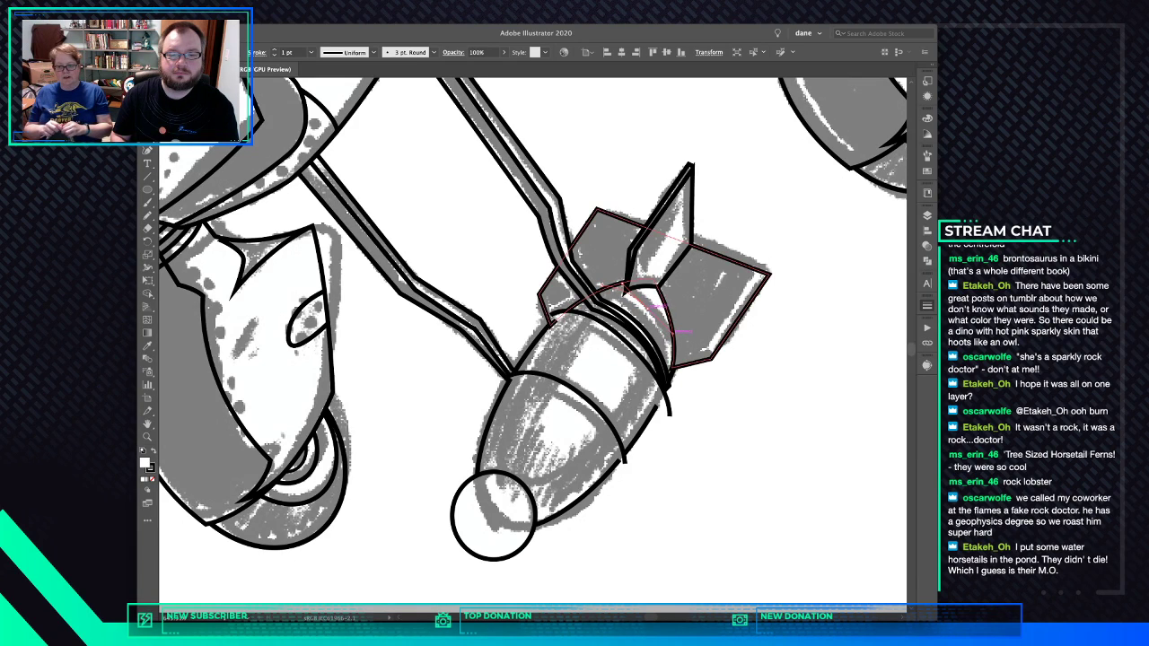
click(678, 368)
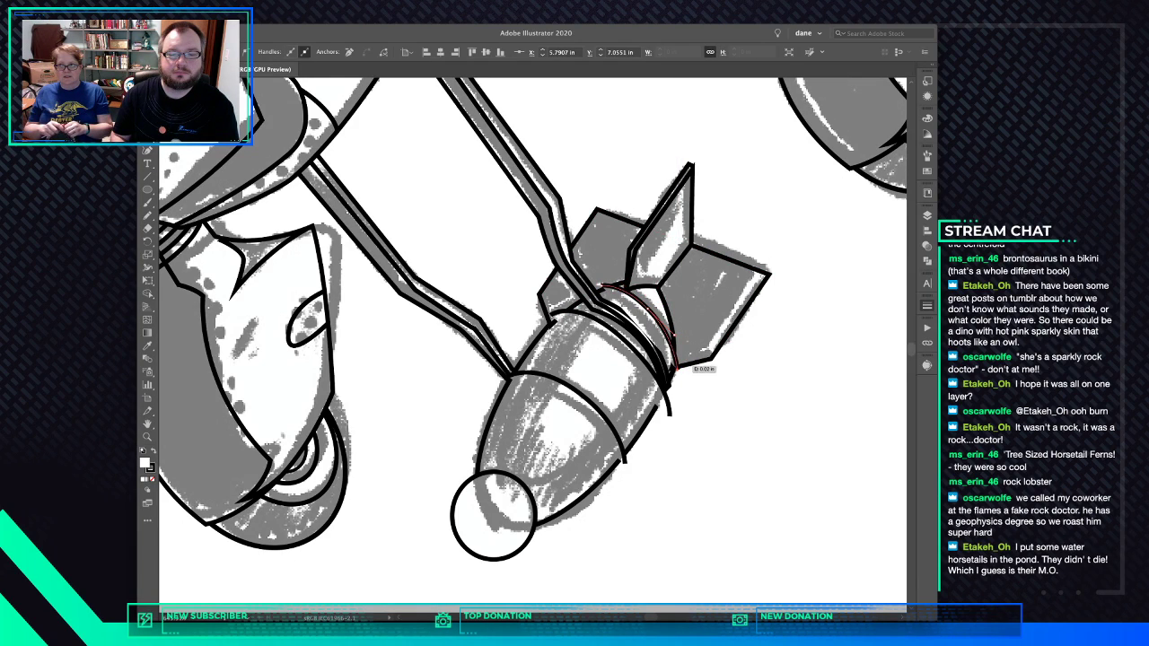
key(v)
shift+click(637, 323)
shift+click(628, 342)
shift+click(581, 398)
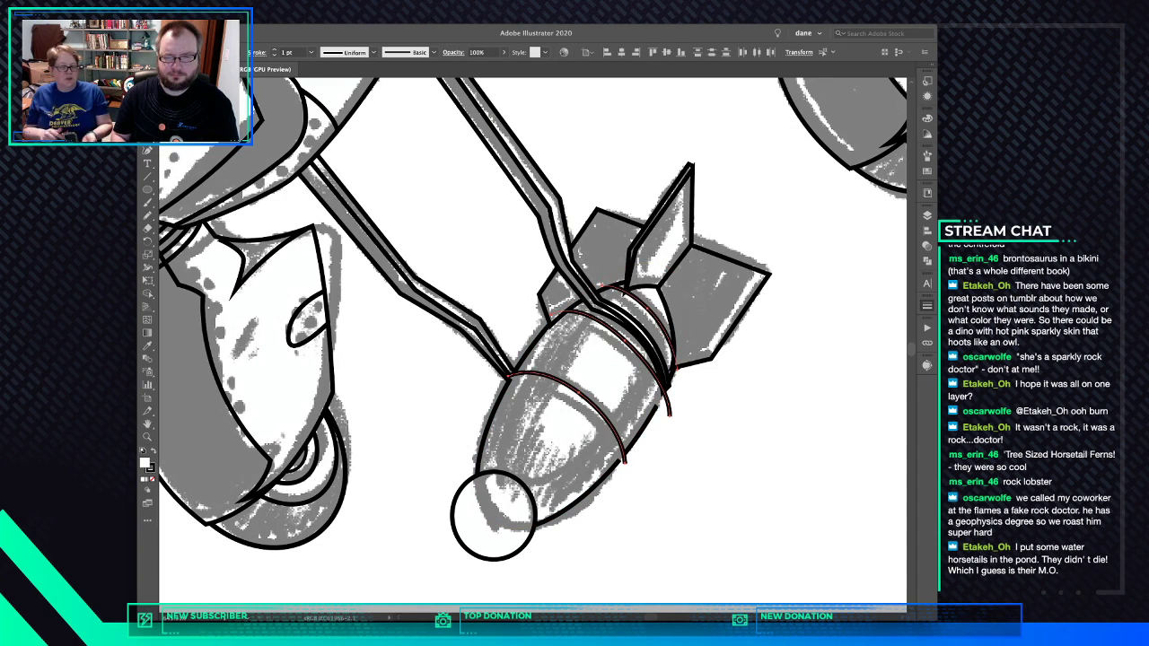
click(718, 431)
Adjust the anchor points and curvature of the two rear band lines to fit the bomb's contour
drag(670, 415, 666, 420)
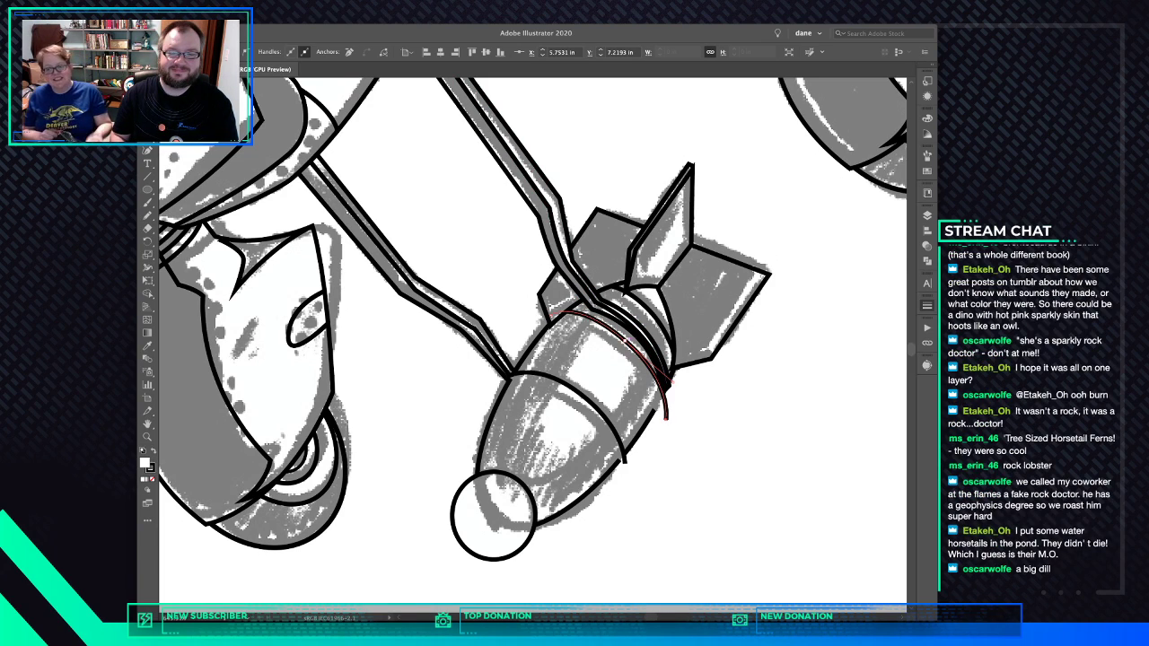
click(625, 339)
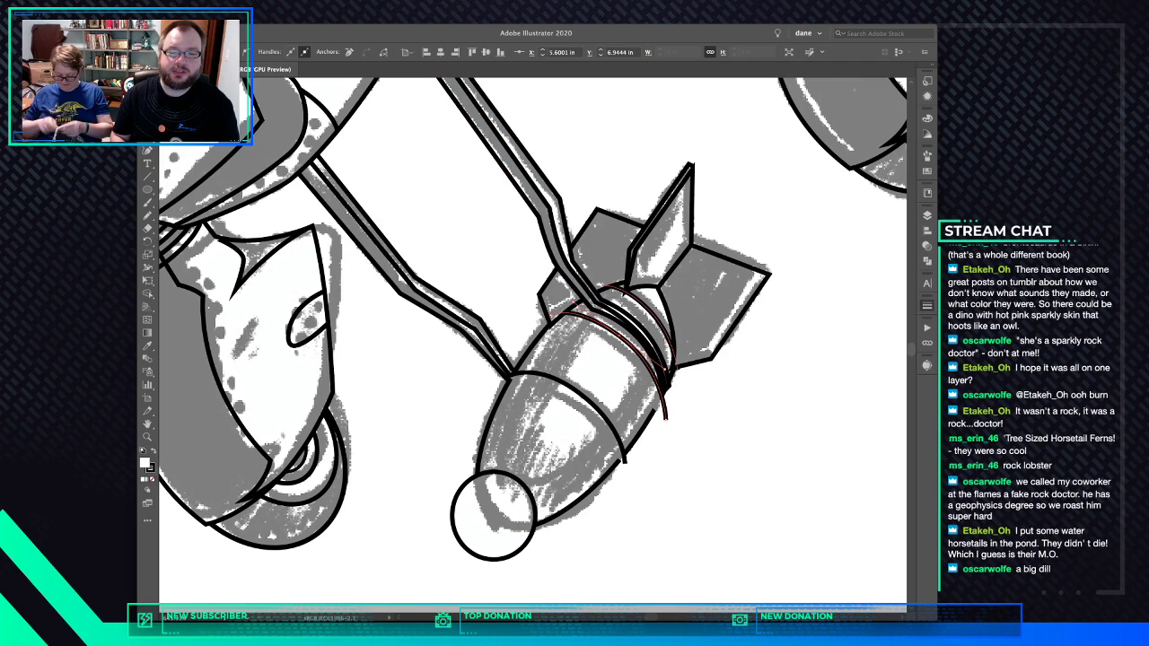
click(622, 285)
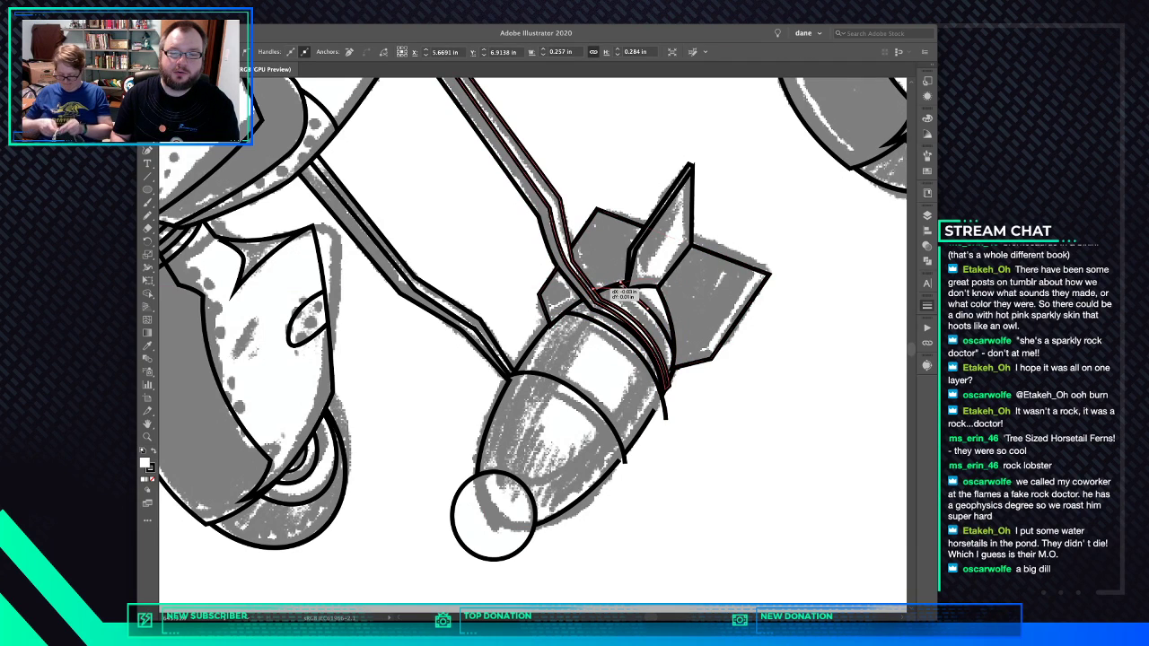
click(622, 286)
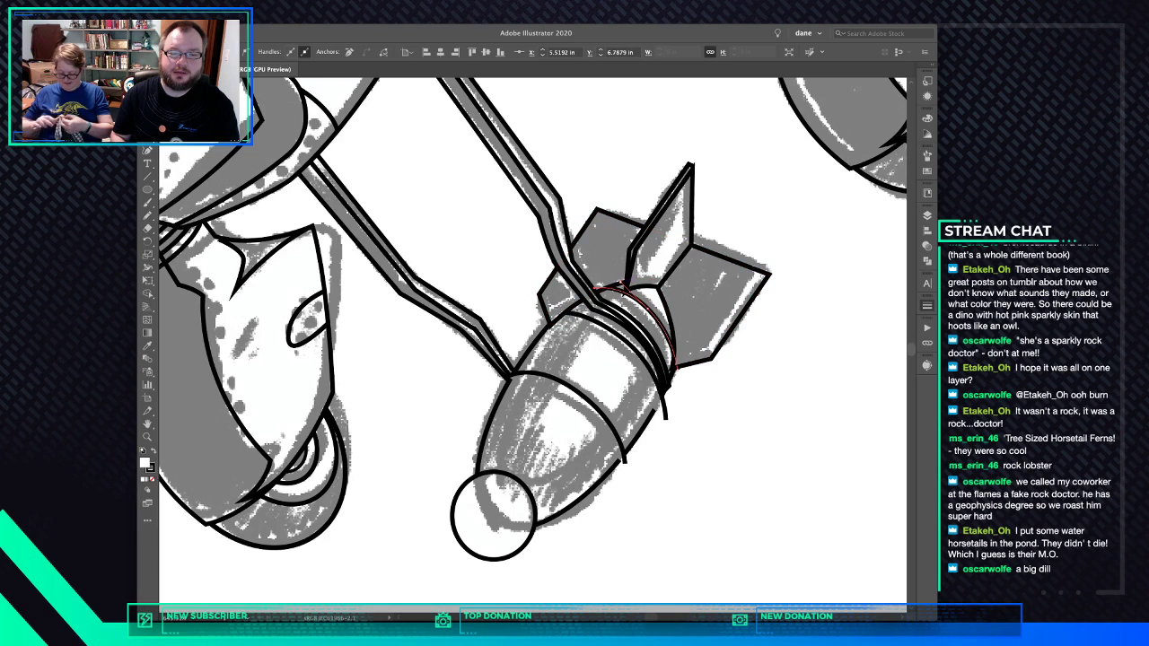
drag(656, 308, 653, 305)
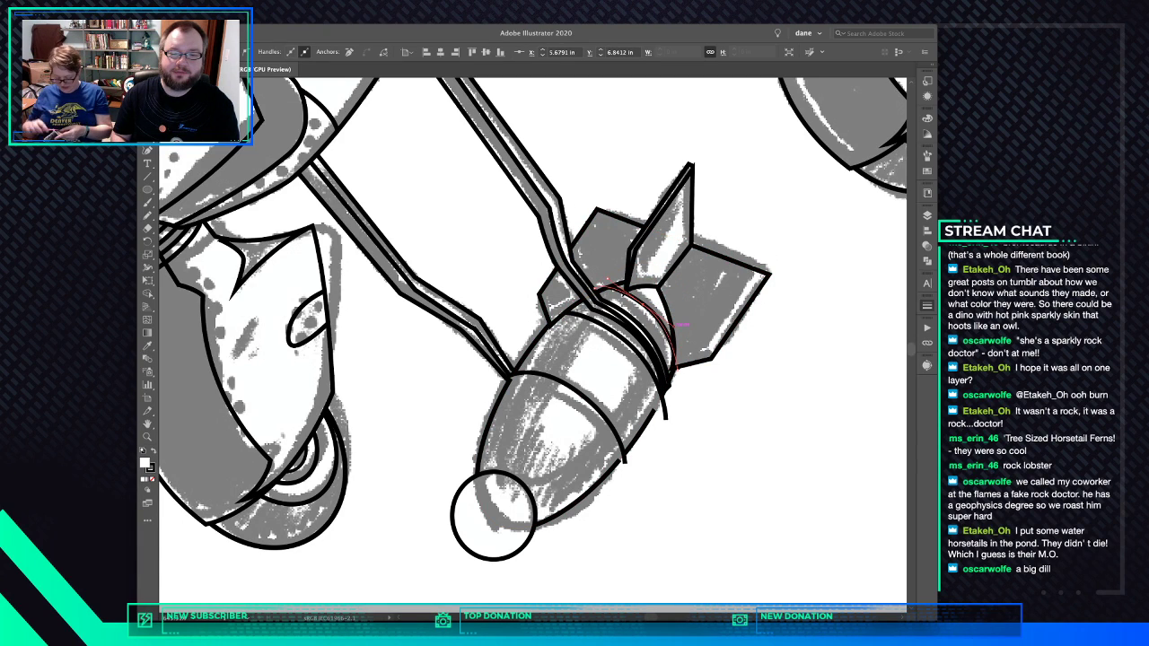
Set the stroke weight of all three curved band lines on the bomb to 4 pt
key(v)
shift+click(620, 336)
shift+click(580, 393)
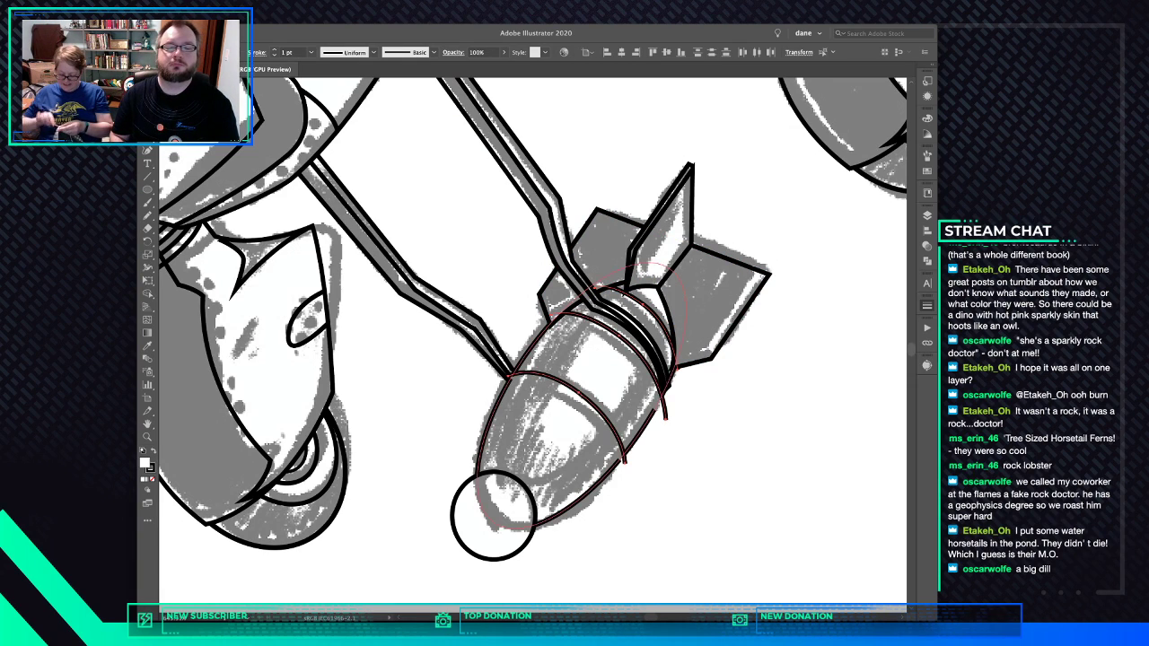
click(275, 50)
click(274, 49)
click(274, 56)
click(274, 50)
click(275, 49)
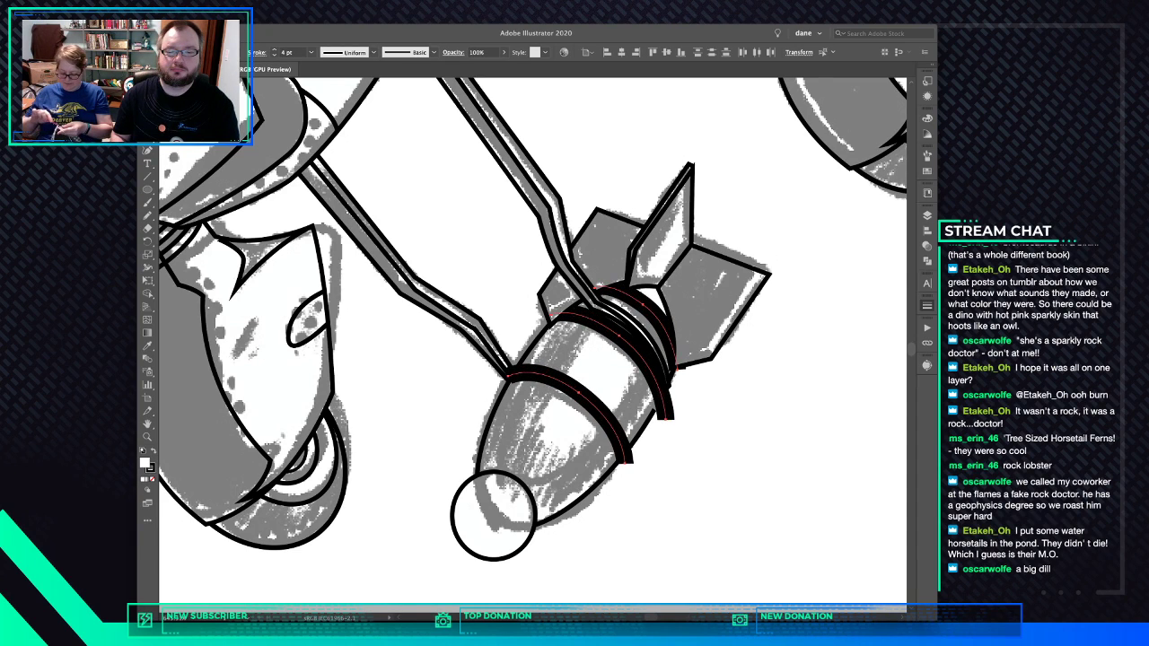
Adjust the end anchor of the rearmost band line at the bomb's outer edge beside the lower fin
key(super+shift+a)
click(674, 339)
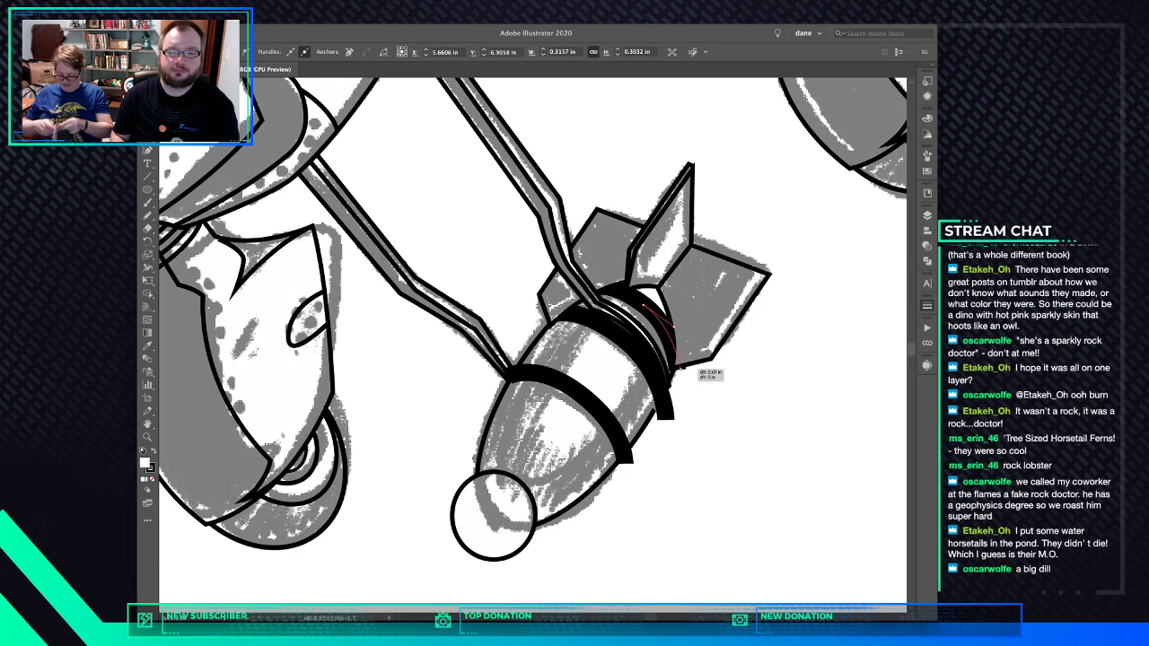
click(680, 368)
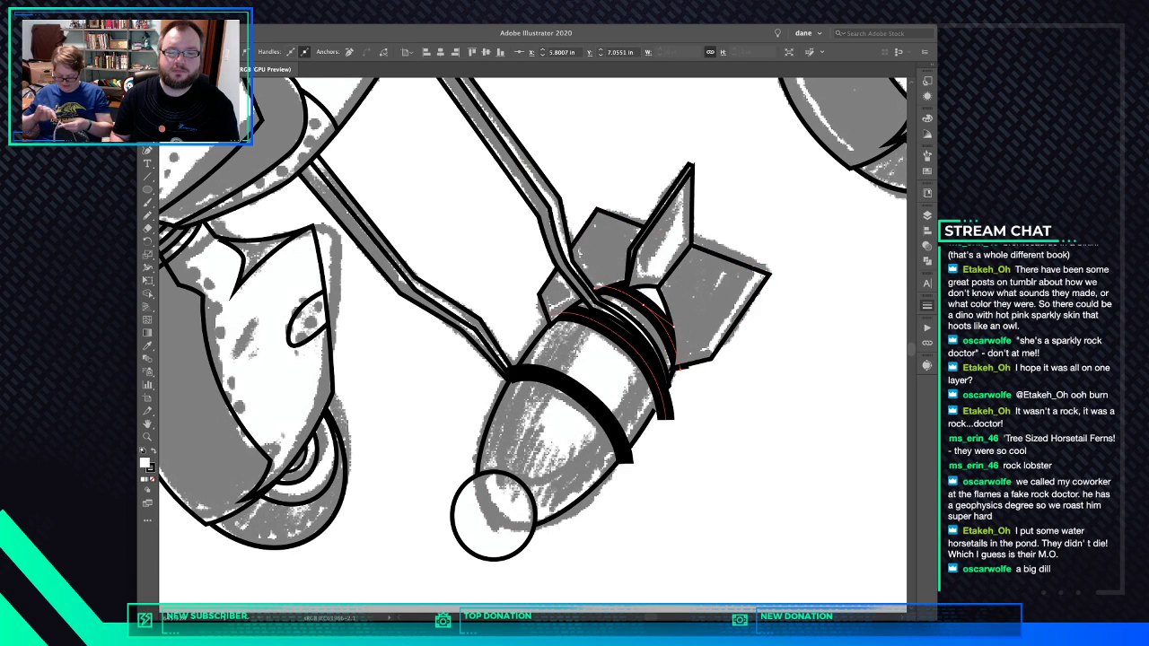
click(621, 380)
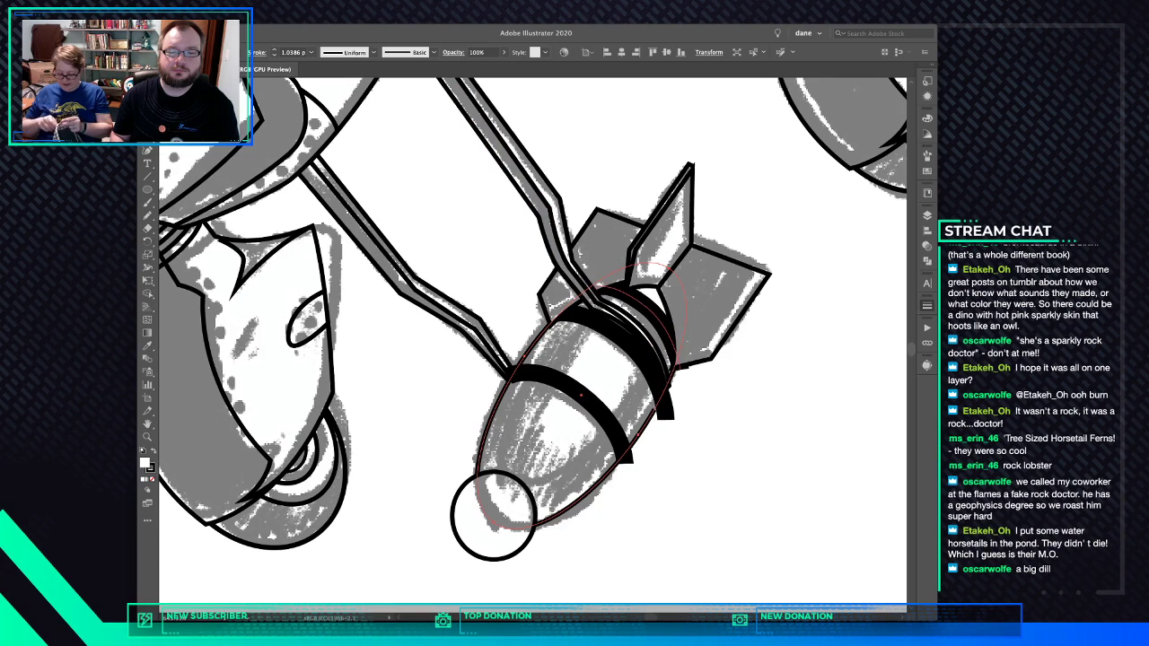
click(650, 311)
shift+click(639, 355)
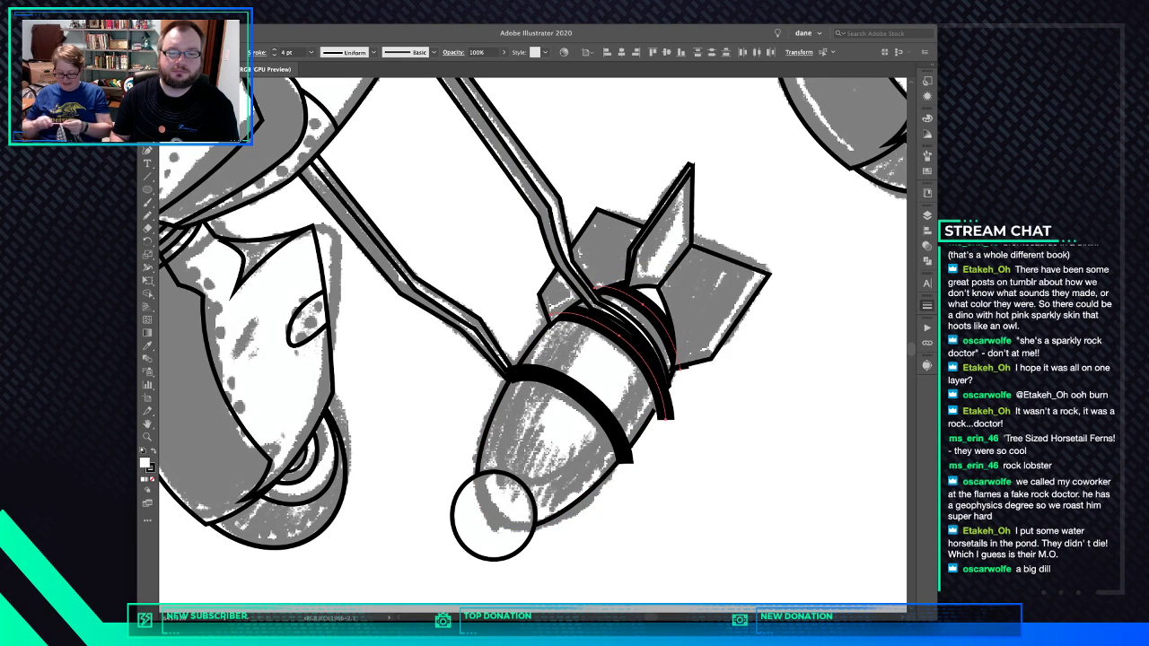
key(Delete)
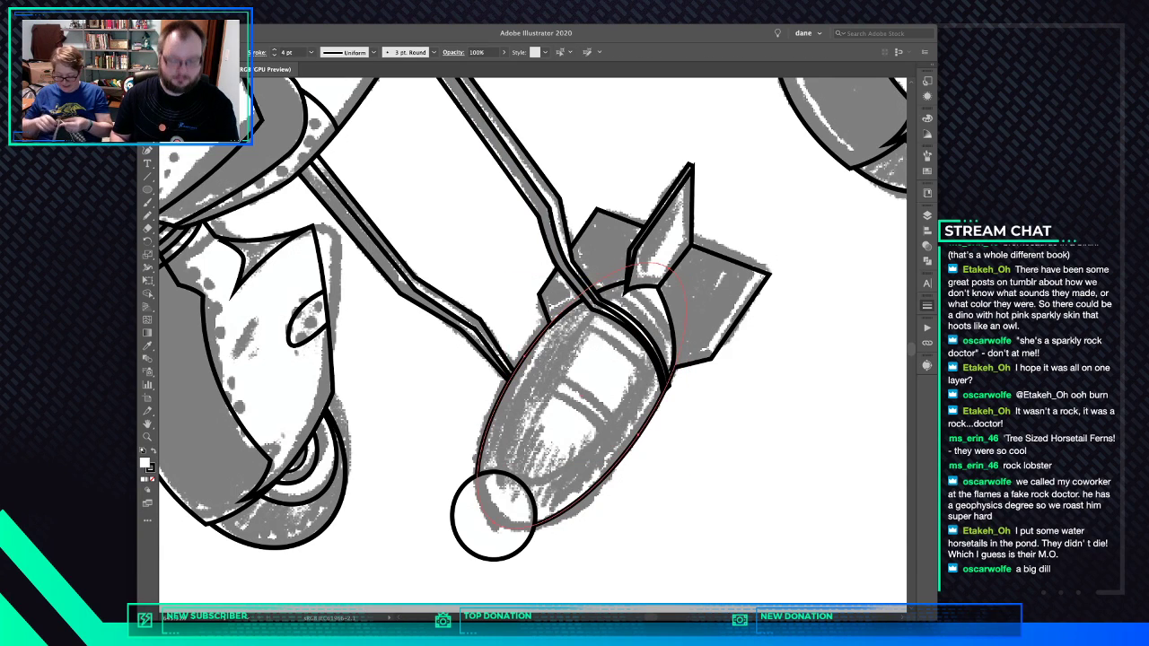
key(ctrl+z)
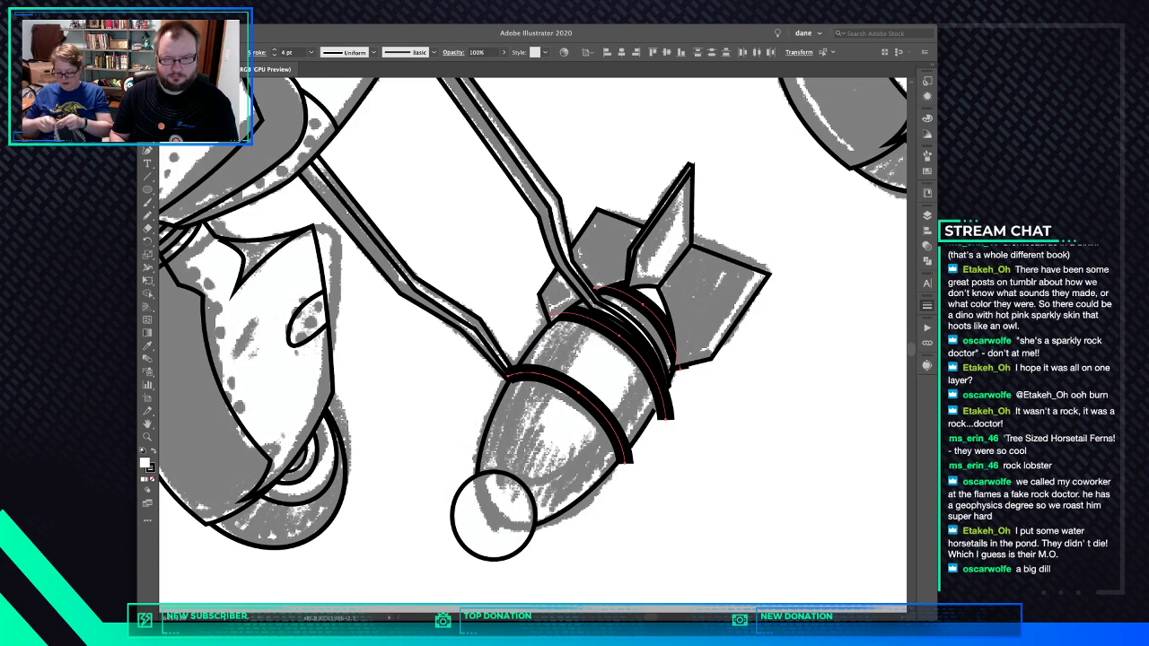
Move the front band's strut-side end anchor slightly outward past the bomb's outline
click(489, 372)
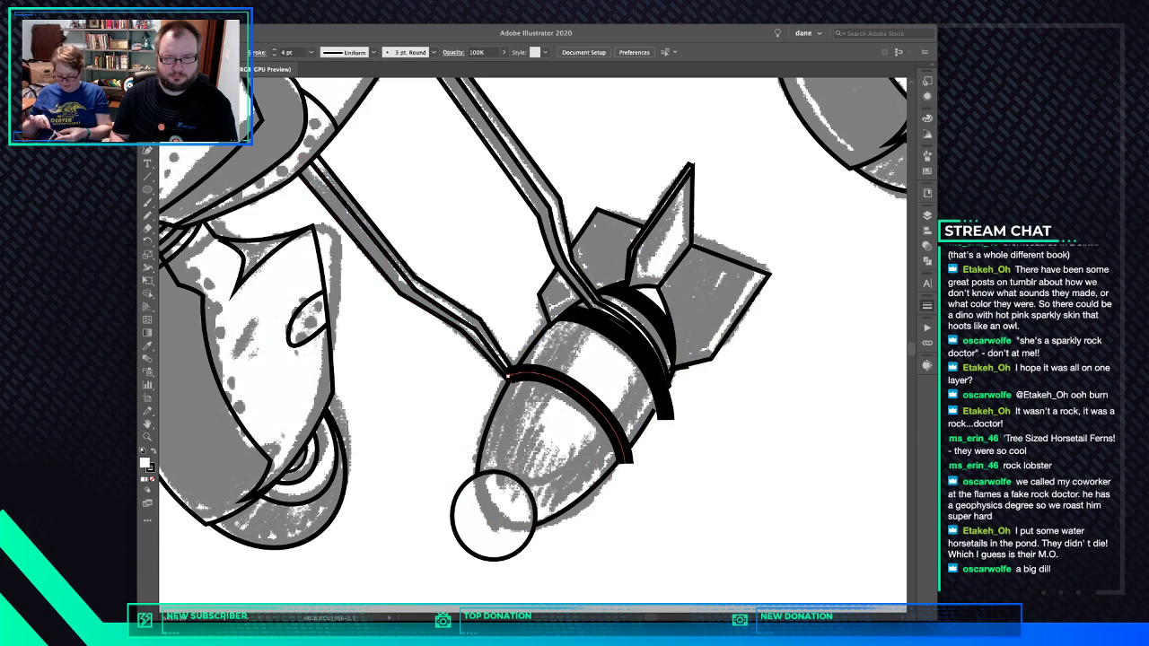
drag(508, 376, 506, 376)
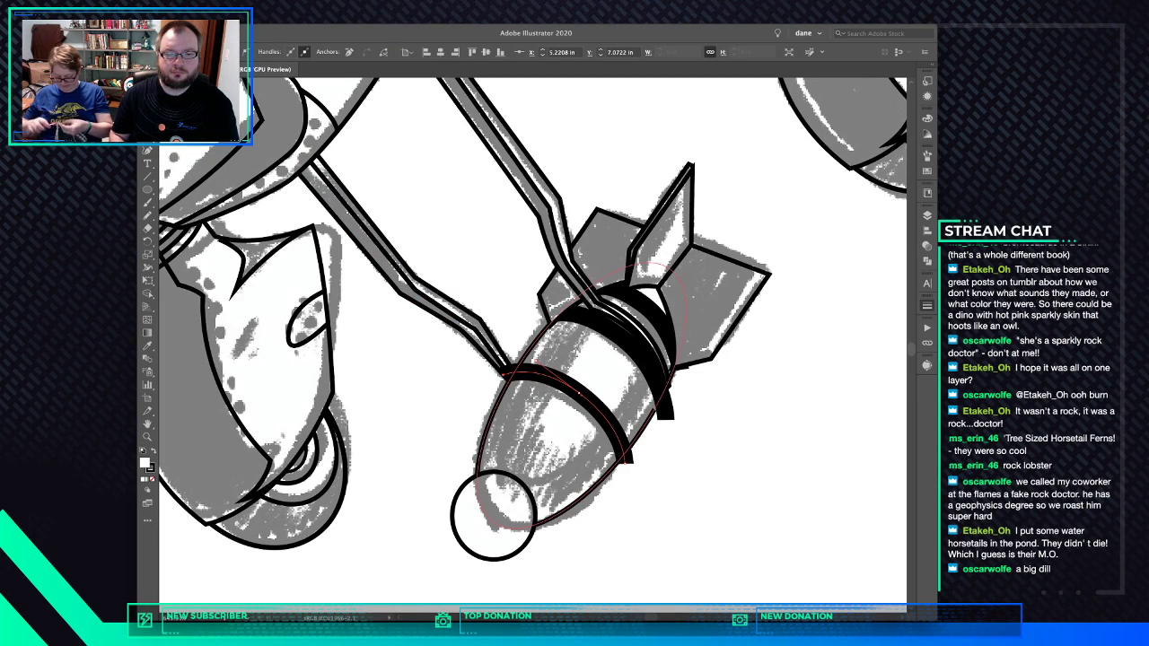
click(605, 321)
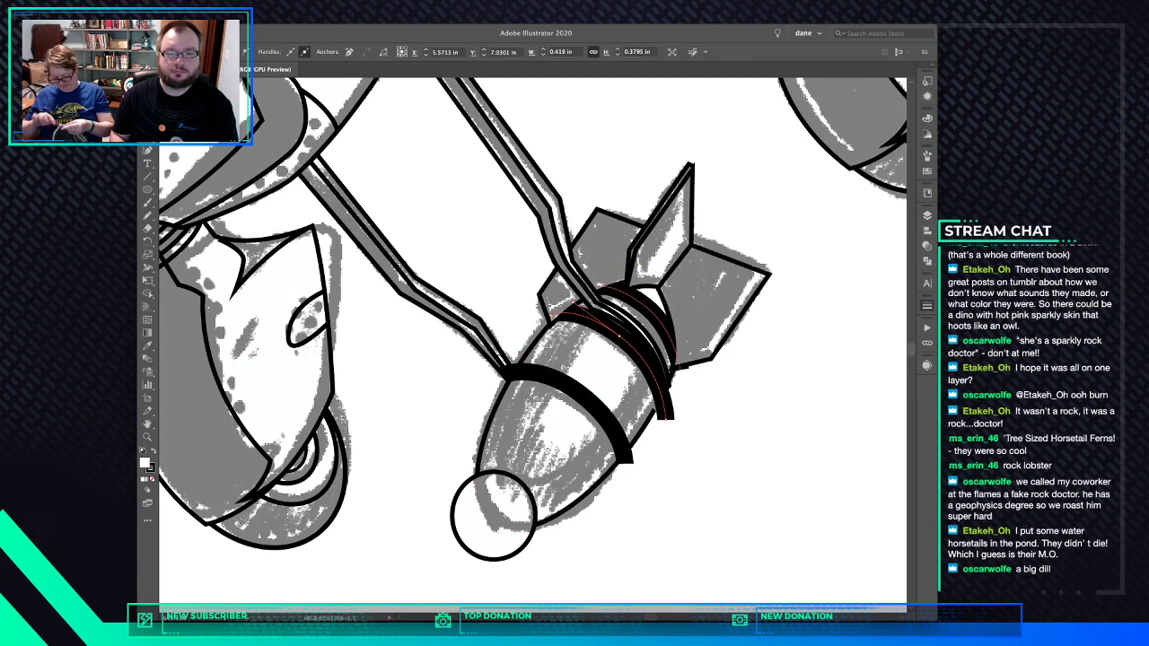
Select all three bomb band lines and set their fill to none
key(v)
click(619, 337)
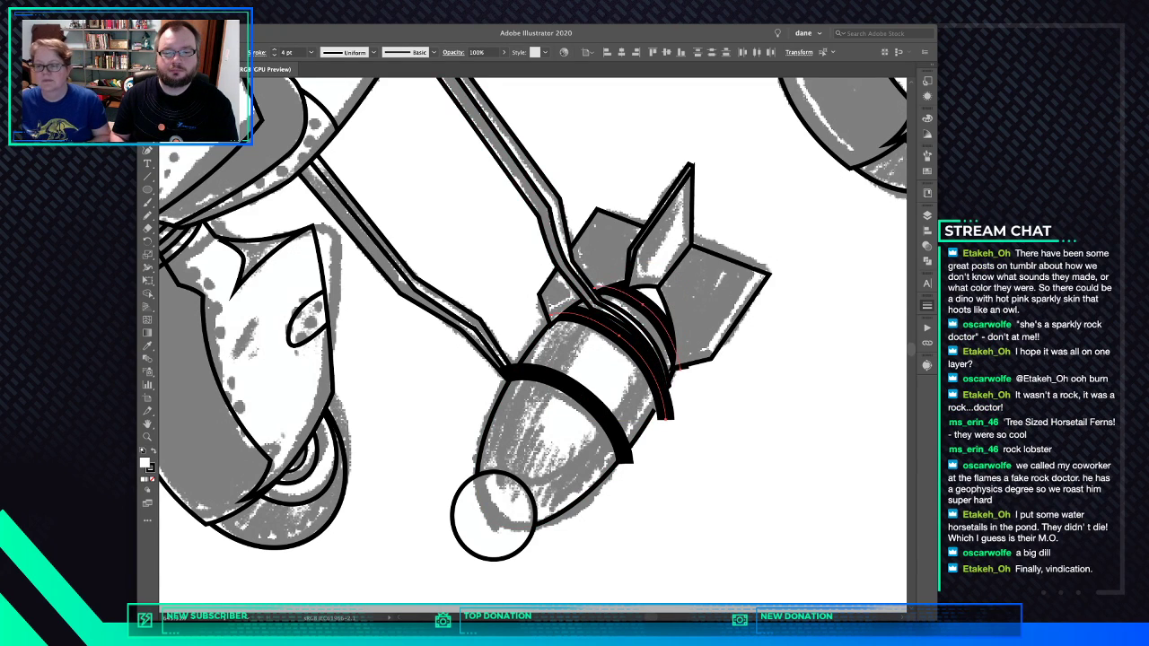
shift+click(645, 304)
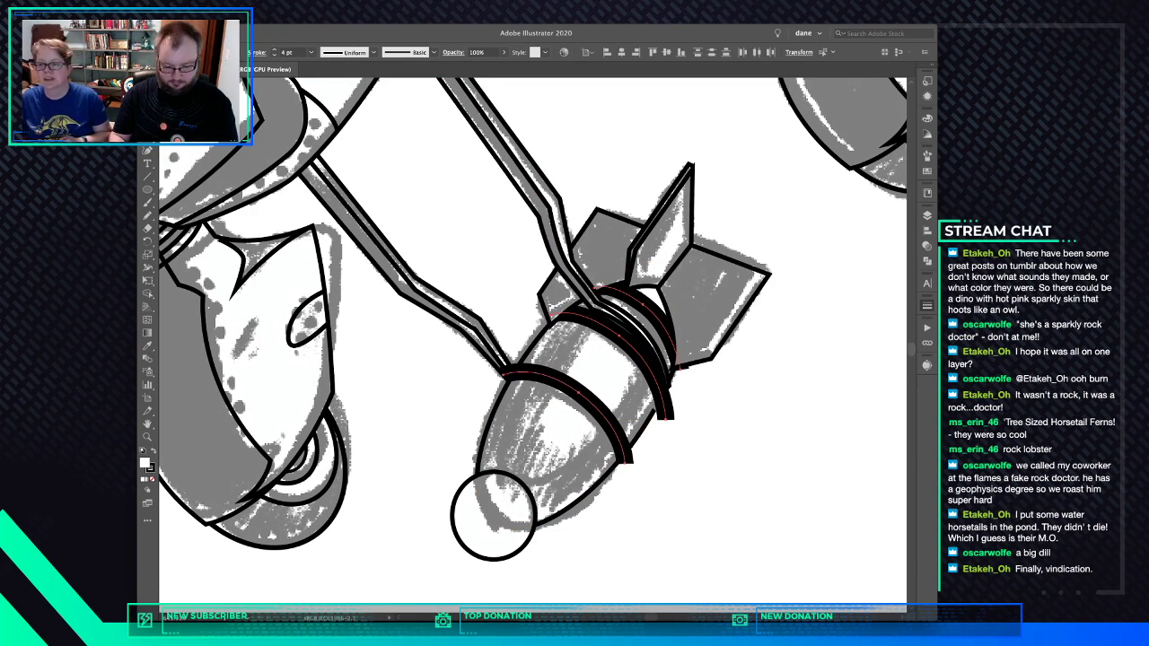
key(slash)
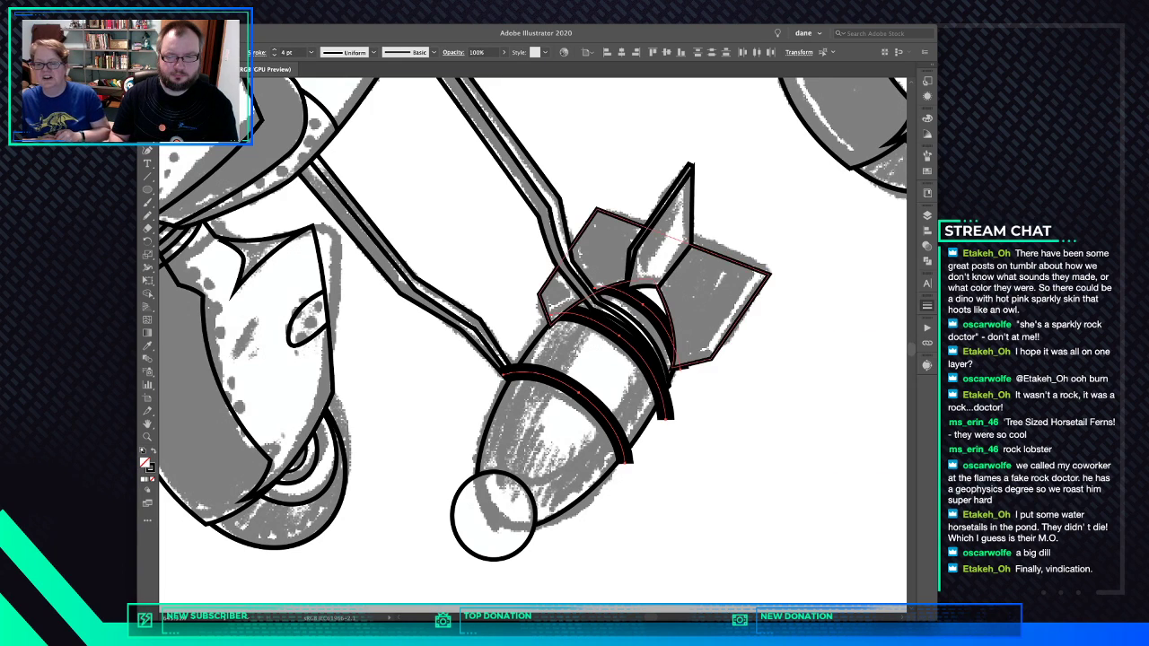
Clip the three bands to the bomb's body ellipse with a clipping mask
click(556, 440)
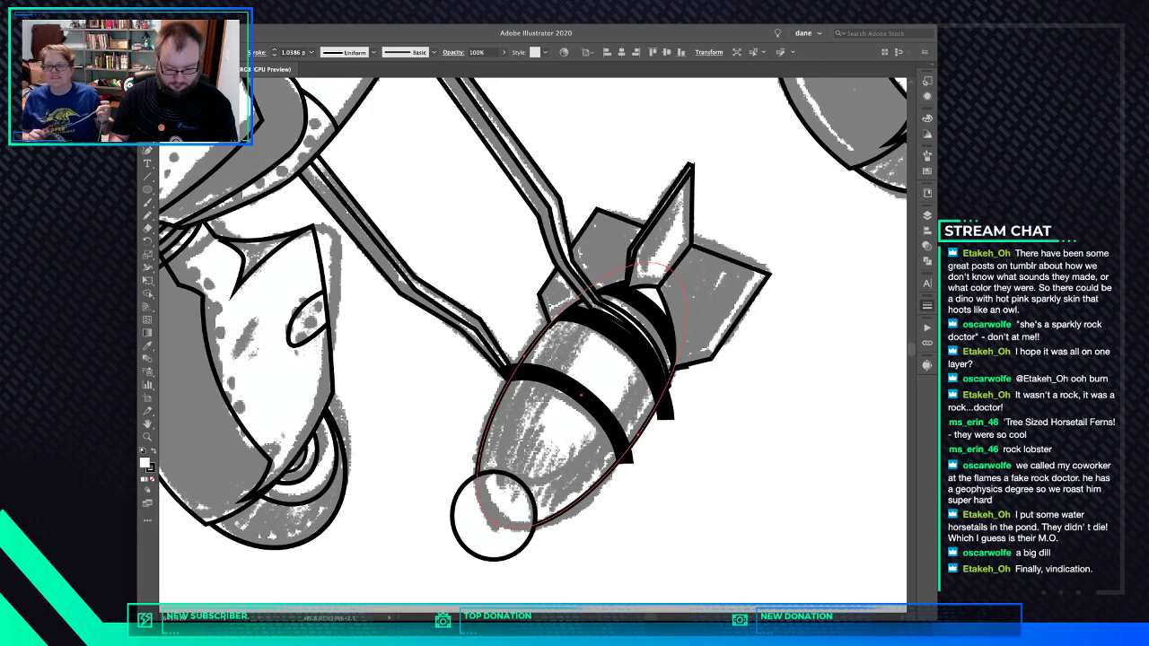
key(a)
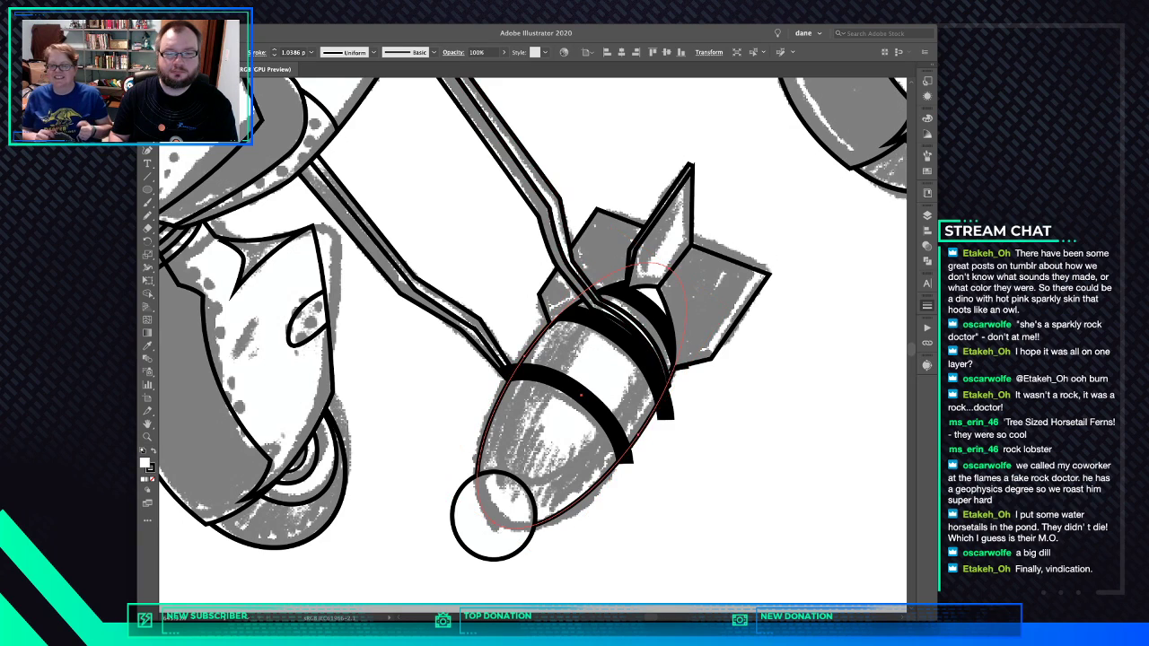
click(644, 305)
key(v)
key(super+f)
key(a)
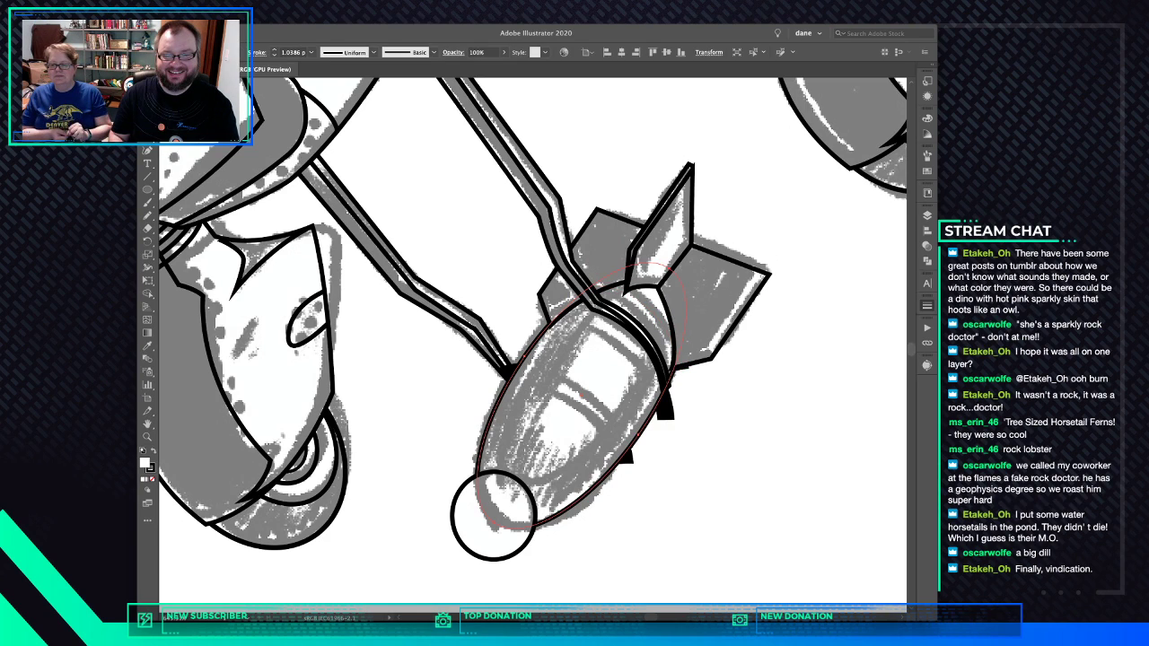
click(681, 367)
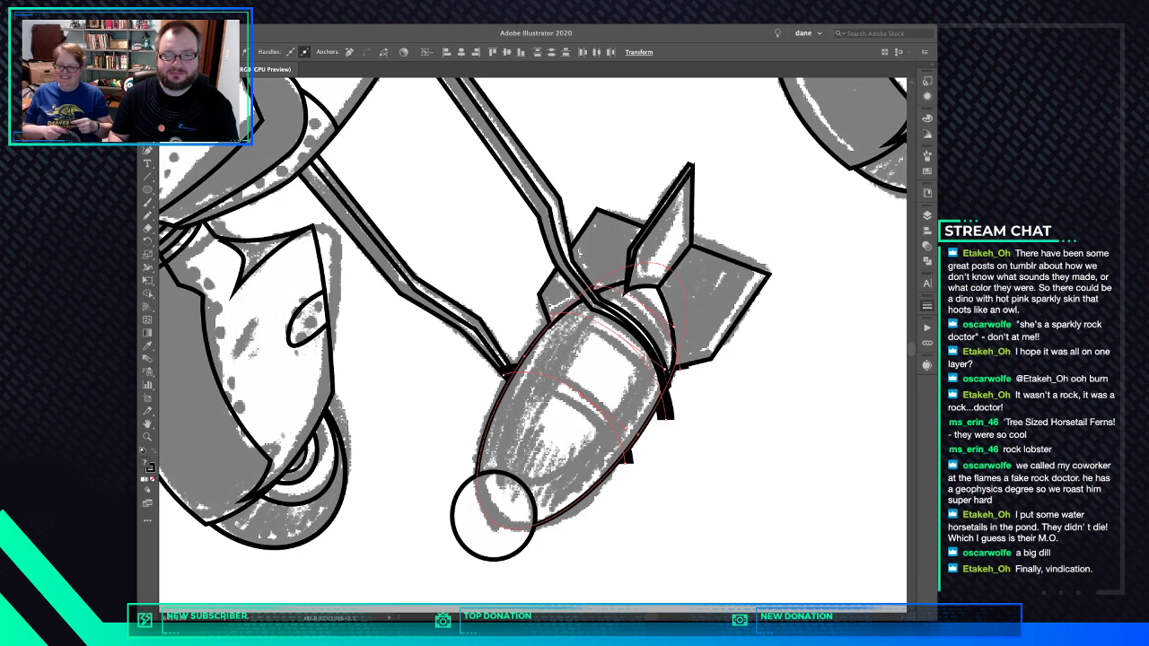
key(v)
key(super+7)
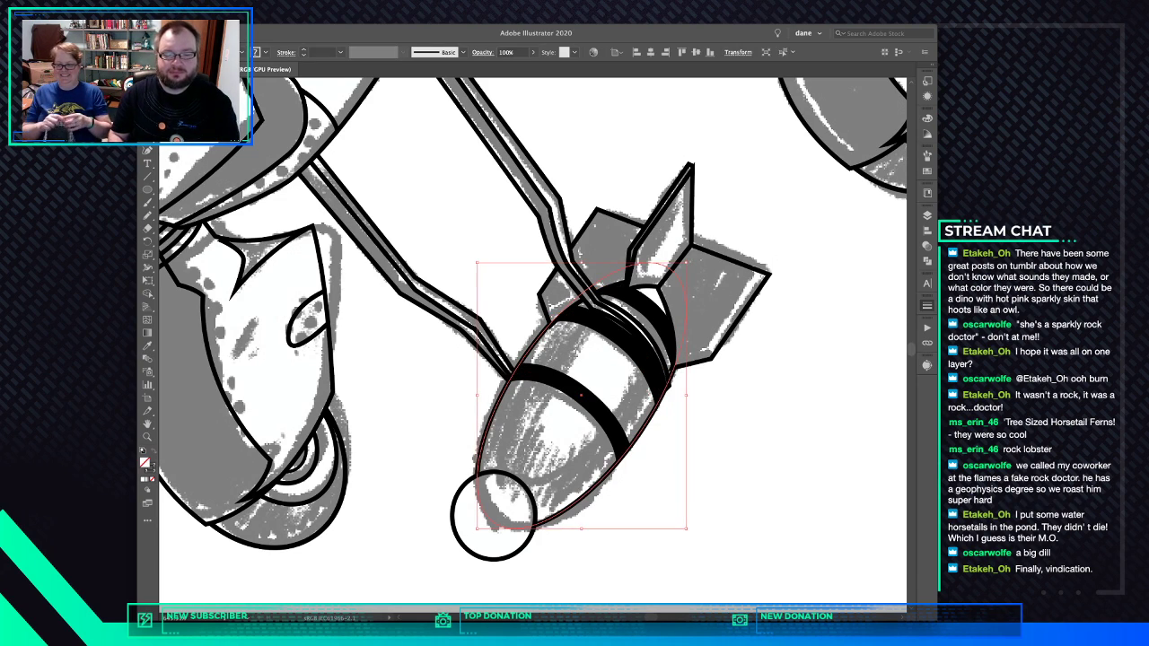
Cut the bomb's nose circle and paste it inside the clipped bomb group so the body outline trims it
click(463, 545)
key(super+x)
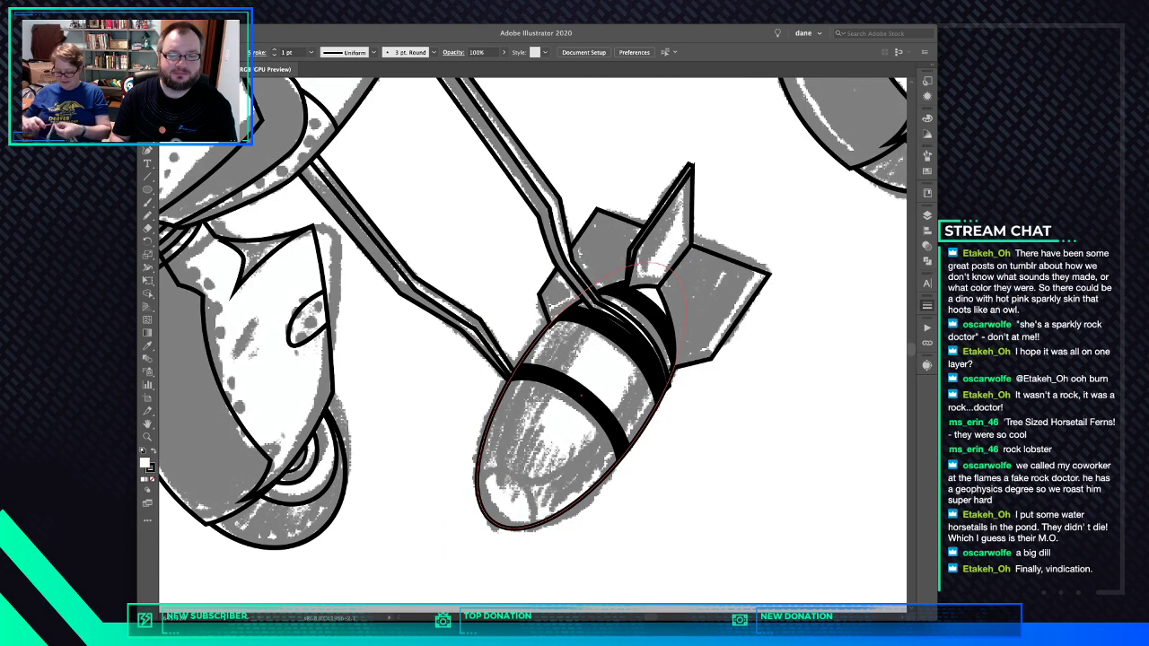
click(574, 392)
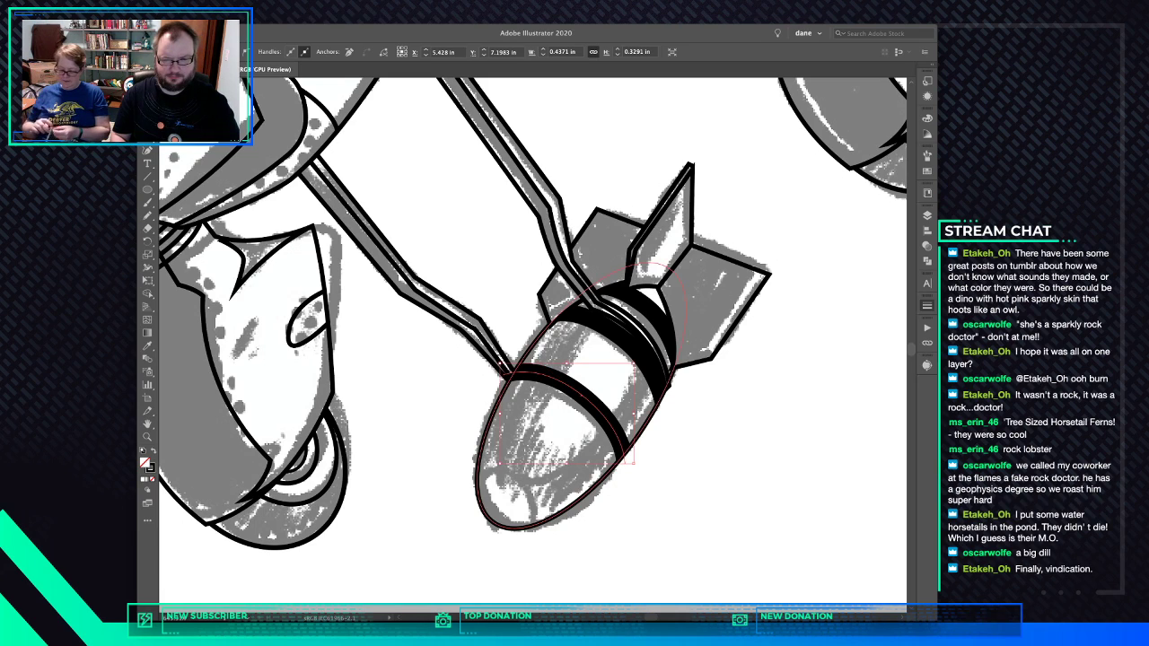
key(super+f)
key(super+shift+a)
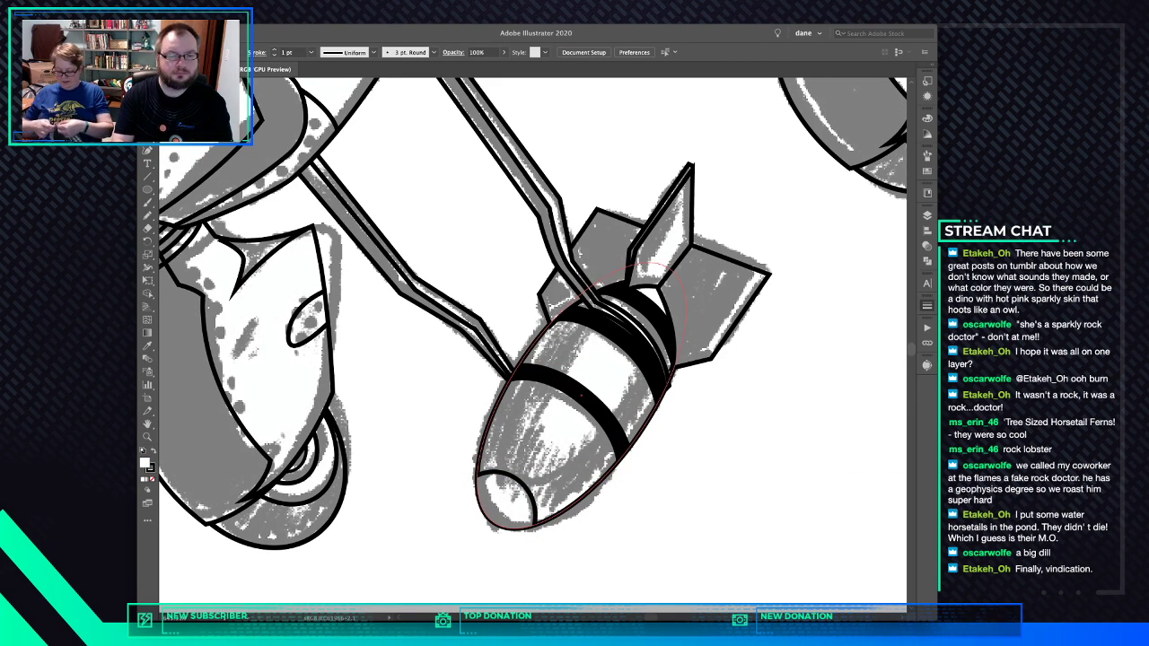
Hide the grey scanned drawing so only the traced line art of the whole plane shows
key(super+minus)
key(super+minus)
key(super+minus)
key(super+minus)
key(super+minus)
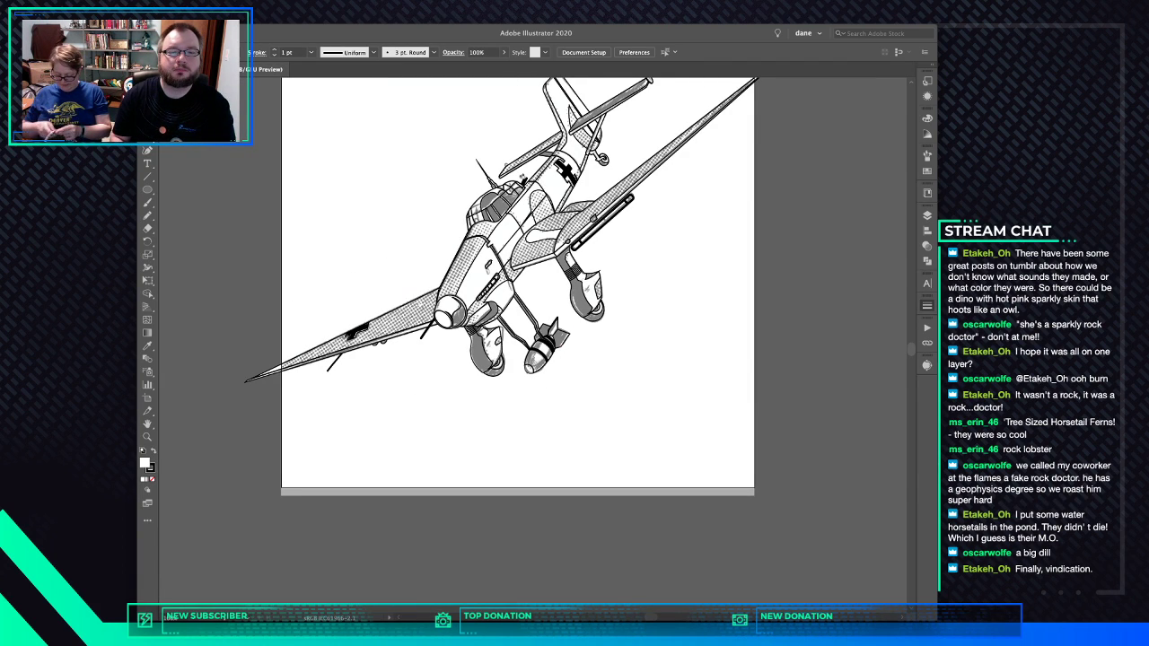
scroll(575, 261, up, 2)
scroll(574, 261, left, 3)
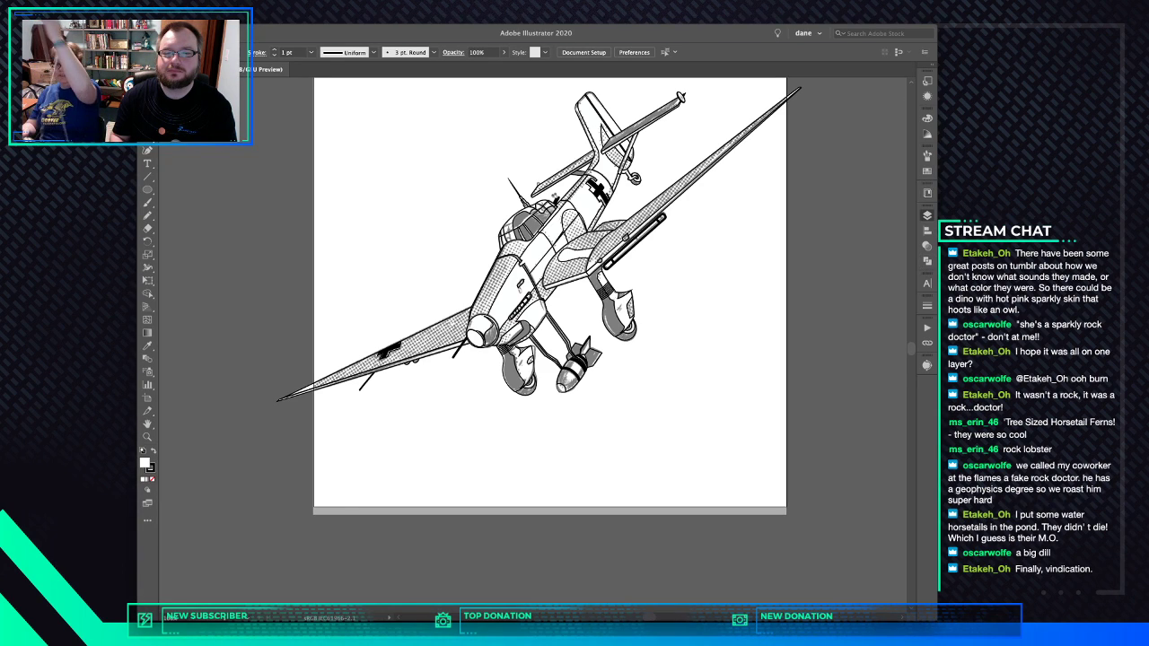
key(super+z)
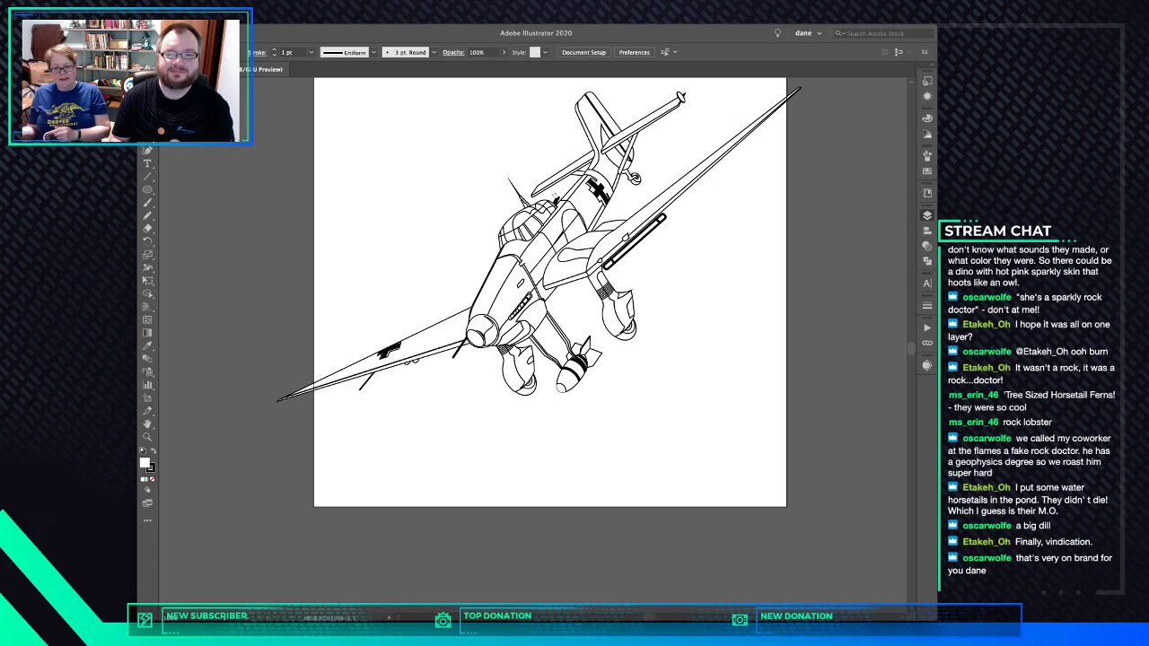
Fill the fuselage side and tail fin shapes with light teal and remove their stroke
click(556, 202)
shift+click(608, 163)
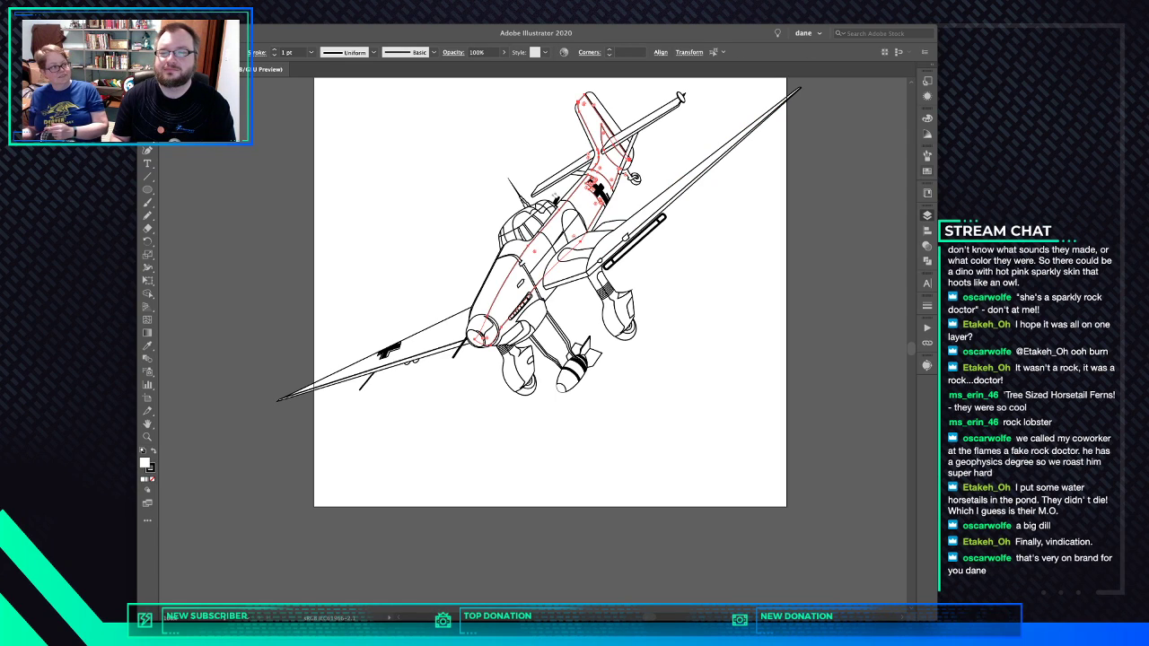
click(927, 193)
click(927, 193)
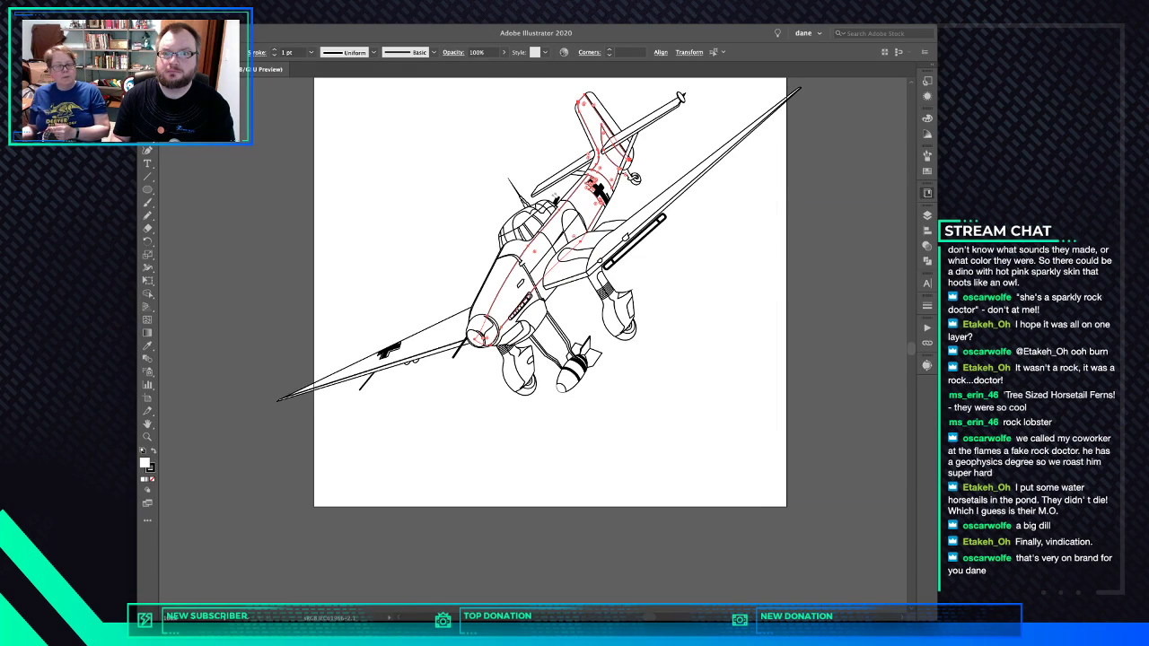
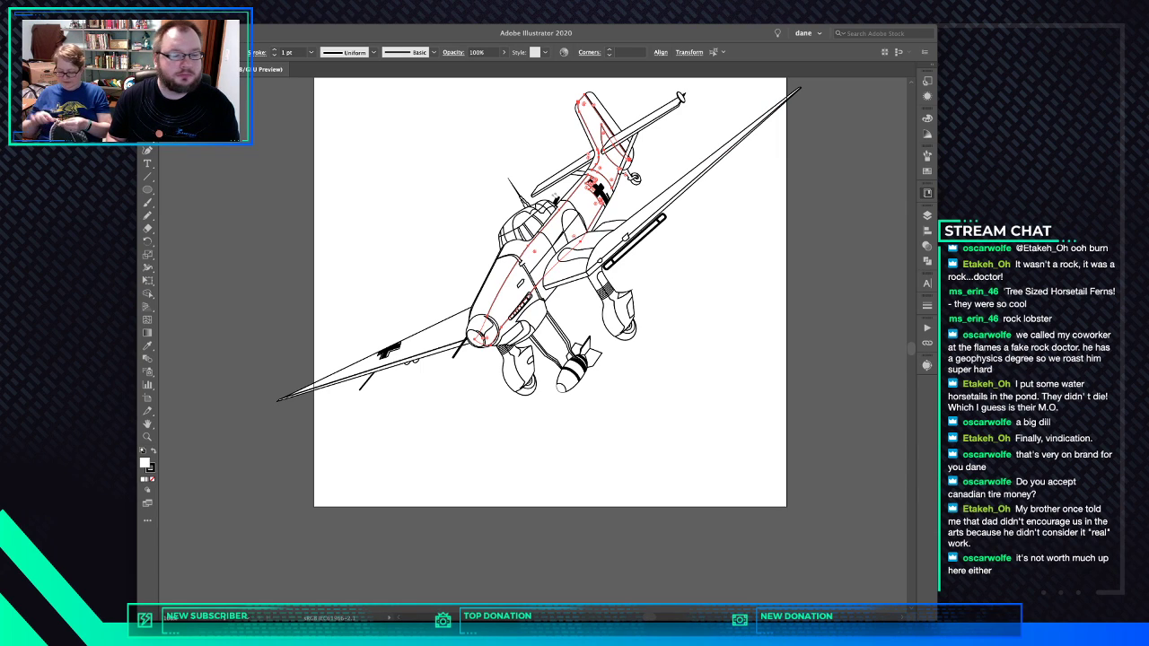
key(Return)
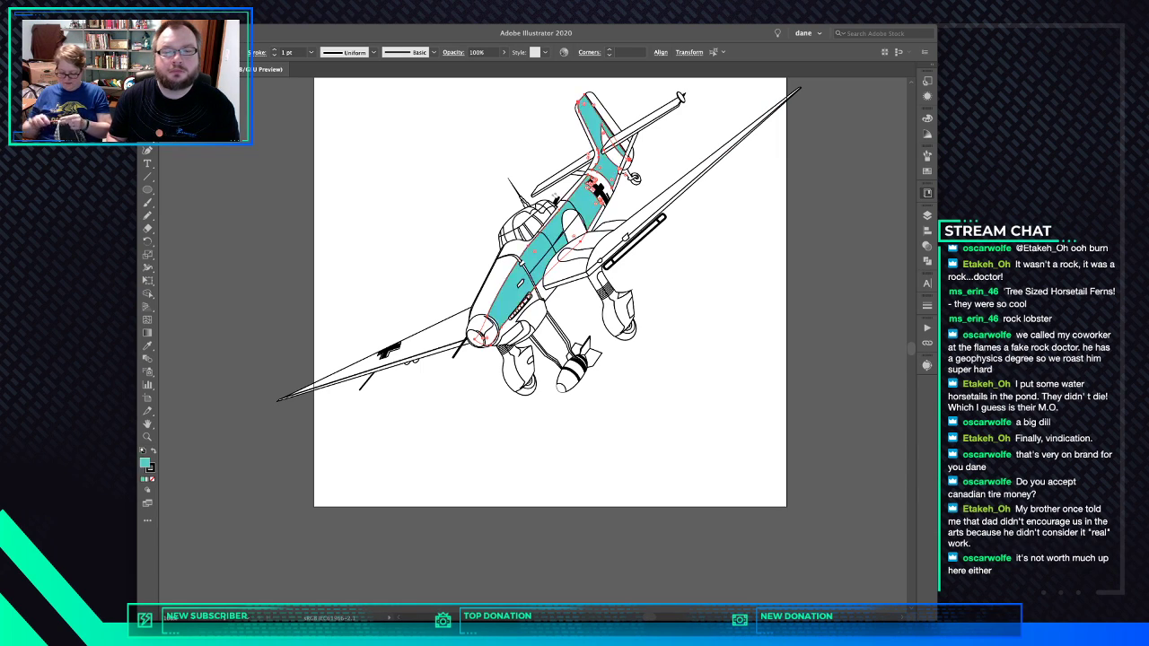
key(x)
key(slash)
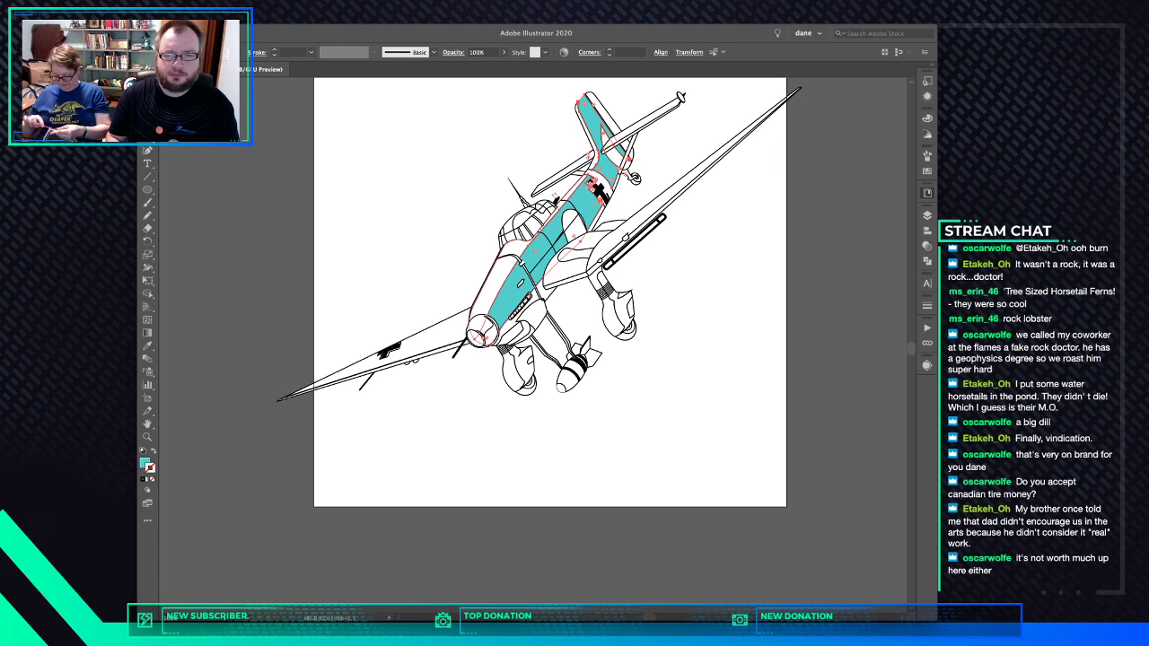
Fill the upper fuselage and engine cowling shapes with dark teal and remove their stroke
click(555, 201)
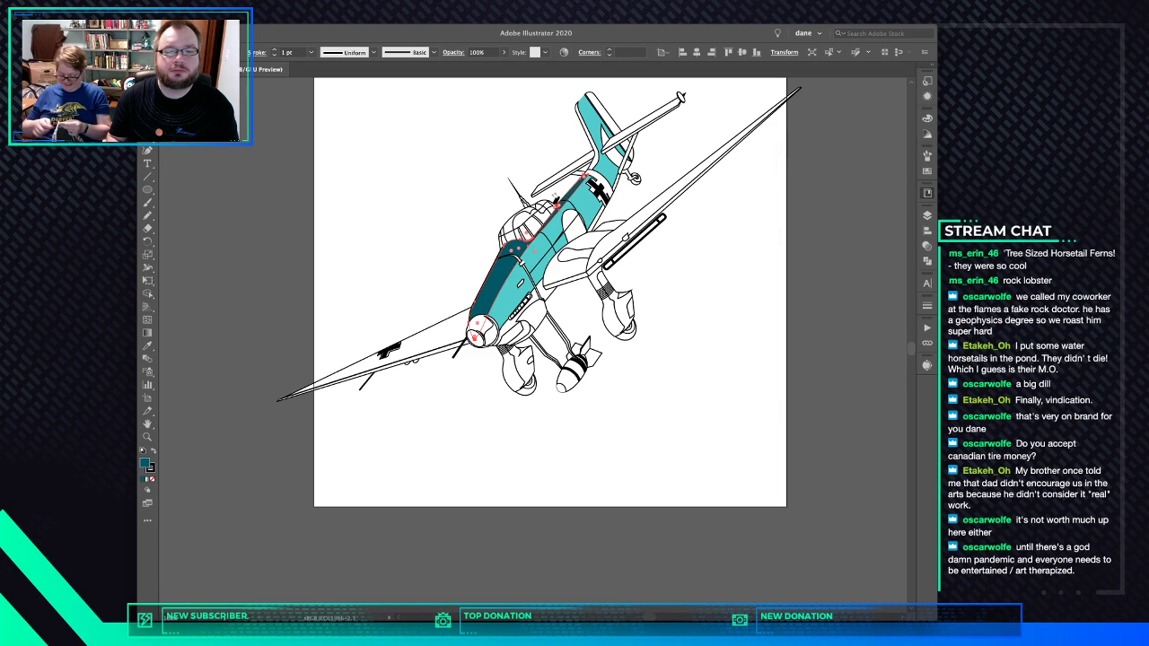
key(x)
key(slash)
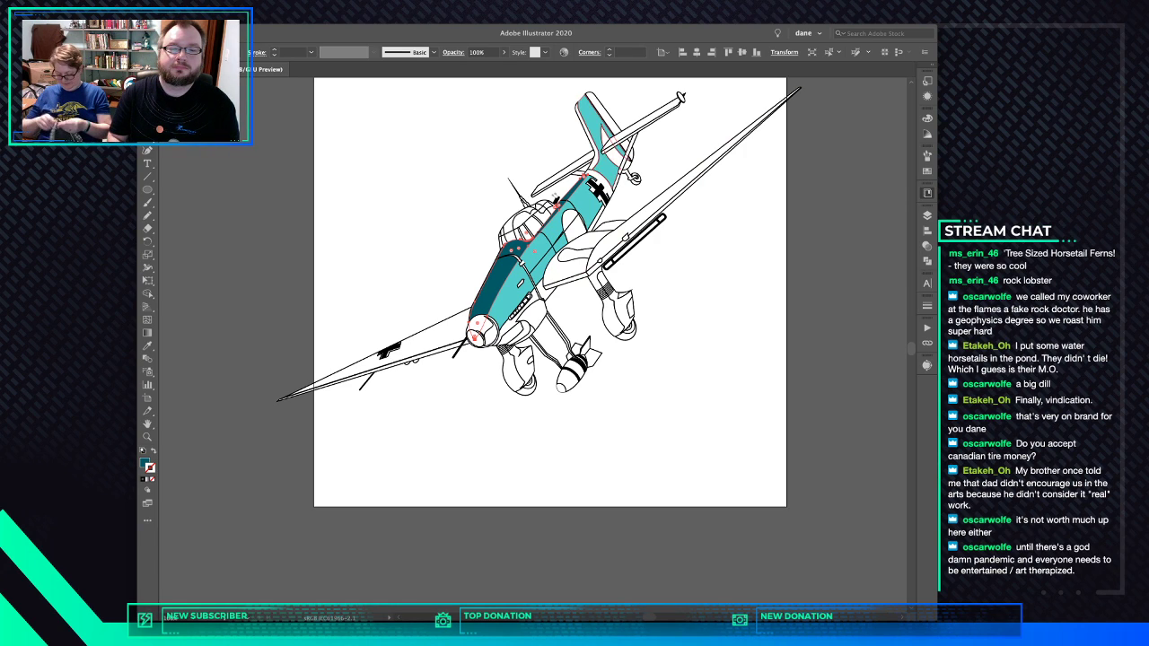
Apply the cowling's dark teal, strokeless appearance to the tail fin's front edge strip with the Eyedropper tool
click(593, 149)
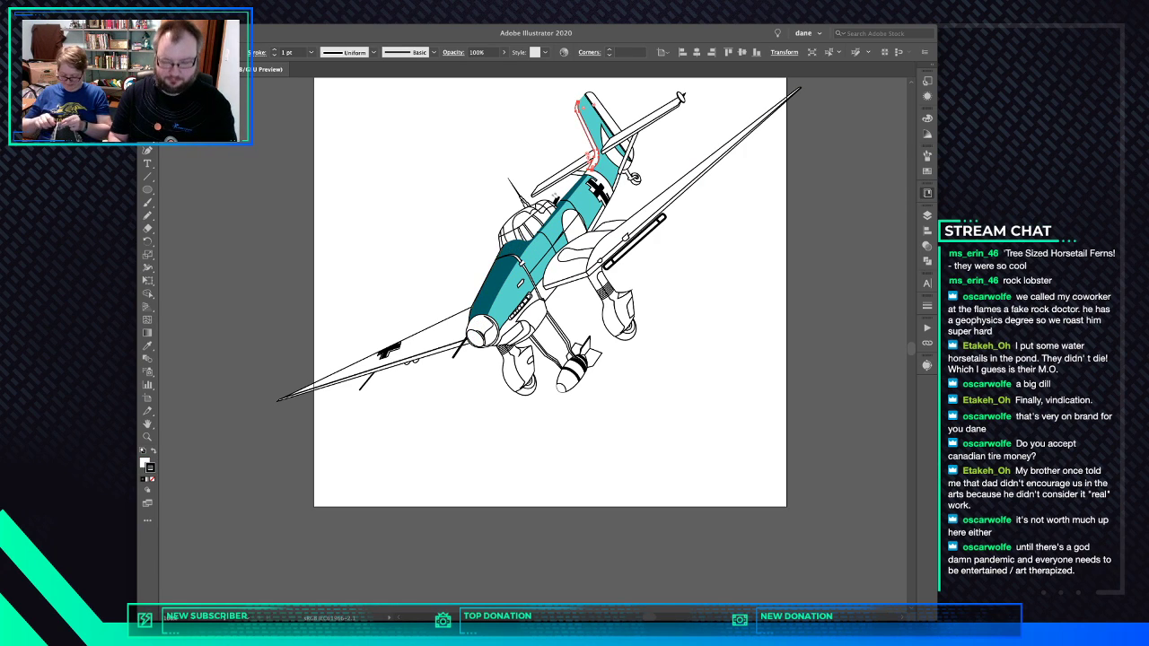
key(i)
click(499, 273)
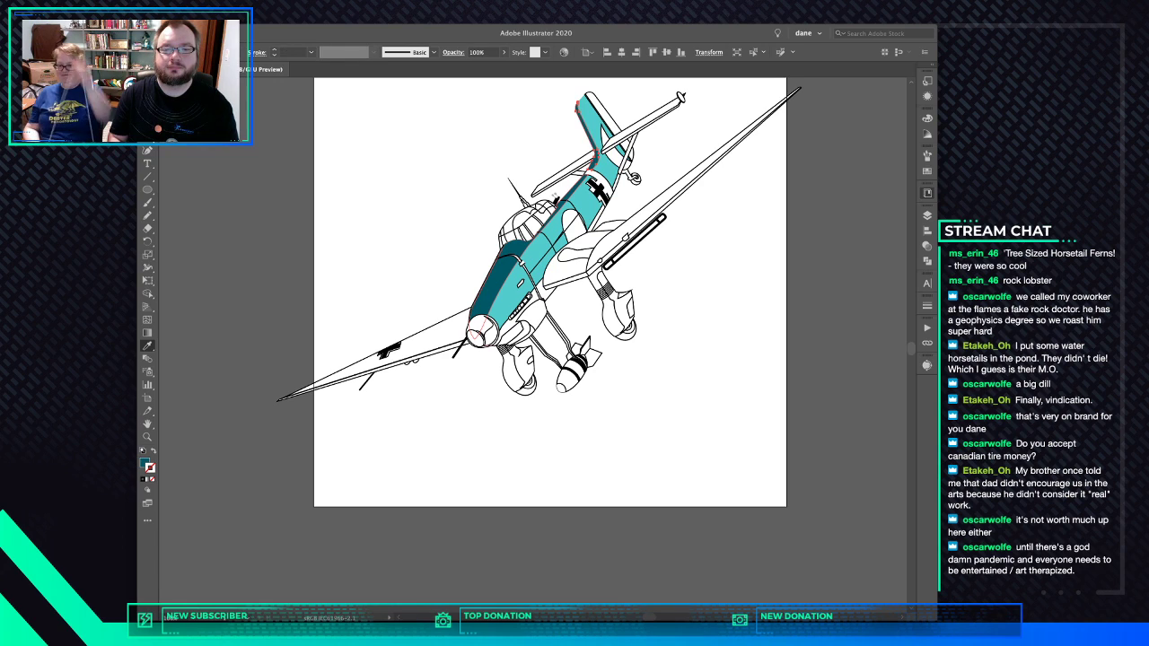
key(super+shift+a)
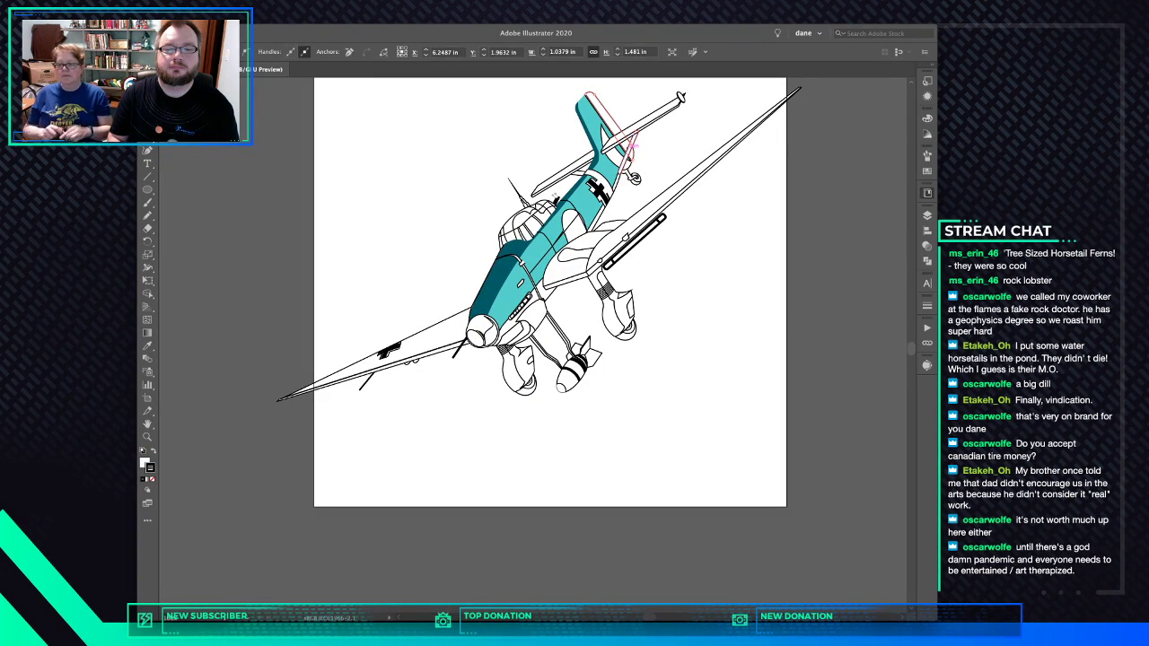
Fill the fuselage underside and rudder shapes with medium teal and remove their stroke
click(620, 182)
shift+click(617, 183)
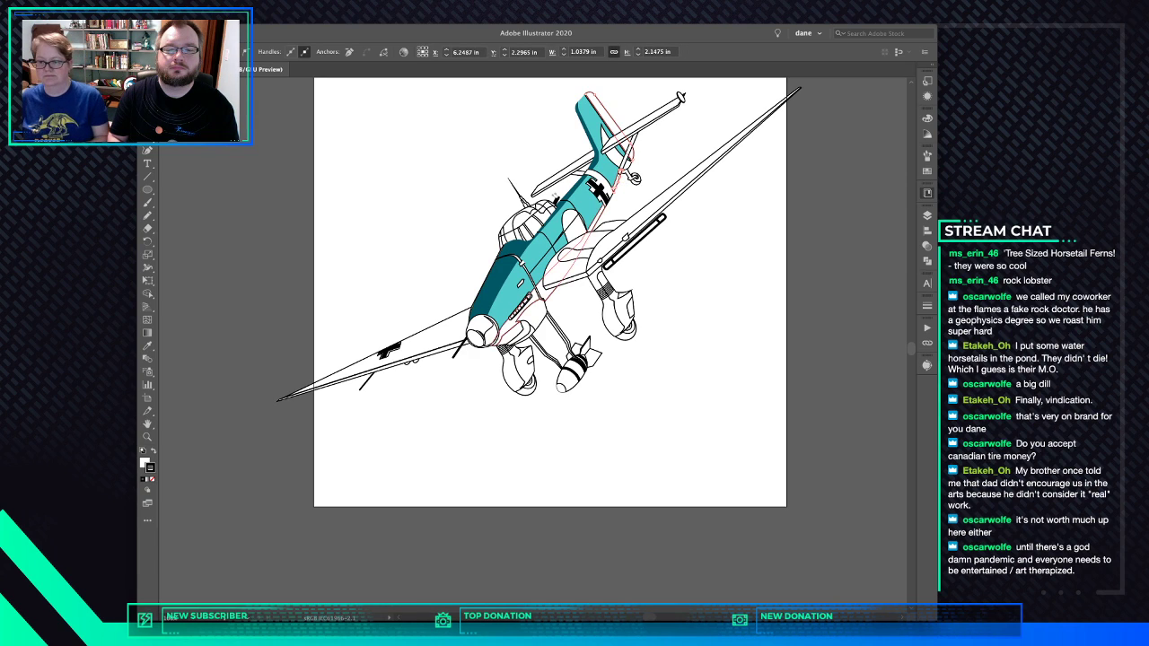
key(super+j)
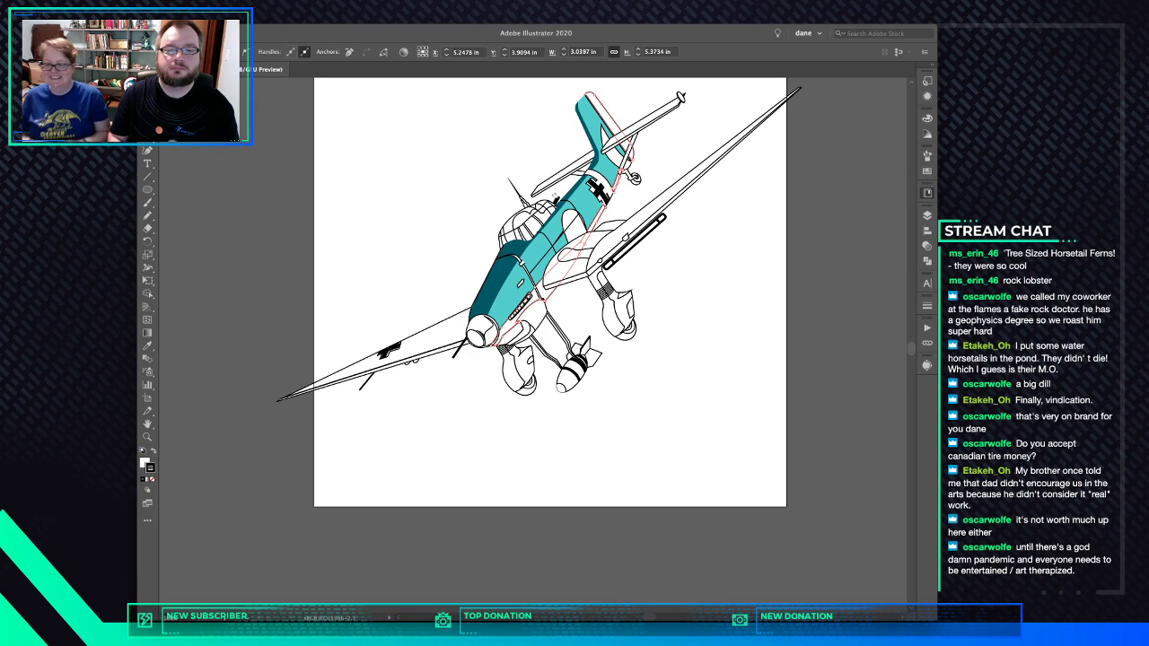
key(super+z)
key(x)
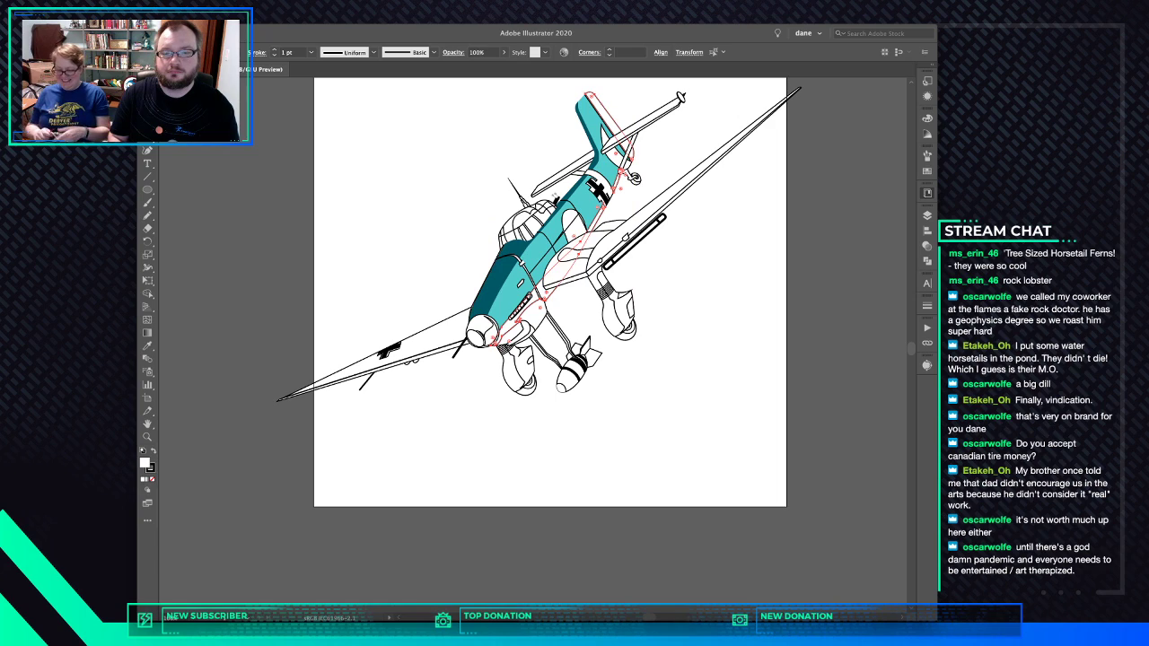
key(x)
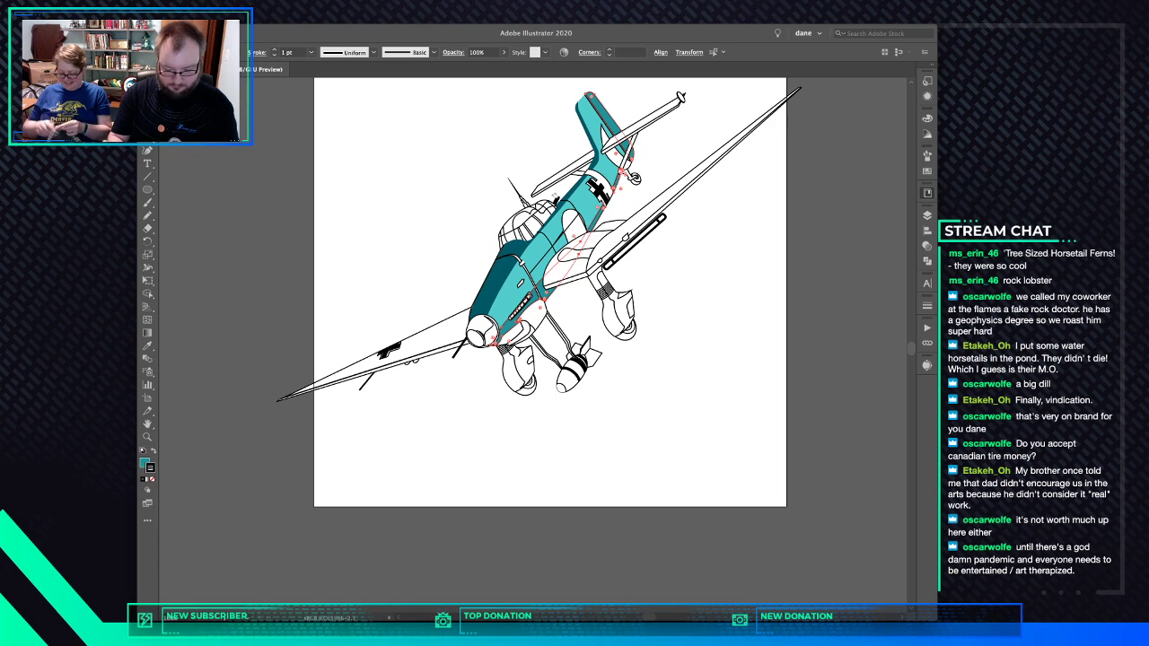
key(slash)
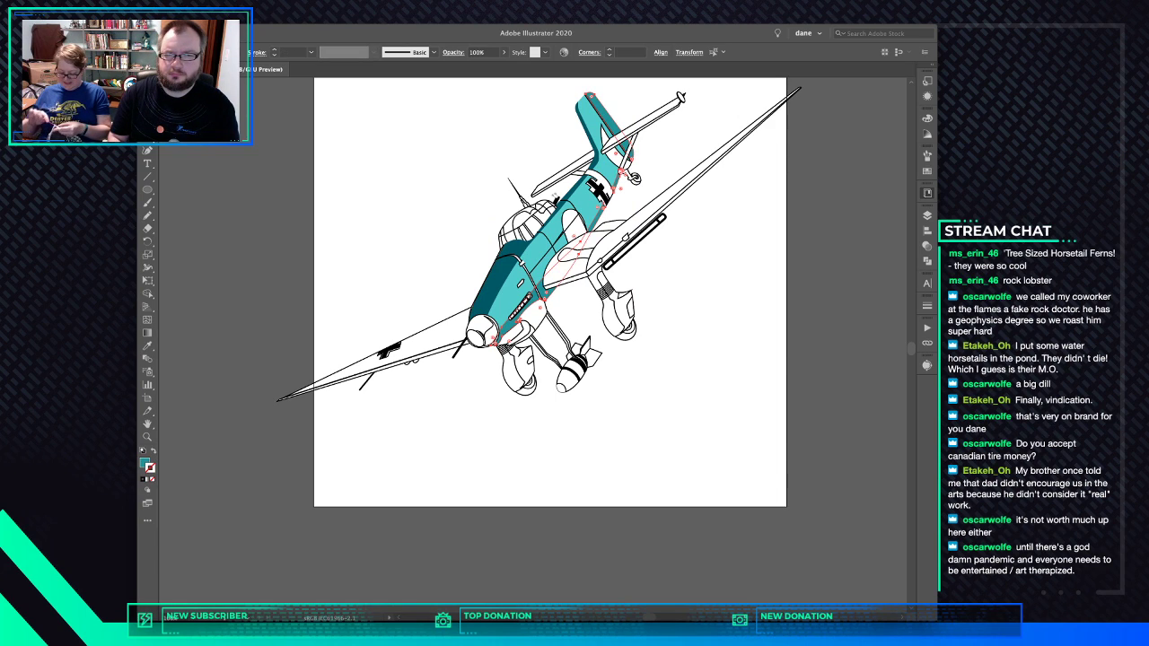
Apply the underside's medium teal, strokeless appearance to the rounded shape on the fuselage side above the wing with the Eyedropper tool
click(613, 236)
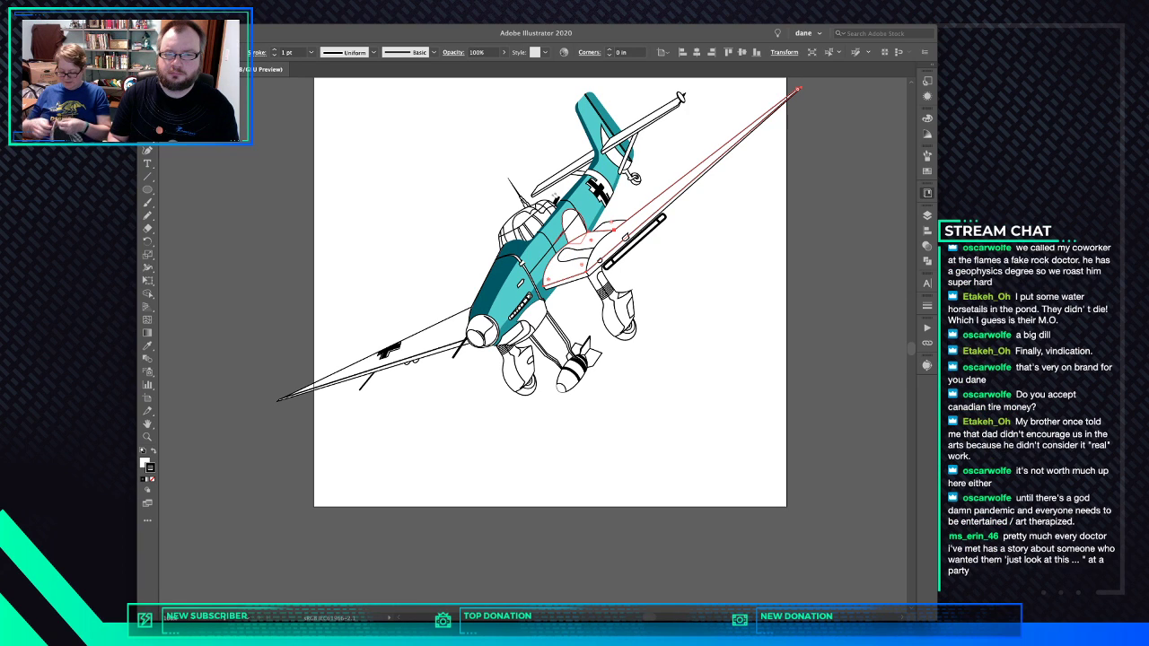
click(573, 230)
key(i)
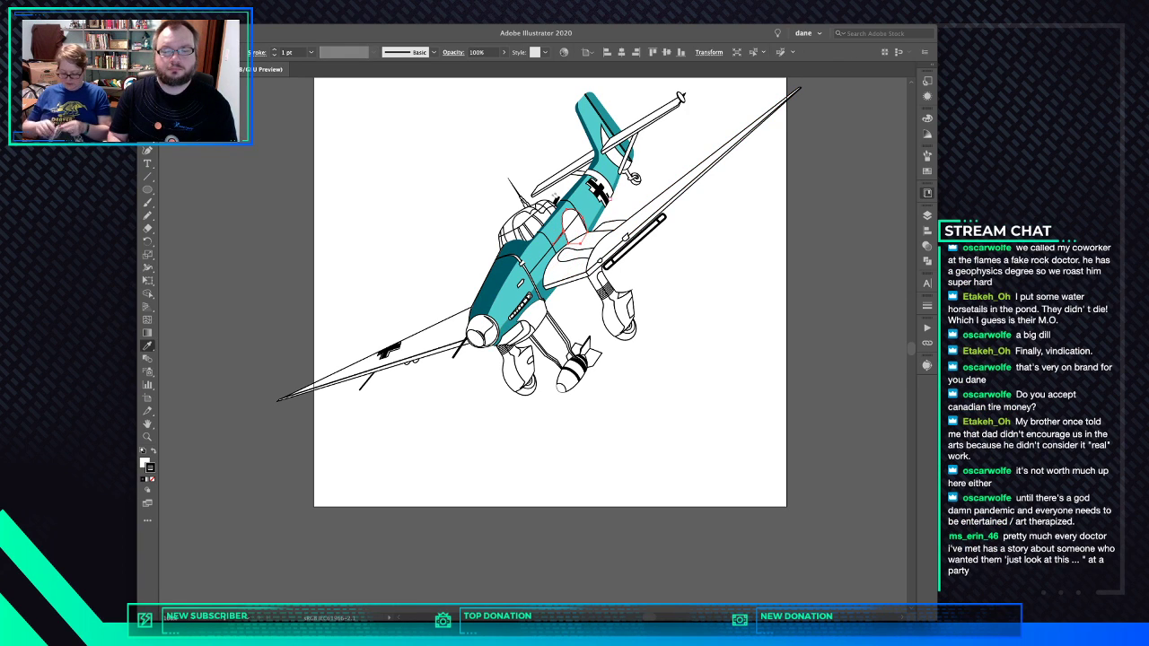
scroll(608, 204, up, 5)
click(579, 241)
Remove the stroke from the white marking band around the cross on the rear fuselage
super+click(600, 155)
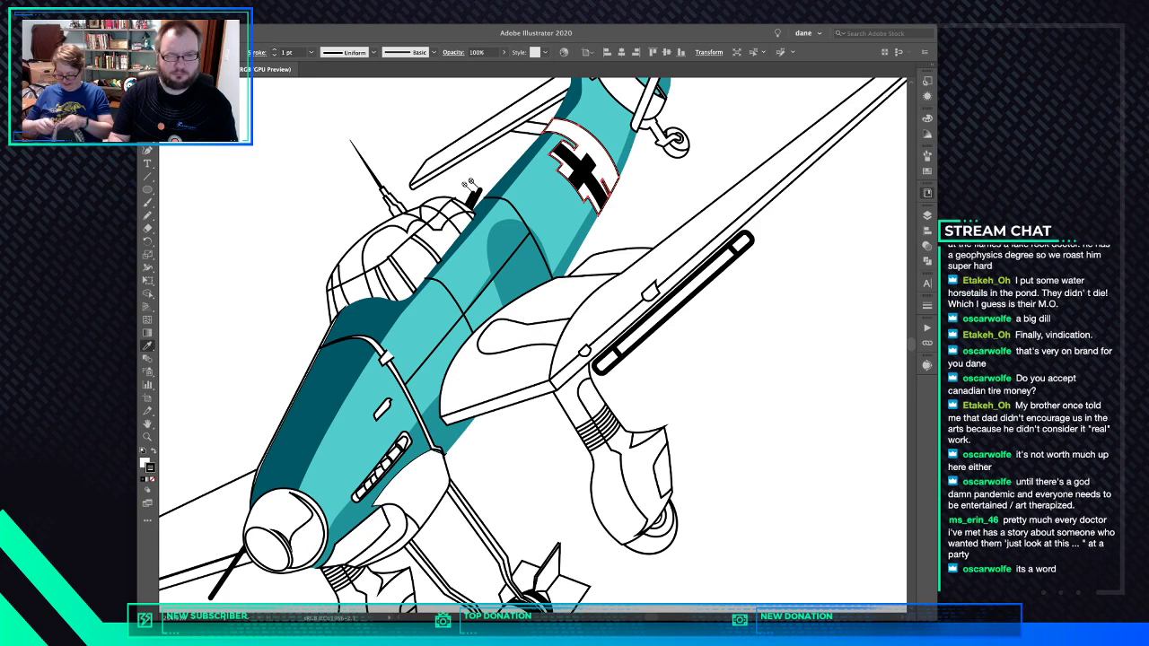
key(/)
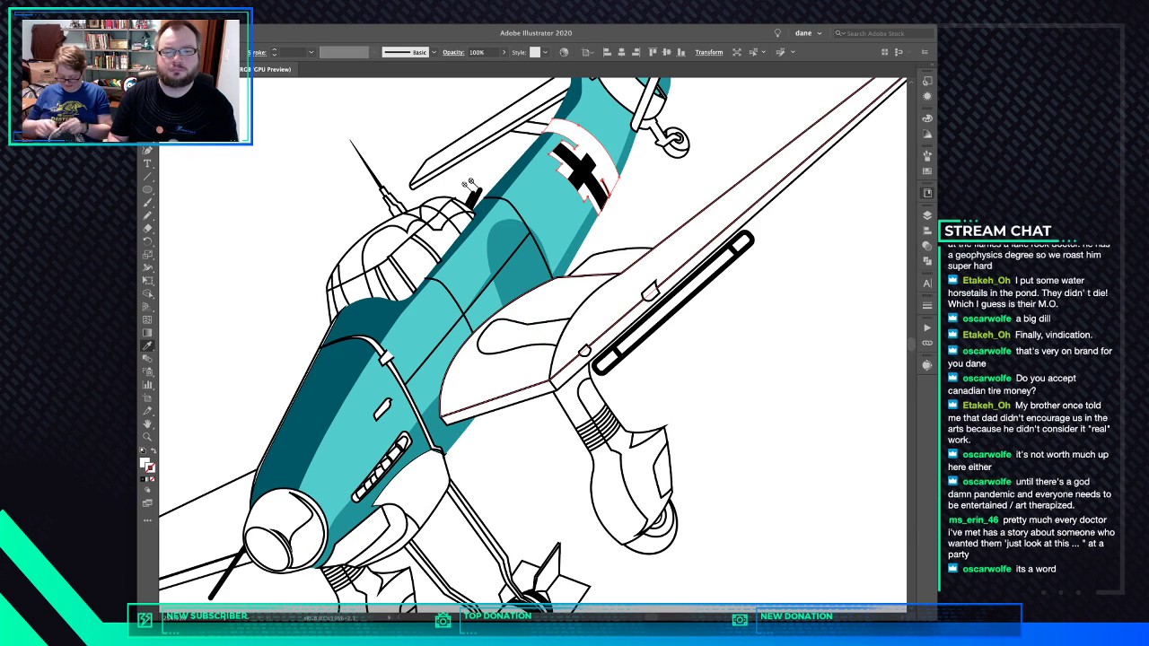
key(super+shift+a)
Recolour the thick strokes of the fuselage cross with the cowling's dark teal and remove their fill
key(a)
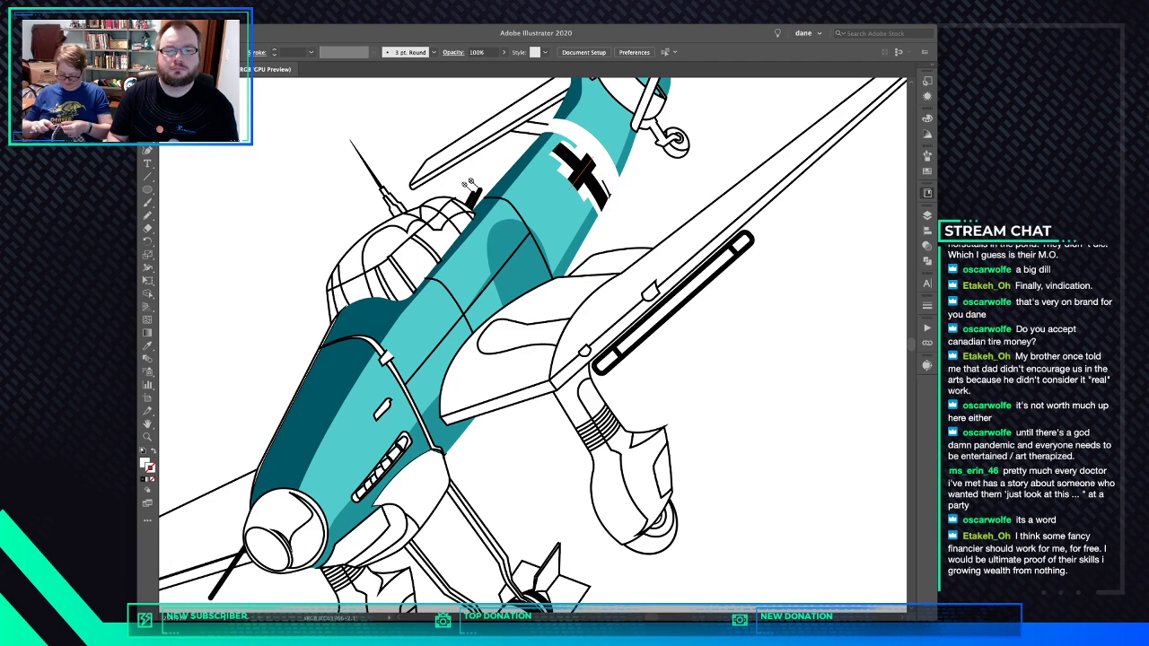
click(595, 185)
shift+click(587, 166)
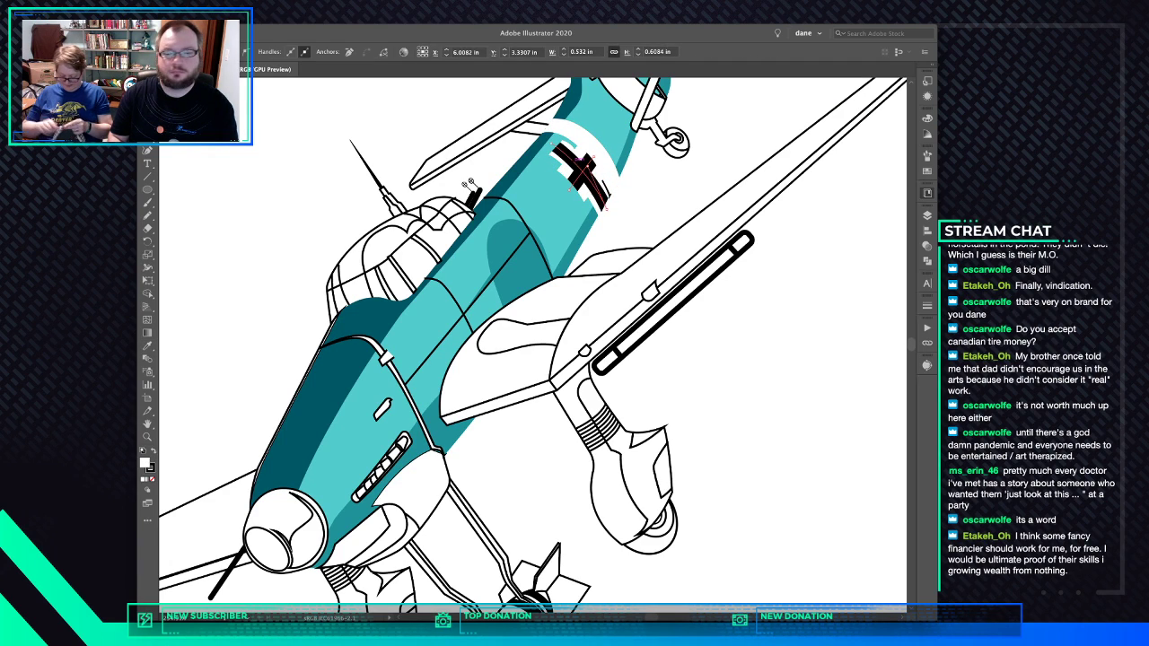
key(i)
shift+click(328, 368)
key(x)
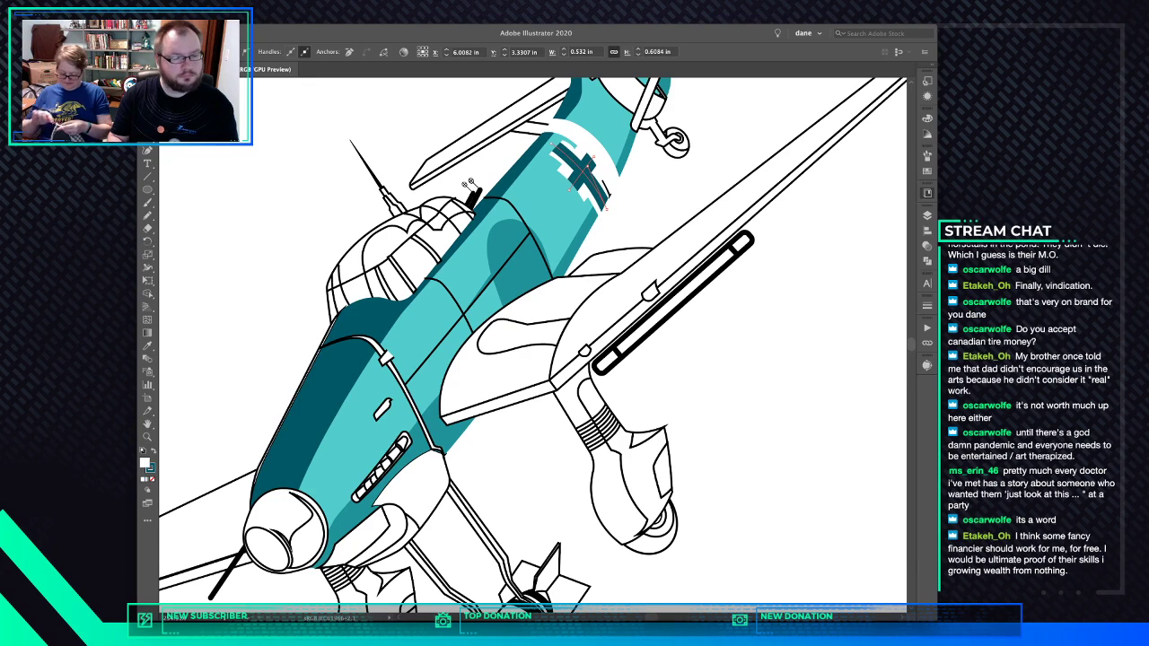
key(slash)
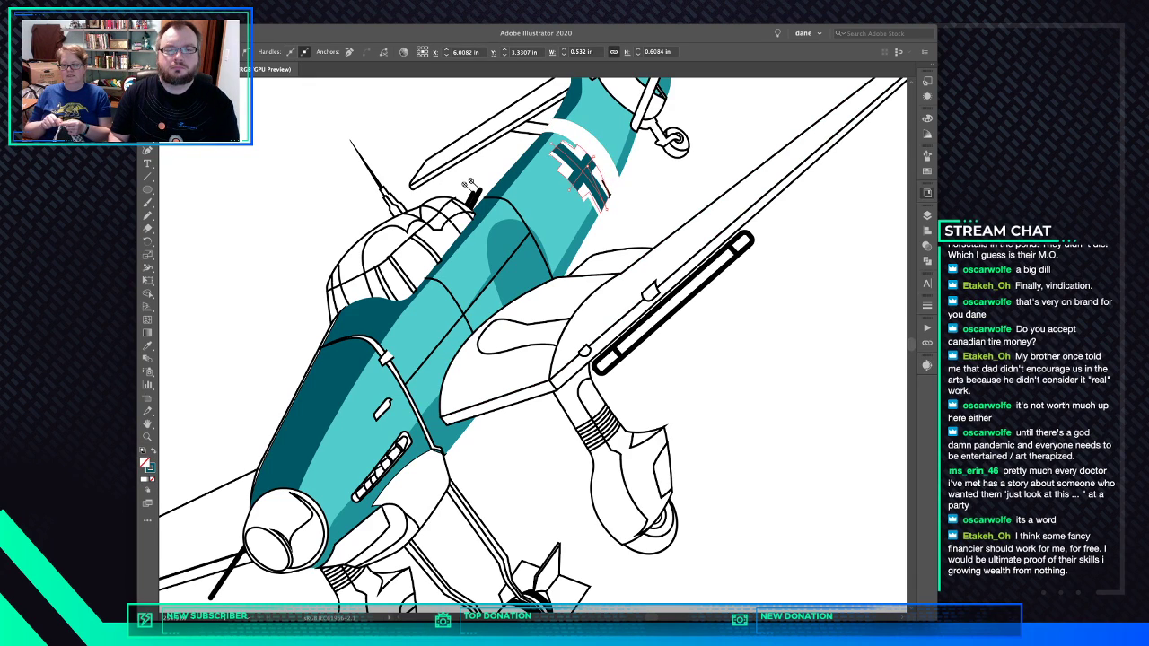
Apply the underside's medium teal, strokeless appearance to the thin black sliver beside the cross with the Eyedropper tool
key(ctrl+equal)
key(ctrl+equal)
scroll(599, 177, up, 3)
key(a)
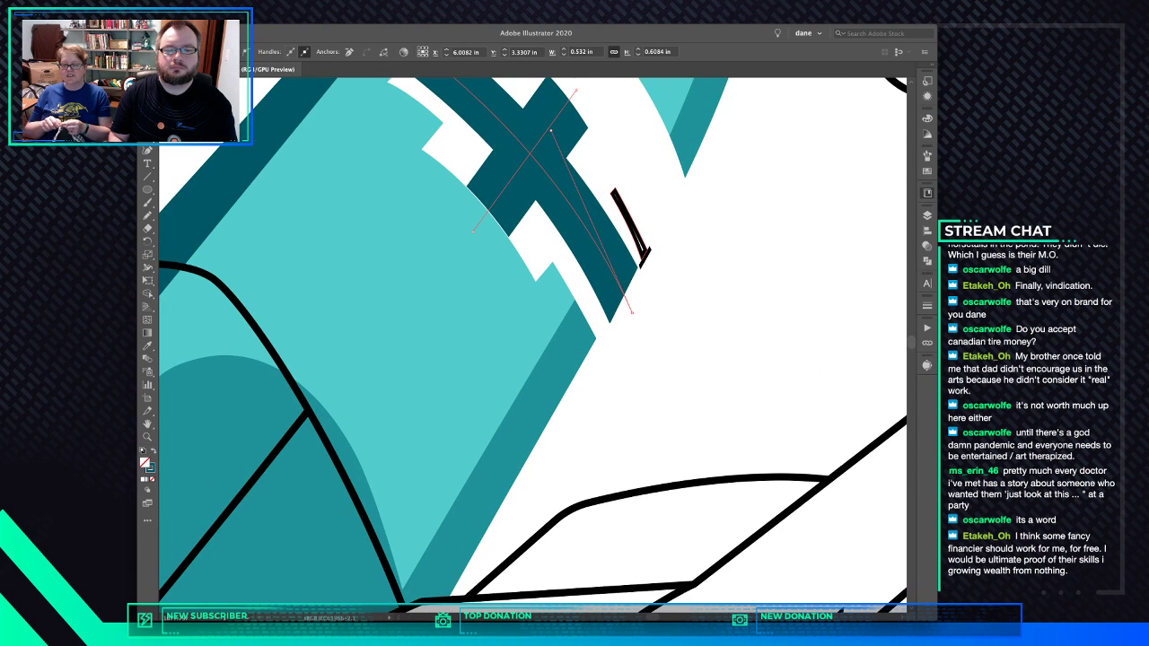
click(630, 223)
key(i)
click(582, 328)
key(ctrl+shift+a)
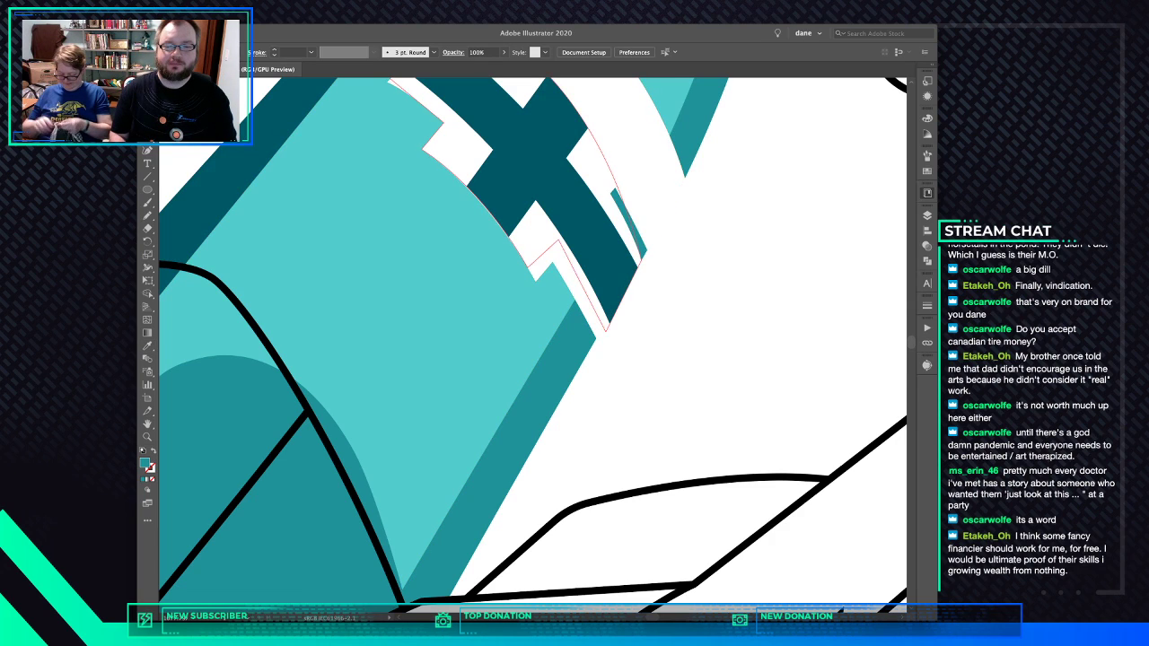
Try to adjust the white band's anchor point at the upper end of the thin teal sliver beside the cross
click(619, 213)
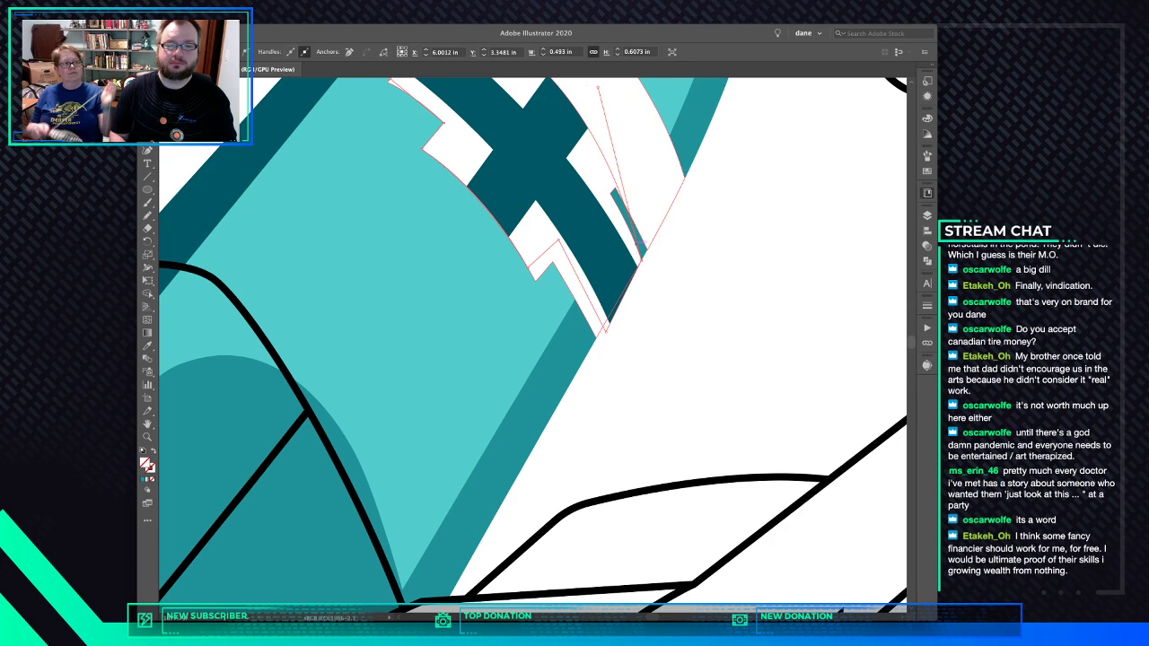
click(632, 231)
click(633, 230)
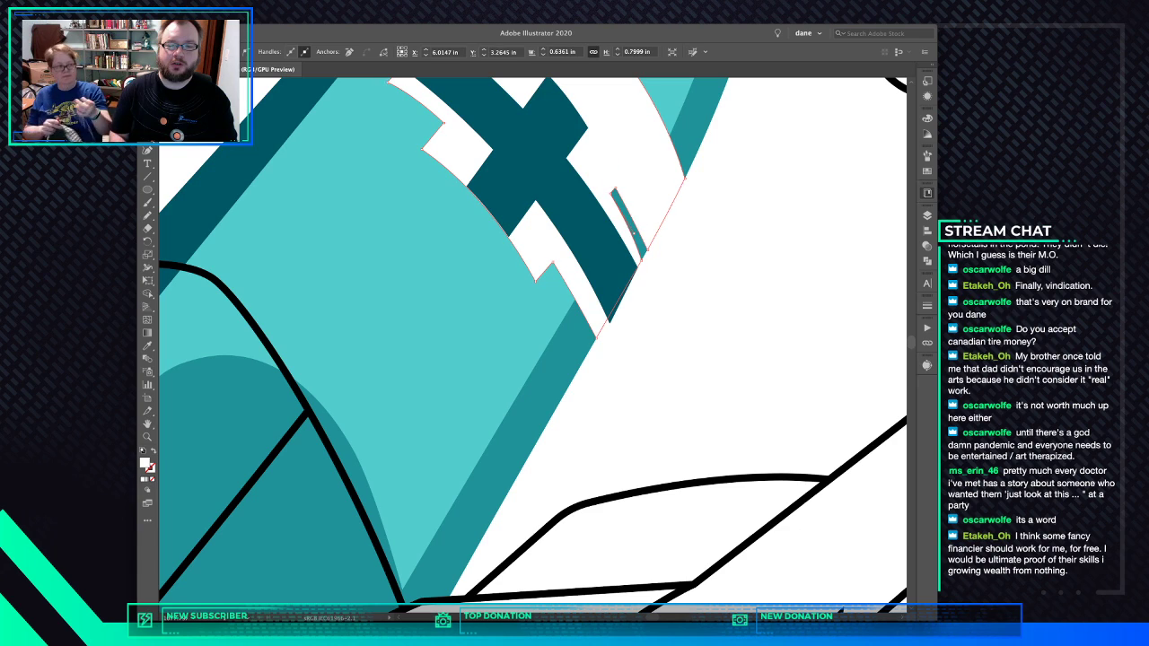
click(643, 258)
key(super+shift+a)
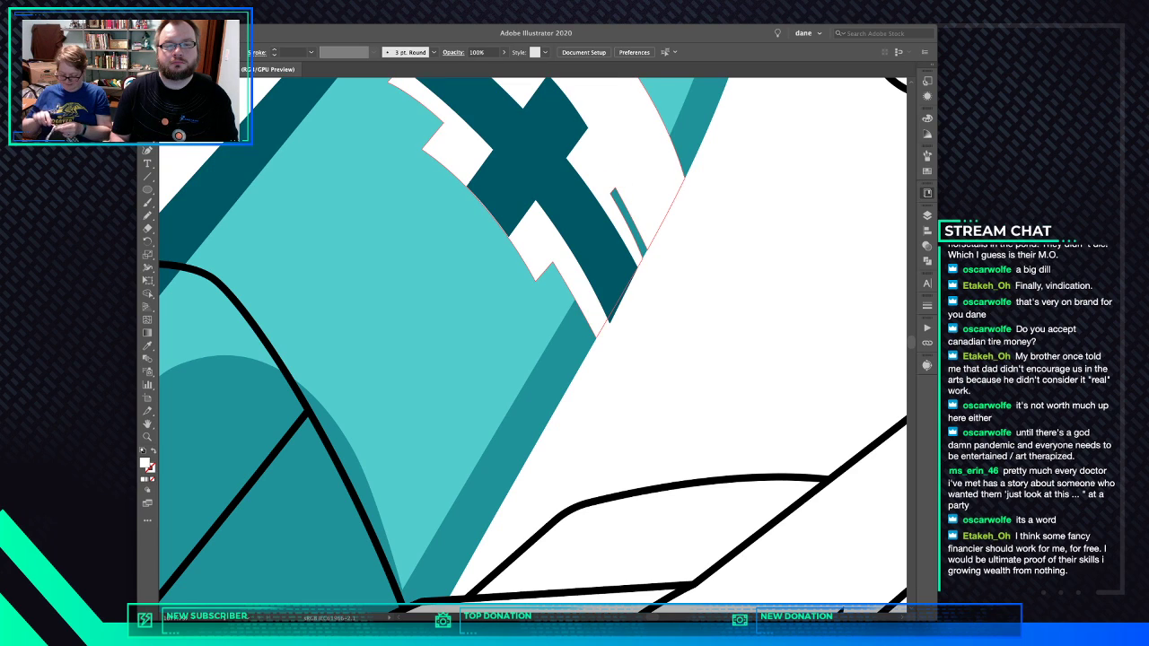
click(614, 188)
drag(615, 188, 612, 189)
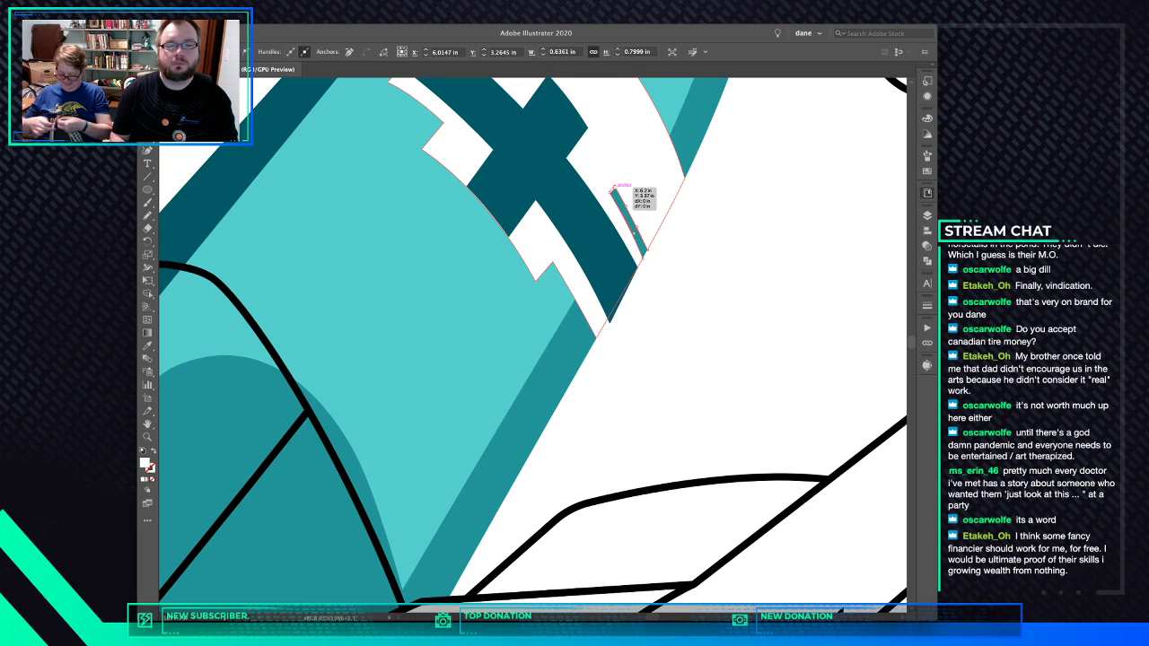
key(super+z)
key(super+shift+z)
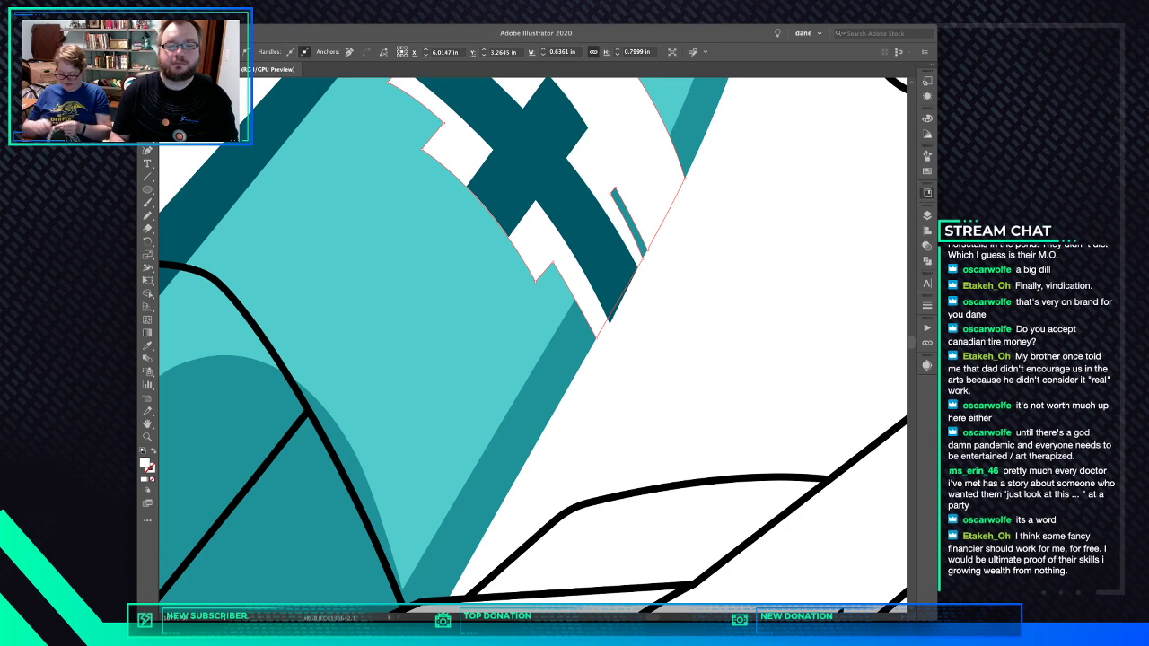
key(super+shift+a)
key(super+minus)
key(super+minus)
key(super+minus)
key(super+minus)
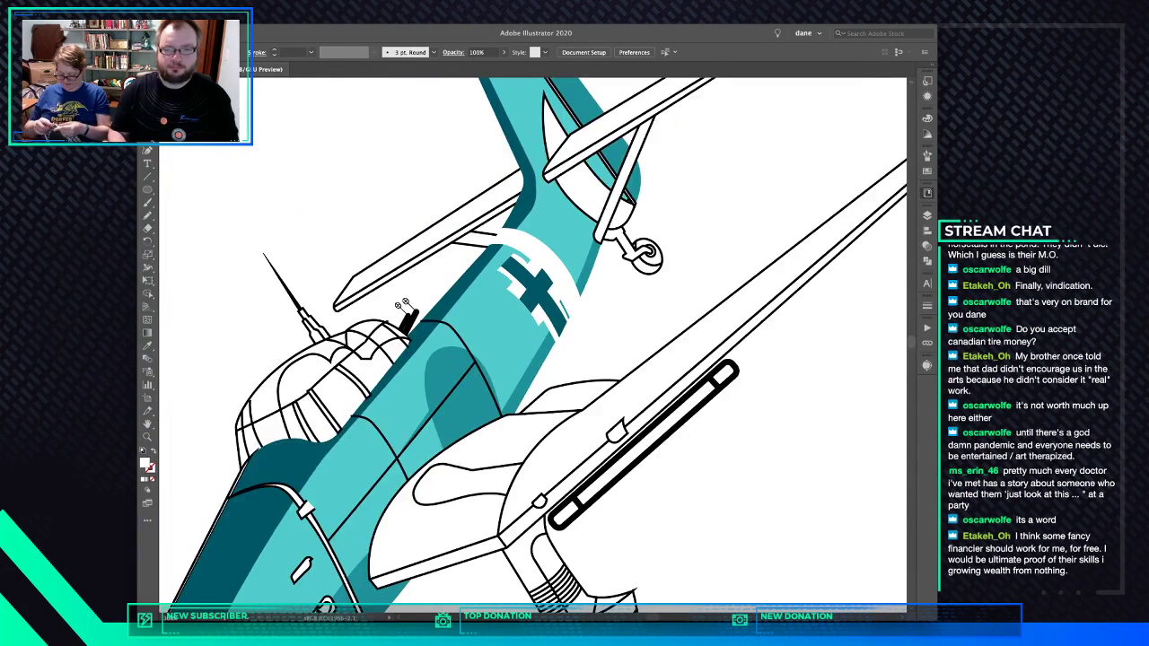
Recolor the shadow shape at the tail fin's base medium teal and the rudder hinge line dark teal, both without outlines
click(621, 219)
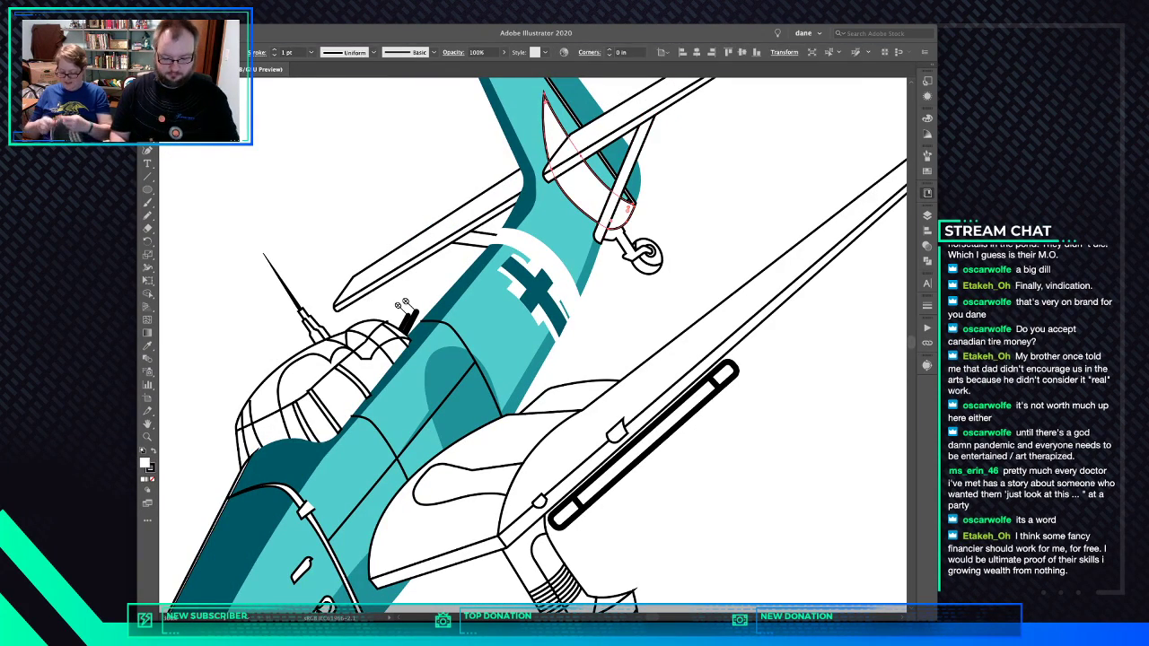
key(i)
click(620, 156)
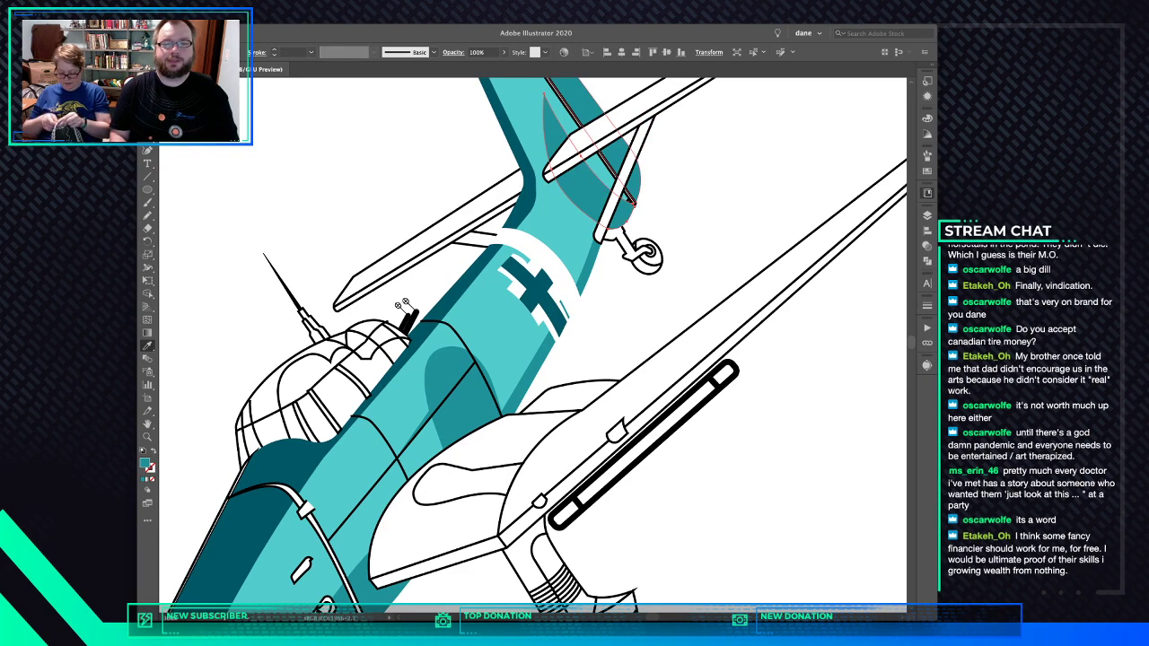
super+click(618, 180)
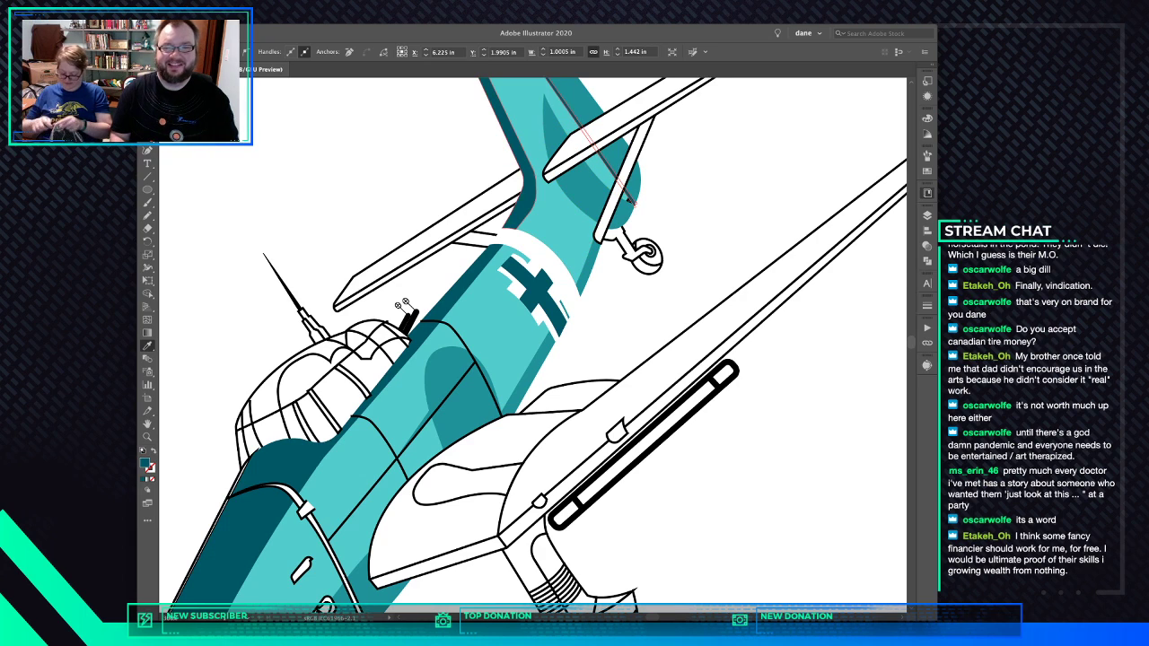
scroll(619, 188, up, 4)
click(658, 223)
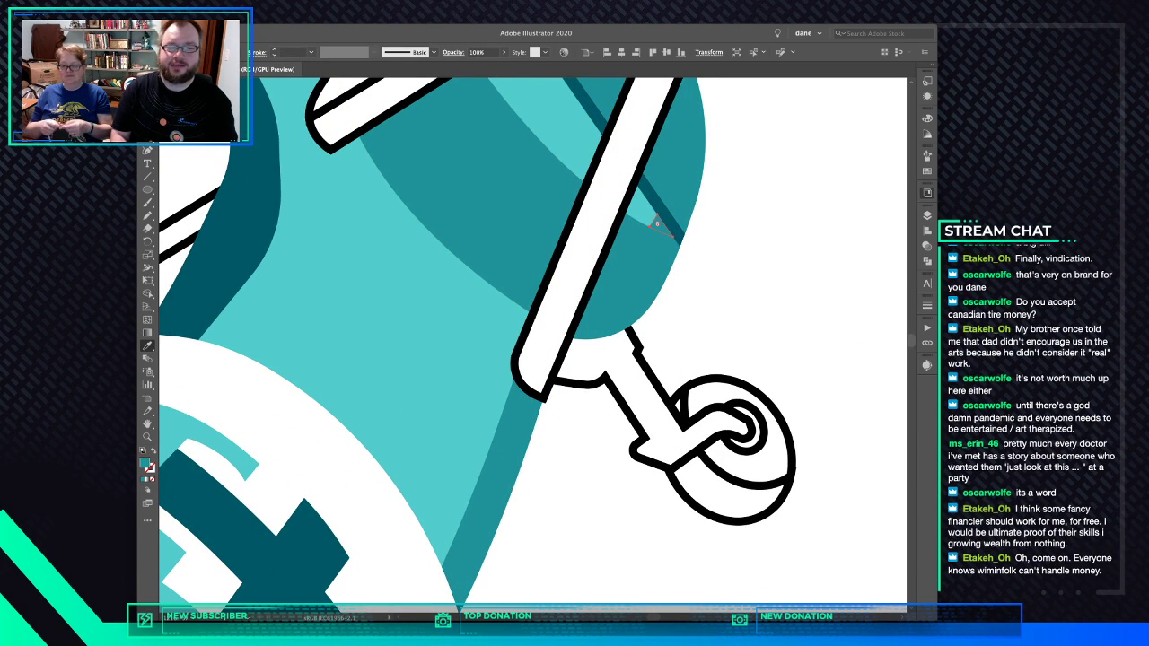
key(super+shift+a)
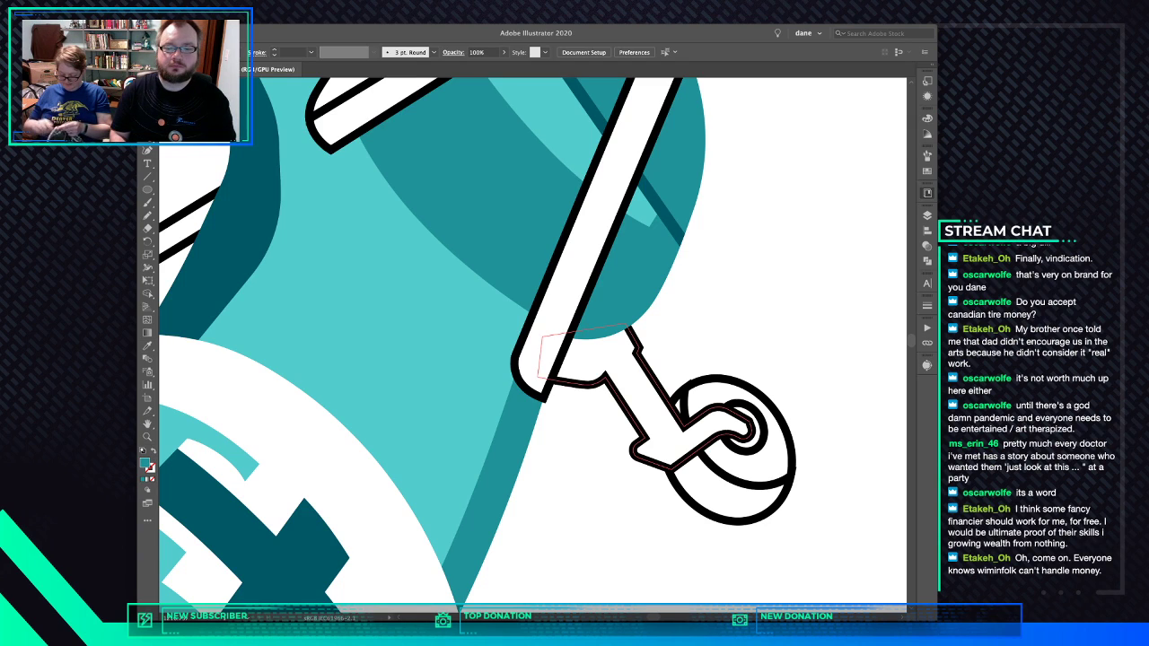
Fill the tail wheel's strut with golden yellow and remove its outline
click(645, 401)
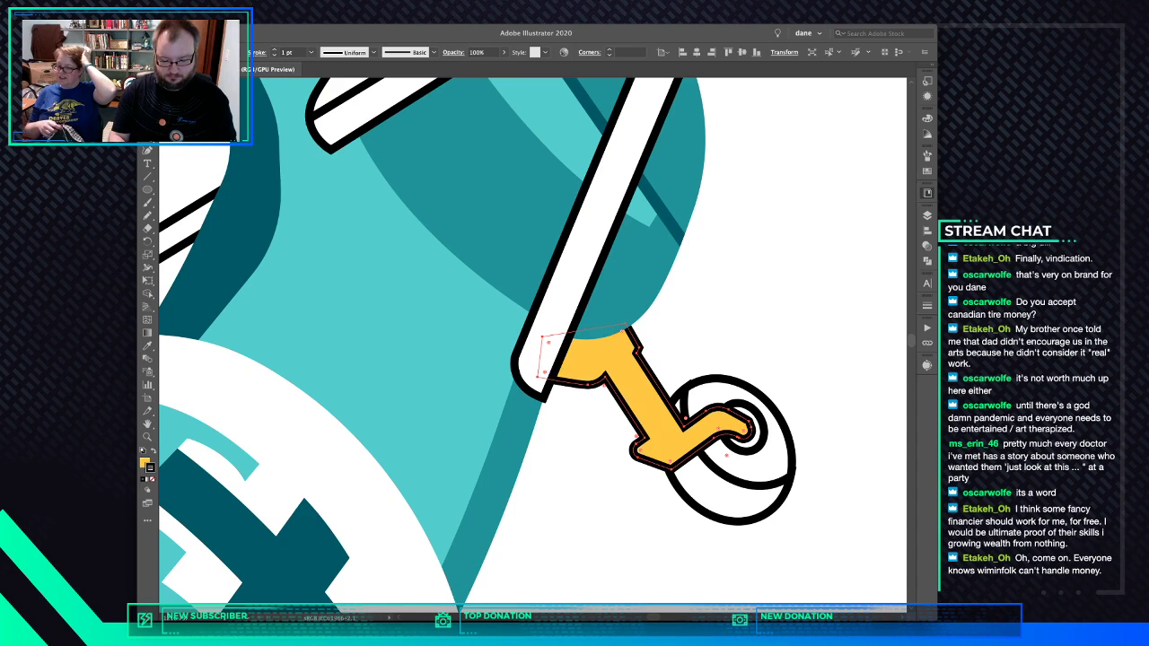
key(/)
key(x)
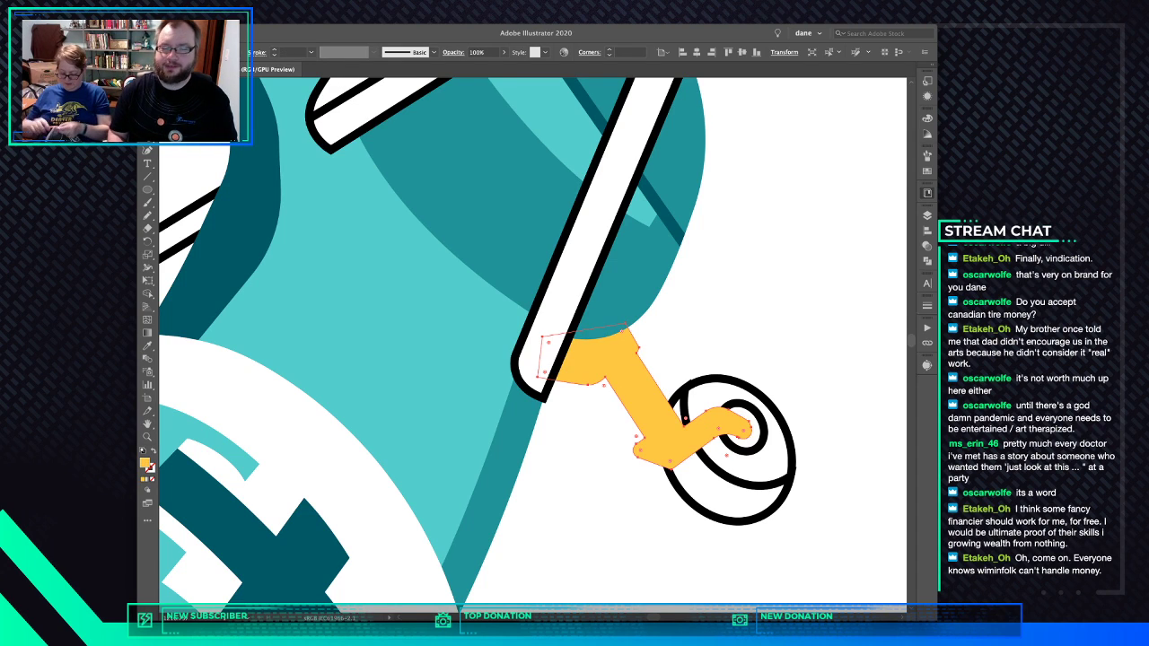
Fill the tail wheel's lower tire section with the dark teal of the fuselage cross and remove its outline
drag(734, 493, 619, 458)
key(v)
key(a)
click(613, 461)
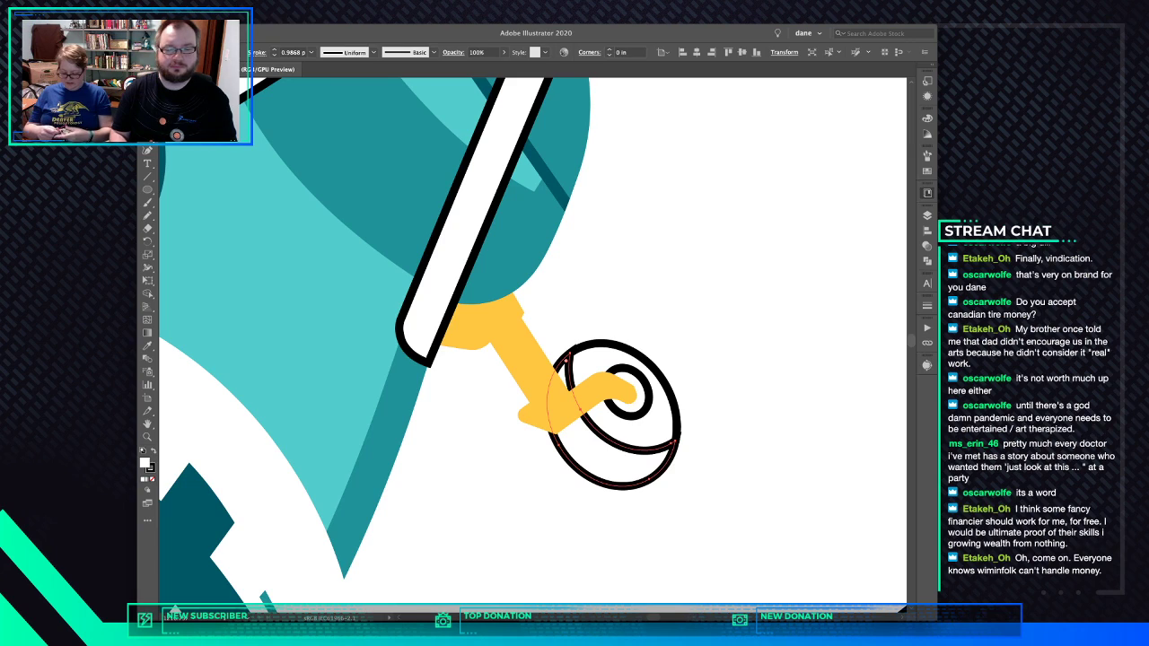
shift+click(199, 529)
key(/)
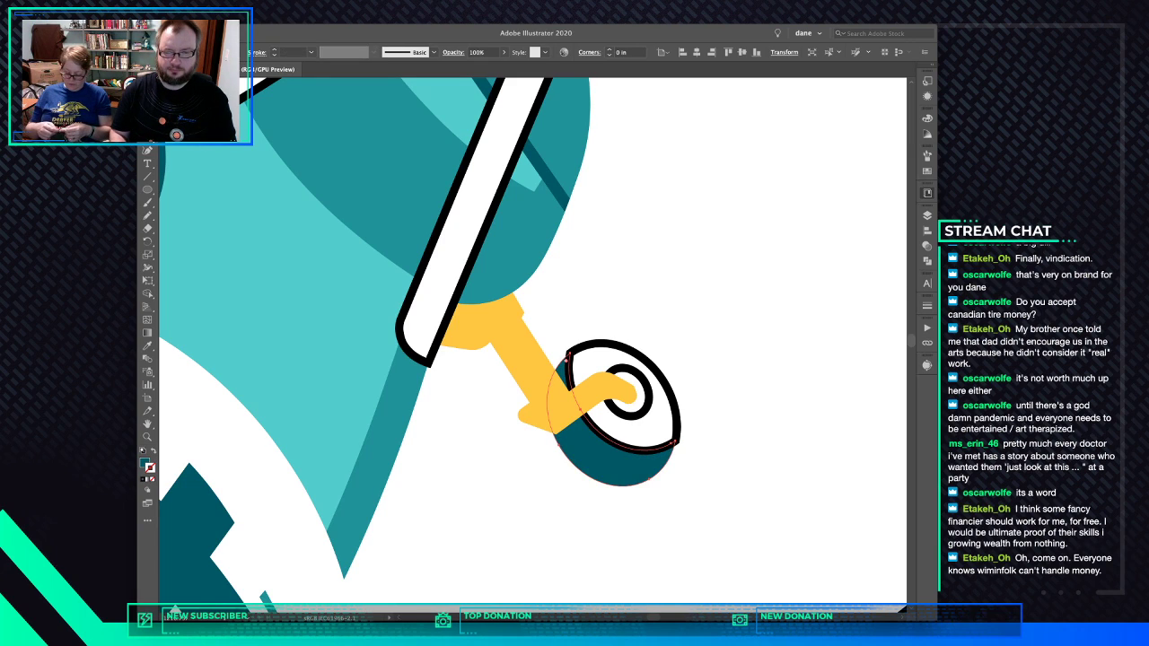
Fill the tail wheel's upper side face with the fuselage's light teal and remove its outline
click(632, 432)
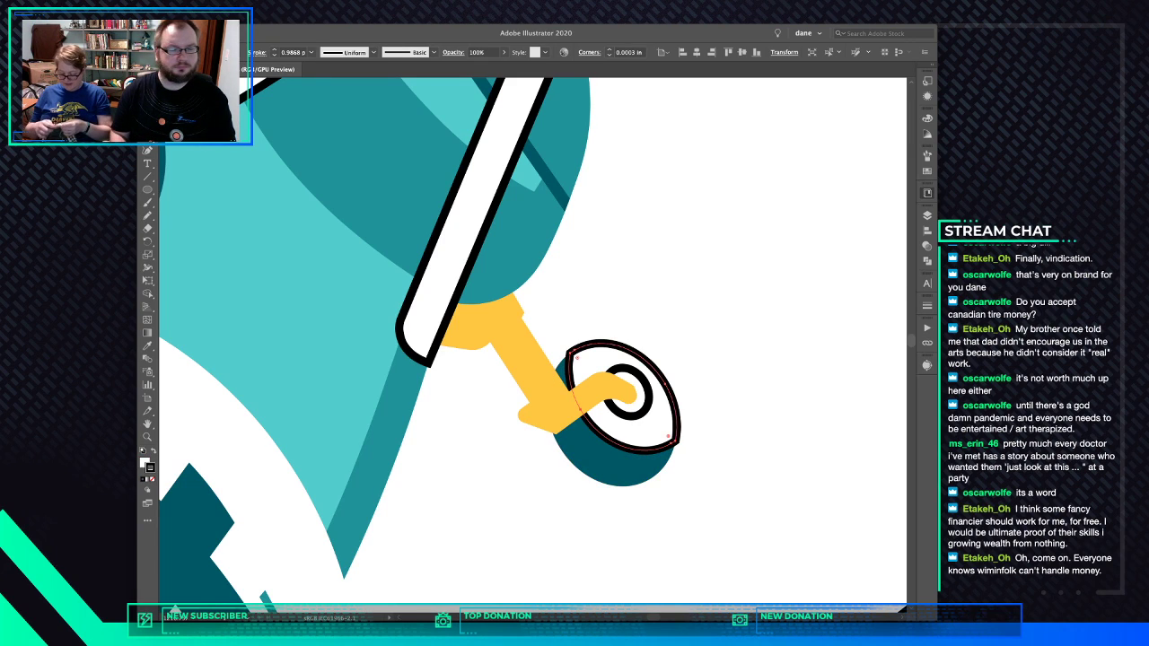
key(x)
shift+click(368, 314)
key(x)
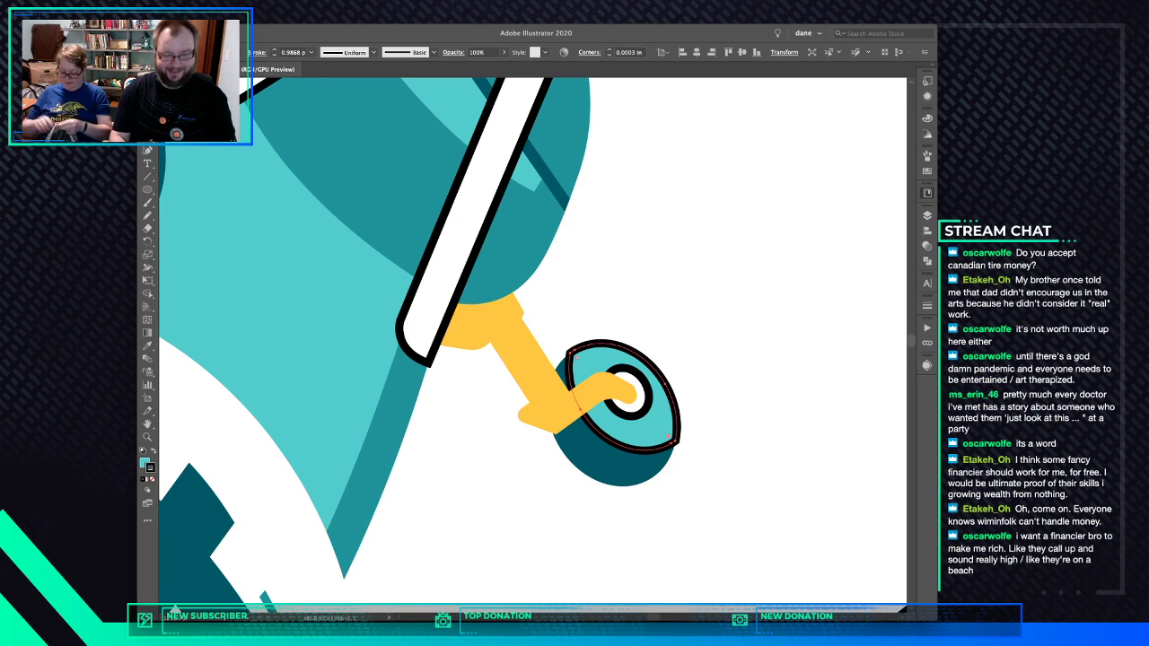
key(/)
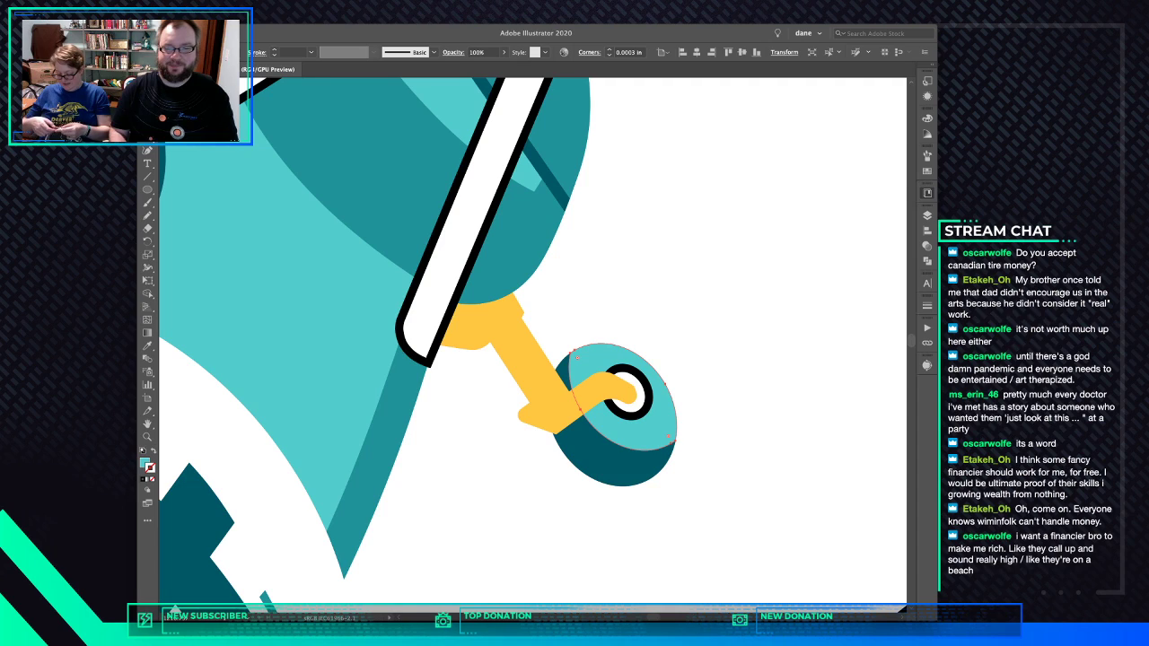
Fill the tail wheel's hub with the strut's golden yellow and remove its stroke
click(636, 406)
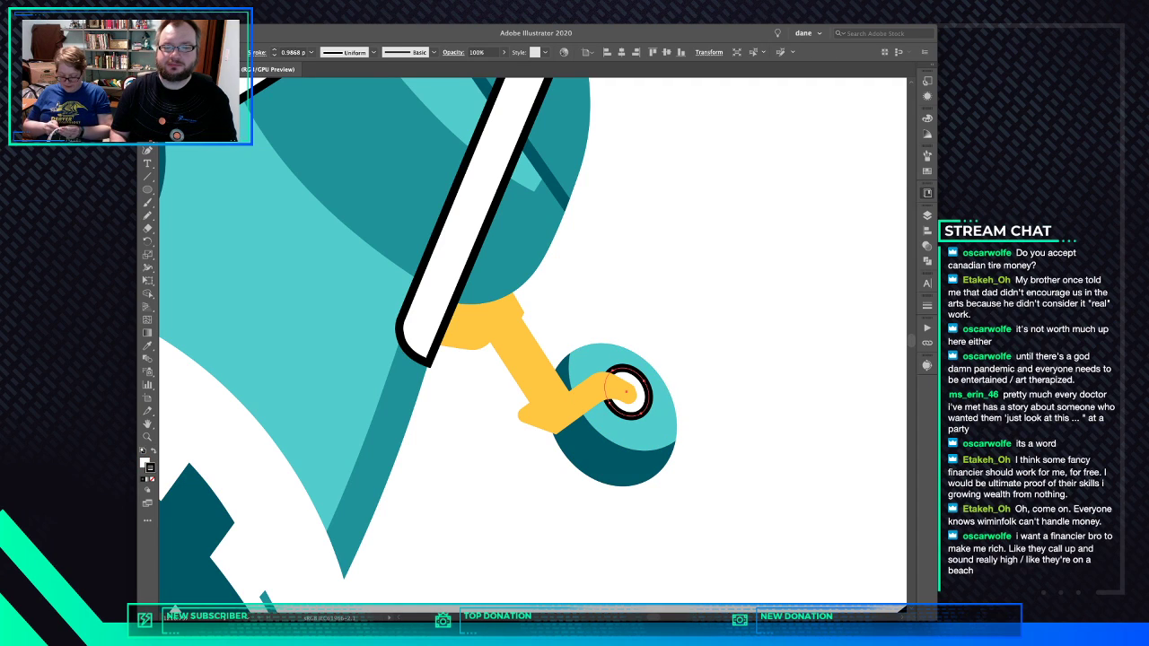
shift+click(575, 401)
key(x)
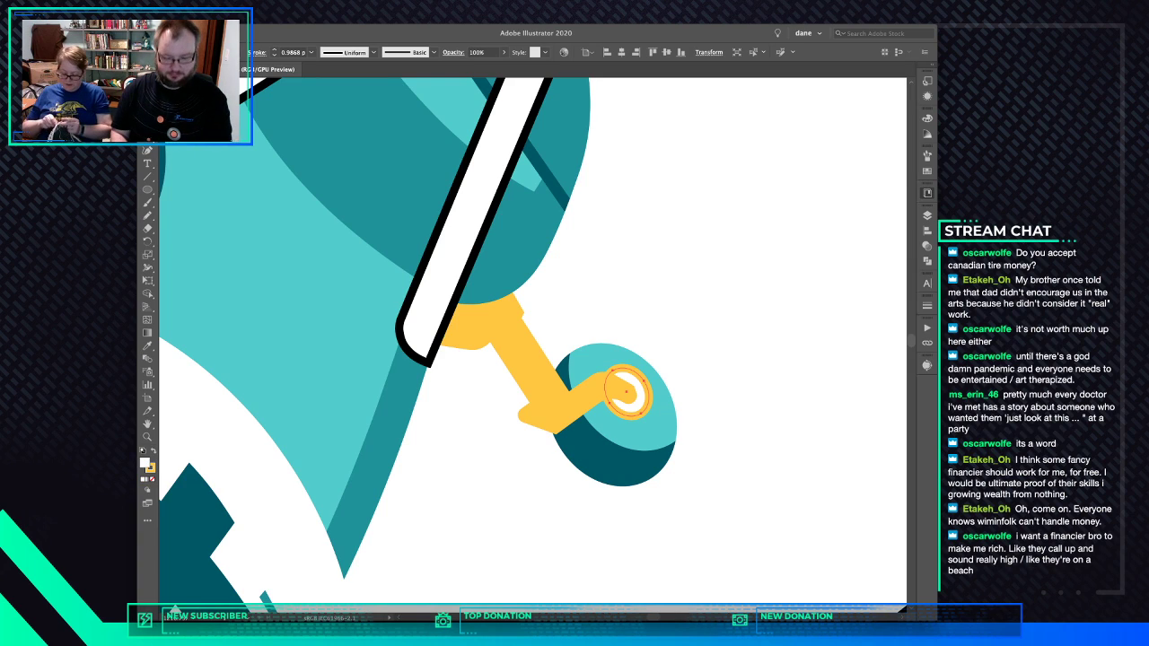
shift+click(574, 400)
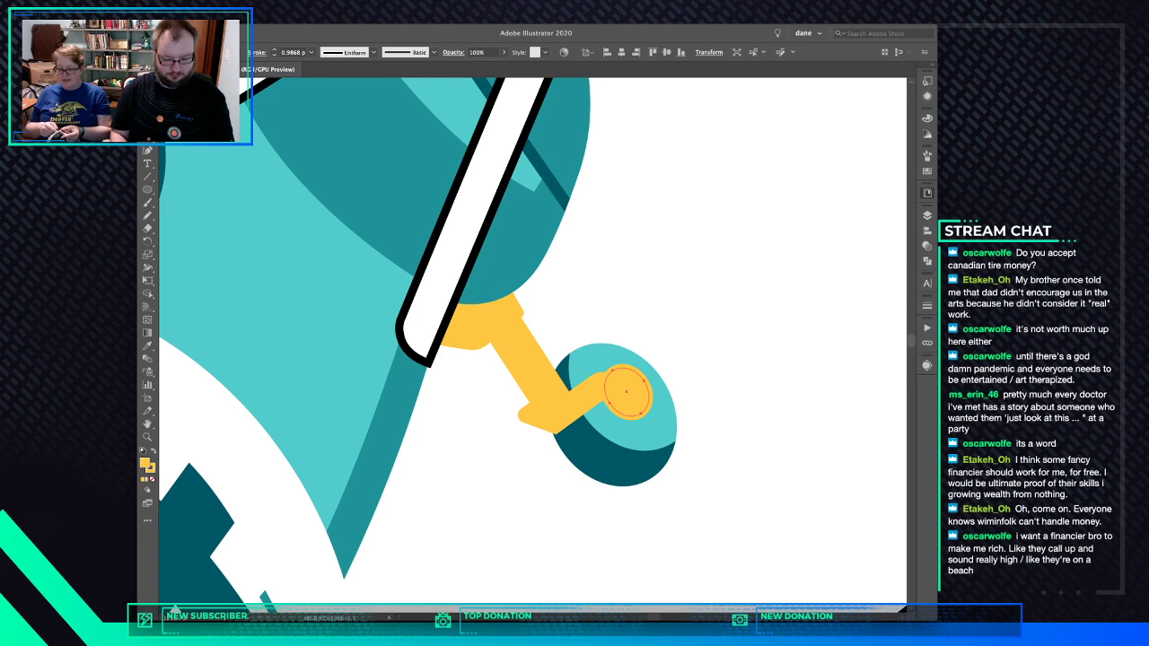
key(x)
key(slash)
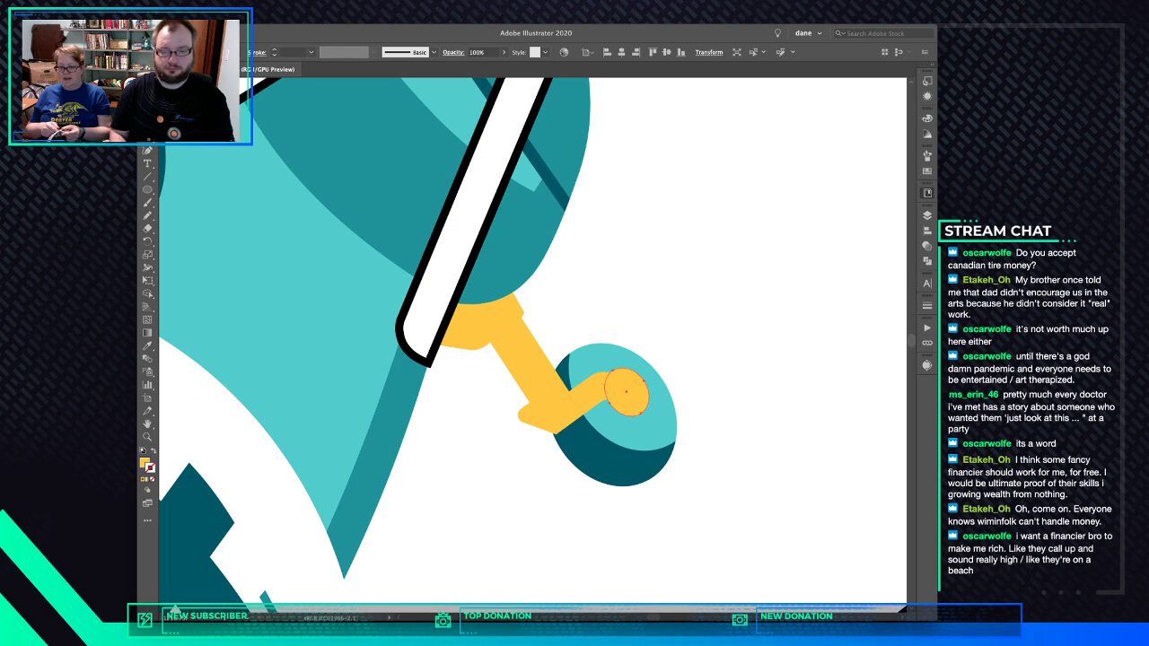
Recolor the far tailplane's upper face dark teal and its thin lower edge medium teal, sampling the tail fin's colors
key(super+minus)
key(super+minus)
key(super+minus)
key(super+minus)
key(super+minus)
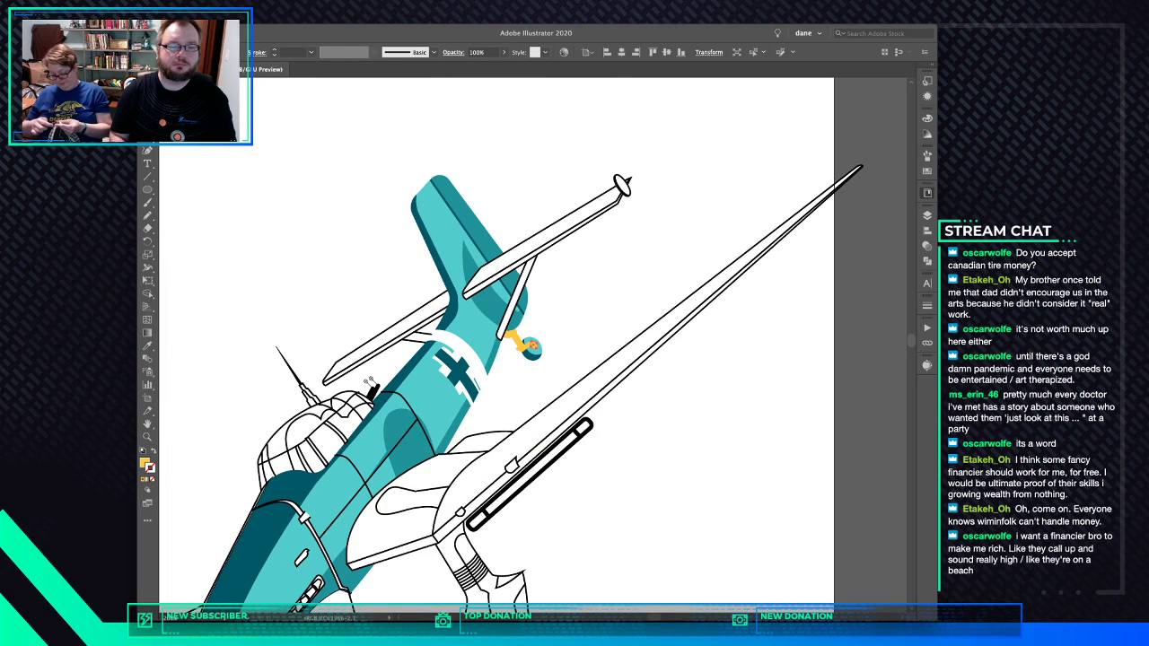
click(392, 335)
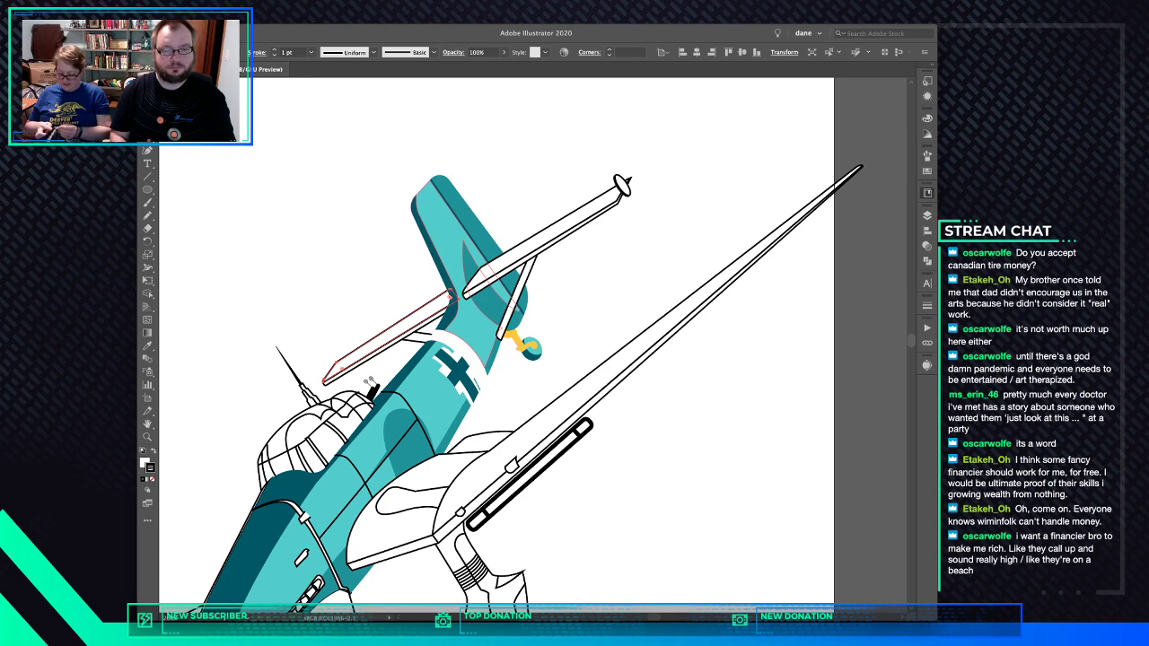
key(i)
click(432, 245)
super+click(414, 331)
click(481, 219)
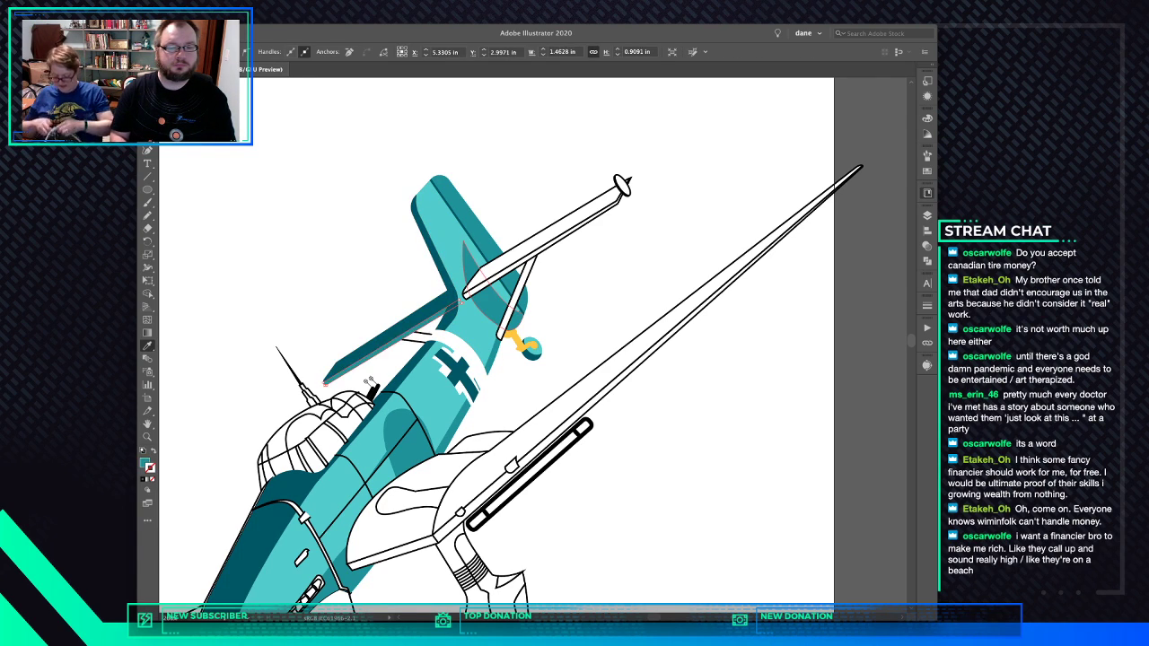
Recolor the near tailplane's lower edge light teal and its main face medium teal, sampling the tail fin's colors
super+click(549, 244)
click(452, 235)
super+click(541, 238)
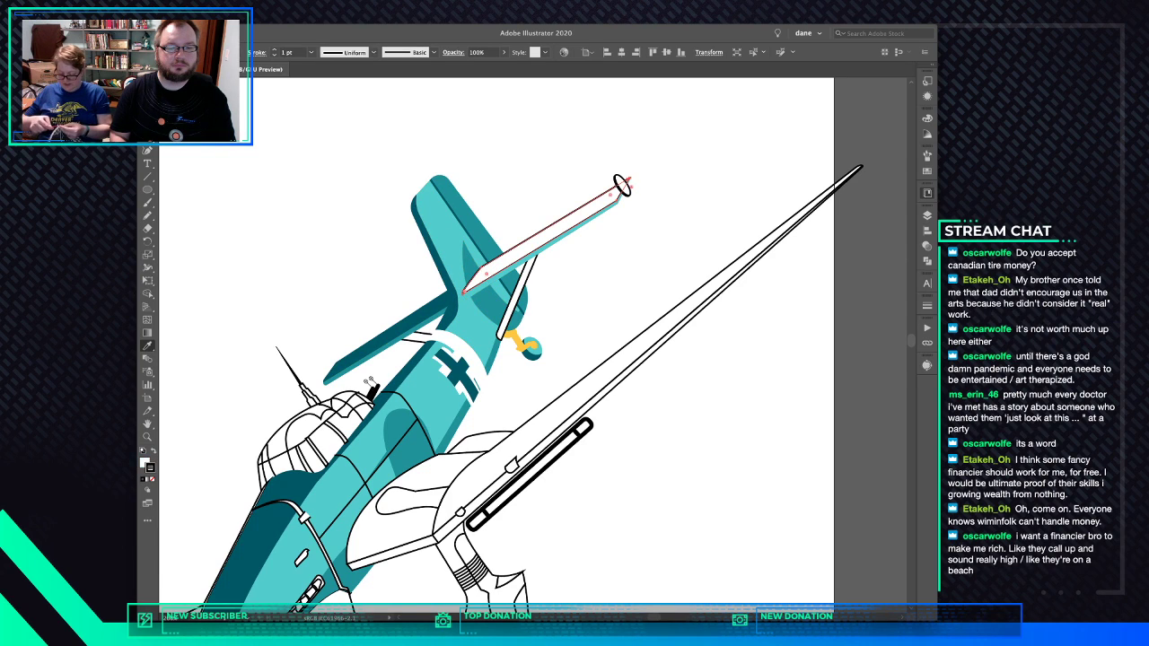
click(483, 225)
Recolor the near tailplane strut light teal and the far tailplane strut dark teal, sampling colors from the aircraft
super+click(521, 278)
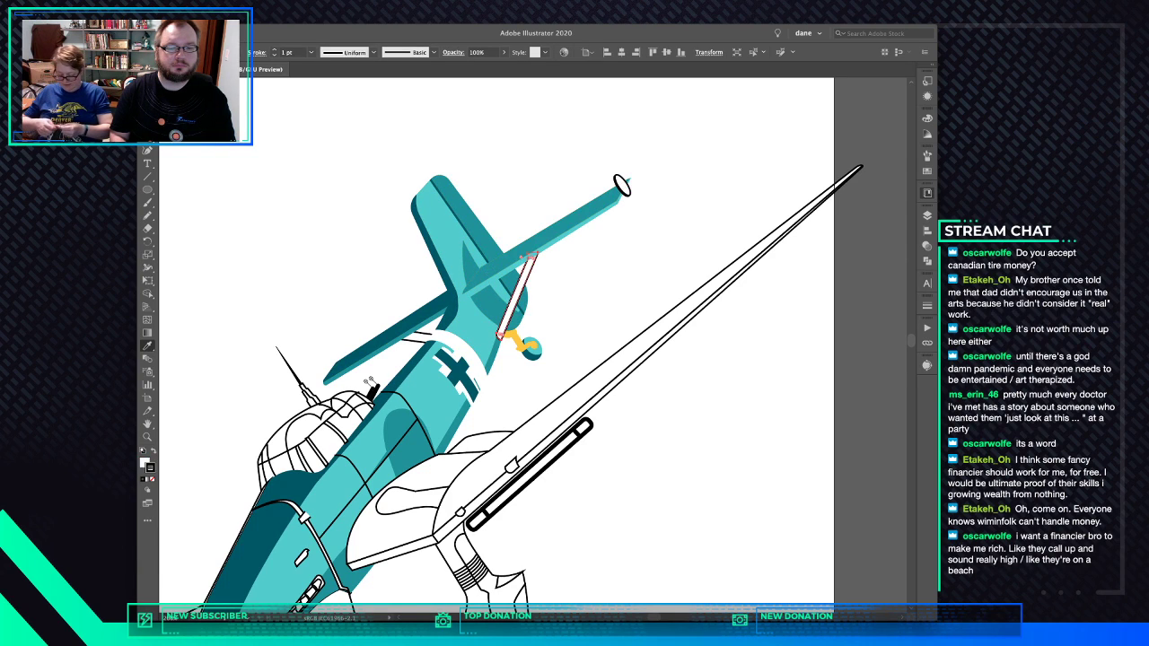
click(464, 345)
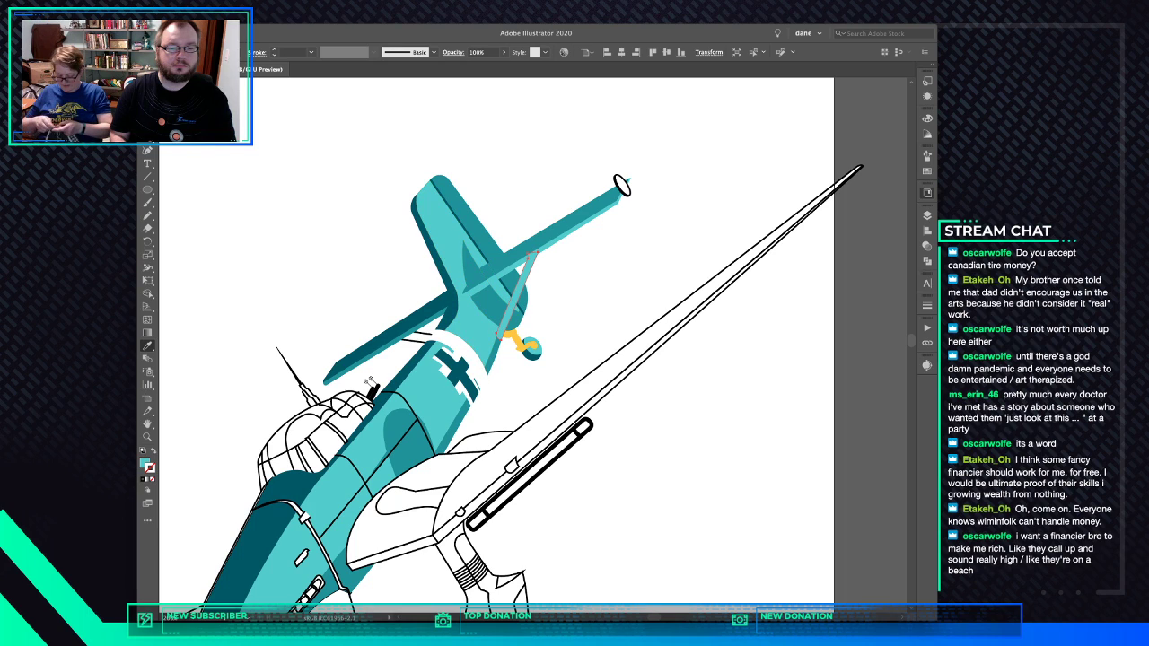
super+click(423, 338)
click(393, 337)
Fill the propeller spinner on the nose with the golden yellow sampled from the tail wheel, without an outline
drag(406, 488, 536, 371)
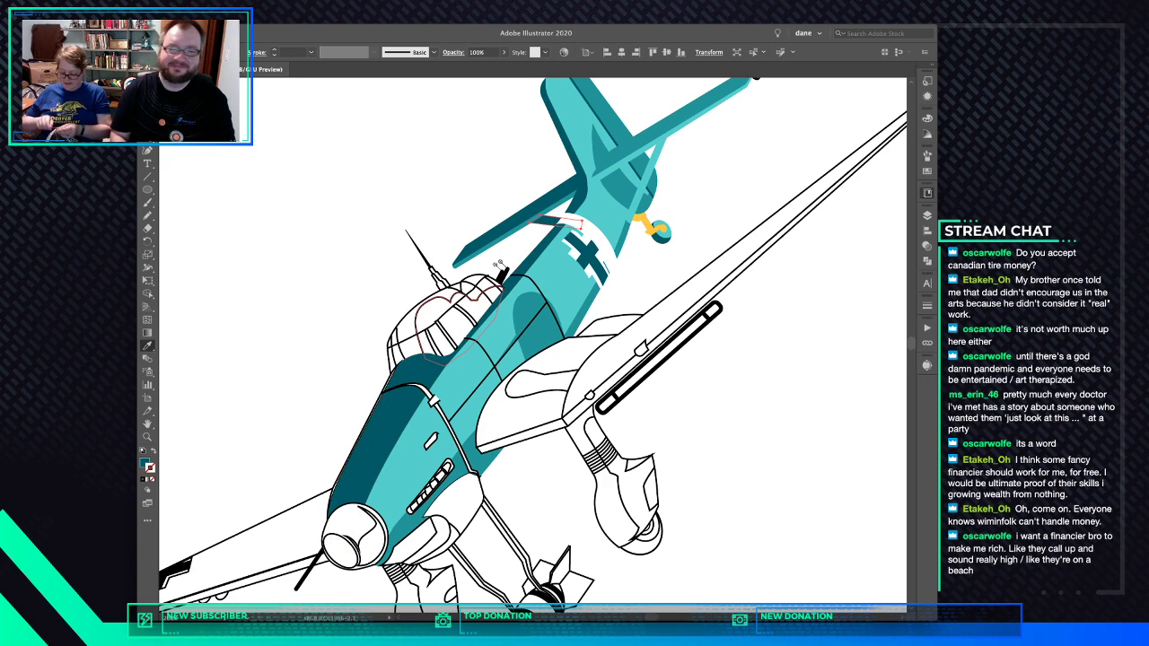
drag(395, 445, 461, 330)
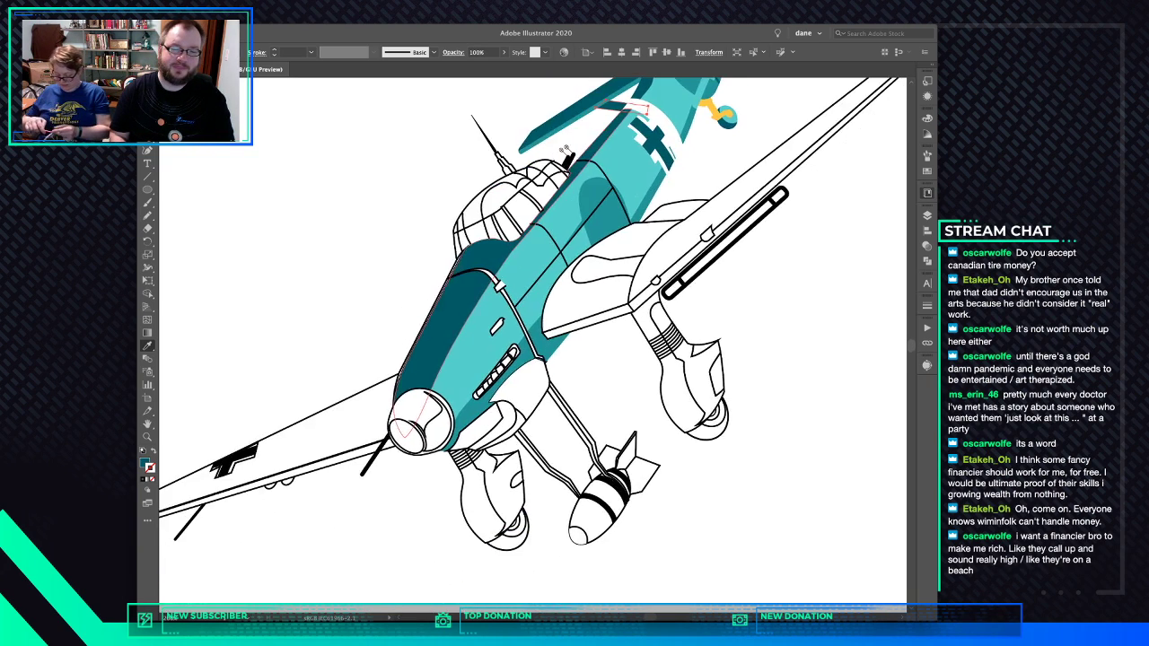
click(413, 422)
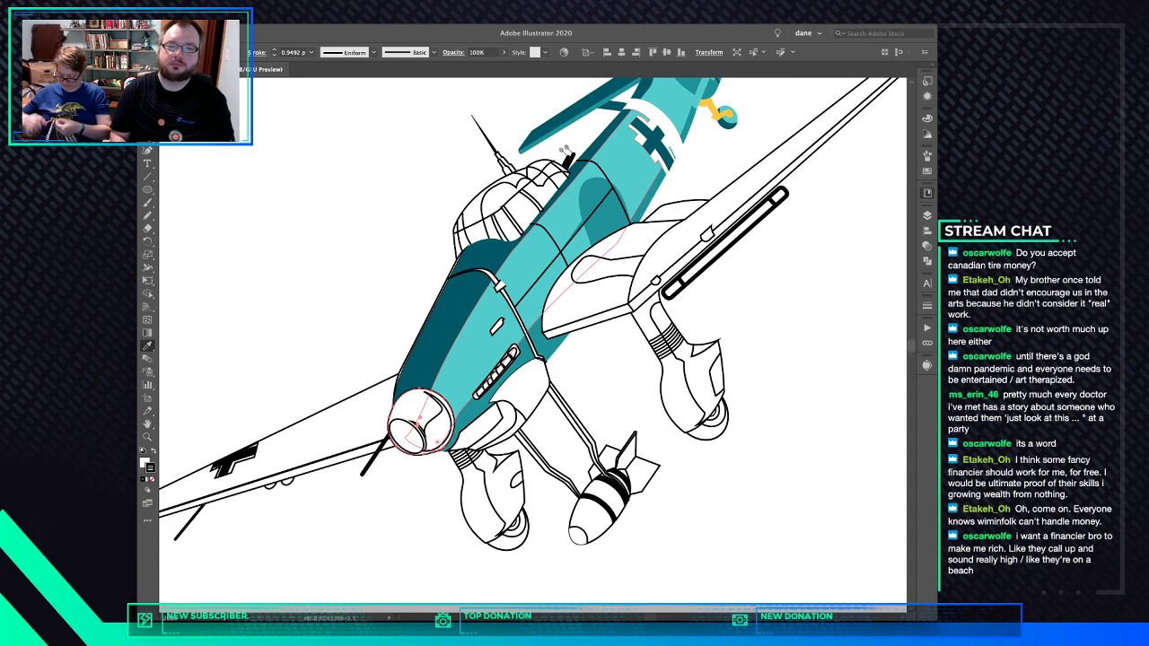
click(711, 110)
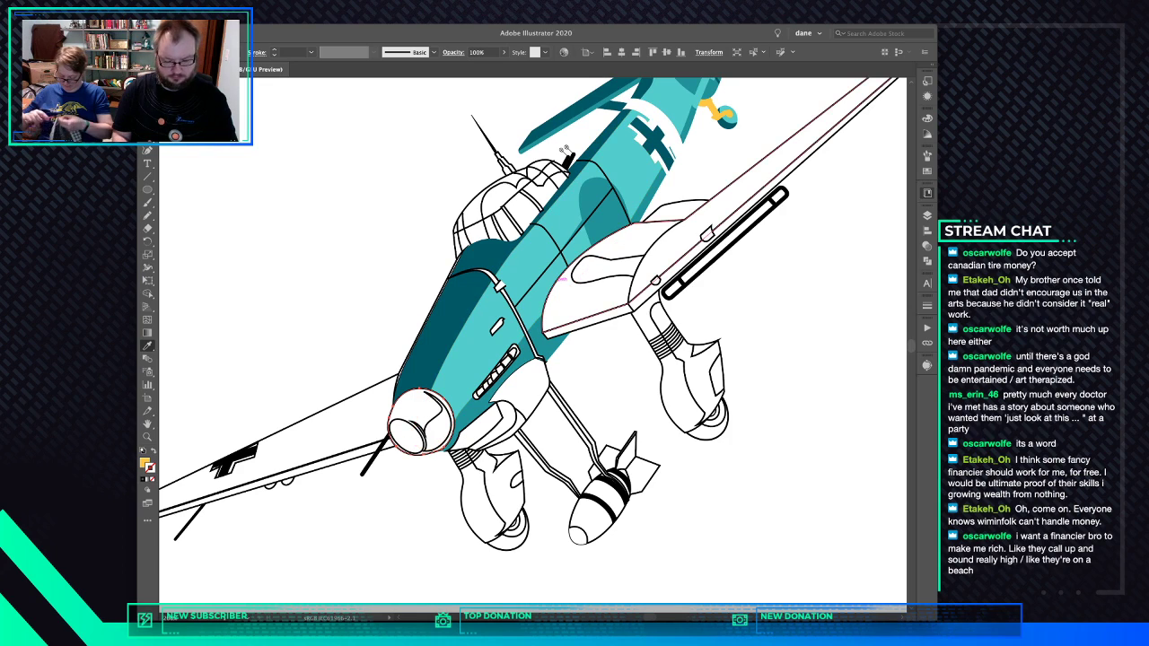
key(super+z)
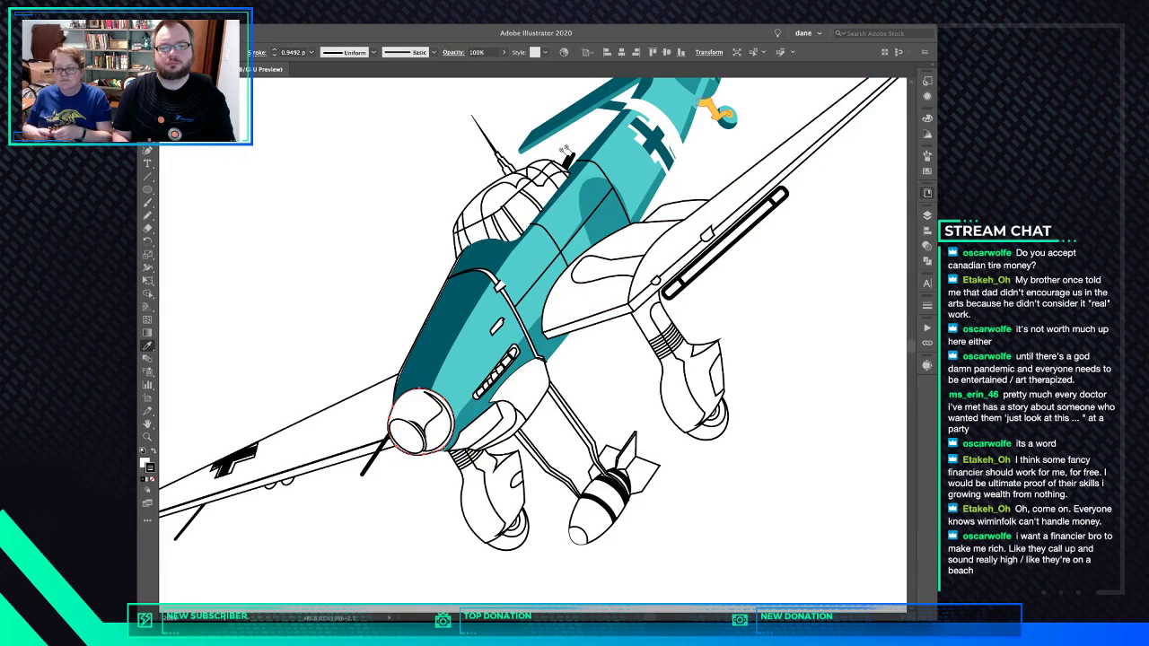
click(713, 110)
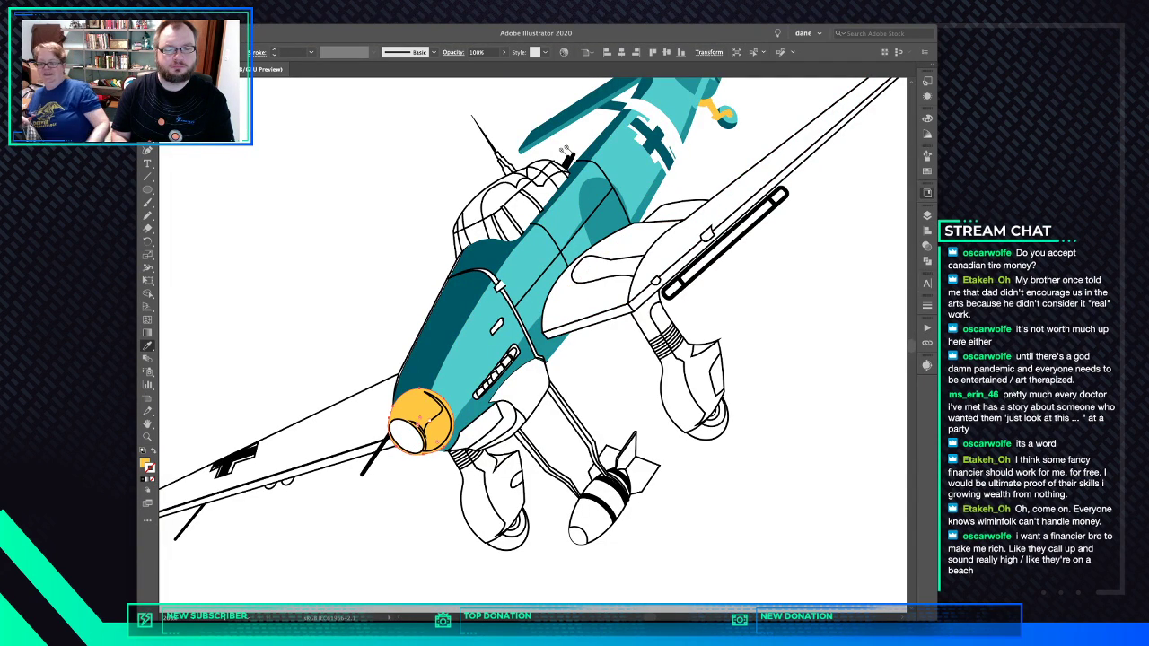
Recolor the spinner's shadow shape dark teal and remove the outline from its white front cap
super+click(437, 414)
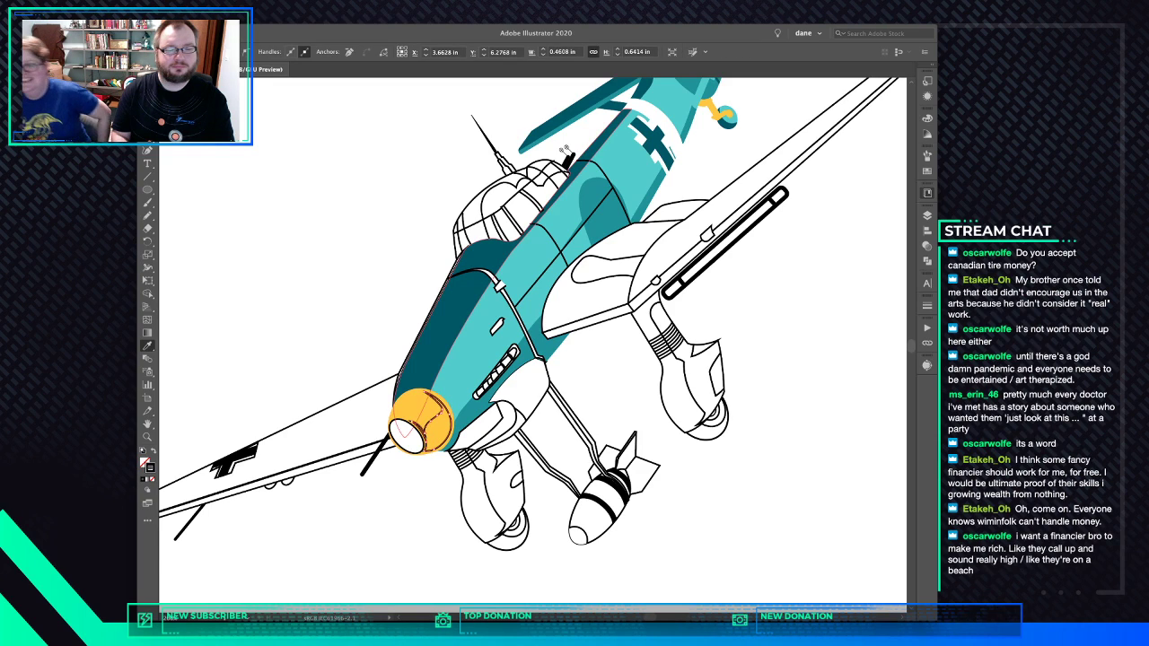
click(440, 334)
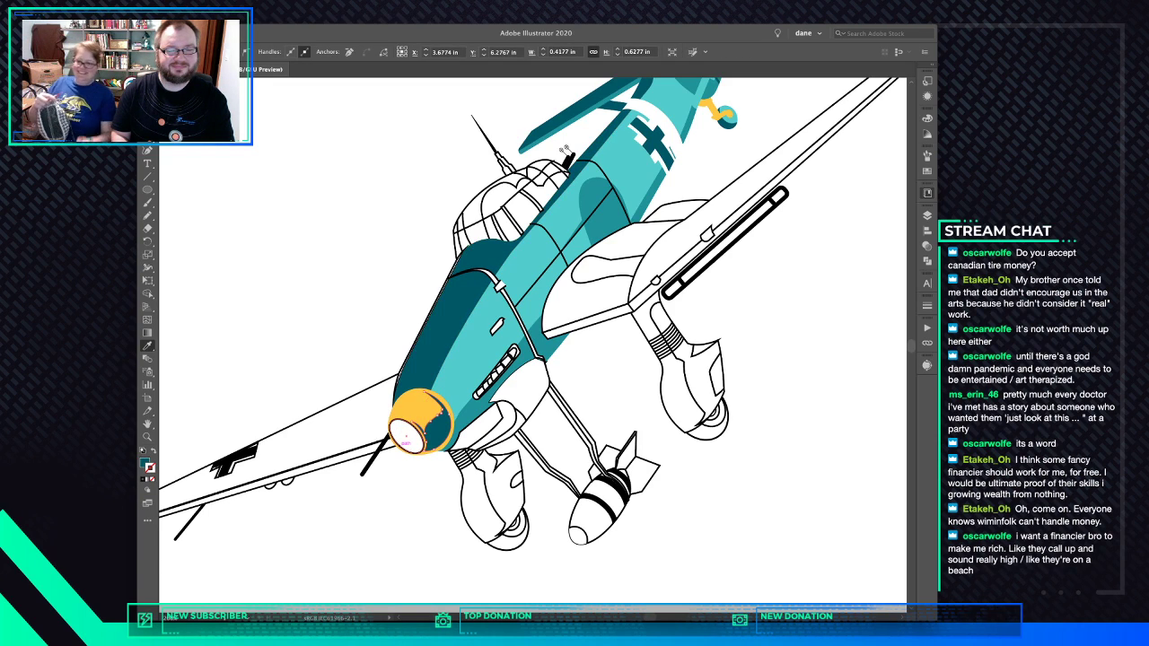
super+click(408, 437)
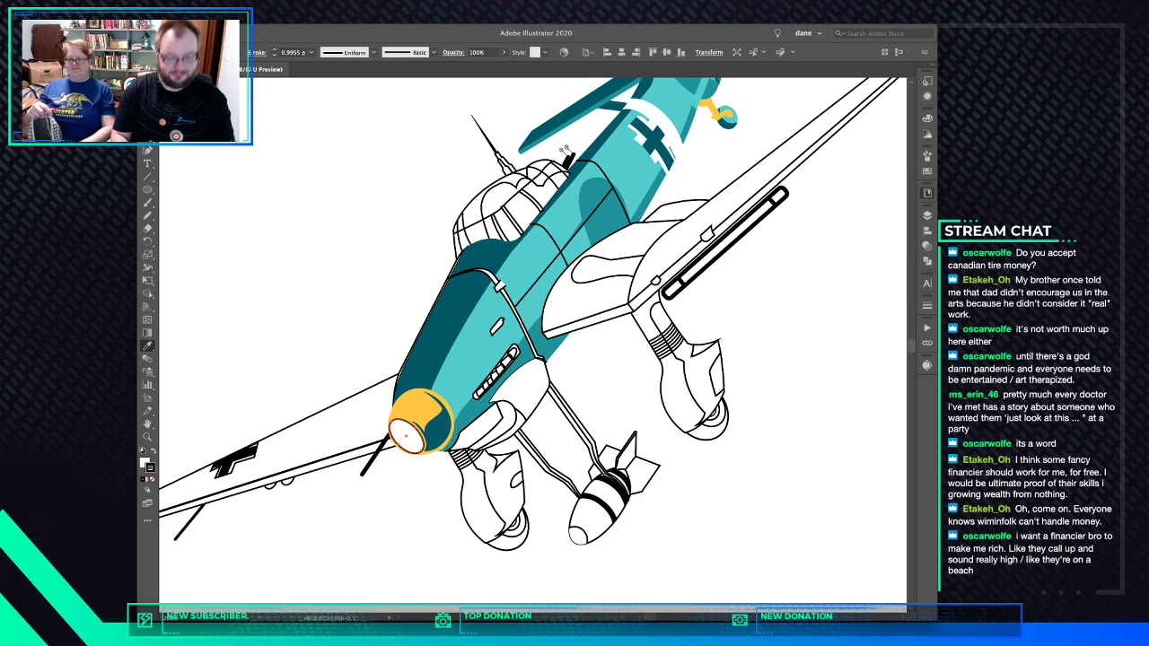
key(slash)
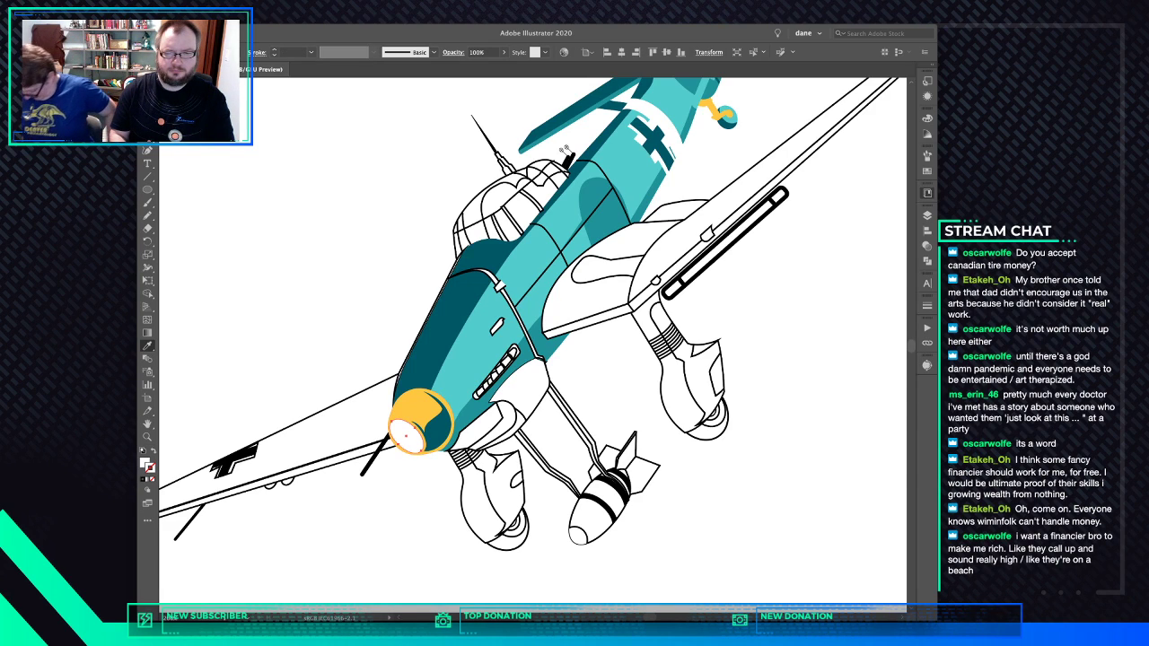
Recolor the curved band around the nose section dark teal and the chin cowling light teal, both without outlines
drag(566, 310, 557, 350)
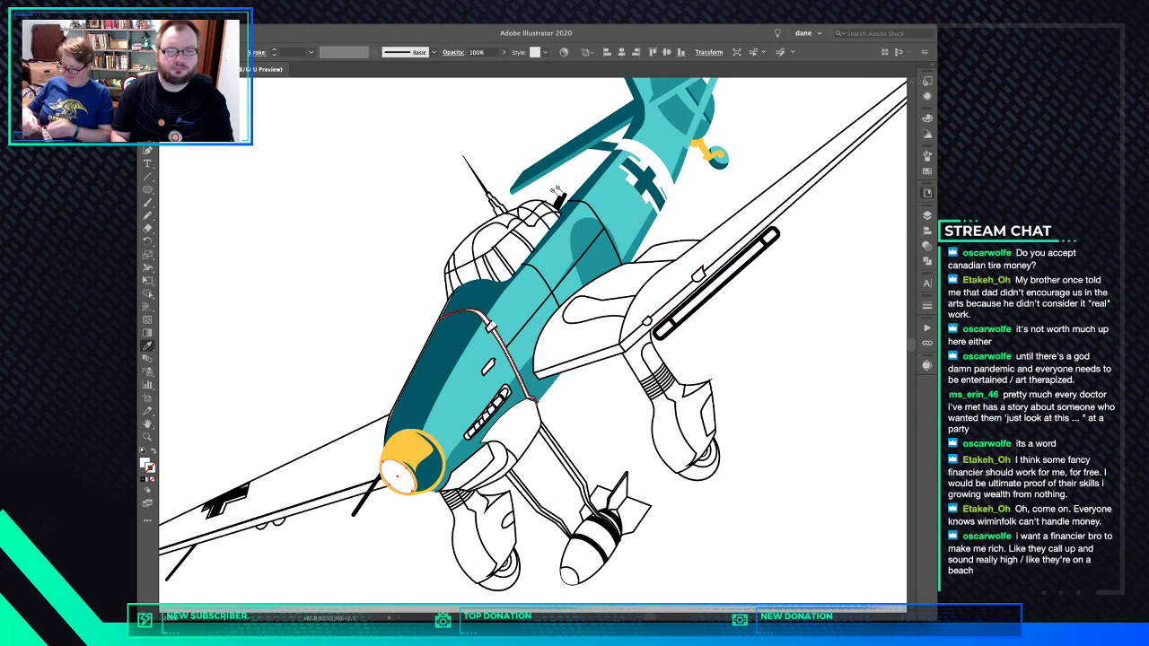
super+click(515, 364)
click(453, 340)
super+click(442, 312)
key(super+shift+a)
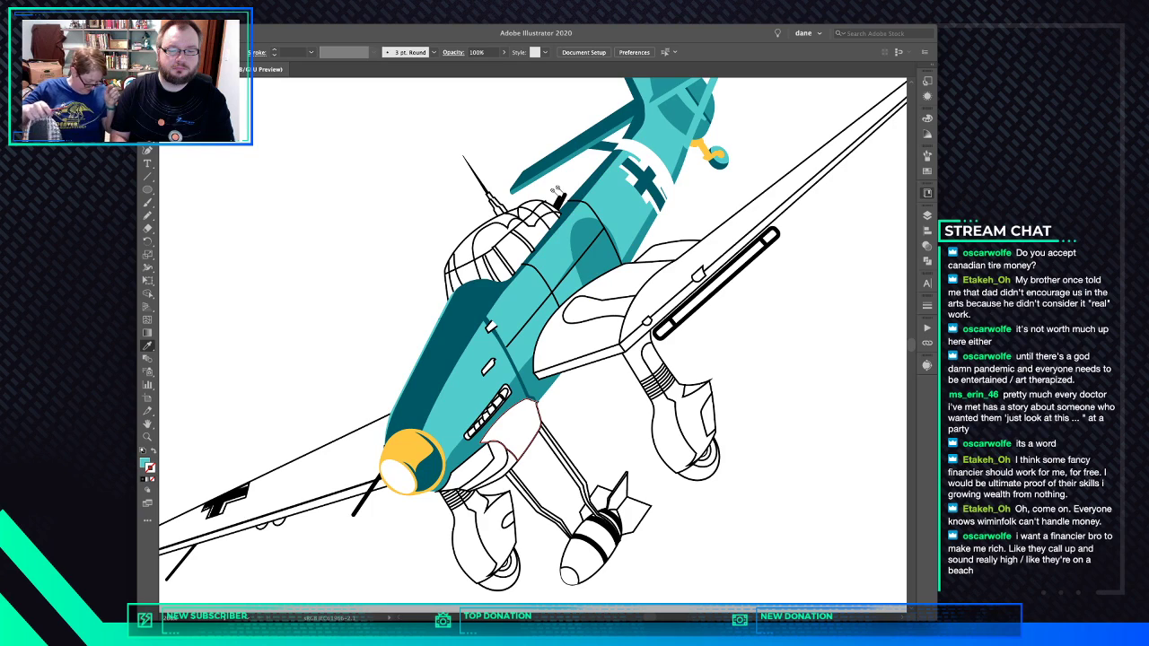
super+click(516, 428)
click(485, 387)
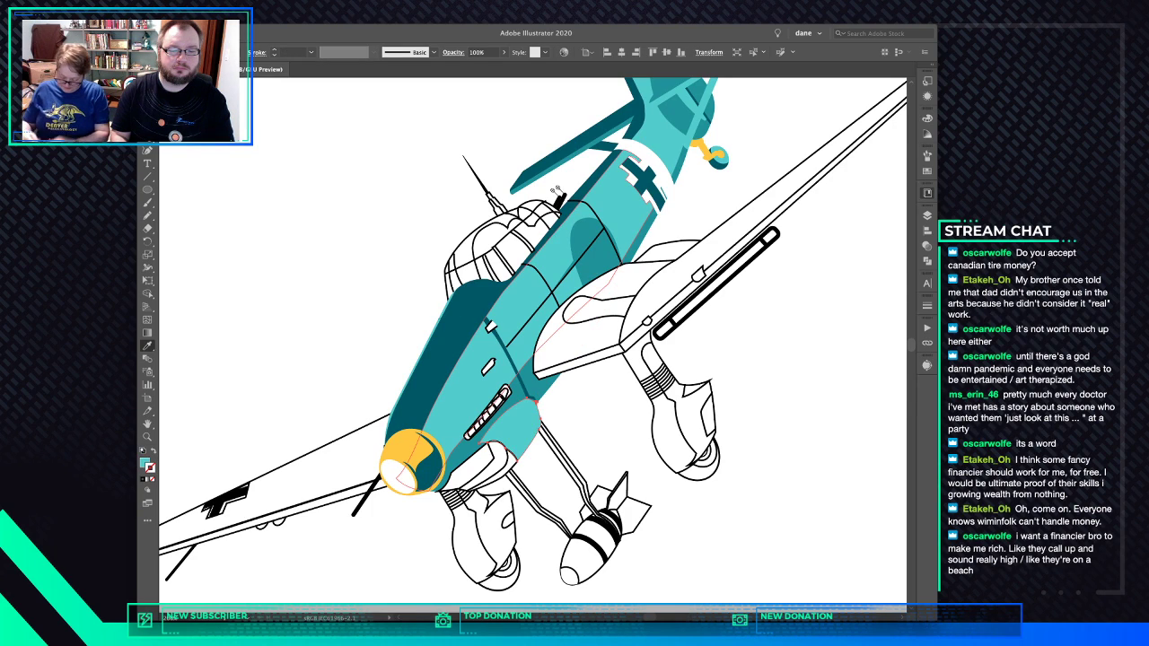
Recolor the radiator scoop under the nose with a dark teal opening, golden yellow face and light teal side piece, all without outlines
super+click(486, 465)
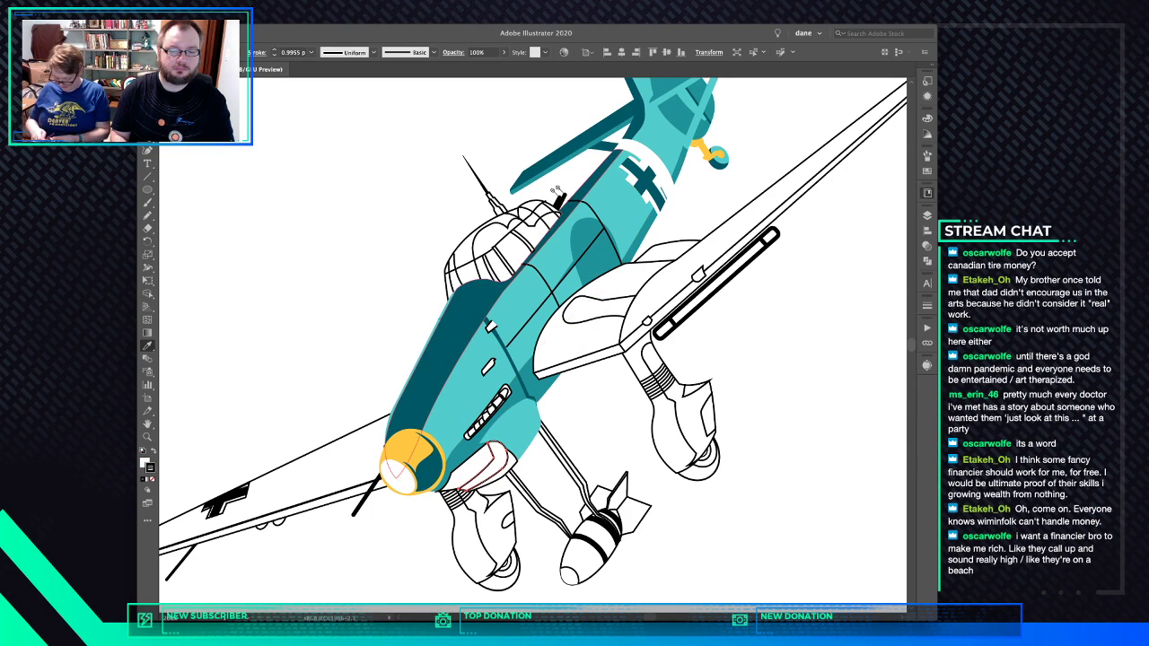
click(425, 400)
super+click(472, 467)
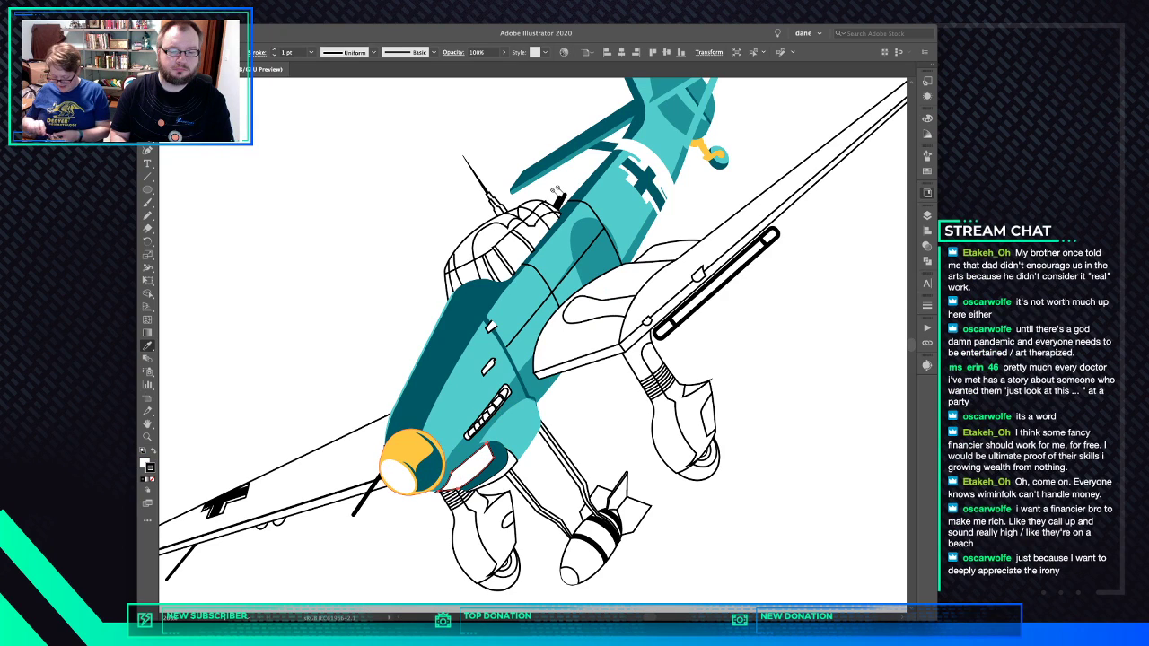
click(412, 443)
super+click(512, 461)
click(518, 427)
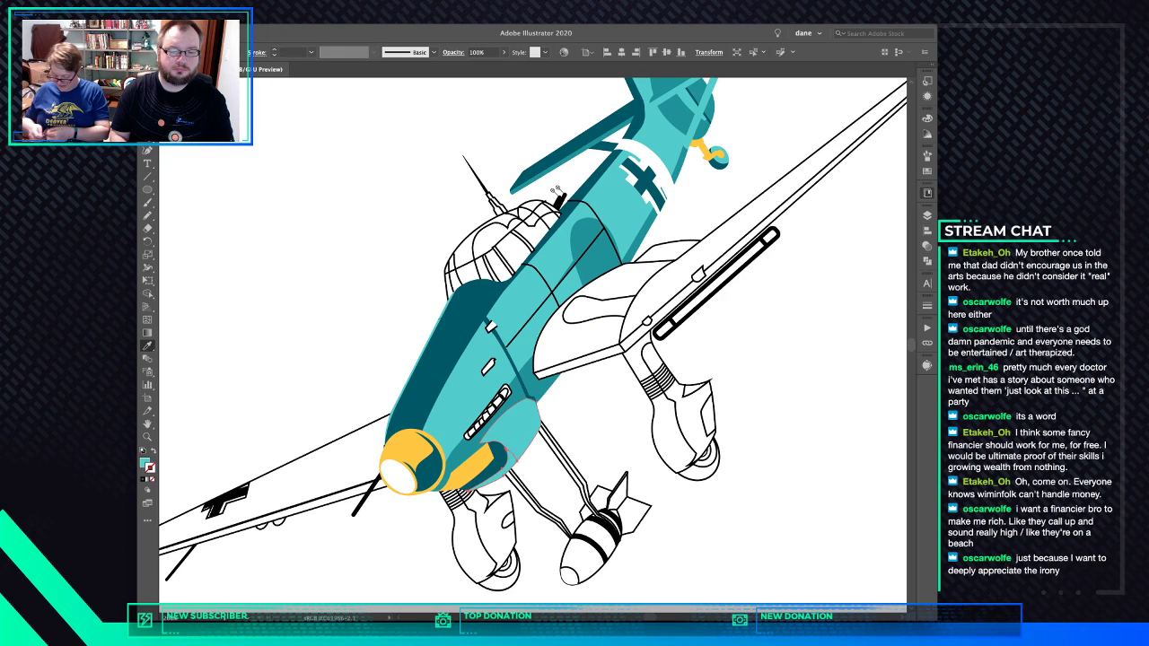
Recolor the fuselage's lengthwise panel line and its two curved cross lines with a mid-teal stroke and no fill
key(super+shift+a)
drag(613, 286, 561, 332)
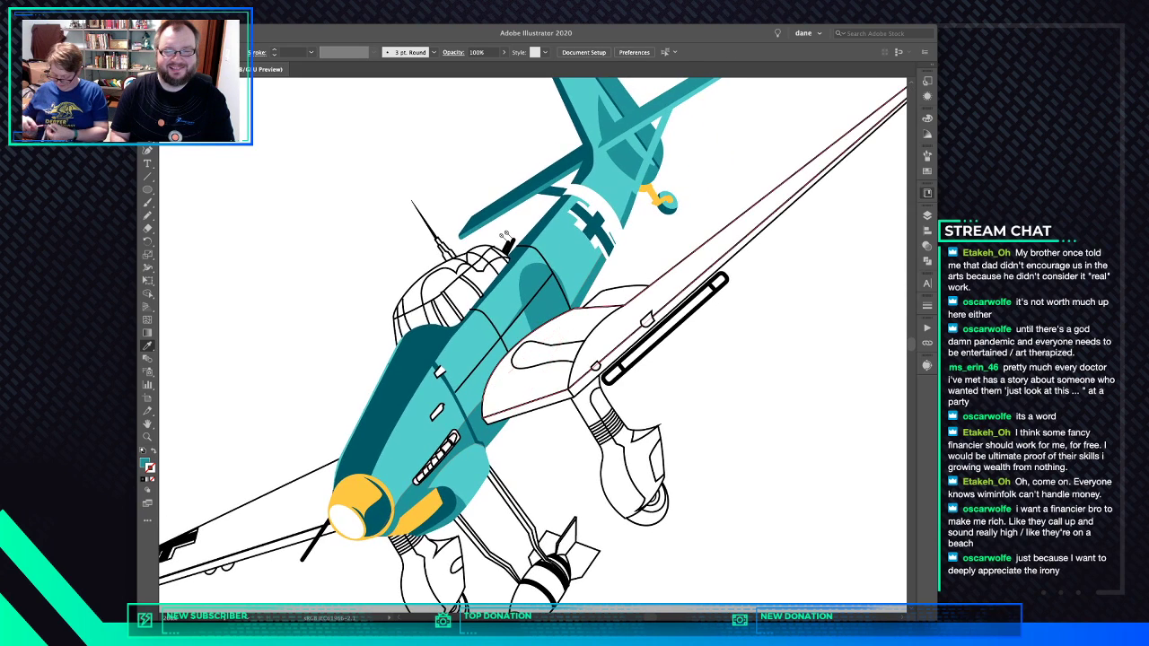
super+click(525, 309)
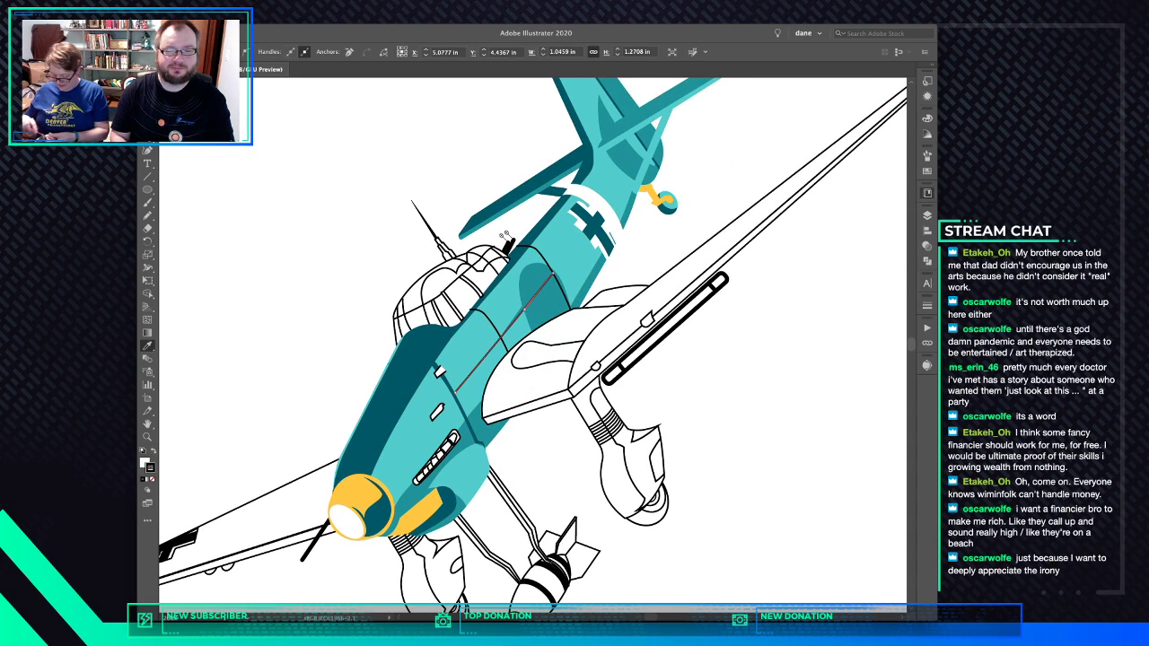
shift+click(507, 301)
key(x)
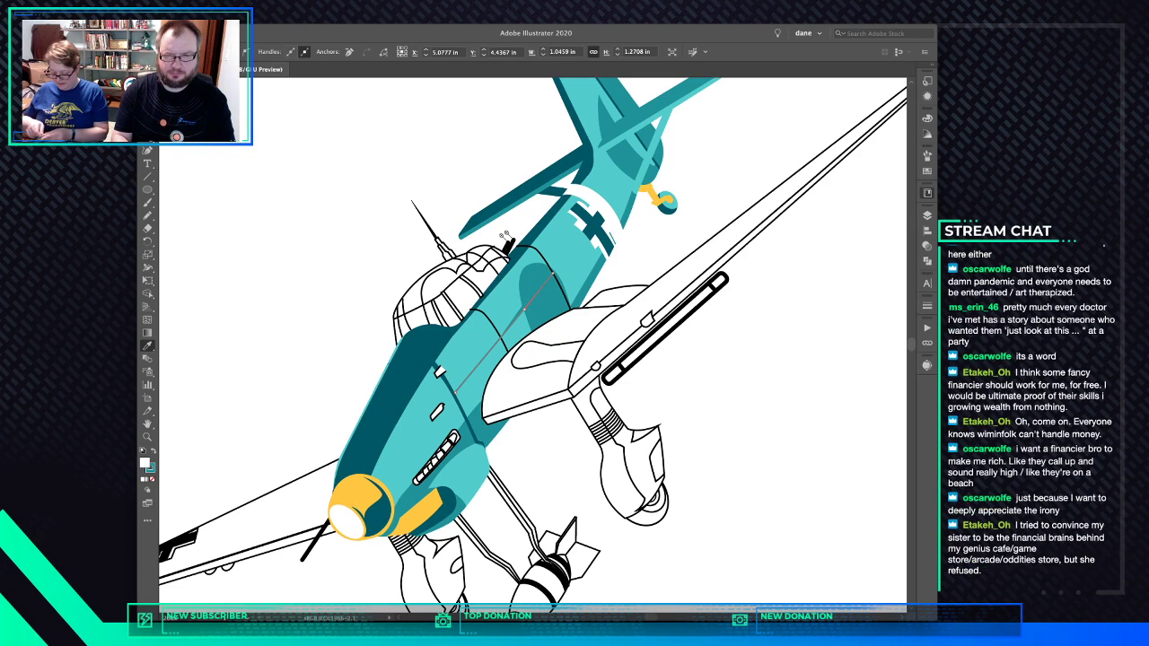
key(slash)
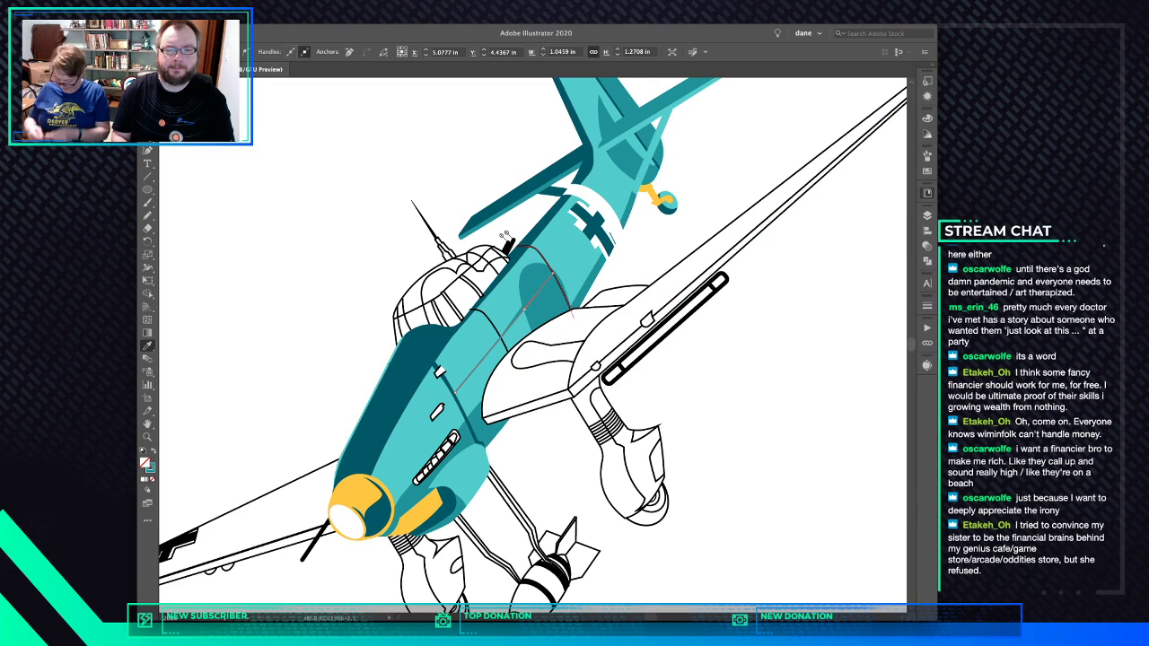
click(506, 236)
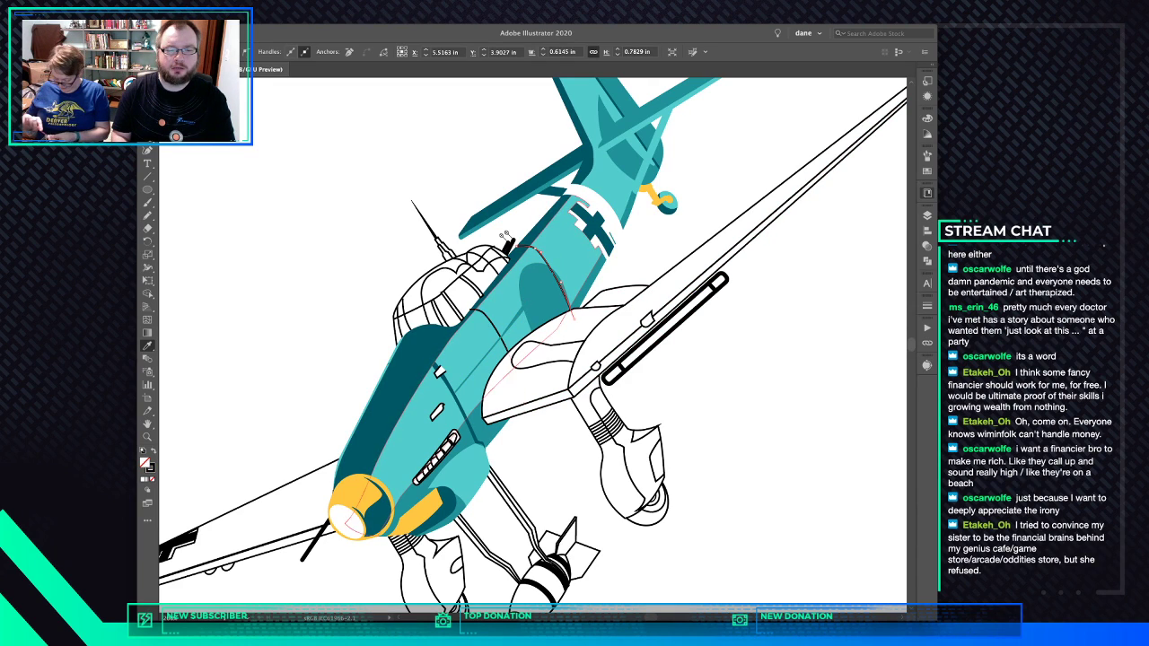
shift+super+click(492, 326)
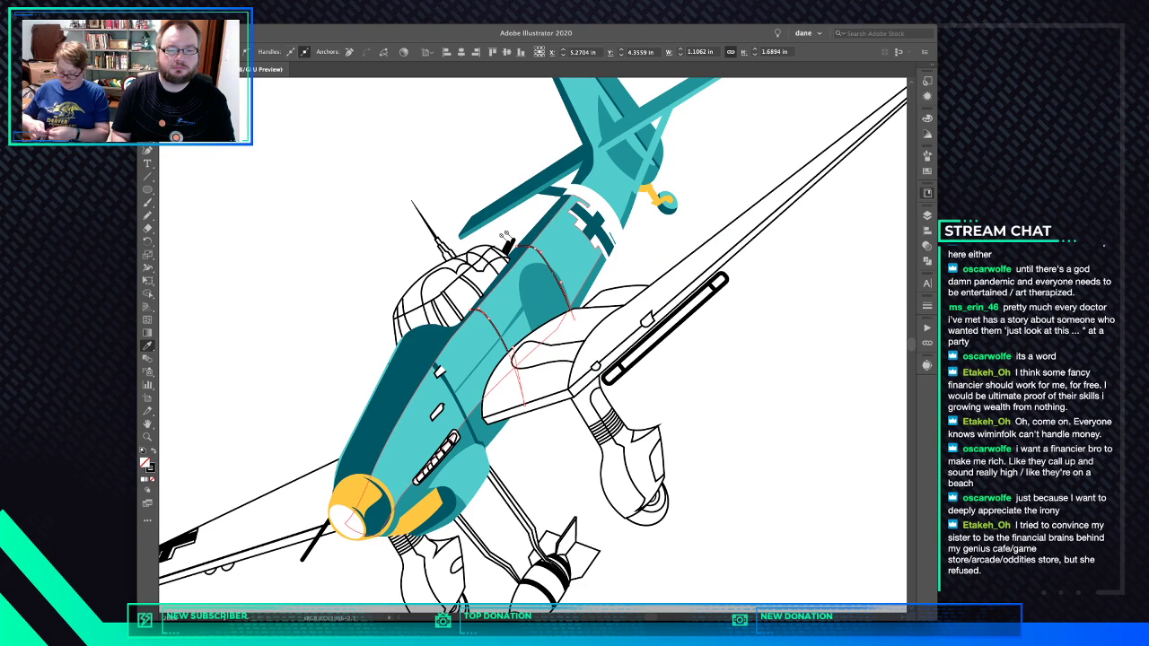
click(475, 368)
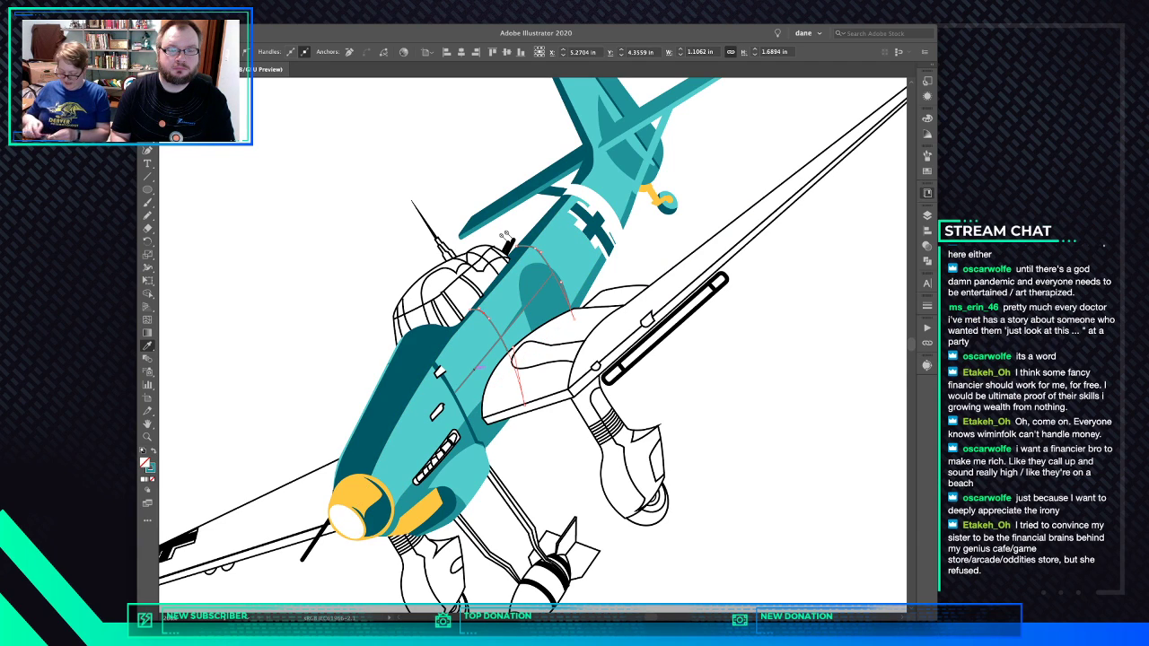
Fill the small white fitting at the upper edge of the nose panel with the fuselage's light teal, without an outline
super+click(440, 372)
click(461, 365)
key(super+shift+a)
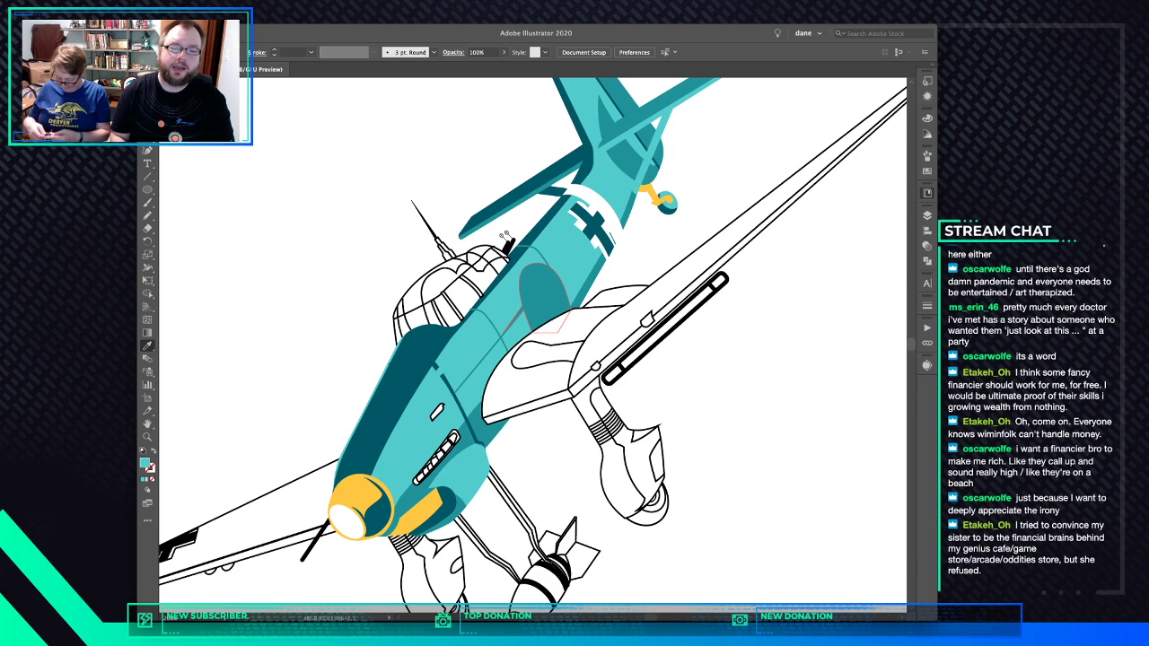
Fill the dark shape inside the cockpit canopy mid teal and the three ribs over it light teal, without outlines
super+click(461, 295)
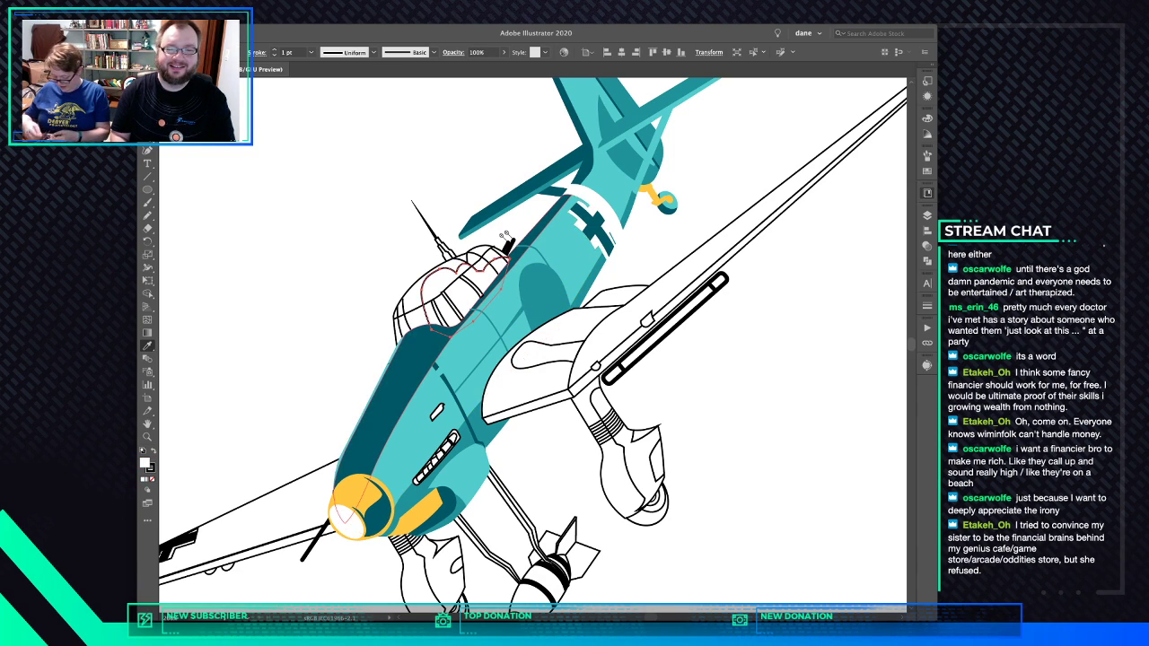
click(542, 292)
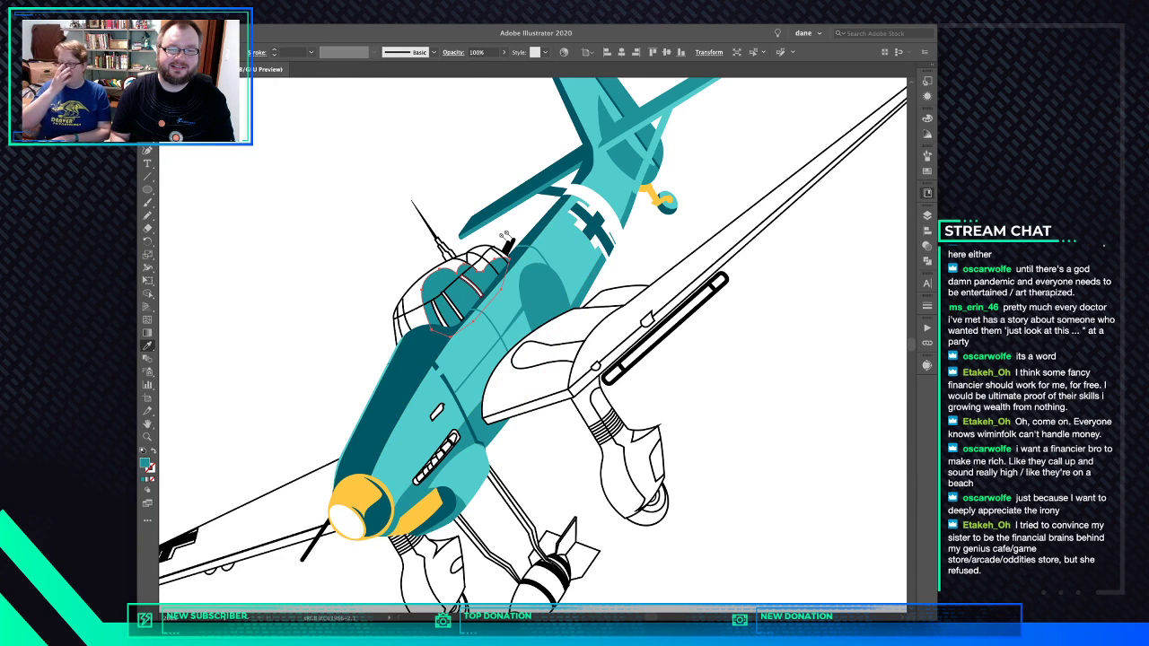
super+click(473, 286)
shift+super+click(453, 306)
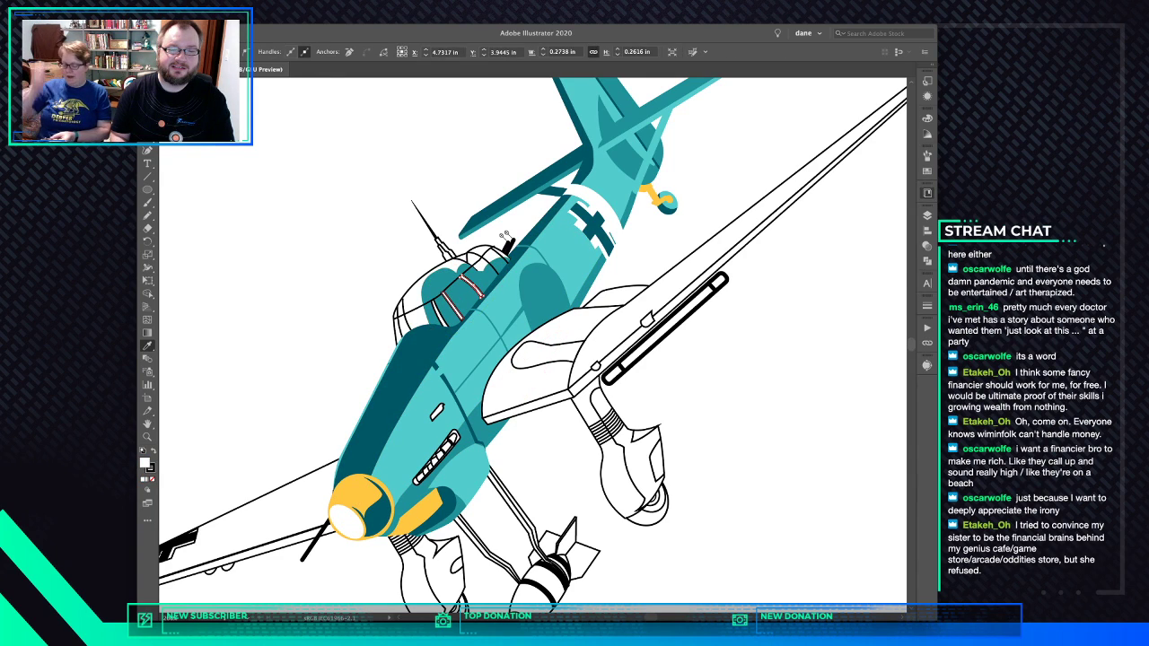
shift+super+click(439, 313)
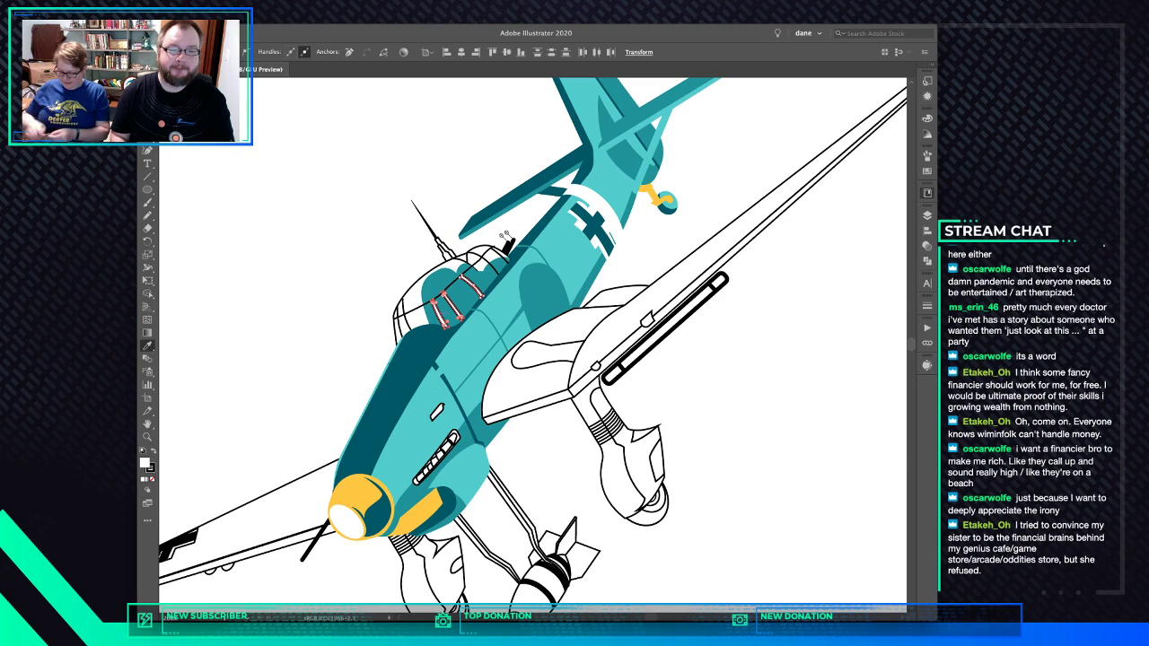
click(465, 343)
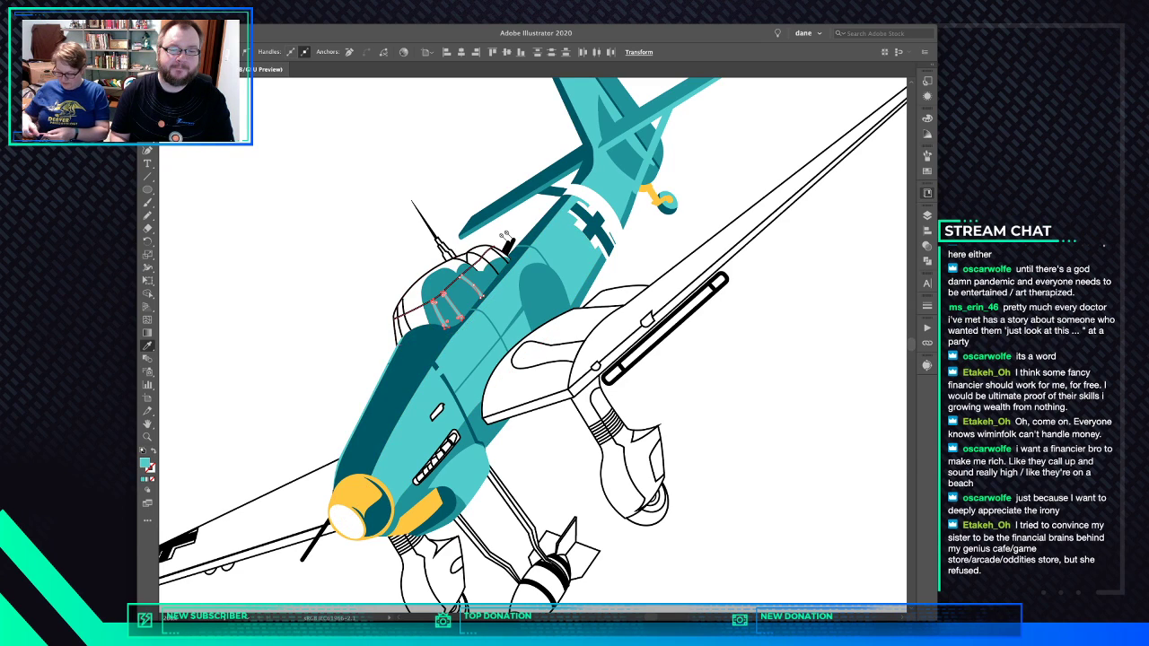
Recolor the strokes of the canopy's lengthwise frame line and outer outline from black to teal sampled from the fuselage
super+click(450, 289)
shift+click(465, 338)
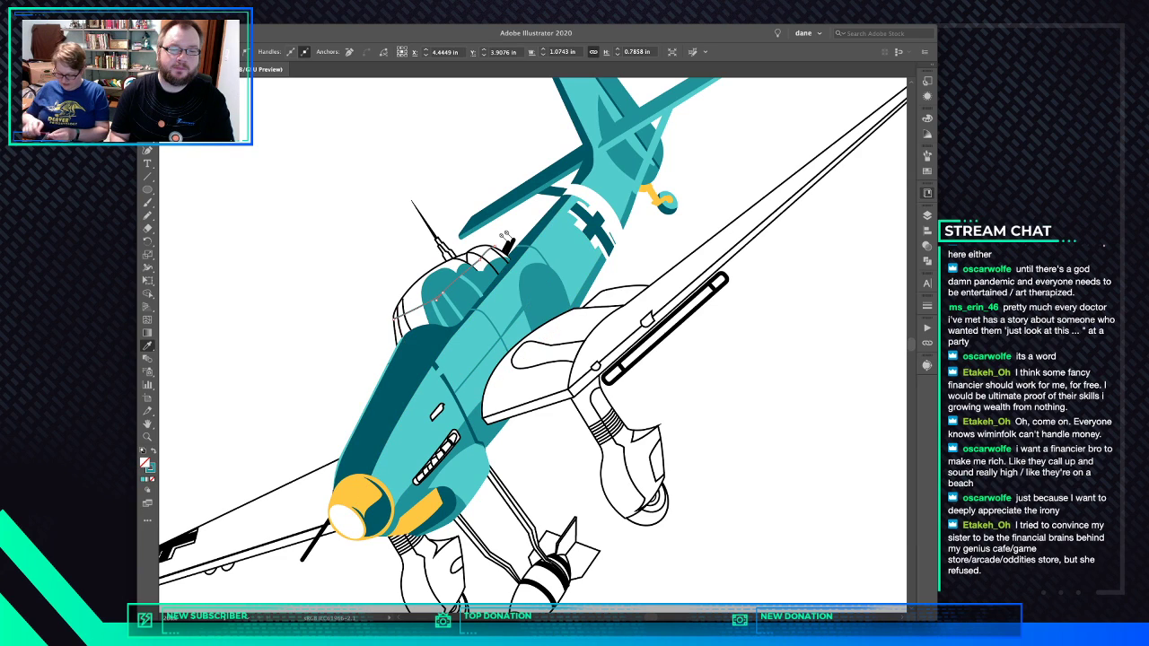
super+click(503, 242)
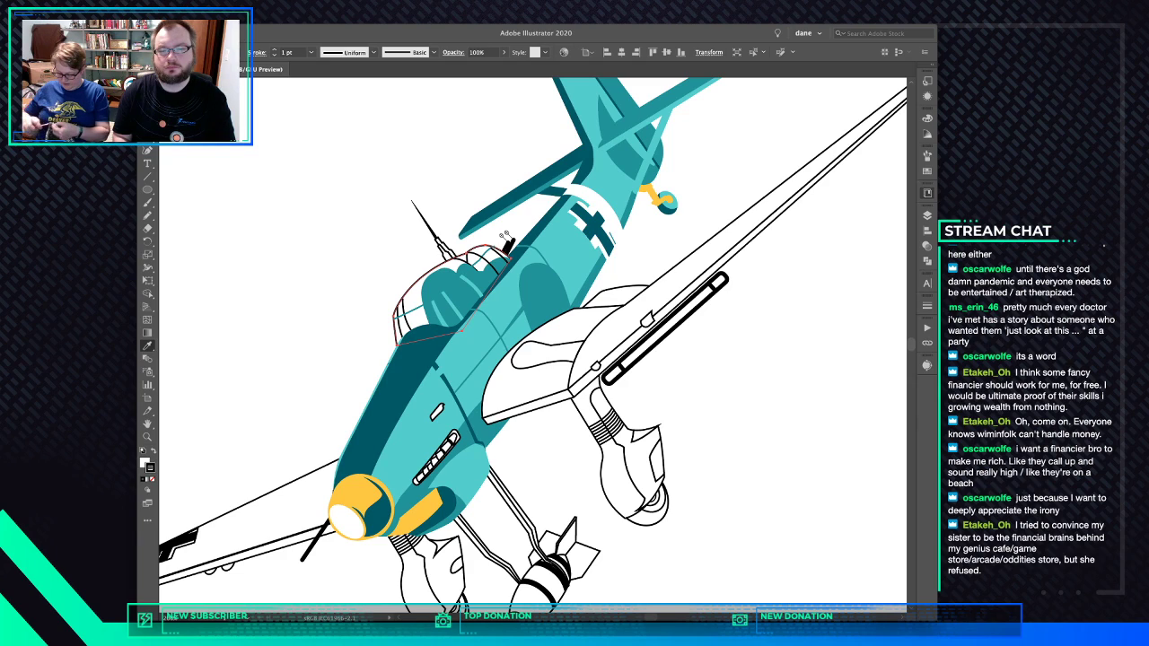
shift+click(467, 341)
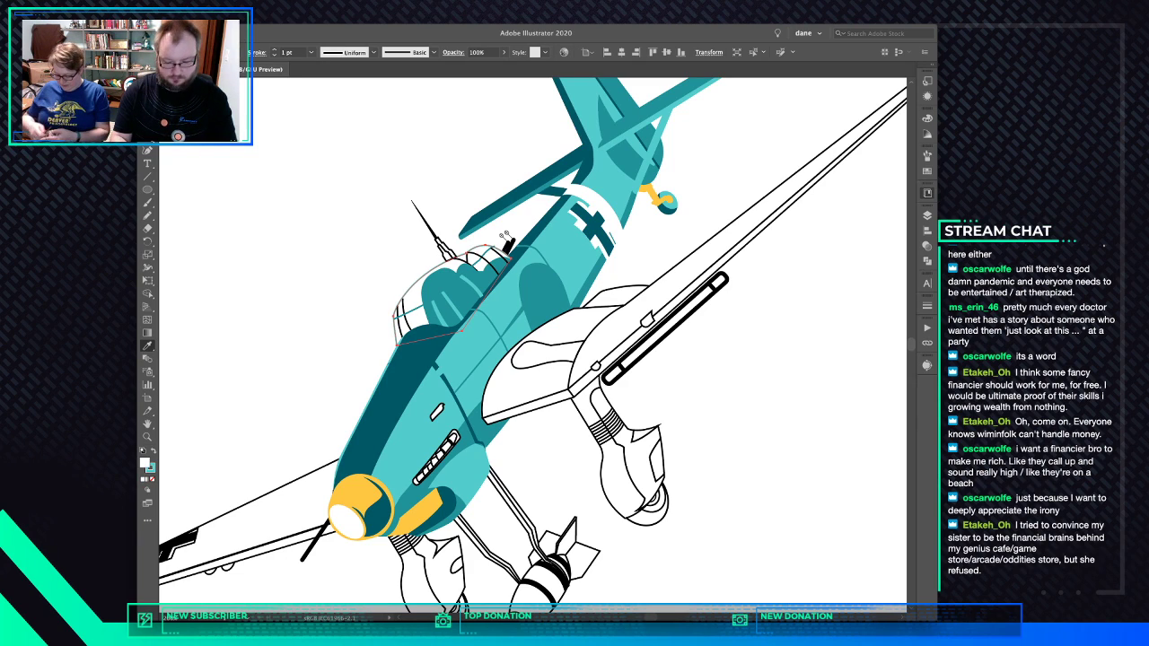
key(slash)
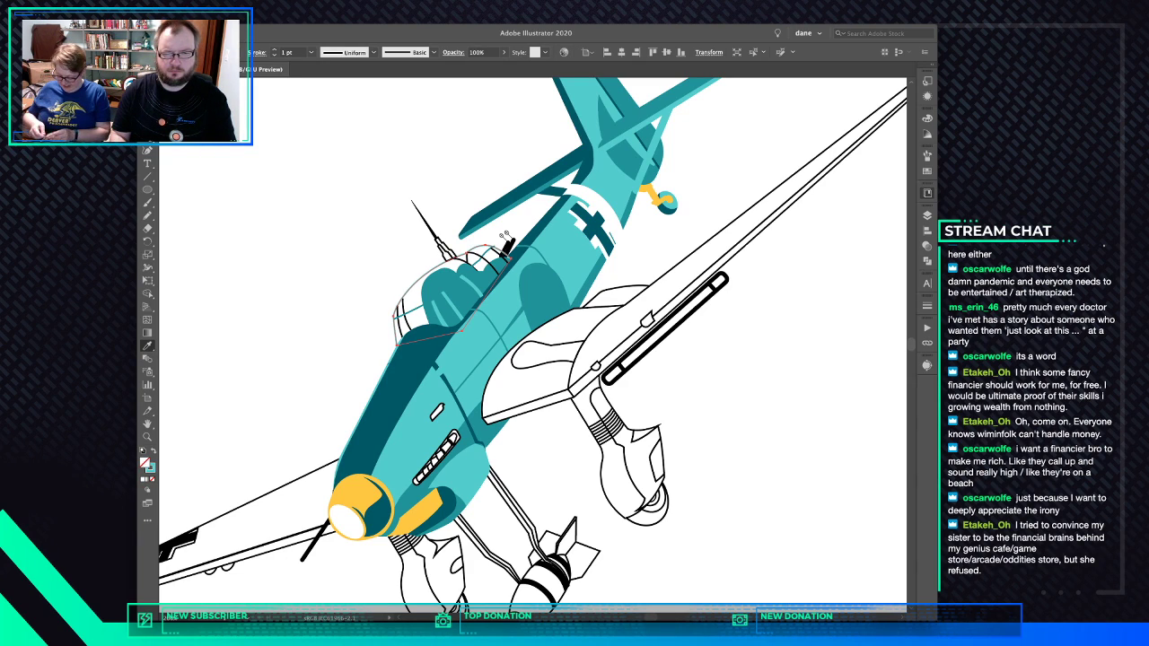
key(super+shift+a)
Fill the antenna mast base dark teal on its shaded side and light teal on the other, and stroke its tapered tip dark teal
scroll(422, 297, up, 2)
scroll(422, 302, up, 3)
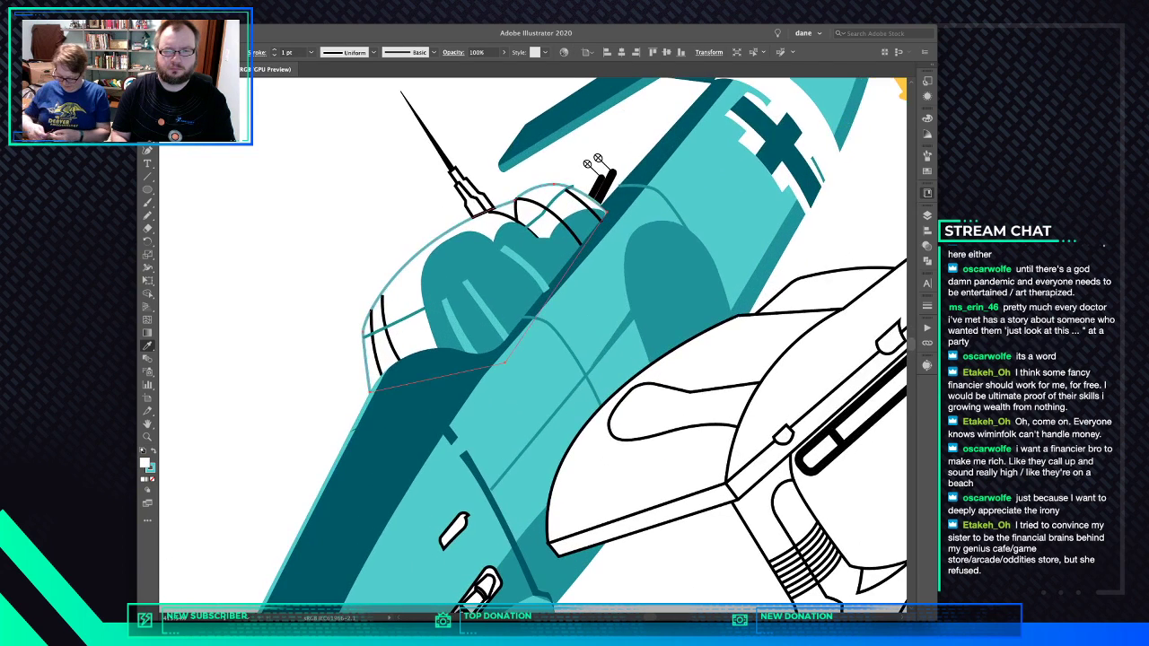
super+click(473, 204)
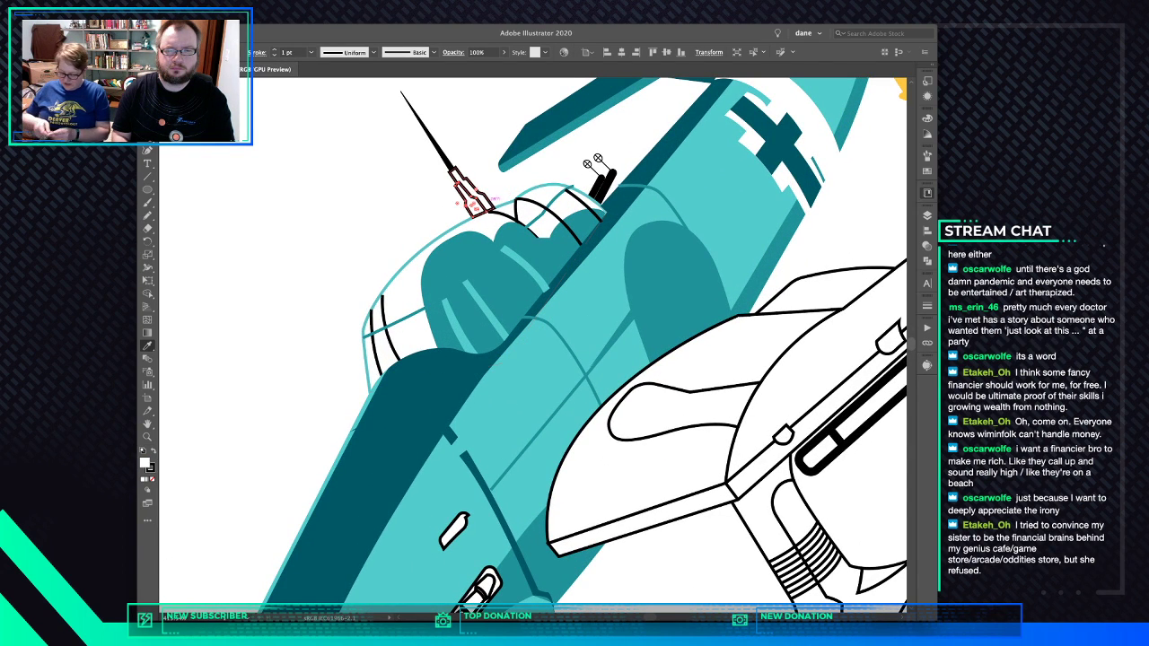
click(561, 272)
super+click(472, 189)
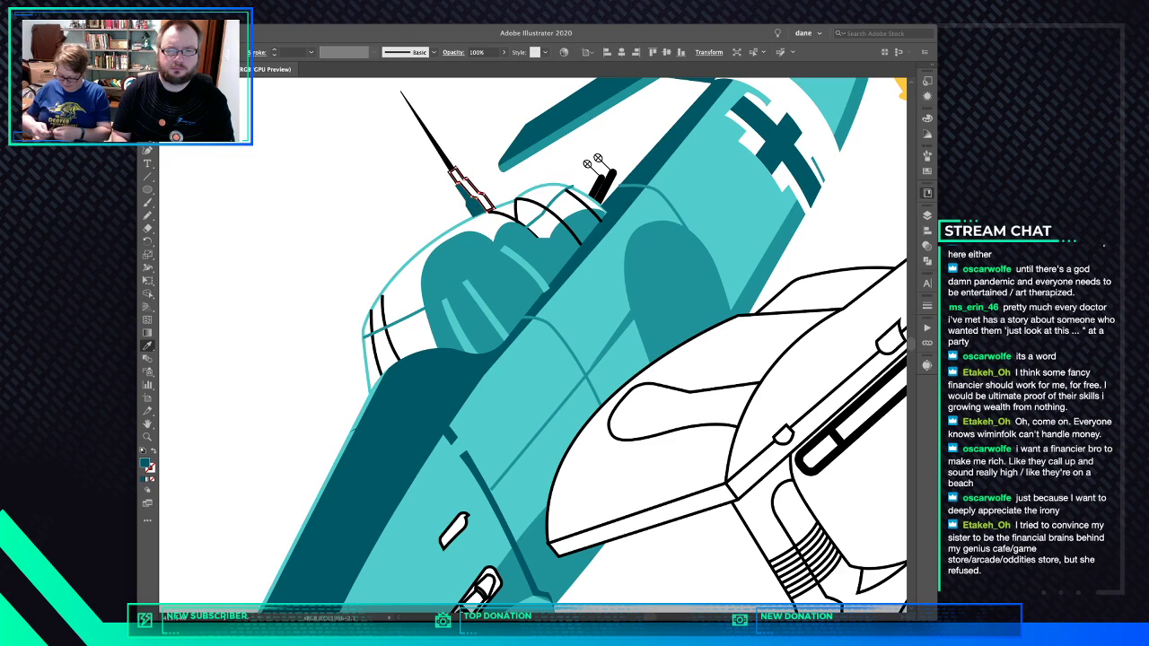
click(662, 203)
super+click(449, 158)
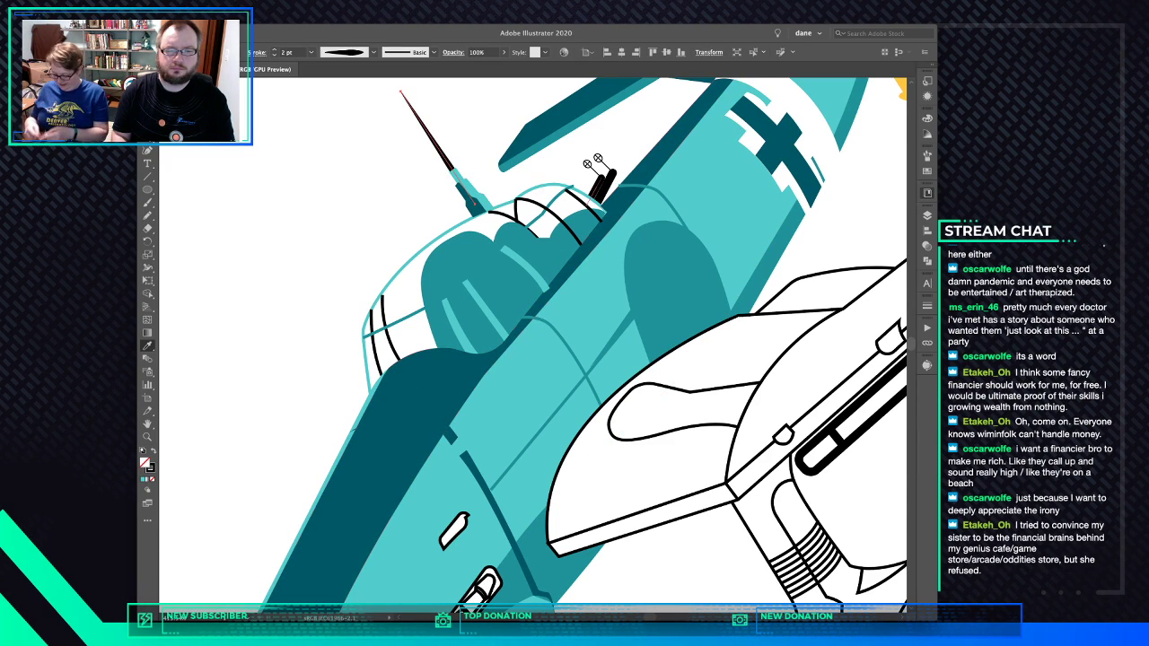
key(x)
shift+click(655, 160)
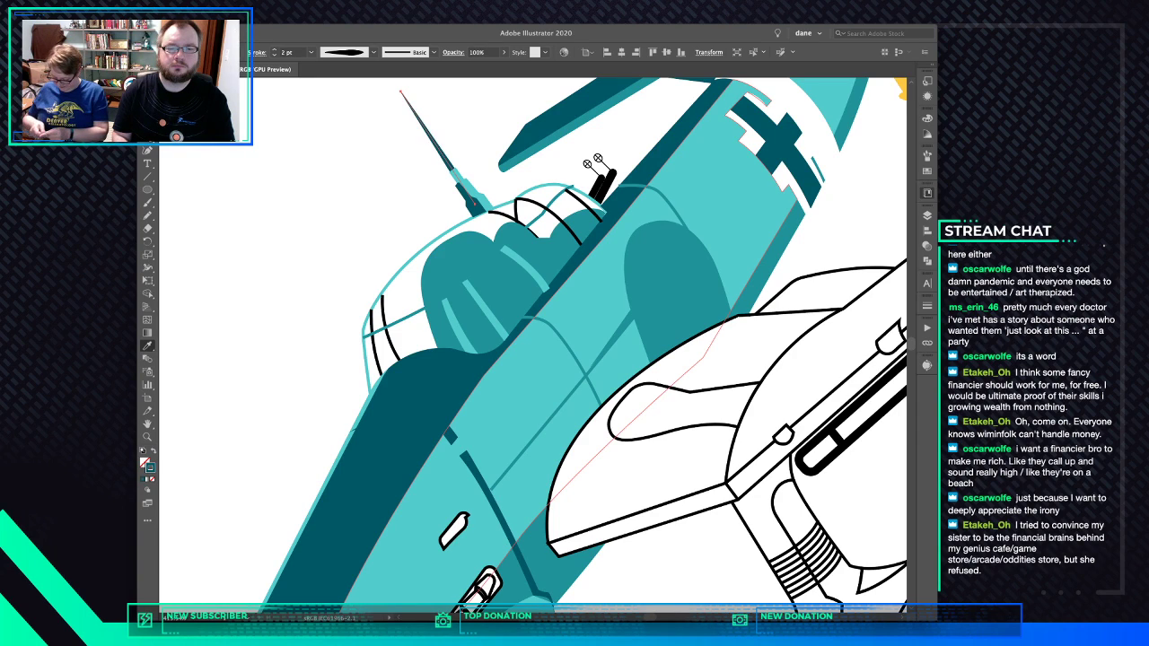
Recolor the curved cross frames at the rear of the canopy and the lengthwise frame line with a mid-teal stroke
super+click(558, 217)
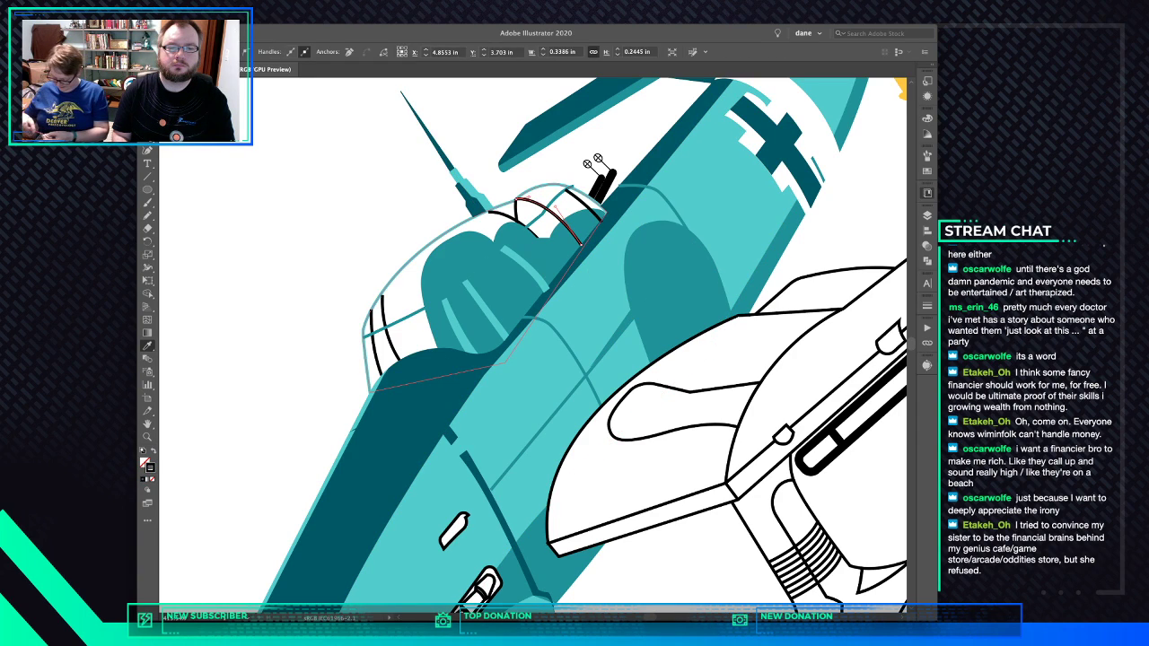
shift+super+click(517, 214)
shift+super+click(517, 213)
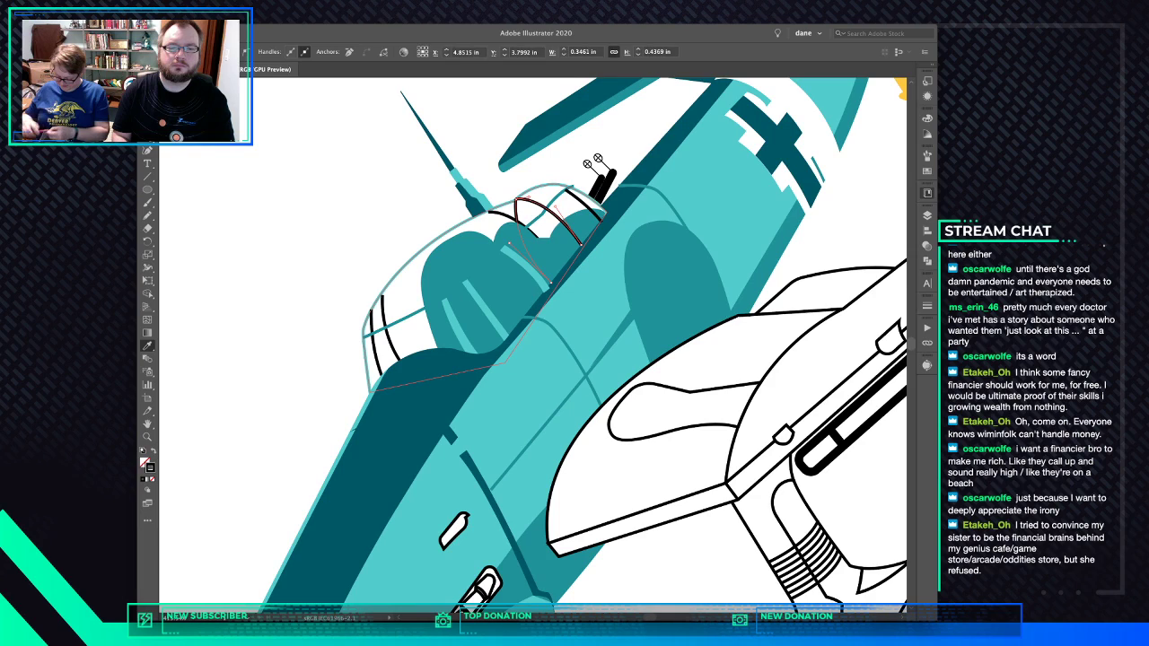
shift+super+click(518, 218)
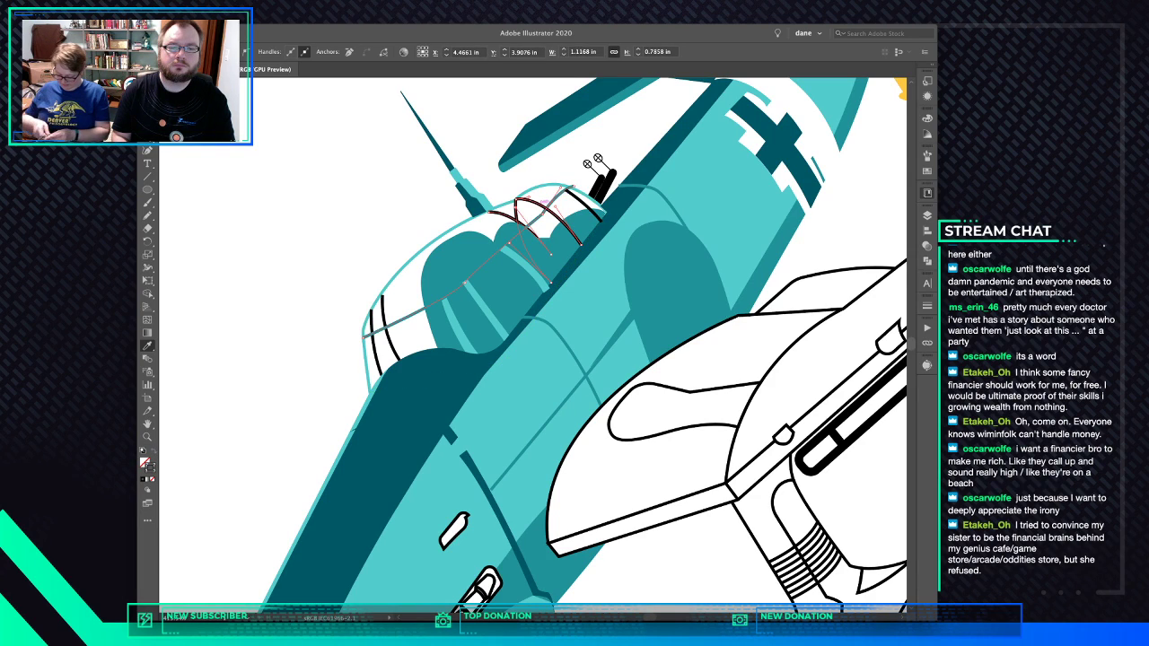
shift+super+click(559, 192)
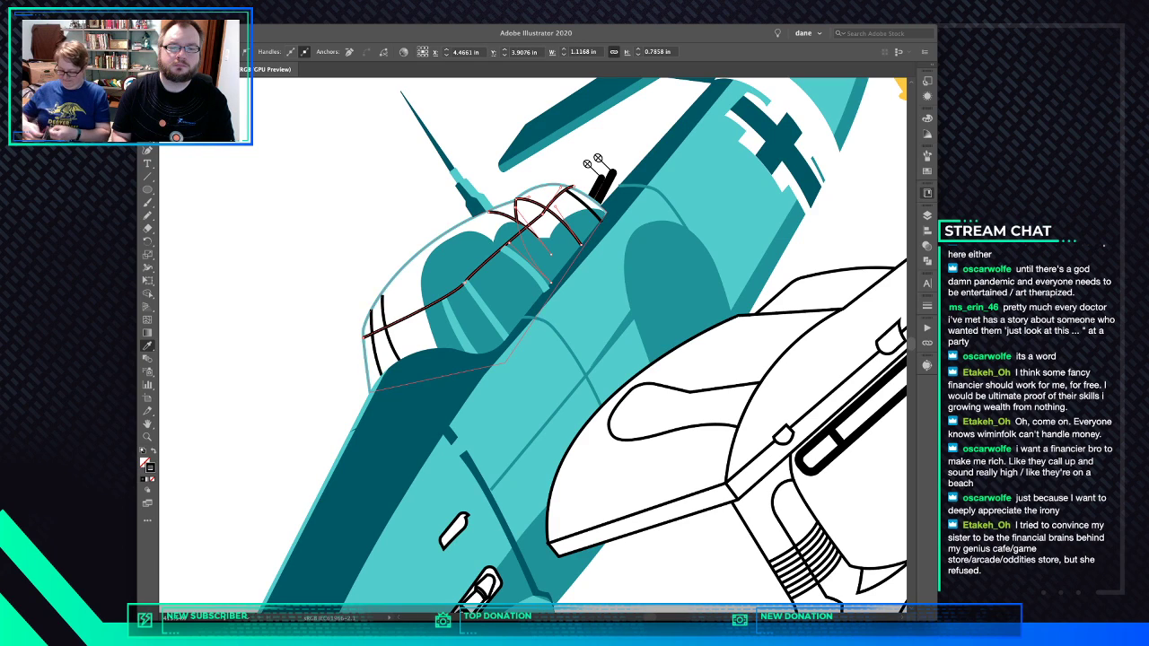
click(542, 186)
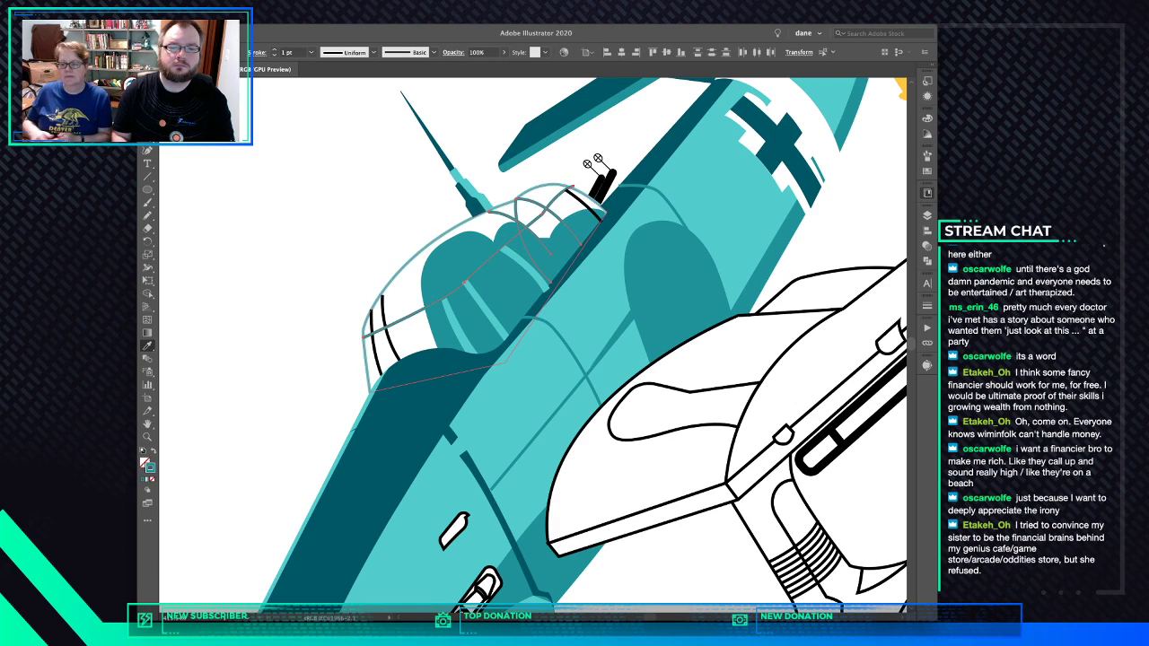
super+click(588, 207)
click(547, 186)
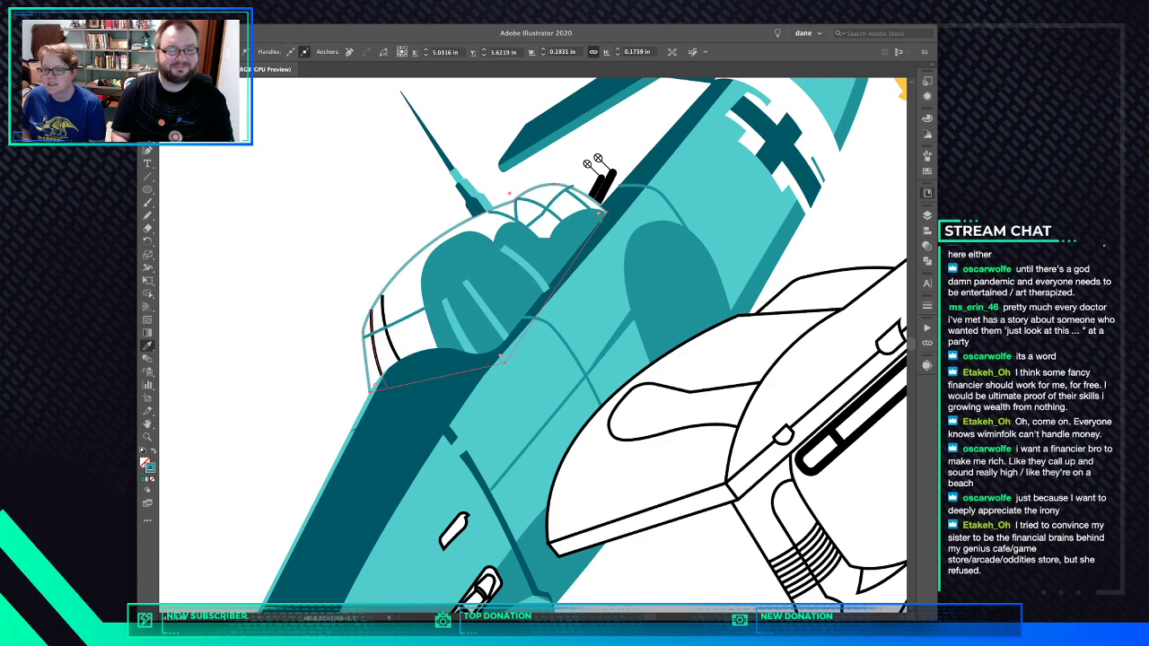
Recolor the two black frame lines at the front of the canopy with the teal sampled from the canopy frame
shift+super+click(386, 333)
shift+super+click(374, 345)
shift+super+click(365, 352)
click(403, 318)
key(super+shift+a)
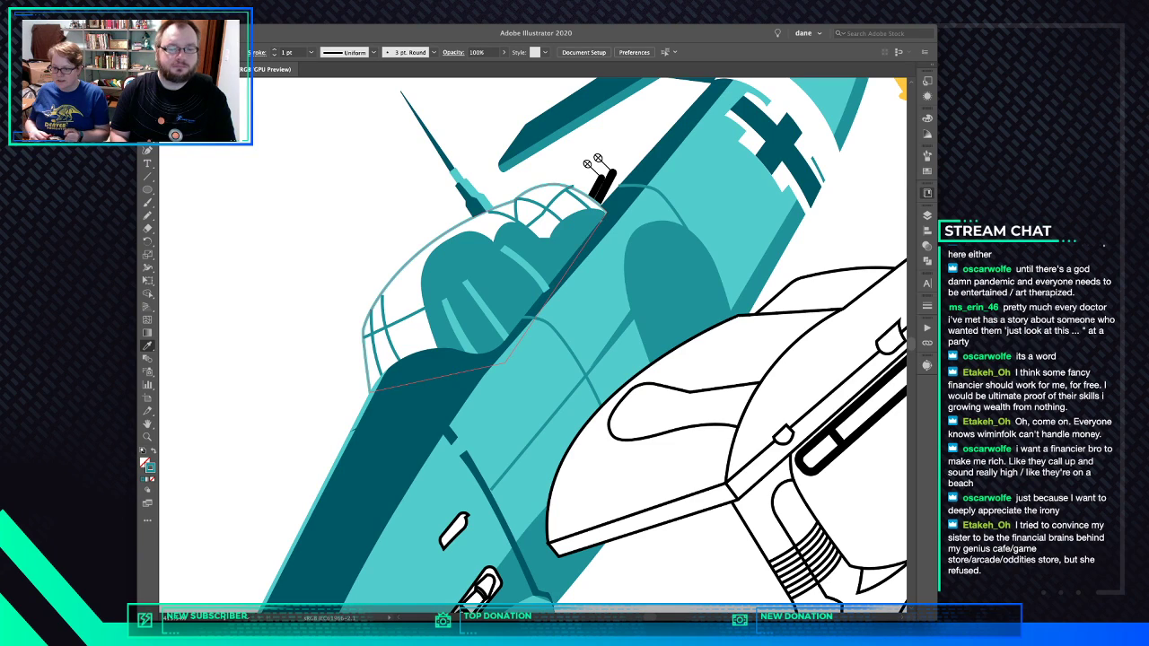
Clip the canopy's curved cross frame lines to the canopy outline with a clipping mask
super+click(404, 285)
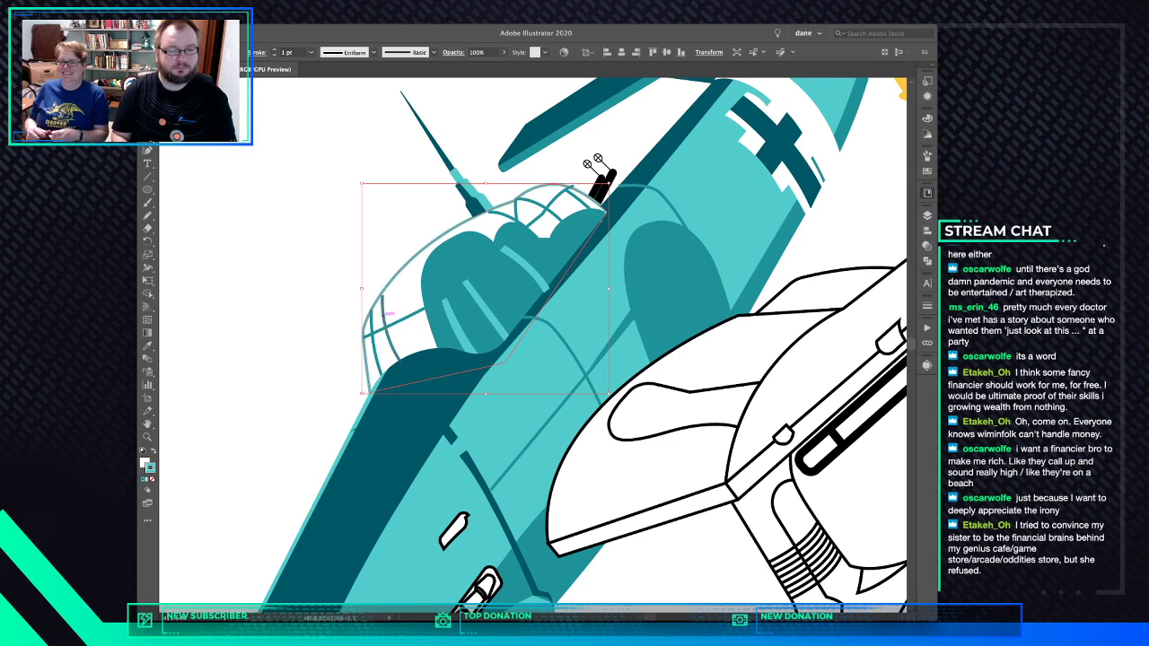
key(super+a)
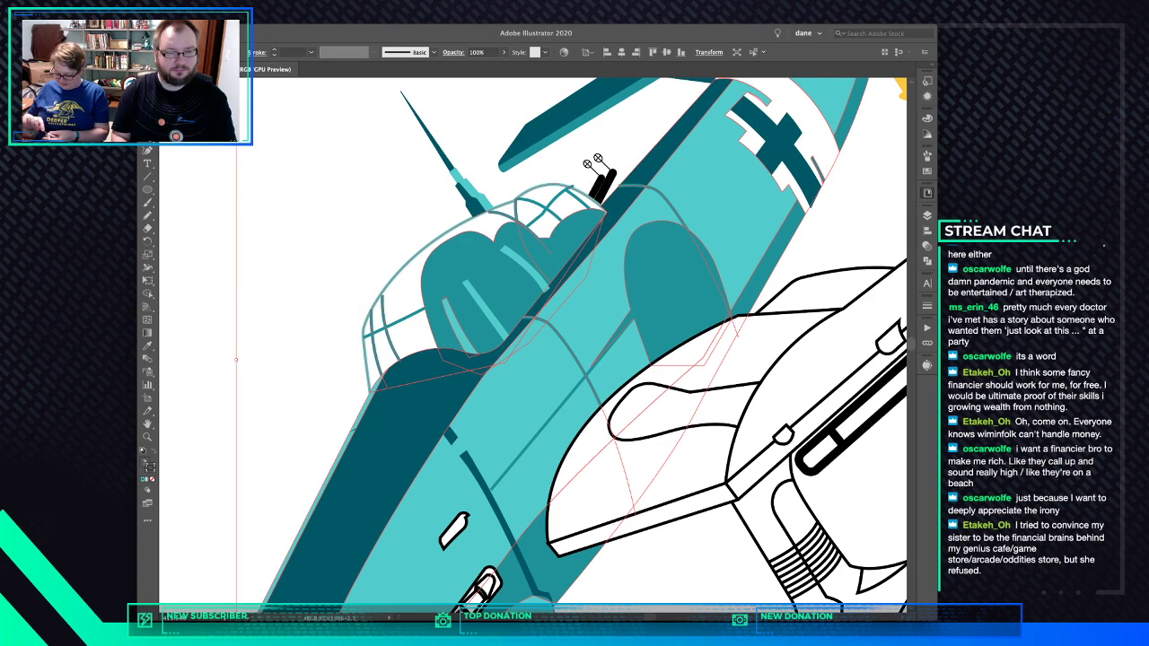
click(385, 322)
drag(391, 294, 378, 305)
click(374, 345)
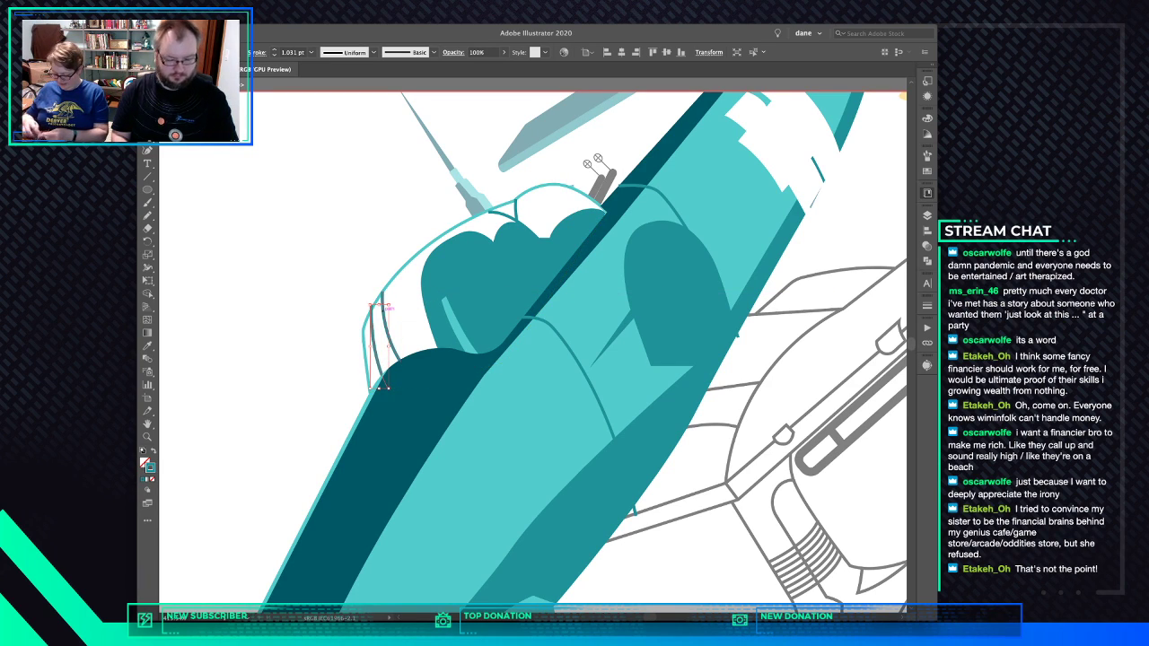
click(404, 311)
key(super+shift+])
shift+click(368, 306)
key(a)
key(super+7)
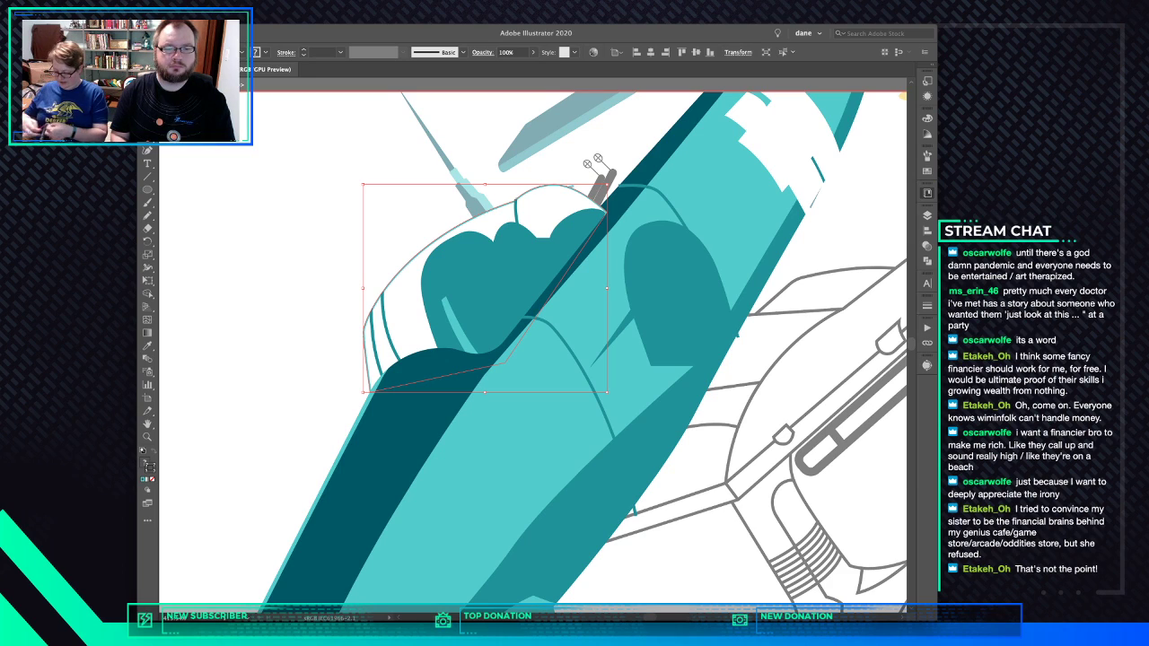
key(a)
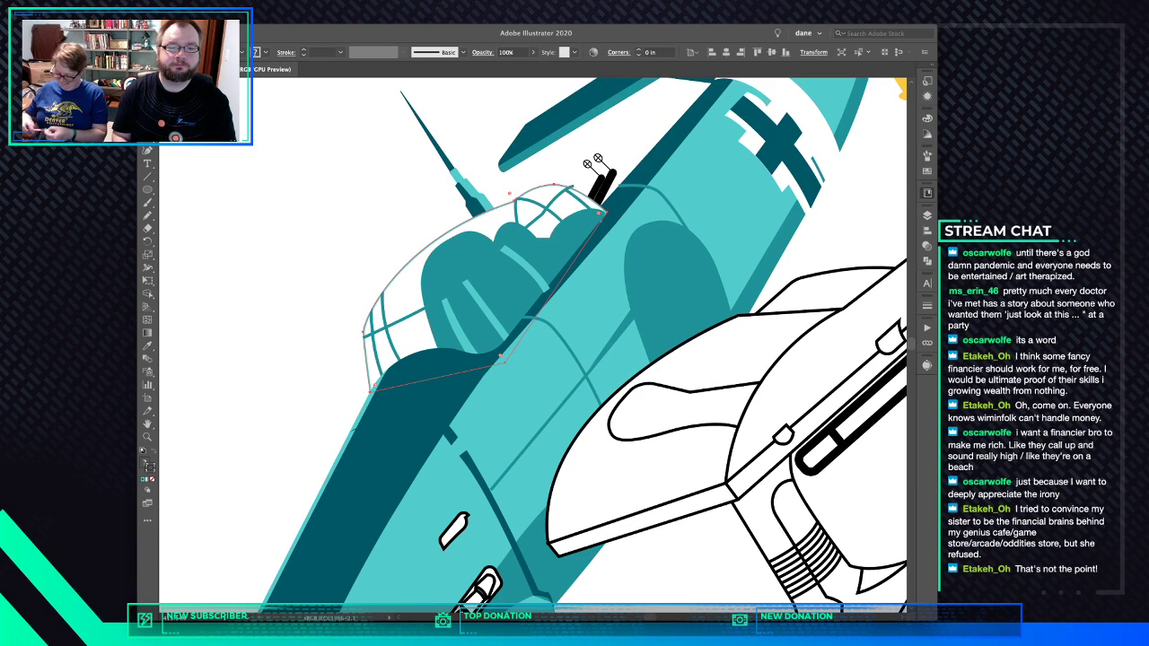
Cut the canopy's lengthwise frame line and paste it back among the clipped canopy frame lines
click(549, 209)
key(v)
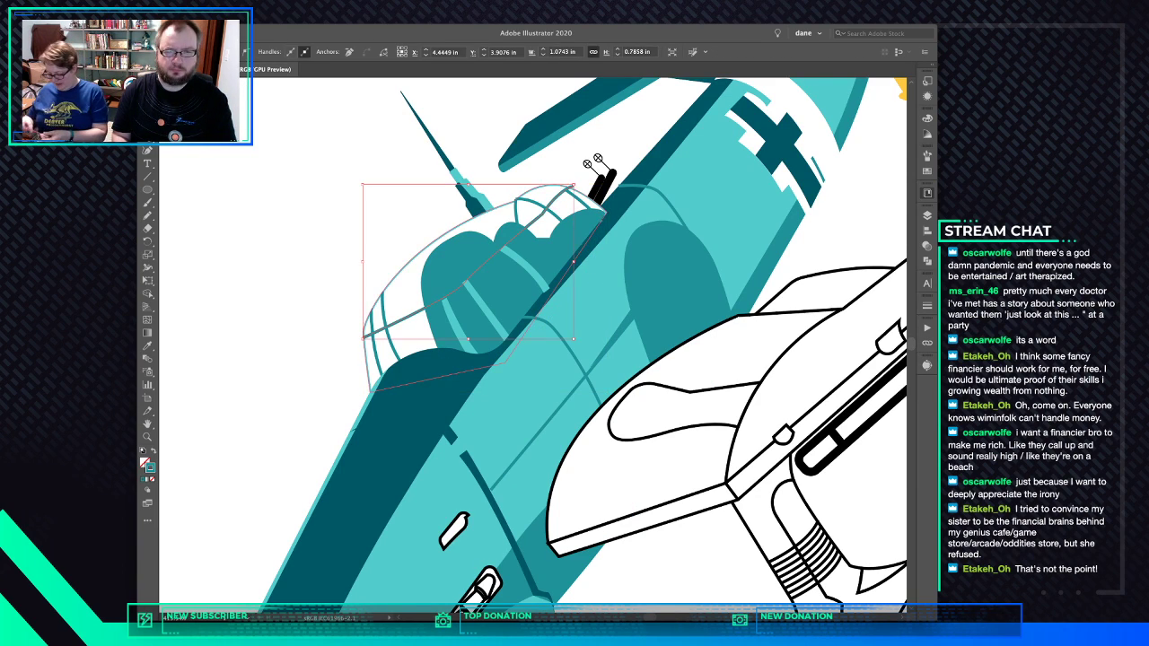
key(super+shift+a)
click(516, 236)
key(Delete)
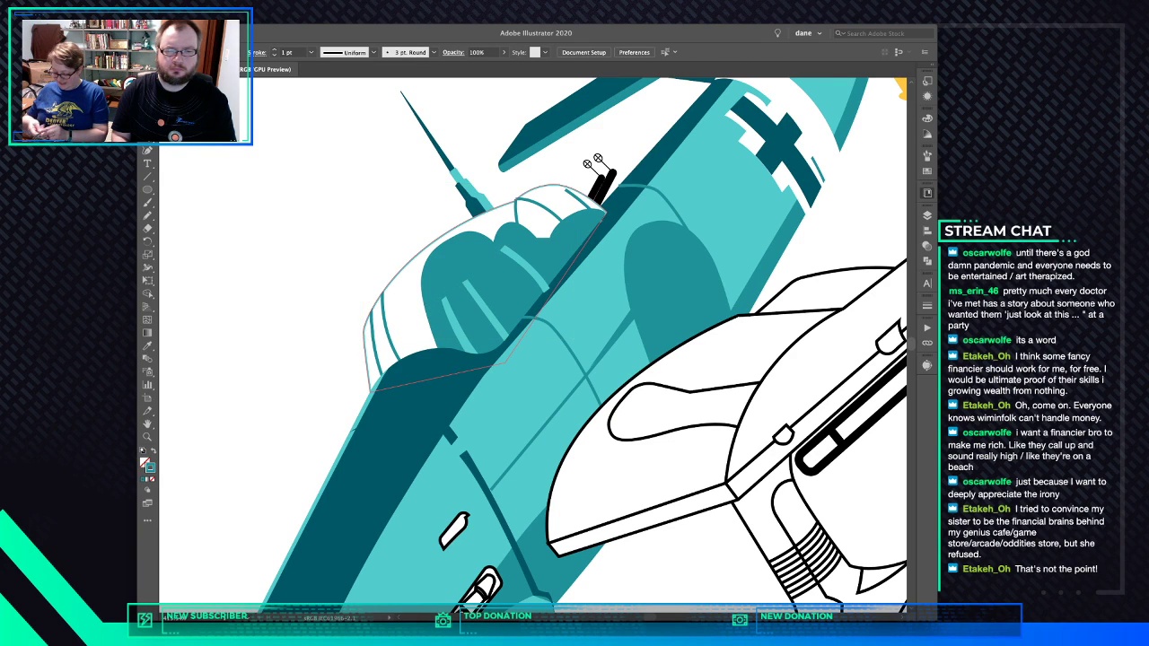
click(390, 334)
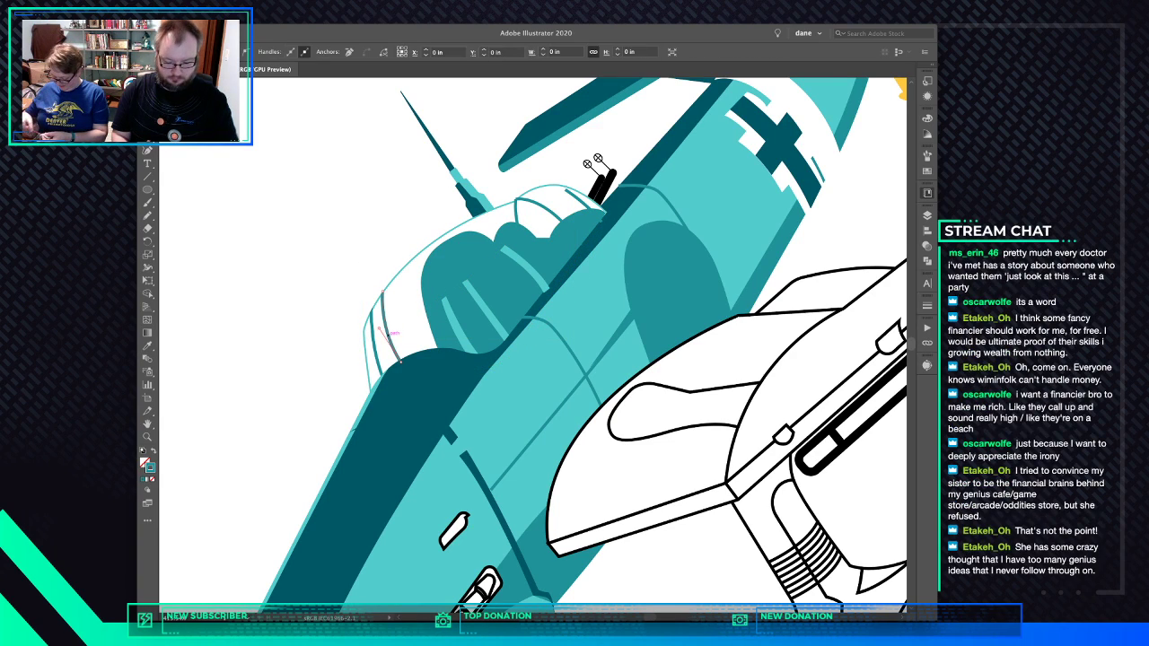
key(v)
key(super+shift+a)
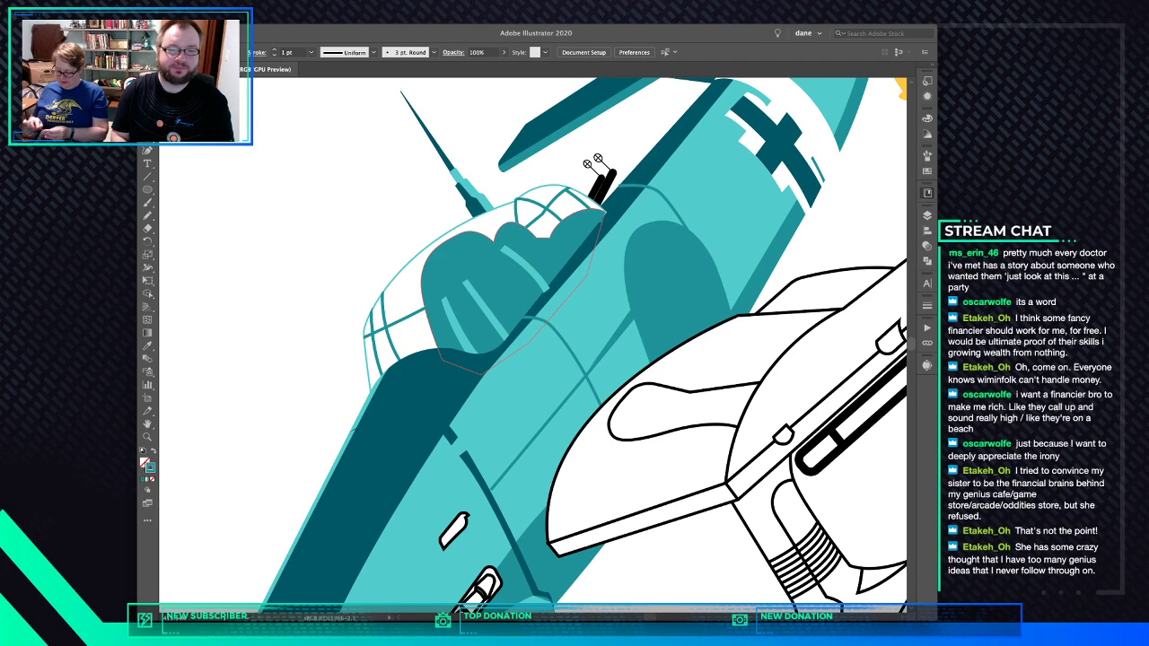
Split the canopy's lengthwise frame line where it crosses the edges of the teal cockpit interior shape
click(456, 280)
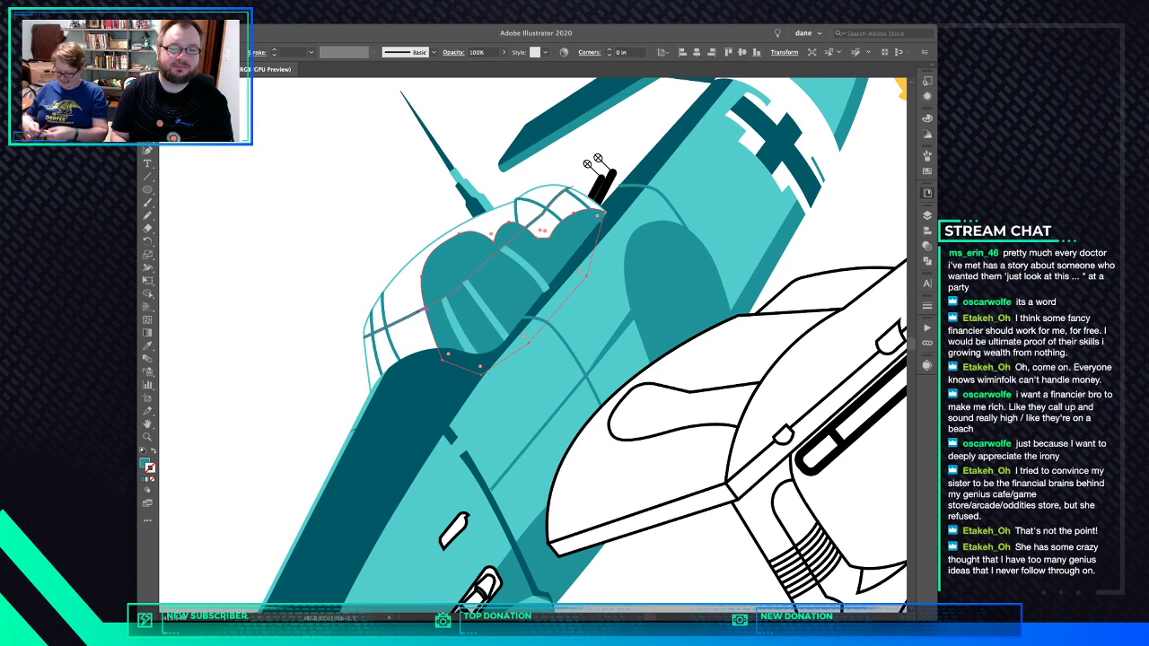
click(425, 310)
click(467, 280)
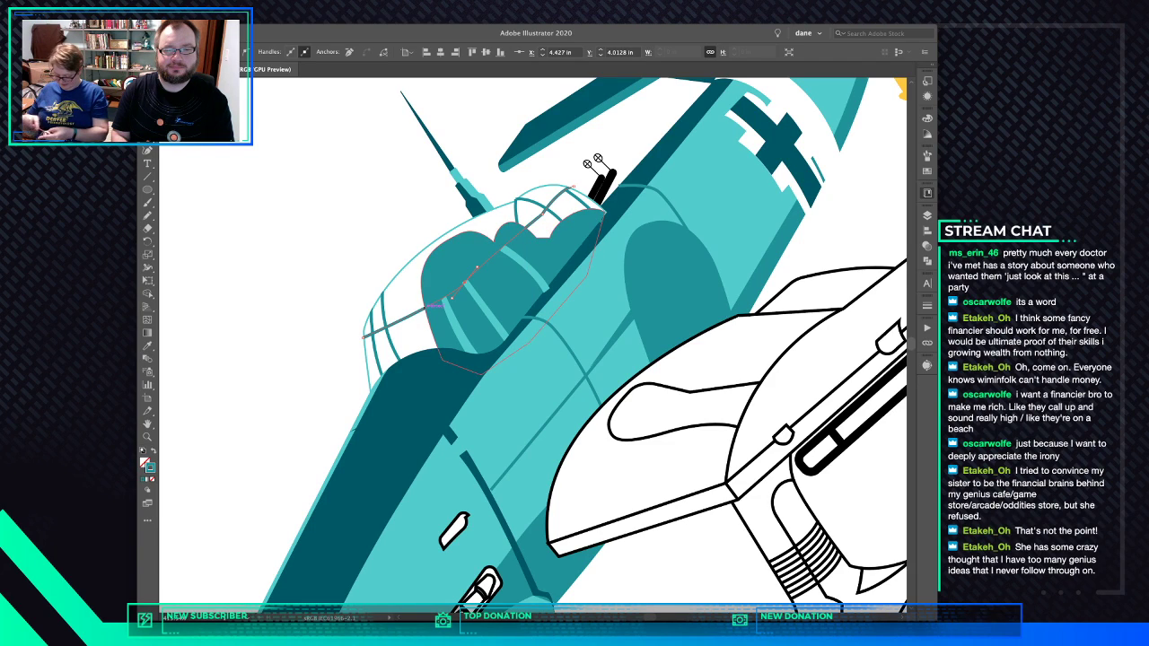
click(426, 307)
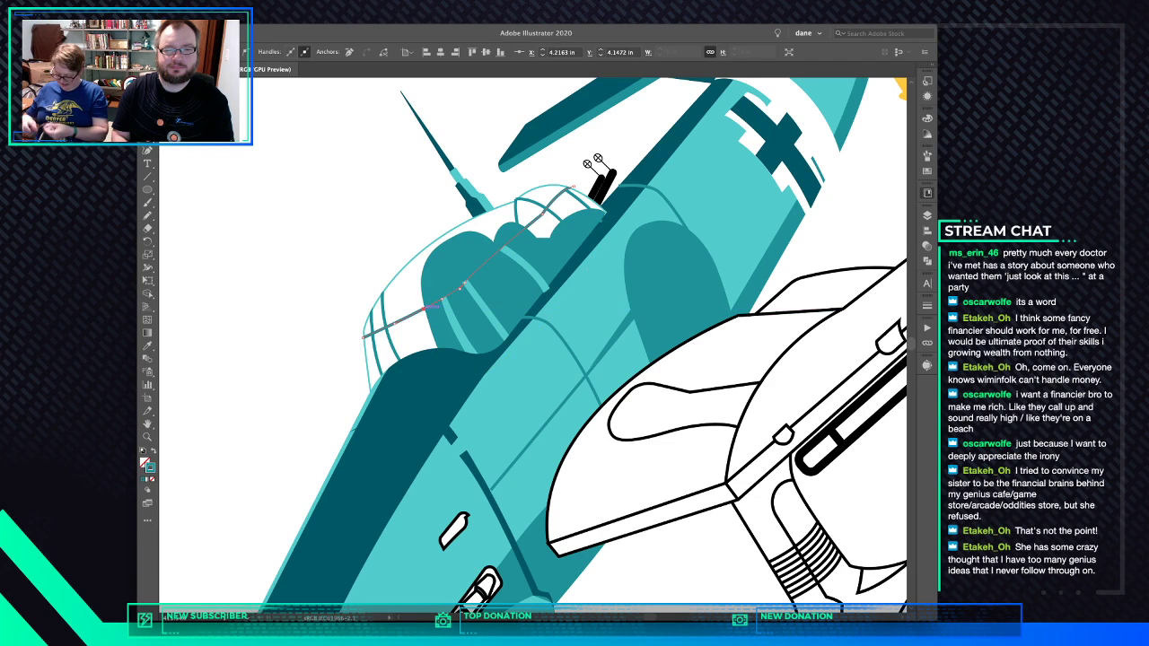
click(528, 225)
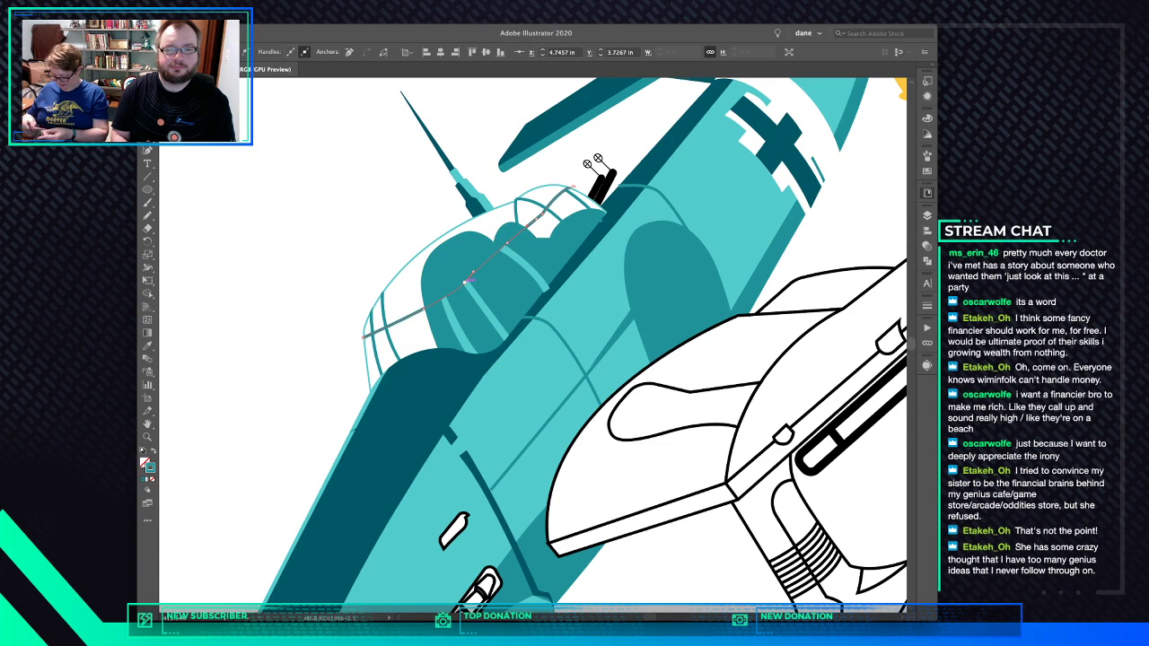
click(466, 281)
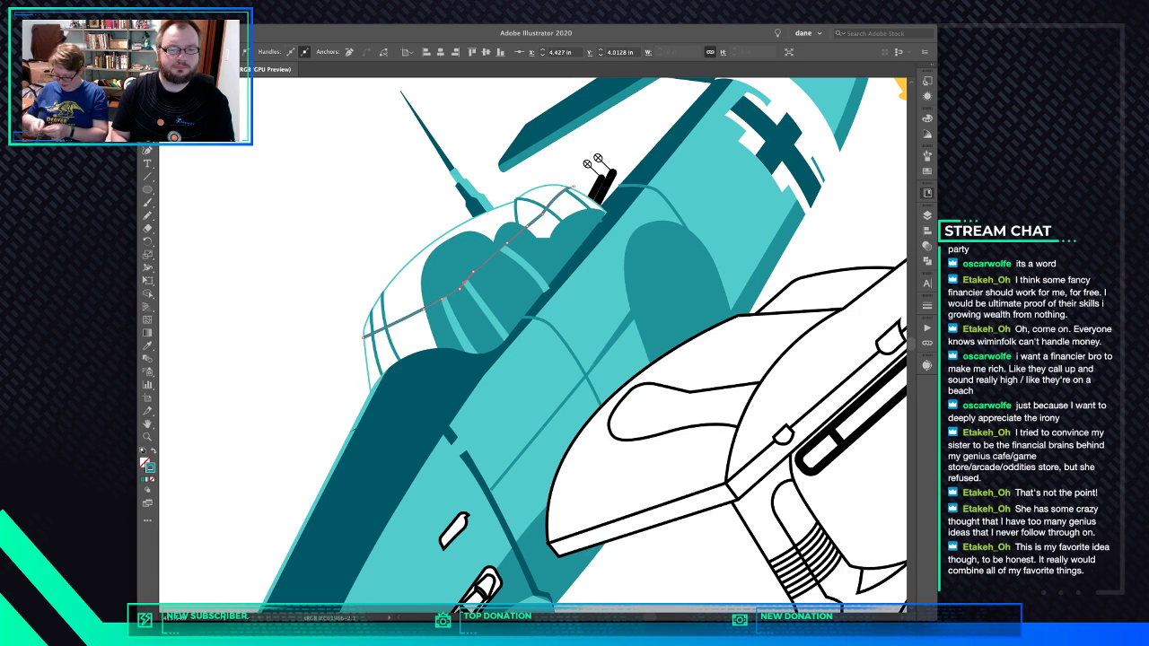
key(super+shift+a)
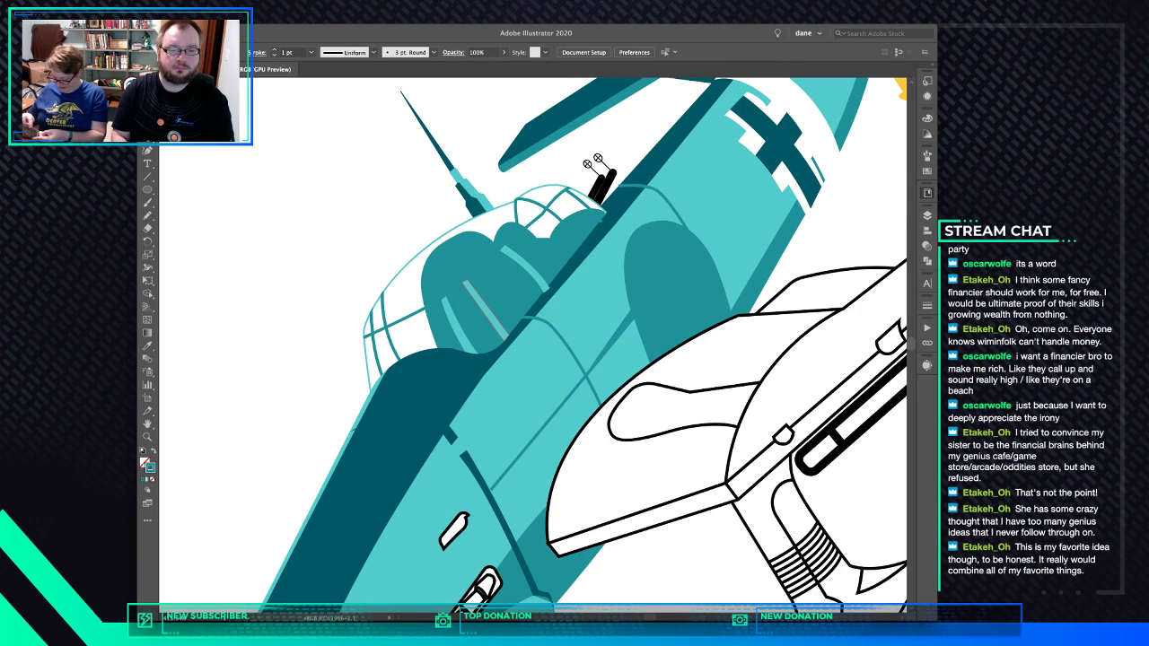
Recolor the lengthwise frame segment over the cockpit interior with the light teal sampled from the fuselage
click(480, 304)
key(shift+x)
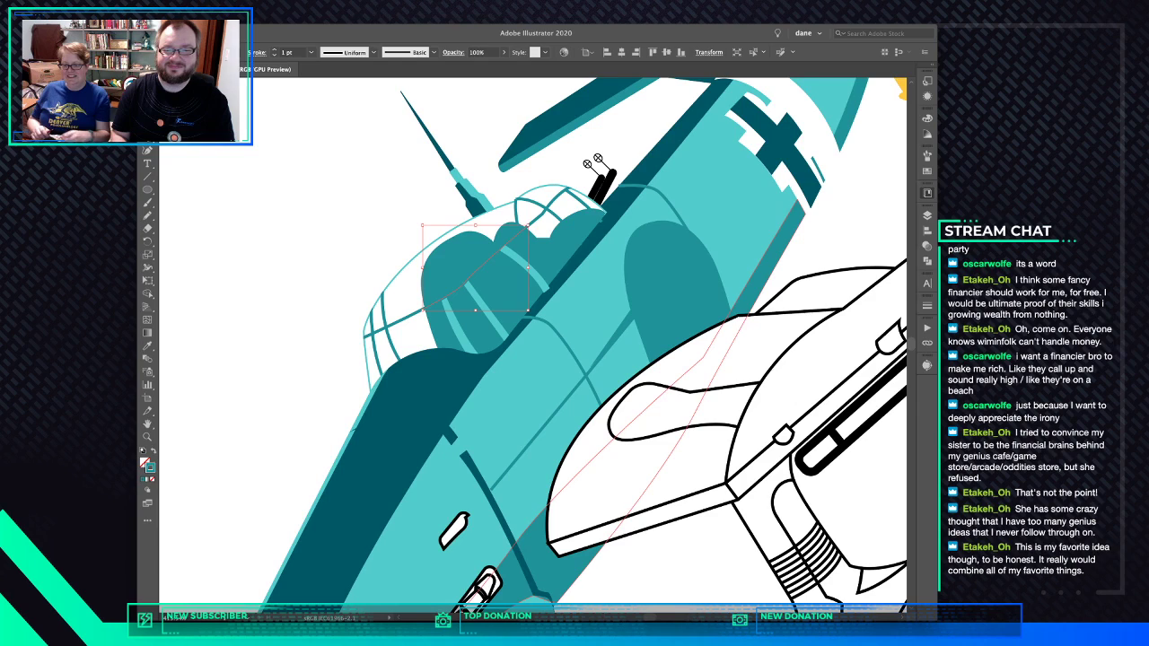
click(830, 238)
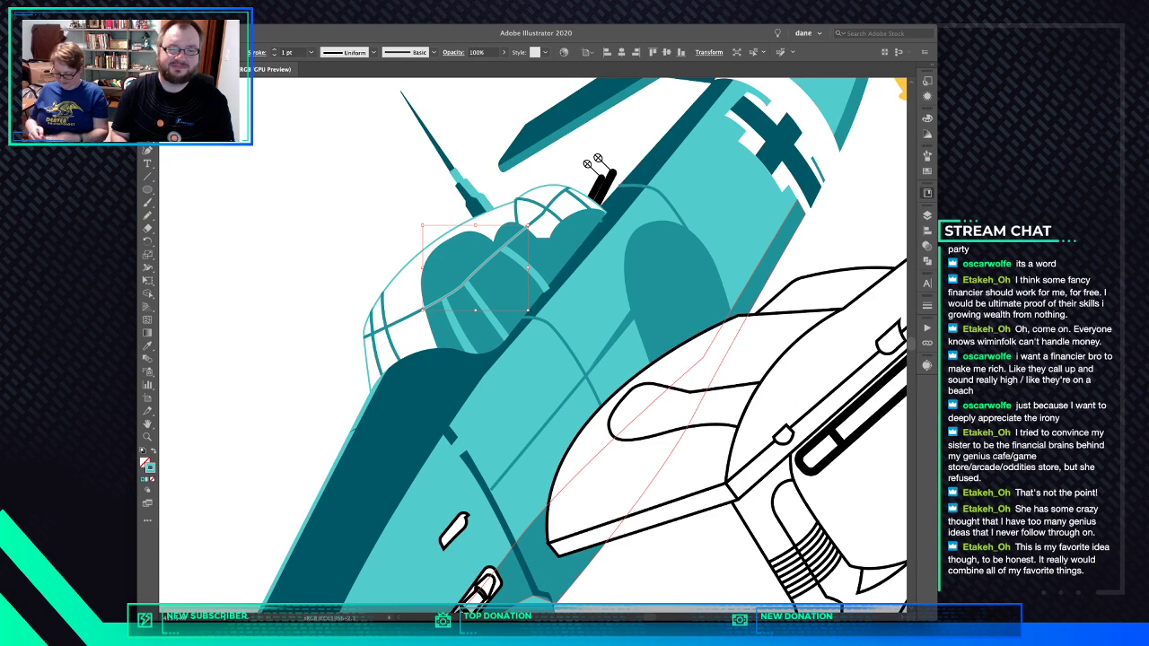
key(shift+super+a)
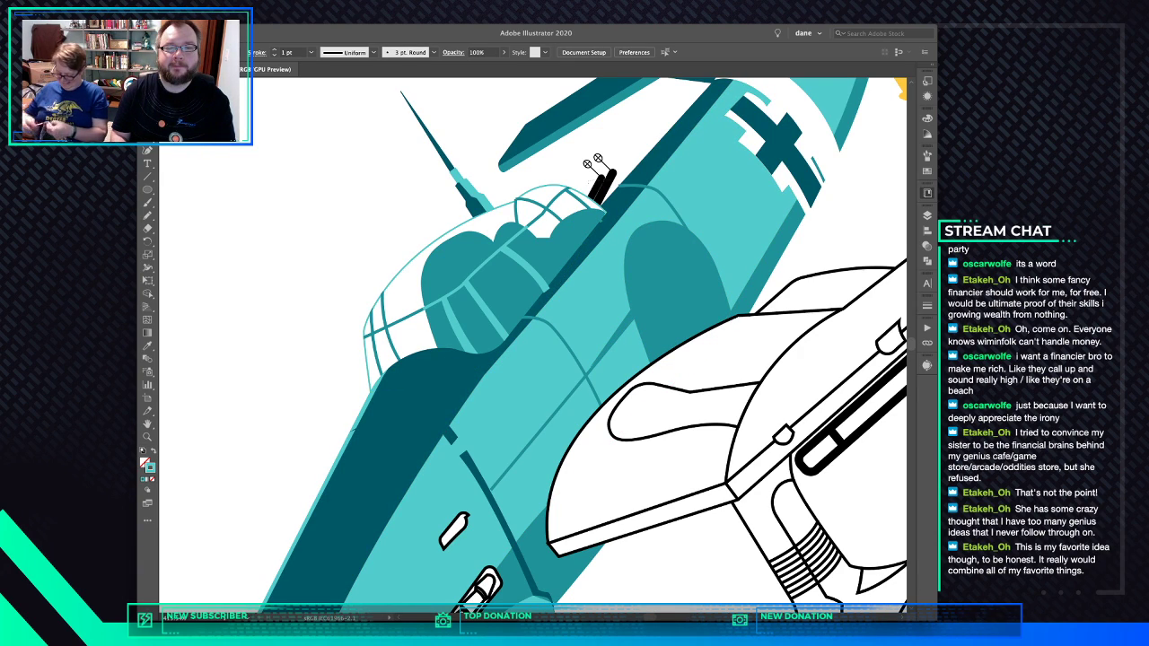
Recolor the two rear gun barrels behind the canopy dark teal and the strokes of their round sights teal
click(595, 185)
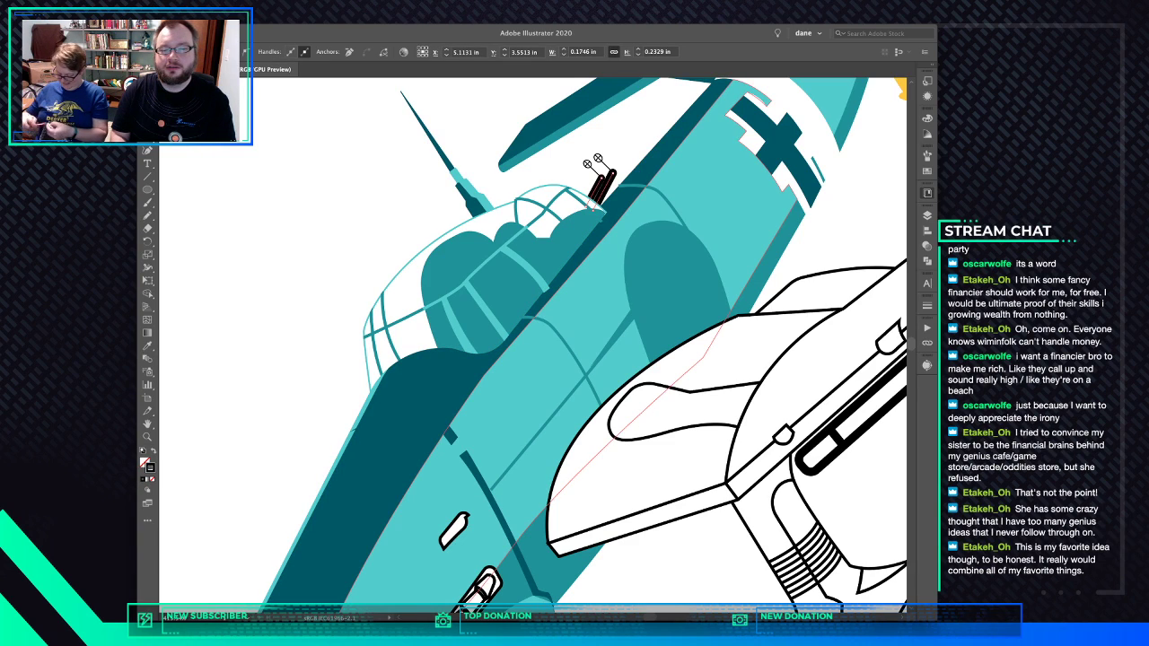
click(639, 186)
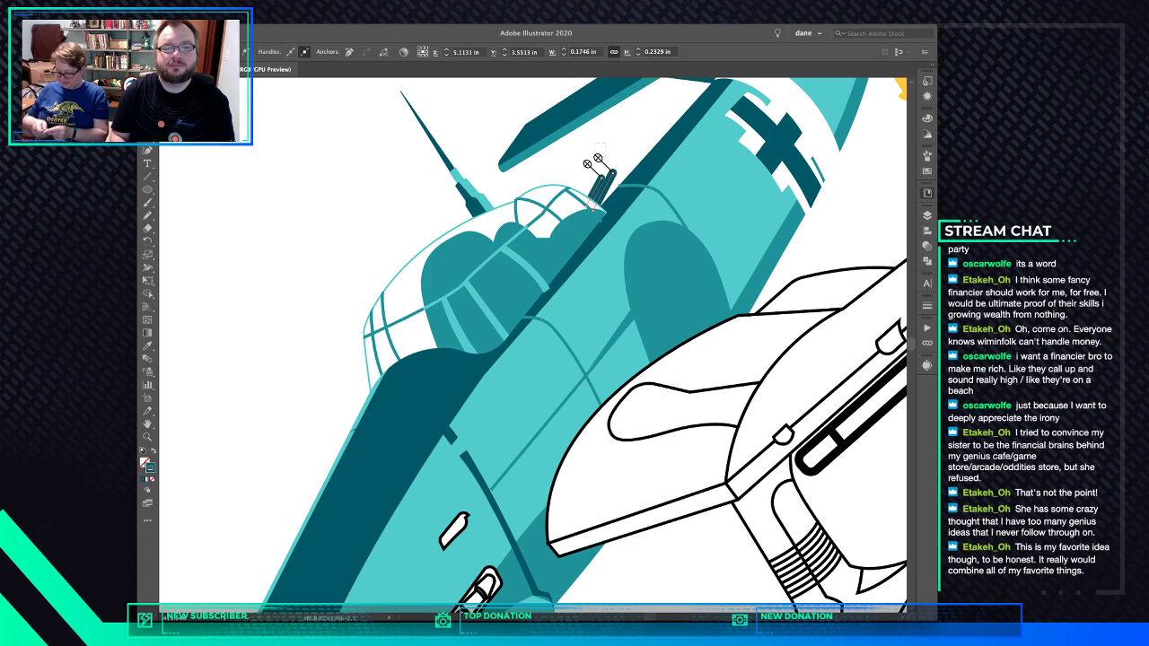
drag(583, 143, 606, 169)
key(/)
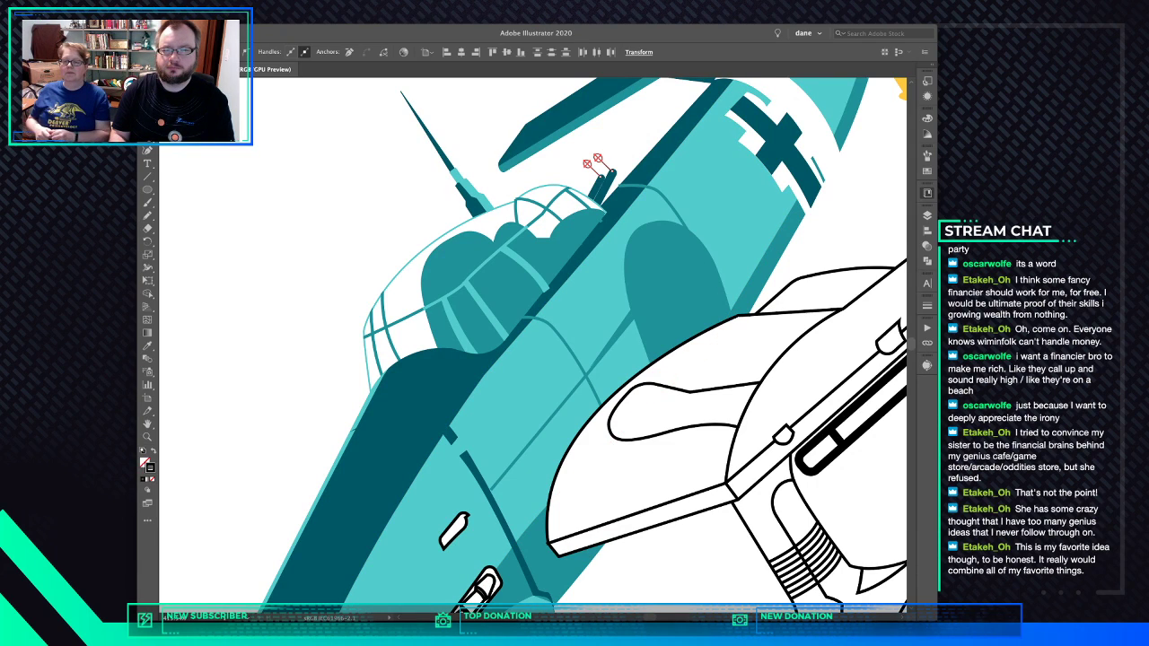
key(super+shift+a)
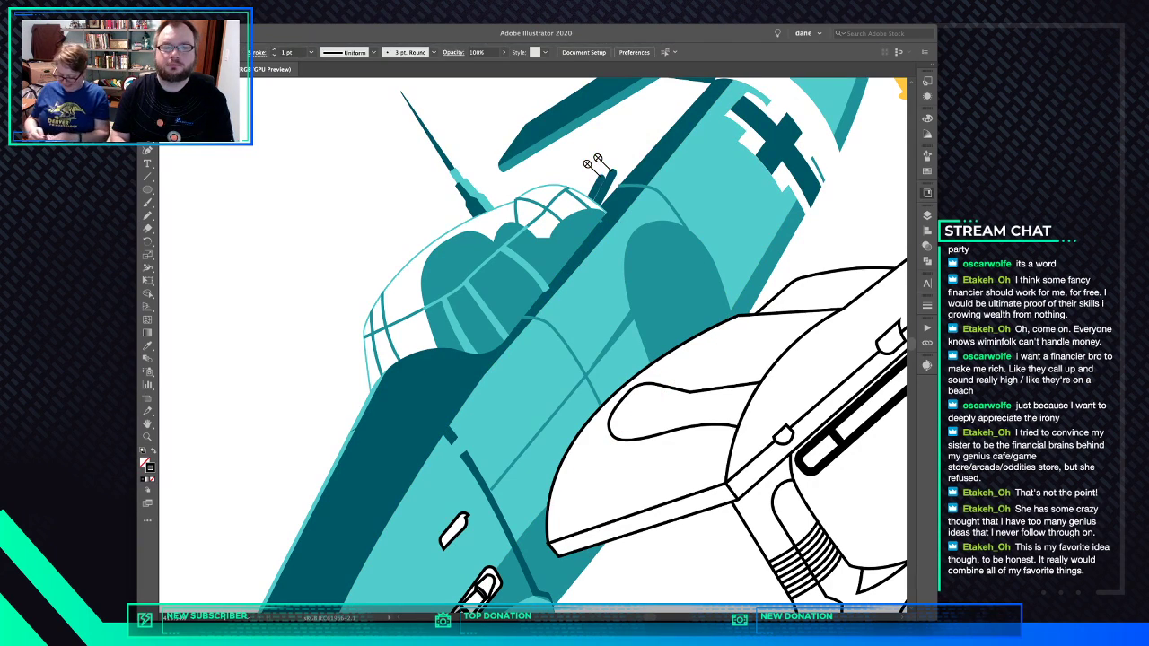
drag(584, 332, 483, 405)
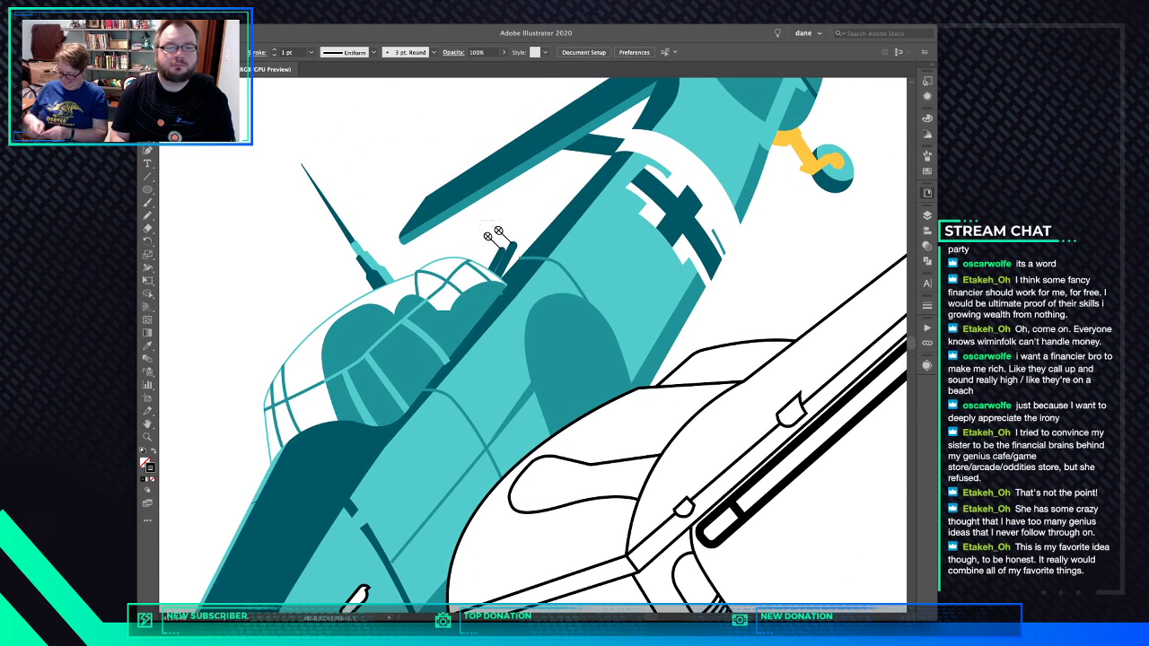
click(498, 232)
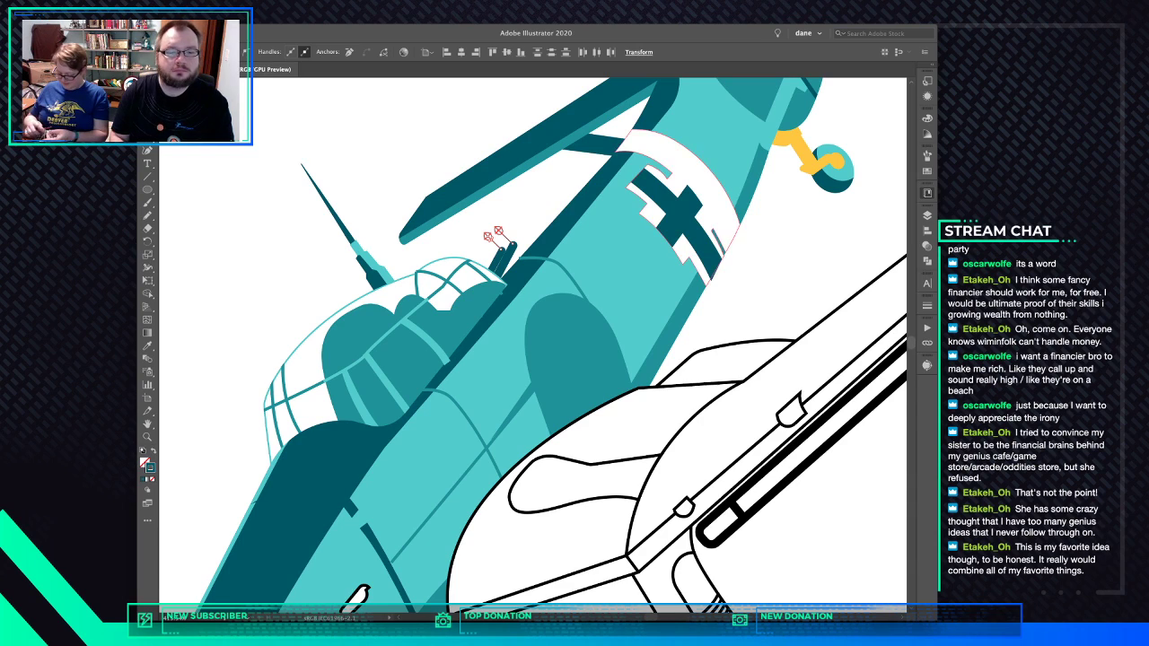
key(super+shift+a)
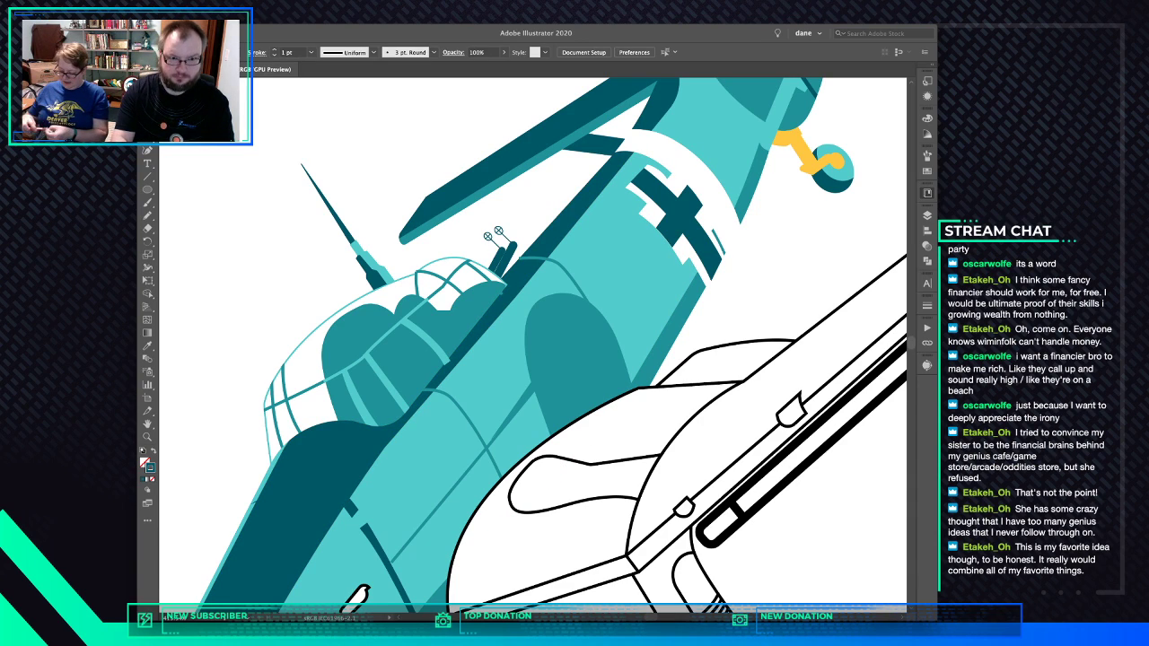
Fill the upper-right wing's main surface dark teal and the curved patch near its root mid-teal, sampling from the fuselage
key(super+0)
click(572, 306)
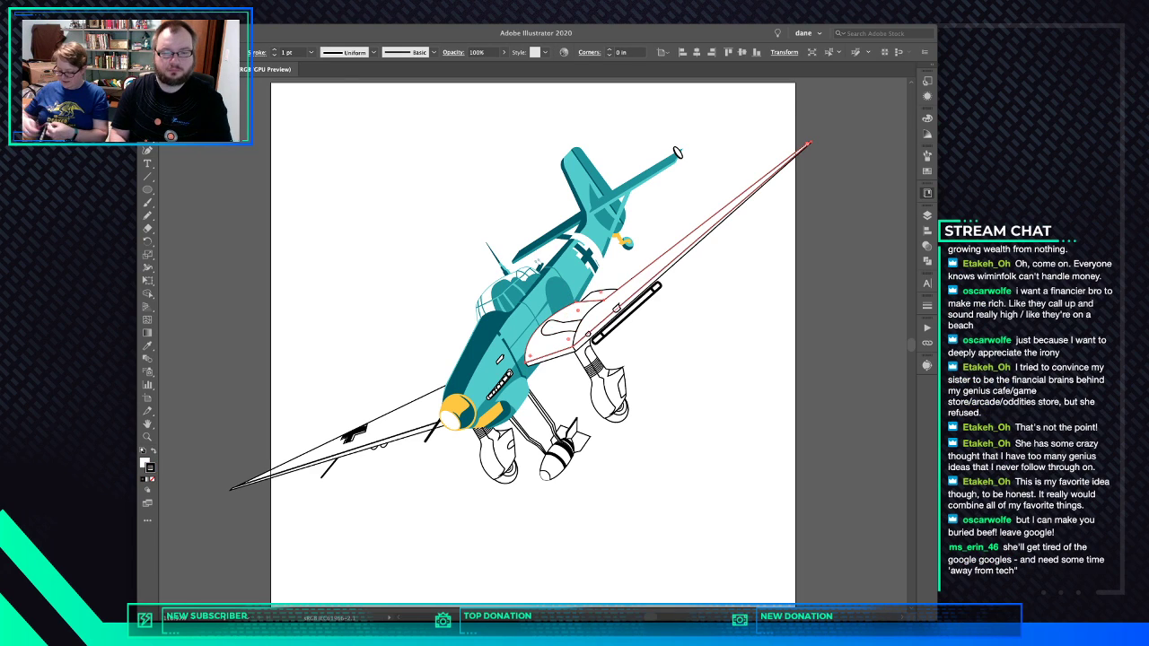
key(i)
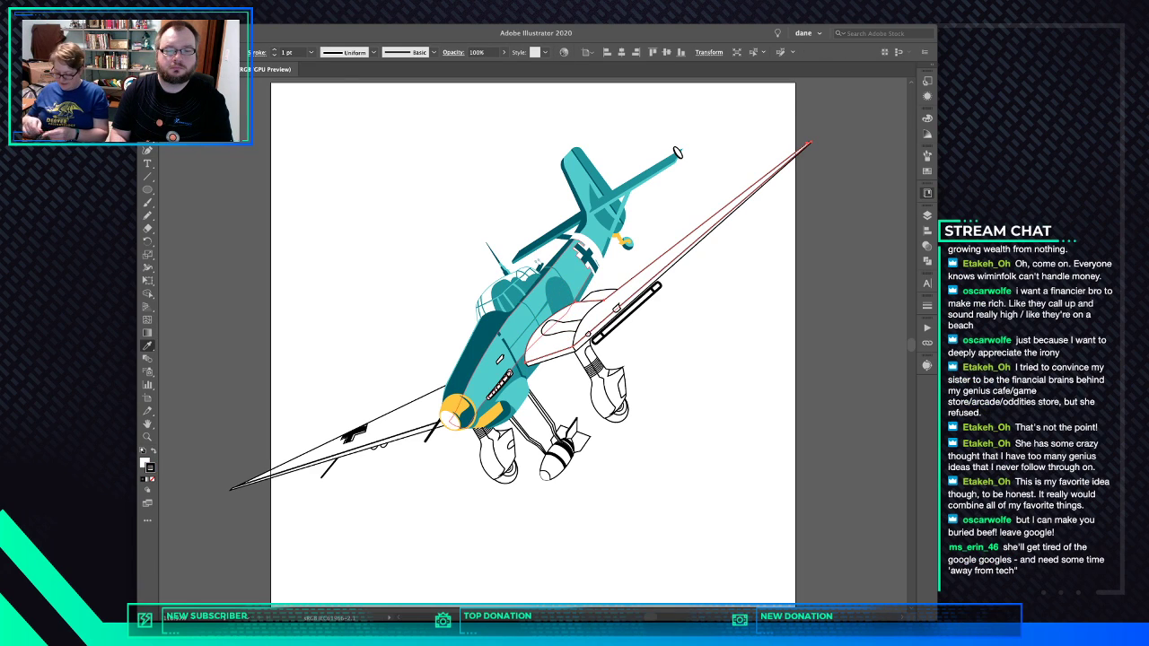
click(537, 298)
super+click(563, 329)
click(559, 291)
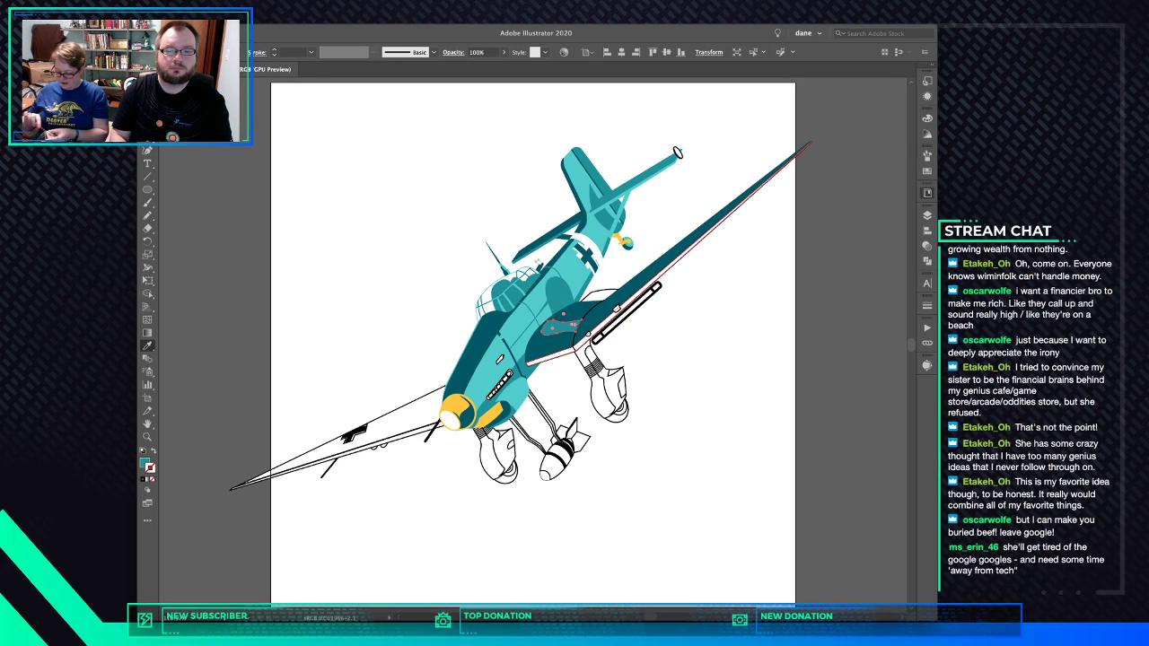
Fill the upper-right wing's narrow edge strip light teal and recolor the curved panel line near its root teal
super+click(570, 342)
click(553, 312)
key(super+shift+a)
key(v)
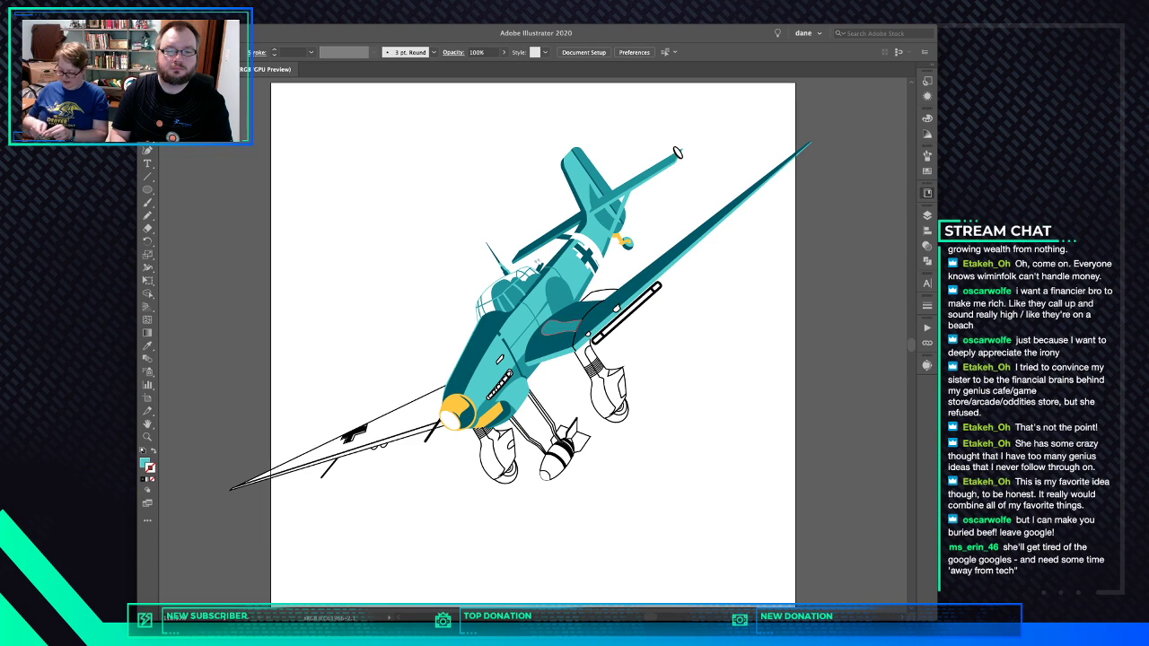
click(583, 316)
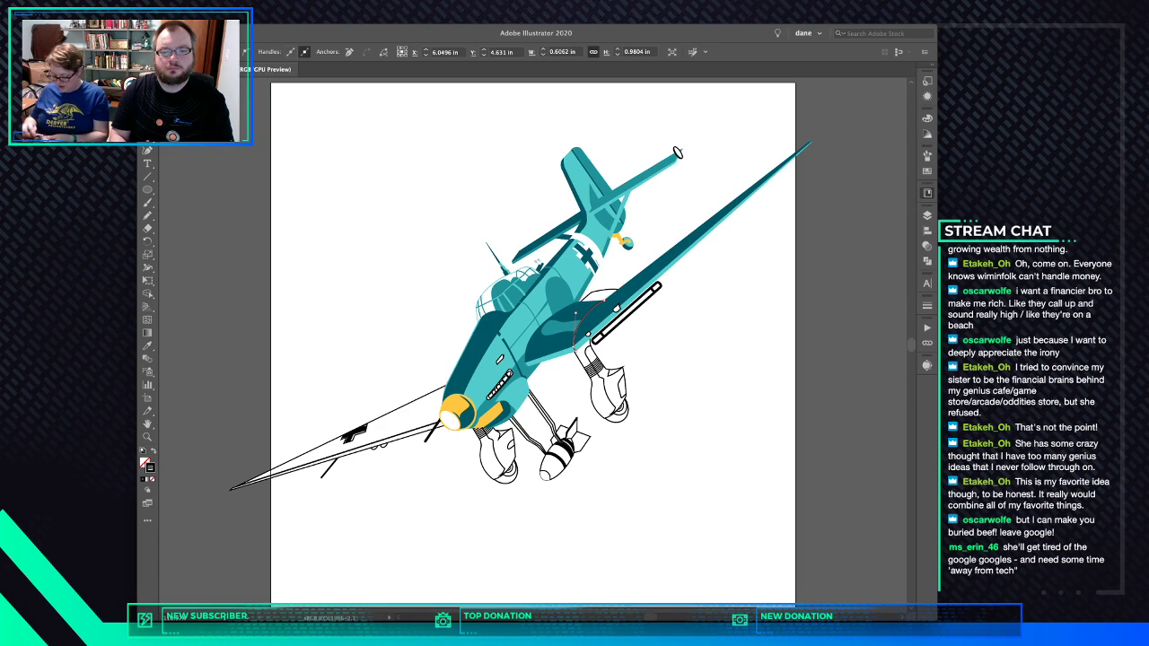
key(super+shift+a)
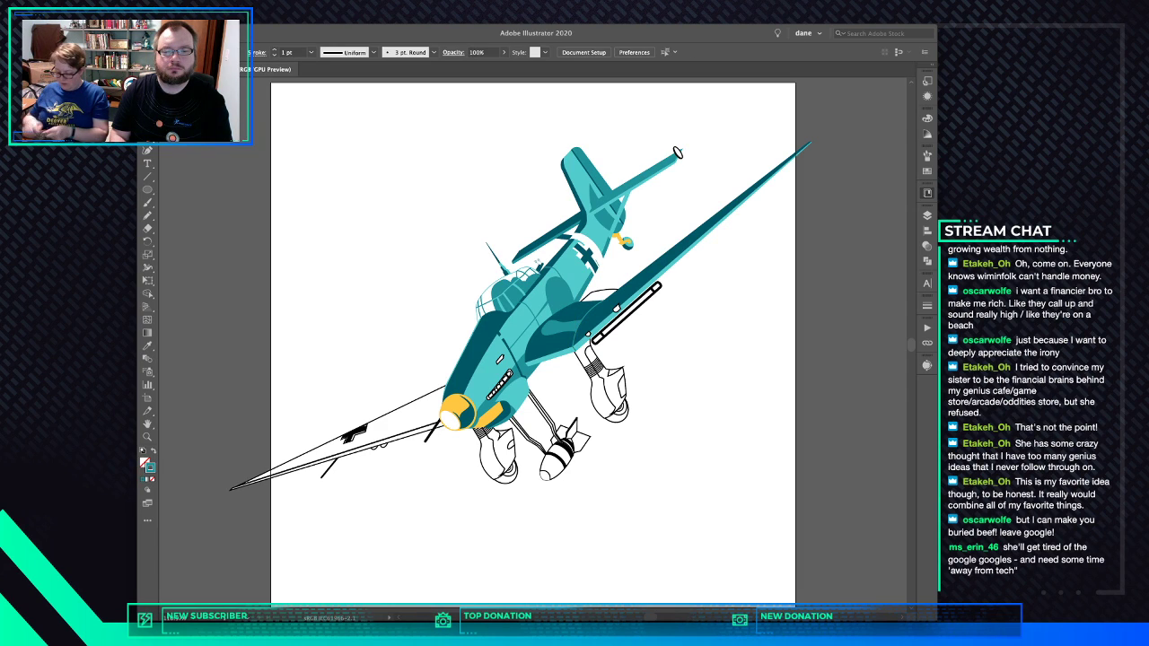
Fill the two white shapes behind the upper-right wing's root dark teal without outlines
click(598, 304)
shift+click(599, 291)
key(i)
key(super+shift+a)
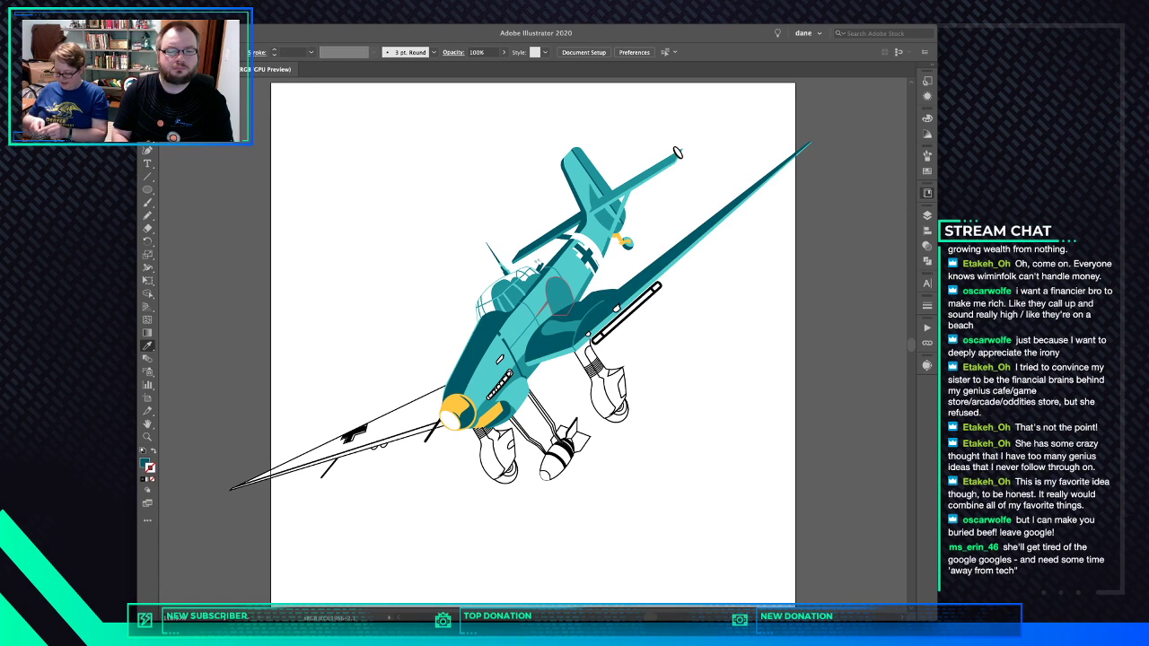
Fill the lower-left wing's main surface mid-teal and its narrow edge strip light teal, sampling existing colors
super+click(418, 414)
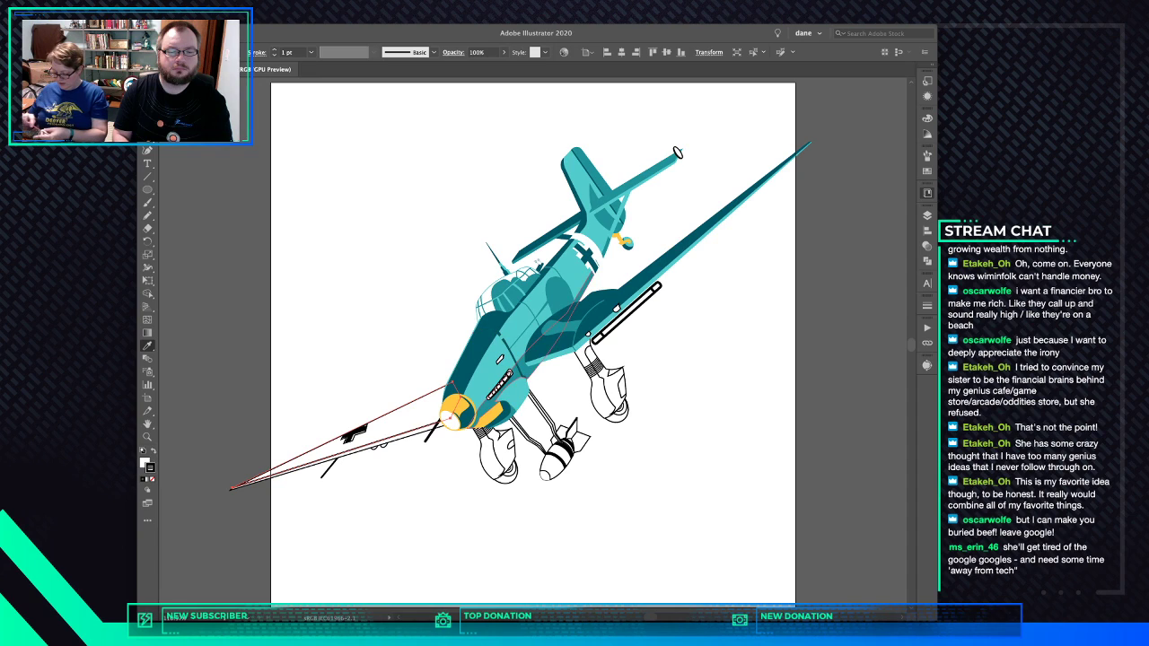
click(548, 351)
key(super+shift+a)
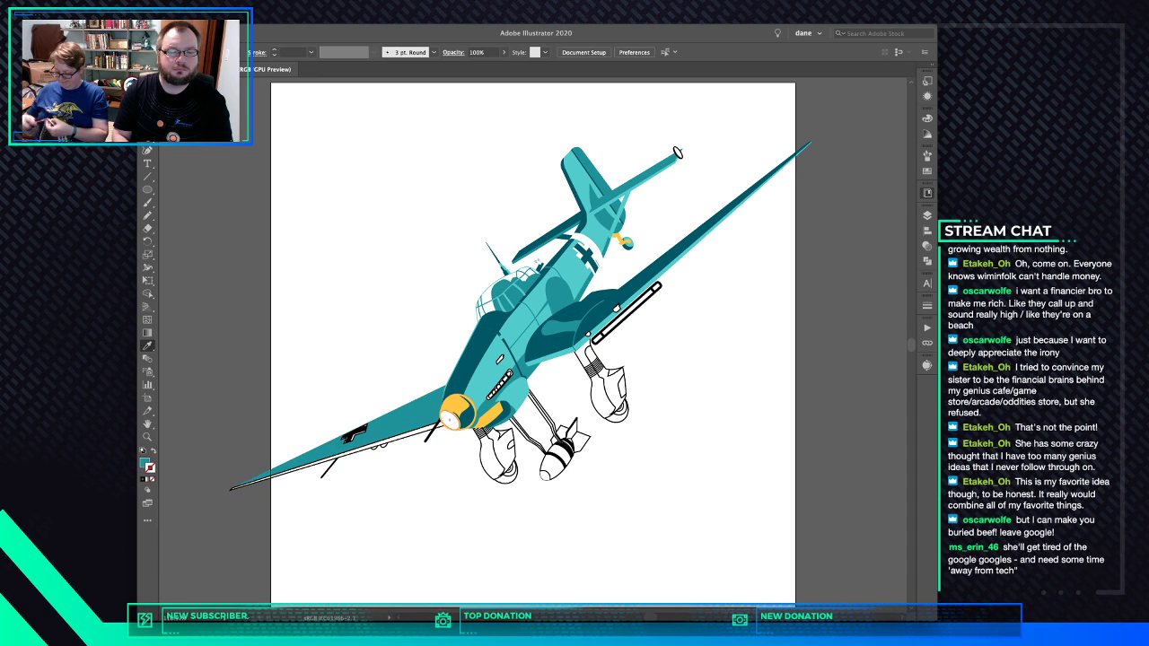
super+click(415, 431)
click(492, 366)
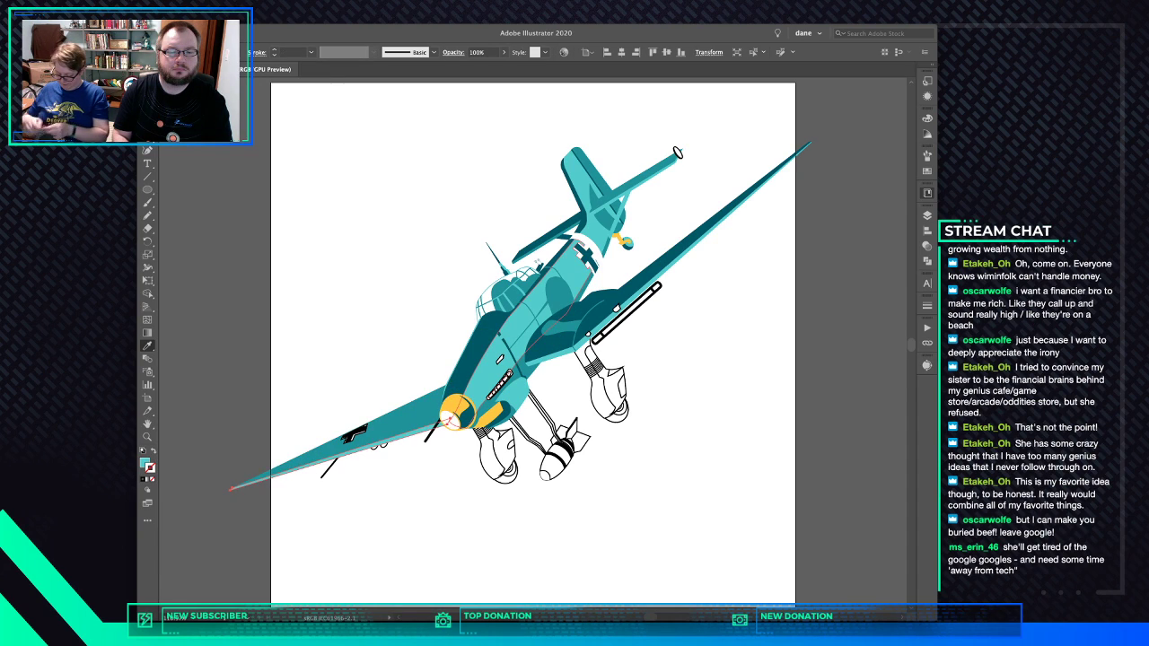
Fill the small vent on the nose and the exhaust housing below it dark teal without outlines, sampling from the wing
super+click(500, 360)
click(605, 307)
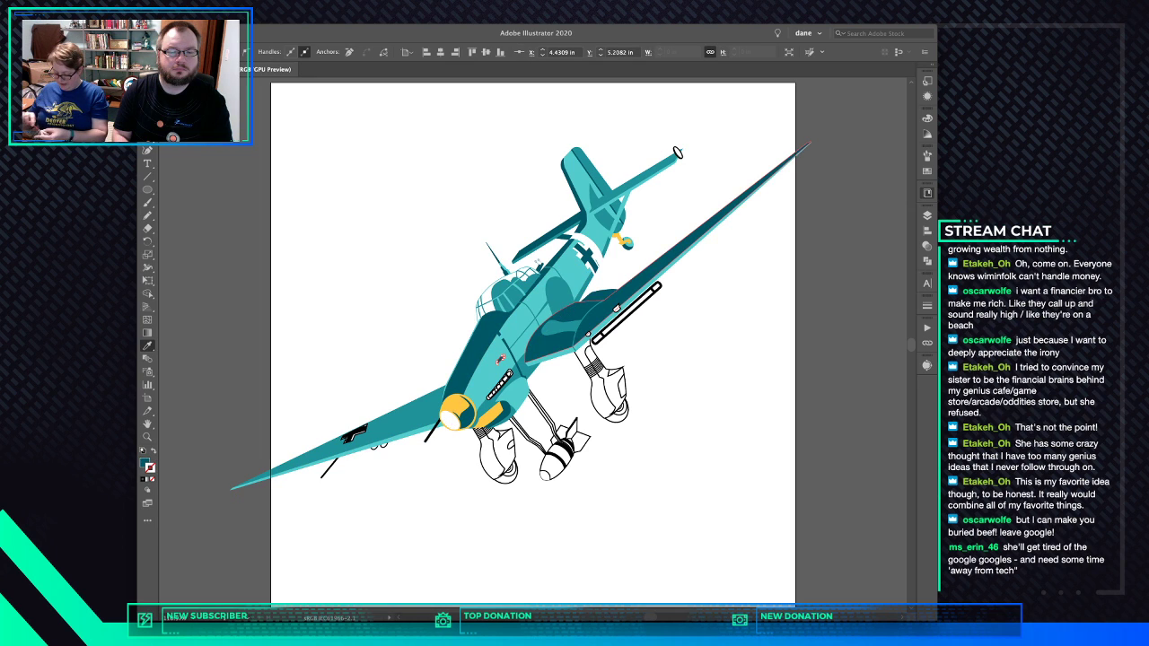
super+click(509, 373)
click(600, 305)
Recolor the black divider bands and curves between the exhaust pipes dark teal, sampling from the wing
scroll(508, 376, up, 3)
scroll(508, 376, up, 3)
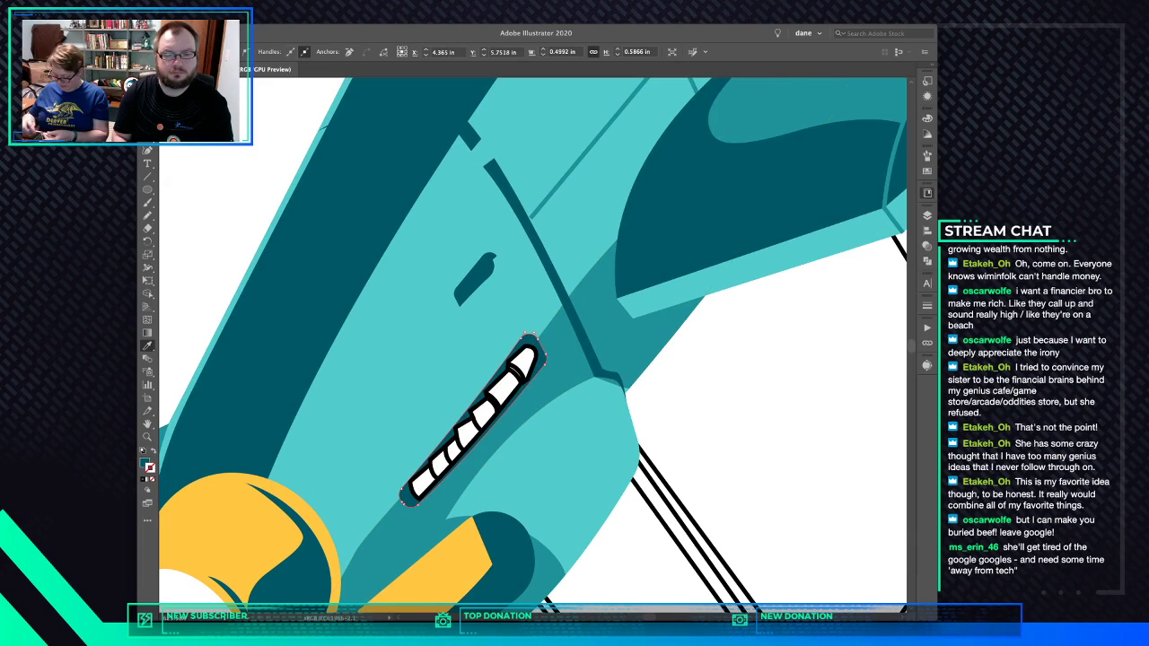
click(508, 376)
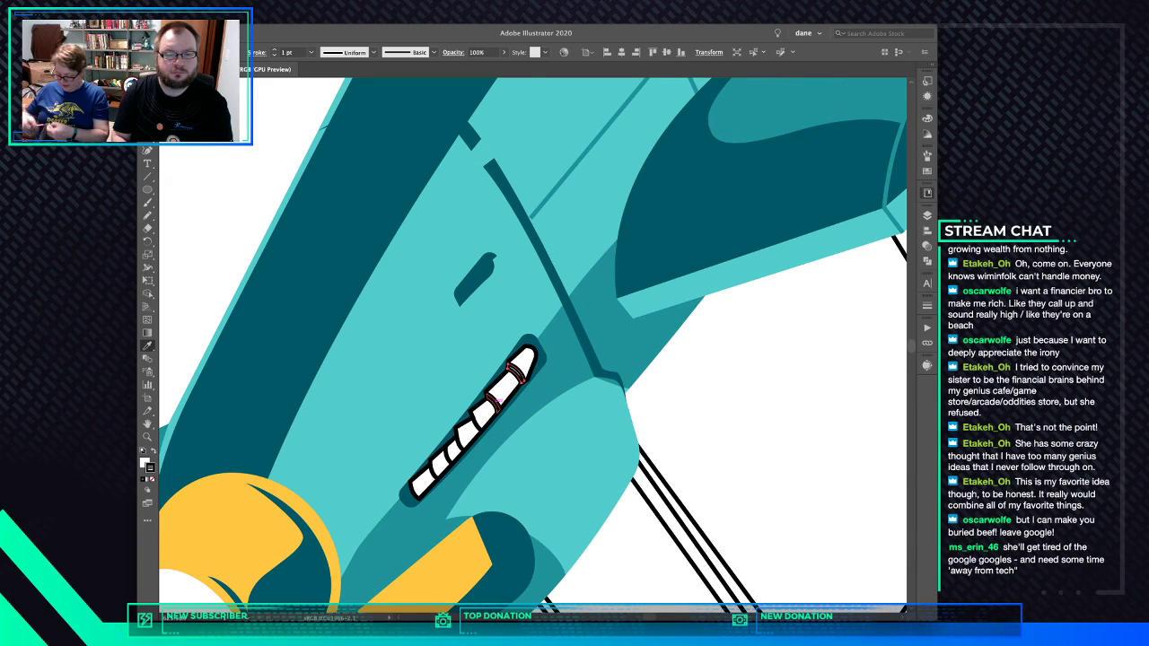
click(508, 376)
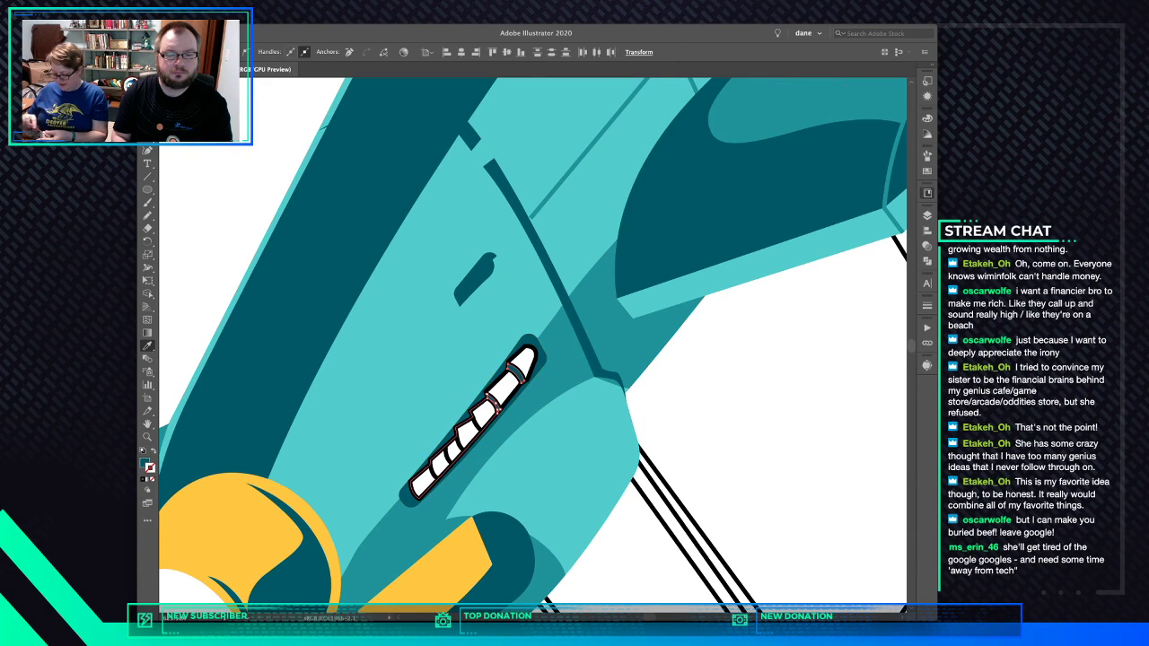
super+click(467, 436)
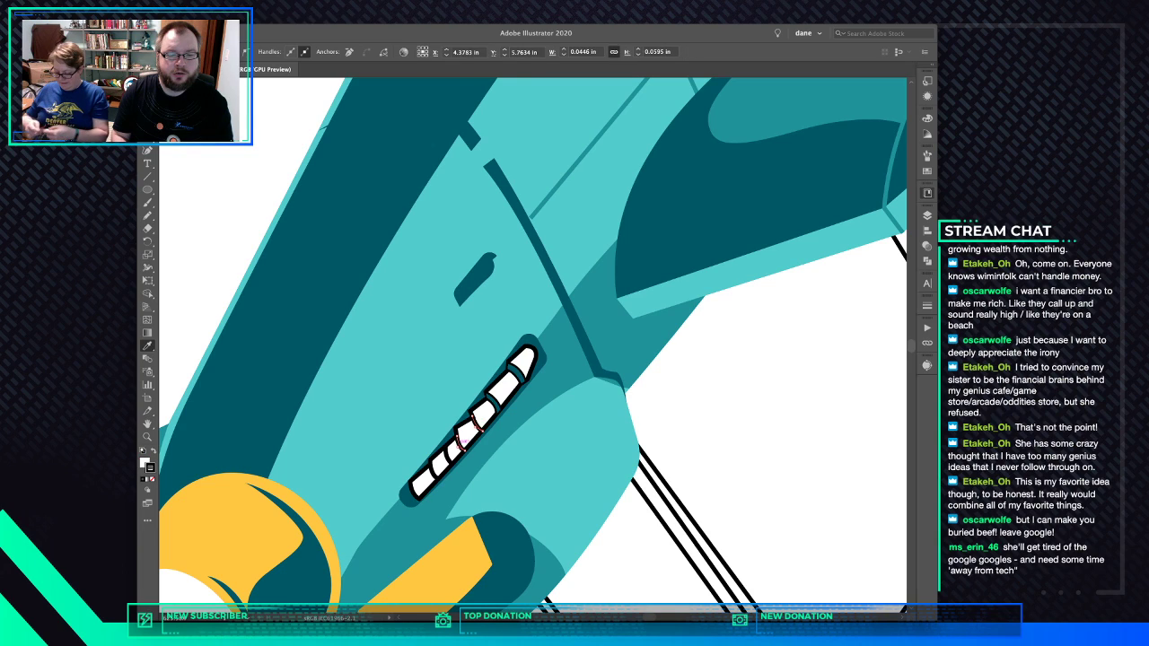
super+click(437, 468)
shift+super+click(420, 486)
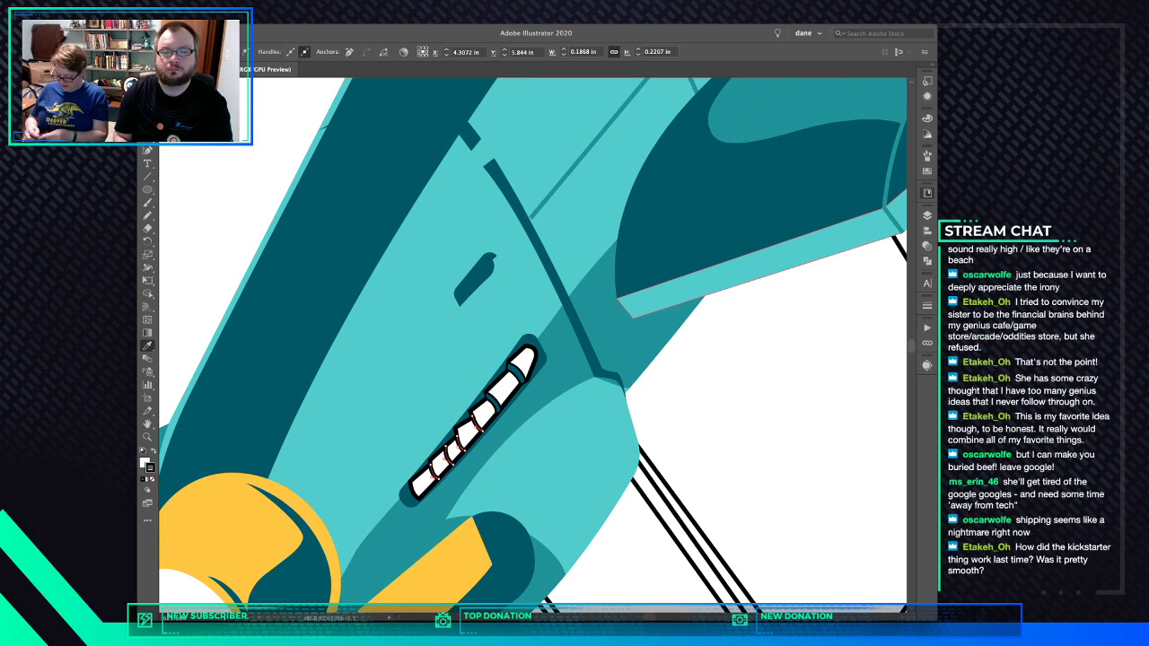
shift+click(649, 332)
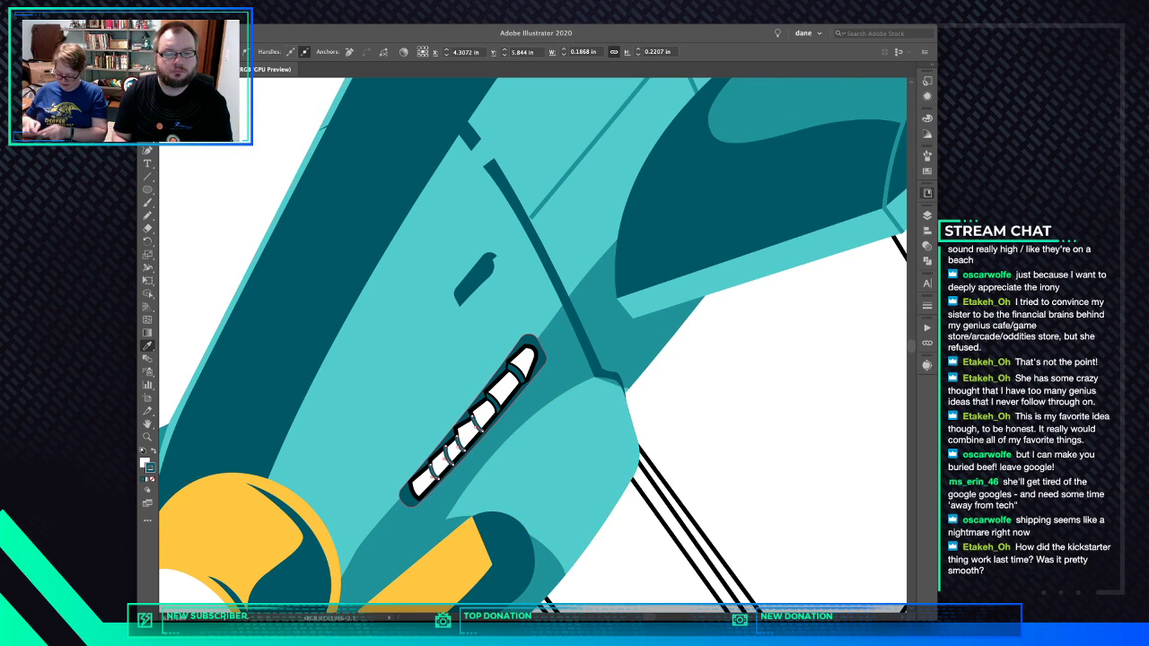
Remove the outlines from the white exhaust pipe segments and fill them light teal, sampling from the wing's edge strip
super+click(504, 388)
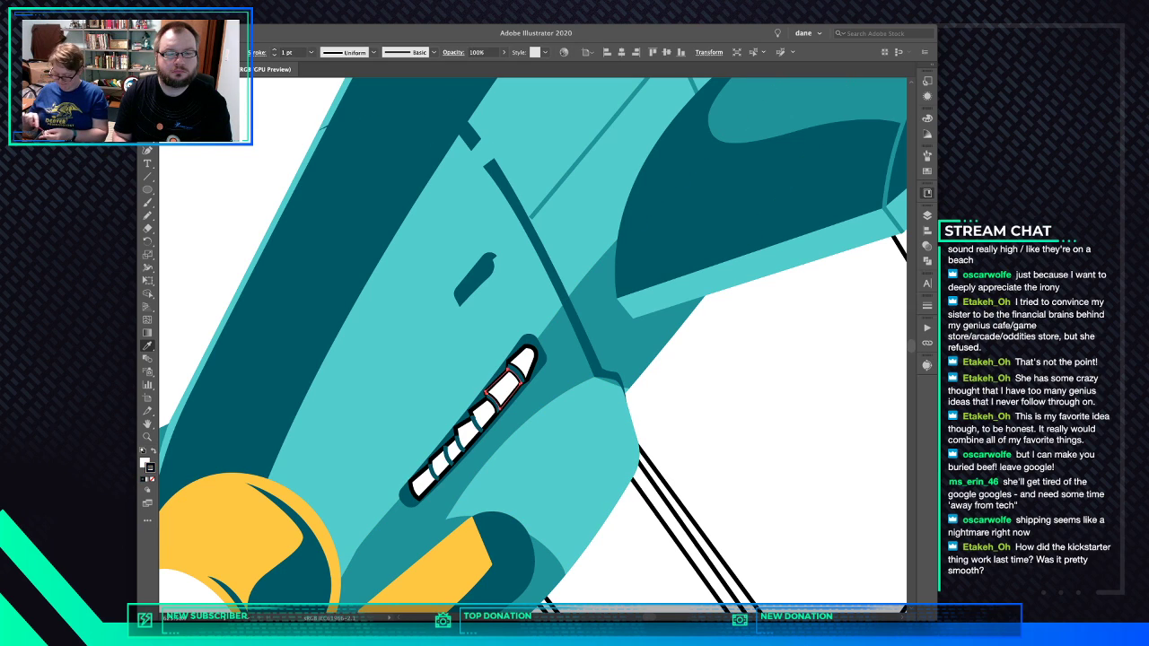
shift+super+click(526, 362)
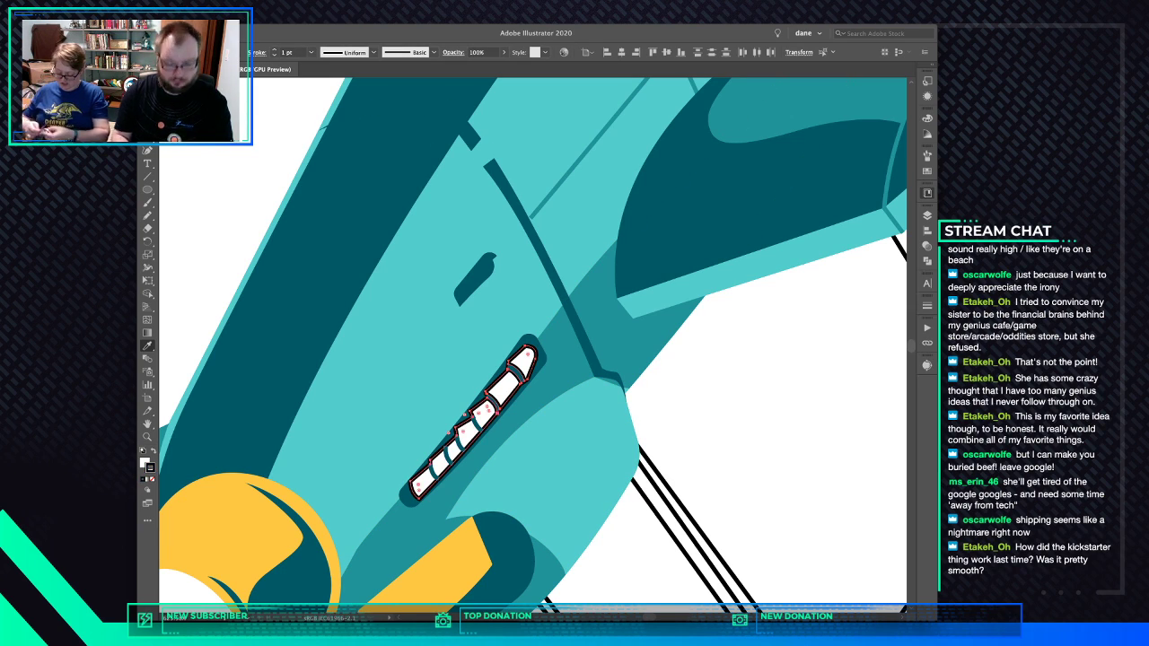
key(slash)
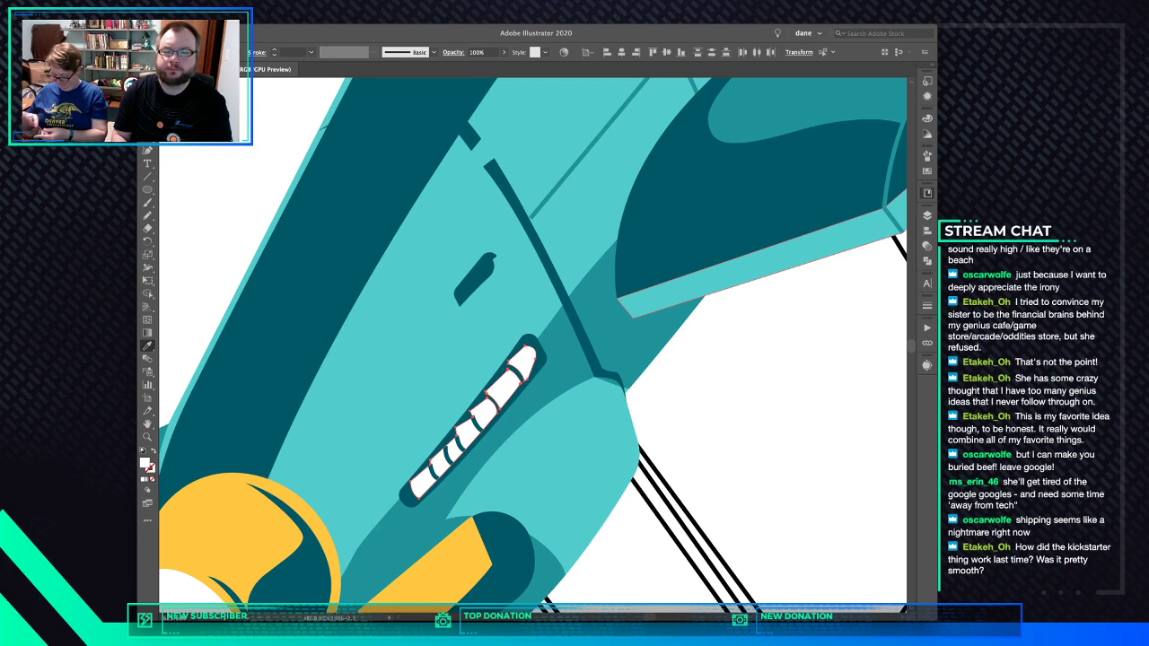
click(727, 275)
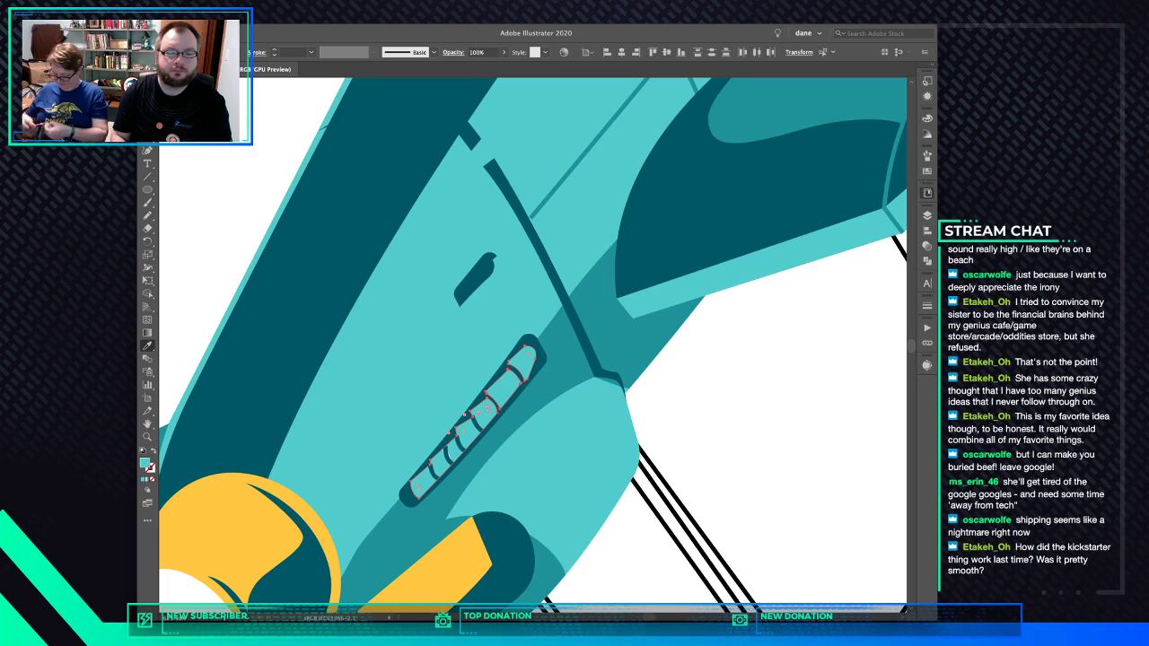
key(ctrl+shift+a)
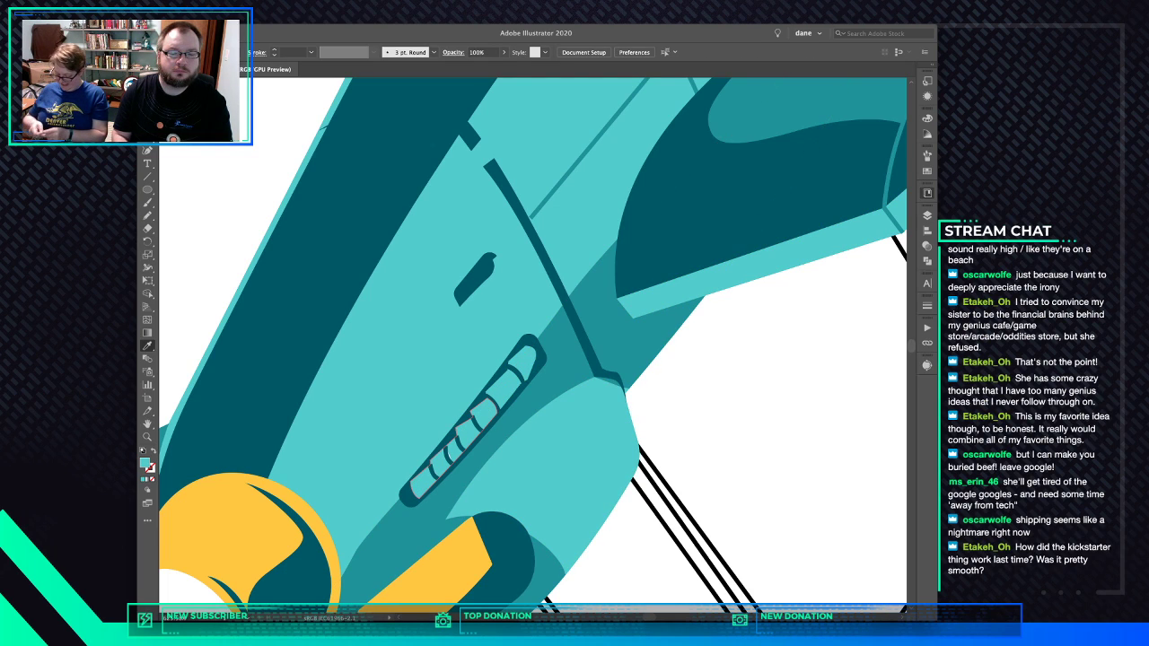
Remove the white fill from the curved dividers between the exhaust pipes, keeping only their teal strokes
super+click(433, 473)
shift+super+click(449, 457)
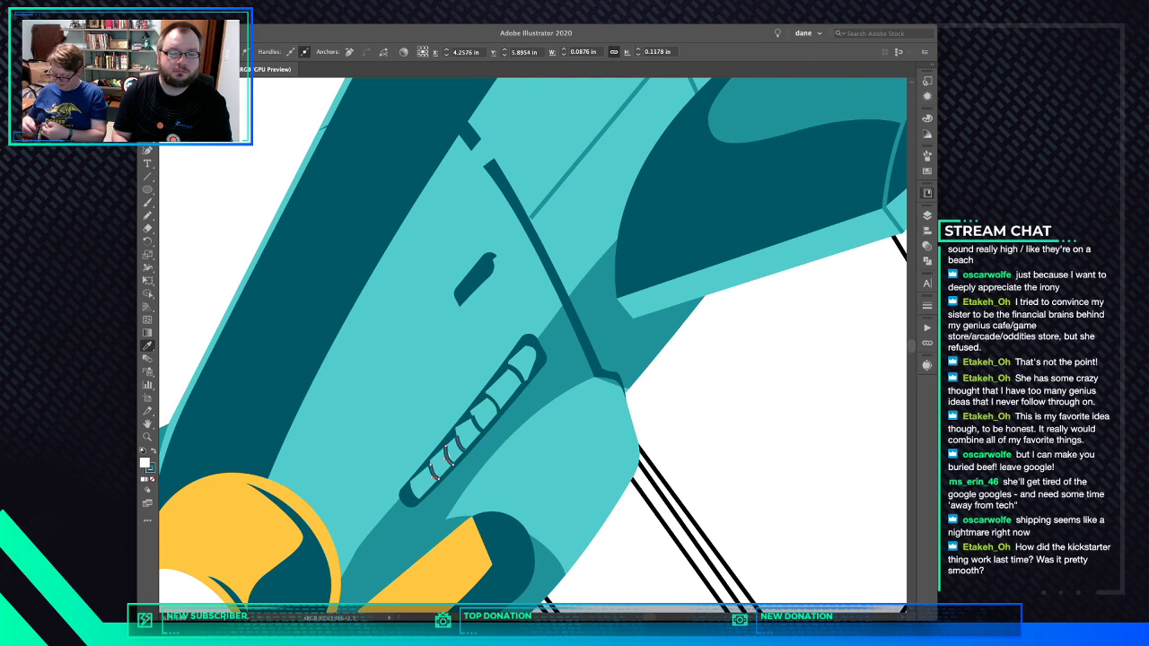
shift+super+click(459, 444)
key(slash)
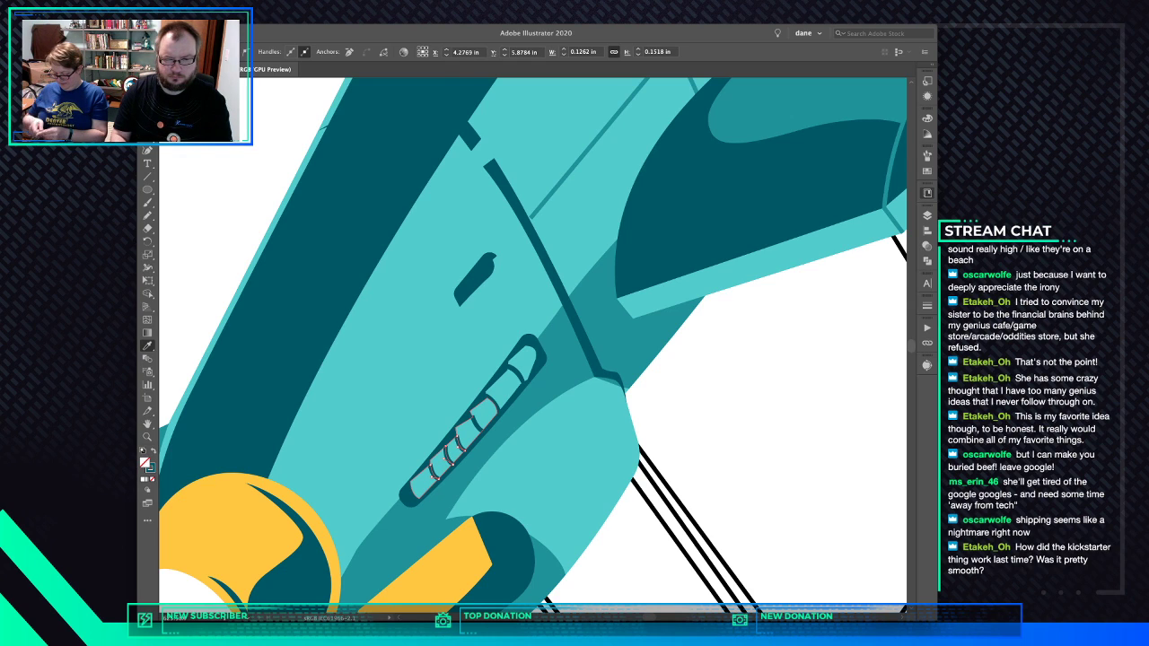
super+click(477, 422)
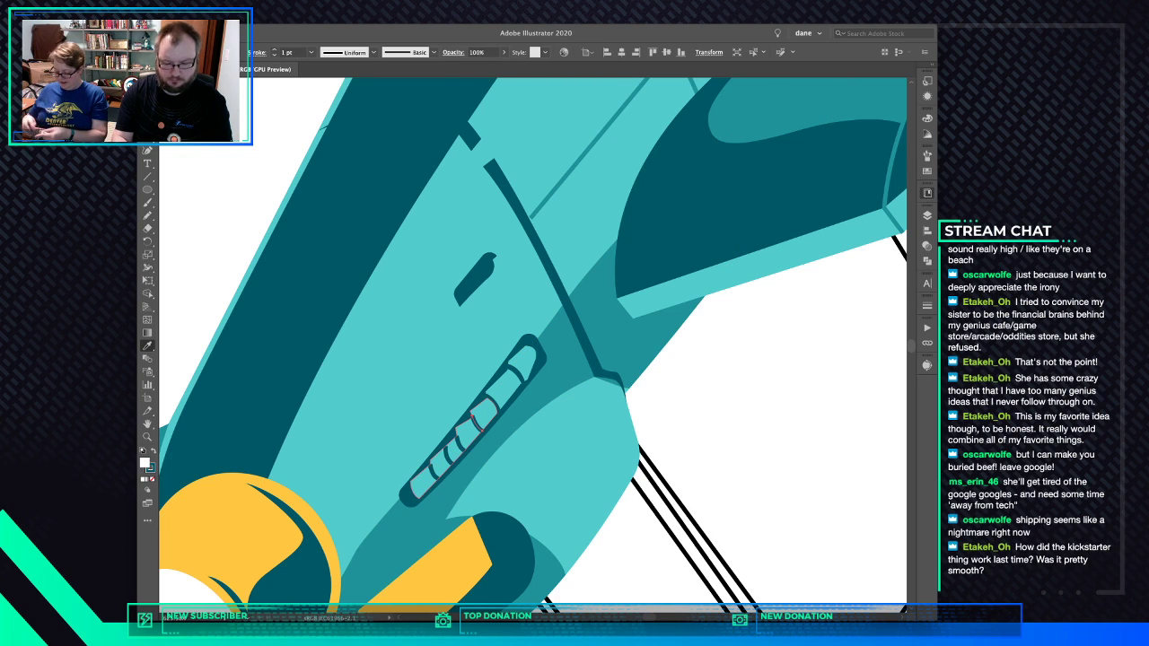
key(slash)
Fill the white ellipse at the tip of the nose spinner with the red-orange reference color
key(super+minus)
key(super+minus)
key(super+minus)
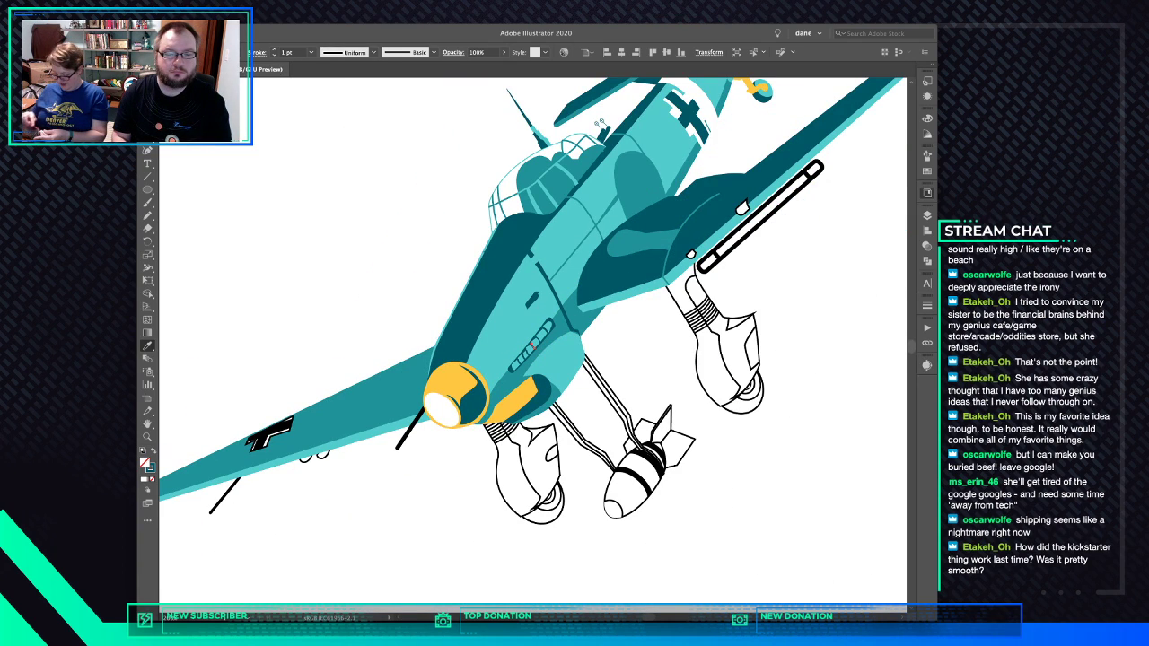
super+click(442, 410)
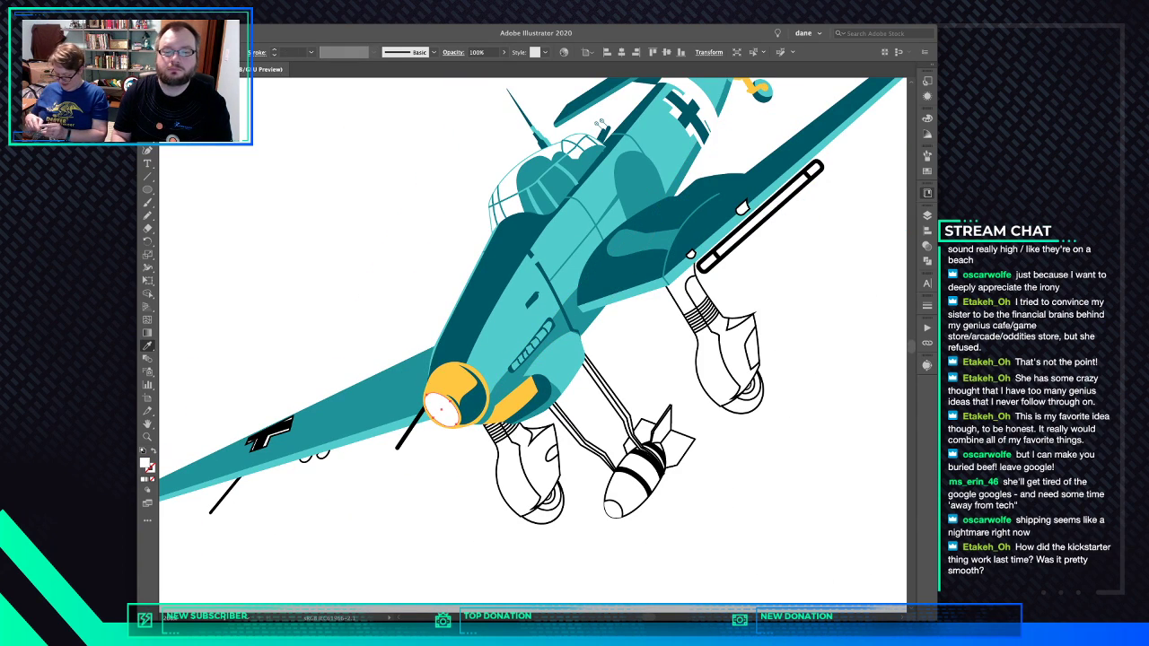
click(205, 112)
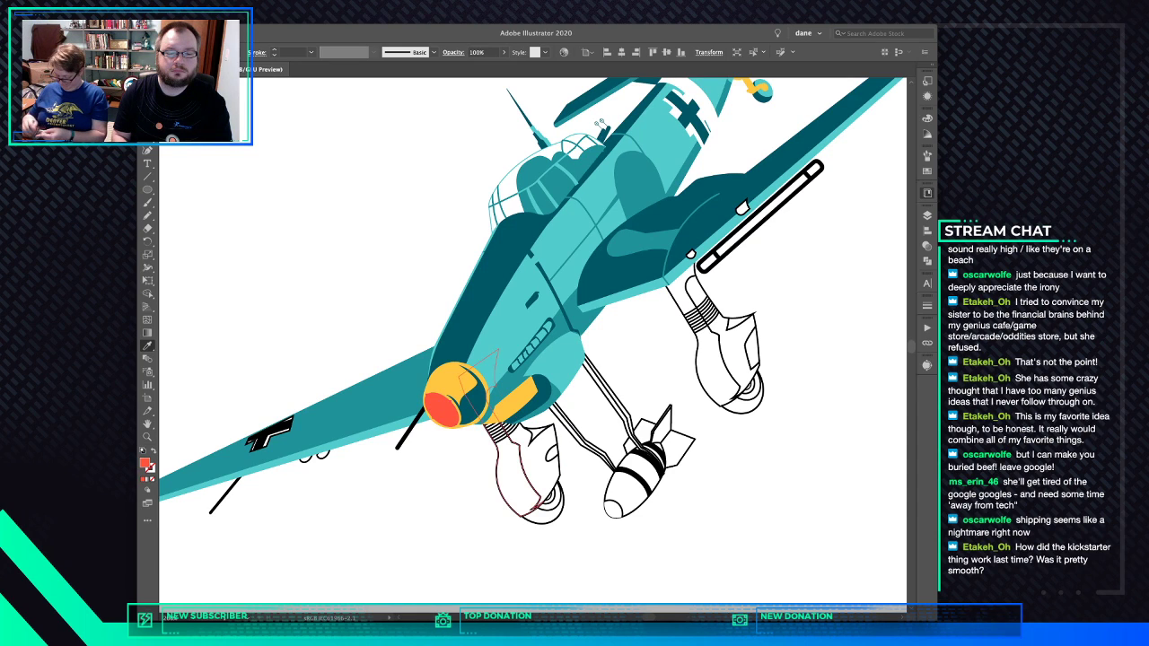
Fill the near landing gear fairing mid-teal on its side and dark teal on its front, and recolor its strut stripes light teal
super+click(539, 458)
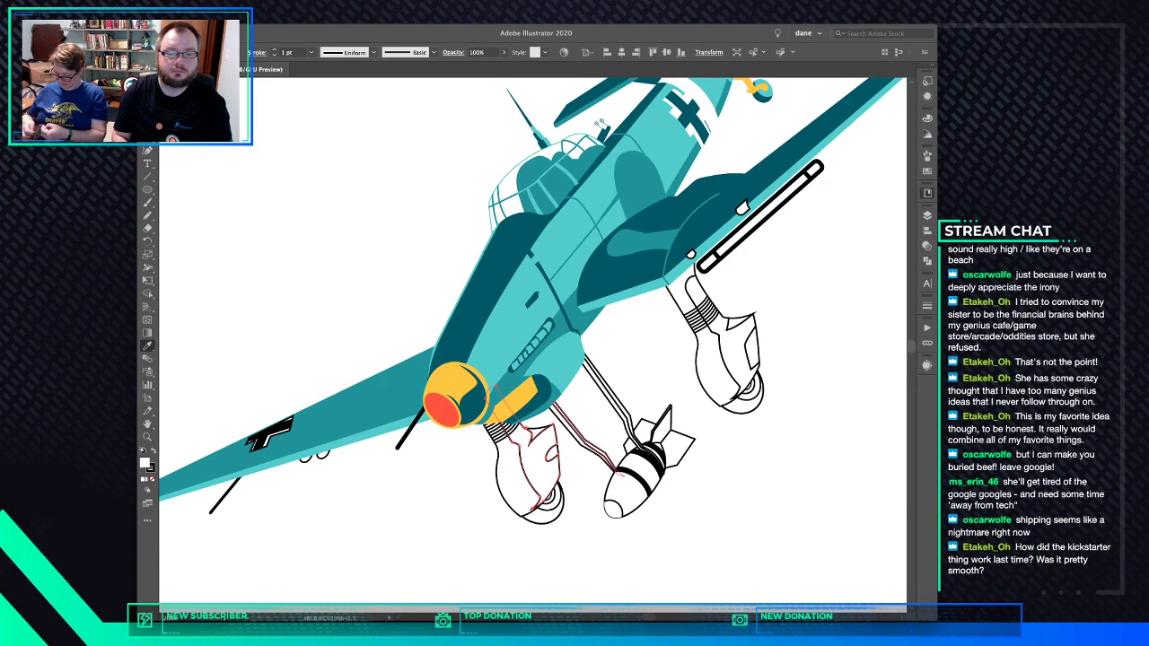
click(540, 406)
super+click(518, 468)
click(528, 404)
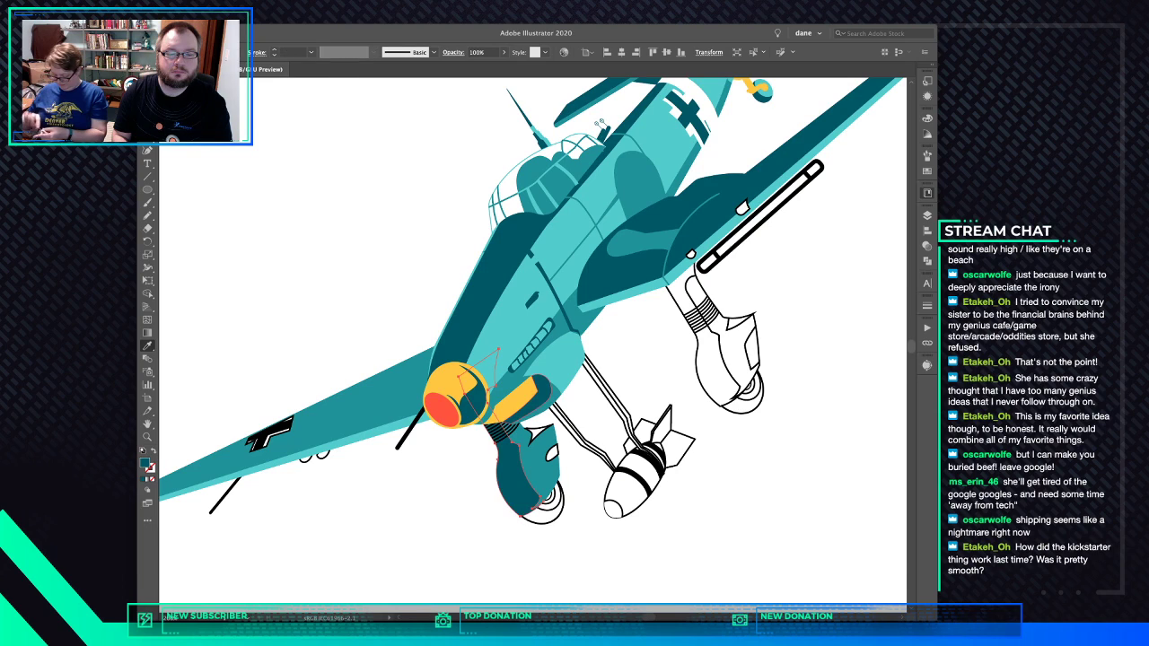
super+click(504, 433)
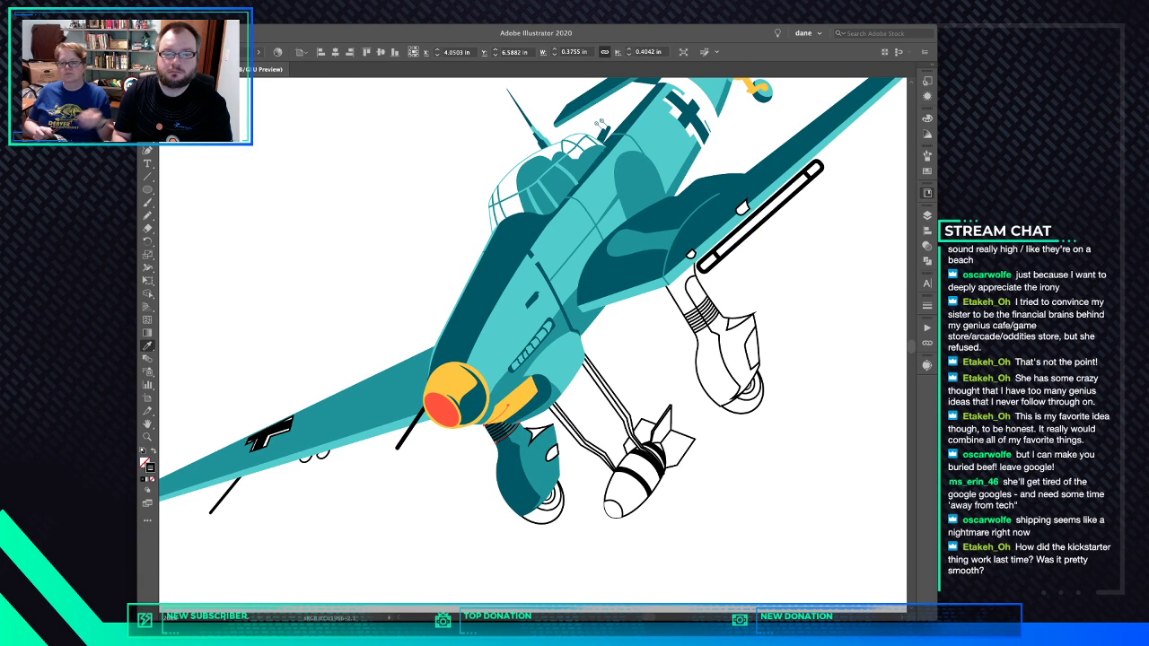
shift+click(562, 360)
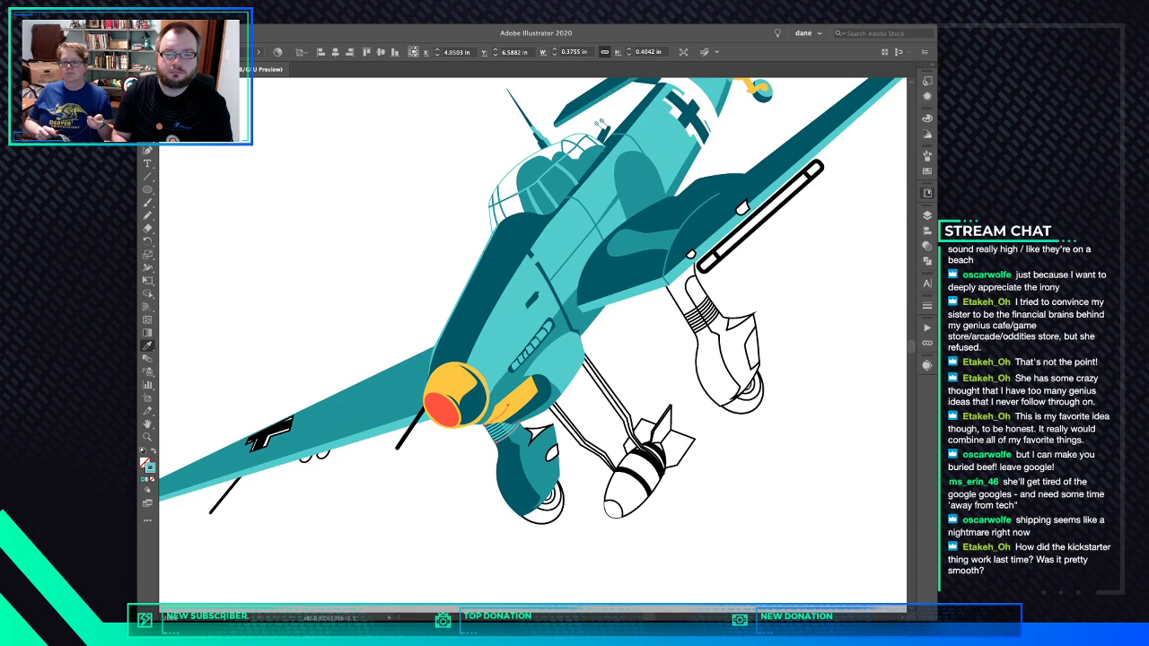
Fill the two white details on the near landing gear fairing and its wheel's tire dark teal without outlines
super+click(539, 434)
shift+super+click(552, 453)
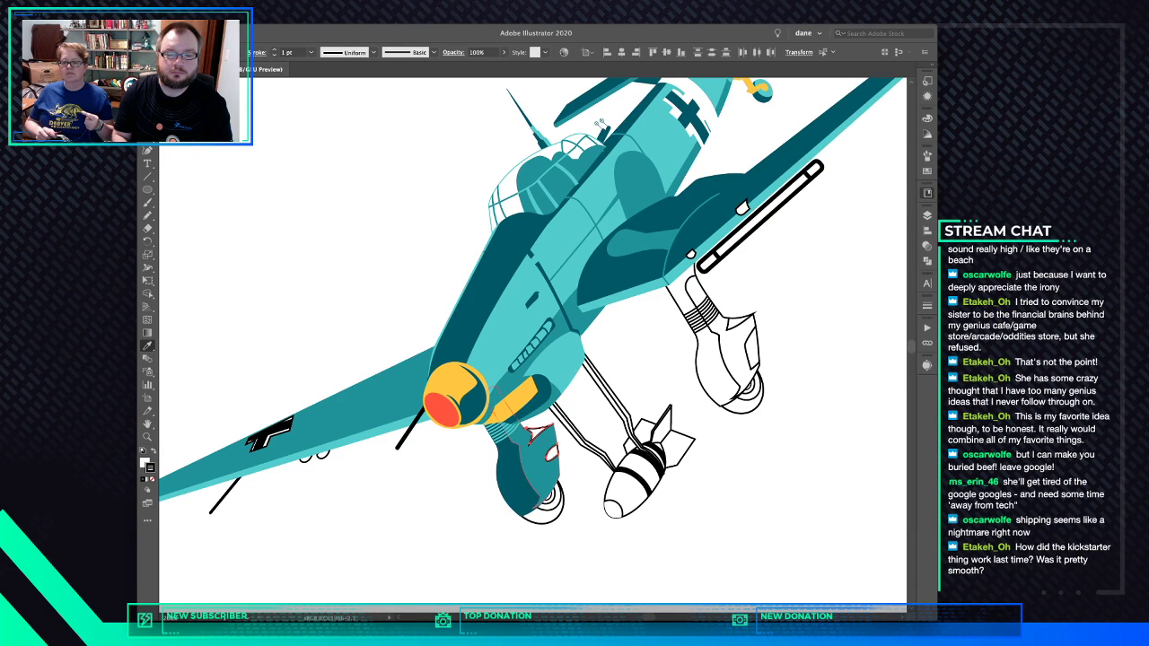
click(514, 476)
super+click(544, 517)
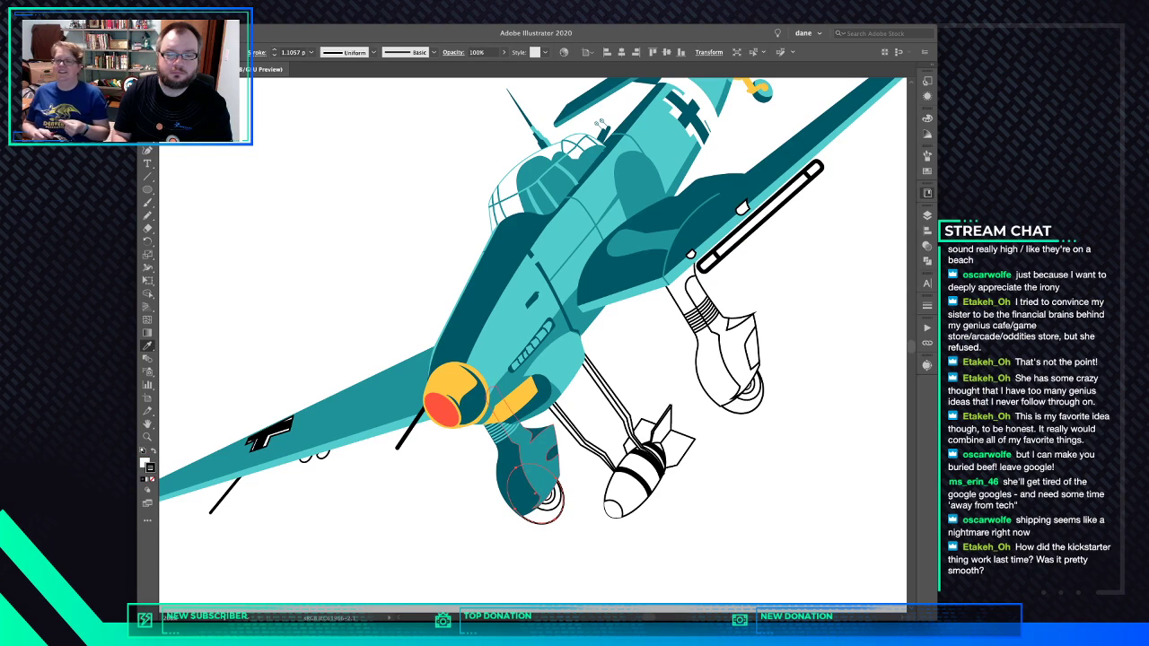
click(516, 484)
Fill the near wheel's rim golden yellow without an outline and recolor the black ring inside it dark teal
super+click(546, 494)
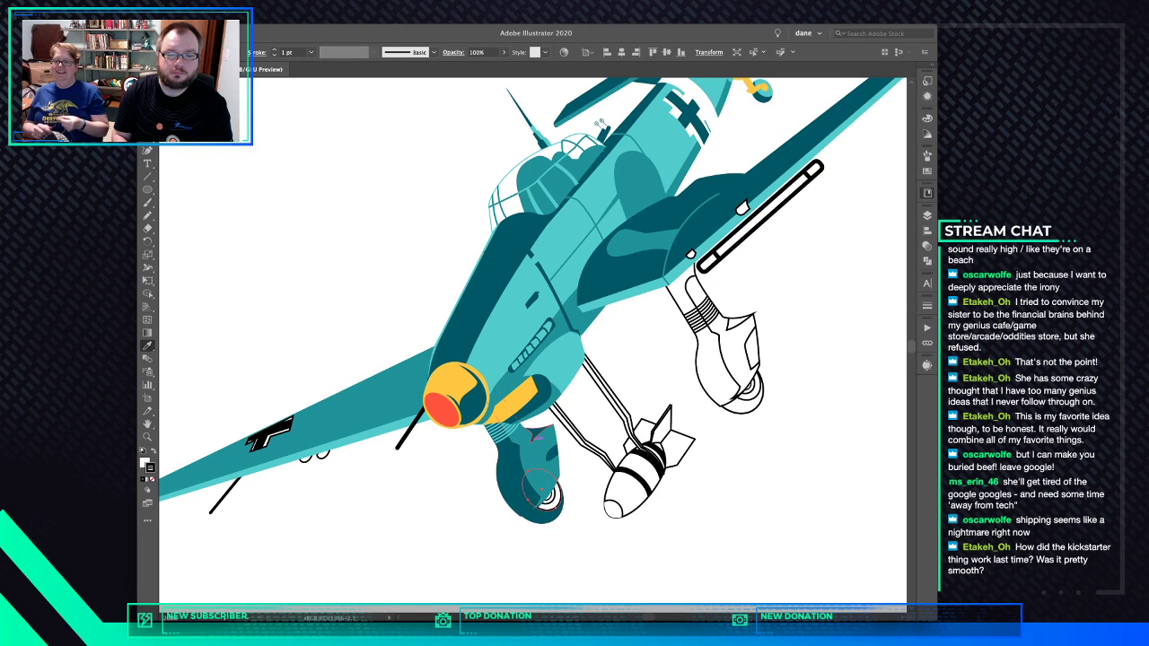
click(522, 406)
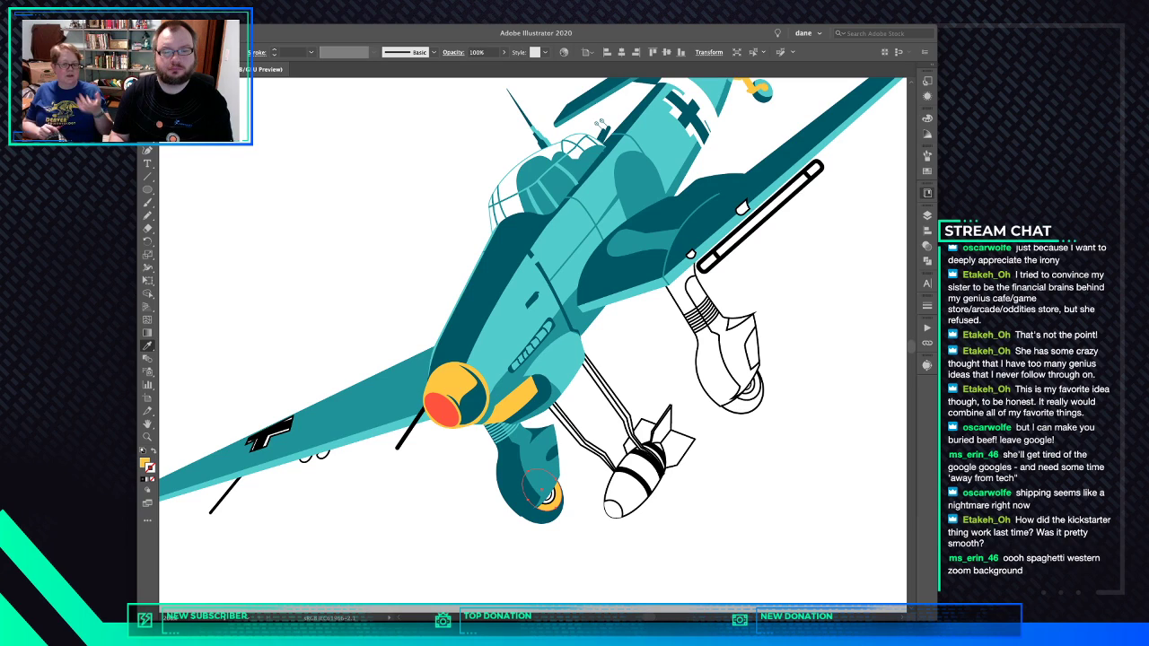
click(542, 494)
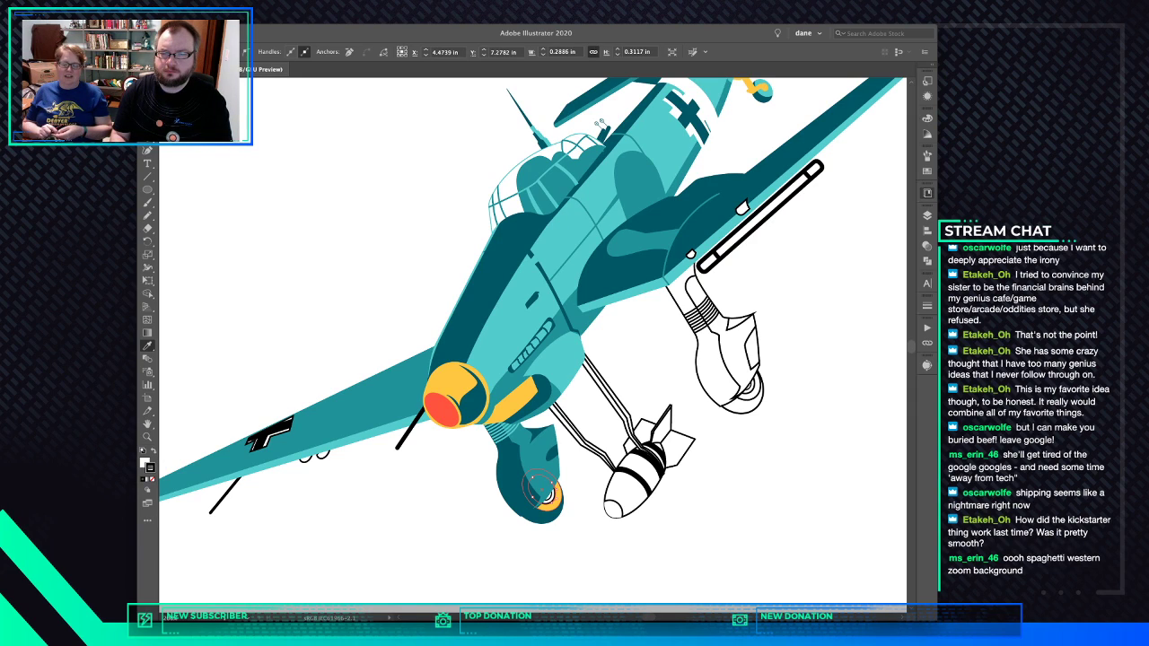
shift+click(528, 462)
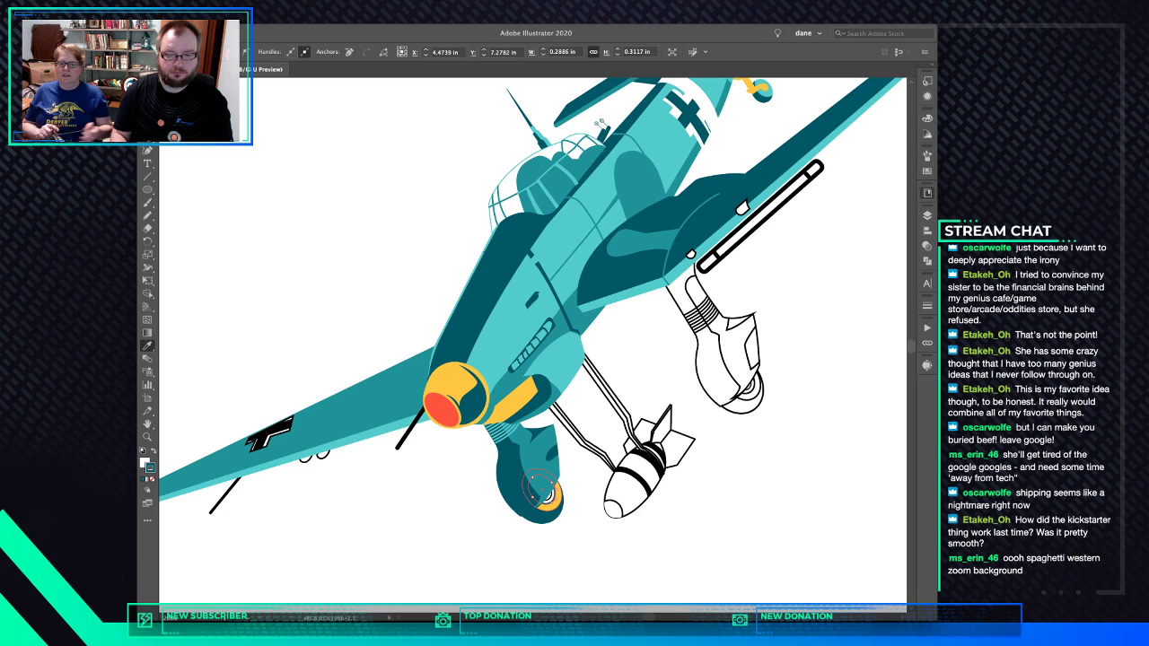
key(super+shift+a)
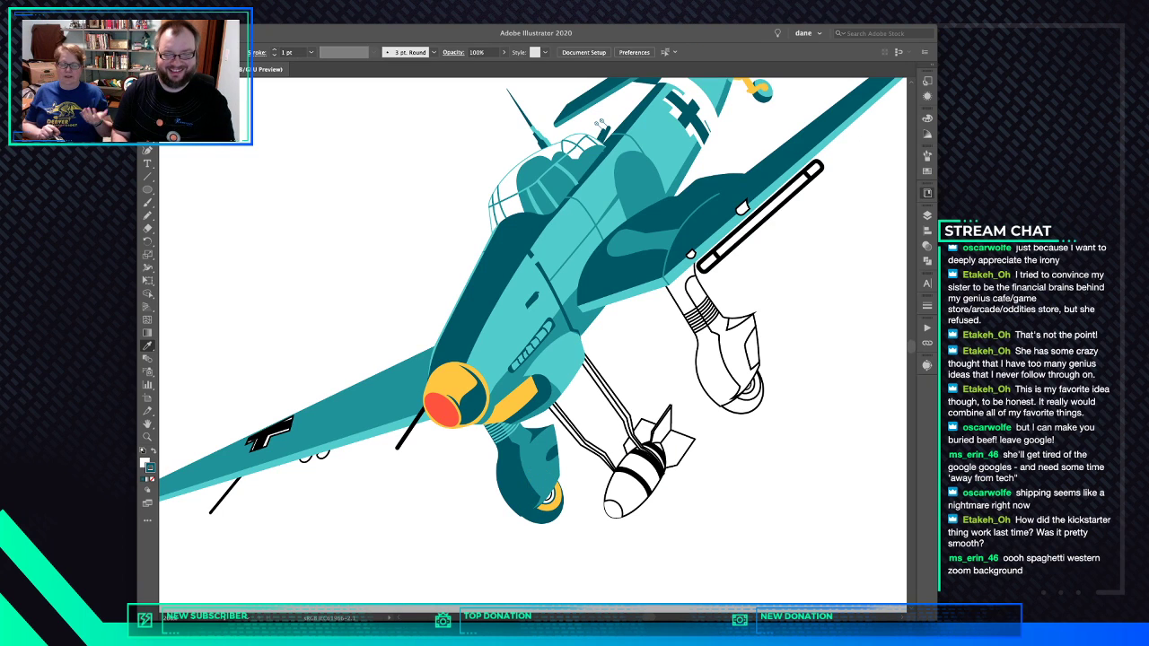
Fill the near wheel's innermost hub circle dark teal without an outline, sampling from the fairing
scroll(541, 470, up, 5)
super+click(561, 546)
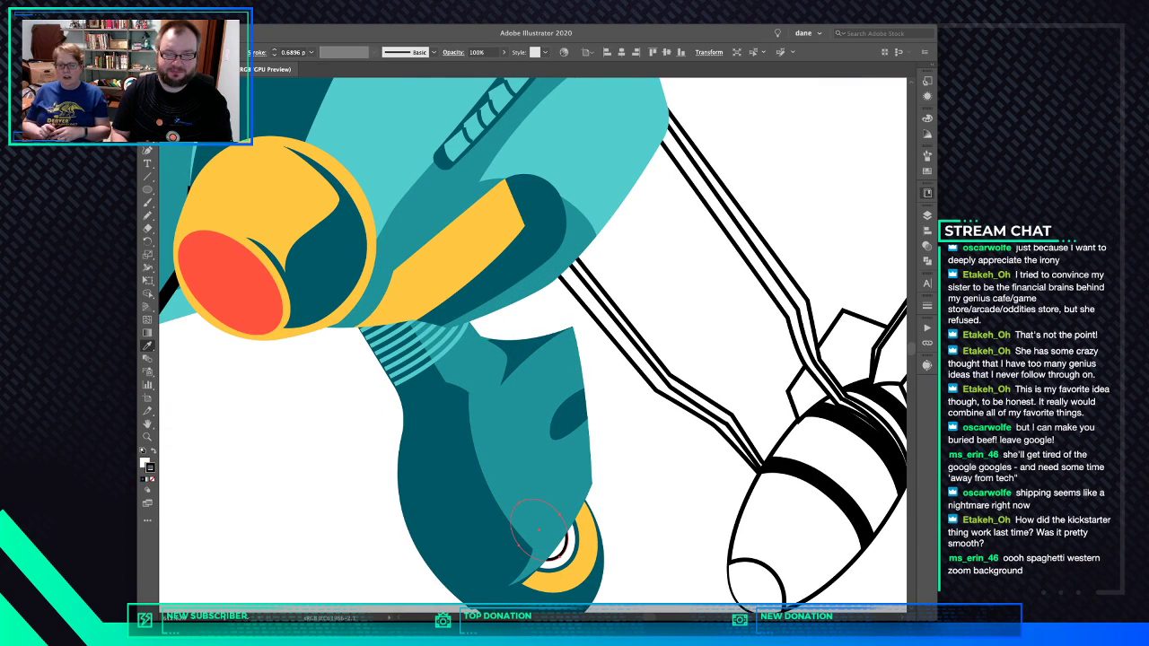
click(519, 558)
Remove the black outline from the circle forming the bomb's nose cap
scroll(538, 529, down, 2)
scroll(529, 521, right, 5)
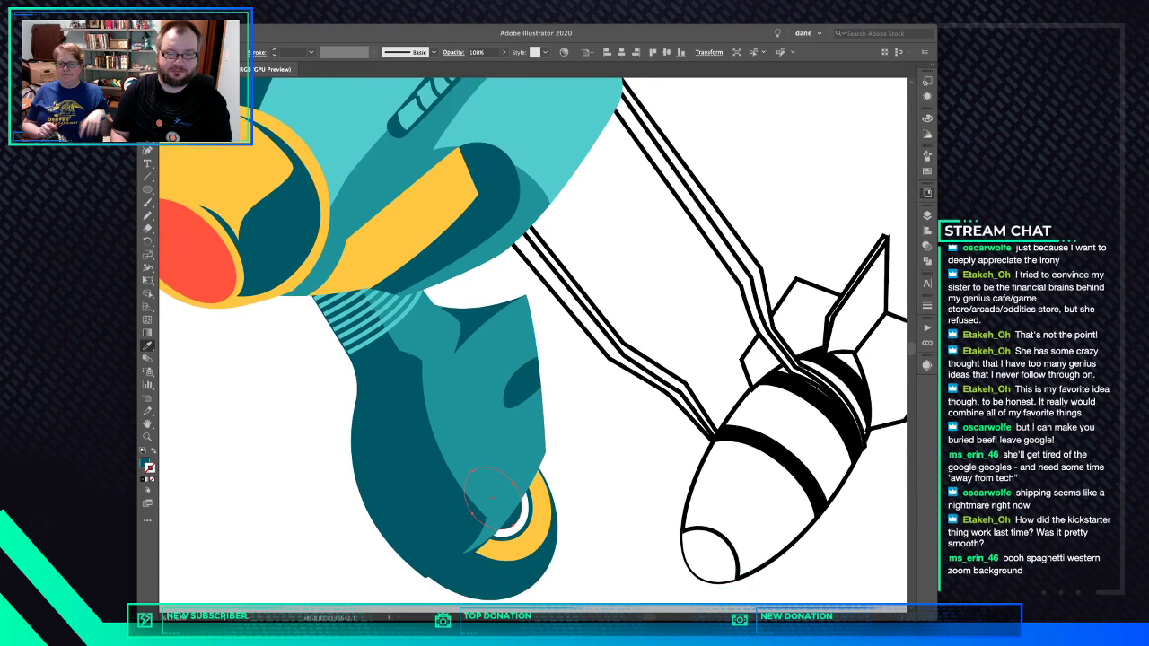
super+click(513, 510)
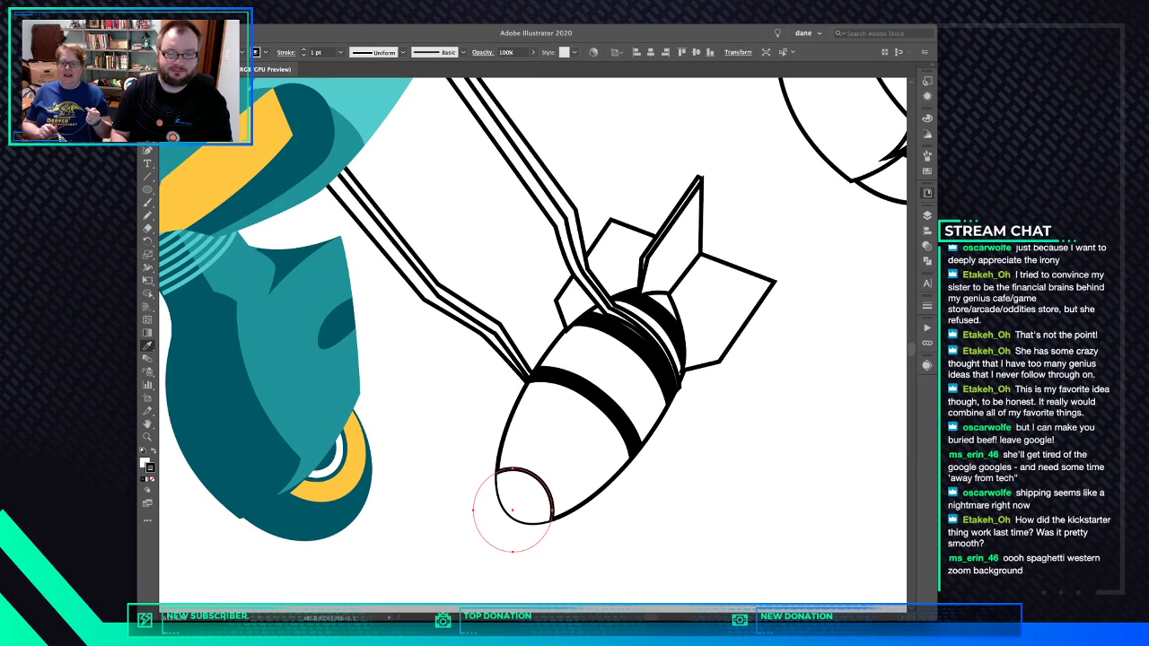
click(303, 435)
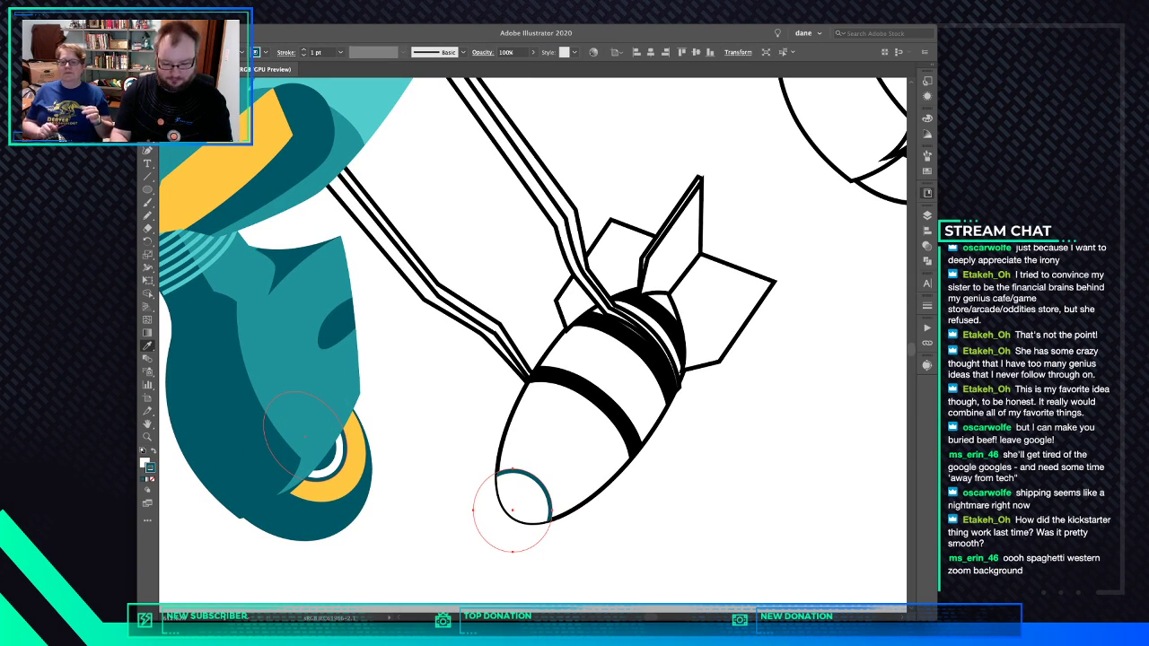
key(slash)
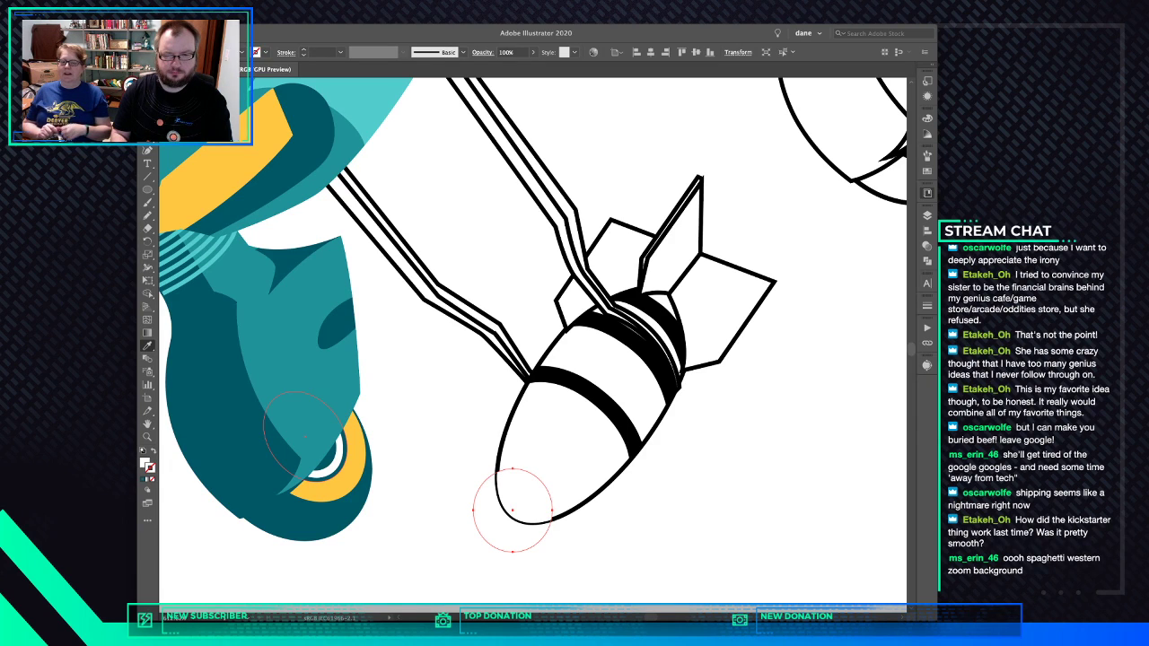
Fill the bomb's body mid teal without an outline and recolor its two narrow black bands light teal
super+click(568, 453)
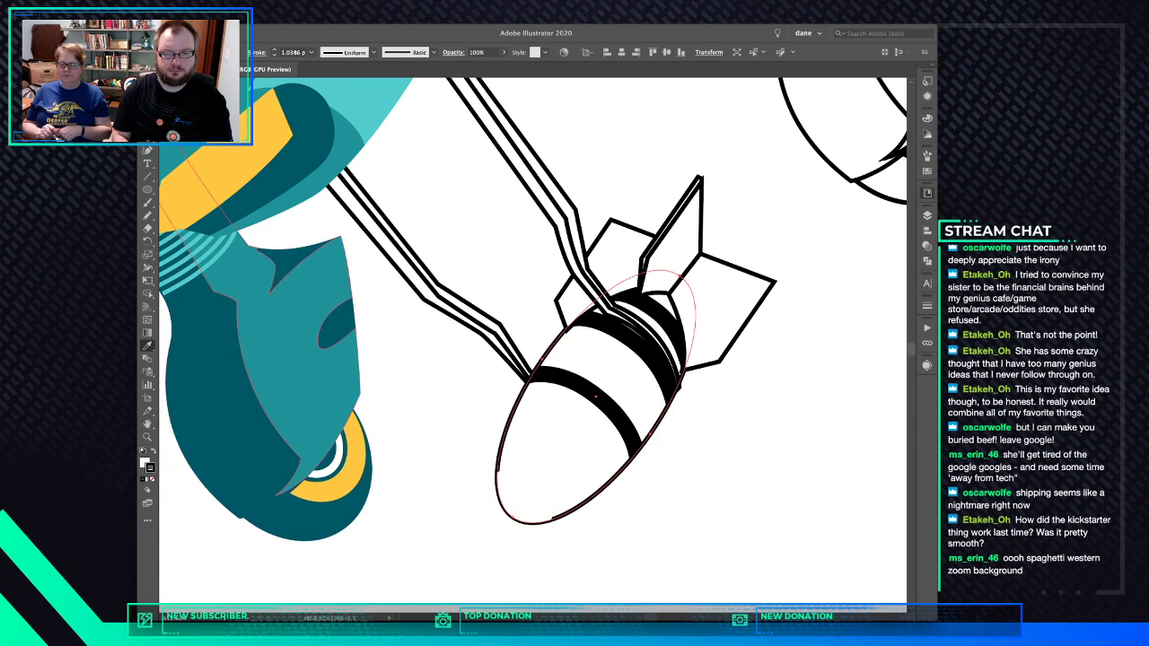
click(297, 377)
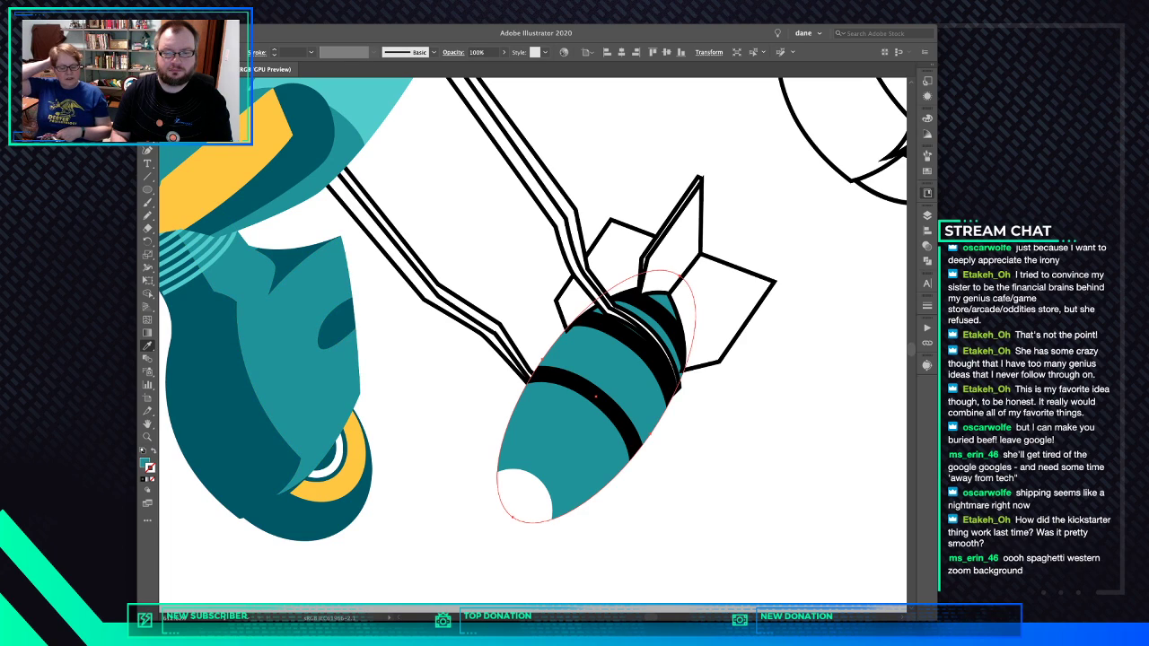
super+click(617, 410)
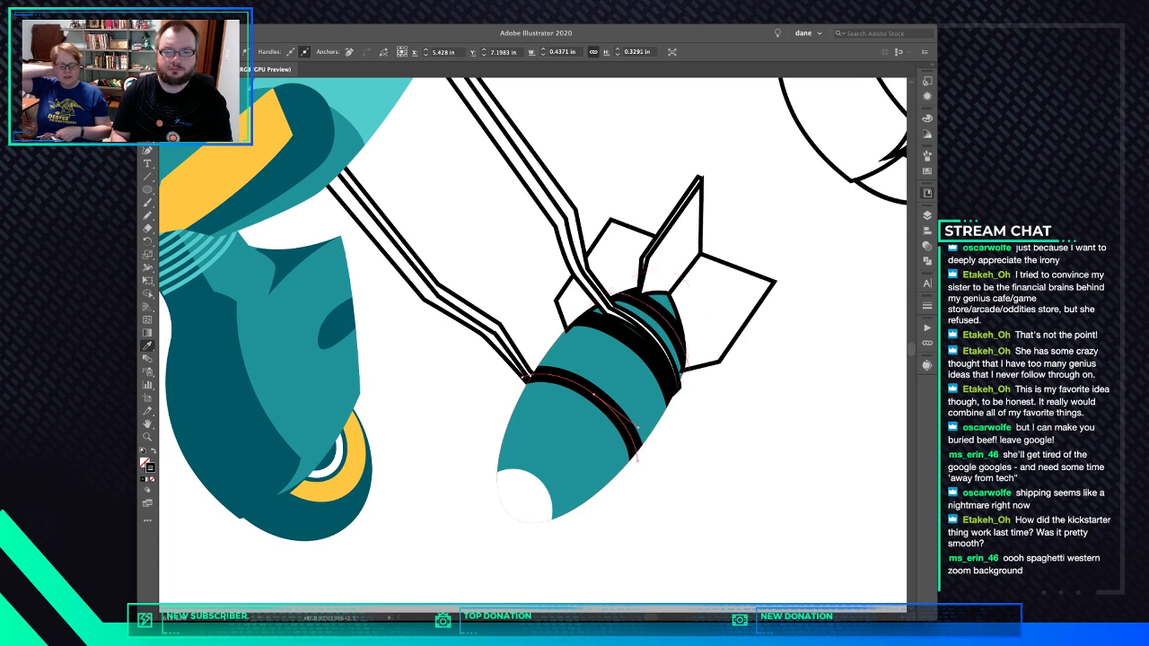
shift+super+click(621, 375)
shift+super+click(664, 320)
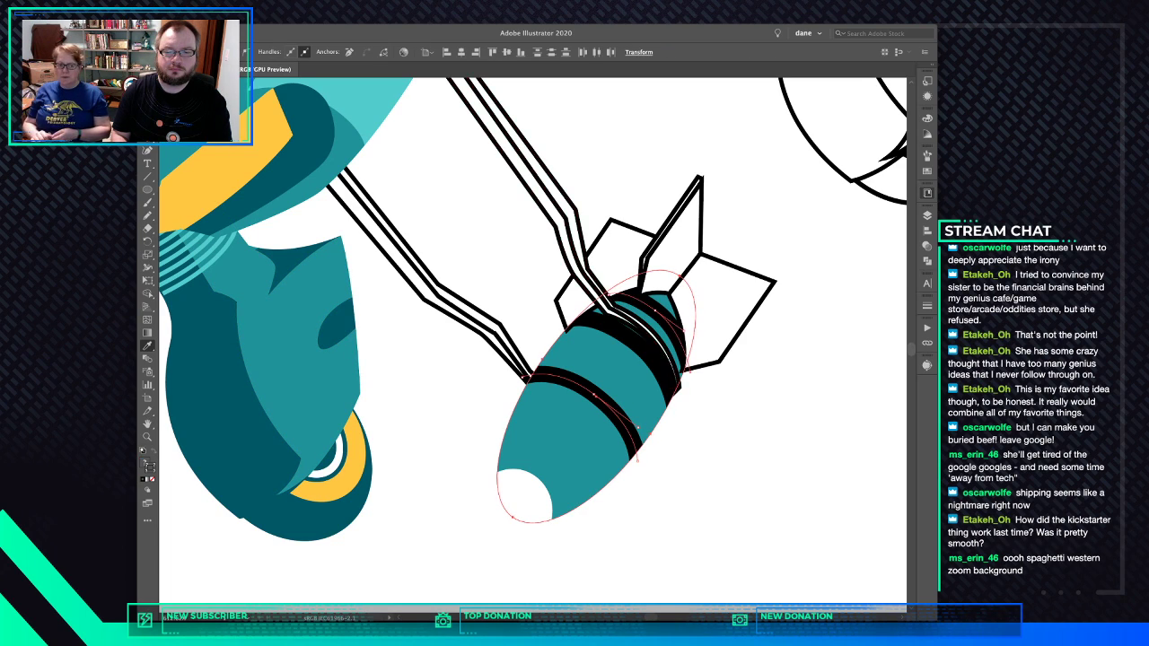
shift+super+click(621, 372)
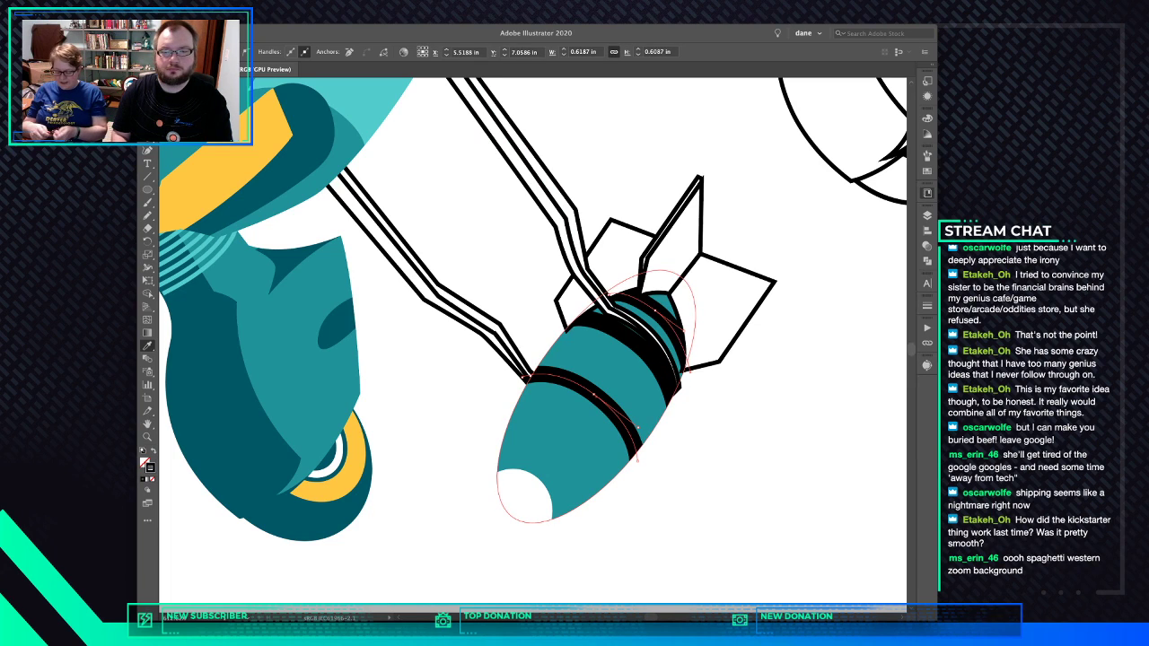
shift+click(381, 104)
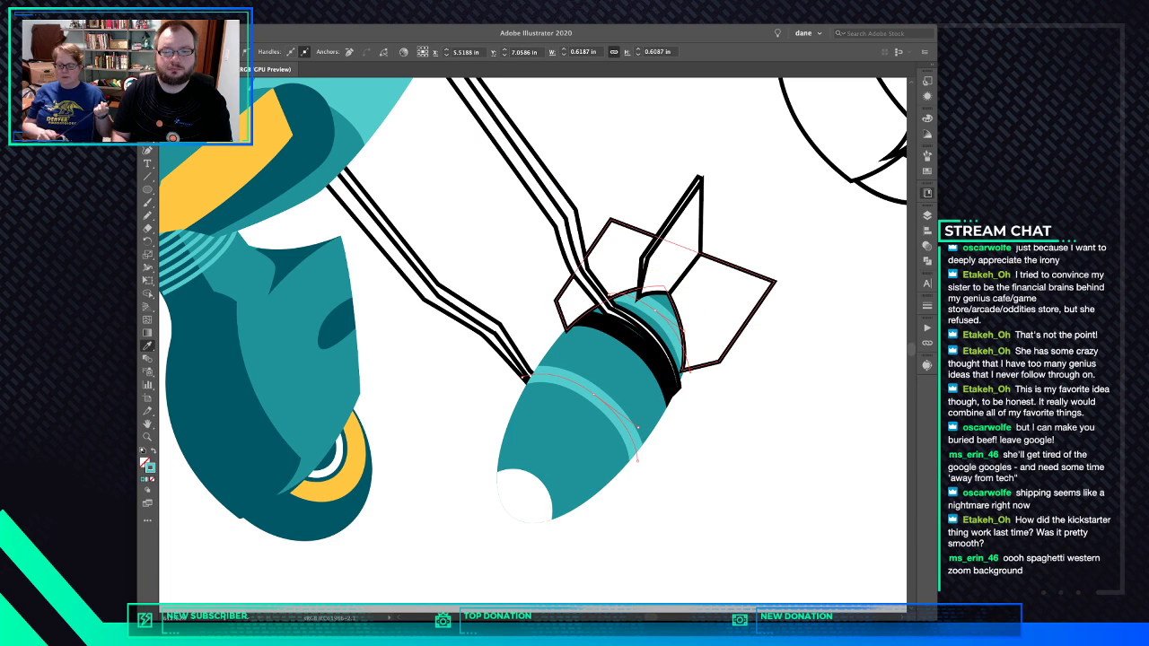
Recolor the bomb's wide black band golden yellow and fill the two side tail fins dark teal without outlines
super+click(634, 339)
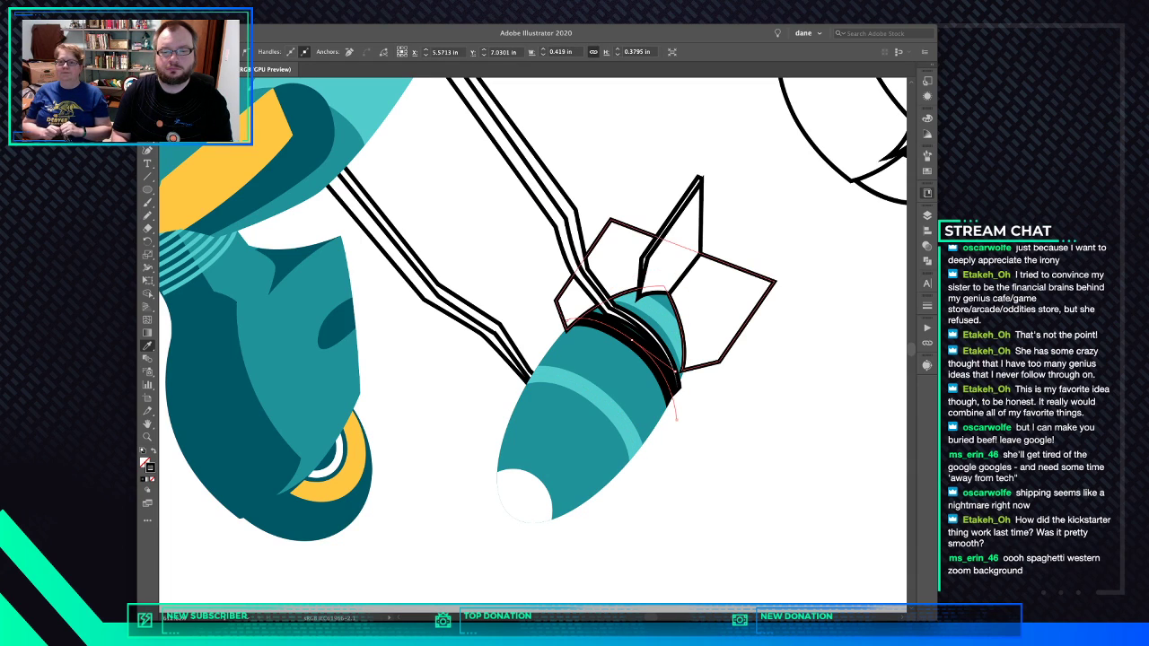
shift+click(356, 456)
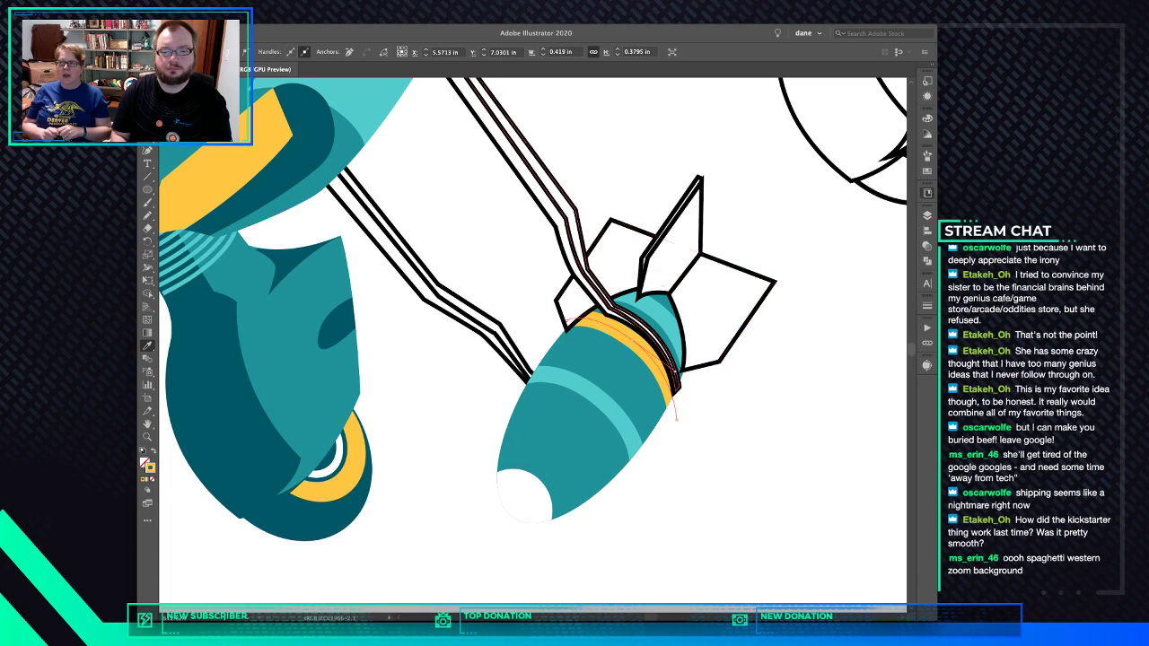
super+click(718, 305)
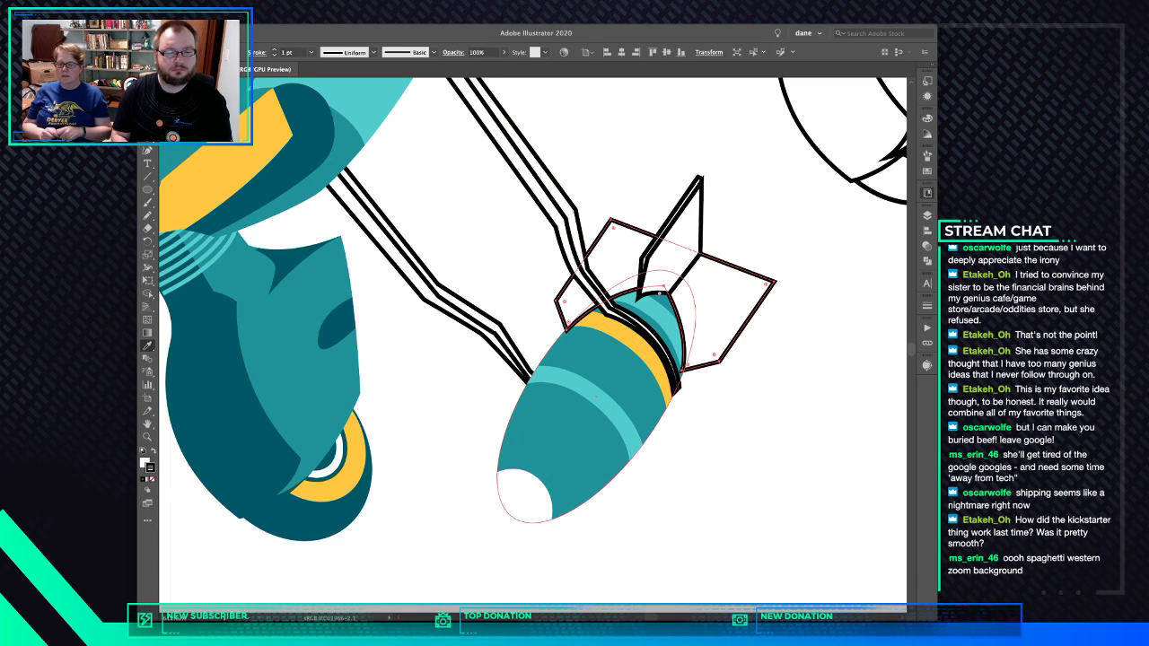
click(340, 519)
Fill the bomb's upright tail fin mid teal and its thin edge strip light teal, both without outlines
super+click(678, 247)
click(610, 366)
super+click(671, 221)
key(x)
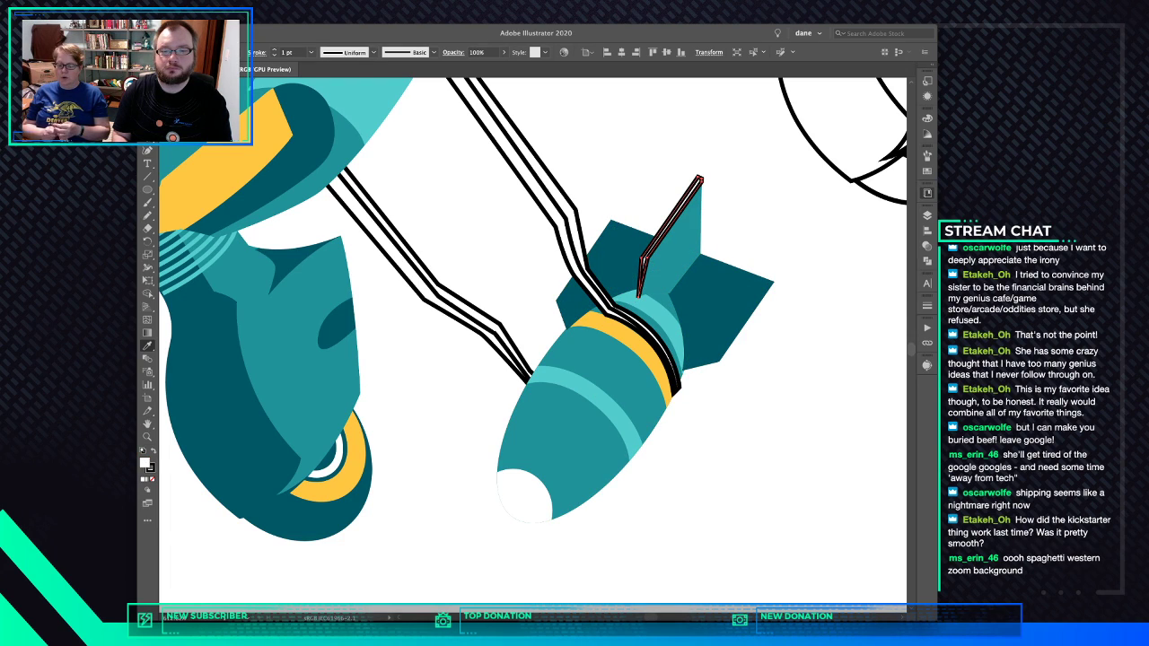
shift+click(662, 320)
key(x)
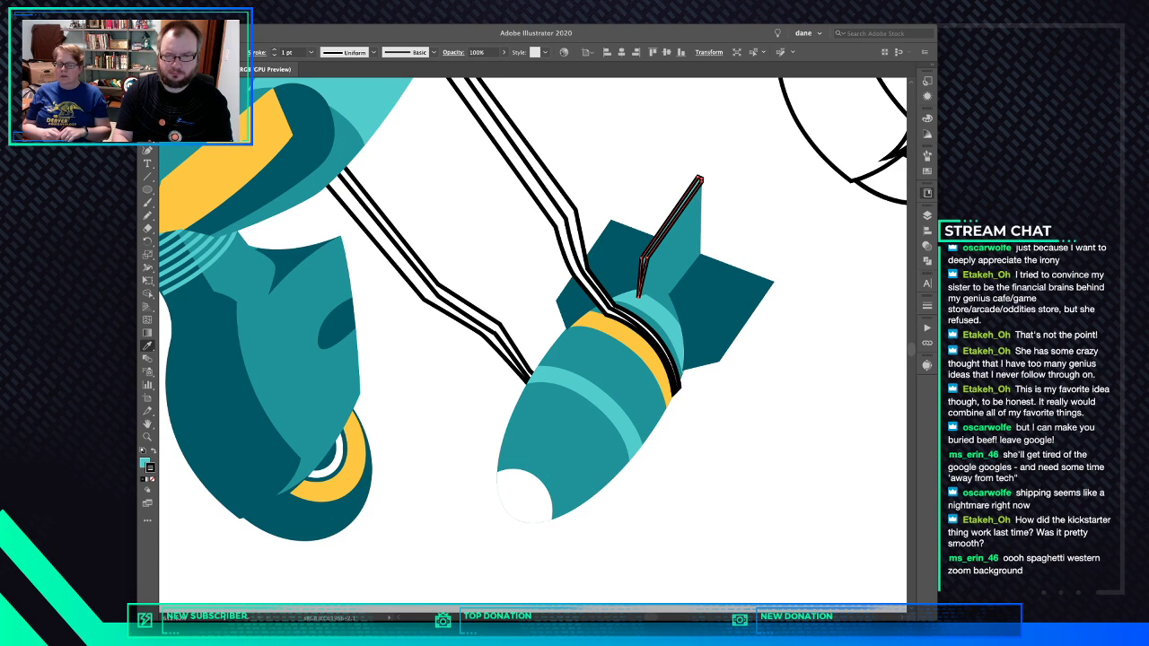
key(slash)
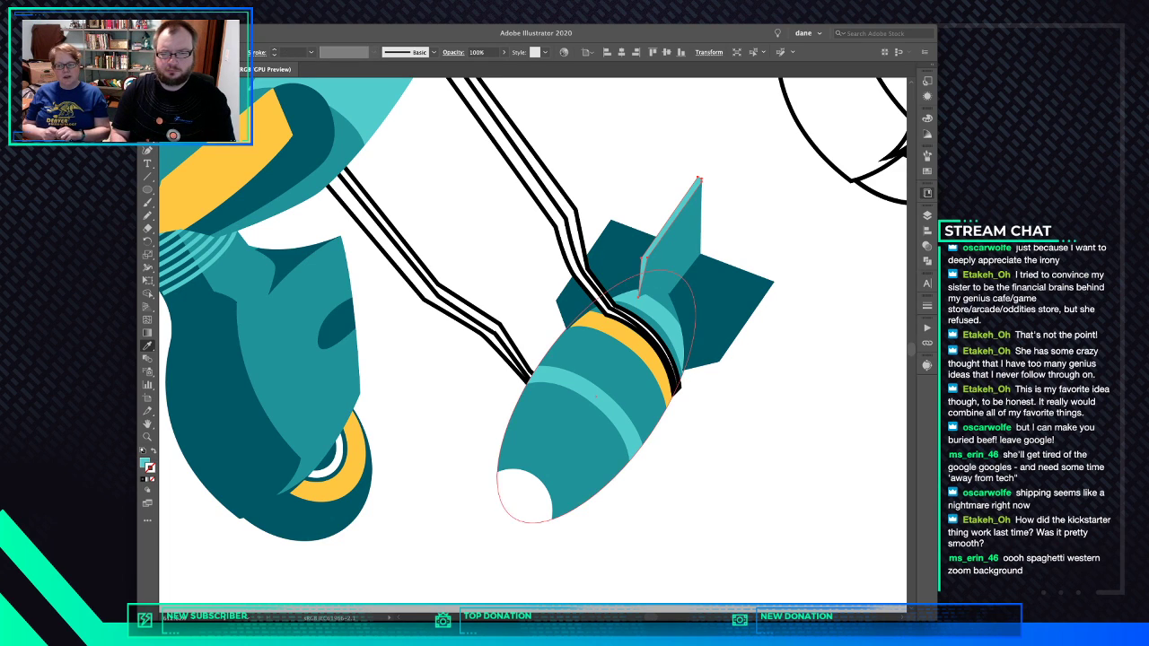
Fill the bomb's nose cap circle golden yellow without an outline
drag(574, 431, 443, 491)
super+click(388, 559)
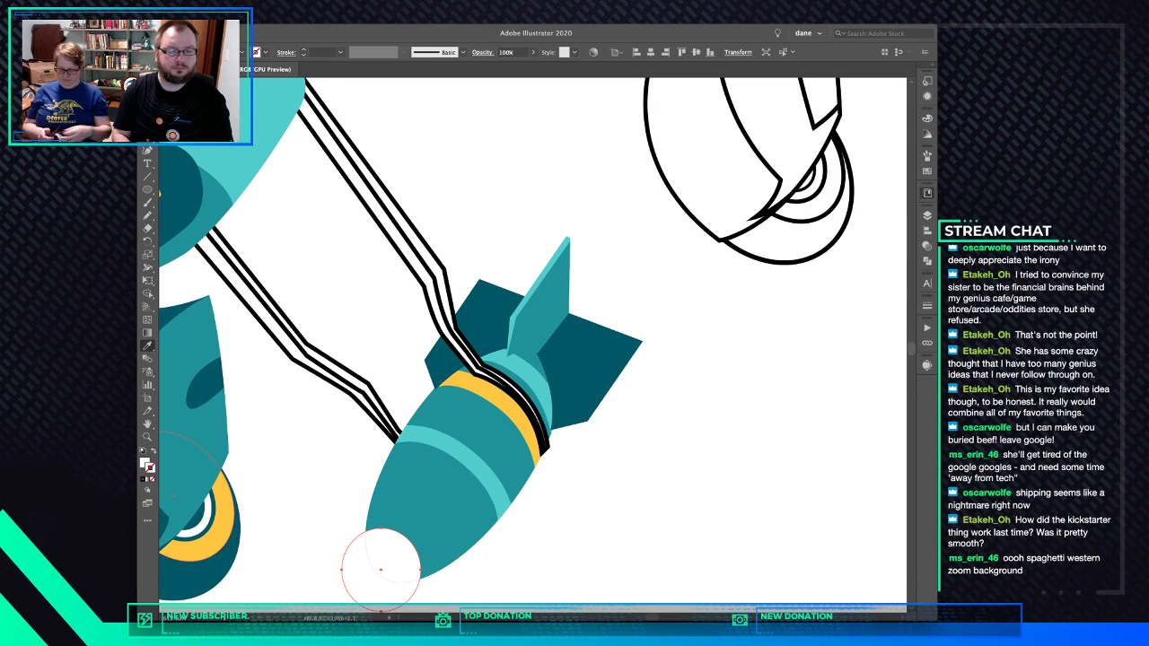
click(499, 398)
drag(499, 398, 652, 170)
key(super+minus)
key(super+minus)
key(super+minus)
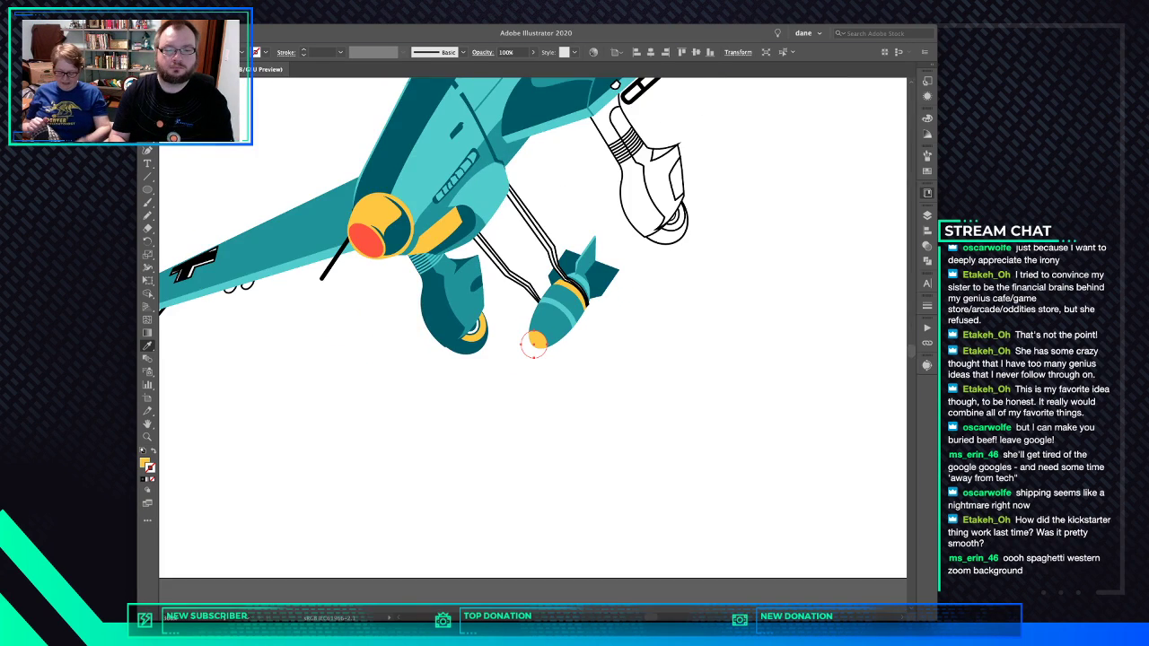
Draw a curved golden yellow shape along the middle of the bomb from nose tip to tail and cut it
drag(531, 346, 493, 402)
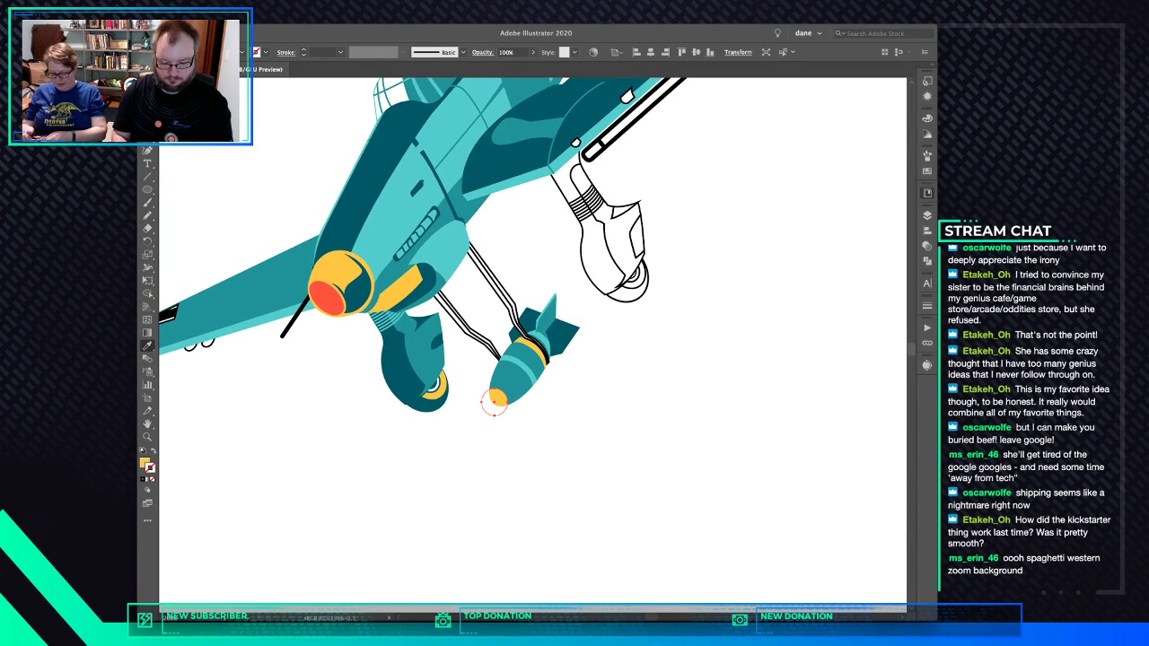
key(a)
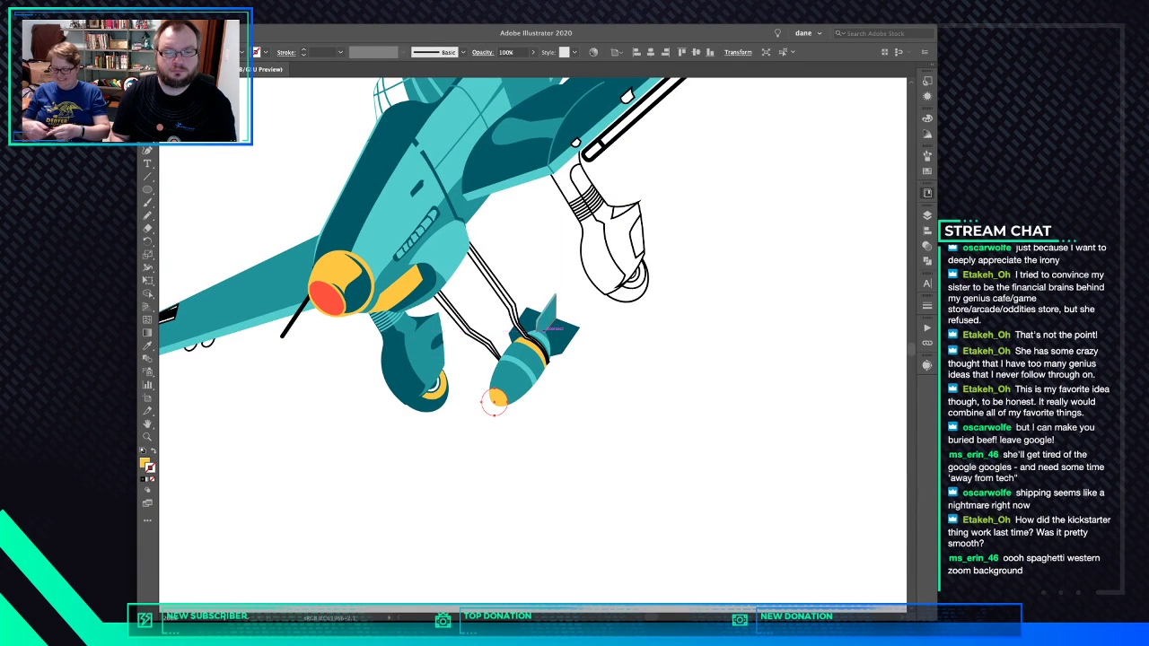
click(541, 350)
drag(524, 380, 490, 403)
drag(509, 358, 511, 356)
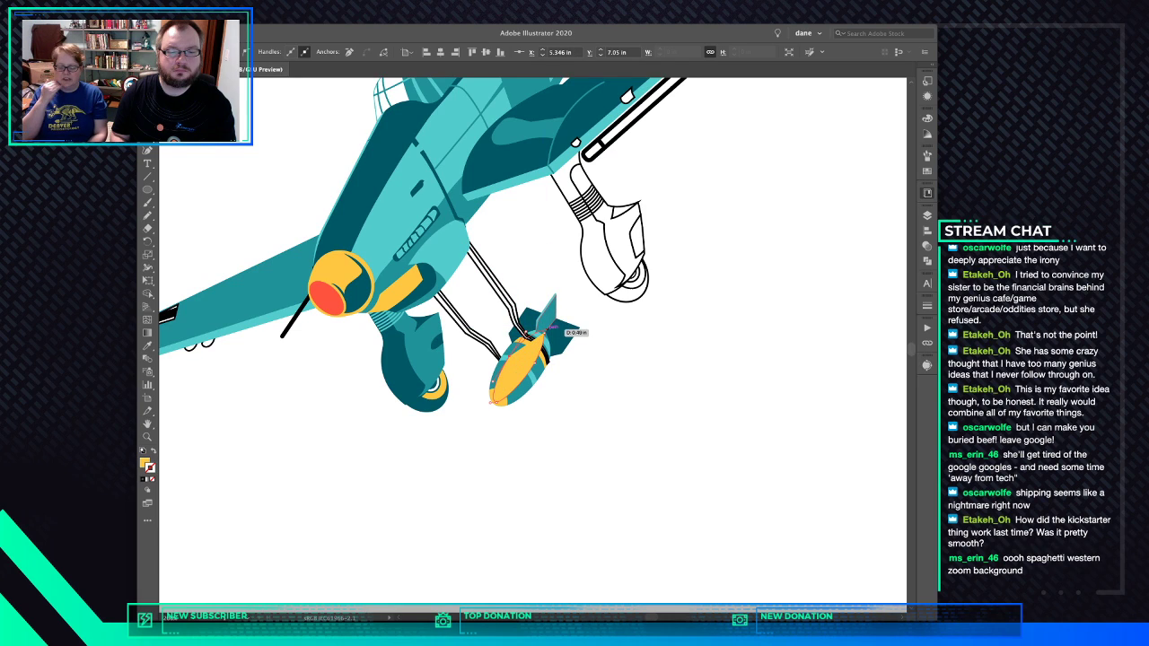
click(543, 333)
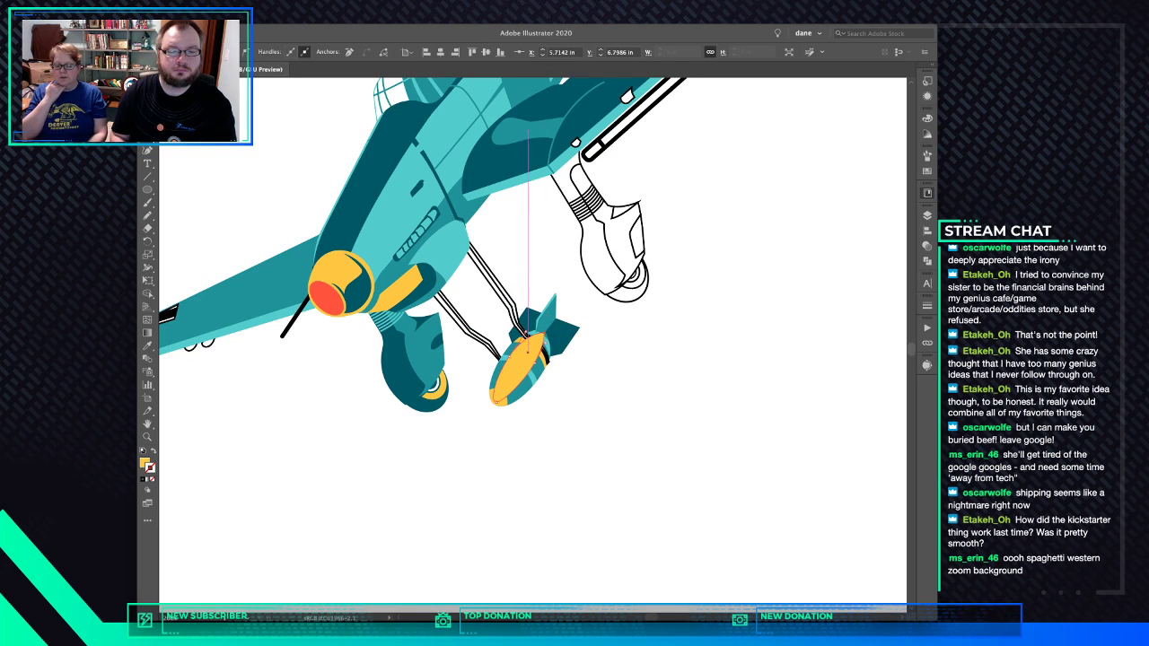
key(v)
key(super+x)
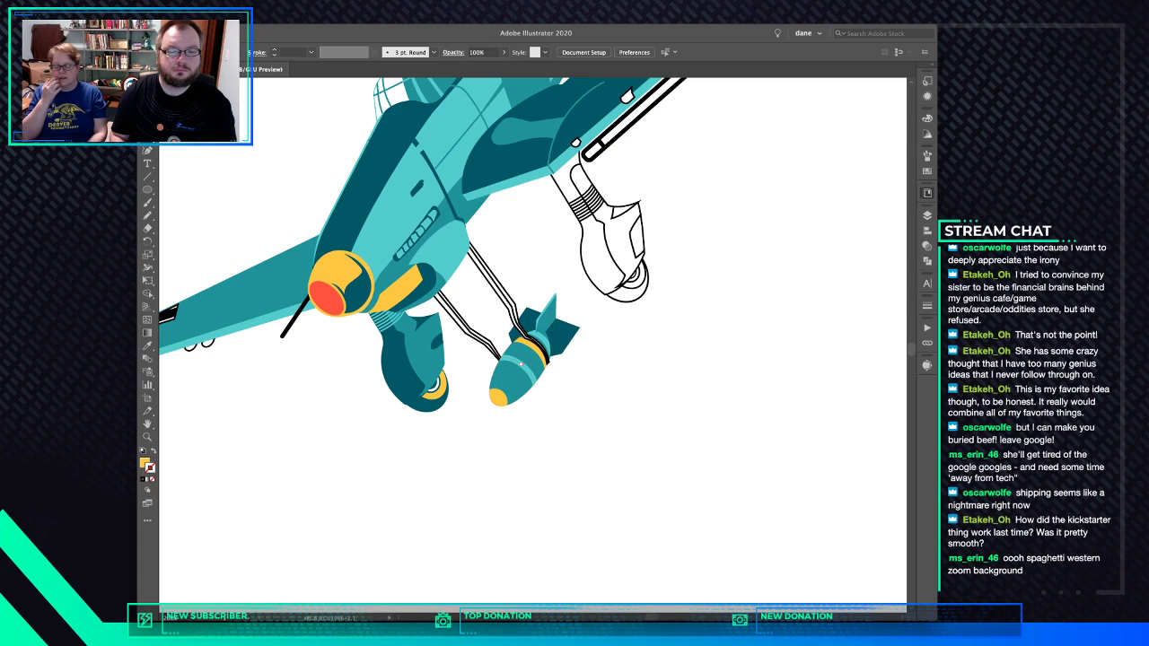
Paste the cut shape over the bomb and subtract it from a copy of the body, leaving golden pieces along both sides
key(super+b)
click(499, 399)
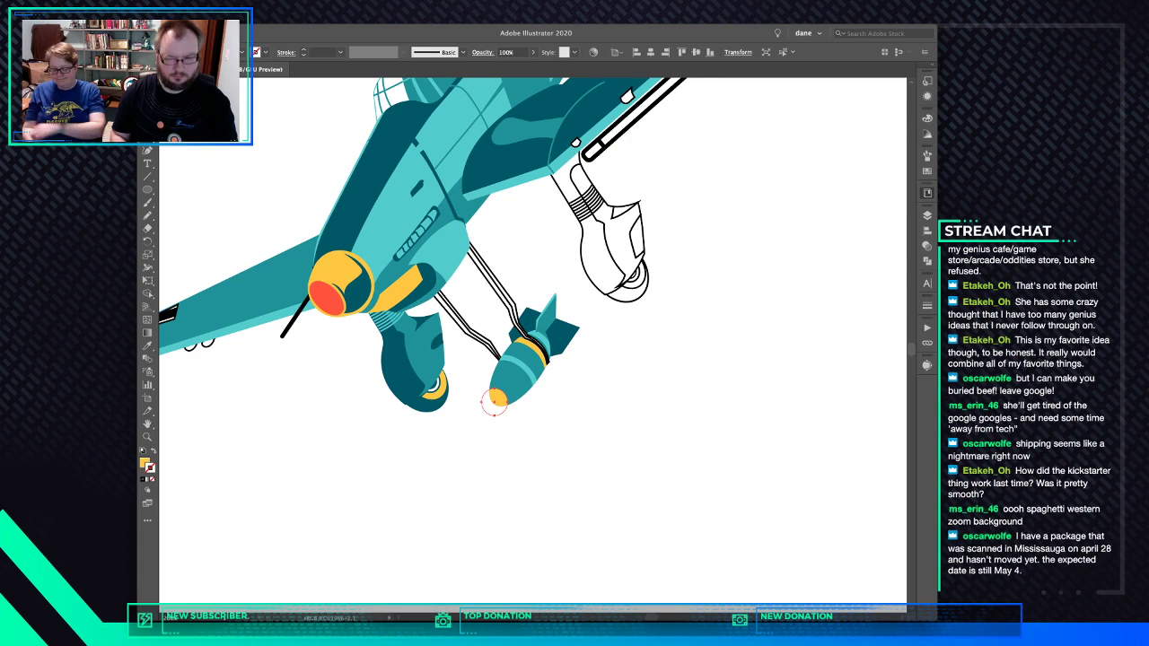
key(super+f)
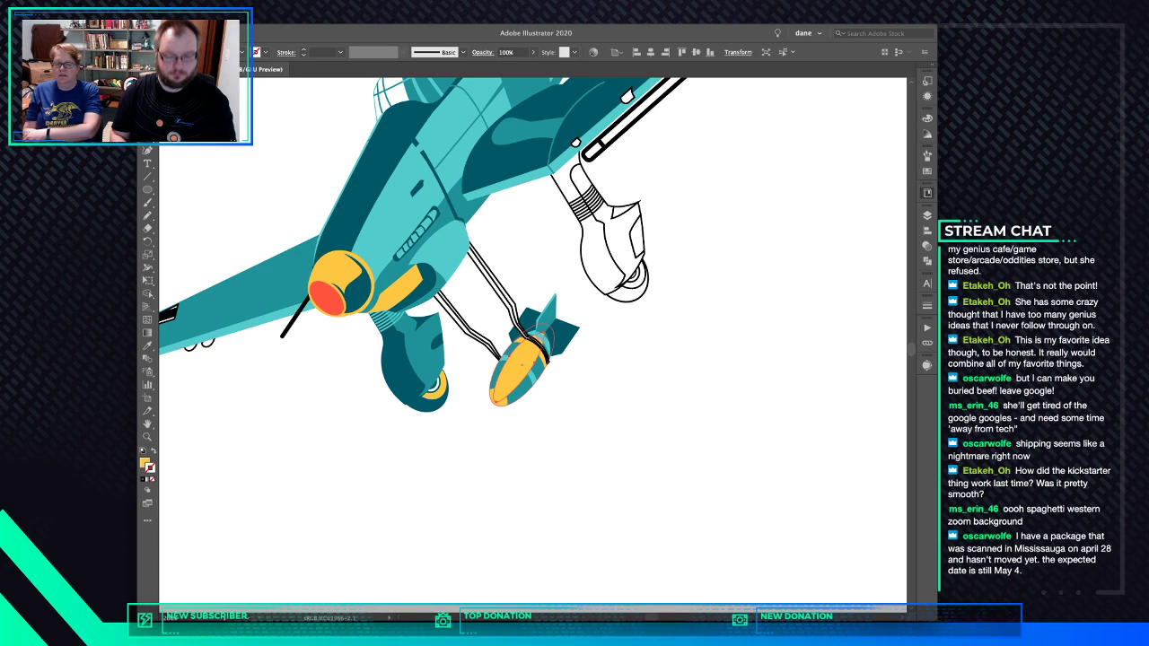
click(526, 384)
click(519, 368)
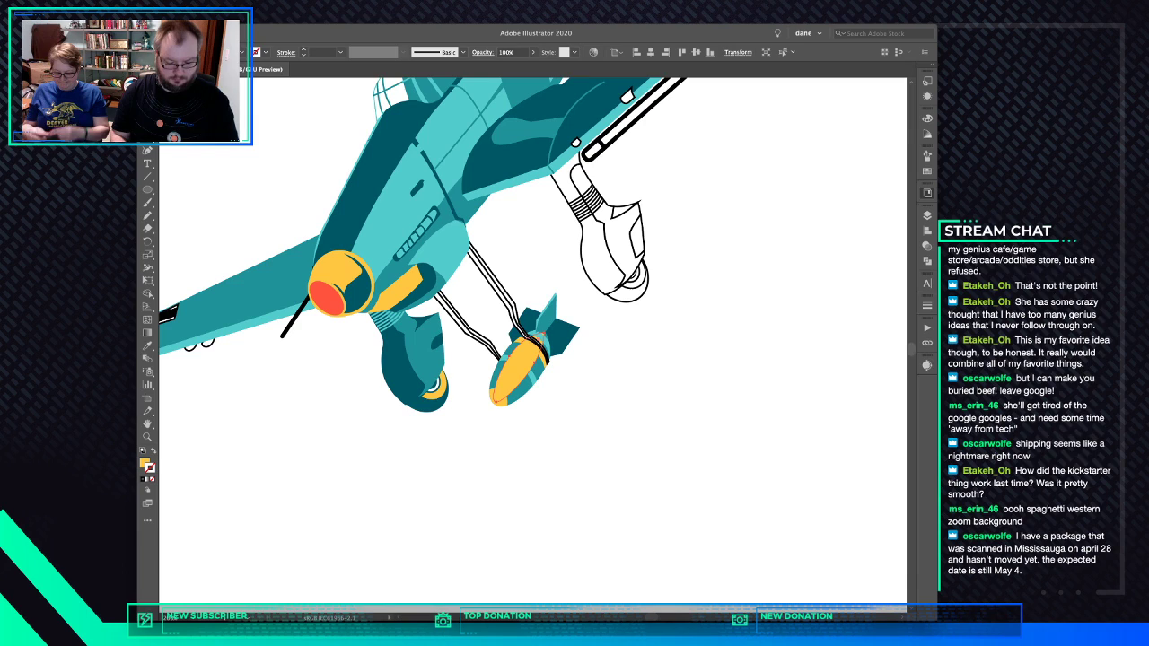
key(super+z)
shift+click(518, 369)
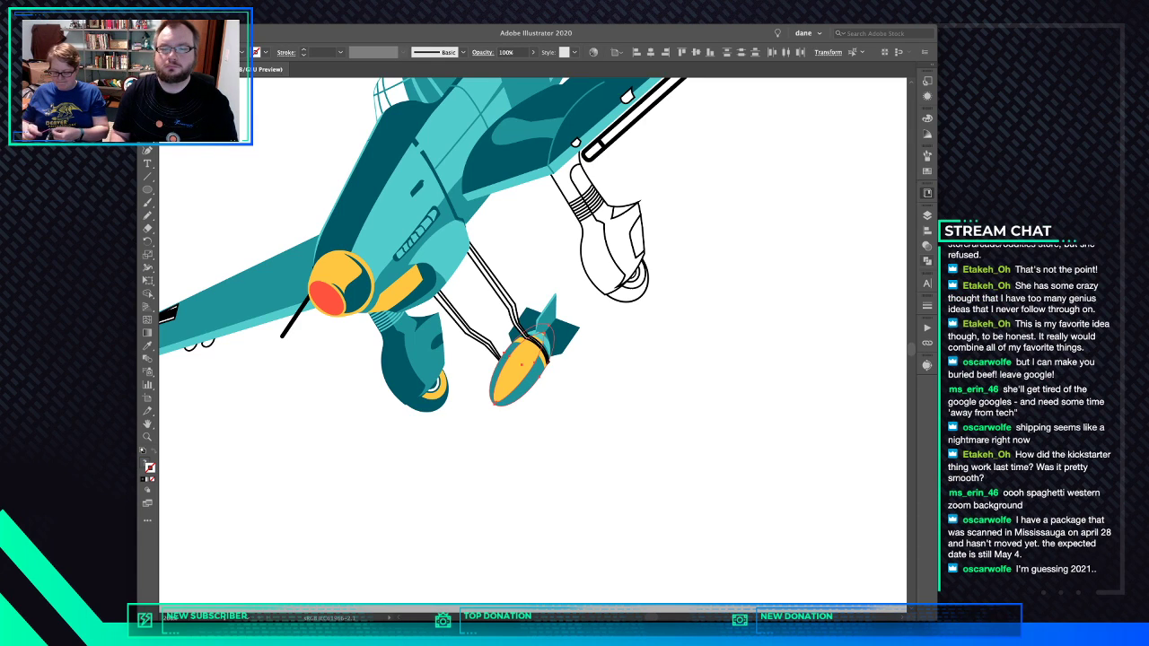
click(836, 289)
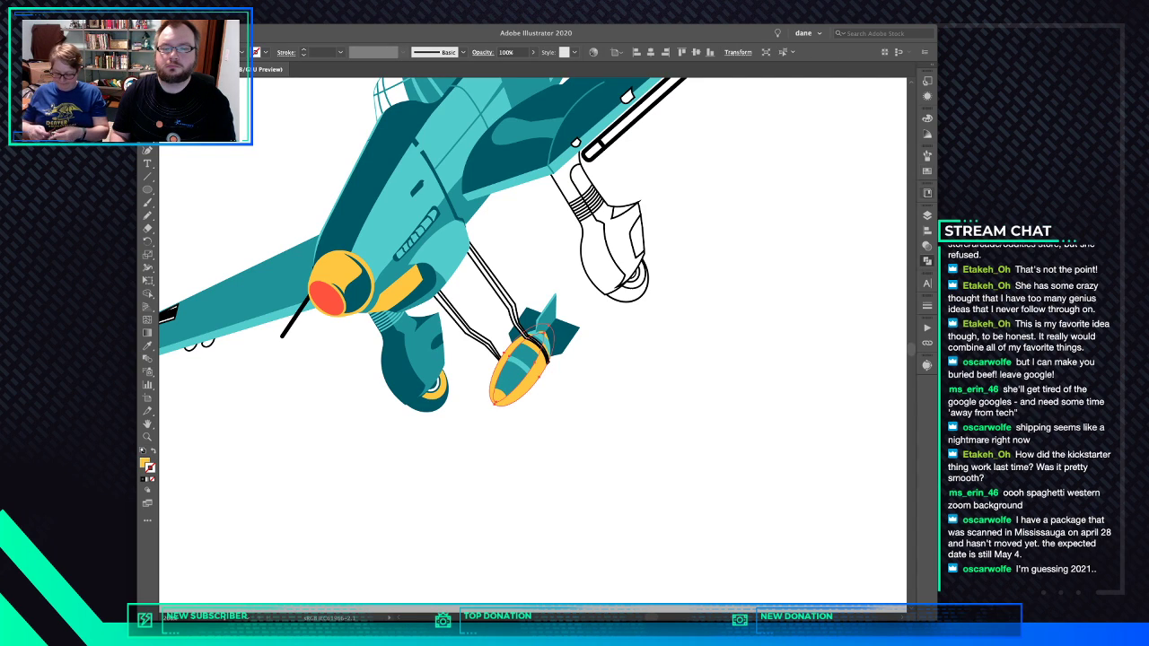
Recolor the golden side pieces as mid teal shading without an outline, blended darker over the bomb's body
key(comma)
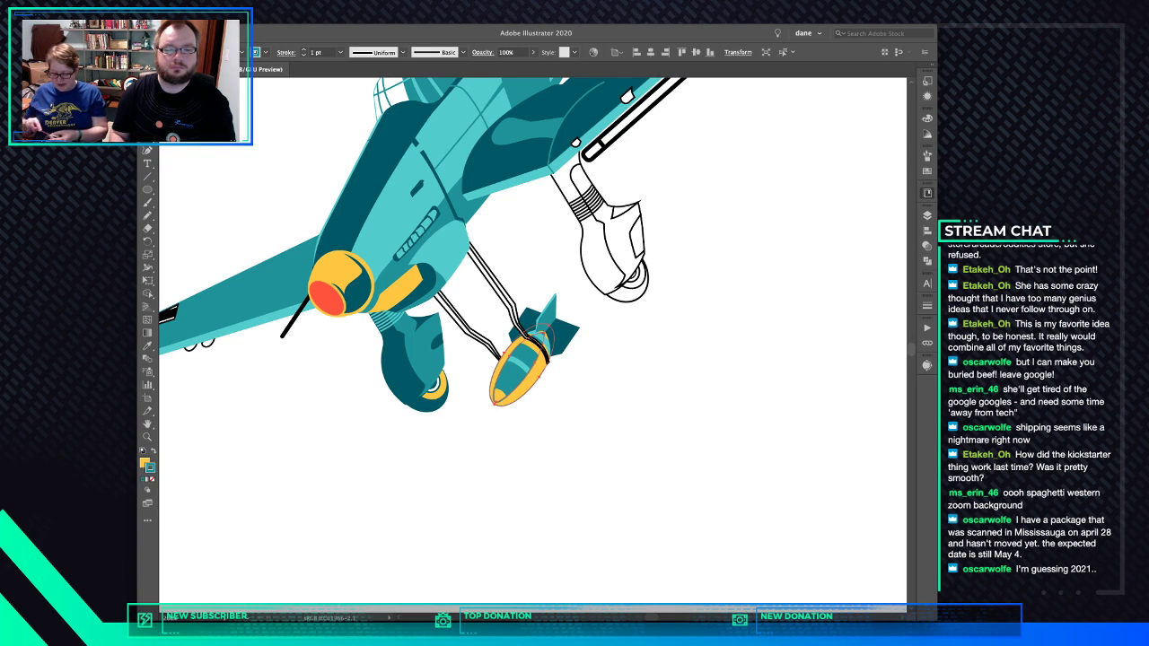
key(slash)
key(super+z)
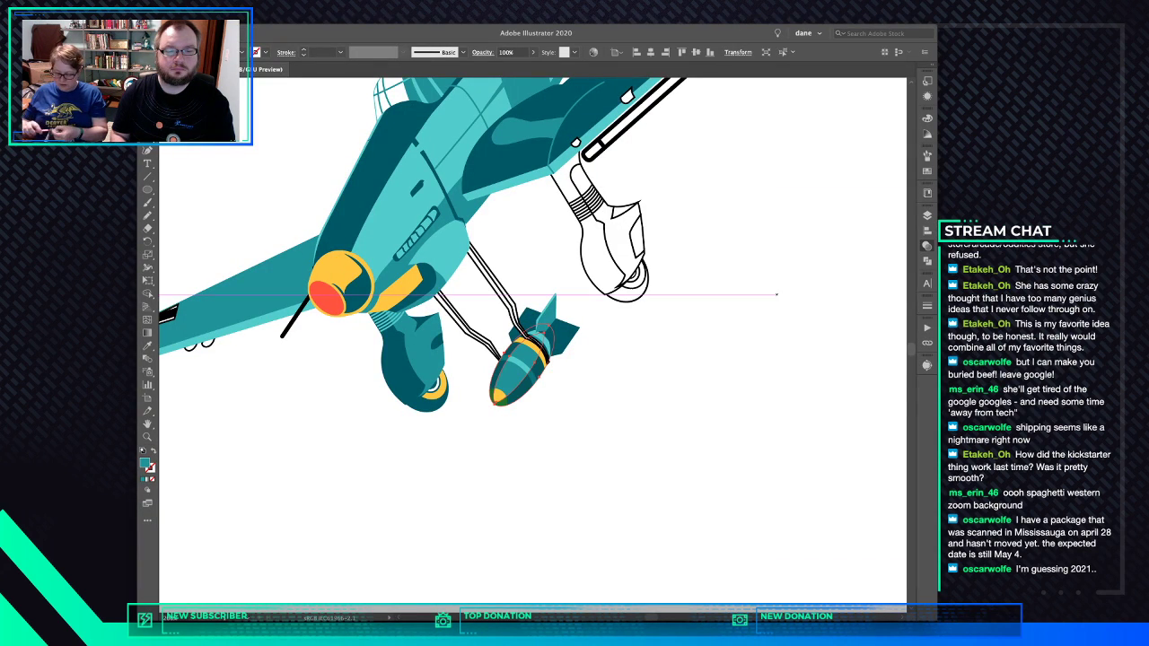
key(super+shift+a)
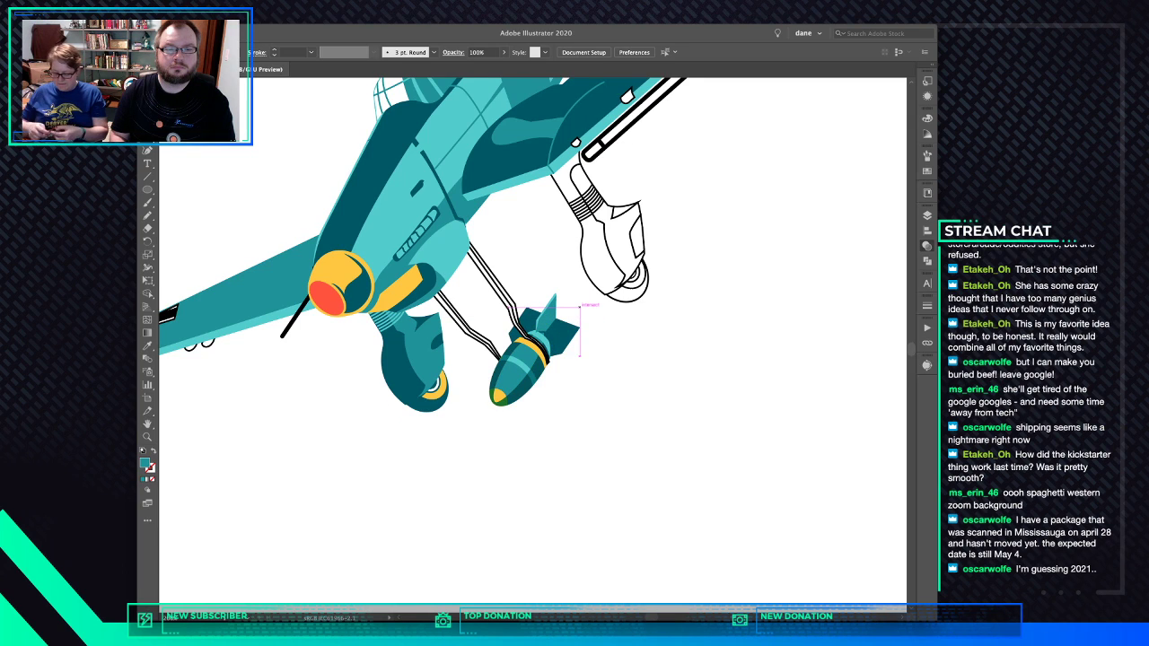
Fill the two small white brackets on the wing's leading edge above the dive brake dark teal without outlines
scroll(580, 307, up, 5)
scroll(580, 307, right, 1)
click(519, 345)
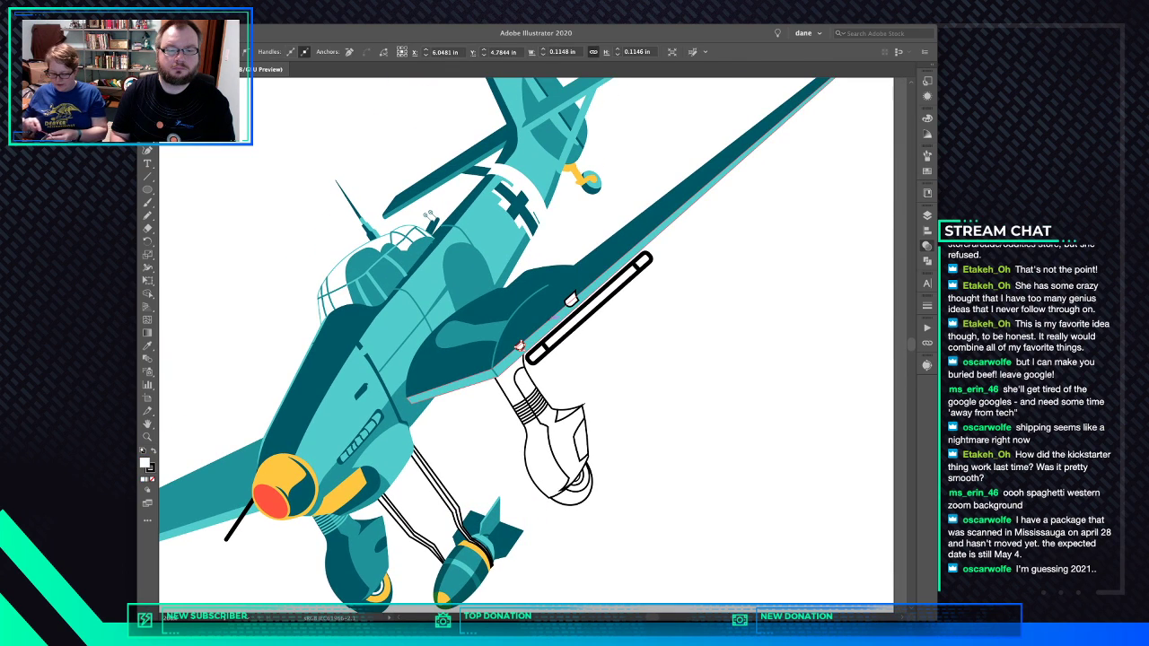
click(570, 300)
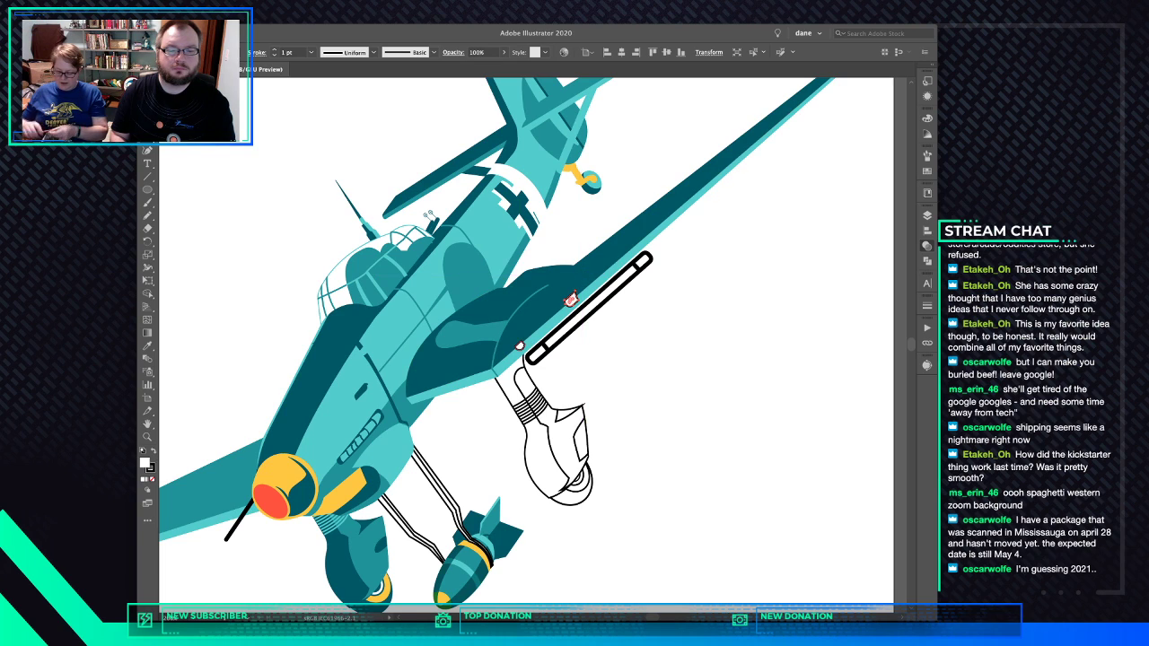
shift+click(520, 345)
key(i)
click(536, 318)
key(super+shift+a)
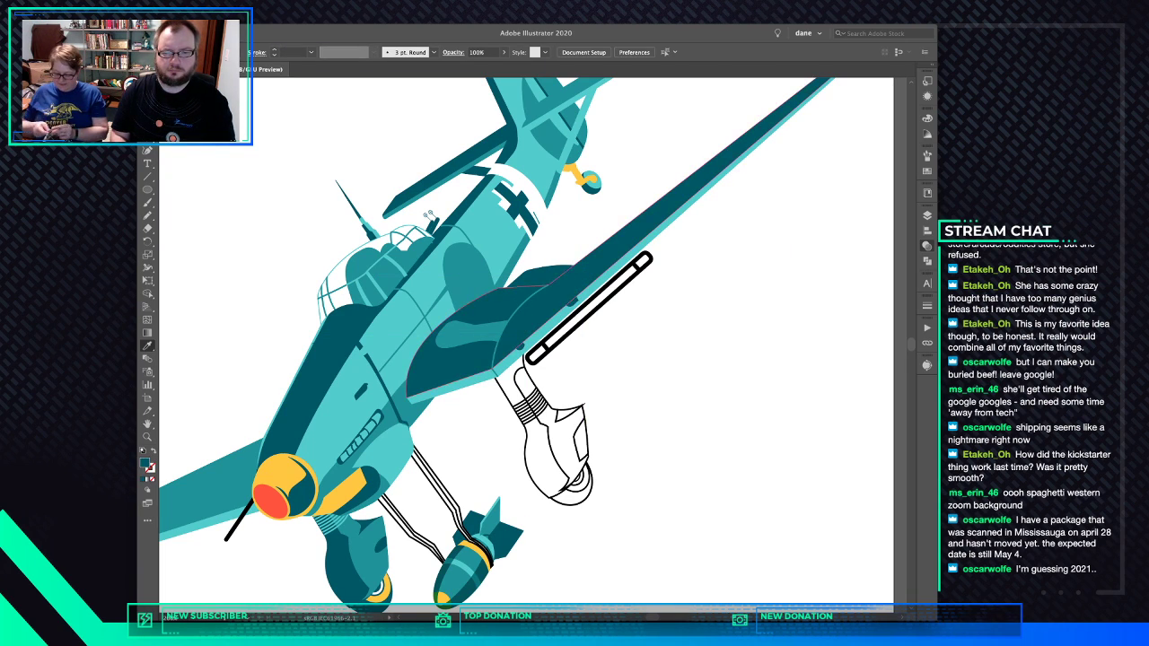
Draw a small circle on the bracket nearest the landing gear and fill it light teal, sampled from the wing edge
scroll(533, 339, up, 10)
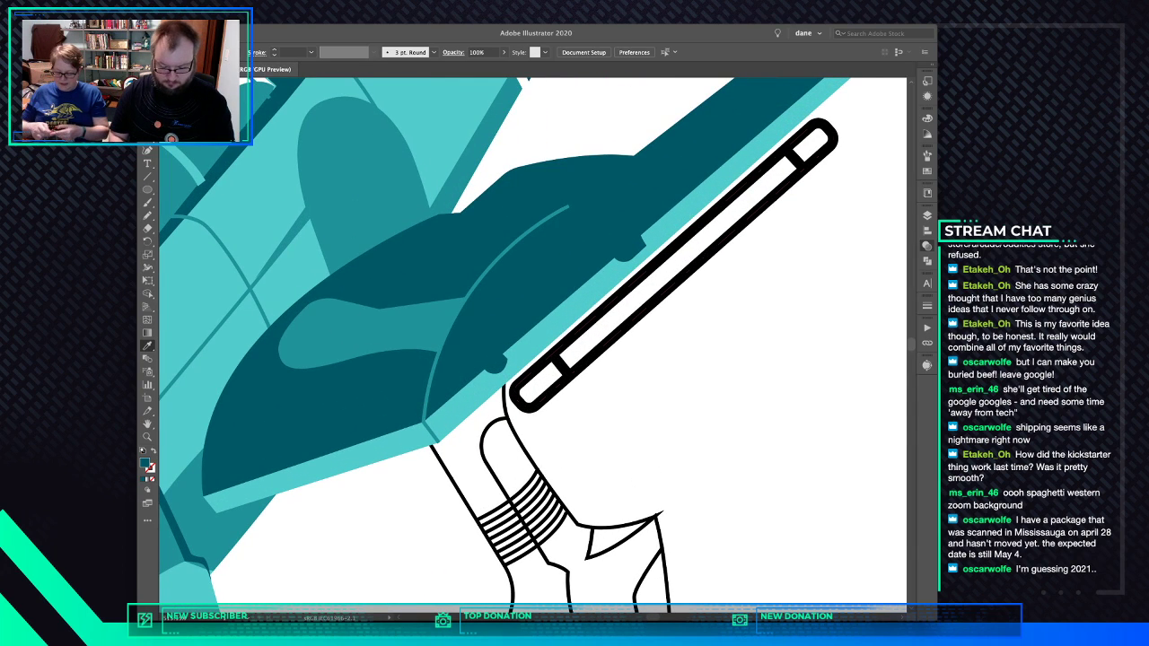
key(l)
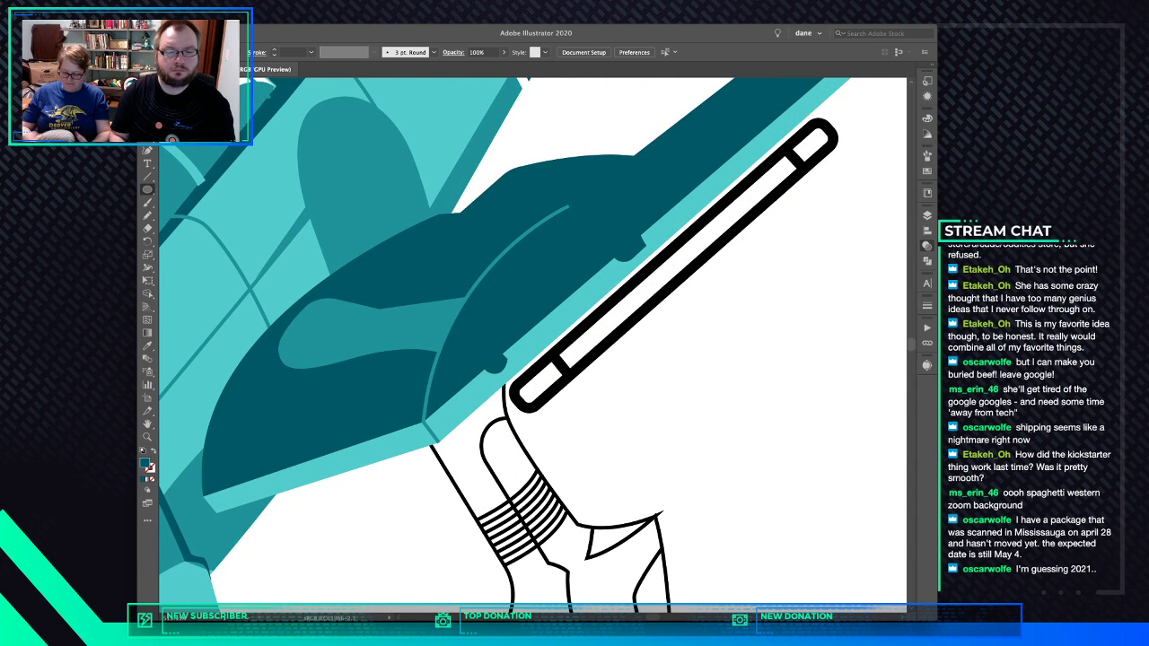
drag(494, 362, 496, 361)
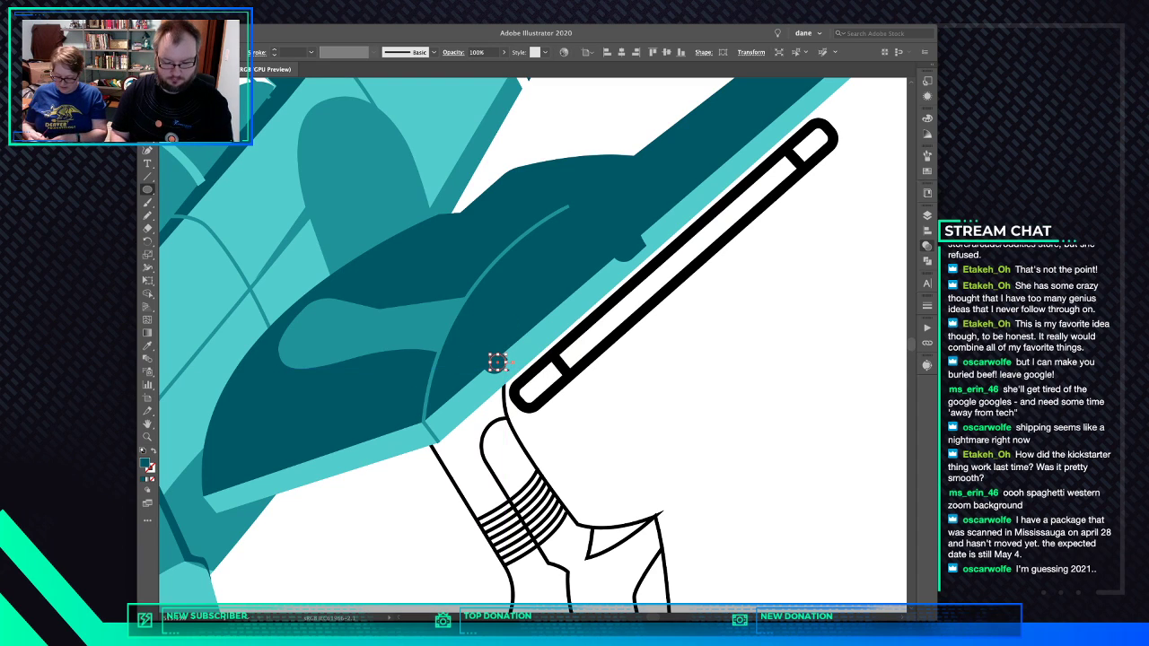
key(i)
click(477, 394)
key(super+shift+a)
Copy the light teal circle onto the second bracket farther out along the wing
key(v)
drag(496, 362, 630, 248)
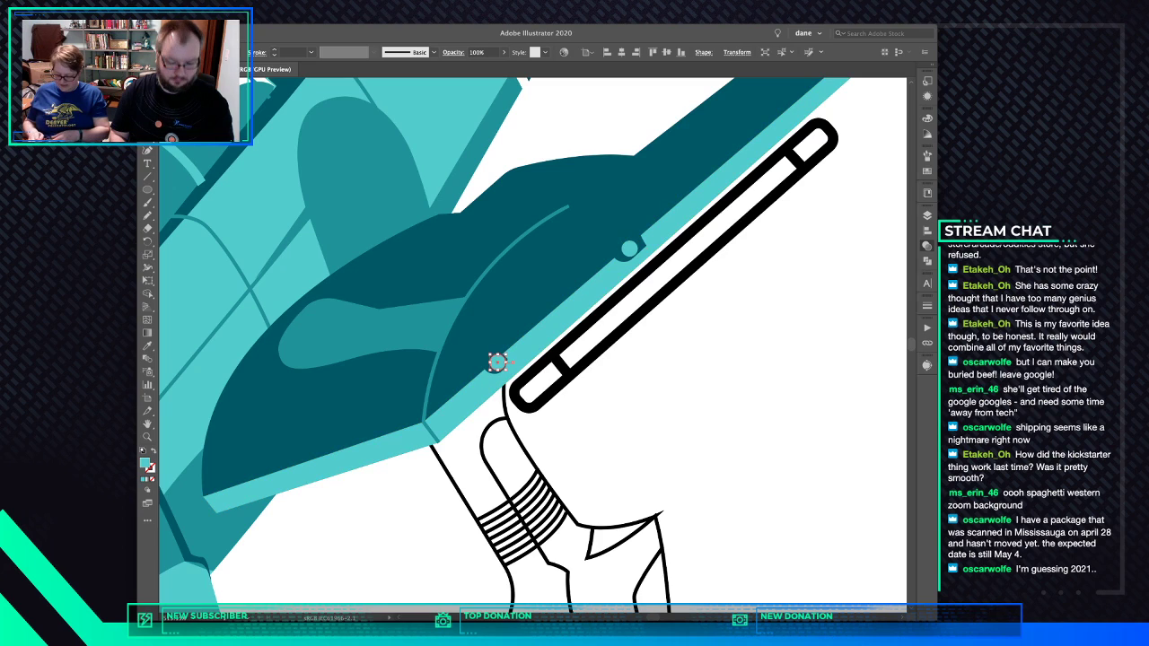
click(497, 362)
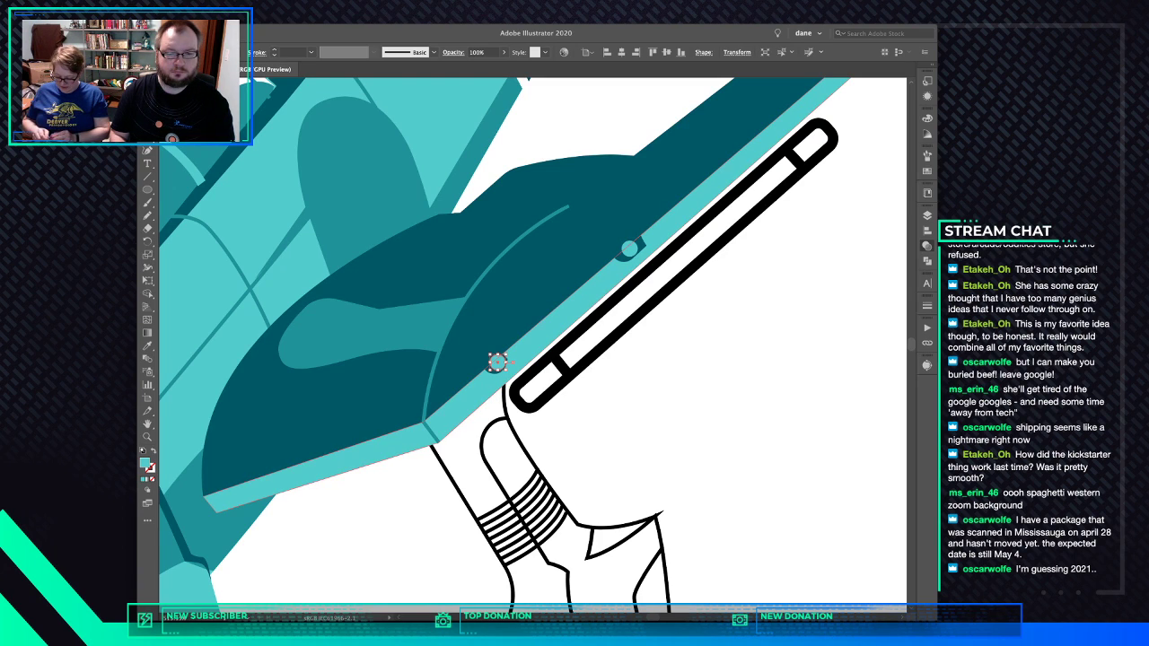
Add a smaller concentric dark teal circle inside the light teal circle on the bracket nearest the landing gear
scroll(490, 356, up, 5)
drag(539, 375, 349, 506)
key(i)
click(540, 367)
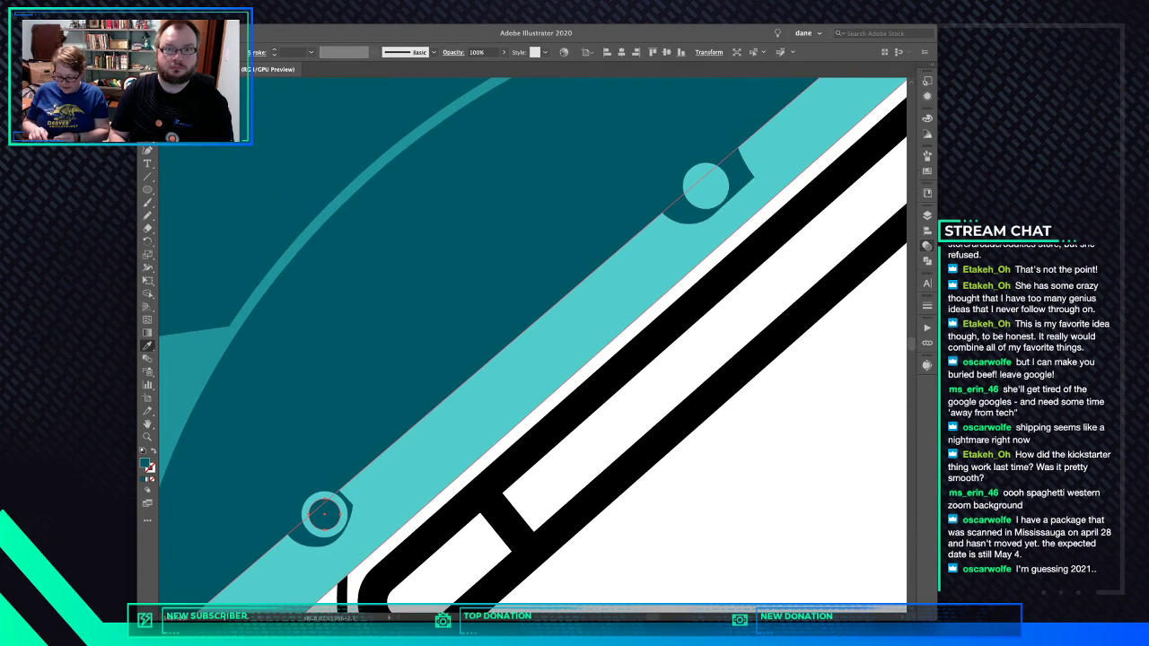
Add a smaller concentric dark teal circle inside the light teal circle on the bracket farther out along the wing
scroll(552, 321, right, 3)
scroll(553, 321, up, 3)
ctrl+click(557, 314)
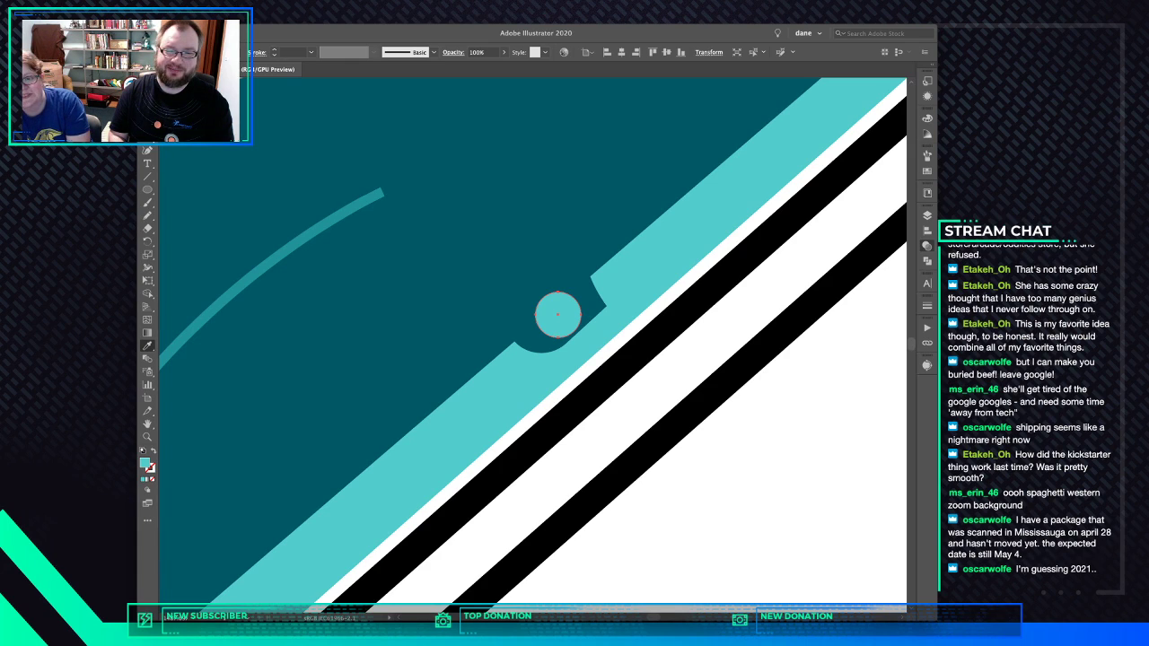
click(558, 274)
key(v)
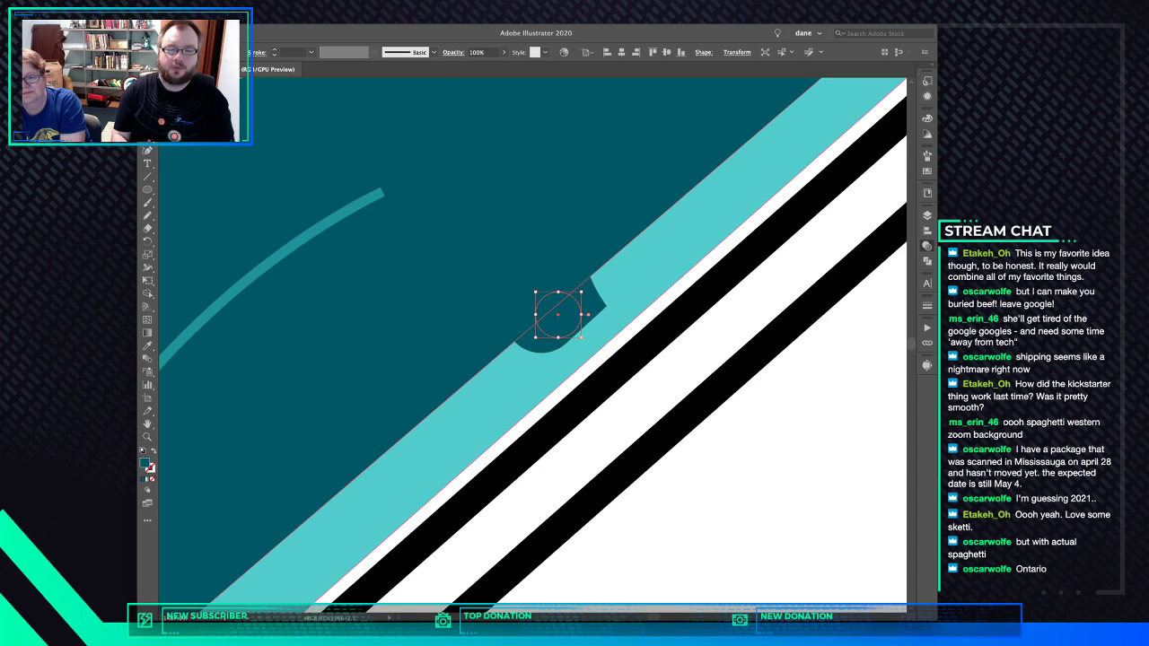
key(i)
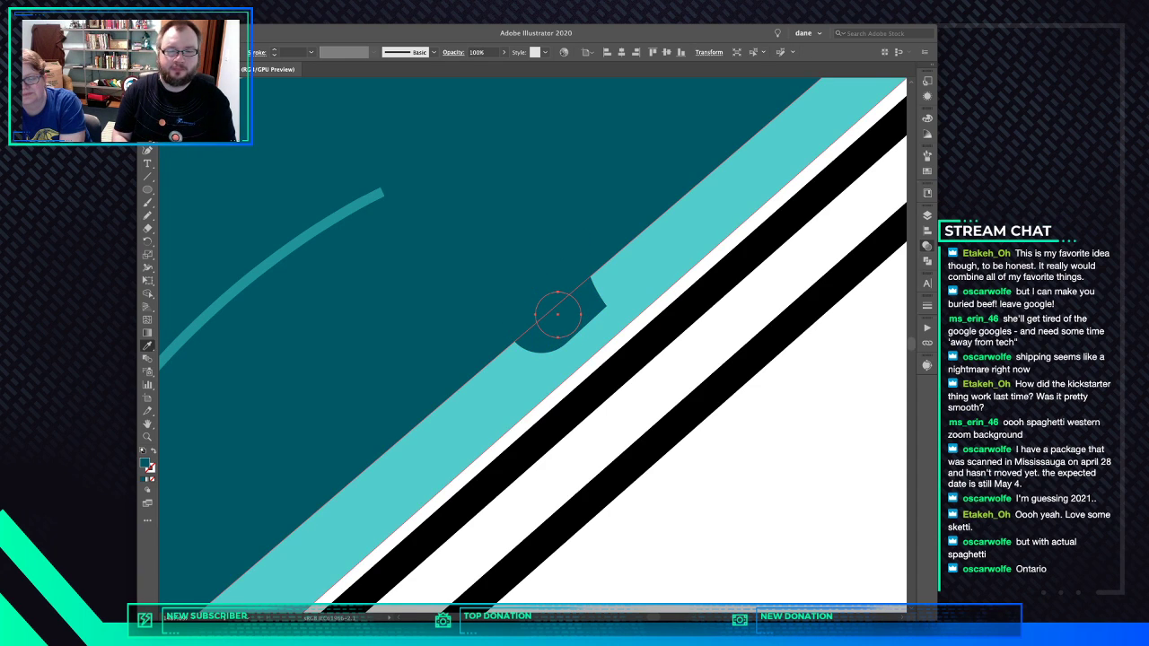
click(555, 370)
key(super+z)
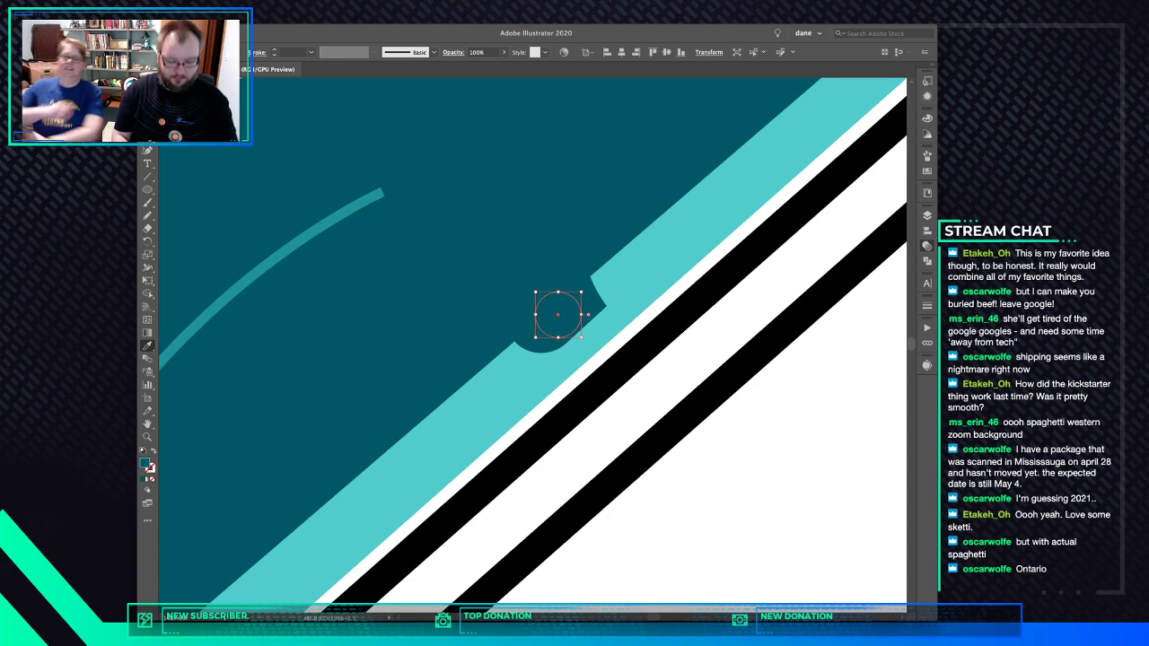
key(v)
drag(582, 292, 580, 299)
drag(580, 298, 582, 292)
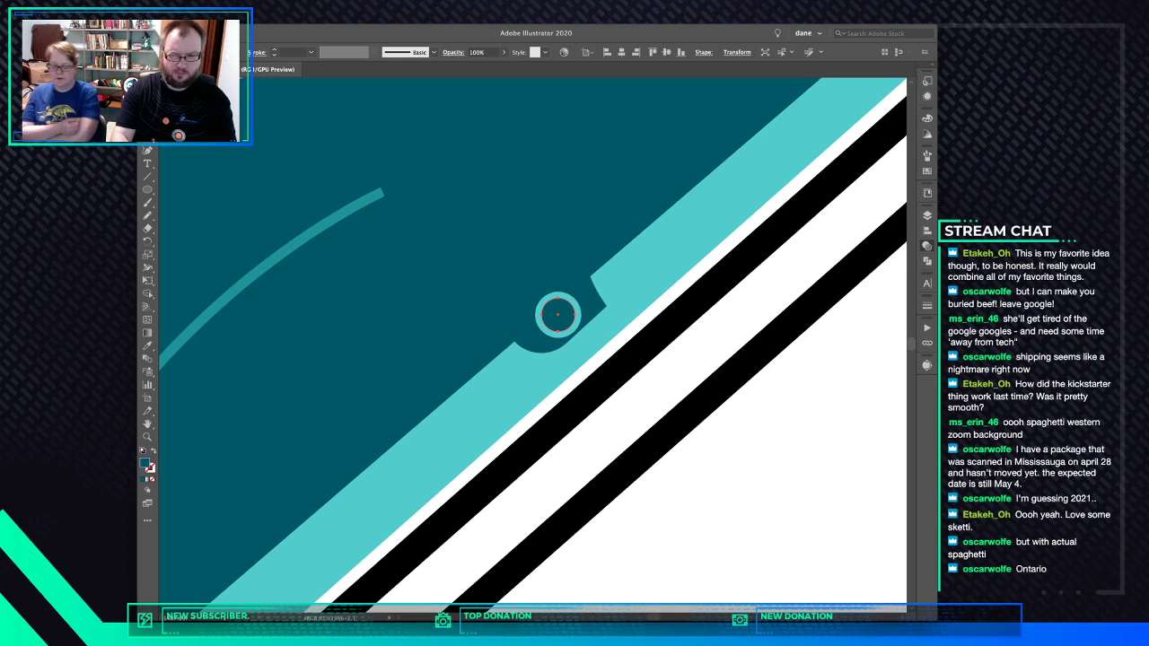
Recolor the outline of the dive brake's long rounded frame light teal and remove its white fill
key(super+minus)
key(super+minus)
key(super+minus)
key(super+minus)
key(a)
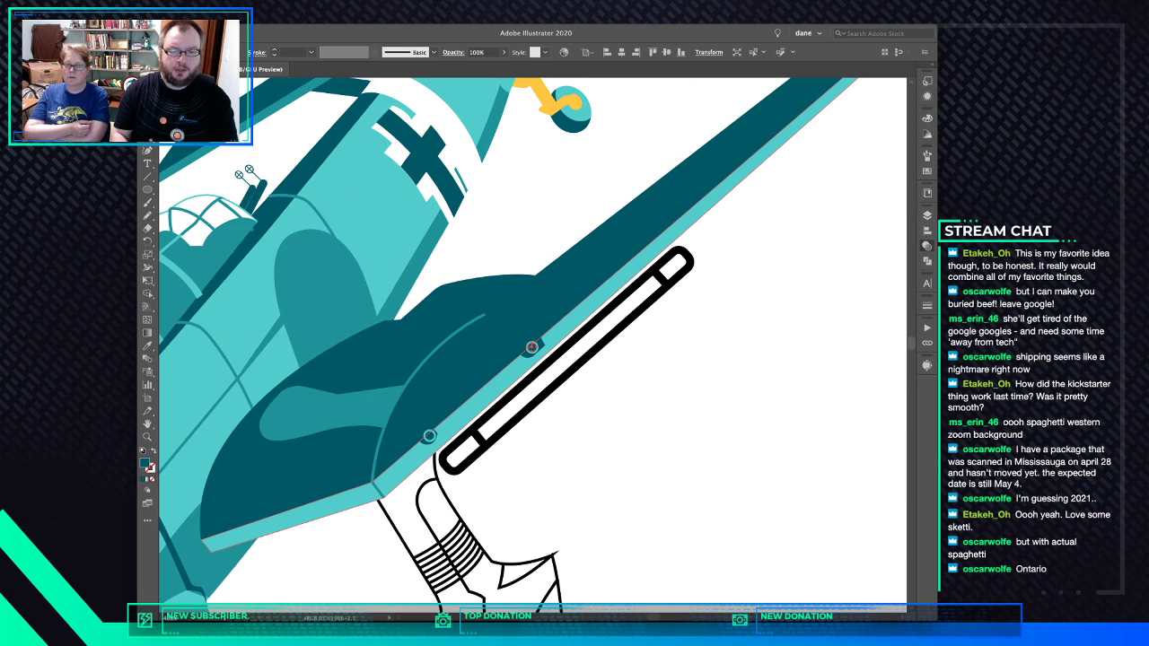
key(super+shift+a)
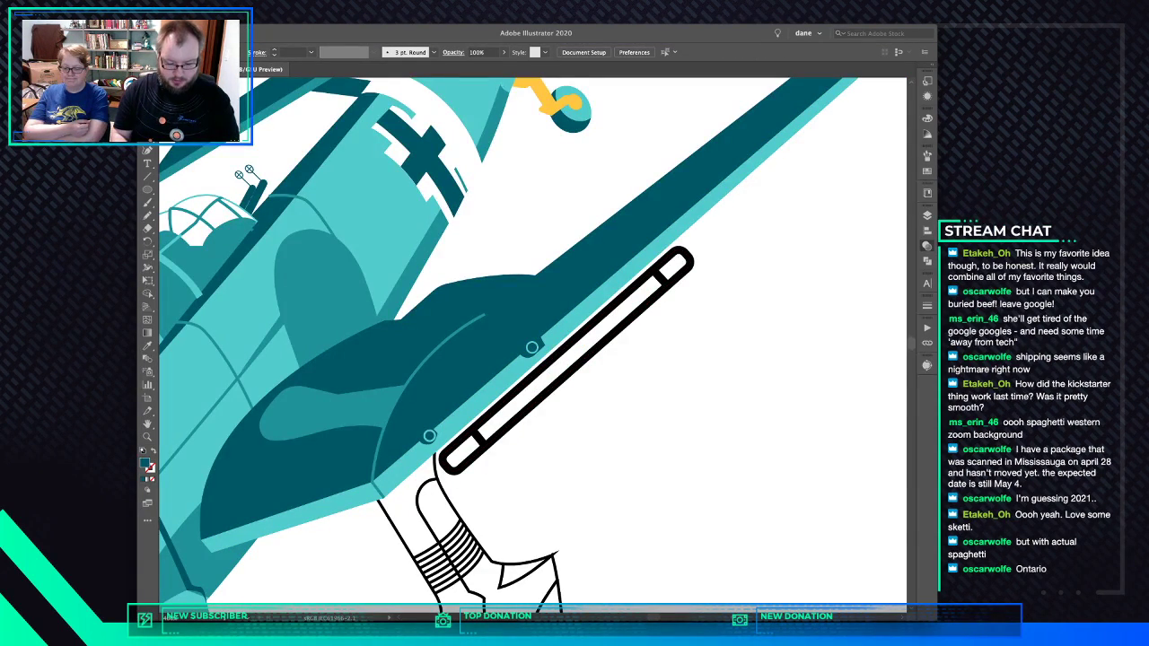
click(440, 460)
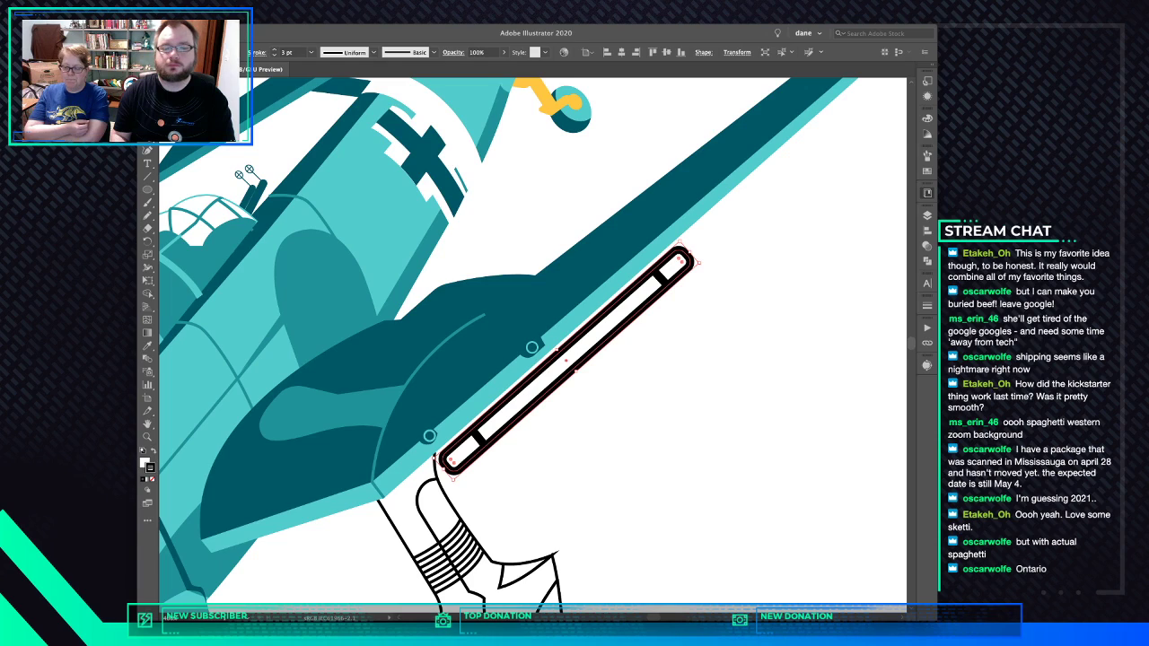
click(817, 260)
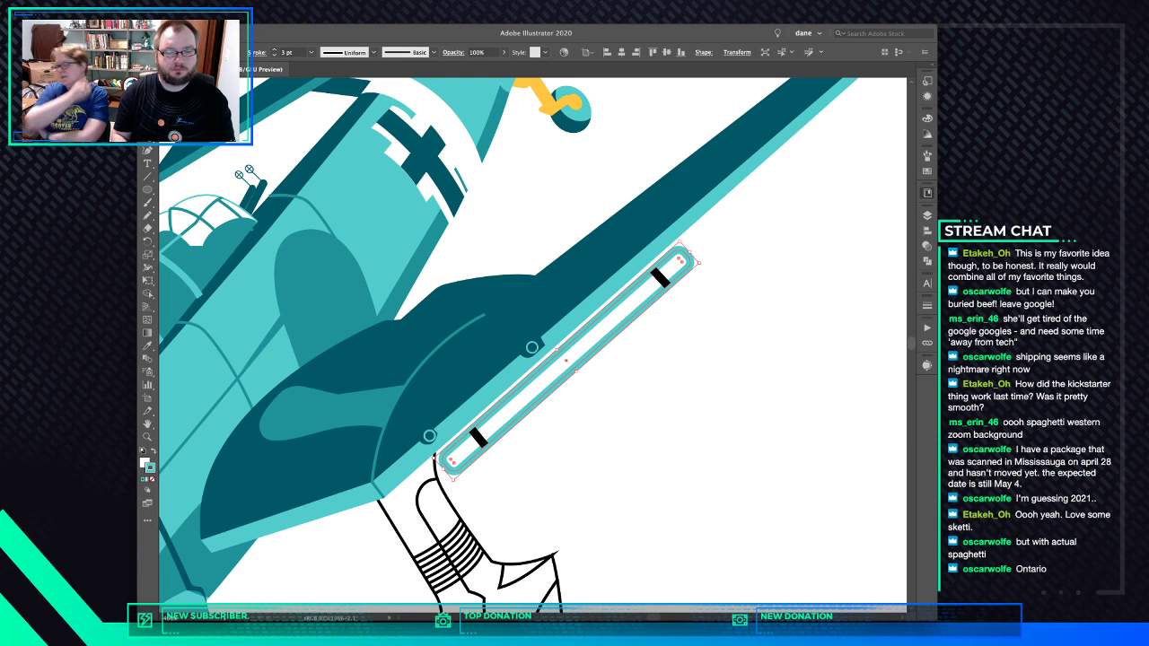
key(x)
key(slash)
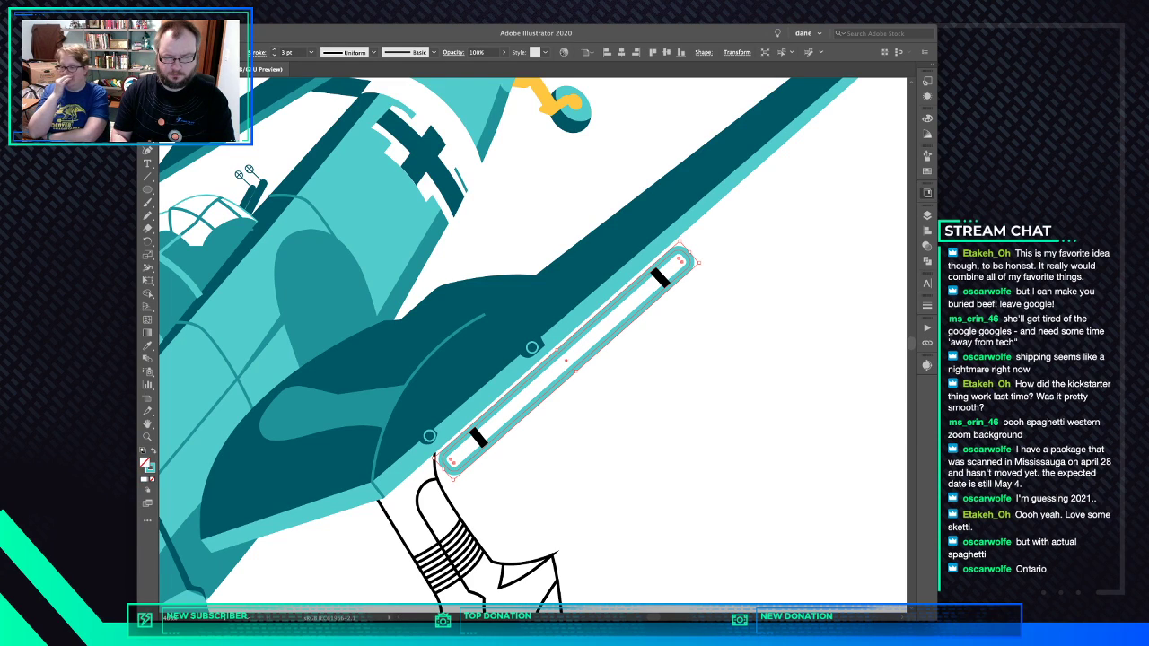
Recolor the dive brake's two black crossbars light teal and group them with the rounded frame
click(479, 437)
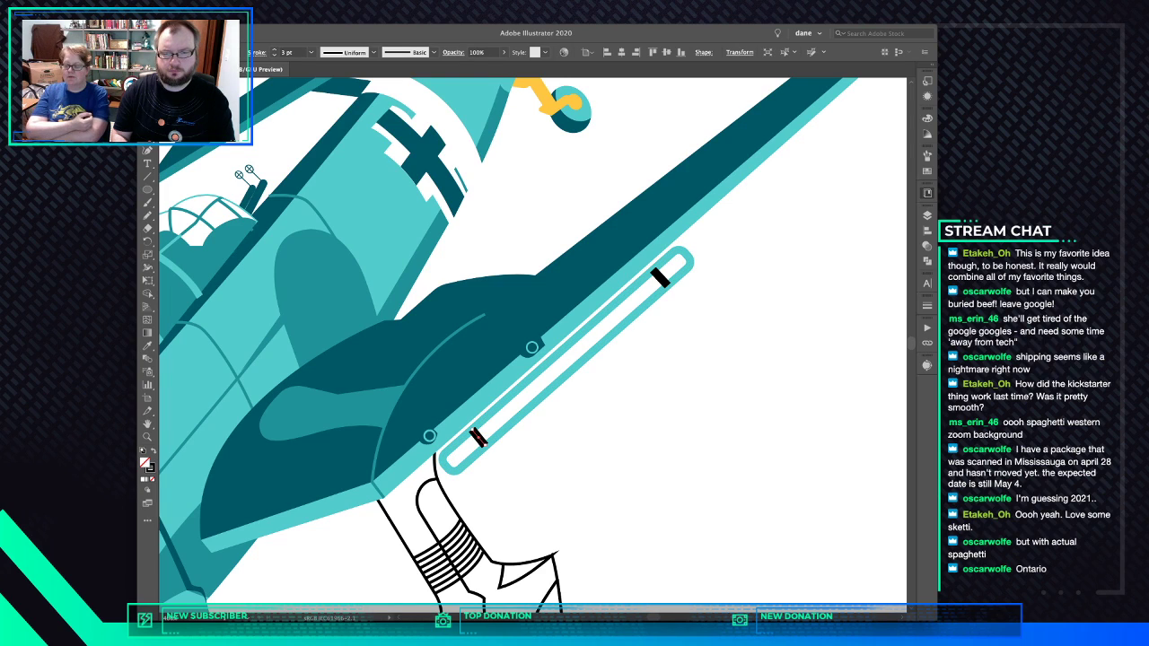
shift+click(663, 277)
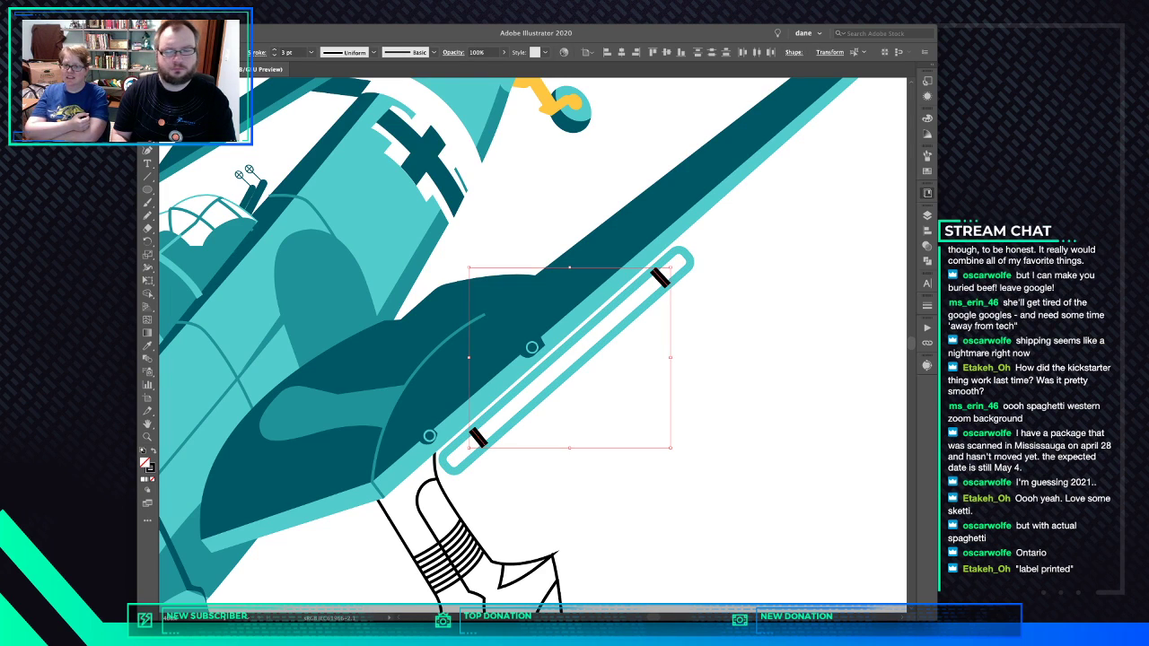
key(x)
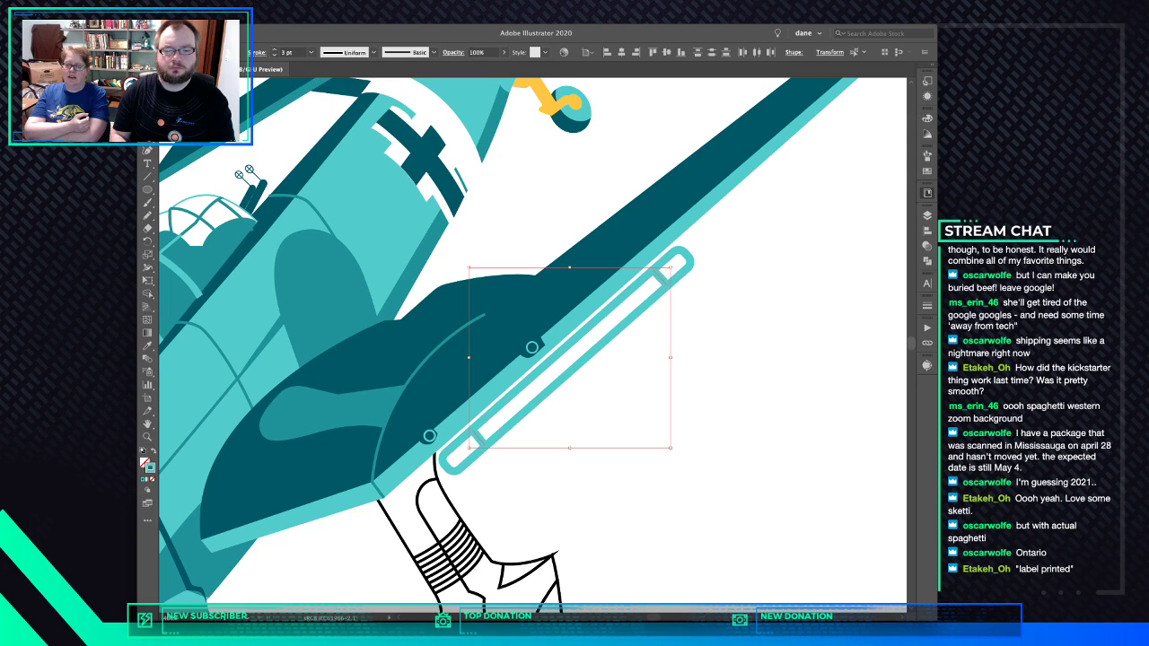
shift+click(685, 269)
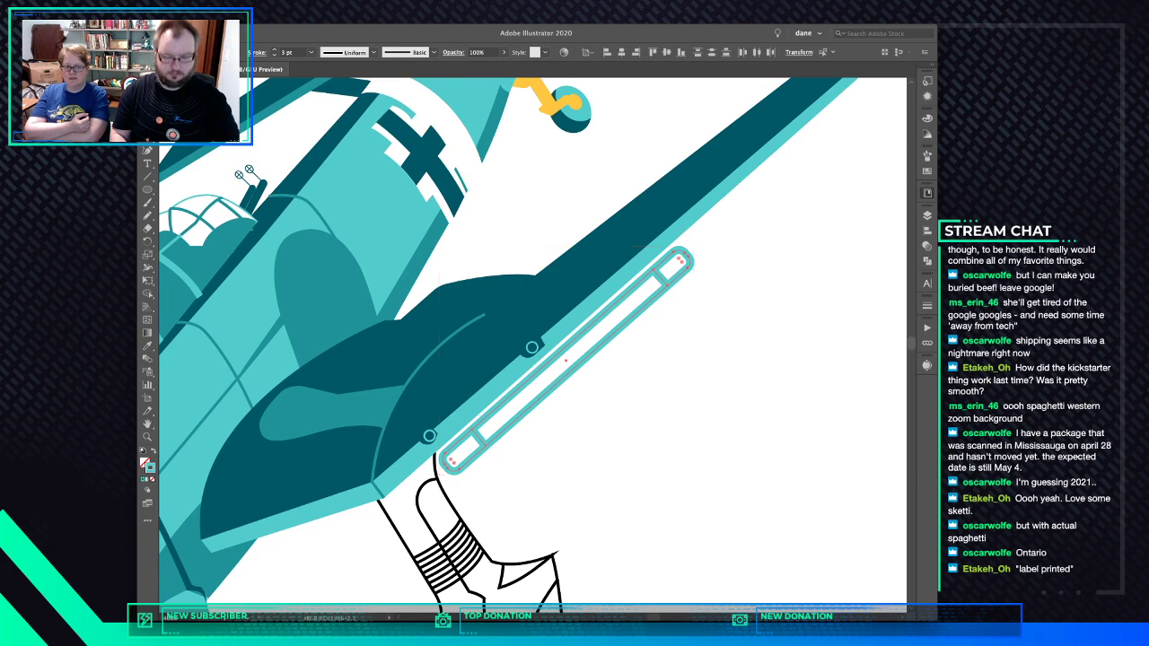
key(super+g)
key(super+shift+a)
key(a)
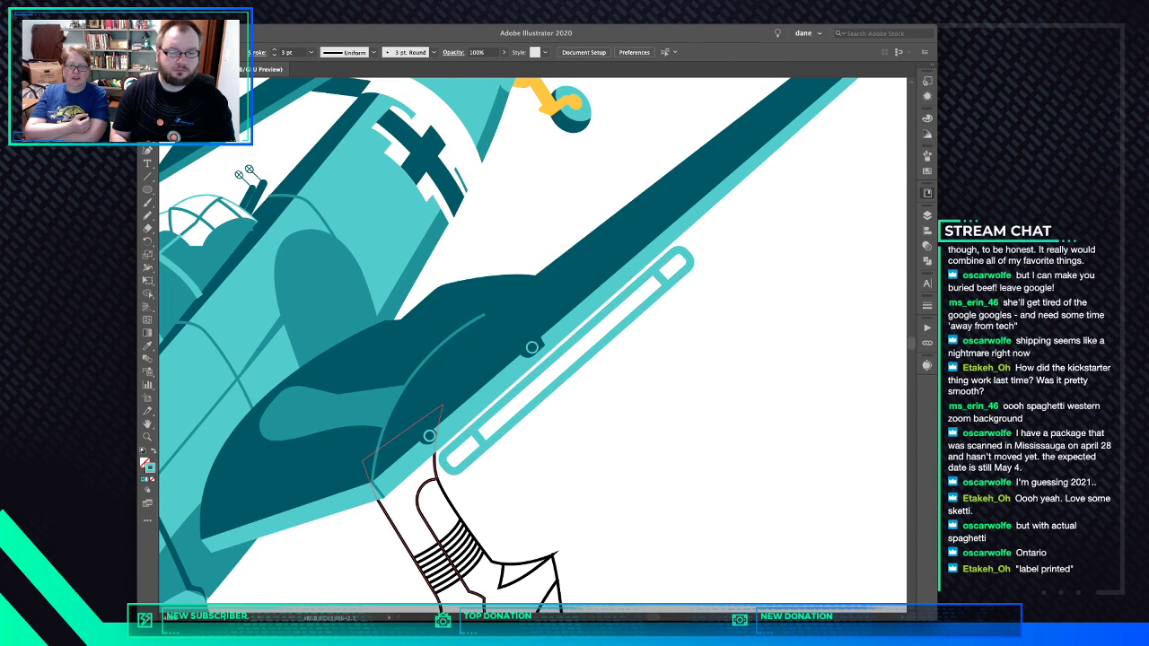
Fill the landing gear leg below the dive brake dark teal and its overlapping side piece mid teal, both without outlines
click(408, 504)
scroll(409, 504, down, 2)
scroll(260, 128, down, 4)
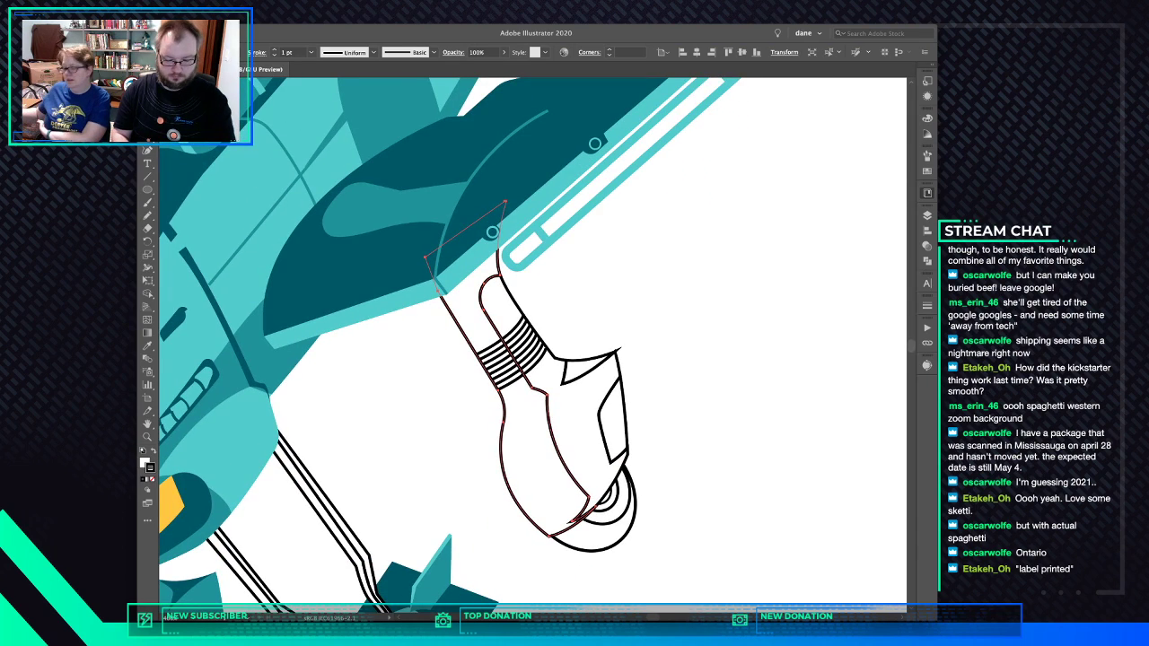
key(i)
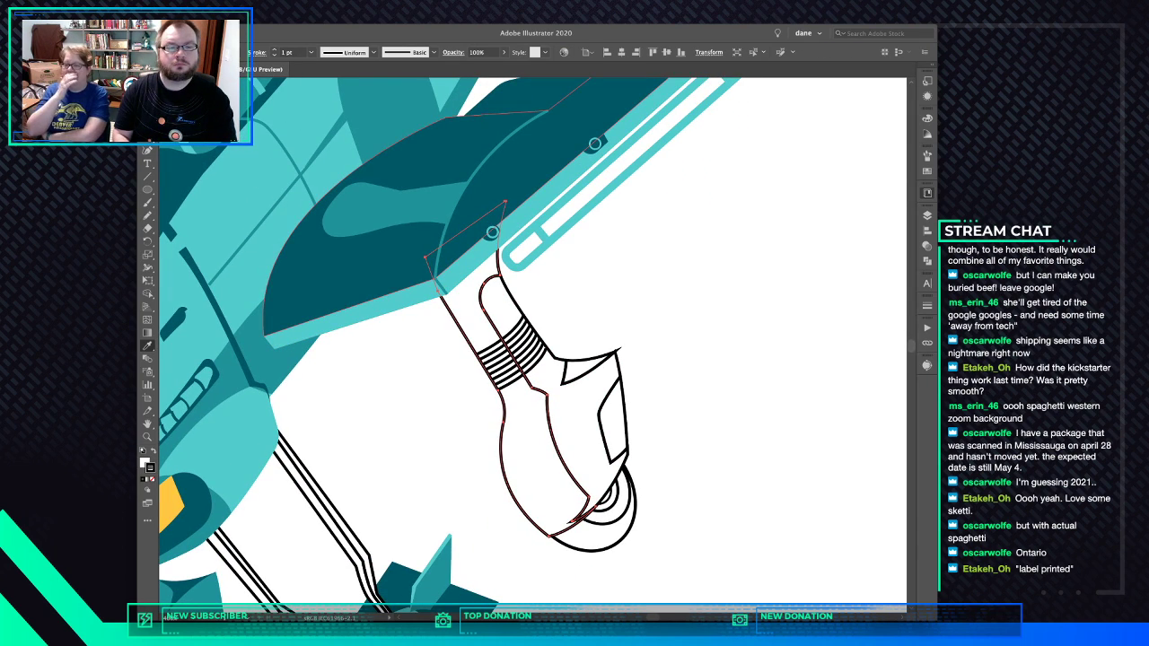
click(462, 242)
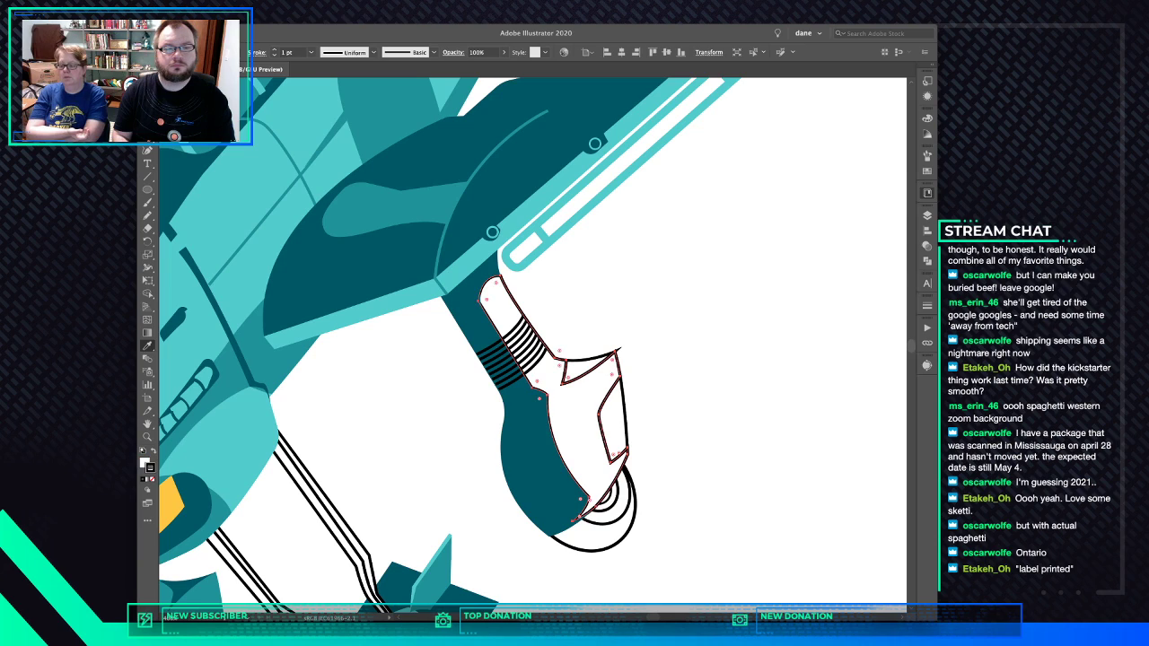
click(408, 208)
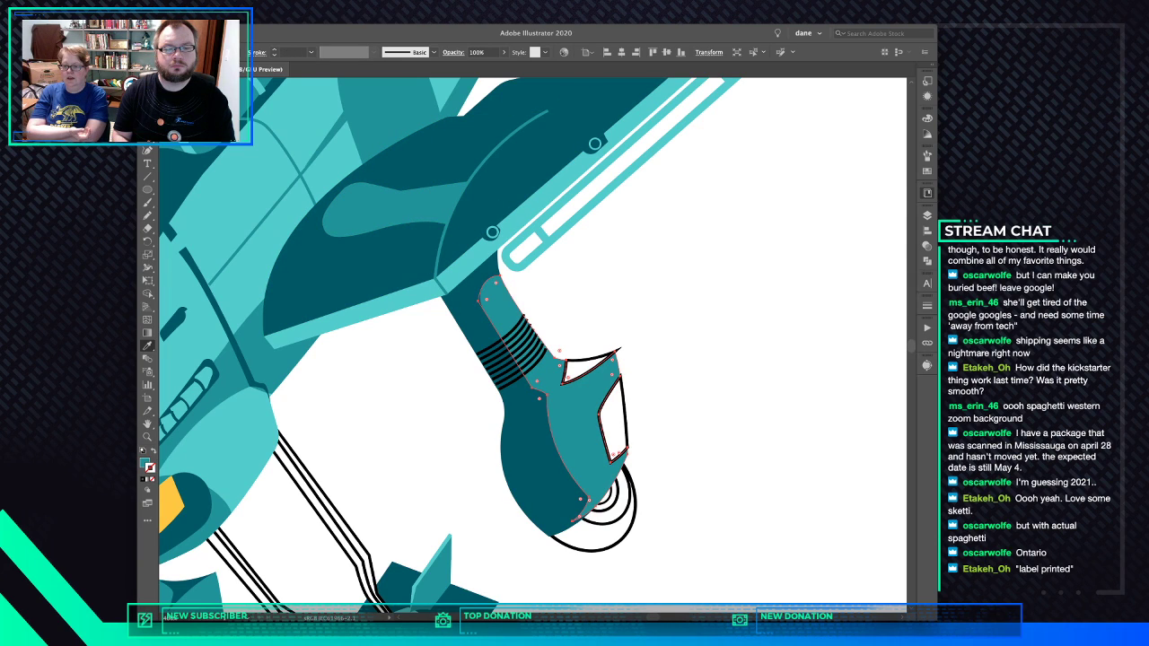
Recolor the leg's ribbed bands light teal and fill the two white panels on its wheel cover dark teal without outlines
super+click(514, 350)
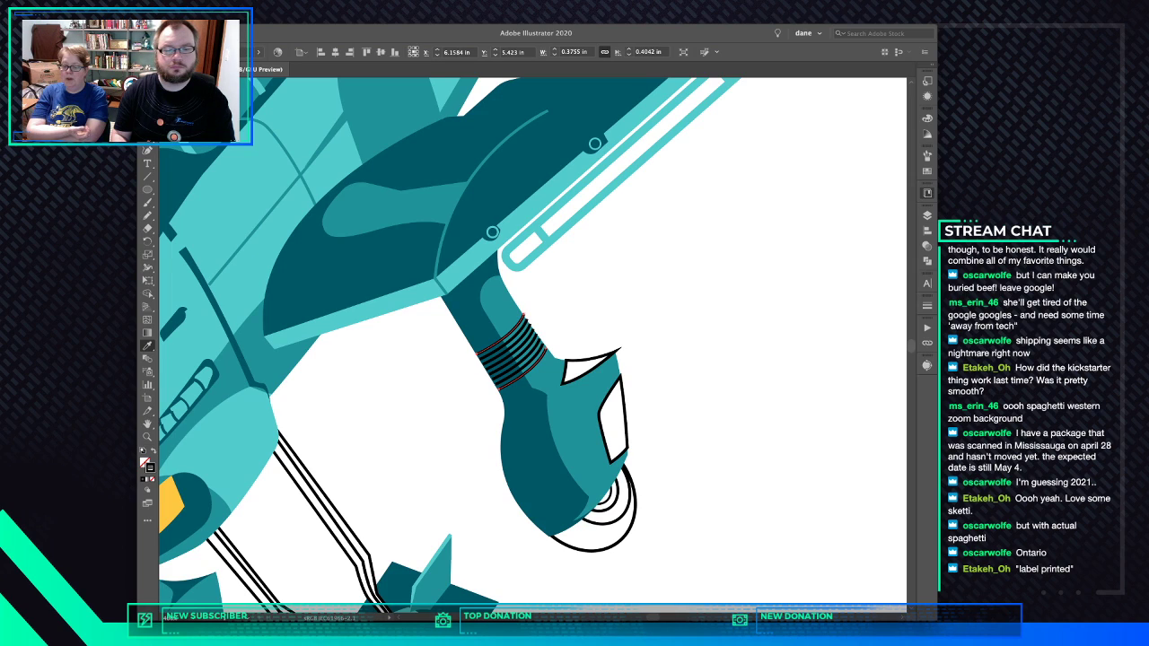
click(492, 232)
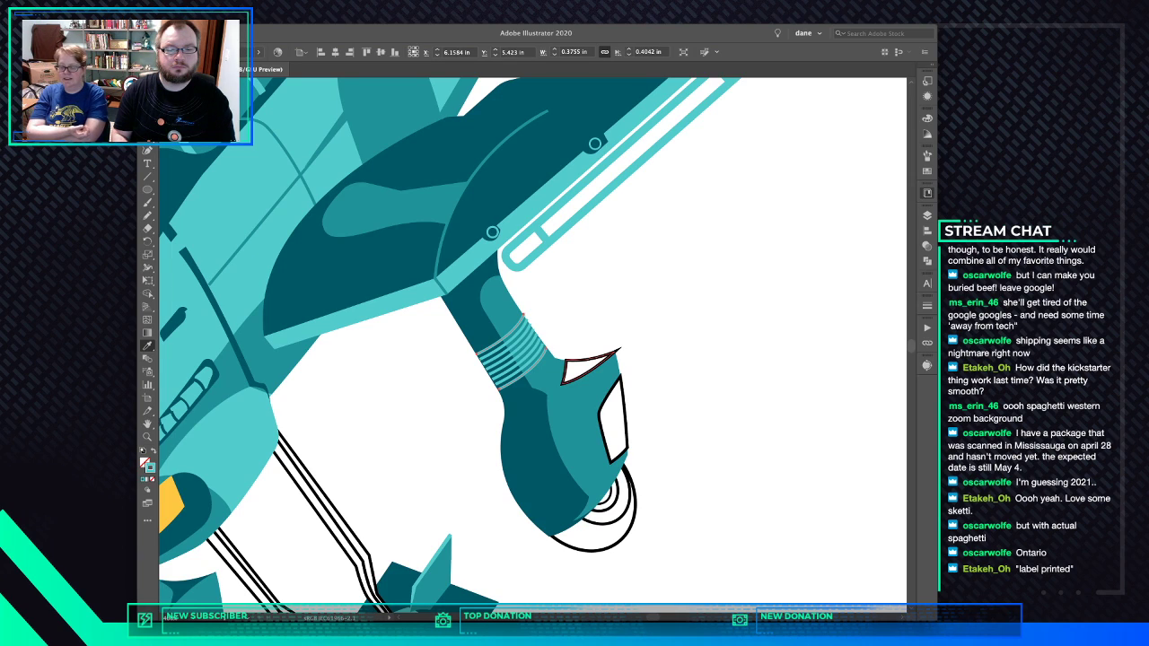
super+click(584, 368)
shift+super+click(615, 422)
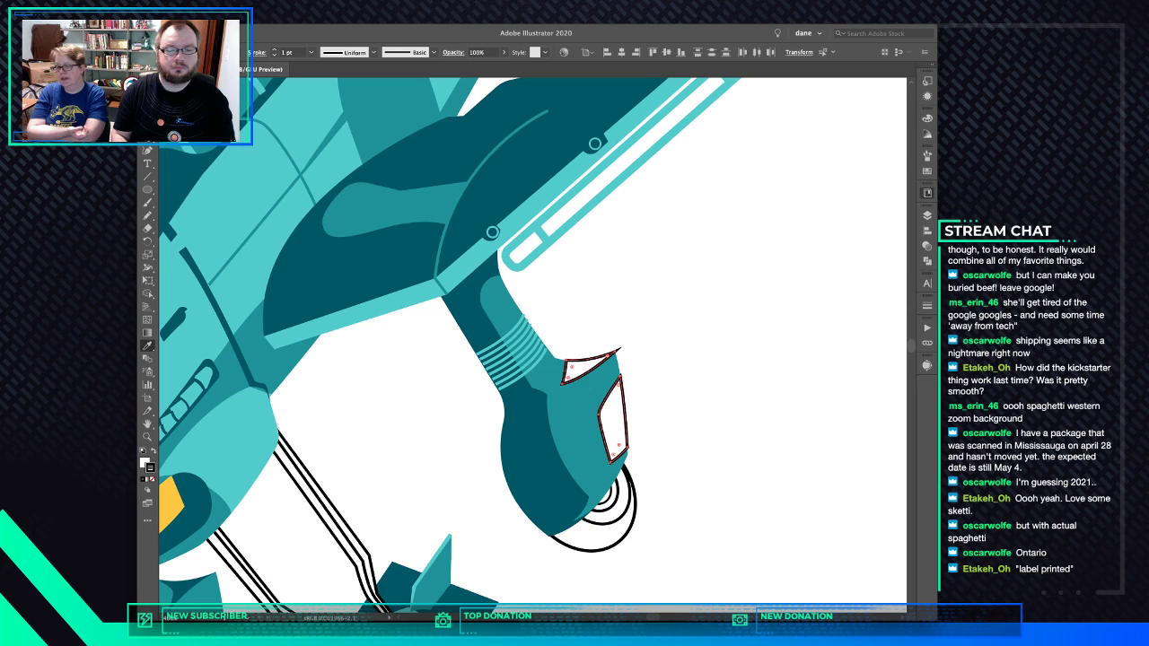
click(540, 462)
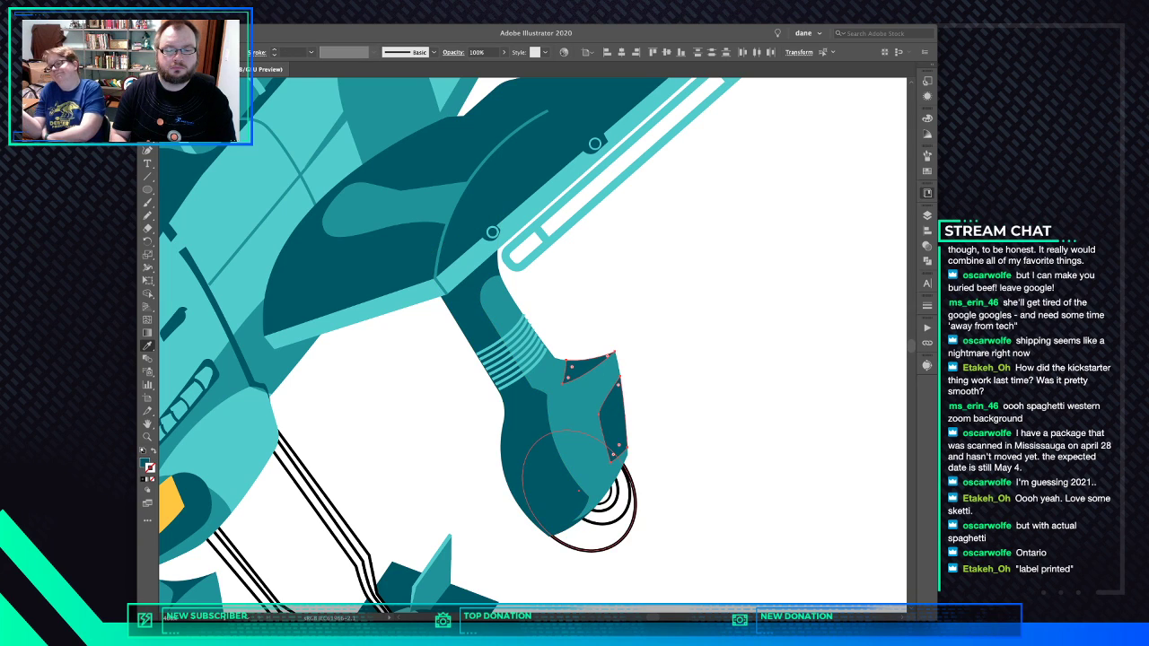
Fill the wheel's tire dark teal and the ring inside it golden yellow, sampled from the other landing gear wheel
super+click(612, 534)
click(543, 480)
super+click(588, 485)
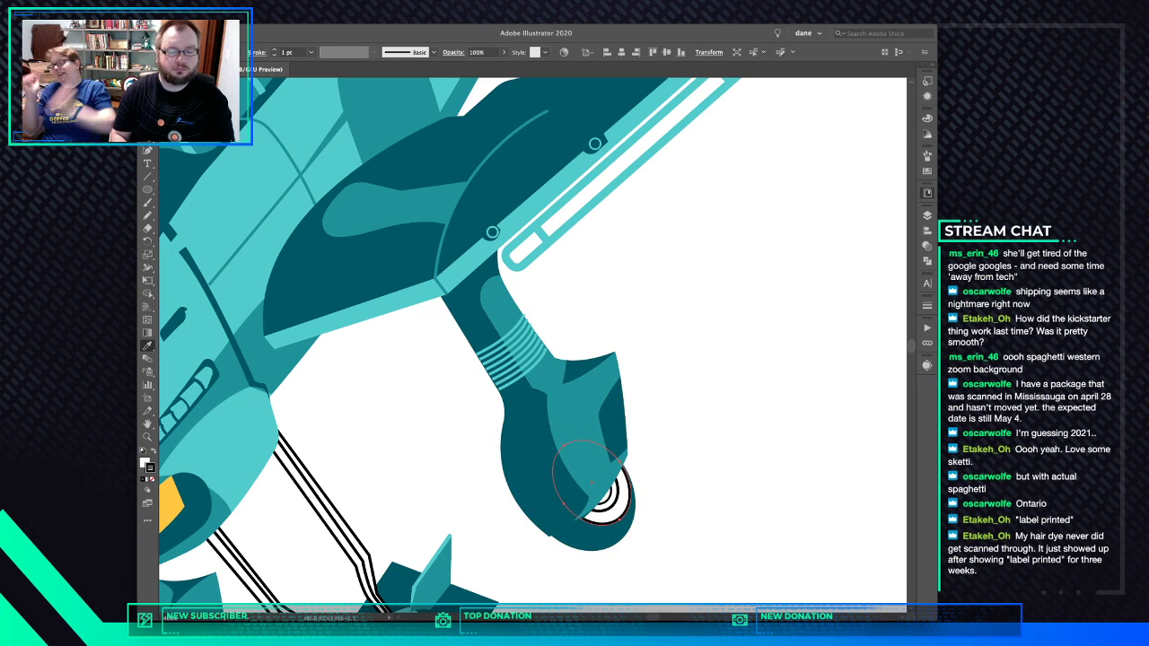
scroll(588, 484, down, 5)
scroll(588, 485, left, 5)
click(466, 494)
scroll(520, 312, up, 3)
scroll(520, 311, right, 5)
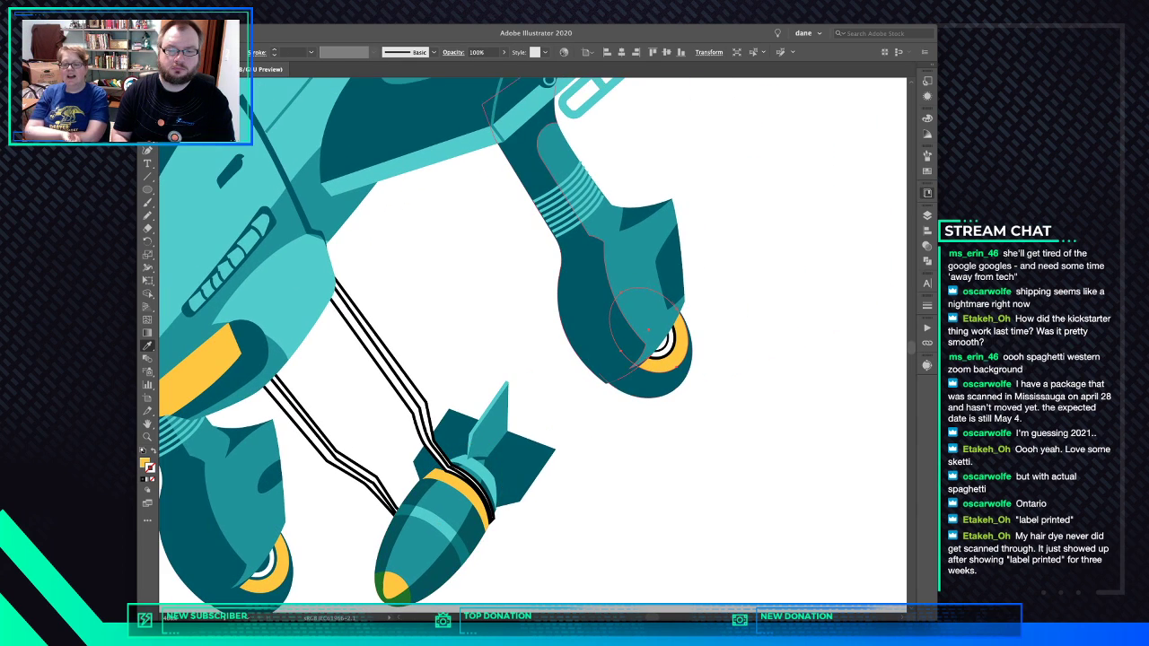
Recolor the wheel's inner hub circles with colors sampled from the matching circles on the other wheel
super+click(647, 330)
click(271, 562)
super+click(661, 341)
click(260, 560)
key(super+shift+a)
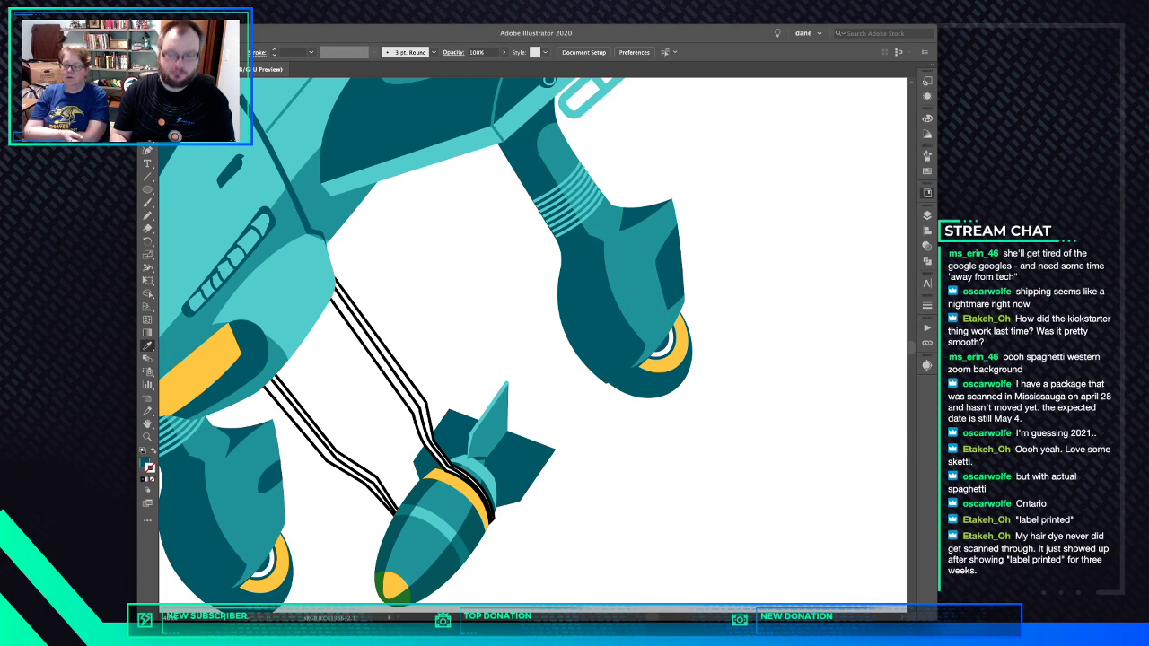
Fill the front faces of the two bomb support struts mid teal without outlines, sampled from the landing gear
key(super+0)
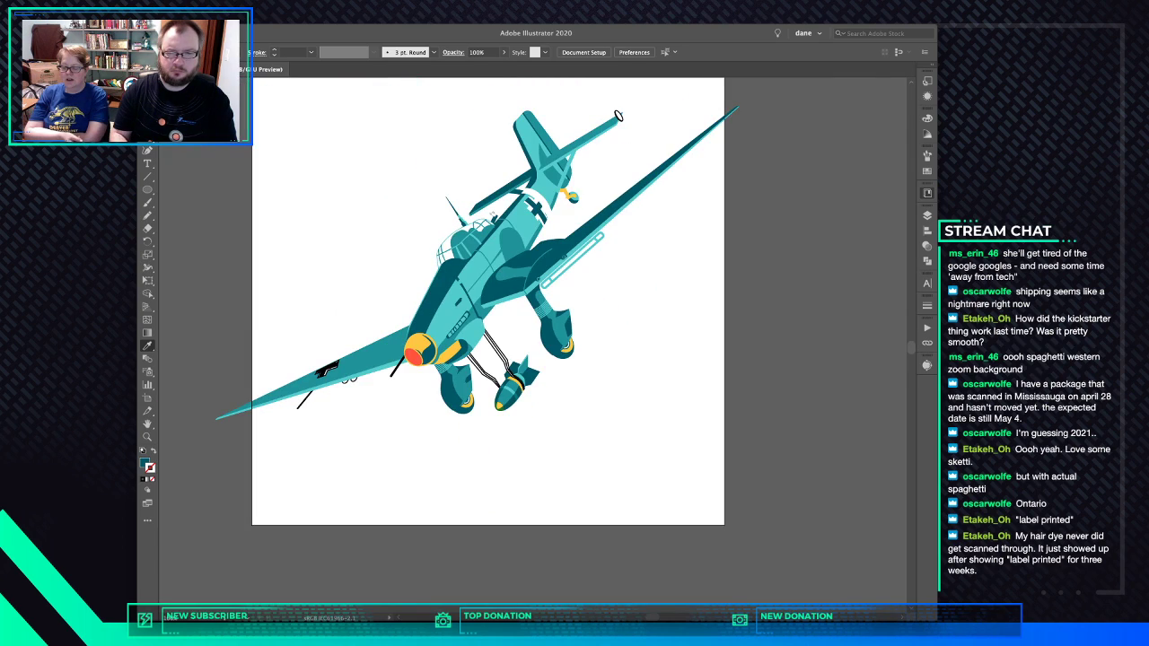
scroll(533, 341, up, 1)
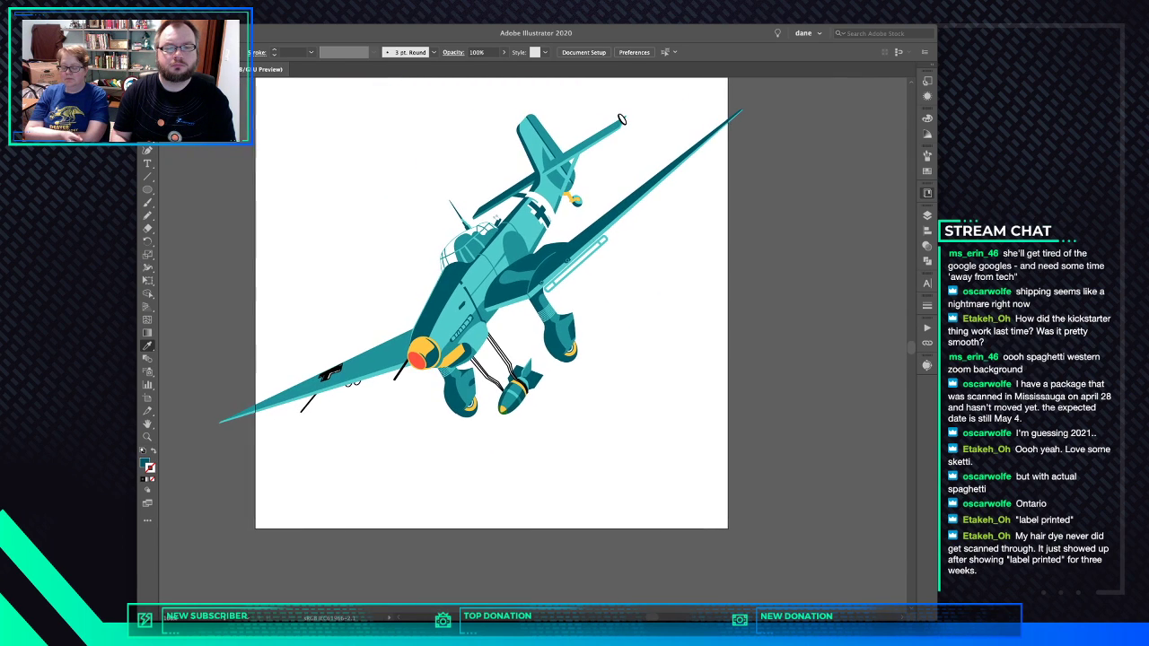
scroll(467, 349, up, 5)
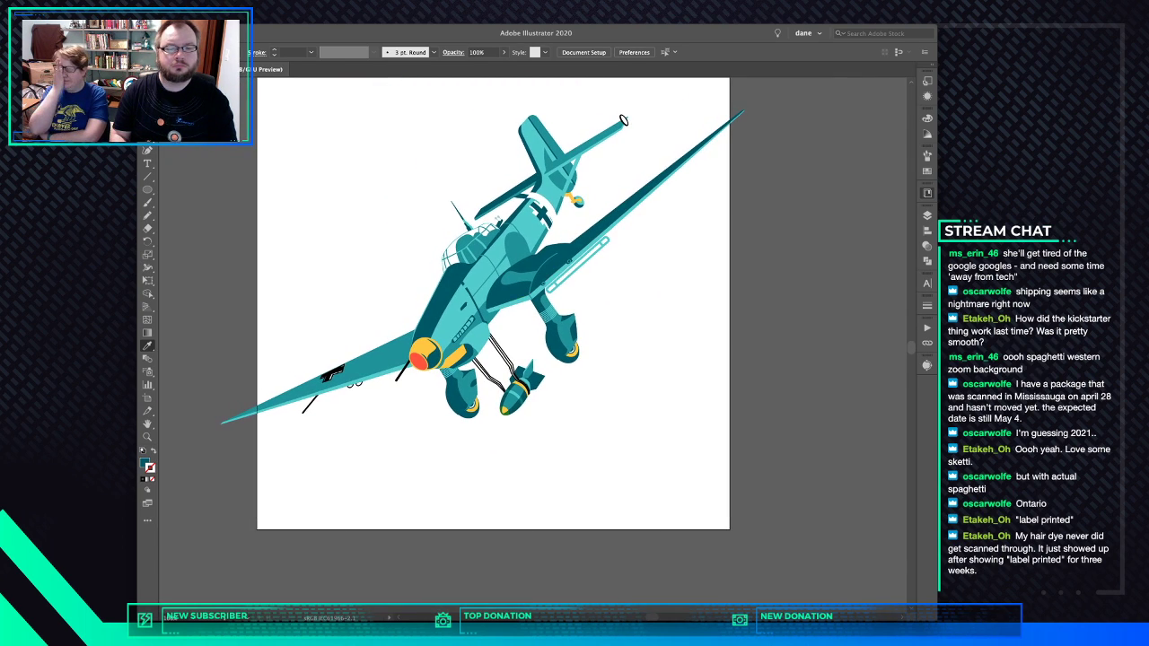
click(530, 310)
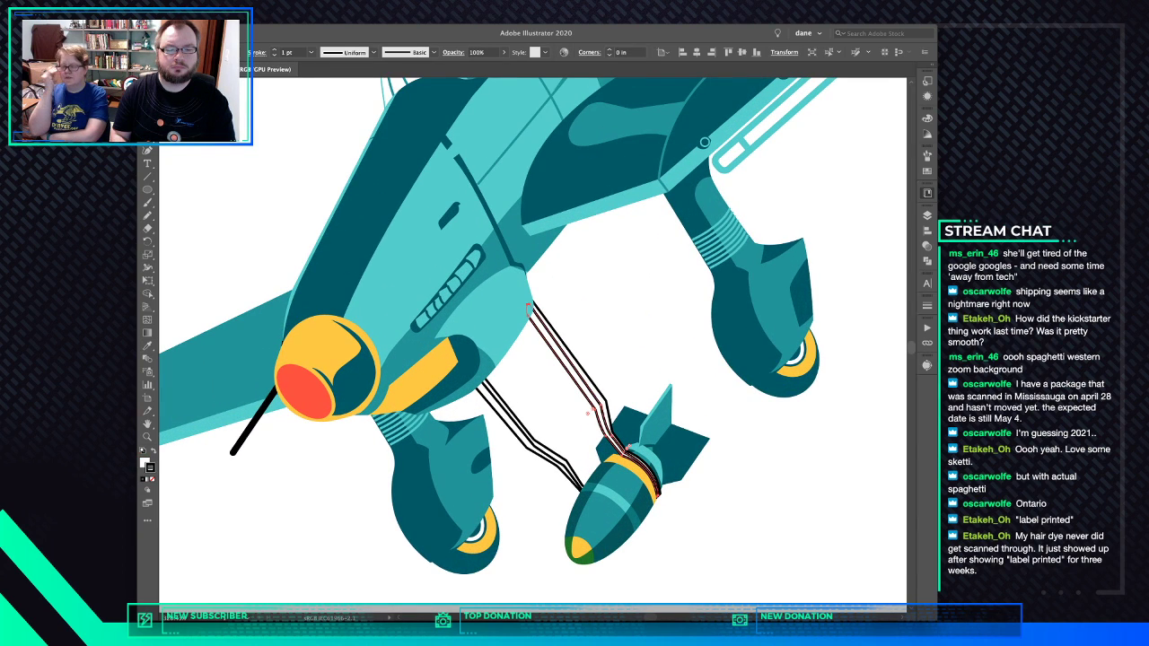
shift+click(503, 416)
key(i)
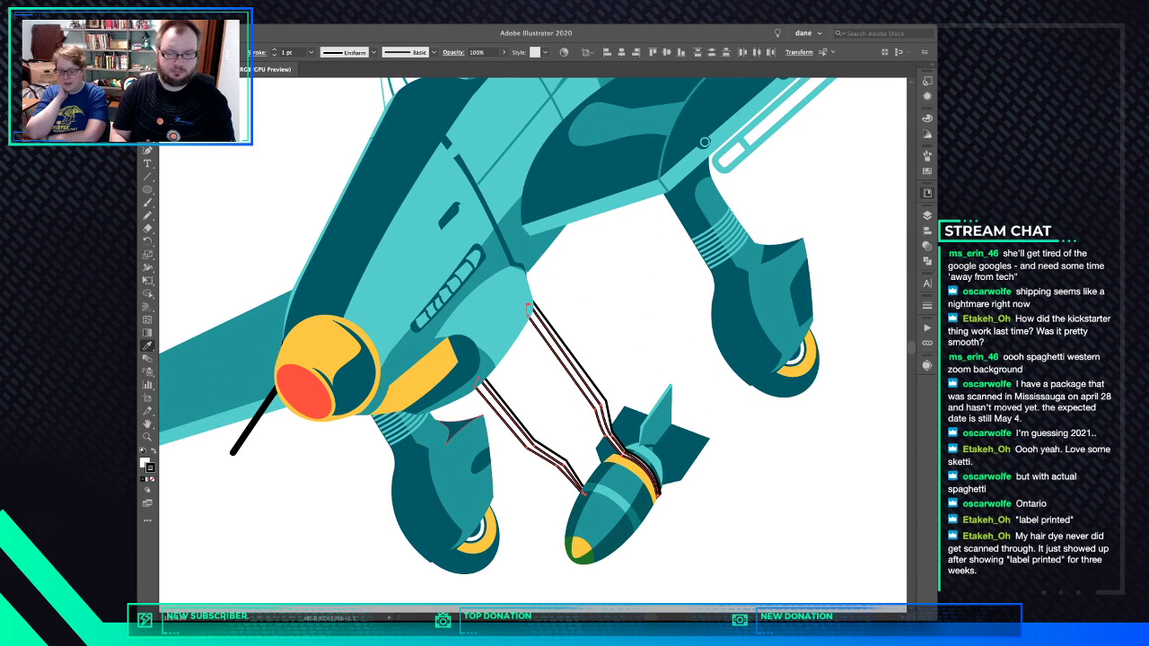
click(455, 445)
Remove the black outlines from the rear faces of the two bomb support struts
super+click(506, 405)
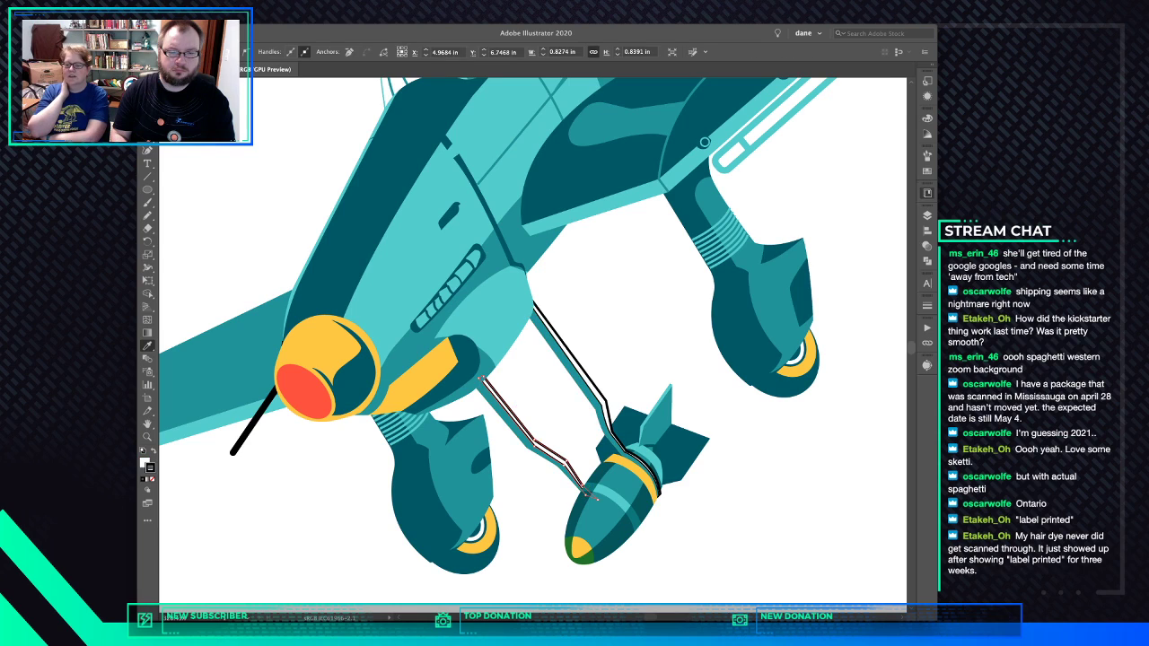
shift+super+click(572, 356)
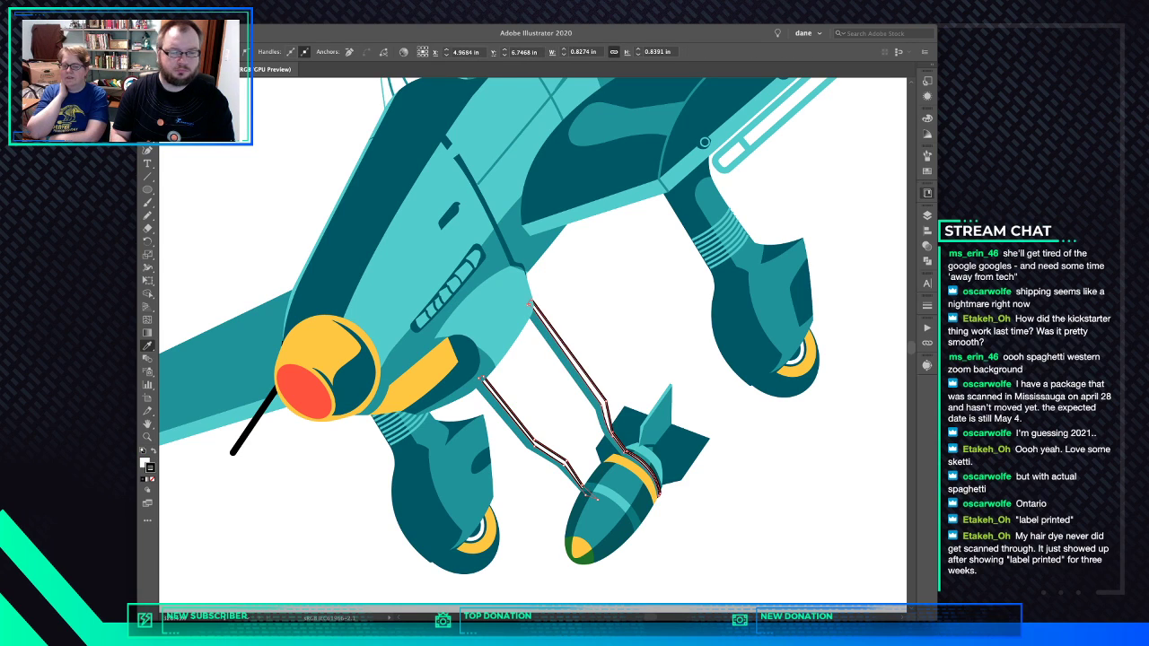
key(/)
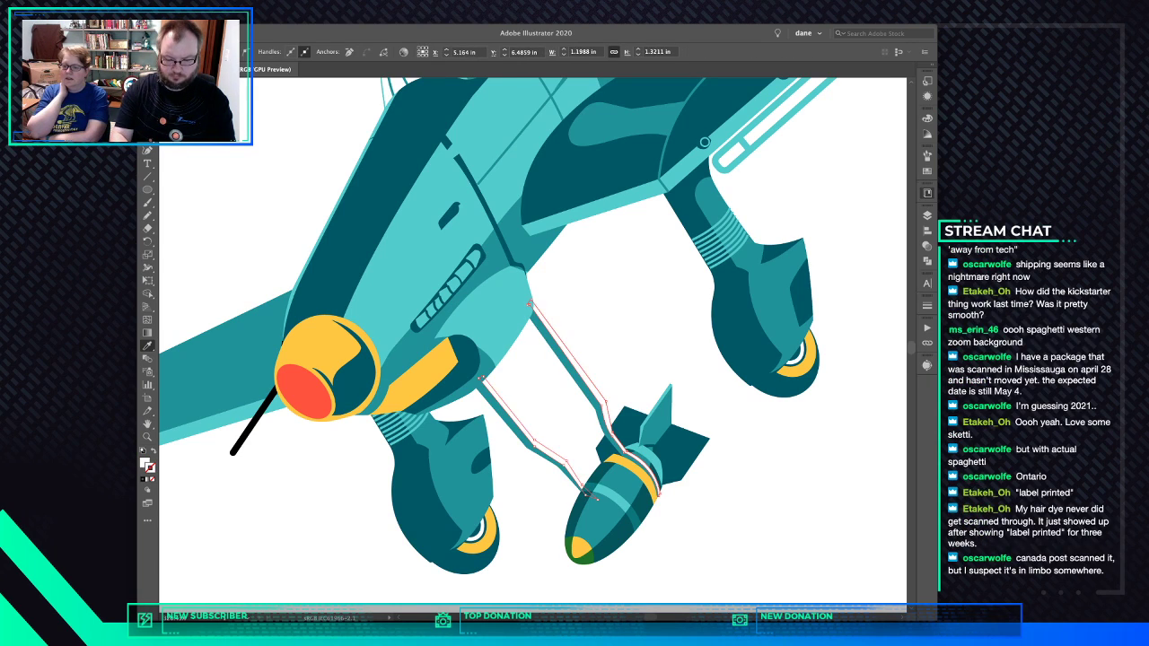
Fill the outer of the two small bumps under the cross-marked wing dark teal without an outline, sampling the plane's colors
key(super+minus)
key(super+minus)
key(super+minus)
key(super+minus)
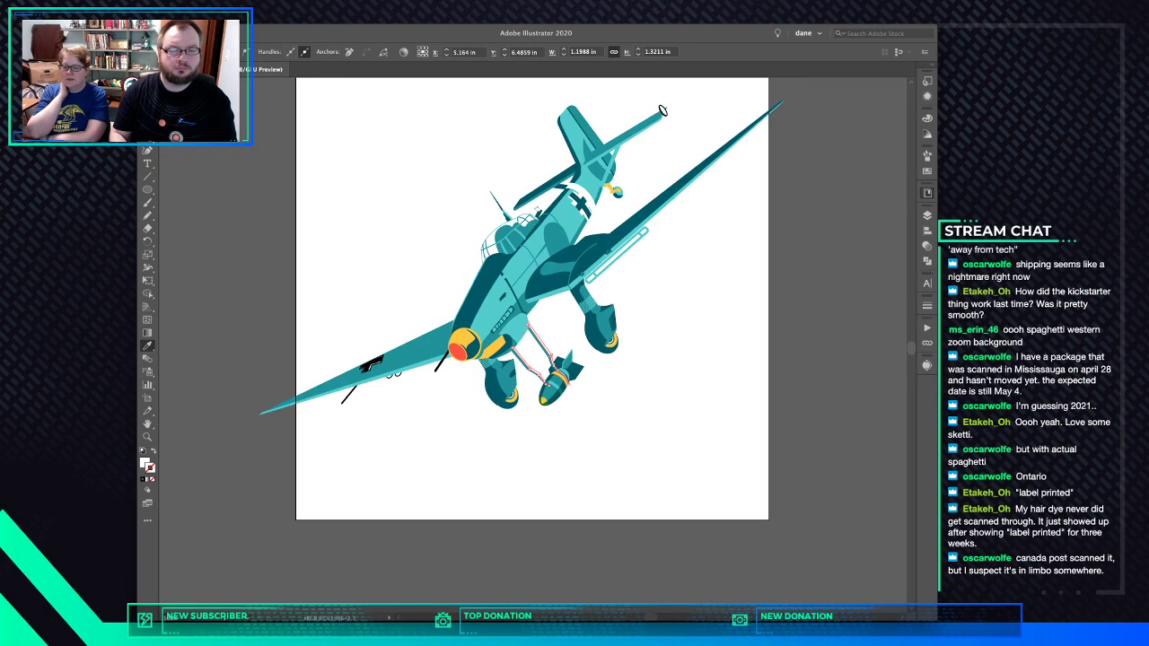
key(super+equal)
key(super+equal)
key(super+equal)
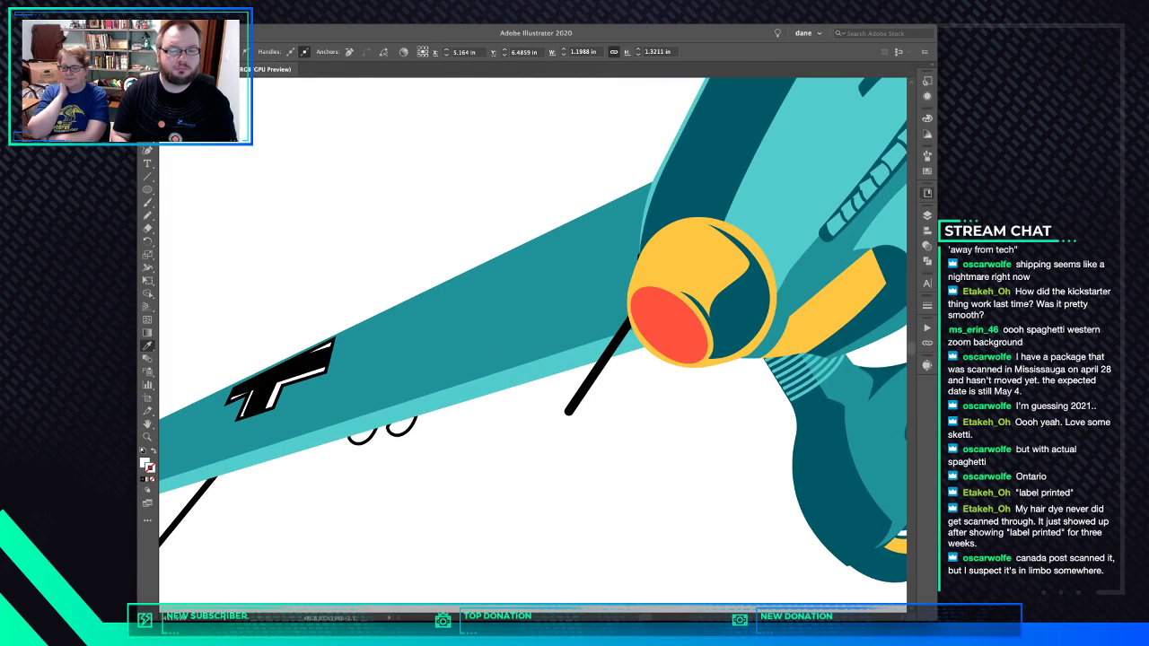
super+click(364, 442)
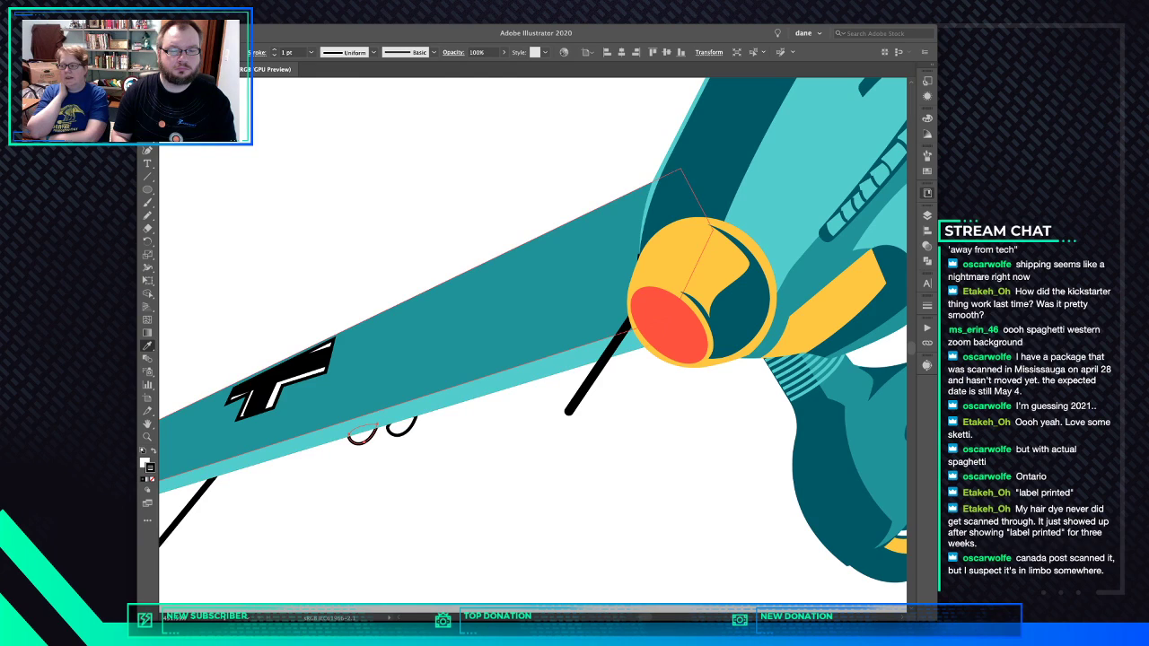
click(395, 386)
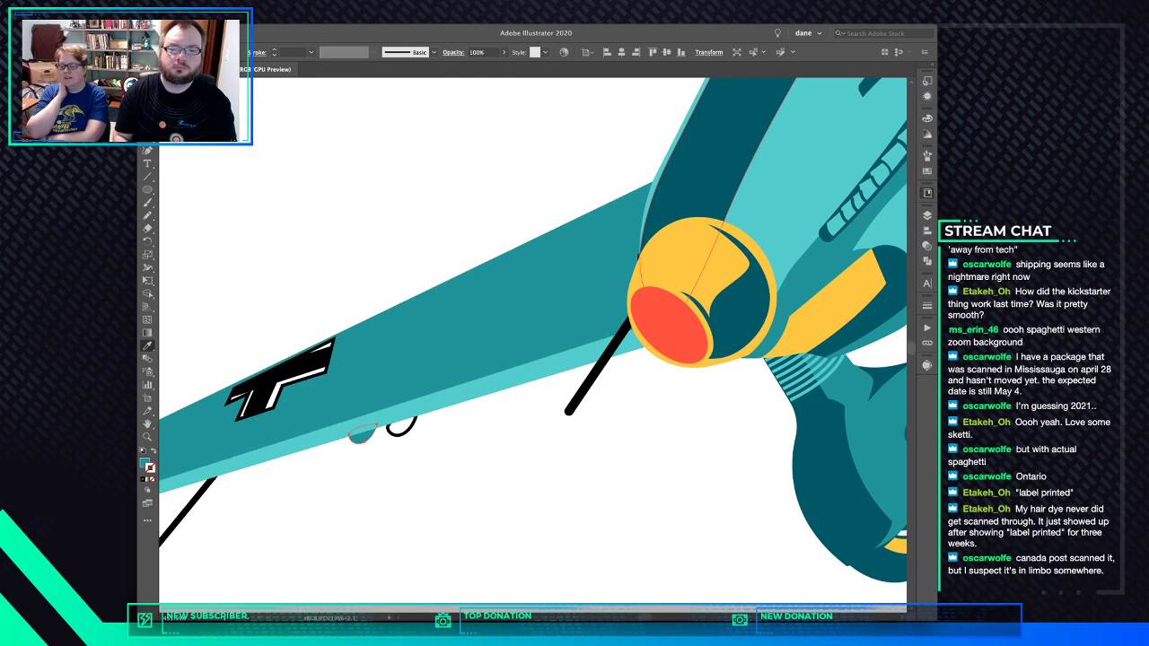
super+click(638, 255)
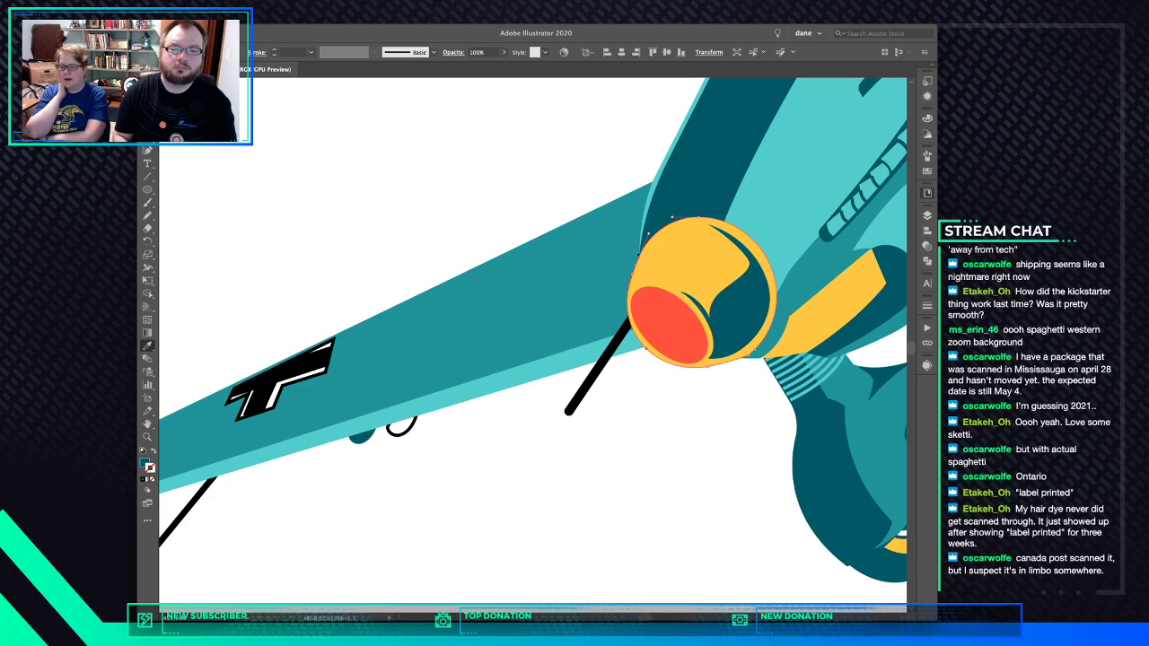
drag(603, 192, 657, 274)
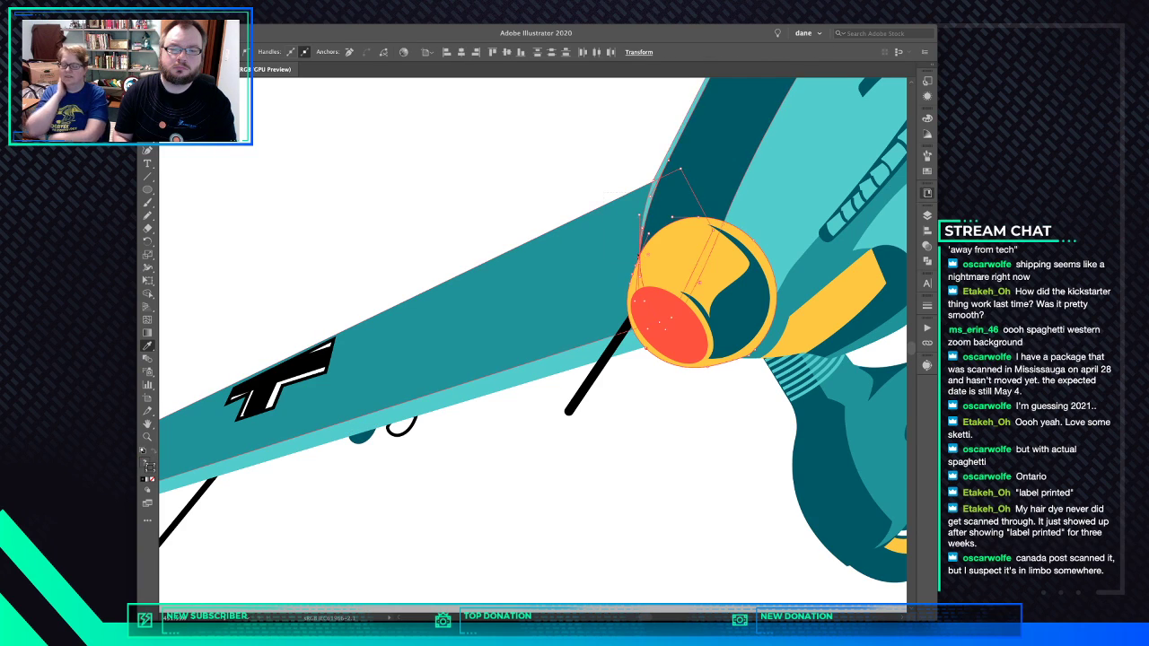
drag(633, 163, 659, 185)
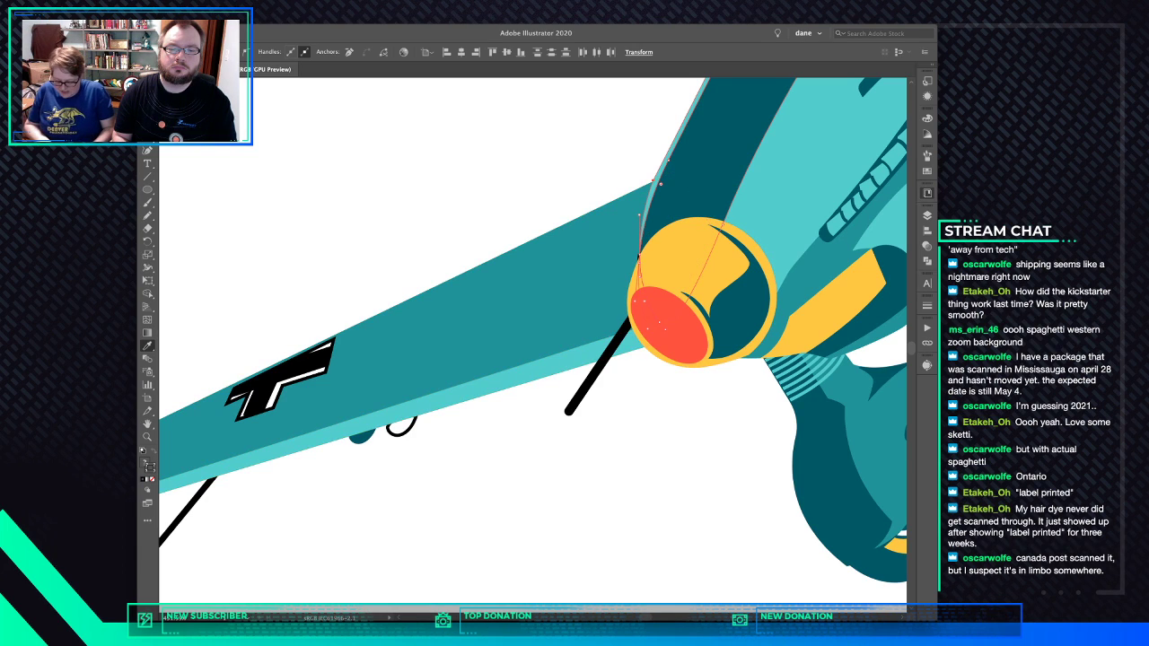
key(super+shift+a)
Recolor the stroke of the black rod beside the yellow nose dark teal, sampled from the engine cowling
scroll(629, 252, up, 5)
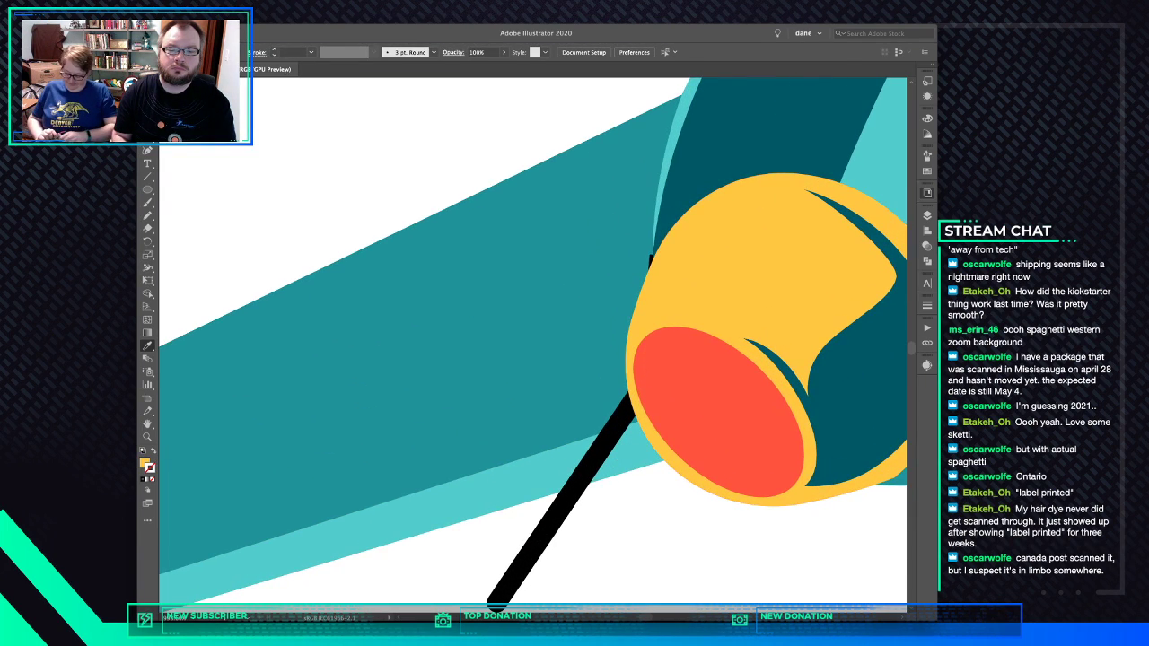
super+click(634, 436)
super+click(621, 418)
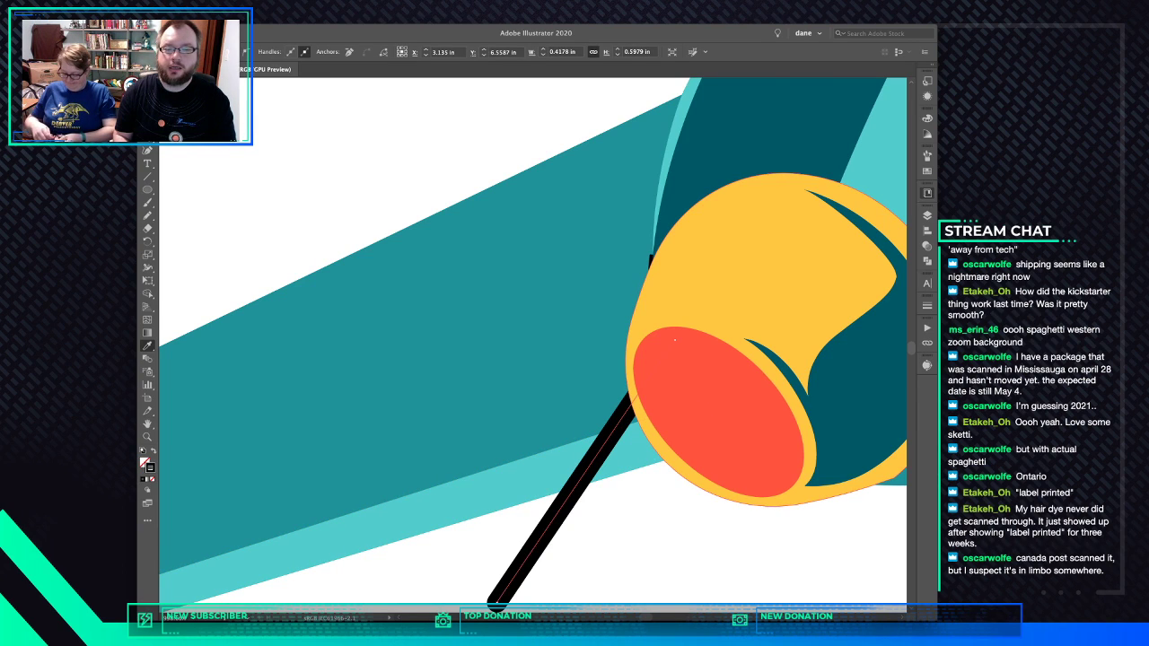
shift+click(691, 202)
Offset a dark teal copy of the outer under-wing bump and recolor the original mid teal for a two-tone shade
scroll(675, 341, down, 5)
scroll(675, 340, left, 6)
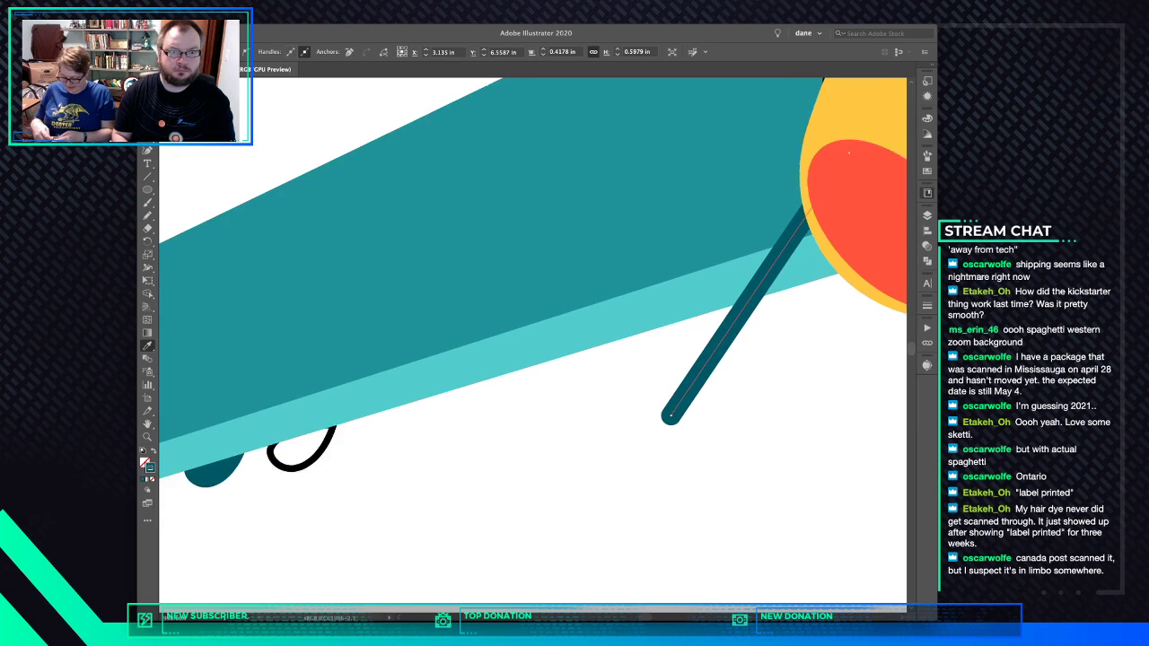
super+click(505, 348)
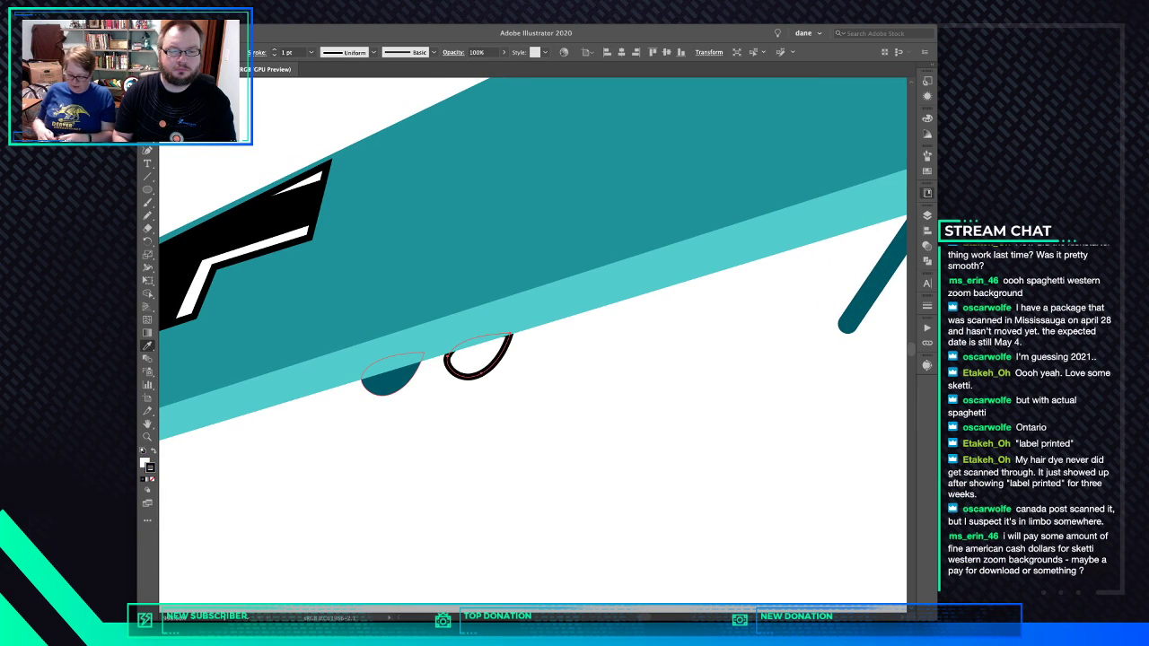
click(391, 377)
drag(401, 376, 418, 357)
click(429, 304)
Shade the inner under-wing bump with an offset dark teal copy over a mid teal base, without outlines
super+click(487, 368)
drag(487, 368, 479, 362)
super+click(493, 363)
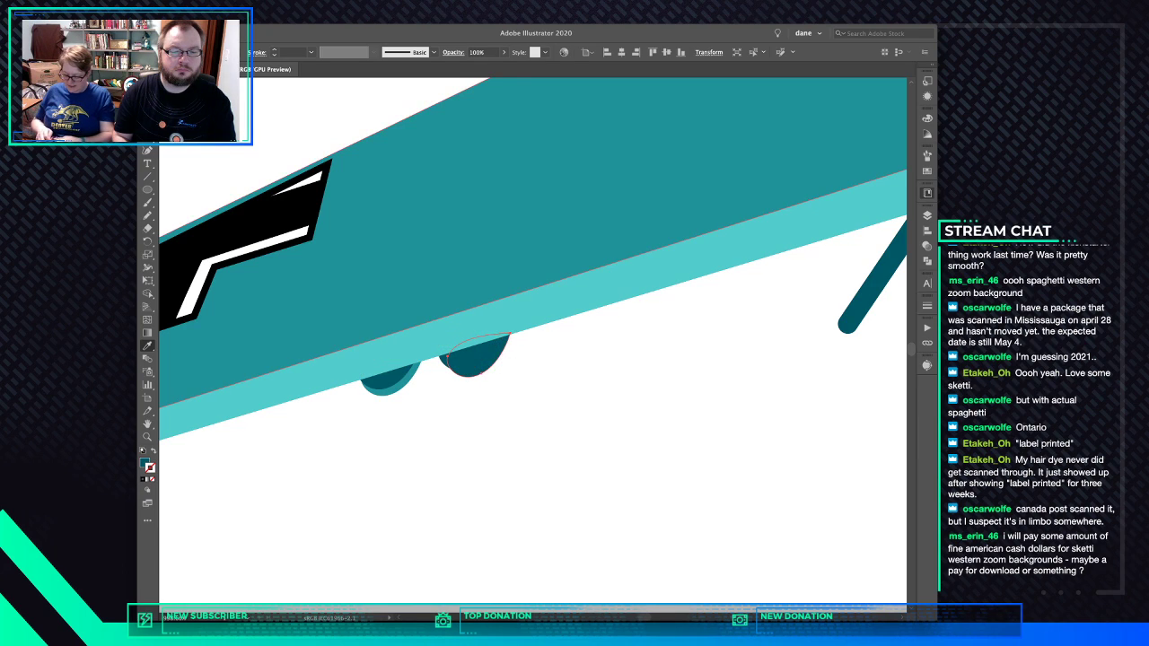
click(493, 289)
Split the inner bump's overlapping shapes with Pathfinder and delete the dark teal excess outside the bump
shift+super+click(494, 331)
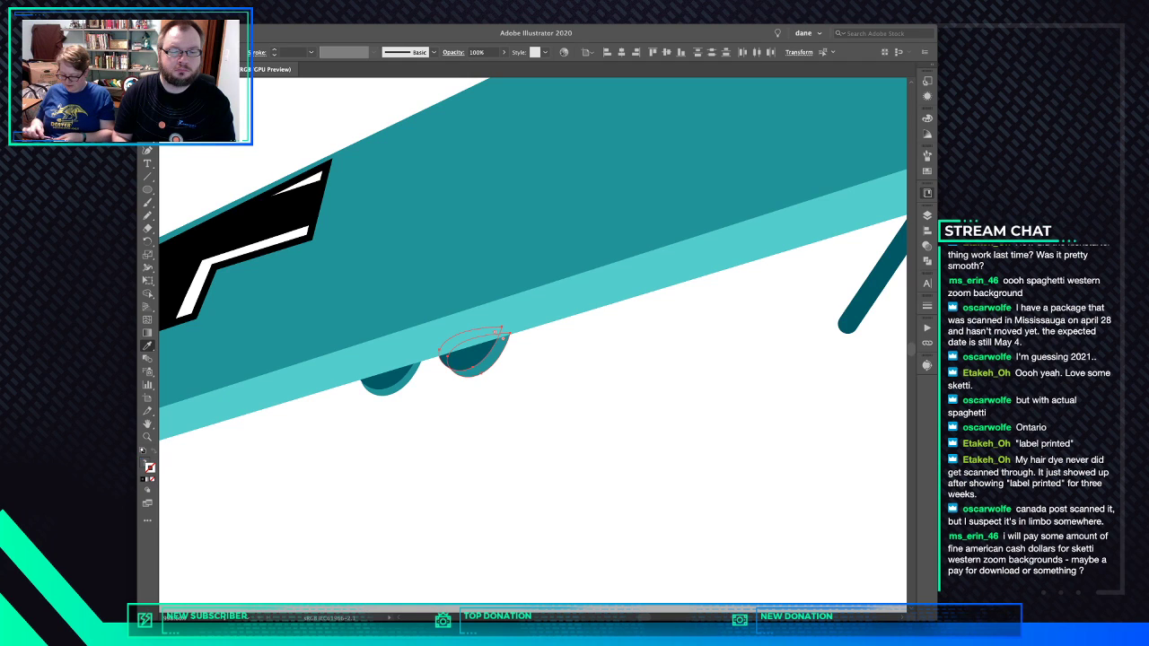
click(927, 261)
click(804, 320)
key(shift+super+a)
super+click(444, 360)
key(Delete)
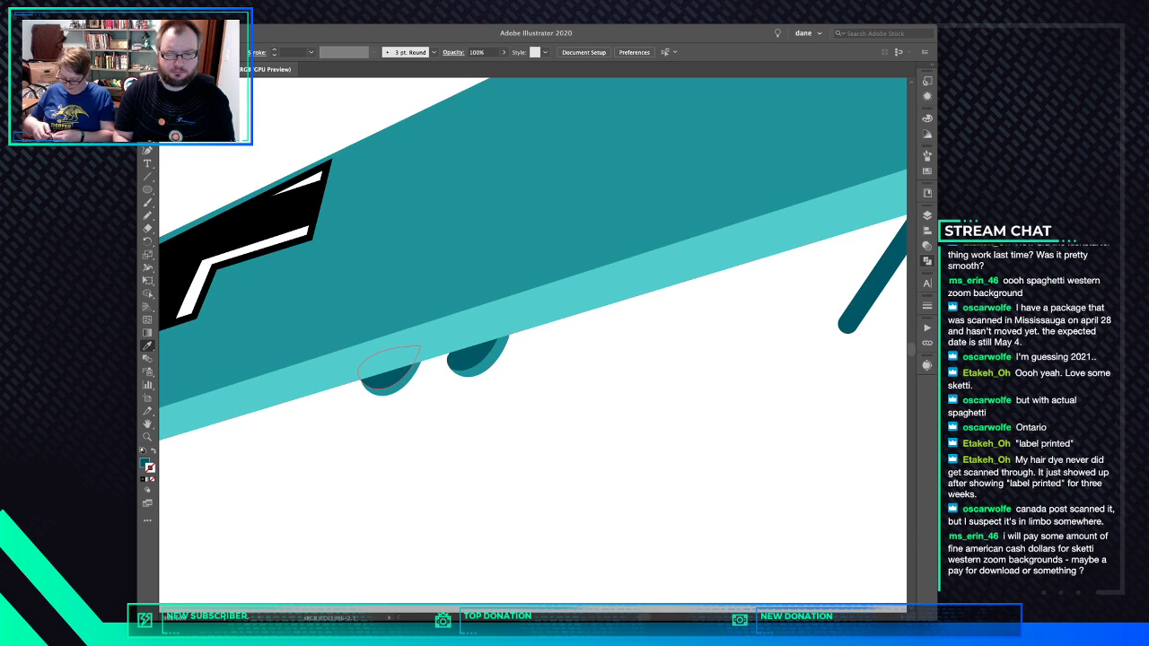
Clean up the outer bump's overlapping shapes by deleting the excess pieces outside its outline
drag(395, 377, 395, 378)
key(super+g)
key(super+shift+a)
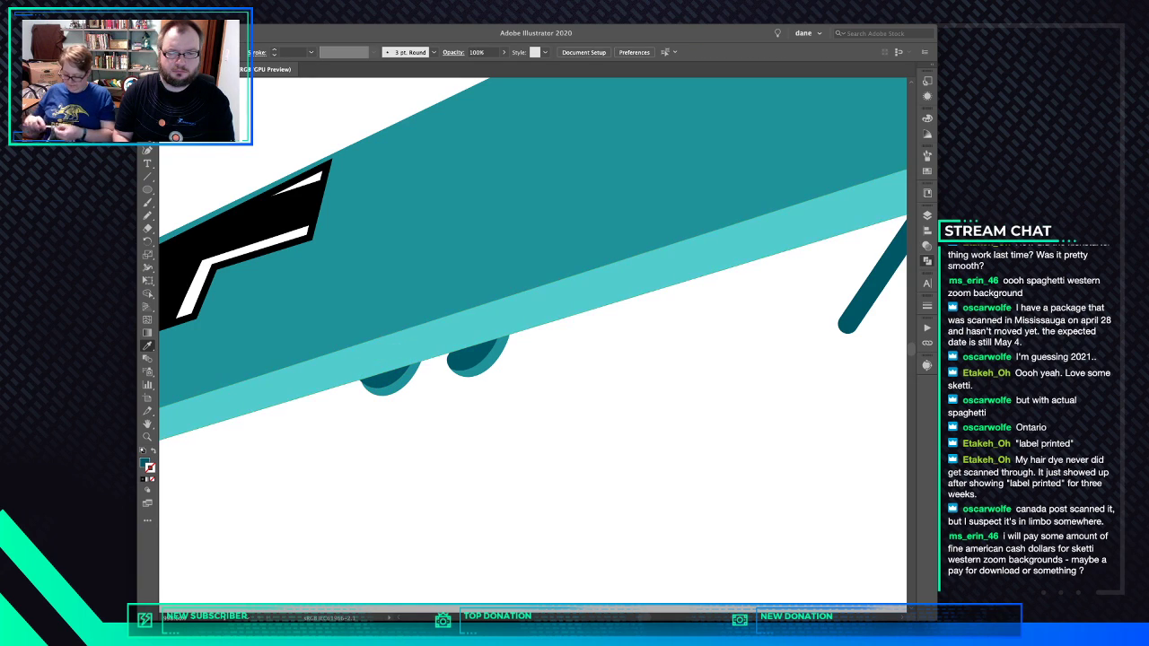
click(359, 386)
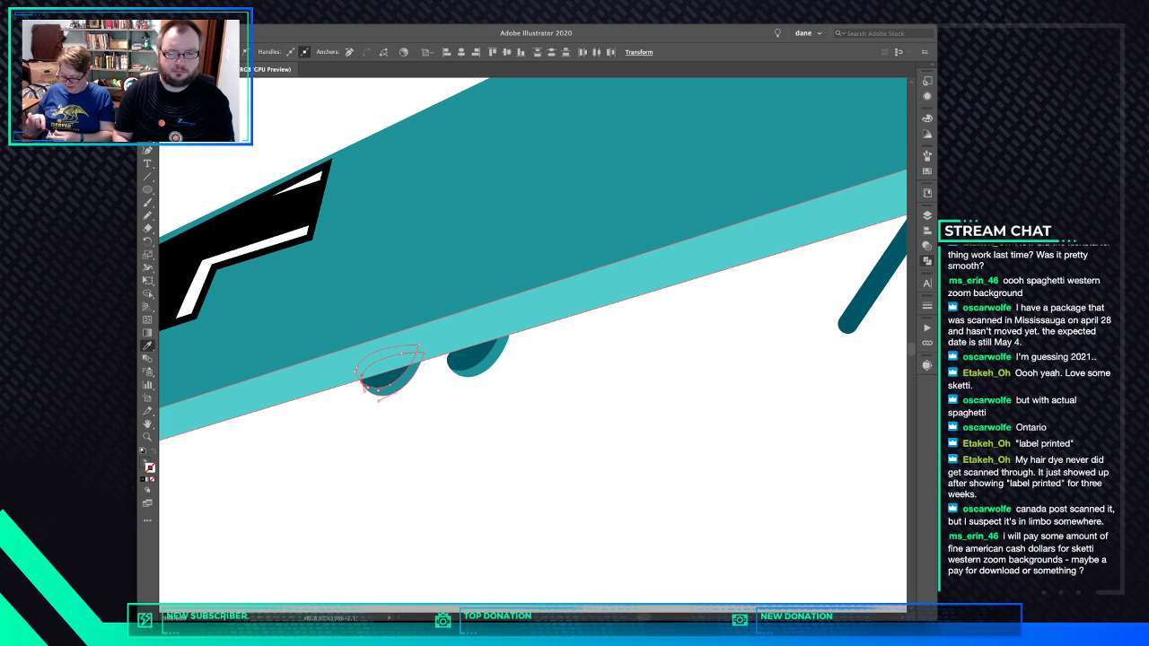
click(830, 288)
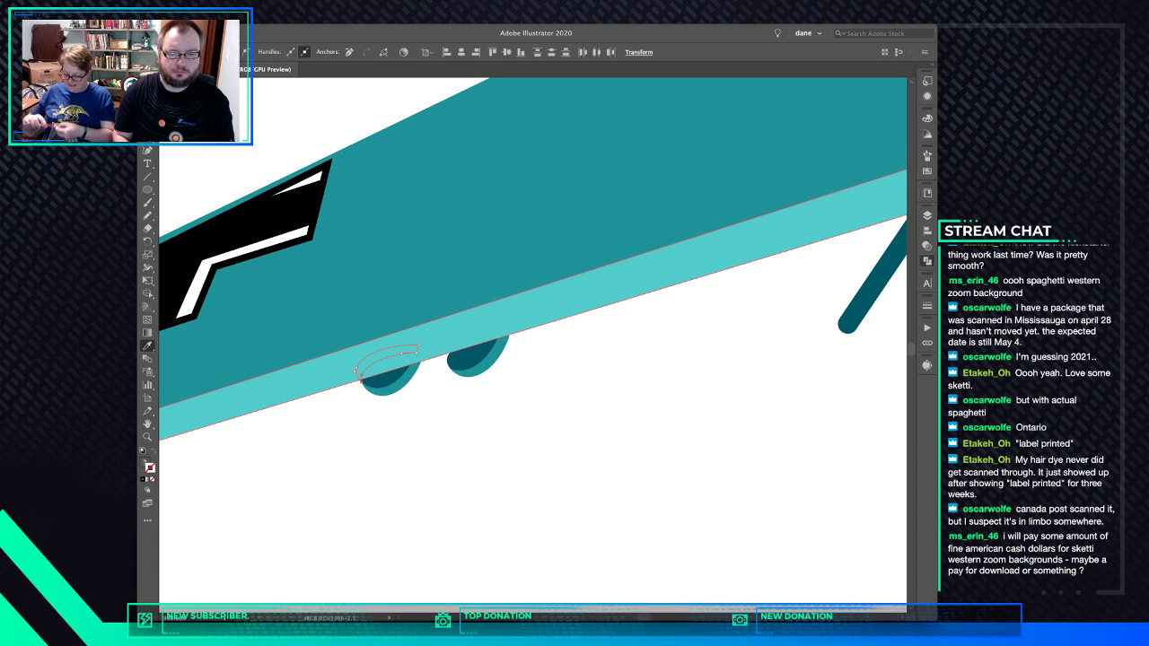
key(Delete)
key(Delete)
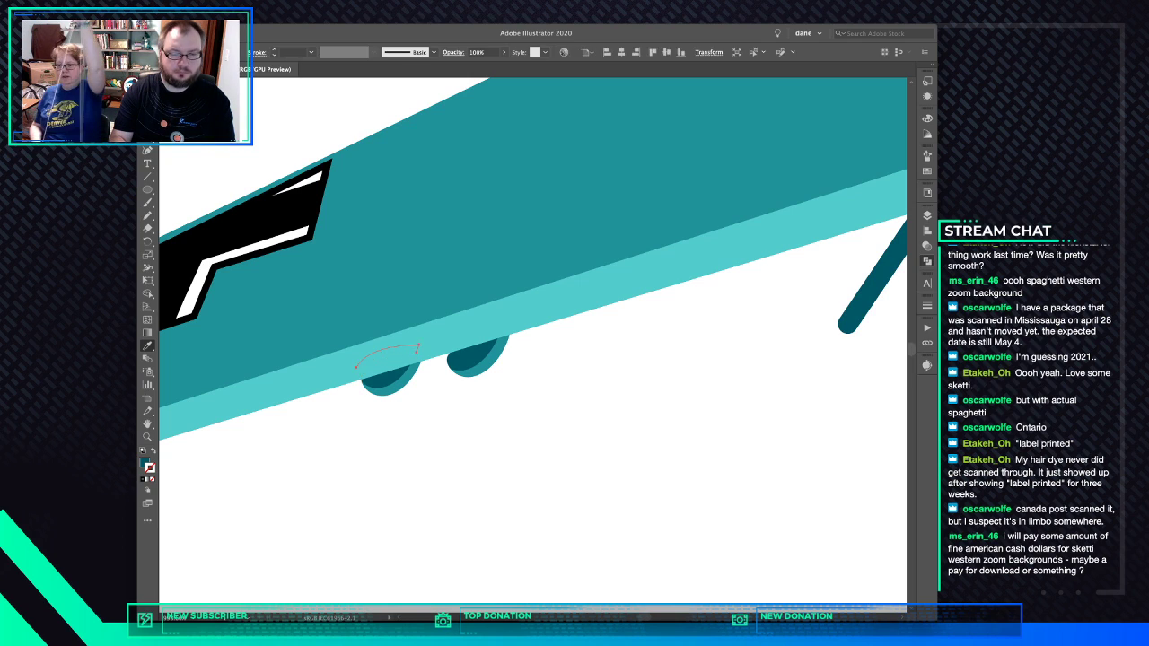
Remove the black outline from the white cross marking on the wing
key(ctrl+0)
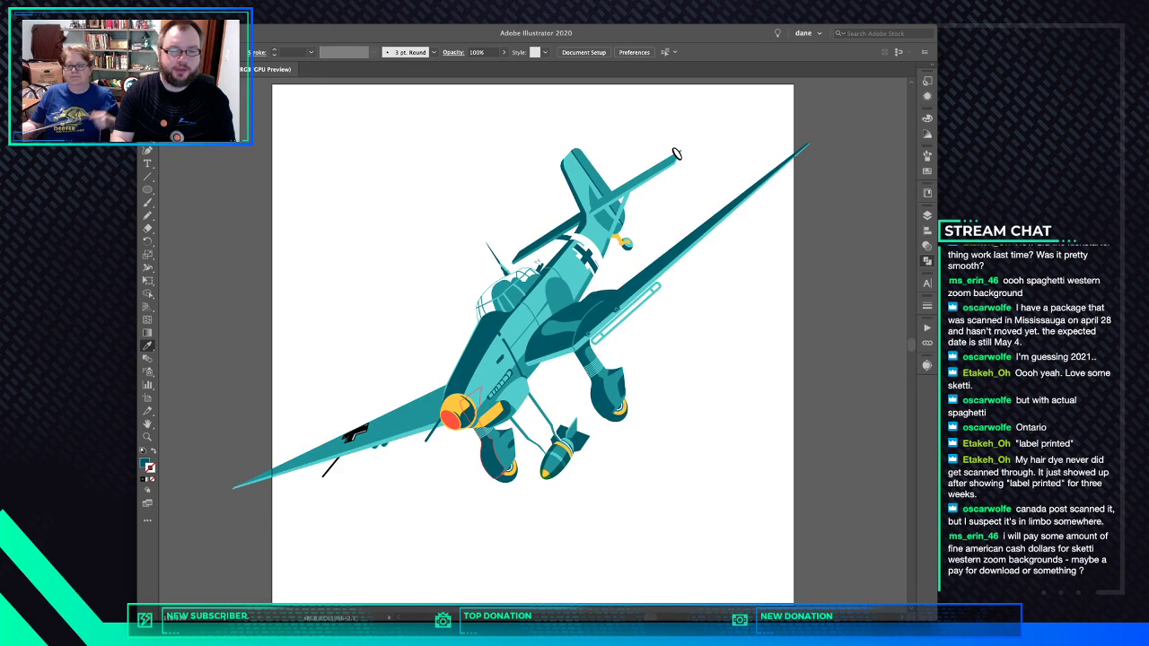
scroll(380, 328, up, 8)
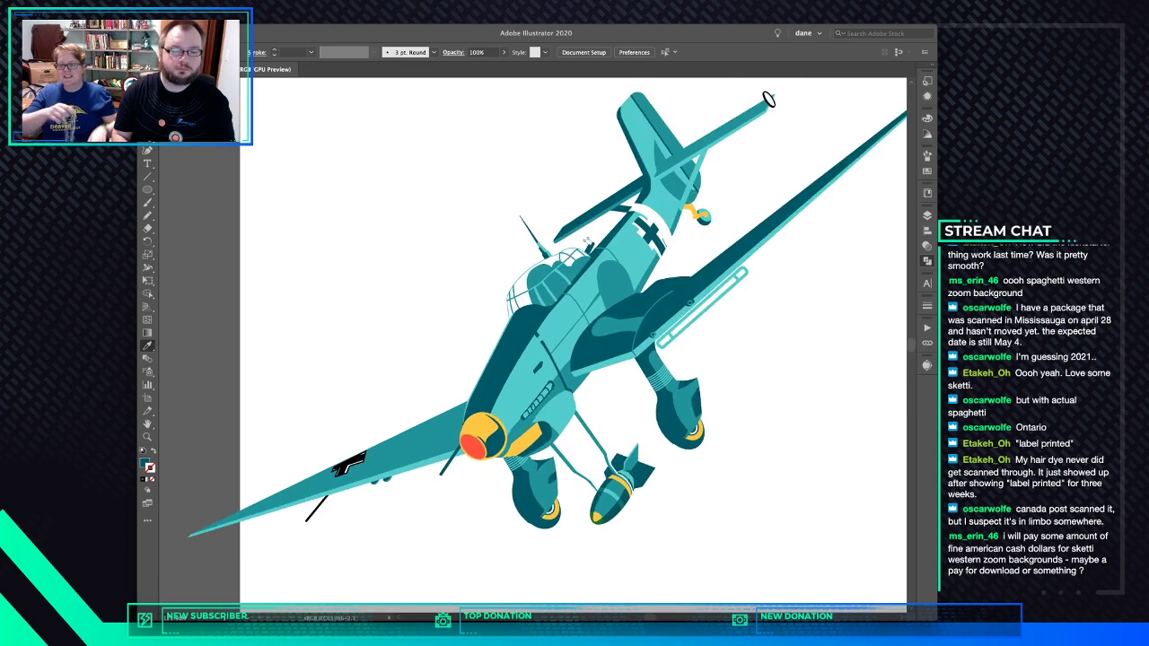
scroll(379, 329, down, 1)
scroll(533, 345, down, 5)
scroll(533, 345, left, 2)
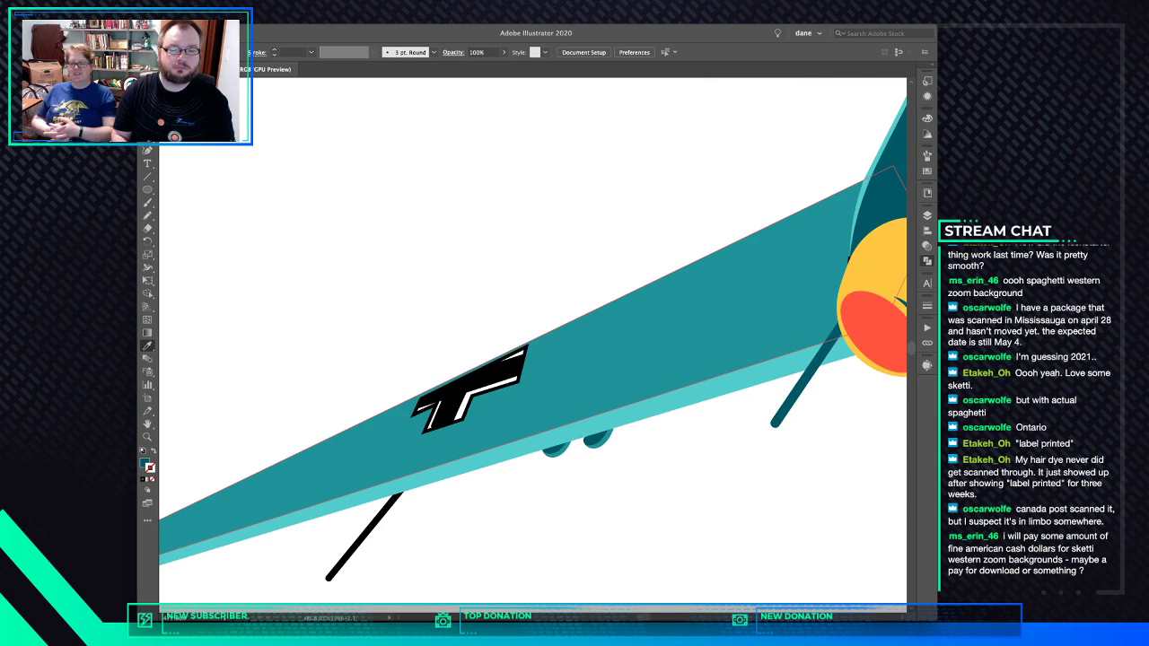
super+click(464, 404)
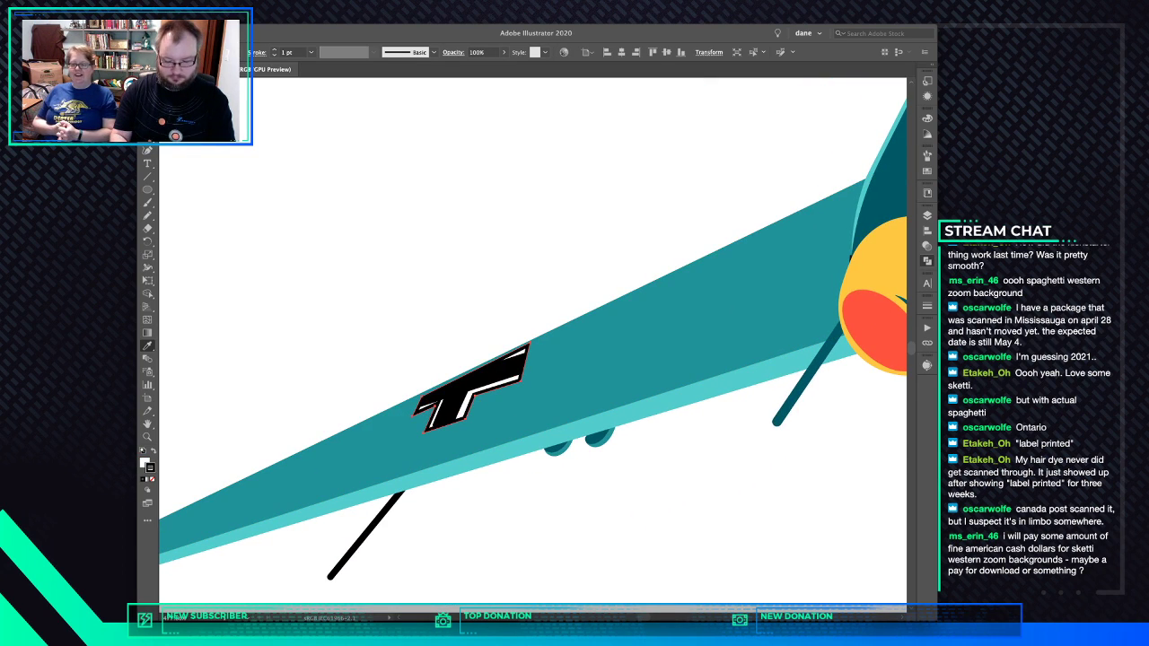
key(slash)
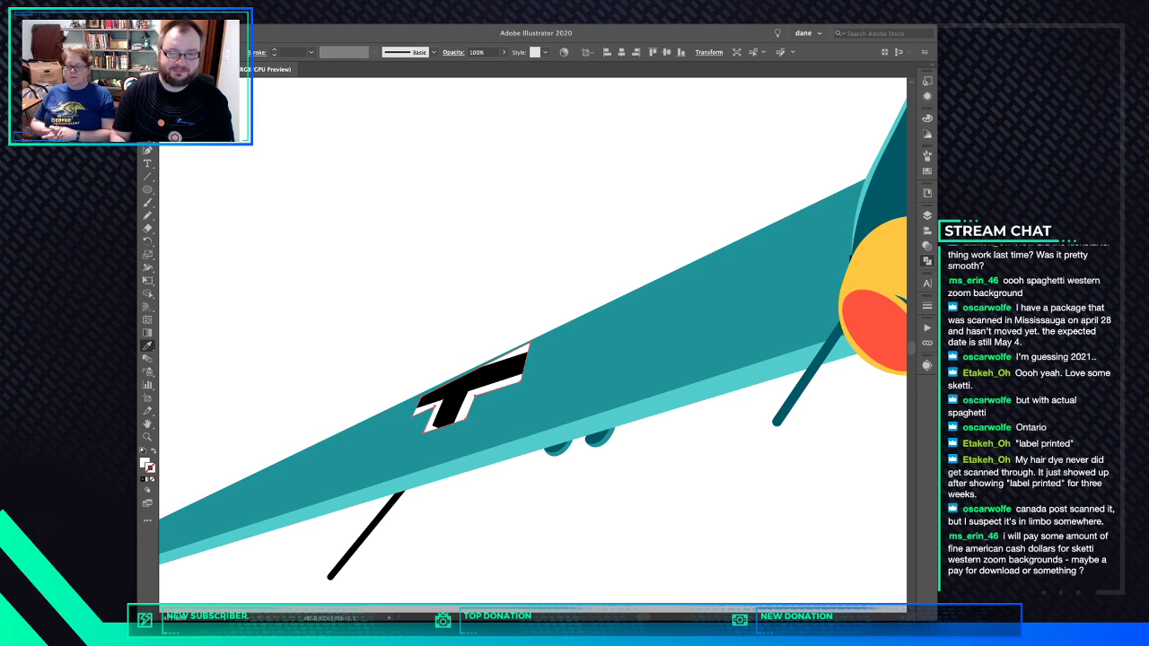
Recolor the strokes of the cross marking's two black bars dark teal, sampled from the plane, and remove their fill
super+click(453, 401)
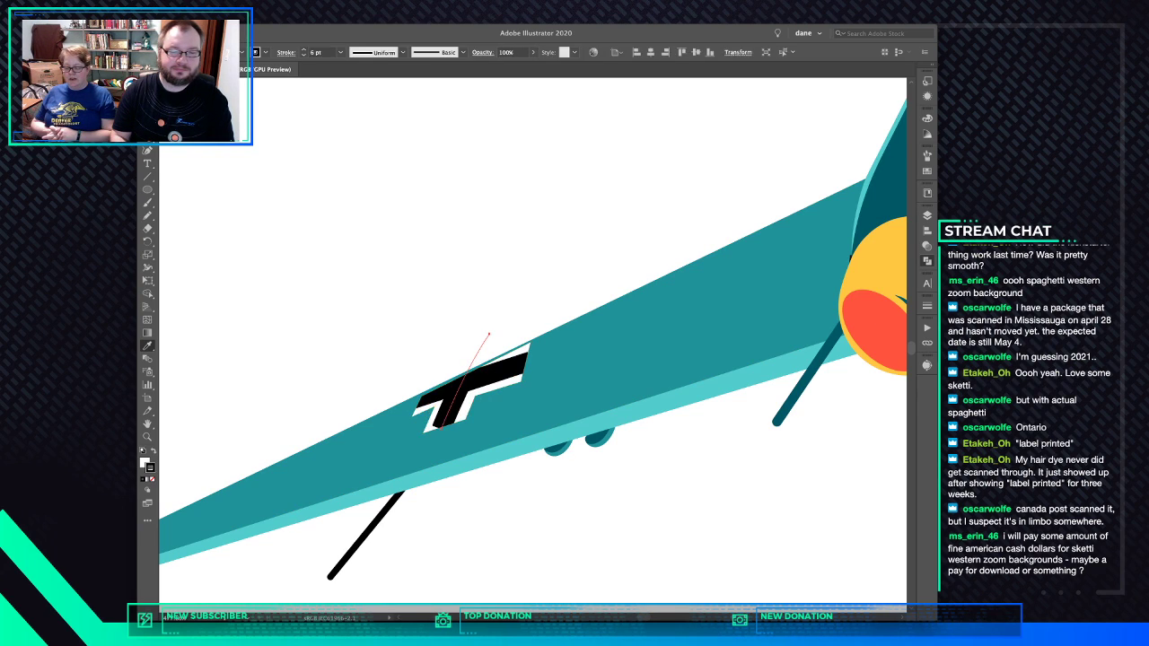
shift+super+click(490, 374)
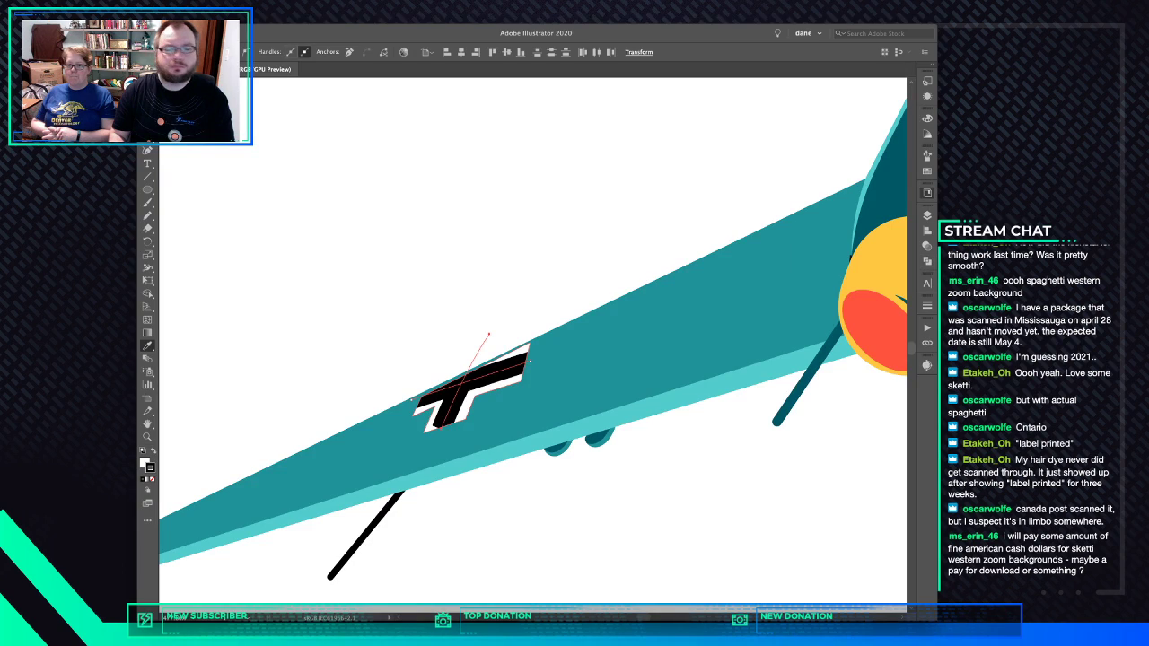
shift+click(885, 184)
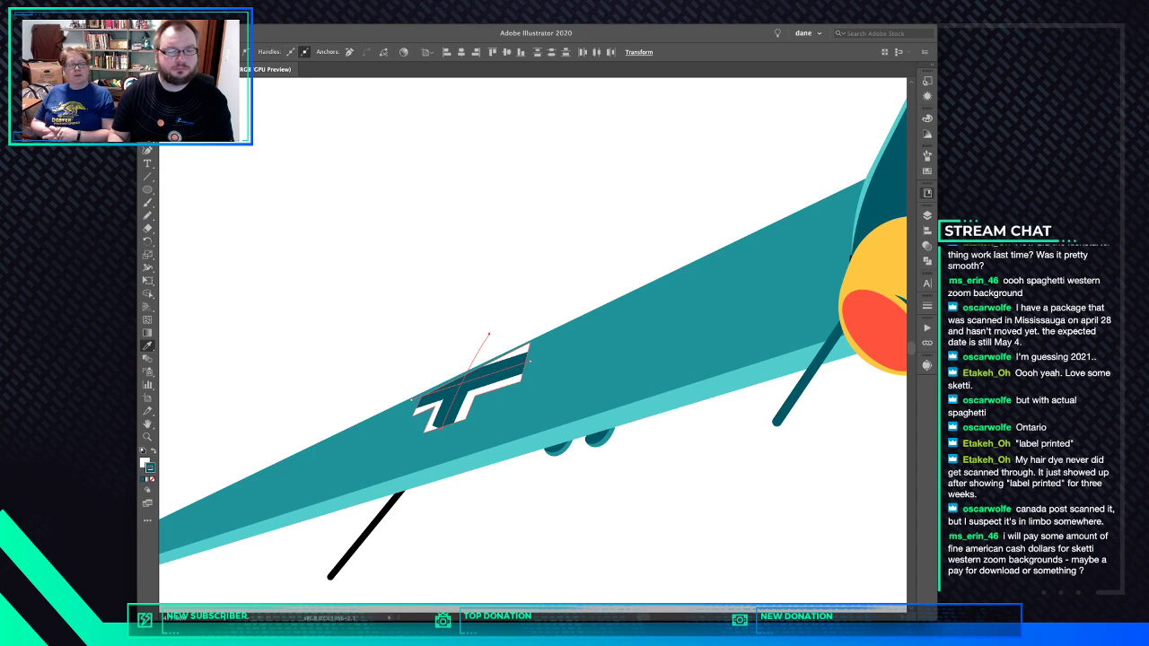
key(slash)
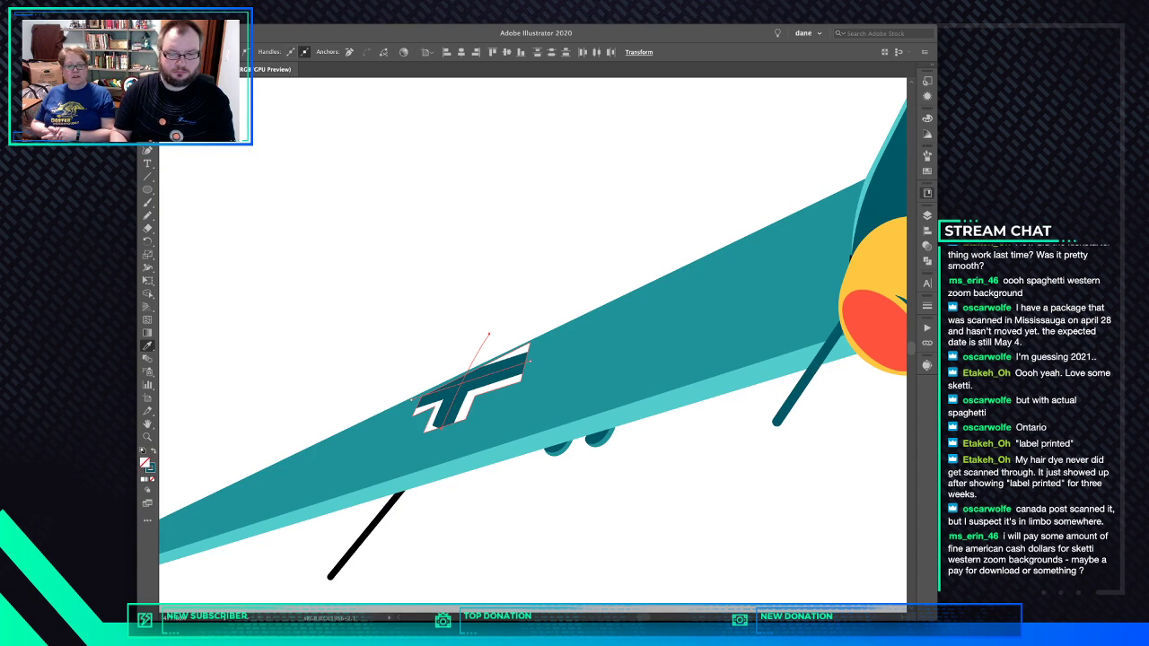
key(a)
key(super+shift+a)
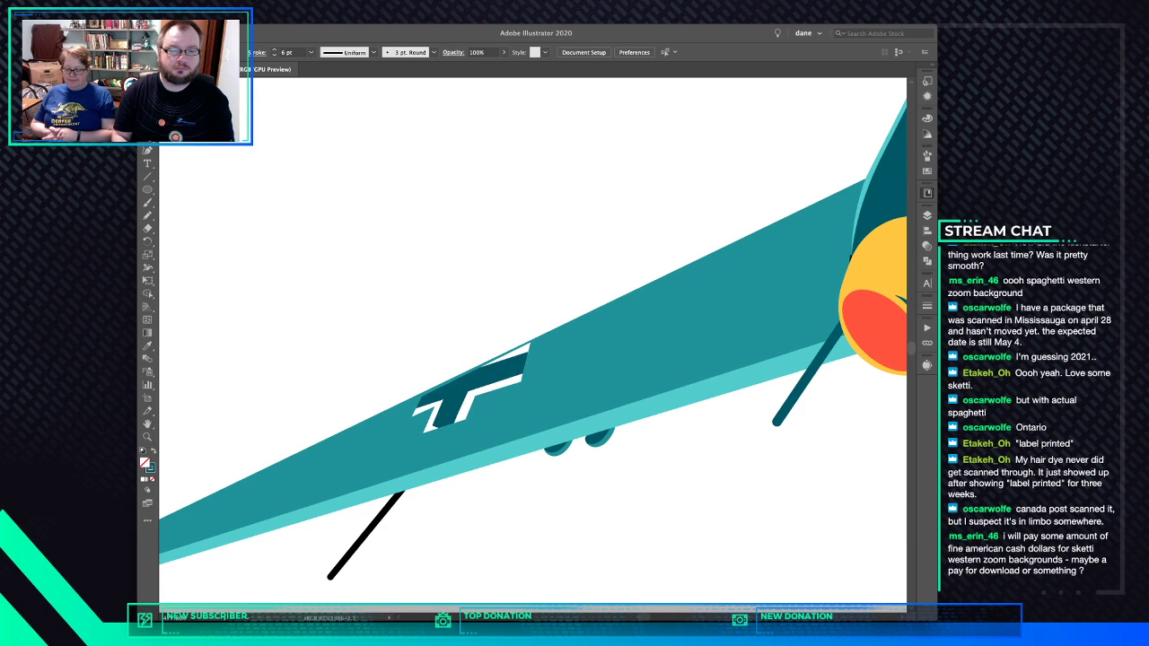
Extend the wing cross marking's two dark teal bars by moving their end anchor points past the white shape's edges
click(456, 391)
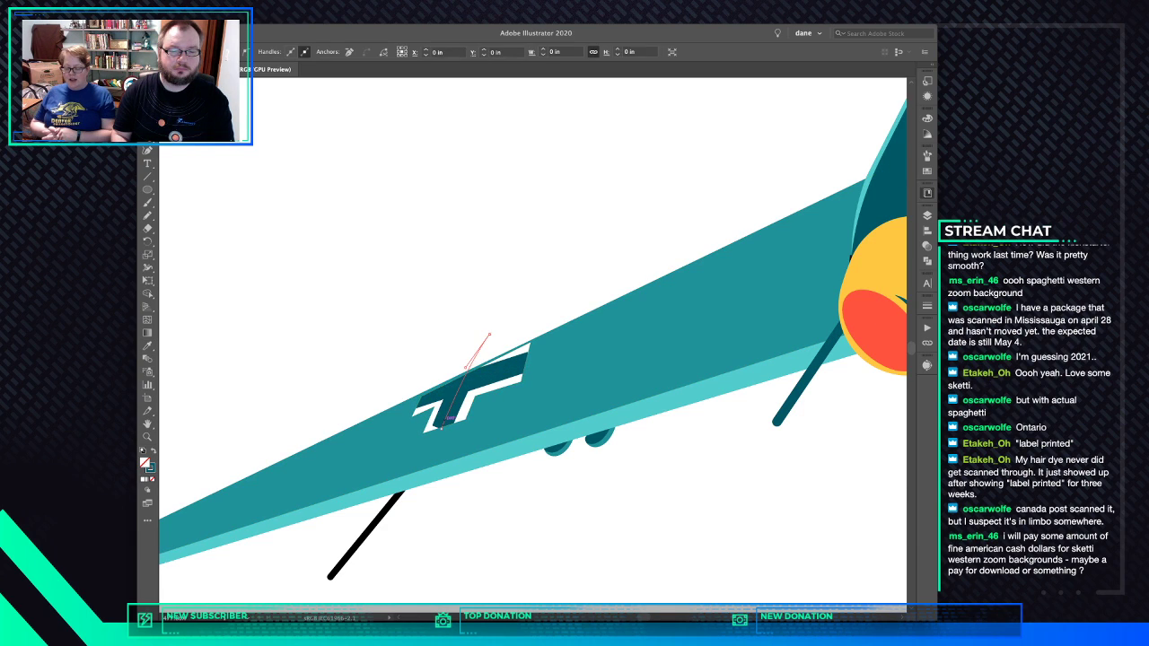
drag(440, 429, 436, 446)
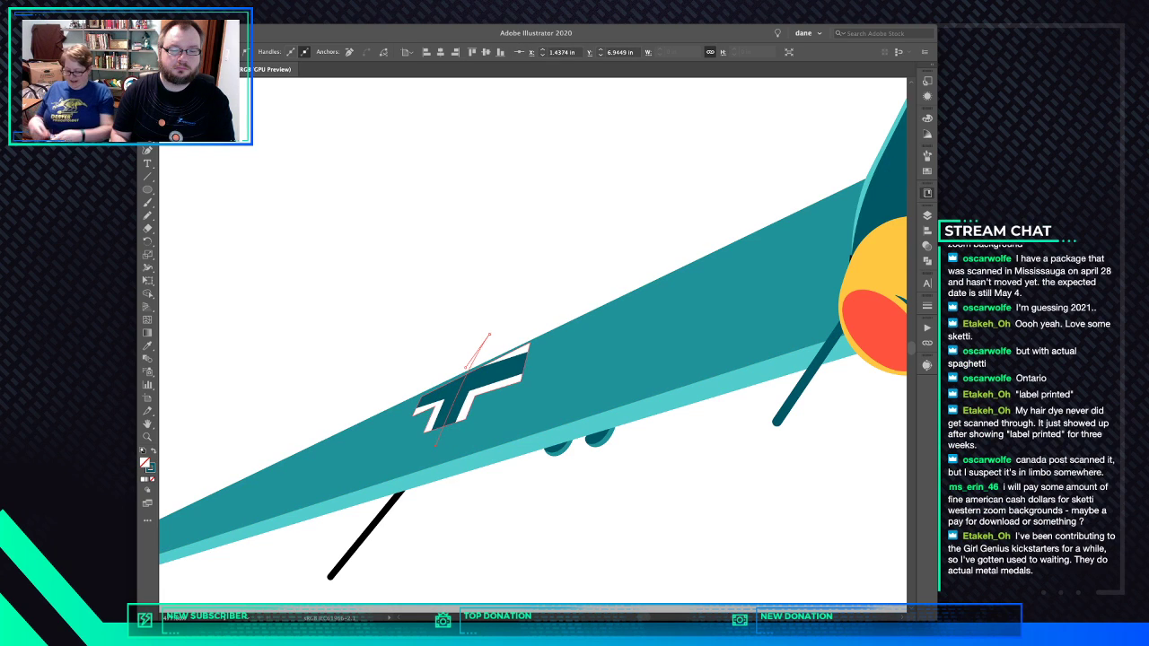
click(496, 373)
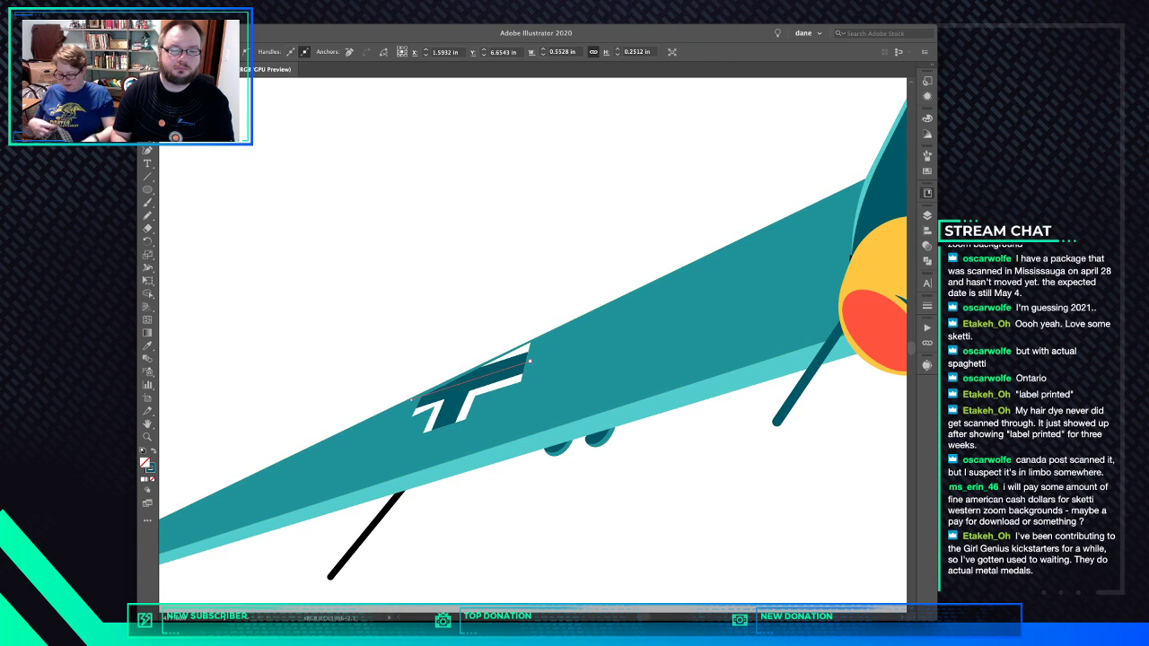
click(531, 357)
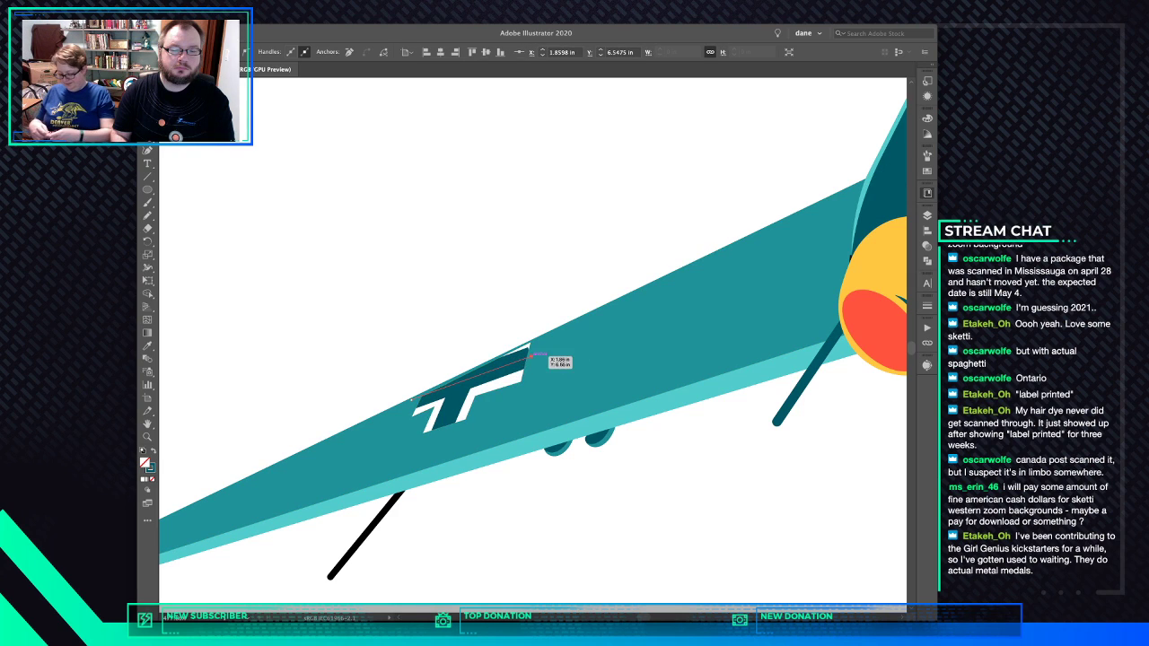
drag(532, 357, 539, 355)
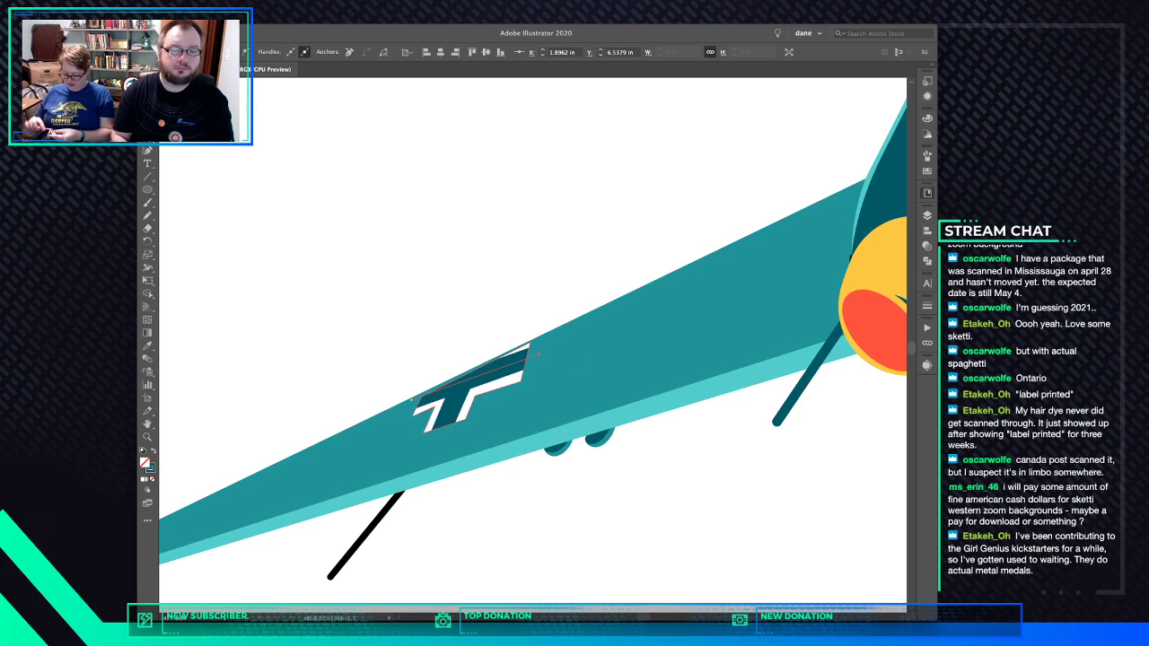
drag(412, 400, 411, 402)
key(super+shift+a)
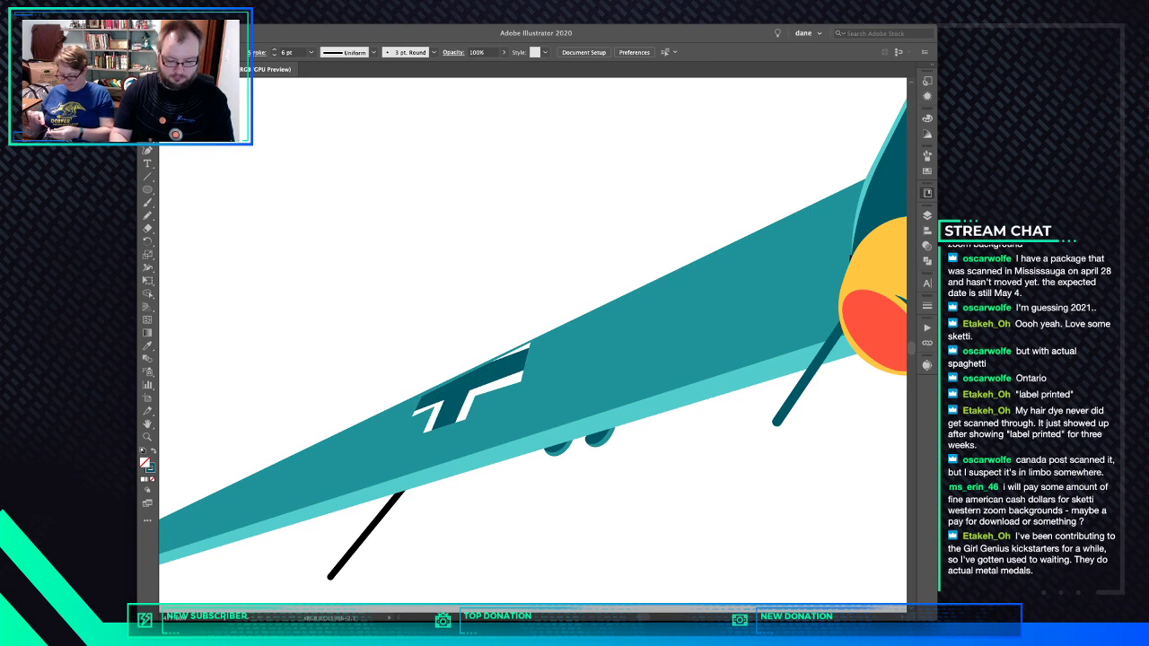
Fill the rear ellipse at the tailplane's tip with dark teal and remove its black outline
key(super+0)
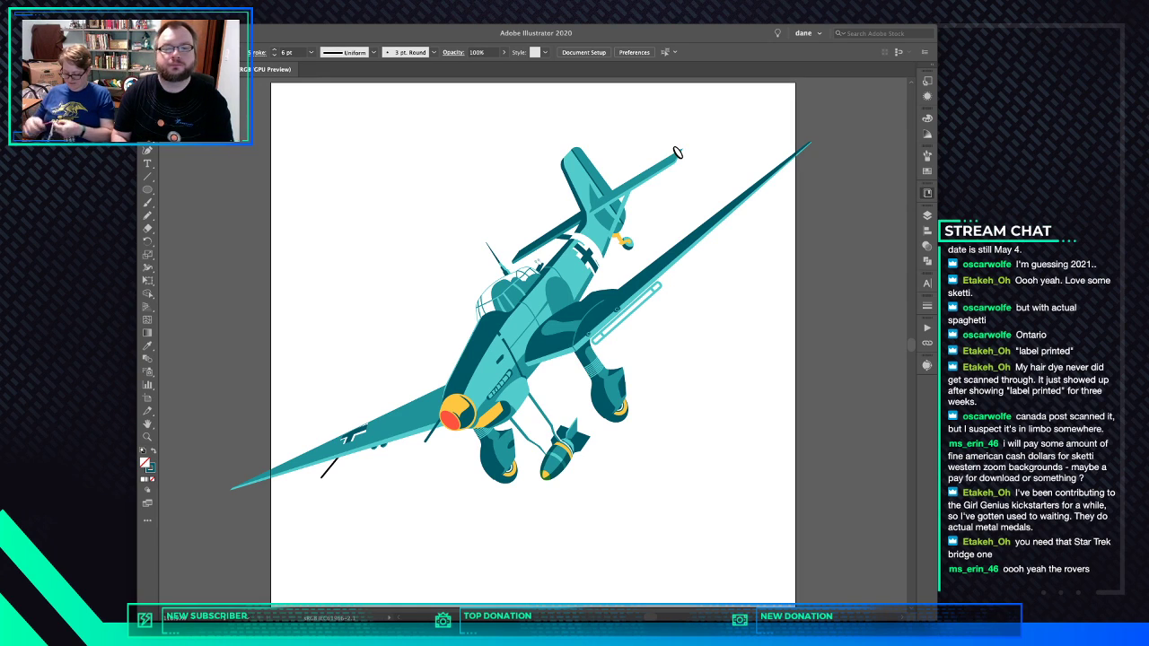
scroll(677, 153, up, 6)
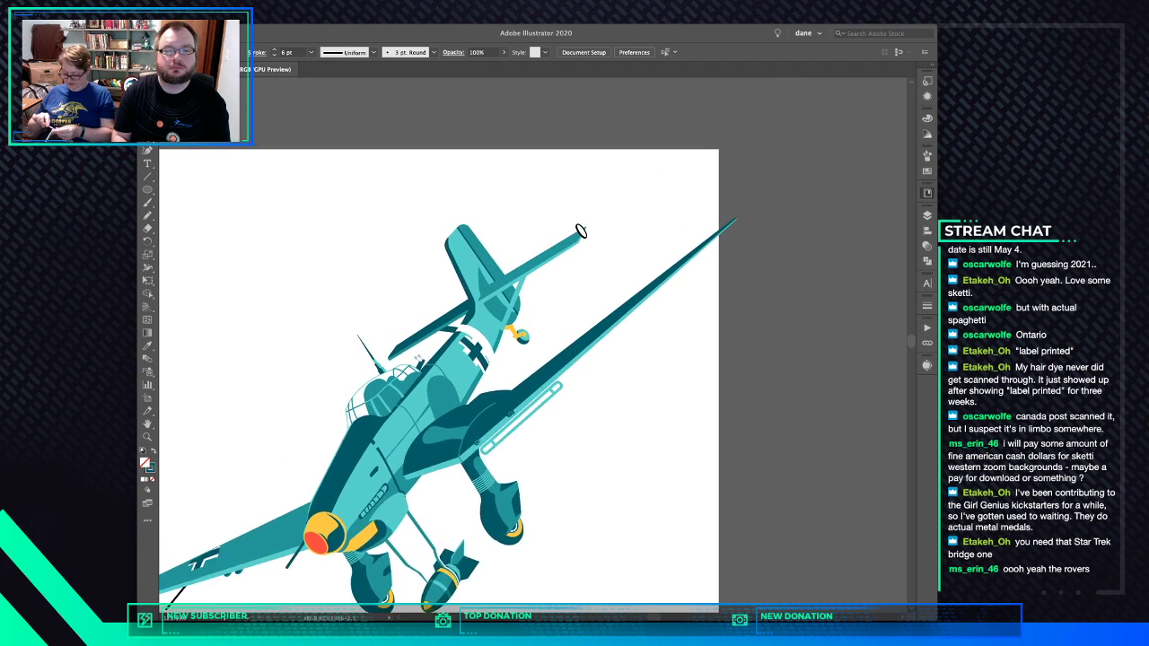
click(609, 349)
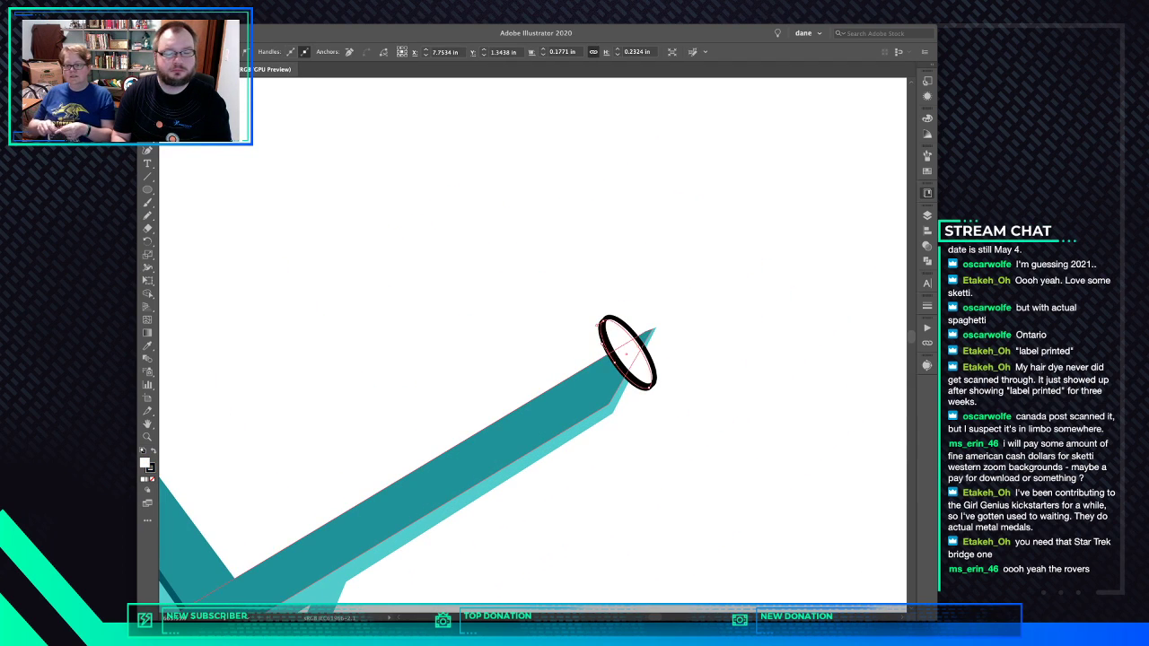
key(x)
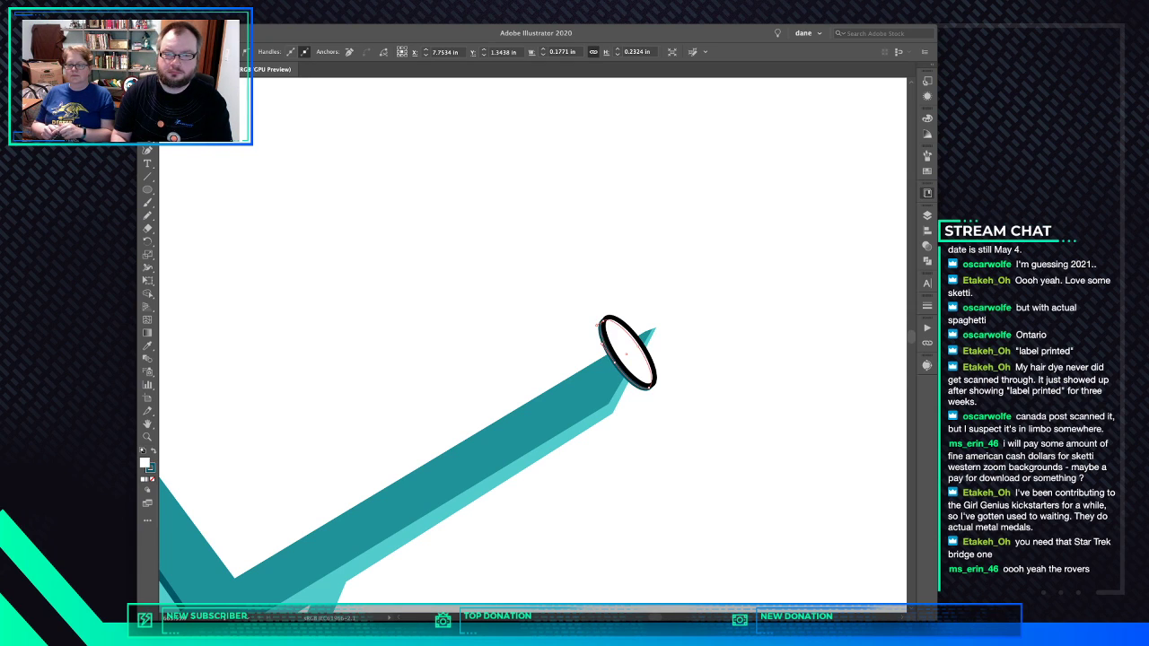
key(x)
key(slash)
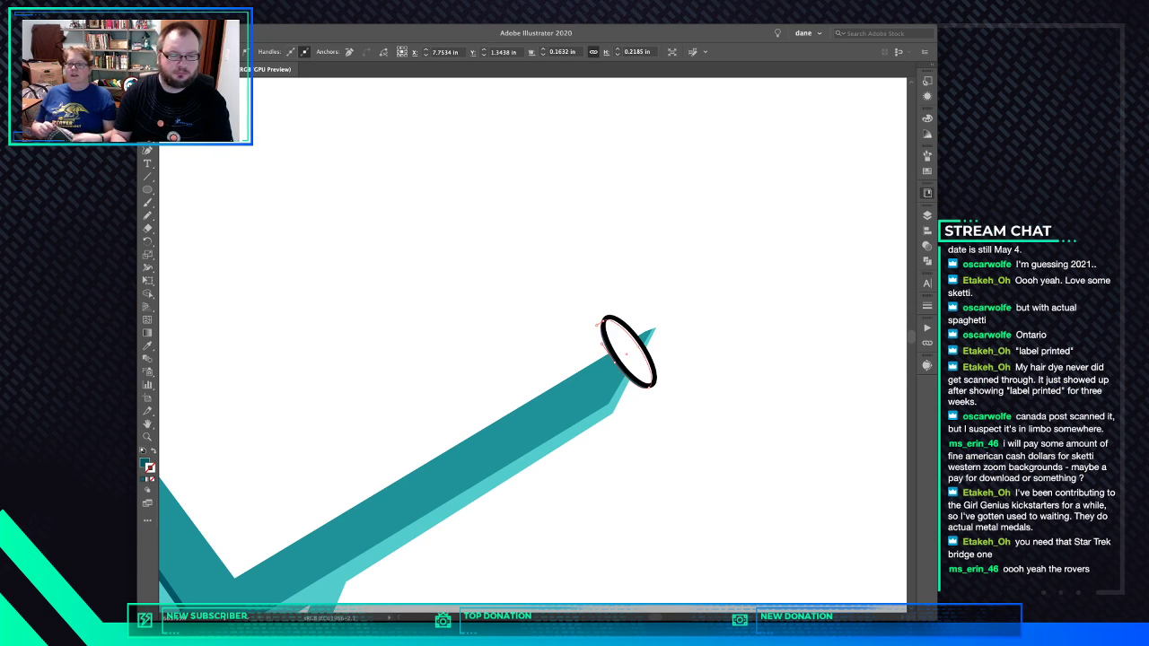
Fill the front ellipse at the tailplane's tip with light teal and remove its black outline
click(634, 353)
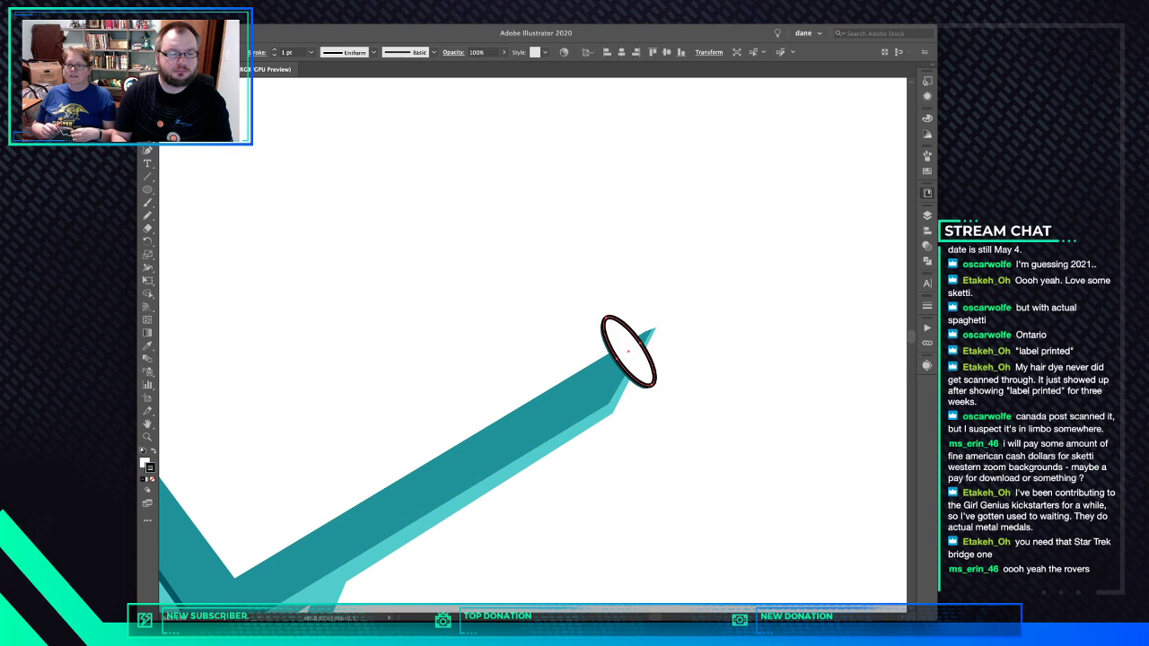
key(x)
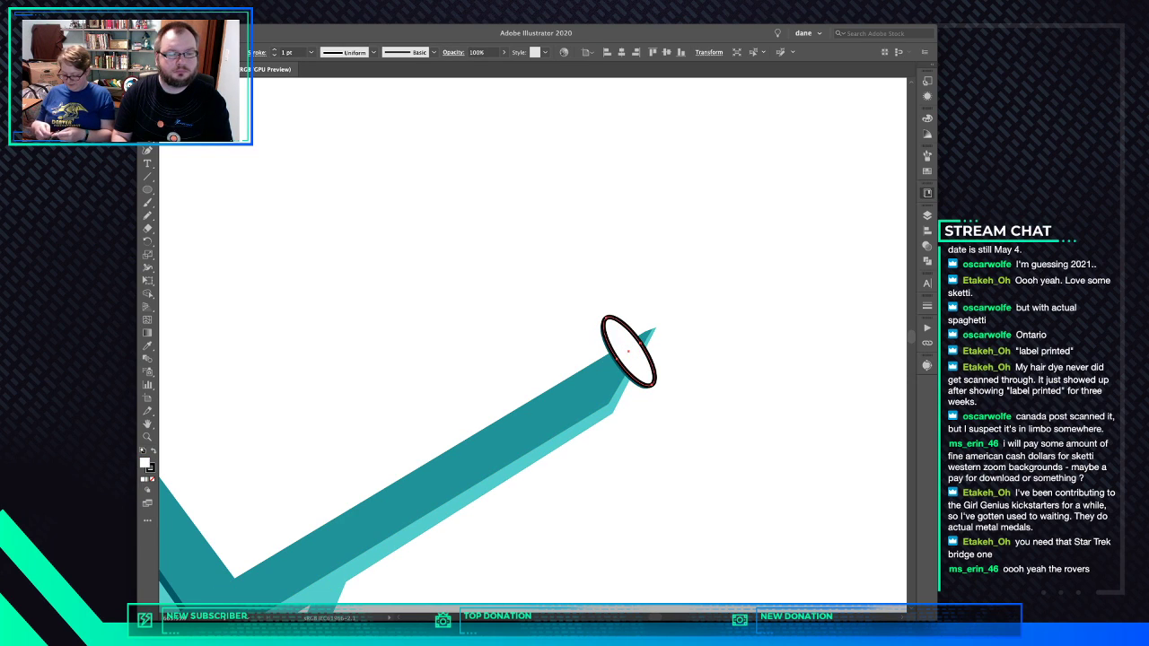
key(x)
key(slash)
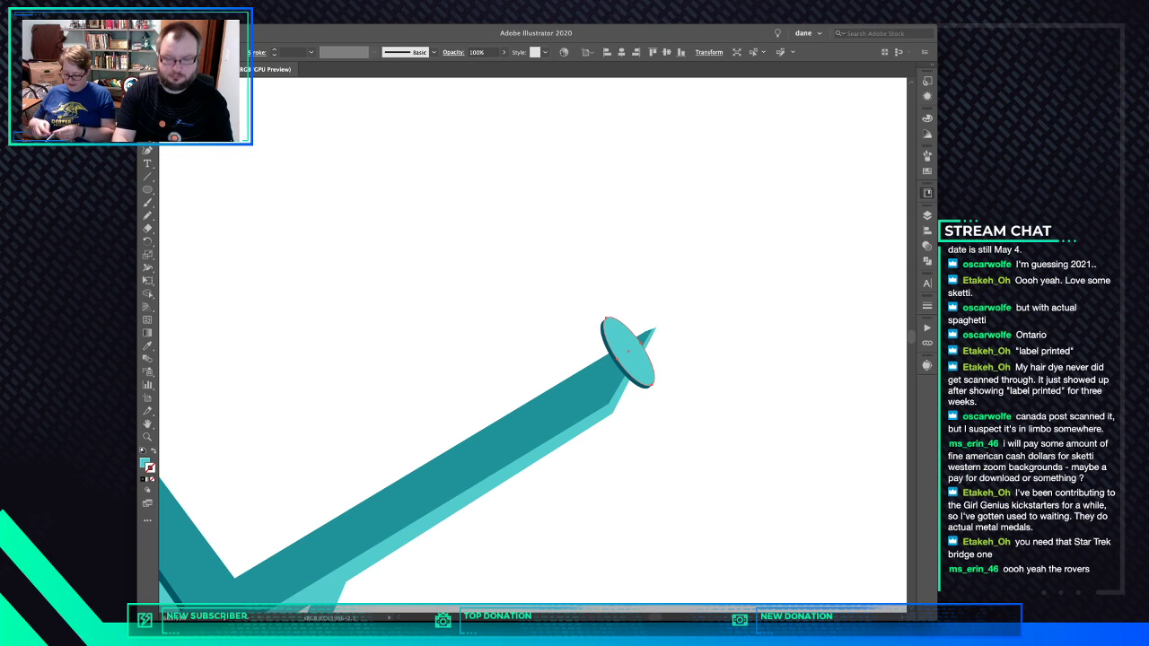
key(ctrl+0)
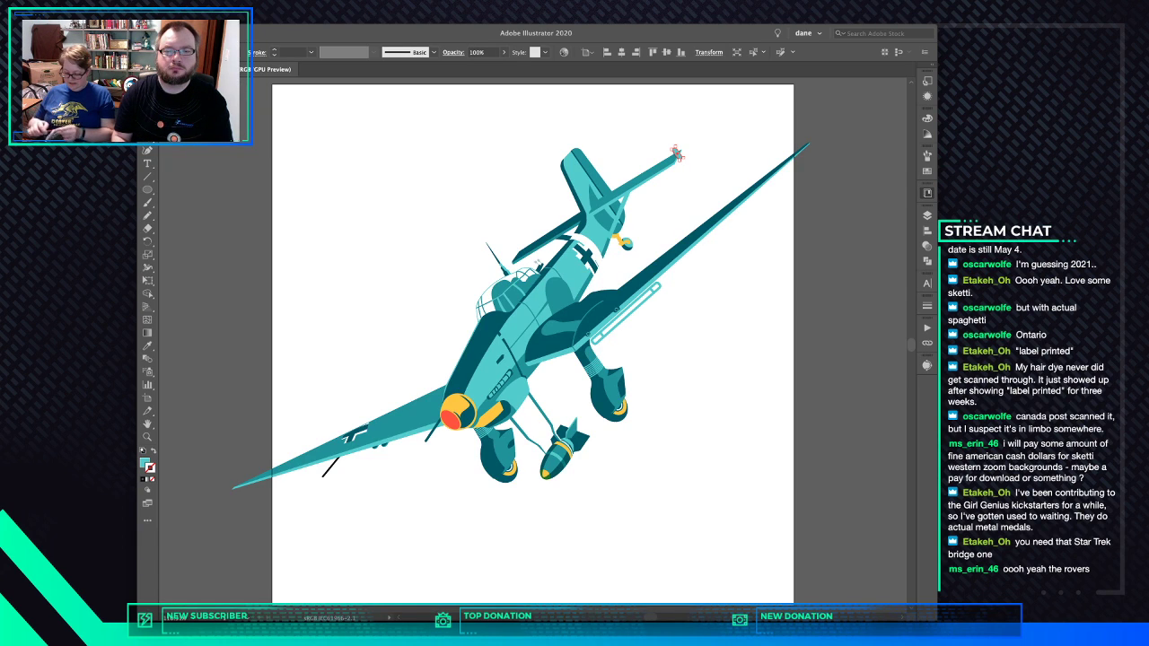
key(ctrl+shift+a)
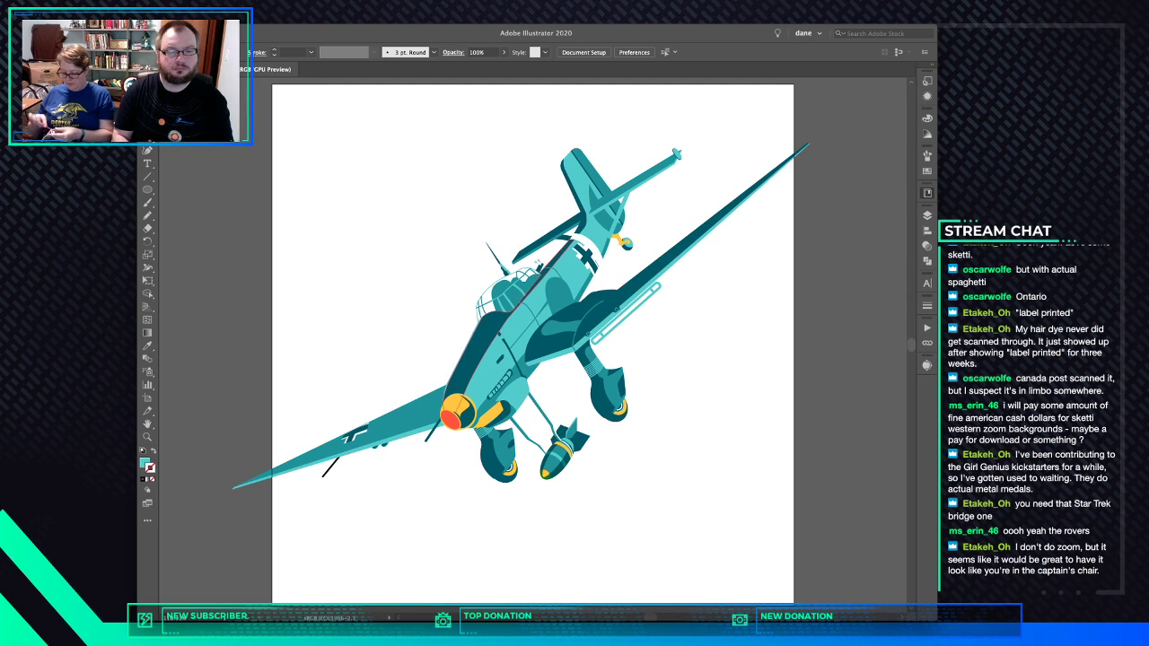
Recolor the cross-marked wing's upper surface dark teal and its lower edge strip medium teal, sampling both from the plane
click(388, 424)
key(i)
click(481, 345)
super+click(410, 430)
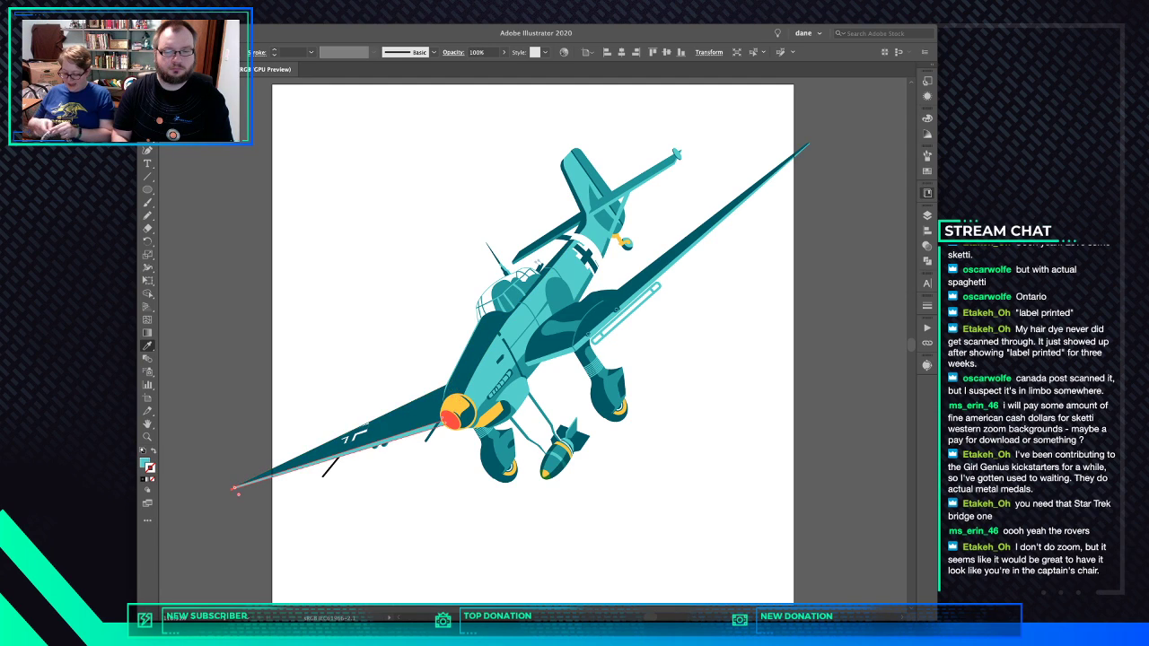
click(548, 350)
key(super+shift+a)
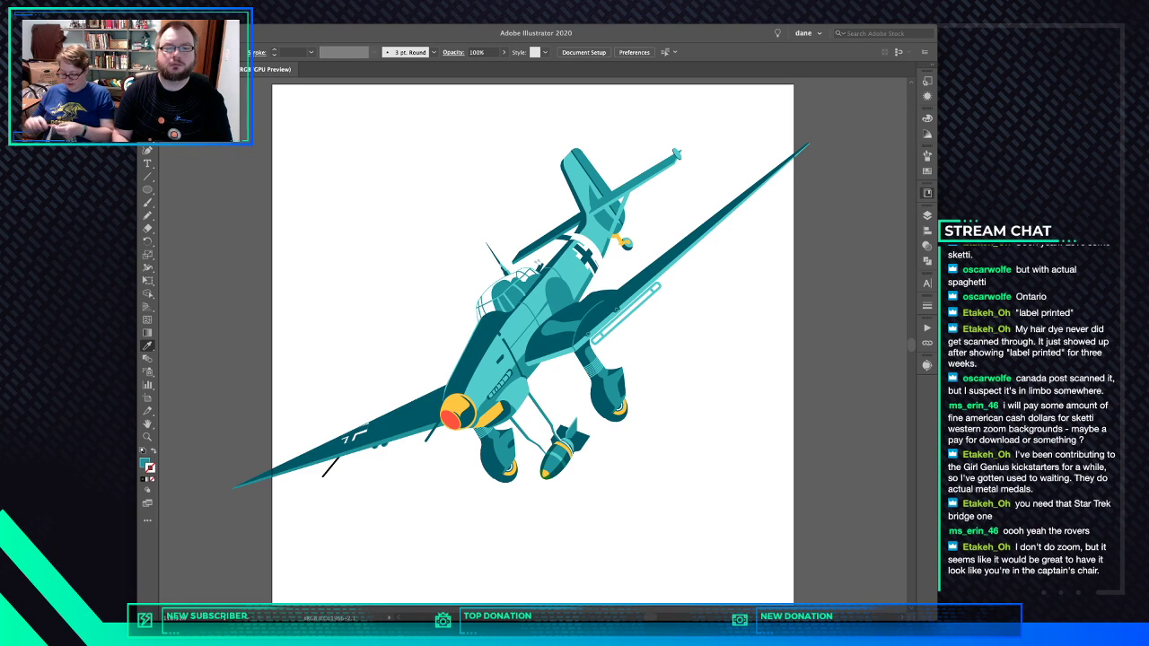
Select all shapes sharing the tail's dark teal fill and recolor them neutral gray without a stroke
scroll(532, 345, up, 1)
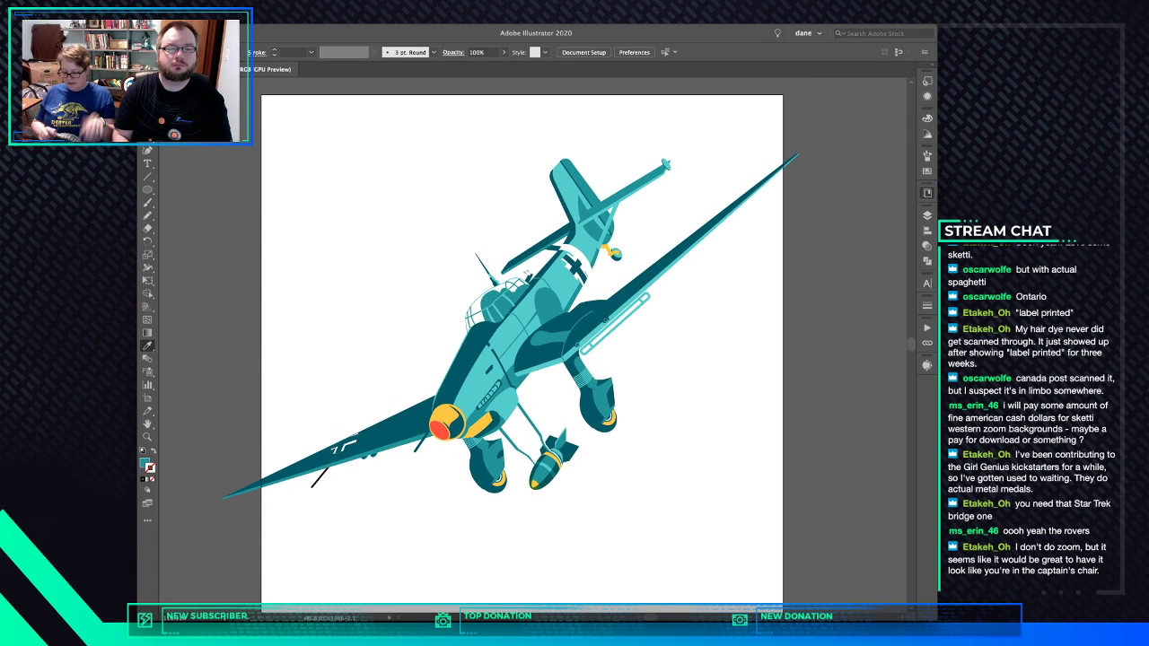
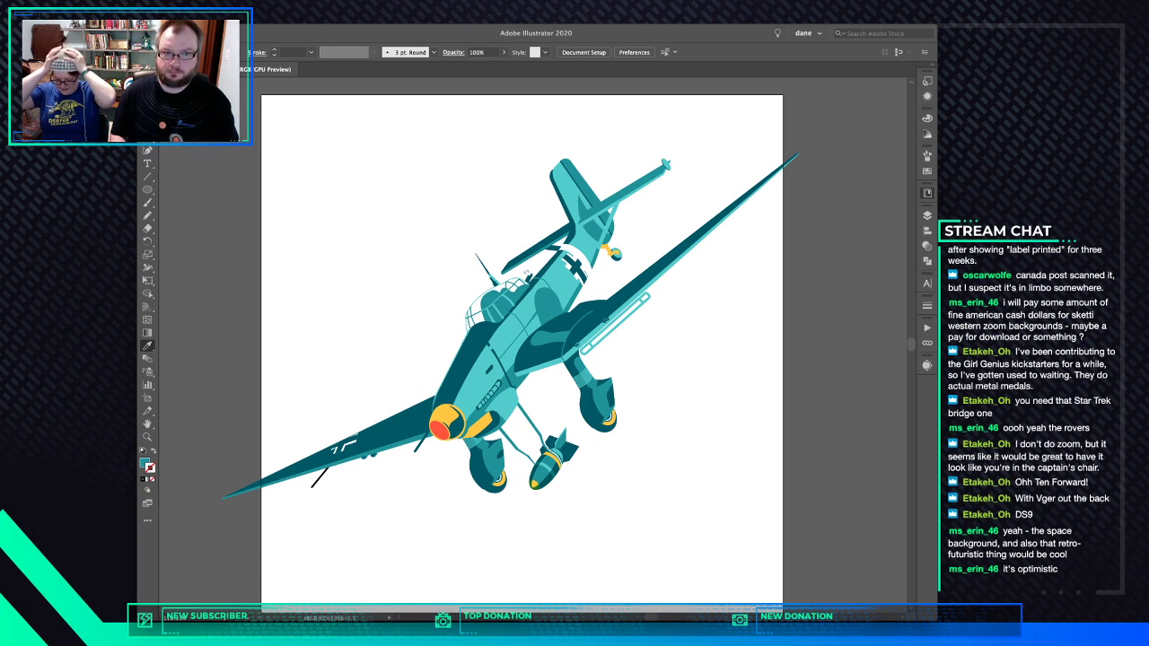
key(v)
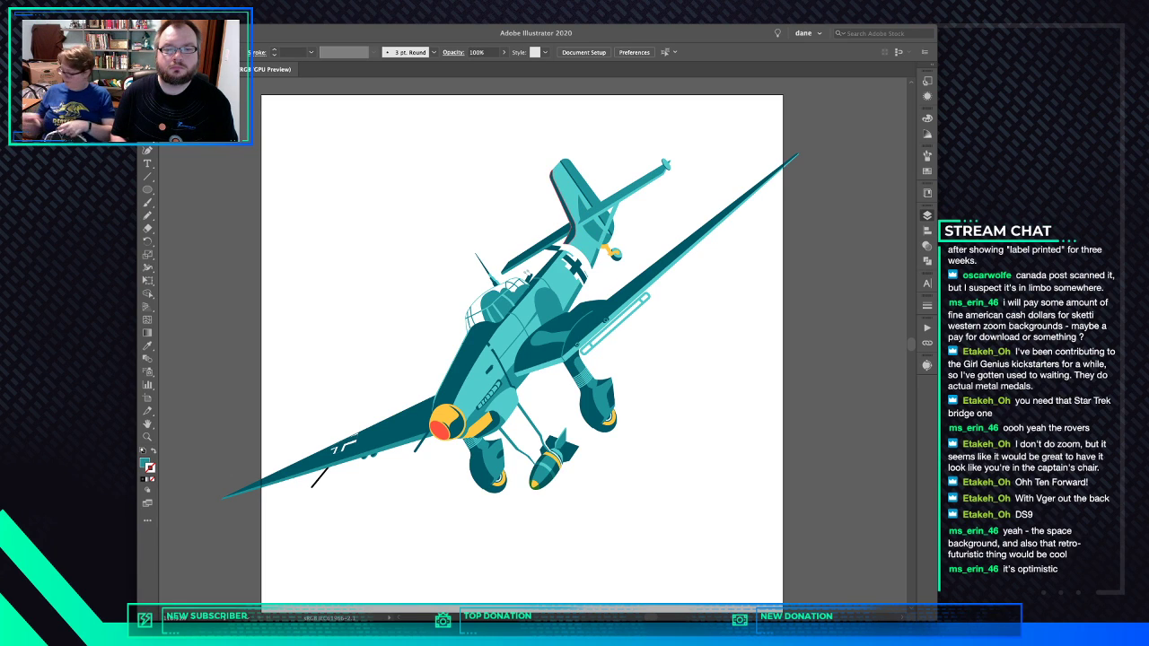
click(570, 228)
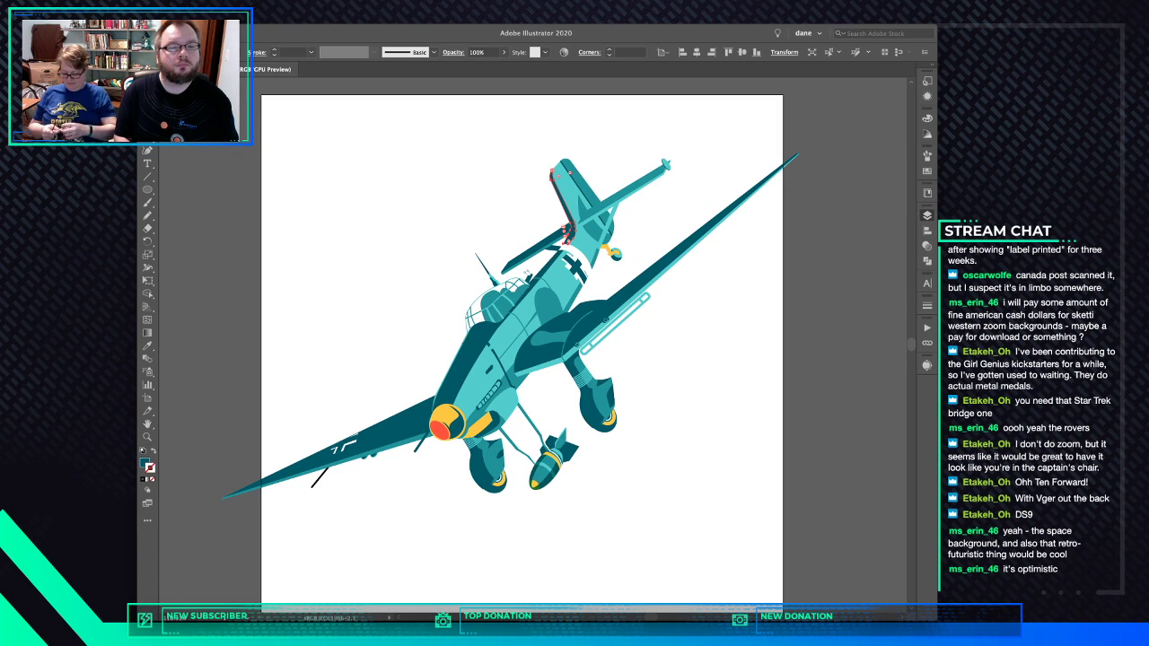
key(ctrl+a)
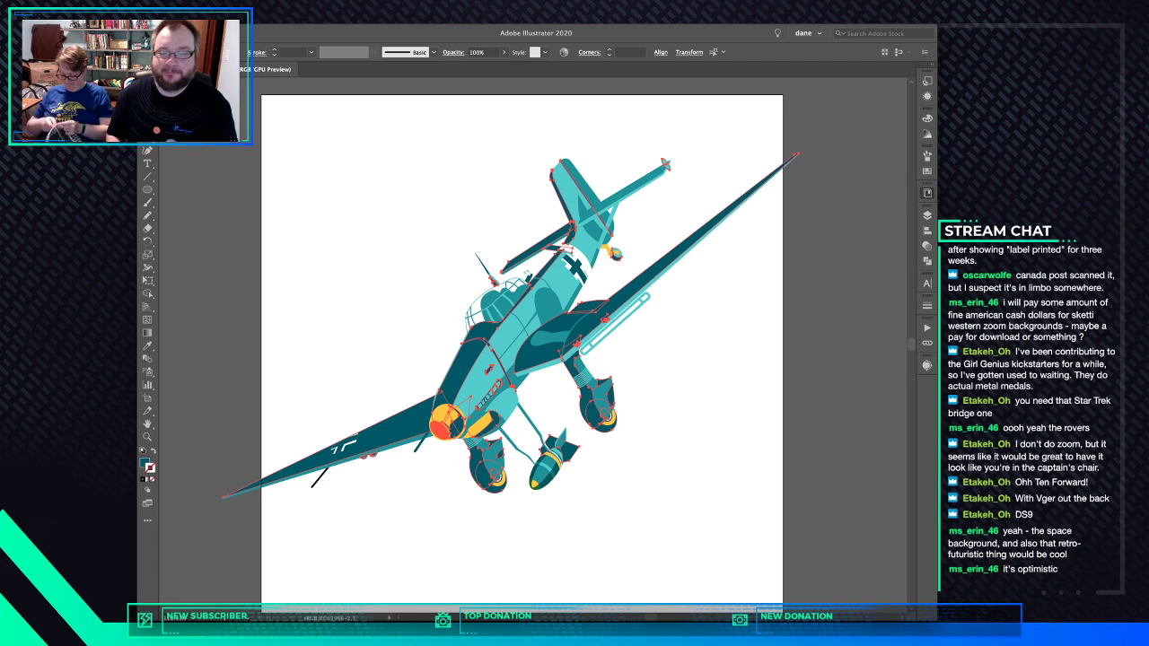
key(comma)
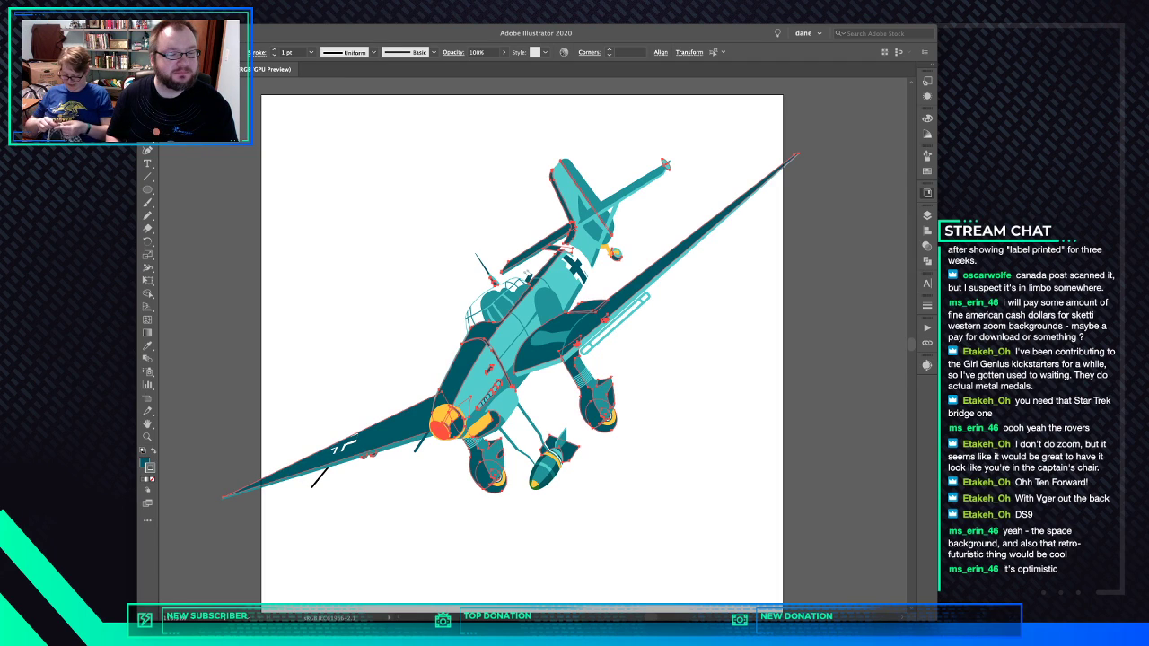
key(slash)
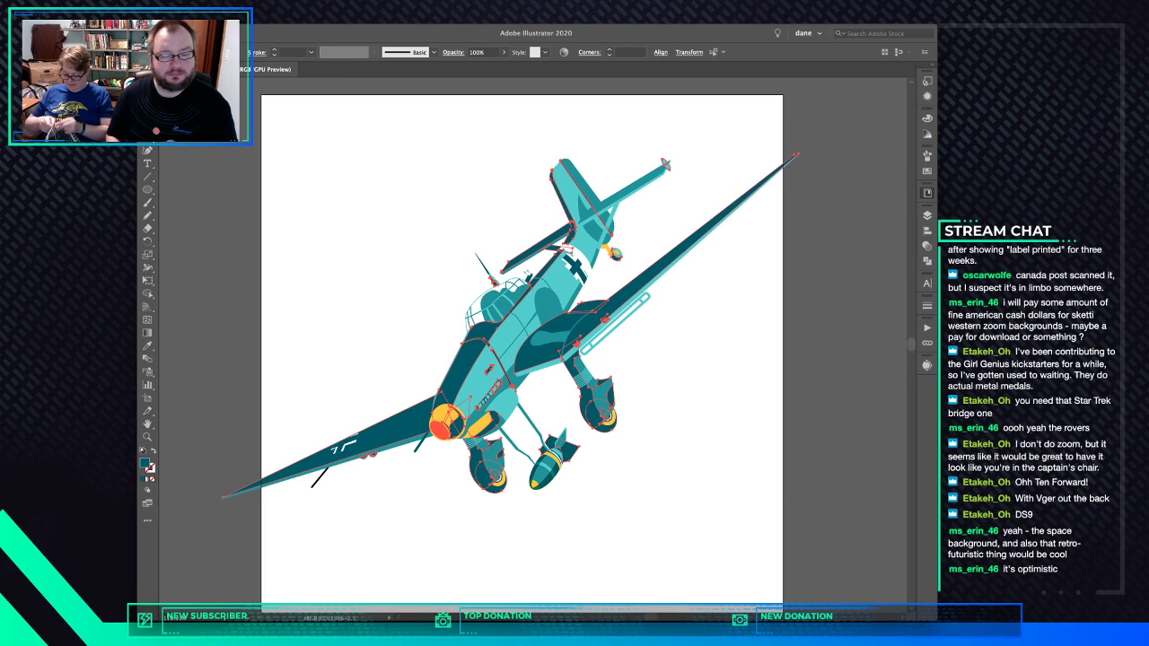
key(super+z)
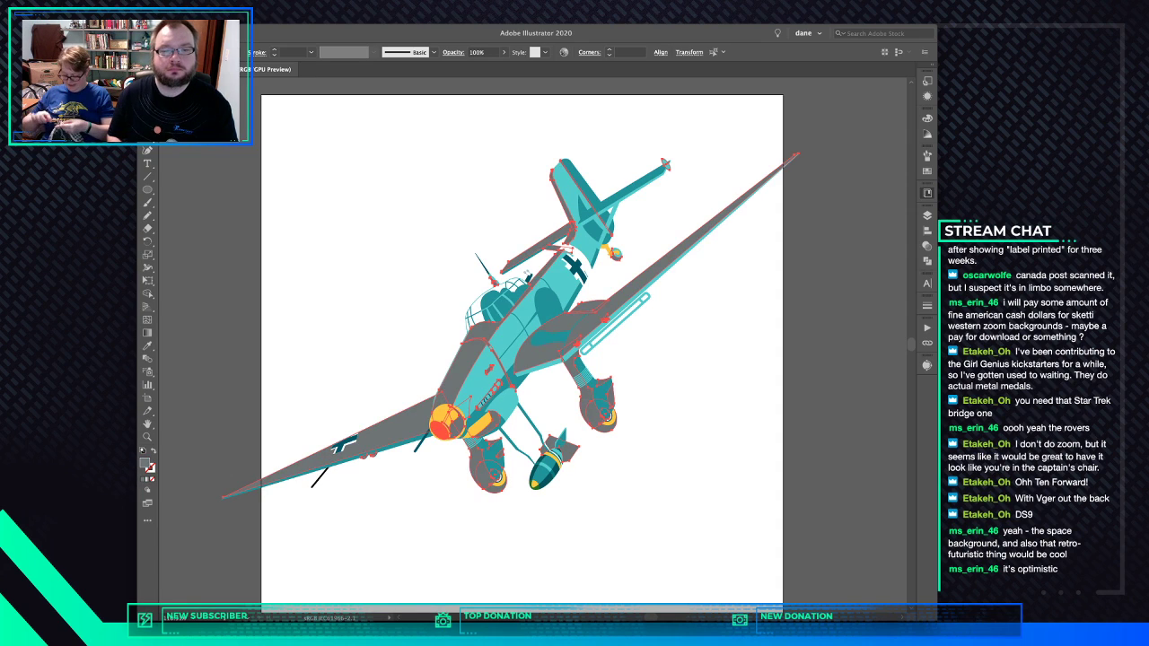
Select all shapes sharing the tail fin's light teal fill and recolor them cream
click(585, 238)
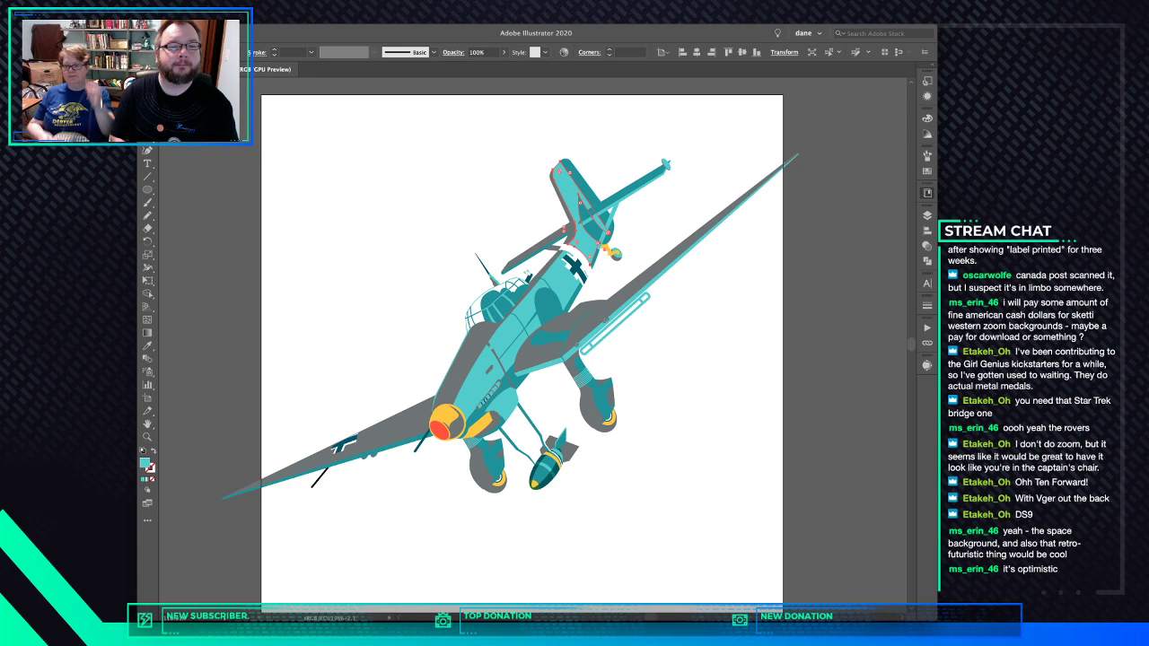
key(super+6)
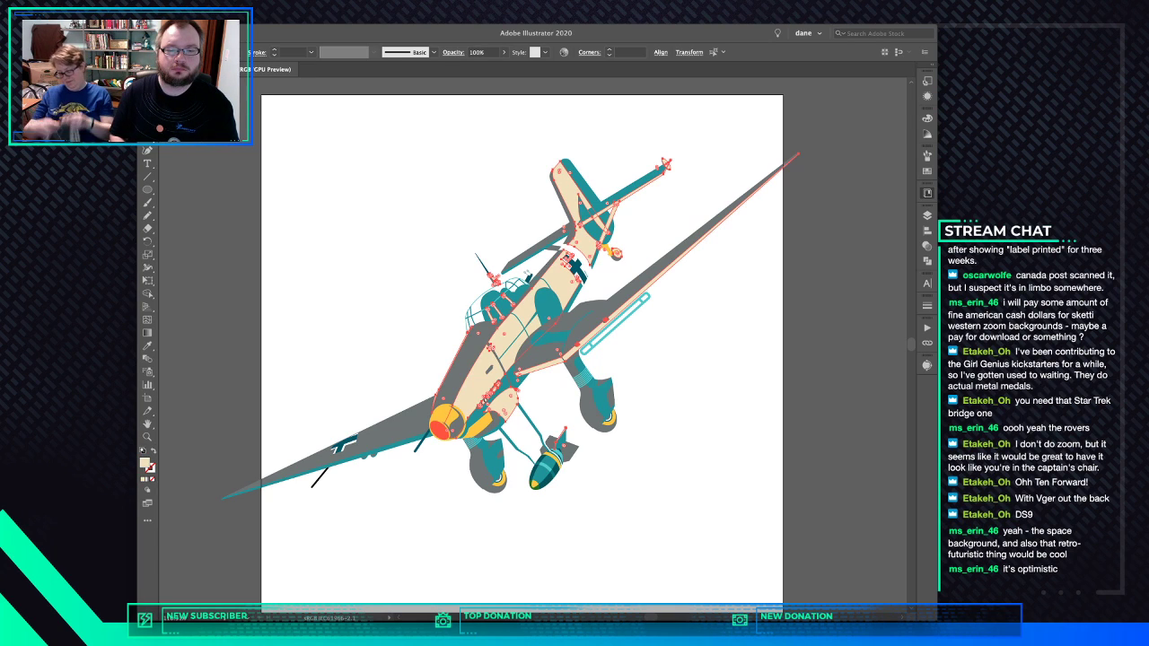
click(547, 308)
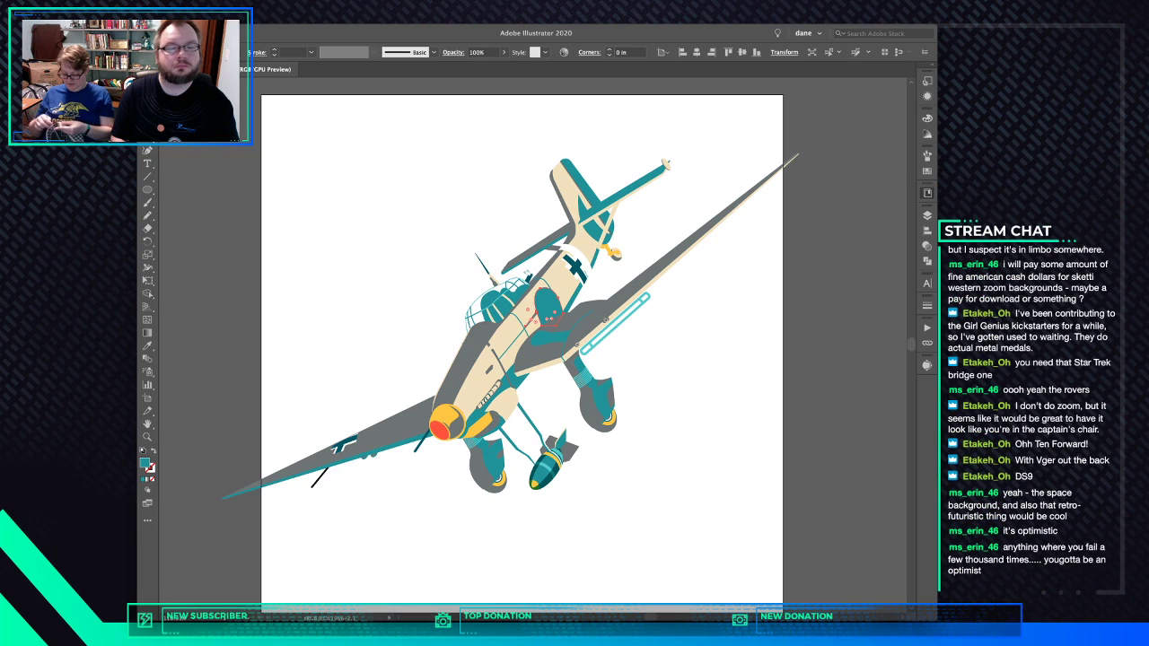
key(super+z)
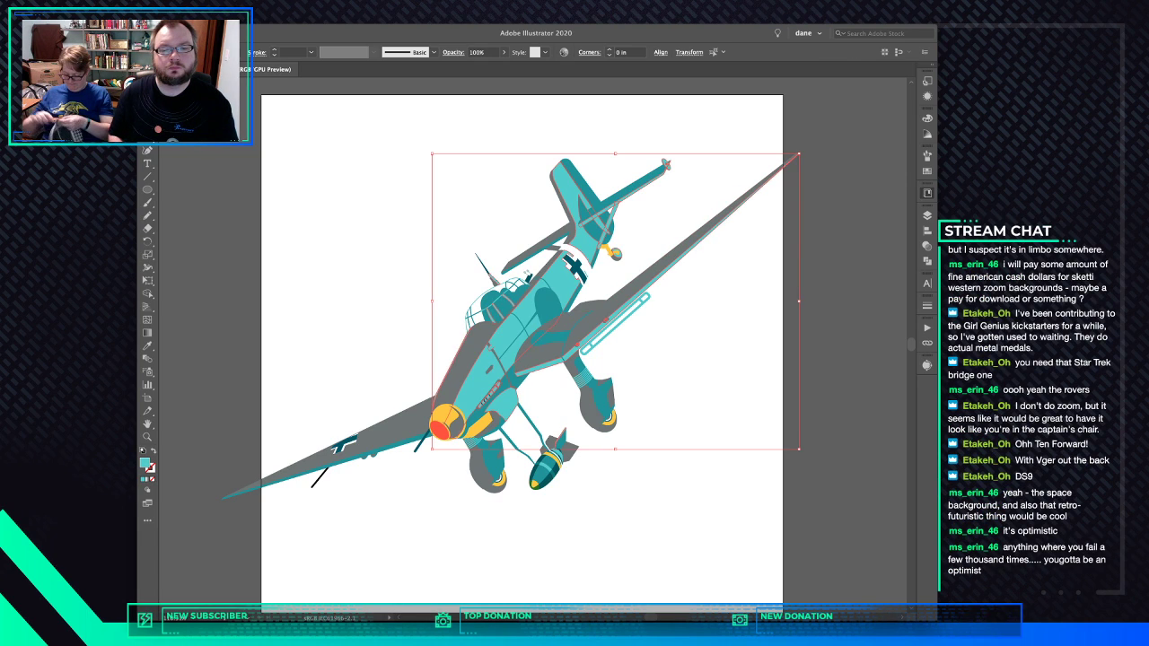
key(super+shift+z)
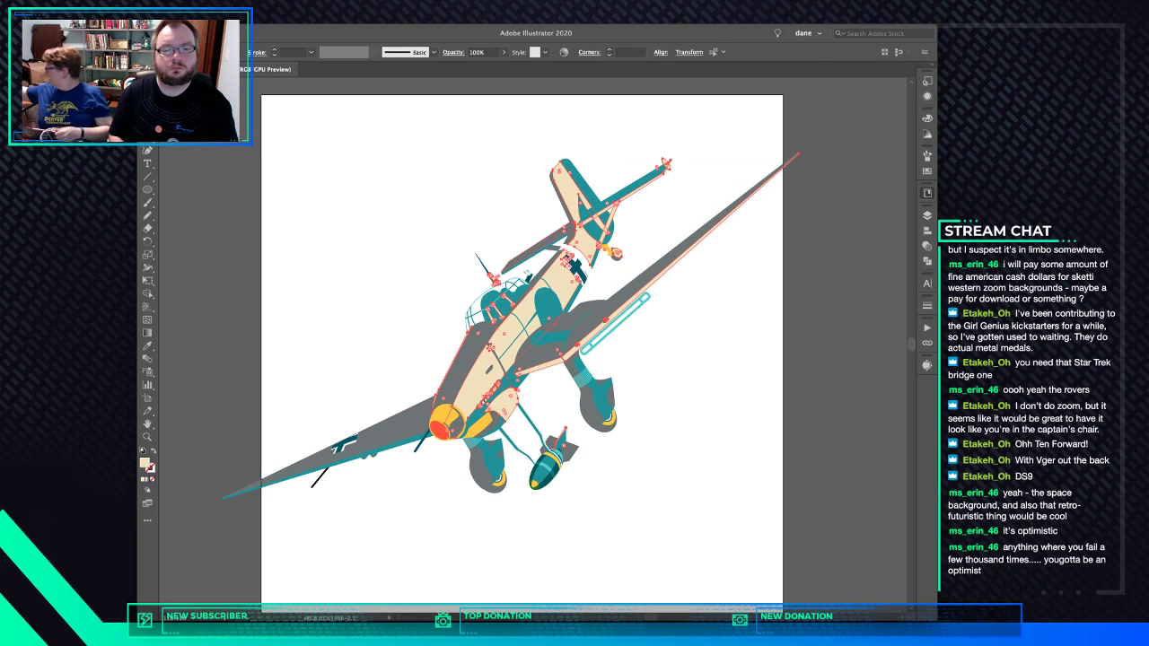
Select all gray shapes on the plane and recolor them dark charcoal brown
click(540, 250)
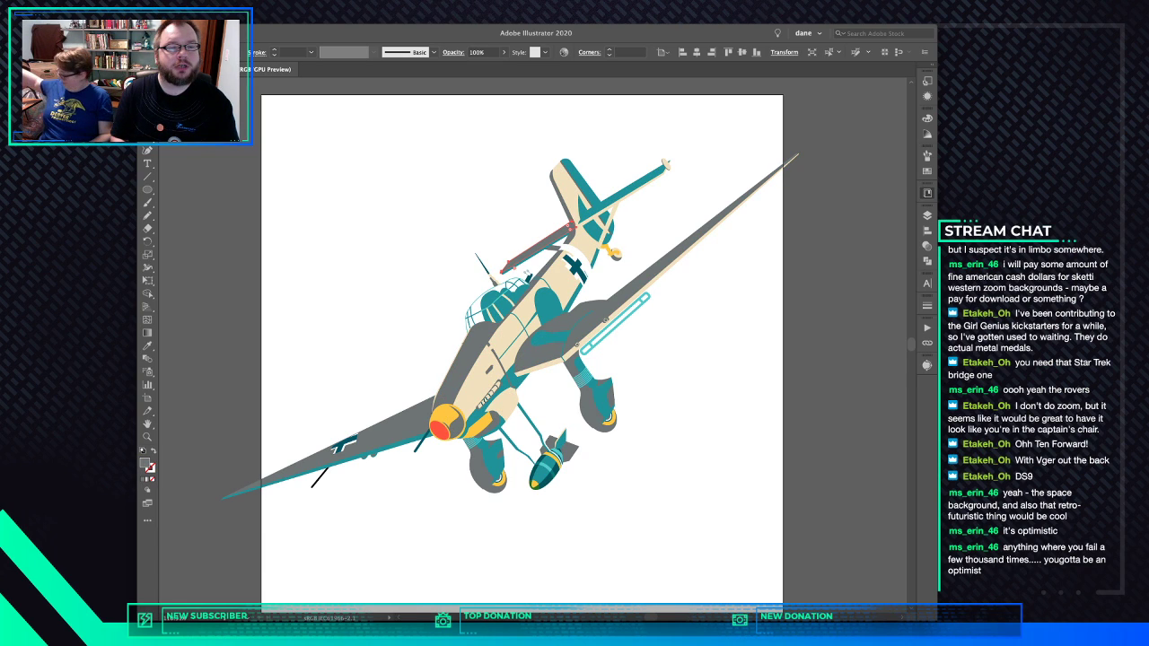
key(super+a)
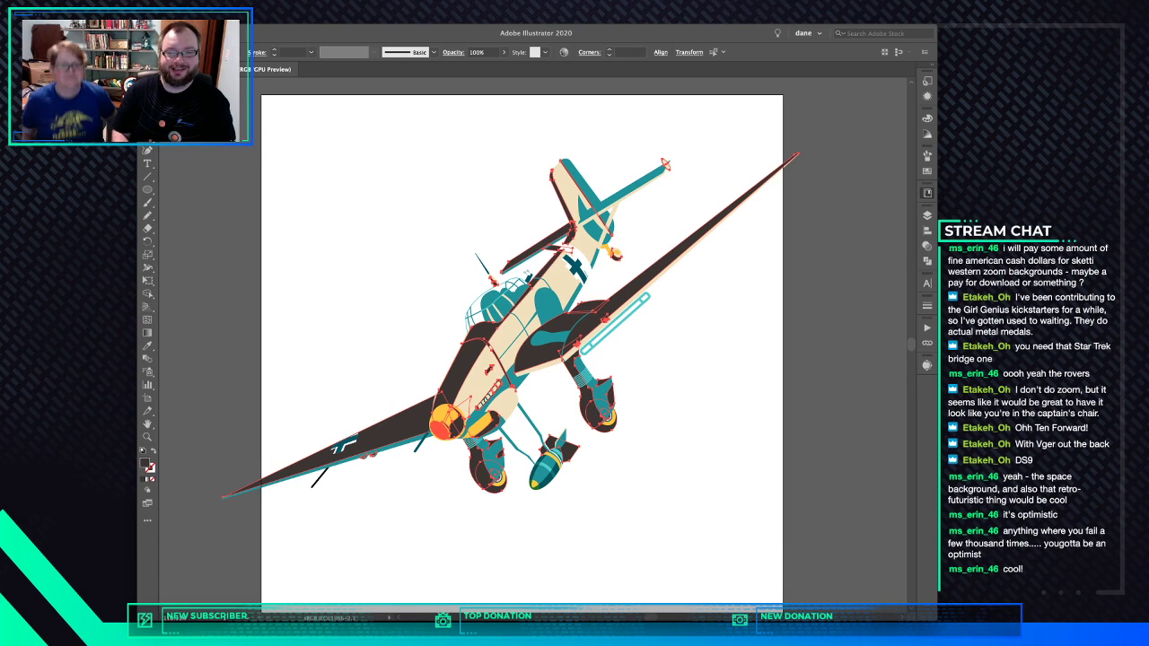
key(super+shift+a)
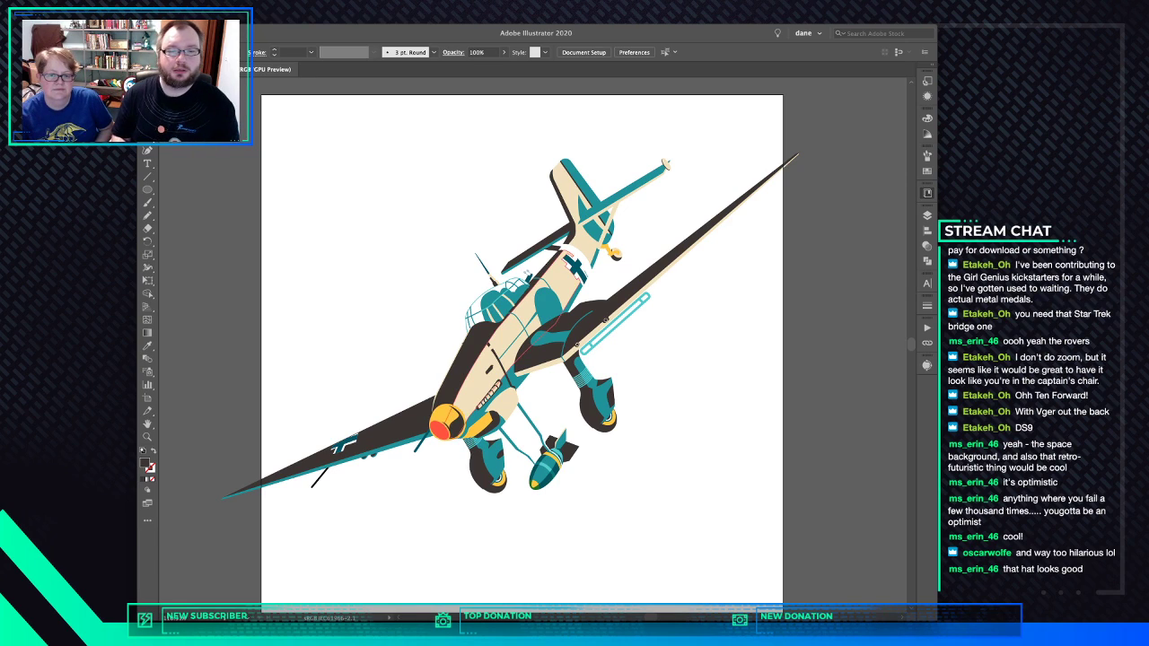
Select all shapes sharing the fuselage patch's medium teal fill and recolor them slate gray
click(549, 316)
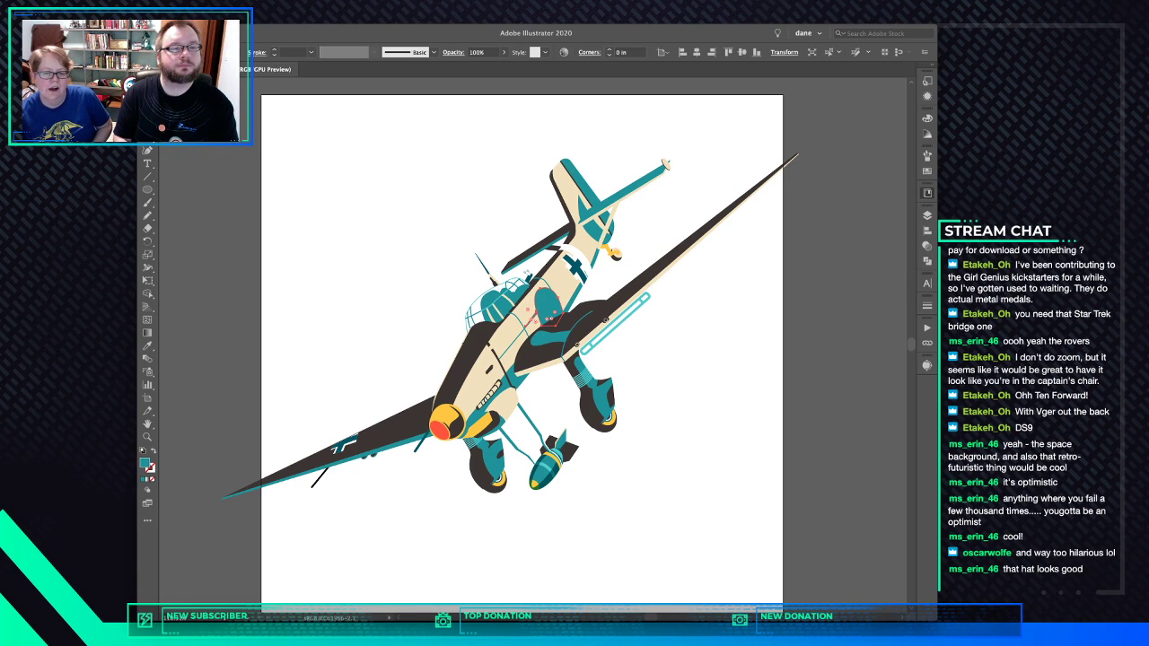
key(ctrl+a)
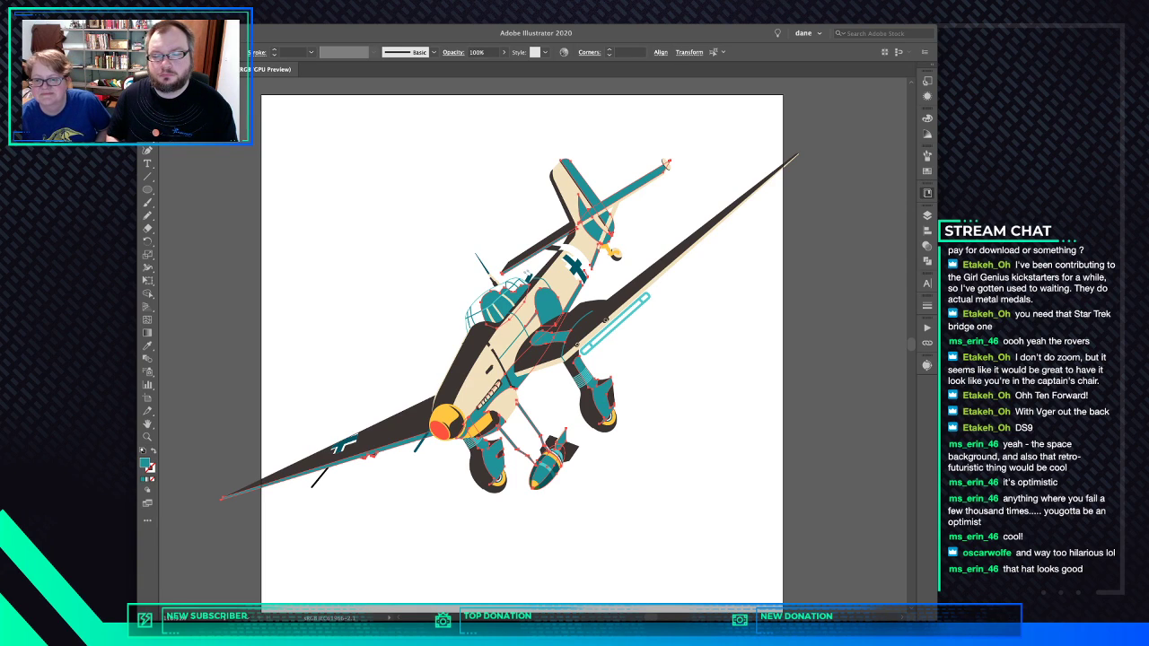
key(super+z)
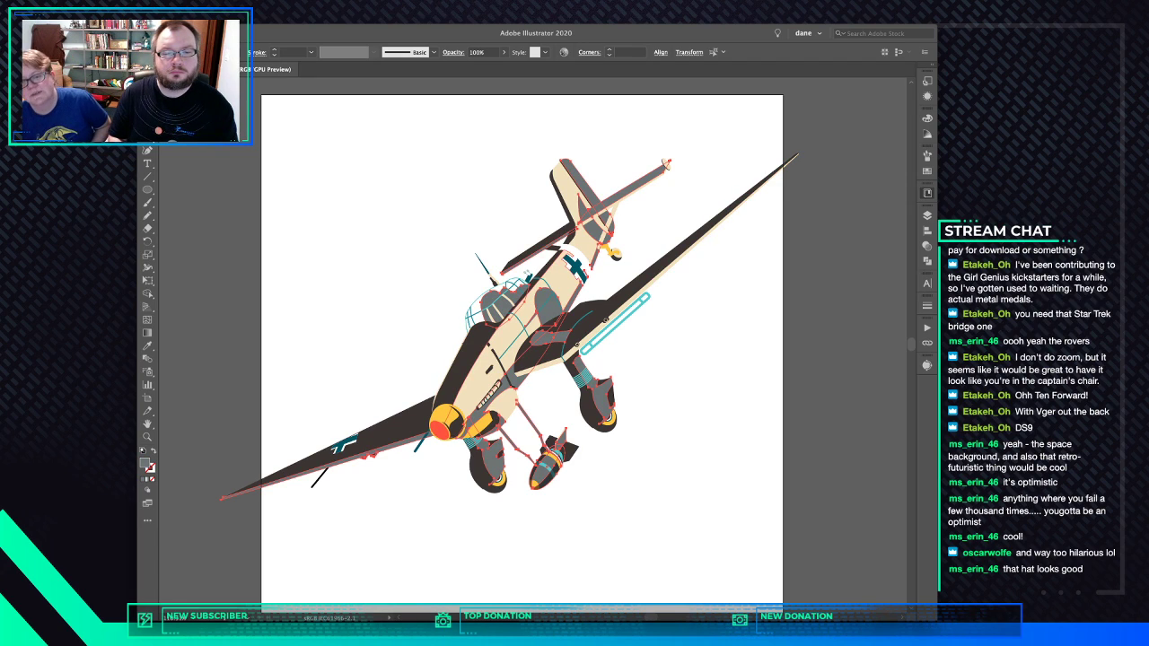
Select all shapes sharing the fuselage's cream fill and recolor them warm light gray
click(549, 274)
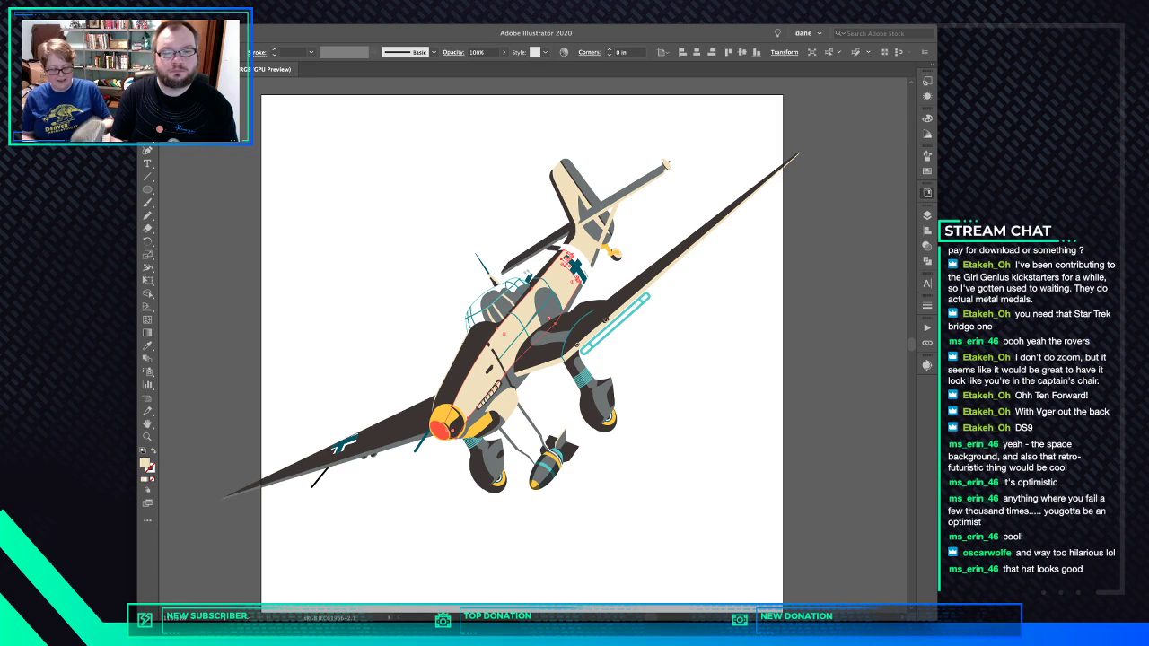
key(super+6)
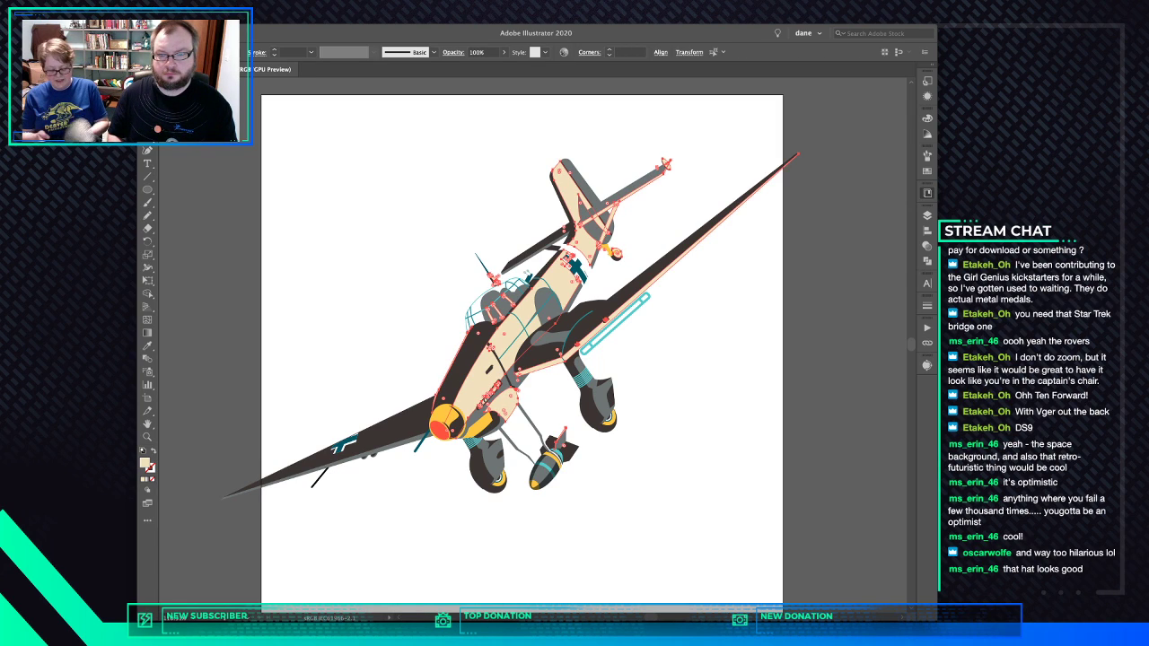
key(super+shift+a)
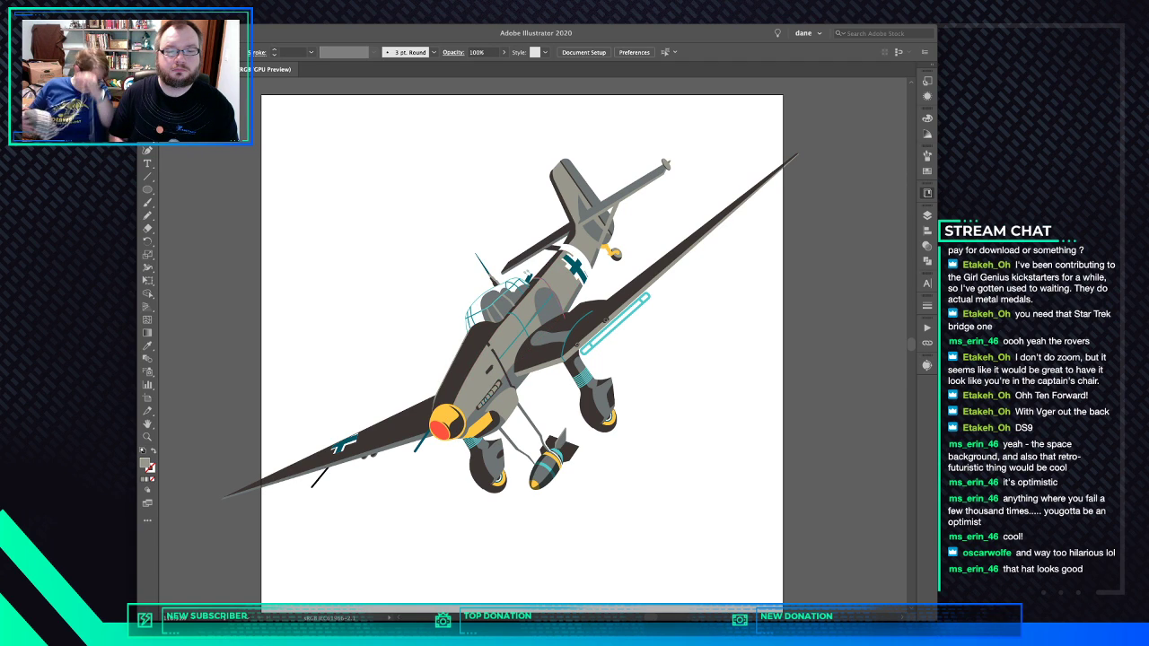
Select all lines sharing the fuselage panel line's teal stroke and recolor their strokes gray
click(561, 306)
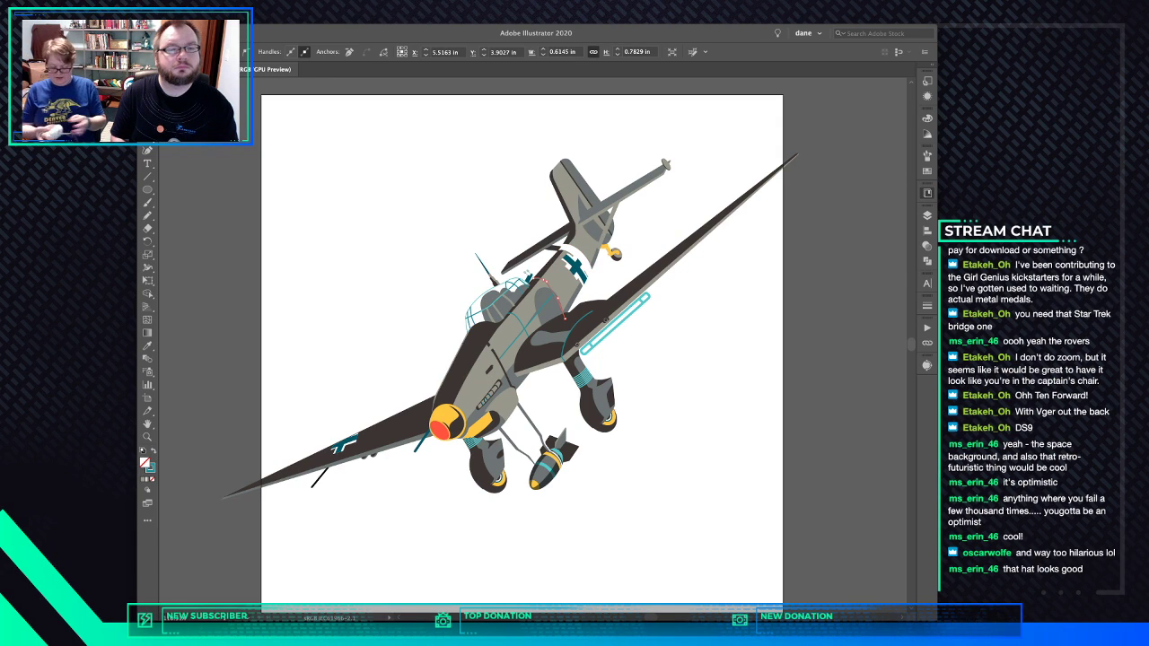
key(super+6)
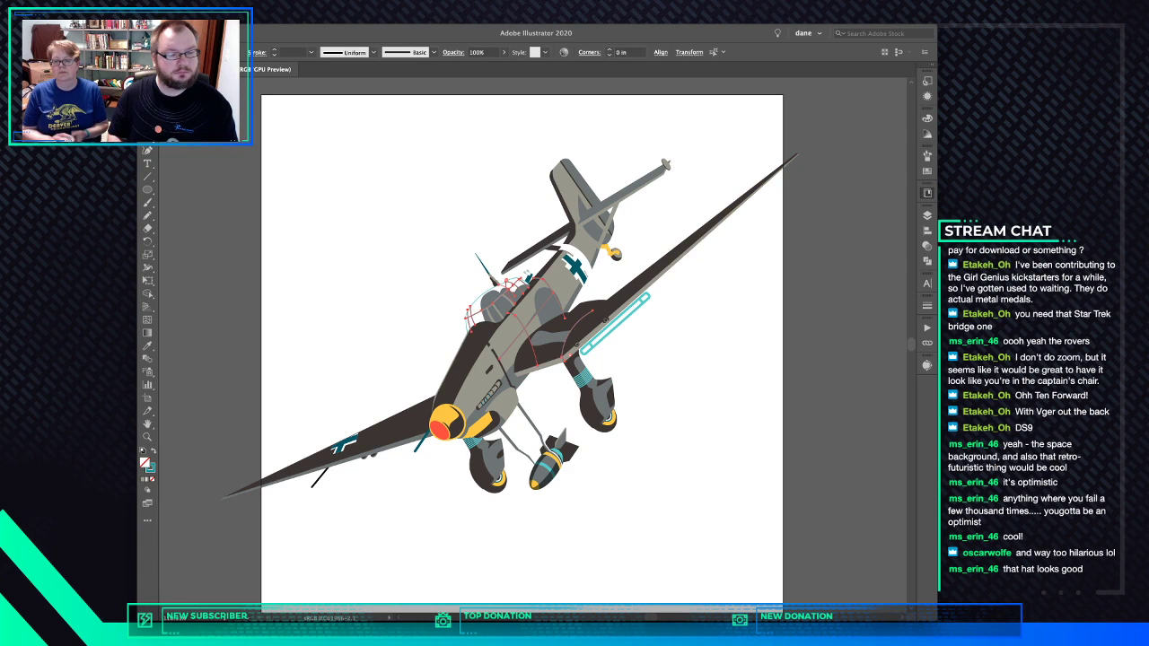
key(x)
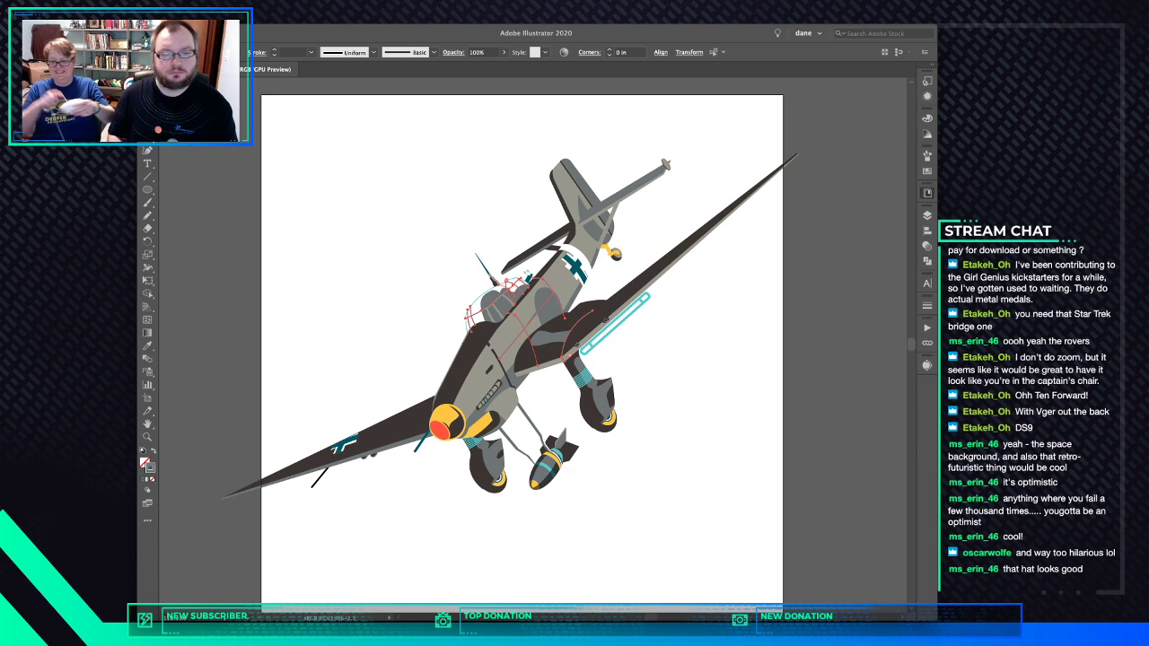
key(super+shift+a)
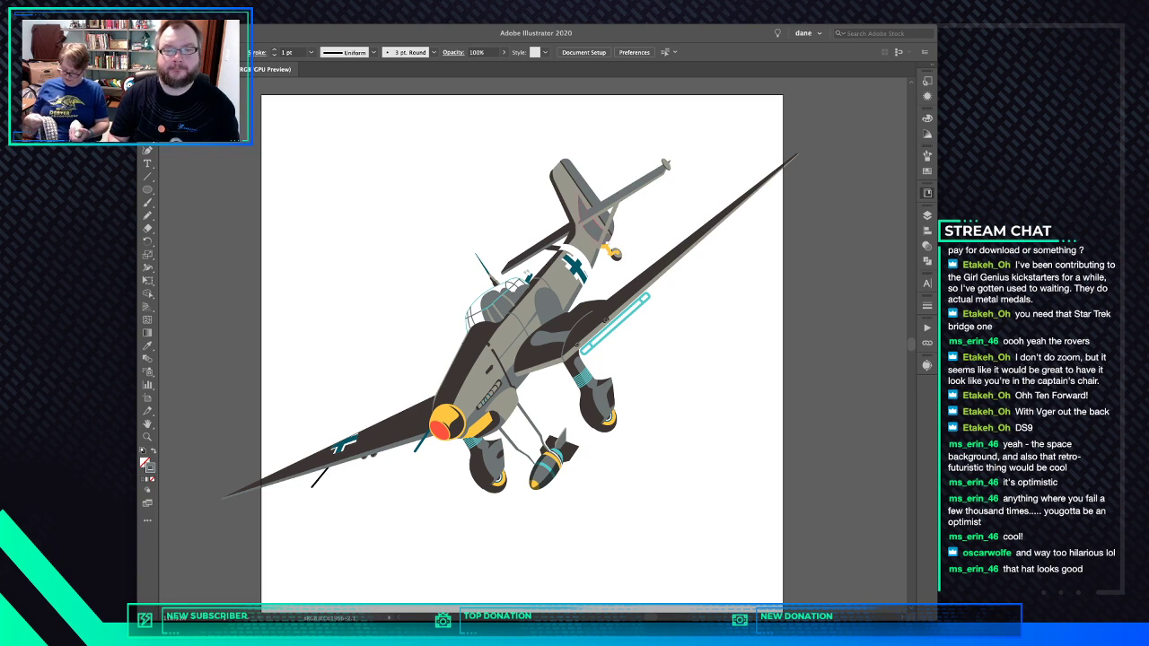
Select all dark teal details matching the fuselage cross, including the wing cross and antenna, and recolor them dark charcoal
click(614, 253)
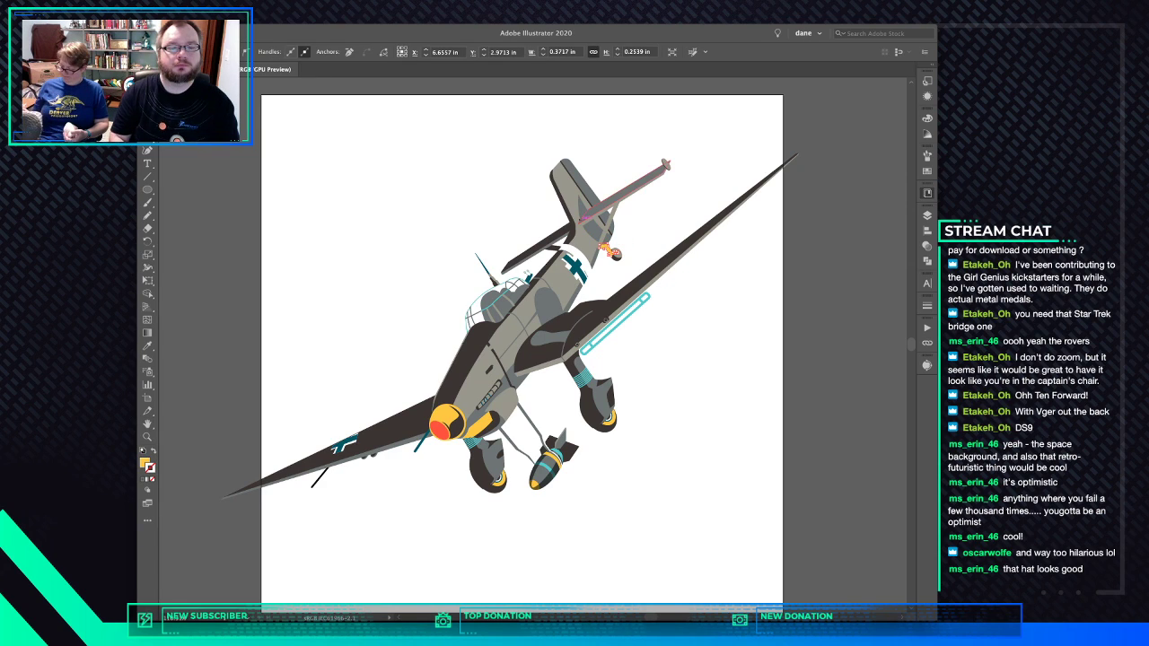
click(567, 266)
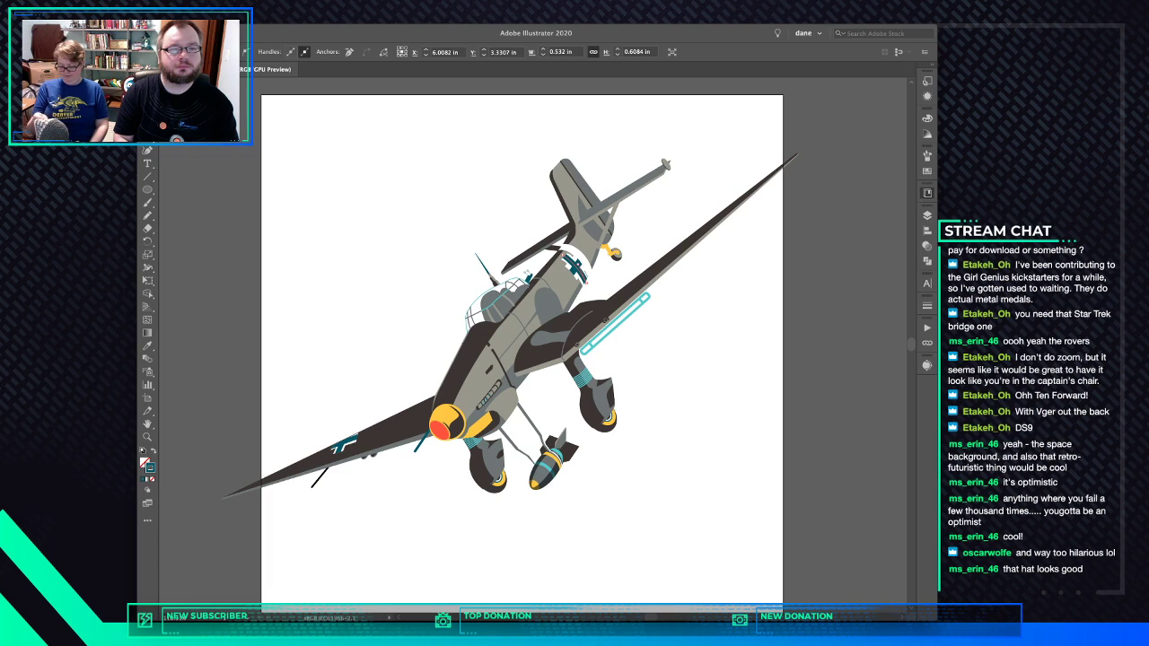
key(super+6)
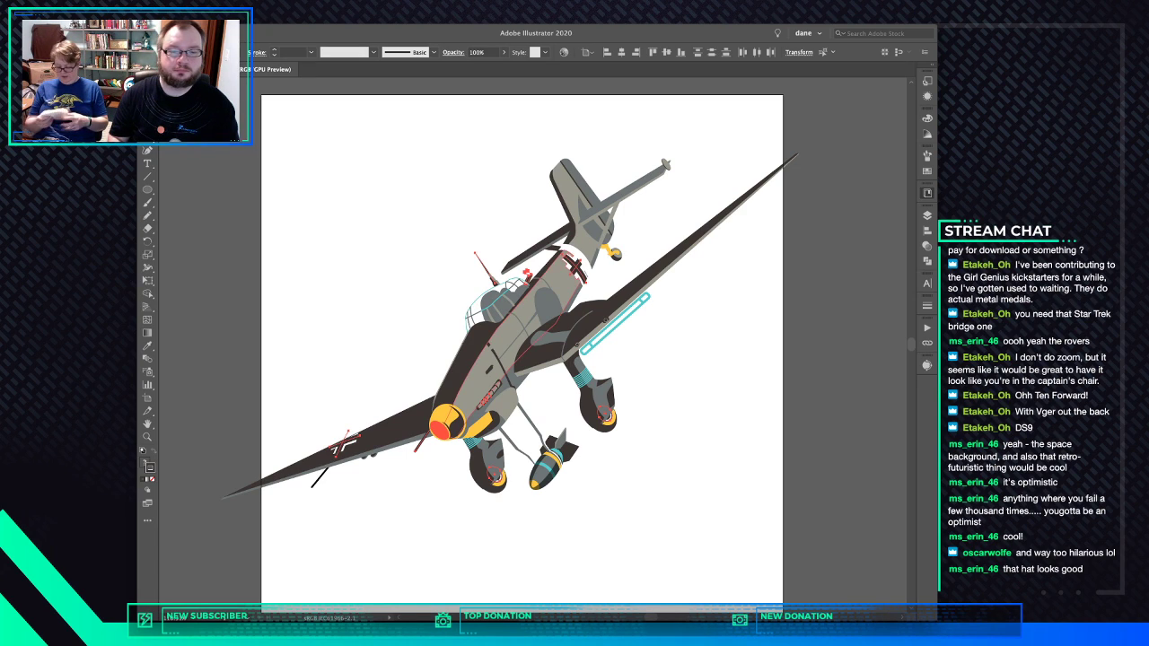
key(super+shift+a)
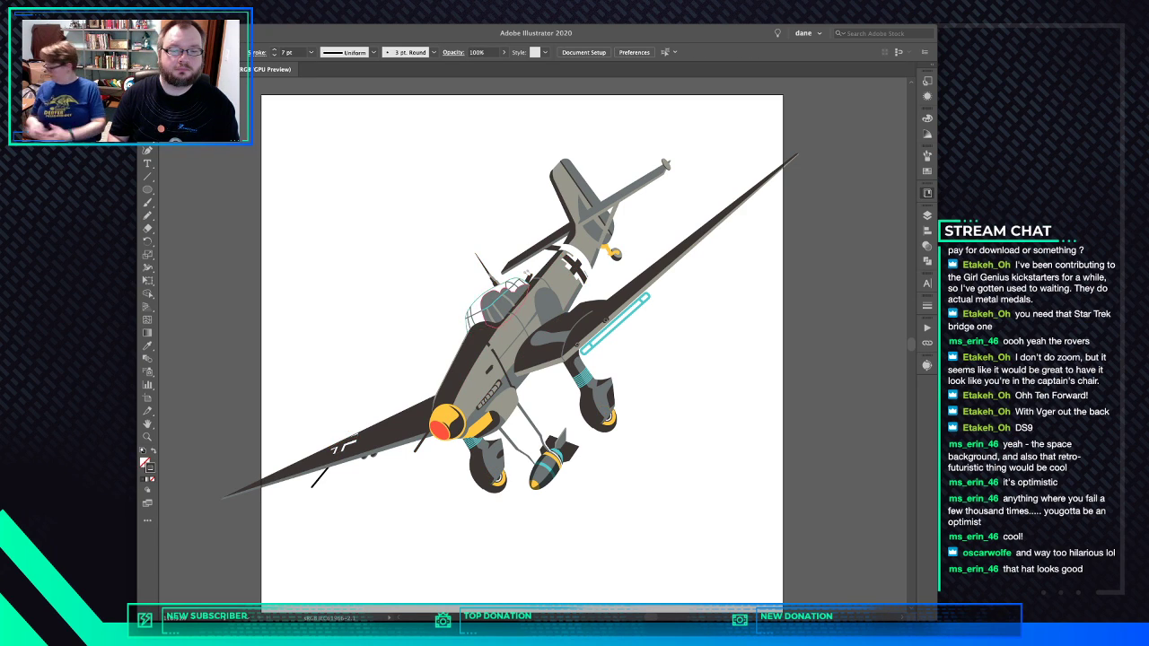
Recolor the remaining light teal details on the canopy frame, dive brake, landing gear and bomb slate gray
click(503, 294)
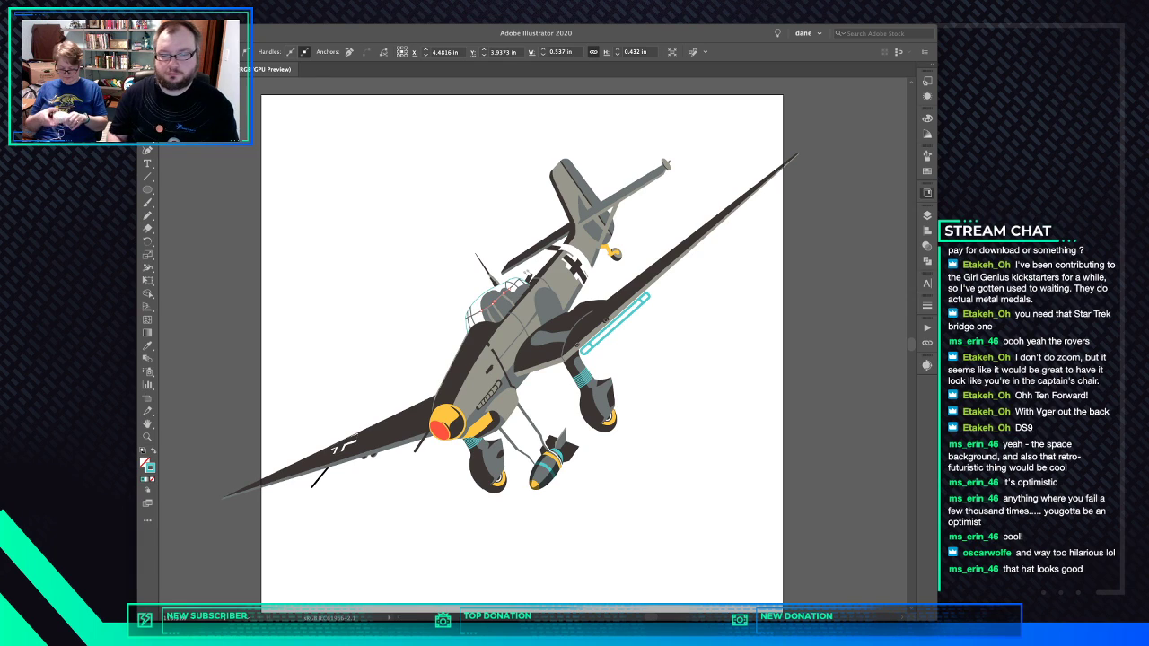
key(super+6)
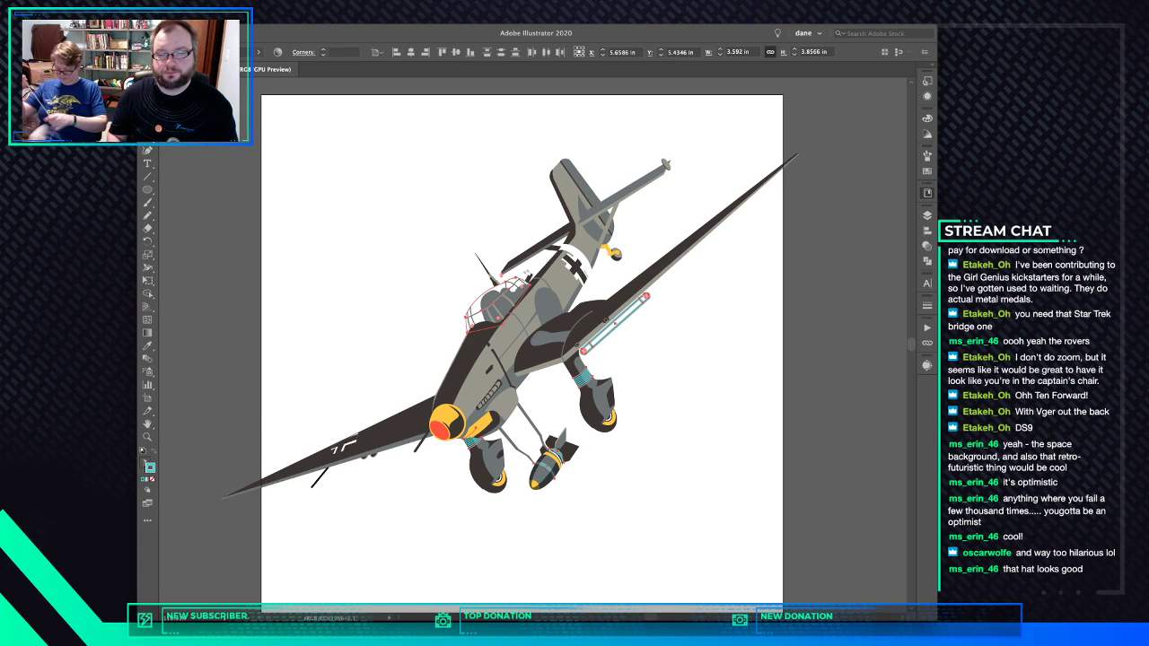
shift+click(527, 277)
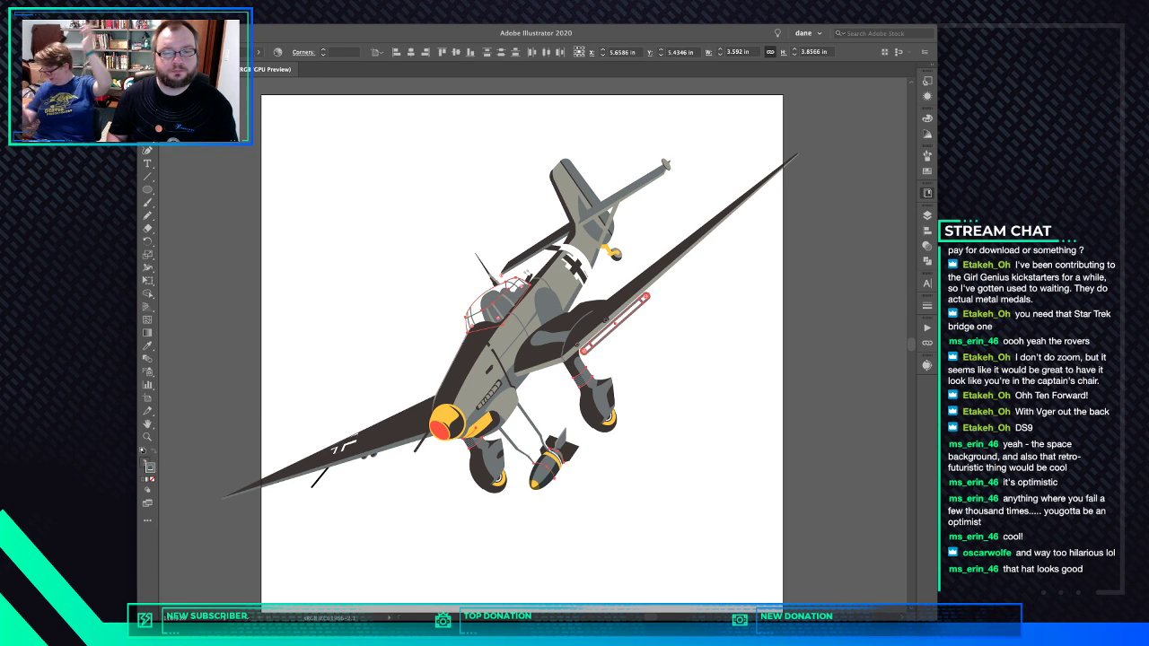
key(super+shift+a)
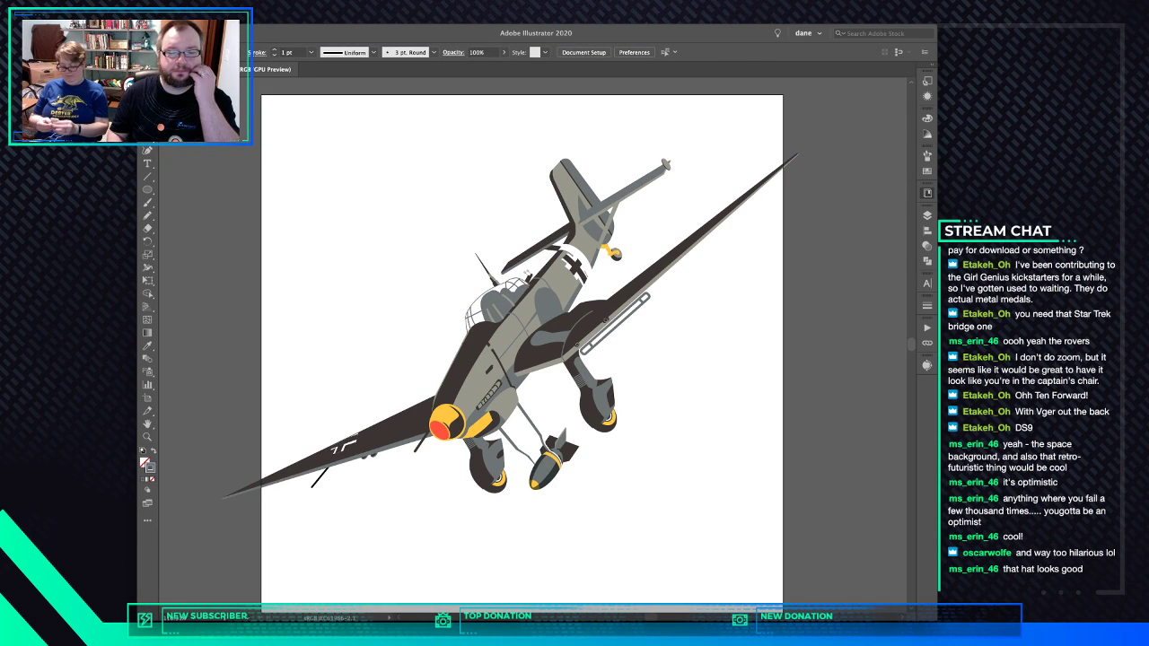
Select all shapes sharing the tail wheel strut's yellow fill and recolor them orange without a stroke
click(608, 251)
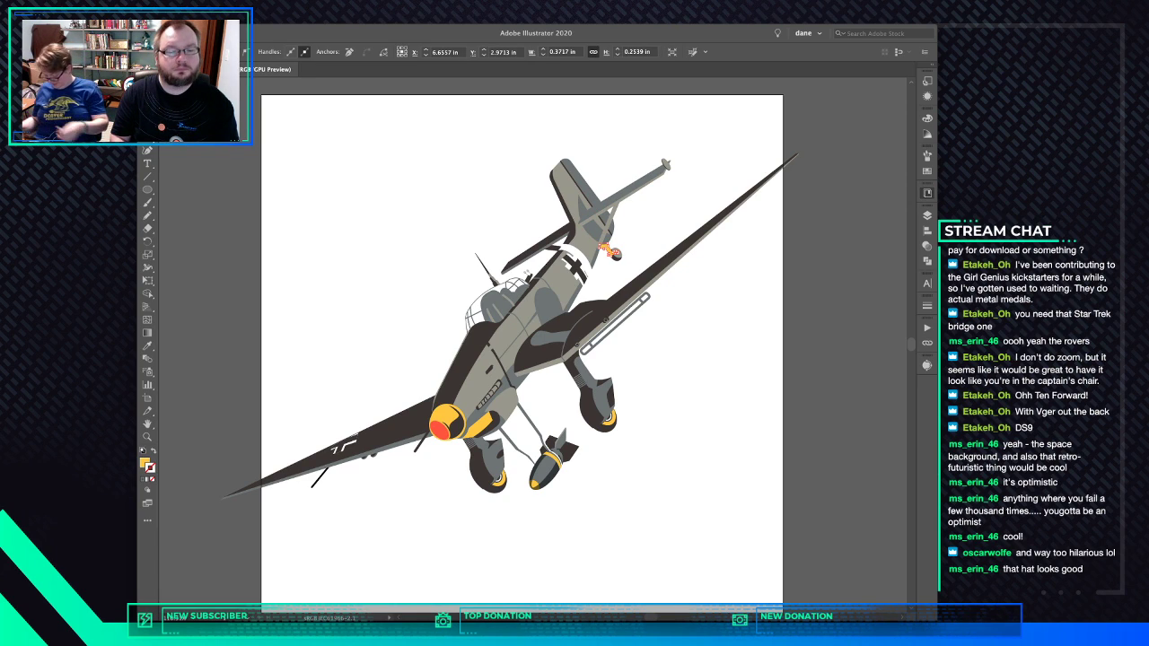
key(super+6)
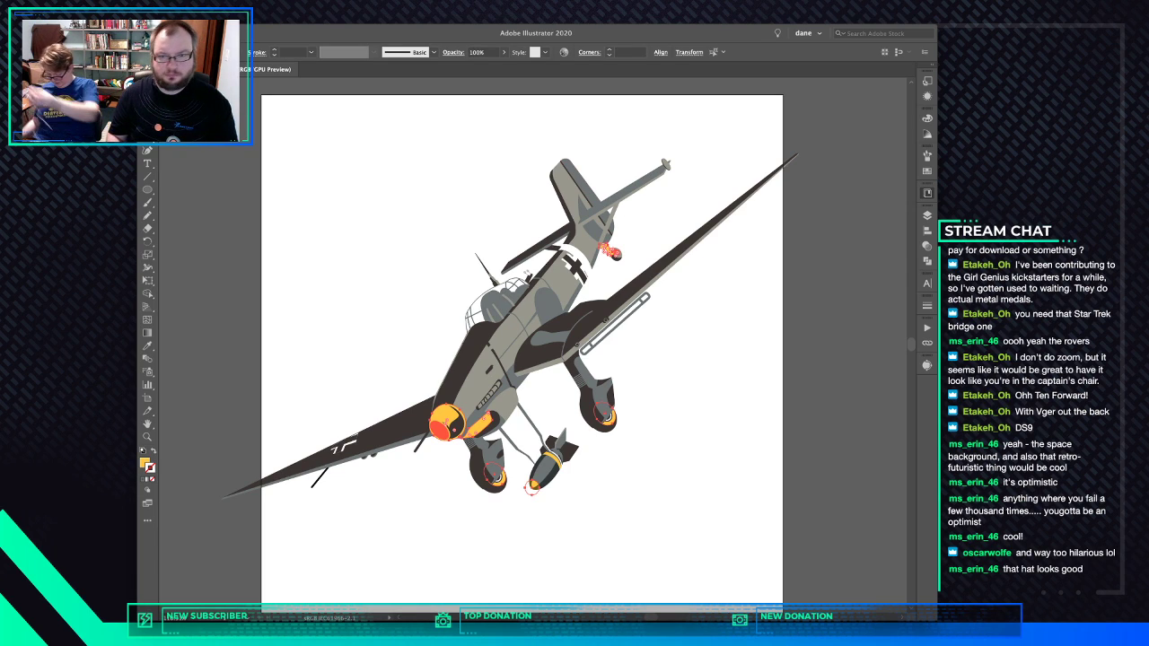
key(Return)
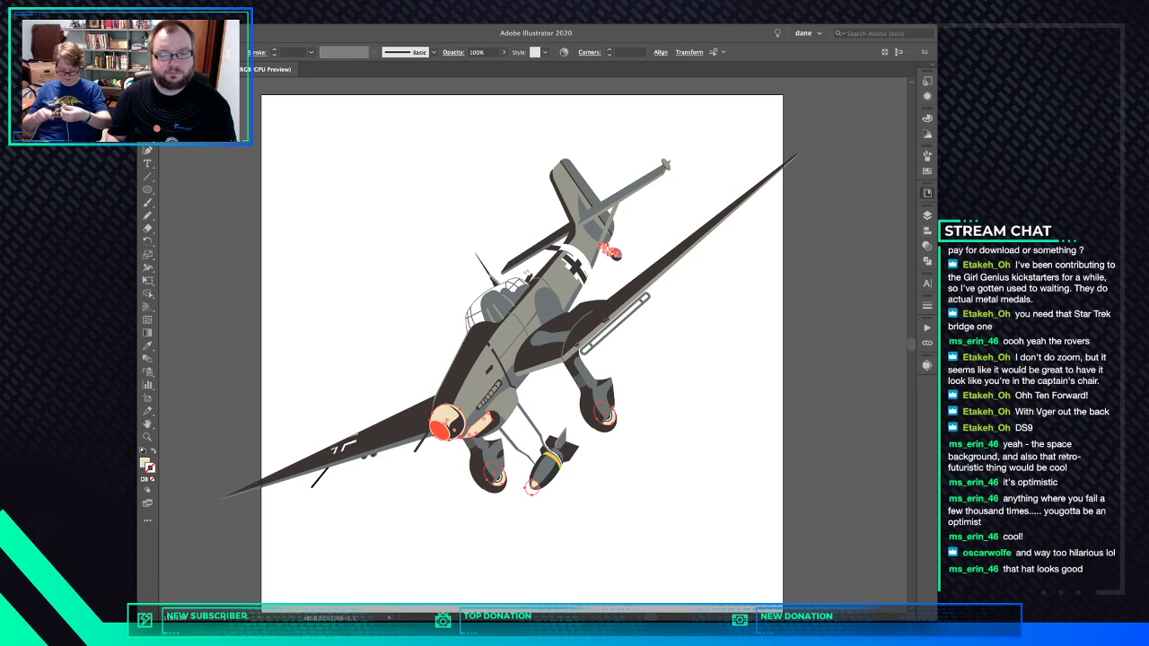
key(z)
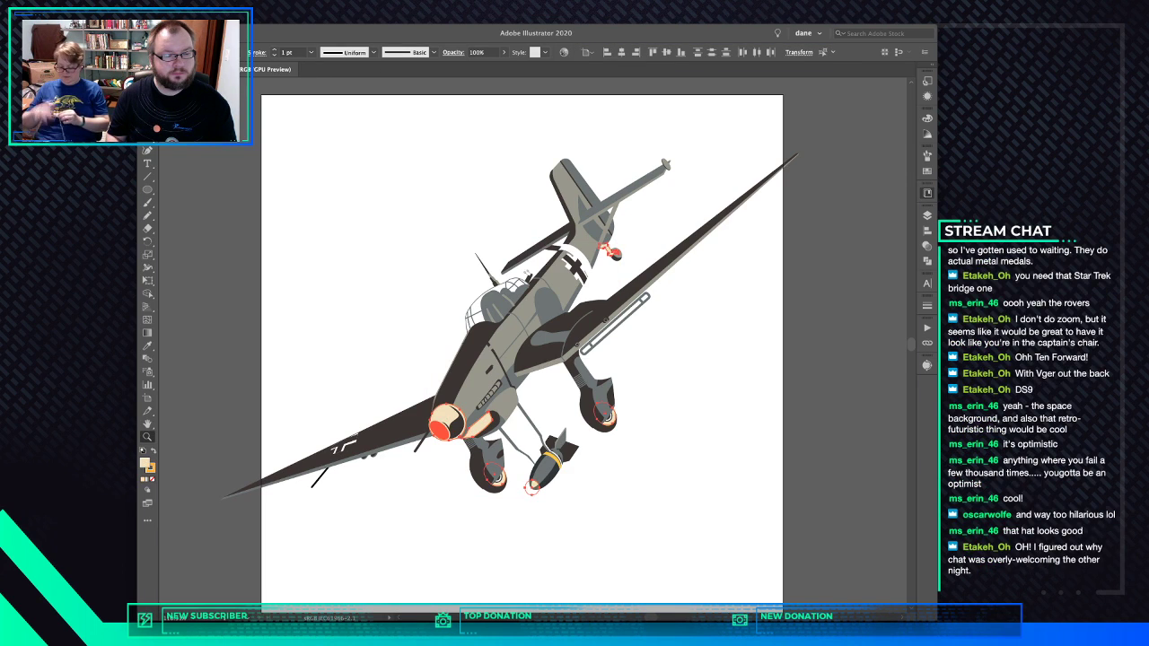
key(slash)
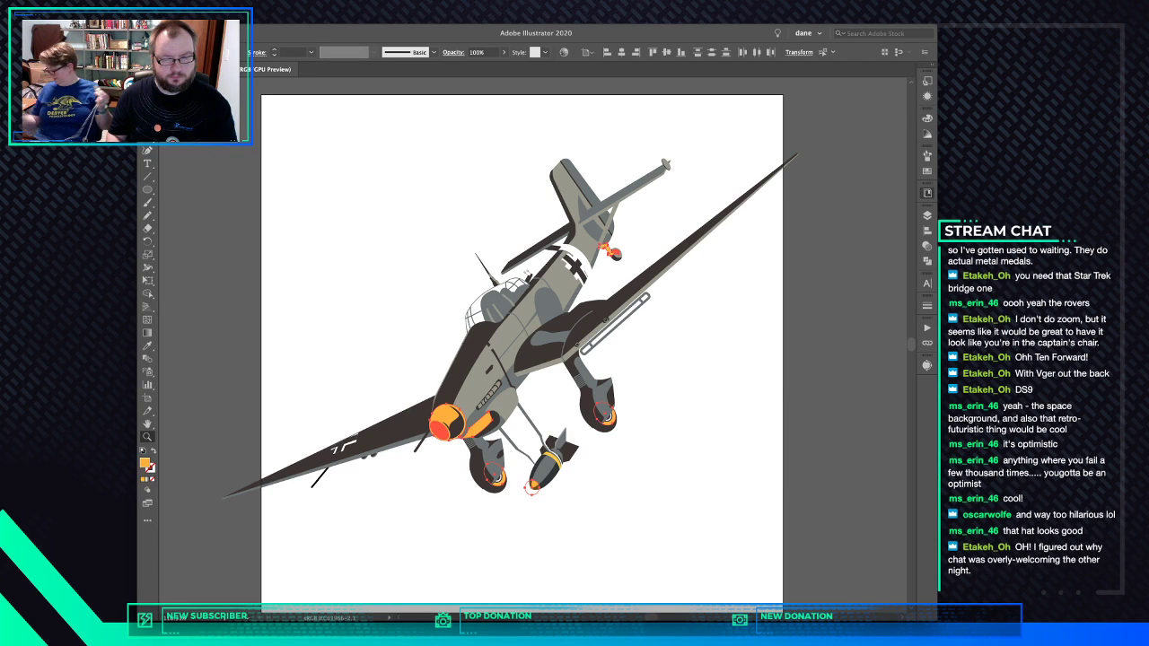
Recolor the red tip of the propeller spinner dark charcoal
click(623, 465)
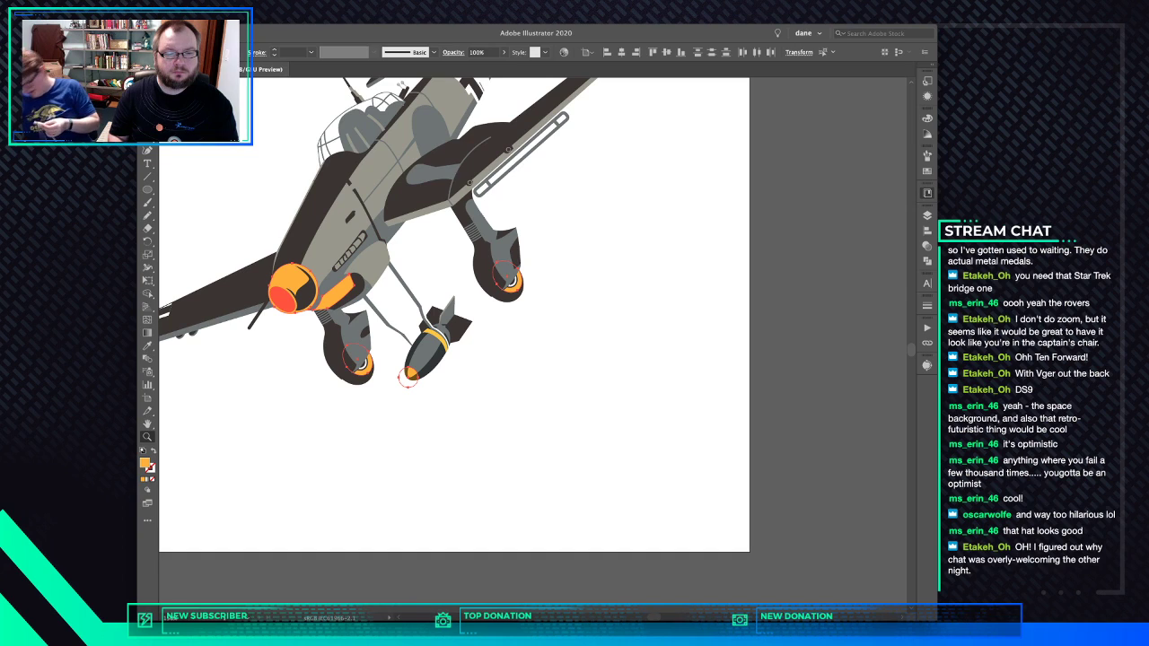
drag(503, 332, 632, 377)
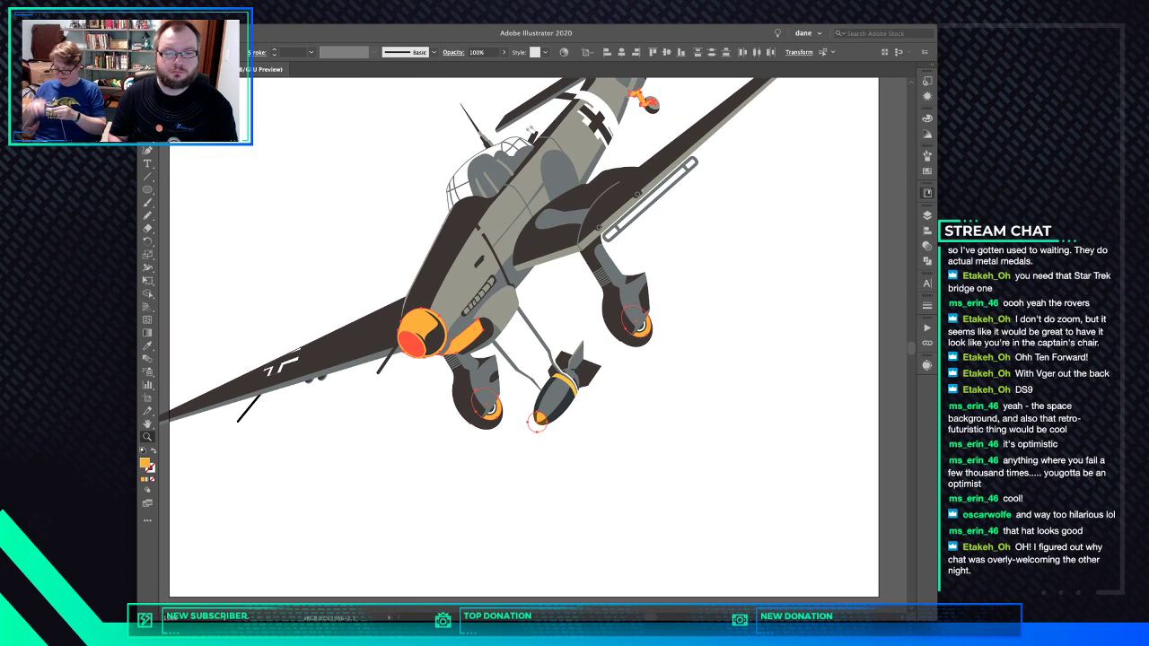
key(super+shift+a)
key(v)
click(412, 345)
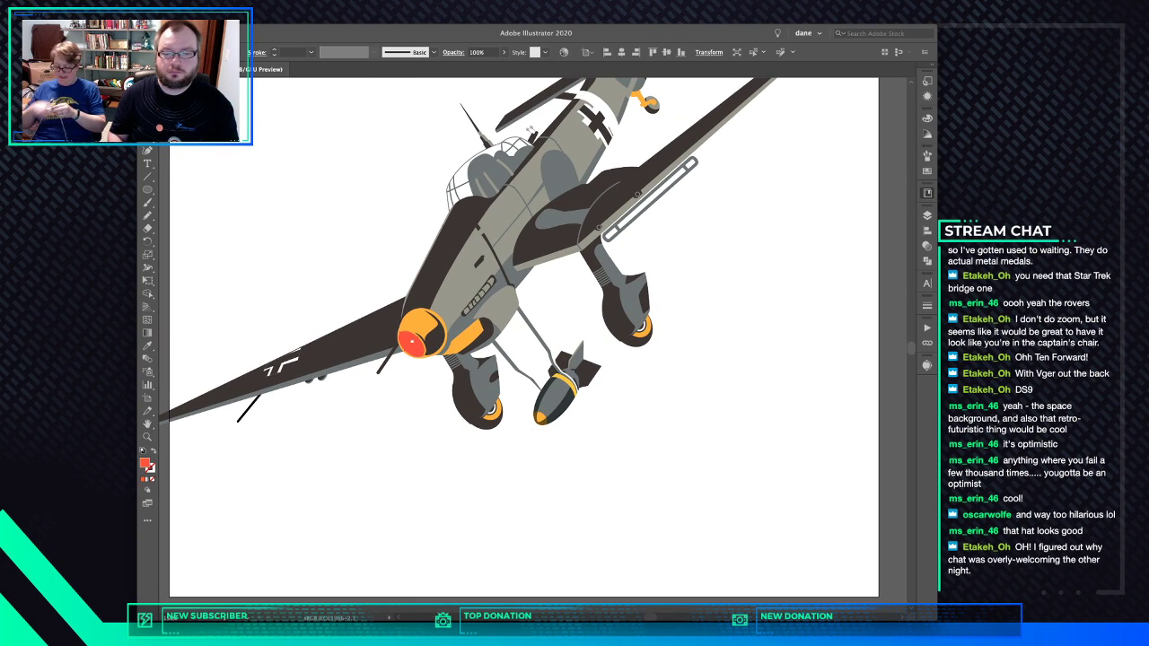
key(slash)
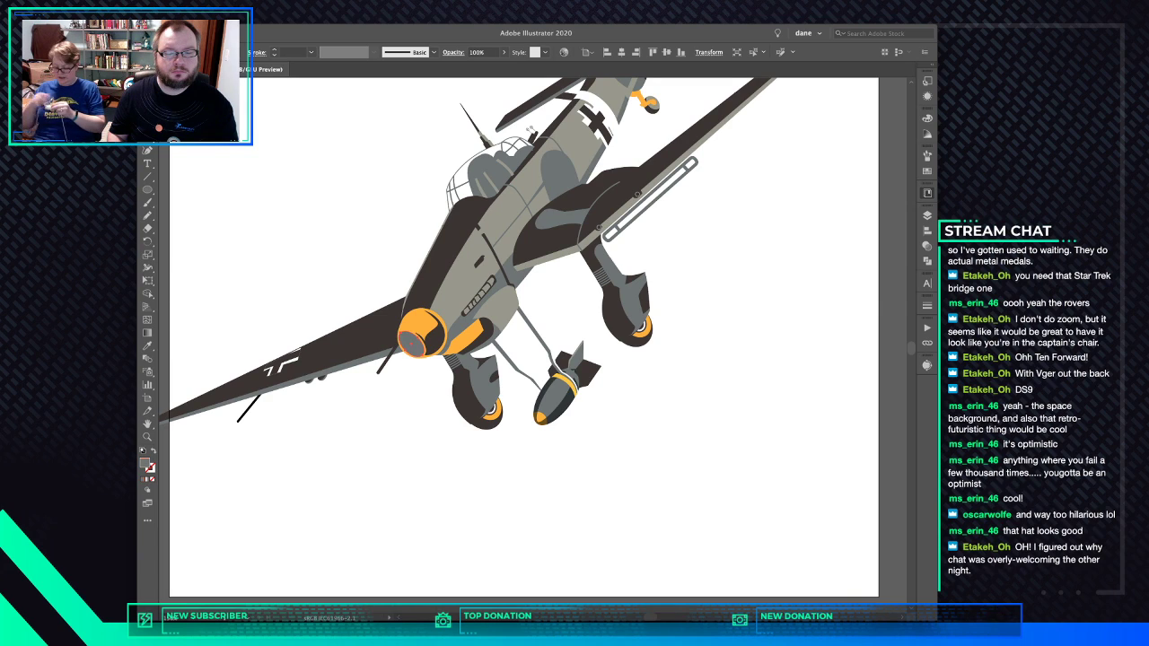
key(super+z)
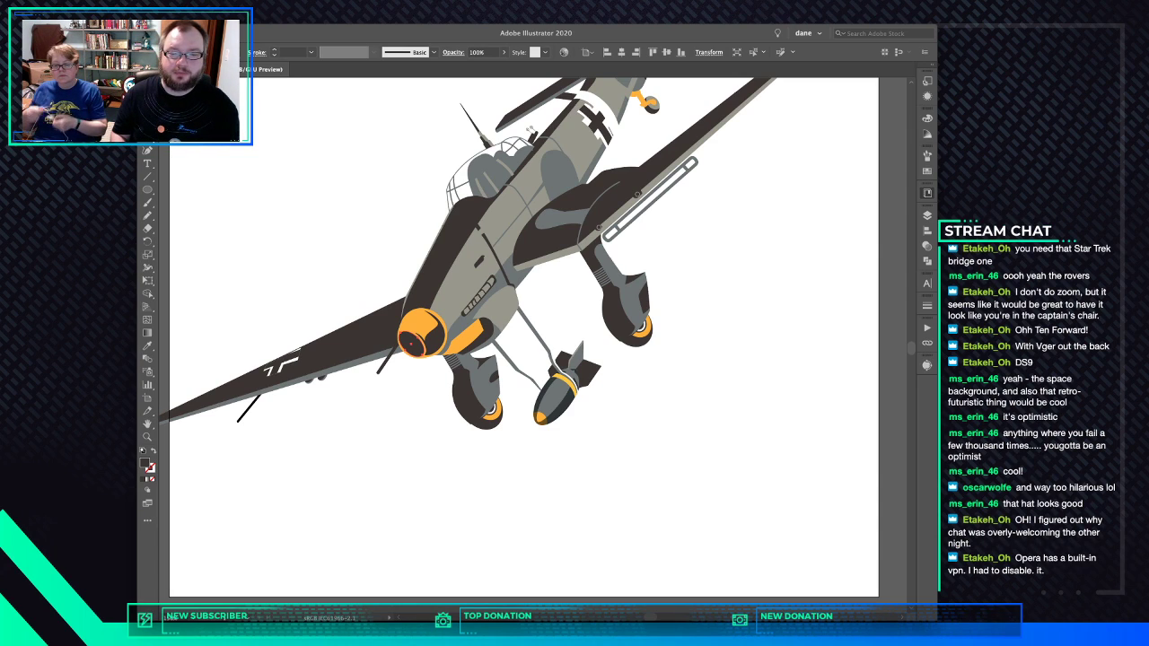
click(662, 359)
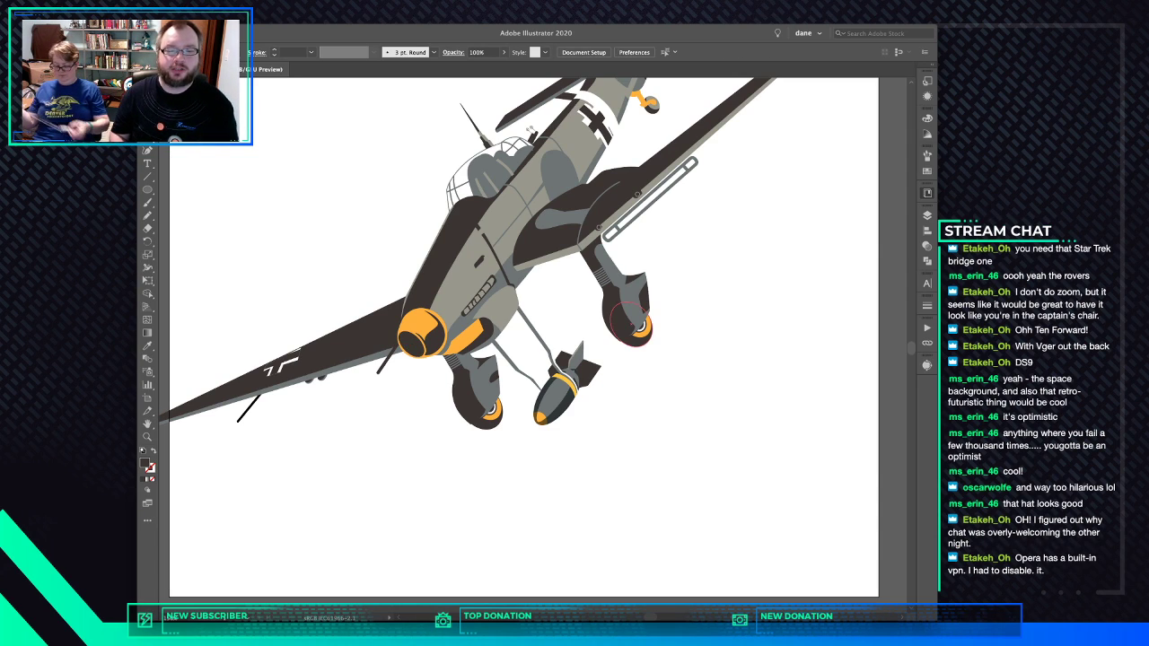
Draw a dark charcoal rectangle without a stroke covering the whole artboard behind the plane
scroll(628, 332, up, 3)
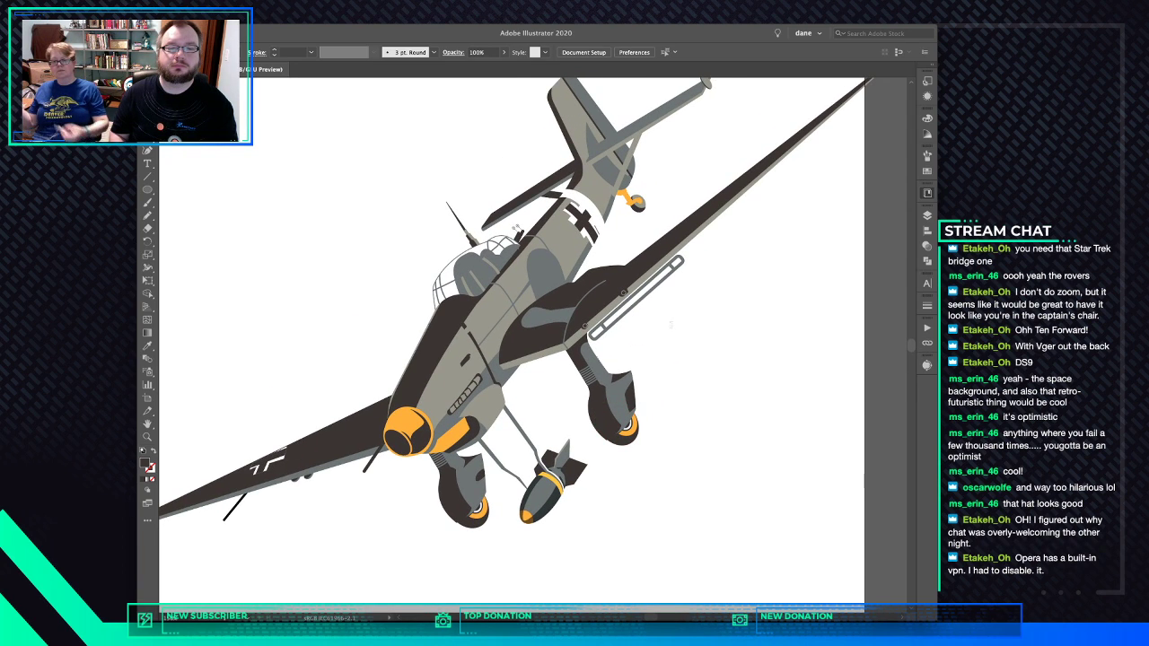
scroll(511, 341, up, 2)
scroll(512, 341, right, 2)
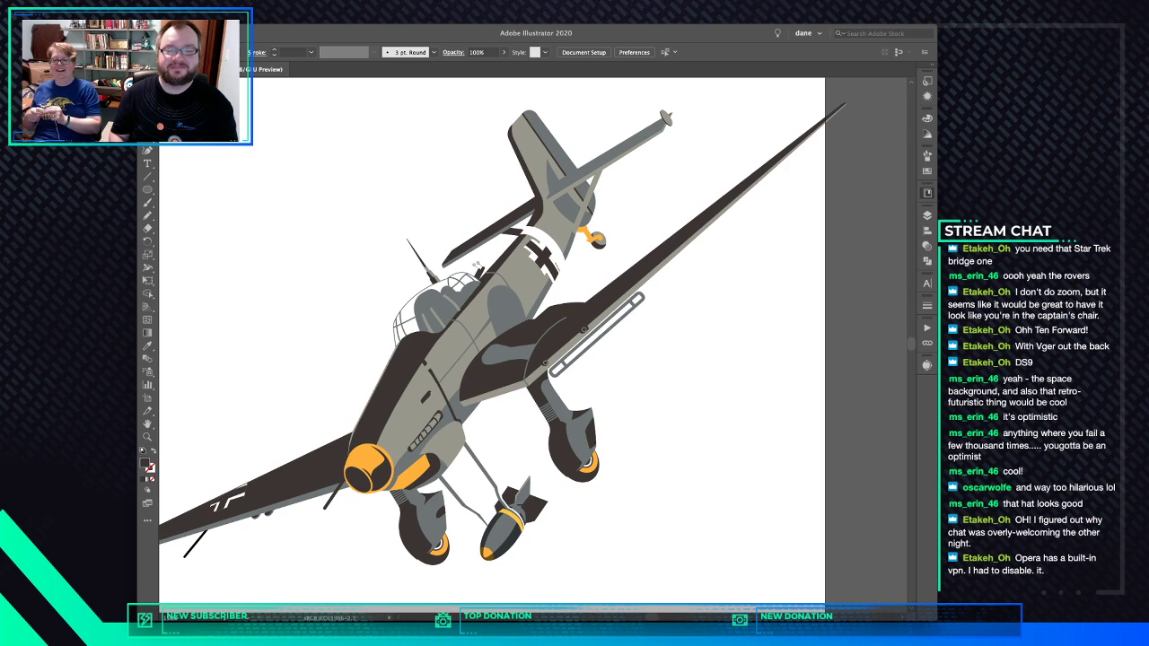
scroll(511, 342, down, 2)
scroll(512, 341, left, 2)
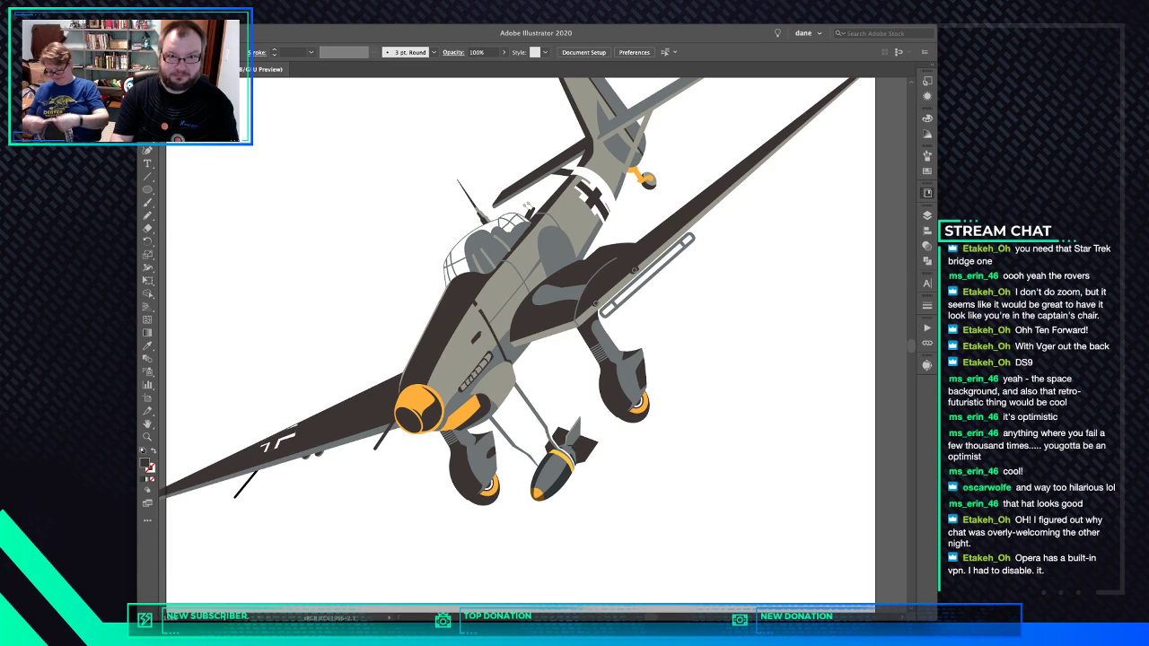
key(super+minus)
key(super+minus)
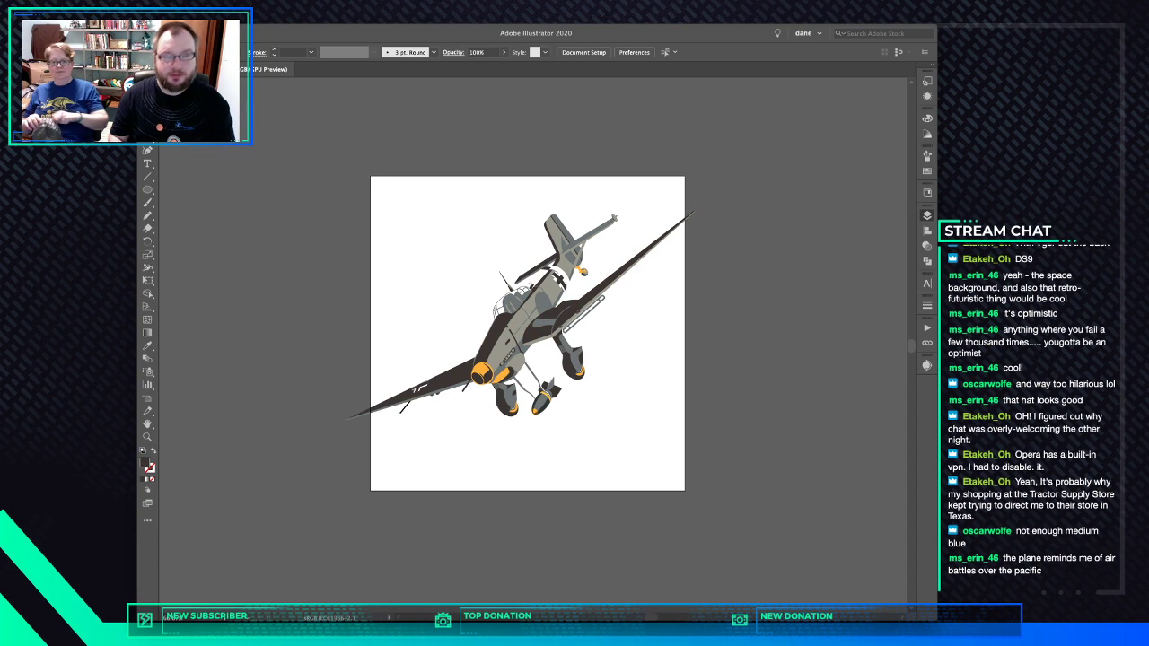
key(m)
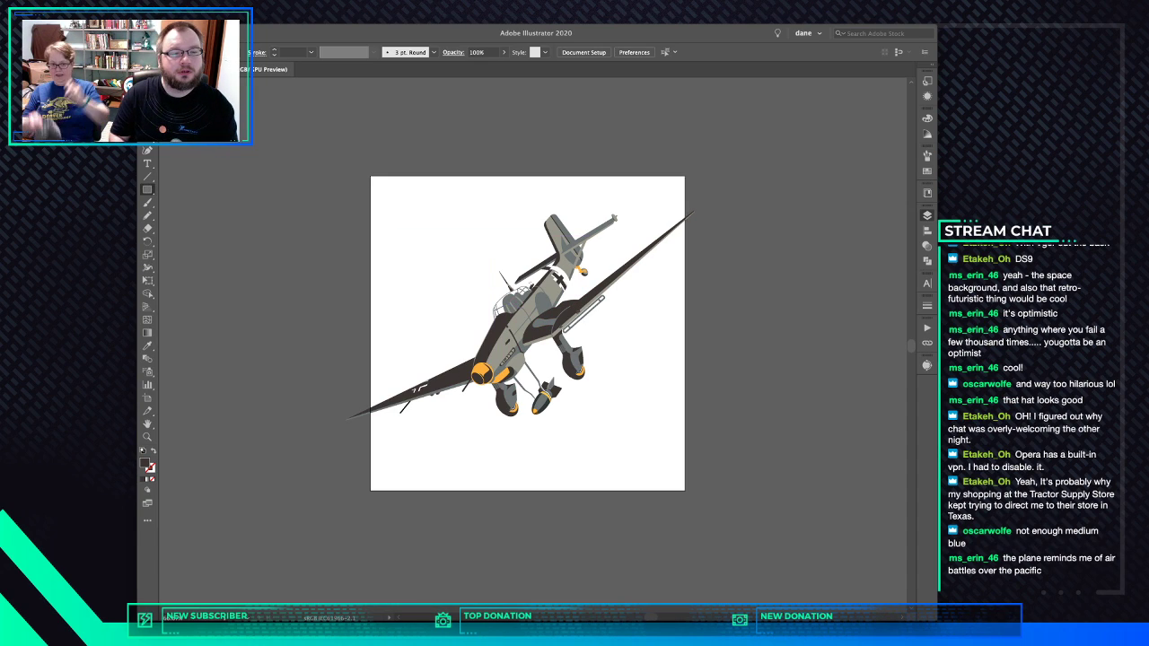
drag(370, 176, 686, 490)
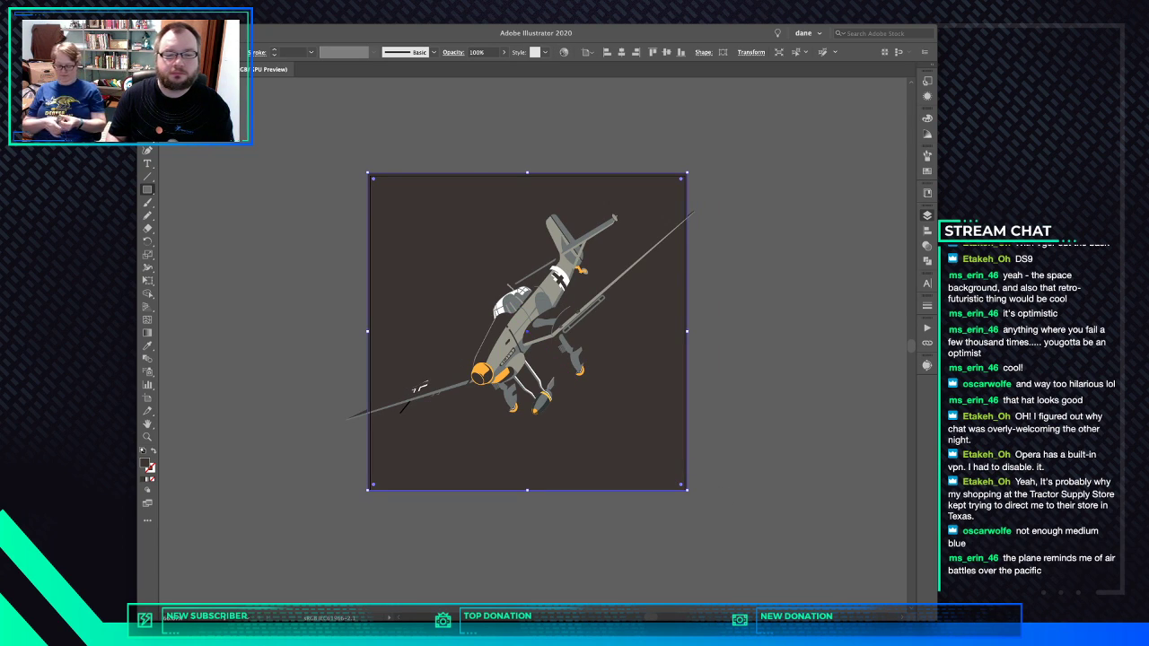
Recolor the thin black line projecting from the wing near the white insignia slate gray, with no fill
drag(419, 386, 903, 190)
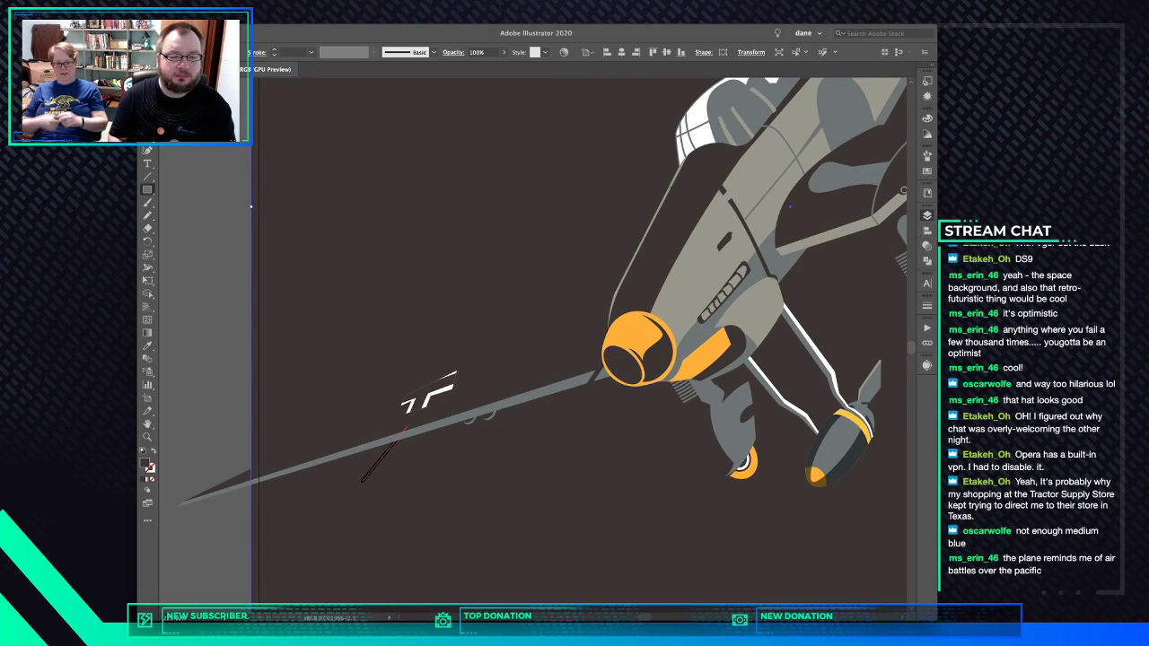
click(384, 456)
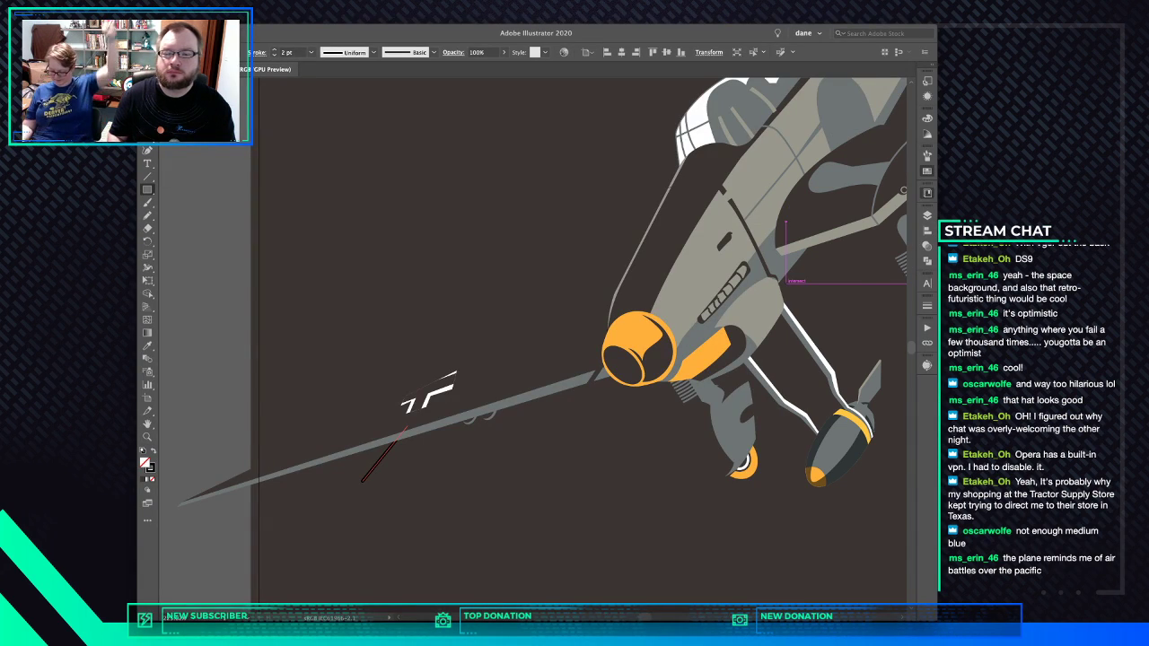
key(comma)
key(slash)
key(comma)
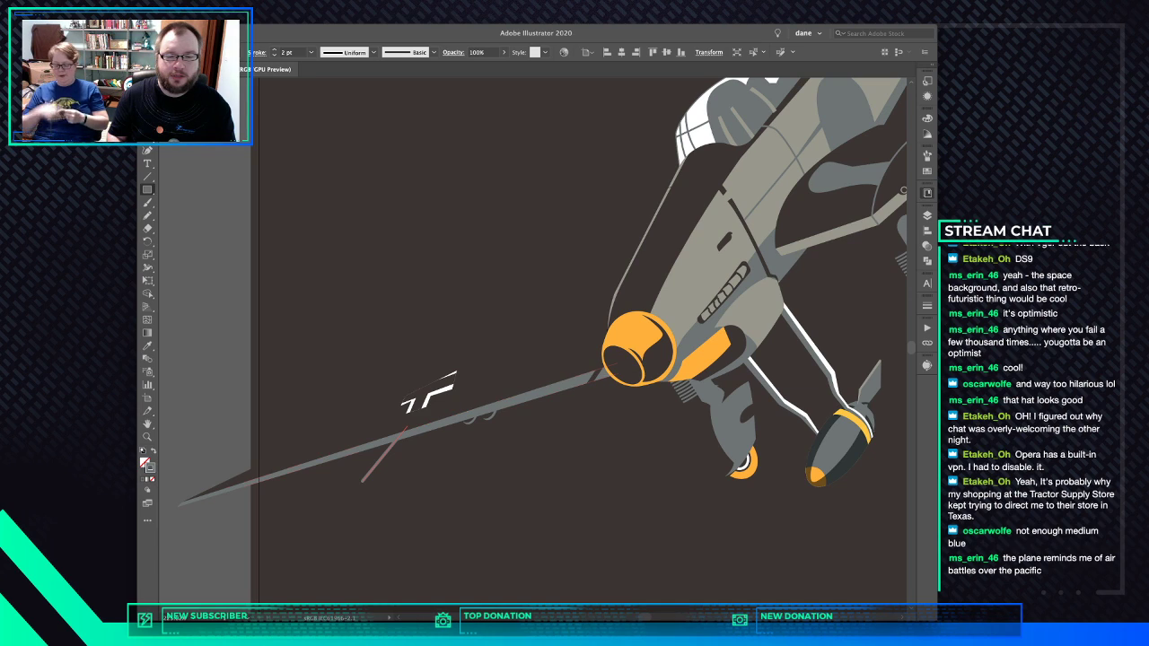
Recolor the short dark line crossing the wing root beside the propeller spinner slate gray
super+click(601, 373)
super+click(600, 372)
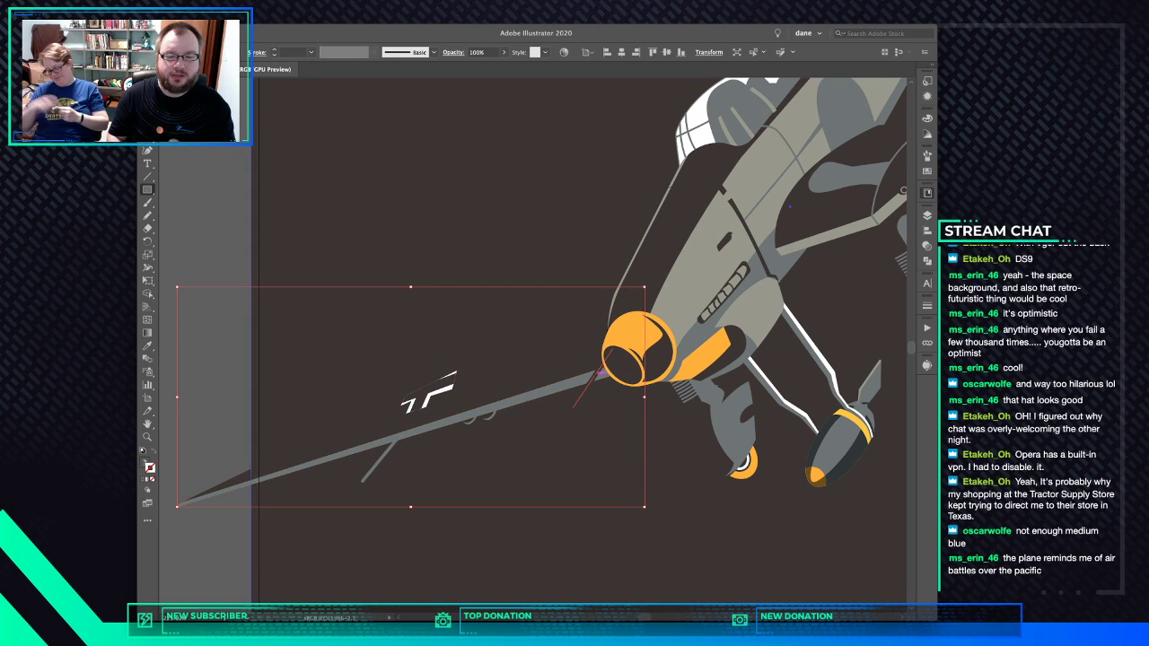
key(v)
key(super+shift+a)
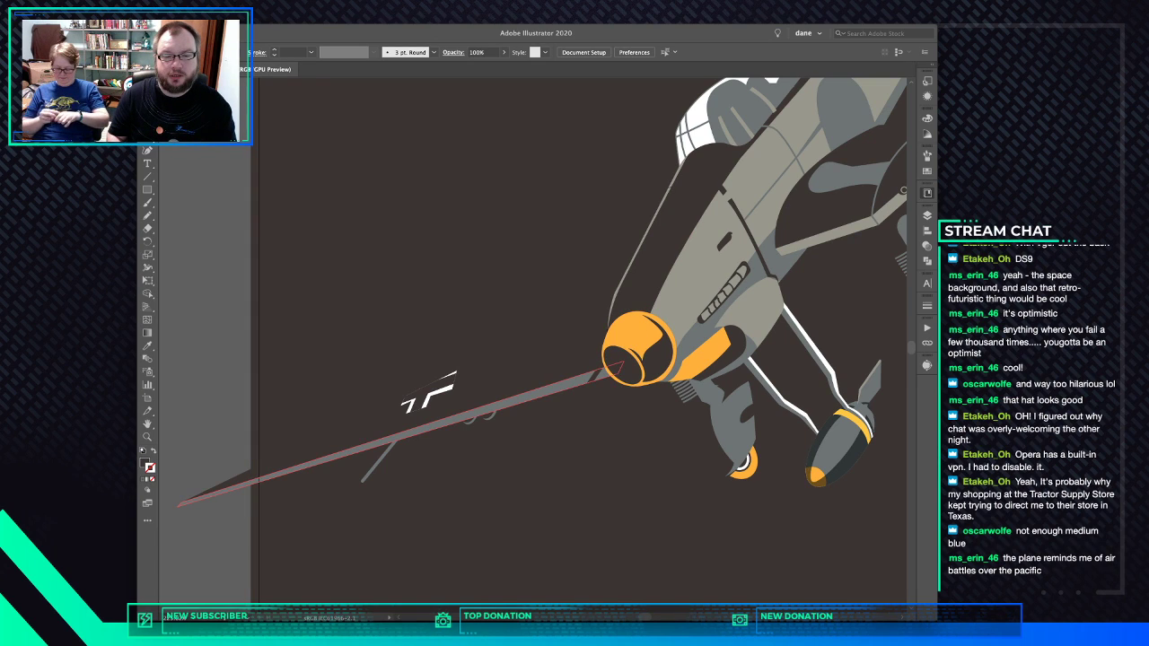
click(607, 363)
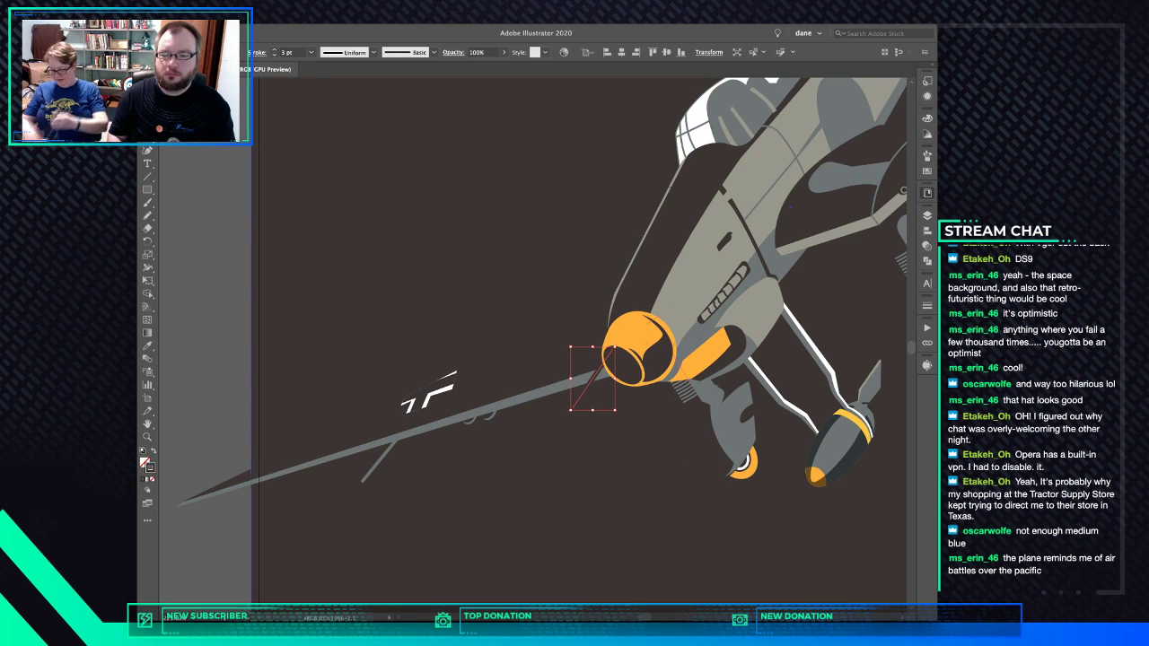
shift+click(752, 411)
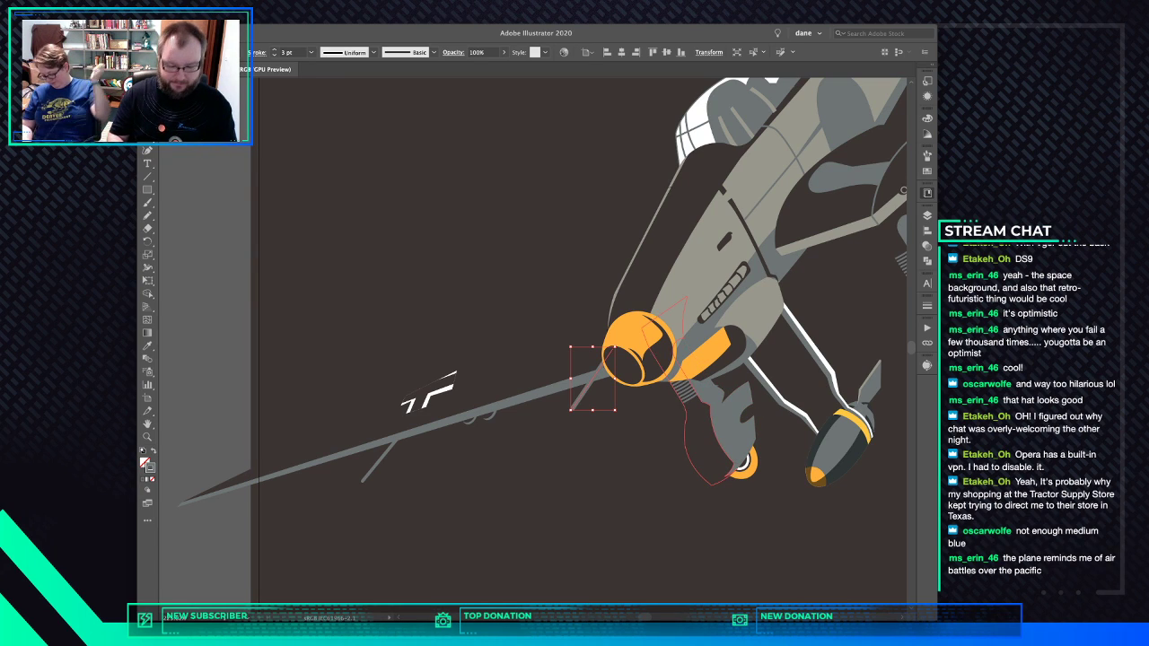
key(super+0)
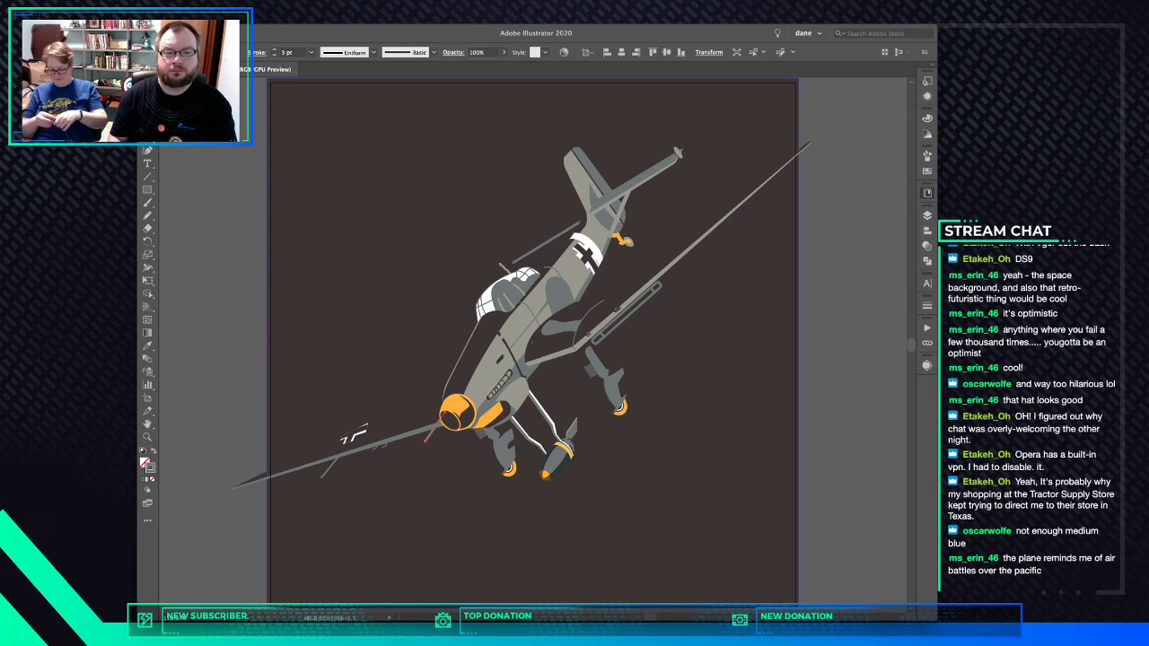
key(super+shift+a)
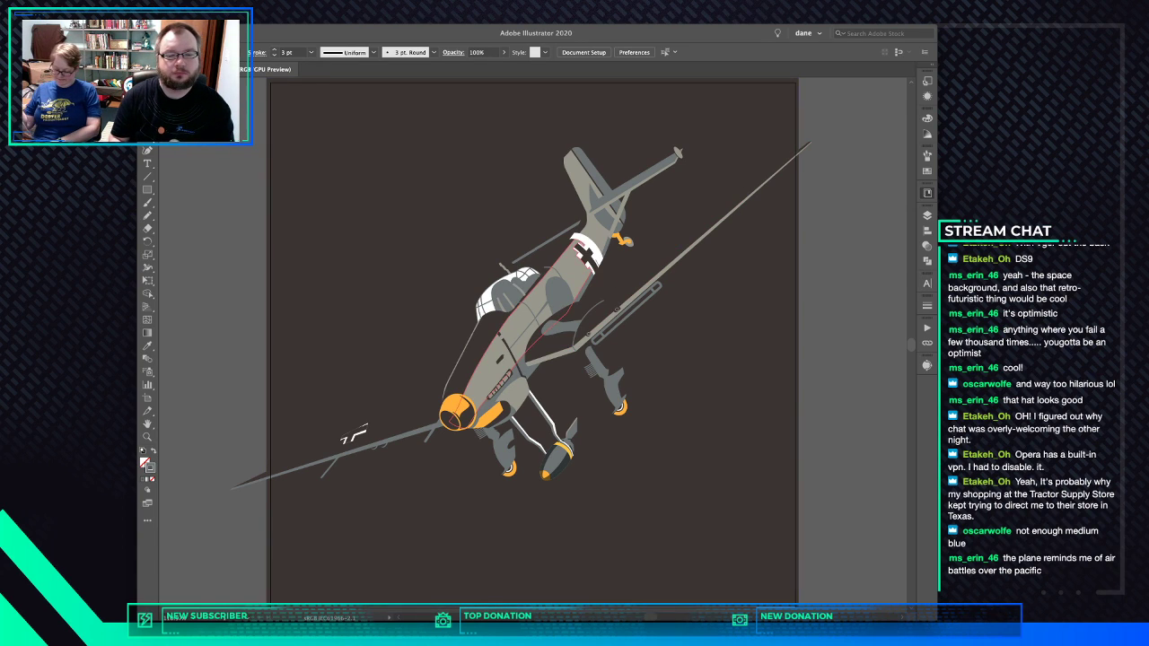
Recolor the thin antenna spike above the canopy slate gray
scroll(556, 271, right, 3)
scroll(557, 271, up, 1)
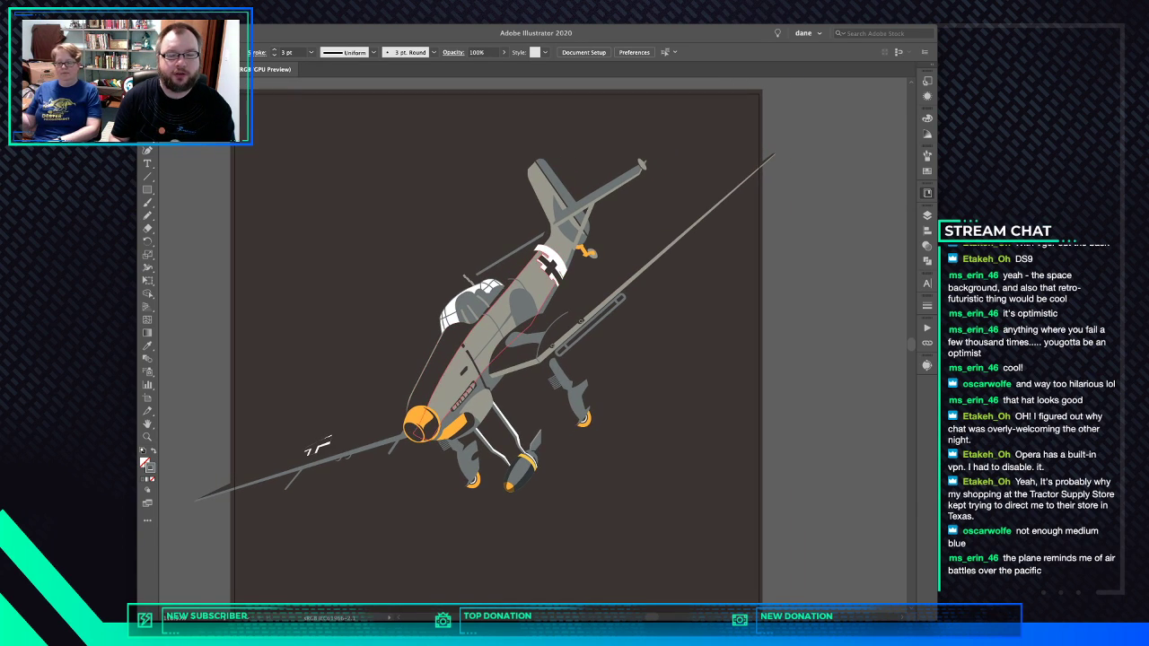
scroll(533, 310, left, 5)
scroll(534, 311, right, 5)
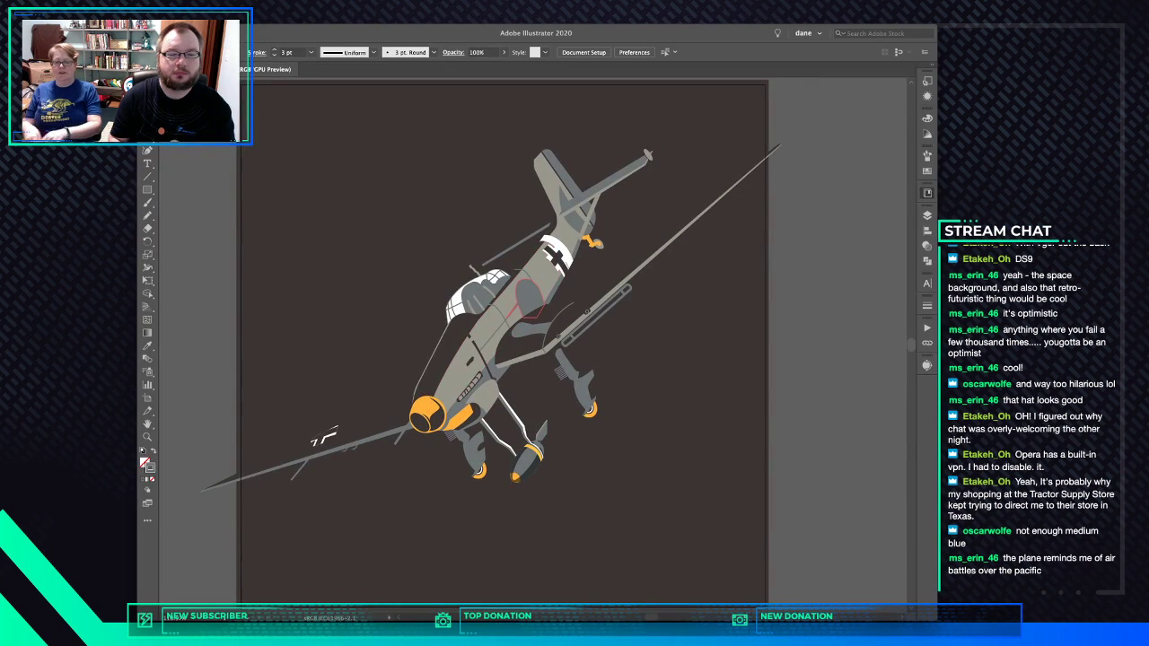
scroll(509, 270, up, 5)
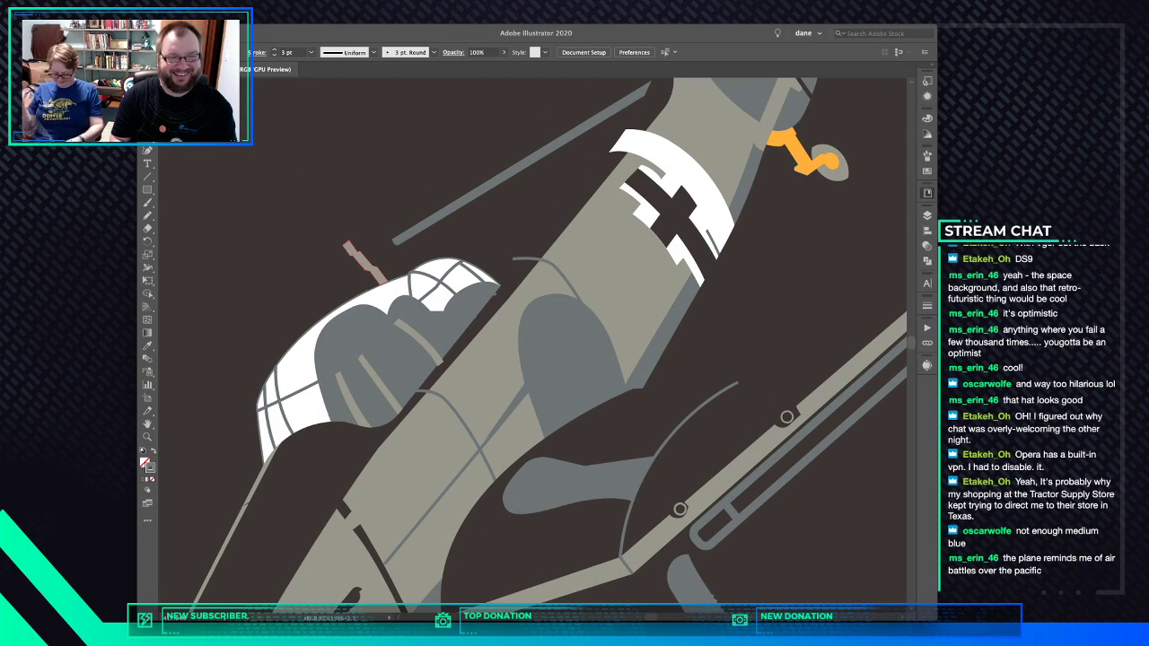
click(363, 270)
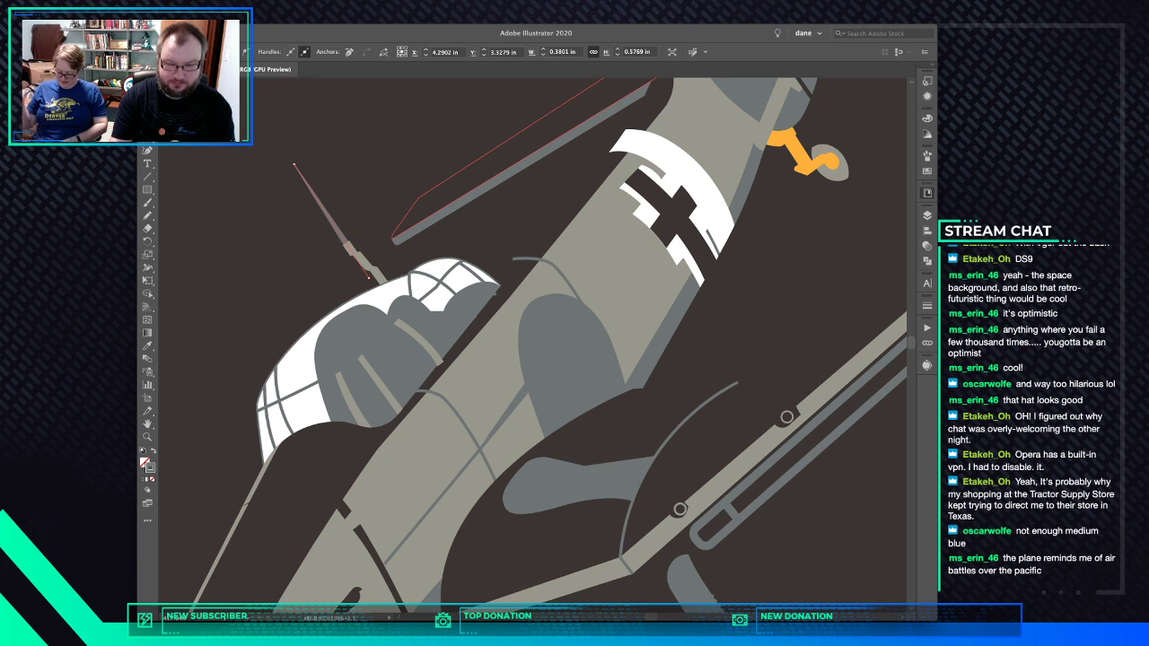
key(super+minus)
key(super+minus)
key(super+minus)
key(super+minus)
key(super+minus)
key(super+minus)
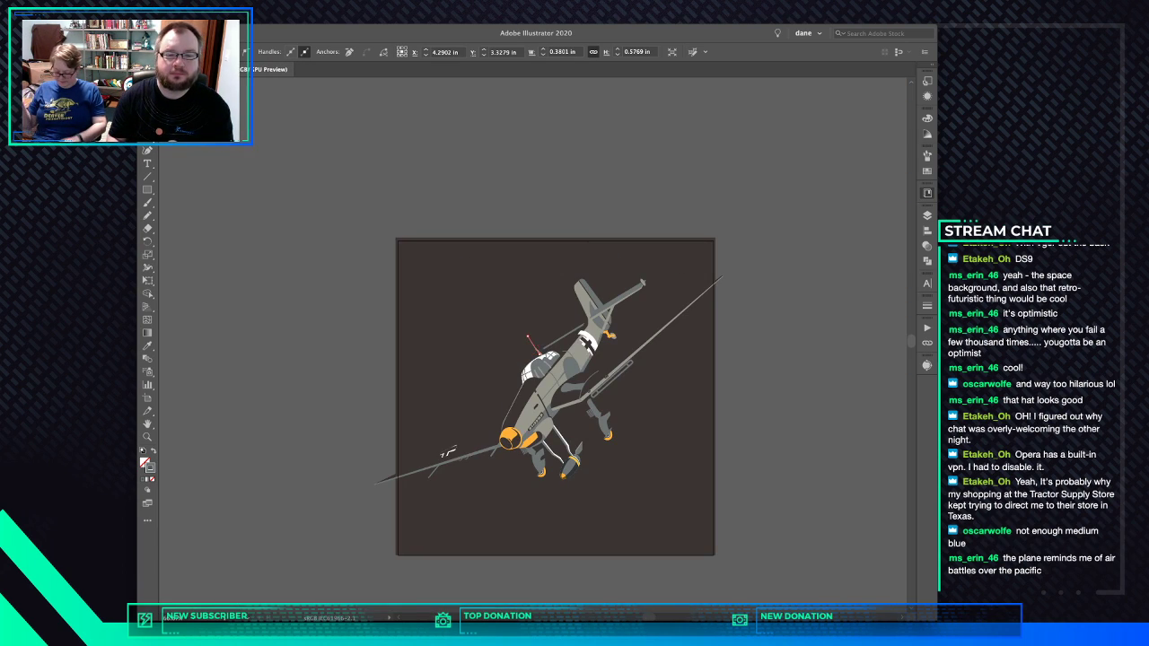
click(661, 232)
drag(661, 232, 596, 229)
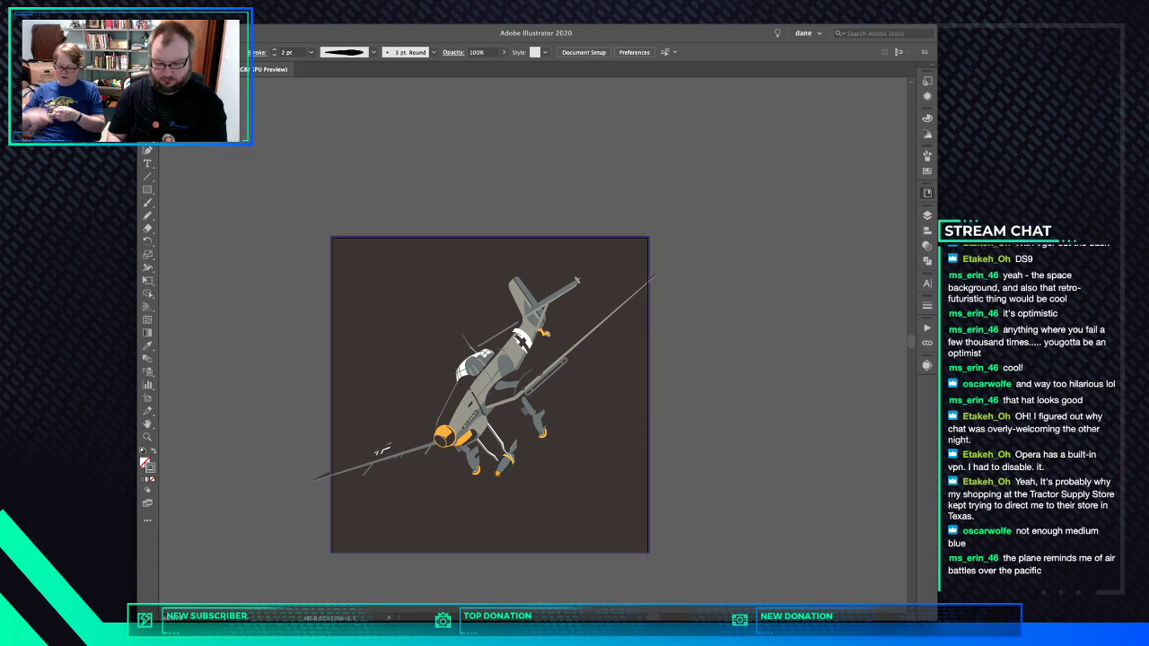
Draw a cream diagonal line across the artboard, extending past two opposite corners, and set its stroke weight to 207 pt
key(backslash)
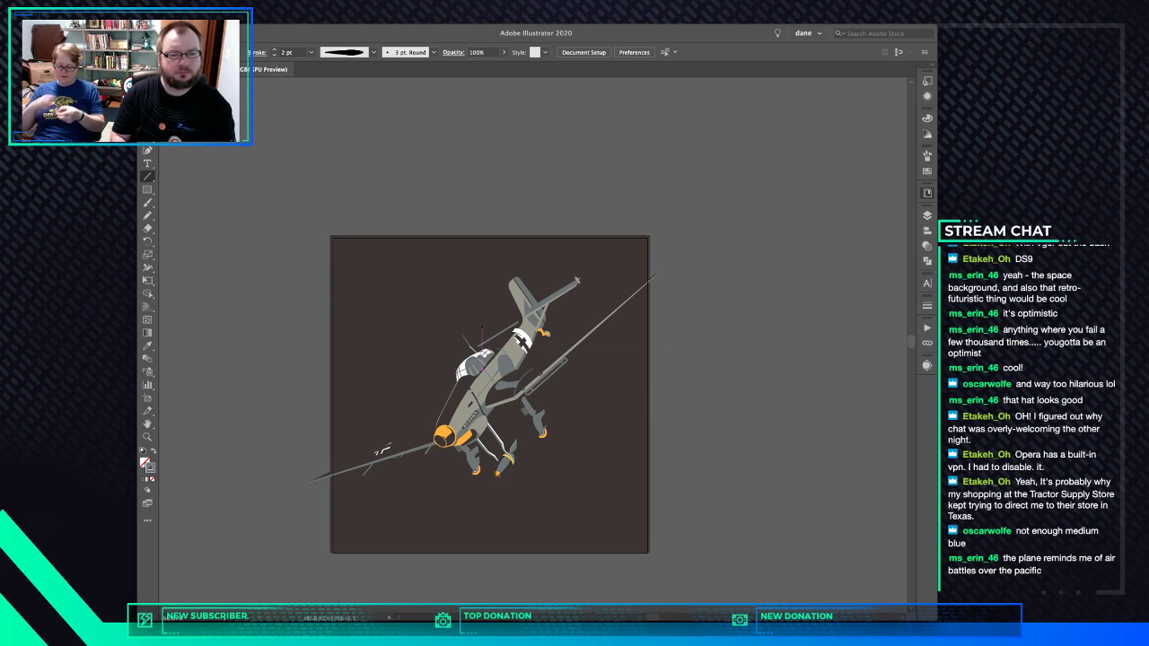
mouse_move(314, 218)
mouse_down()
mouse_move(594, 456)
mouse_move(709, 573)
mouse_move(709, 609)
mouse_up()
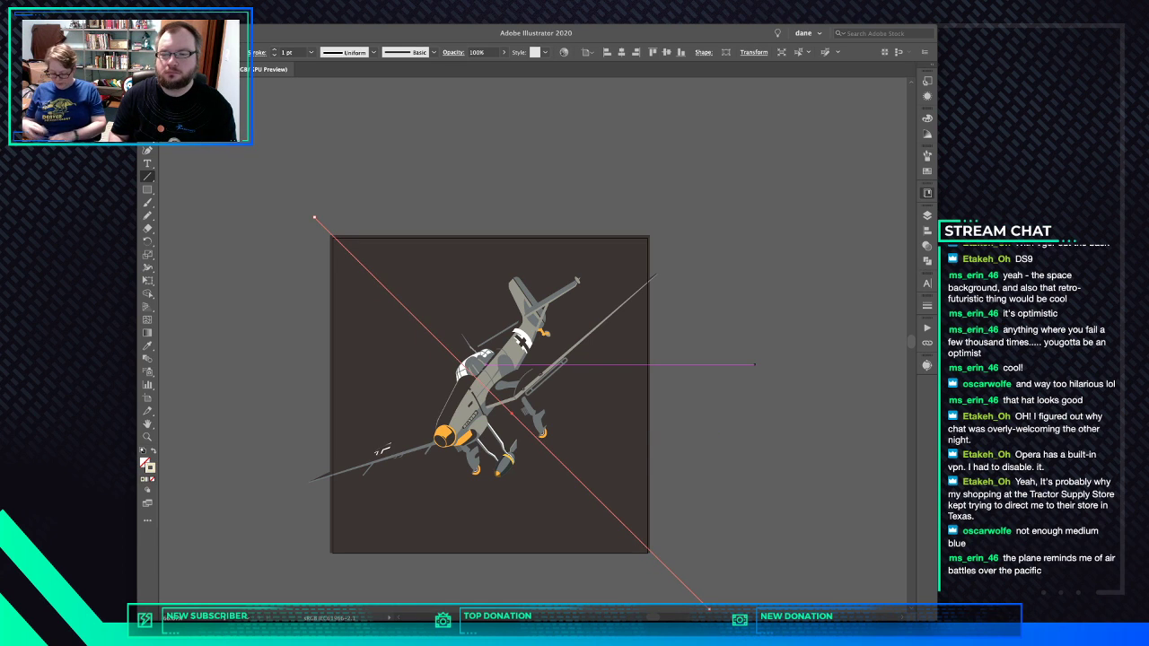
click(927, 305)
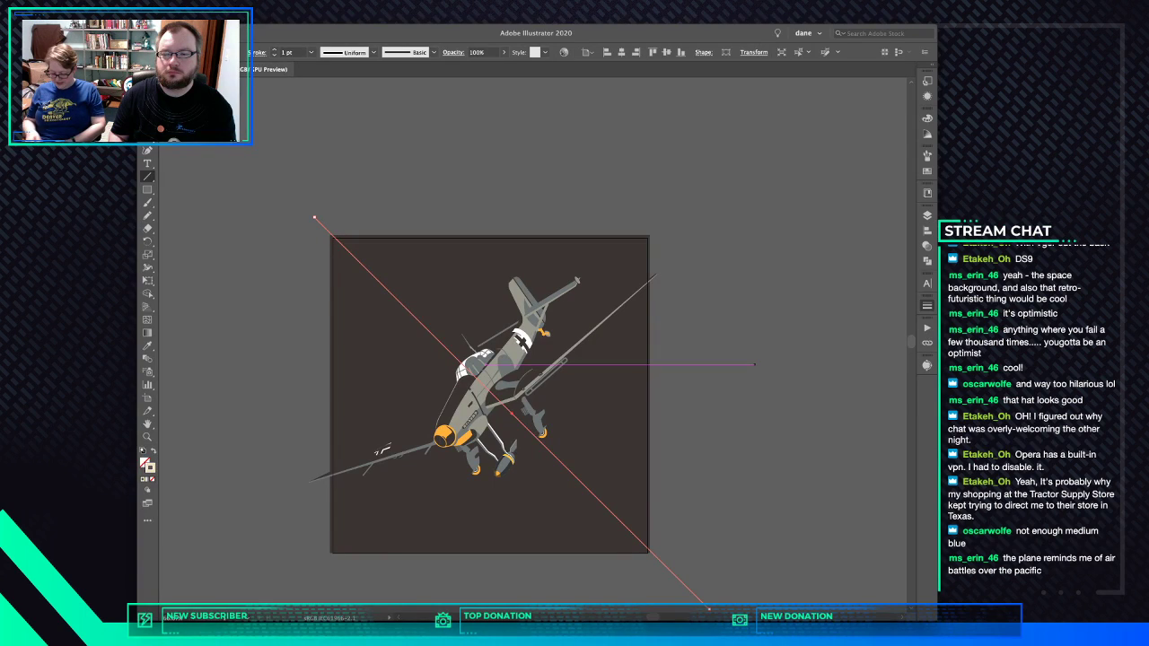
key(Up)
key(Up)
key(Up)
key(Up)
key(Up)
key(Up)
key(Up)
key(Up)
key(Up)
key(Up)
key(Up)
key(Up)
key(Up)
key(Up)
key(Up)
key(Up)
key(Up)
key(Up)
key(Up)
key(Up)
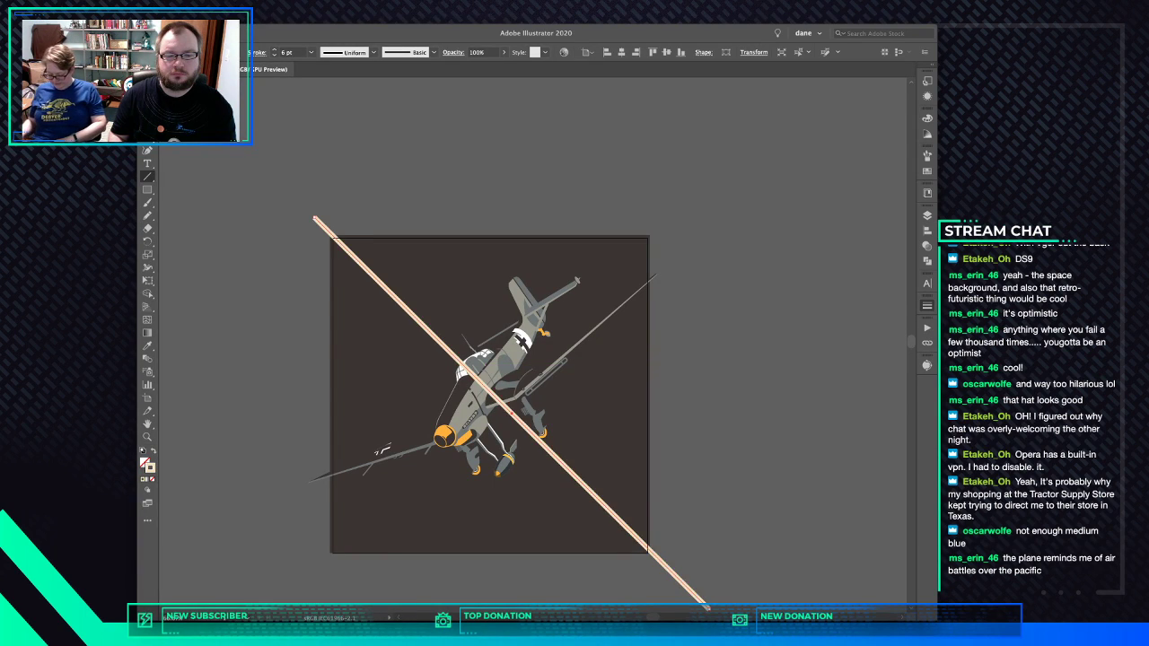
key(Up)
key(Up)
key(Up)
key(Up)
key(Up)
key(Up)
key(Up)
key(Up)
key(Up)
key(Up)
key(Up)
key(Up)
key(Up)
key(Up)
key(Up)
key(Up)
key(Up)
key(Up)
key(Up)
key(Up)
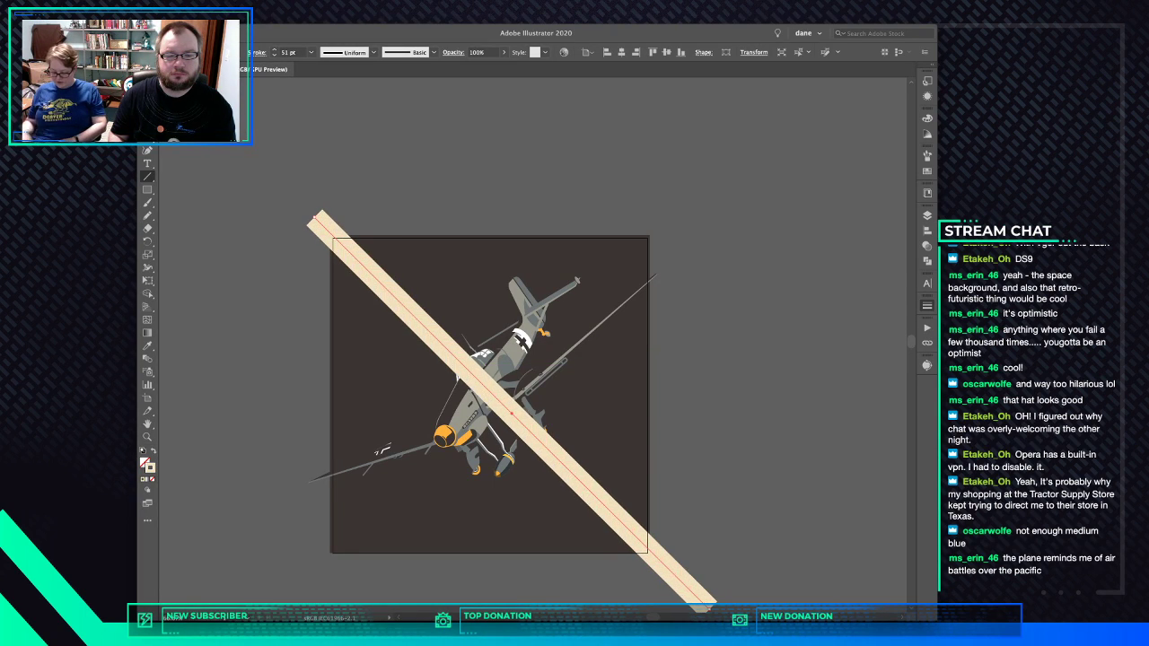
key(Up)
key(Up)
key(Up)
key(Up)
key(Up)
key(Up)
key(Up)
key(Up)
key(Up)
key(Up)
key(Up)
key(Up)
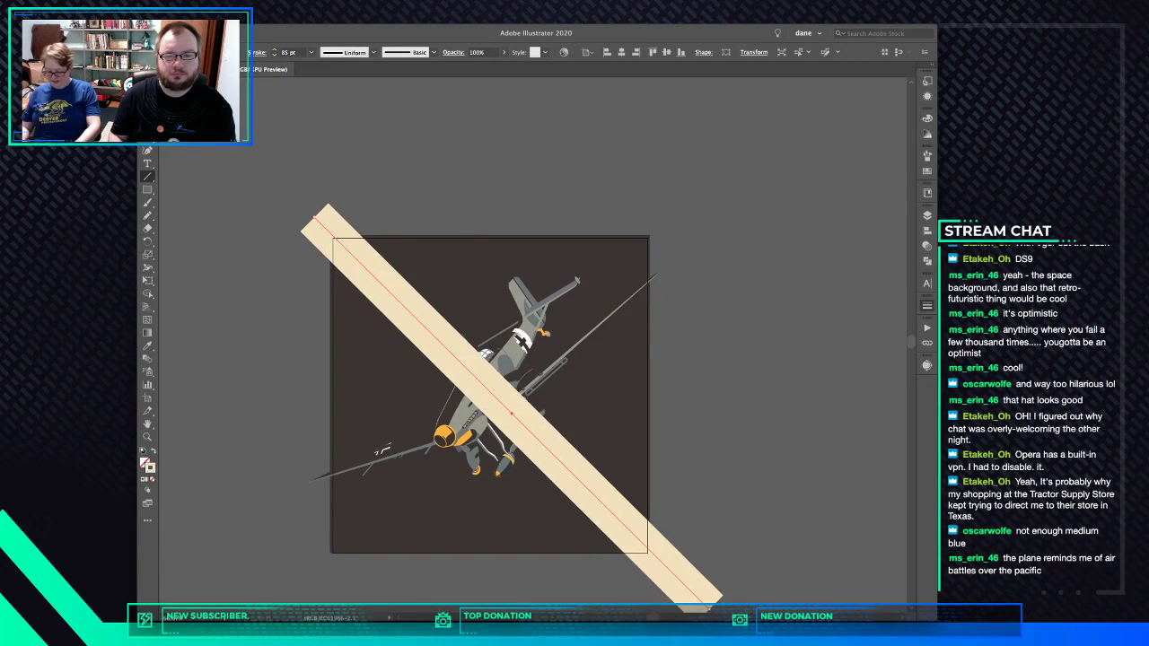
key(Up)
key(Up)
key(Up)
key(Up)
key(Up)
key(Up)
key(Up)
key(Up)
key(Up)
key(Up)
key(Up)
key(Up)
key(Up)
key(Up)
key(Up)
key(Up)
key(Up)
key(Up)
key(Up)
key(Up)
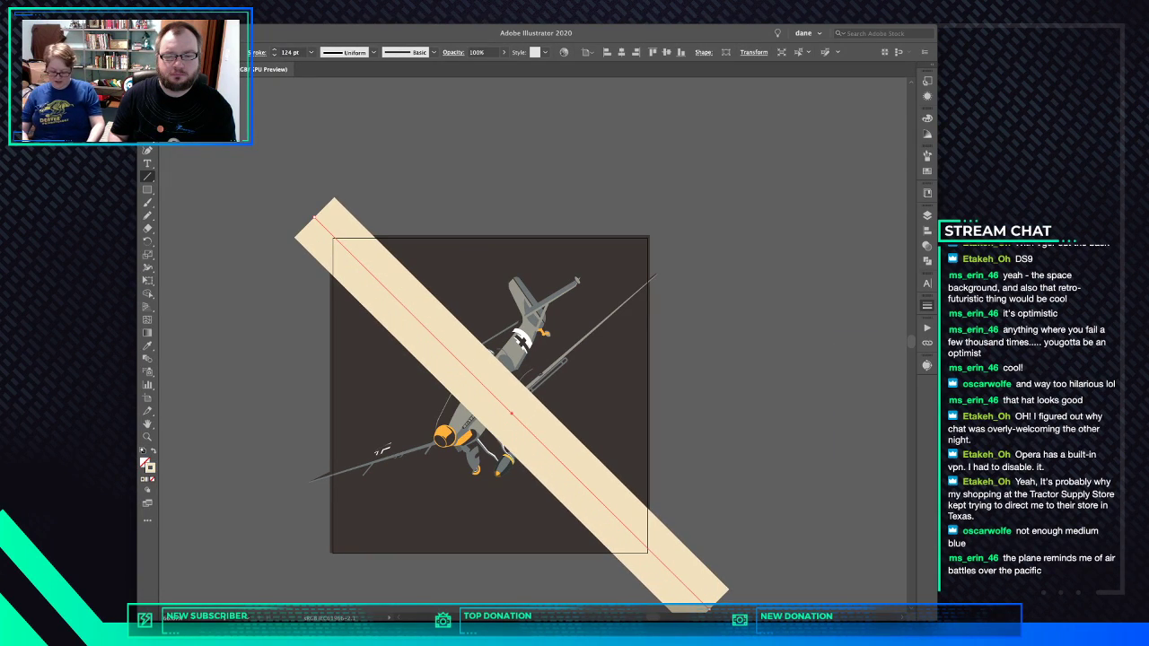
key(Up)
key(Up)
key(Up)
key(Up)
key(Up)
key(Up)
key(Up)
key(Up)
key(Up)
key(Up)
key(Up)
key(Up)
key(Up)
key(Up)
key(Up)
key(Up)
key(Up)
key(Up)
key(Up)
key(Up)
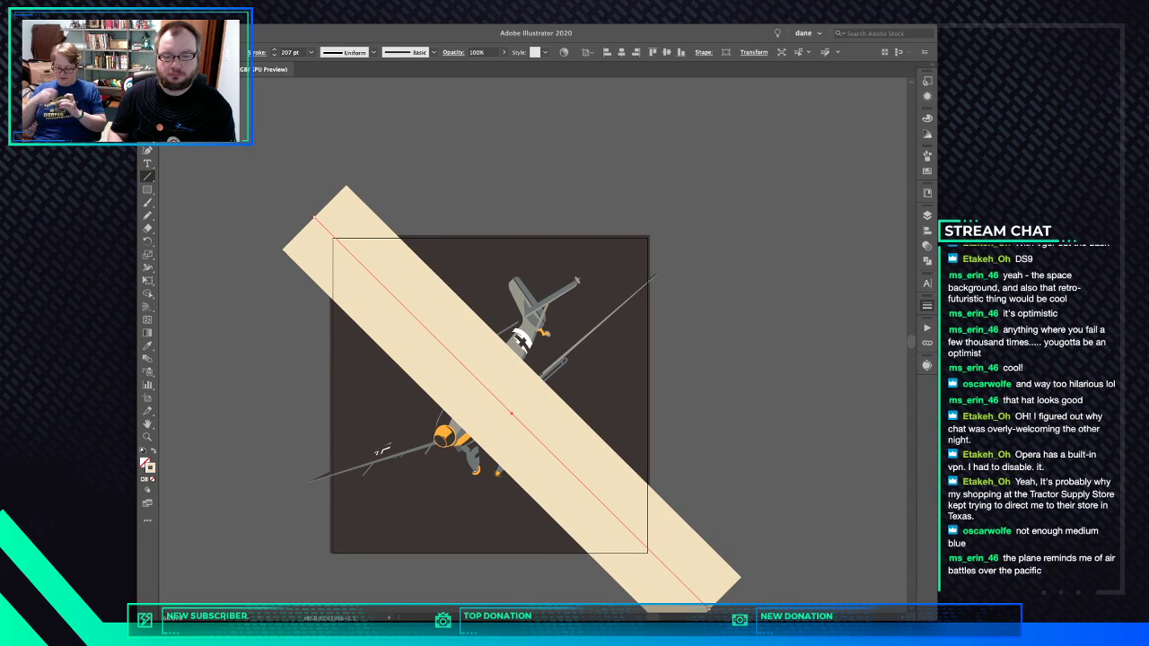
Taper the cream line to a point with a triangular width profile and set its opacity to 20%
click(346, 126)
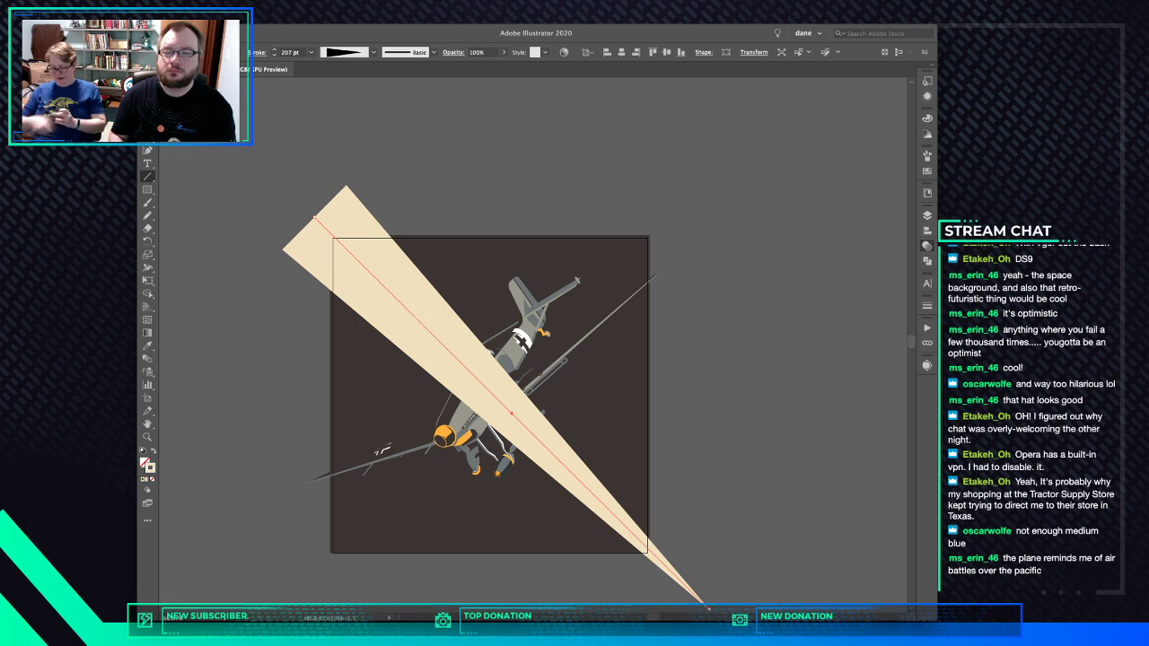
text(20)
key(Return)
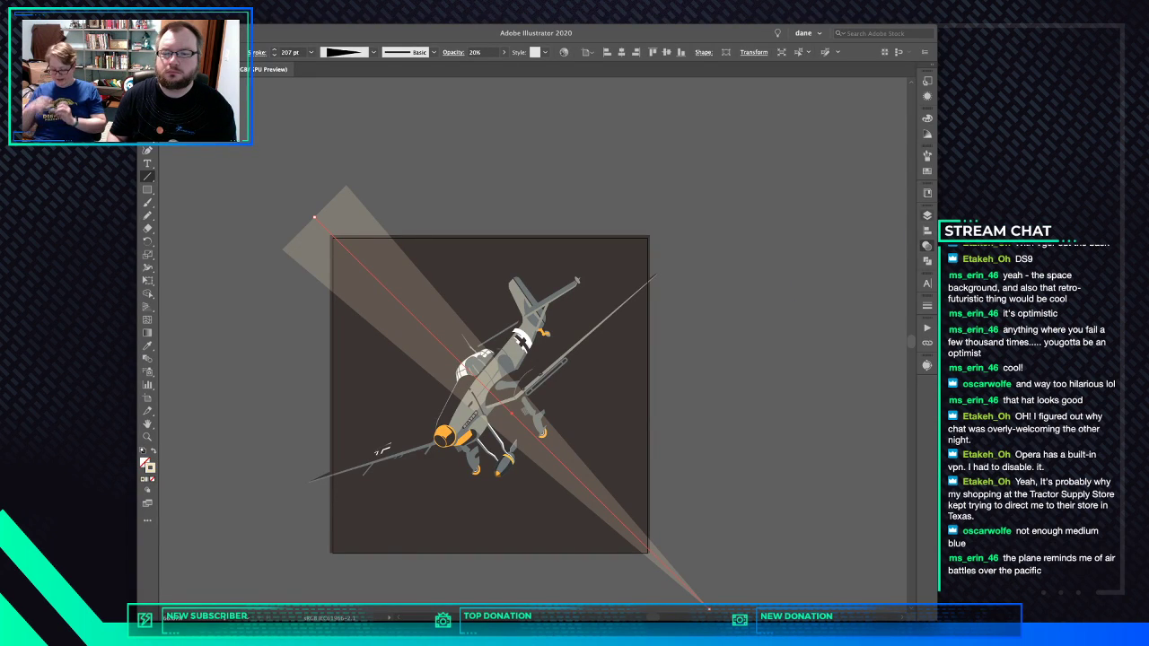
Place the translucent beam behind the plane, in front of the dark background, and soften its edges with a slight blur
key(Delete)
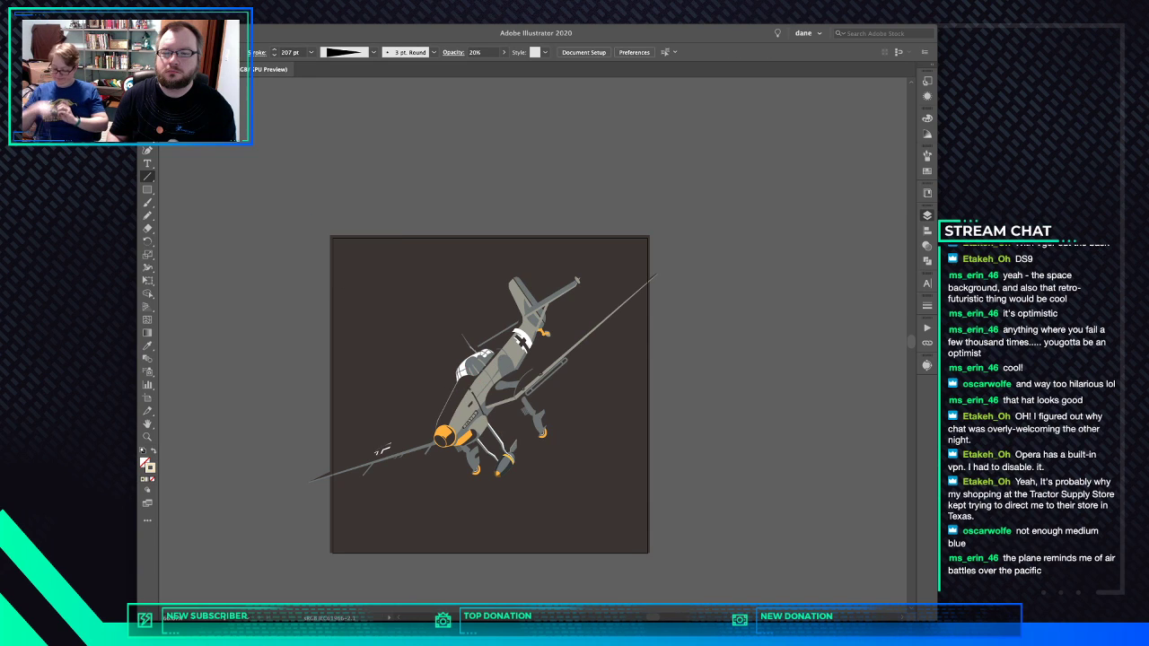
super+click(404, 359)
key(super+f)
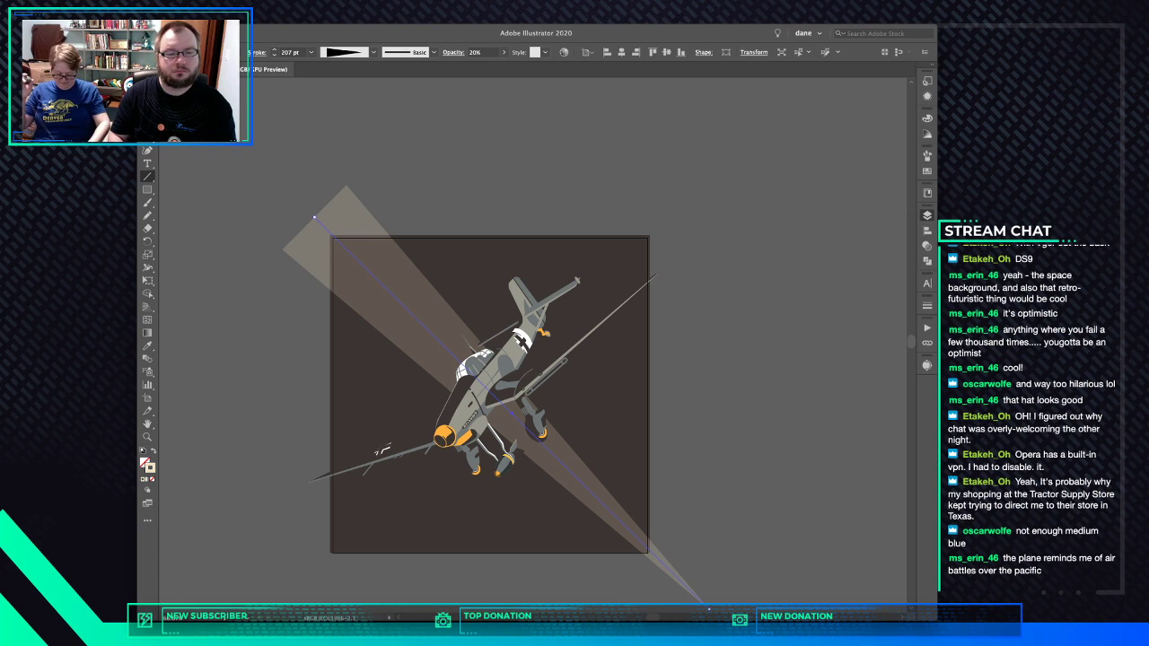
key(super+shift+e)
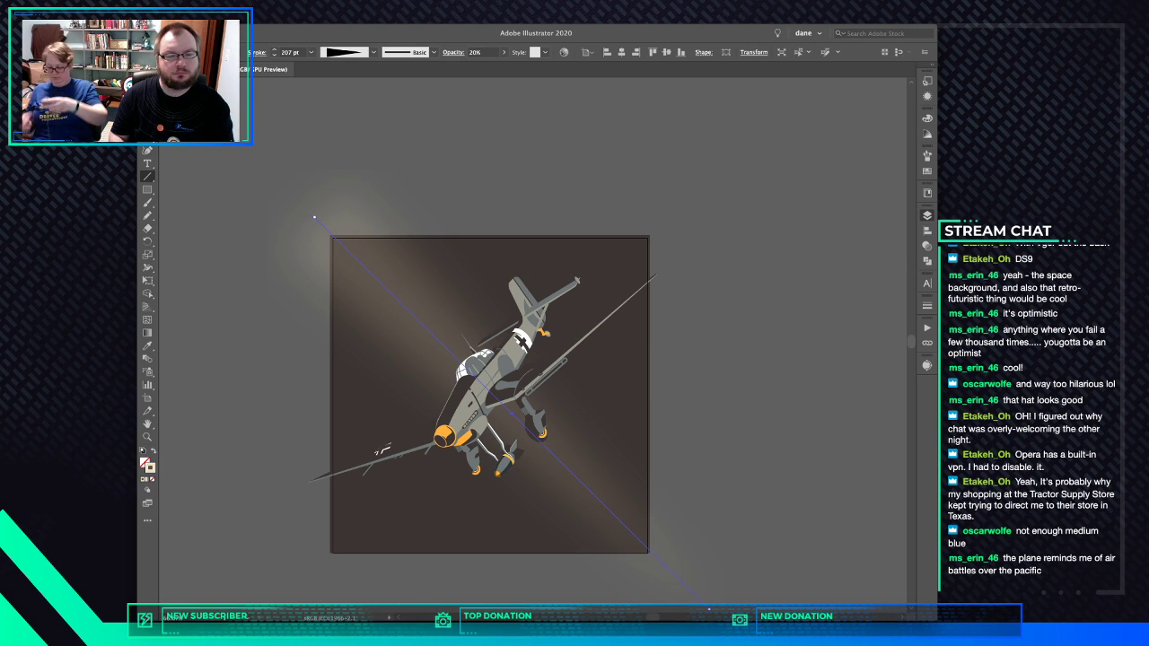
key(super+z)
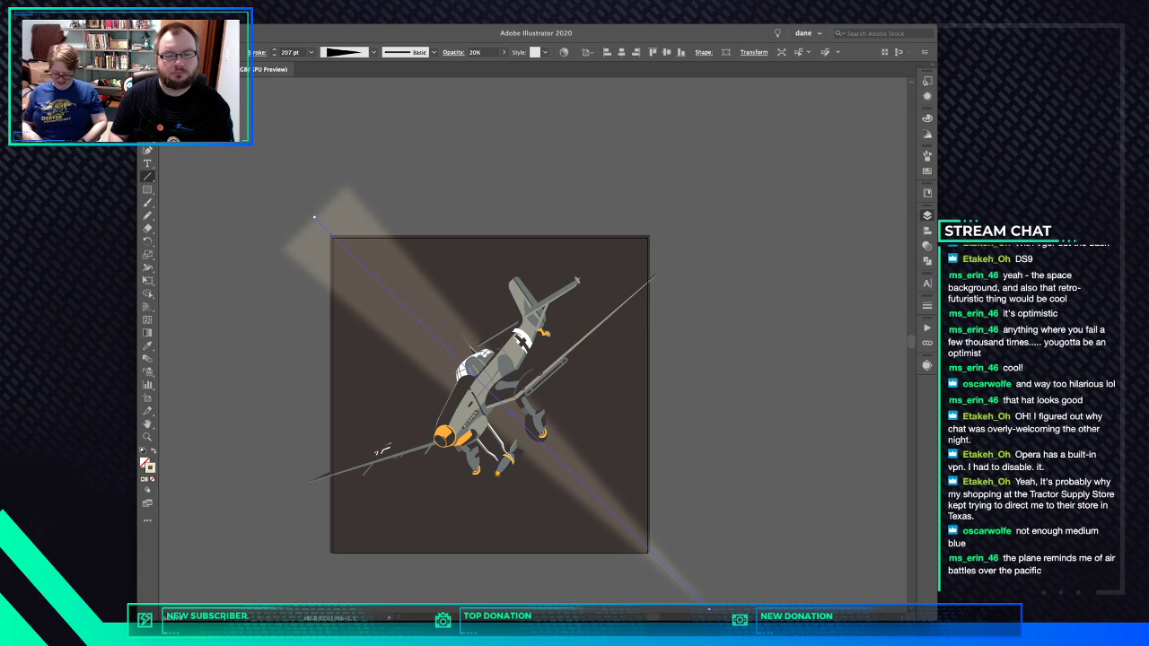
Rotate the light beam to a shallower diagonal and shift it up and to the left behind the plane
key(v)
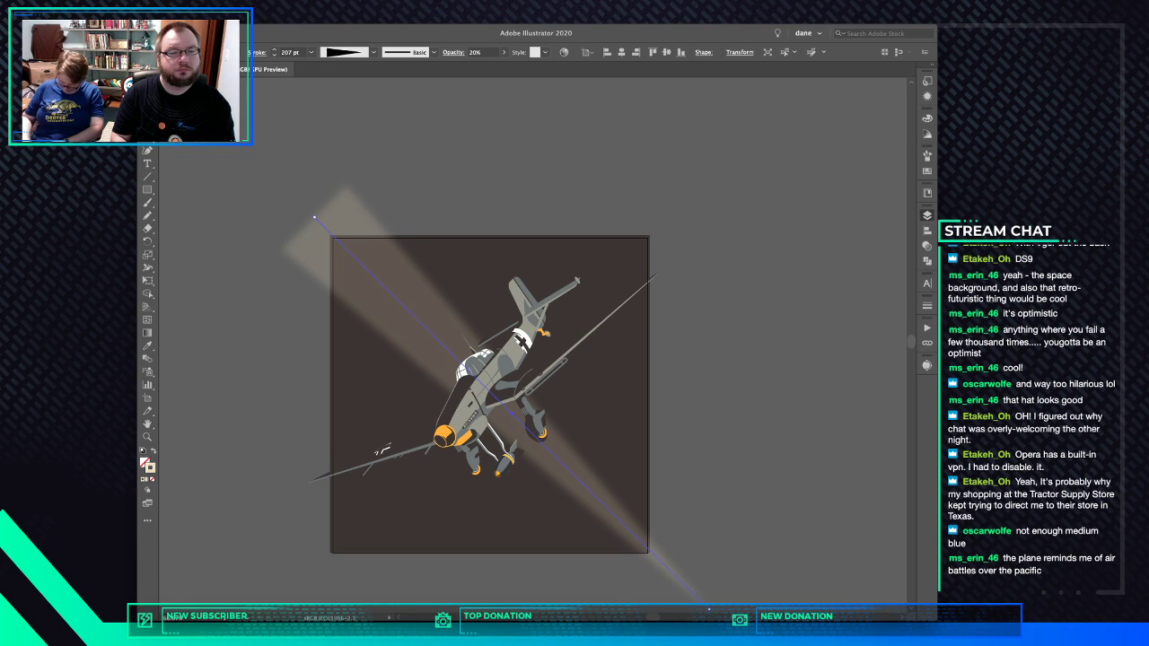
drag(314, 217, 285, 252)
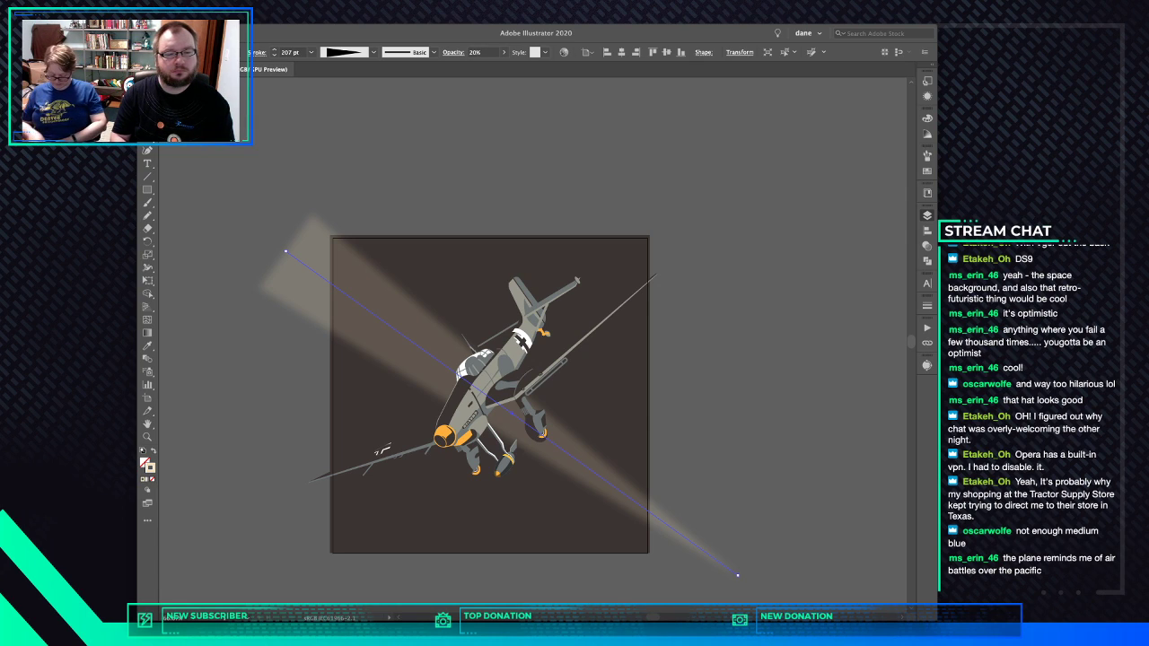
drag(361, 277, 334, 251)
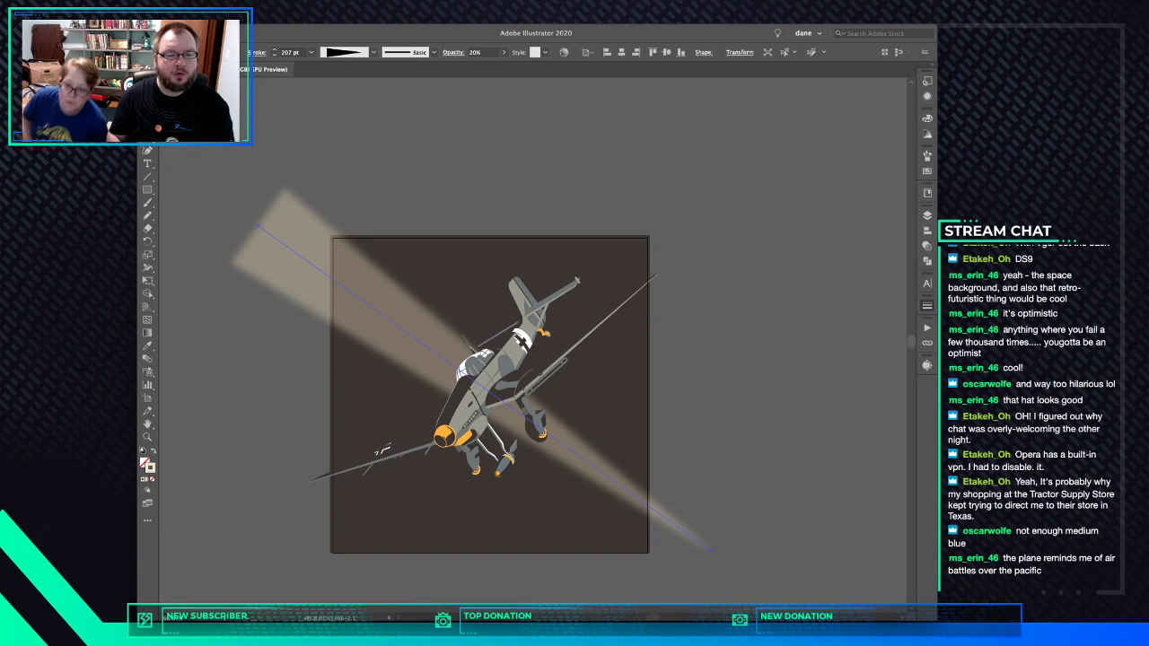
Narrow the duplicated beam in front to a 100 pt stroke, forming a brighter core
text(100)
key(Return)
key(super+shift+a)
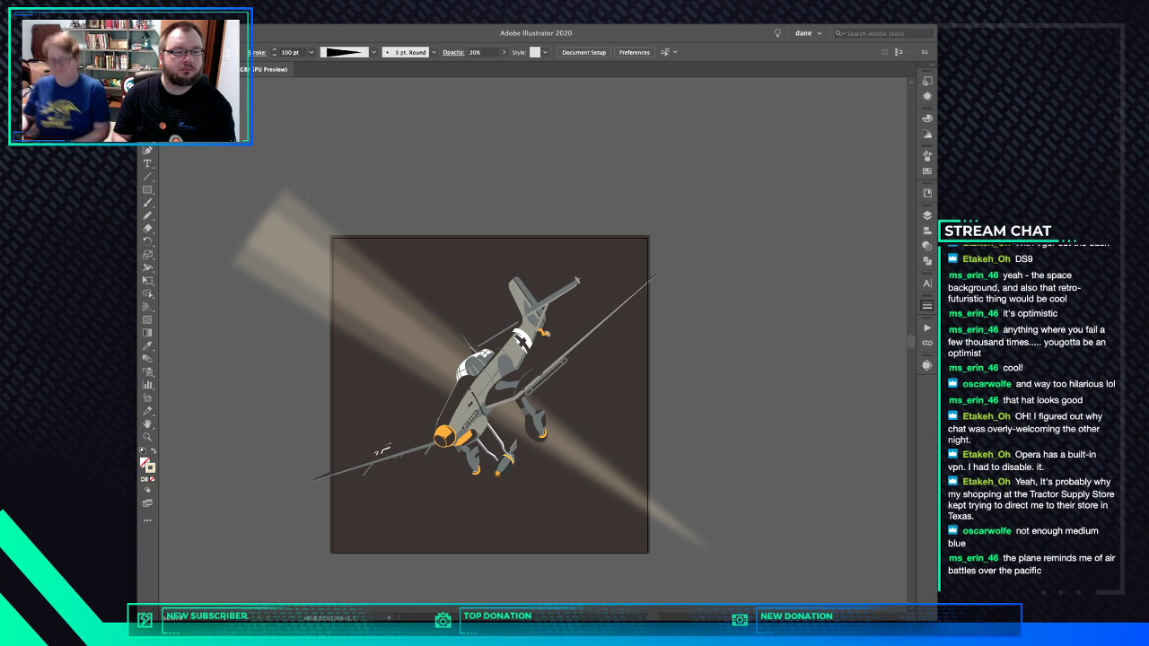
Duplicate both layers of the light beam in front and mirror the copy across a vertical axis to form crossed beams
drag(306, 186, 256, 244)
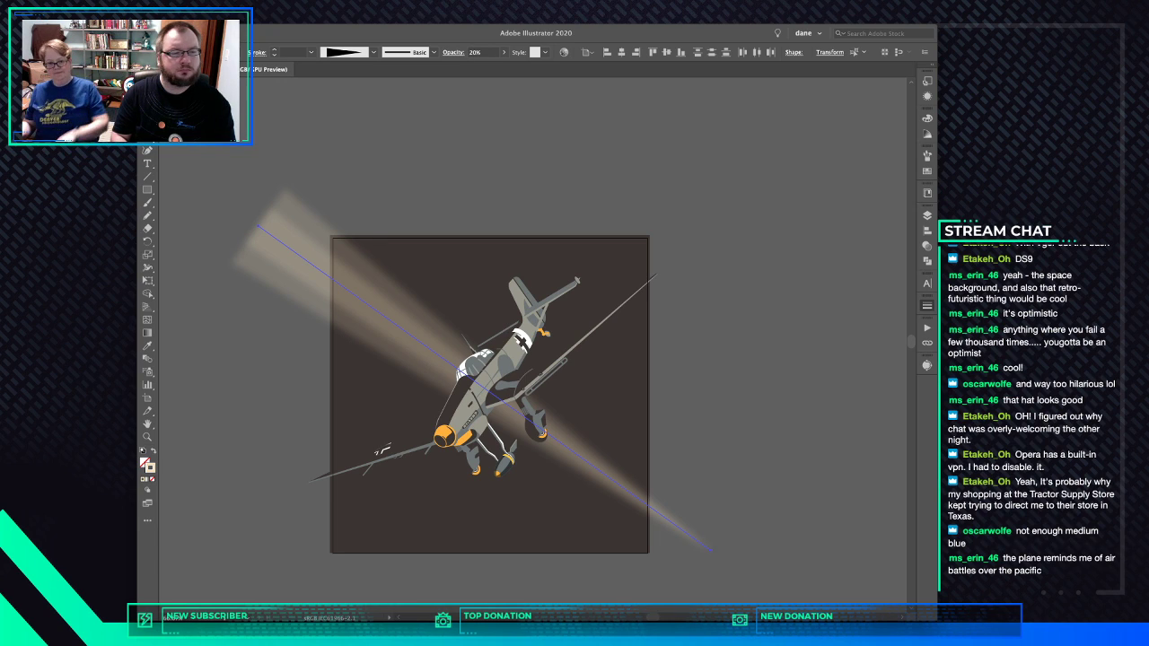
key(super+f)
key(s)
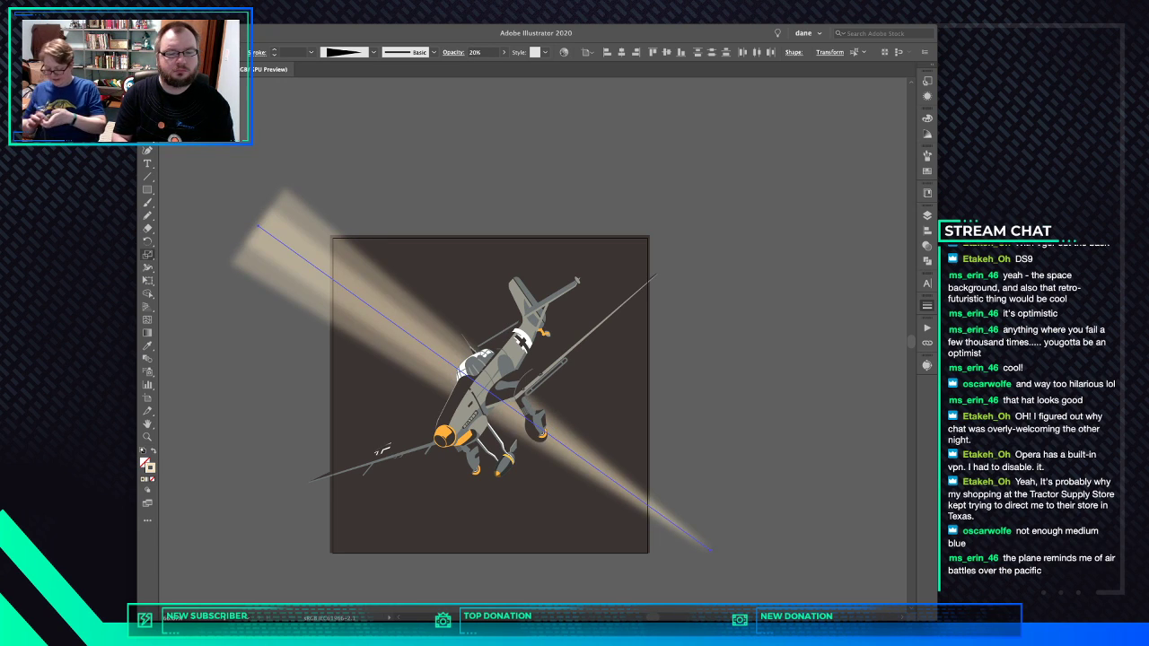
key(shift+w)
key(r)
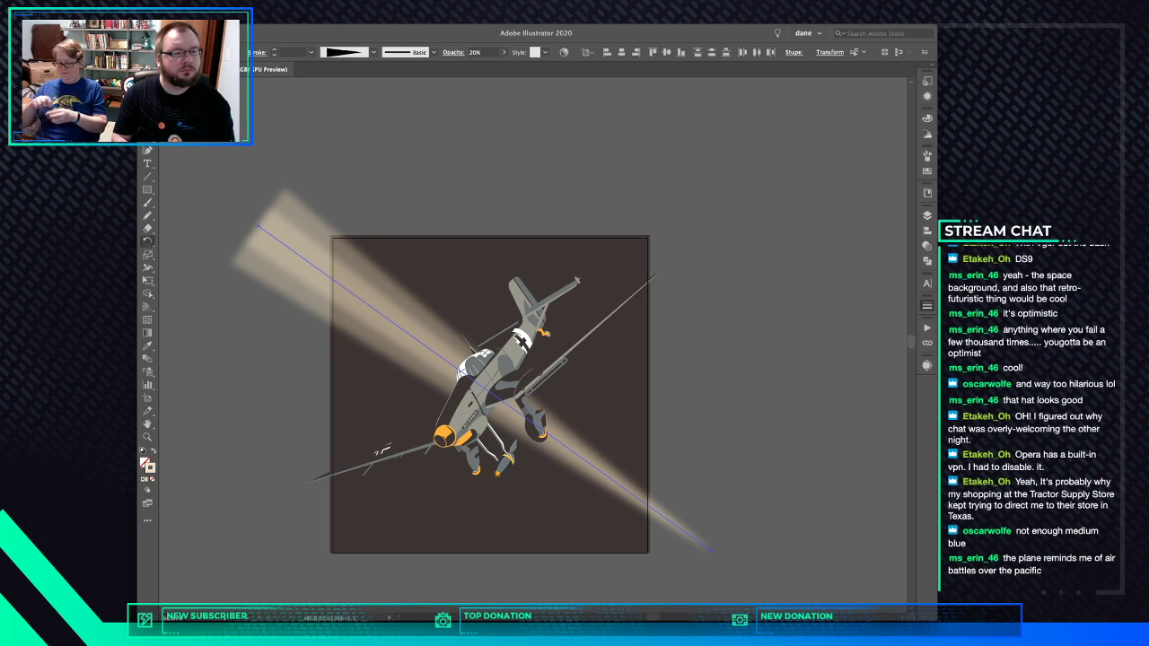
key(o)
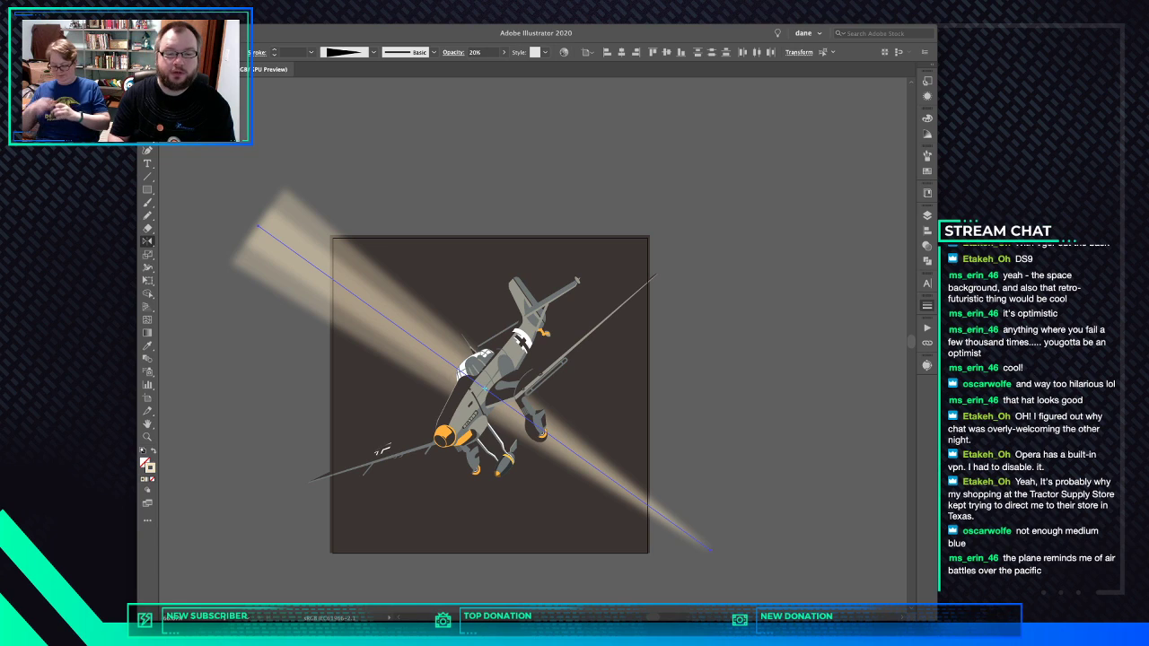
key(Return)
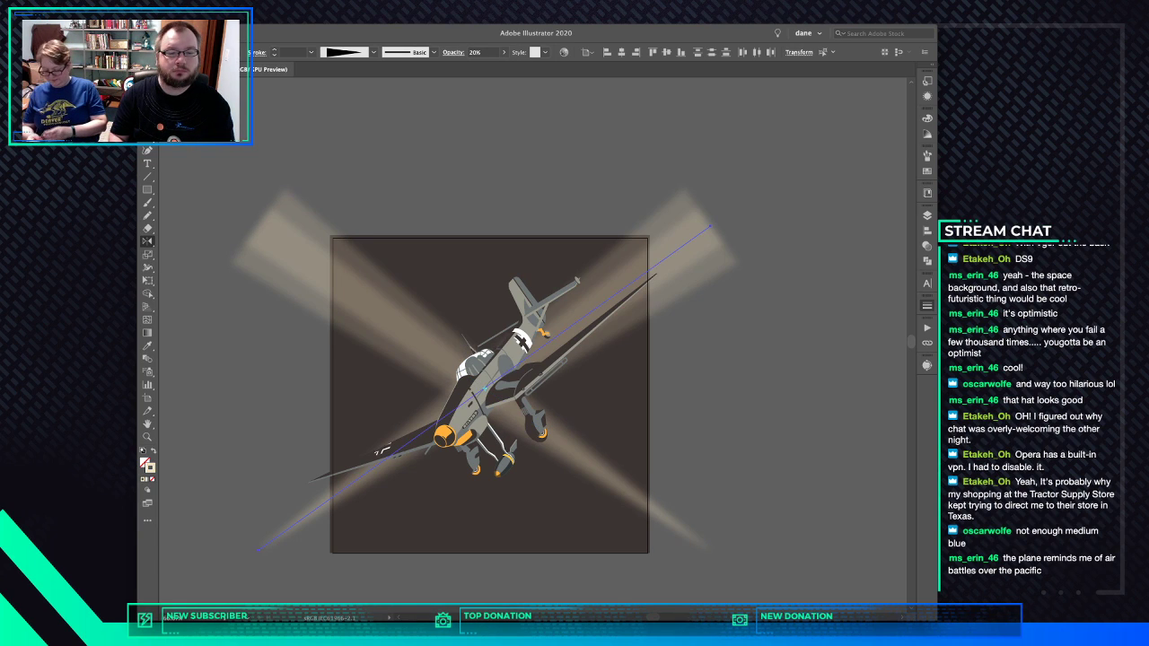
key(v)
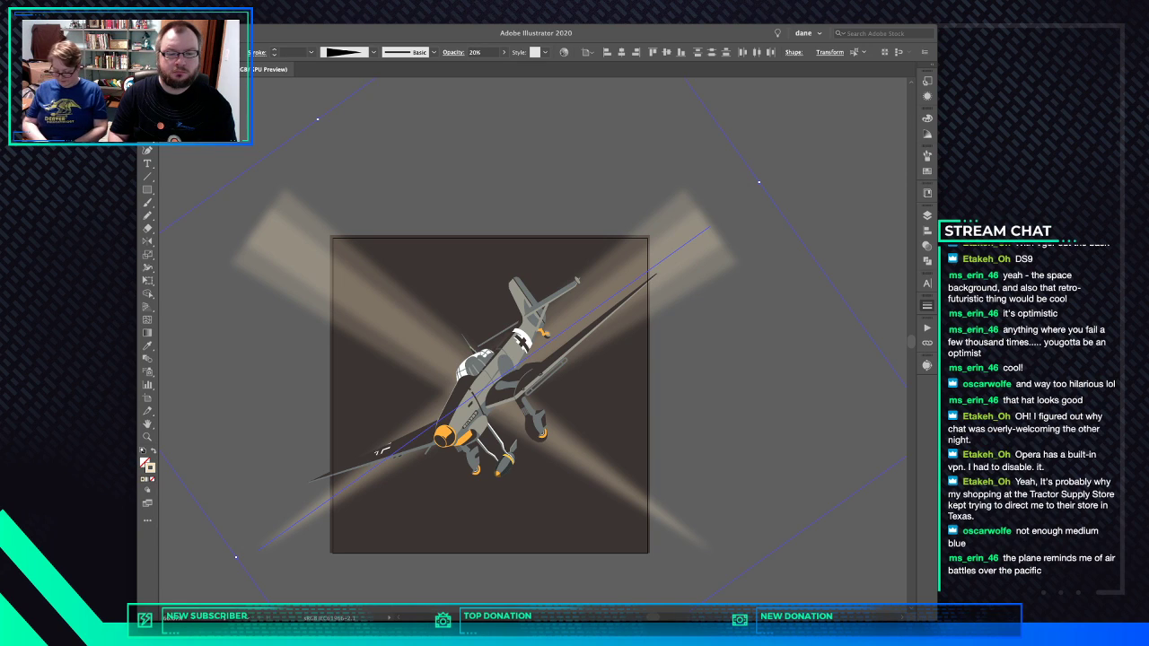
key(super+shift+a)
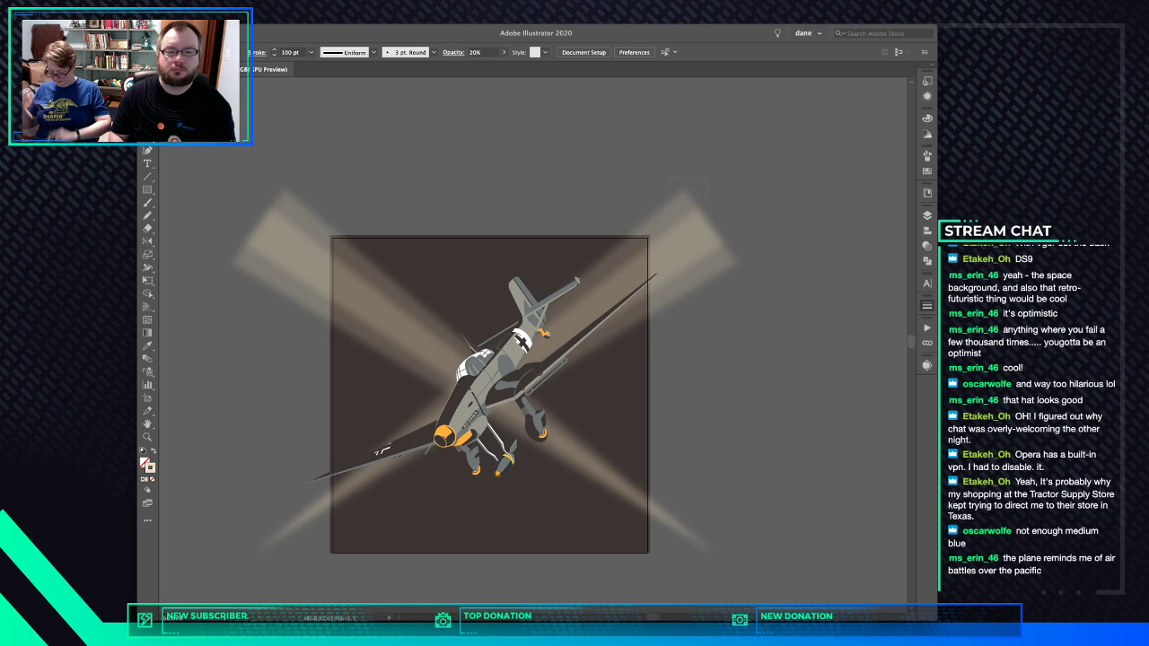
Rotate the mirrored beam to a steeper diagonal of roughly 45 degrees so it clears the plane's upper wing
drag(706, 199, 729, 240)
drag(790, 184, 745, 137)
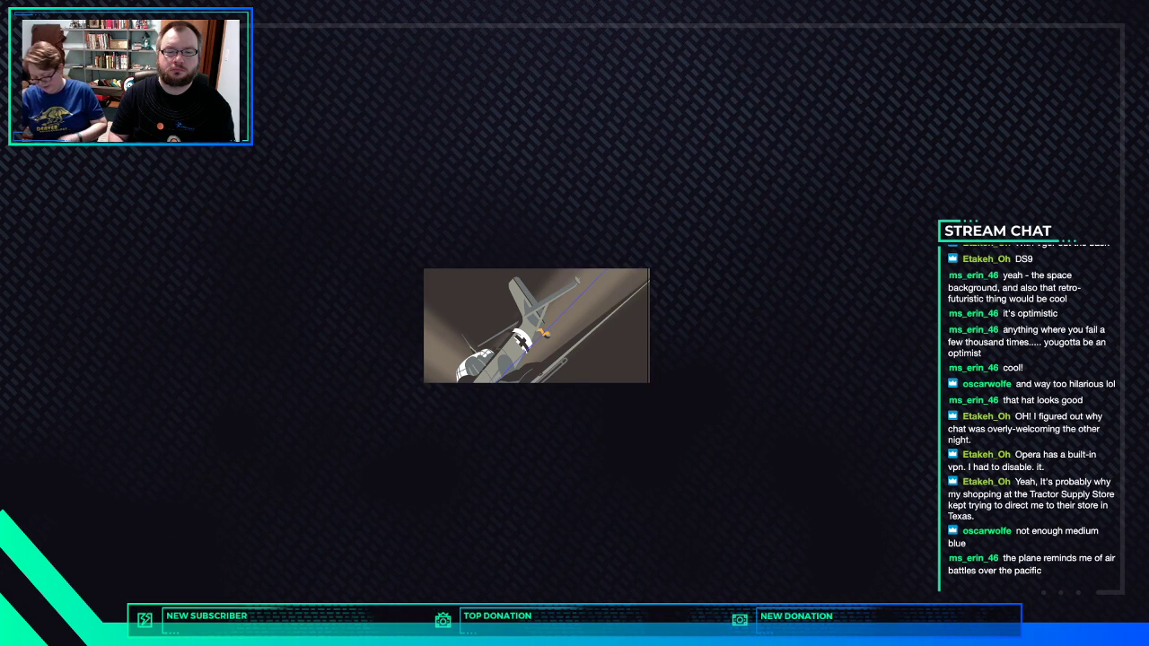
drag(655, 220, 666, 226)
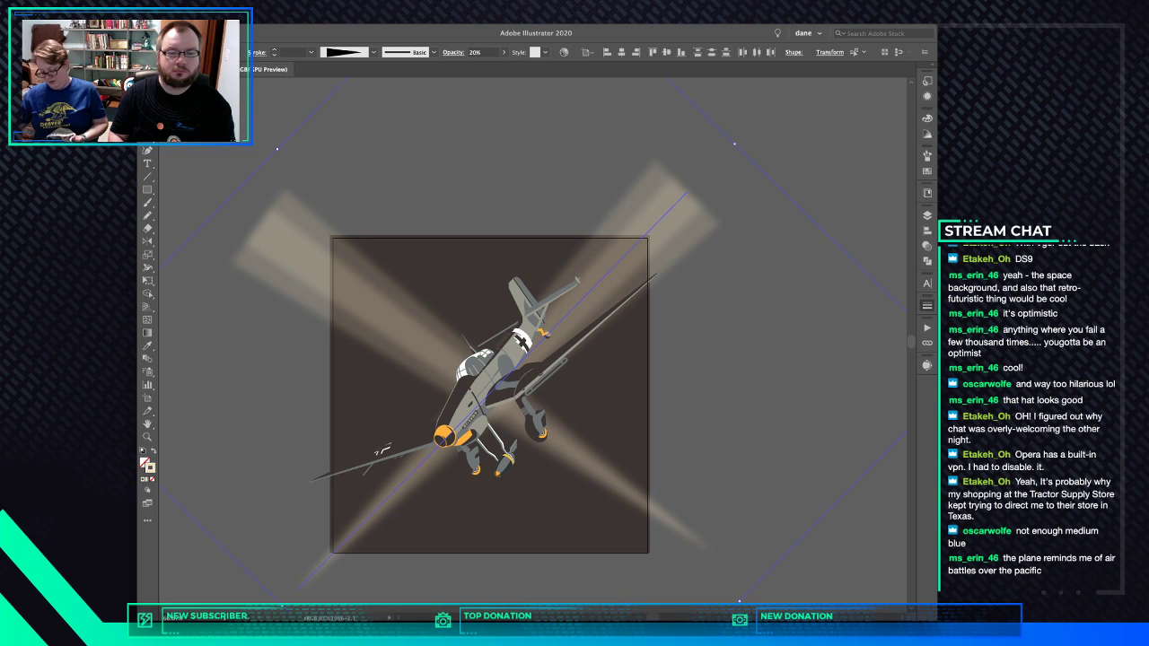
key(super+shift+a)
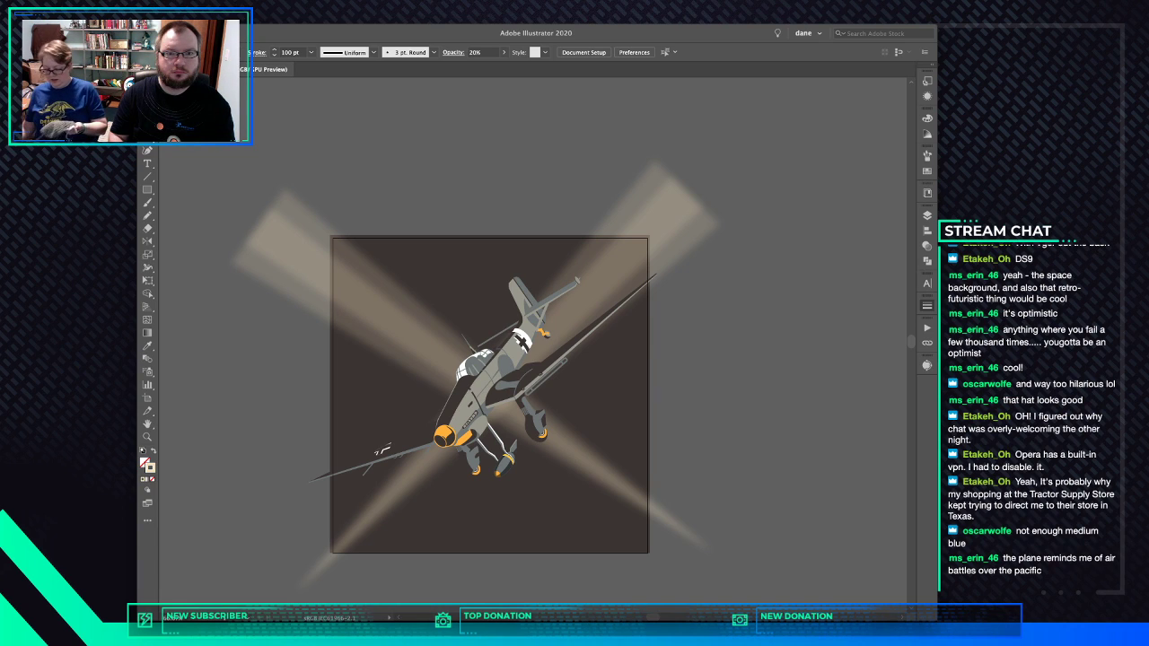
Stretch the mirrored beam's narrow end well past the artboard's lower-left corner, to about 18 in wide and 19 in high
key(super+minus)
key(super+minus)
key(super+minus)
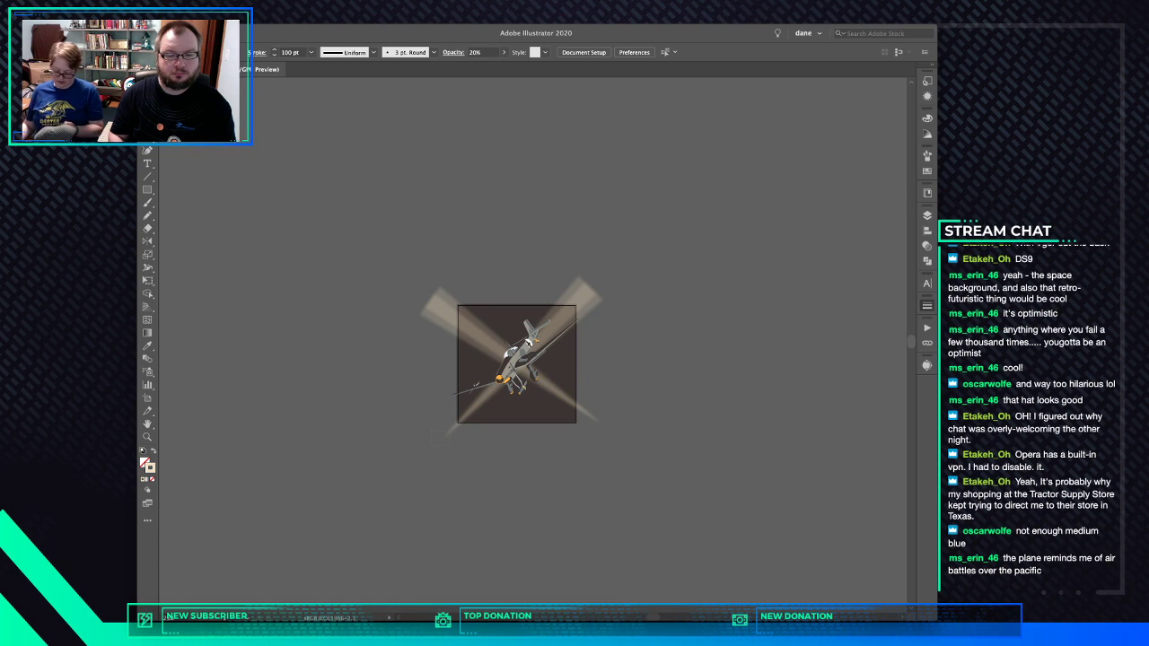
click(529, 342)
drag(438, 442, 388, 539)
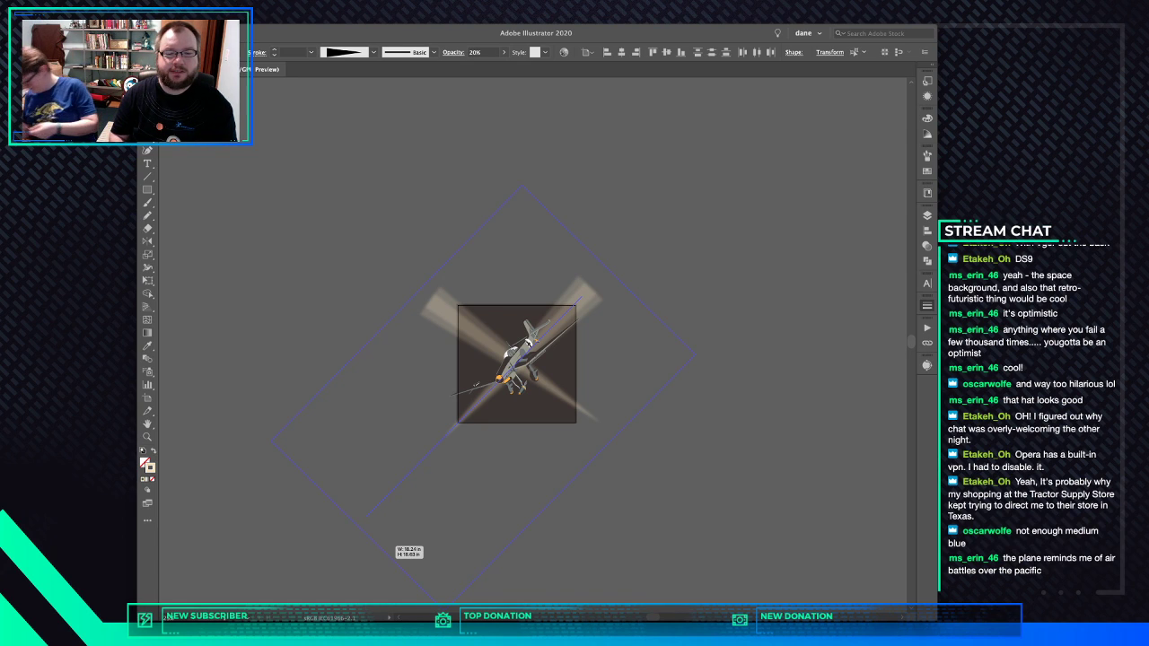
drag(388, 538, 360, 523)
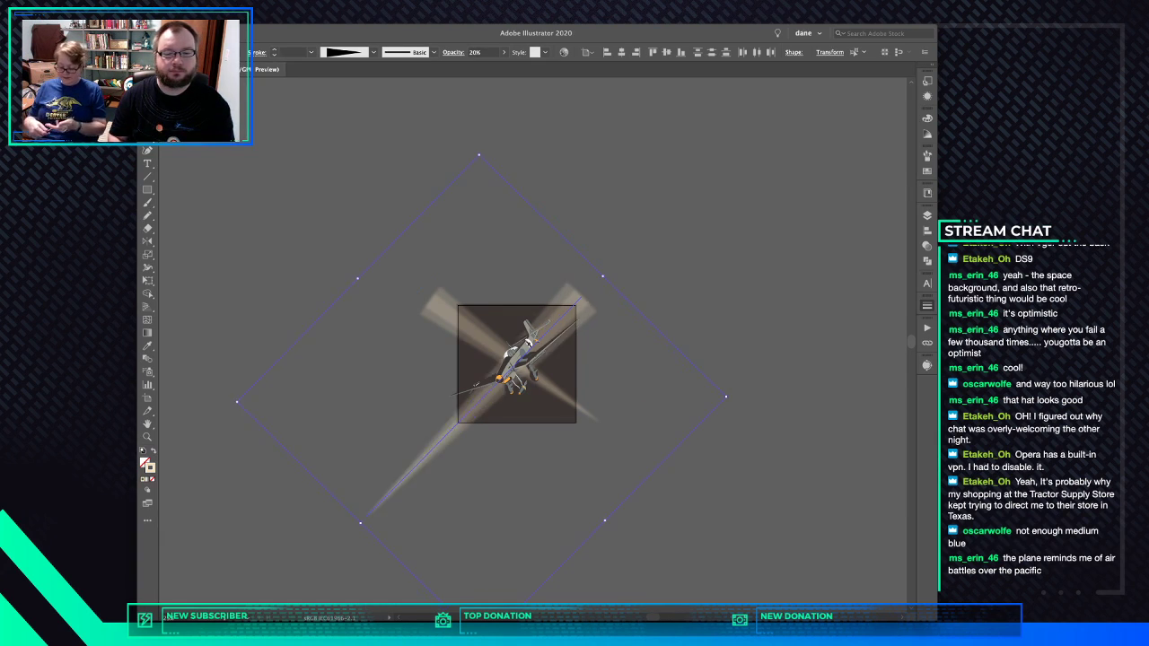
Stretch the original beam's narrow end well past the artboard's lower-right corner, to about 20 in wide and 14 in high
click(581, 409)
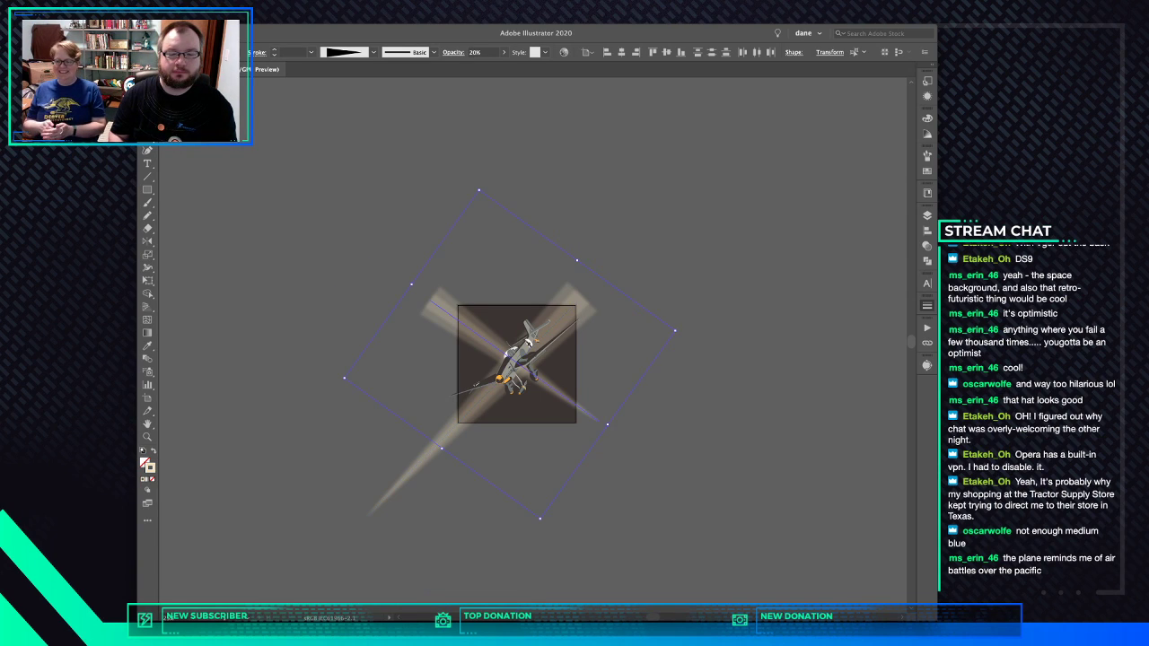
drag(606, 424, 690, 490)
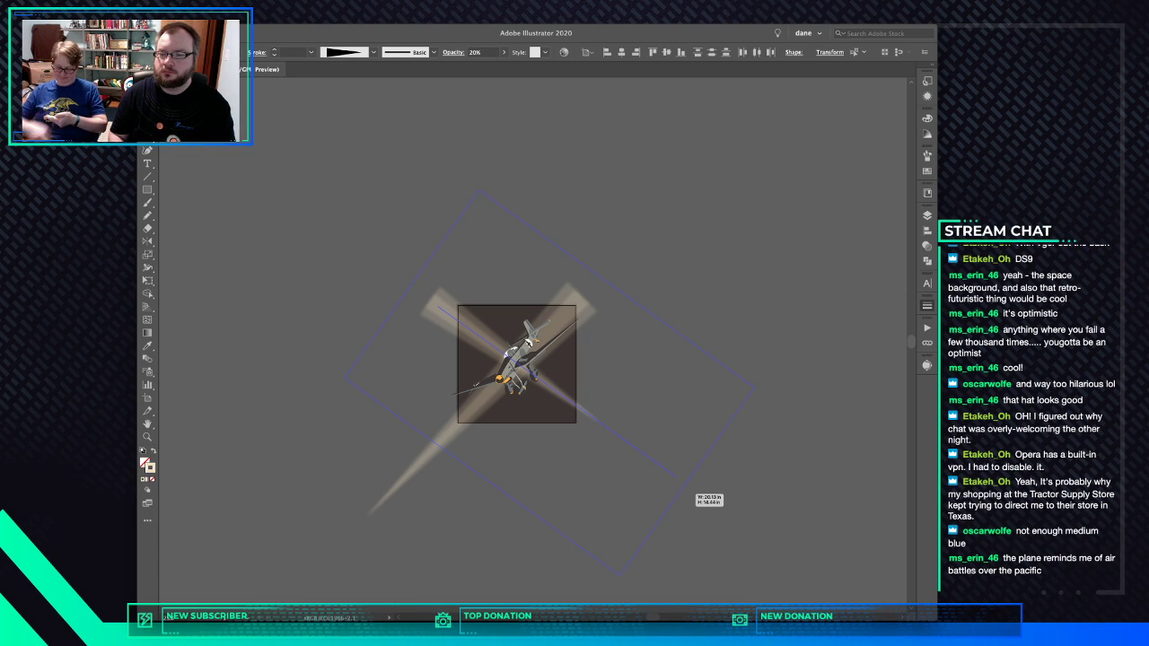
drag(688, 481, 685, 479)
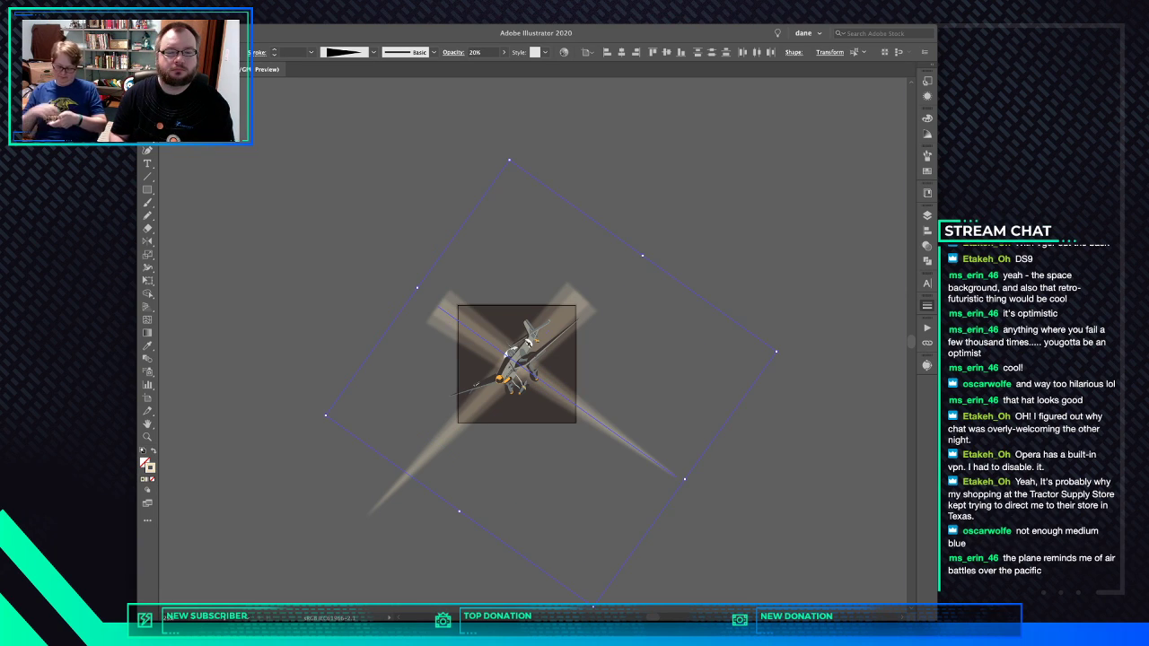
key(super+shift+a)
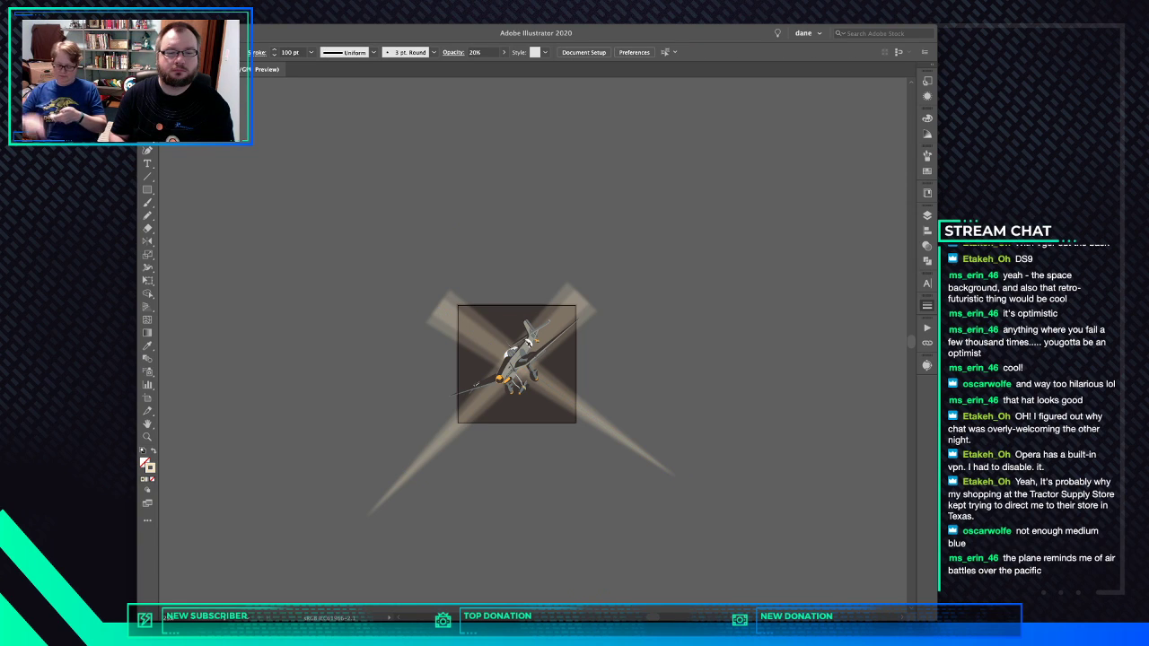
click(448, 313)
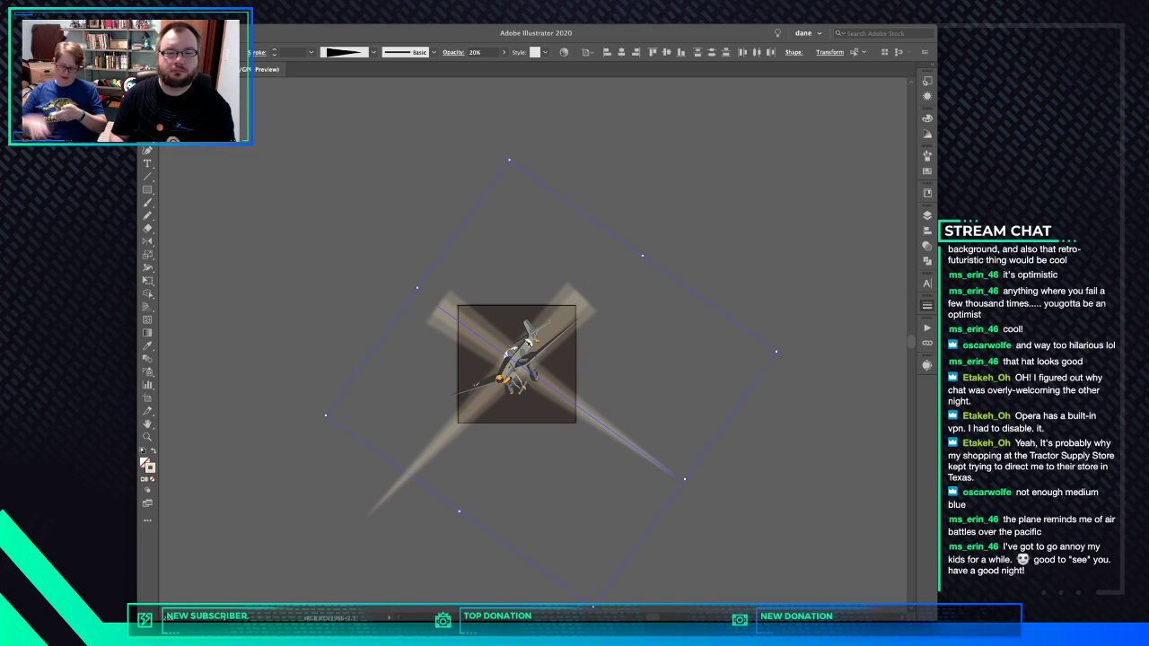
Lower the opacity of both crossed light beams behind the plane to 10%
shift+click(571, 304)
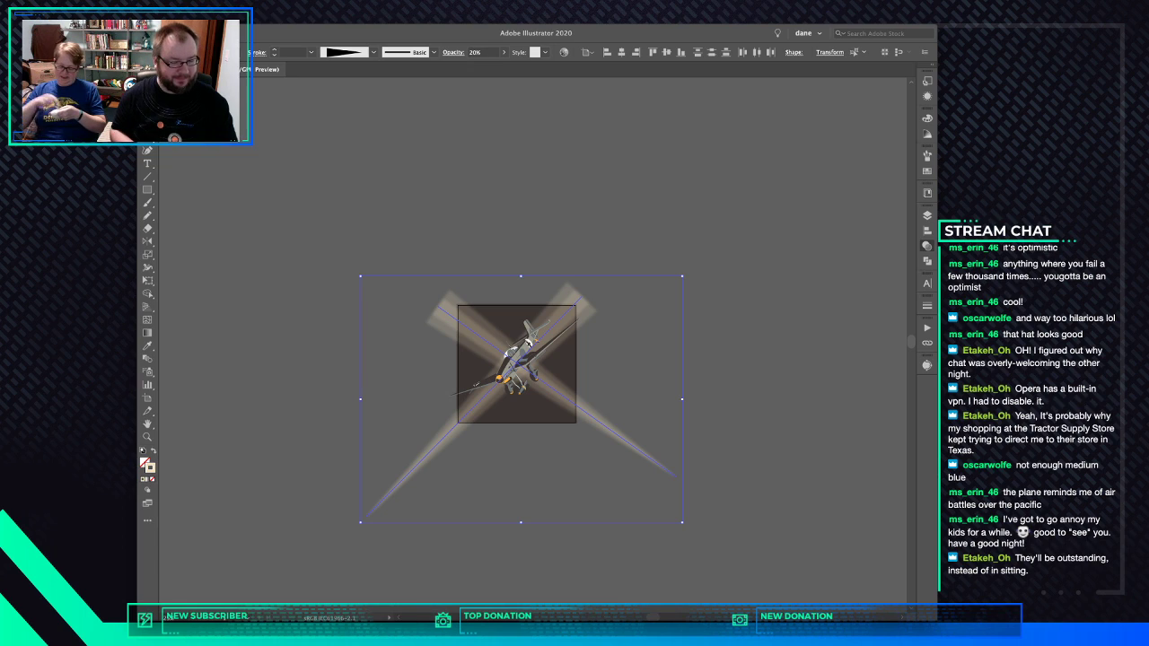
key(shift+Down)
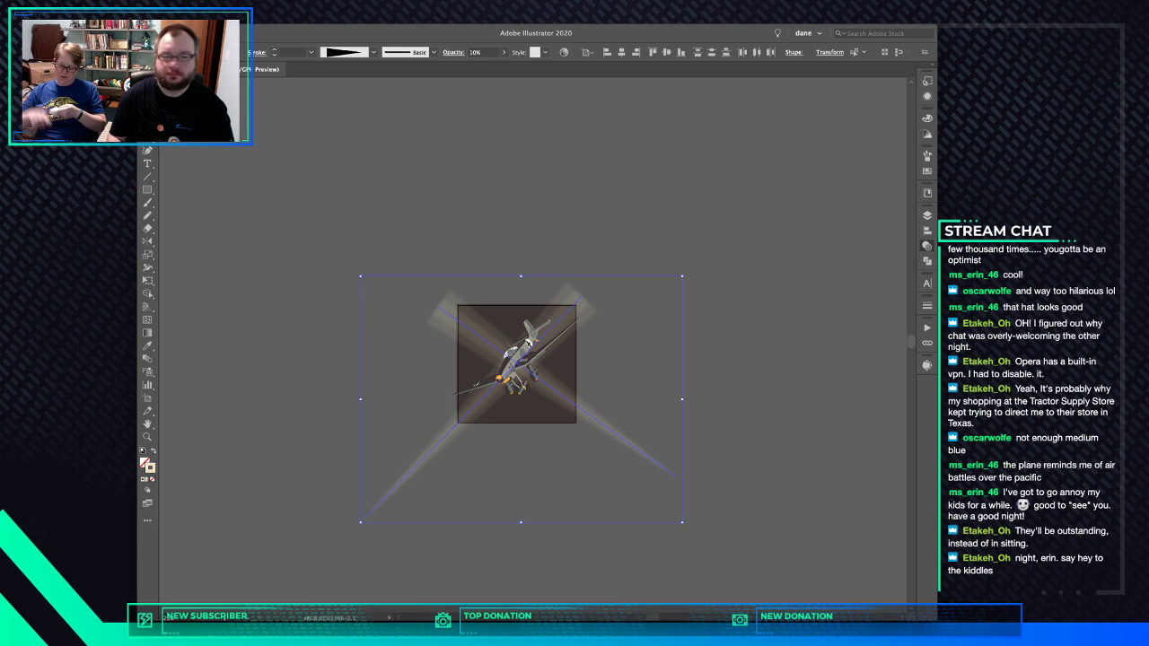
key(super+shift+a)
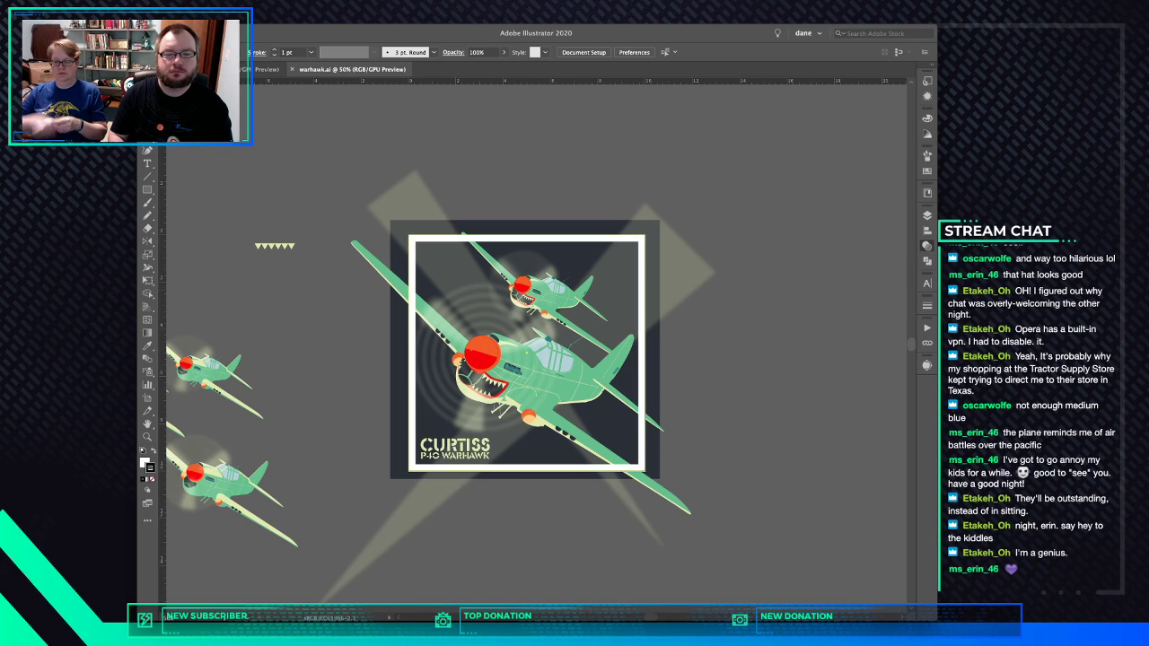
Copy the white frame, the Curtiss P-40 Warhawk title and the large plane from warhawk.ai, and close that file
click(641, 314)
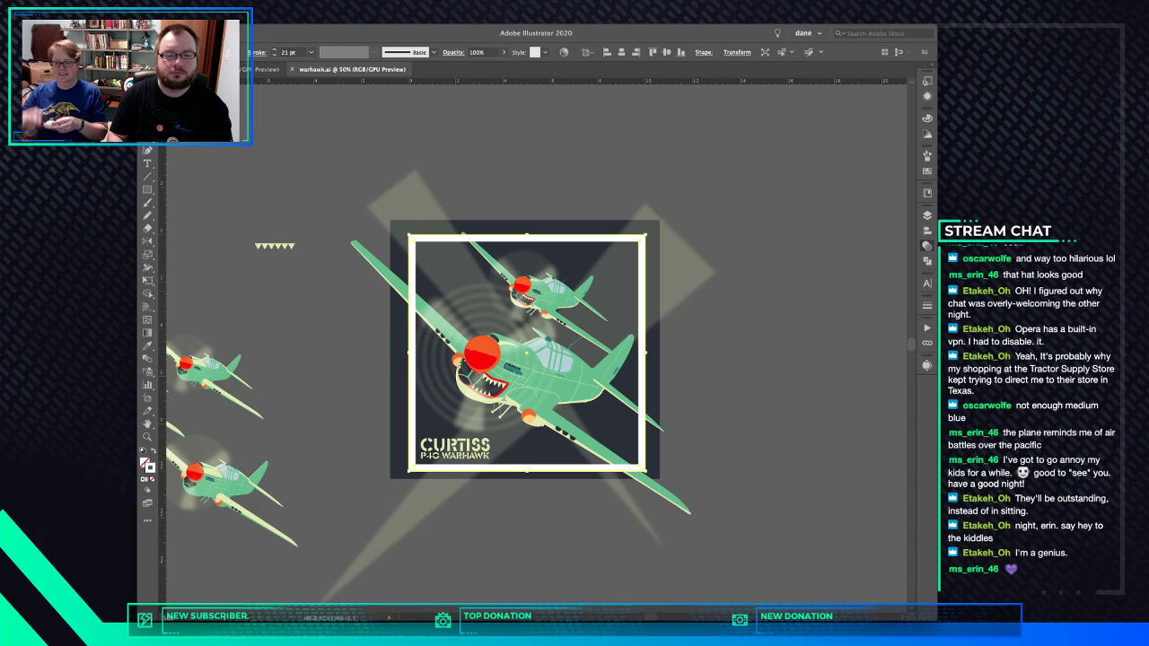
shift+click(455, 456)
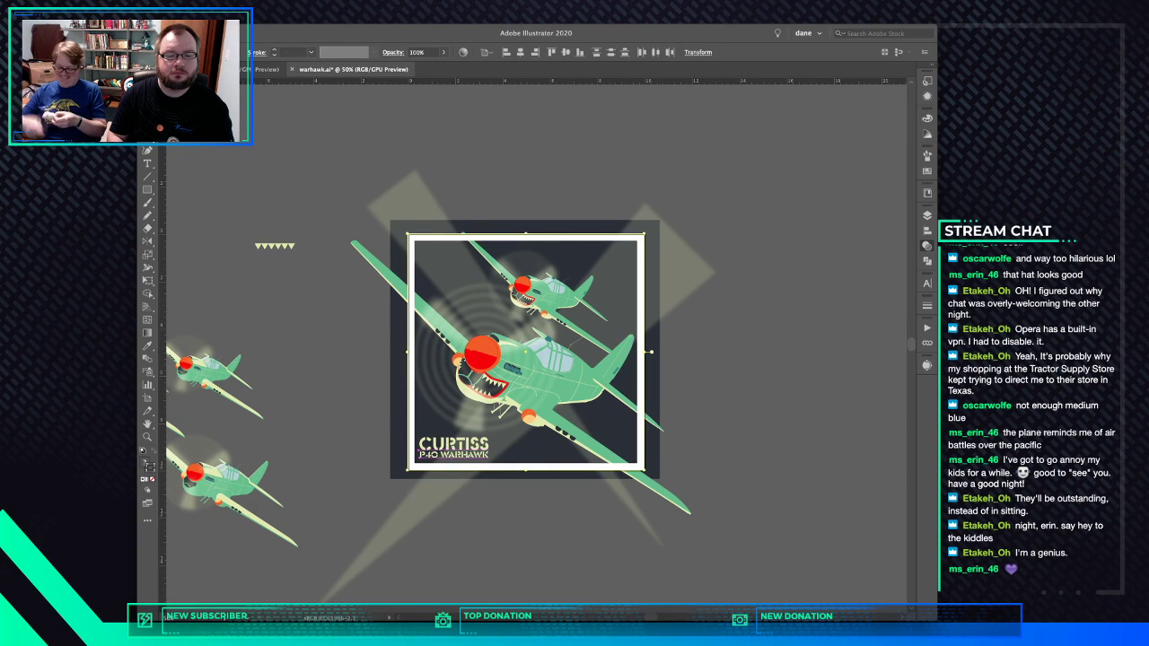
key(ctrl+s)
shift+click(489, 368)
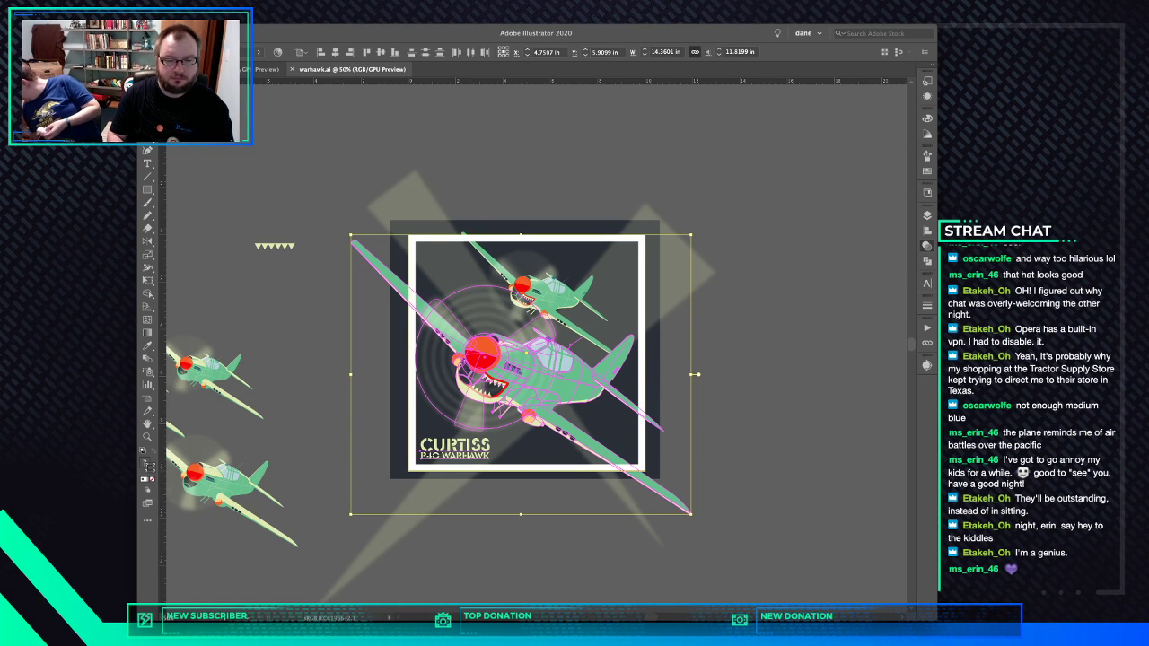
key(a)
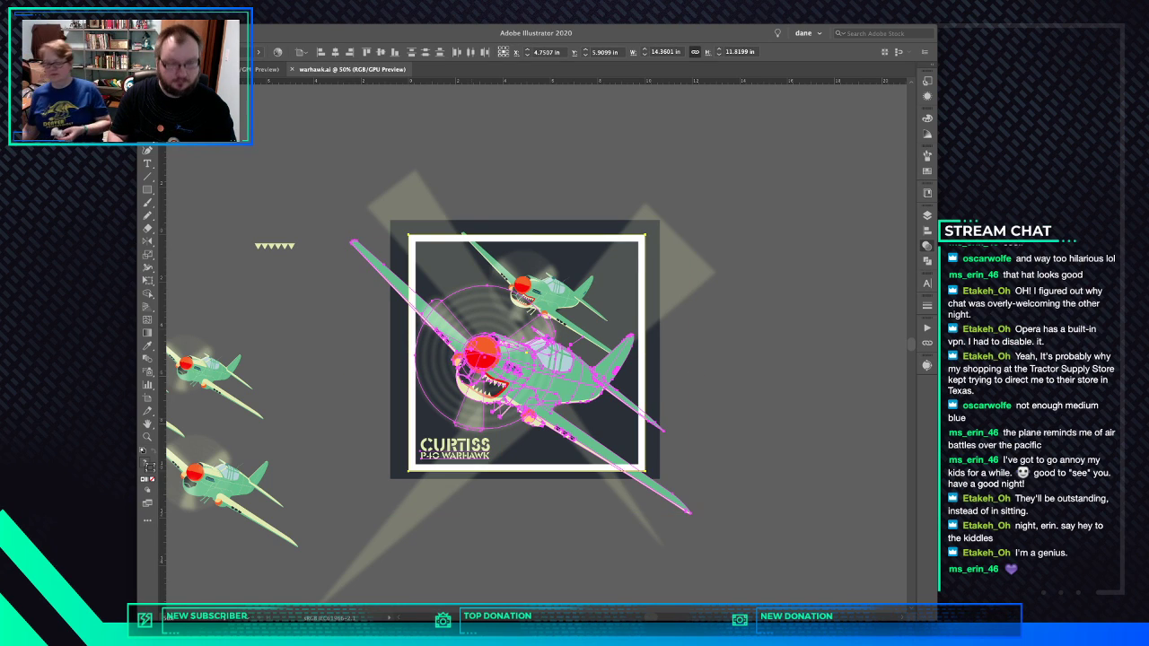
key(v)
key(a)
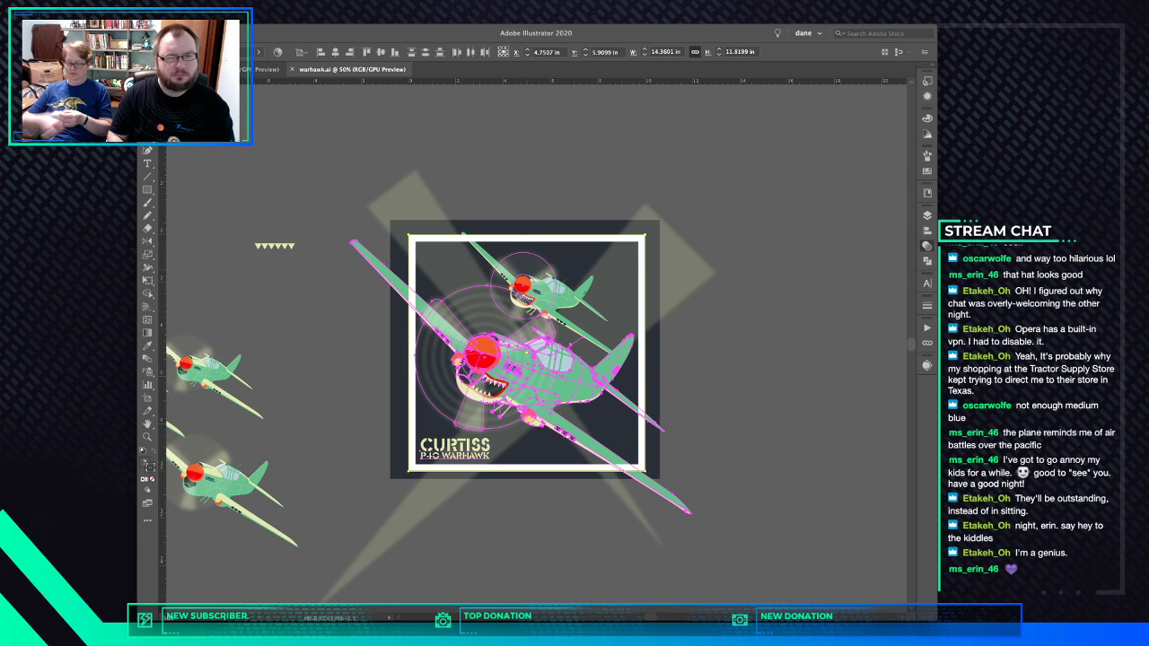
key(super+w)
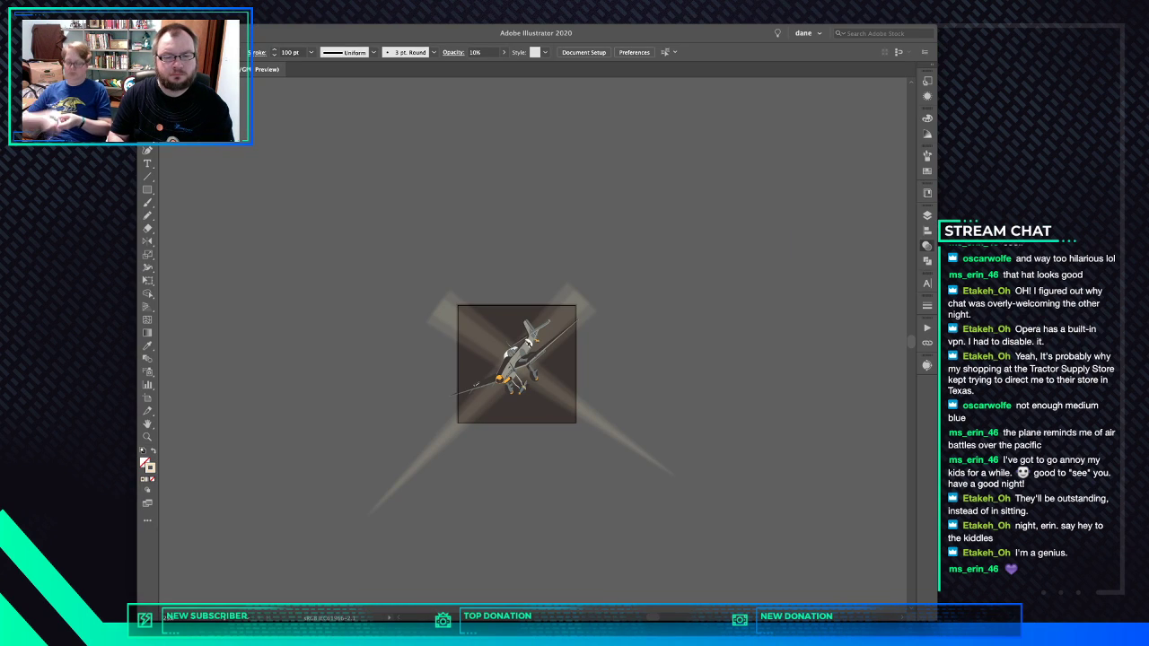
Paste the copied frame, title and Warhawk plane into the dive bomber artwork
scroll(539, 340, up, 5)
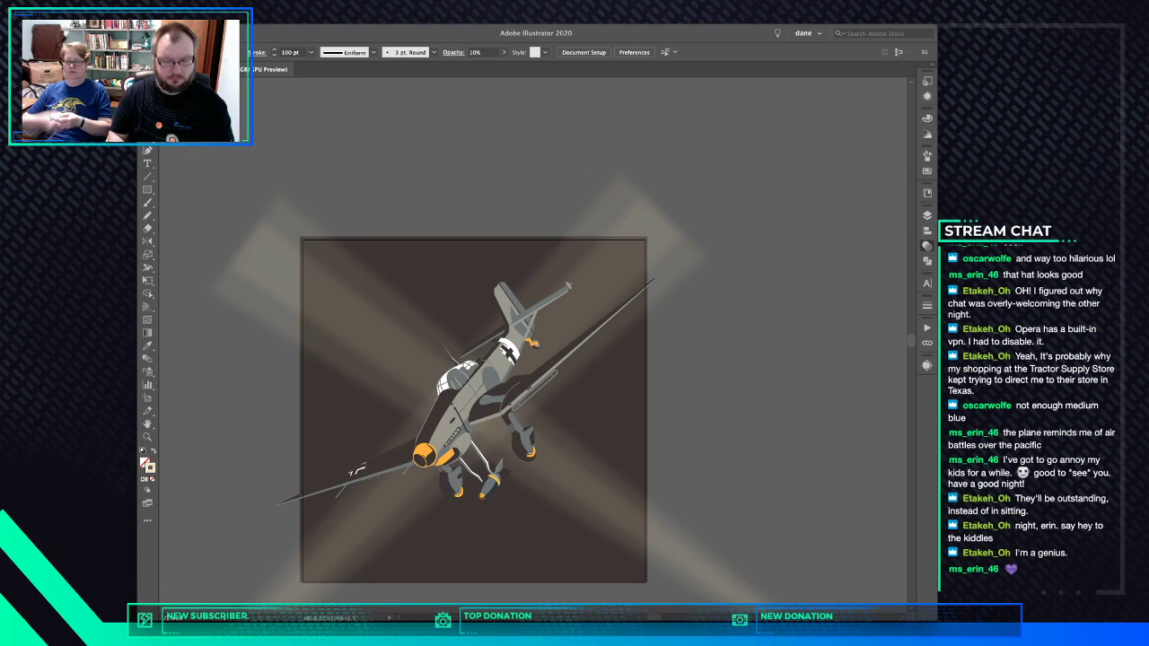
key(super+a)
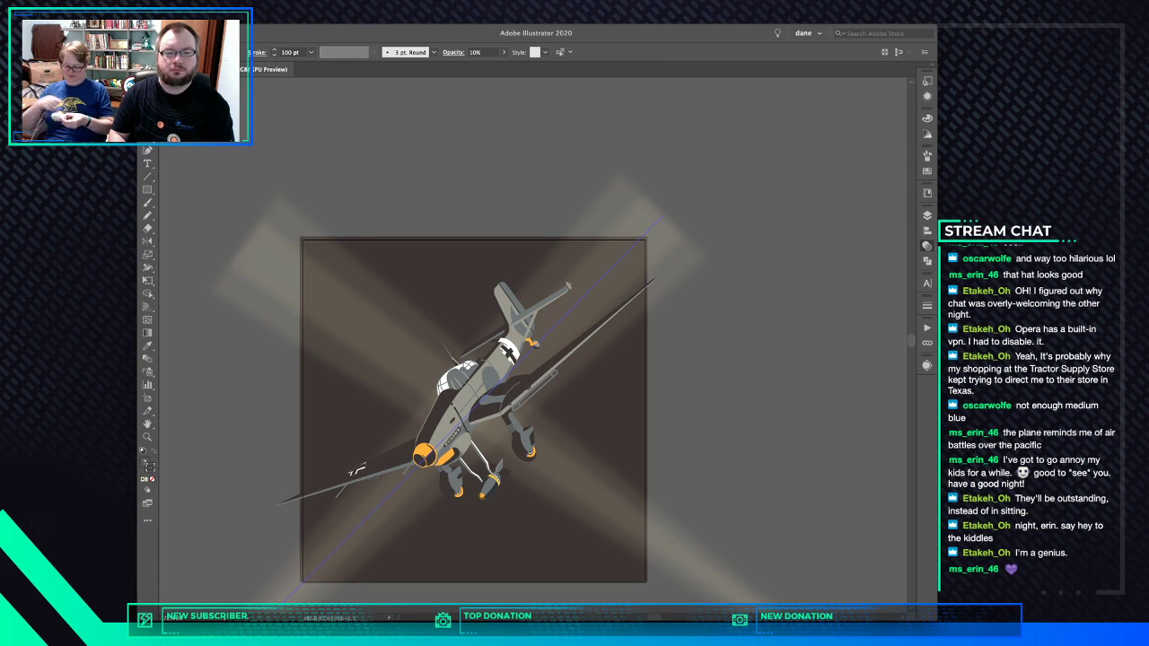
key(super+v)
key(super+shift+a)
Move the pasted Warhawk plane off the artboard, above and to the right of the artwork
click(557, 453)
drag(358, 376, 375, 293)
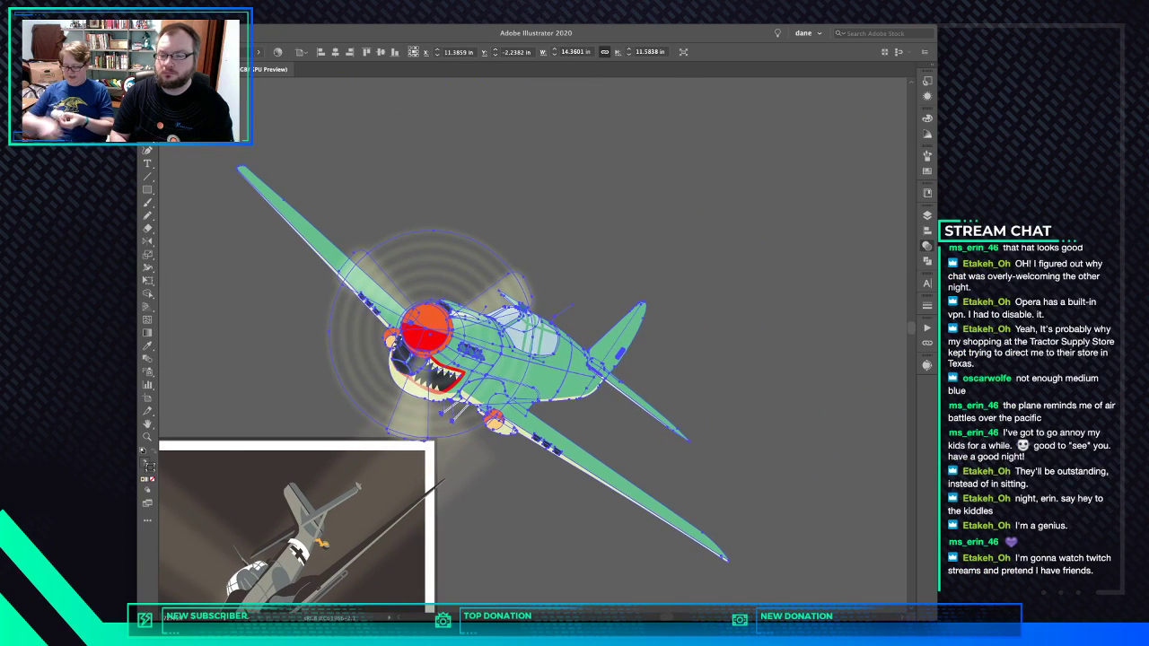
drag(460, 315, 530, 244)
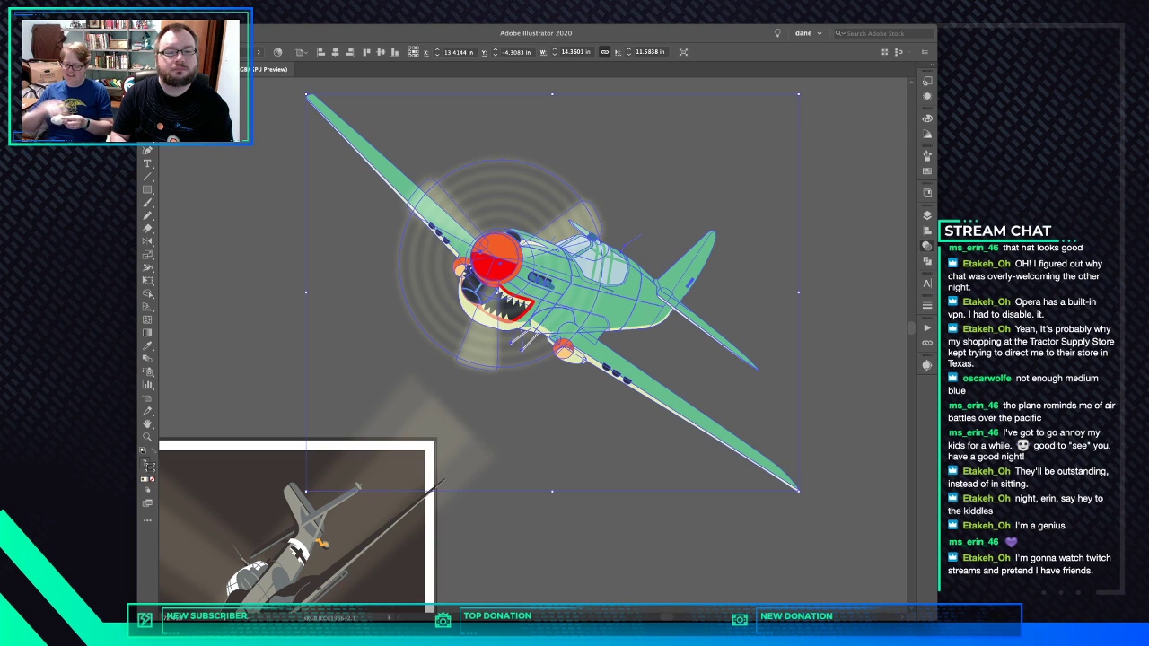
Isolate the pasted Warhawk plane's group and select its propeller blades and spinning blur rings
double_click(515, 246)
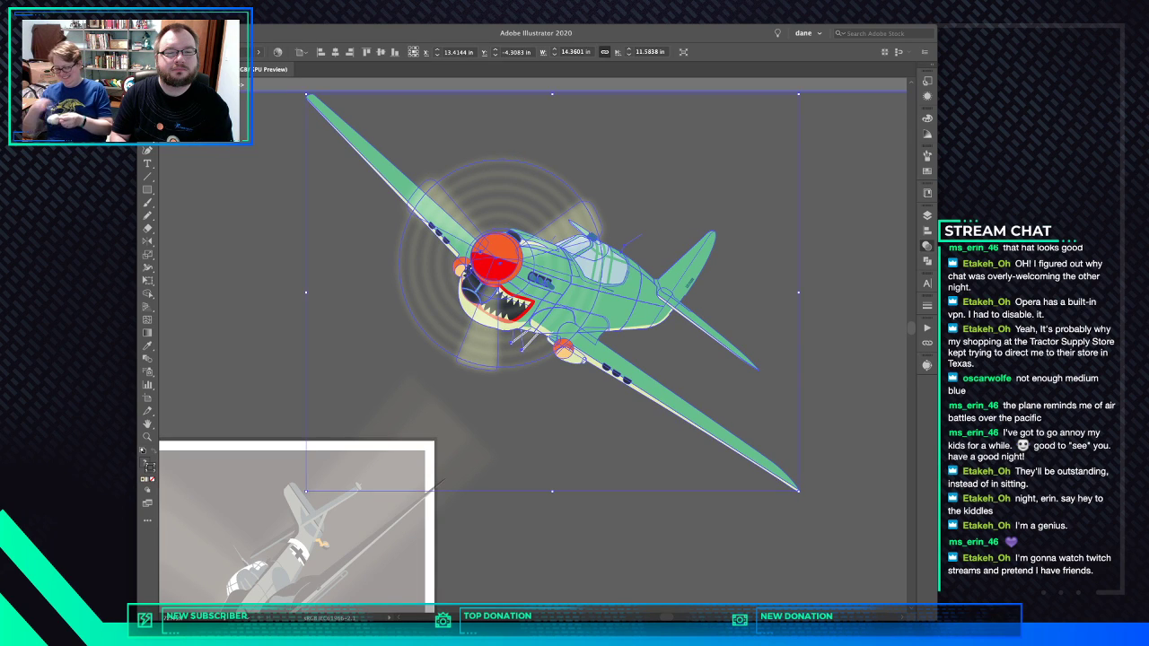
double_click(530, 252)
click(530, 253)
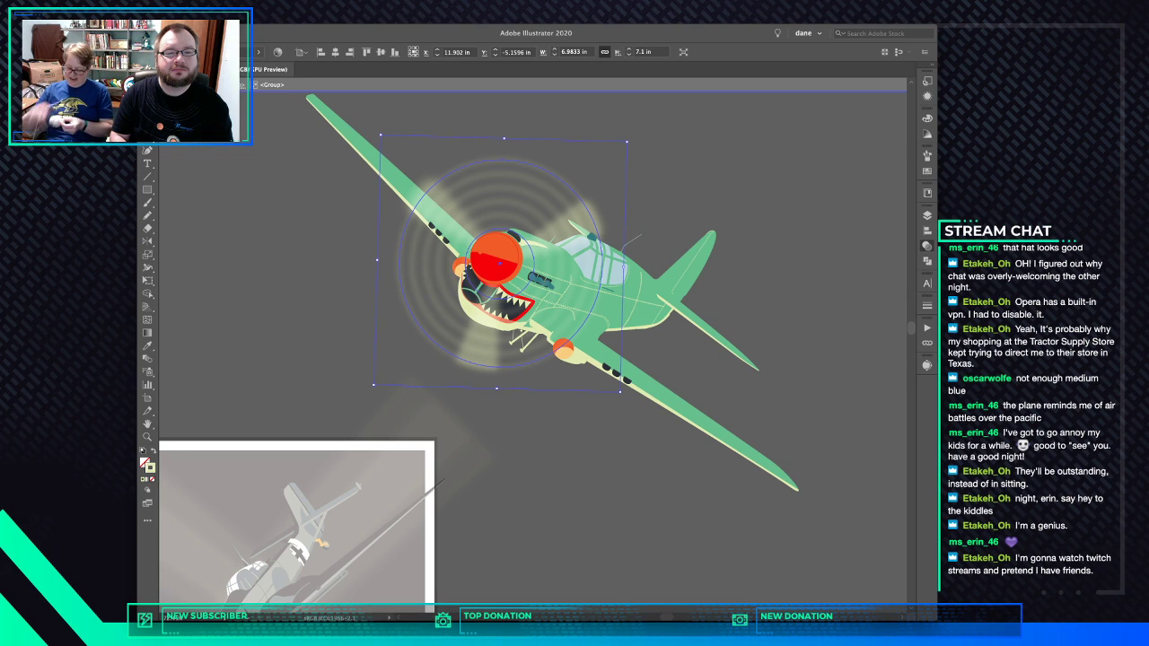
key(super+shift+a)
click(437, 238)
click(442, 212)
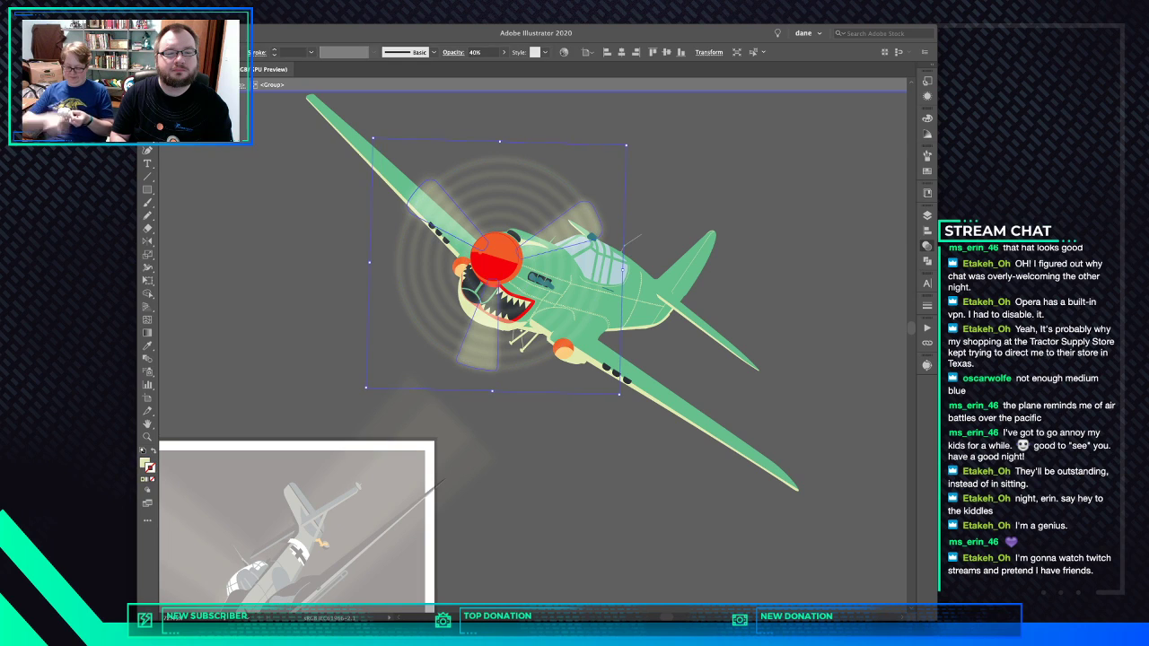
shift+click(499, 290)
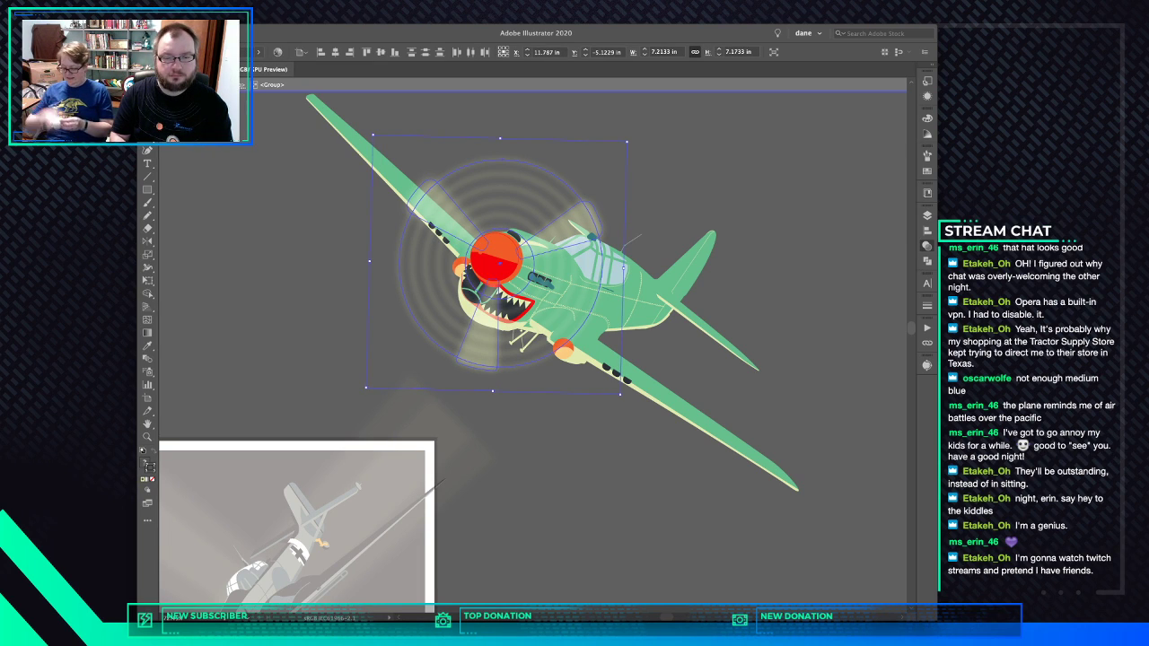
Leave isolation mode and delete the pasted Warhawk plane
key(Escape)
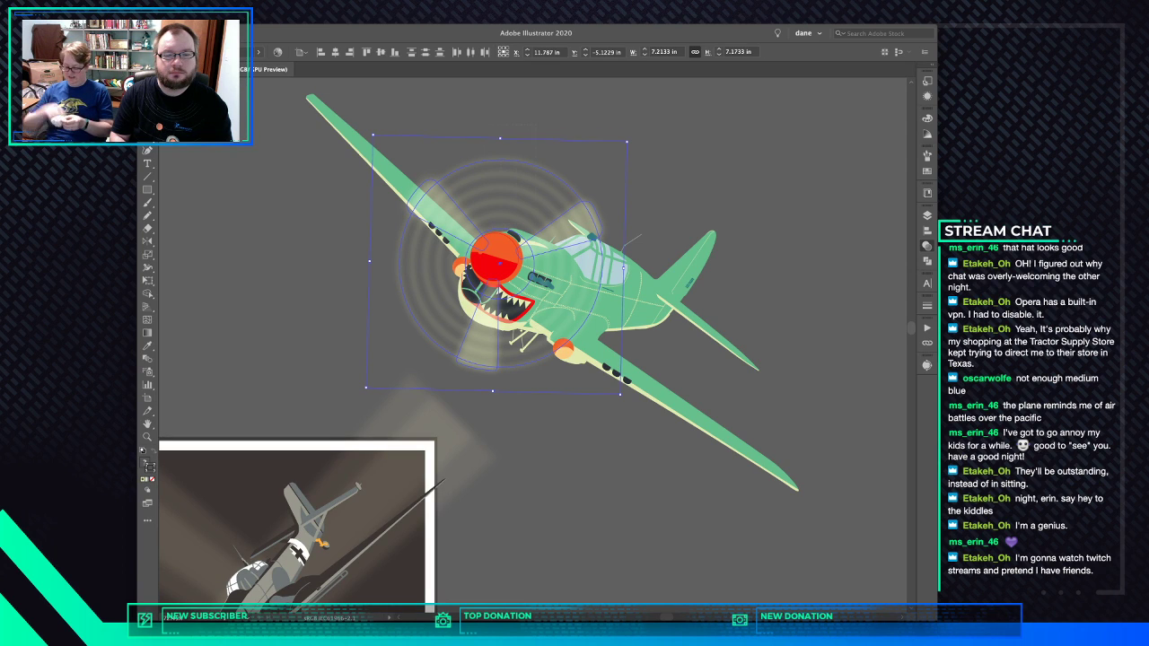
click(575, 296)
key(Delete)
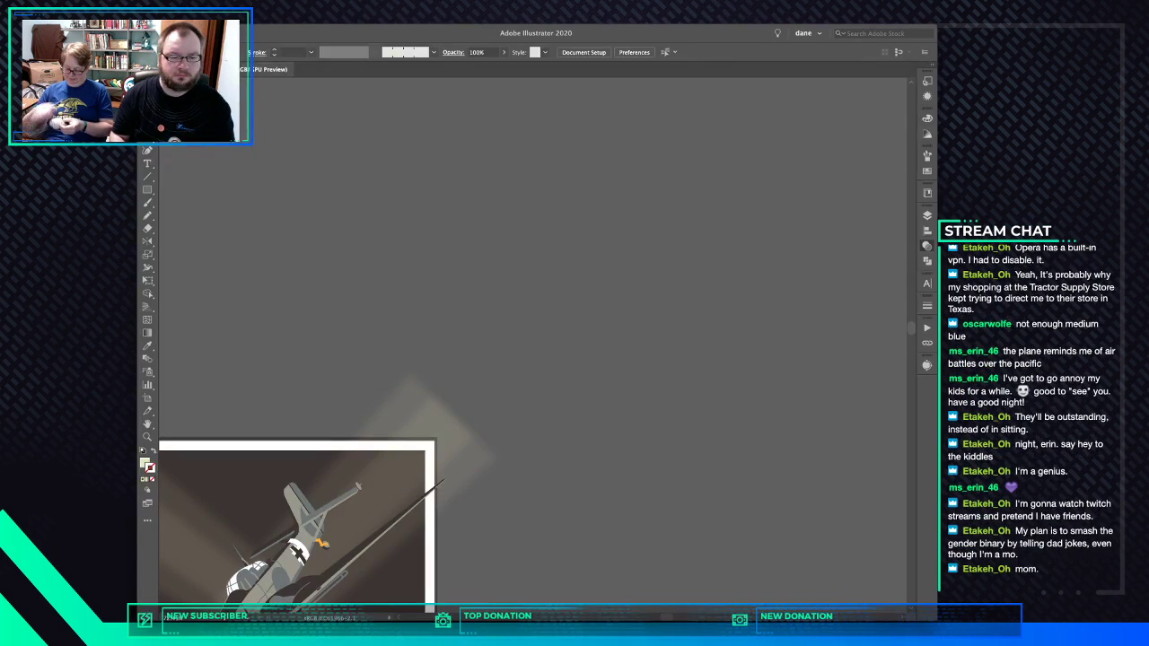
Replace the title's first line, CURTISS, with JUNKERS
drag(303, 521, 509, 283)
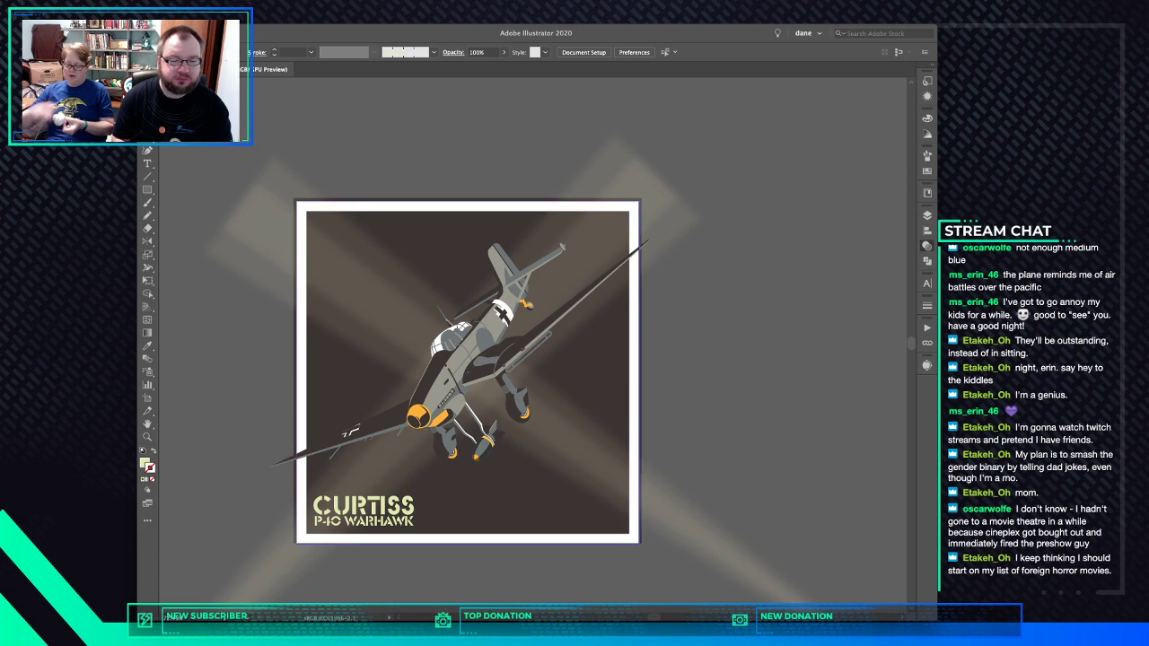
click(363, 508)
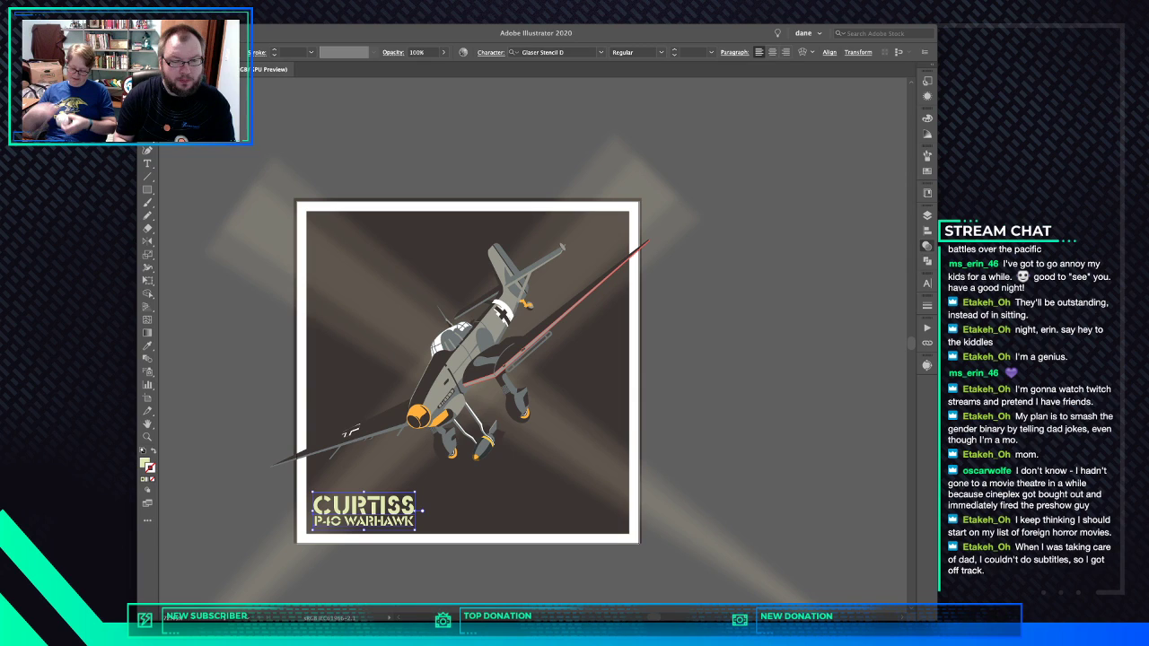
double_click(386, 506)
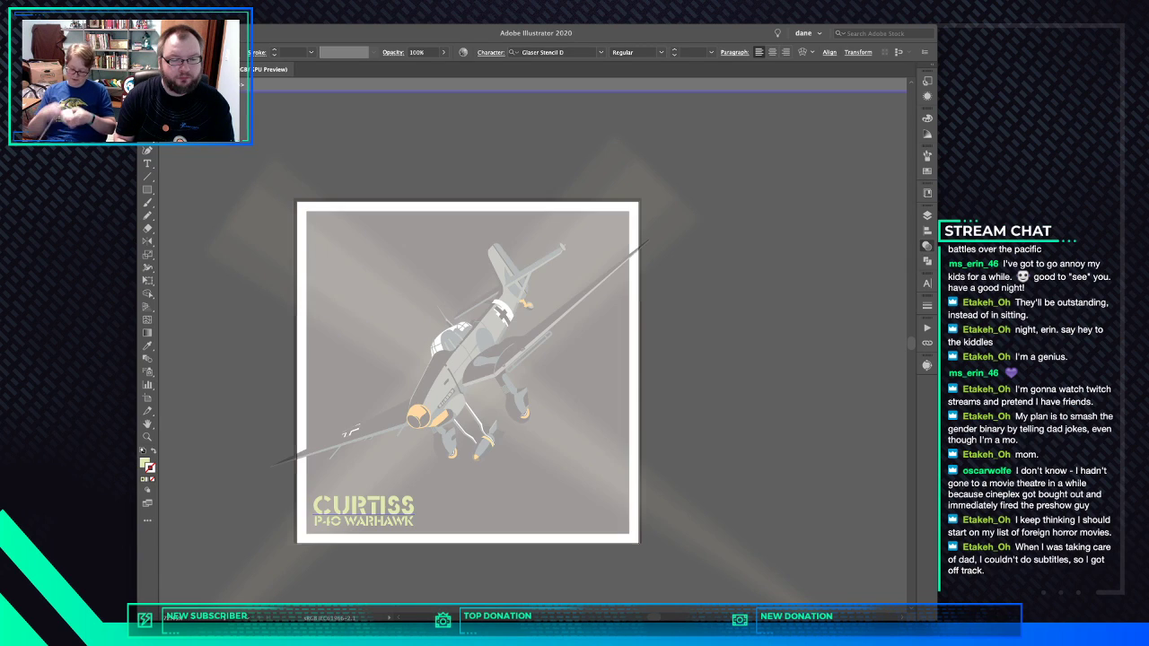
double_click(386, 506)
key(ctrl+a)
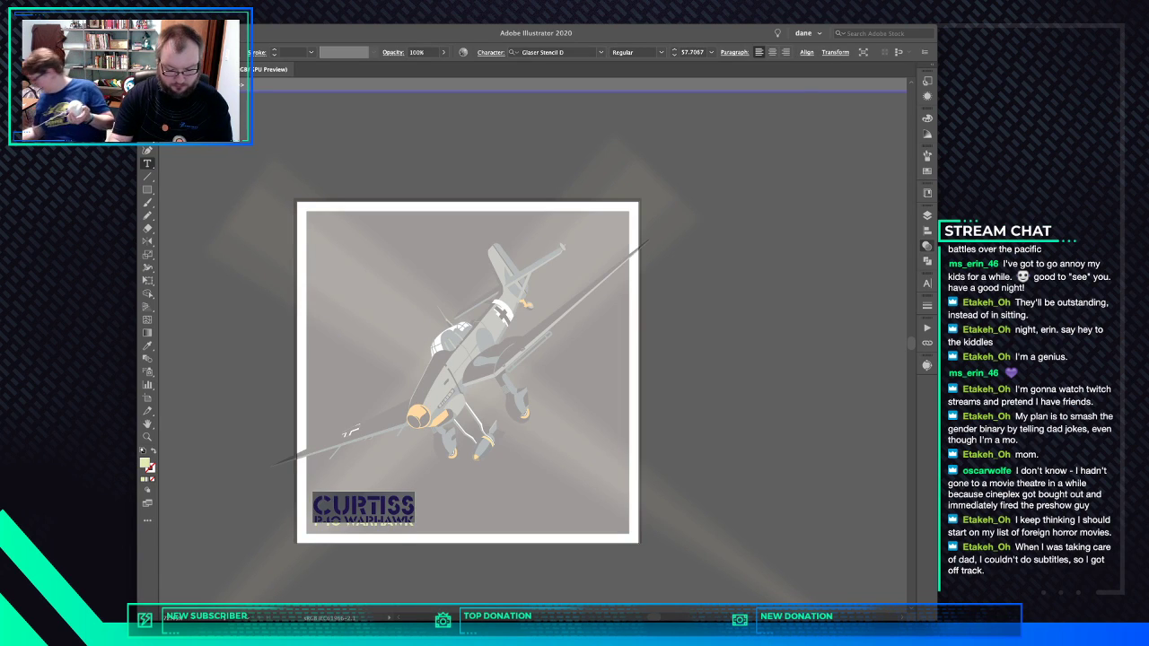
text(JU)
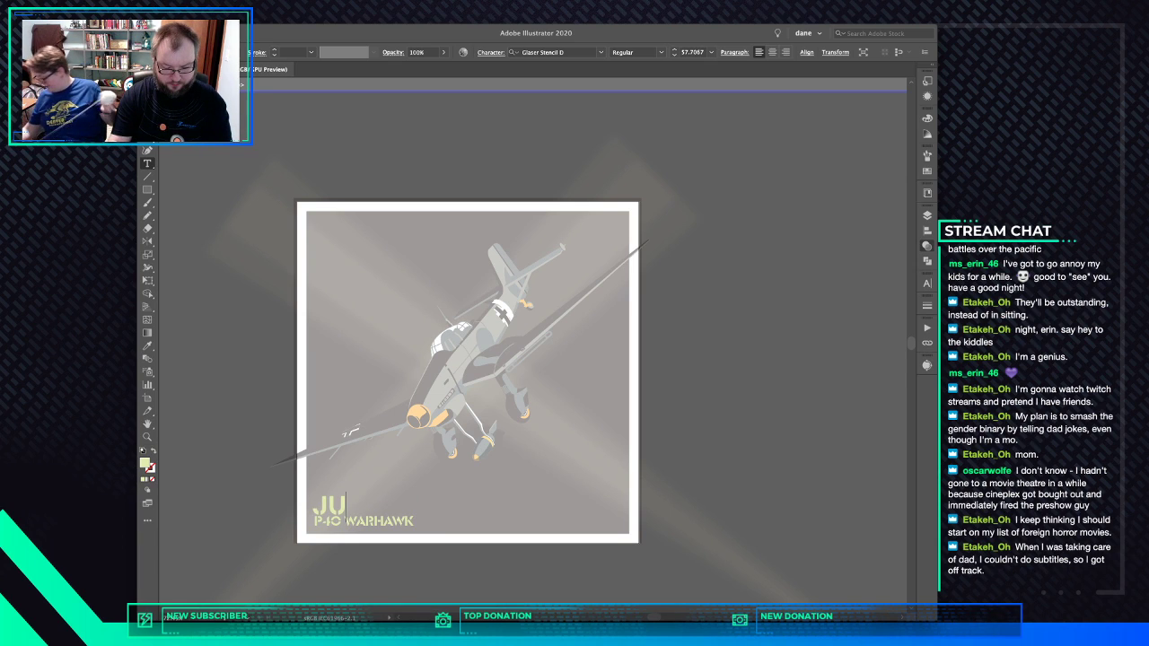
text(NKERS)
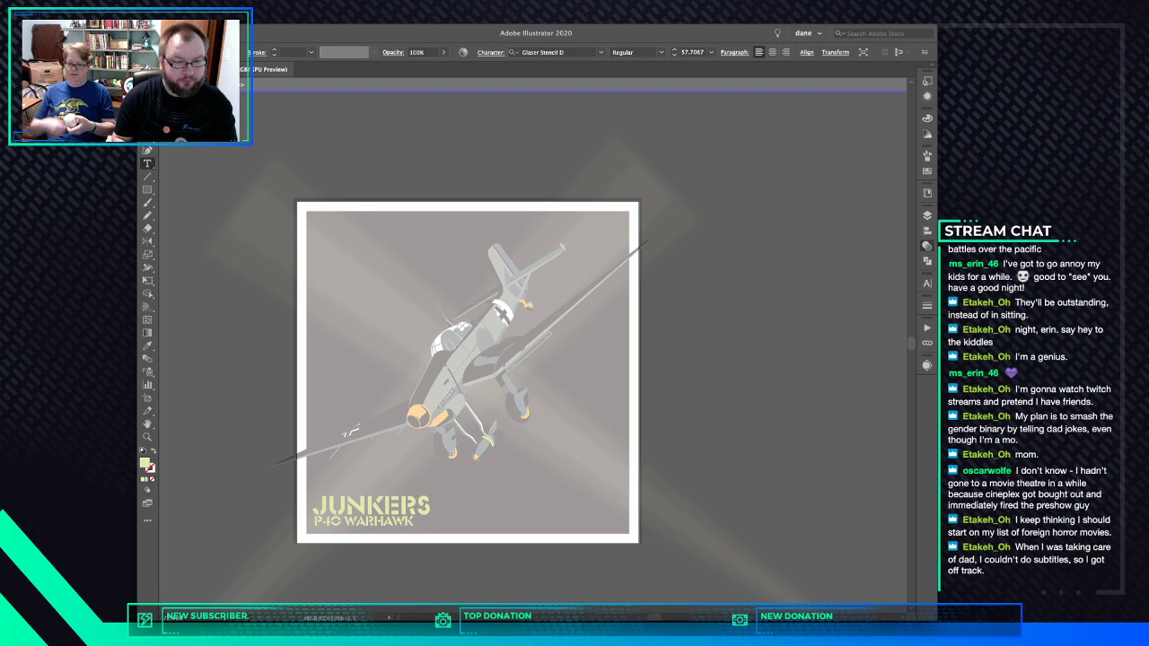
Replace the title's second line, P-40 WARHAWK, with JU87 STUKA
key(shift+Right)
key(shift+Right)
key(shift+Right)
key(shift+Right)
key(shift+Right)
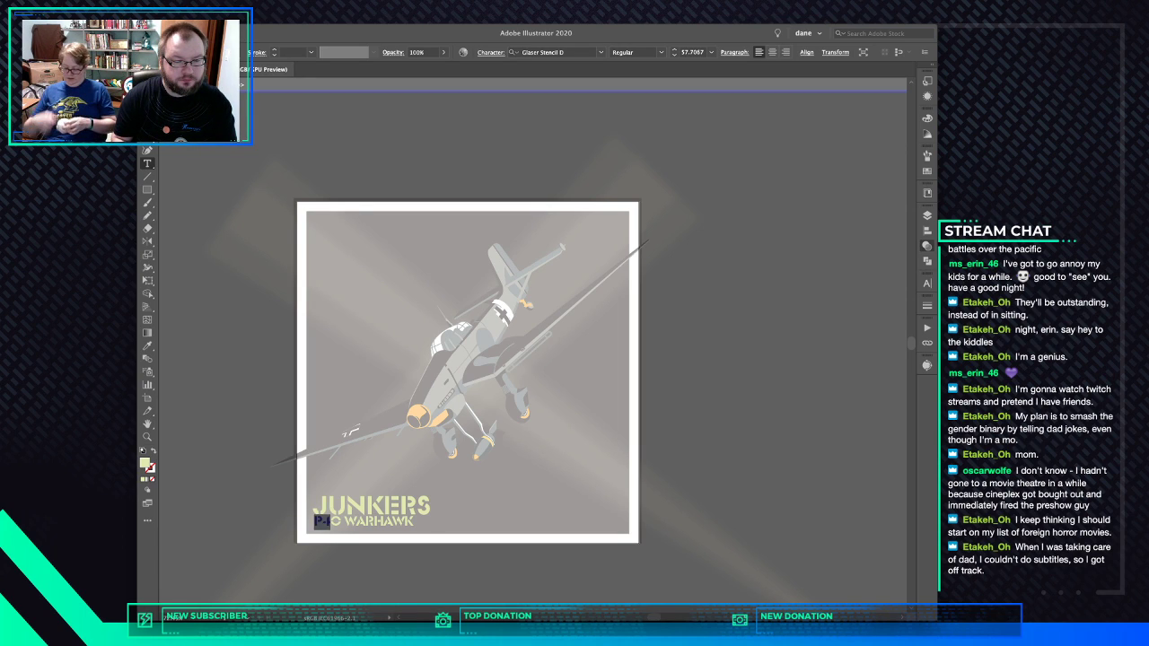
text(JU)
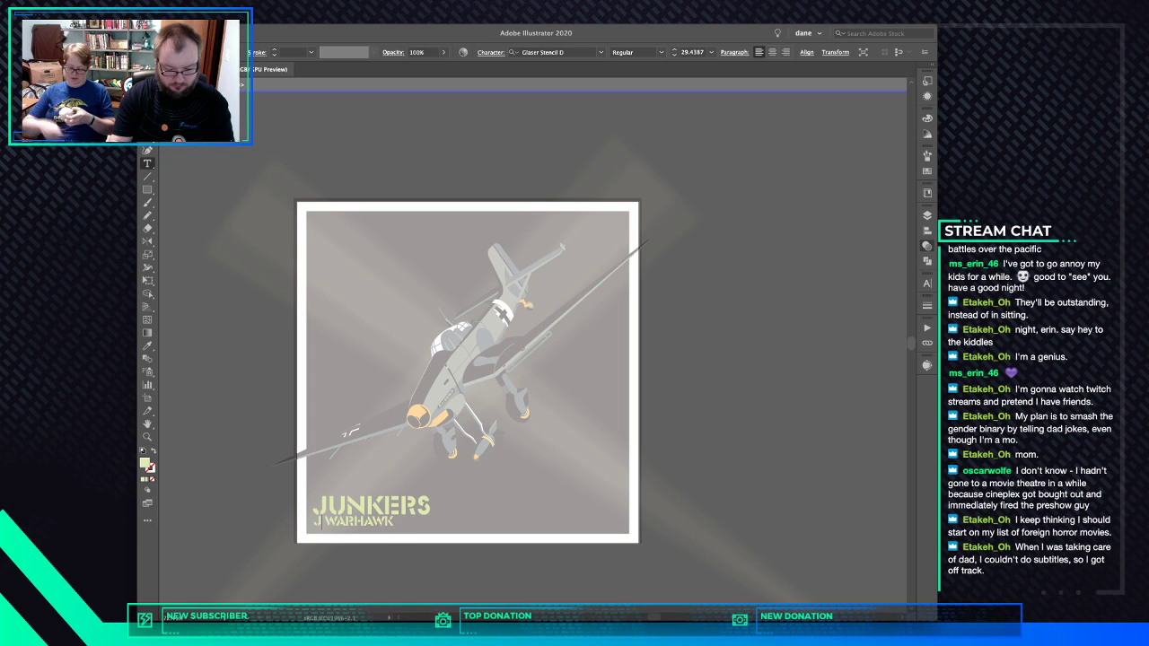
text(87)
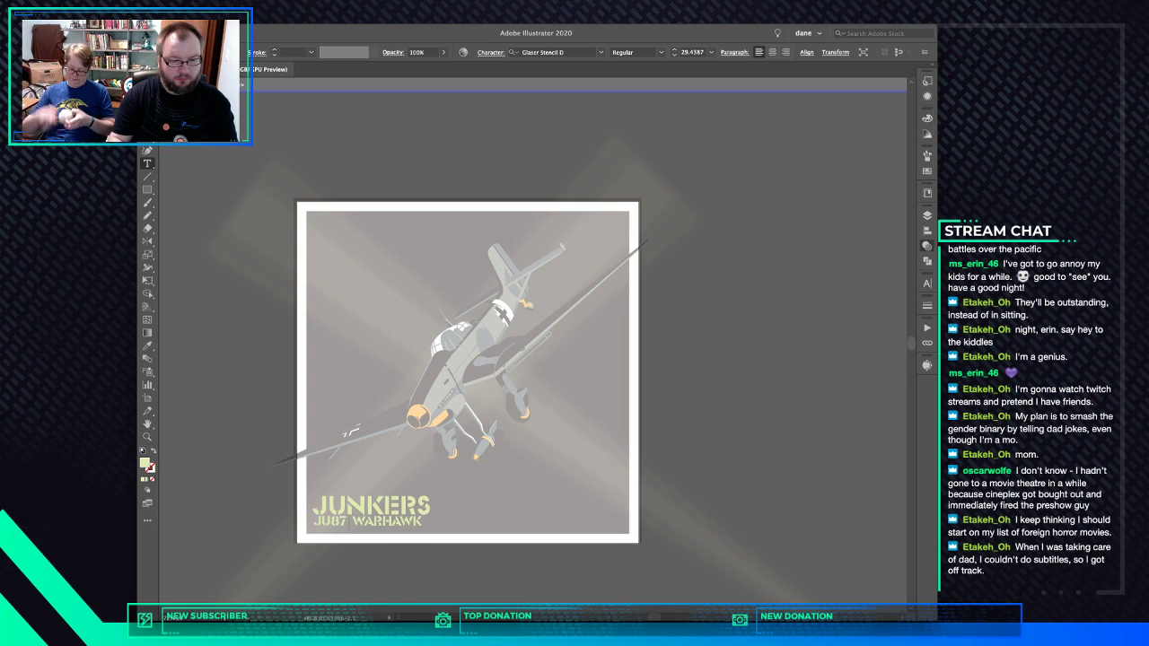
key(shift+End)
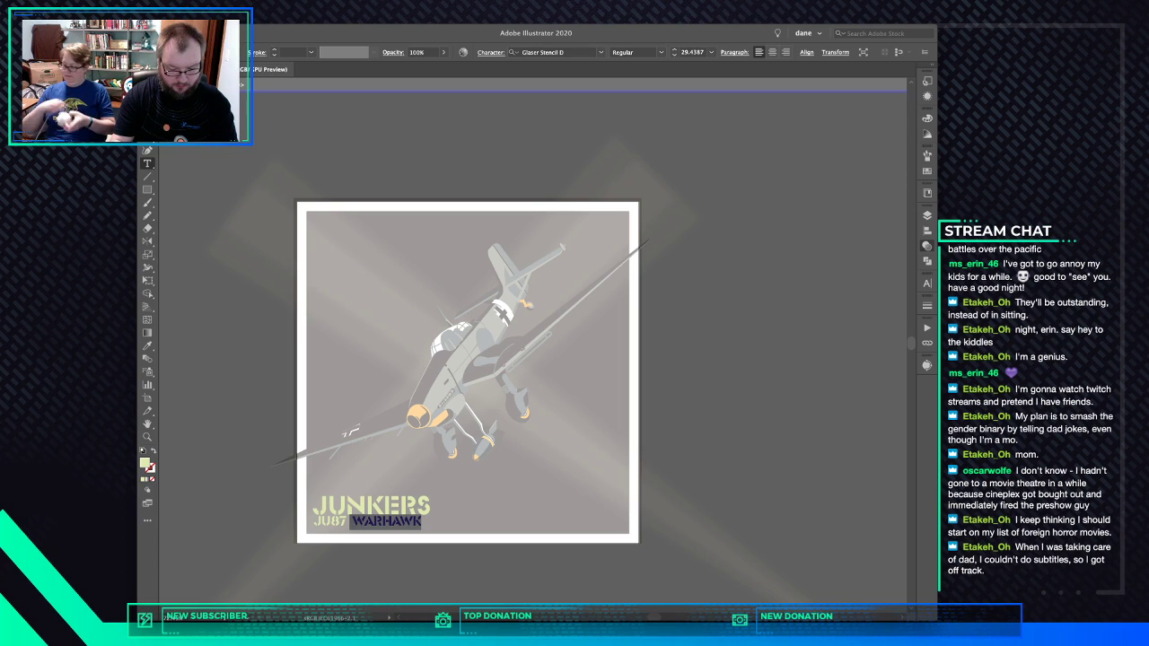
text(STUKA)
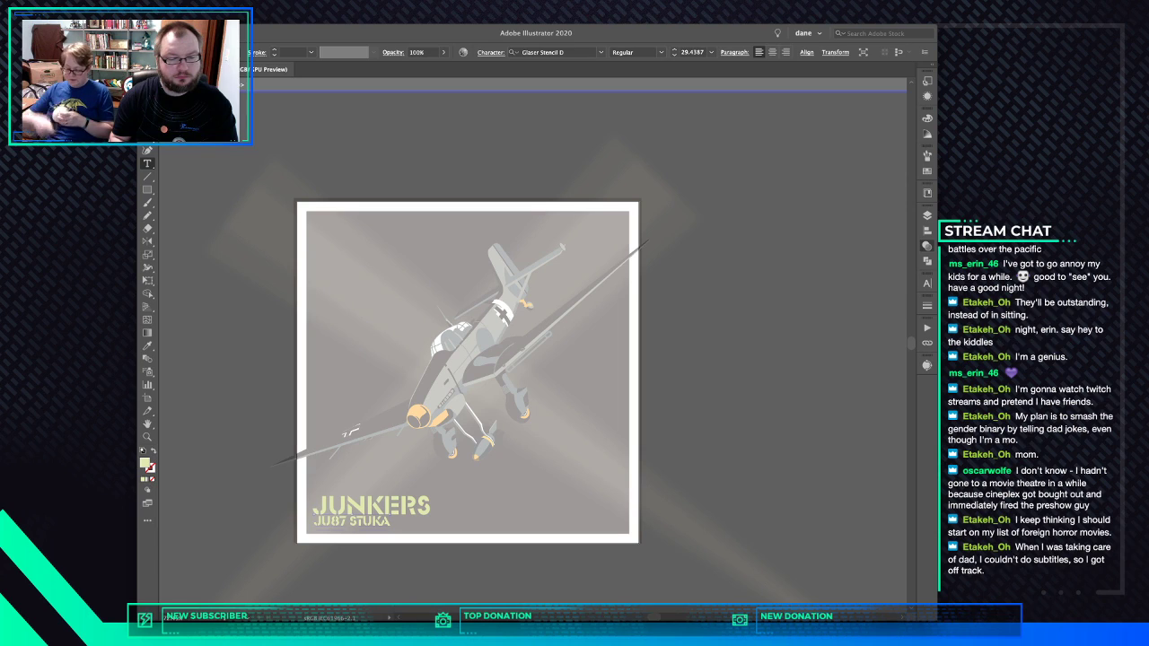
Enlarge the JU87 STUKA line to the width of JUNKERS, and nudge JUNKERS up to clear it
drag(314, 521, 429, 523)
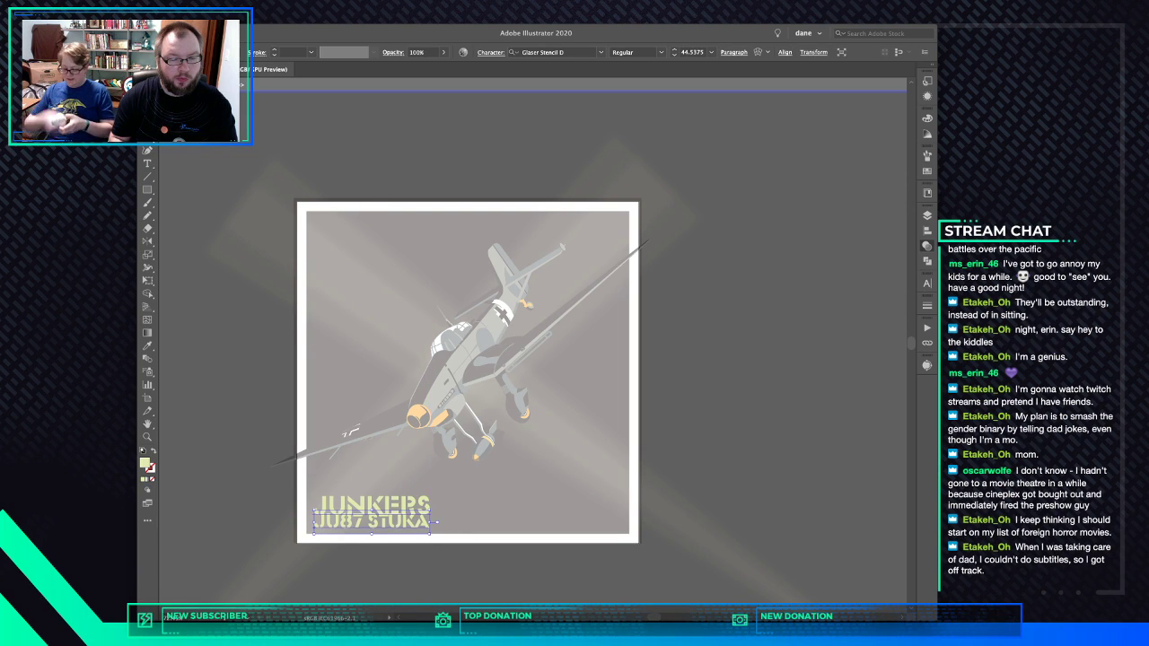
click(399, 506)
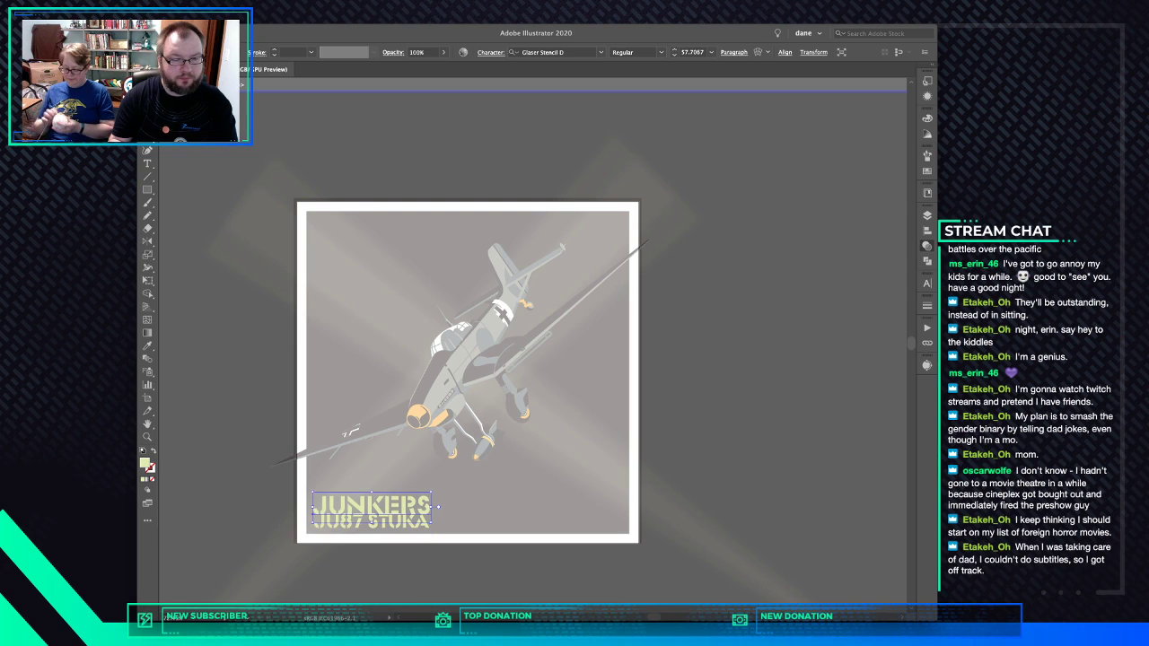
key(Up)
key(Up)
key(Up)
key(Up)
key(Up)
key(Up)
key(Up)
key(Up)
key(Up)
key(Up)
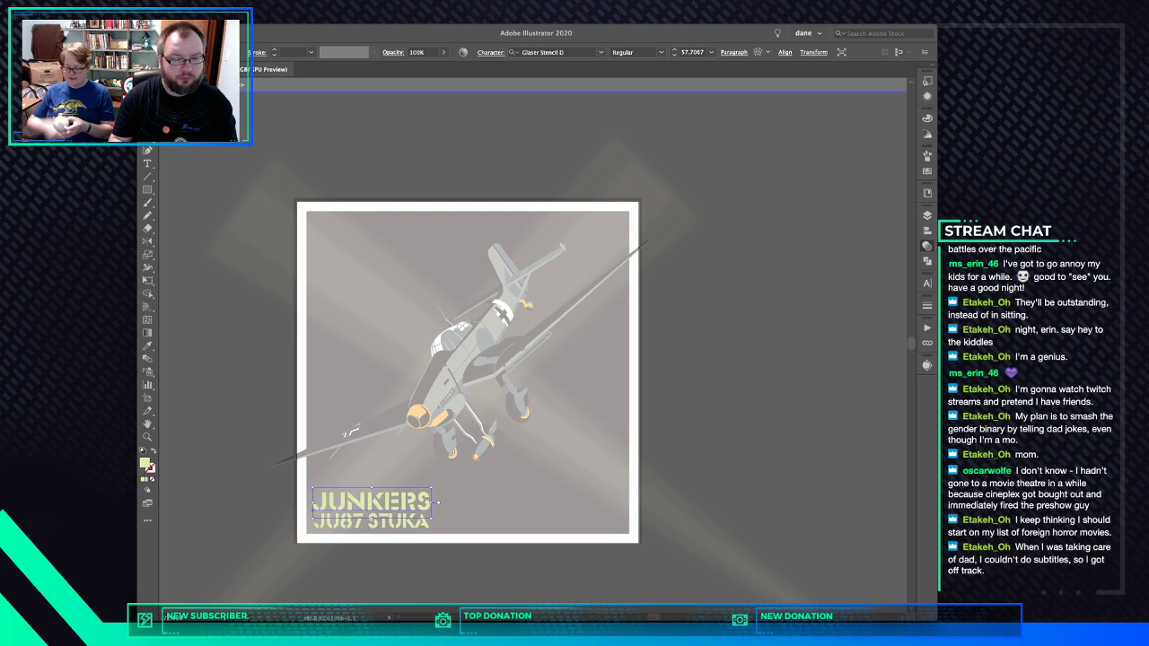
key(Down)
key(Down)
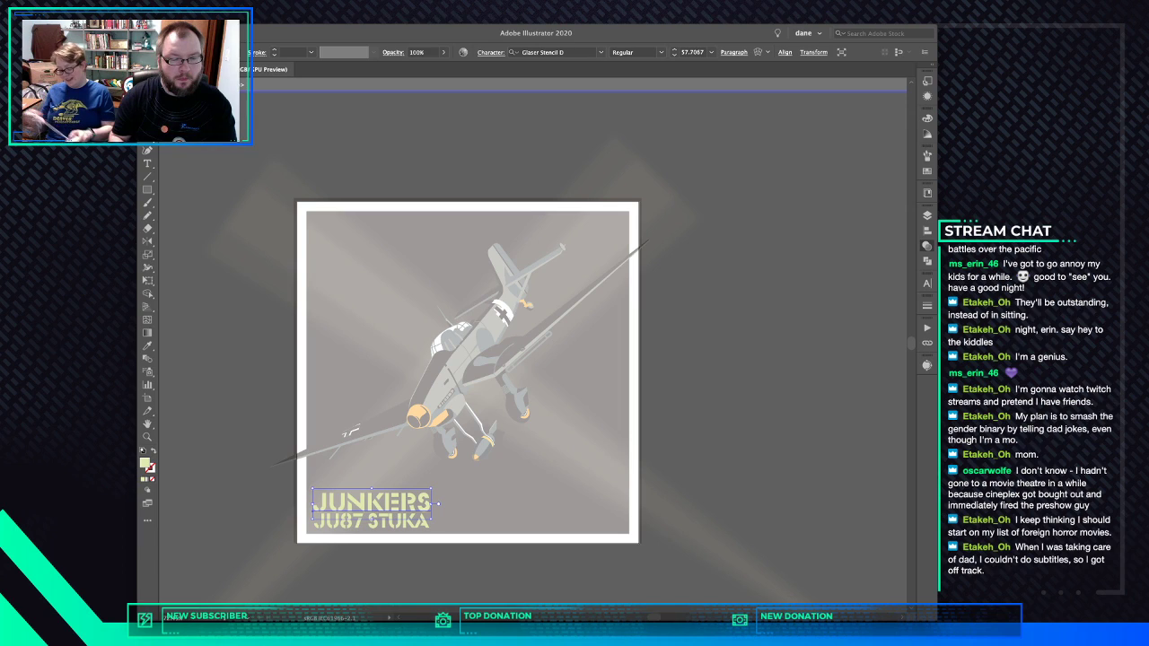
Select both title lines and recolour them light beige
shift+click(391, 522)
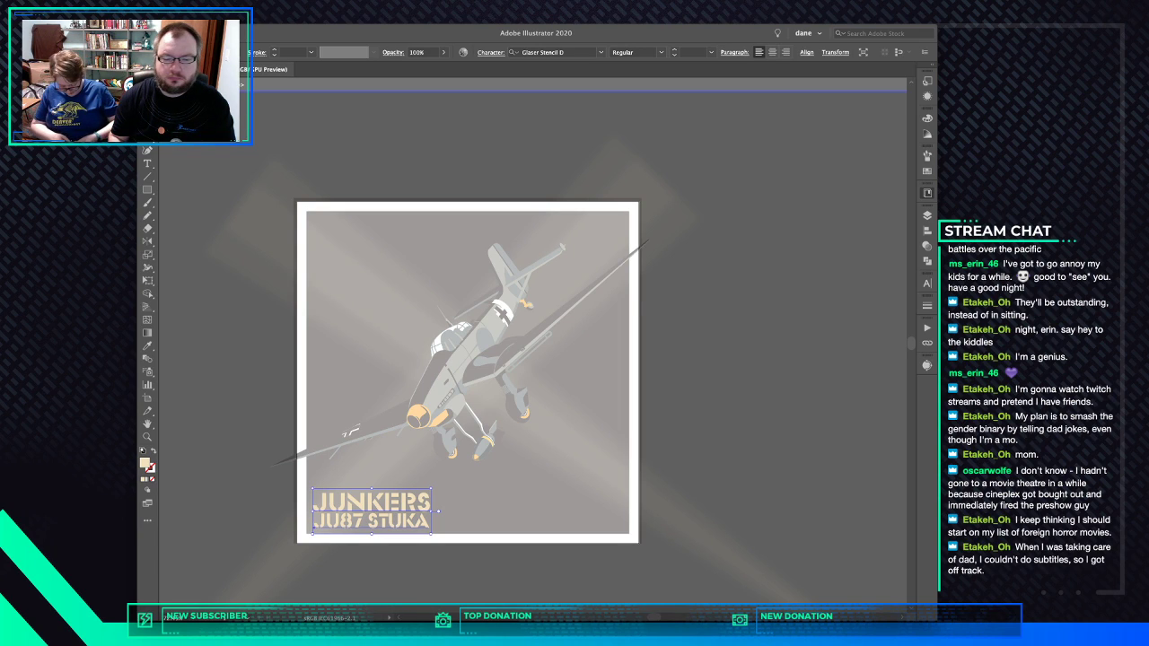
Undo the beige recolouring of both title lines and leave isolation mode
key(super+z)
key(Escape)
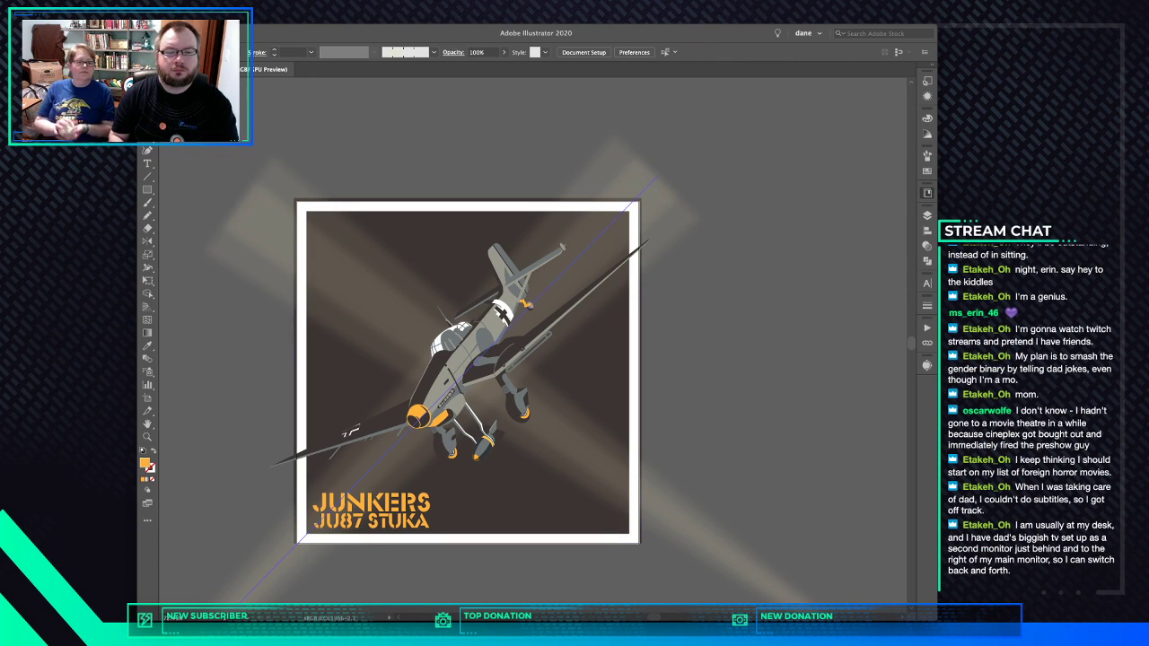
Select the shading shape along the fuselage's underside and recolour it light beige
scroll(518, 278, up, 5)
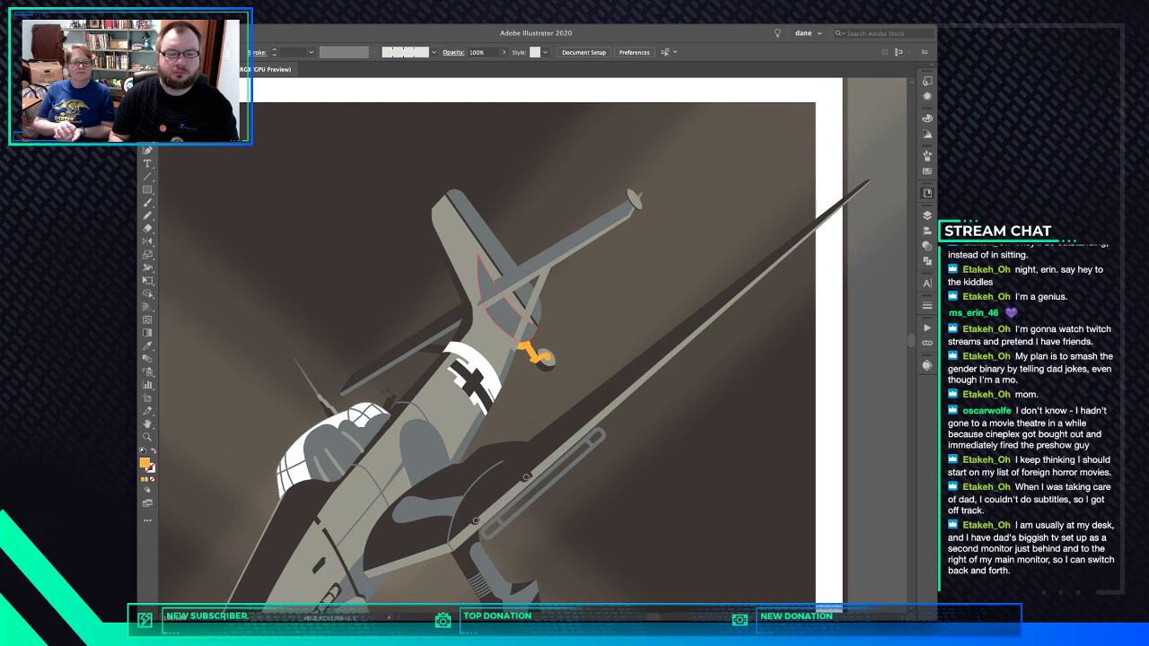
click(514, 362)
shift+click(474, 437)
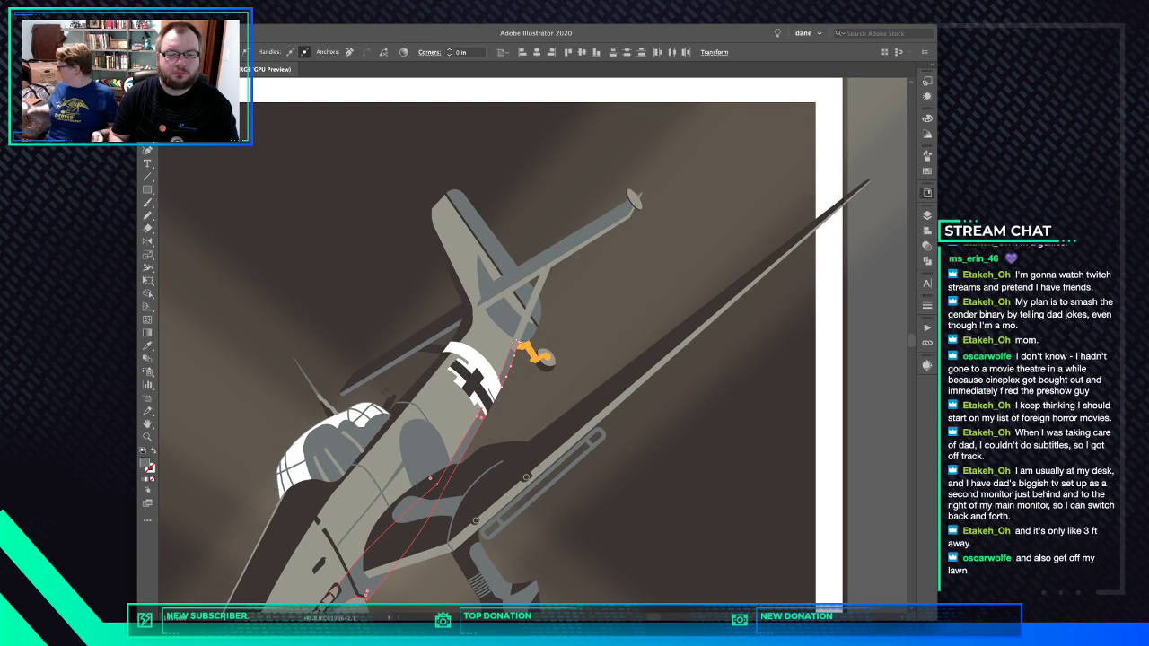
scroll(474, 436, down, 5)
scroll(473, 436, left, 3)
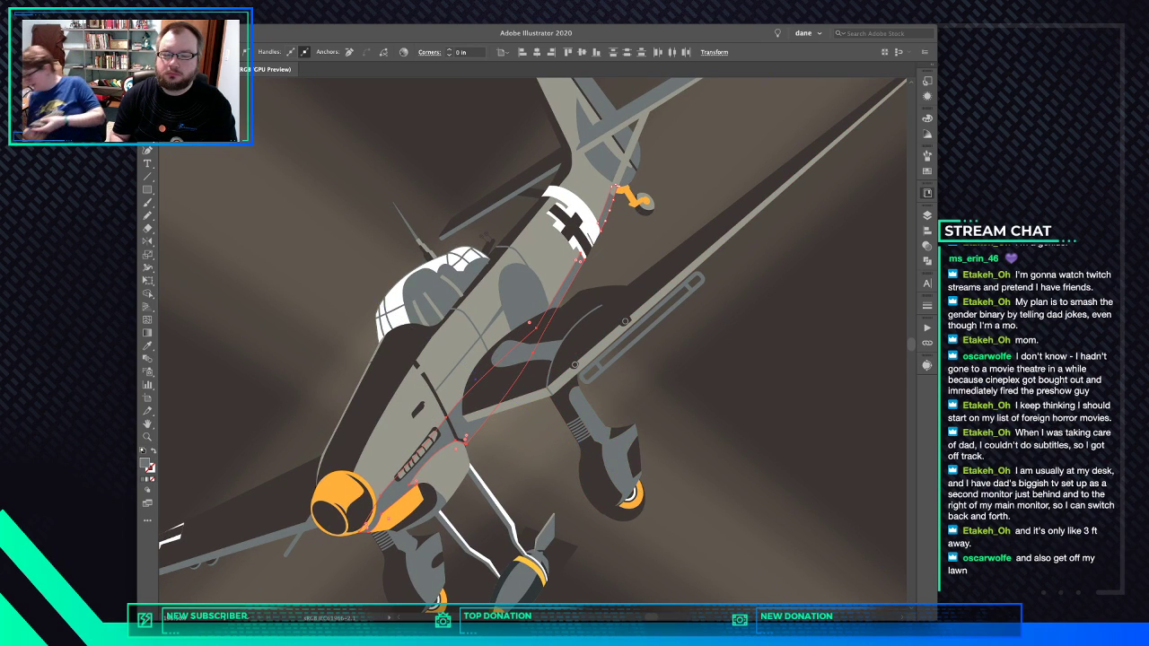
key(super+z)
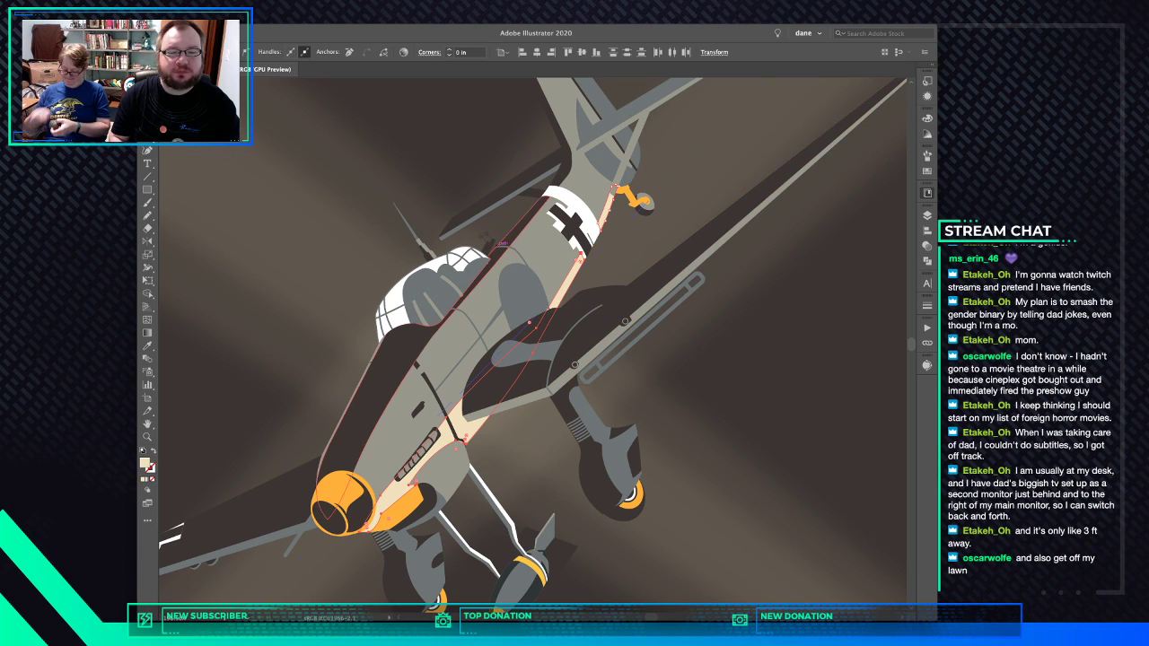
Adjust the end anchor of the rear canopy frame line where it meets the dark fuselage stripe
scroll(509, 232, up, 5)
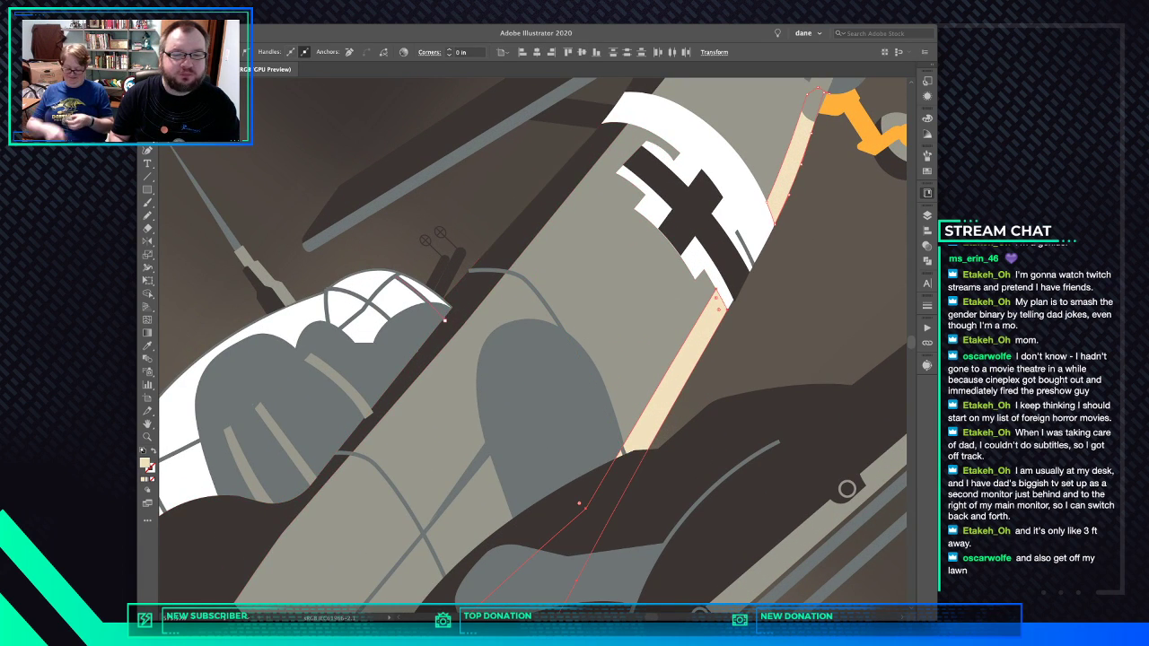
click(451, 318)
drag(446, 320, 443, 319)
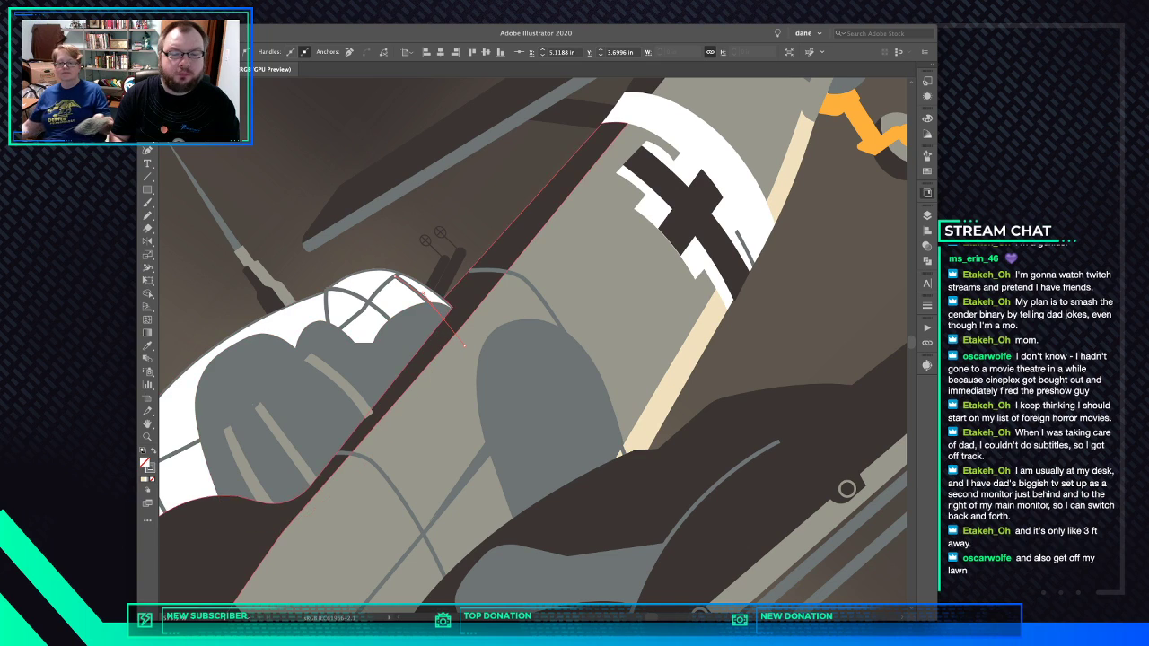
Isolate the curved panel line behind the canopy inside its nested groups and duplicate it slightly toward the nose
key(v)
click(540, 297)
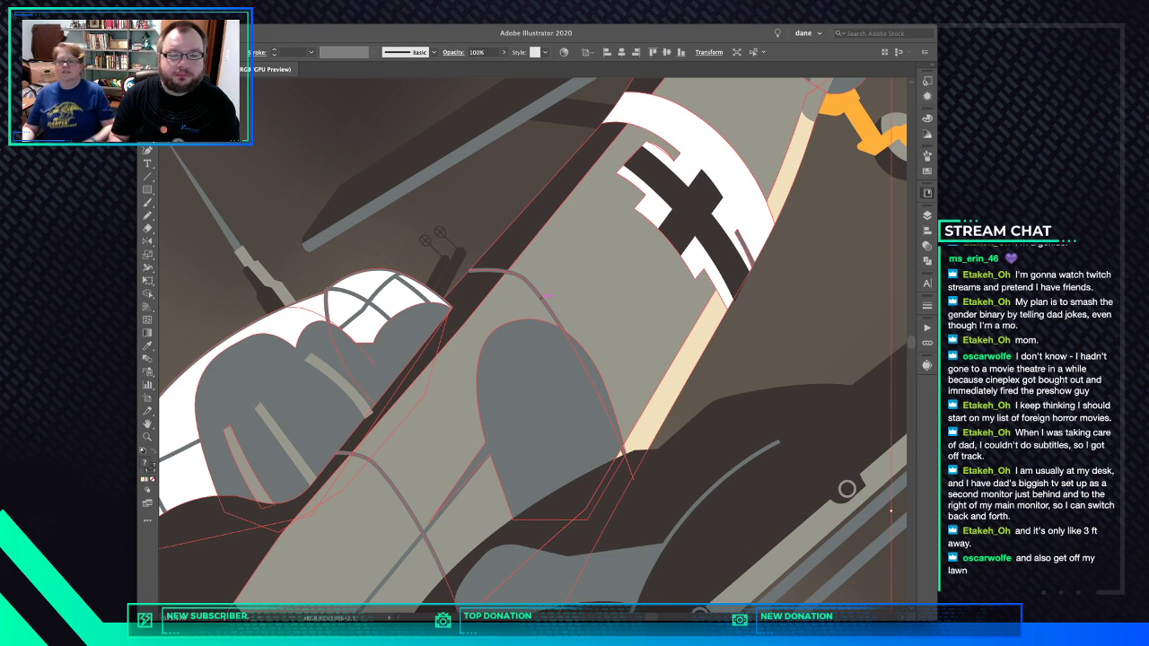
double_click(544, 294)
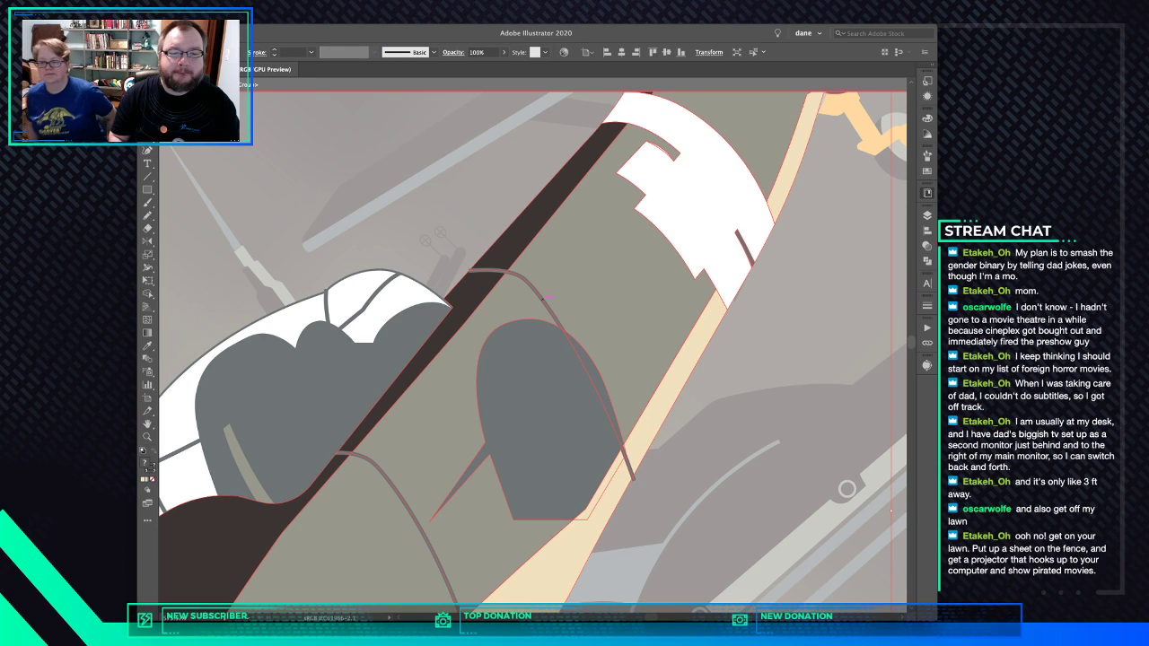
double_click(548, 297)
double_click(544, 299)
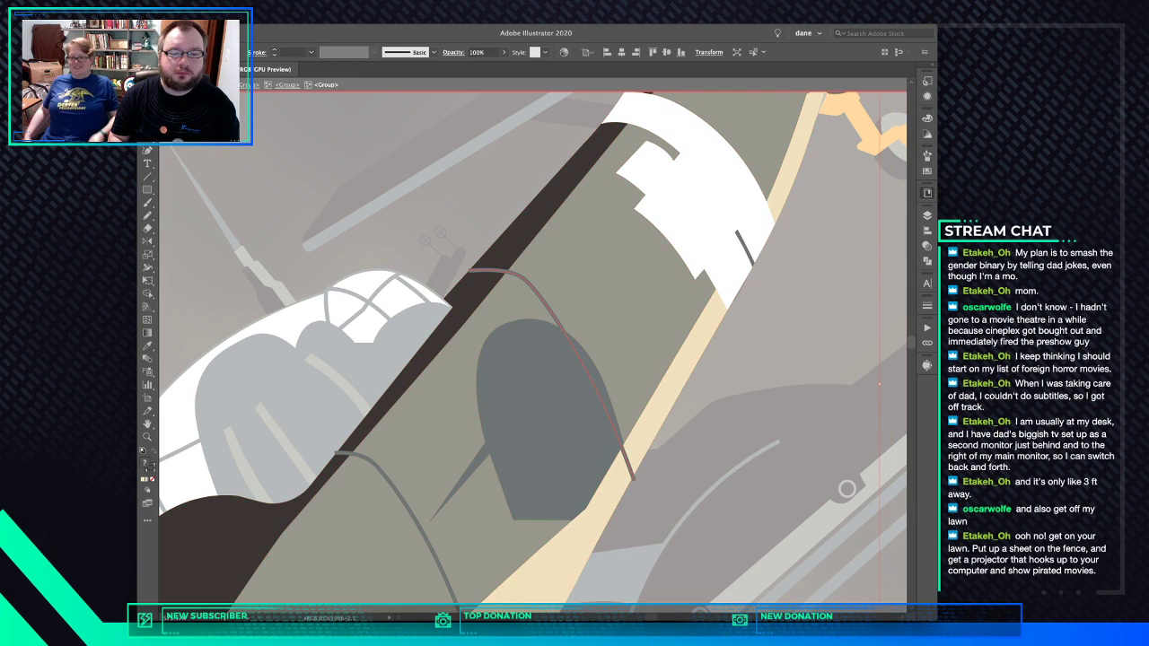
double_click(544, 299)
click(543, 300)
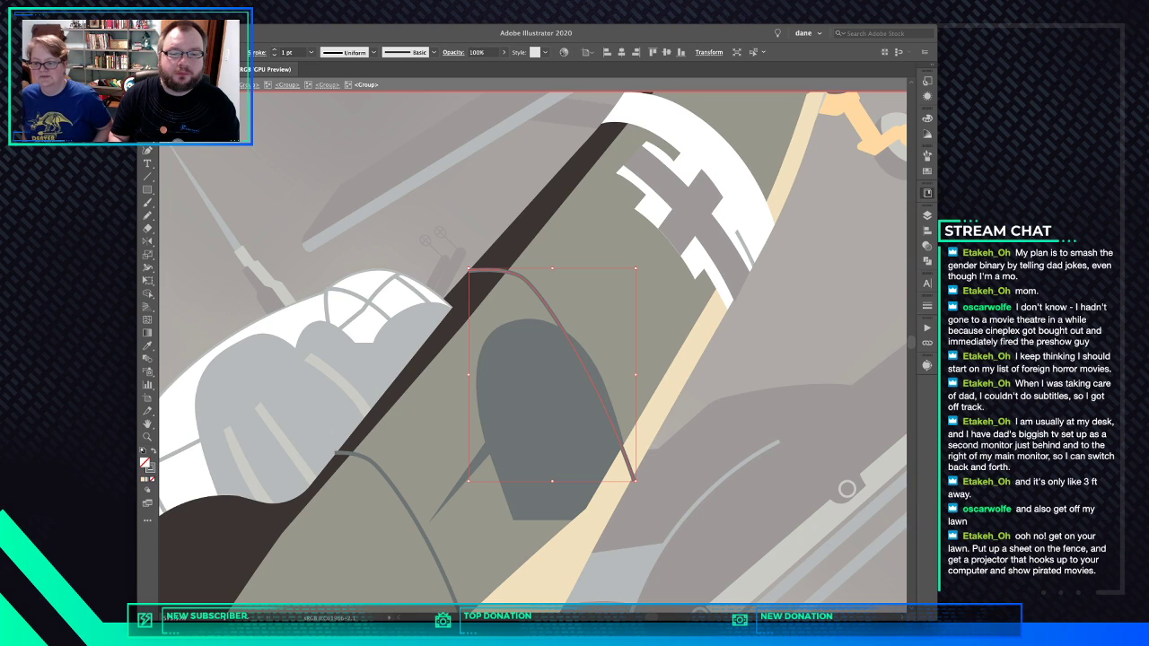
alt+drag(543, 299, 538, 307)
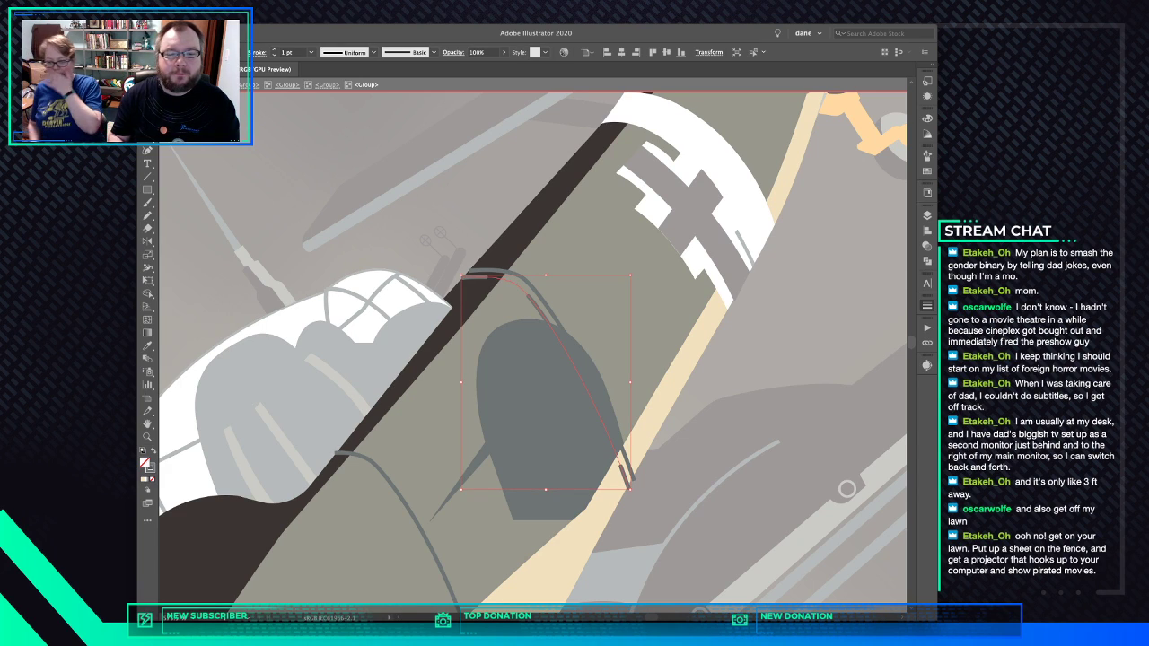
Set the duplicated panel line's stroke to 0.75 pt and turn it into a dotted line of rivets
key(Down)
key(Up)
key(Up)
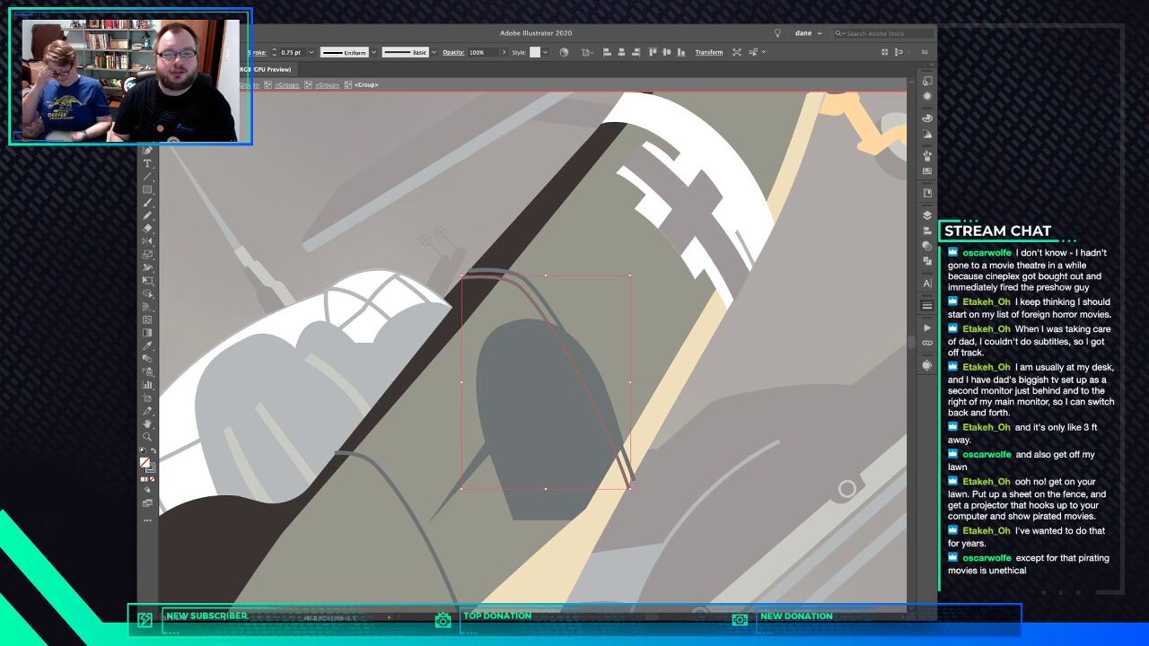
key(Up)
key(Up)
key(Up)
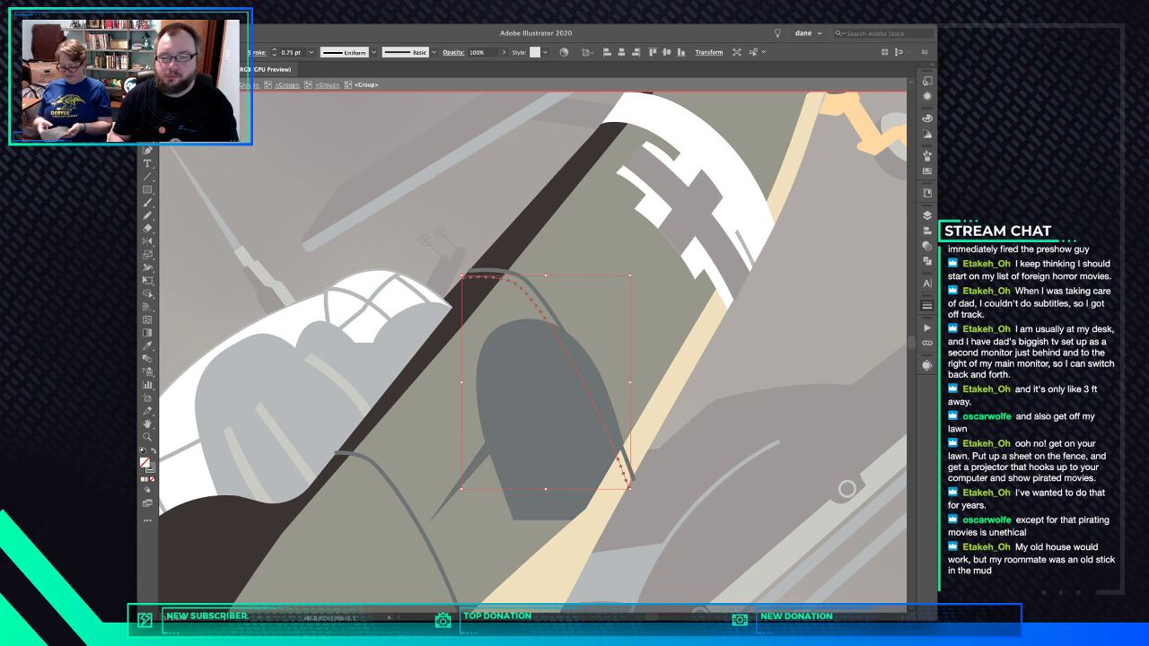
key(super+z)
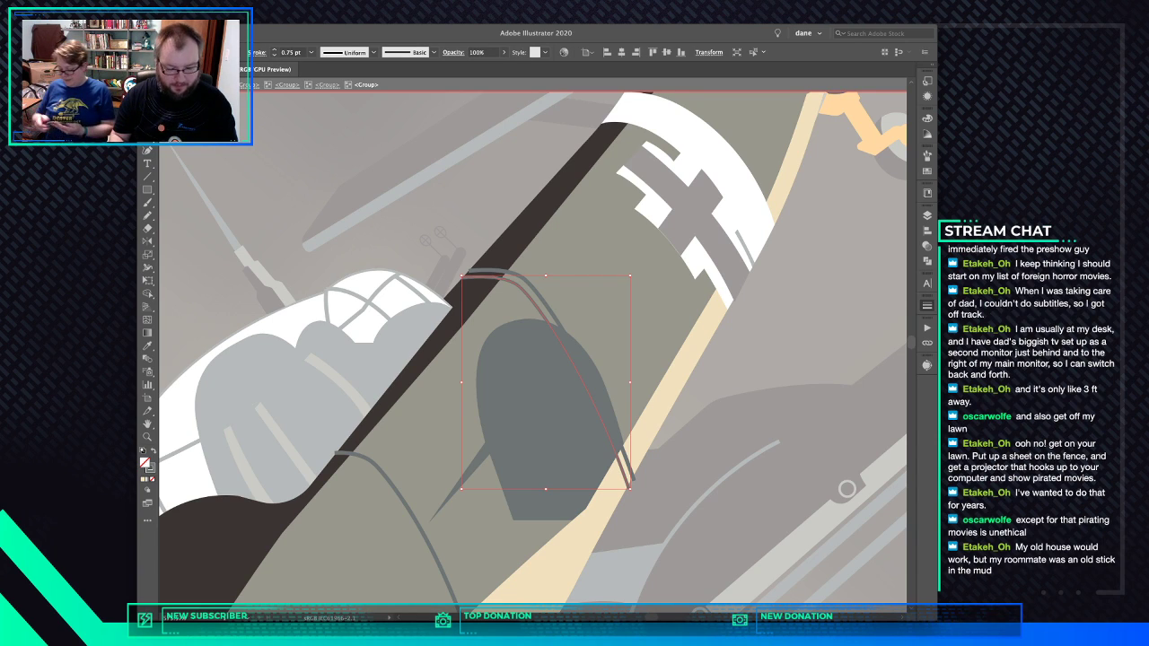
key(super+shift+z)
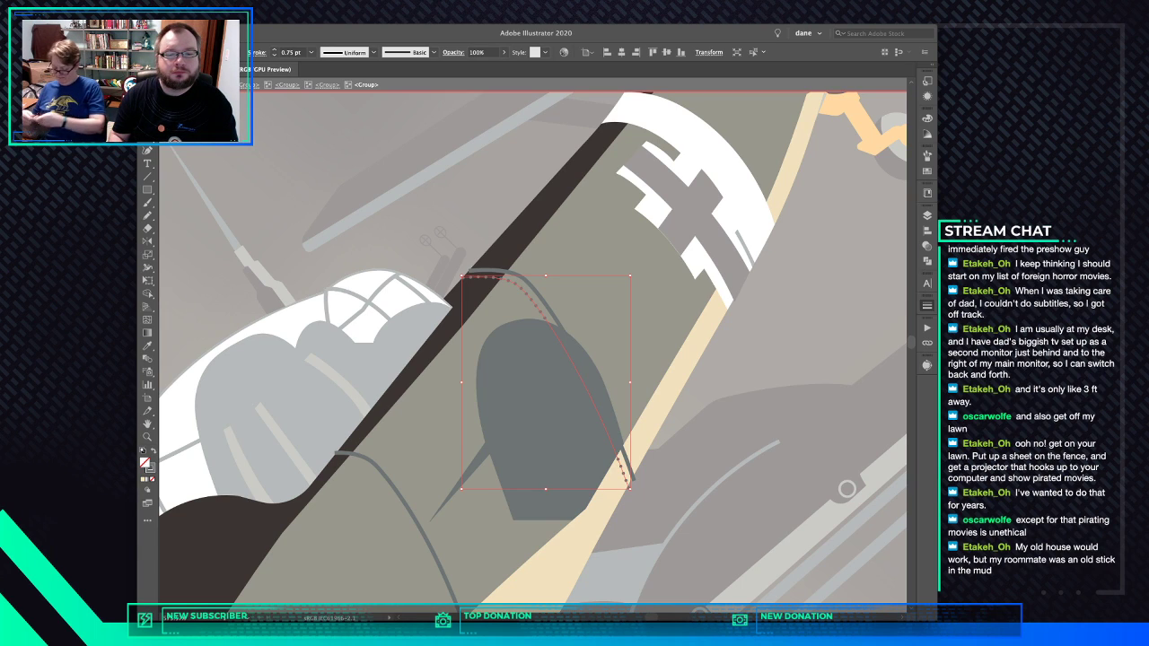
Move the dotted rivet line slightly closer to its solid panel line and leave isolation mode
key(c)
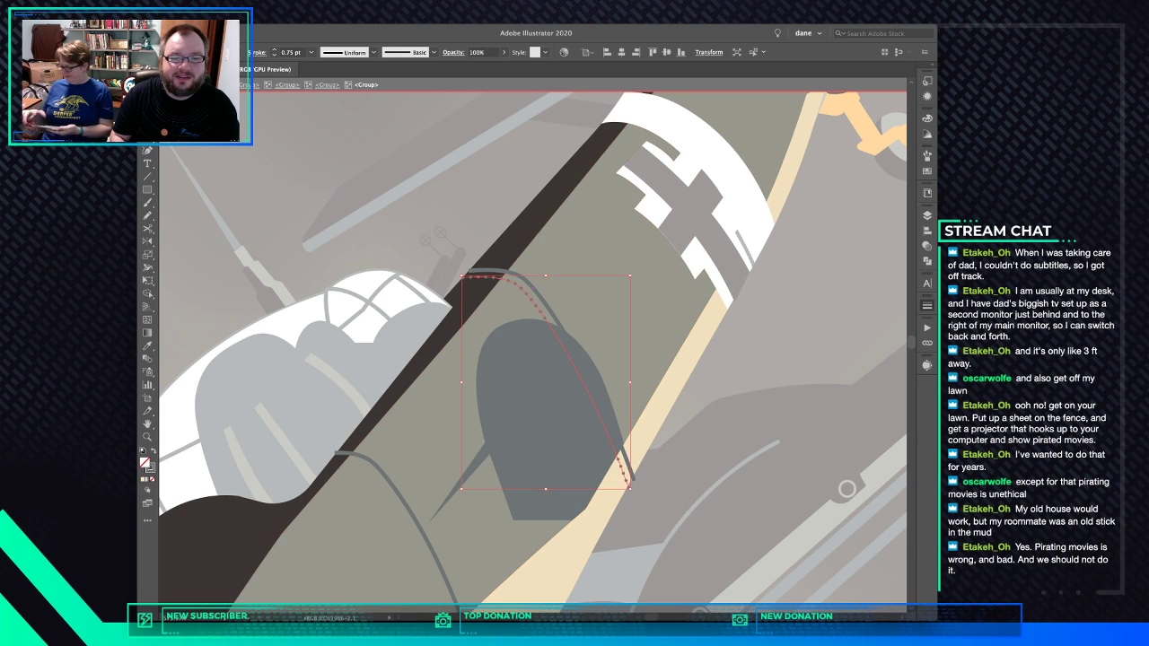
drag(532, 290, 533, 288)
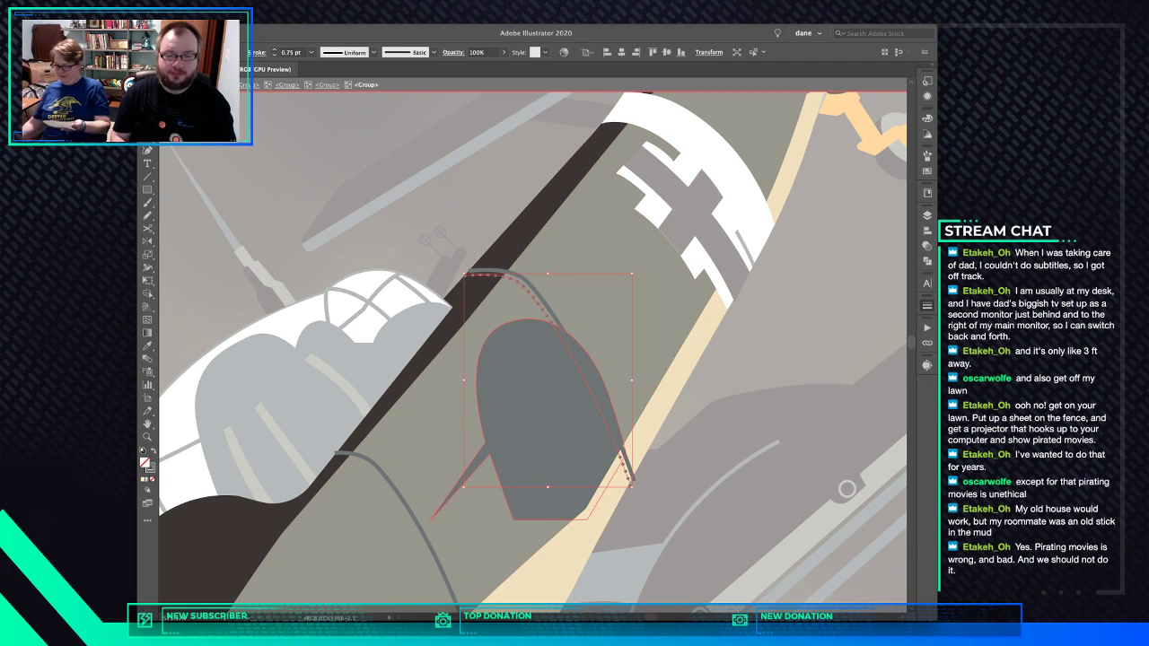
key(Escape)
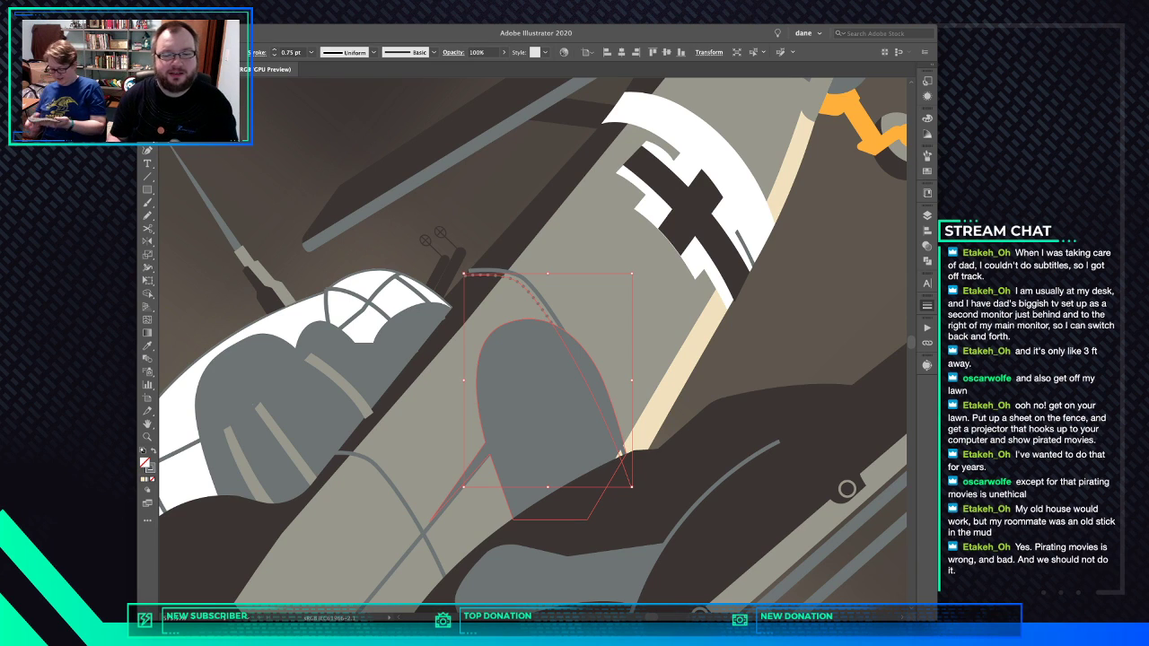
Duplicate the lengthwise fuselage panel line just below the original and give the copy the dotted rivet stroke
key(a)
drag(485, 467, 632, 323)
click(562, 406)
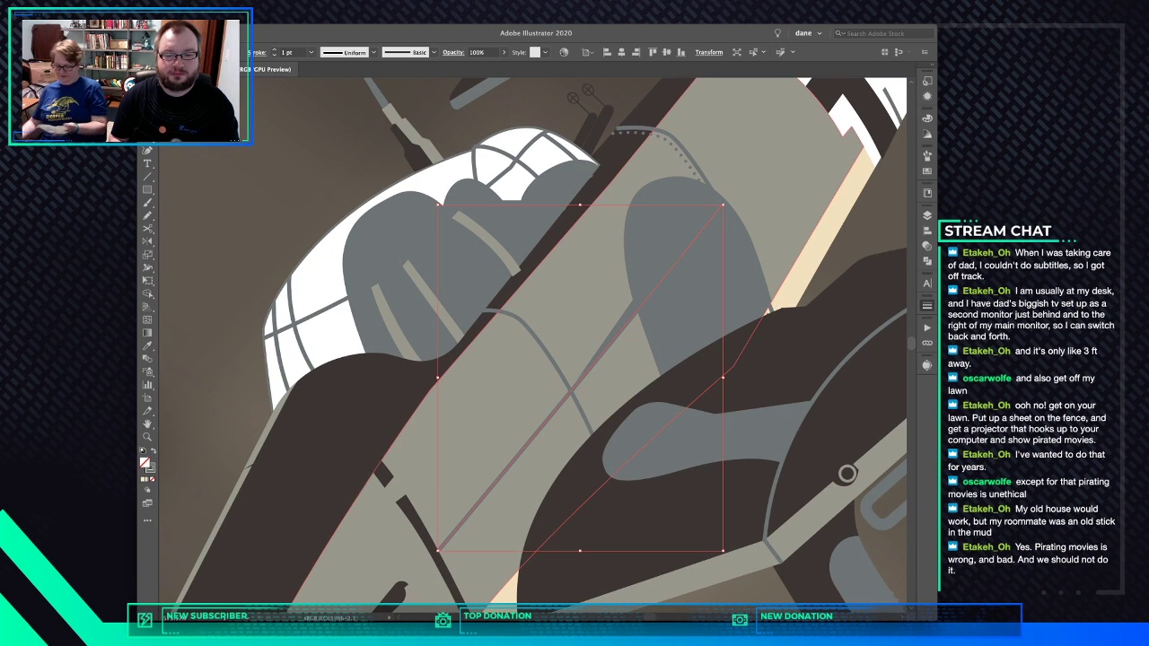
drag(566, 394, 573, 403)
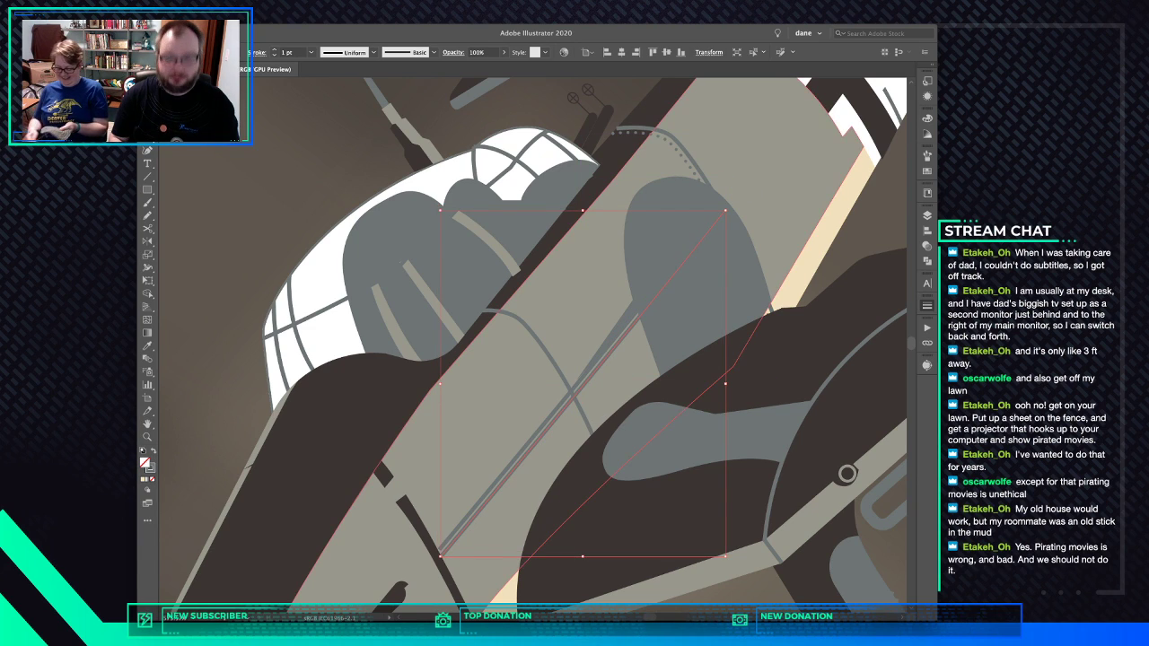
key(i)
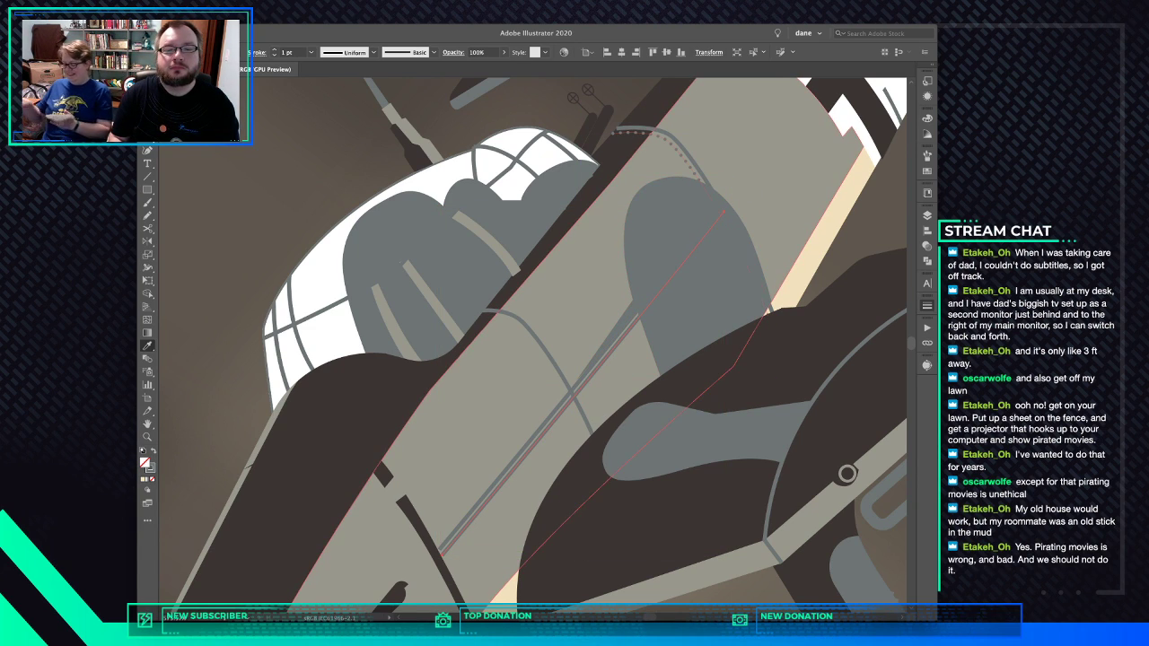
click(685, 158)
key(v)
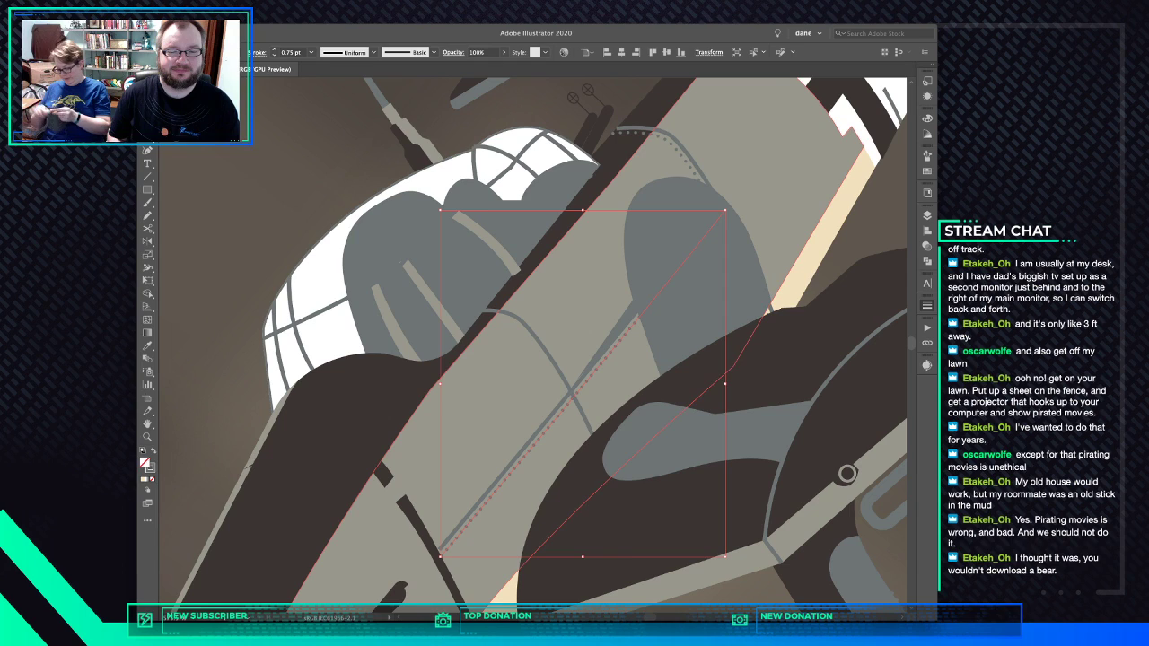
Isolate the curved panel line below the canopy inside its nested groups and duplicate it slightly toward the nose
click(542, 339)
double_click(543, 339)
click(542, 338)
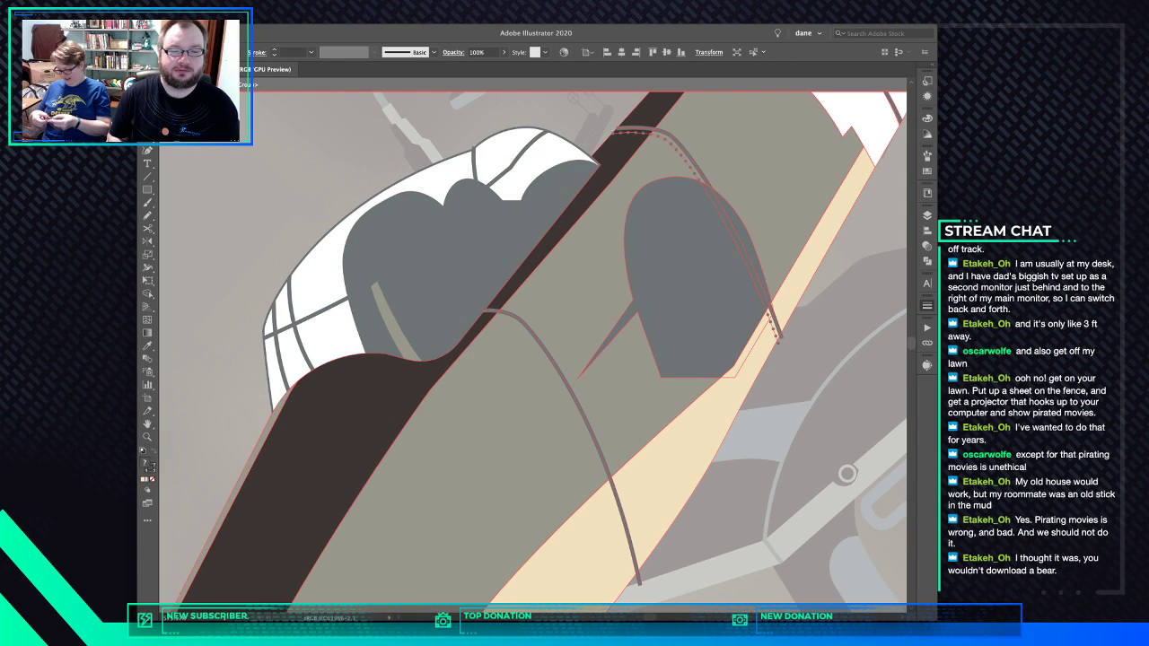
double_click(543, 339)
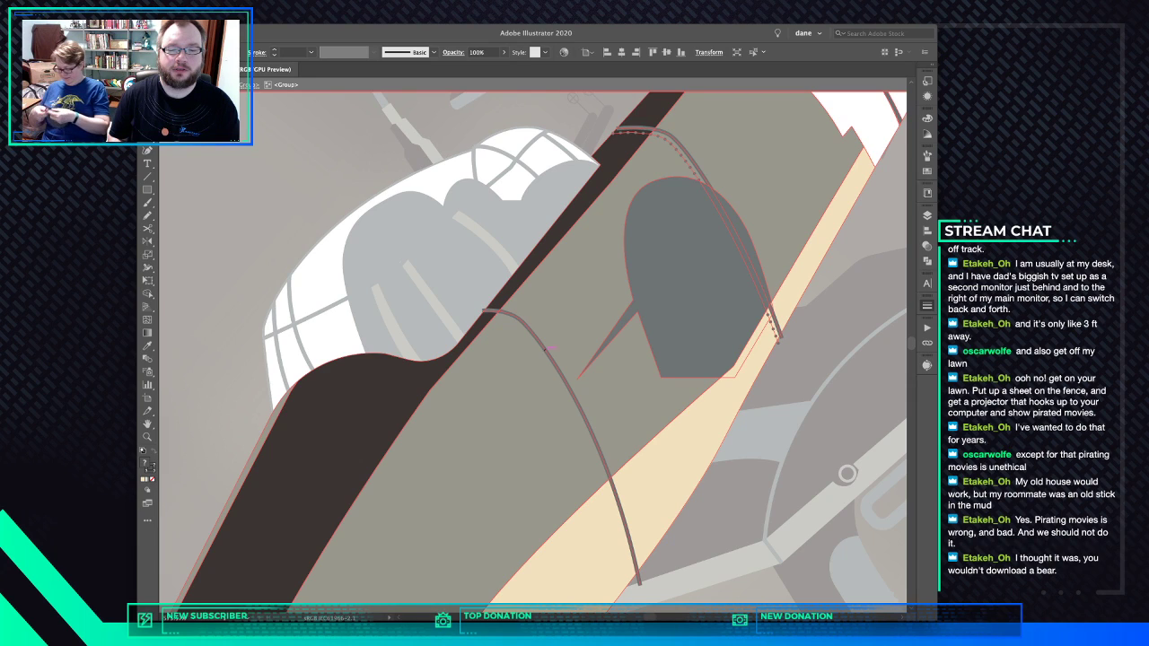
double_click(543, 338)
click(542, 338)
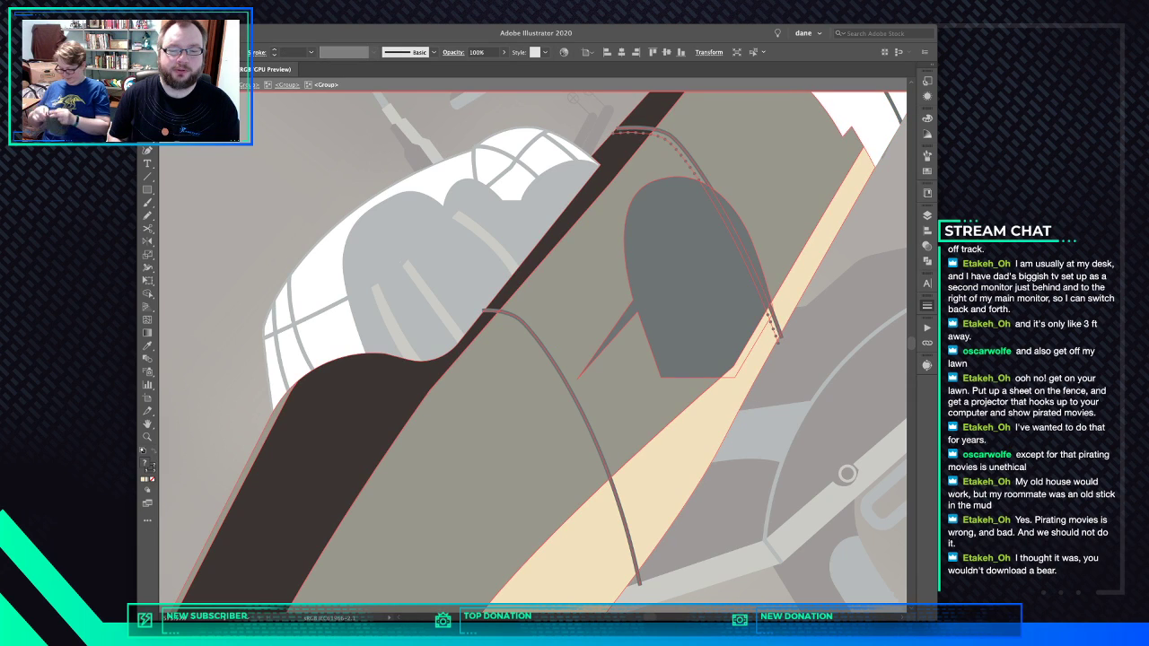
double_click(550, 348)
click(549, 348)
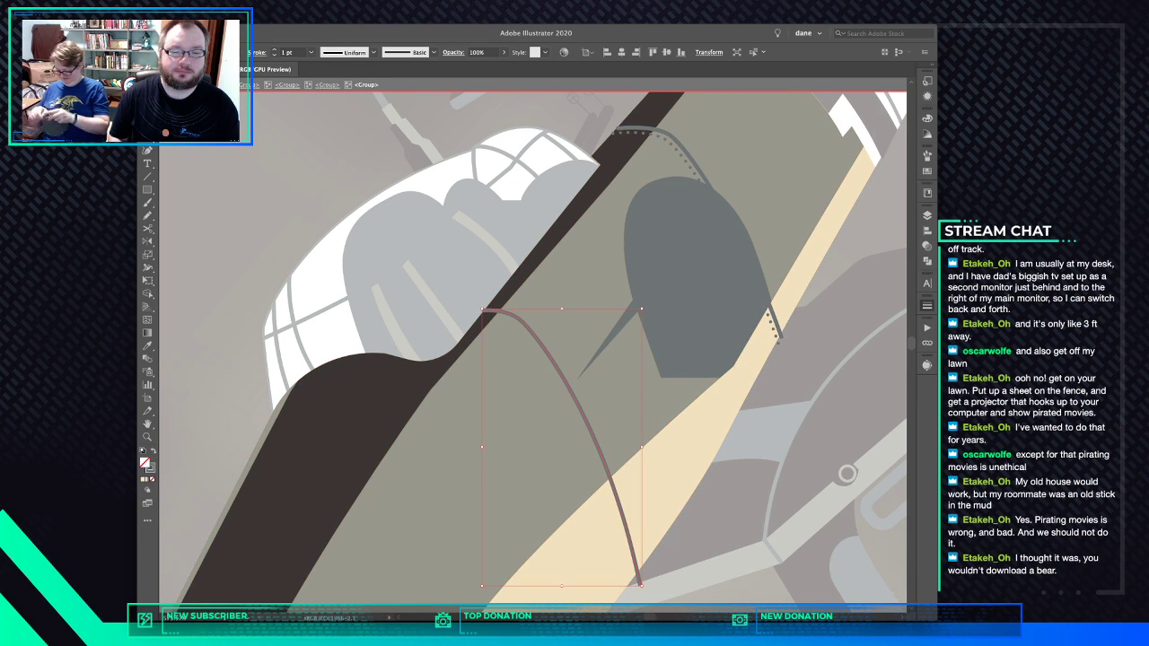
drag(550, 348, 545, 354)
Copy the dotted rivet stroke onto the duplicated curve, leave isolation mode and deselect everything
key(i)
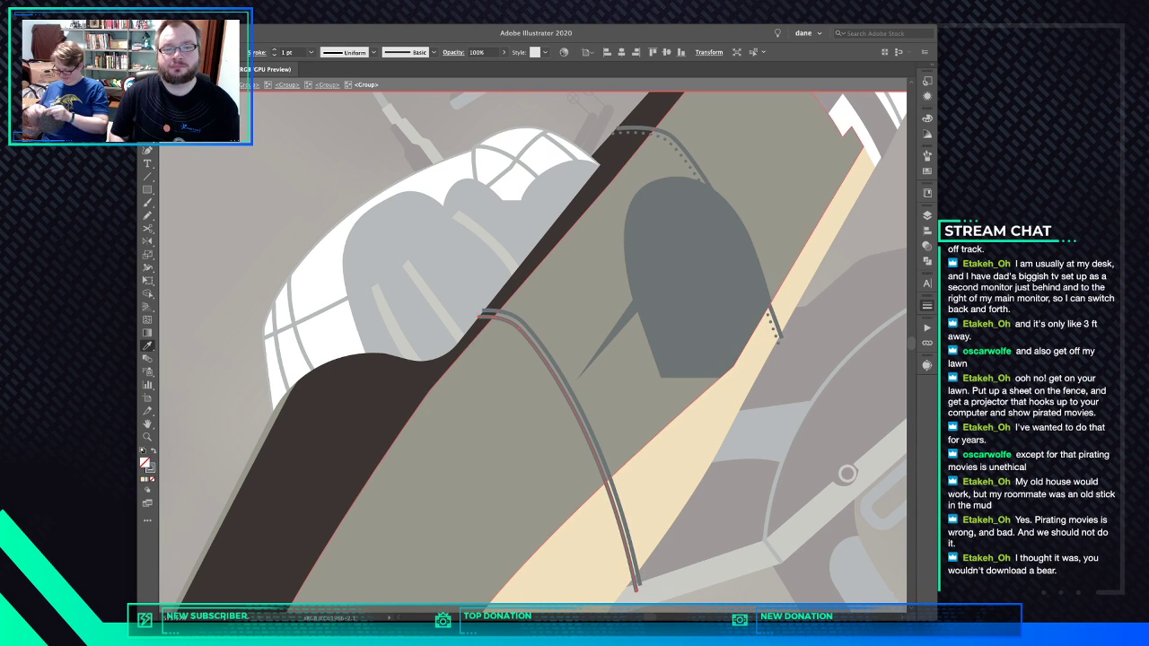
click(685, 157)
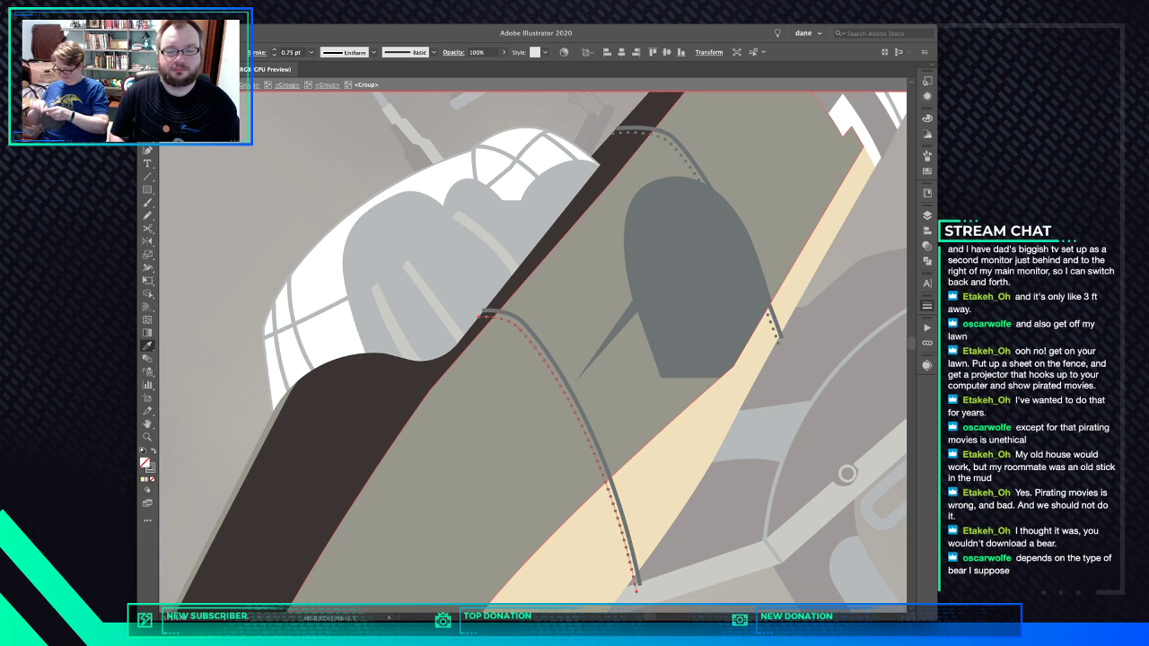
key(Escape)
key(v)
key(ctrl+0)
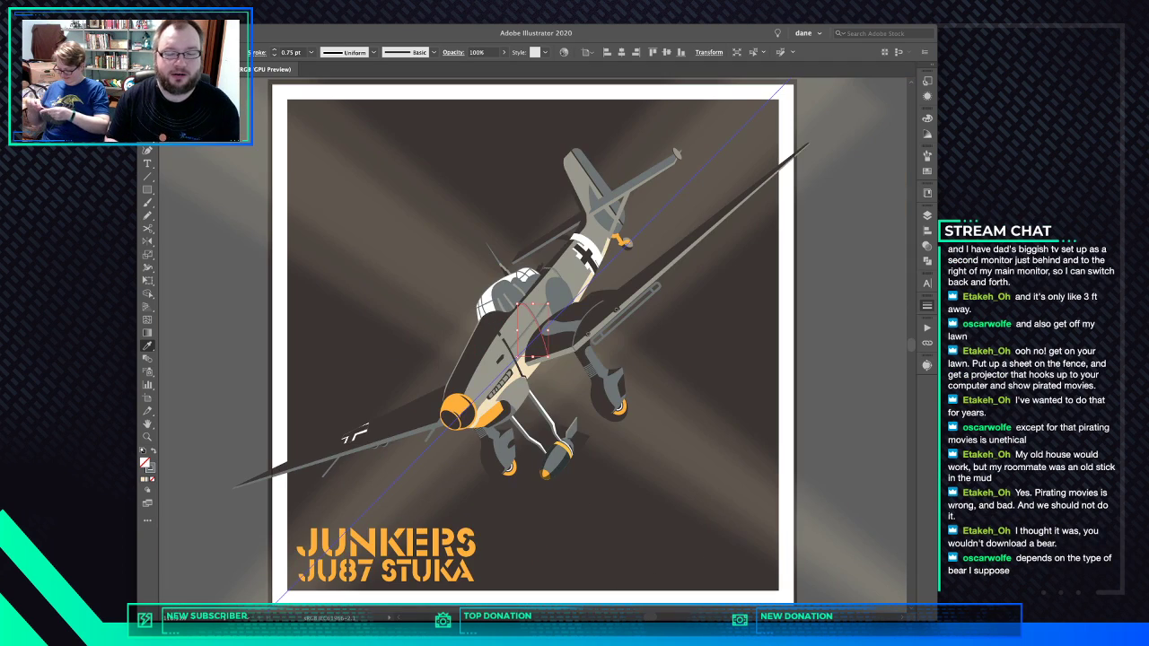
key(ctrl+shift+a)
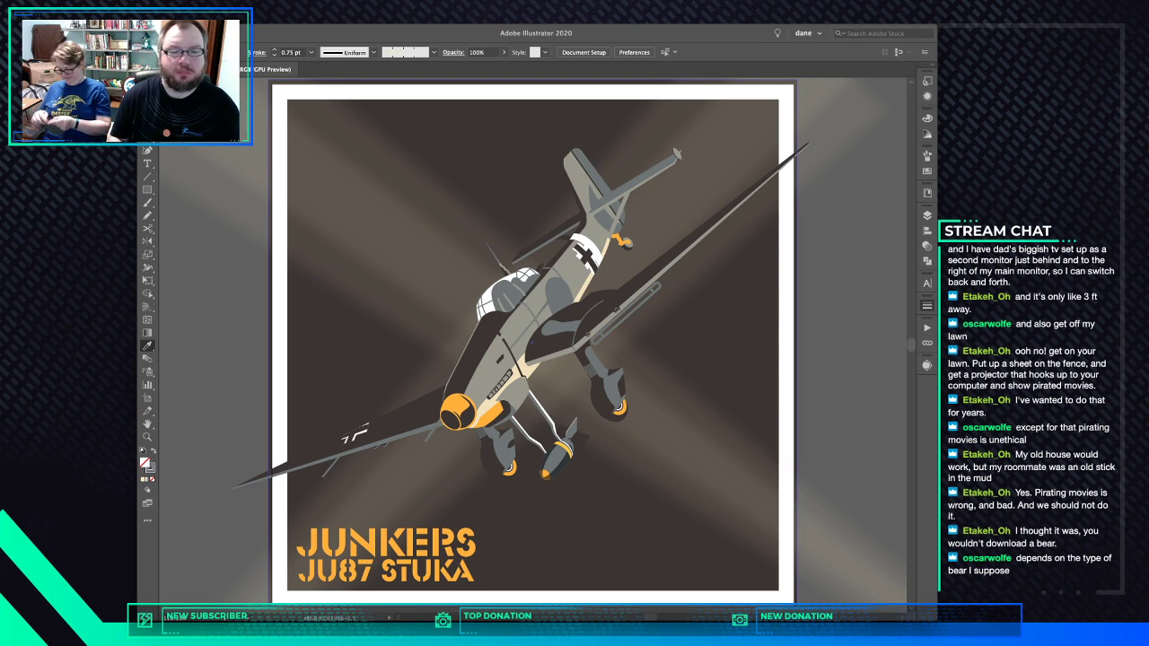
Draw a closed shape over the lower edge of the grey chin cowling and fill it with the fuselage underside's beige
scroll(506, 409, up, 5)
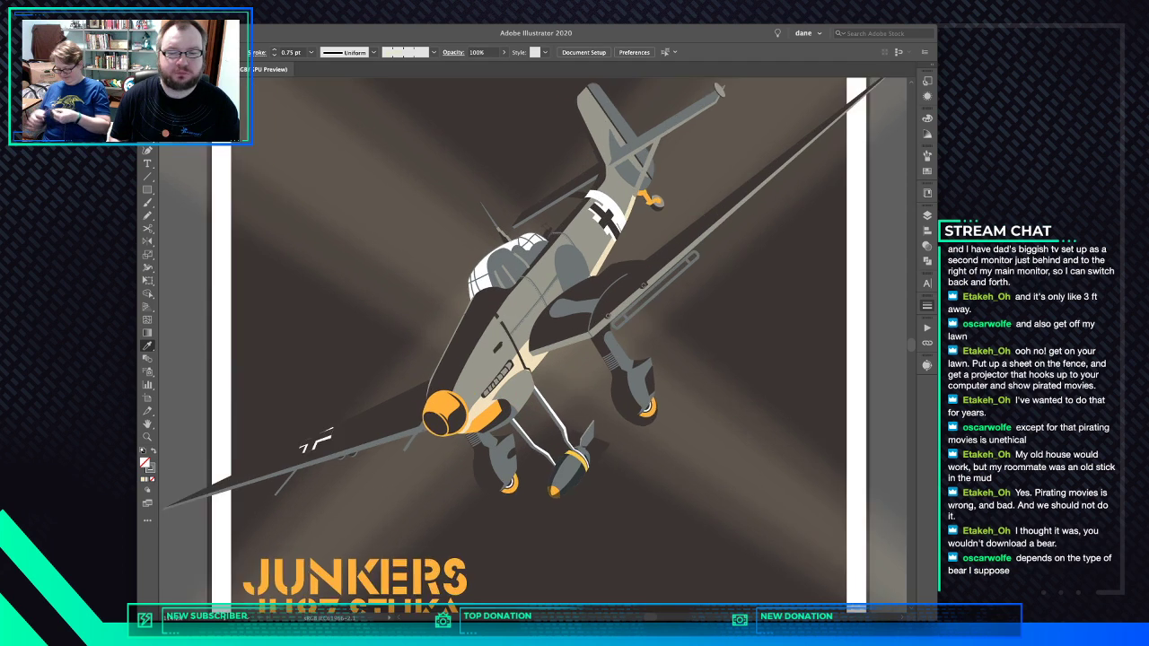
scroll(511, 417, up, 1)
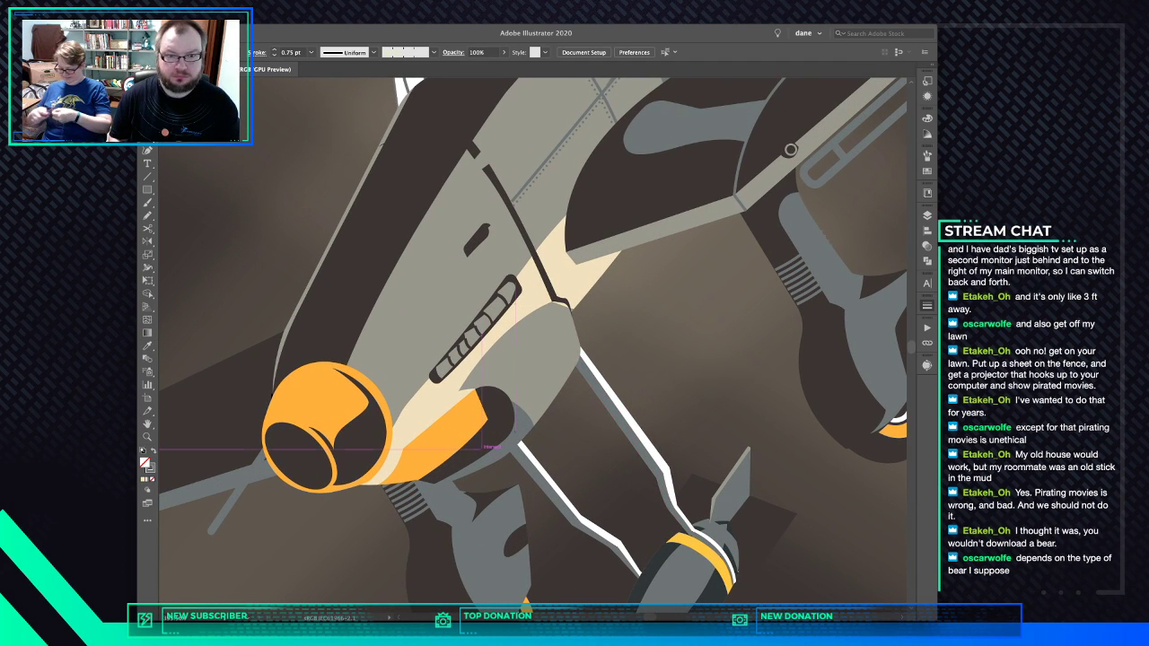
click(523, 414)
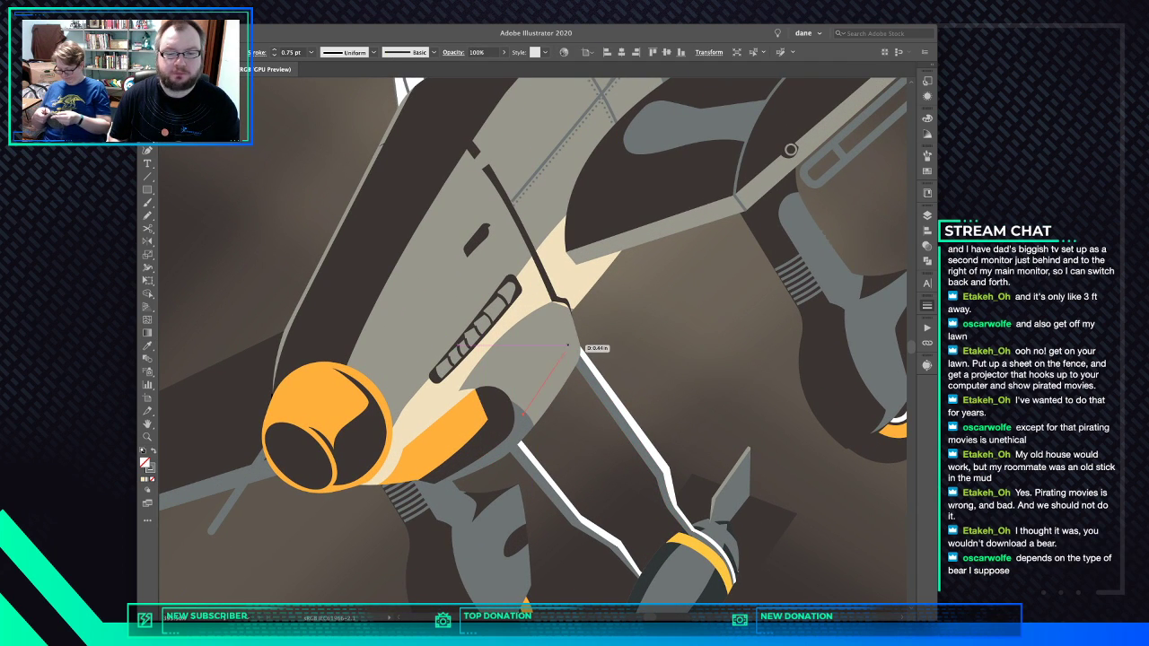
click(579, 338)
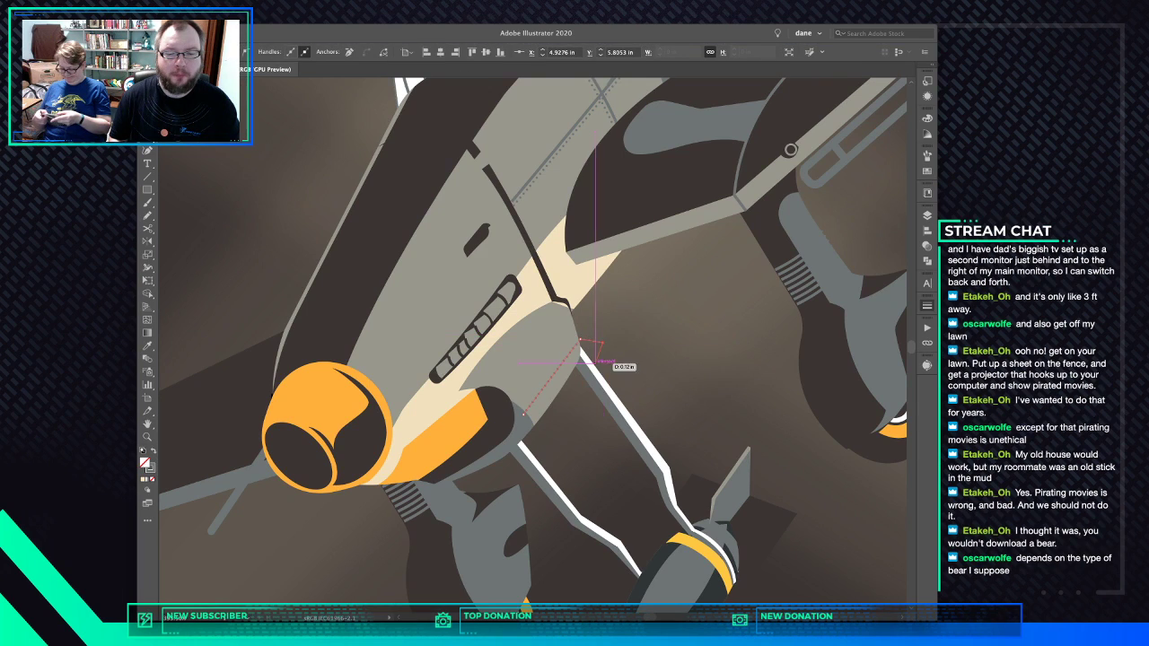
click(528, 442)
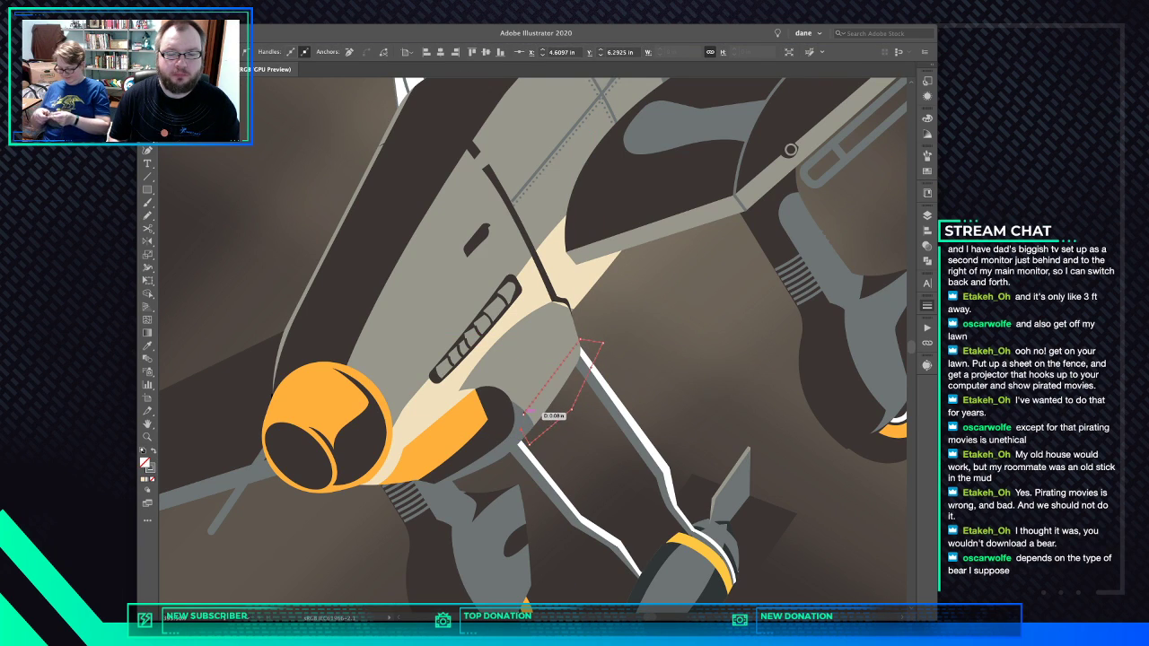
click(523, 414)
key(i)
click(528, 299)
Cut the beige shape and paste it directly in front of the grey chin cowling
key(v)
key(super+x)
click(575, 367)
key(super+f)
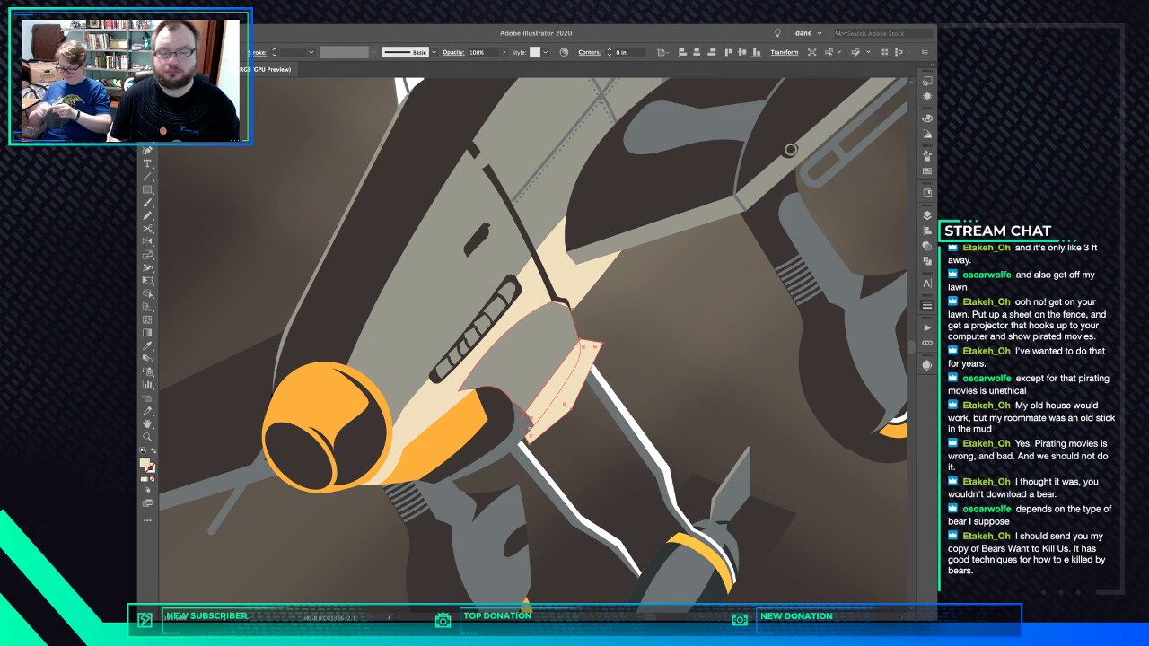
shift+click(542, 350)
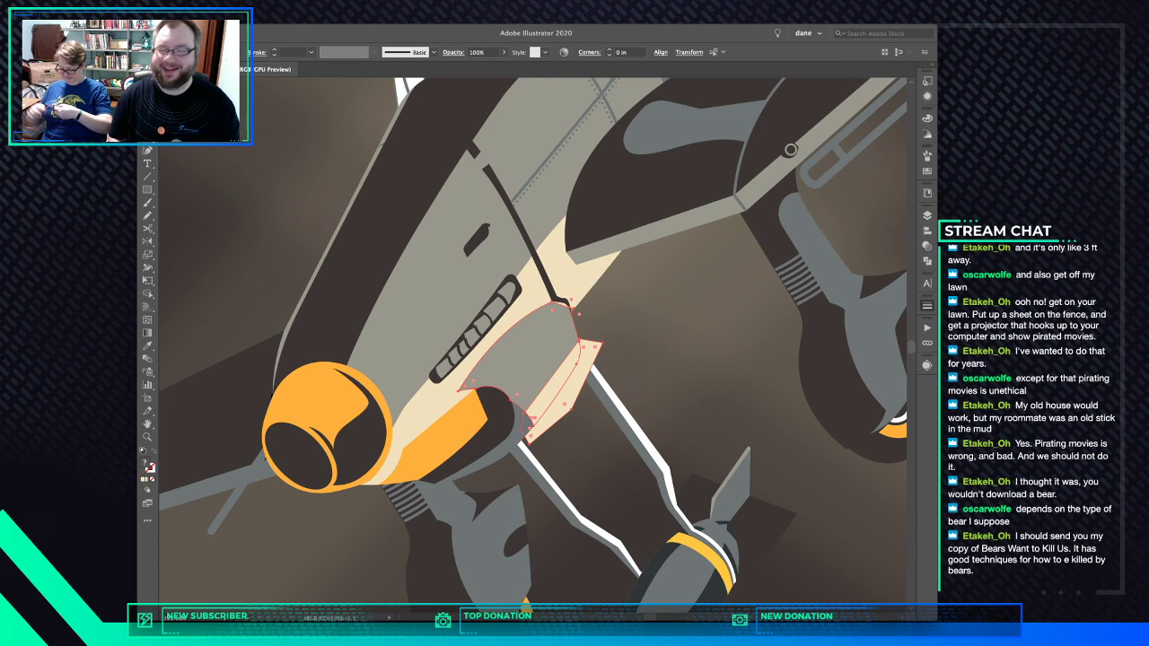
click(449, 321)
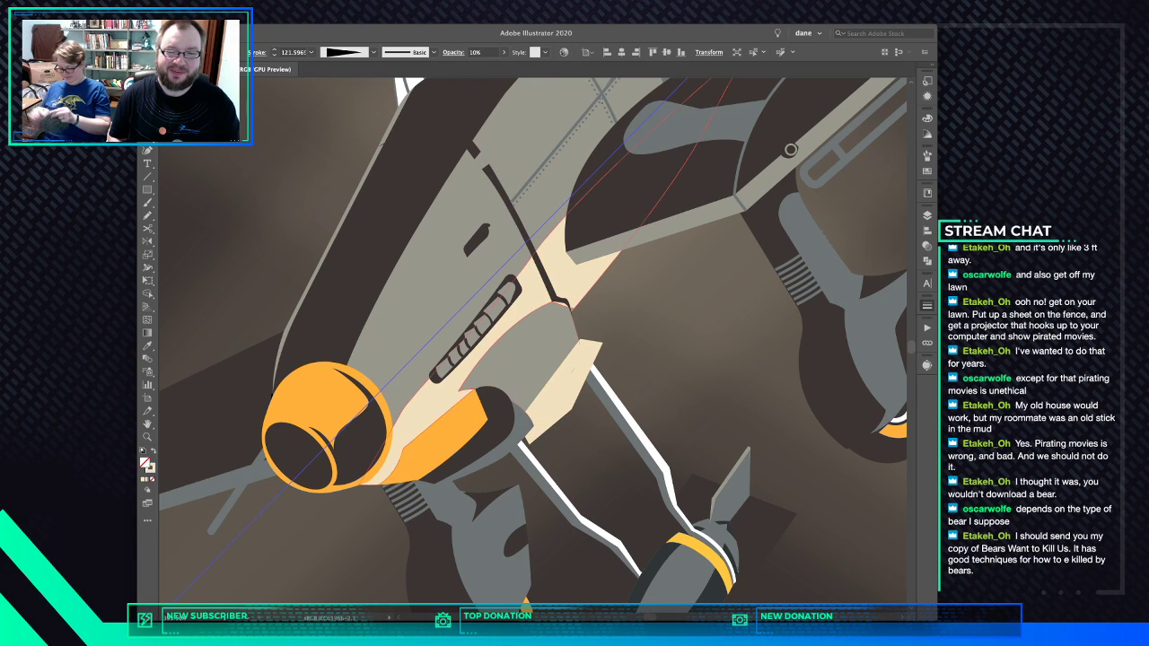
Reshape the upper end of the beige shape so its inner edge curves up to the cowling's rear edge
click(564, 303)
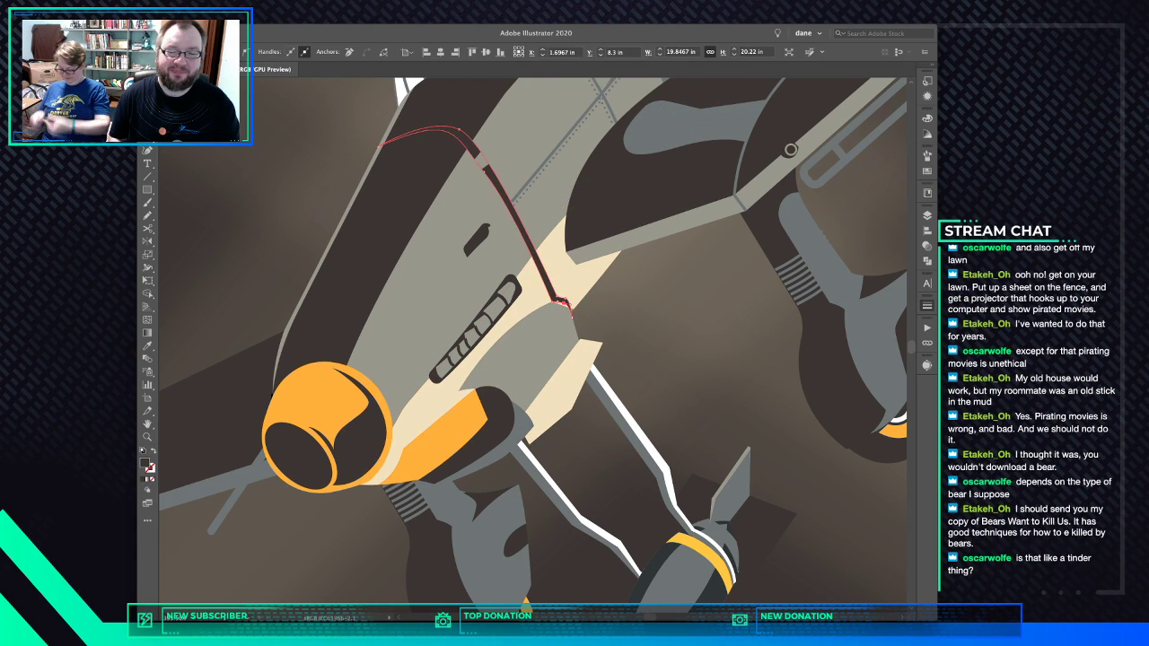
click(556, 377)
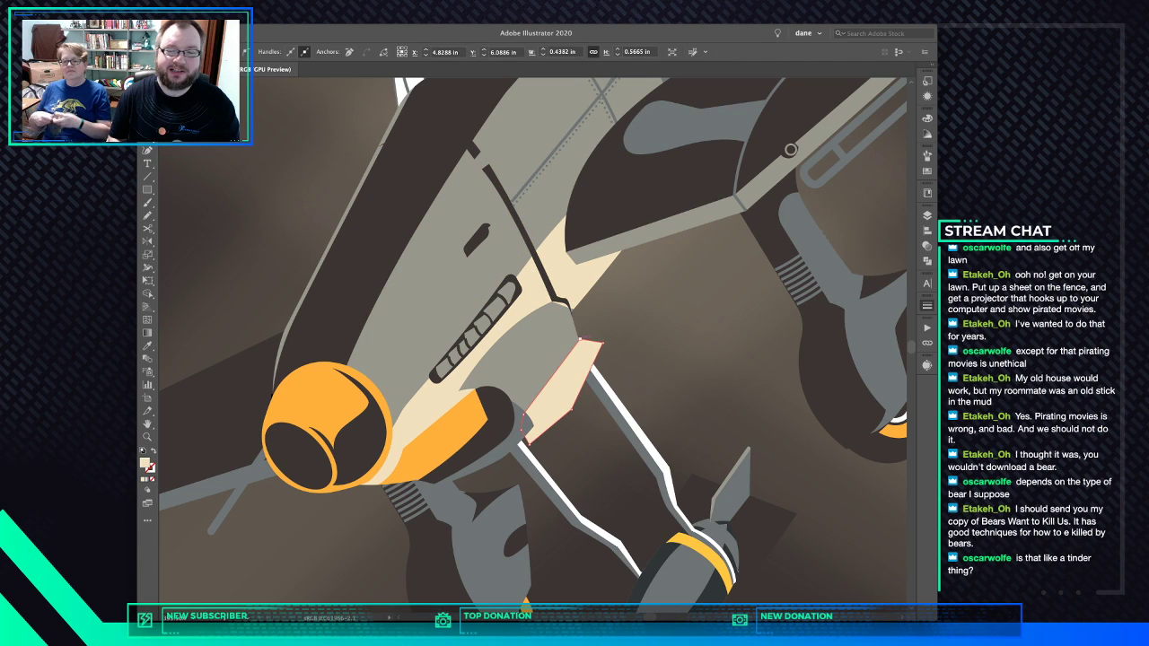
click(583, 339)
key(p)
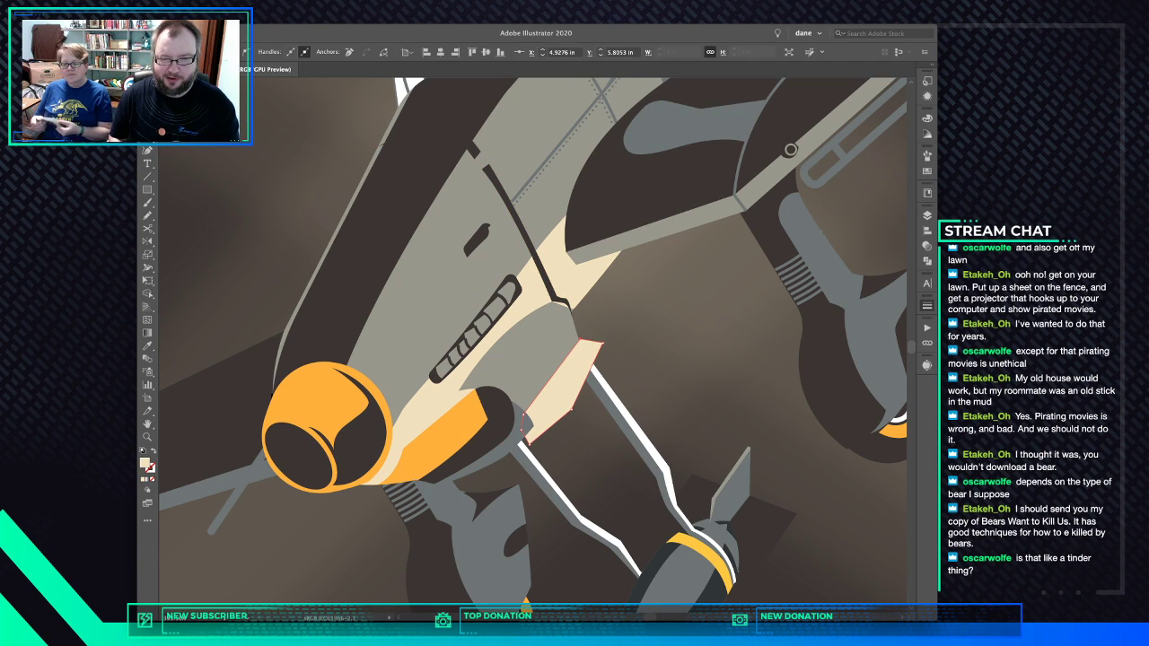
click(568, 354)
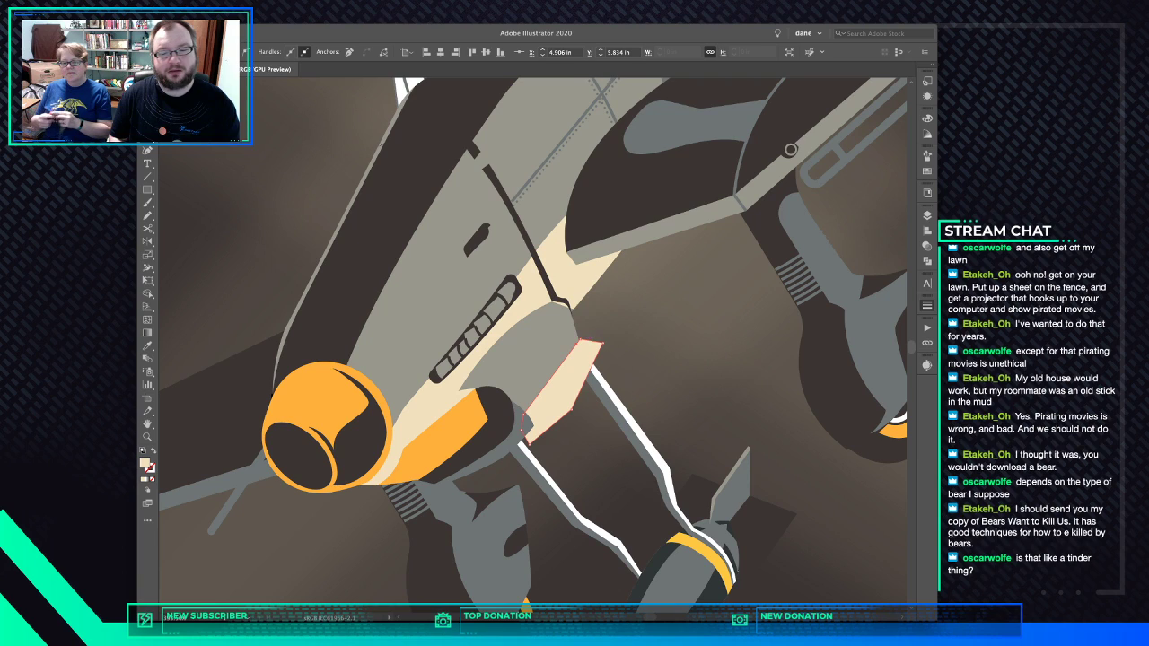
drag(588, 337, 548, 336)
click(576, 344)
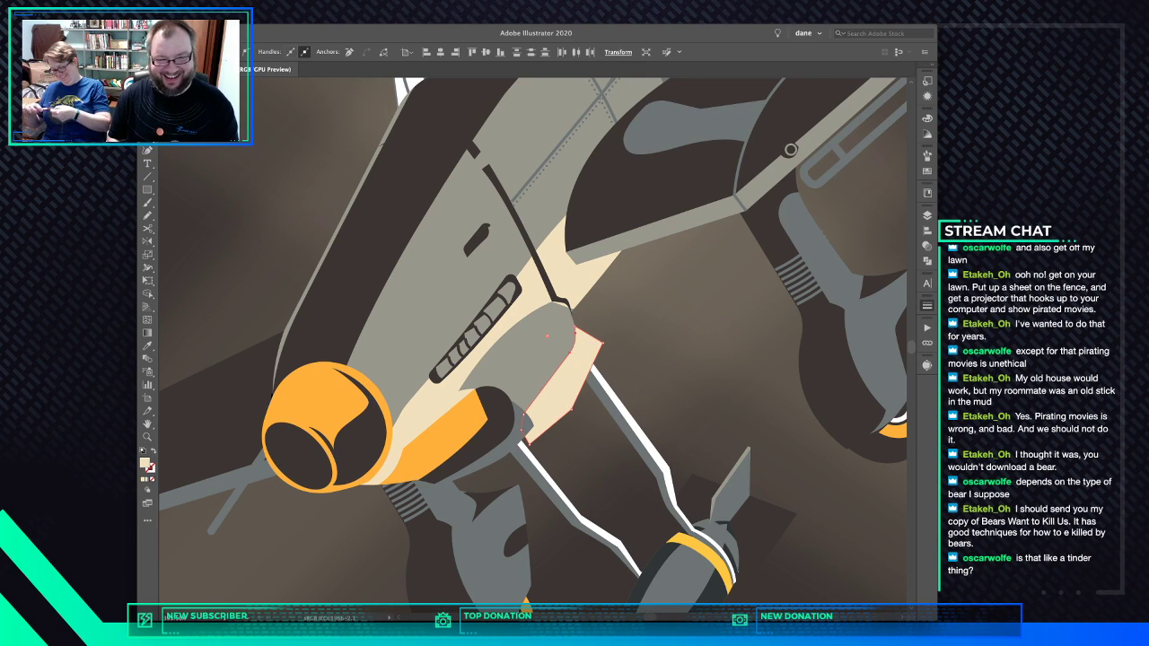
Divide the beige shape along the chin cowling's outline and delete the excess outside the cowling
click(547, 334)
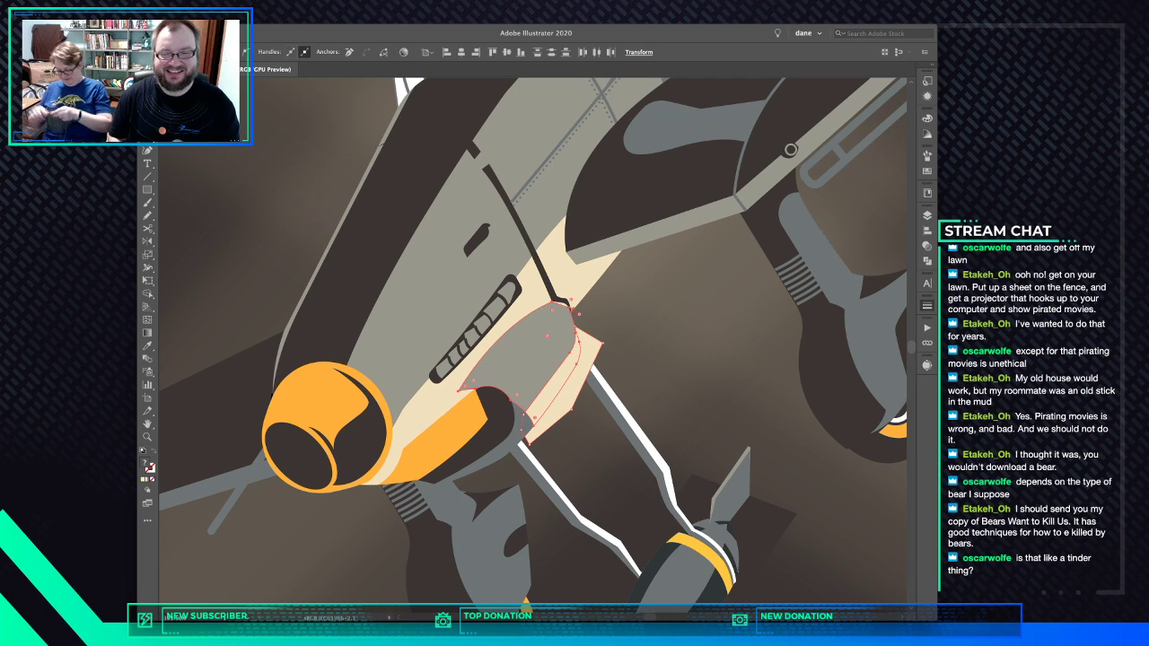
key(shift+m)
key(v)
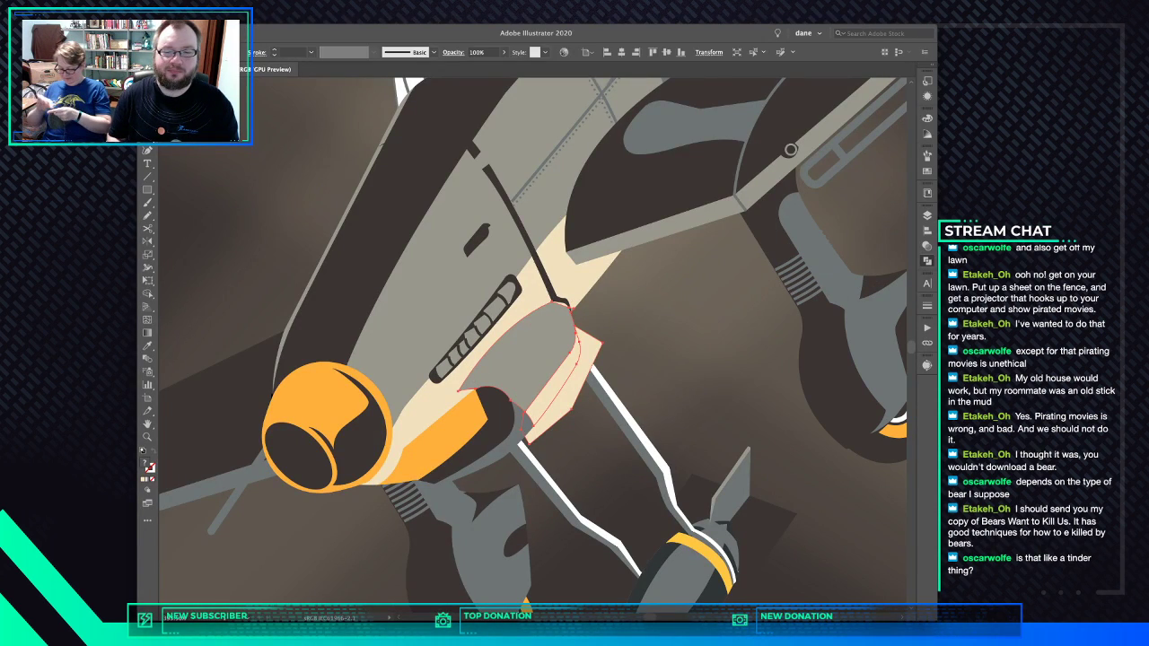
click(631, 314)
click(733, 349)
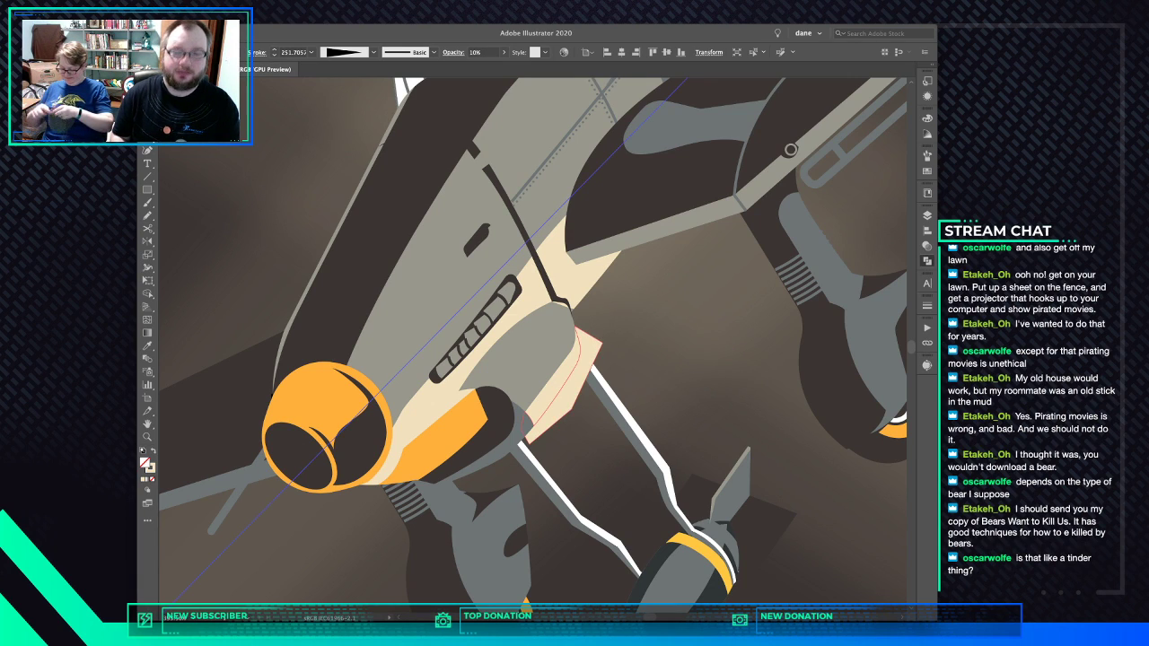
click(559, 382)
key(Delete)
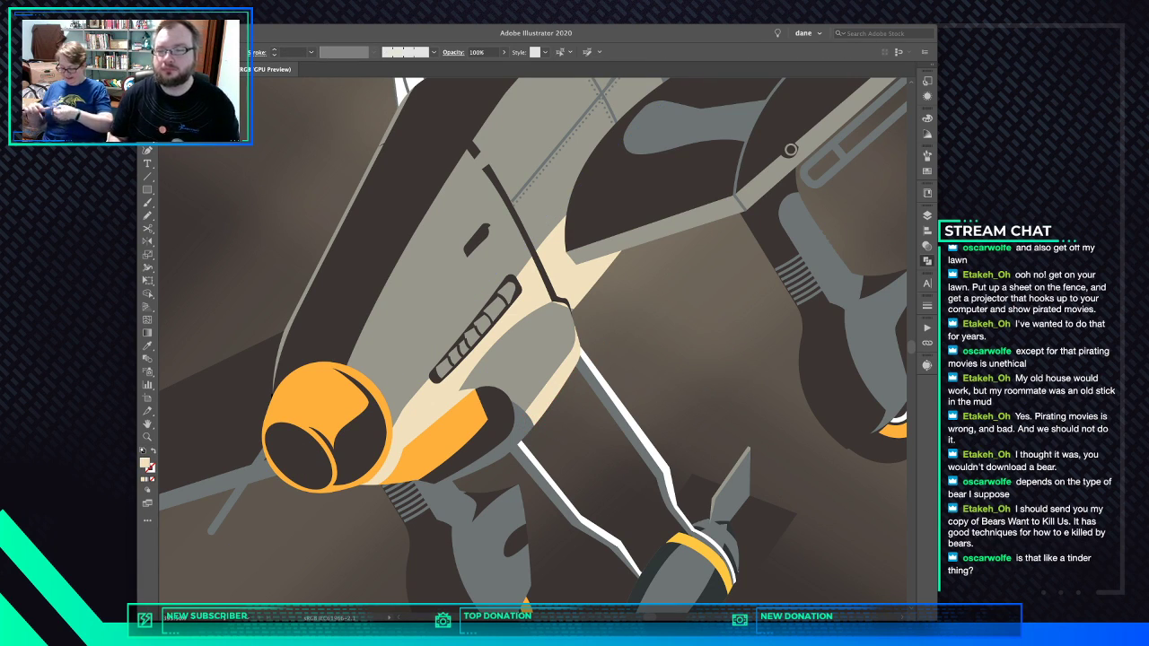
Draw a thin curved beige highlight along the lower edge of the grey rim behind the orange intake, then deselect it
click(927, 215)
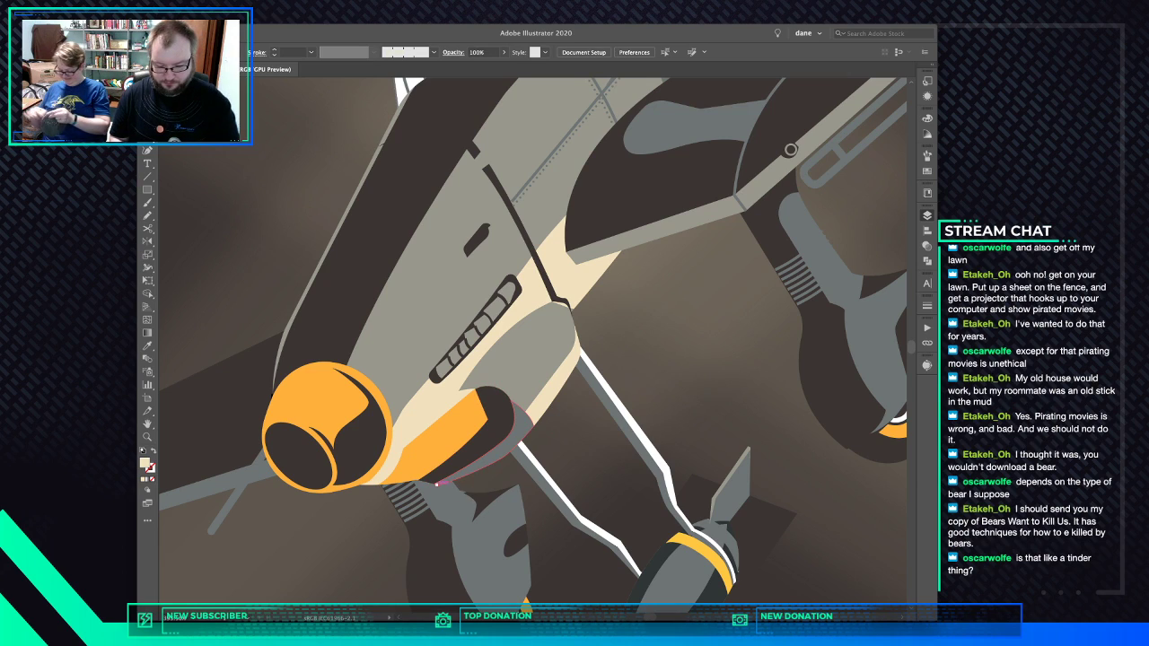
key(p)
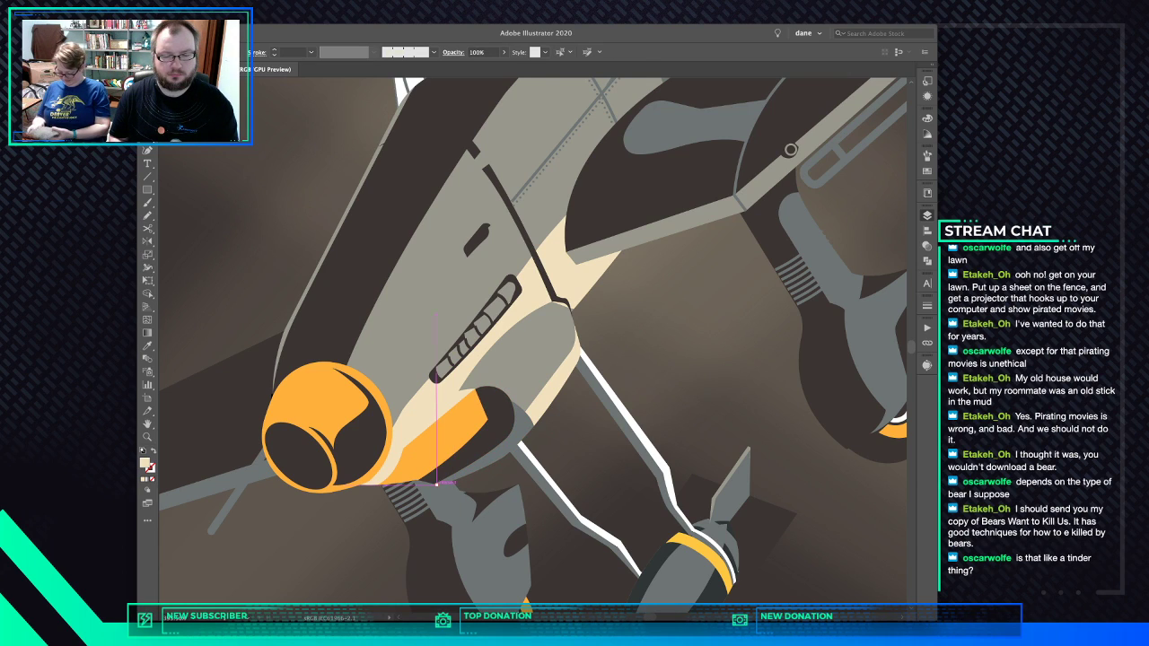
click(437, 485)
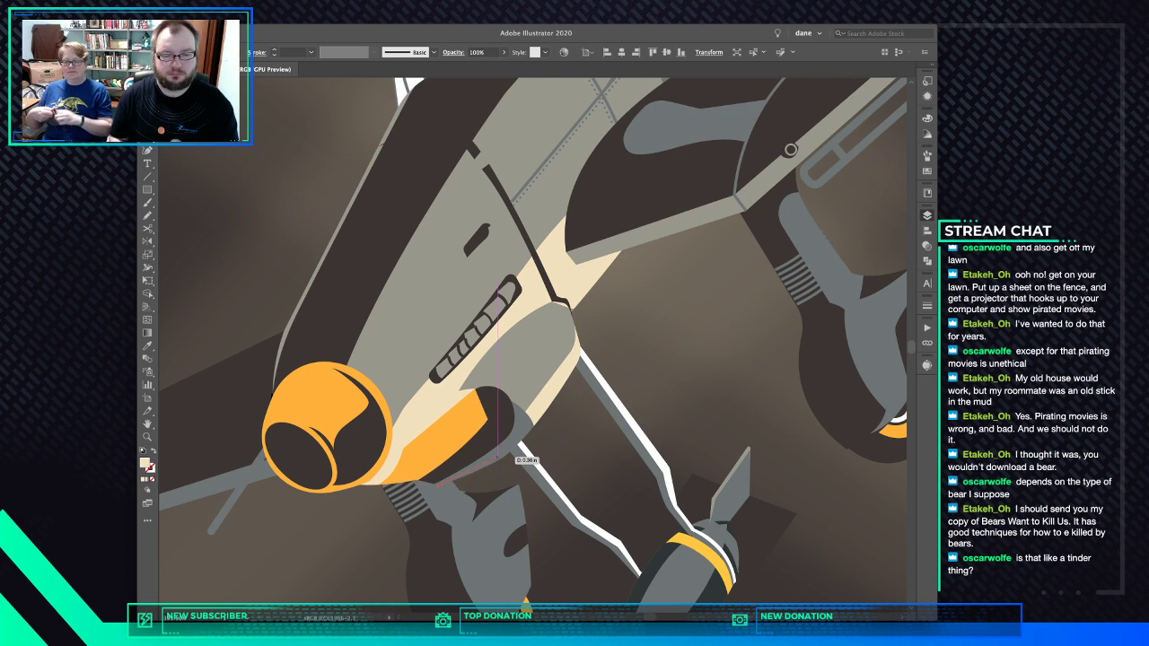
drag(505, 455, 525, 440)
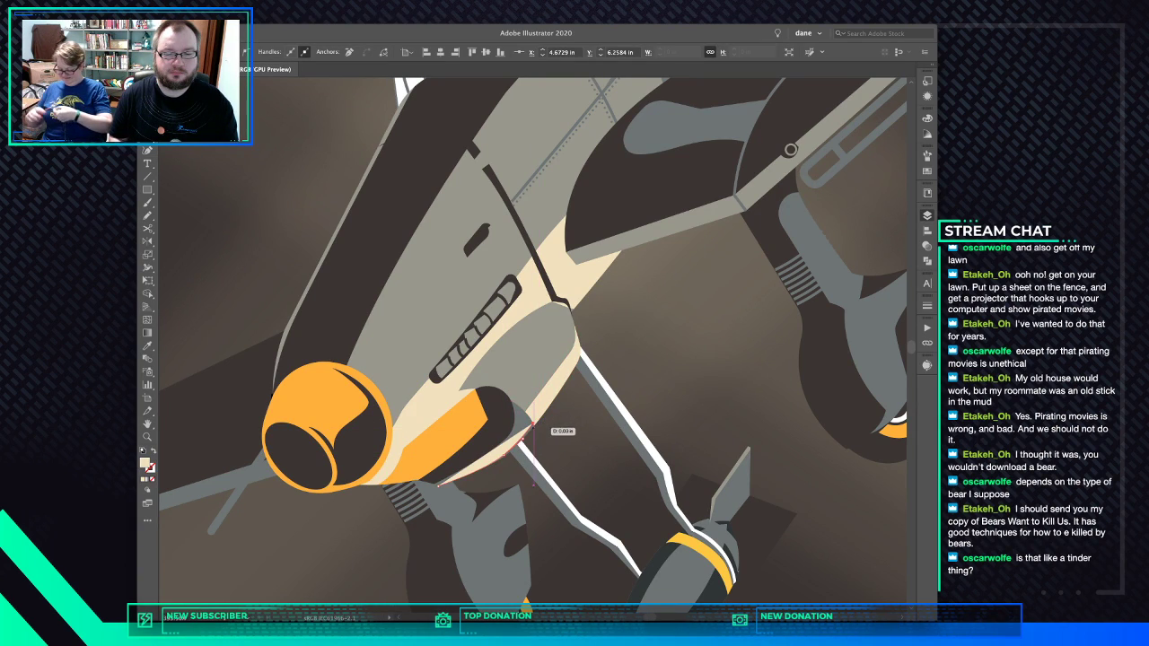
click(534, 428)
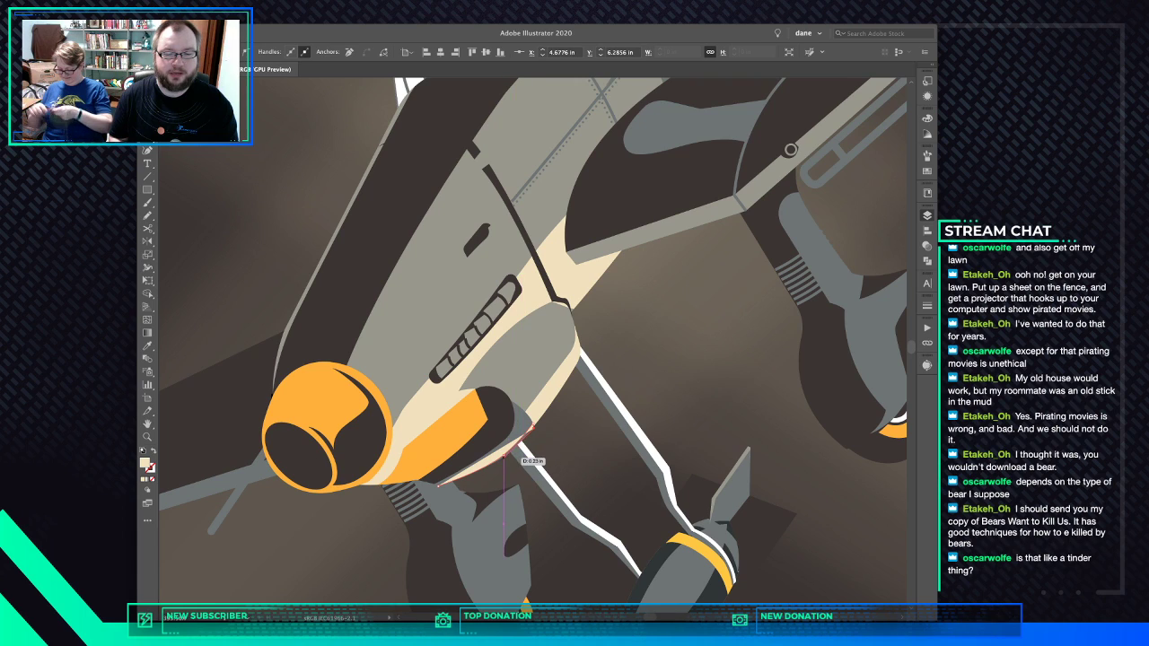
drag(505, 457, 481, 474)
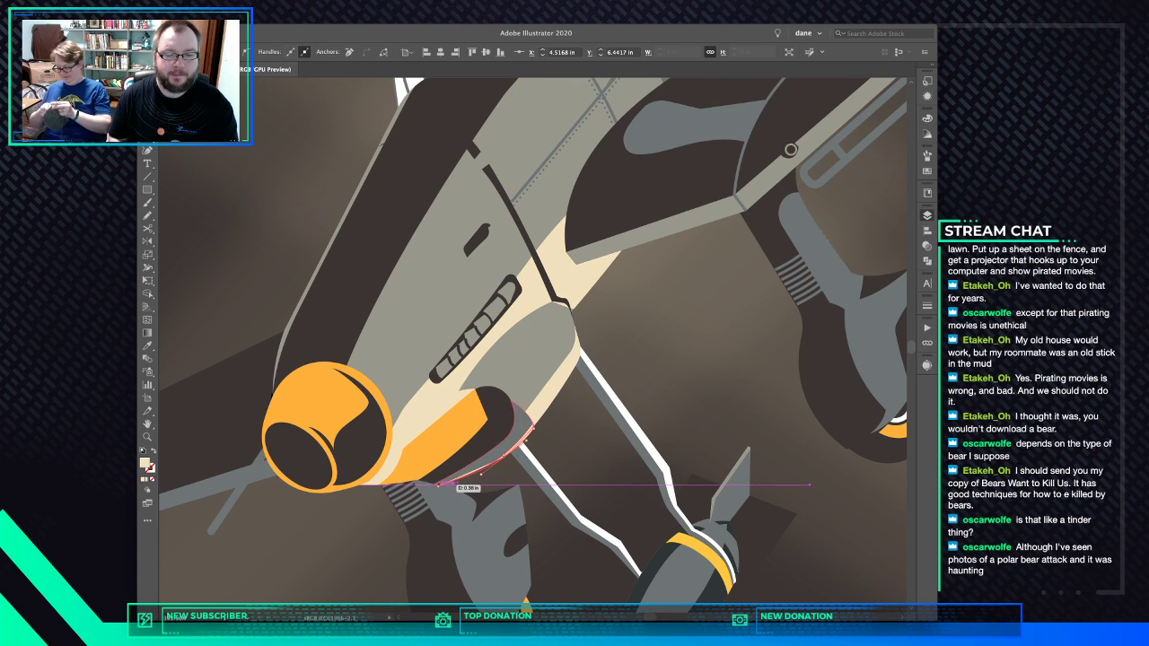
click(439, 486)
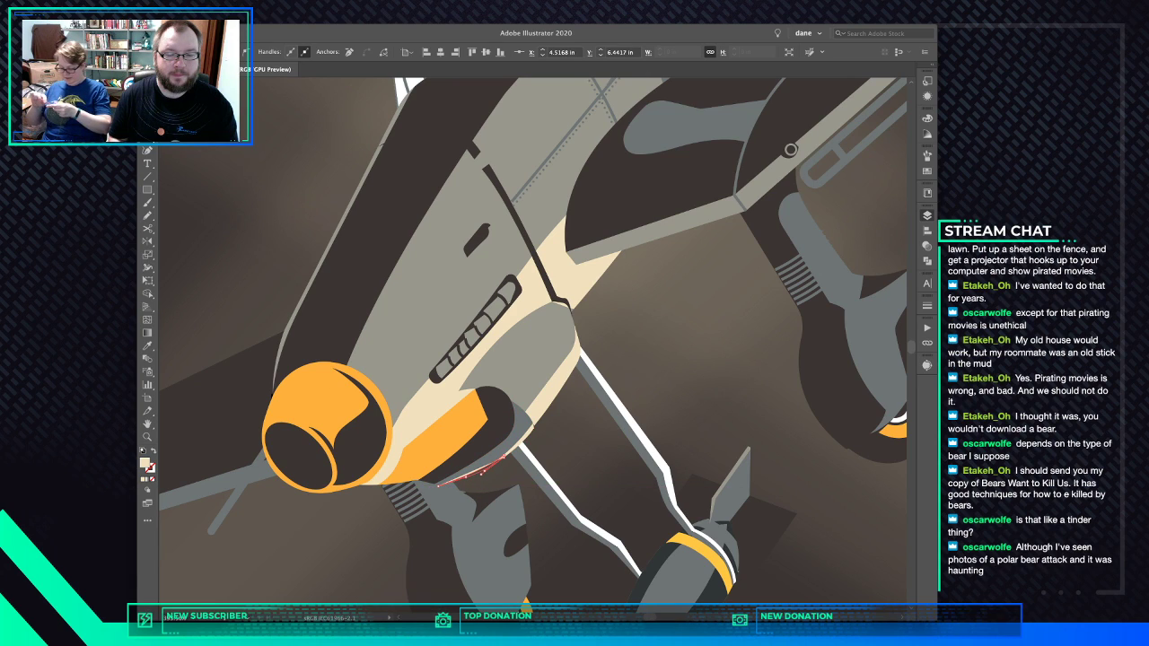
key(super+shift+a)
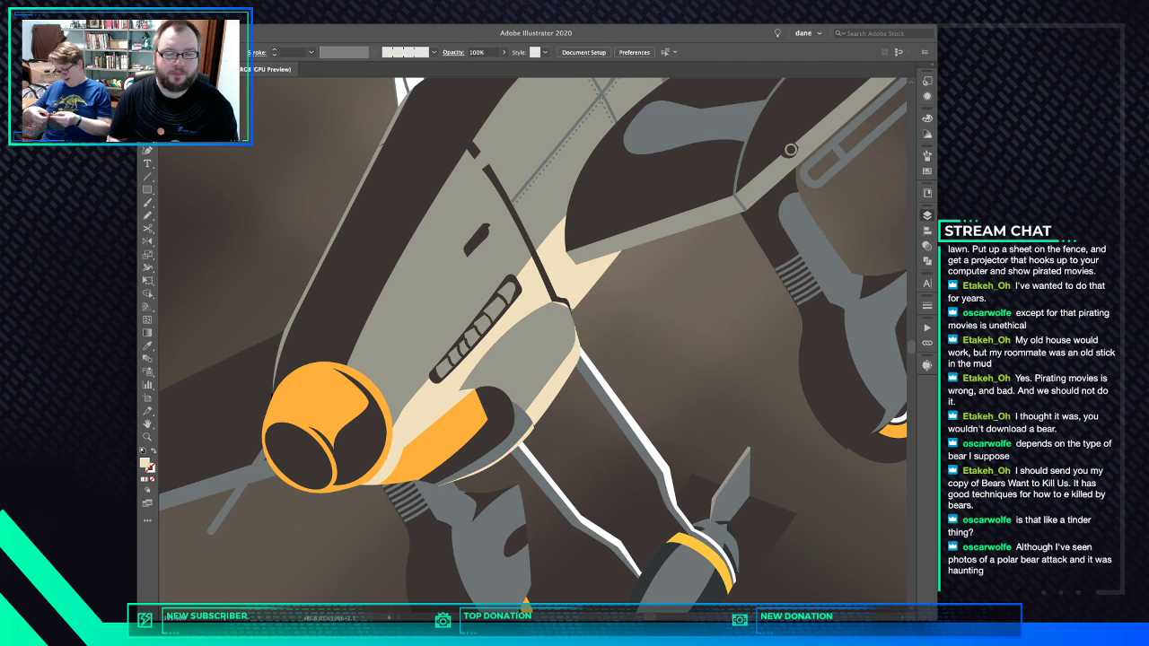
Adjust the beige highlight's rear anchor to meet the tip of the grey intake rim, then deselect it
scroll(516, 408, up, 2)
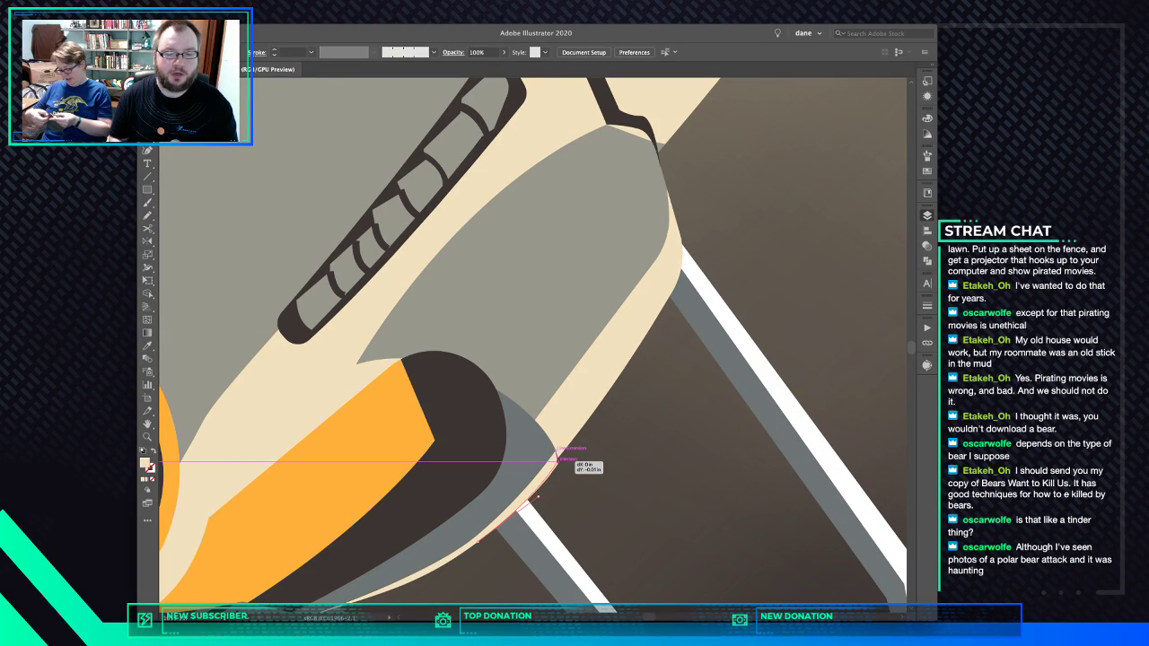
click(556, 459)
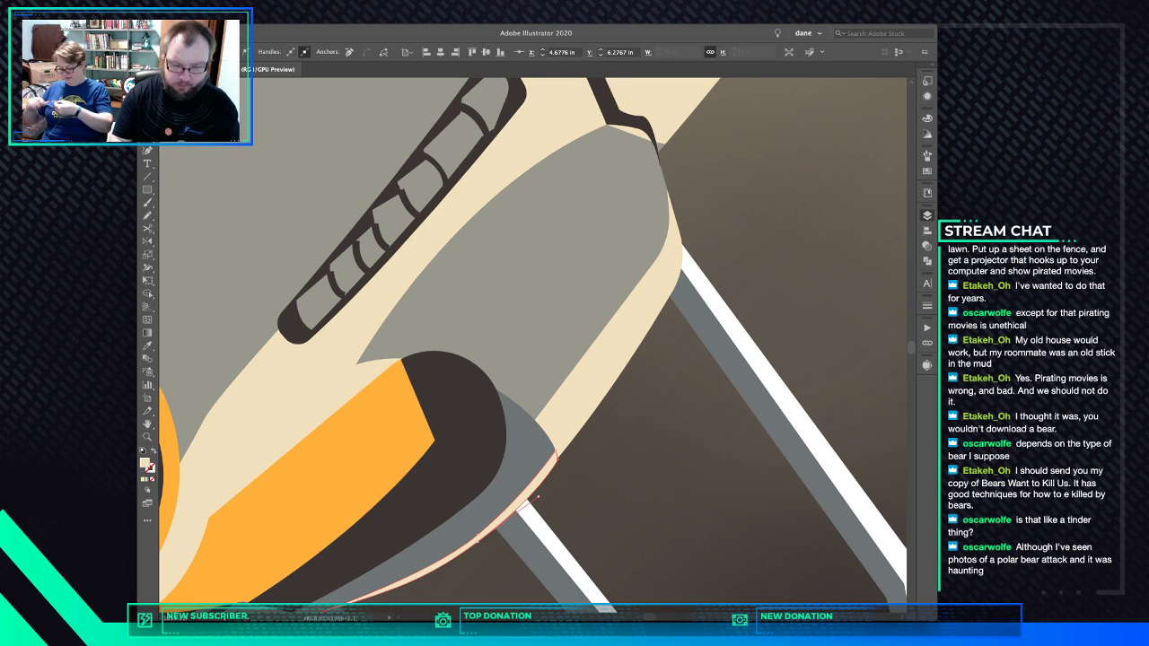
key(ctrl+0)
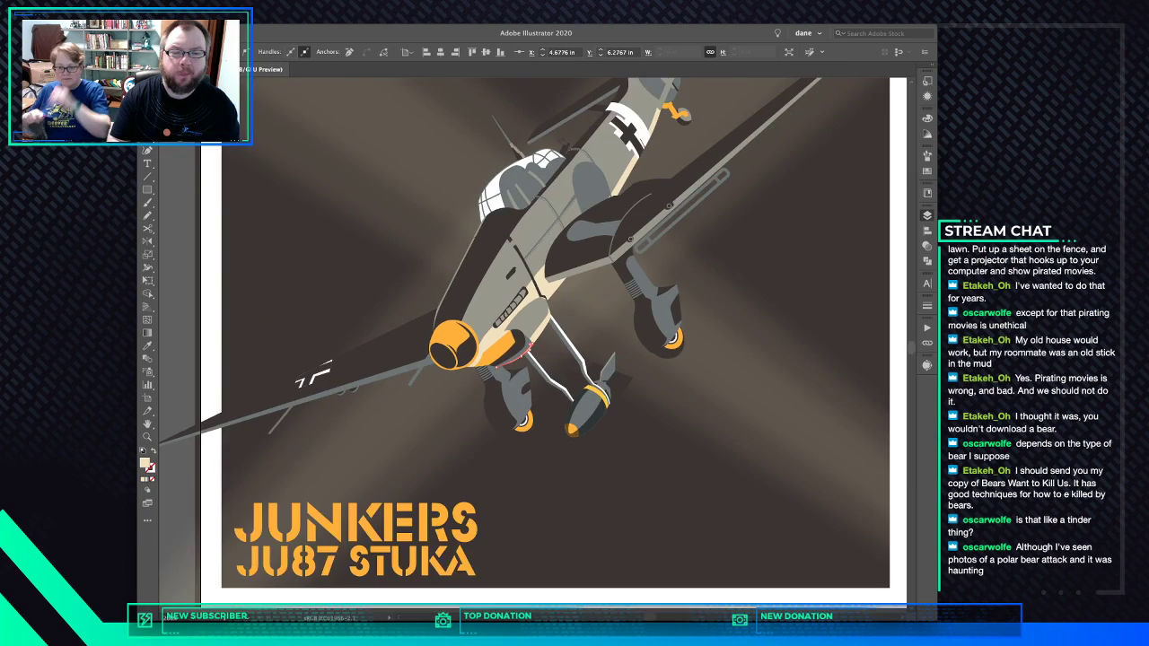
key(ctrl+minus)
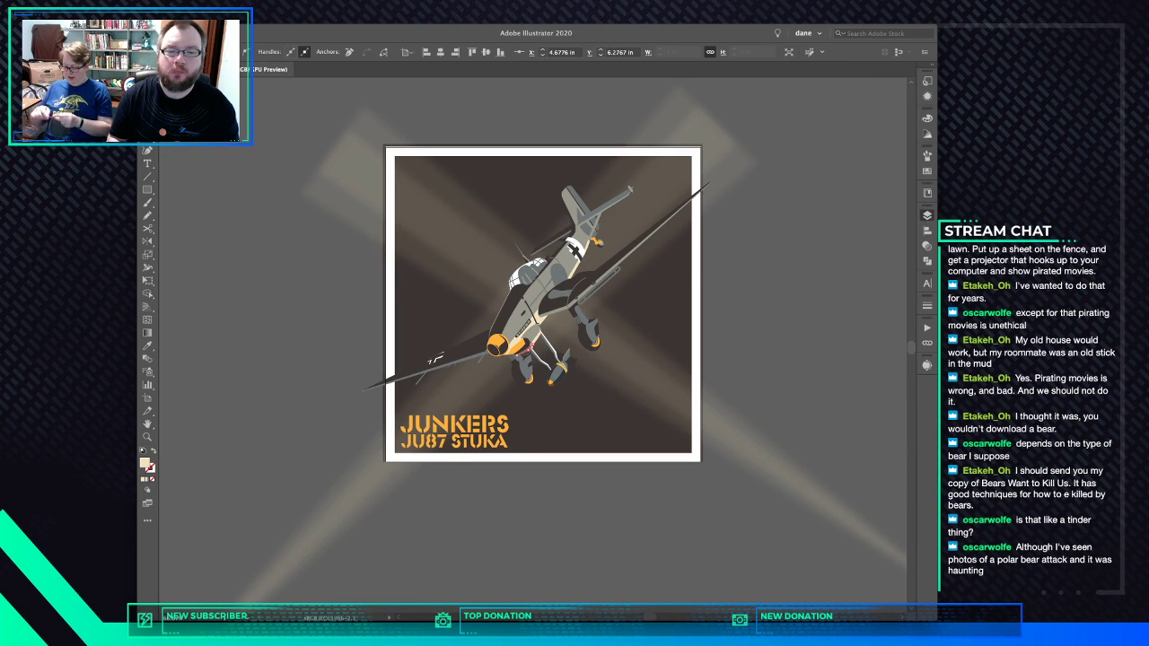
key(super+shift+a)
Draw a path along the near wing's lower edge from root to tip and give it a tapered 2 pt beige stroke without fill
scroll(622, 249, up, 5)
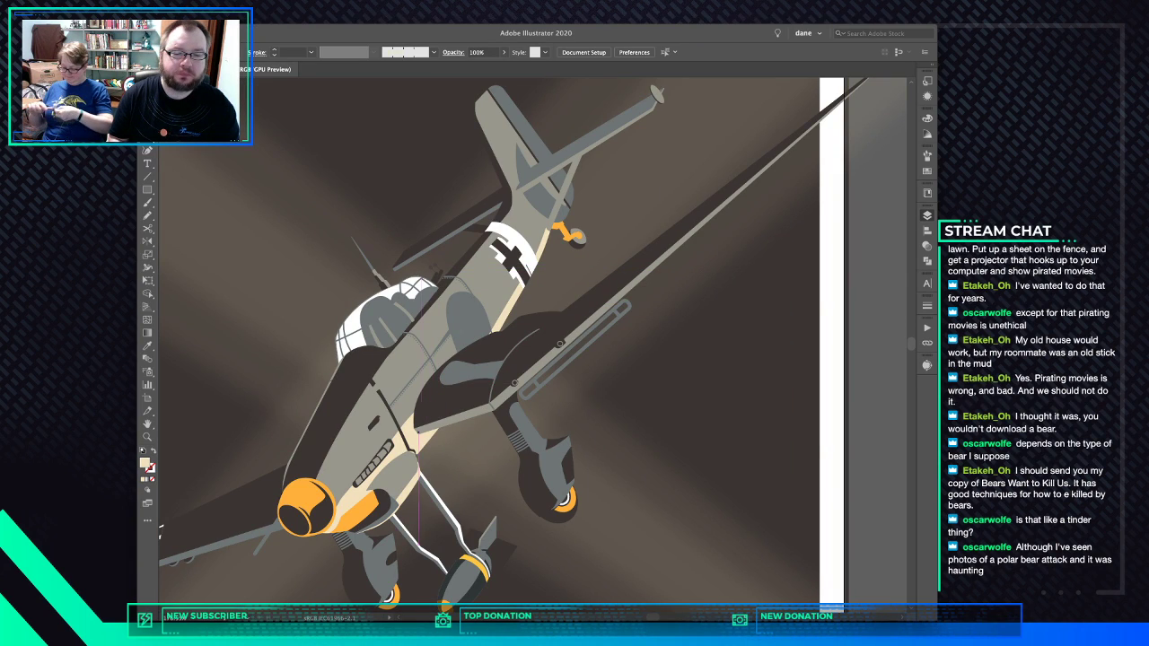
click(419, 434)
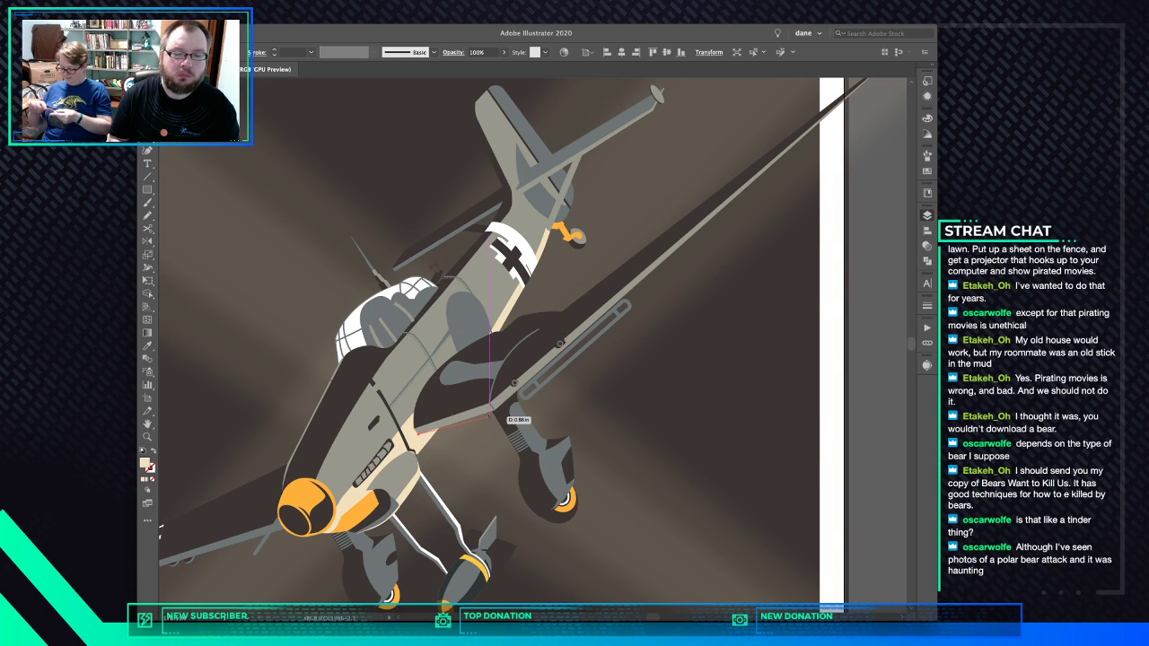
click(496, 410)
drag(621, 318, 420, 461)
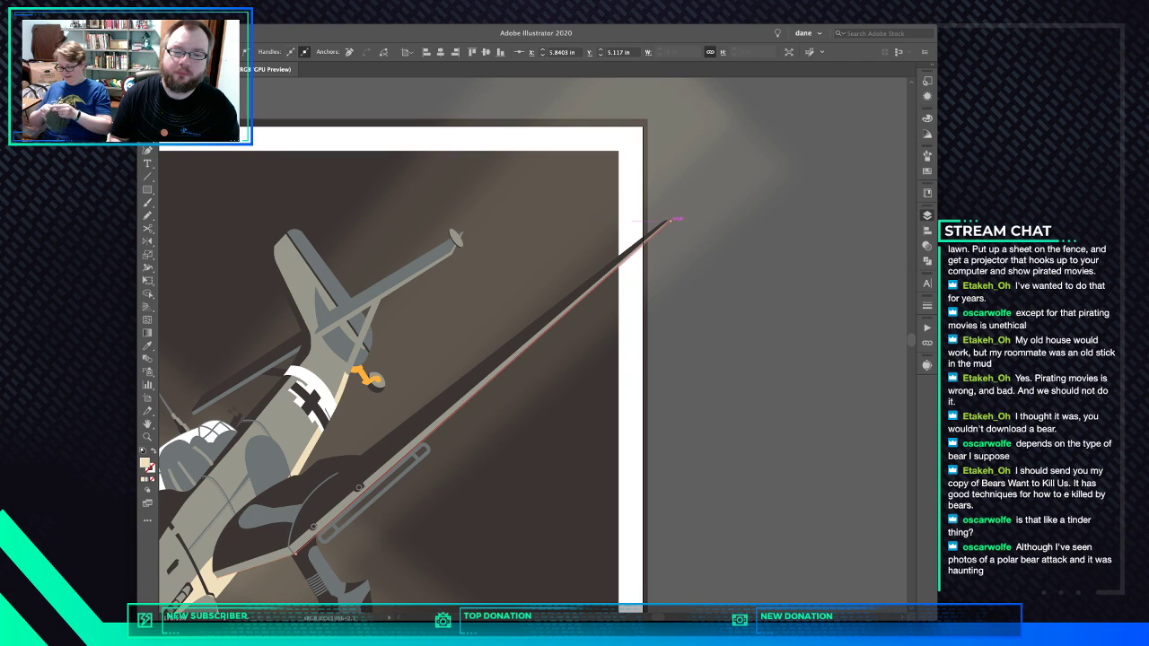
click(668, 222)
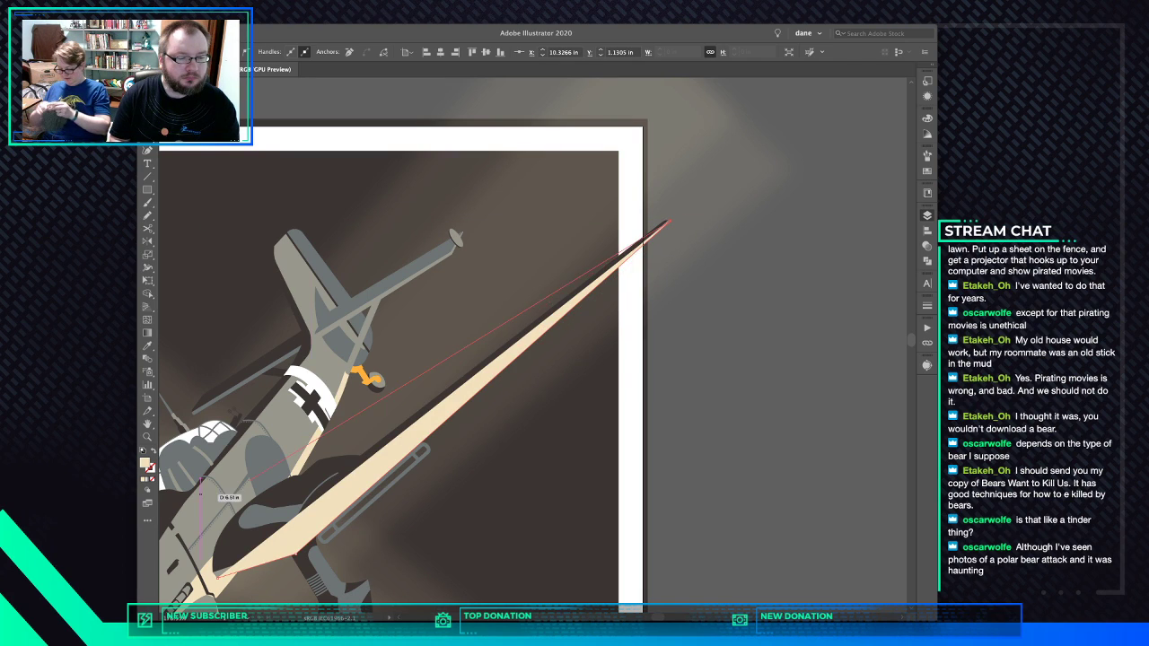
click(154, 451)
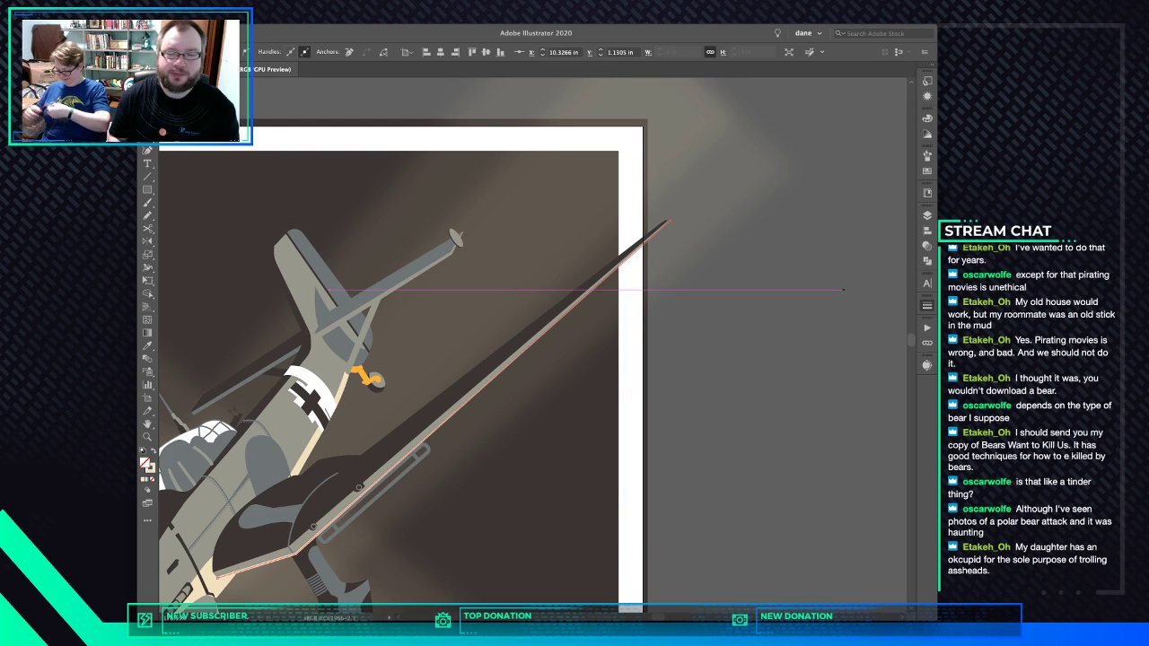
super+click(704, 292)
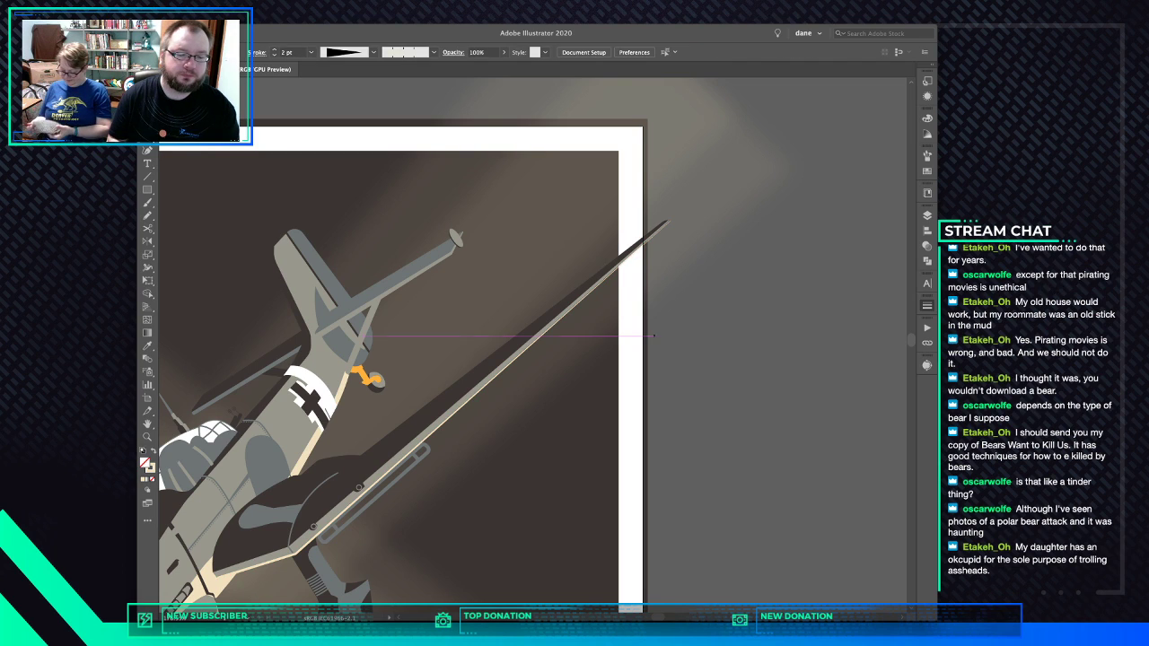
Draw a path along the opposite wing's lower edge from its tip to the orange spinner with a tapered 1 pt stroke, then deselect it
drag(431, 413, 511, 381)
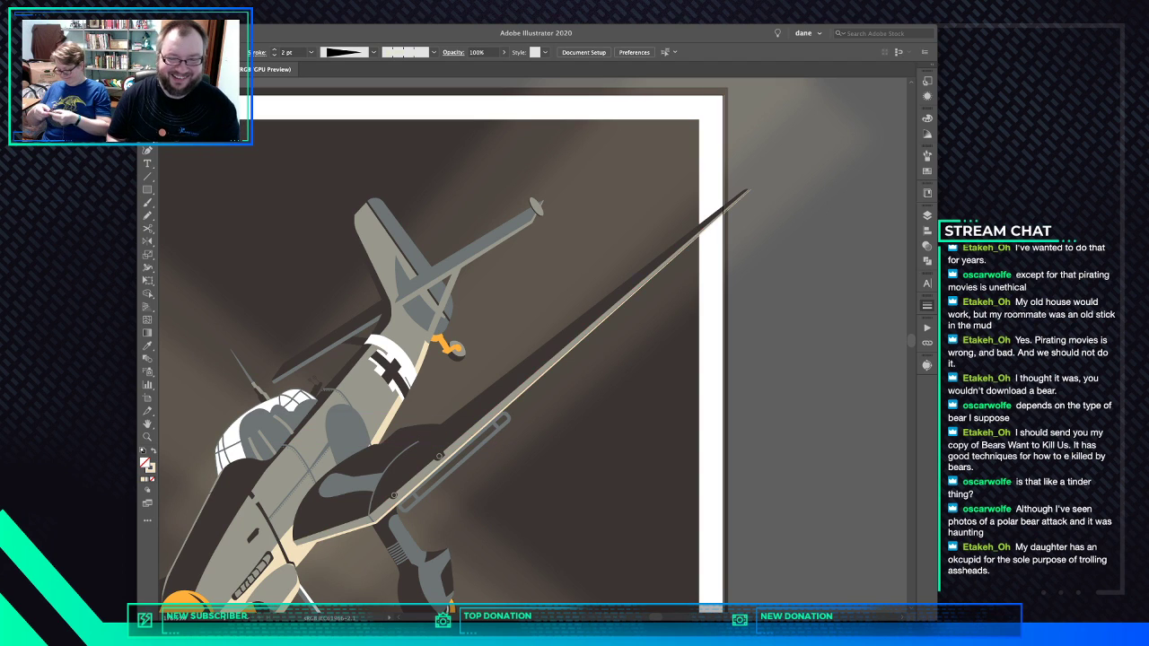
drag(346, 500, 449, 426)
drag(323, 516, 455, 420)
drag(281, 489, 454, 452)
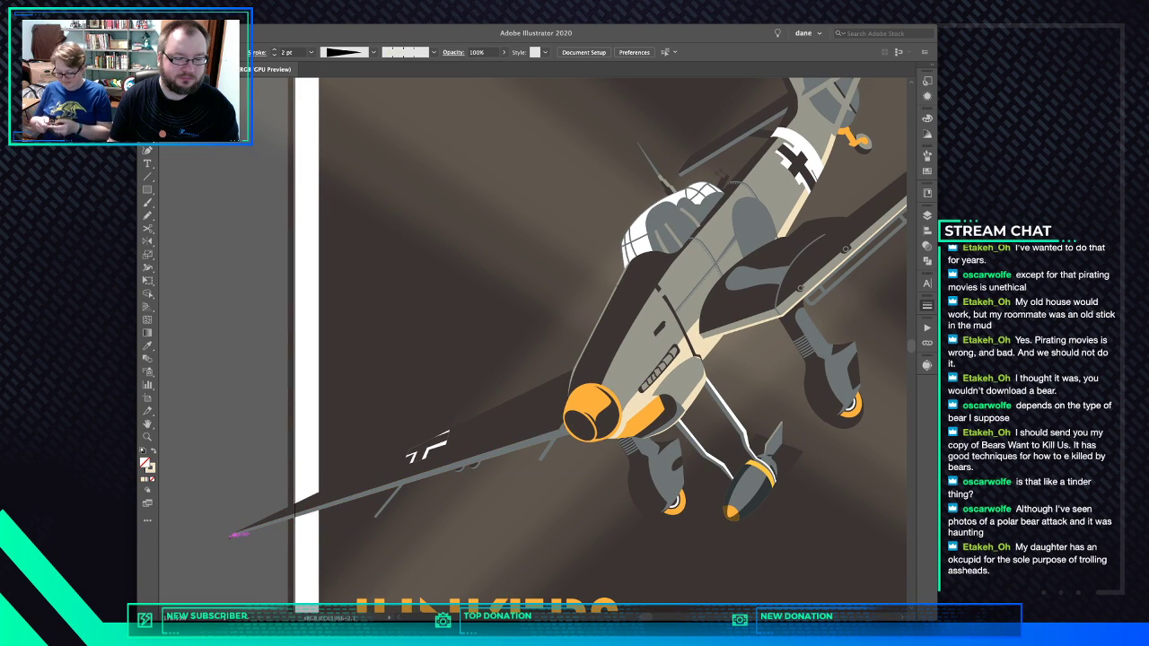
mouse_move(235, 533)
mouse_down()
mouse_move(588, 411)
mouse_move(605, 430)
mouse_up()
click(589, 430)
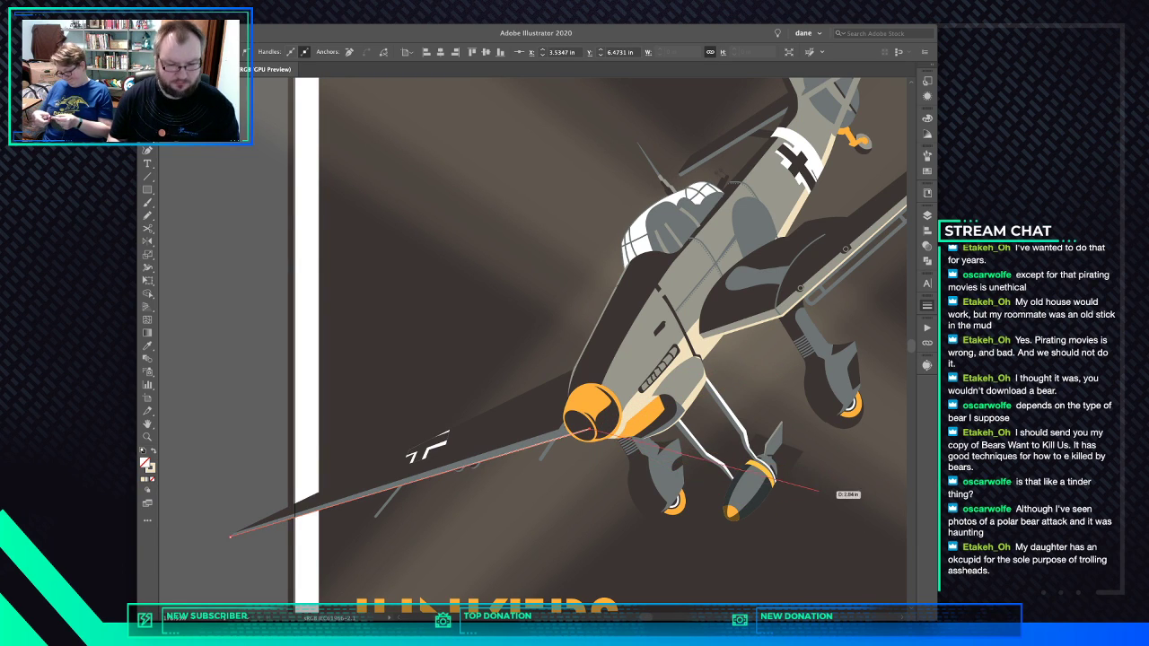
key(super+shift+a)
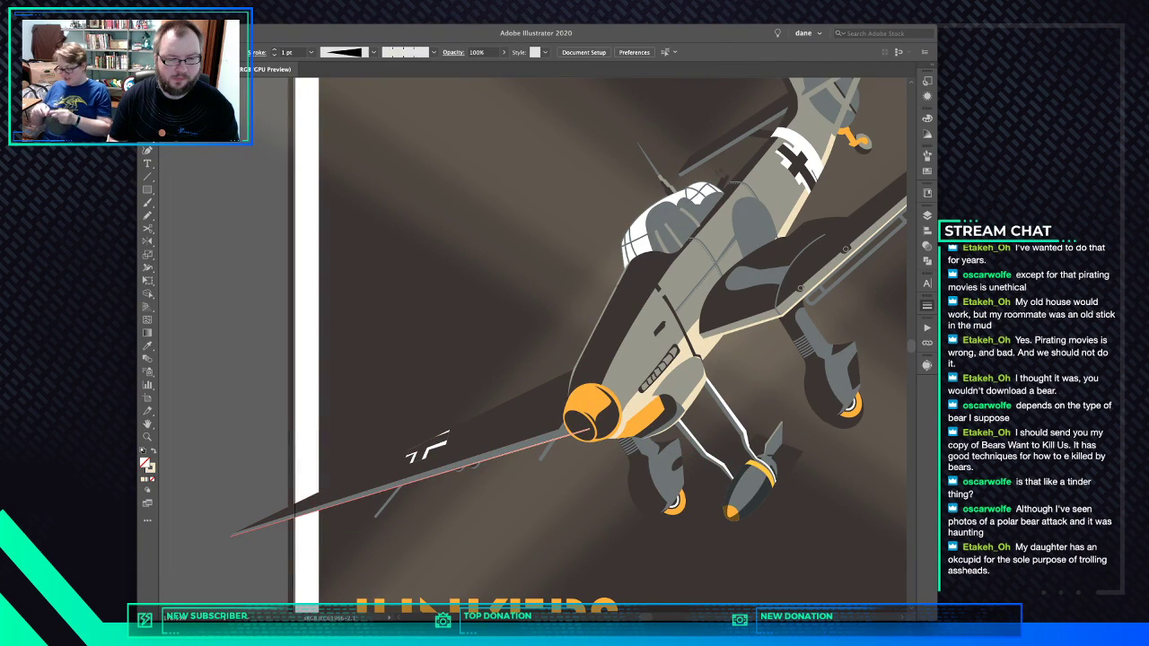
Cut the wing-edge highlight and paste it in place in front of the grey wing strip with a 2 pt stroke, then deselect it
click(402, 484)
key(Delete)
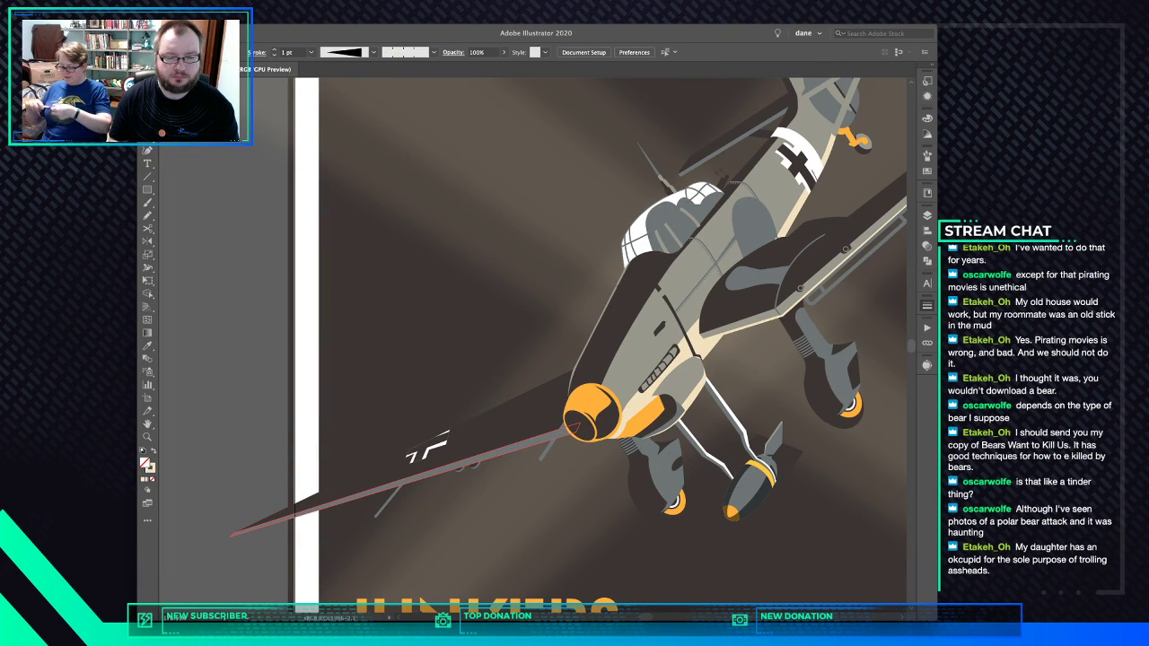
click(574, 428)
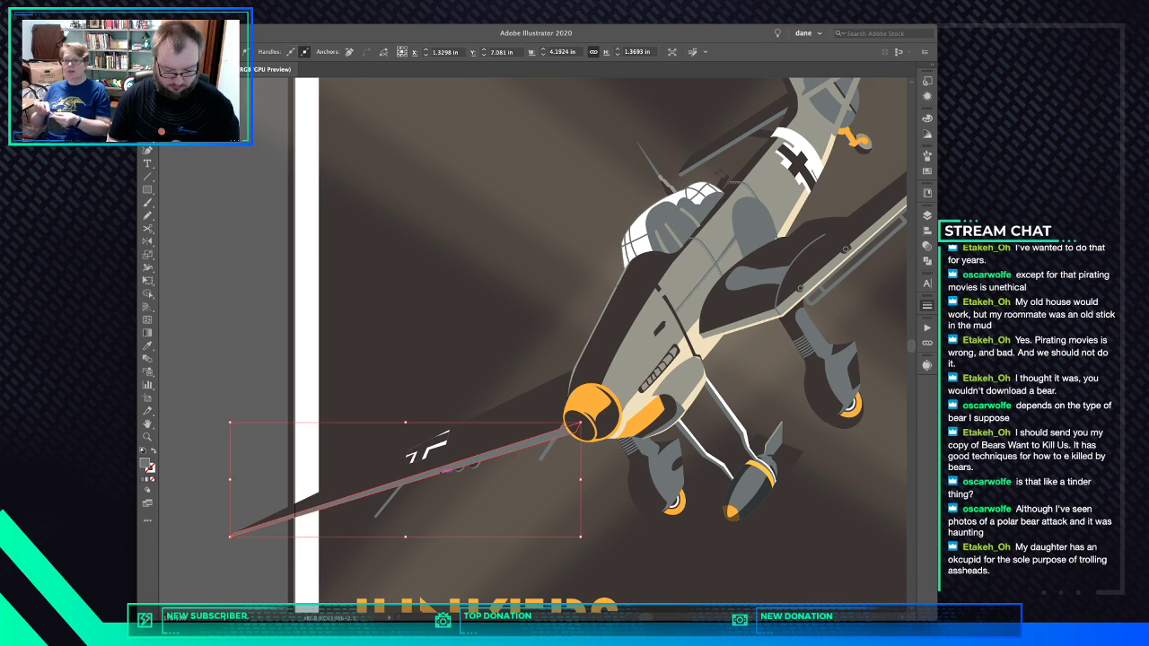
key(super+v)
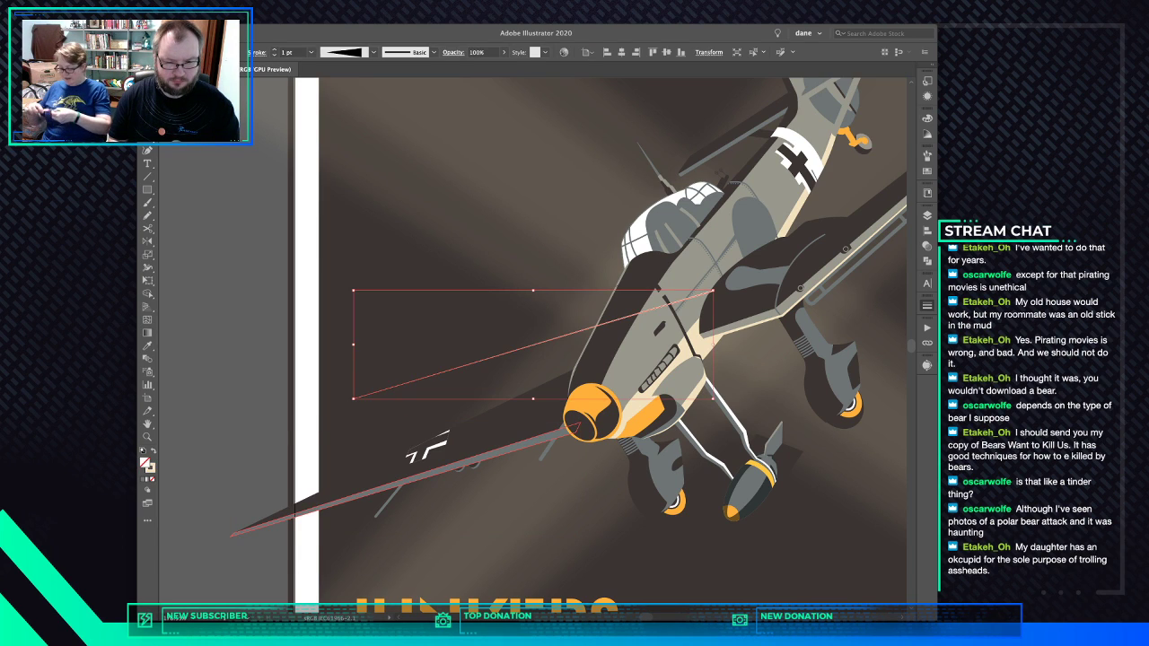
key(super+z)
key(super+f)
key(super+f)
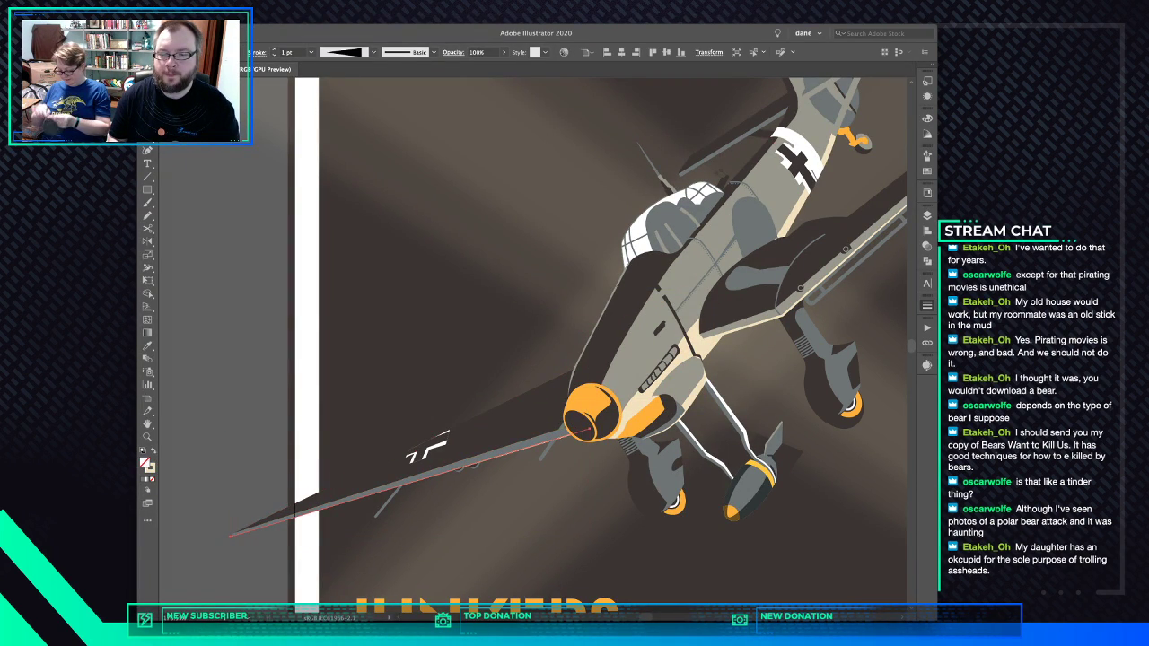
key(super+shift+a)
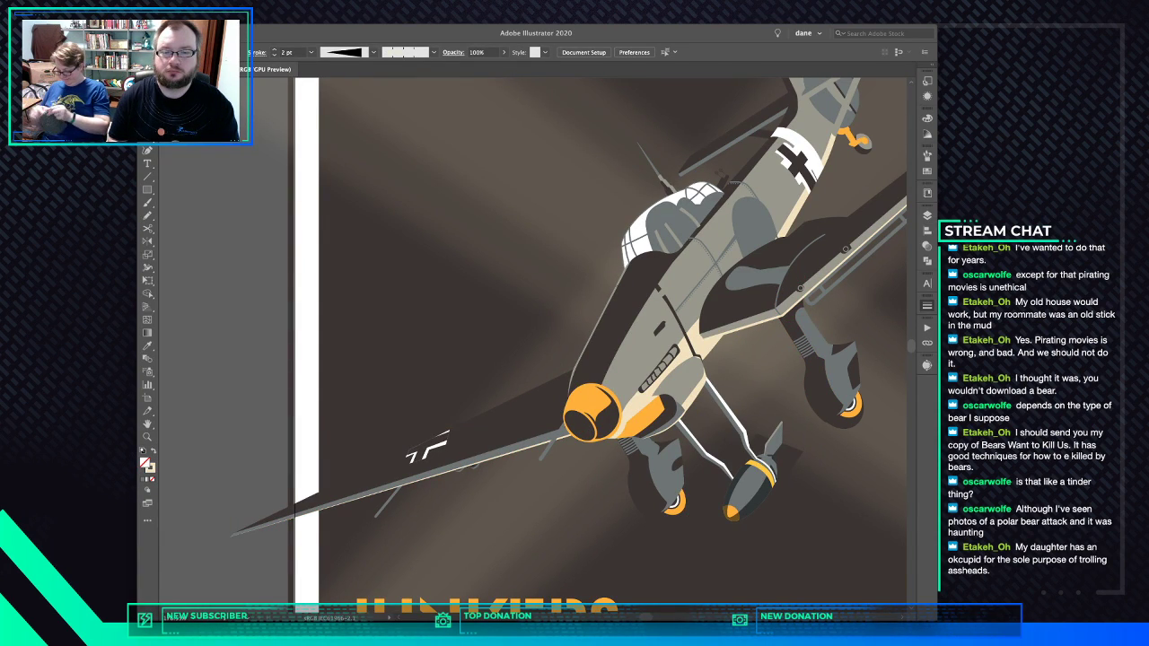
Reshape the grey camouflage patch on the rear fuselage by shifting its lower anchors down toward the wing root, then deselect it
drag(593, 323, 476, 398)
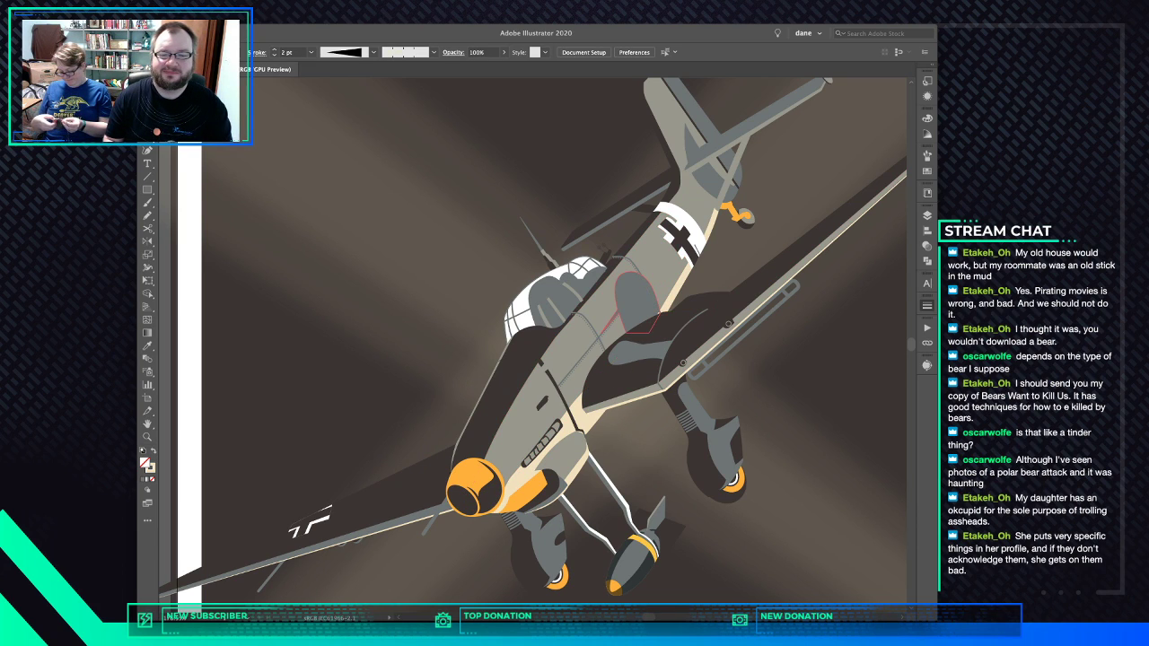
drag(649, 292, 649, 301)
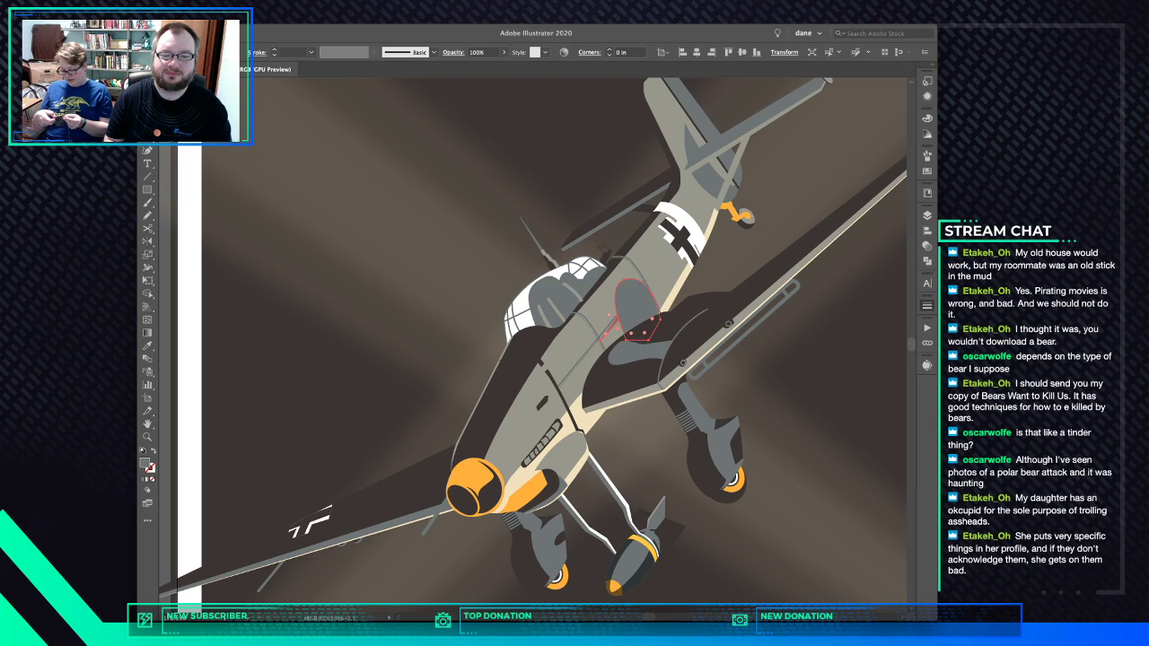
click(661, 320)
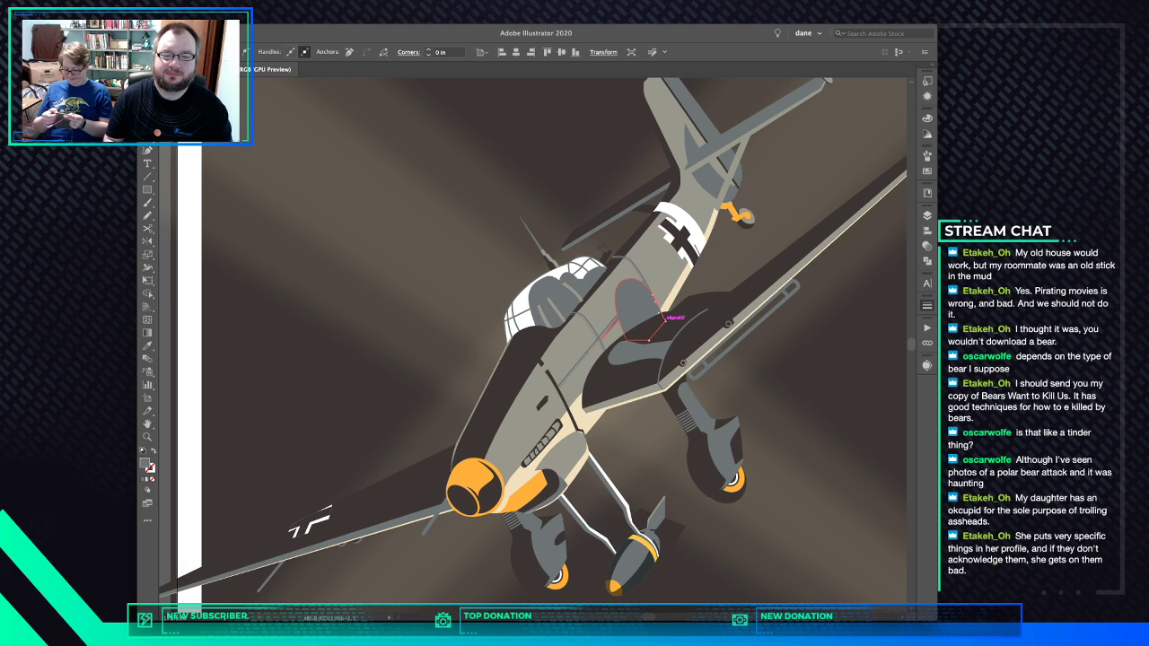
click(665, 321)
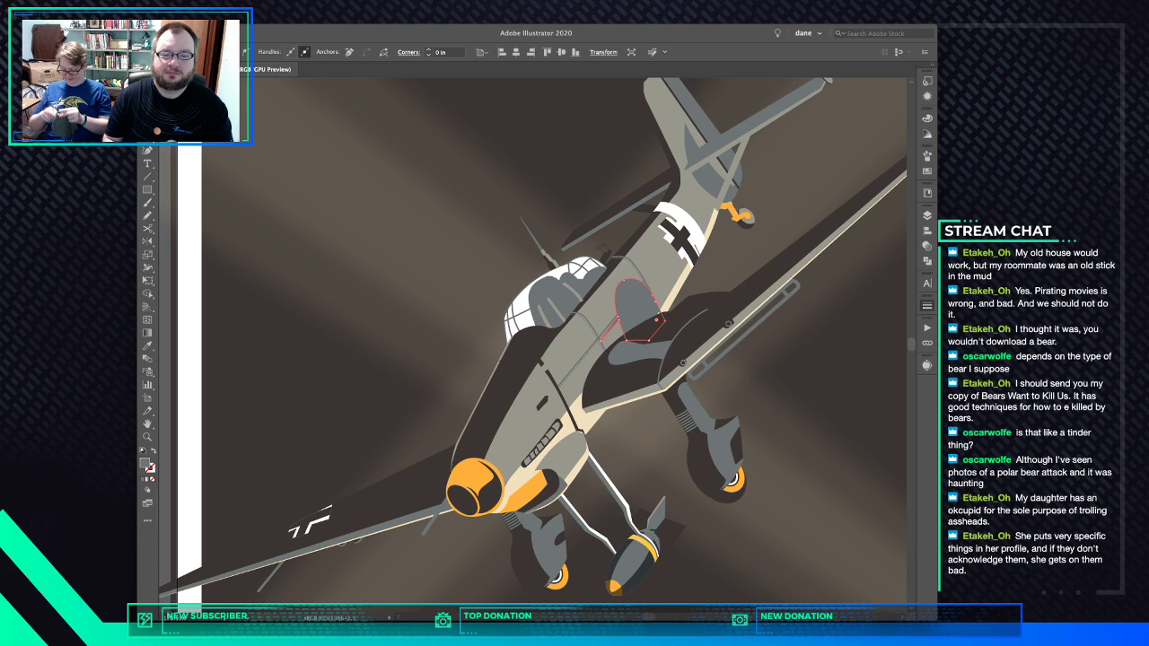
click(639, 305)
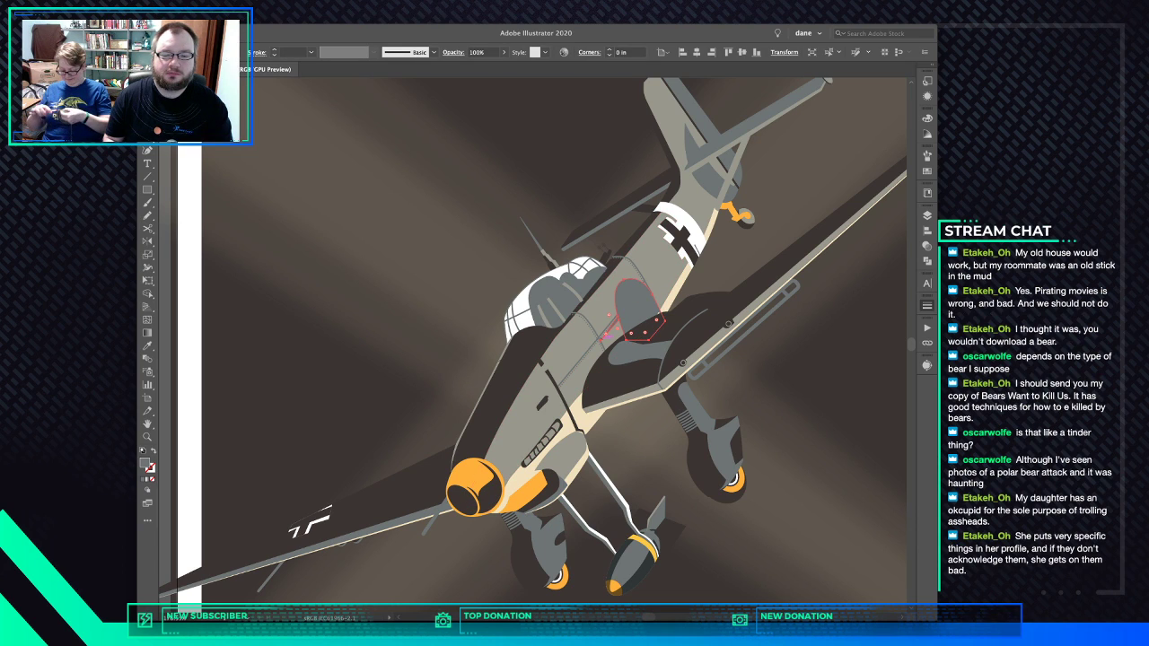
drag(609, 330, 610, 325)
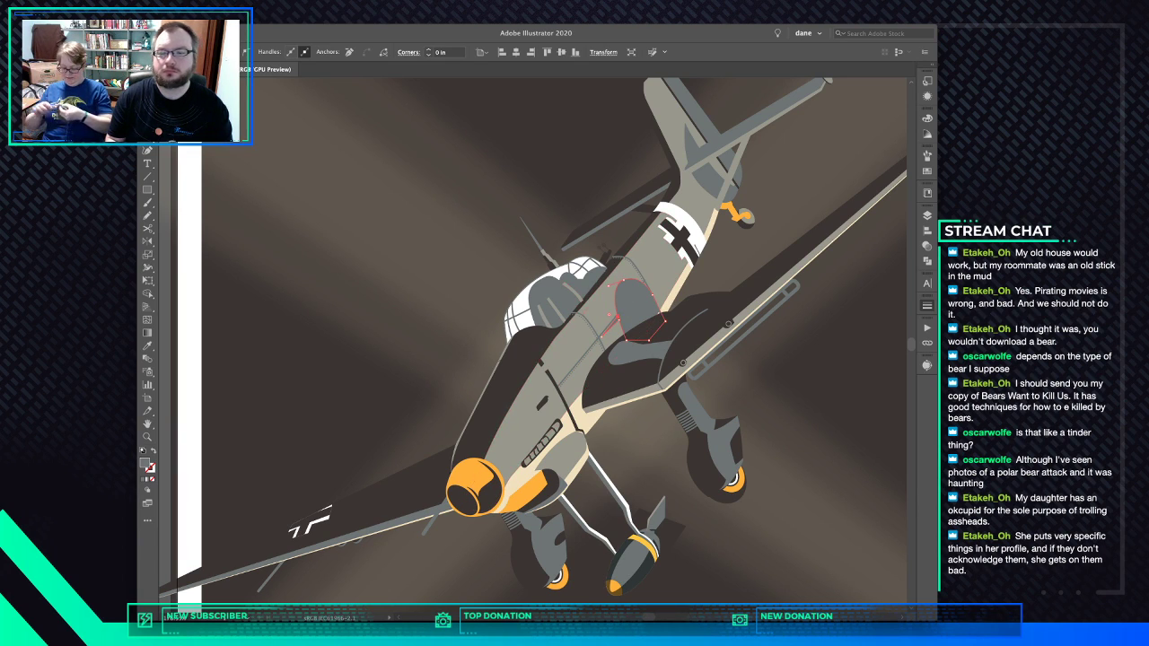
key(shift+super+a)
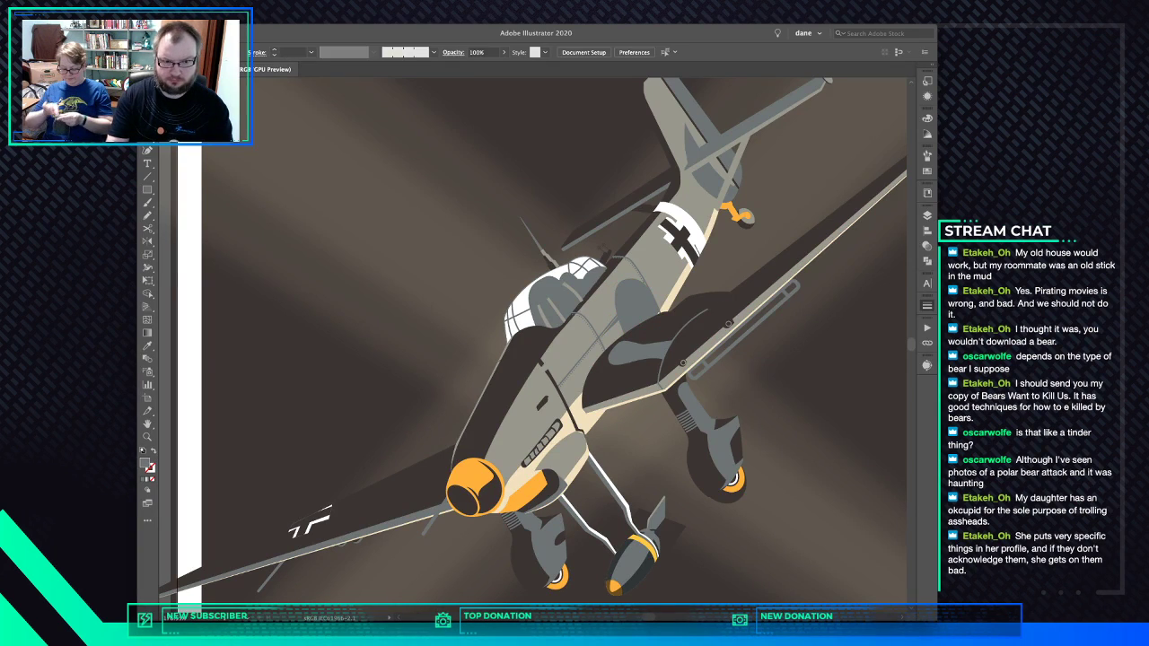
Cut the white frame and the title and paste them in place above the plane so the wing tips pass behind the frame
key(super+0)
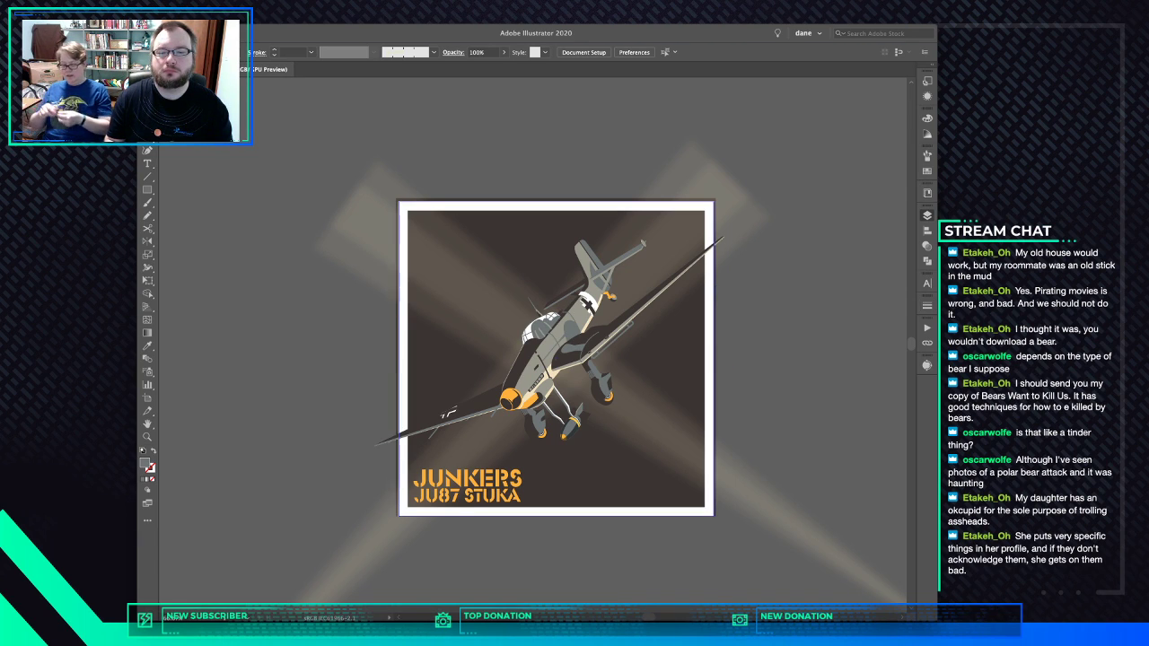
click(403, 359)
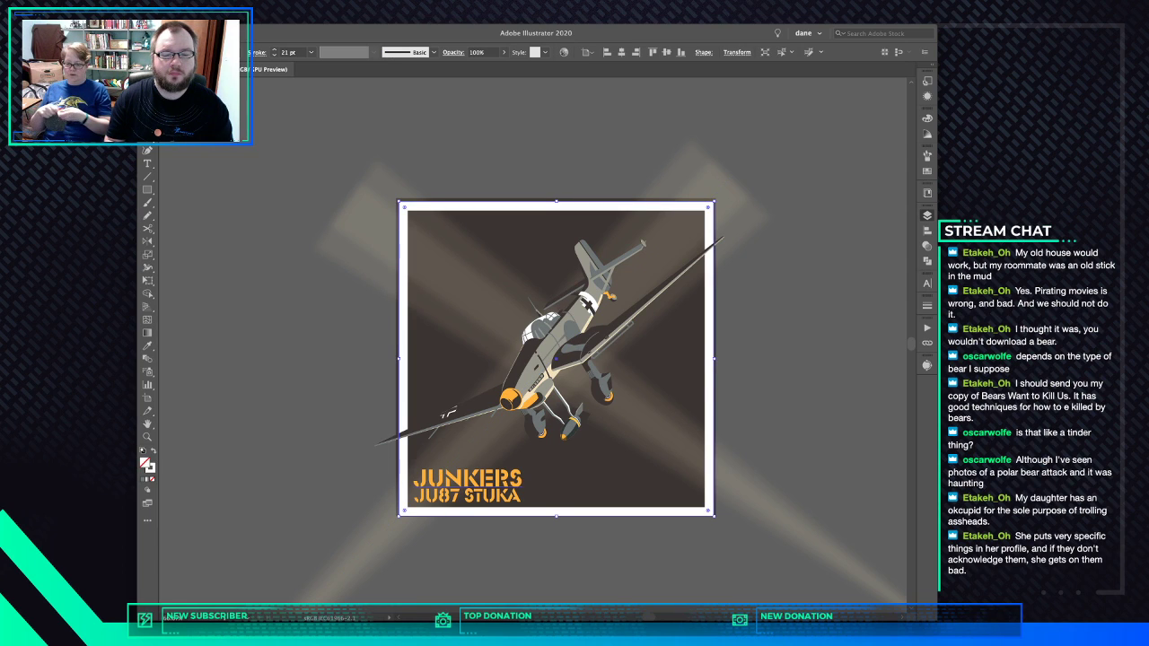
key(super+a)
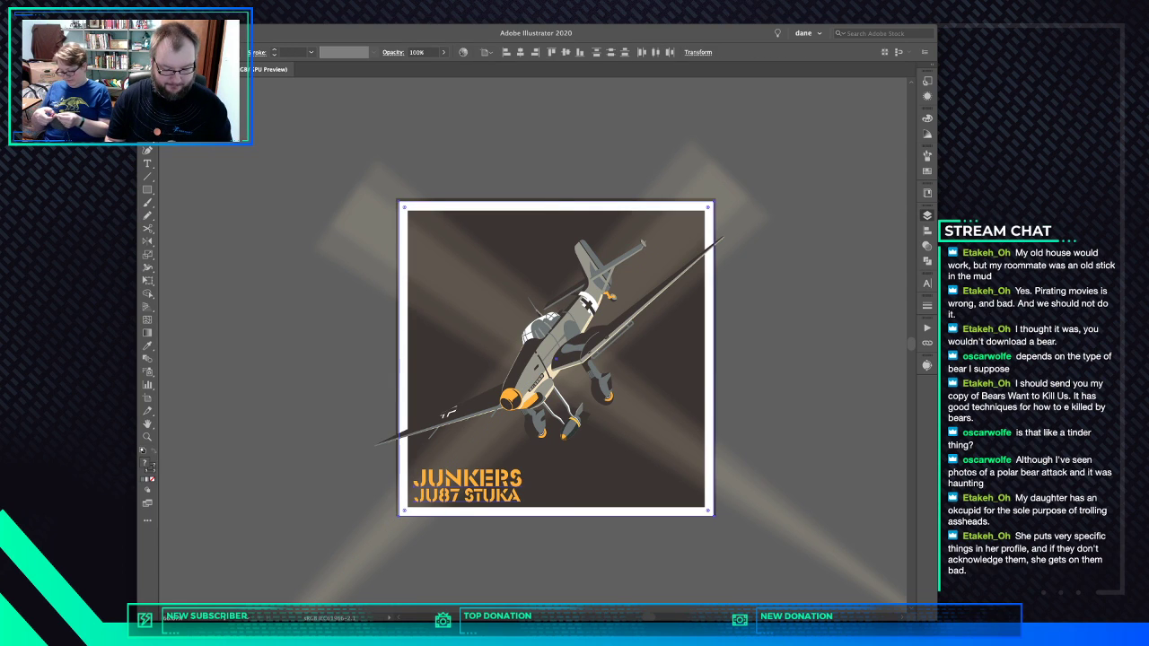
key(BackSpace)
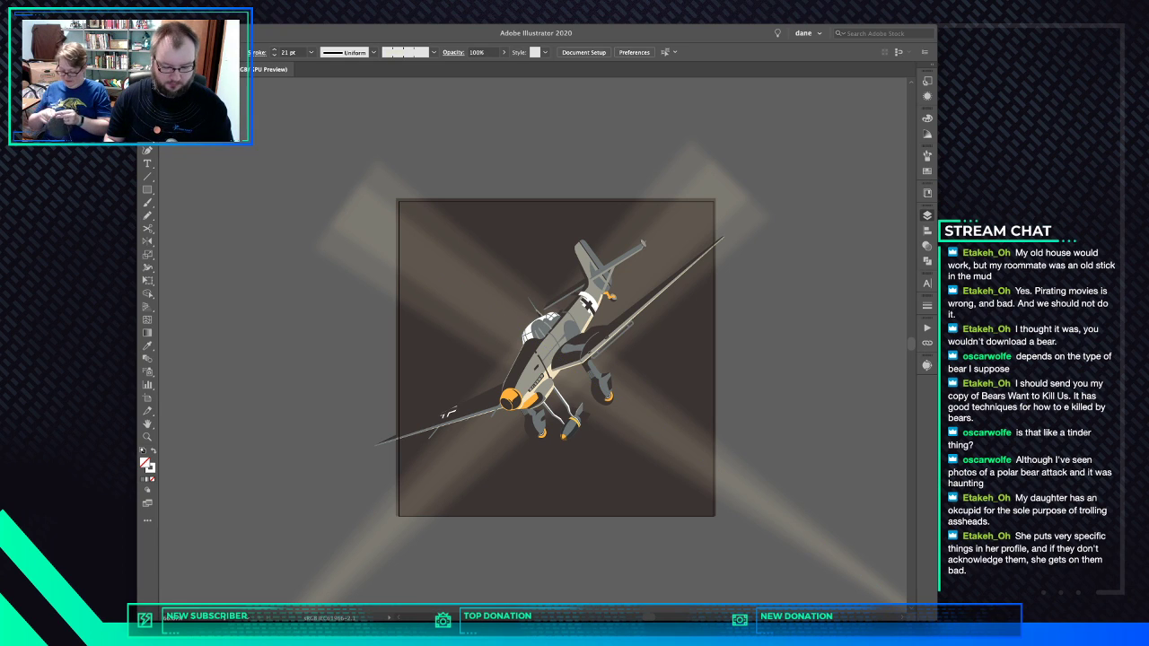
key(super+z)
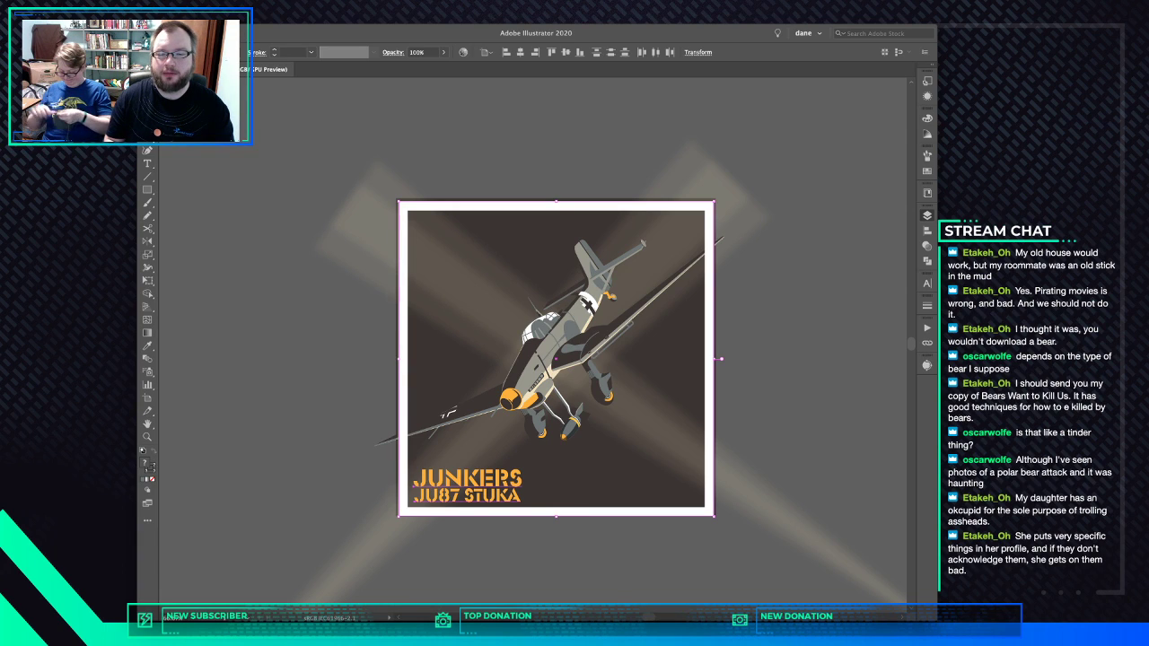
key(super+shift+a)
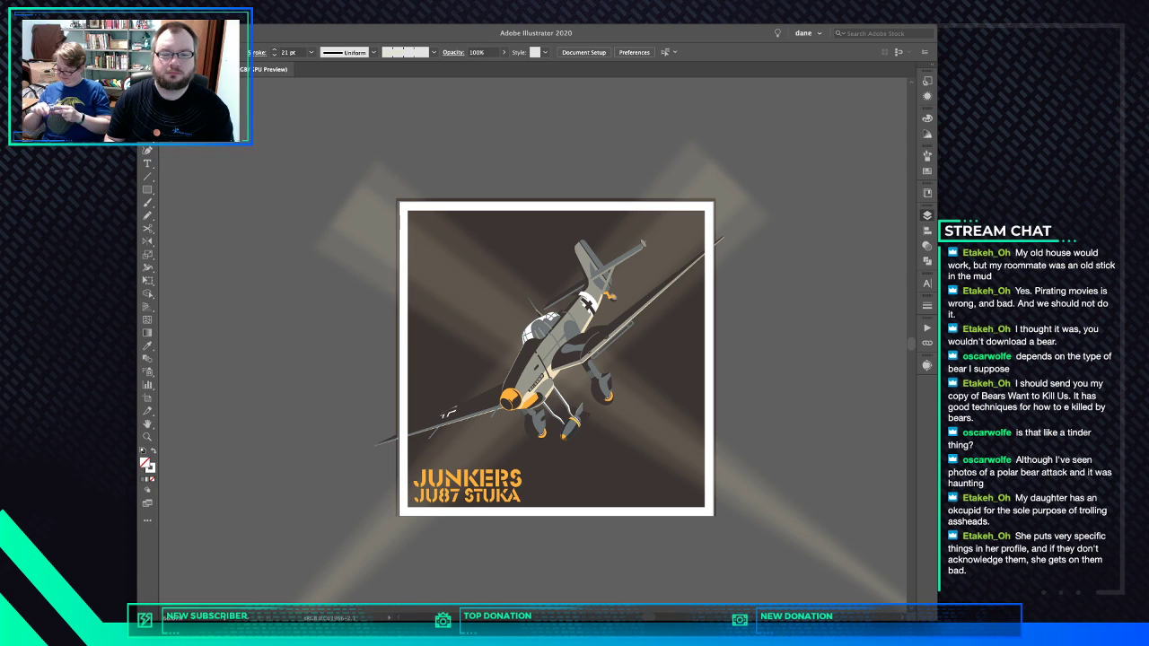
Draw a path along the tailplane's lower edge up to its end plate and copy the tapered beige stroke from the wing highlight onto it
scroll(633, 244, up, 5)
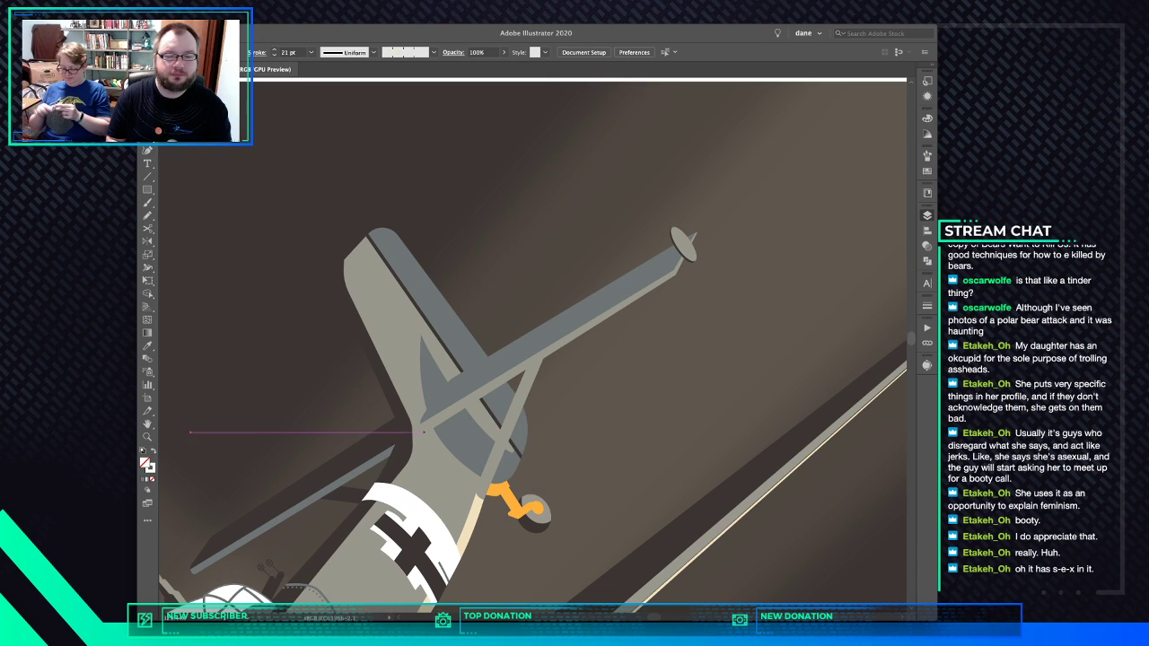
click(460, 410)
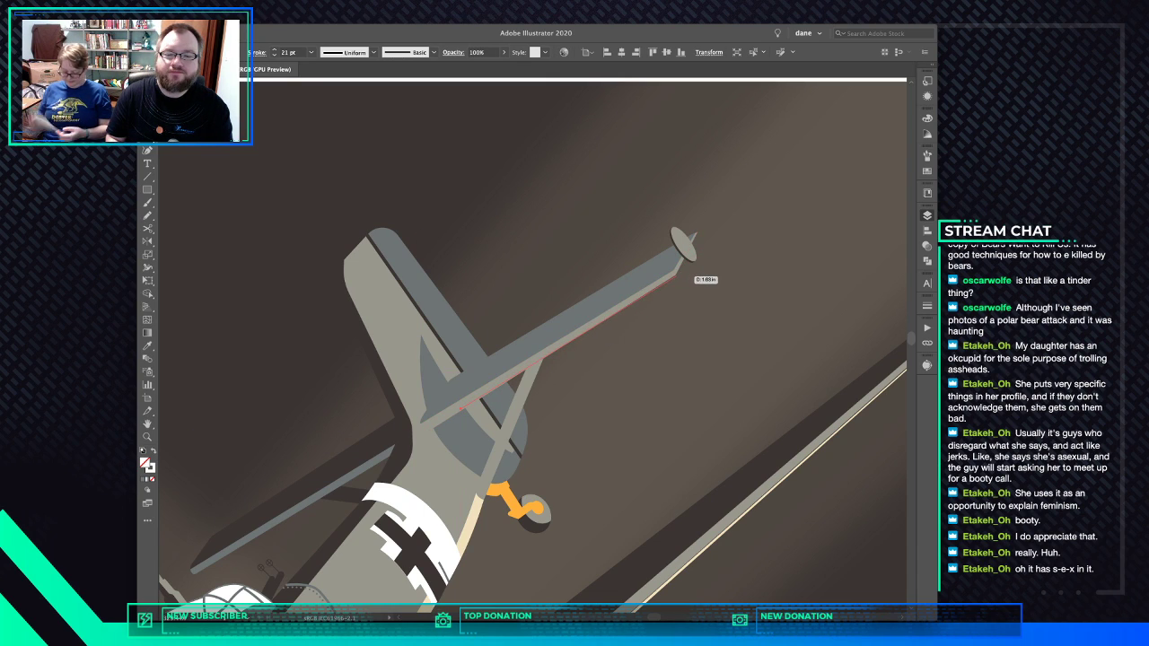
click(678, 273)
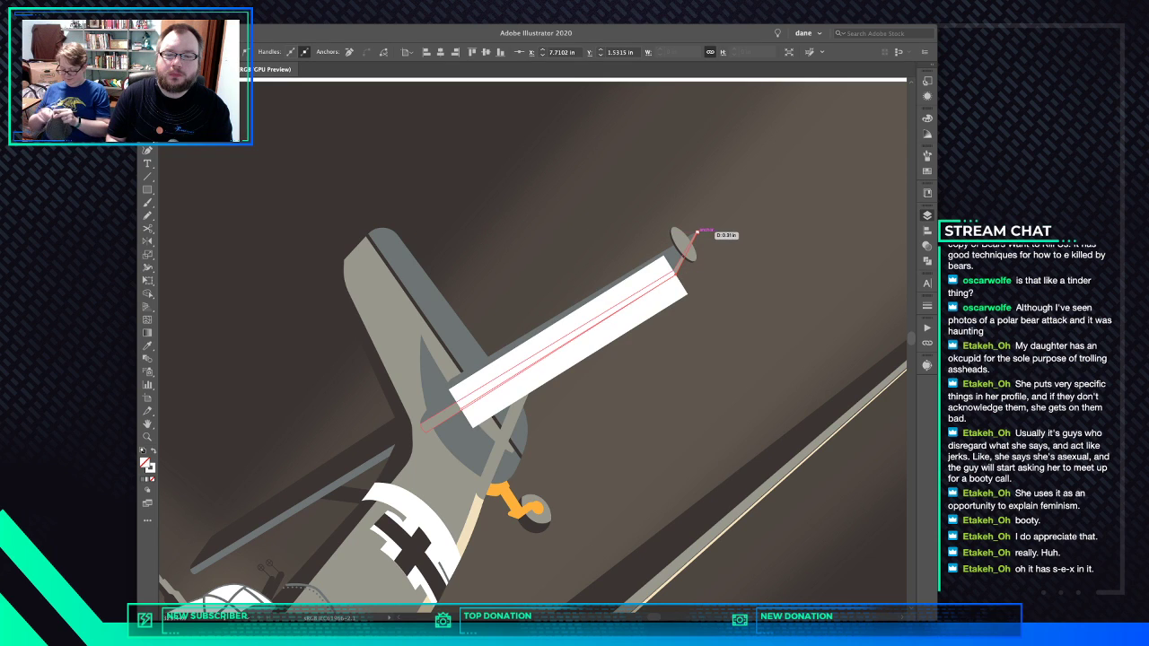
click(698, 233)
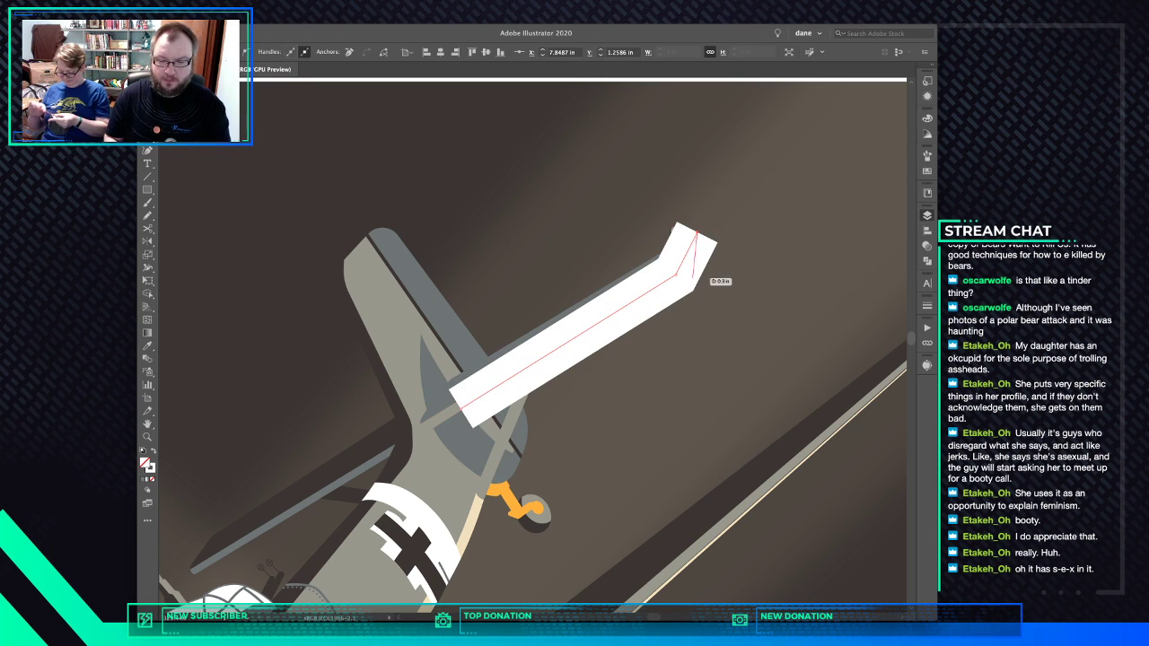
key(i)
click(774, 486)
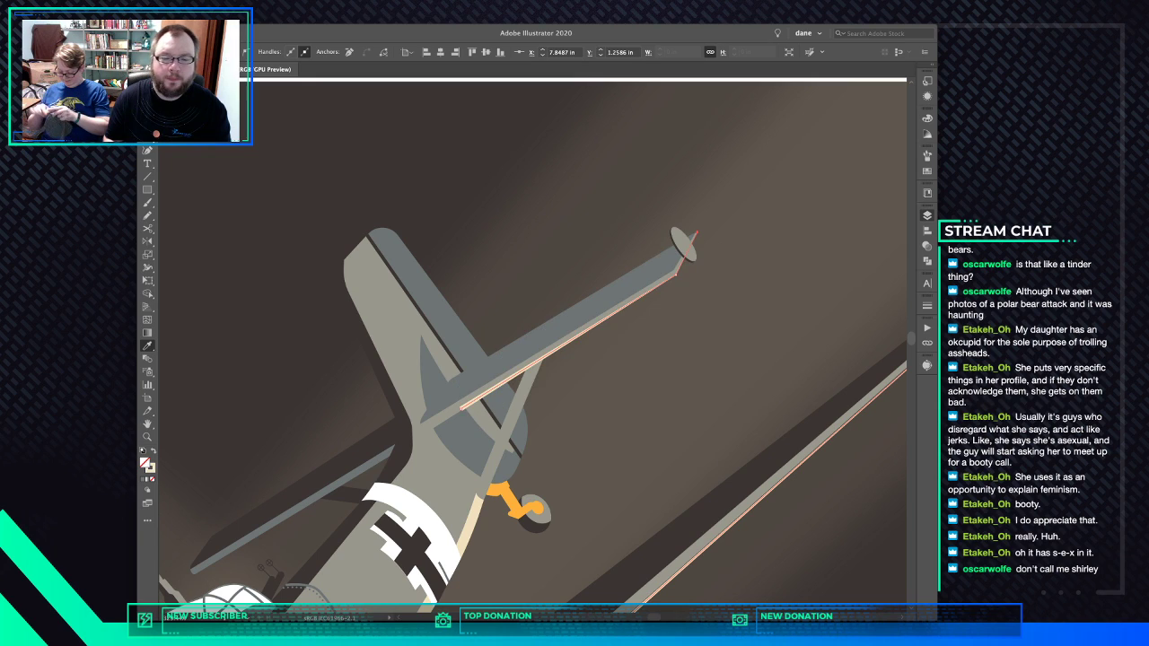
Extend the tailplane highlight's inner anchor to the tailplane's root at the fuselage, then deselect it
key(v)
key(a)
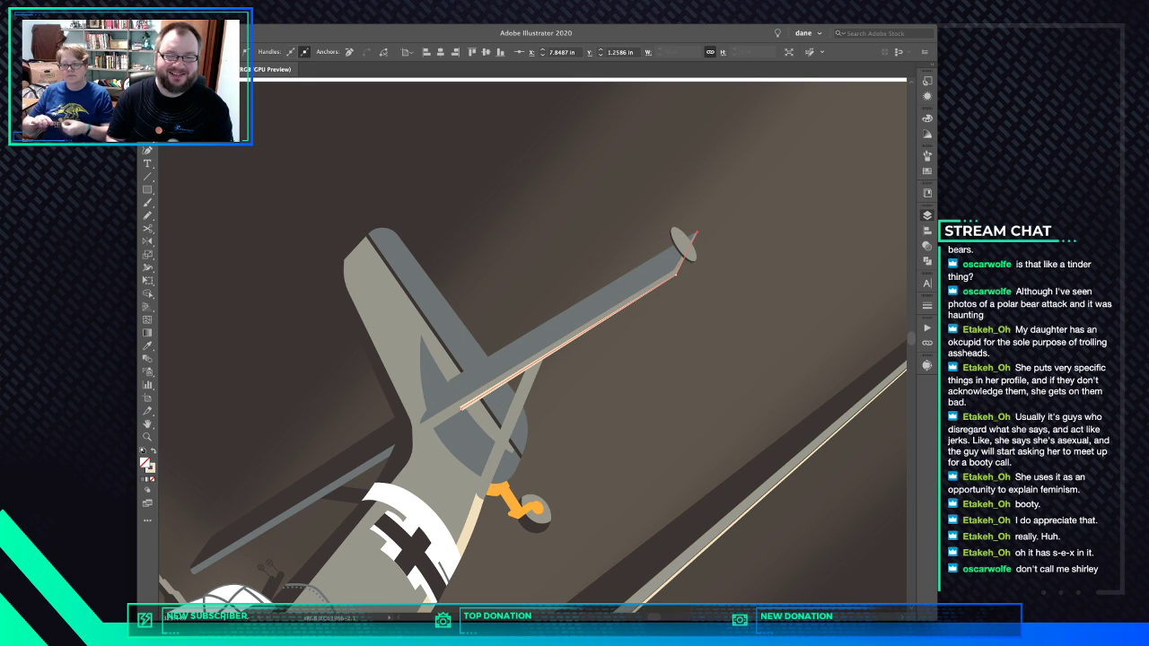
key(super+shift+a)
drag(459, 409, 424, 433)
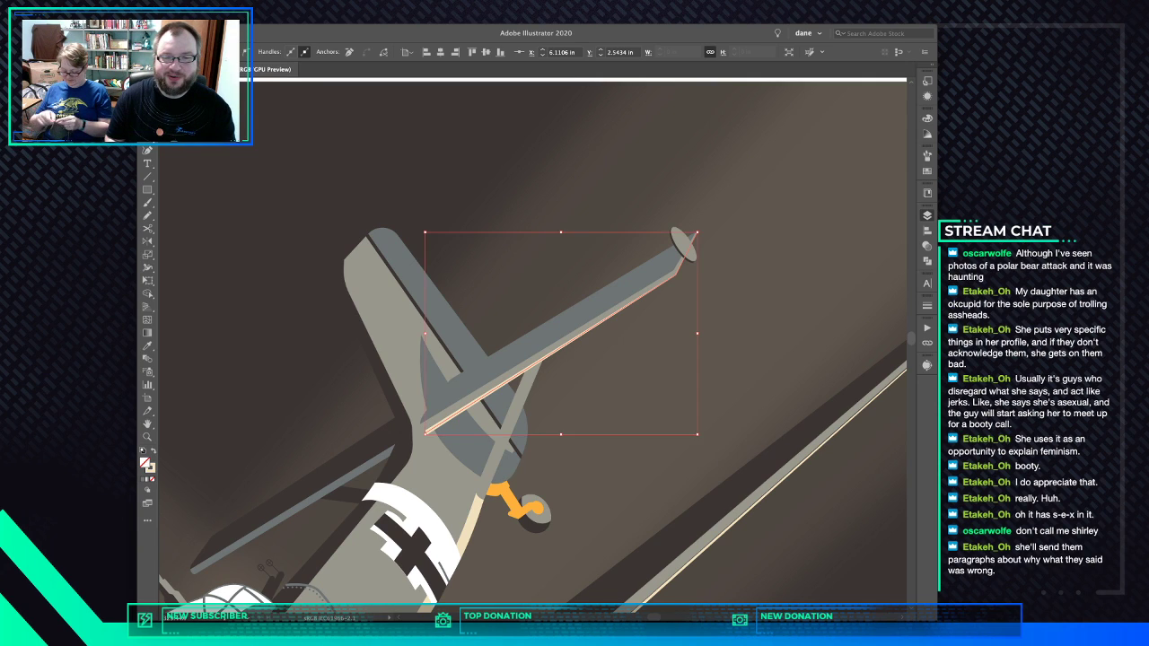
key(super+shift+a)
Cut the tailplane highlight and paste it back in place directly in front of the tailplane's light grey lower strip, then deselect it
click(651, 290)
key(a)
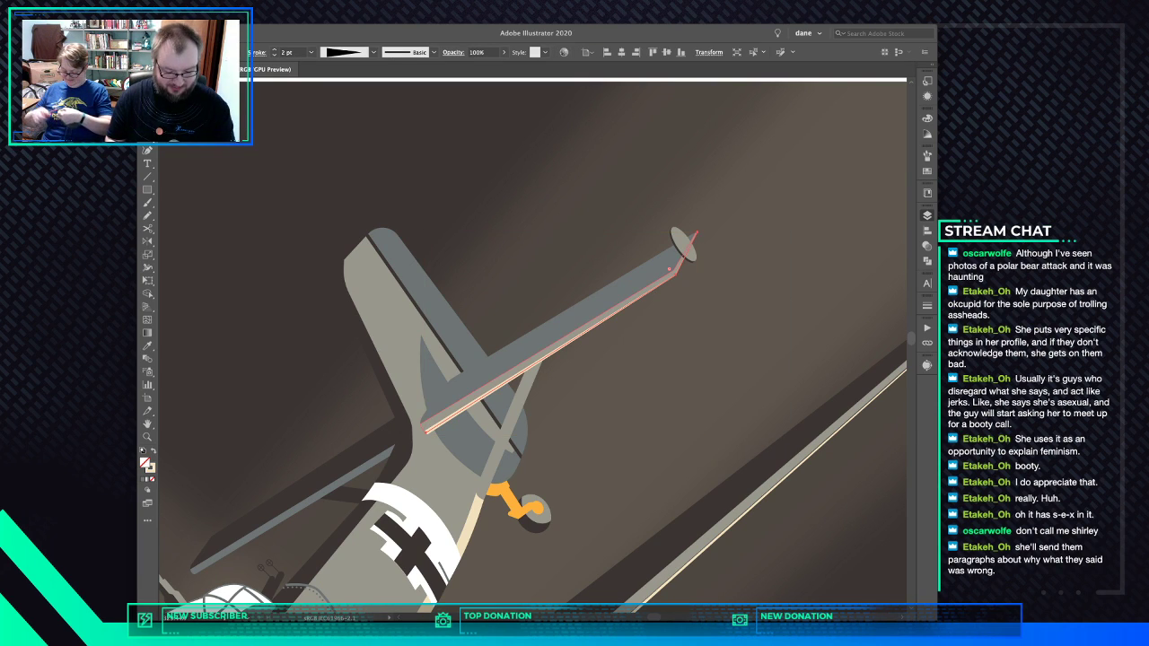
key(Delete)
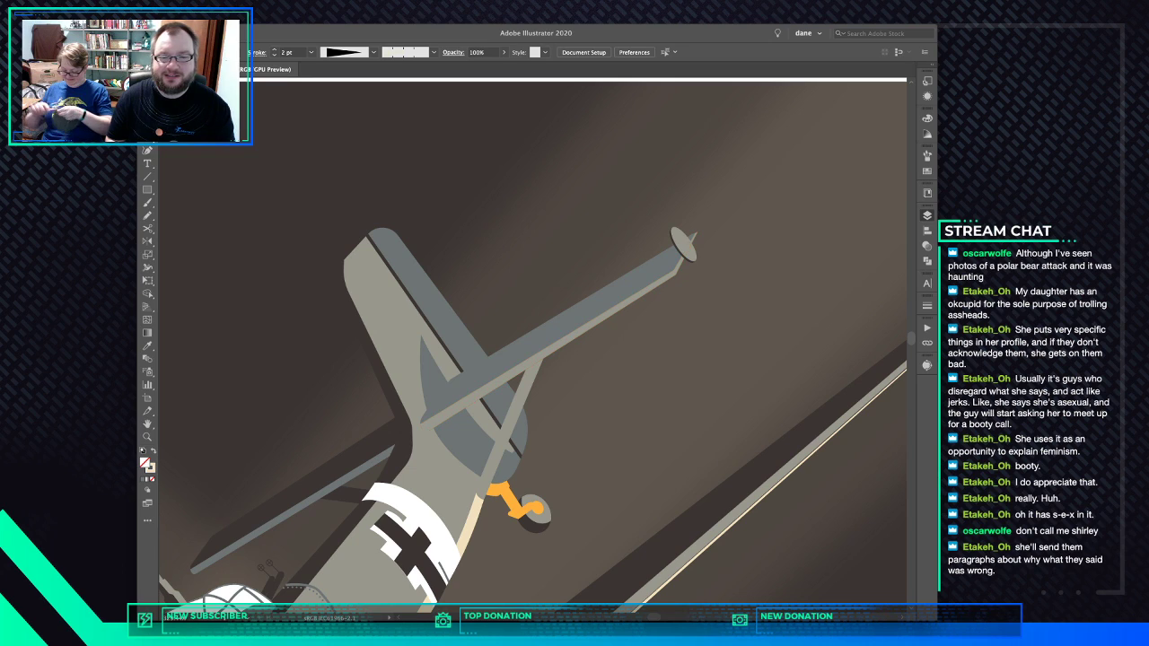
key(super+z)
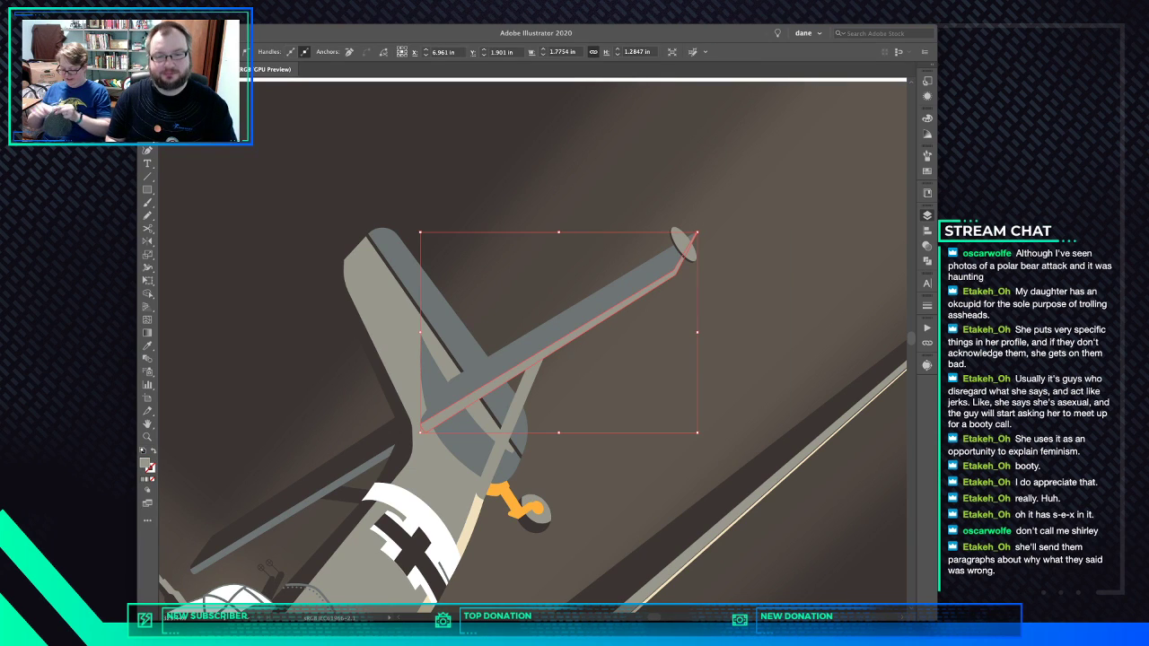
key(shift+super+a)
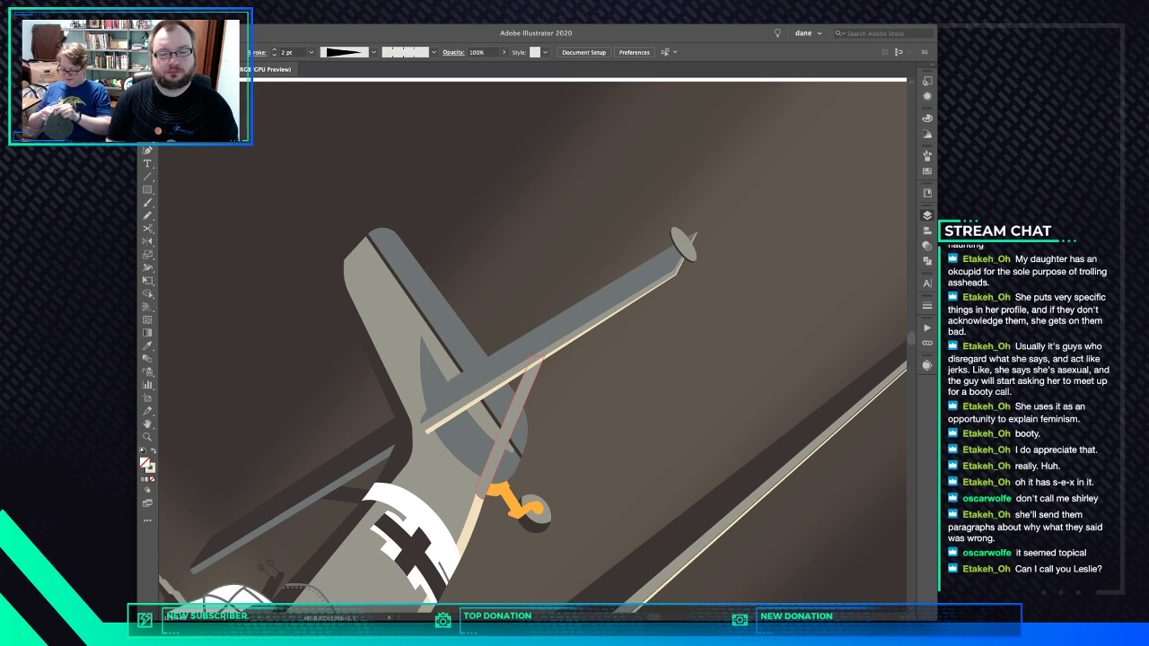
Fill the tailplane strut's inner face with the dark brown sampled from the far tailplane, then deselect it
drag(529, 404, 527, 404)
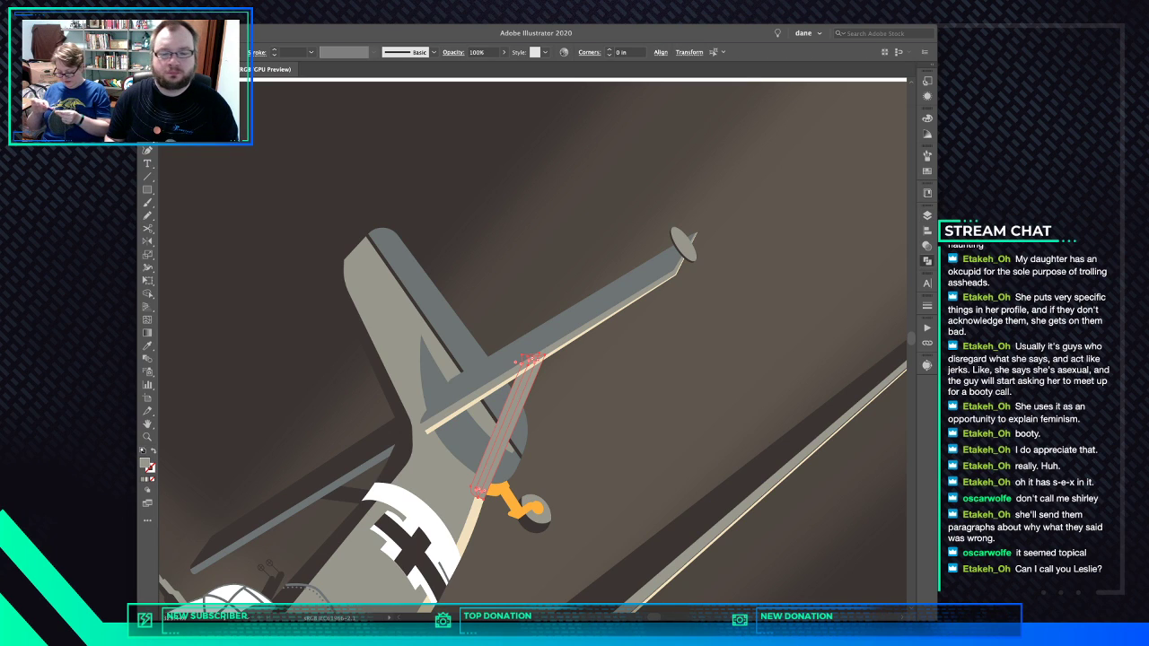
key(super+shift+a)
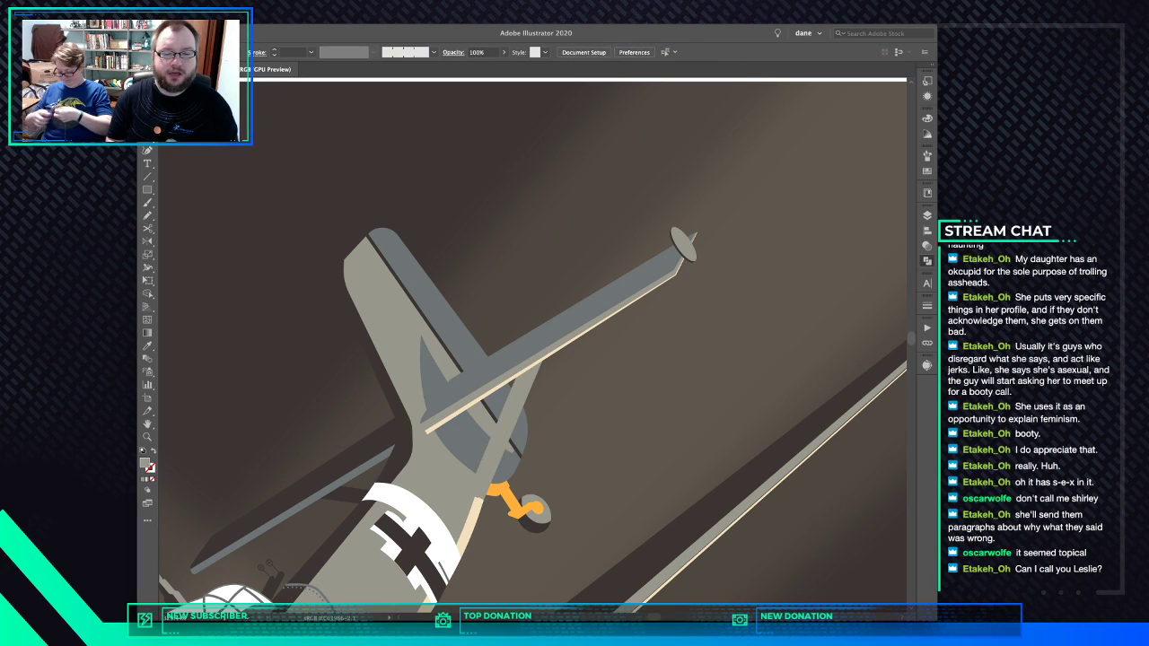
click(526, 359)
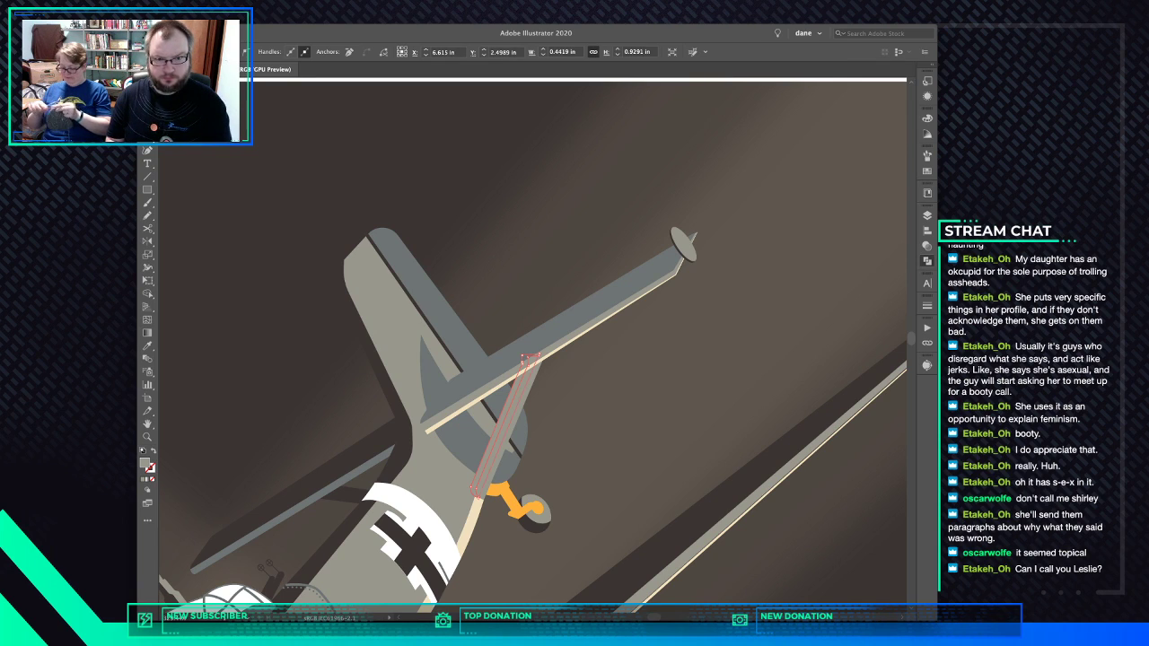
key(v)
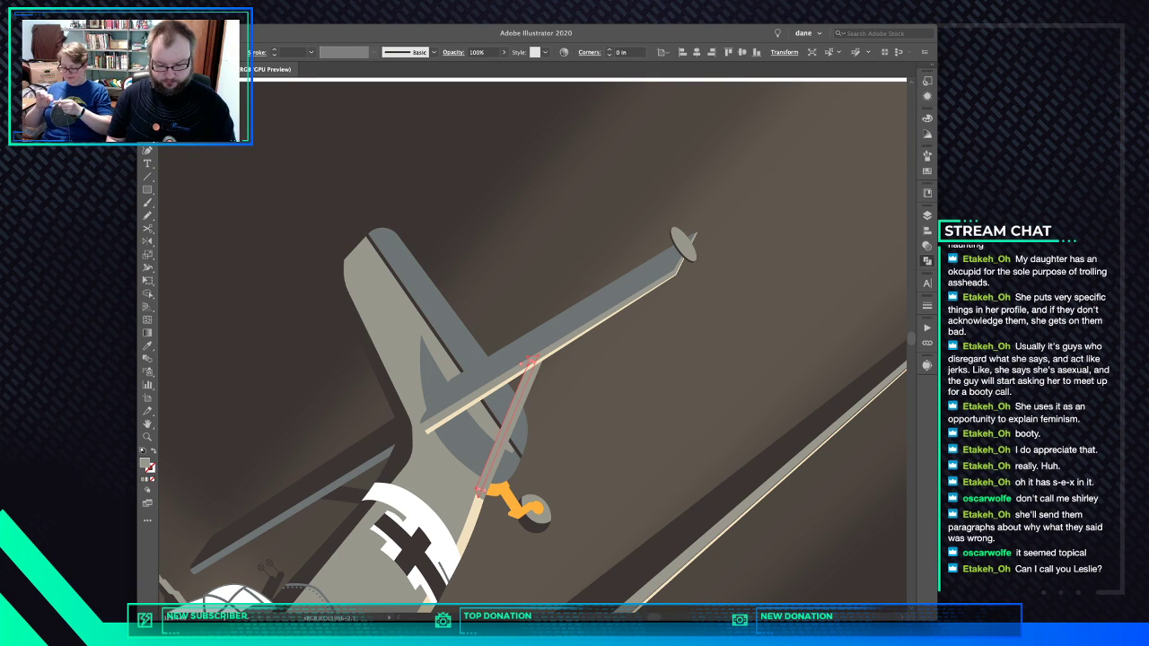
key(i)
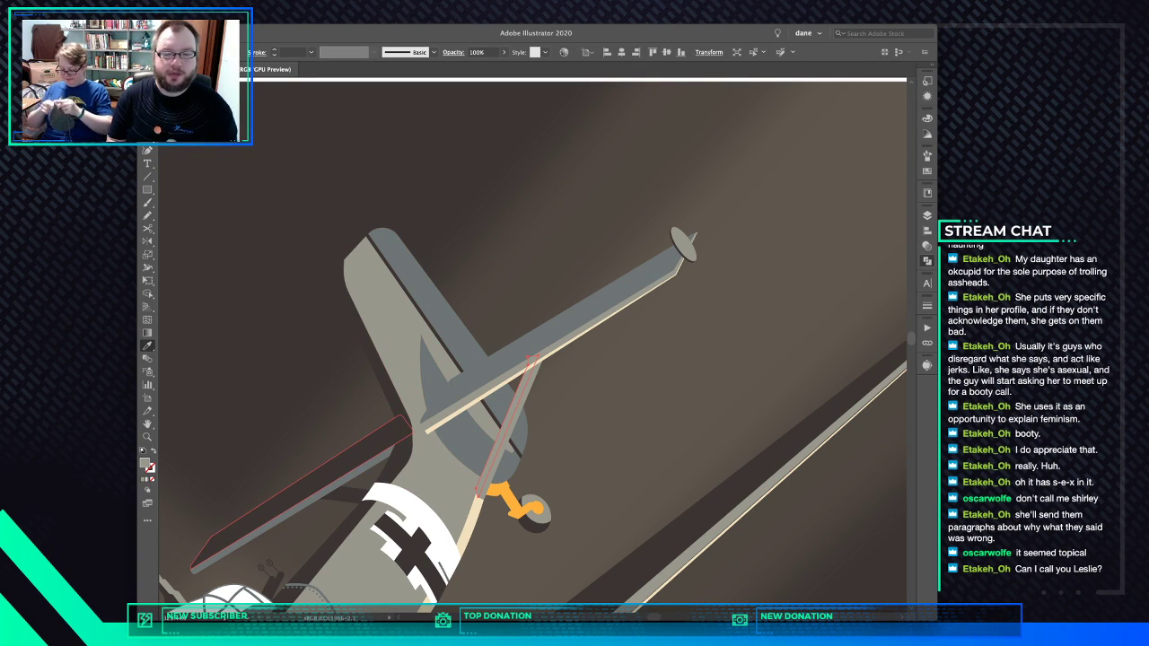
click(359, 453)
key(super+shift+a)
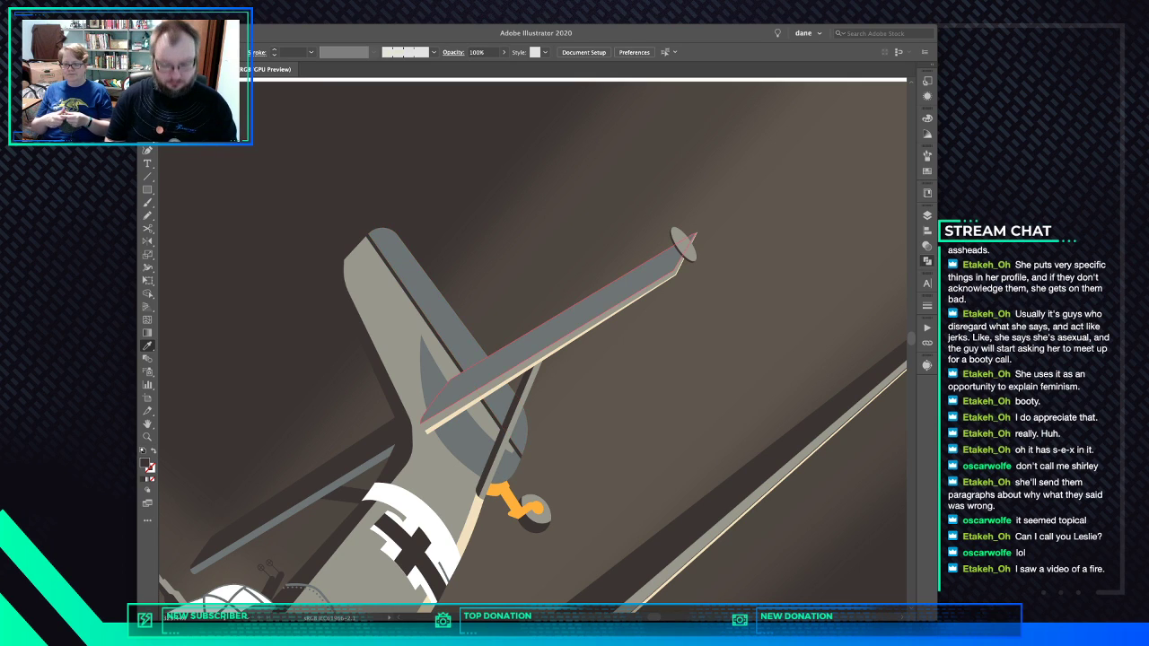
Try the dark brown fill on the near tailplane's grey upper surface, then undo it and deselect
key(super+minus)
key(super+minus)
key(super+minus)
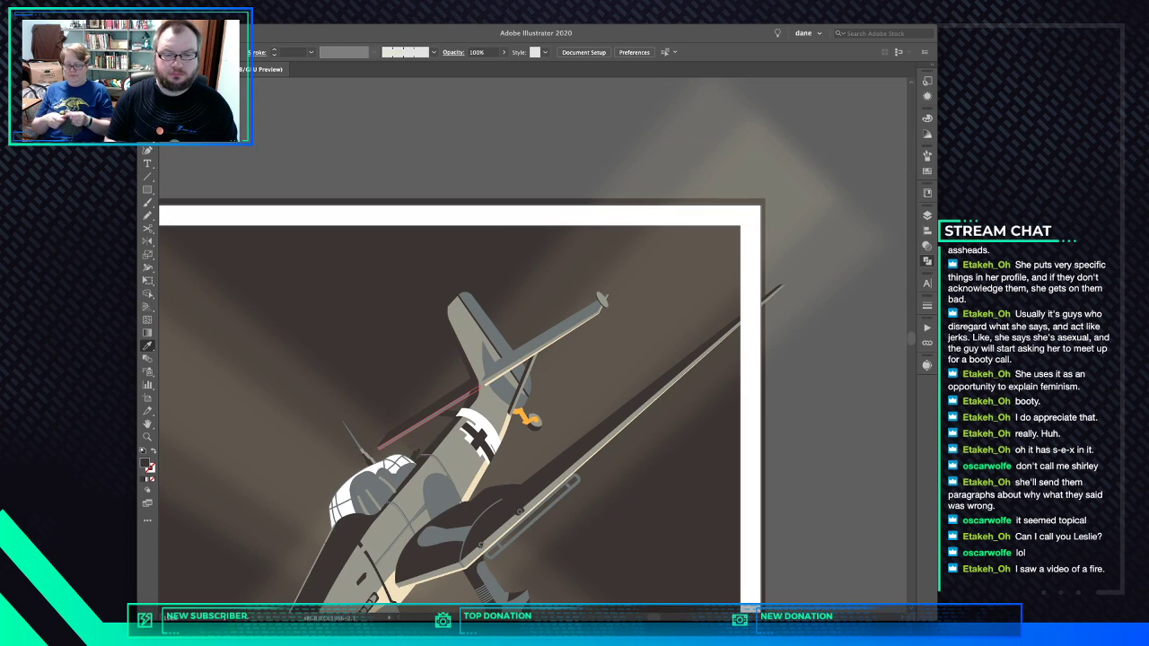
super+click(544, 344)
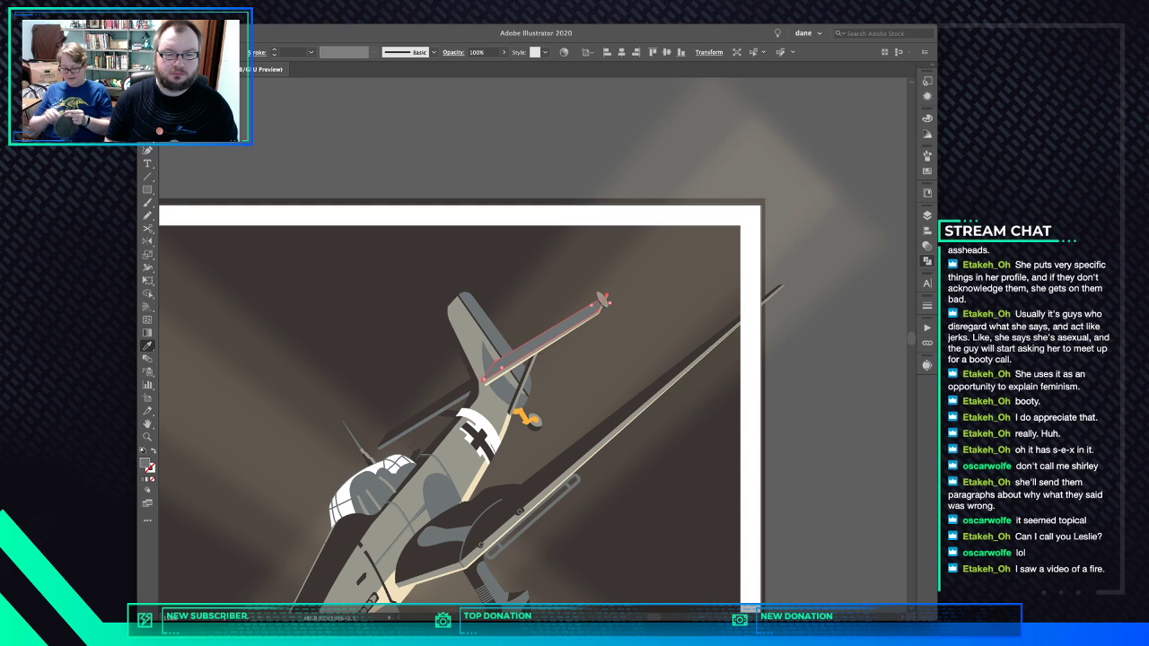
key(super+shift+a)
drag(503, 386, 542, 342)
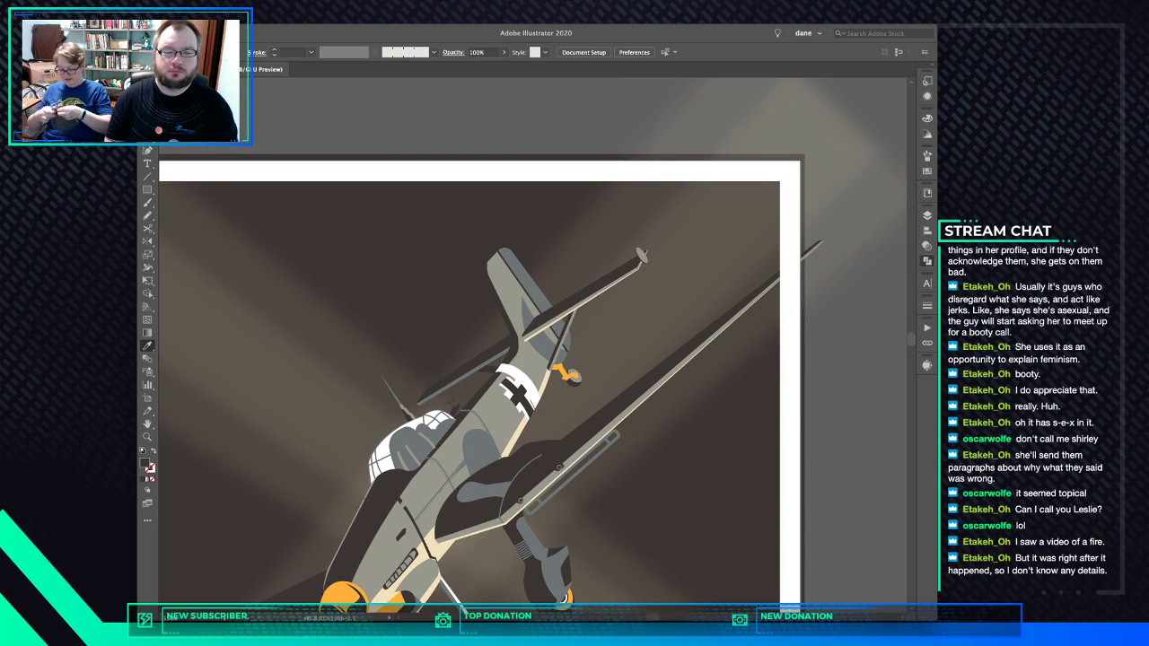
key(super+z)
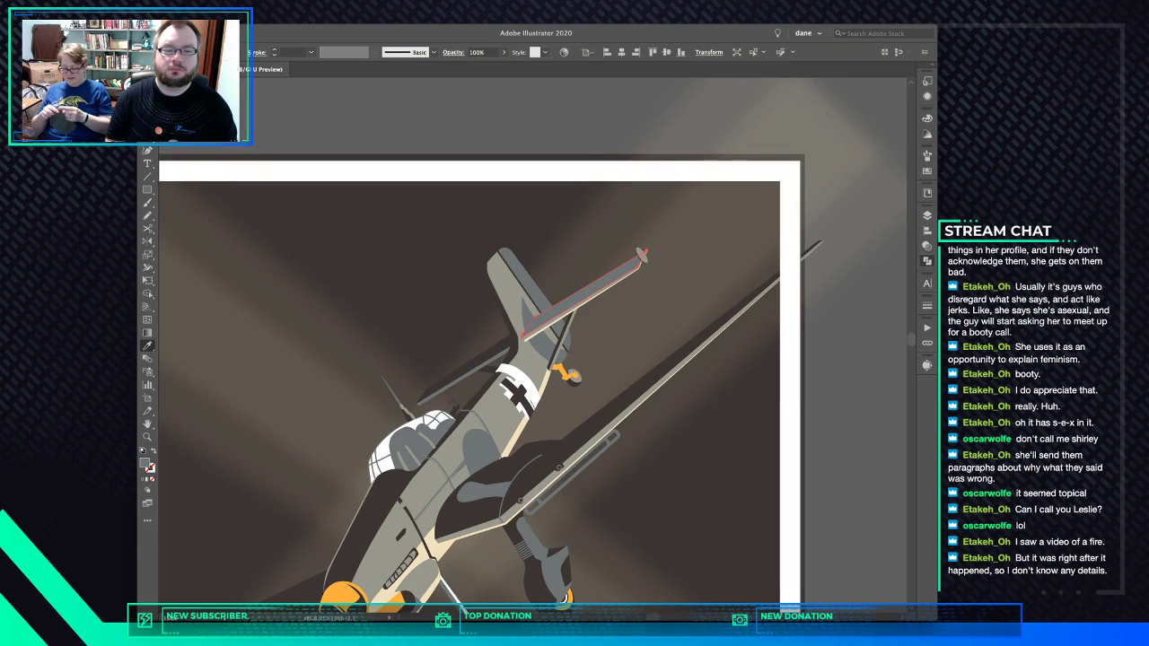
key(shift+super+a)
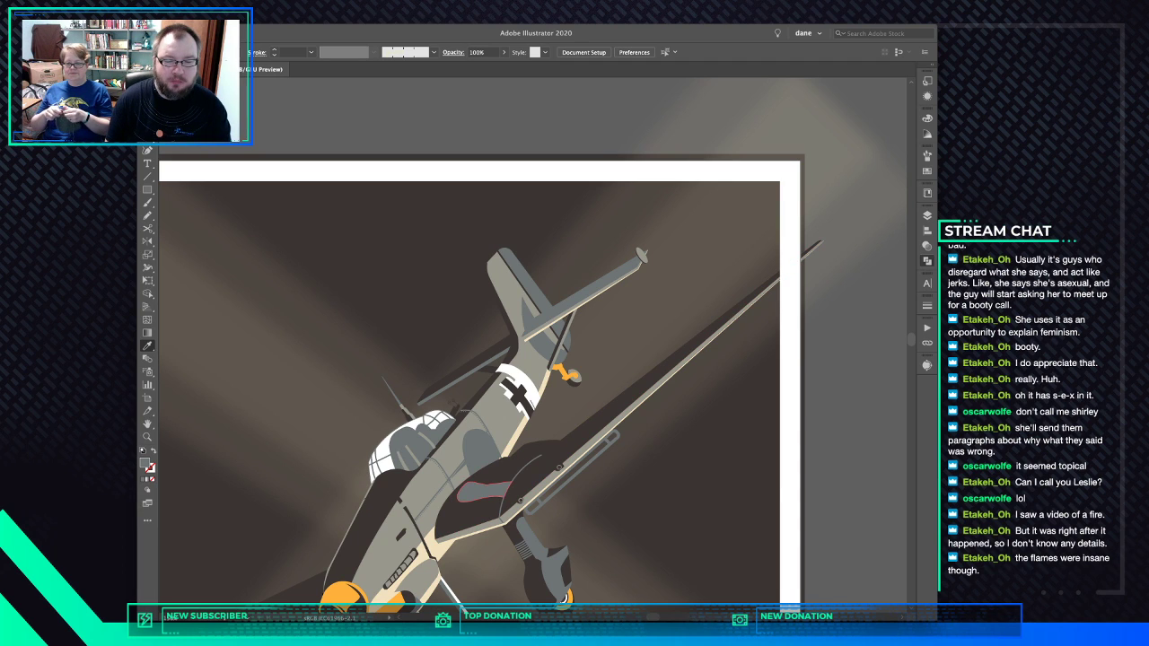
Nudge the inner end anchor of the near wing's beige highlight slightly inward at the wing root
drag(485, 492, 594, 358)
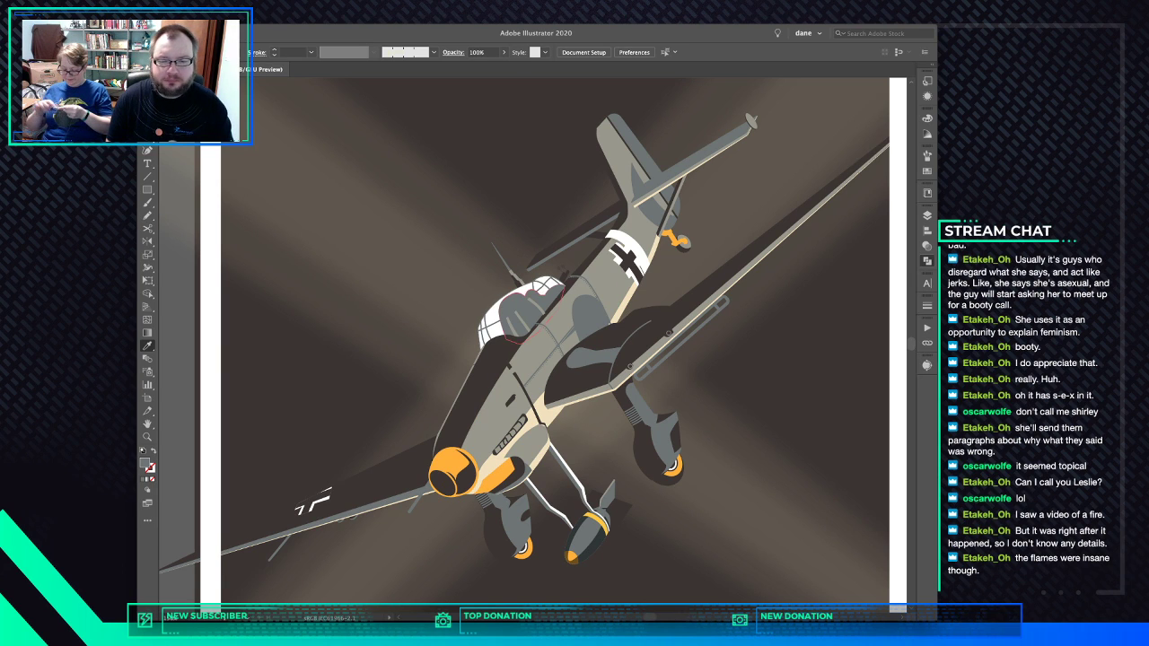
scroll(569, 361, up, 3)
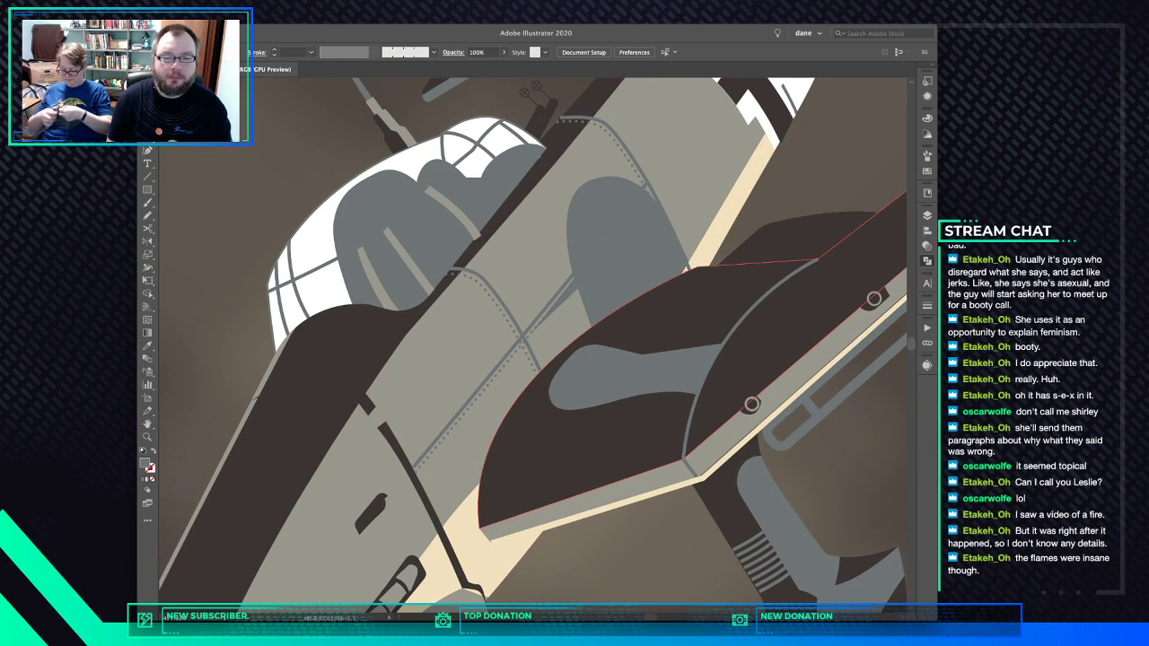
click(579, 434)
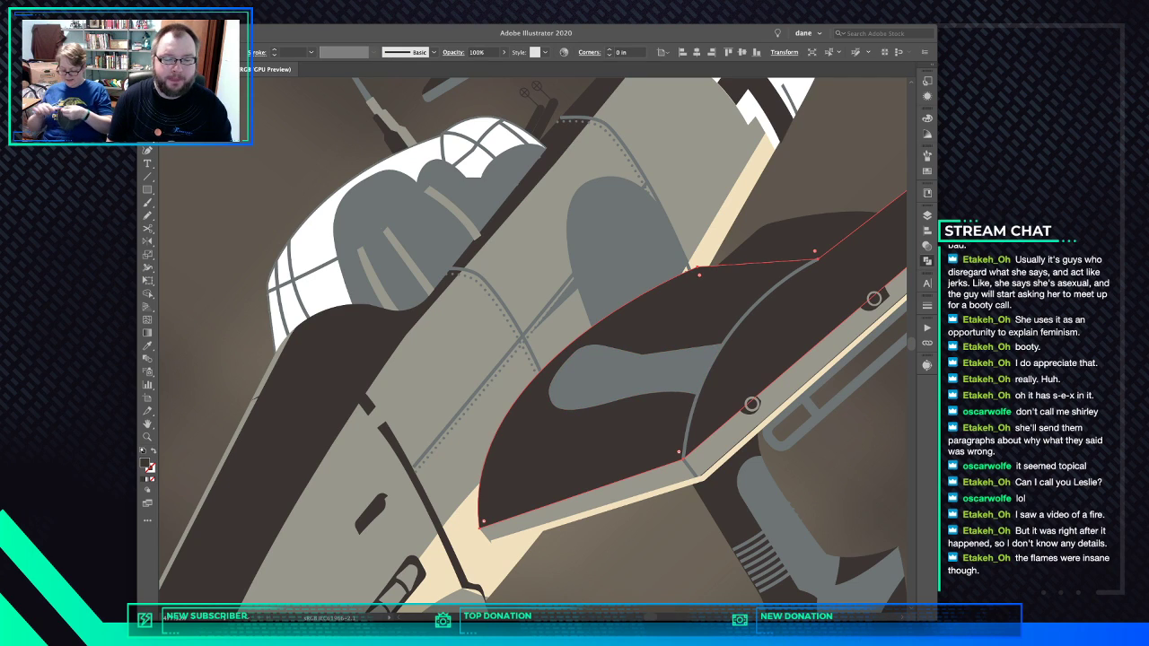
drag(492, 543, 487, 544)
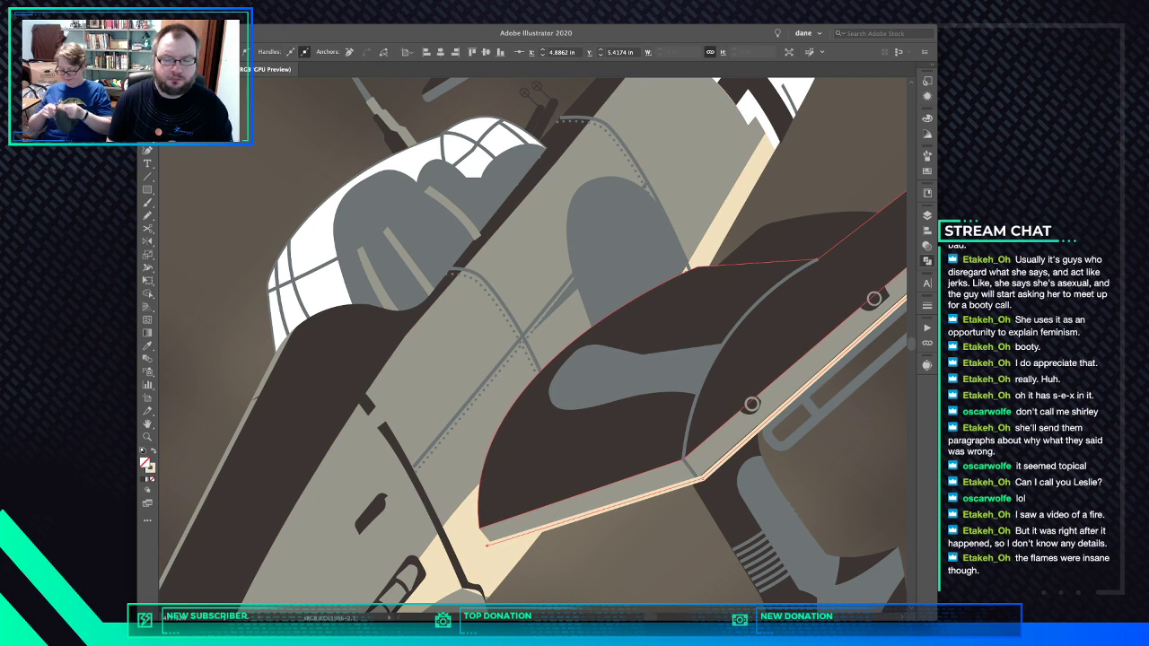
Add dotted rivet lines along both sides of the near wing's curved root edge, extending the outer one around the lower corner
click(575, 447)
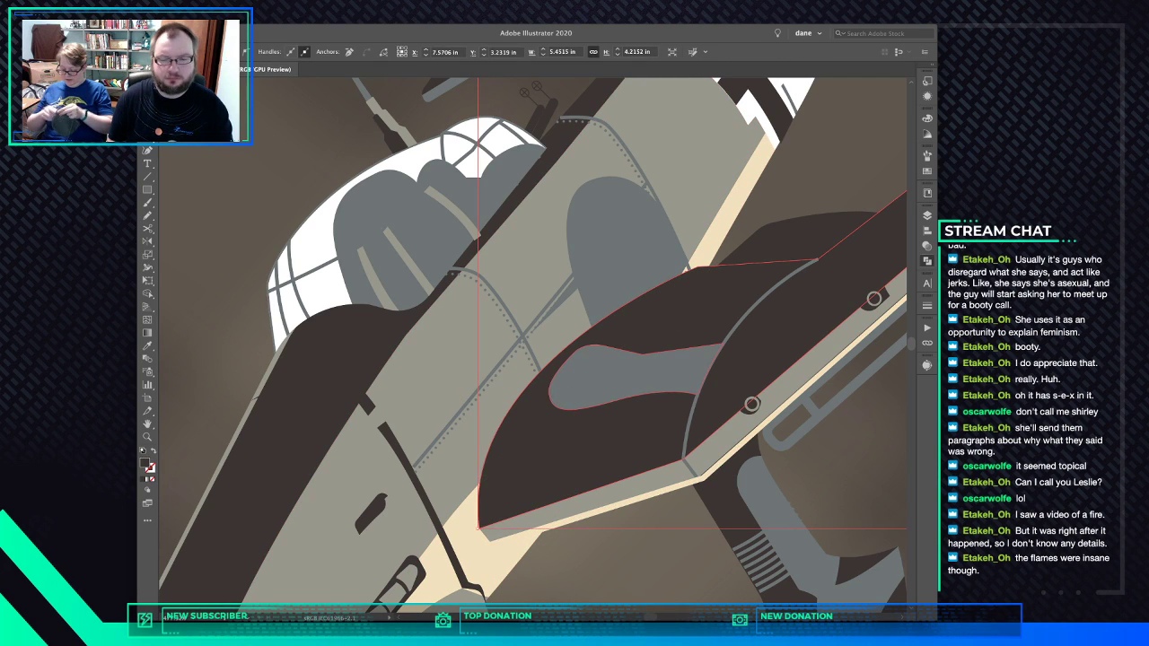
key(v)
key(i)
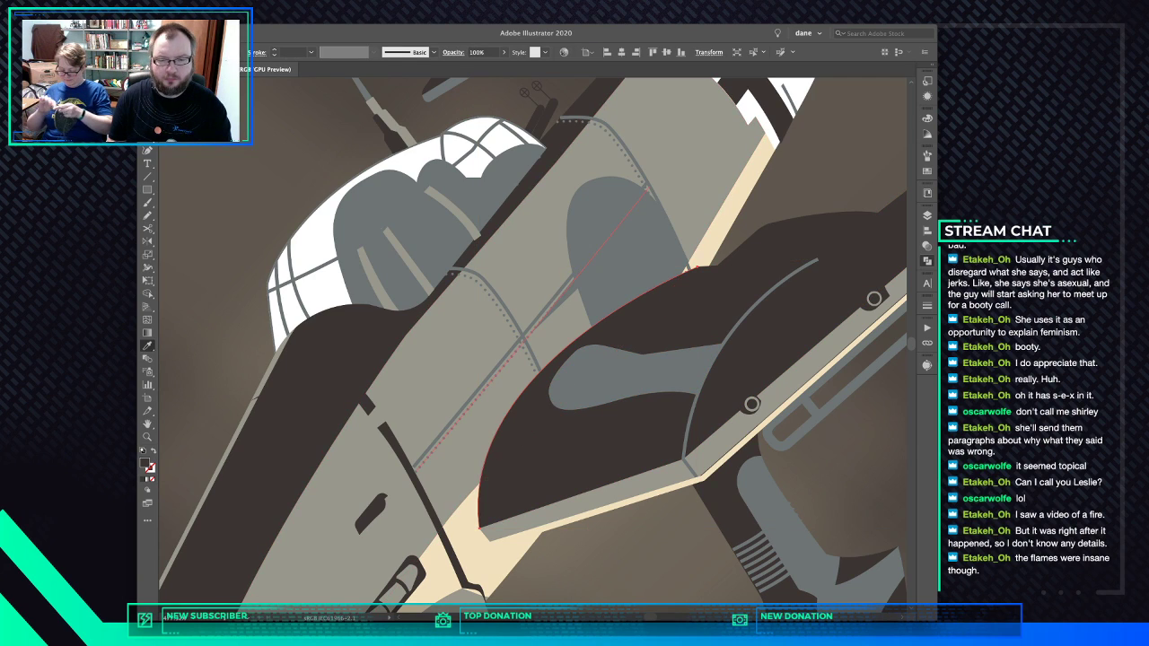
click(474, 363)
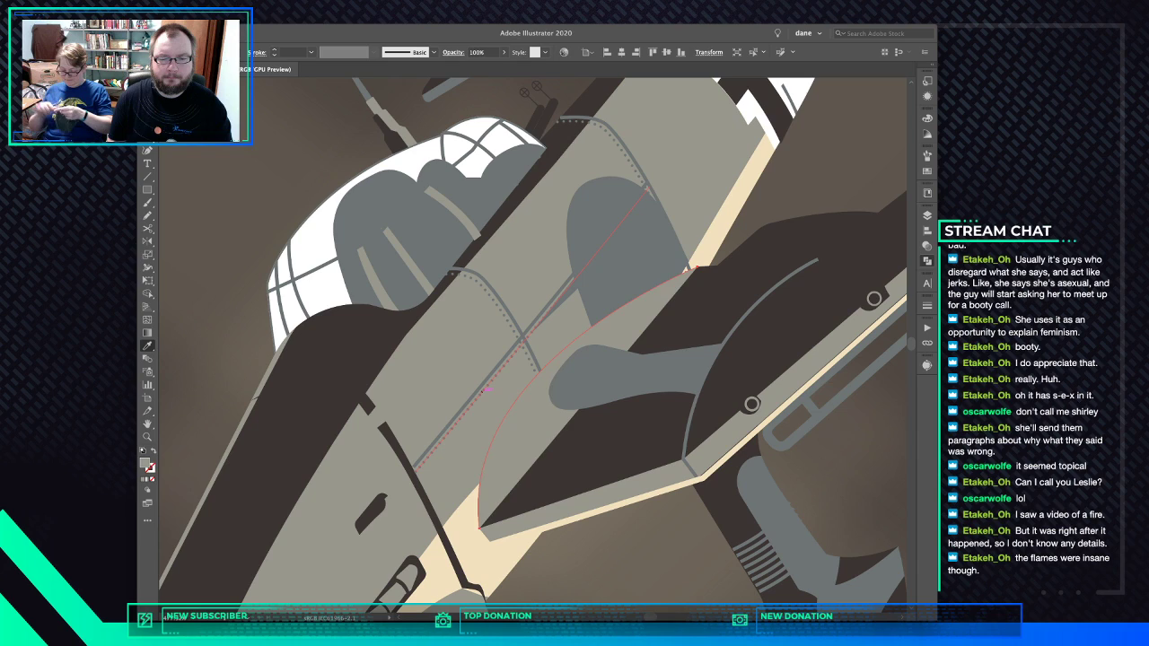
key(ctrl+z)
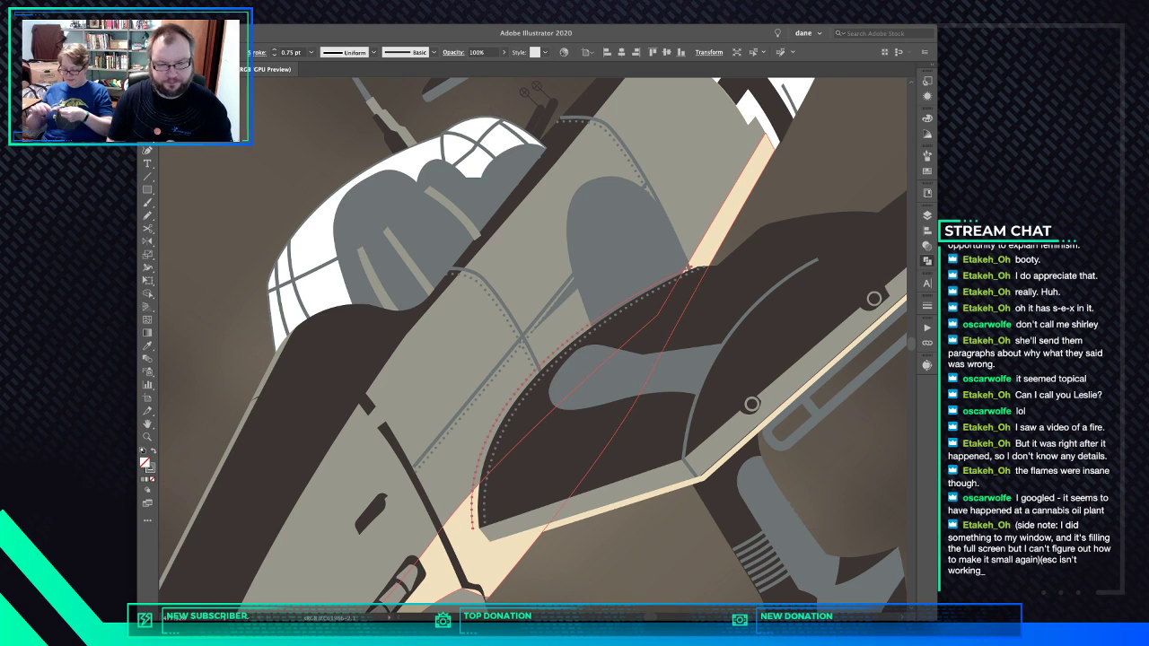
drag(472, 528, 315, 409)
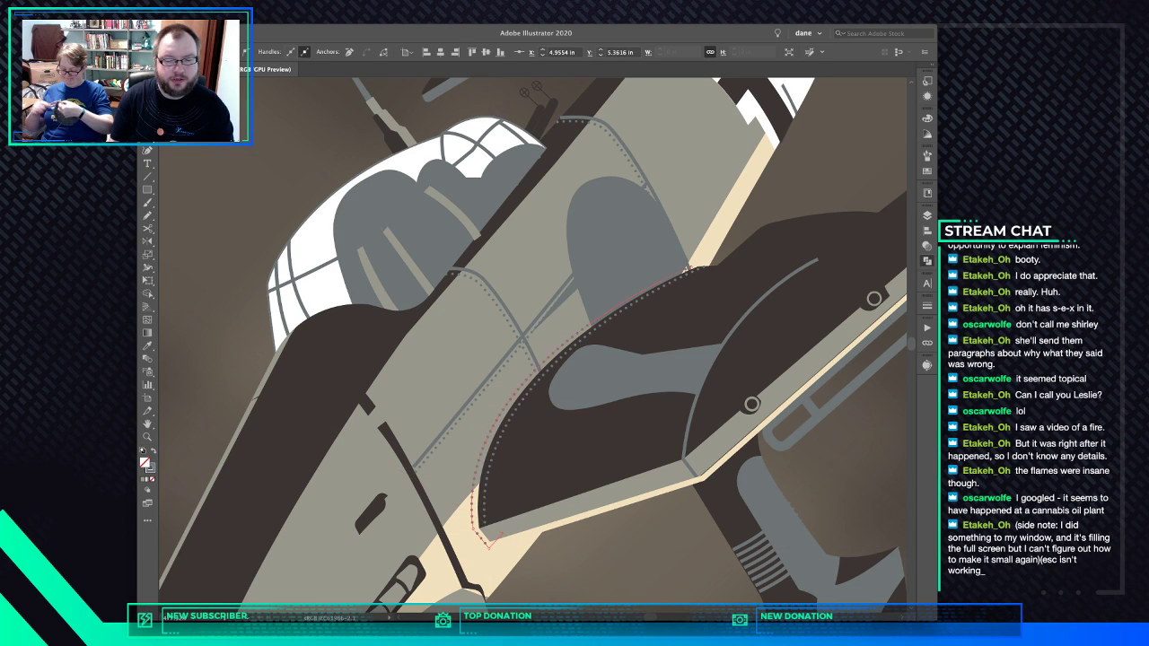
key(super+shift+a)
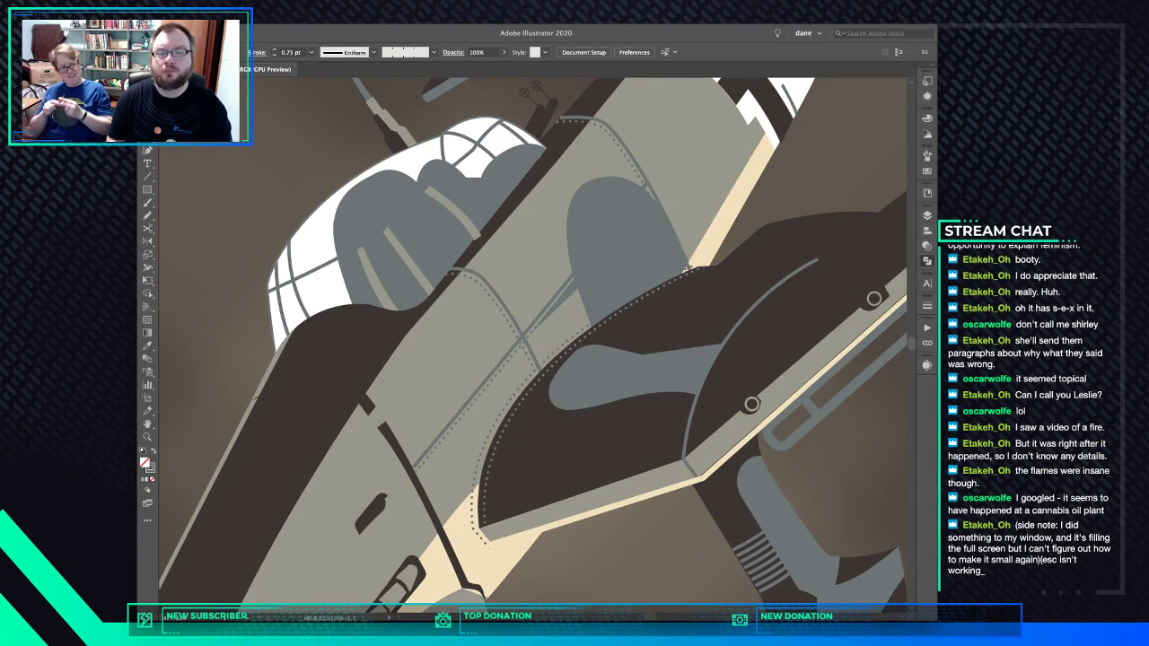
Try extending the fuselage's solid lengthwise panel line rearward past the white band and cross to the tailplane
scroll(532, 345, up, 5)
scroll(532, 346, right, 3)
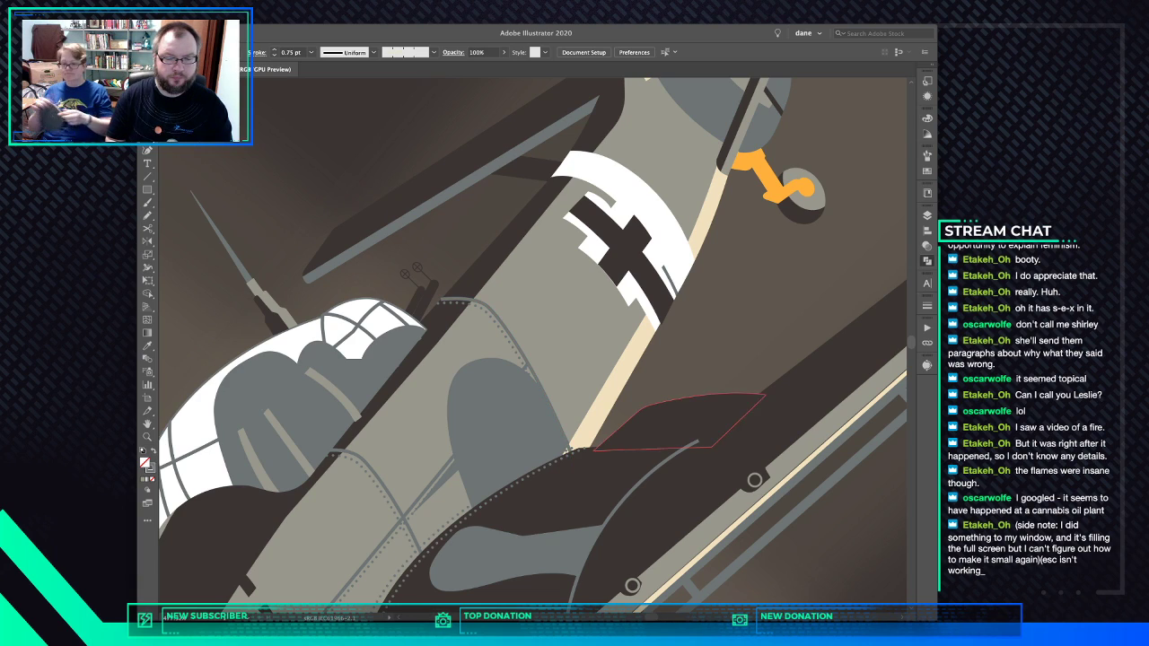
click(567, 448)
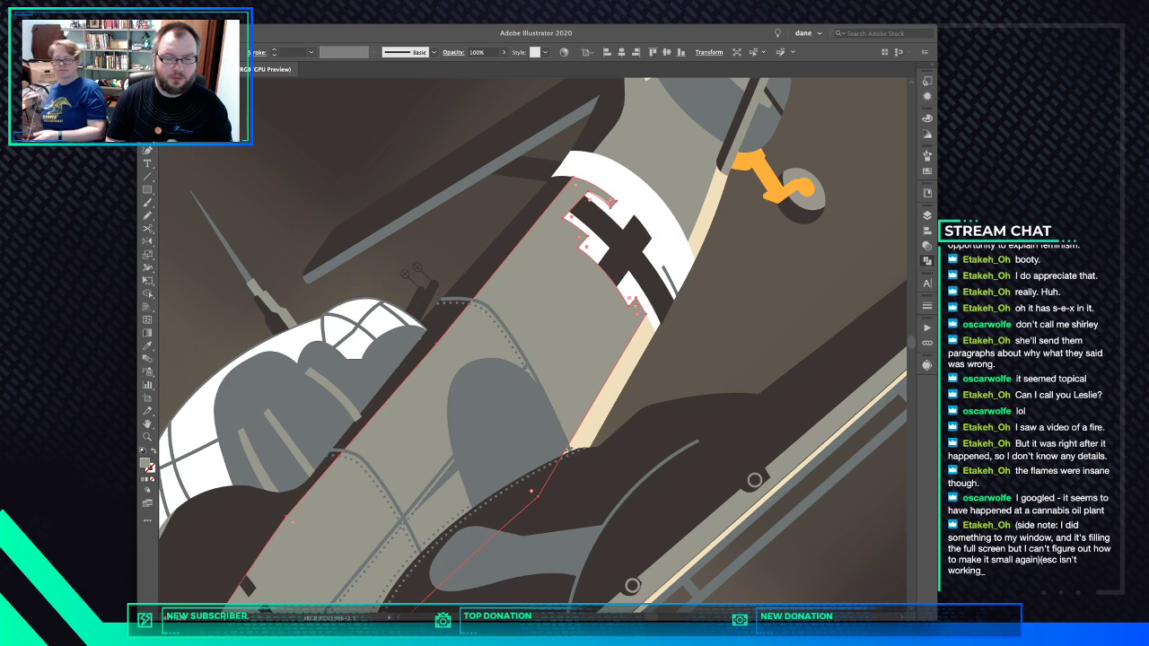
click(389, 540)
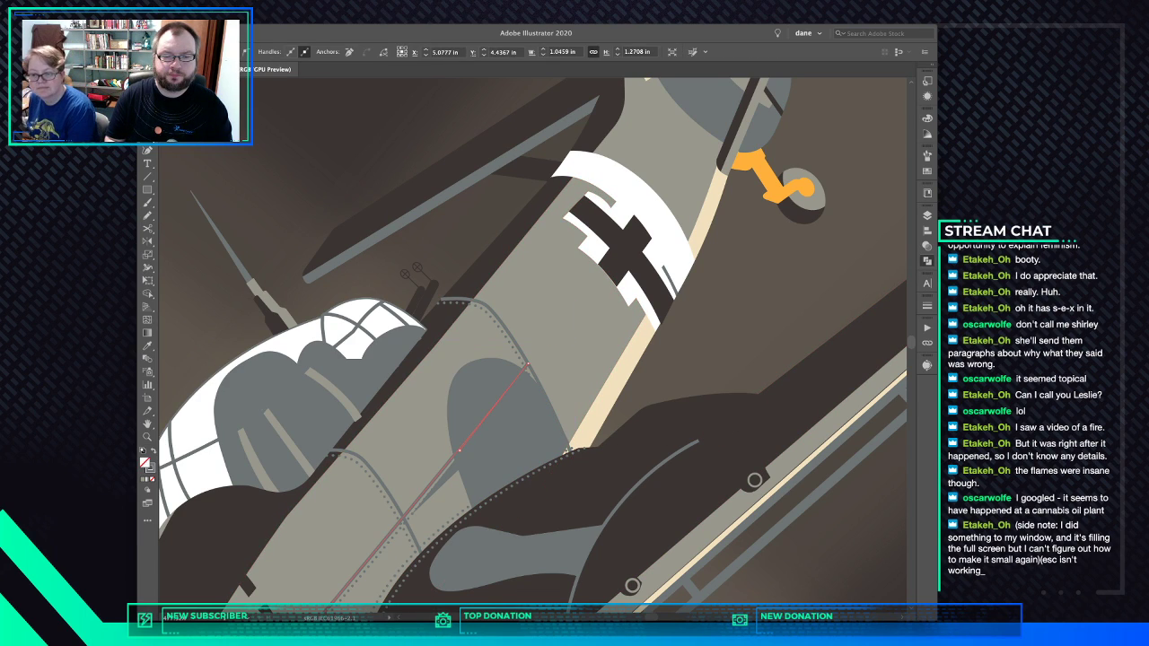
click(528, 365)
drag(528, 365, 682, 205)
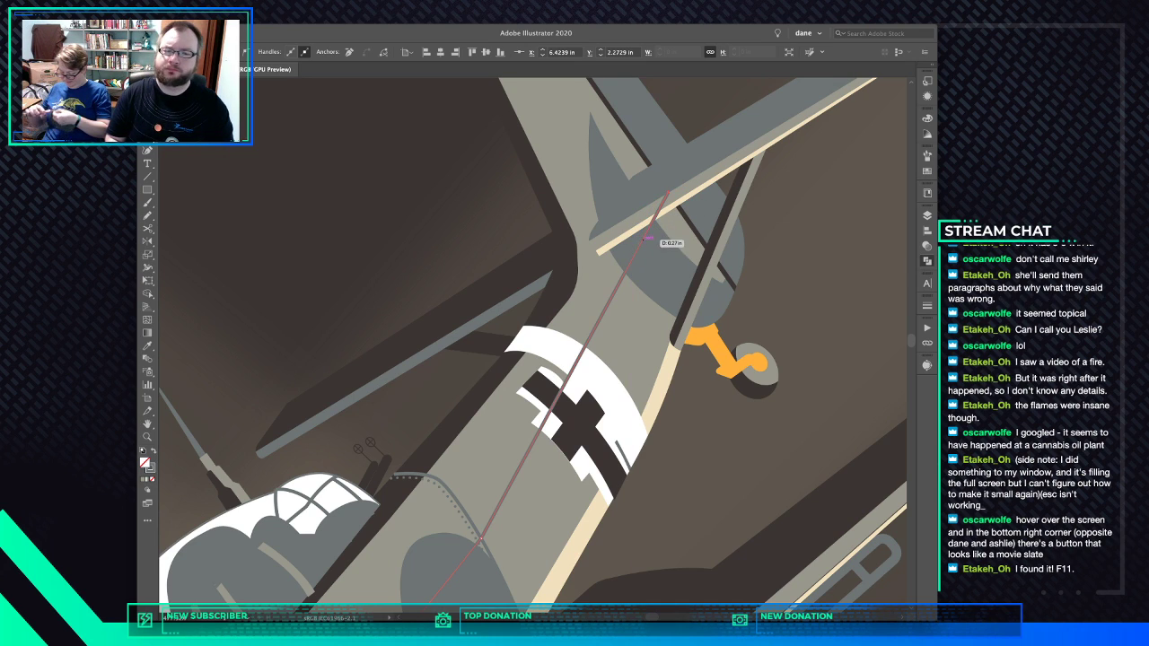
drag(639, 246, 726, 130)
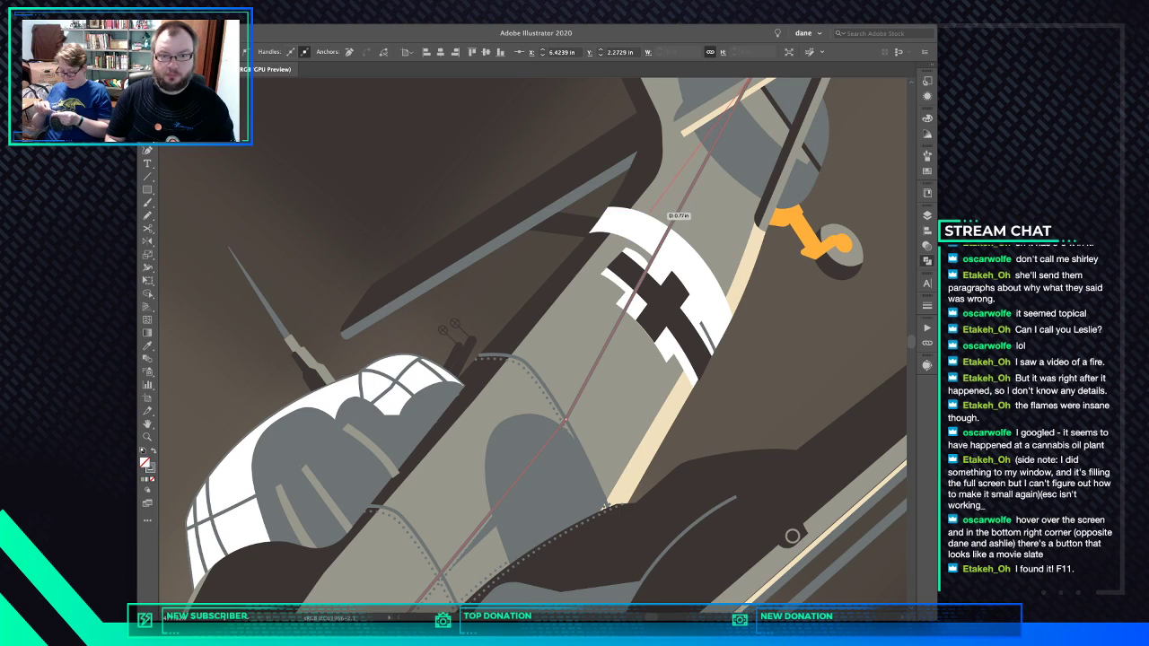
Cut the extended solid panel line and paste it back in place among the fuselage shapes
key(ctrl+minus)
key(ctrl+minus)
key(v)
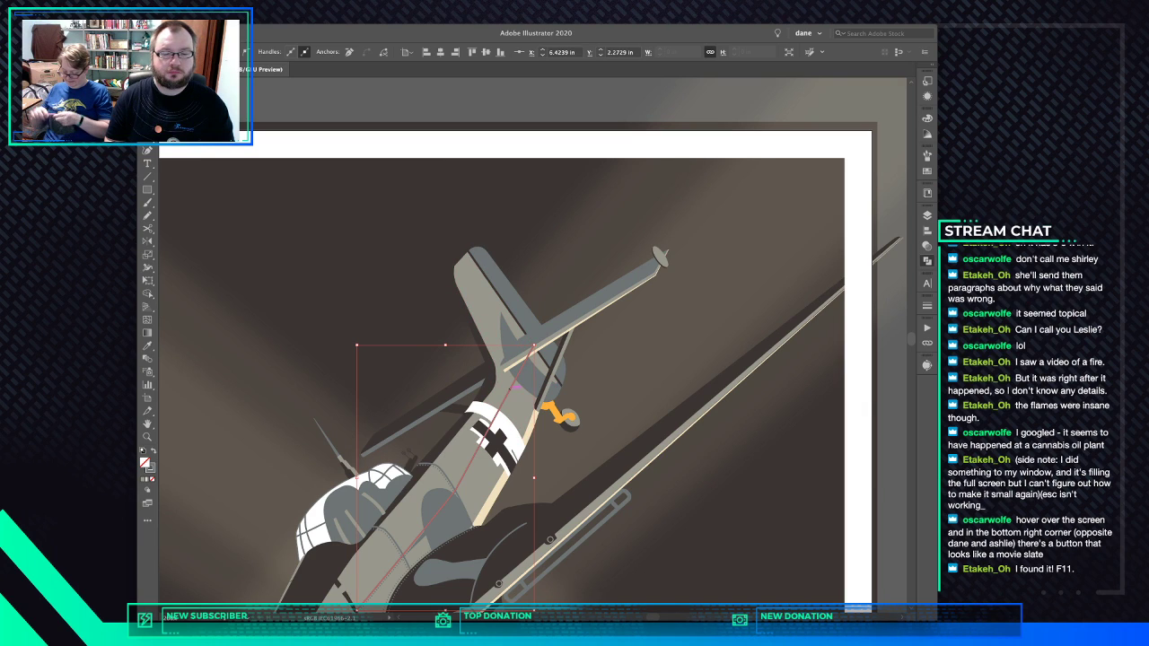
key(Delete)
key(Delete)
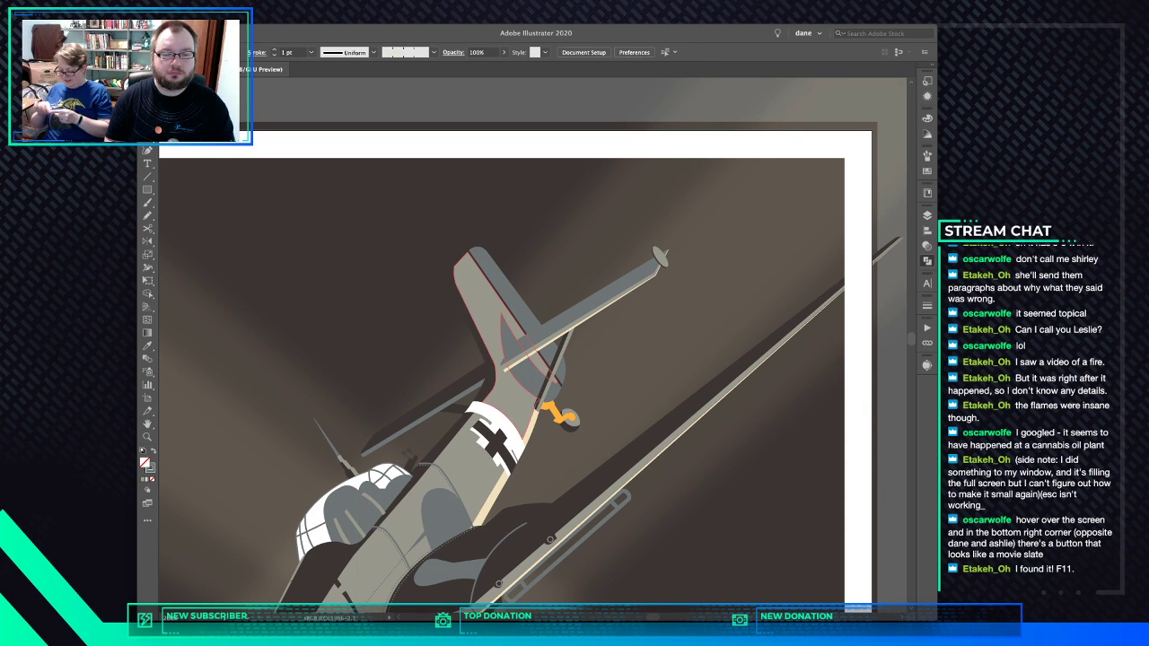
click(514, 388)
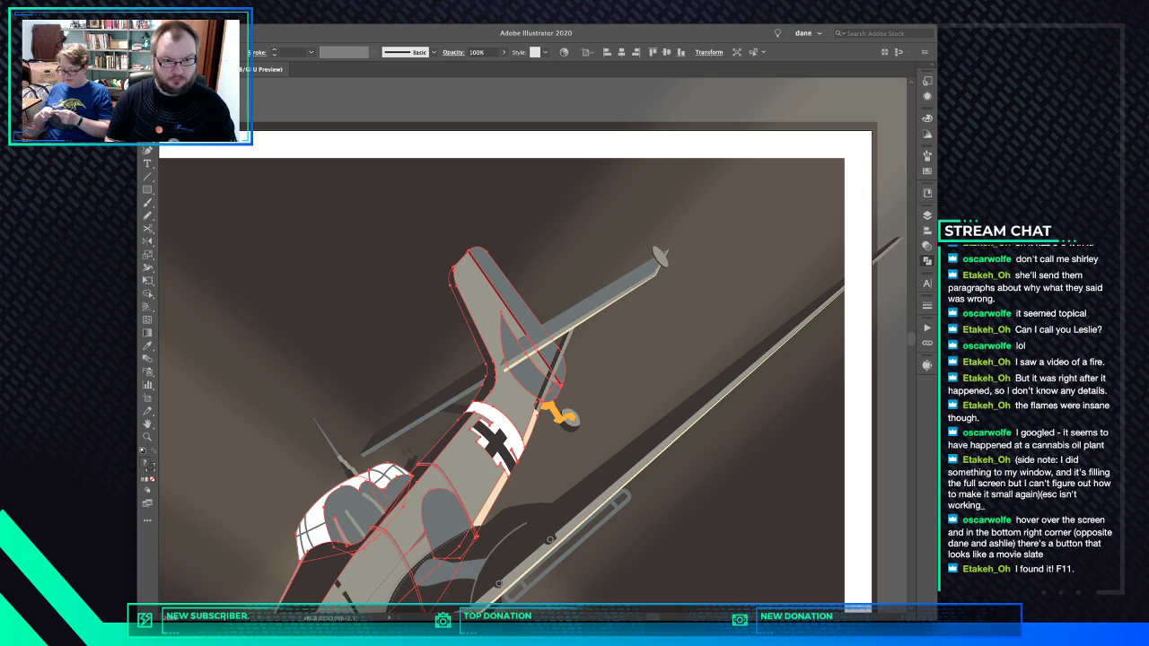
super+click(513, 381)
drag(514, 381, 516, 343)
Extend the dotted rivet line beside the fuselage's solid panel line rearward to the tailplane, then deselect it
key(a)
key(c)
click(458, 454)
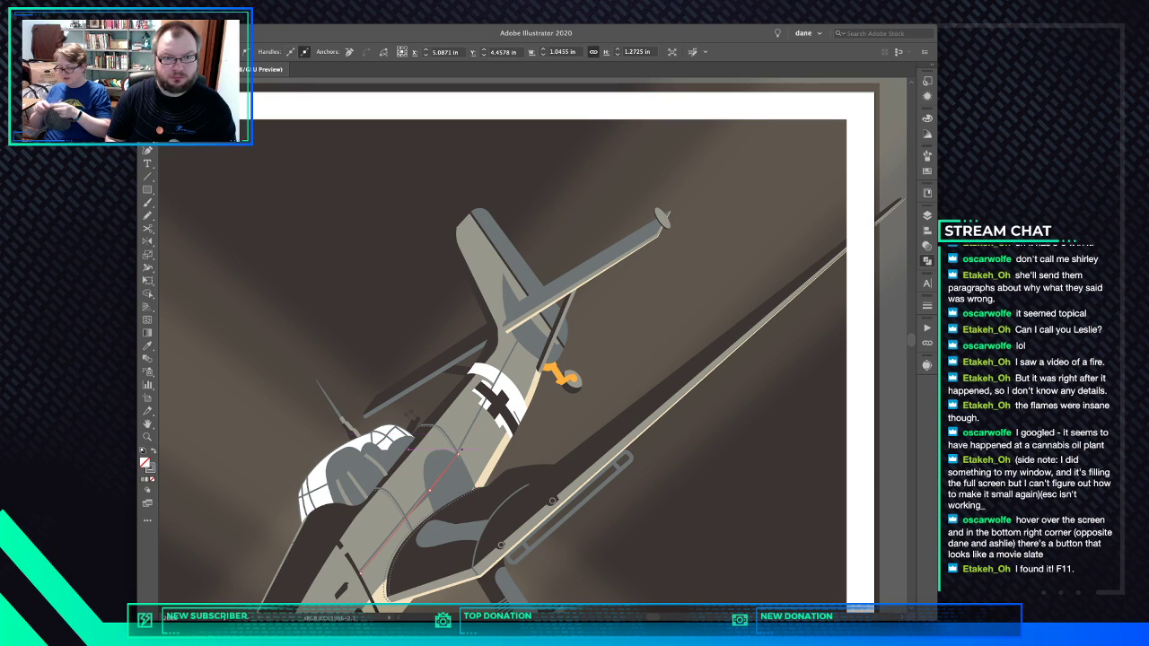
key(a)
drag(463, 449, 536, 311)
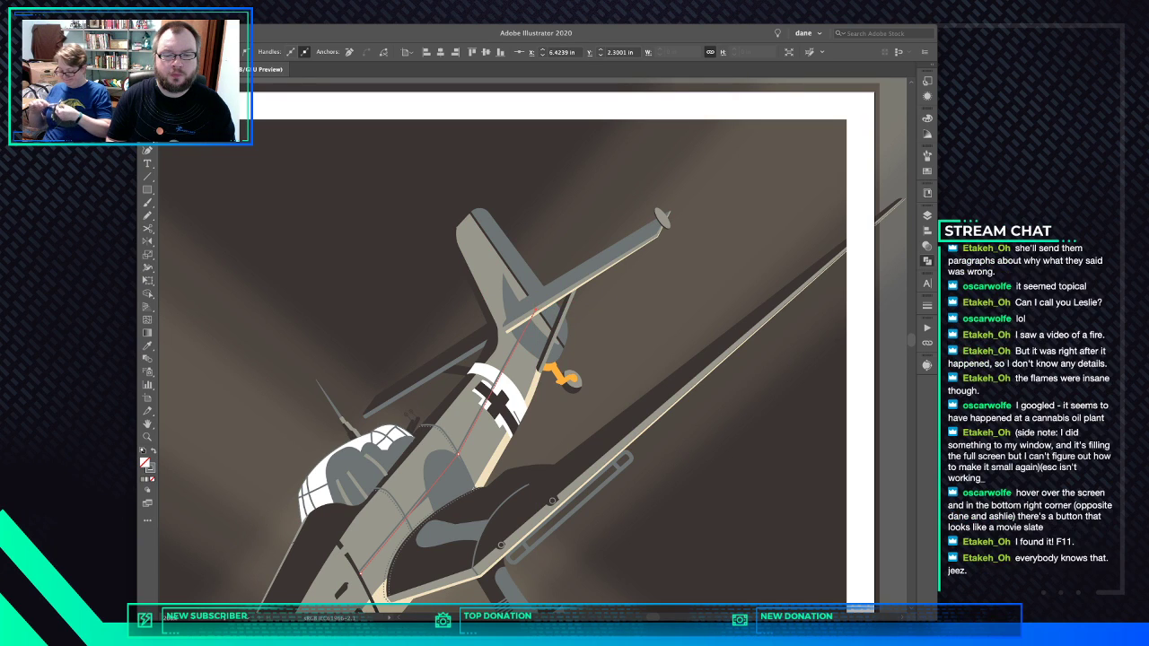
click(619, 305)
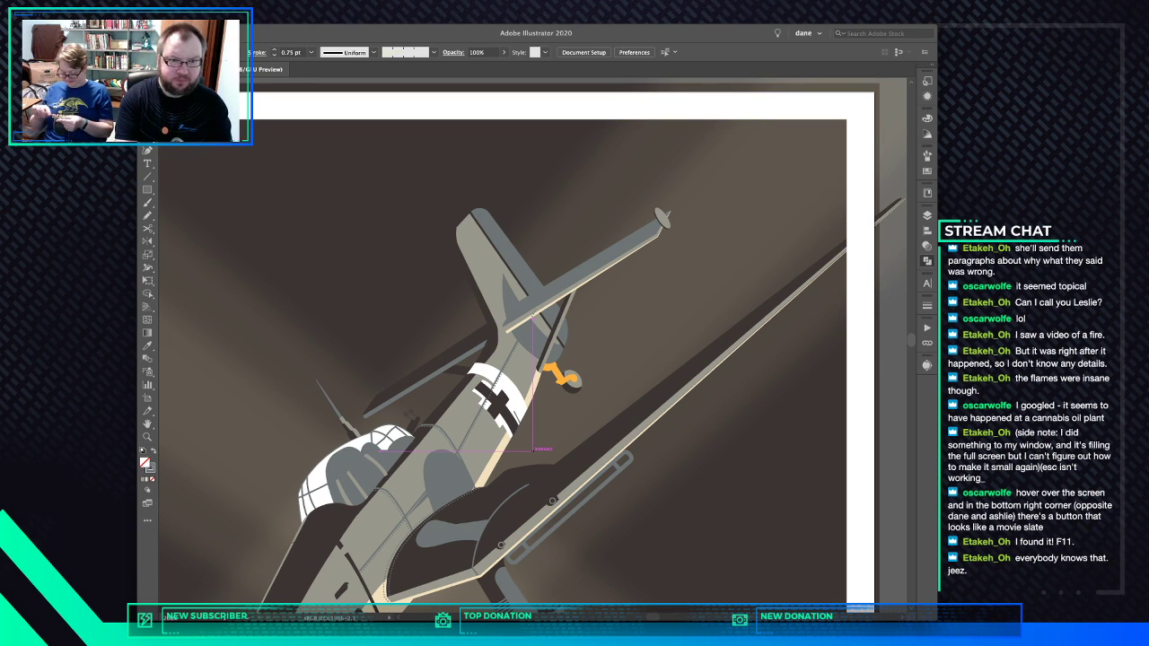
Undo the rearward extensions of the fuselage's solid panel line and dotted rivet line
key(super+z)
key(super+z)
key(super+z)
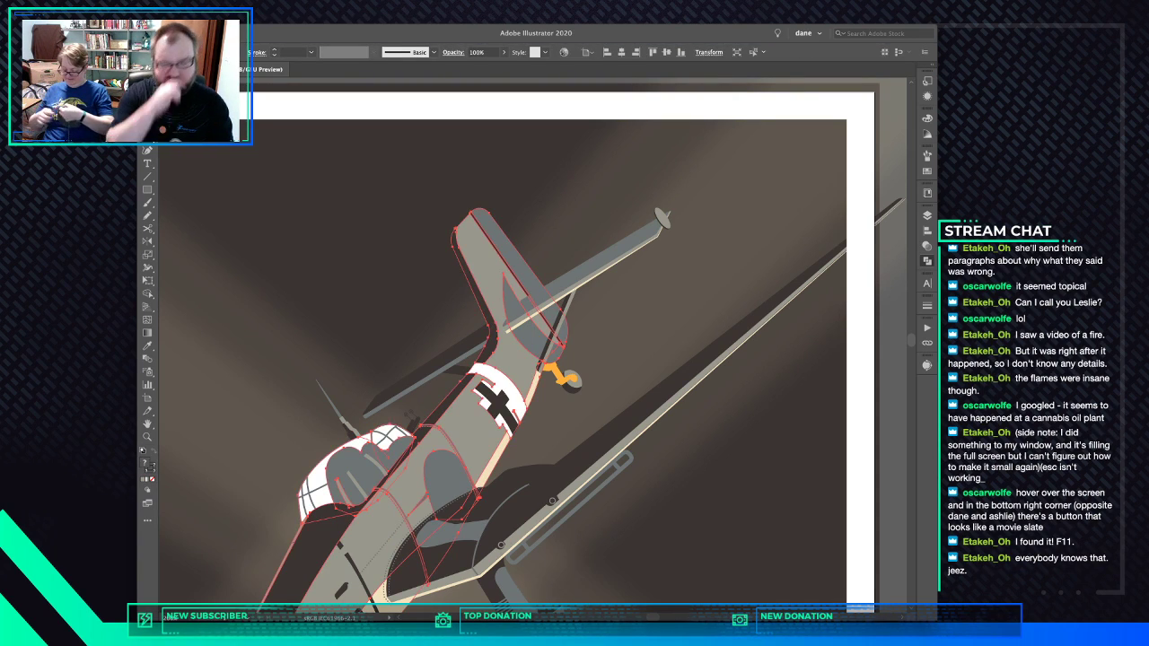
key(super+z)
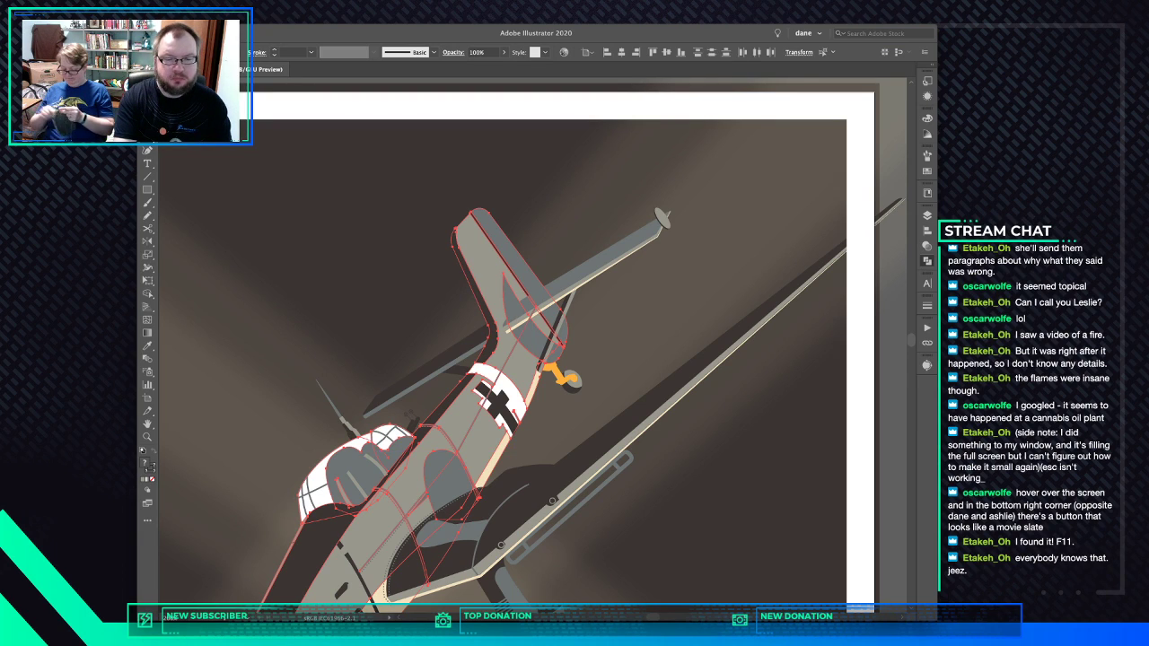
key(super+z)
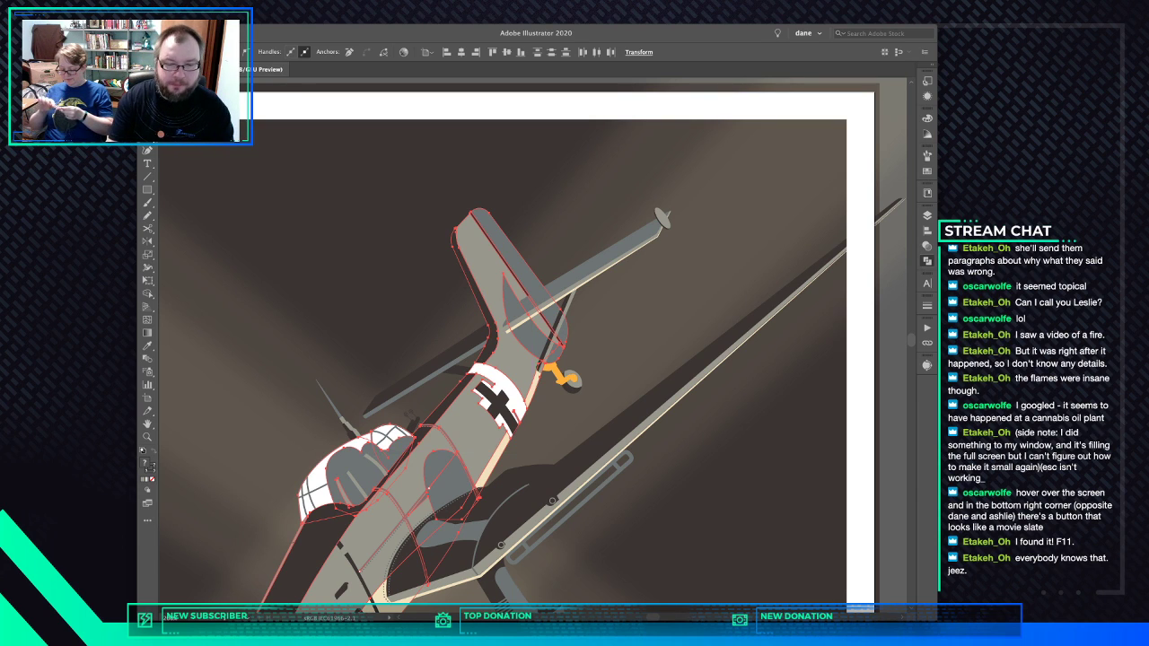
Deselect the artwork and review the whole poster in Trim View with the interface panels hidden
key(super+minus)
key(super+minus)
key(super+minus)
super+click(823, 403)
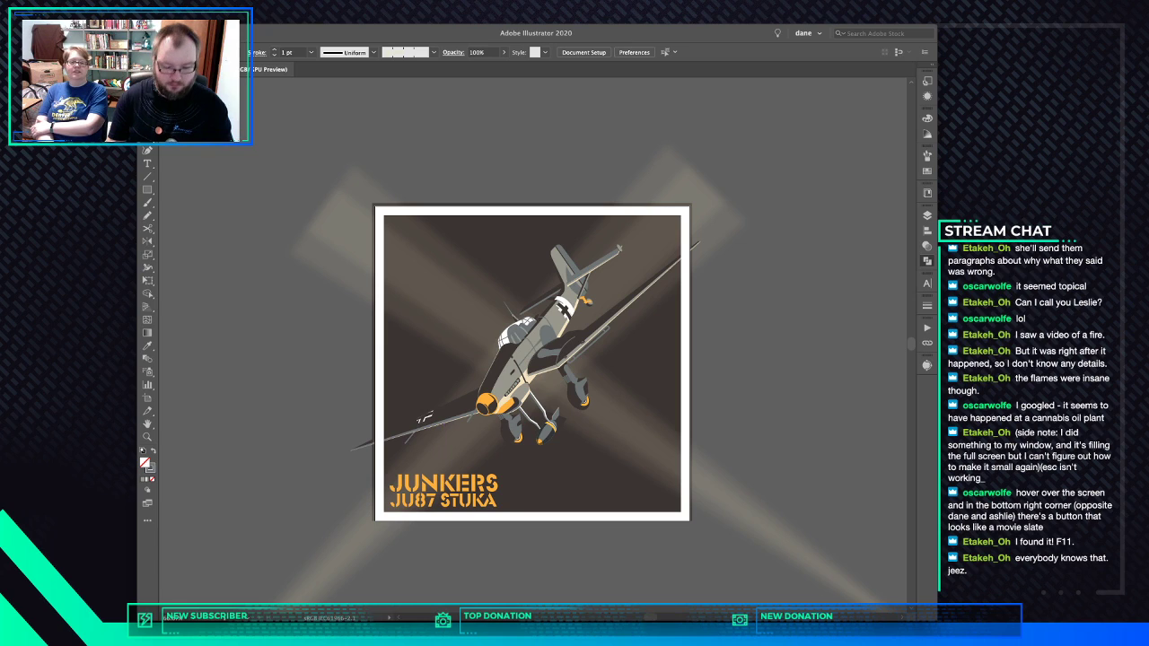
key(super+equal)
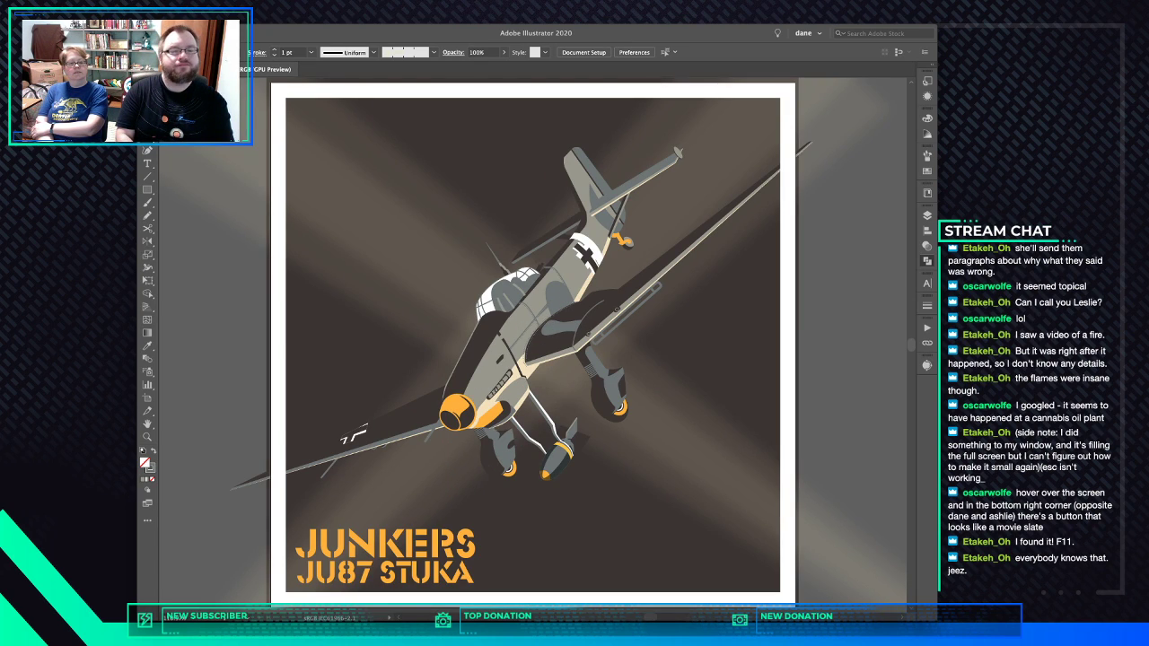
key(Tab)
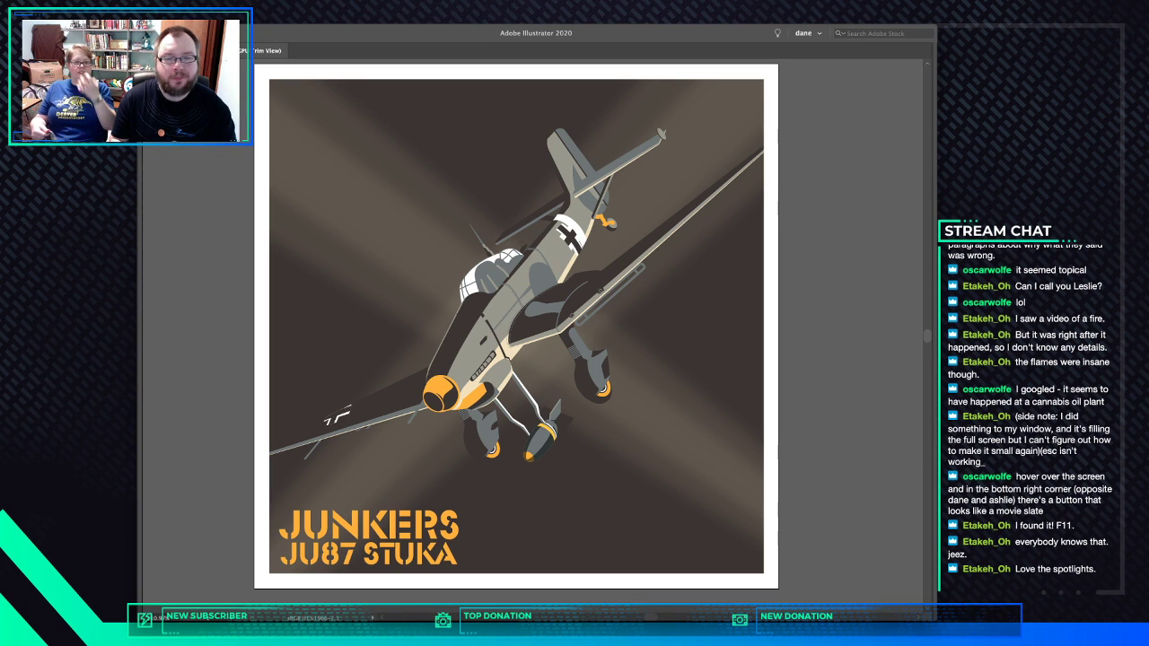
Adjust the lower corner of the white cross border on the rear fuselage to meet the fuselage's lower edge
scroll(555, 217, up, 8)
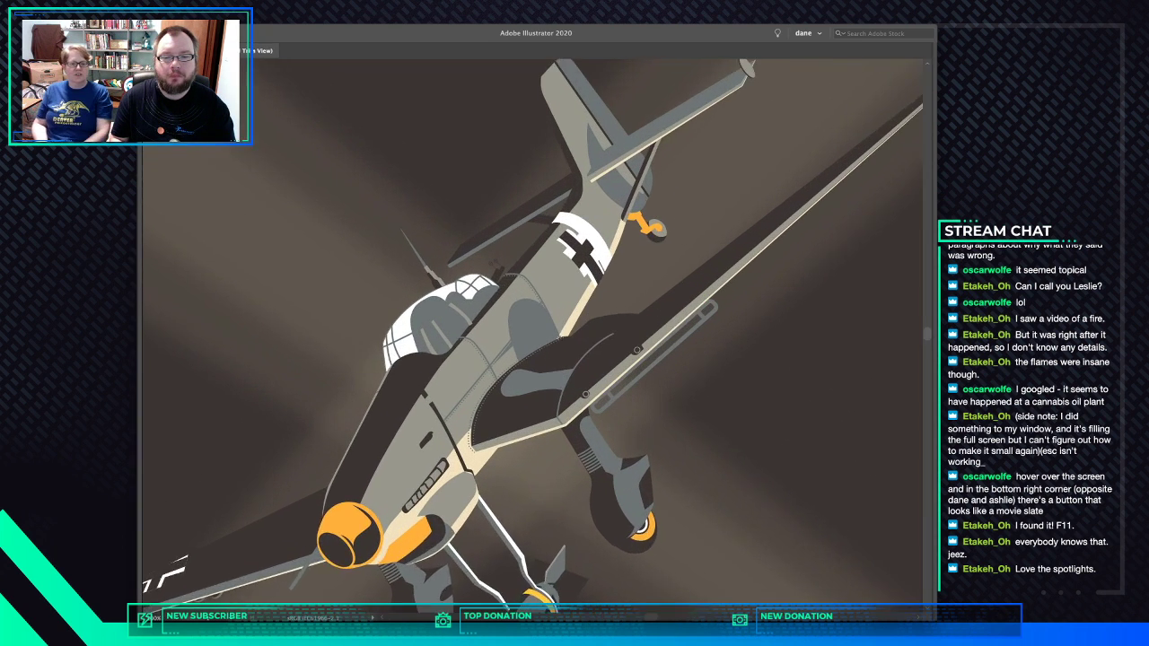
scroll(557, 215, up, 6)
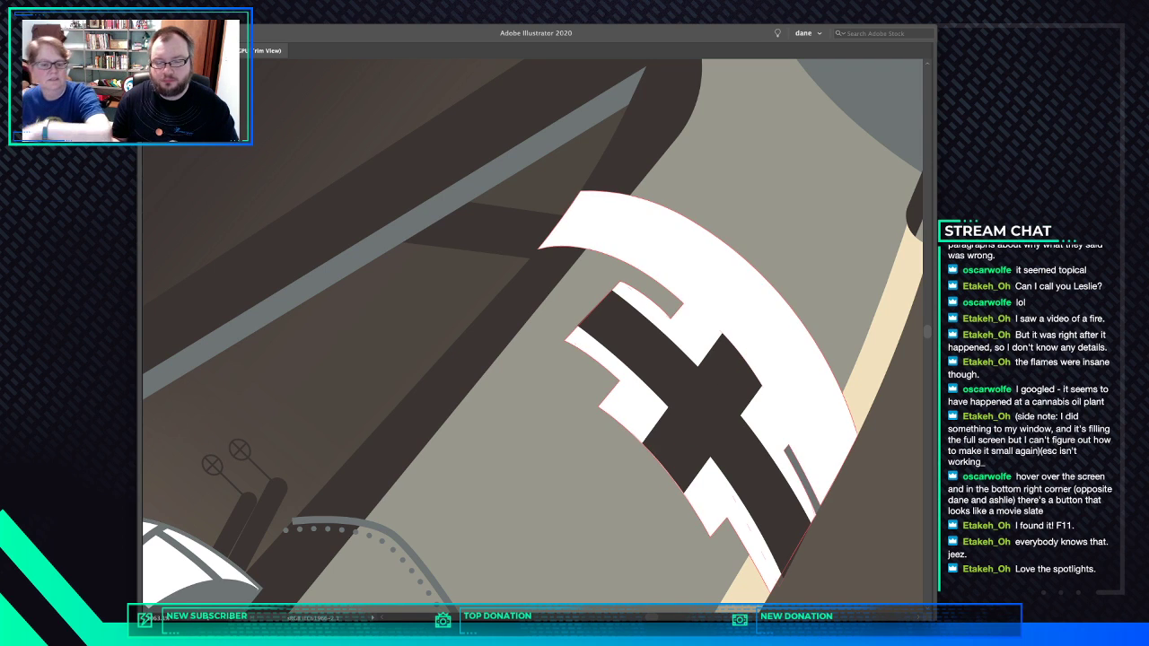
scroll(700, 458, down, 3)
scroll(700, 458, right, 2)
scroll(700, 458, up, 2)
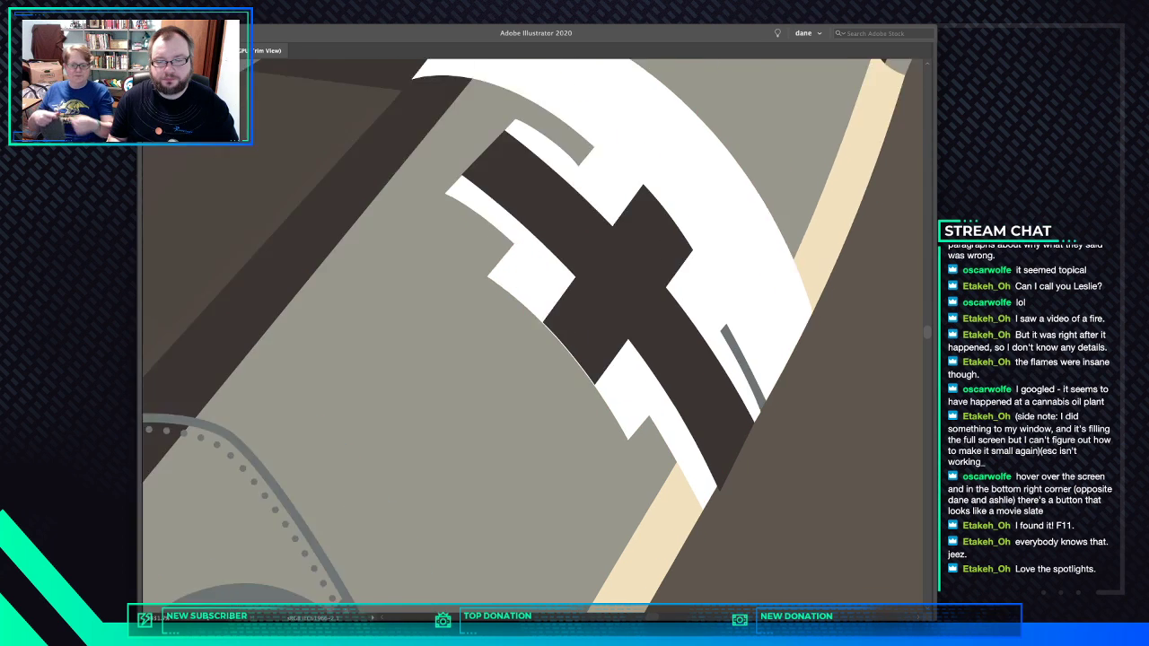
scroll(709, 463, up, 5)
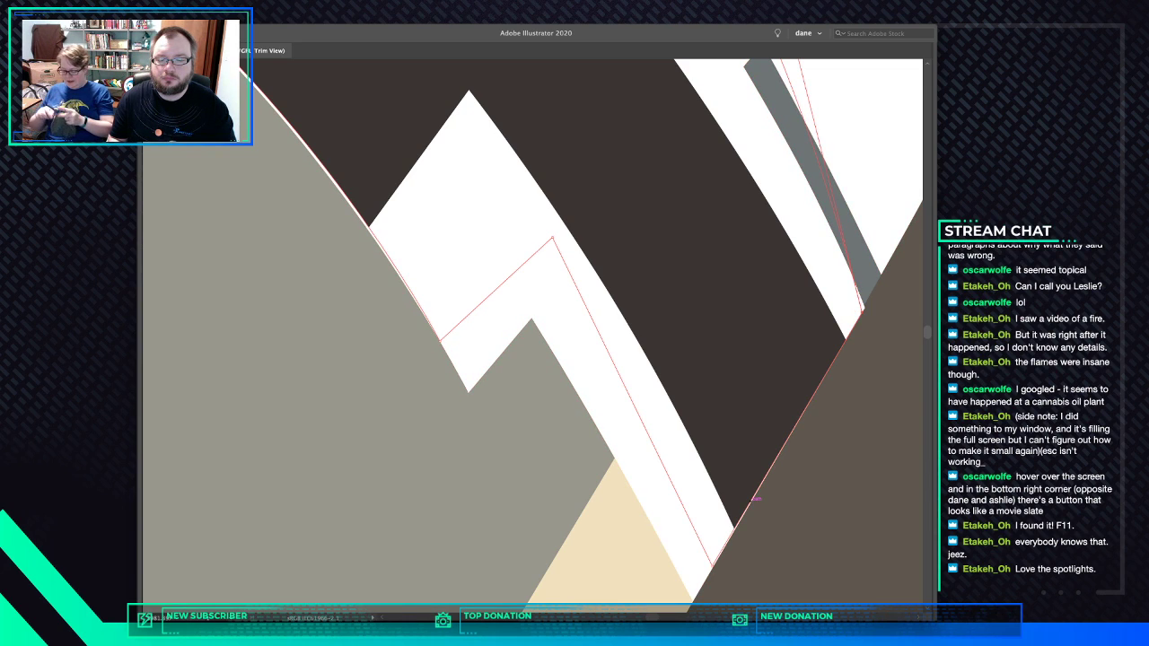
scroll(755, 498, up, 5)
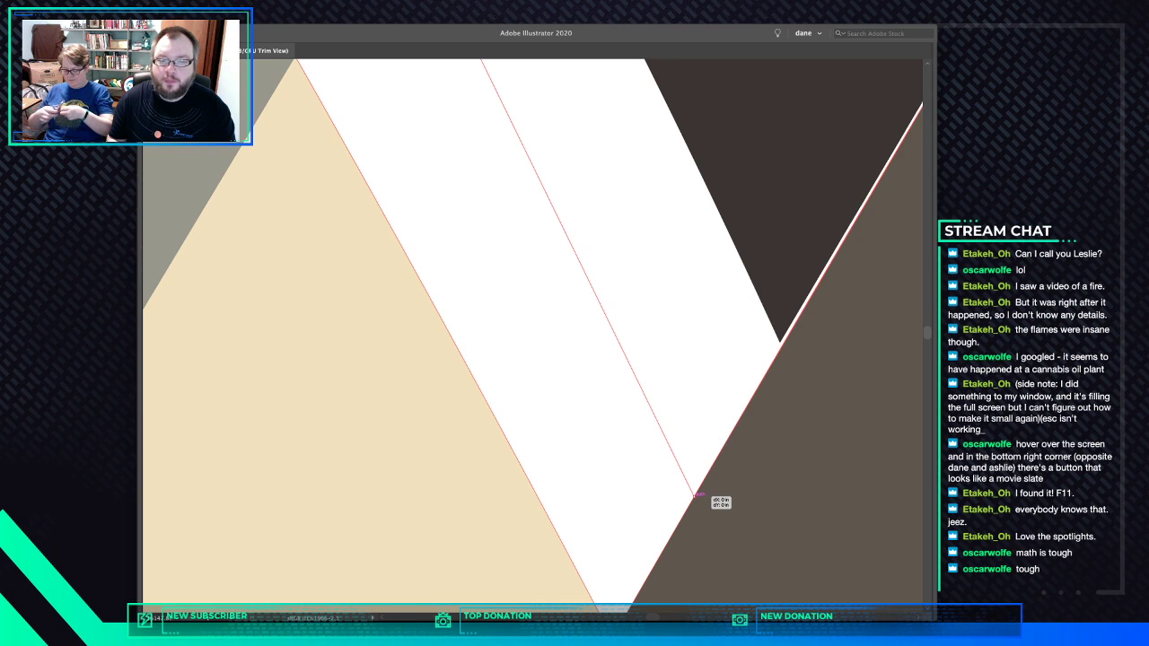
key(ctrl+0)
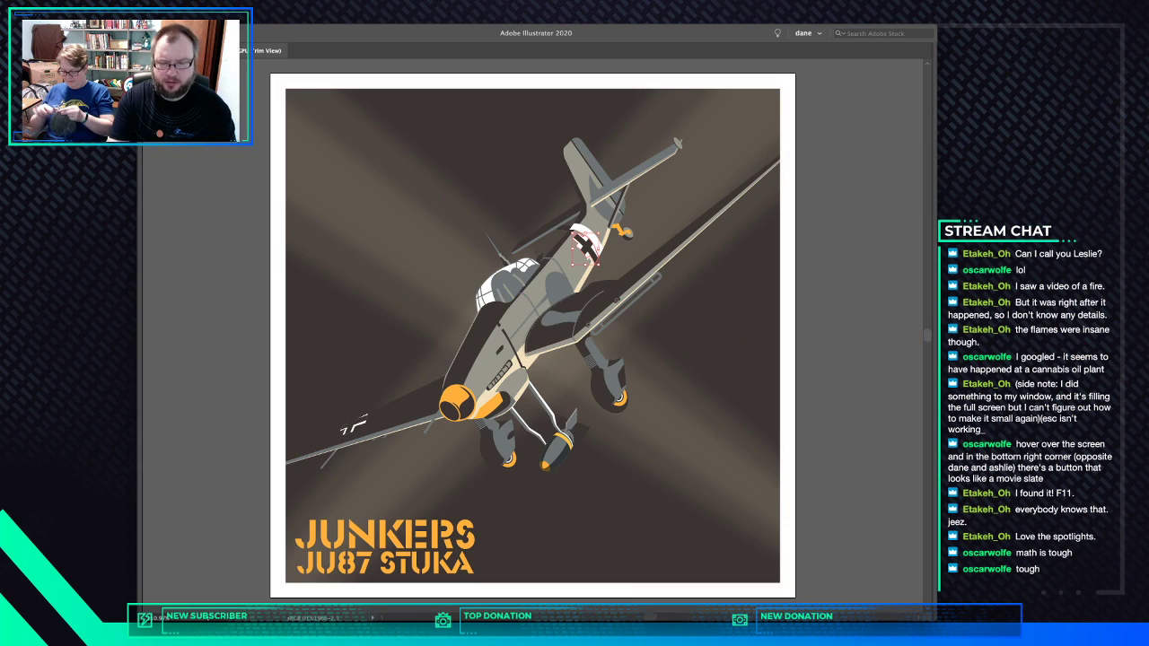
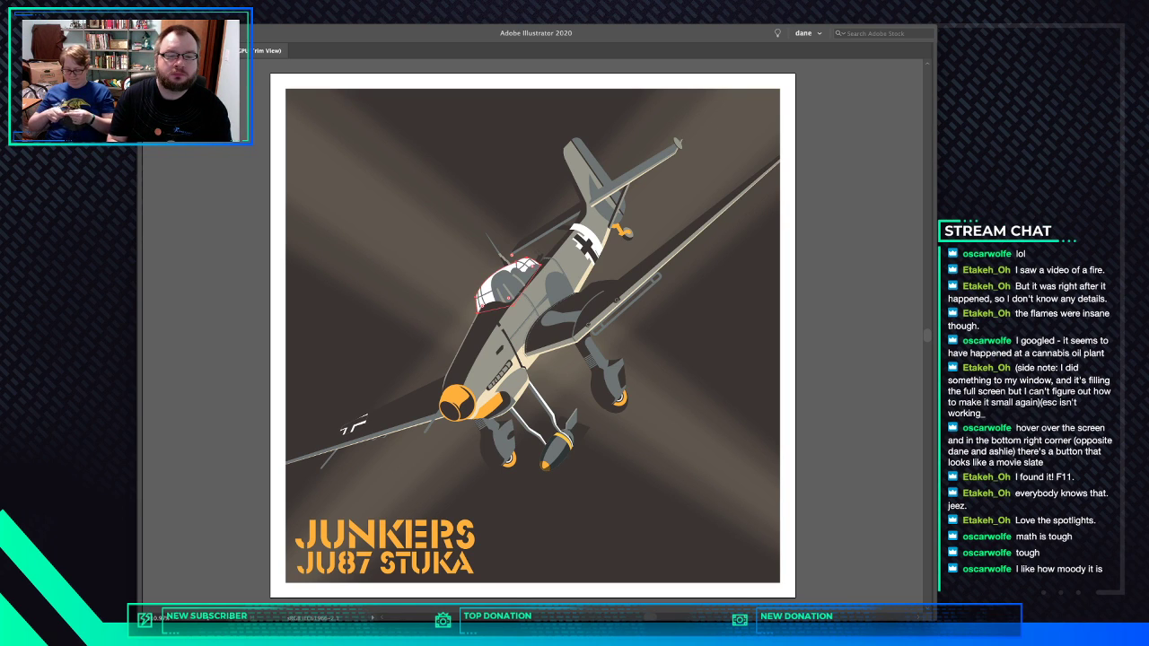
Recolour the white cockpit canopy with the fuselage's light grey and view the poster without panels
key(Tab)
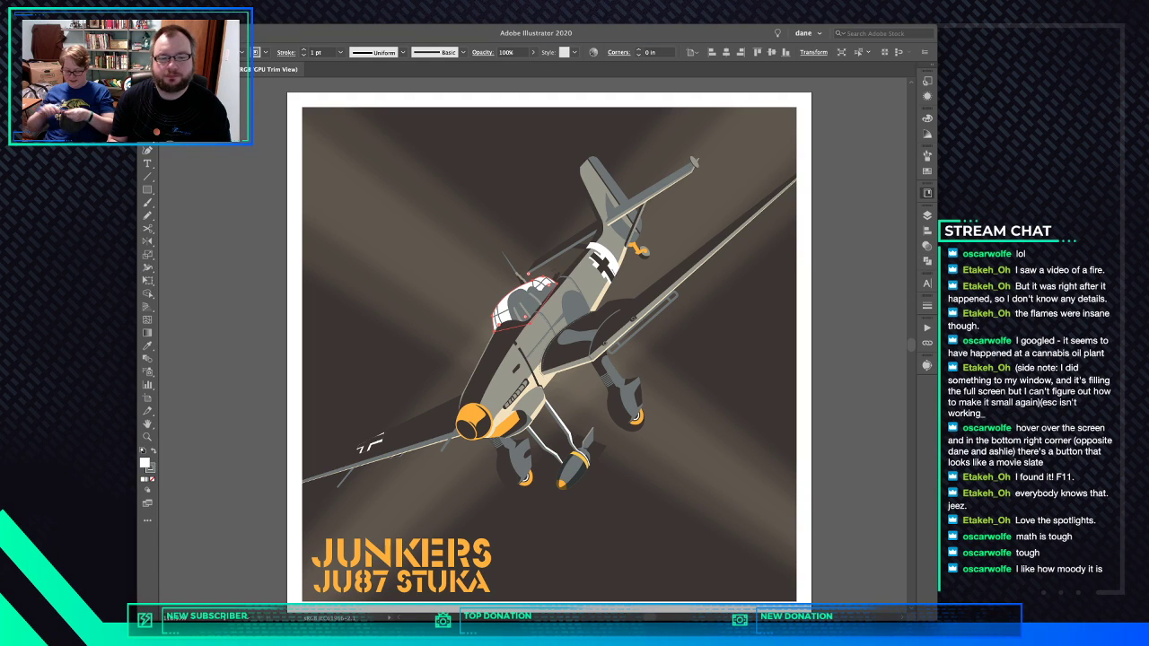
key(super+z)
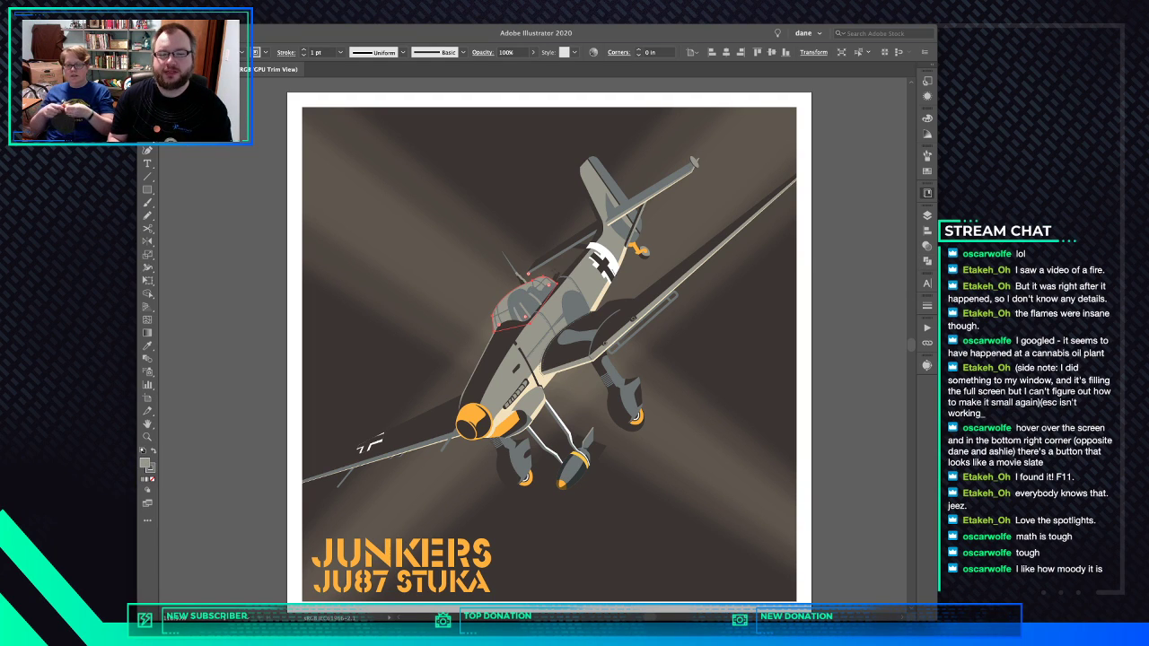
key(Tab)
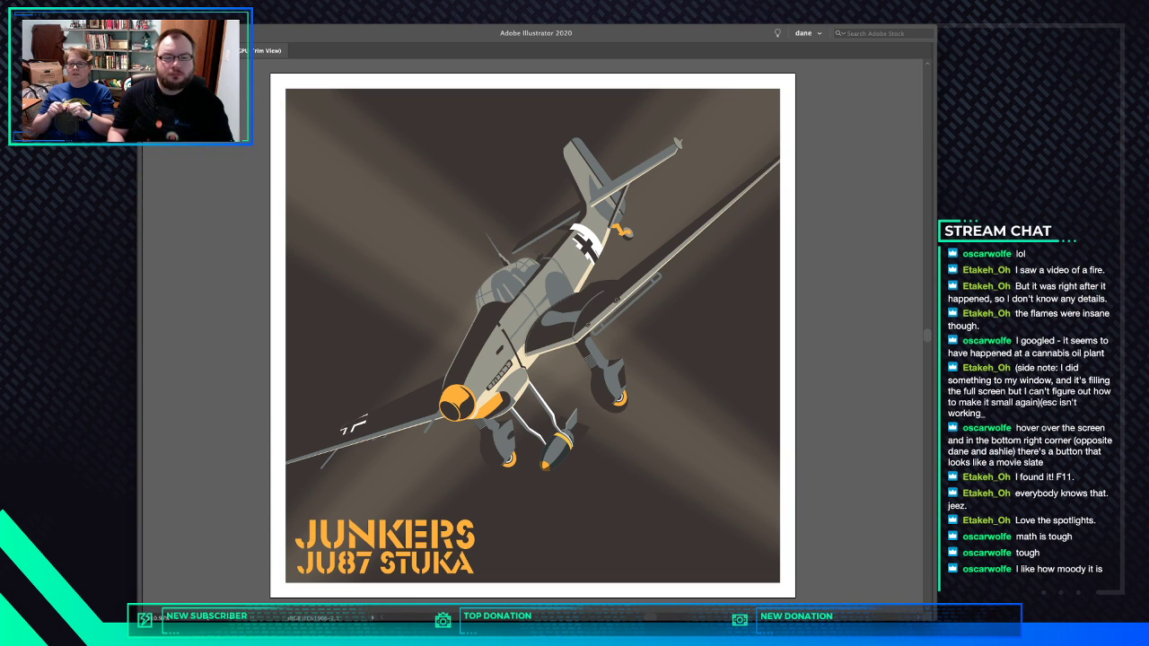
Recolour the canopy's lengthwise frame line with the fuselage's light grey as its stroke, then deselect it
scroll(486, 260, up, 5)
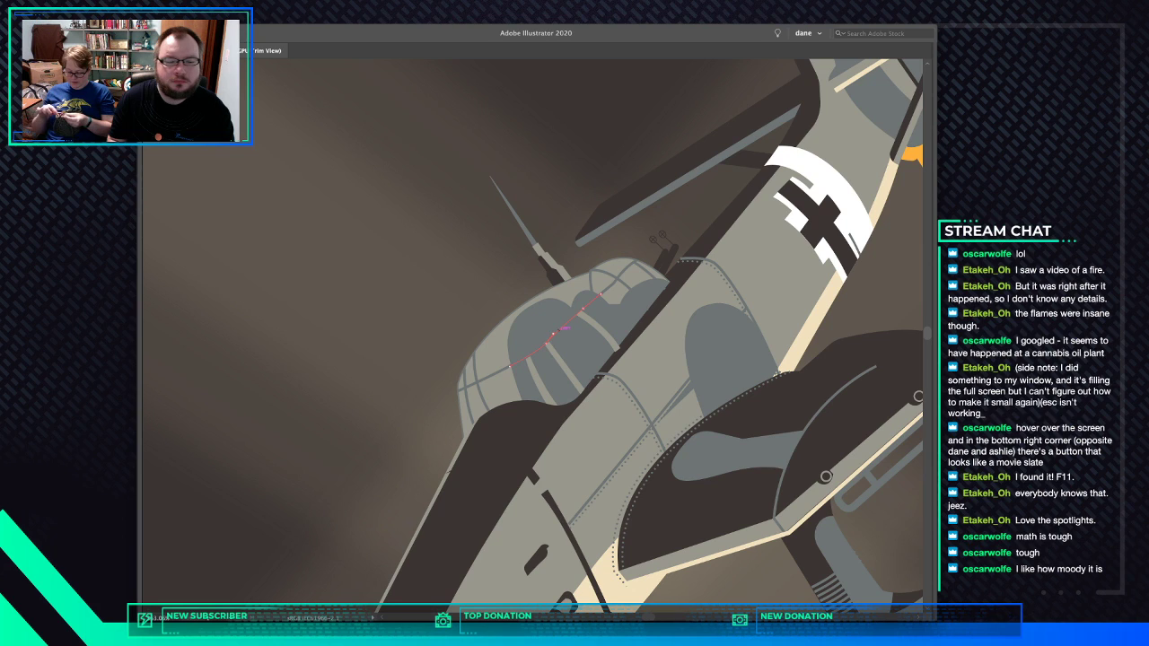
key(Tab)
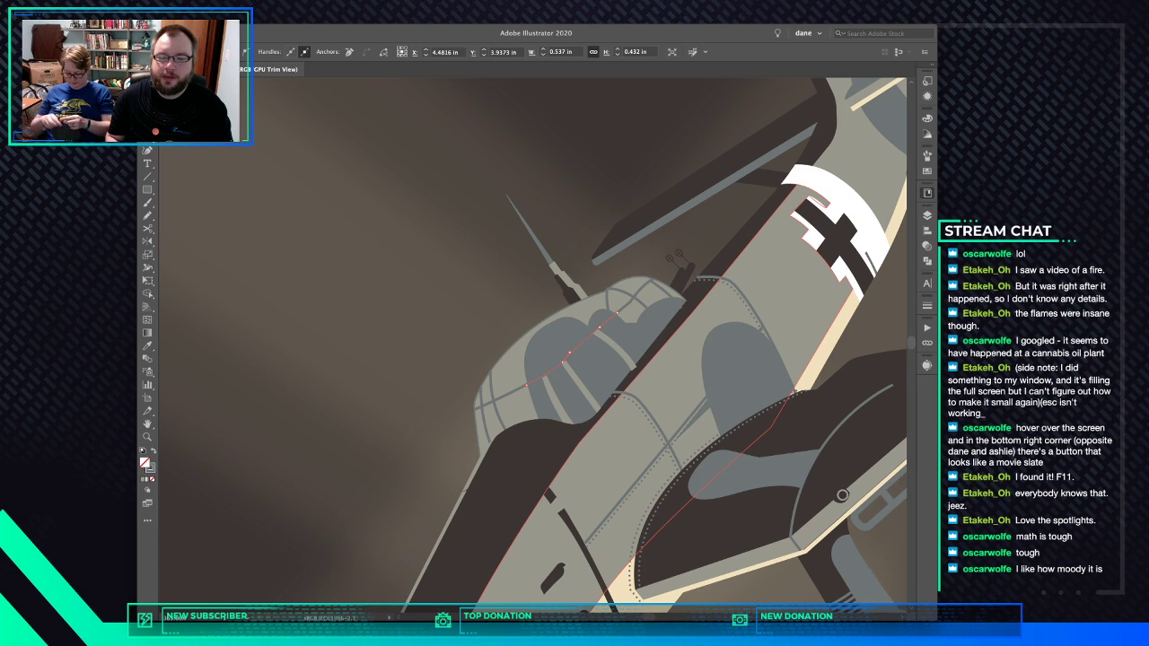
click(666, 370)
key(shift+x)
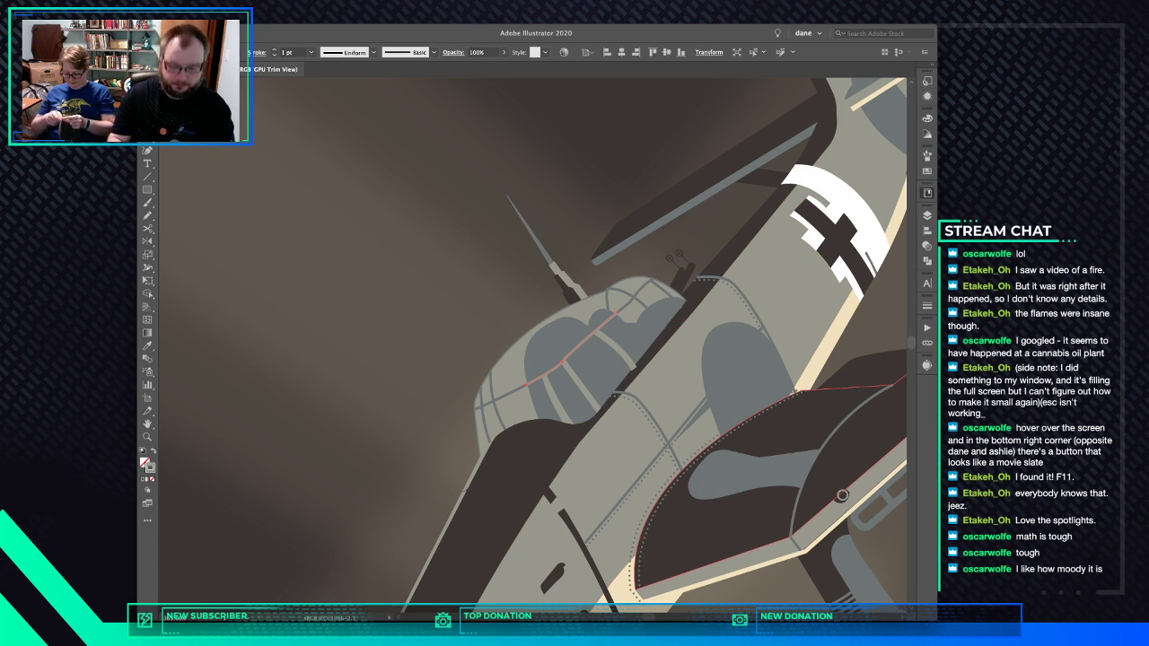
key(ctrl+0)
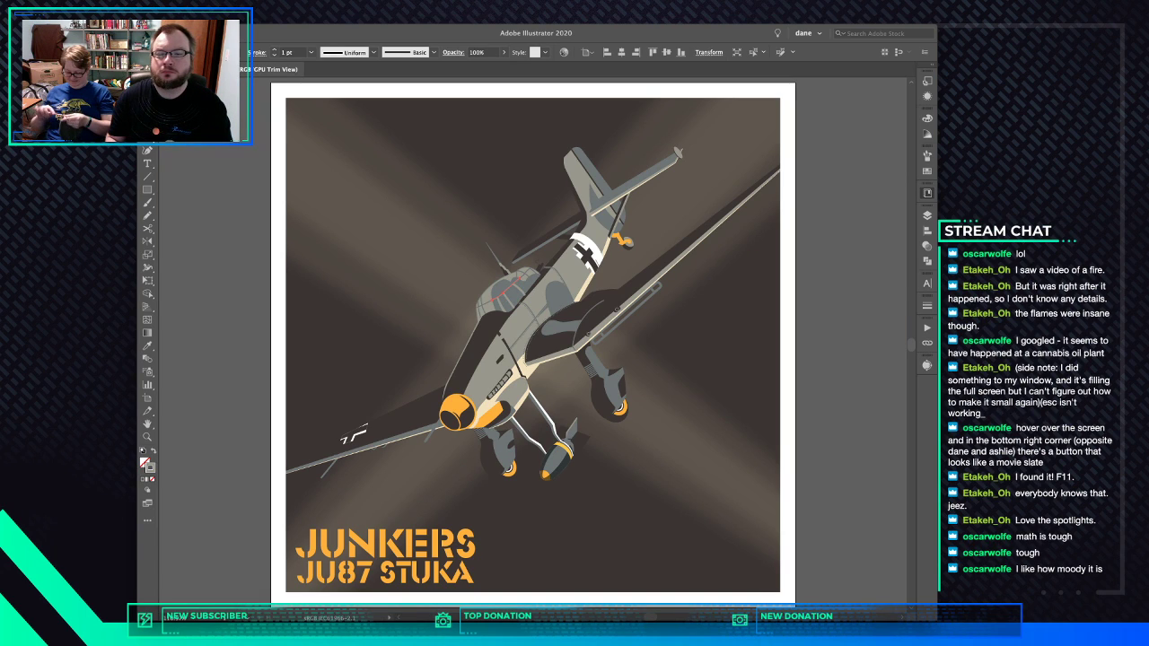
key(ctrl+shift+a)
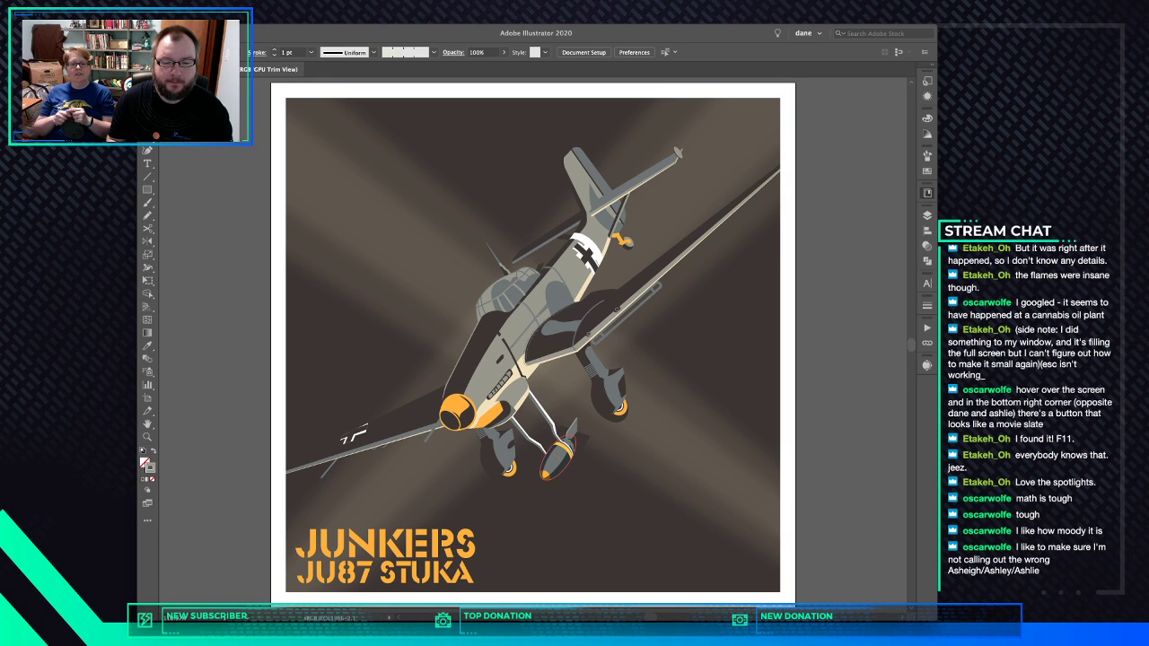
Select the stripes around the bomb beneath the fuselage together, then clear the selection
click(564, 447)
click(552, 454)
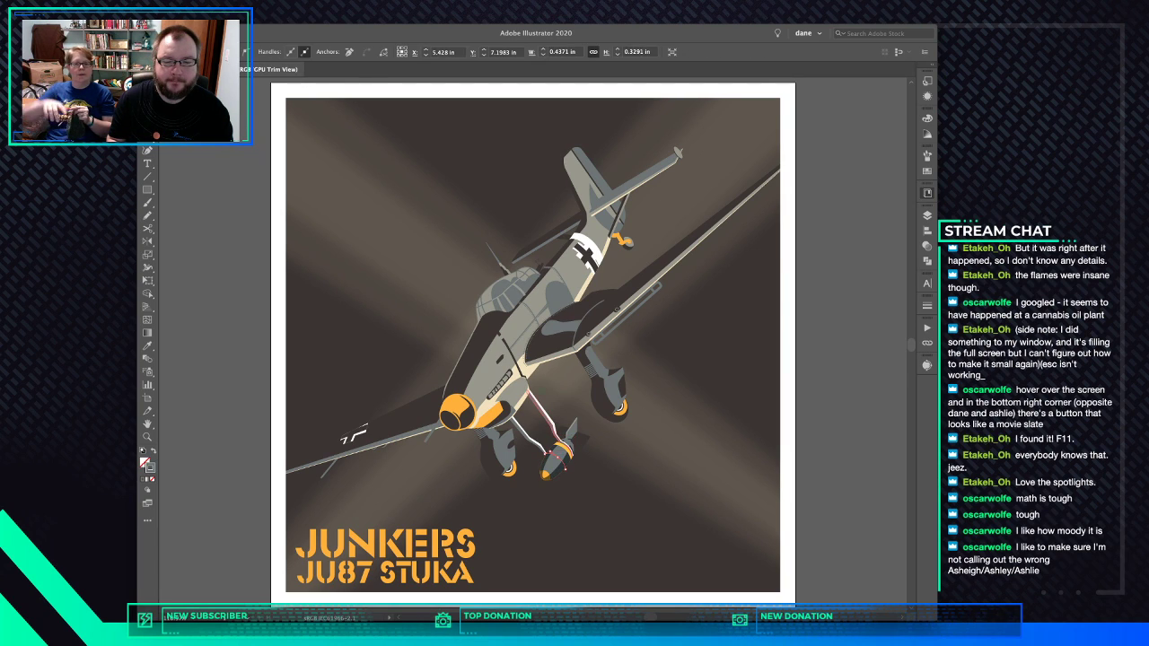
shift+click(573, 440)
shift+click(570, 439)
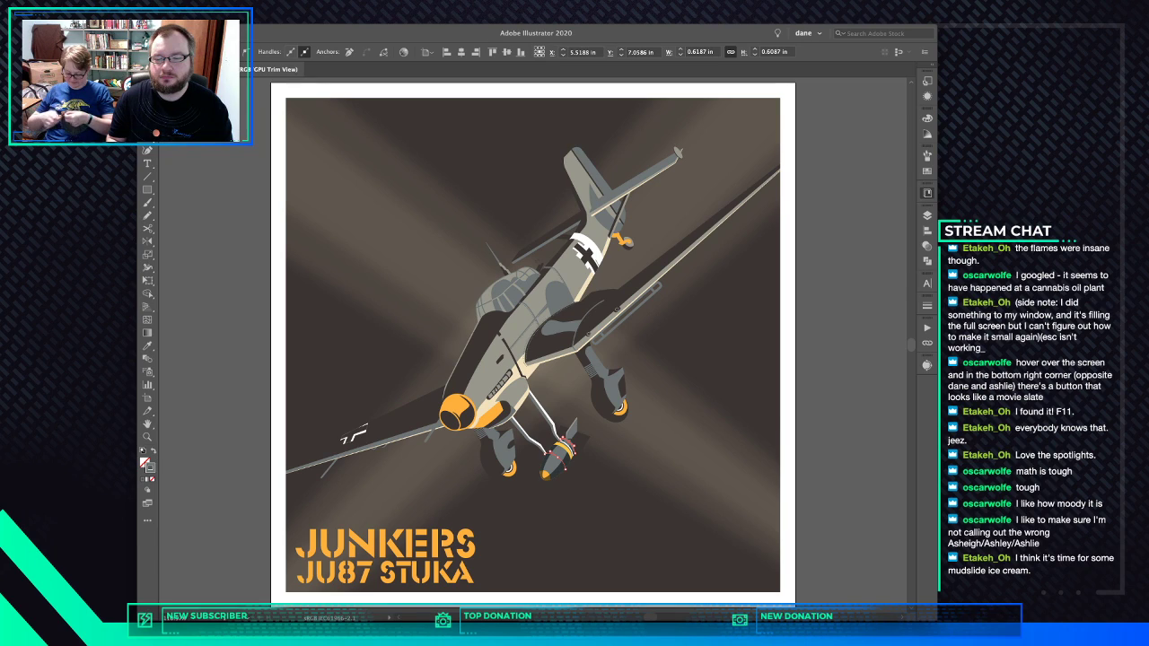
click(545, 454)
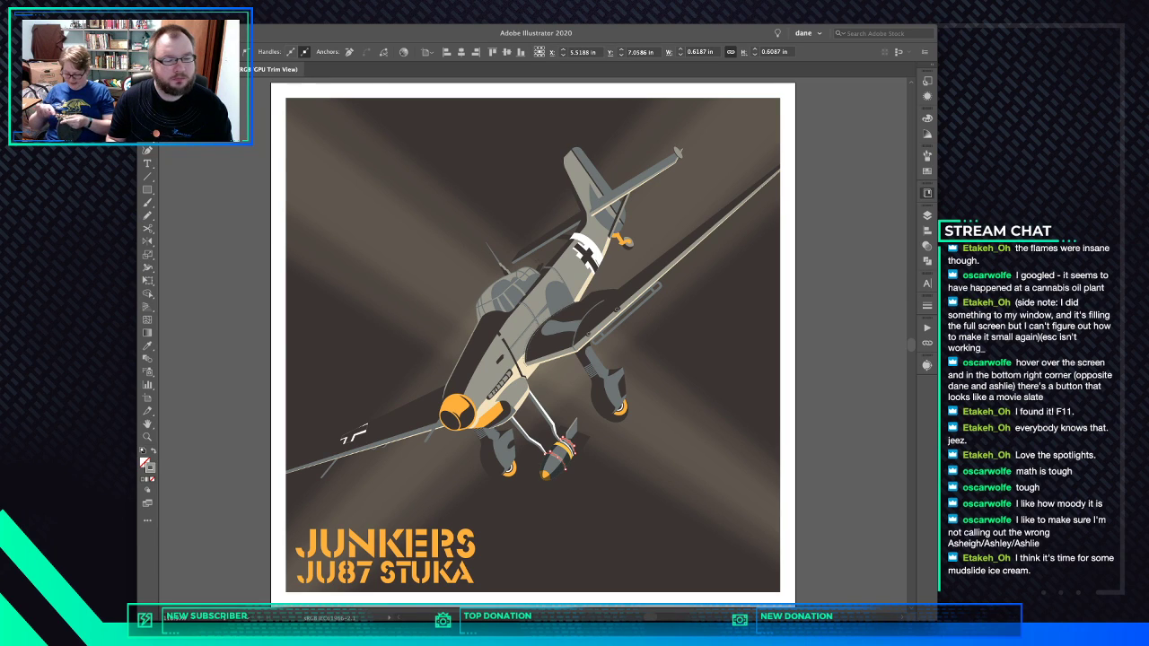
key(super+shift+a)
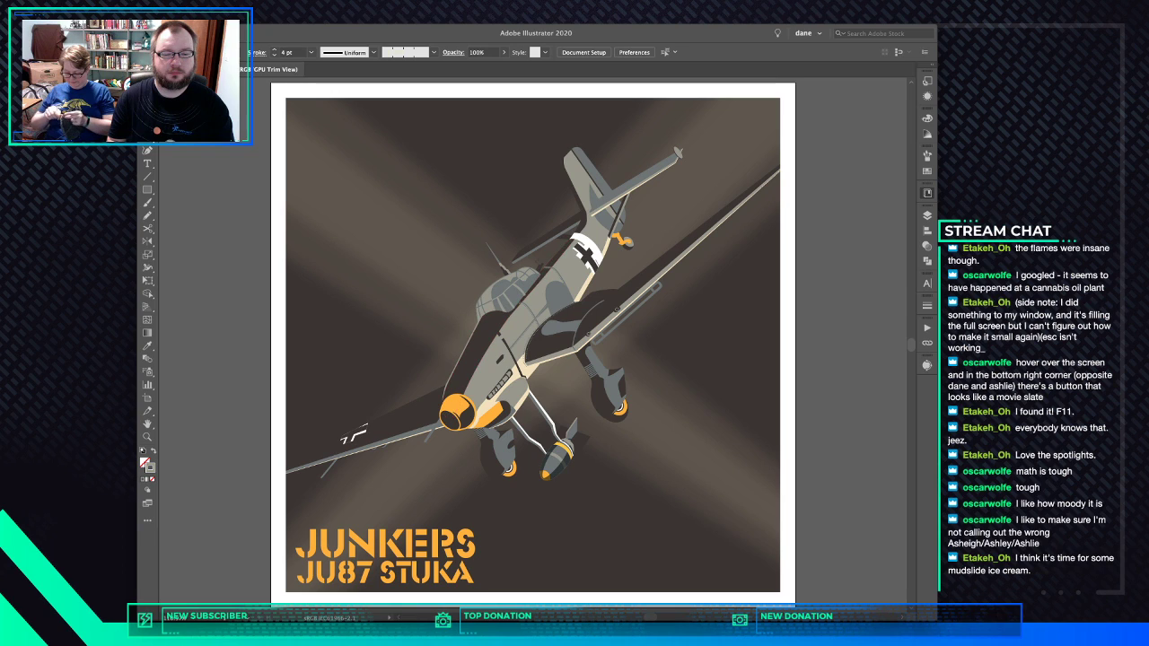
Draw a curved light grey 1 pt line with a tapered width profile across the dark nose top, continuing the panel seam ahead of the canopy
scroll(481, 325, up, 8)
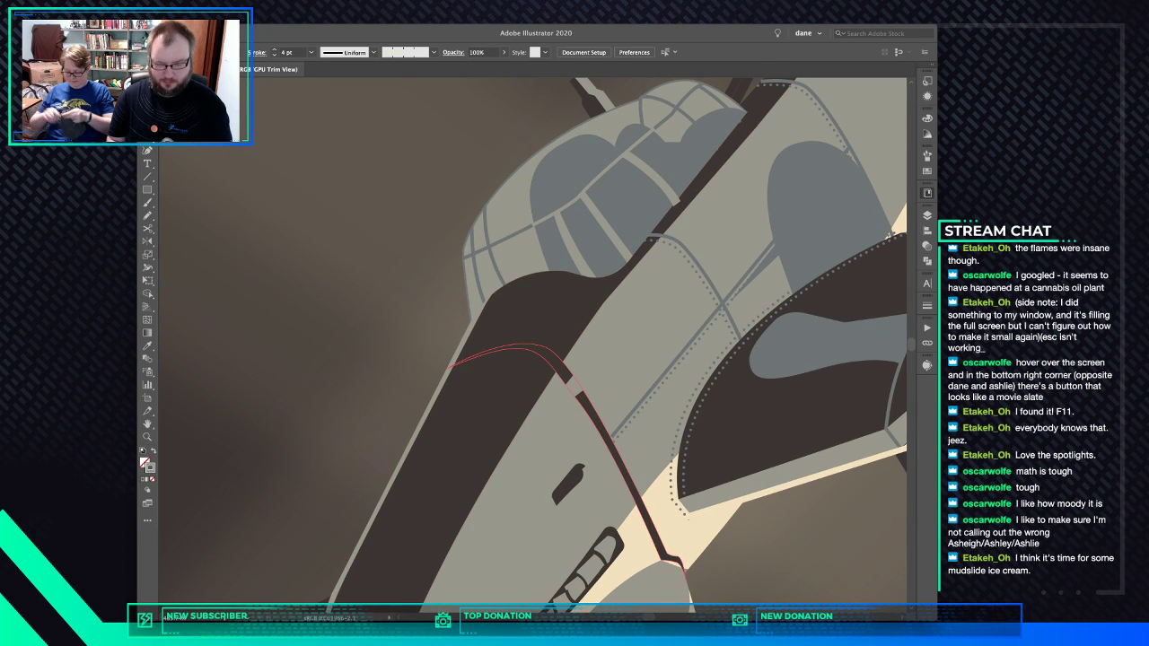
key(shift+x)
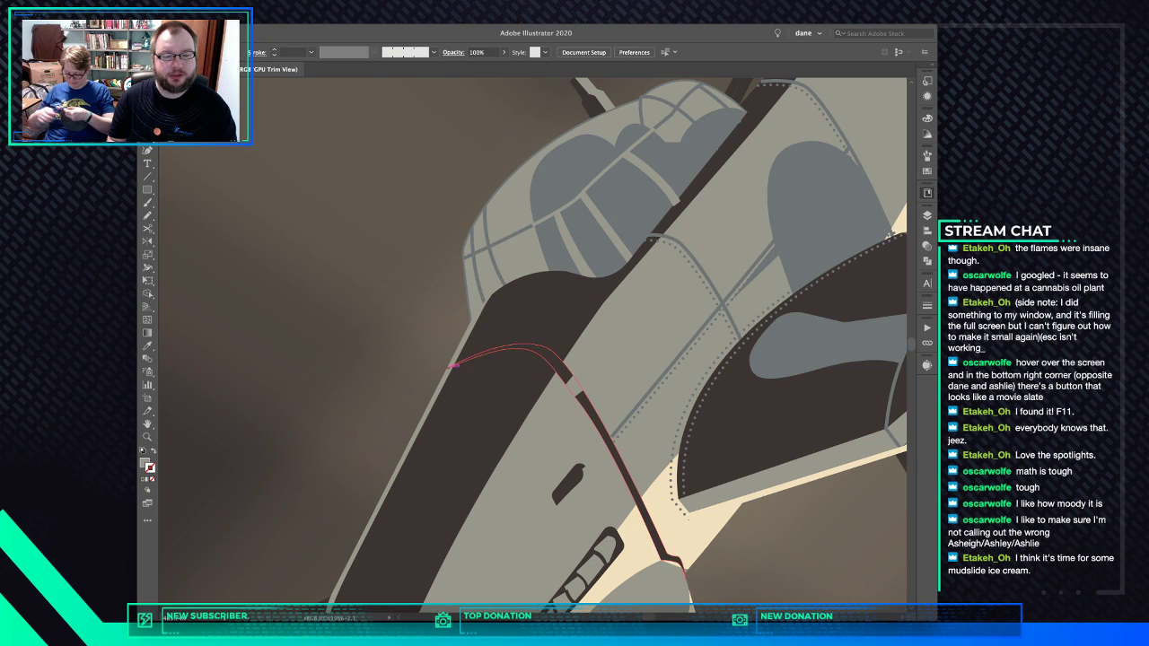
click(446, 367)
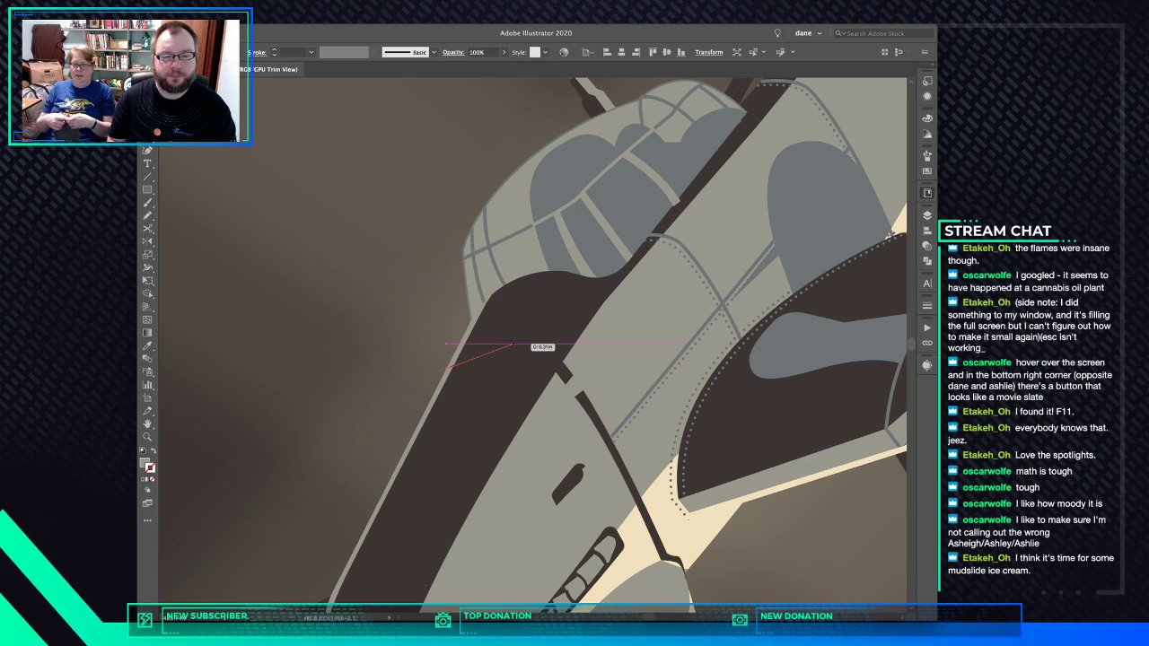
click(514, 345)
drag(514, 344, 568, 338)
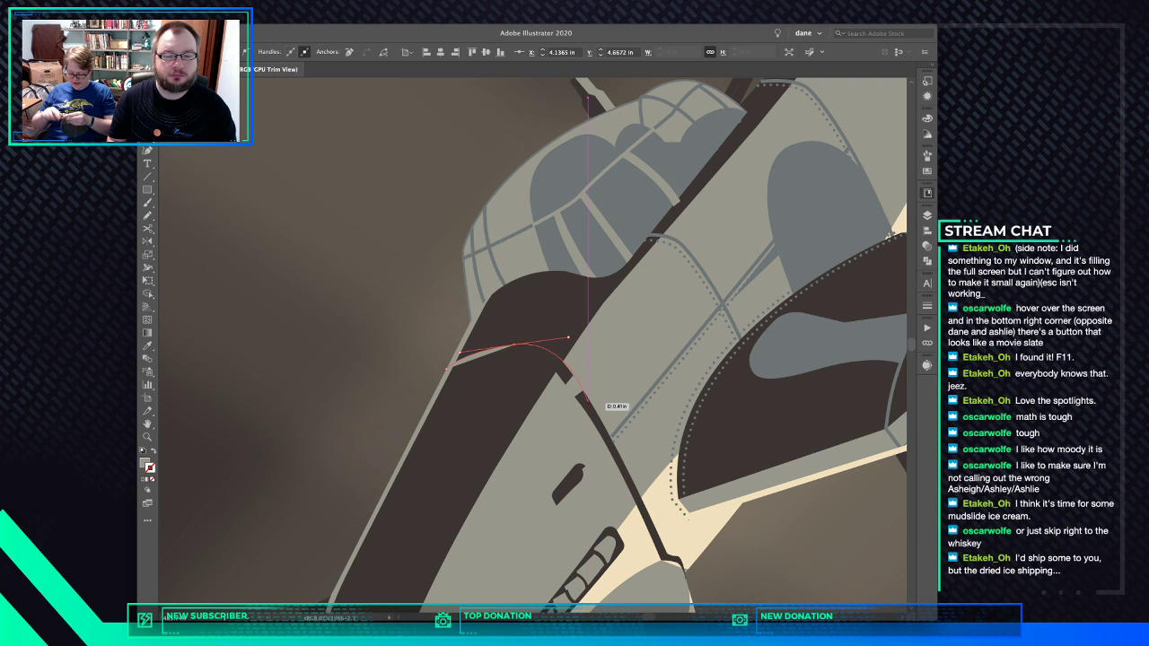
click(592, 405)
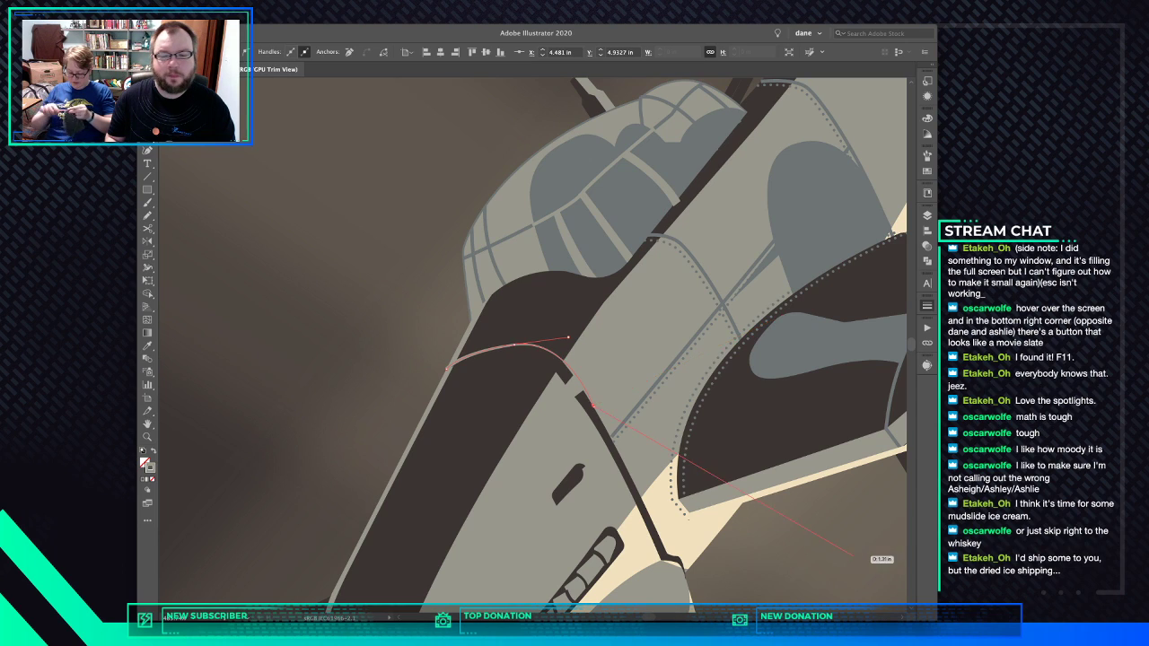
key(Escape)
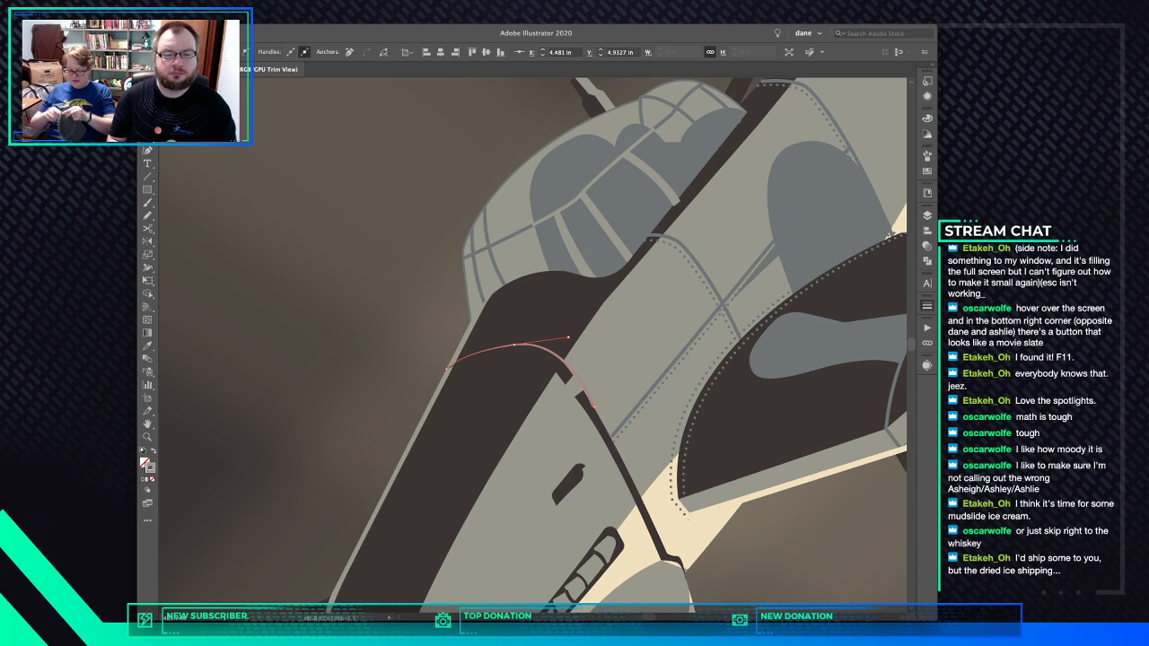
key(super+shift+a)
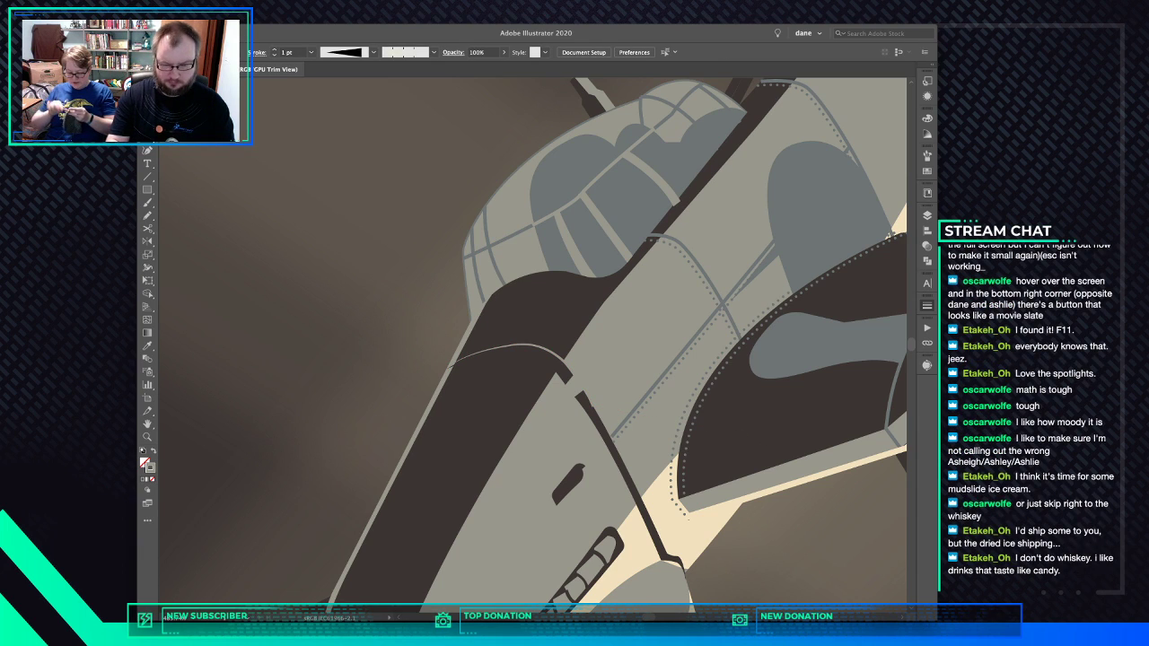
key(ctrl+0)
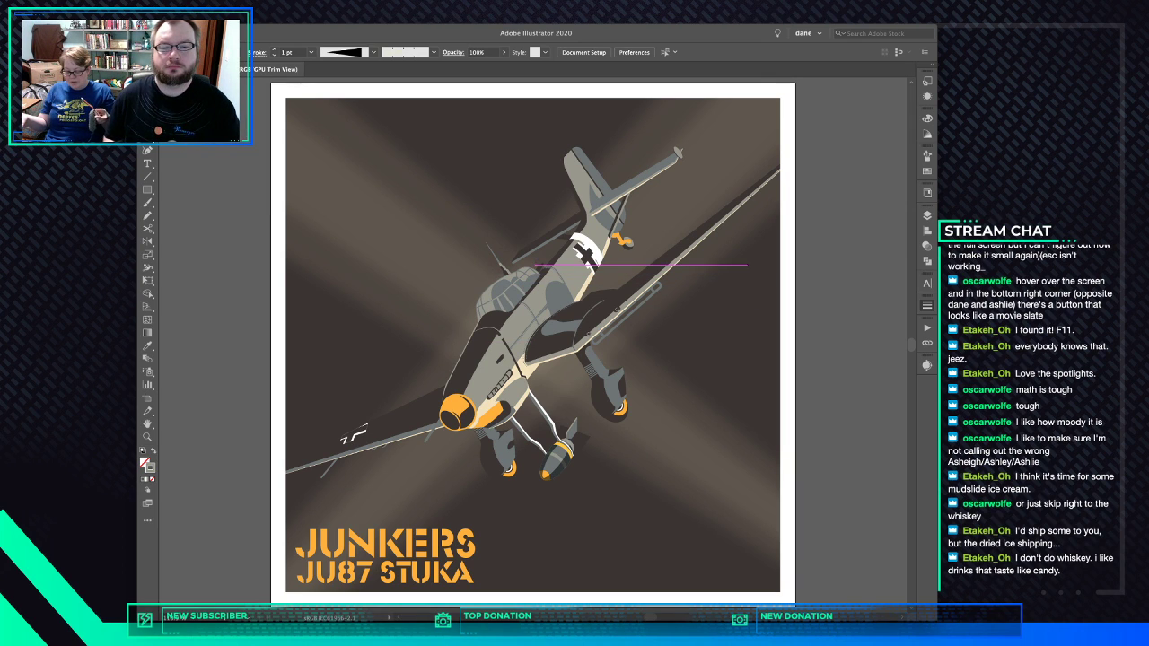
Draw a straight highlight along the outer edge of the tailplane strut and give it the cream stroke of the tailplane's edge highlight
scroll(611, 177, up, 10)
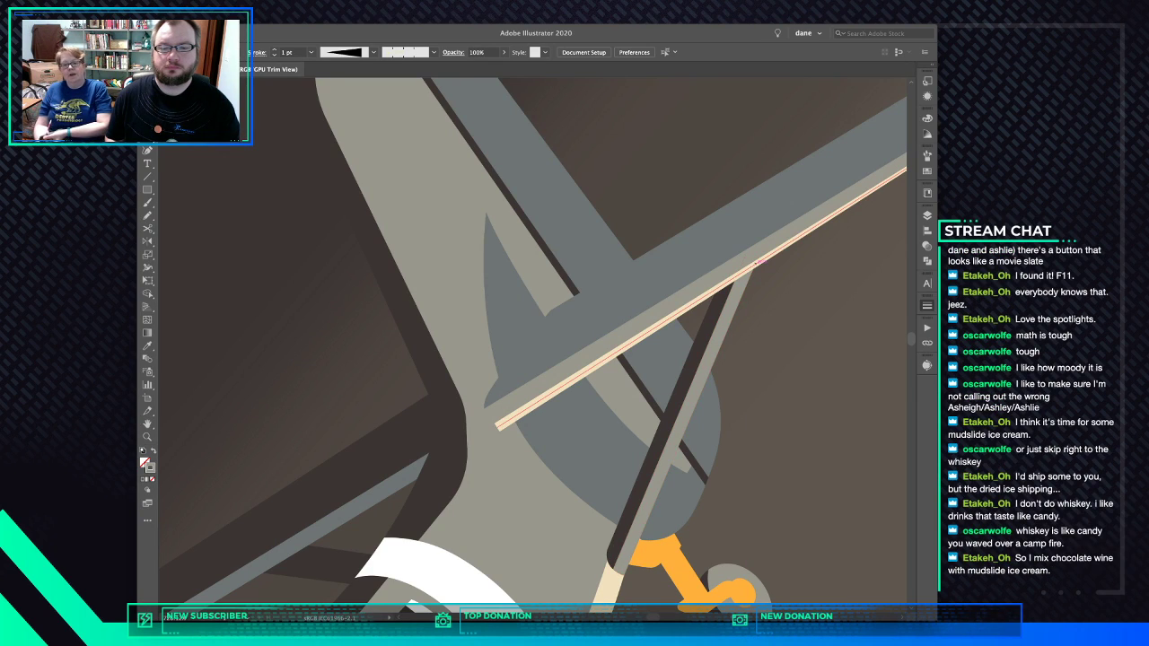
drag(758, 258, 622, 572)
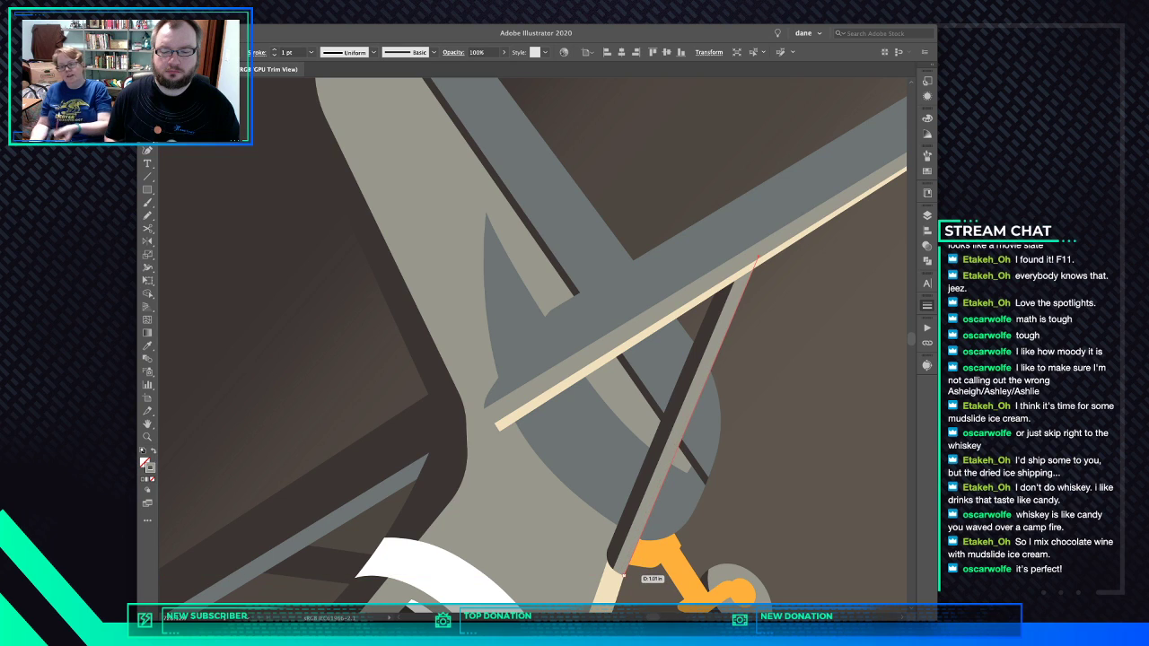
click(624, 574)
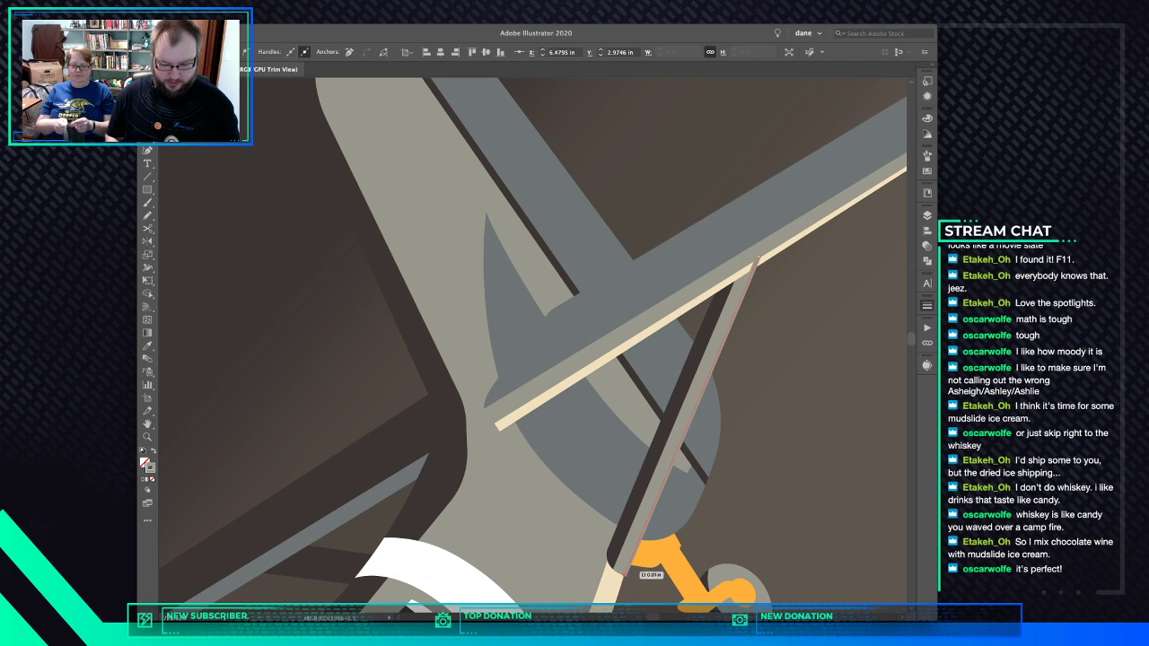
key(i)
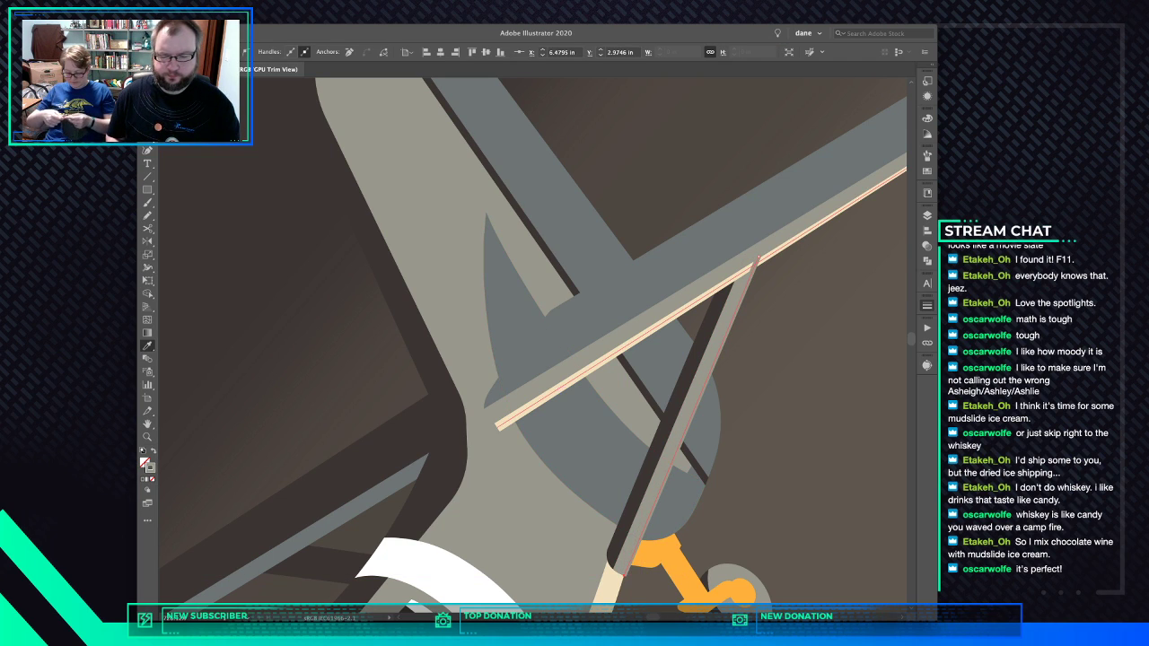
click(666, 319)
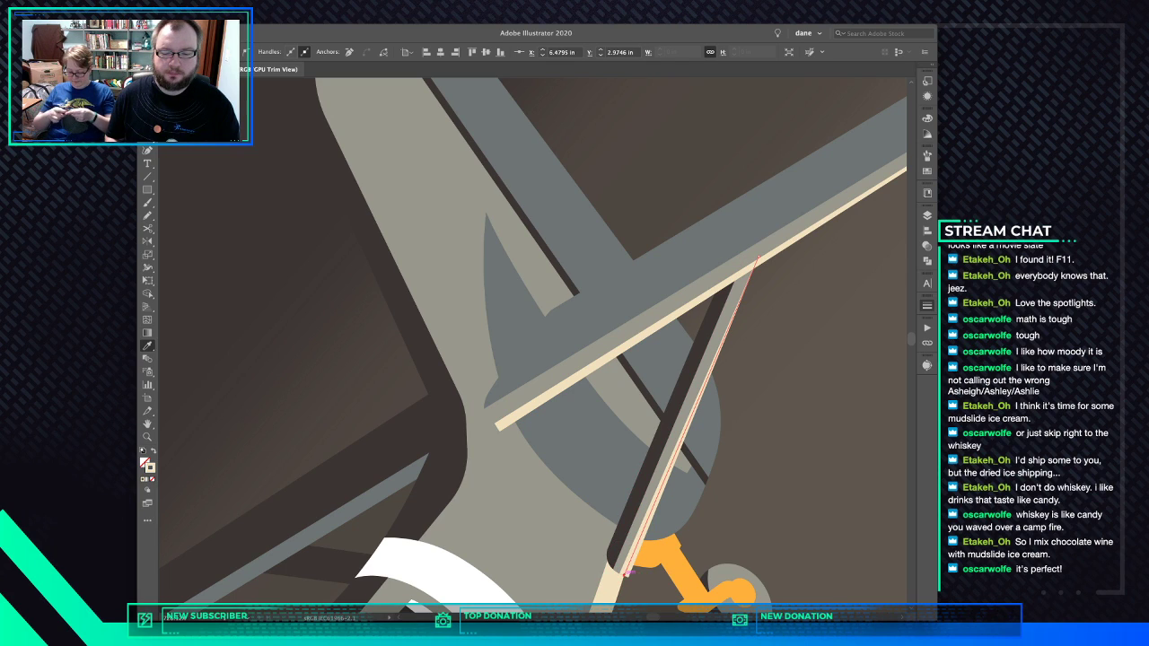
Shift the lower end of the tailplane strut's cream highlight inward so the line follows the strut's edge, then deselect it
drag(626, 575, 618, 577)
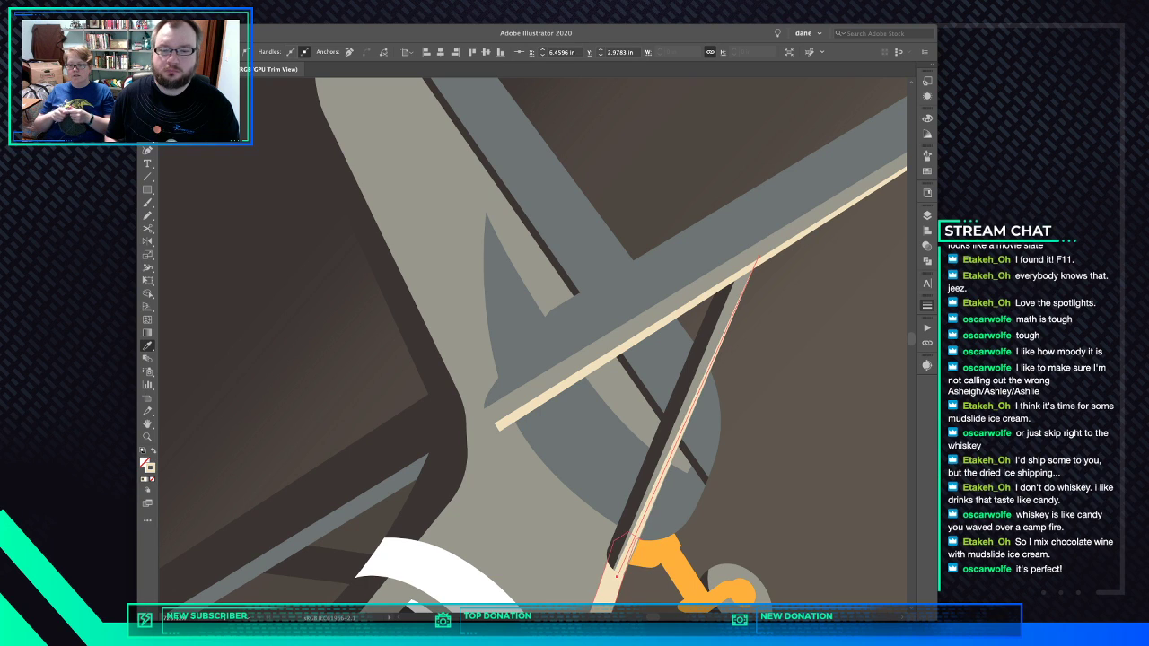
key(ctrl+shift+a)
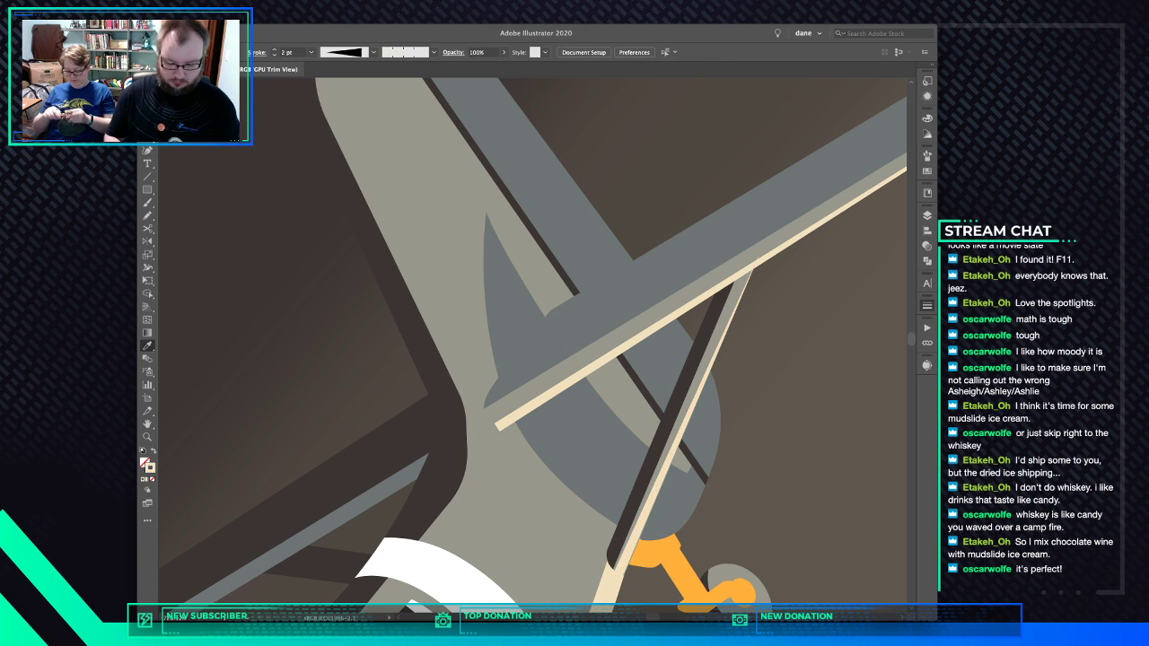
key(ctrl+0)
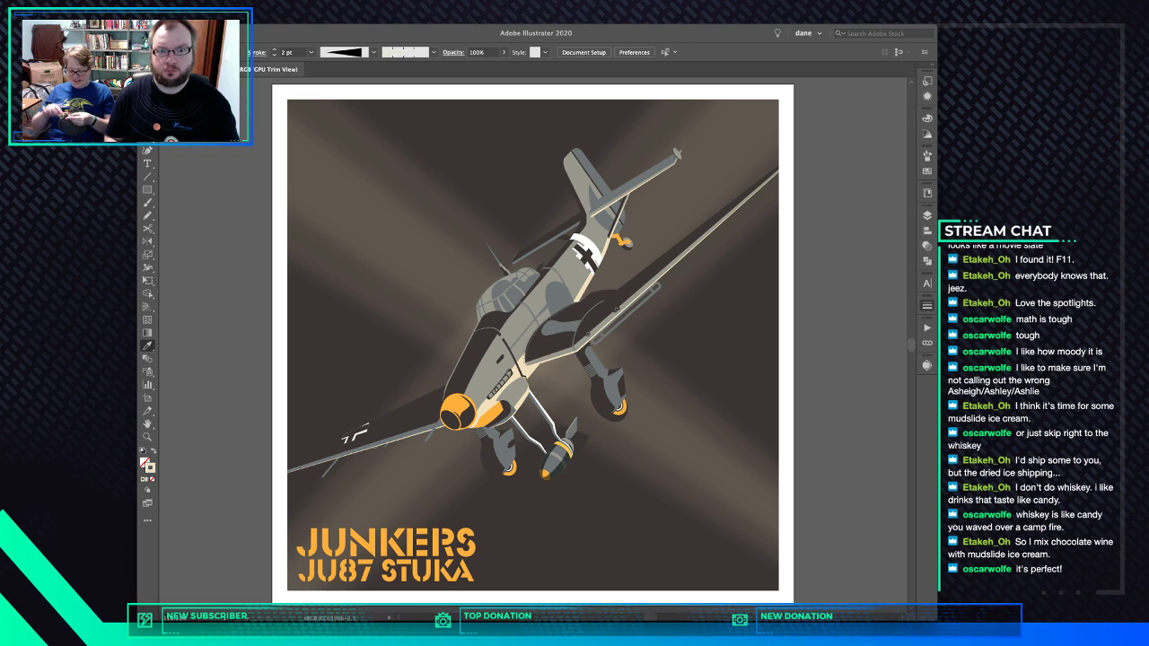
Draw a thin closed highlight along the outer edge of the landing gear fairing under the wing and fill it cream without a stroke
scroll(610, 370, up, 10)
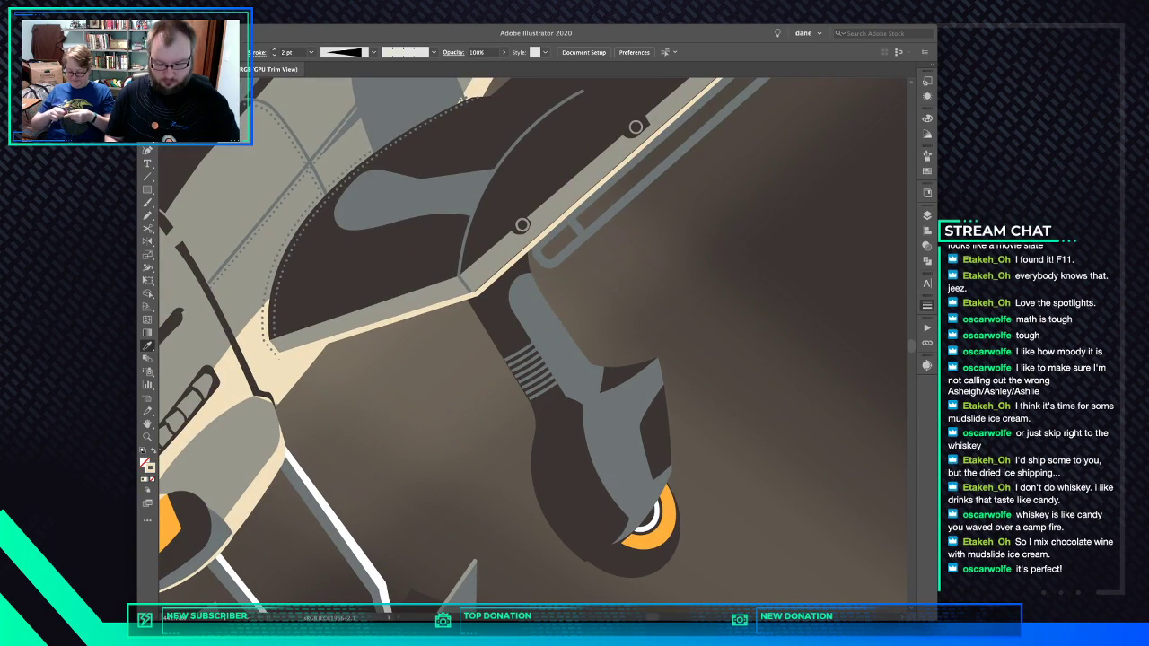
key(p)
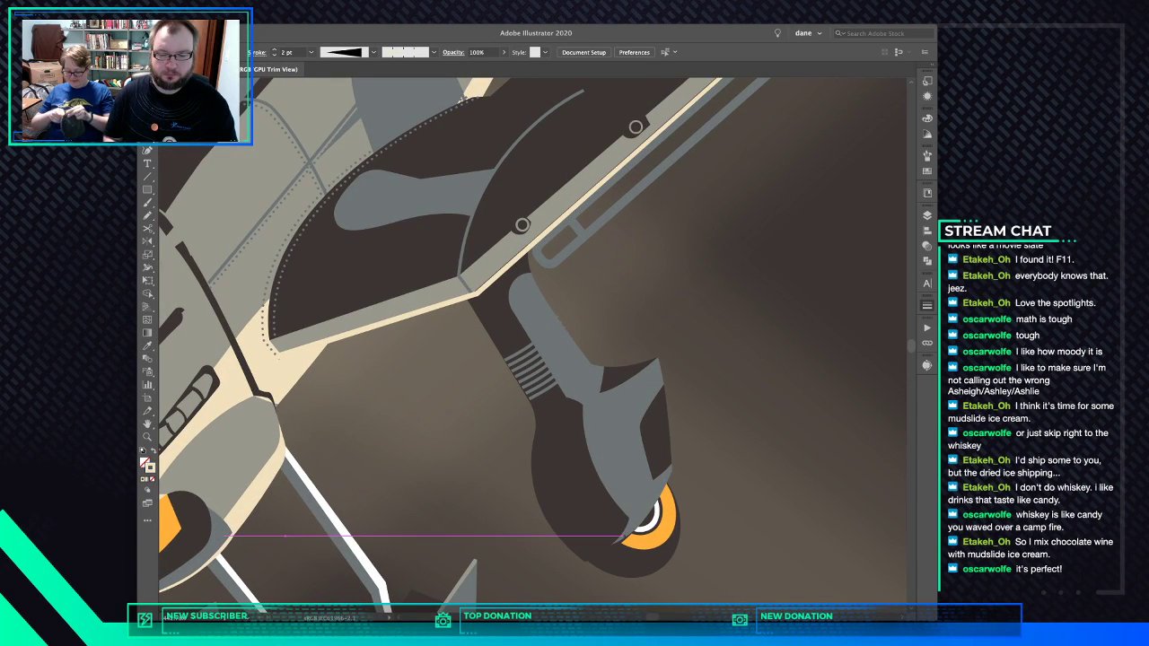
click(614, 543)
click(672, 469)
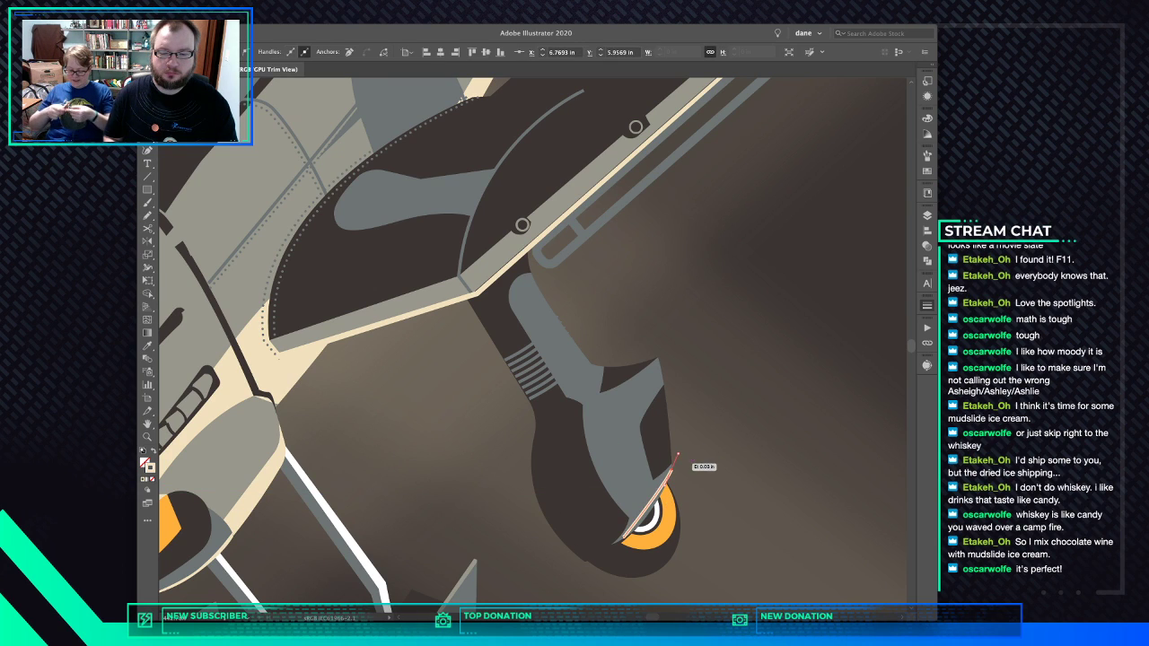
click(671, 468)
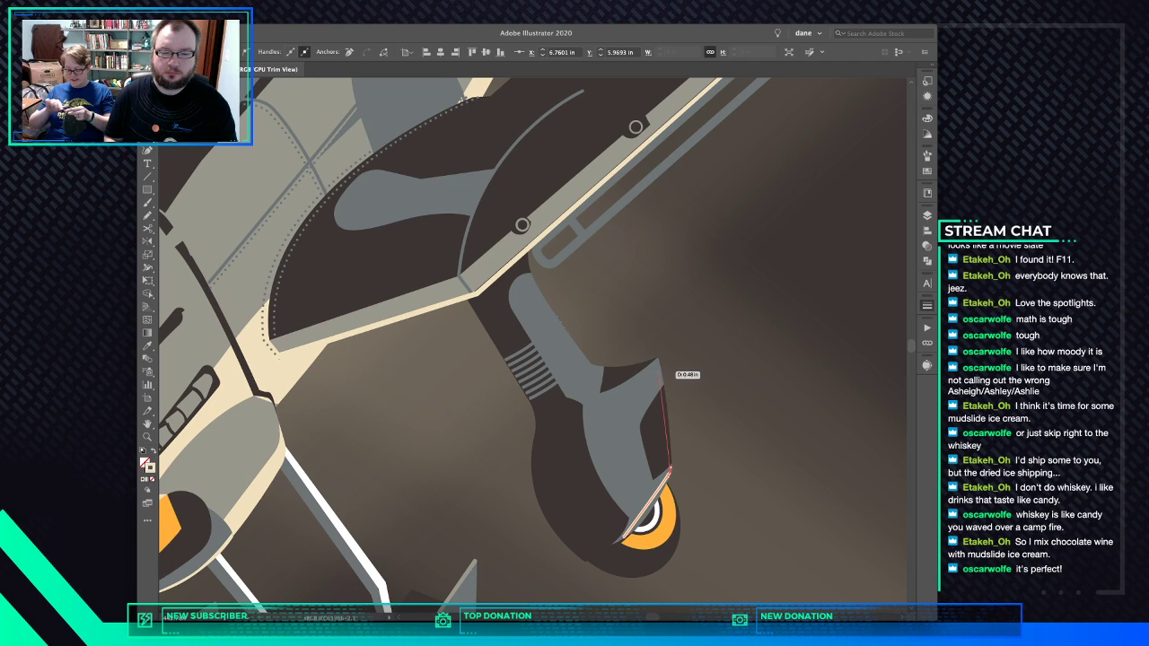
click(658, 357)
drag(672, 368, 678, 468)
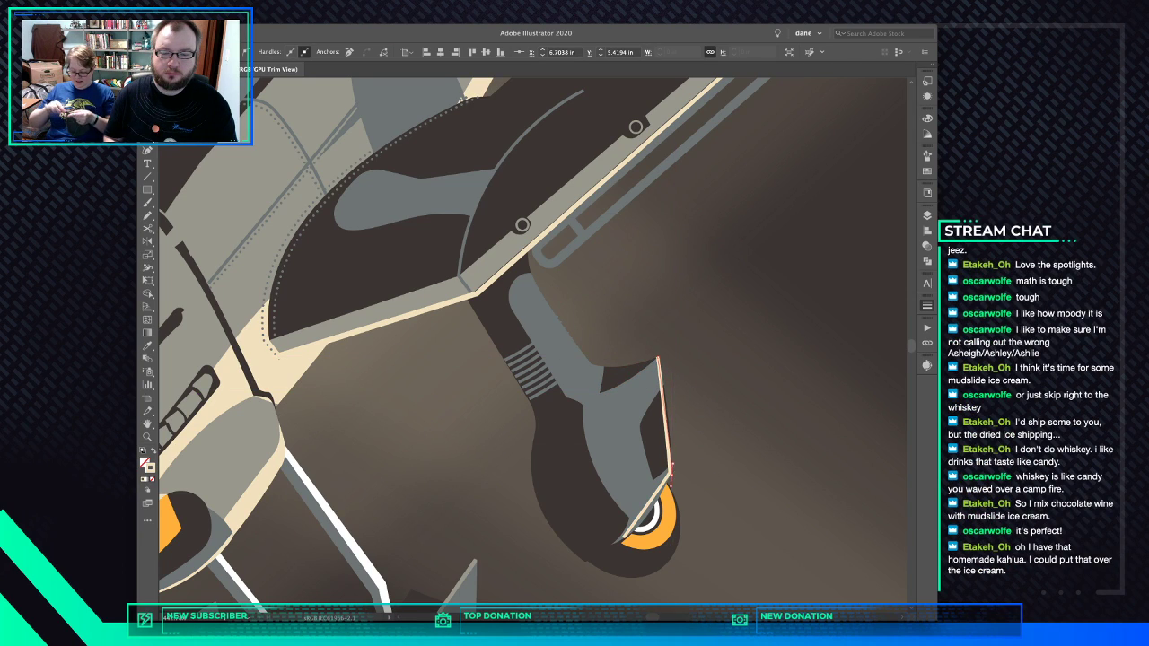
click(672, 473)
drag(671, 474, 625, 537)
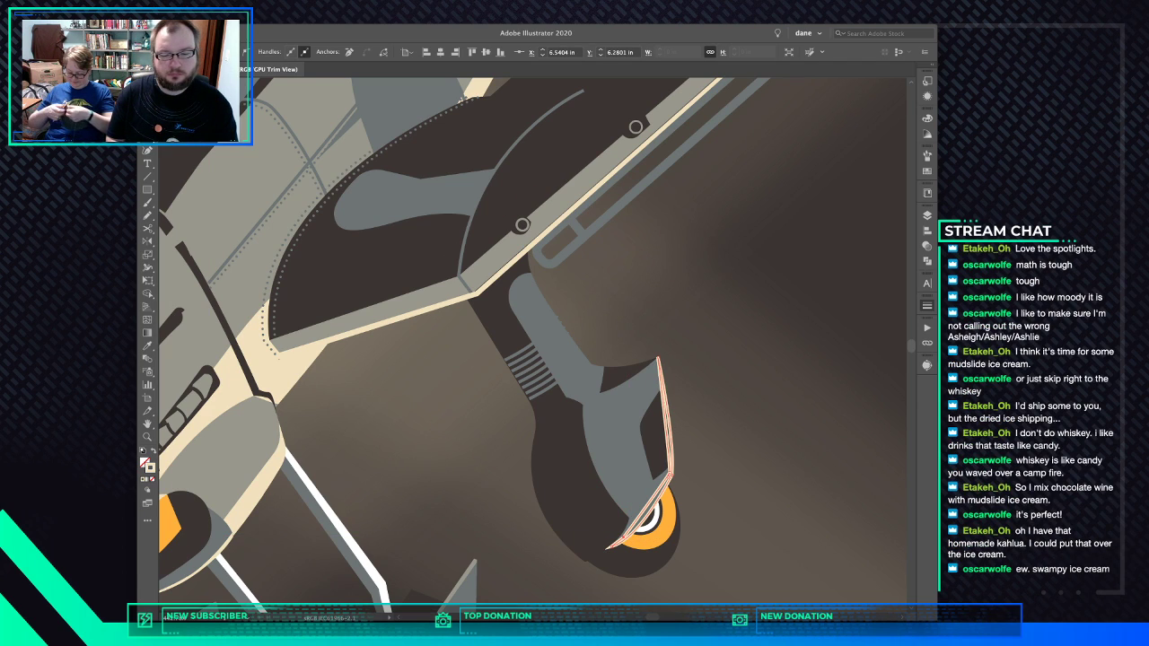
key(shift+x)
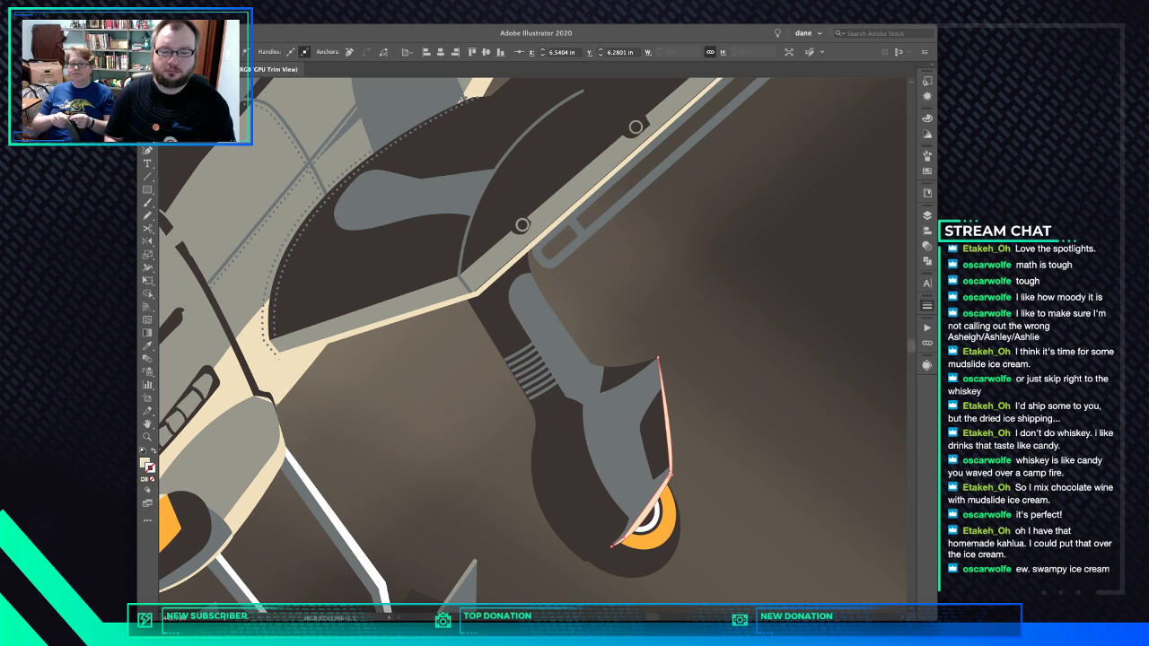
key(ctrl+shift+a)
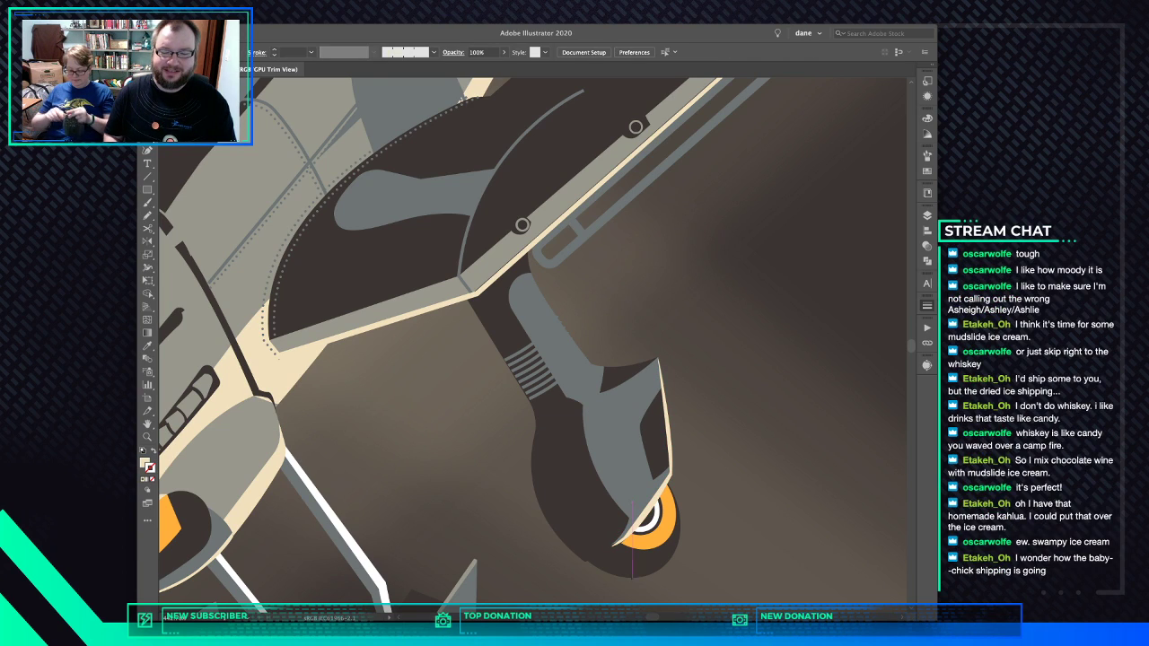
Draw a closed curved highlight on the lower outer edge of that gear's tyre and fill it with the wing edge's light grey
click(634, 577)
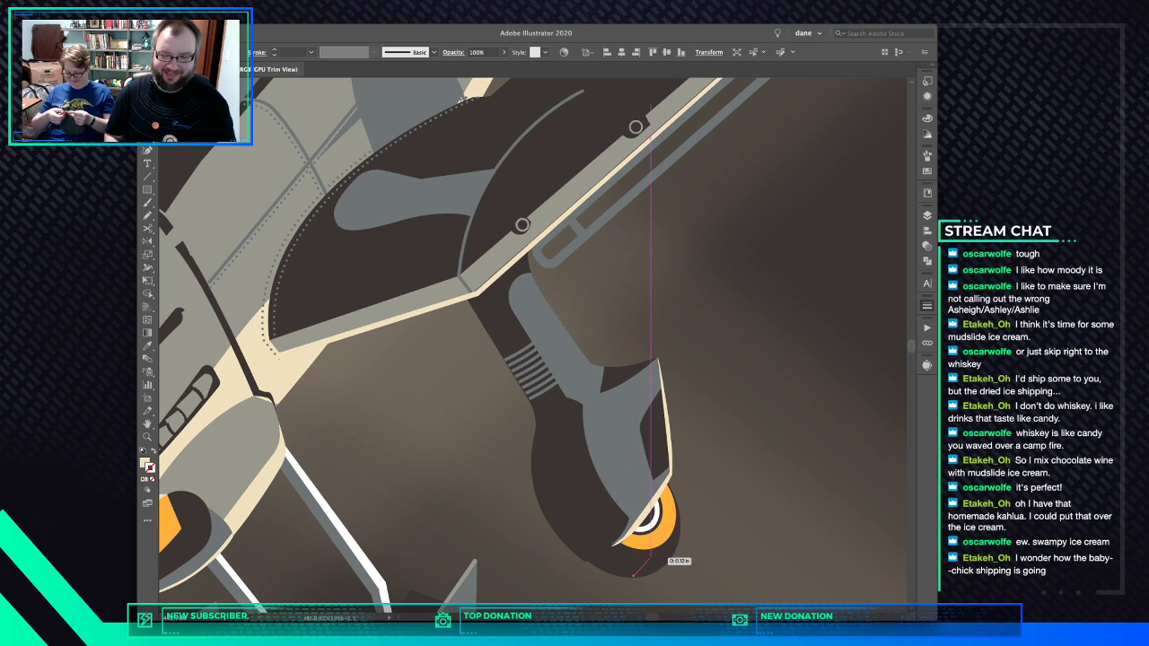
click(649, 559)
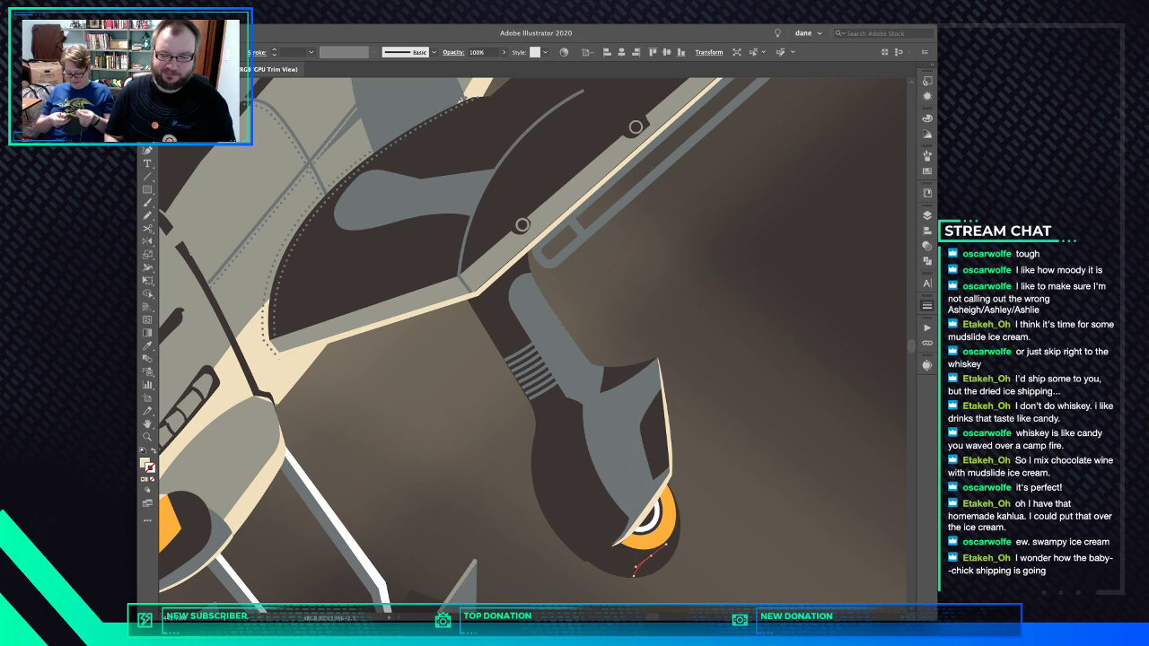
drag(673, 545, 674, 545)
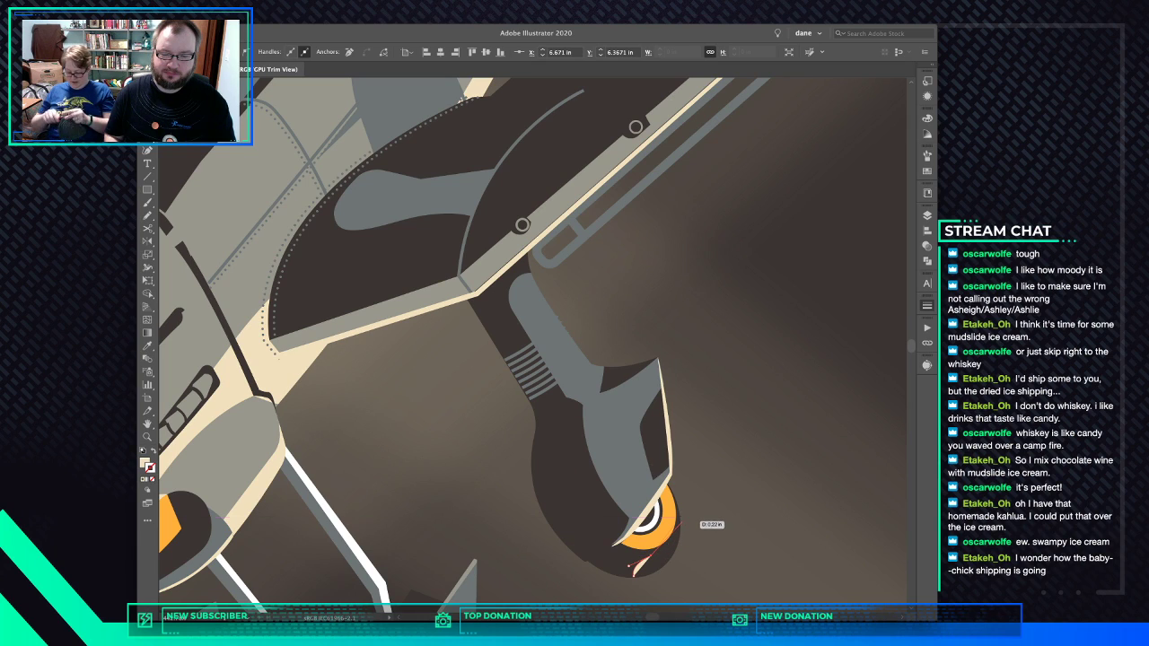
drag(679, 515, 680, 474)
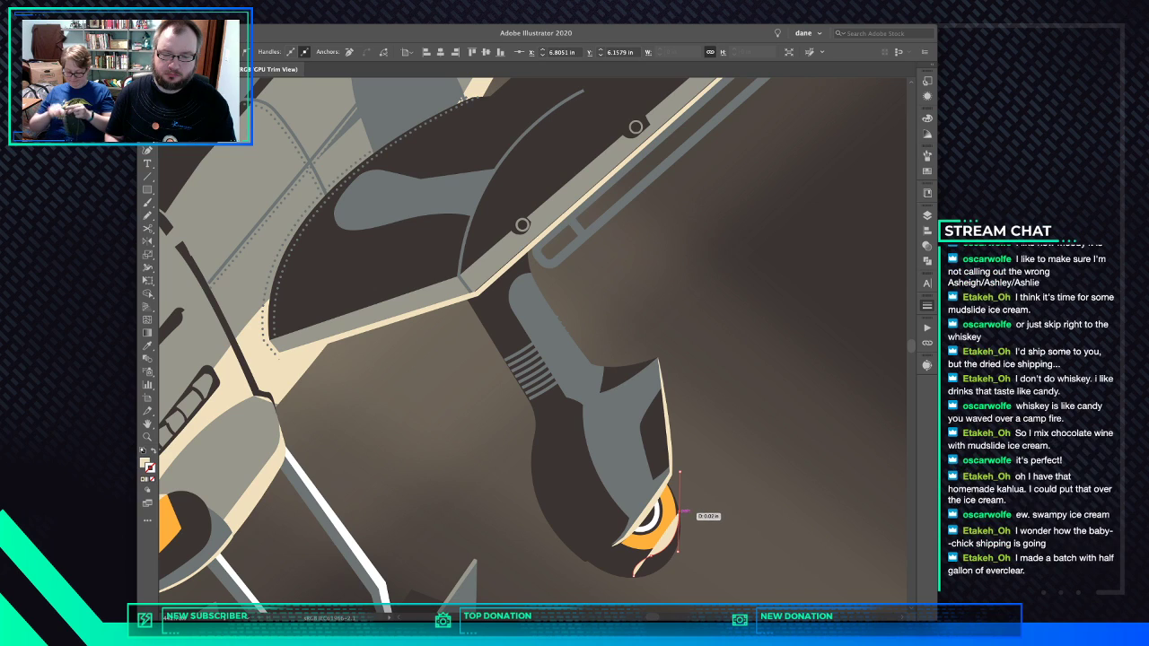
click(679, 511)
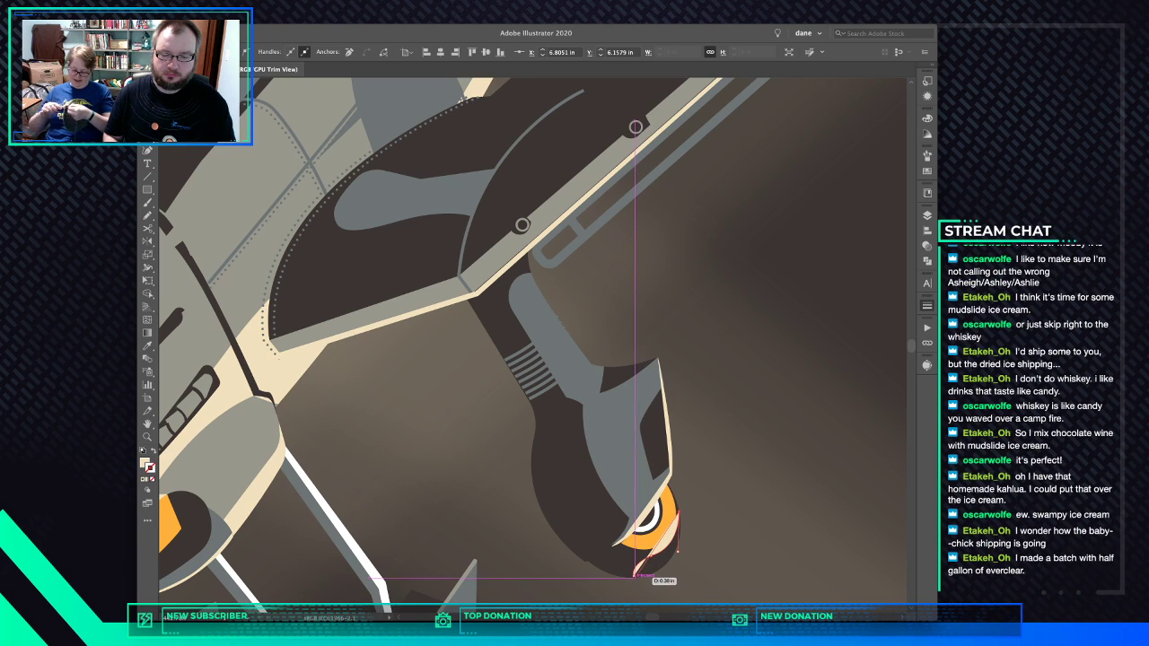
drag(634, 575, 691, 572)
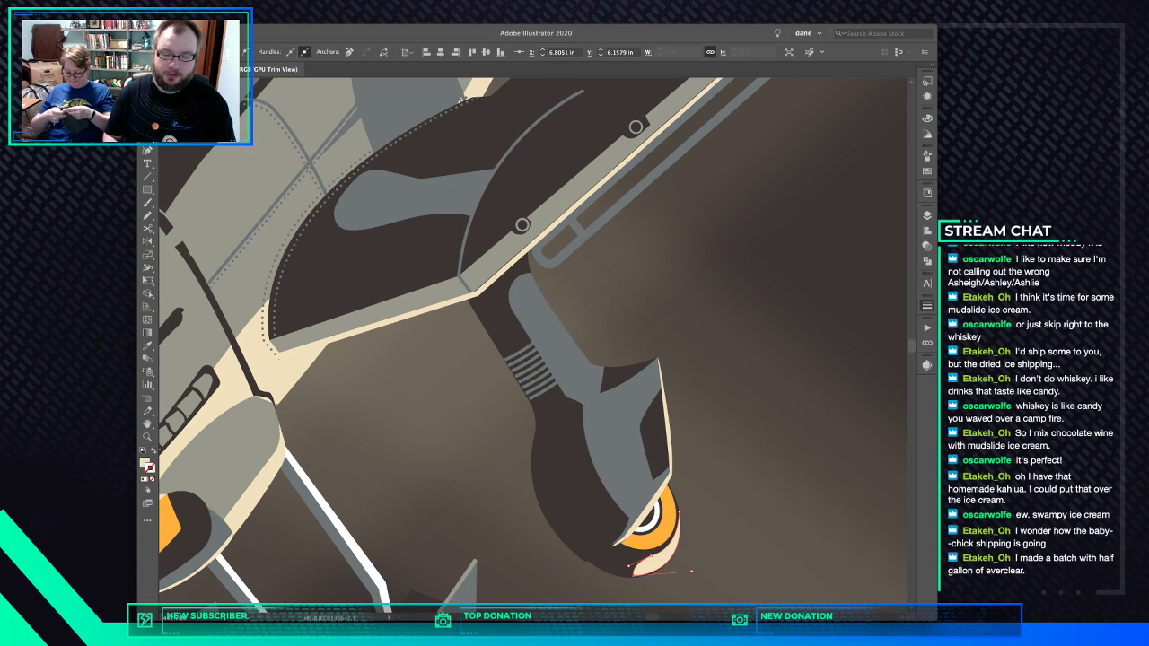
key(i)
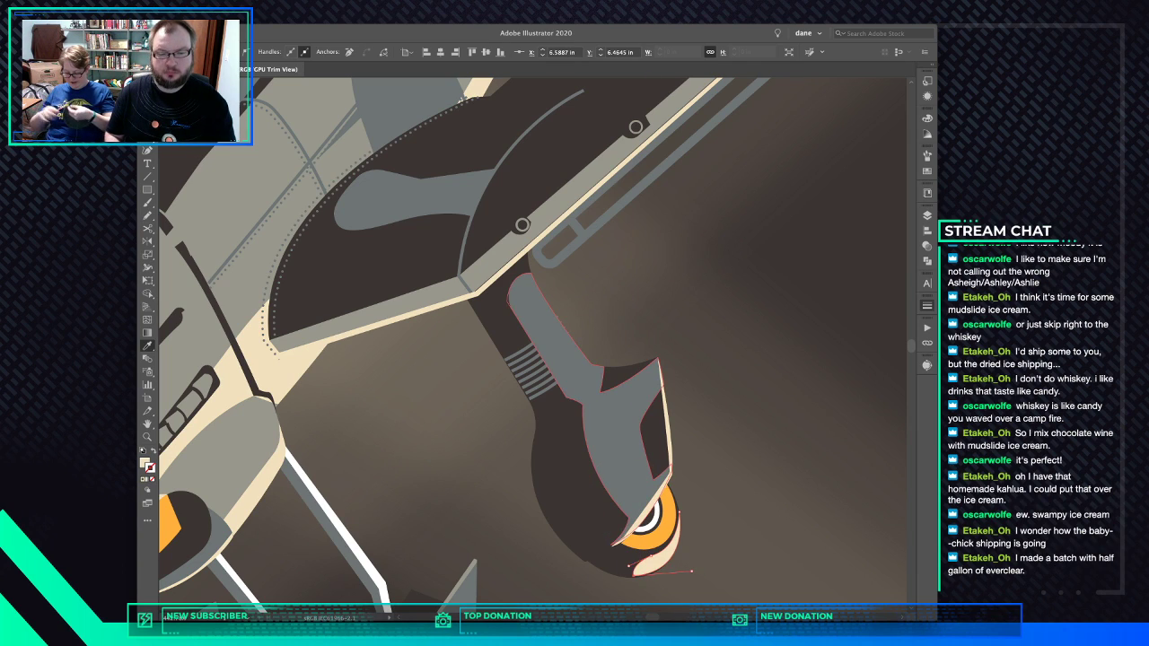
click(429, 297)
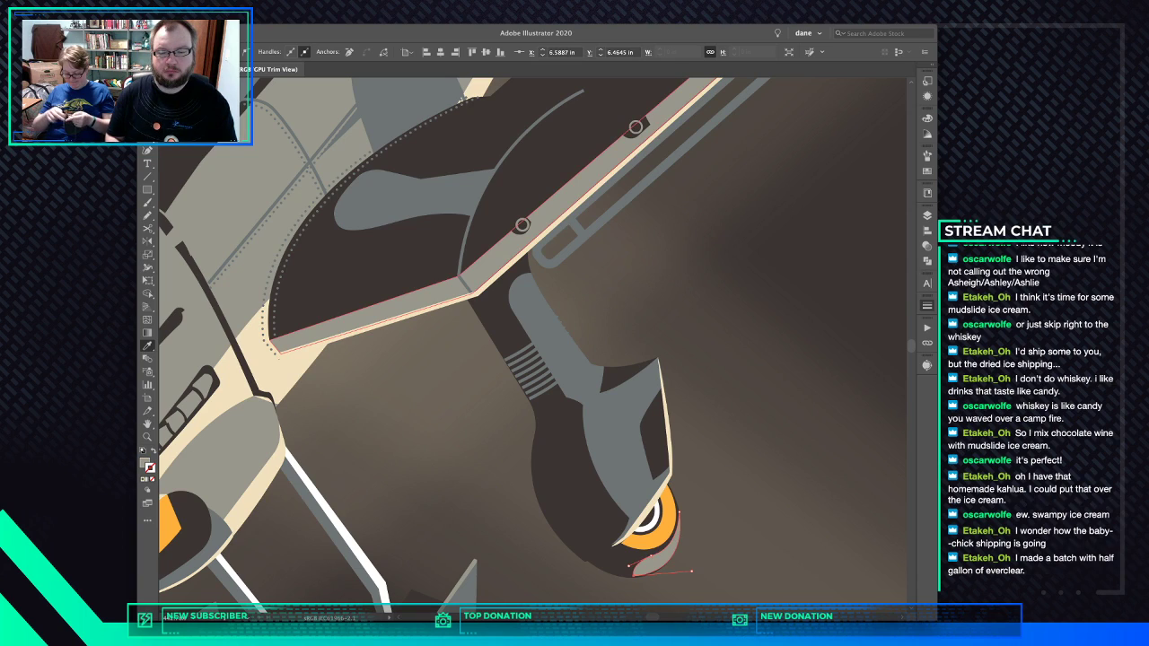
key(ctrl+shift+a)
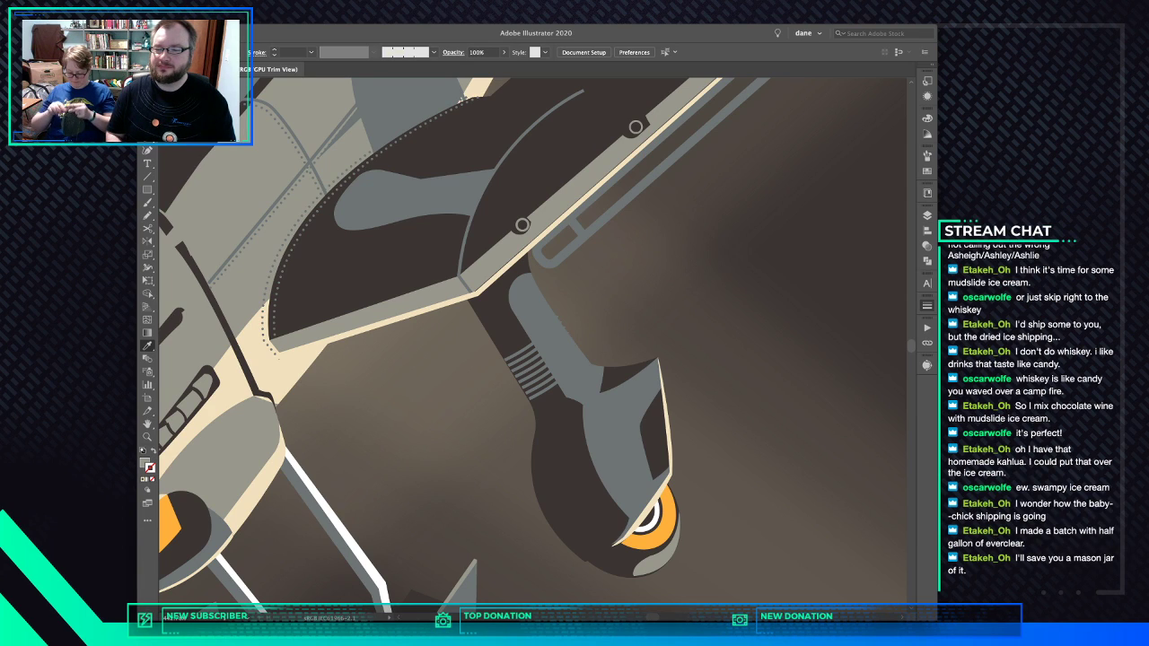
Draw a closed, curved light grey highlight on the tyre of the other landing gear, below its orange wheel hub
scroll(533, 346, down, 5)
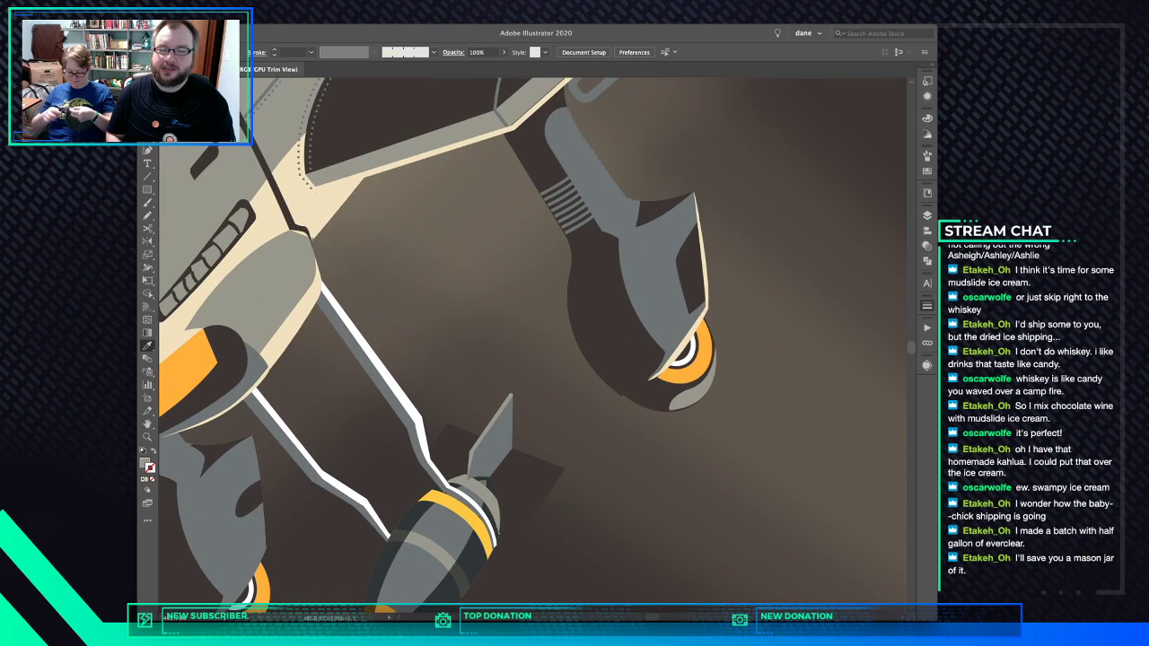
scroll(533, 346, down, 3)
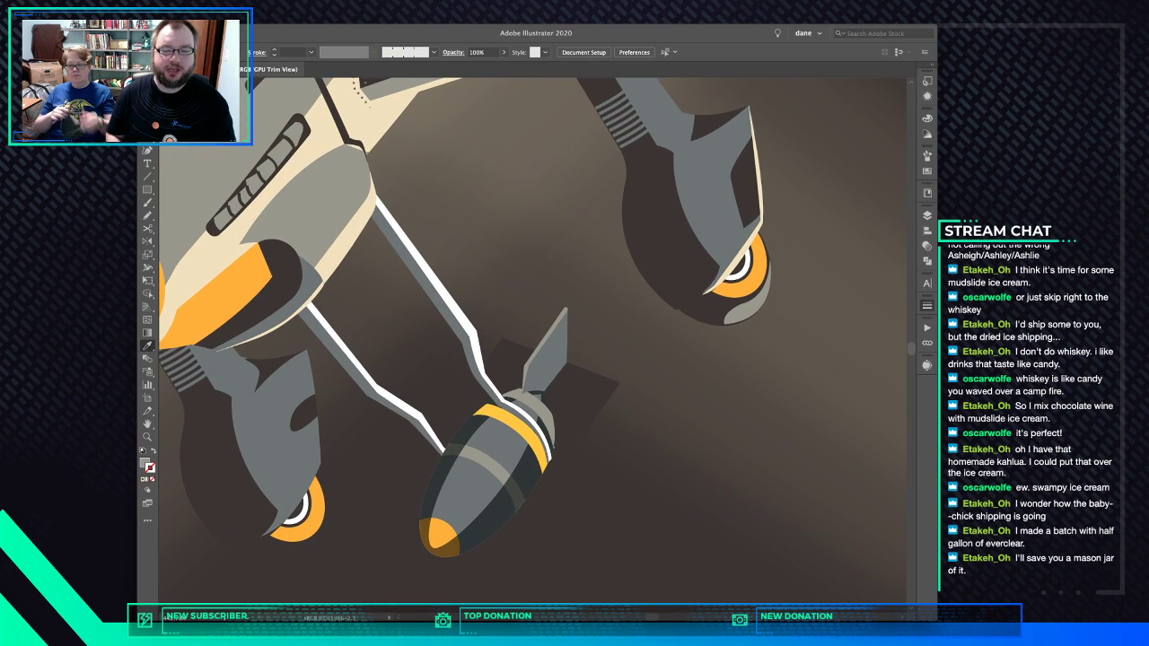
scroll(533, 346, down, 2)
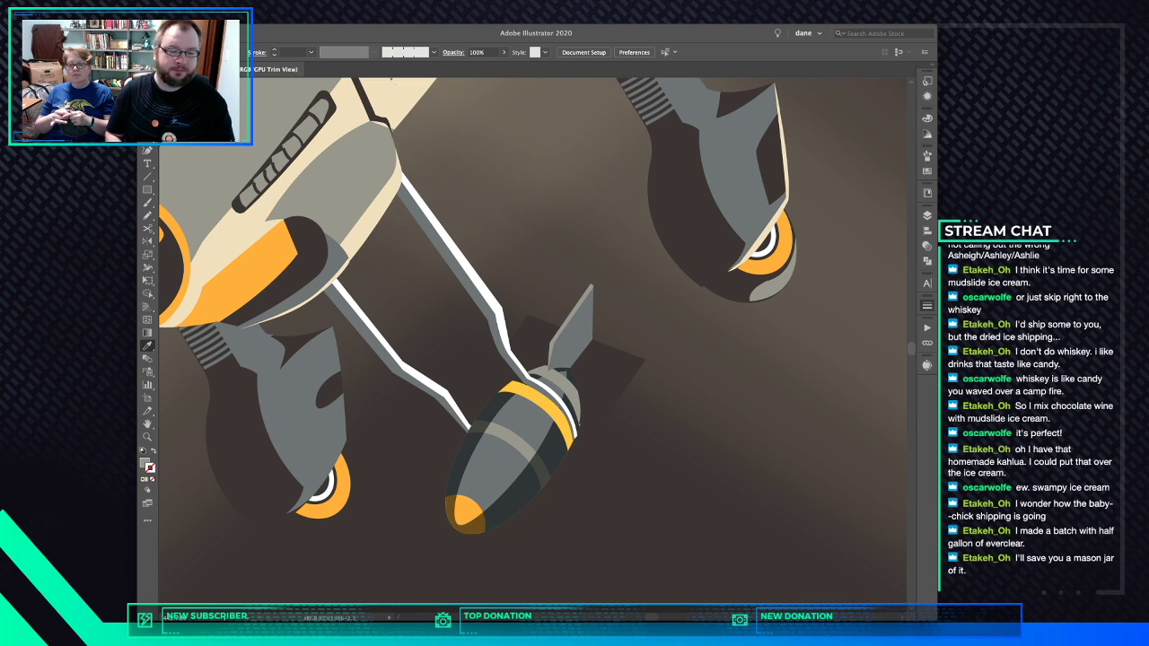
scroll(377, 424, down, 3)
key(bracketright)
key(bracketright)
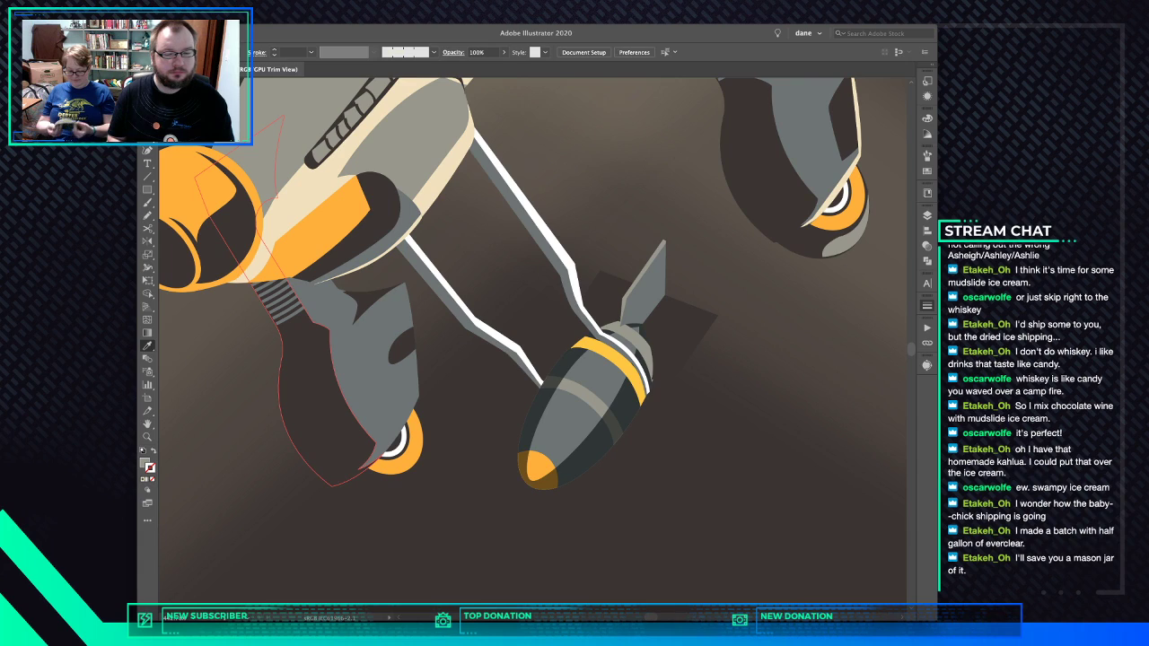
key(p)
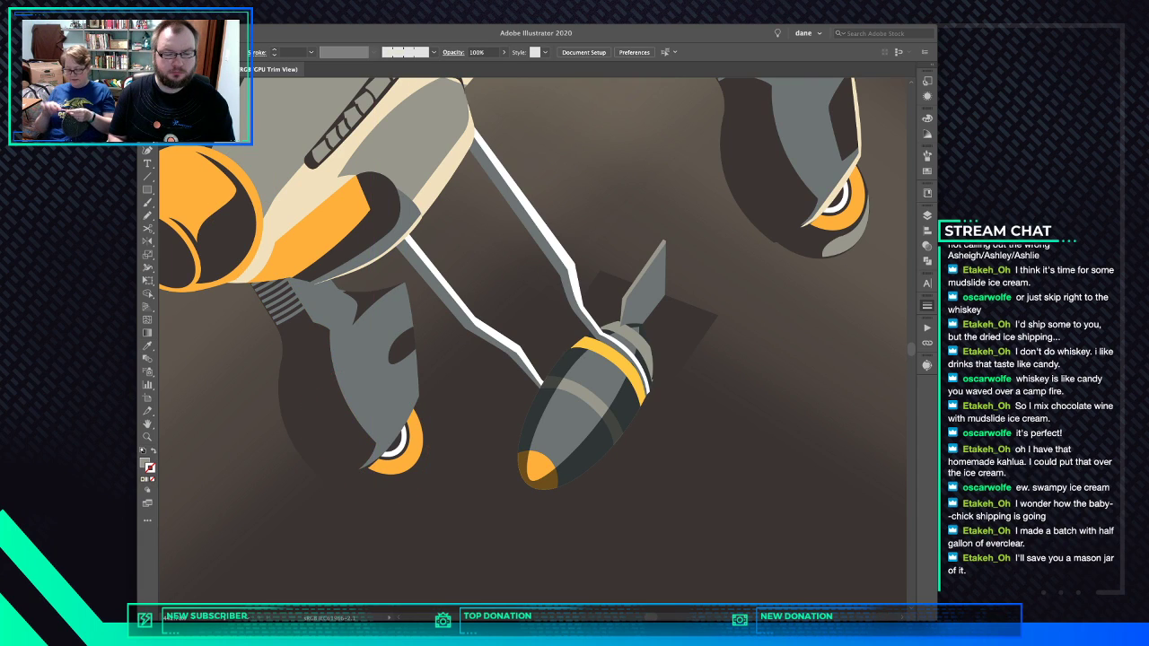
drag(367, 500, 396, 476)
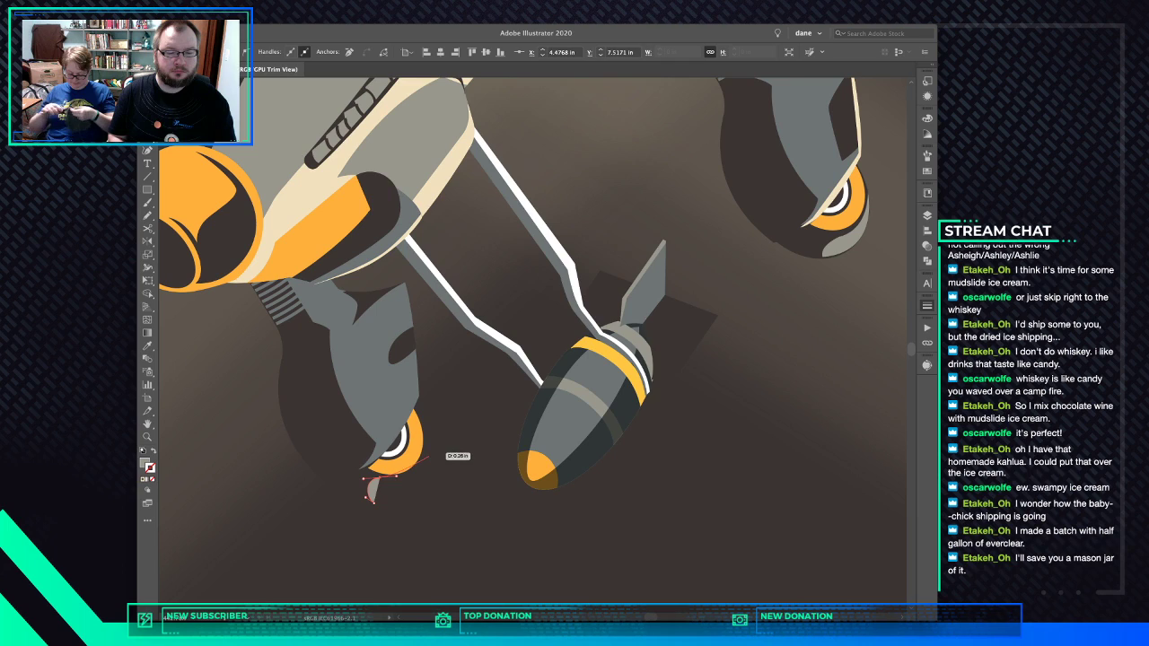
drag(427, 445, 437, 403)
click(427, 445)
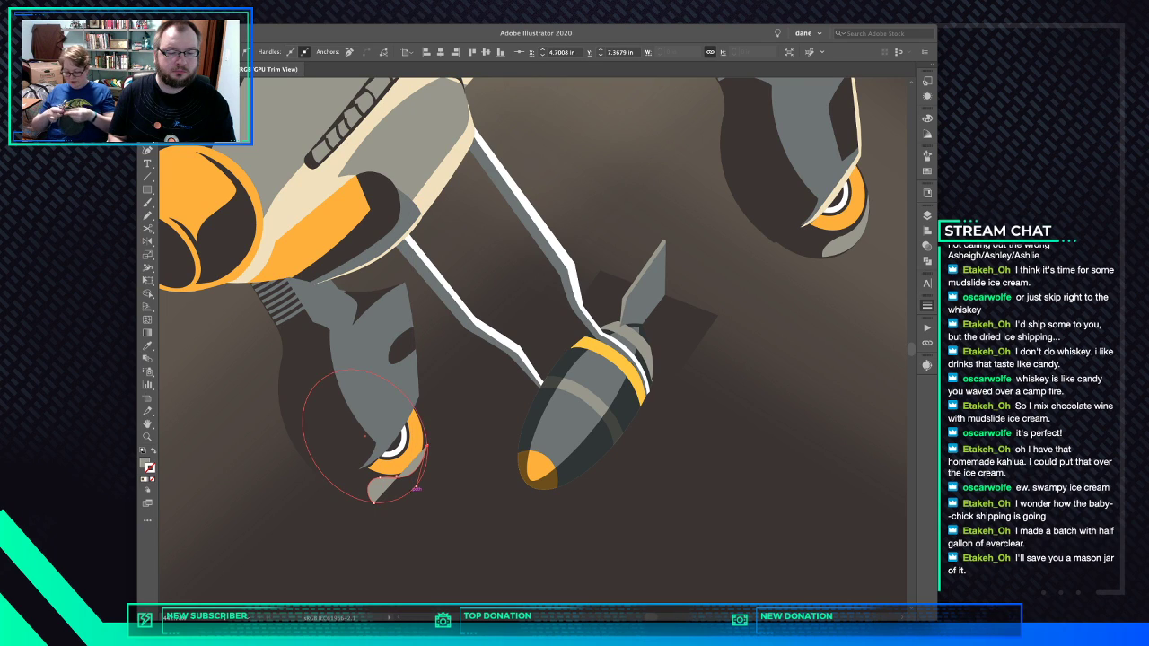
drag(373, 503, 462, 509)
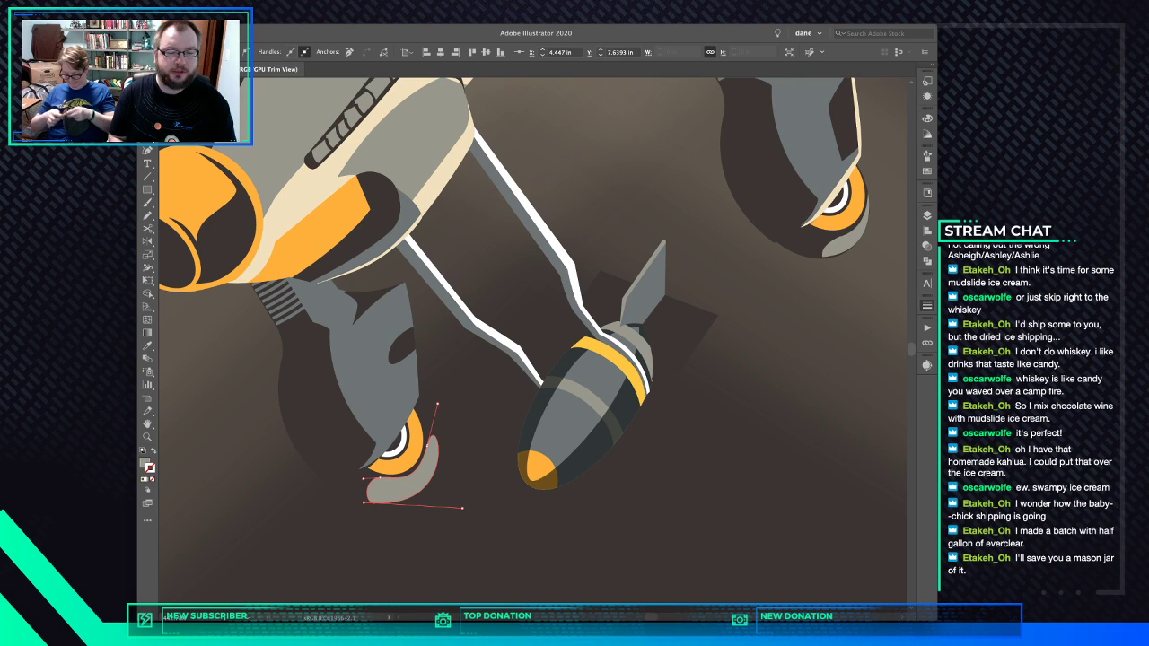
Shorten the curve handles of the new tyre highlight so its outer edge follows the tyre's rounding, then deselect it
drag(440, 401, 434, 459)
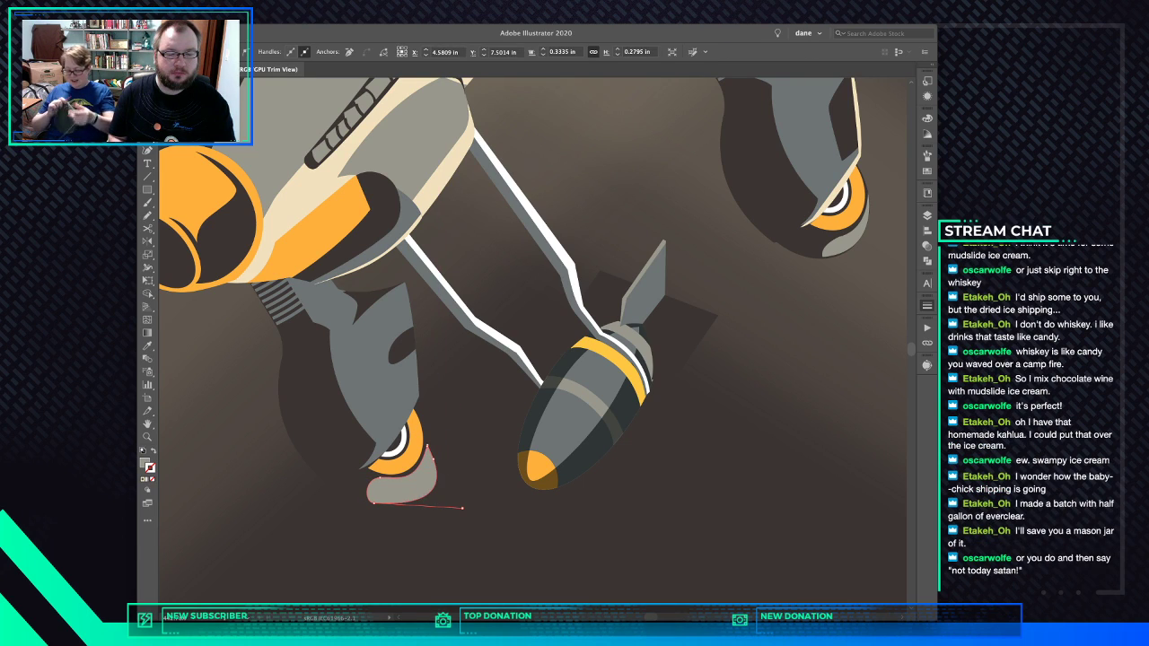
drag(462, 508, 425, 503)
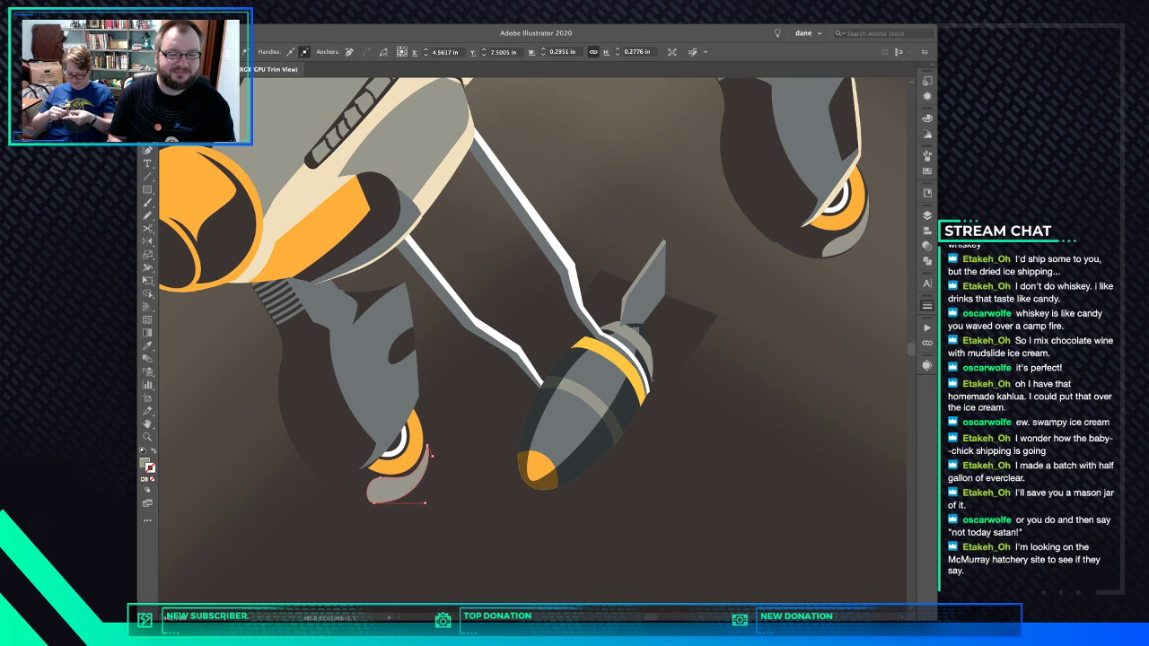
key(super+shift+a)
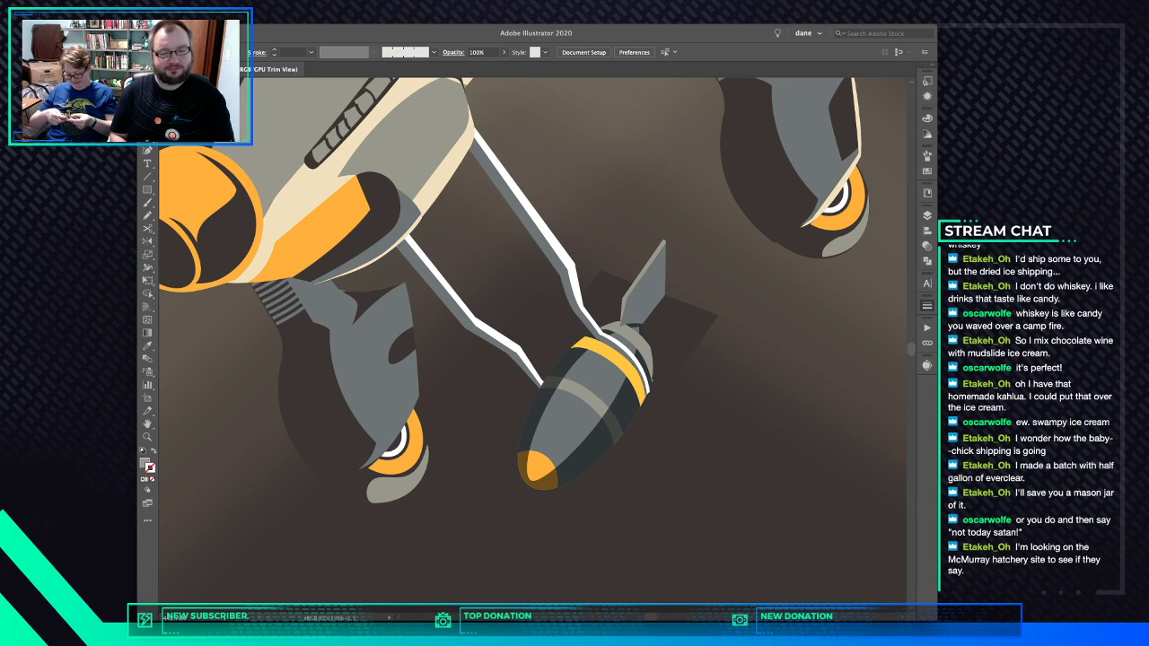
Recolour the new tyre highlight with the blue-grey of the landing gear fairing above it and deselect it
click(412, 482)
key(i)
click(384, 377)
key(super+shift+a)
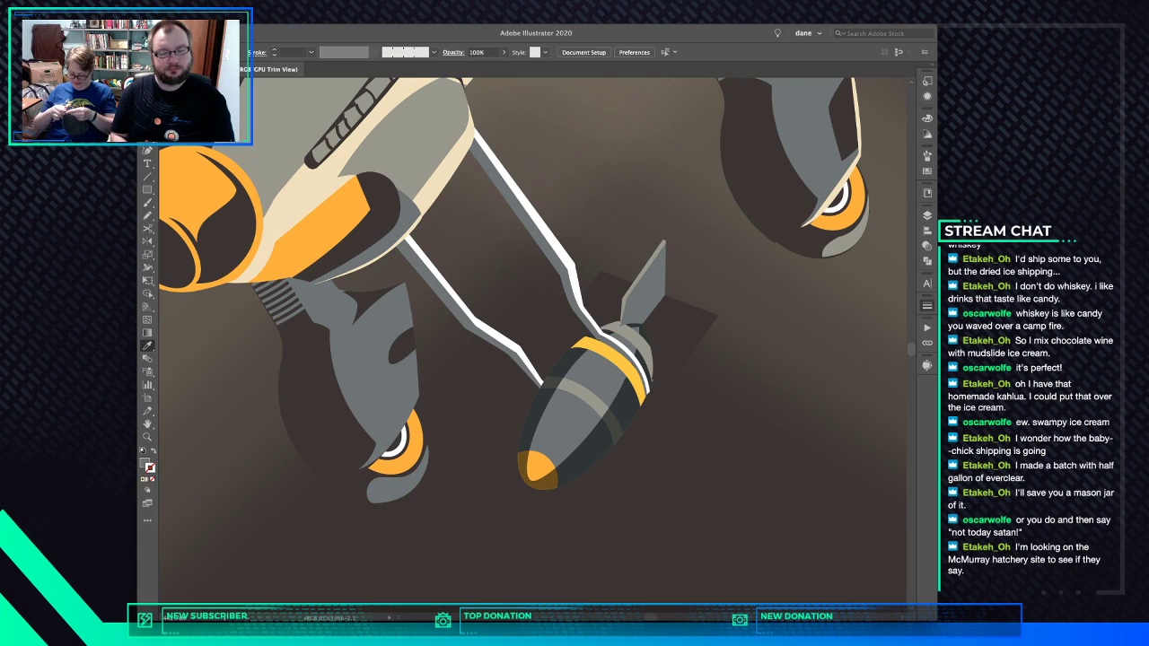
Move the anchor on the inner edge of the blue-grey tyre highlight slightly down, away from the orange hub
key(v)
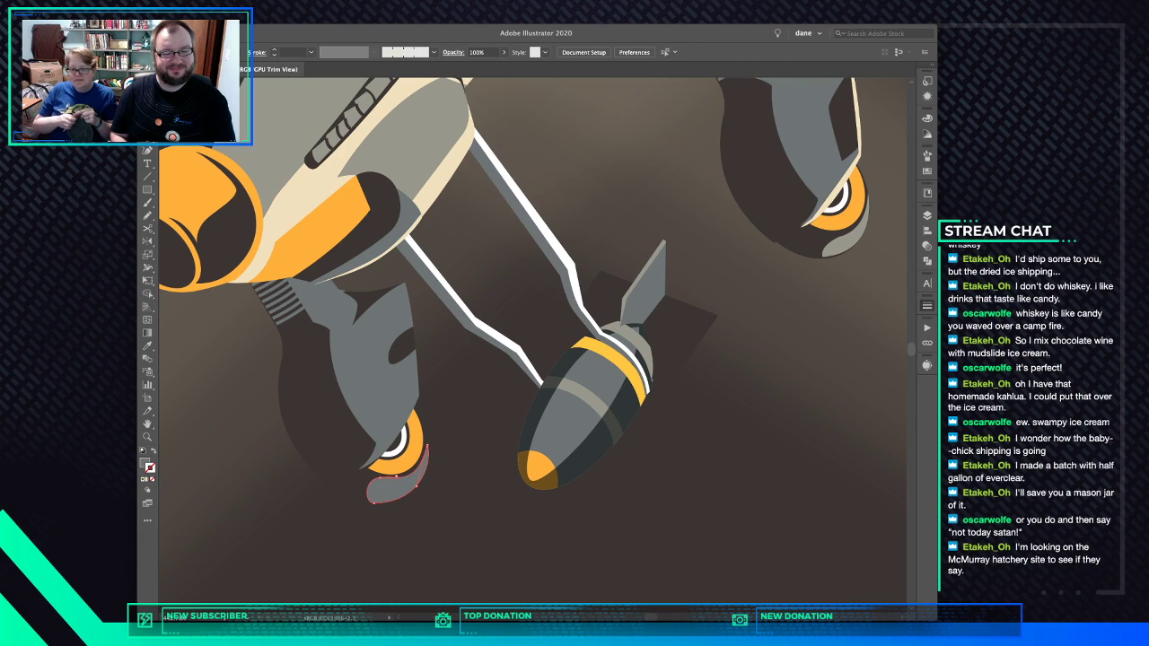
click(392, 476)
key(v)
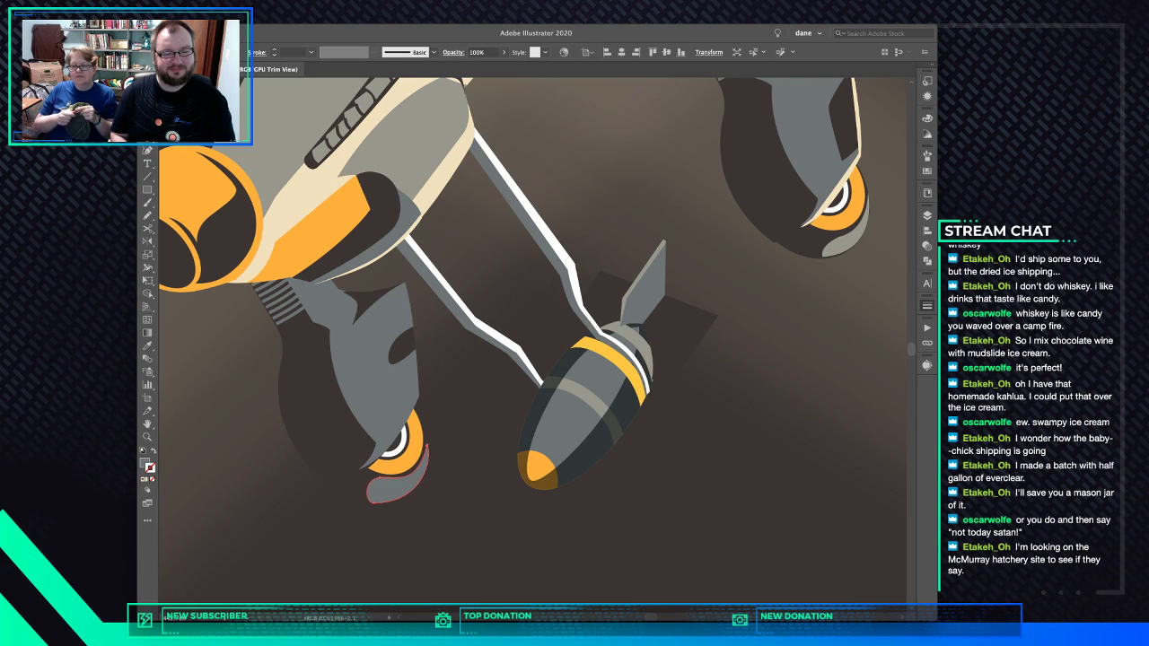
drag(382, 478, 382, 482)
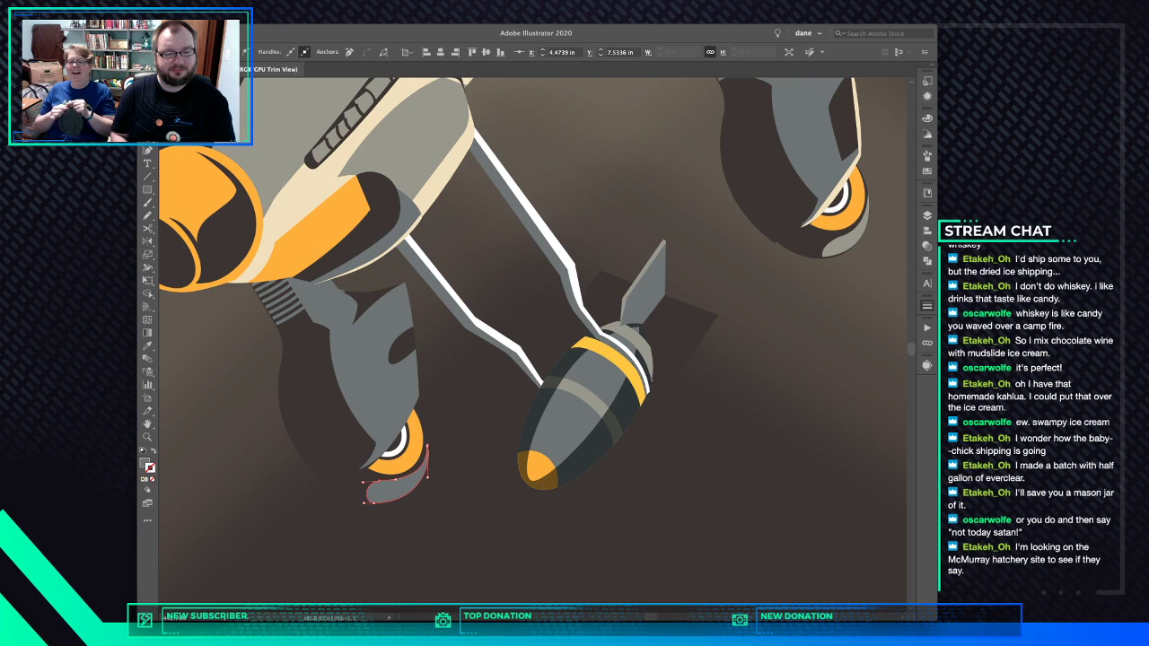
key(super+shift+a)
drag(575, 458, 399, 494)
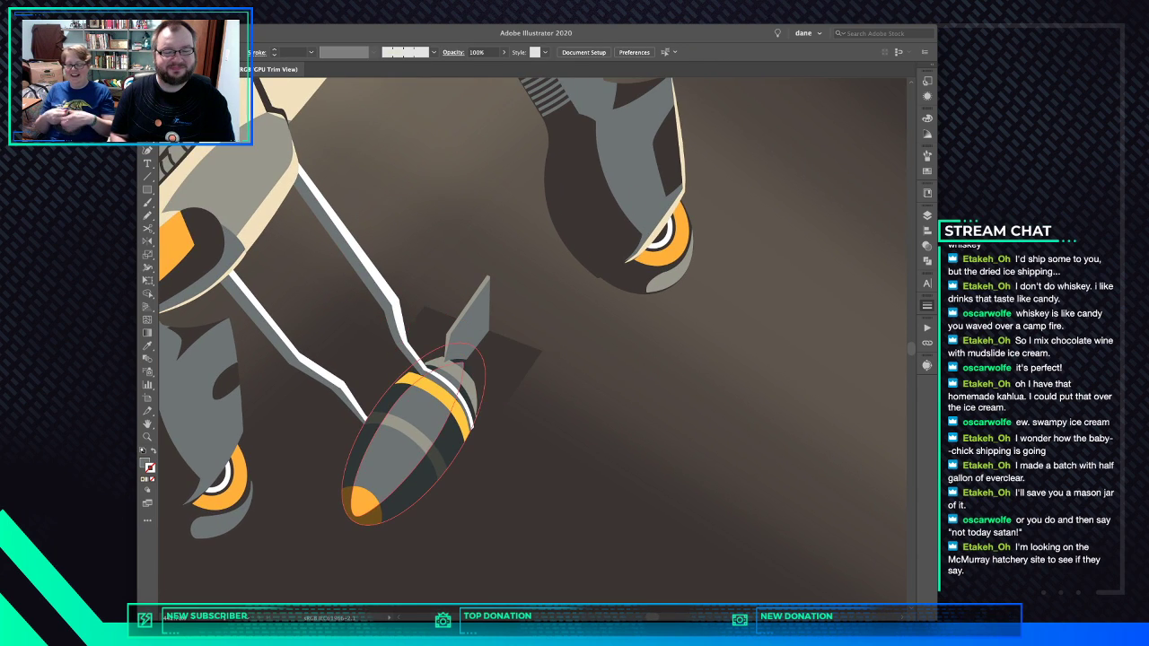
click(456, 365)
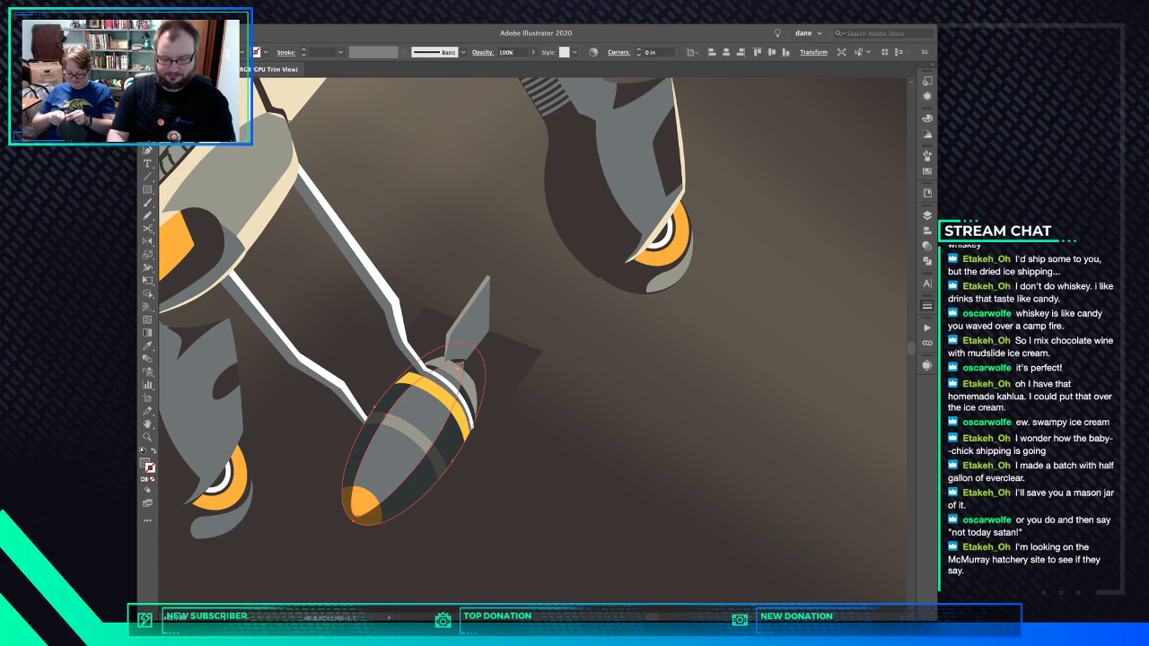
key(Delete)
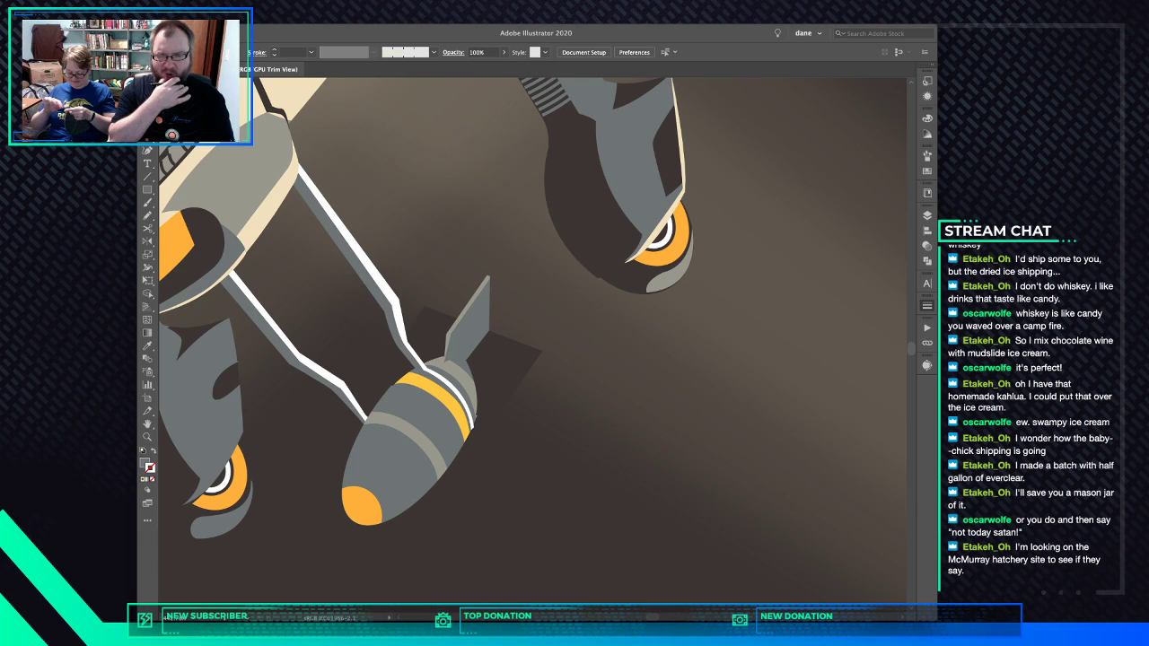
key(super+z)
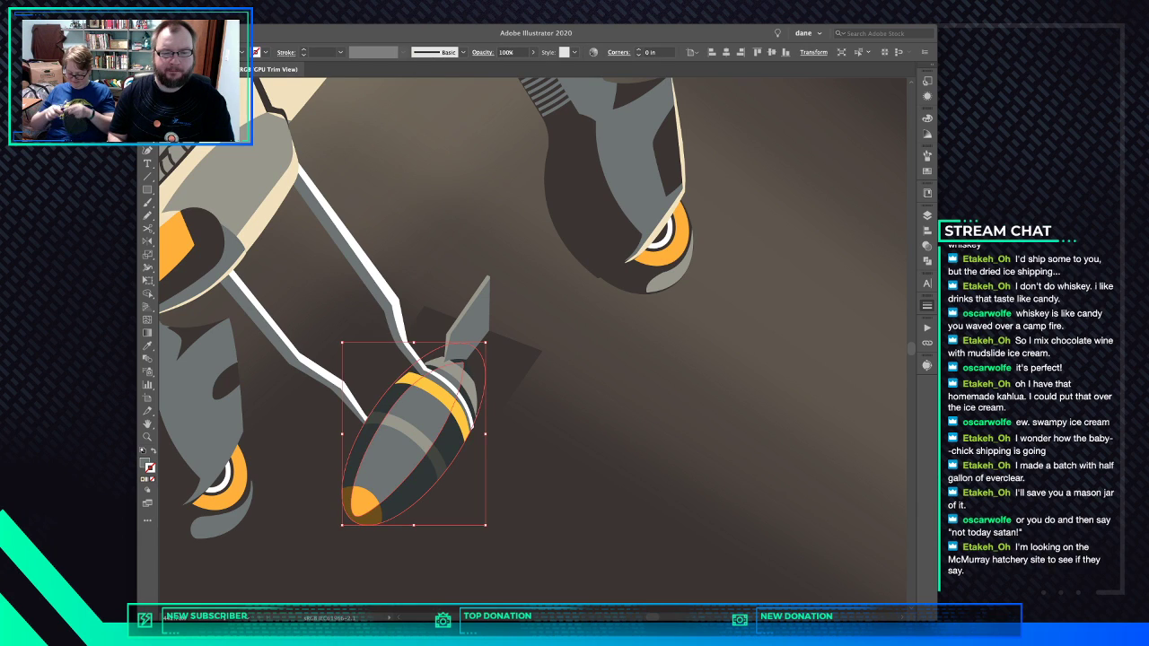
key(super+shift+a)
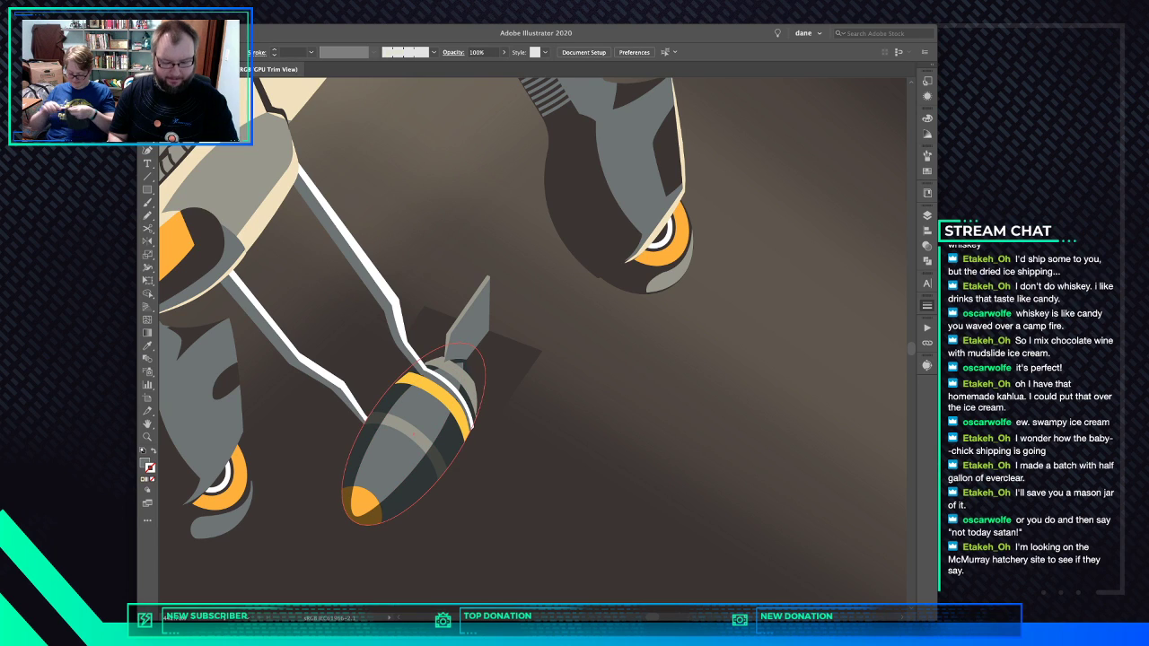
Isolate the bomb's clipped artwork and send the grey band near its tail behind the dark shading
click(413, 438)
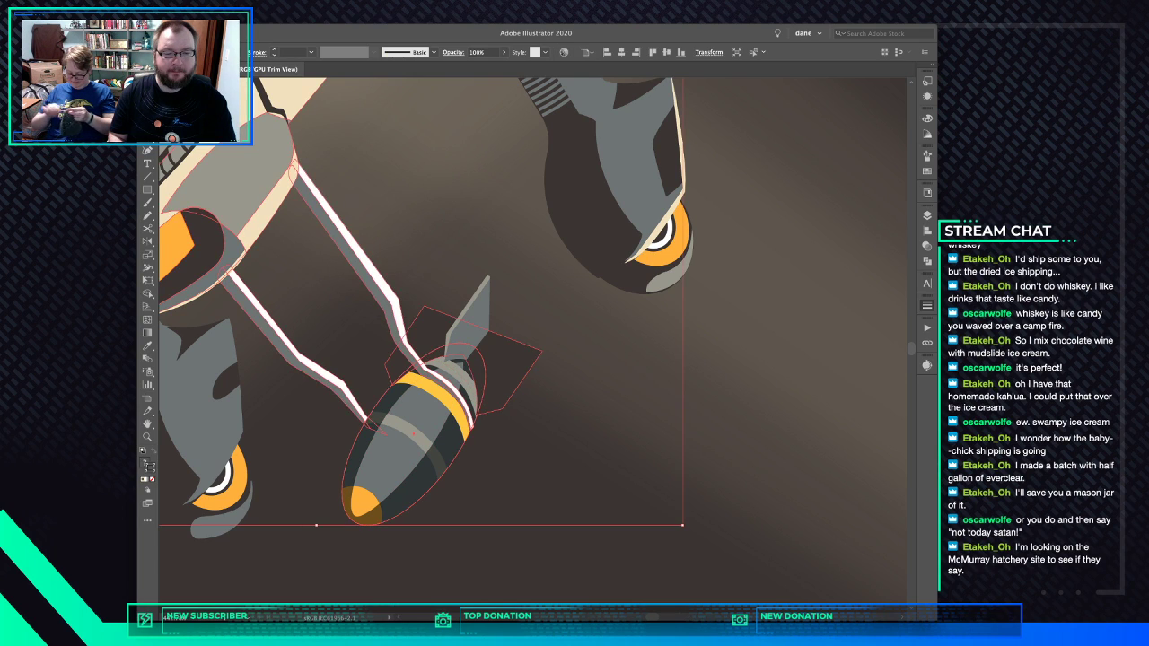
double_click(459, 367)
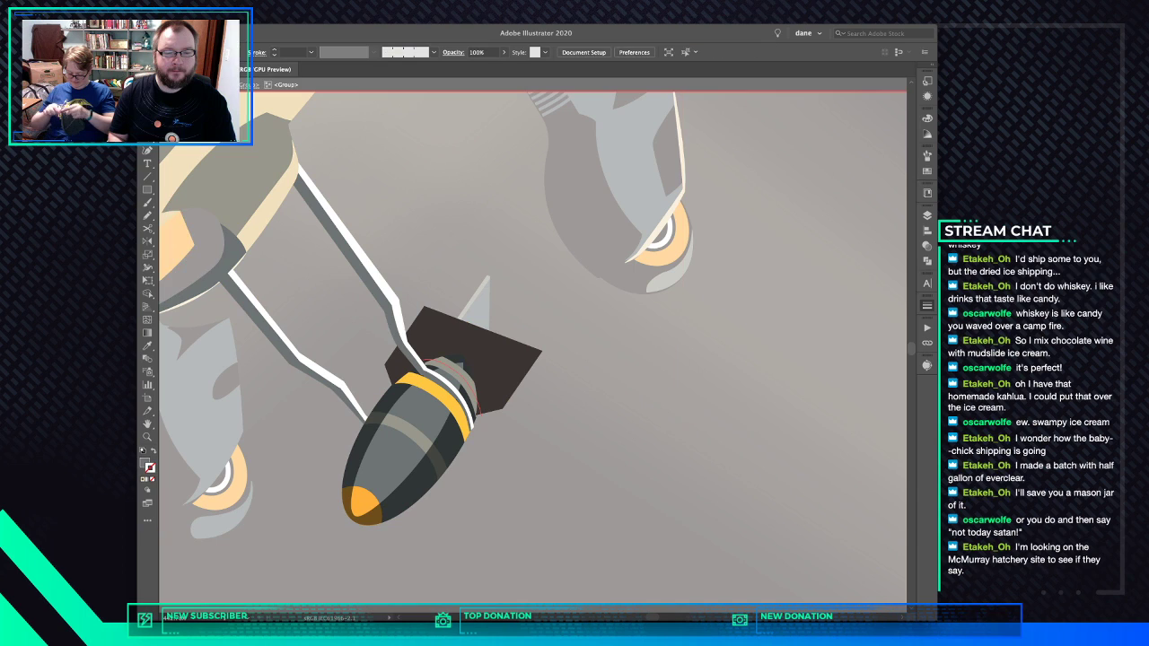
double_click(460, 364)
click(460, 365)
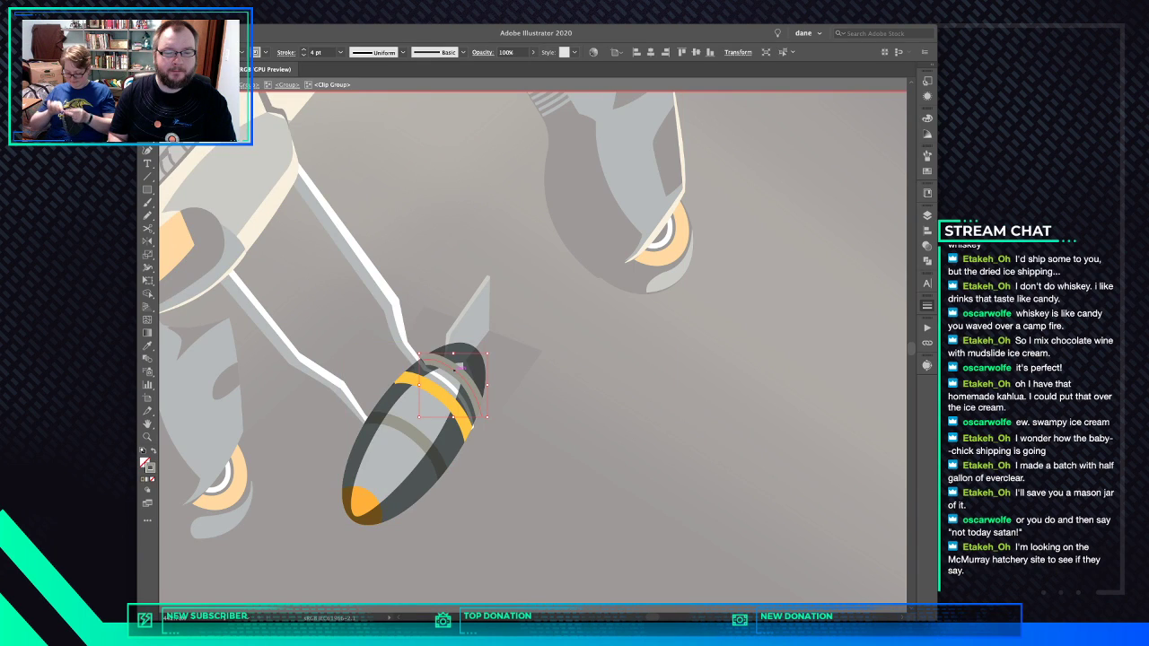
key(Delete)
key(Escape)
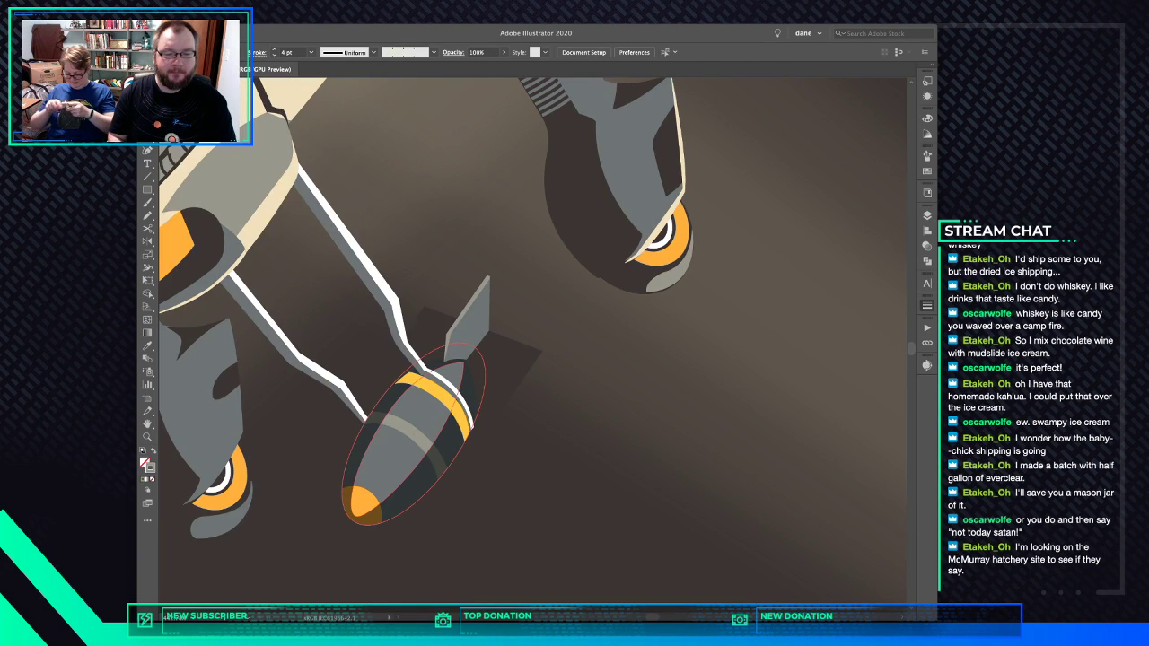
Delete the lens-shaped cut-out in the bomb's dark shading so the shading covers the whole body
click(415, 434)
key(super+z)
key(super+shift+a)
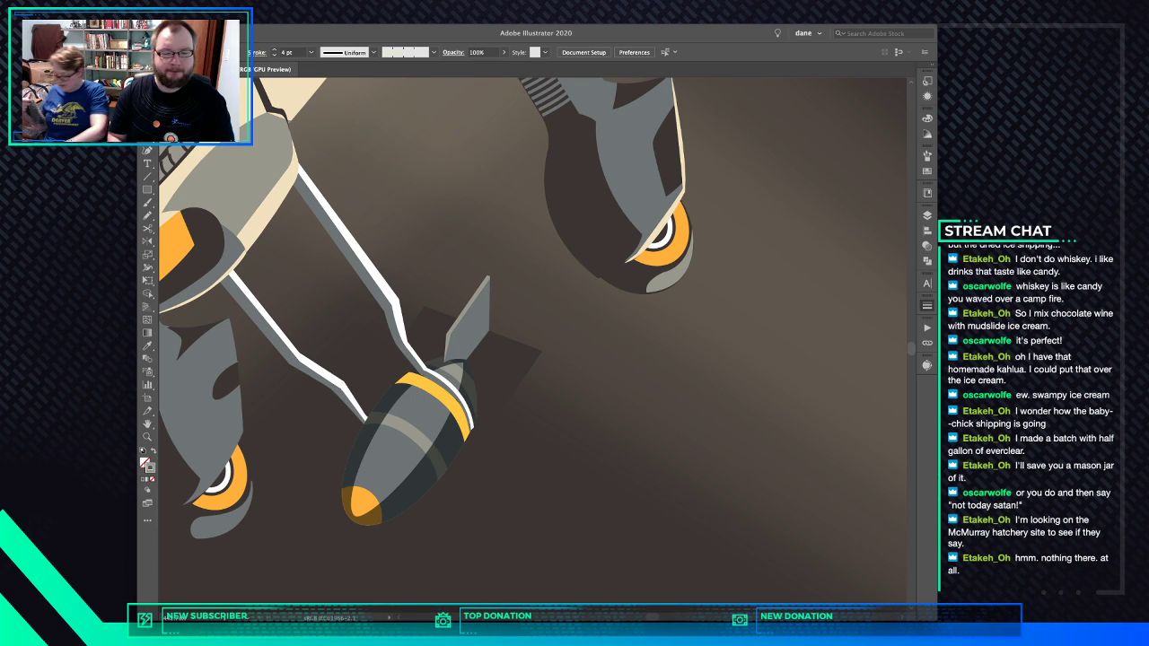
click(451, 424)
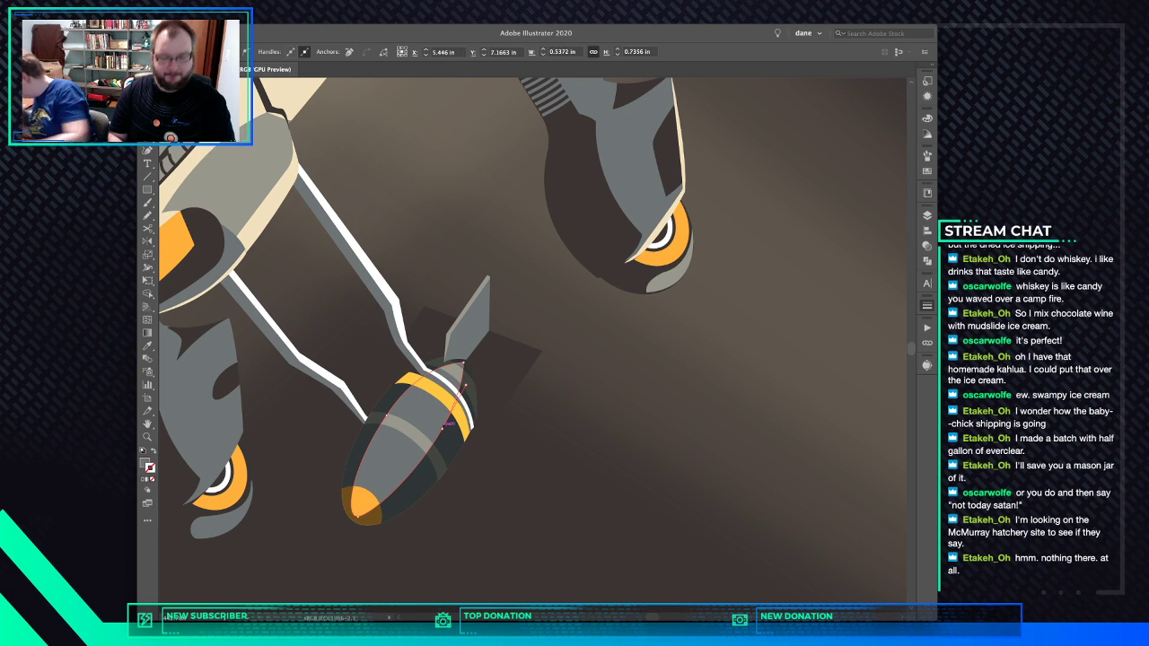
key(Delete)
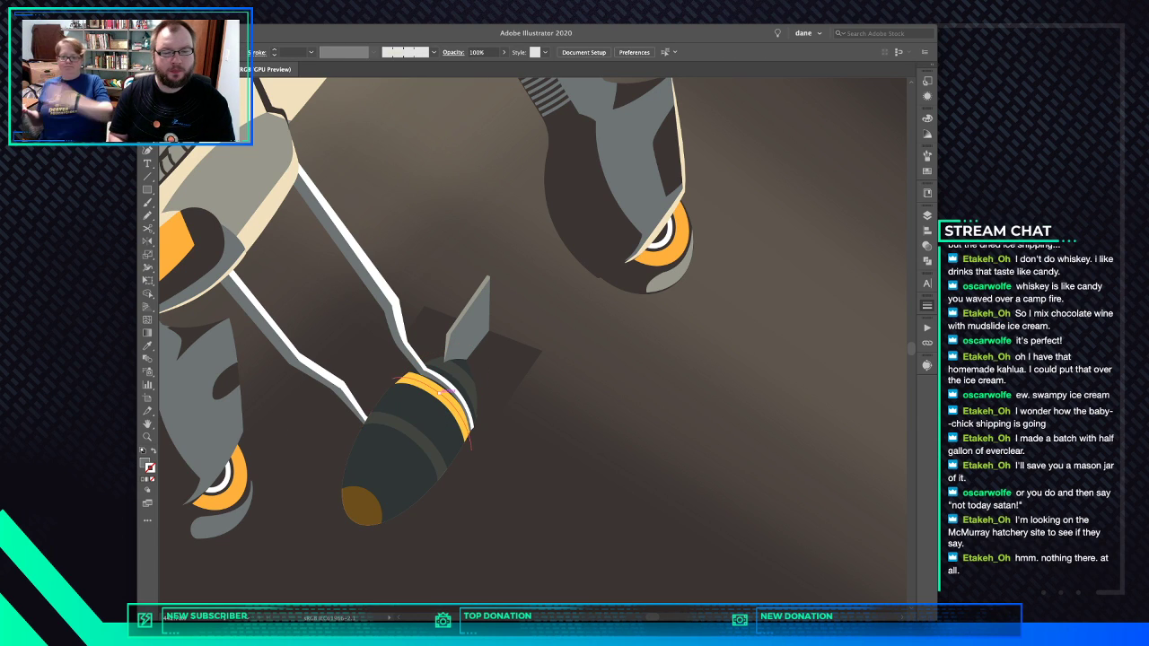
Isolate the bomb's clipped artwork again, move its yellow stripe behind the dark shading and leave isolation
click(438, 402)
click(413, 458)
double_click(438, 402)
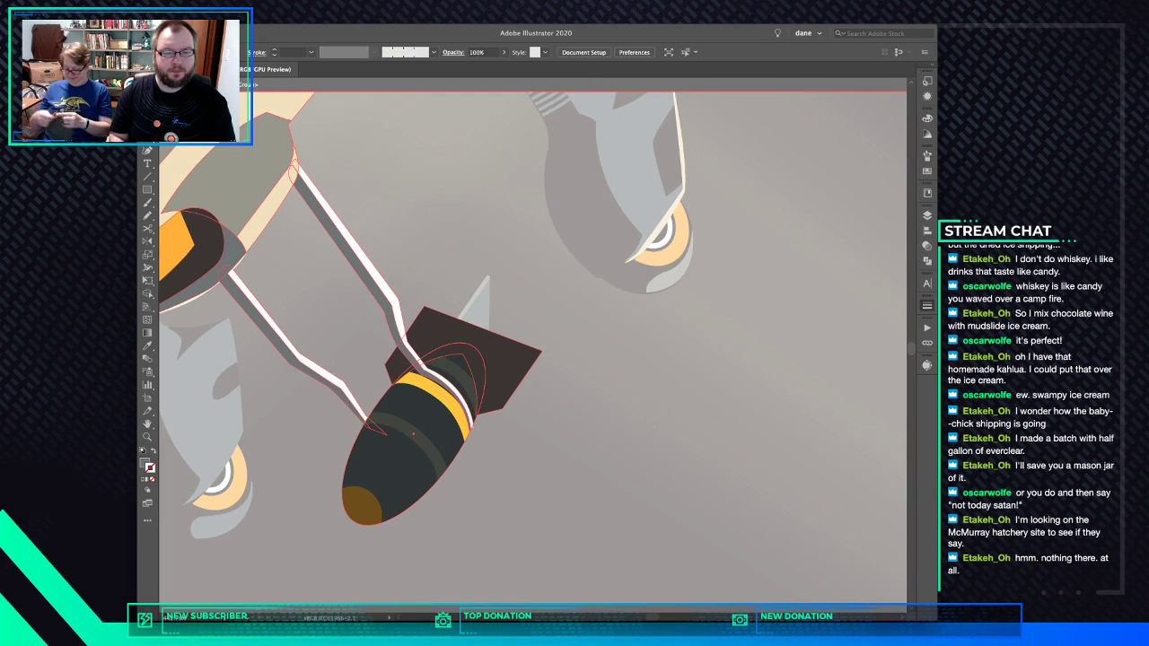
double_click(438, 402)
click(417, 451)
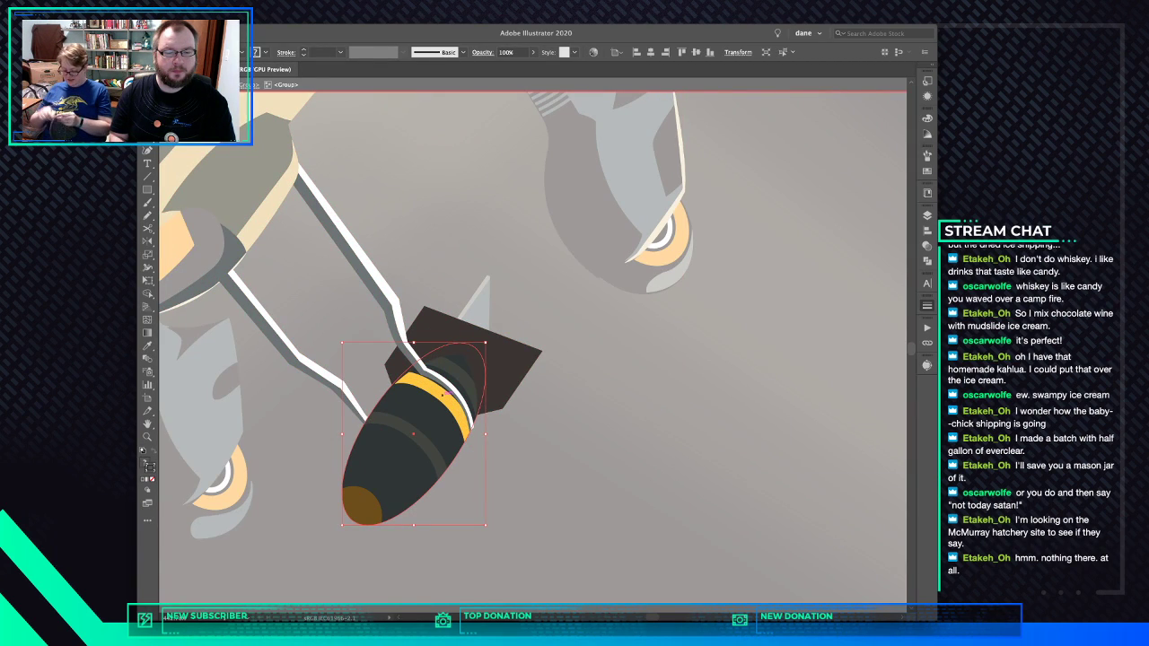
double_click(438, 402)
click(438, 403)
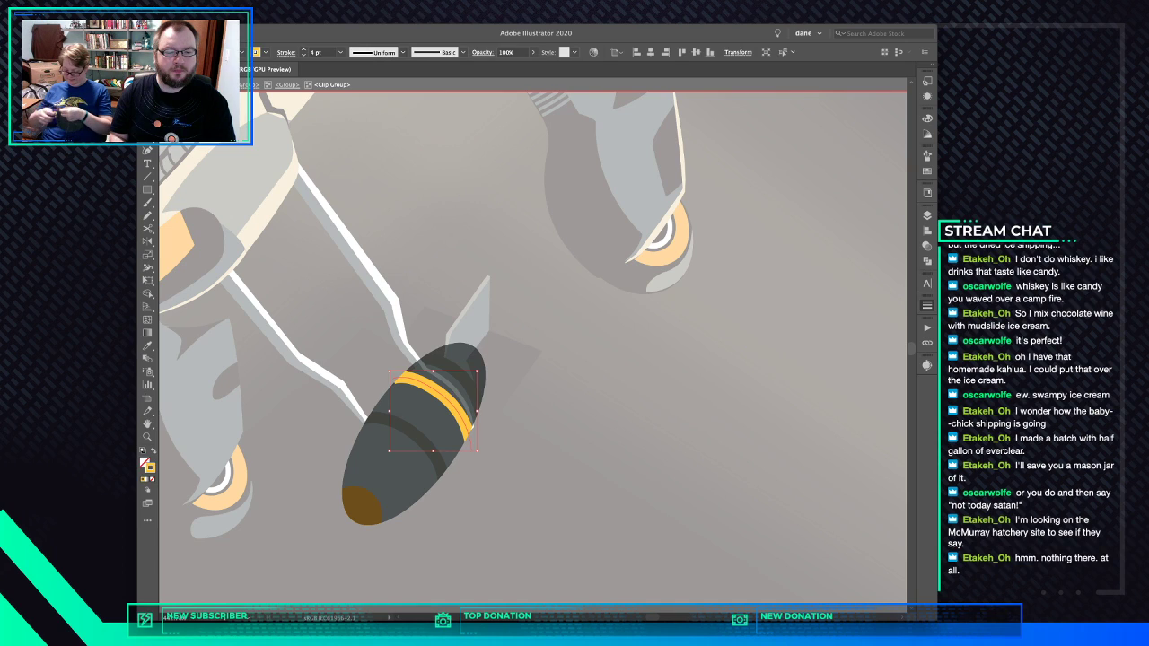
key(Delete)
key(ctrl+z)
key(Escape)
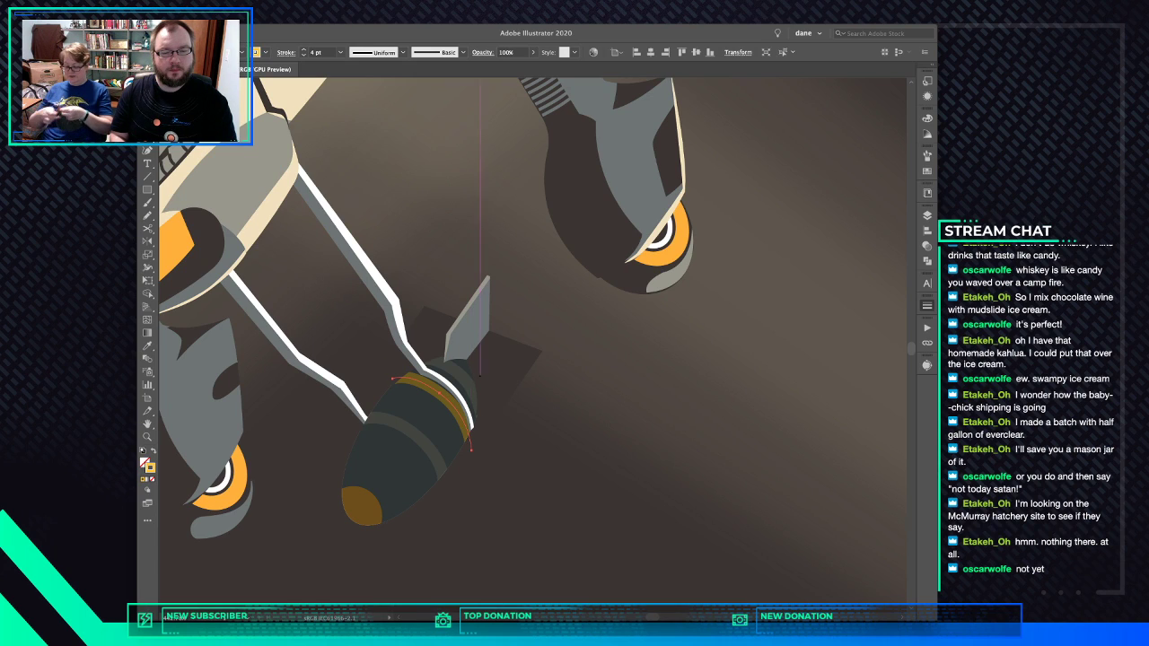
Draw a closed shape over the bomb's lower right side with a curved inner edge and colour it the tail fin's blue-grey
mouse_move(469, 372)
mouse_down()
mouse_move(446, 449)
mouse_move(407, 500)
mouse_move(333, 520)
mouse_up()
click(350, 546)
click(431, 551)
click(495, 457)
click(489, 380)
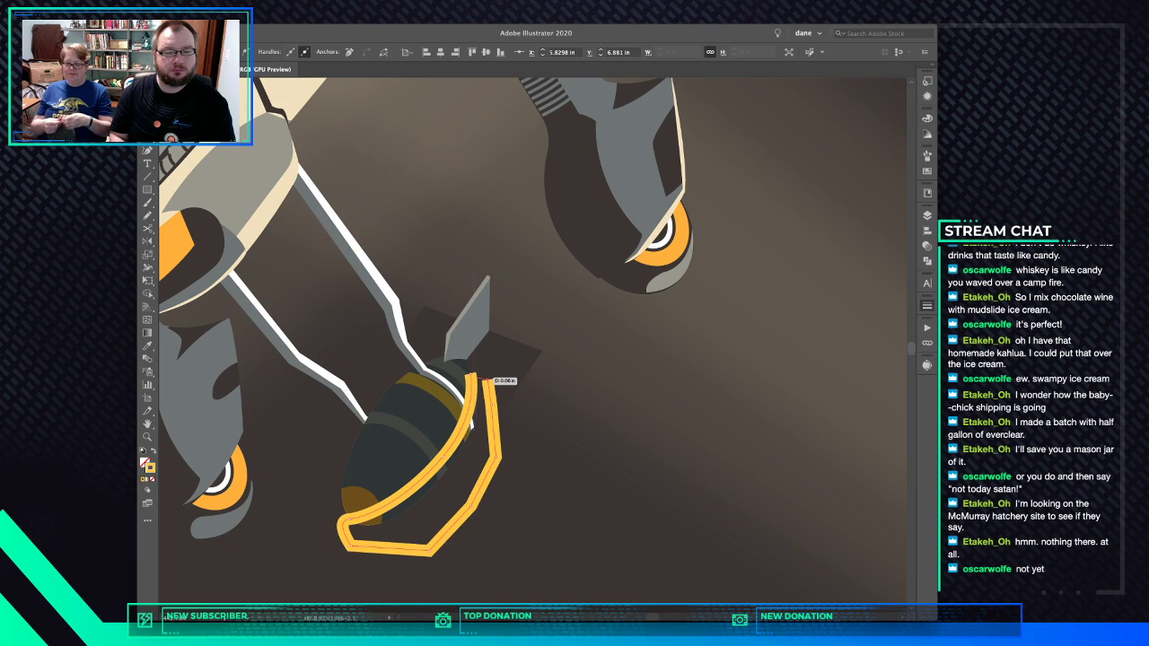
click(470, 373)
drag(470, 374, 450, 381)
key(i)
click(469, 325)
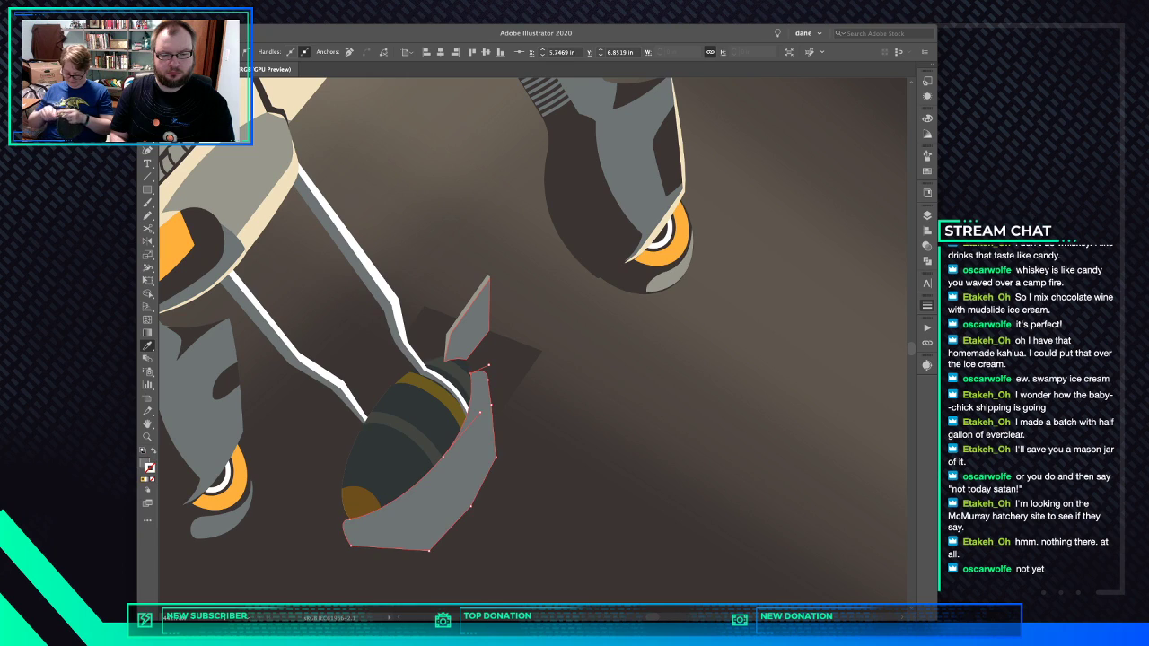
Cut the blue-grey shape, paste it with the bomb's dark shading and subtract it to leave a lit strip along the right edge
key(v)
key(super+x)
click(408, 449)
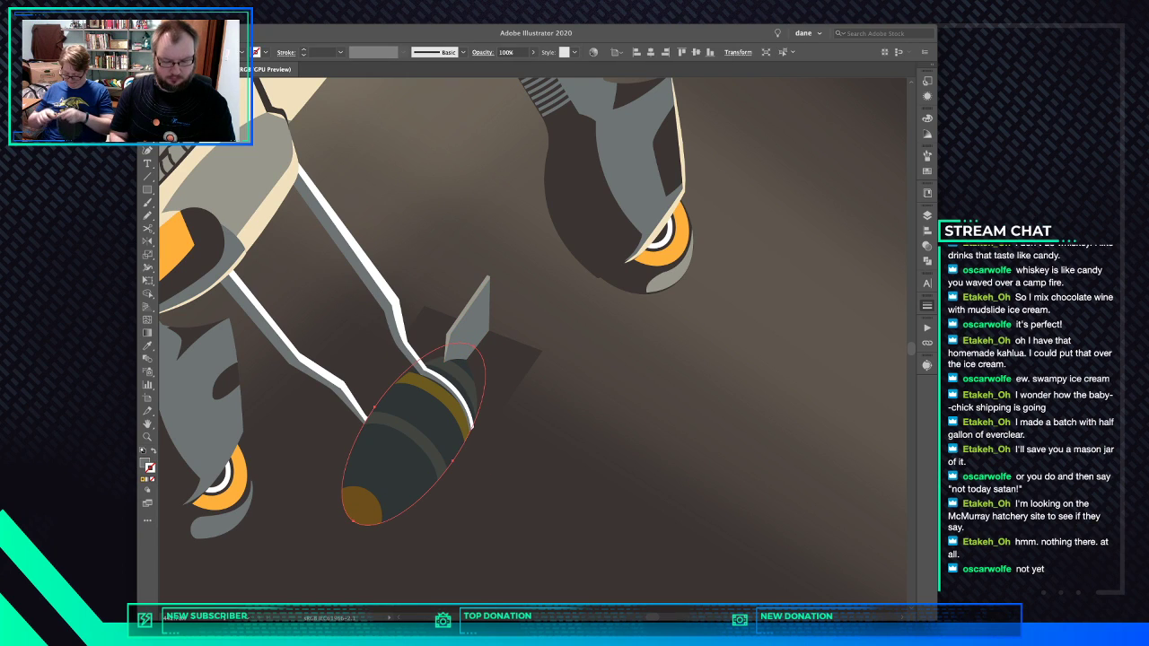
key(super+b)
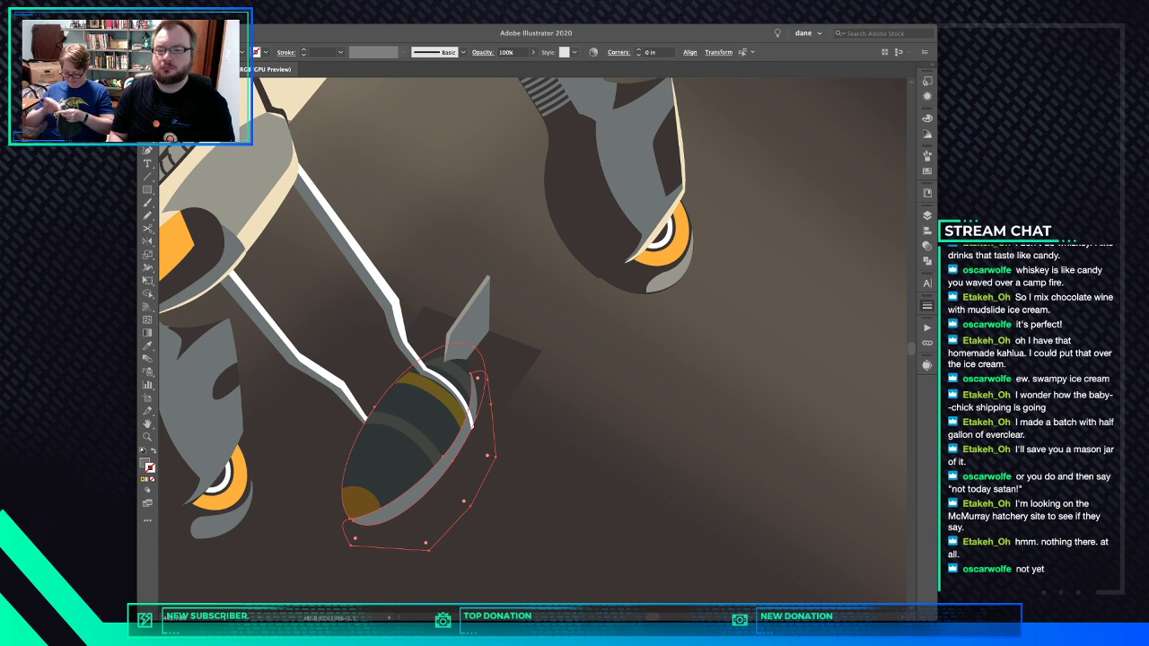
shift+click(405, 440)
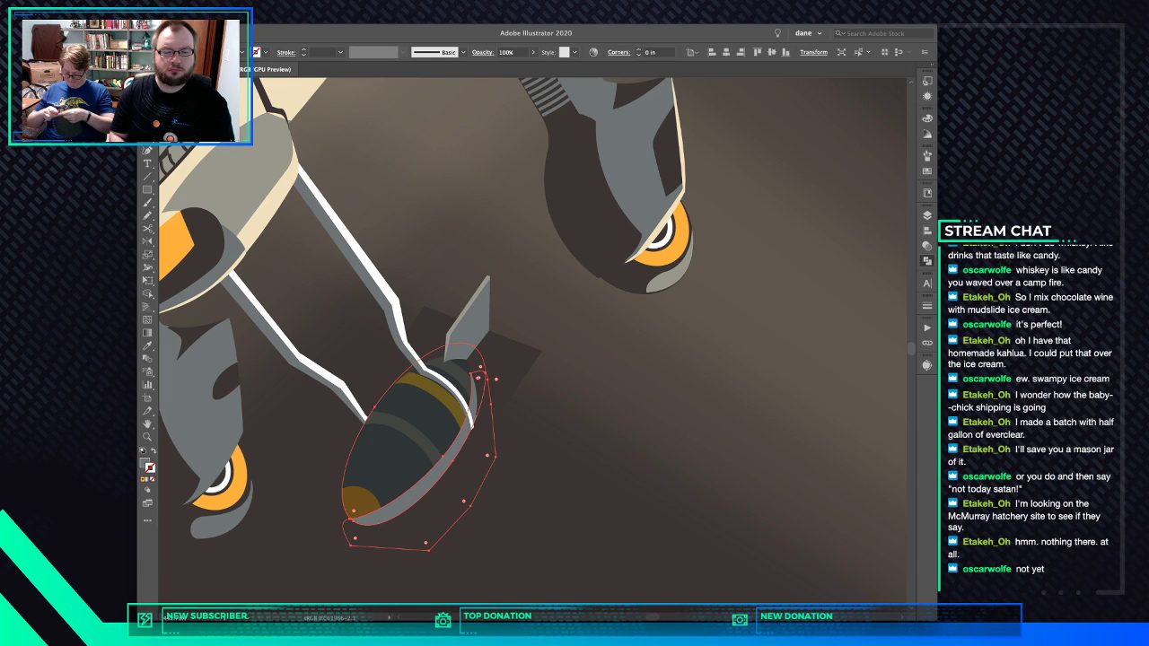
key(super+shift+a)
click(426, 484)
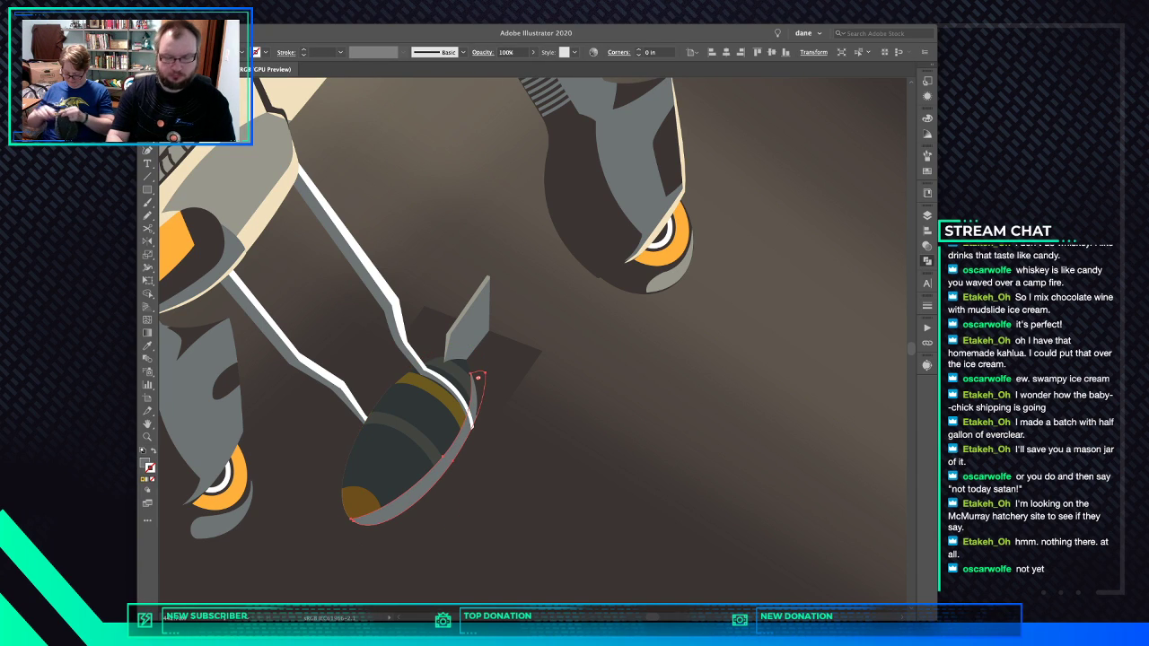
key(Delete)
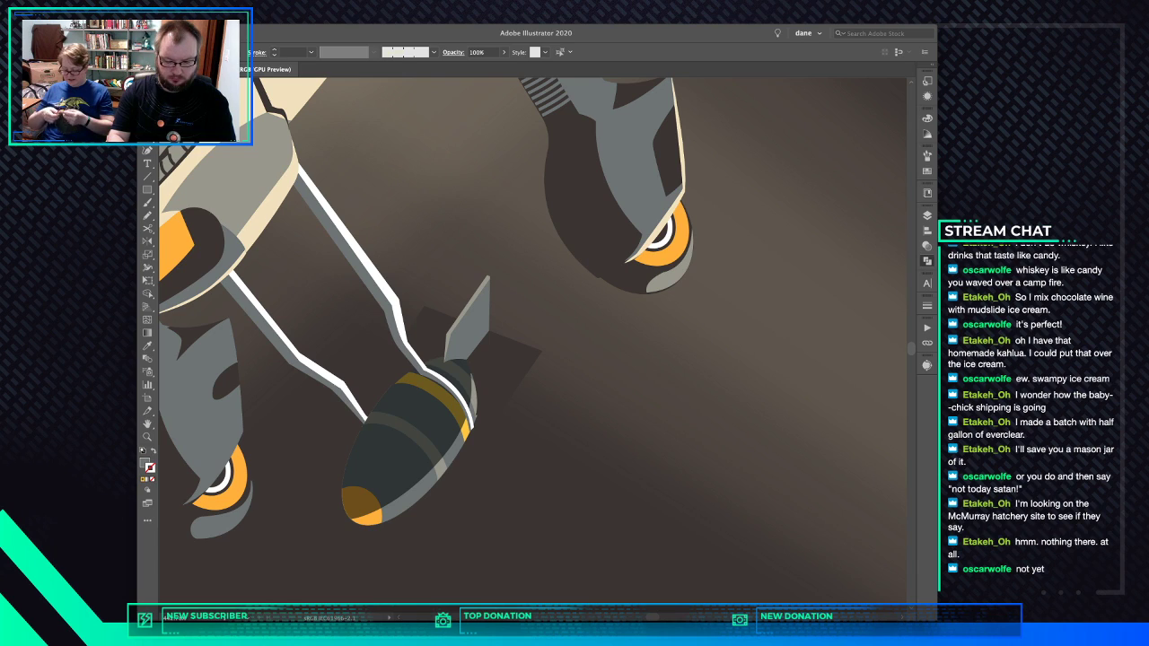
key(super+0)
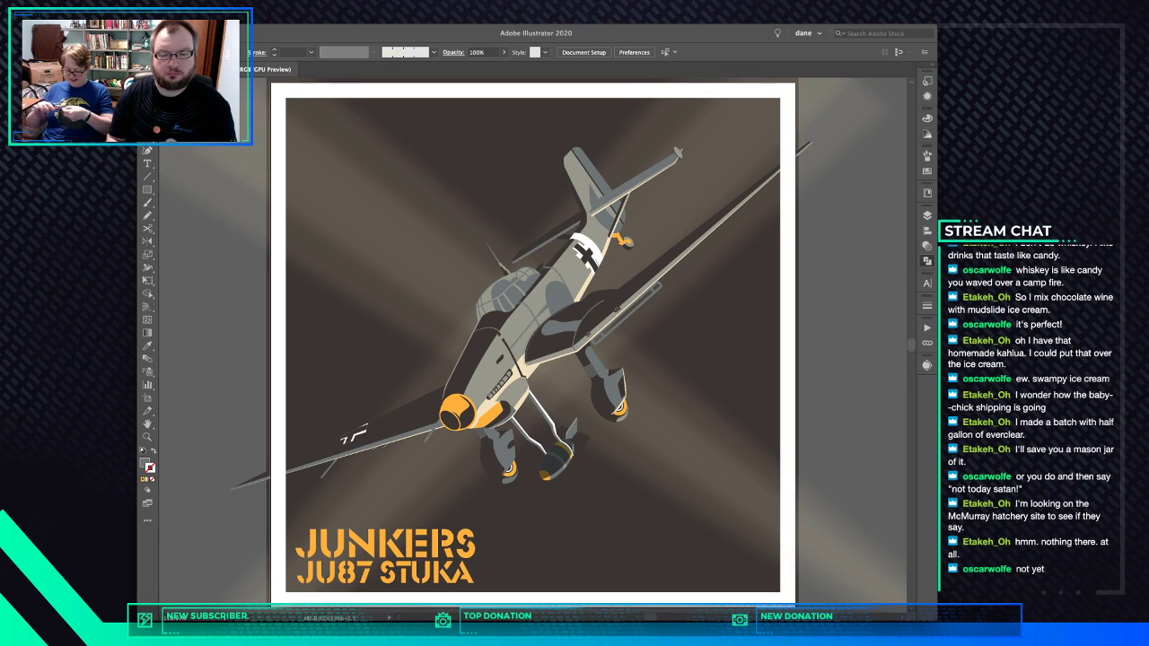
key(a)
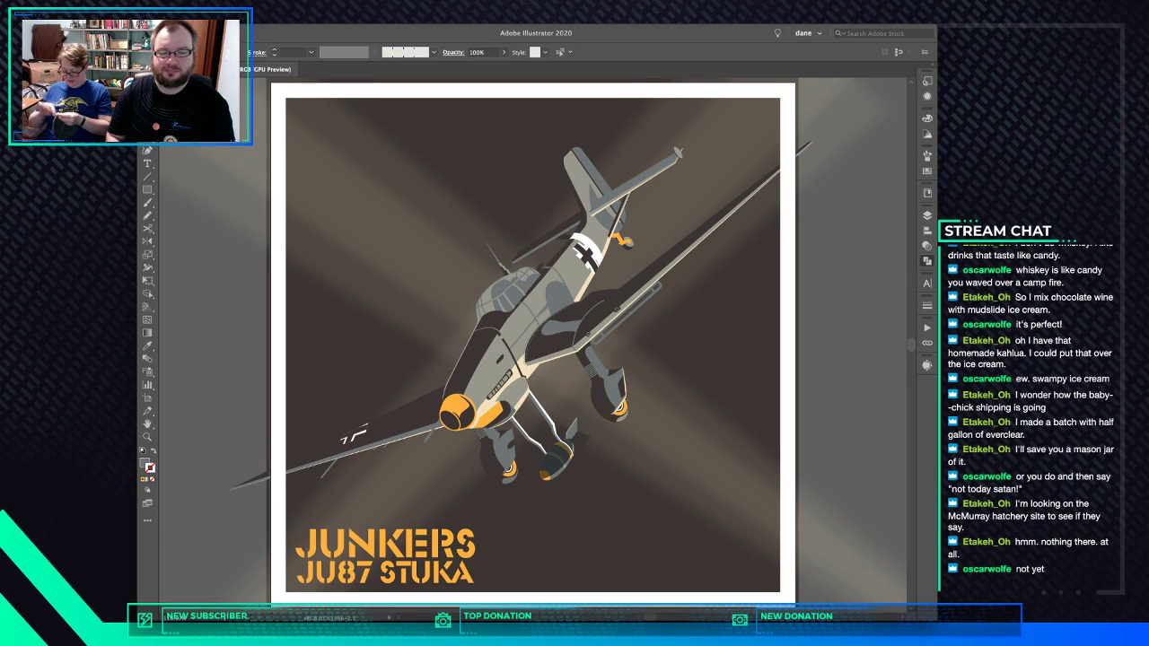
click(569, 442)
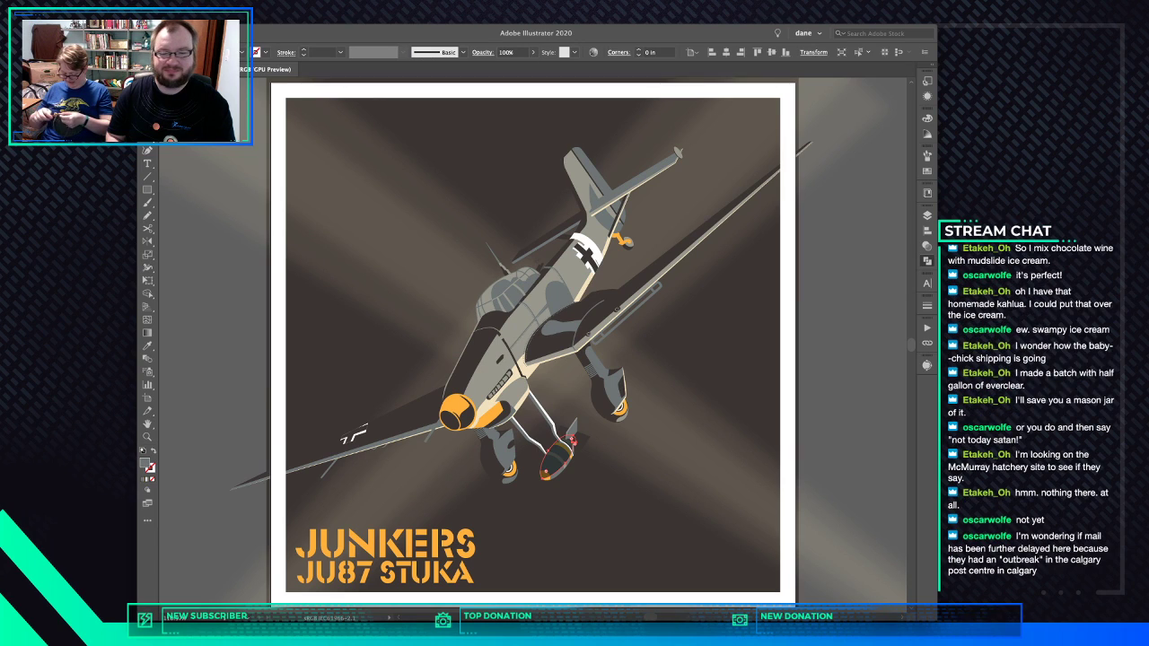
key(super+shift+a)
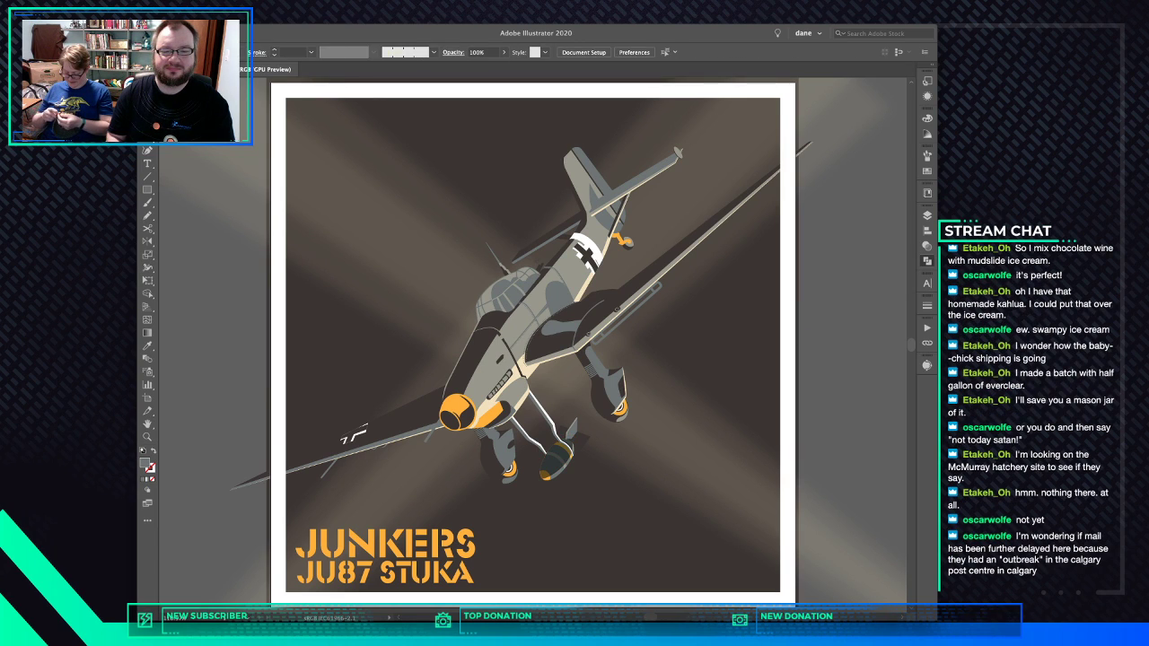
Draw a closed narrow sliver along the outer right edge of the far landing gear's upper strut, below the wing
scroll(579, 354, up, 1)
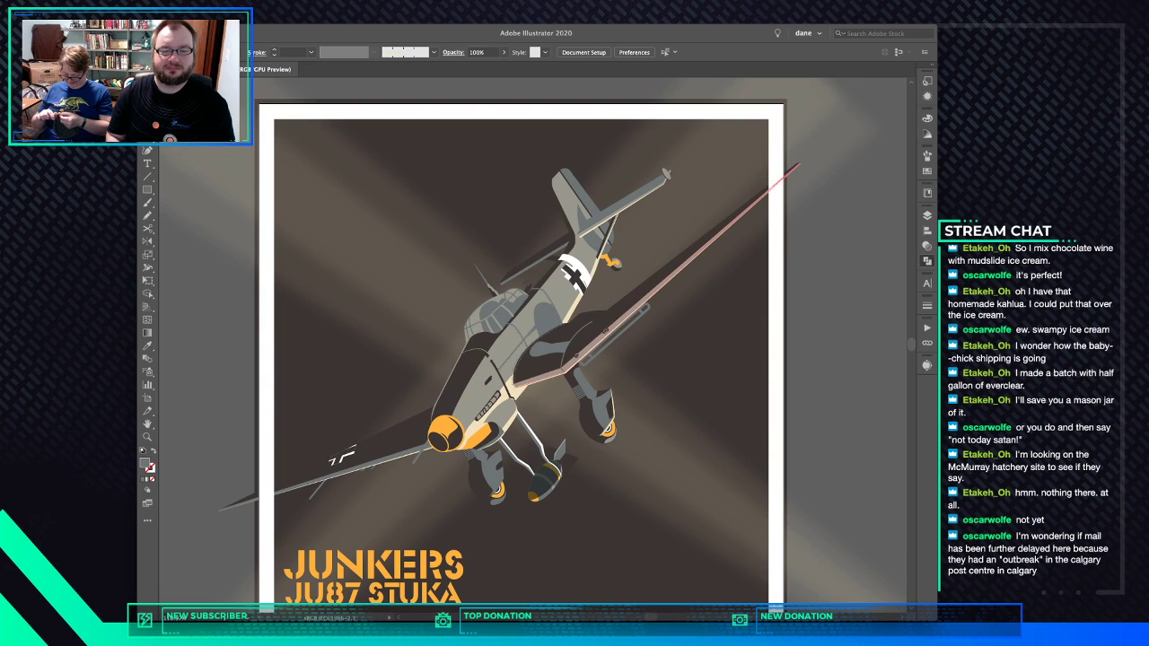
scroll(571, 359, up, 10)
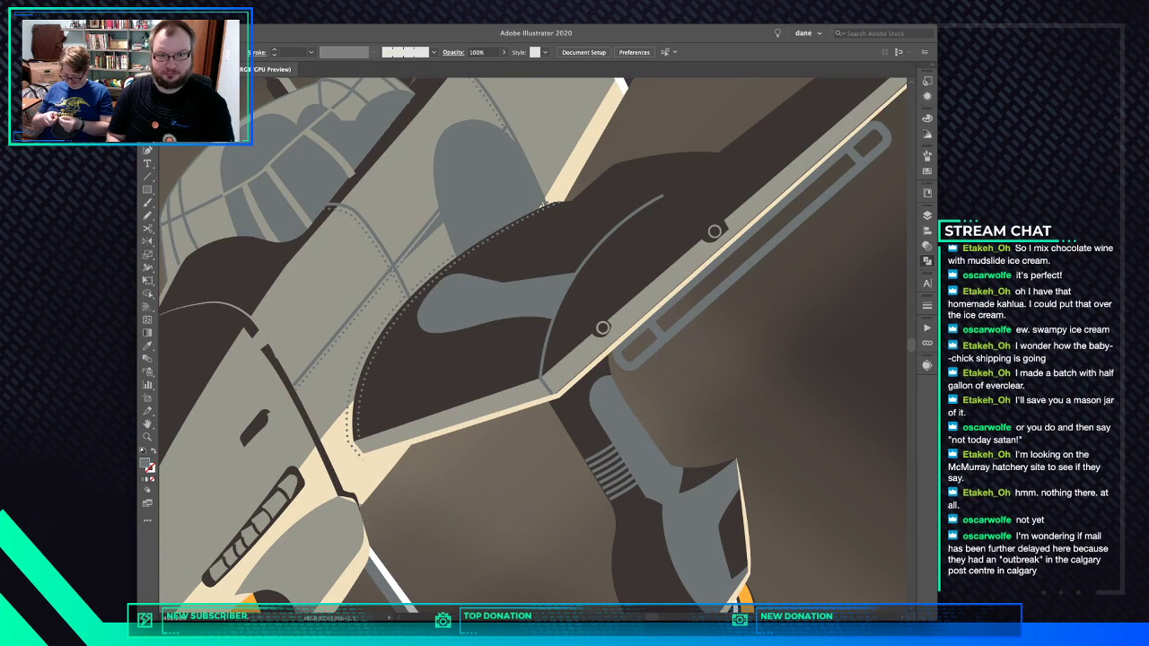
click(611, 377)
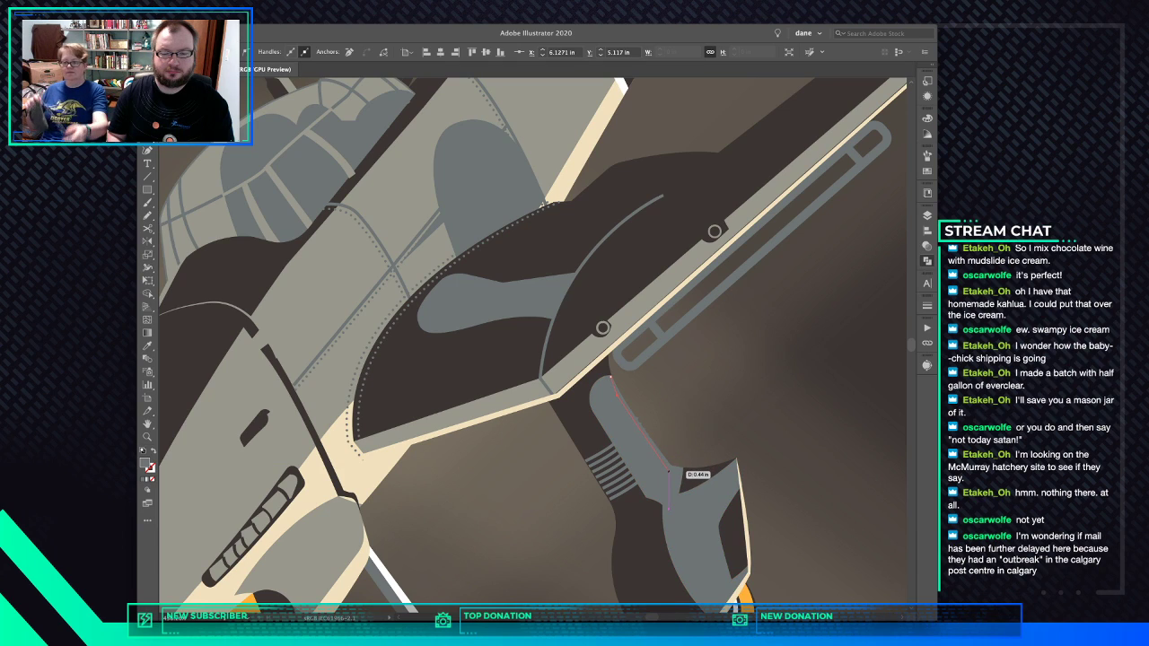
click(669, 467)
click(684, 467)
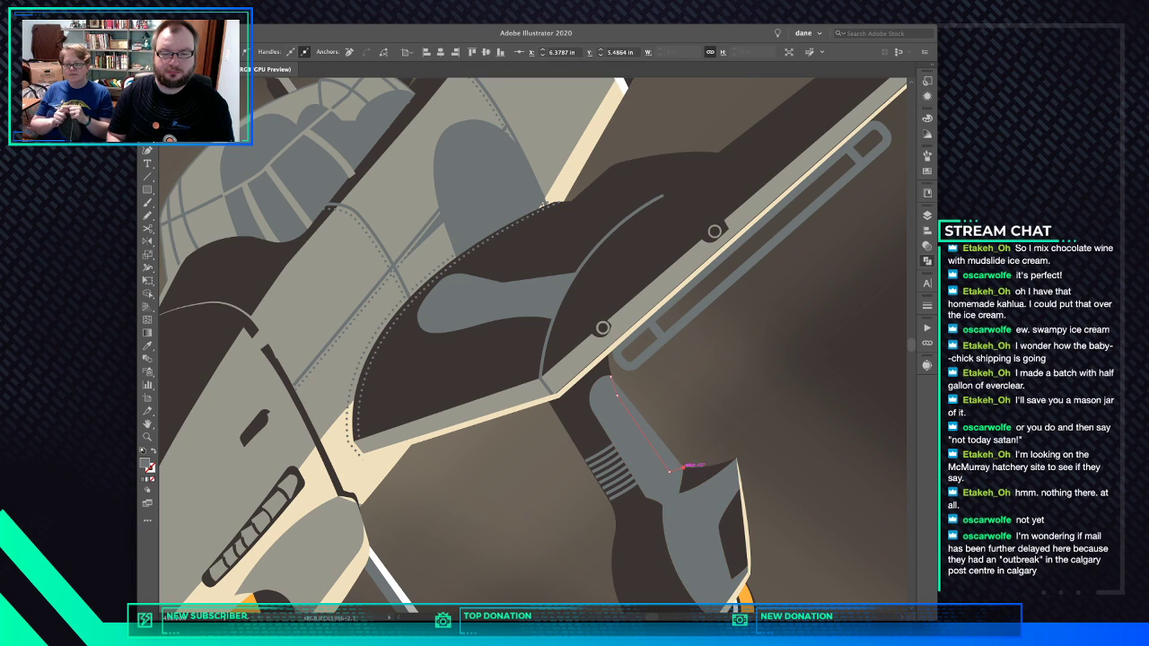
drag(671, 465, 666, 462)
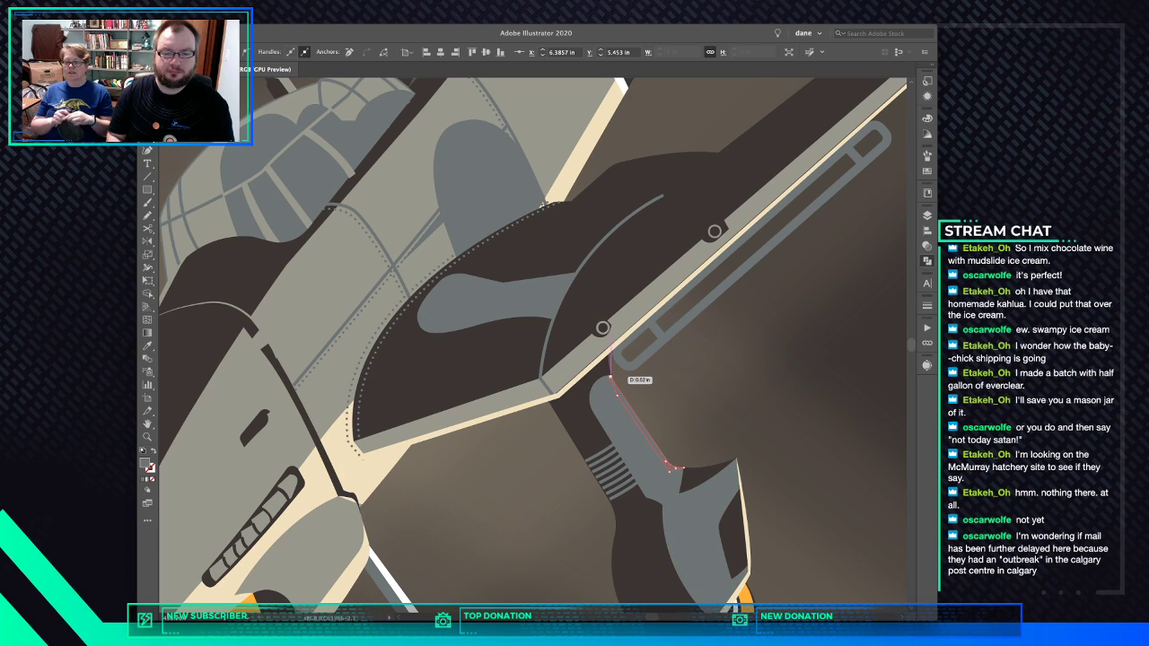
click(612, 376)
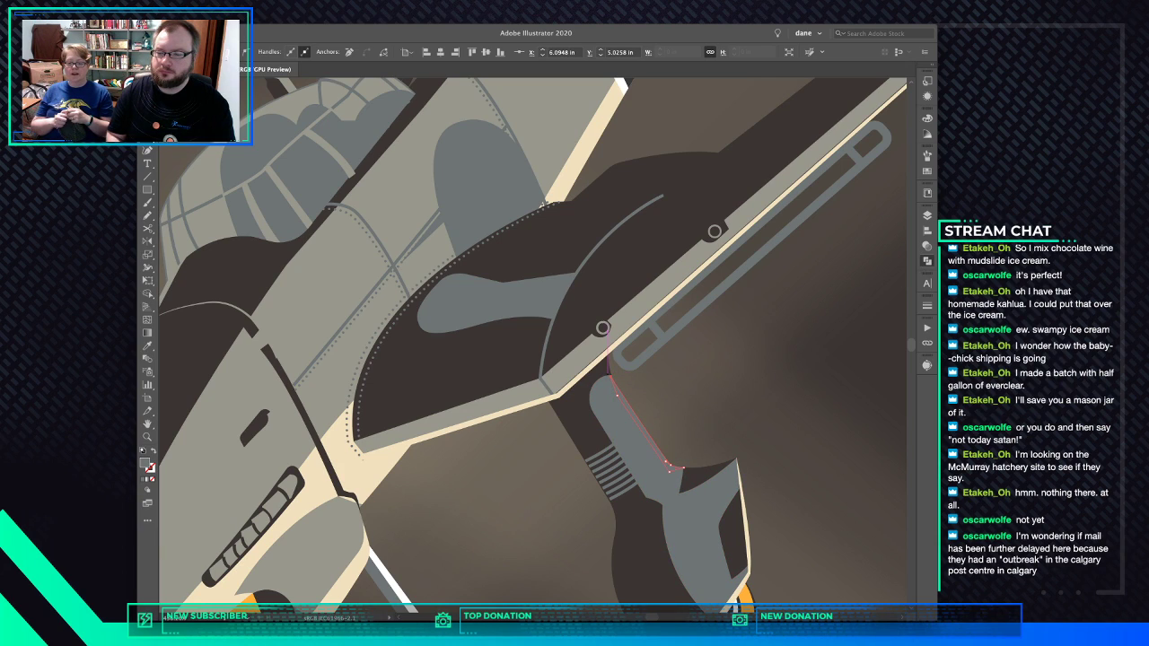
drag(751, 376, 678, 291)
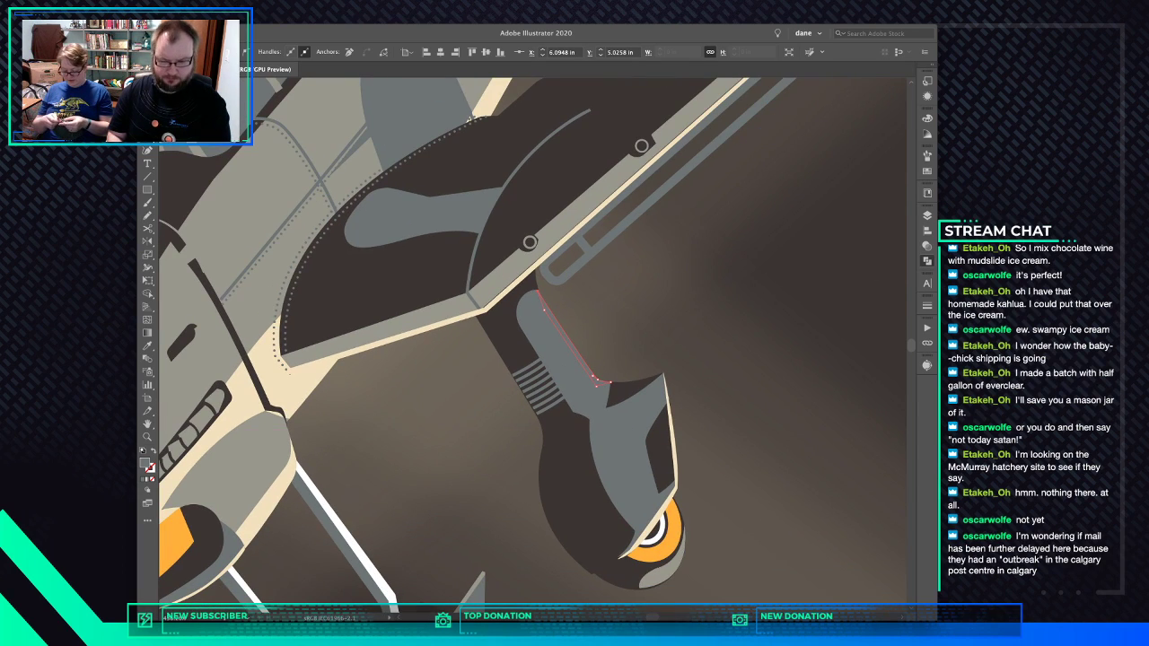
Colour the strut sliver with the wing edge's cream highlight and deselect it
key(i)
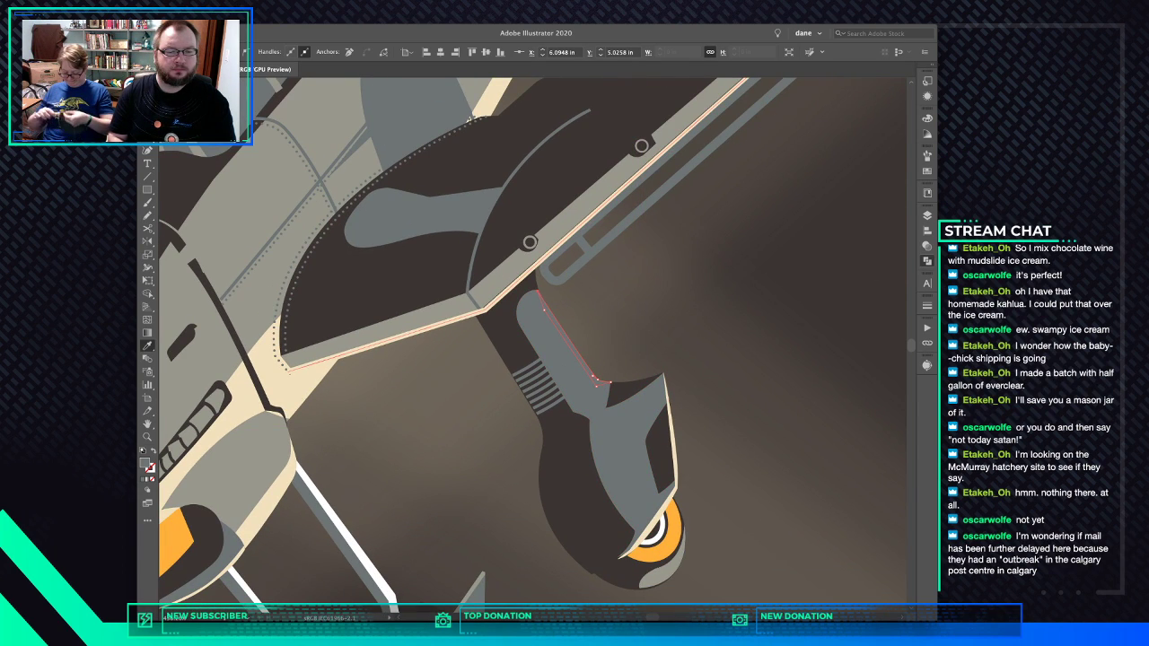
click(293, 370)
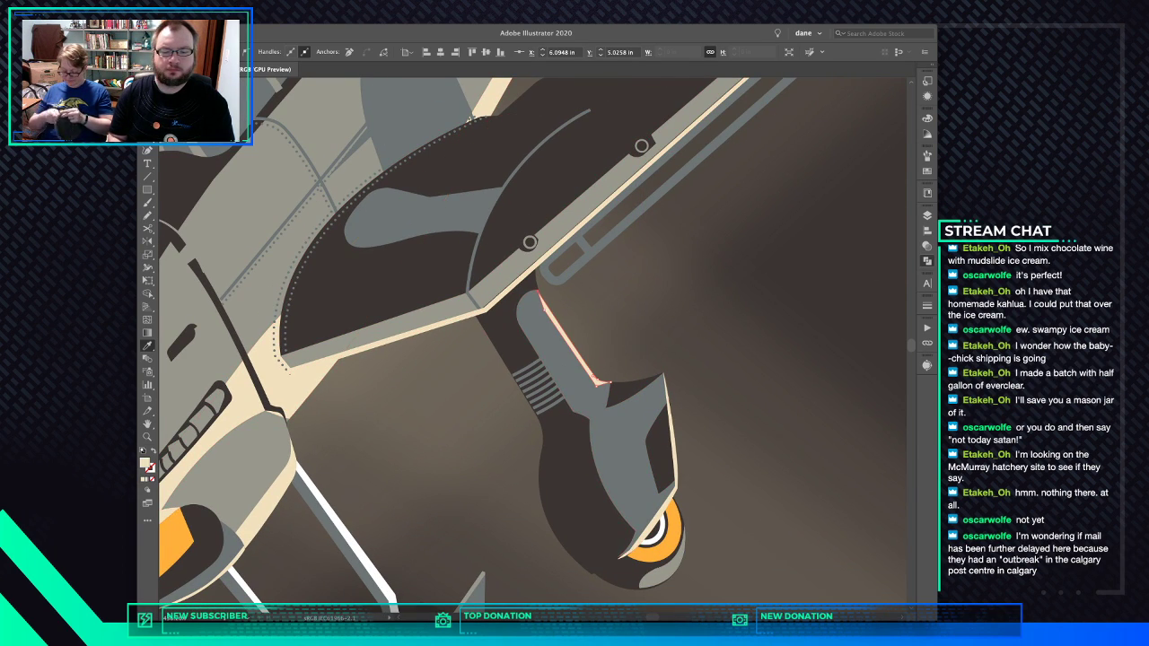
key(super+shift+a)
key(super+0)
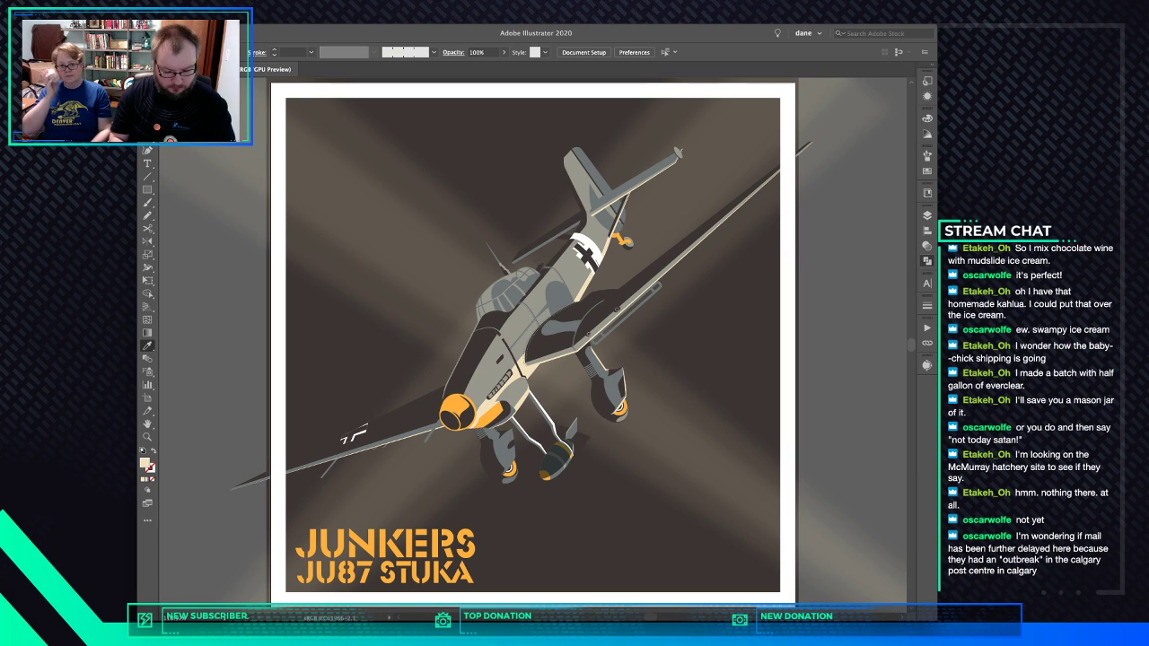
key(v)
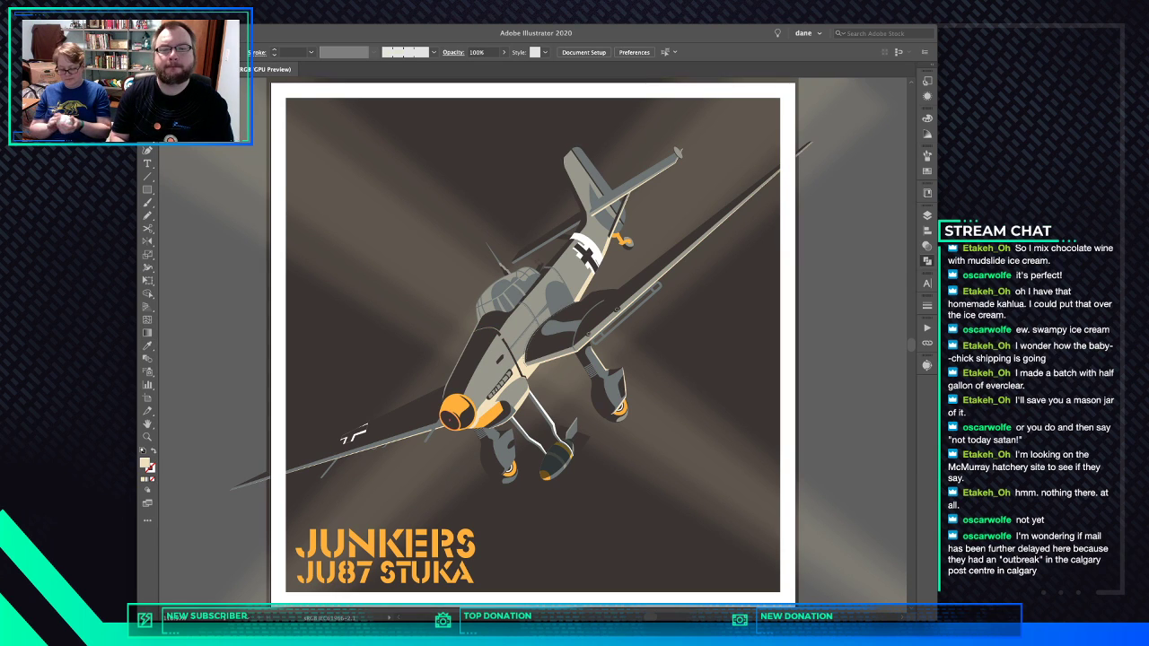
Draw an ellipse centred on the propeller spinner and rotate it to follow the tilt of the nose
mouse_move(518, 314)
mouse_down()
mouse_move(260, 554)
mouse_move(508, 454)
mouse_move(539, 319)
mouse_up()
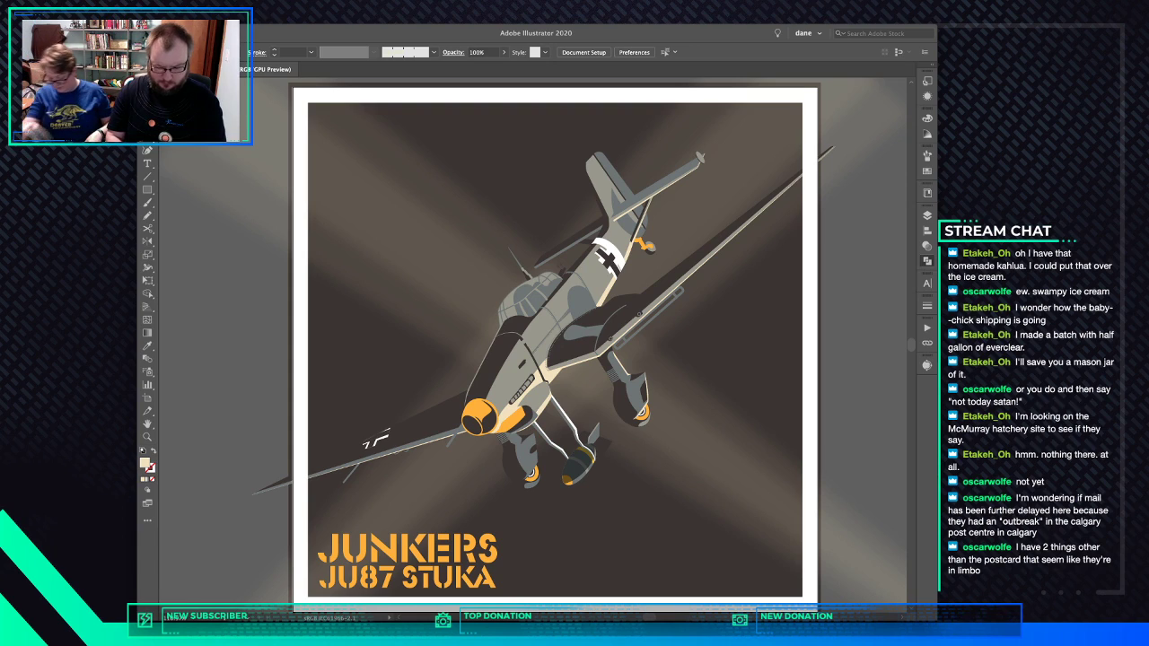
key(l)
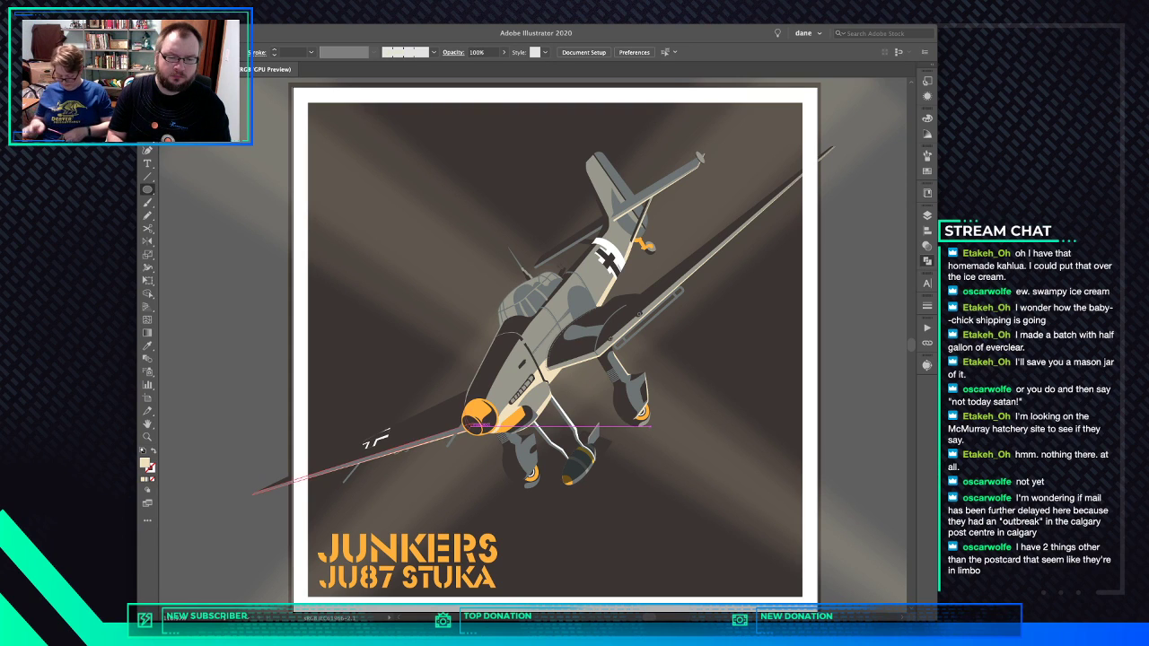
drag(470, 427, 524, 492)
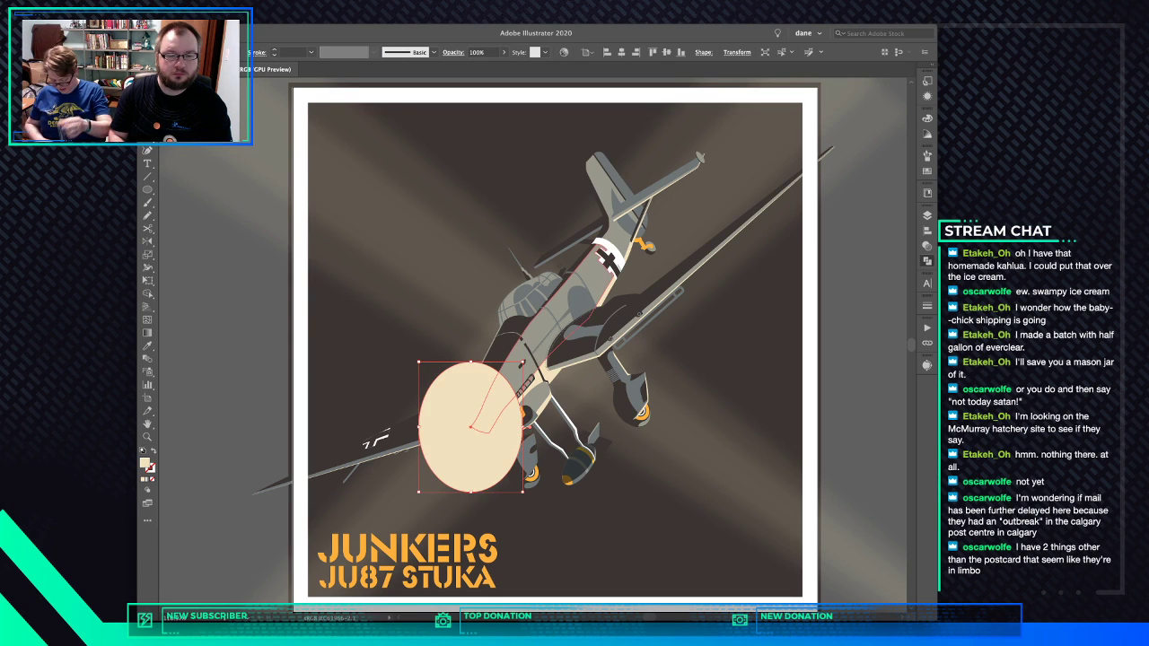
drag(537, 368, 476, 344)
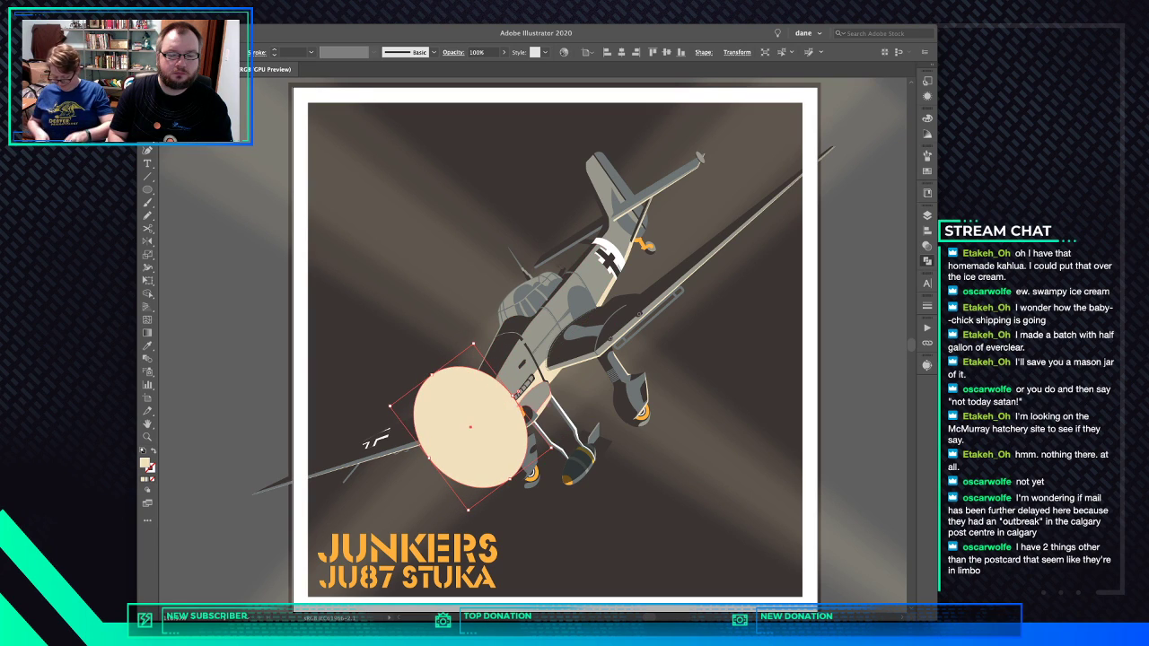
drag(553, 447, 553, 451)
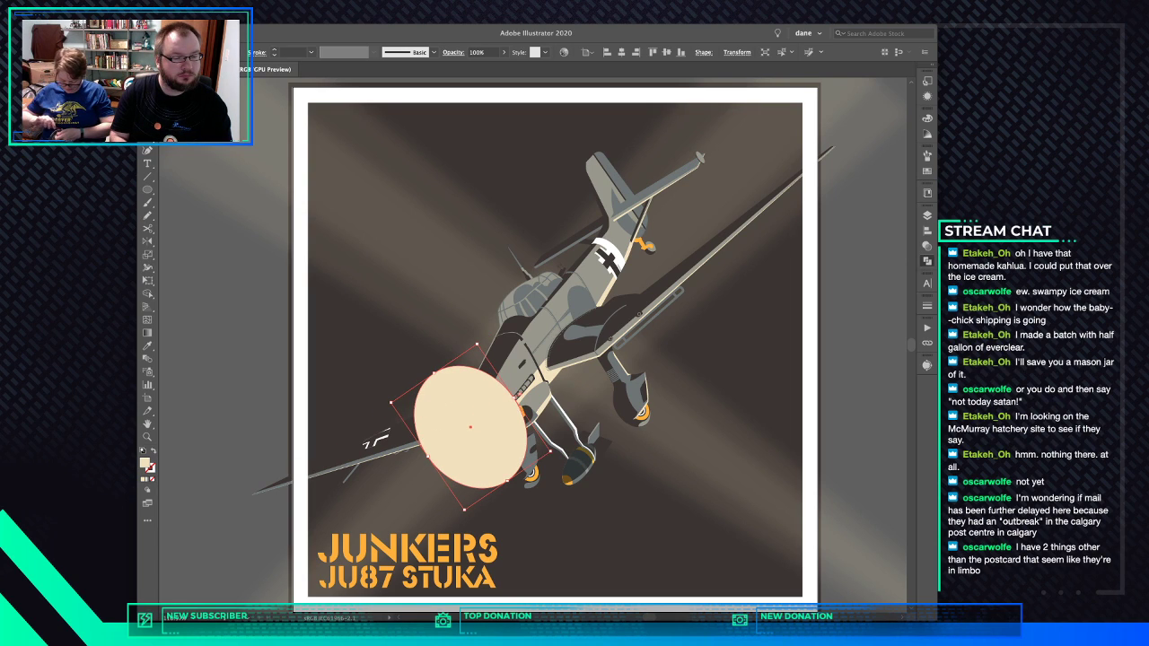
Turn the ellipse into an unfilled cream outline, shrink it around the spinner and set its stroke to 3 pt
key(shift+x)
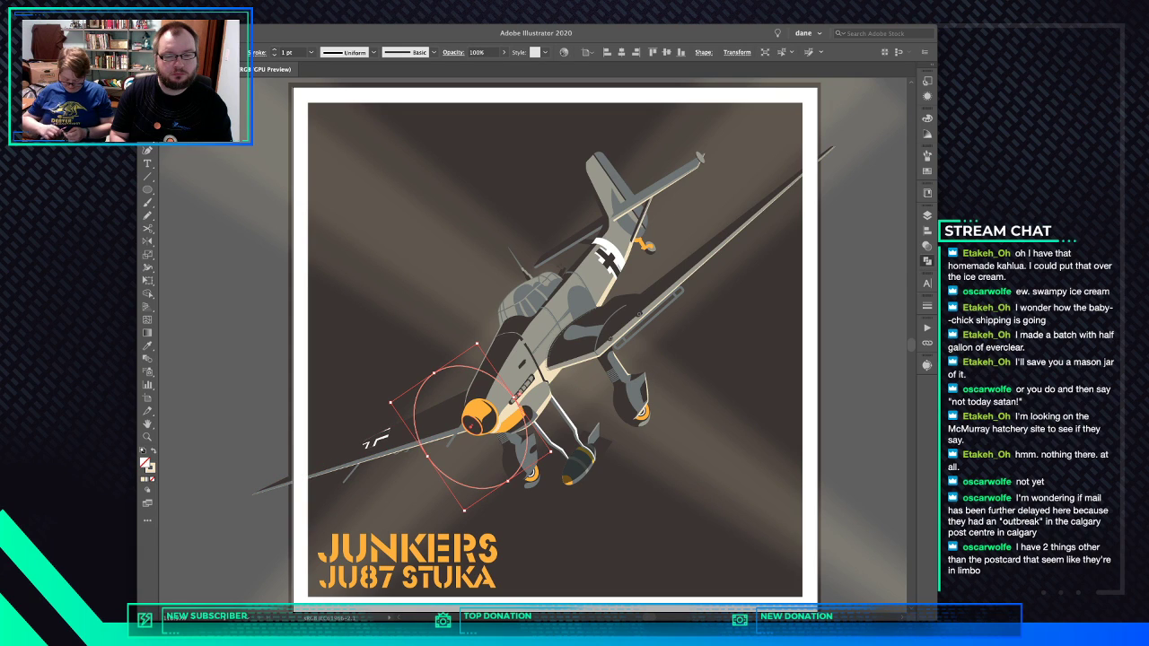
drag(480, 423, 485, 427)
drag(430, 454, 447, 442)
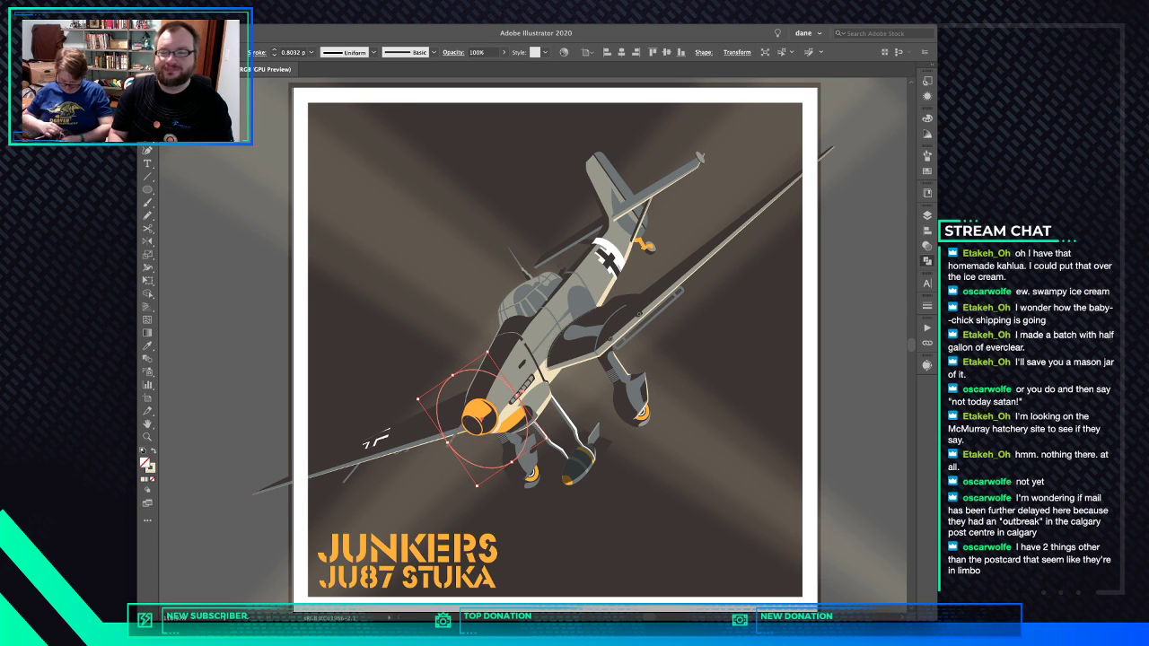
key(Up)
key(Up)
key(Up)
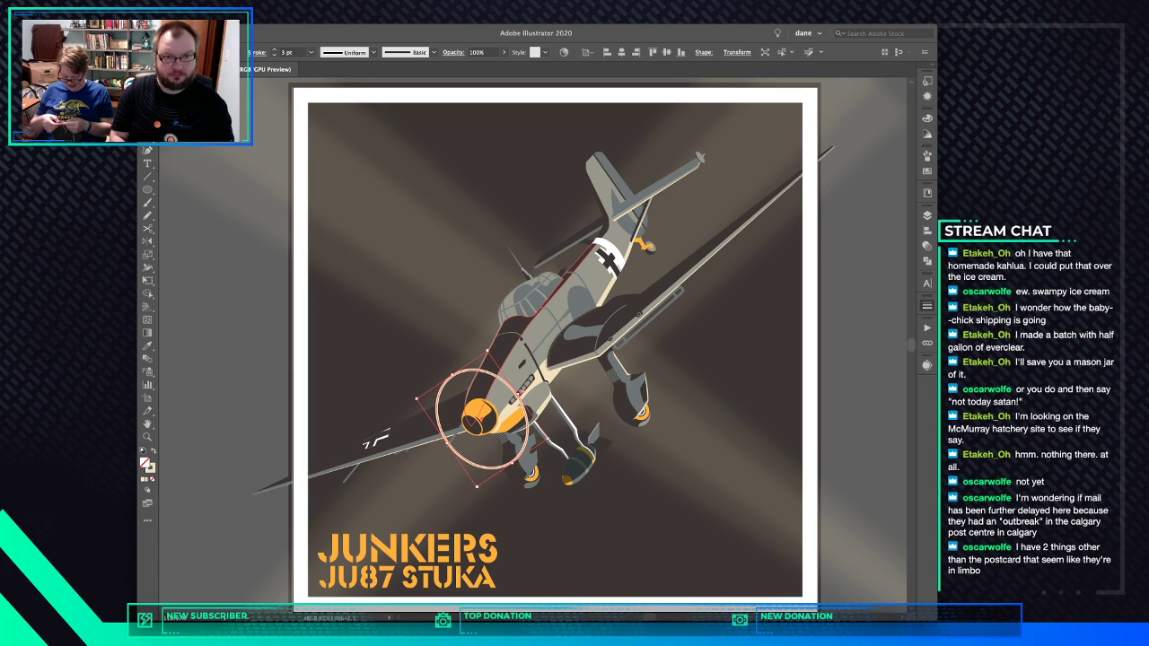
Make an enlarged copy of the ring for the propeller's outer edge and shrink the inner ring closer to the spinner
mouse_move(487, 351)
mouse_down()
mouse_move(480, 298)
mouse_move(490, 287)
mouse_move(492, 296)
mouse_up()
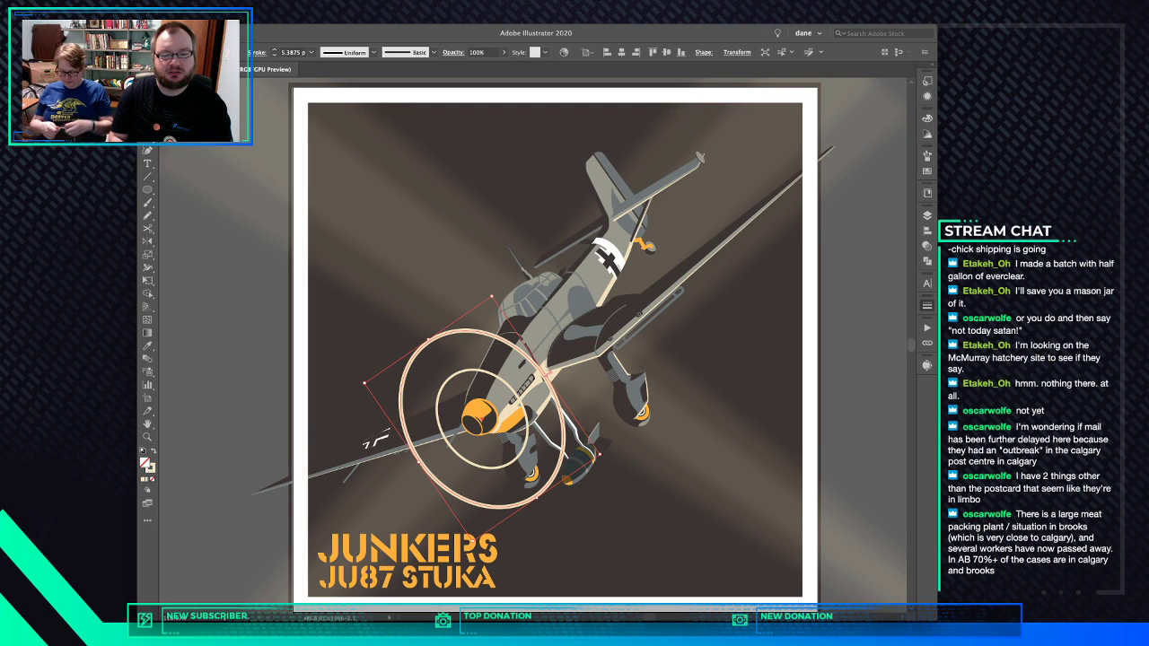
key(super+shift+a)
click(488, 371)
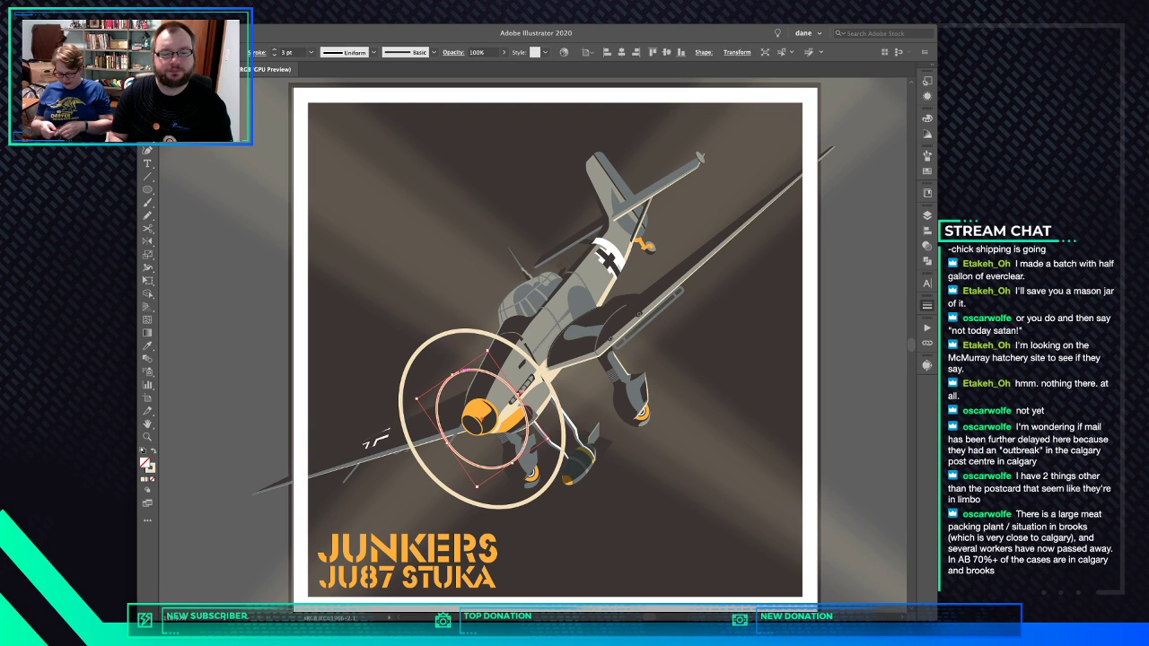
drag(489, 351, 494, 369)
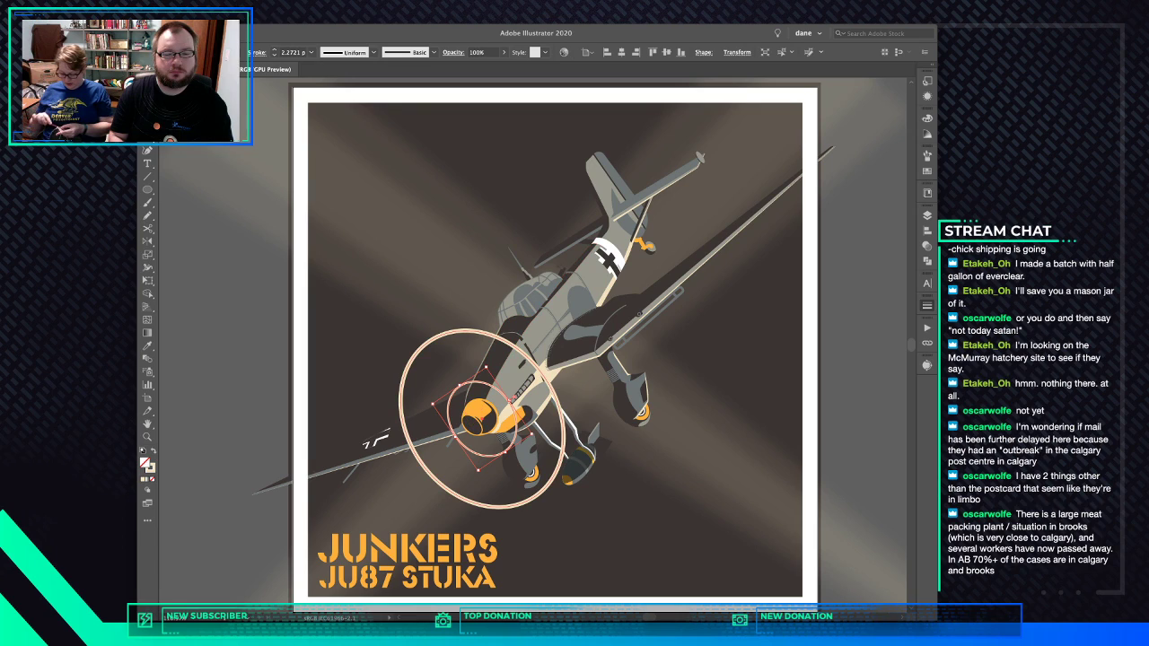
Set the stroke of both propeller rings to 10 pt
shift+click(496, 338)
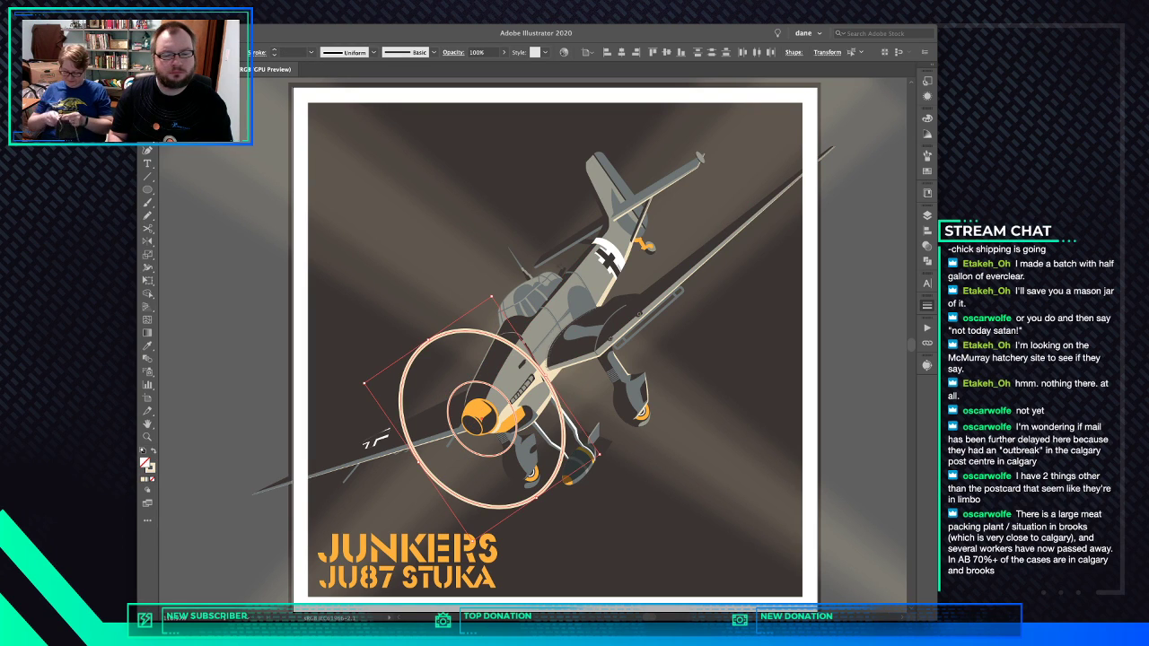
text(10)
key(Return)
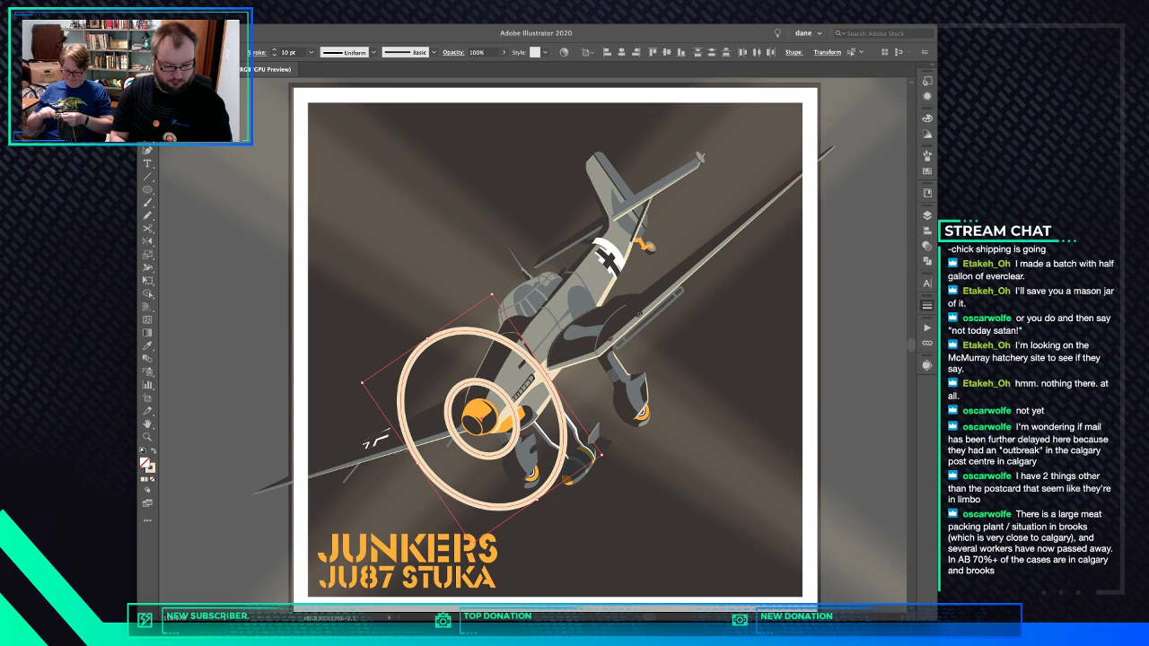
Blend the inner and outer propeller rings and adjust the step count to fill the disc with evenly spaced concentric rings
key(shift+m)
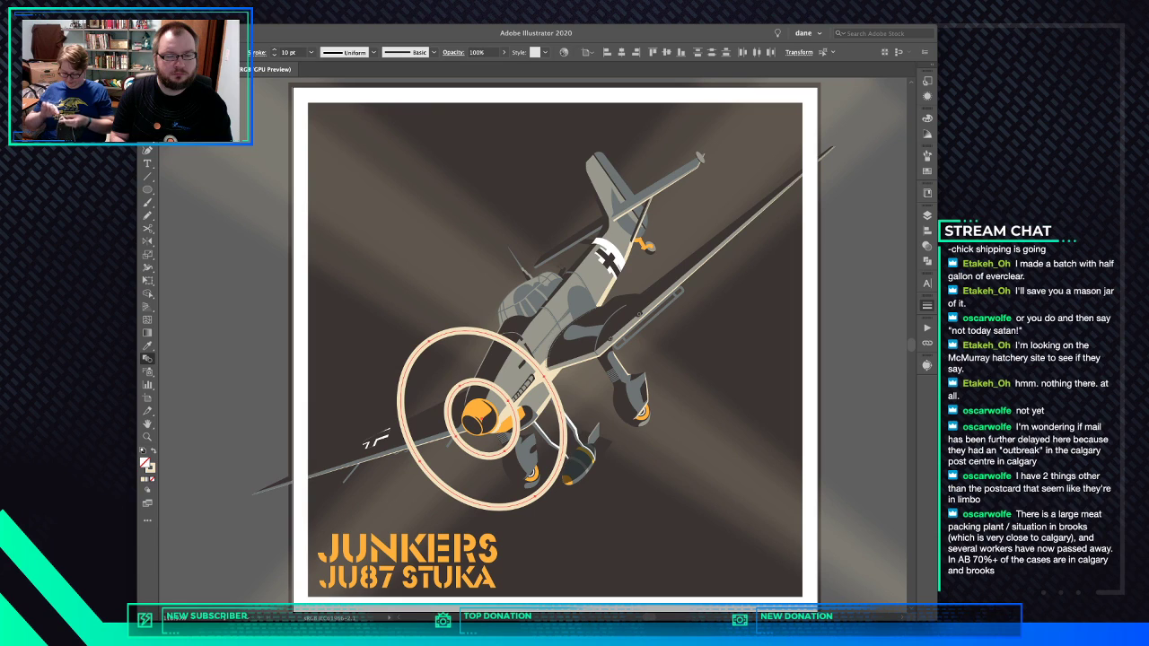
key(alt+super+b)
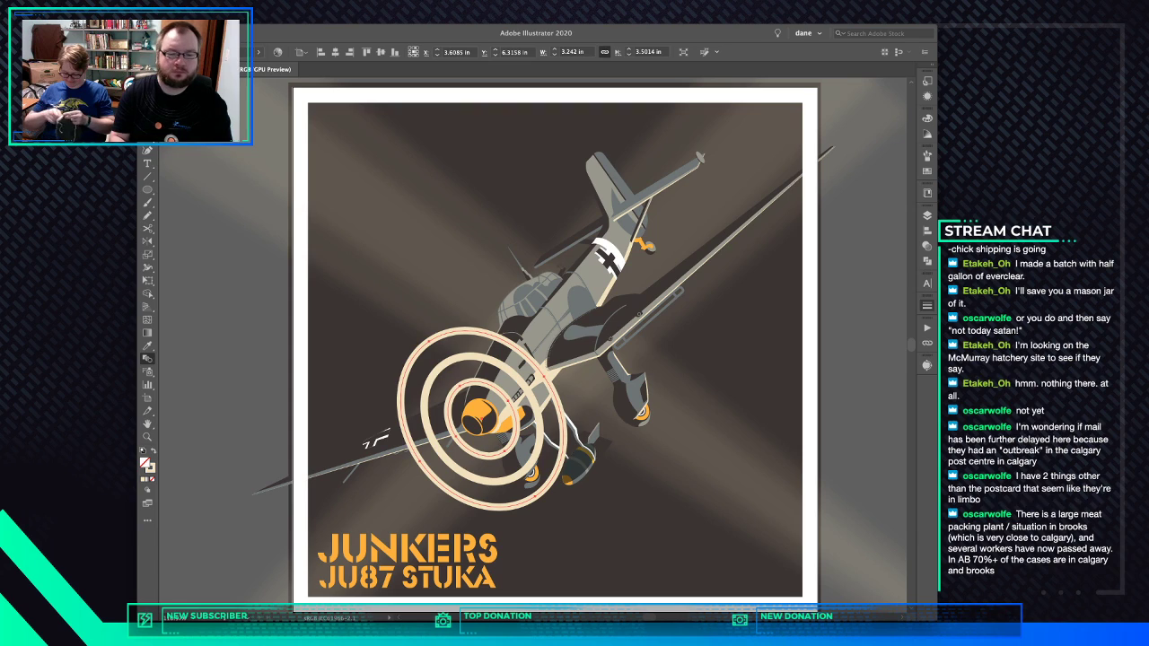
key(Up)
key(Up)
key(Up)
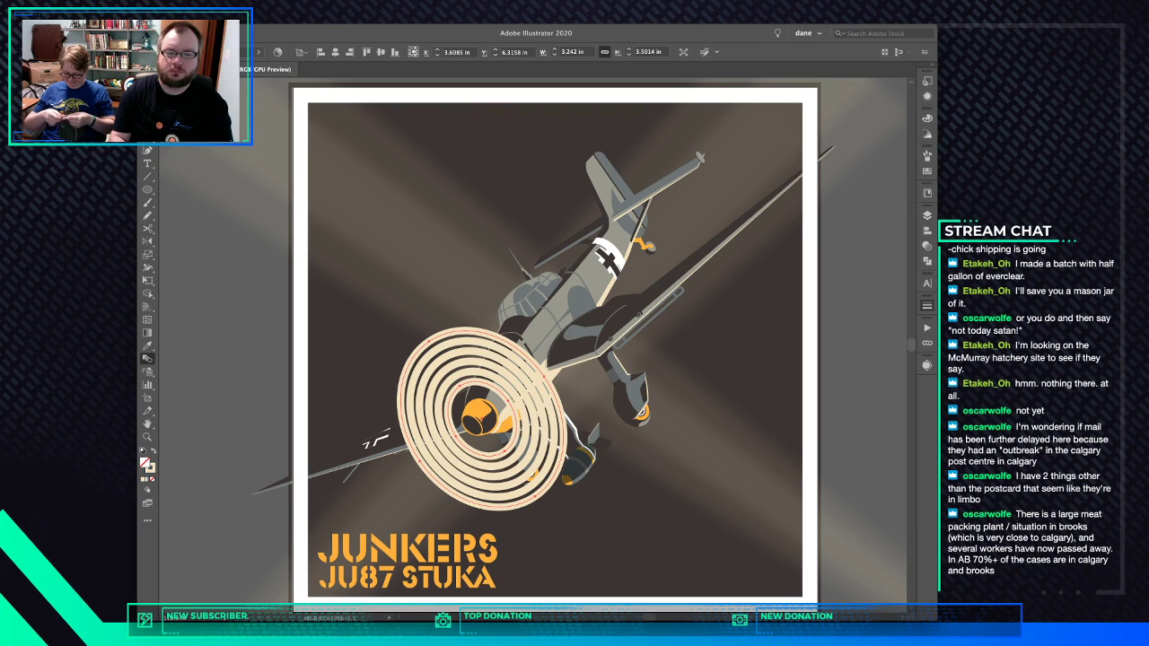
key(Down)
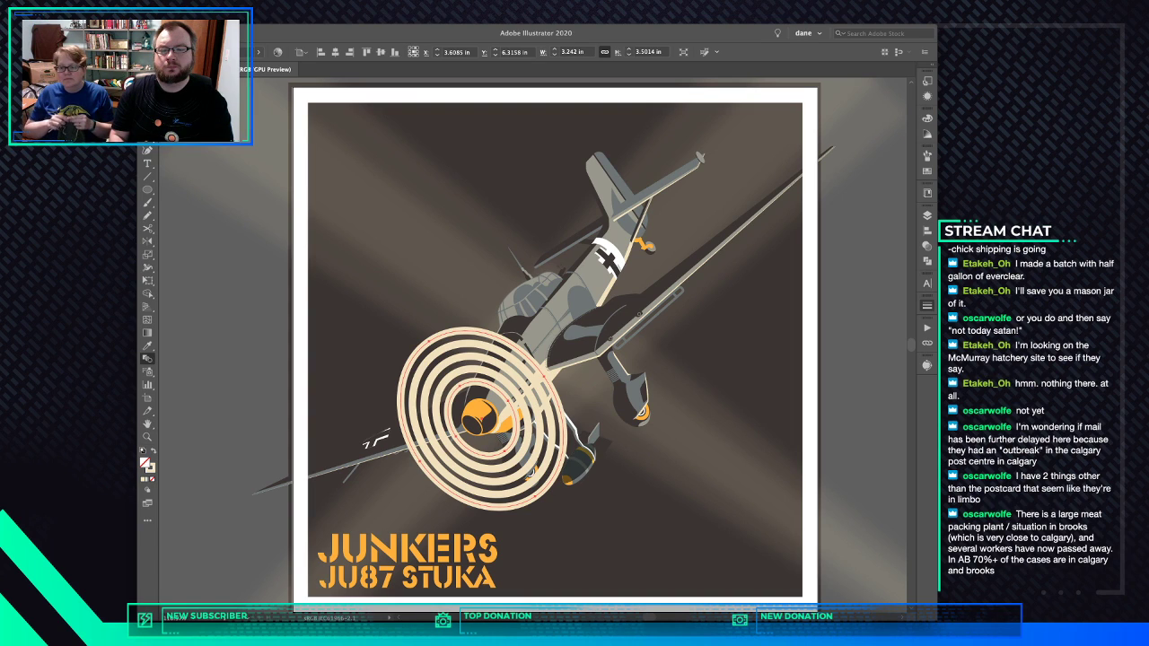
Blur the blended propeller rings lightly enough that the separate rings stay distinct
key(Down)
key(Down)
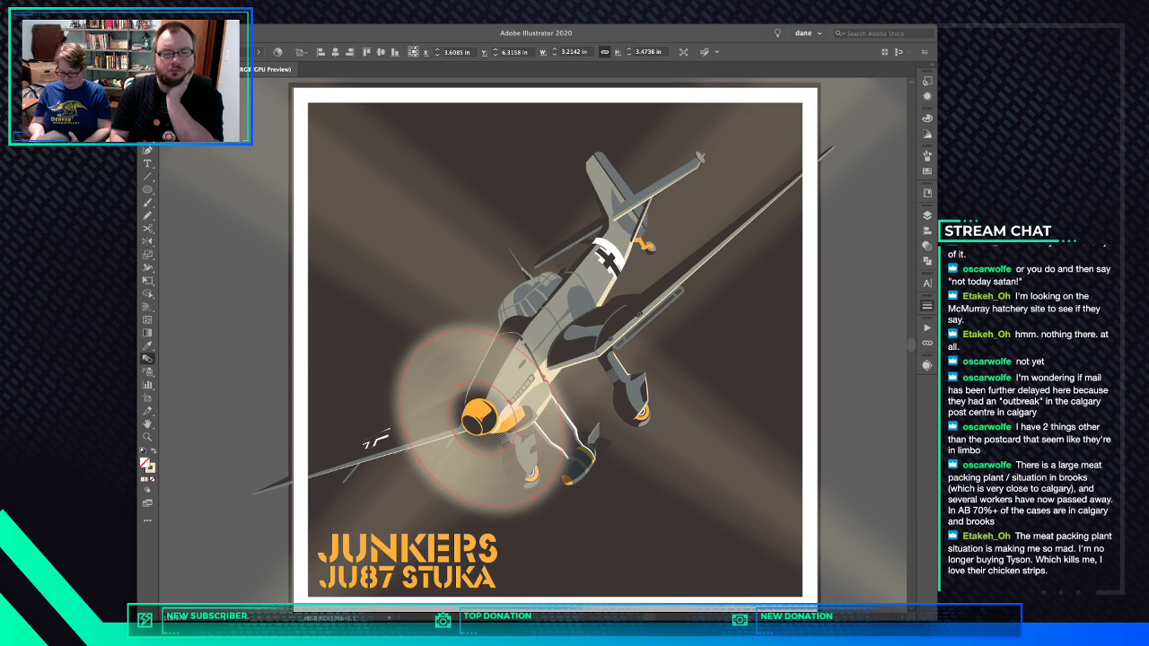
key(super+z)
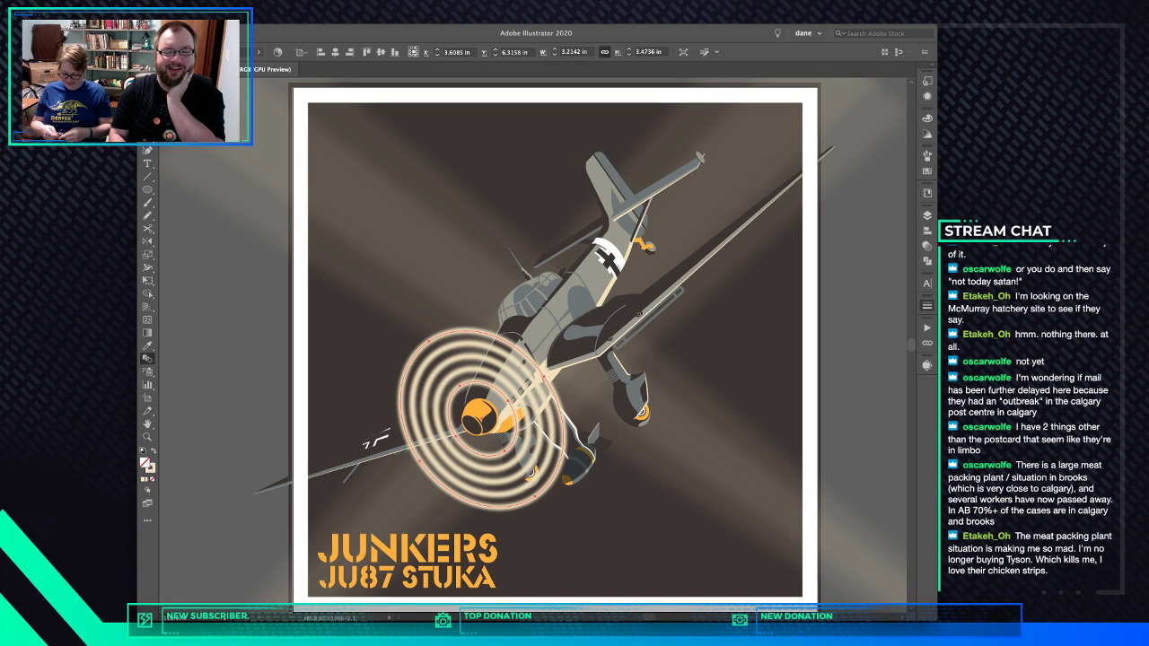
Lower the opacity of the blurred propeller rings in stages until they are only a faint spinning-disc effect, then reselect them
key(Return)
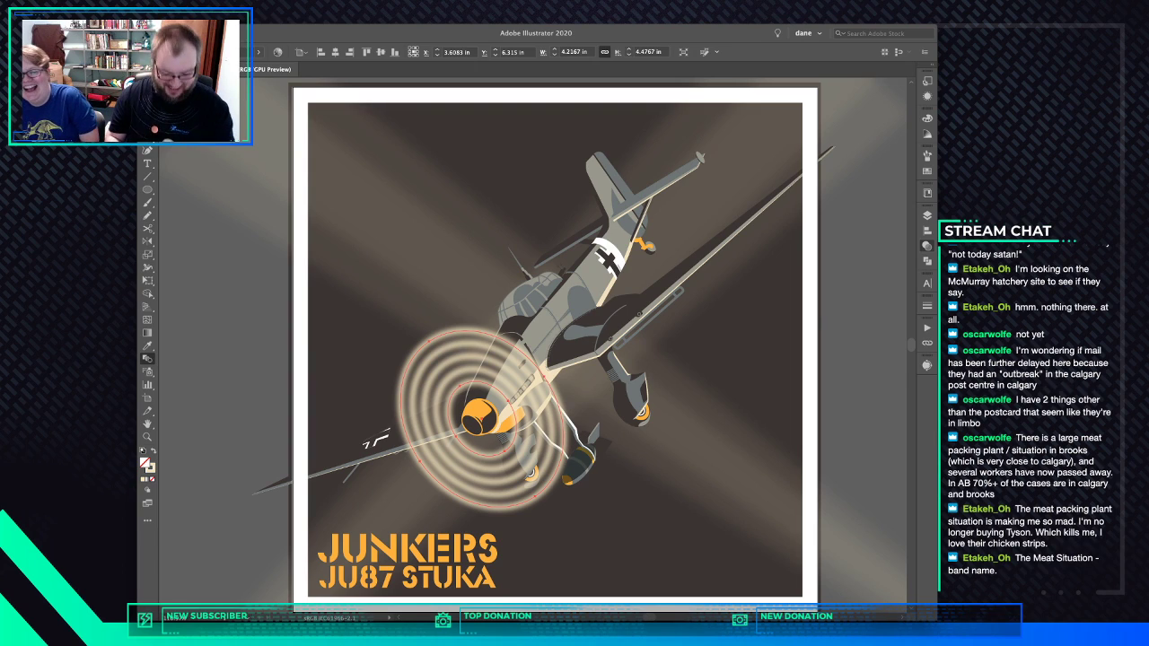
key(Return)
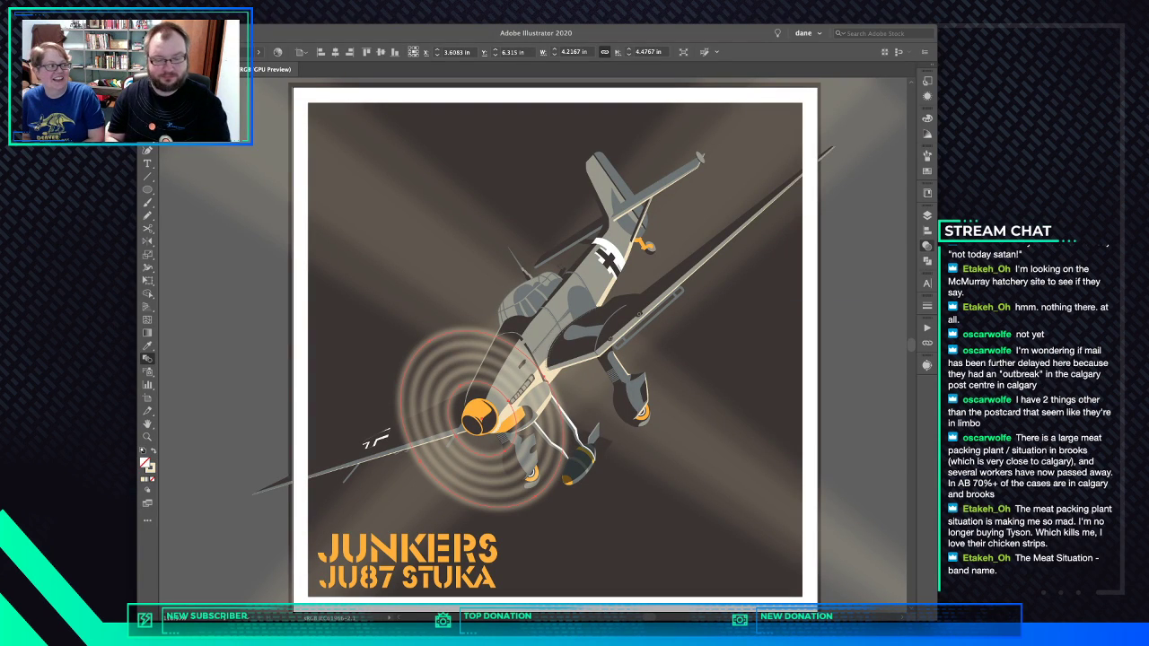
key(Return)
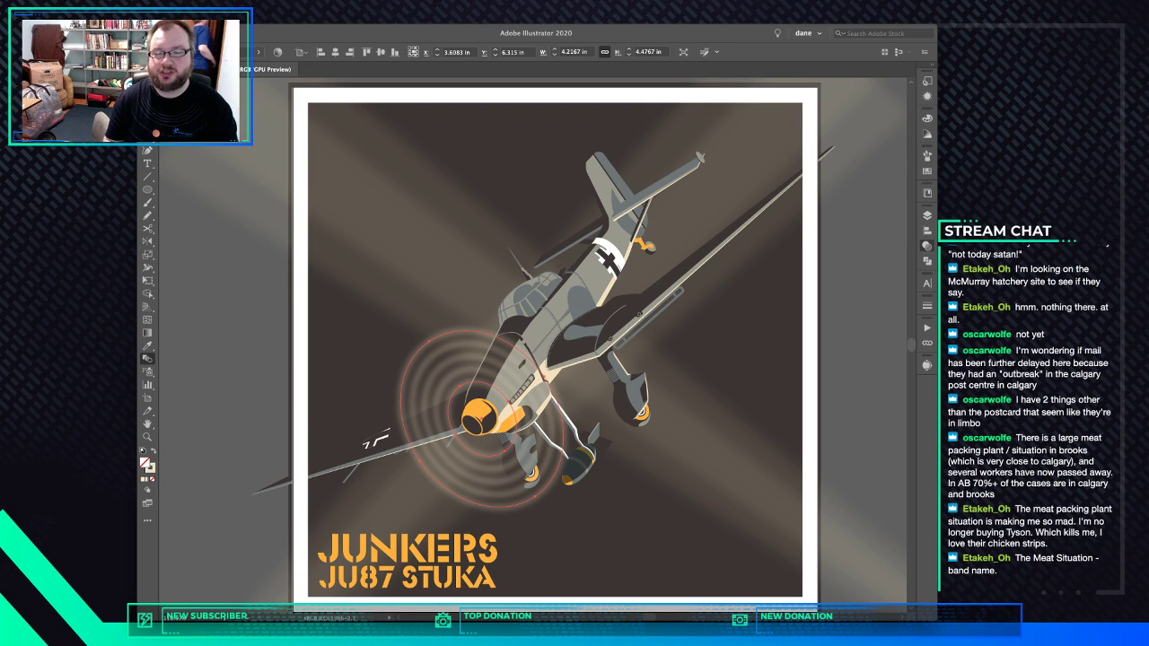
key(v)
key(super+shift+a)
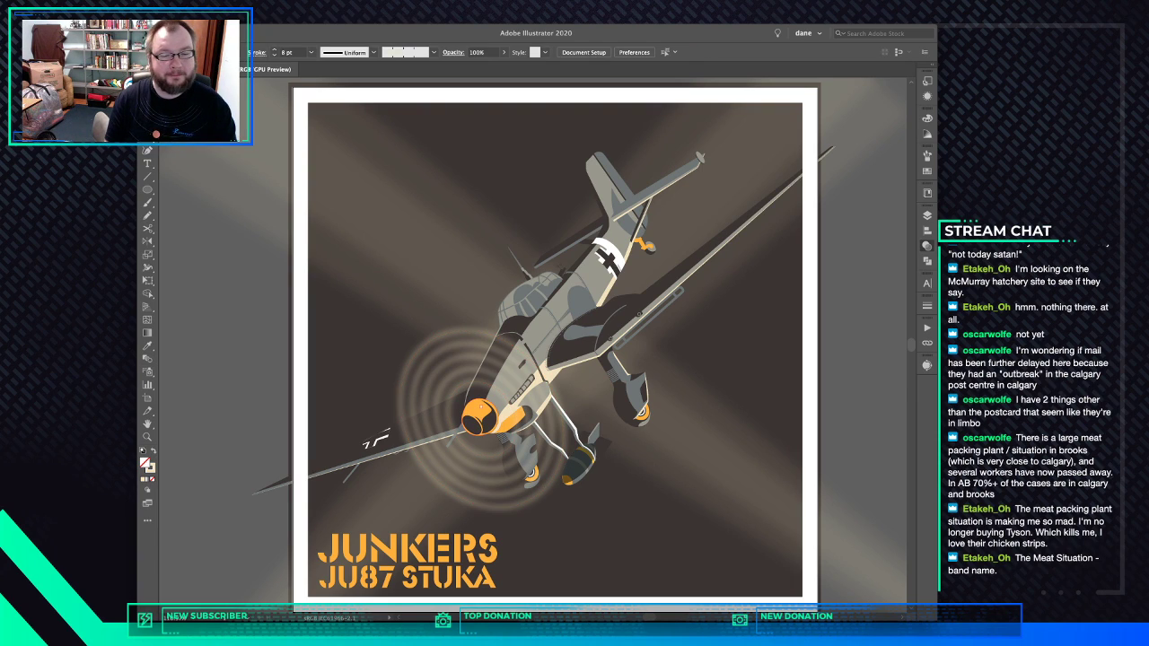
click(545, 379)
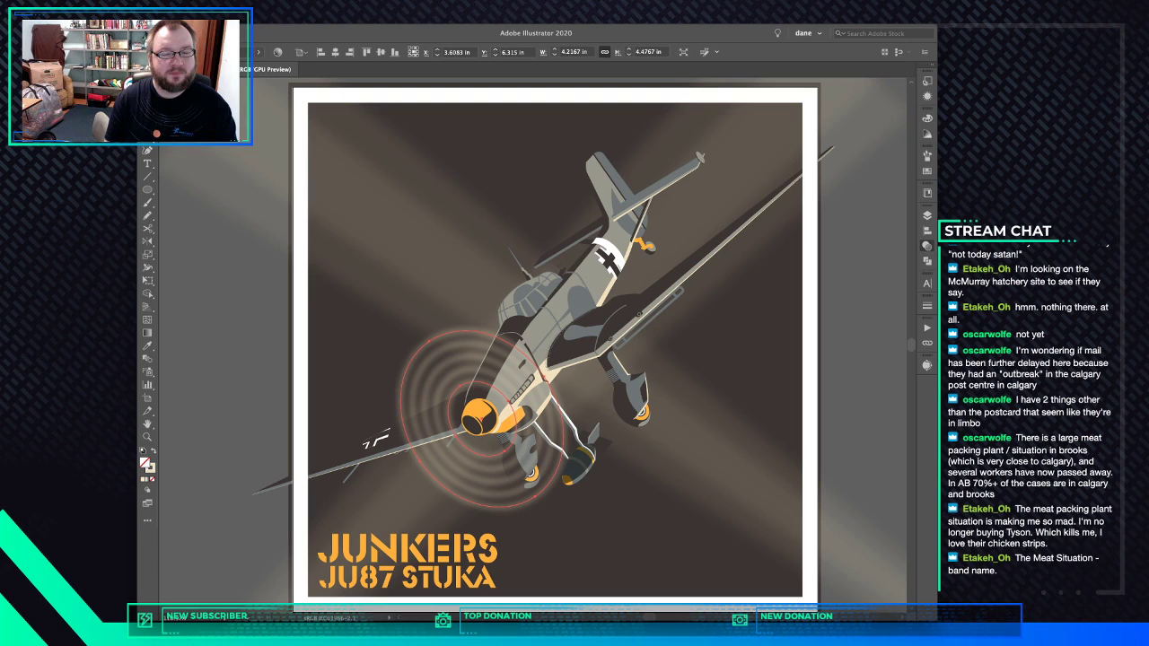
Shrink the inner propeller ring to about 0.88 by 1.10 in so it fits closely around the spinner
key(a)
click(513, 399)
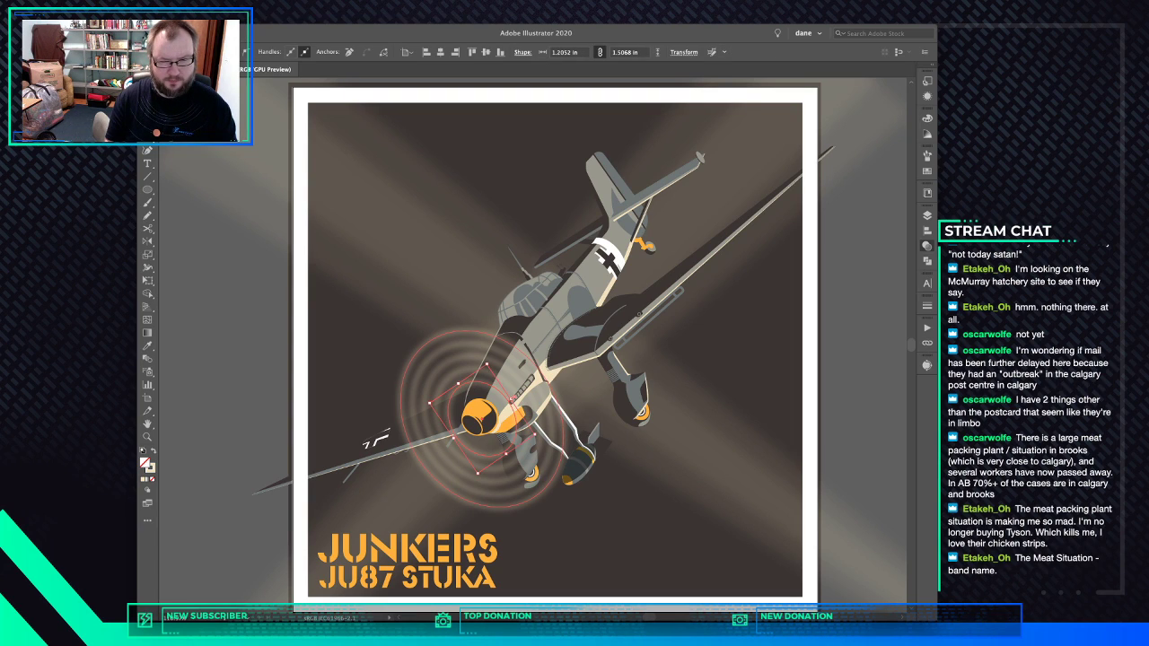
drag(457, 384, 465, 393)
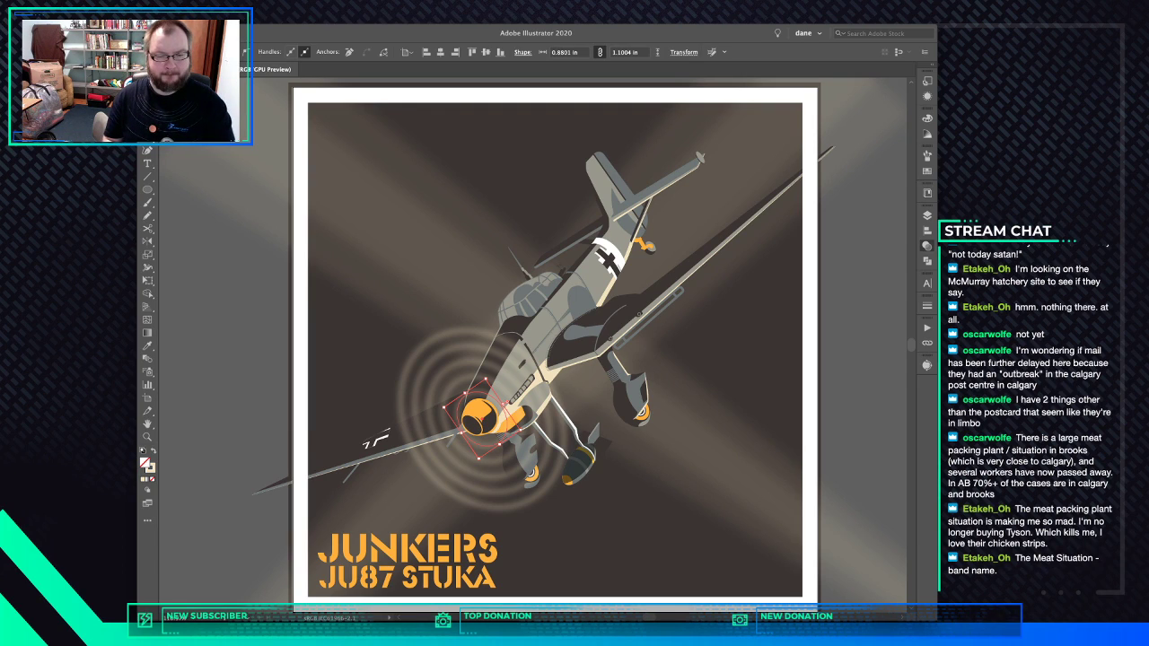
Give the outer propeller ring an 8 pt stroke and 30% opacity so the blended rings fade outward
key(super+z)
key(super+z)
key(super+z)
key(super+z)
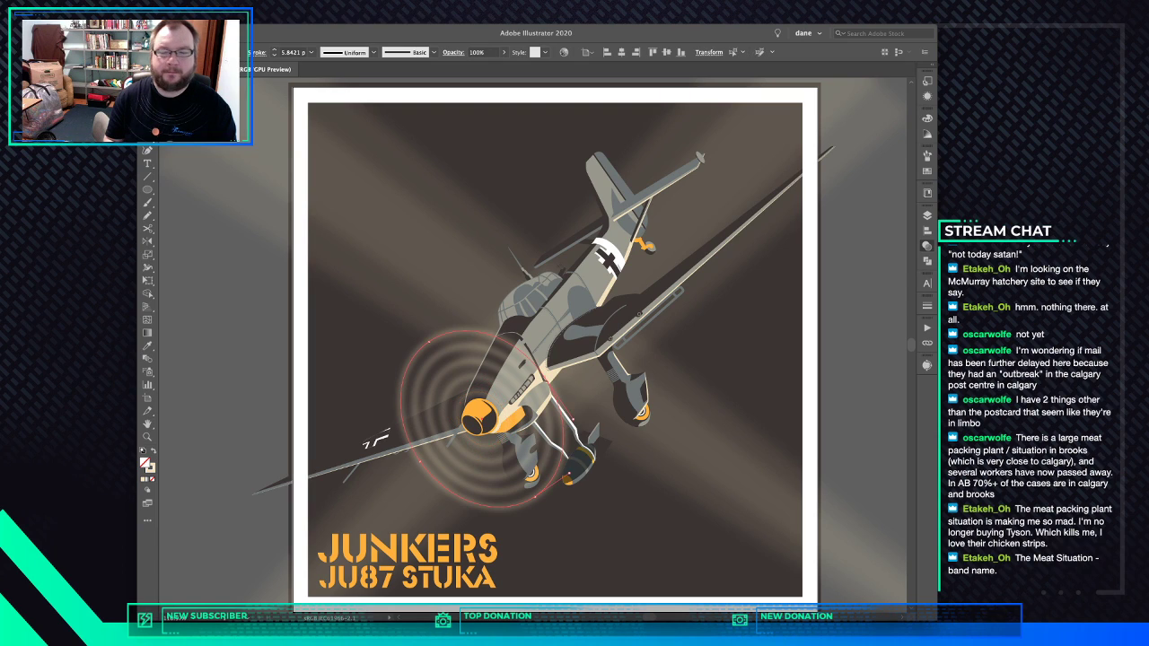
key(a)
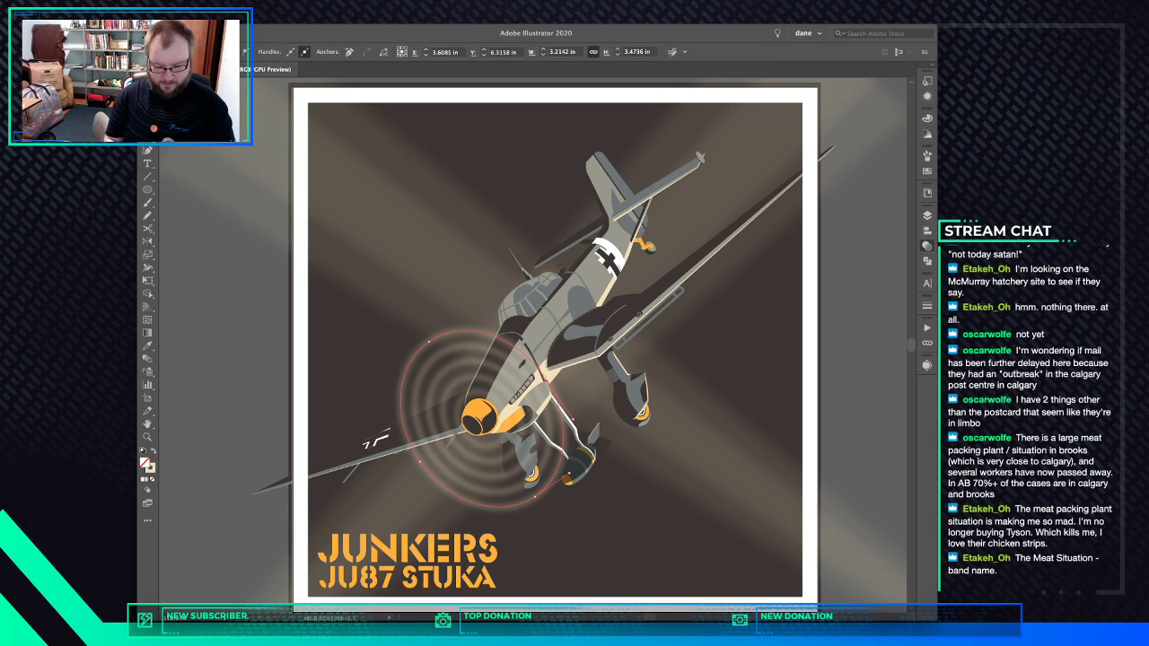
key(super+z)
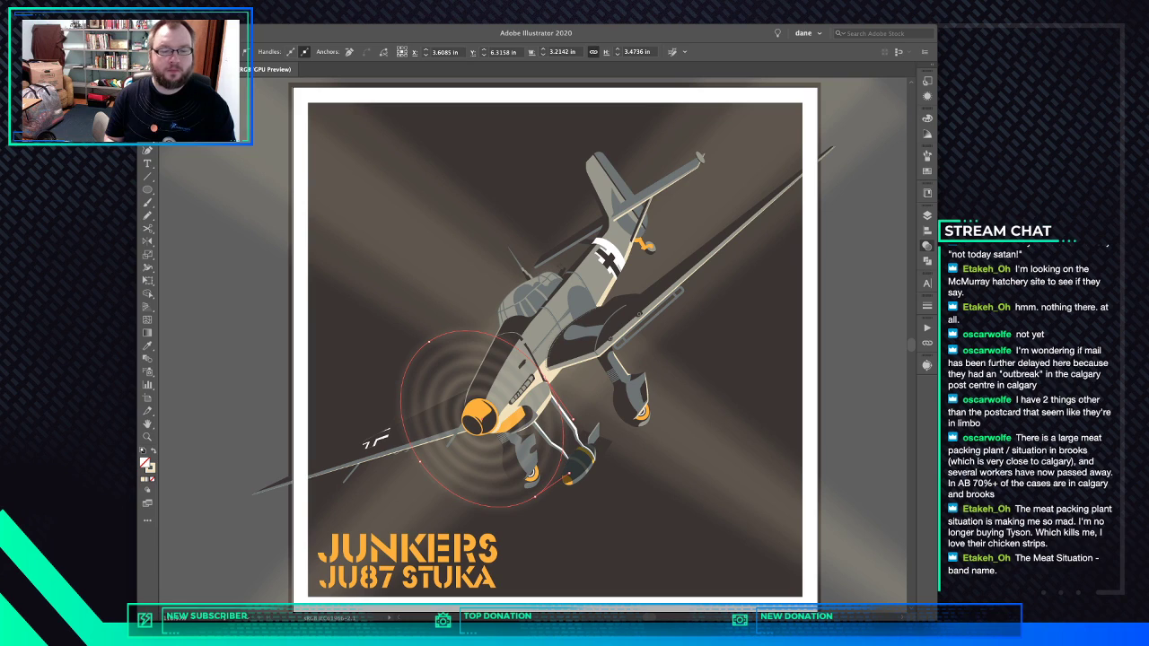
key(super+shift+a)
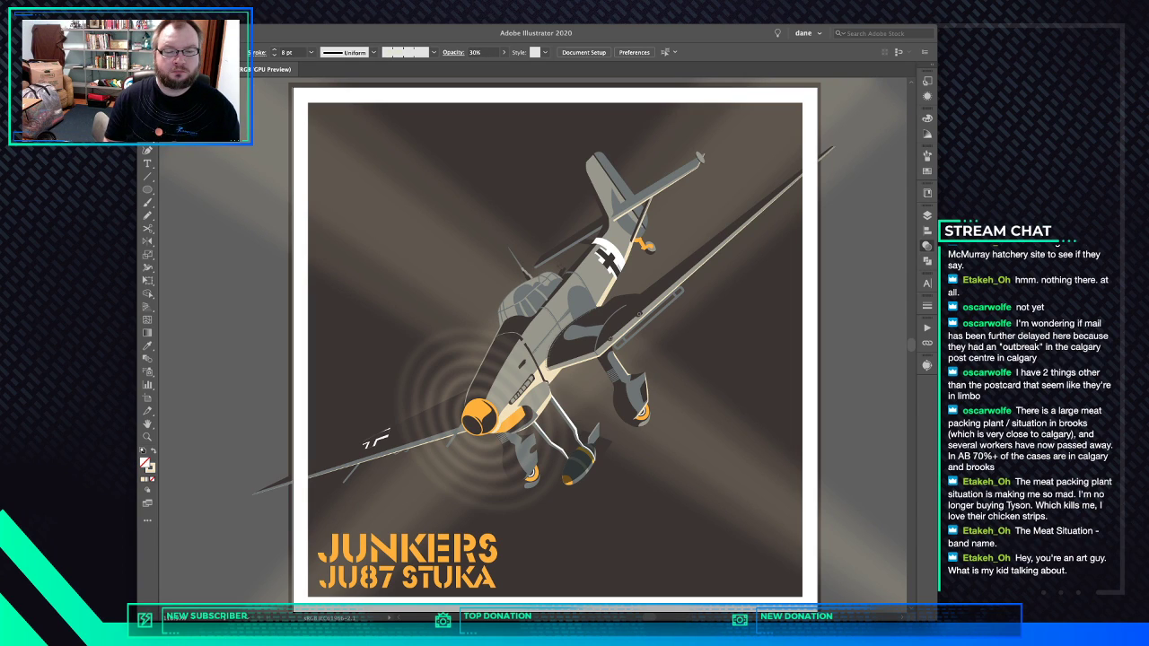
Select all anchors of the outer propeller ring and nudge it slightly right and up to sit better around the spinner
click(543, 375)
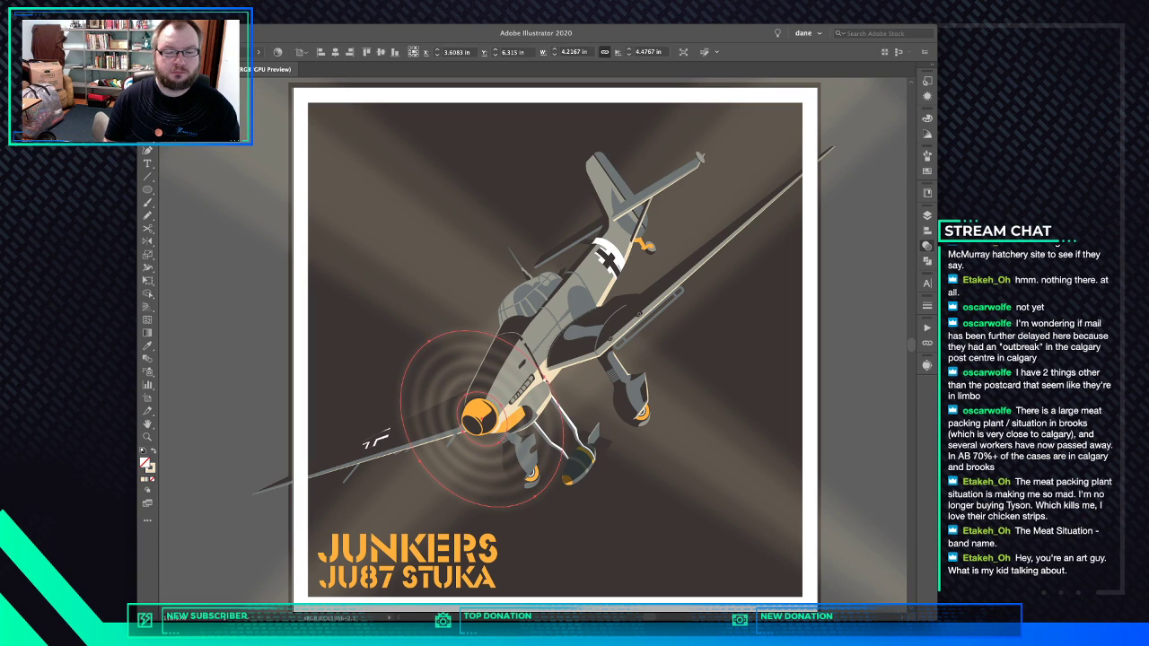
click(545, 377)
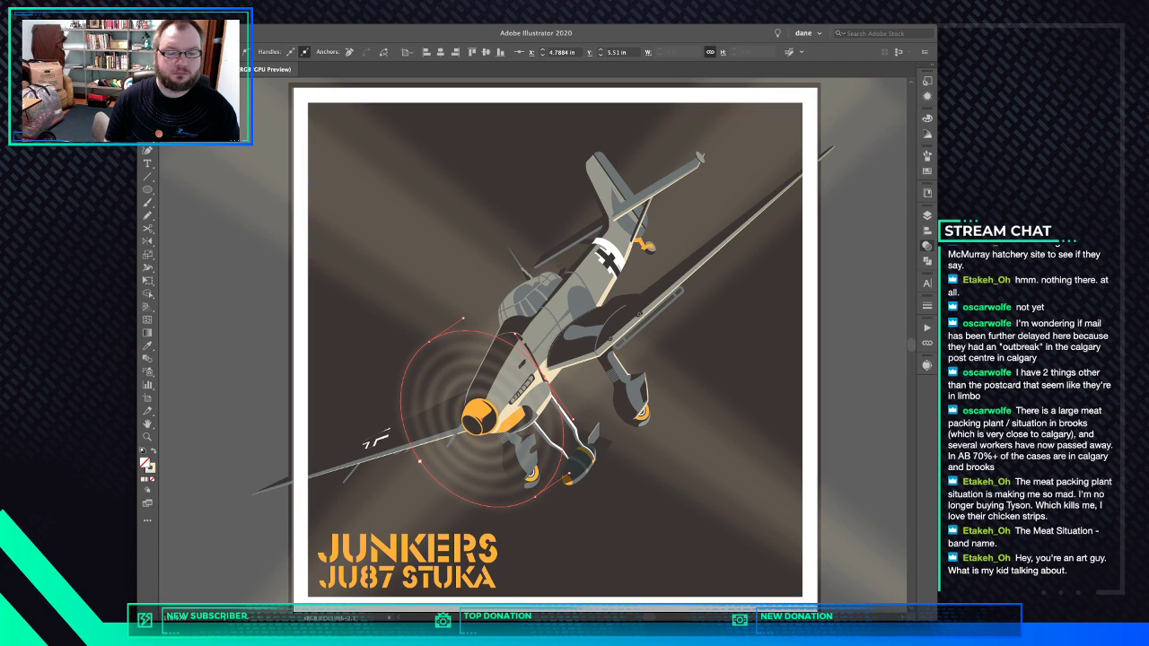
shift+click(421, 461)
shift+click(429, 341)
shift+click(535, 497)
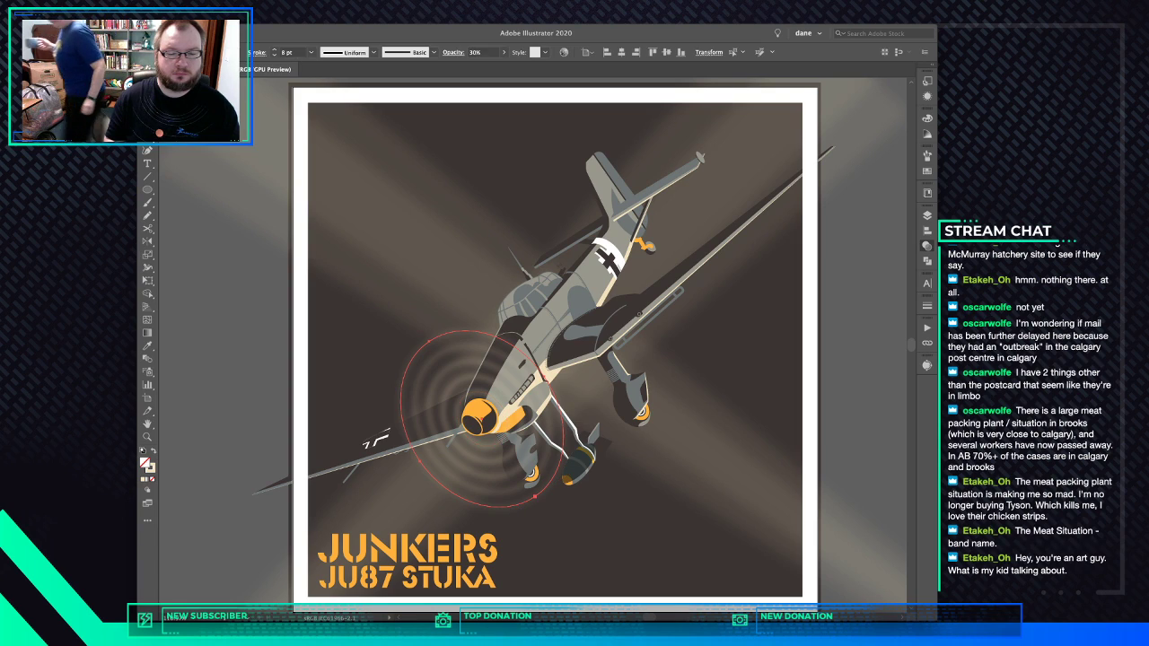
key(Right)
key(Right)
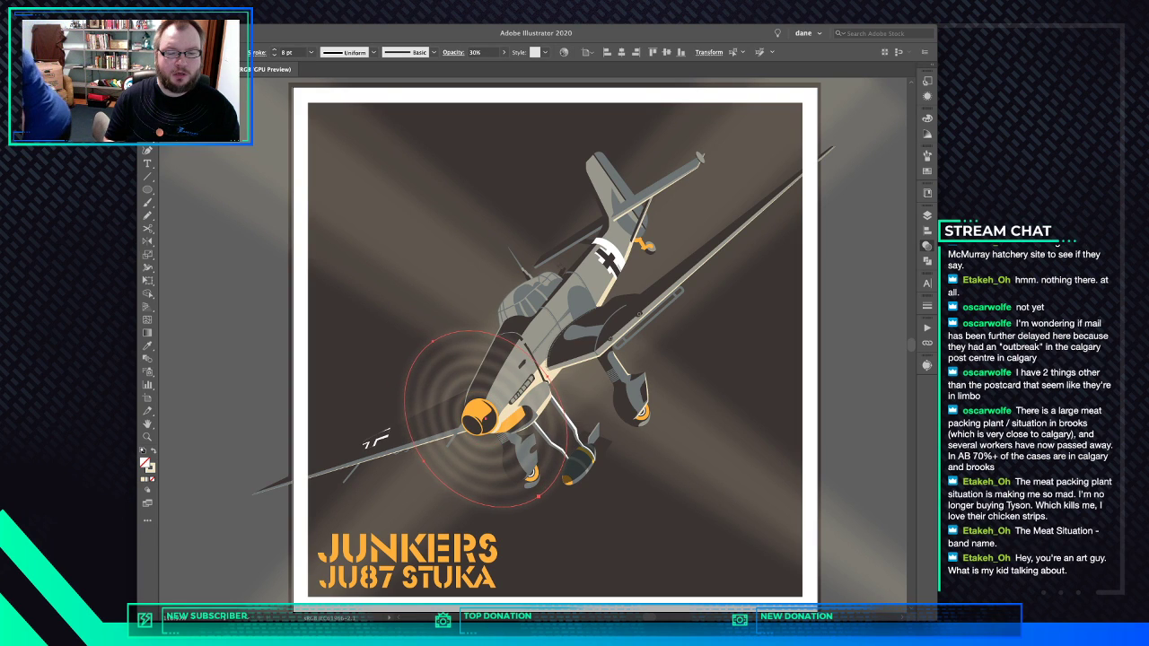
key(Up)
key(Up)
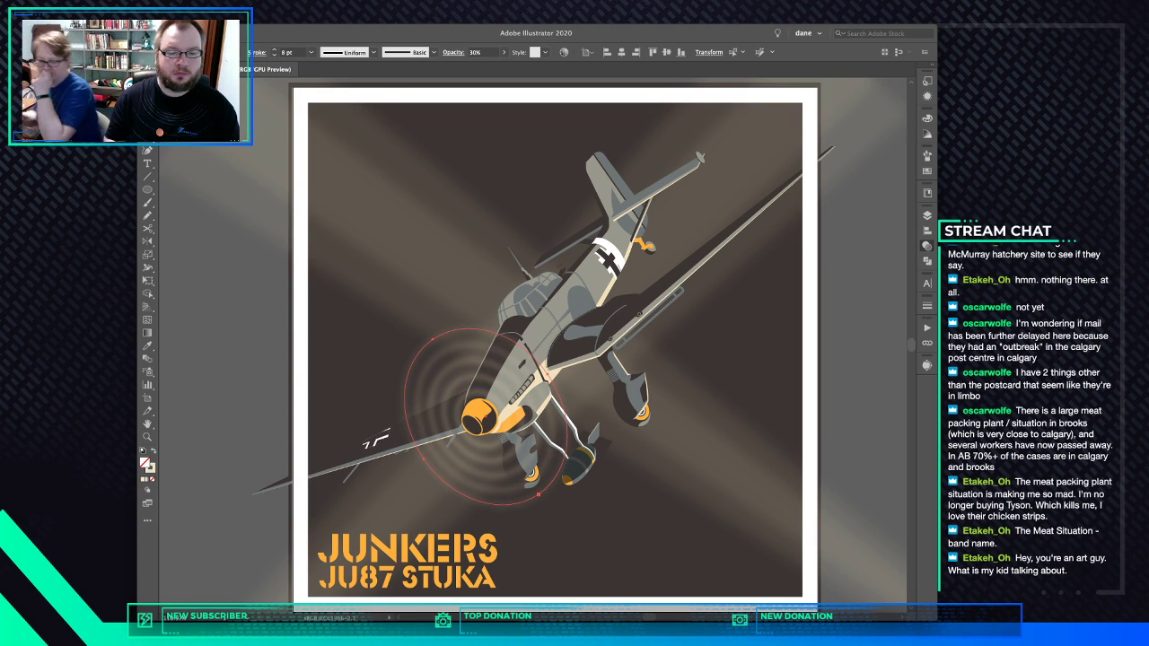
key(Right)
key(Right)
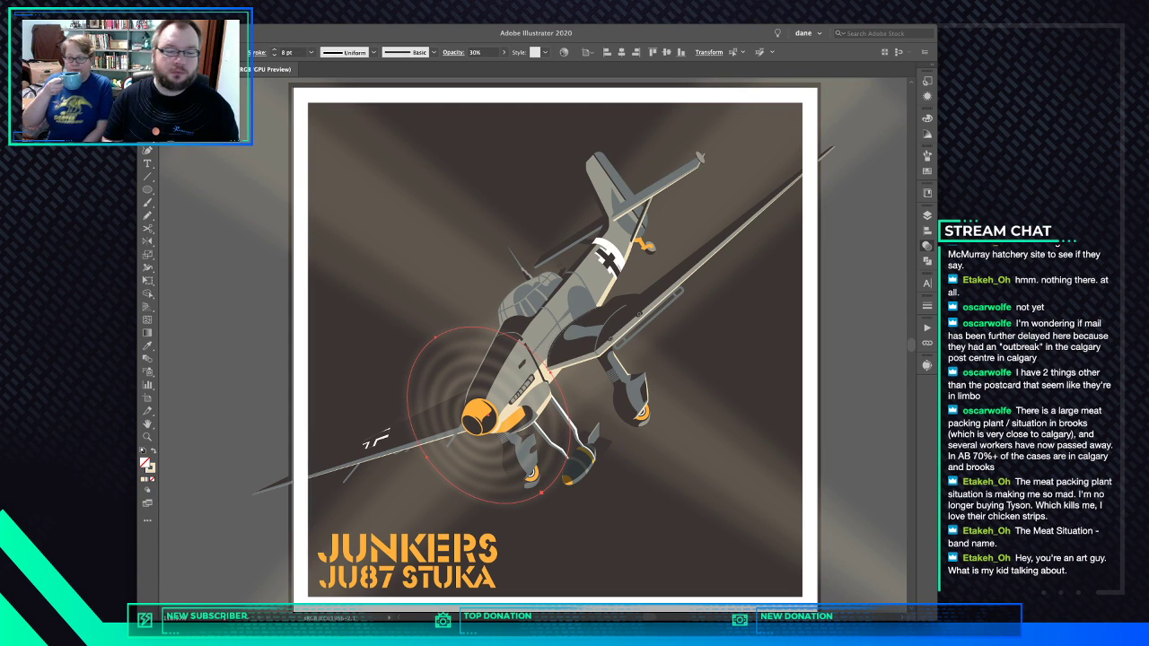
key(Right)
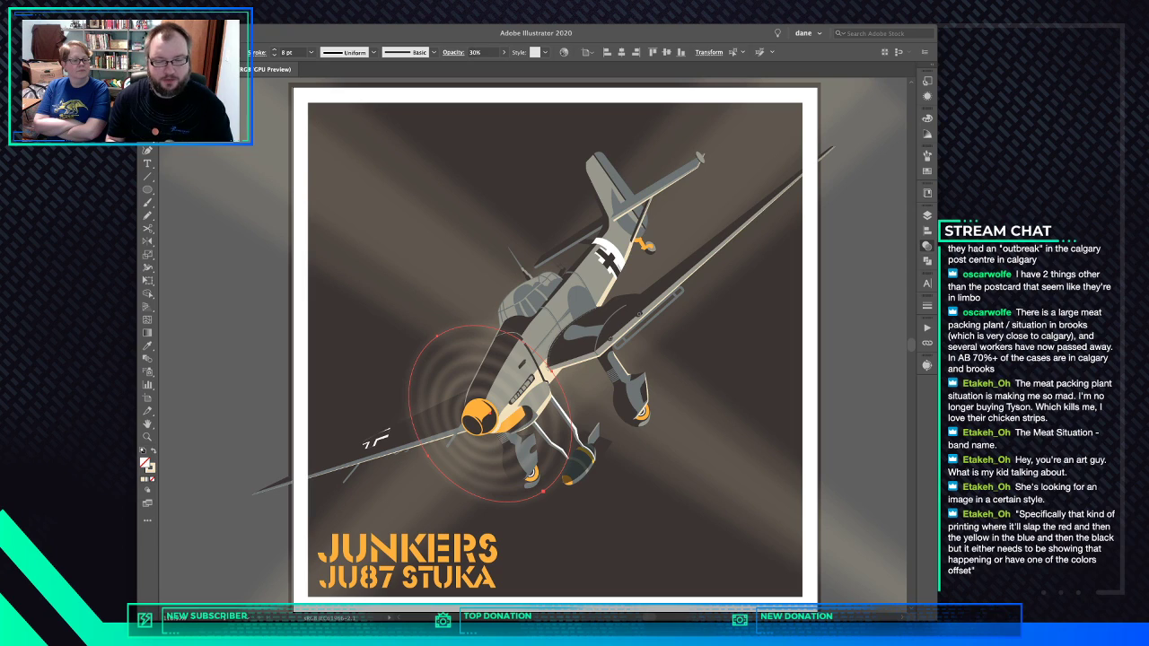
key(super+shift+a)
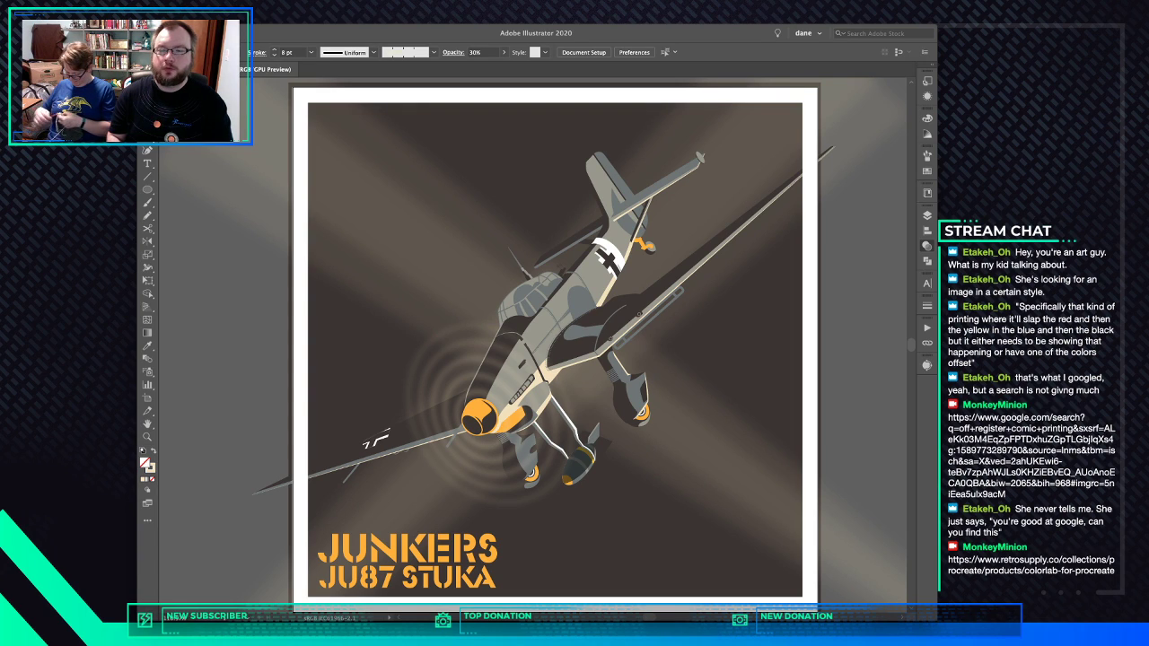
Recolour both title lines, JUNKERS and JU87 STUKA, in the grey of the airplane's fuselage
click(927, 215)
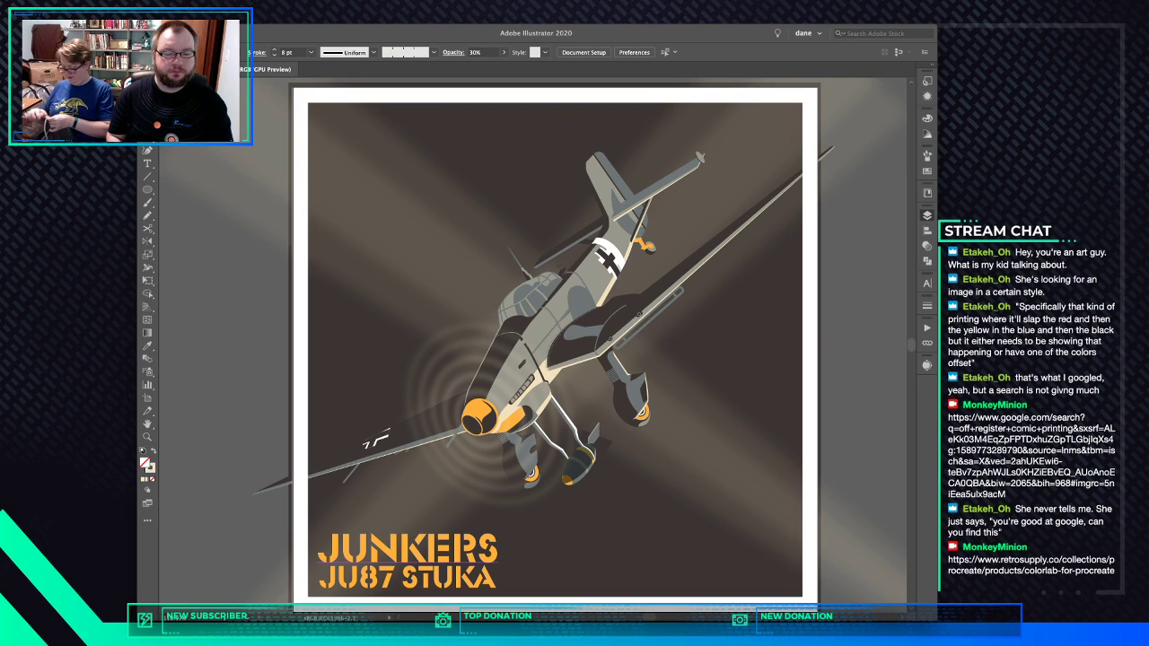
click(408, 550)
shift+click(408, 577)
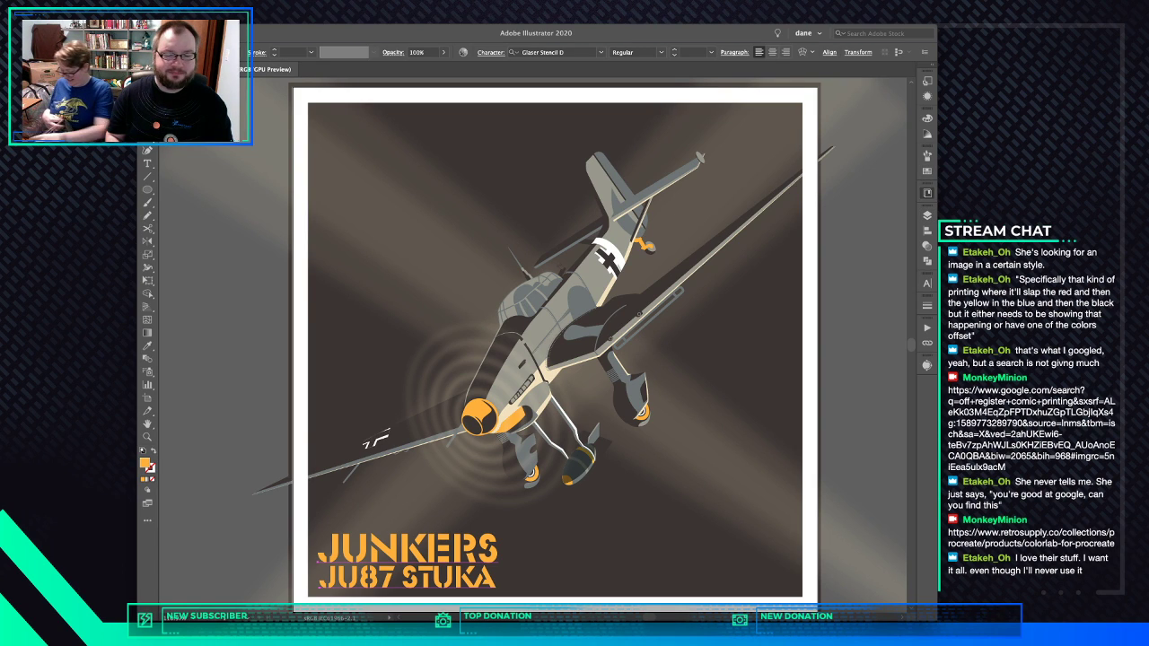
key(super+z)
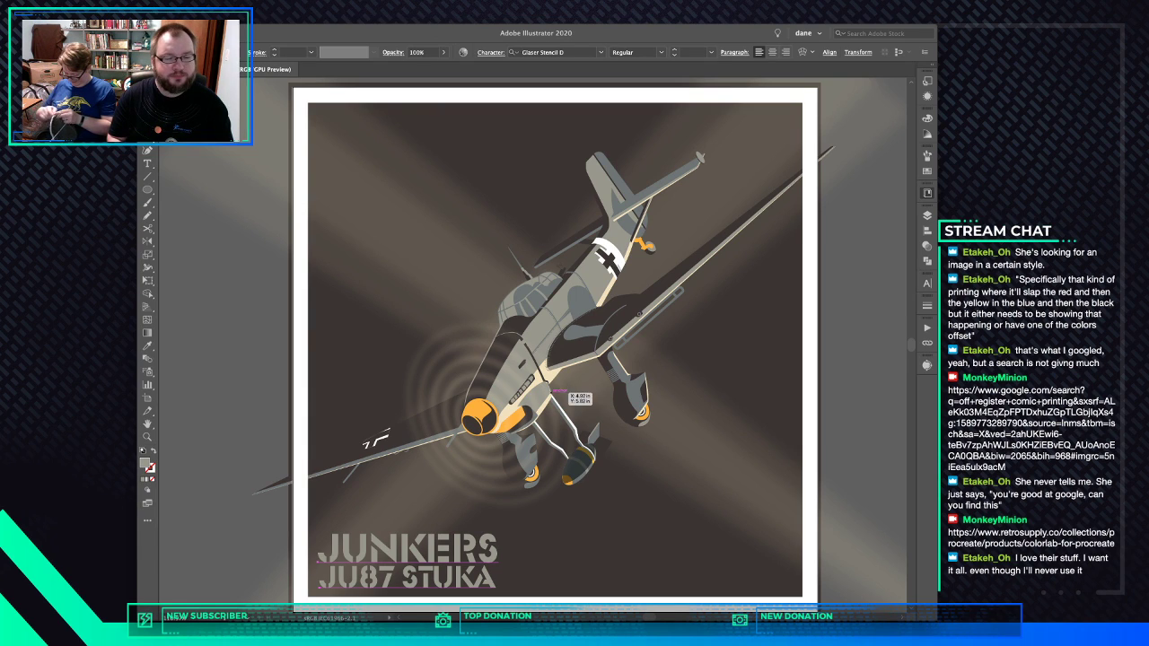
key(super+shift+a)
Loosen the tracking of the JU87 STUKA line and scale it to match the width of JUNKERS, and review the whole poster
scroll(555, 348, down, 1)
scroll(555, 349, down, 4)
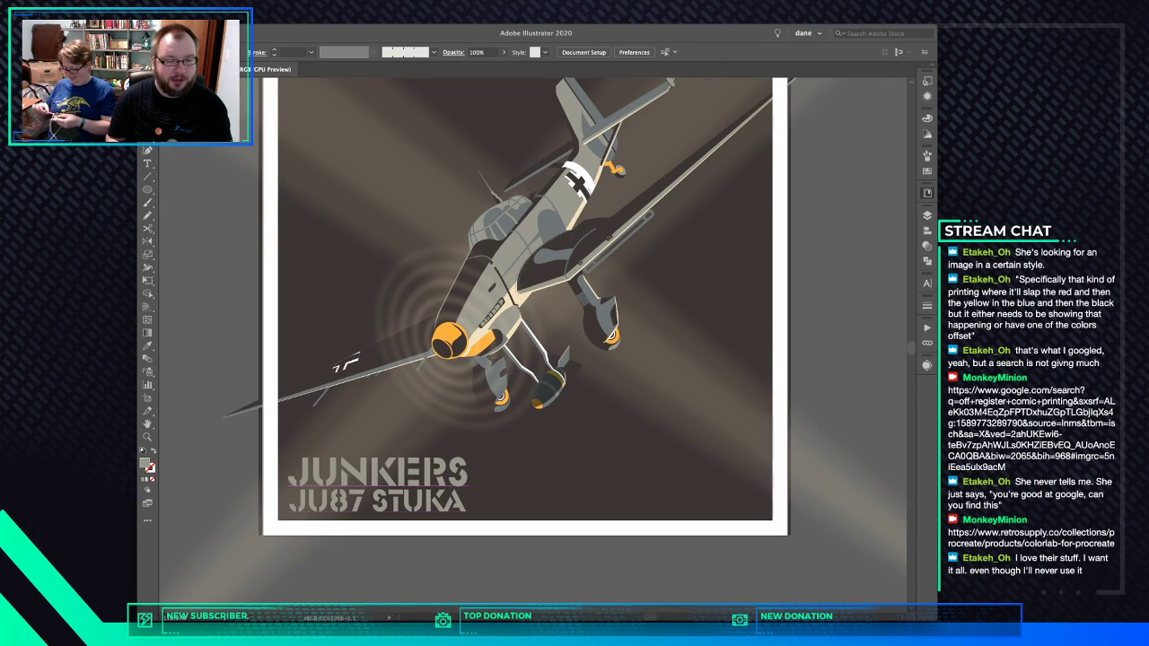
click(395, 501)
key(alt+Right)
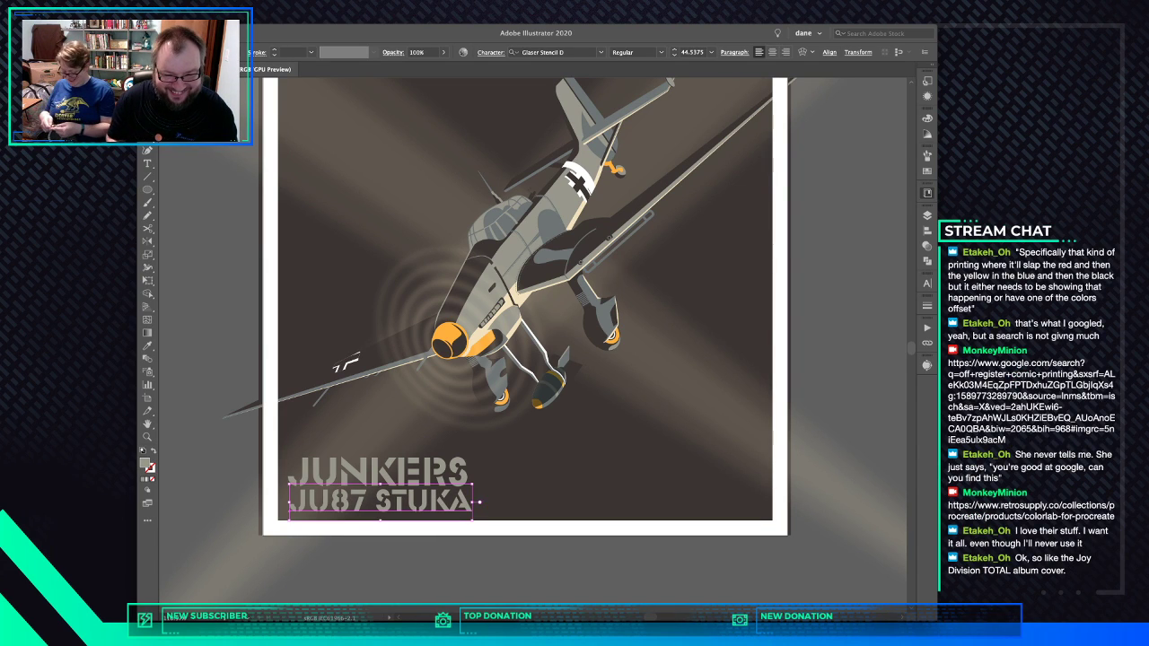
drag(479, 501, 466, 502)
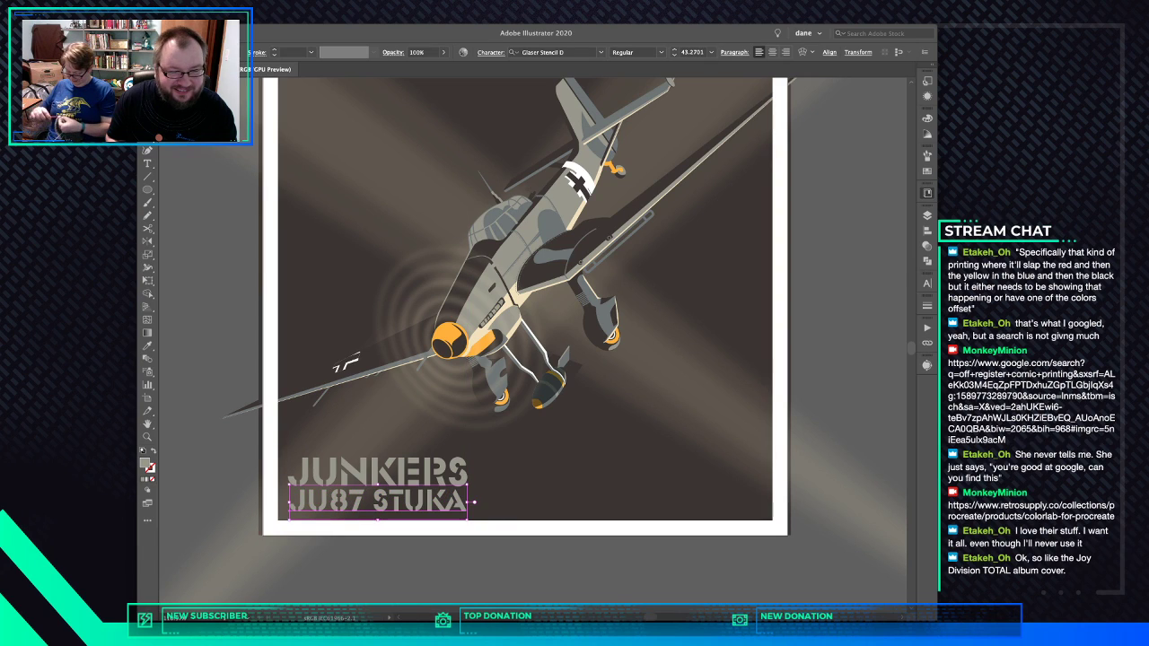
key(super+shift+a)
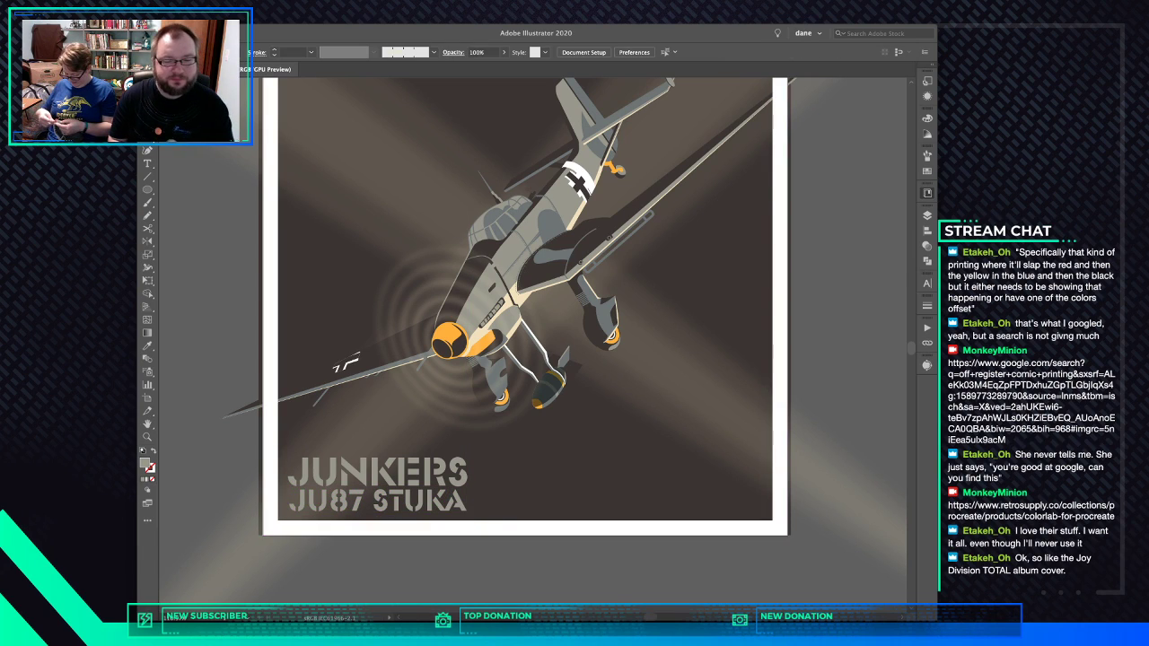
key(super+0)
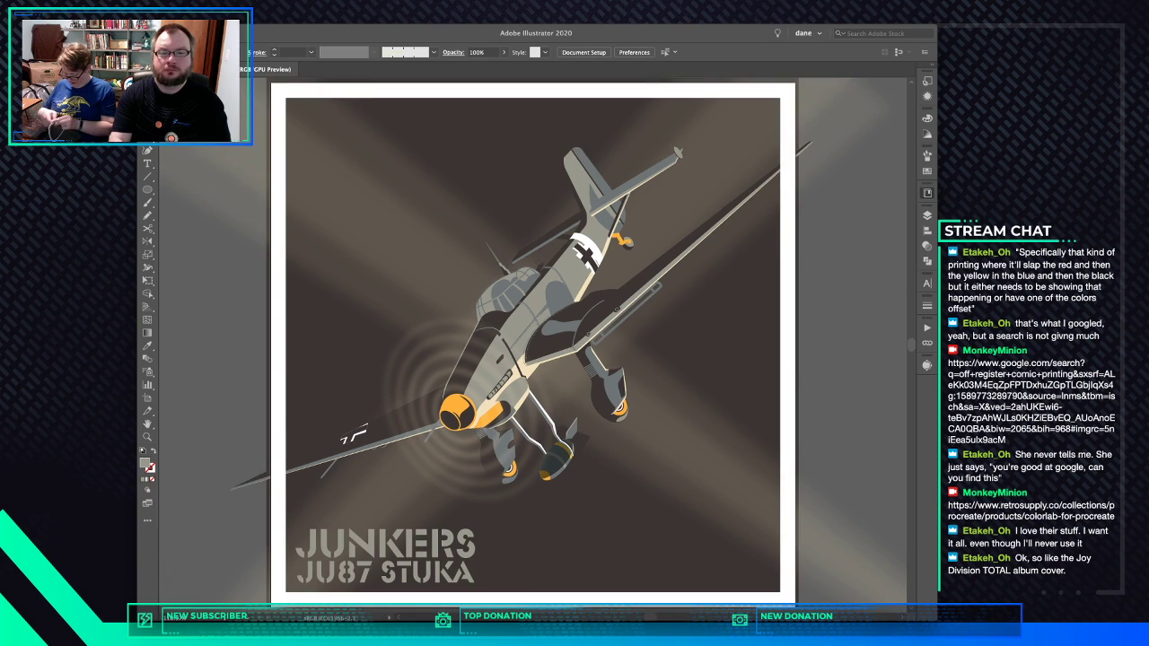
key(Tab)
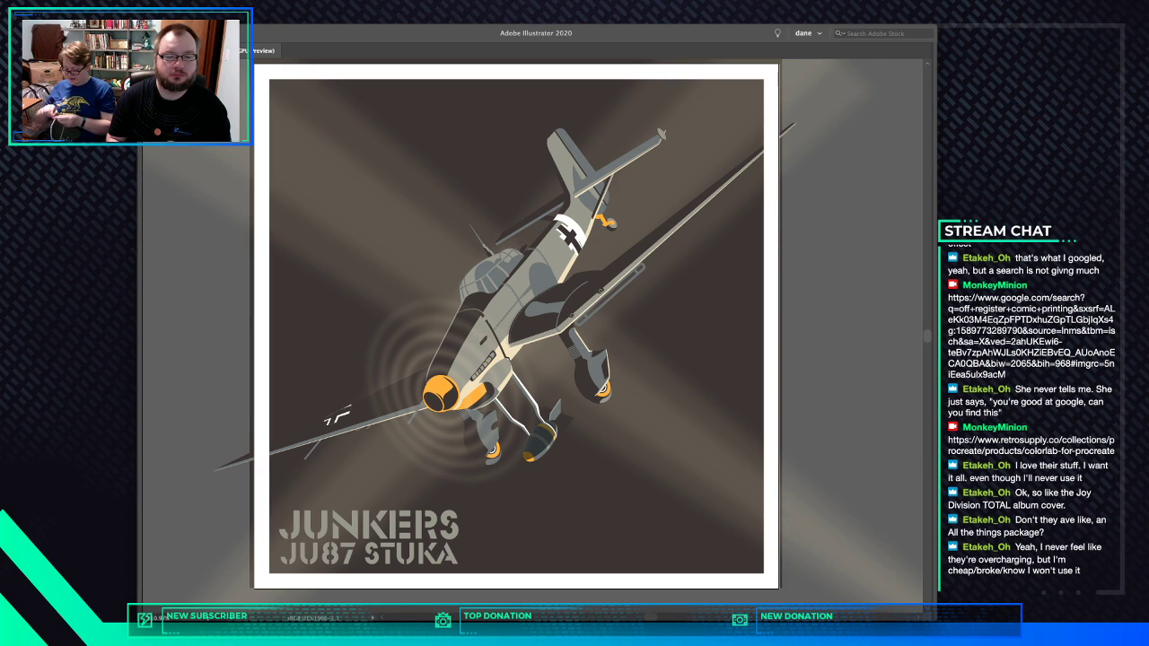
key(Tab)
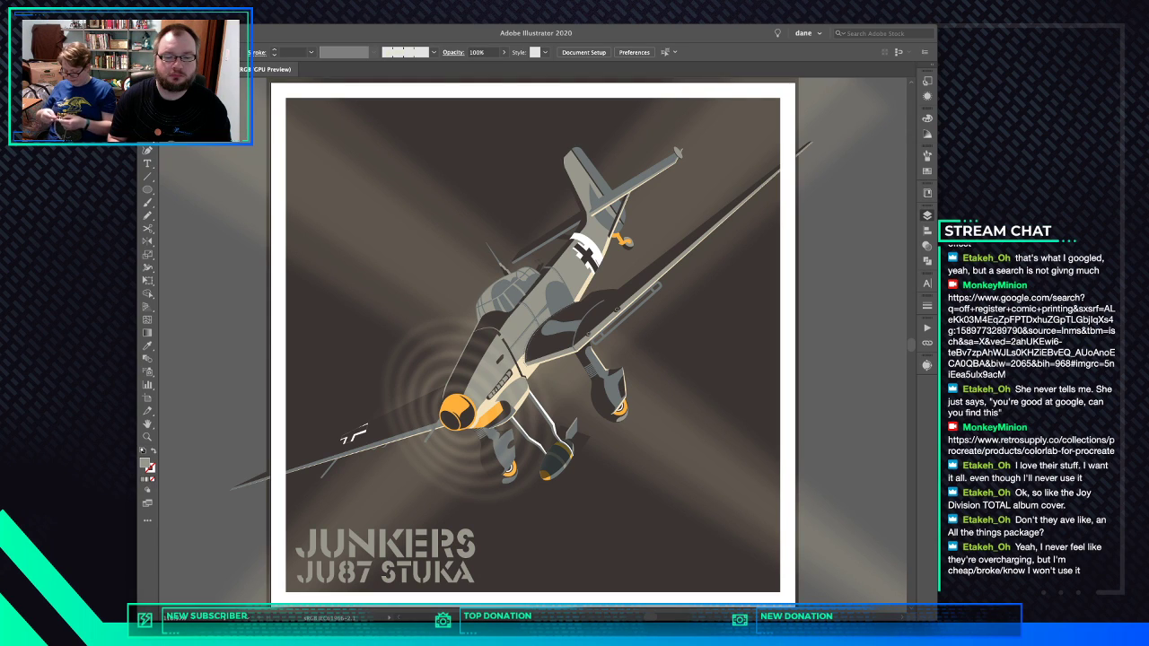
Lock the blurred propeller rings so the landing gear behind them can be selected
click(418, 377)
key(a)
key(super+2)
Try to scale down the landing gear leg beside the spinner, and undo the resizing
click(503, 452)
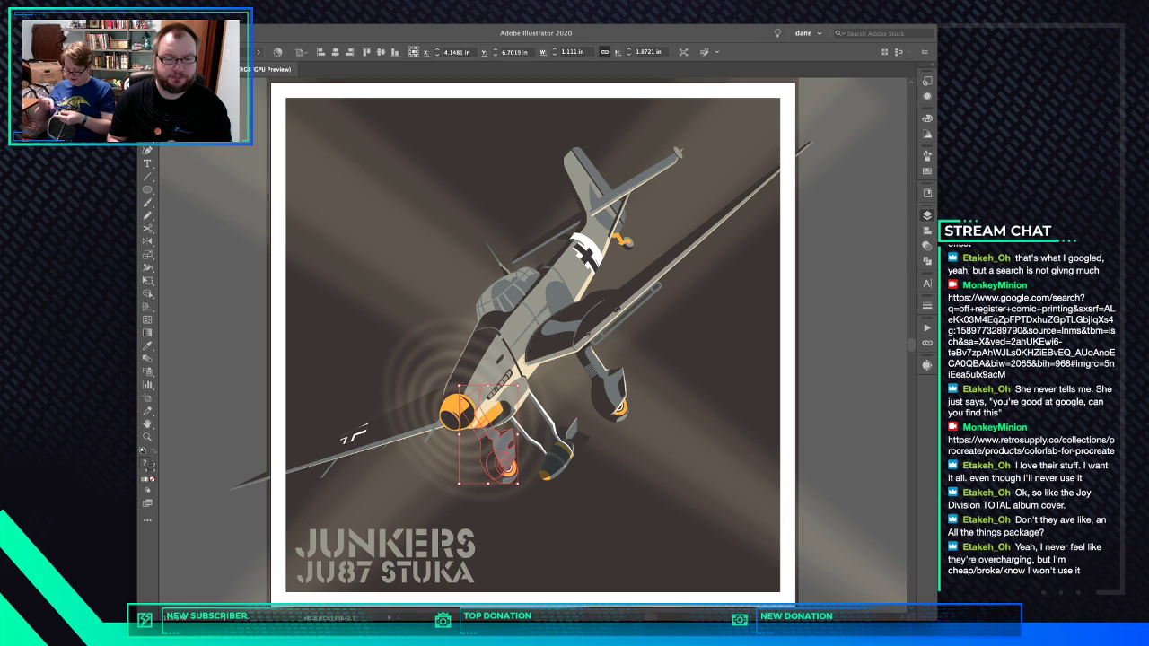
drag(488, 386, 488, 390)
drag(488, 484, 489, 482)
key(super+shift+a)
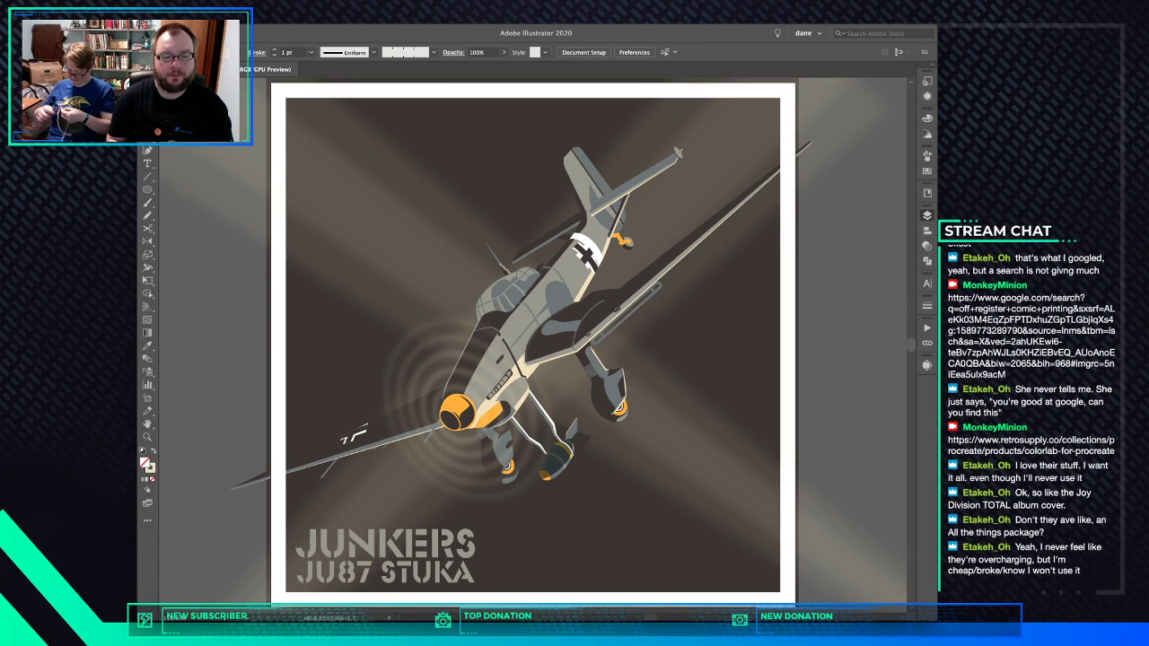
key(super+z)
key(super+z)
key(super+z)
key(super+shift+a)
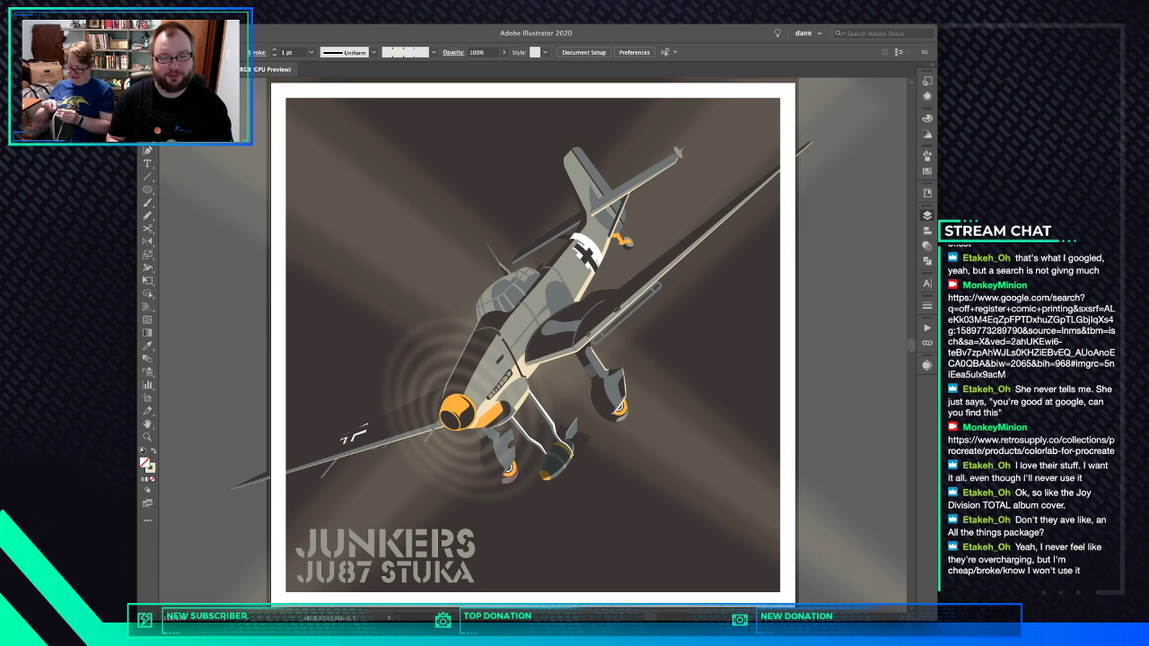
Select the landing gear leg beside the spinner with its wheel piece, scale them to about 1.02 by 1.71 in, and nudge them right and down
click(509, 473)
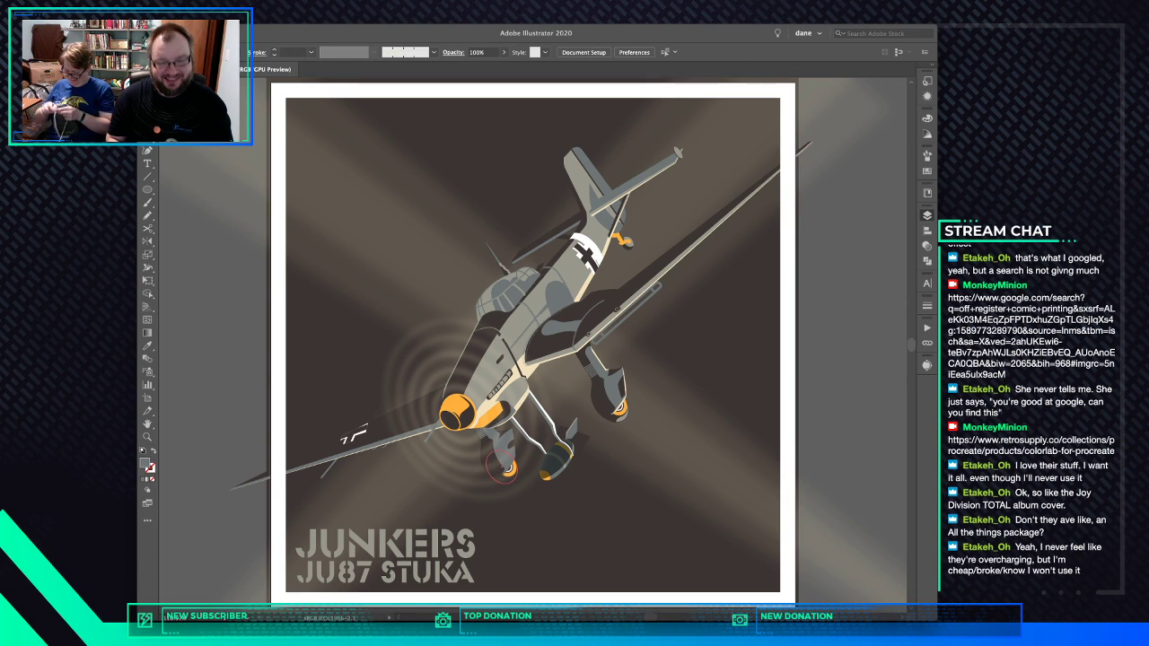
super+click(512, 479)
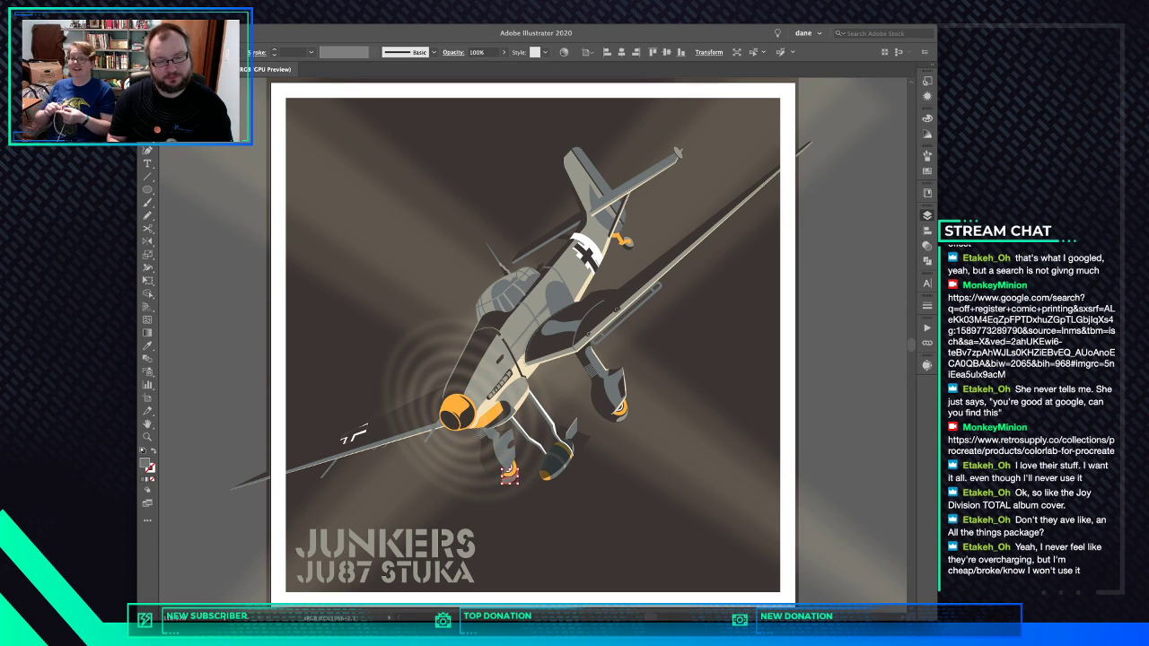
click(509, 476)
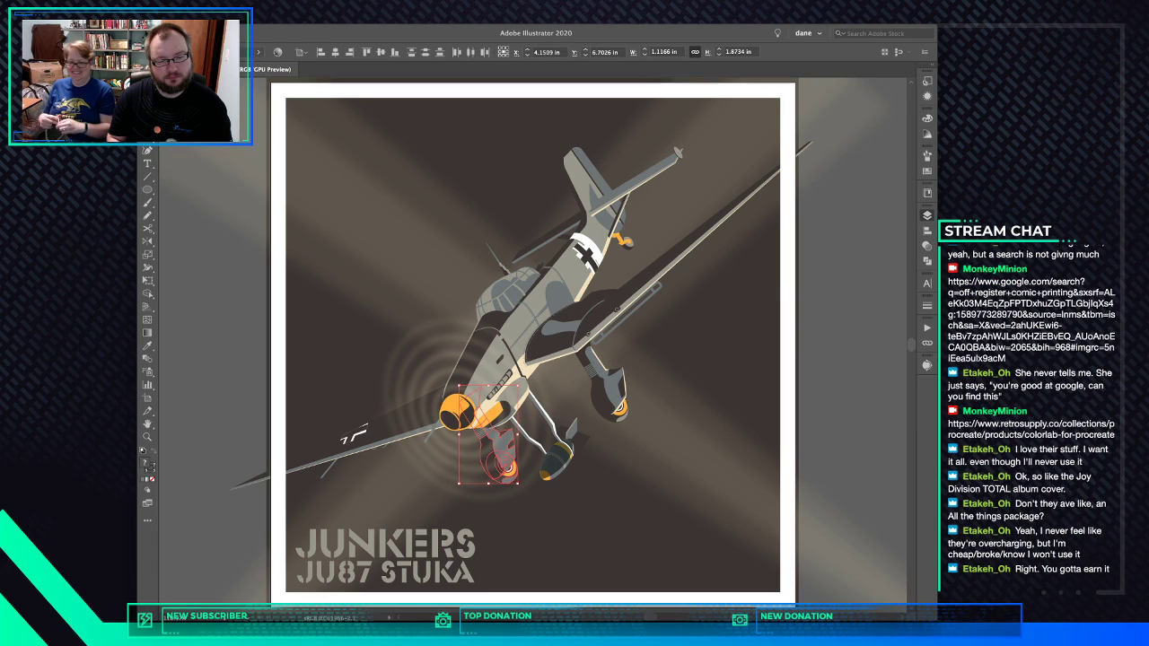
click(460, 407)
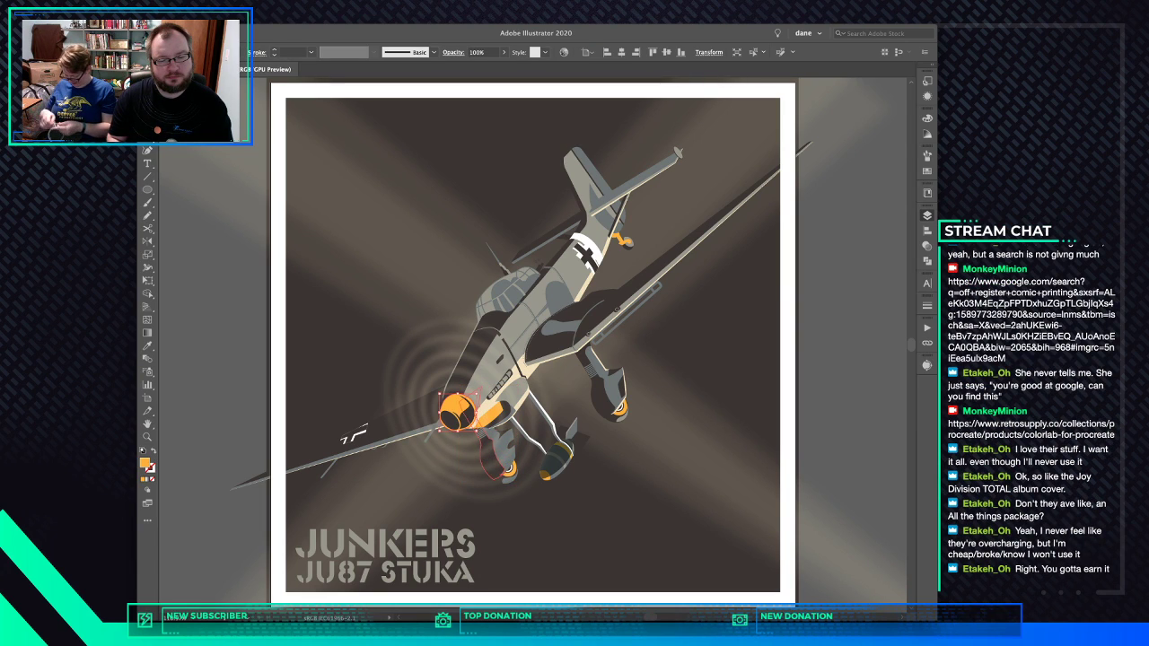
click(506, 458)
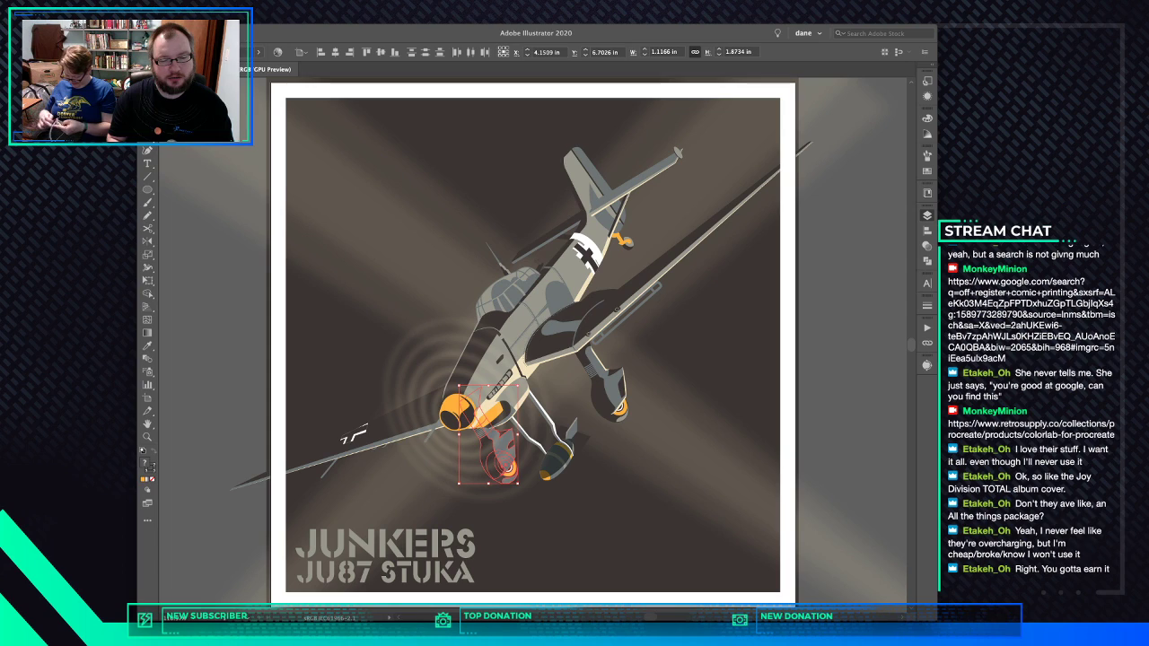
drag(459, 435, 462, 435)
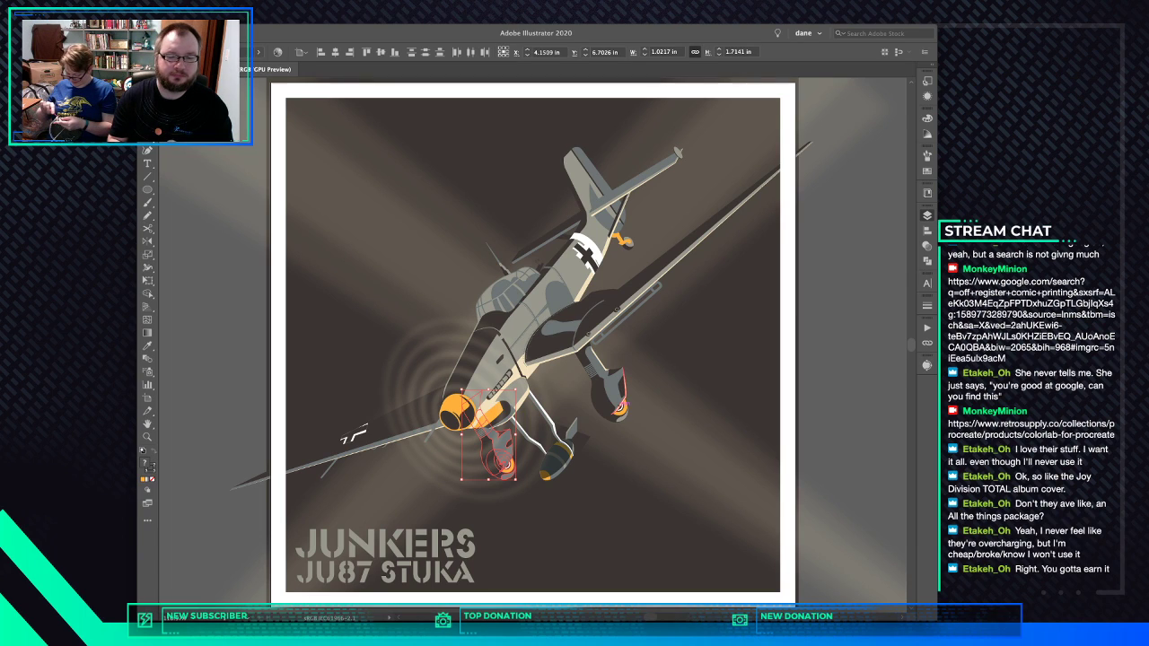
key(Right)
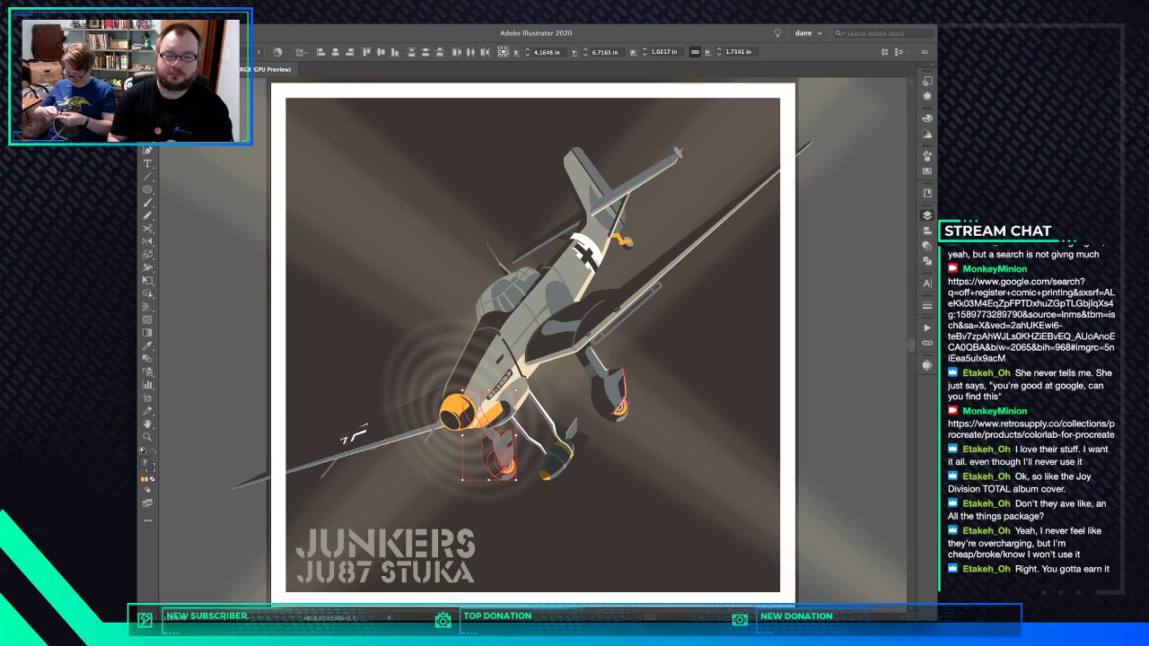
key(super+shift+a)
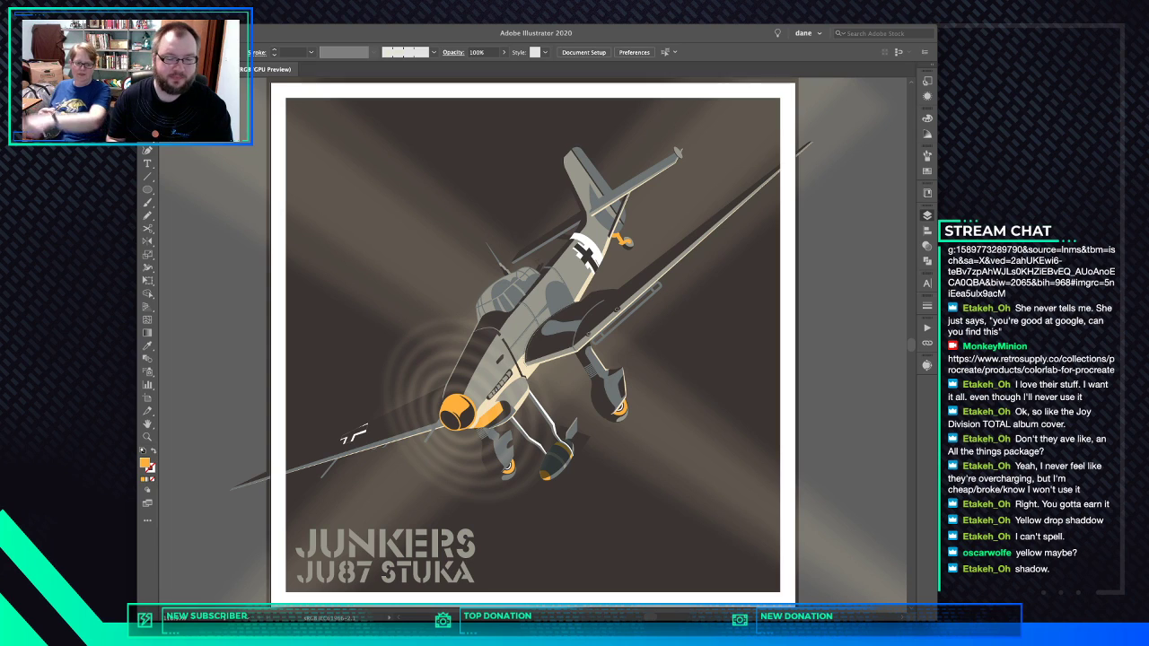
Try an orange drop shadow behind the JUNKERS JU87 STUKA title, sampled from the plane's orange and offset slightly from the grey lettering
click(386, 544)
key(i)
key(Down)
key(Right)
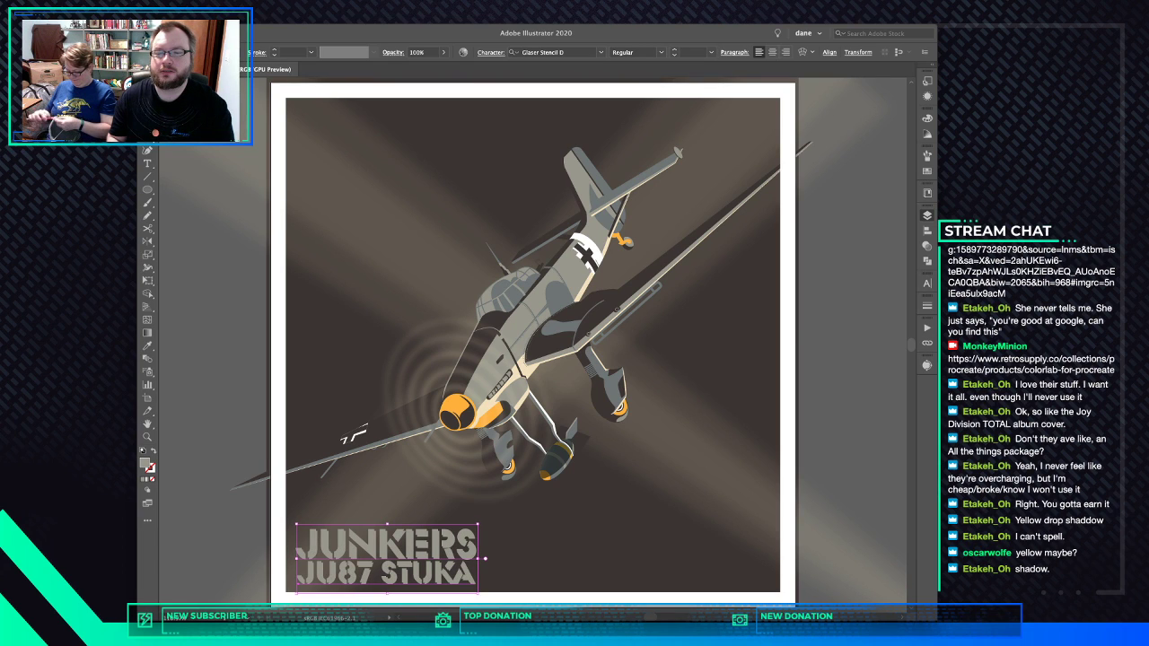
click(928, 193)
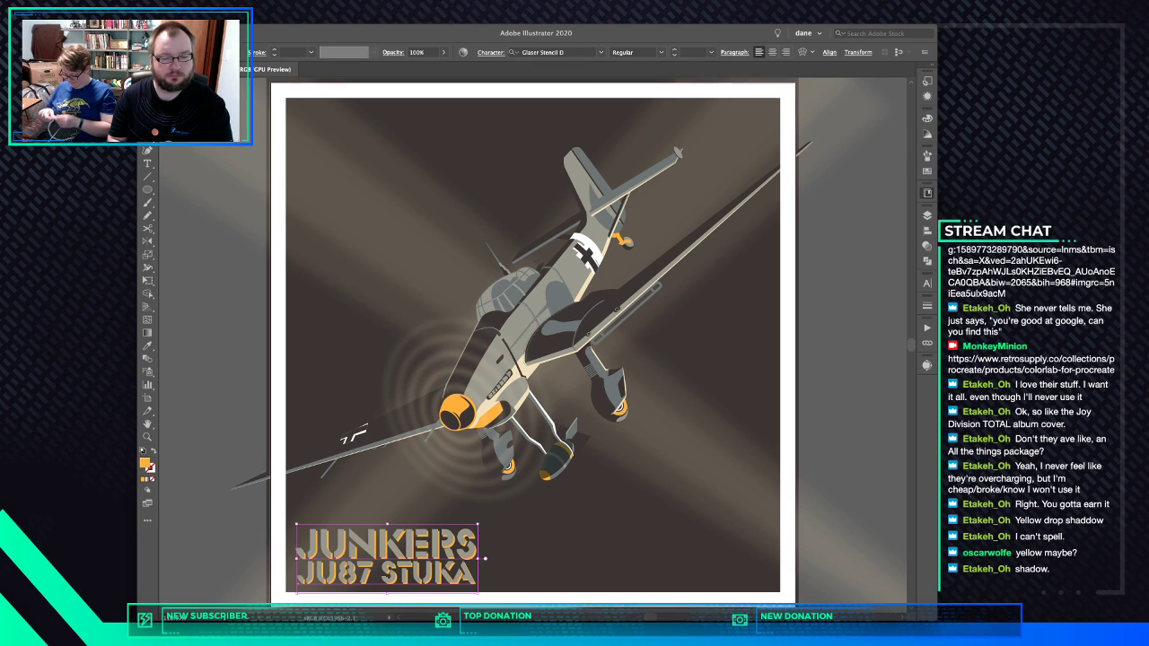
key(shift+super+a)
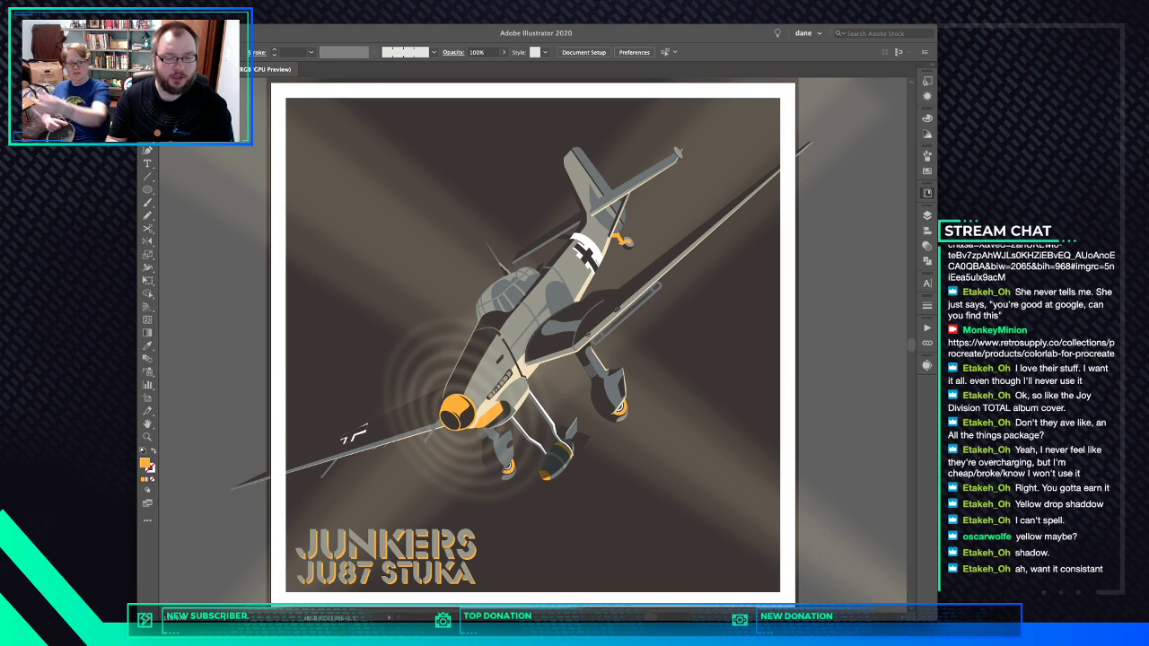
Undo the orange drop shadow on the title
key(super+z)
key(super+z)
key(super+z)
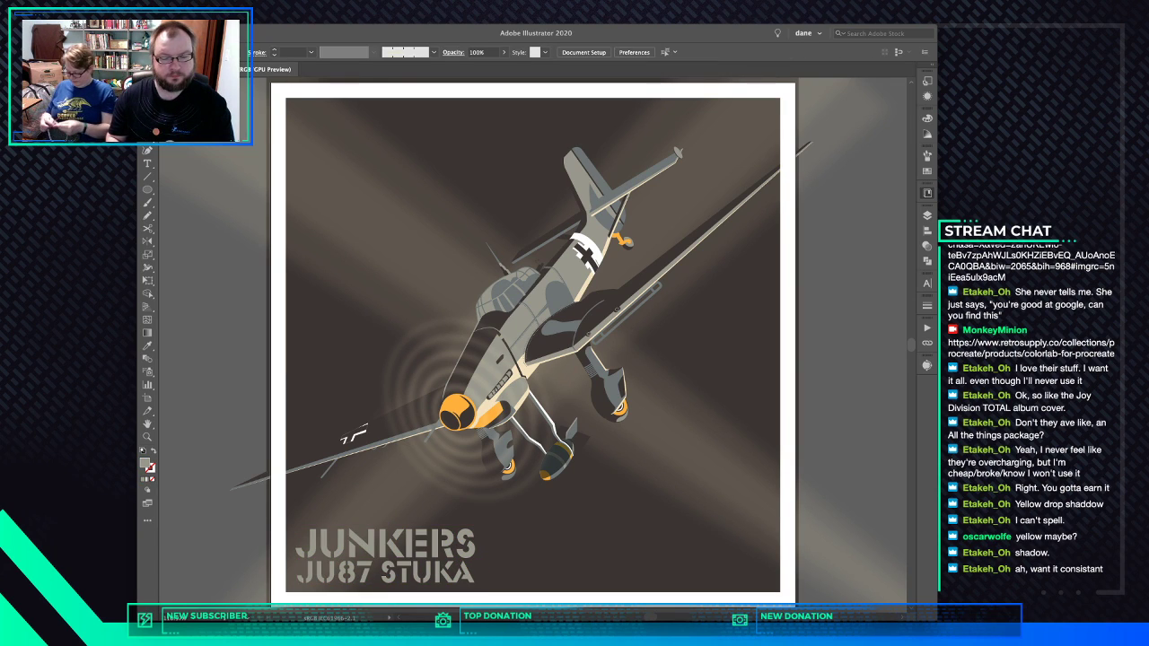
Try the plane's orange as the fill of both title lines, and review the poster with nothing selected
click(386, 558)
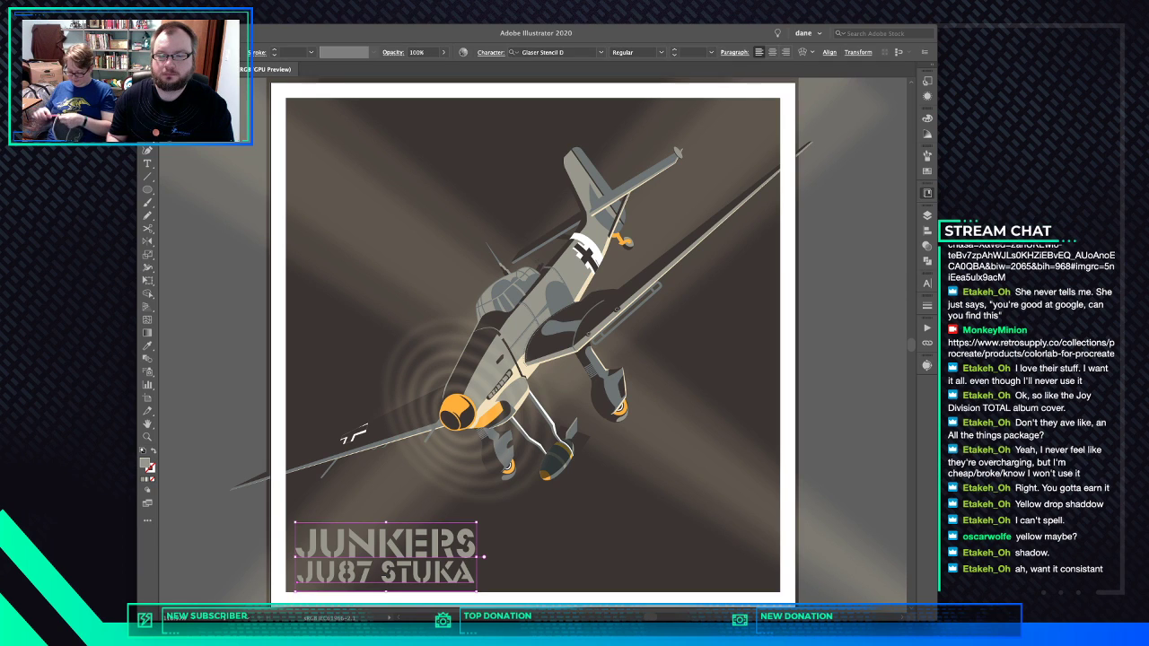
click(830, 260)
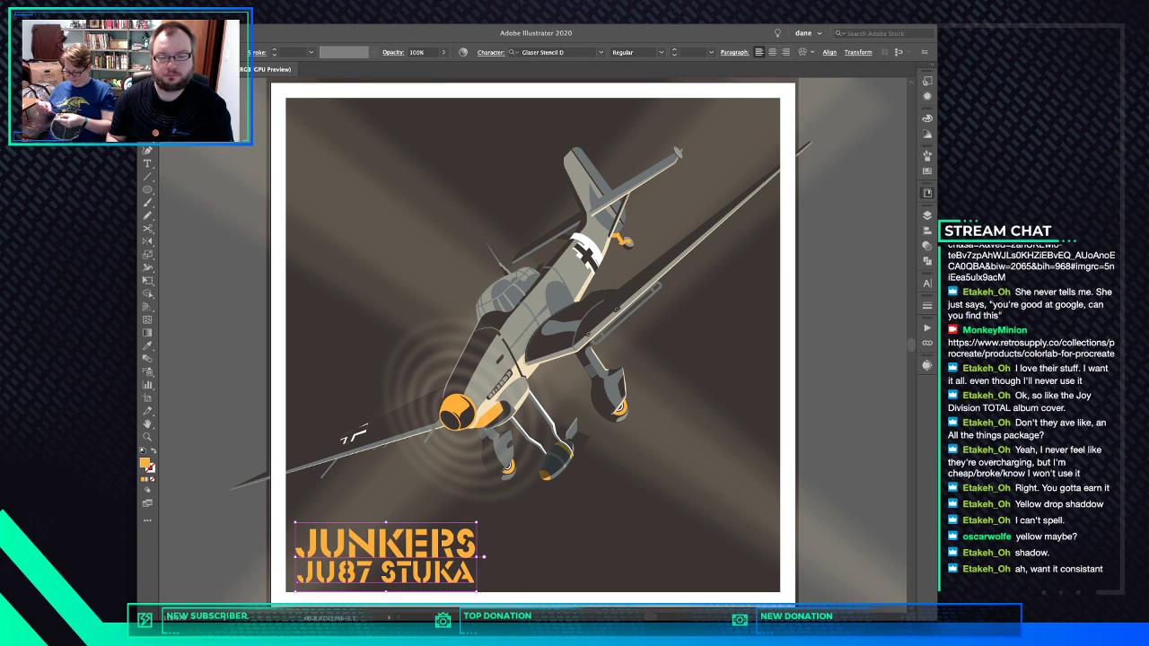
key(Tab)
key(super+shift+a)
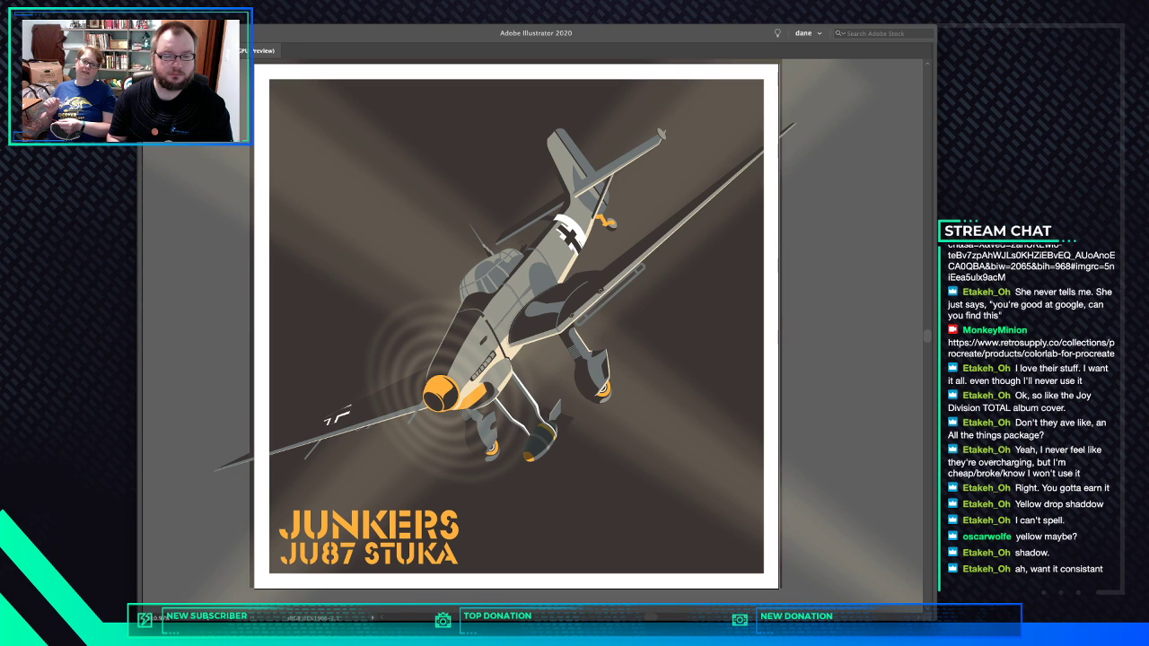
Replace the title's orange fill with the plane's cream colour, and review the poster with nothing selected
click(369, 537)
key(Tab)
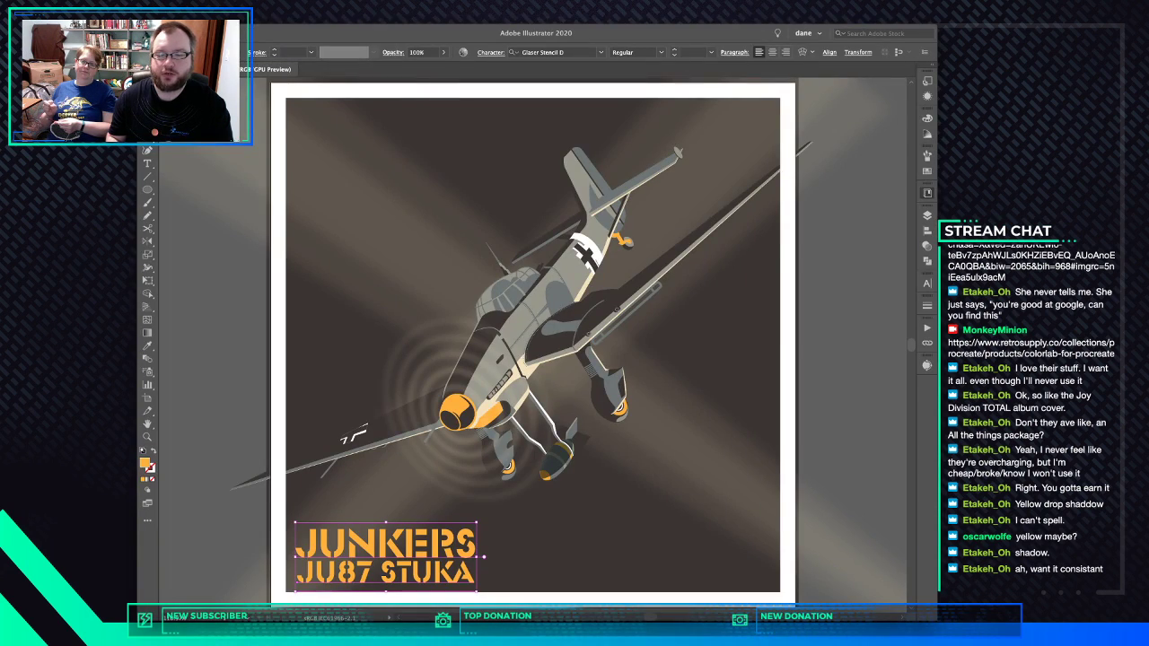
key(super+z)
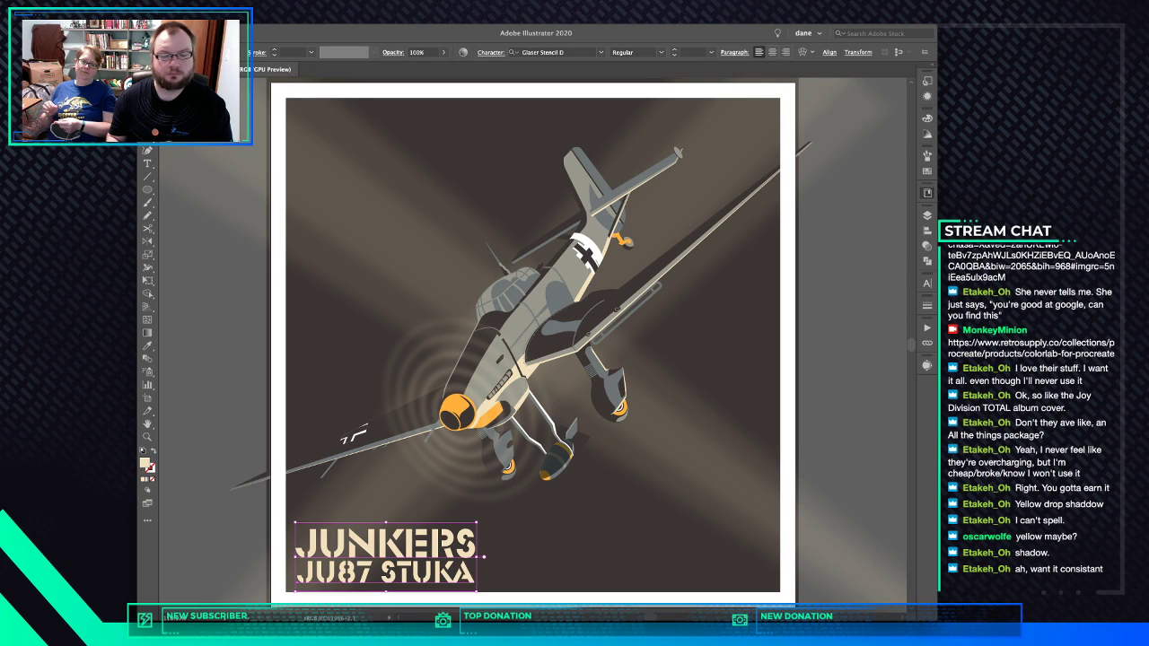
key(shift+super+a)
key(Tab)
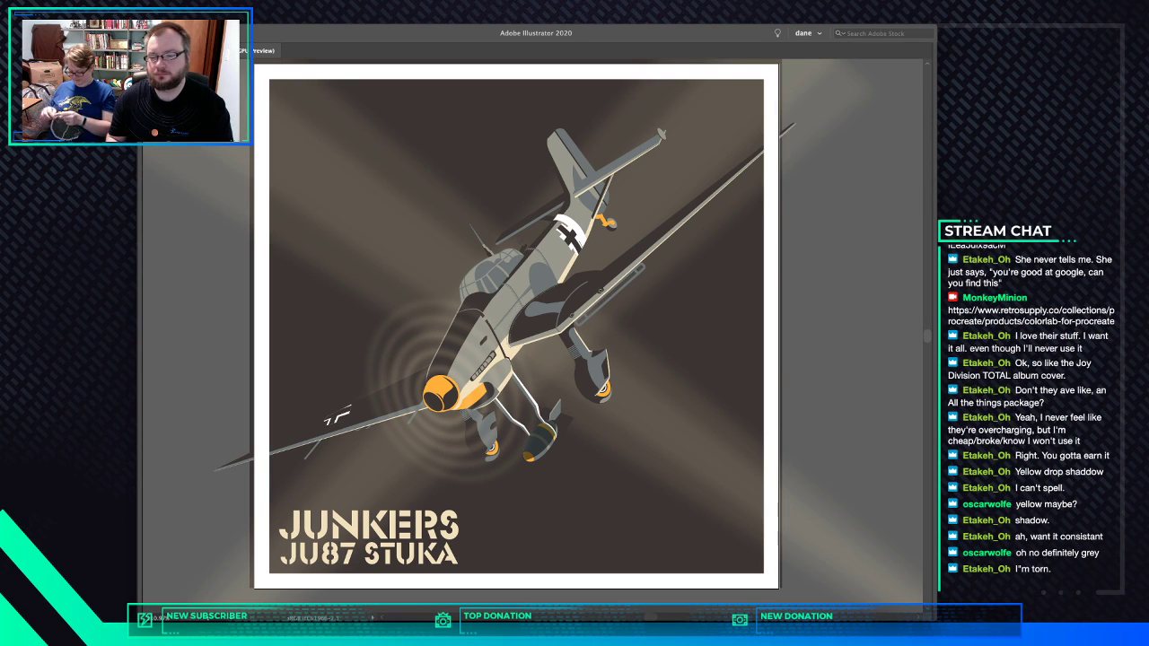
Undo the cream recolouring to bring back the grey title, and select both title lines again
key(super+z)
key(super+z)
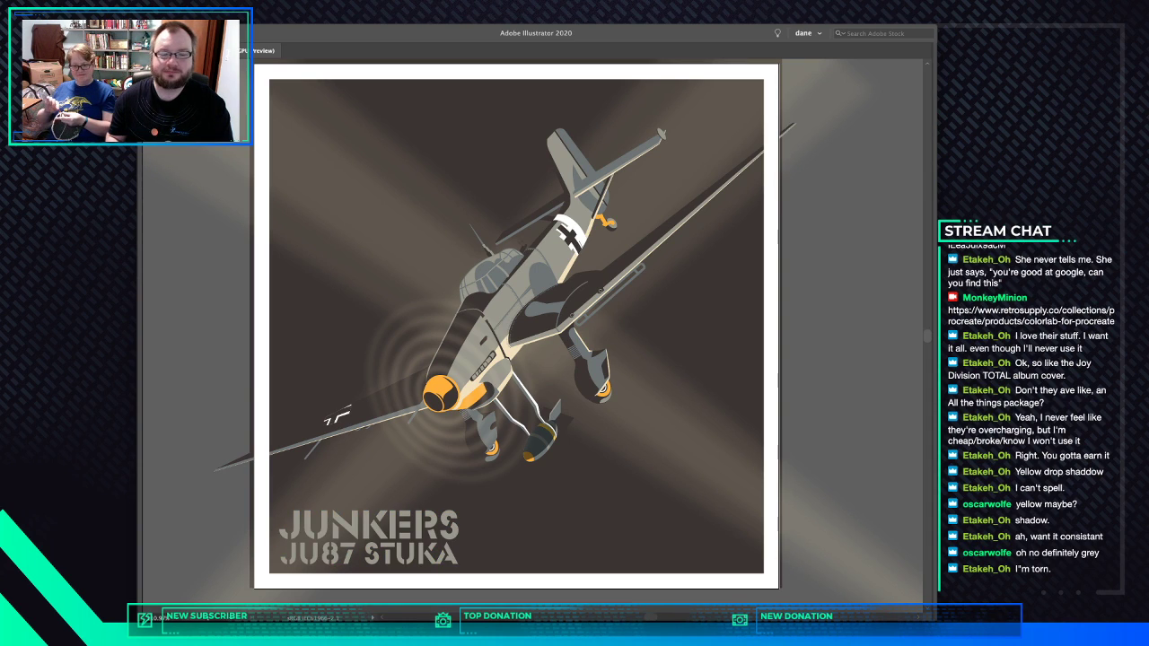
click(369, 539)
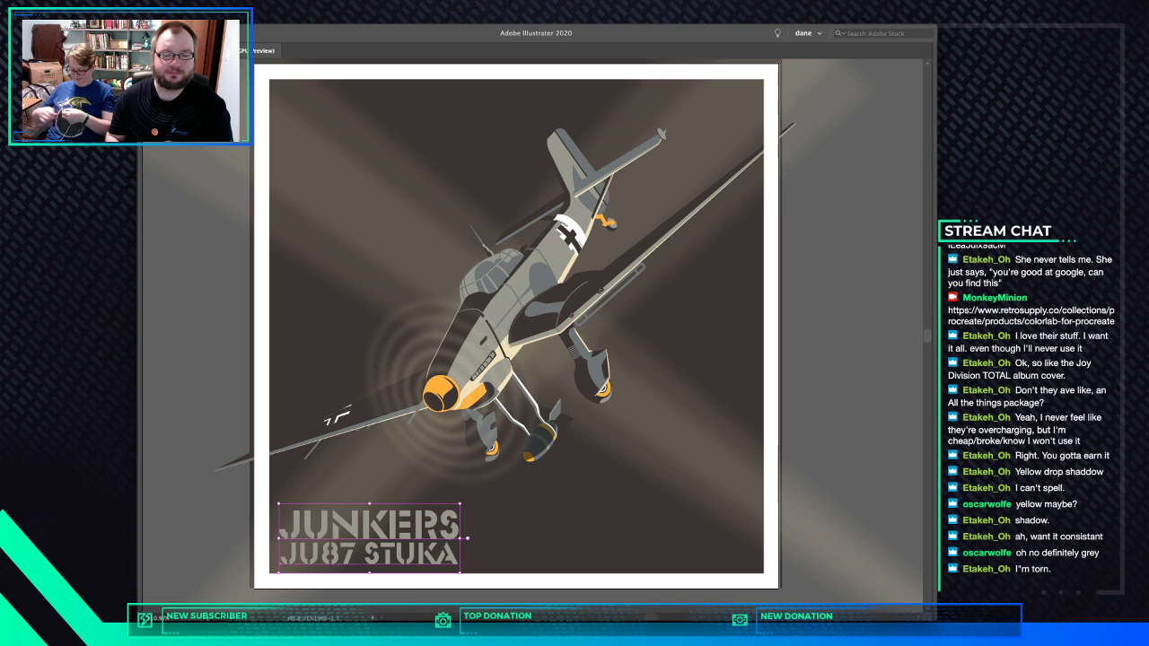
key(Tab)
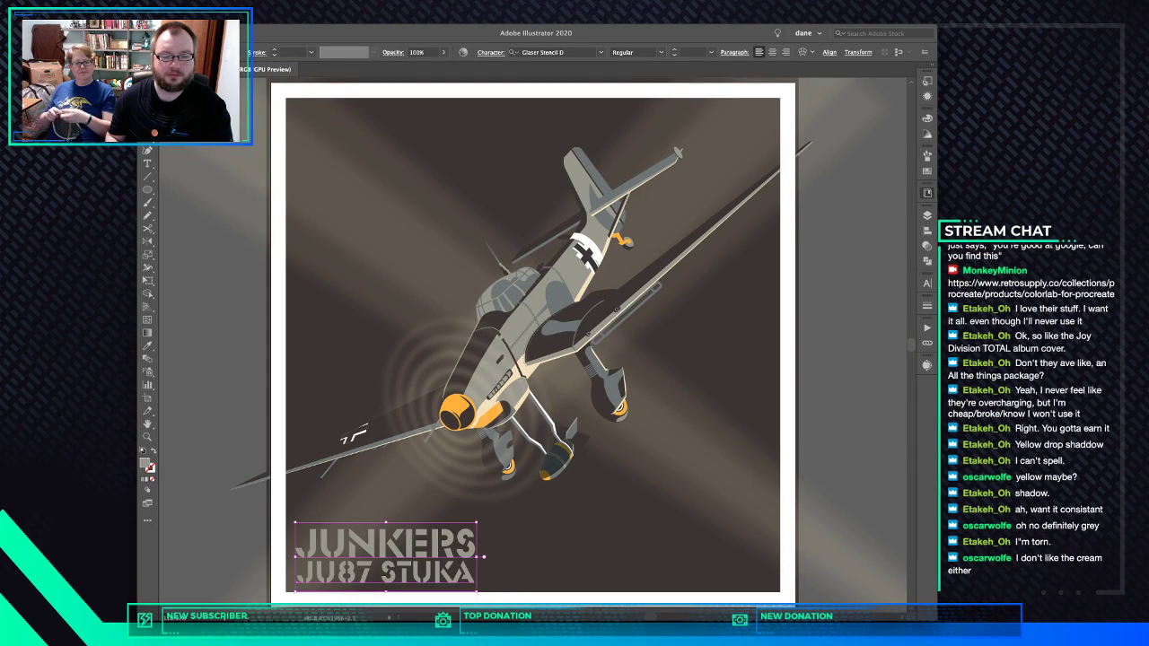
Compare the title's light grey fill with a darker grey and a near-black fill
key(super+z)
key(shift+super+a)
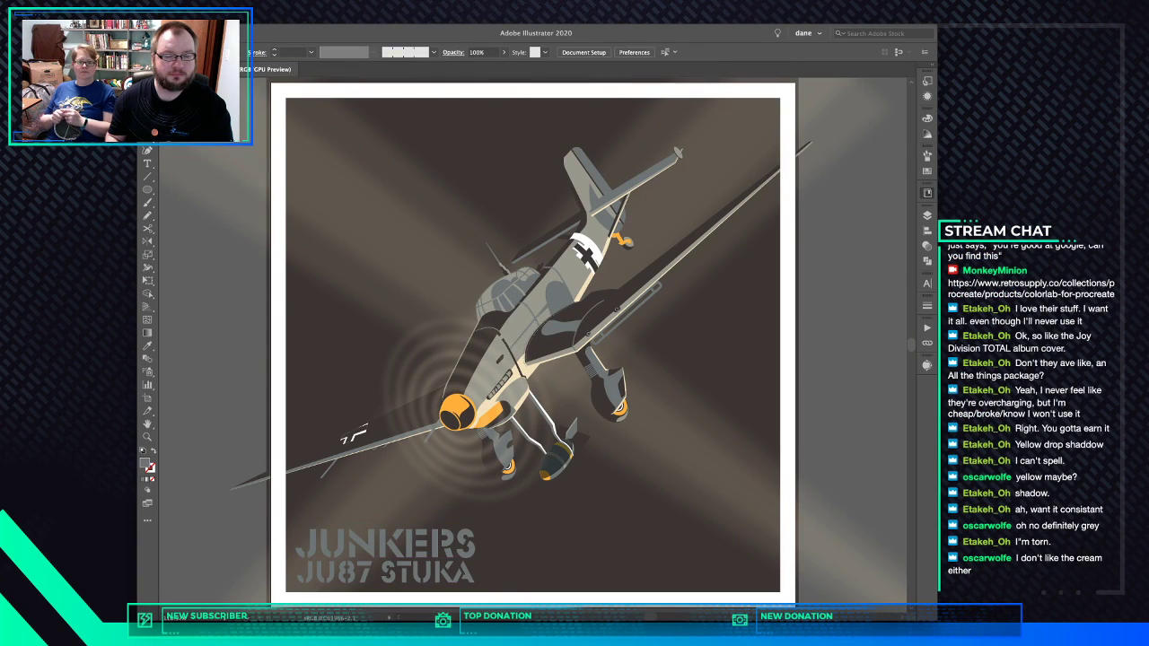
key(shift+super+z)
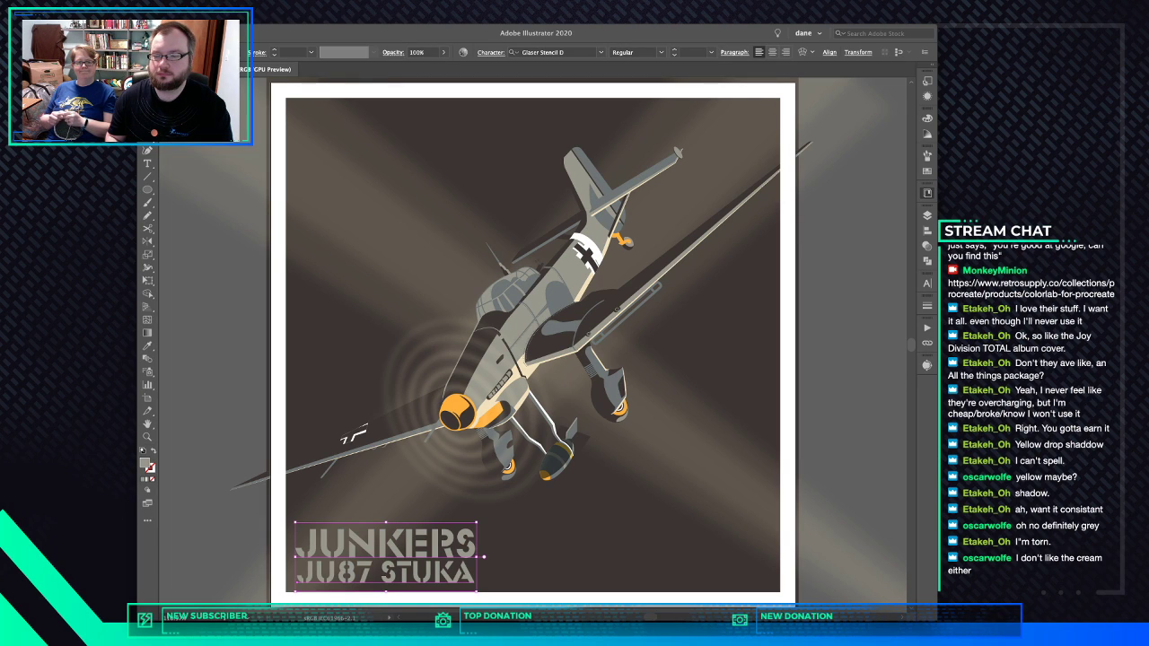
key(super+z)
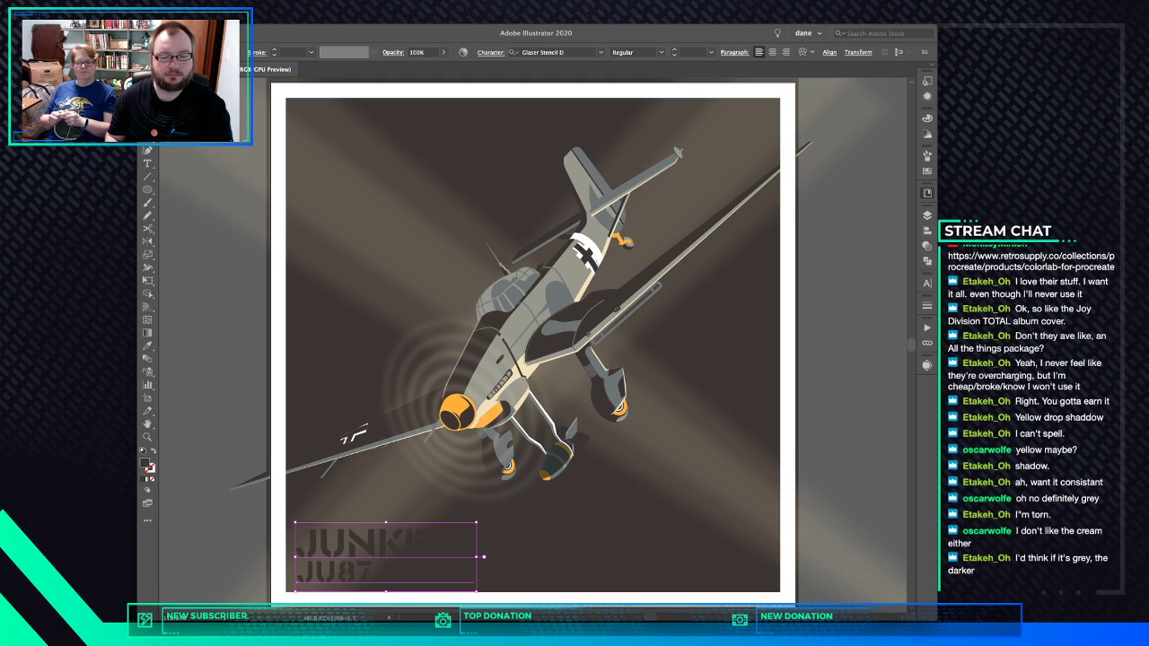
Restore the title's light grey fill, deselect it, and save the poster file
key(shift+super+z)
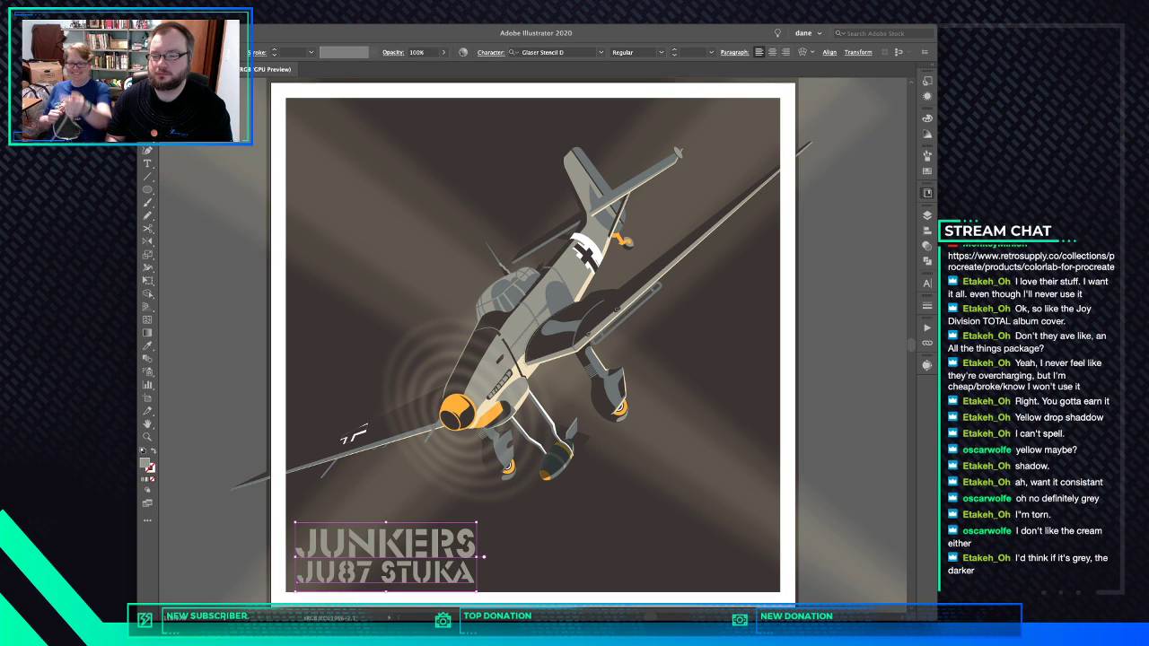
key(shift+super+a)
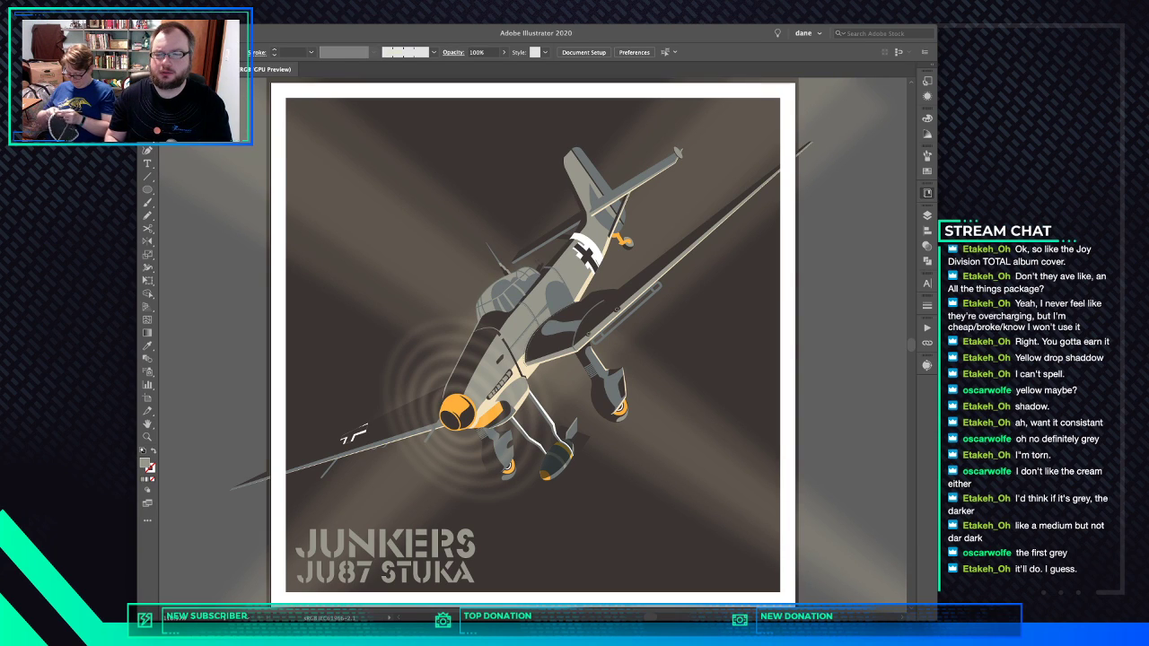
key(ctrl+s)
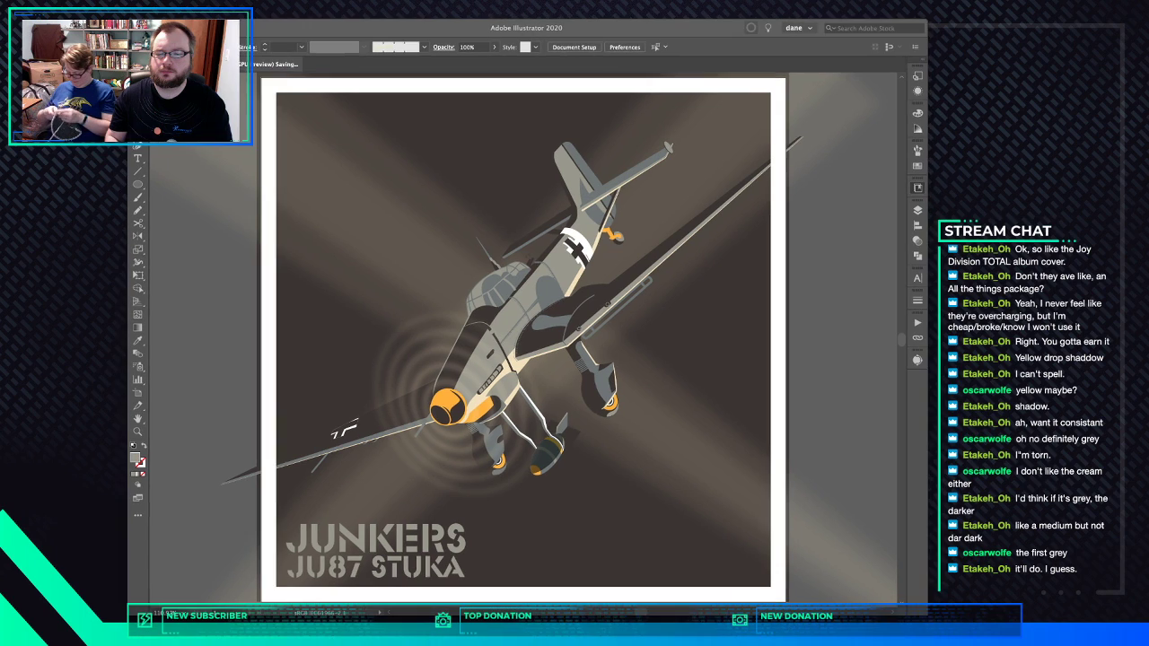